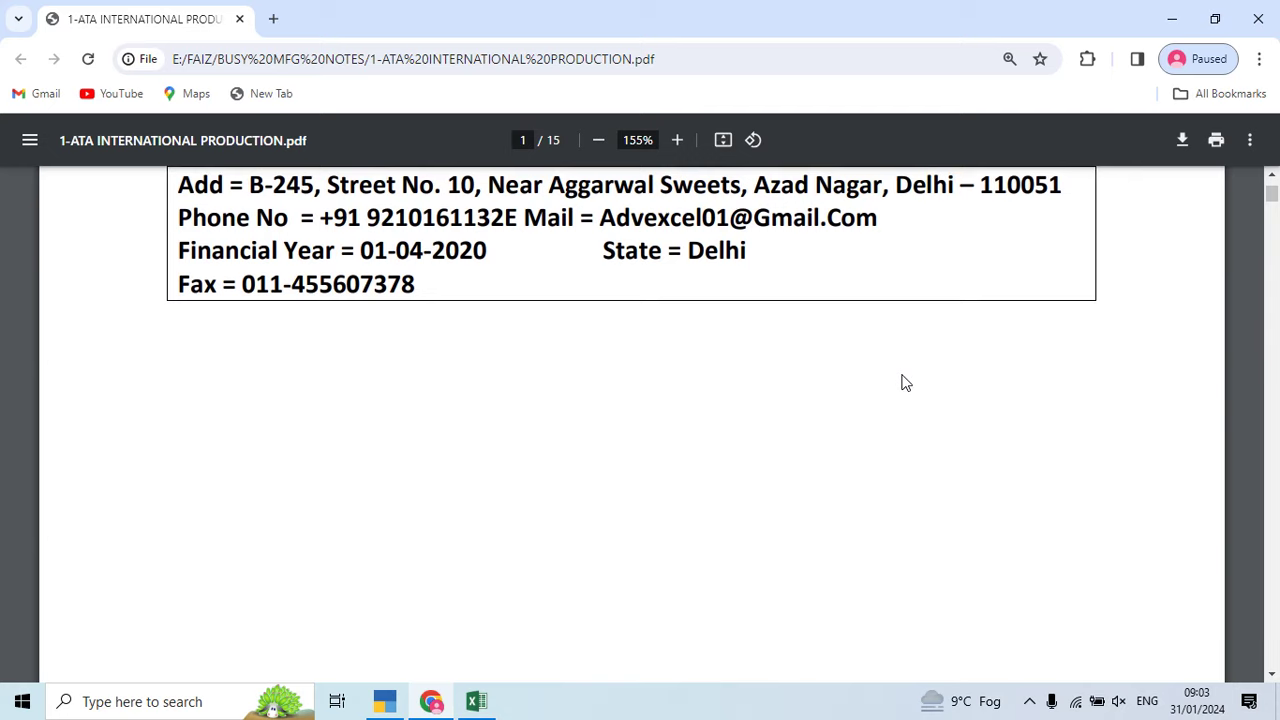
Step: Review the company details on page 1 and the Kumar Traders purchase invoice on page 2 of the PDF
{"action": "scroll", "coordinate": [905, 383], "scroll_direction": "down", "scroll_amount": 5}
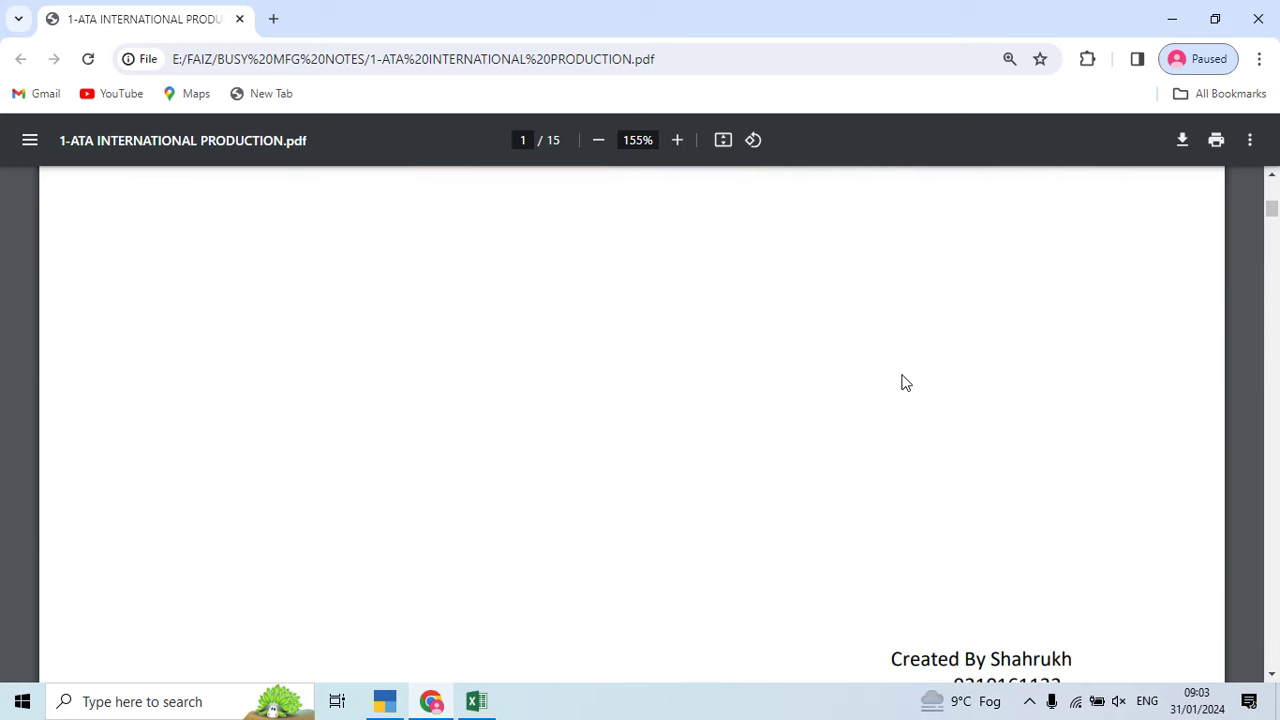
{"action": "scroll", "coordinate": [905, 383], "scroll_direction": "down", "scroll_amount": 5}
{"action": "scroll", "coordinate": [905, 383], "scroll_direction": "down", "scroll_amount": 2}
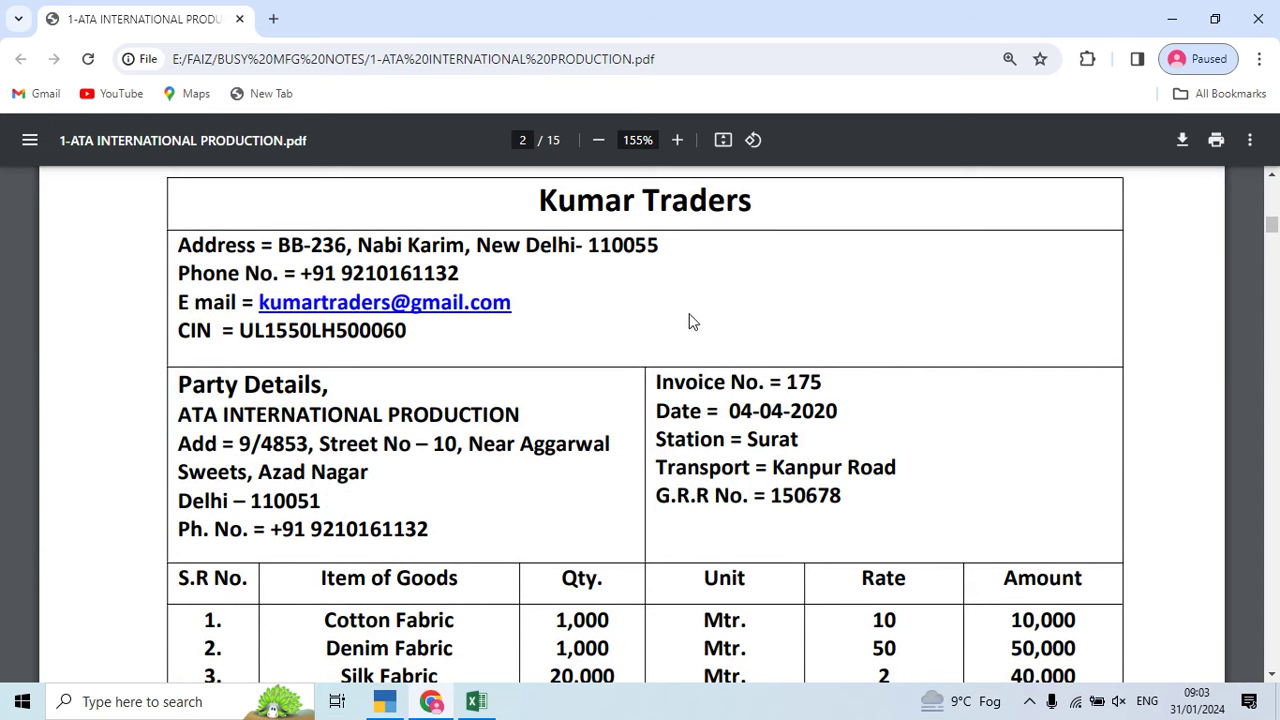
{"action": "scroll", "coordinate": [752, 472], "scroll_direction": "up", "scroll_amount": 2}
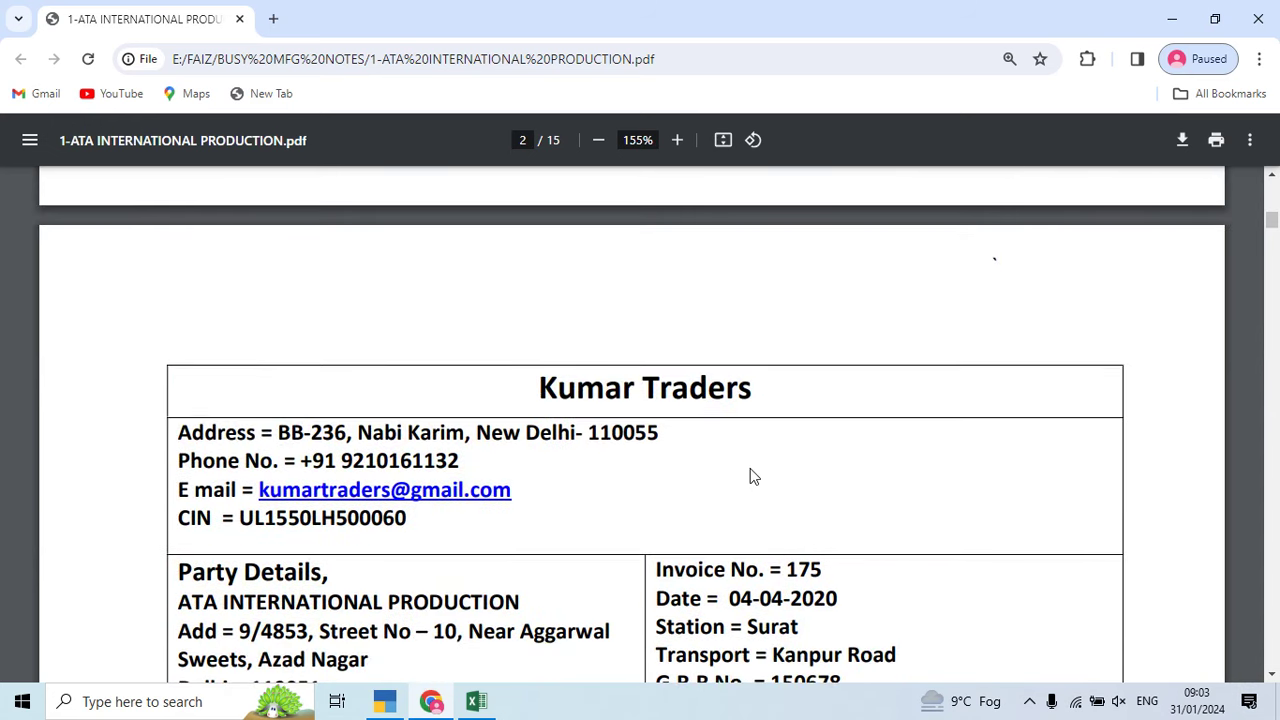
{"action": "scroll", "coordinate": [753, 477], "scroll_direction": "up", "scroll_amount": 7}
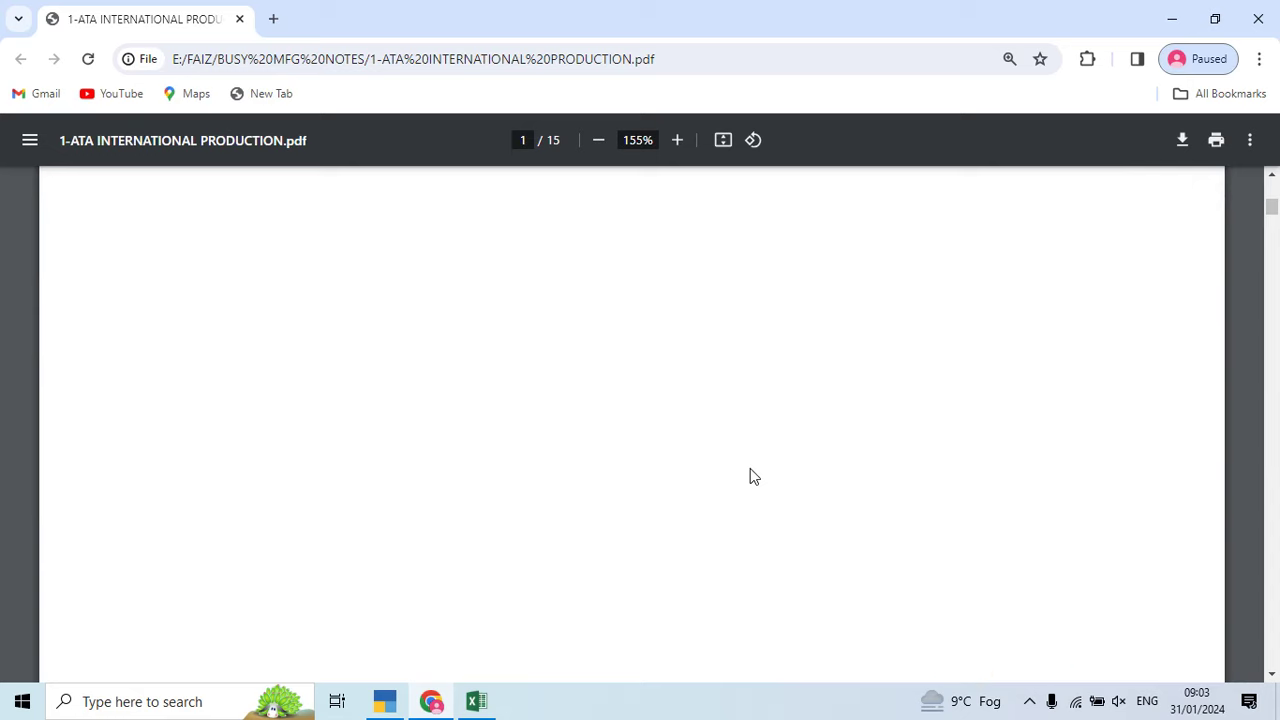
{"action": "scroll", "coordinate": [753, 477], "scroll_direction": "down", "scroll_amount": 6}
{"action": "scroll", "coordinate": [753, 477], "scroll_direction": "down", "scroll_amount": 2}
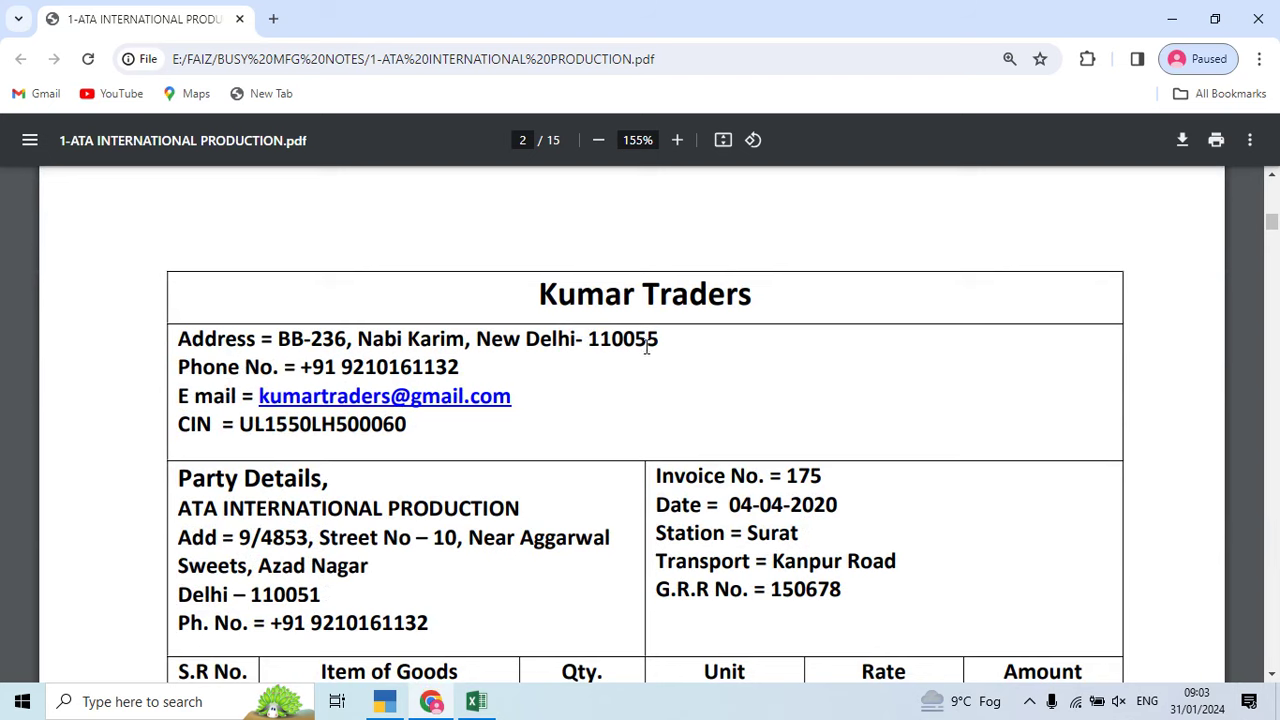
{"action": "scroll", "coordinate": [669, 422], "scroll_direction": "down", "scroll_amount": 1}
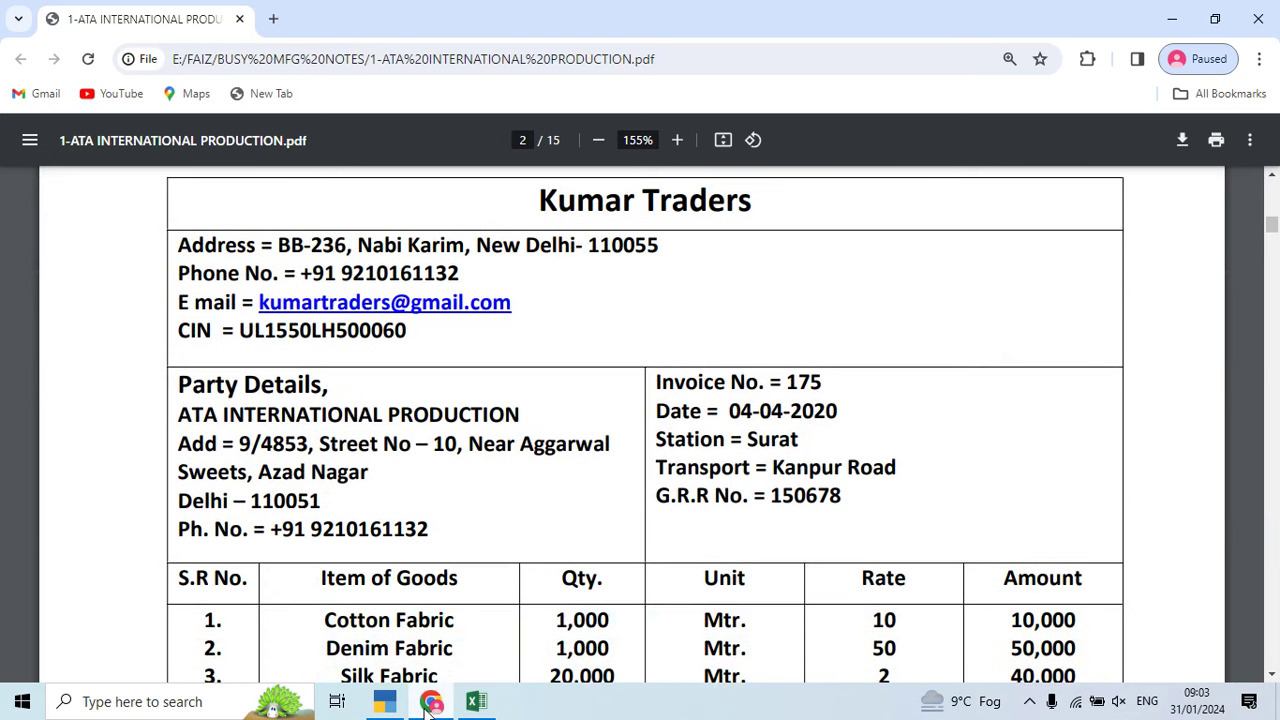
Step: Switch to TallyPrime and review the company alteration details of ATA INTERNATIONAL PRODUCTION, accepting them as they are
{"action": "left_click", "coordinate": [385, 701]}
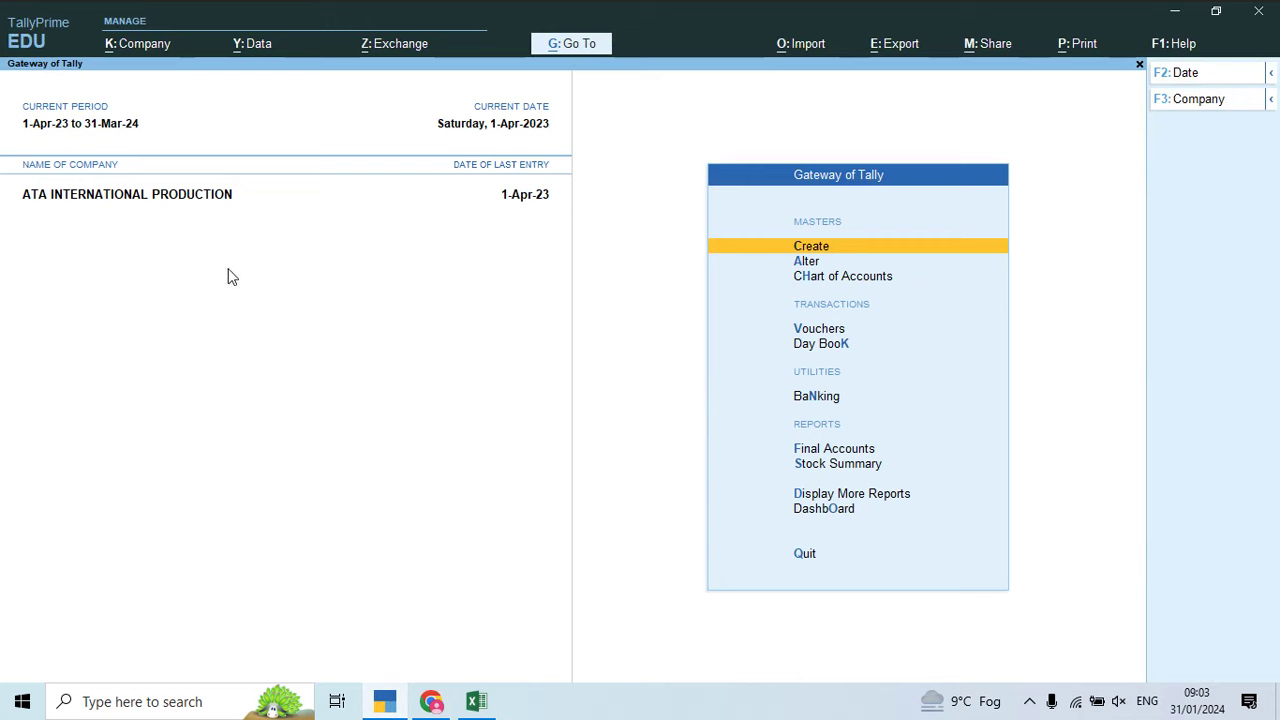
{"action": "key", "text": "alt+k"}
{"action": "key", "text": "Down"}
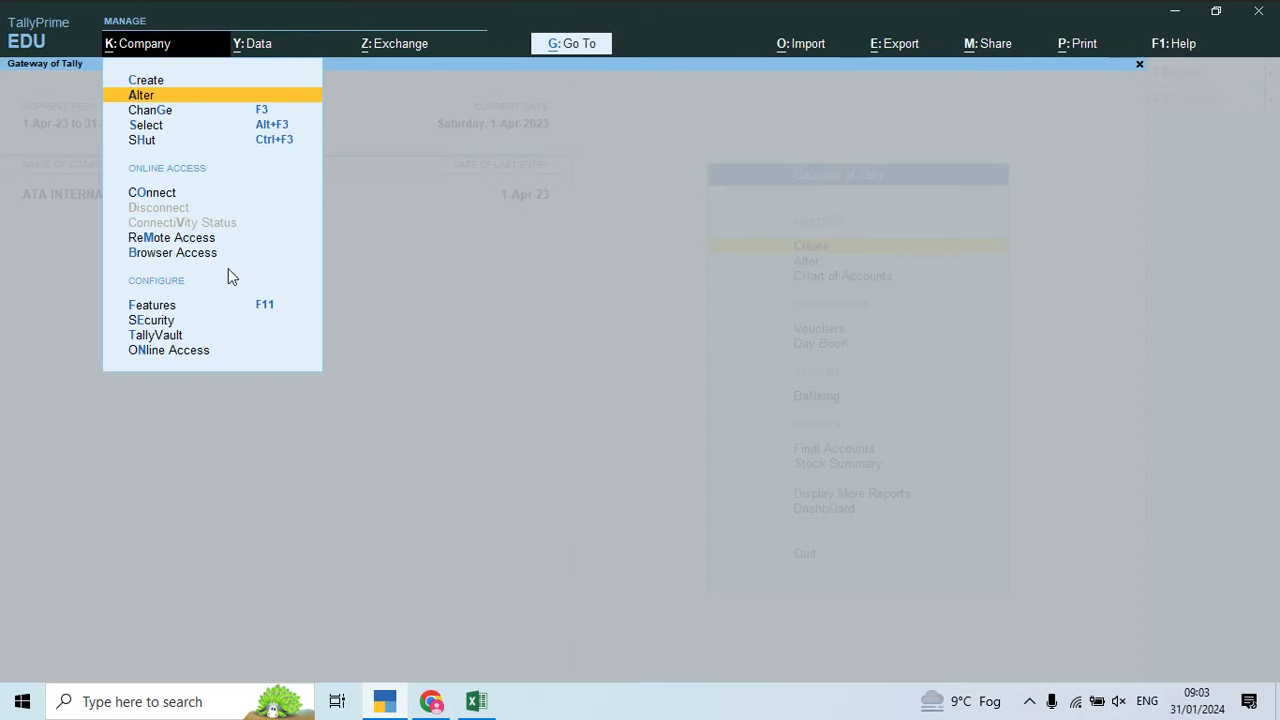
{"action": "key", "text": "Return"}
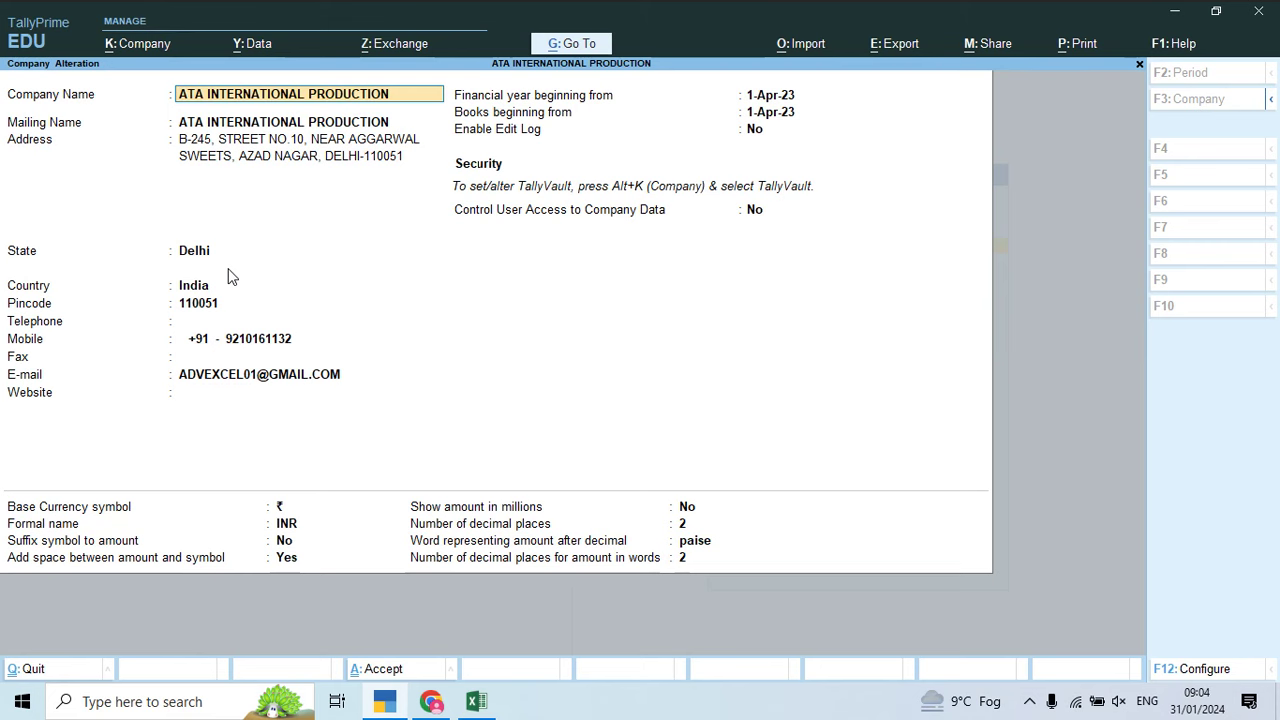
{"action": "key", "text": "Return"}
{"action": "key", "text": "Return"}
{"action": "key", "text": "Return"}
{"action": "key", "text": "Return"}
{"action": "key", "text": "Return"}
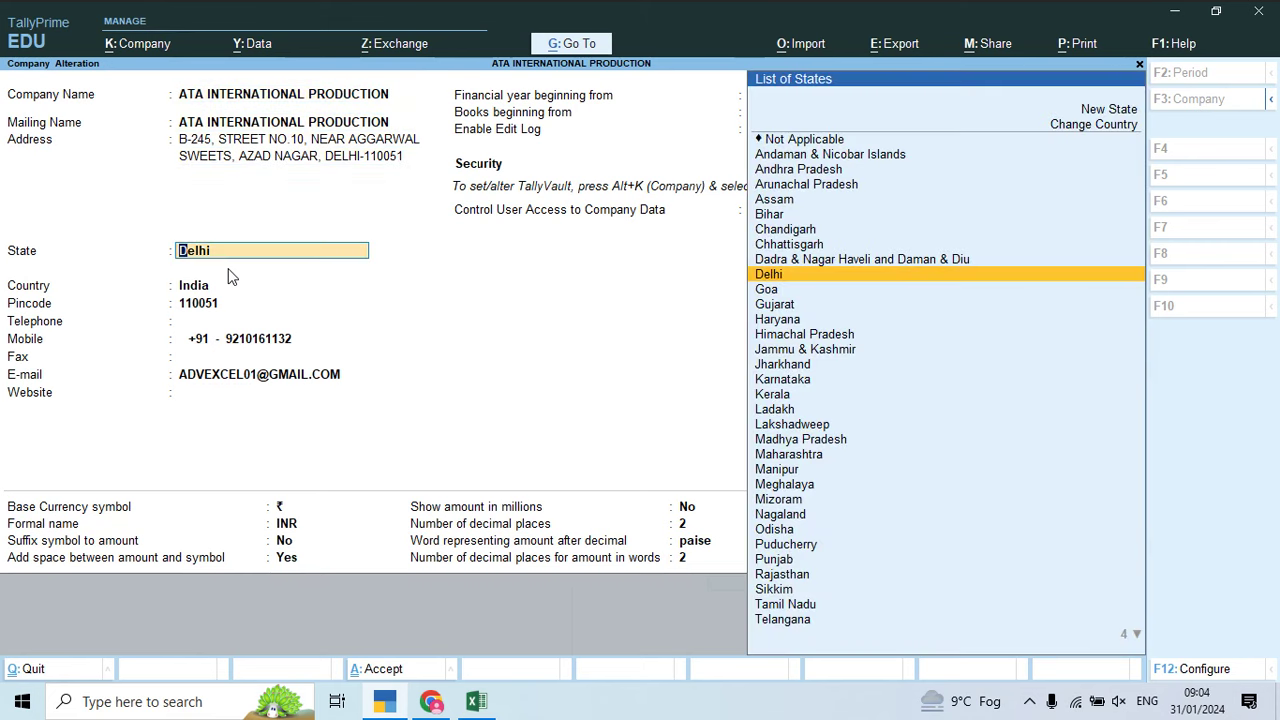
{"action": "key", "text": "ctrl+a"}
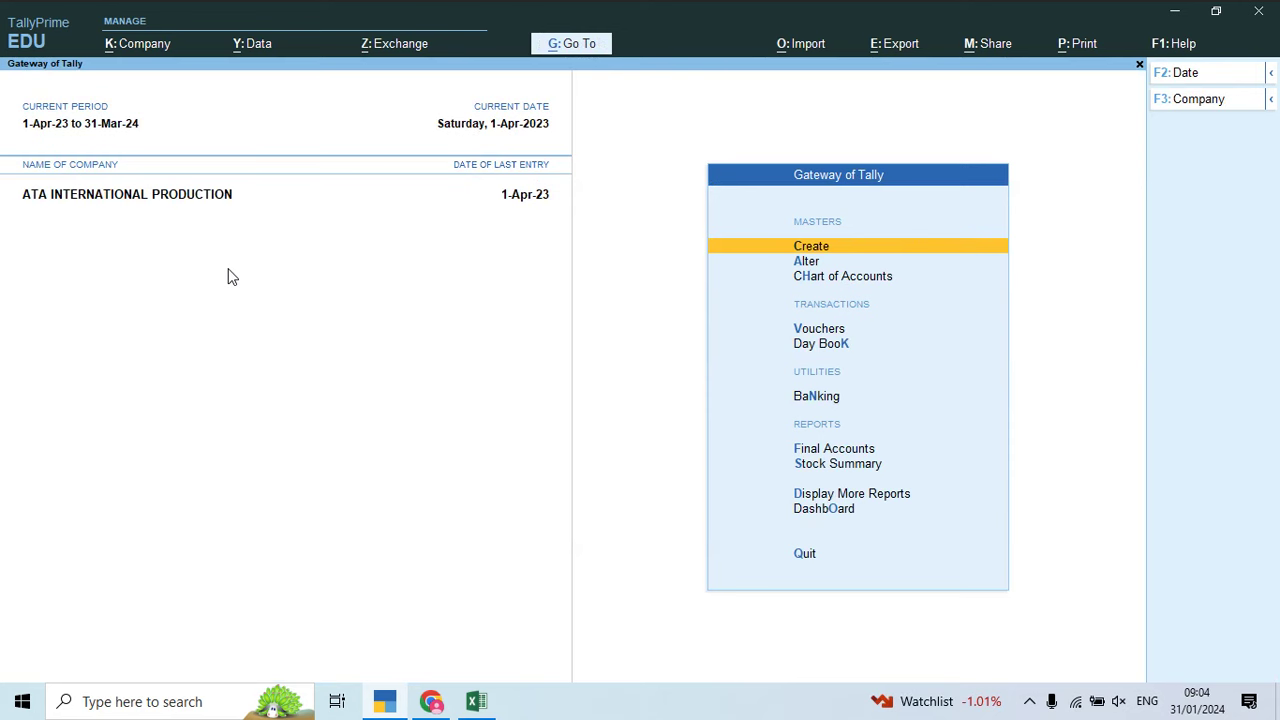
Step: Enable bill-wise entry and cost centres in the accounting features of the company
{"action": "key", "text": "Down"}
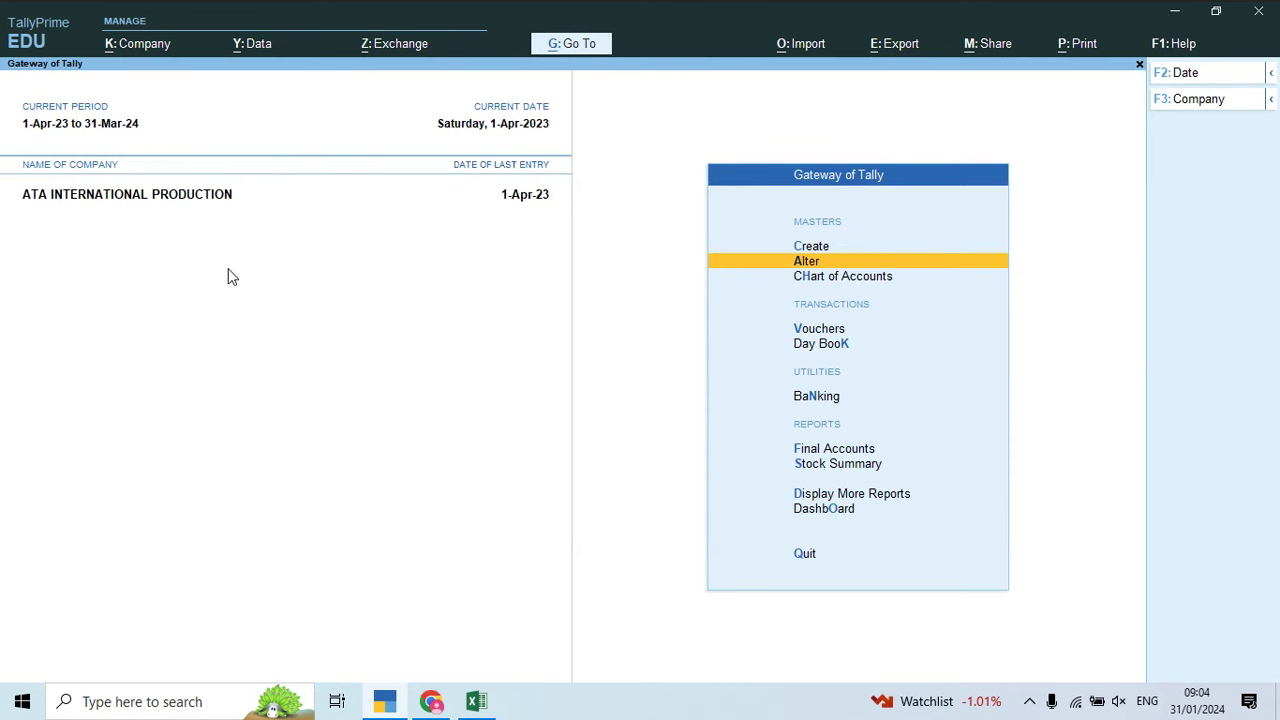
{"action": "key", "text": "F11"}
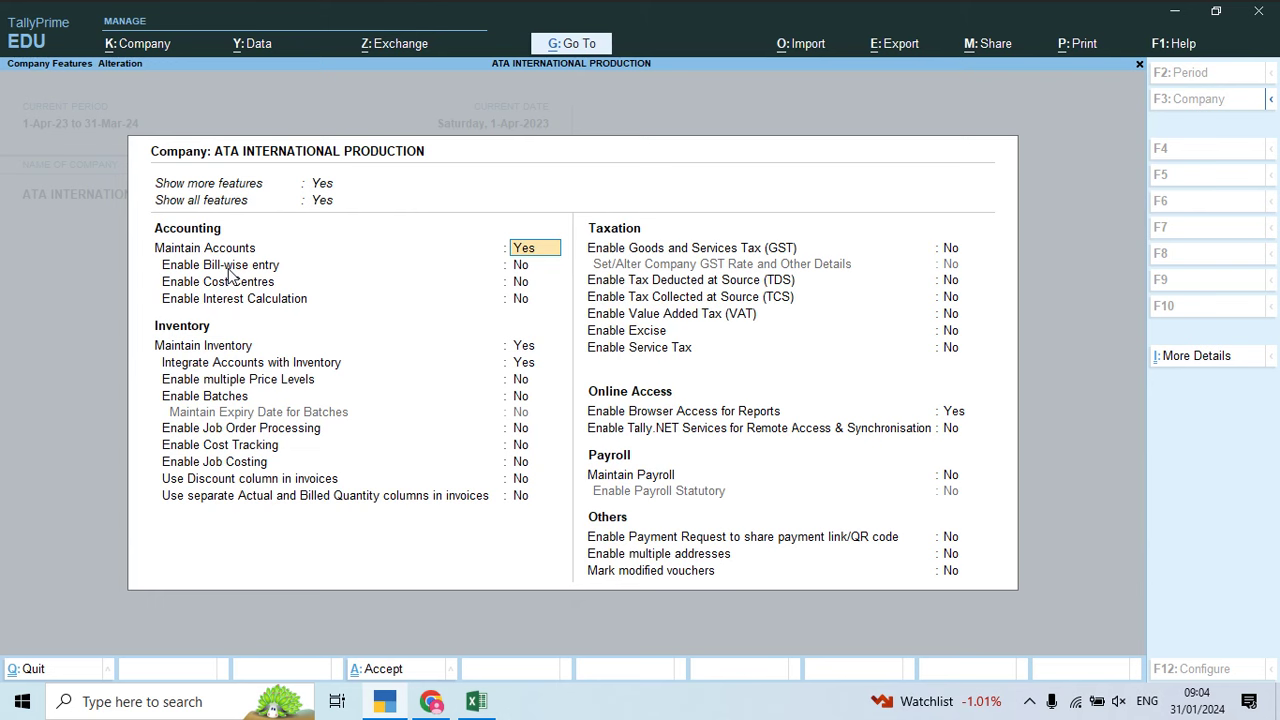
{"action": "key", "text": "Return"}
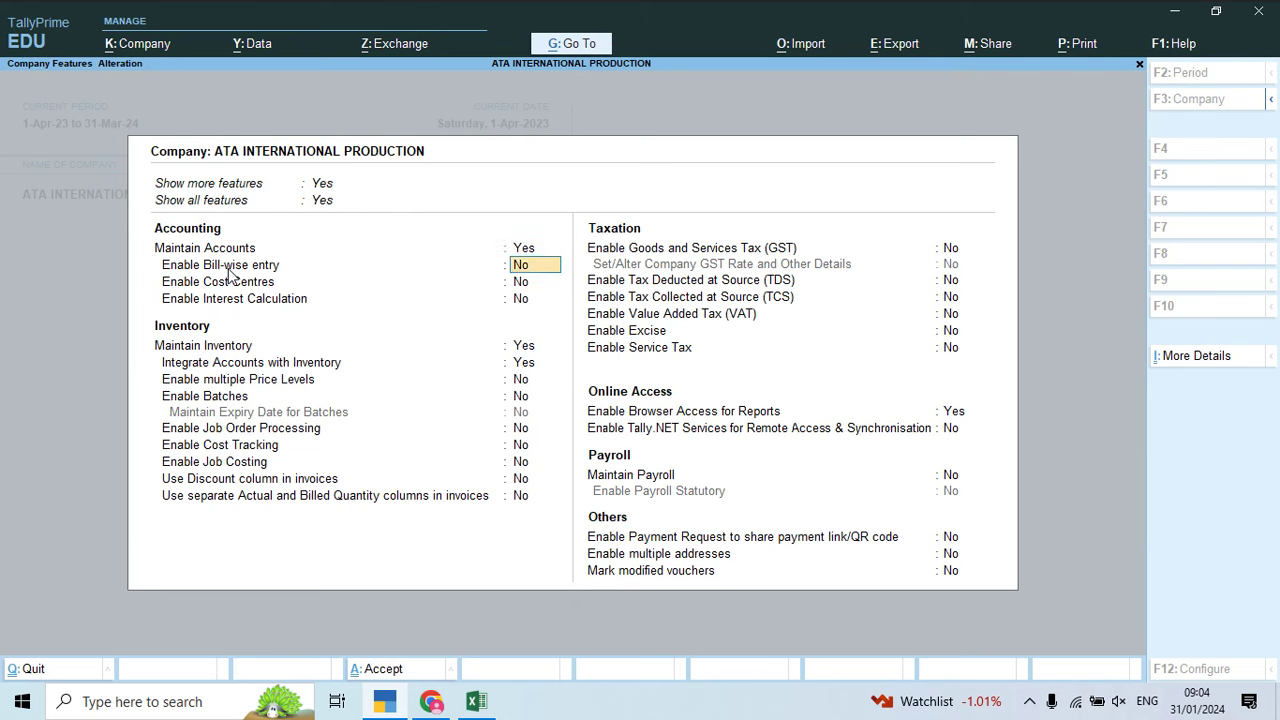
{"action": "type", "text": "y"}
{"action": "key", "text": "Return"}
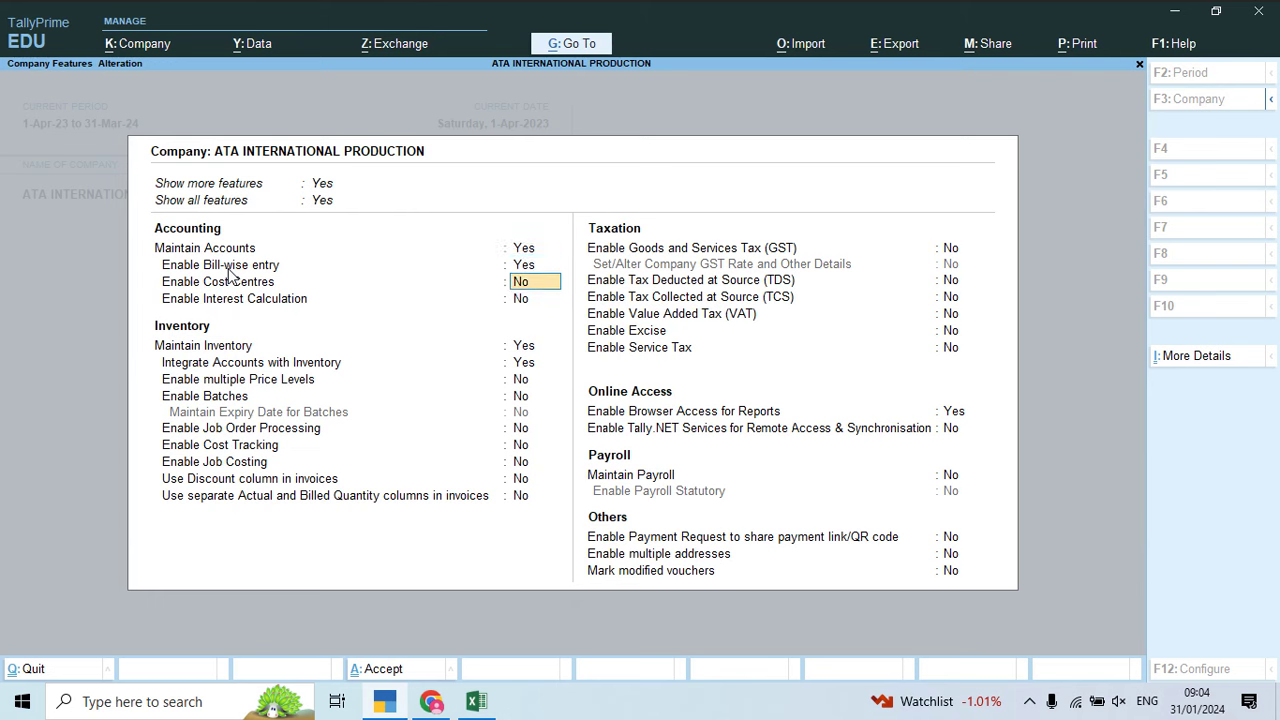
{"action": "type", "text": "y"}
{"action": "key", "text": "Return"}
Step: Enable job order processing, cost tracking and job costing in the company's inventory features
{"action": "key", "text": "Return"}
{"action": "key", "text": "Return"}
{"action": "key", "text": "Return"}
{"action": "key", "text": "Return"}
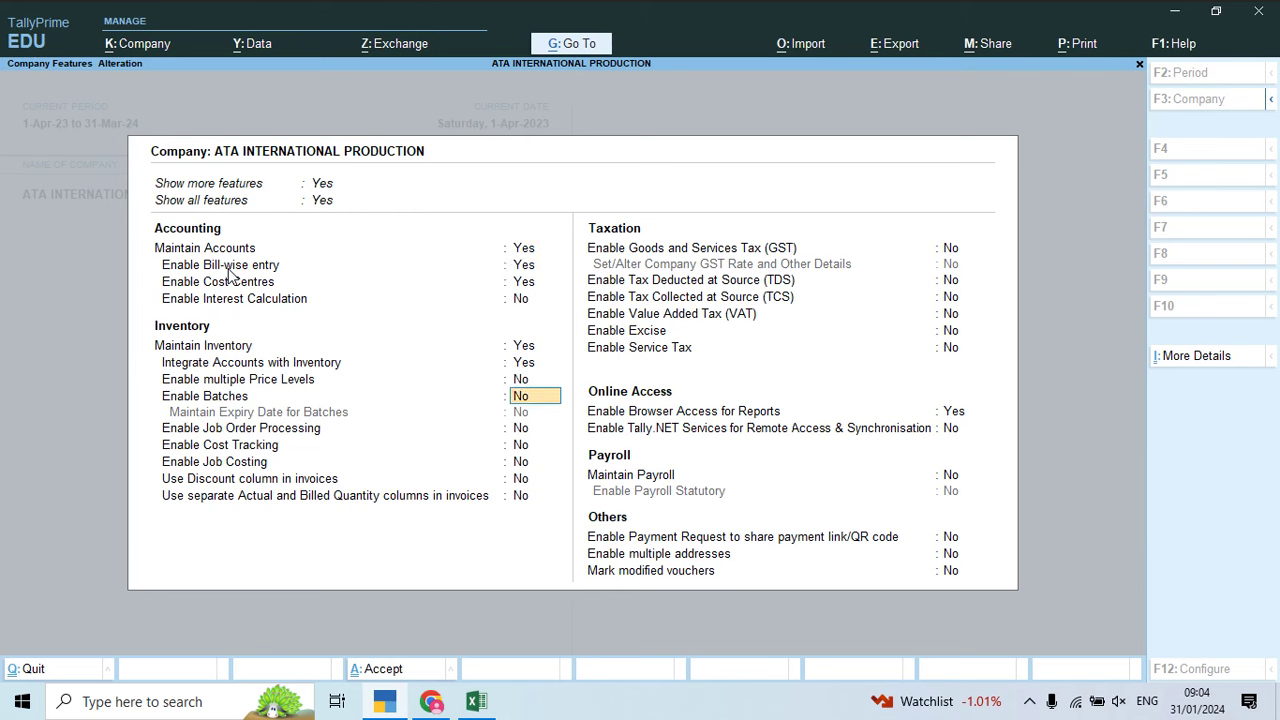
{"action": "key", "text": "Return"}
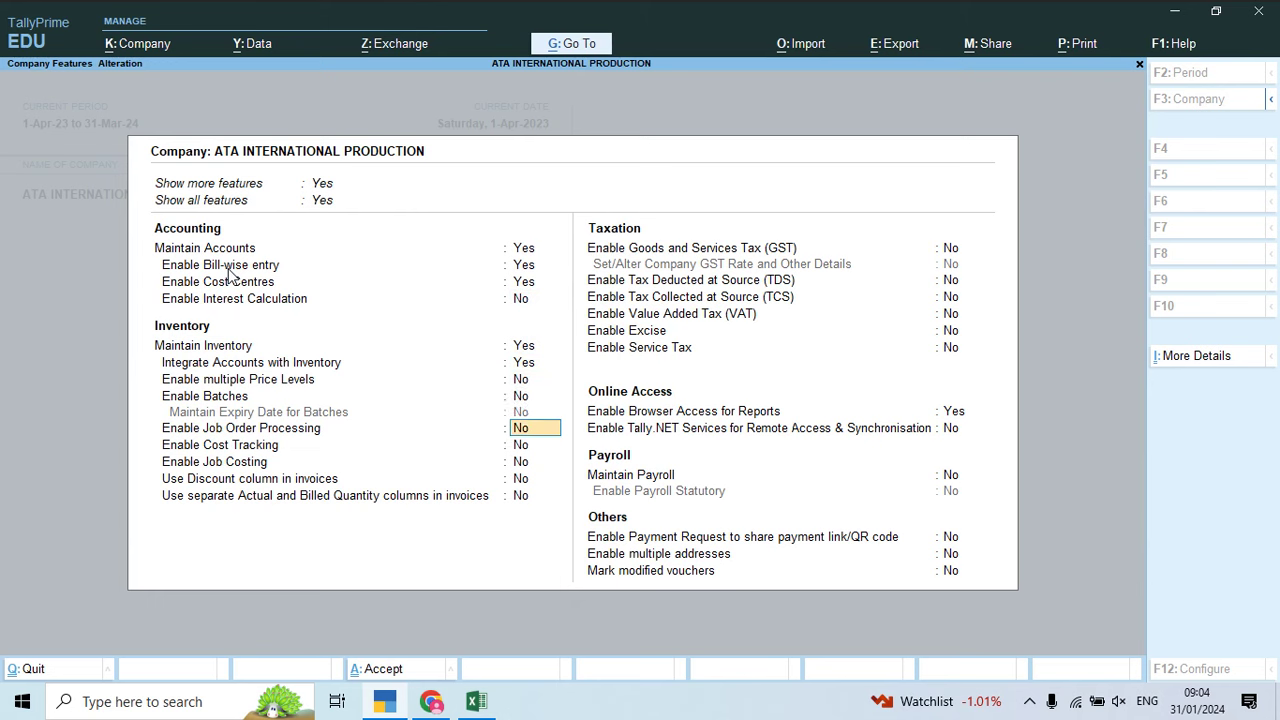
{"action": "type", "text": "y"}
{"action": "key", "text": "Return"}
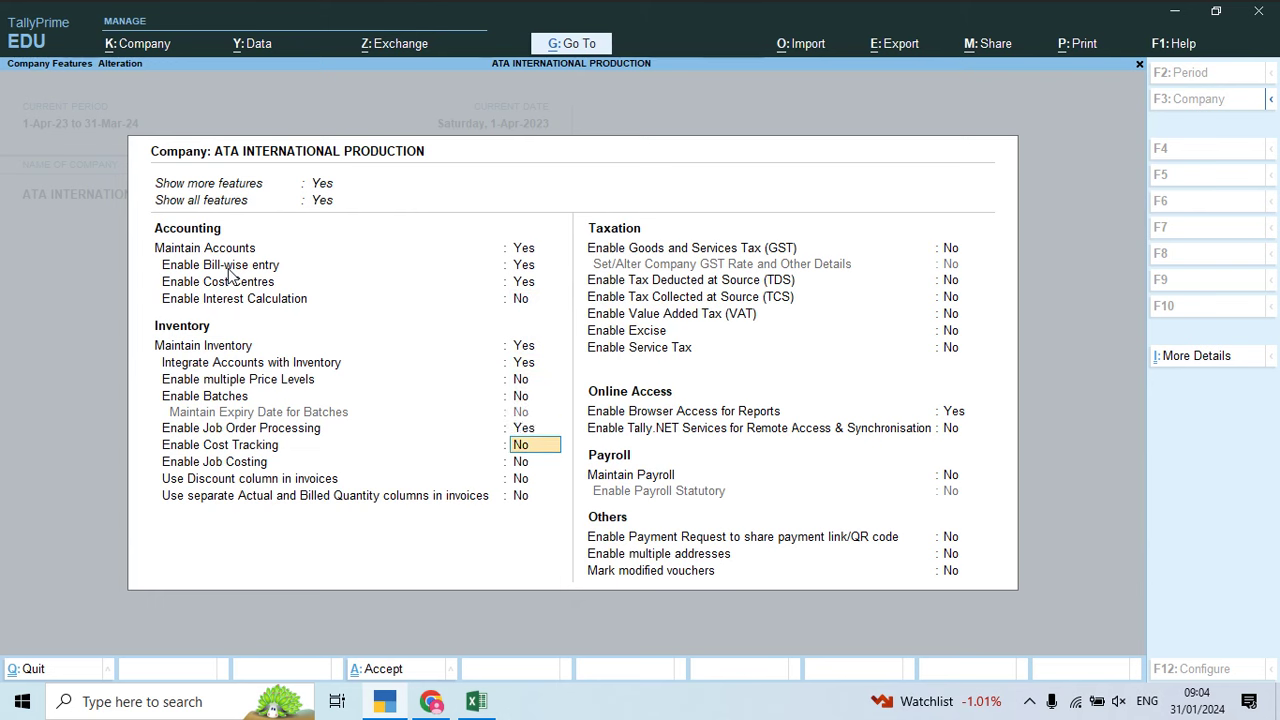
{"action": "type", "text": "y"}
{"action": "key", "text": "Return"}
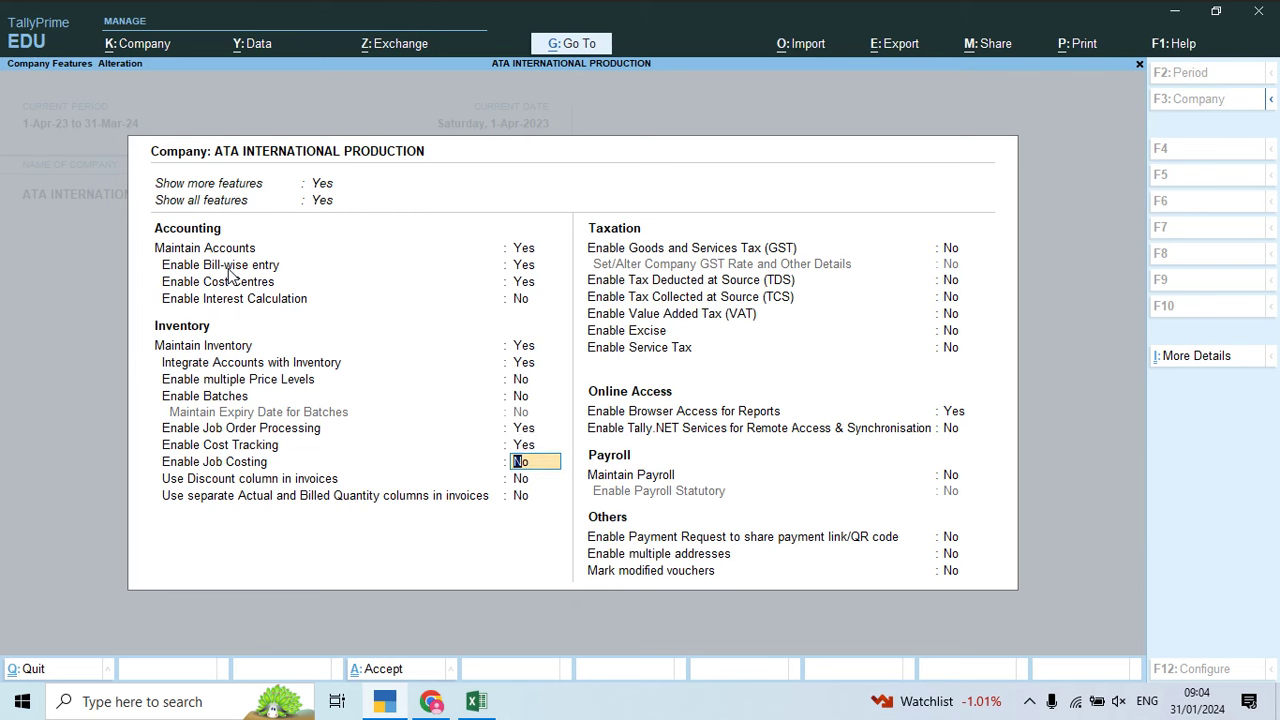
{"action": "type", "text": "y"}
{"action": "key", "text": "Return"}
Step: Check the remaining invoice column and taxation options and save the company features
{"action": "key", "text": "Return"}
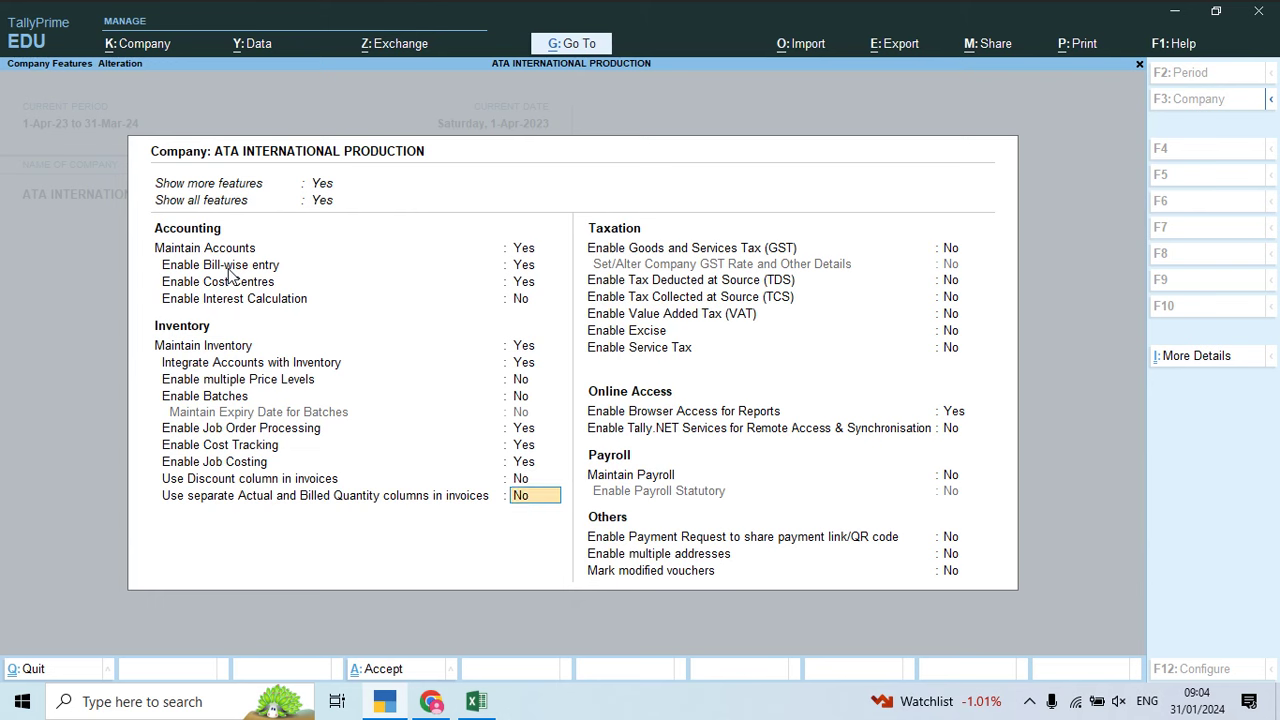
{"action": "key", "text": "Return"}
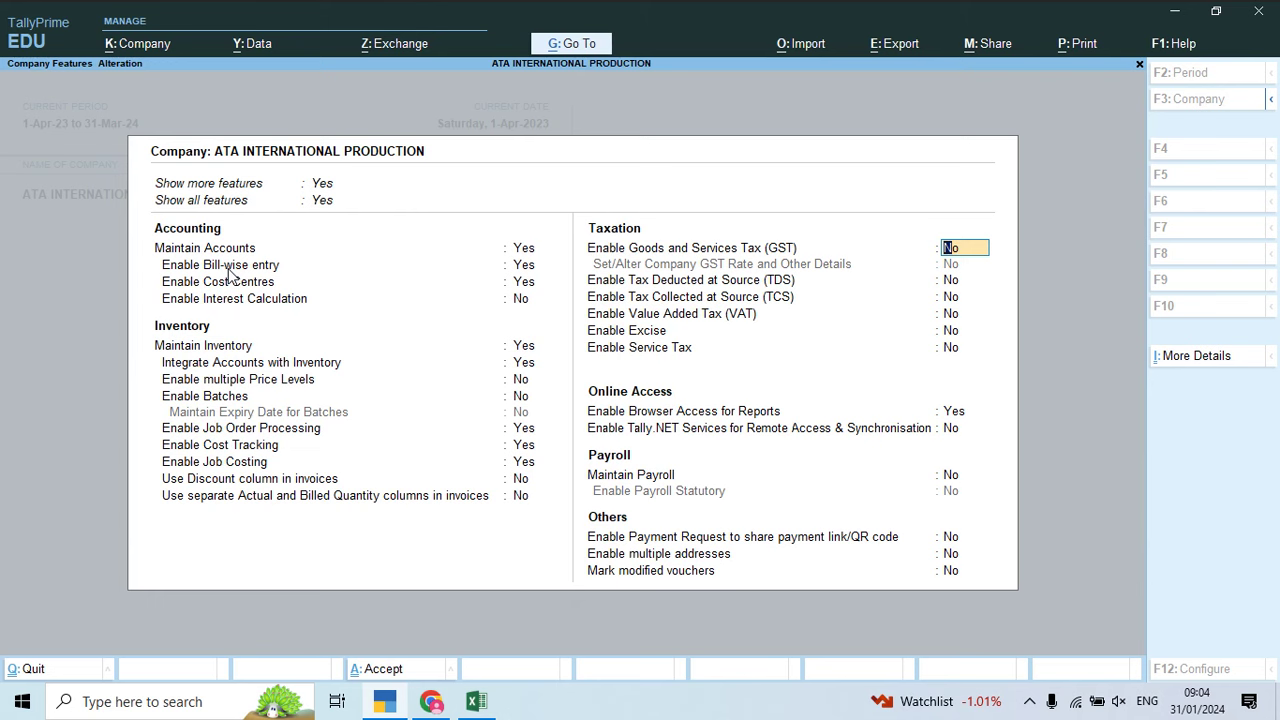
{"action": "key", "text": "Up"}
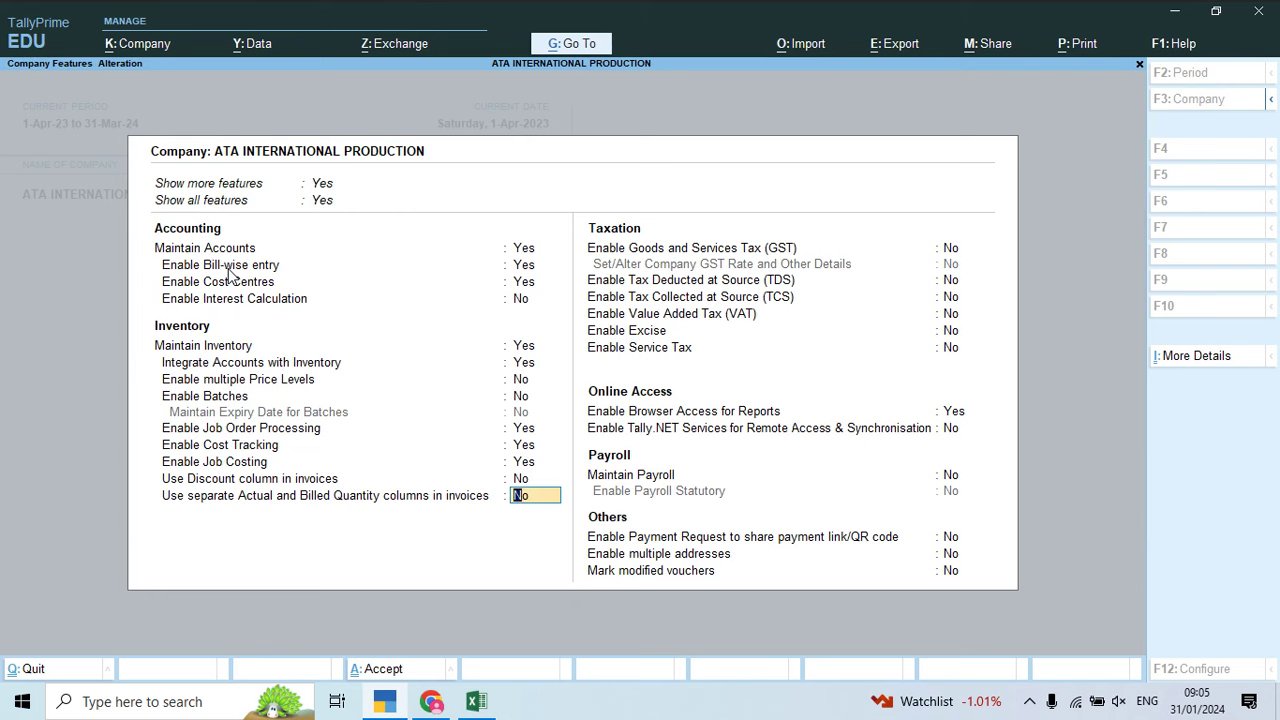
{"action": "key", "text": "Up"}
{"action": "key", "text": "Up"}
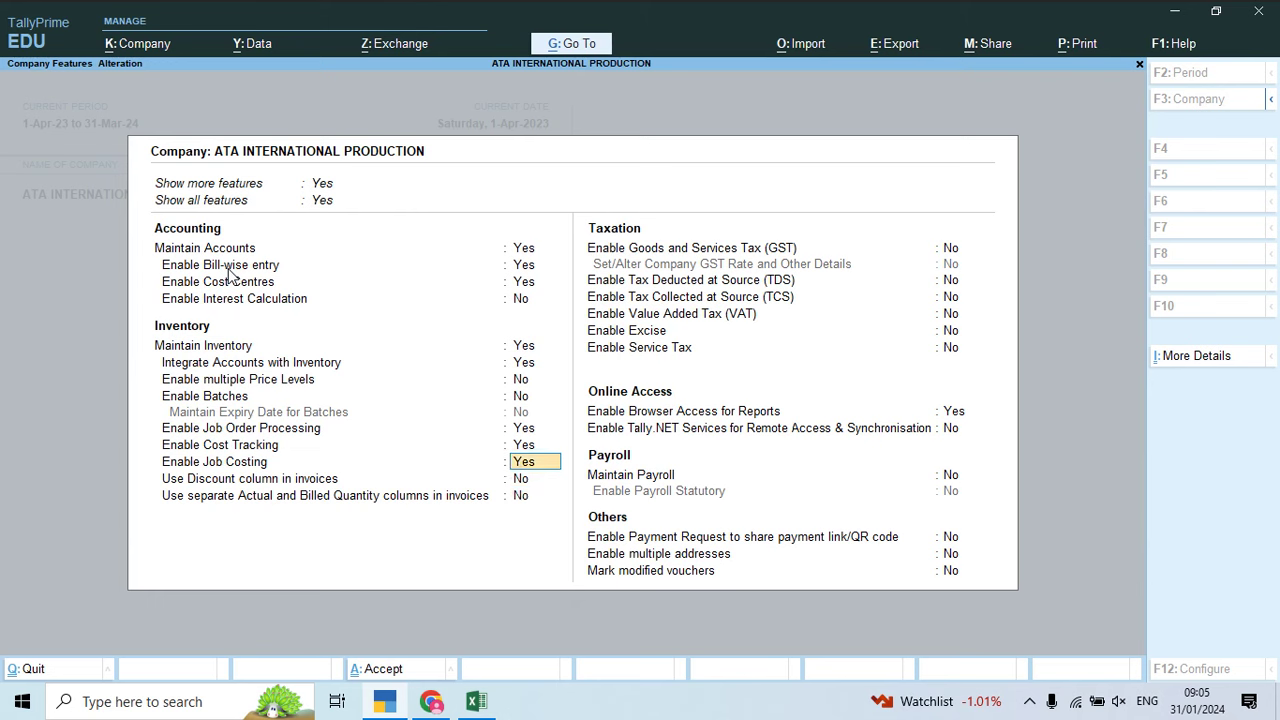
{"action": "key", "text": "Down"}
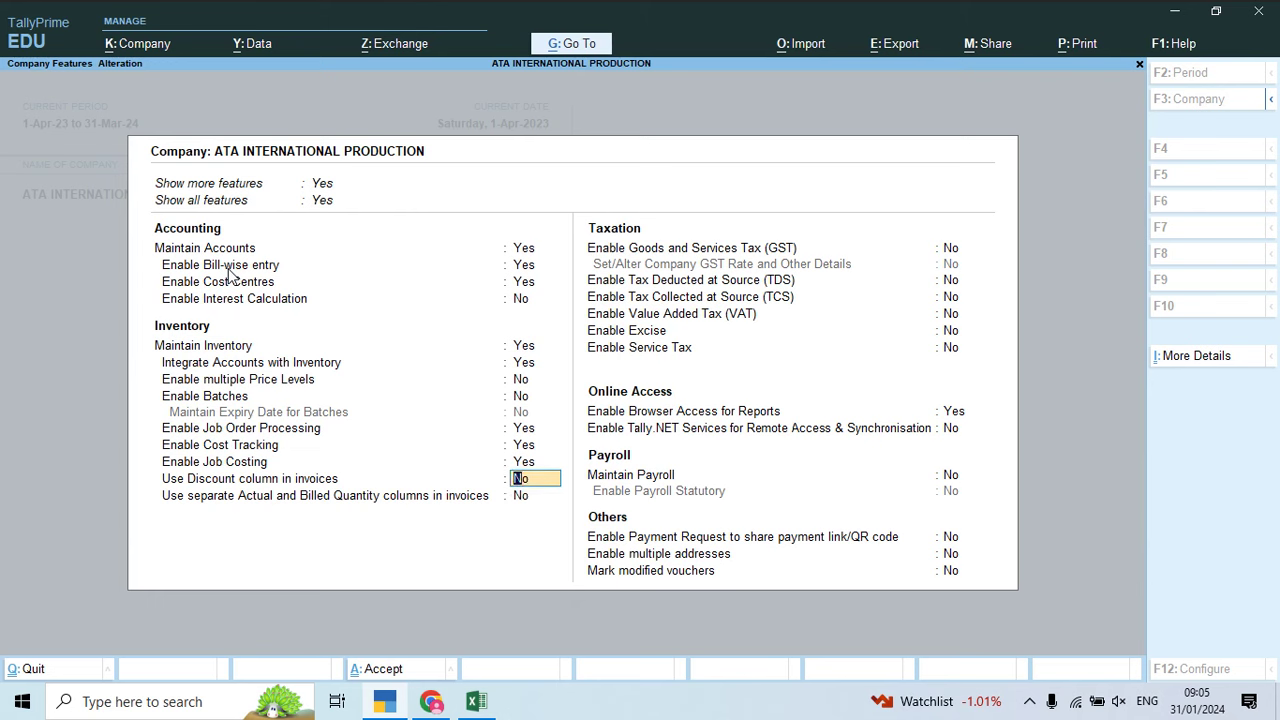
{"action": "key", "text": "Down"}
{"action": "key", "text": "Down"}
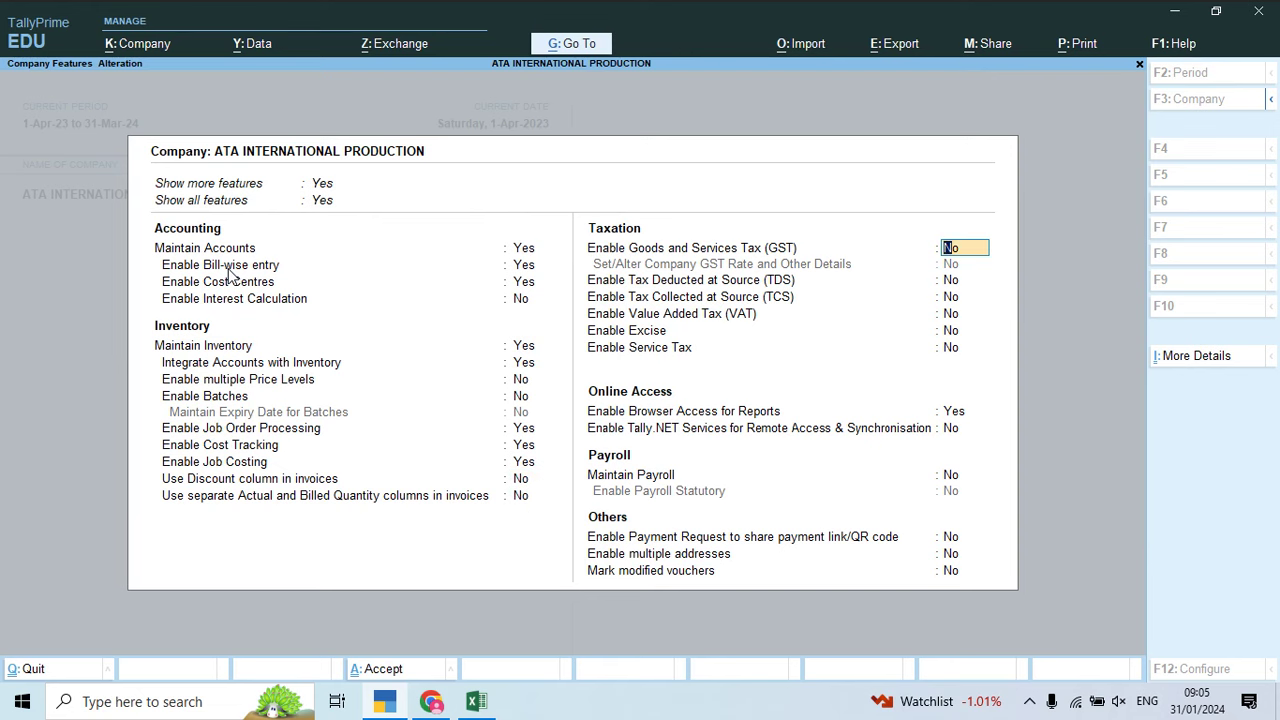
{"action": "key", "text": "Down"}
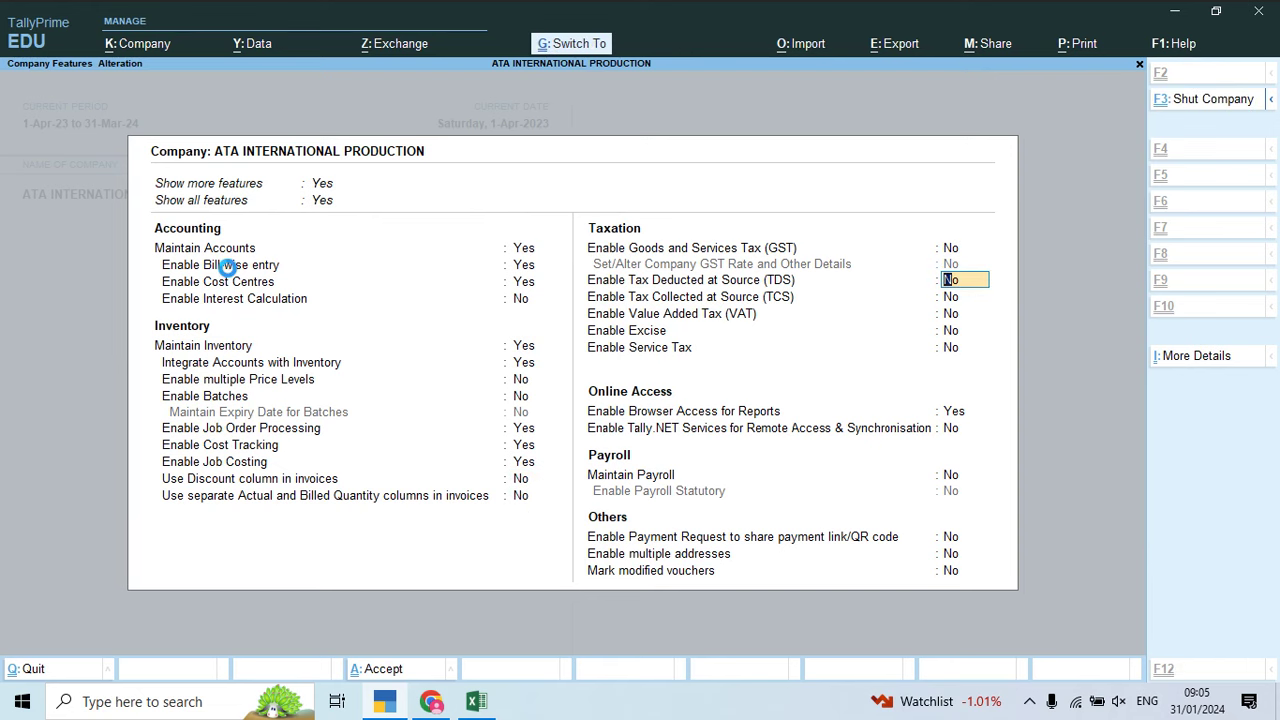
{"action": "key", "text": "ctrl+a"}
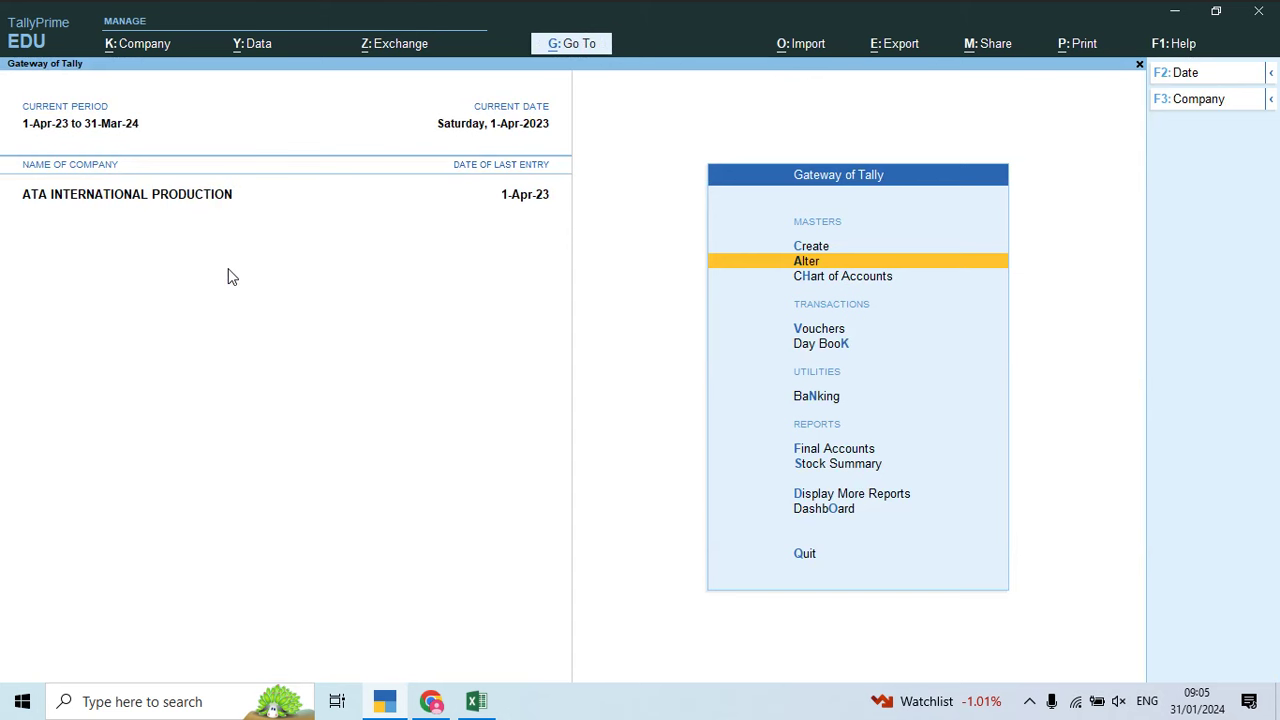
Step: Open the KUMAR TRADERS purchase voucher from the Day Book
{"action": "key", "text": "Down"}
{"action": "key", "text": "Down"}
{"action": "key", "text": "Down"}
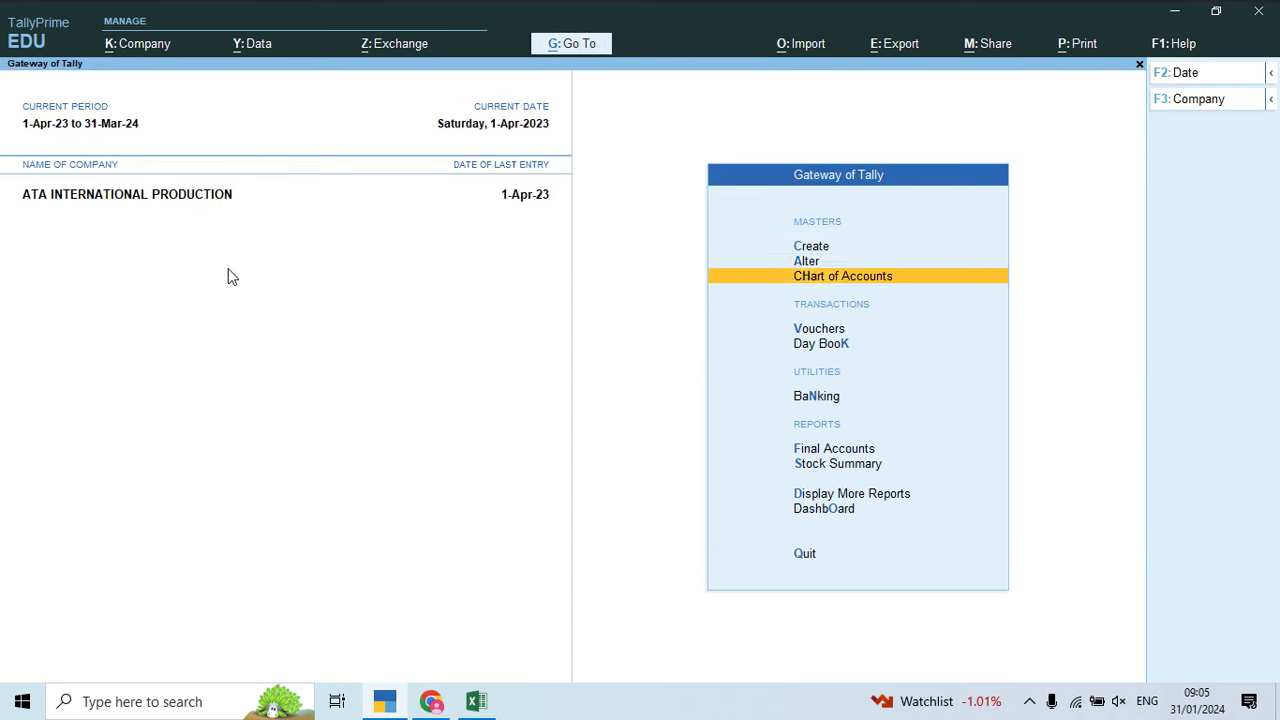
{"action": "key", "text": "Return"}
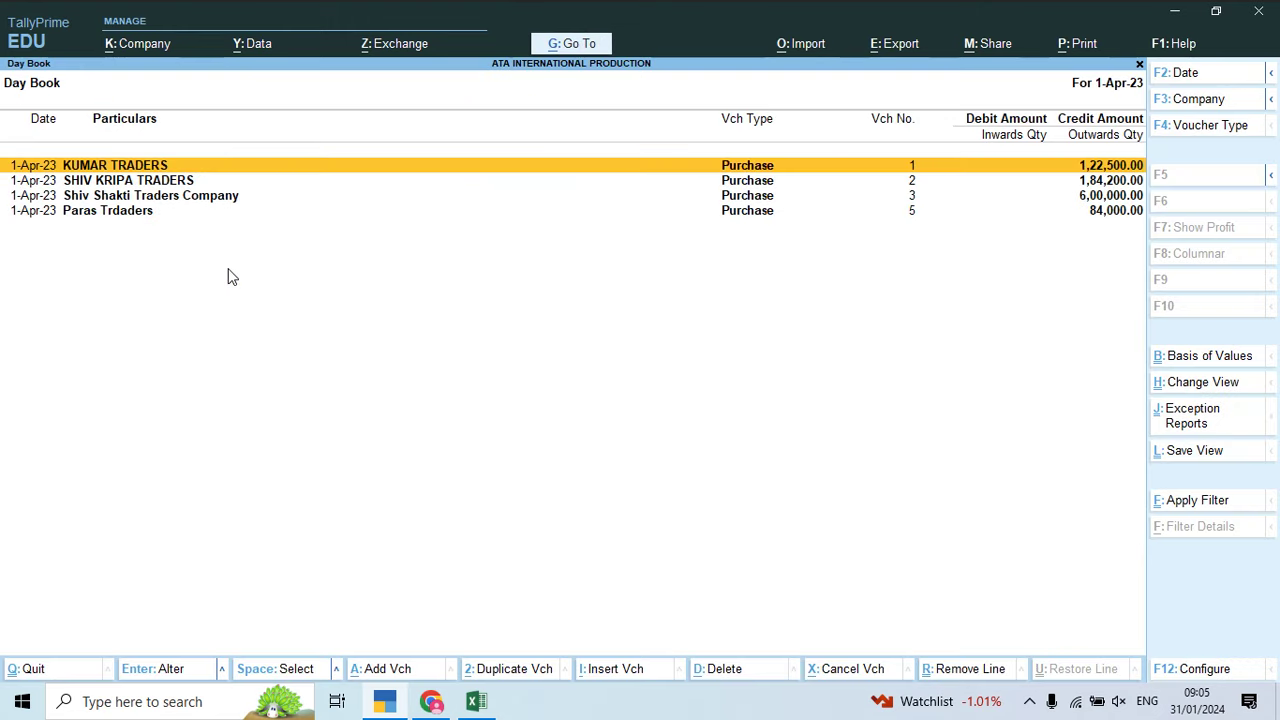
{"action": "key", "text": "Return"}
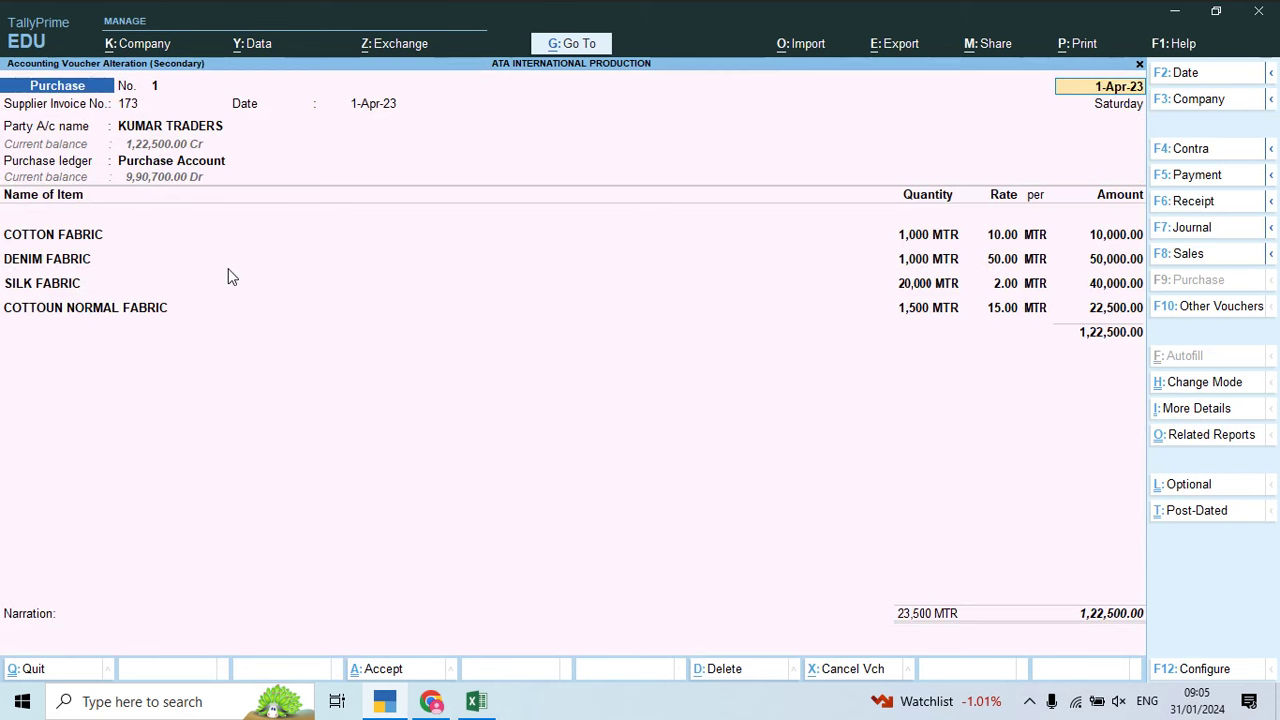
Step: Compare the voucher's supplier invoice details with the PDF invoice and open the KUMAR TRADERS ledger for alteration
{"action": "key", "text": "Return"}
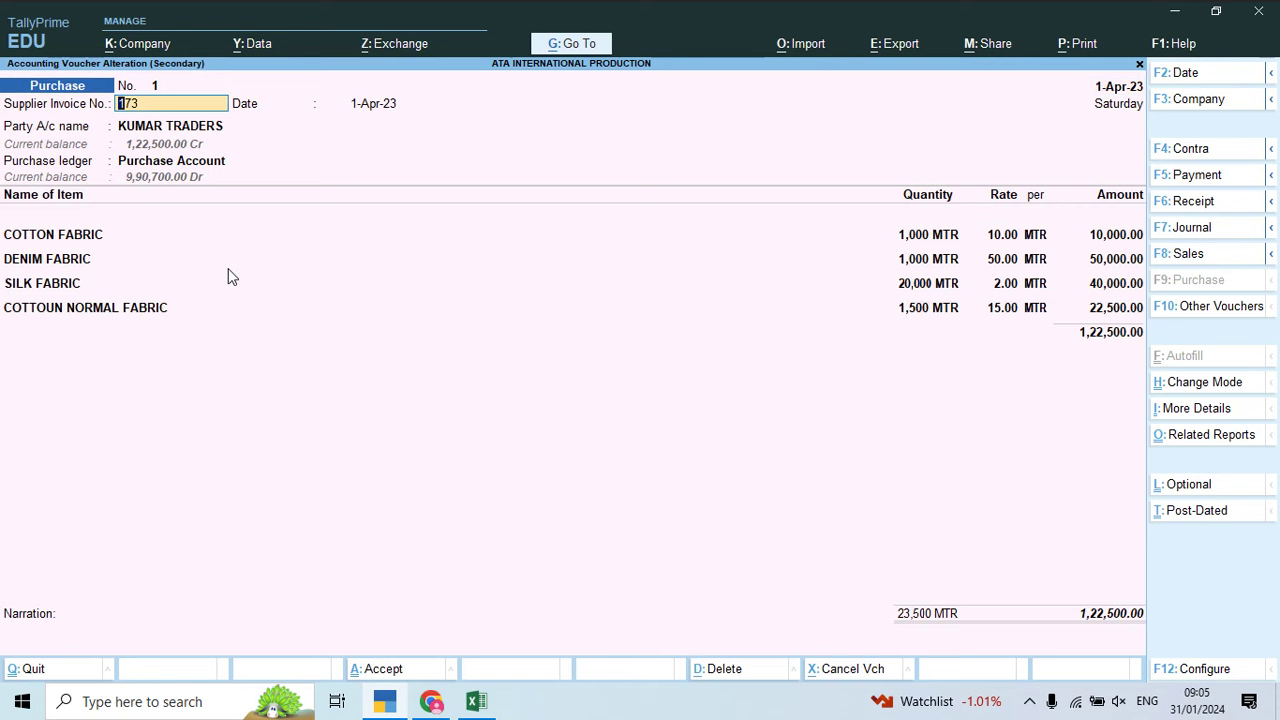
{"action": "key", "text": "alt+Tab"}
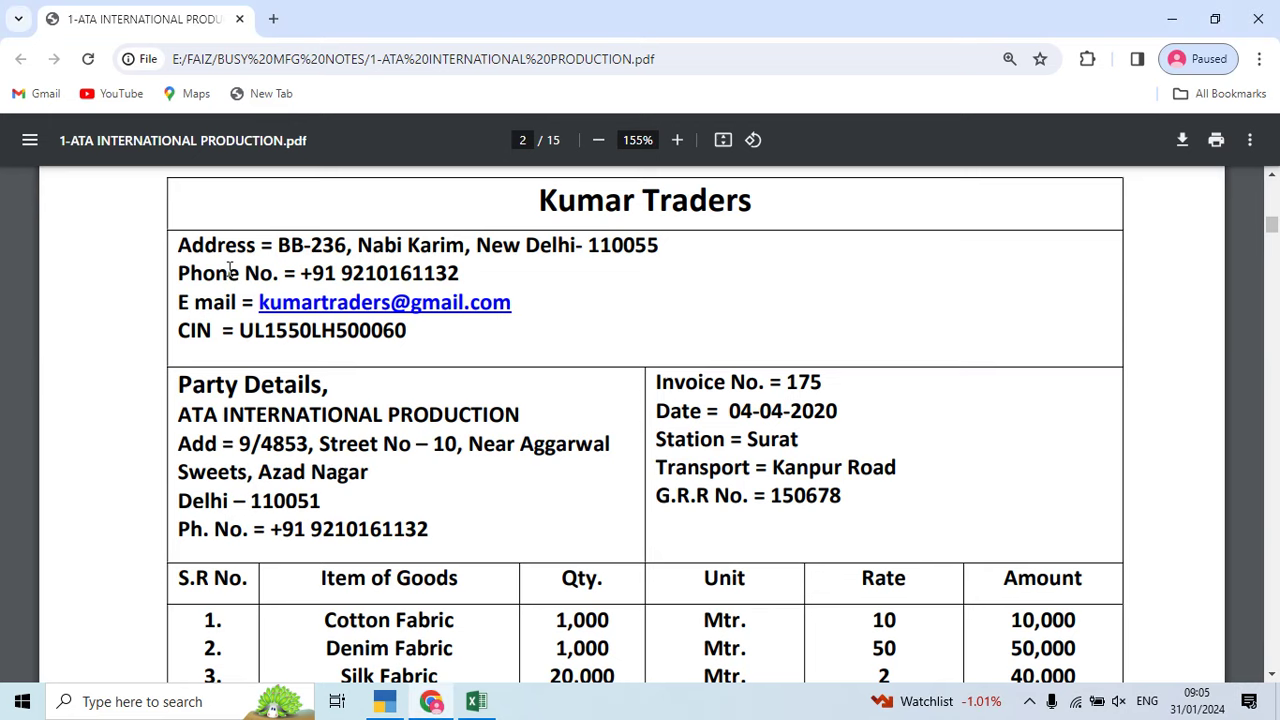
{"action": "key", "text": "alt+Tab"}
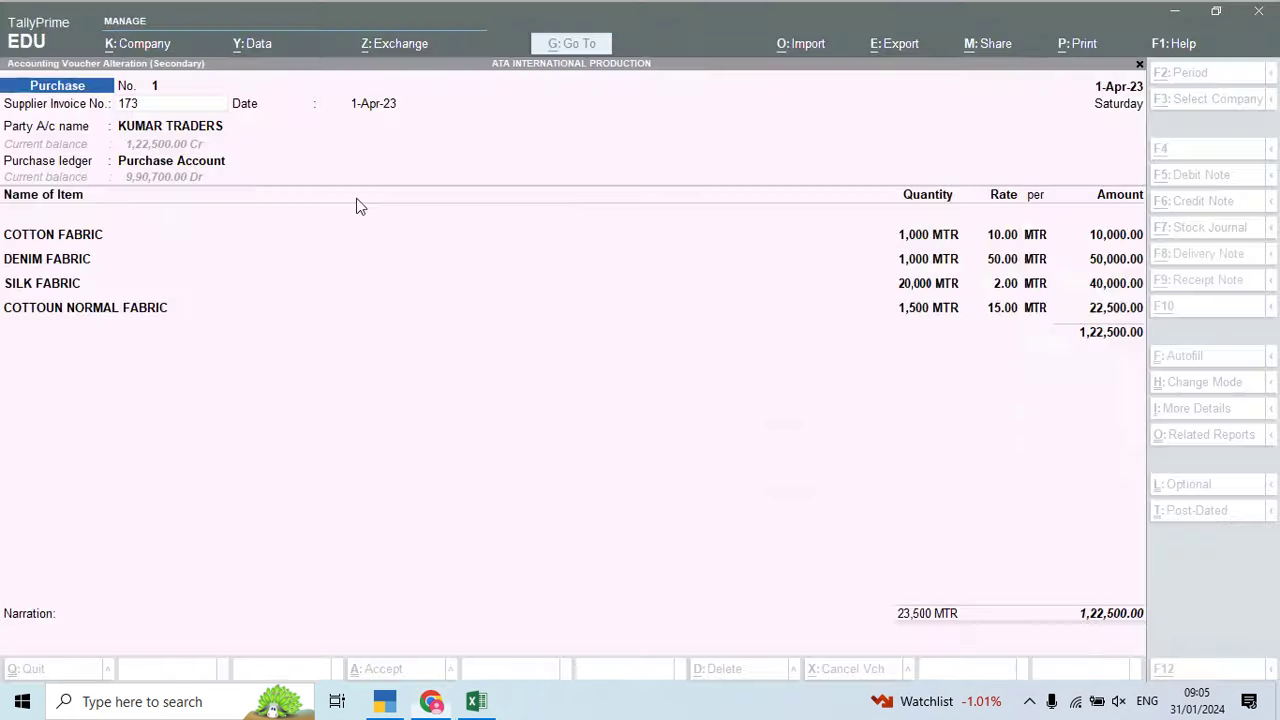
{"action": "key", "text": "Return"}
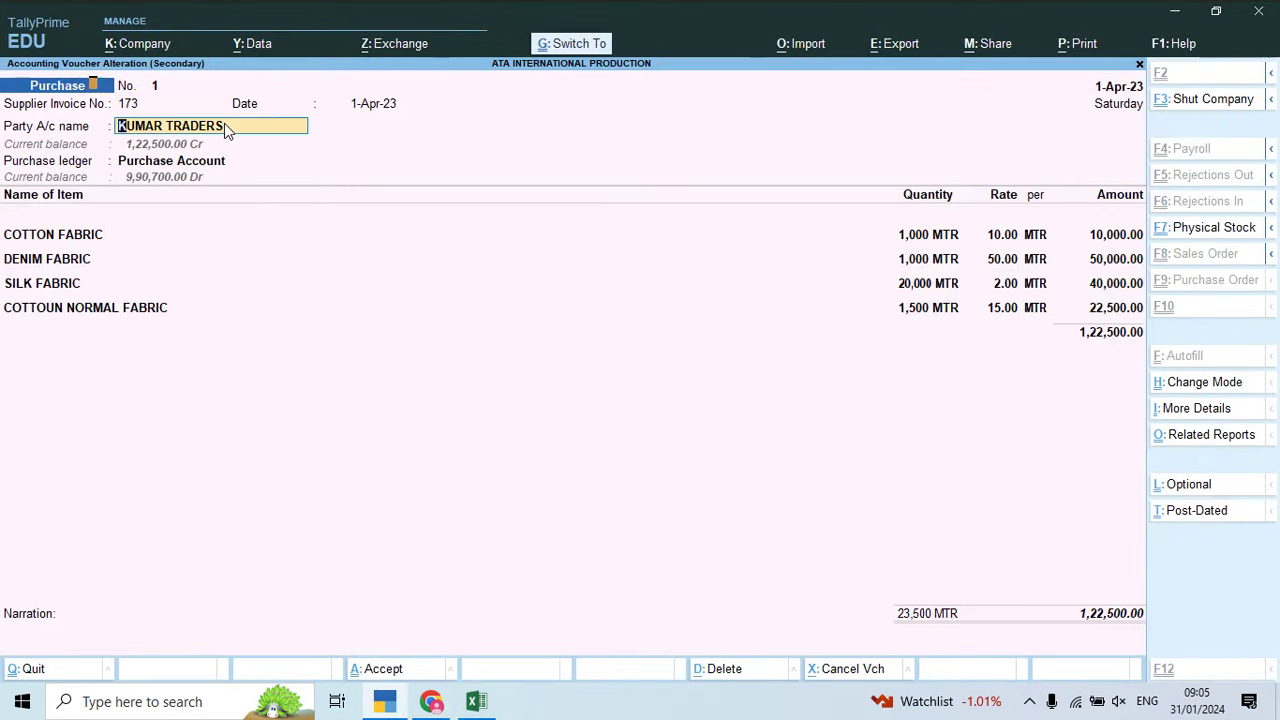
{"action": "key", "text": "ctrl+Return"}
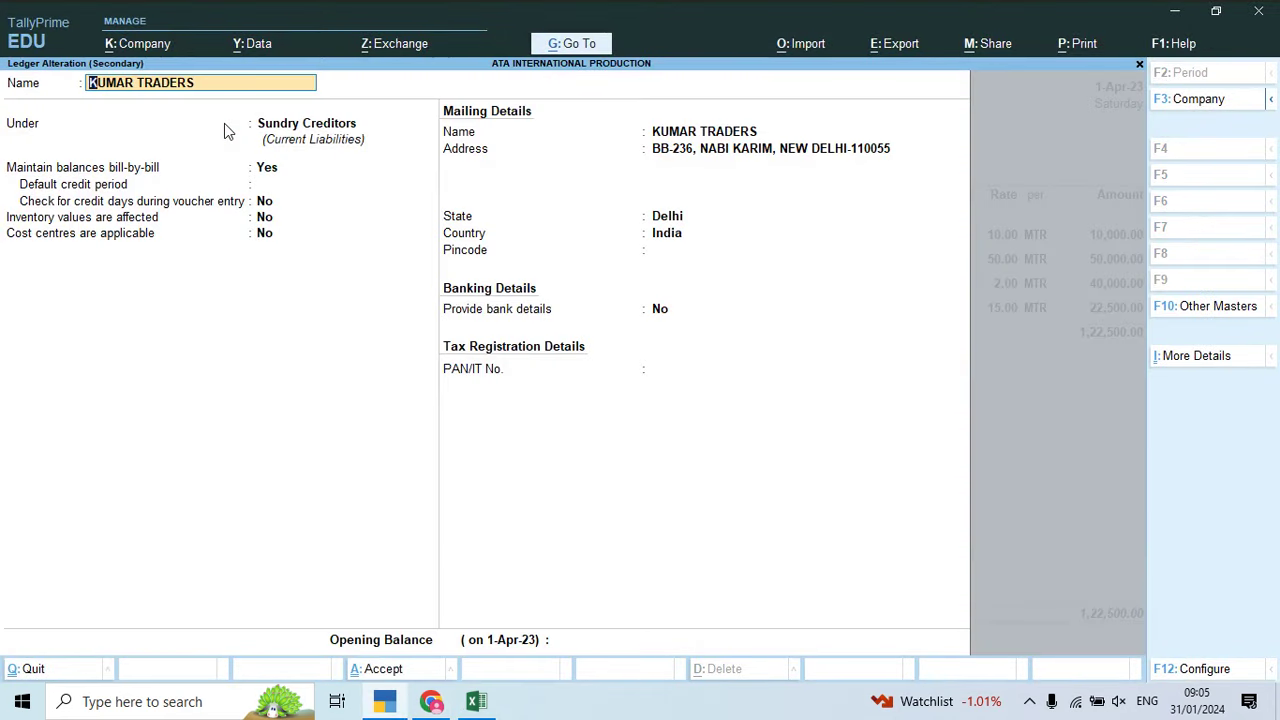
Step: Save the KUMAR TRADERS ledger and accept the purchase voucher's receipt details and party details
{"action": "key", "text": "ctrl+a"}
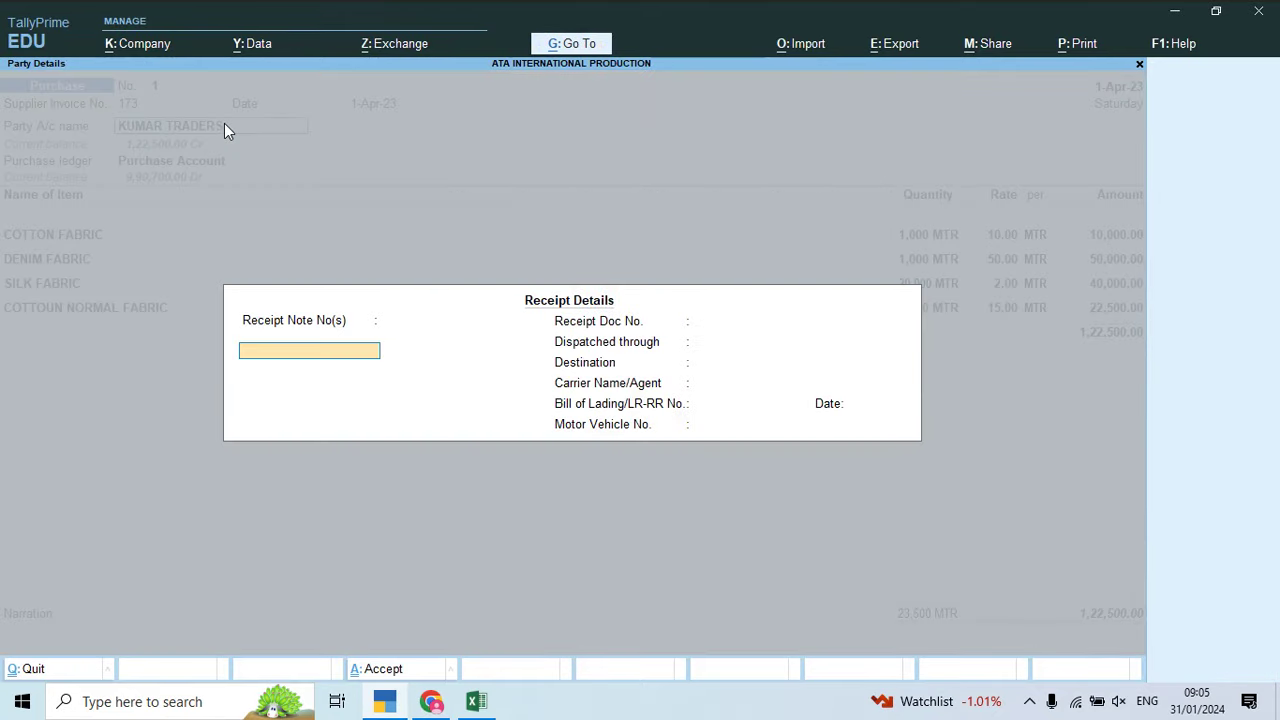
{"action": "key", "text": "Return"}
{"action": "key", "text": "ctrl+a"}
{"action": "key", "text": "Return"}
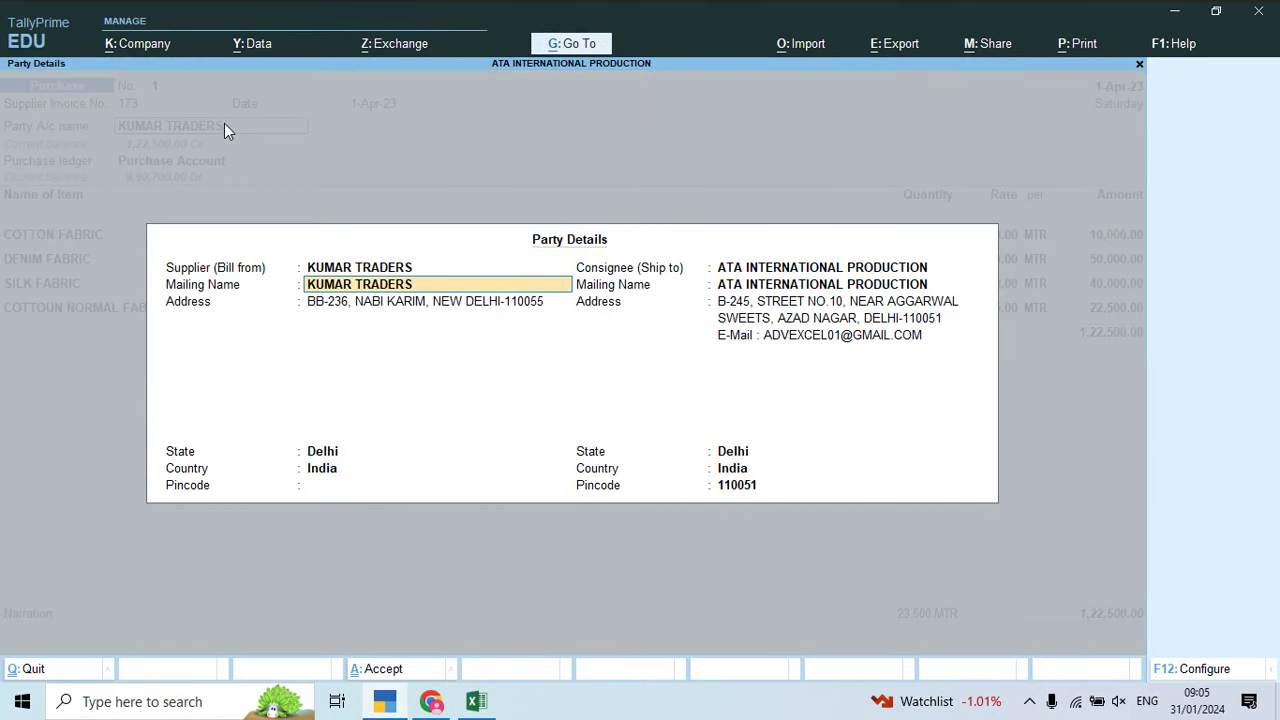
{"action": "key", "text": "ctrl+a"}
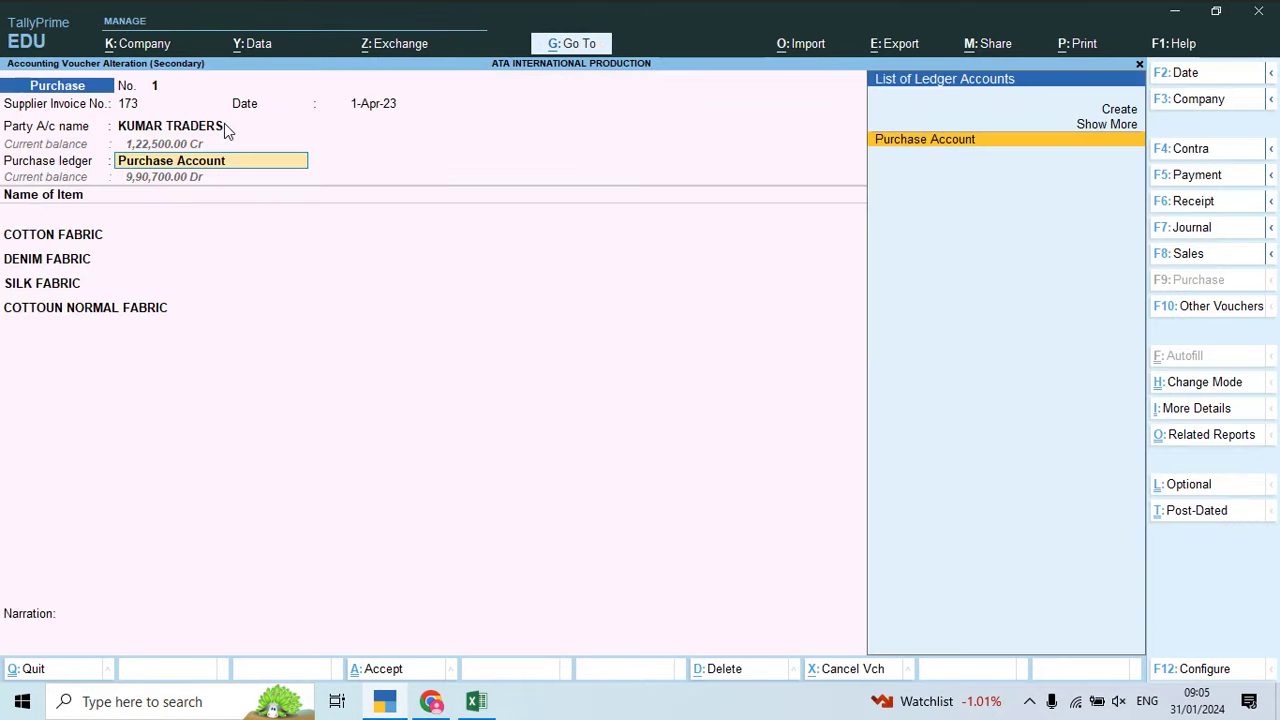
Step: Open the Purchase Account ledger for alteration and check its general configuration options, from aliases through cost centres, cost tracking and rounding method
{"action": "key", "text": "ctrl"}
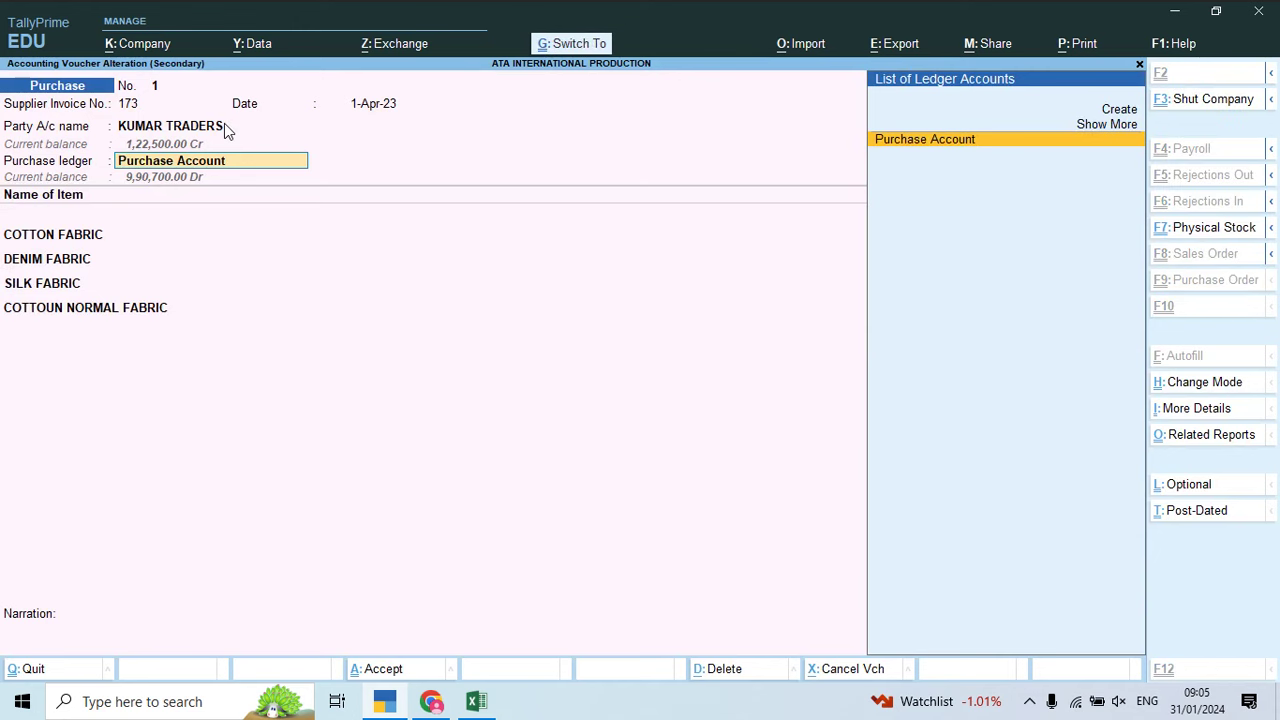
{"action": "key", "text": "ctrl+Return"}
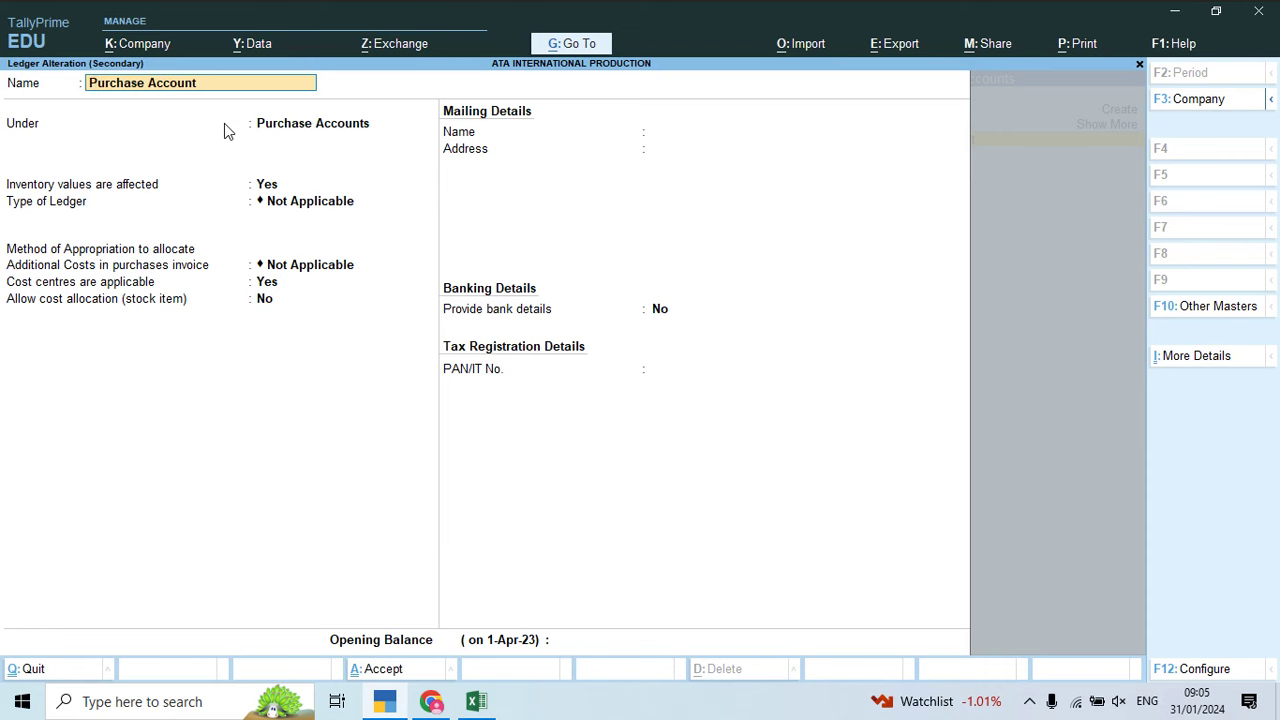
{"action": "key", "text": "F12"}
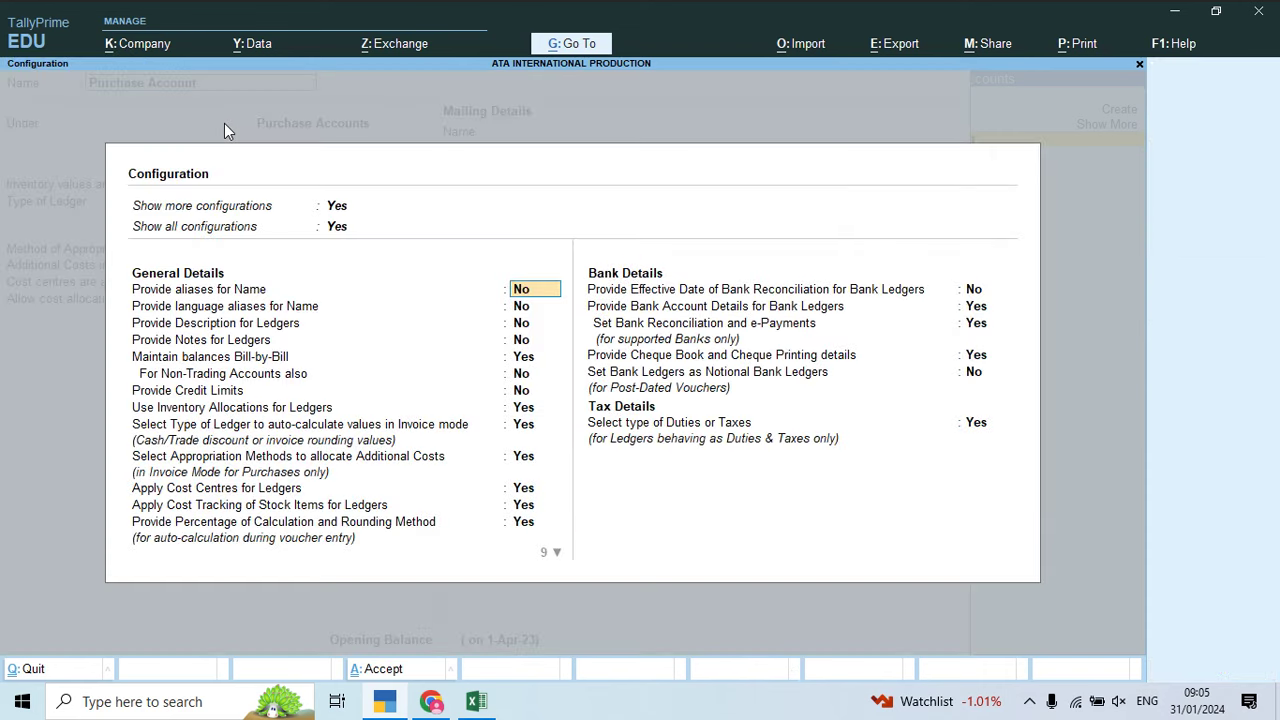
{"action": "key", "text": "Down"}
{"action": "key", "text": "Down"}
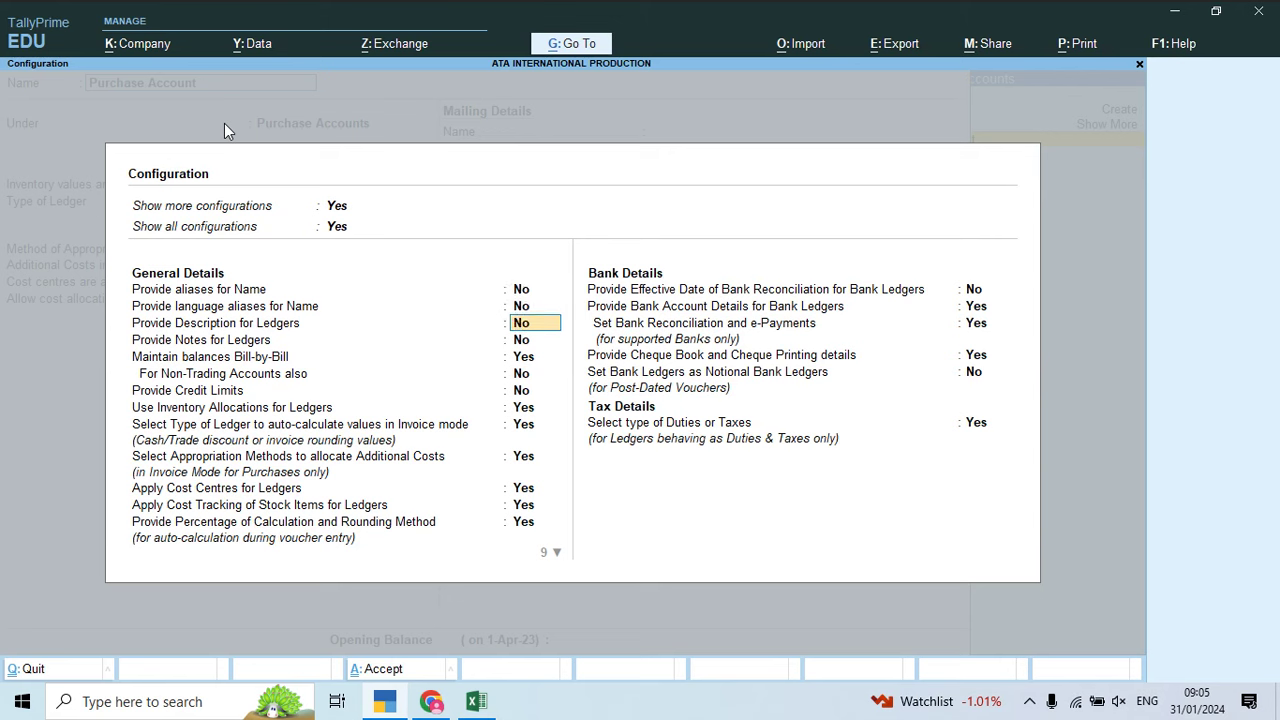
{"action": "key", "text": "Down"}
{"action": "key", "text": "Down"}
{"action": "key", "text": "Down"}
{"action": "key", "text": "Down"}
{"action": "key", "text": "Down"}
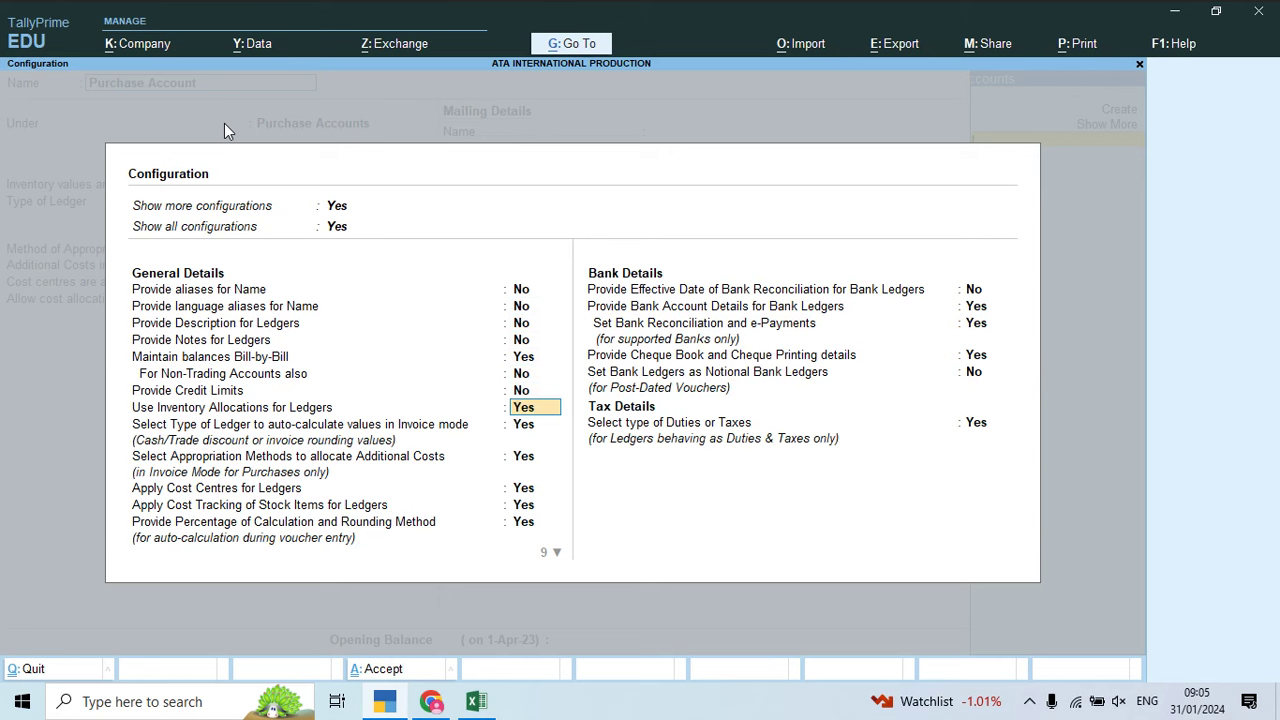
{"action": "key", "text": "Down"}
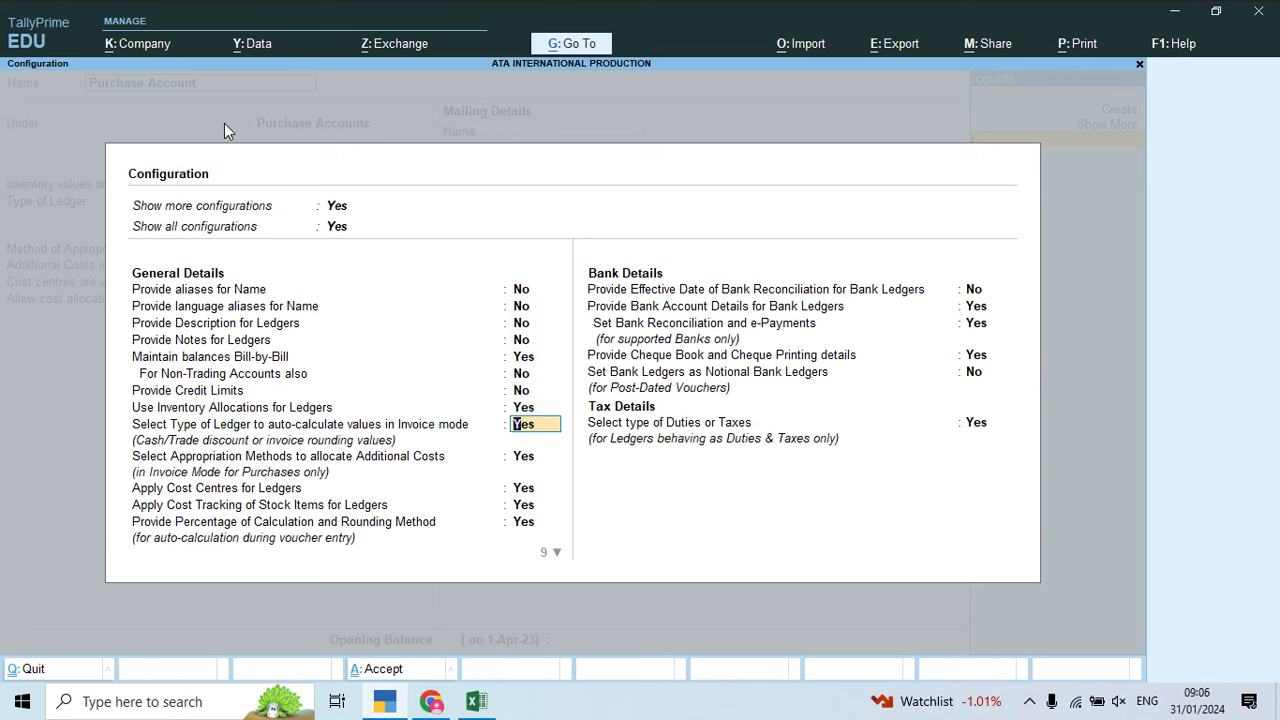
{"action": "key", "text": "Down"}
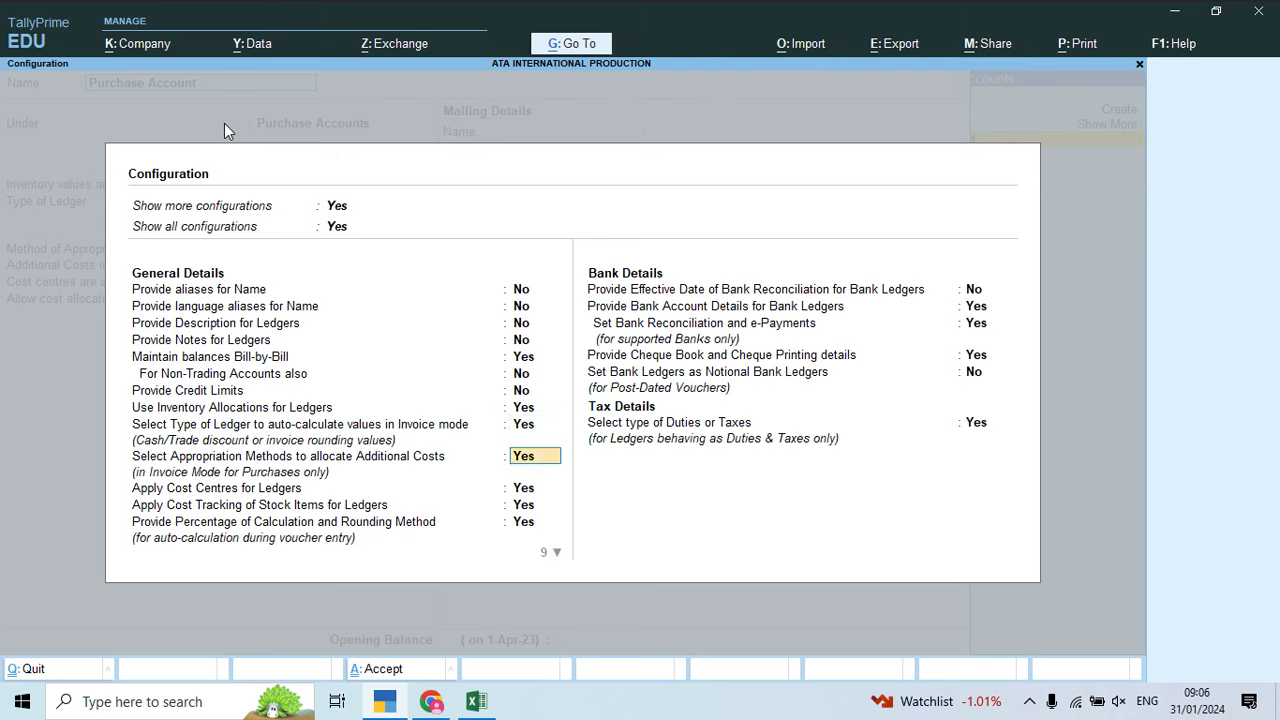
{"action": "key", "text": "Down"}
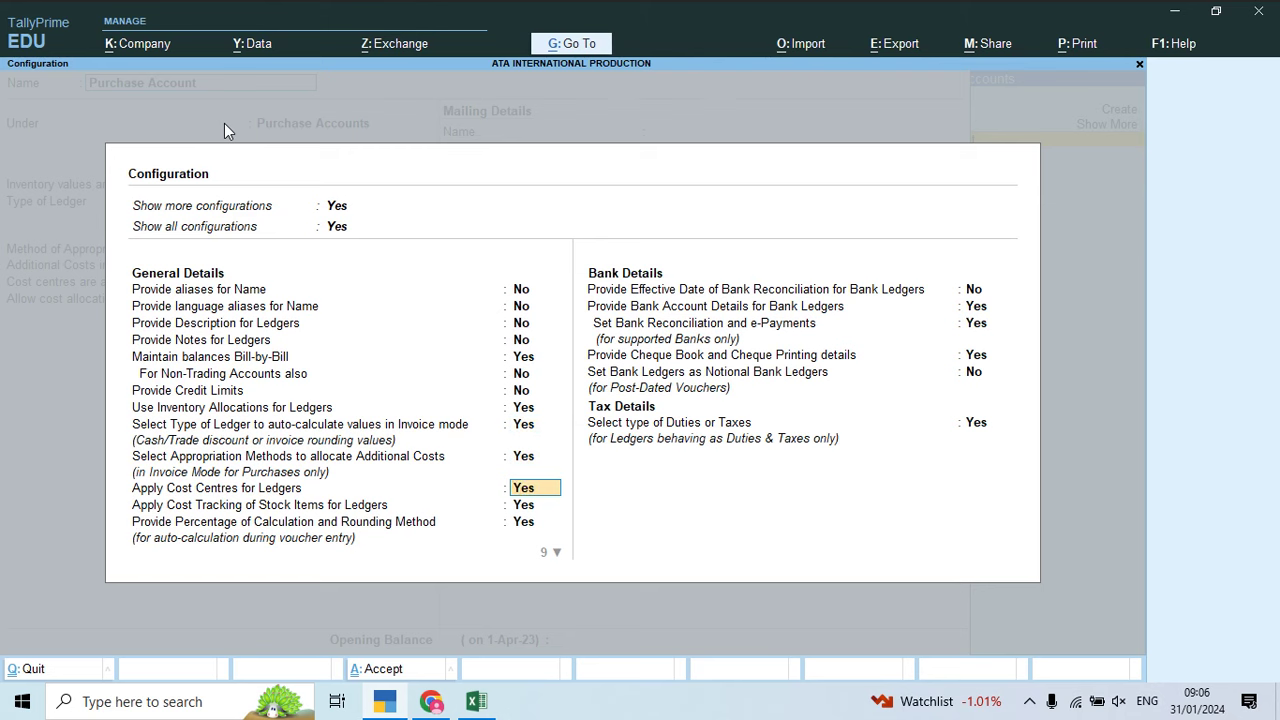
{"action": "key", "text": "Down"}
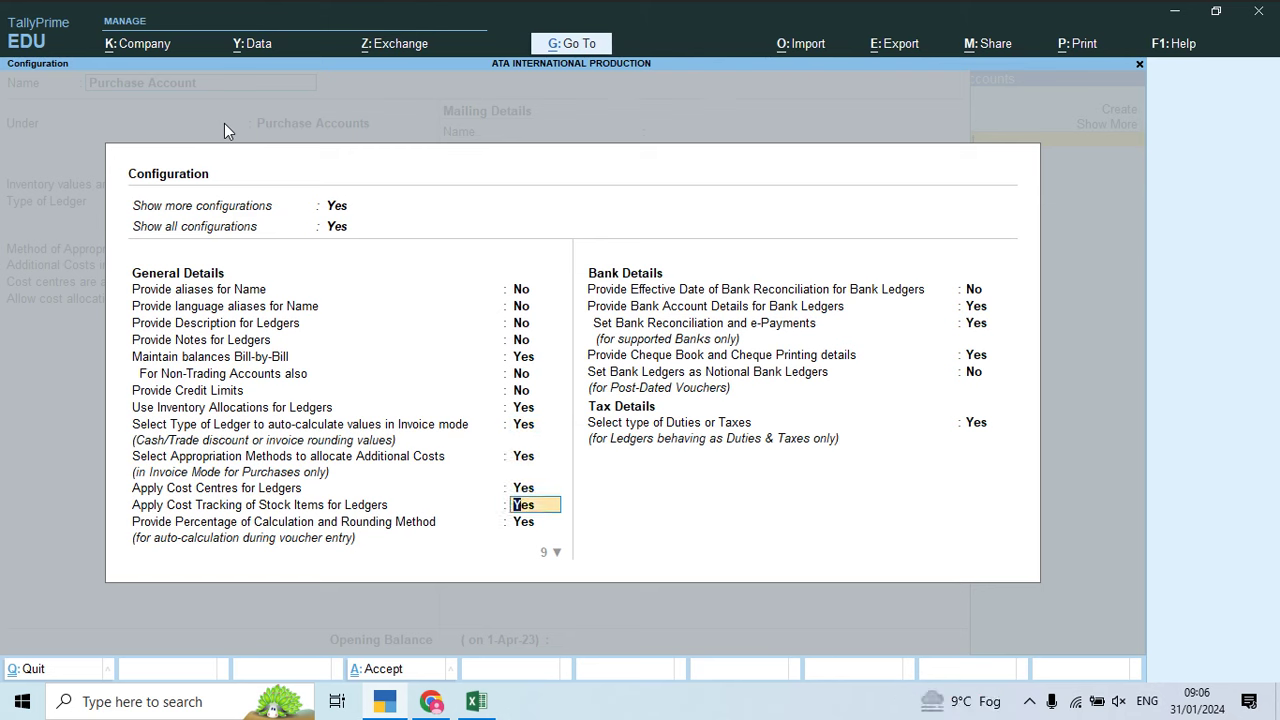
{"action": "key", "text": "Down"}
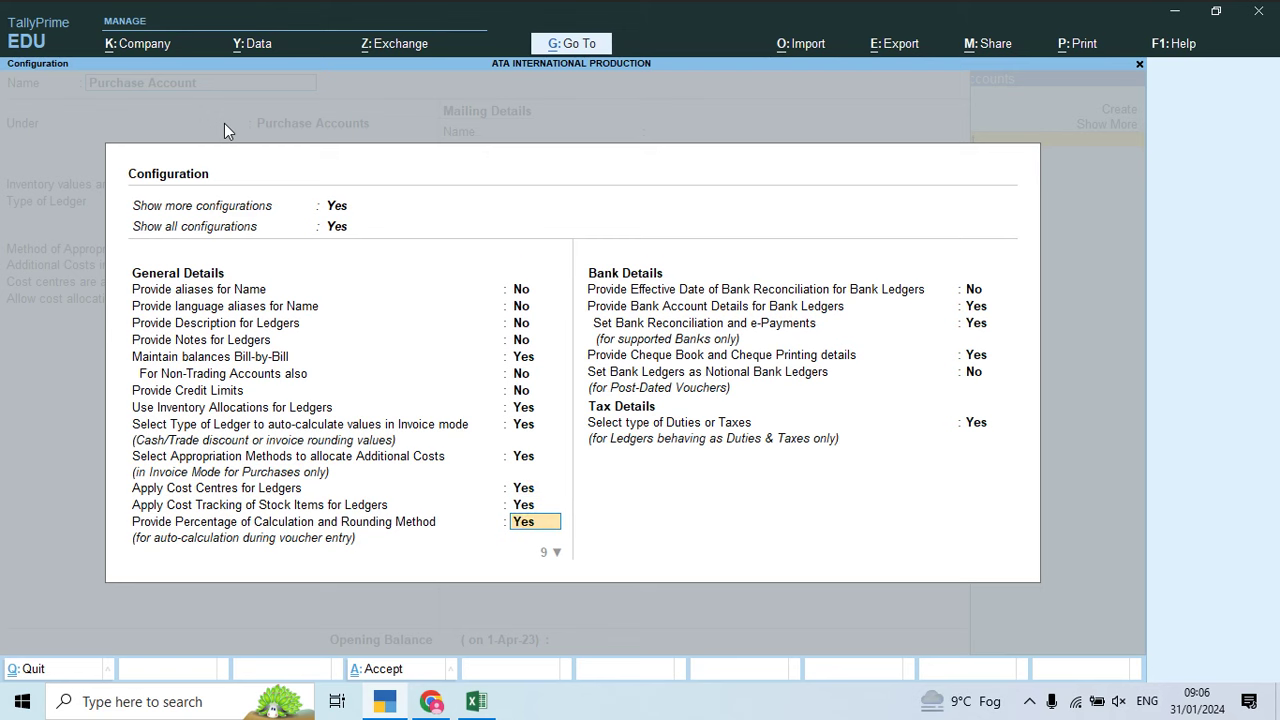
Step: Check the remaining opening balance, position index, mailing and bank detail options and accept the ledger configuration
{"action": "key", "text": "Down"}
{"action": "key", "text": "Down"}
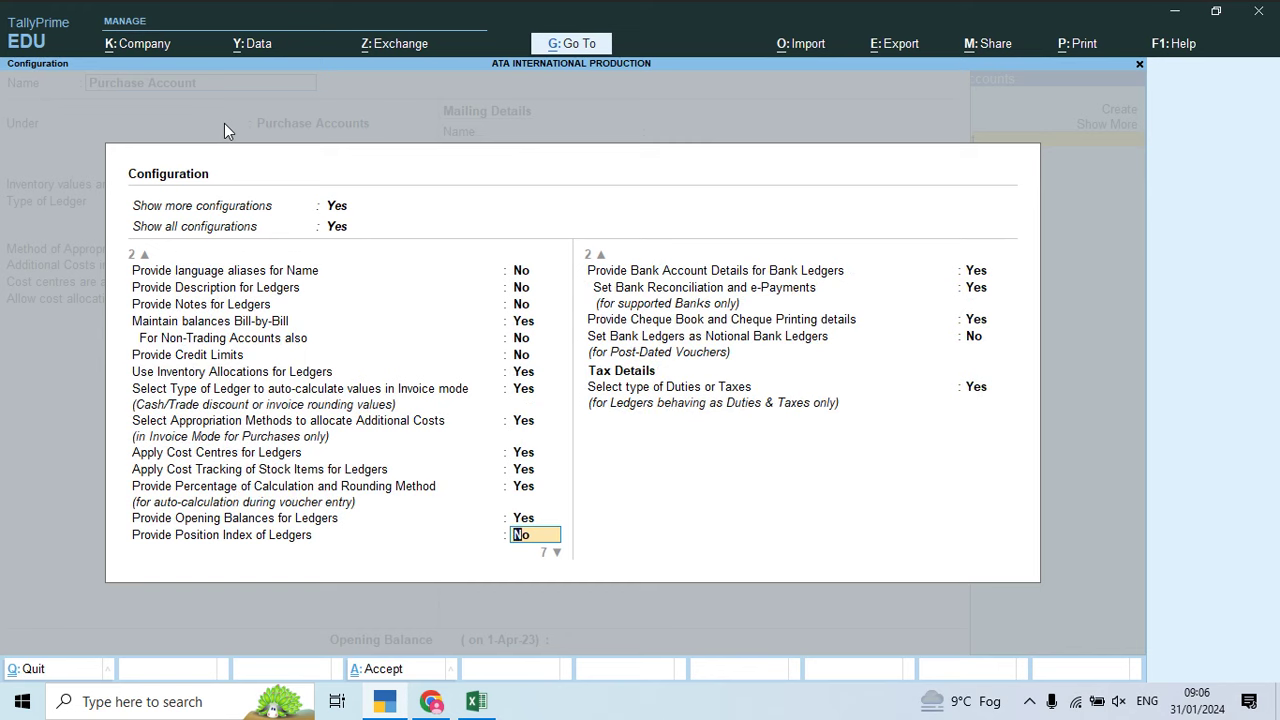
{"action": "key", "text": "Down"}
{"action": "key", "text": "Down"}
{"action": "key", "text": "Down"}
{"action": "key", "text": "Down"}
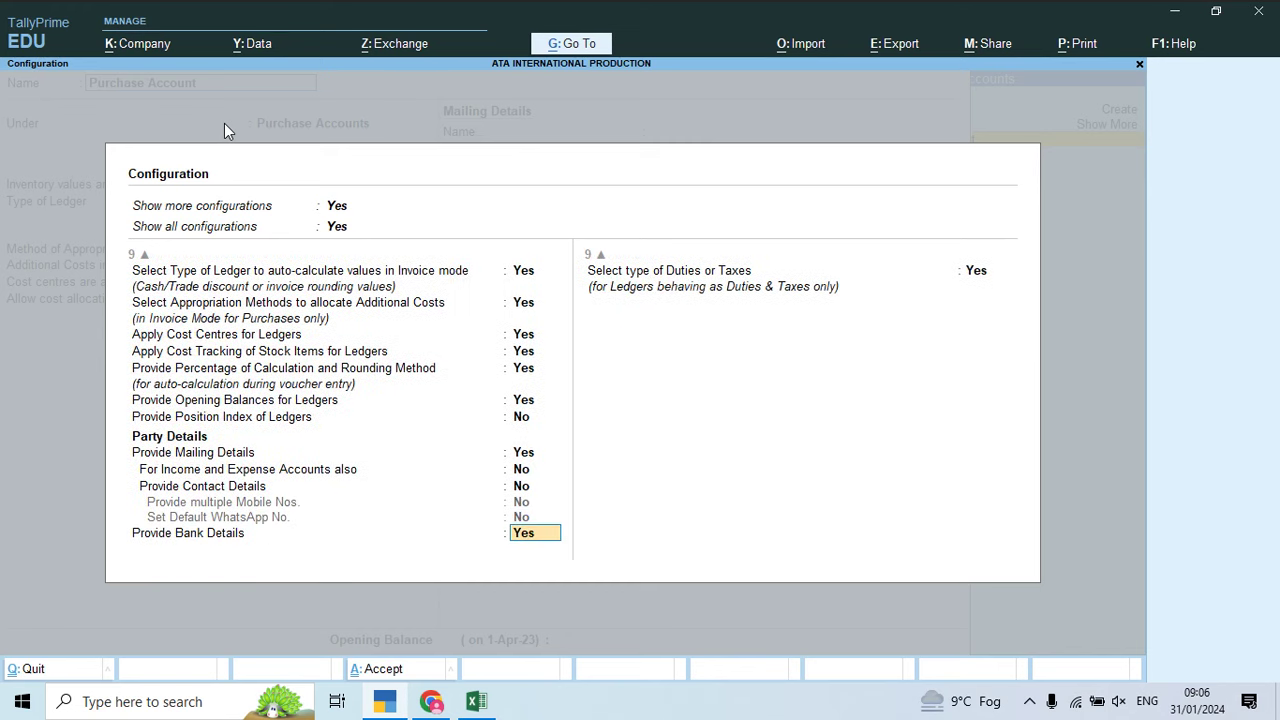
{"action": "key", "text": "Down"}
{"action": "key", "text": "ctrl+a"}
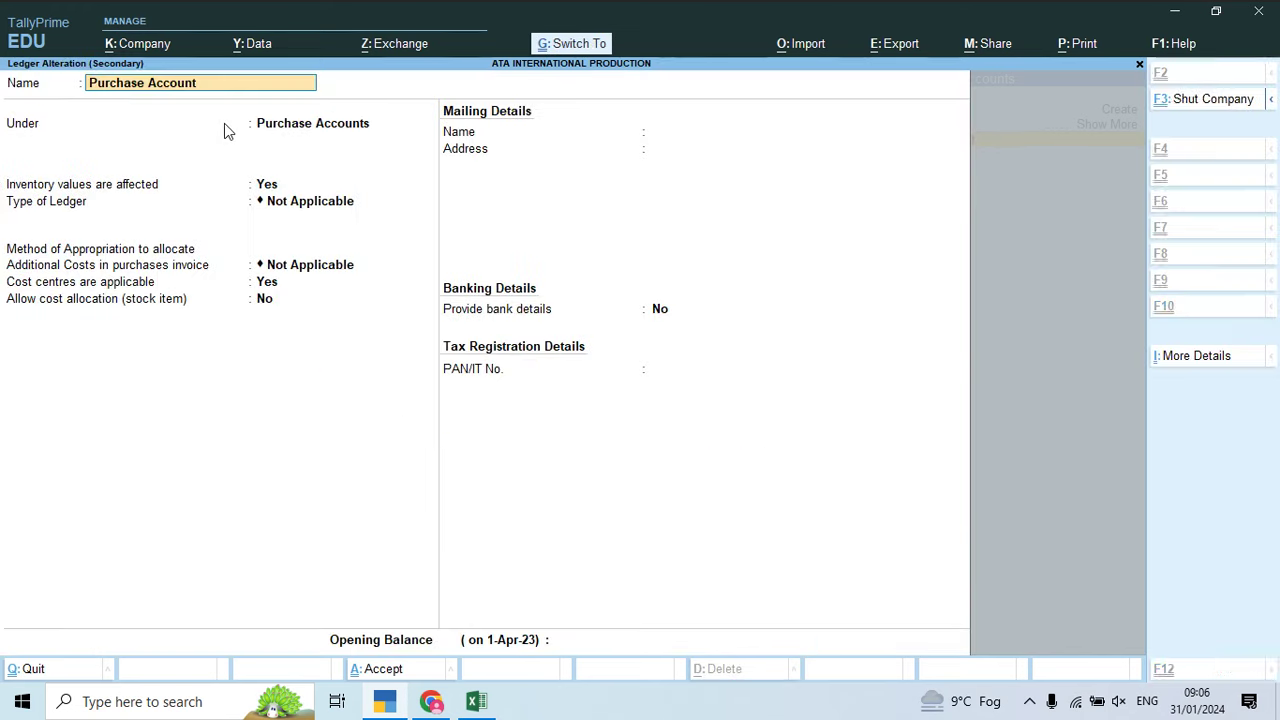
Step: Set the Purchase Account's appropriation method for additional costs in purchase invoices to Appropriate by Value
{"action": "key", "text": "Return"}
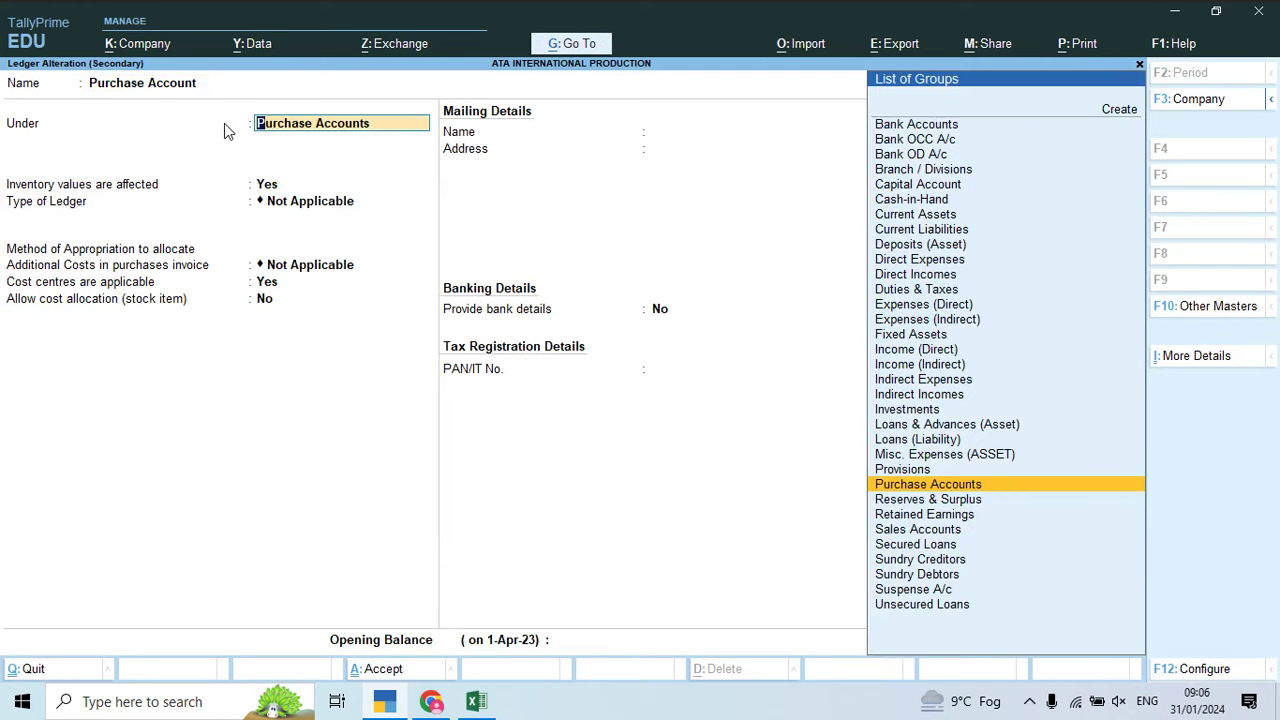
{"action": "key", "text": "Return"}
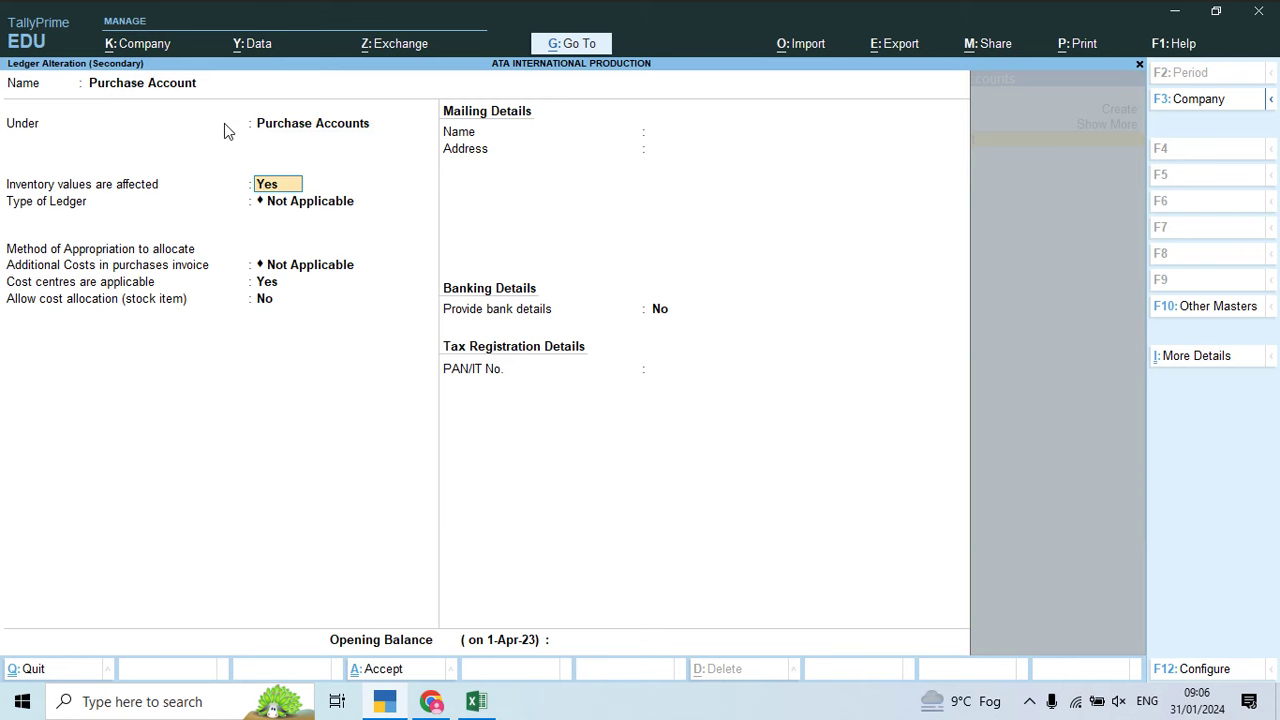
{"action": "key", "text": "Return"}
{"action": "key", "text": "Return"}
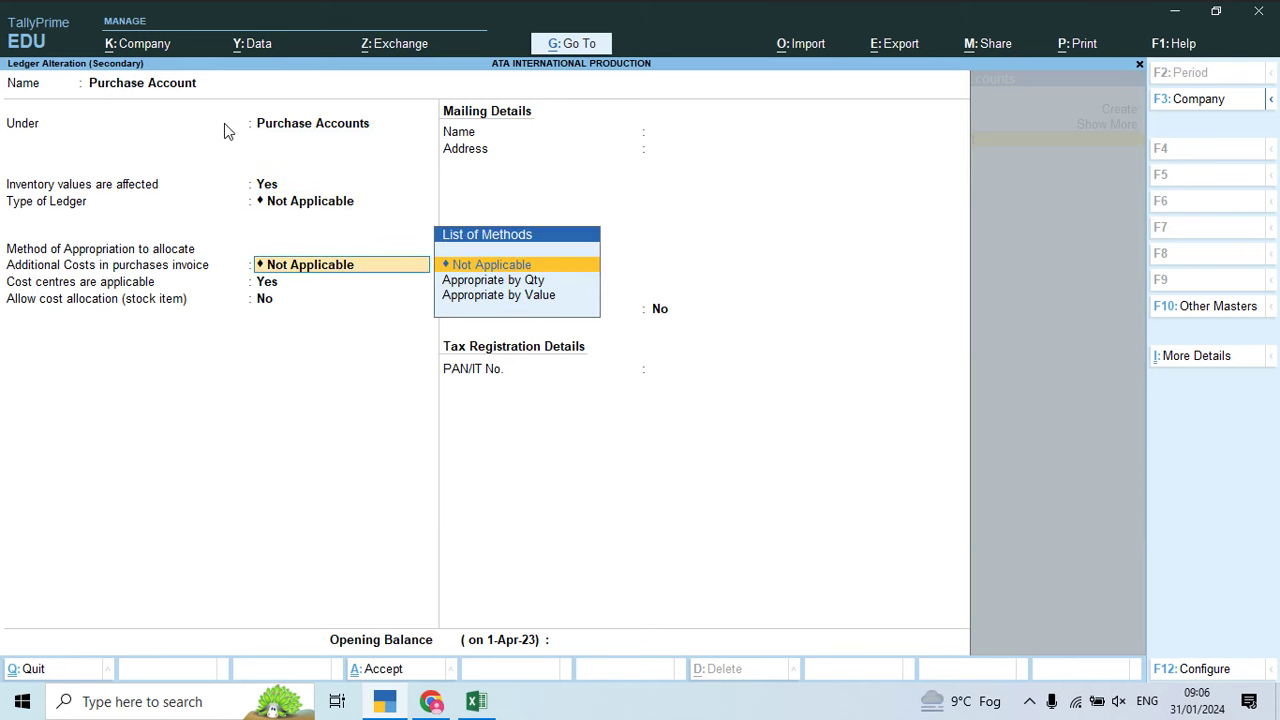
{"action": "key", "text": "Down"}
{"action": "key", "text": "Down"}
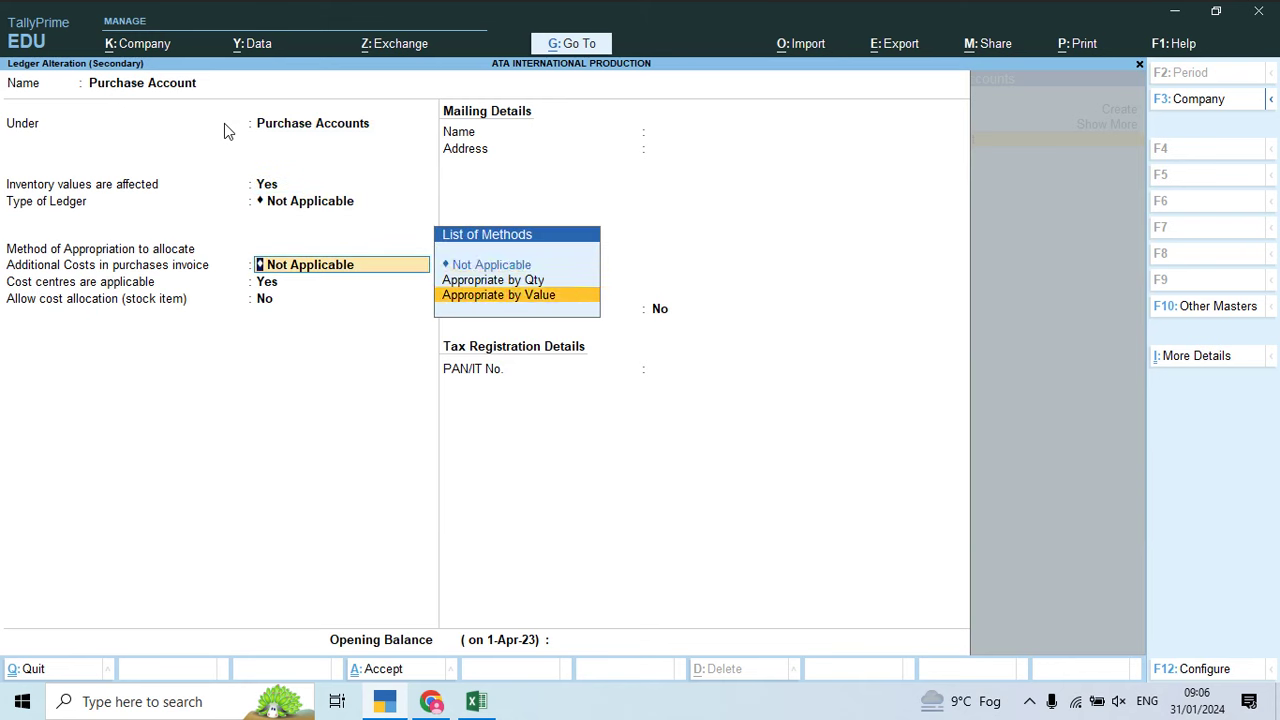
{"action": "key", "text": "Return"}
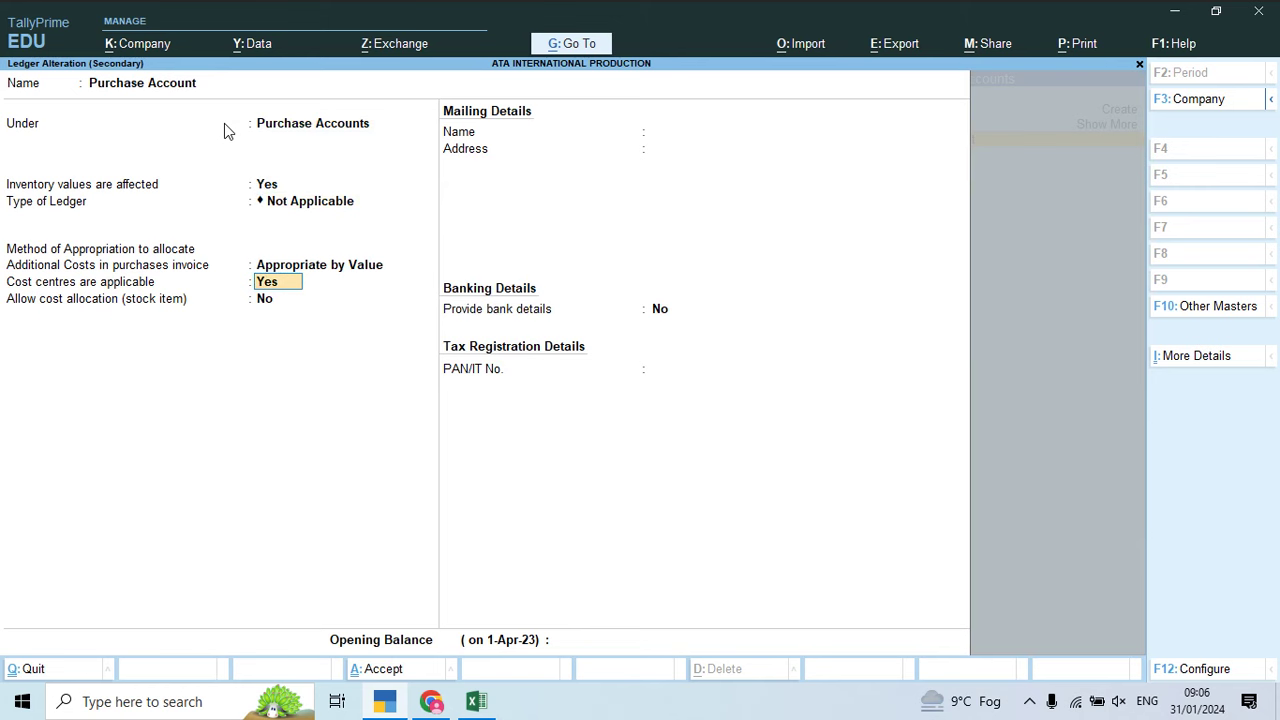
Step: Set cost centres to No and stock item cost allocation to Yes for Purchase Account, and save the ledger
{"action": "type", "text": "n"}
{"action": "key", "text": "Return"}
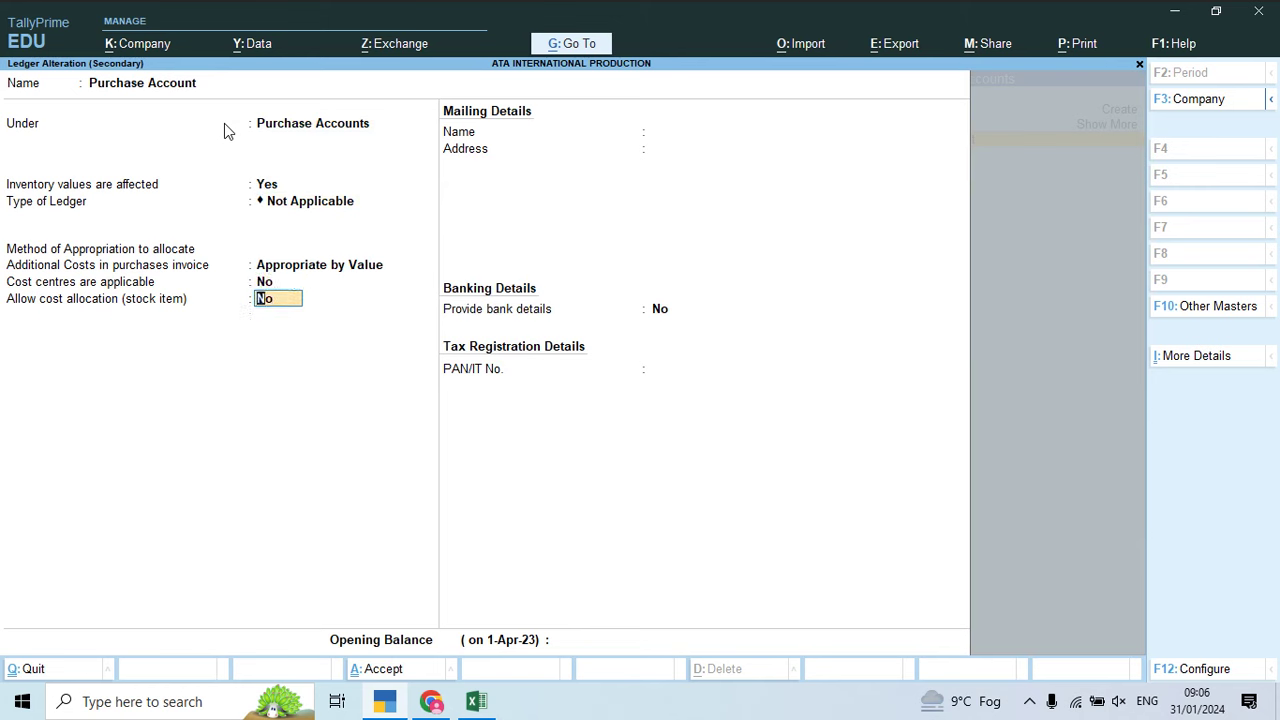
{"action": "type", "text": "y"}
{"action": "key", "text": "Return"}
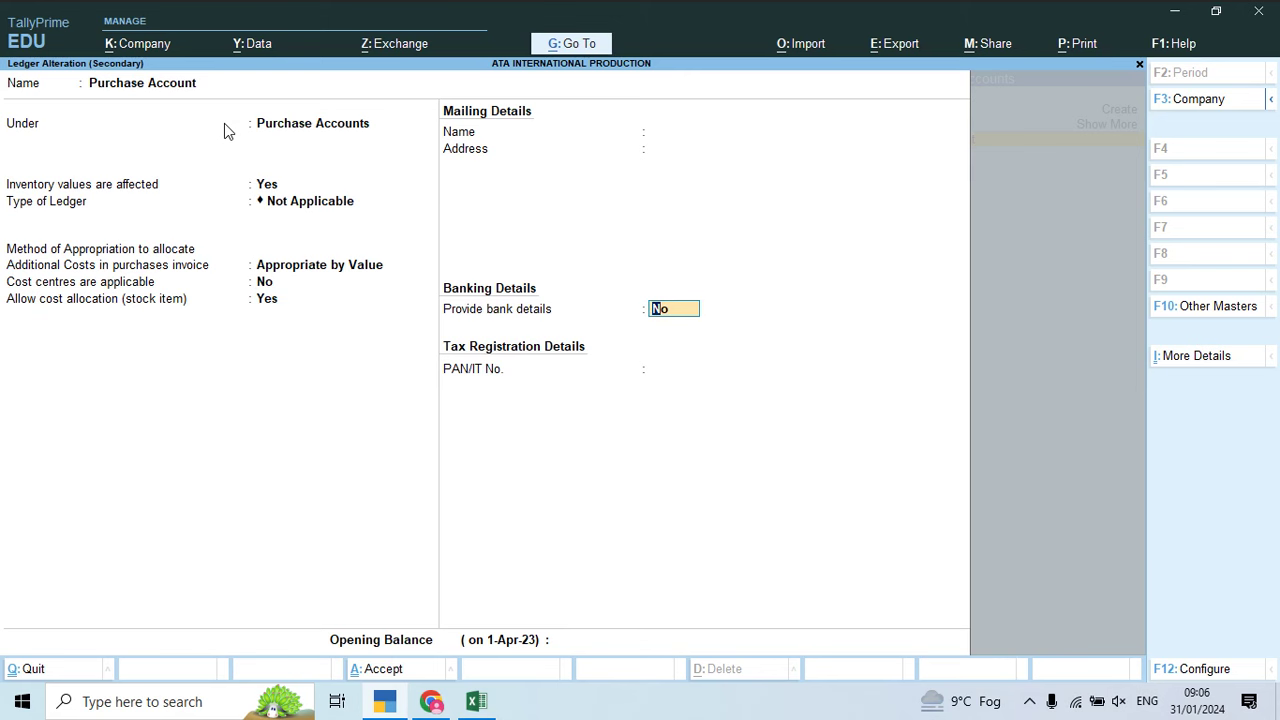
{"action": "key", "text": "Return"}
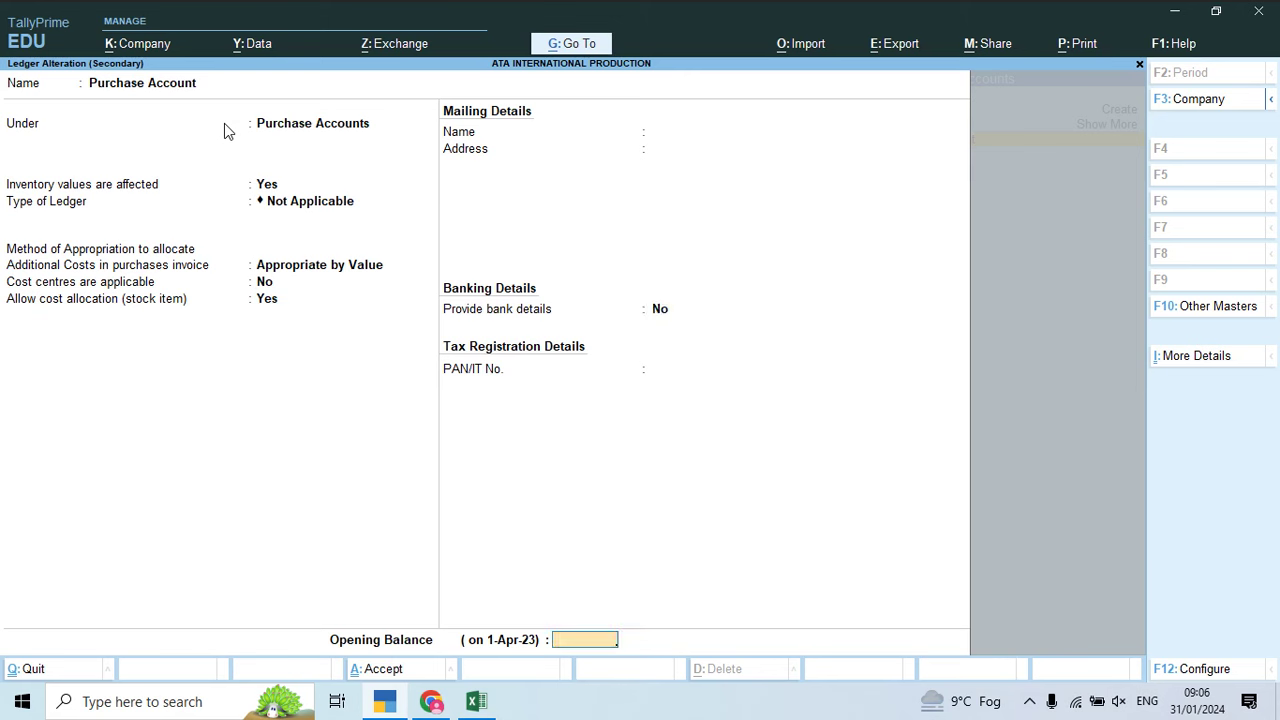
{"action": "key", "text": "Return"}
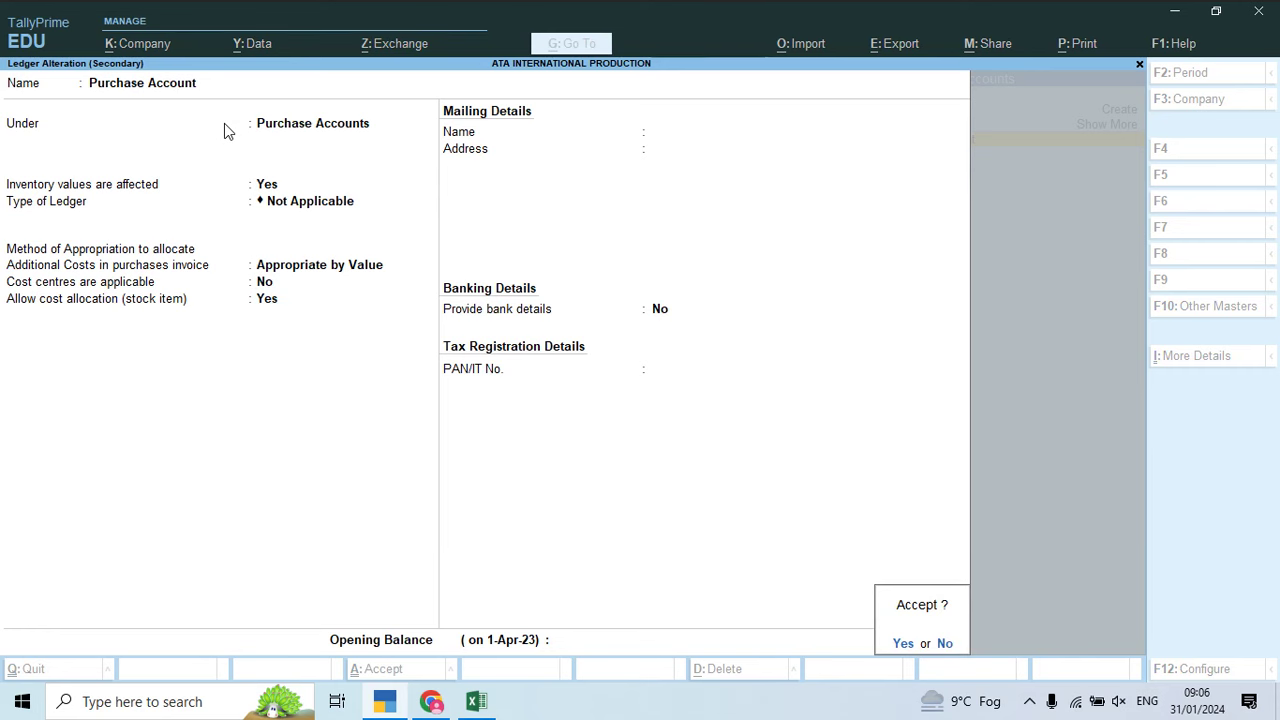
{"action": "key", "text": "Return"}
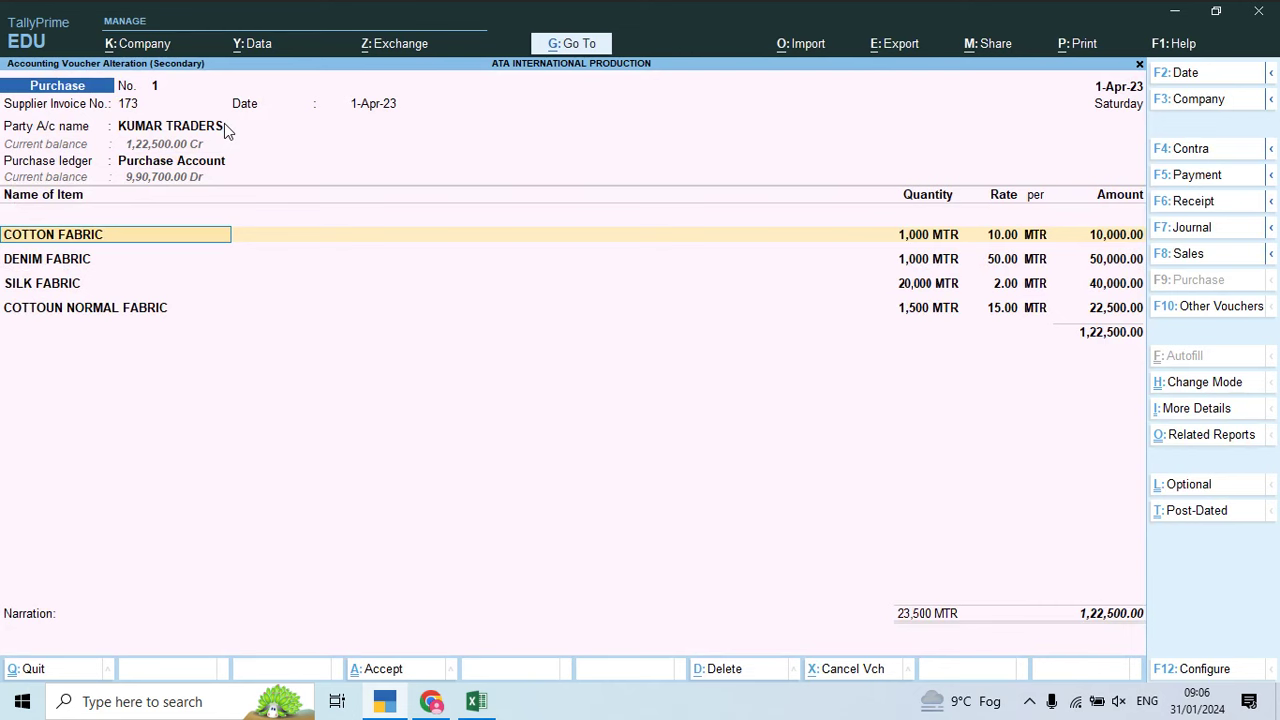
Step: Open the COTTON FABRIC stock item for alteration and place it under a new stock group Raw Material created under Primary
{"action": "key", "text": "ctrl"}
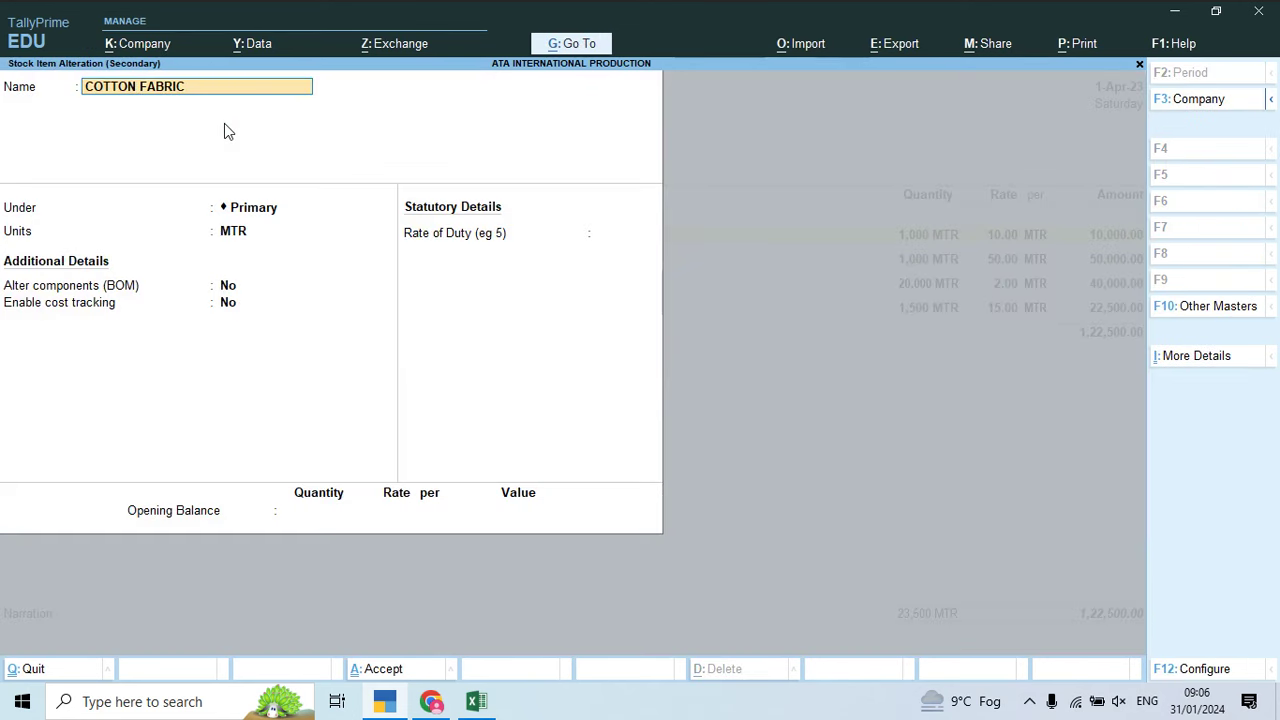
{"action": "key", "text": "Return"}
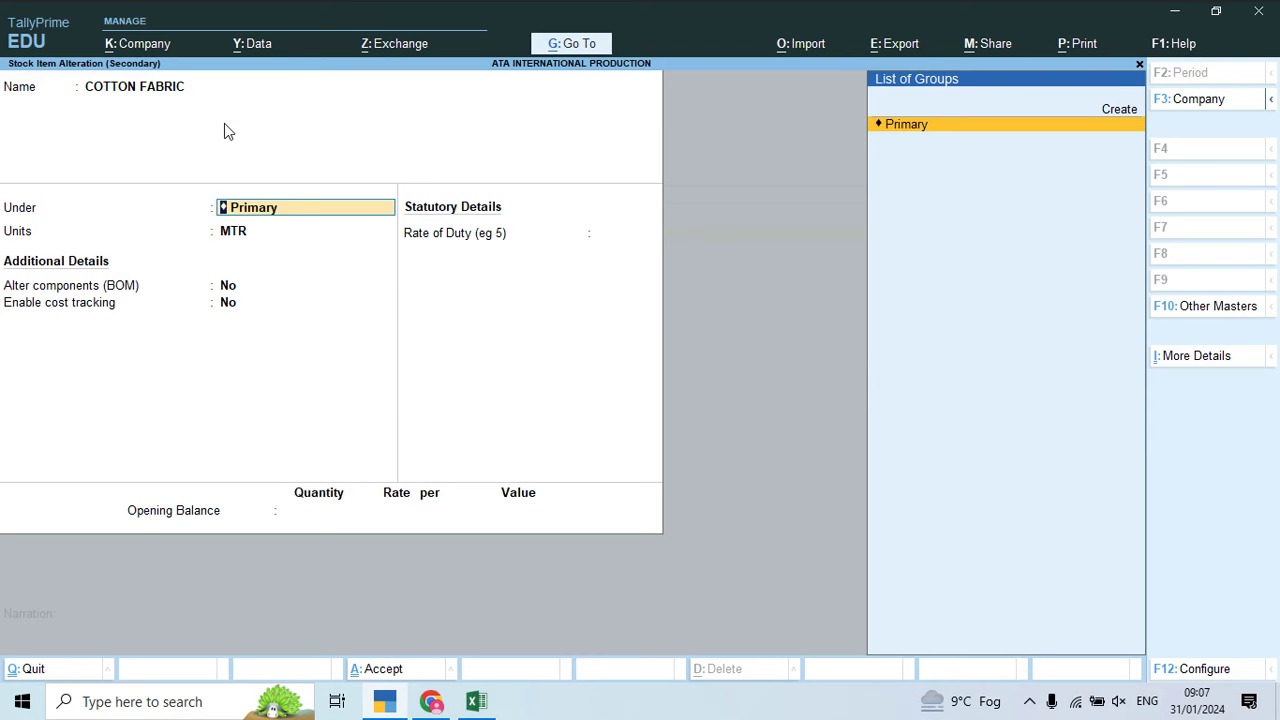
{"action": "key", "text": "alt+c"}
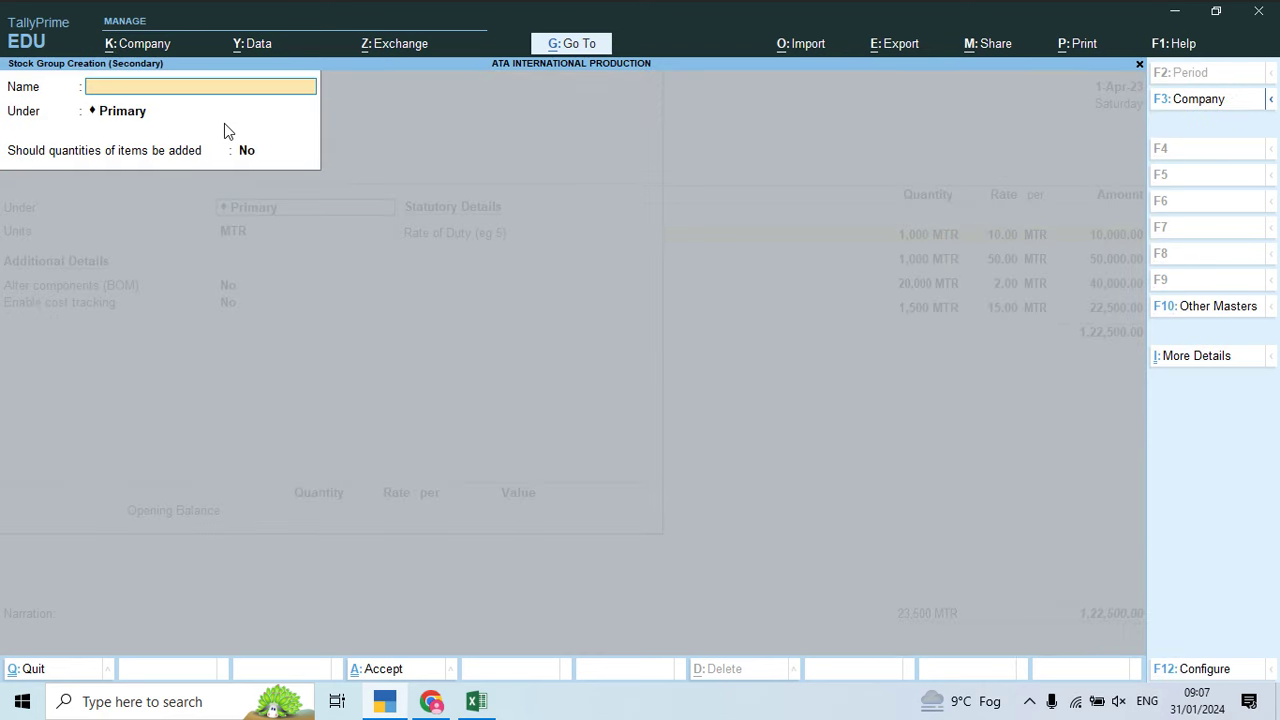
{"action": "type", "text": "Raw Material"}
{"action": "key", "text": "Return"}
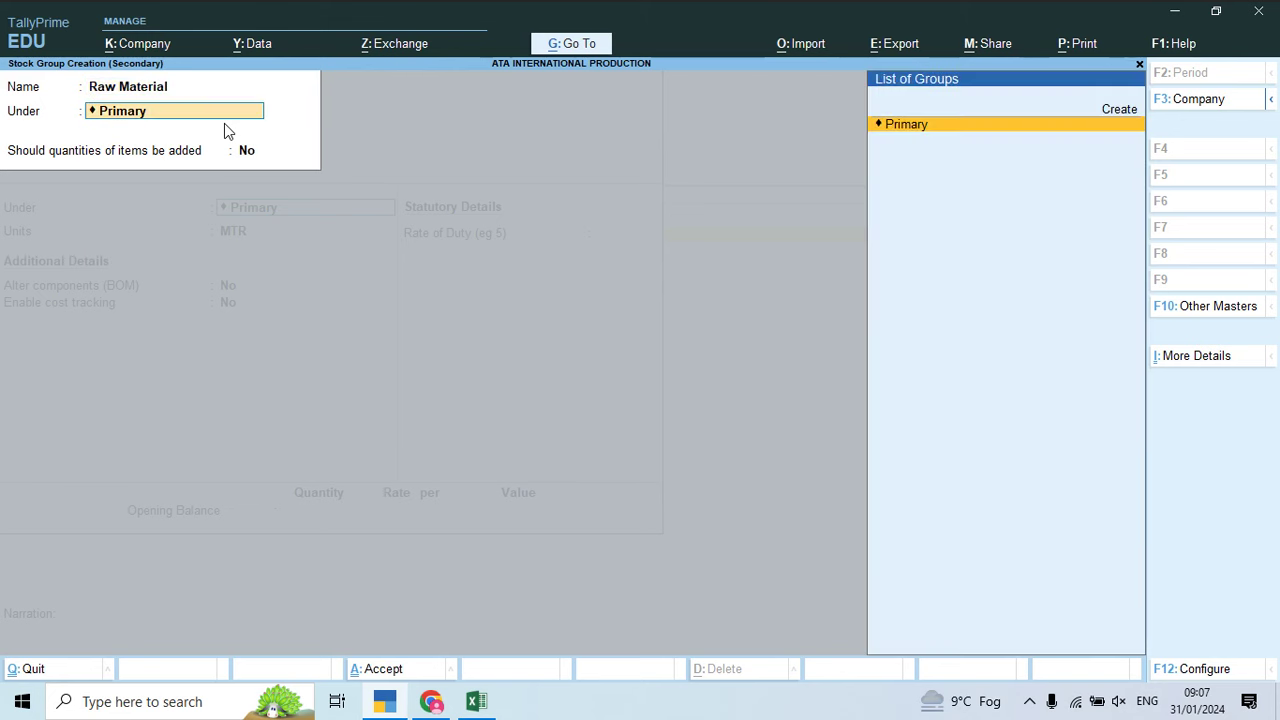
{"action": "key", "text": "Return"}
{"action": "key", "text": "Return"}
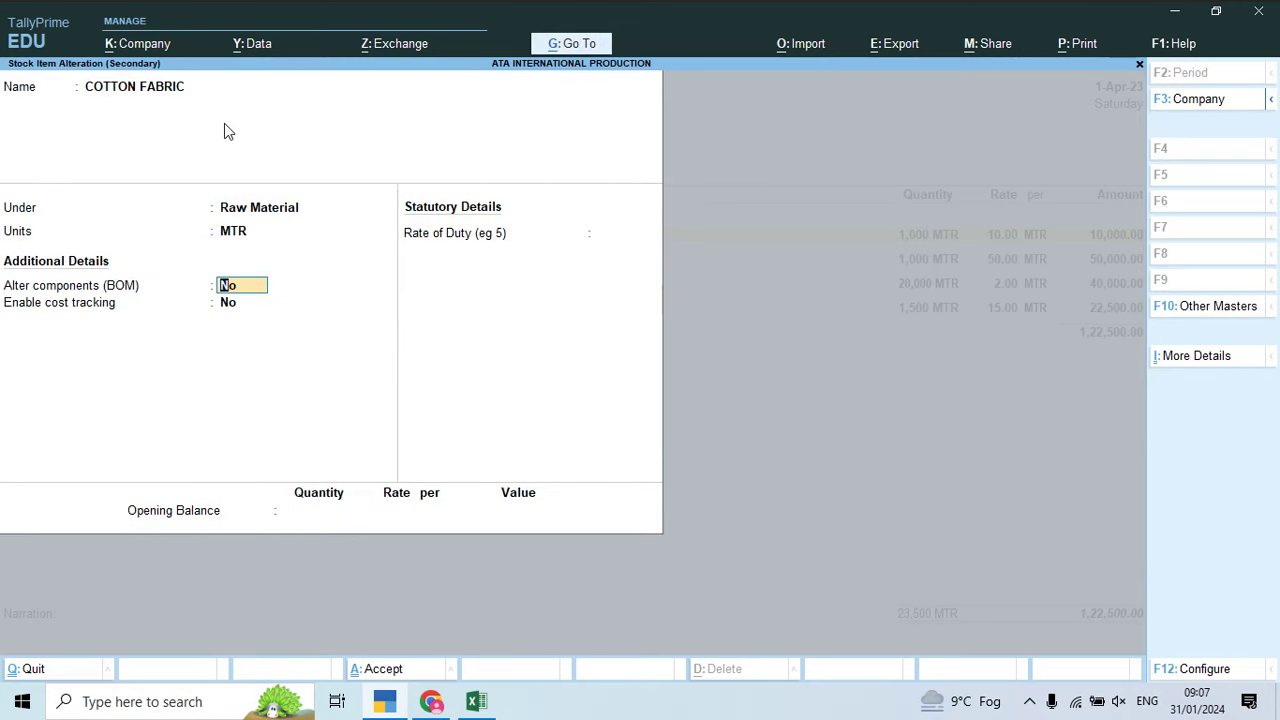
Step: Keep BOM components and cost tracking at No for COTTON FABRIC and save the stock item
{"action": "key", "text": "Return"}
{"action": "key", "text": "Return"}
{"action": "key", "text": "Return"}
{"action": "key", "text": "Return"}
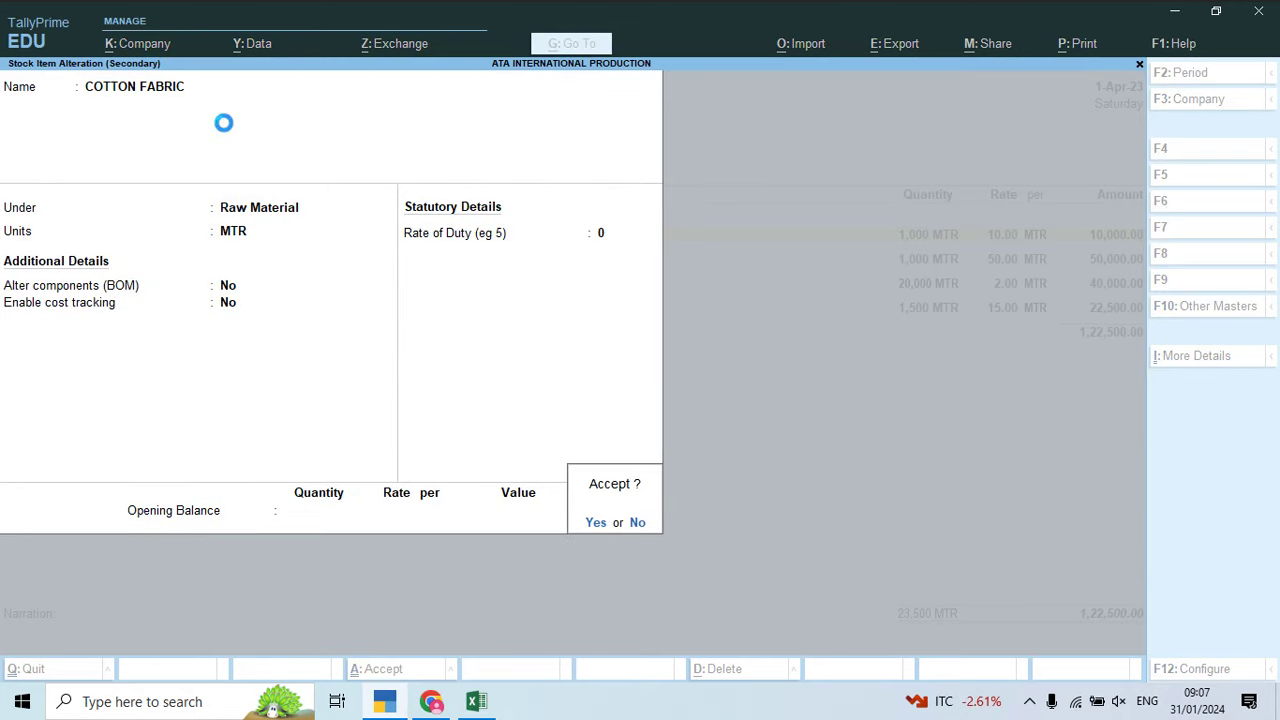
{"action": "key", "text": "Return"}
Step: Accept the voucher's existing fabric quantities, rates and amounts line by line, down to the blank line below COTTOUN NORMAL FABRIC
{"action": "key", "text": "Return"}
{"action": "key", "text": "Return"}
{"action": "key", "text": "Return"}
{"action": "key", "text": "Return"}
{"action": "key", "text": "Return"}
{"action": "key", "text": "Return"}
{"action": "key", "text": "Return"}
{"action": "key", "text": "Return"}
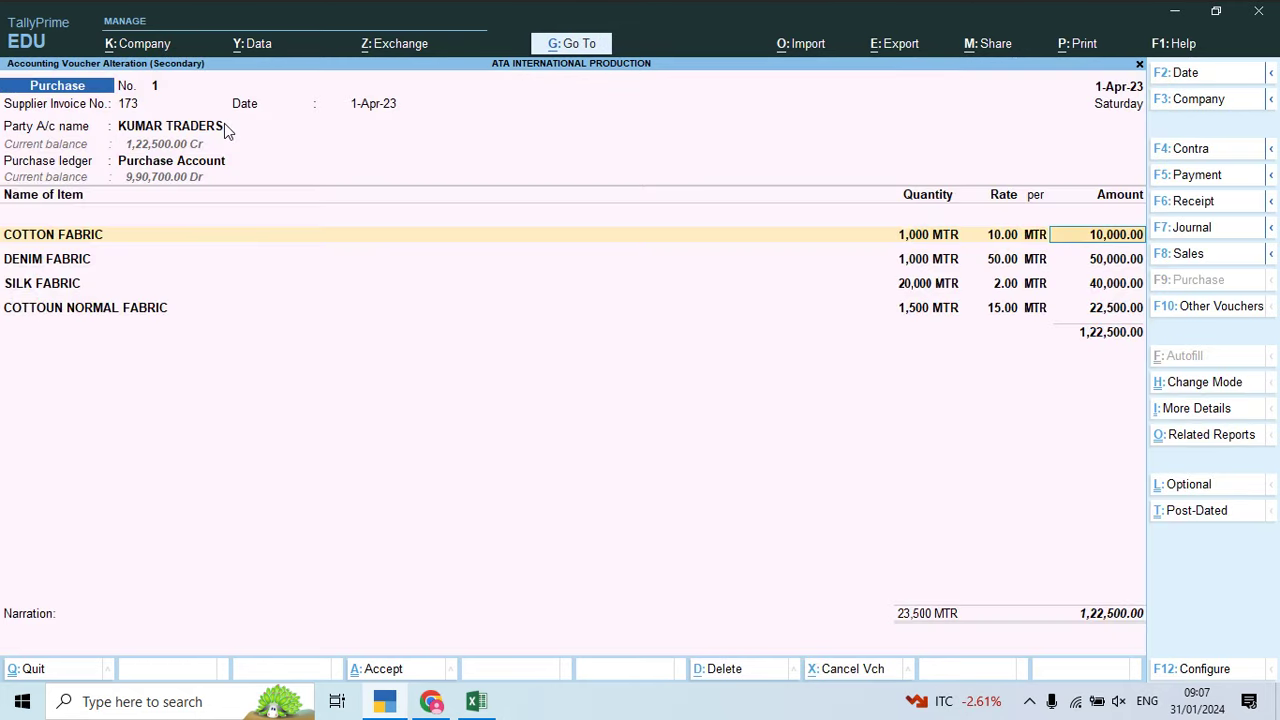
{"action": "key", "text": "Return"}
{"action": "key", "text": "Return"}
{"action": "key", "text": "Return"}
{"action": "key", "text": "Return"}
{"action": "key", "text": "Return"}
{"action": "key", "text": "Return"}
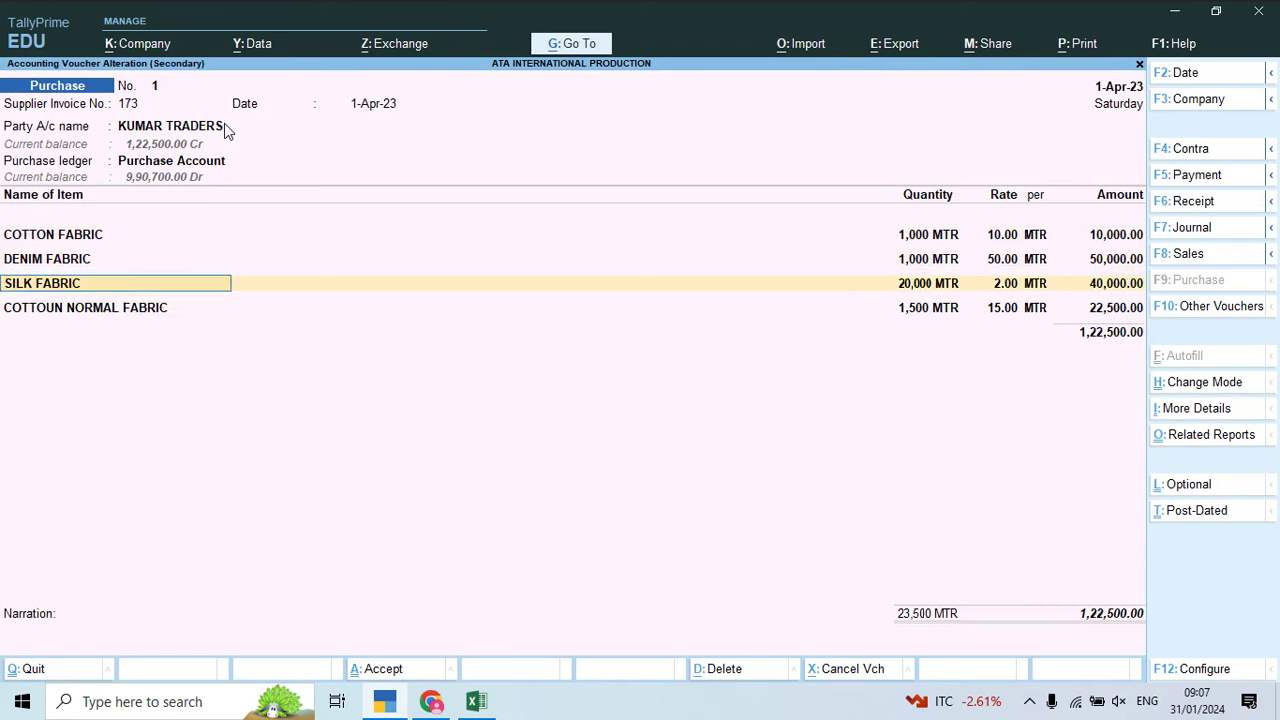
{"action": "key", "text": "Return"}
{"action": "key", "text": "Return"}
{"action": "key", "text": "Return"}
{"action": "key", "text": "Return"}
{"action": "key", "text": "Return"}
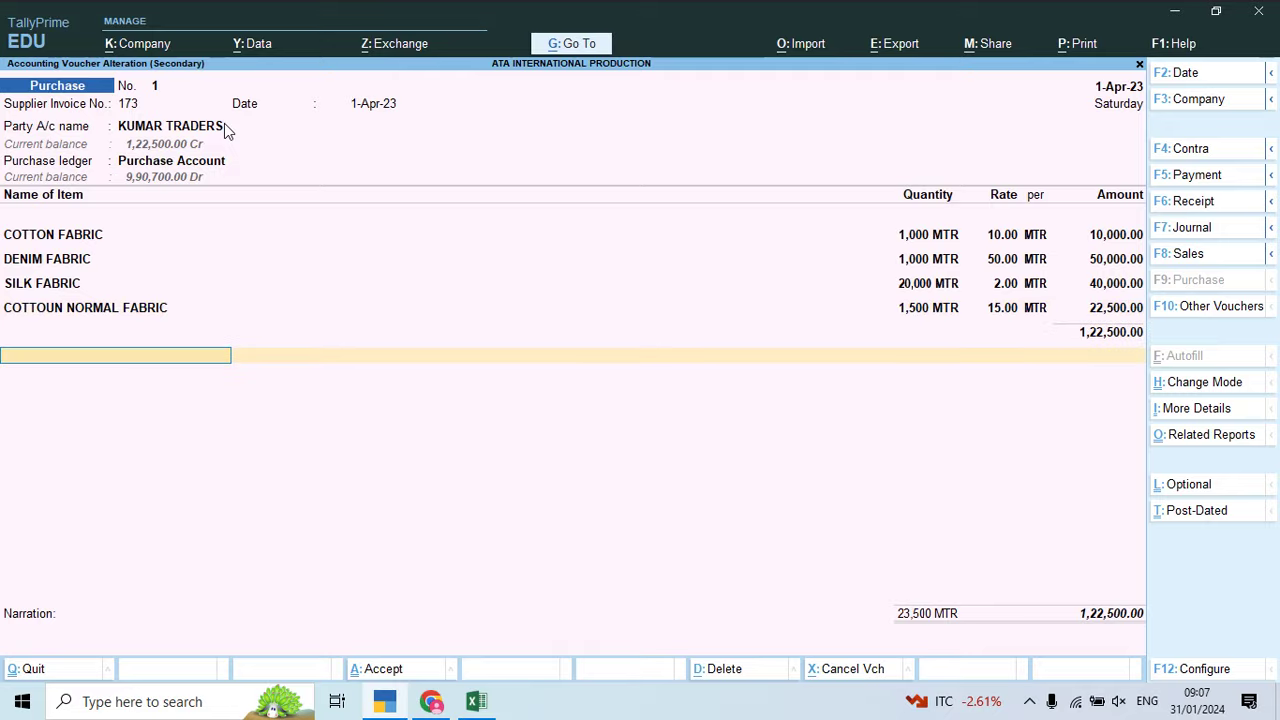
Step: Check the packing and forwarding charges in the invoice PDF in Chrome, then add Freight & Forwarding Charges to the KUMAR TRADERS voucher in TallyPrime
{"action": "key", "text": "alt+Tab"}
{"action": "scroll", "coordinate": [224, 123], "scroll_direction": "down", "scroll_amount": 3}
{"action": "scroll", "coordinate": [224, 123], "scroll_direction": "down", "scroll_amount": 3}
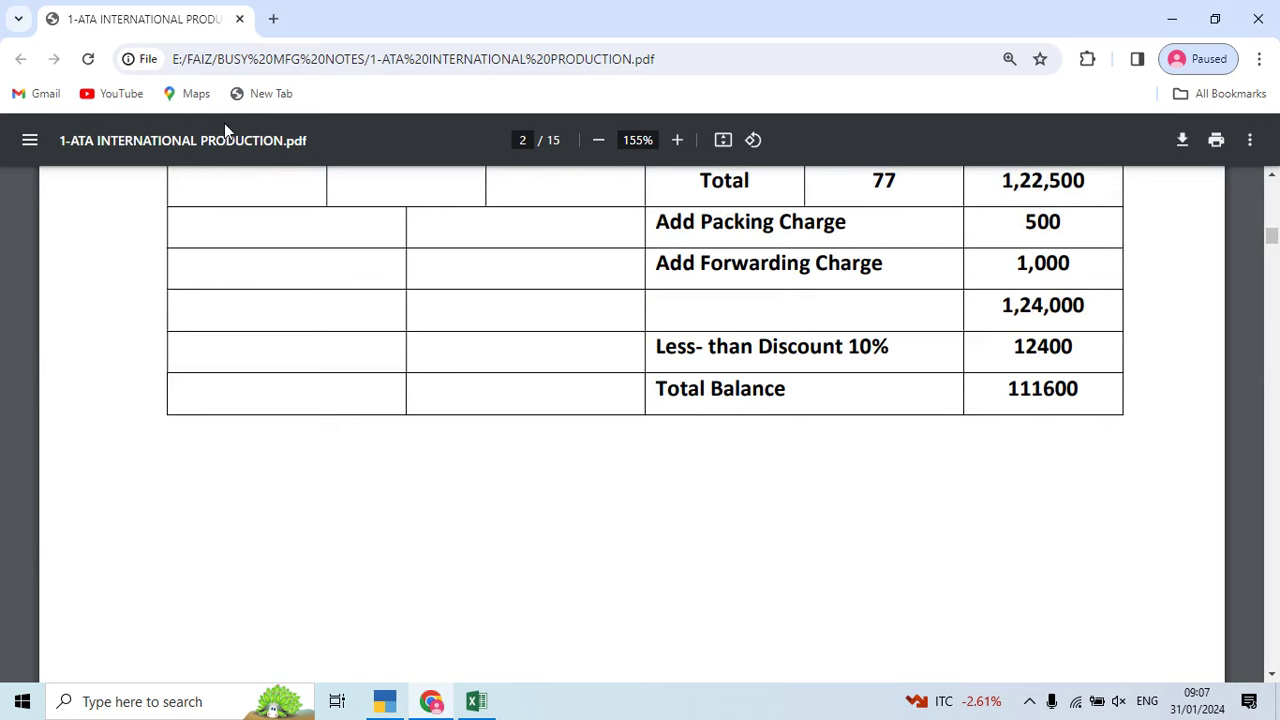
{"action": "scroll", "coordinate": [224, 123], "scroll_direction": "up", "scroll_amount": 4}
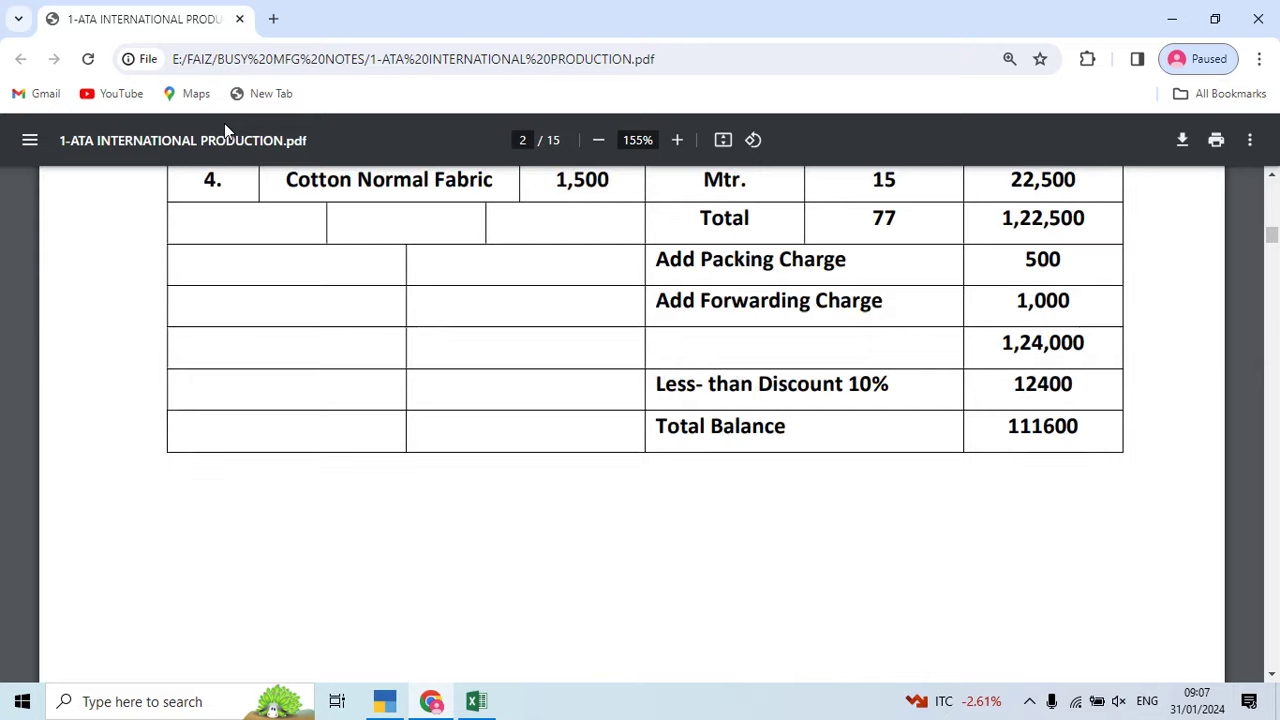
{"action": "scroll", "coordinate": [224, 123], "scroll_direction": "down", "scroll_amount": 4}
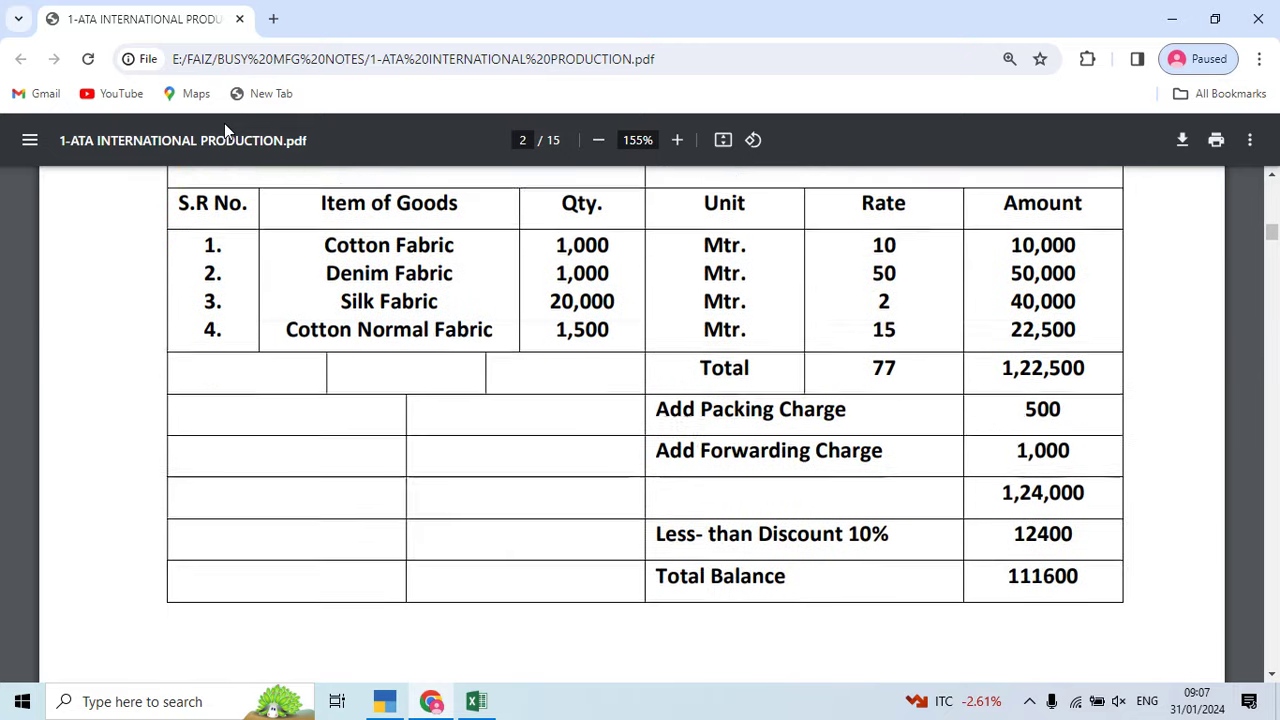
{"action": "scroll", "coordinate": [224, 123], "scroll_direction": "up", "scroll_amount": 1}
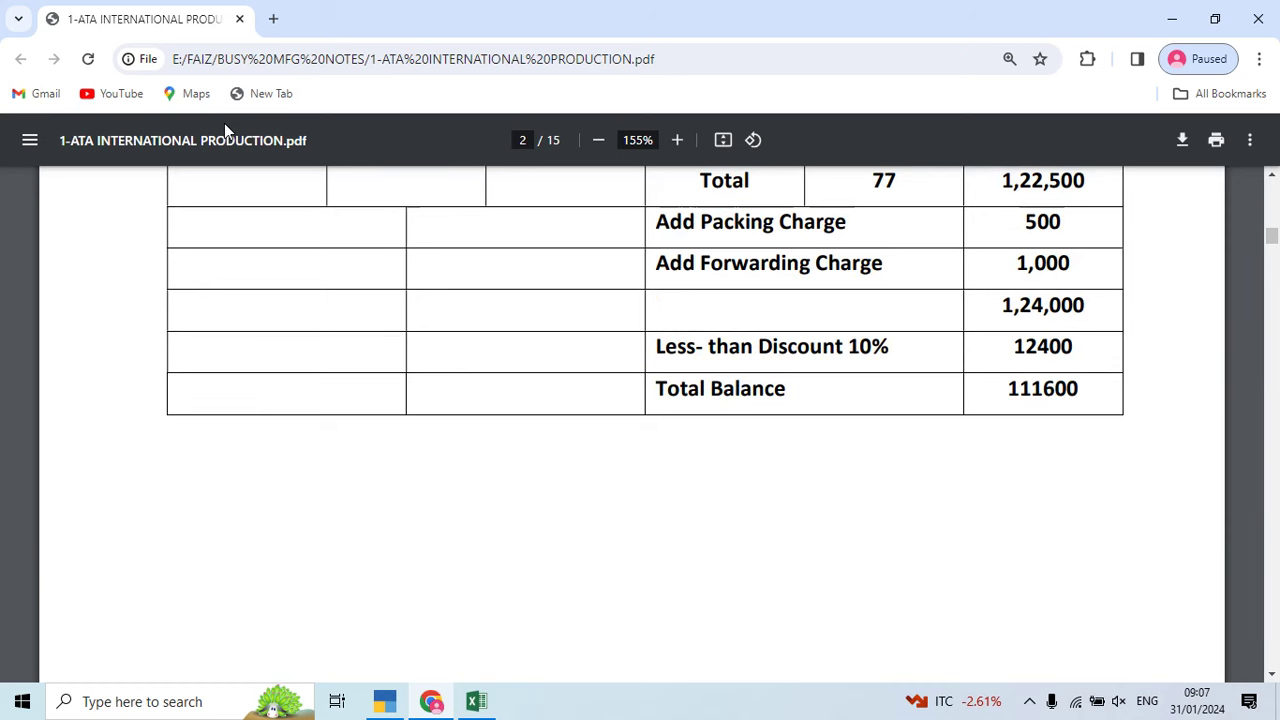
{"action": "key", "text": "alt+Tab"}
{"action": "type", "text": "Fr"}
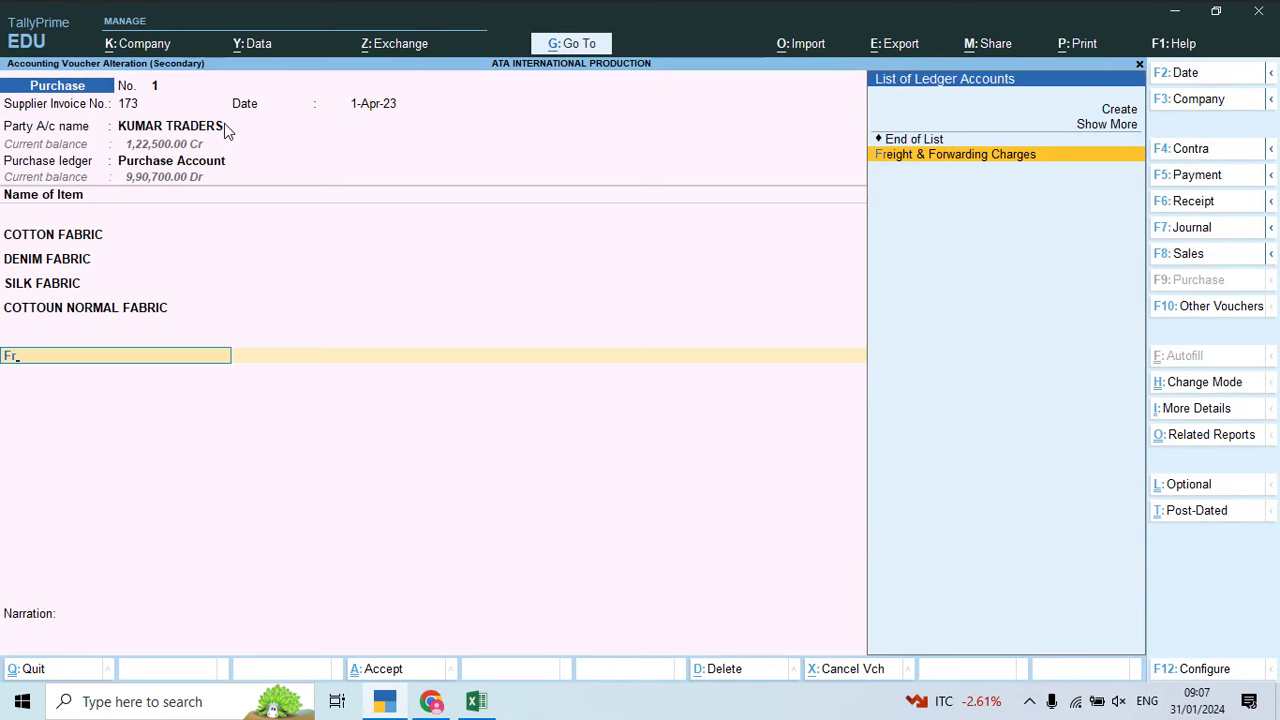
{"action": "key", "text": "Return"}
Step: Open the Freight & Forwarding Charges ledger for alteration, set inventory values affected to Yes and the appropriation method to Appropriate by Value
{"action": "key", "text": "BackSpace"}
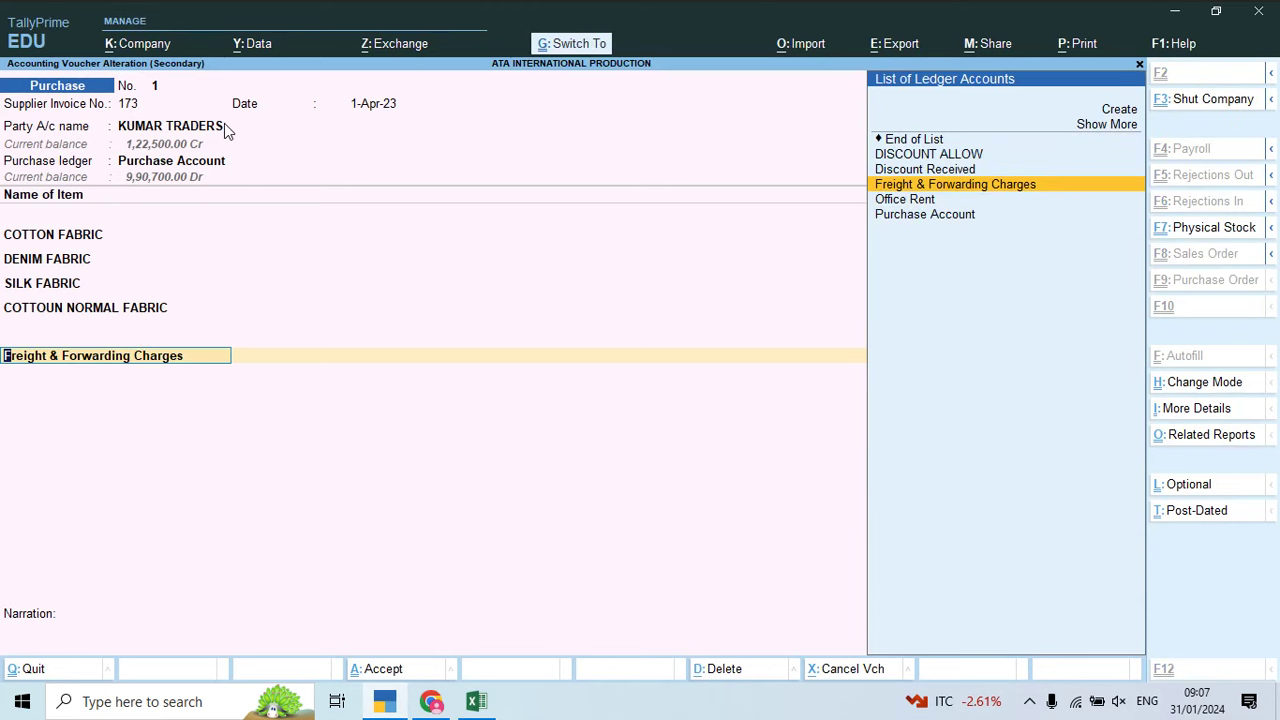
{"action": "key", "text": "ctrl+Return"}
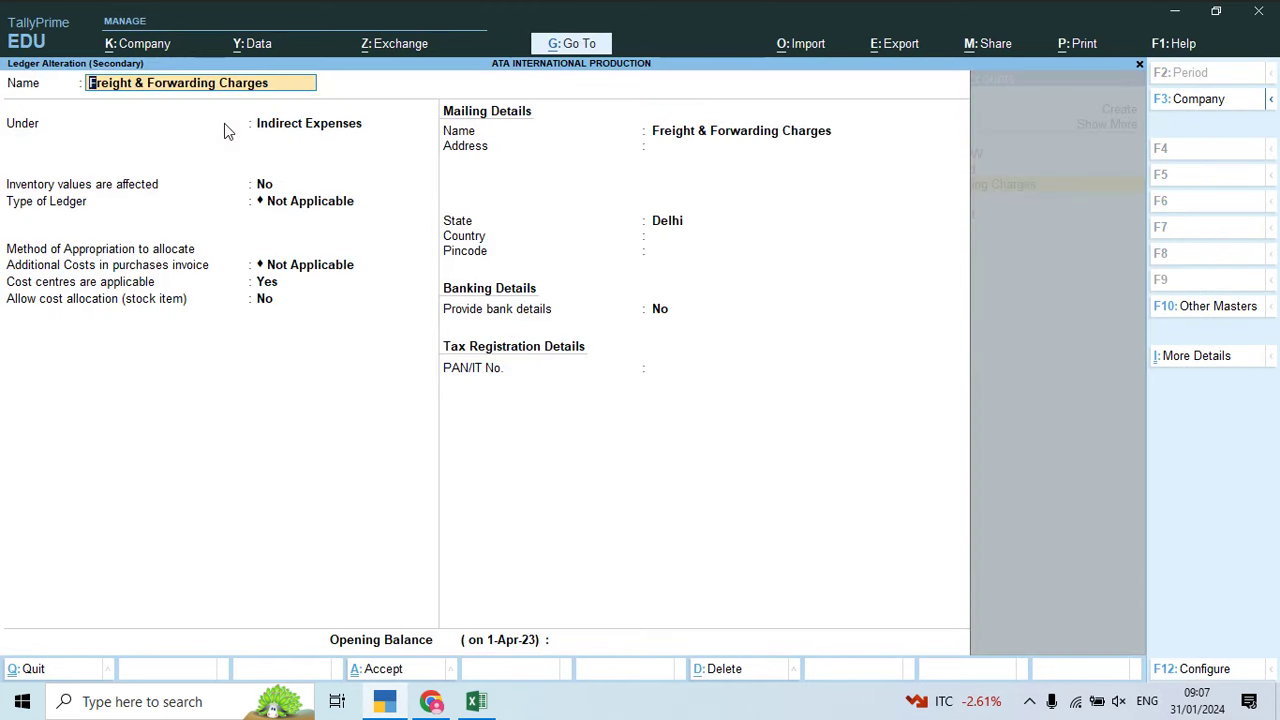
{"action": "key", "text": "Return"}
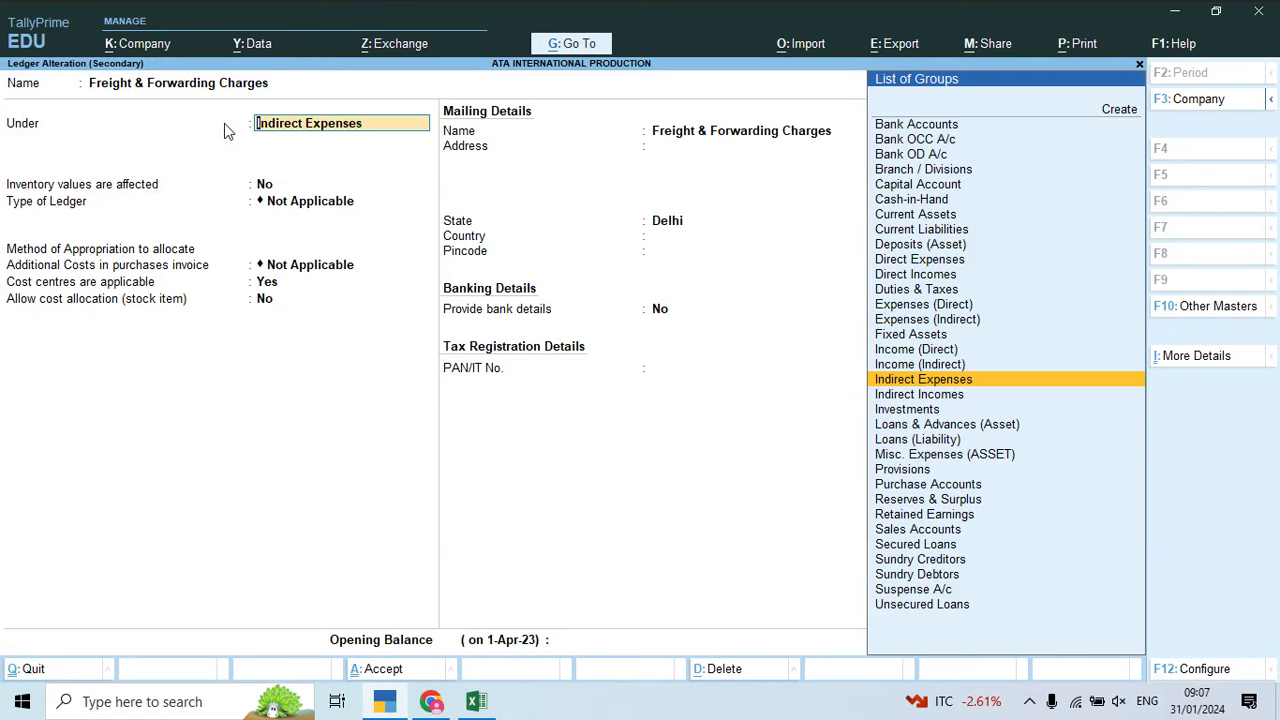
{"action": "key", "text": "Return"}
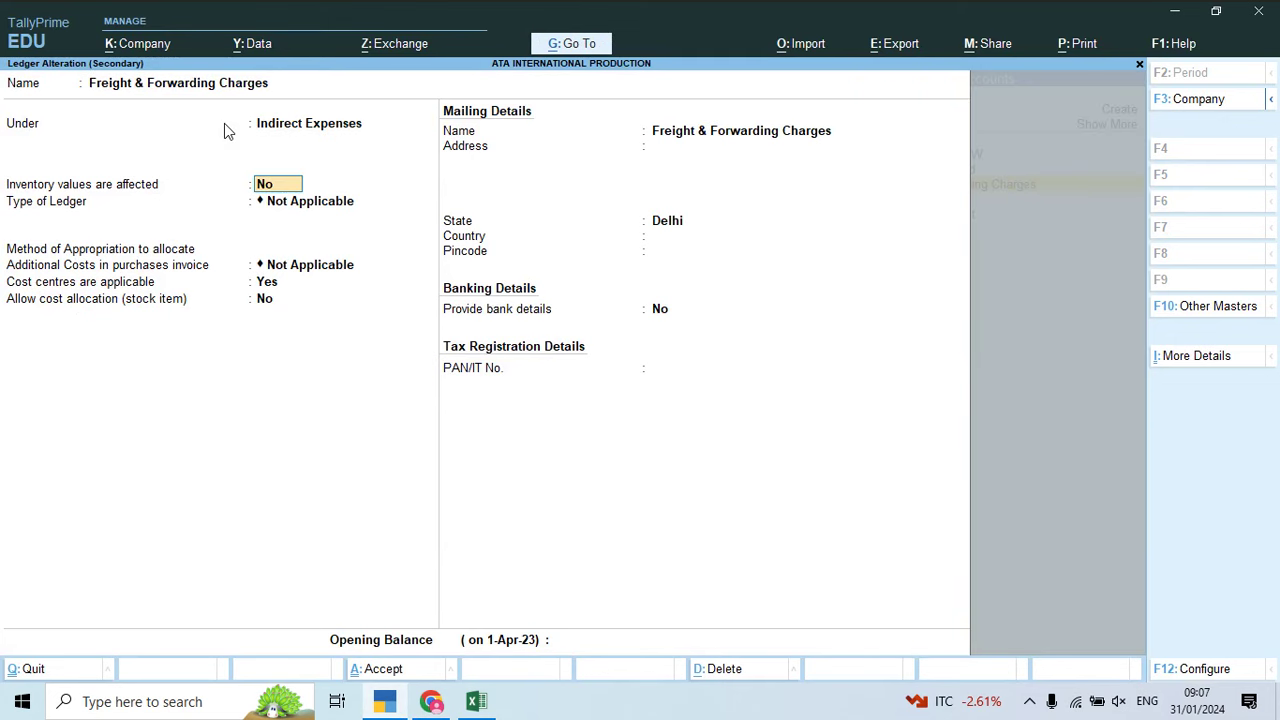
{"action": "type", "text": "y"}
{"action": "key", "text": "Return"}
{"action": "key", "text": "Return"}
{"action": "key", "text": "Down"}
{"action": "key", "text": "Down"}
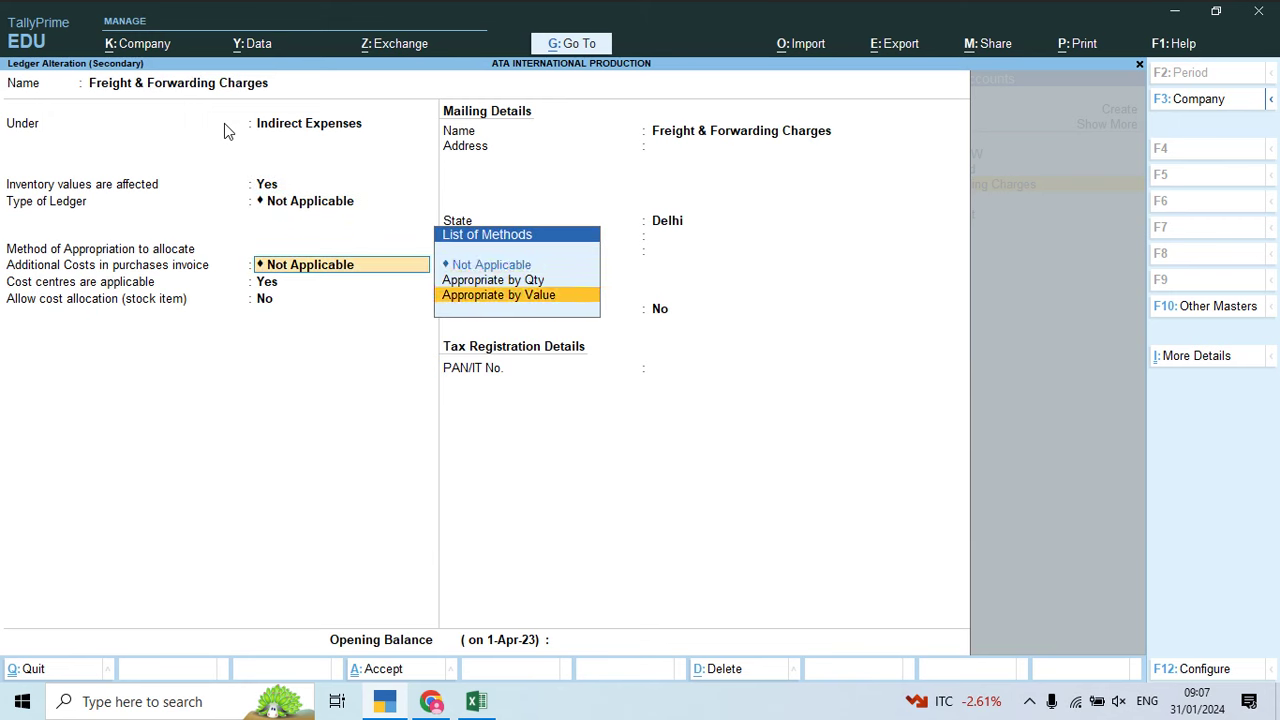
{"action": "key", "text": "Return"}
Step: Set cost centres to No and stock item cost allocation to Yes for Freight & Forwarding Charges, and save the ledger
{"action": "type", "text": "n"}
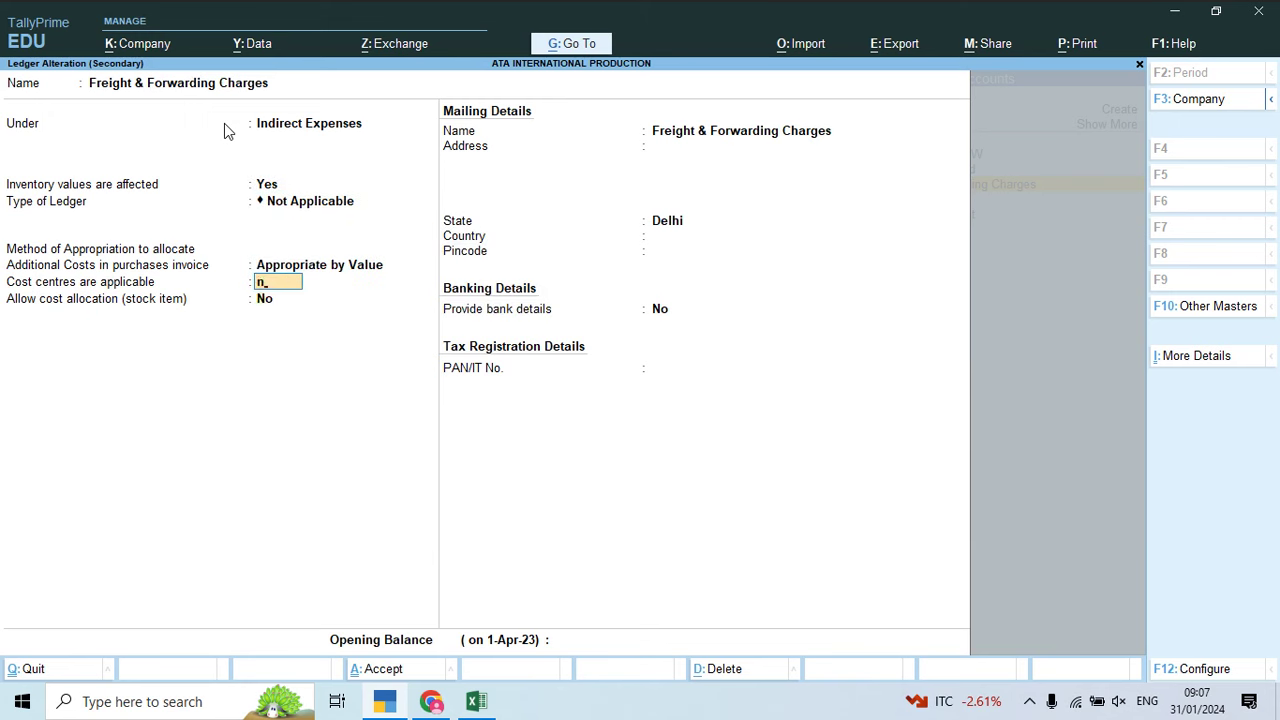
{"action": "key", "text": "Return"}
{"action": "type", "text": "y"}
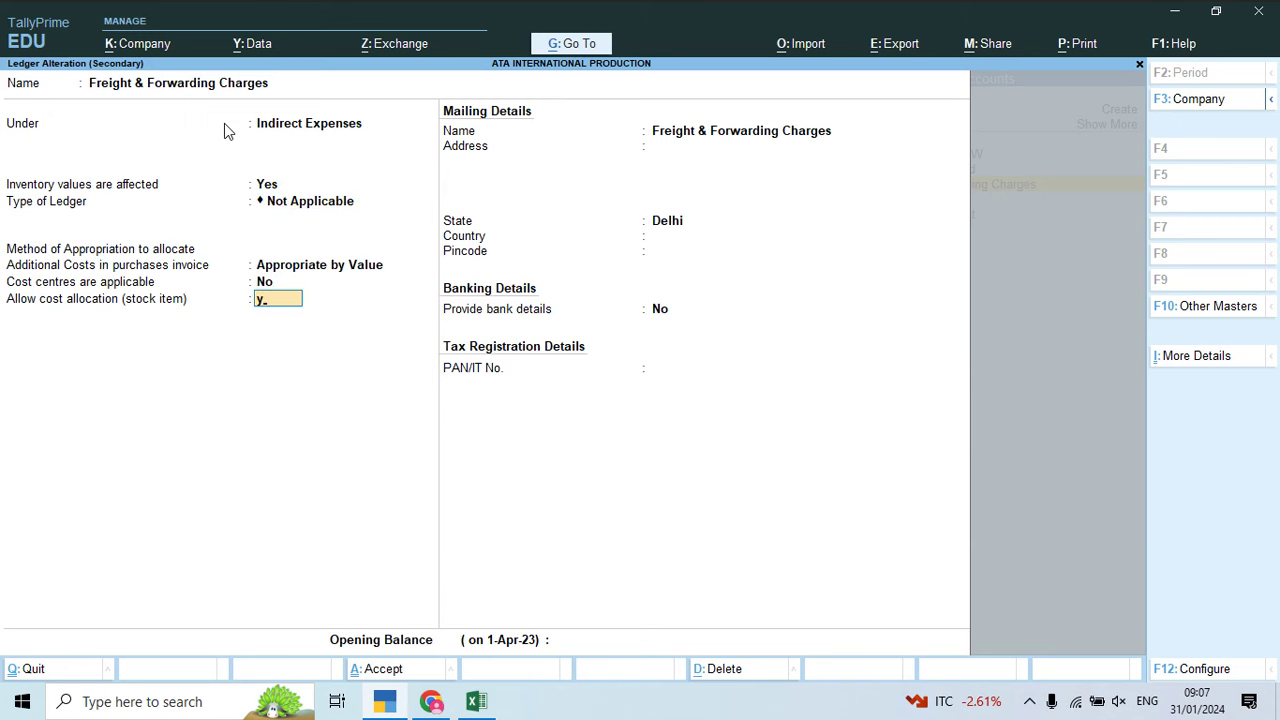
{"action": "key", "text": "Return"}
{"action": "key", "text": "Return"}
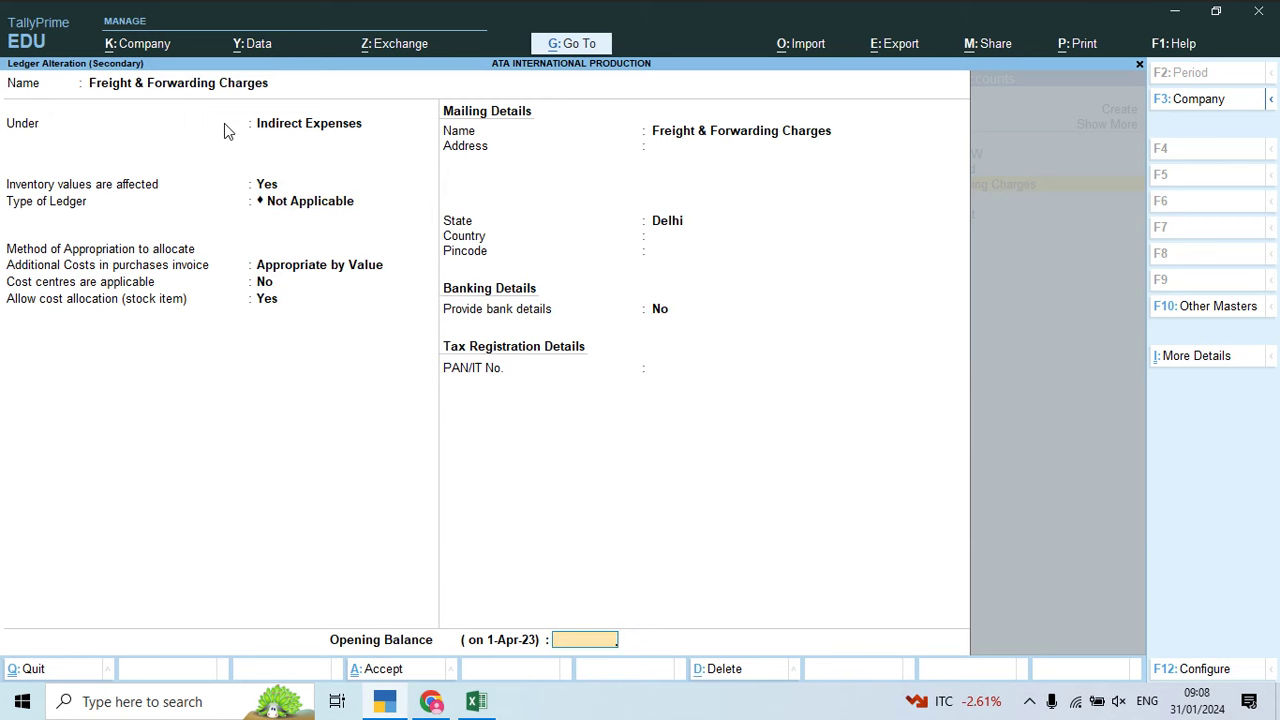
{"action": "key", "text": "Return"}
{"action": "key", "text": "Return"}
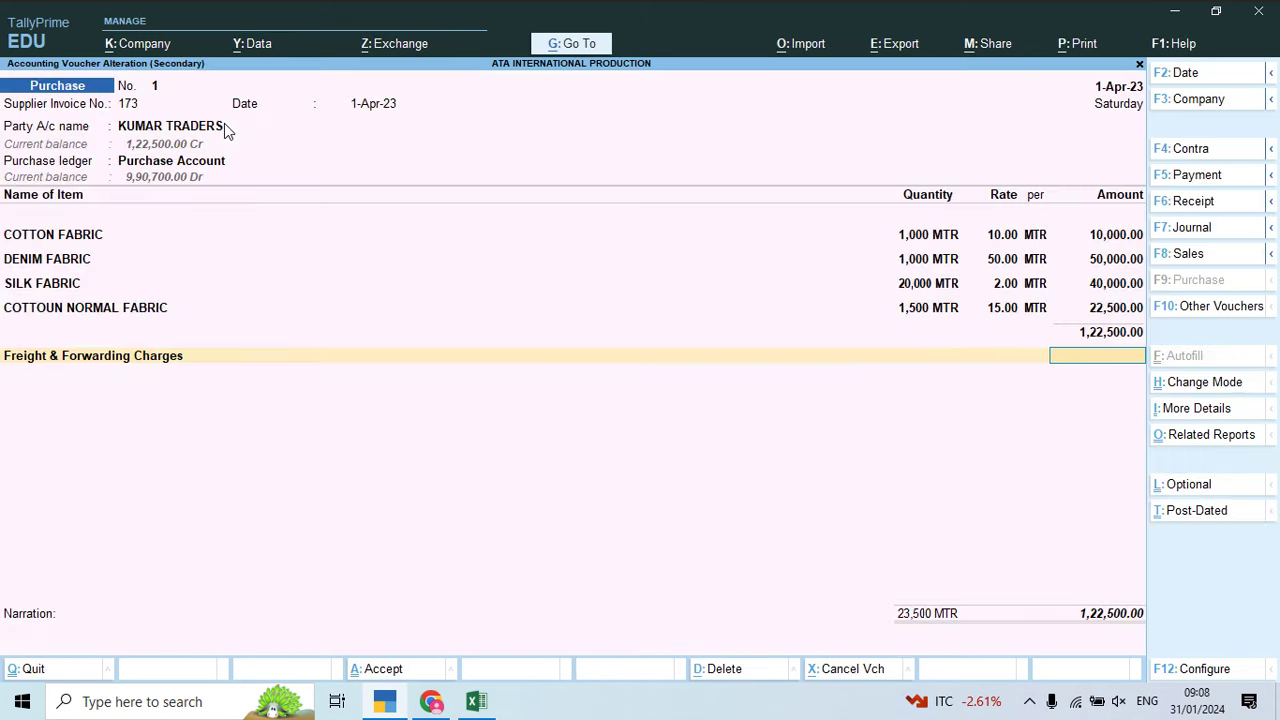
Step: Recheck the charges in the invoice PDF and enter 1500 as the Freight & Forwarding Charges amount
{"action": "key", "text": "alt+Tab"}
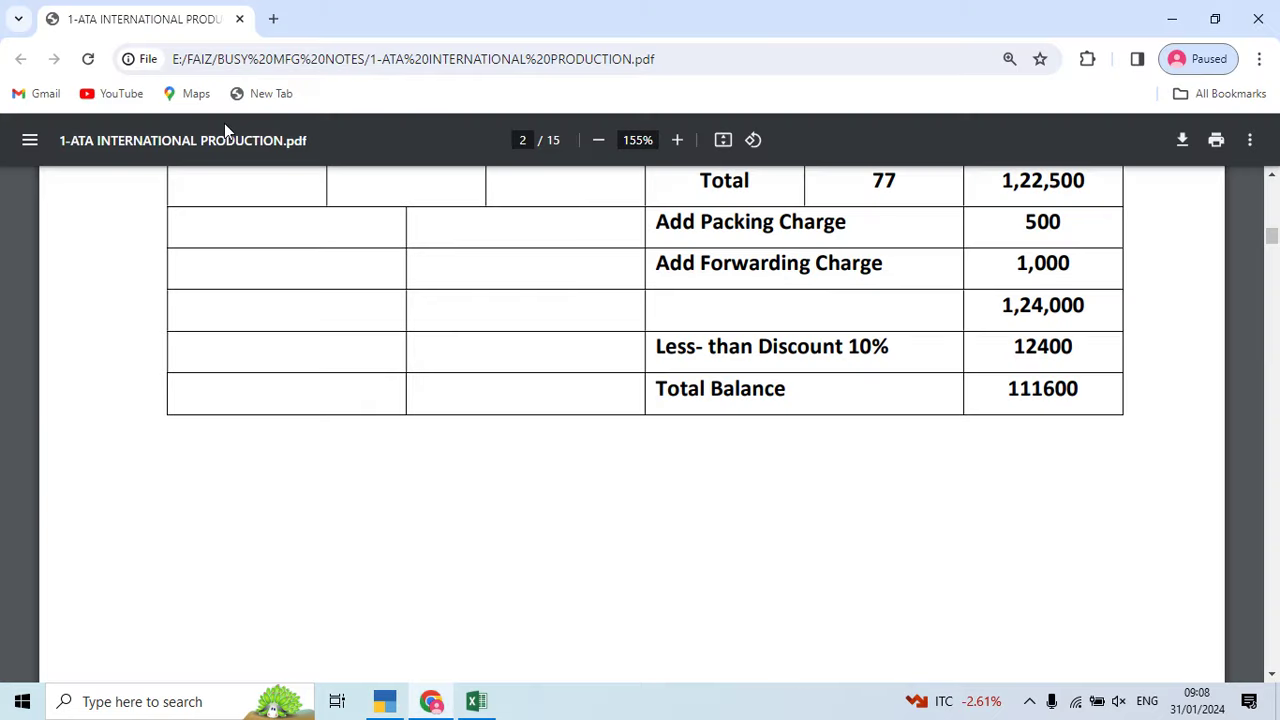
{"action": "key", "text": "alt+Tab"}
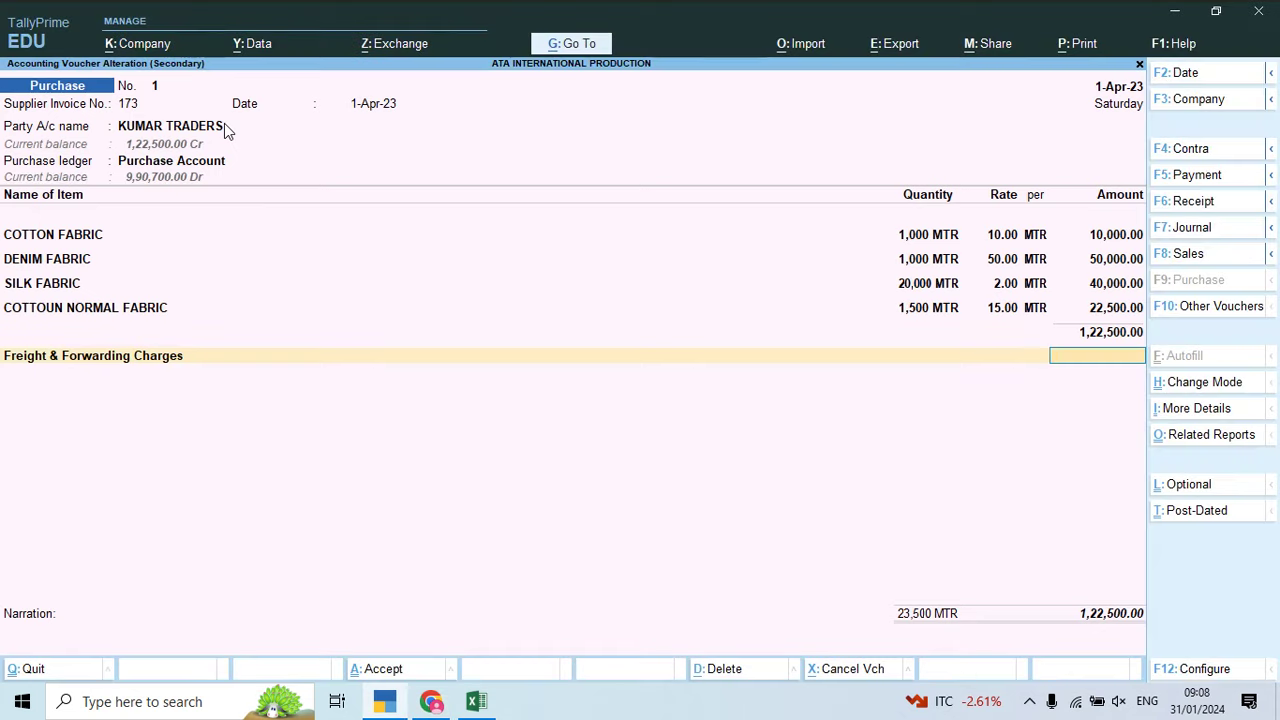
{"action": "type", "text": "1500"}
{"action": "key", "text": "Return"}
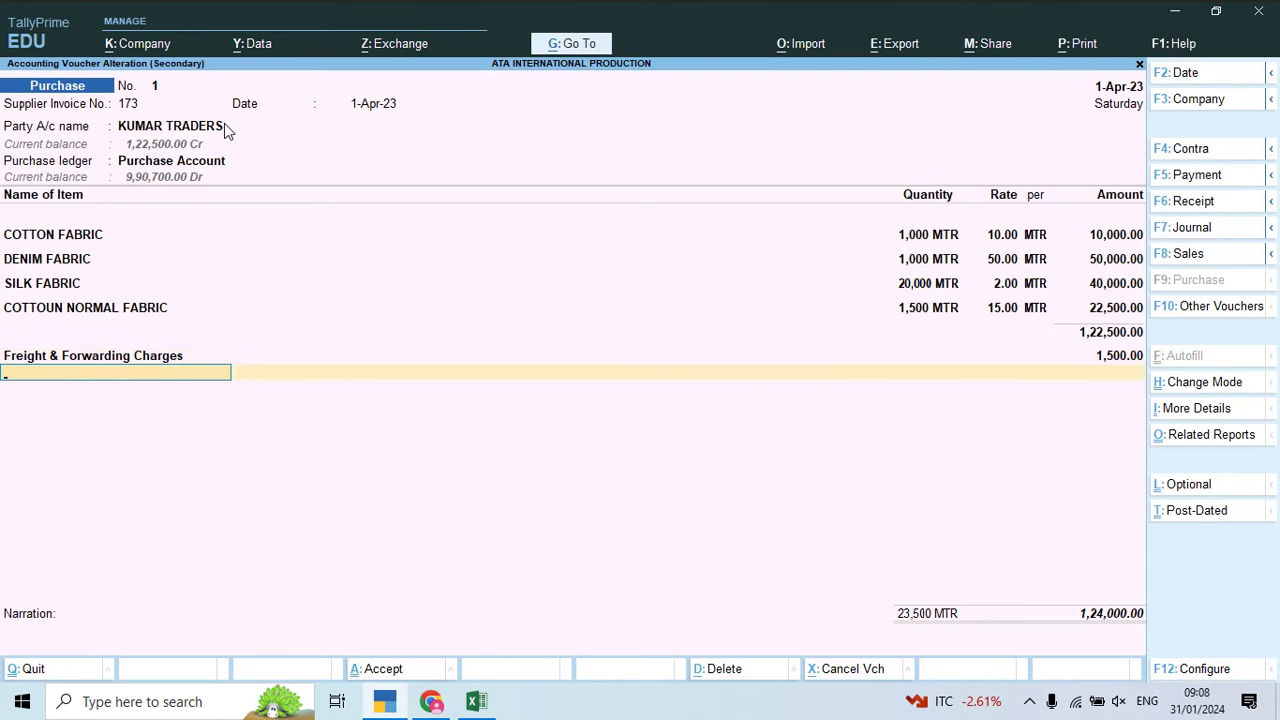
Step: Add Discount Received as the next ledger line below Freight & Forwarding Charges
{"action": "type", "text": "Dis"}
{"action": "key", "text": "Down"}
{"action": "key", "text": "Return"}
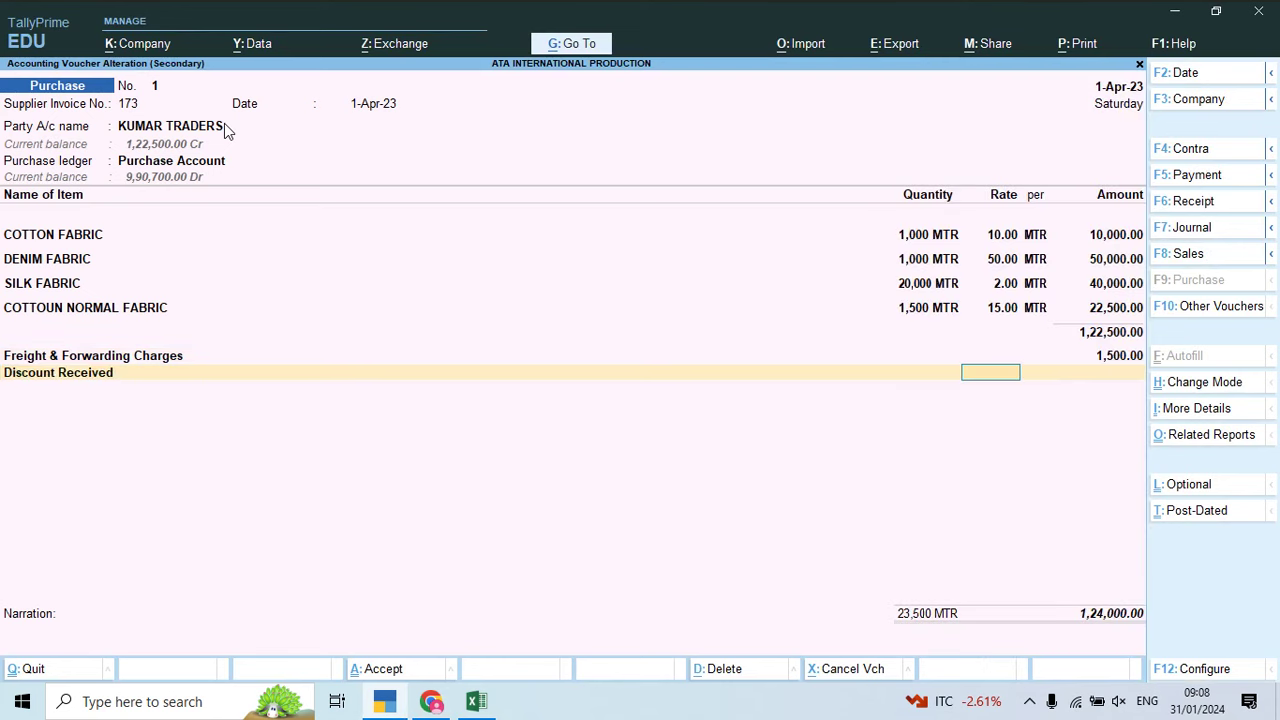
Step: Open the Discount Received ledger for alteration, set inventory values affected to Yes and the appropriation method to Appropriate by Value
{"action": "key", "text": "BackSpace"}
{"action": "key", "text": "ctrl+Return"}
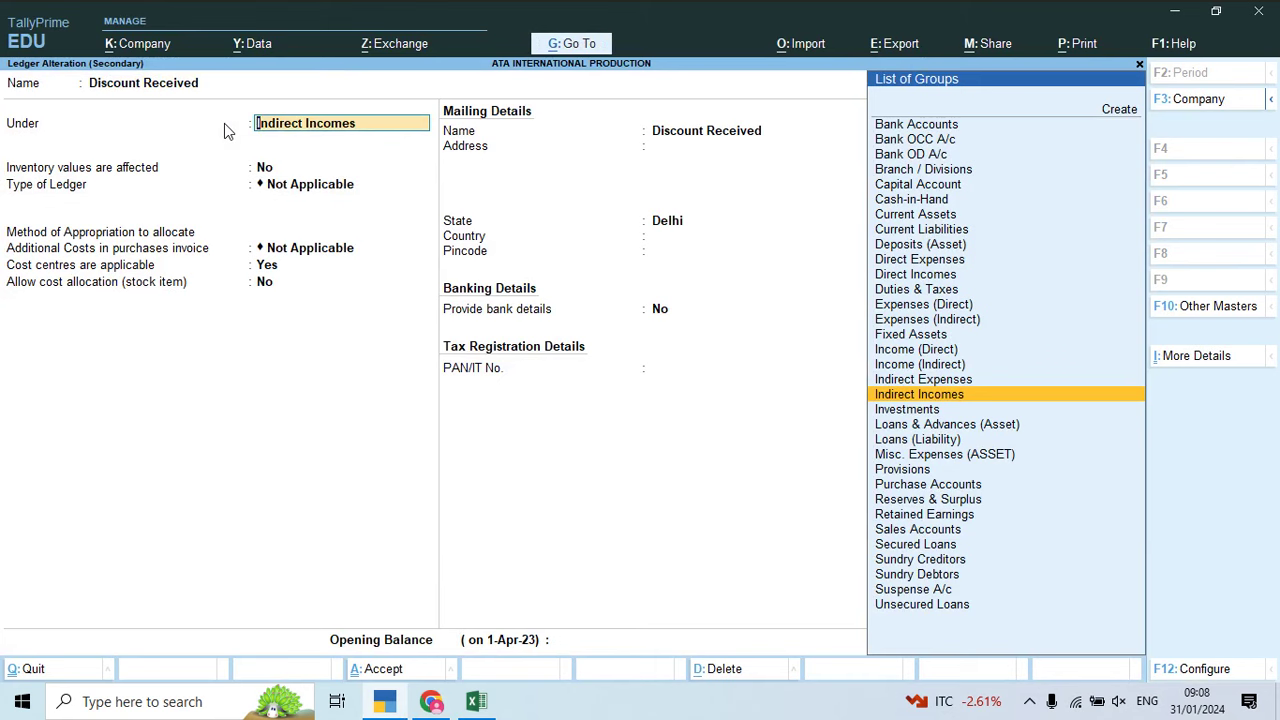
{"action": "key", "text": "Return"}
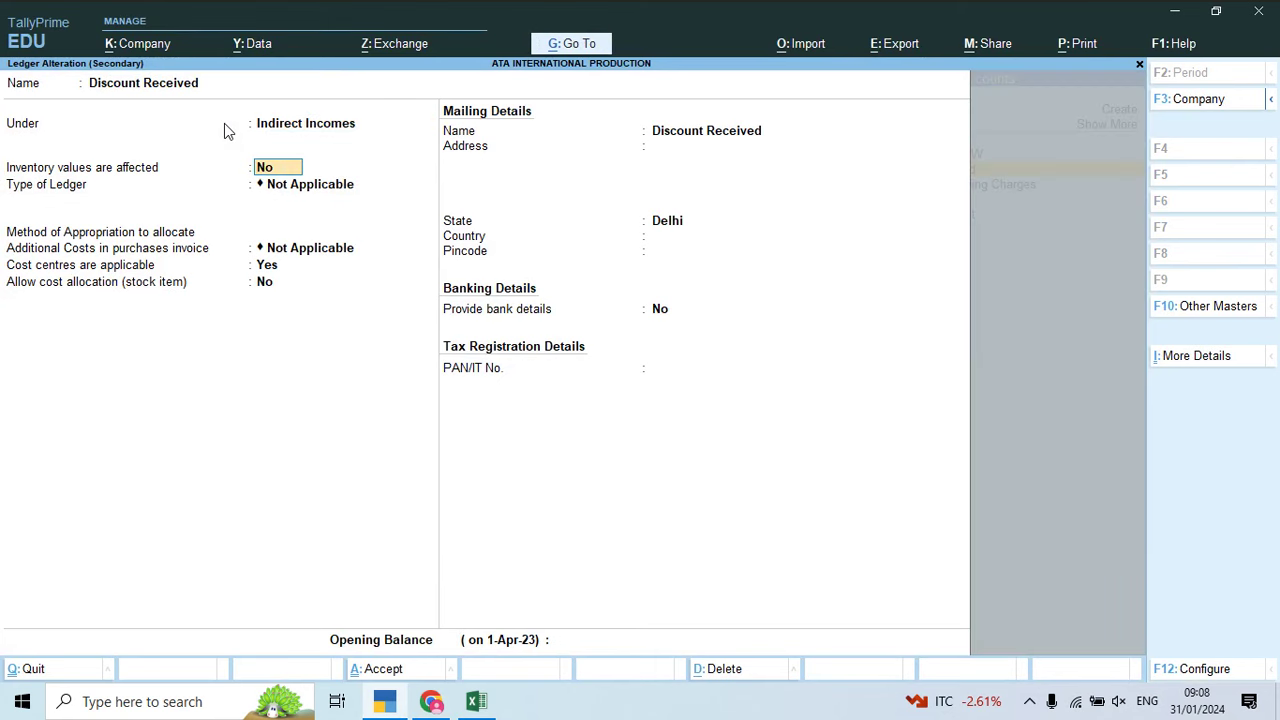
{"action": "type", "text": "y"}
{"action": "key", "text": "Return"}
{"action": "key", "text": "Return"}
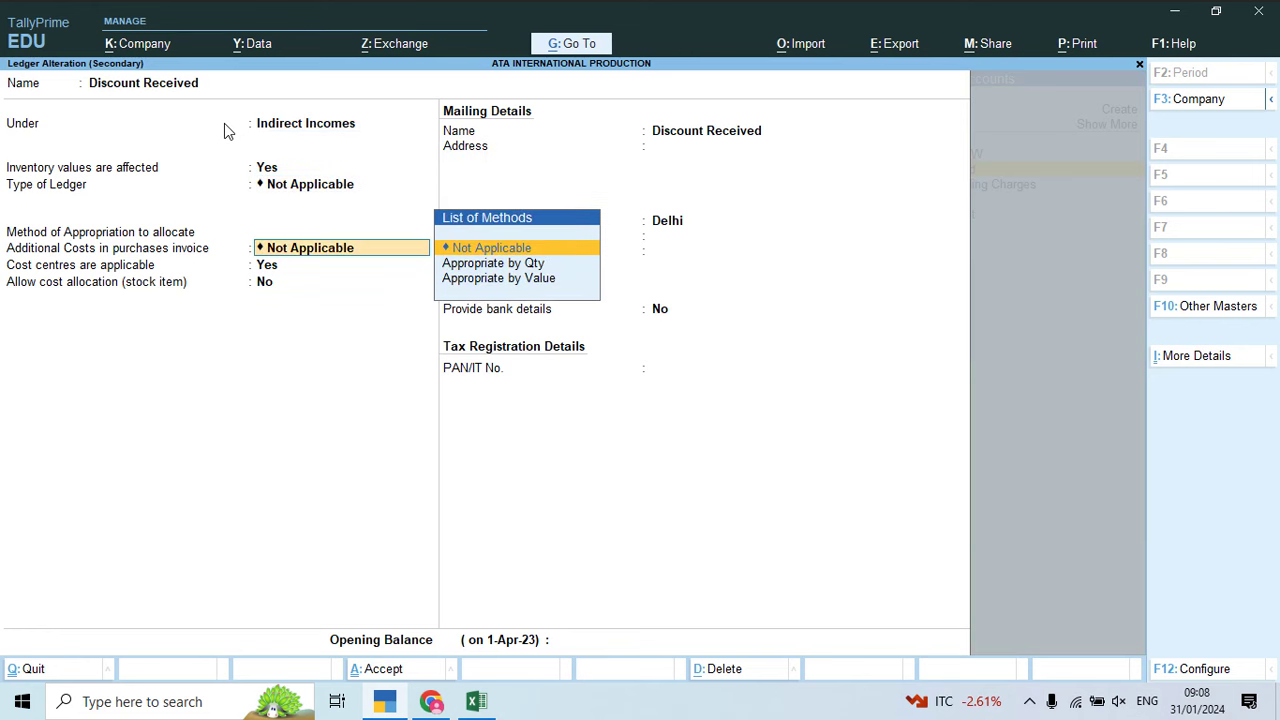
{"action": "key", "text": "Down"}
{"action": "key", "text": "Down"}
{"action": "key", "text": "Return"}
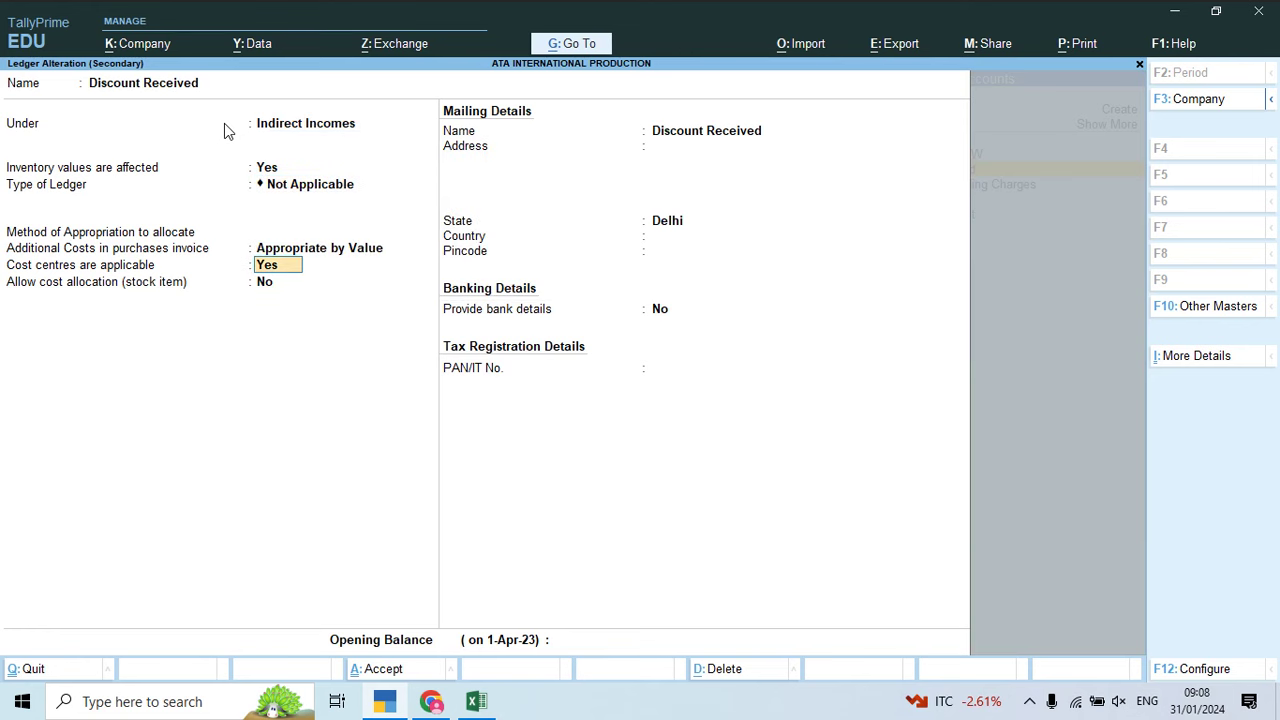
Step: Set cost centres to No and stock item cost allocation to Yes for Discount Received, and save the ledger
{"action": "type", "text": "n"}
{"action": "key", "text": "Return"}
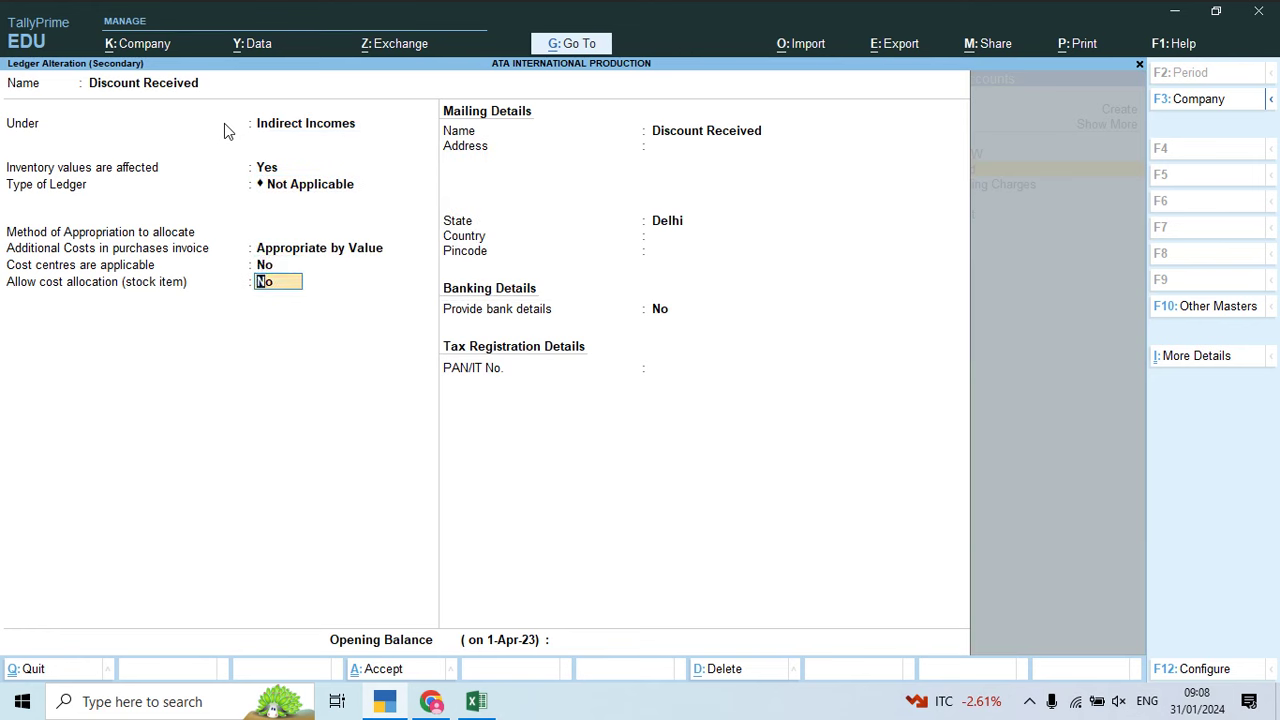
{"action": "type", "text": "y"}
{"action": "key", "text": "Return"}
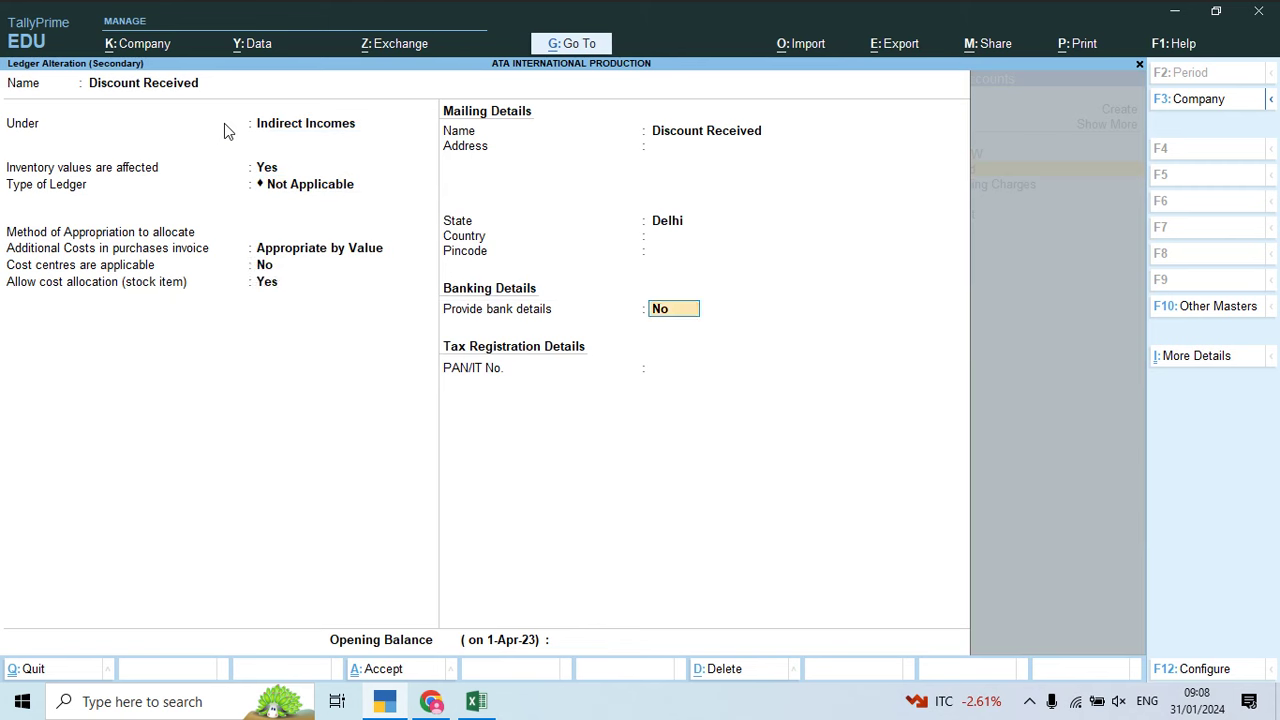
{"action": "key", "text": "Return"}
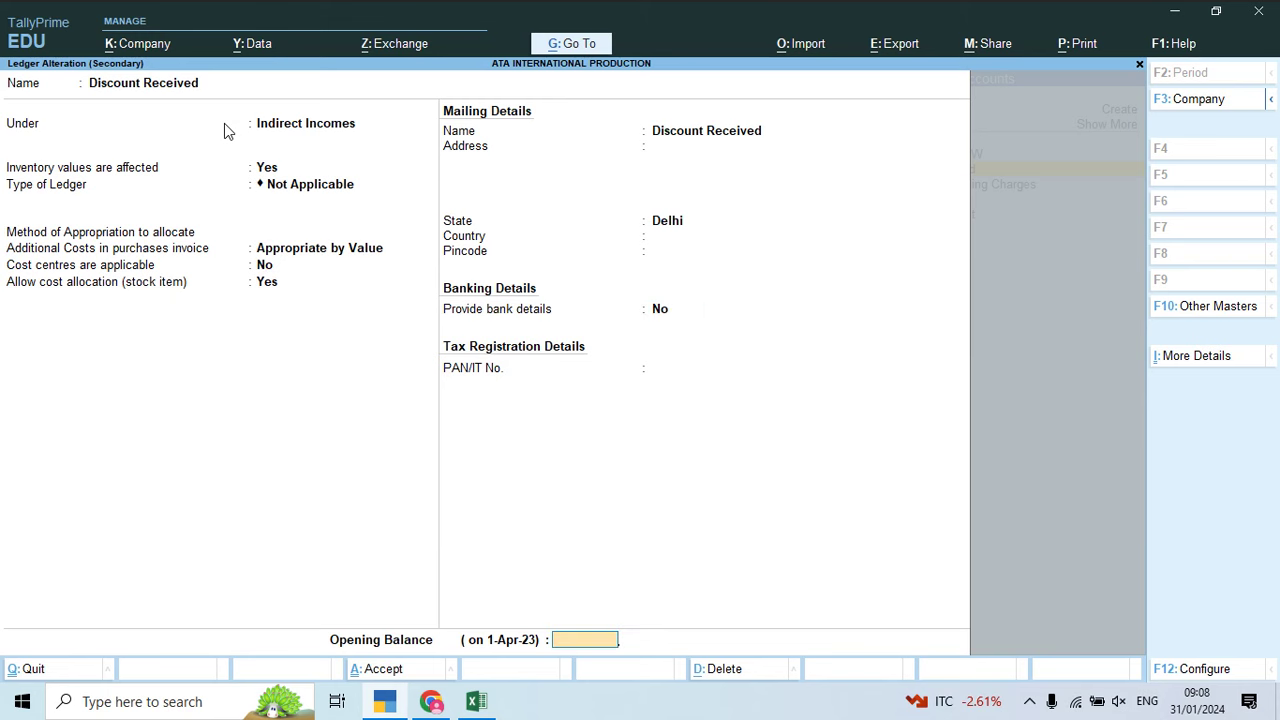
{"action": "key", "text": "Return"}
{"action": "key", "text": "Return"}
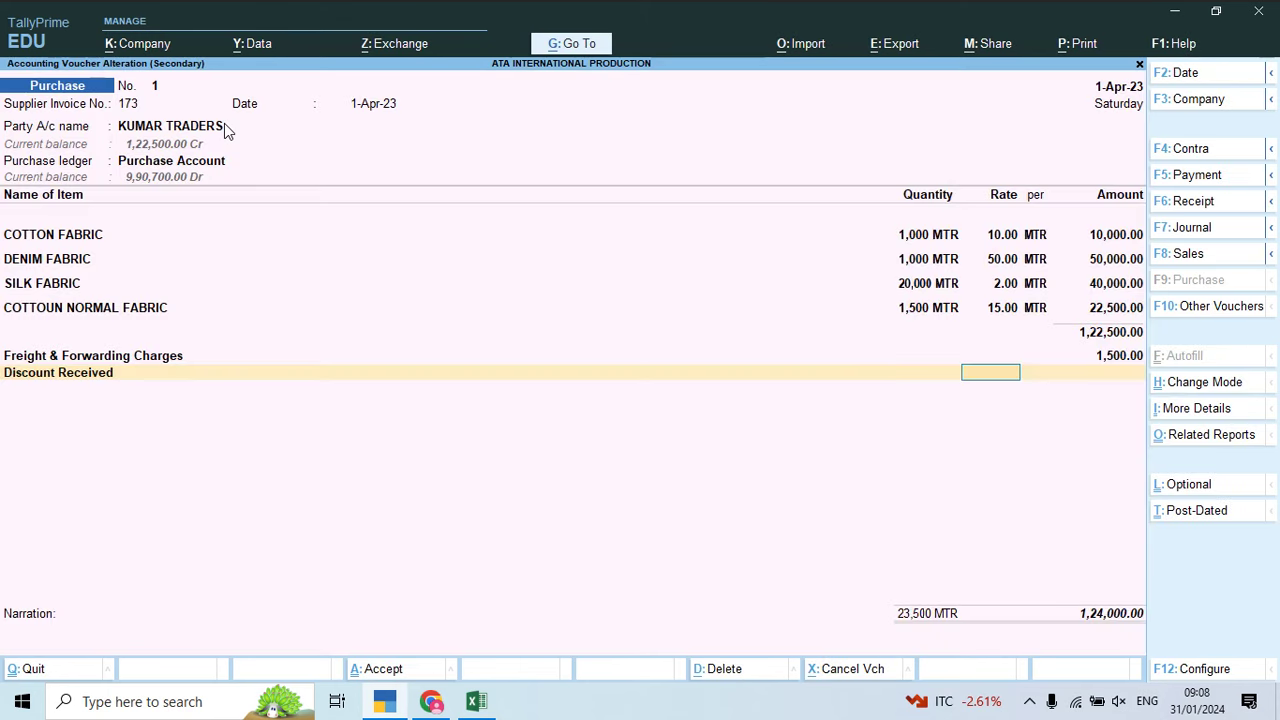
Step: Set the Discount Received rate to -10% and accept the amount after comparing it with the invoice PDF
{"action": "type", "text": "-10"}
{"action": "key", "text": "Return"}
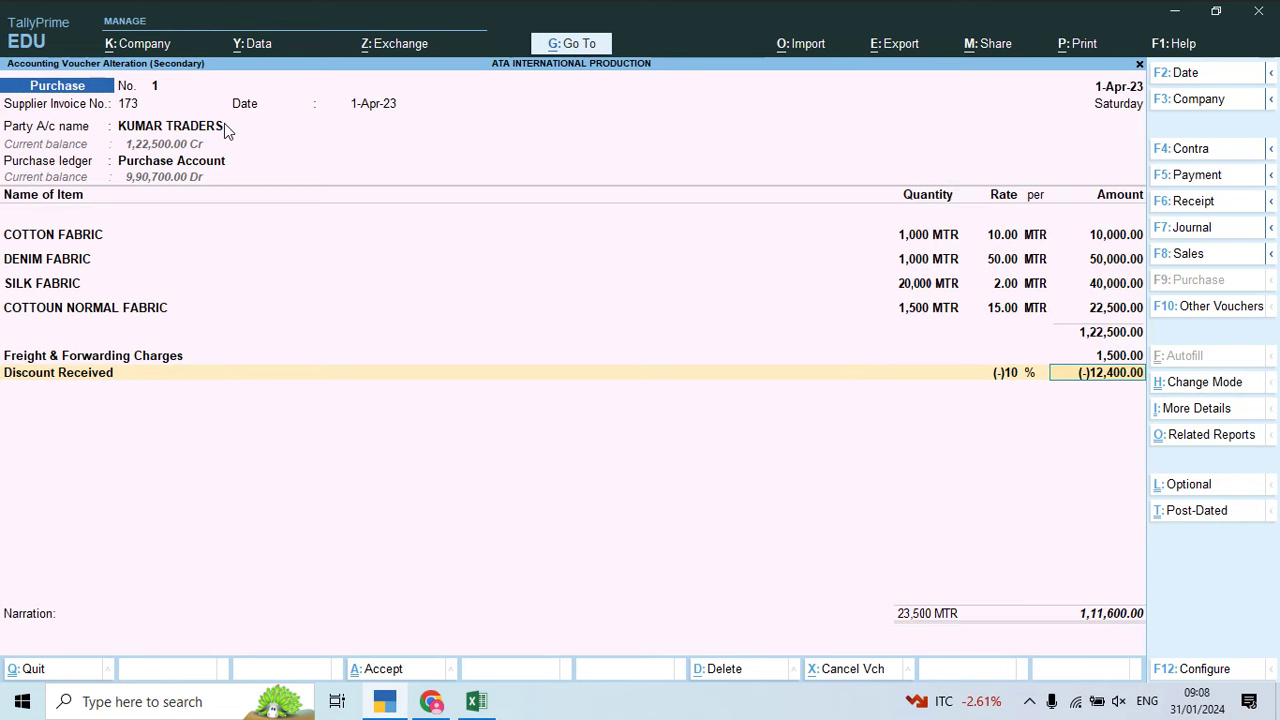
{"action": "key", "text": "alt+Tab"}
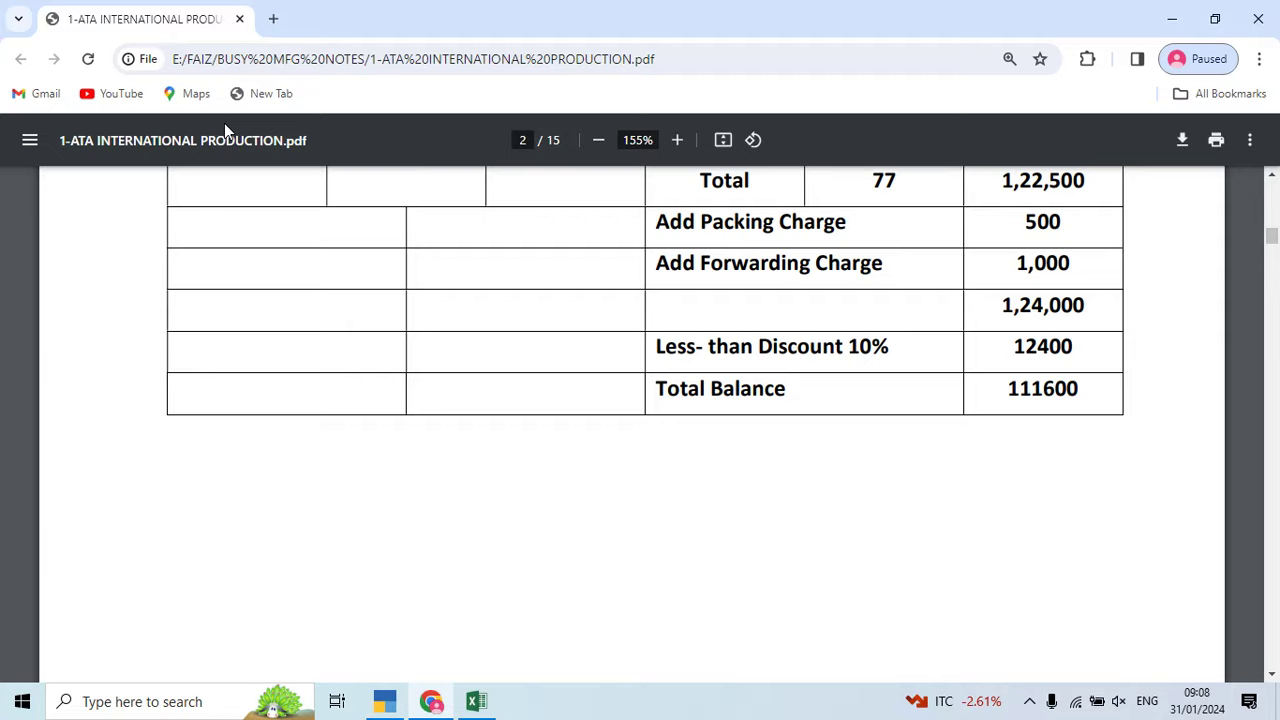
{"action": "key", "text": "alt+Tab"}
{"action": "key", "text": "Return"}
Step: Finish the ledger lines, leave the narration blank and save the KUMAR TRADERS purchase voucher
{"action": "key", "text": "Return"}
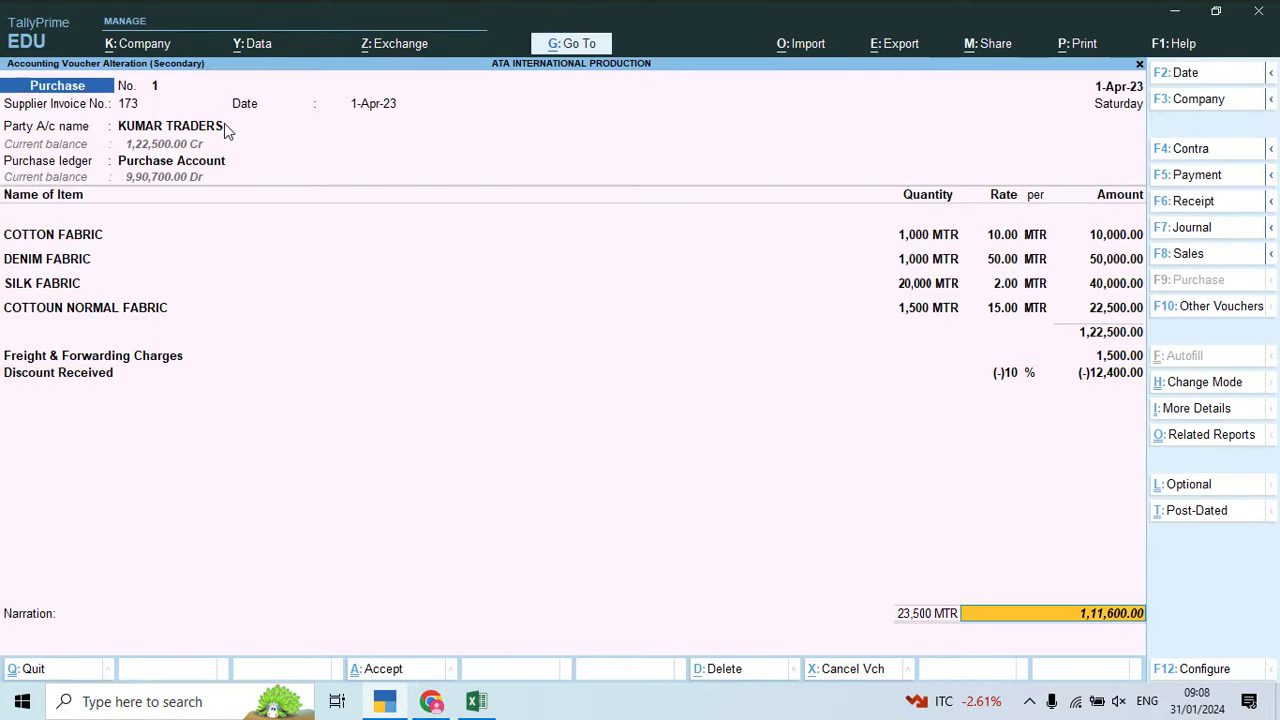
{"action": "key", "text": "Return"}
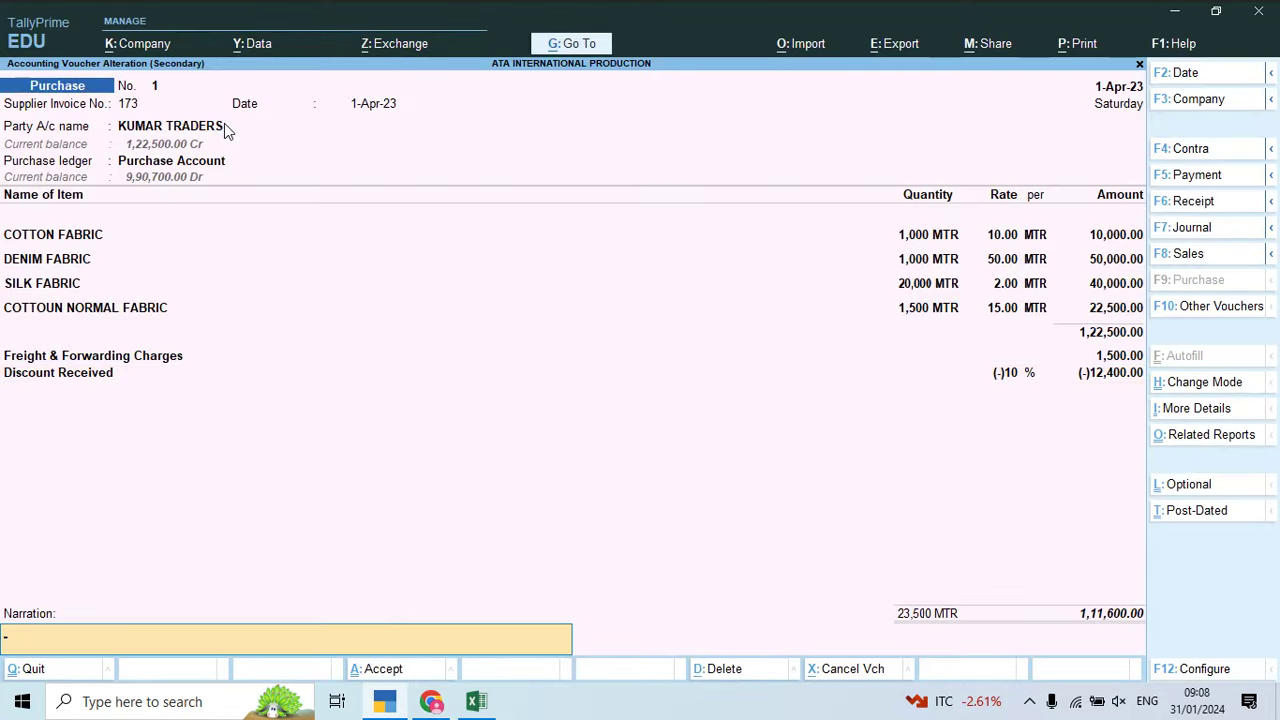
{"action": "key", "text": "Return"}
{"action": "key", "text": "Return"}
Step: Open the SHIV KRIPA TRADERS purchase voucher from the Day Book and look up its invoice in the PDF in Chrome
{"action": "key", "text": "Down"}
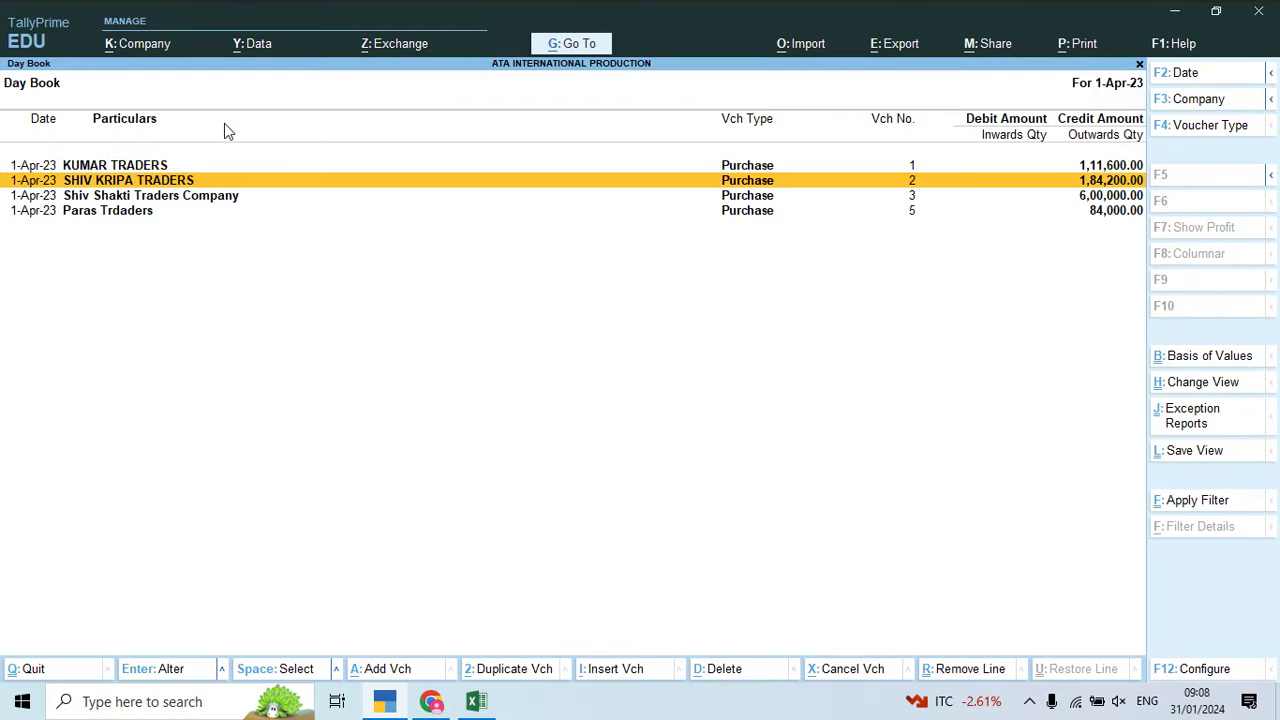
{"action": "key", "text": "Return"}
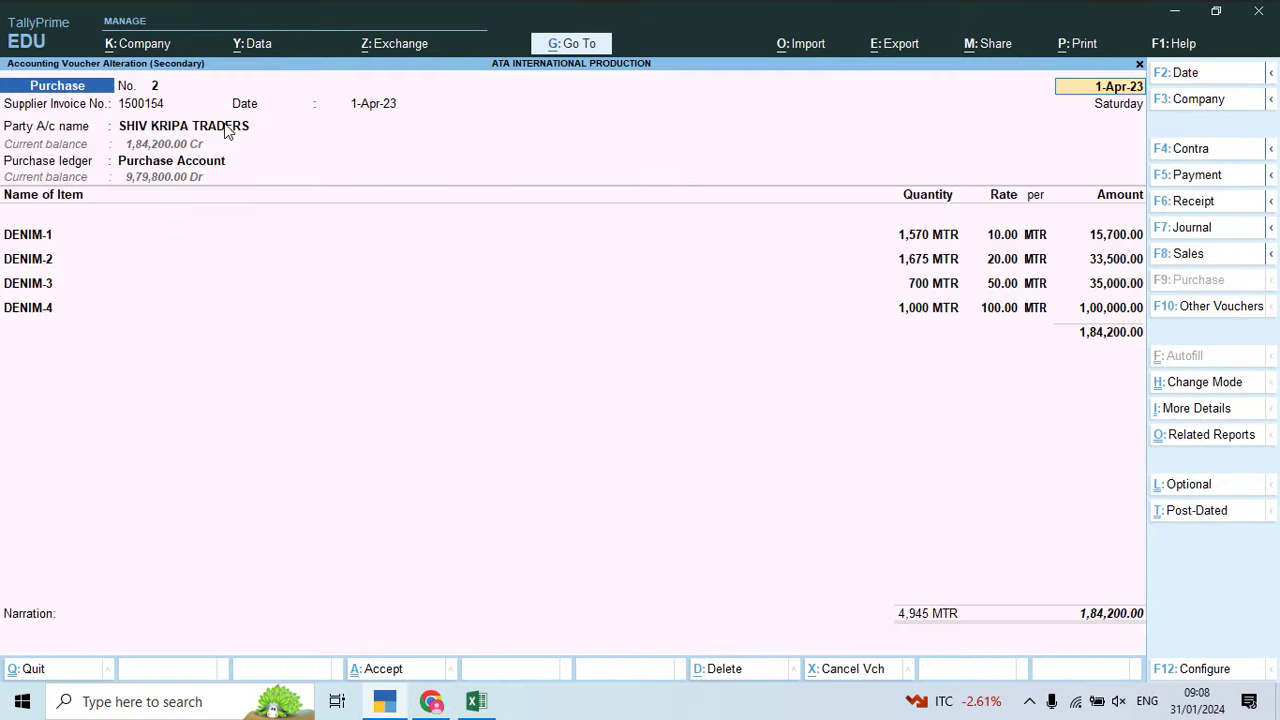
{"action": "key", "text": "alt+Tab"}
{"action": "key", "text": "Down"}
{"action": "key", "text": "Down"}
{"action": "key", "text": "Down"}
{"action": "key", "text": "Down"}
{"action": "key", "text": "Down"}
{"action": "key", "text": "Down"}
{"action": "key", "text": "Down"}
{"action": "key", "text": "Down"}
{"action": "key", "text": "Down"}
{"action": "key", "text": "Down"}
{"action": "key", "text": "Down"}
{"action": "key", "text": "Down"}
{"action": "key", "text": "Down"}
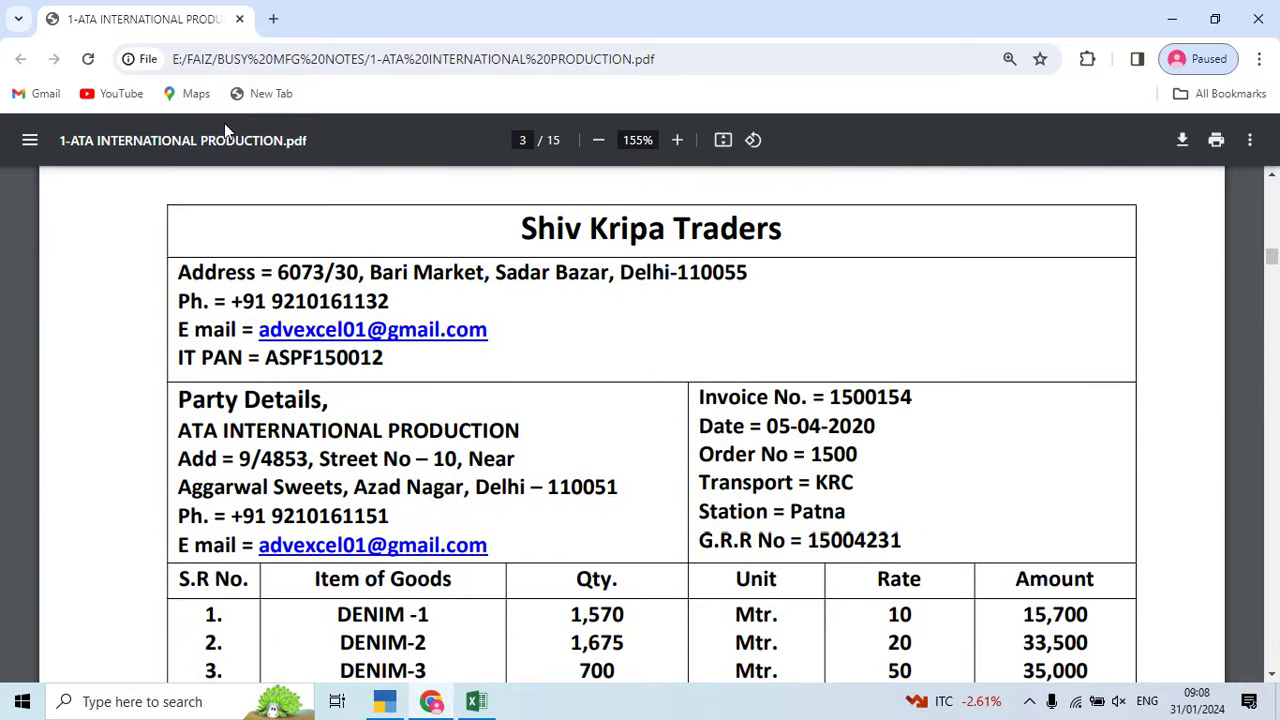
{"action": "key", "text": "Down"}
{"action": "key", "text": "alt+Tab"}
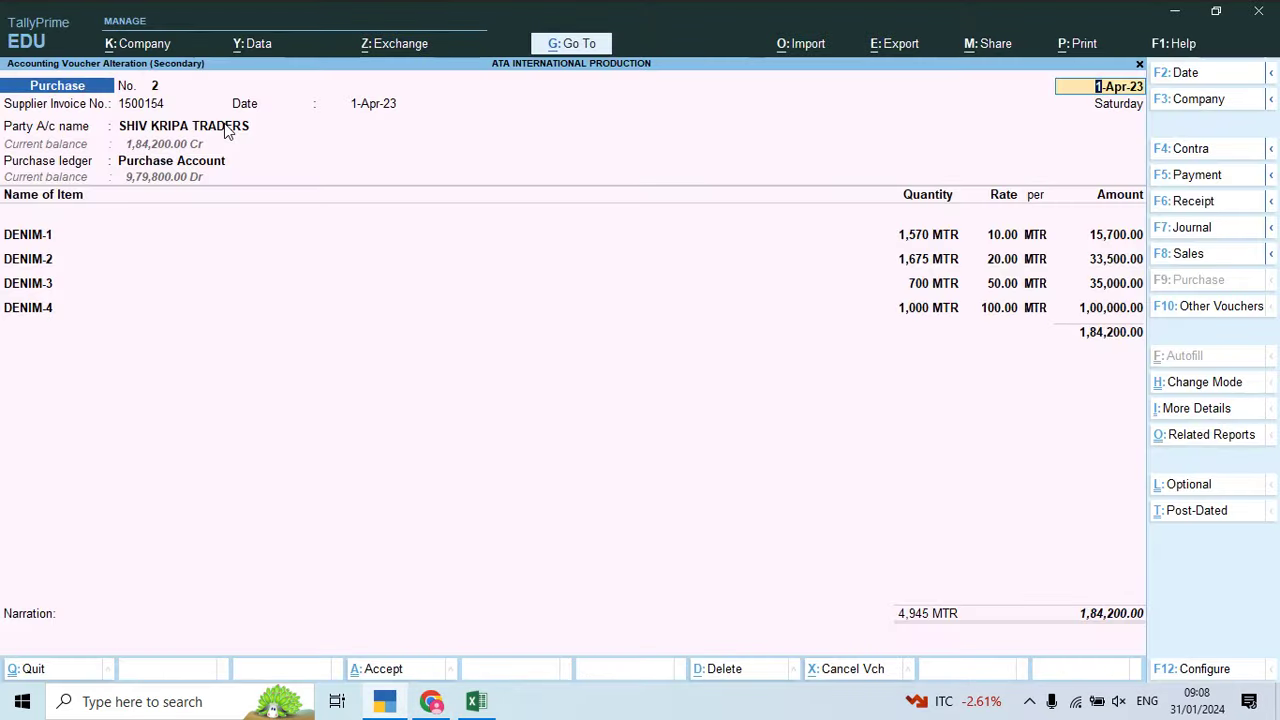
Step: Finish the item list after DENIM-4 and move to the empty ledger line of the SHIV KRIPA TRADERS voucher
{"action": "left_click", "coordinate": [15, 310]}
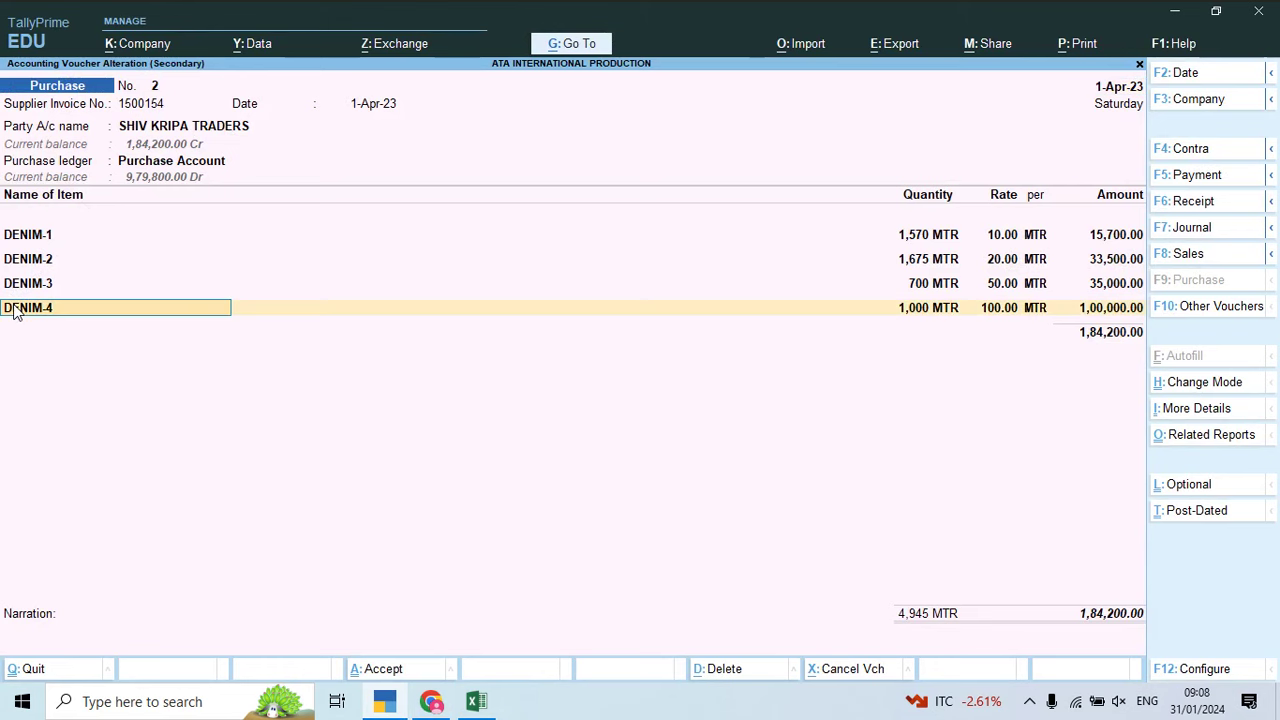
{"action": "key", "text": "Return"}
{"action": "key", "text": "Return"}
{"action": "key", "text": "Return"}
{"action": "key", "text": "Return"}
{"action": "key", "text": "Return"}
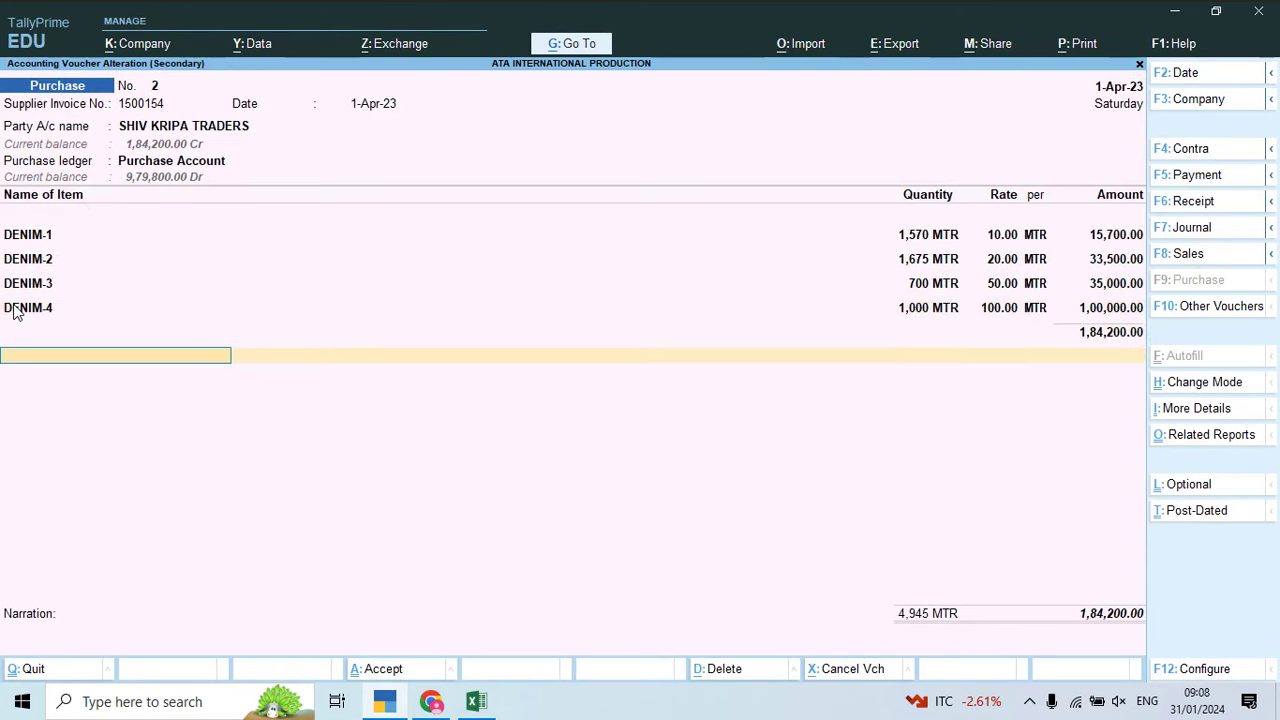
{"action": "type", "text": "Dis"}
{"action": "key", "text": "BackSpace"}
{"action": "key", "text": "BackSpace"}
{"action": "key", "text": "BackSpace"}
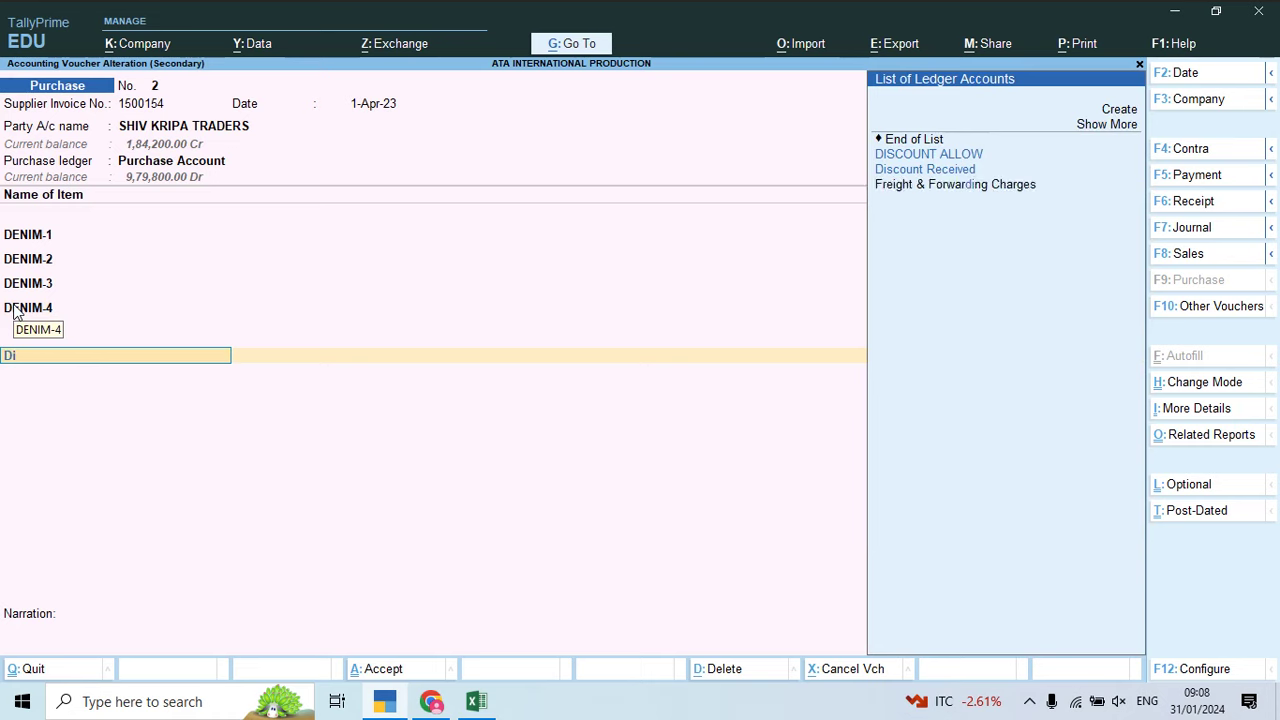
Step: Add Freight & Forwarding Charges of 1500, combining the transport and packing charges from the invoice PDF in Chrome
{"action": "type", "text": "Fr"}
{"action": "key", "text": "alt+Tab"}
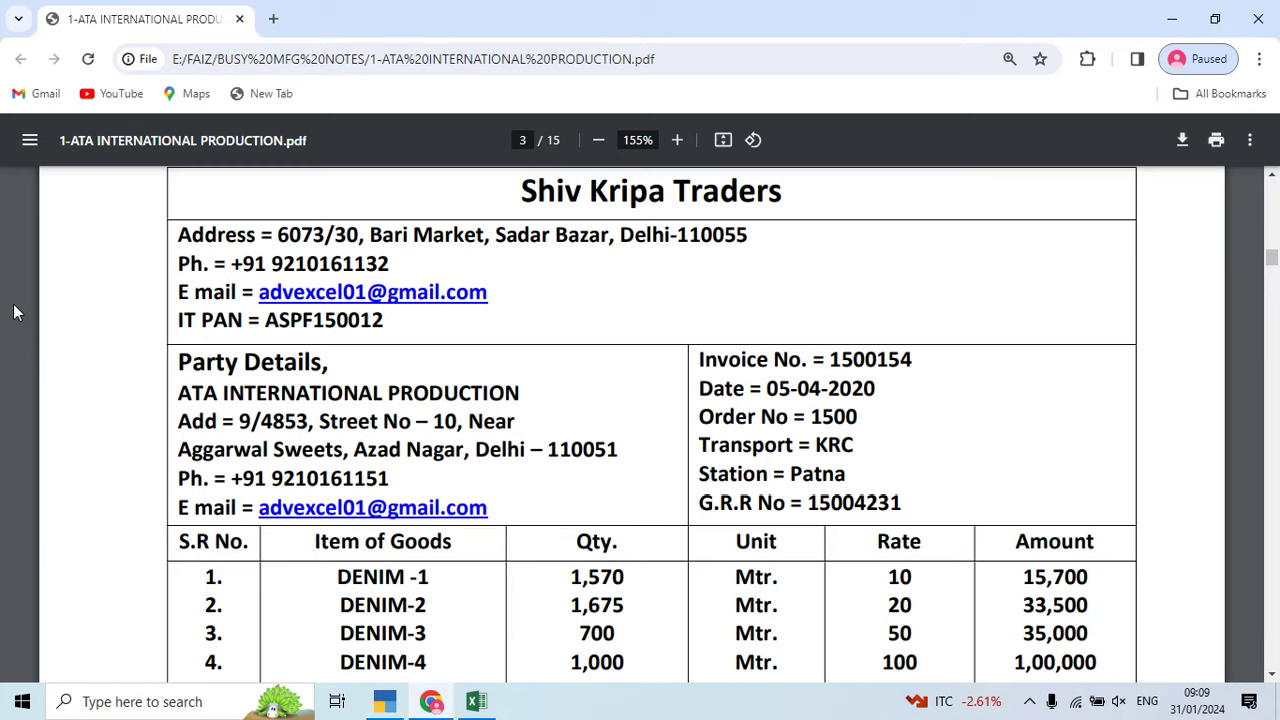
{"action": "scroll", "coordinate": [14, 313], "scroll_direction": "down", "scroll_amount": 3}
{"action": "scroll", "coordinate": [14, 313], "scroll_direction": "down", "scroll_amount": 1}
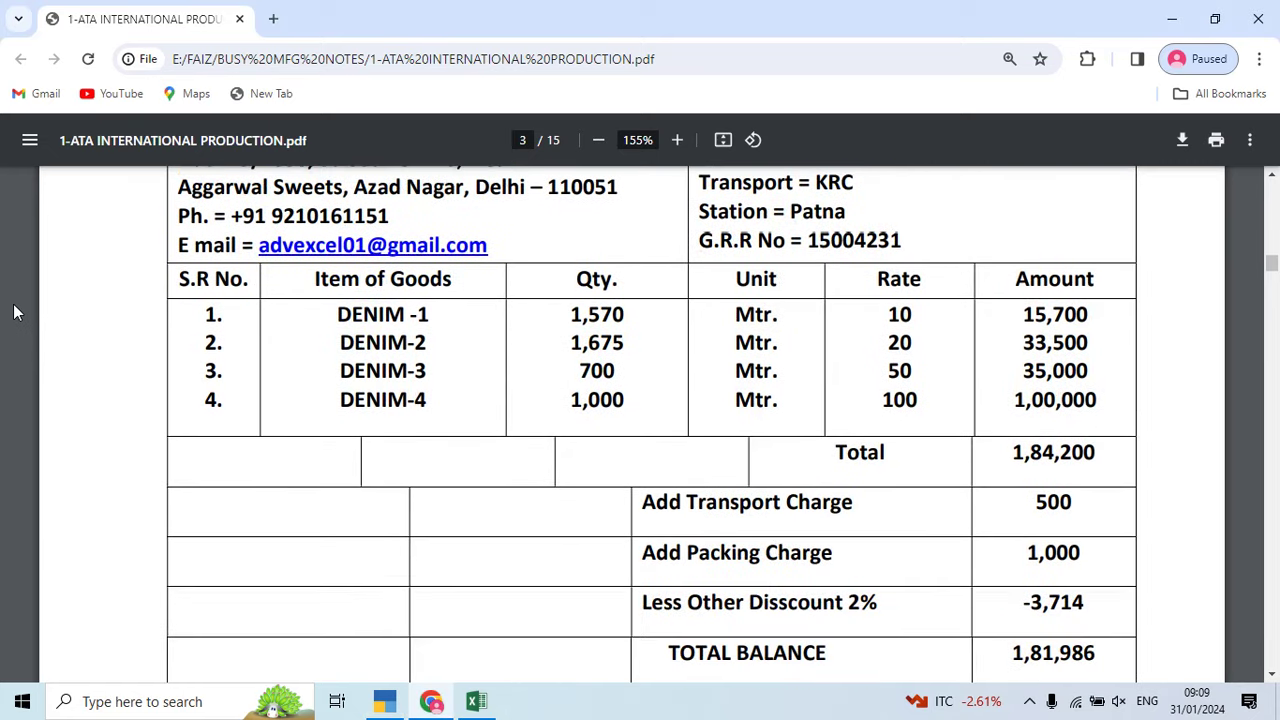
{"action": "scroll", "coordinate": [14, 313], "scroll_direction": "down", "scroll_amount": 3}
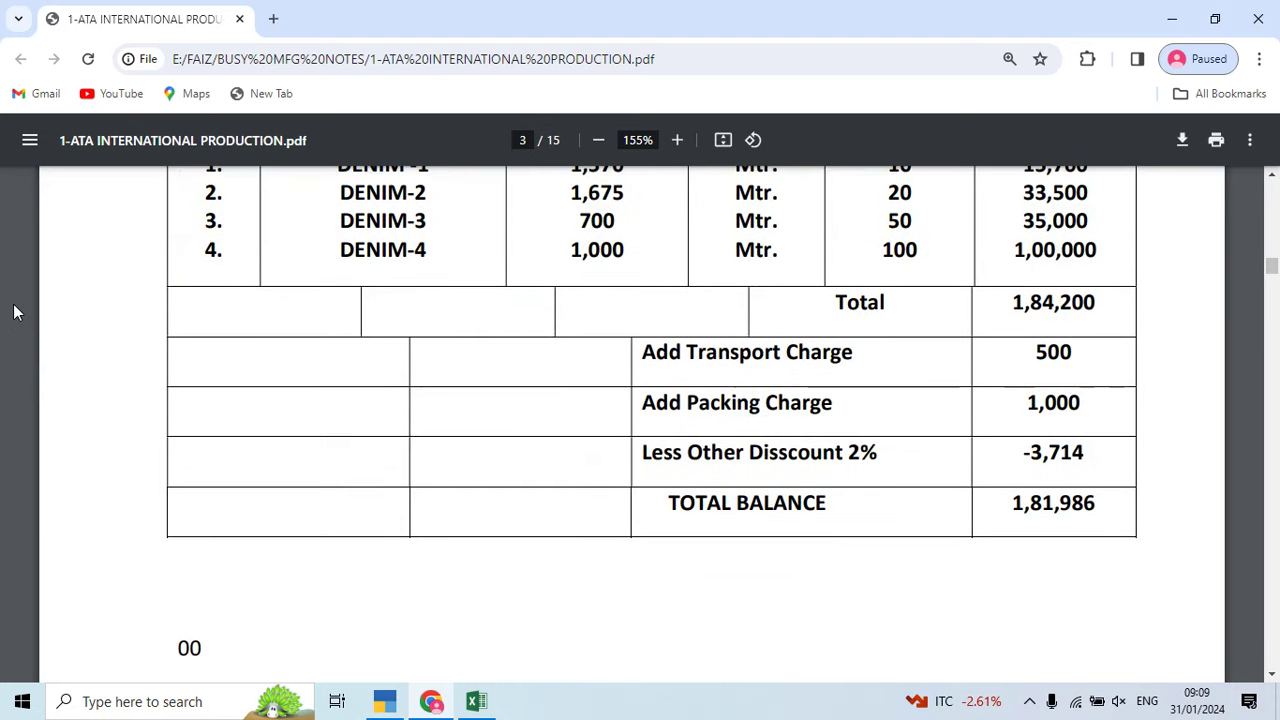
{"action": "key", "text": "alt+Tab"}
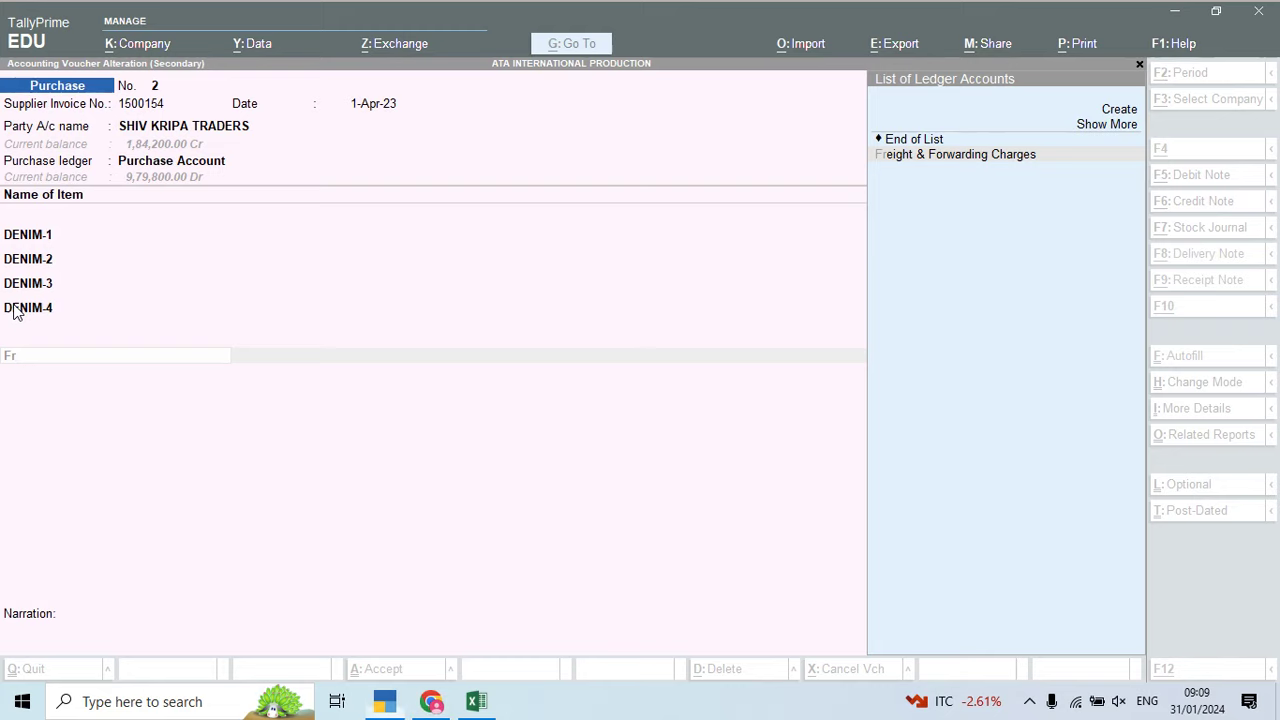
{"action": "key", "text": "Return"}
{"action": "key", "text": "alt+Tab"}
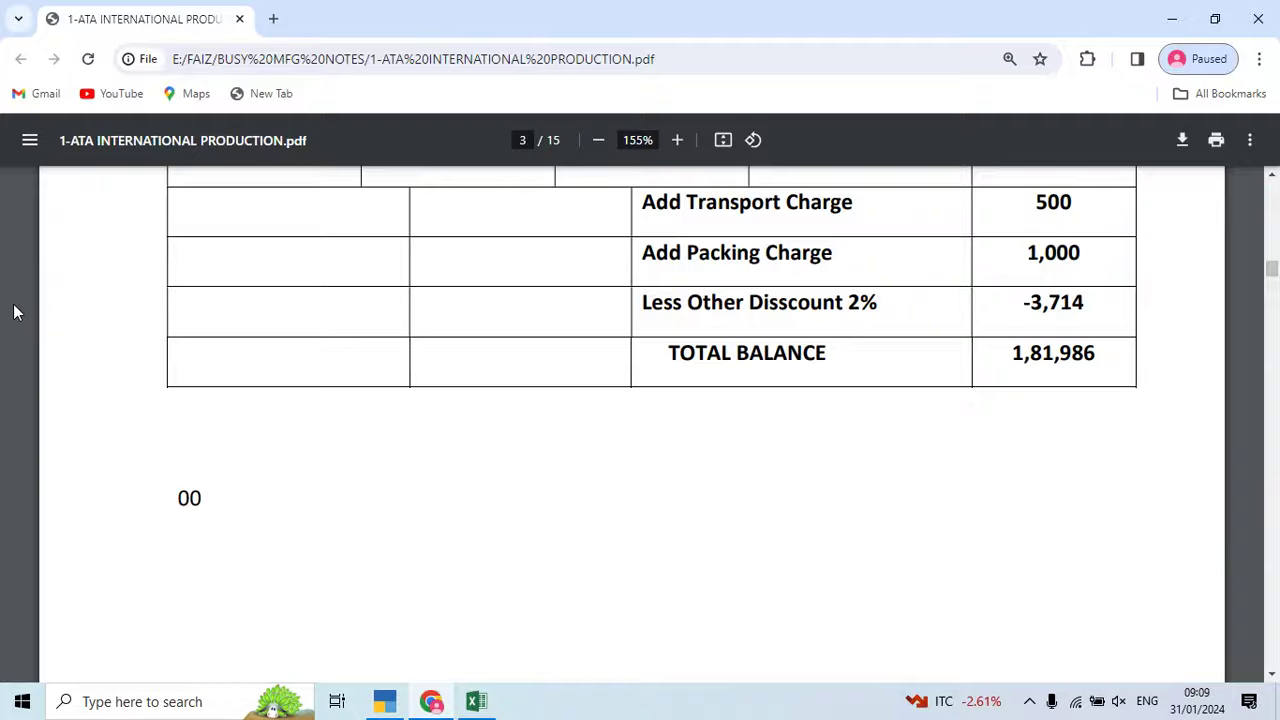
{"action": "key", "text": "alt+Tab"}
{"action": "key", "text": "Return"}
{"action": "type", "text": "1500"}
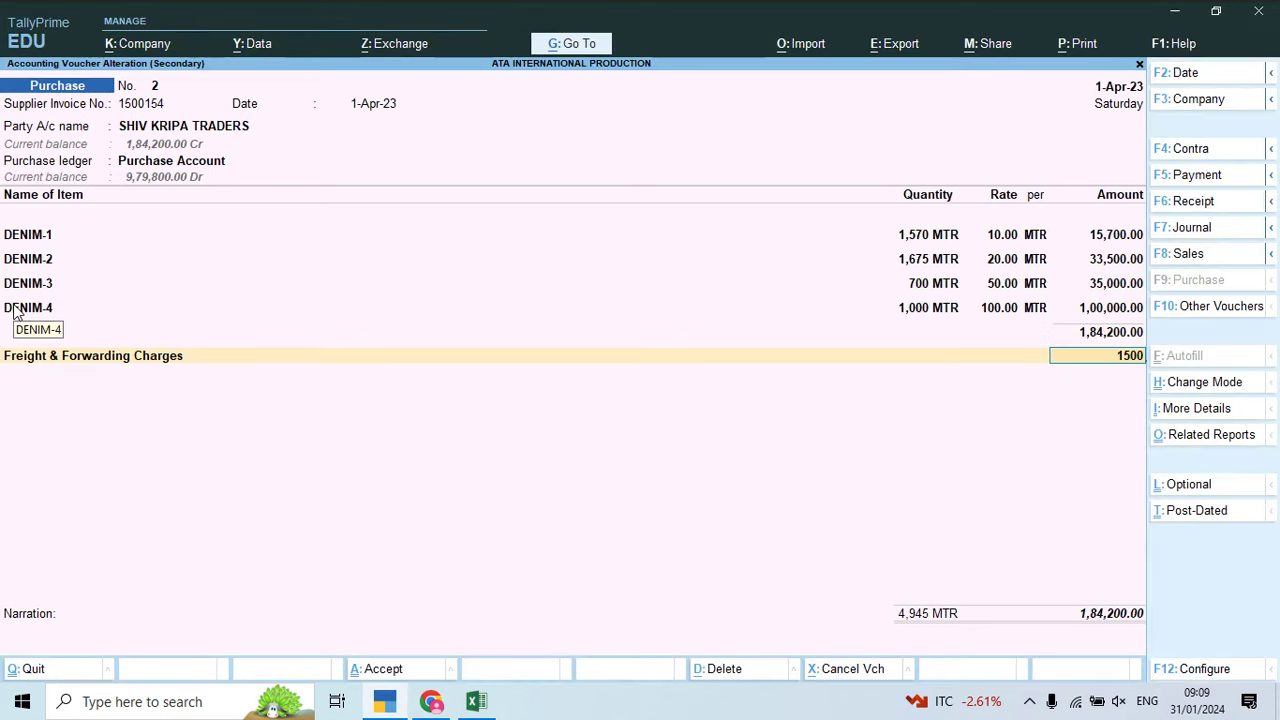
{"action": "key", "text": "Return"}
Step: Add a Discount Received line at -2% and compare its amount with the invoice PDF in Chrome
{"action": "type", "text": "Dis"}
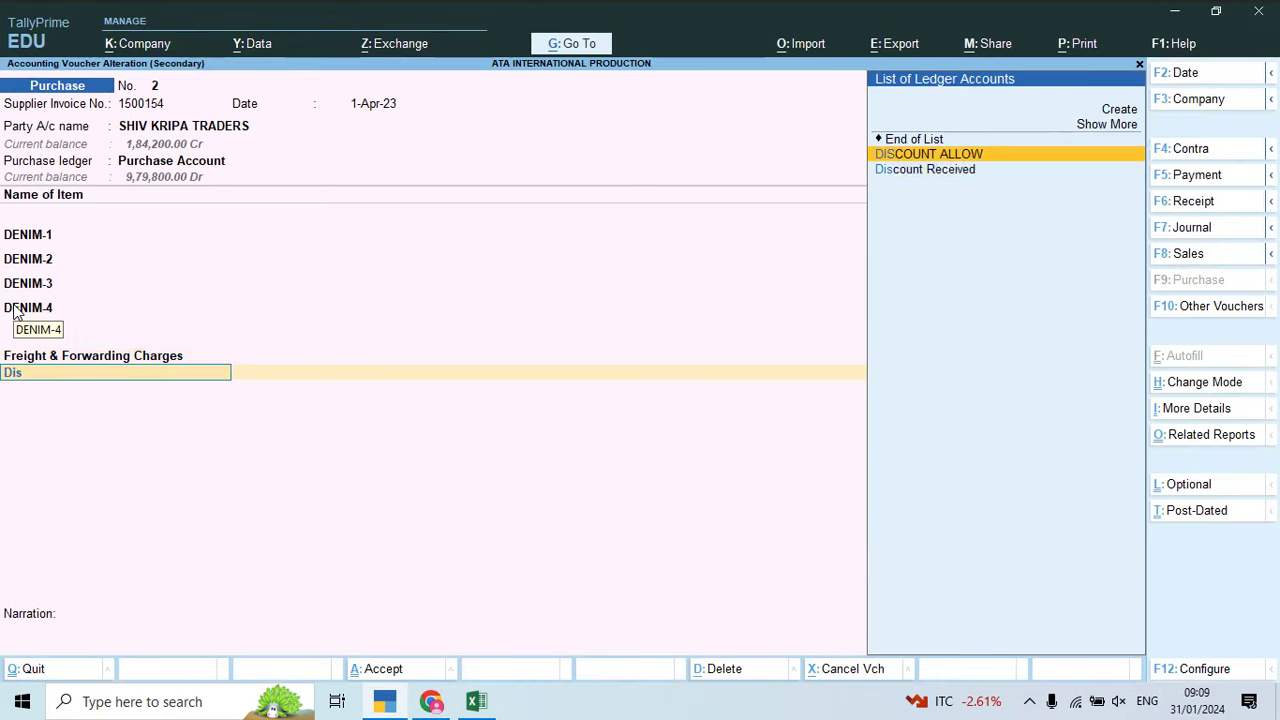
{"action": "key", "text": "Down"}
{"action": "key", "text": "Return"}
{"action": "key", "text": "alt+Tab"}
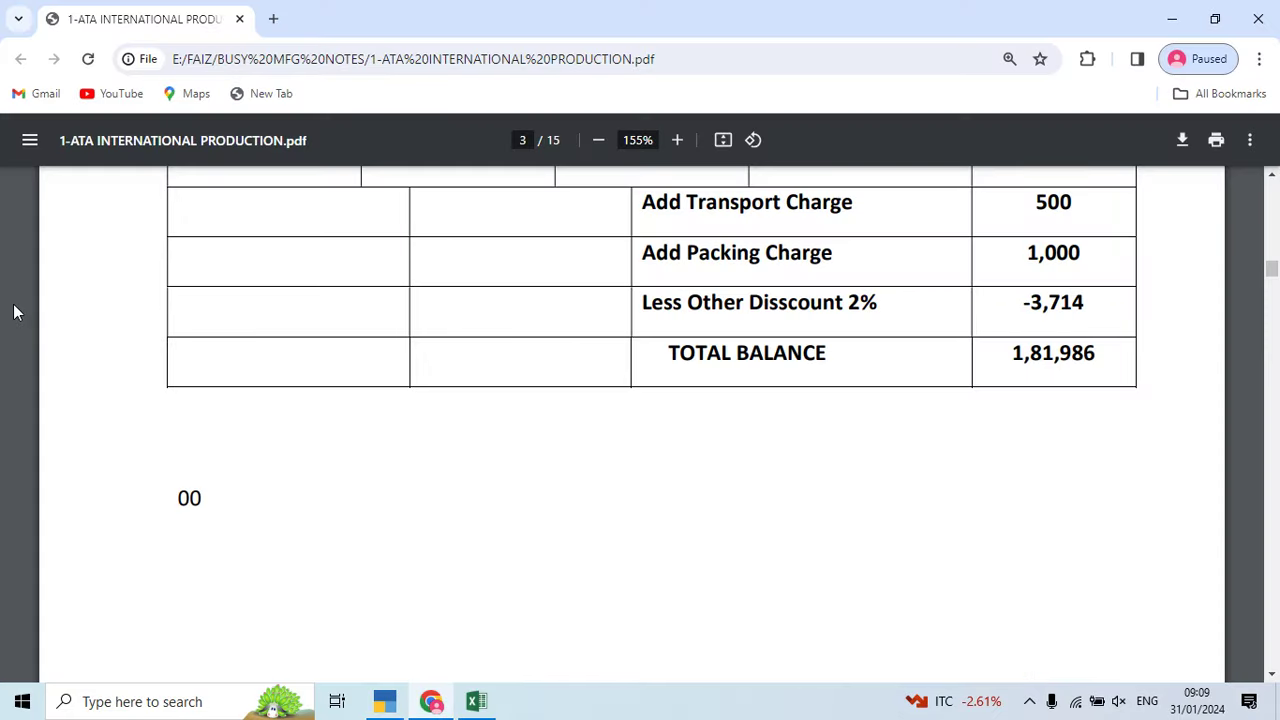
{"action": "key", "text": "alt+Tab"}
{"action": "type", "text": "-2"}
{"action": "key", "text": "Return"}
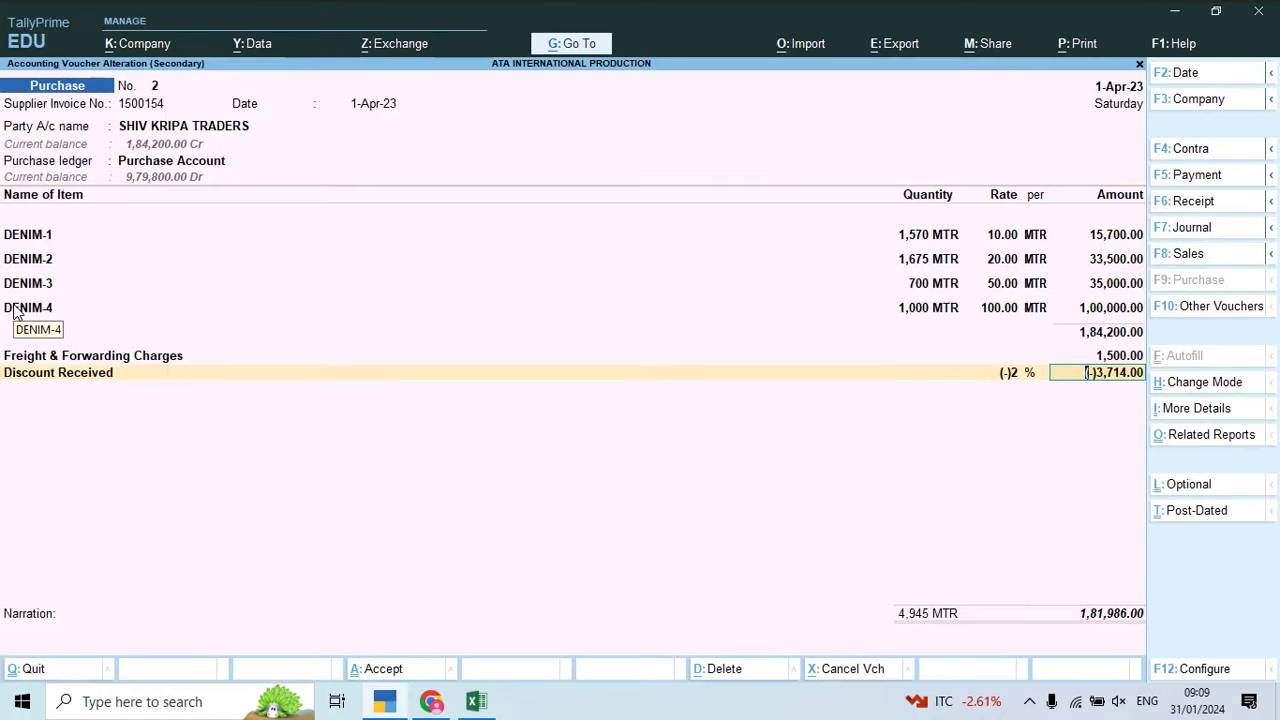
{"action": "key", "text": "alt+Tab"}
{"action": "key", "text": "alt+Tab"}
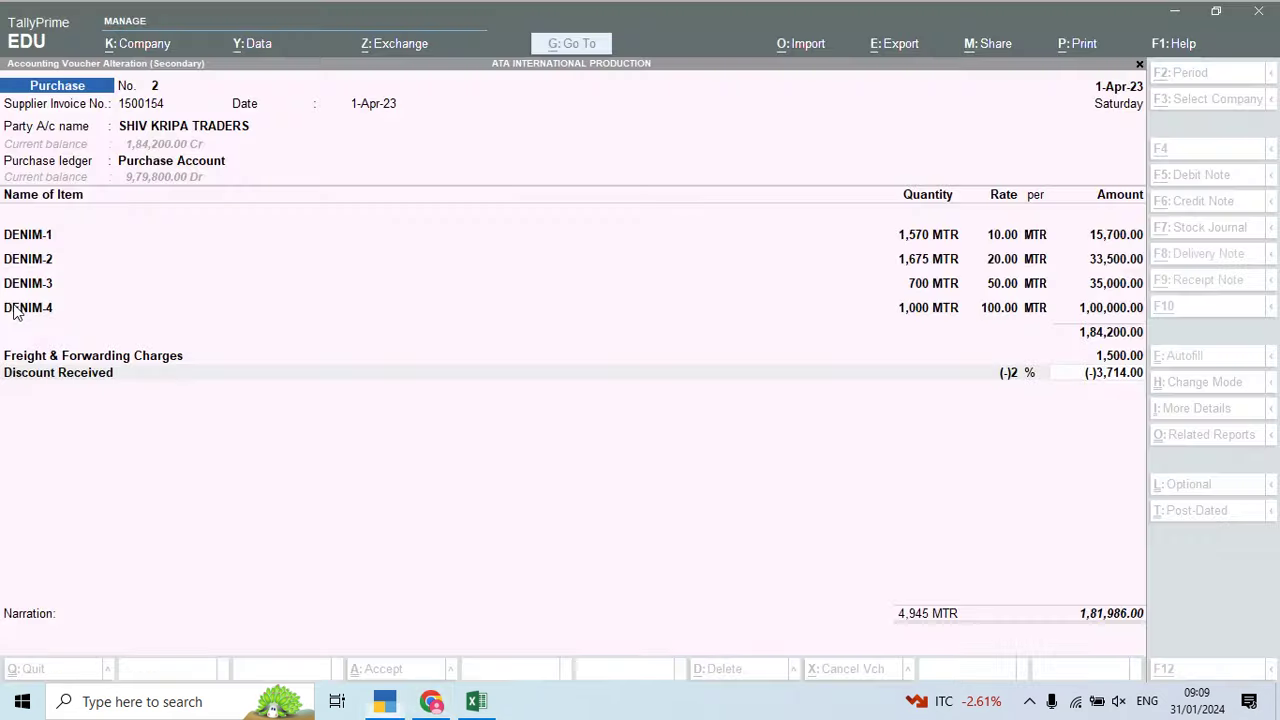
Step: Accept the discount amount, leave the narration blank and save the SHIV KRIPA TRADERS purchase voucher
{"action": "key", "text": "Return"}
{"action": "key", "text": "Return"}
{"action": "key", "text": "Return"}
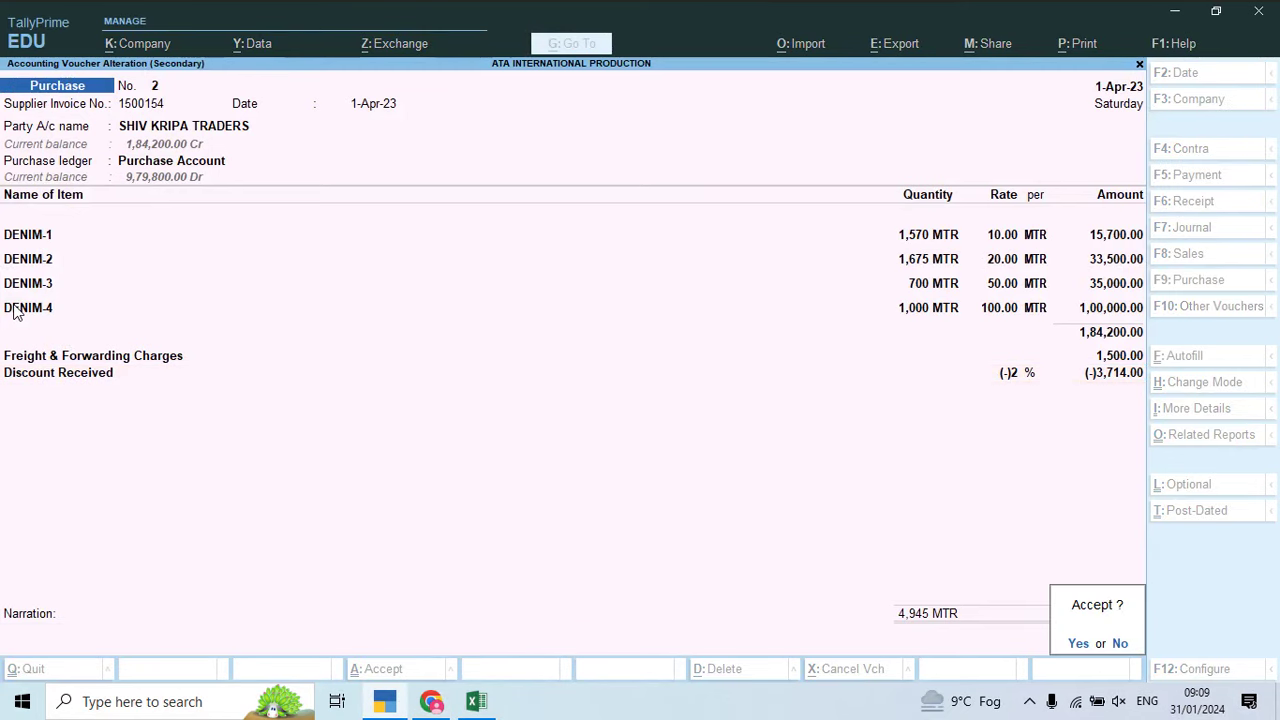
{"action": "key", "text": "Return"}
Step: Look up the Shiv Shakti Traders Company invoice in the PDF in Chrome and open its purchase voucher in TallyPrime
{"action": "key", "text": "alt+Tab"}
{"action": "scroll", "coordinate": [14, 312], "scroll_direction": "down", "scroll_amount": 1}
{"action": "scroll", "coordinate": [14, 312], "scroll_direction": "down", "scroll_amount": 7}
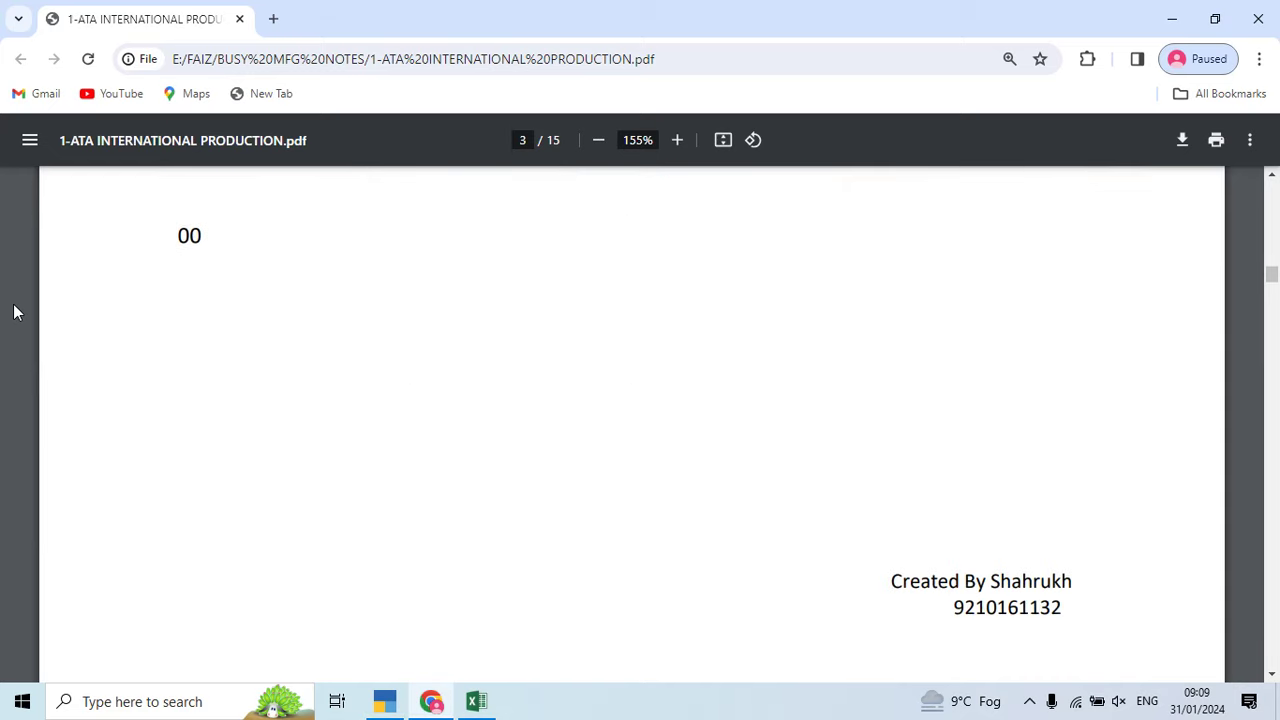
{"action": "scroll", "coordinate": [14, 312], "scroll_direction": "down", "scroll_amount": 1}
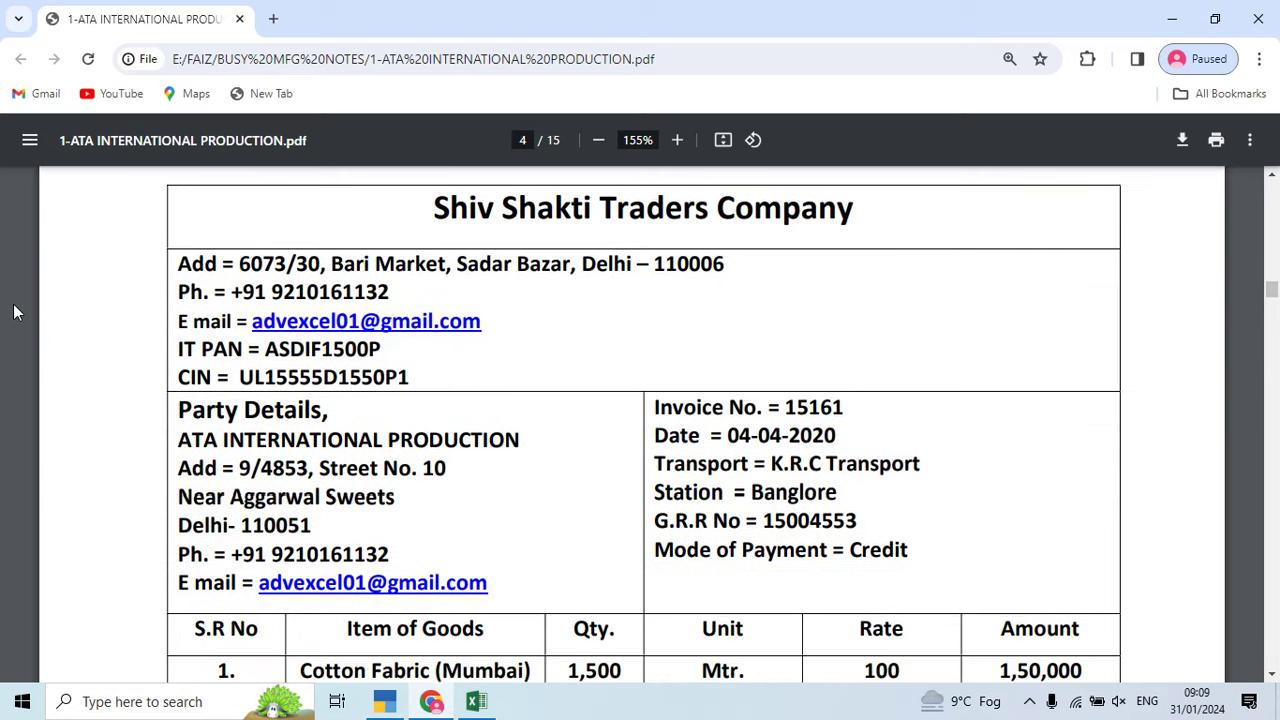
{"action": "key", "text": "alt+Tab"}
{"action": "key", "text": "Down"}
{"action": "key", "text": "Return"}
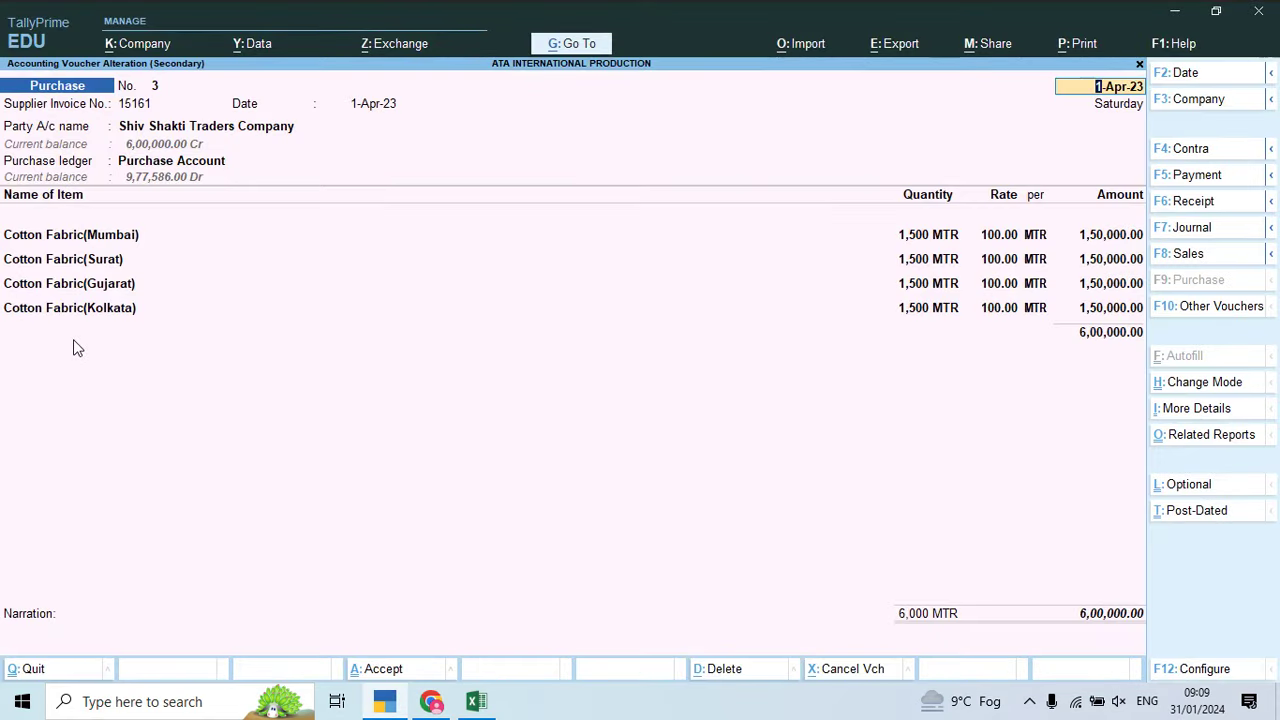
Step: Finish the item list after Cotton Fabric(Kolkata) and move to the empty ledger line of the Shiv Shakti Traders Company voucher
{"action": "key", "text": "Return"}
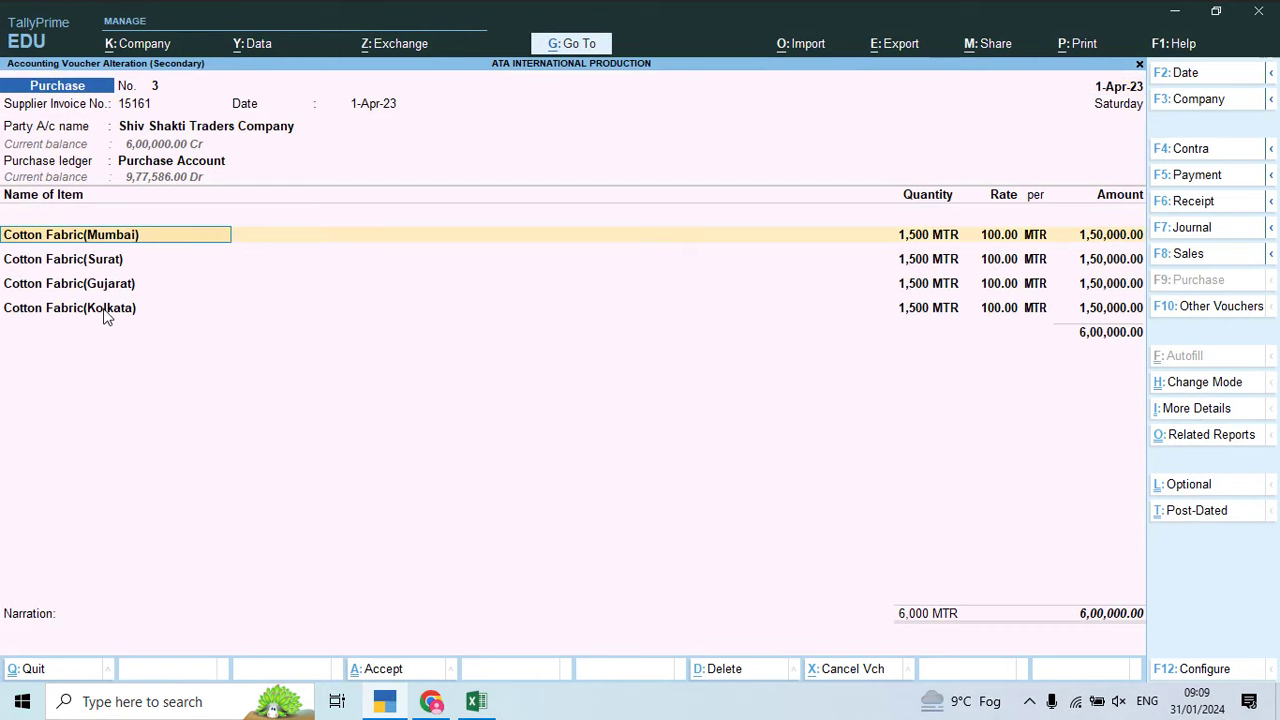
{"action": "key", "text": "Down"}
{"action": "key", "text": "Down"}
{"action": "key", "text": "Down"}
{"action": "key", "text": "Return"}
{"action": "key", "text": "Return"}
{"action": "key", "text": "Return"}
{"action": "key", "text": "Return"}
{"action": "key", "text": "Return"}
{"action": "key", "text": "Return"}
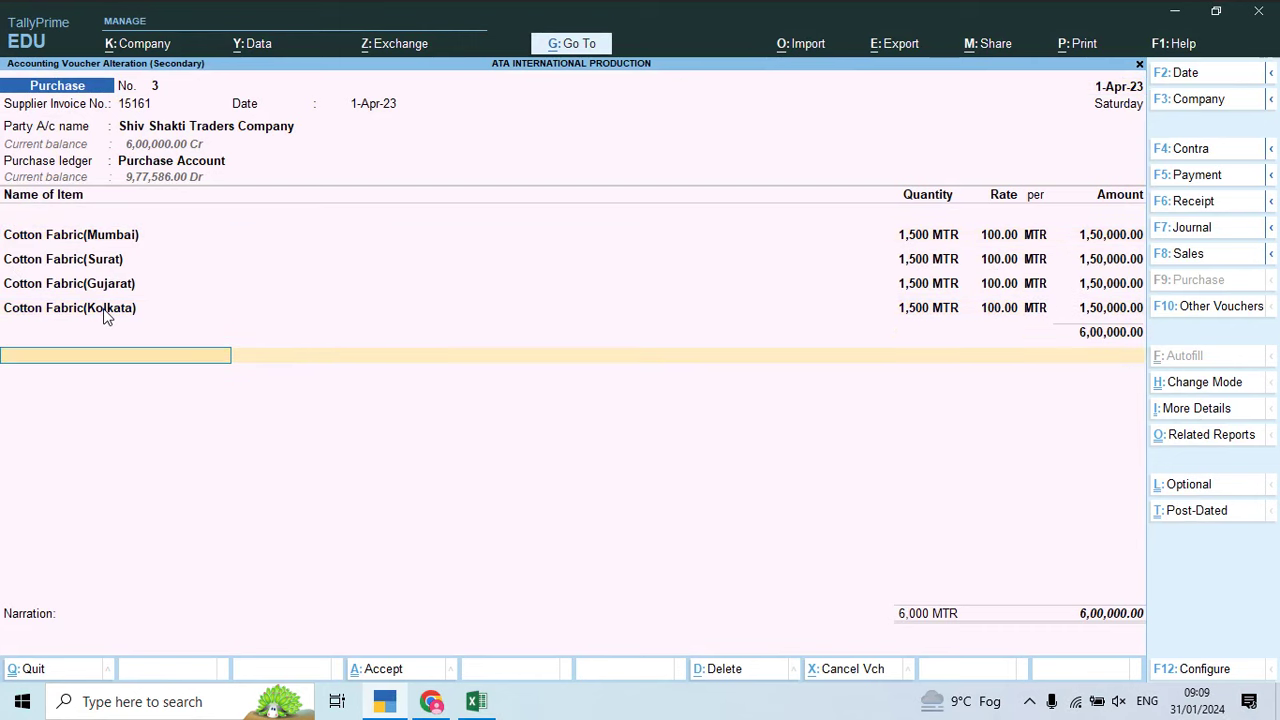
Step: Check the transport and packing charges in the invoice PDF in Chrome and add Freight & Forwarding Charges of 1000
{"action": "key", "text": "alt+Tab"}
{"action": "scroll", "coordinate": [107, 316], "scroll_direction": "down", "scroll_amount": 3}
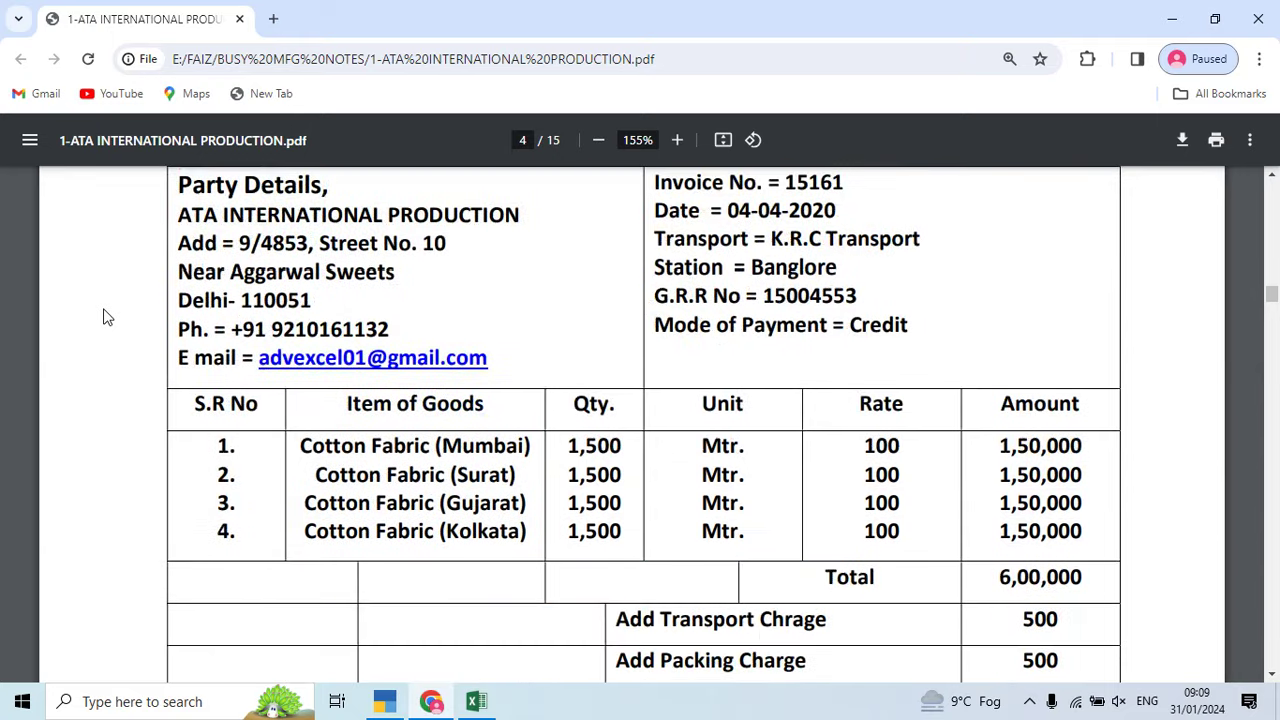
{"action": "scroll", "coordinate": [107, 316], "scroll_direction": "down", "scroll_amount": 2}
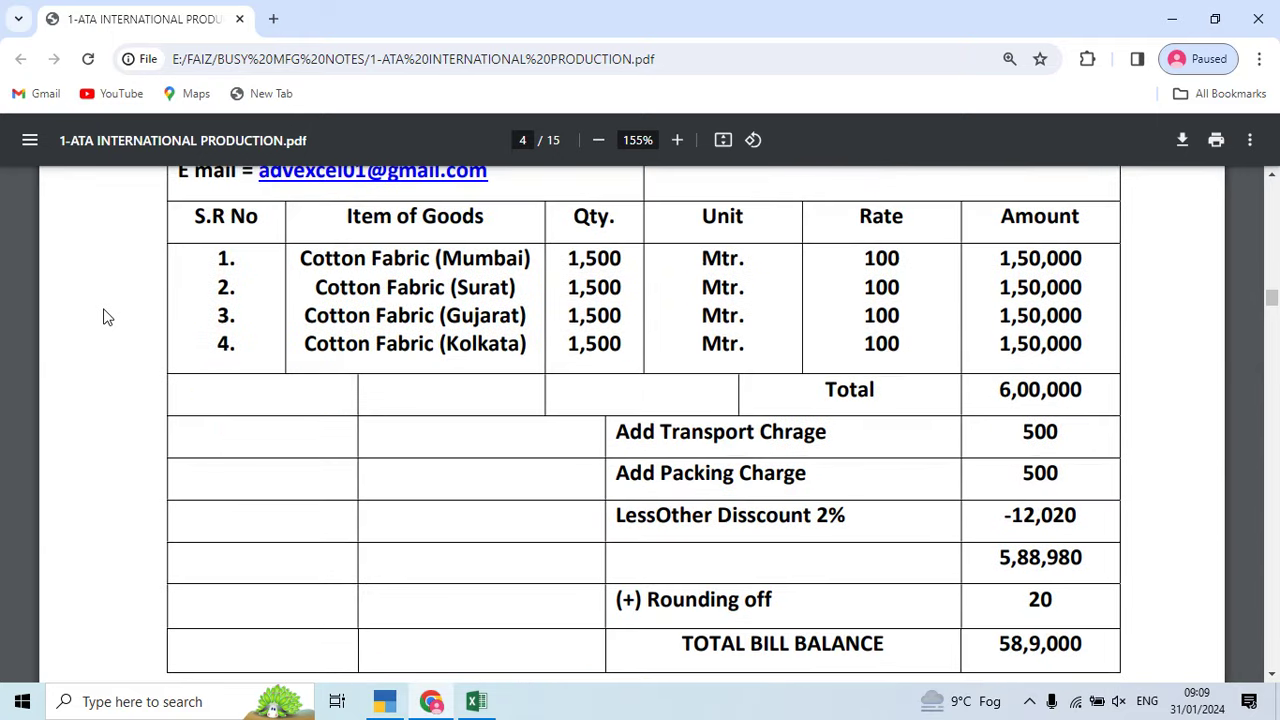
{"action": "key", "text": "alt+Tab"}
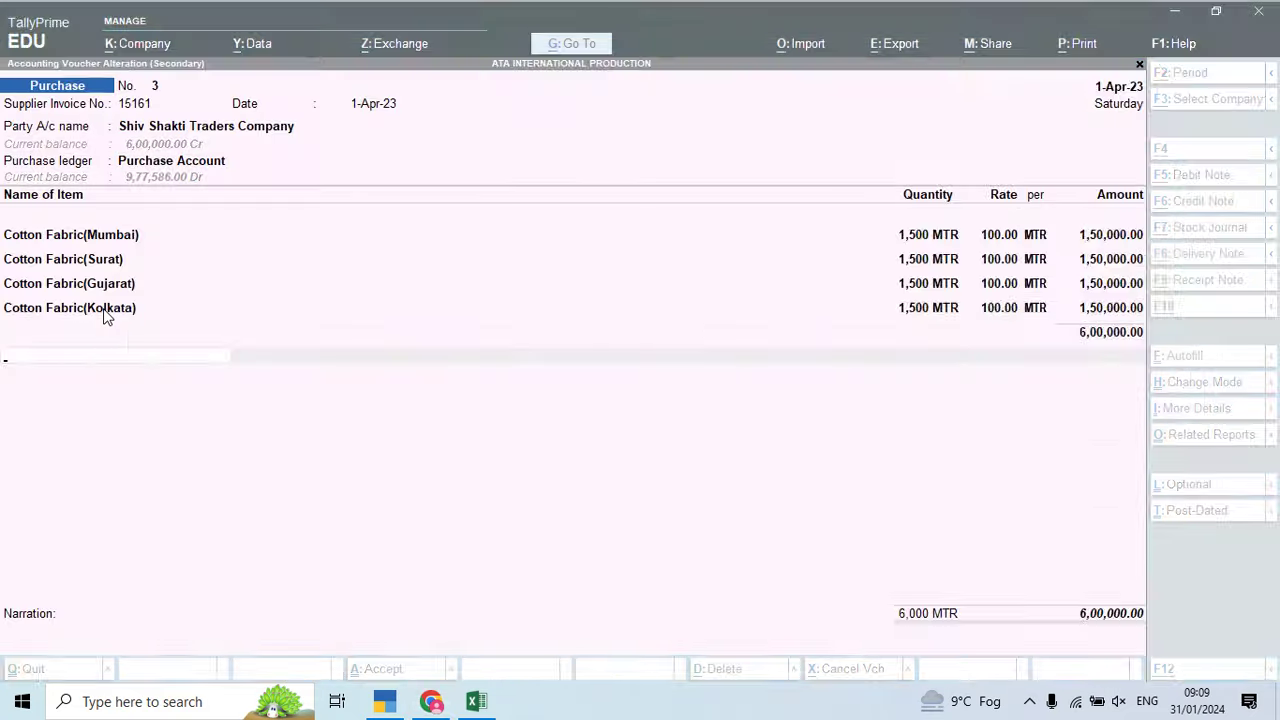
{"action": "type", "text": "Fr"}
{"action": "key", "text": "Return"}
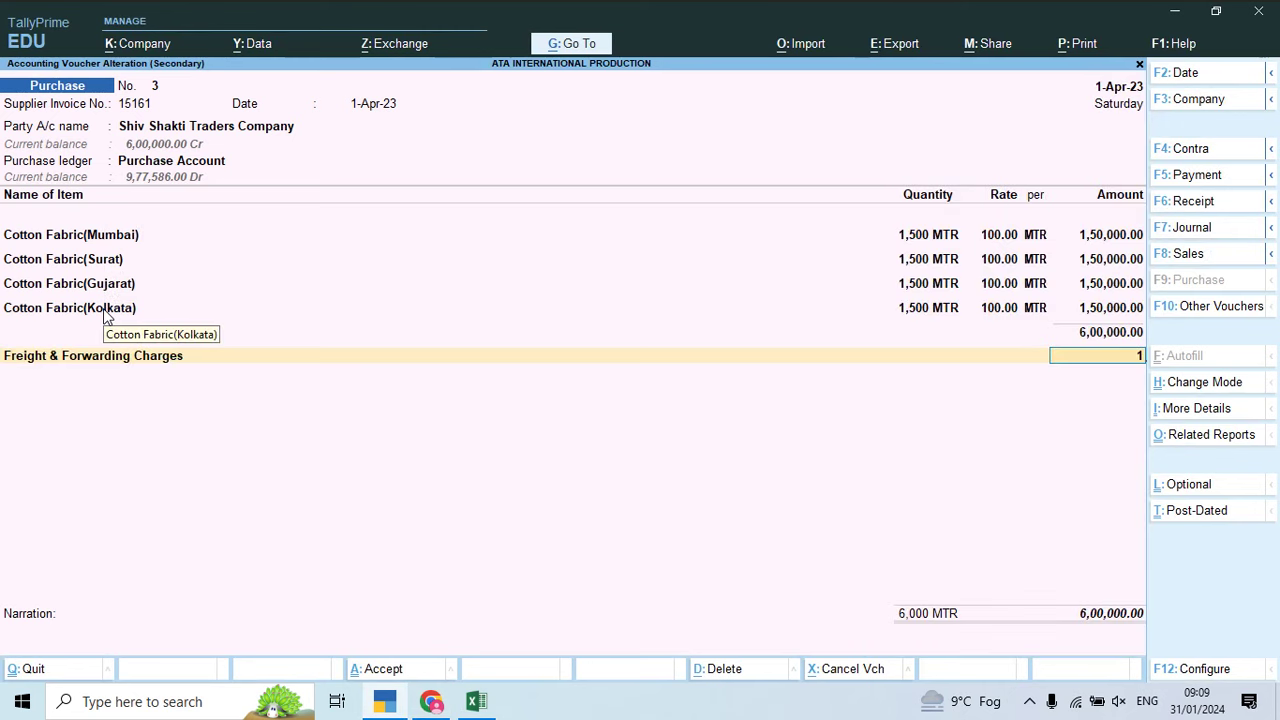
{"action": "type", "text": "1000"}
{"action": "key", "text": "Return"}
Step: Check the discount in the invoice PDF and add a Discount Received line at -2% to the voucher
{"action": "key", "text": "alt+Tab"}
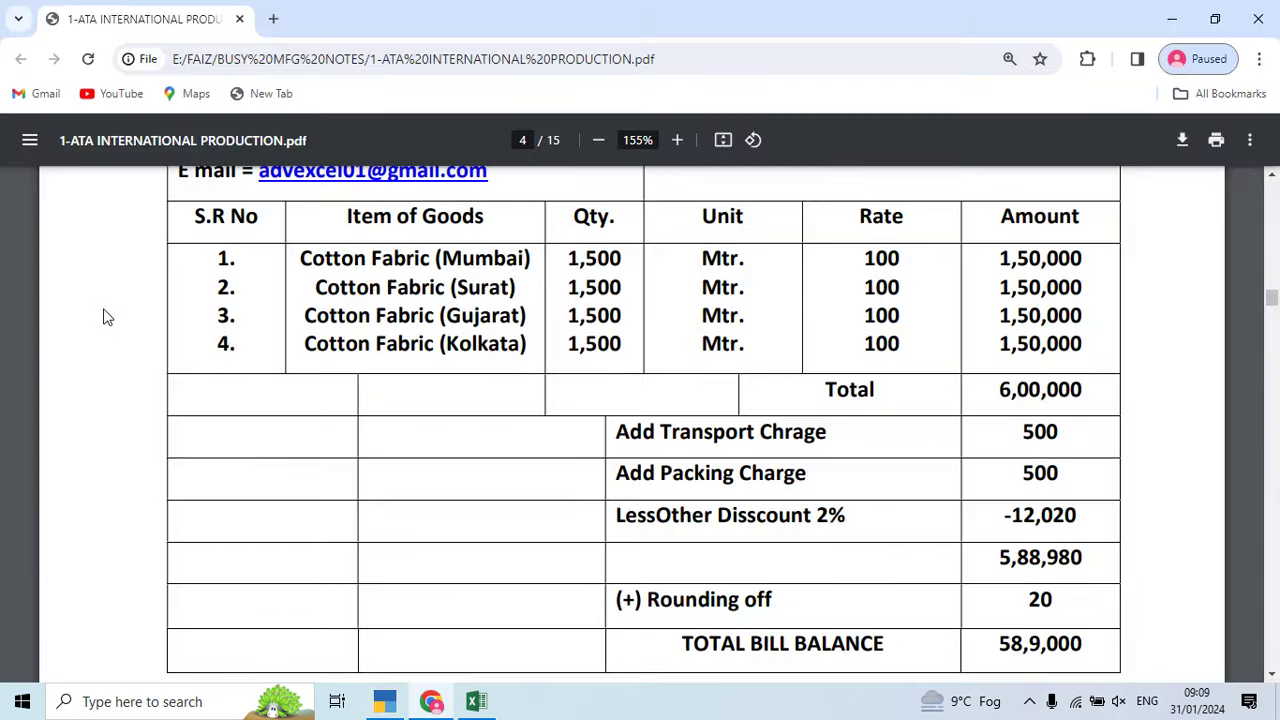
{"action": "key", "text": "alt+Tab"}
{"action": "type", "text": "Dis"}
{"action": "key", "text": "Down"}
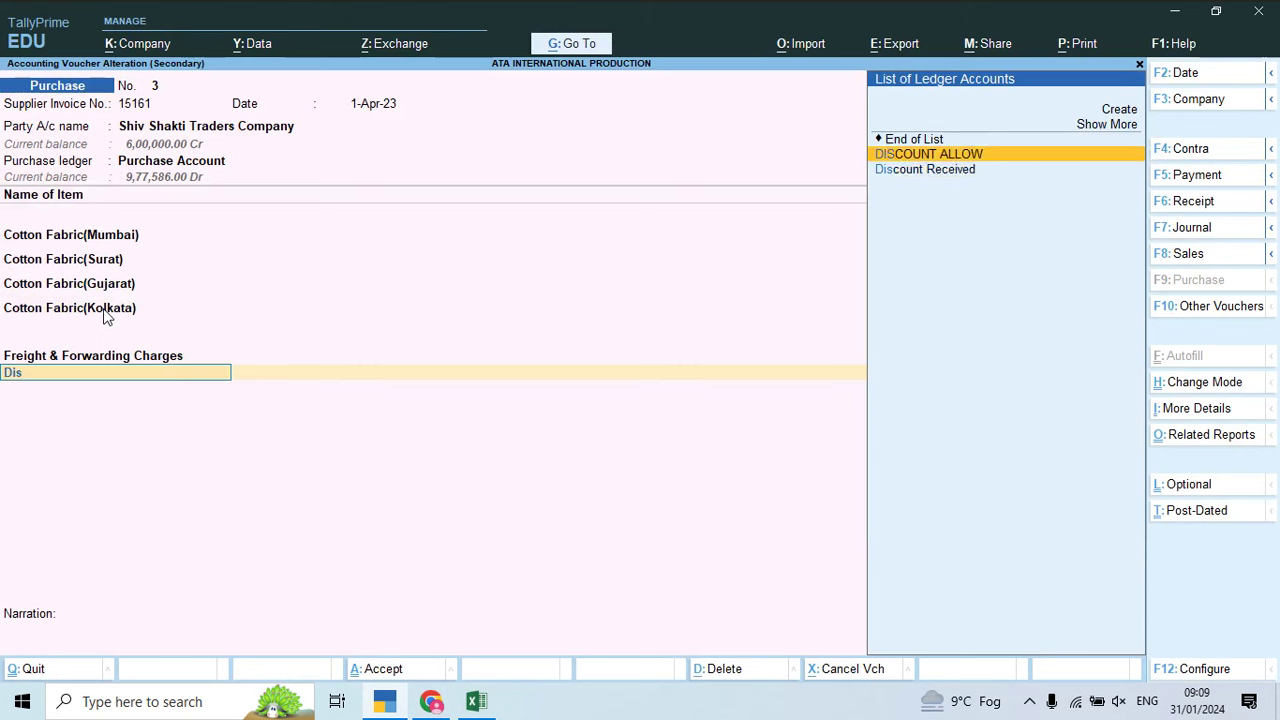
{"action": "key", "text": "Down"}
{"action": "key", "text": "Return"}
{"action": "type", "text": "2"}
{"action": "key", "text": "Return"}
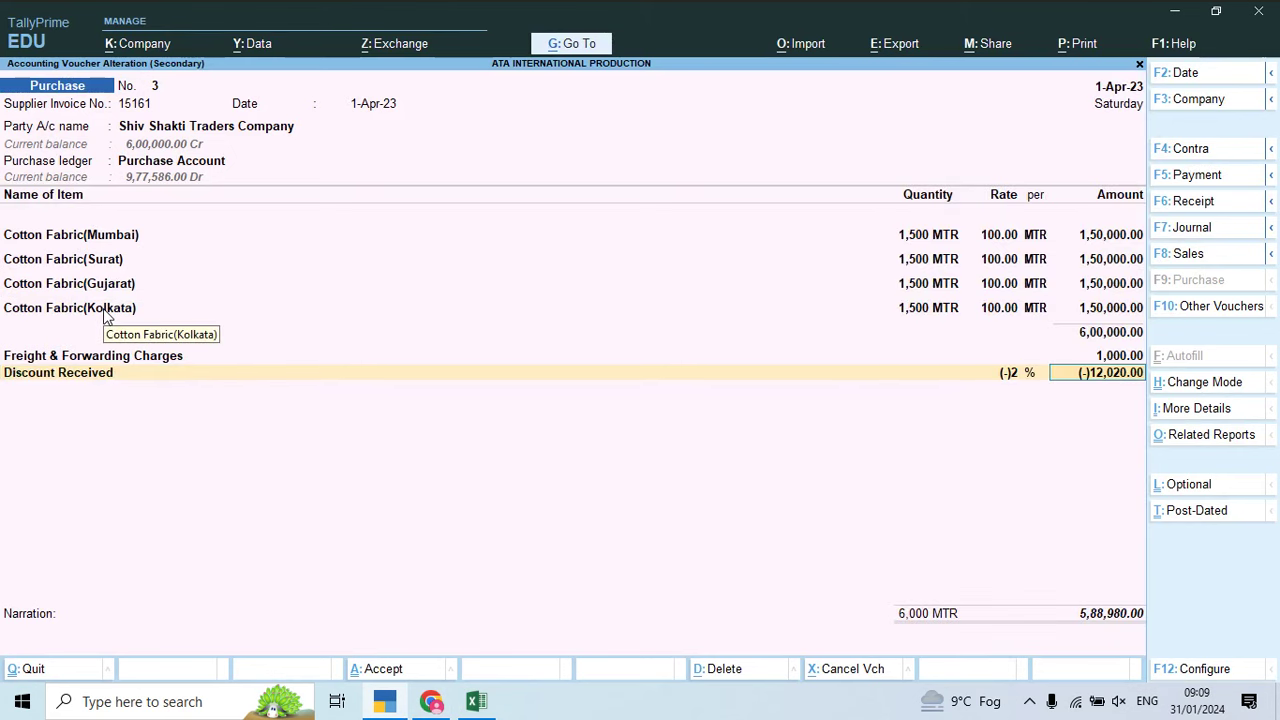
{"action": "key", "text": "Return"}
Step: Check the rounding off in the invoice PDF and add a second Freight & Forwarding Charges line of 20 for it
{"action": "key", "text": "alt+Tab"}
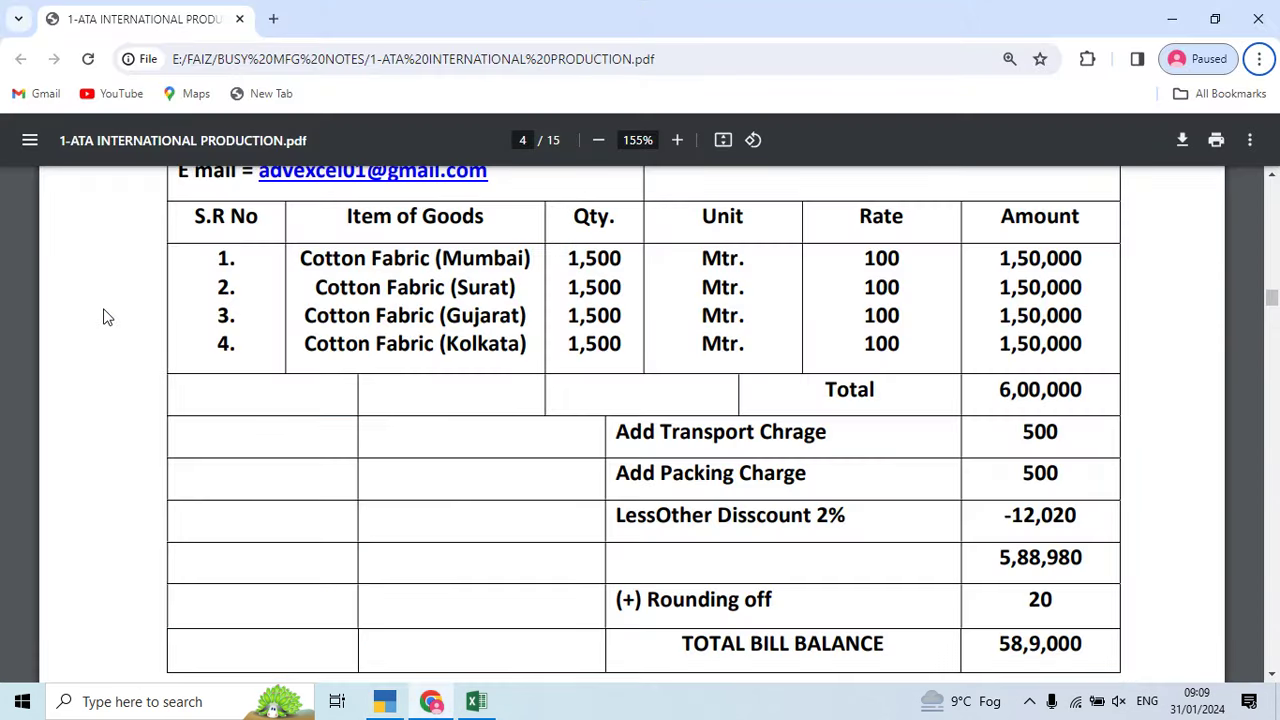
{"action": "key", "text": "alt+Tab"}
{"action": "type", "text": "Fr"}
{"action": "key", "text": "Return"}
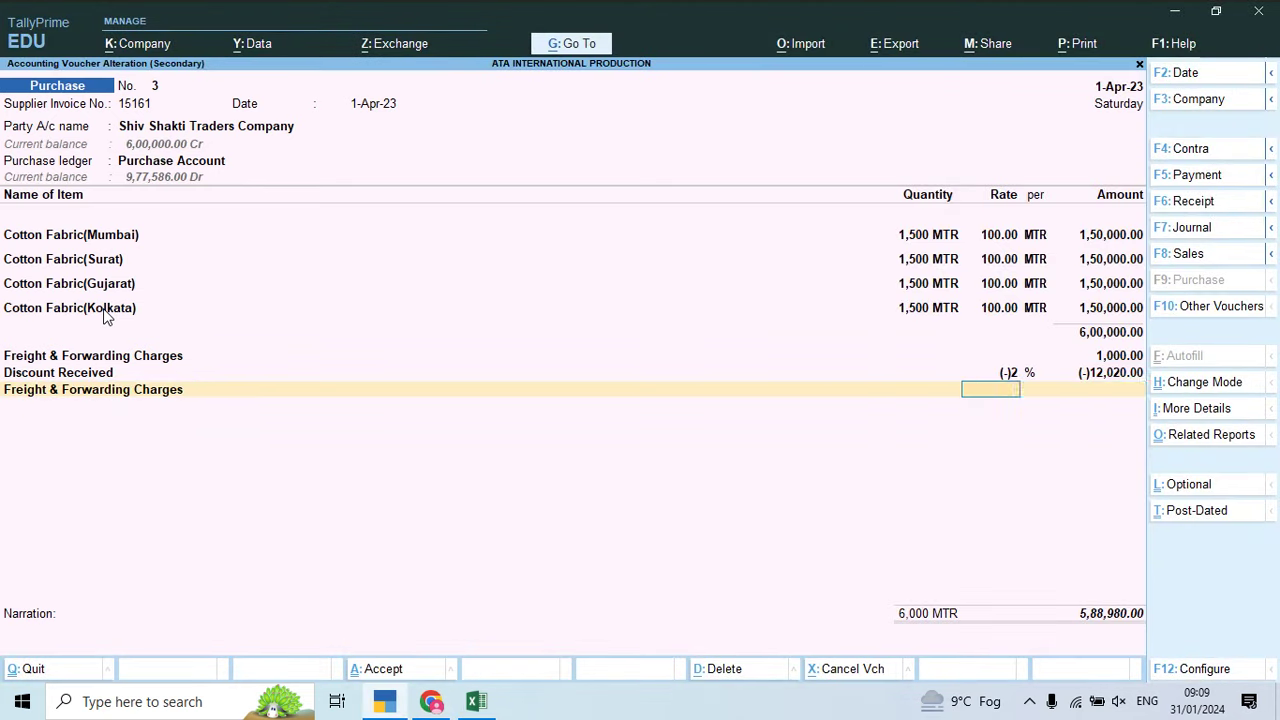
{"action": "type", "text": "20"}
{"action": "key", "text": "Return"}
Step: Compare the total bill balance in the invoice PDF in Chrome with the voucher total in TallyPrime
{"action": "key", "text": "alt+Tab"}
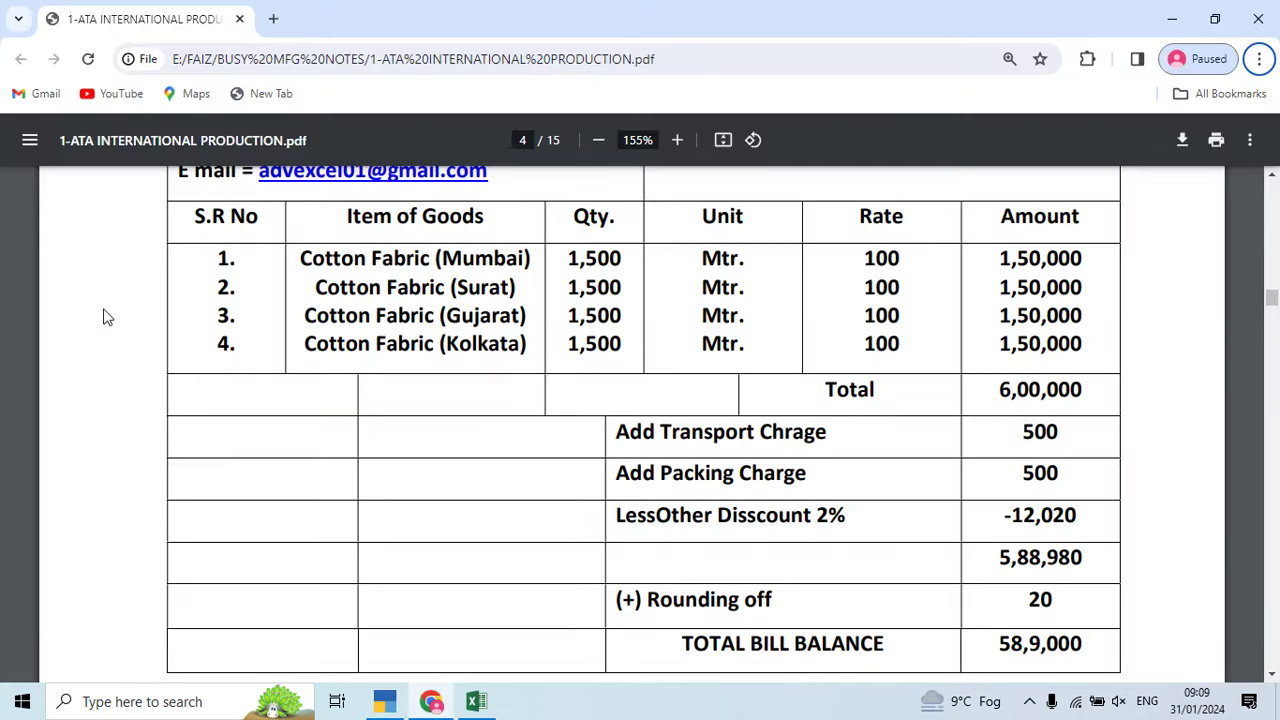
{"action": "key", "text": "alt+f"}
{"action": "key", "text": "Escape"}
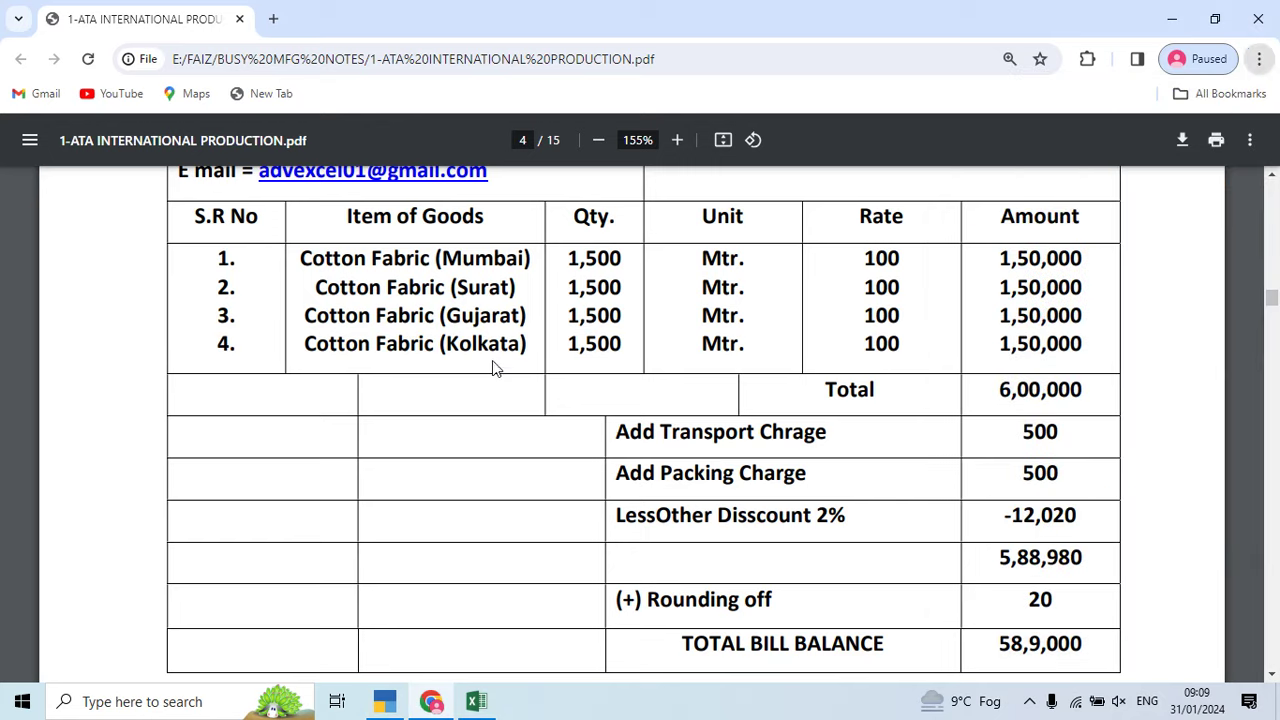
{"action": "scroll", "coordinate": [760, 480], "scroll_direction": "down", "scroll_amount": 2}
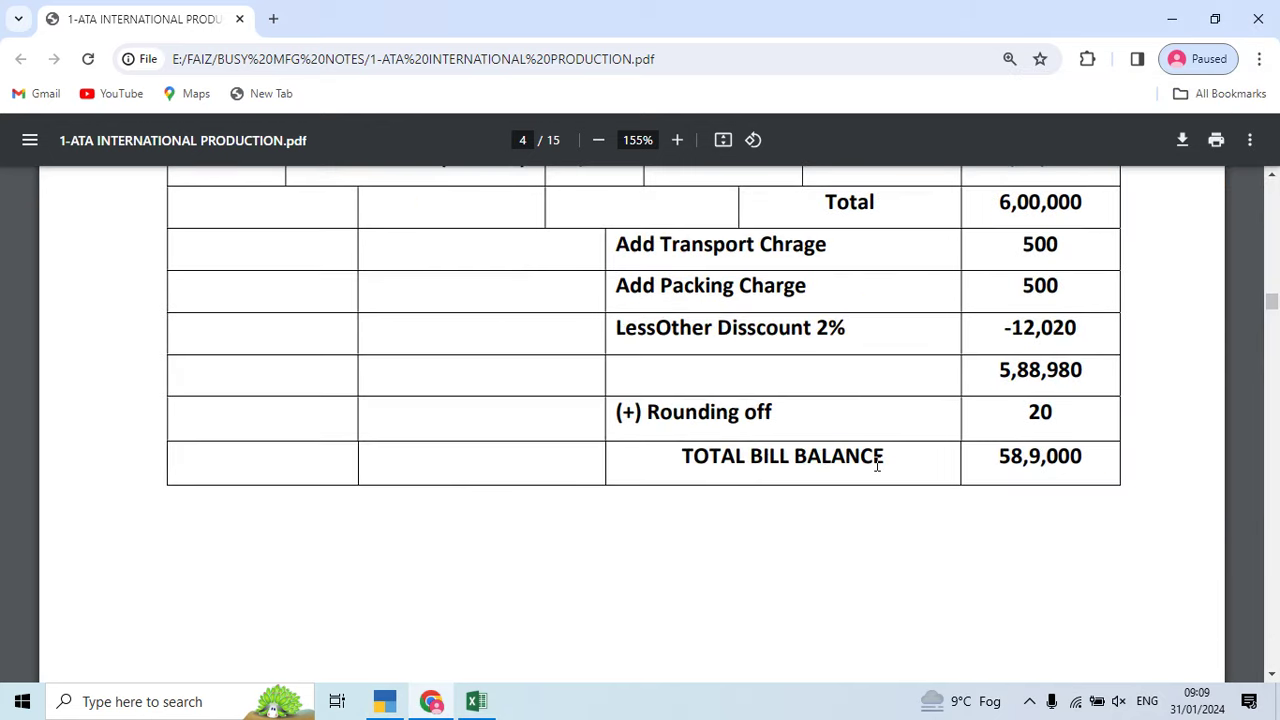
{"action": "key", "text": "alt+Tab"}
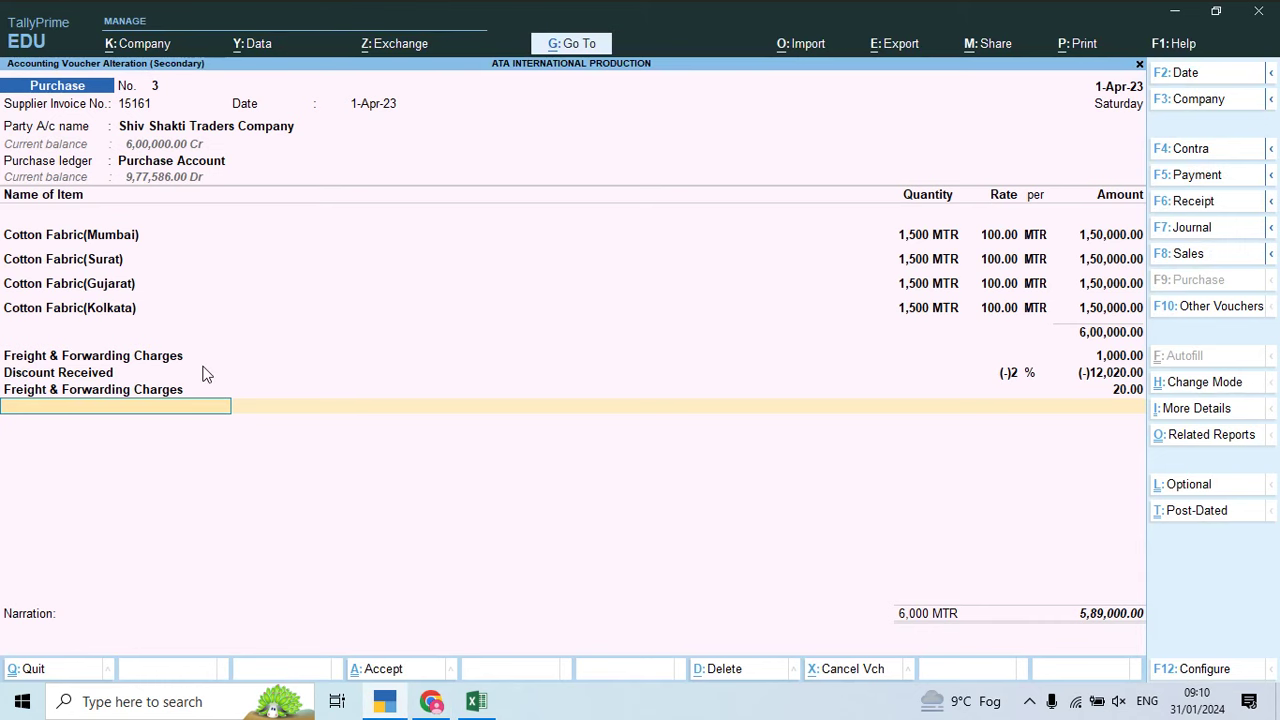
Step: Review the ledger settings of the Freight & Forwarding Charges line in the voucher
{"action": "left_click", "coordinate": [153, 360]}
{"action": "key", "text": "ctrl+Return"}
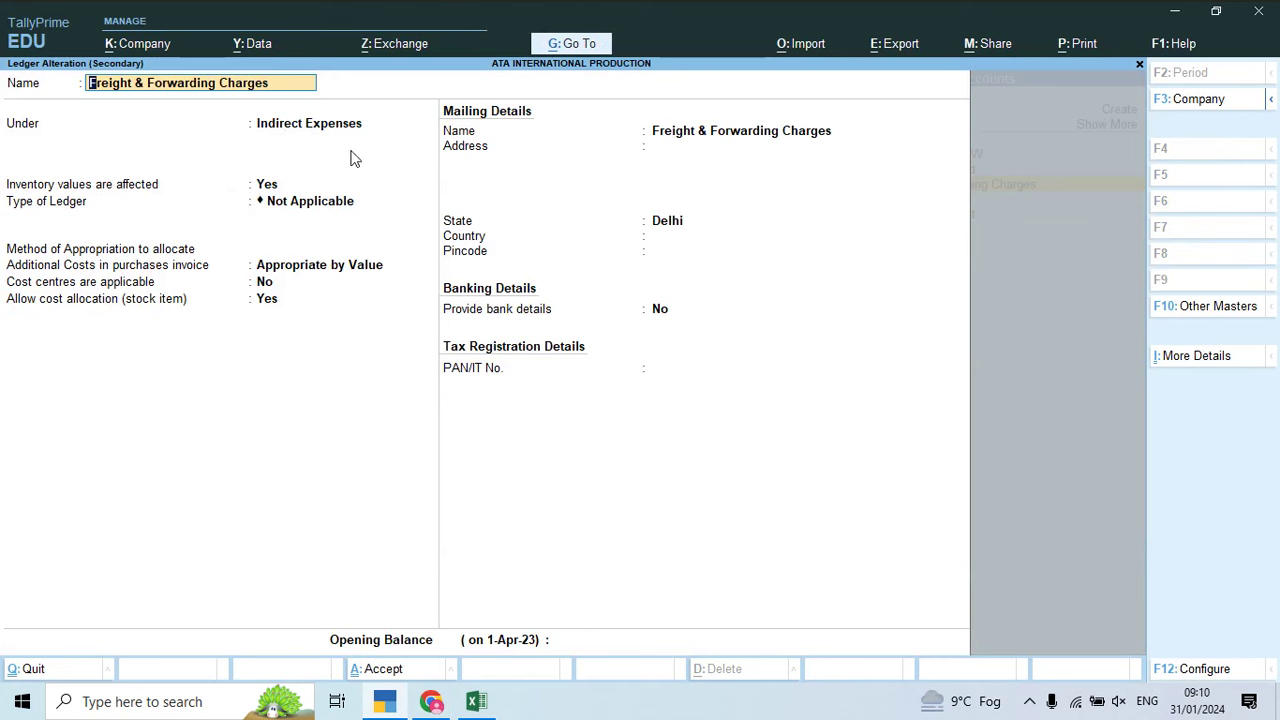
{"action": "key", "text": "ctrl+a"}
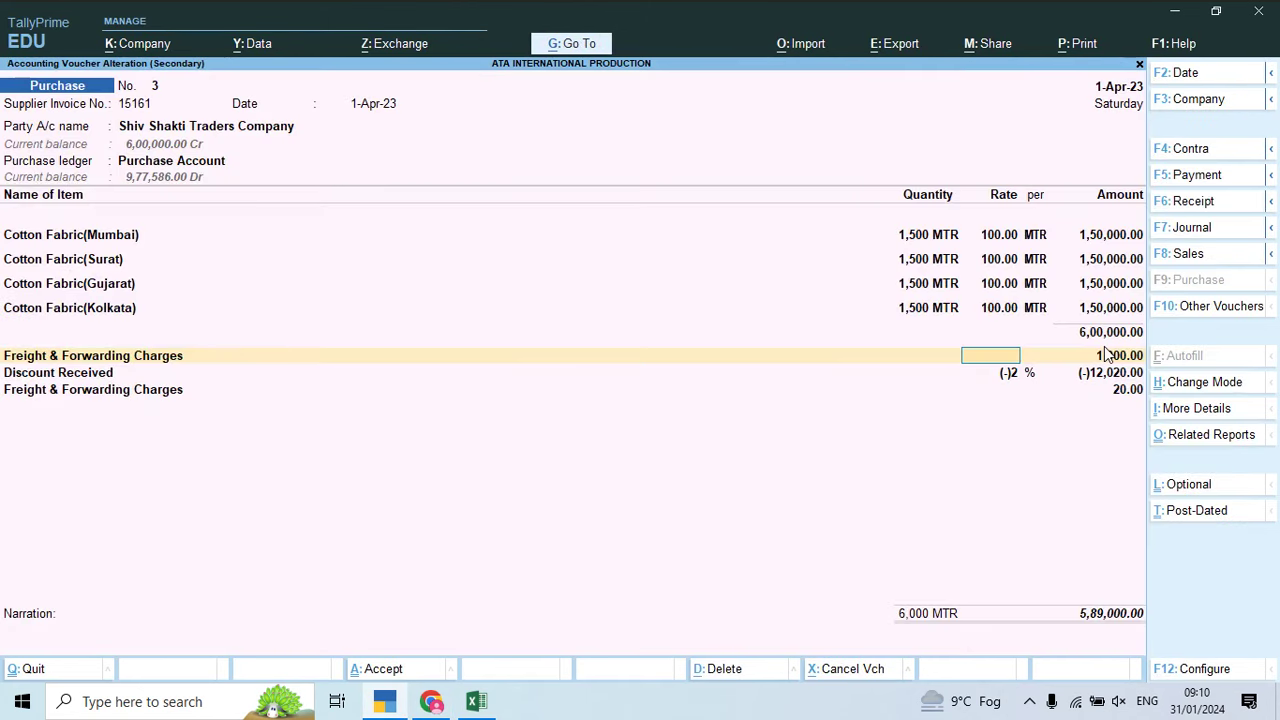
Step: Review the group and cost allocation settings of the Discount Received ledger
{"action": "left_click", "coordinate": [119, 372]}
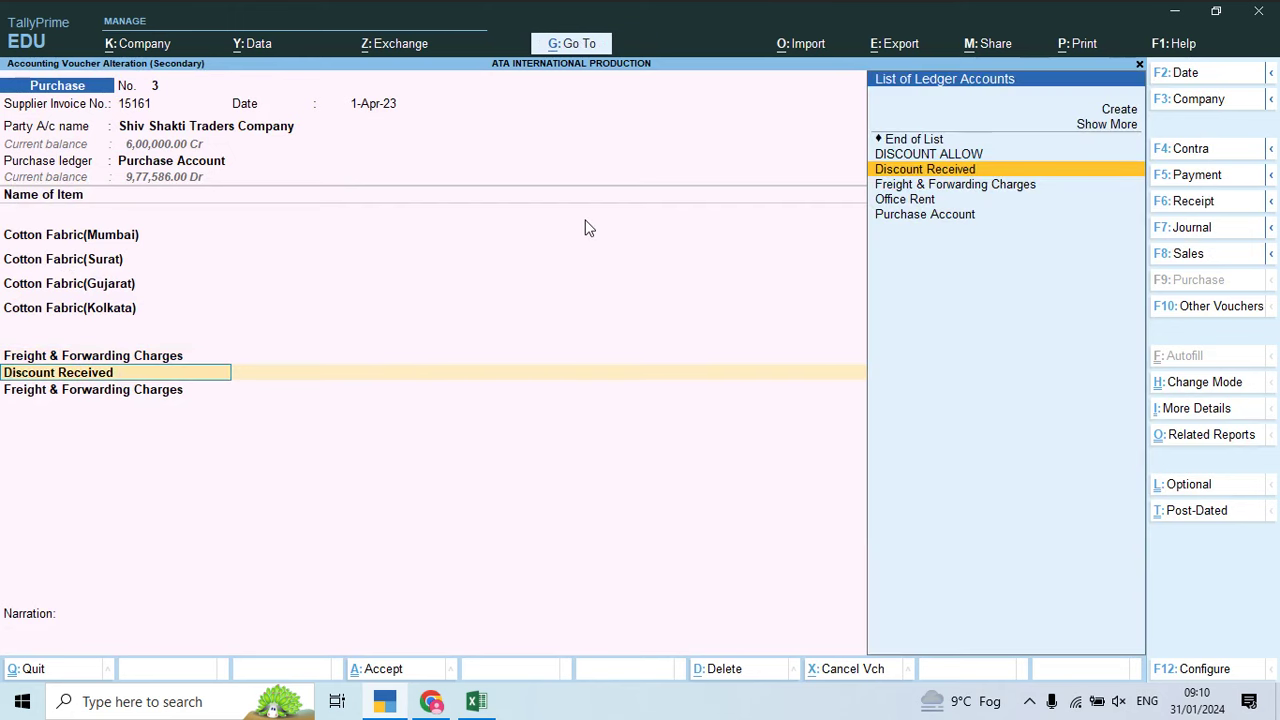
{"action": "key", "text": "Return"}
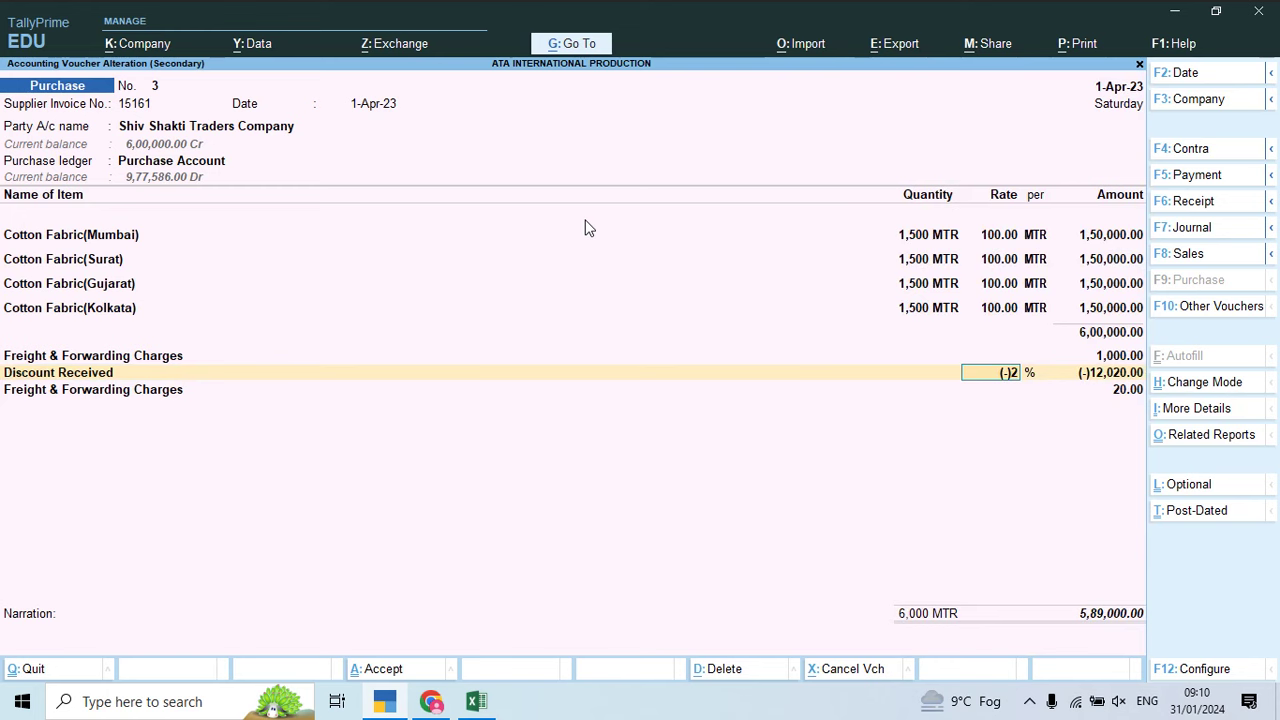
{"action": "key", "text": "shift+Tab"}
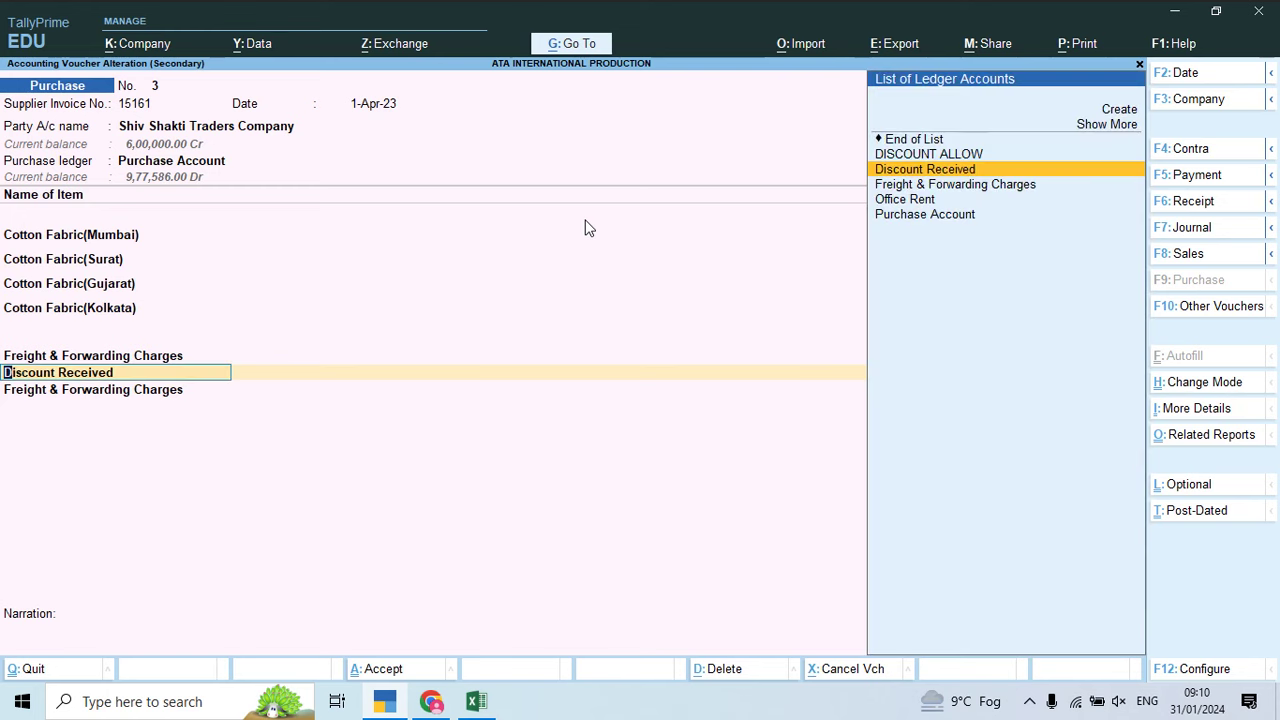
{"action": "key", "text": "ctrl+Return"}
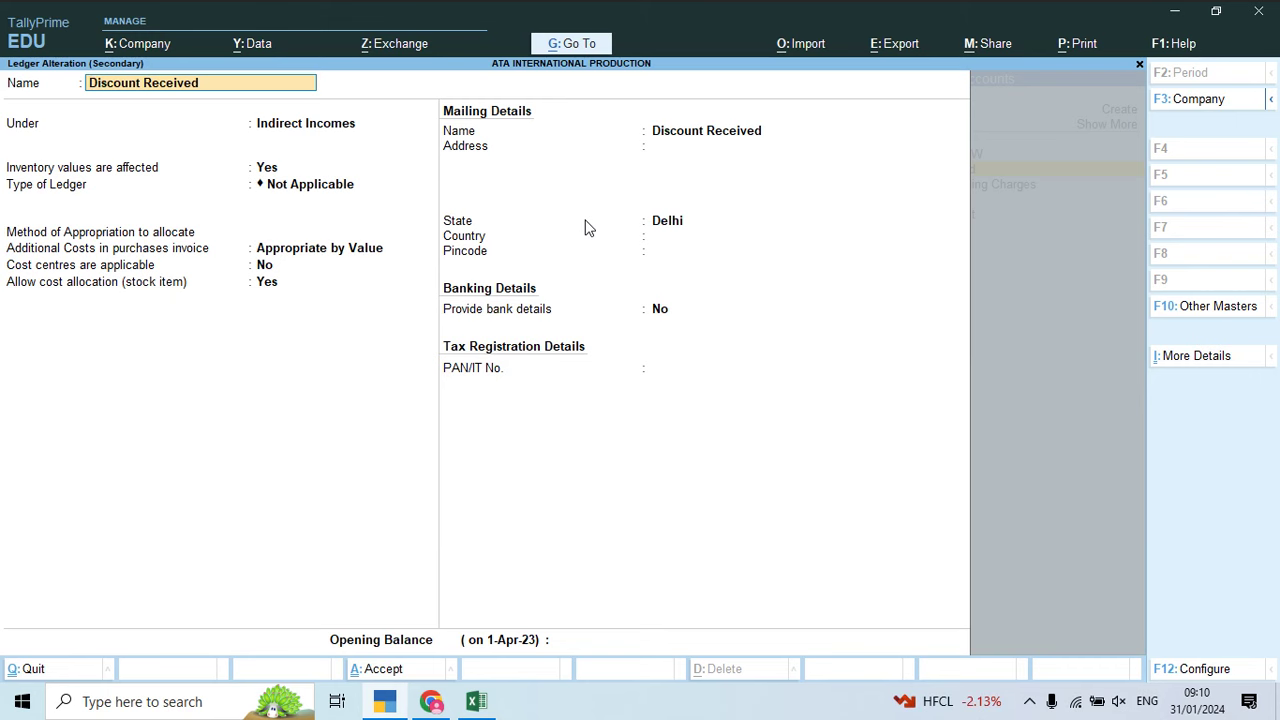
{"action": "key", "text": "ctrl+a"}
Step: Accept the remaining lines and save the Shiv Shakti Traders Company purchase voucher
{"action": "key", "text": "Return"}
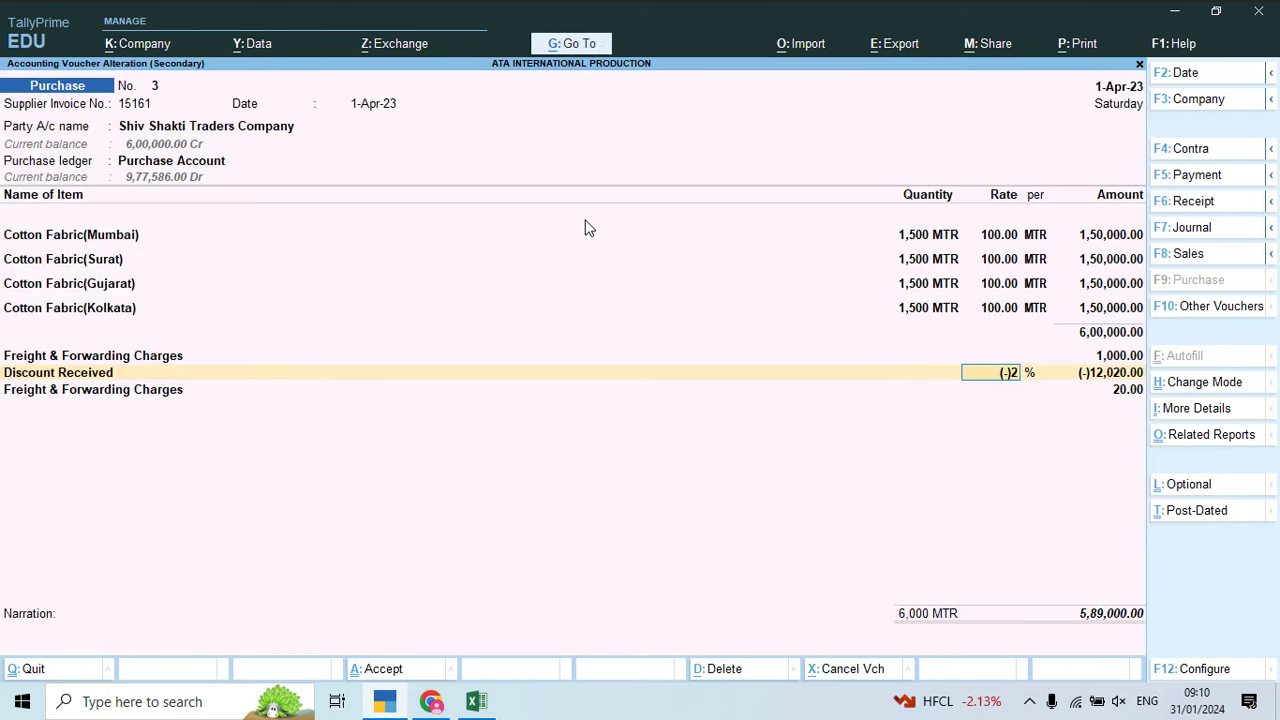
{"action": "key", "text": "Return"}
{"action": "key", "text": "Return"}
{"action": "key", "text": "Return"}
{"action": "key", "text": "Return"}
{"action": "key", "text": "Return"}
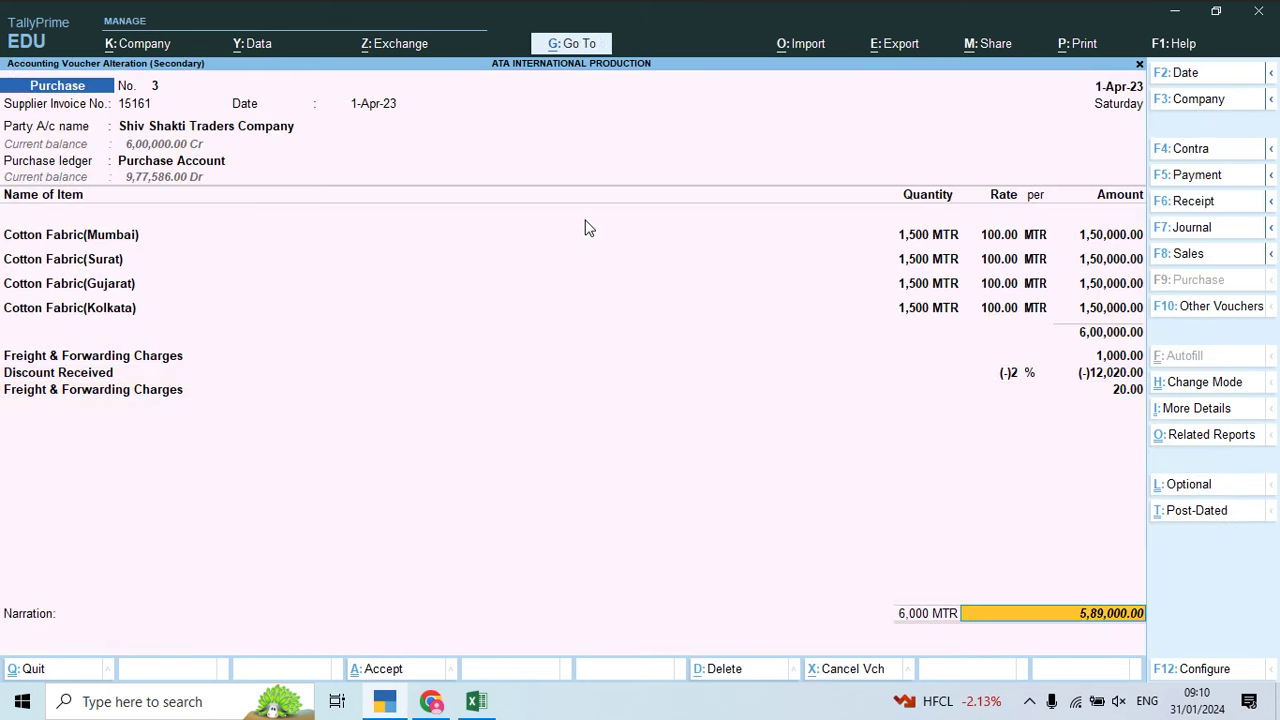
{"action": "key", "text": "Return"}
{"action": "key", "text": "Return"}
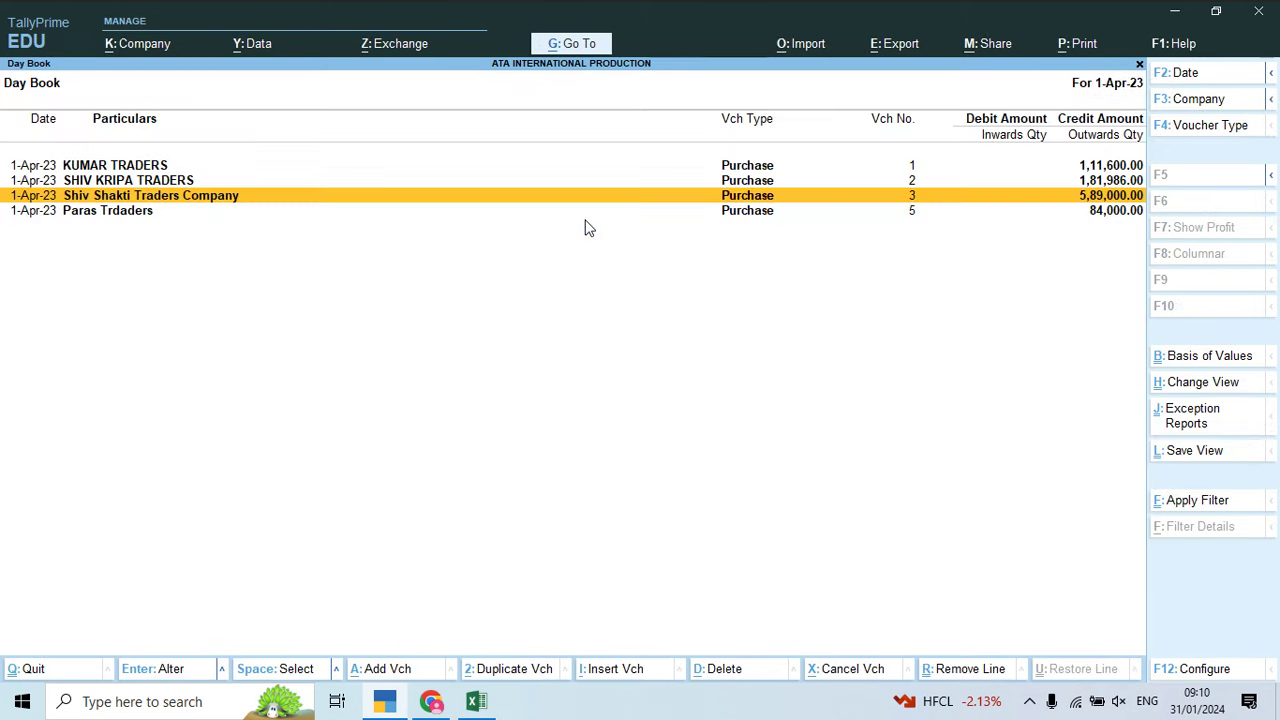
Step: Open the Paras Trdaders purchase voucher for alteration and check its additional charges in the invoice PDF in Chrome
{"action": "key", "text": "Down"}
{"action": "key", "text": "Return"}
{"action": "key", "text": "alt+Tab"}
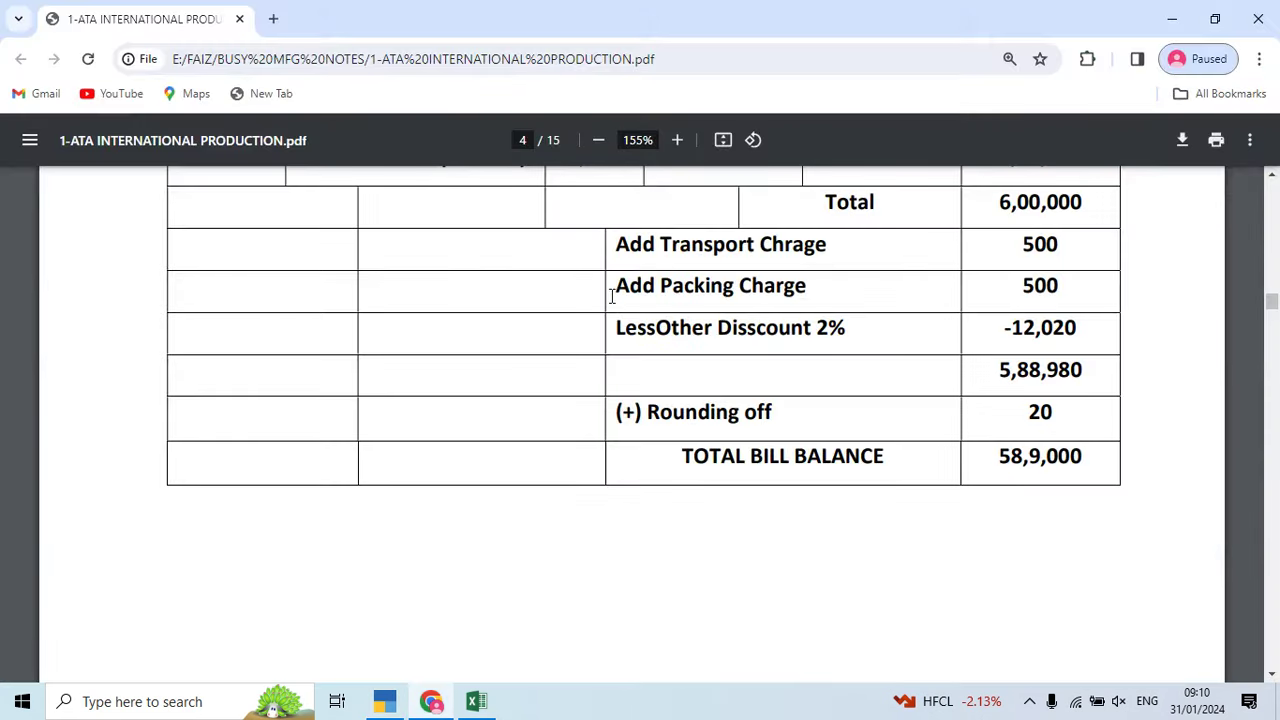
{"action": "scroll", "coordinate": [654, 383], "scroll_direction": "down", "scroll_amount": 12}
{"action": "scroll", "coordinate": [657, 383], "scroll_direction": "down", "scroll_amount": 5}
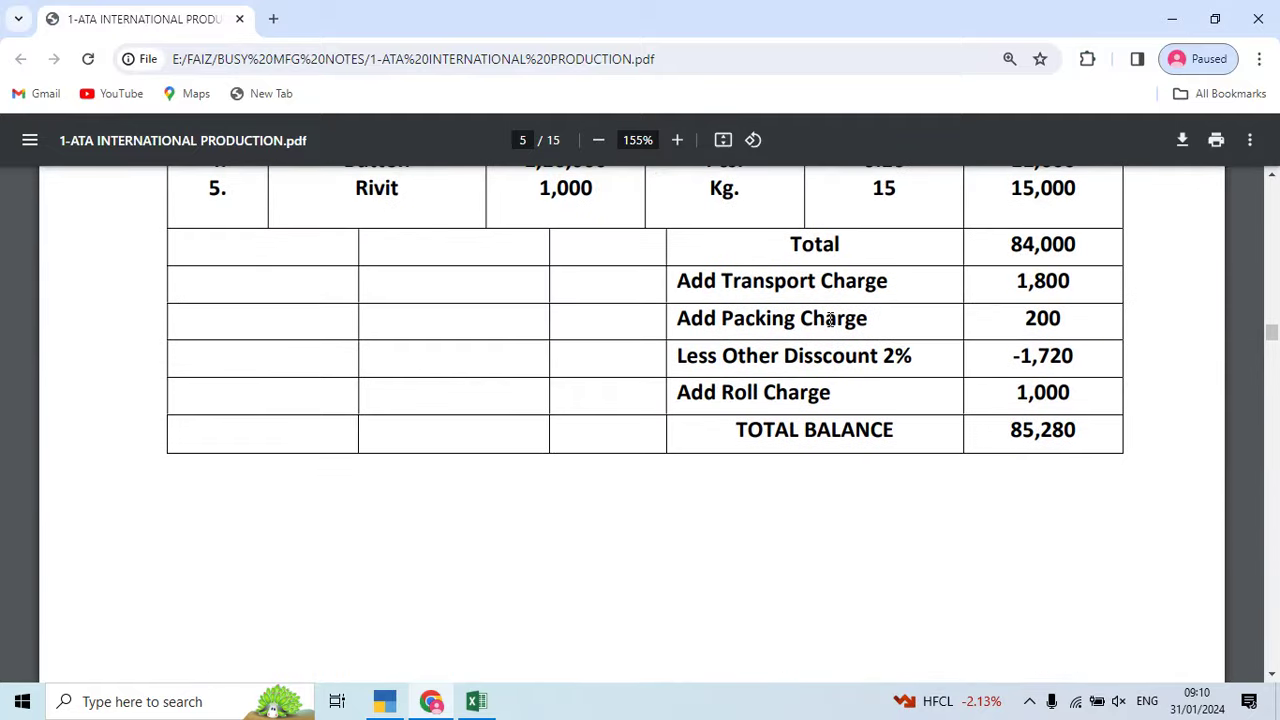
{"action": "key", "text": "alt+Tab"}
Step: Add Freight & Forwarding Charges of 2000 below the Rivit item for the PDF's transport and packing charges
{"action": "left_click", "coordinate": [133, 340]}
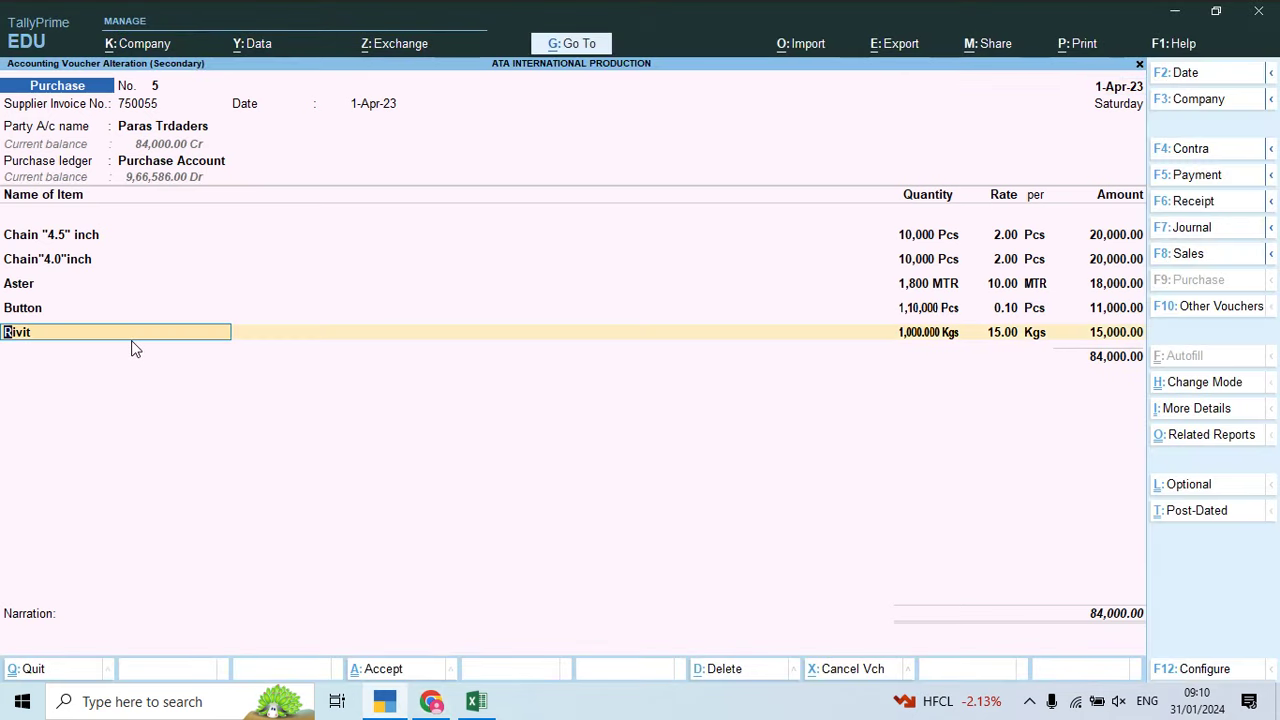
{"action": "key", "text": "Return"}
{"action": "key", "text": "Return"}
{"action": "key", "text": "Return"}
{"action": "key", "text": "Return"}
{"action": "key", "text": "Return"}
{"action": "type", "text": "Fr"}
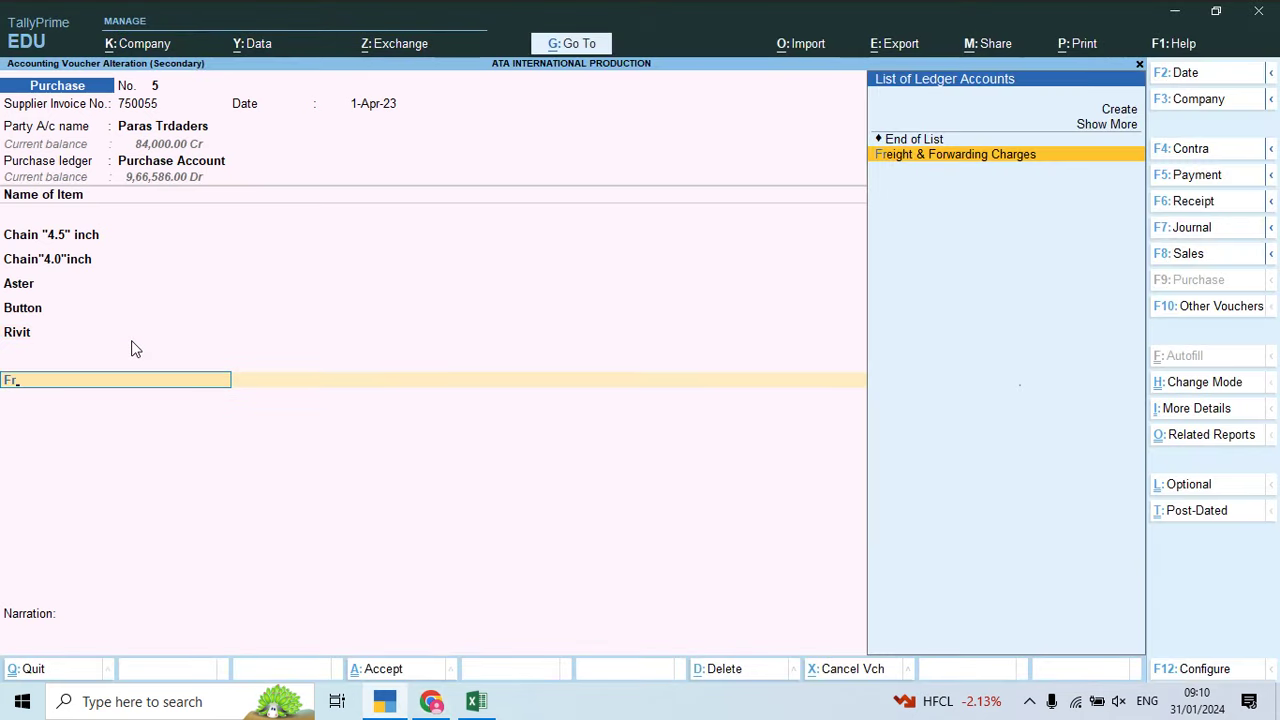
{"action": "key", "text": "alt+Tab"}
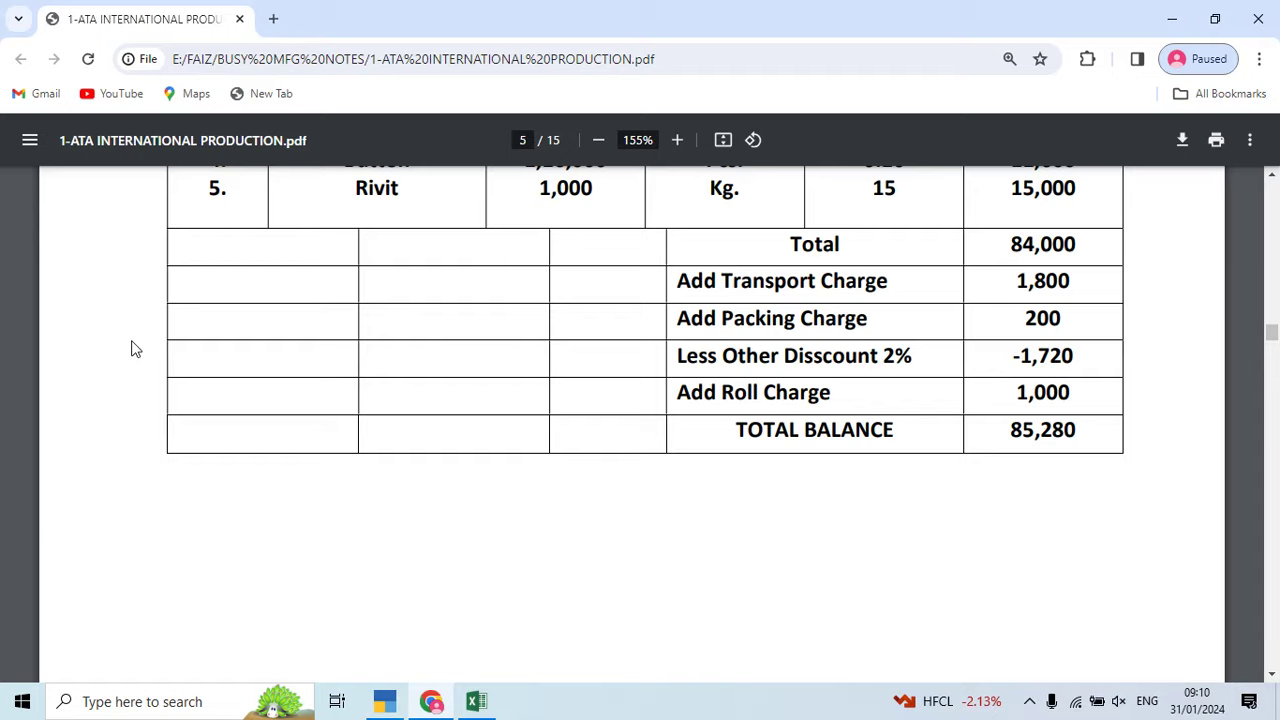
{"action": "key", "text": "alt+Tab"}
{"action": "type", "text": "2000"}
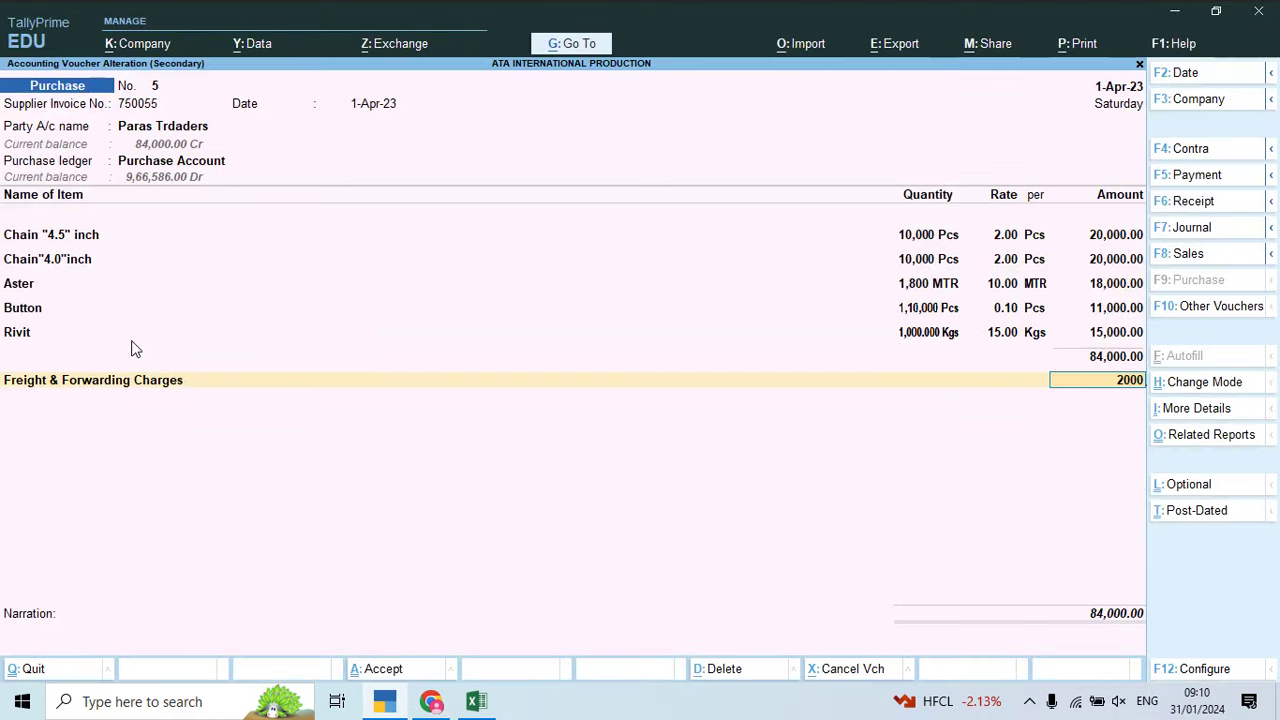
{"action": "key", "text": "Return"}
Step: Check the discount in the invoice PDF and add a Discount Received line at -2% to voucher No. 5
{"action": "key", "text": "alt+Tab"}
{"action": "key", "text": "alt+Tab"}
{"action": "type", "text": "Di"}
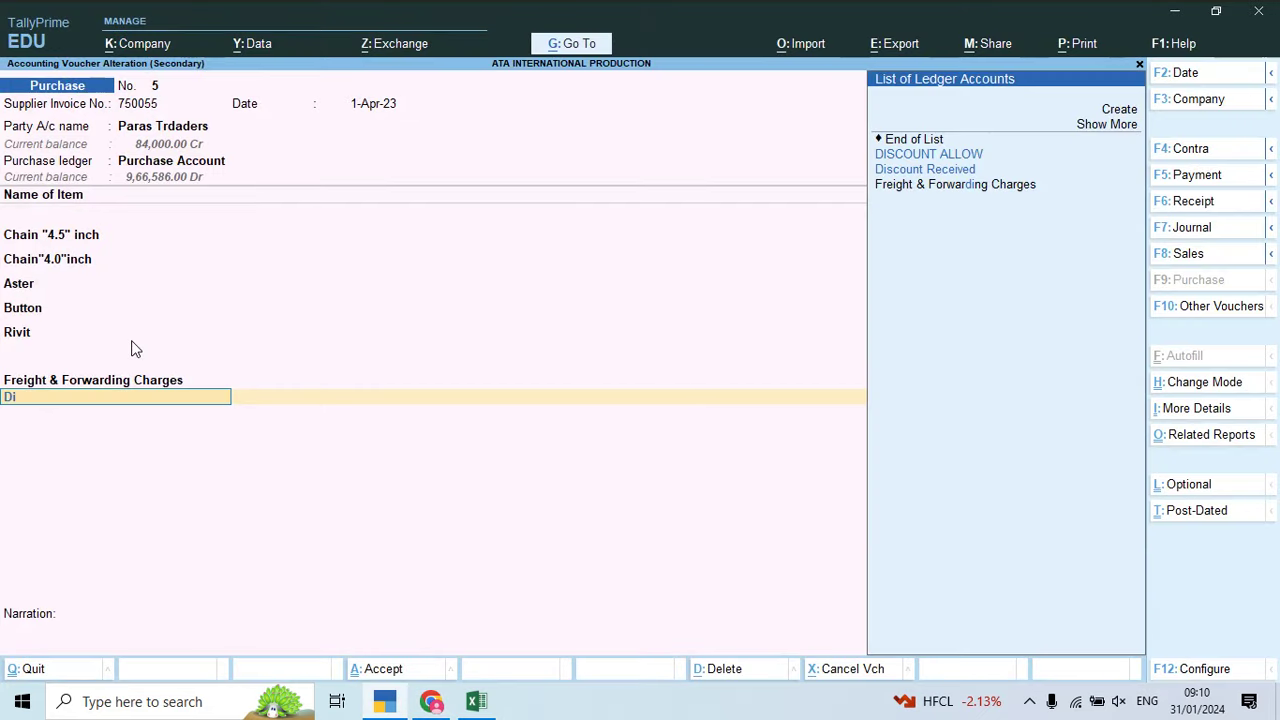
{"action": "type", "text": "s"}
{"action": "key", "text": "Down"}
{"action": "key", "text": "alt+Tab"}
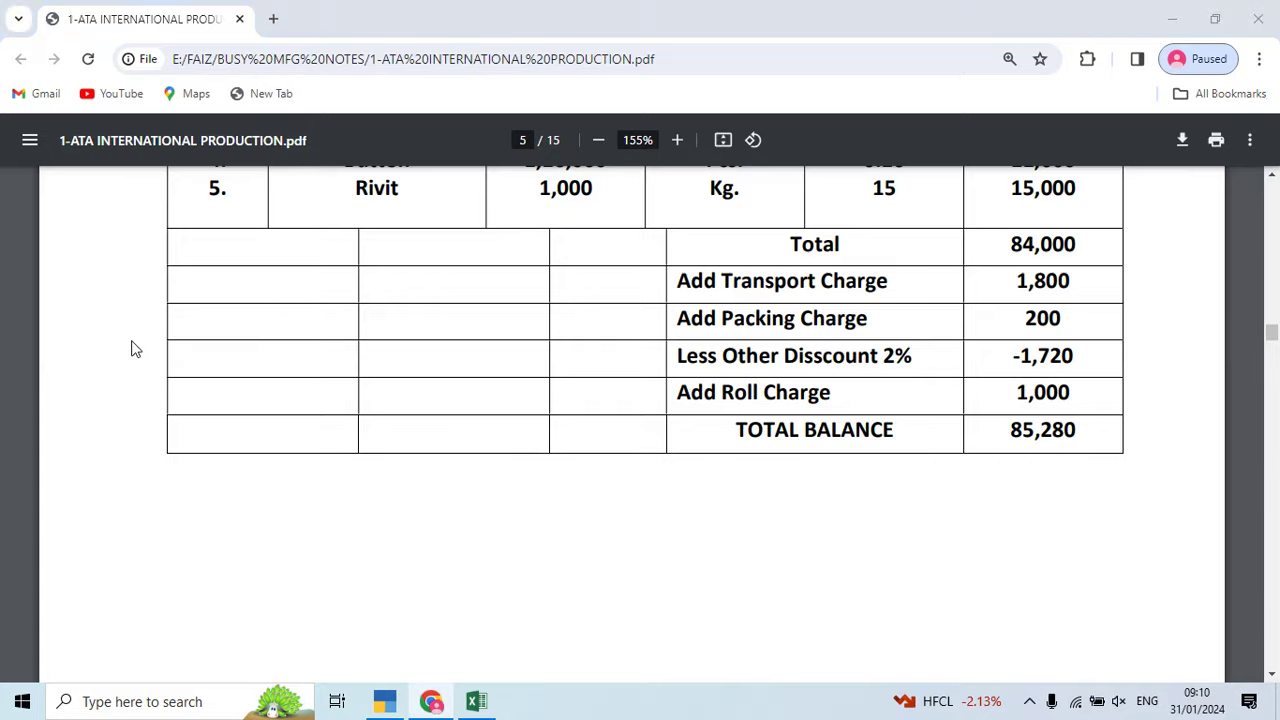
{"action": "key", "text": "alt+Tab"}
{"action": "key", "text": "Return"}
{"action": "type", "text": "-2"}
{"action": "key", "text": "Return"}
Step: Check the roll charge in the invoice PDF and add a second Freight & Forwarding Charges line of 1000
{"action": "key", "text": "alt+Tab"}
{"action": "key", "text": "alt+Tab"}
{"action": "key", "text": "Return"}
{"action": "type", "text": "F"}
{"action": "key", "text": "Return"}
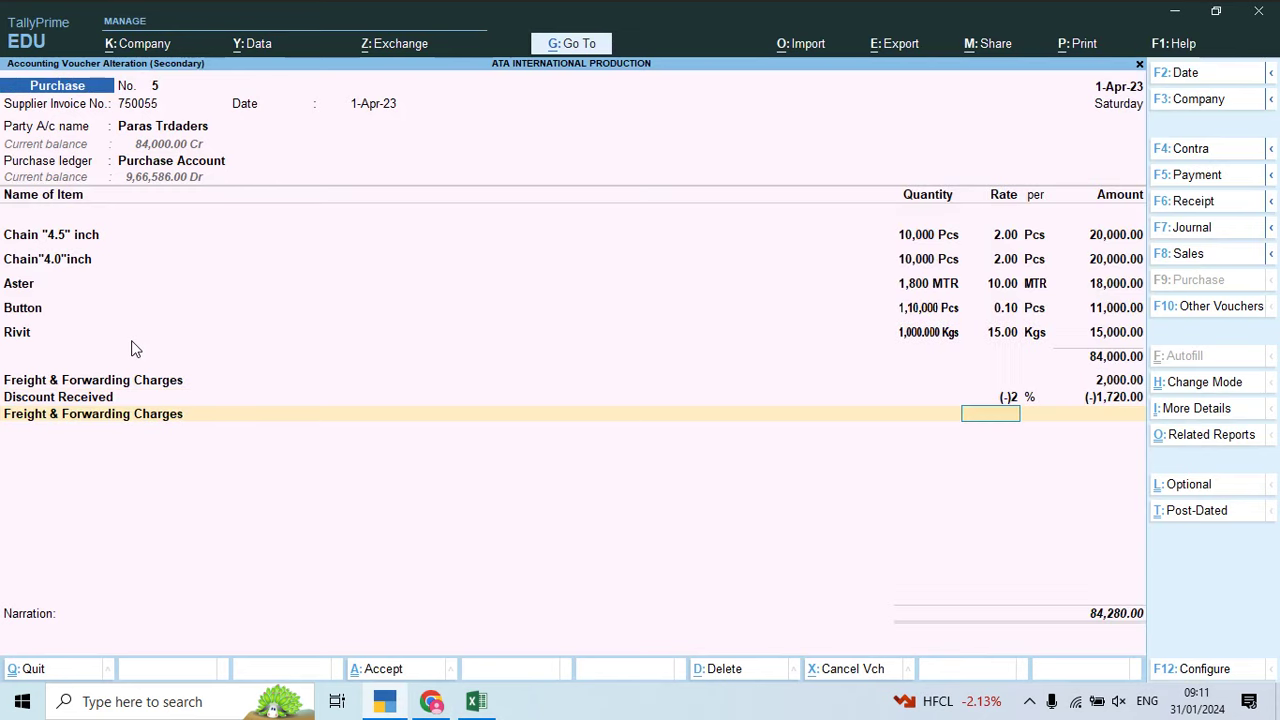
{"action": "key", "text": "Return"}
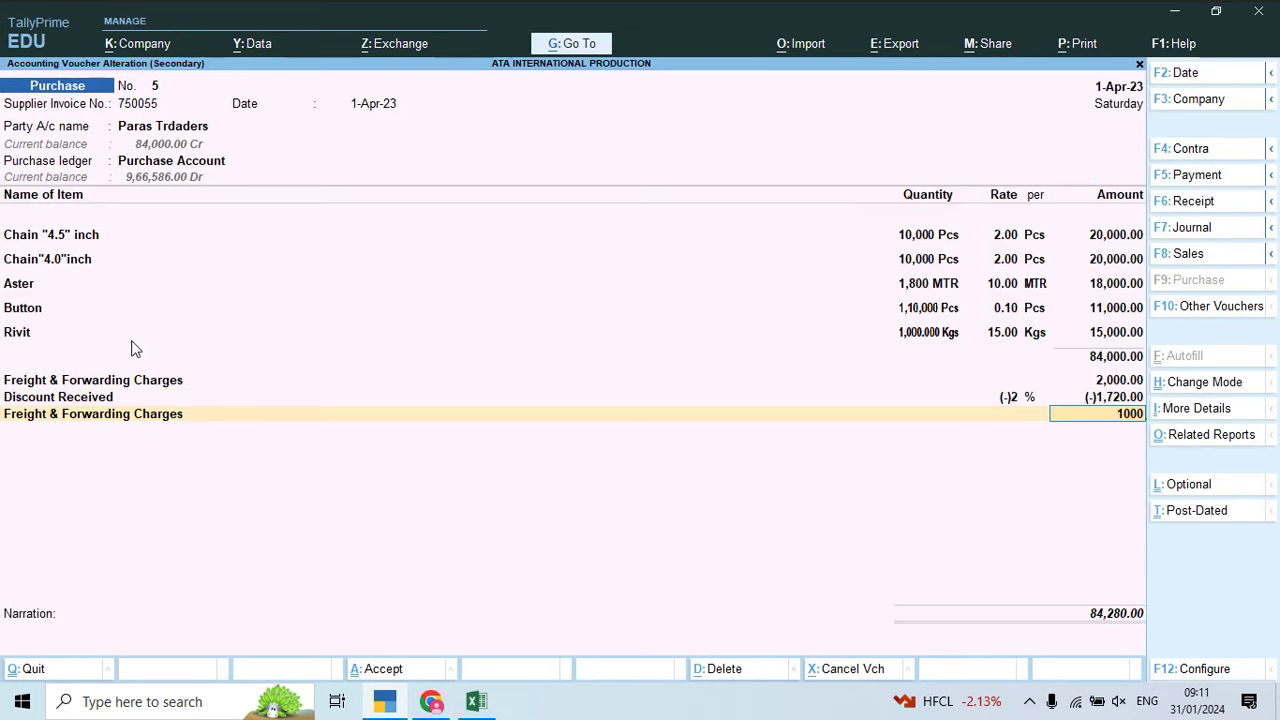
{"action": "key", "text": "Return"}
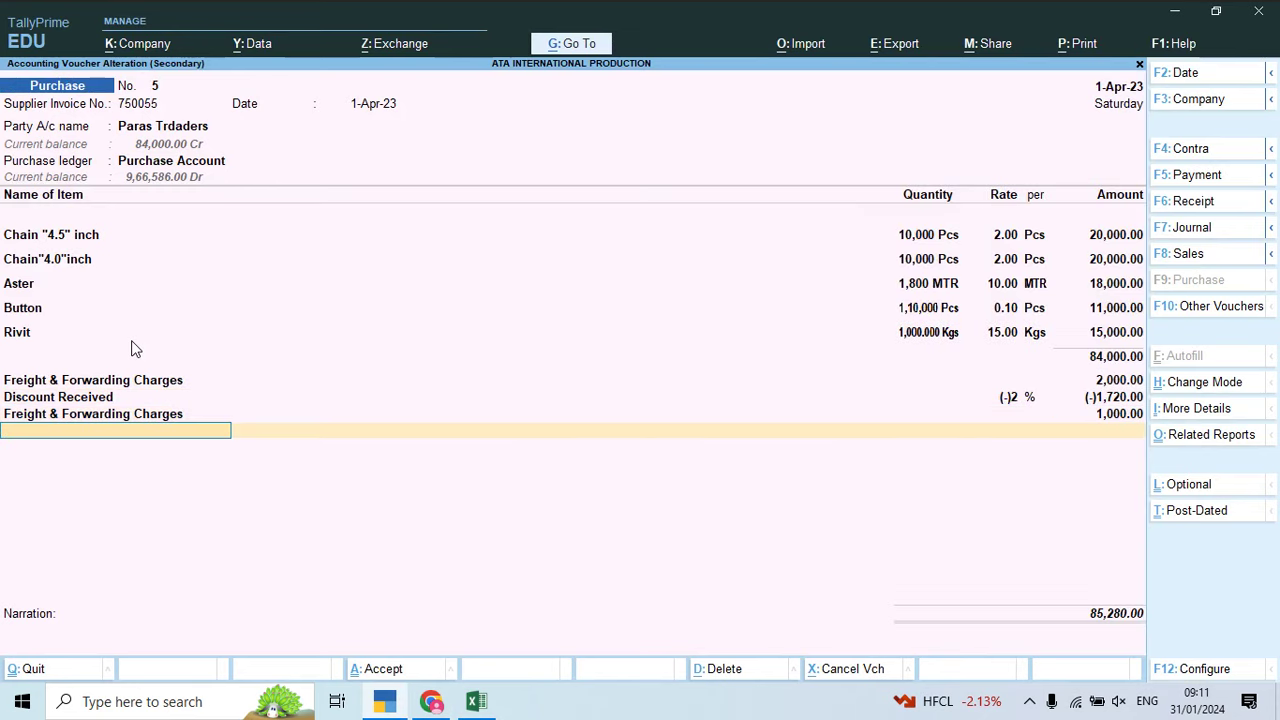
Step: Compare the voucher total with the invoice PDF, save the Paras Trdaders voucher and leave the Day Book
{"action": "key", "text": "alt+Tab"}
{"action": "key", "text": "alt+Tab"}
{"action": "key", "text": "Return"}
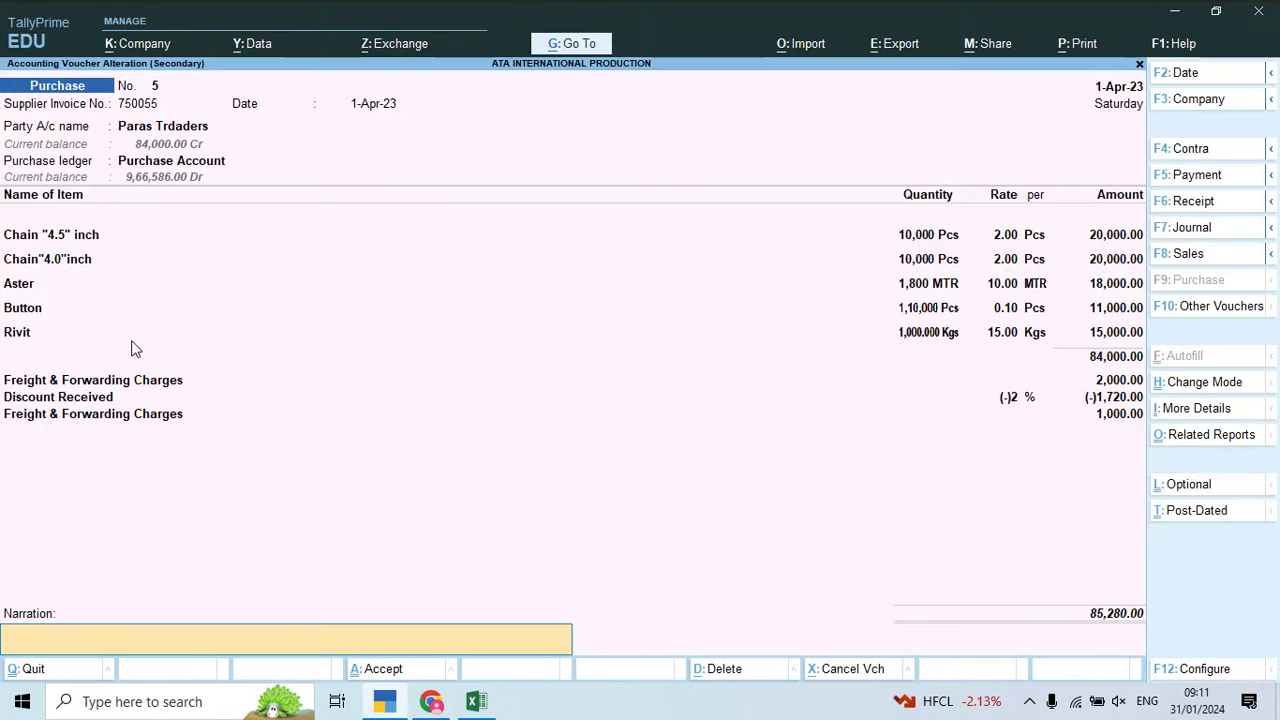
{"action": "key", "text": "Return"}
{"action": "key", "text": "Return"}
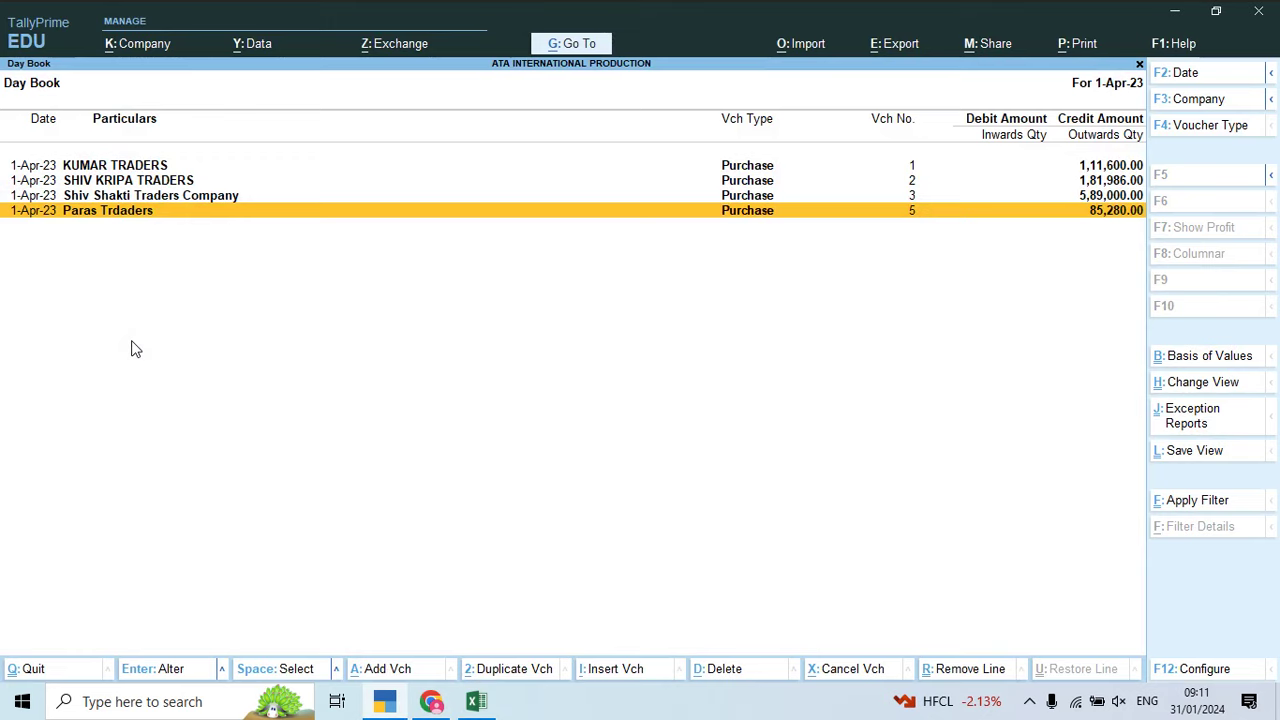
{"action": "key", "text": "Escape"}
{"action": "key", "text": "Up"}
{"action": "key", "text": "Up"}
{"action": "key", "text": "Up"}
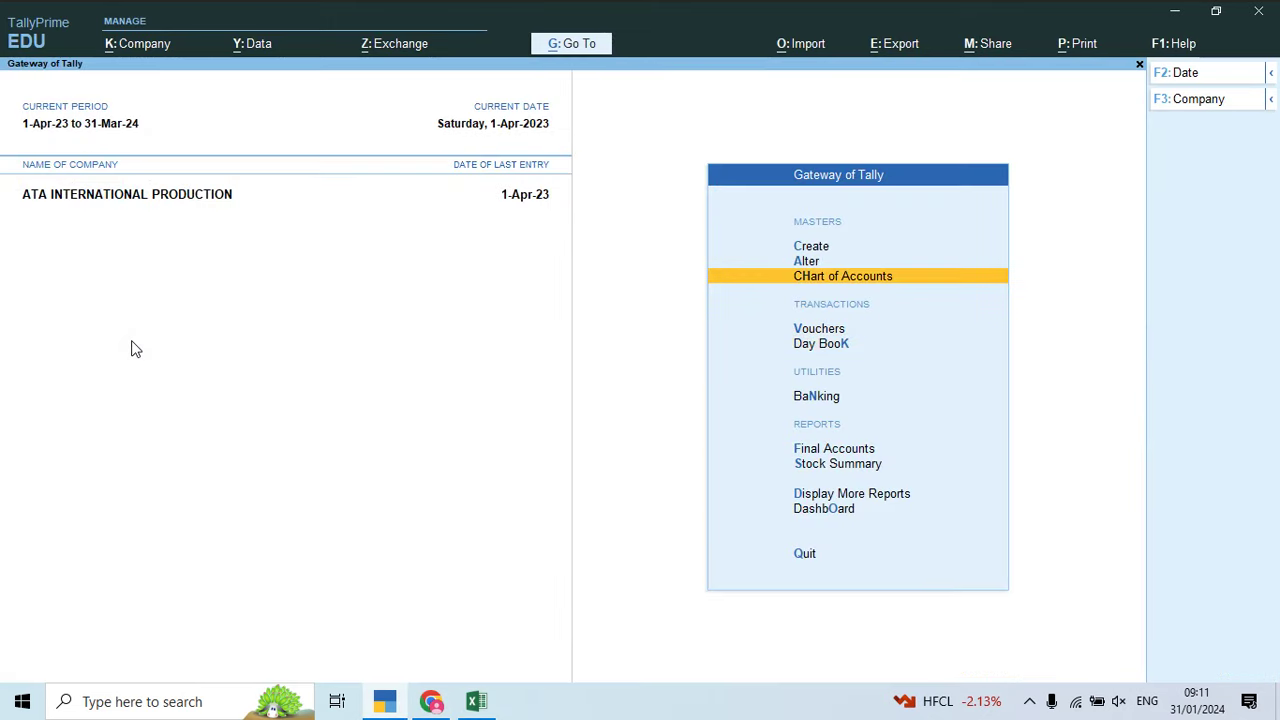
{"action": "key", "text": "Return"}
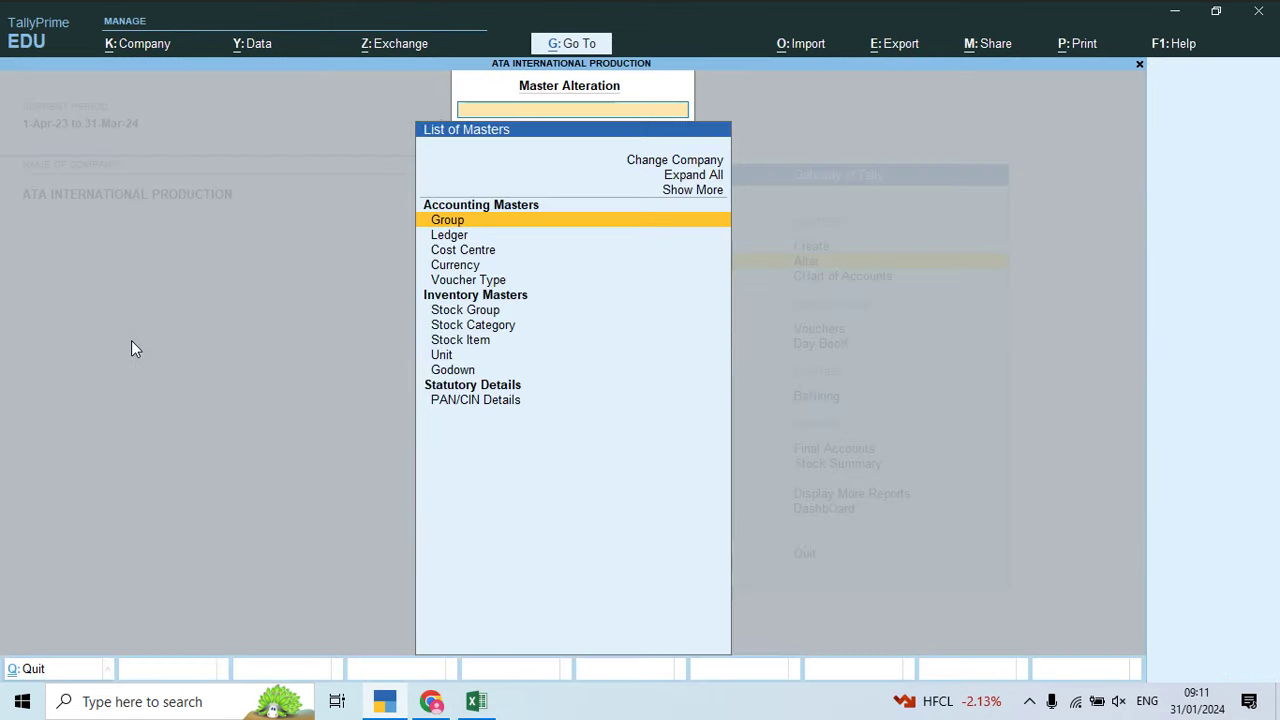
{"action": "key", "text": "Down"}
{"action": "key", "text": "Down"}
{"action": "key", "text": "Down"}
{"action": "key", "text": "Down"}
{"action": "key", "text": "Down"}
{"action": "key", "text": "Down"}
{"action": "key", "text": "Down"}
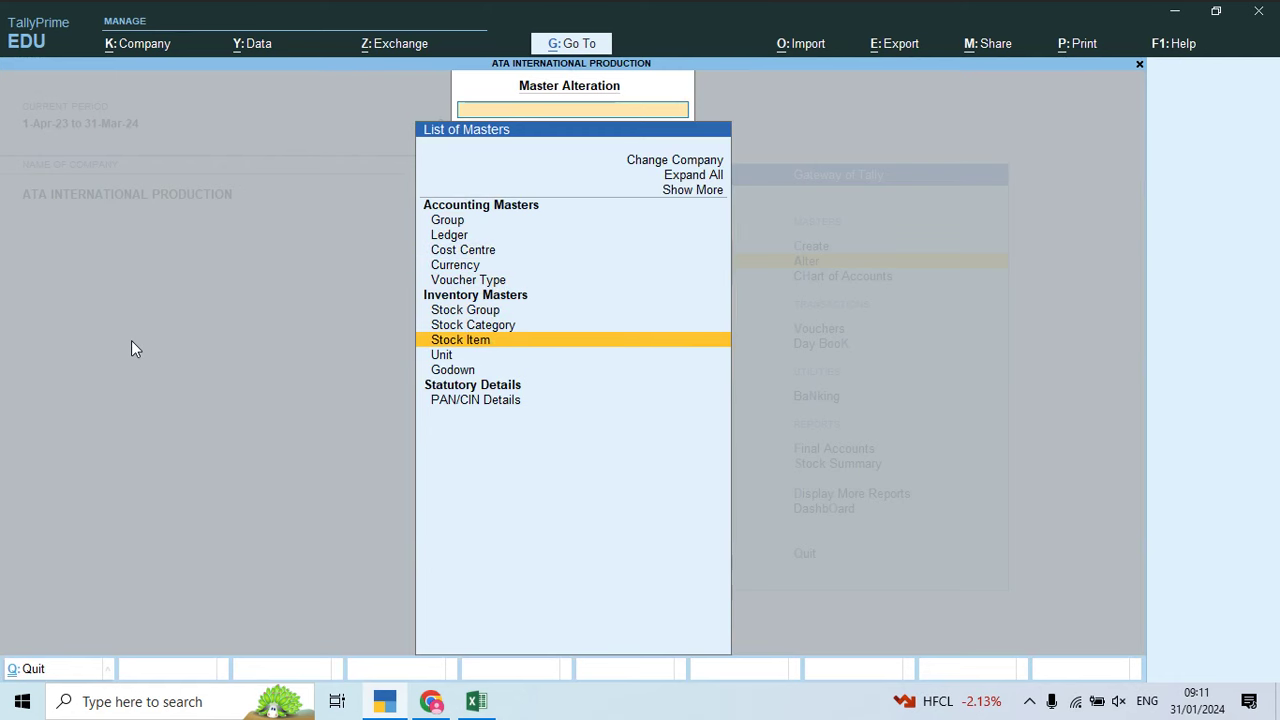
{"action": "key", "text": "Return"}
{"action": "key", "text": "Escape"}
{"action": "key", "text": "Escape"}
Step: Open the chart of accounts for stock items and show it in Stock Item View
{"action": "key", "text": "Down"}
{"action": "key", "text": "Return"}
{"action": "key", "text": "Down"}
{"action": "key", "text": "Down"}
{"action": "key", "text": "Down"}
{"action": "key", "text": "Down"}
{"action": "key", "text": "Down"}
{"action": "key", "text": "Down"}
{"action": "key", "text": "Down"}
{"action": "key", "text": "Down"}
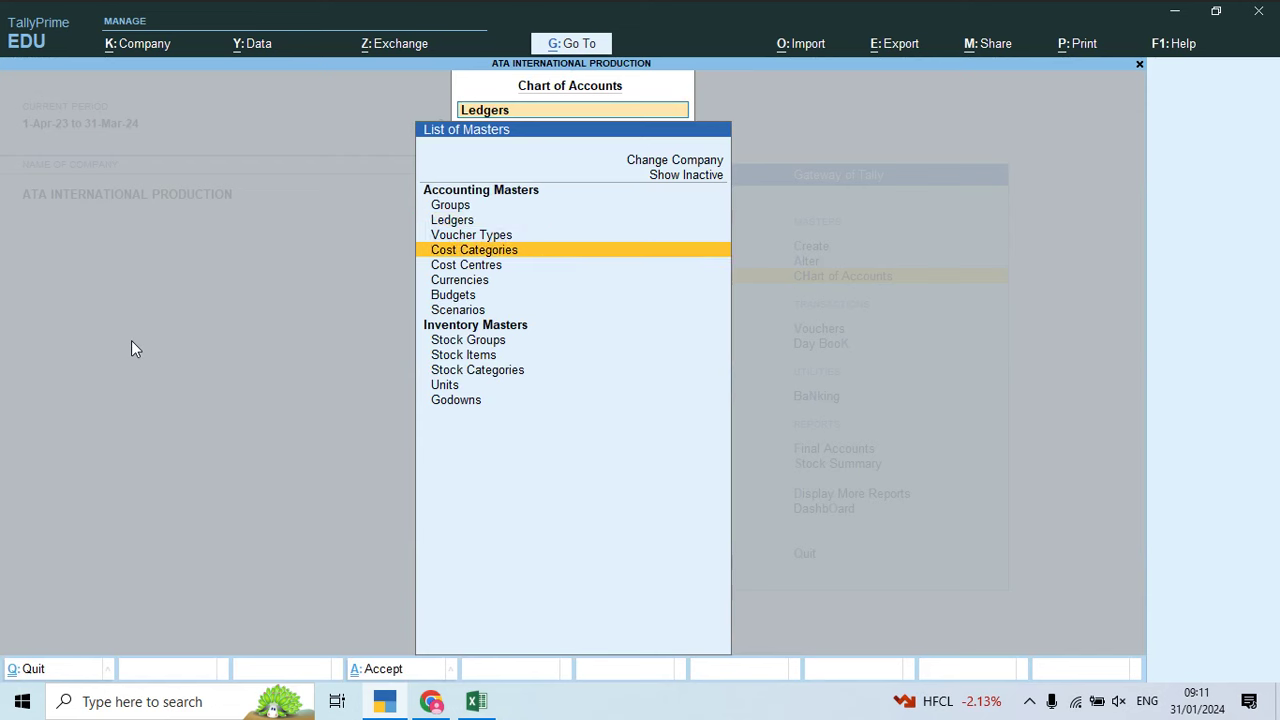
{"action": "key", "text": "Return"}
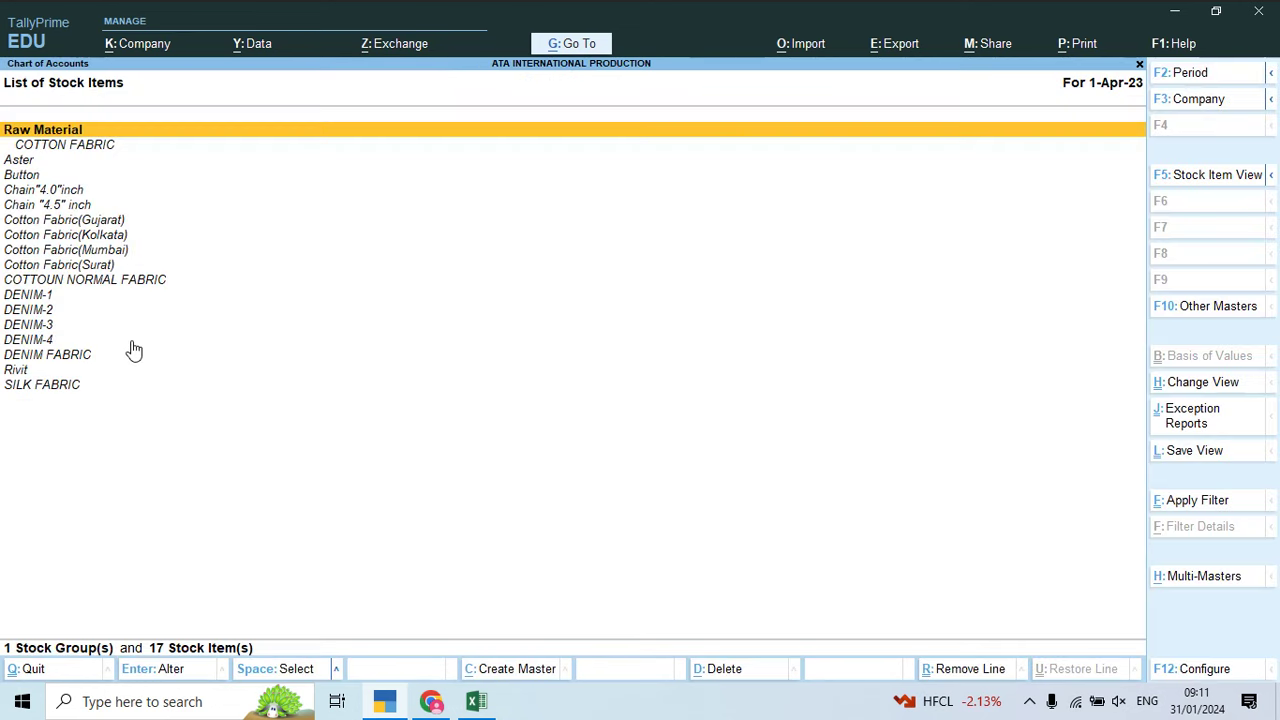
{"action": "key", "text": "F5"}
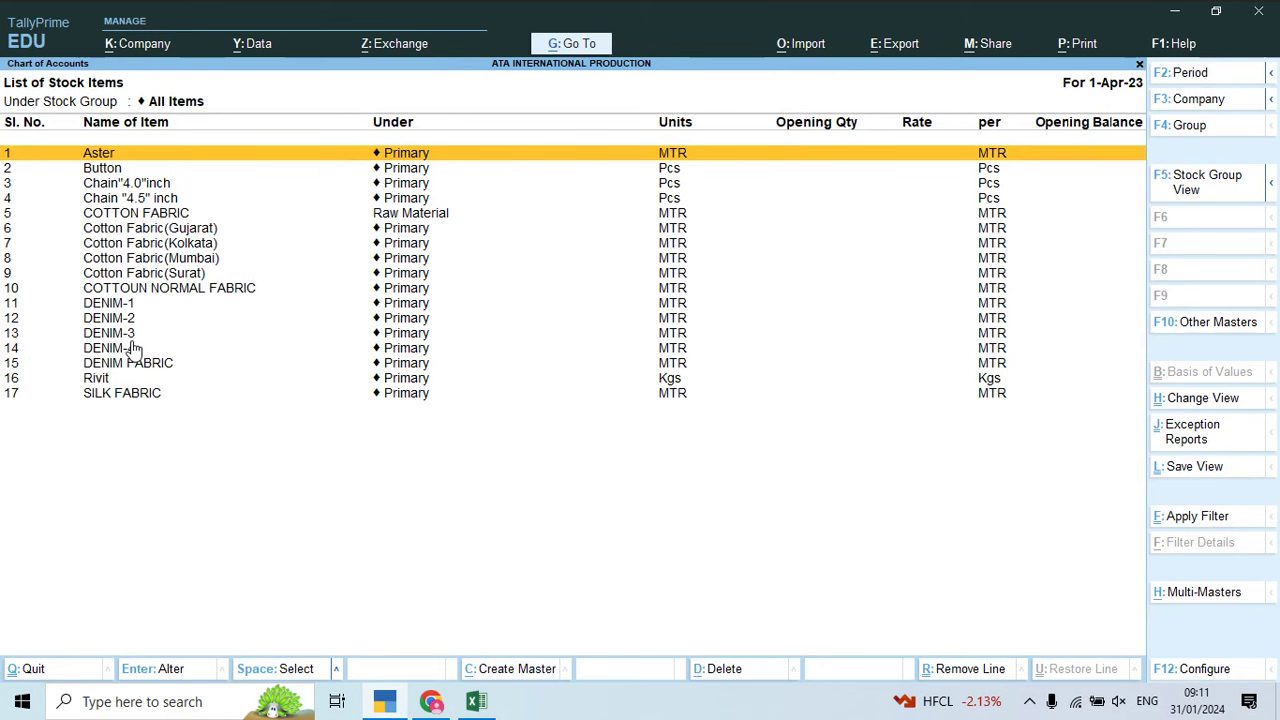
Step: Place the stock item Aster under the Raw Material group and save it
{"action": "key", "text": "Return"}
{"action": "key", "text": "Return"}
{"action": "key", "text": "Return"}
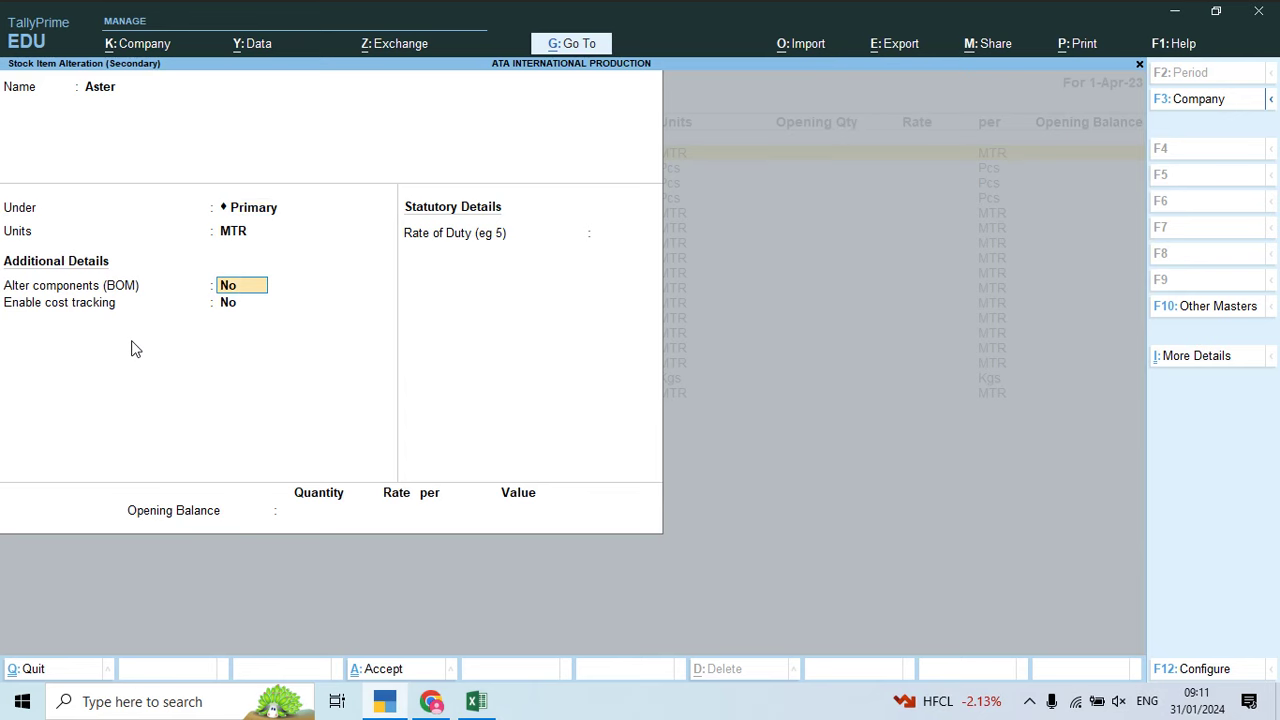
{"action": "key", "text": "BackSpace"}
{"action": "key", "text": "Down"}
{"action": "key", "text": "Return"}
{"action": "key", "text": "Return"}
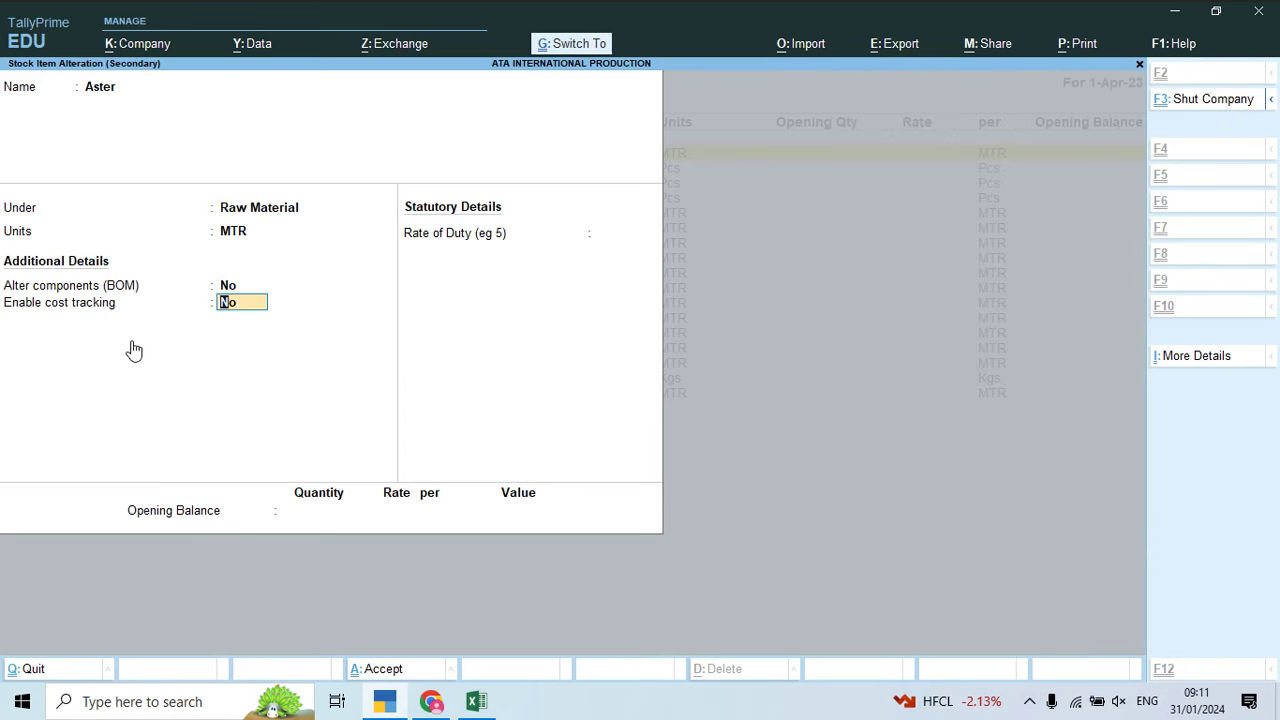
{"action": "key", "text": "ctrl+a"}
Step: Place the stock item Button under the Raw Material group and save it
{"action": "key", "text": "Down"}
{"action": "key", "text": "Return"}
{"action": "key", "text": "Return"}
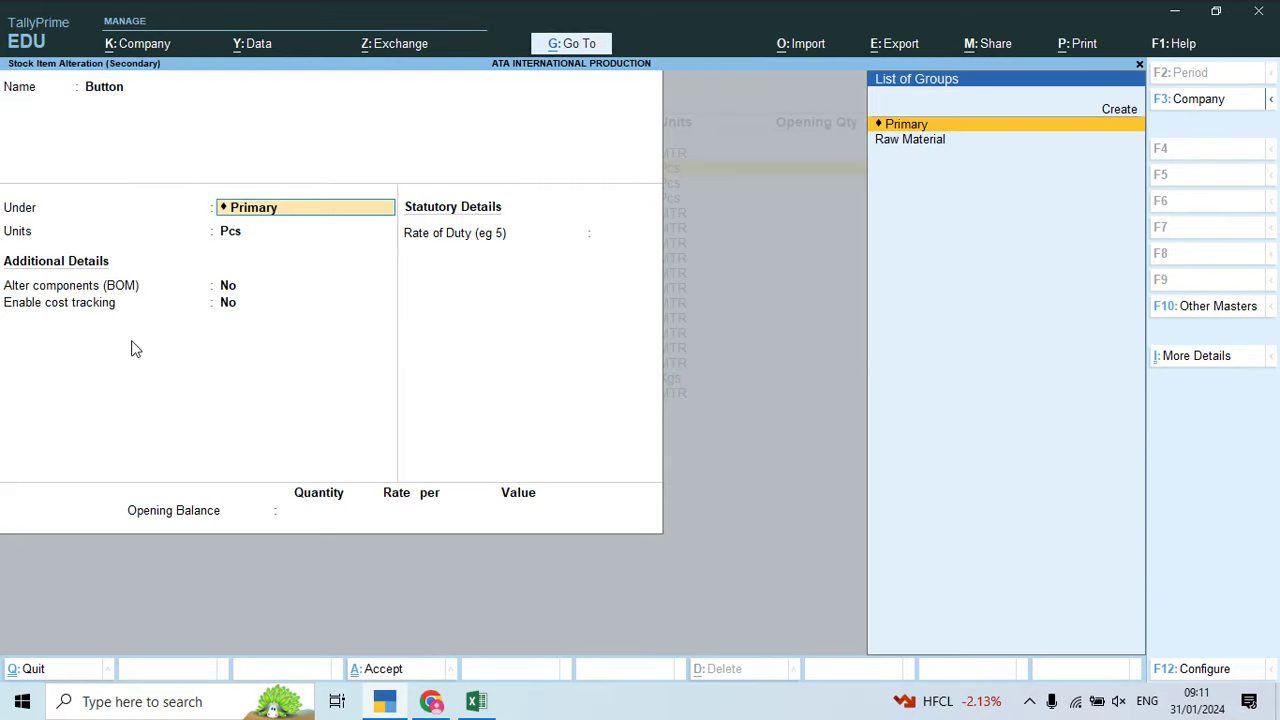
{"action": "key", "text": "Down"}
{"action": "key", "text": "Return"}
{"action": "key", "text": "ctrl+a"}
Step: Place the stock item Chain"4.0"inch under the Raw Material group and save it
{"action": "key", "text": "Down"}
{"action": "key", "text": "Return"}
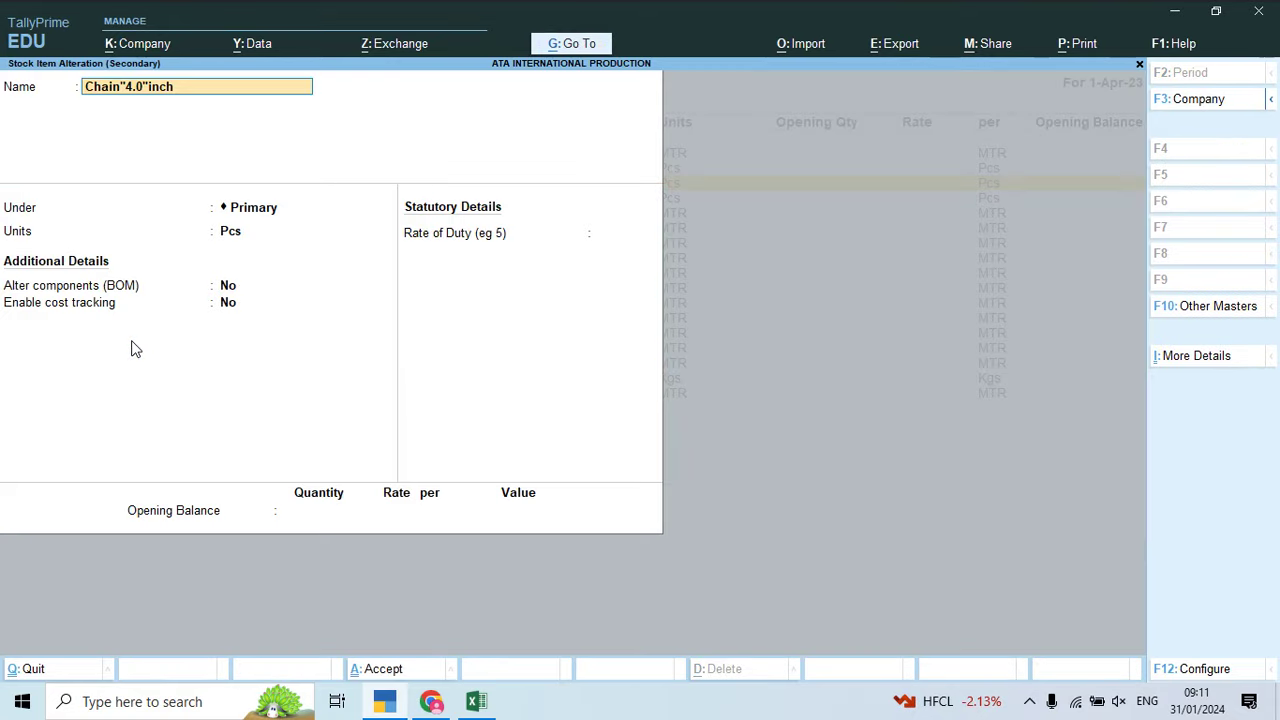
{"action": "key", "text": "Return"}
{"action": "key", "text": "Return"}
{"action": "key", "text": "BackSpace"}
{"action": "key", "text": "Down"}
{"action": "key", "text": "Return"}
{"action": "key", "text": "ctrl+a"}
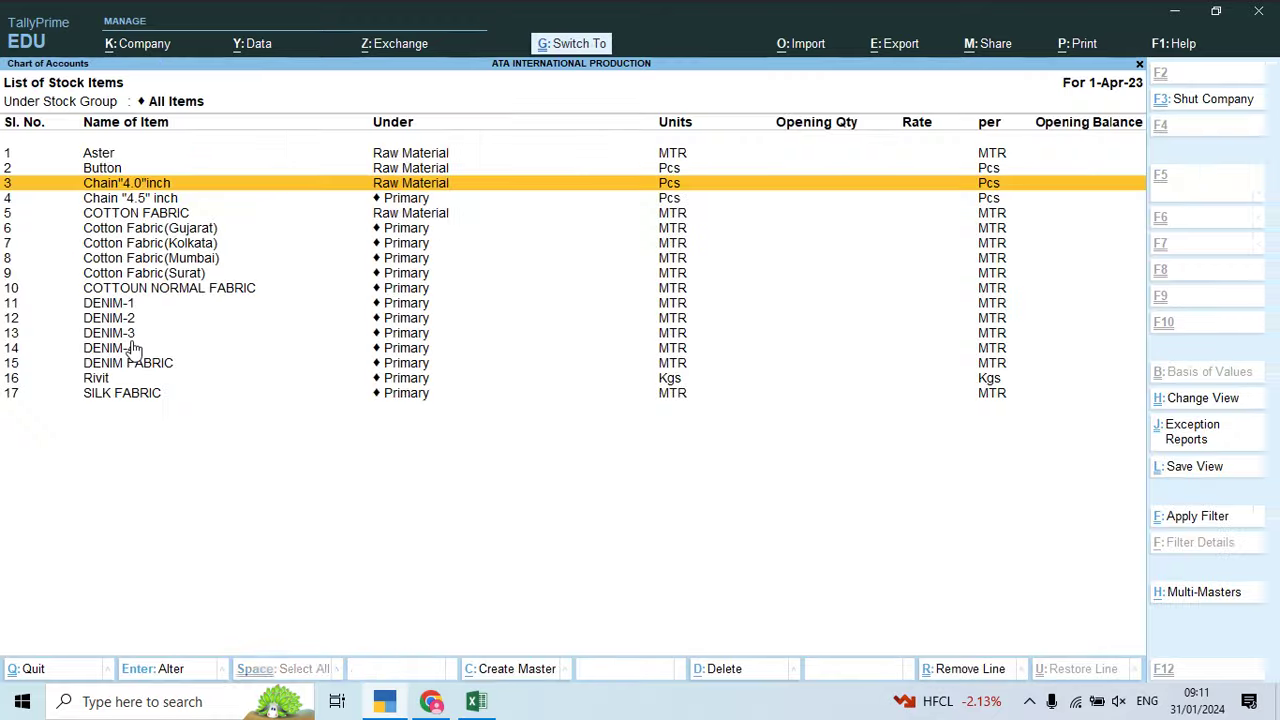
Step: Place the stock item Chain "4.5" inch under the Raw Material group and save it
{"action": "key", "text": "Down"}
{"action": "key", "text": "Return"}
{"action": "key", "text": "Return"}
{"action": "key", "text": "Return"}
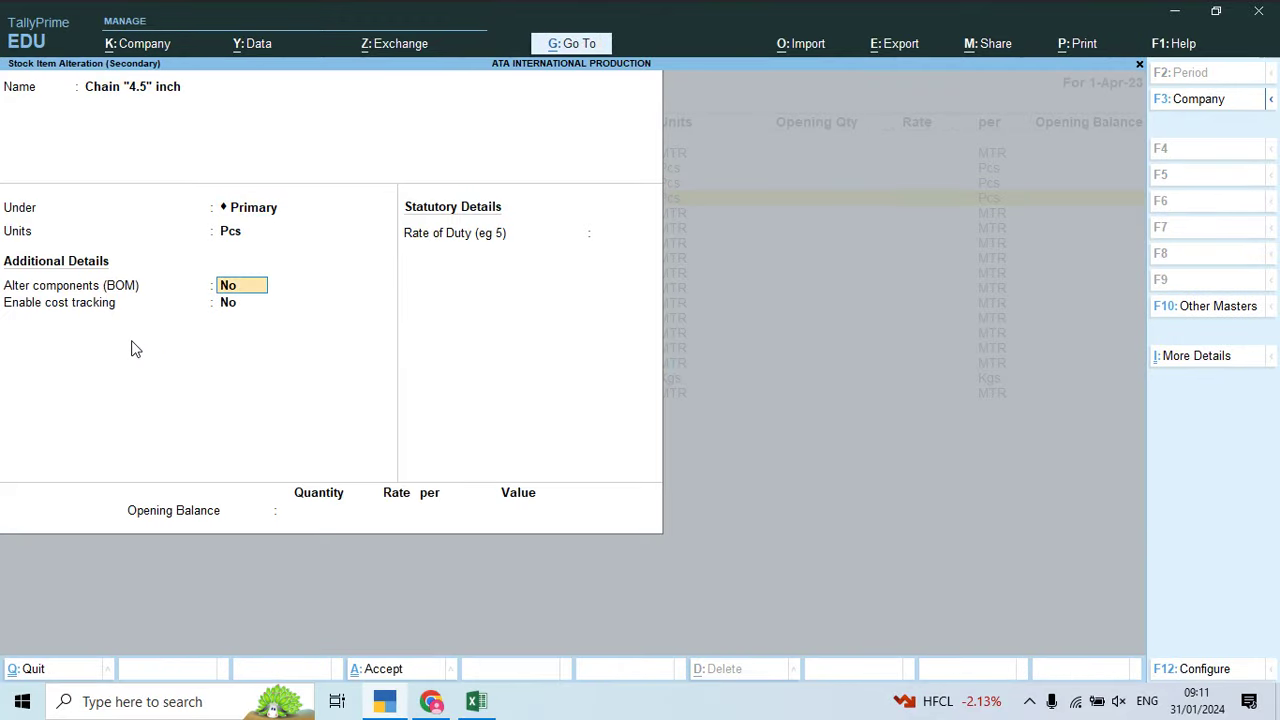
{"action": "key", "text": "BackSpace"}
{"action": "key", "text": "Down"}
{"action": "key", "text": "Return"}
{"action": "key", "text": "ctrl+a"}
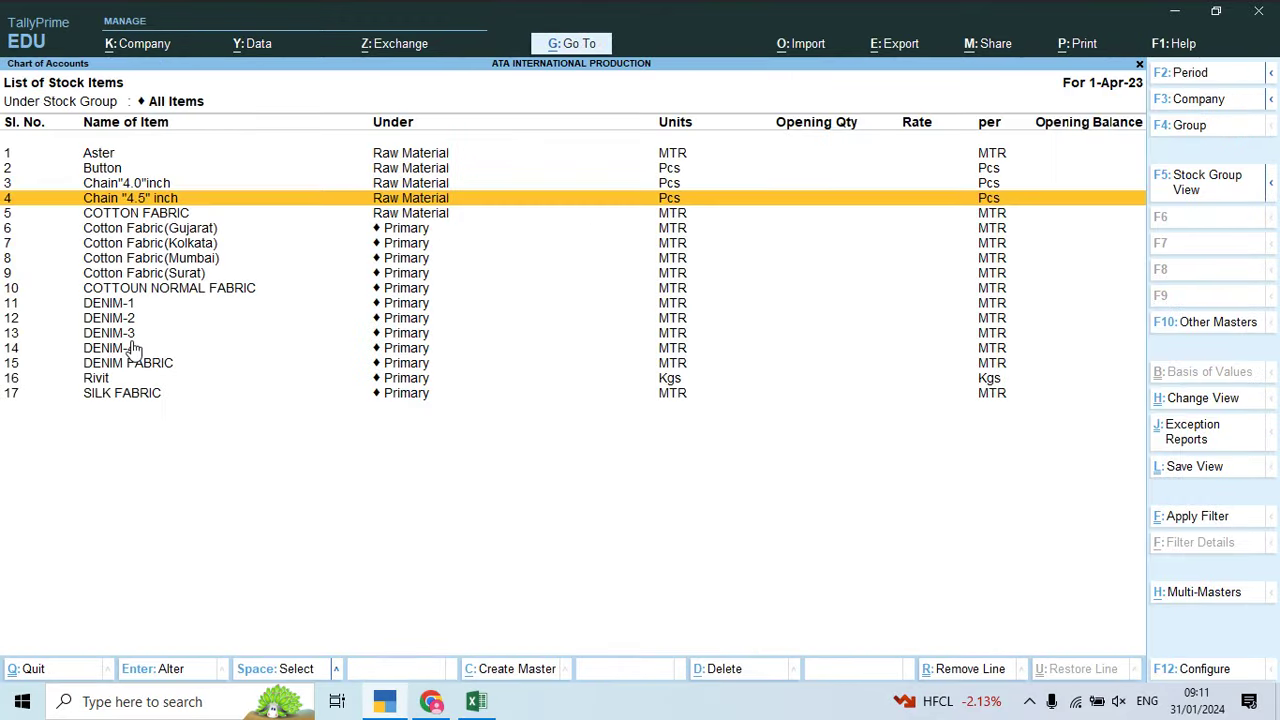
Step: Accept COTTON FABRIC as it is, and place the stock item Cotton Fabric(Gujarat) under the Raw Material group and save it
{"action": "key", "text": "Down"}
{"action": "key", "text": "Return"}
{"action": "key", "text": "ctrl+a"}
{"action": "key", "text": "Down"}
{"action": "key", "text": "Return"}
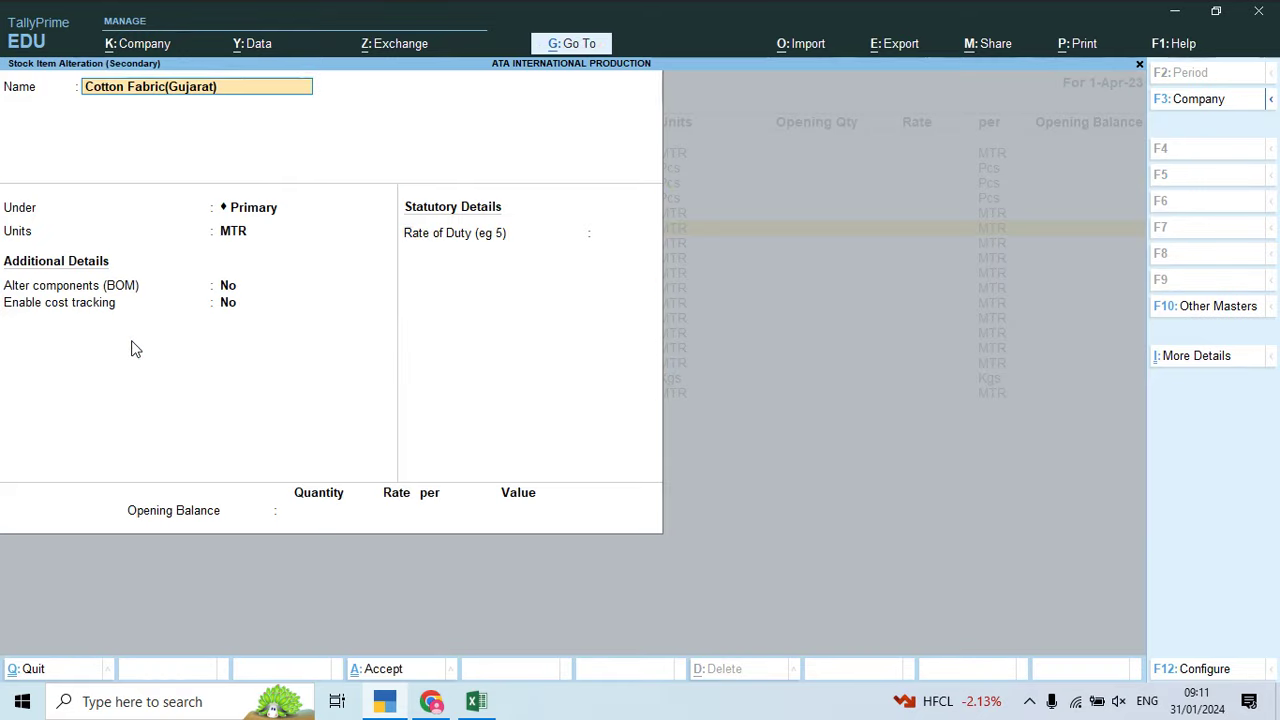
{"action": "key", "text": "Return"}
{"action": "key", "text": "Down"}
{"action": "key", "text": "Return"}
{"action": "key", "text": "ctrl+a"}
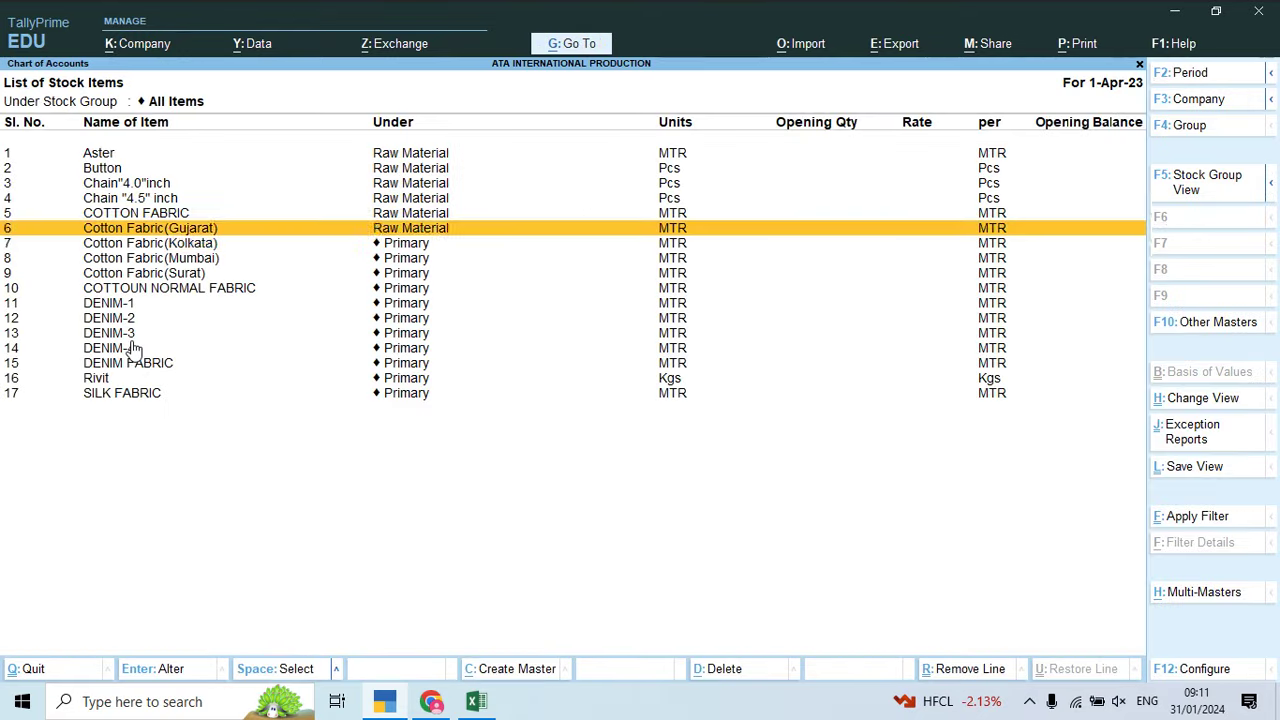
Step: Place the stock item Cotton Fabric(Kolkata) under the Raw Material group and save it
{"action": "key", "text": "Down"}
{"action": "key", "text": "Return"}
{"action": "key", "text": "Return"}
{"action": "key", "text": "Down"}
{"action": "key", "text": "Return"}
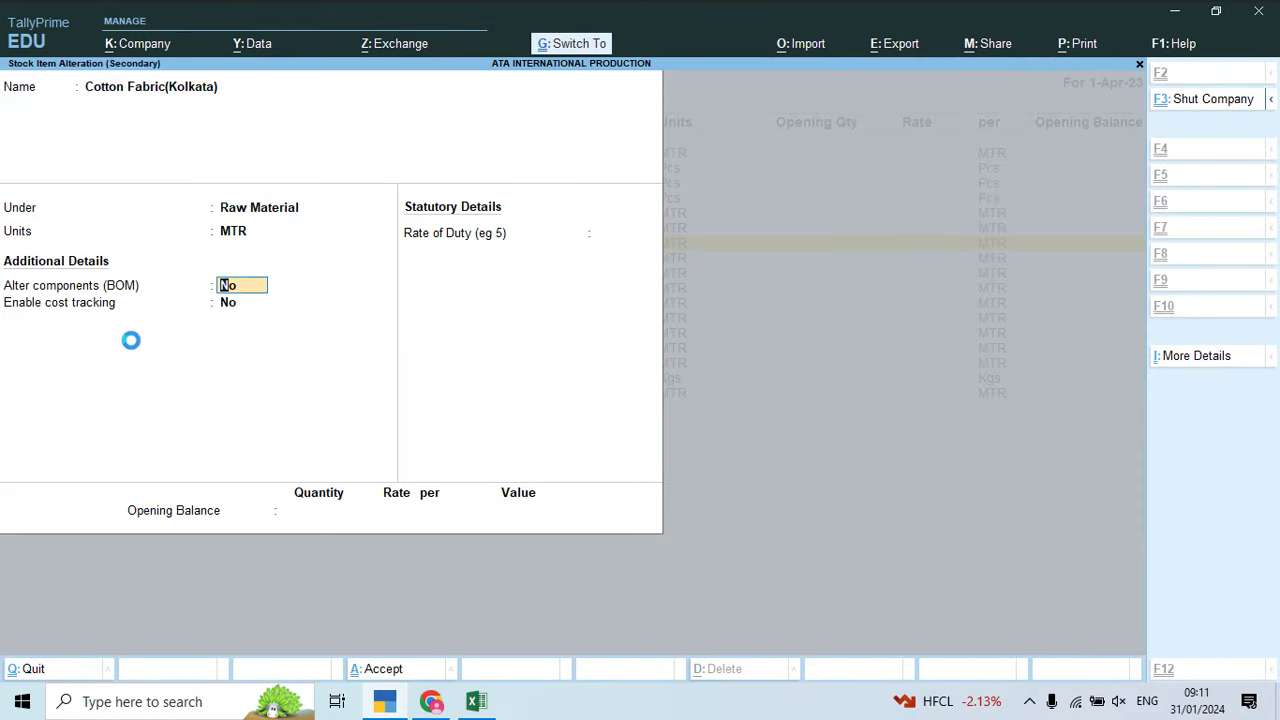
{"action": "key", "text": "ctrl+a"}
Step: Place the stock item Cotton Fabric(Mumbai) under the Raw Material group and save it
{"action": "key", "text": "Down"}
{"action": "key", "text": "Return"}
{"action": "key", "text": "Return"}
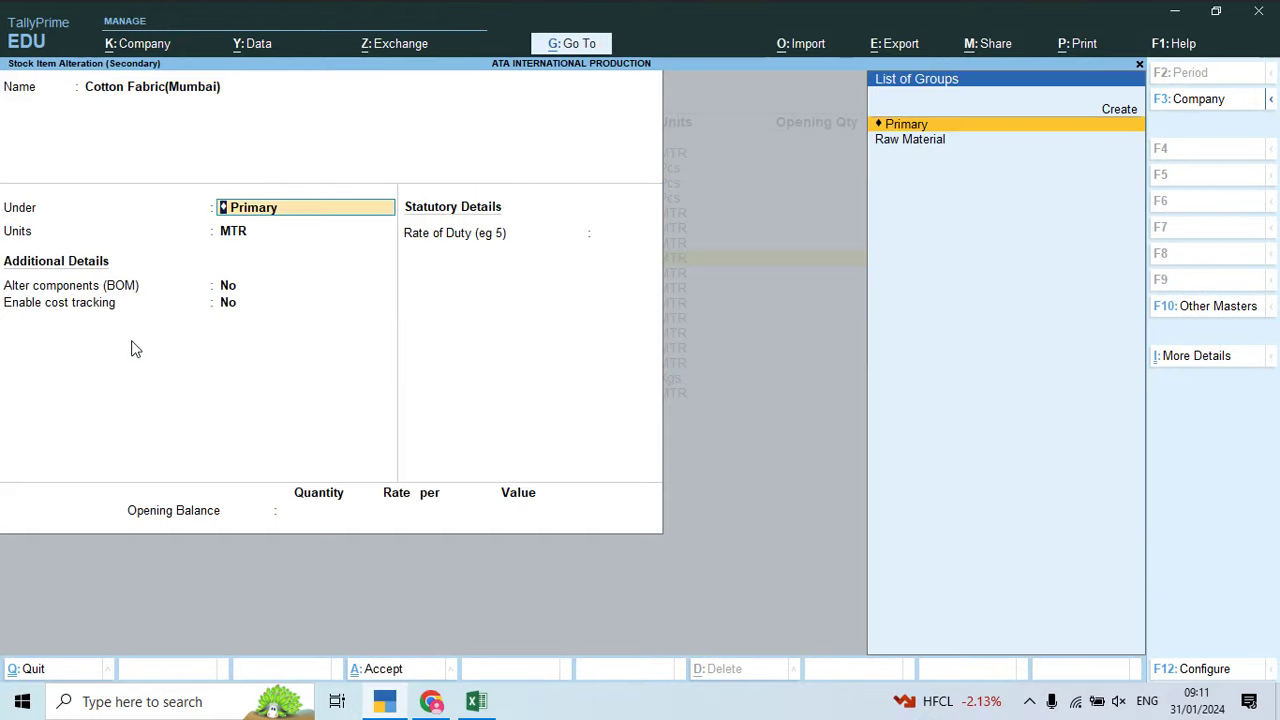
{"action": "key", "text": "Down"}
{"action": "key", "text": "Return"}
{"action": "key", "text": "ctrl+a"}
Step: Place the stock item Cotton Fabric(Surat) under the Raw Material group and save it
{"action": "key", "text": "Down"}
{"action": "key", "text": "Return"}
{"action": "key", "text": "Return"}
{"action": "key", "text": "Down"}
{"action": "key", "text": "Return"}
{"action": "key", "text": "ctrl+a"}
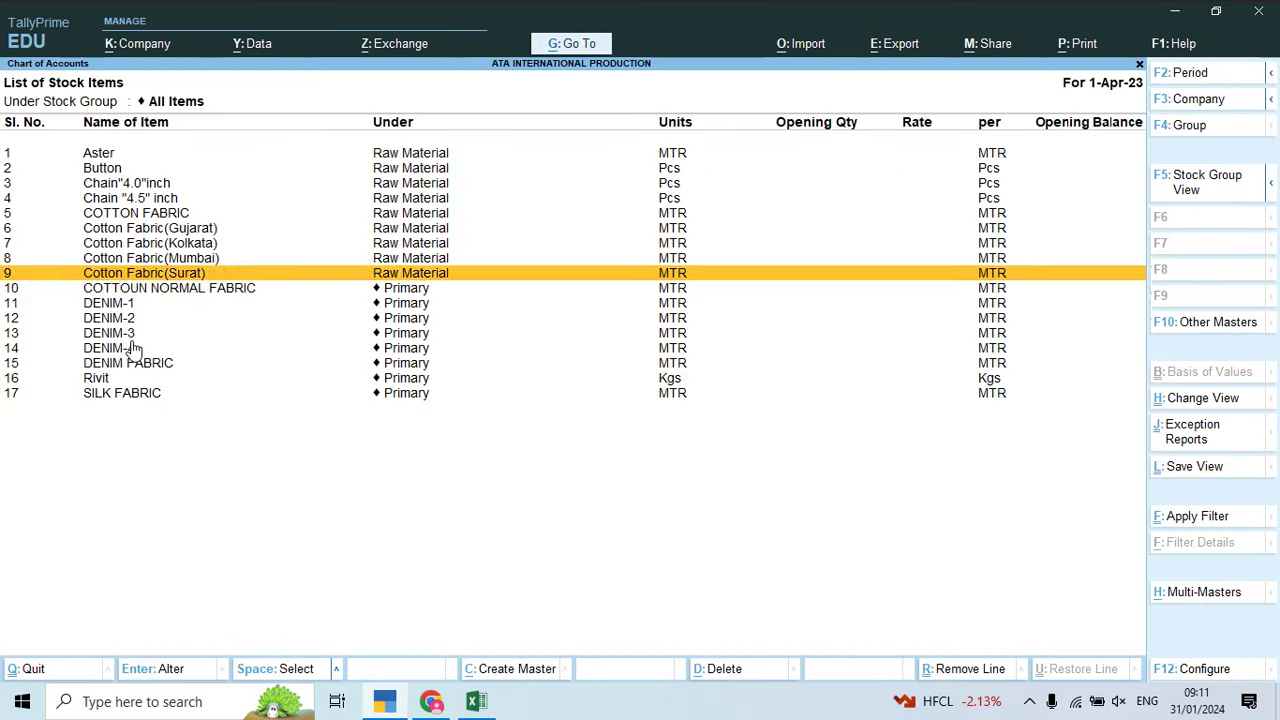
Step: Place the stock item COTTOUN NORMAL FABRIC under the Raw Material group and save it
{"action": "key", "text": "Down"}
{"action": "key", "text": "Return"}
{"action": "key", "text": "Return"}
{"action": "key", "text": "Return"}
{"action": "key", "text": "BackSpace"}
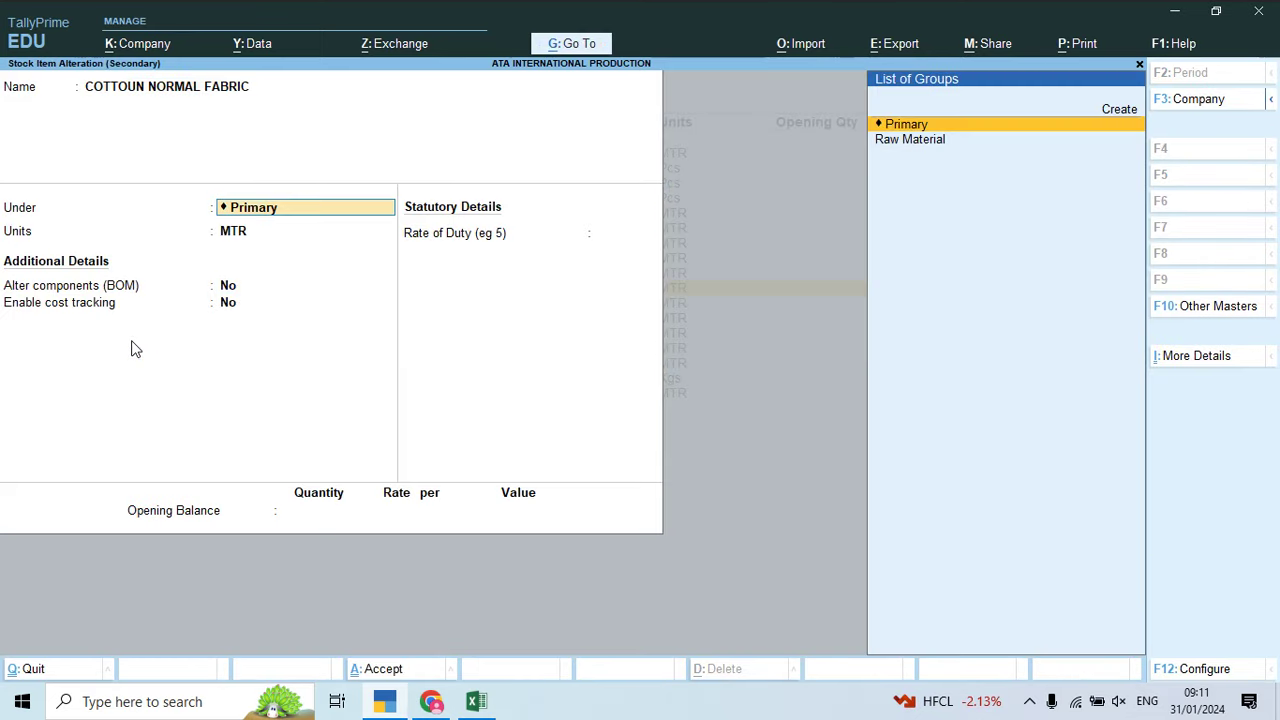
{"action": "key", "text": "Down"}
{"action": "key", "text": "Return"}
{"action": "key", "text": "ctrl+a"}
Step: Place the stock item DENIM-1 under the Raw Material group and save it
{"action": "key", "text": "Down"}
{"action": "key", "text": "Return"}
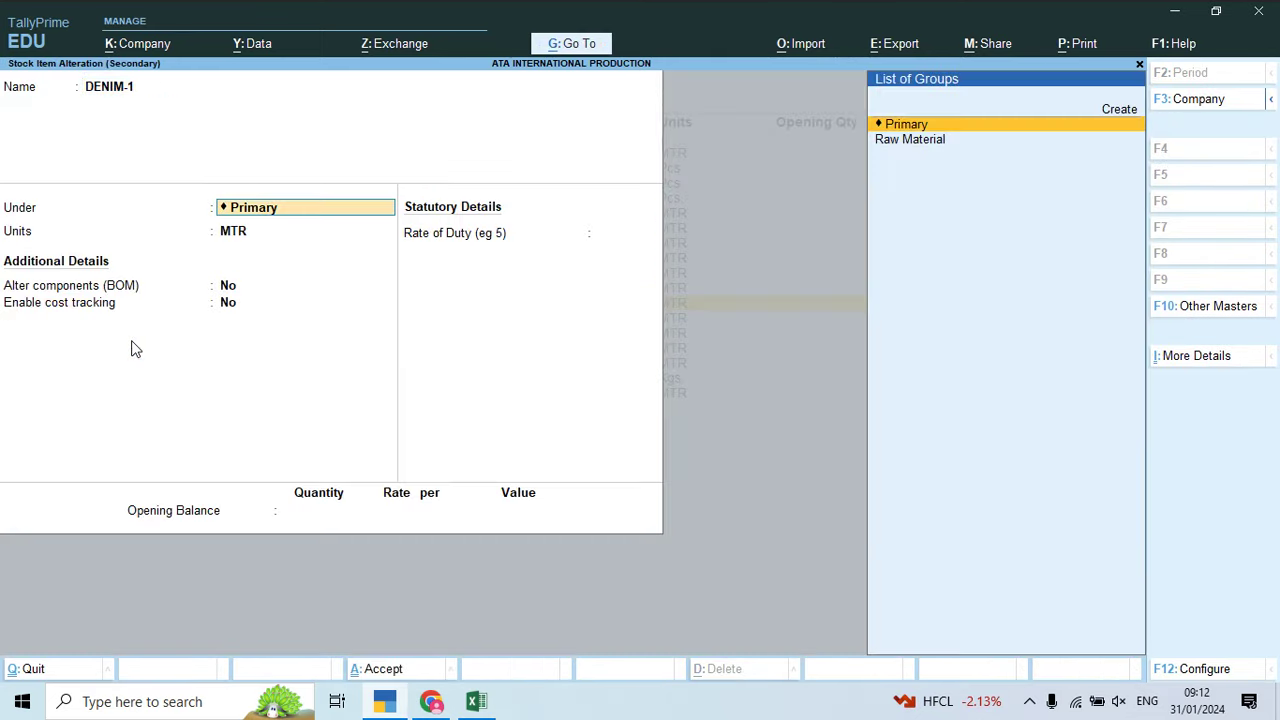
{"action": "key", "text": "Down"}
{"action": "key", "text": "Return"}
{"action": "key", "text": "ctrl+a"}
Step: Place the stock item DENIM-2 under the Raw Material group and save it
{"action": "key", "text": "Down"}
{"action": "key", "text": "Return"}
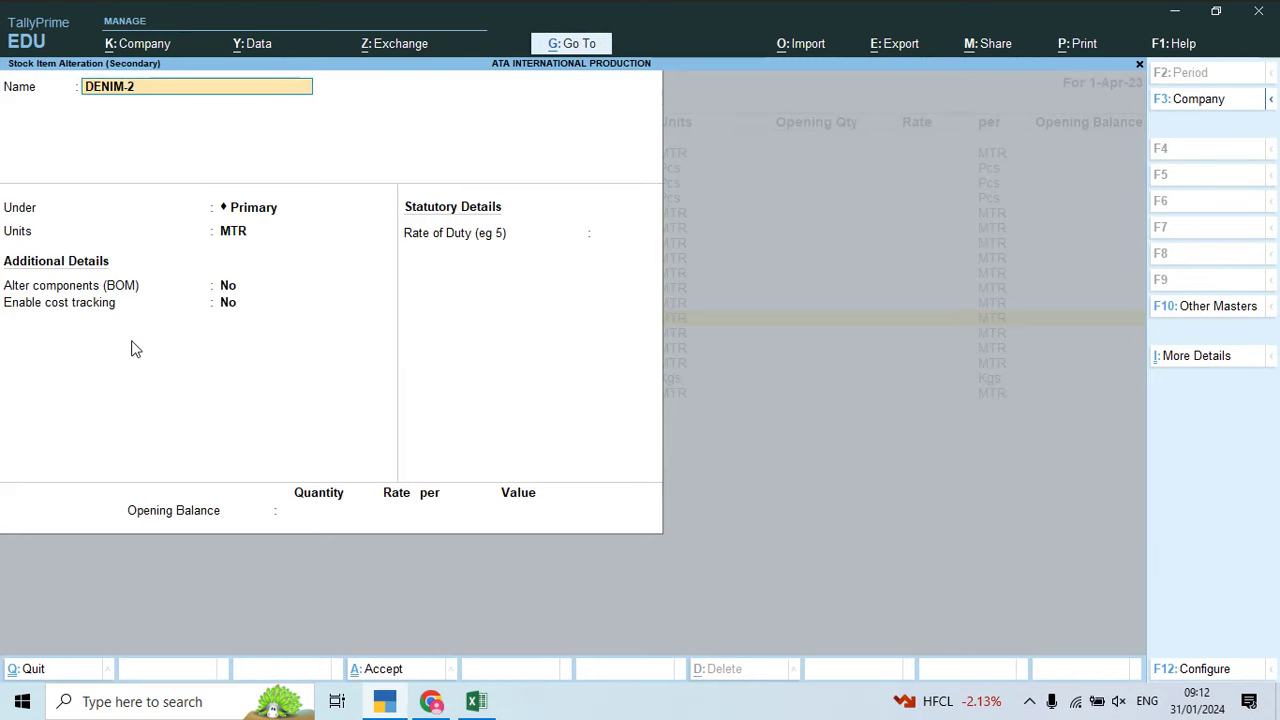
{"action": "key", "text": "Return"}
{"action": "key", "text": "Down"}
{"action": "key", "text": "Return"}
{"action": "key", "text": "ctrl+a"}
Step: Place the stock item DENIM-3 under the Raw Material group and save it
{"action": "key", "text": "Down"}
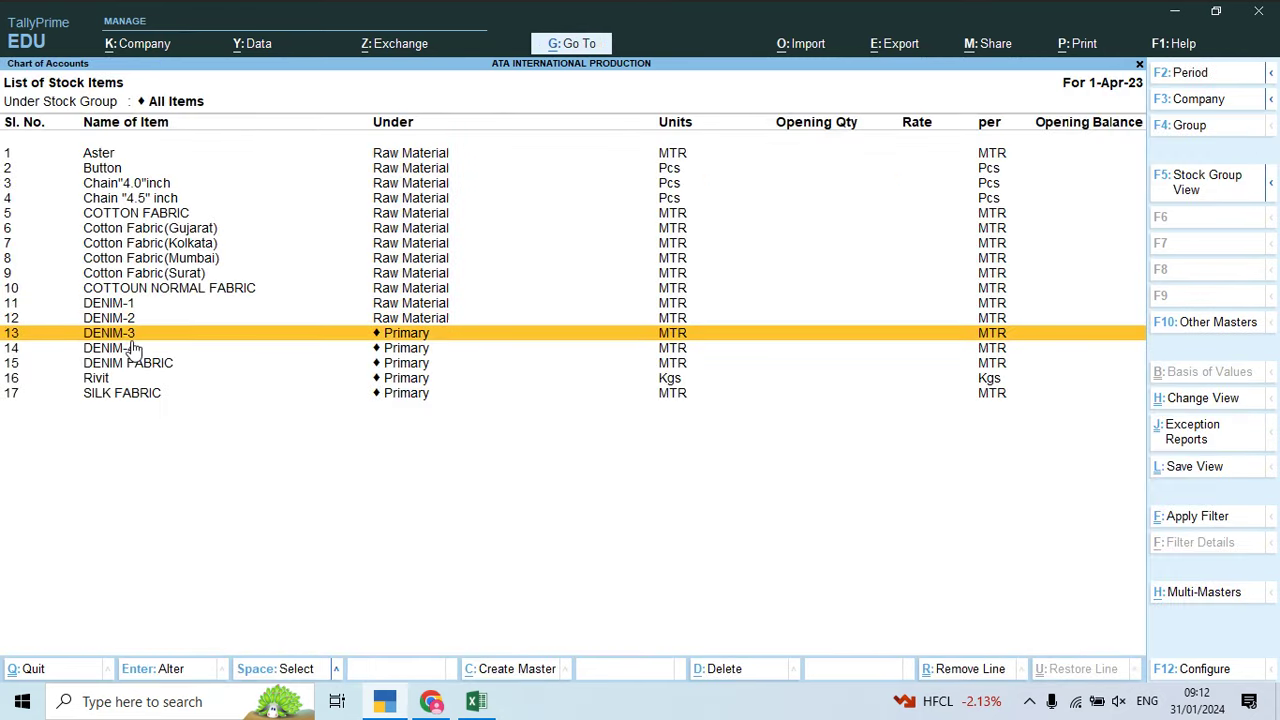
{"action": "key", "text": "Return"}
{"action": "key", "text": "Return"}
{"action": "key", "text": "Down"}
{"action": "key", "text": "Return"}
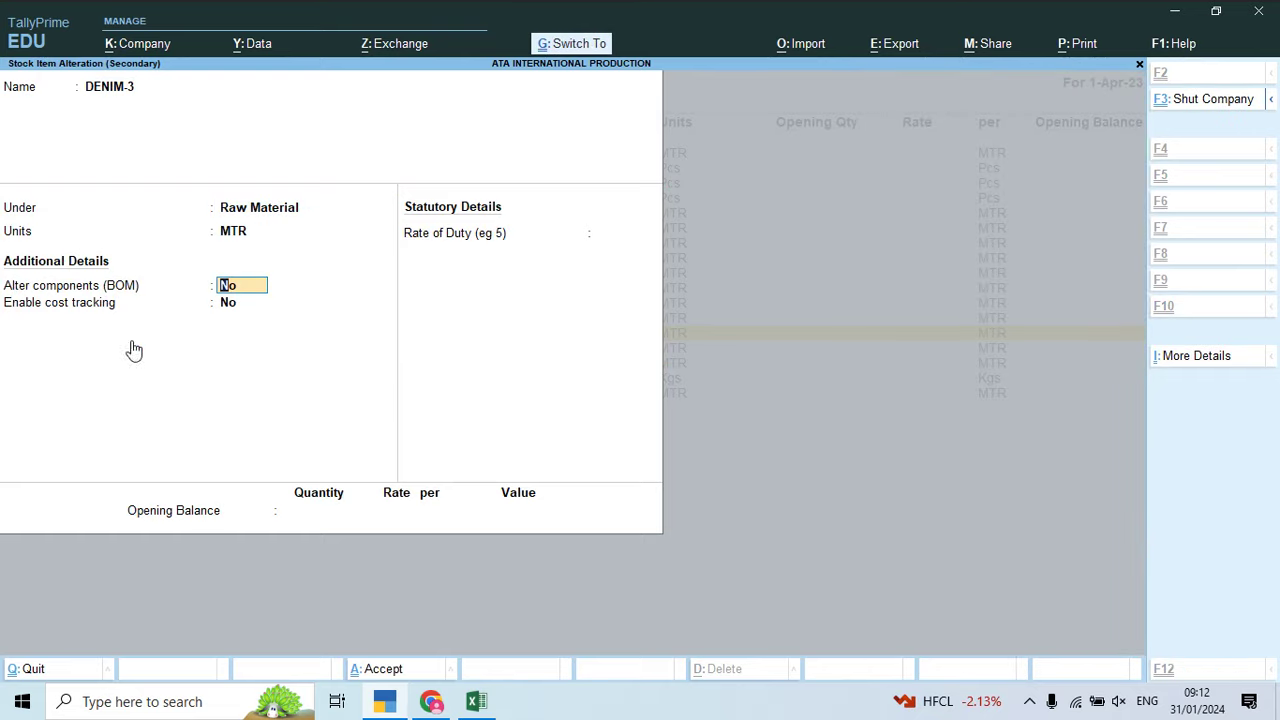
{"action": "key", "text": "ctrl+a"}
Step: Place the stock item DENIM-4 under the Raw Material group and save it
{"action": "key", "text": "Down"}
{"action": "key", "text": "Return"}
{"action": "key", "text": "Return"}
{"action": "key", "text": "Down"}
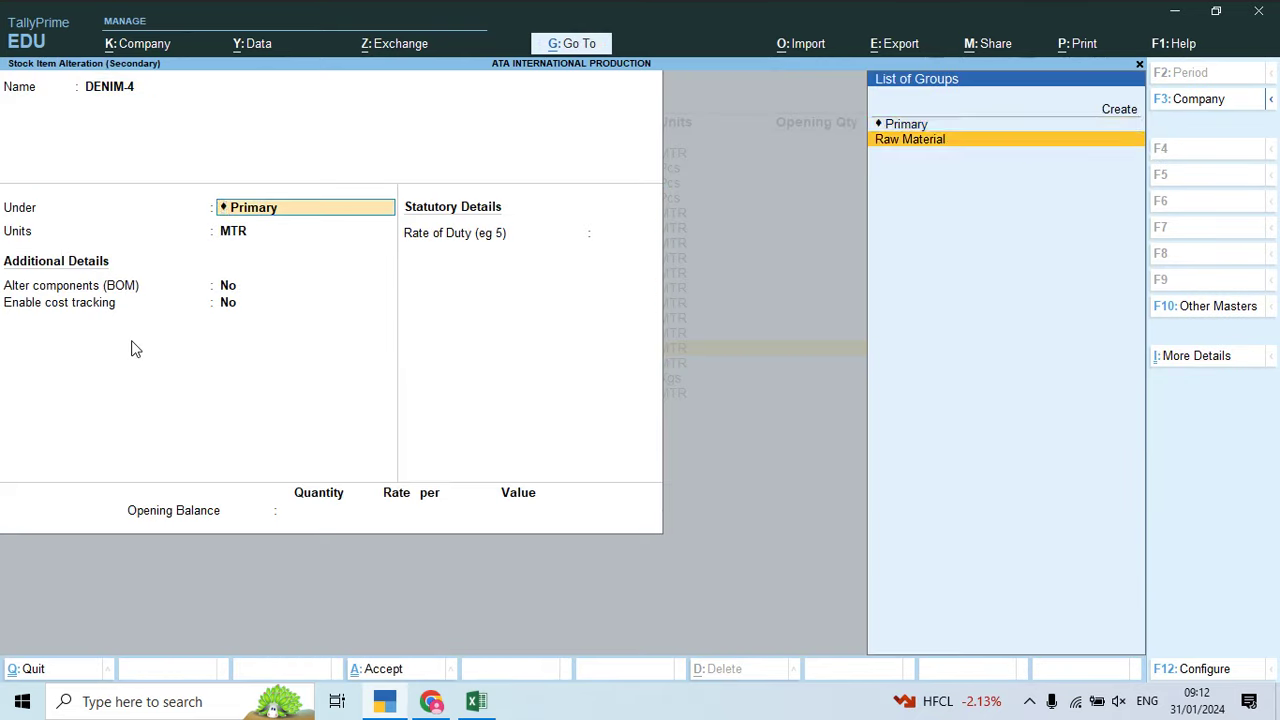
{"action": "key", "text": "Return"}
{"action": "key", "text": "ctrl+a"}
Step: Place the stock item DENIM FABRIC under the Raw Material group and save it
{"action": "key", "text": "Down"}
{"action": "key", "text": "Return"}
{"action": "key", "text": "Return"}
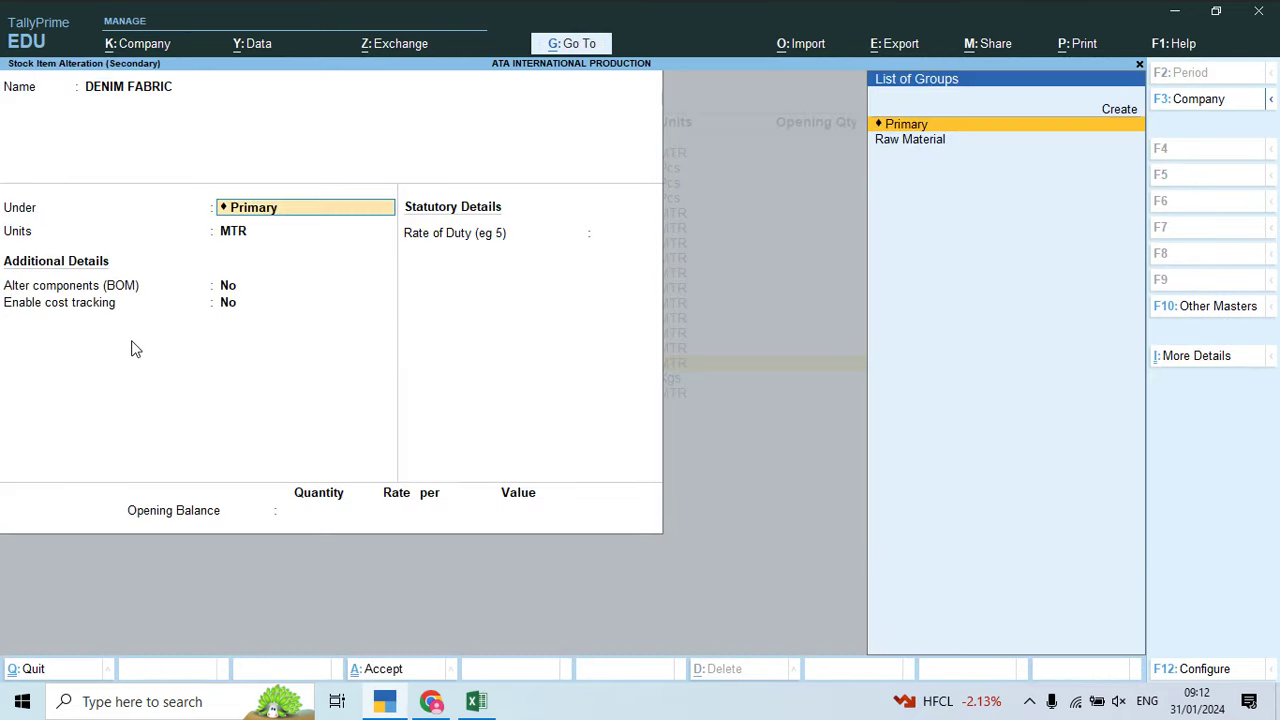
{"action": "key", "text": "Down"}
{"action": "key", "text": "Return"}
{"action": "key", "text": "ctrl+a"}
Step: Place the stock item Rivit under the Raw Material group and save it
{"action": "key", "text": "Down"}
{"action": "key", "text": "Return"}
{"action": "key", "text": "Return"}
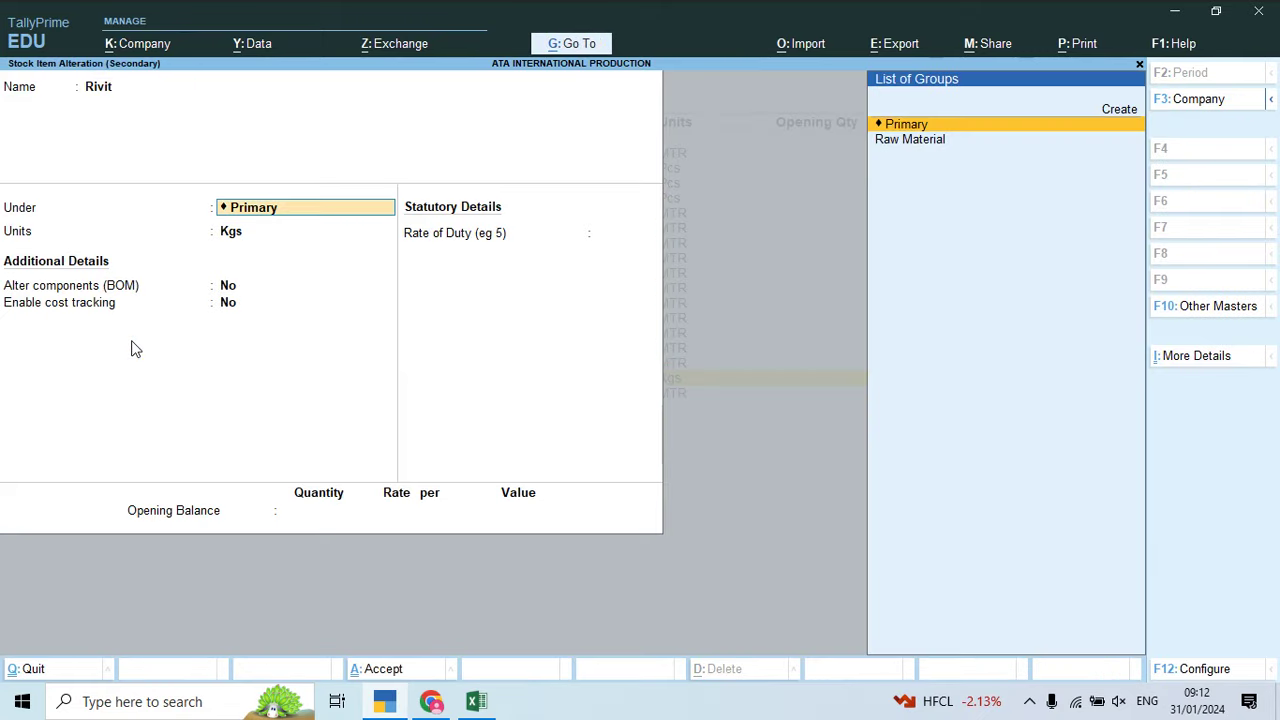
{"action": "key", "text": "Down"}
{"action": "key", "text": "Return"}
{"action": "key", "text": "ctrl+a"}
Step: Place the stock item SILK FABRIC under the Raw Material group, save it and return to the Gateway of Tally
{"action": "key", "text": "Down"}
{"action": "key", "text": "Return"}
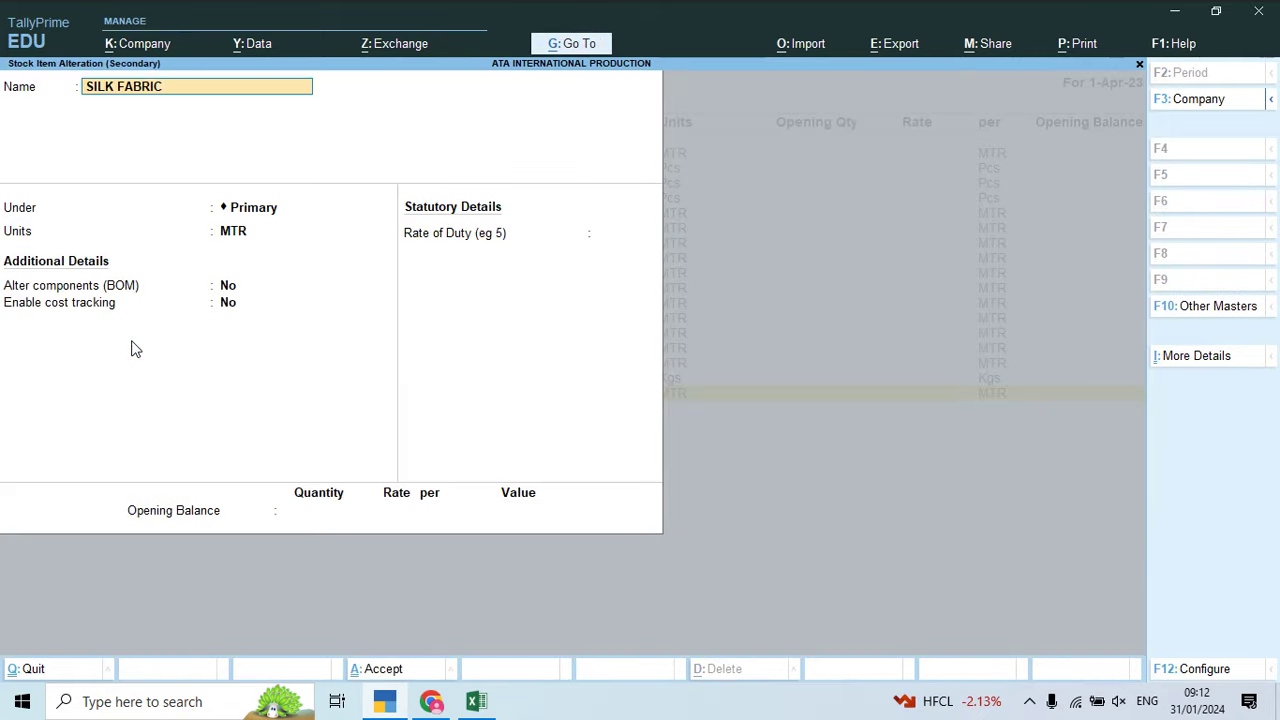
{"action": "key", "text": "Return"}
{"action": "key", "text": "Down"}
{"action": "key", "text": "Return"}
{"action": "key", "text": "ctrl+a"}
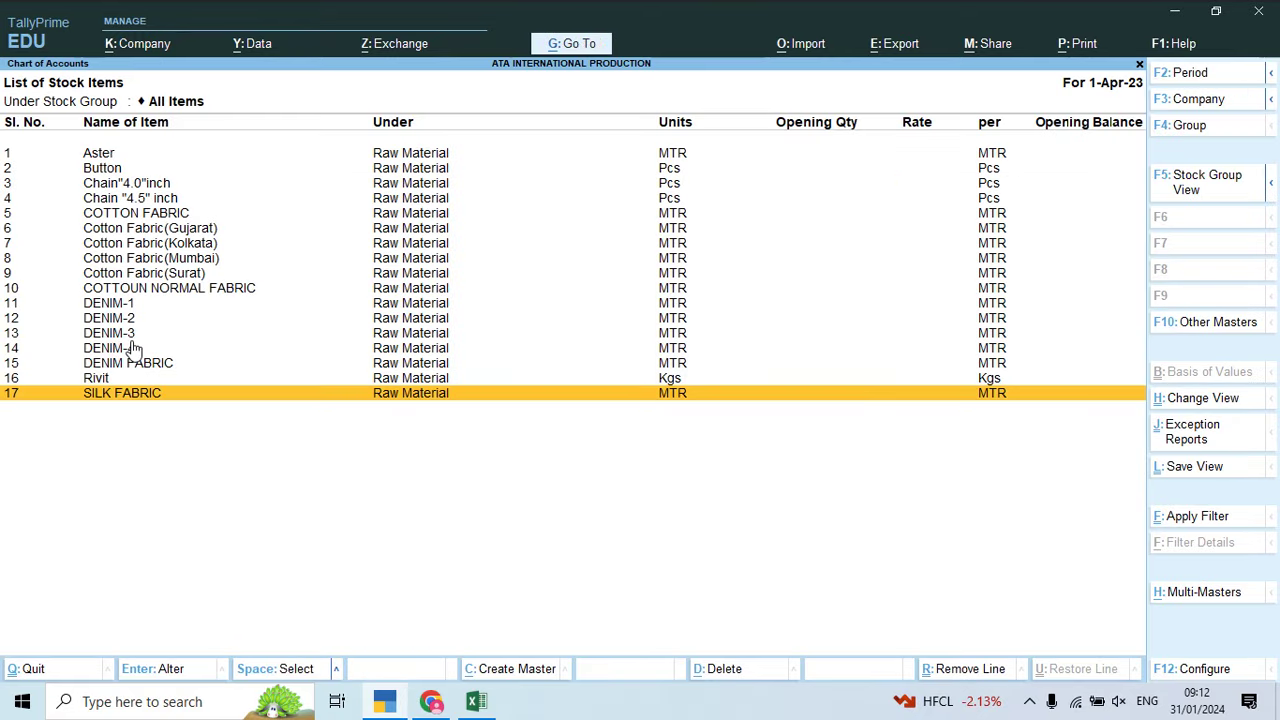
{"action": "key", "text": "Escape"}
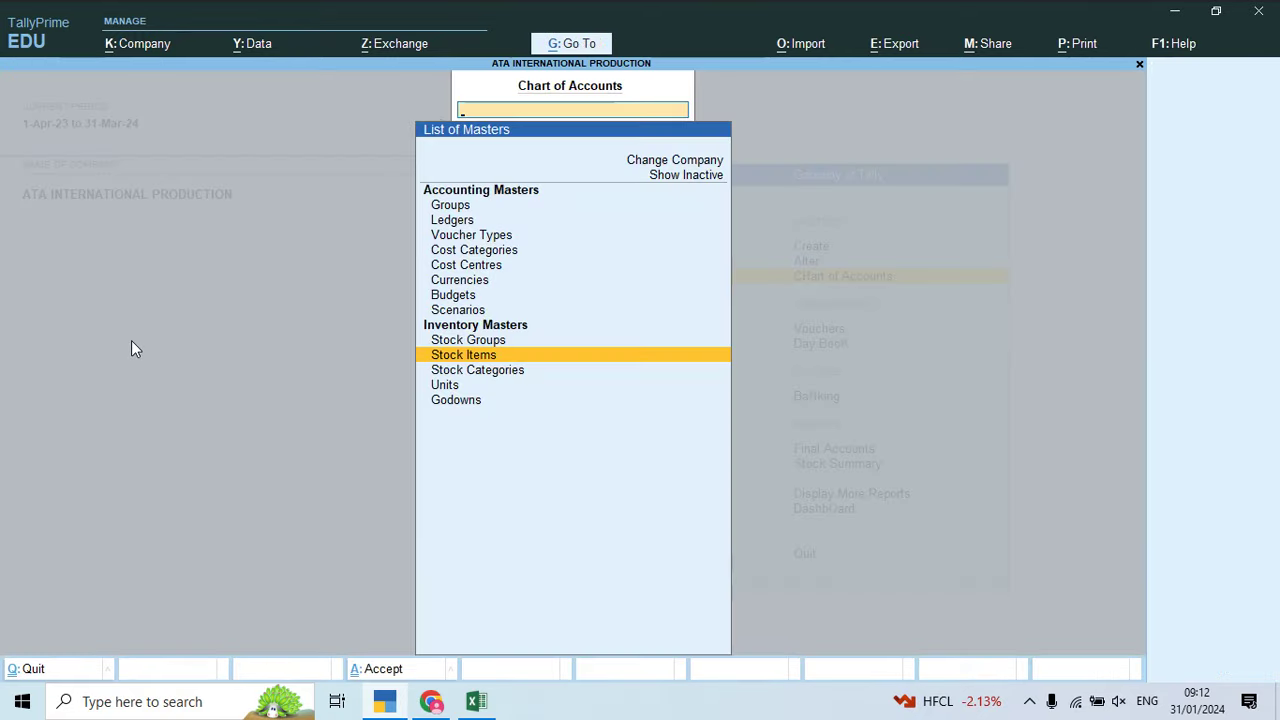
{"action": "key", "text": "Escape"}
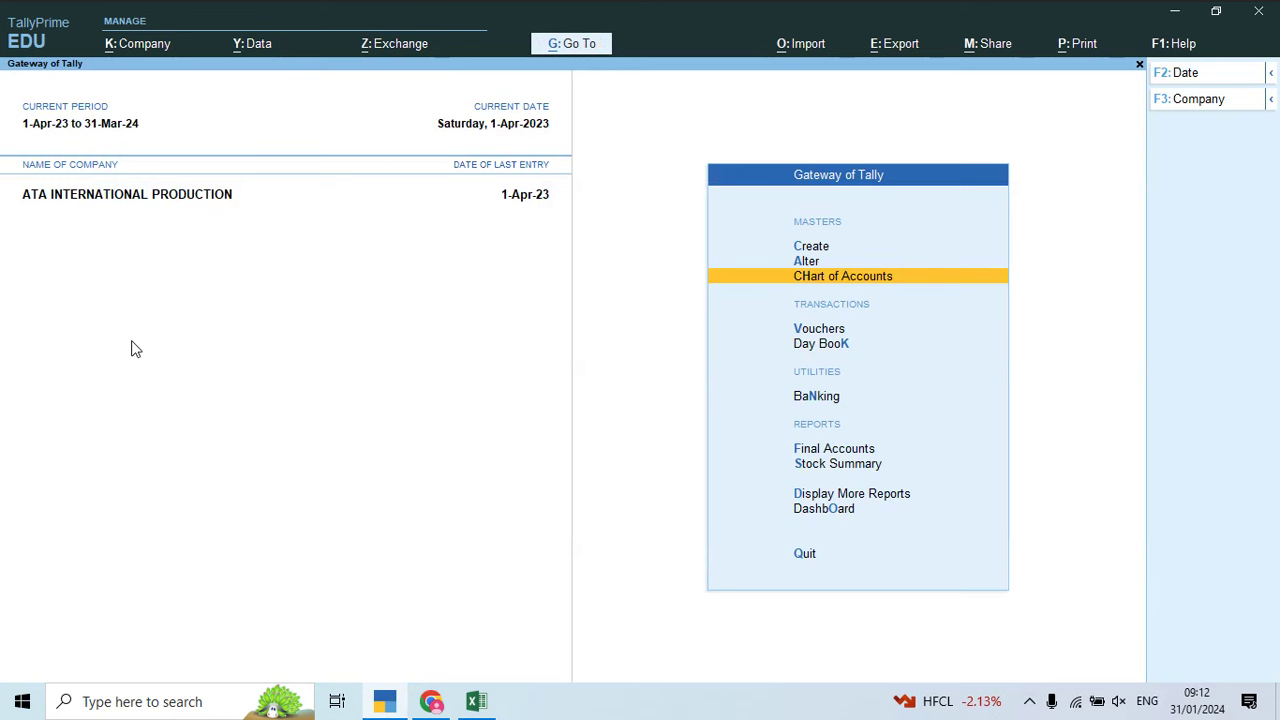
Step: Open the Stock Journal voucher type for alteration from the list of voucher types in the Chart of Accounts
{"action": "key", "text": "Return"}
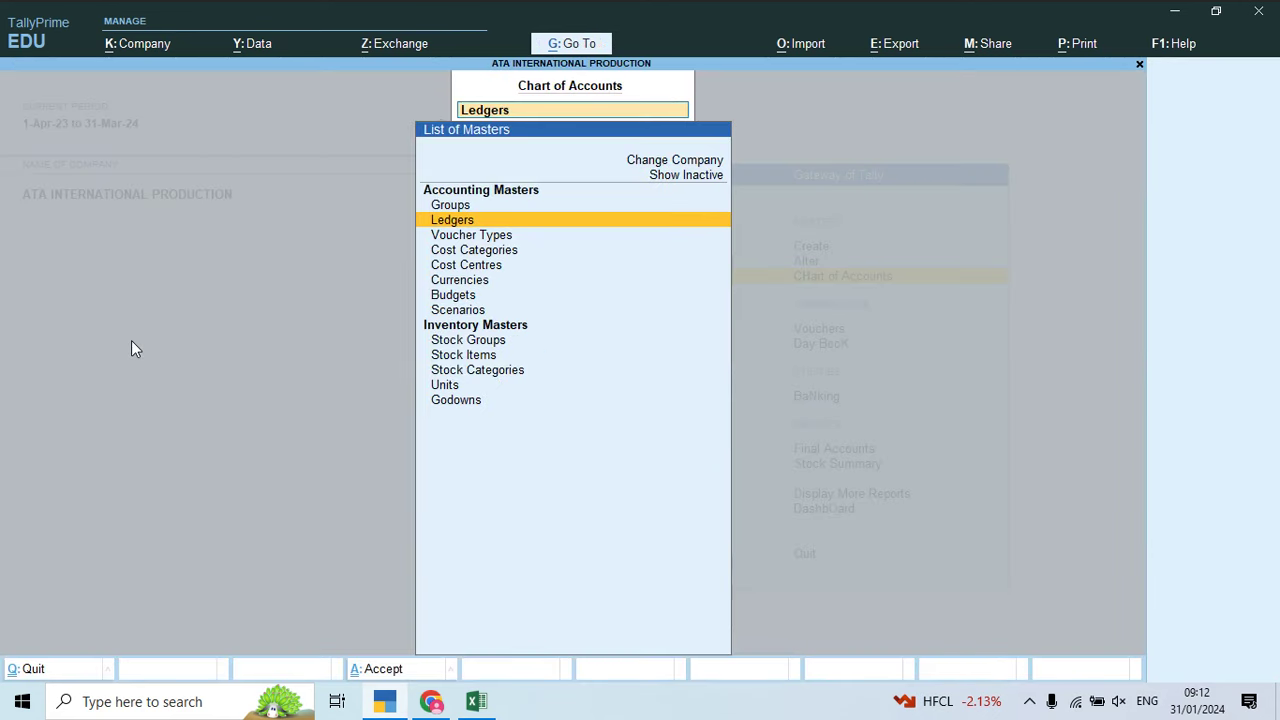
{"action": "key", "text": "Down"}
{"action": "key", "text": "Return"}
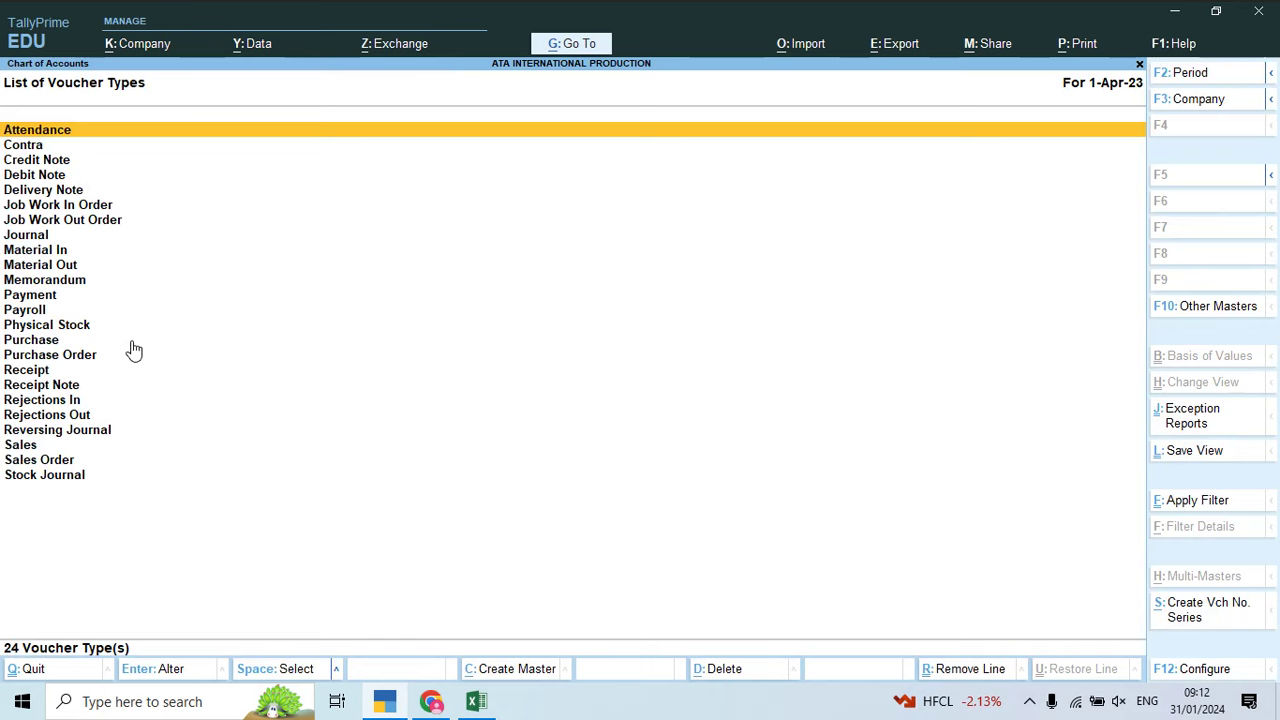
{"action": "key", "text": "Down"}
{"action": "key", "text": "Down"}
{"action": "key", "text": "Down"}
{"action": "key", "text": "Down"}
{"action": "key", "text": "Down"}
{"action": "key", "text": "Down"}
{"action": "key", "text": "Down"}
{"action": "key", "text": "Down"}
{"action": "key", "text": "Down"}
{"action": "key", "text": "Down"}
{"action": "key", "text": "Down"}
{"action": "key", "text": "Down"}
{"action": "key", "text": "Down"}
{"action": "key", "text": "Down"}
{"action": "key", "text": "Down"}
{"action": "key", "text": "Down"}
{"action": "key", "text": "Down"}
{"action": "key", "text": "Down"}
{"action": "key", "text": "Down"}
{"action": "key", "text": "Down"}
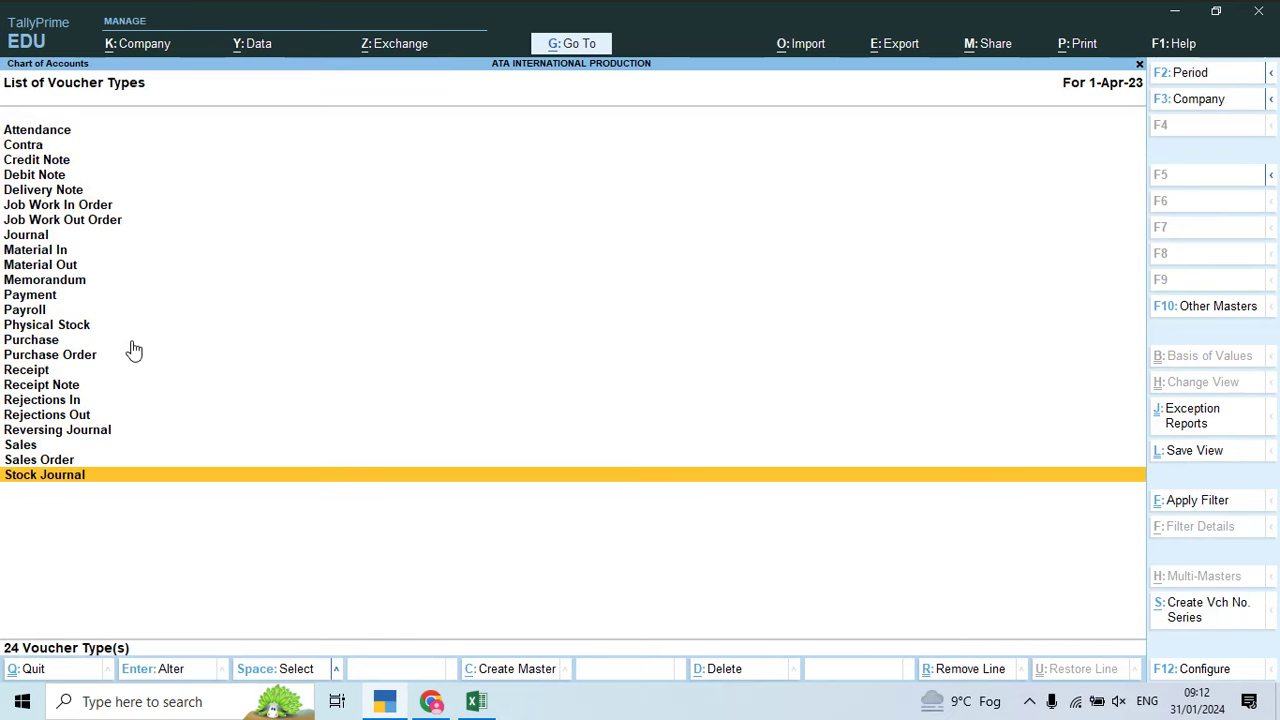
{"action": "key", "text": "Return"}
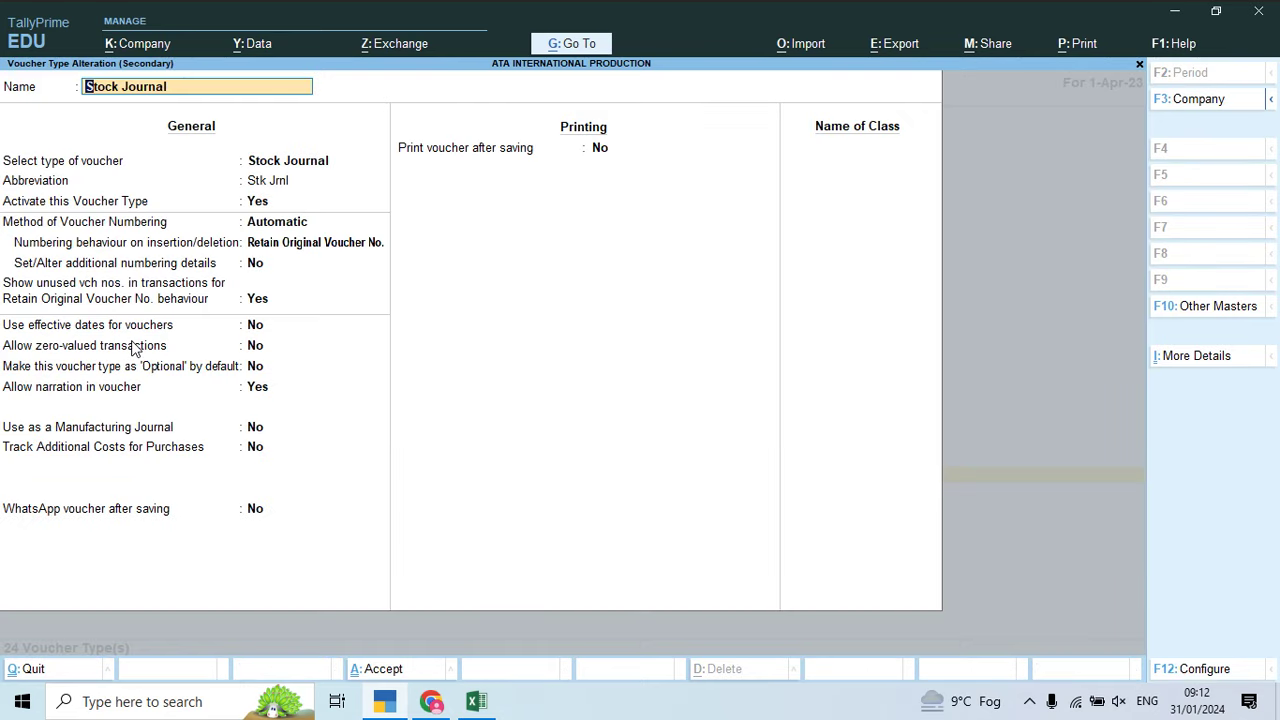
Step: Set Track Additional Costs for Purchases to Yes for the Stock Journal voucher type, save it and return to the Gateway of Tally
{"action": "key", "text": "Return"}
{"action": "key", "text": "Return"}
{"action": "key", "text": "Return"}
{"action": "key", "text": "Return"}
{"action": "key", "text": "Return"}
{"action": "key", "text": "Return"}
{"action": "key", "text": "Return"}
{"action": "key", "text": "Return"}
{"action": "key", "text": "Return"}
{"action": "key", "text": "Return"}
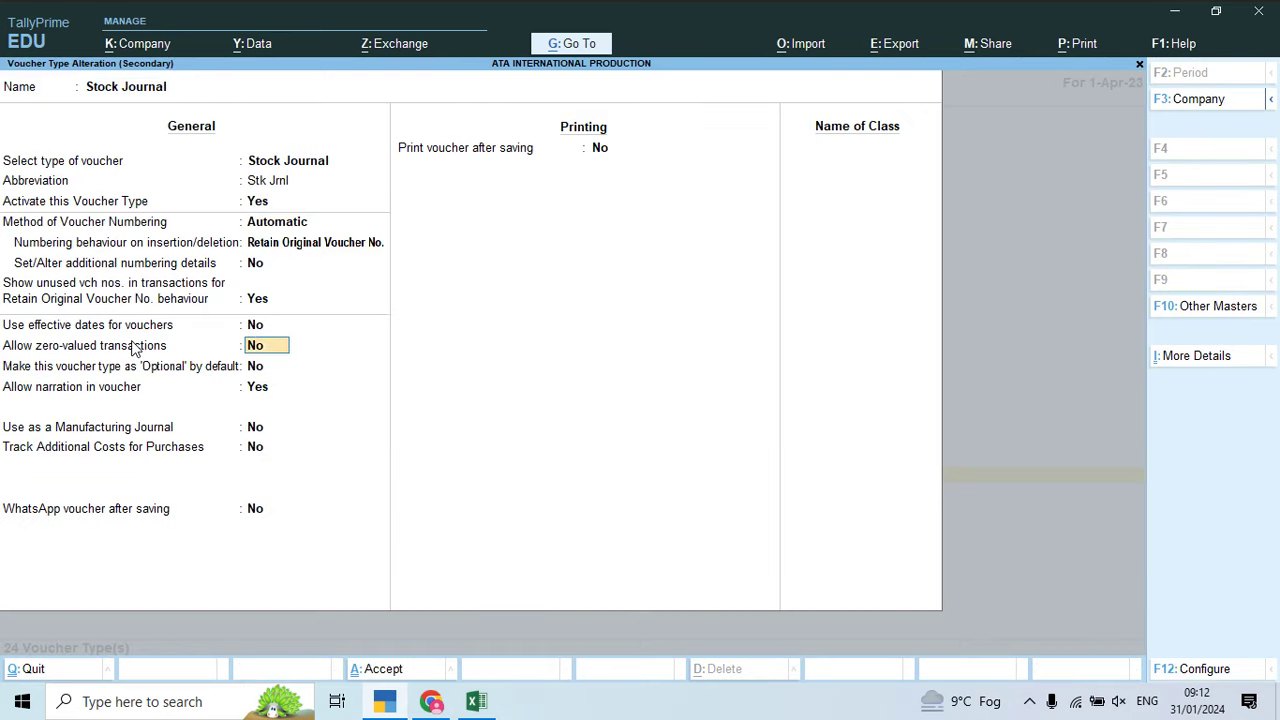
{"action": "key", "text": "Return"}
{"action": "key", "text": "Up"}
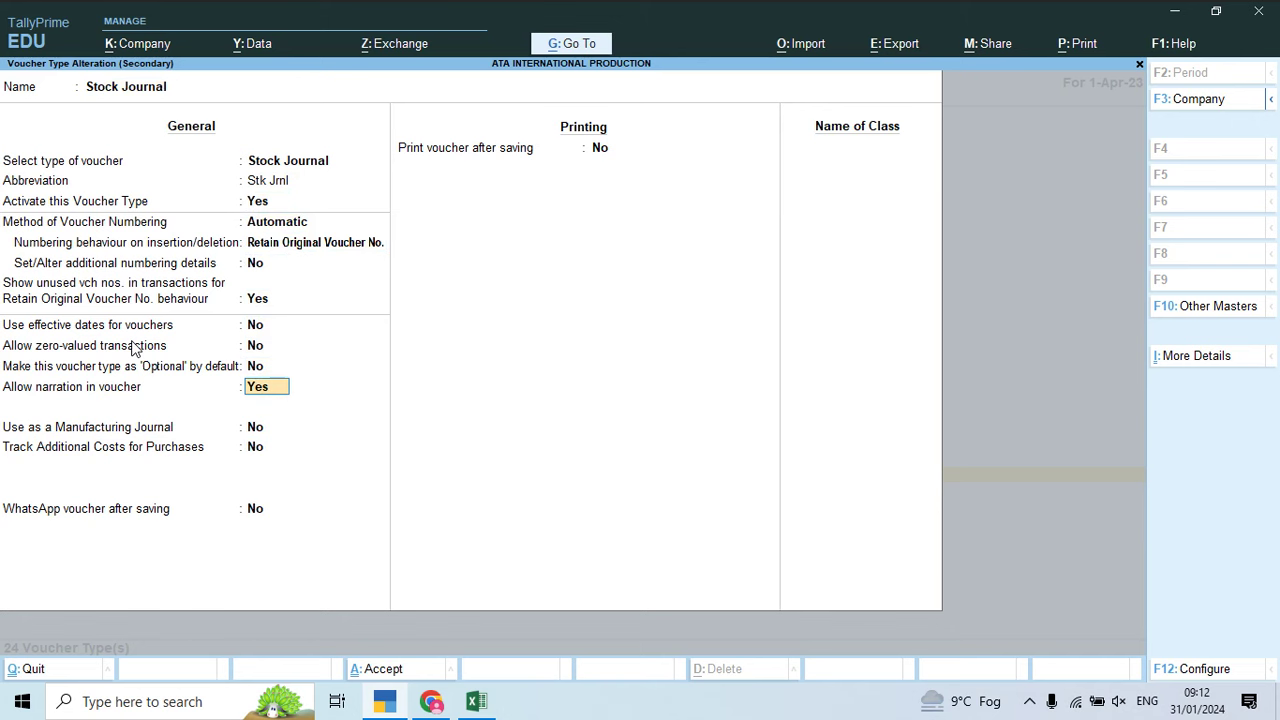
{"action": "key", "text": "Return"}
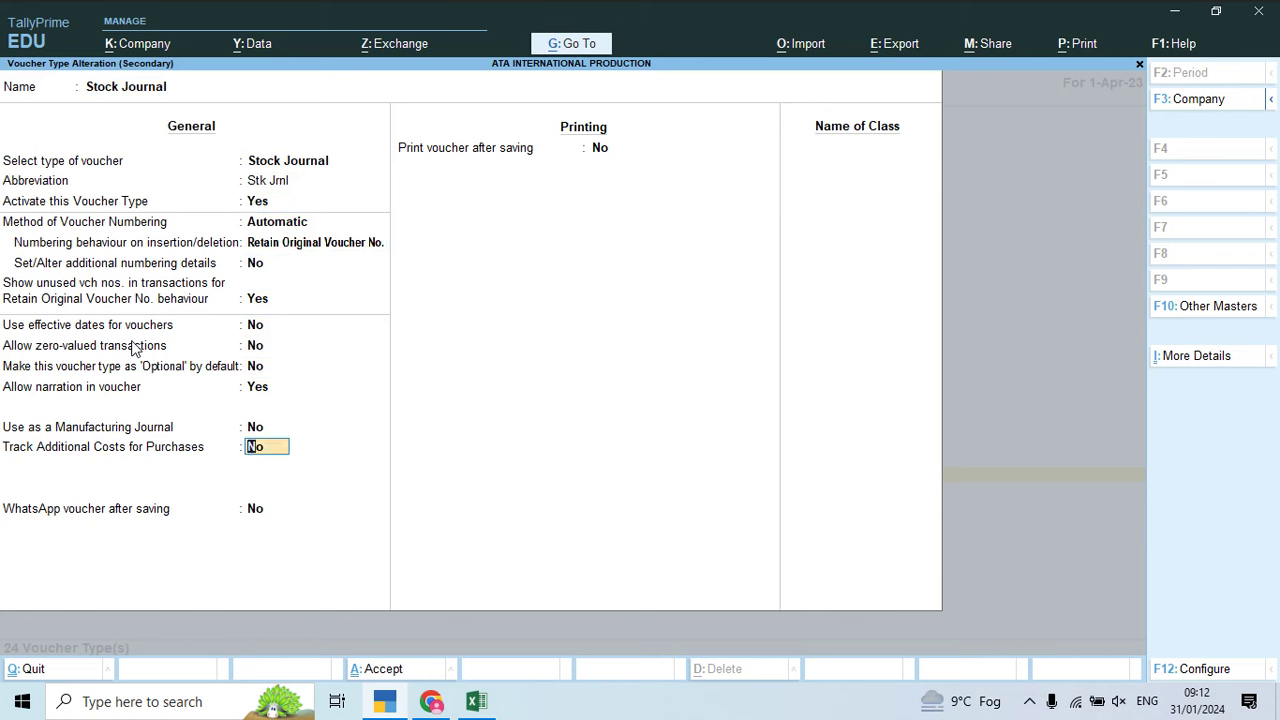
{"action": "type", "text": "y"}
{"action": "key", "text": "Return"}
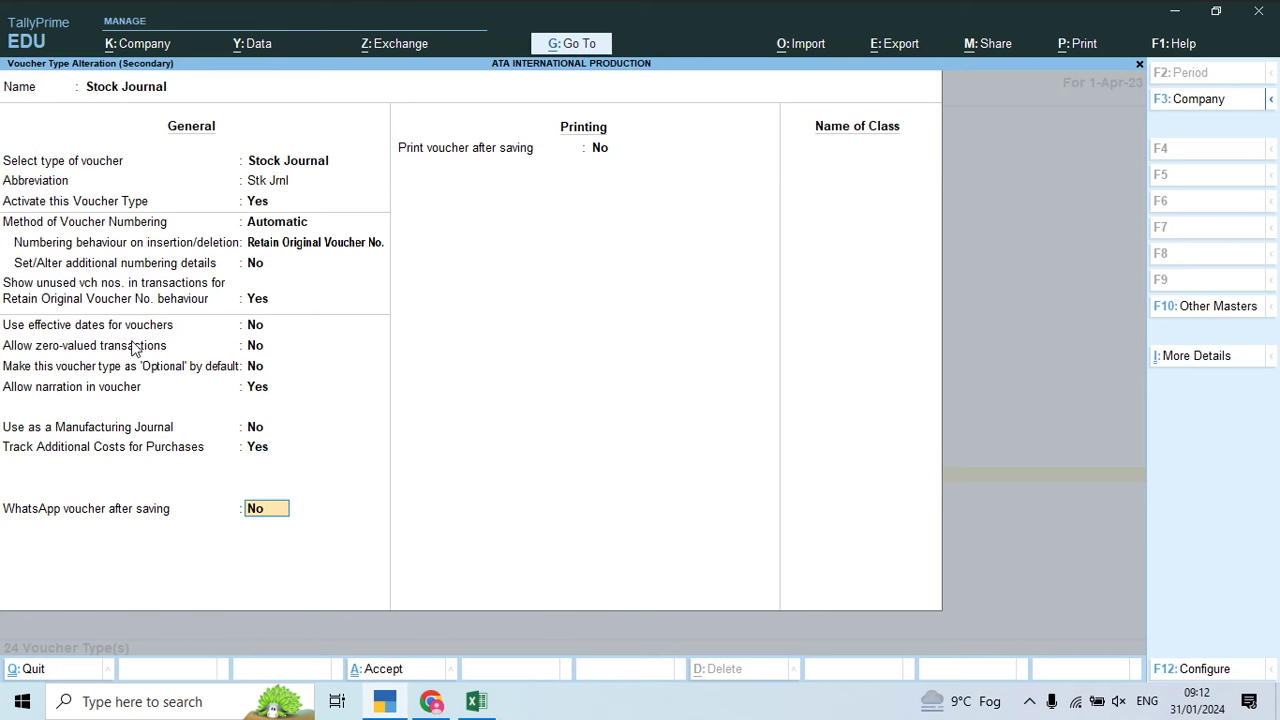
{"action": "key", "text": "Return"}
{"action": "key", "text": "Return"}
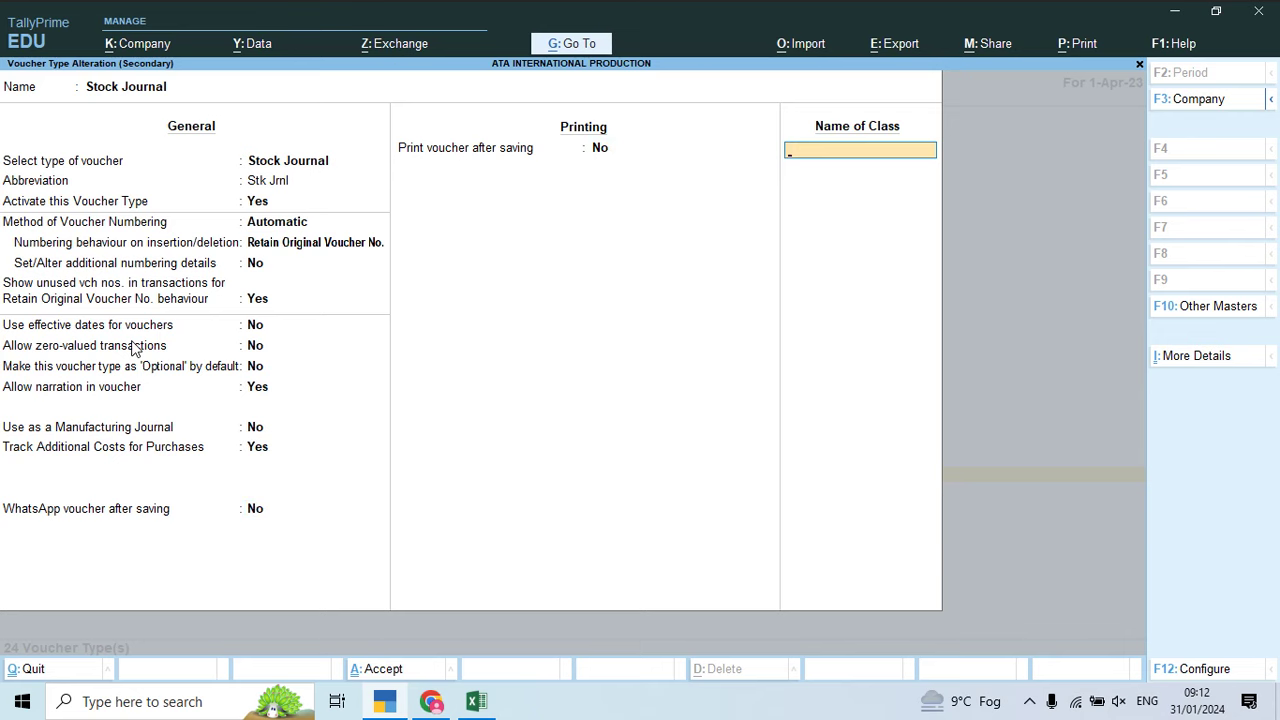
{"action": "key", "text": "Return"}
{"action": "key", "text": "Return"}
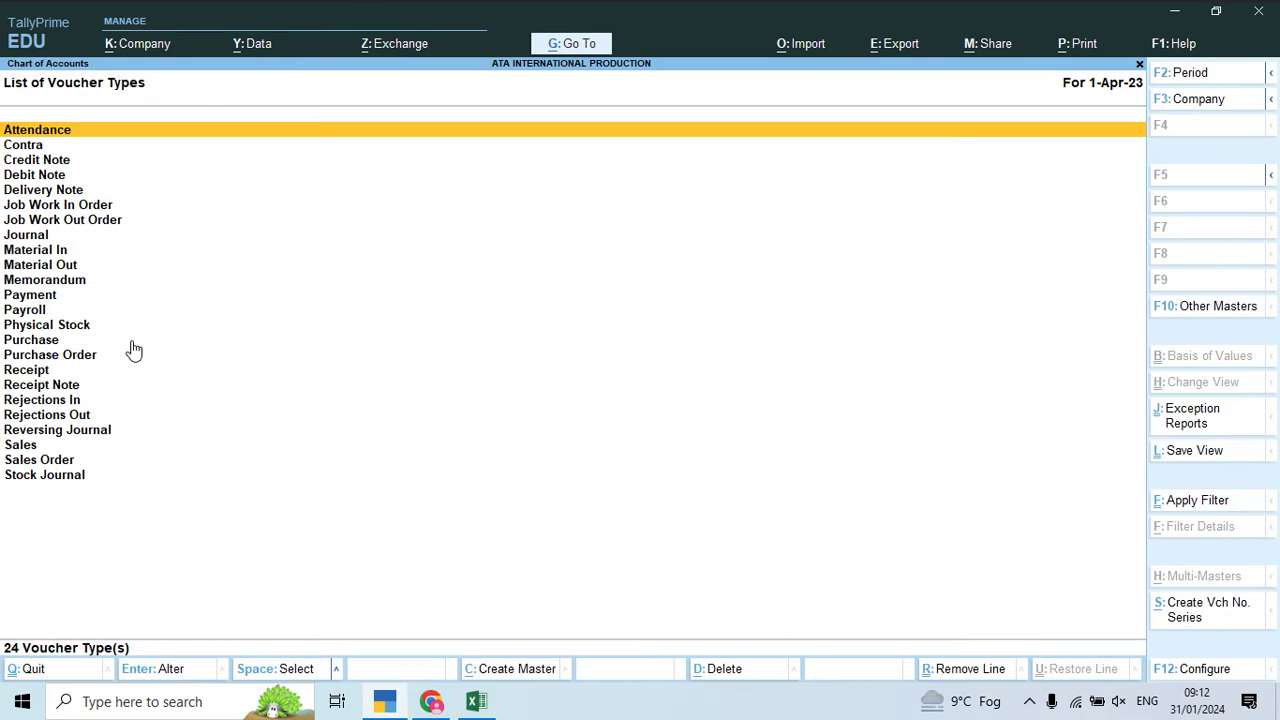
{"action": "key", "text": "Escape"}
{"action": "key", "text": "Escape"}
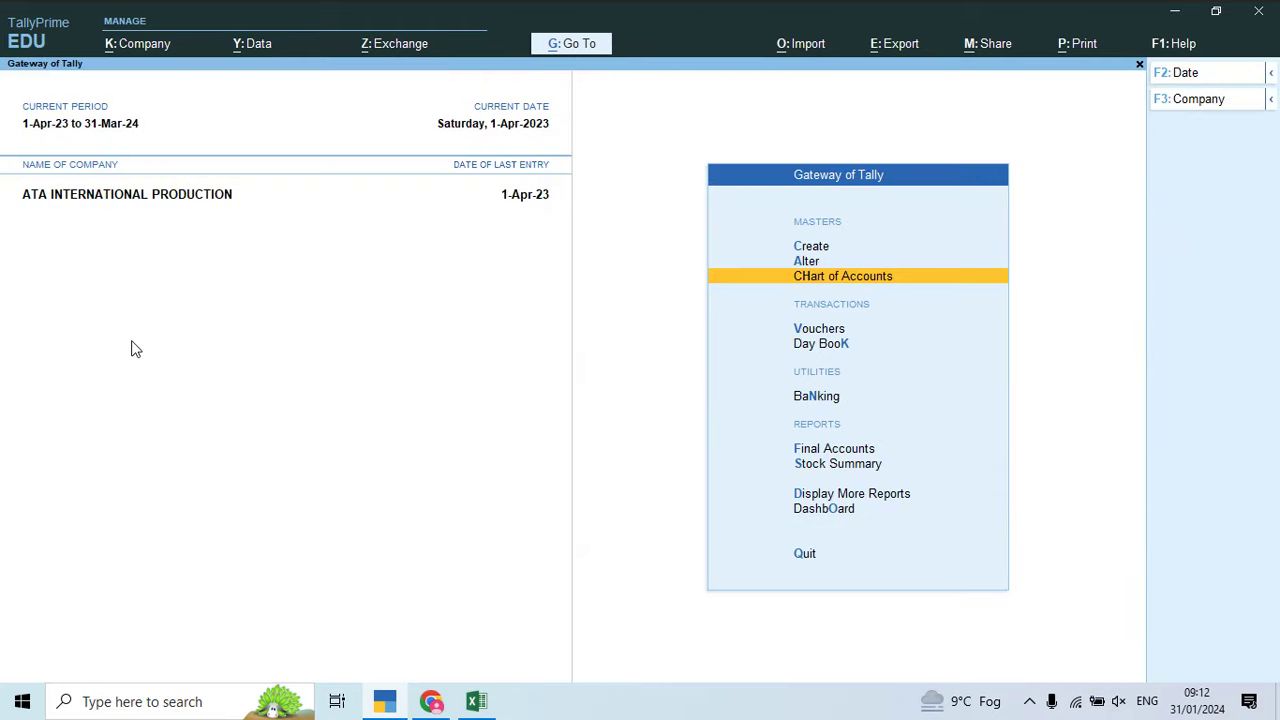
Step: Switch to the production PDF in Chrome and examine the details of Lot No. 1101 on page 6
{"action": "key", "text": "alt+Tab"}
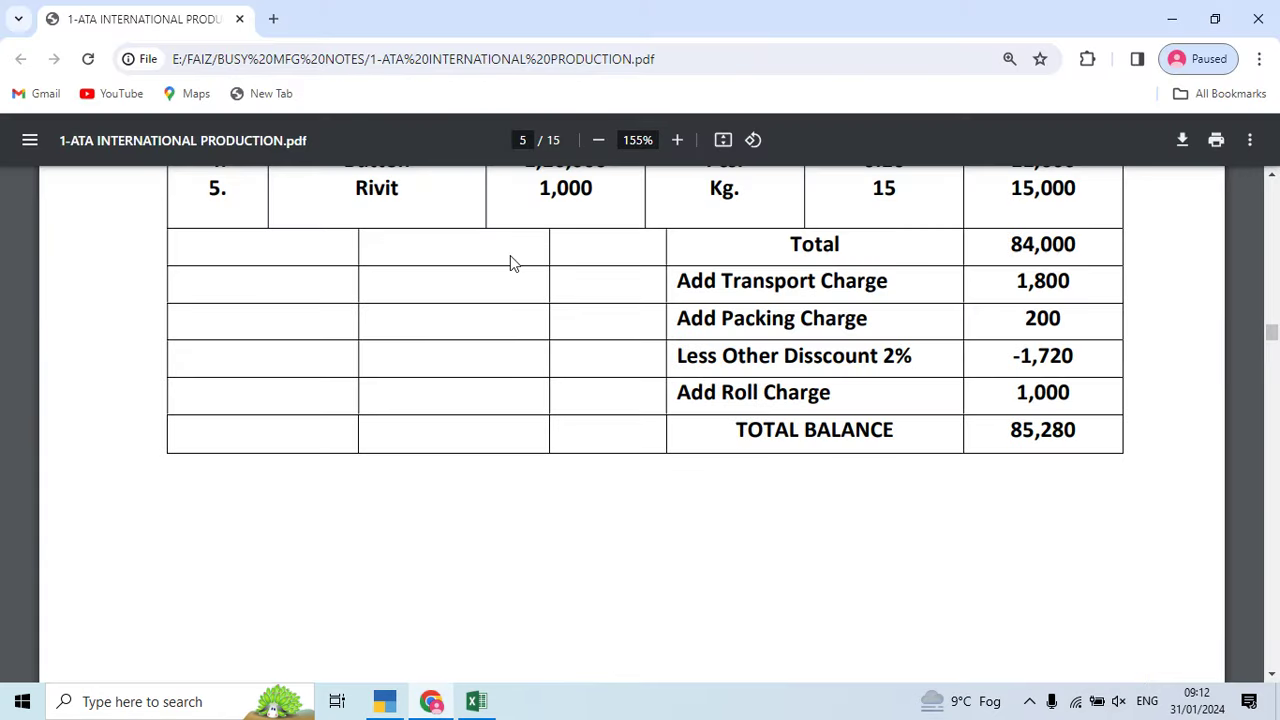
{"action": "scroll", "coordinate": [523, 346], "scroll_direction": "down", "scroll_amount": 10}
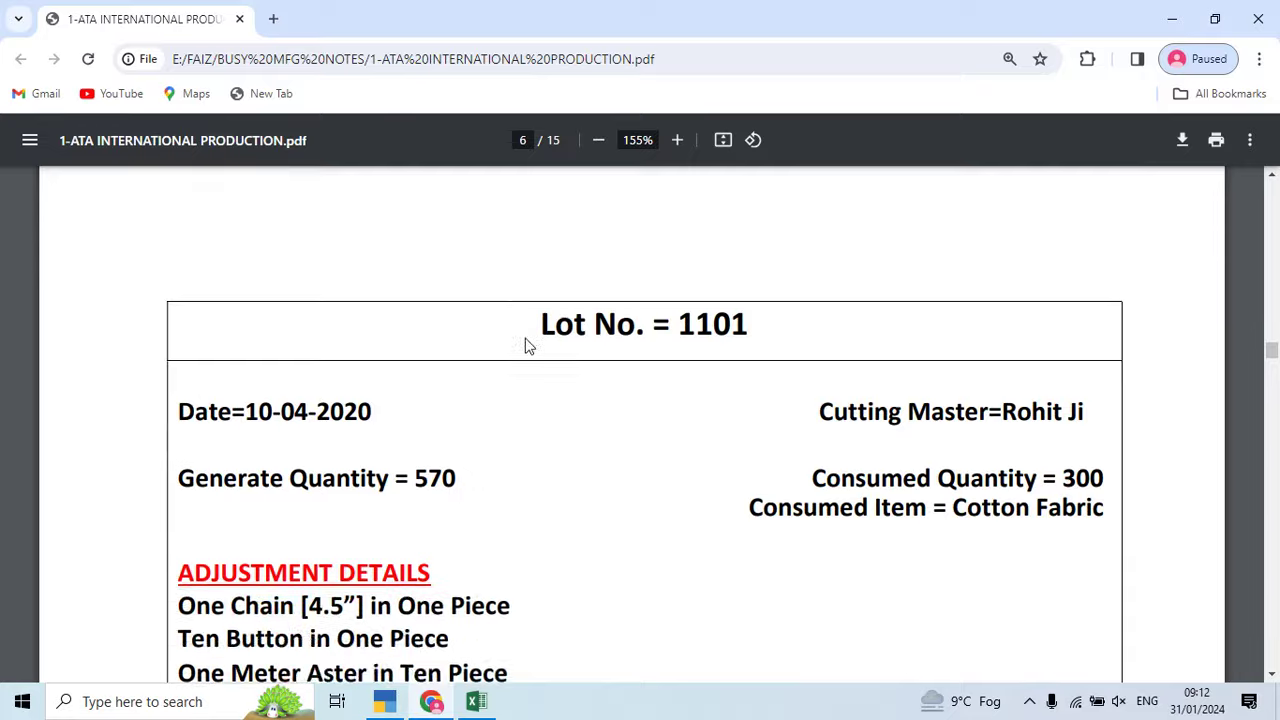
{"action": "scroll", "coordinate": [528, 346], "scroll_direction": "up", "scroll_amount": 2}
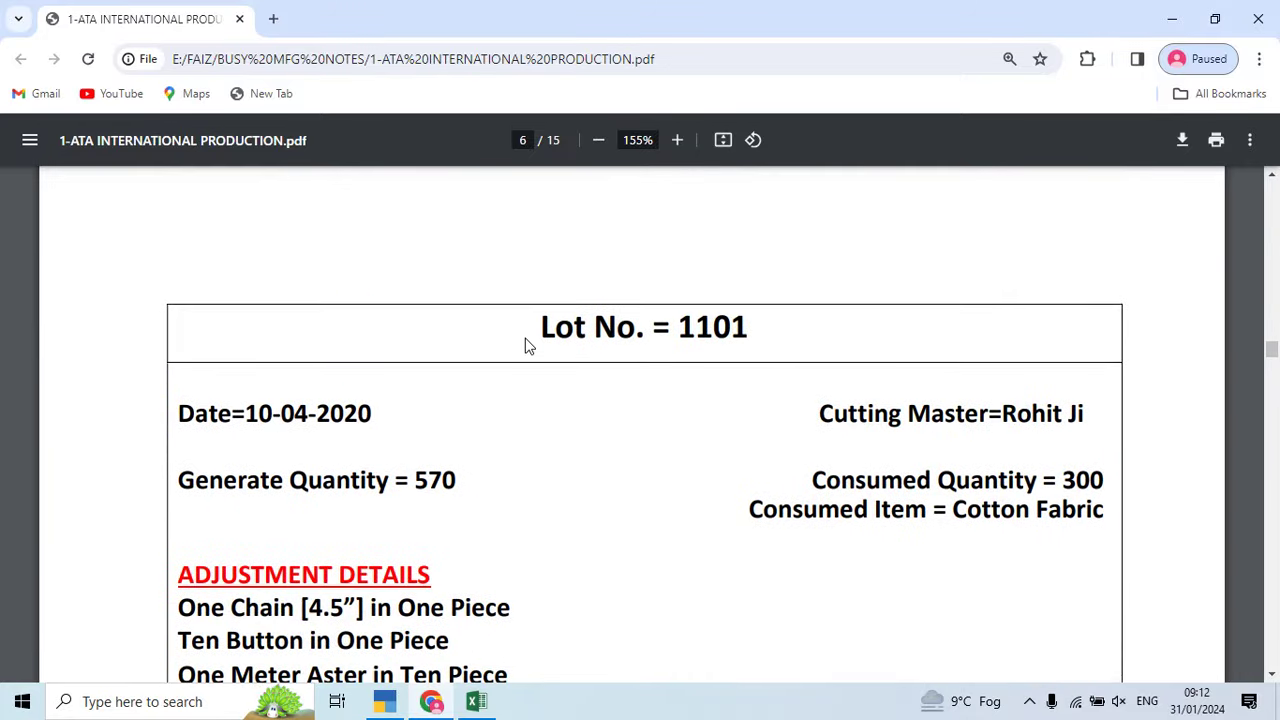
{"action": "scroll", "coordinate": [528, 346], "scroll_direction": "down", "scroll_amount": 1}
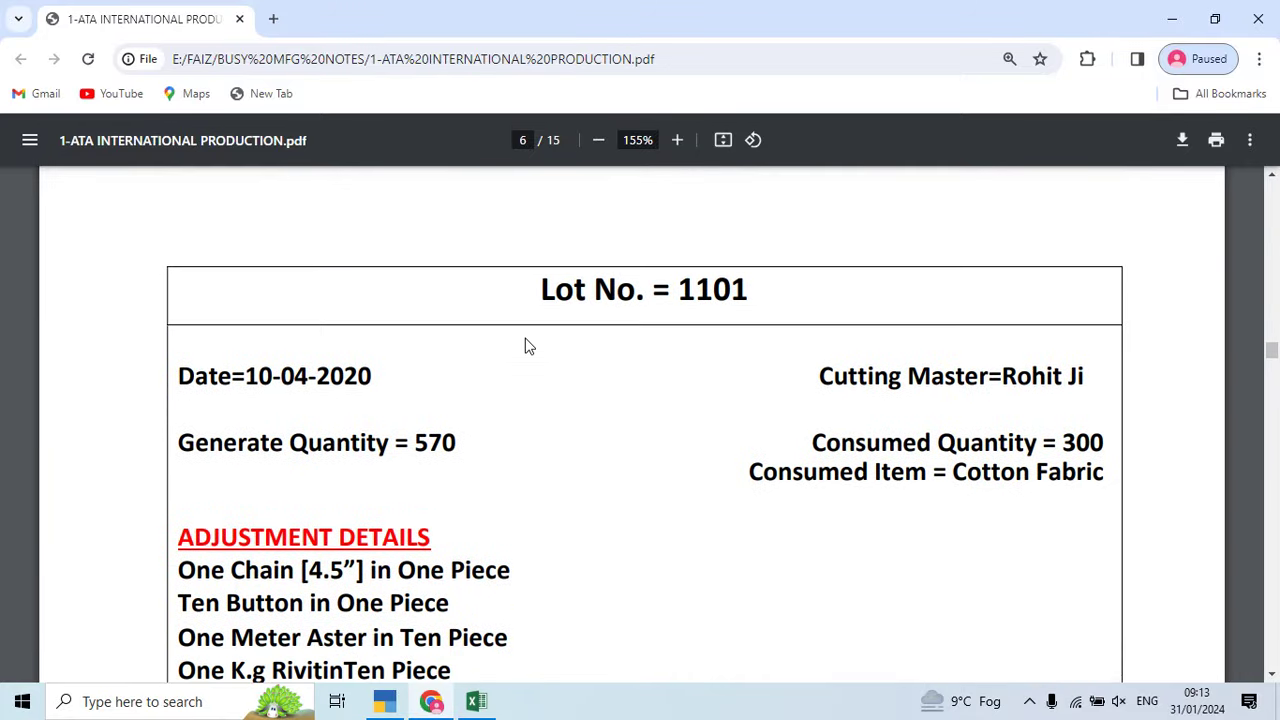
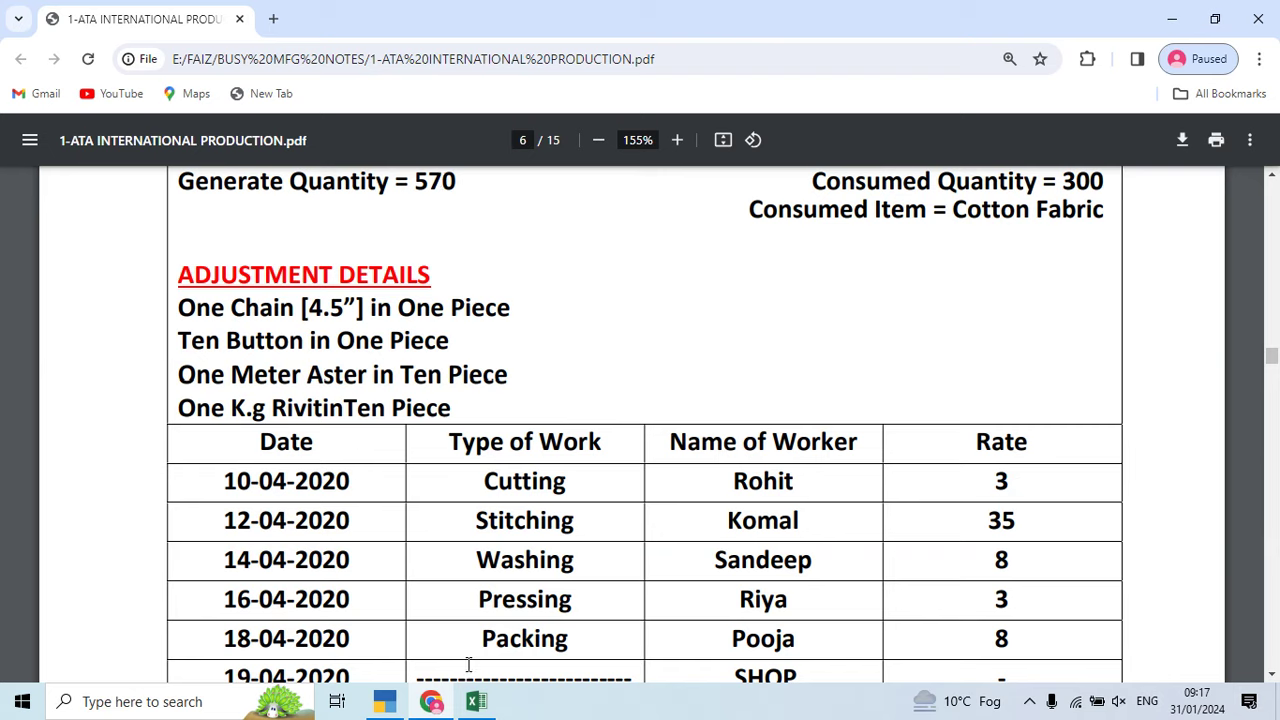
Step: Switch to the Excel workbook, check the cutting master's amount for Lot No 1101, and go back to TallyPrime
{"action": "left_click", "coordinate": [478, 704]}
{"action": "left_click", "coordinate": [466, 256]}
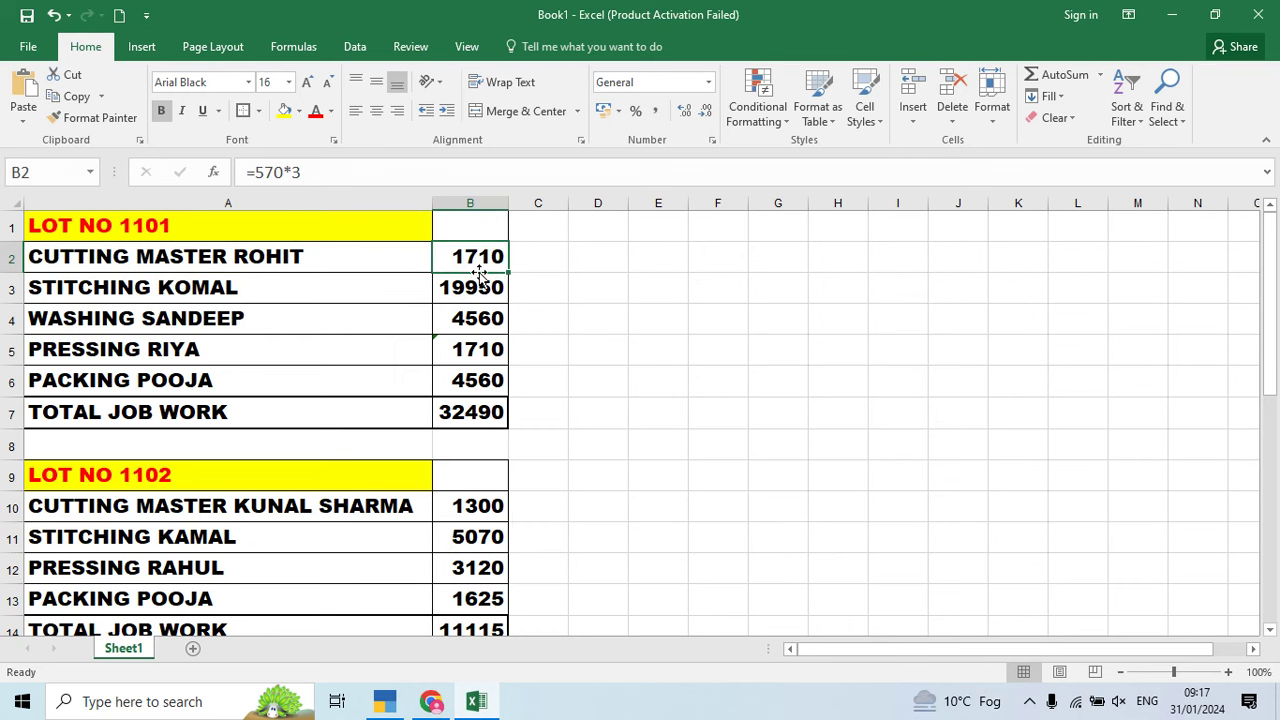
{"action": "key", "text": "alt+Tab"}
{"action": "key", "text": "alt+Tab"}
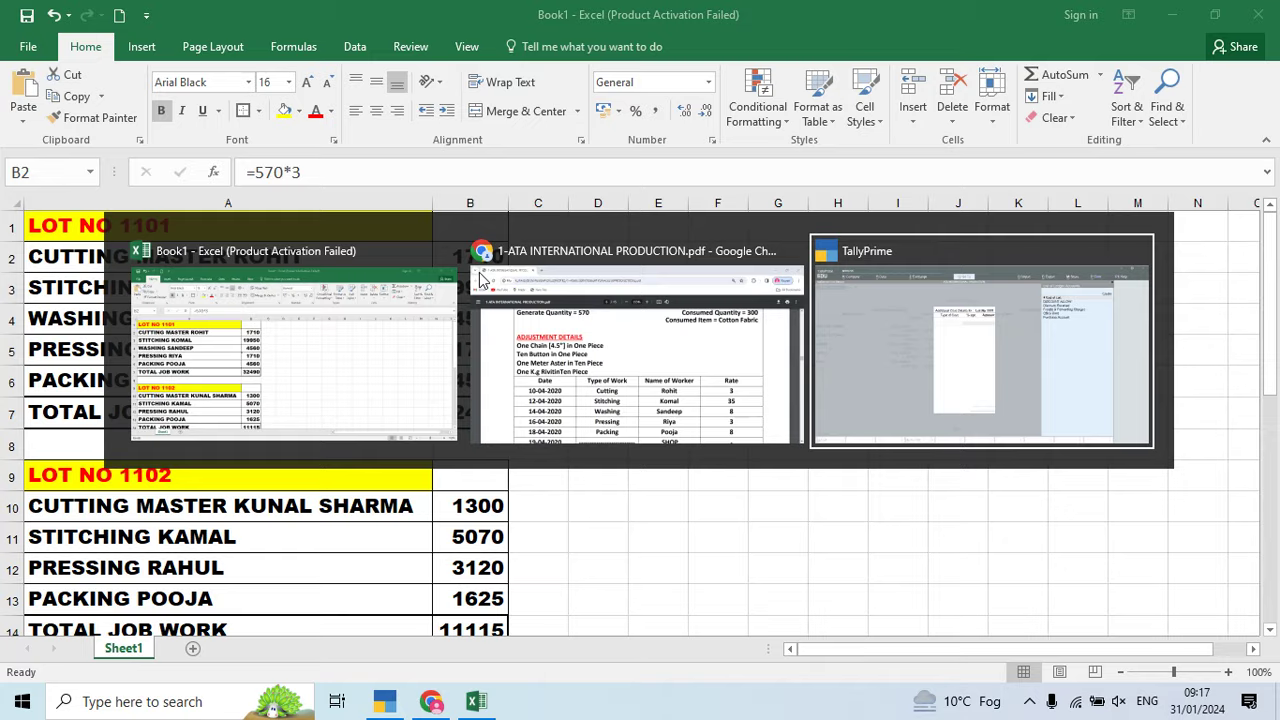
Step: Create a Job Work Charges ledger under Direct Expenses from the additional cost details of Lot No 1101
{"action": "type", "text": "1"}
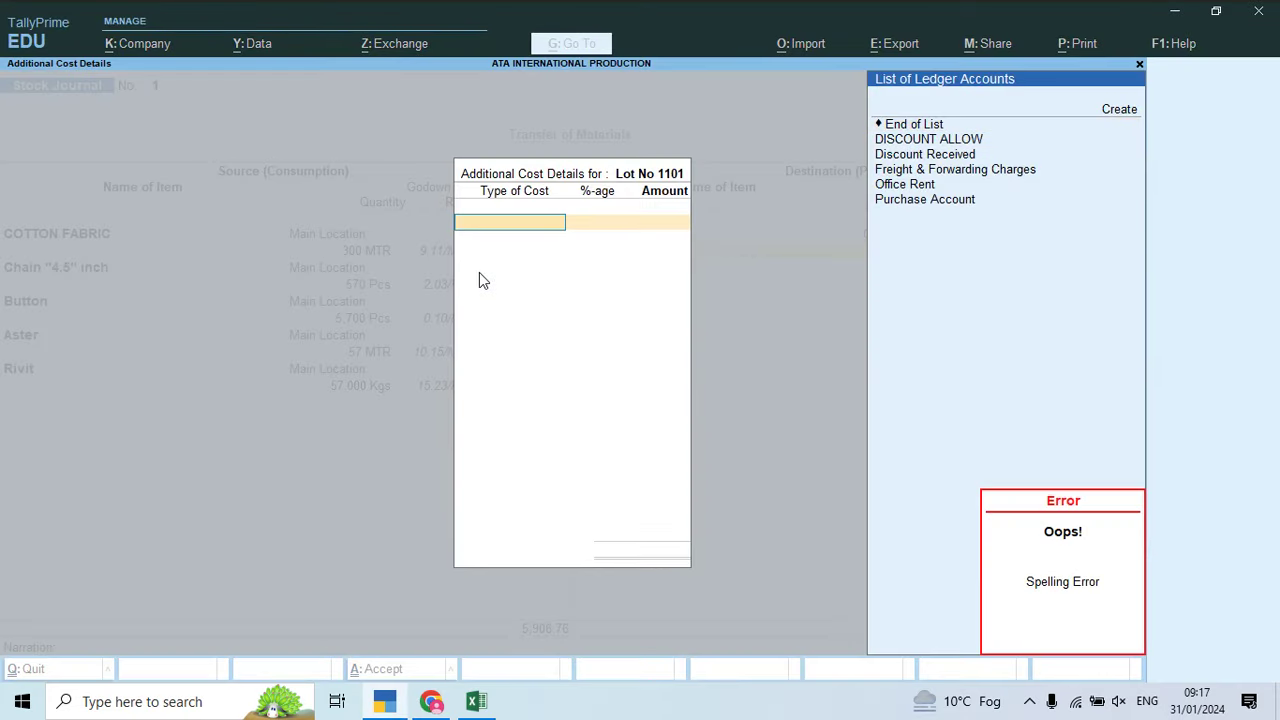
{"action": "key", "text": "alt+c"}
{"action": "type", "text": "Job"}
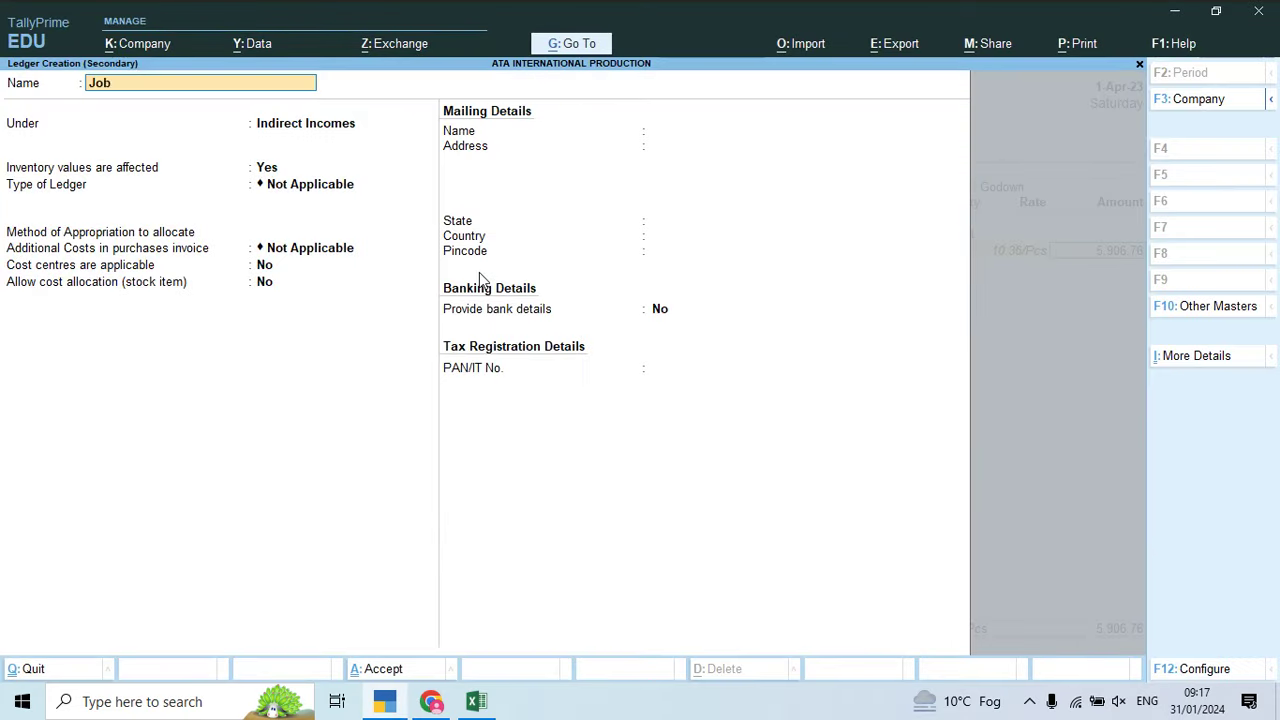
{"action": "type", "text": " Work charges"}
{"action": "key", "text": "Return"}
{"action": "type", "text": "Ex"}
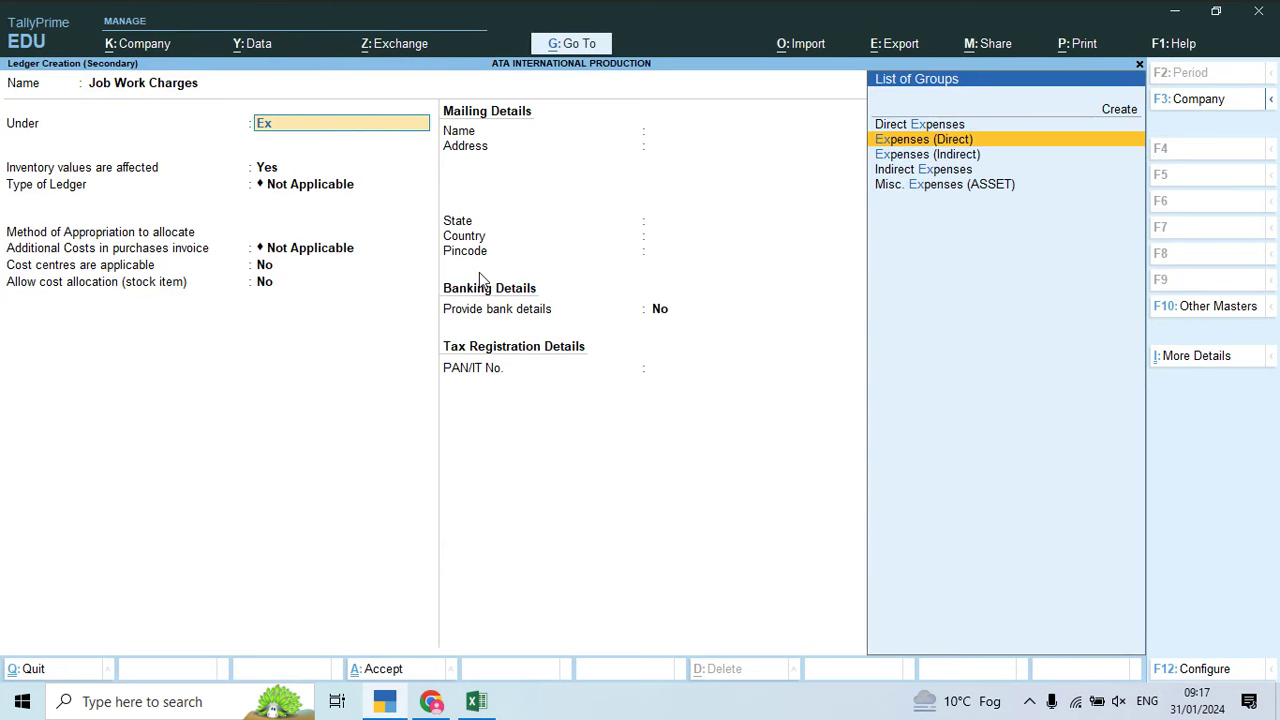
{"action": "key", "text": "Return"}
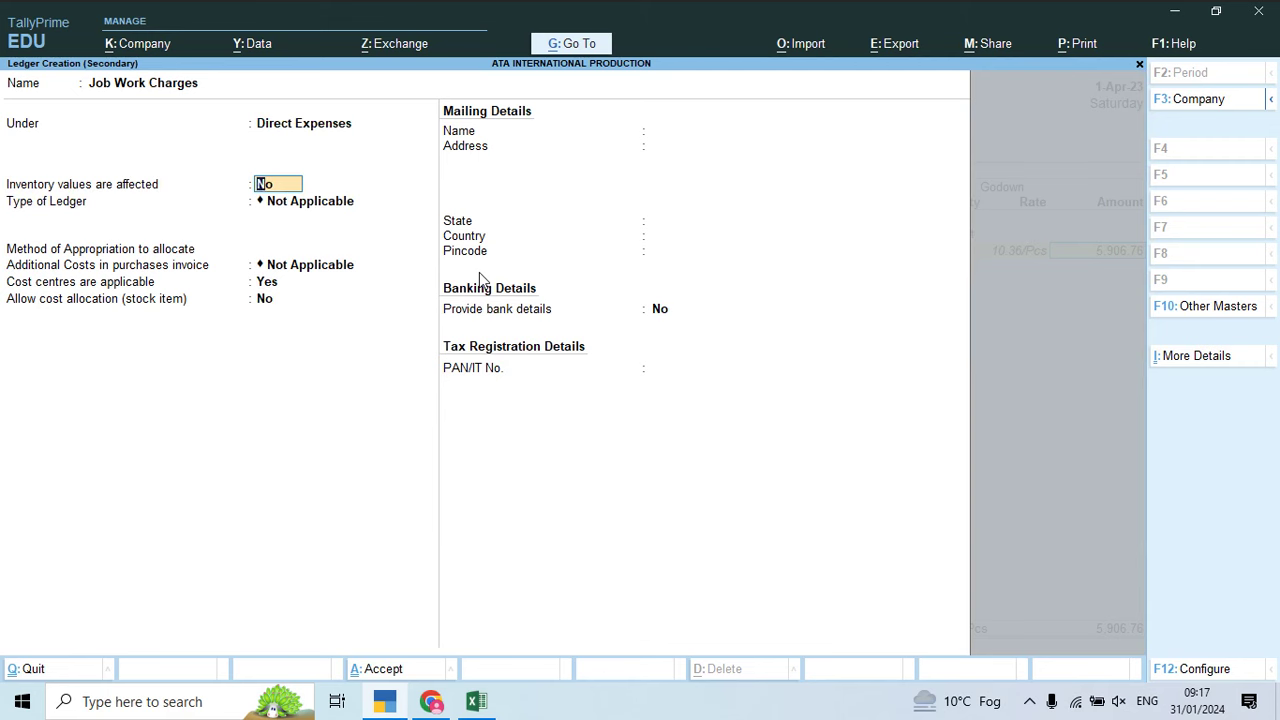
Step: Set the ledger's inventory values to Yes, appropriation to Appropriate by Value, cost centres to No and cost allocation to Yes, and save it
{"action": "type", "text": "y"}
{"action": "key", "text": "Return"}
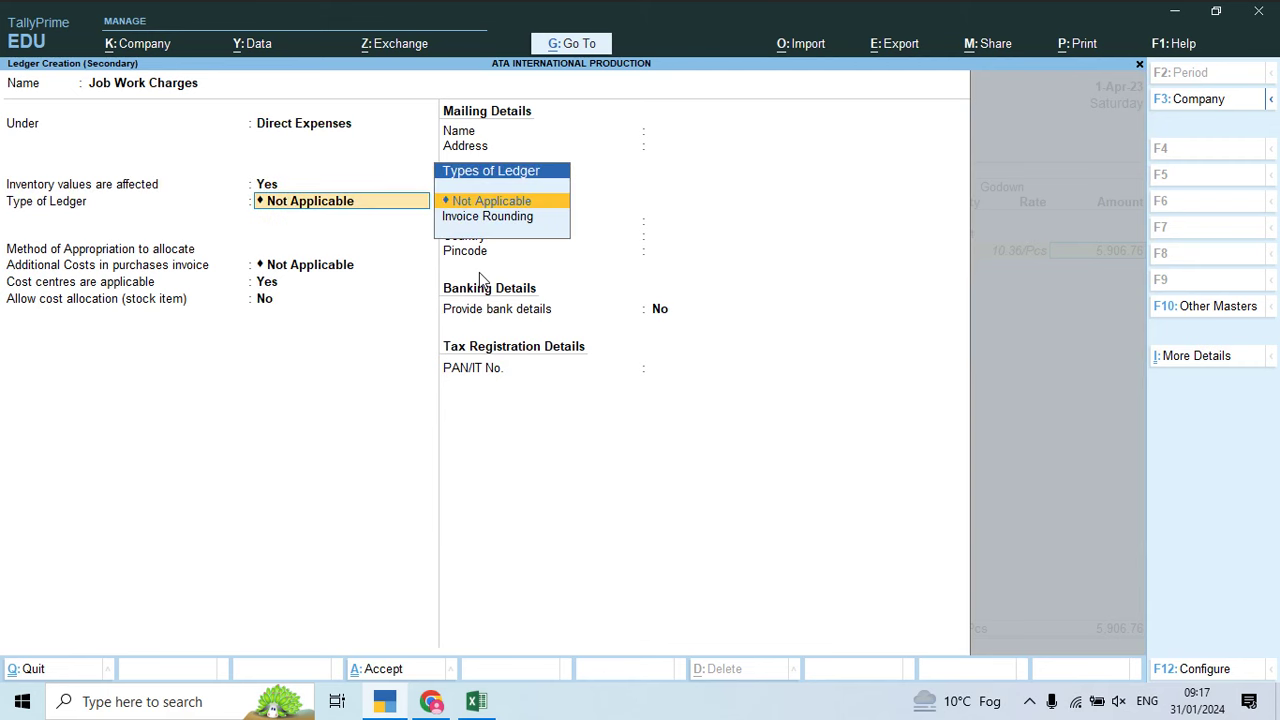
{"action": "key", "text": "Return"}
{"action": "key", "text": "Down"}
{"action": "key", "text": "Down"}
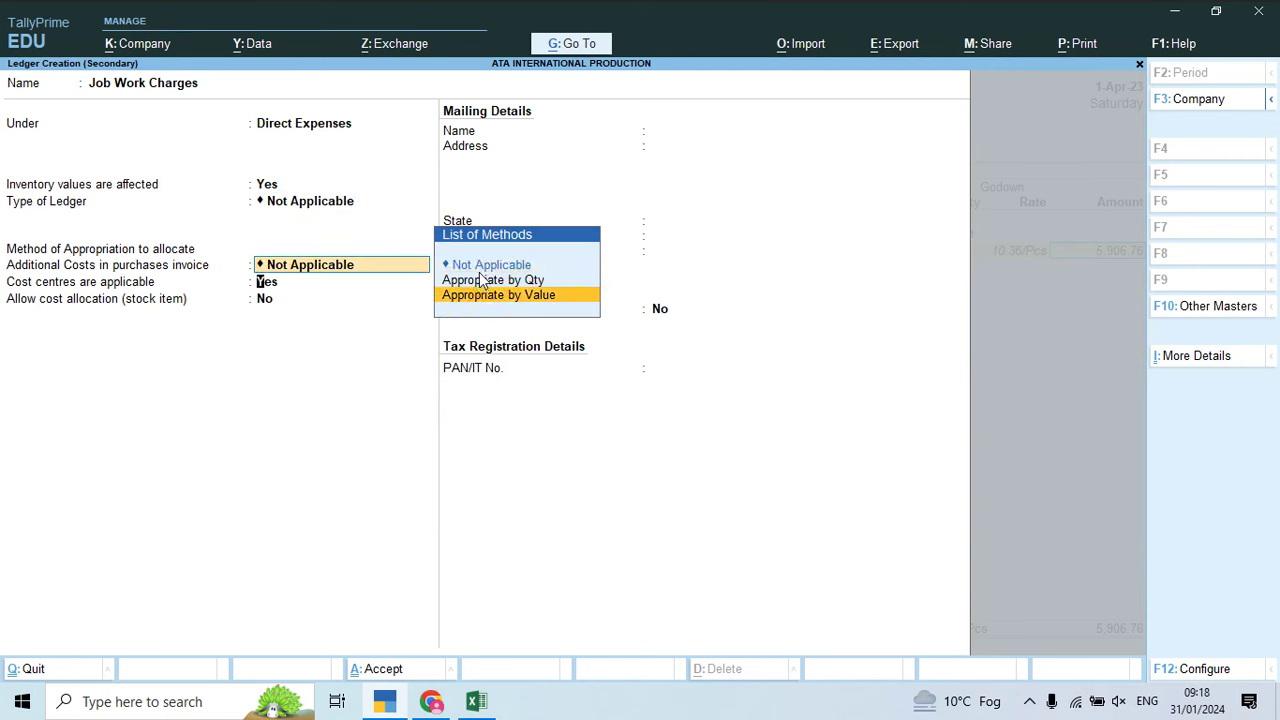
{"action": "key", "text": "Return"}
{"action": "type", "text": "n"}
{"action": "key", "text": "Return"}
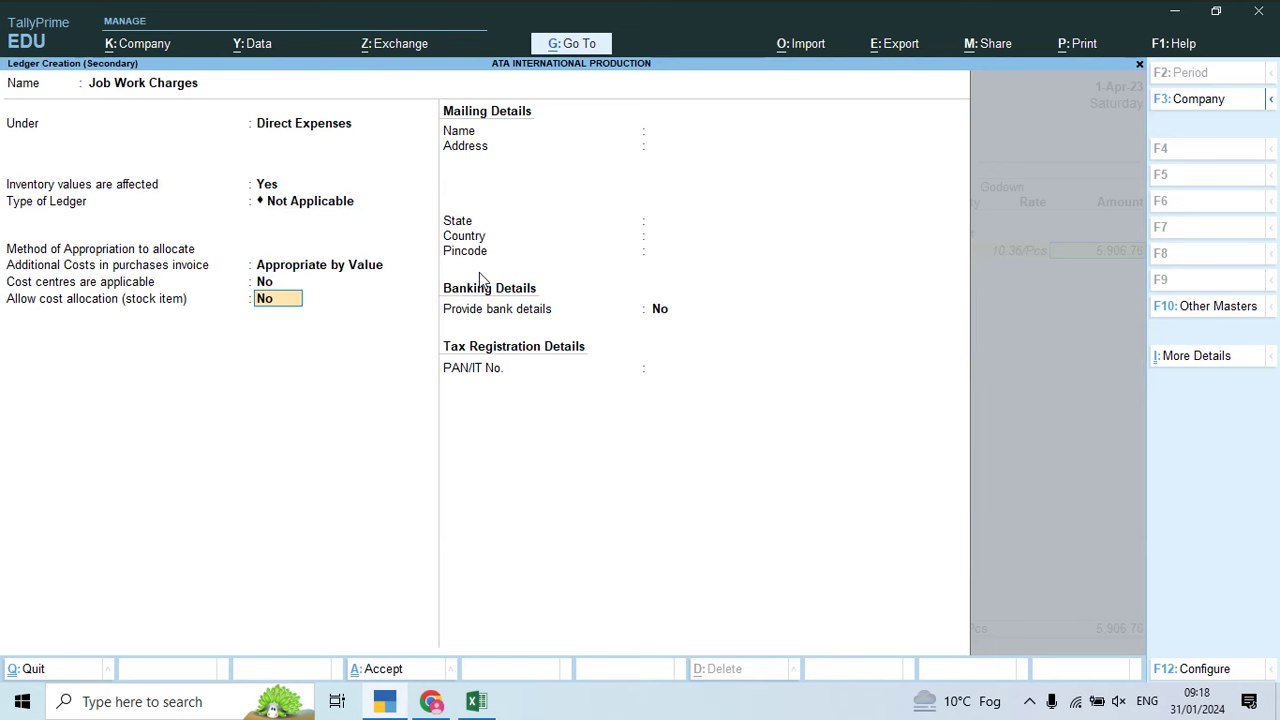
{"action": "type", "text": "y"}
{"action": "key", "text": "Return"}
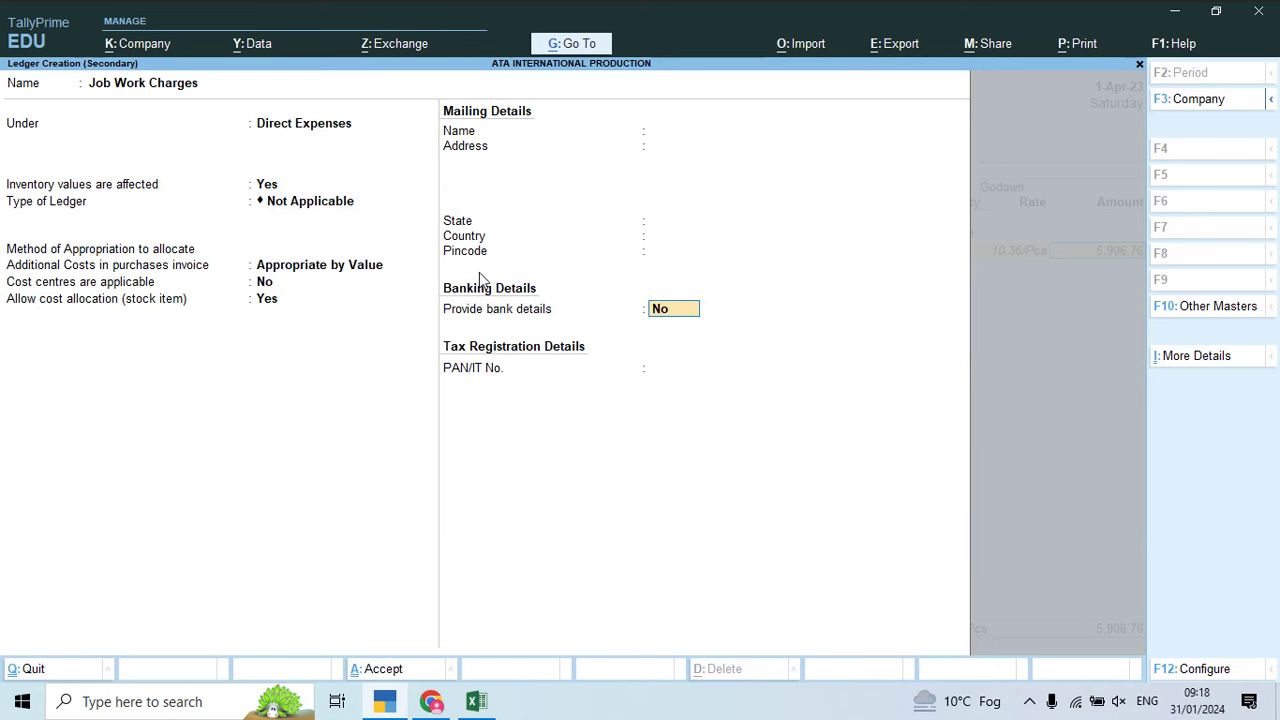
{"action": "key", "text": "Return"}
{"action": "key", "text": "Return"}
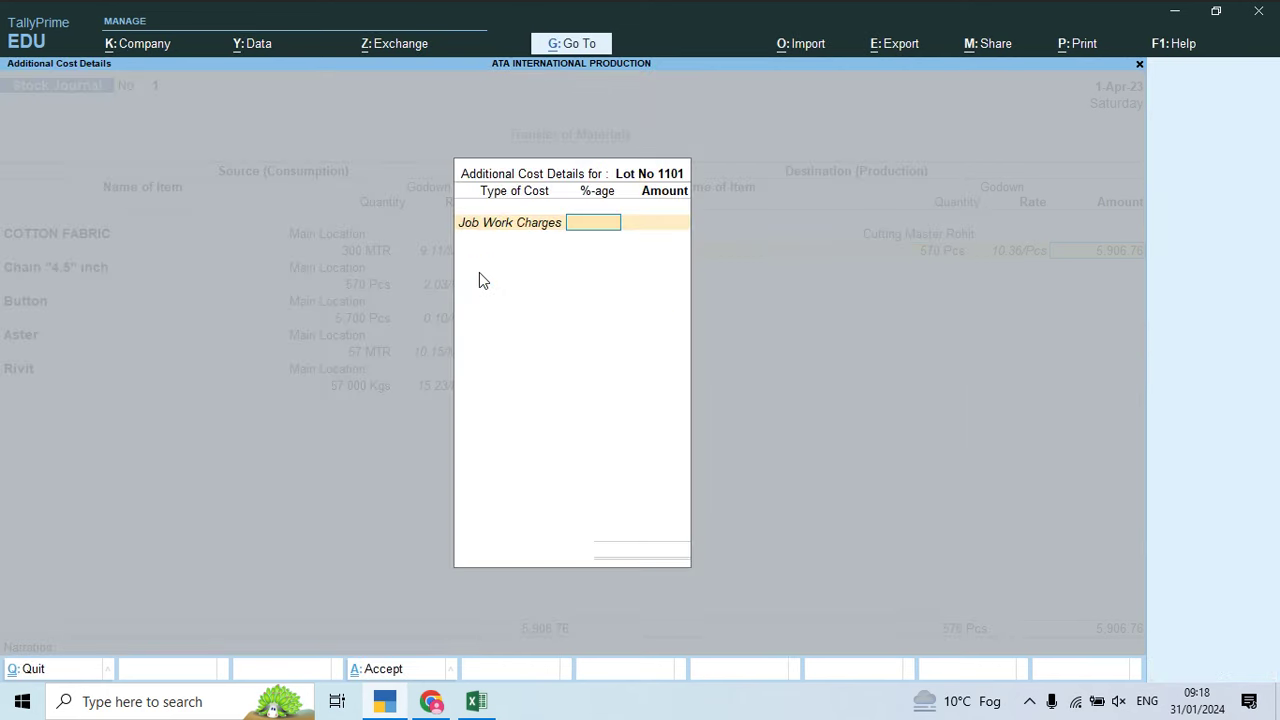
Step: Enter 1710 as the Job Work Charges amount for Lot No 1101 and save the stock journal
{"action": "key", "text": "Return"}
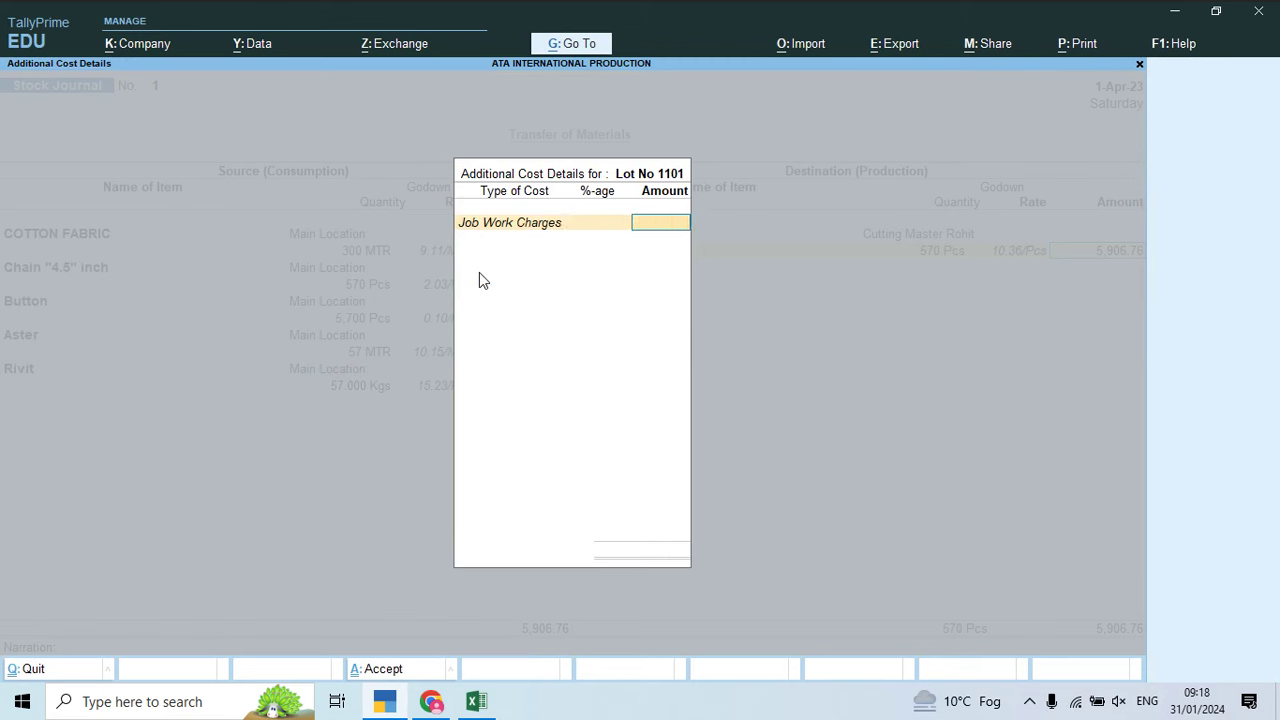
{"action": "key", "text": "BackSpace"}
{"action": "key", "text": "Return"}
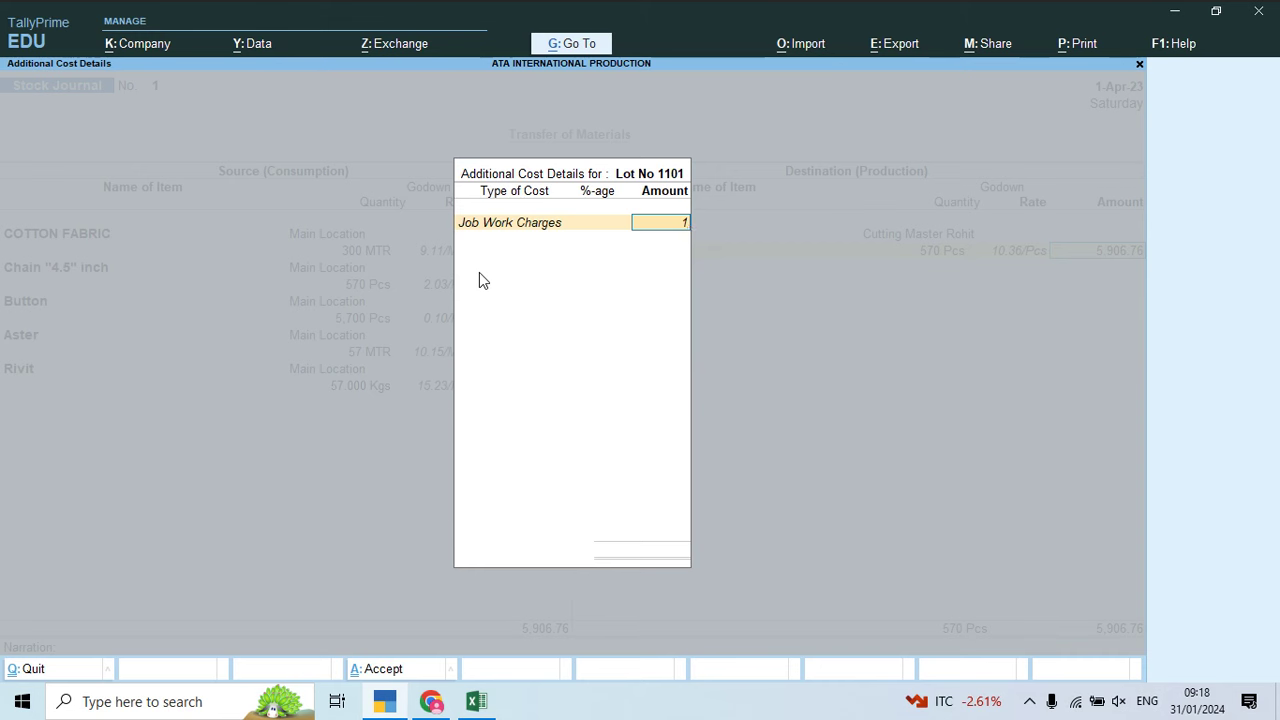
{"action": "type", "text": "1710"}
{"action": "key", "text": "Return"}
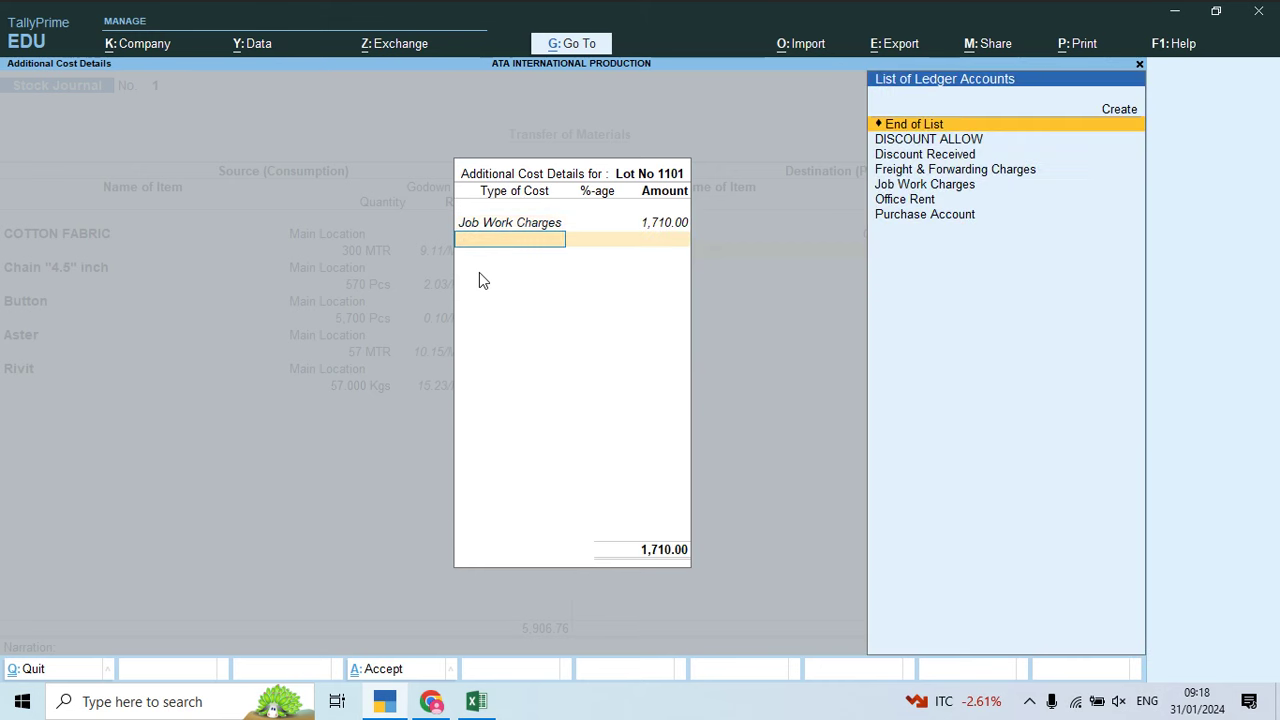
{"action": "key", "text": "BackSpace"}
{"action": "key", "text": "BackSpace"}
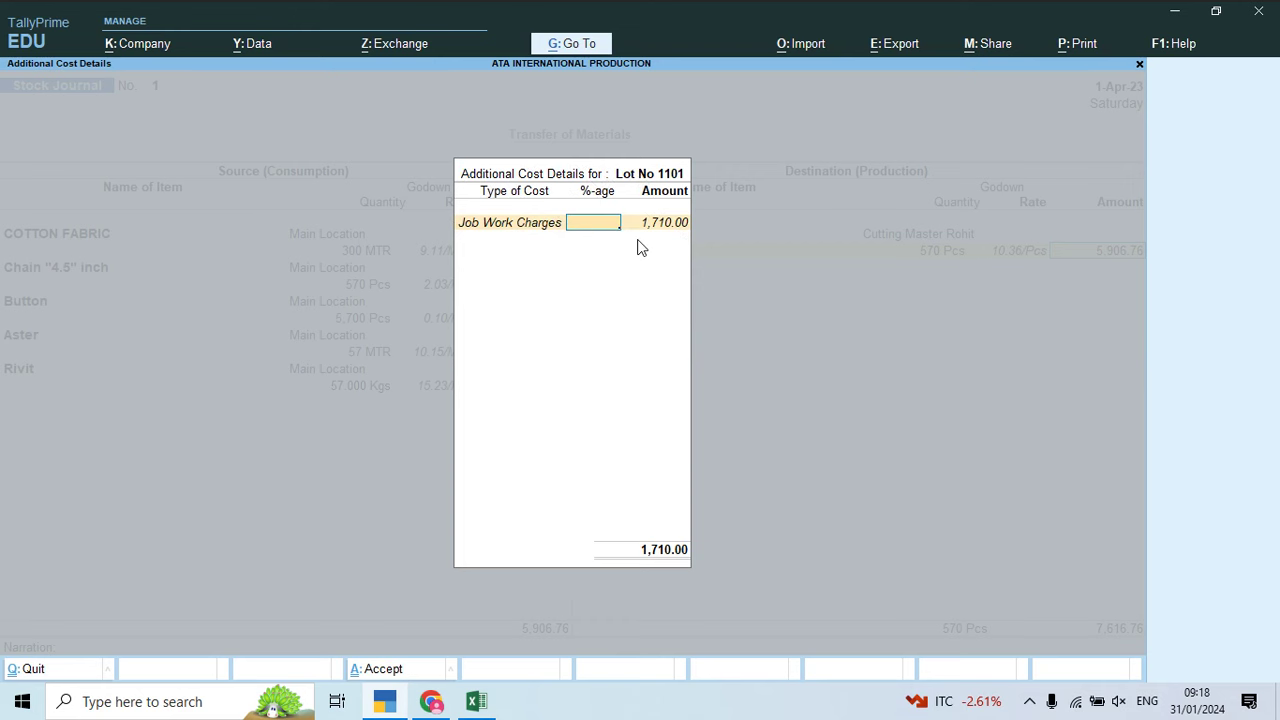
{"action": "key", "text": "Return"}
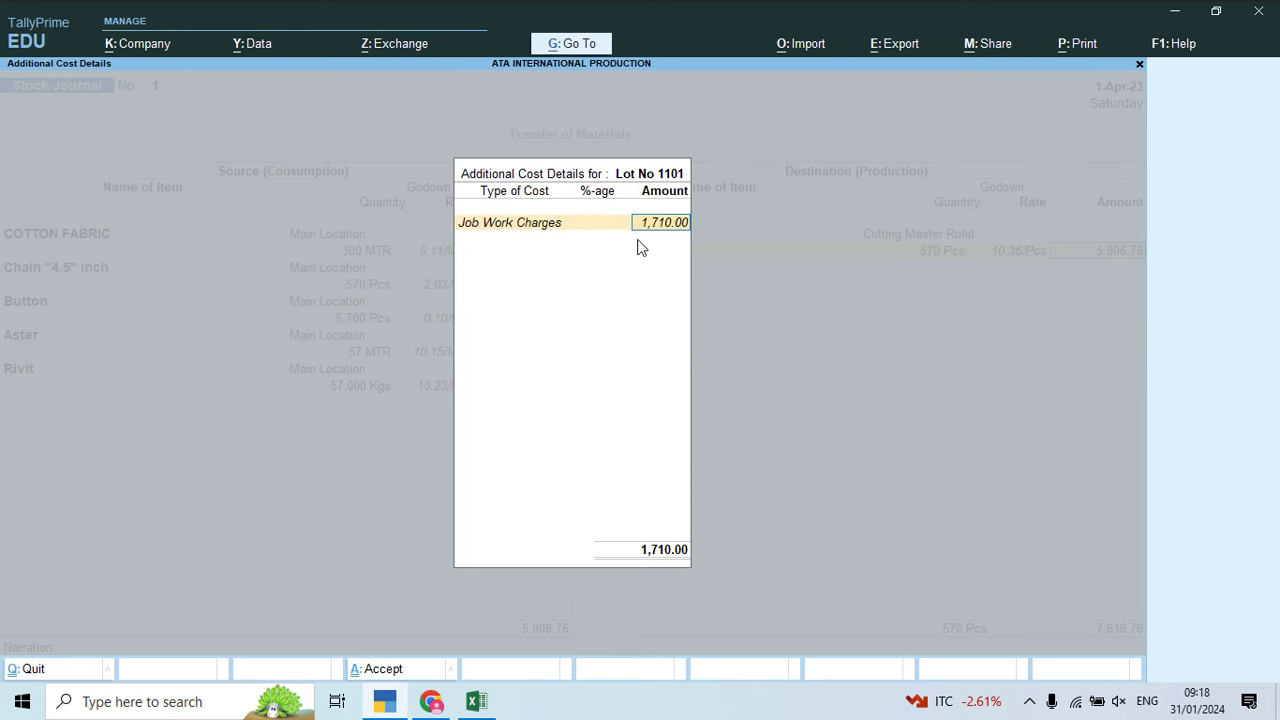
{"action": "key", "text": "Return"}
{"action": "key", "text": "Return"}
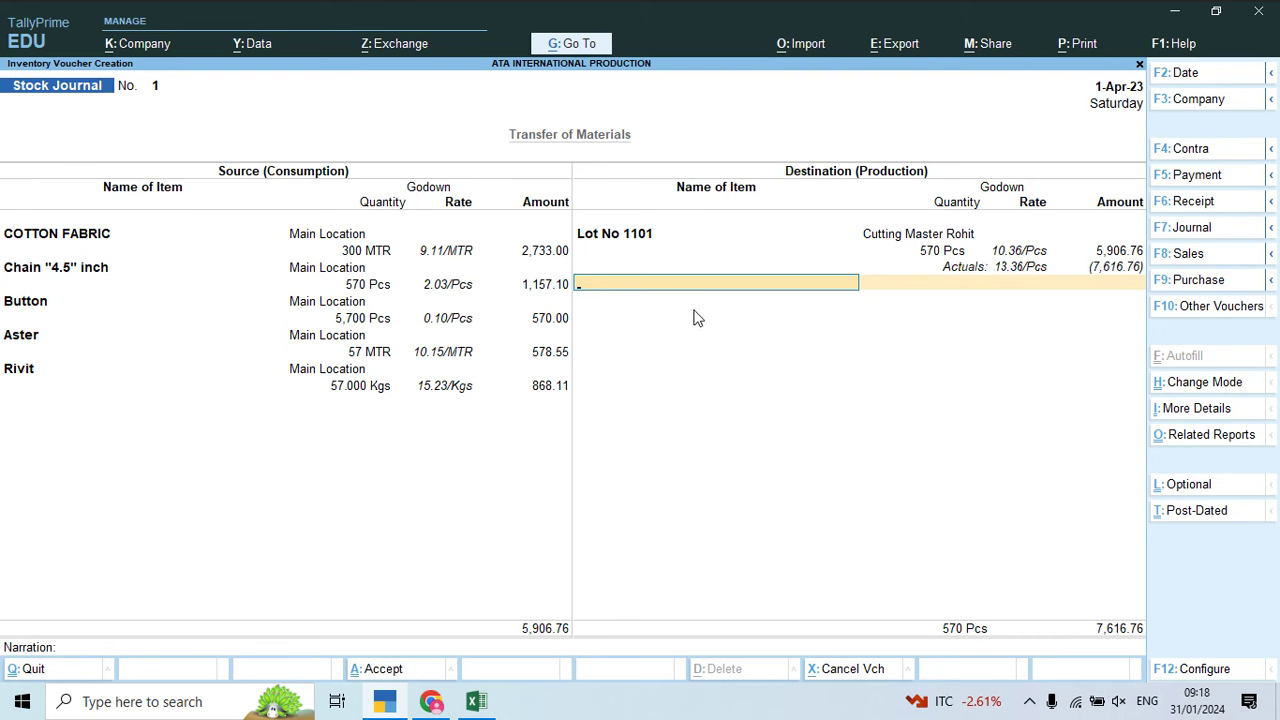
{"action": "key", "text": "Return"}
{"action": "key", "text": "Return"}
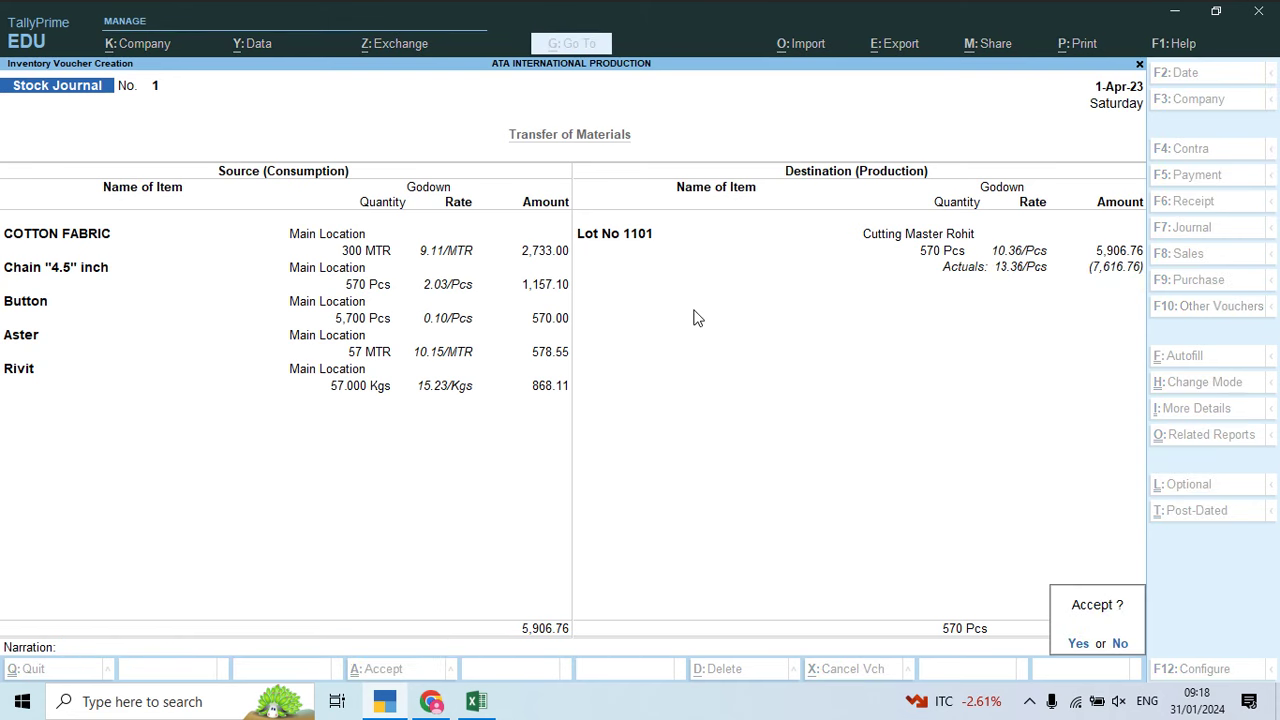
{"action": "key", "text": "Return"}
Step: In the new stock journal, enter 570 Pcs of Lot No 1101 from the cutting master's godown as the source consumption
{"action": "type", "text": "Lot"}
{"action": "key", "text": "Return"}
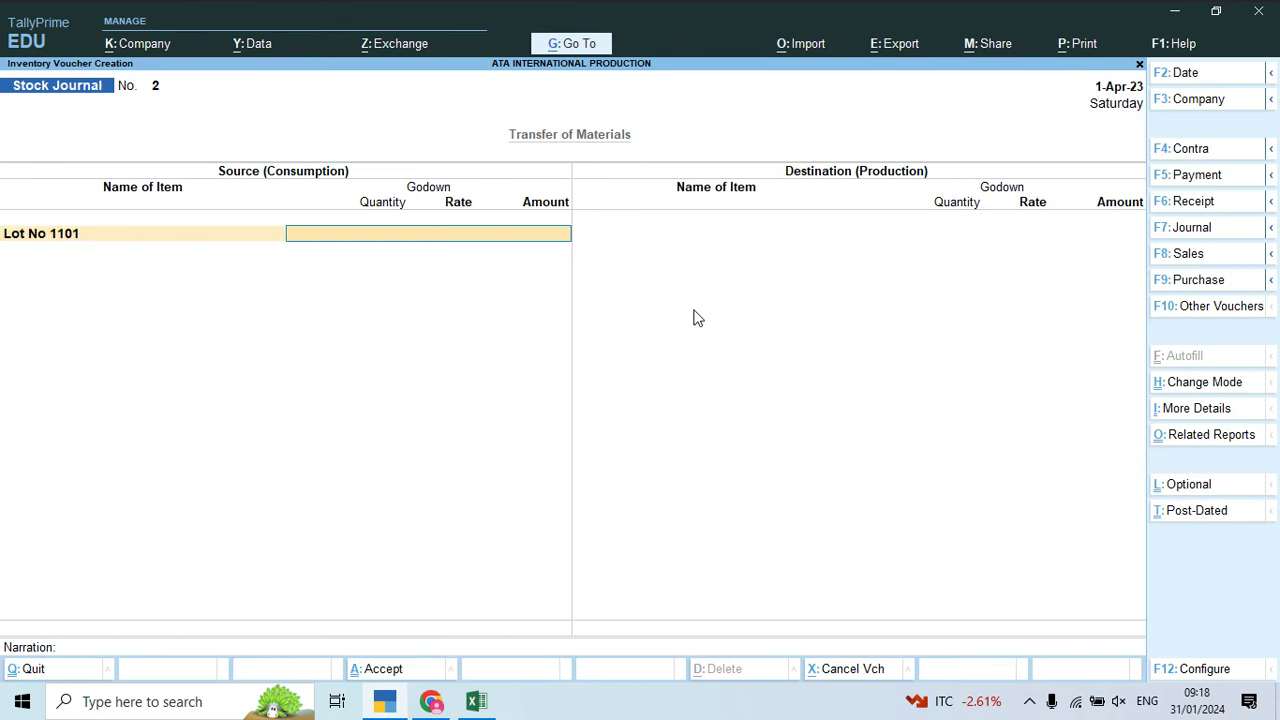
{"action": "key", "text": "Return"}
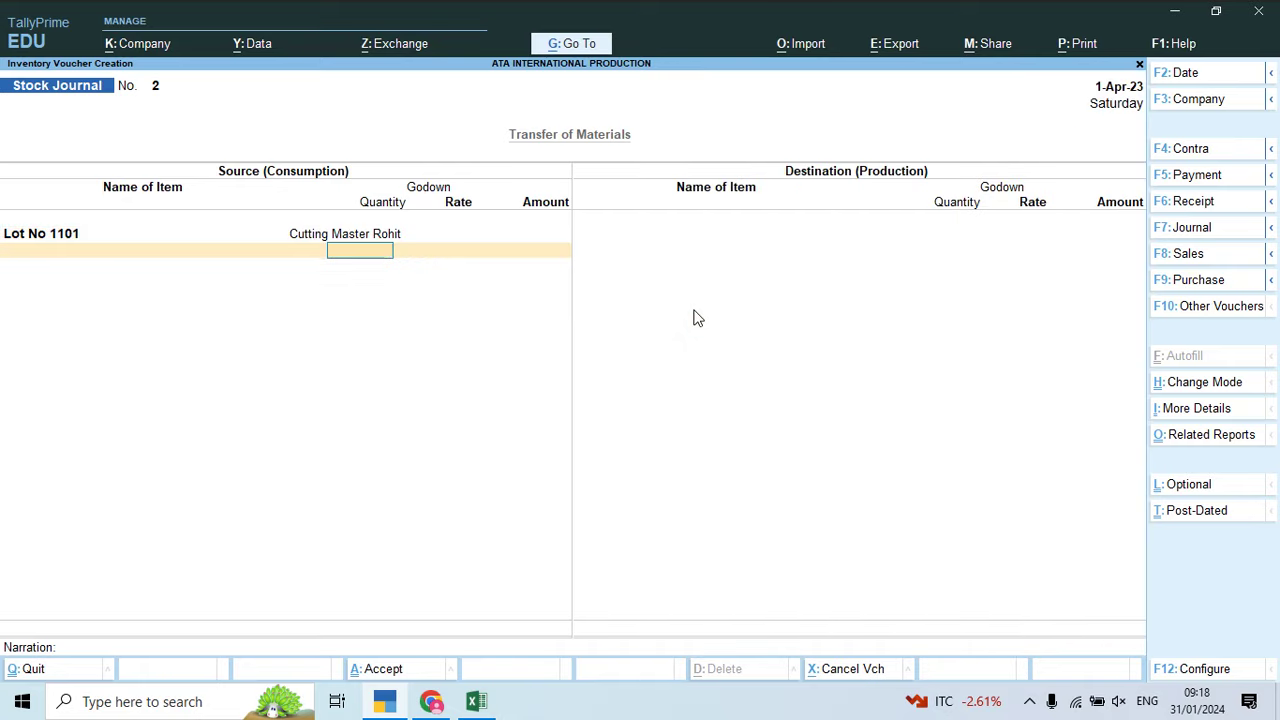
{"action": "type", "text": "570"}
{"action": "key", "text": "Return"}
{"action": "key", "text": "Return"}
{"action": "key", "text": "Return"}
{"action": "key", "text": "Return"}
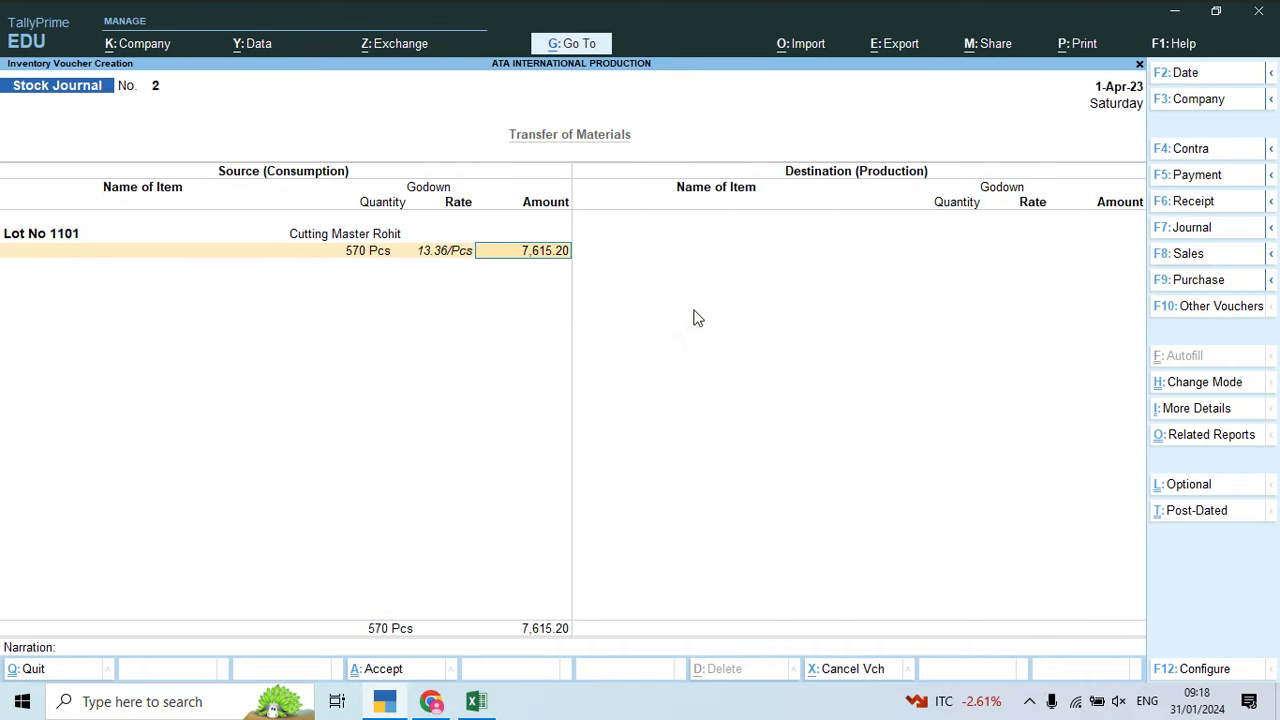
Step: Select Lot No 1101 as the destination item, then check its stitching worker in the Excel workbook and the production PDF
{"action": "type", "text": "Lot"}
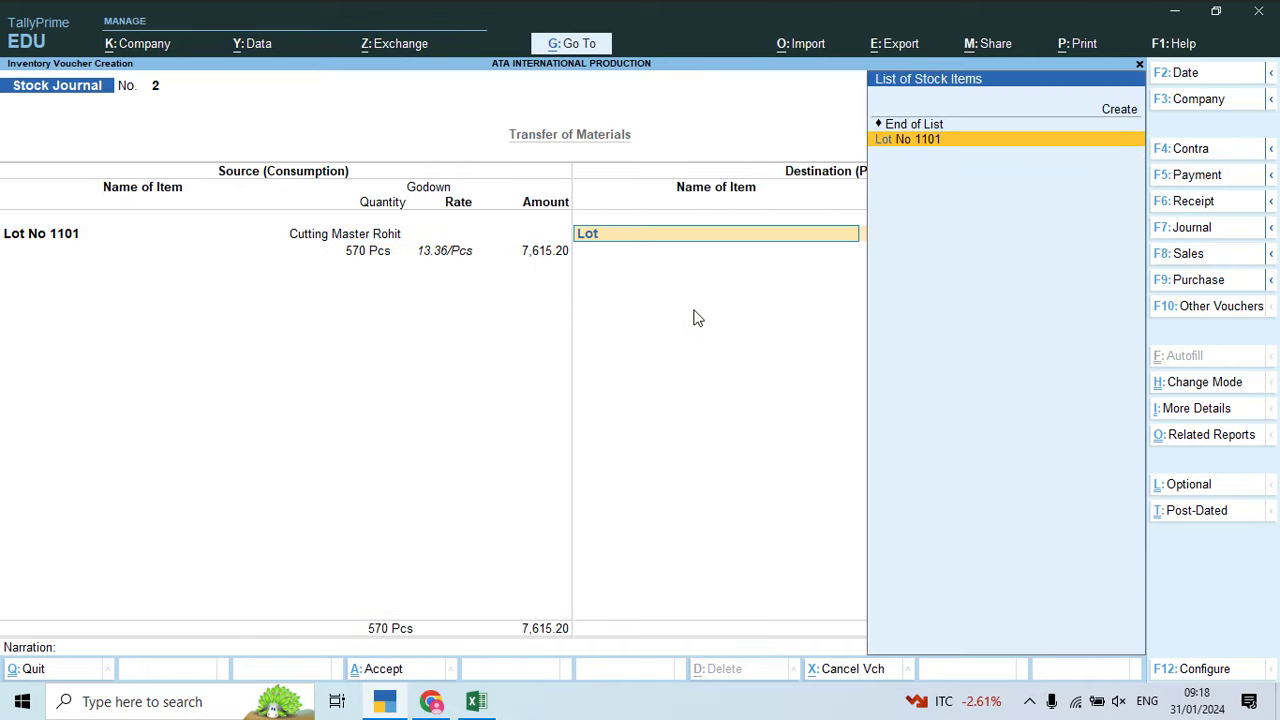
{"action": "key", "text": "Return"}
{"action": "key", "text": "alt+Tab"}
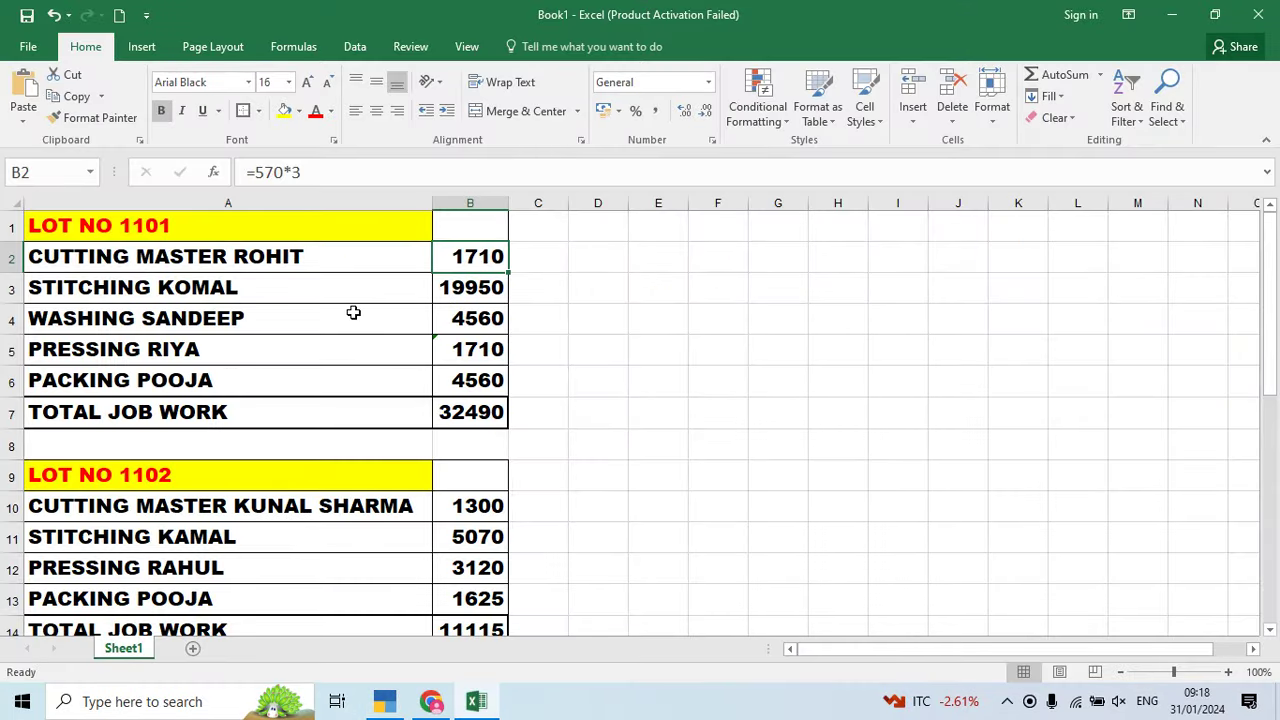
{"action": "key", "text": "alt+Tab"}
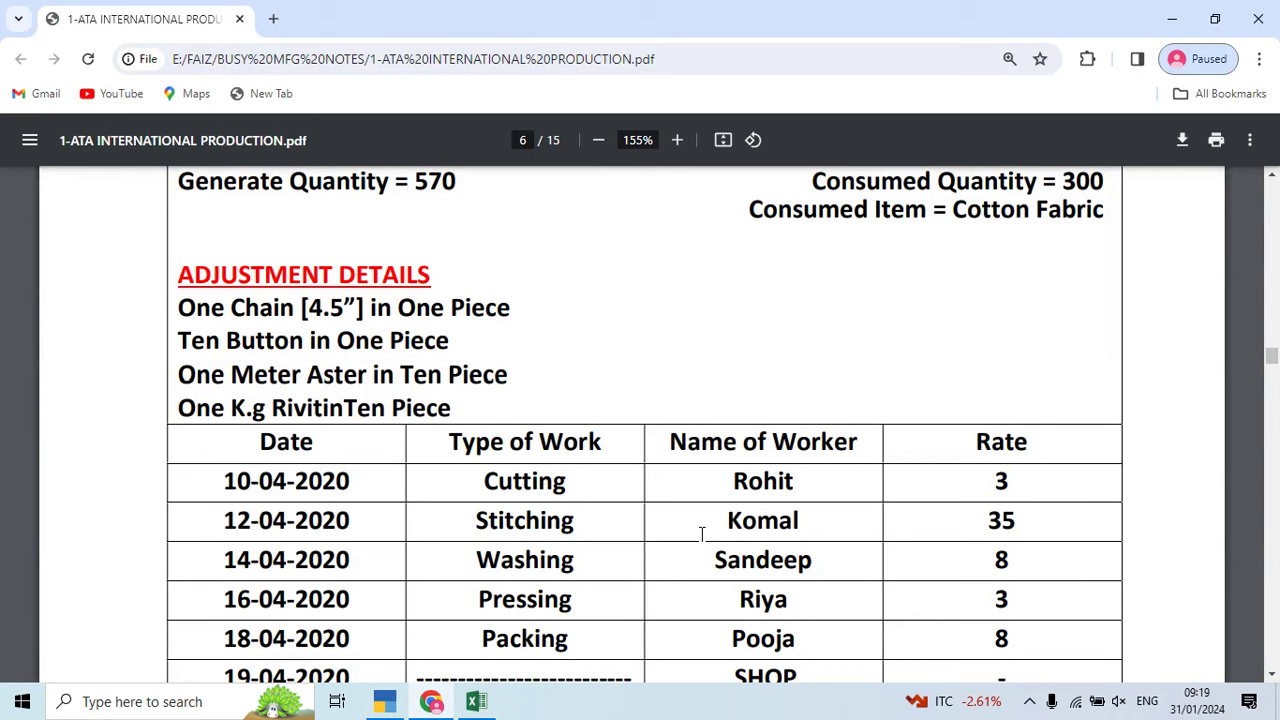
{"action": "key", "text": "alt+Tab"}
{"action": "key", "text": "alt+Tab"}
{"action": "key", "text": "alt+Tab"}
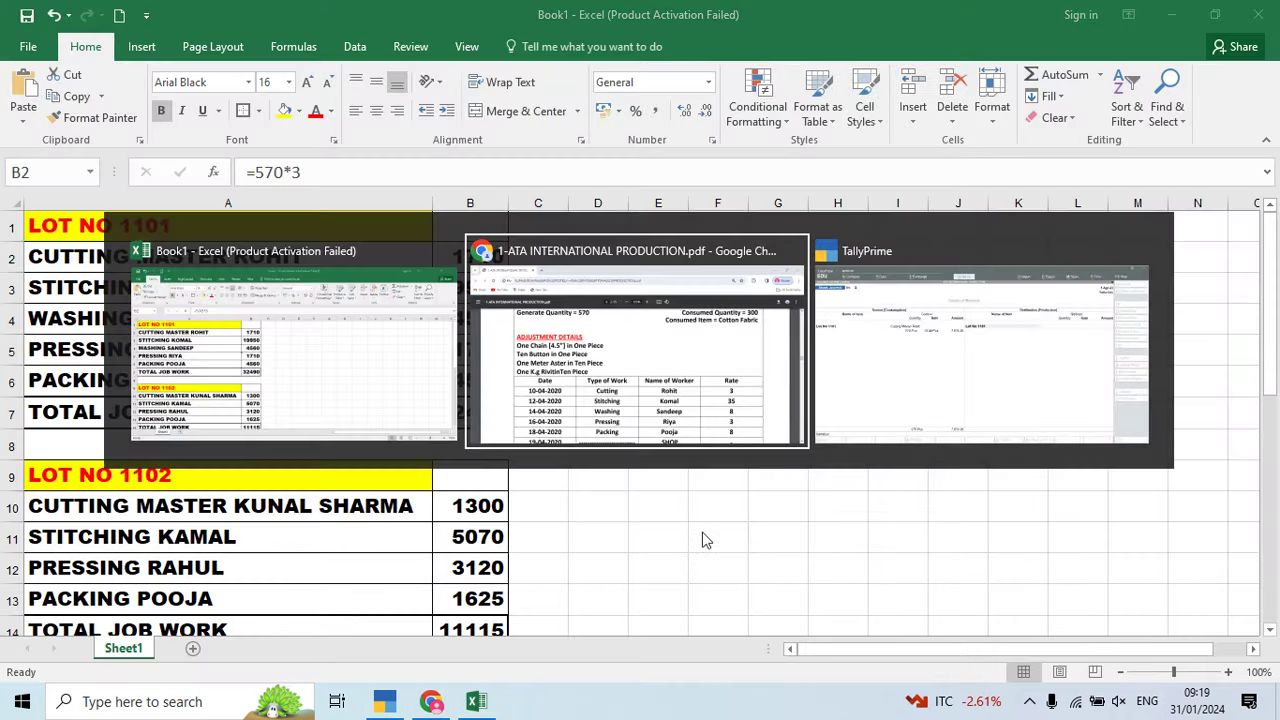
{"action": "key", "text": "alt"}
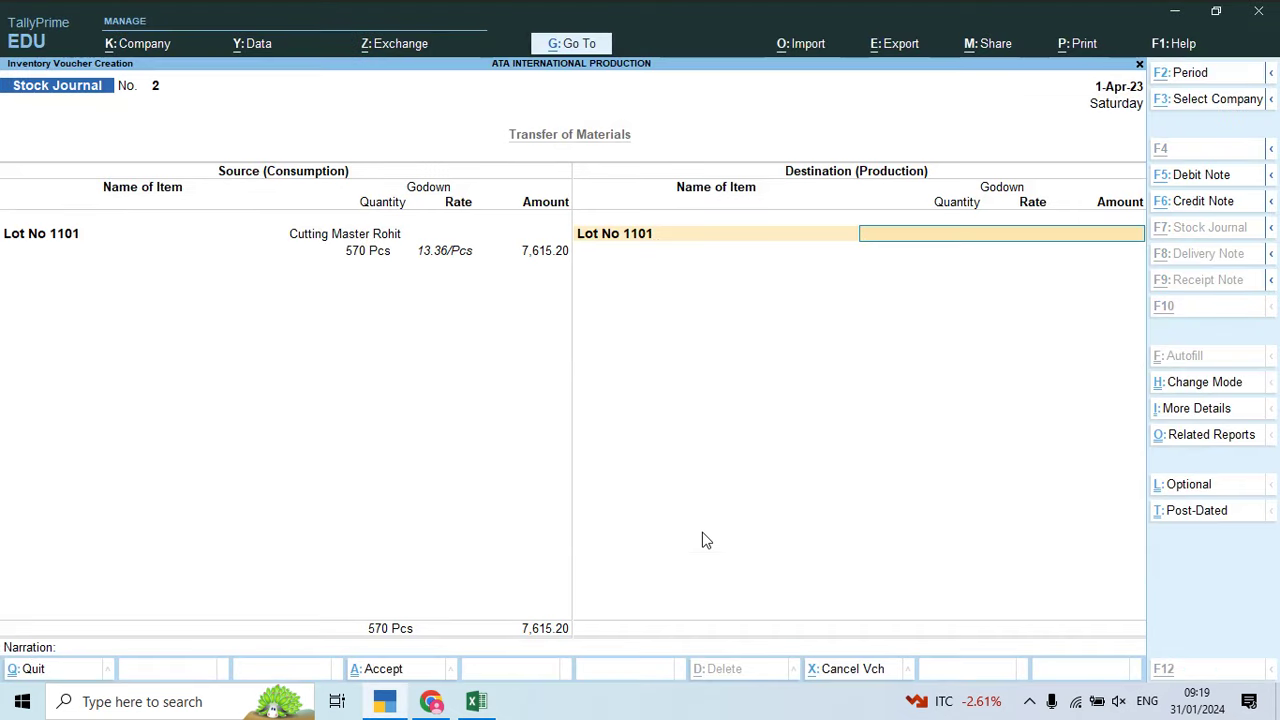
Step: Create a destination godown under Primary for the stitching worker, using the name copied from cell A3 of the Excel workbook
{"action": "key", "text": "alt+c"}
{"action": "key", "text": "alt+Tab"}
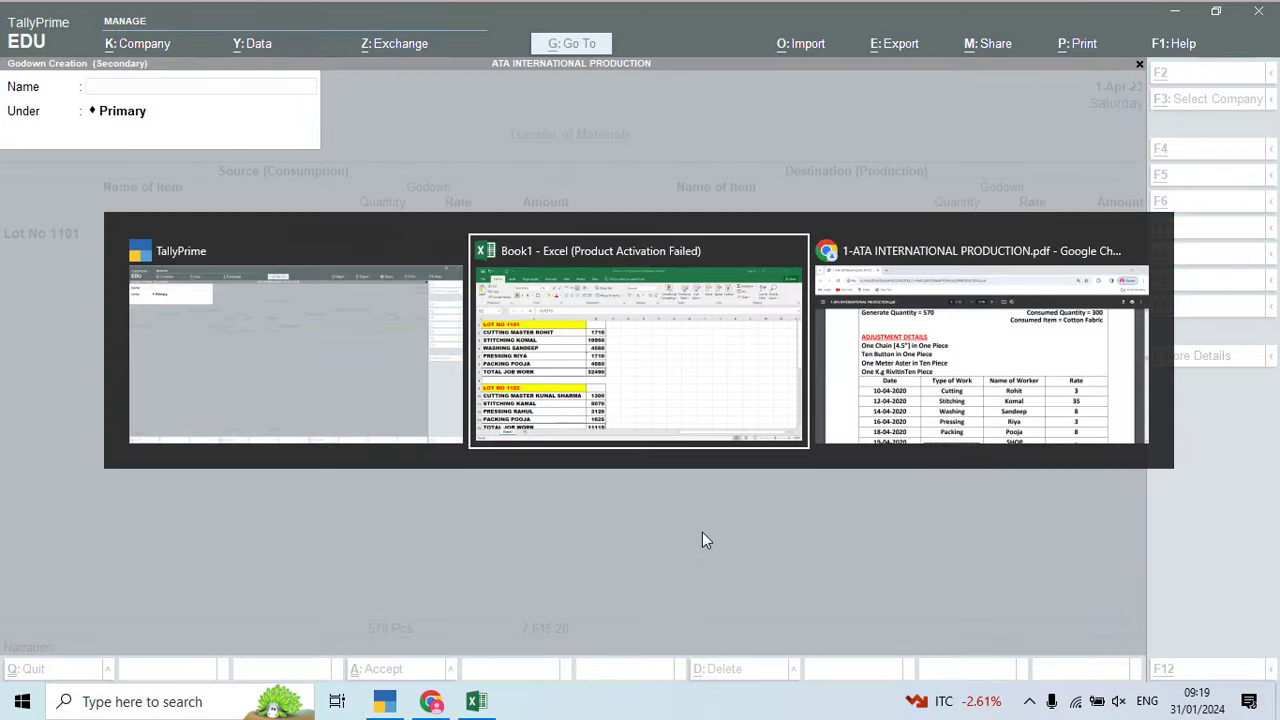
{"action": "key", "text": "Down"}
{"action": "key", "text": "Left"}
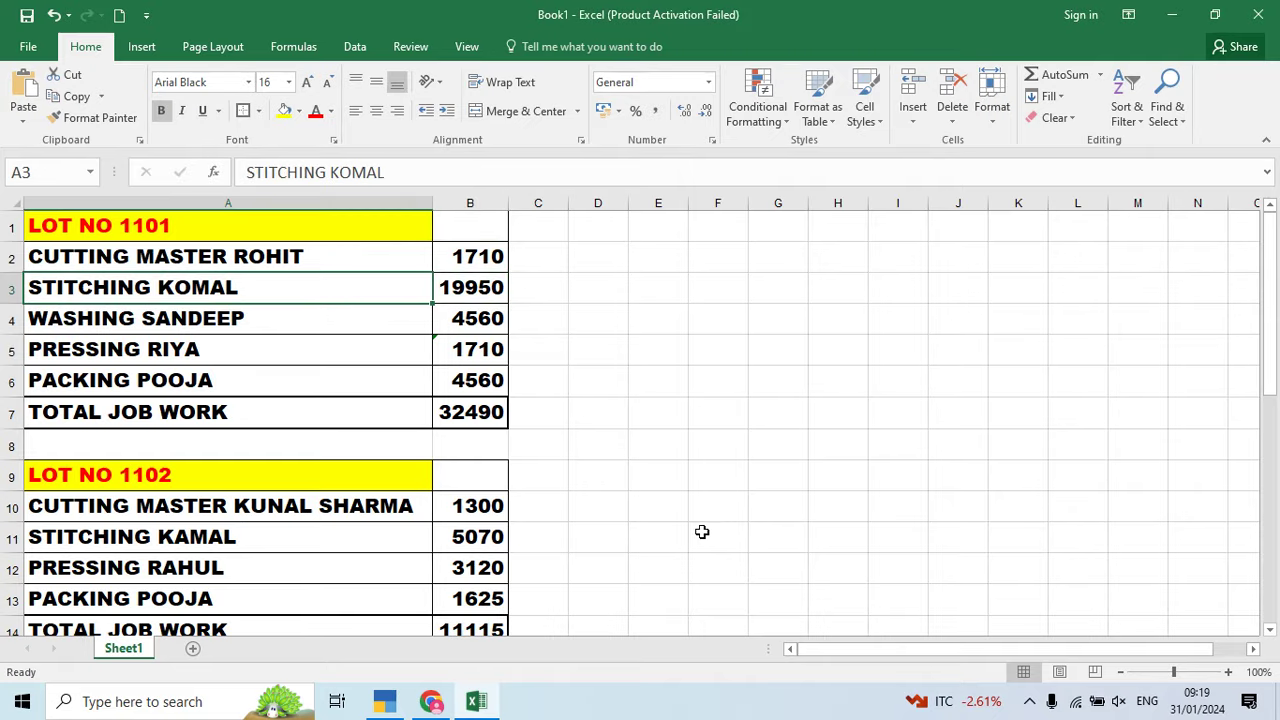
{"action": "key", "text": "ctrl+c"}
{"action": "key", "text": "alt+Tab"}
{"action": "key", "text": "Tab"}
{"action": "key", "text": "alt+Tab"}
{"action": "key", "text": "Tab"}
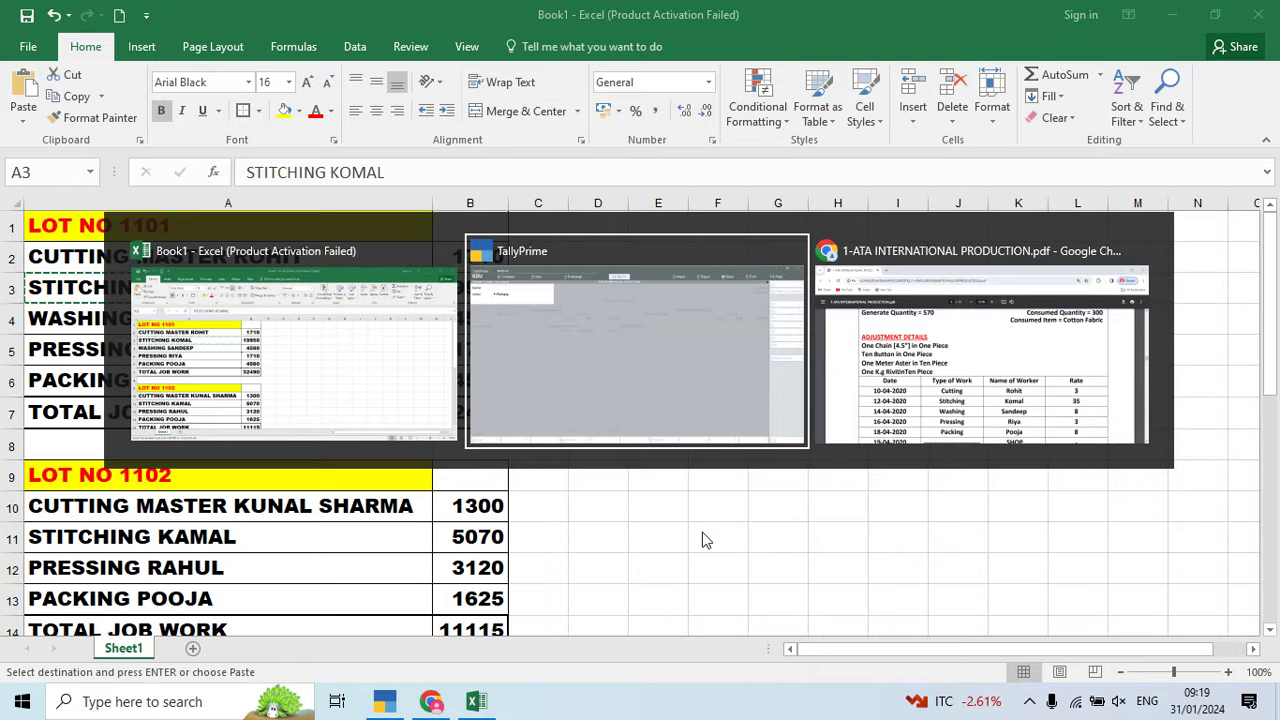
{"action": "key", "text": "ctrl+v"}
{"action": "key", "text": "Return"}
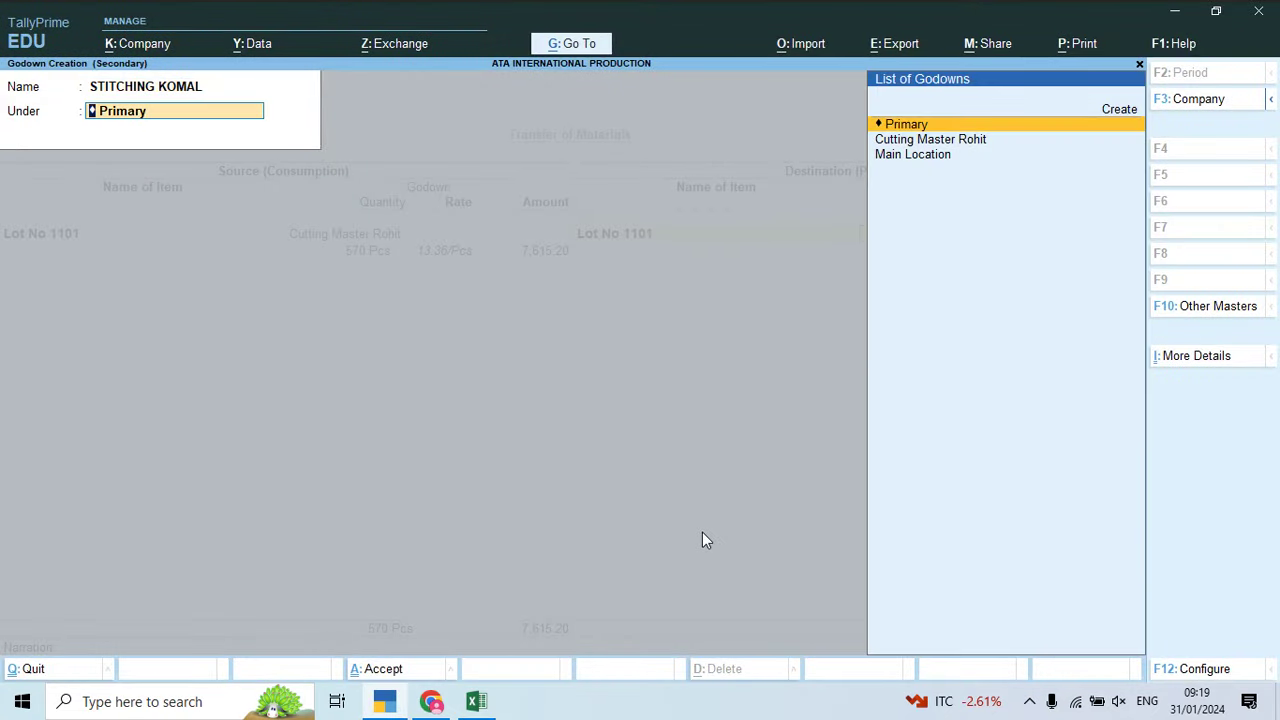
{"action": "key", "text": "Return"}
{"action": "key", "text": "Return"}
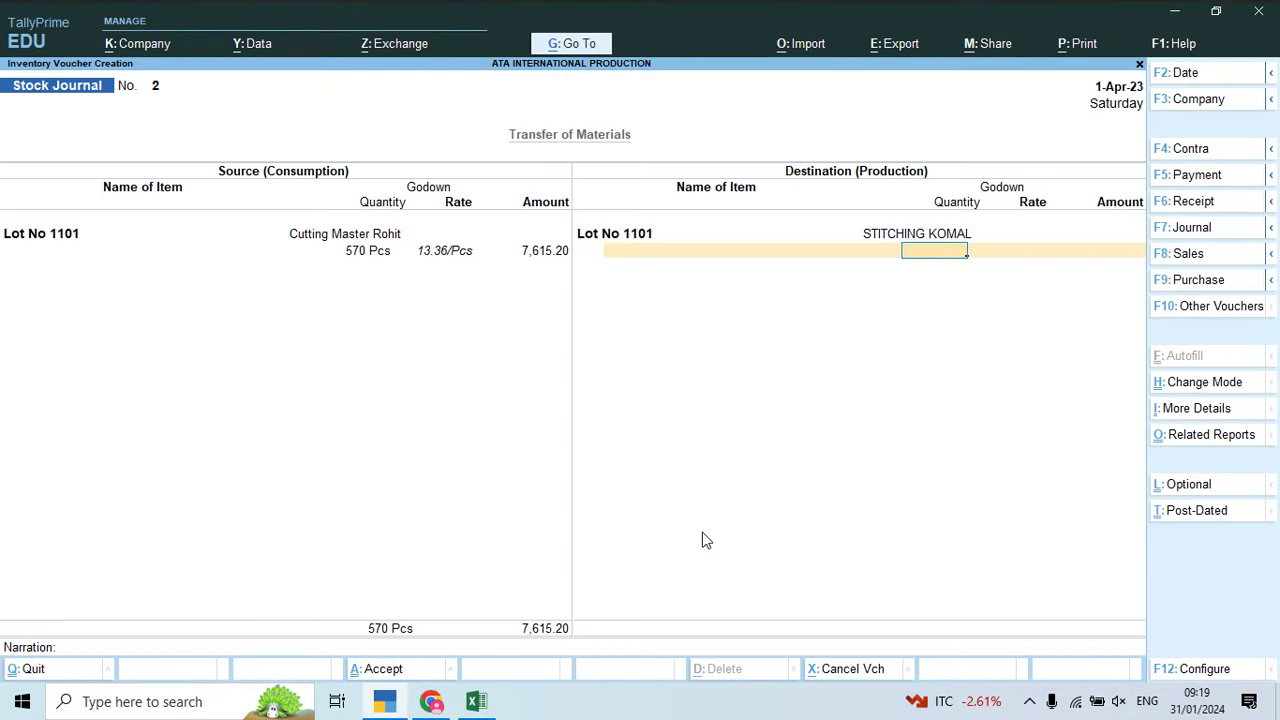
Step: Set the destination quantity of Lot No 1101 to 570 Pcs and choose Job Work Charges as its additional cost
{"action": "type", "text": "570"}
{"action": "key", "text": "Return"}
{"action": "key", "text": "Return"}
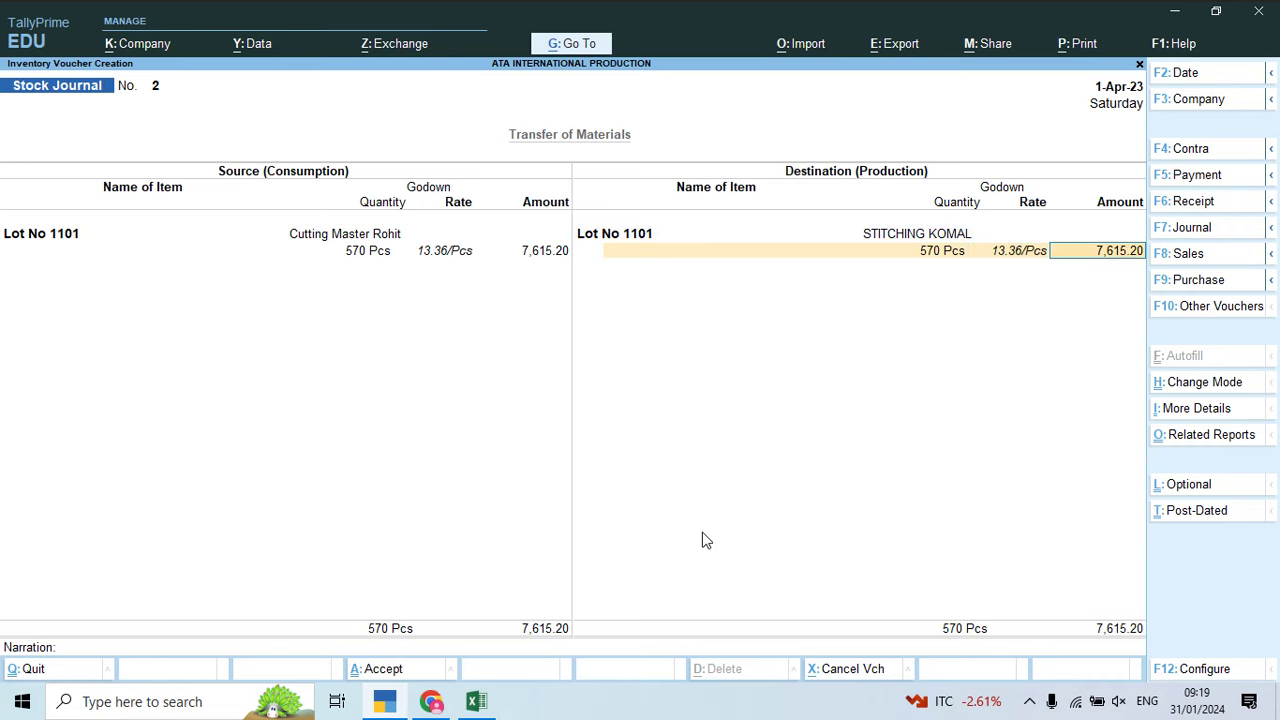
{"action": "key", "text": "Return"}
{"action": "type", "text": "job"}
{"action": "key", "text": "Return"}
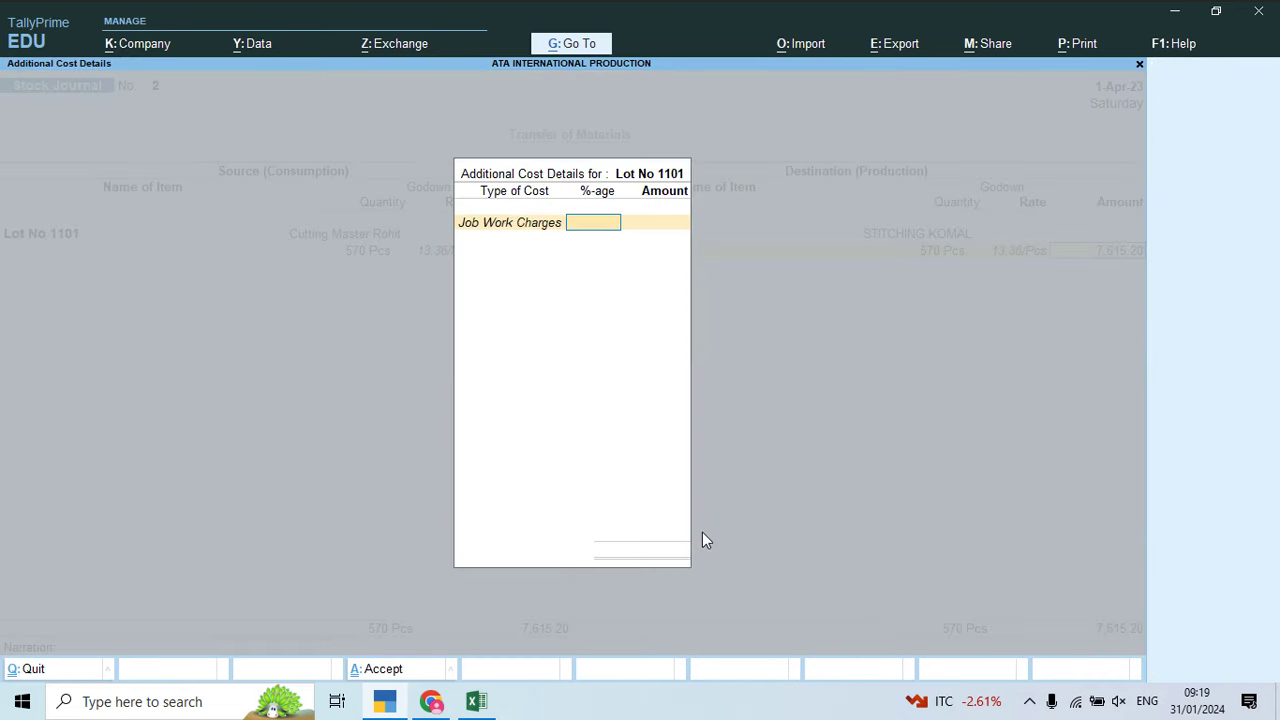
{"action": "key", "text": "Return"}
Step: Check the stitching amount for Lot No 1101 in cell B3 of the Excel workbook against the stitching rate in the PDF
{"action": "key", "text": "alt+Tab"}
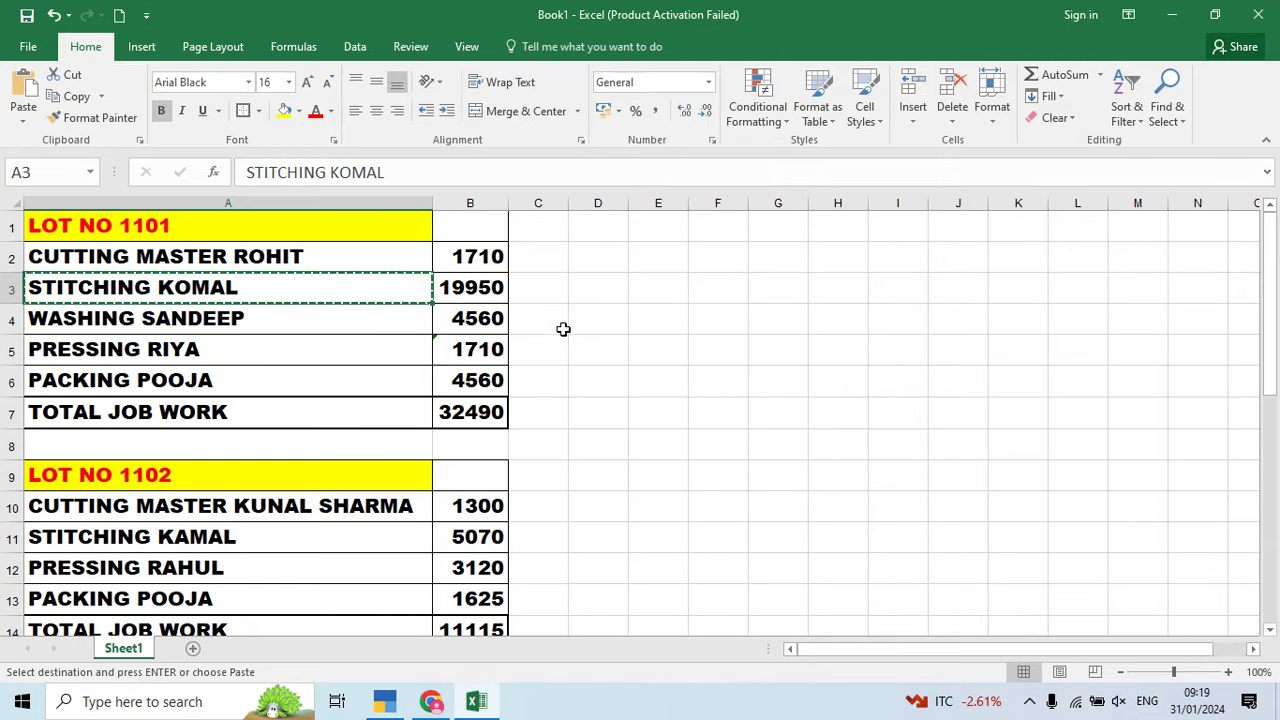
{"action": "left_click", "coordinate": [500, 282]}
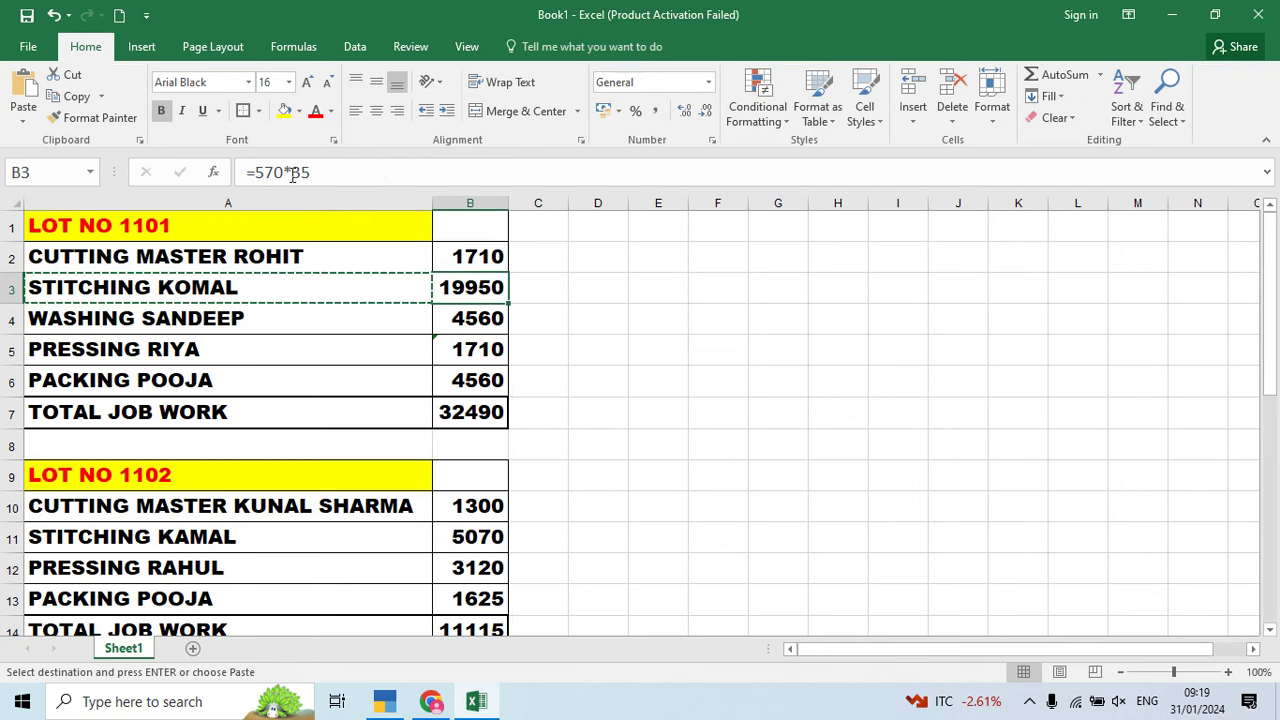
{"action": "key", "text": "alt+Tab"}
{"action": "key", "text": "alt+Tab"}
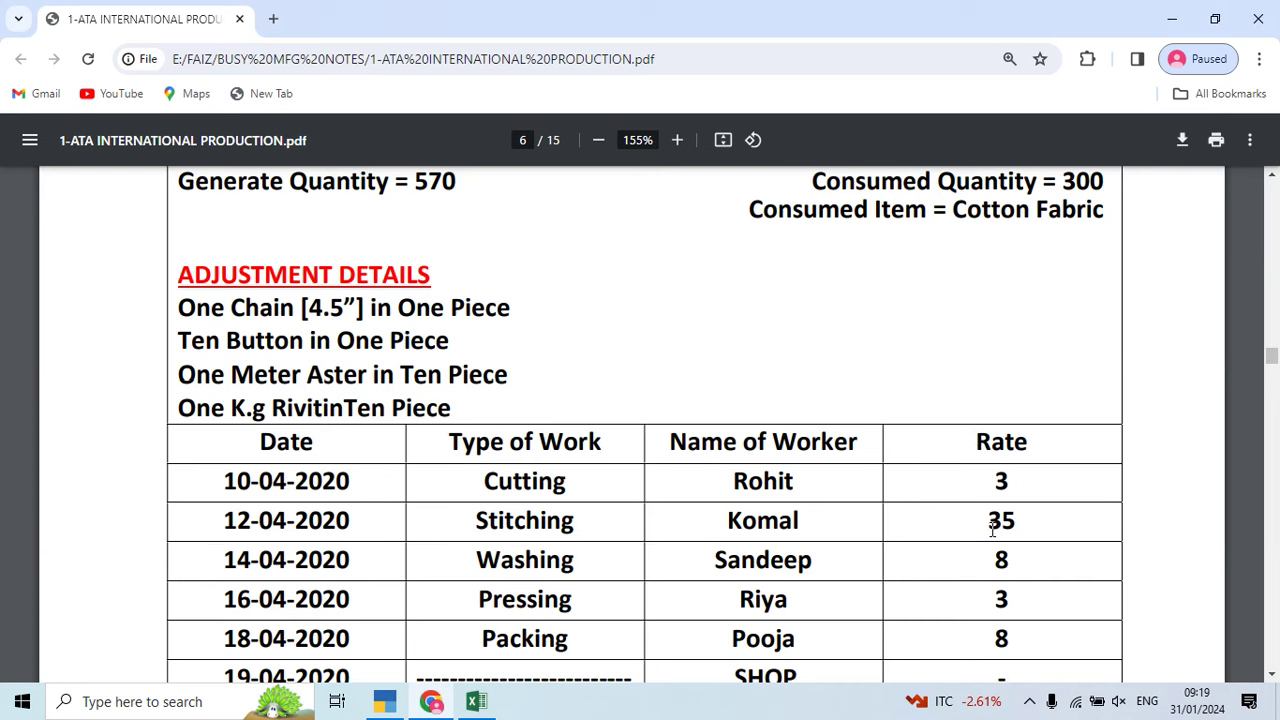
{"action": "key", "text": "alt+Tab"}
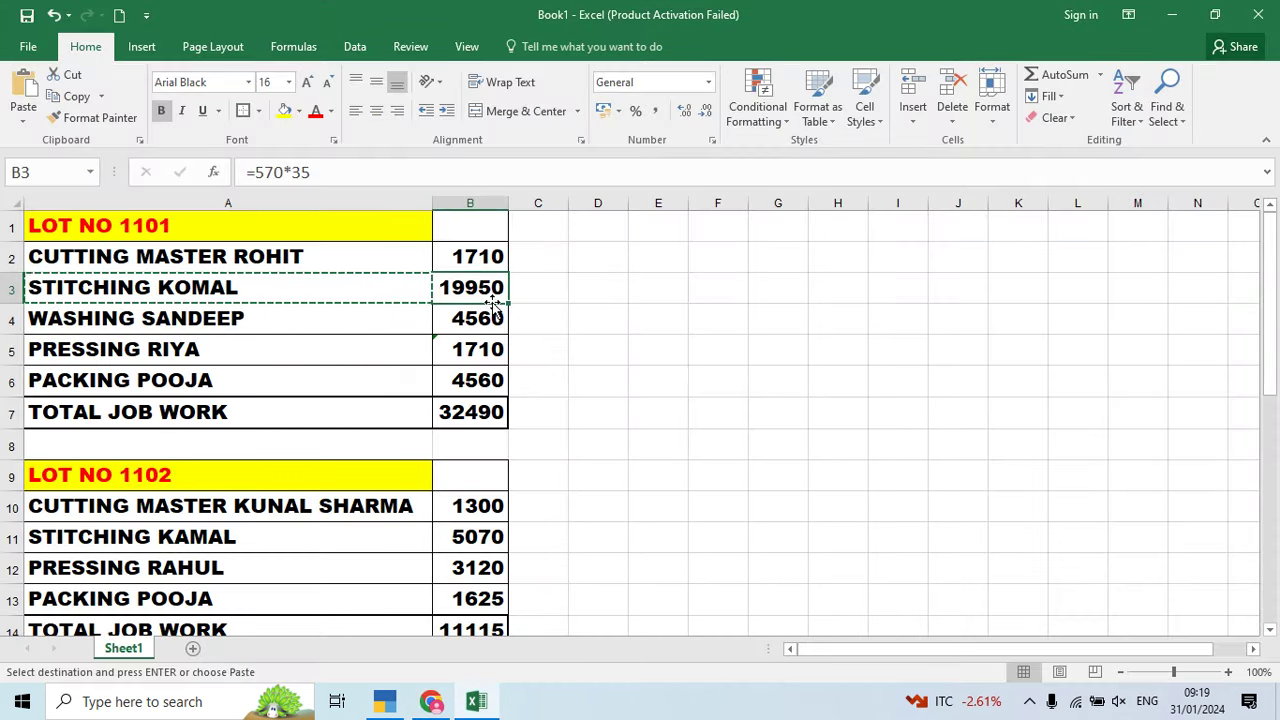
Step: Set the Job Work Charges of Lot No 1101 for stitching to 19950 and save the stock journal voucher
{"action": "key", "text": "alt+Tab"}
{"action": "key", "text": "alt+Tab"}
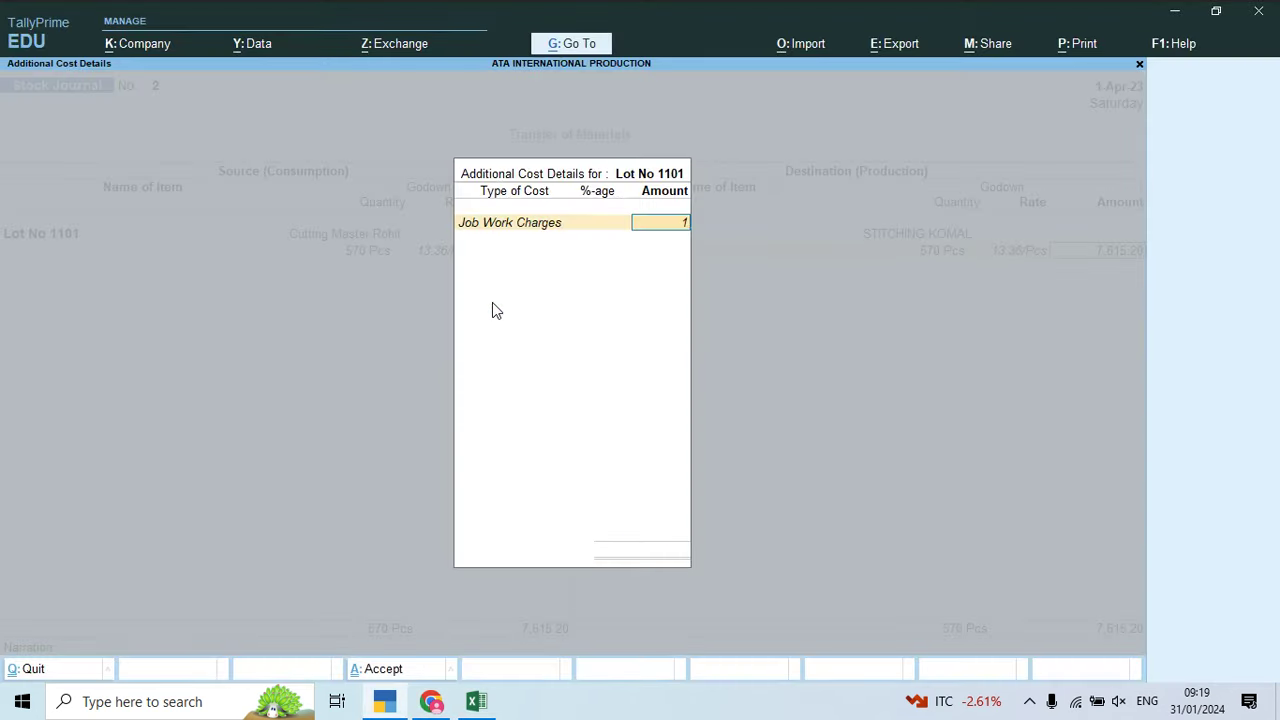
{"action": "type", "text": "9950"}
{"action": "key", "text": "Return"}
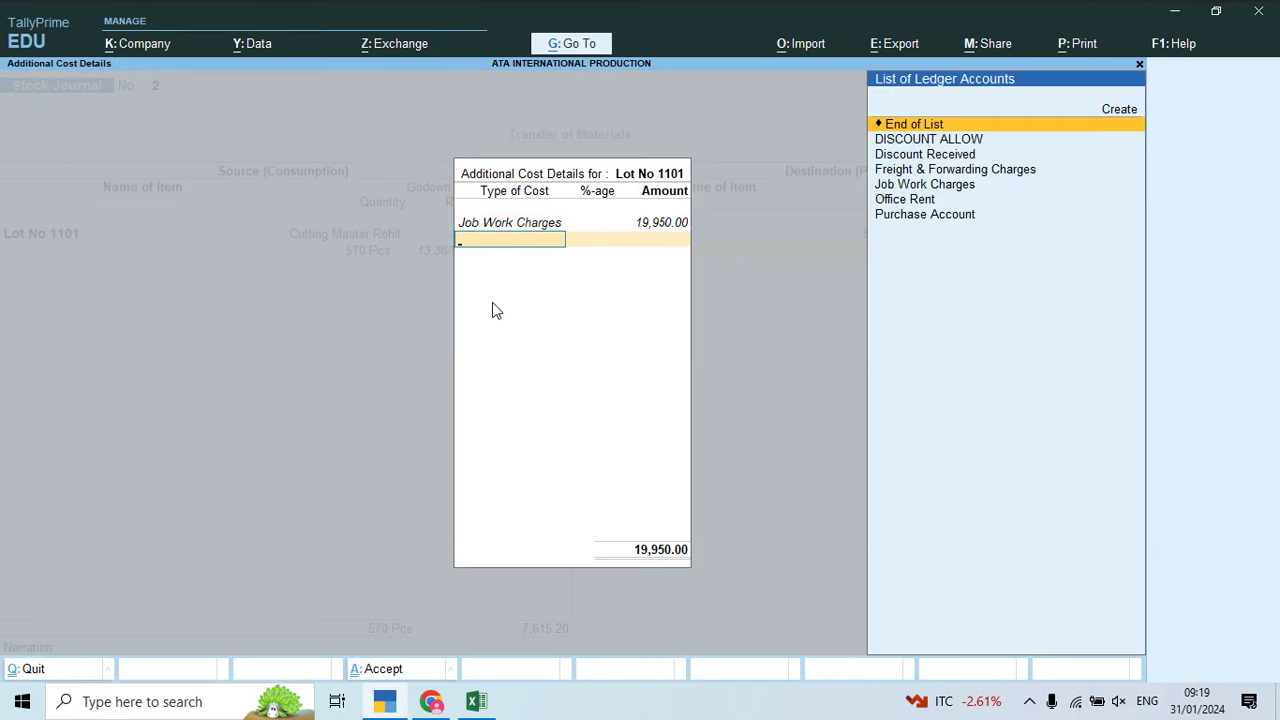
{"action": "key", "text": "Return"}
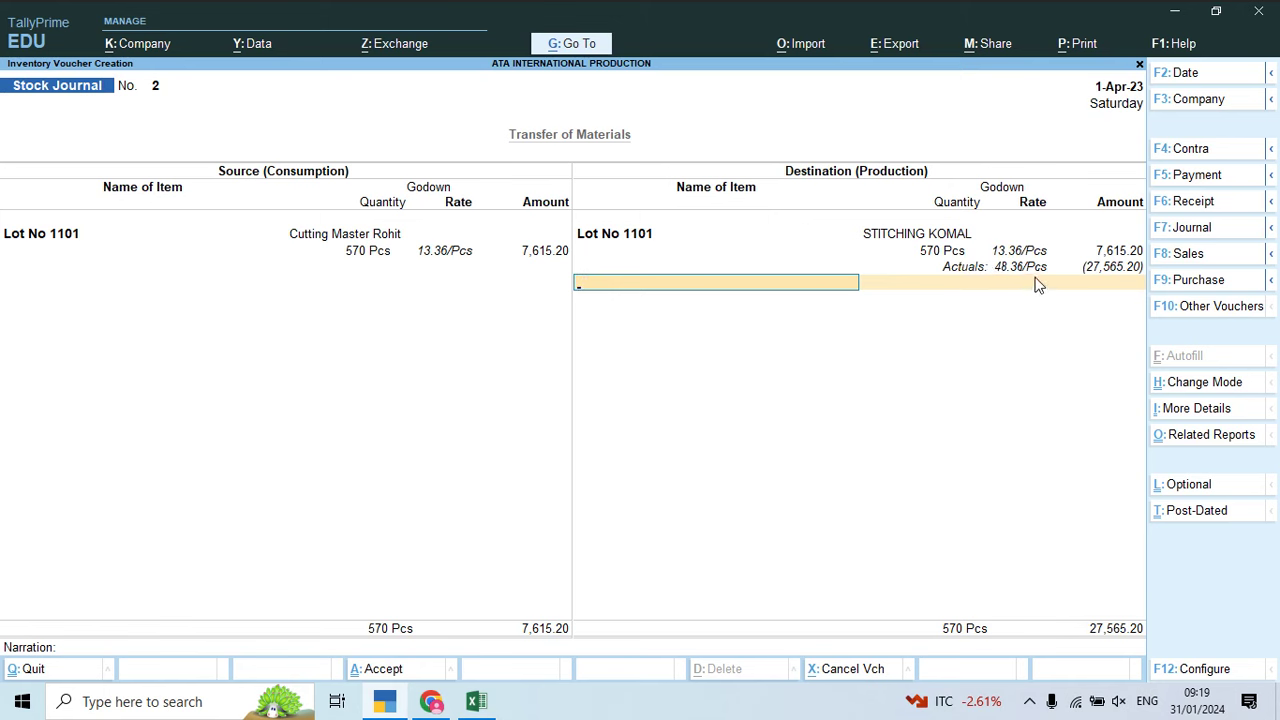
{"action": "key", "text": "Return"}
{"action": "key", "text": "Return"}
{"action": "key", "text": "Return"}
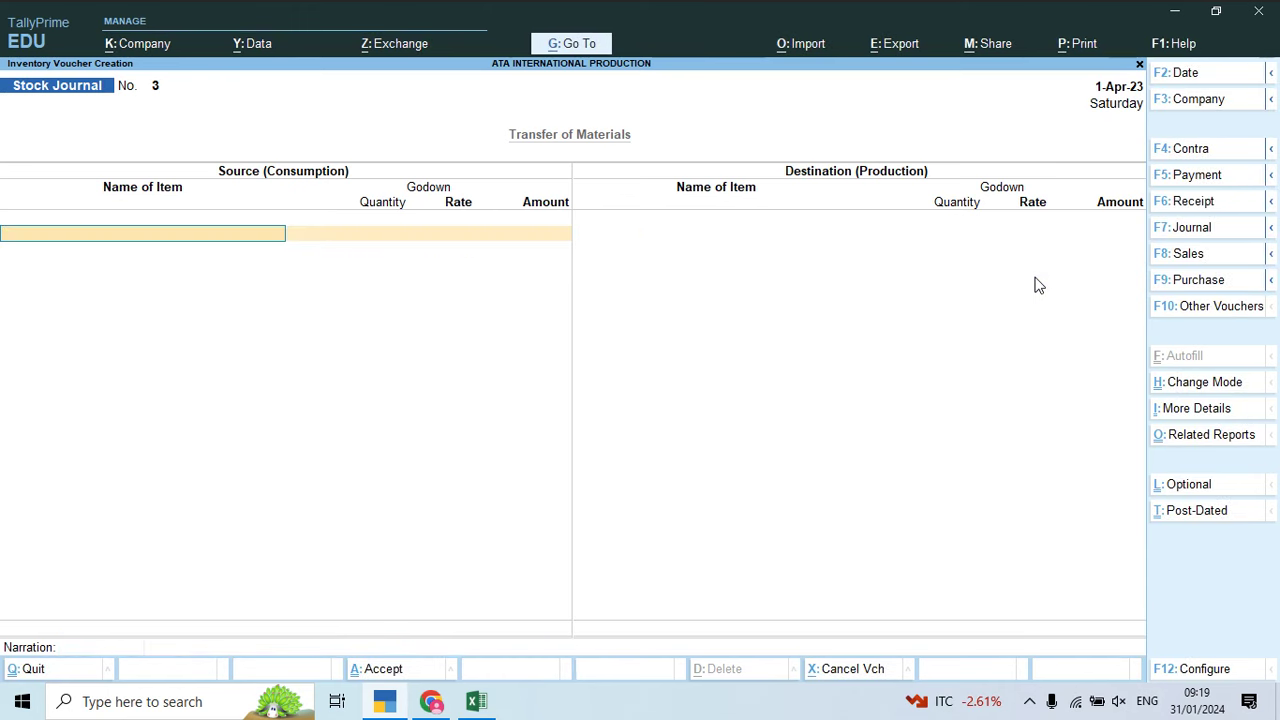
Step: Enter Lot No 1101 as the source item in the new stock journal, taking 570 Pcs from the stitching worker's godown
{"action": "type", "text": "l"}
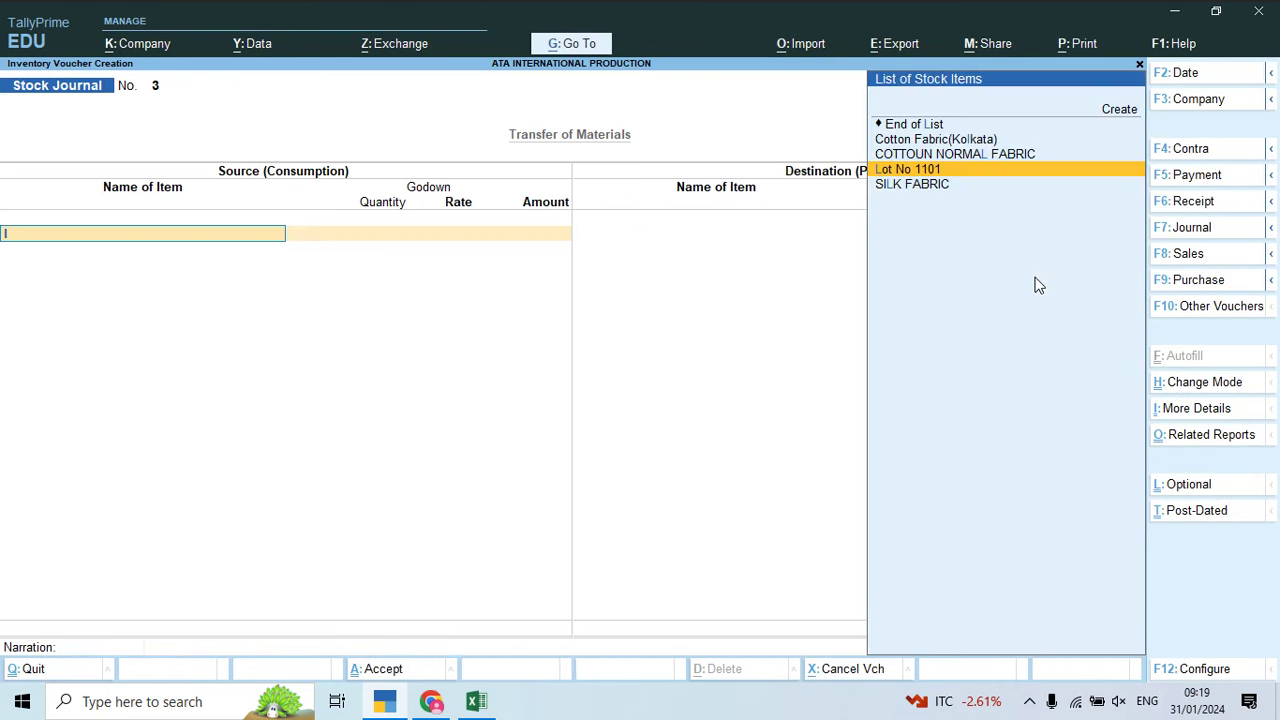
{"action": "key", "text": "Return"}
{"action": "type", "text": "s"}
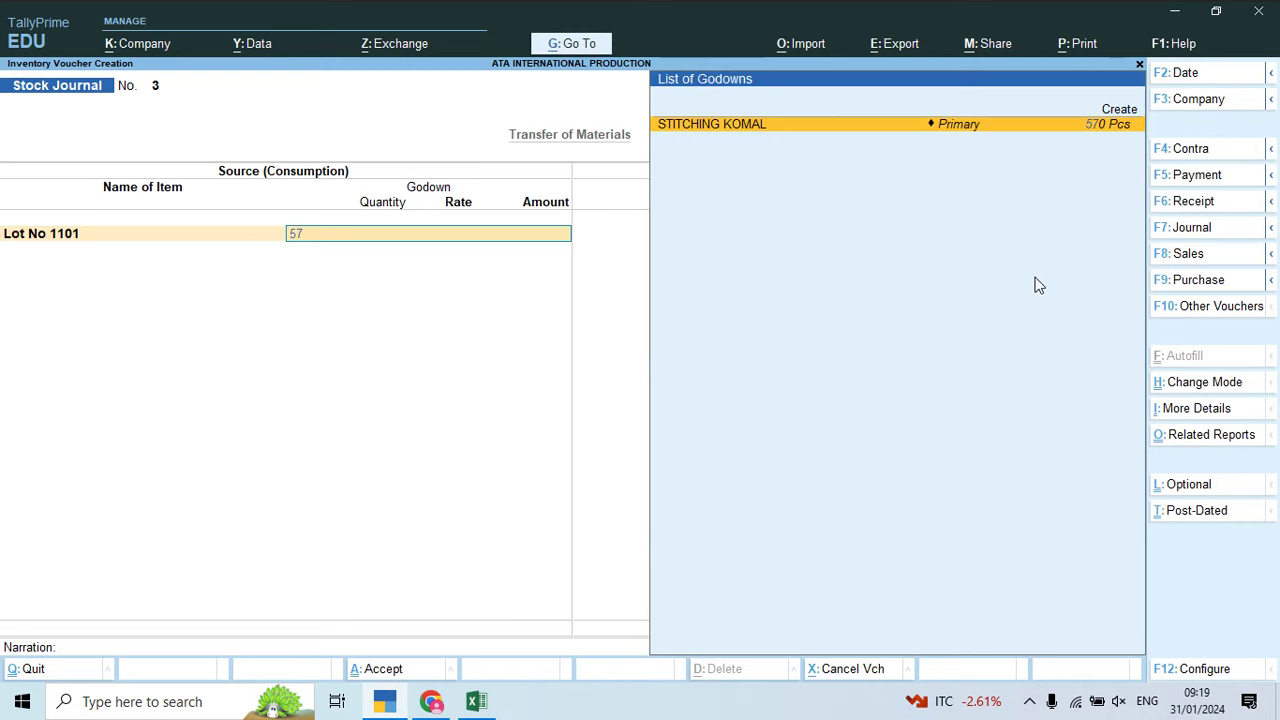
{"action": "key", "text": "Return"}
{"action": "type", "text": "570"}
{"action": "key", "text": "Return"}
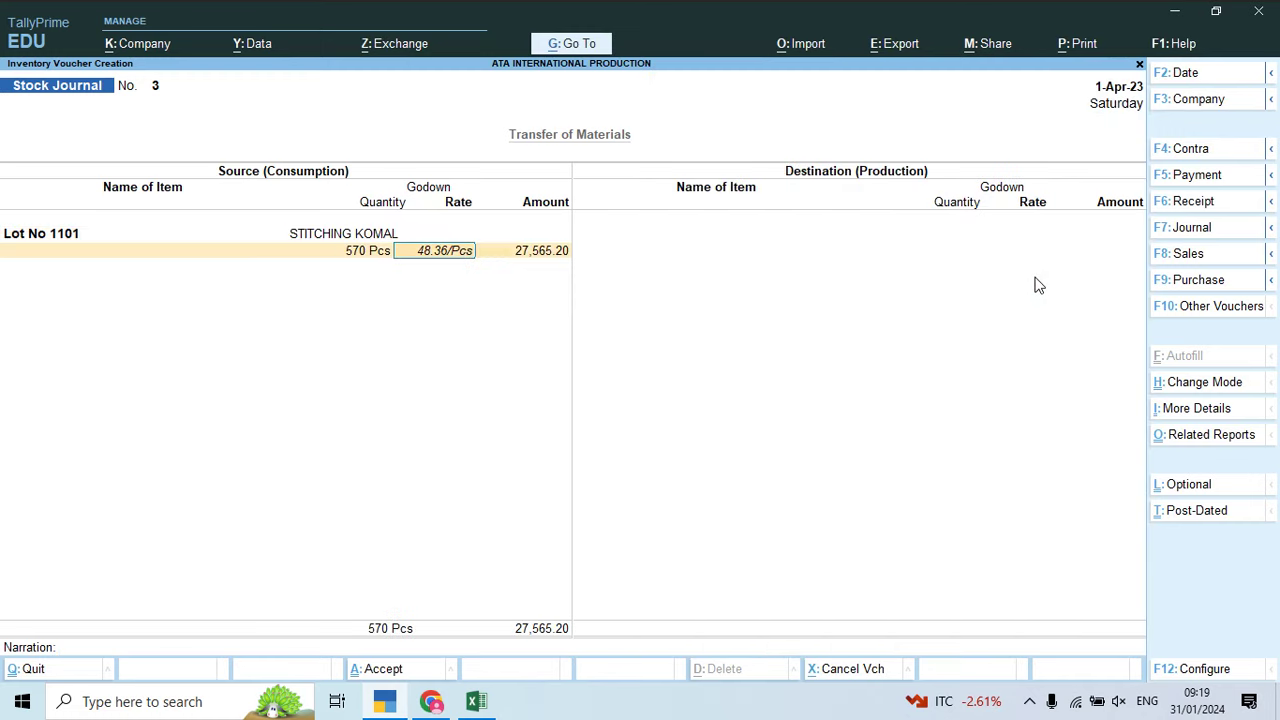
{"action": "key", "text": "Return"}
{"action": "key", "text": "Return"}
{"action": "key", "text": "Return"}
Step: Select Lot No 1101 as the destination item and create its washing worker's godown under Primary, named from cell A4 of the Excel workbook
{"action": "type", "text": "lo"}
{"action": "key", "text": "Return"}
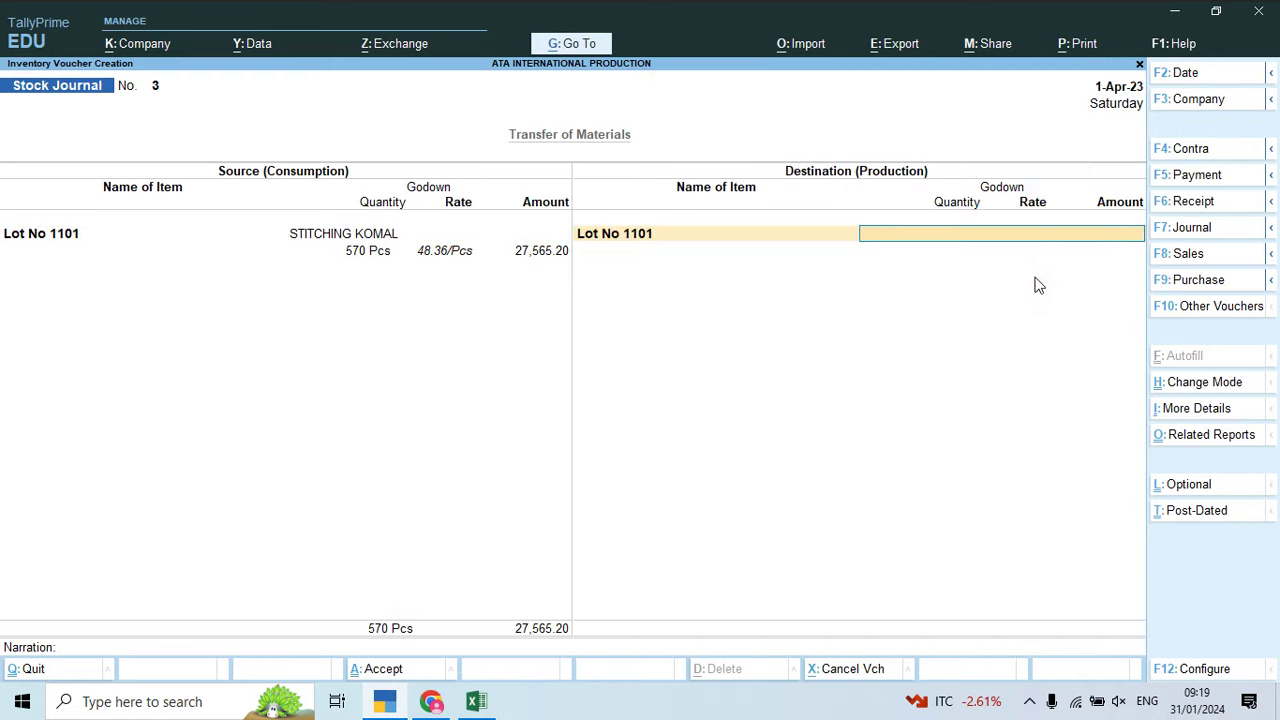
{"action": "key", "text": "alt+Tab"}
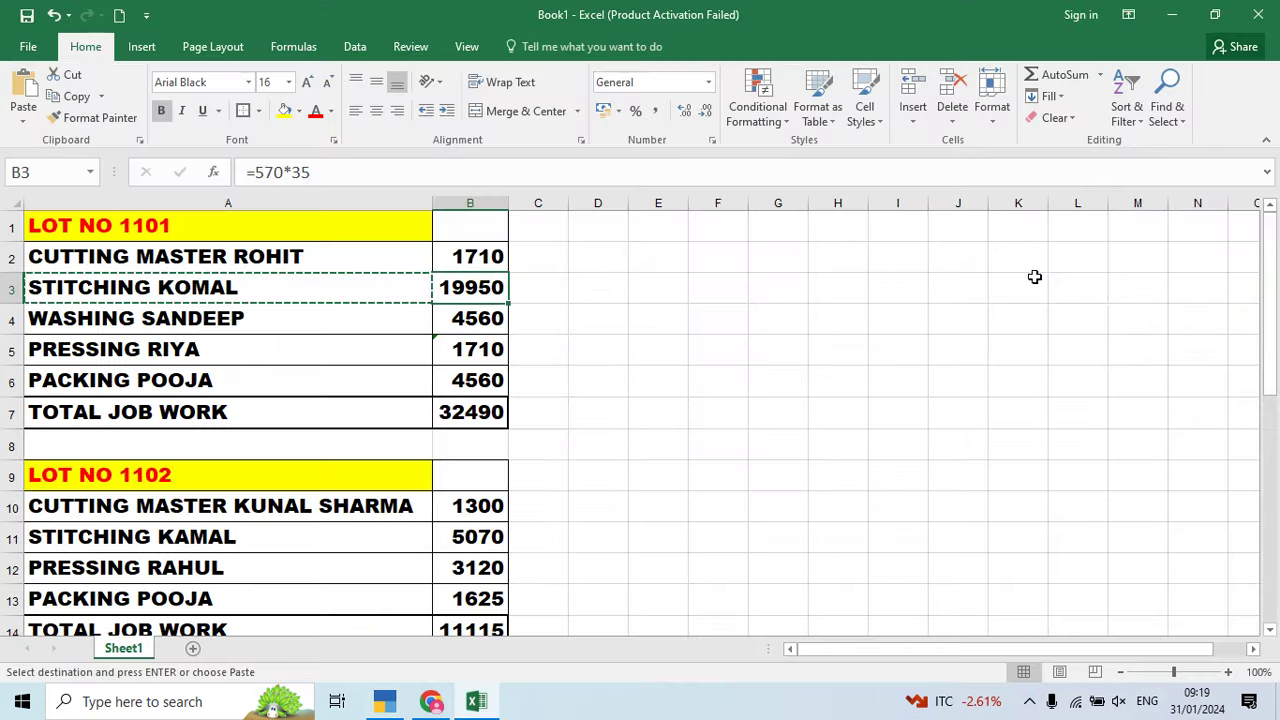
{"action": "key", "text": "Down"}
{"action": "key", "text": "Left"}
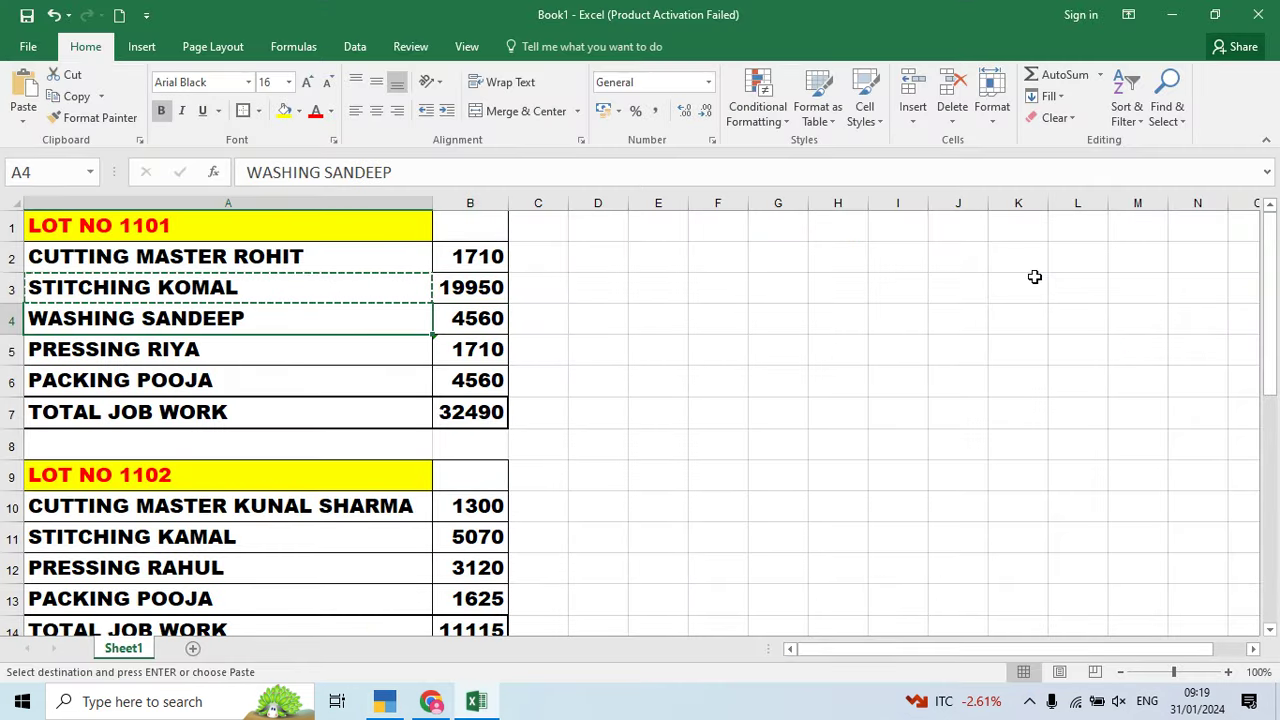
{"action": "key", "text": "ctrl+c"}
{"action": "key", "text": "alt+Tab"}
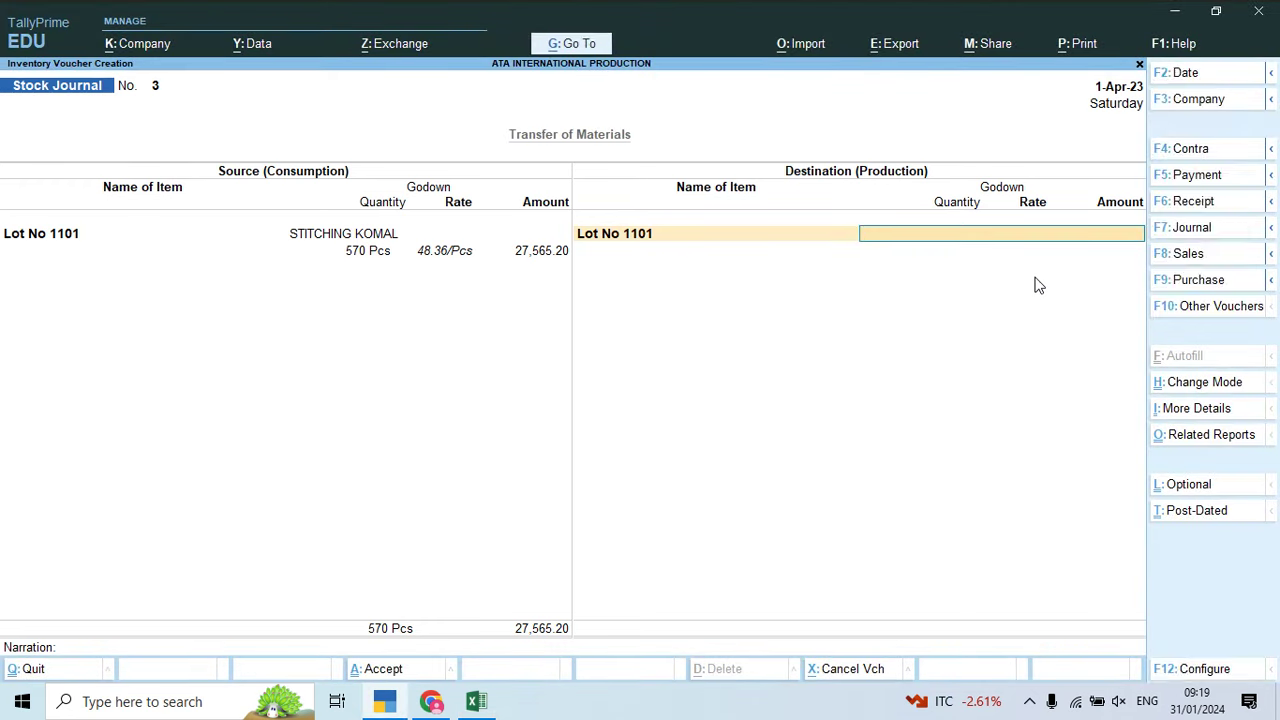
{"action": "key", "text": "alt+c"}
{"action": "key", "text": "ctrl+alt+v"}
{"action": "key", "text": "Return"}
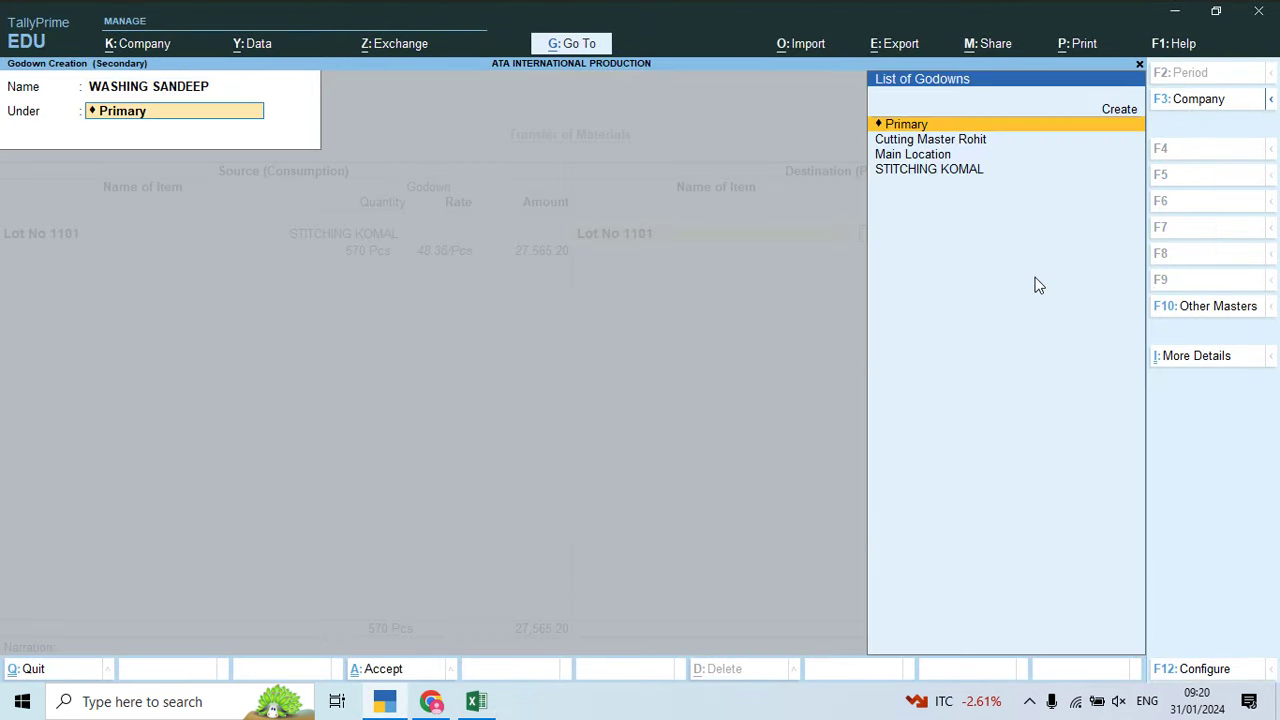
{"action": "key", "text": "Return"}
{"action": "key", "text": "Return"}
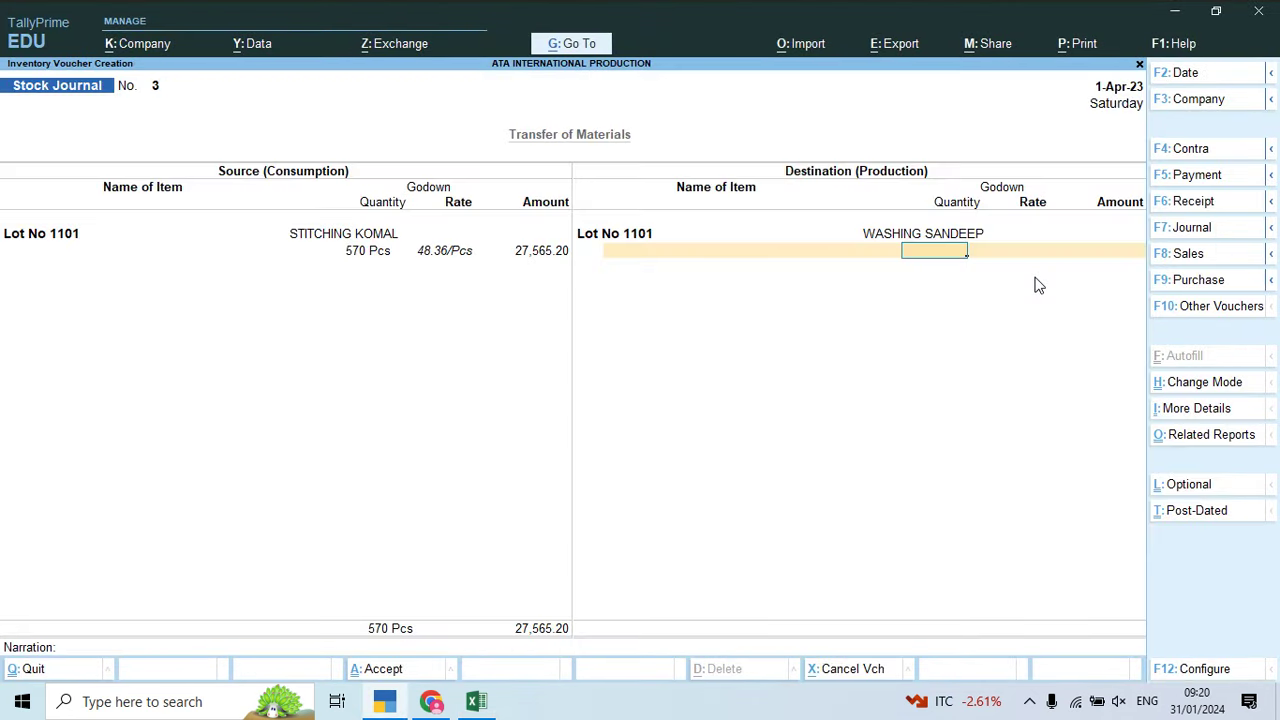
Step: Set the destination quantity in the washing godown to 570 Pcs and choose Job Work Charges as its additional cost
{"action": "type", "text": "570"}
{"action": "key", "text": "Return"}
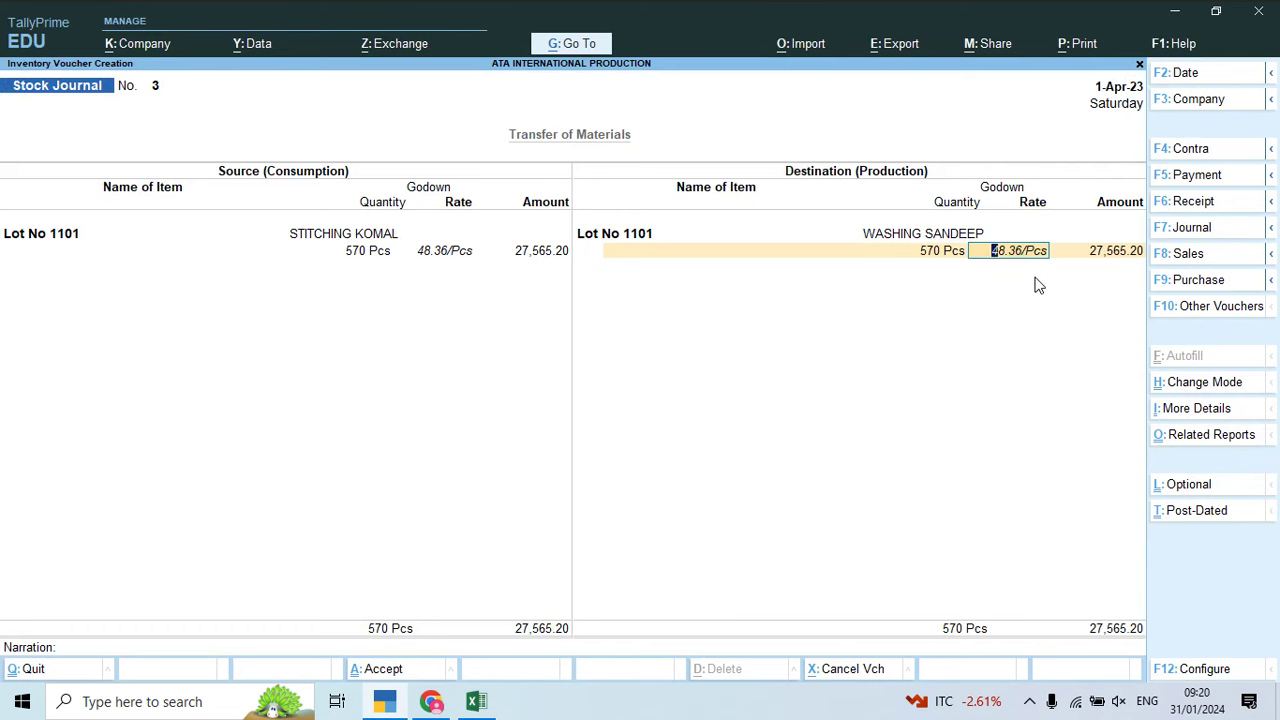
{"action": "key", "text": "Return"}
{"action": "key", "text": "Return"}
{"action": "key", "text": "Down"}
{"action": "key", "text": "Down"}
{"action": "key", "text": "Down"}
{"action": "key", "text": "Down"}
{"action": "key", "text": "Down"}
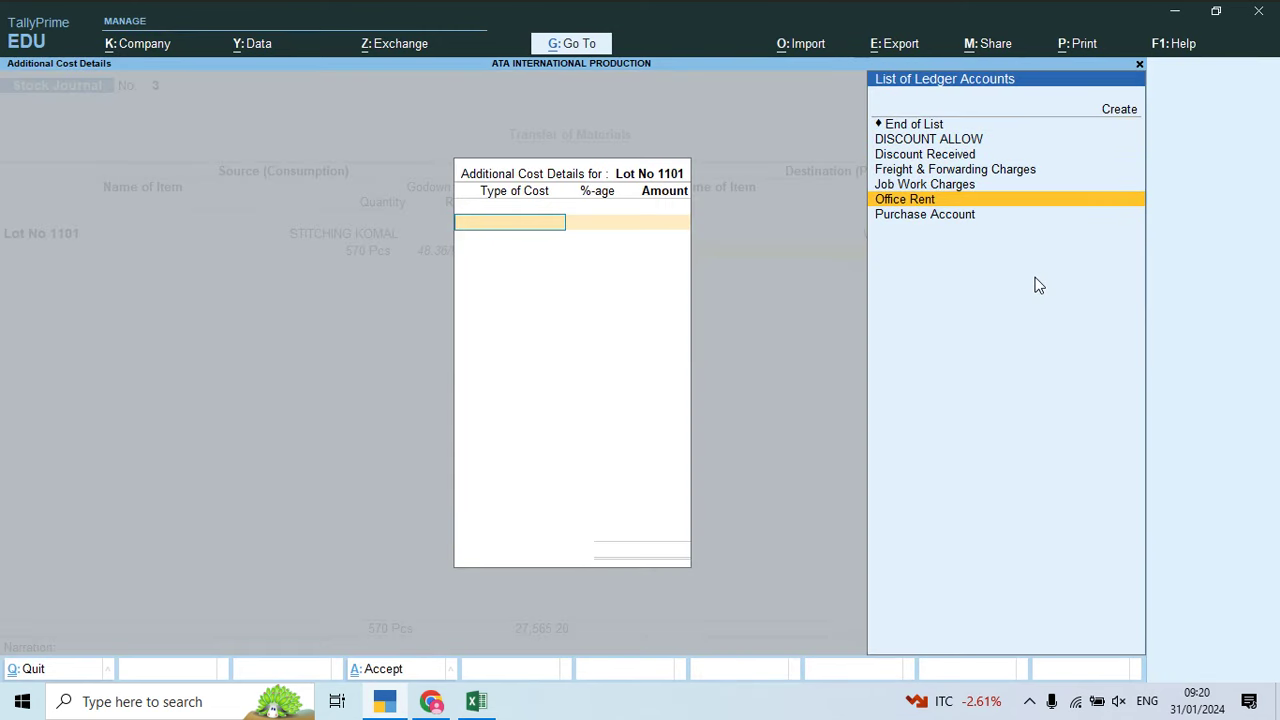
{"action": "key", "text": "Up"}
{"action": "key", "text": "Return"}
{"action": "key", "text": "Return"}
Step: Enter the washing amount 4560 from the Excel workbook as the Job Work Charges and check it against the washing rate in the PDF
{"action": "key", "text": "alt+Tab"}
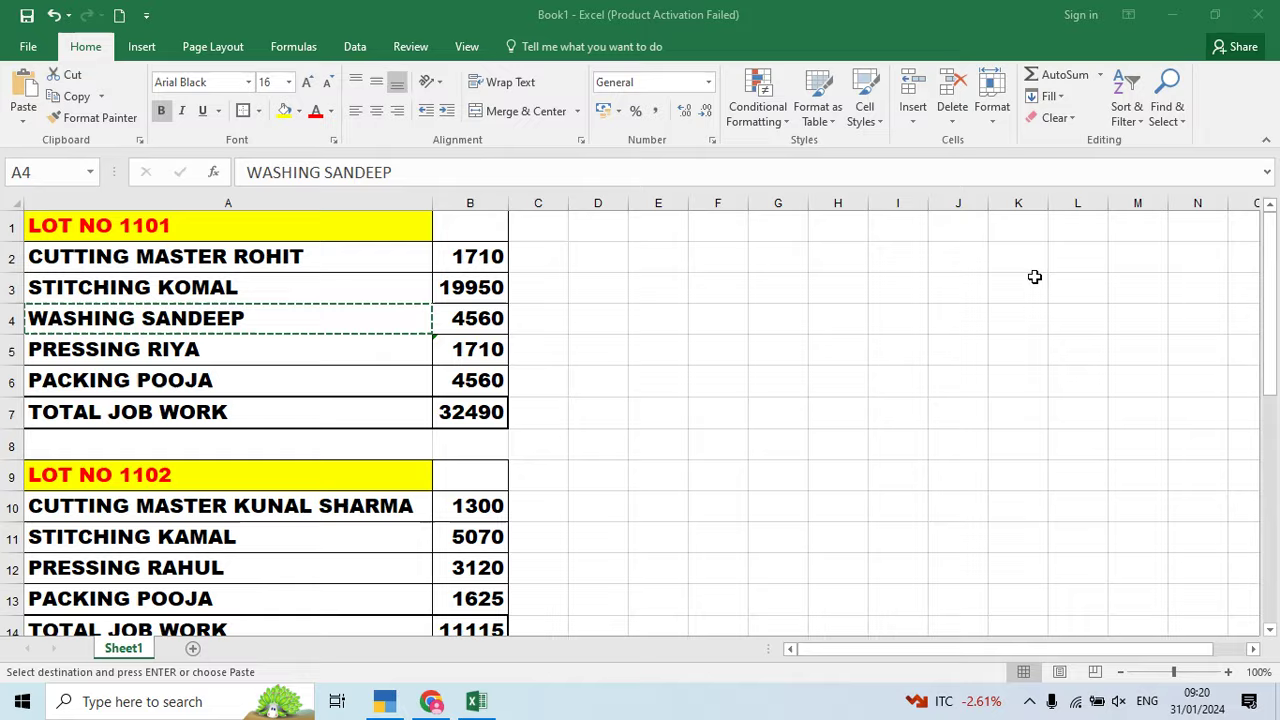
{"action": "key", "text": "alt+Tab"}
{"action": "type", "text": "4560"}
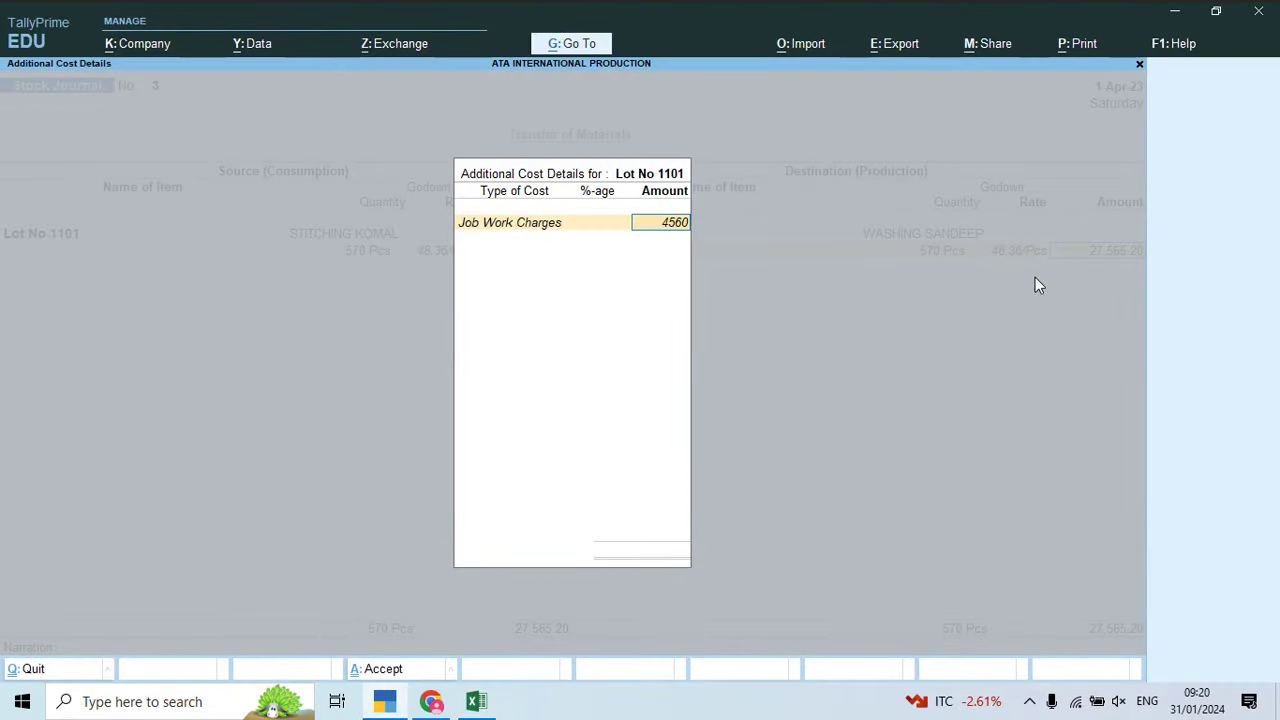
{"action": "key", "text": "Return"}
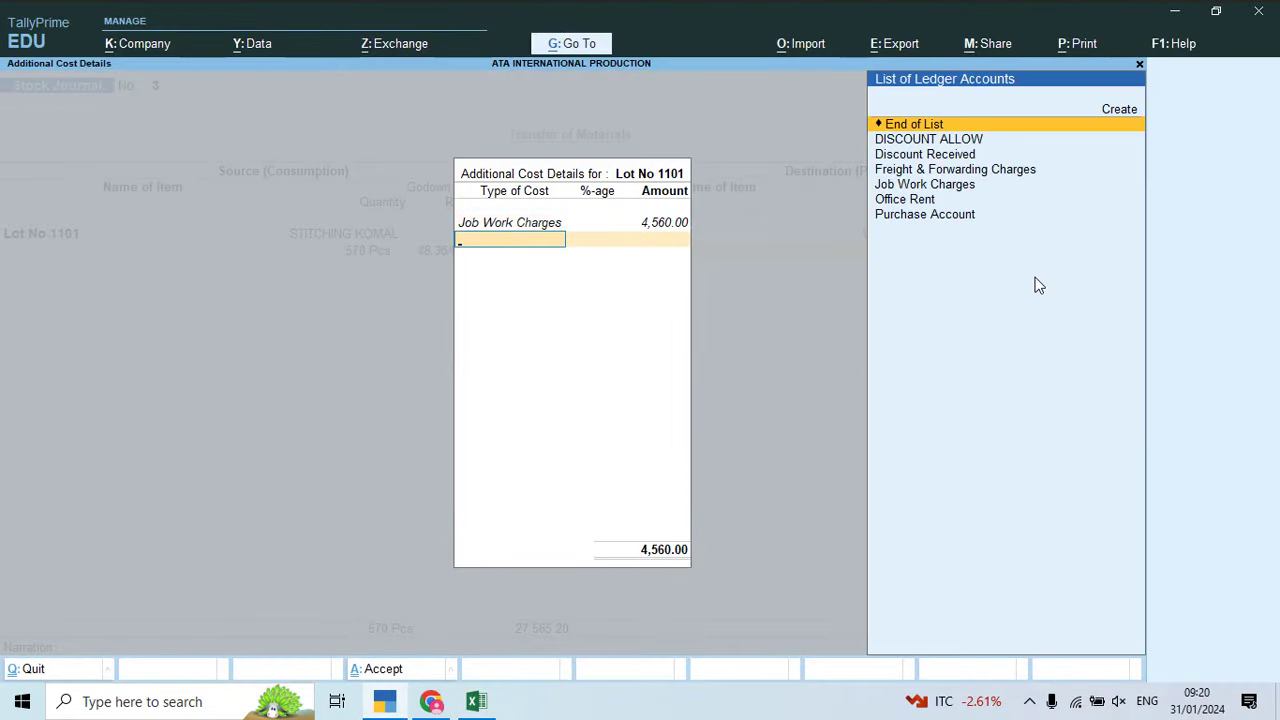
{"action": "key", "text": "alt+Tab"}
{"action": "key", "text": "Tab"}
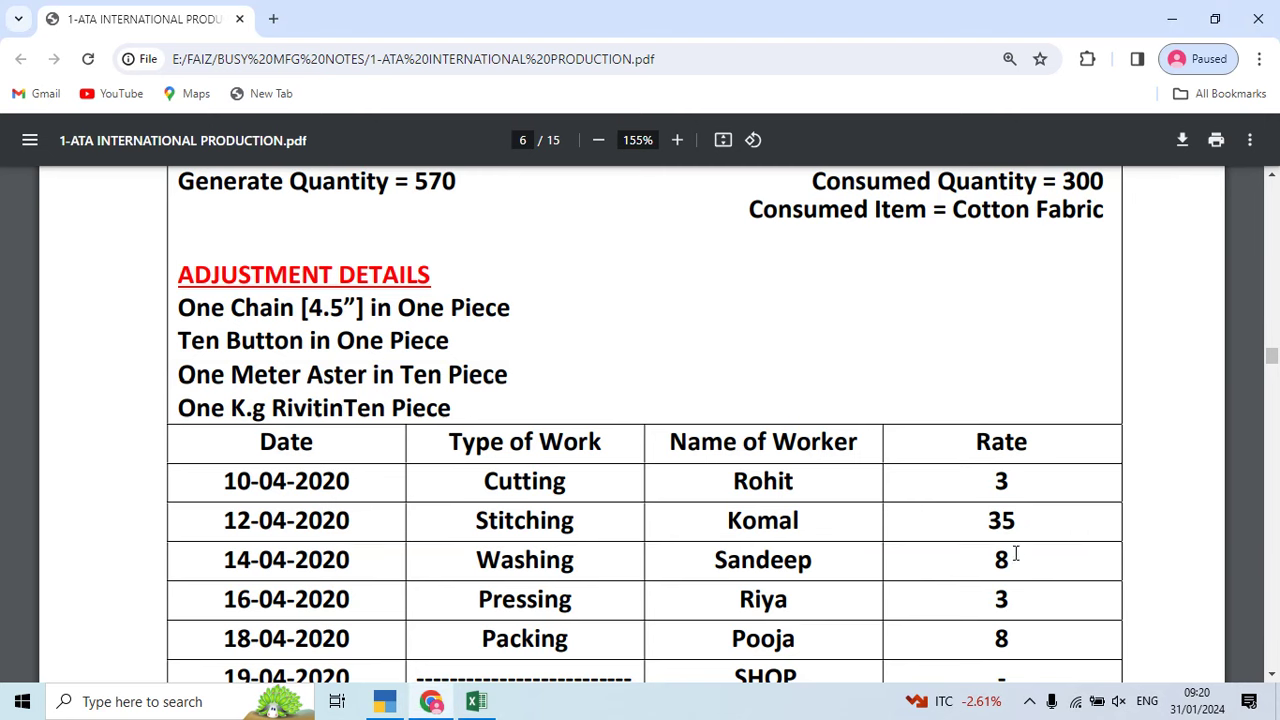
{"action": "key", "text": "alt+Tab"}
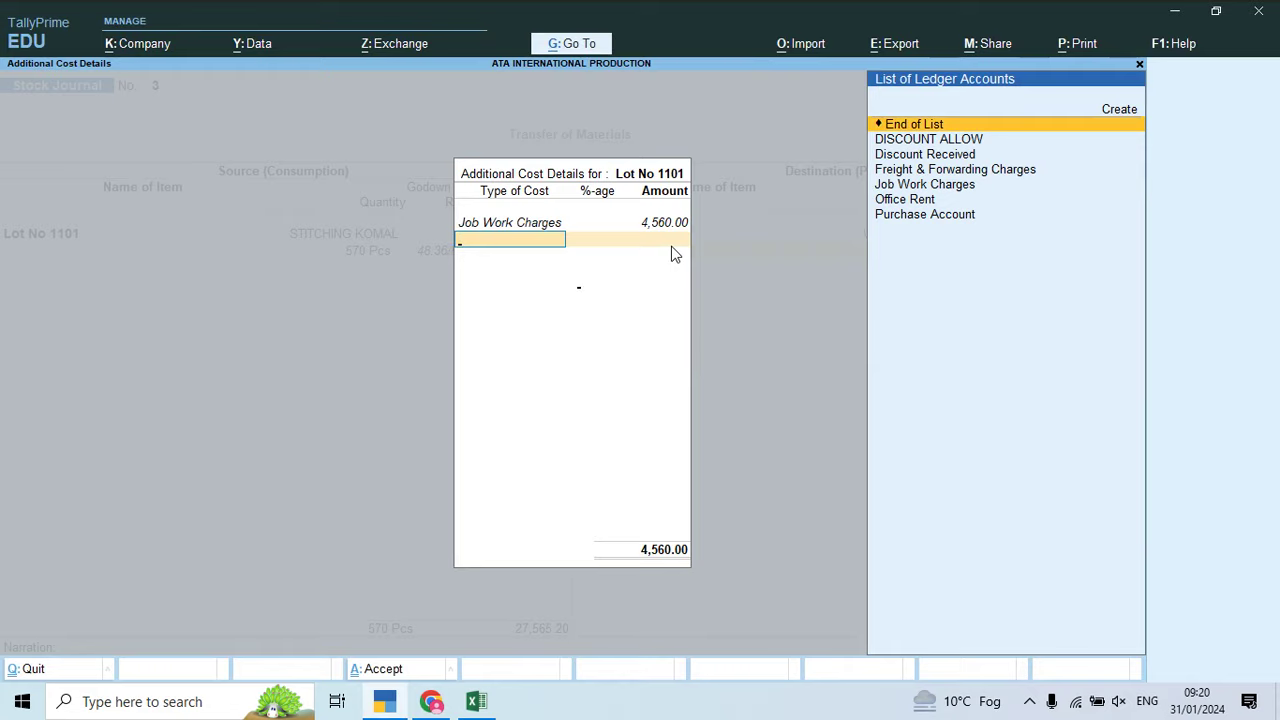
Step: Finish the additional cost details and save the stock journal transferring Lot No 1101 to the washing godown
{"action": "key", "text": "Return"}
{"action": "key", "text": "Return"}
{"action": "key", "text": "Return"}
{"action": "key", "text": "Return"}
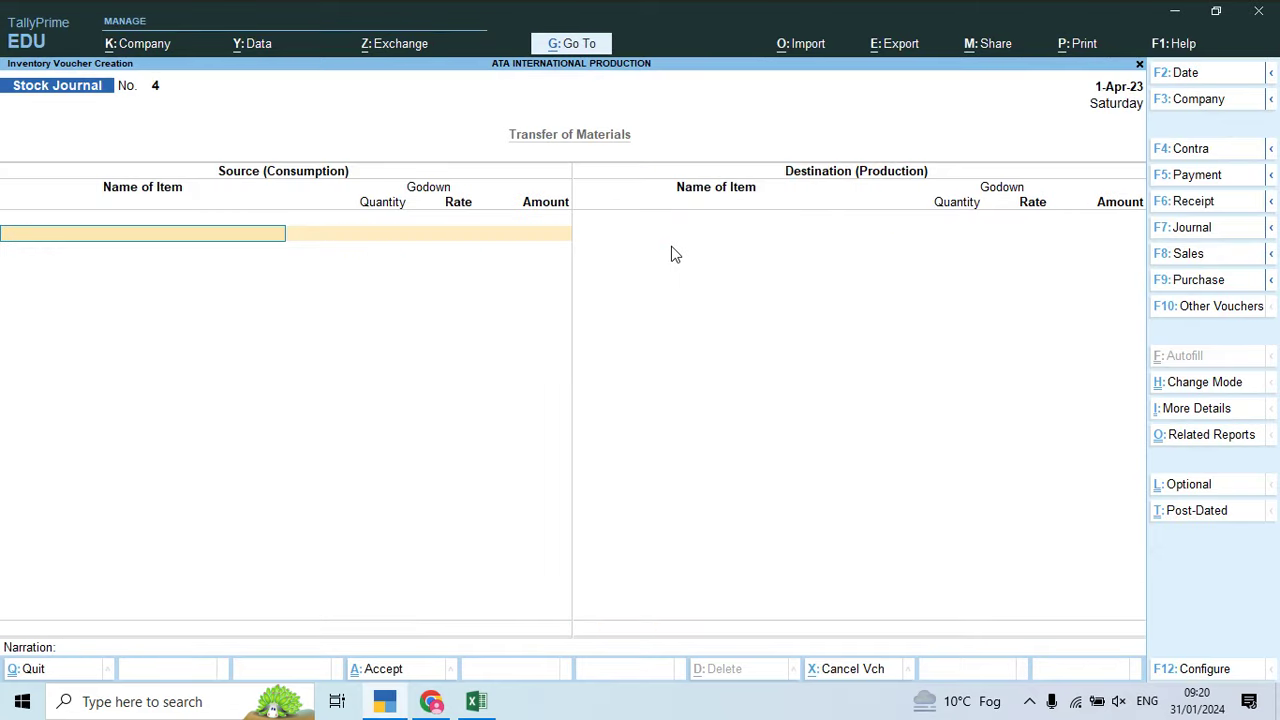
Step: Enter Lot No 1101 as the source item in the new stock journal, taking 570 Pcs from the washing worker's godown
{"action": "type", "text": "Lot"}
{"action": "key", "text": "Return"}
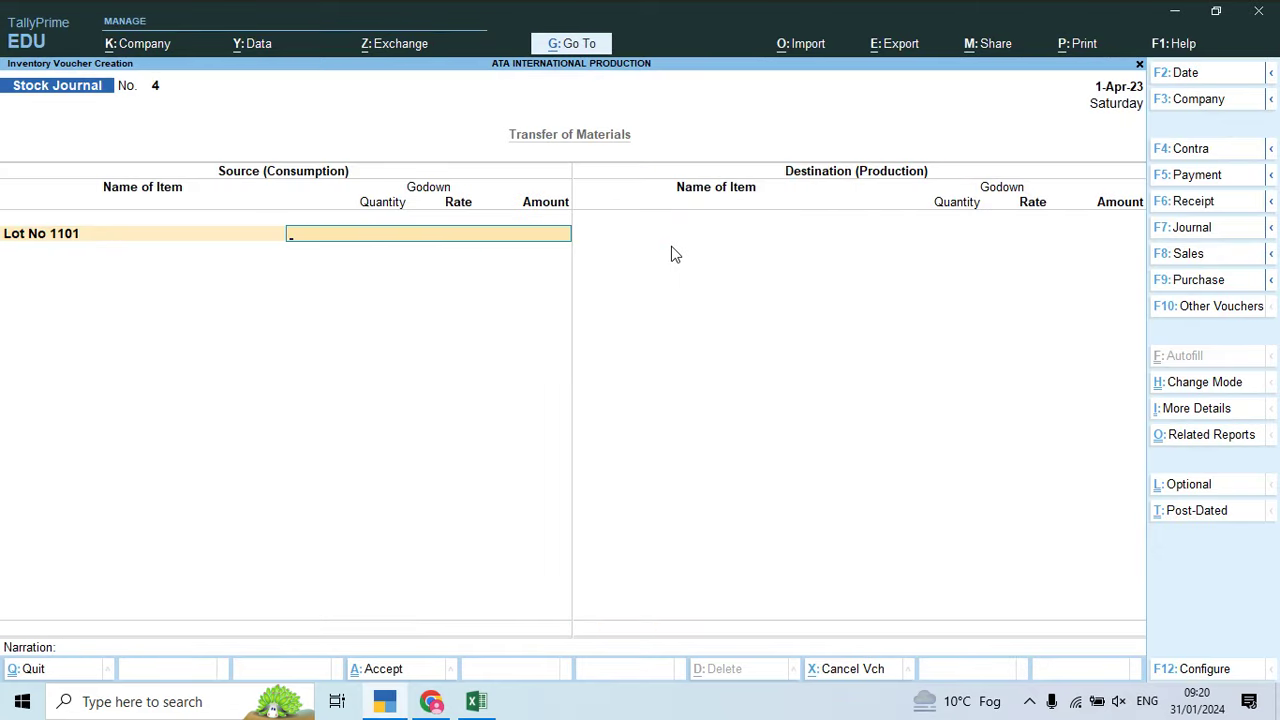
{"action": "type", "text": "was"}
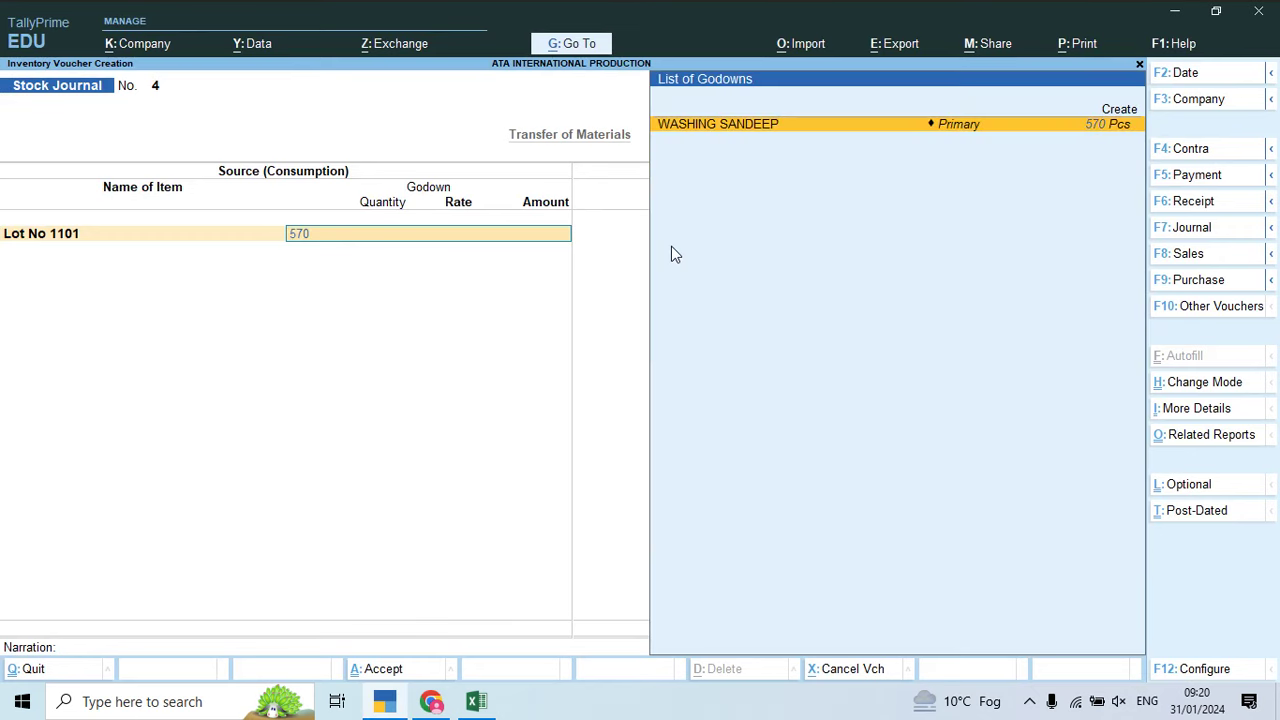
{"action": "key", "text": "Return"}
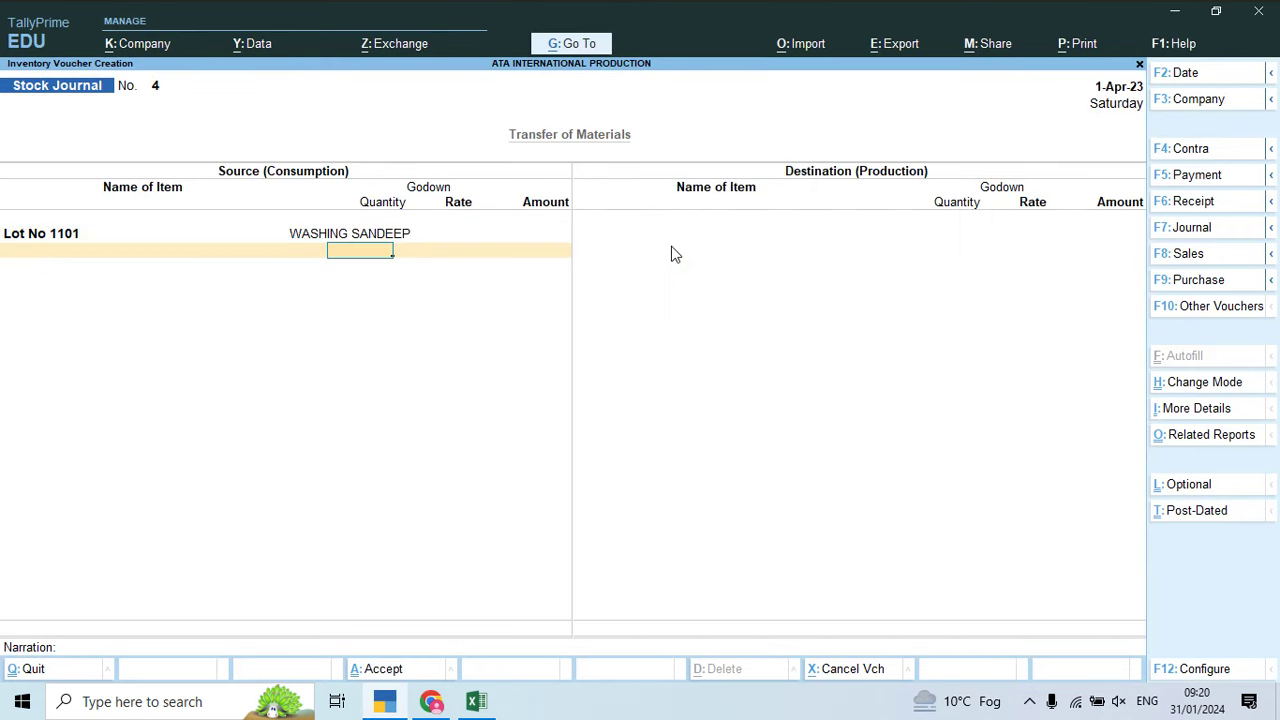
{"action": "type", "text": "570"}
{"action": "key", "text": "Return"}
{"action": "key", "text": "Return"}
{"action": "key", "text": "Return"}
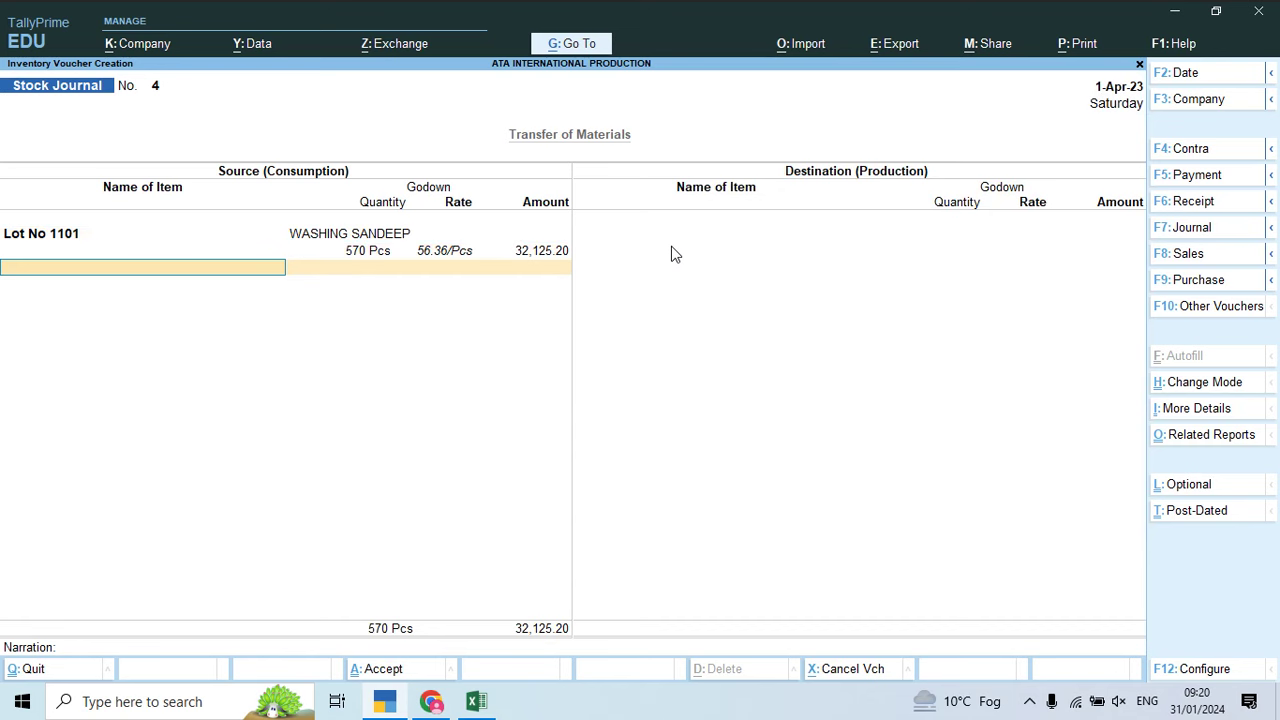
{"action": "key", "text": "Return"}
Step: Select Lot No 1101 as the destination item and create its pressing worker's godown under Primary, named from cell A5 of the Excel workbook
{"action": "type", "text": "Lo"}
{"action": "key", "text": "Return"}
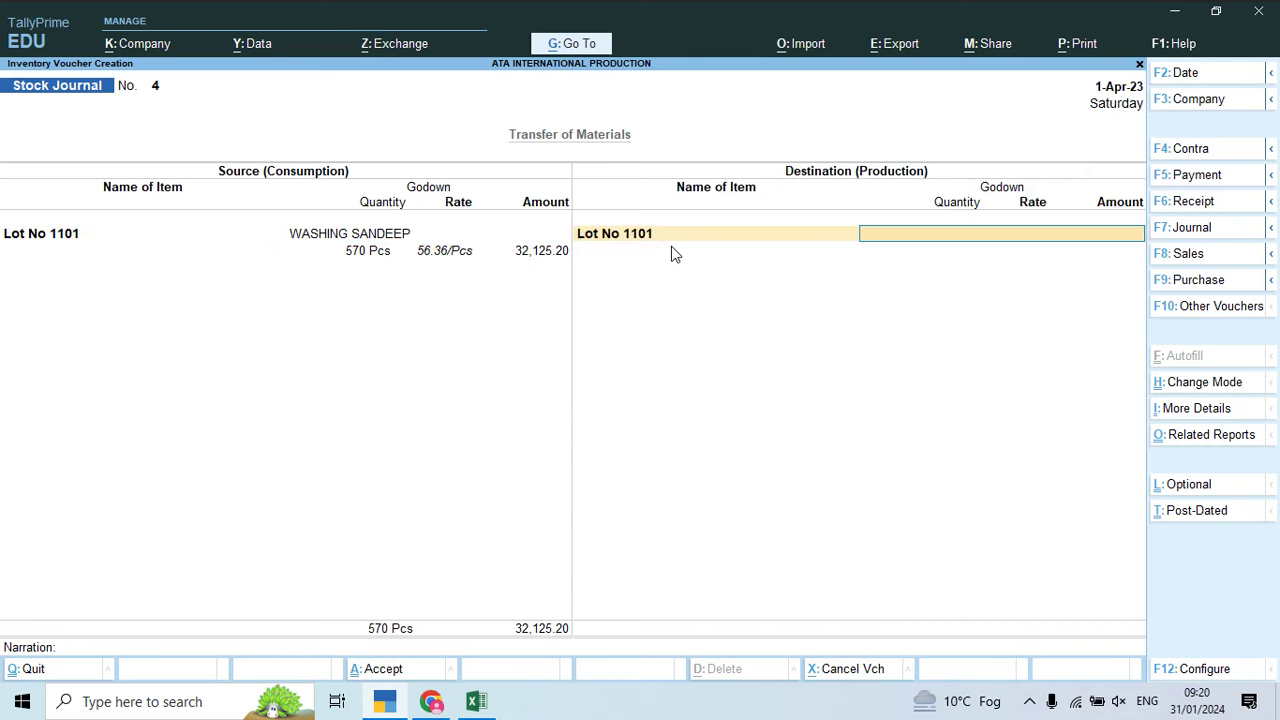
{"action": "key", "text": "alt+Tab"}
{"action": "key", "text": "alt+Tab+Tab"}
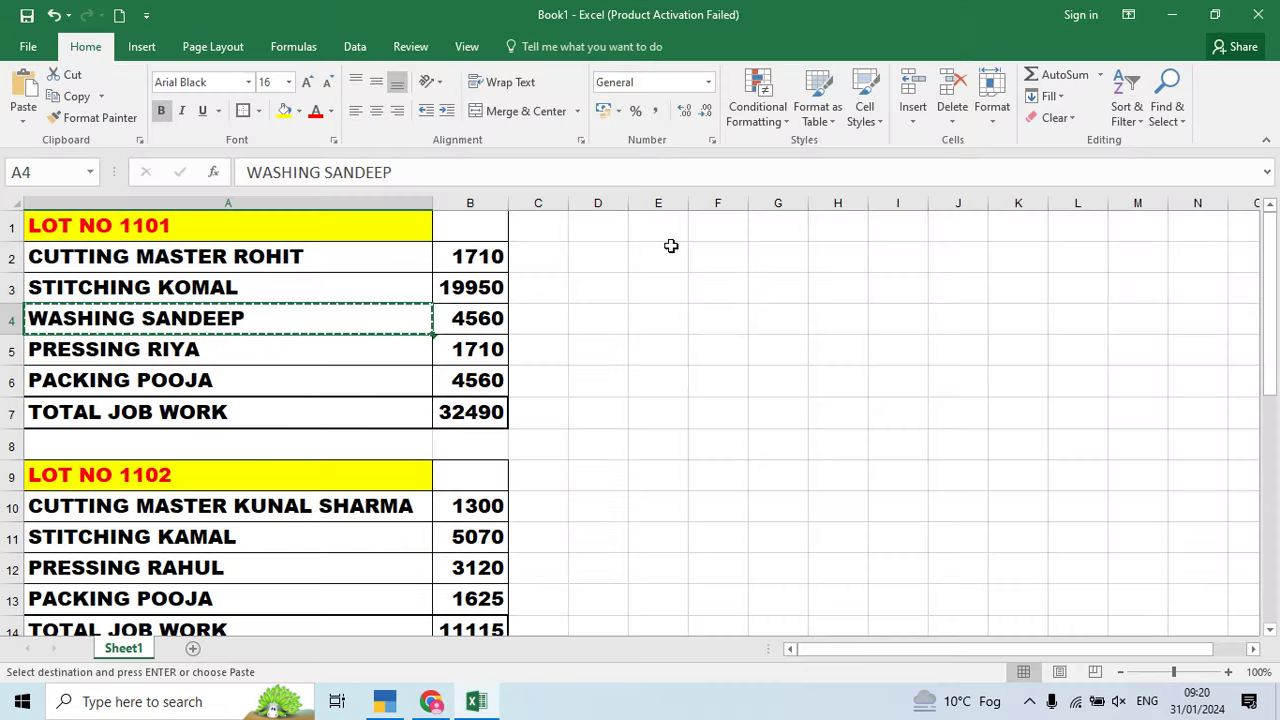
{"action": "key", "text": "Down"}
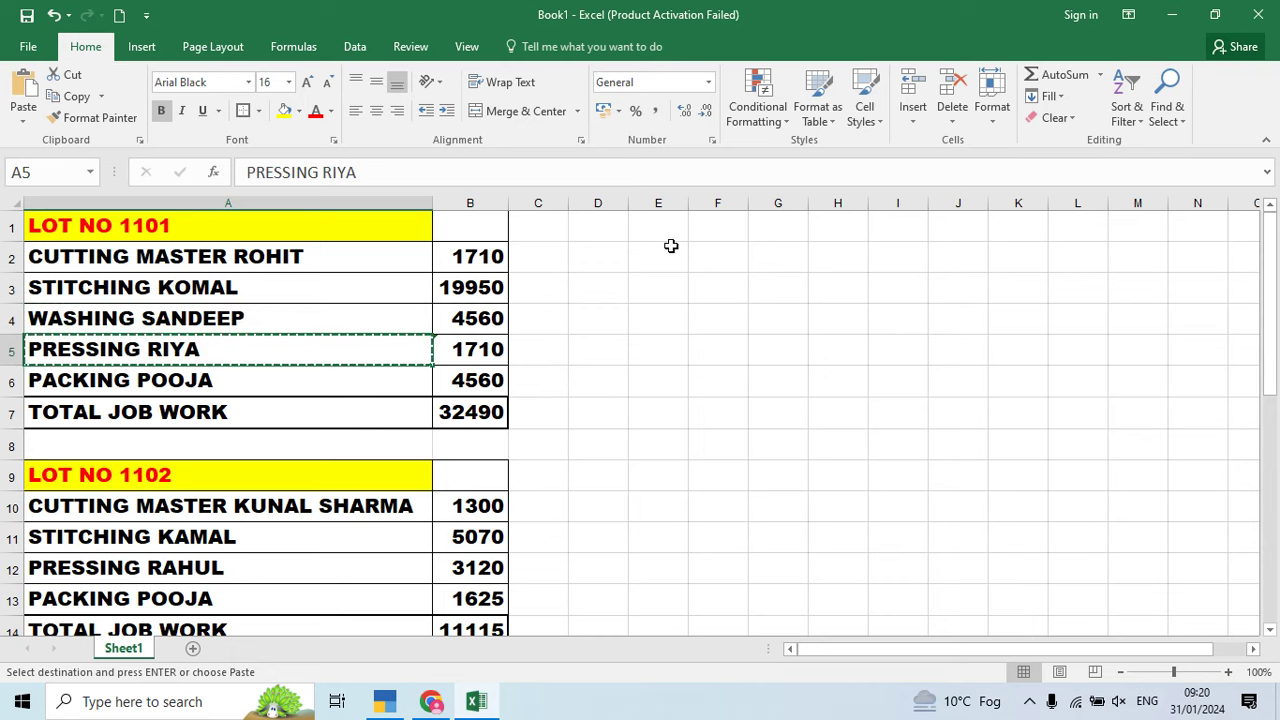
{"action": "key", "text": "alt+Tab"}
{"action": "key", "text": "alt+Tab+Tab"}
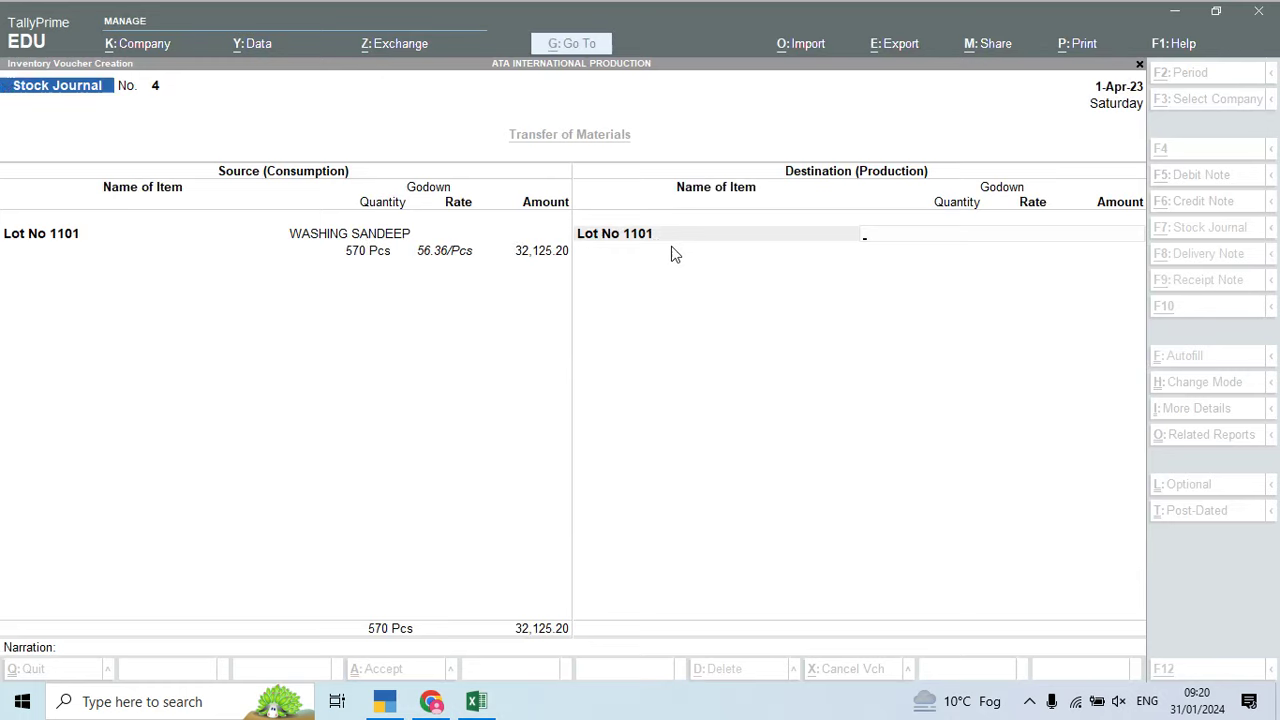
{"action": "key", "text": "alt+c"}
{"action": "type", "text": "PRESSING RIYA"}
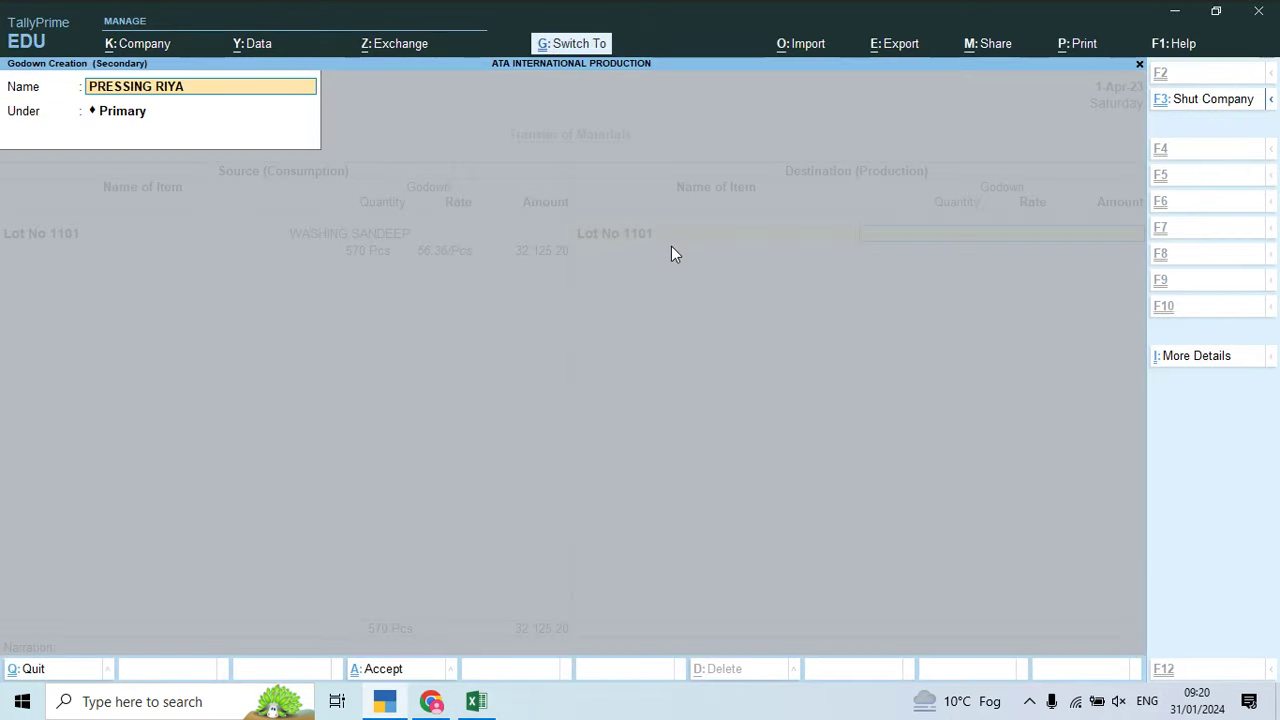
{"action": "key", "text": "Return"}
{"action": "key", "text": "Return"}
{"action": "key", "text": "Return"}
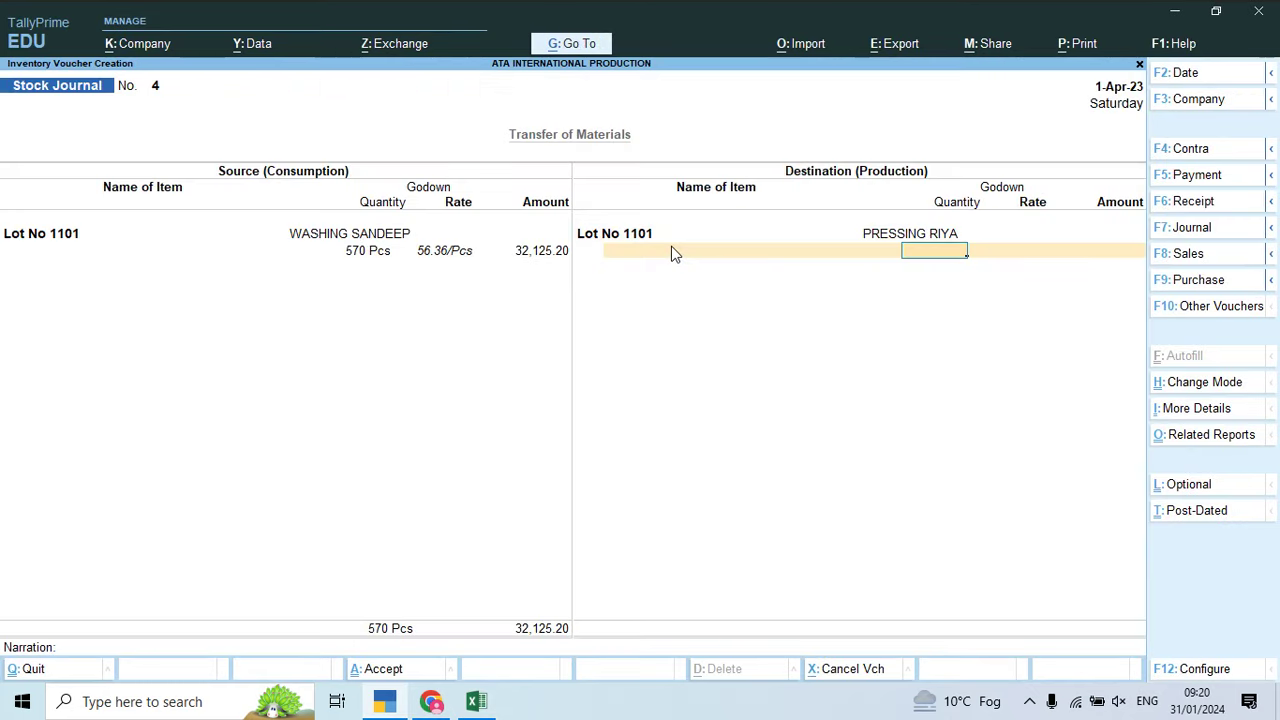
Step: Set the destination quantity in the pressing godown to 570 Pcs and choose Job Work Charges as its additional cost
{"action": "type", "text": "570"}
{"action": "key", "text": "Return"}
{"action": "key", "text": "Return"}
{"action": "key", "text": "Return"}
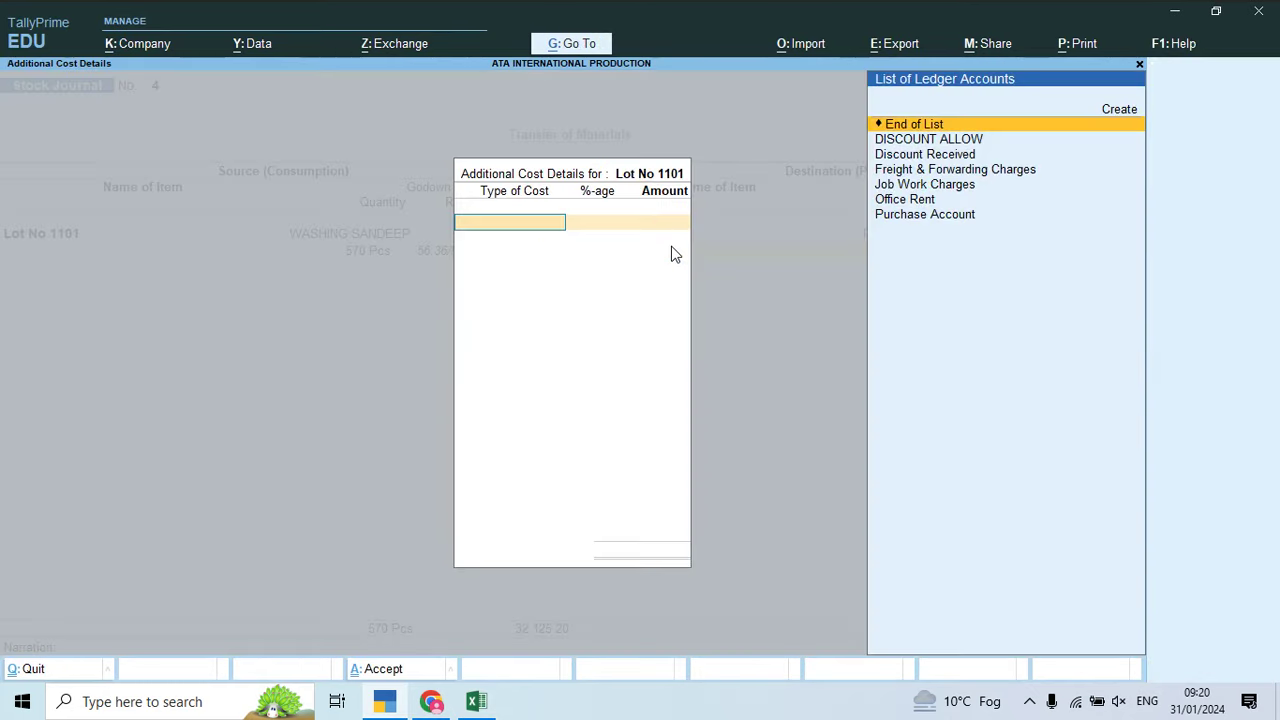
{"action": "key", "text": "Down"}
{"action": "key", "text": "Down"}
{"action": "key", "text": "Down"}
{"action": "key", "text": "Down"}
{"action": "key", "text": "Return"}
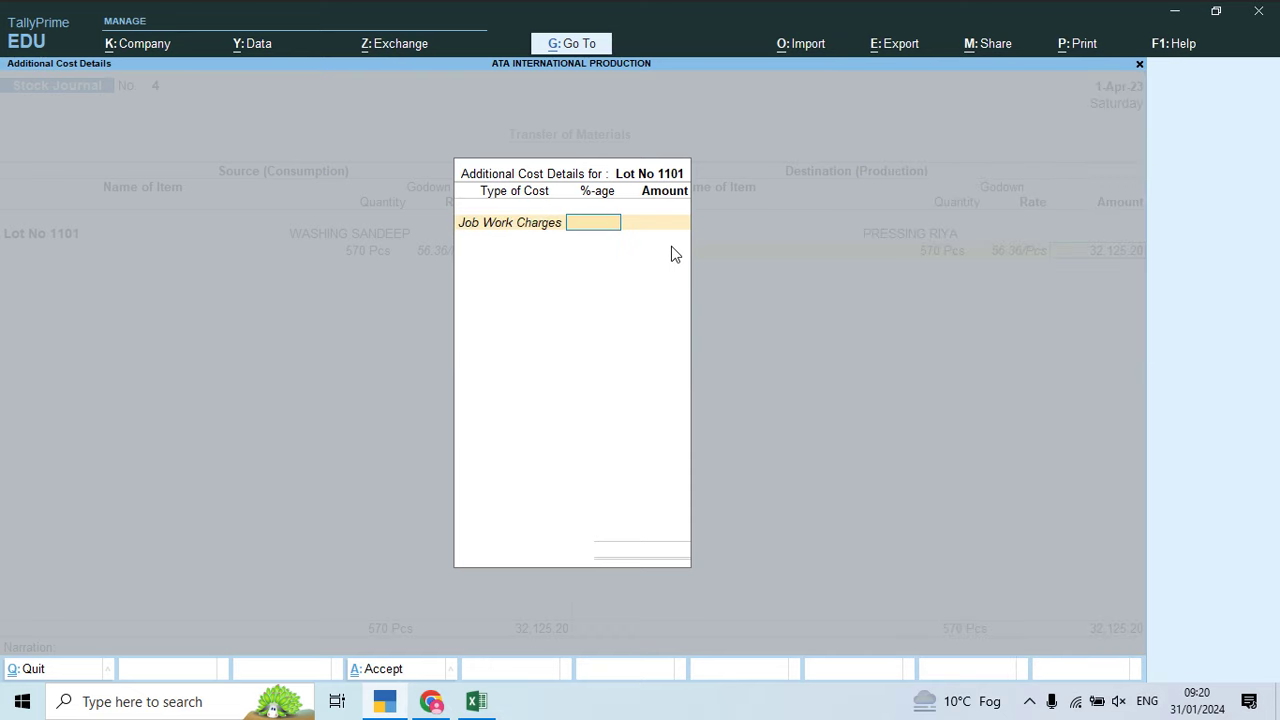
{"action": "key", "text": "Return"}
Step: Check the pressing charge in the PDF notes and Excel workbook, and enter 1710 as the Job Work Charges amount in TallyPrime
{"action": "key", "text": "alt+Tab"}
{"action": "left_click", "coordinate": [671, 246]}
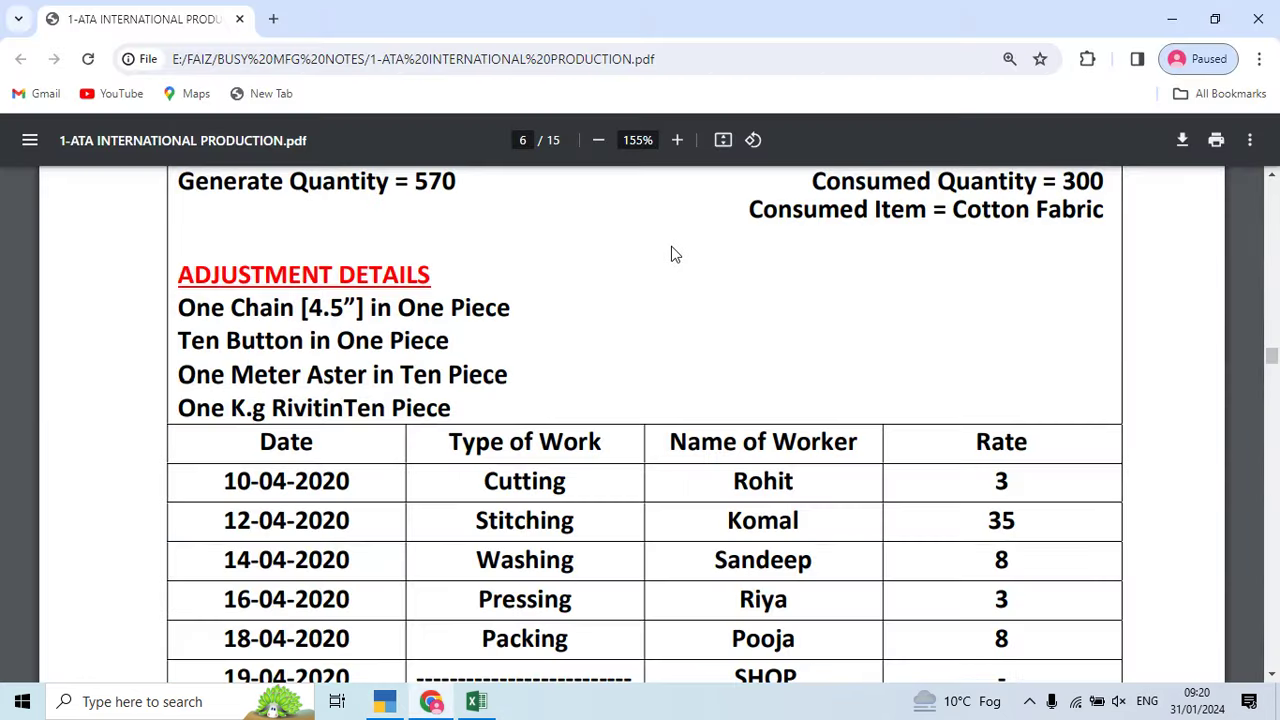
{"action": "scroll", "coordinate": [660, 270], "scroll_direction": "down", "scroll_amount": 3}
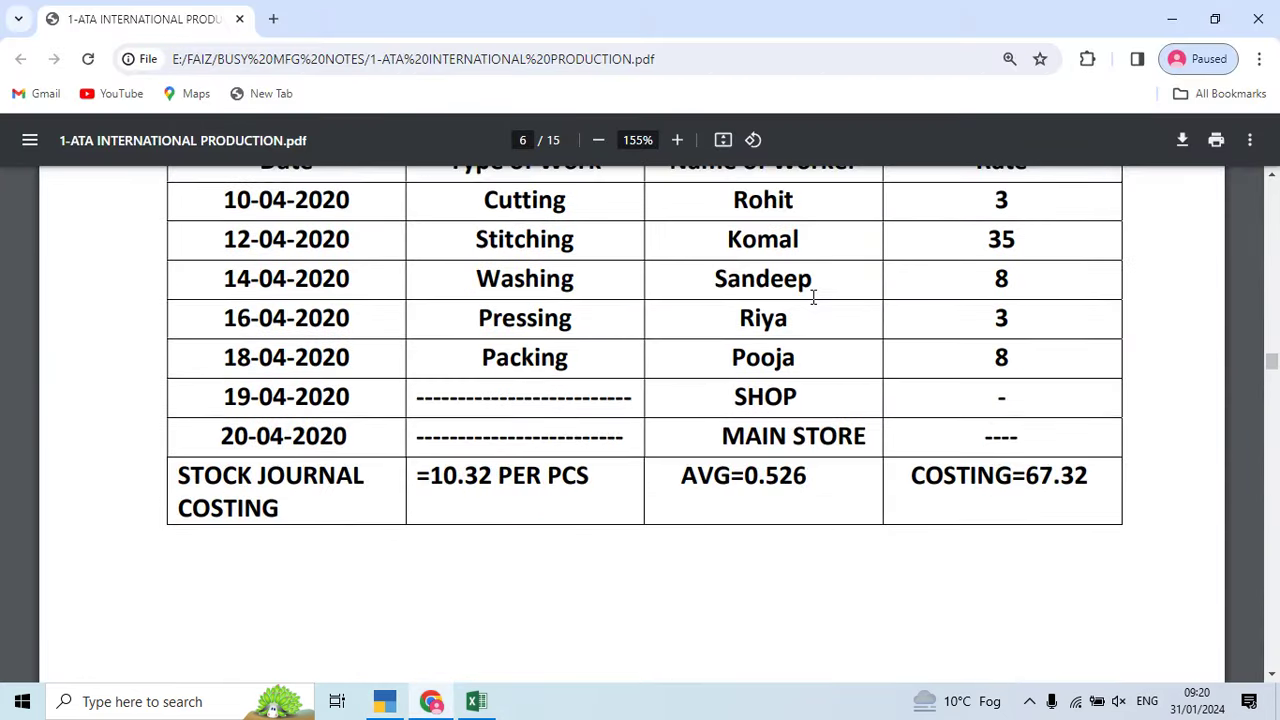
{"action": "key", "text": "alt+Tab"}
{"action": "key", "text": "Tab"}
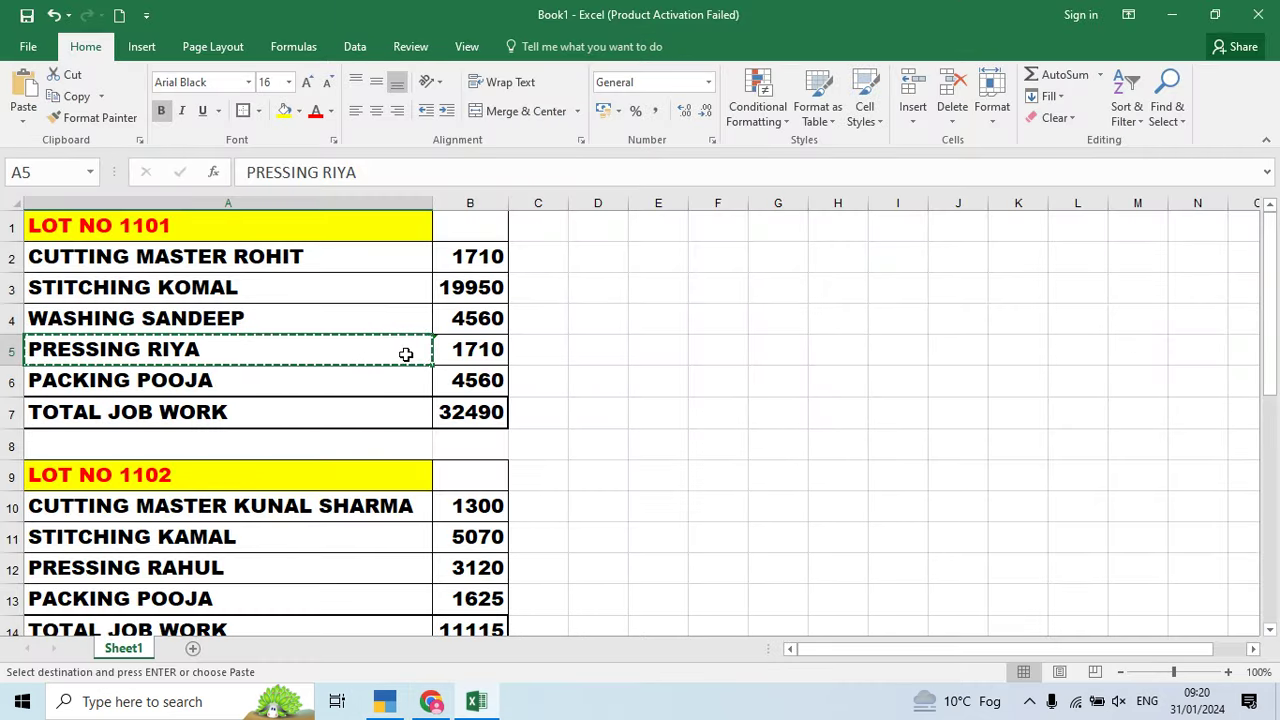
{"action": "key", "text": "alt+Tab"}
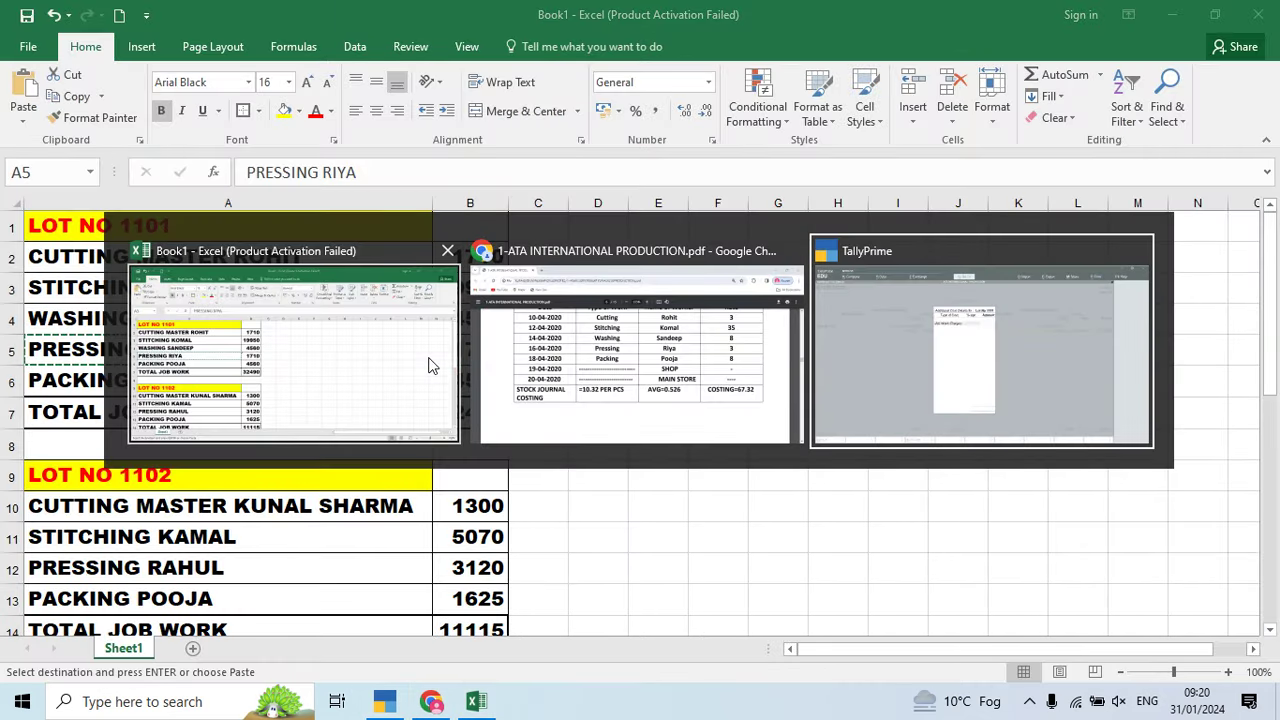
{"action": "key", "text": "Tab"}
{"action": "type", "text": "0"}
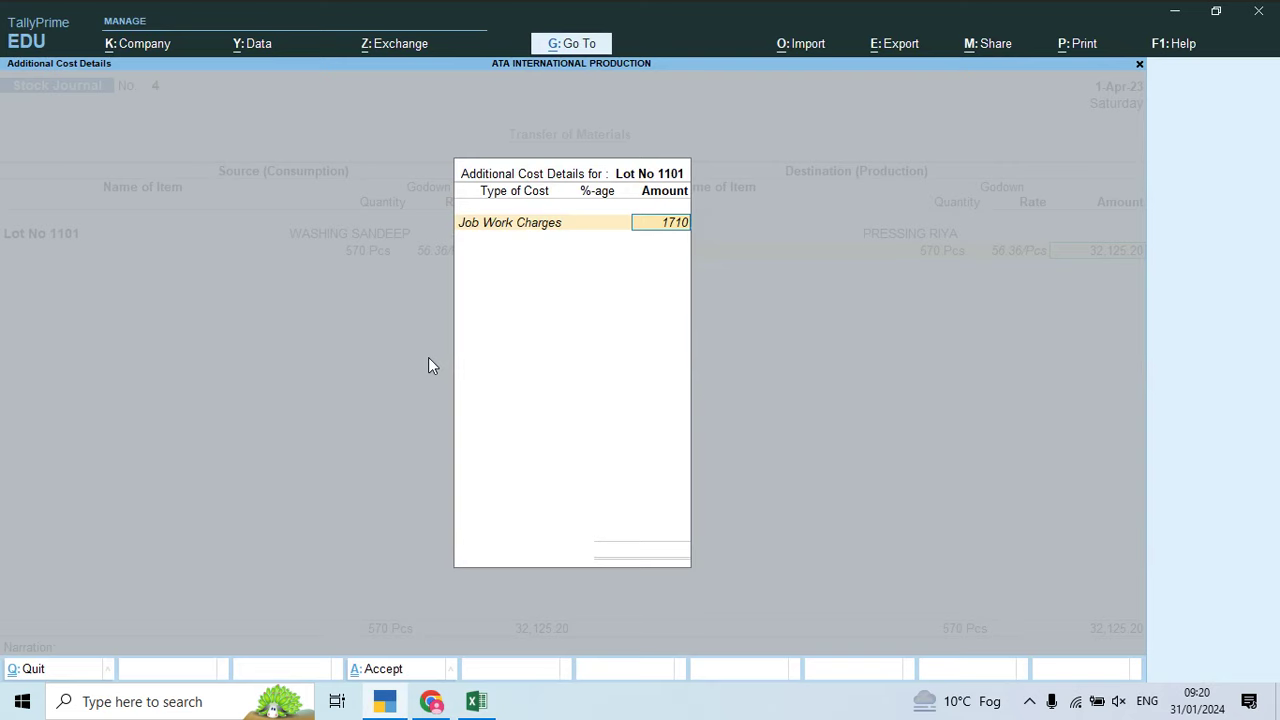
Step: Finish the additional cost details and save the stock journal transferring Lot No 1101 to the pressing godown
{"action": "key", "text": "Return"}
{"action": "key", "text": "Return"}
{"action": "key", "text": "Return"}
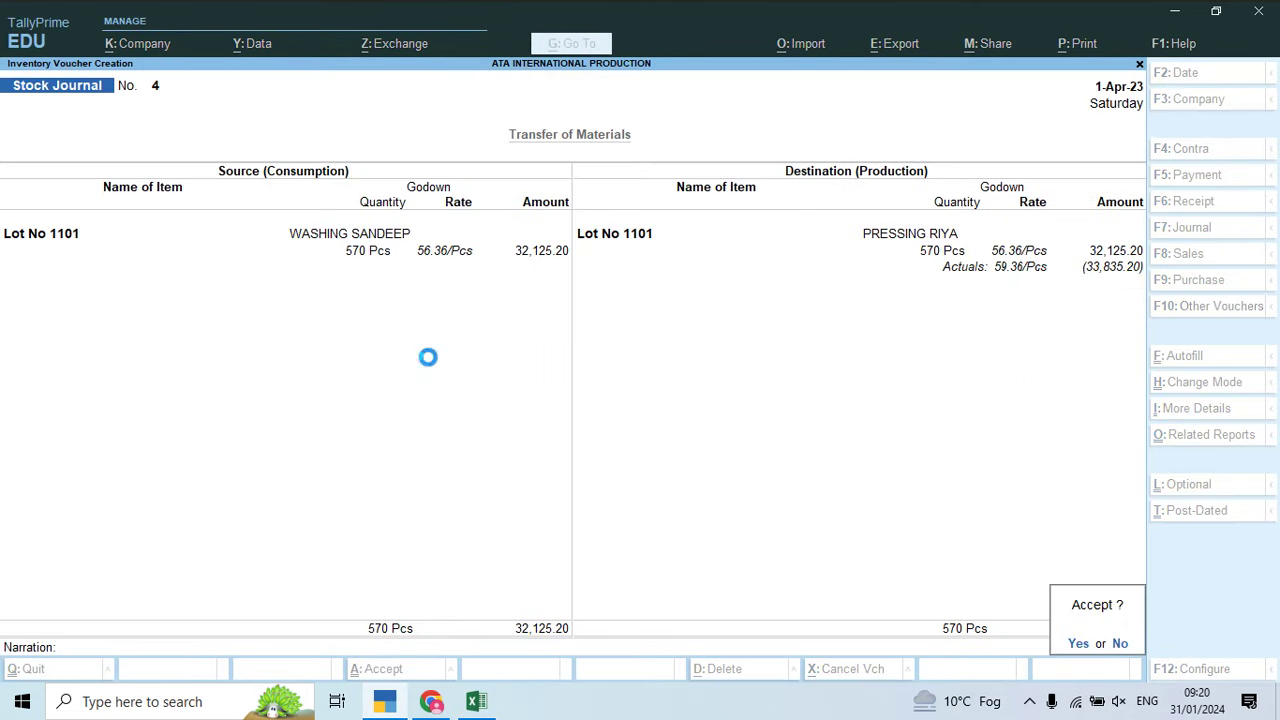
{"action": "key", "text": "Return"}
Step: Enter Lot No 1101 as the source item in the new stock journal, taking 570 Pcs from the pressing worker's godown
{"action": "type", "text": "Lot"}
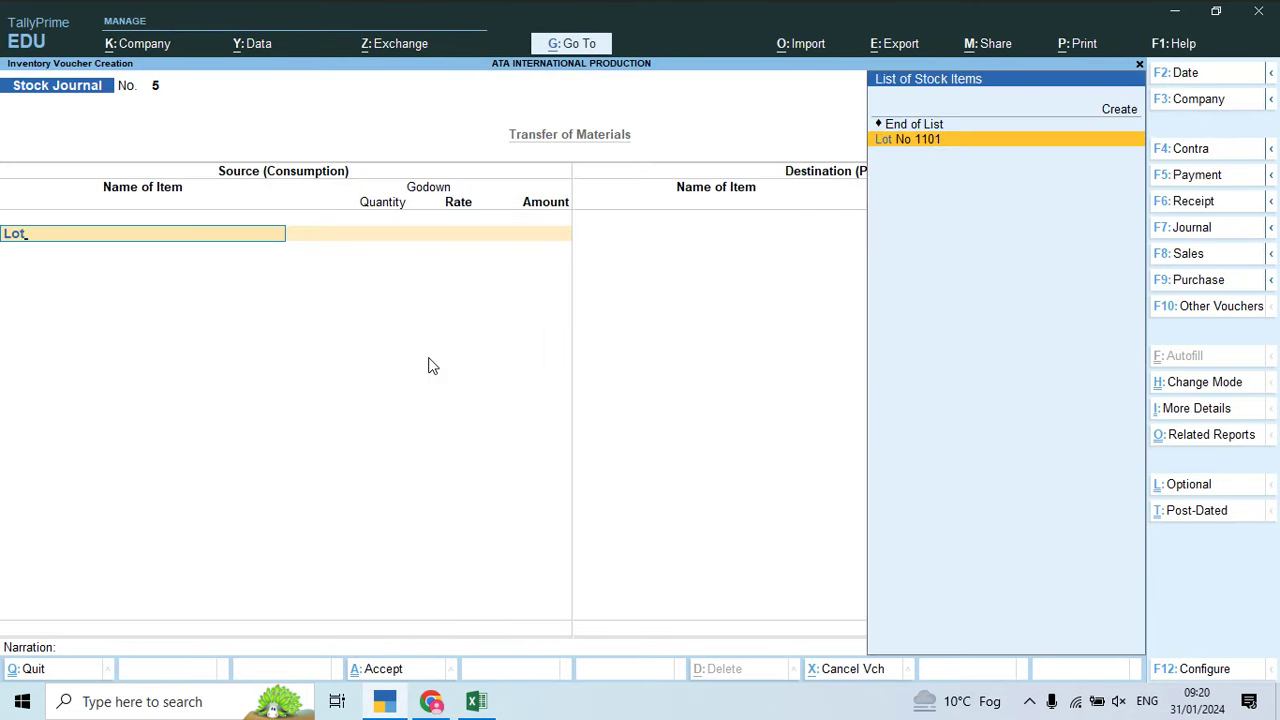
{"action": "key", "text": "Return"}
{"action": "type", "text": "pre"}
{"action": "key", "text": "Return"}
{"action": "type", "text": "5"}
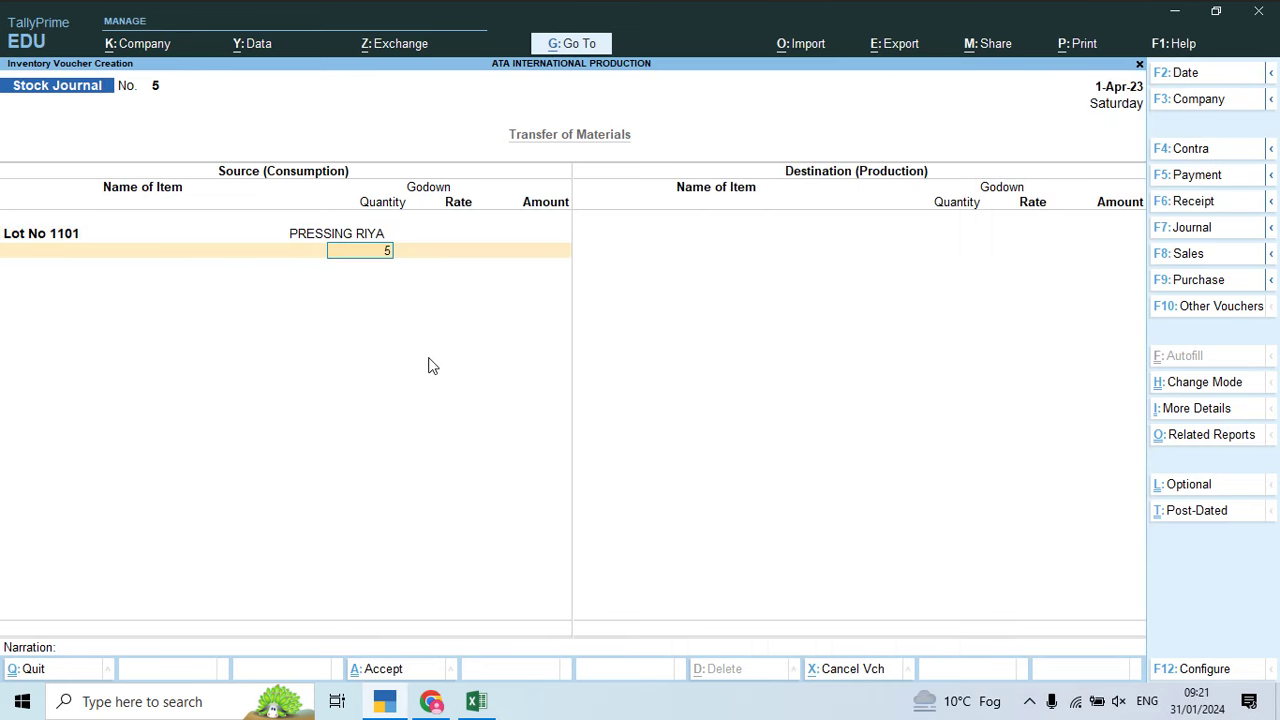
{"action": "type", "text": "70"}
{"action": "key", "text": "Return"}
{"action": "key", "text": "Return"}
{"action": "key", "text": "Return"}
{"action": "key", "text": "Return"}
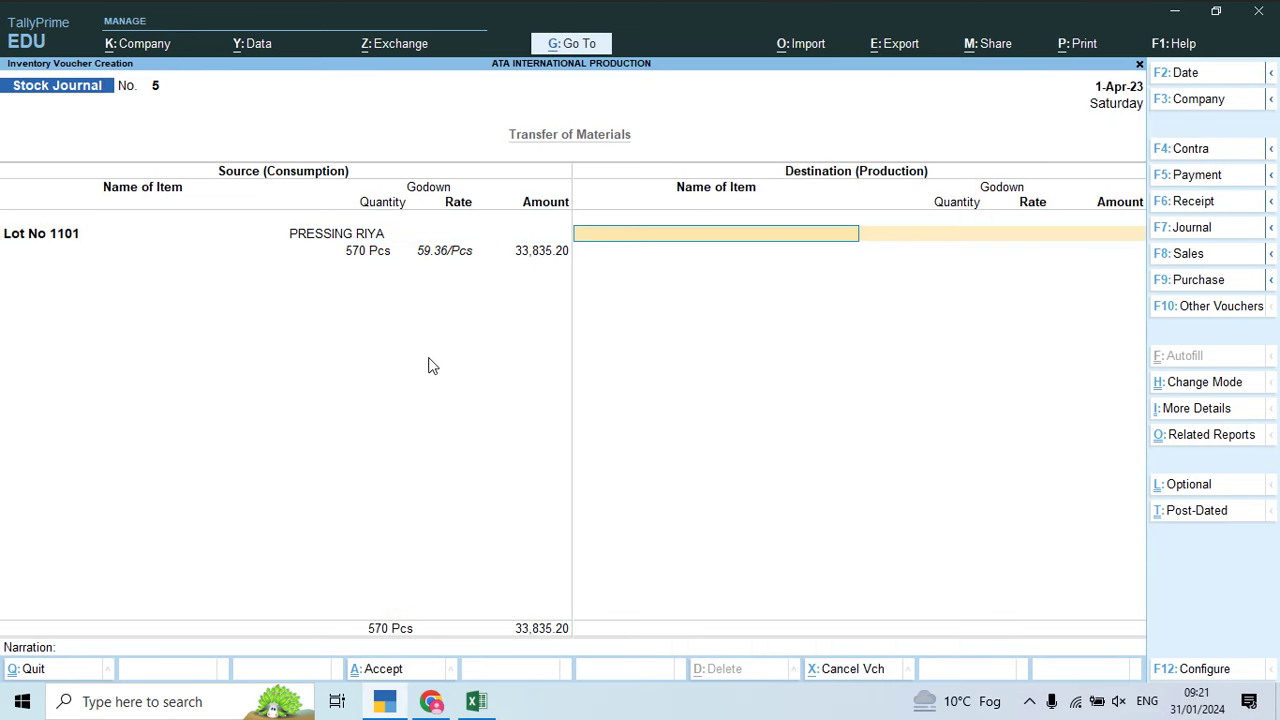
Step: Select Lot No 1101 as the destination item and create its packing worker's godown under Primary, named from cell A6 of the Excel workbook
{"action": "type", "text": "Lot"}
{"action": "key", "text": "Return"}
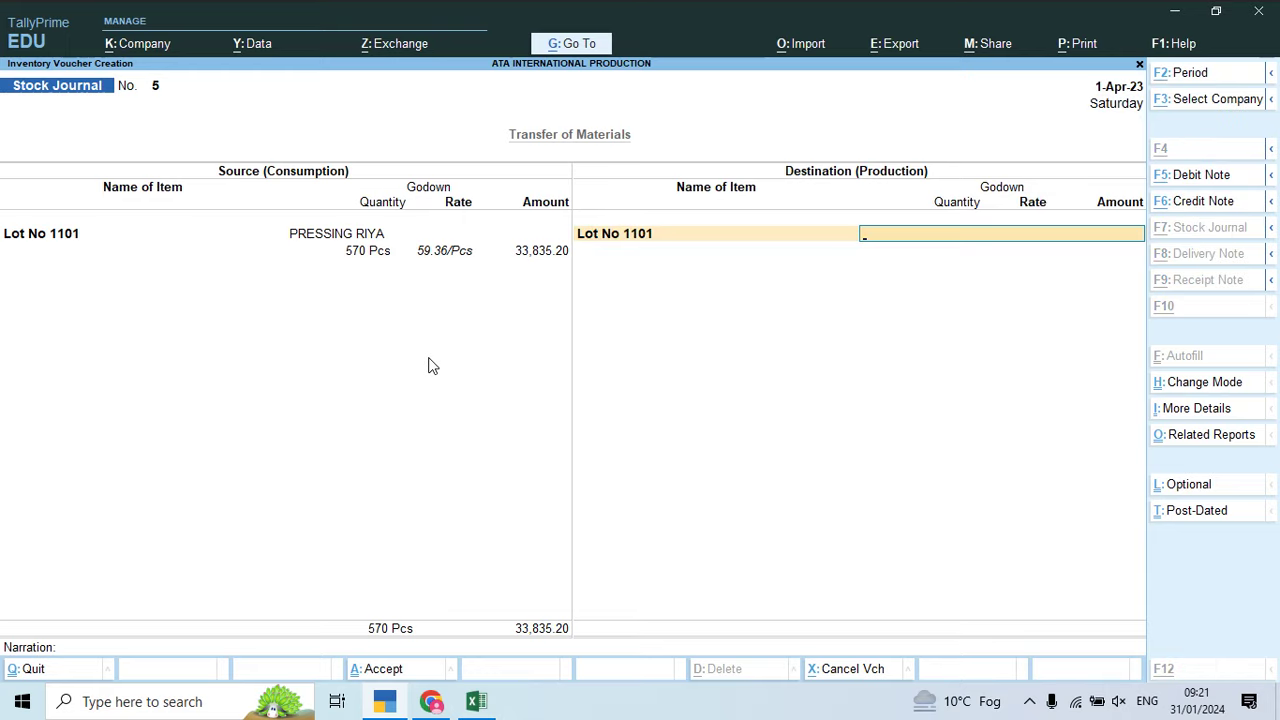
{"action": "key", "text": "alt+c"}
{"action": "key", "text": "alt+Tab"}
{"action": "key", "text": "alt+Tab"}
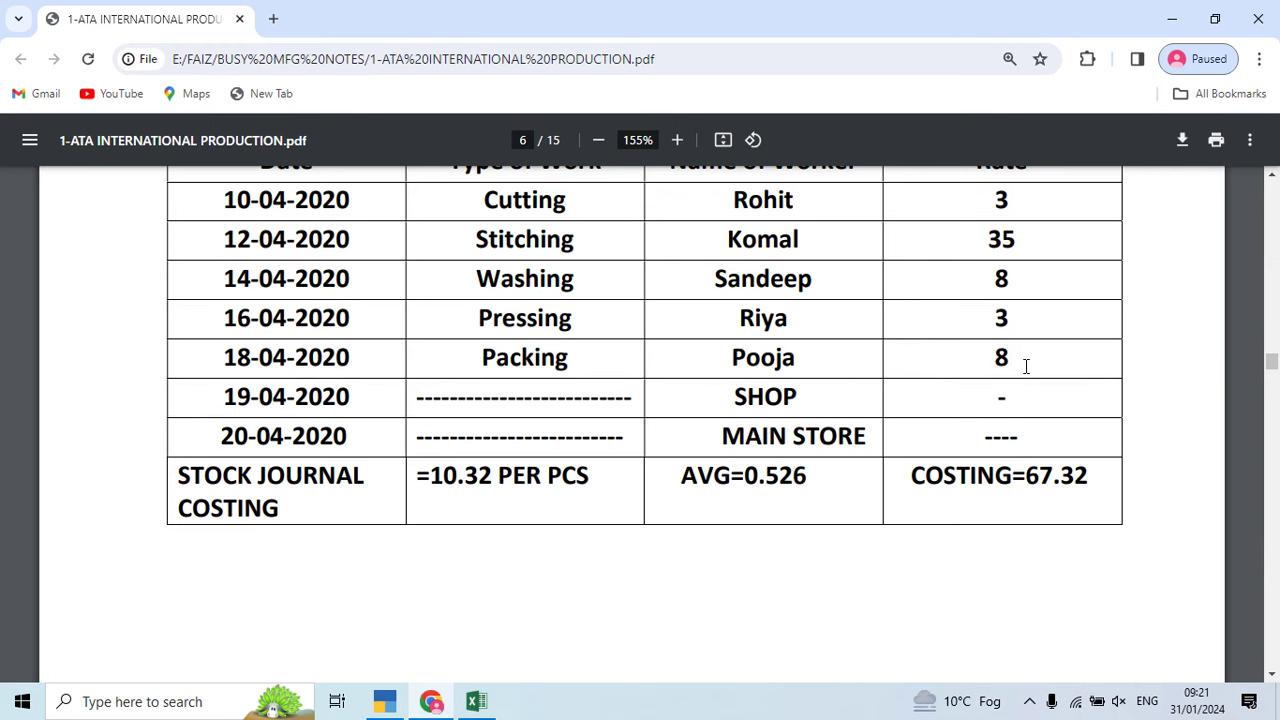
{"action": "key", "text": "alt+Tab"}
{"action": "key", "text": "alt+Tab"}
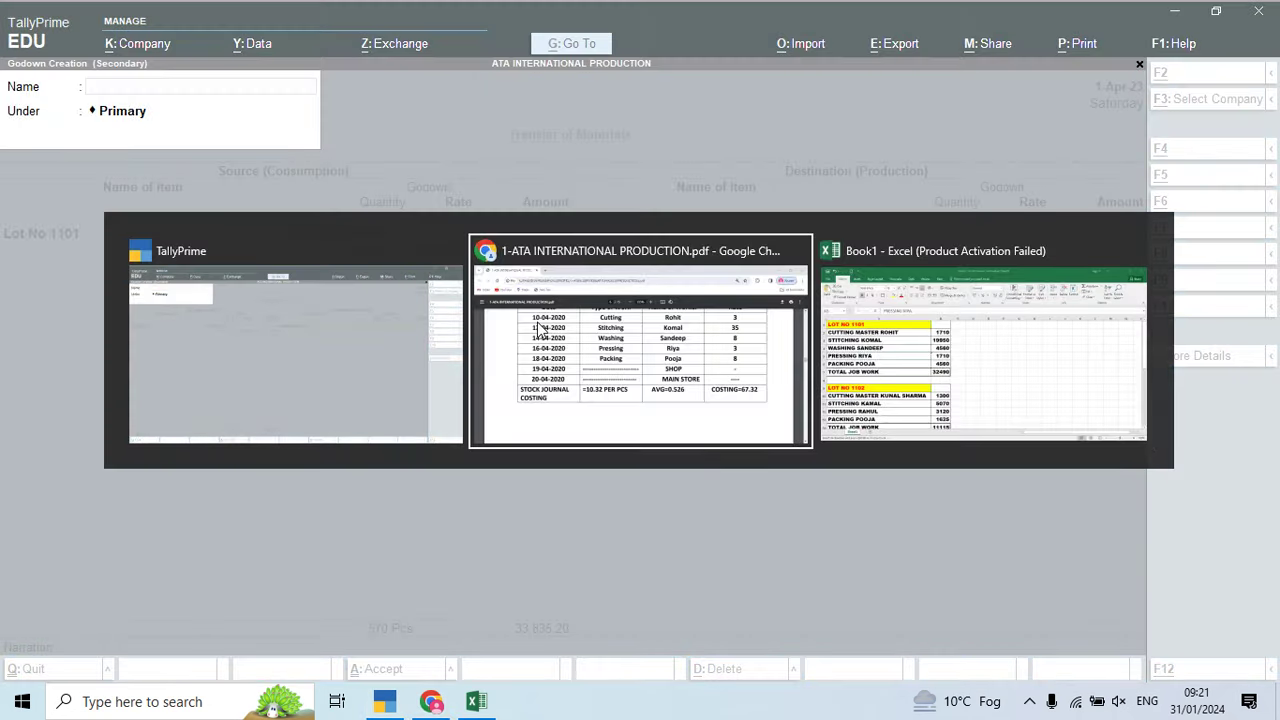
{"action": "key", "text": "alt+Tab"}
{"action": "left_click", "coordinate": [218, 380]}
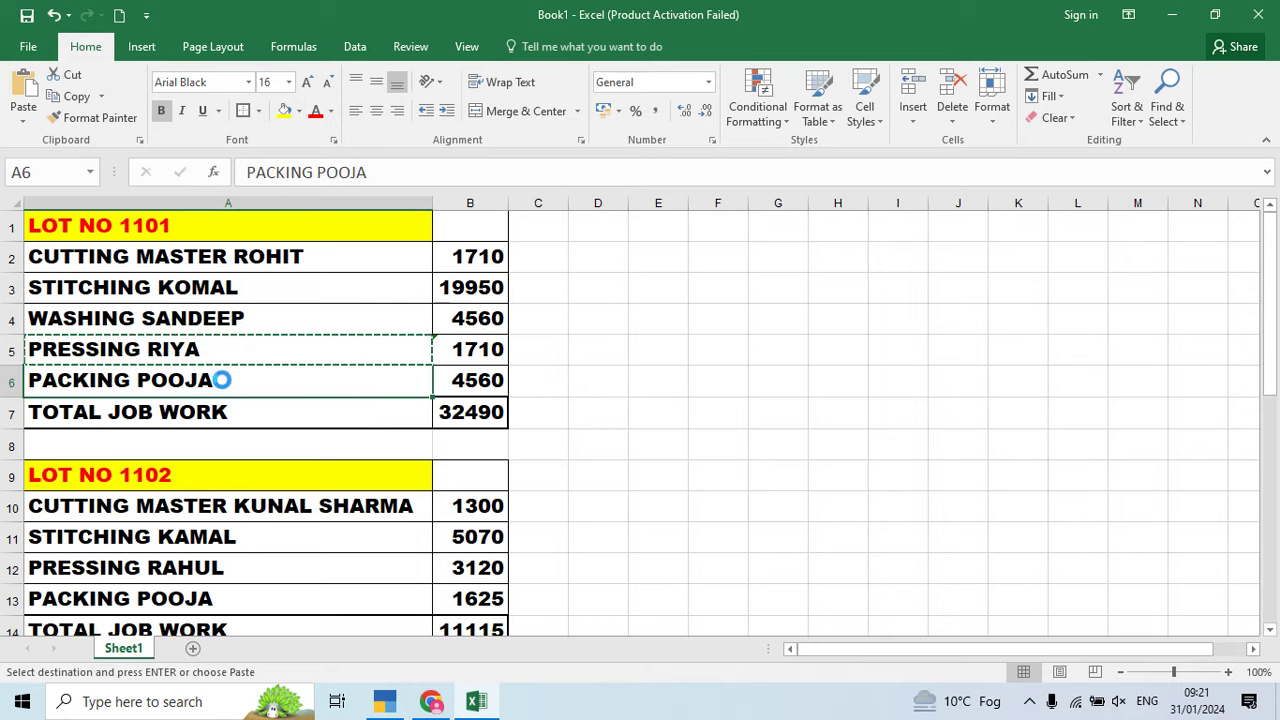
{"action": "key", "text": "alt+Tab"}
{"action": "key", "text": "ctrl+alt+v"}
{"action": "key", "text": "Return"}
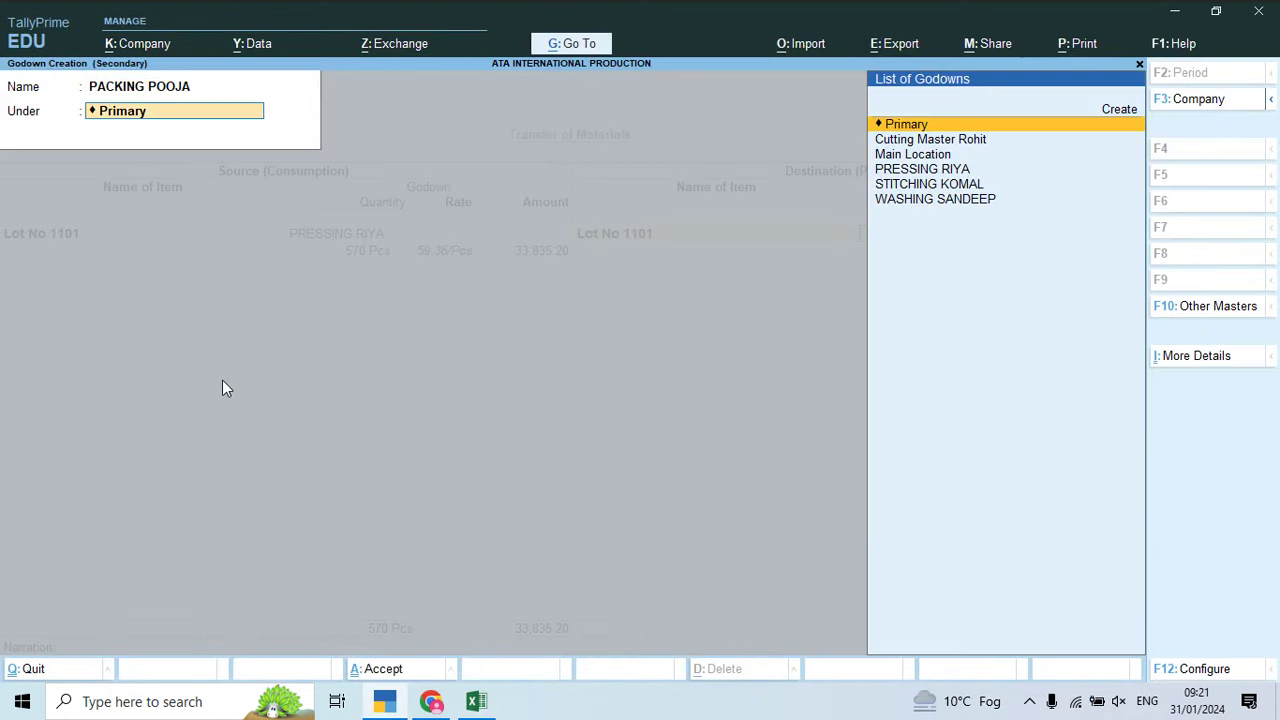
{"action": "key", "text": "Return"}
{"action": "key", "text": "Return"}
Step: Set the destination quantity in the packing godown to 570 Pcs and choose Job Work Charges as its additional cost
{"action": "type", "text": "570"}
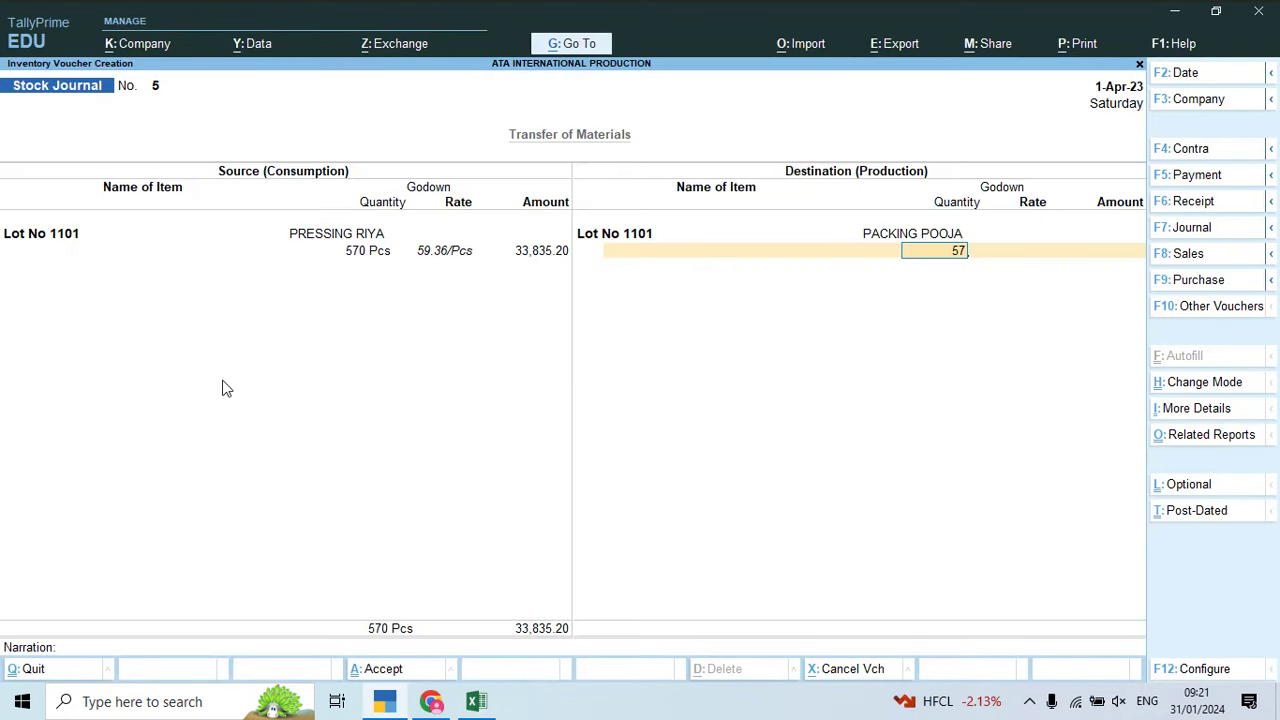
{"action": "key", "text": "Return"}
{"action": "key", "text": "Return"}
{"action": "key", "text": "Return"}
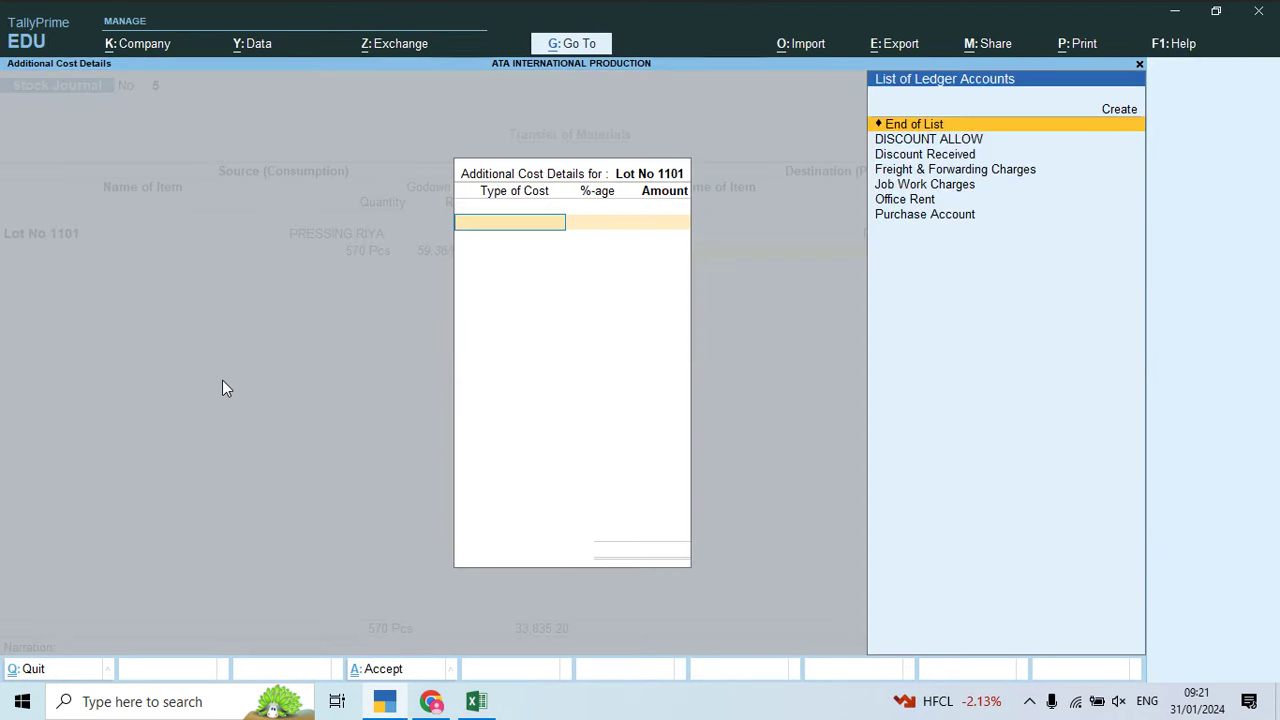
{"action": "key", "text": "Down"}
{"action": "key", "text": "Down"}
{"action": "key", "text": "Down"}
{"action": "key", "text": "Down"}
{"action": "key", "text": "Return"}
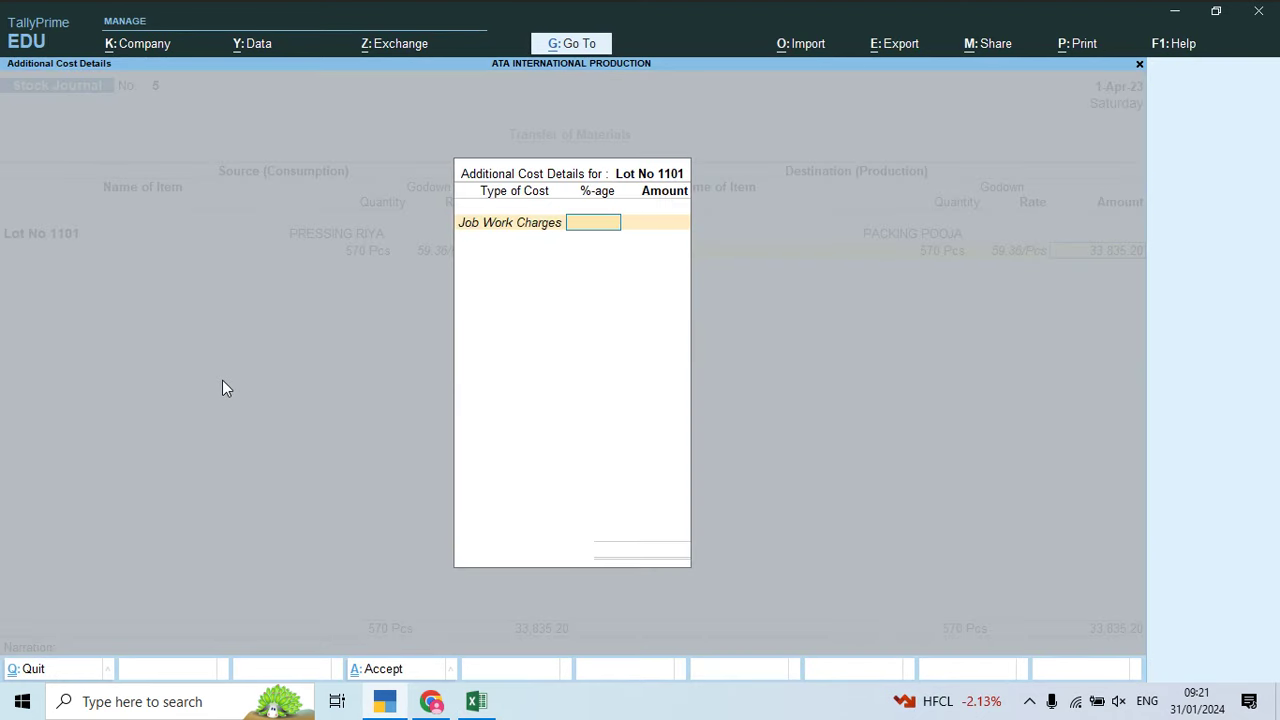
Step: Enter the packing charge of 4560 from the Excel workbook as the Job Work Charges amount and save the stock journal
{"action": "key", "text": "Return"}
{"action": "key", "text": "alt+Tab"}
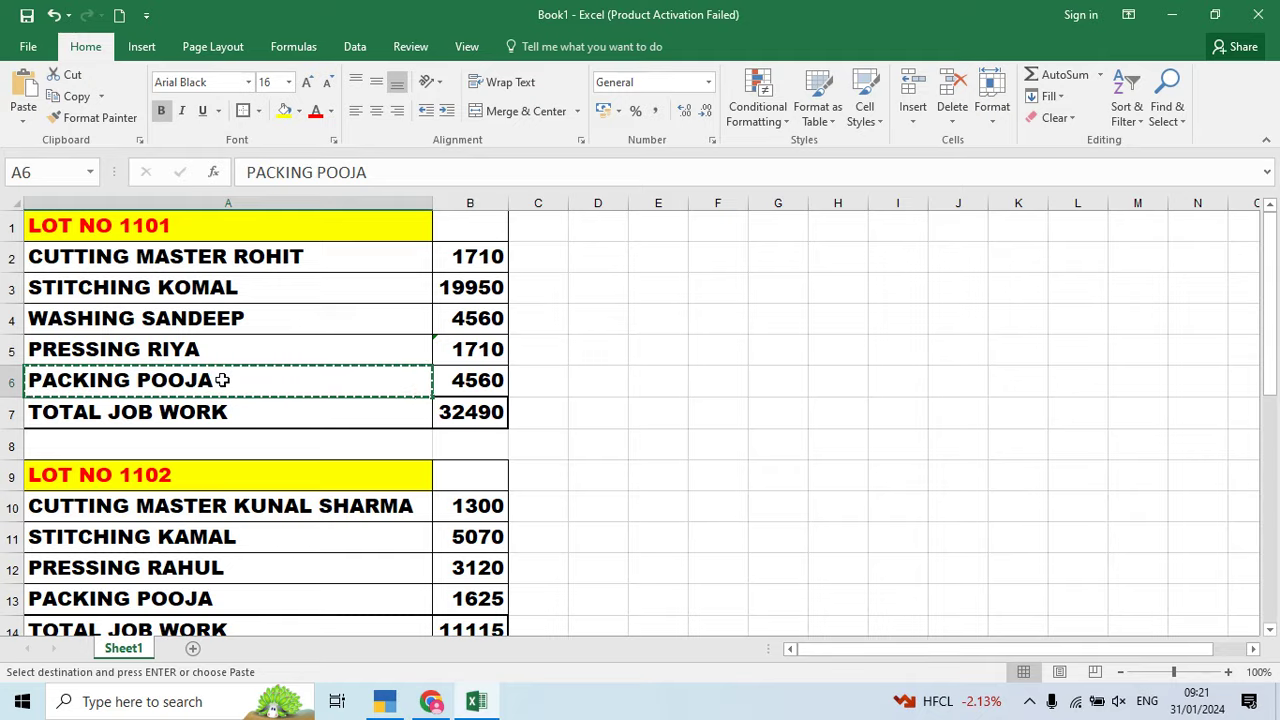
{"action": "key", "text": "alt+Tab"}
{"action": "type", "text": "4560"}
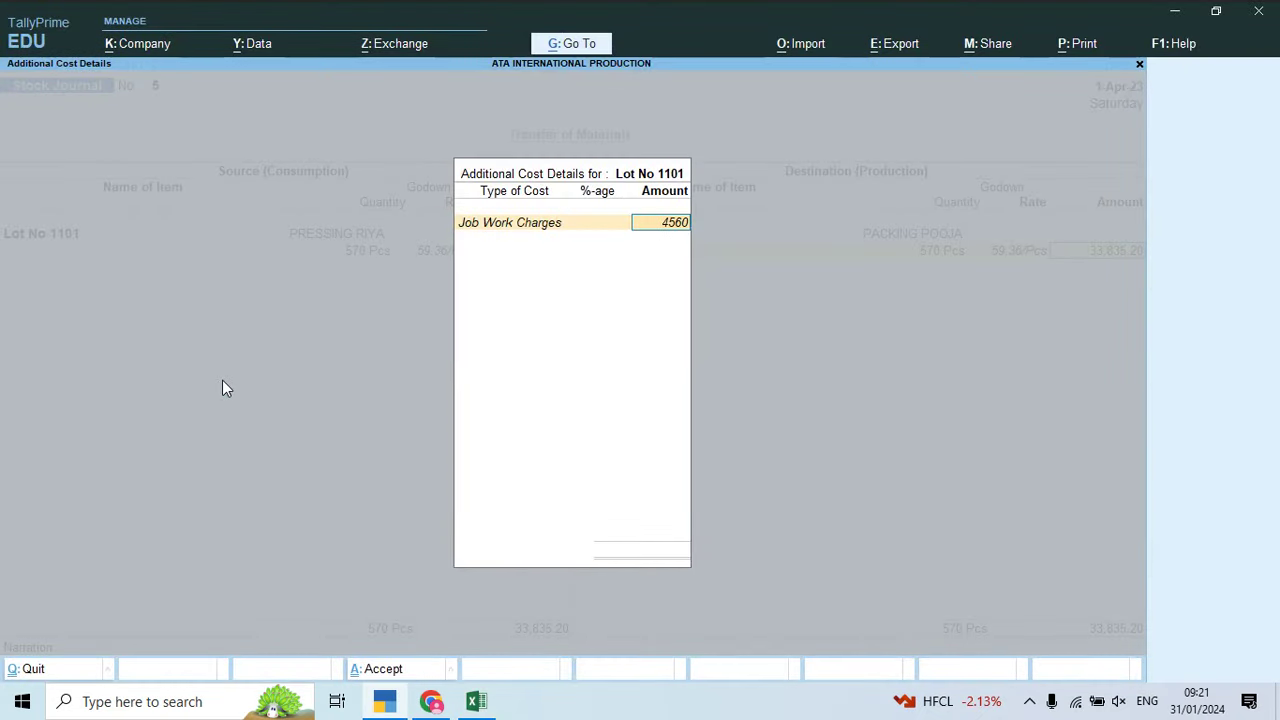
{"action": "key", "text": "Return"}
{"action": "key", "text": "Return"}
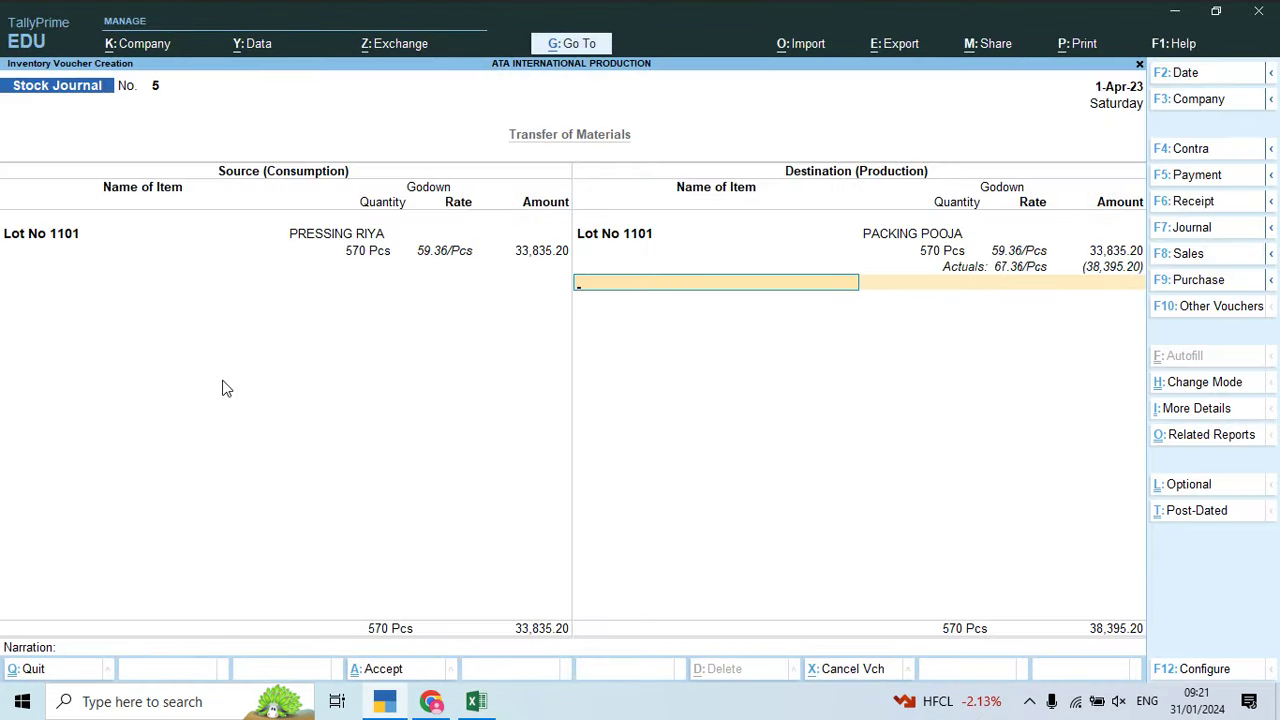
{"action": "key", "text": "Return"}
{"action": "key", "text": "Return"}
{"action": "key", "text": "Return"}
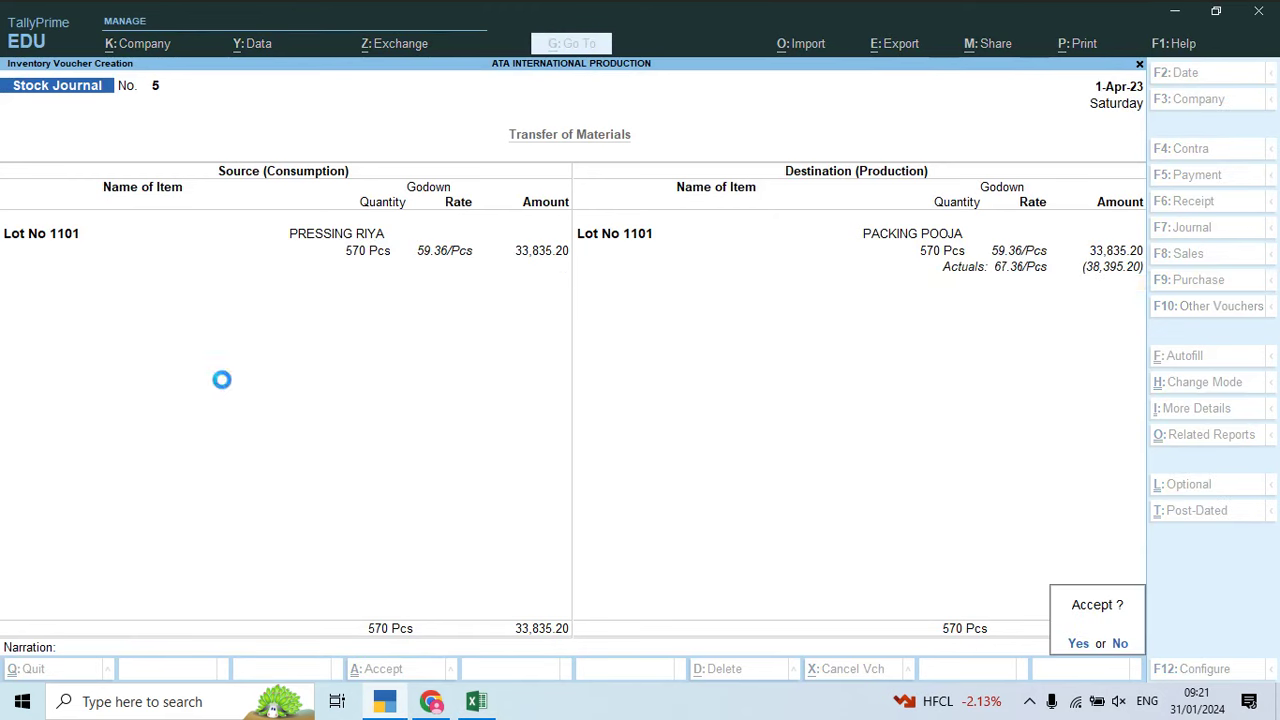
Step: Enter Lot No 1101 as the source item in the new stock journal, taking 570 Pcs from the packing worker's godown
{"action": "type", "text": "Lo"}
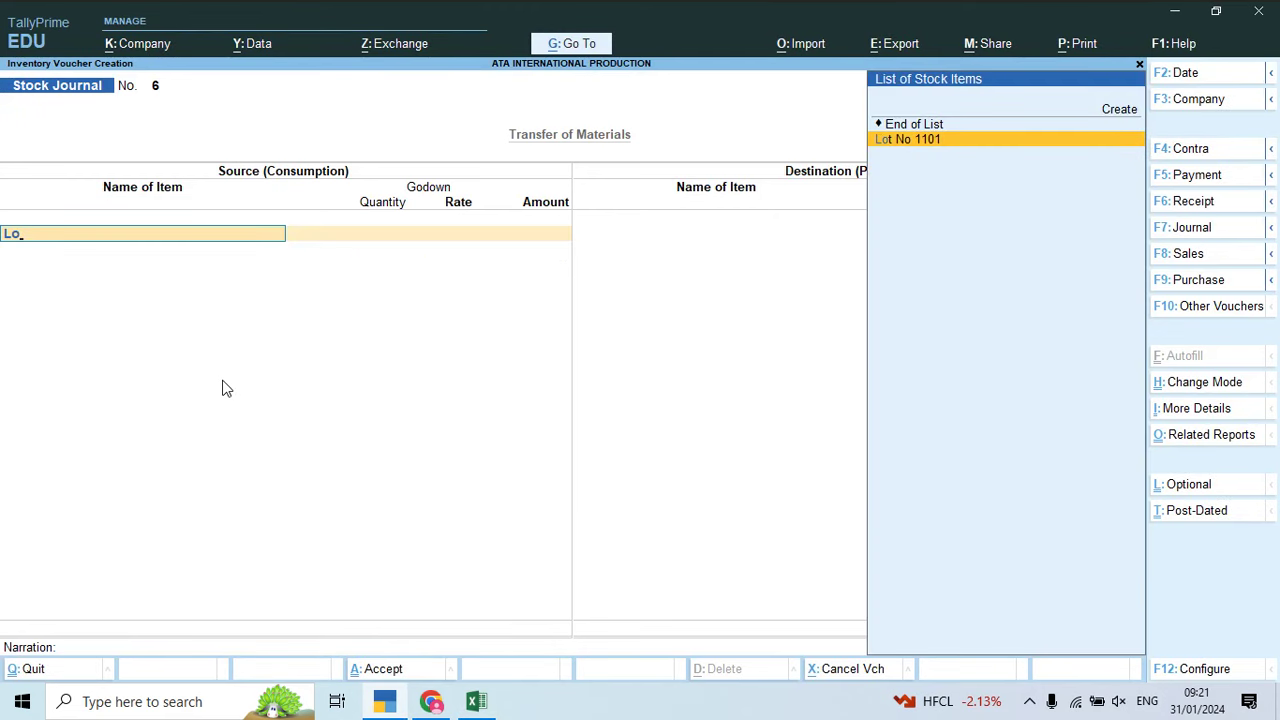
{"action": "key", "text": "Return"}
{"action": "type", "text": "Pa"}
{"action": "key", "text": "Return"}
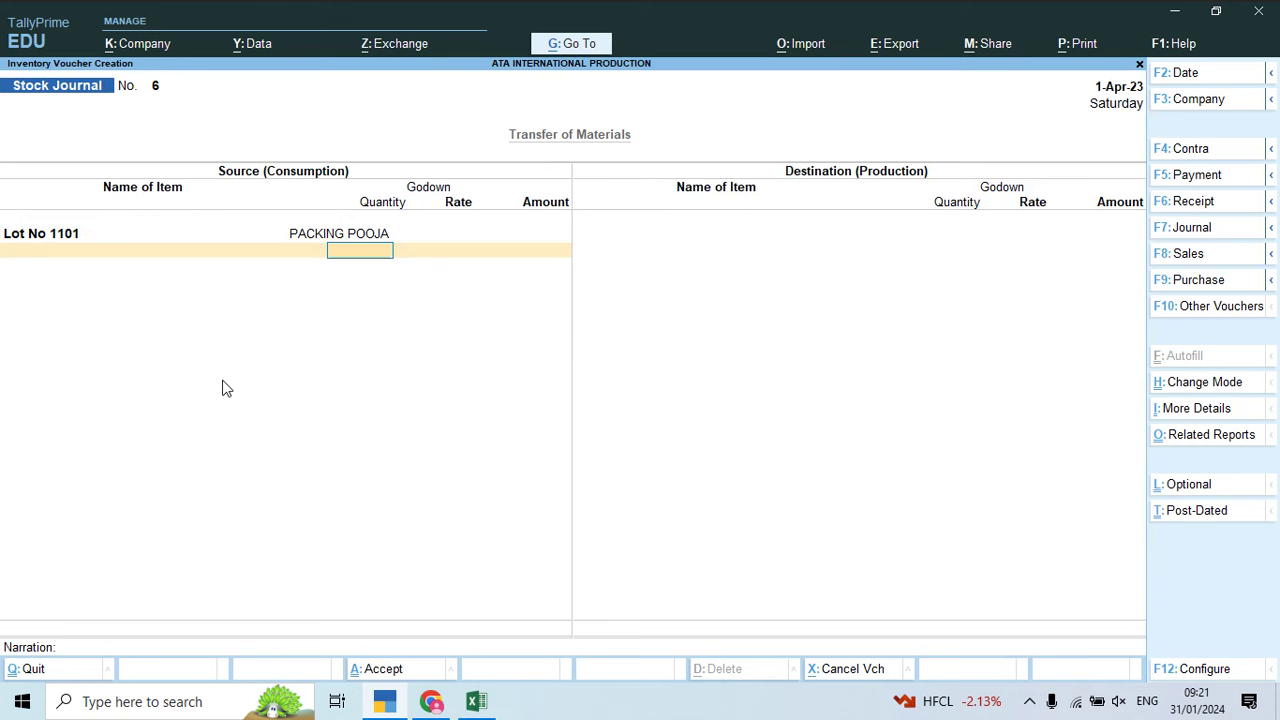
{"action": "type", "text": "570"}
{"action": "key", "text": "Return"}
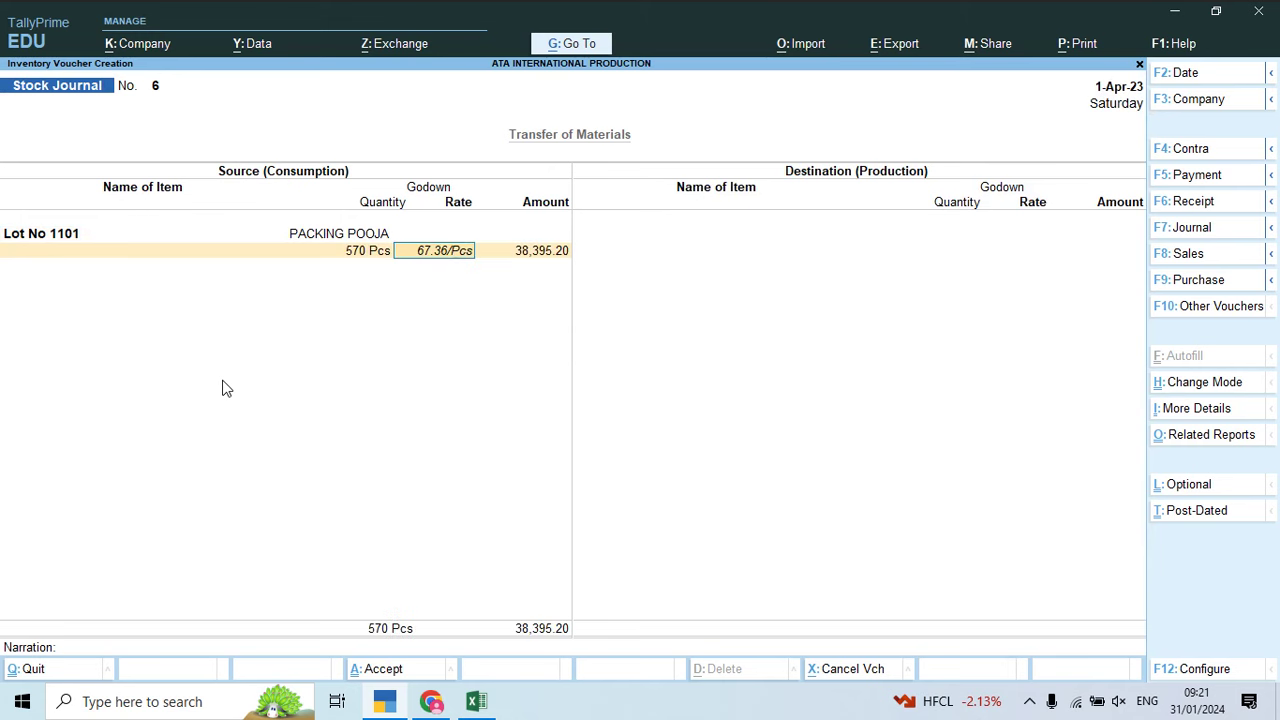
{"action": "key", "text": "Return"}
{"action": "key", "text": "Return"}
{"action": "key", "text": "Return"}
Step: Select Lot No 1101 as the destination item and create a godown named Shop under Primary for it
{"action": "type", "text": "L5"}
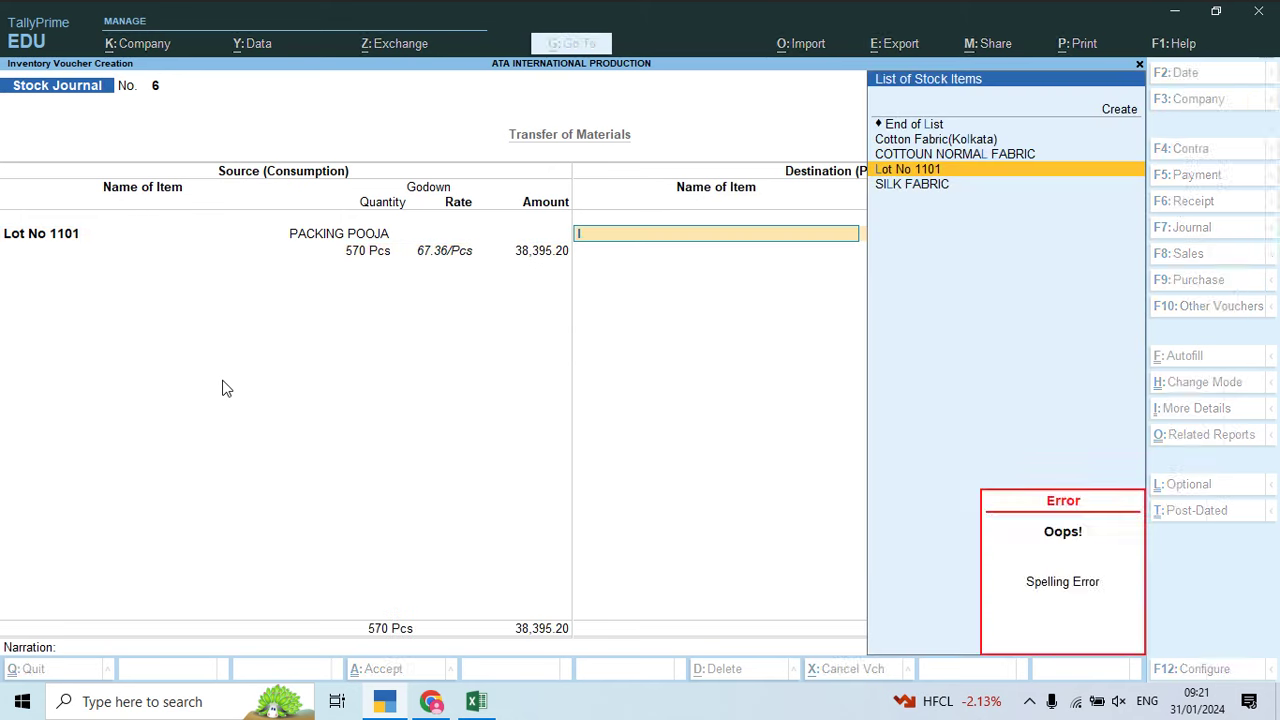
{"action": "key", "text": "Return"}
{"action": "type", "text": "57"}
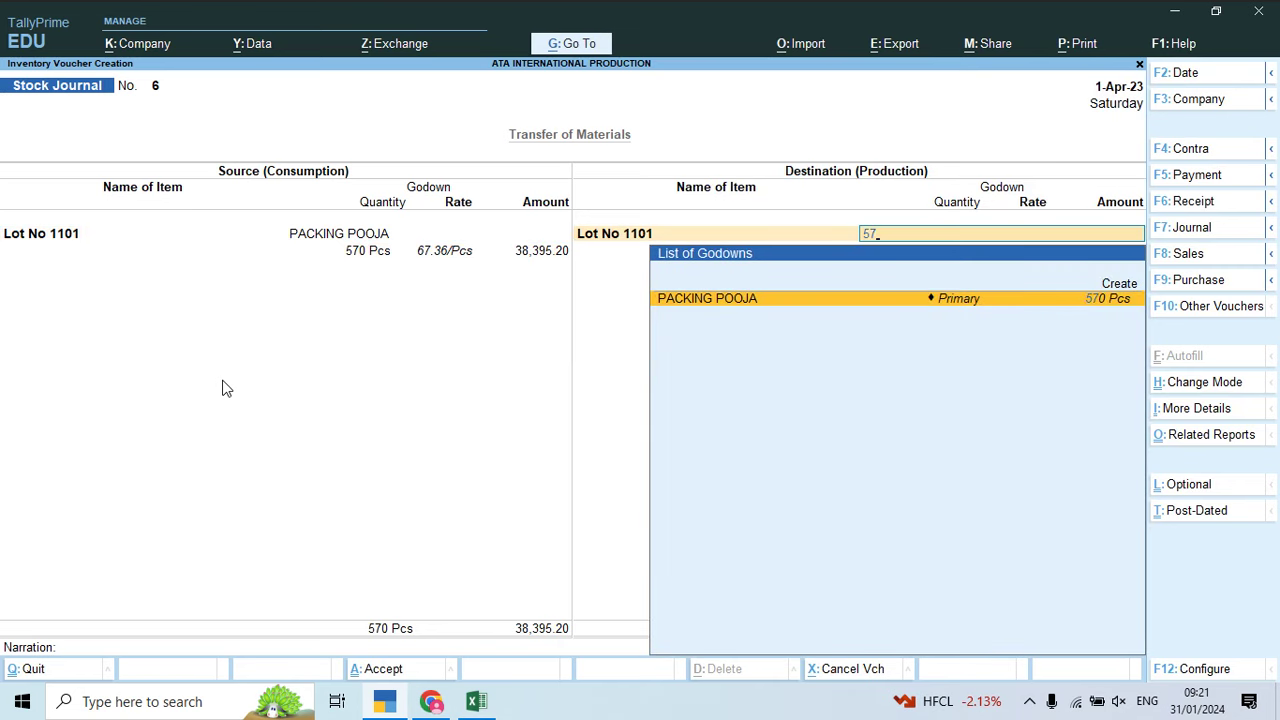
{"action": "key", "text": "BackSpace"}
{"action": "key", "text": "BackSpace"}
{"action": "key", "text": "alt+c"}
{"action": "type", "text": "Sh"}
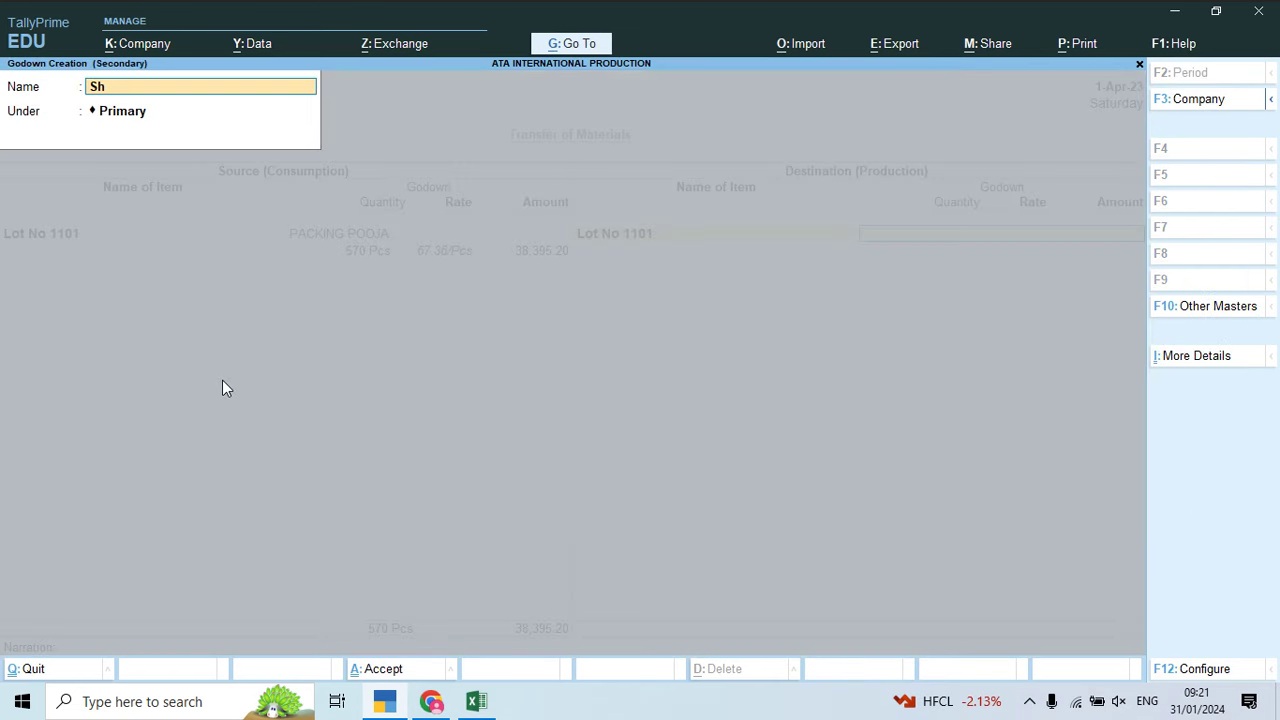
{"action": "type", "text": "op"}
{"action": "key", "text": "Return"}
{"action": "key", "text": "Return"}
{"action": "key", "text": "Return"}
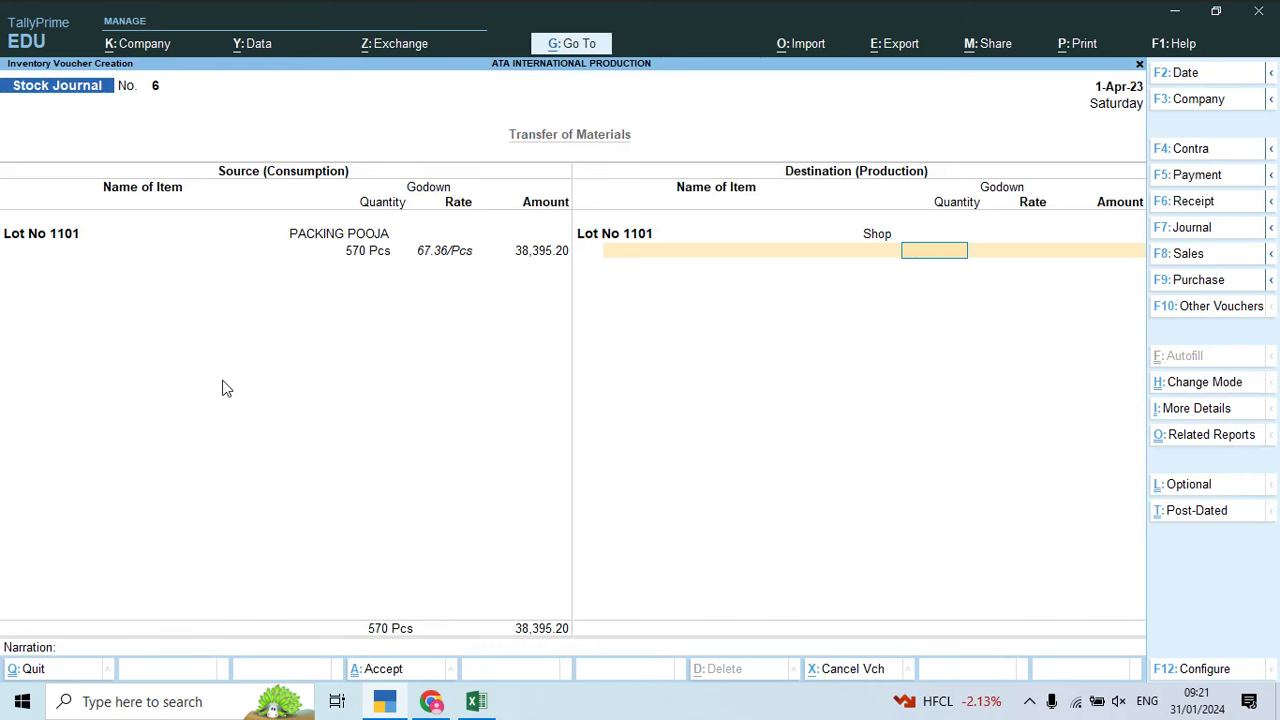
Step: Set the destination quantity in the Shop godown to 570 Pcs and save the stock journal without any additional cost
{"action": "type", "text": "570"}
{"action": "key", "text": "Return"}
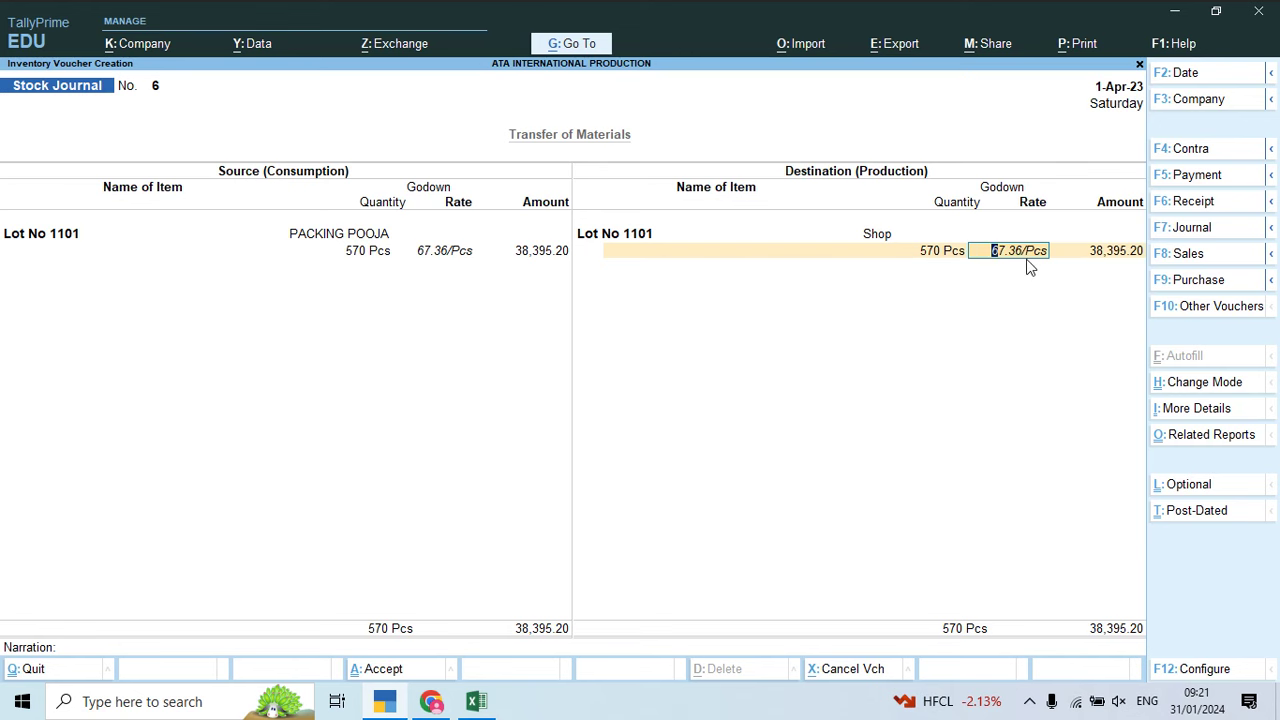
{"action": "key", "text": "Return"}
{"action": "key", "text": "Return"}
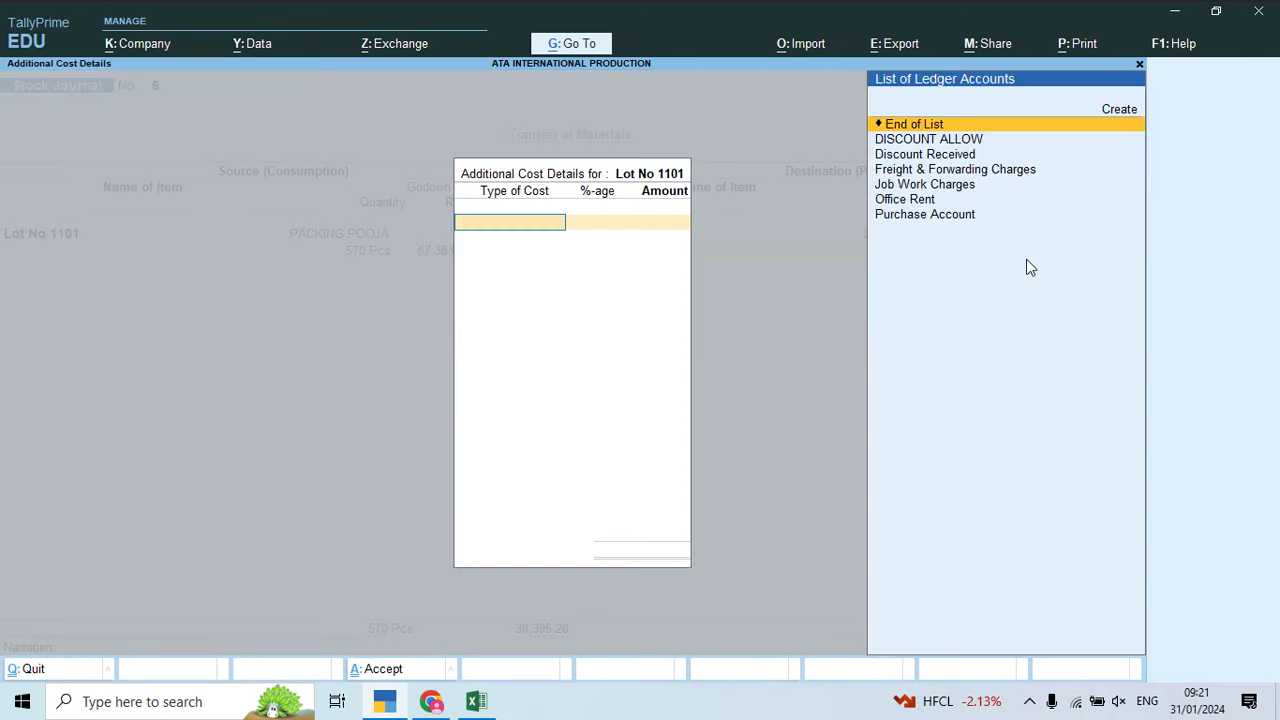
{"action": "key", "text": "Return"}
{"action": "key", "text": "Return"}
{"action": "key", "text": "Return"}
{"action": "key", "text": "Return"}
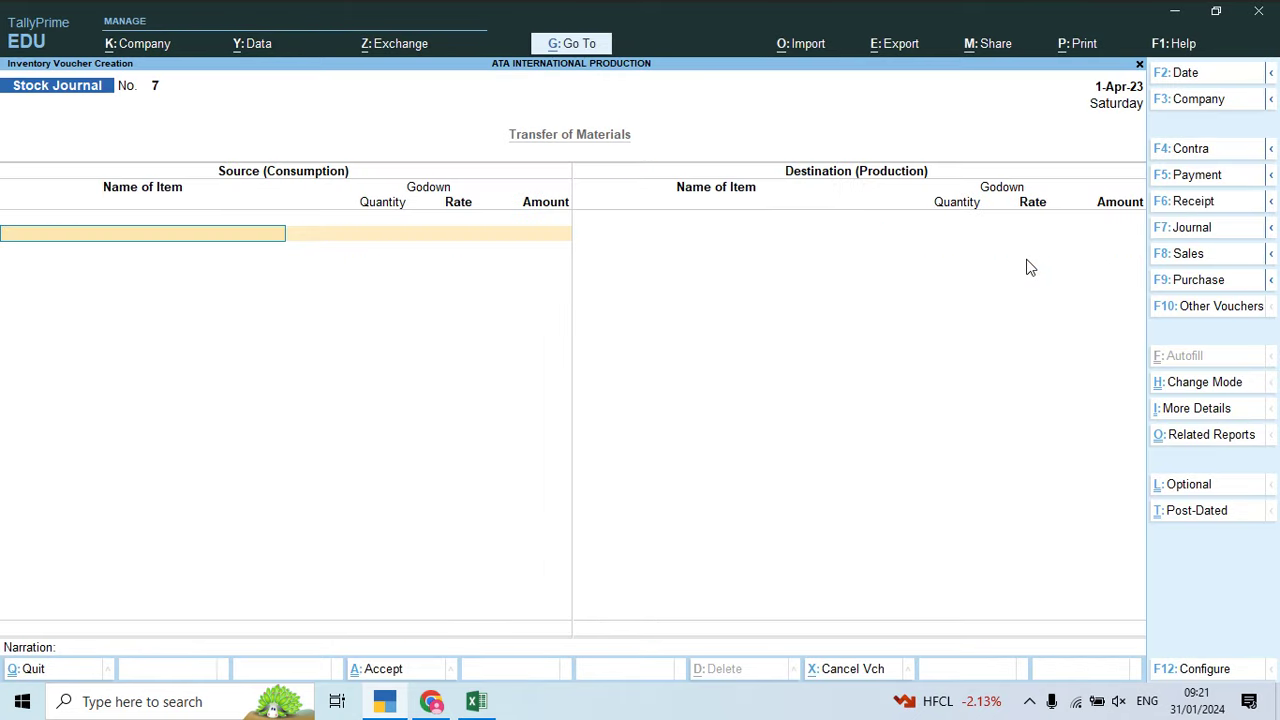
Step: Enter Lot No 1101 as the source item in the new stock journal, taking 570 Pcs from the Shop godown
{"action": "type", "text": "S"}
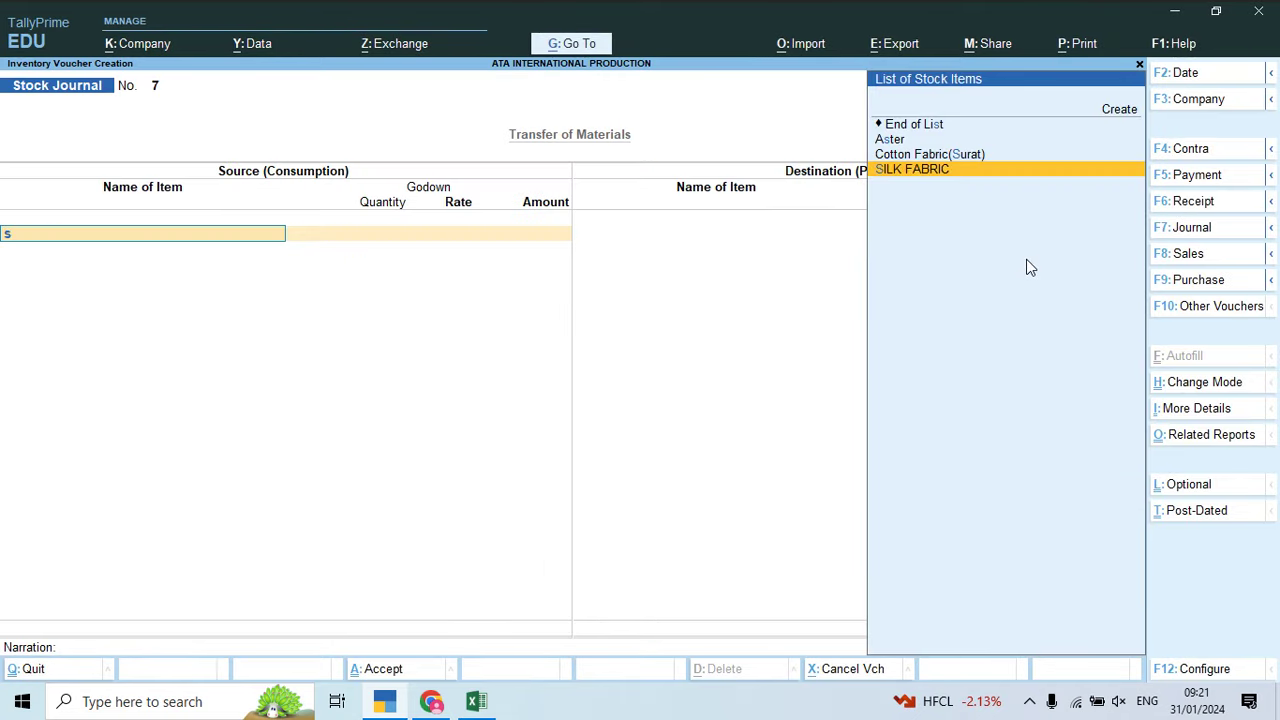
{"action": "key", "text": "BackSpace"}
{"action": "type", "text": "lot"}
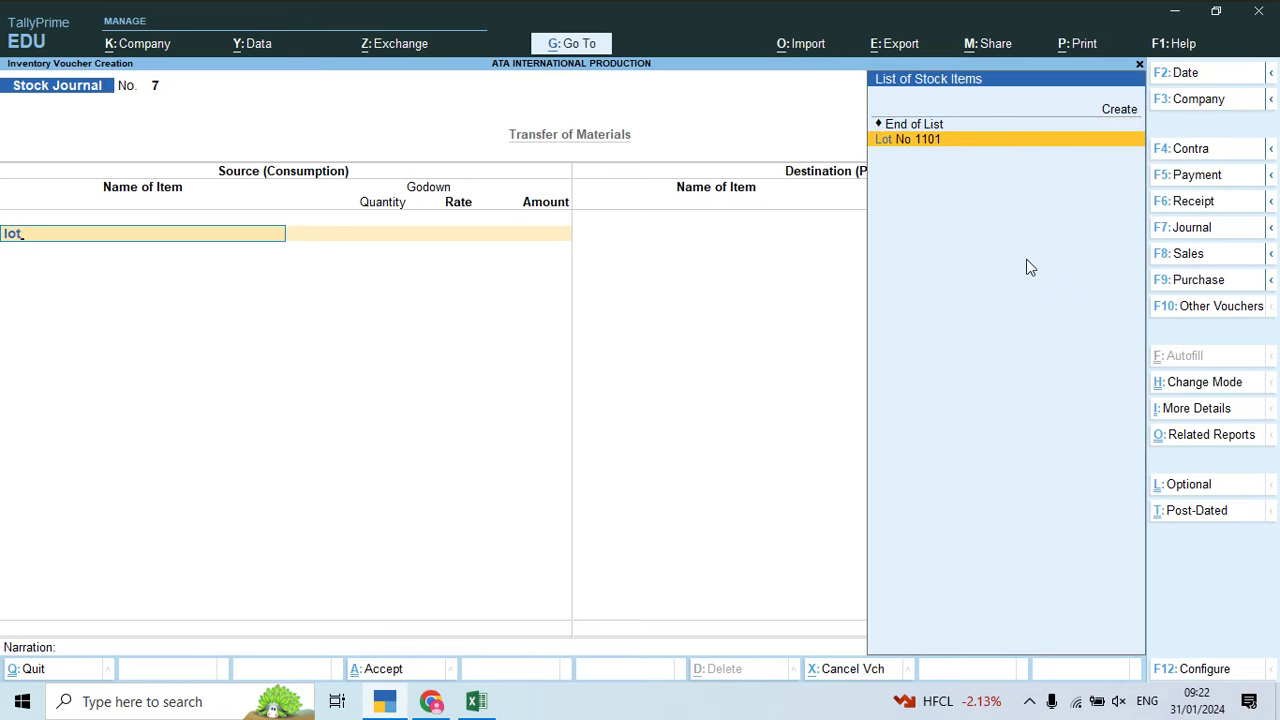
{"action": "key", "text": "Return"}
{"action": "type", "text": "Ma"}
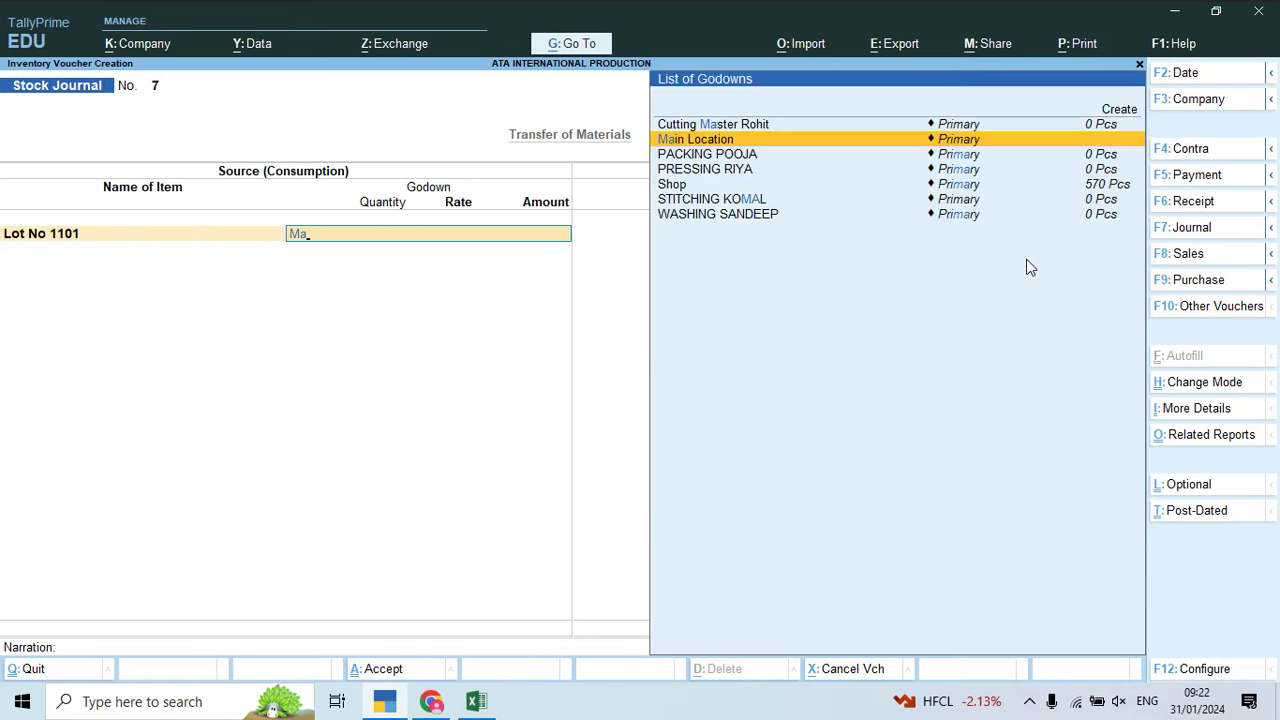
{"action": "key", "text": "BackSpace"}
{"action": "key", "text": "BackSpace"}
{"action": "type", "text": "Sho"}
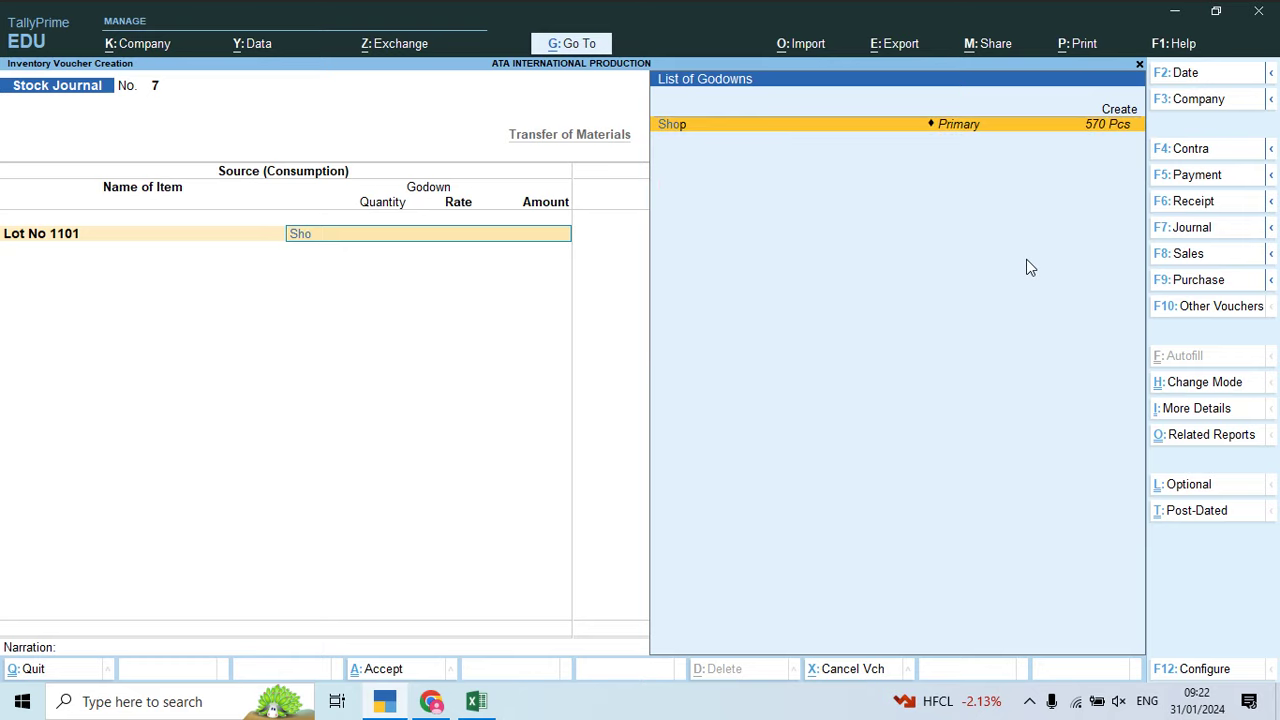
{"action": "key", "text": "Return"}
{"action": "type", "text": "570"}
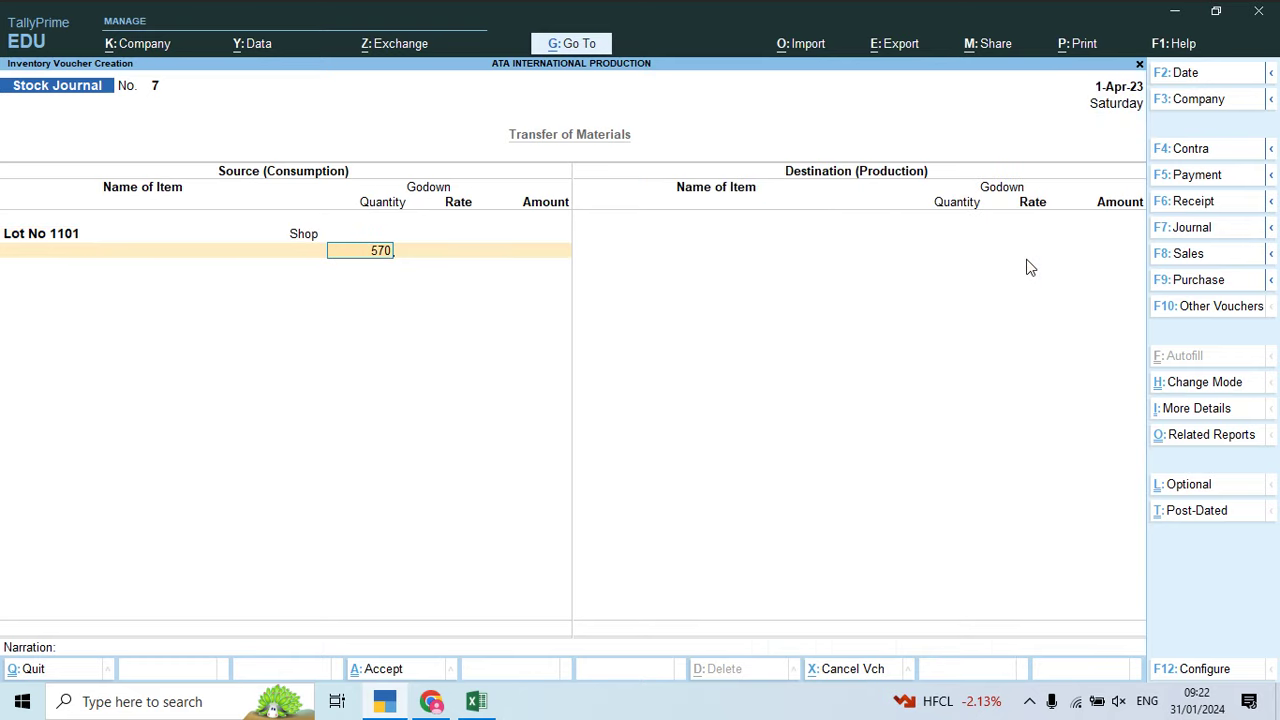
{"action": "key", "text": "Return"}
{"action": "key", "text": "Return"}
{"action": "key", "text": "Return"}
{"action": "key", "text": "Return"}
Step: Enter Lot No 1101 as the destination item, receiving 570 Pcs in the Main Location godown at the proposed rate
{"action": "type", "text": "Lot"}
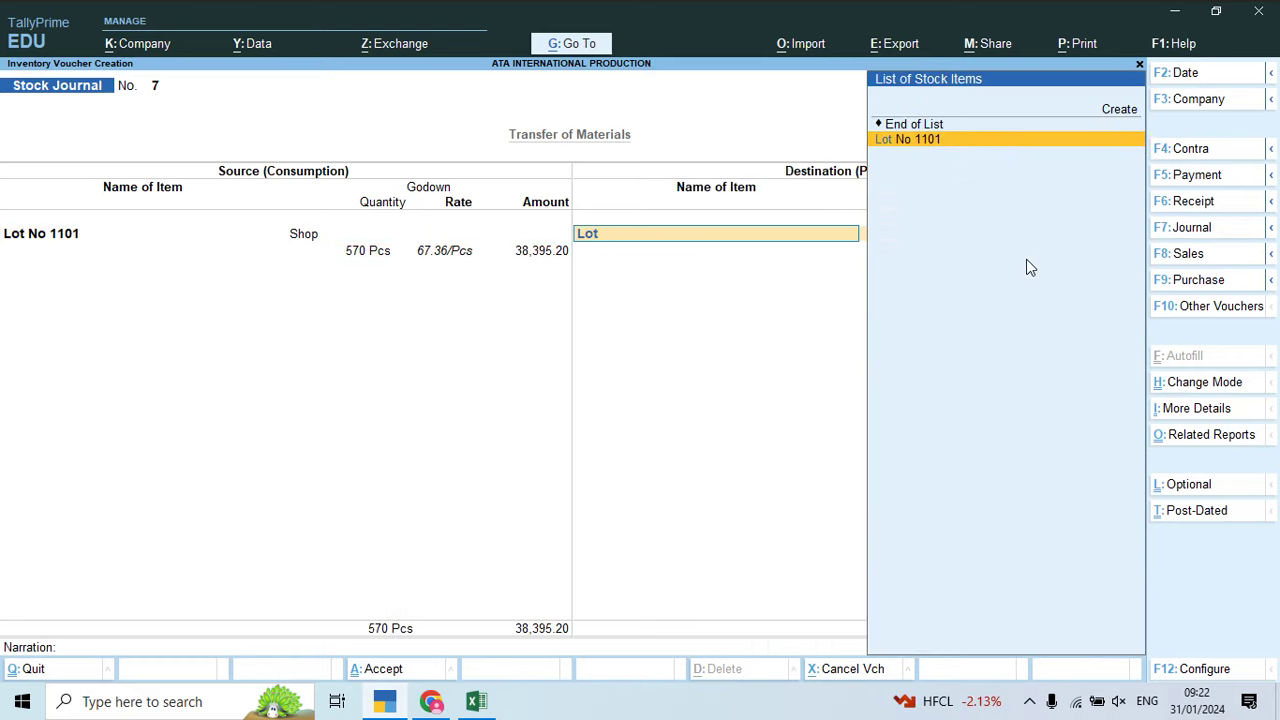
{"action": "key", "text": "Return"}
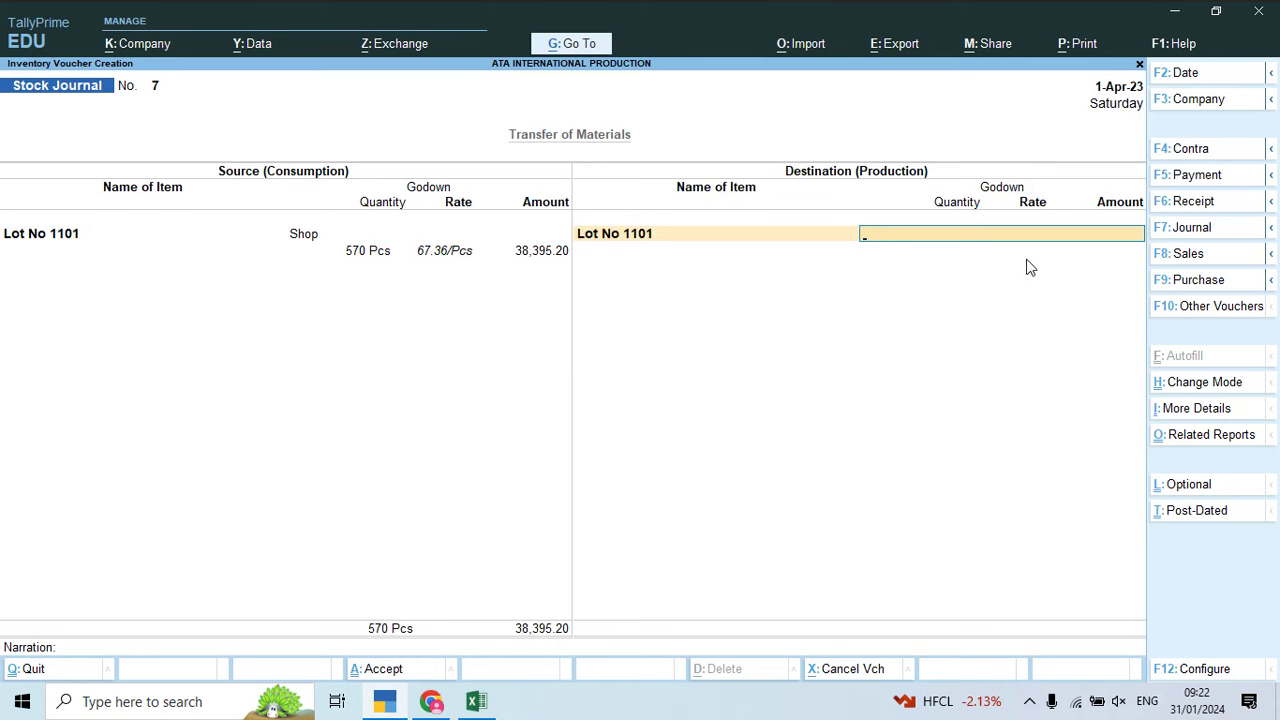
{"action": "type", "text": "Ma"}
{"action": "key", "text": "Return"}
{"action": "type", "text": "5"}
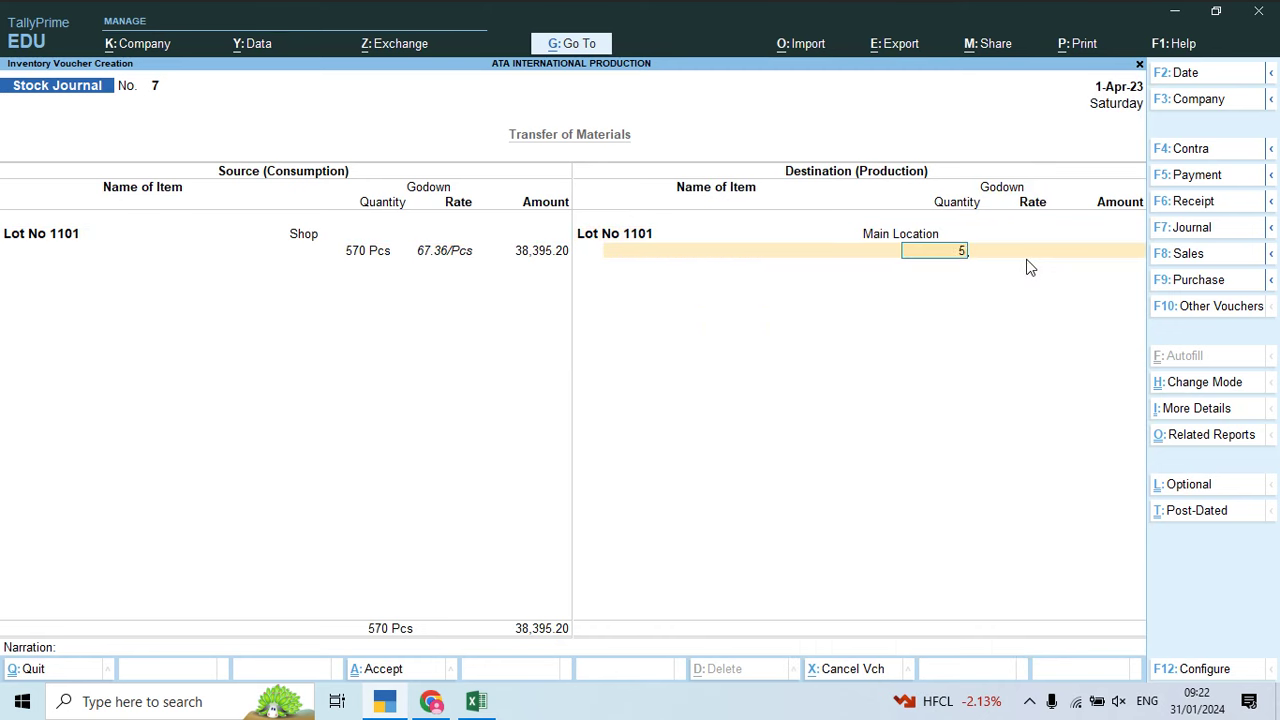
{"action": "type", "text": "70"}
{"action": "key", "text": "Return"}
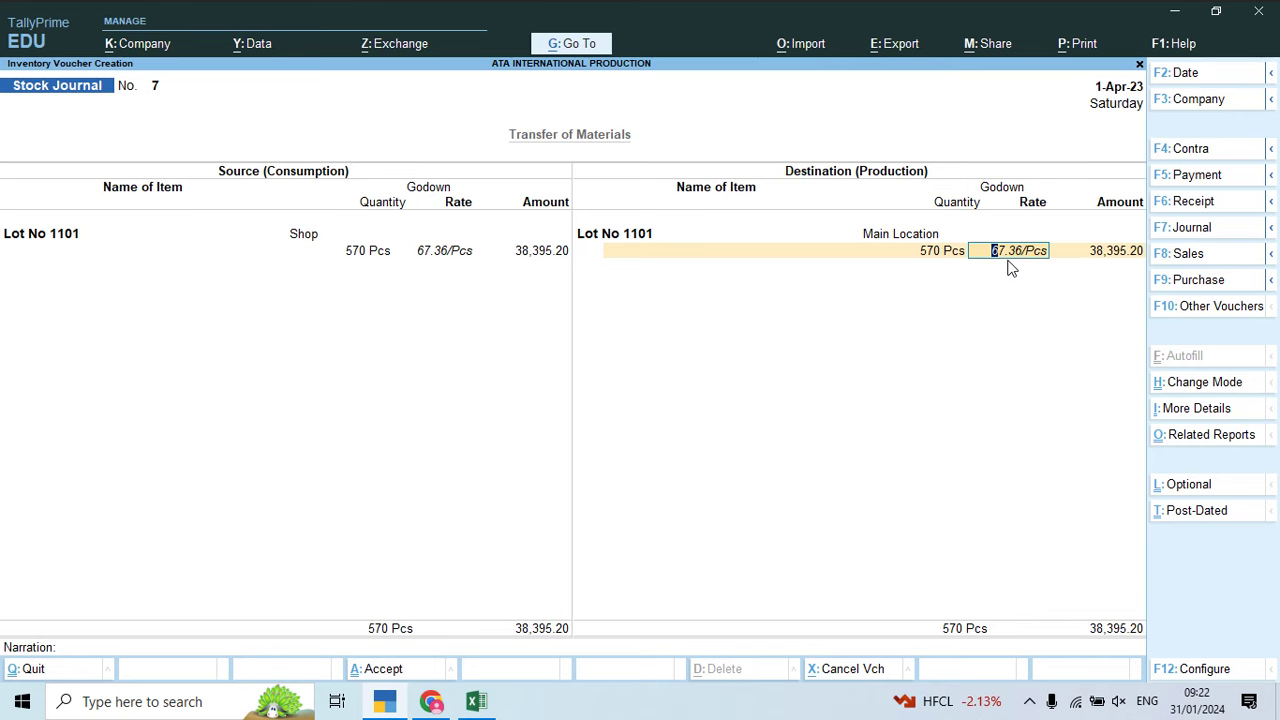
{"action": "key", "text": "Return"}
{"action": "key", "text": "Return"}
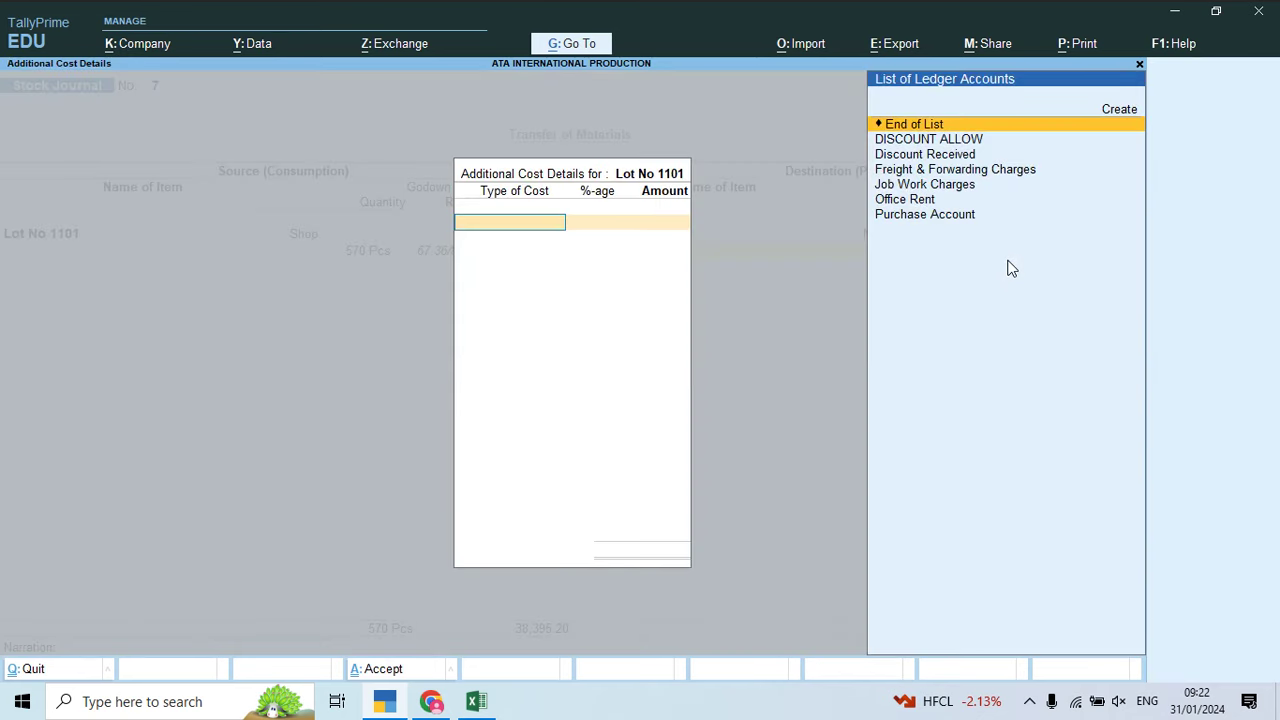
Step: Save the stock journal moving 570 Pcs of Lot No 1101 from Shop to Main Location, without additional costs
{"action": "key", "text": "Return"}
{"action": "key", "text": "Return"}
{"action": "key", "text": "Return"}
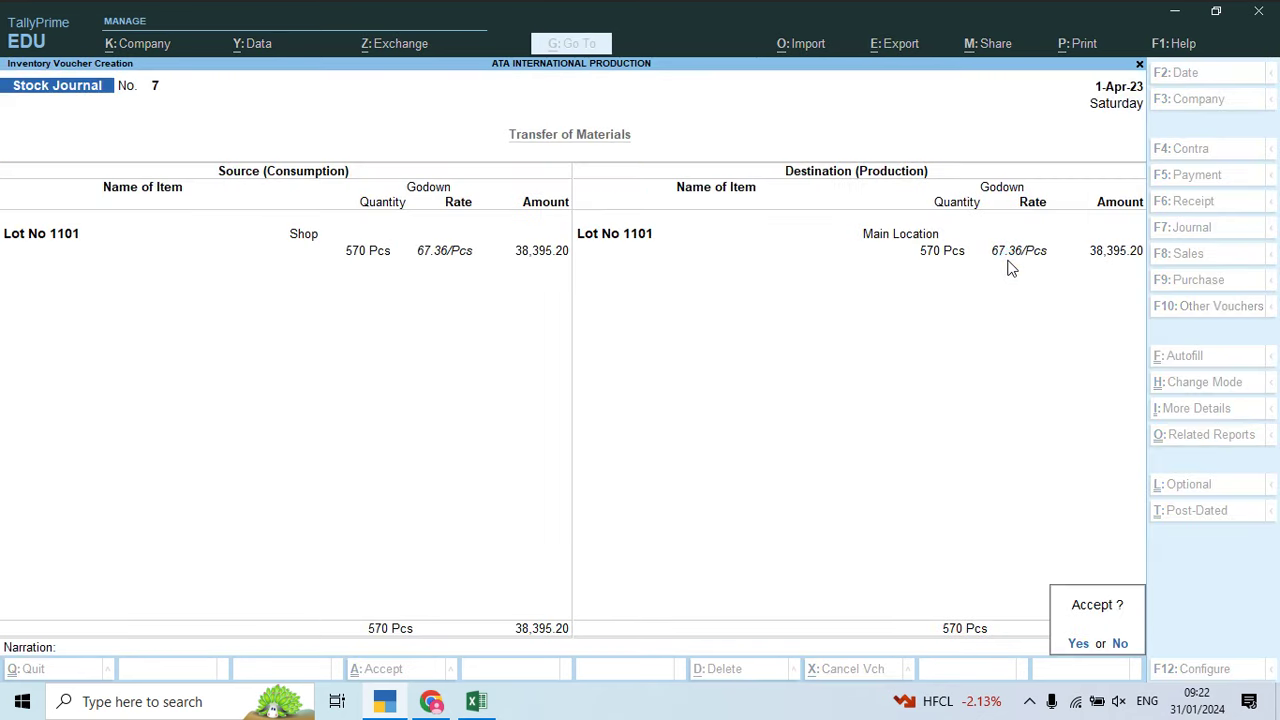
{"action": "key", "text": "Return"}
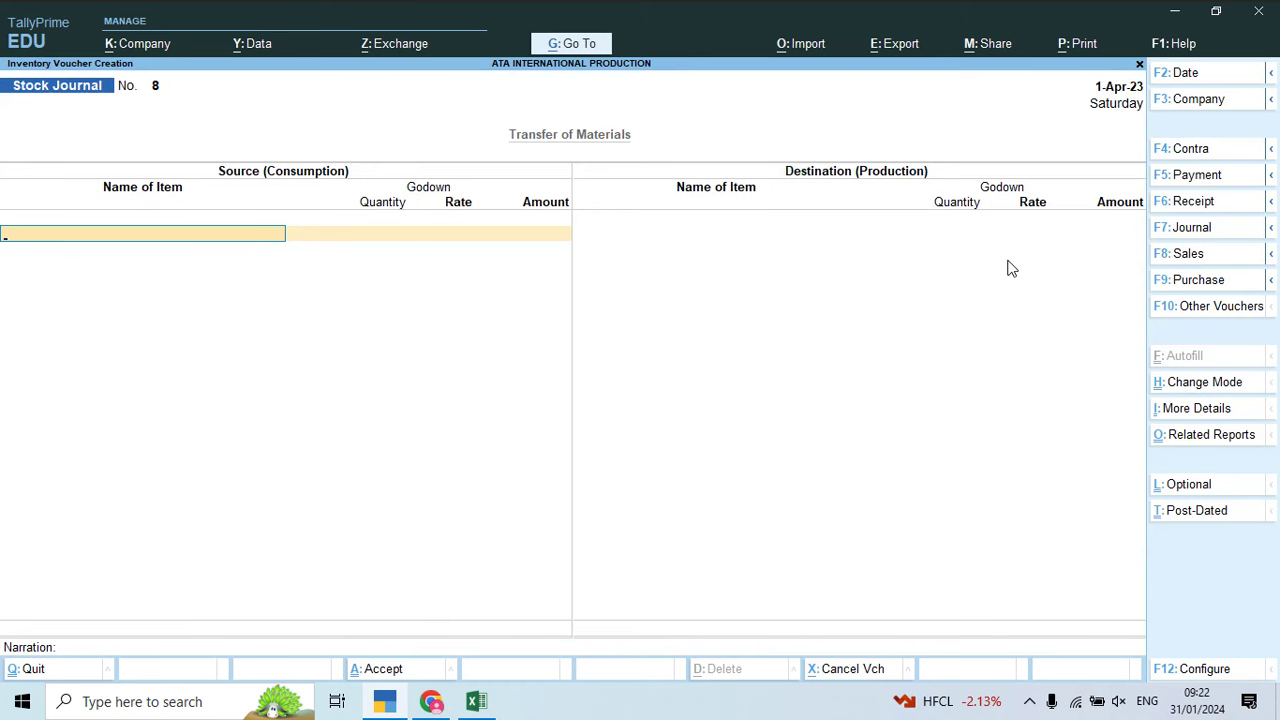
Step: Switch to the production notes PDF in Chrome and examine the Lot No. 1102 sheet for quantities and consumed item
{"action": "key", "text": "alt+Tab"}
{"action": "key", "text": "alt+Tab"}
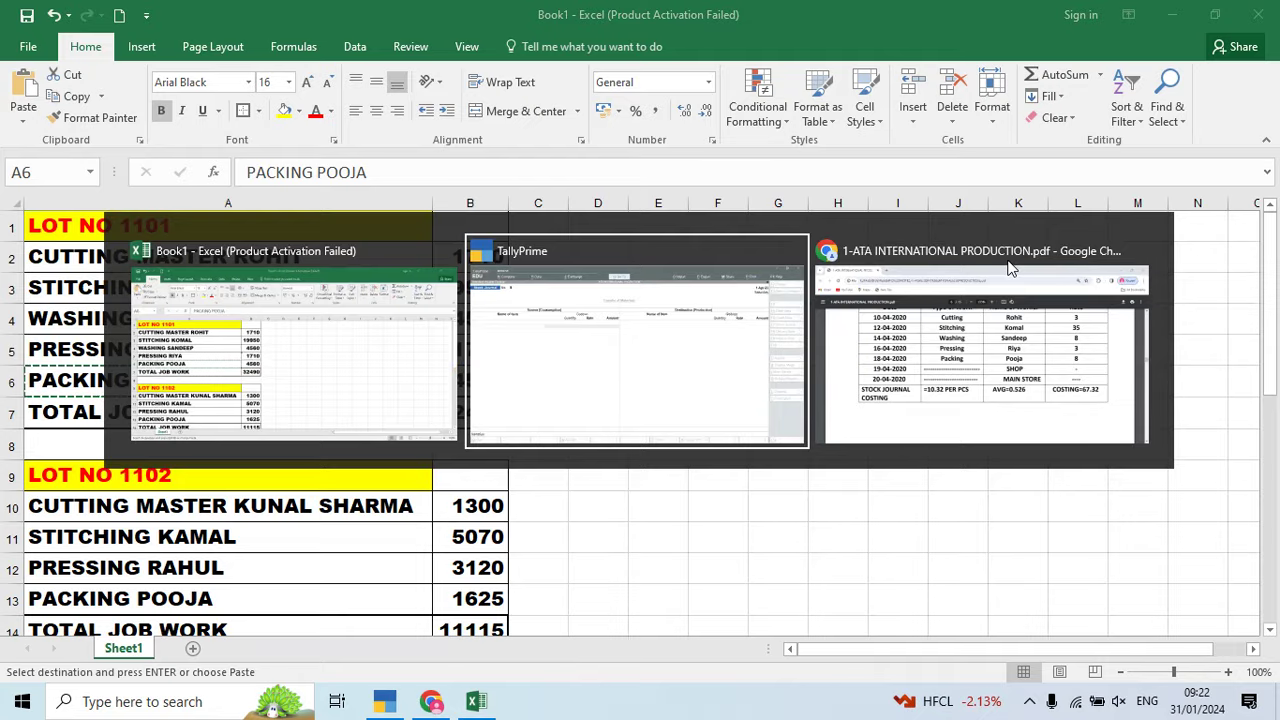
{"action": "left_click", "coordinate": [1010, 268]}
{"action": "scroll", "coordinate": [786, 348], "scroll_direction": "down", "scroll_amount": 2}
{"action": "scroll", "coordinate": [786, 348], "scroll_direction": "down", "scroll_amount": 10}
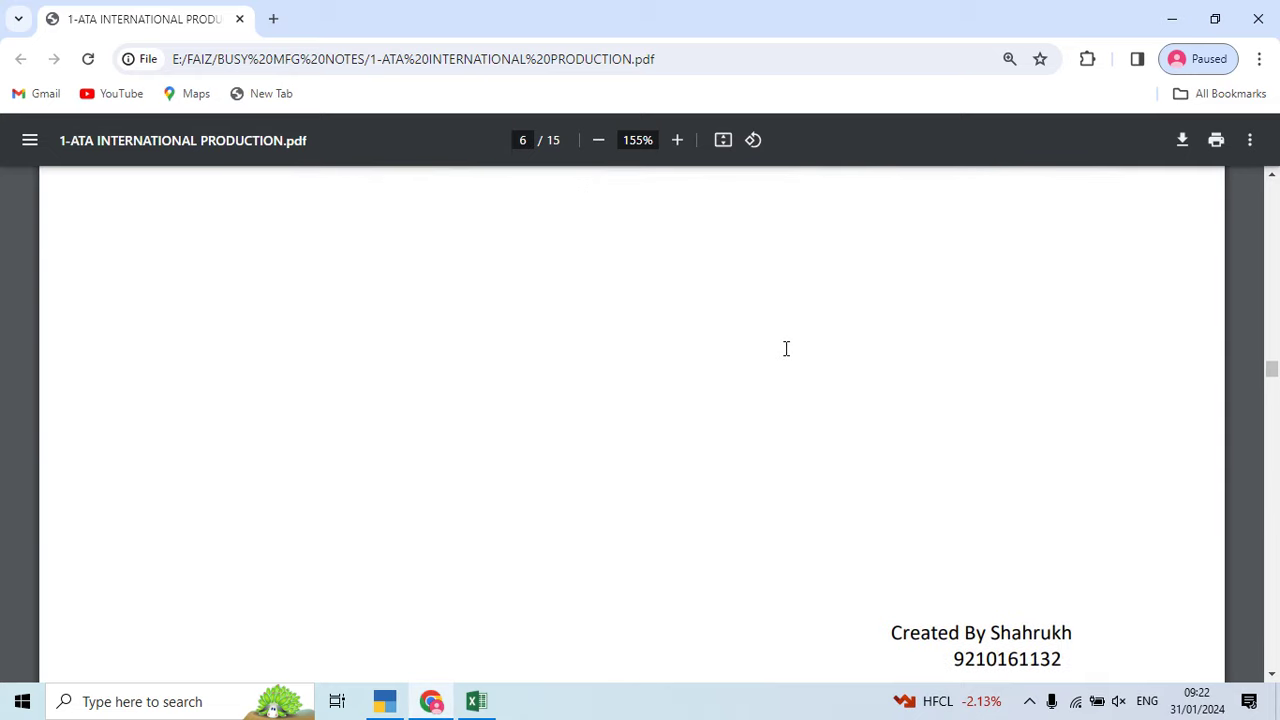
{"action": "scroll", "coordinate": [786, 348], "scroll_direction": "down", "scroll_amount": 1}
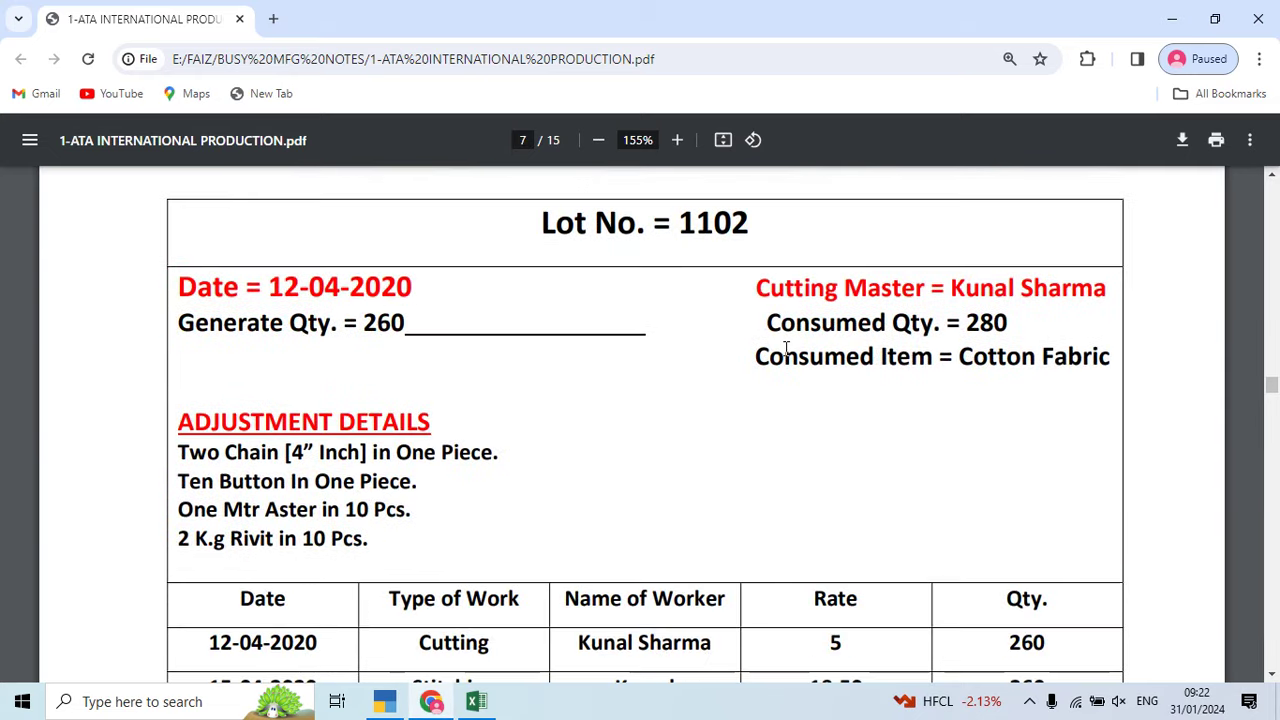
{"action": "key", "text": "alt+Tab"}
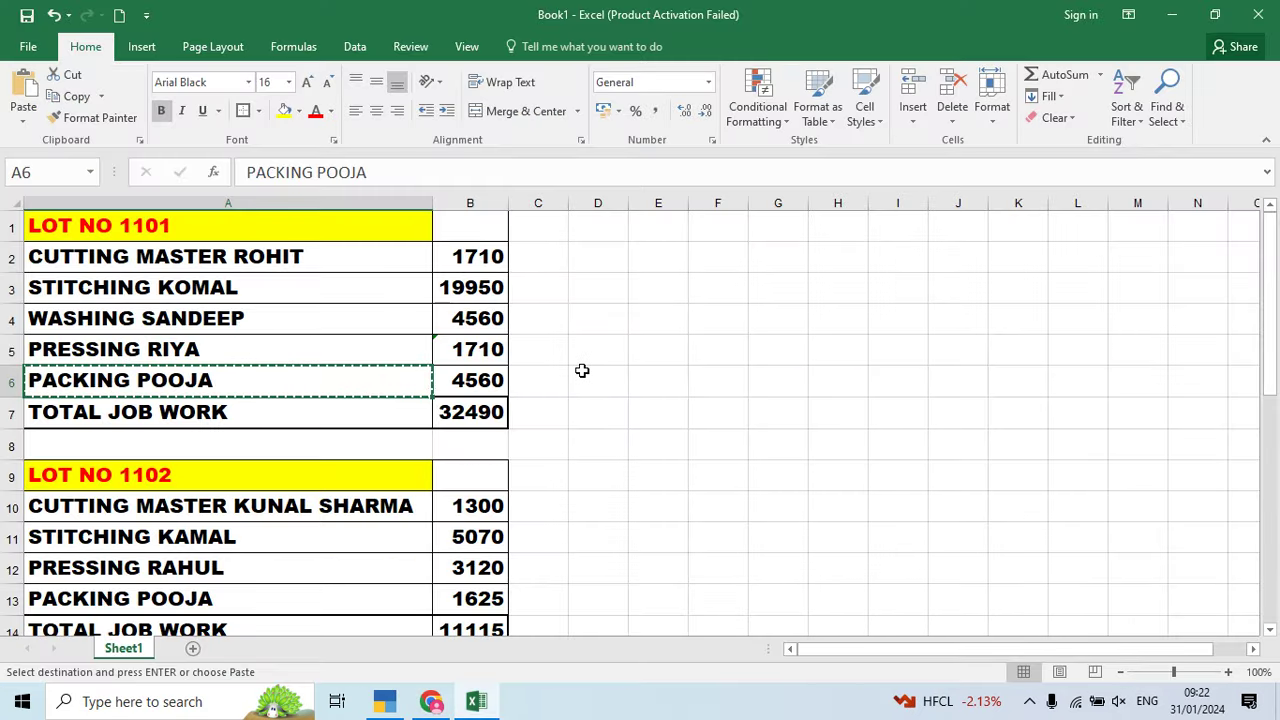
{"action": "key", "text": "alt+Tab"}
{"action": "key", "text": "alt+Tab"}
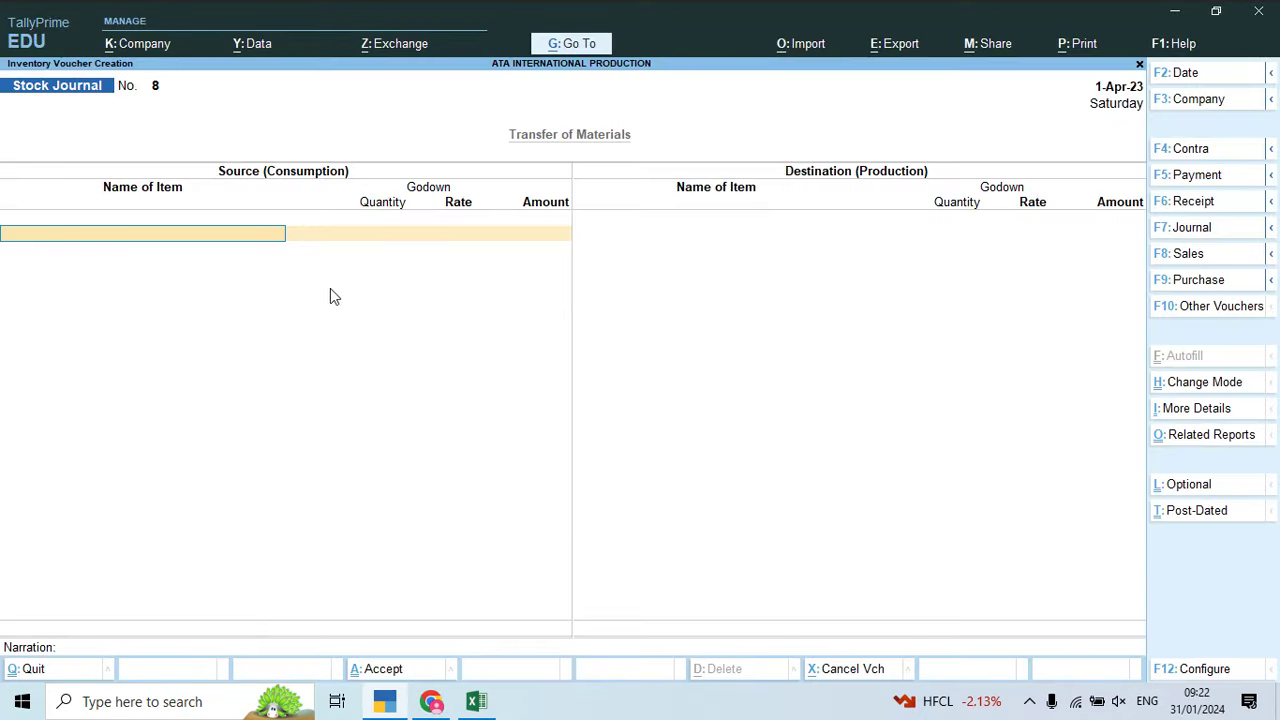
{"action": "key", "text": "alt+Tab"}
{"action": "key", "text": "Tab"}
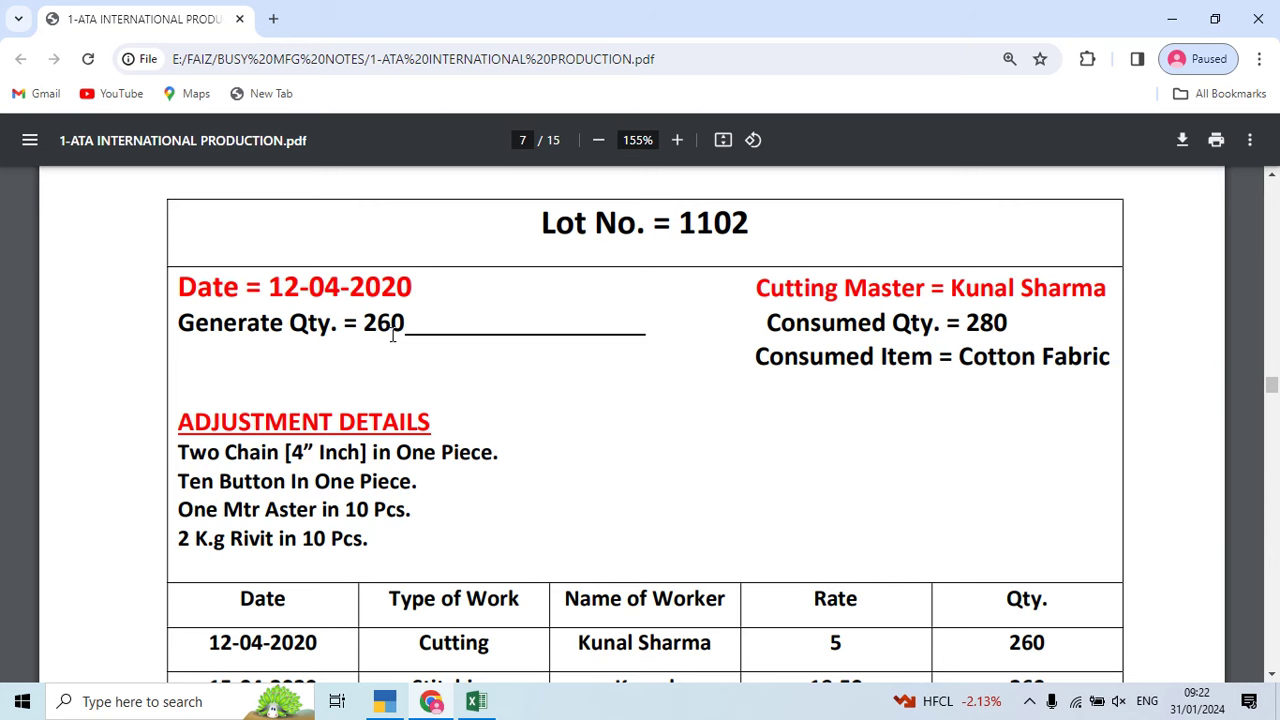
Step: Back in TallyPrime, add COTTON FABRIC from Main Location to the source consumption with a quantity of 280 MTR
{"action": "key", "text": "alt+Tab"}
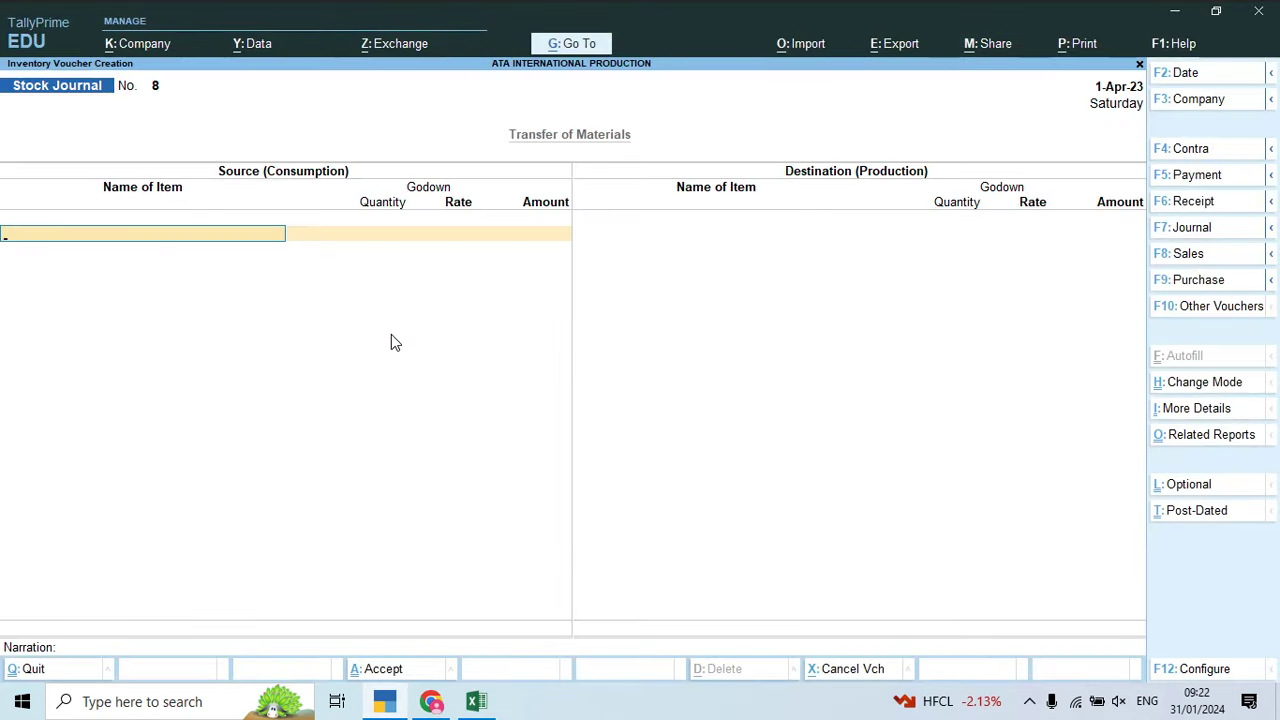
{"action": "type", "text": "Co"}
{"action": "key", "text": "Return"}
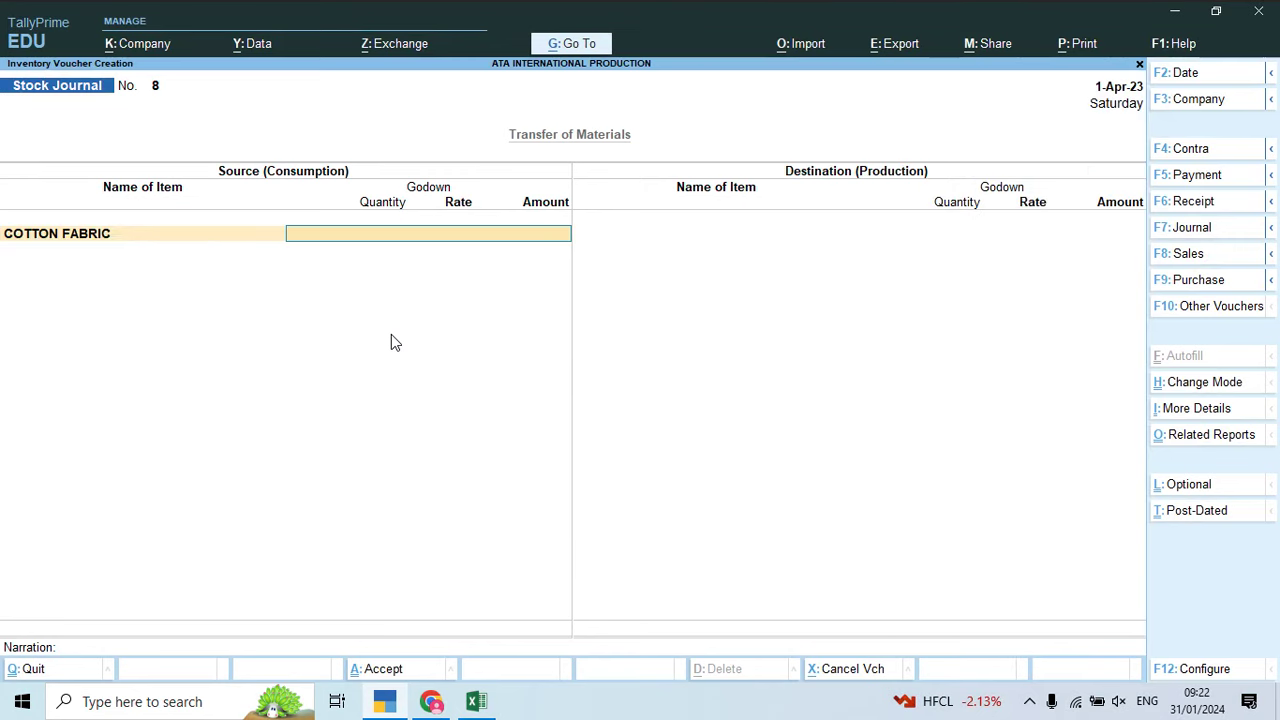
{"action": "type", "text": "Ma"}
{"action": "key", "text": "Return"}
{"action": "type", "text": "280"}
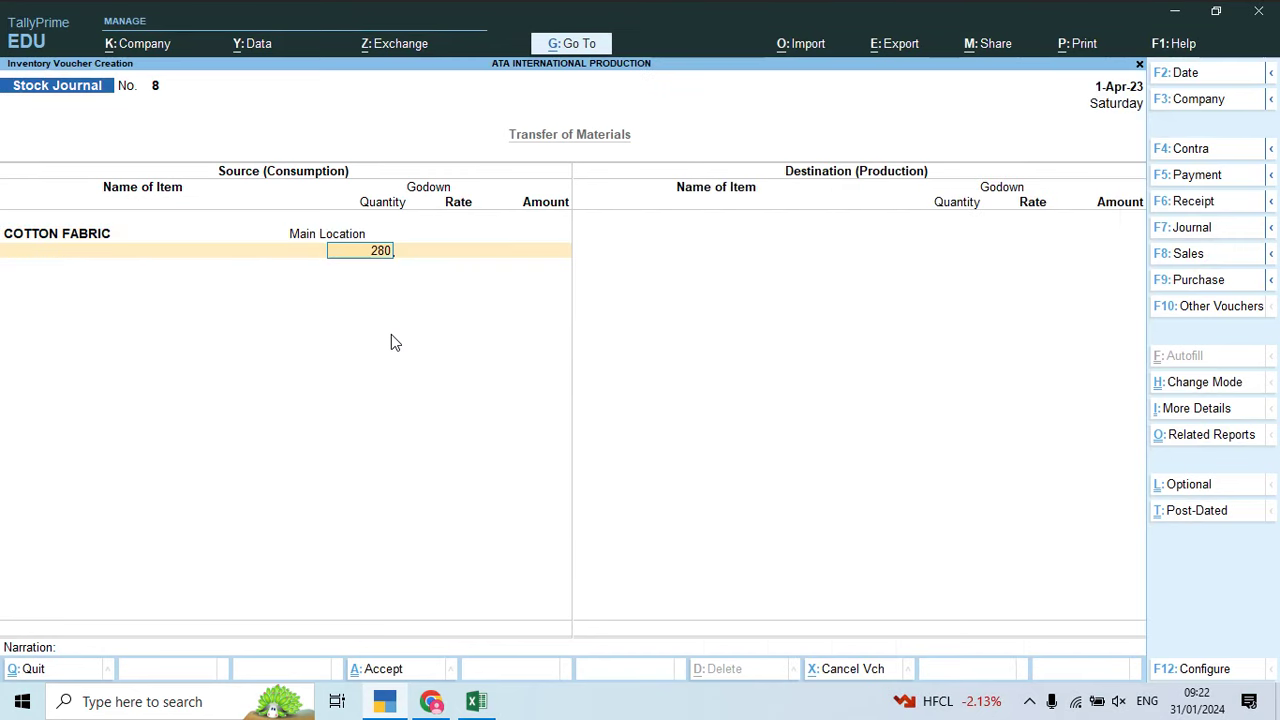
{"action": "key", "text": "Return"}
{"action": "key", "text": "Return"}
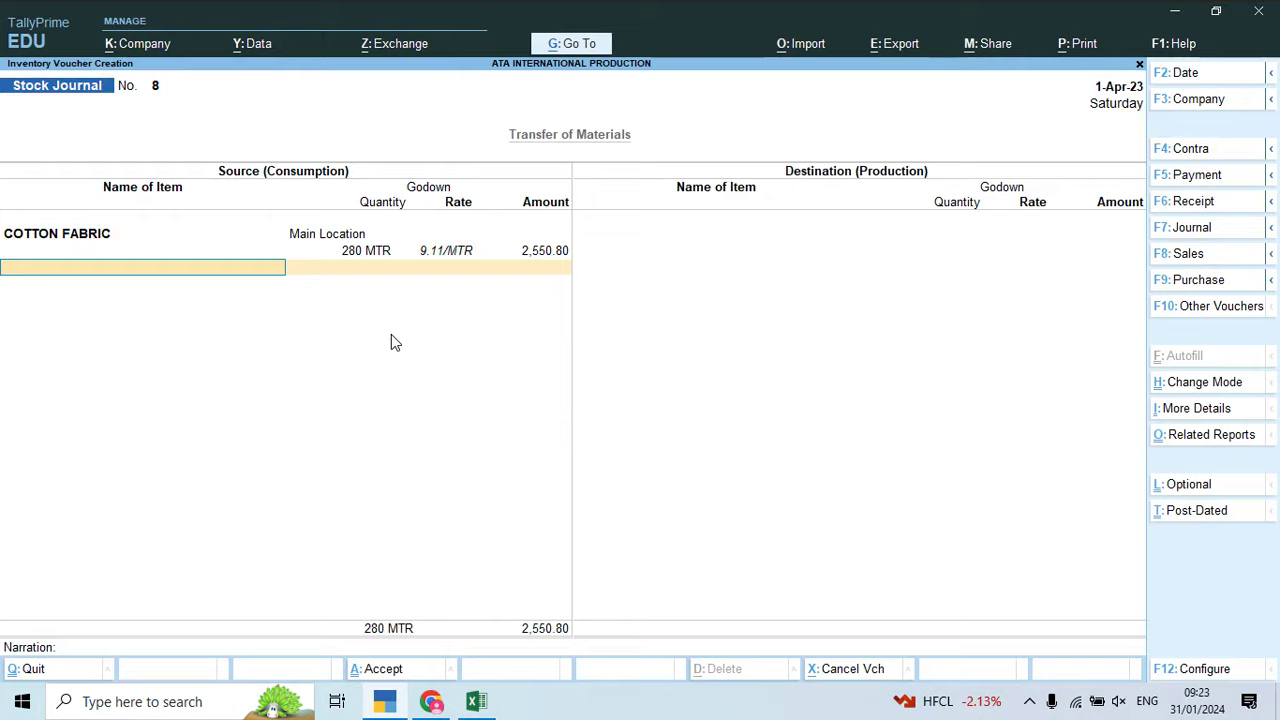
Step: Check Lot 1102's adjustment details in the PDF and choose Chain"4.0"inch as the next consumed item in TallyPrime
{"action": "key", "text": "alt+Tab"}
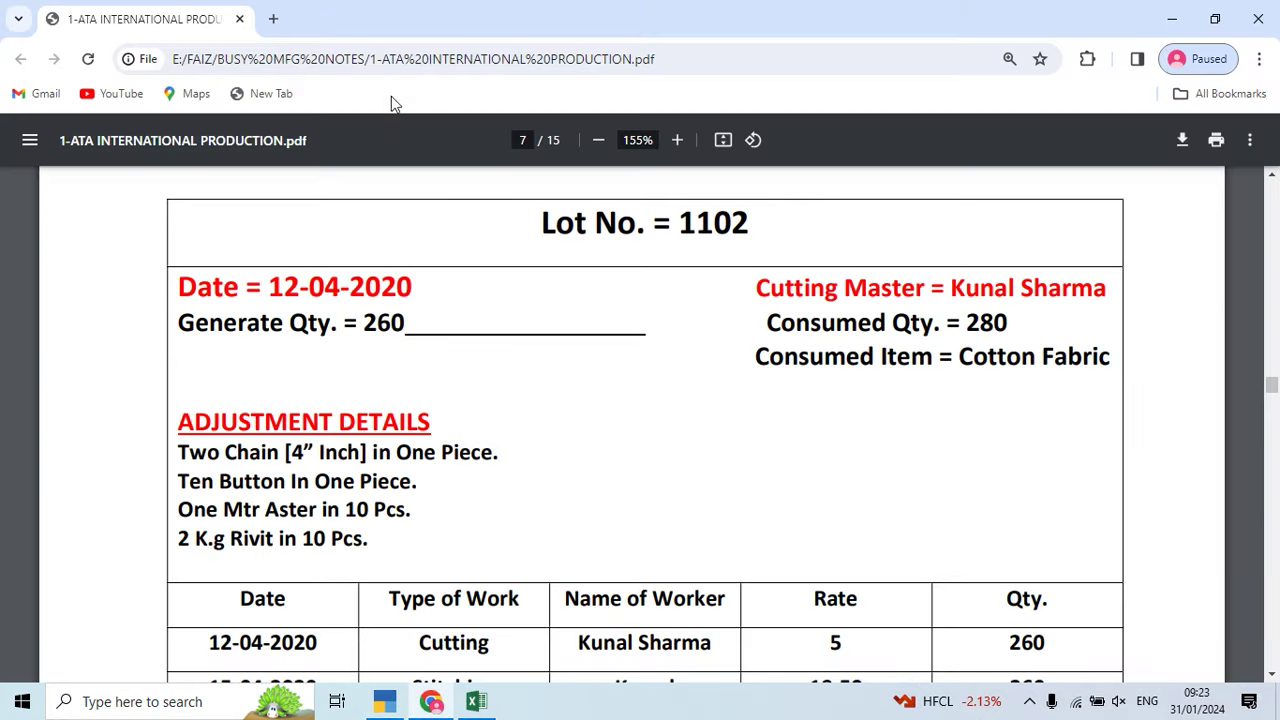
{"action": "scroll", "coordinate": [365, 398], "scroll_direction": "down", "scroll_amount": 1}
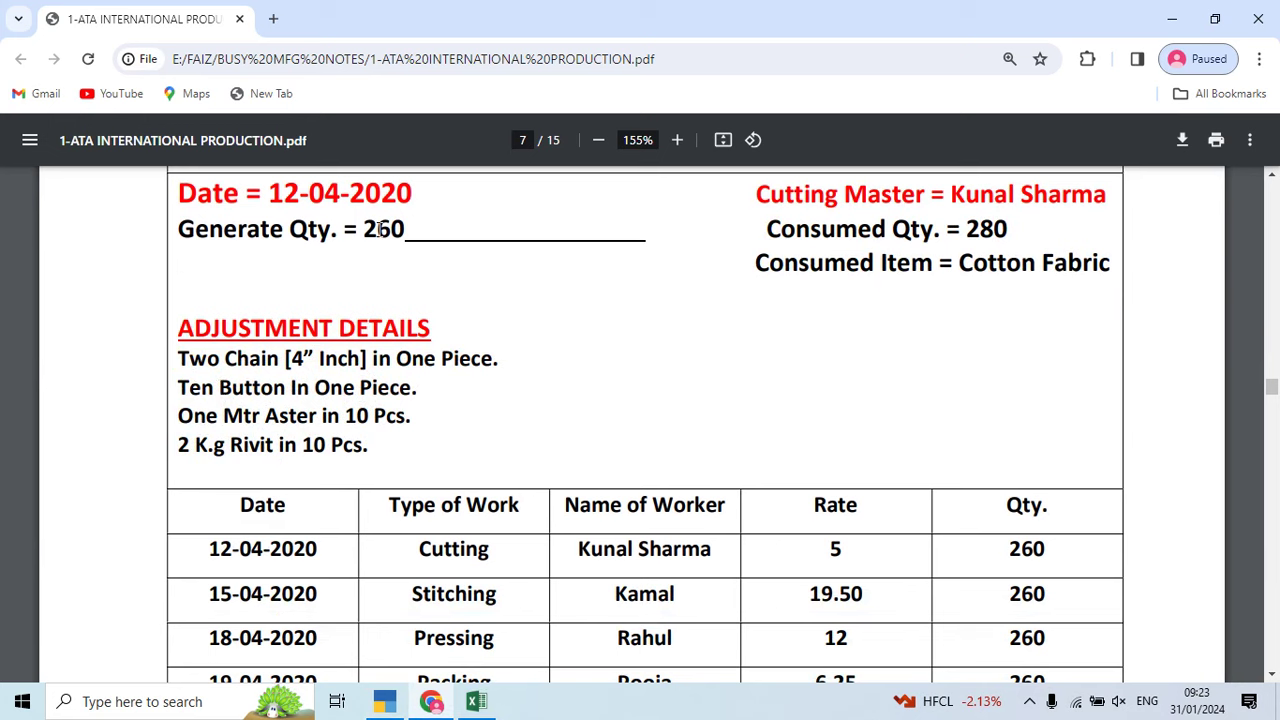
{"action": "key", "text": "alt+Tab"}
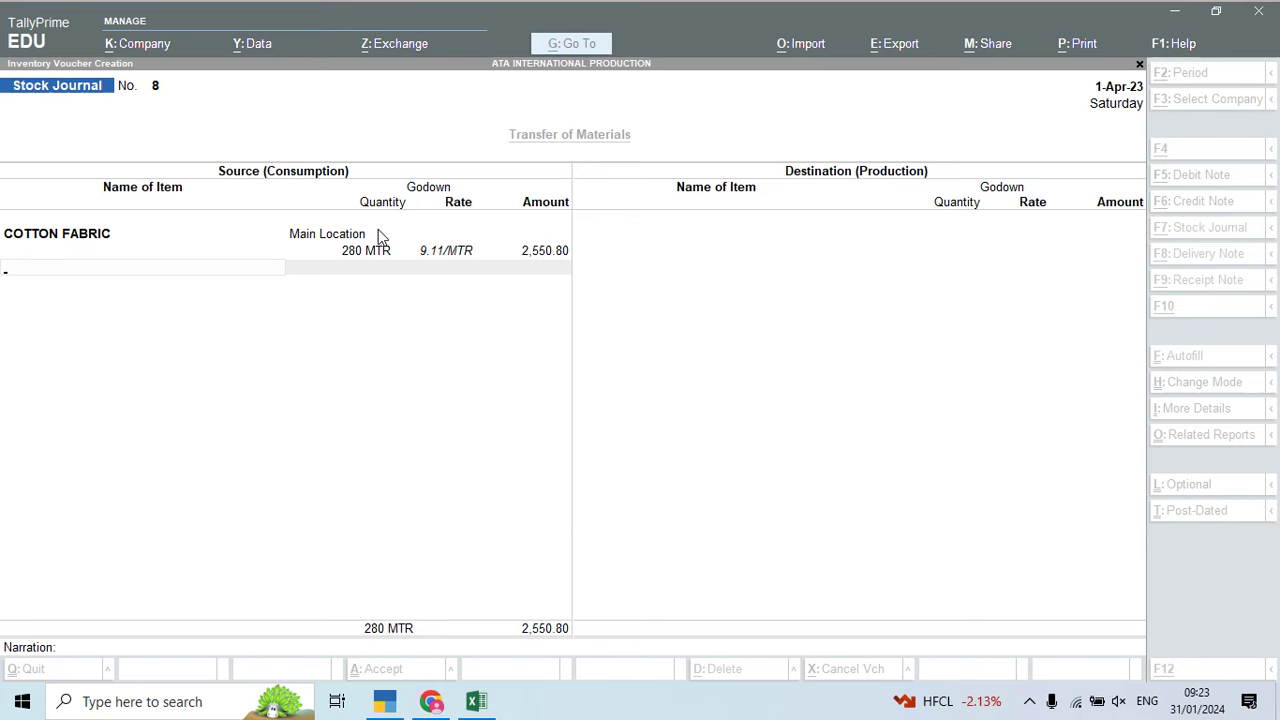
{"action": "type", "text": "Ch"}
{"action": "key", "text": "BackSpace"}
{"action": "key", "text": "BackSpace"}
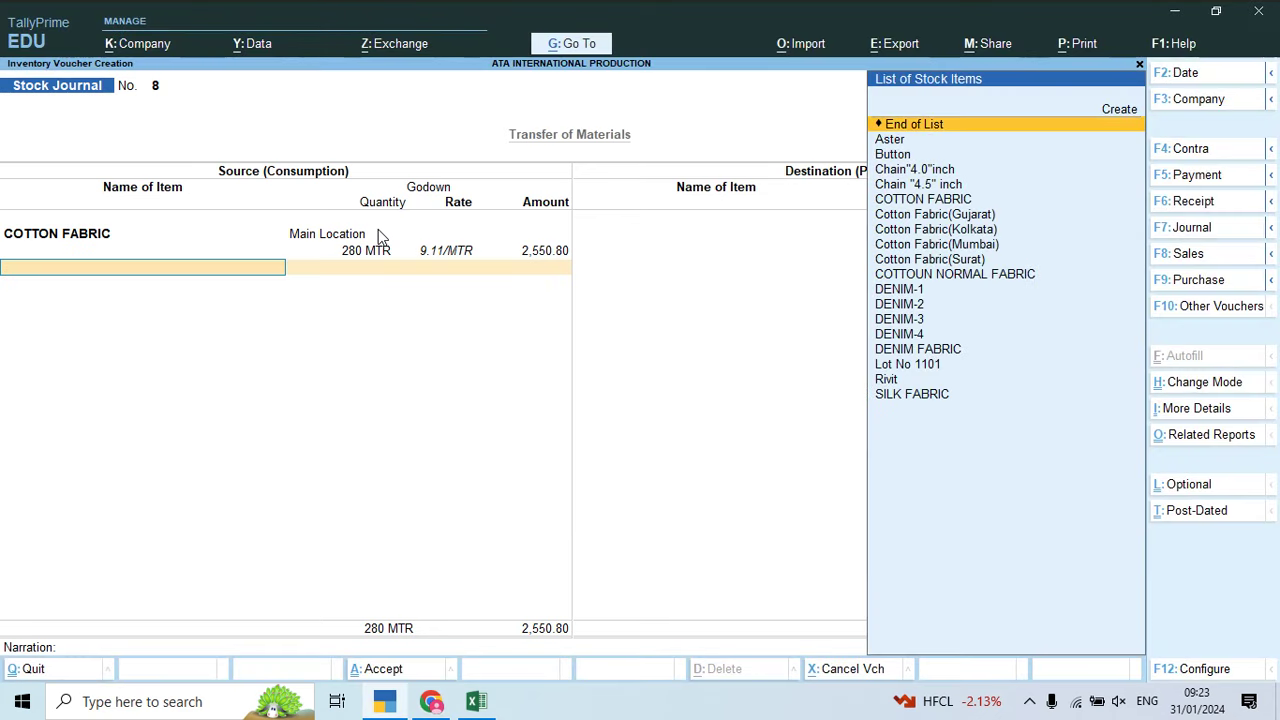
{"action": "type", "text": "Cha"}
{"action": "key", "text": "Return"}
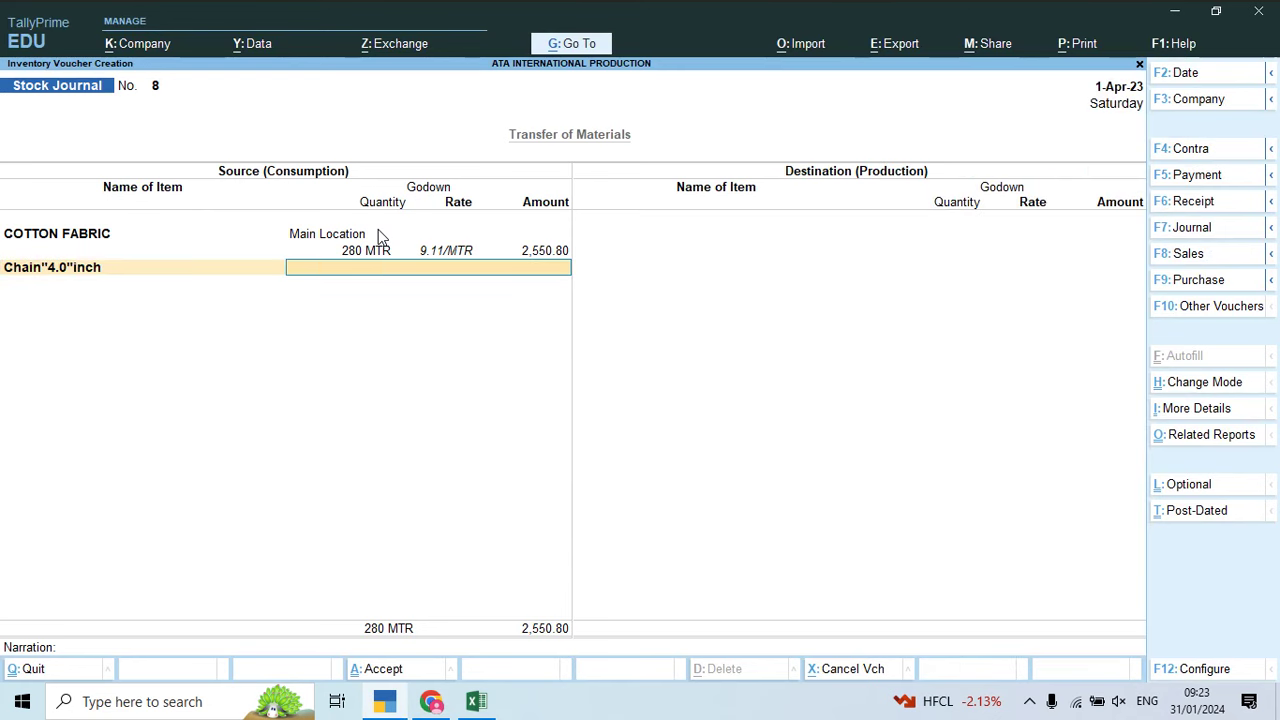
Step: Recheck the generated quantity in the PDF and enter the chain's consumption as 520 Pcs from Main Location
{"action": "key", "text": "alt+Tab"}
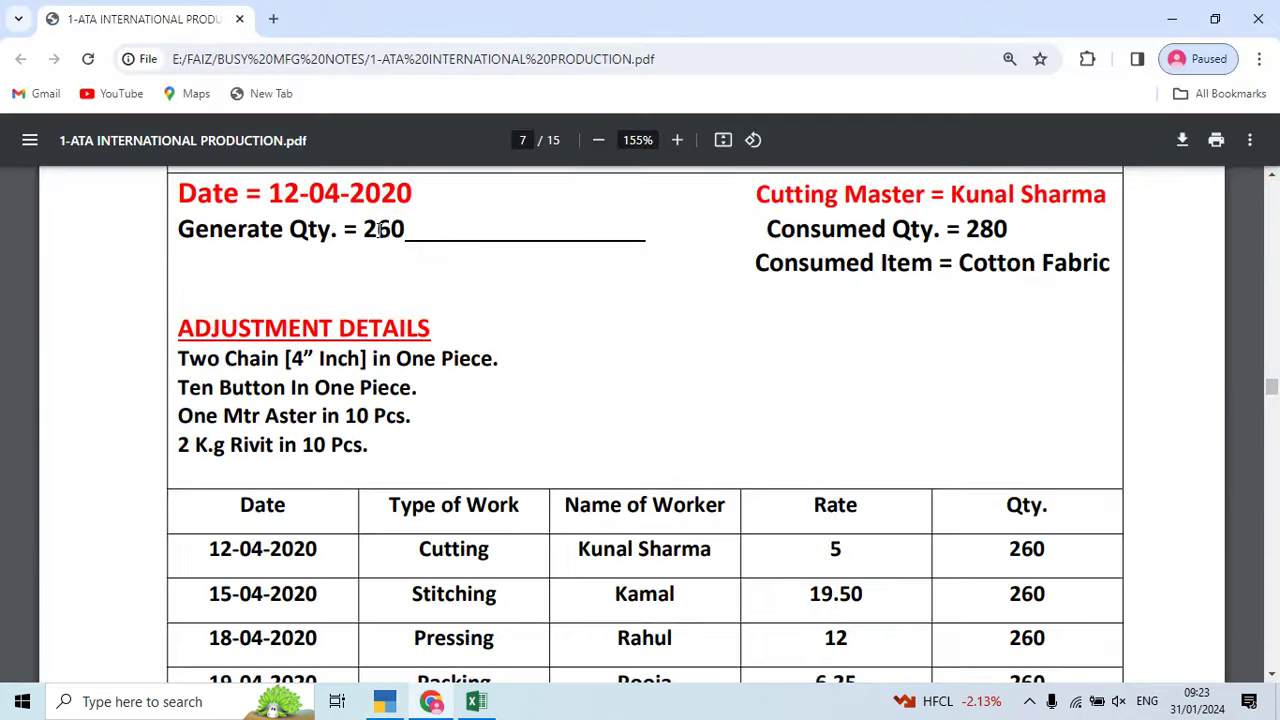
{"action": "key", "text": "alt+Tab"}
{"action": "type", "text": "5"}
{"action": "key", "text": "BackSpace"}
{"action": "type", "text": "m"}
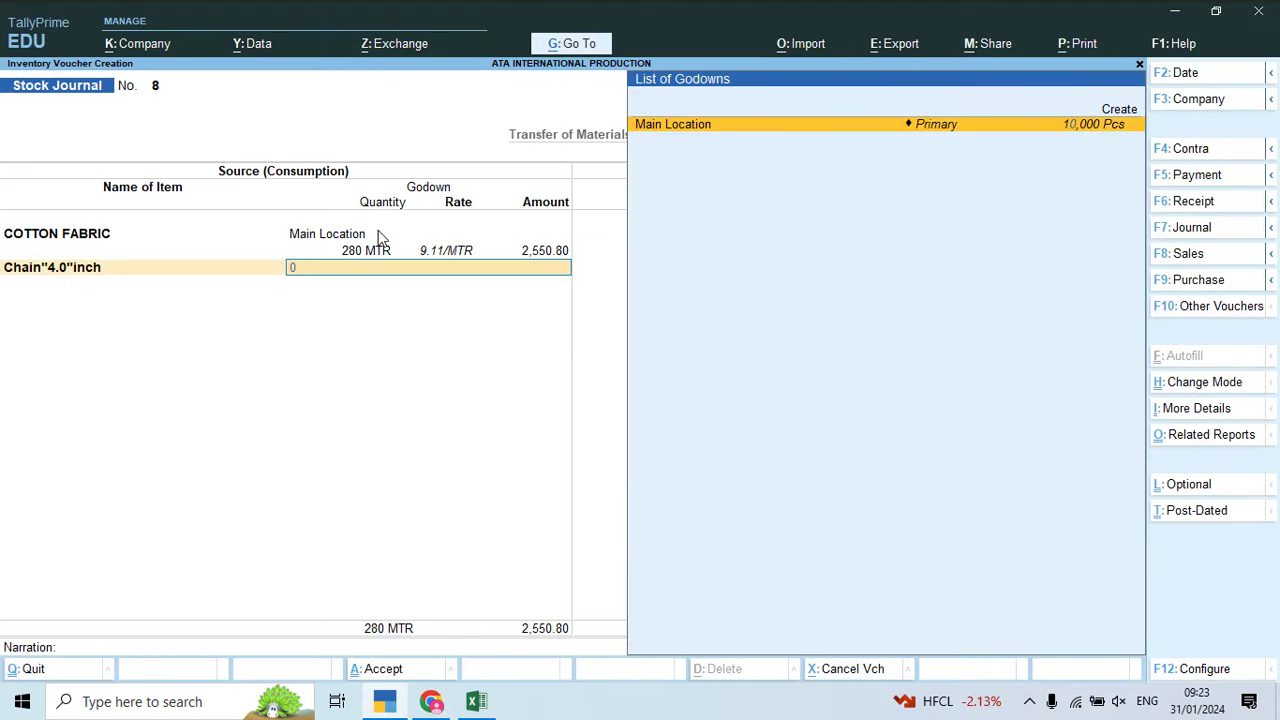
{"action": "key", "text": "Return"}
{"action": "type", "text": "520"}
{"action": "key", "text": "Return"}
{"action": "key", "text": "Return"}
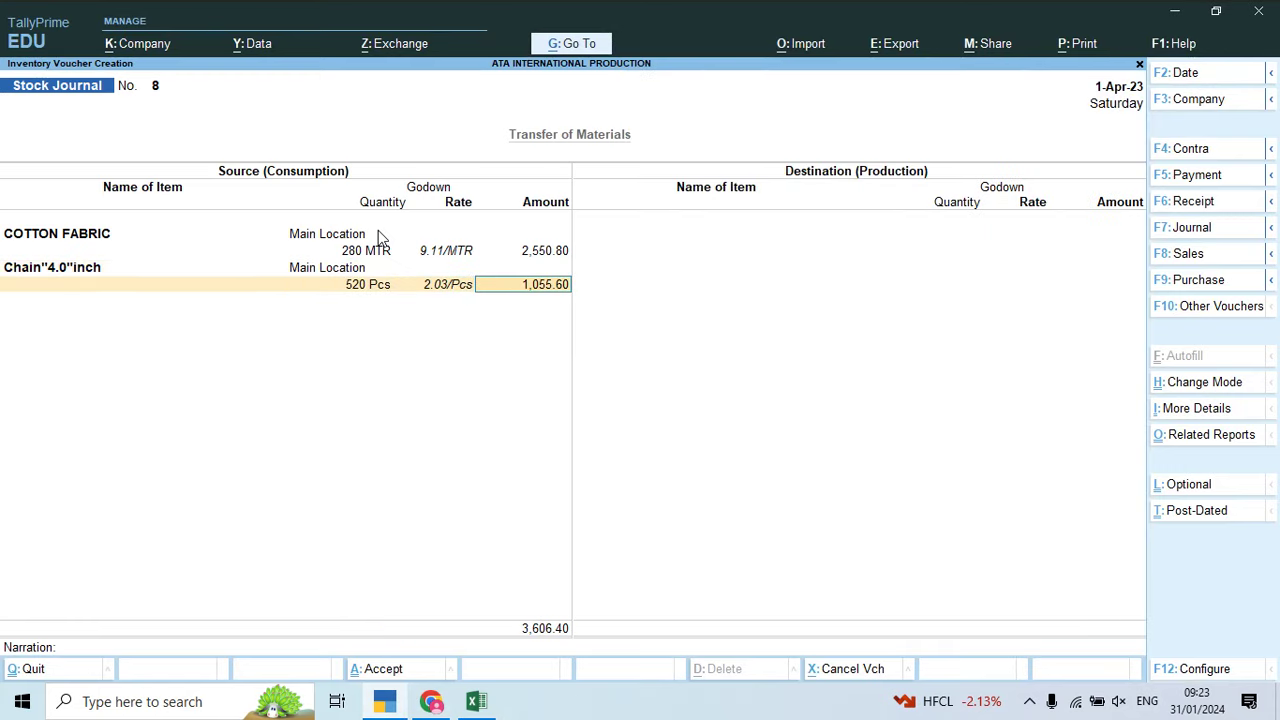
{"action": "key", "text": "Return"}
Step: Consult the PDF's button requirement and add Button to the consumed items with 2,600 Pcs from Main Location
{"action": "key", "text": "alt+Tab"}
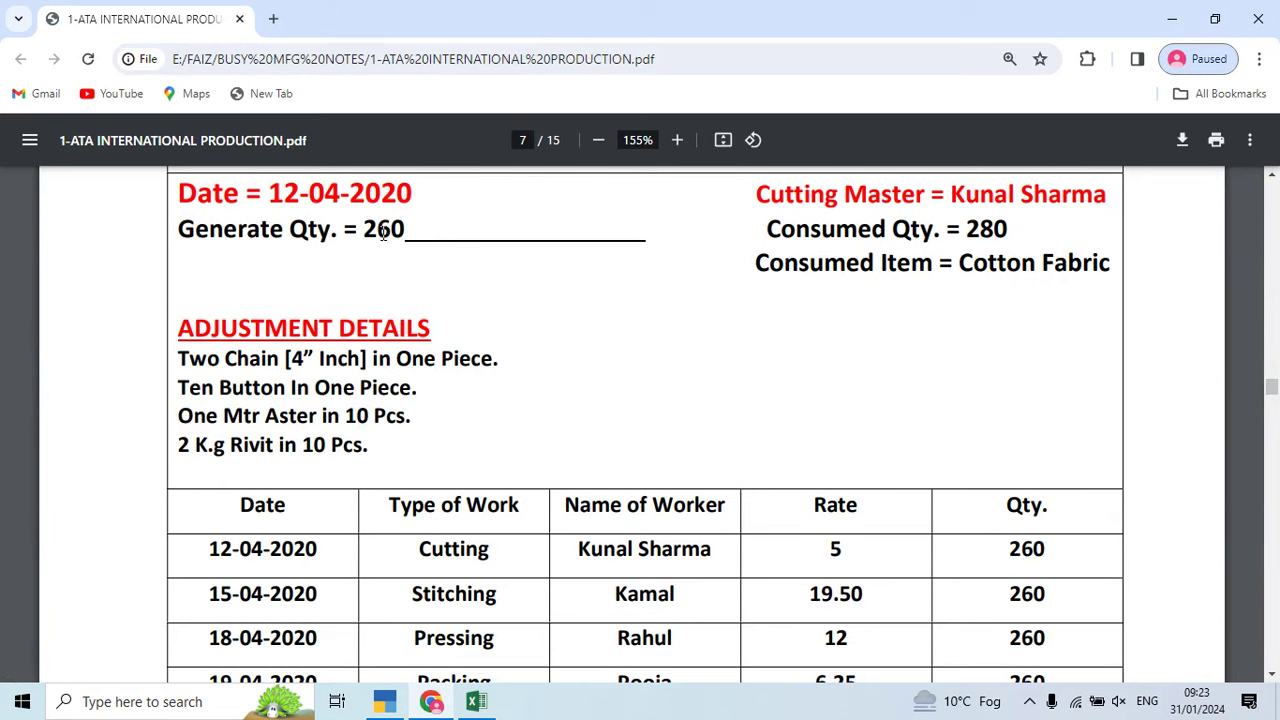
{"action": "key", "text": "alt+Tab"}
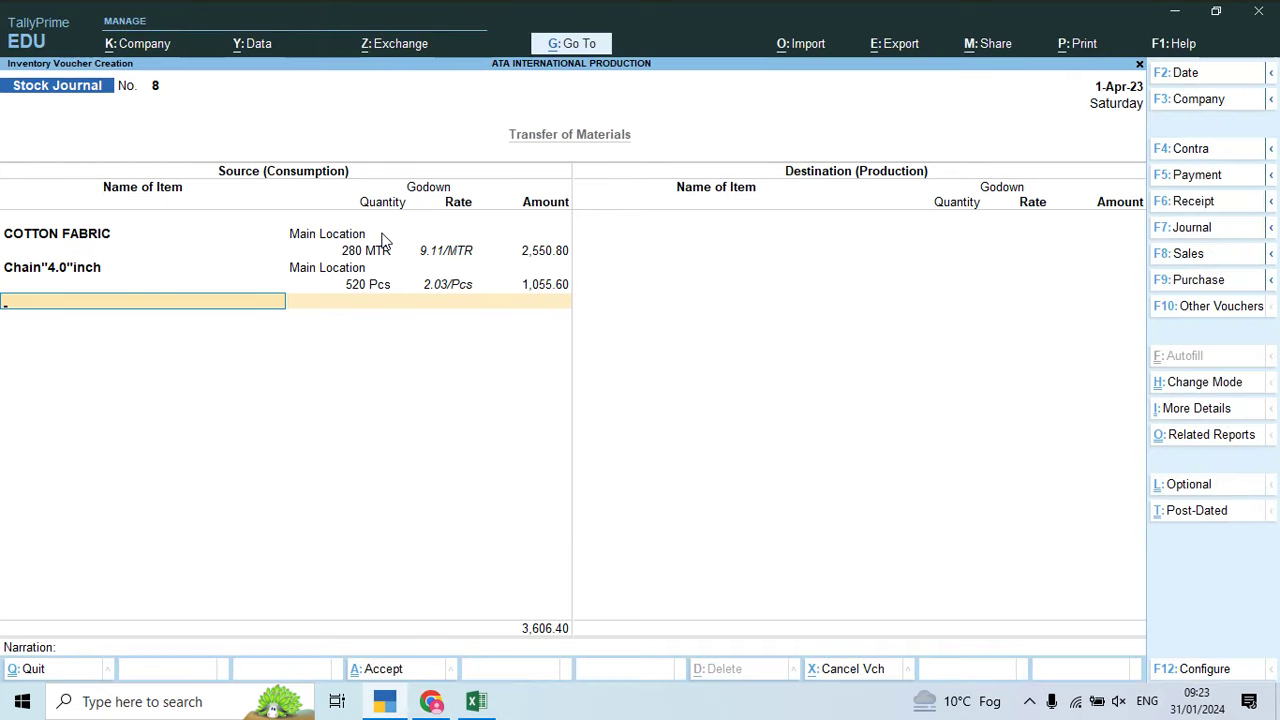
{"action": "type", "text": "Butt"}
{"action": "key", "text": "Return"}
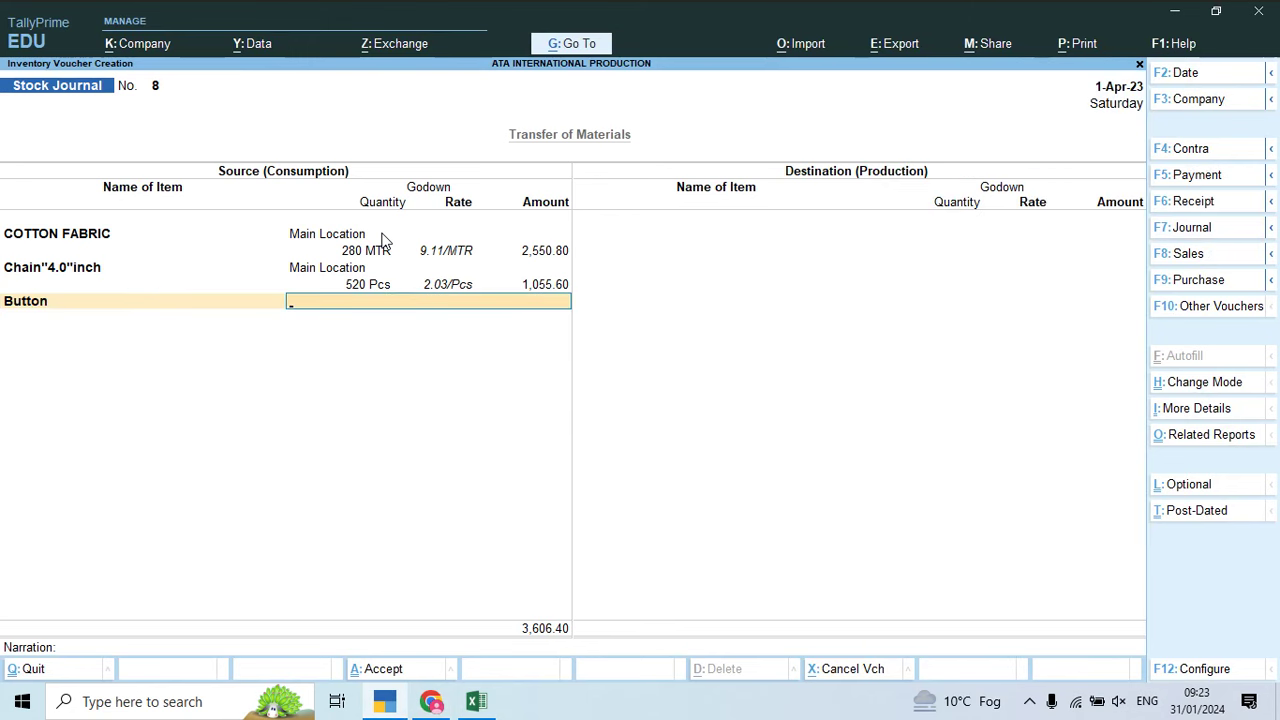
{"action": "key", "text": "Return"}
{"action": "key", "text": "alt+Tab"}
{"action": "key", "text": "alt+Tab"}
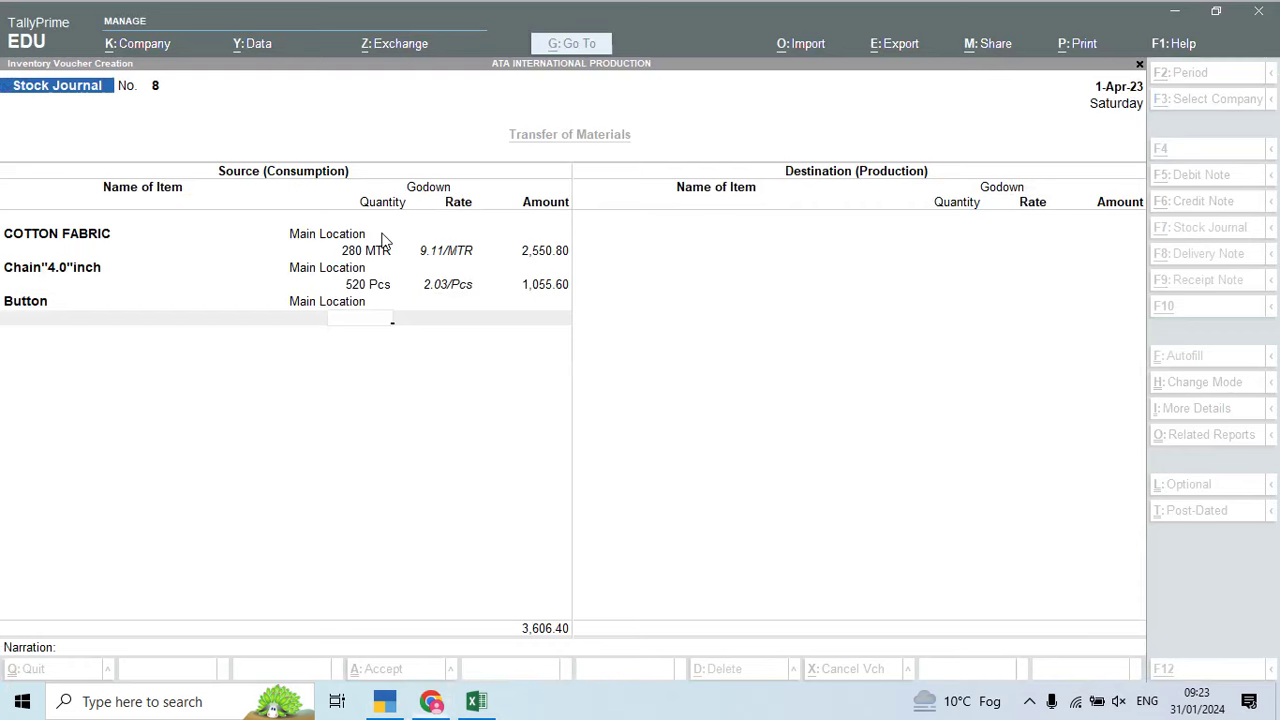
{"action": "type", "text": "2600"}
{"action": "key", "text": "Return"}
{"action": "key", "text": "Return"}
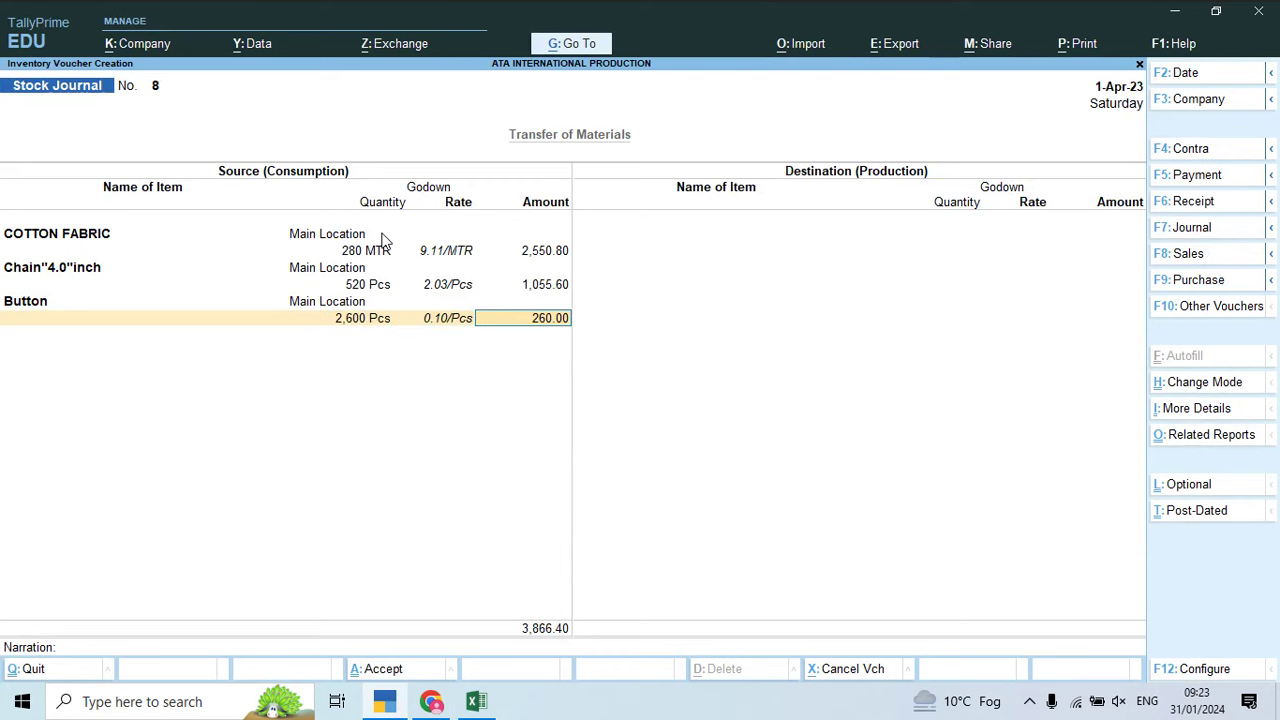
{"action": "key", "text": "Return"}
Step: Consult the PDF's aster requirement and add Aster to the consumed items with 26 MTR from Main Location
{"action": "key", "text": "alt+Tab"}
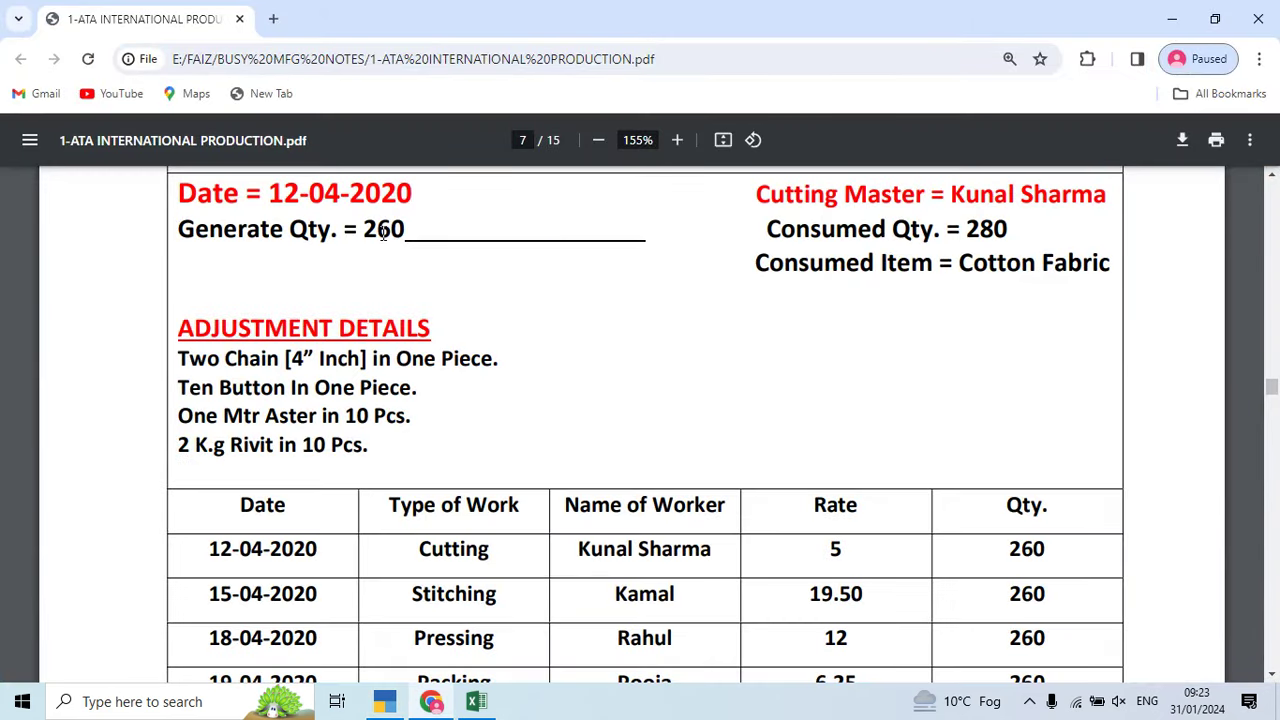
{"action": "key", "text": "alt+Tab"}
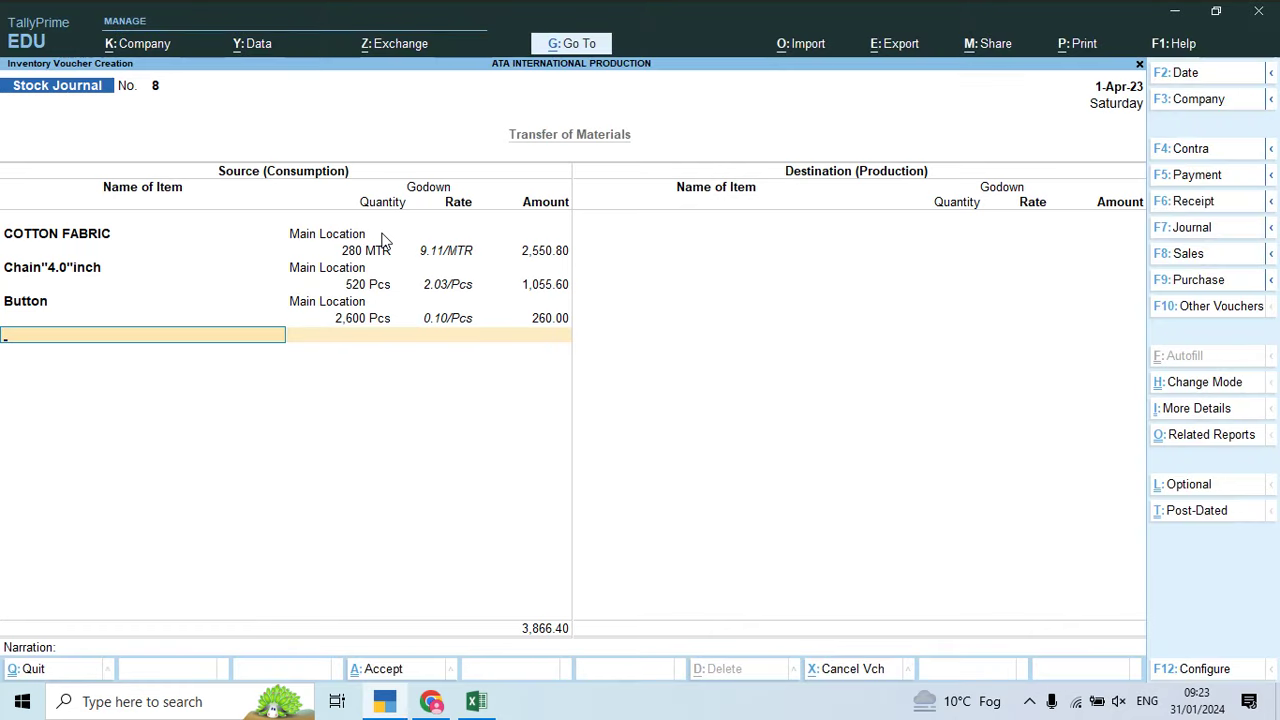
{"action": "type", "text": "Aster"}
{"action": "key", "text": "Return"}
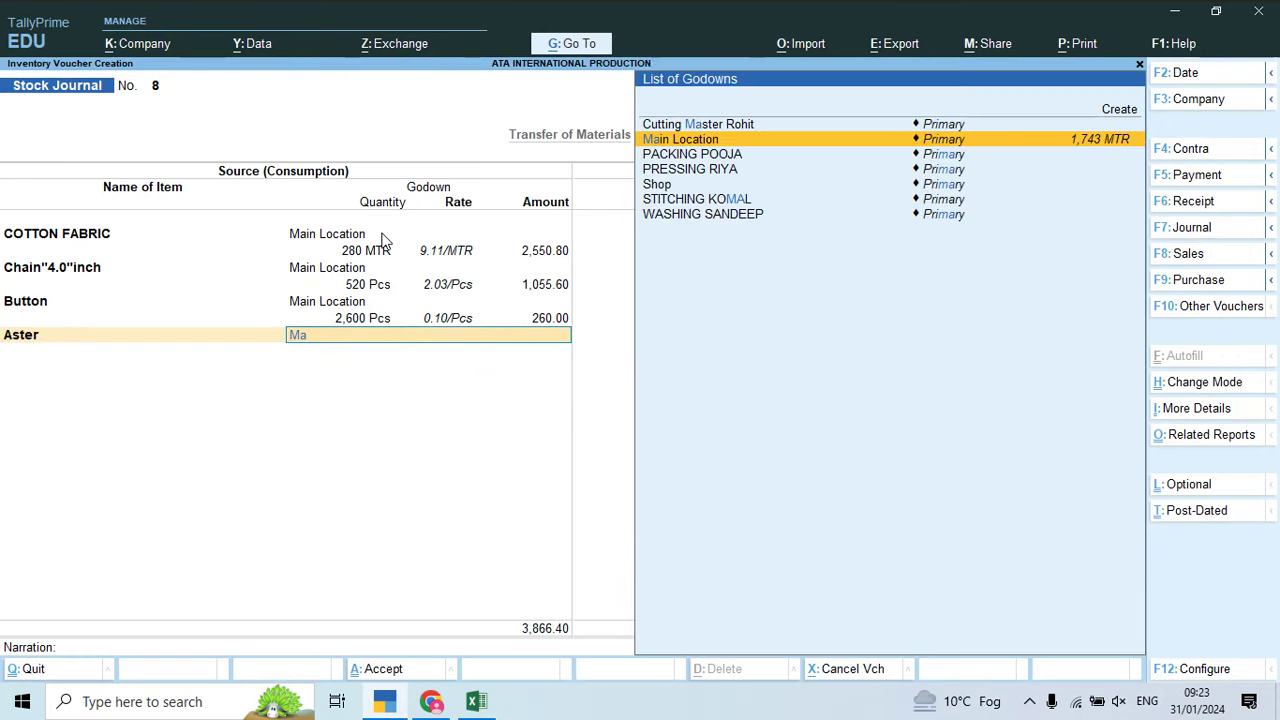
{"action": "key", "text": "Return"}
{"action": "key", "text": "alt+Tab"}
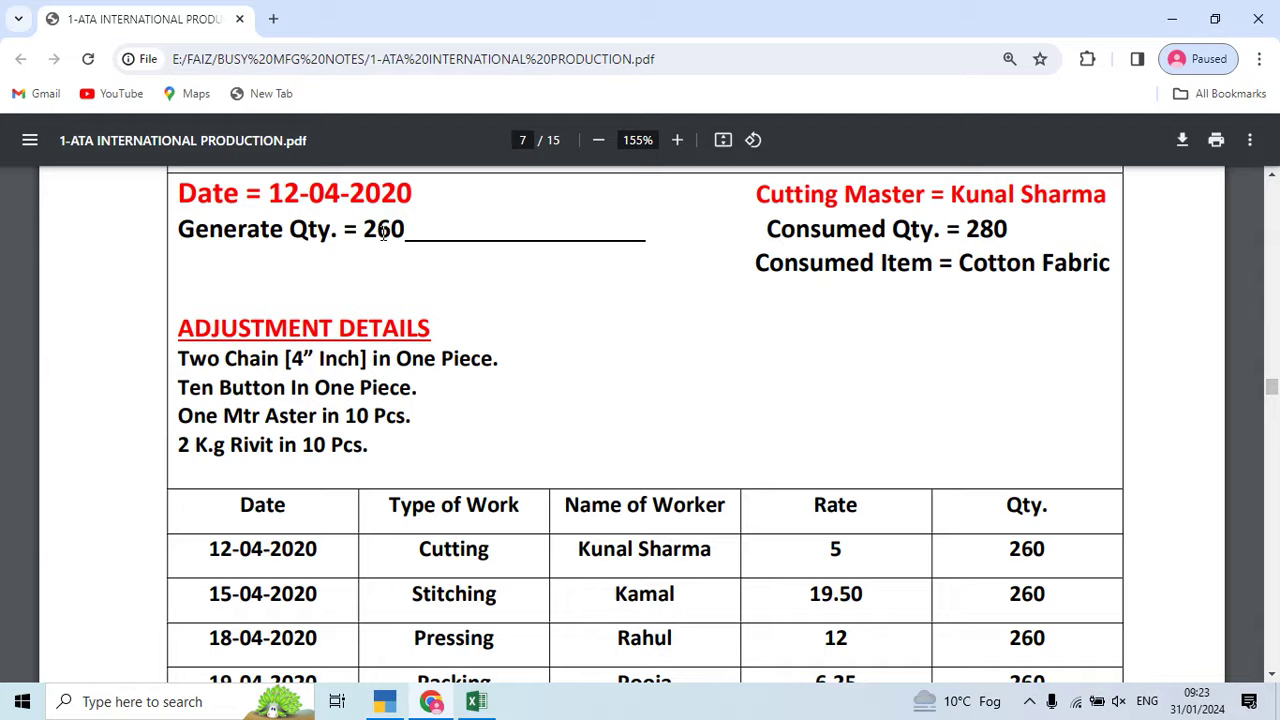
{"action": "key", "text": "alt+Tab"}
{"action": "type", "text": "26"}
{"action": "key", "text": "Return"}
{"action": "key", "text": "Return"}
{"action": "key", "text": "Return"}
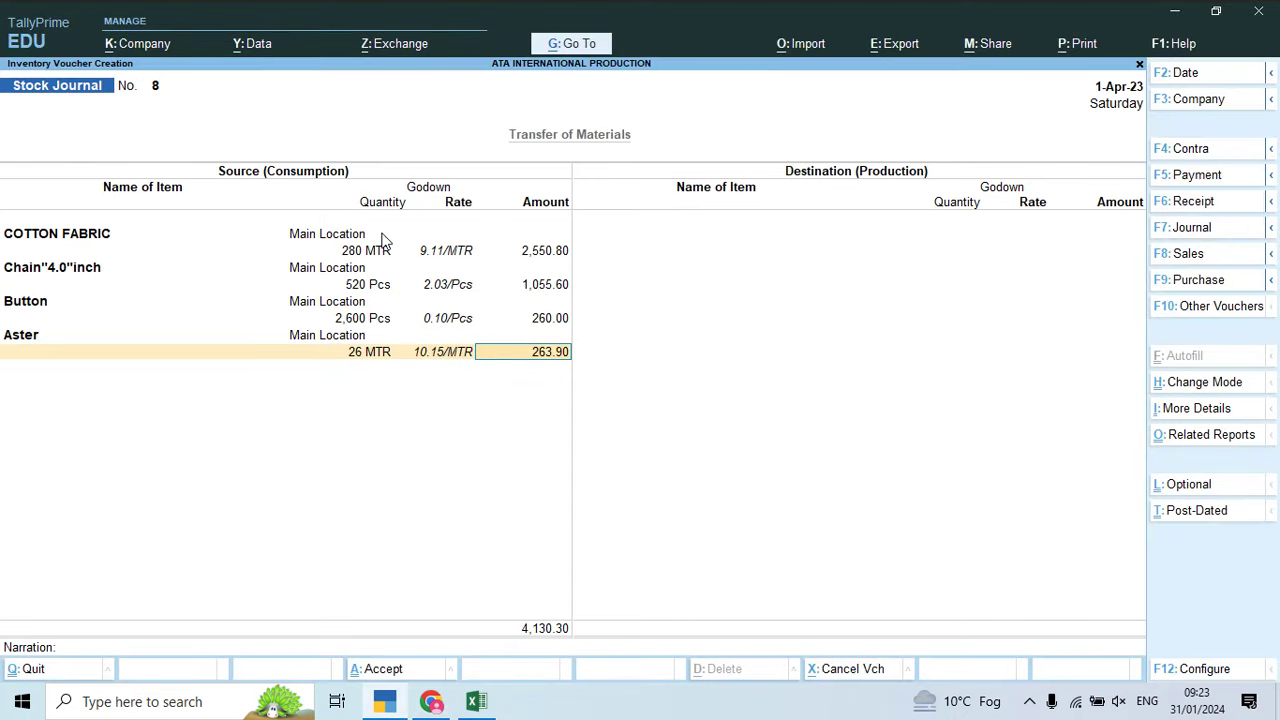
Step: Consult the PDF's rivit requirement and add Rivit to the consumed items with 52 Kgs from Main Location
{"action": "key", "text": "alt+Tab"}
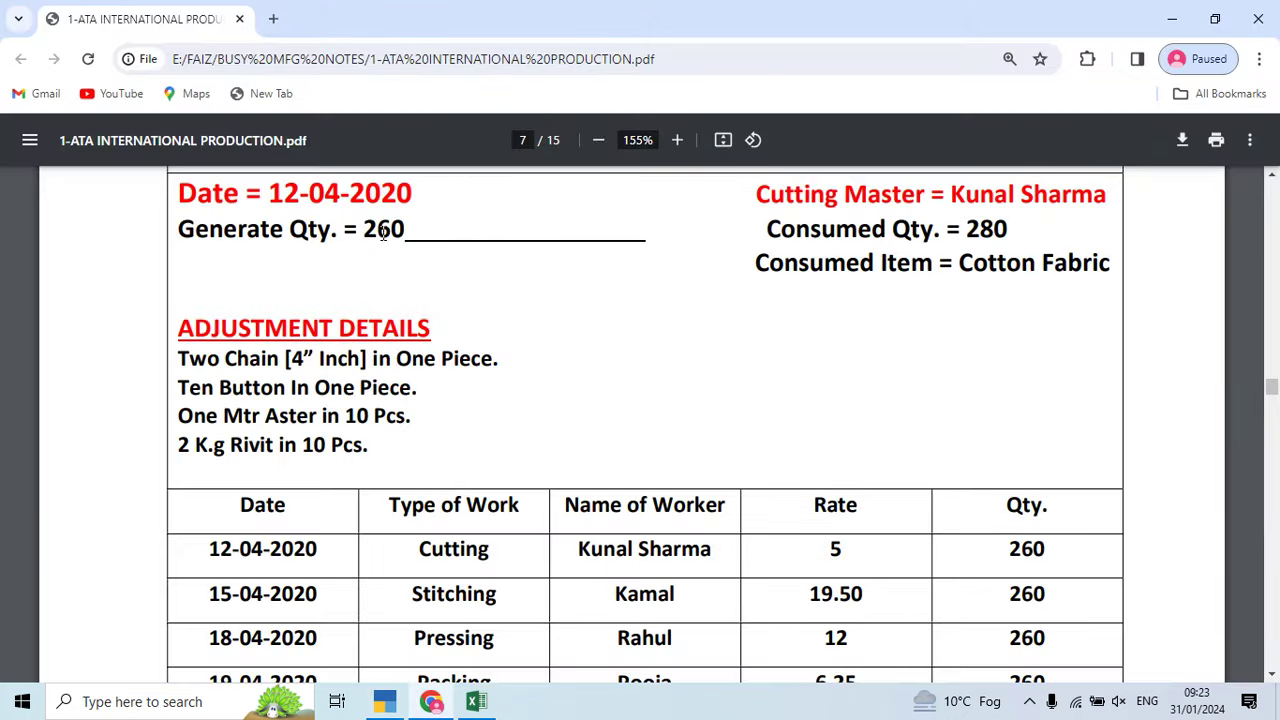
{"action": "key", "text": "alt+Tab"}
{"action": "type", "text": "Rivit"}
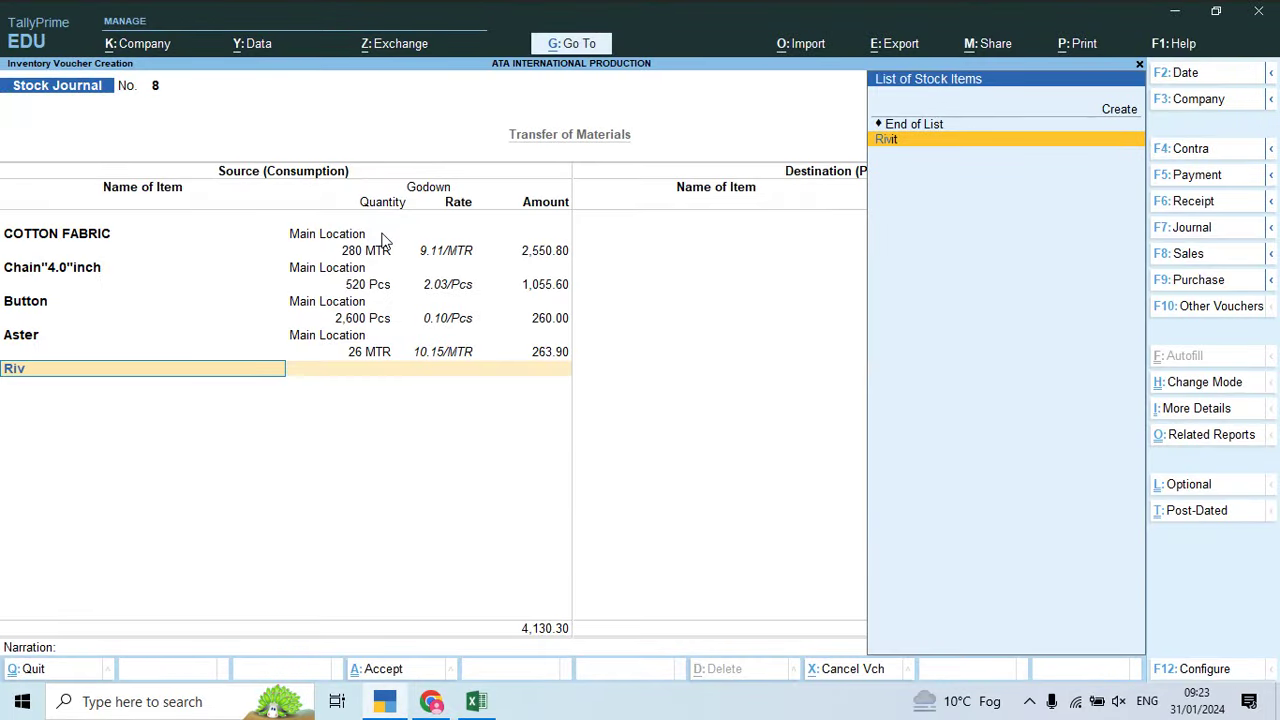
{"action": "key", "text": "Return"}
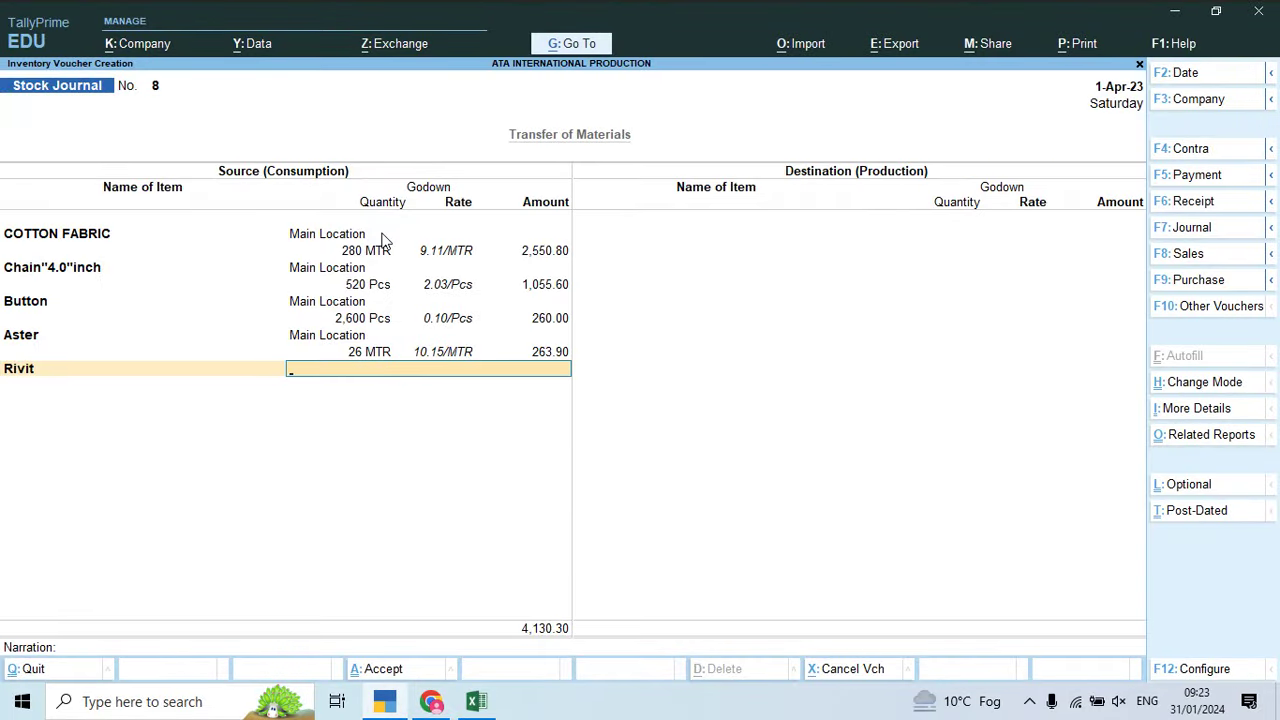
{"action": "key", "text": "alt+Tab"}
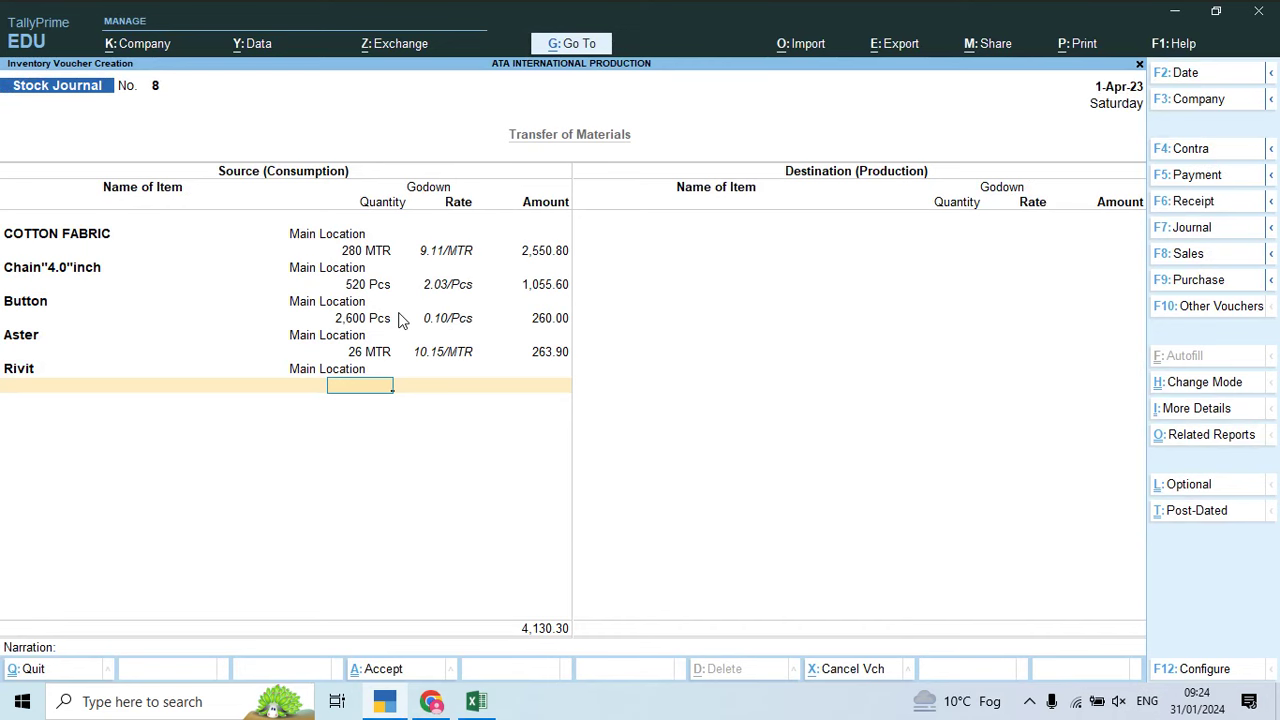
{"action": "key", "text": "Return"}
{"action": "key", "text": "Return"}
{"action": "key", "text": "Return"}
{"action": "key", "text": "Return"}
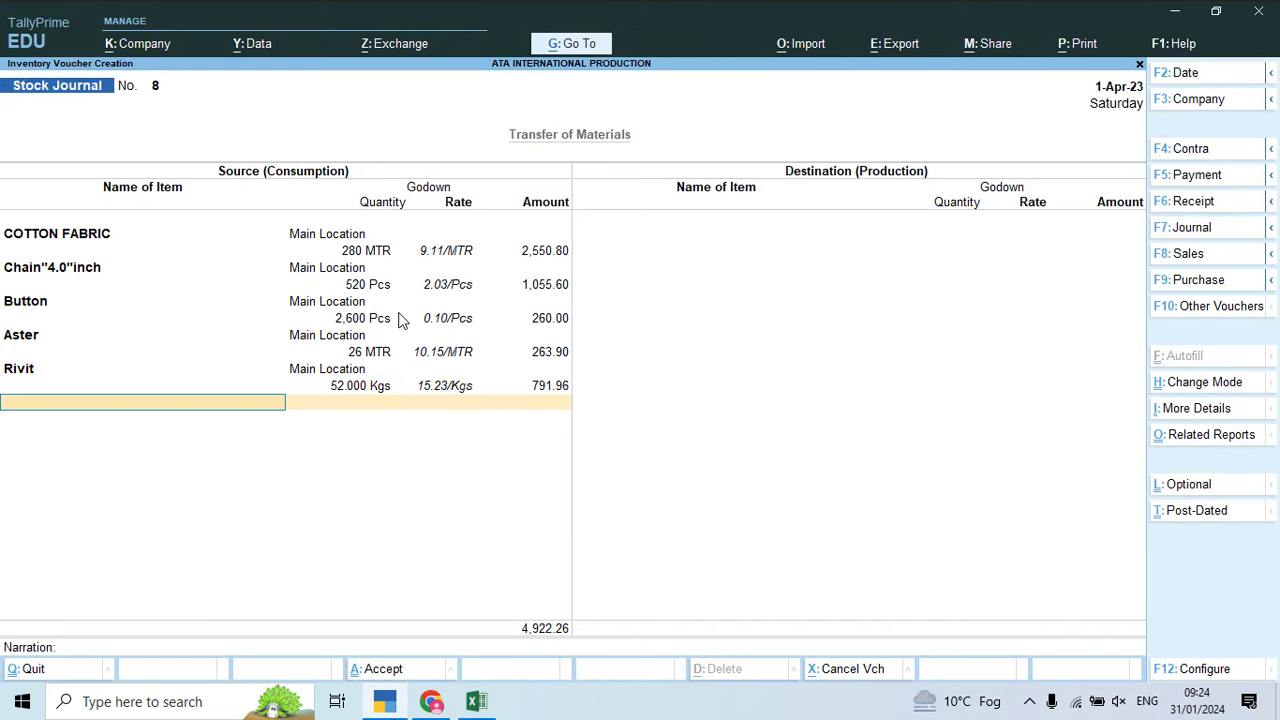
Step: Create the stock item Lot No 1102 under Finish Goods with Pcs units as the journal's produced item
{"action": "type", "text": "Lo"}
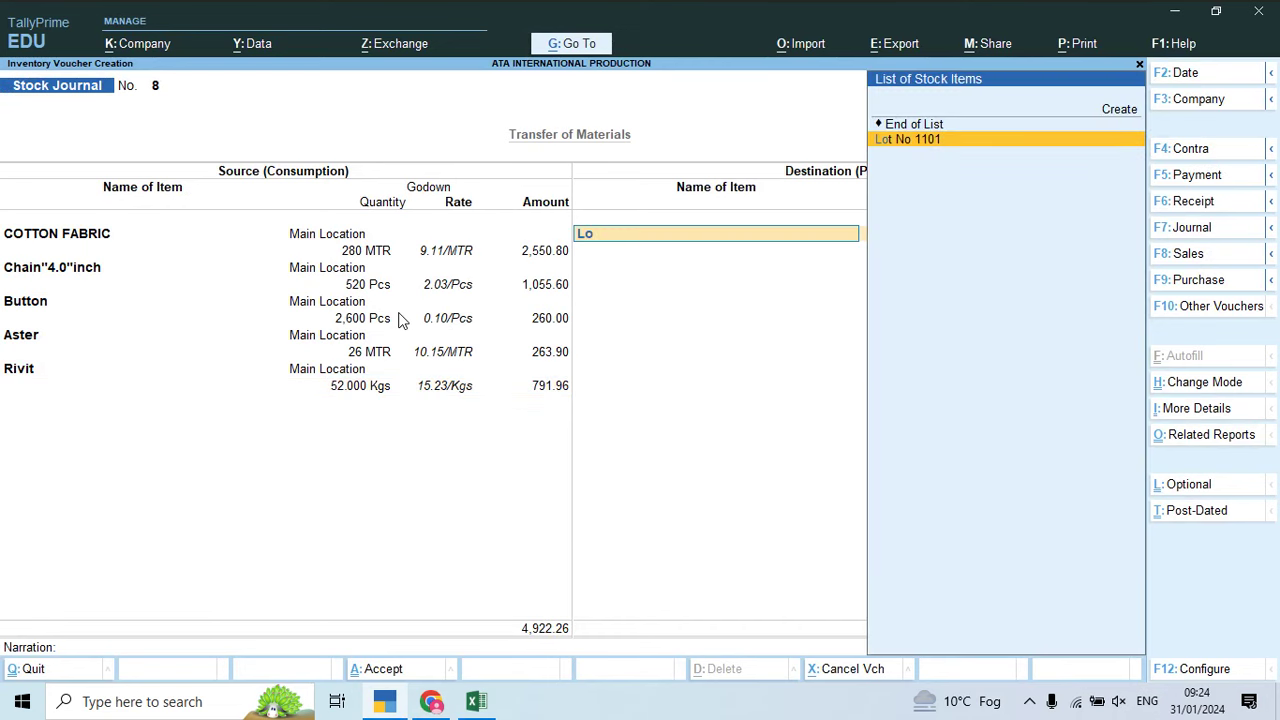
{"action": "key", "text": "alt+c"}
{"action": "type", "text": "Lot No 1102"}
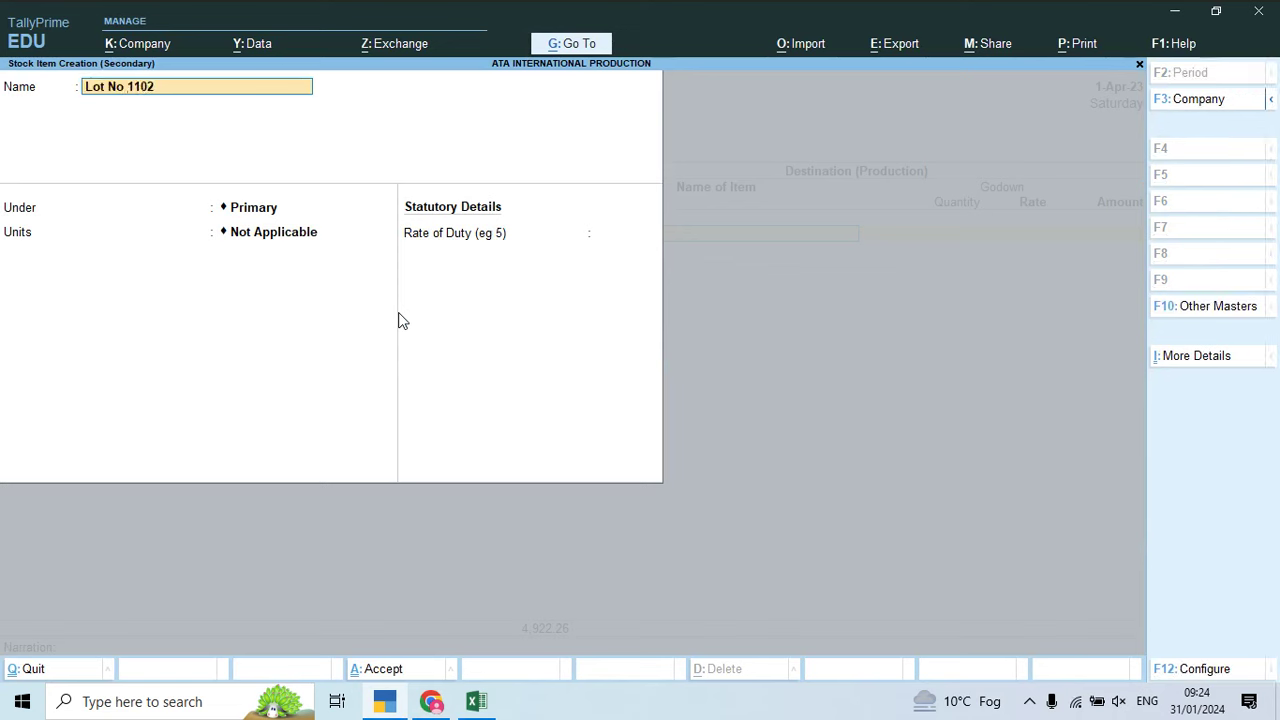
{"action": "key", "text": "Return"}
{"action": "key", "text": "Down"}
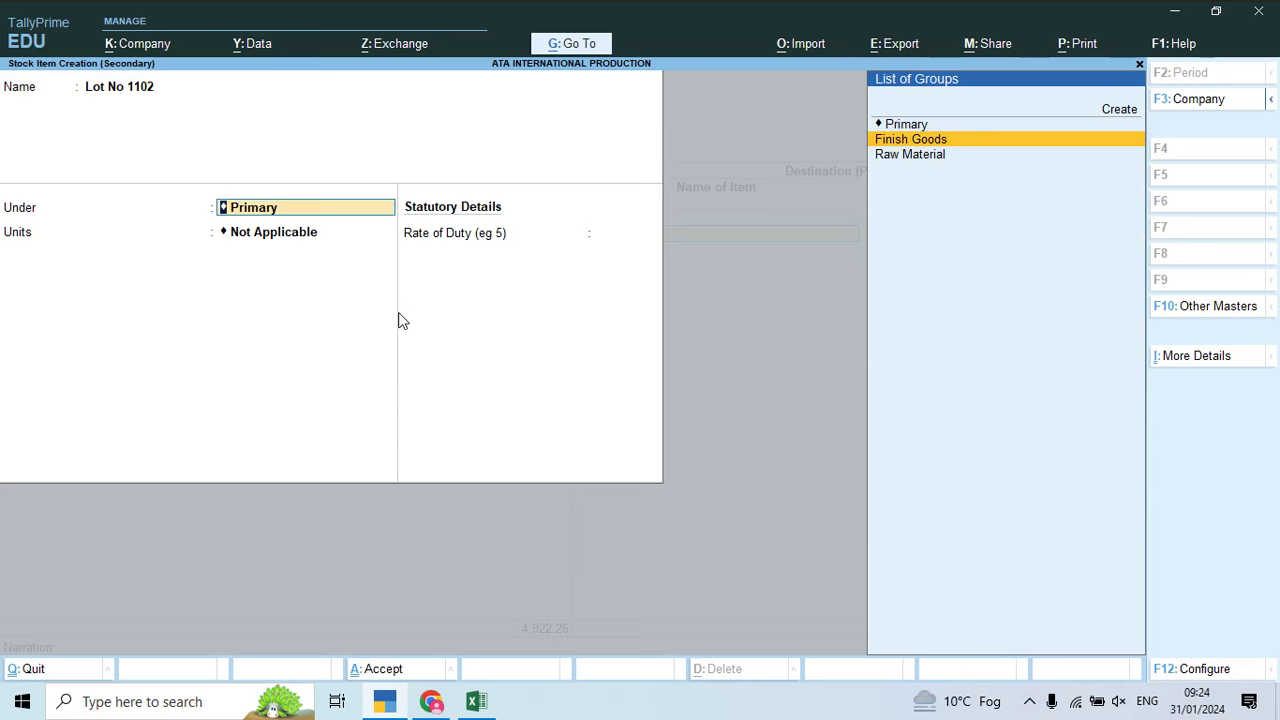
{"action": "key", "text": "Return"}
{"action": "key", "text": "Down"}
{"action": "key", "text": "Down"}
{"action": "key", "text": "Down"}
{"action": "key", "text": "Return"}
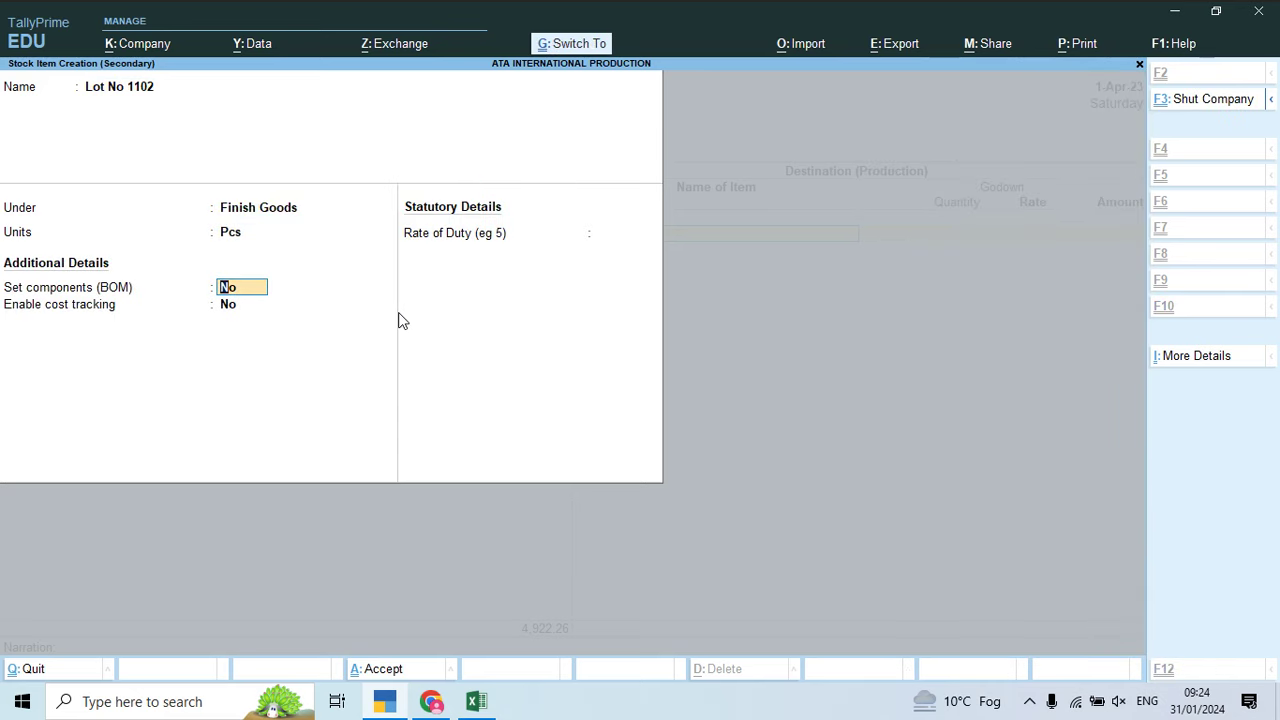
{"action": "key", "text": "ctrl+a"}
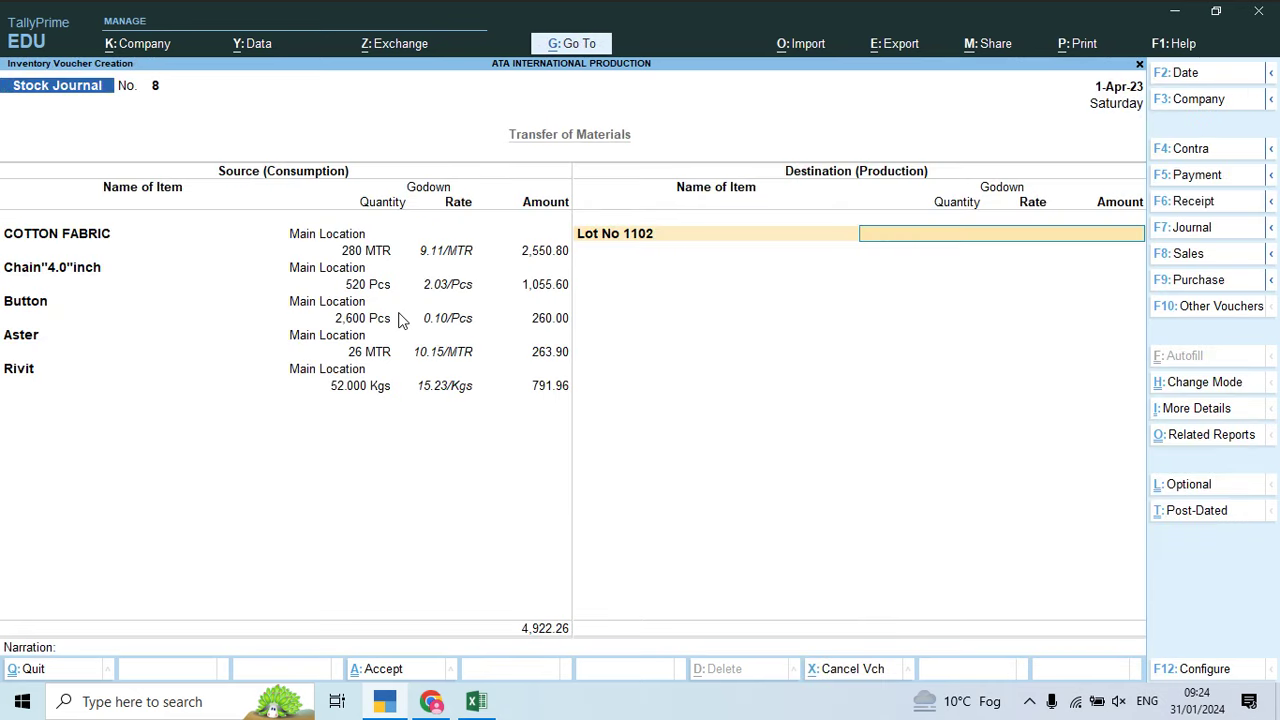
Step: Create a Primary godown for Lot No 1102's cutting master, copying its name from cell A10 of the Excel job work sheet
{"action": "key", "text": "alt+c"}
{"action": "key", "text": "alt+Tab"}
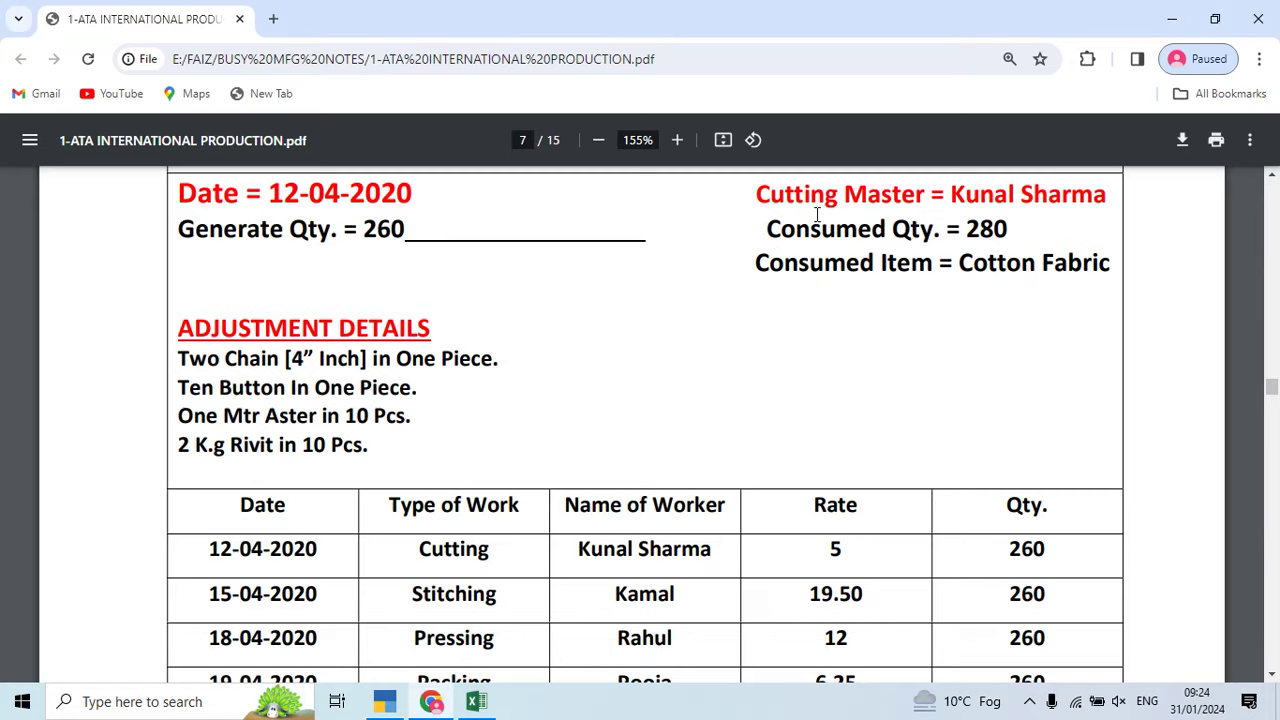
{"action": "key", "text": "alt+Tab"}
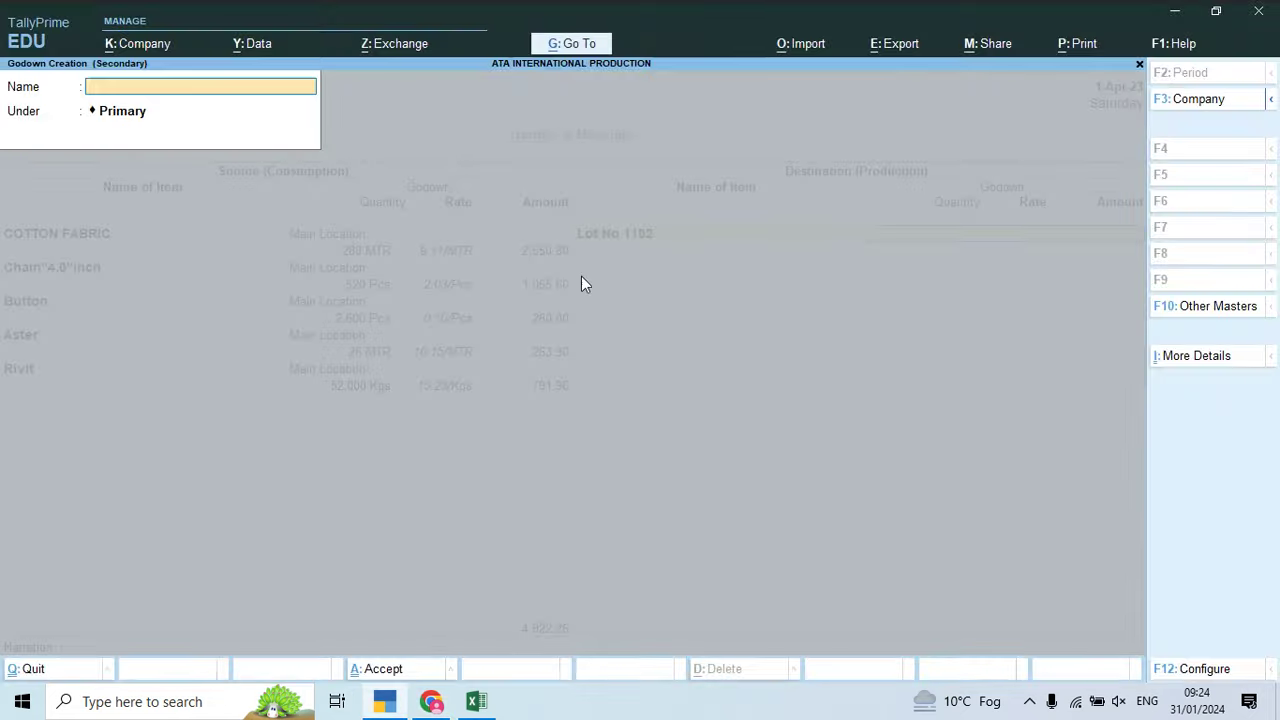
{"action": "key", "text": "alt+Tab"}
{"action": "key", "text": "Tab"}
{"action": "left_click", "coordinate": [186, 518]}
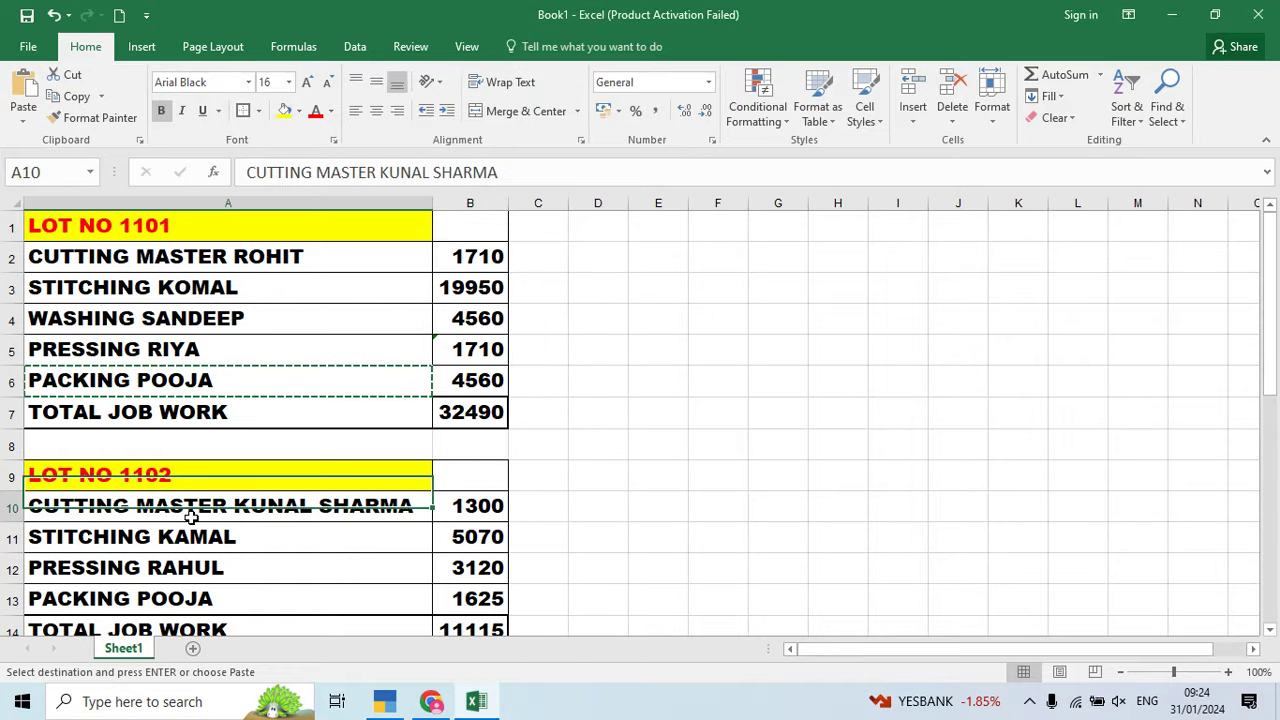
{"action": "key", "text": "ctrl+c"}
{"action": "key", "text": "alt+Tab"}
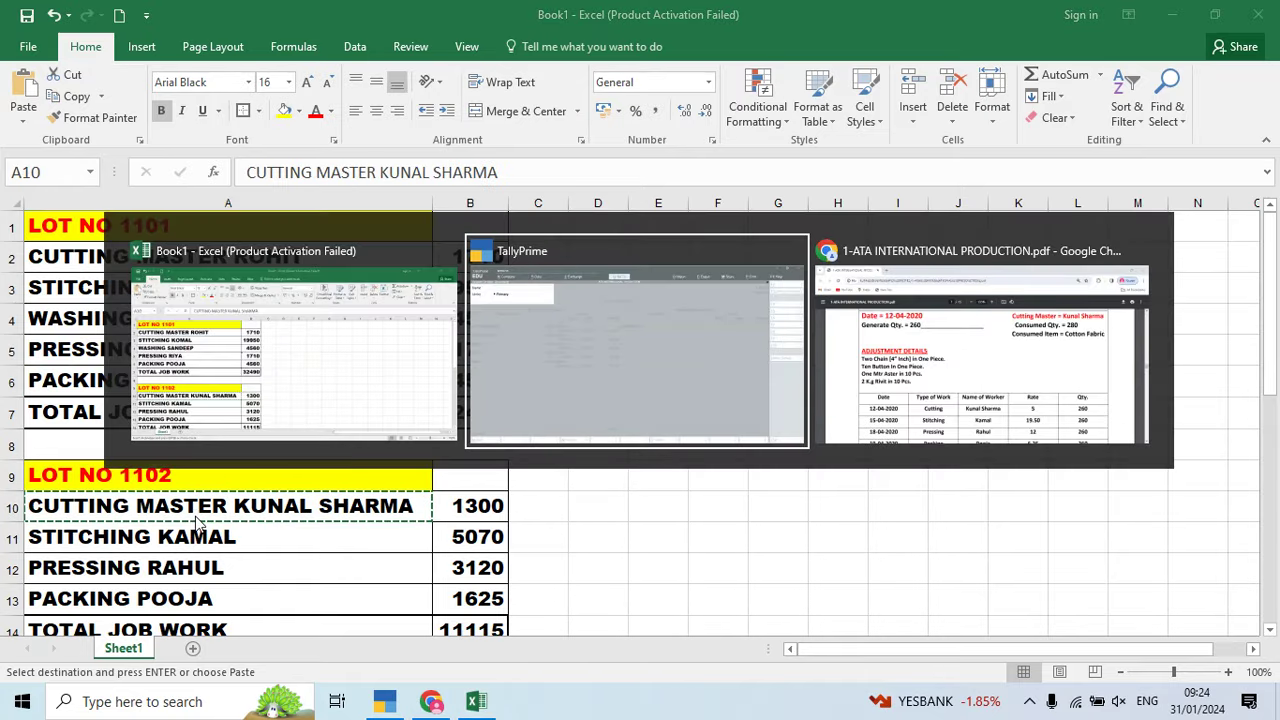
{"action": "key", "text": "ctrl+alt+v"}
{"action": "key", "text": "Return"}
{"action": "key", "text": "Return"}
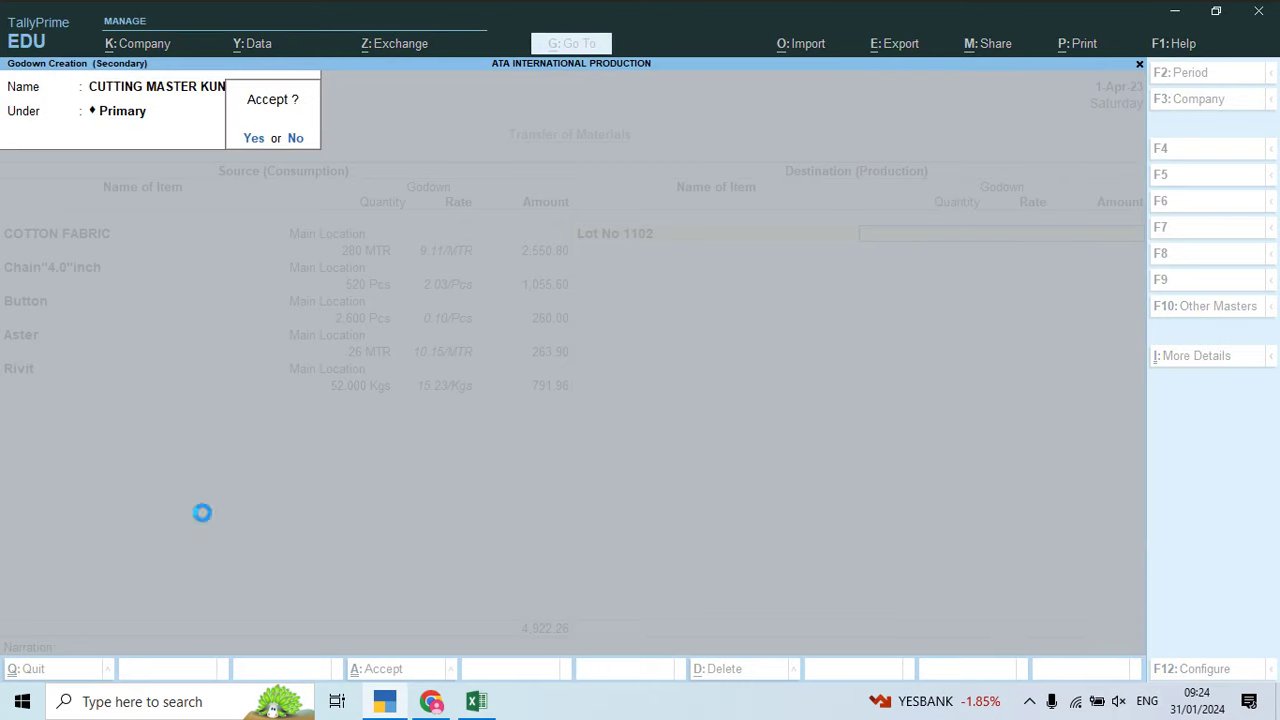
{"action": "key", "text": "Return"}
Step: Enter the produced Lot No 1102 quantity as 260 Pcs with an amount of 4,922.26
{"action": "type", "text": "26"}
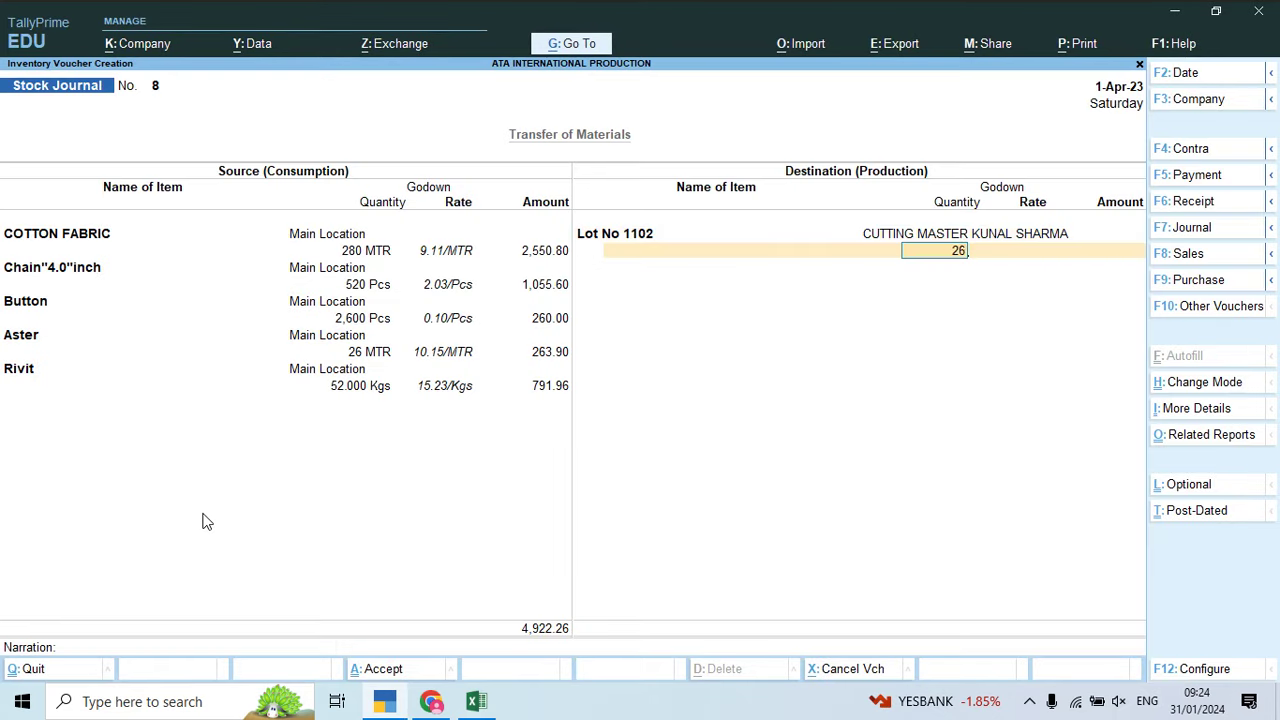
{"action": "type", "text": "0"}
{"action": "key", "text": "Return"}
{"action": "key", "text": "Return"}
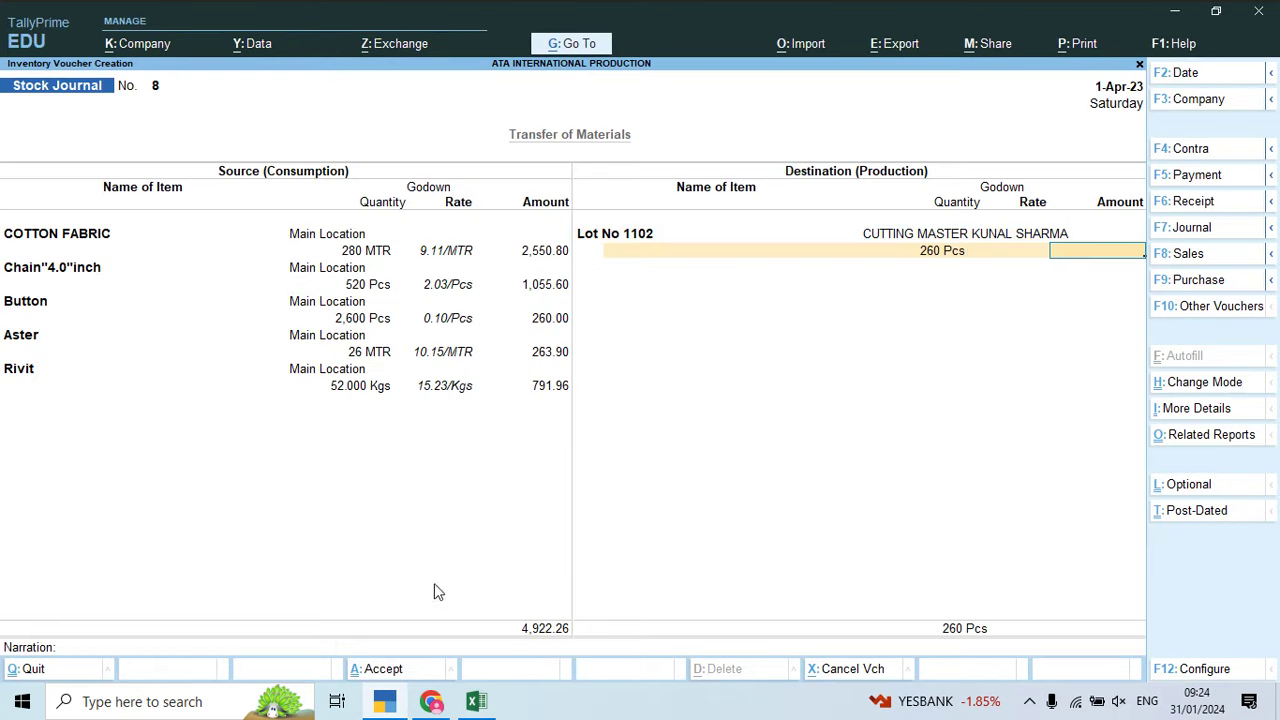
{"action": "type", "text": "4922.26"}
{"action": "key", "text": "Return"}
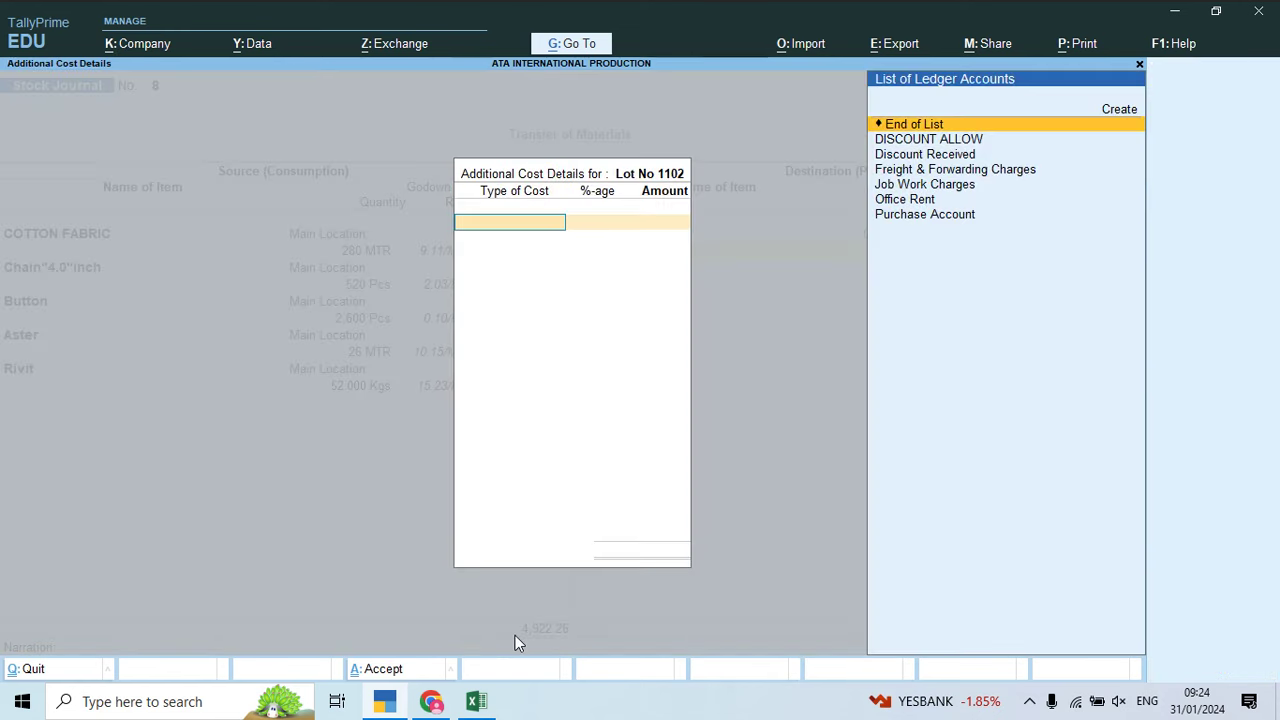
Step: Check the cutting charge in Excel and the PDF, and add Job Work Charges of 1,300 as Lot No 1102's additional cost
{"action": "key", "text": "Down"}
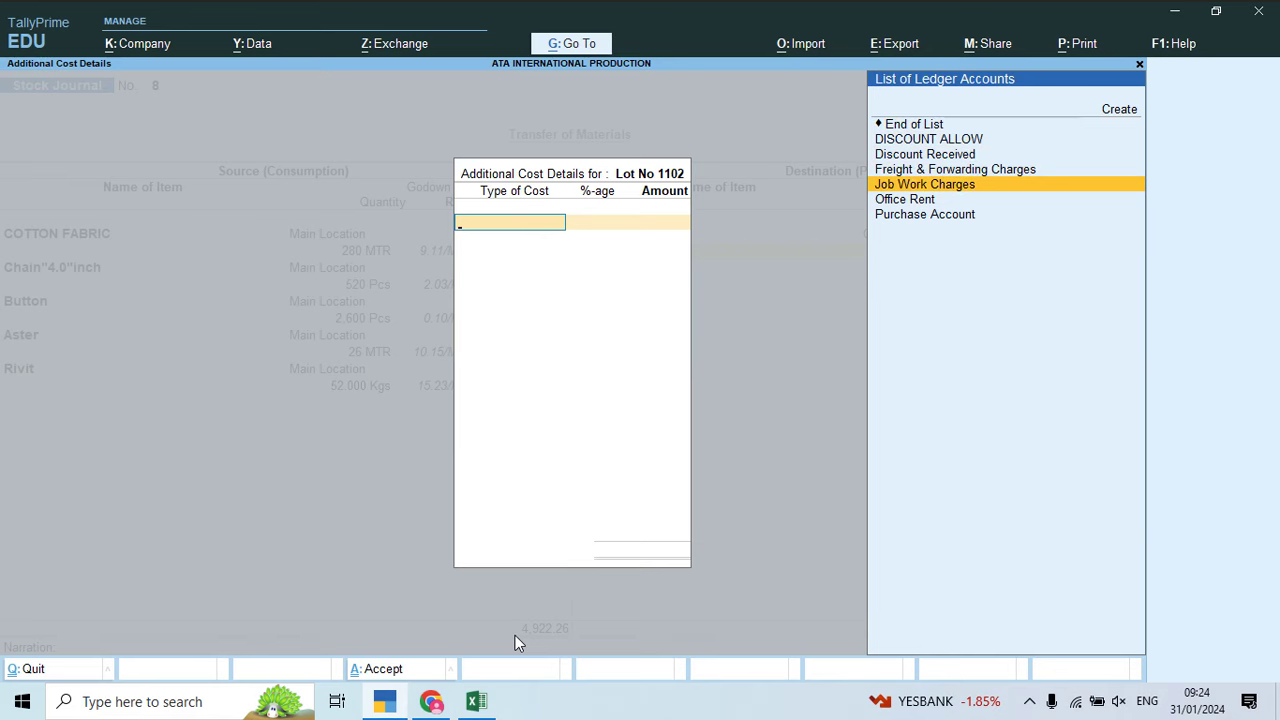
{"action": "key", "text": "Return"}
{"action": "key", "text": "alt+Tab"}
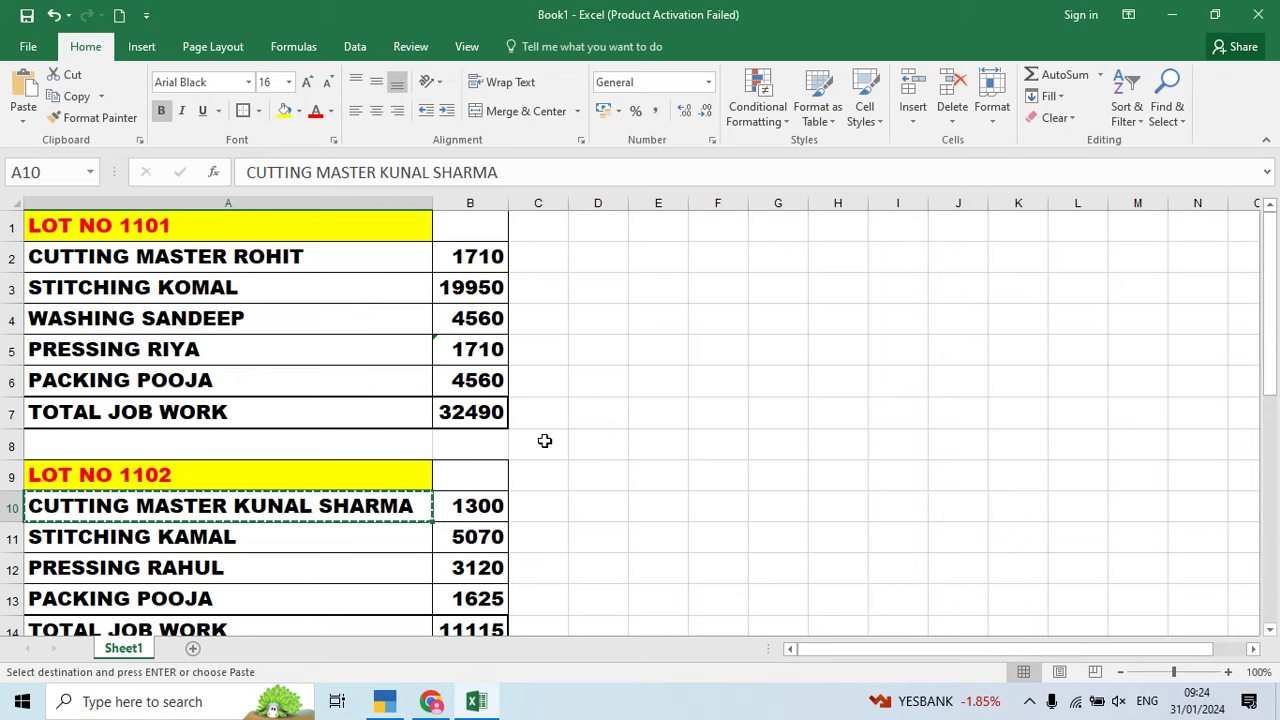
{"action": "left_click", "coordinate": [485, 513]}
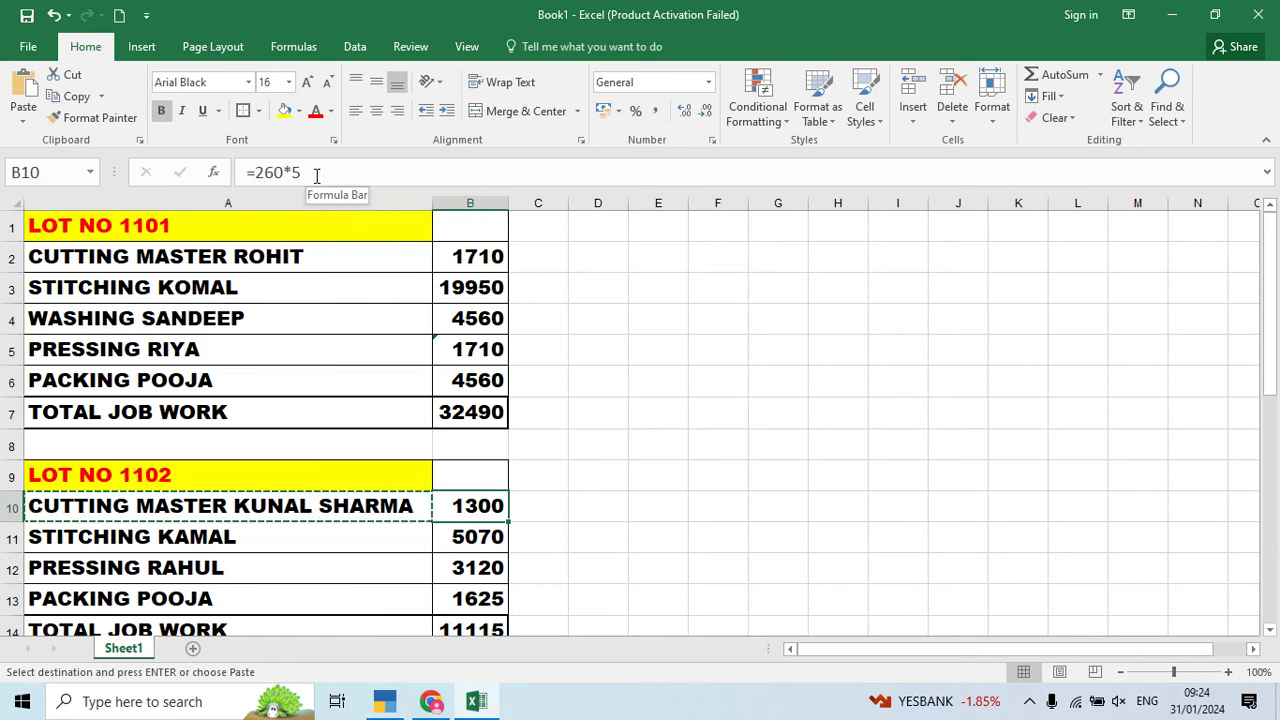
{"action": "key", "text": "alt+Tab"}
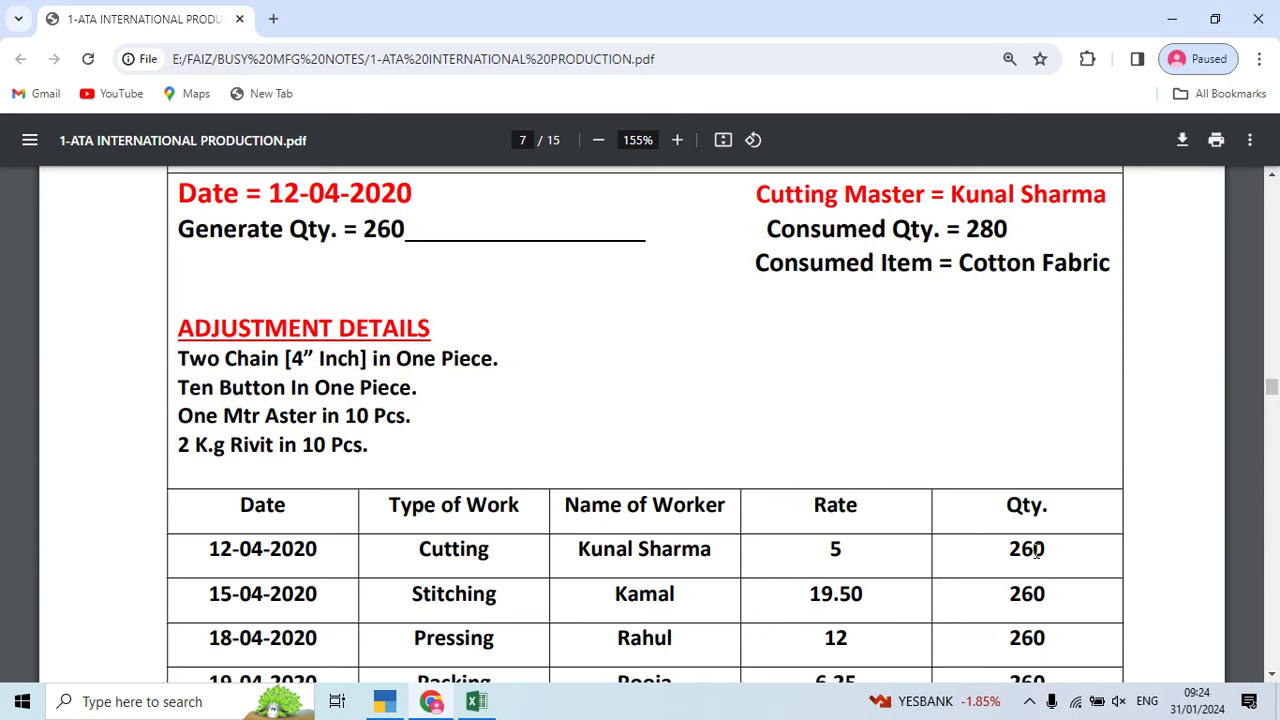
{"action": "key", "text": "alt+Tab"}
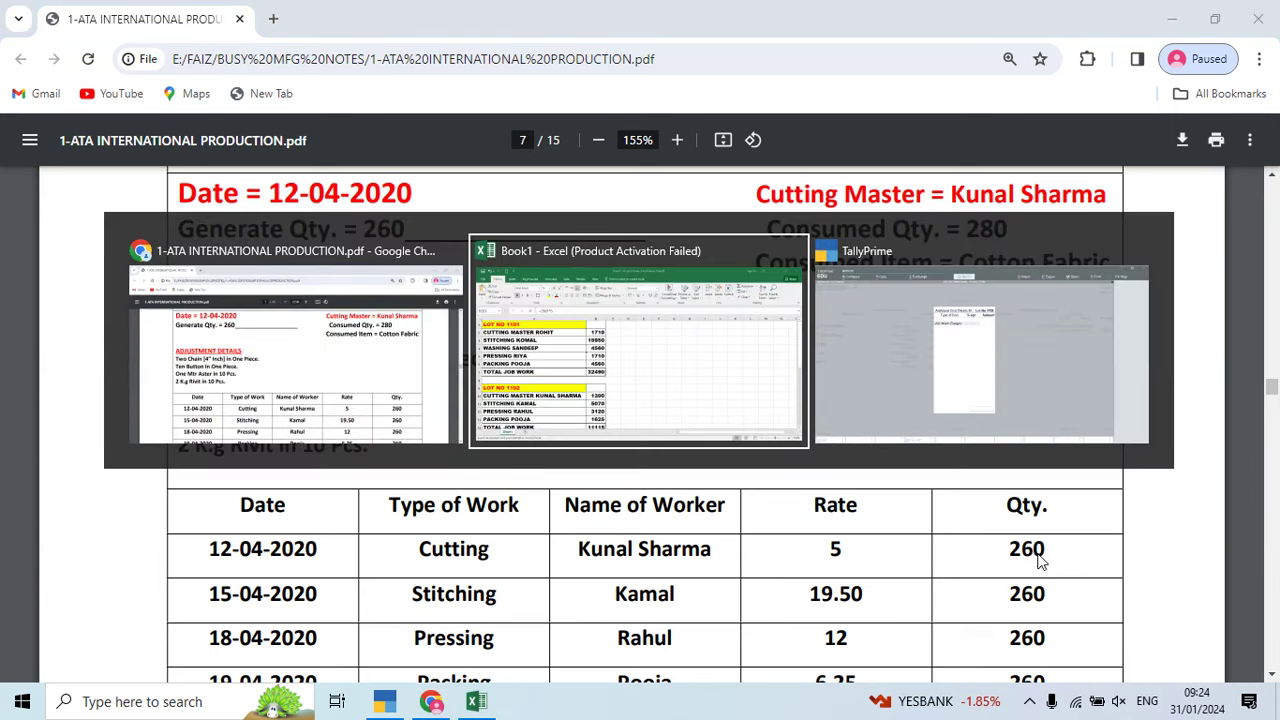
{"action": "key", "text": "alt+Tab"}
{"action": "key", "text": "alt+Tab"}
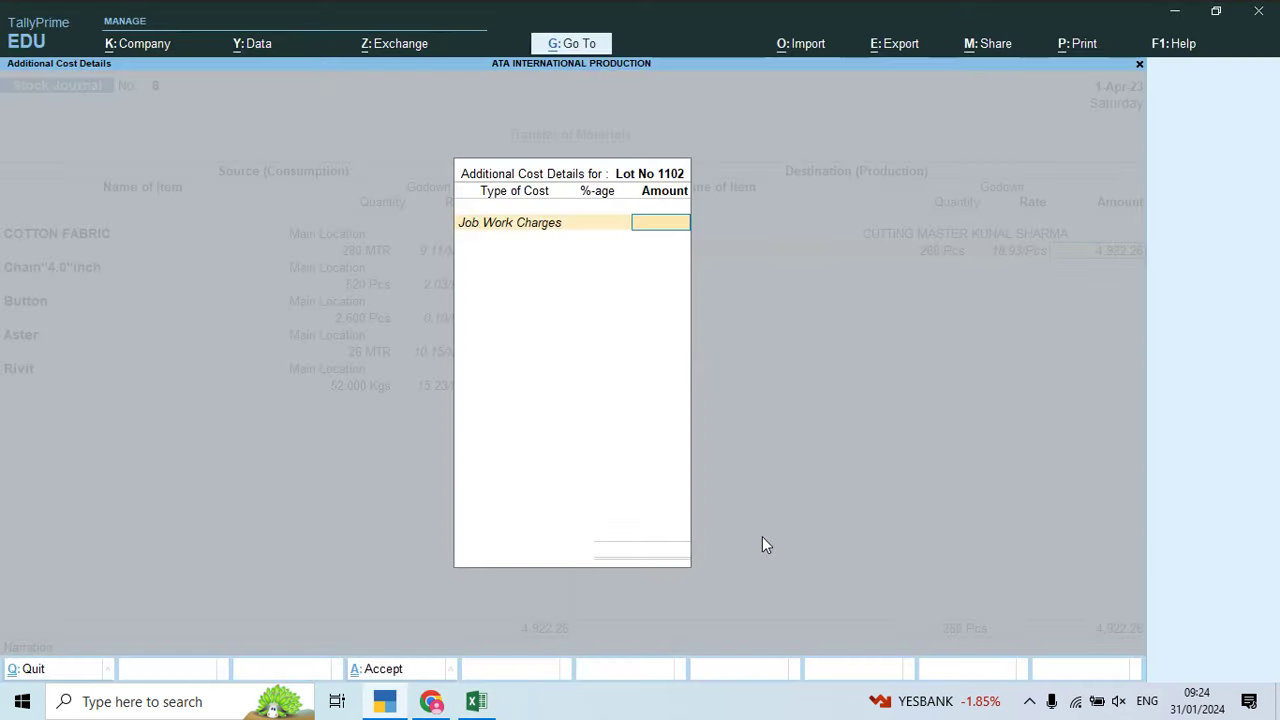
{"action": "type", "text": "1300"}
{"action": "key", "text": "Return"}
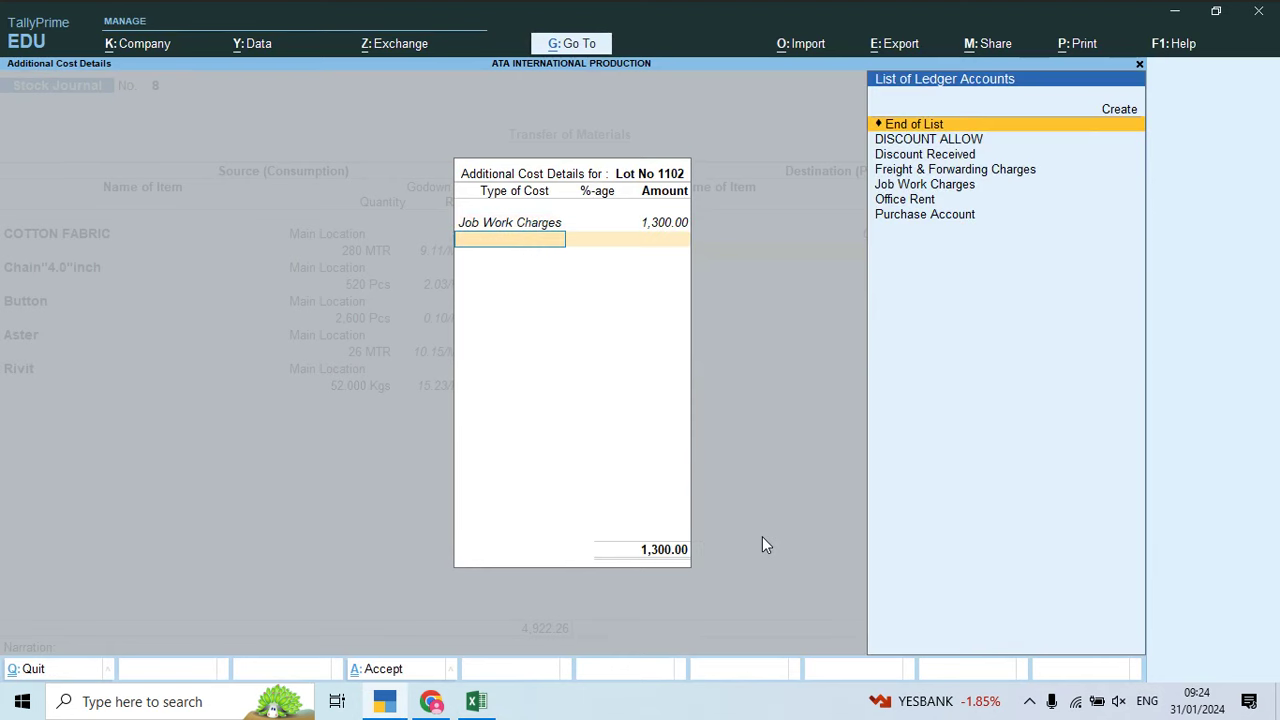
{"action": "key", "text": "Return"}
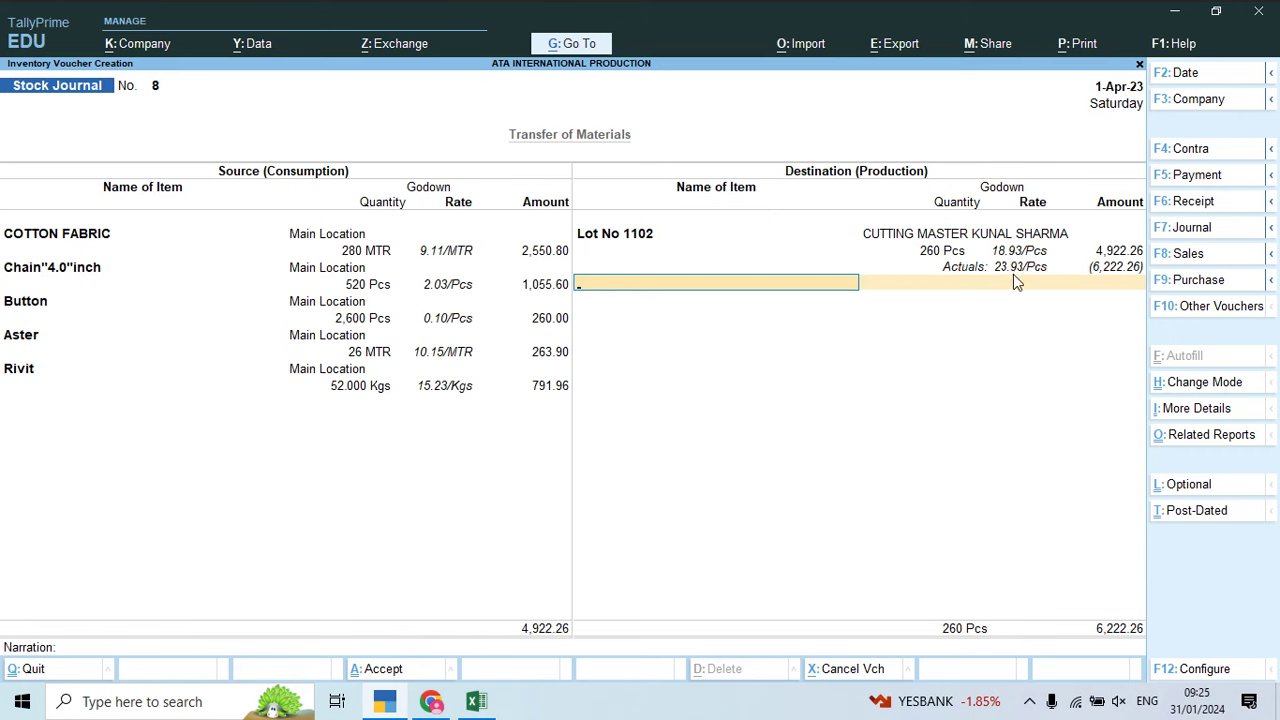
Step: Leave the narration blank and save the Lot No 1102 production stock journal
{"action": "key", "text": "Return"}
{"action": "key", "text": "Return"}
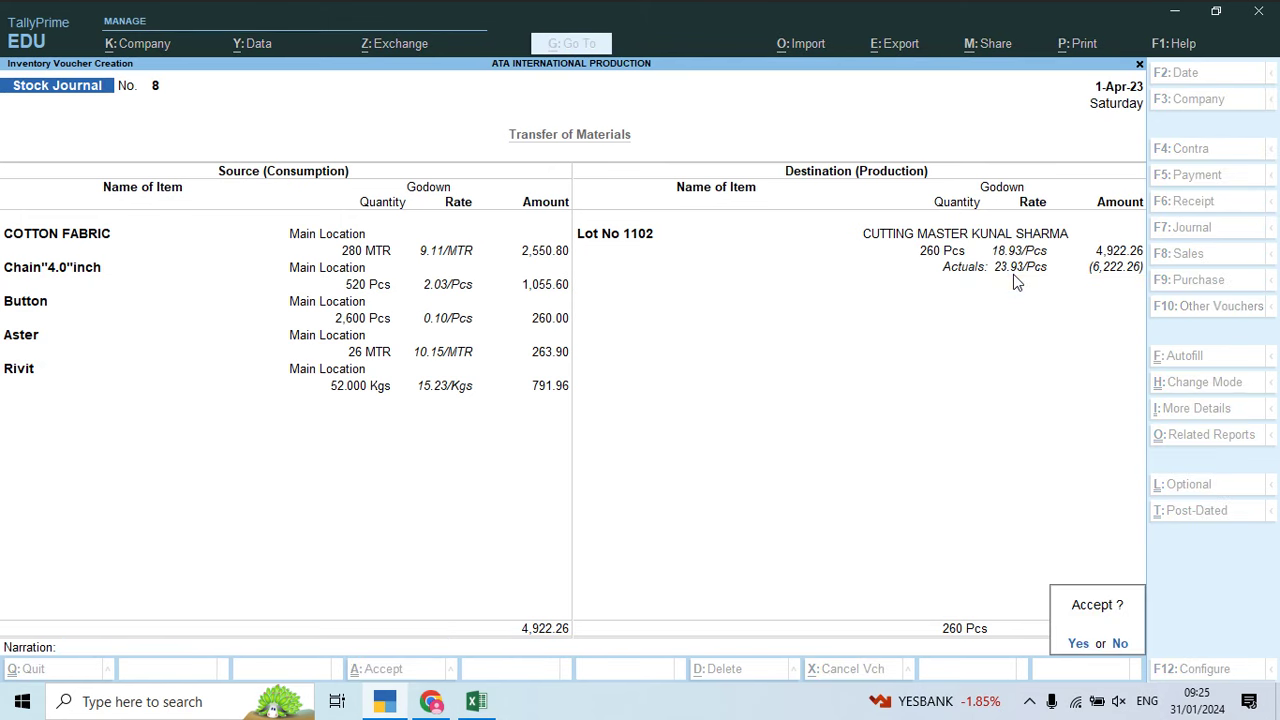
{"action": "key", "text": "Return"}
Step: In the new stock journal, enter Lot No 1102 as the consumed item with 260 Pcs from the cutting master's godown
{"action": "type", "text": "Lot"}
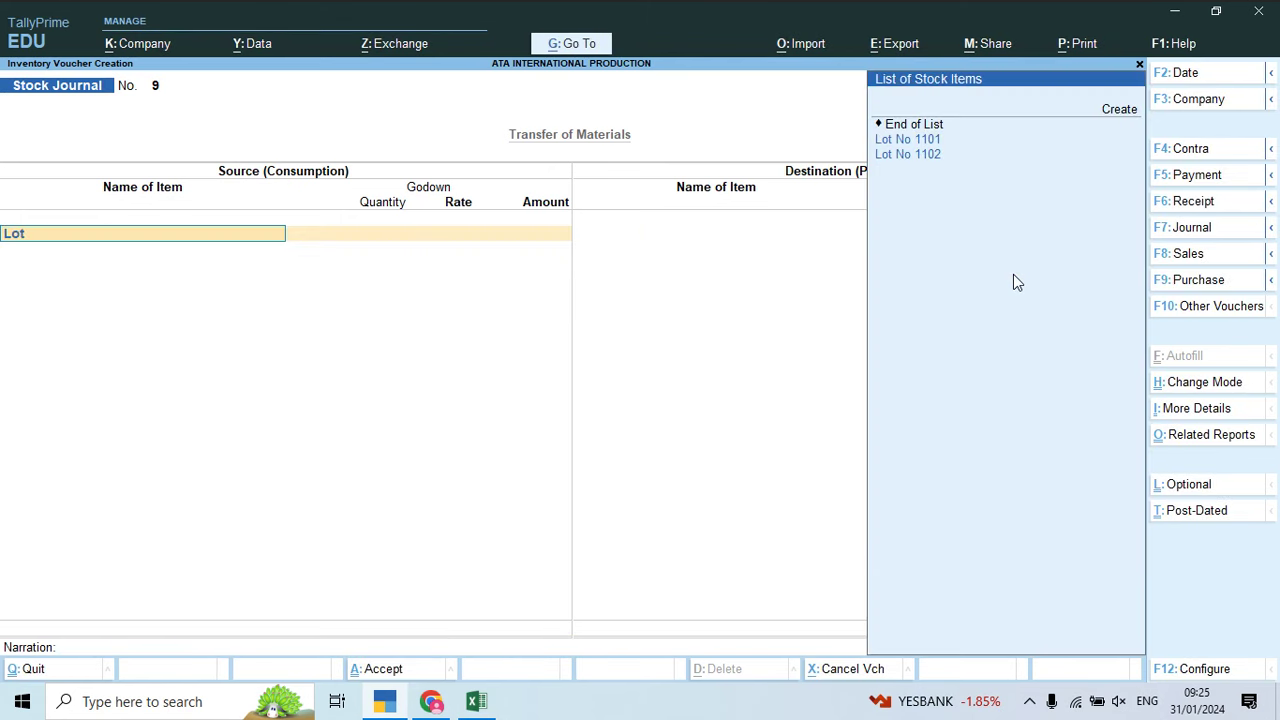
{"action": "key", "text": "Down"}
{"action": "key", "text": "Return"}
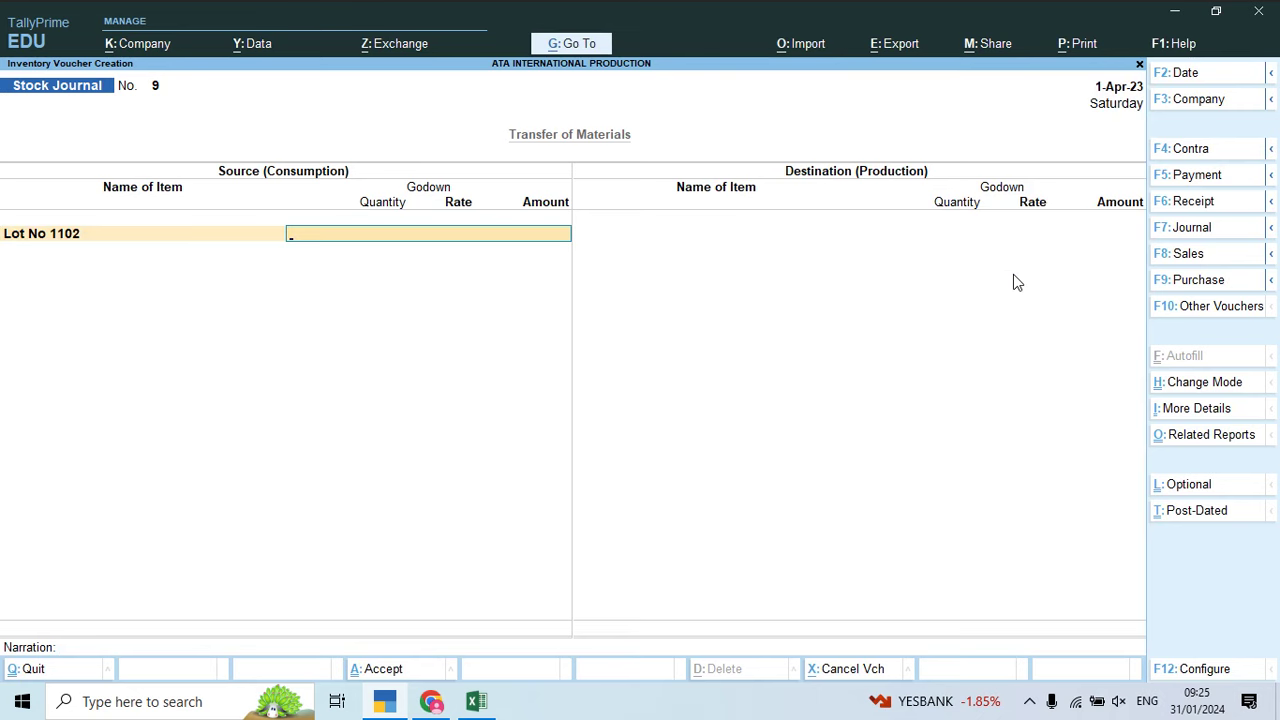
{"action": "type", "text": "Cu"}
{"action": "key", "text": "Return"}
{"action": "type", "text": "2"}
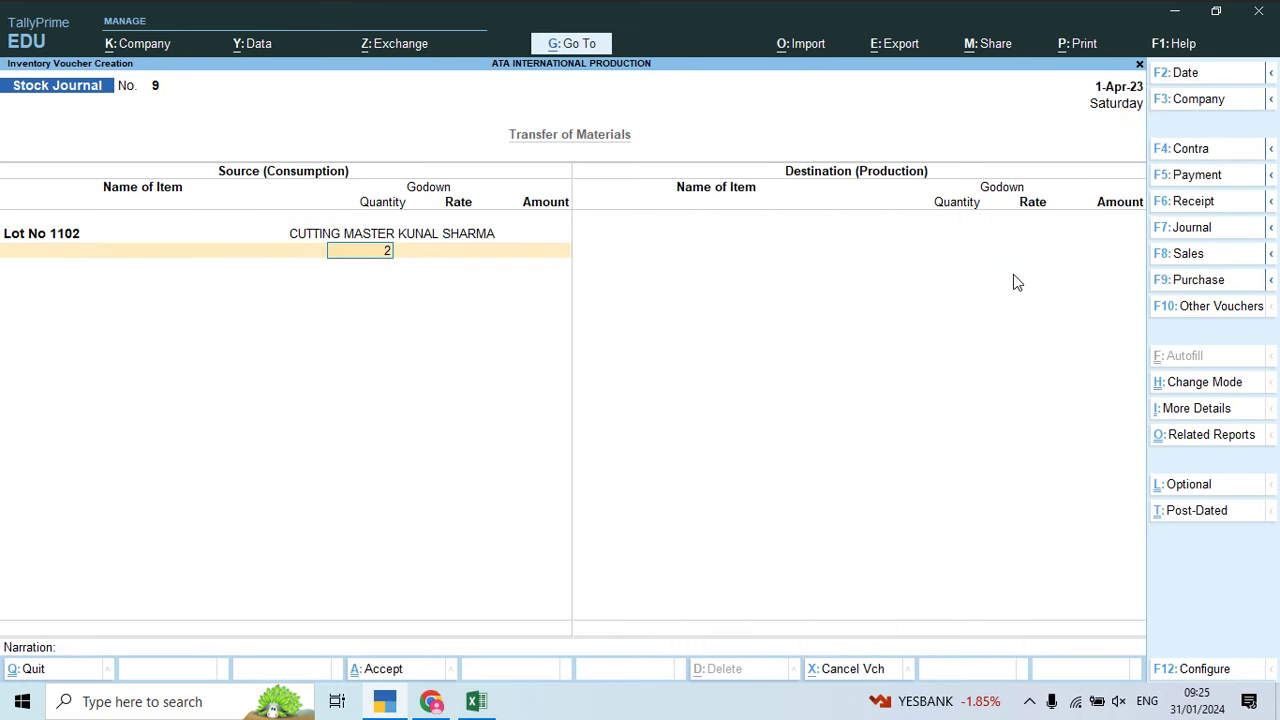
{"action": "type", "text": "60"}
{"action": "key", "text": "Return"}
{"action": "key", "text": "Return"}
{"action": "key", "text": "Return"}
{"action": "key", "text": "Return"}
Step: Choose Lot No 1102 as the produced item on the destination side
{"action": "type", "text": "Lot"}
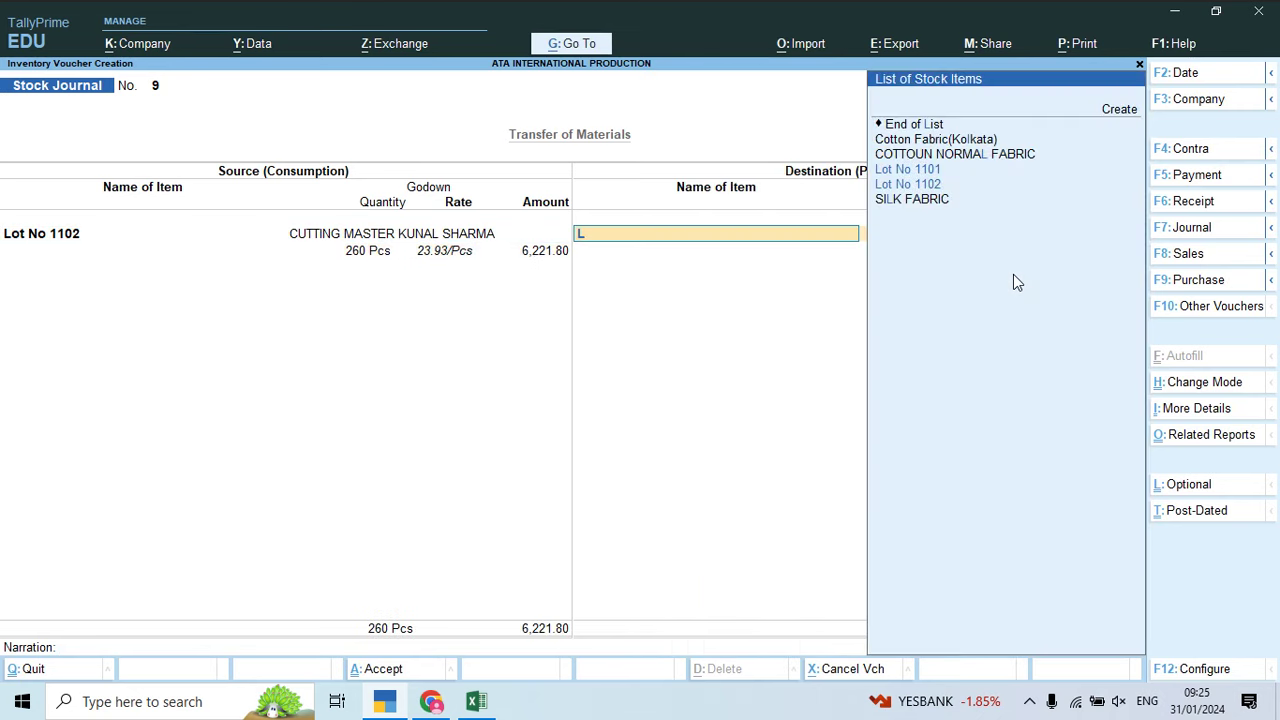
{"action": "key", "text": "Down"}
{"action": "key", "text": "Down"}
{"action": "key", "text": "Return"}
Step: Create a Primary godown for Lot No 1102's stitching worker, copying its name from cell A11 of the Excel job work sheet
{"action": "key", "text": "alt+Tab"}
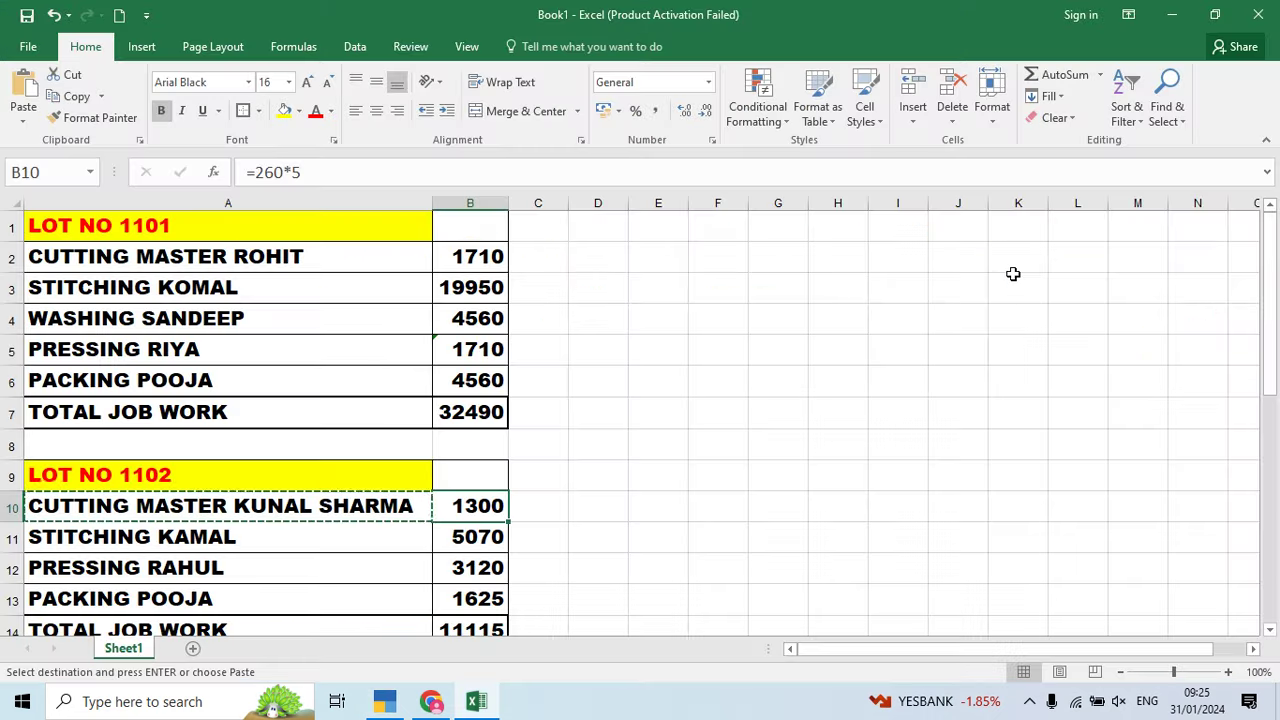
{"action": "scroll", "coordinate": [599, 407], "scroll_direction": "down", "scroll_amount": 1}
{"action": "left_click", "coordinate": [317, 454]}
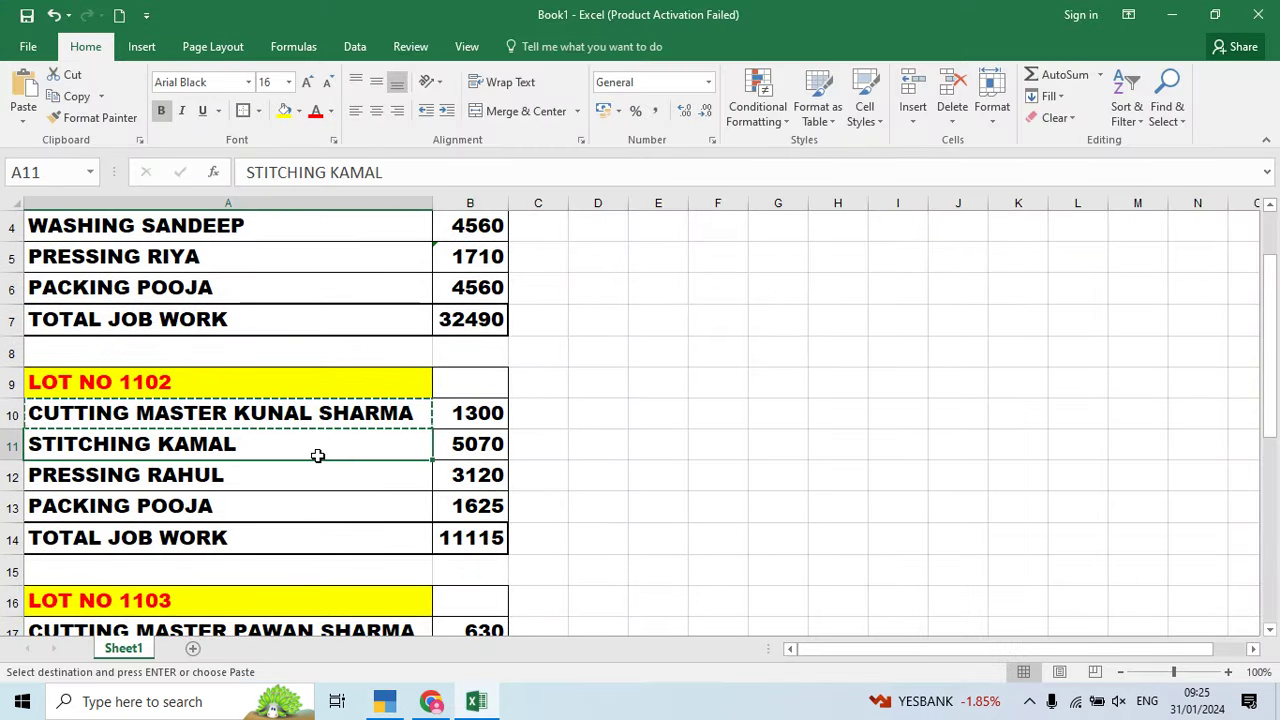
{"action": "key", "text": "ctrl+c"}
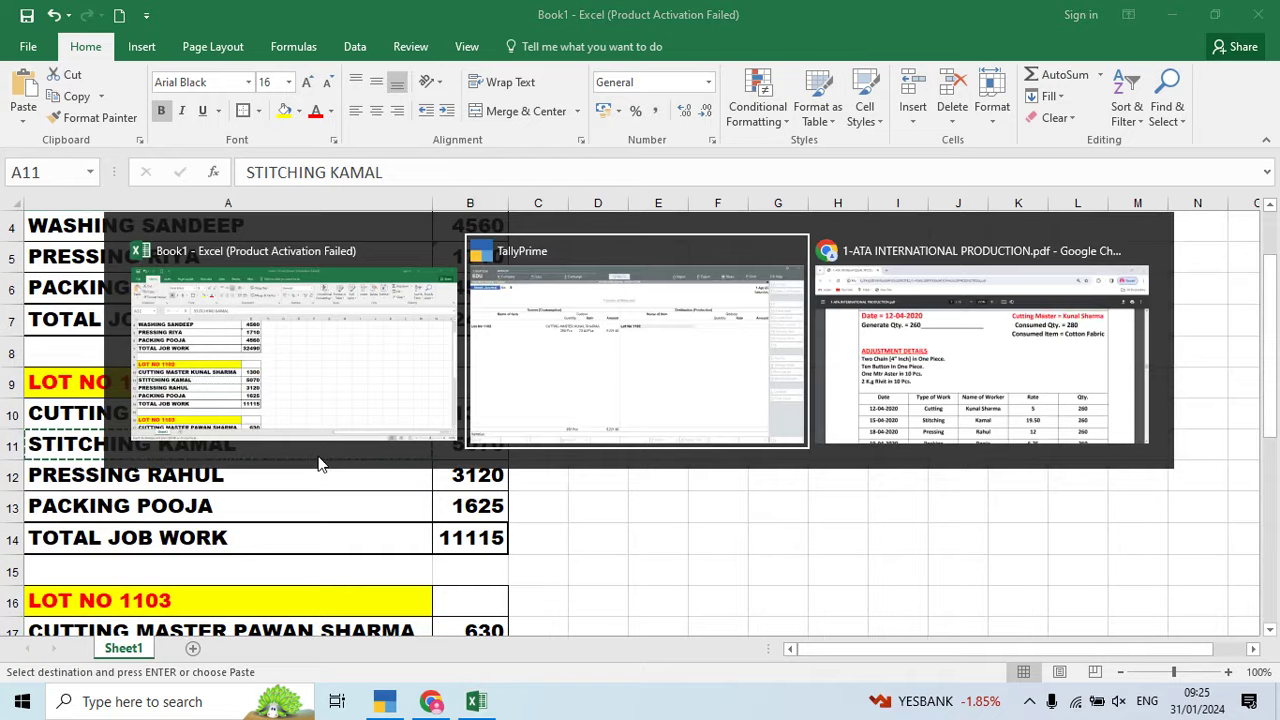
{"action": "key", "text": "alt+Tab"}
{"action": "key", "text": "alt+c"}
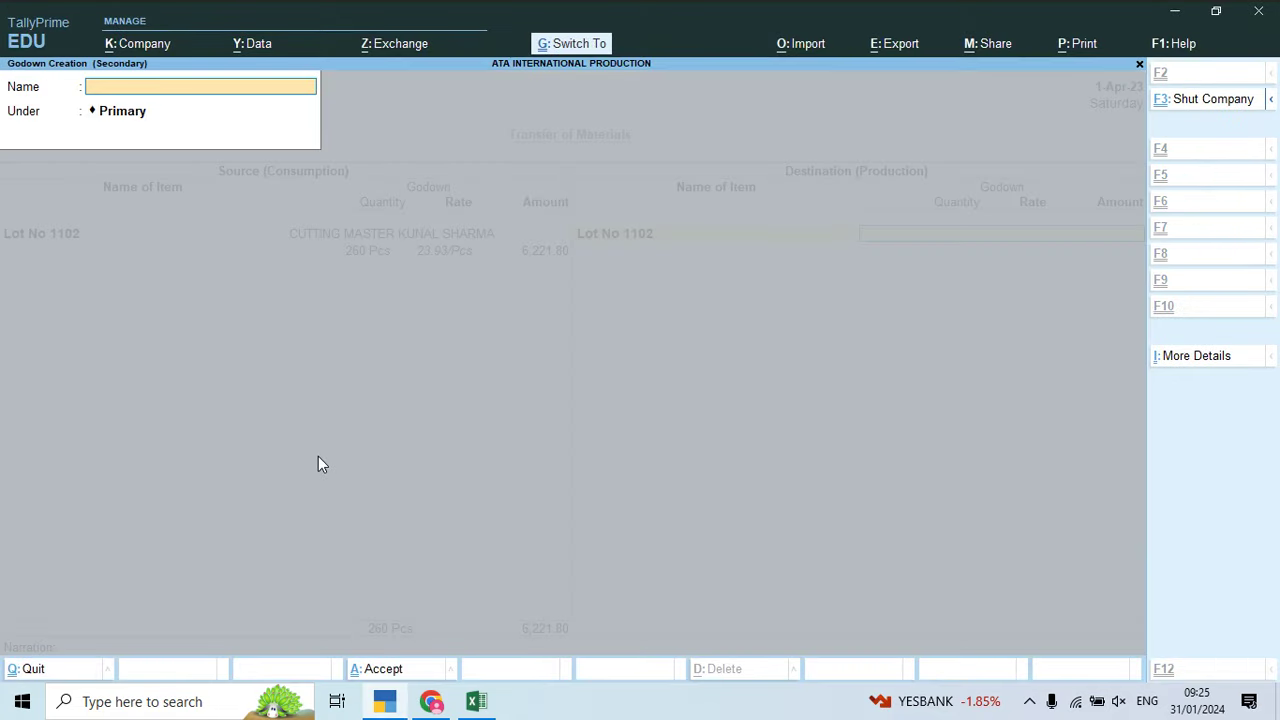
{"action": "key", "text": "ctrl+alt+v"}
{"action": "key", "text": "Return"}
{"action": "key", "text": "Return"}
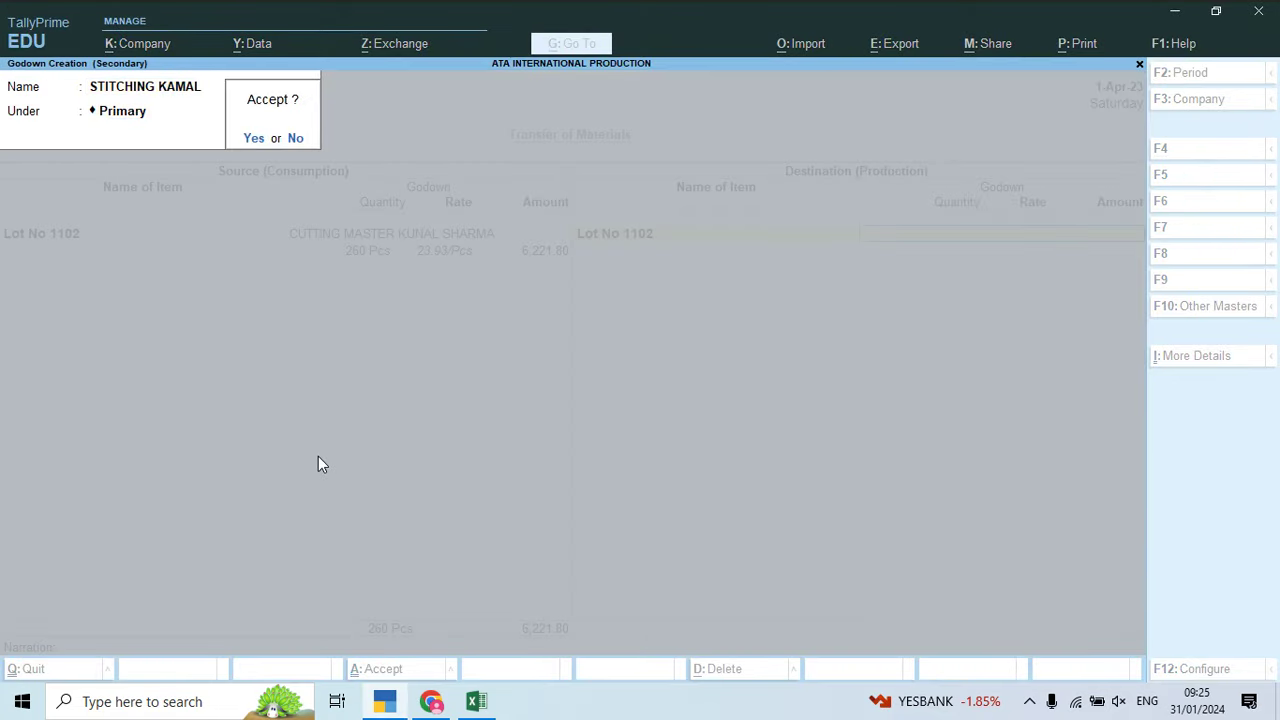
{"action": "key", "text": "Return"}
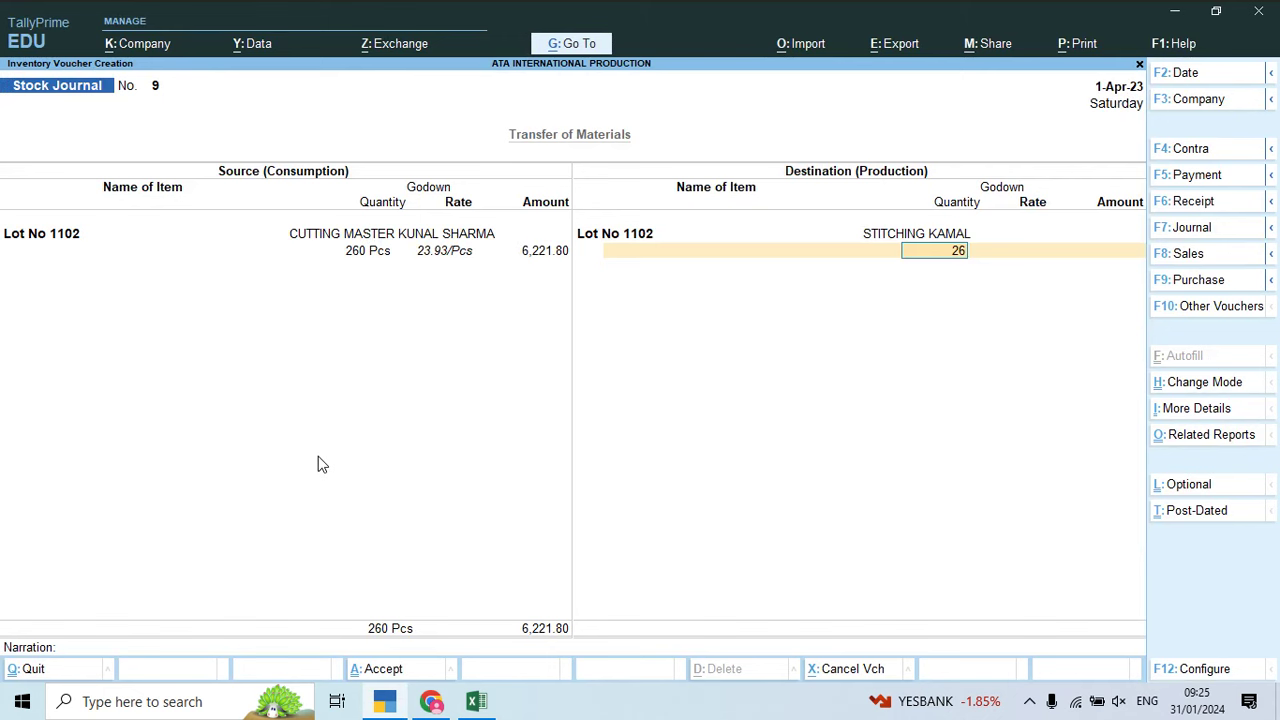
Step: Enter 260 Pcs at an amount of 6,221.80 for Lot No 1102 in the stitching worker's godown
{"action": "key", "text": "Return"}
{"action": "key", "text": "Return"}
{"action": "key", "text": "Return"}
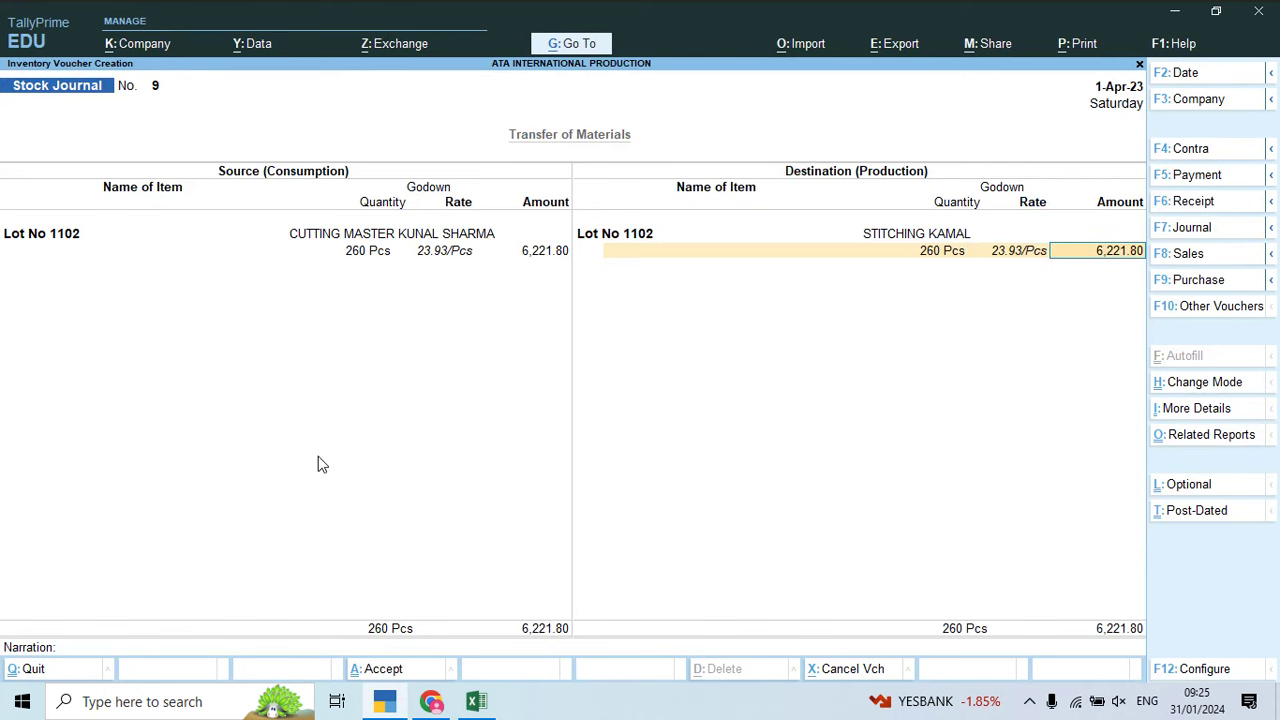
Step: Check Lot No 1102's stitching rate in the production PDF and its amount formula in cell B11 of the Excel job work sheet
{"action": "key", "text": "alt+Tab"}
{"action": "key", "text": "alt+Tab"}
{"action": "key", "text": "Tab"}
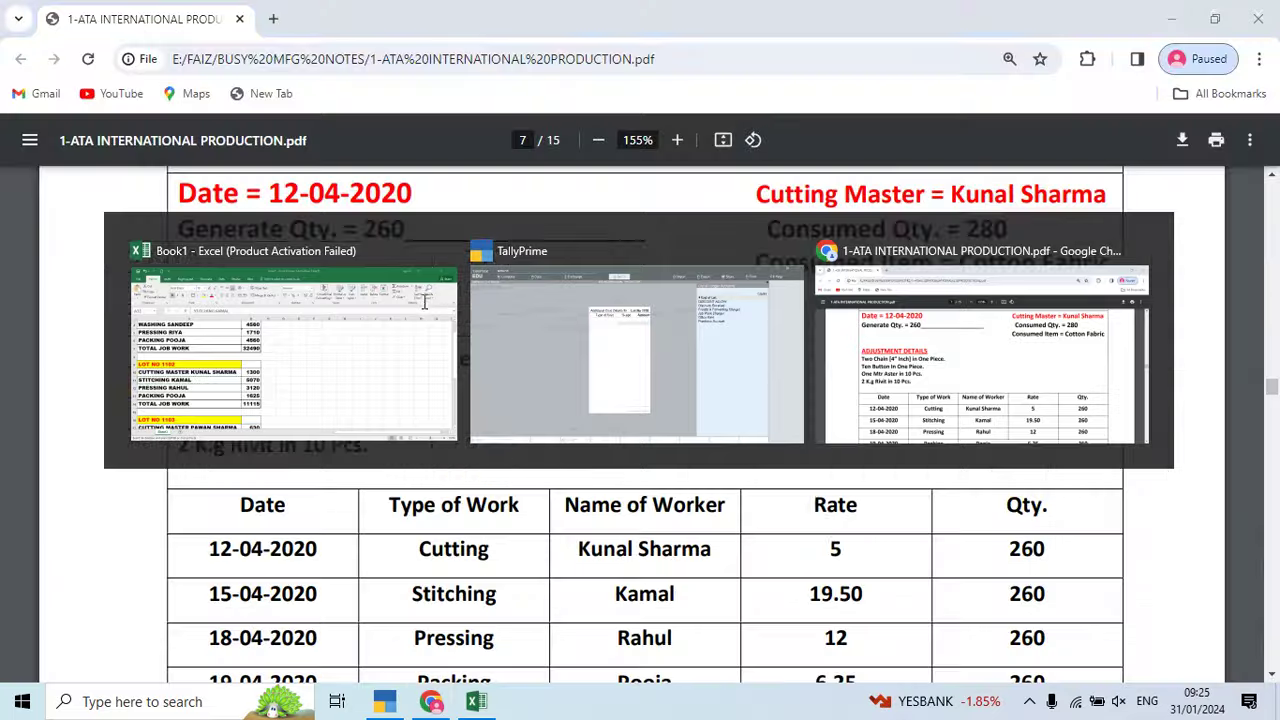
{"action": "scroll", "coordinate": [930, 557], "scroll_direction": "down", "scroll_amount": 2}
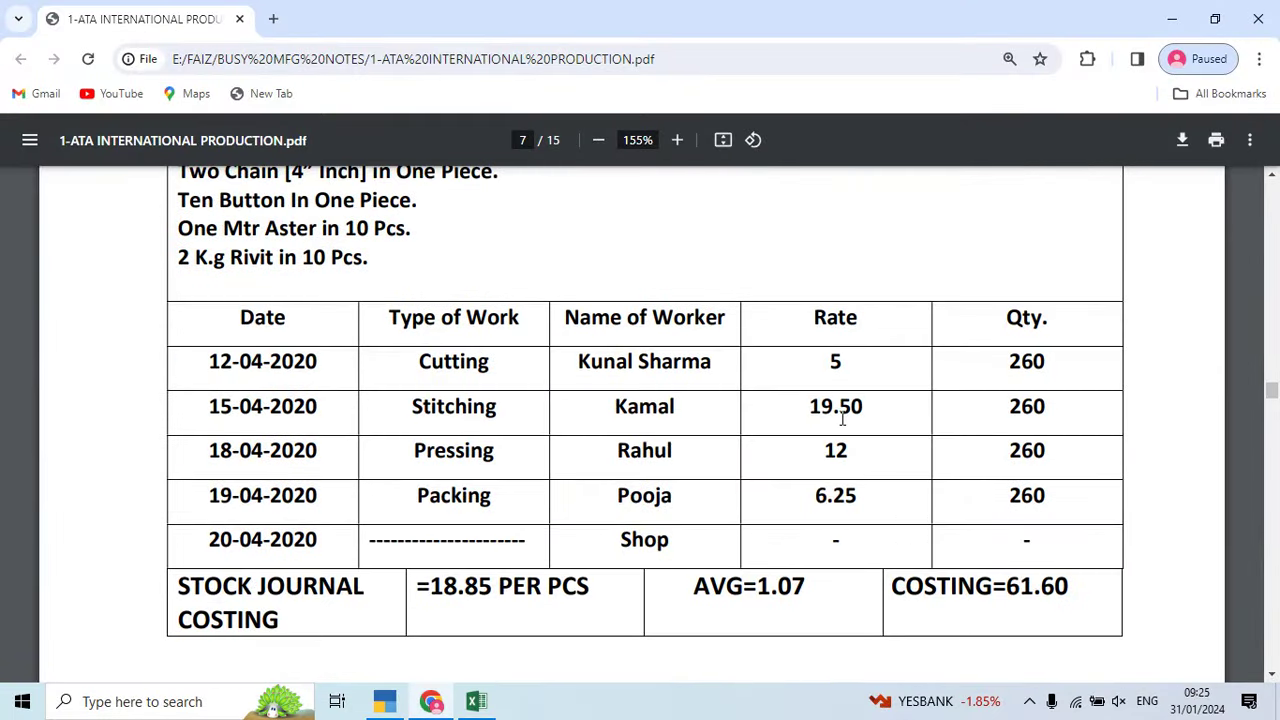
{"action": "scroll", "coordinate": [840, 418], "scroll_direction": "down", "scroll_amount": 2}
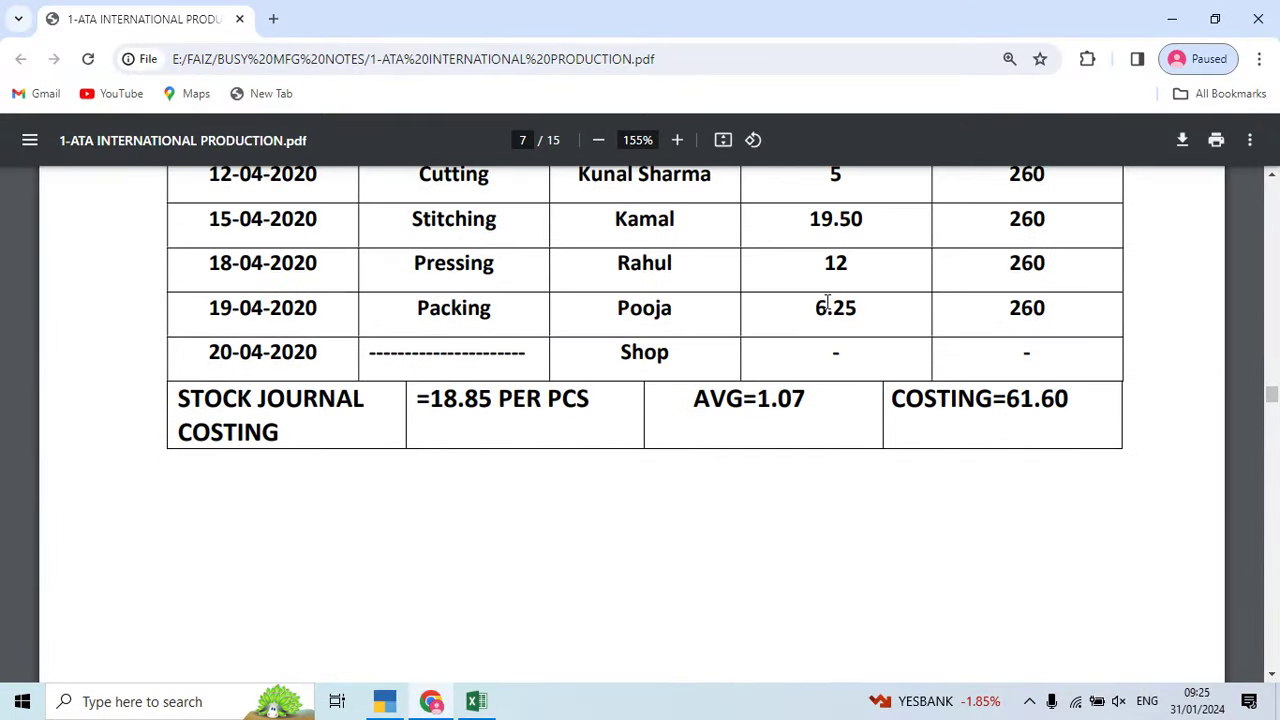
{"action": "scroll", "coordinate": [828, 311], "scroll_direction": "up", "scroll_amount": 1}
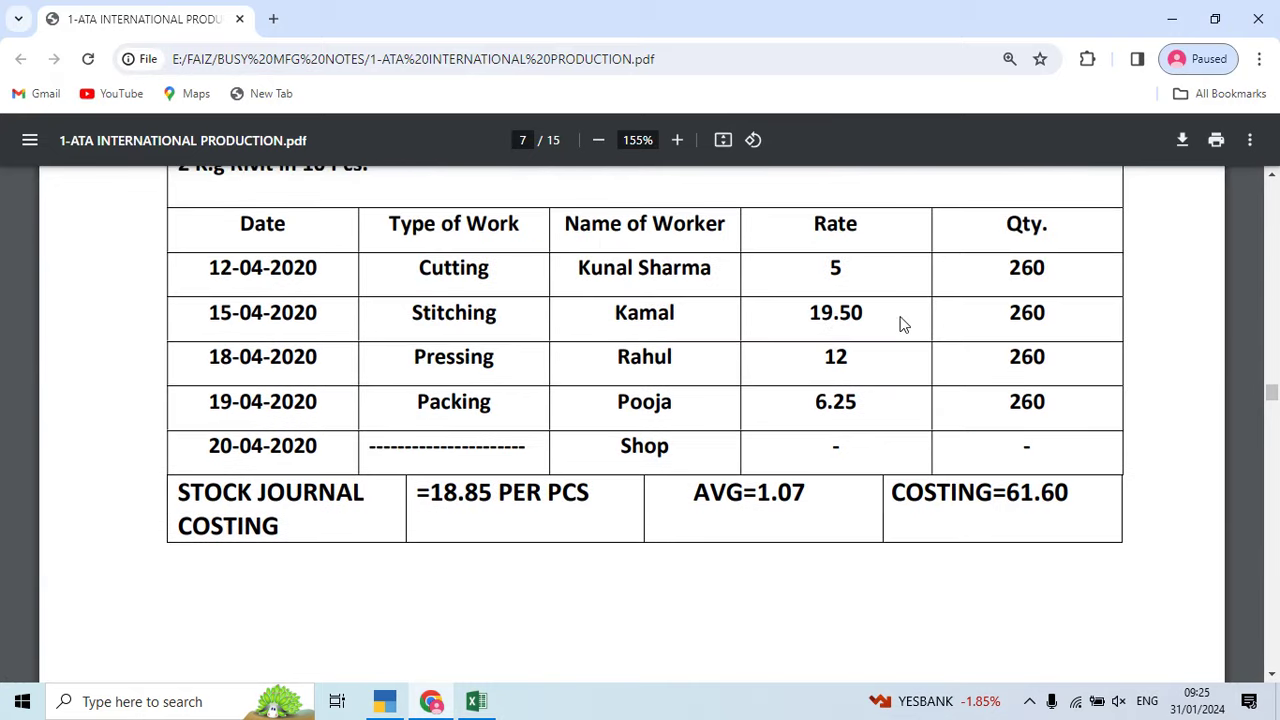
{"action": "key", "text": "alt+Tab"}
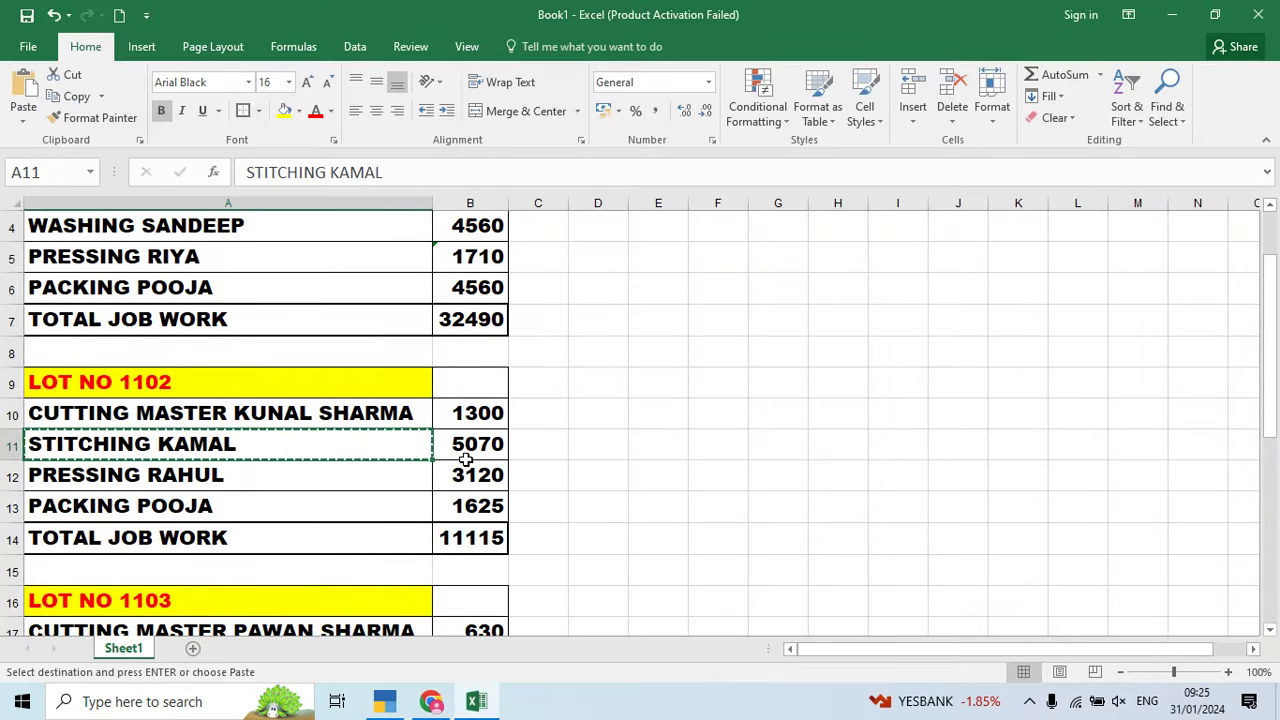
{"action": "left_click", "coordinate": [476, 447]}
{"action": "double_click", "coordinate": [476, 447]}
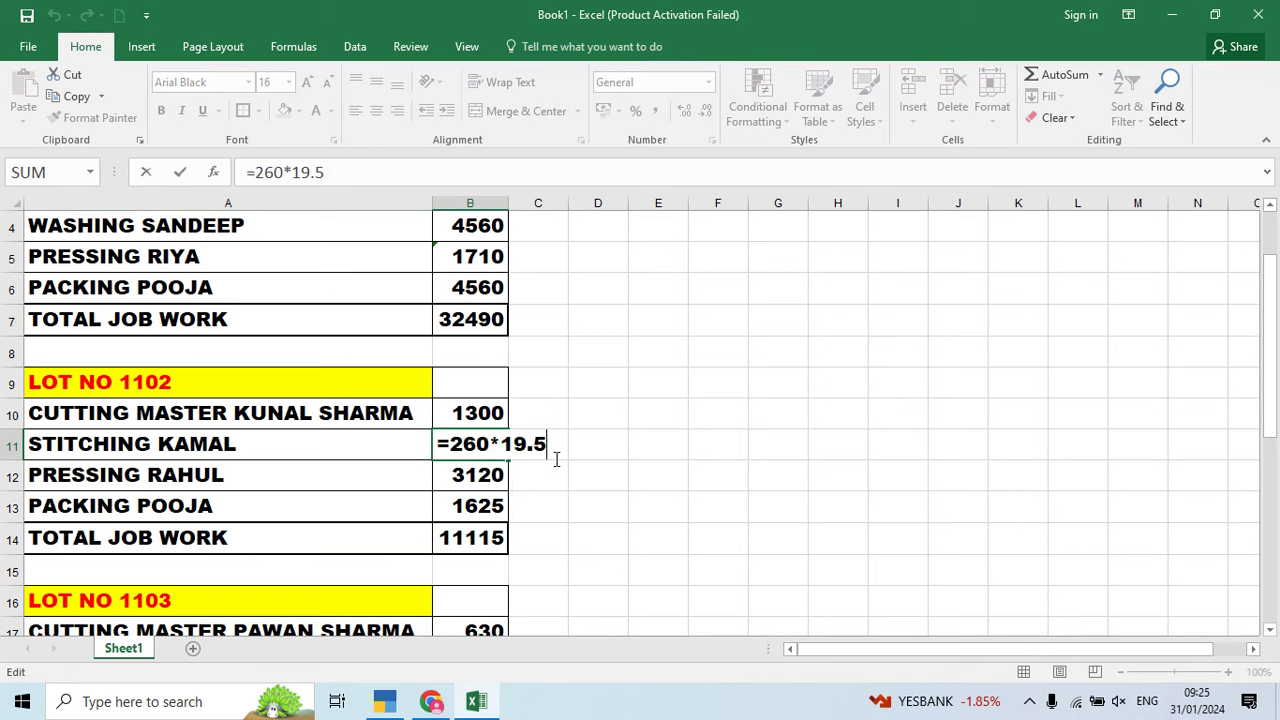
{"action": "key", "text": "Return"}
{"action": "key", "text": "alt+Tab"}
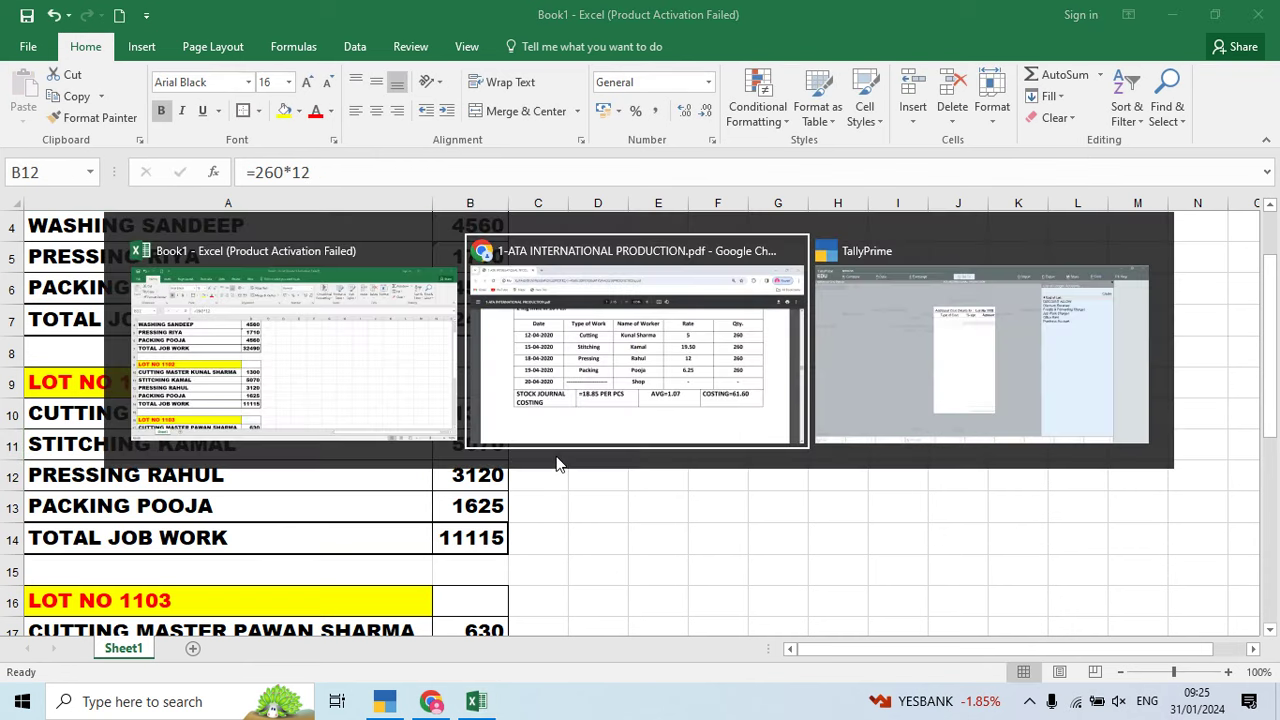
{"action": "key", "text": "alt+Tab"}
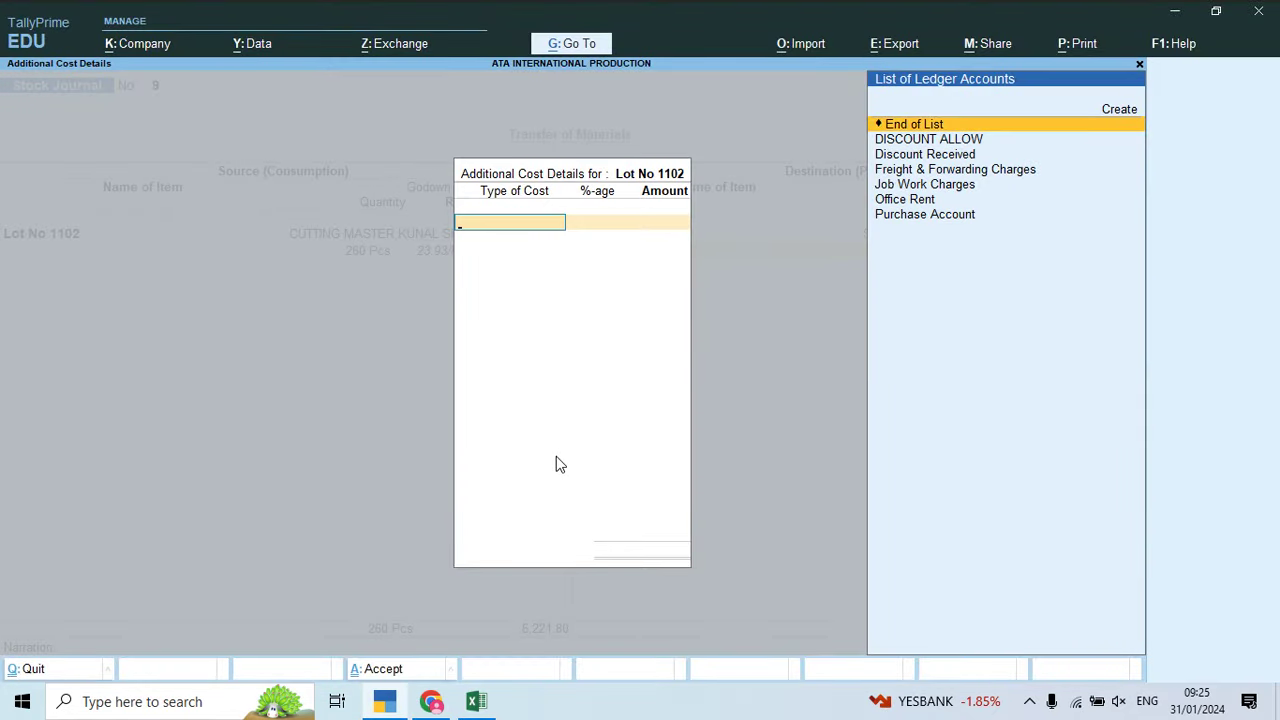
Step: Add Job Work Charges of 5,070 as Lot No 1102's additional cost and accept the stock journal
{"action": "key", "text": "Down"}
{"action": "key", "text": "Down"}
{"action": "key", "text": "Down"}
{"action": "key", "text": "Down"}
{"action": "key", "text": "Return"}
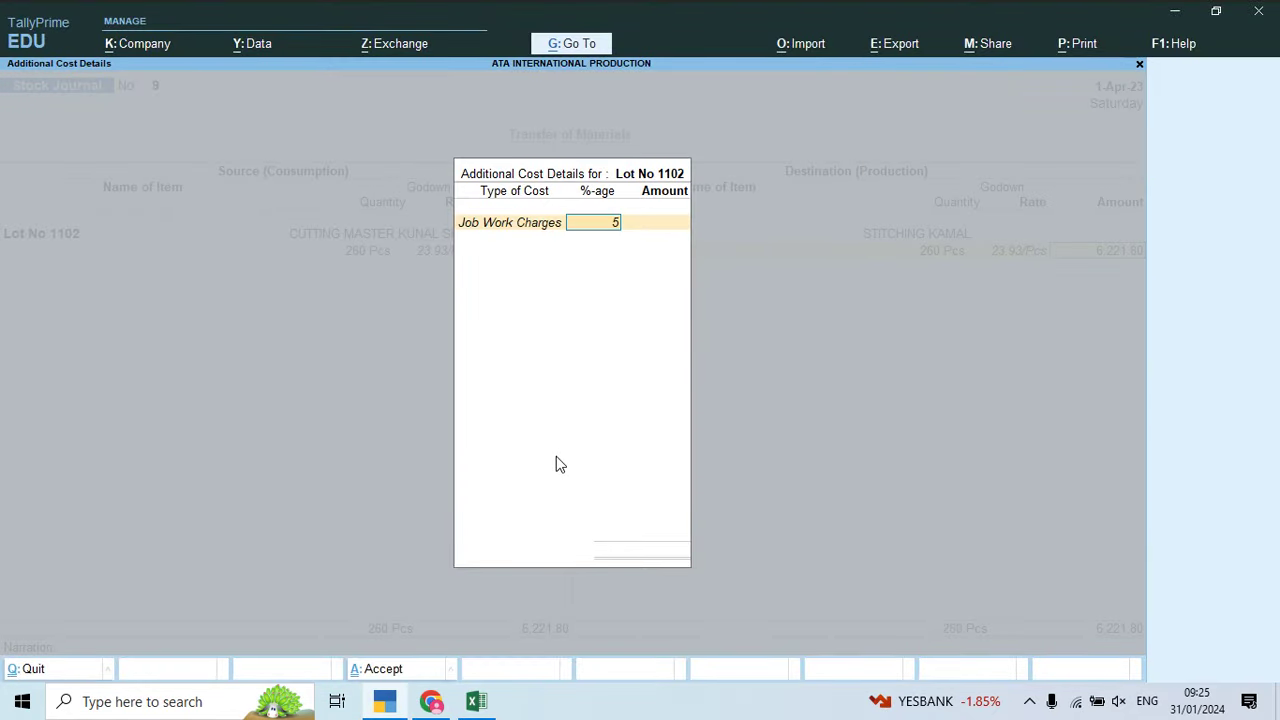
{"action": "key", "text": "Return"}
{"action": "type", "text": "5070"}
{"action": "key", "text": "Return"}
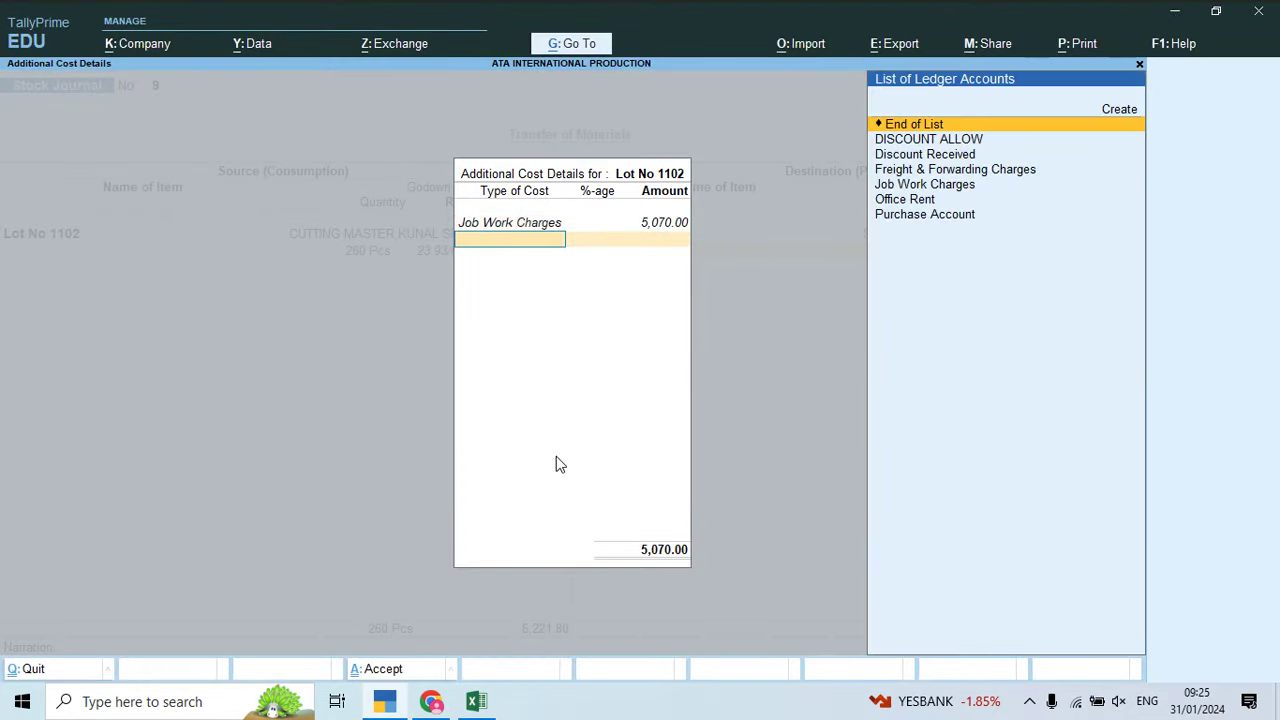
{"action": "key", "text": "Return"}
{"action": "key", "text": "Return"}
{"action": "key", "text": "Return"}
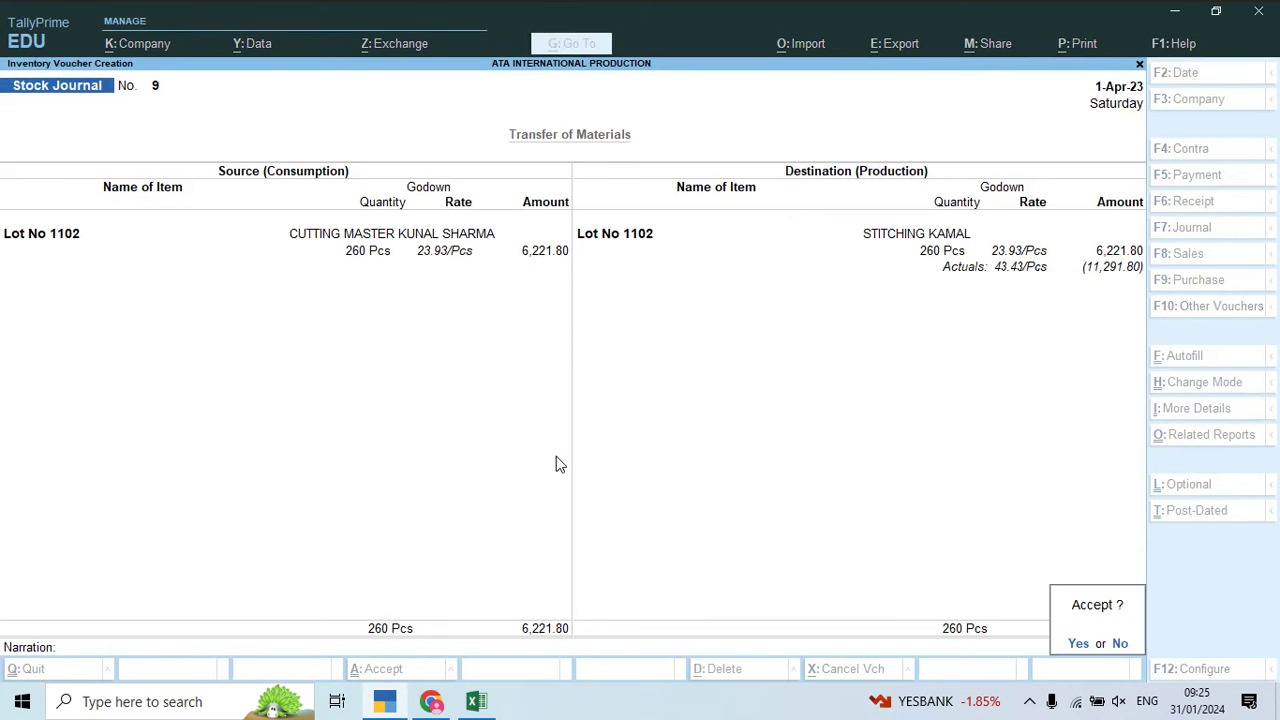
{"action": "key", "text": "Return"}
Step: In the new stock journal, enter Lot No 1102 as the consumed item with 260 Pcs from the stitching worker's godown
{"action": "type", "text": "Lot"}
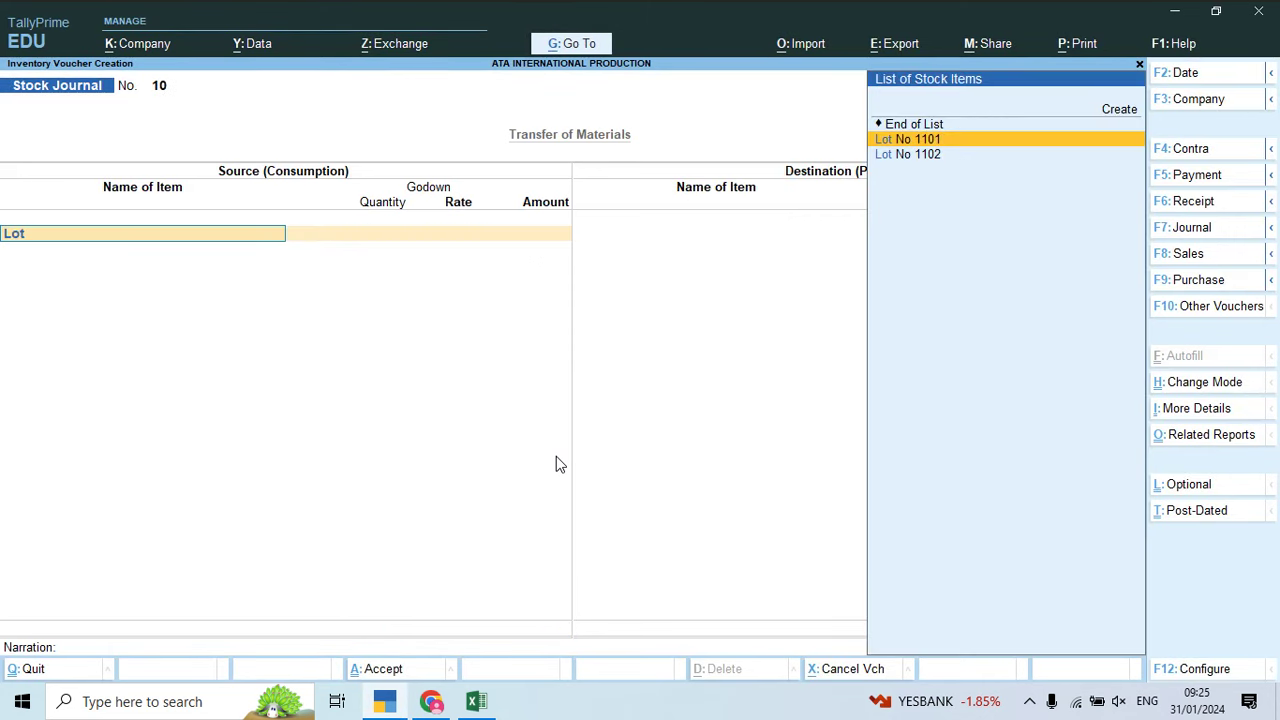
{"action": "key", "text": "Down"}
{"action": "key", "text": "Return"}
{"action": "type", "text": "sti"}
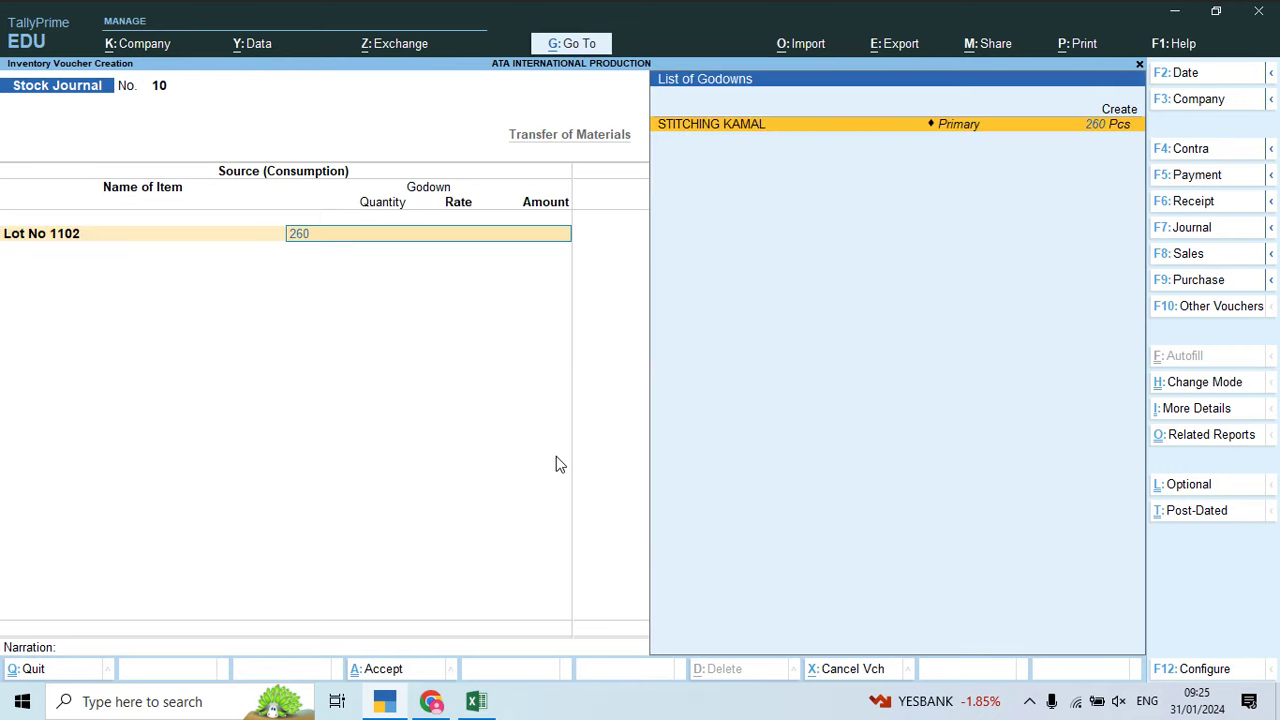
{"action": "key", "text": "Return"}
{"action": "type", "text": "260"}
{"action": "key", "text": "Return"}
{"action": "key", "text": "Return"}
{"action": "key", "text": "Return"}
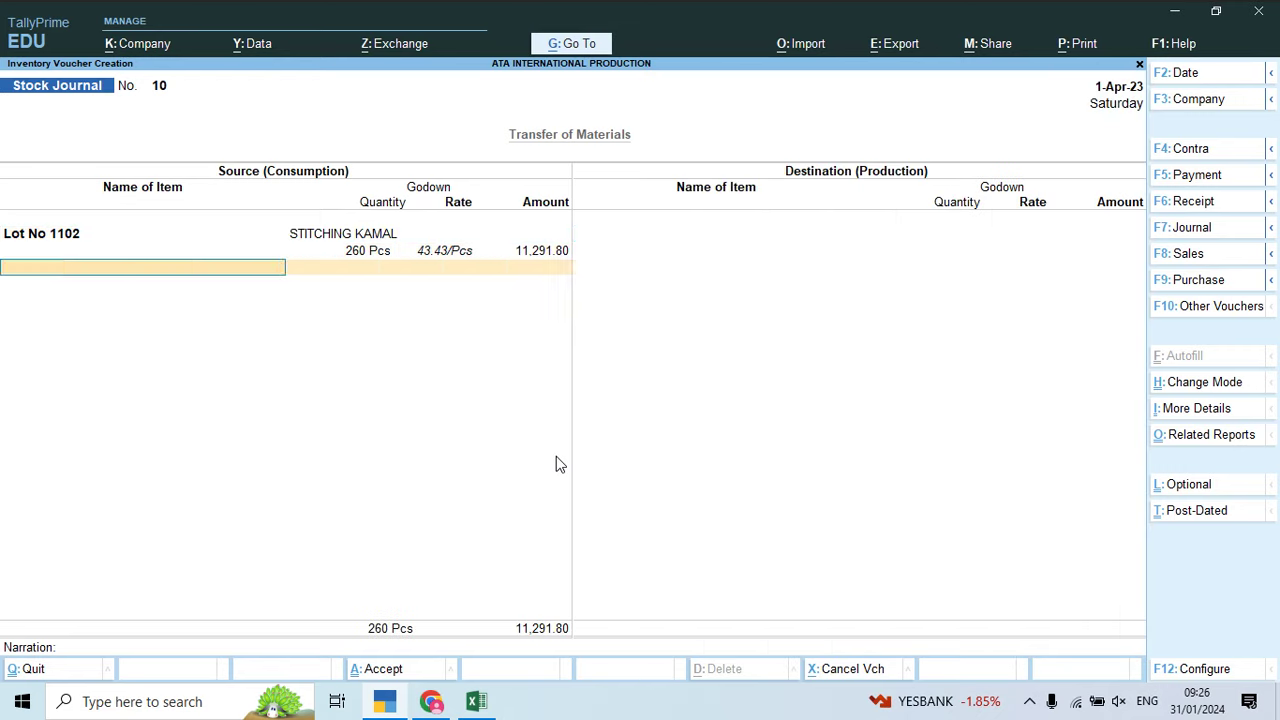
Step: End the source list and choose Lot No 1102 as the produced item in the transfer from stitching
{"action": "key", "text": "Return"}
{"action": "type", "text": "Lot"}
{"action": "key", "text": "Down"}
{"action": "key", "text": "Return"}
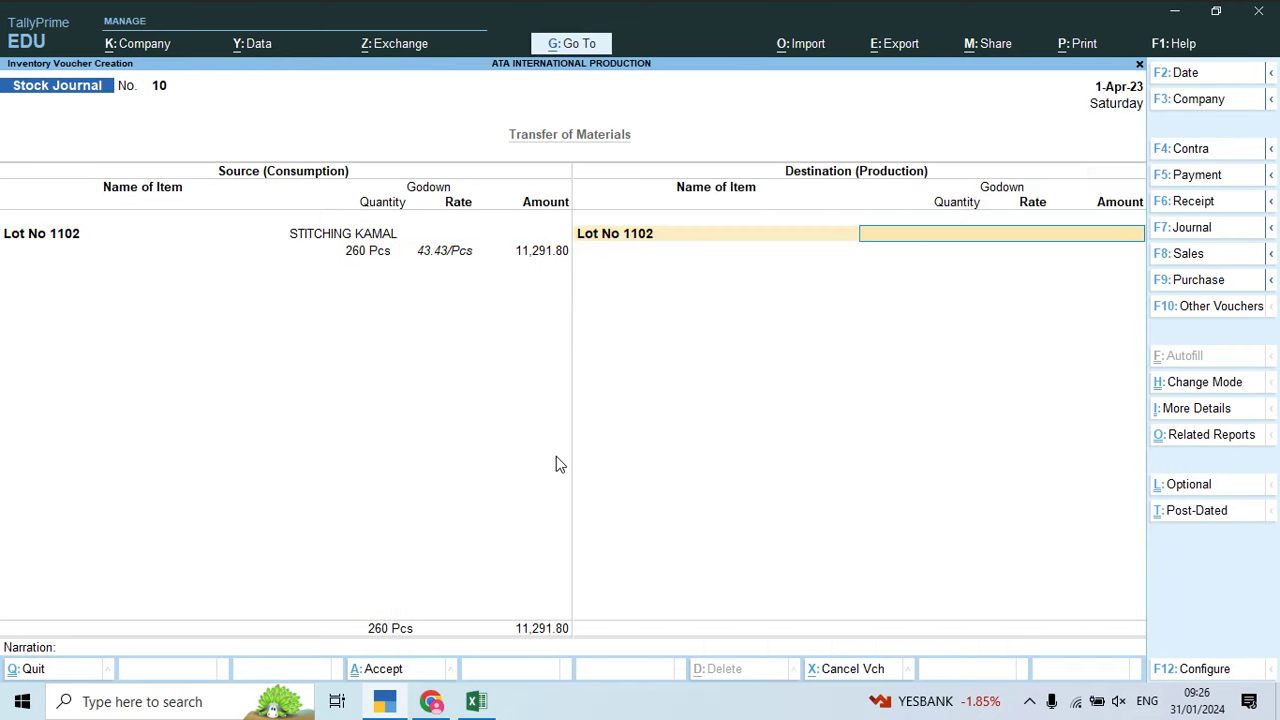
Step: Create a Primary godown for Lot No 1102's pressing worker, copying its name from cell A12 of the Excel job work sheet
{"action": "type", "text": "260"}
{"action": "key", "text": "alt+c"}
{"action": "key", "text": "alt+Tab"}
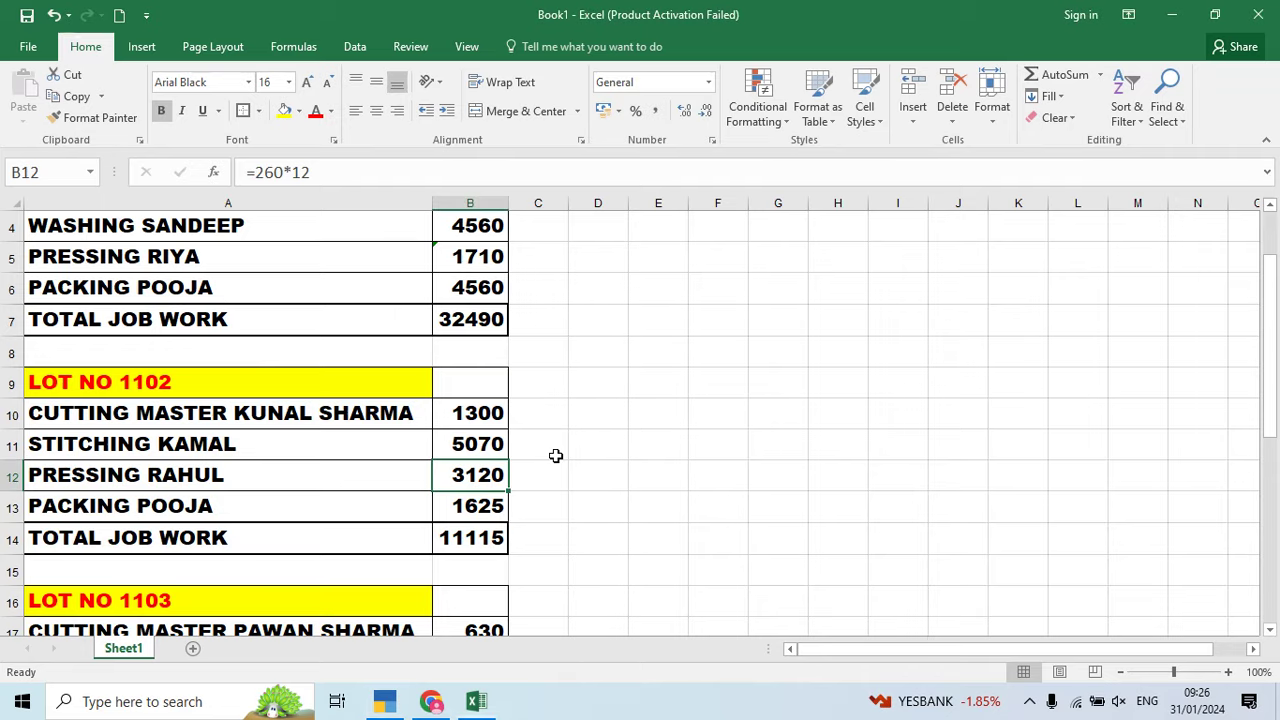
{"action": "left_click", "coordinate": [255, 480]}
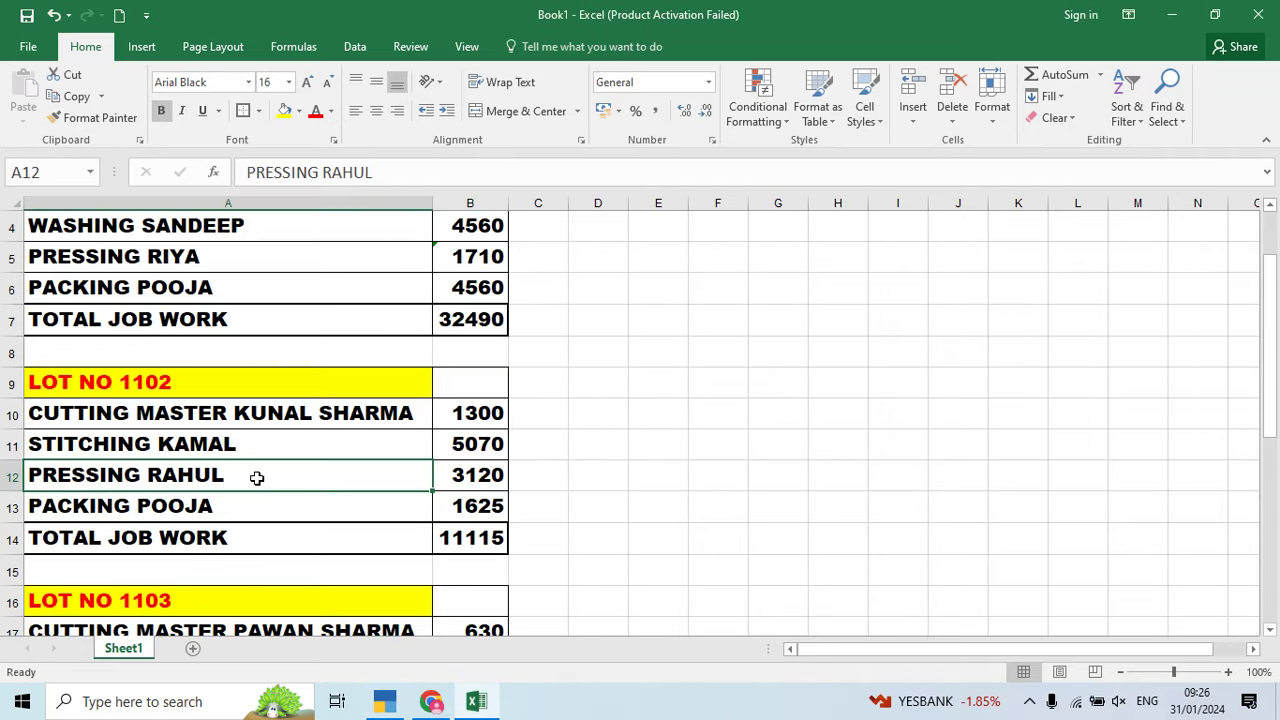
{"action": "key", "text": "ctrl+c"}
{"action": "key", "text": "alt+Tab"}
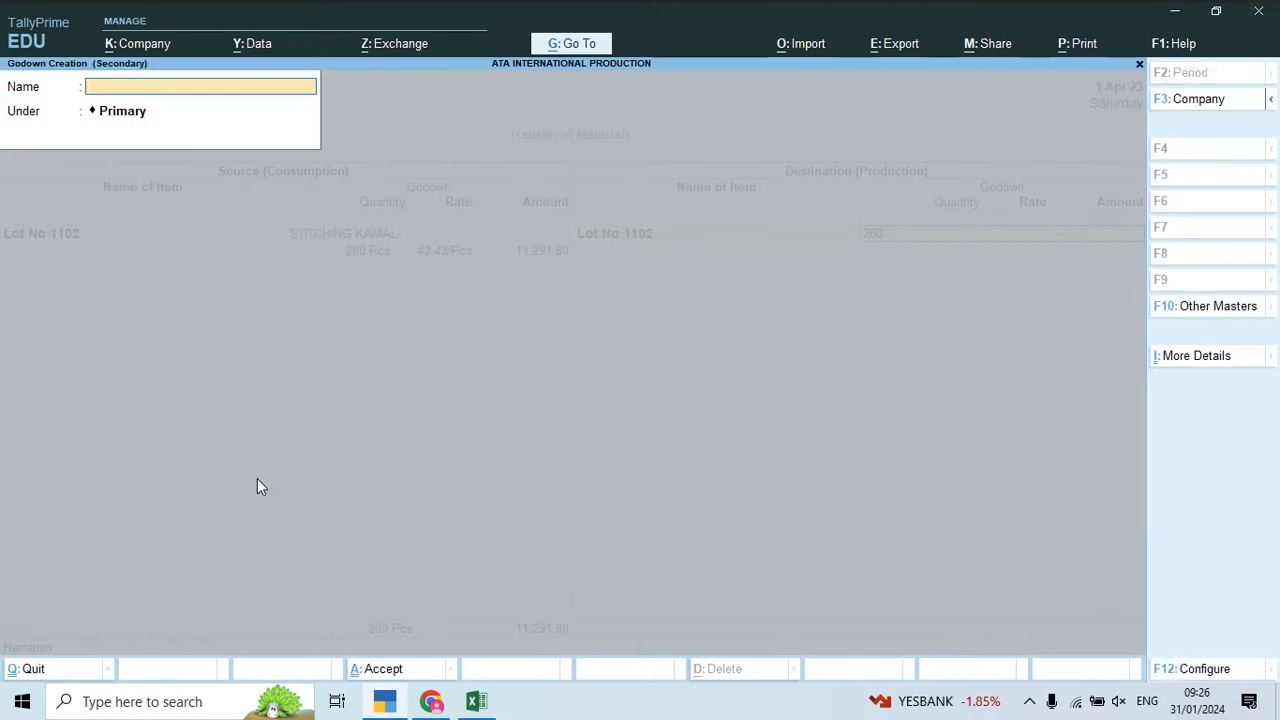
{"action": "key", "text": "ctrl+alt+v"}
{"action": "key", "text": "Return"}
{"action": "key", "text": "Return"}
{"action": "key", "text": "Return"}
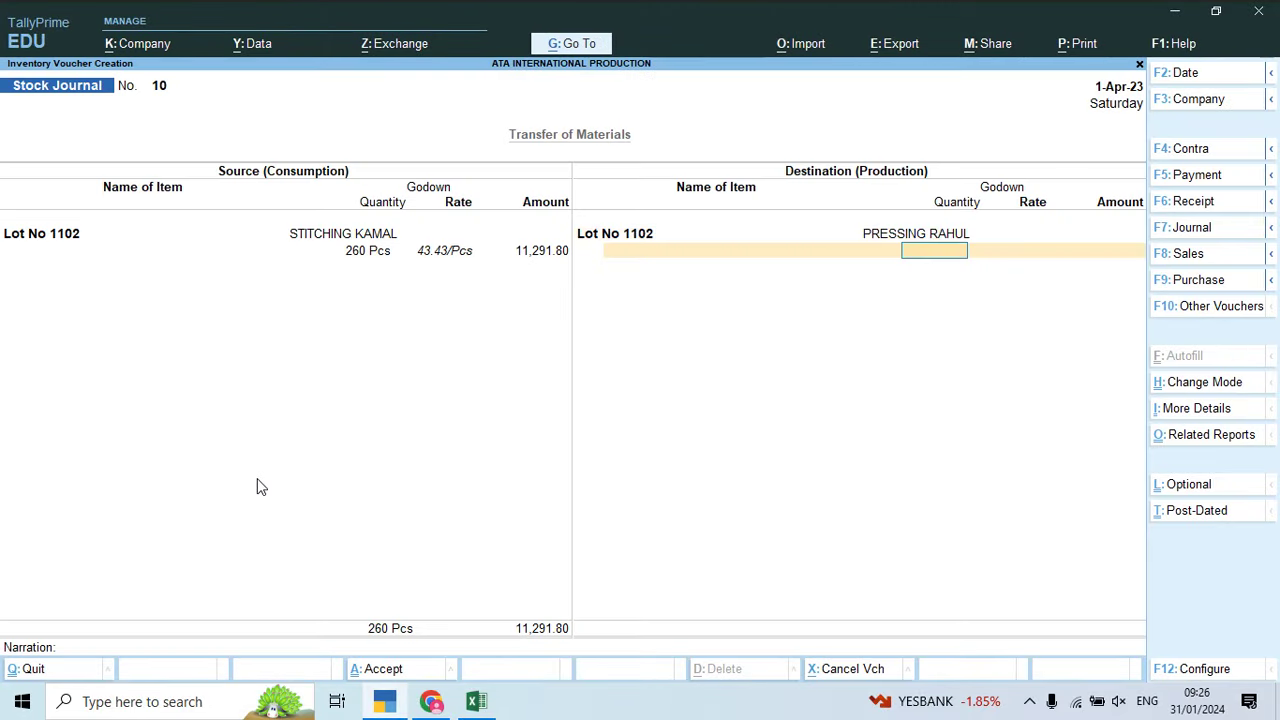
Step: Enter 260 Pcs at an amount of 11,291.80 for Lot No 1102 in the pressing worker's godown
{"action": "type", "text": "260"}
{"action": "key", "text": "Return"}
{"action": "key", "text": "Return"}
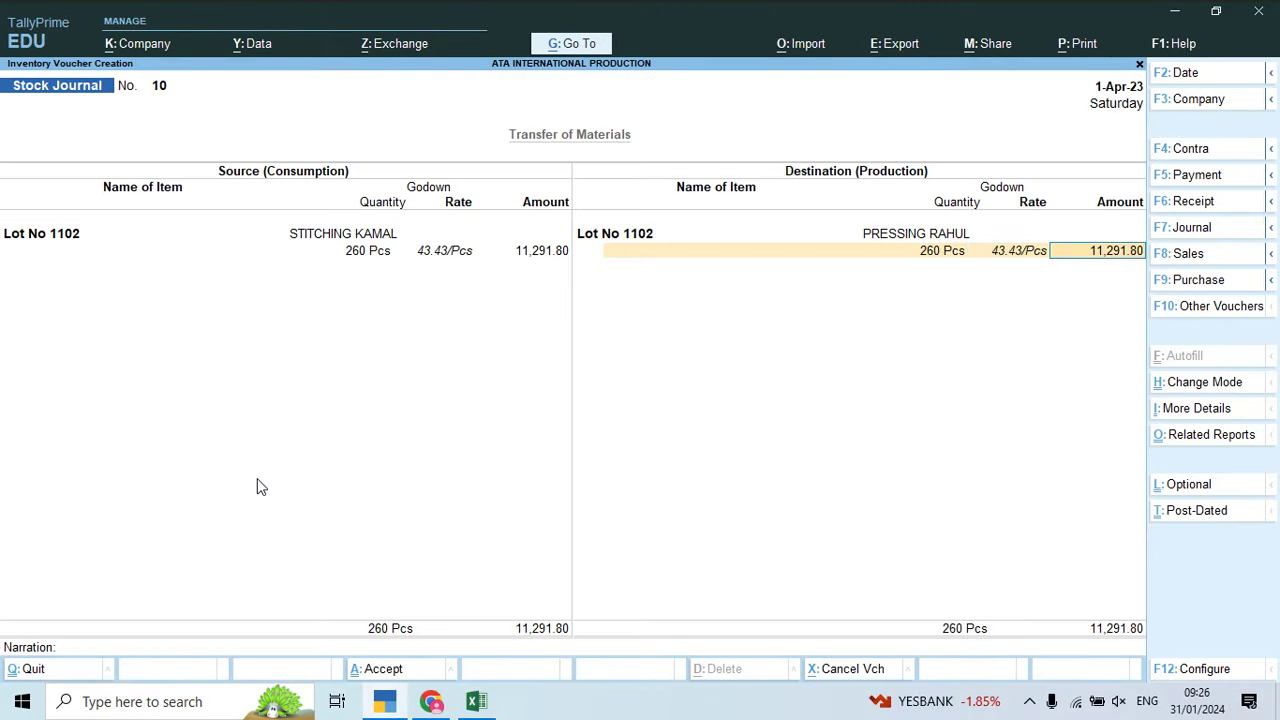
{"action": "key", "text": "Return"}
Step: Choose Job Work Charges as the additional cost for Lot No 1102's pressing, leaving the percentage blank
{"action": "key", "text": "Down"}
{"action": "key", "text": "Down"}
{"action": "key", "text": "Down"}
{"action": "key", "text": "Down"}
{"action": "key", "text": "Return"}
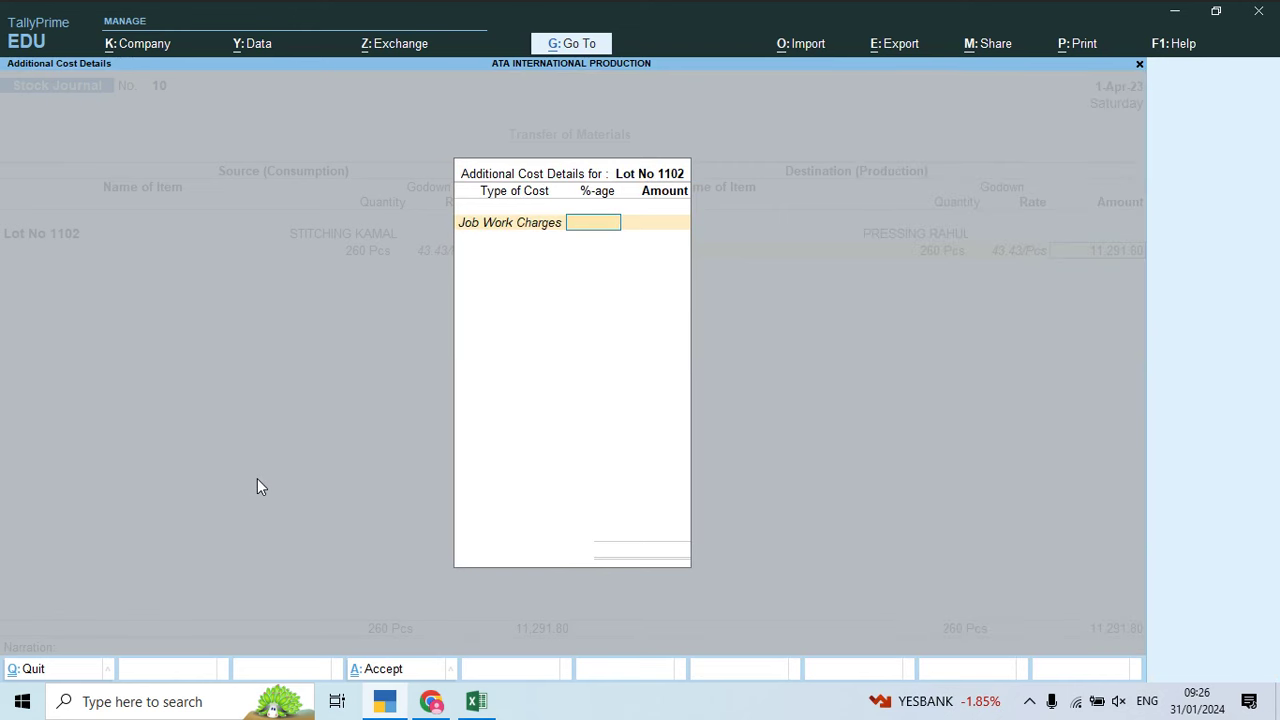
{"action": "key", "text": "Return"}
Step: Look up the pressing rate in the PDF and its amount in Excel, and set the Job Work Charges to 3,120
{"action": "key", "text": "alt+Tab"}
{"action": "key", "text": "alt+Tab"}
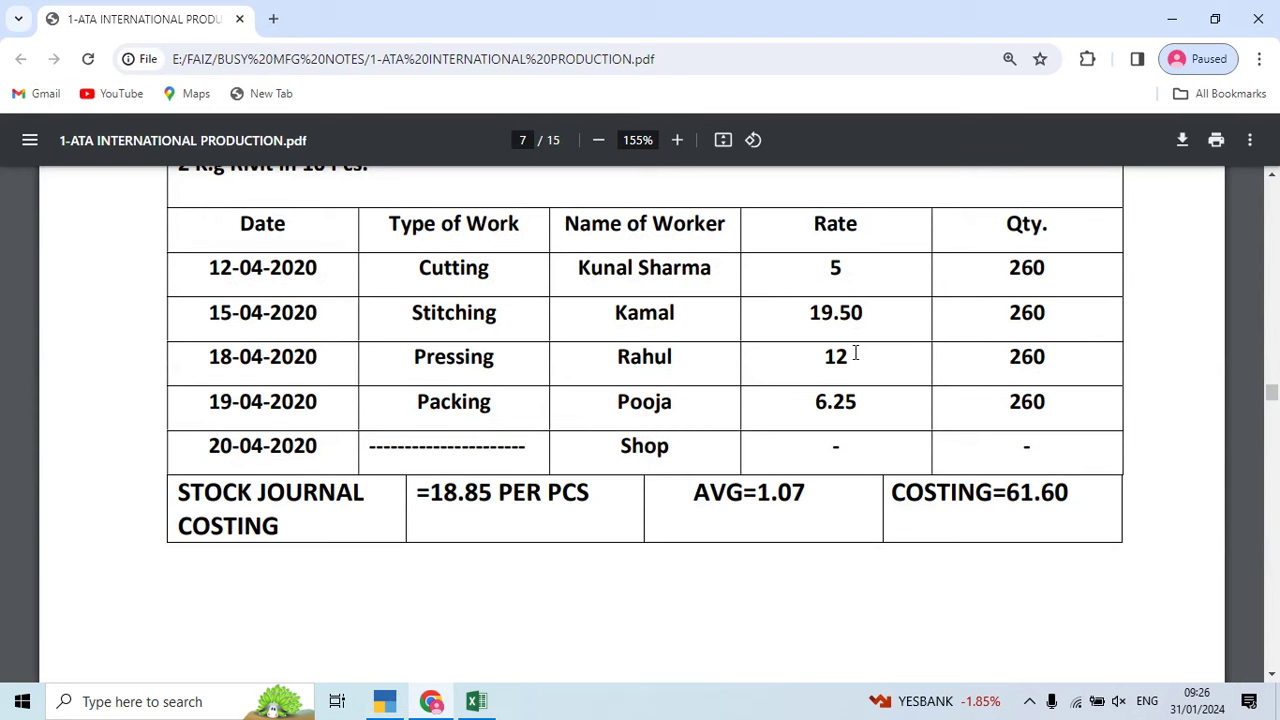
{"action": "key", "text": "alt+Tab"}
{"action": "key", "text": "alt+Tab"}
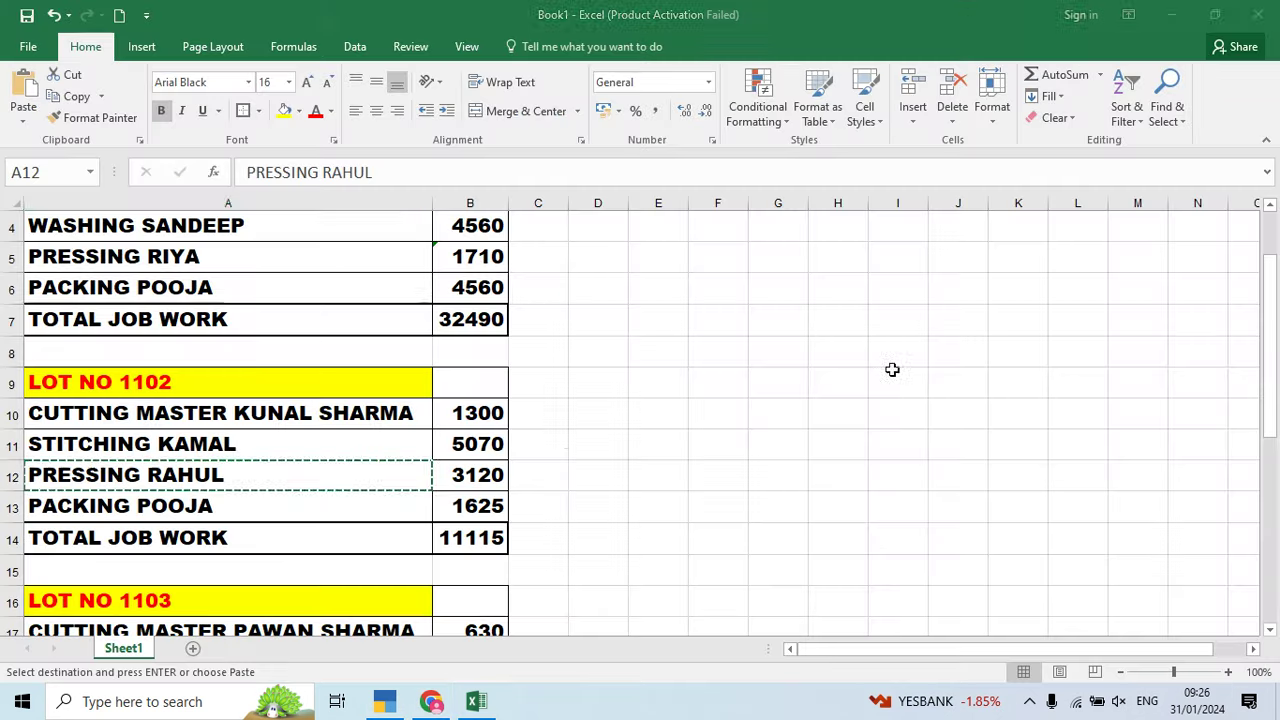
{"action": "key", "text": "alt+Tab"}
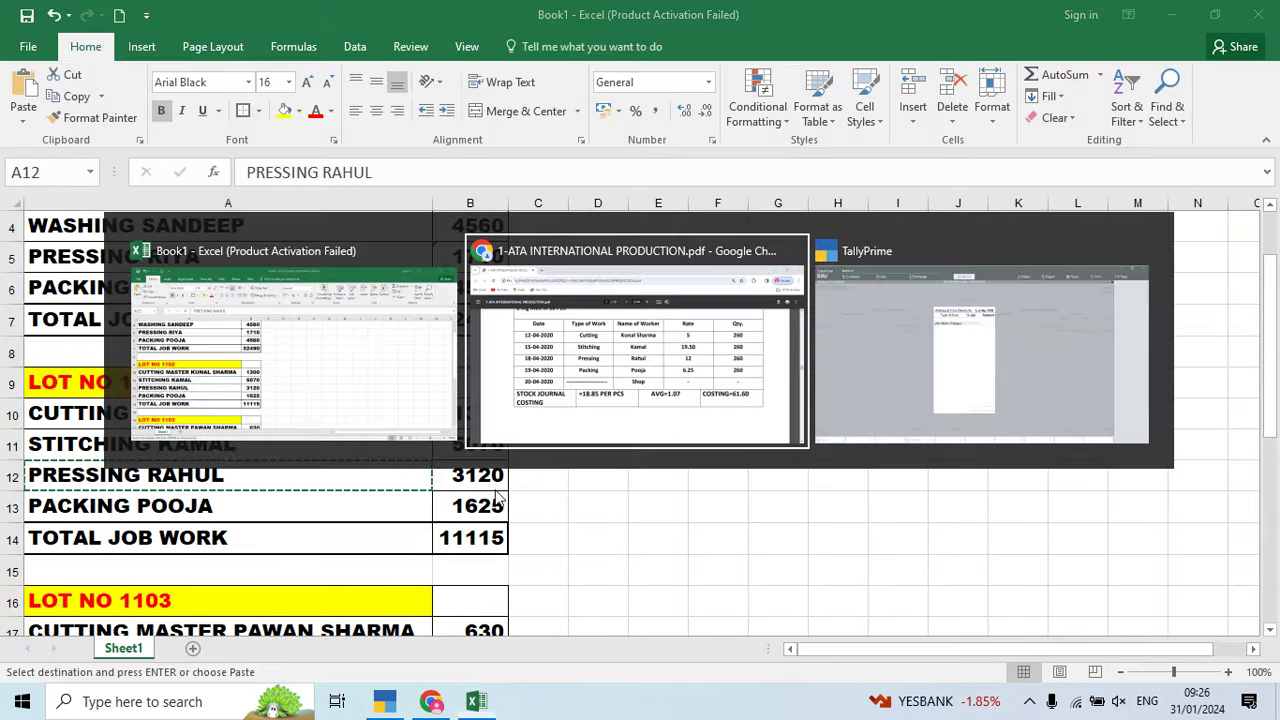
{"action": "key", "text": "alt+Tab"}
{"action": "type", "text": "312"}
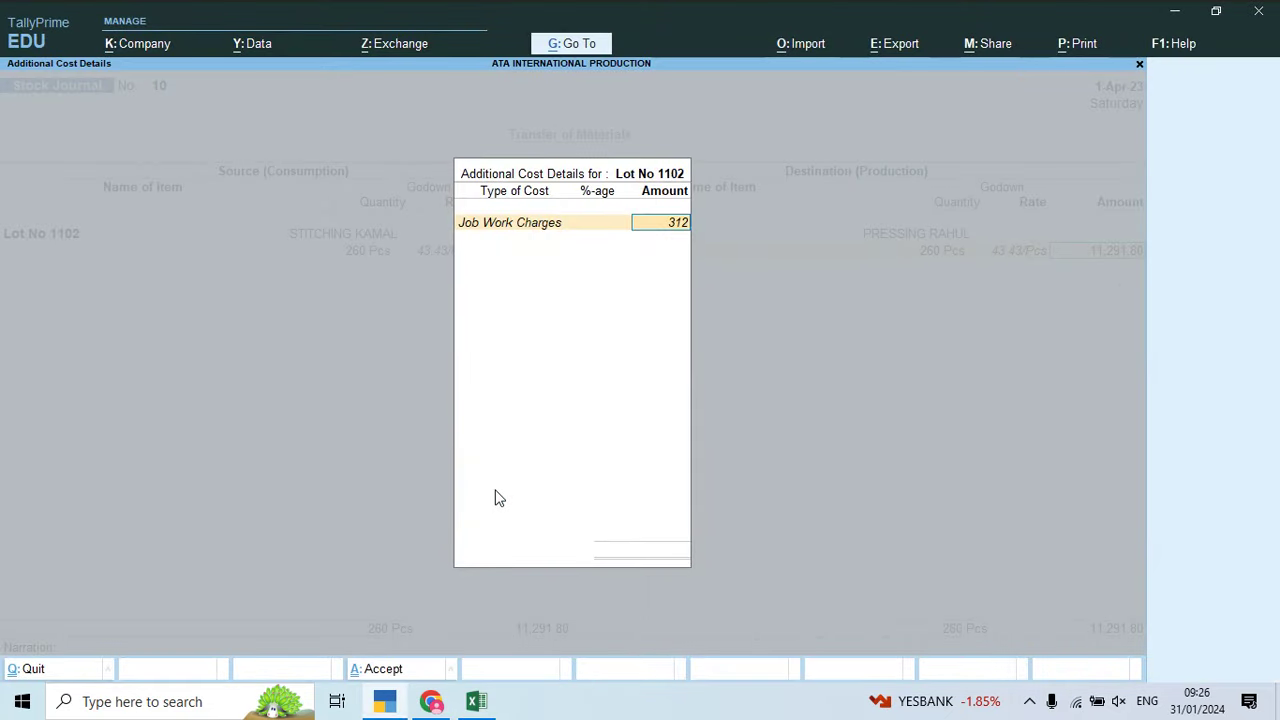
{"action": "type", "text": "0"}
{"action": "key", "text": "Return"}
Step: Close the additional cost details and accept the stock journal transferring Lot No 1102 to pressing
{"action": "key", "text": "Return"}
{"action": "key", "text": "Return"}
{"action": "key", "text": "Return"}
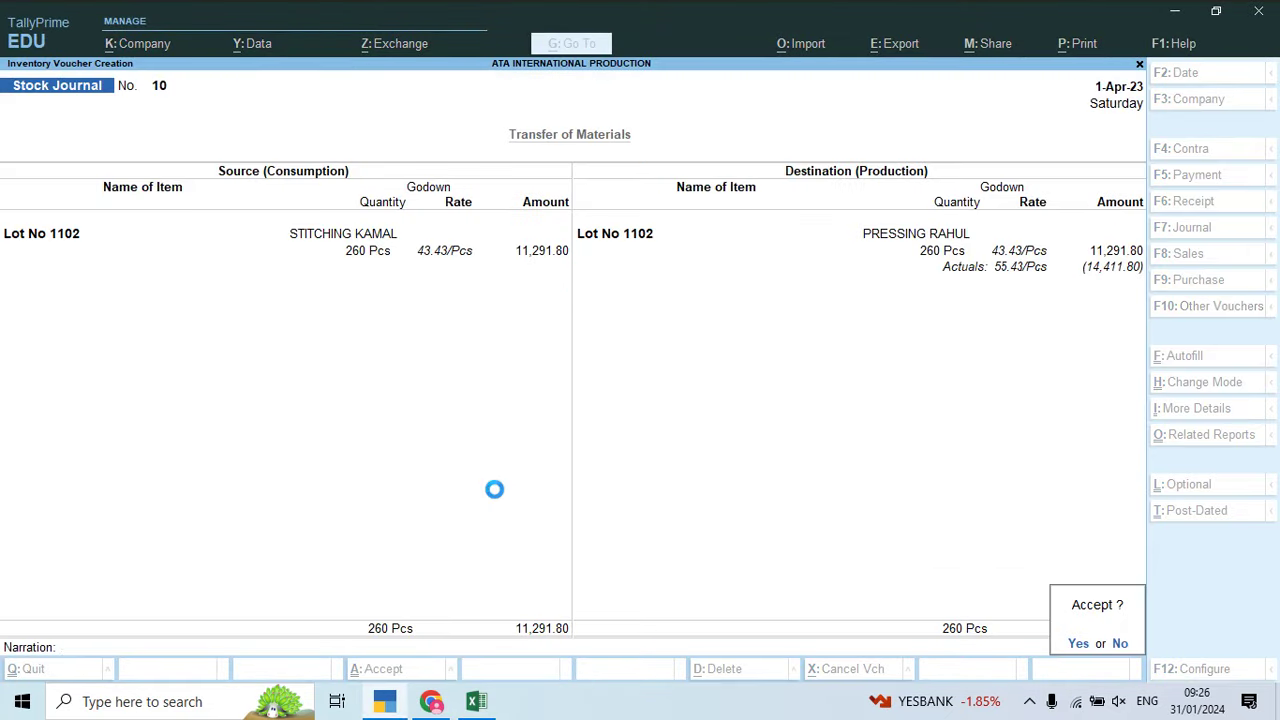
{"action": "key", "text": "Return"}
Step: In the new stock journal, enter Lot No 1102 as the consumed item with 260 Pcs from the pressing worker's godown
{"action": "type", "text": "Lot"}
{"action": "key", "text": "Down"}
{"action": "key", "text": "Down"}
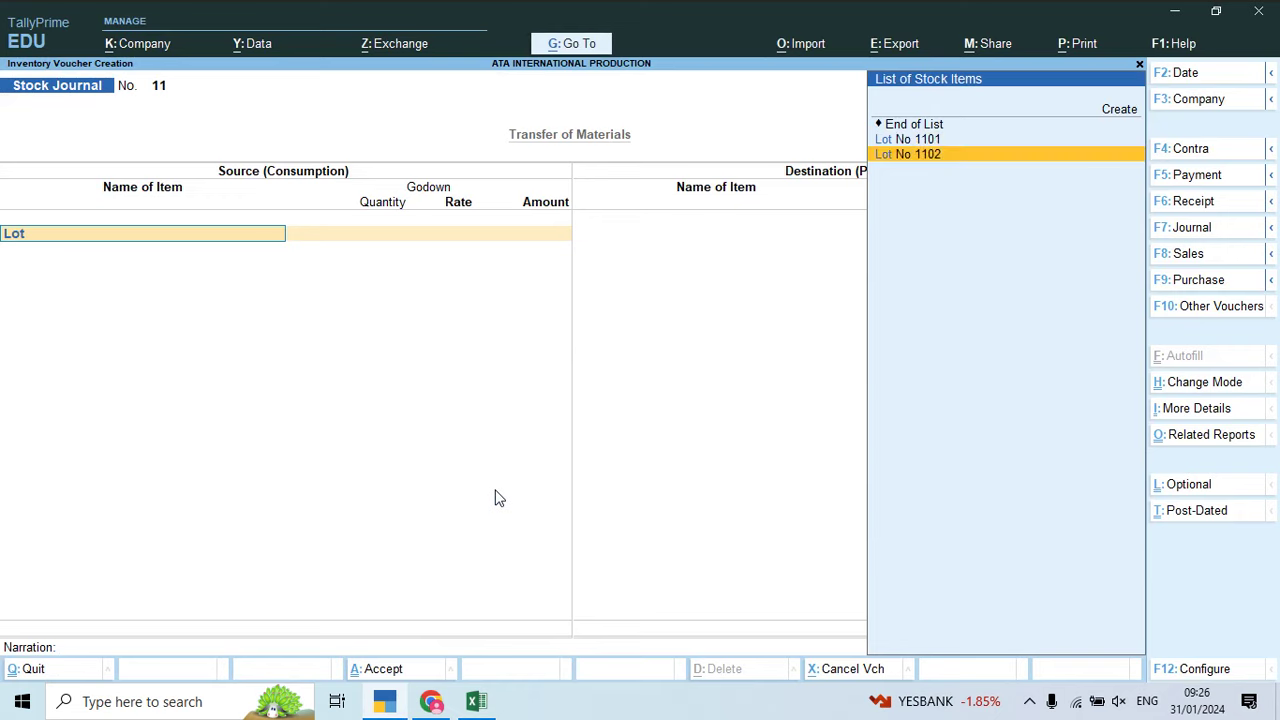
{"action": "key", "text": "Return"}
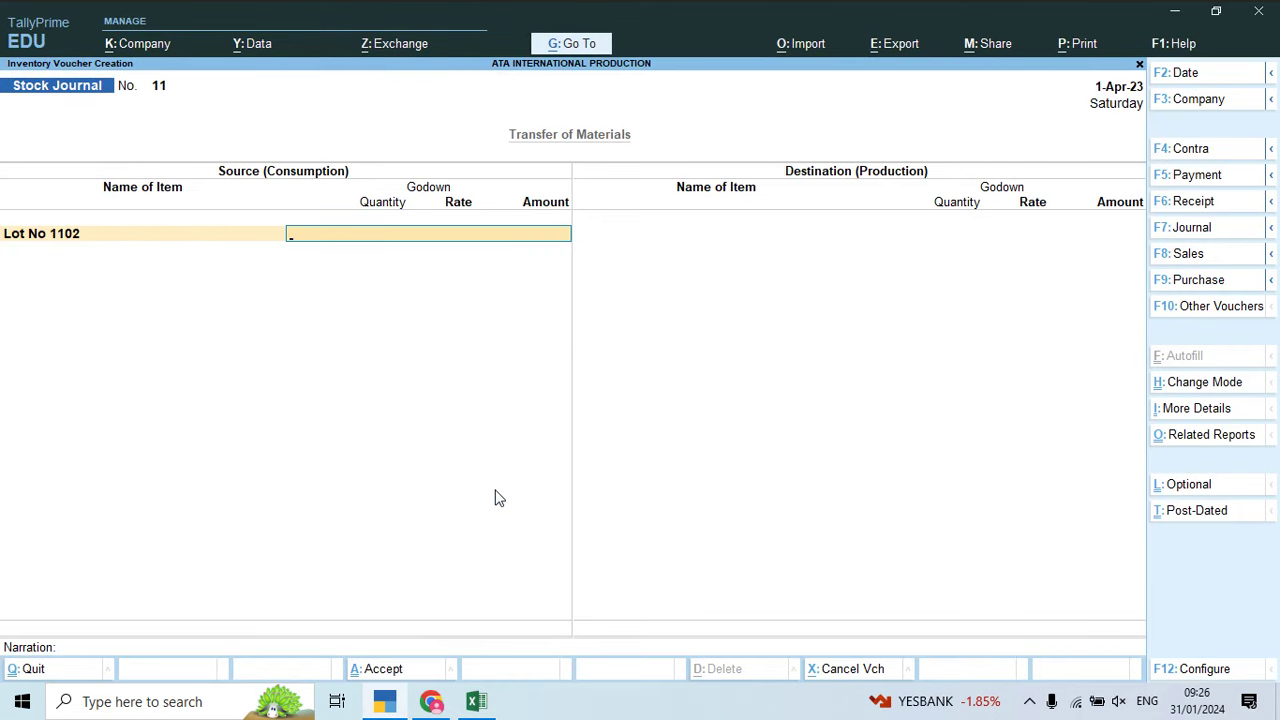
{"action": "type", "text": "260"}
{"action": "key", "text": "Return"}
{"action": "type", "text": "260"}
{"action": "key", "text": "Return"}
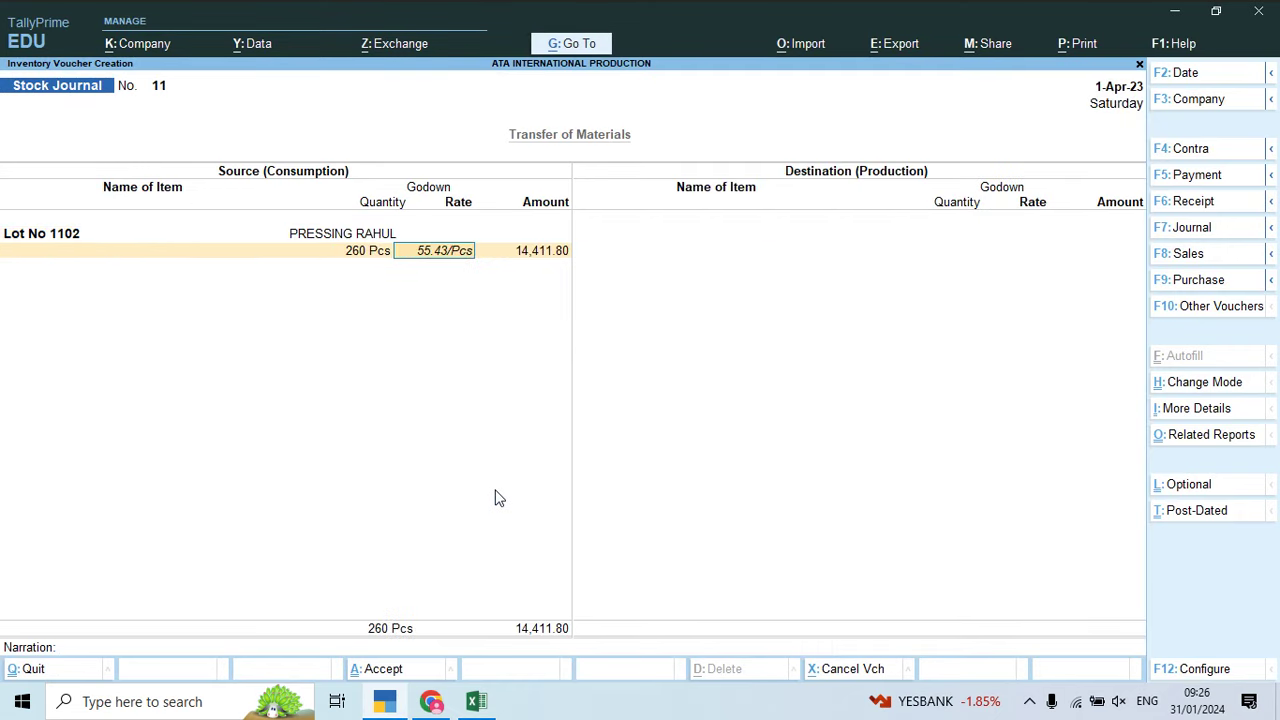
{"action": "key", "text": "Return"}
{"action": "key", "text": "Return"}
Step: End the source list and choose Lot No 1102 as the produced item in the transfer from pressing
{"action": "key", "text": "Return"}
{"action": "type", "text": "Lo"}
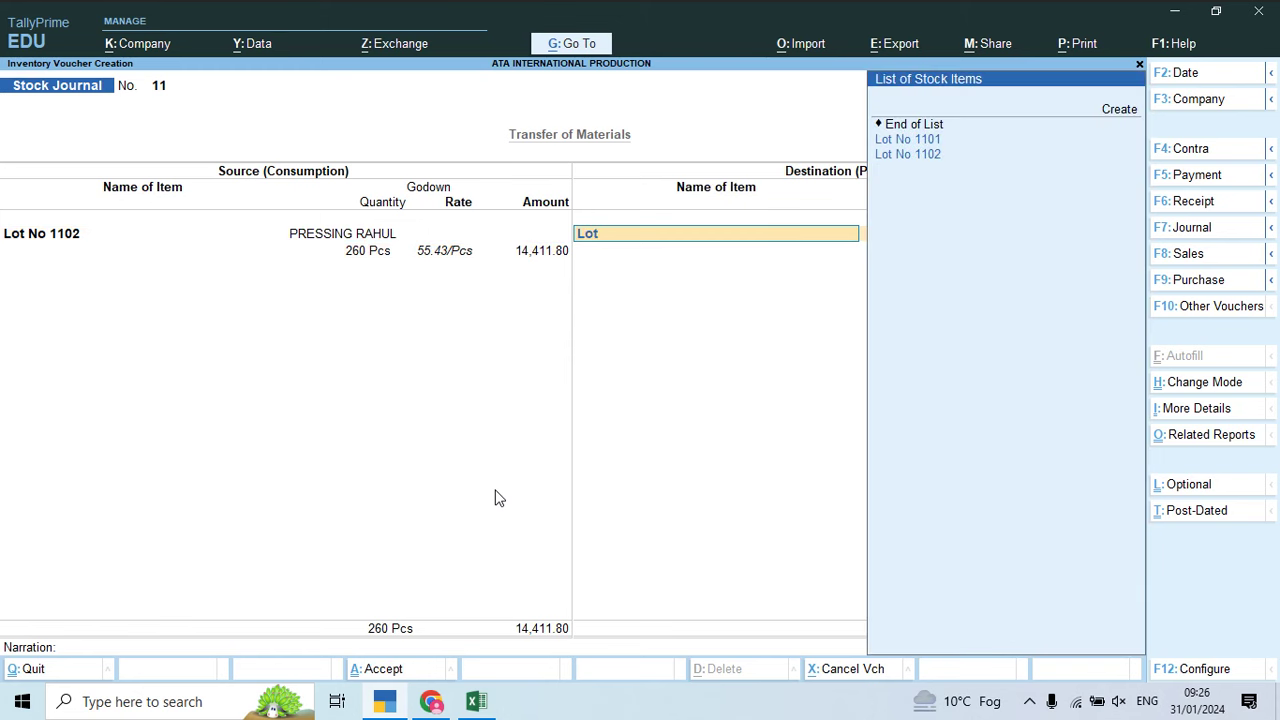
{"action": "type", "text": "t"}
{"action": "key", "text": "Down"}
{"action": "key", "text": "Down"}
{"action": "key", "text": "Return"}
Step: Copy the packing worker's name from Excel cell A13 and select the existing packing worker's godown for the produced Lot No 1102
{"action": "key", "text": "alt+Tab"}
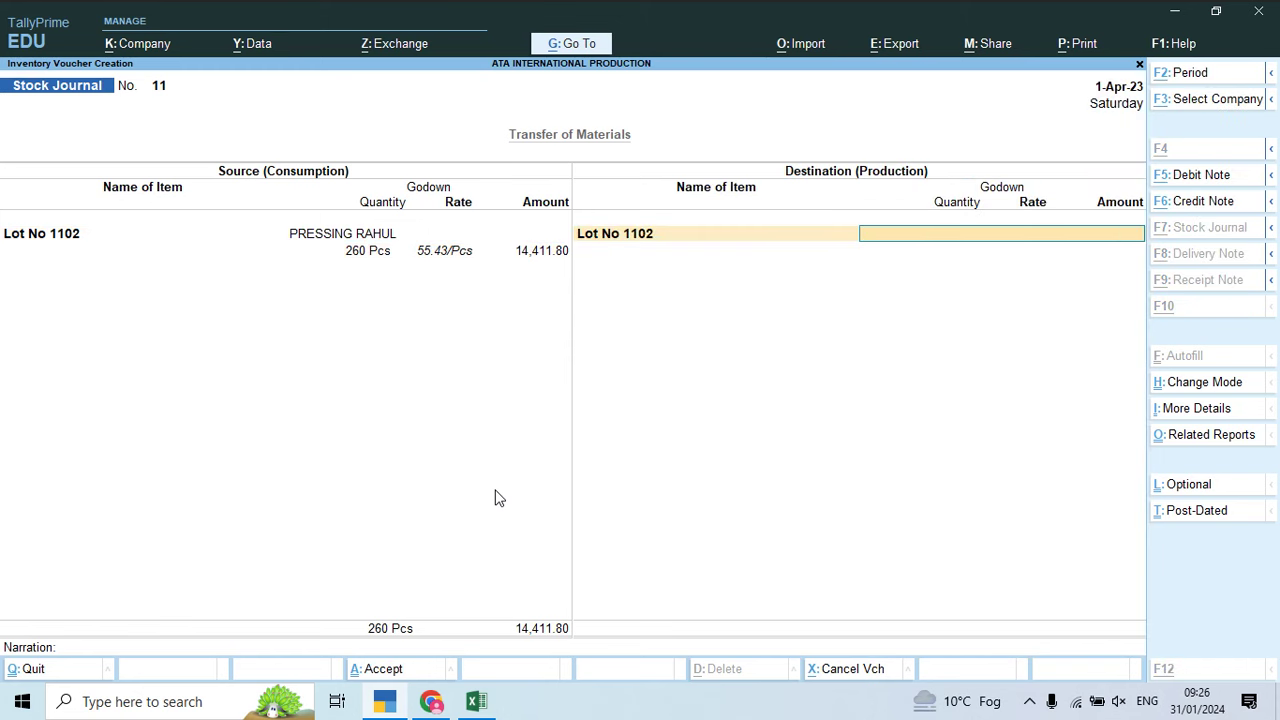
{"action": "key", "text": "Down"}
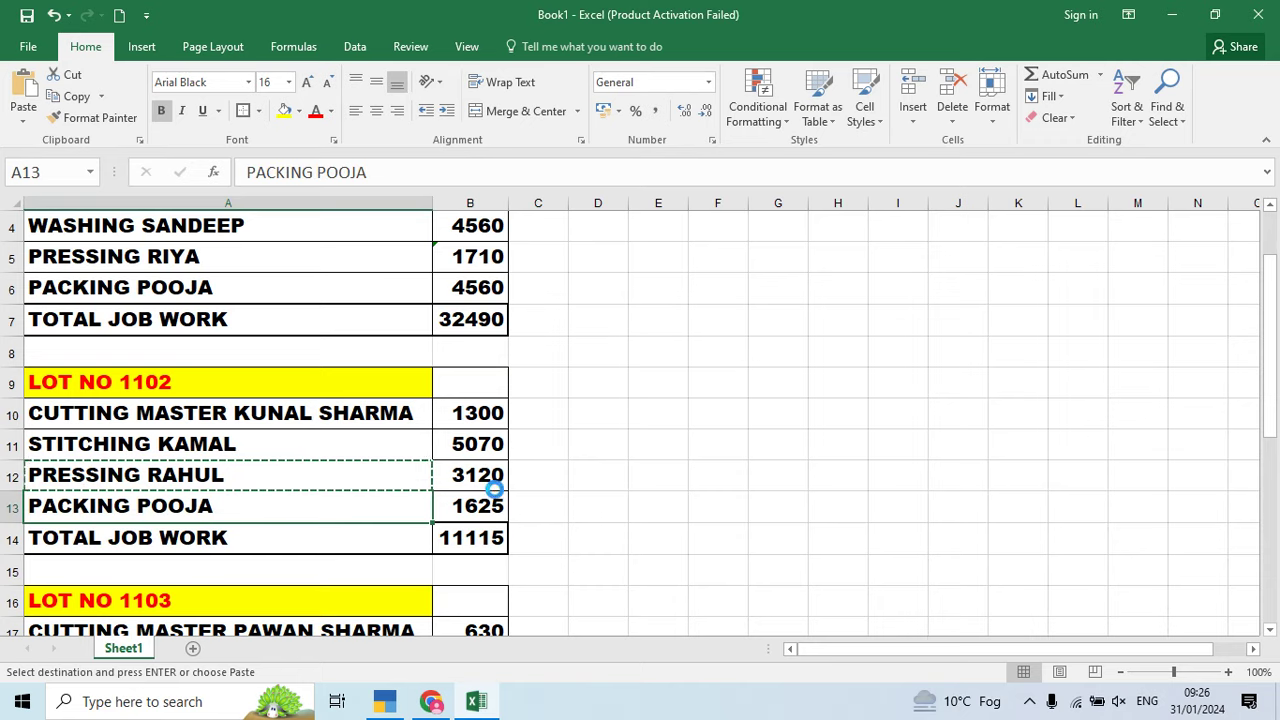
{"action": "key", "text": "ctrl+c"}
{"action": "key", "text": "alt+Tab"}
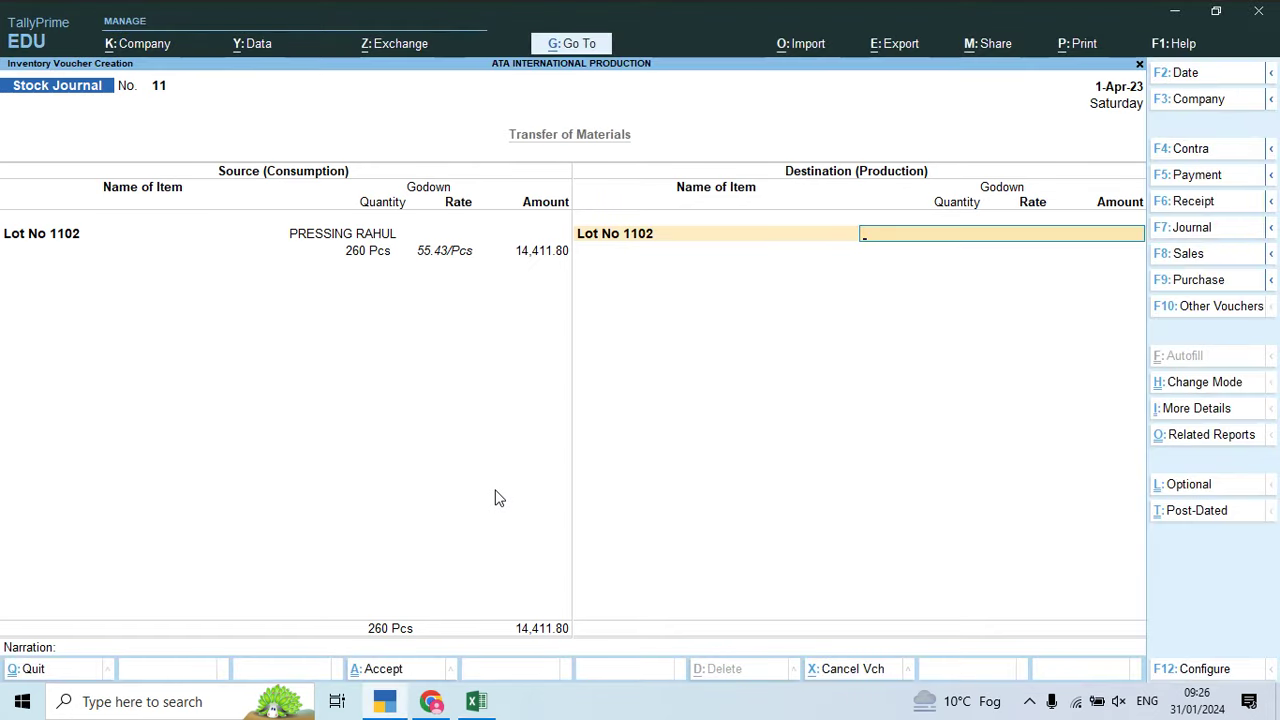
{"action": "type", "text": "p"}
{"action": "key", "text": "Return"}
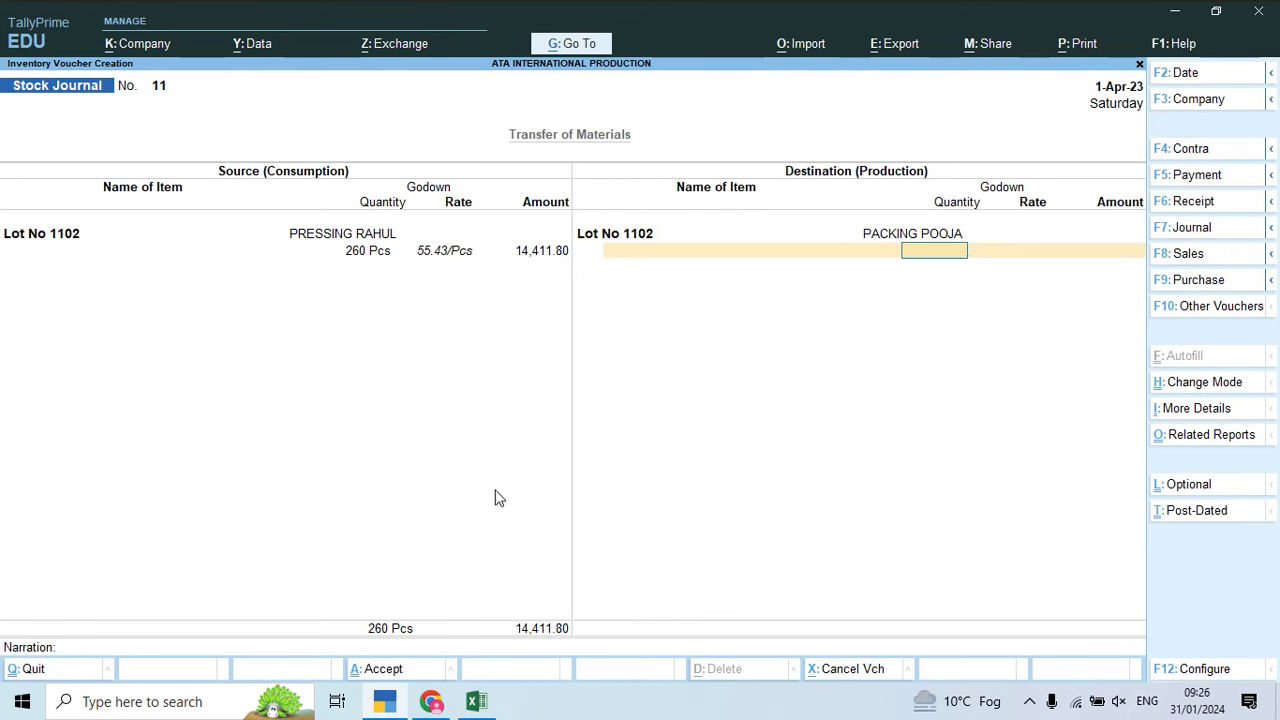
Step: Set the produced Lot No 1102 quantity in the packing worker's godown to 260 Pcs, keeping the offered rate and amount
{"action": "type", "text": "260"}
{"action": "key", "text": "Return"}
{"action": "key", "text": "Return"}
{"action": "key", "text": "Return"}
Step: Add Job Work Charges of 1625 as Lot No 1102's additional cost, taking the packing amount from the Excel sheet
{"action": "key", "text": "Down"}
{"action": "key", "text": "Down"}
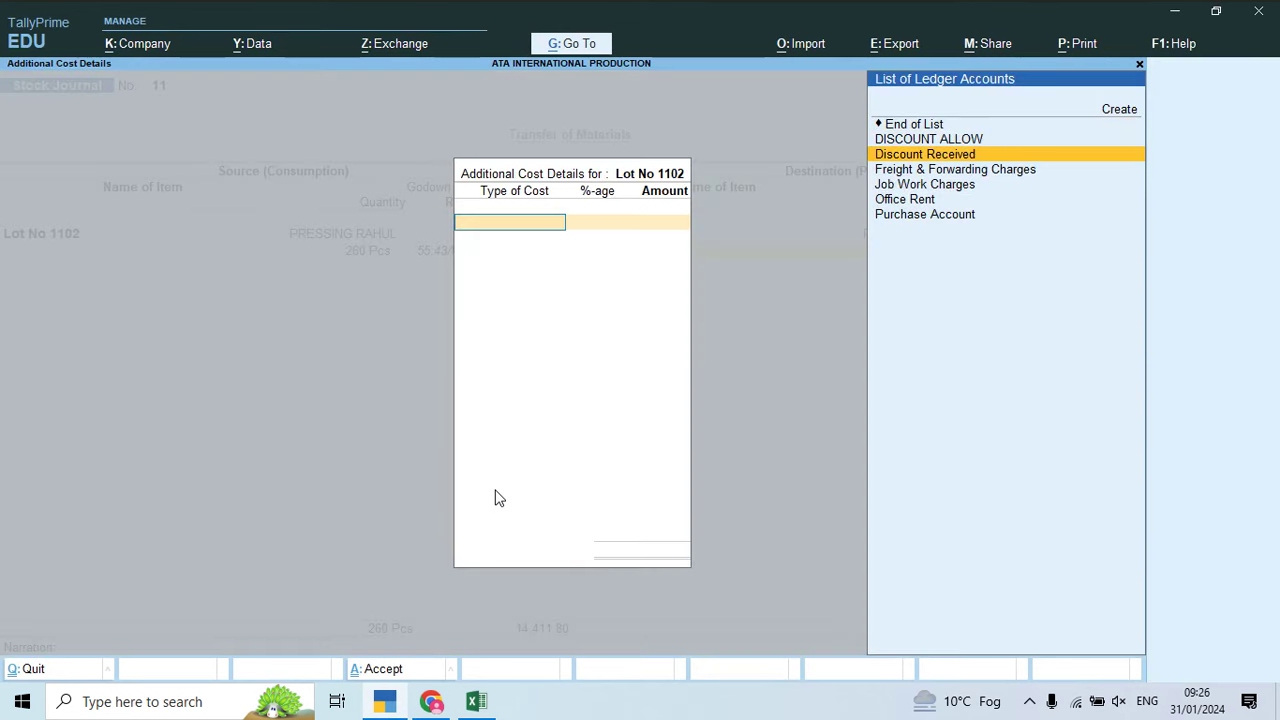
{"action": "key", "text": "Down"}
{"action": "key", "text": "Down"}
{"action": "key", "text": "Return"}
{"action": "key", "text": "Return"}
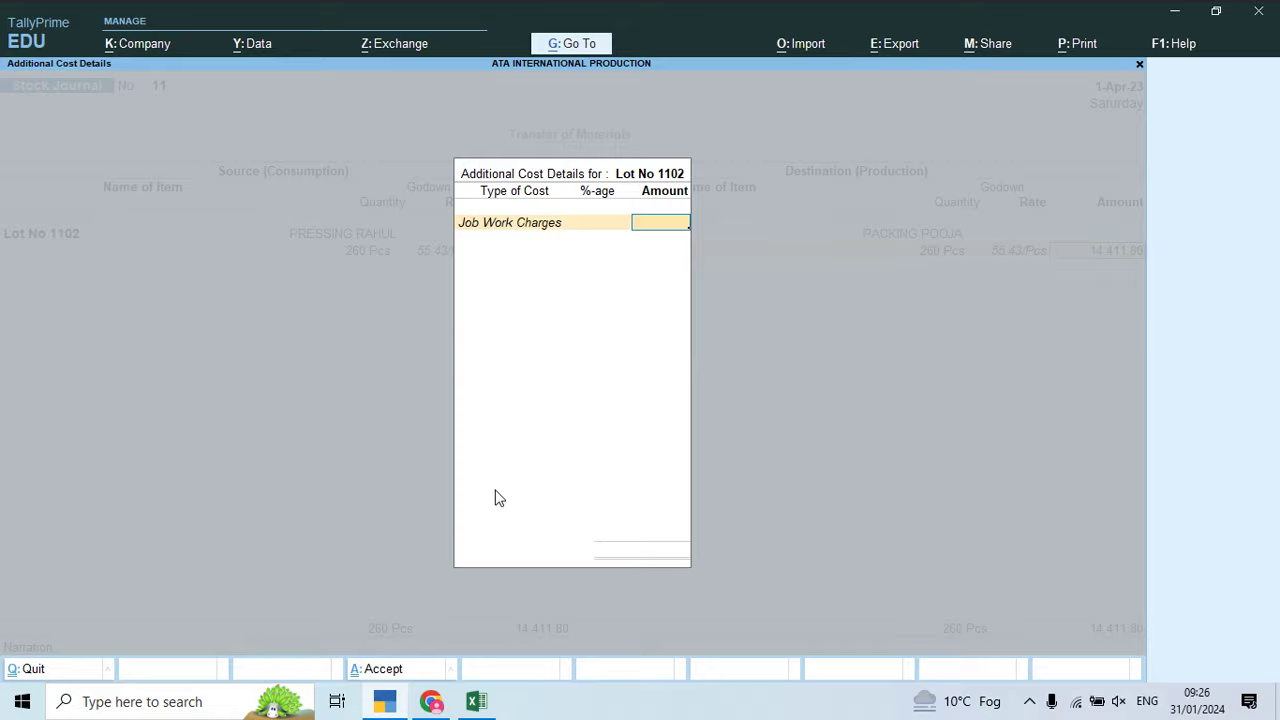
{"action": "key", "text": "alt+Tab"}
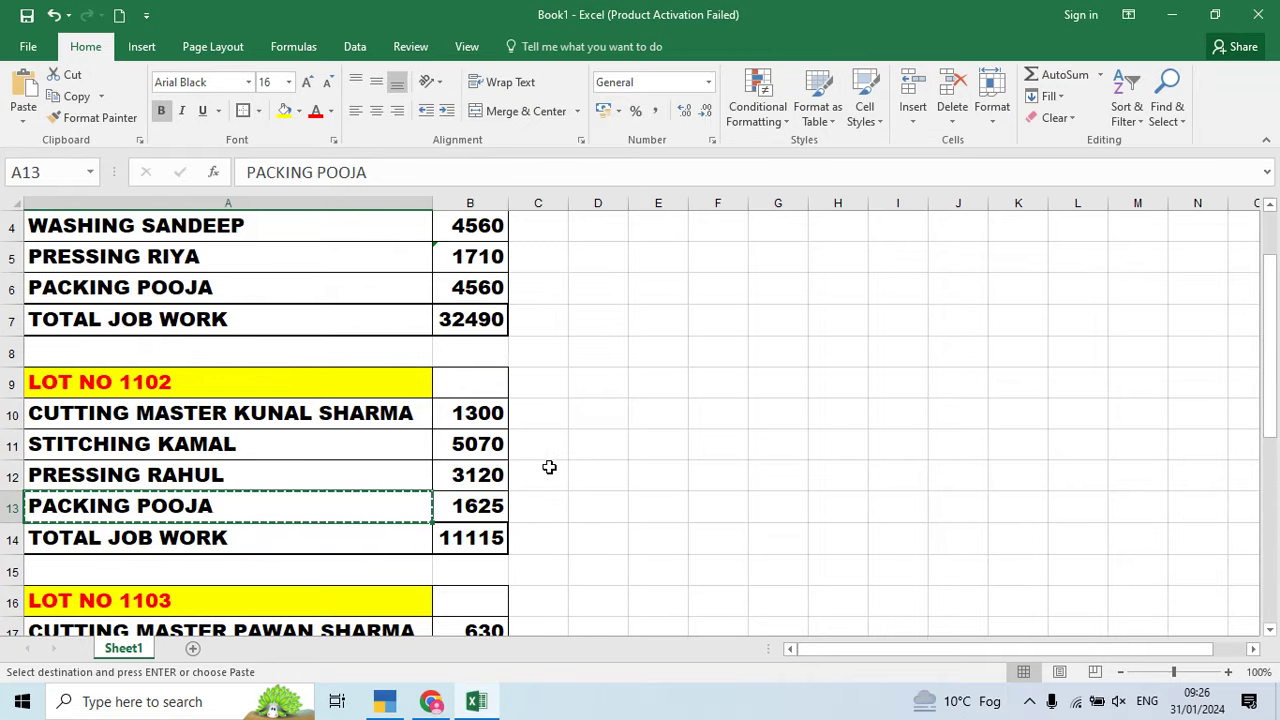
{"action": "key", "text": "alt+Tab"}
{"action": "type", "text": "1625"}
{"action": "key", "text": "Return"}
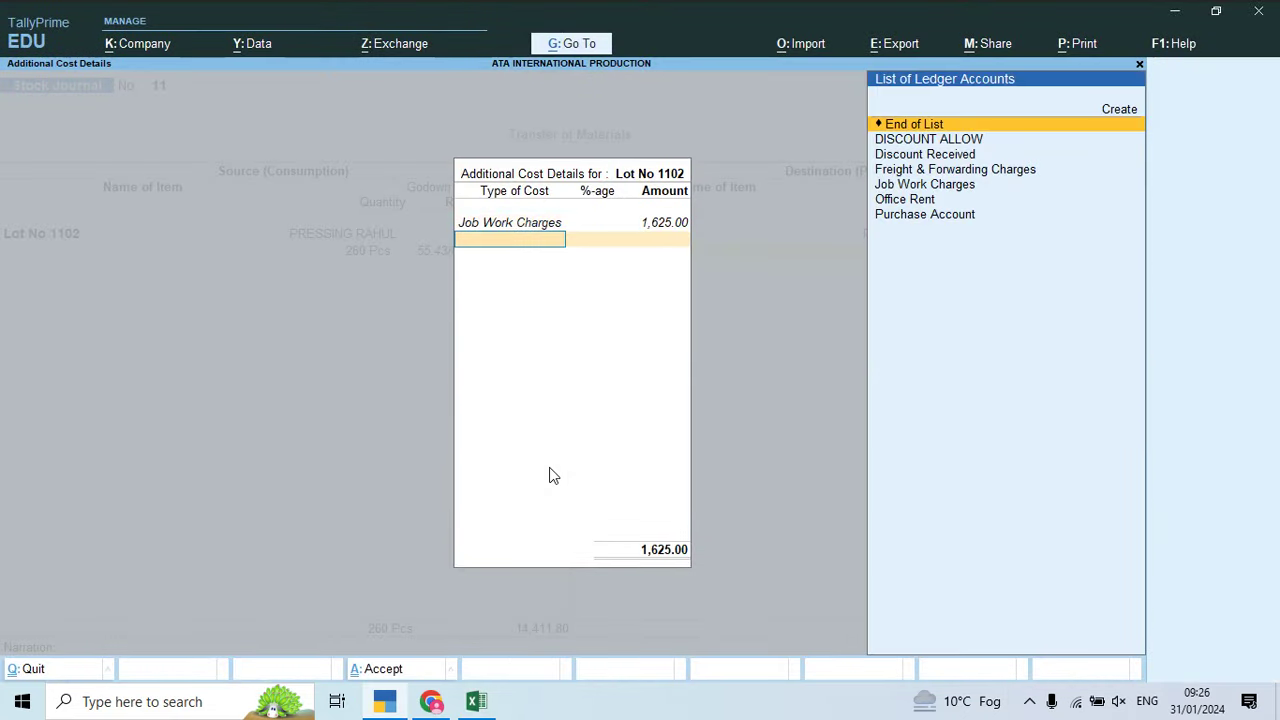
Step: Close the additional cost details and accept the stock journal transferring Lot No 1102 to packing
{"action": "key", "text": "Return"}
{"action": "key", "text": "Return"}
{"action": "key", "text": "Return"}
{"action": "key", "text": "Return"}
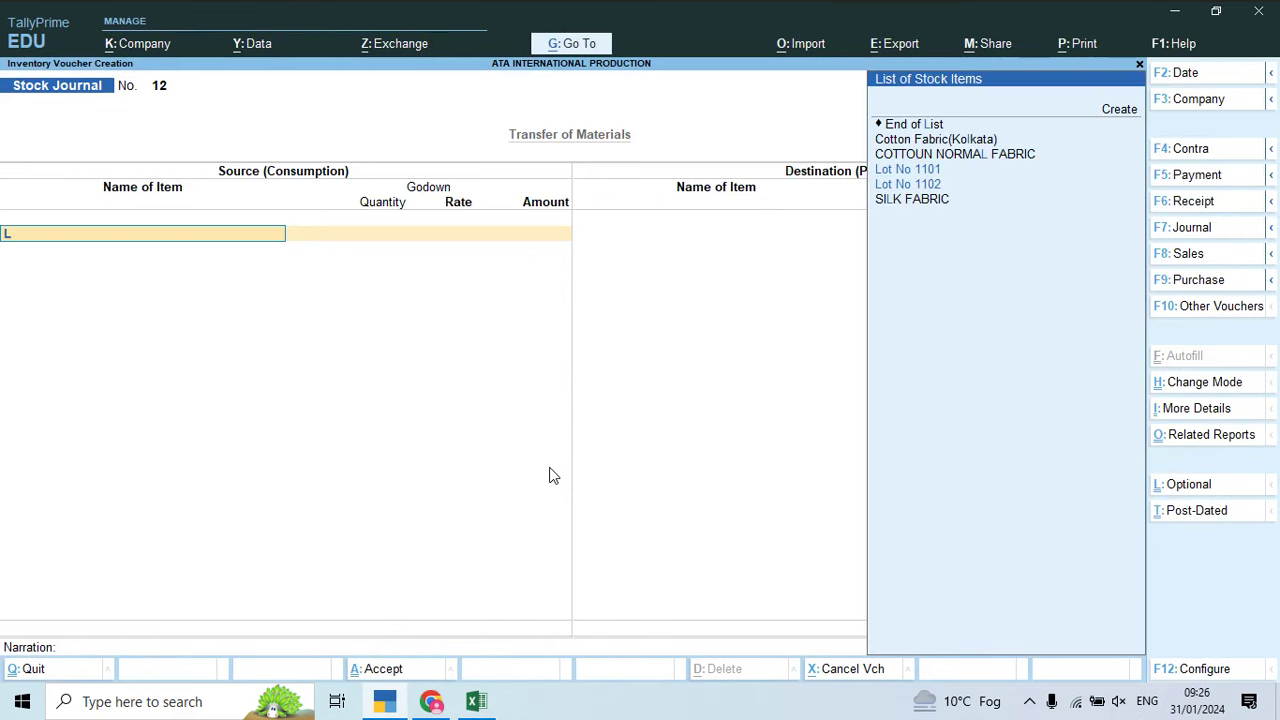
Step: In the new stock journal, enter Lot No 1102 as the consumed item with 260 Pcs from the packing worker's godown and end the source list
{"action": "type", "text": "Lot"}
{"action": "key", "text": "Down"}
{"action": "key", "text": "Return"}
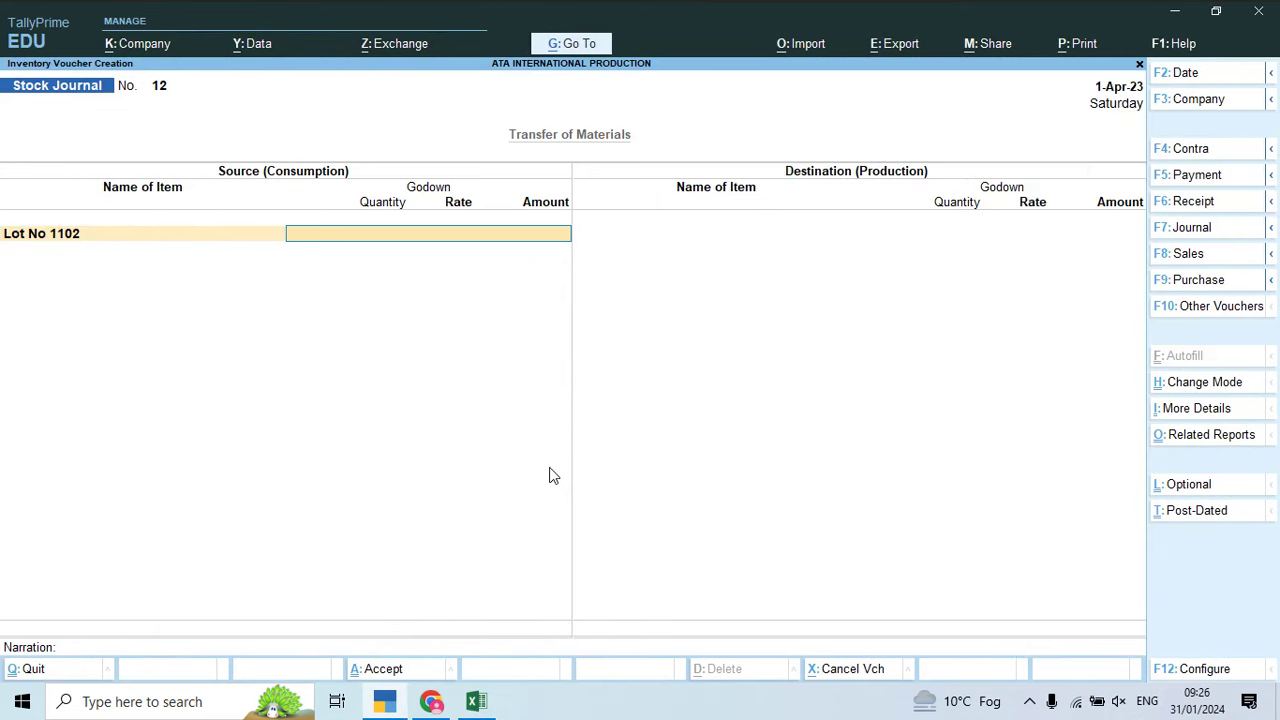
{"action": "type", "text": "pac"}
{"action": "key", "text": "Return"}
{"action": "type", "text": "260"}
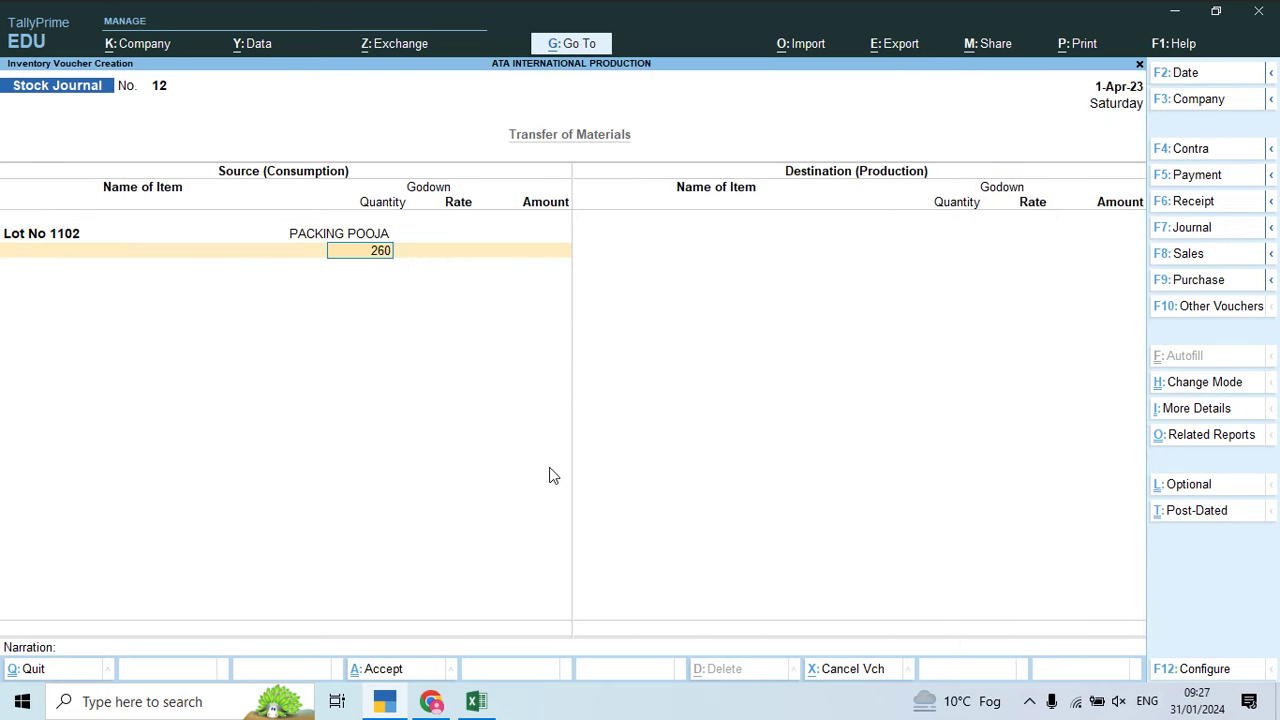
{"action": "key", "text": "Return"}
{"action": "key", "text": "Return"}
{"action": "key", "text": "Return"}
{"action": "key", "text": "Return"}
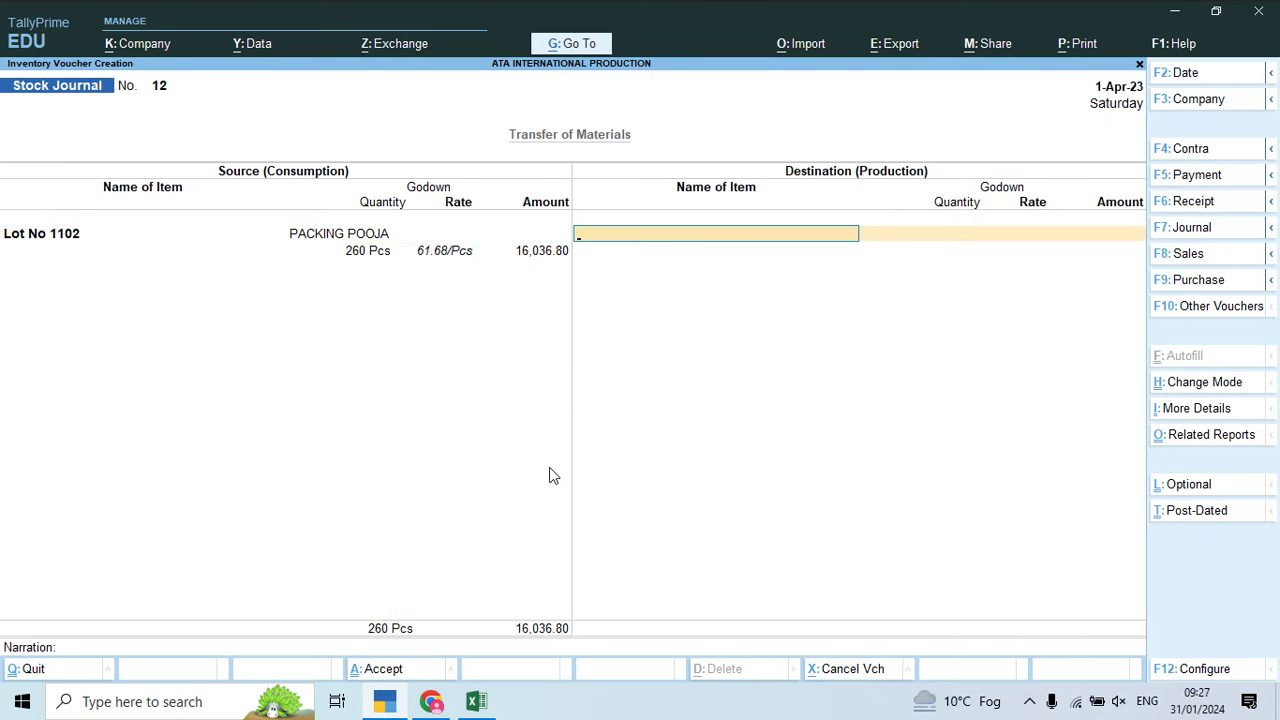
Step: Enter Lot No 1102 as the produced item with 260 Pcs in the Shop godown
{"action": "type", "text": "s"}
{"action": "key", "text": "BackSpace"}
{"action": "type", "text": "Lot"}
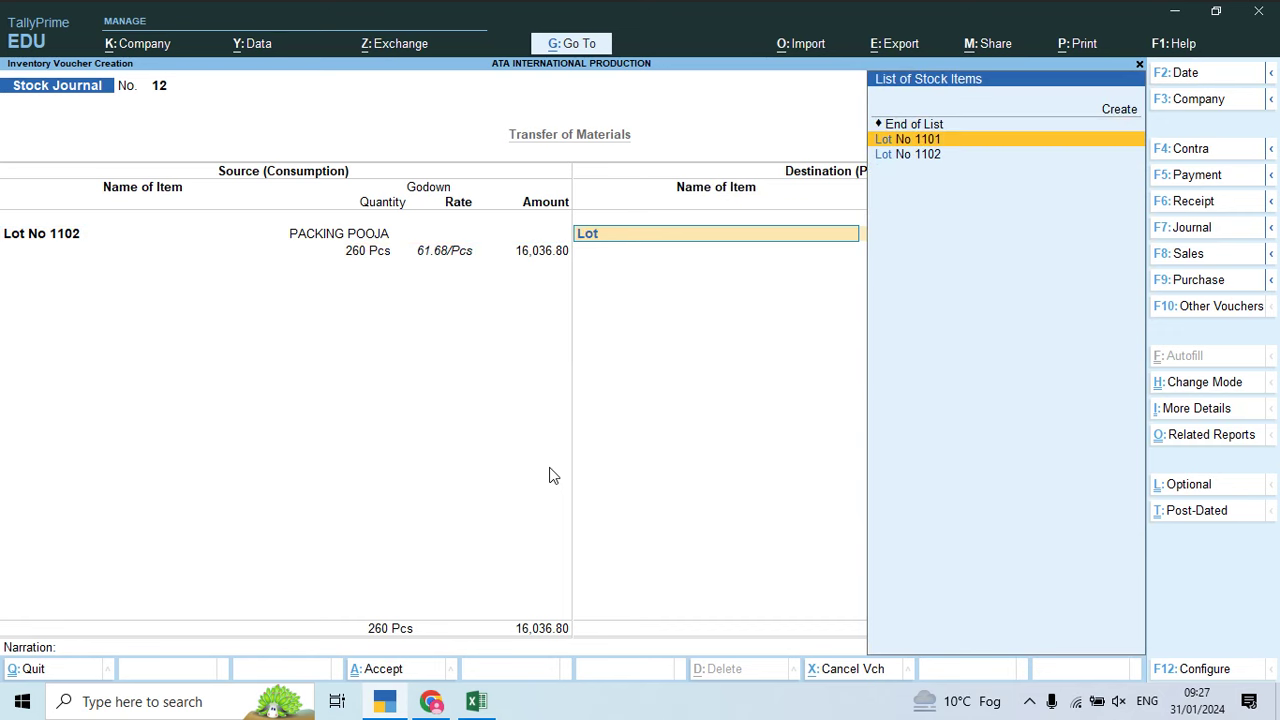
{"action": "key", "text": "Down"}
{"action": "key", "text": "Return"}
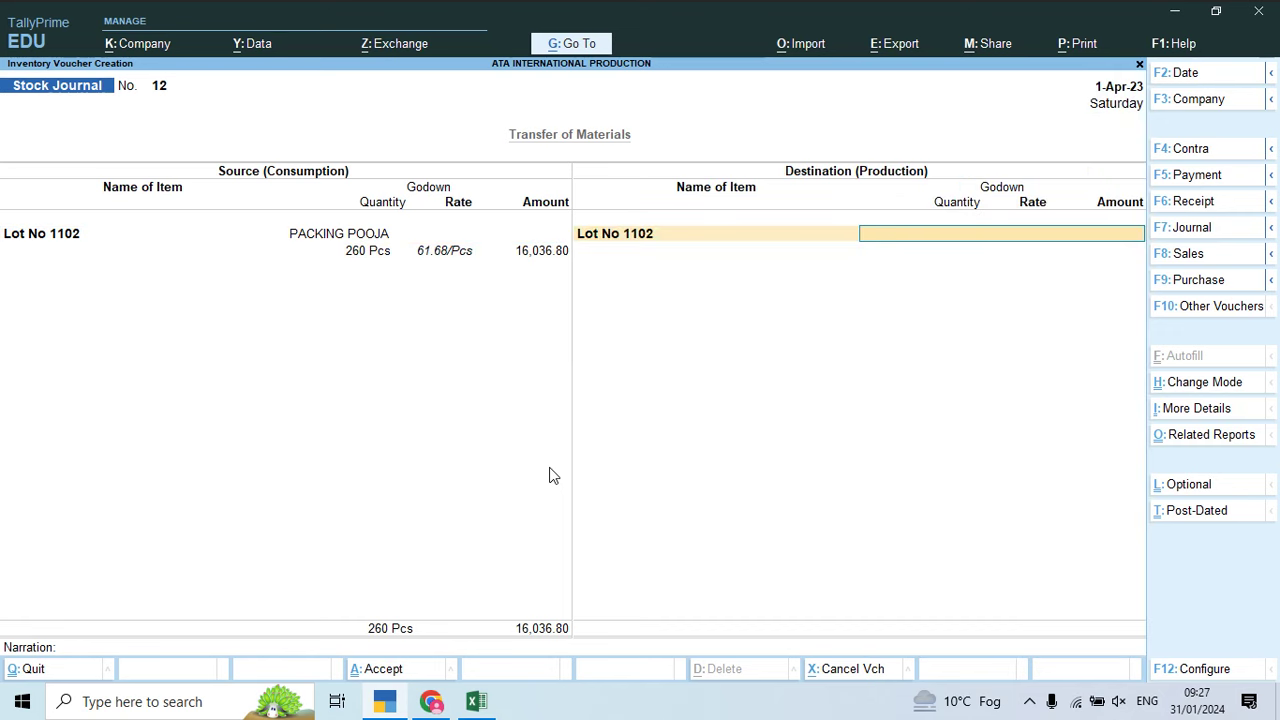
{"action": "type", "text": "2"}
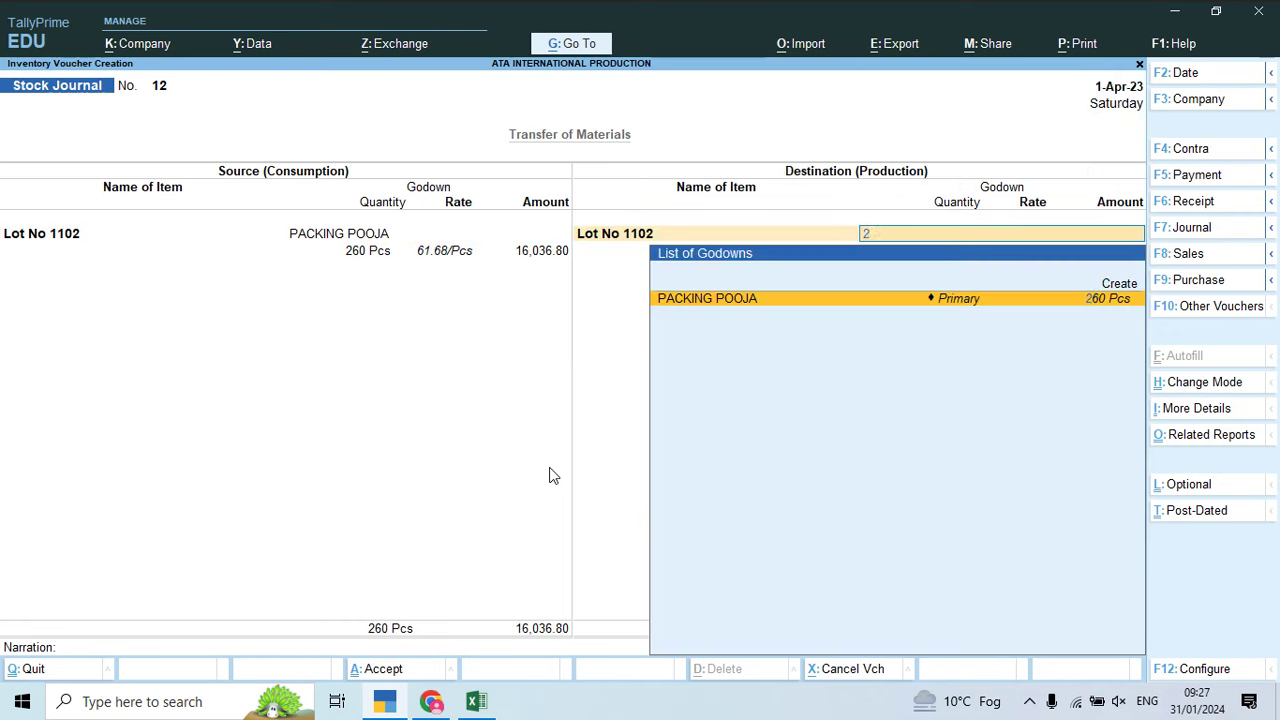
{"action": "key", "text": "BackSpace"}
{"action": "type", "text": "sho"}
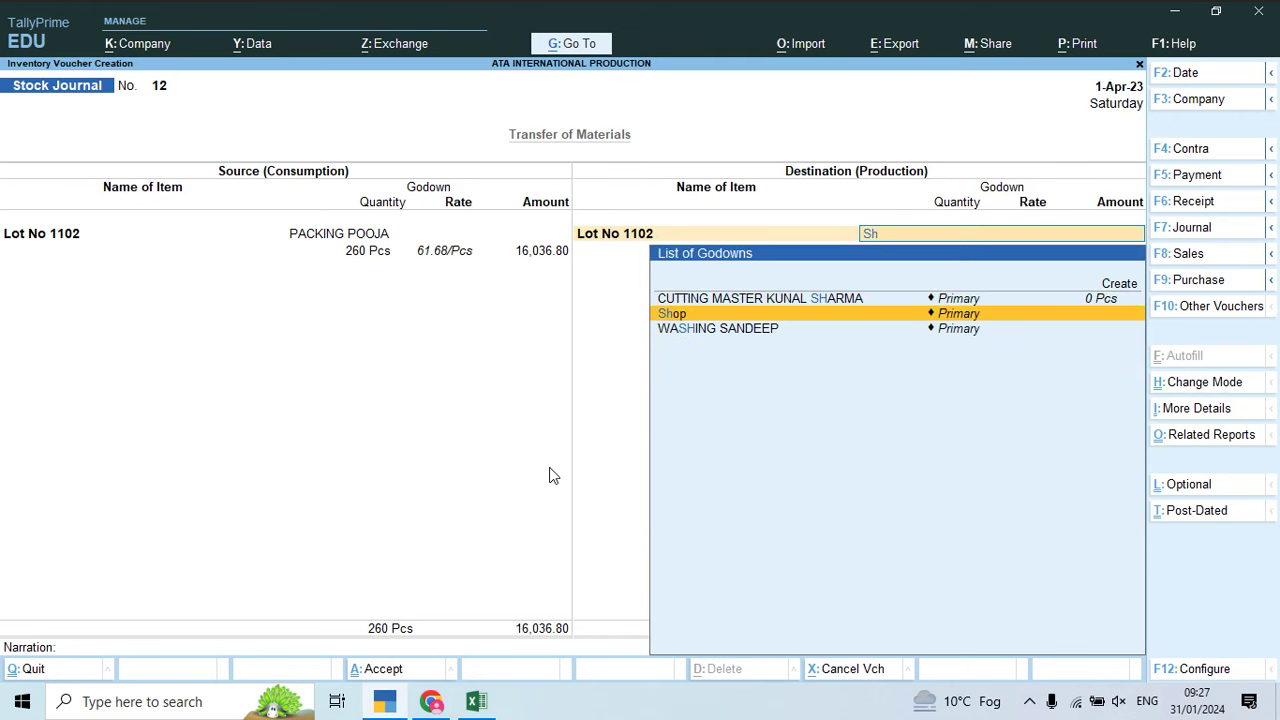
{"action": "key", "text": "Return"}
{"action": "type", "text": "260"}
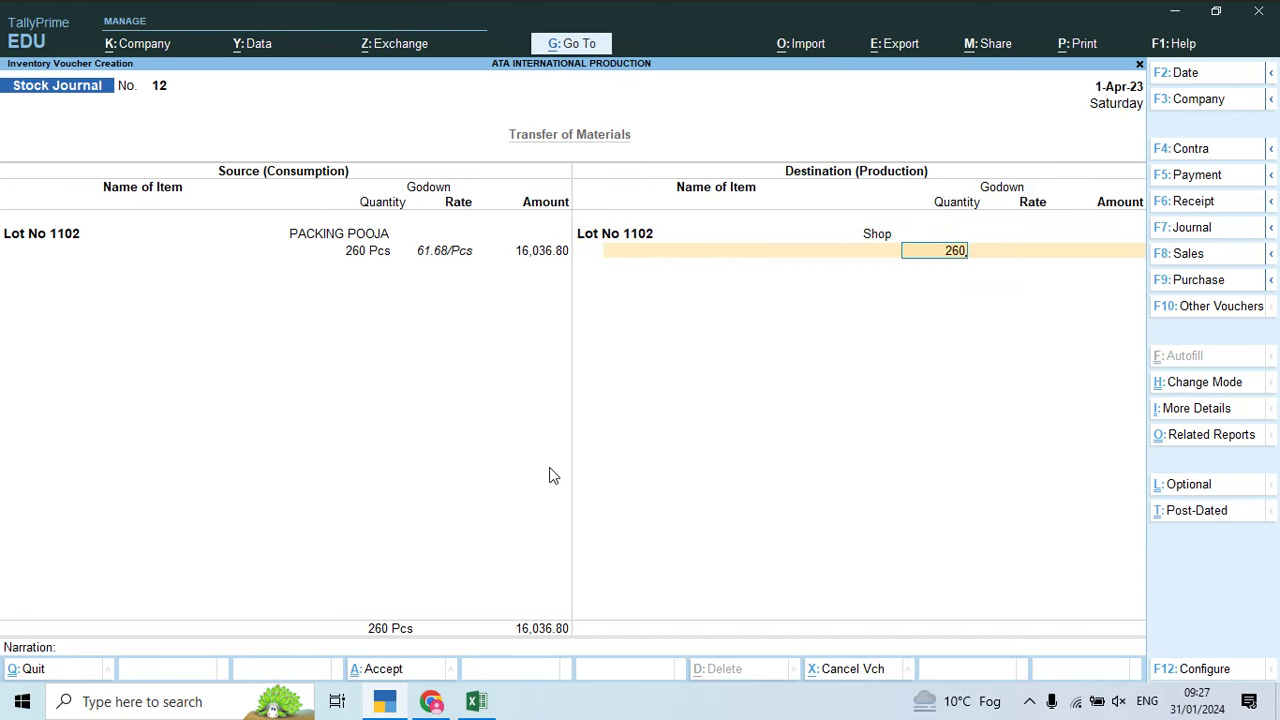
{"action": "key", "text": "Return"}
{"action": "key", "text": "Return"}
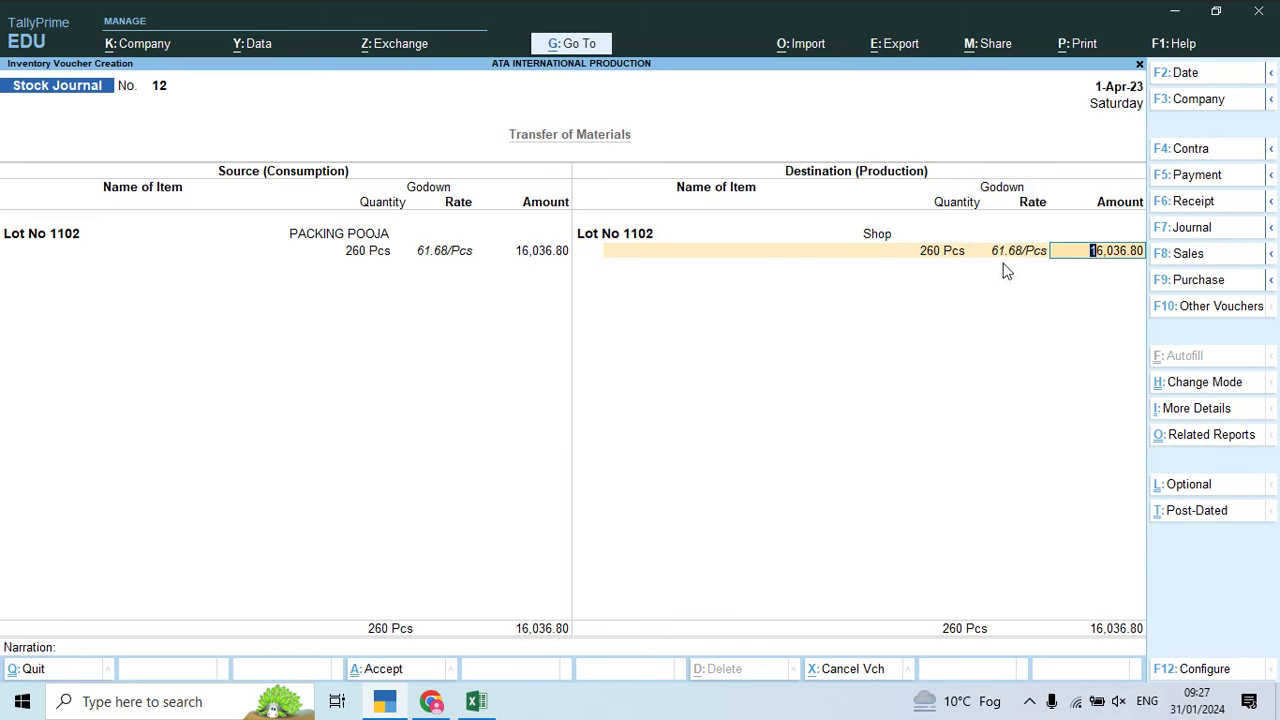
Step: Accept the stock journal moving Lot No 1102 to the Shop without additional costs or narration
{"action": "key", "text": "Return"}
{"action": "key", "text": "Return"}
{"action": "key", "text": "Return"}
{"action": "key", "text": "Return"}
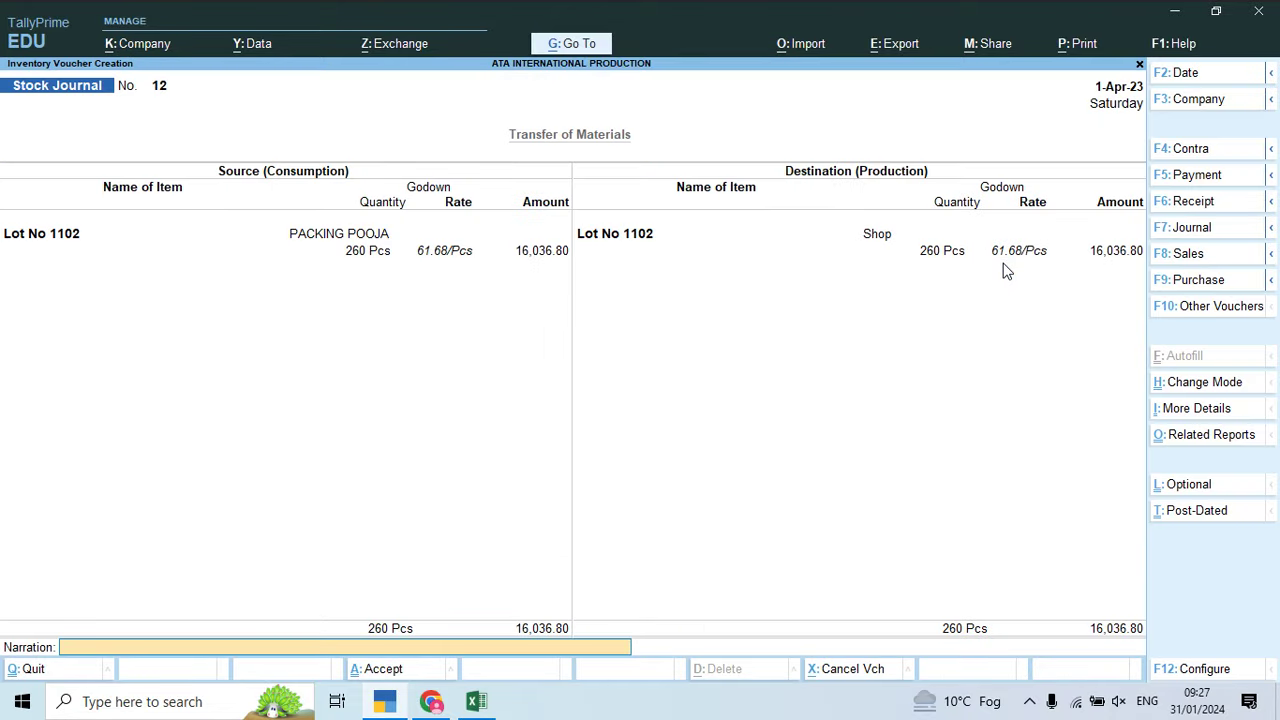
{"action": "key", "text": "Return"}
Step: Enter Lot No 1102 as the consumed item with 260 Pcs from the Shop godown in the next stock journal and end the source list
{"action": "type", "text": "Lot"}
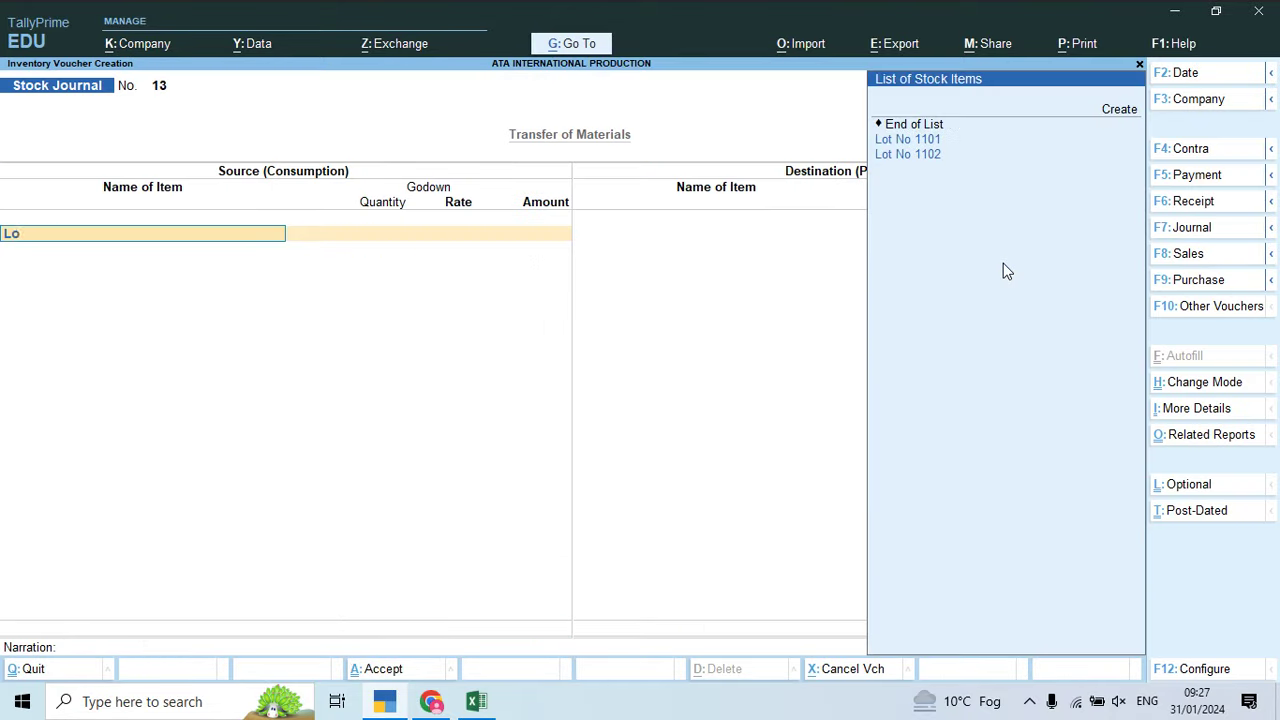
{"action": "key", "text": "Down"}
{"action": "key", "text": "Down"}
{"action": "key", "text": "Return"}
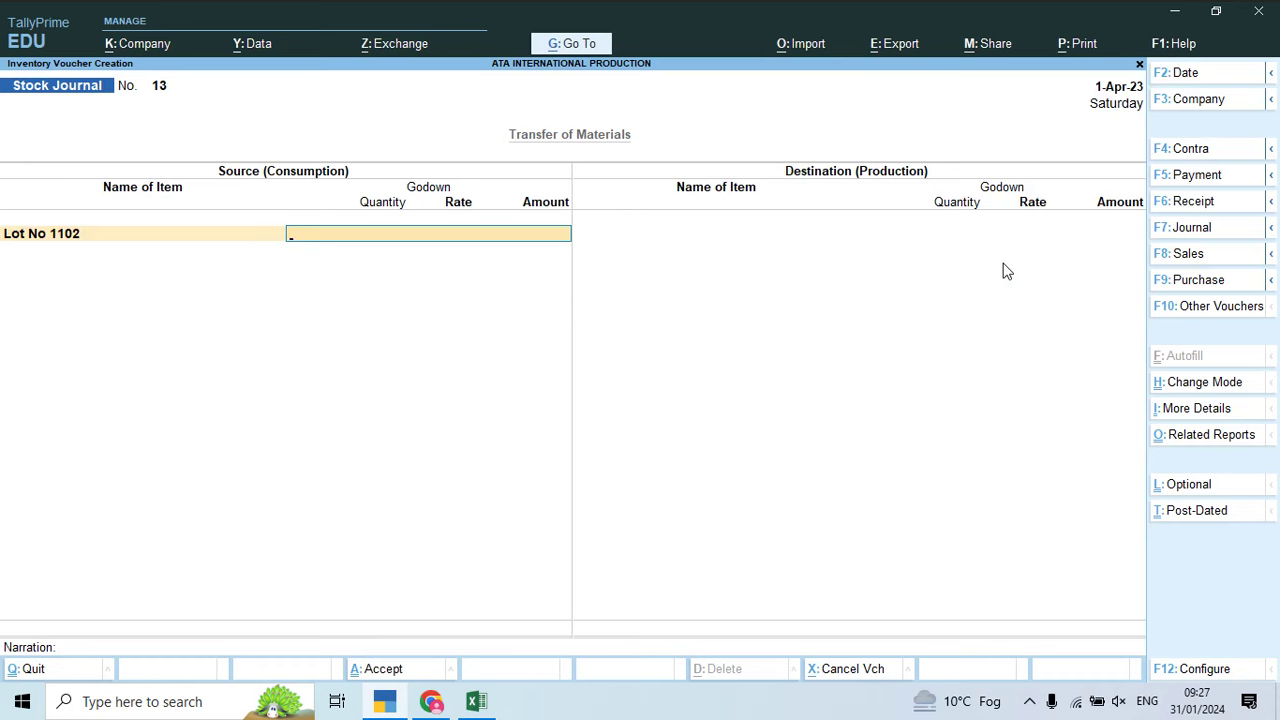
{"action": "type", "text": "2"}
{"action": "type", "text": "0"}
{"action": "key", "text": "Return"}
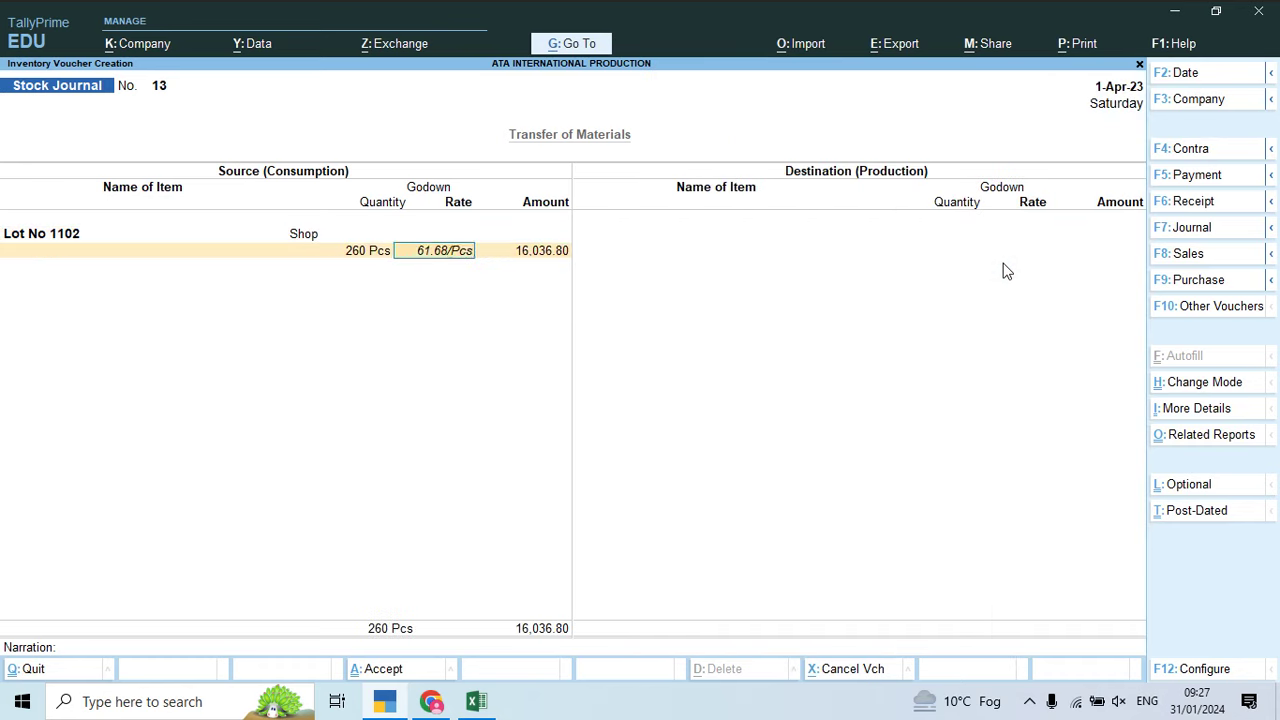
{"action": "key", "text": "Return"}
{"action": "key", "text": "Return"}
{"action": "key", "text": "Return"}
Step: Enter Lot No 1102 as the produced item with 260 Pcs in the Main Location godown
{"action": "type", "text": "Lot"}
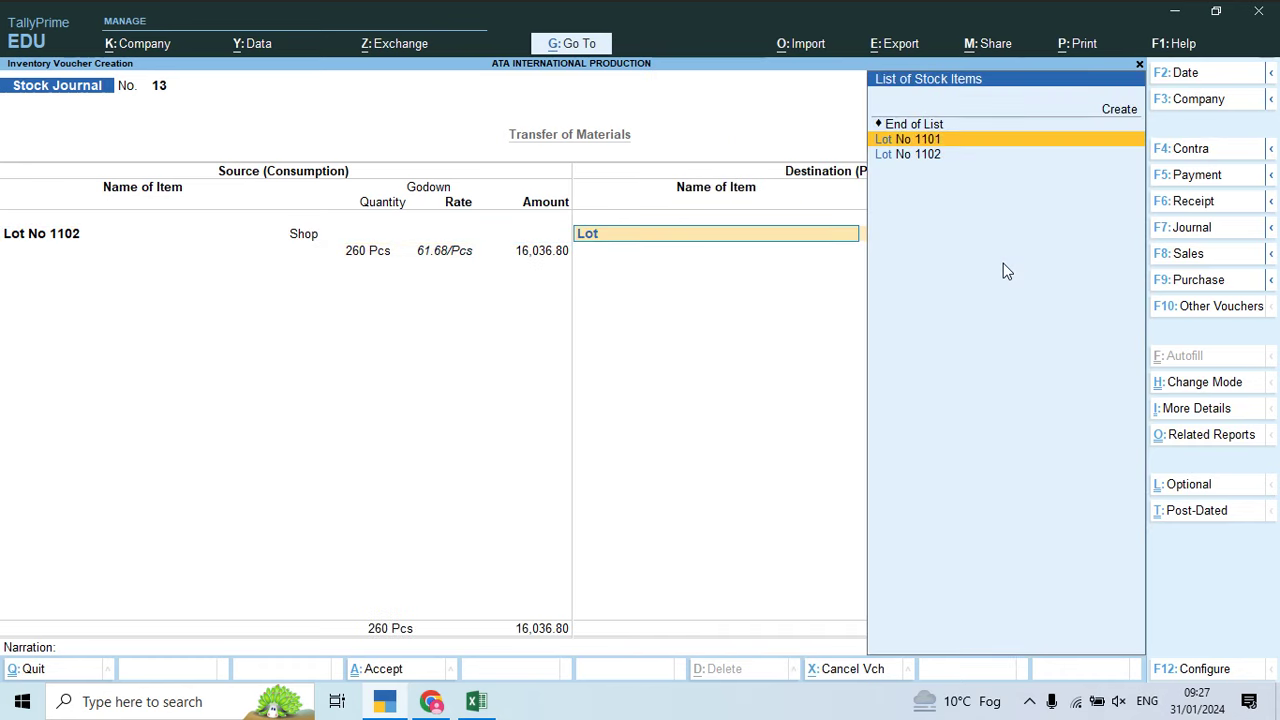
{"action": "key", "text": "Down"}
{"action": "key", "text": "Return"}
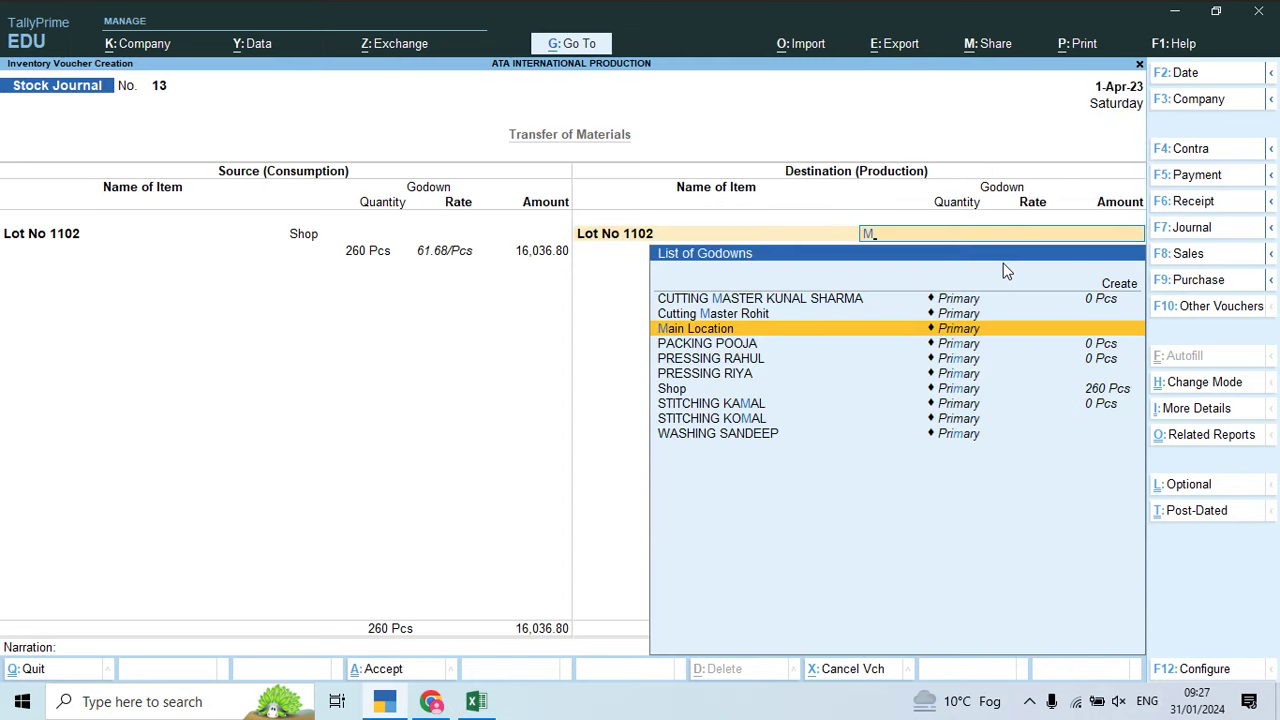
{"action": "key", "text": "Return"}
{"action": "type", "text": "260"}
{"action": "key", "text": "Return"}
{"action": "key", "text": "Return"}
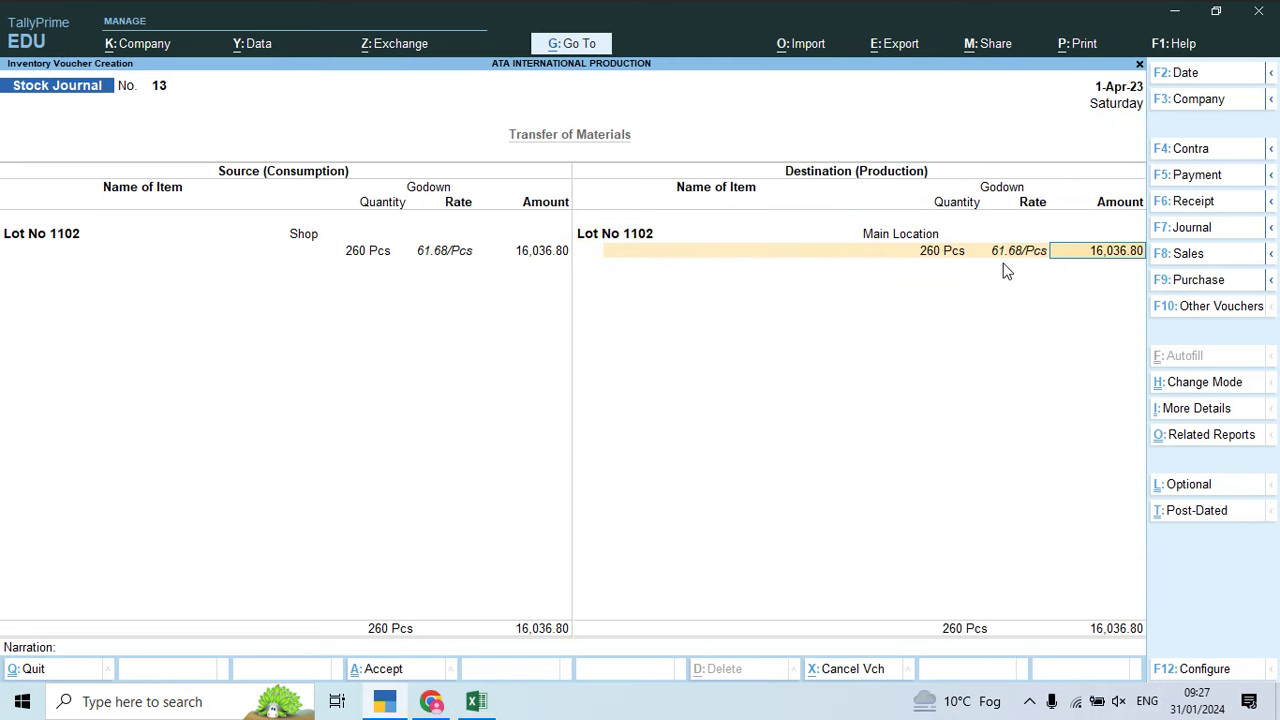
Step: Accept the stock journal moving Lot No 1102 from the Shop to Main Location without additional costs or narration
{"action": "key", "text": "Return"}
{"action": "key", "text": "Return"}
{"action": "key", "text": "Return"}
{"action": "key", "text": "Return"}
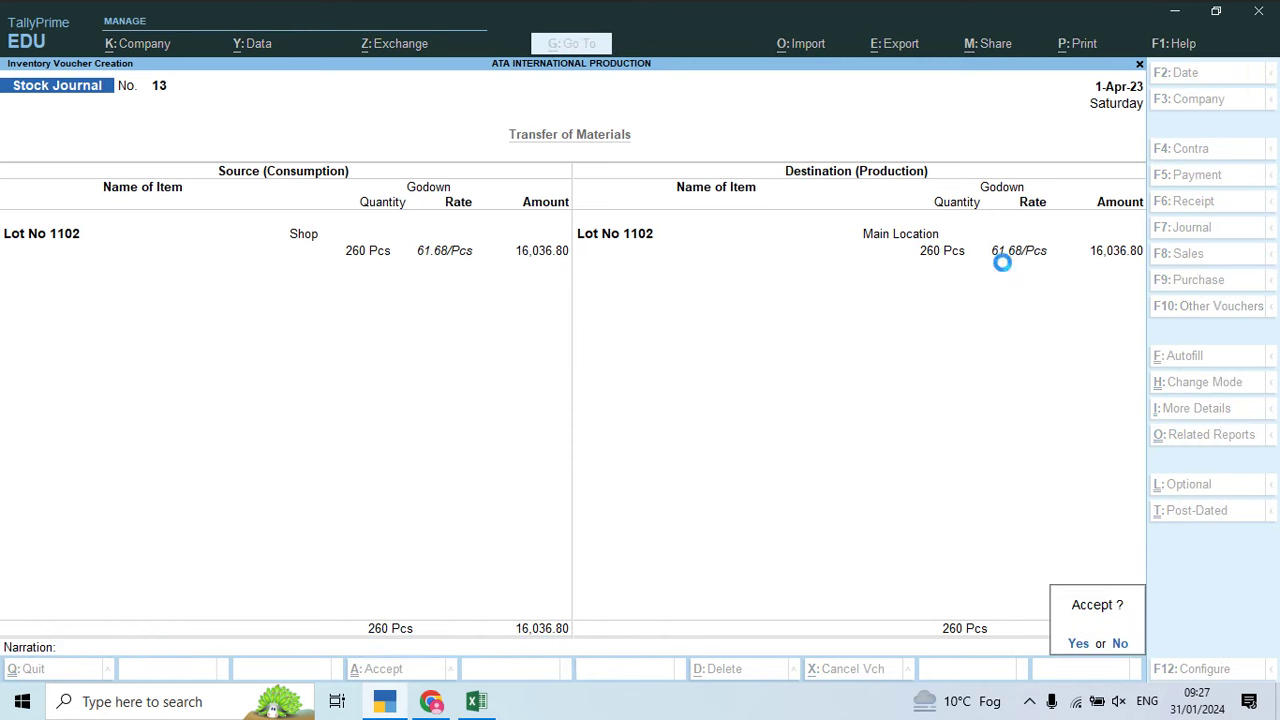
{"action": "key", "text": "Return"}
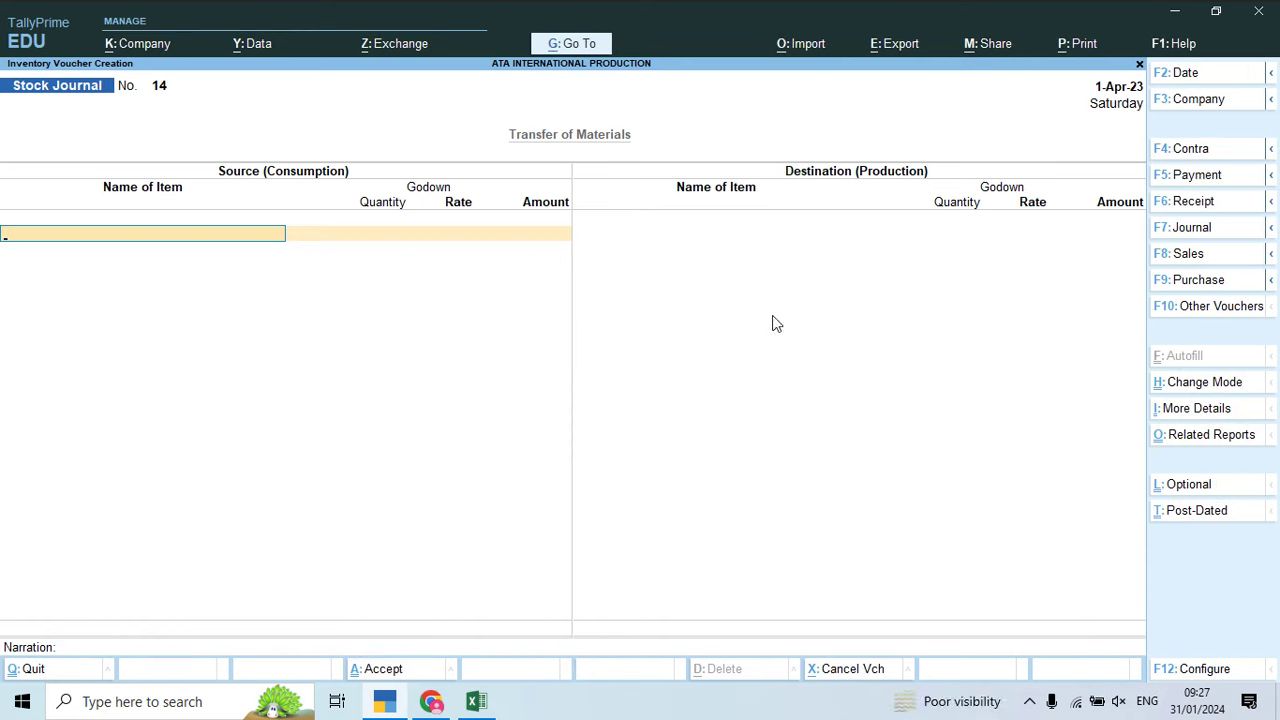
Step: Examine the job work amounts in Excel and Lot No 1103's fabric, quantities, adjustments and worker rates in the production PDF in Chrome
{"action": "key", "text": "alt+Tab"}
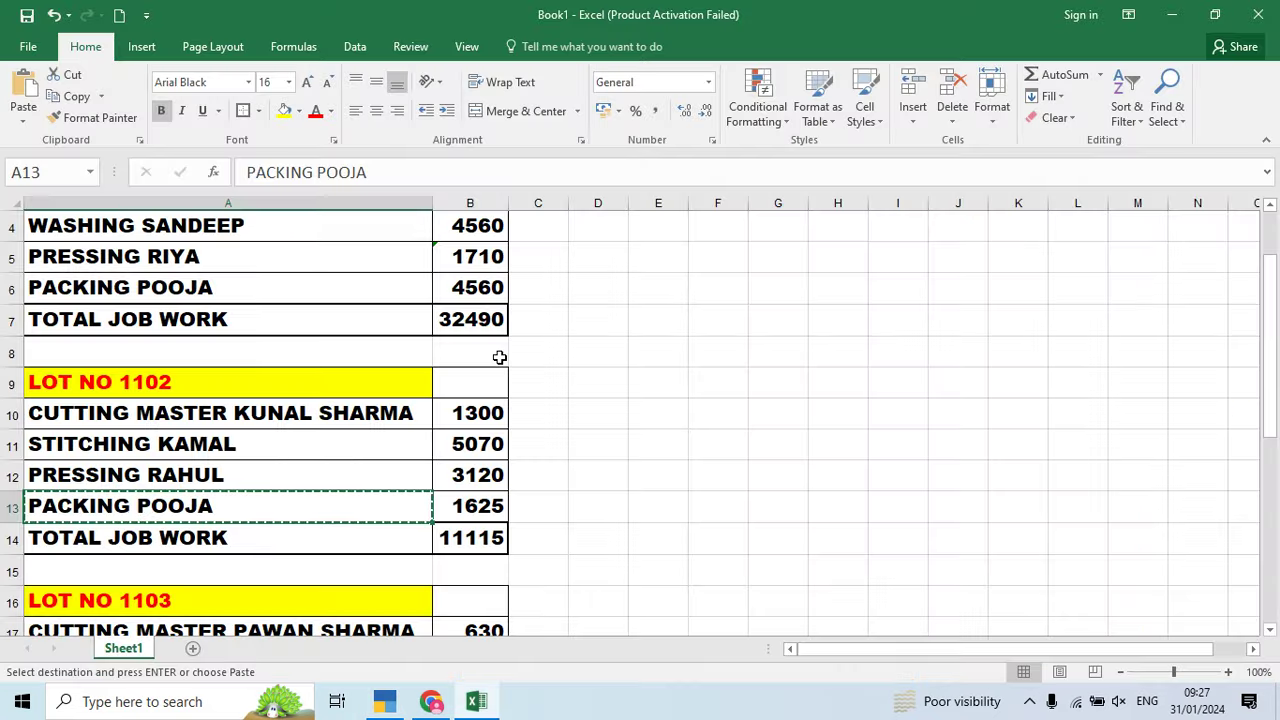
{"action": "key", "text": "alt+Tab"}
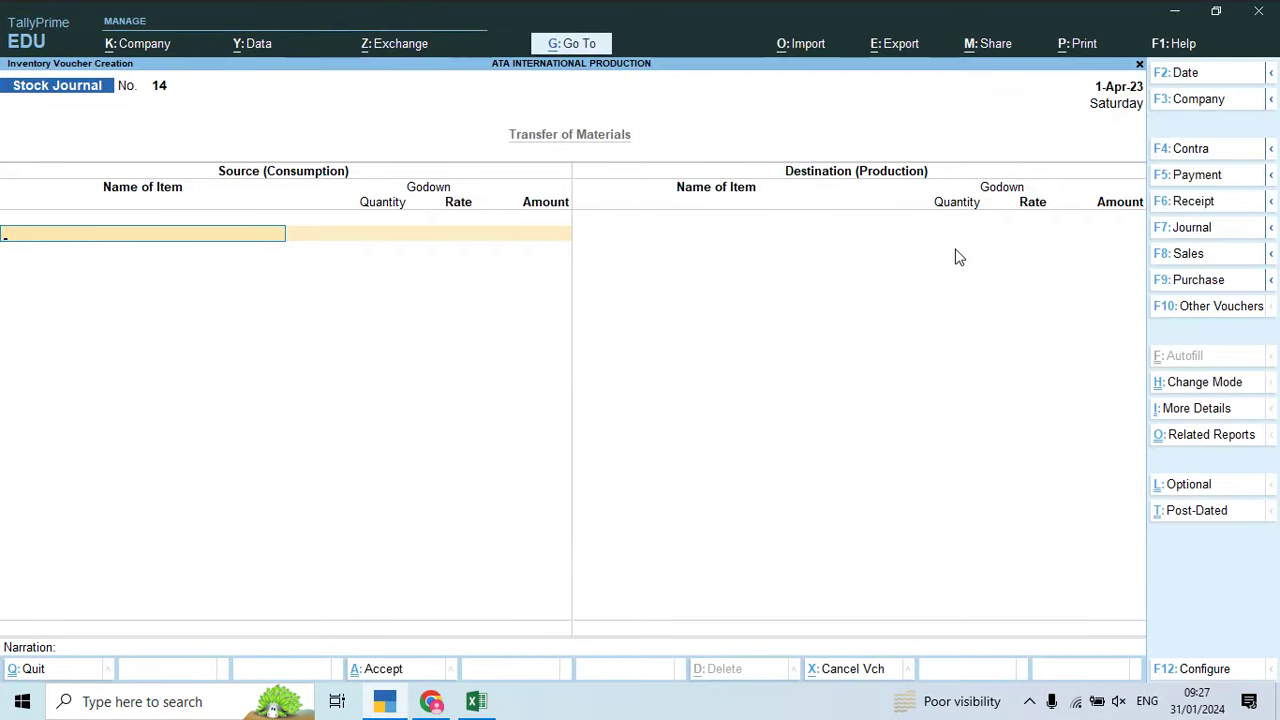
{"action": "key", "text": "alt+Tab"}
{"action": "scroll", "coordinate": [343, 273], "scroll_direction": "up", "scroll_amount": 1}
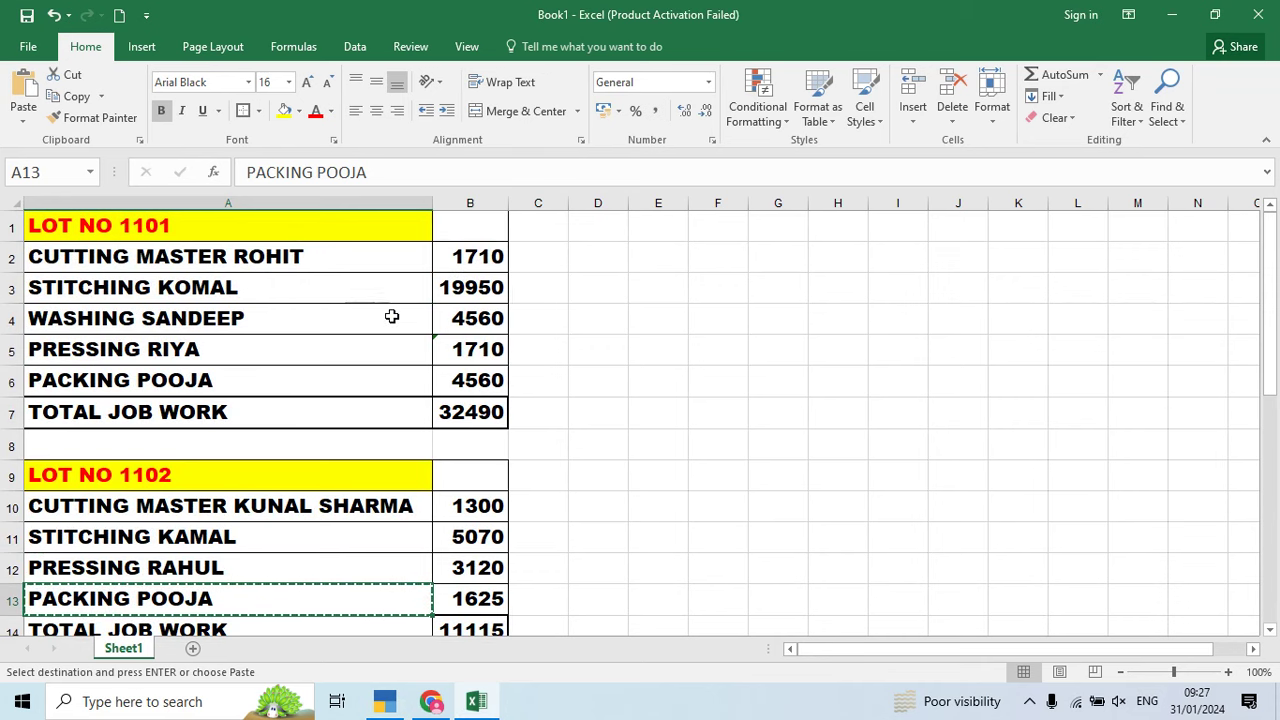
{"action": "scroll", "coordinate": [392, 318], "scroll_direction": "down", "scroll_amount": 2}
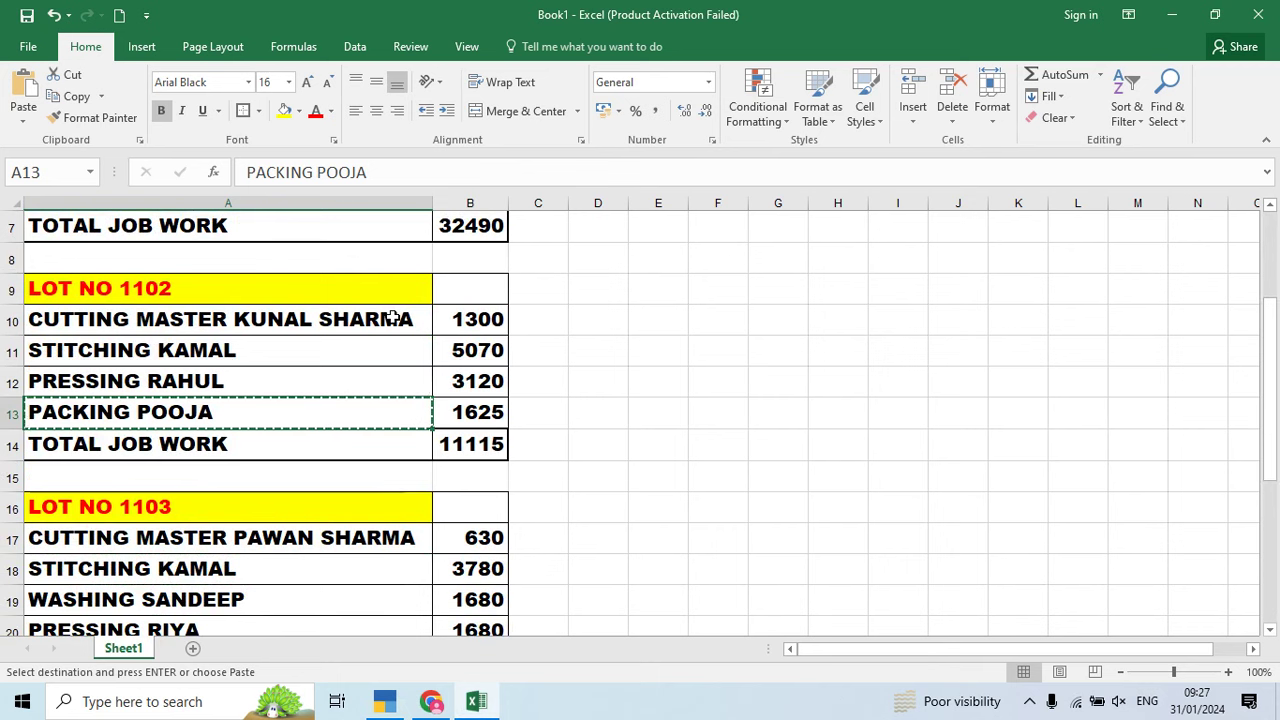
{"action": "key", "text": "alt+Tab"}
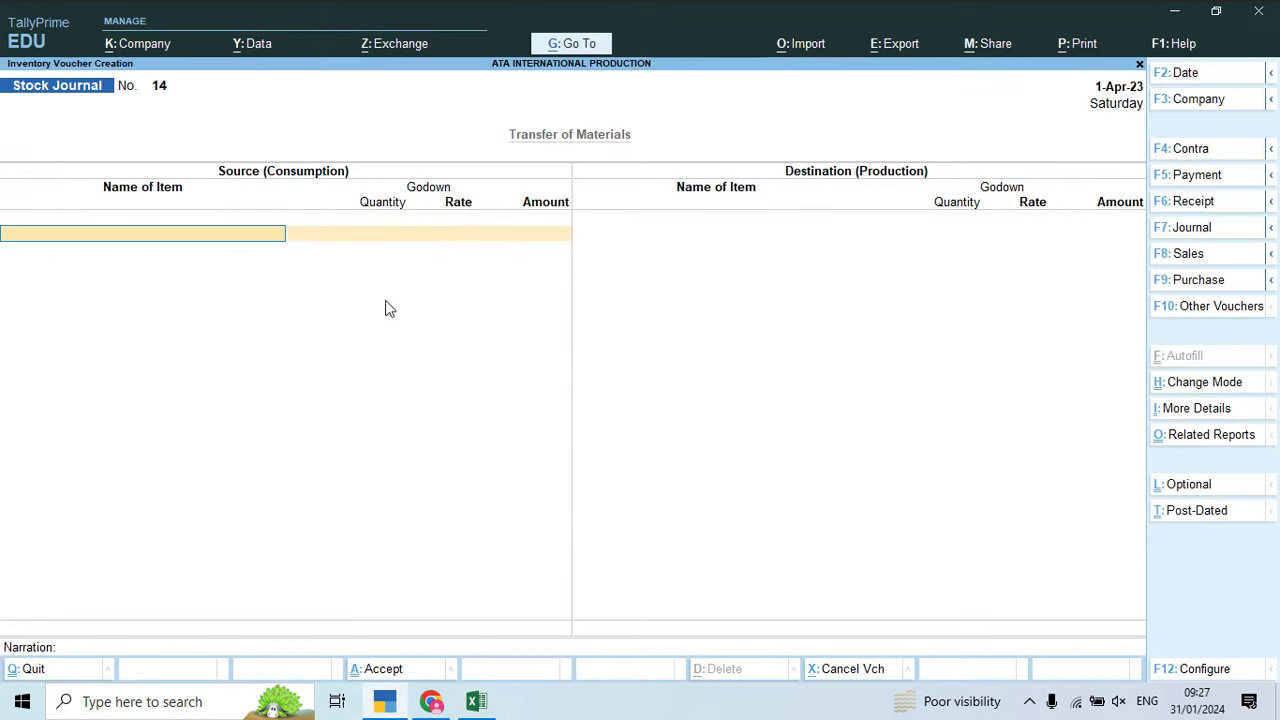
{"action": "key", "text": "alt+Tab"}
{"action": "key", "text": "alt+Tab"}
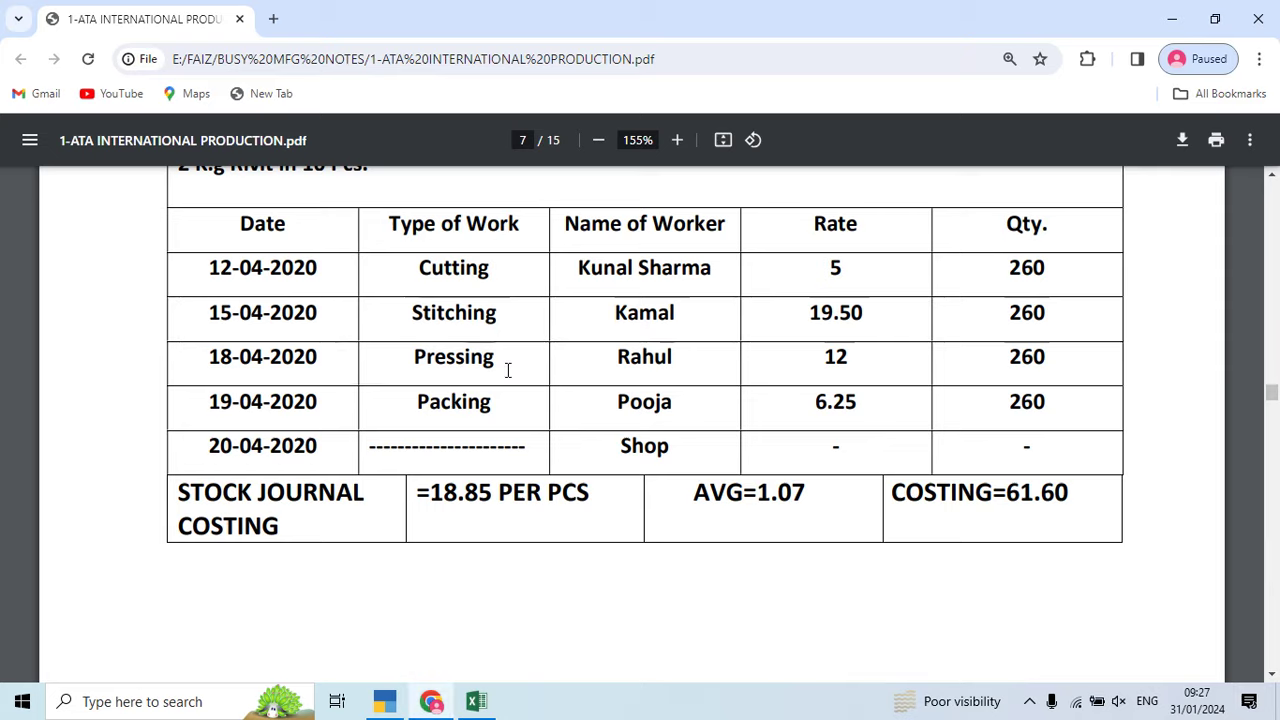
{"action": "scroll", "coordinate": [508, 367], "scroll_direction": "down", "scroll_amount": 3}
{"action": "scroll", "coordinate": [508, 367], "scroll_direction": "down", "scroll_amount": 12}
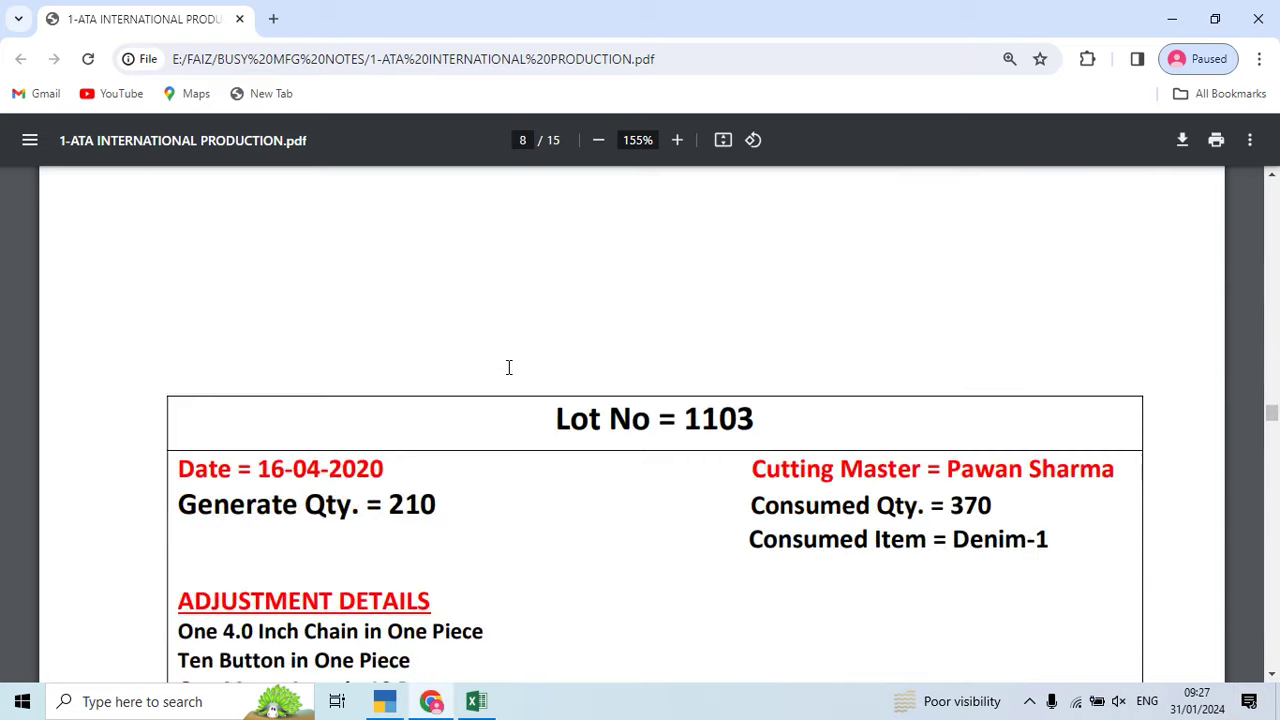
{"action": "scroll", "coordinate": [508, 370], "scroll_direction": "up", "scroll_amount": 2}
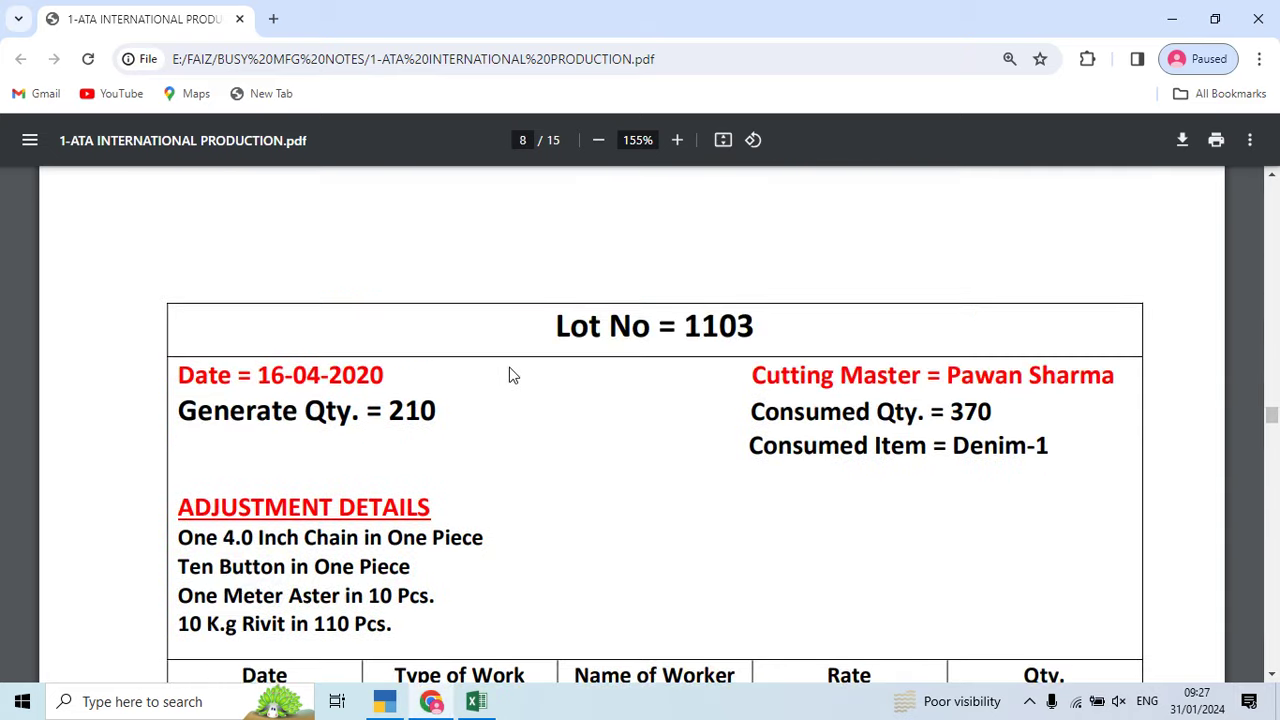
{"action": "scroll", "coordinate": [515, 374], "scroll_direction": "down", "scroll_amount": 2}
{"action": "scroll", "coordinate": [515, 374], "scroll_direction": "up", "scroll_amount": 1}
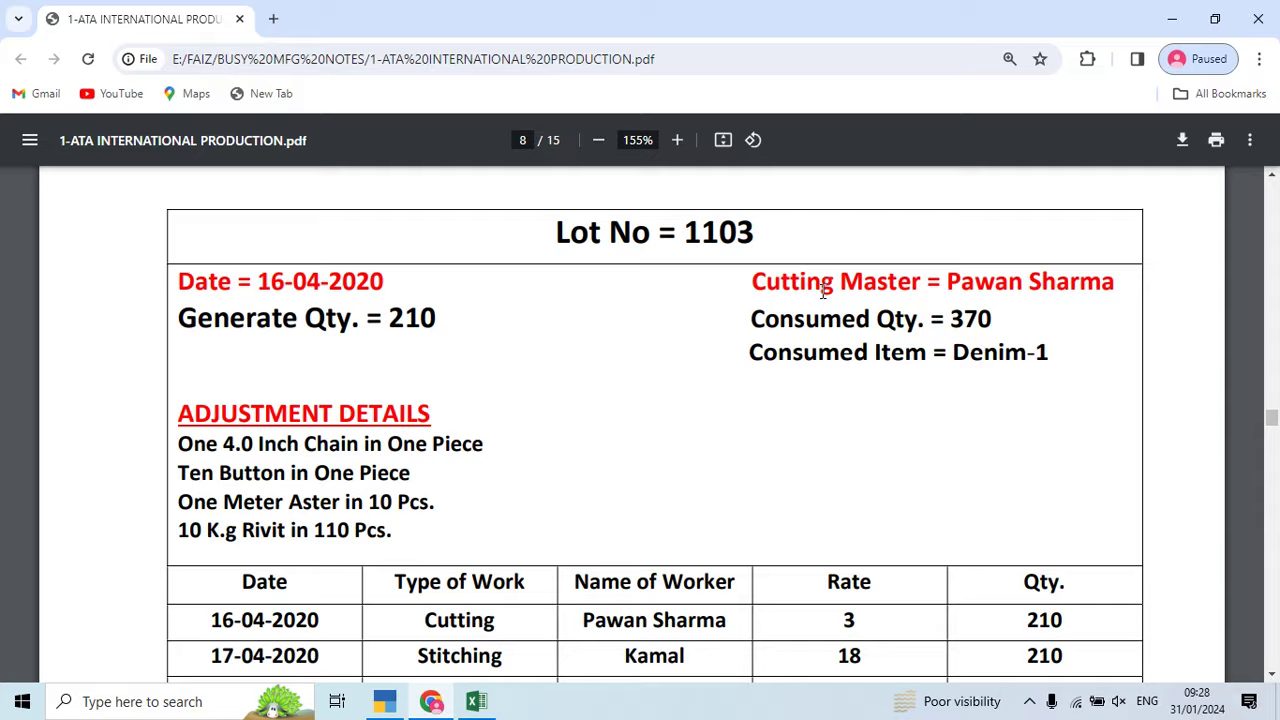
Step: In TallyPrime's new stock journal, enter DENIM-1 as the consumed item with 370 MTR from Main Location
{"action": "key", "text": "alt+Tab"}
{"action": "key", "text": "alt+Tab"}
{"action": "key", "text": "alt+Tab"}
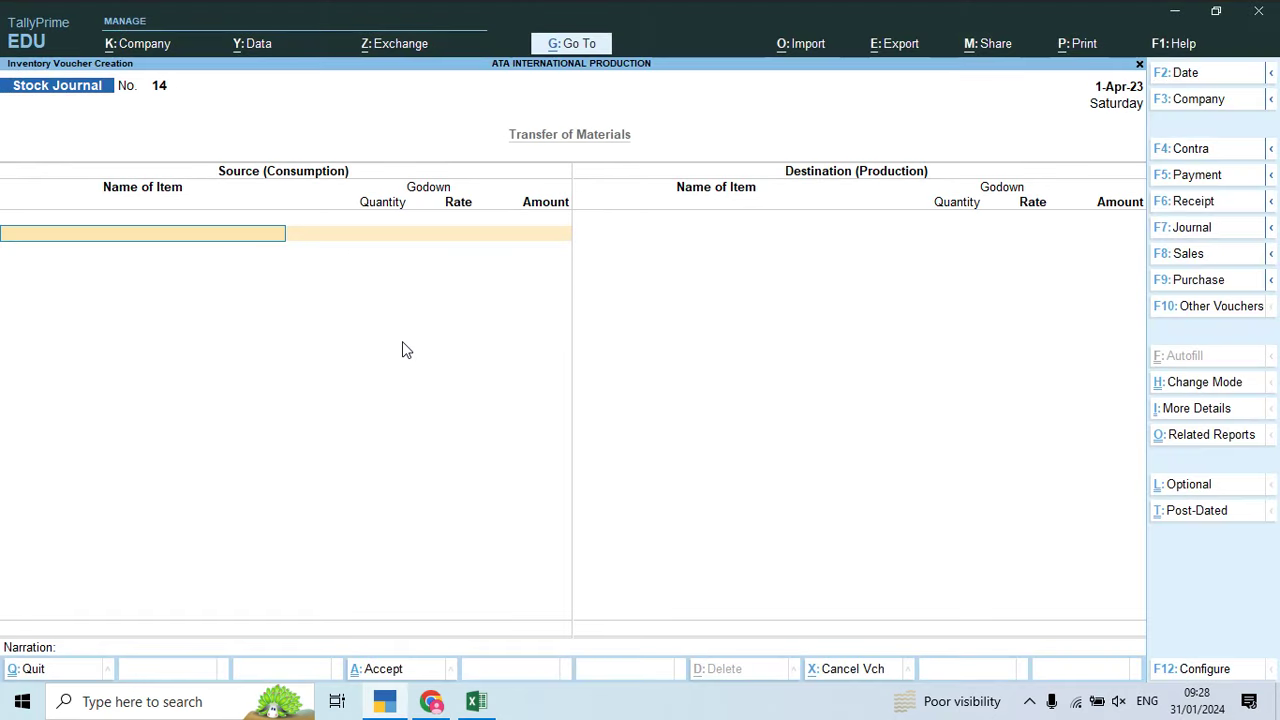
{"action": "type", "text": "Deni"}
{"action": "key", "text": "Return"}
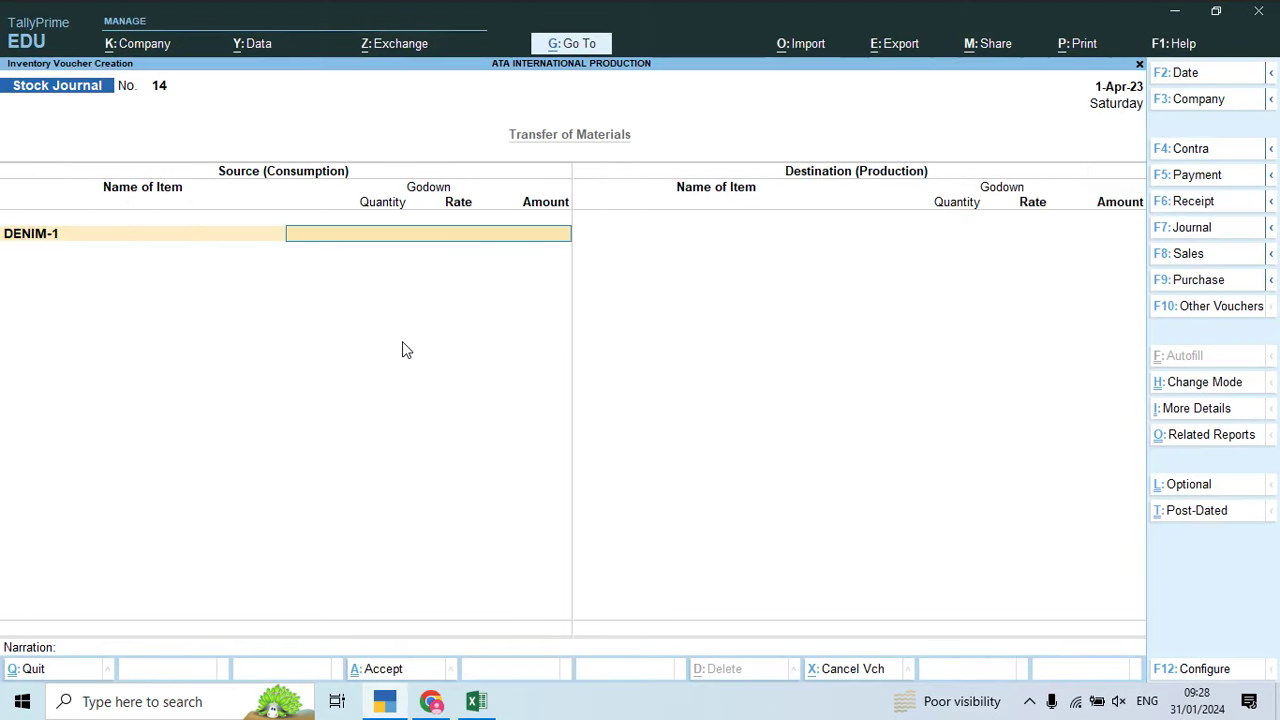
{"action": "type", "text": "7"}
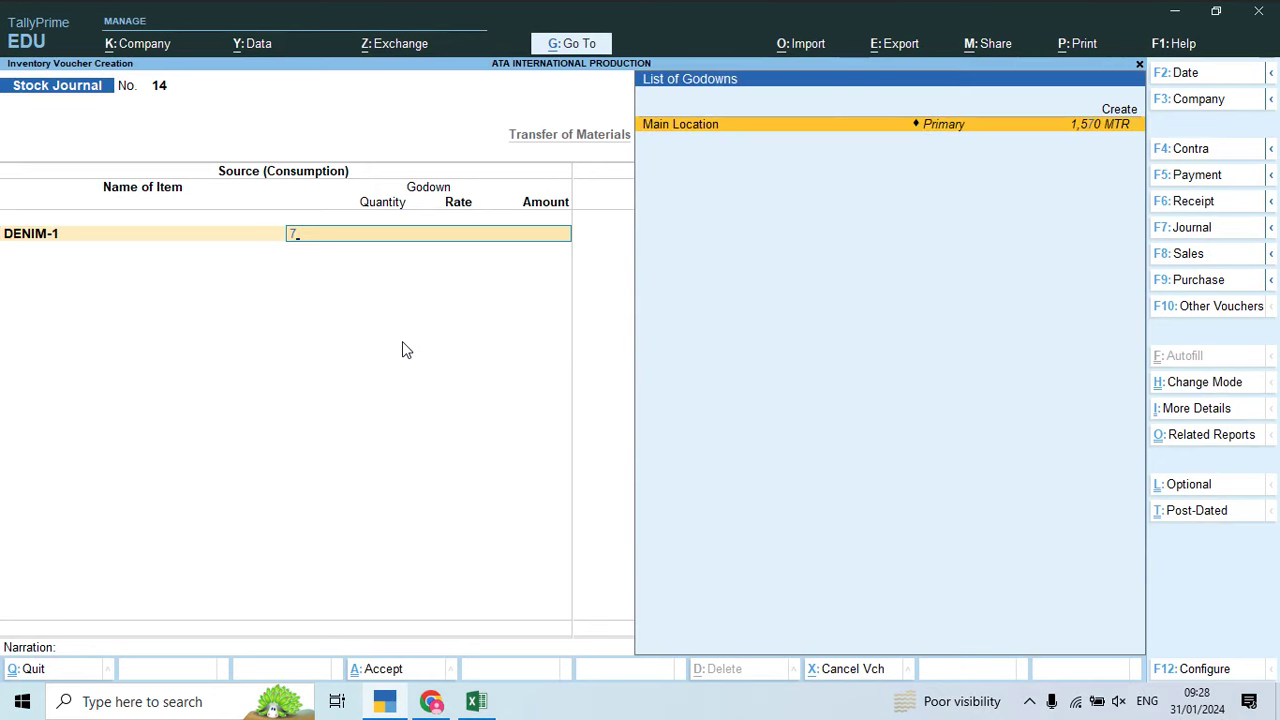
{"action": "key", "text": "Return"}
{"action": "type", "text": "370"}
{"action": "key", "text": "Return"}
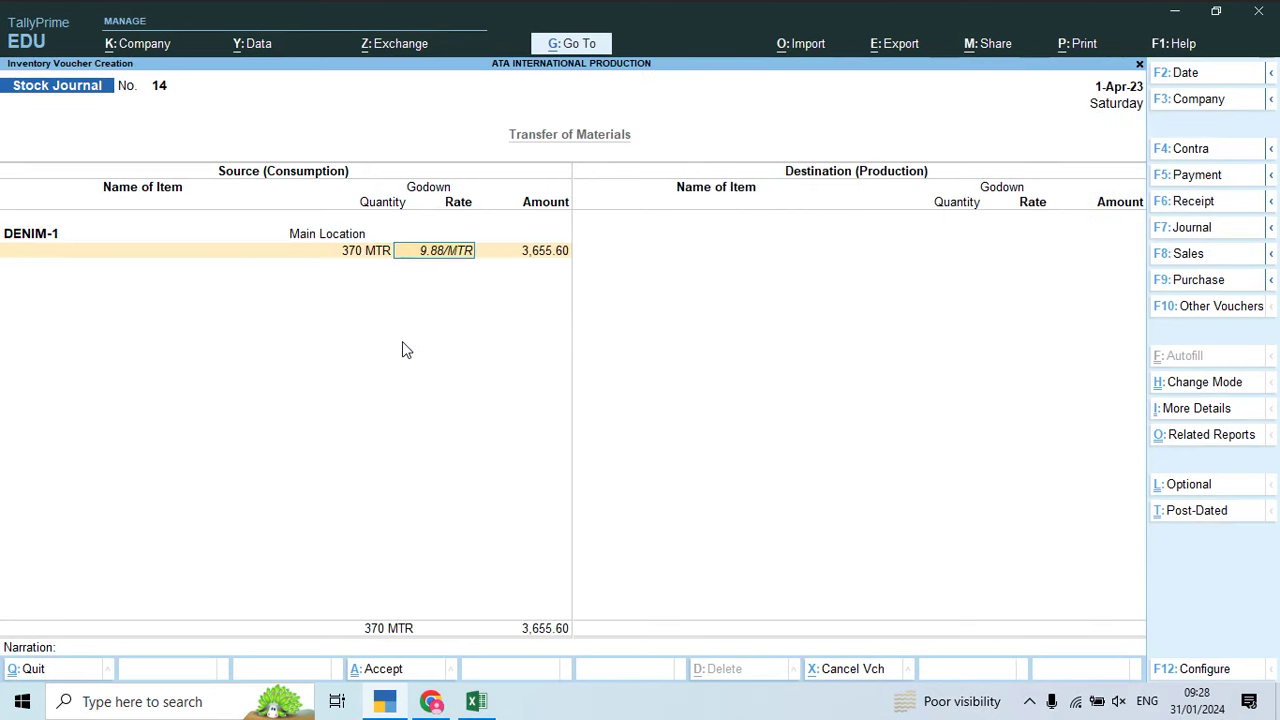
{"action": "key", "text": "Return"}
{"action": "key", "text": "Return"}
Step: Check the chain adjustment in the production PDF and add Chain"4.0"inch as a consumed item, 210 Pcs from Main Location
{"action": "key", "text": "alt+Tab"}
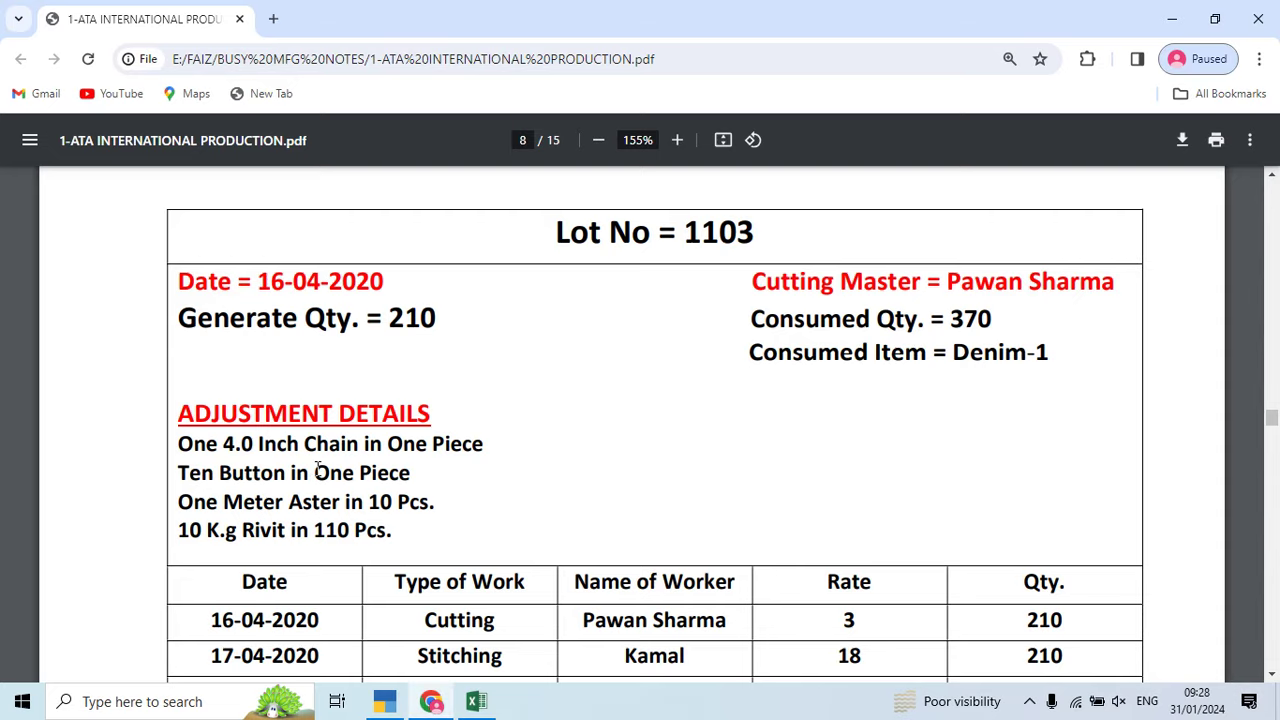
{"action": "key", "text": "alt+Tab"}
{"action": "type", "text": "Cha"}
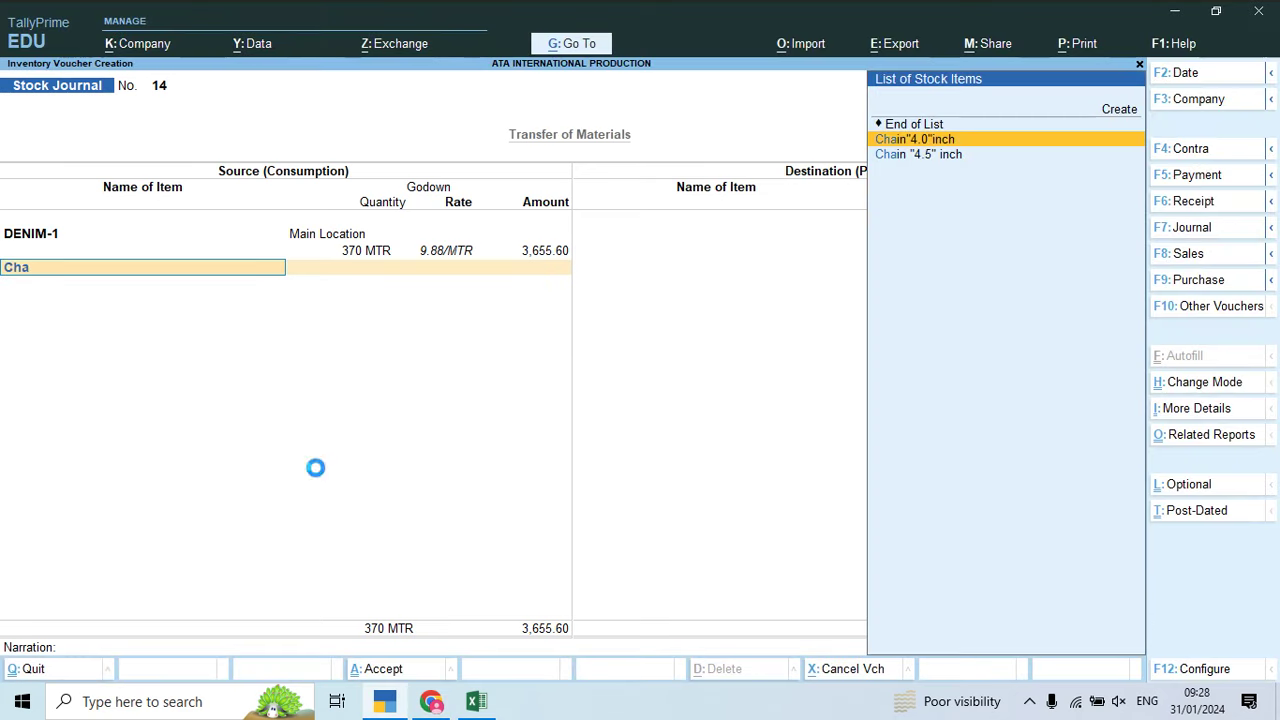
{"action": "key", "text": "Return"}
{"action": "key", "text": "Return"}
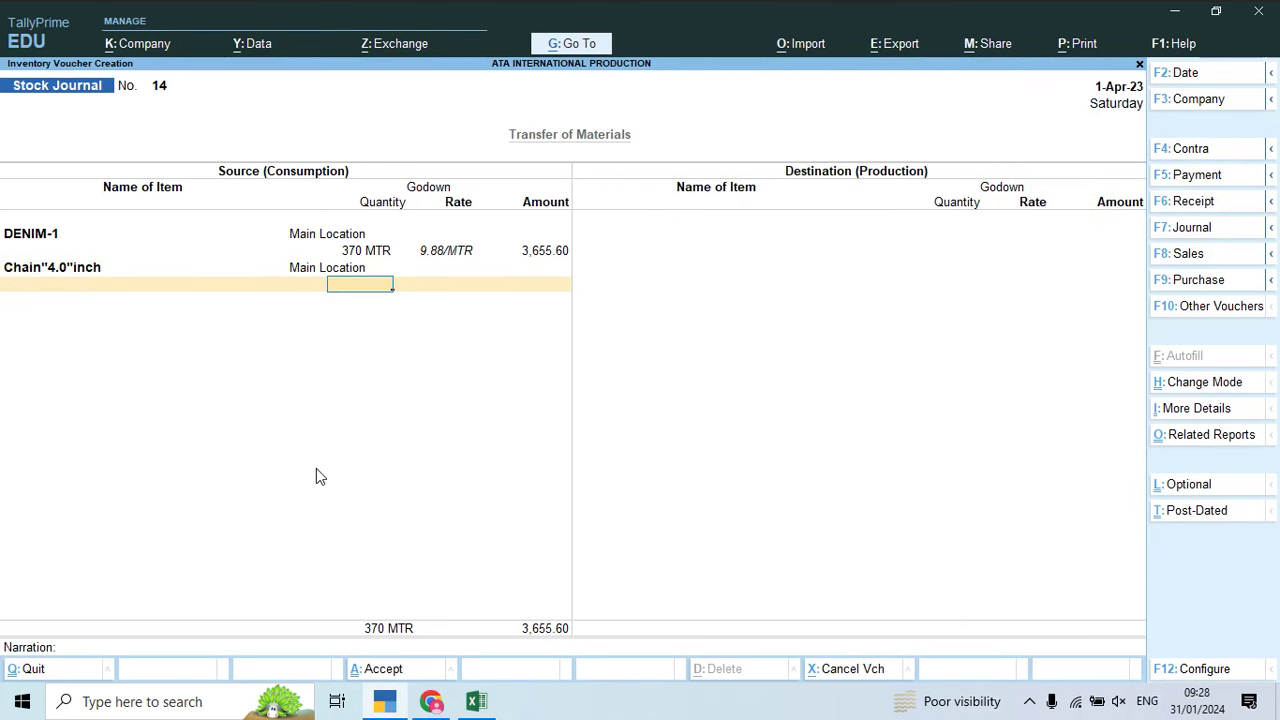
{"action": "key", "text": "alt+Tab"}
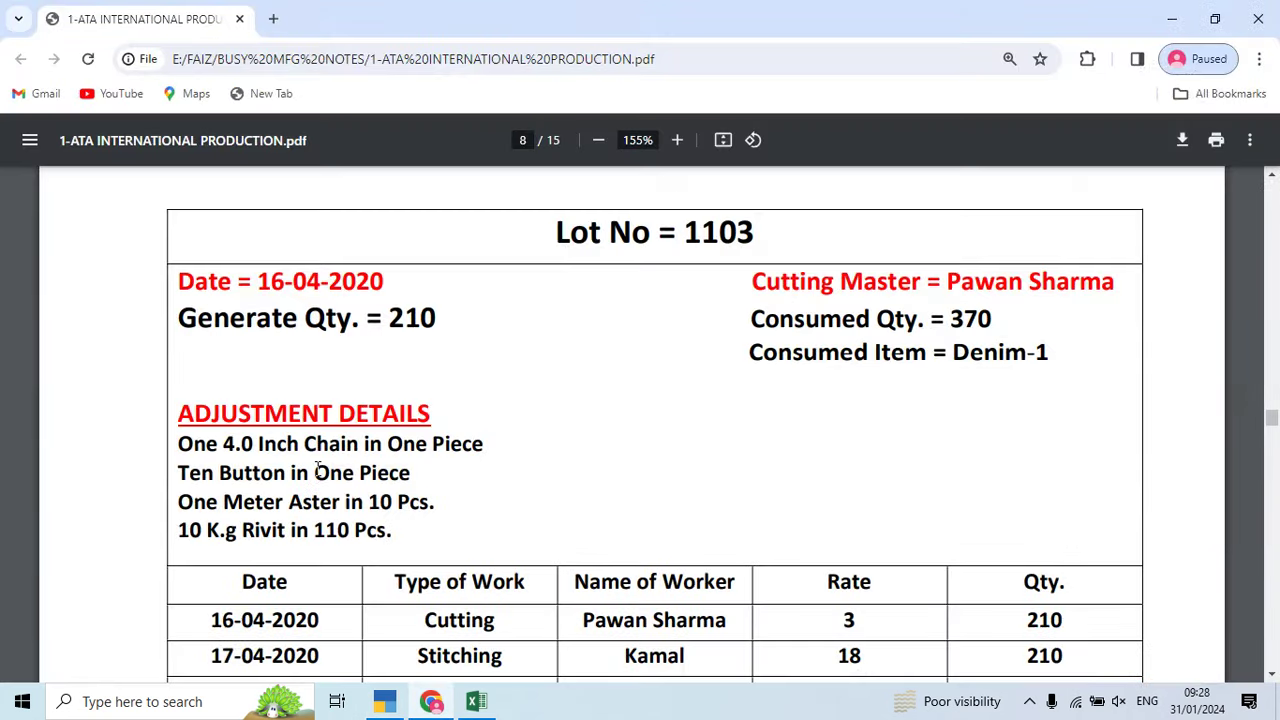
{"action": "key", "text": "alt+Tab"}
{"action": "type", "text": "210"}
{"action": "key", "text": "Return"}
{"action": "key", "text": "Return"}
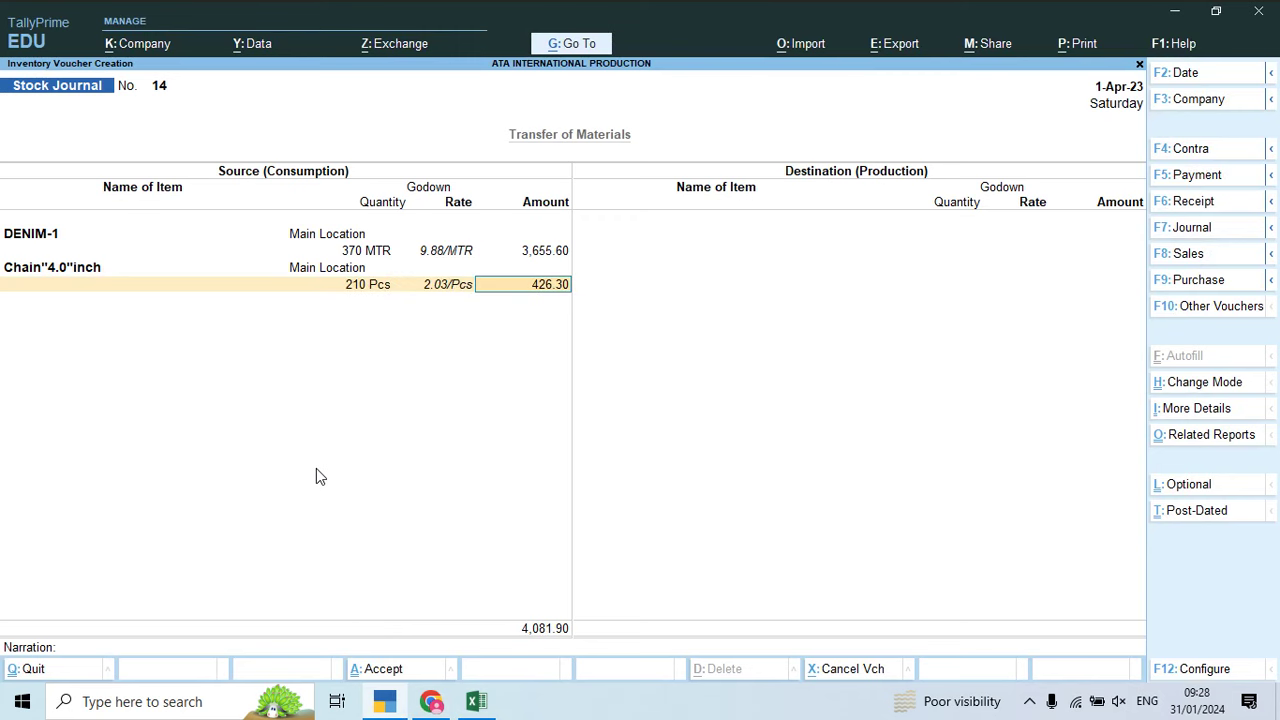
{"action": "key", "text": "Return"}
Step: Check the button adjustment in the production PDF and add Button as a consumed item, 2,100 Pcs from Main Location
{"action": "key", "text": "alt+Tab"}
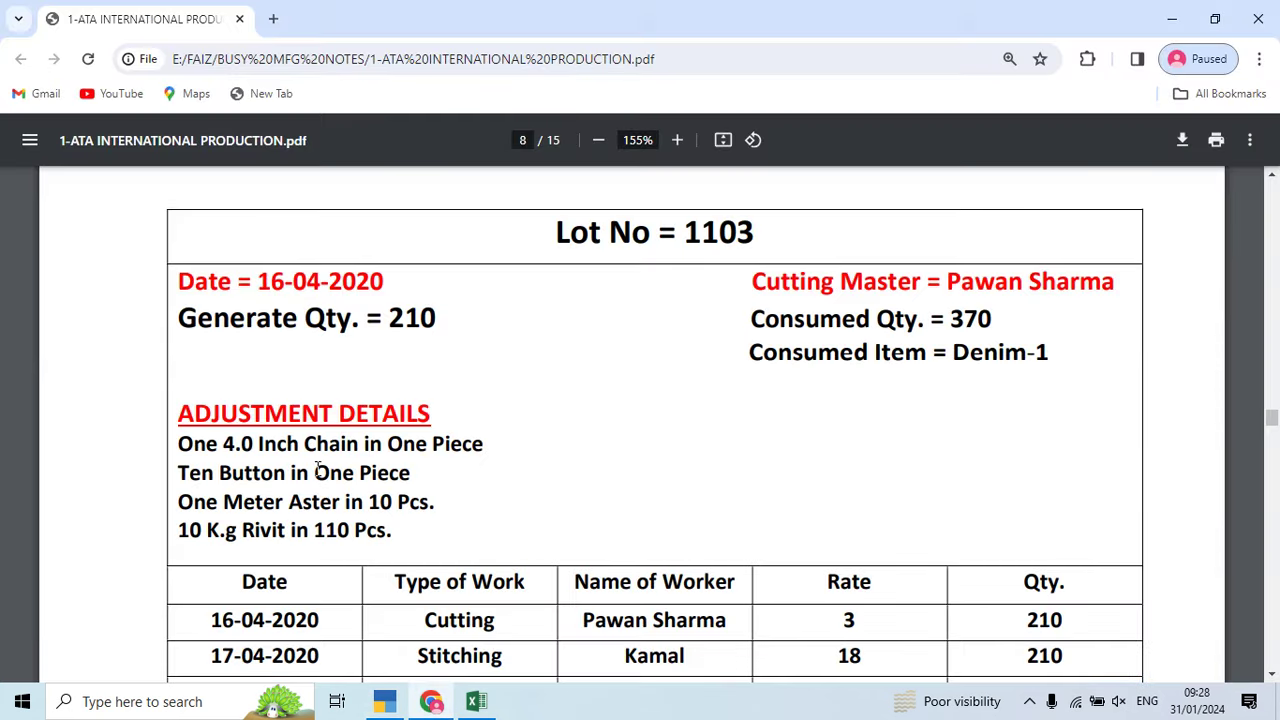
{"action": "key", "text": "alt+Tab"}
{"action": "type", "text": "bu"}
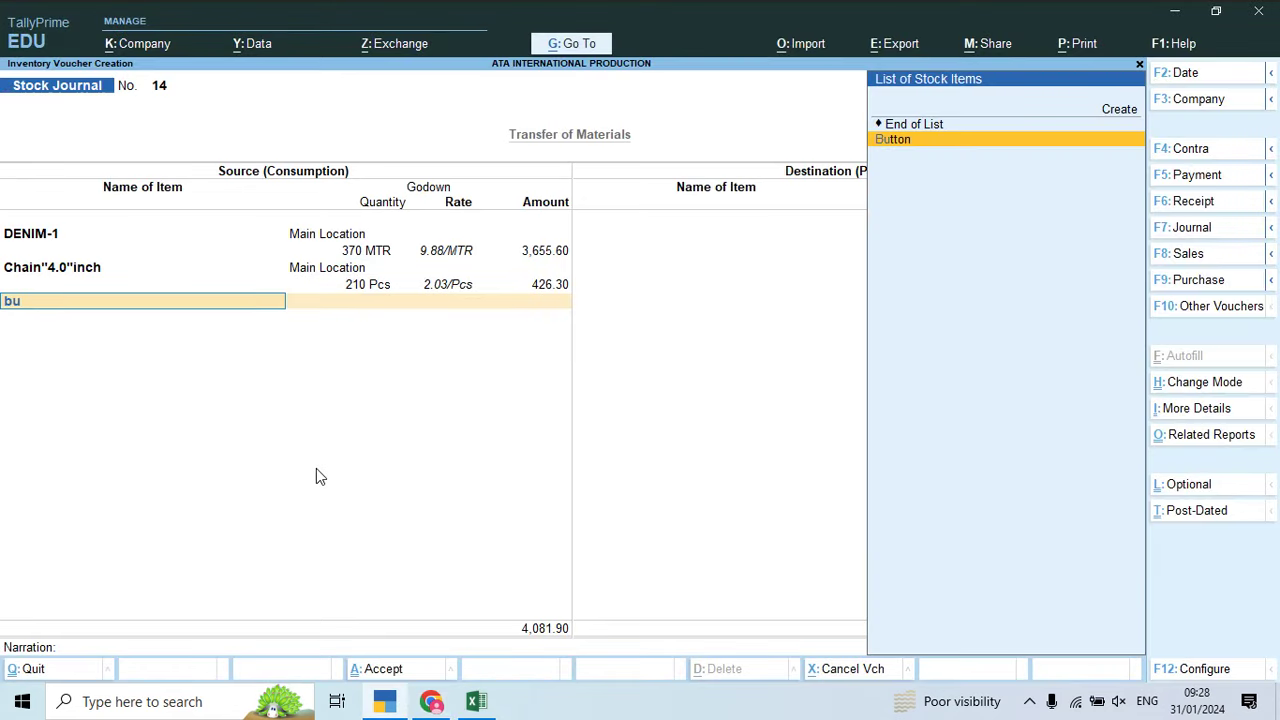
{"action": "key", "text": "Return"}
{"action": "type", "text": "Ma"}
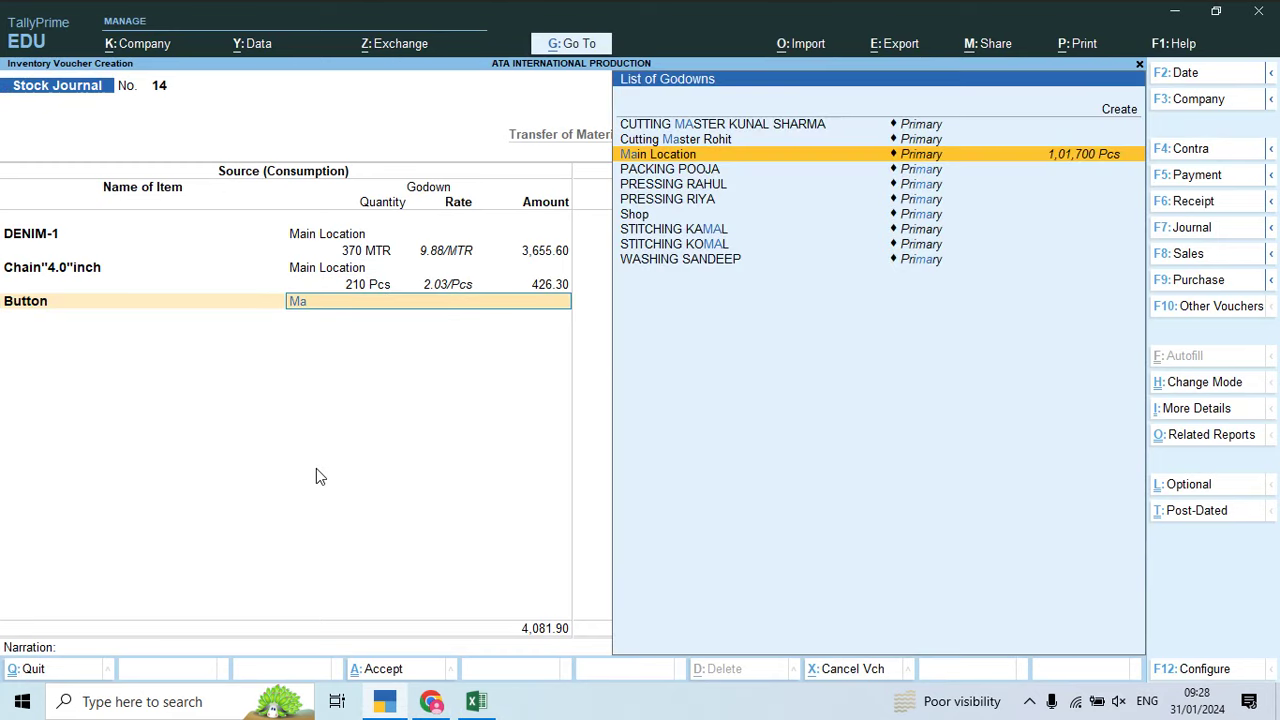
{"action": "key", "text": "Return"}
{"action": "key", "text": "alt+Tab"}
{"action": "key", "text": "alt+Tab"}
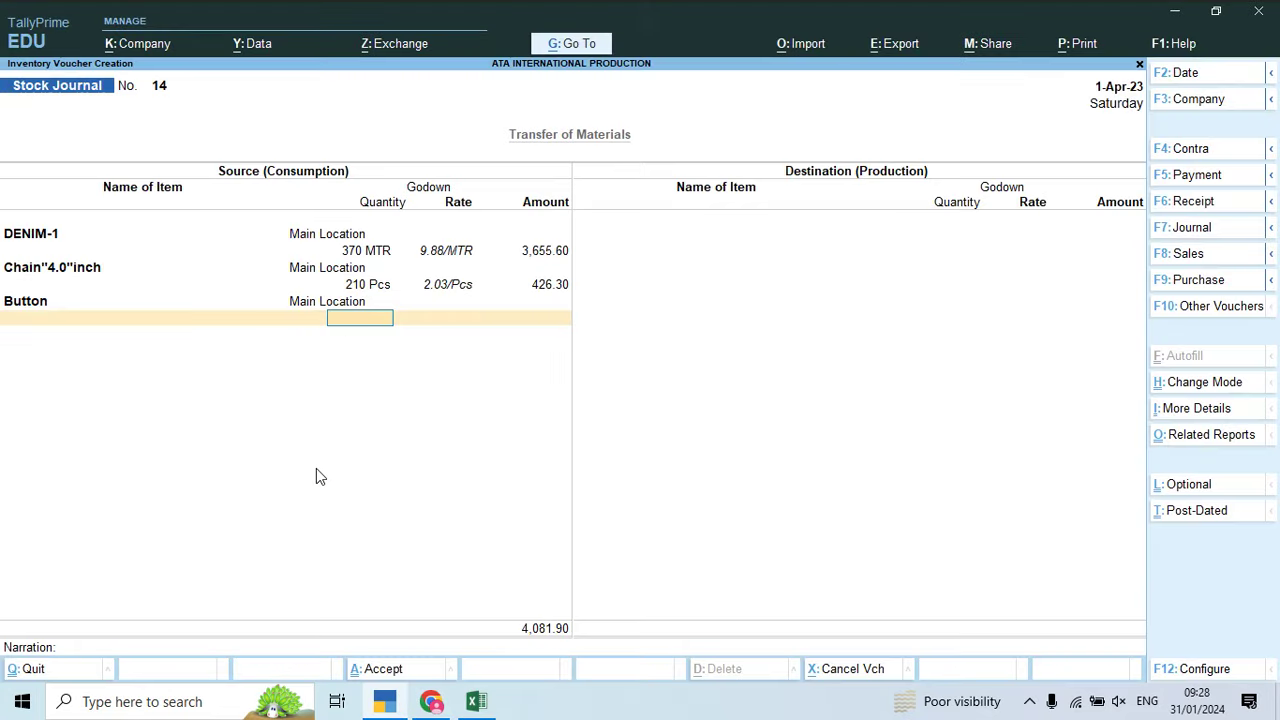
{"action": "type", "text": "2,10"}
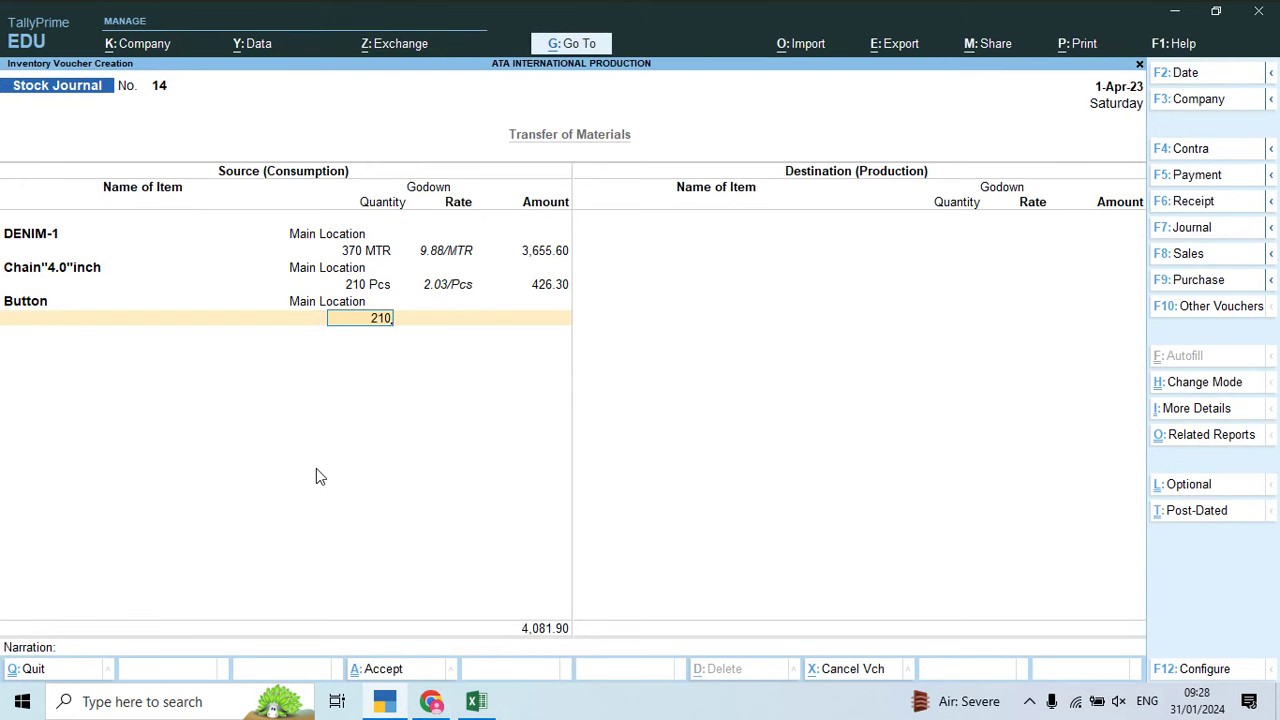
{"action": "type", "text": "0"}
{"action": "key", "text": "Return"}
{"action": "key", "text": "Return"}
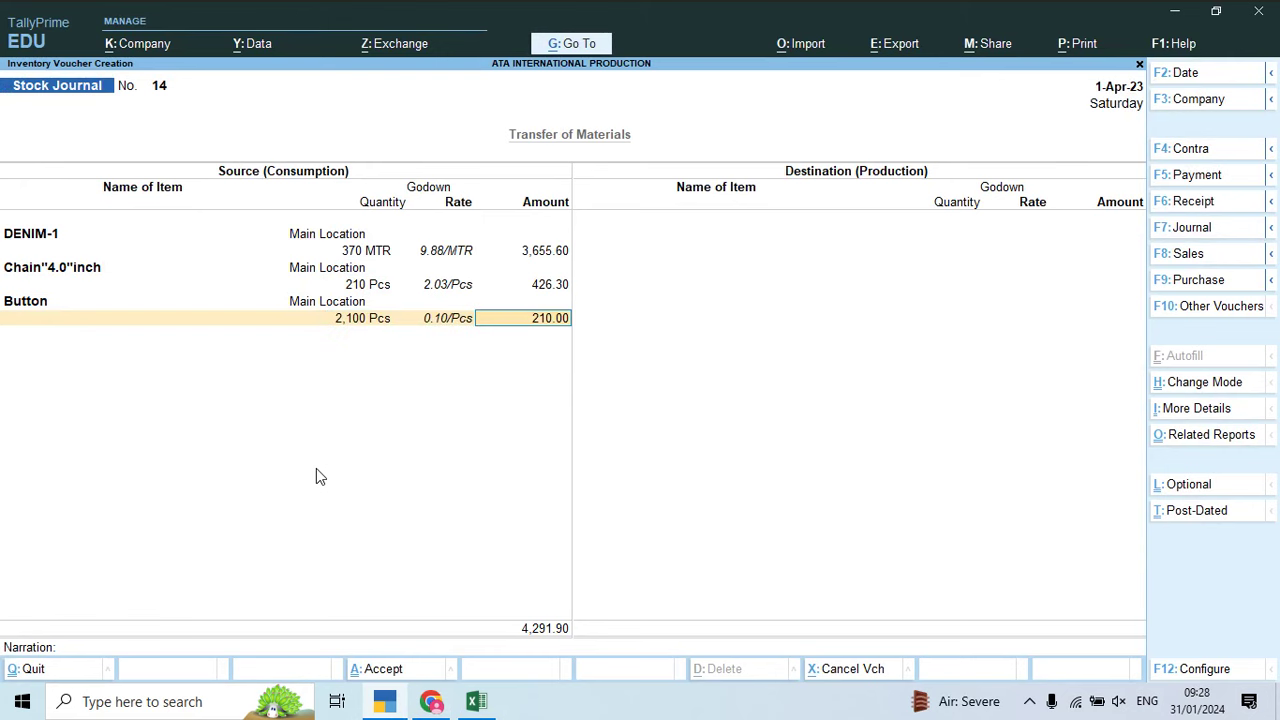
{"action": "key", "text": "Return"}
Step: Check the aster adjustment in the production PDF and add Aster as a consumed item, 21 MTR from Main Location
{"action": "key", "text": "alt+Tab"}
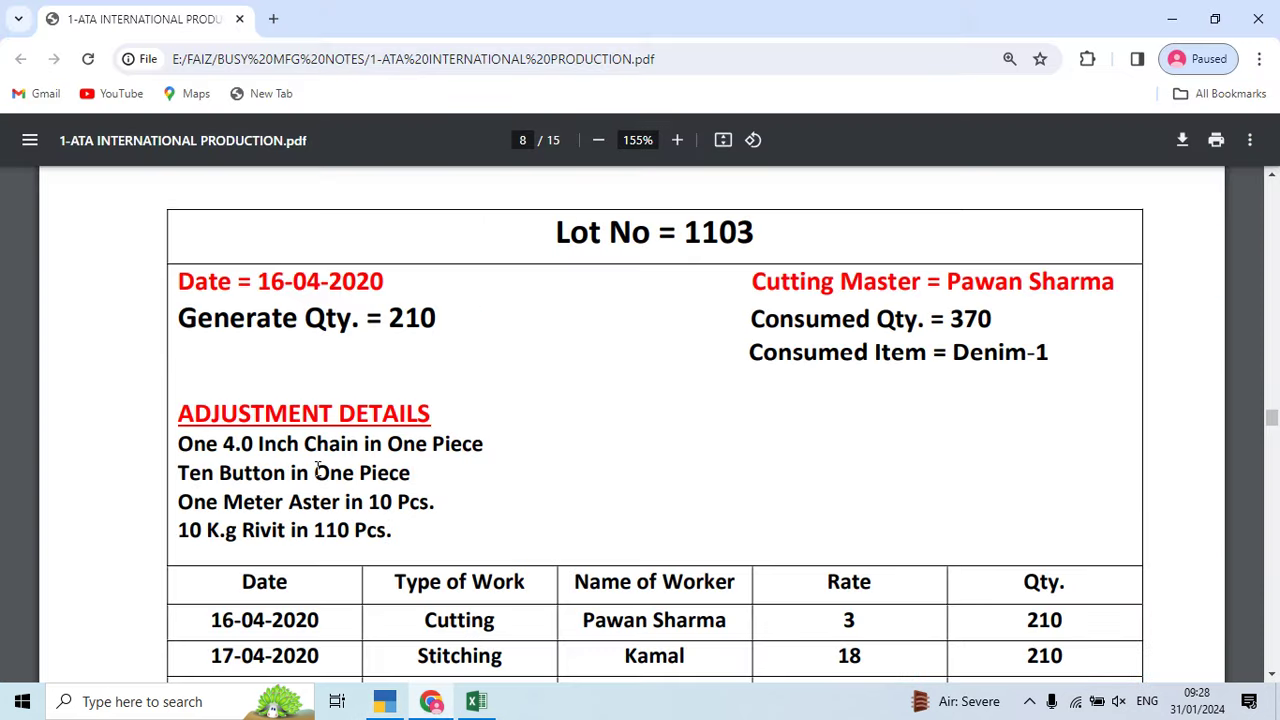
{"action": "key", "text": "alt+Tab"}
{"action": "type", "text": "As"}
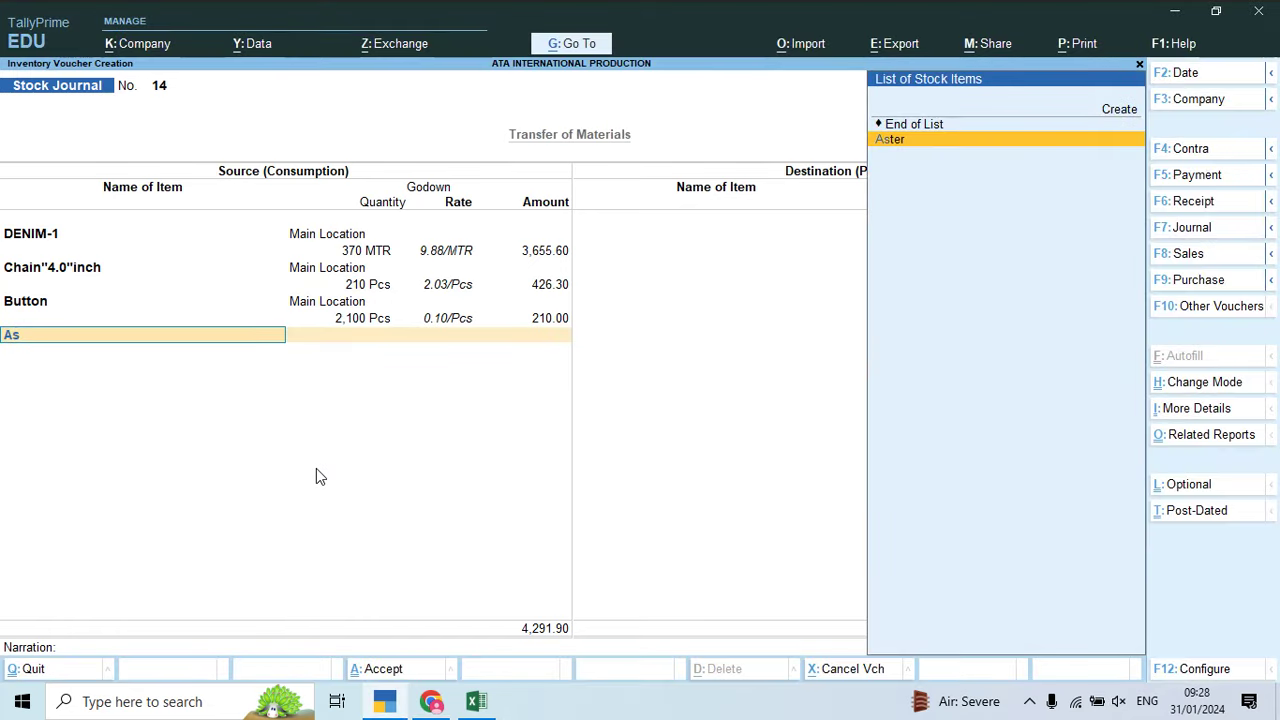
{"action": "key", "text": "Return"}
{"action": "type", "text": "M"}
{"action": "key", "text": "Return"}
{"action": "key", "text": "alt+Tab"}
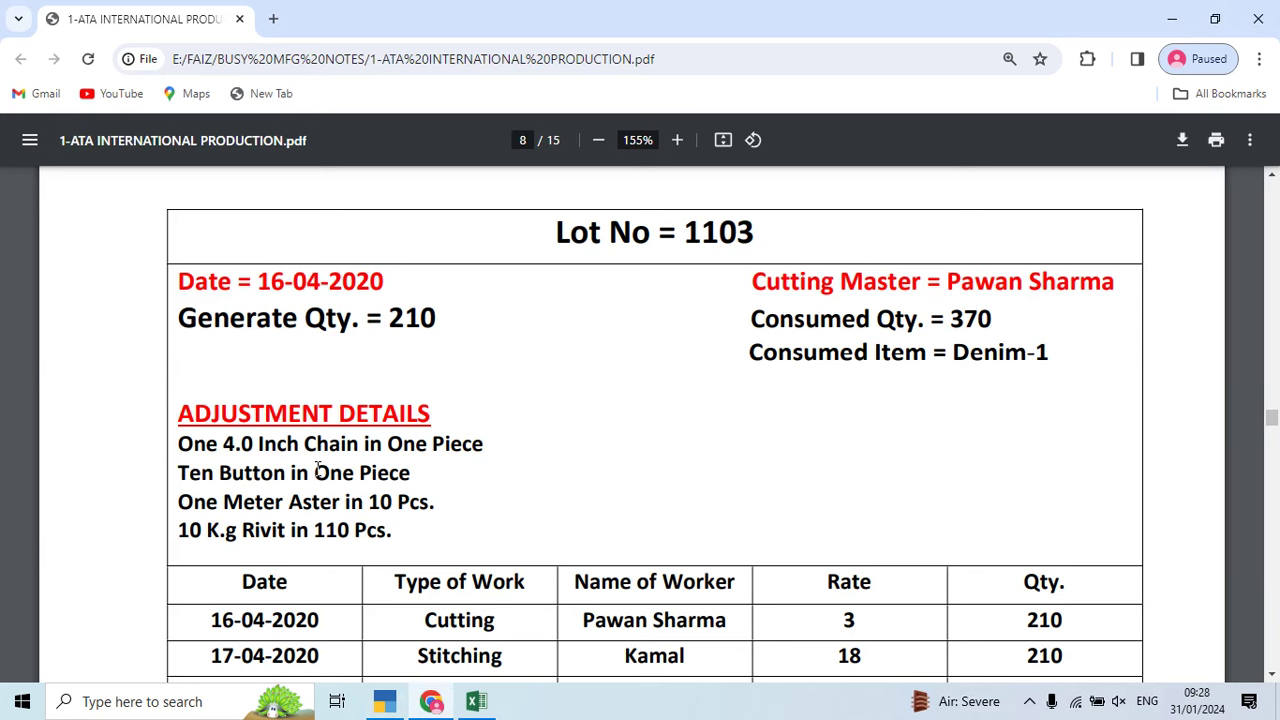
{"action": "key", "text": "alt+Tab"}
{"action": "type", "text": "21"}
{"action": "key", "text": "Return"}
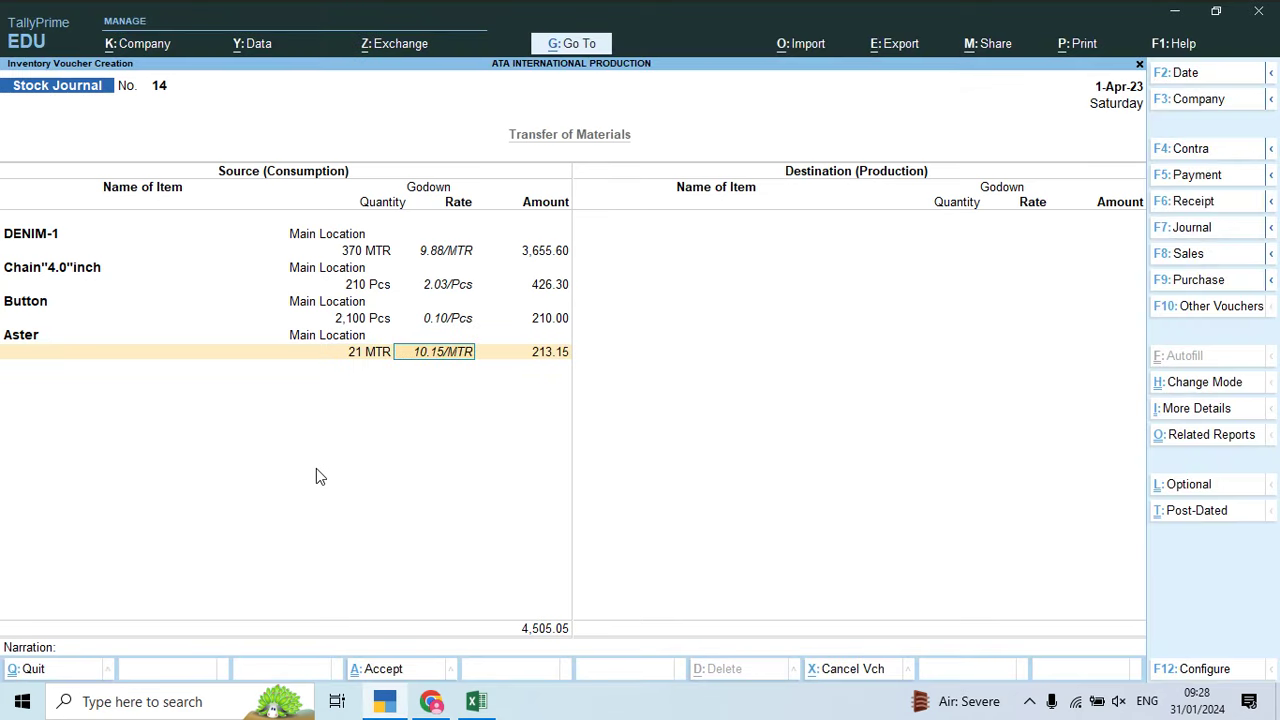
{"action": "key", "text": "Return"}
{"action": "key", "text": "Return"}
{"action": "key", "text": "Return"}
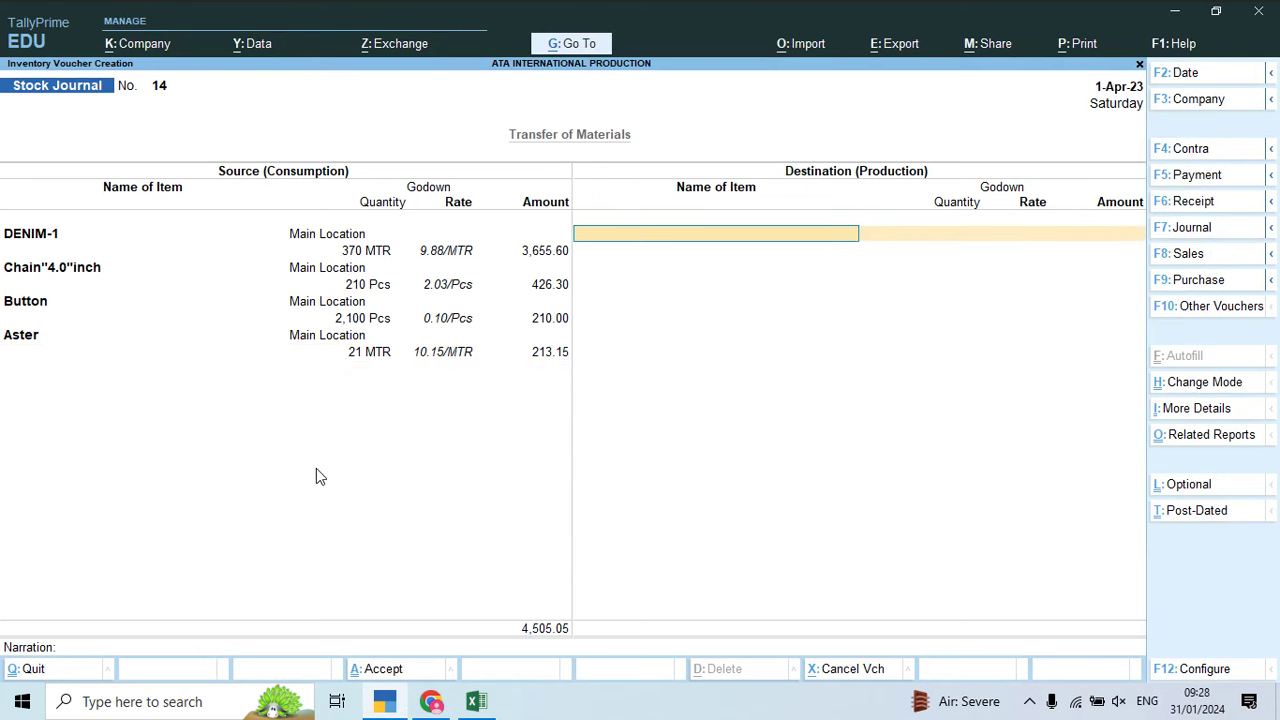
{"action": "left_click", "coordinate": [362, 341]}
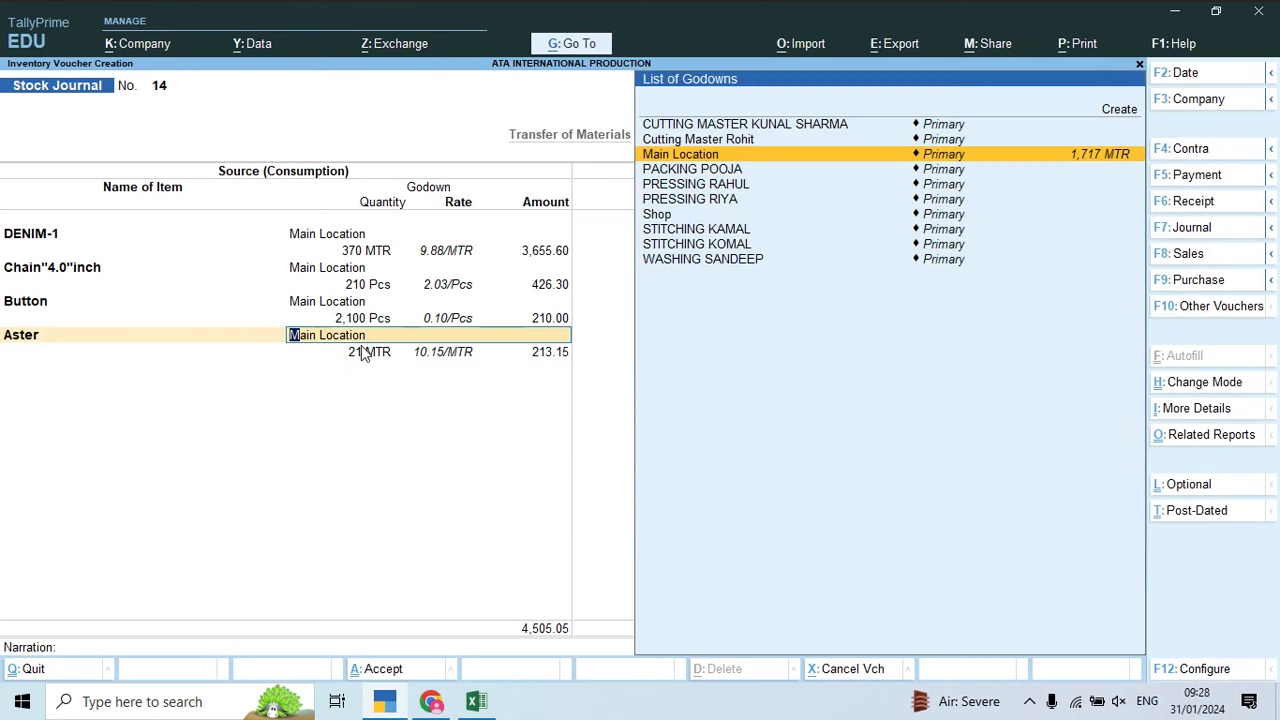
{"action": "key", "text": "Return"}
{"action": "key", "text": "Return"}
{"action": "key", "text": "Return"}
{"action": "key", "text": "Return"}
Step: Check the remaining adjustment in the production PDF and add Rivit from Main Location as the next consumed item
{"action": "key", "text": "alt+Tab"}
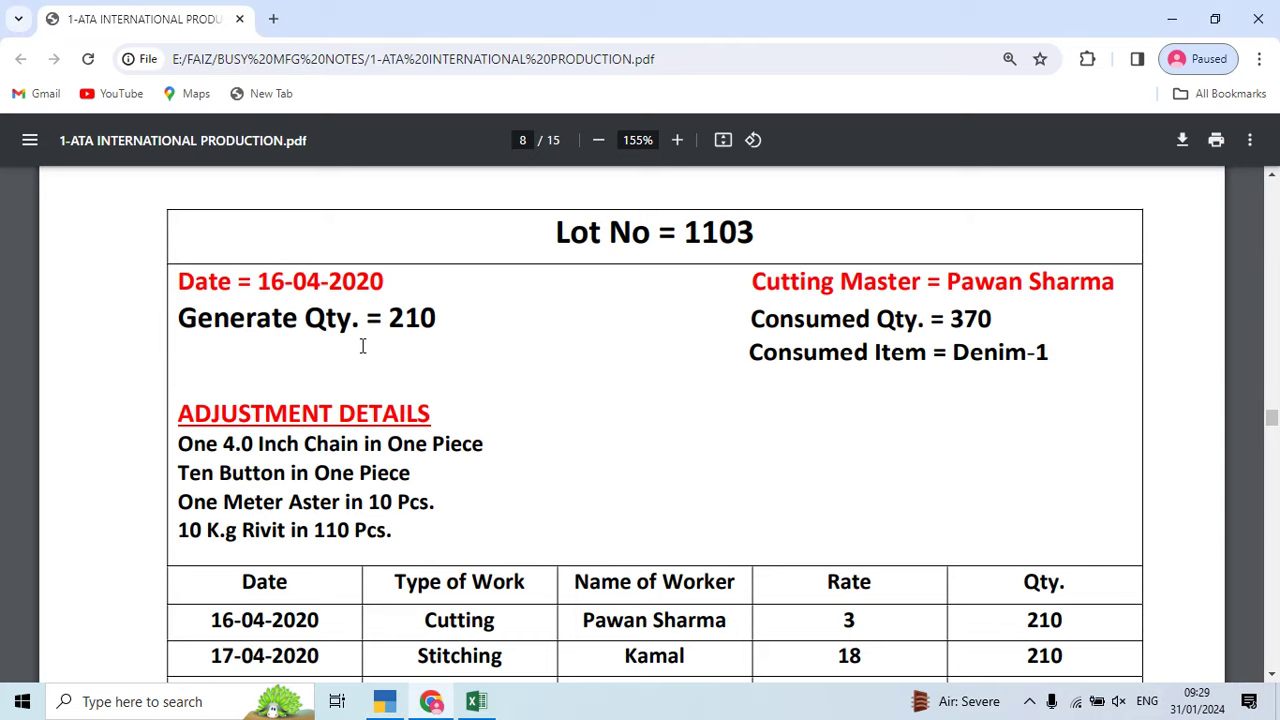
{"action": "key", "text": "alt+Tab"}
{"action": "type", "text": "Rivit"}
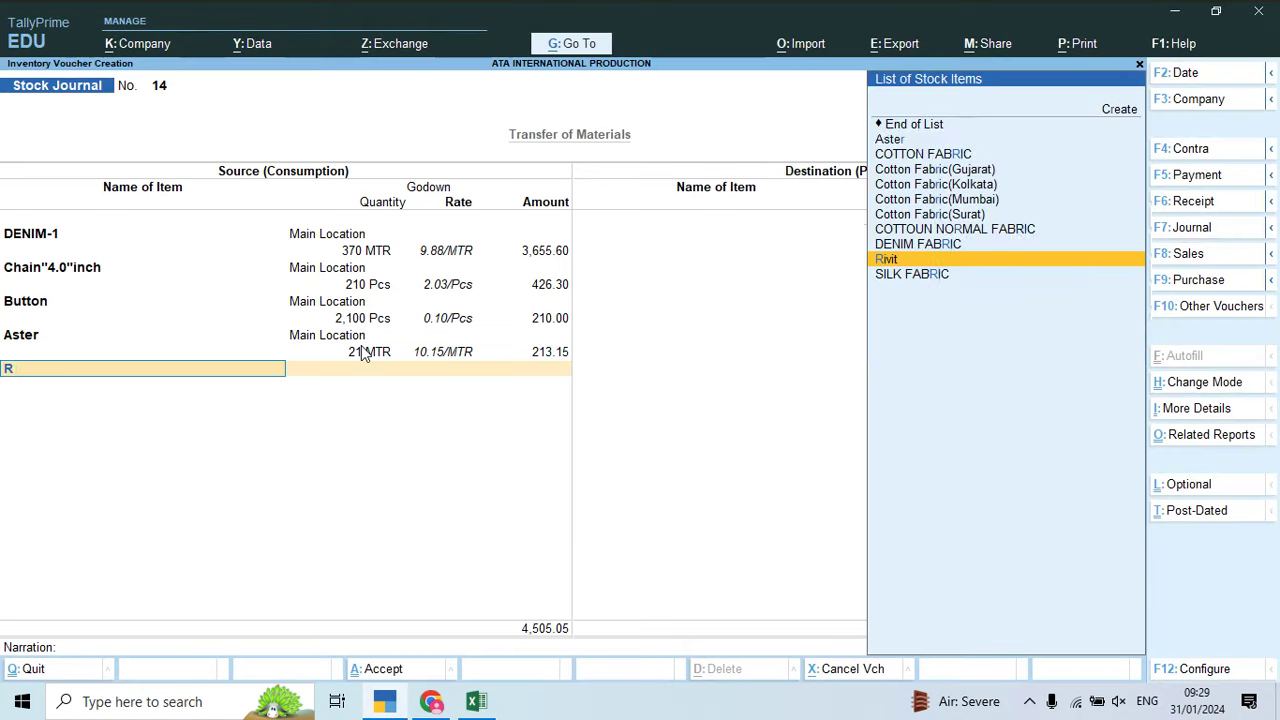
{"action": "key", "text": "Return"}
{"action": "key", "text": "Return"}
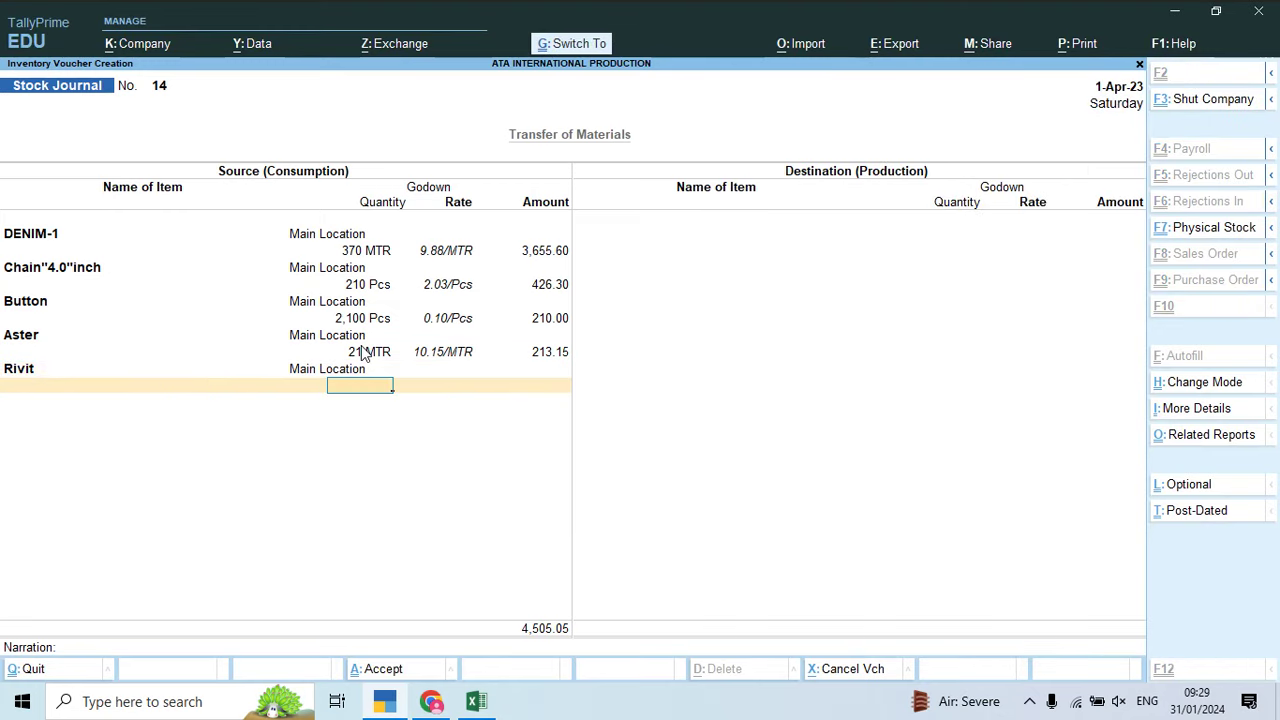
Step: Calculate the required Rivit quantity as 210/110*10 in the built-in calculator, using the lot's figures from the production PDF
{"action": "key", "text": "ctrl+n"}
{"action": "key", "text": "alt+Tab"}
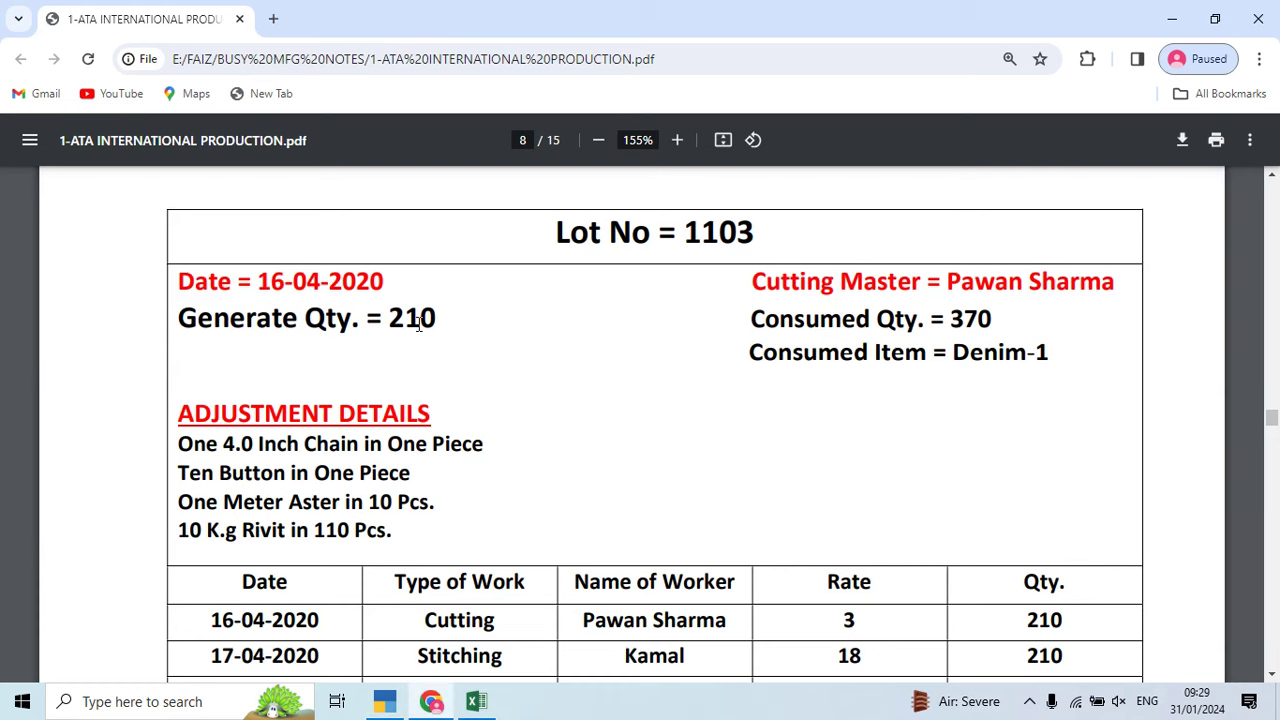
{"action": "key", "text": "alt+Tab"}
{"action": "type", "text": "210"}
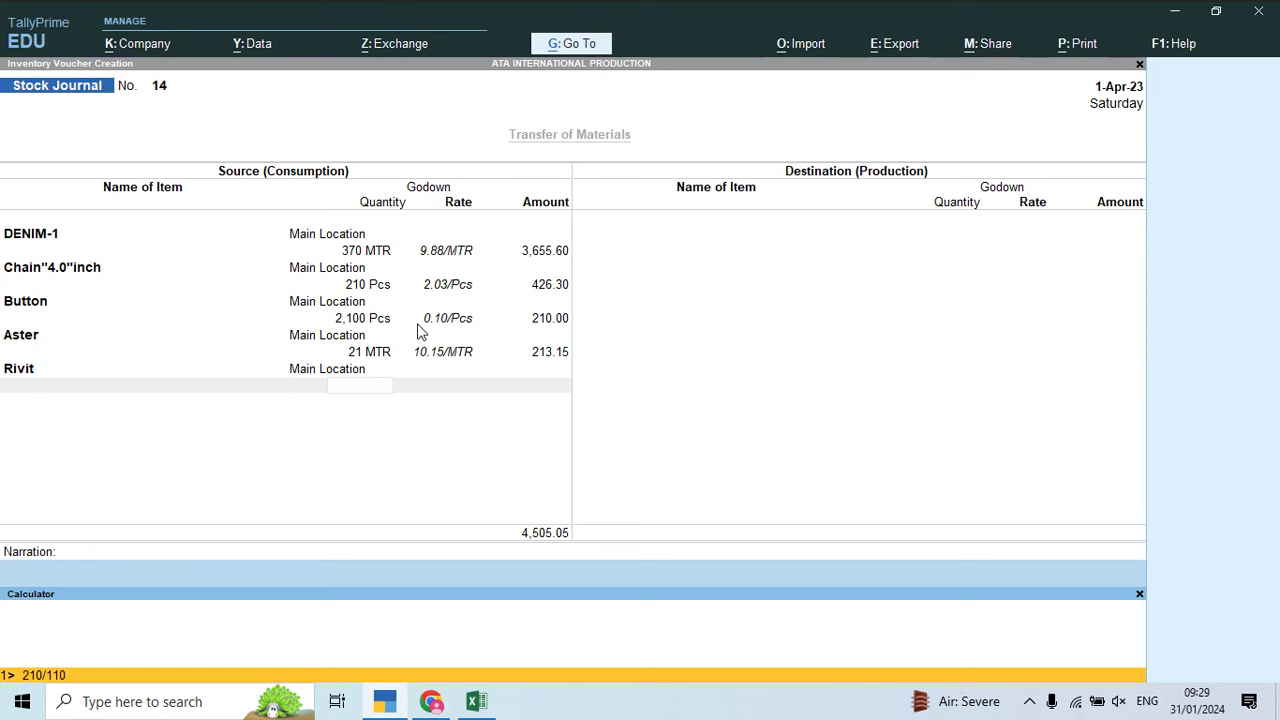
{"action": "type", "text": "/110*10"}
{"action": "key", "text": "Return"}
{"action": "key", "text": "ctrl+n"}
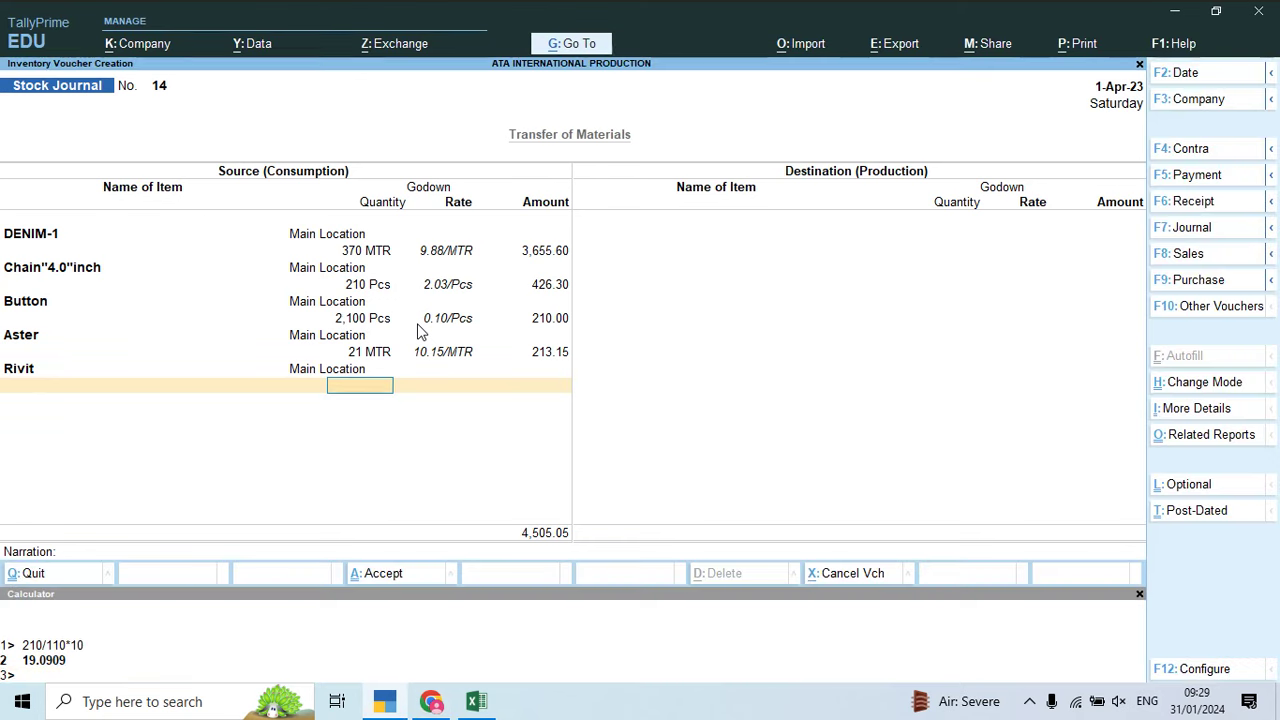
Step: Set the Rivit quantity to 19.0909 Kgs and end the list of consumed items
{"action": "type", "text": "19"}
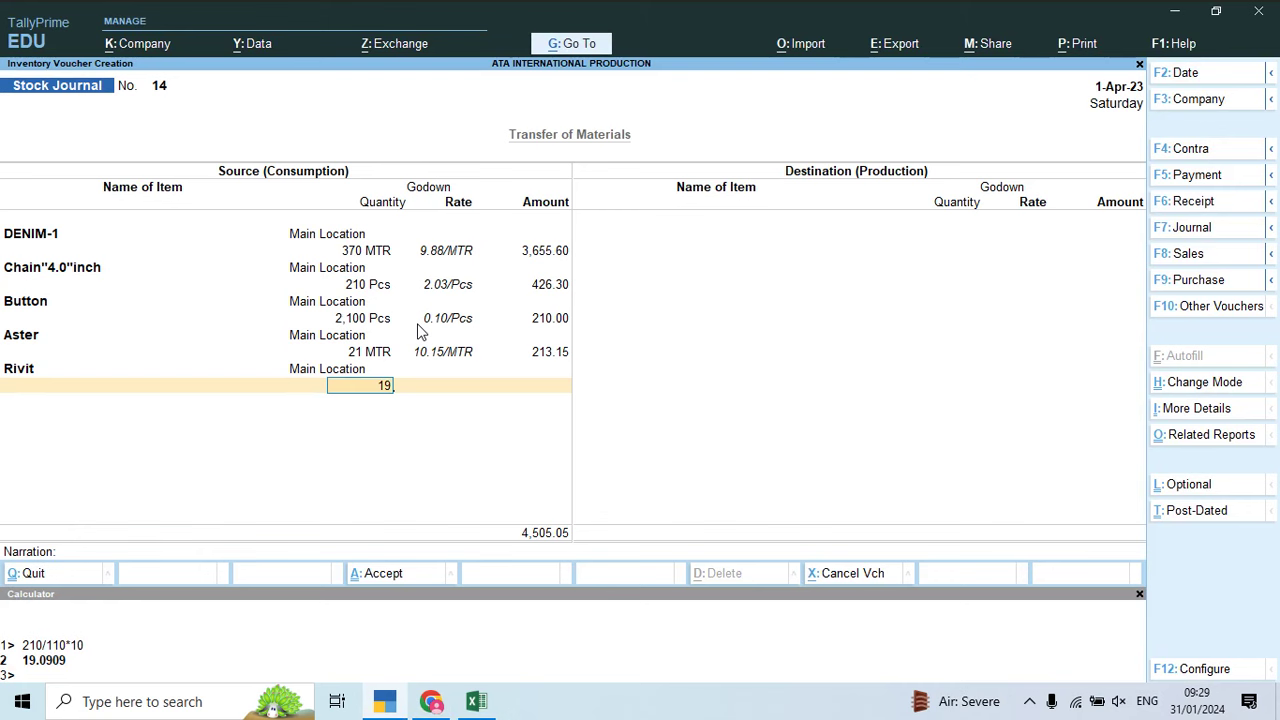
{"action": "type", "text": ".0909"}
{"action": "key", "text": "Return"}
{"action": "key", "text": "Return"}
{"action": "key", "text": "Return"}
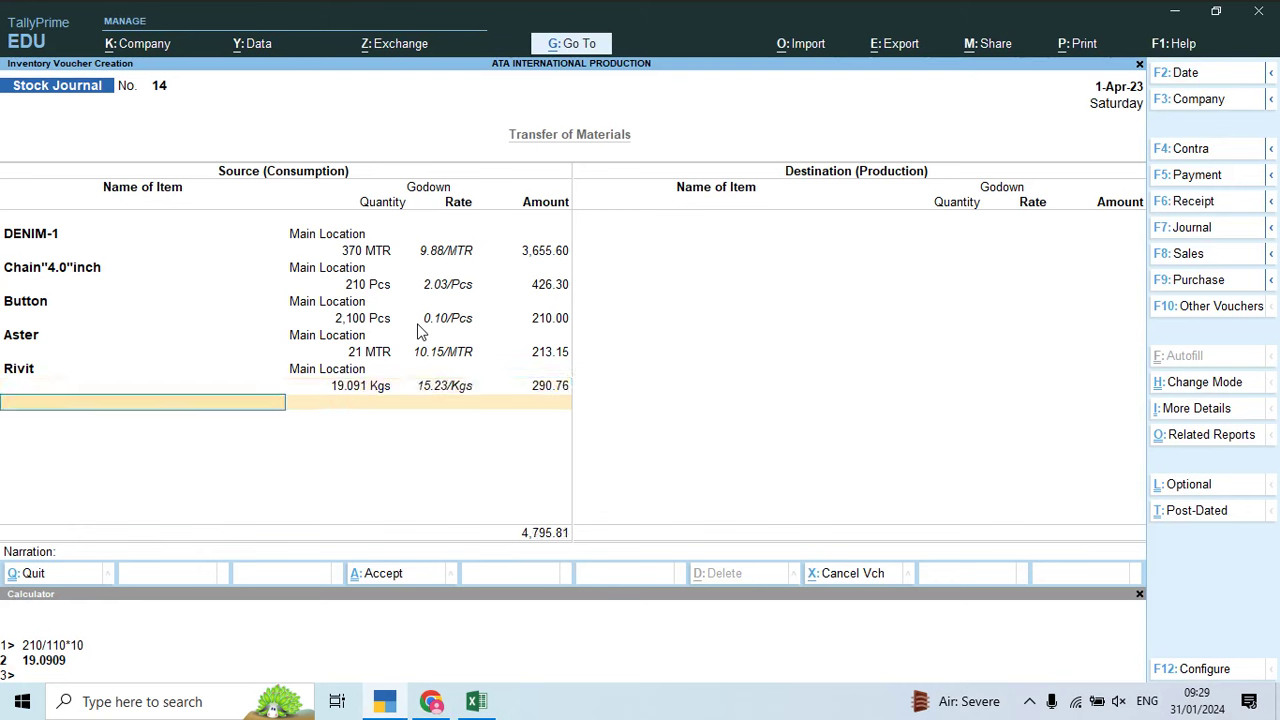
{"action": "key", "text": "Return"}
Step: Start creating a stock item for the production side and name it Lot No 1103
{"action": "type", "text": "Lo"}
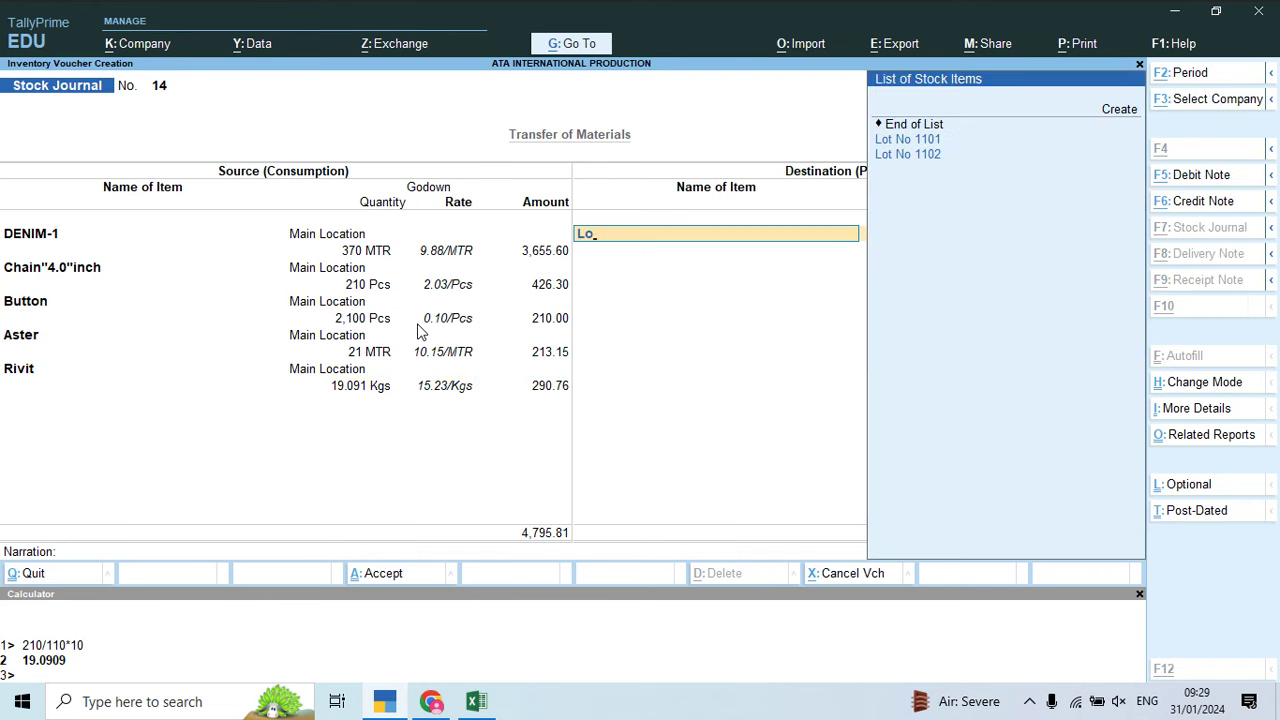
{"action": "key", "text": "alt+c"}
{"action": "type", "text": "t No"}
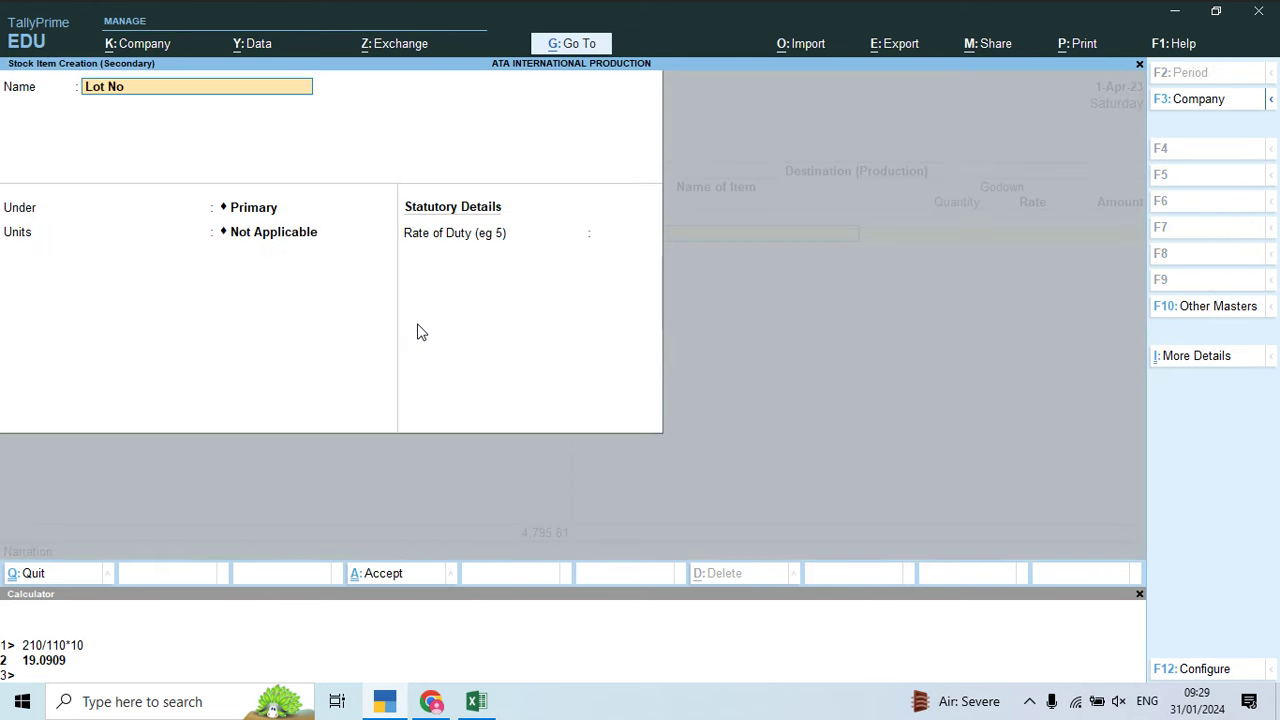
{"action": "type", "text": " 1103"}
{"action": "key", "text": "Return"}
Step: Put the new stock item under Finish Goods with Pcs as its unit and save it without BOM or cost tracking
{"action": "key", "text": "Down"}
{"action": "key", "text": "Down"}
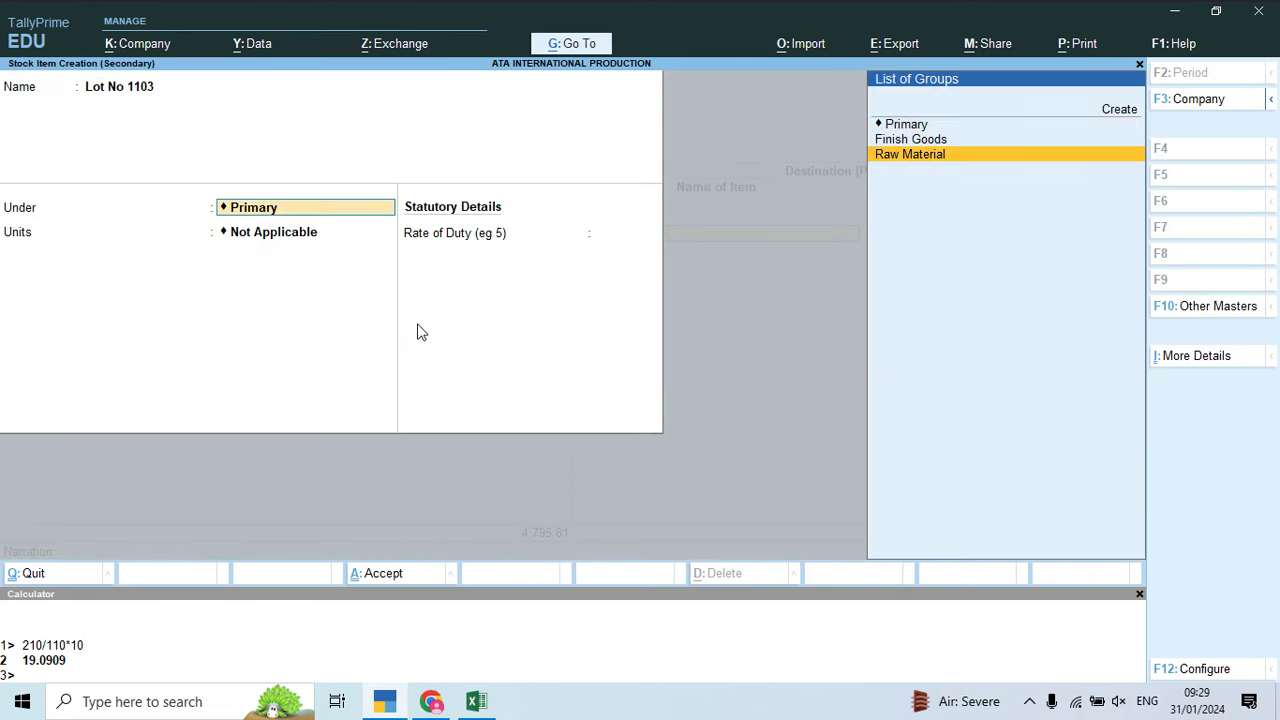
{"action": "key", "text": "Up"}
{"action": "key", "text": "Return"}
{"action": "key", "text": "Down"}
{"action": "key", "text": "Down"}
{"action": "key", "text": "Down"}
{"action": "key", "text": "Return"}
{"action": "key", "text": "Return"}
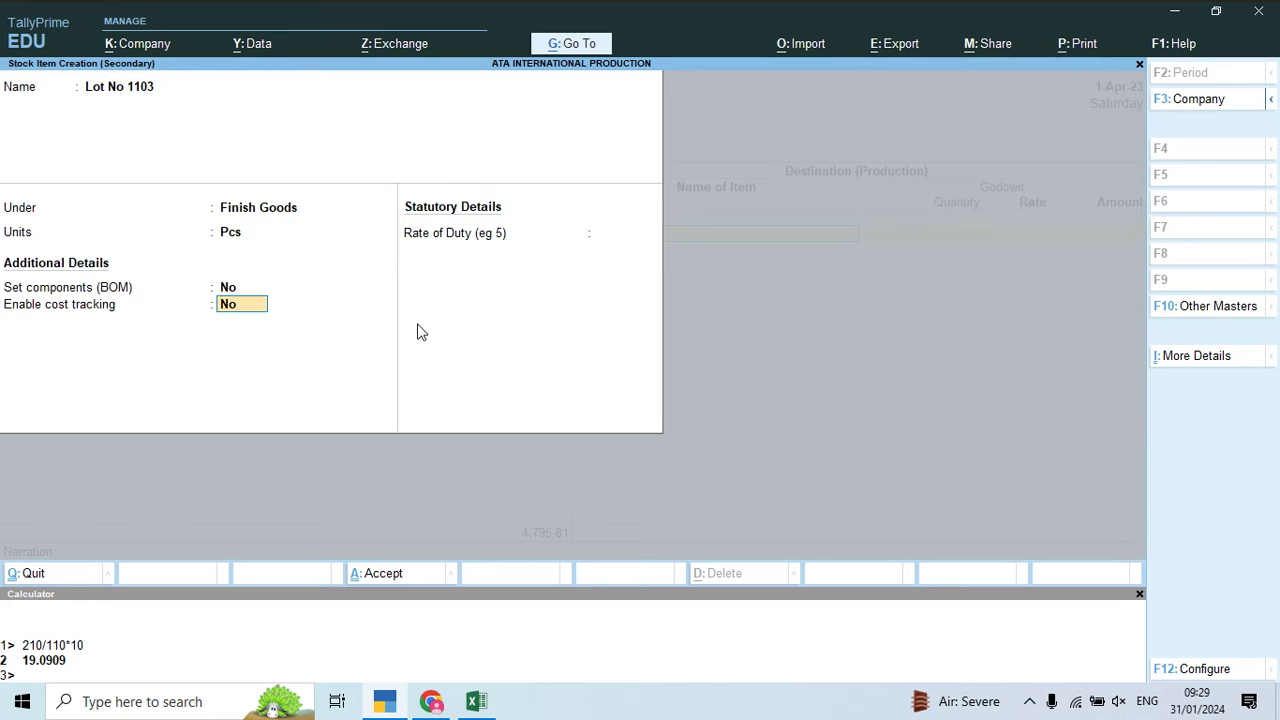
{"action": "key", "text": "Return"}
{"action": "key", "text": "Return"}
{"action": "key", "text": "Return"}
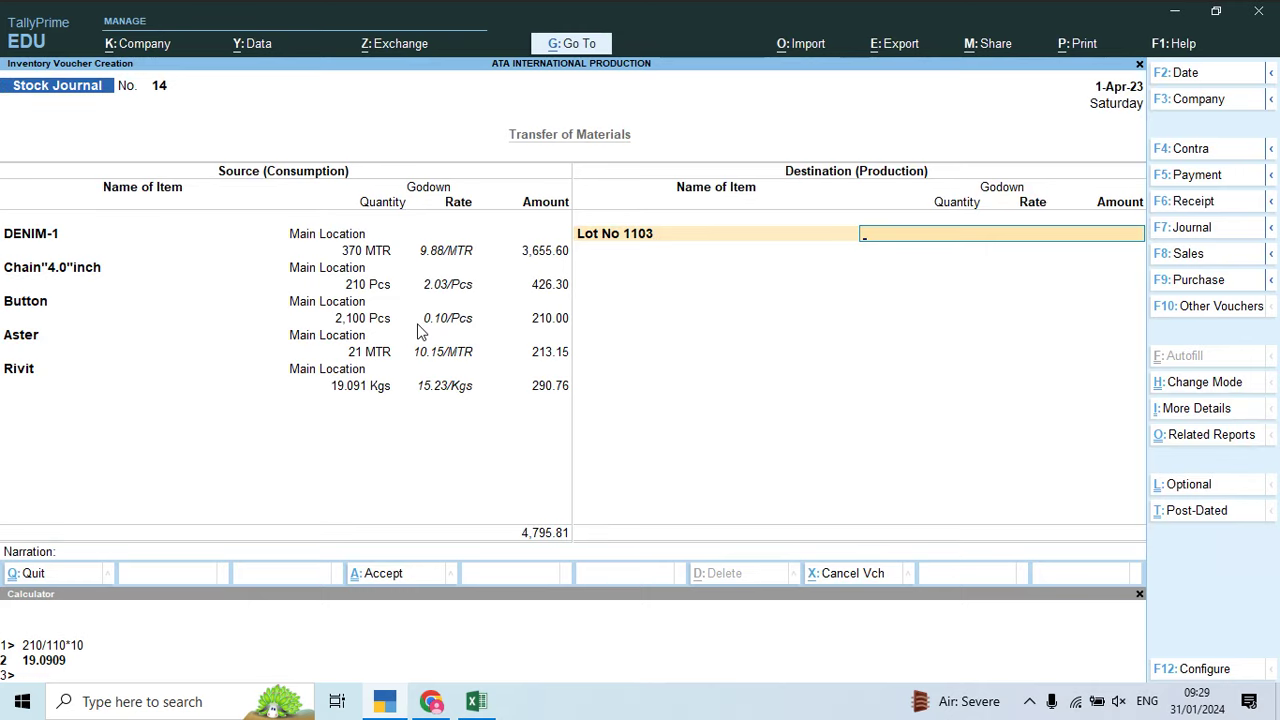
Step: Search the production side's godowns for the Lot No 1103 cutting master and start creating a new godown
{"action": "key", "text": "alt+Tab"}
{"action": "key", "text": "alt+Tab"}
{"action": "type", "text": "Cut"}
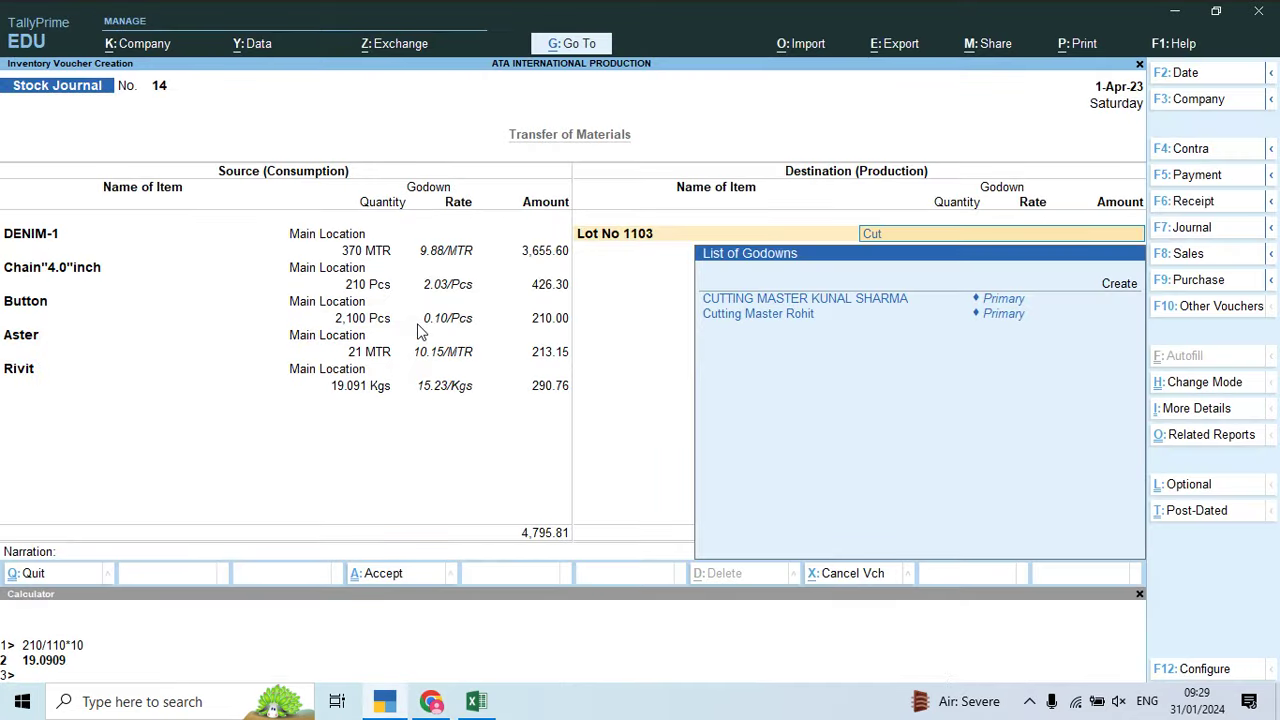
{"action": "key", "text": "alt+c"}
{"action": "key", "text": "alt+Tab"}
{"action": "key", "text": "Tab"}
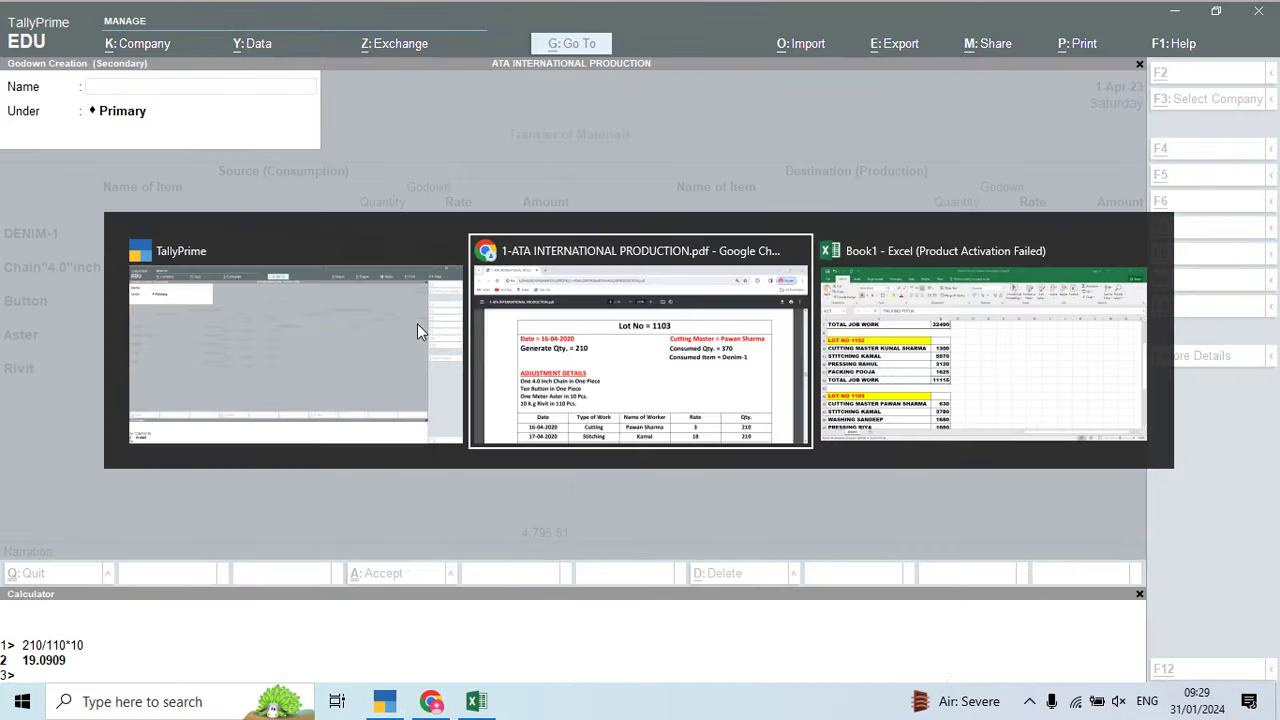
Step: Copy the Lot No 1103 cutting master entry from the Excel sheet as the godown name and save the godown under Primary
{"action": "key", "text": "Down"}
{"action": "key", "text": "Down"}
{"action": "key", "text": "Down"}
{"action": "key", "text": "Down"}
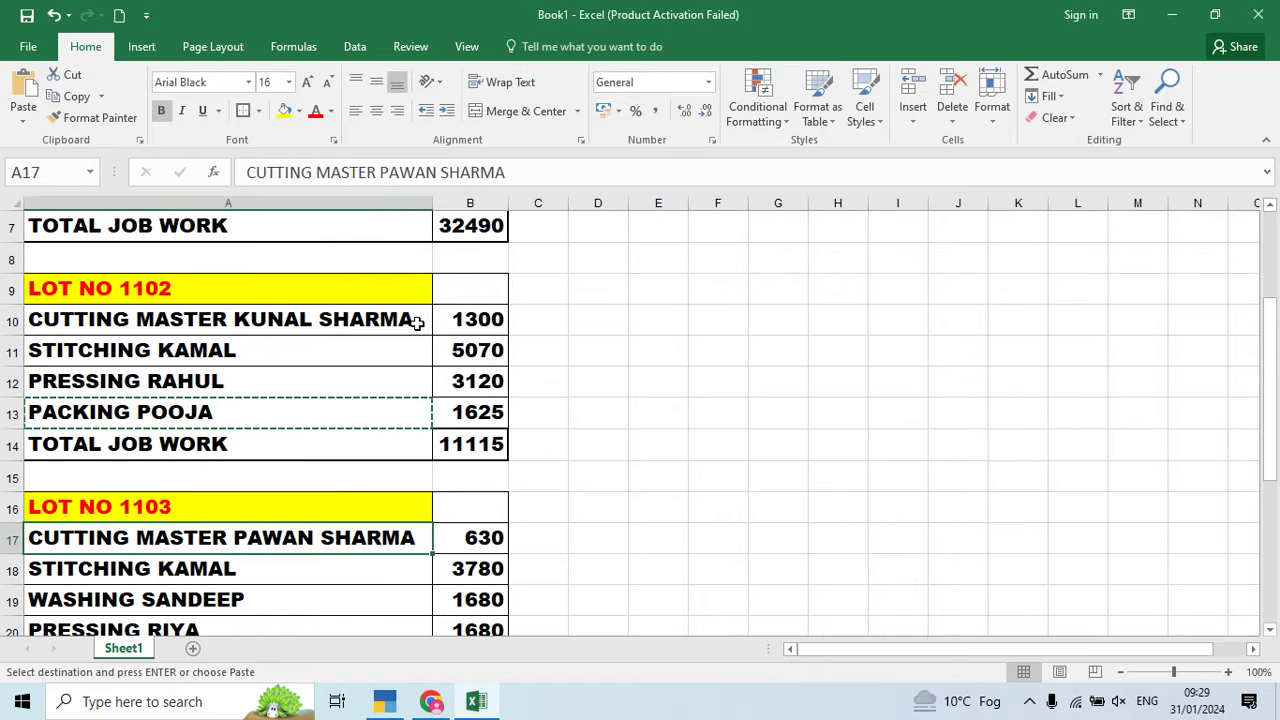
{"action": "key", "text": "ctrl+c"}
{"action": "key", "text": "alt+Tab"}
{"action": "key", "text": "ctrl+alt+v"}
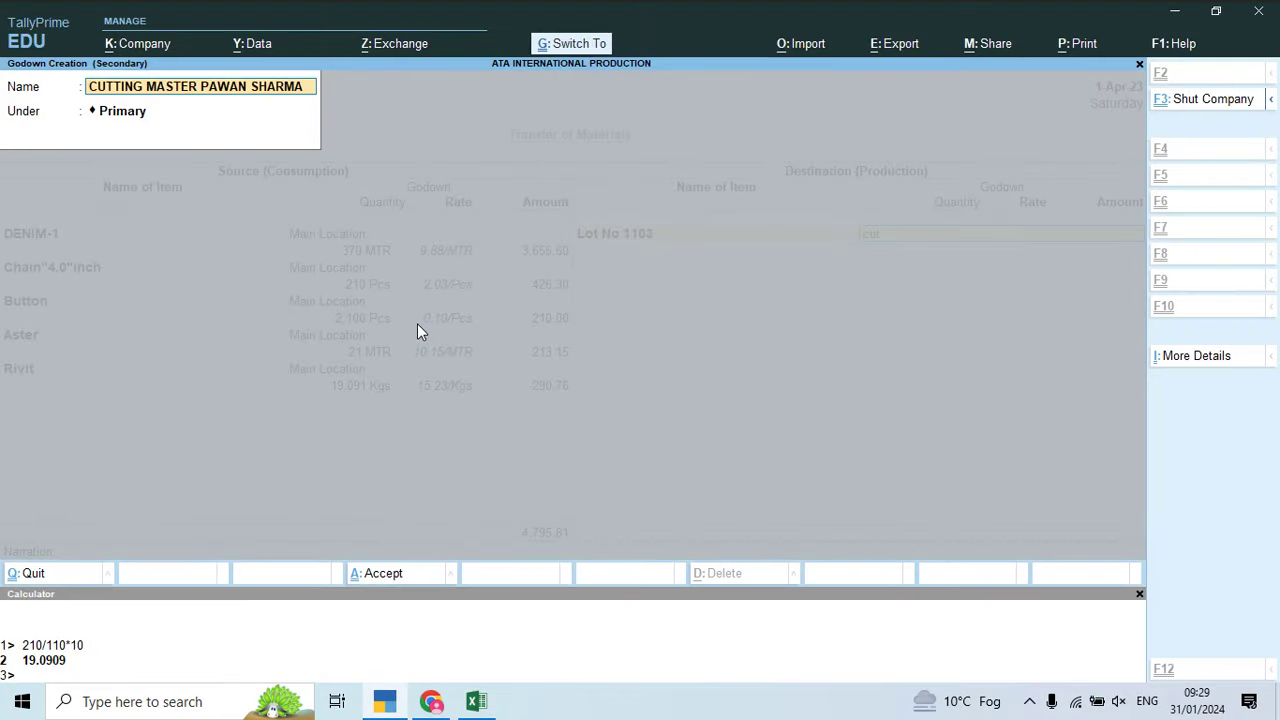
{"action": "key", "text": "Return"}
{"action": "key", "text": "ctrl+a"}
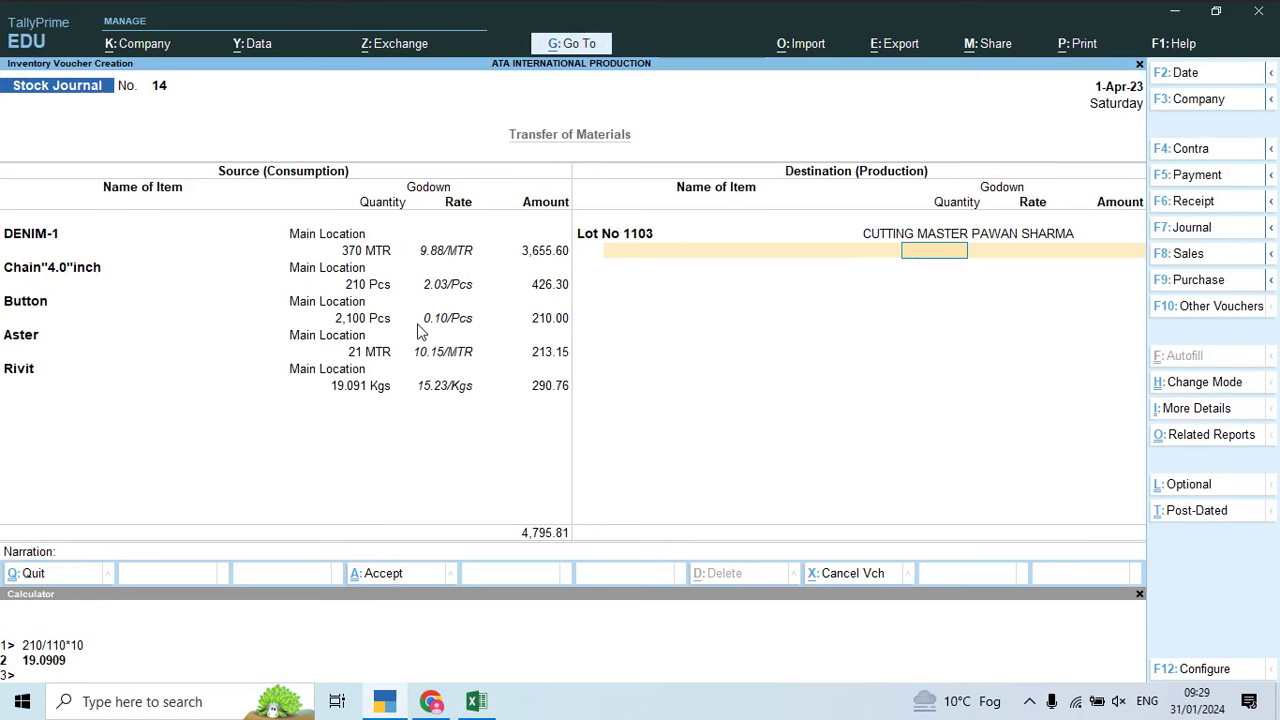
Step: Set the produced Lot No 1103 quantity to 210 Pcs and its amount to 4795.81
{"action": "type", "text": "210"}
{"action": "key", "text": "Return"}
{"action": "key", "text": "Return"}
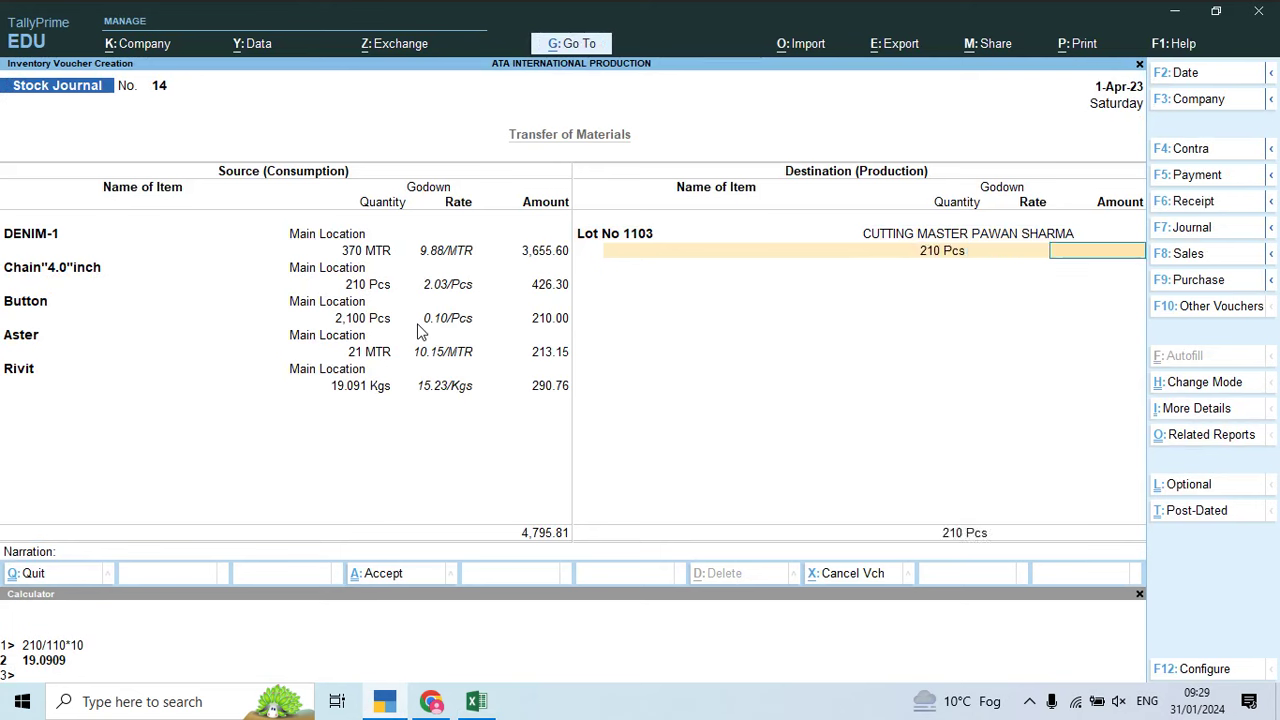
{"action": "type", "text": "4795.81"}
{"action": "key", "text": "Return"}
Step: Add Job Work Charges of 630 as the additional cost, taking the amount from Lot No 1103's cutting row in the Excel sheet
{"action": "key", "text": "Down"}
{"action": "key", "text": "Down"}
{"action": "key", "text": "Down"}
{"action": "key", "text": "Down"}
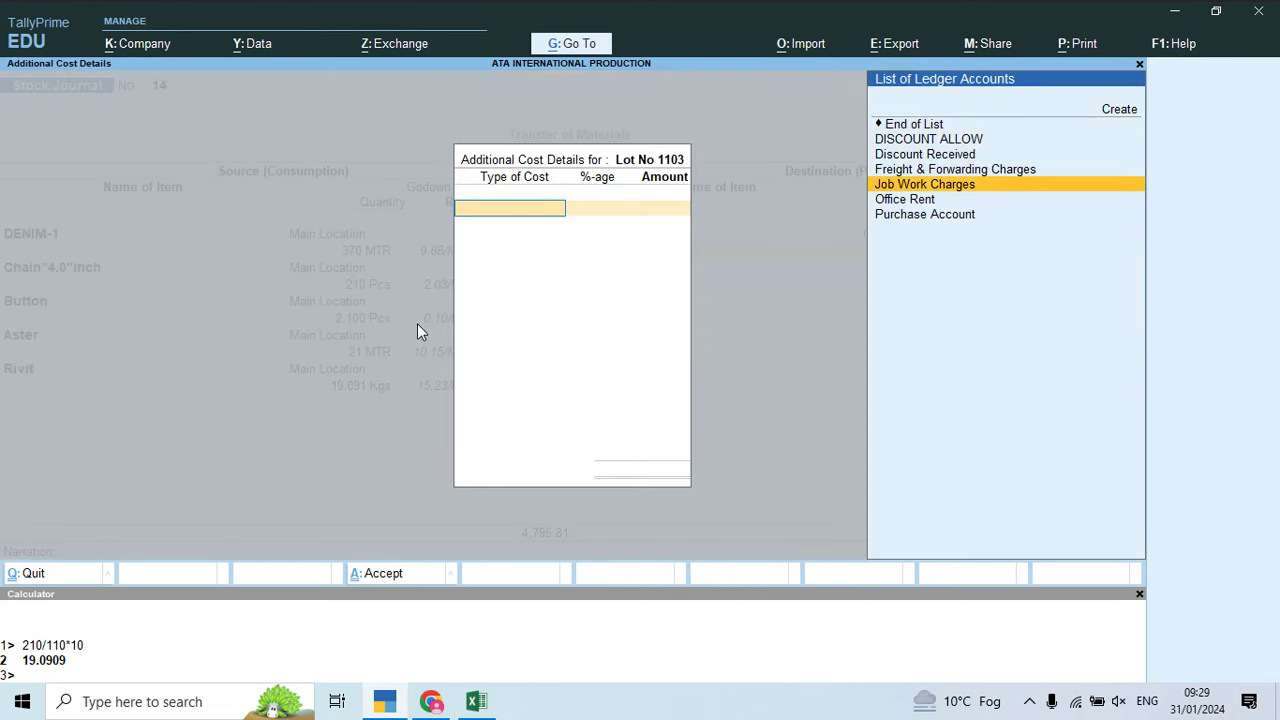
{"action": "key", "text": "Return"}
{"action": "key", "text": "Return"}
{"action": "key", "text": "alt+Tab"}
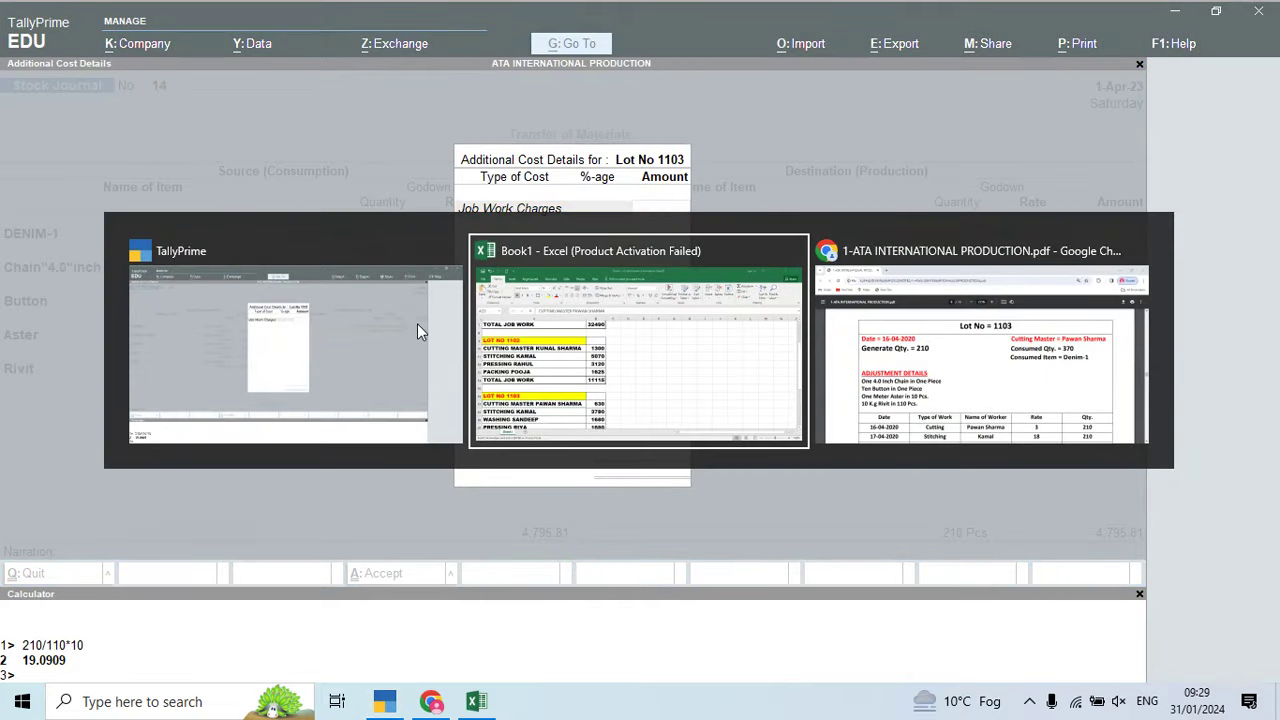
{"action": "key", "text": "Down"}
{"action": "key", "text": "Up"}
{"action": "key", "text": "Right"}
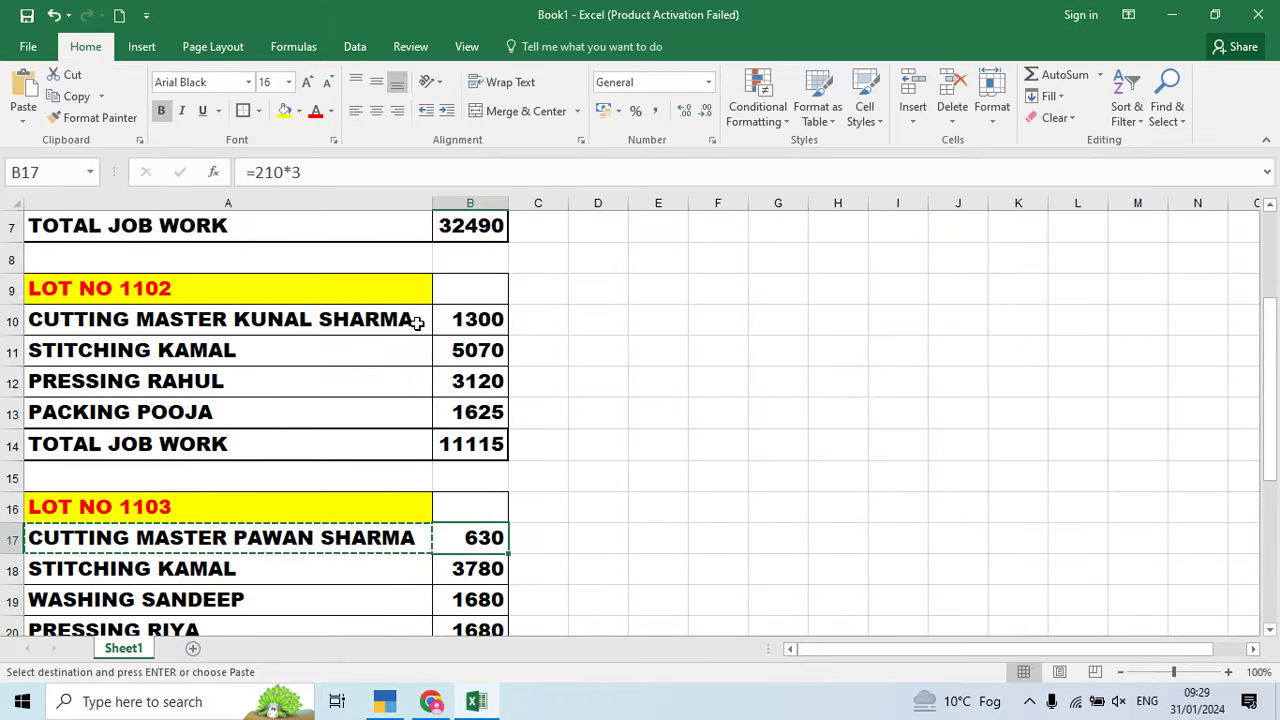
{"action": "key", "text": "alt+Tab"}
{"action": "type", "text": "630"}
{"action": "key", "text": "Return"}
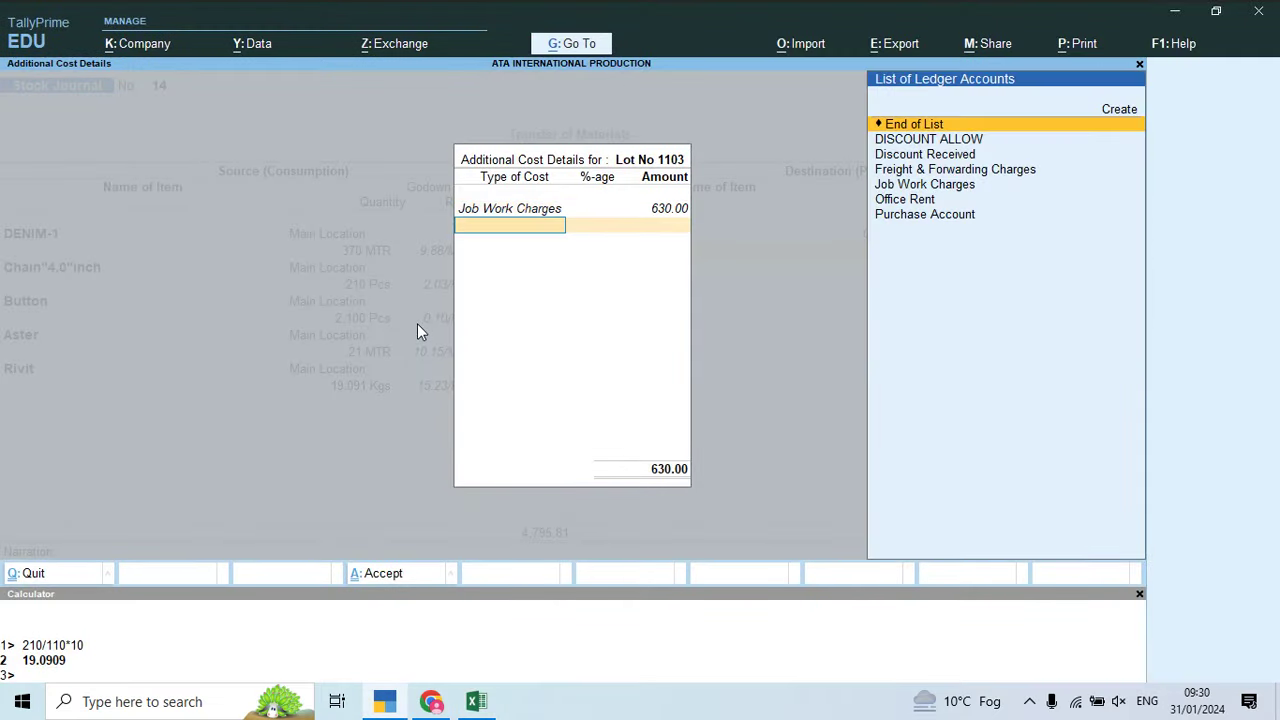
Step: Review Lot No 1103's work rates and quantities in the production PDF, and end the additional cost list in TallyPrime
{"action": "key", "text": "alt+Tab"}
{"action": "key", "text": "alt+Tab"}
{"action": "key", "text": "alt+Tab"}
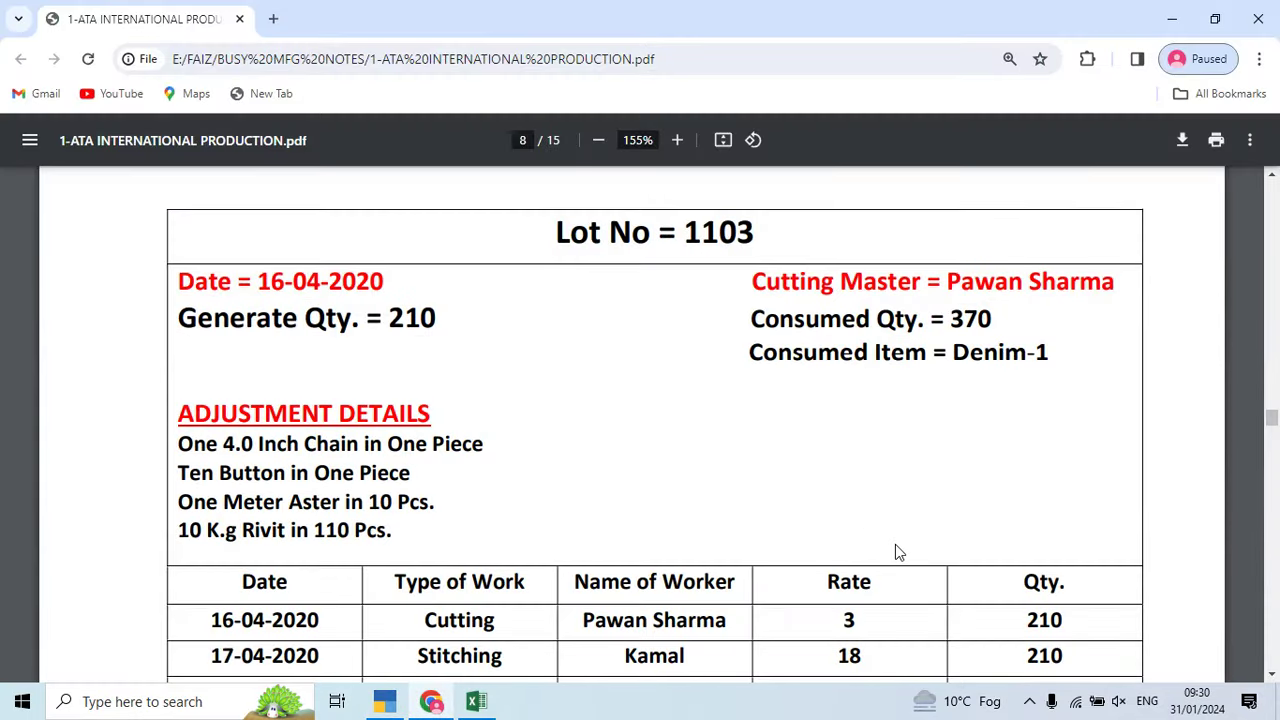
{"action": "scroll", "coordinate": [895, 540], "scroll_direction": "down", "scroll_amount": 4}
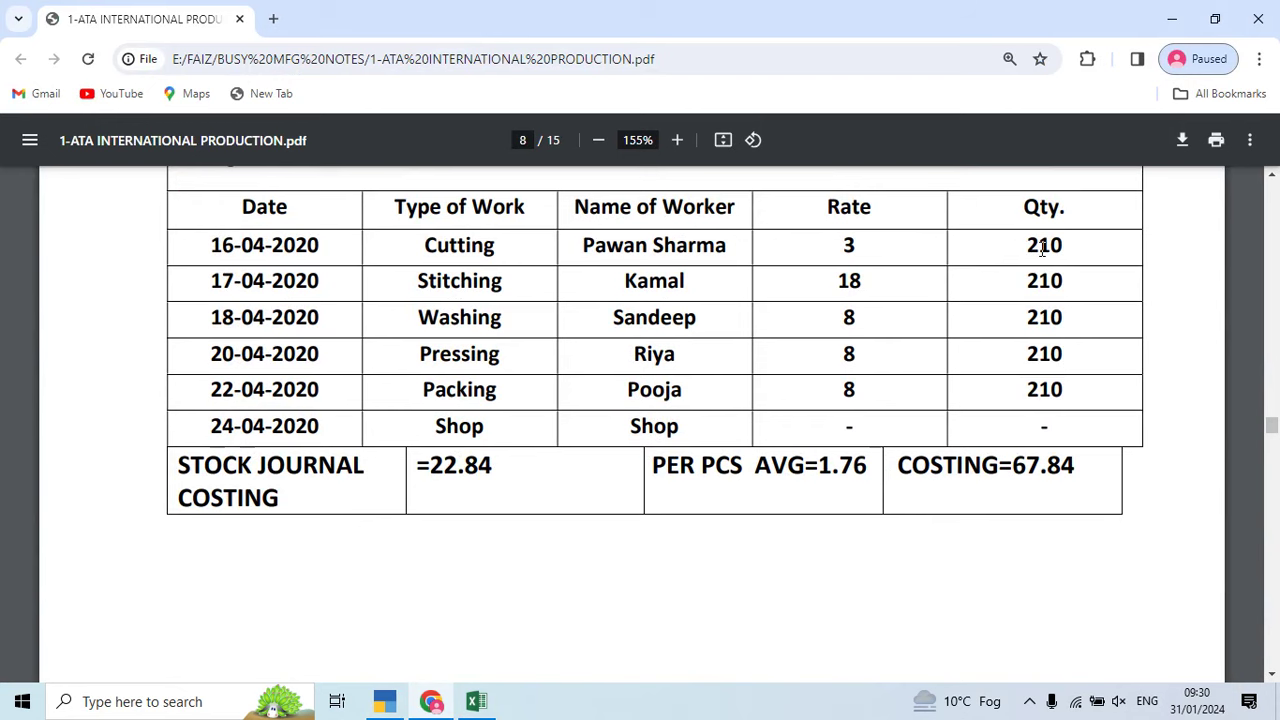
{"action": "key", "text": "alt+Tab"}
{"action": "key", "text": "alt"}
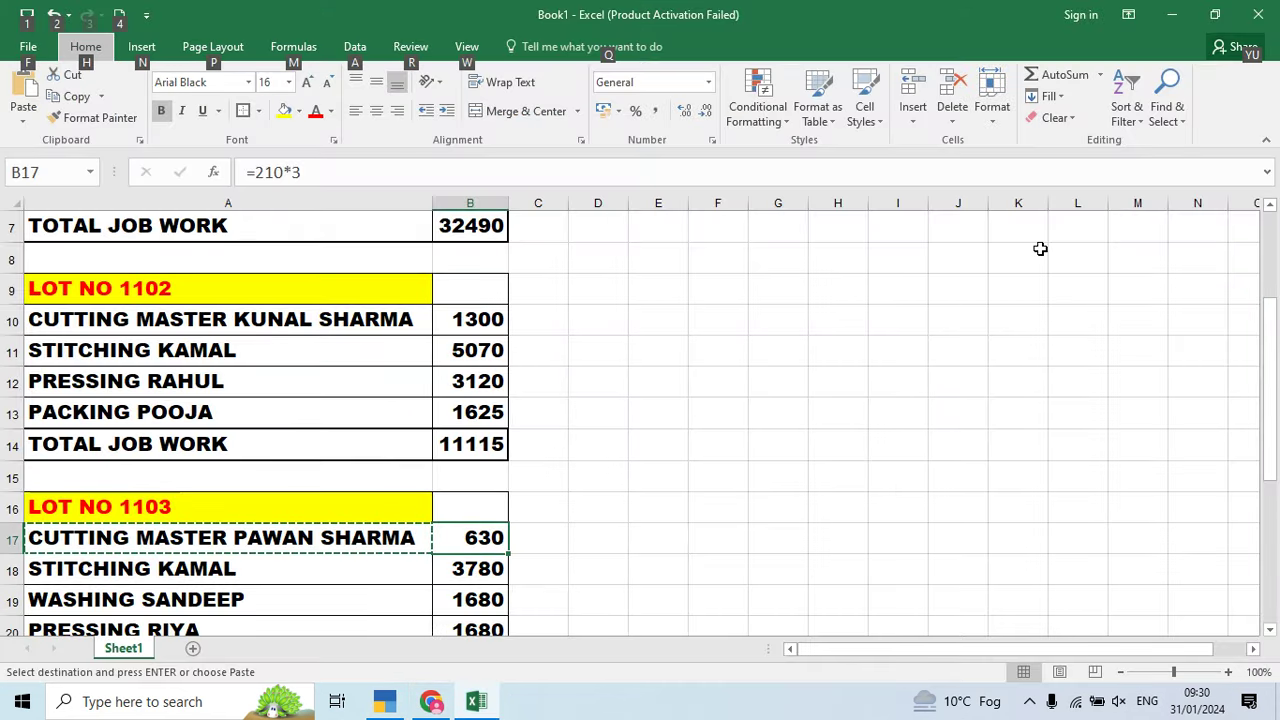
{"action": "key", "text": "alt+Tab"}
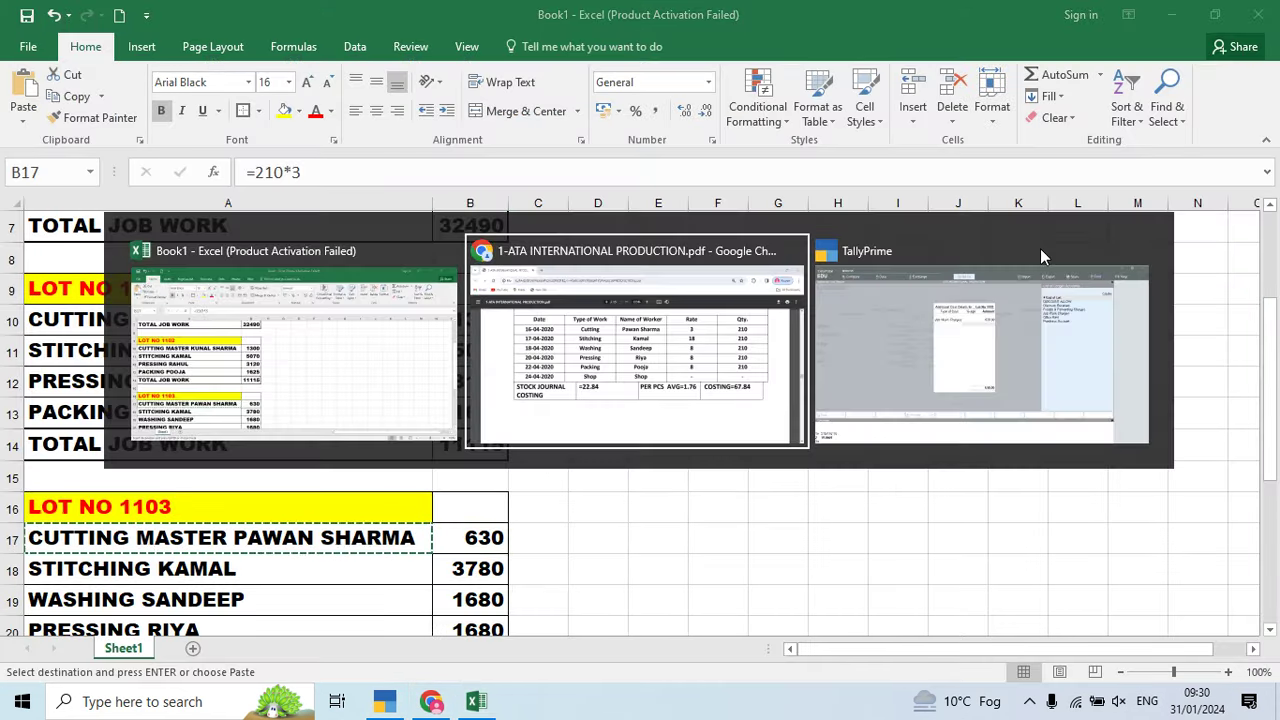
{"action": "key", "text": "alt+Tab"}
{"action": "key", "text": "Tab"}
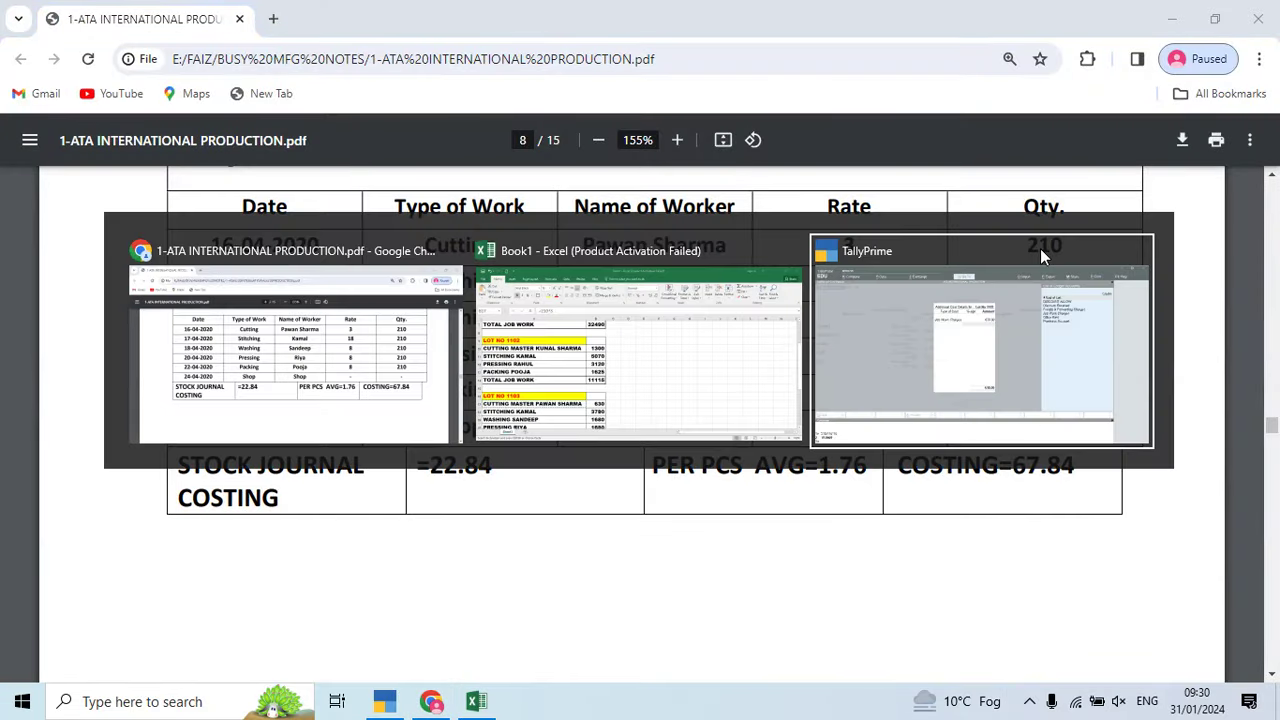
{"action": "key", "text": "Return"}
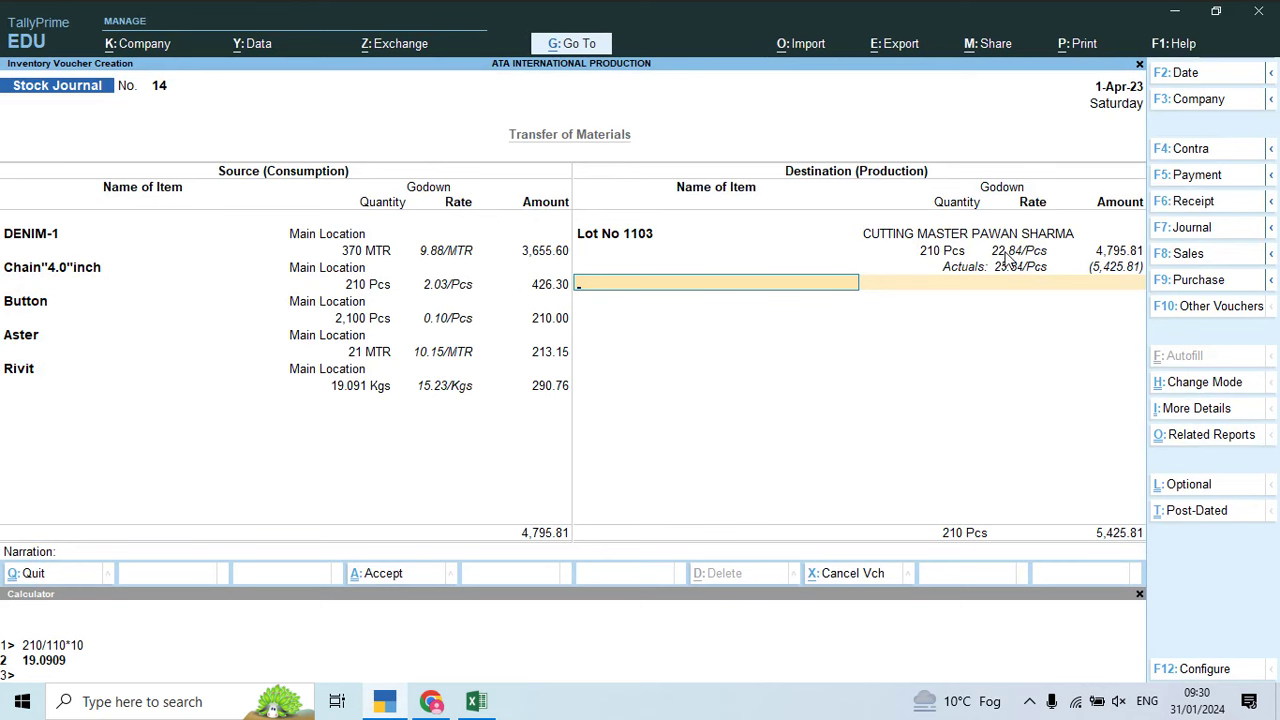
Step: Compare the produced item's rate per piece with the stock journal costing in the production PDF
{"action": "left_click", "coordinate": [1008, 256]}
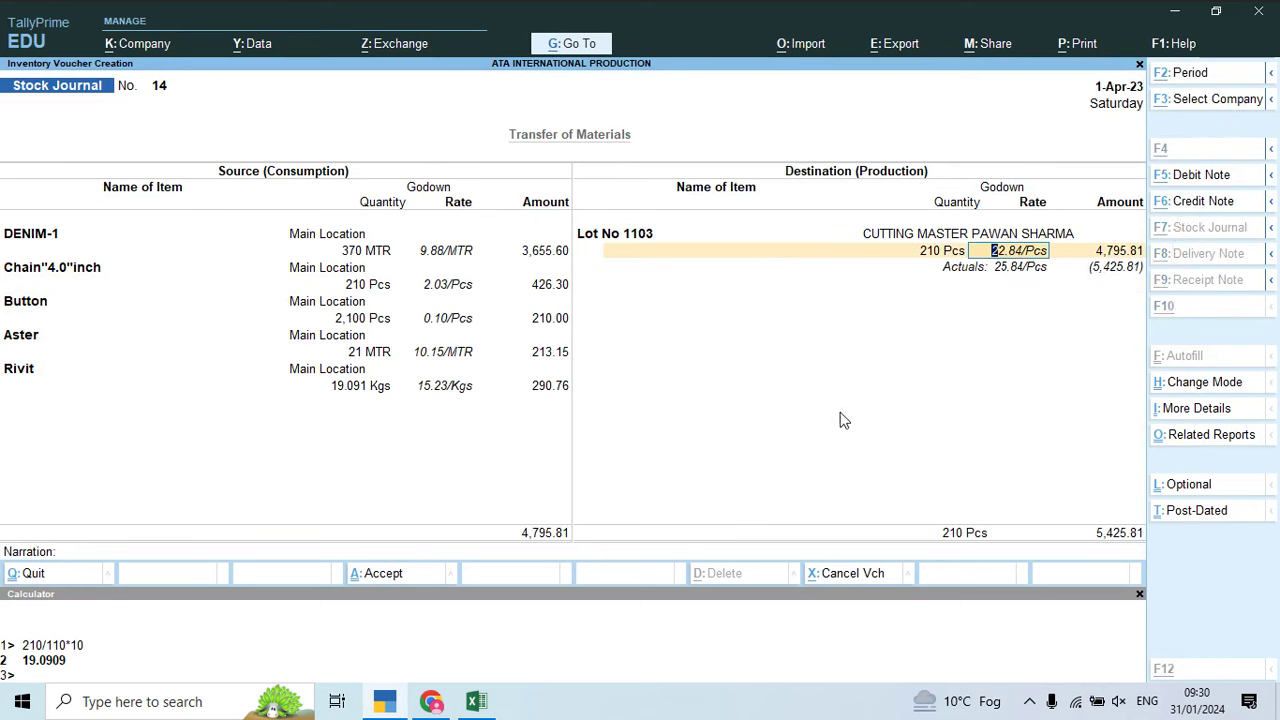
{"action": "key", "text": "alt+Tab"}
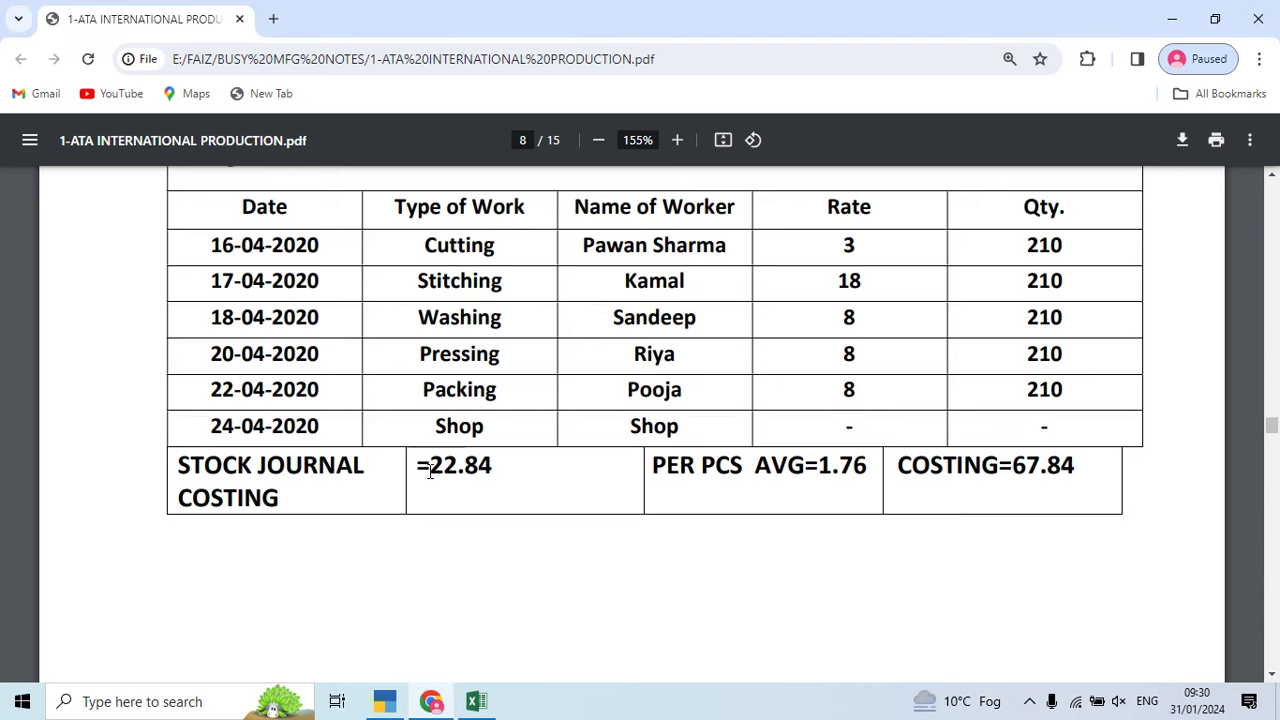
{"action": "left_click_drag", "start_coordinate": [430, 470], "coordinate": [534, 469]}
{"action": "left_click", "coordinate": [534, 477]}
{"action": "key", "text": "alt+Tab"}
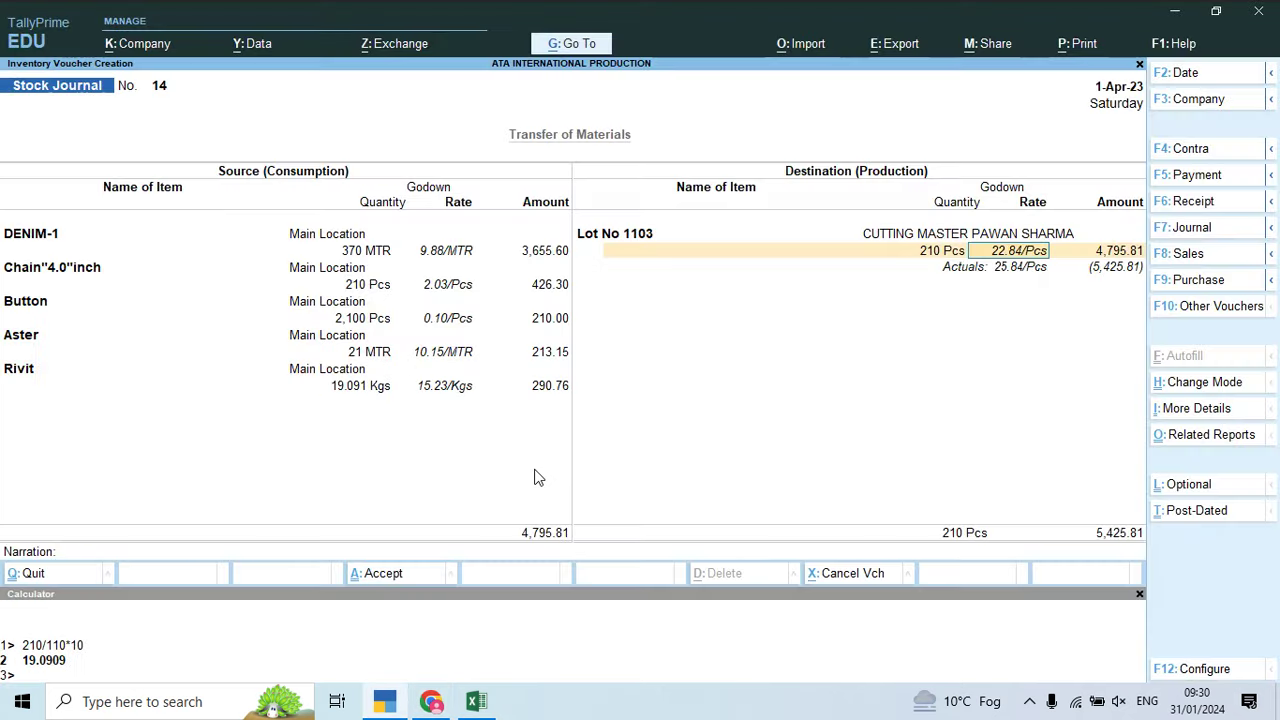
Step: Keep the produced item's rate, amount and job work charges as entered, and save the cutting stock journal
{"action": "key", "text": "Return"}
{"action": "key", "text": "Return"}
{"action": "key", "text": "Return"}
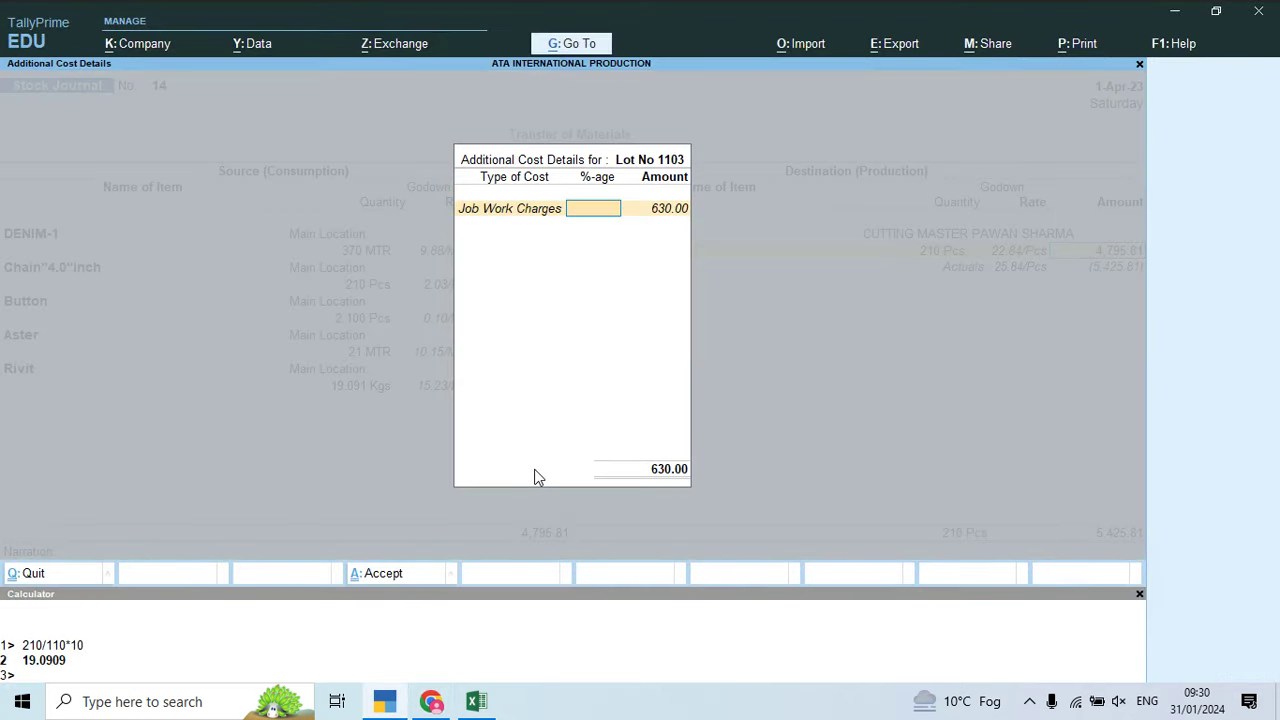
{"action": "key", "text": "Return"}
{"action": "key", "text": "ctrl+a"}
{"action": "key", "text": "Return"}
{"action": "key", "text": "Return"}
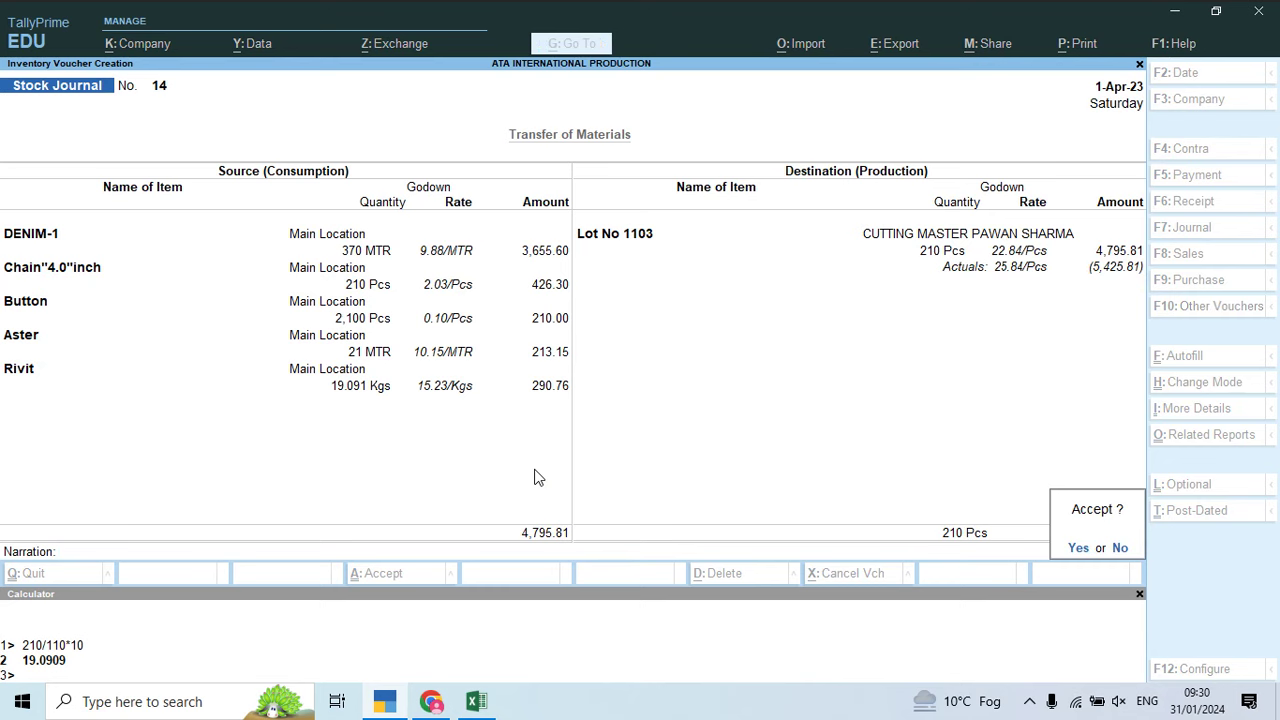
{"action": "key", "text": "Return"}
Step: Select Lot No 1103 as the consumed item in the new stock journal
{"action": "type", "text": "Lot"}
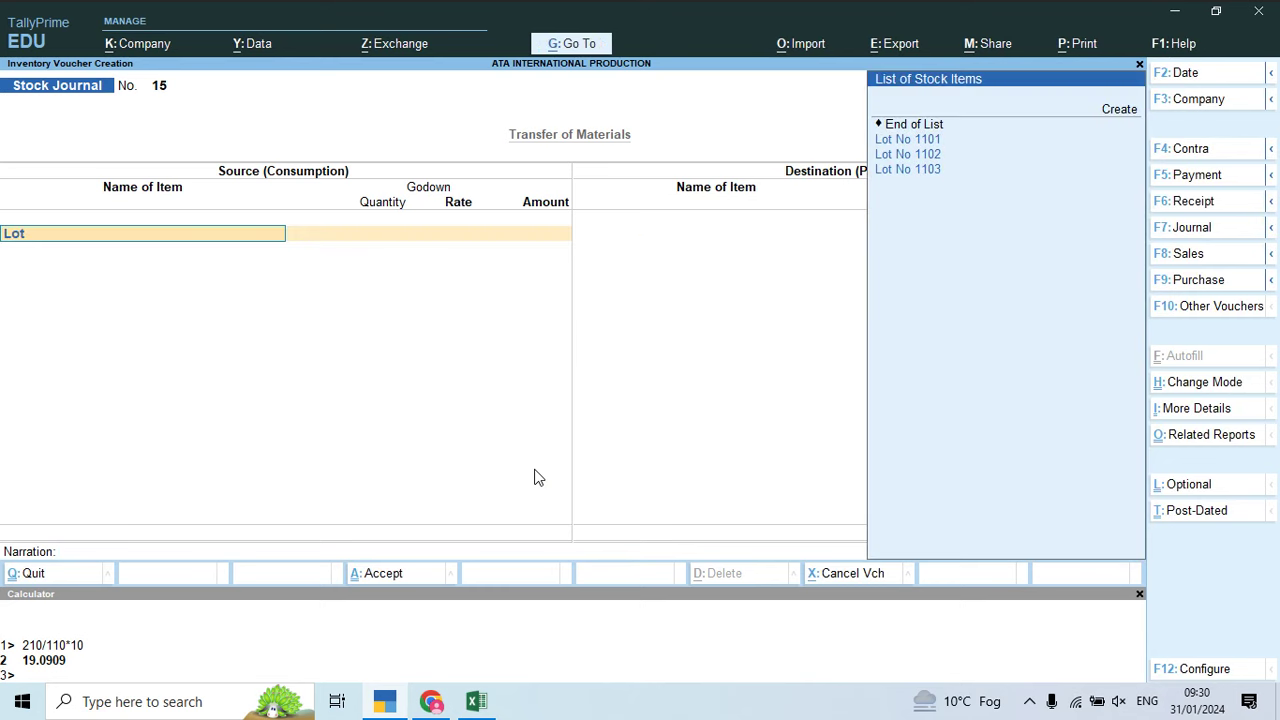
{"action": "key", "text": "Down"}
{"action": "key", "text": "Down"}
{"action": "key", "text": "Down"}
{"action": "key", "text": "Return"}
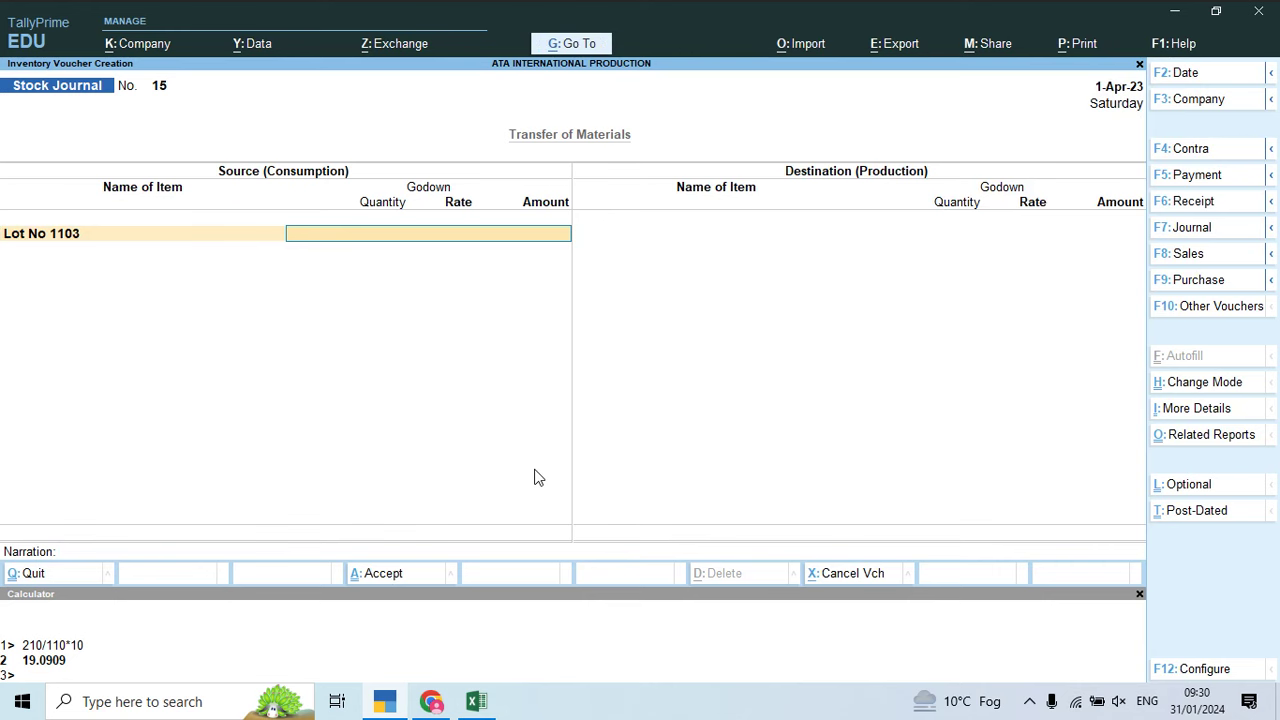
Step: Consume 210 Pcs from the lot's cutting master godown, keep the default rate and amount, and end the consumption list
{"action": "type", "text": "cu"}
{"action": "key", "text": "Down"}
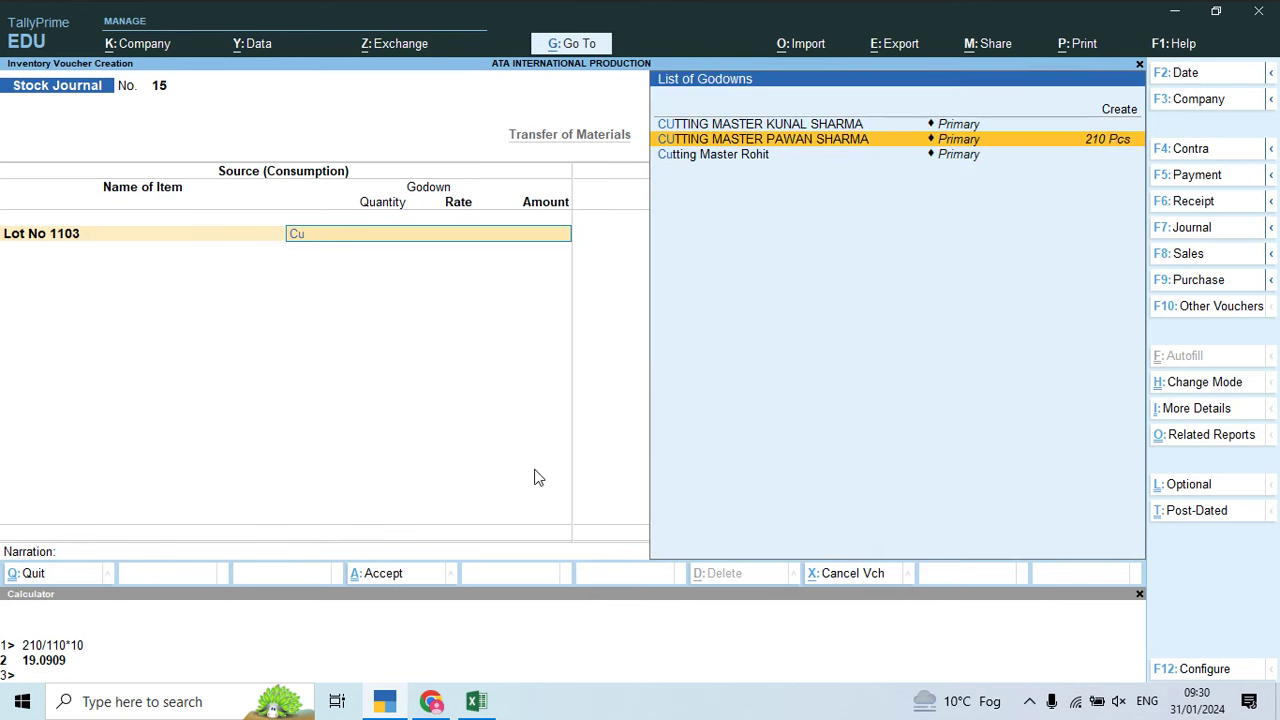
{"action": "key", "text": "Return"}
{"action": "type", "text": "210"}
{"action": "key", "text": "Return"}
{"action": "key", "text": "Return"}
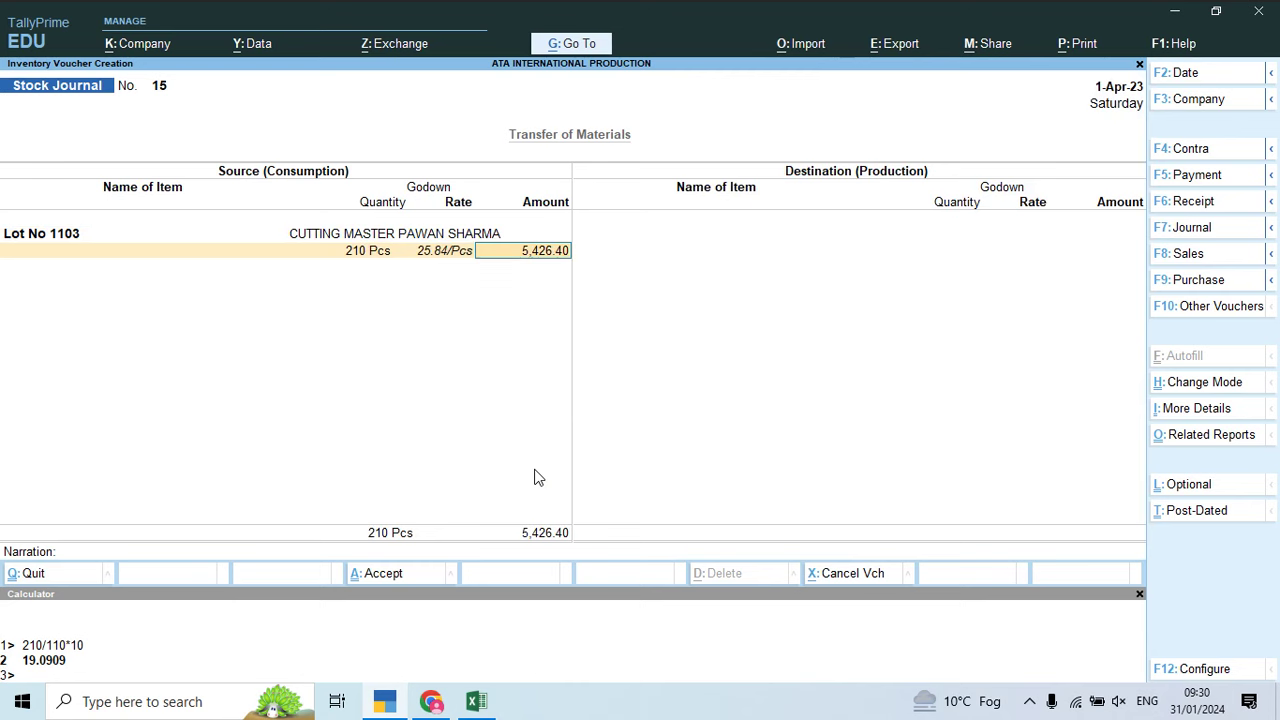
{"action": "key", "text": "Return"}
{"action": "key", "text": "Return"}
Step: Select Lot No 1103 as the item on the production side
{"action": "type", "text": "Lot"}
{"action": "key", "text": "Down"}
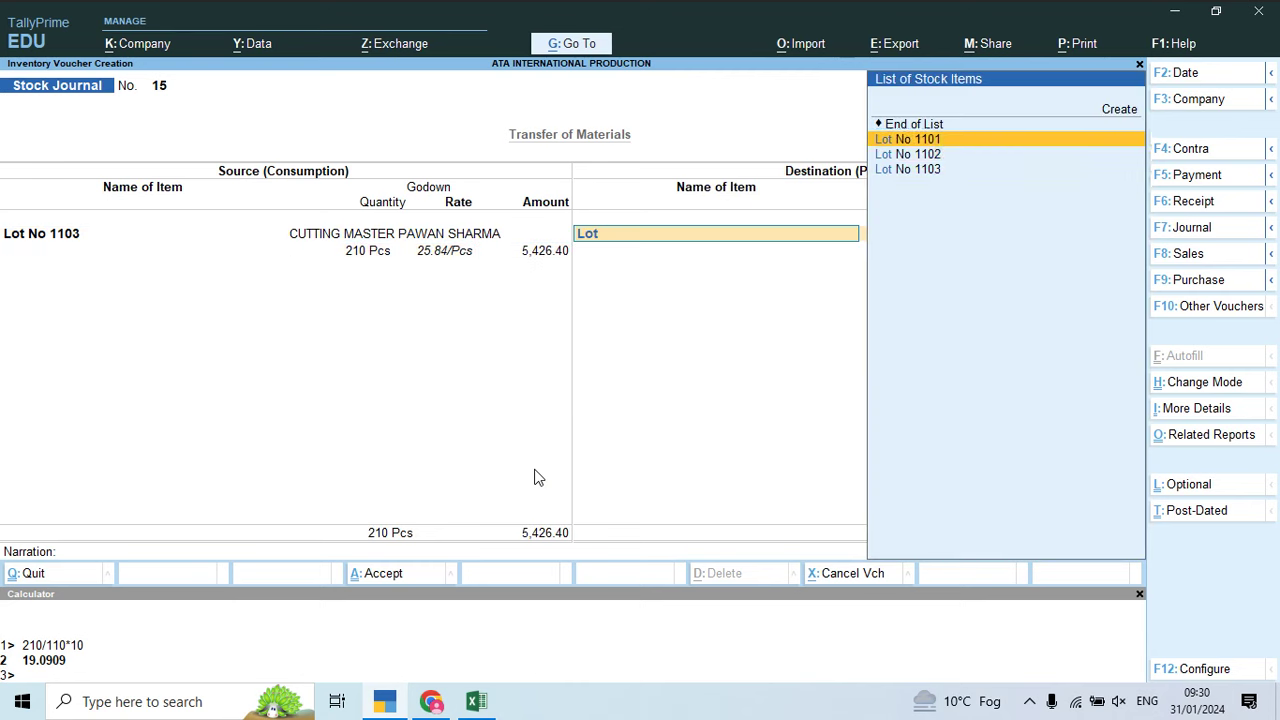
{"action": "key", "text": "Down"}
{"action": "key", "text": "Down"}
{"action": "key", "text": "Return"}
Step: Check the lot's stitching worker in the production PDF, choose that worker's godown and enter 210 Pcs with the default rate and amount
{"action": "key", "text": "alt+Tab"}
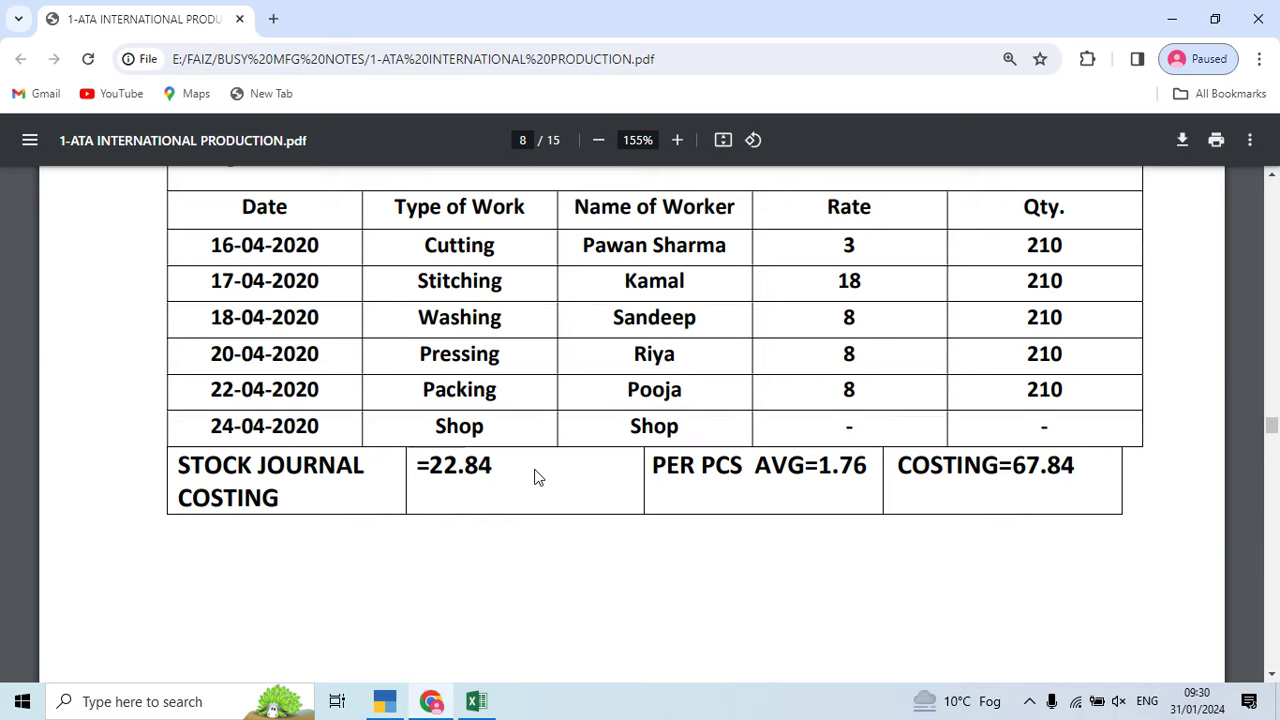
{"action": "key", "text": "alt+Tab"}
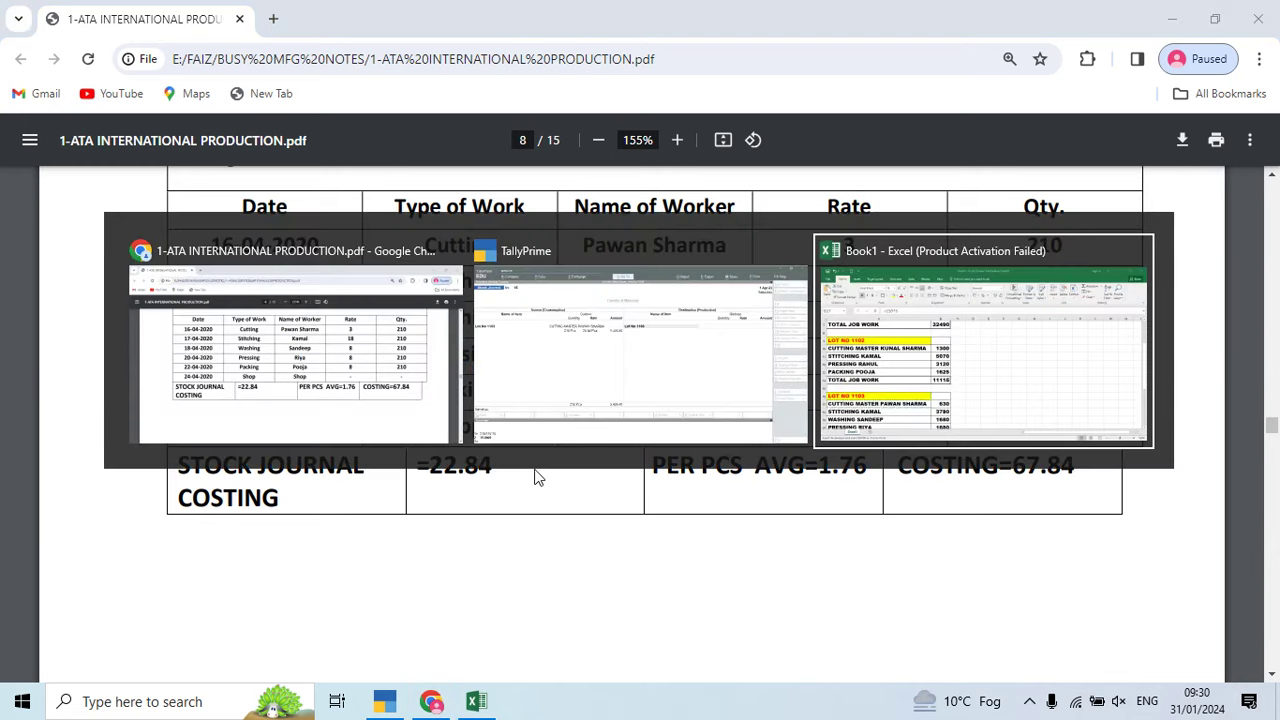
{"action": "type", "text": "si"}
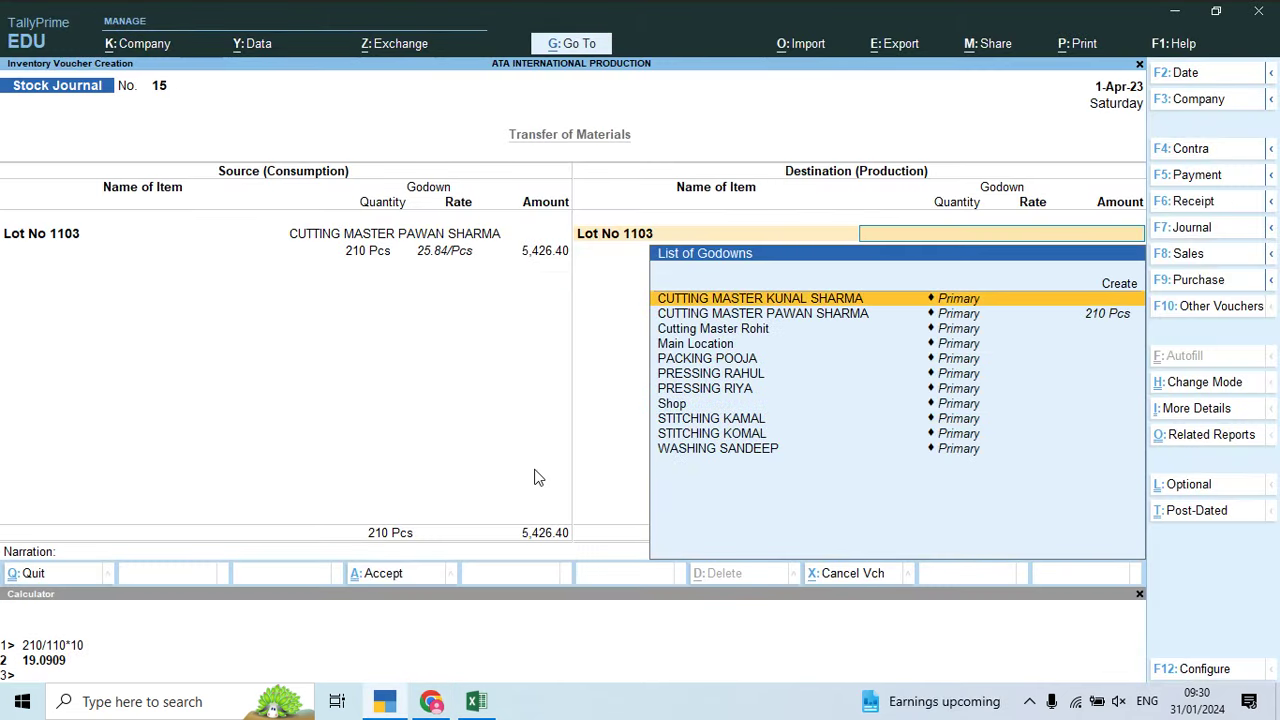
{"action": "type", "text": "kam"}
{"action": "key", "text": "Return"}
{"action": "type", "text": "210"}
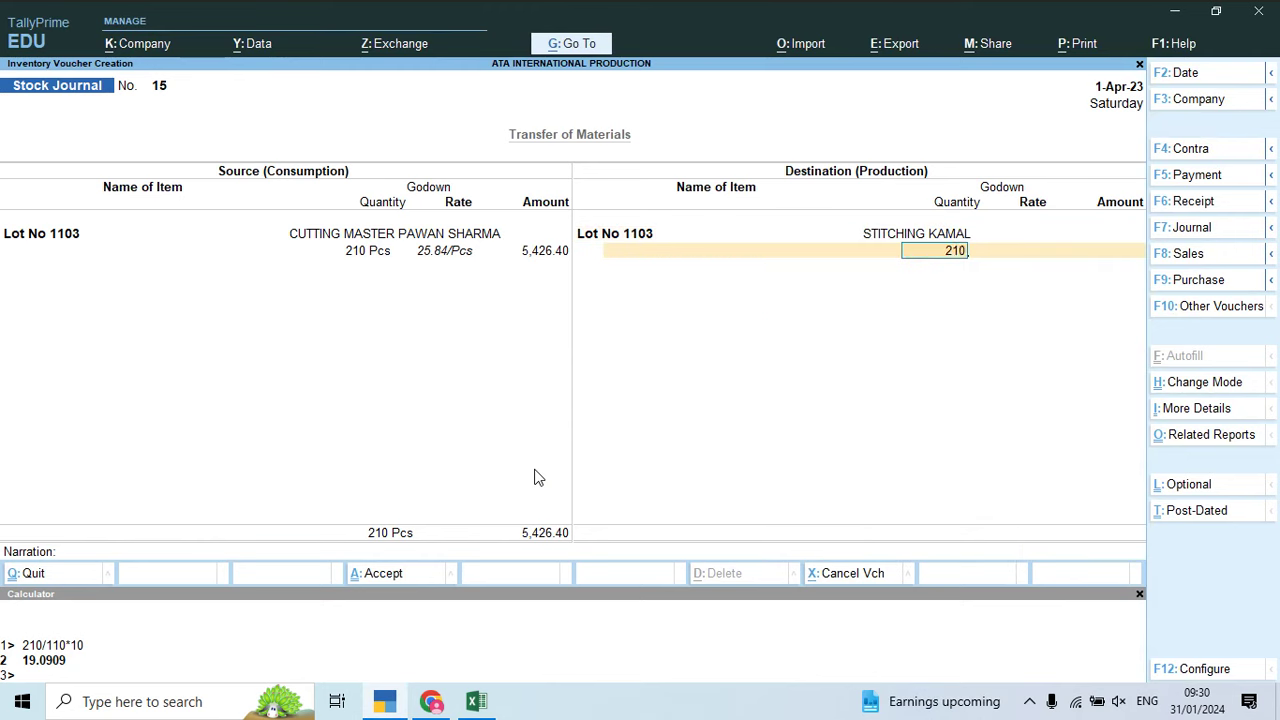
{"action": "key", "text": "Return"}
{"action": "key", "text": "Return"}
{"action": "key", "text": "Return"}
Step: Choose Job Work Charges as the additional cost type for the stitching stage without a percentage
{"action": "key", "text": "Down"}
{"action": "key", "text": "Down"}
{"action": "key", "text": "Down"}
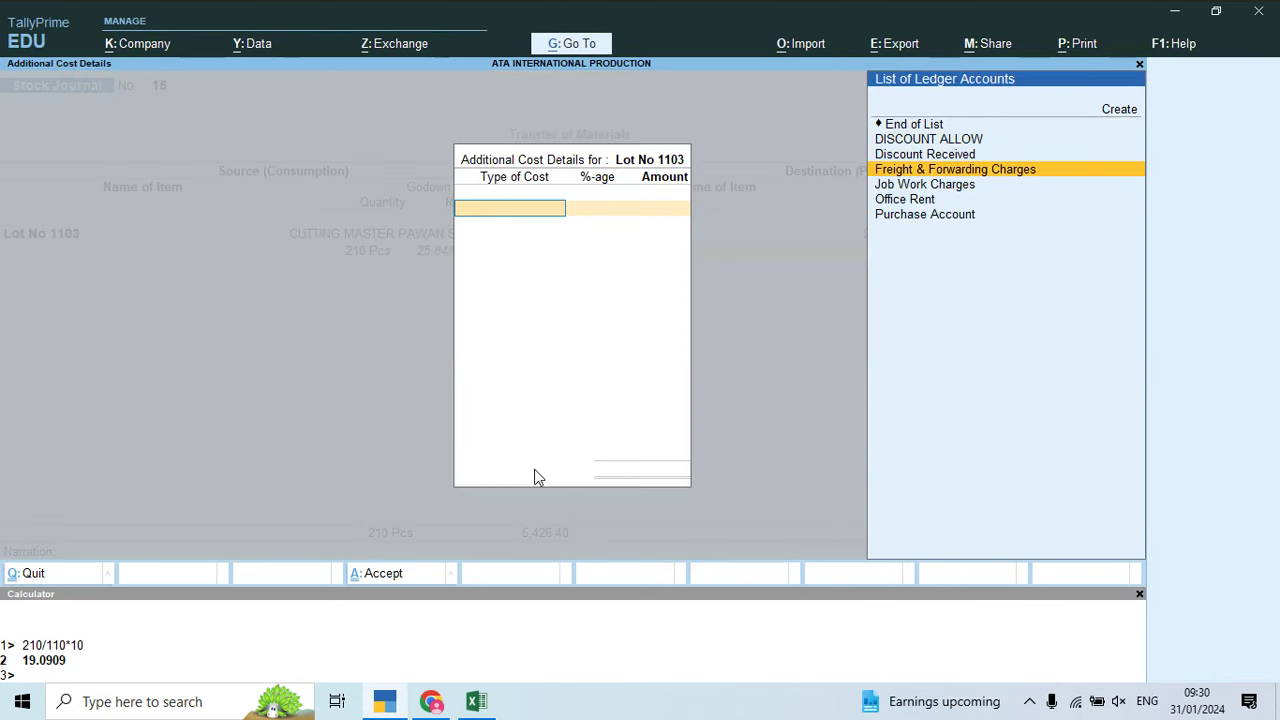
{"action": "key", "text": "Return"}
{"action": "key", "text": "Return"}
Step: Look up Lot No 1103's stitching charge in the Excel job work sheet
{"action": "key", "text": "alt+Tab"}
{"action": "key", "text": "alt+Tab"}
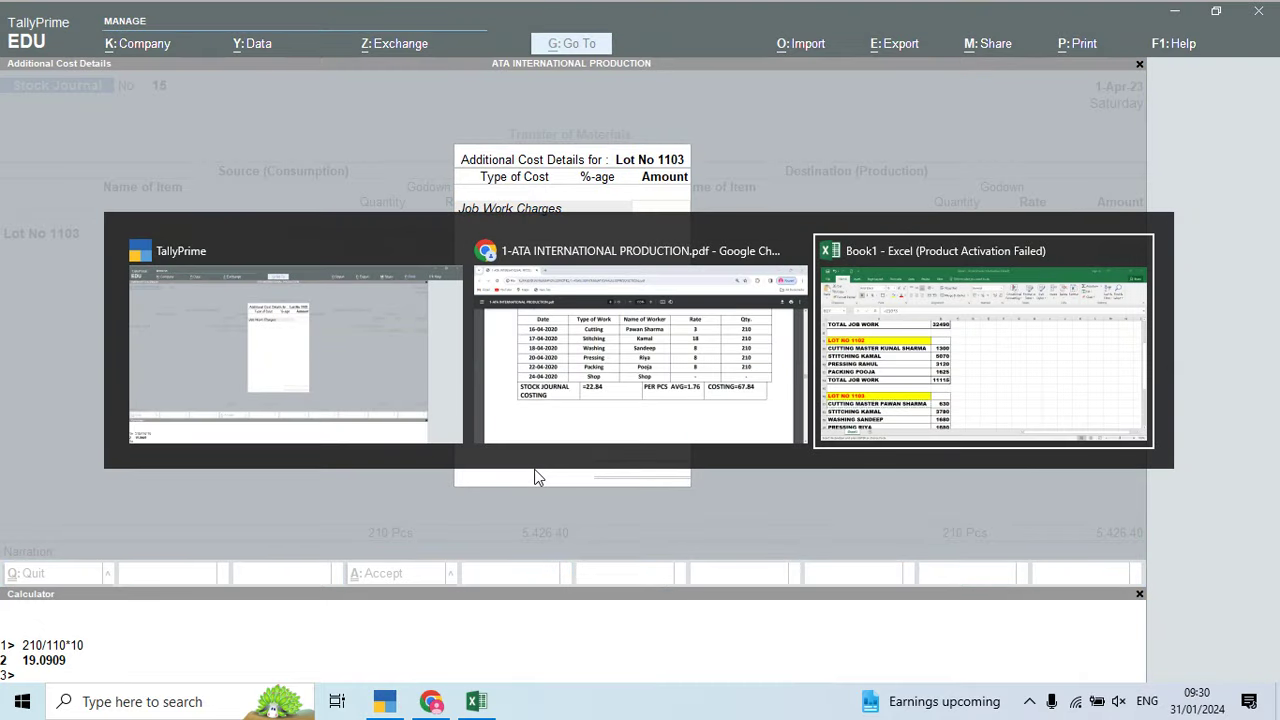
{"action": "key", "text": "Down"}
{"action": "key", "text": "Down"}
{"action": "key", "text": "Down"}
{"action": "key", "text": "Down"}
{"action": "key", "text": "Down"}
{"action": "key", "text": "Down"}
{"action": "key", "text": "Down"}
{"action": "key", "text": "Down"}
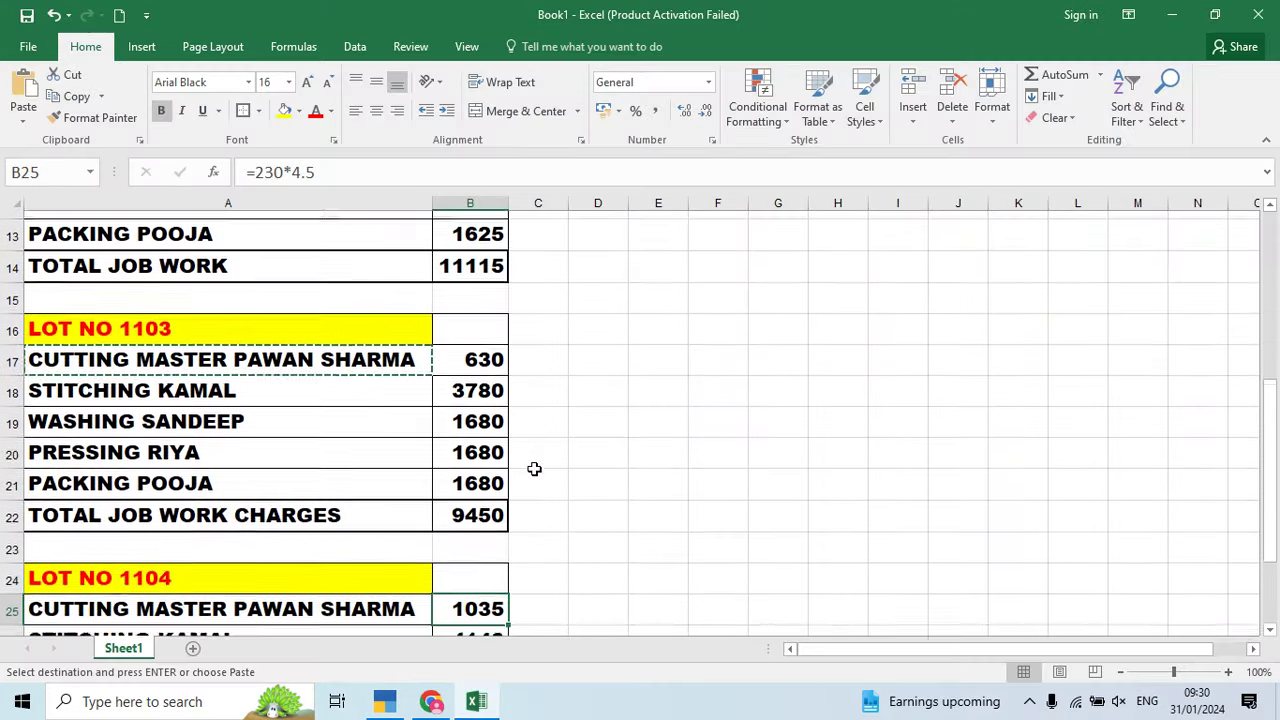
{"action": "key", "text": "Up"}
{"action": "key", "text": "Up"}
{"action": "key", "text": "Up"}
{"action": "key", "text": "Up"}
{"action": "key", "text": "Up"}
{"action": "key", "text": "Up"}
{"action": "key", "text": "Up"}
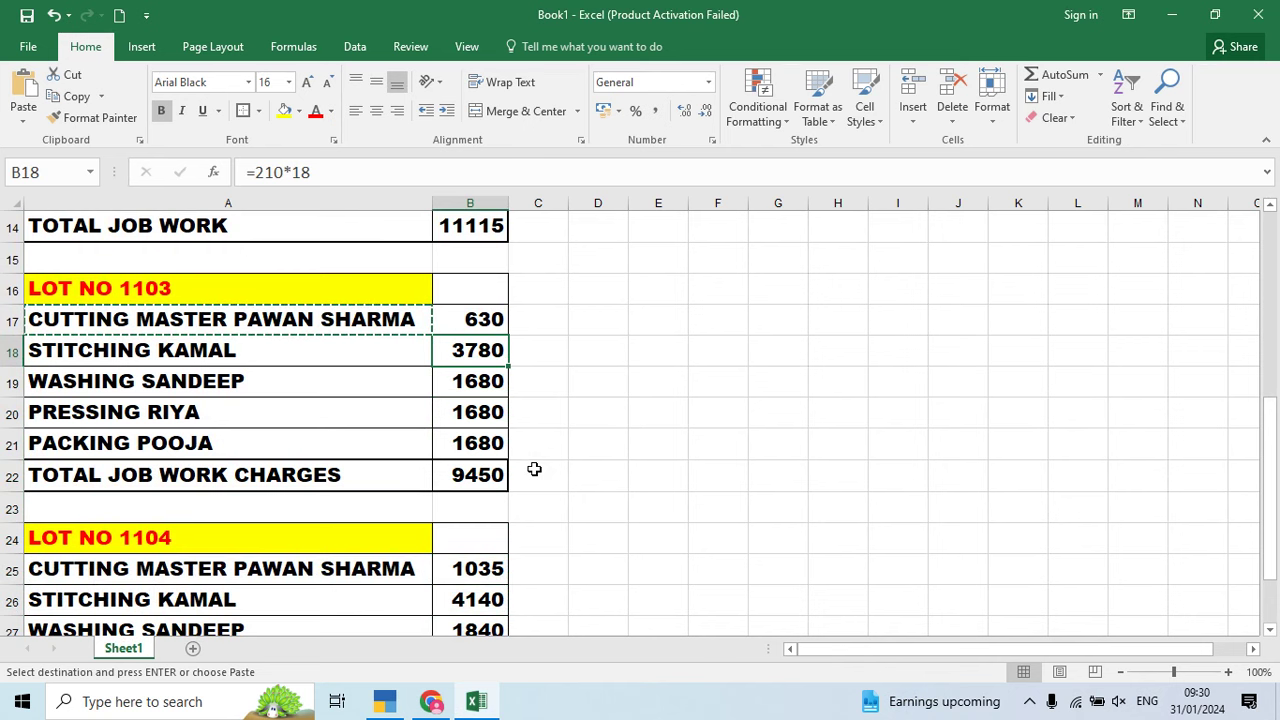
Step: Back in TallyPrime, enter 3,780 as the stitching stage's Job Work Charges and save the stock journal
{"action": "key", "text": "alt+Tab"}
{"action": "type", "text": "3,780"}
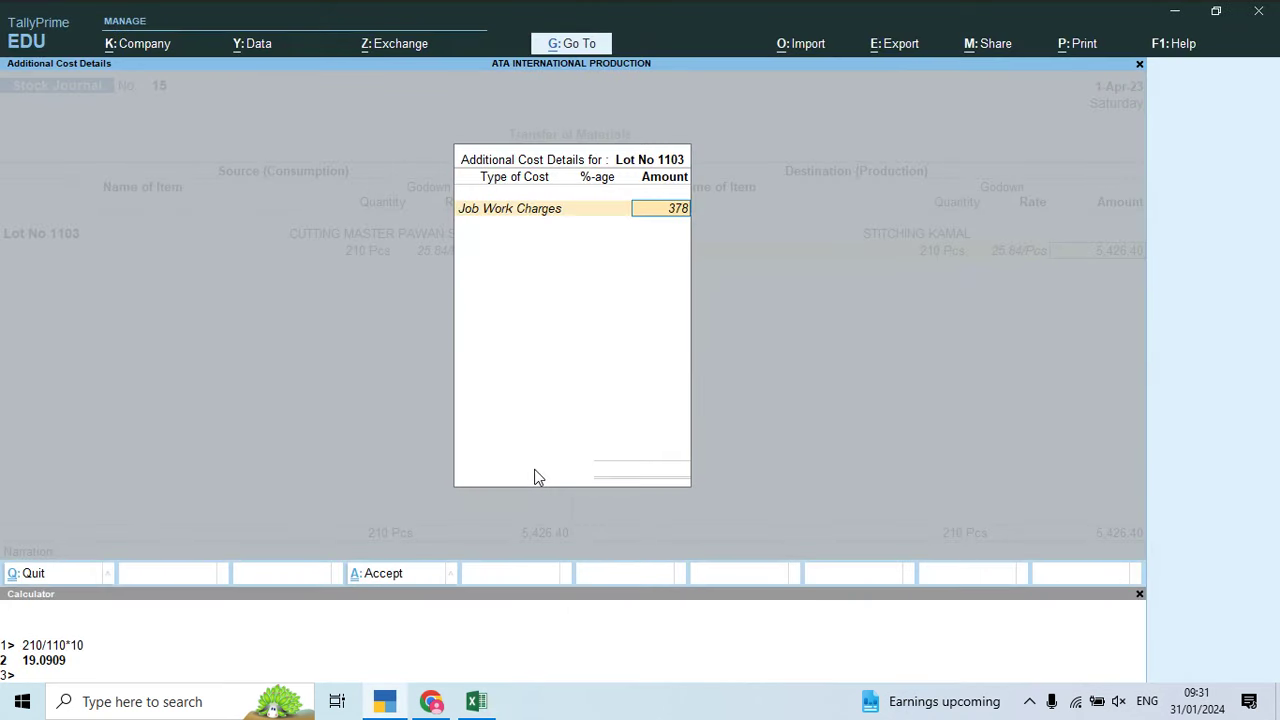
{"action": "key", "text": "Return"}
{"action": "key", "text": "Return"}
{"action": "key", "text": "Return"}
{"action": "key", "text": "Return"}
{"action": "key", "text": "Return"}
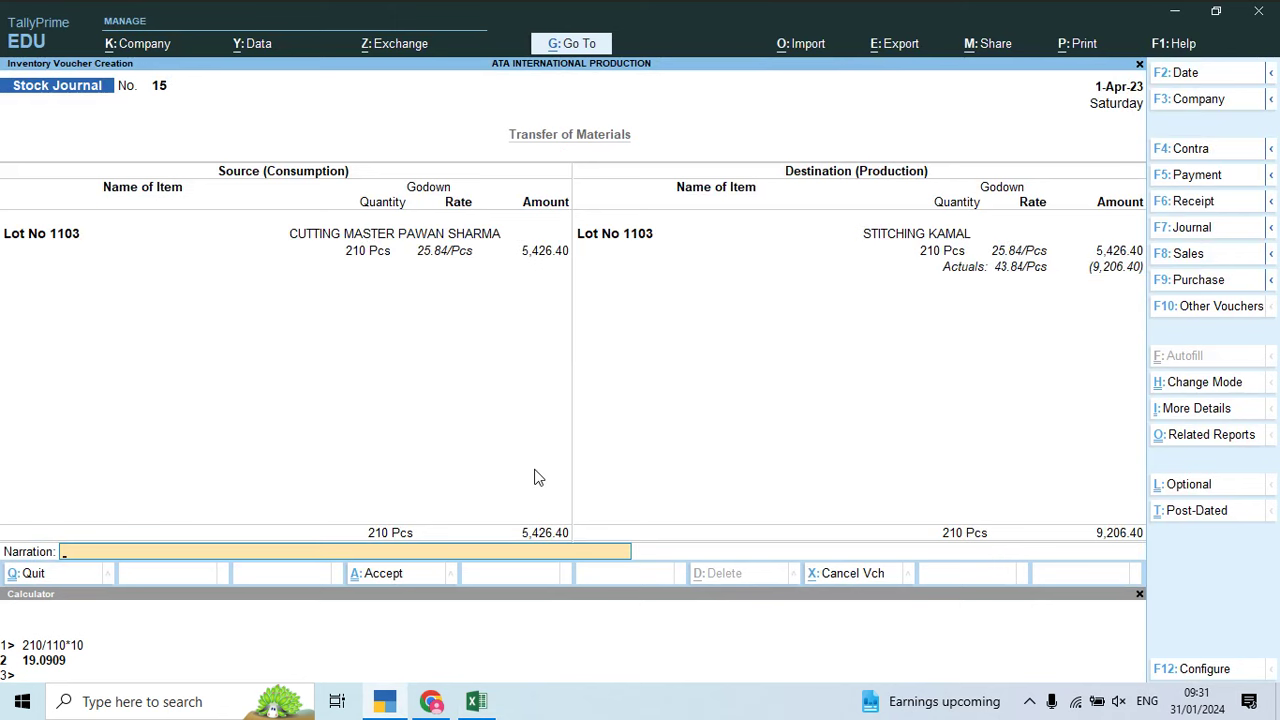
Step: Consume 210 Pcs of Lot No 1103 from its stitching godown with the default rate and amount, and end the consumption list
{"action": "type", "text": "Lot"}
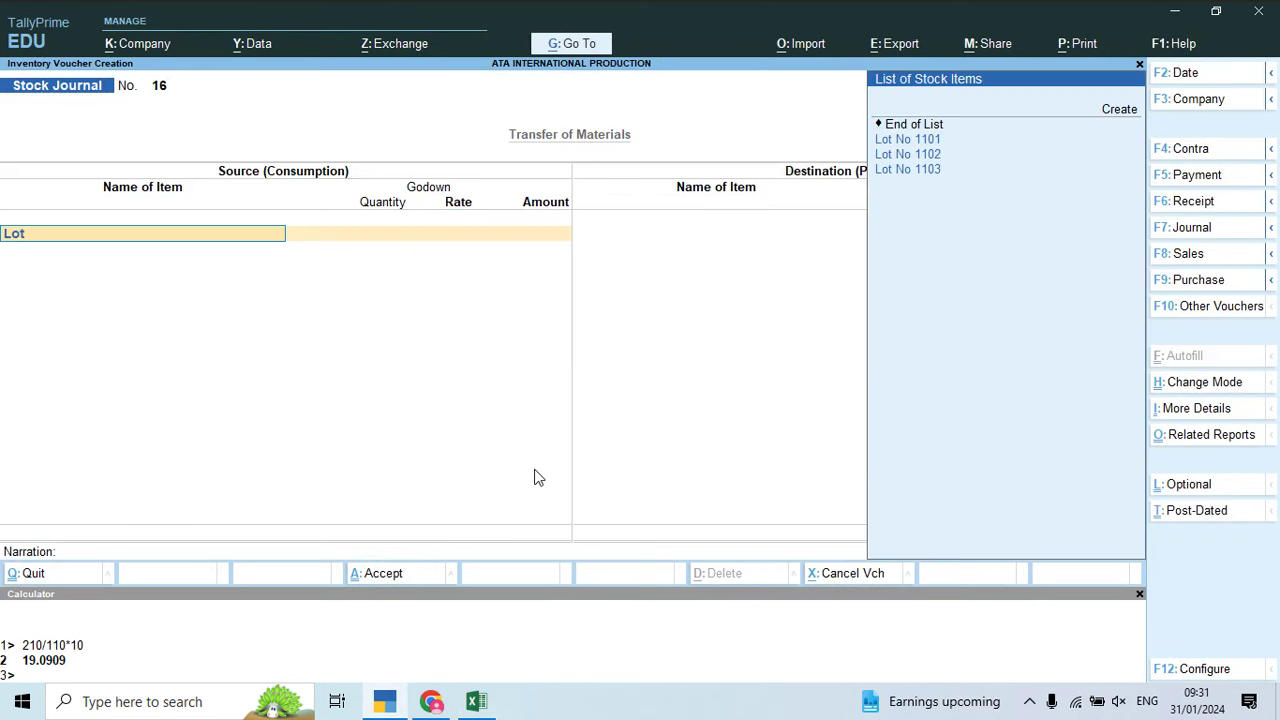
{"action": "key", "text": "Down"}
{"action": "key", "text": "Down"}
{"action": "key", "text": "Return"}
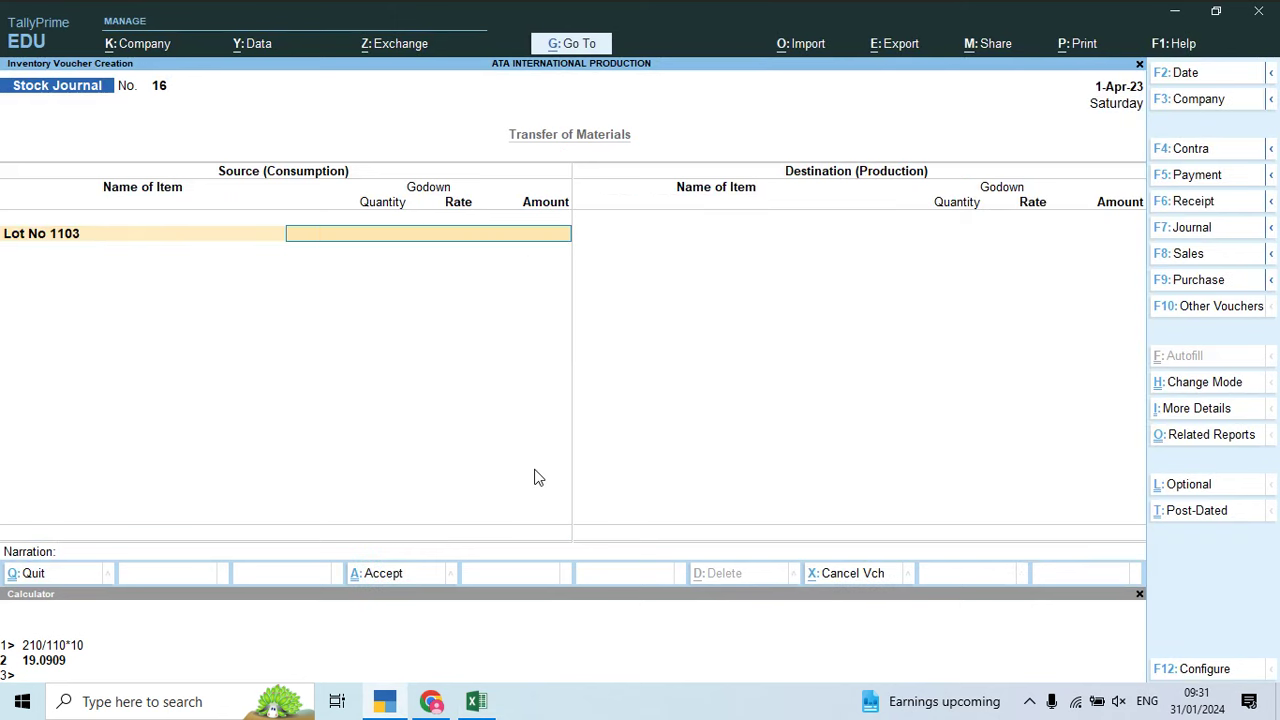
{"action": "key", "text": "Return"}
{"action": "type", "text": "210"}
{"action": "key", "text": "Return"}
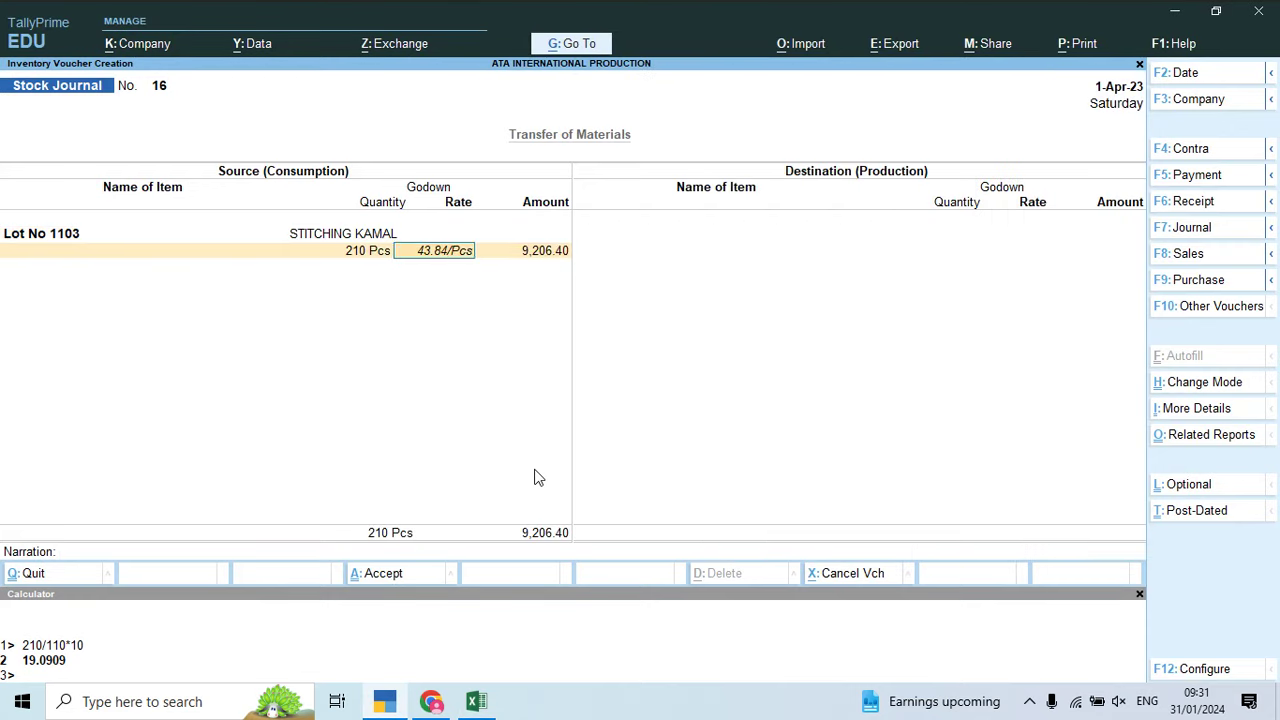
{"action": "key", "text": "Return"}
{"action": "key", "text": "Return"}
{"action": "key", "text": "Return"}
Step: Select Lot No 1103 as the produced item for the washing stage
{"action": "type", "text": "Lot"}
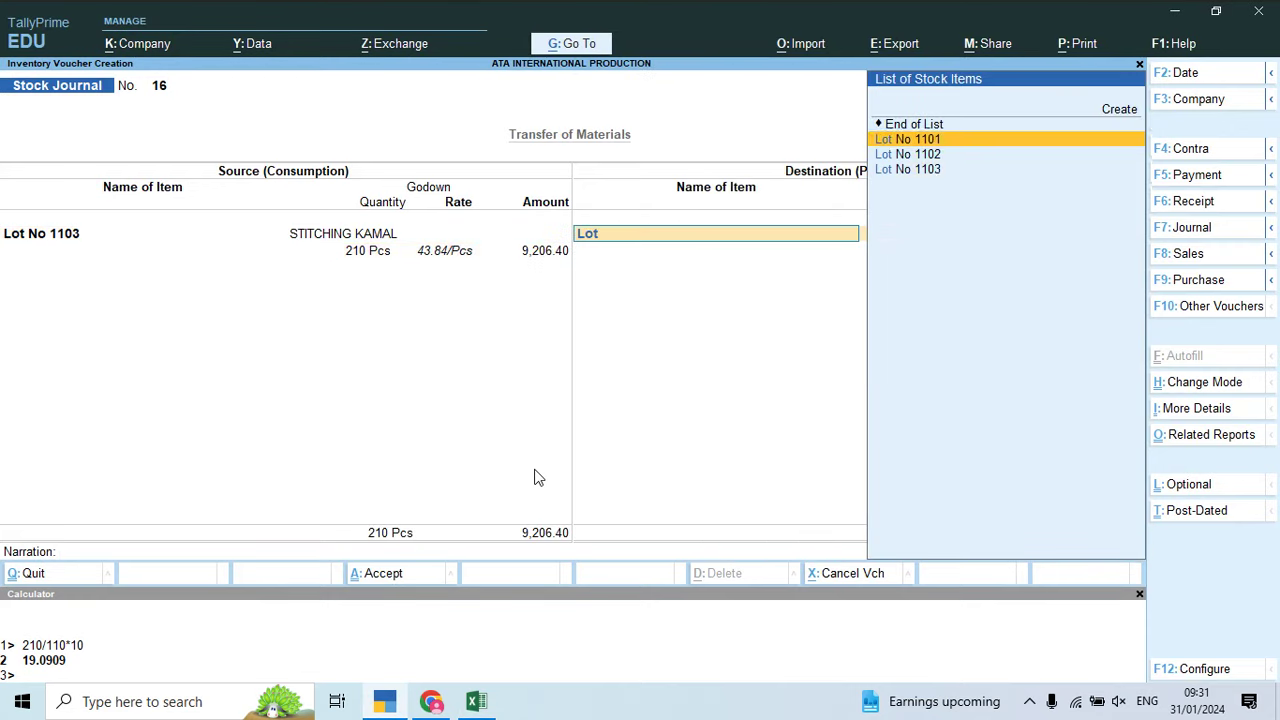
{"action": "key", "text": "Down"}
{"action": "key", "text": "Down"}
{"action": "key", "text": "Return"}
{"action": "type", "text": "210"}
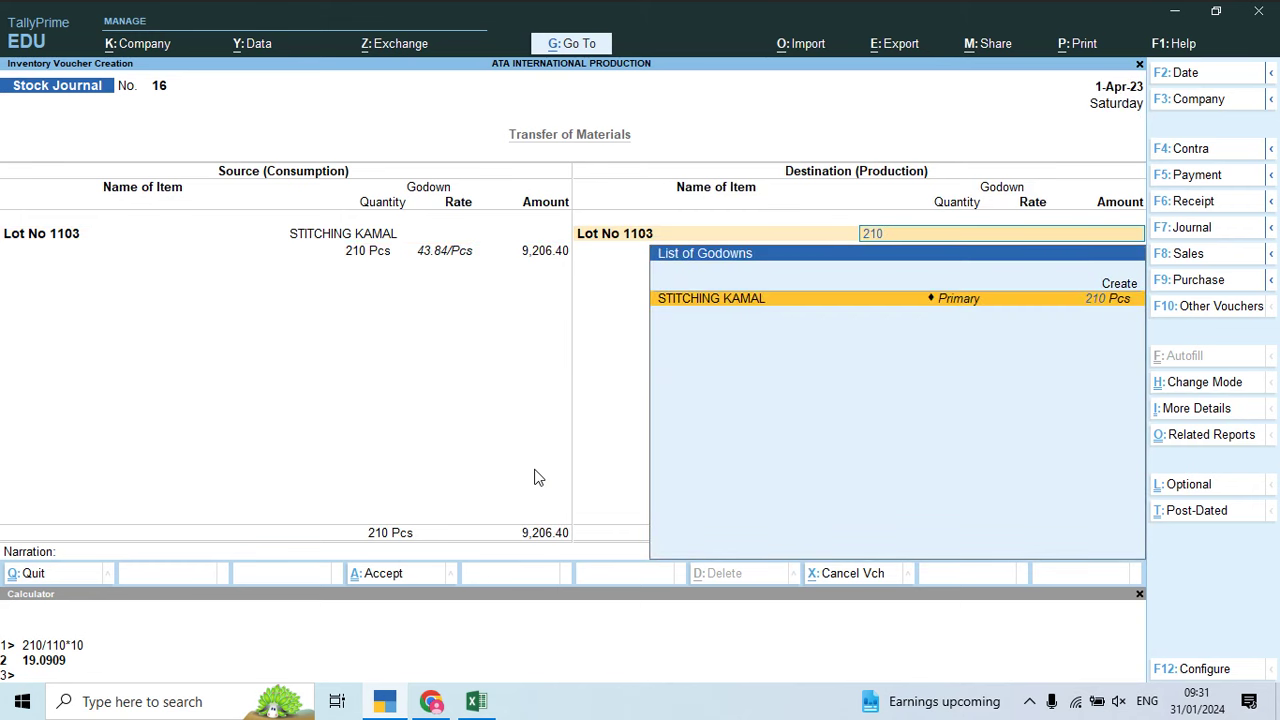
{"action": "key", "text": "Return"}
{"action": "key", "text": "BackSpace"}
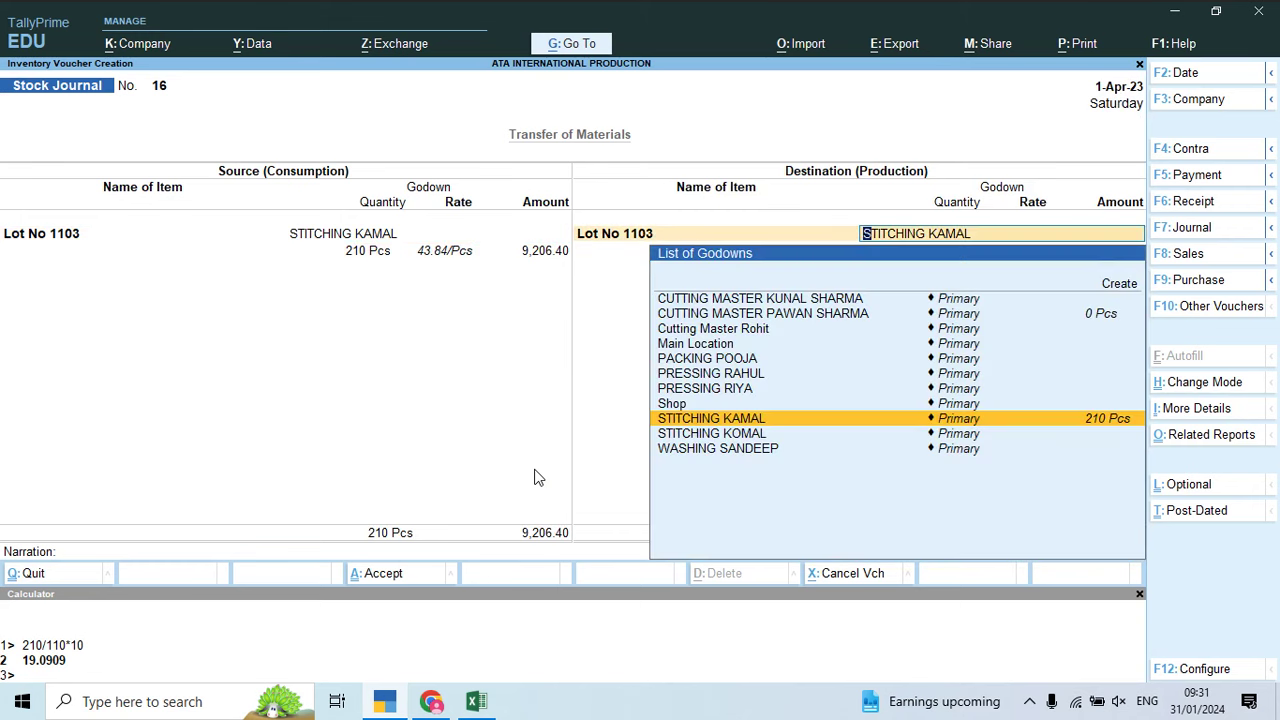
Step: Check the lot's washing worker in the Excel sheet, choose that worker's godown and enter 210 Pcs with the default rate and amount
{"action": "key", "text": "alt+Tab"}
{"action": "key", "text": "Down"}
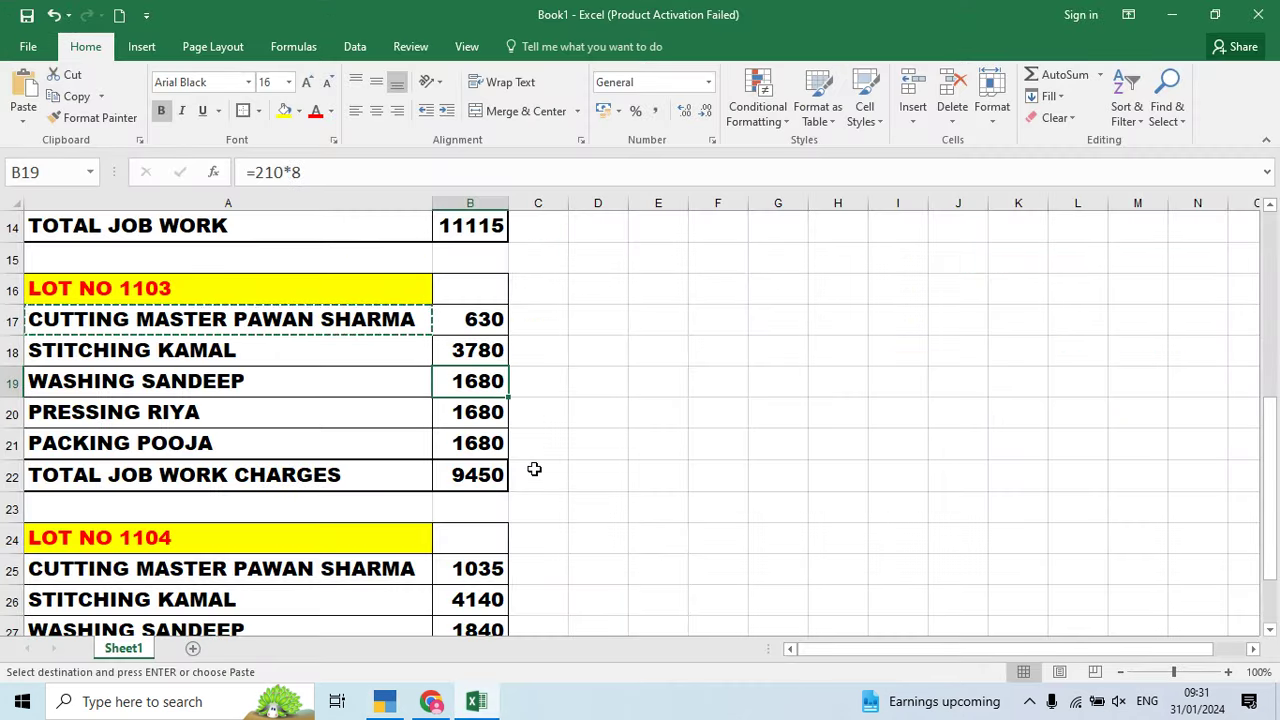
{"action": "key", "text": "alt+Tab"}
{"action": "type", "text": "wa"}
{"action": "key", "text": "Return"}
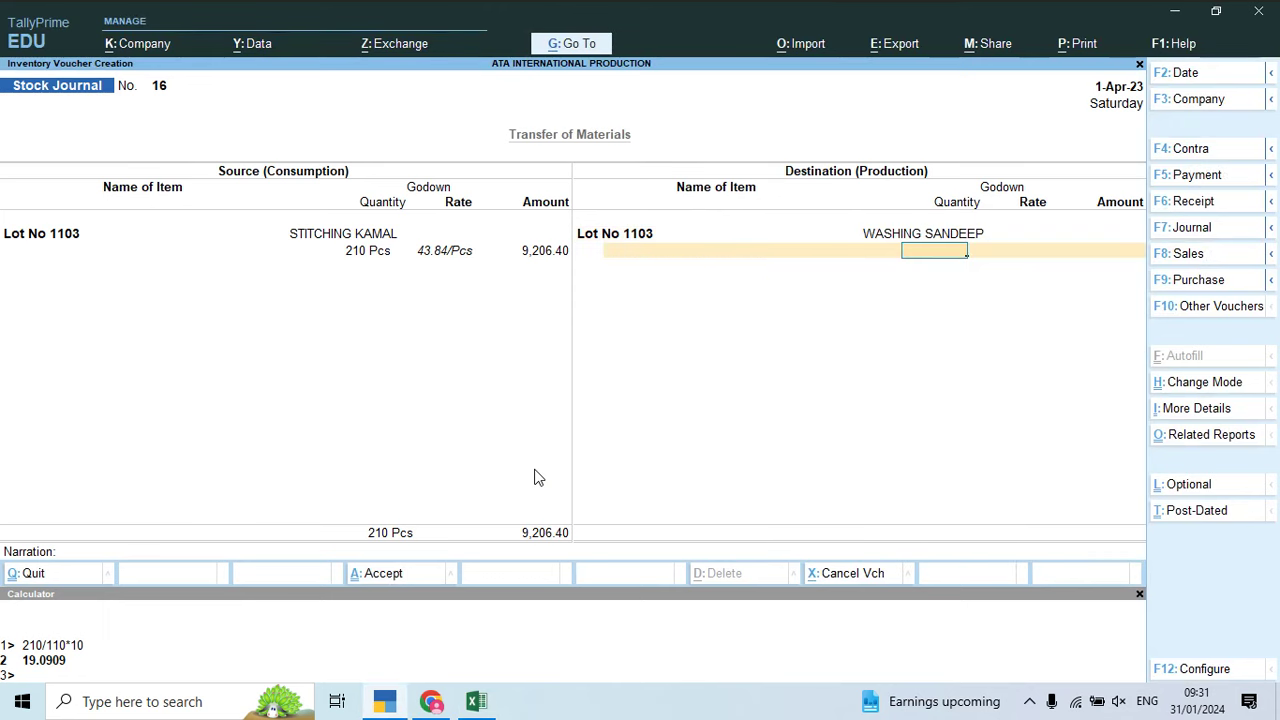
{"action": "type", "text": "210"}
{"action": "key", "text": "Return"}
{"action": "key", "text": "Return"}
{"action": "key", "text": "Return"}
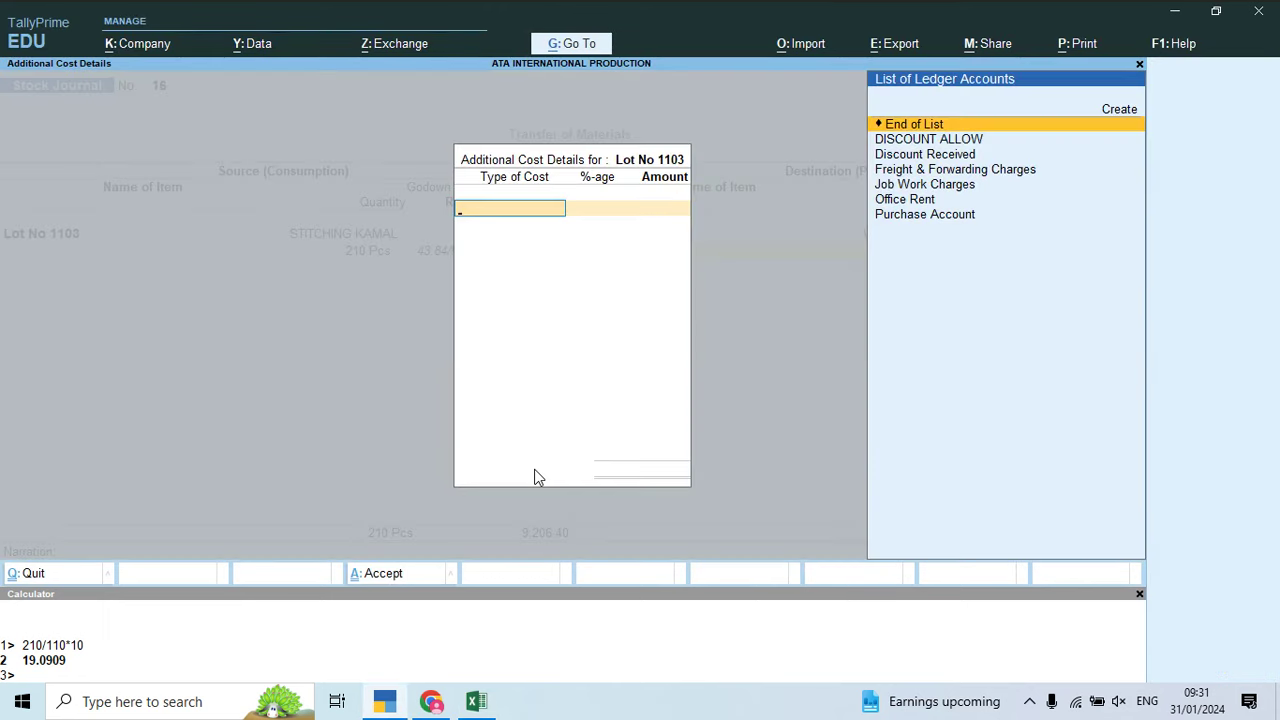
Step: Choose Job Work Charges as the washing stage's additional cost type without a percentage
{"action": "key", "text": "Down"}
{"action": "key", "text": "Down"}
{"action": "key", "text": "Down"}
{"action": "key", "text": "Down"}
{"action": "key", "text": "Return"}
{"action": "key", "text": "Return"}
Step: Check the washing charge in the Excel sheet, enter 1,680 as the cost amount in TallyPrime and save the stock journal
{"action": "key", "text": "alt+Tab"}
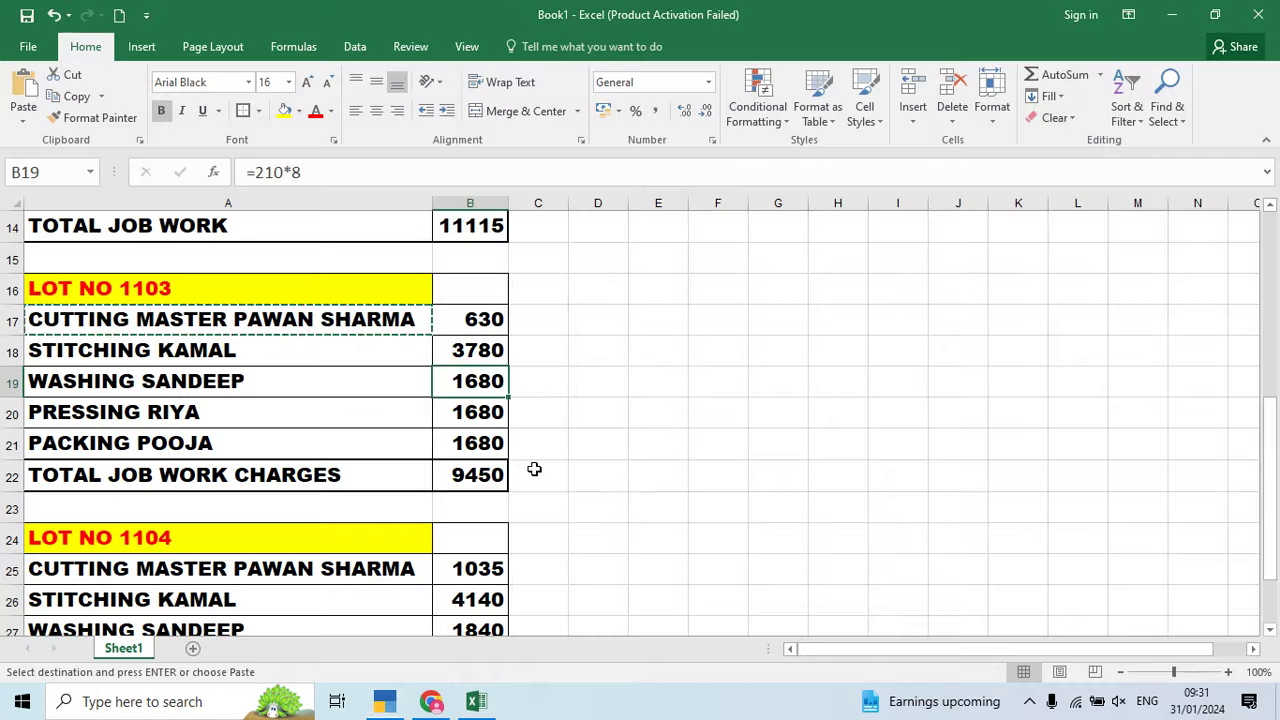
{"action": "key", "text": "alt+Tab"}
{"action": "type", "text": "1680"}
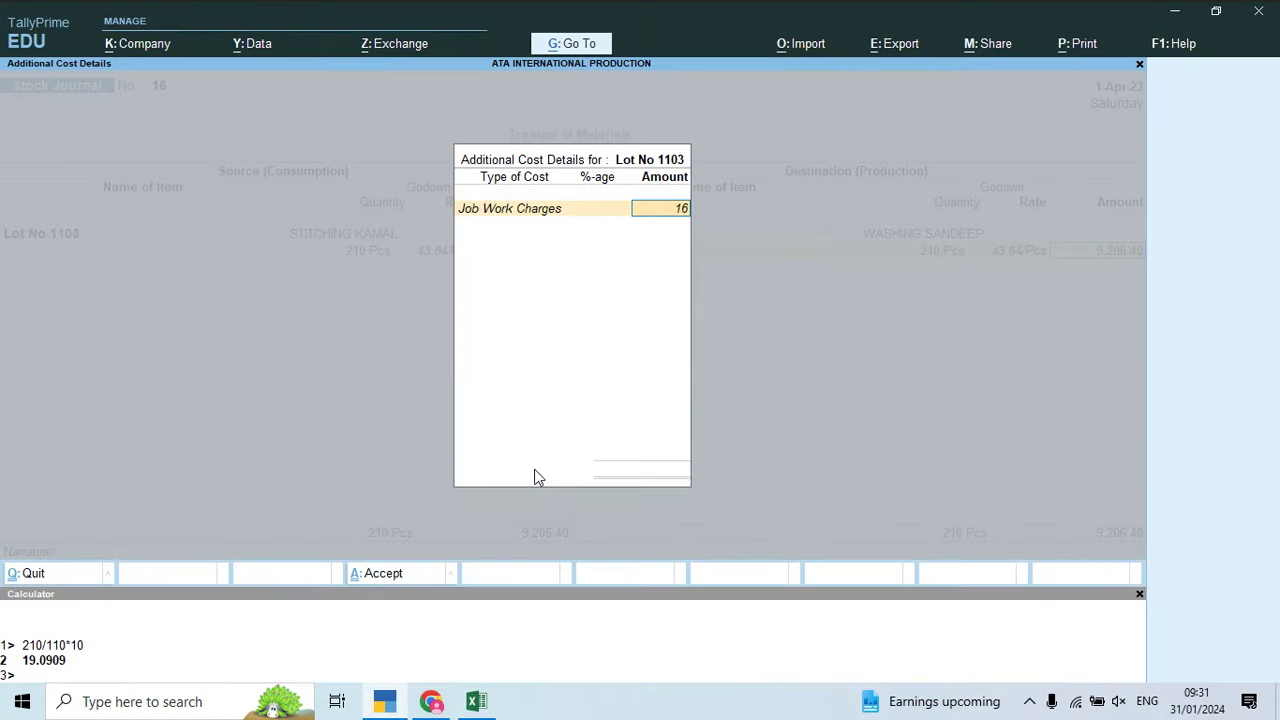
{"action": "key", "text": "Return"}
{"action": "key", "text": "Return"}
{"action": "key", "text": "Return"}
{"action": "key", "text": "Return"}
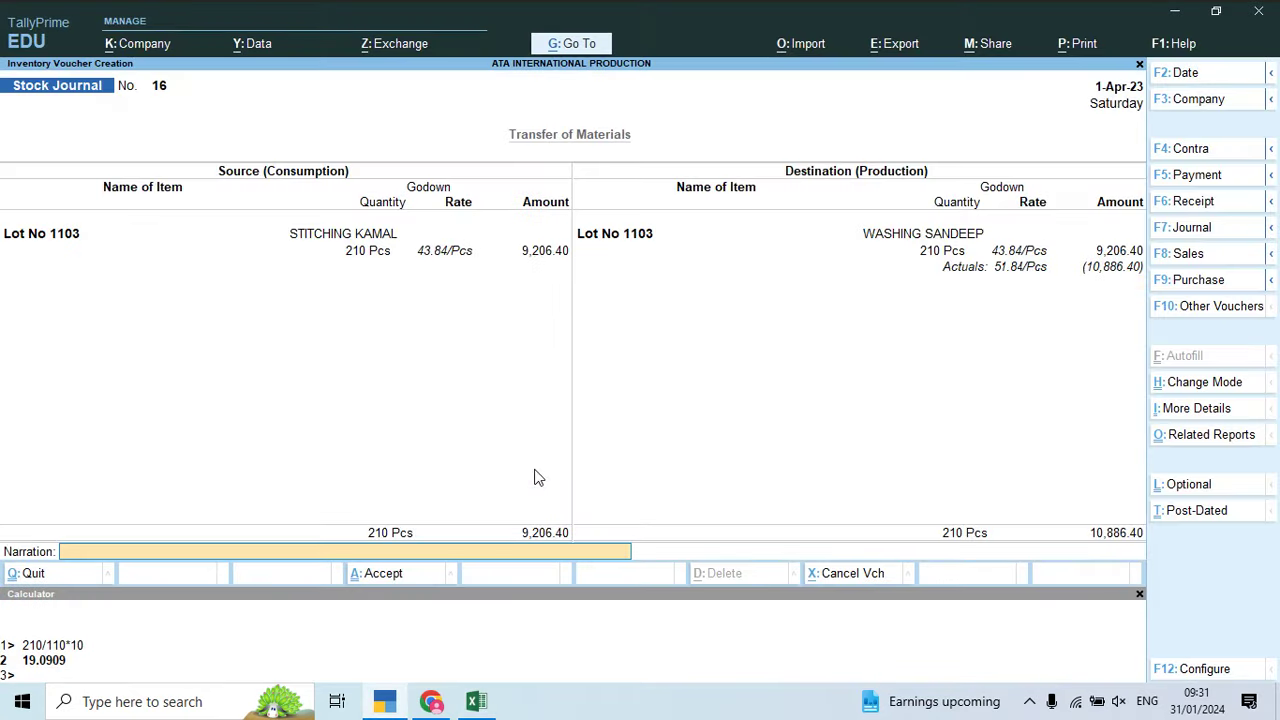
{"action": "key", "text": "Return"}
Step: Consume 210 Pcs of Lot No 1103 from its washing godown with the default rate and amount, and end the consumption list
{"action": "type", "text": "Lot"}
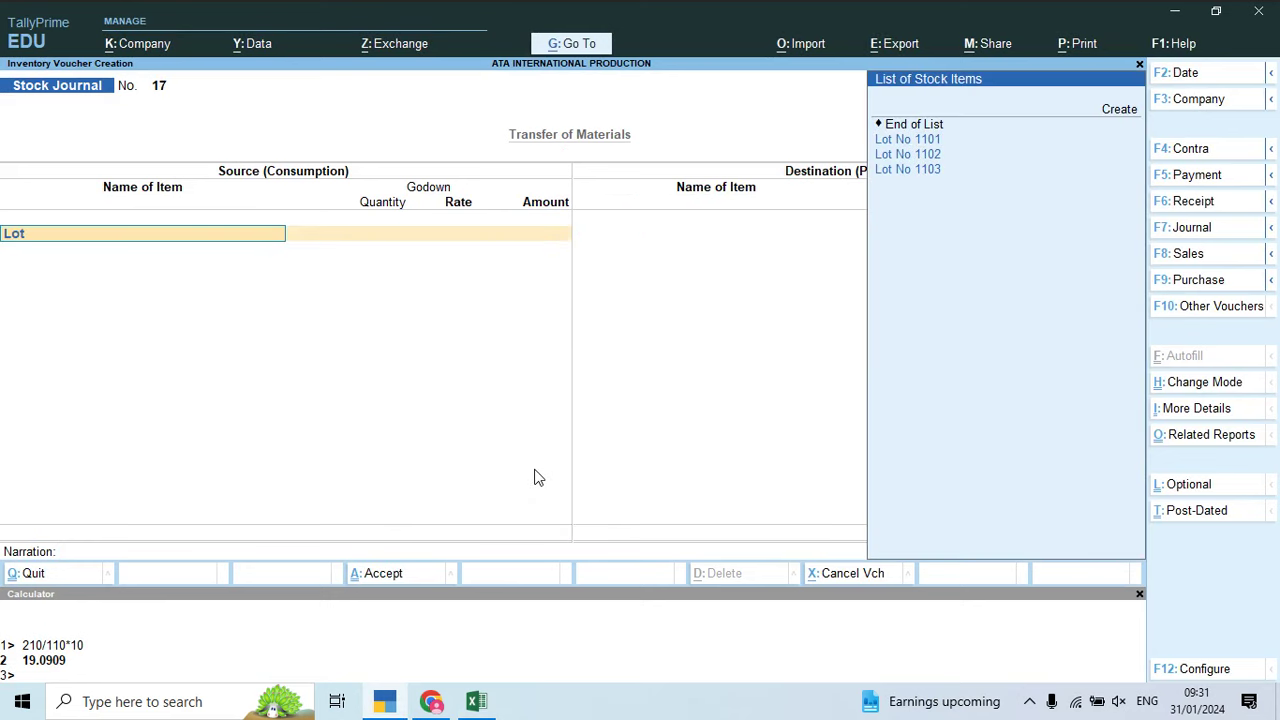
{"action": "key", "text": "Down"}
{"action": "key", "text": "Down"}
{"action": "key", "text": "Down"}
{"action": "key", "text": "Return"}
{"action": "type", "text": "210"}
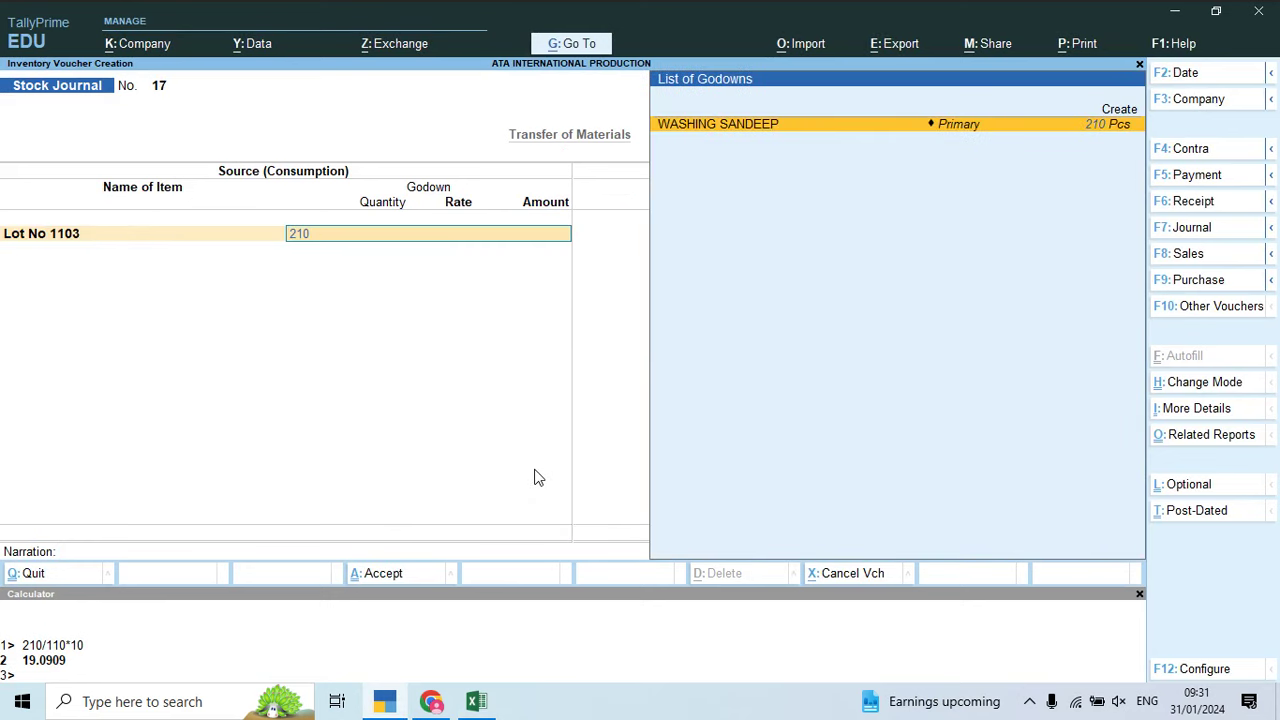
{"action": "key", "text": "Return"}
{"action": "type", "text": "210"}
{"action": "key", "text": "Return"}
{"action": "key", "text": "Return"}
{"action": "key", "text": "Return"}
{"action": "key", "text": "Return"}
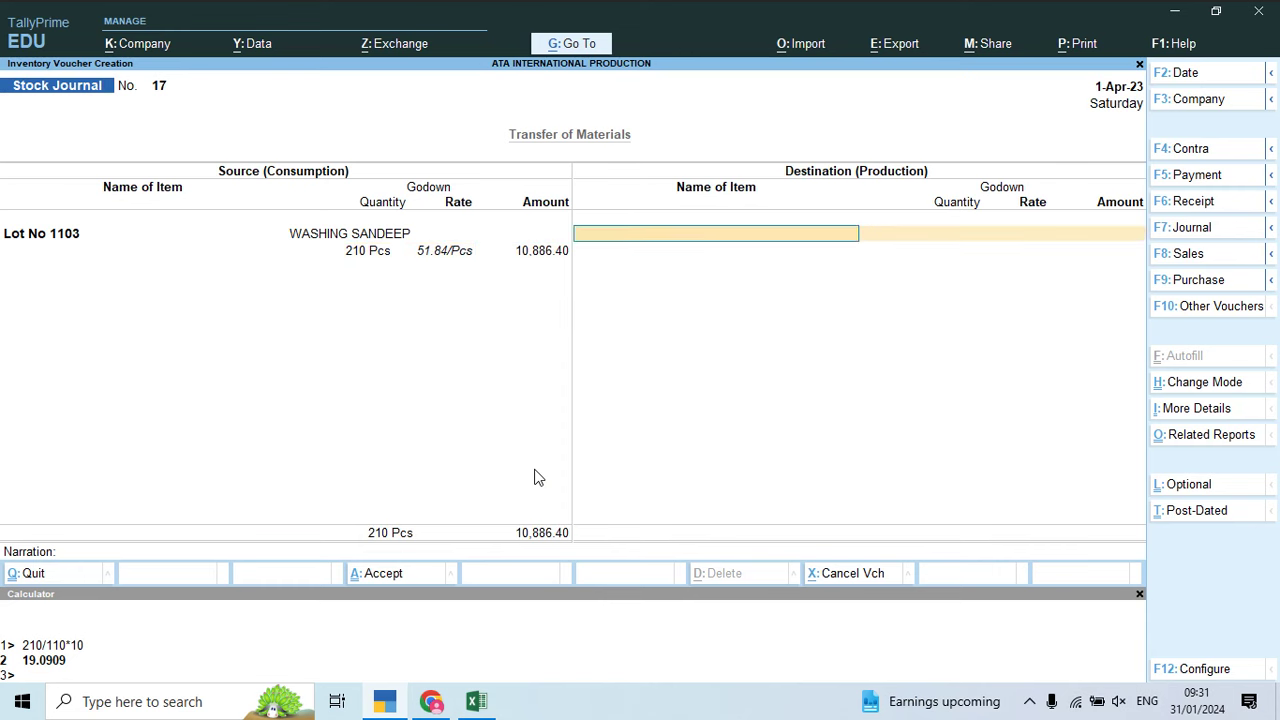
Step: Select Lot No 1103 as the produced item and check its pressing worker in the Excel sheet
{"action": "type", "text": "Lot"}
{"action": "key", "text": "Down"}
{"action": "key", "text": "Down"}
{"action": "key", "text": "Return"}
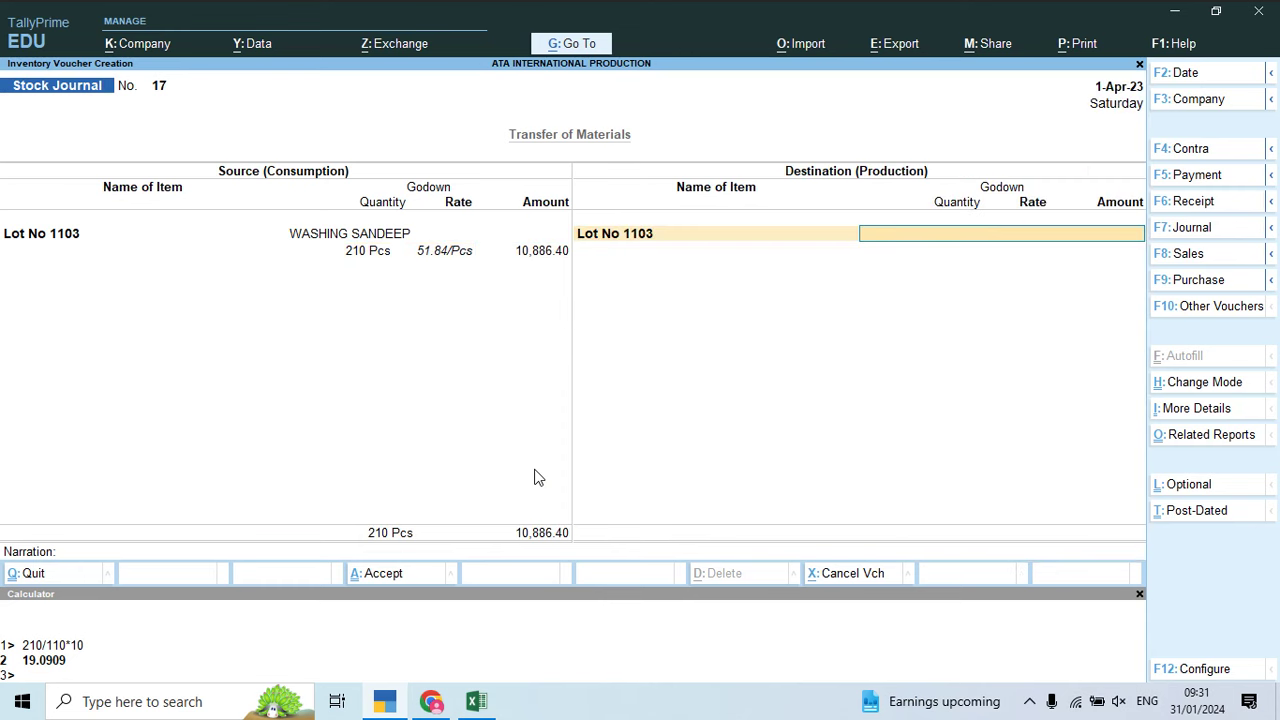
{"action": "key", "text": "alt+Tab"}
{"action": "key", "text": "Down"}
{"action": "key", "text": "Down"}
{"action": "key", "text": "alt+Tab"}
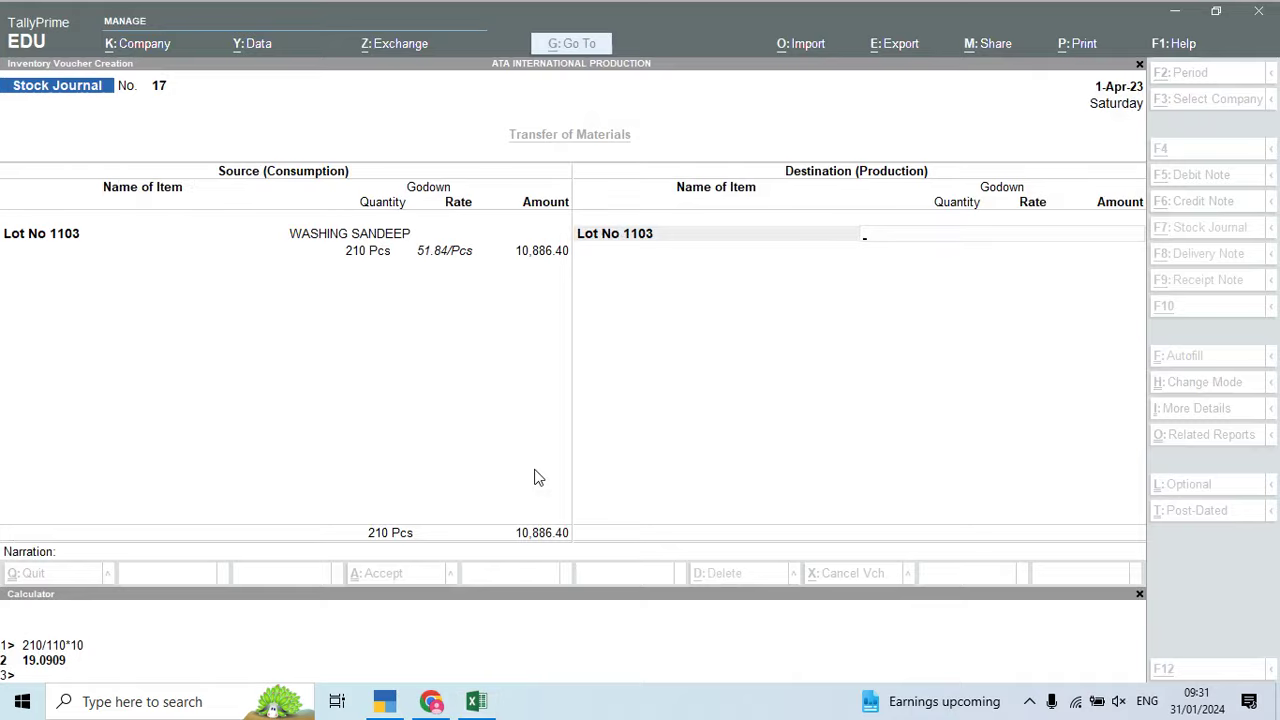
Step: Choose the lot's pressing worker's godown on the production side and enter 210 Pcs with the default rate and amount
{"action": "type", "text": "Ri"}
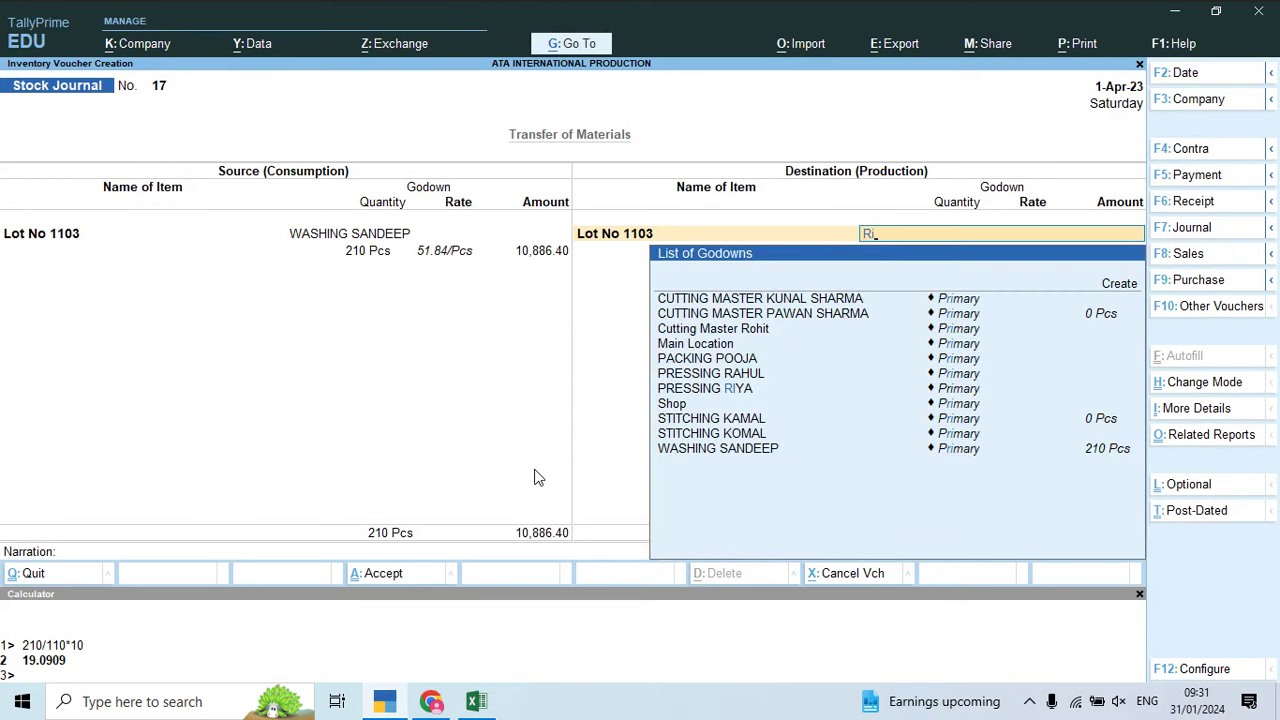
{"action": "key", "text": "Down"}
{"action": "key", "text": "Down"}
{"action": "key", "text": "Down"}
{"action": "key", "text": "Down"}
{"action": "key", "text": "Down"}
{"action": "key", "text": "Down"}
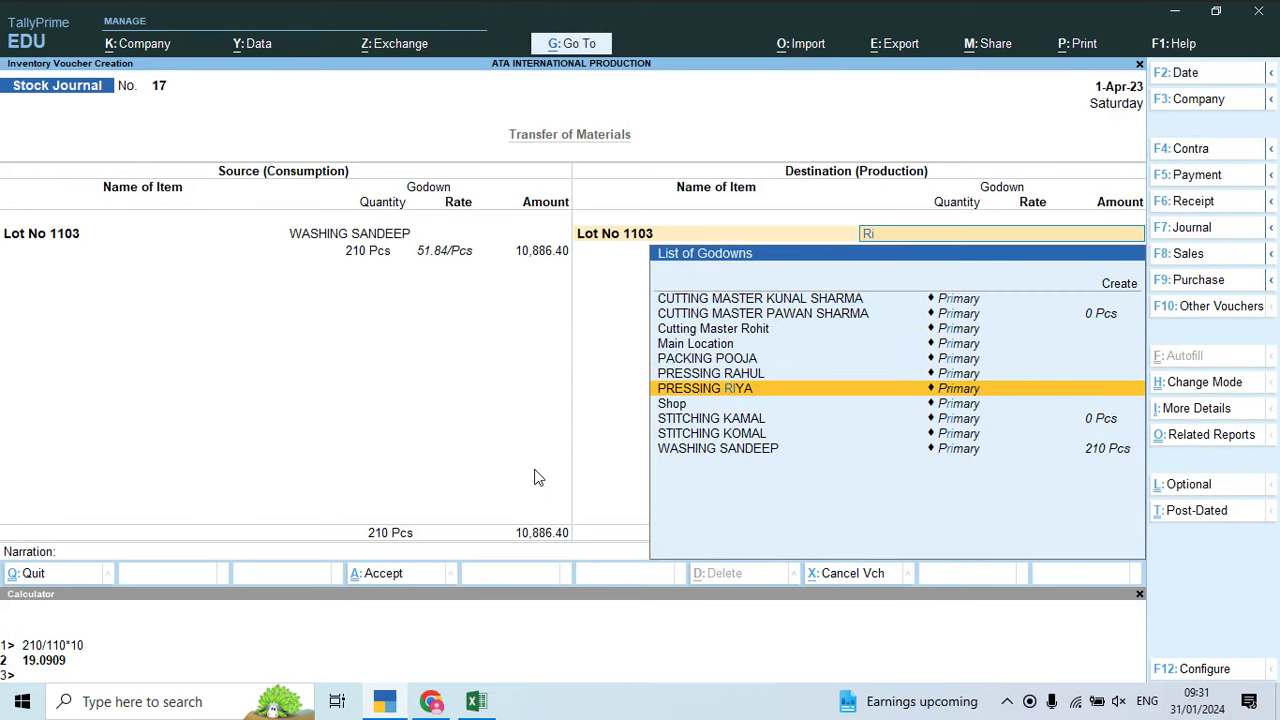
{"action": "key", "text": "Return"}
{"action": "type", "text": "210"}
{"action": "key", "text": "Return"}
{"action": "key", "text": "Return"}
{"action": "key", "text": "Return"}
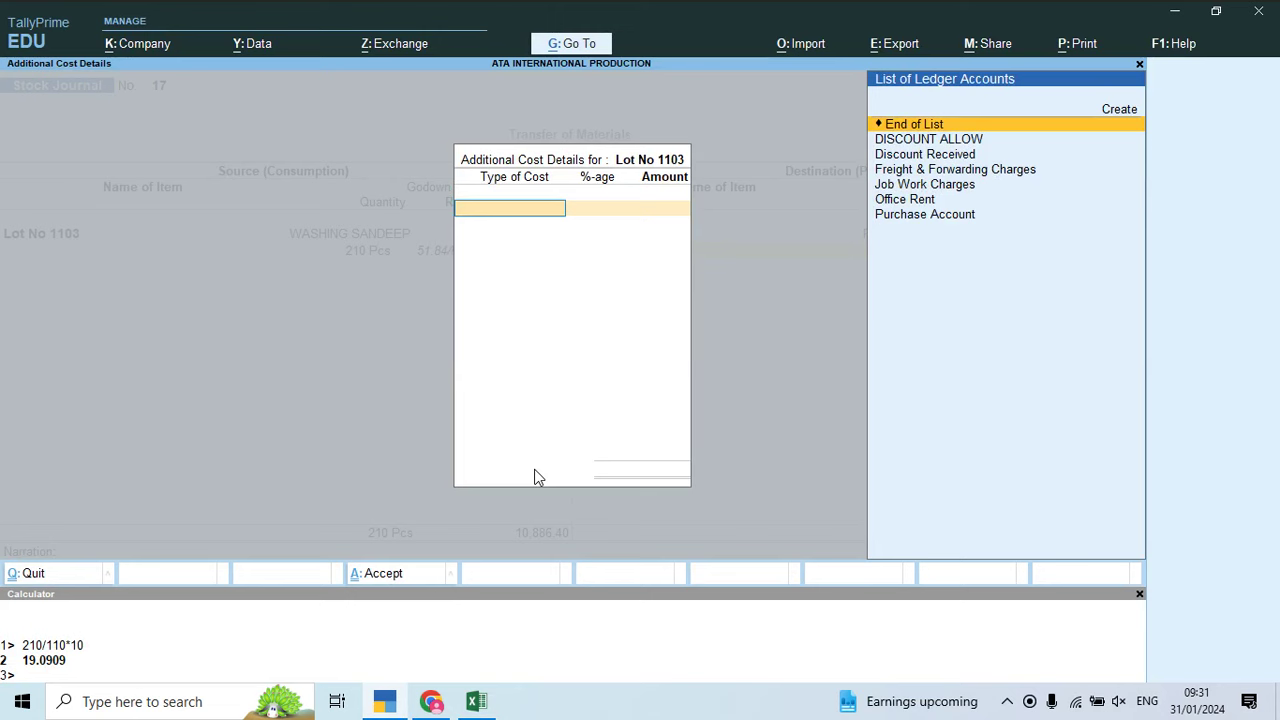
Step: Choose Job Work Charges as the pressing stage's additional cost type without a percentage
{"action": "key", "text": "Down"}
{"action": "key", "text": "Down"}
{"action": "key", "text": "Down"}
{"action": "key", "text": "Down"}
{"action": "key", "text": "Return"}
{"action": "key", "text": "Return"}
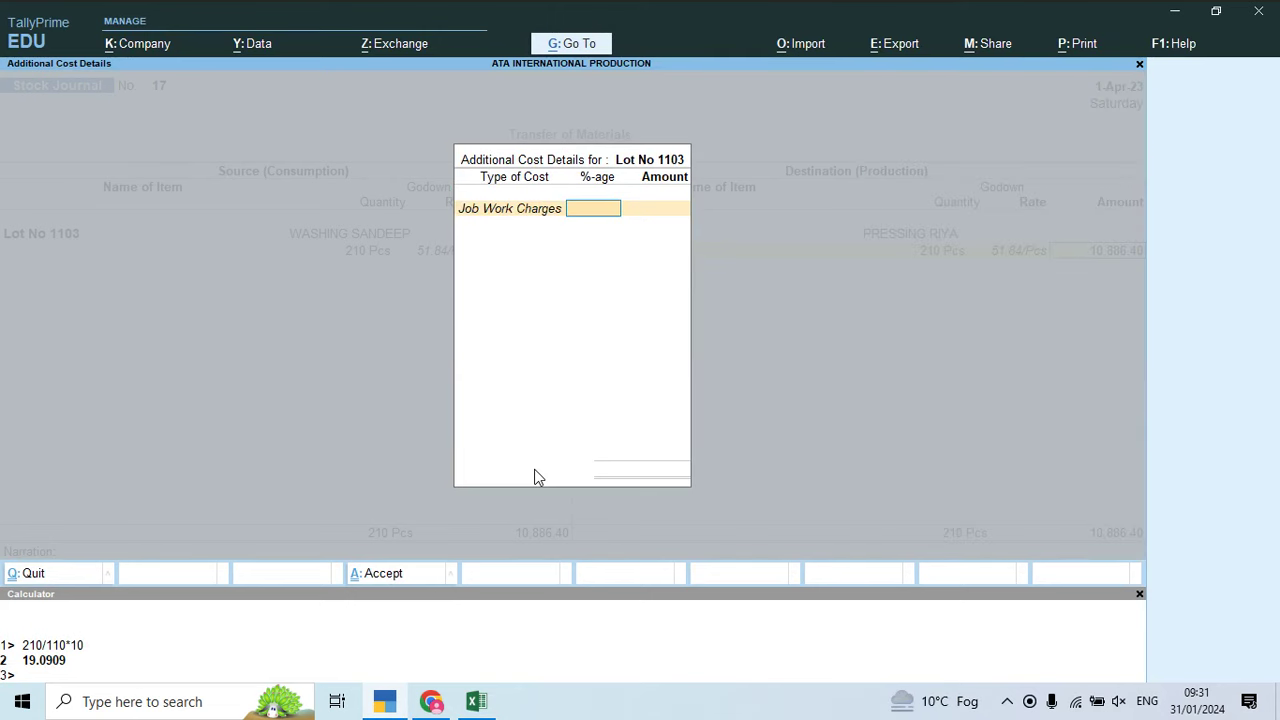
Step: Enter 1,680 as the pressing stage's job work cost and save the stock journal
{"action": "type", "text": "1680"}
{"action": "key", "text": "Return"}
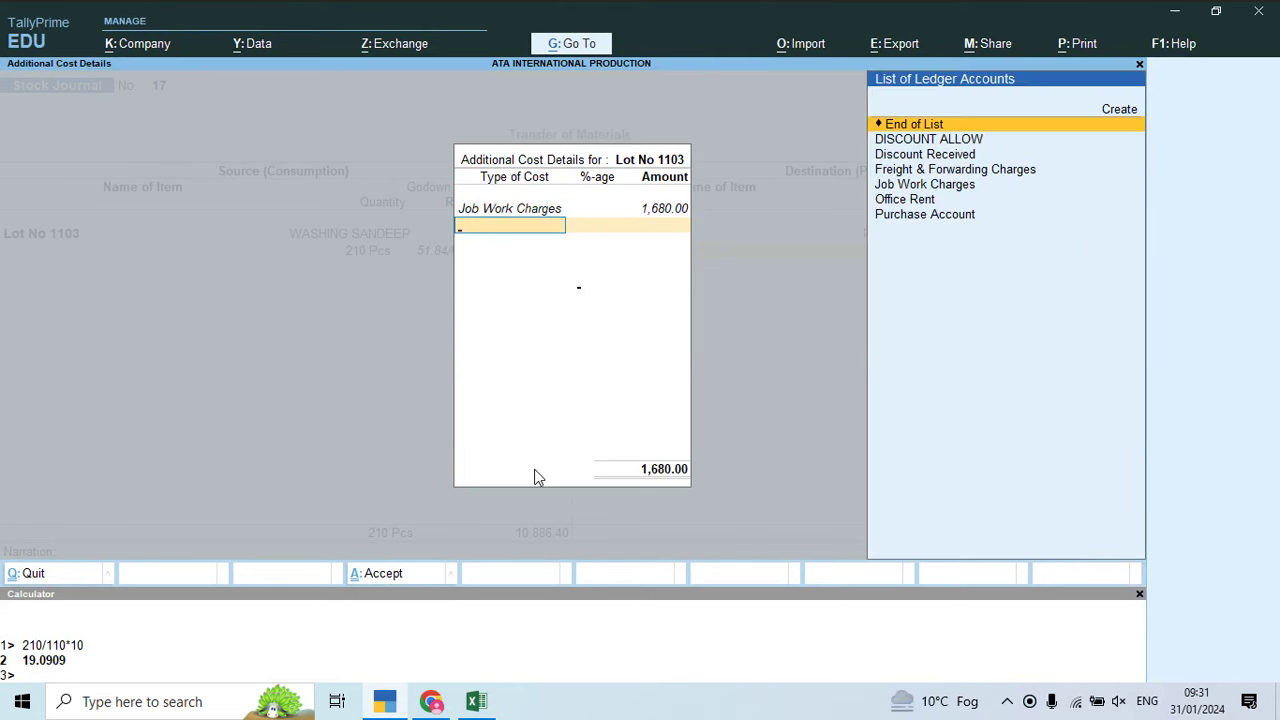
{"action": "key", "text": "Return"}
{"action": "key", "text": "Return"}
{"action": "key", "text": "Return"}
{"action": "key", "text": "Return"}
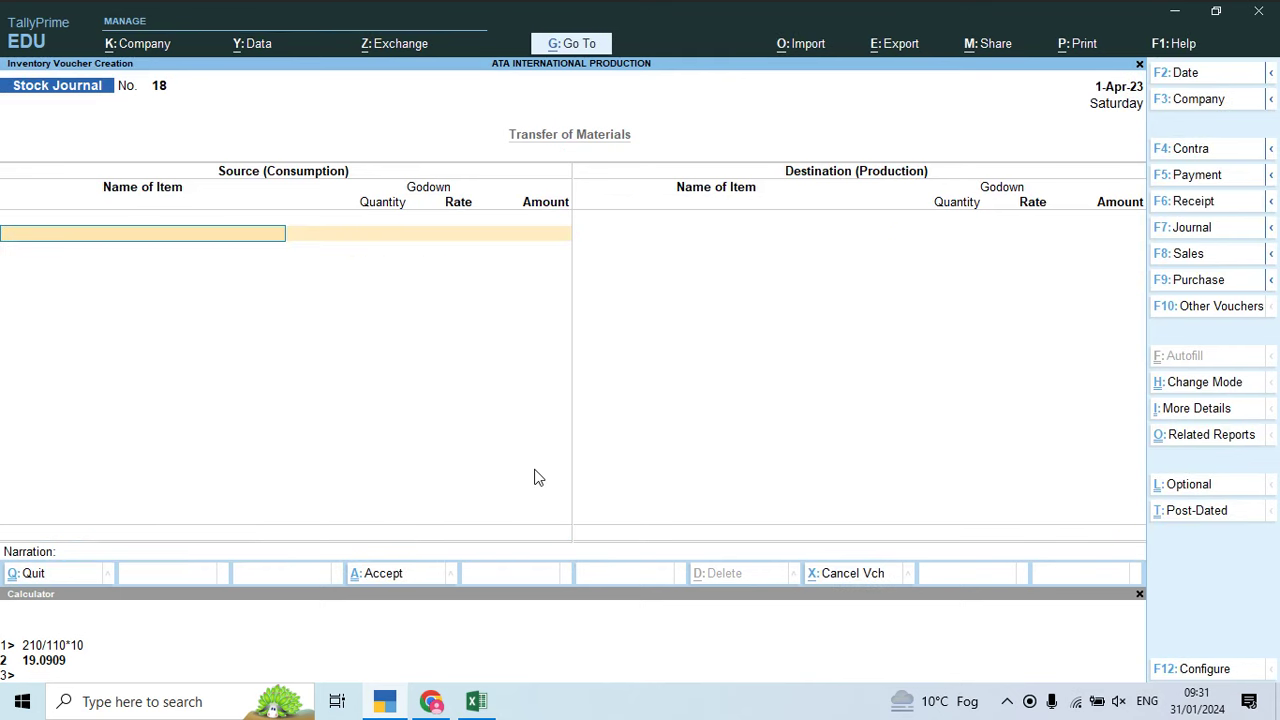
Step: Consume 210 Pcs of Lot No 1103 from its pressing godown with the default rate and amount, and end the consumption list
{"action": "type", "text": "Lo"}
{"action": "key", "text": "Down"}
{"action": "key", "text": "Down"}
{"action": "key", "text": "Down"}
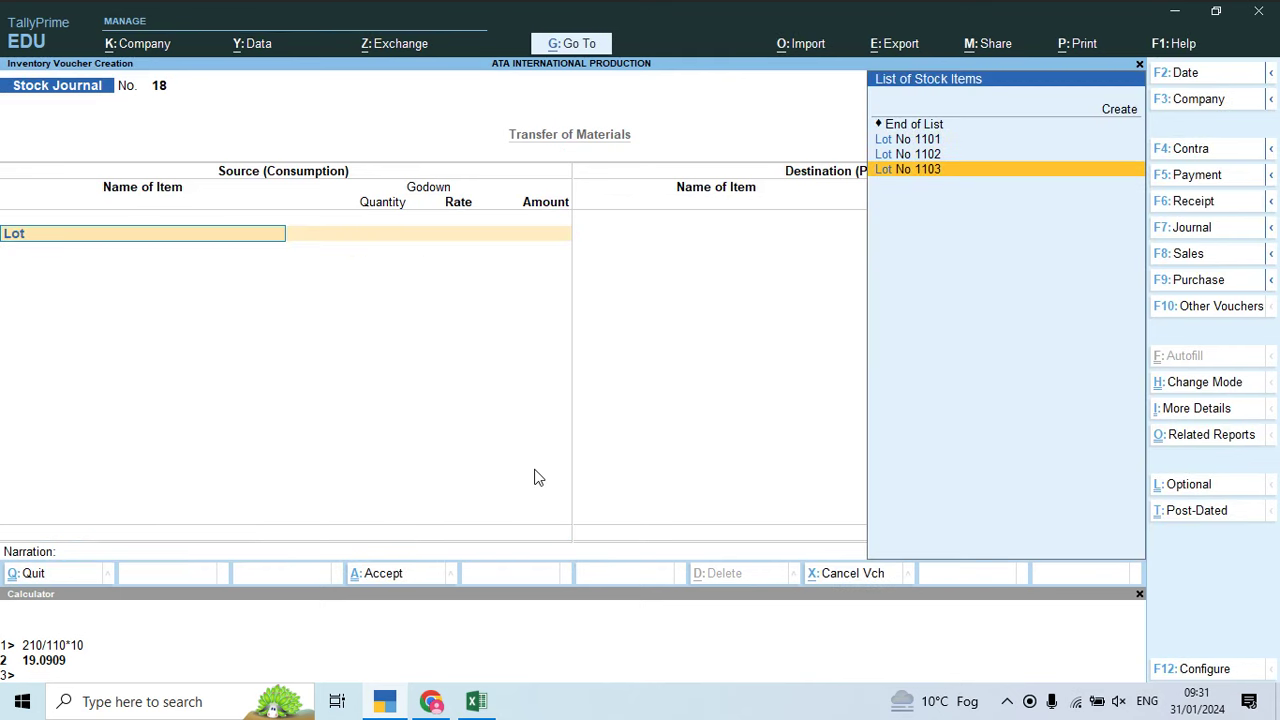
{"action": "key", "text": "Return"}
{"action": "type", "text": "21"}
{"action": "key", "text": "Return"}
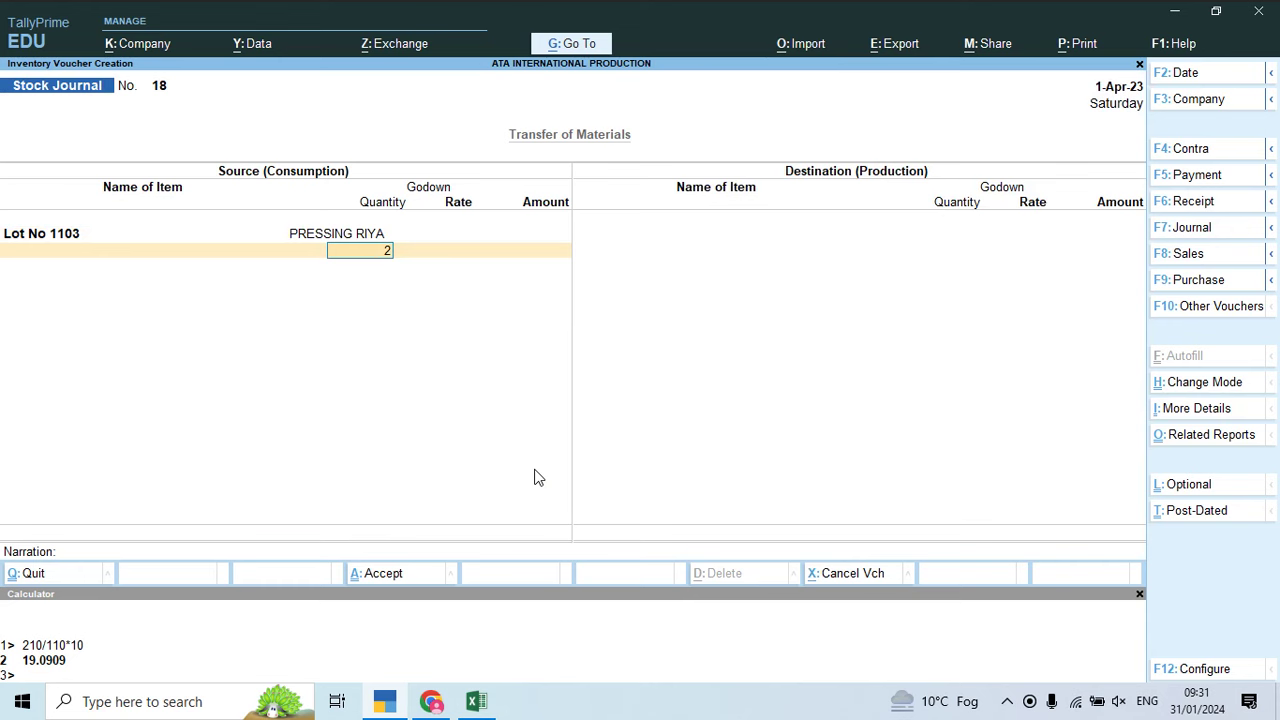
{"action": "key", "text": "Return"}
{"action": "key", "text": "Return"}
{"action": "key", "text": "Return"}
{"action": "key", "text": "Return"}
Step: Select Lot No 1103 as the produced item for the packing stage
{"action": "type", "text": "Lot"}
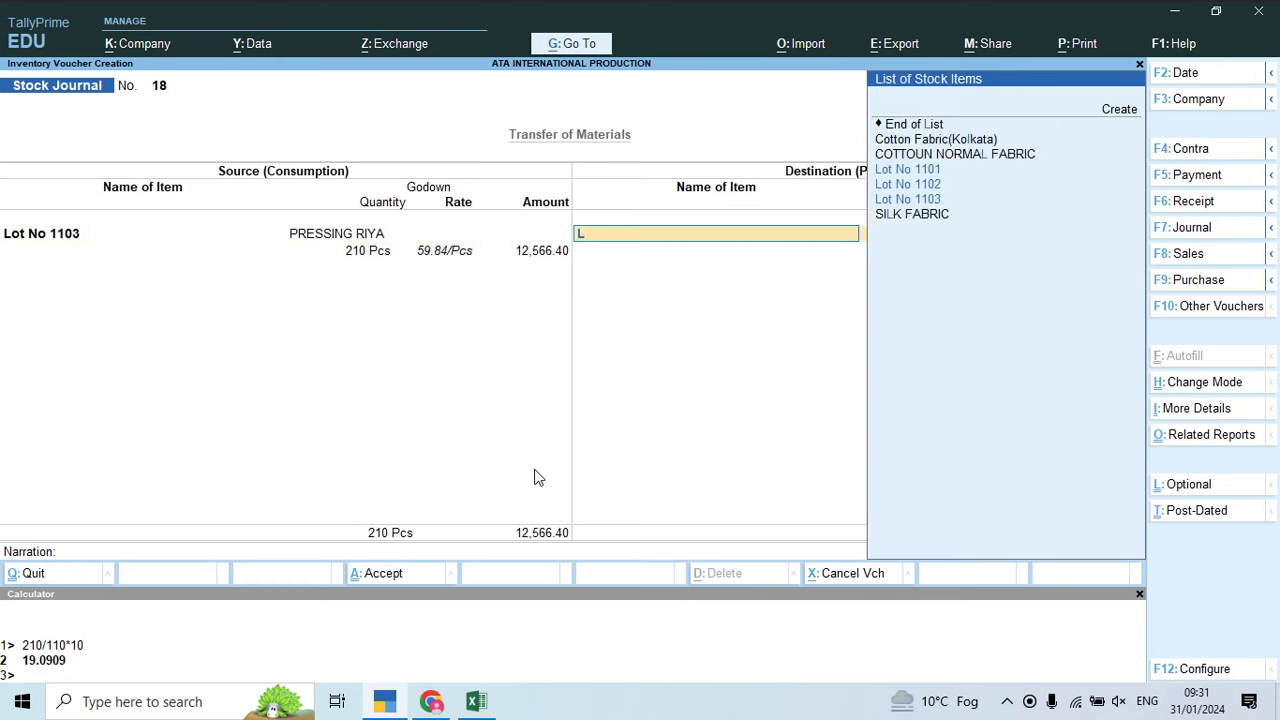
{"action": "key", "text": "Down"}
{"action": "key", "text": "Down"}
{"action": "key", "text": "Down"}
{"action": "key", "text": "Return"}
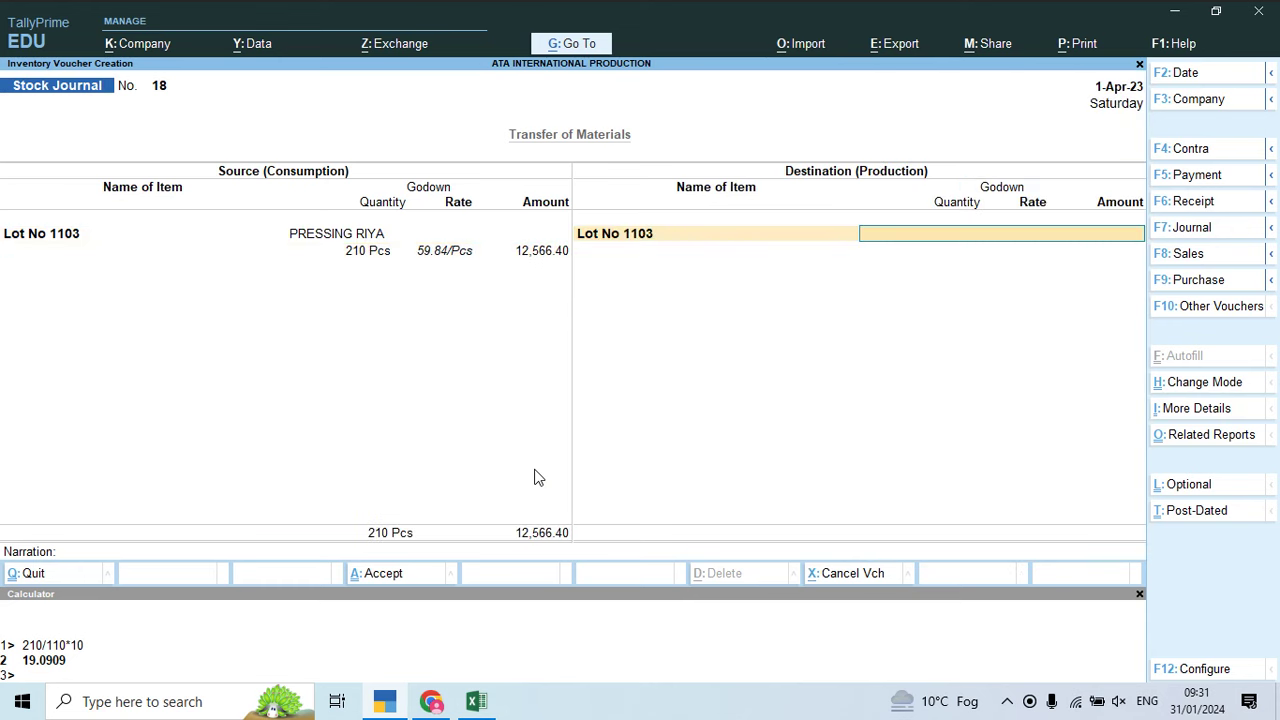
Step: Receive 210 Pcs of Lot No 1103 into the packing godown with the default rate and amount
{"action": "type", "text": "J"}
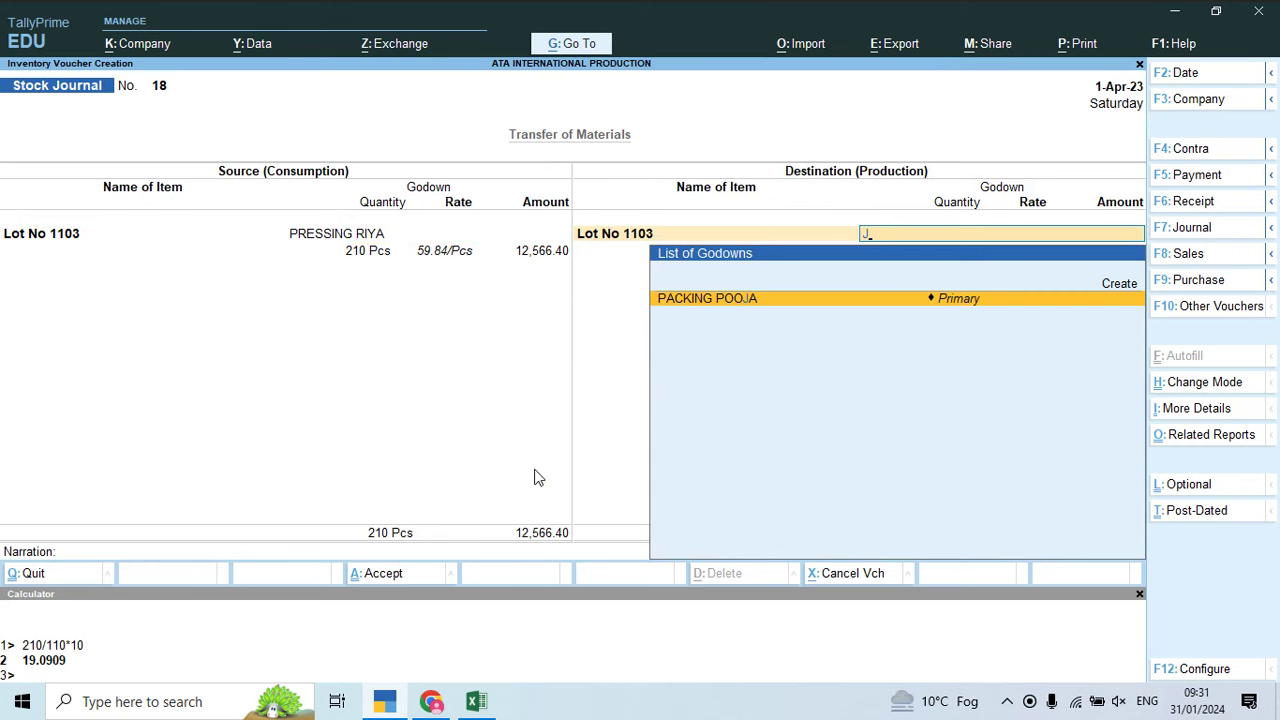
{"action": "key", "text": "Return"}
{"action": "key", "text": "alt+Tab"}
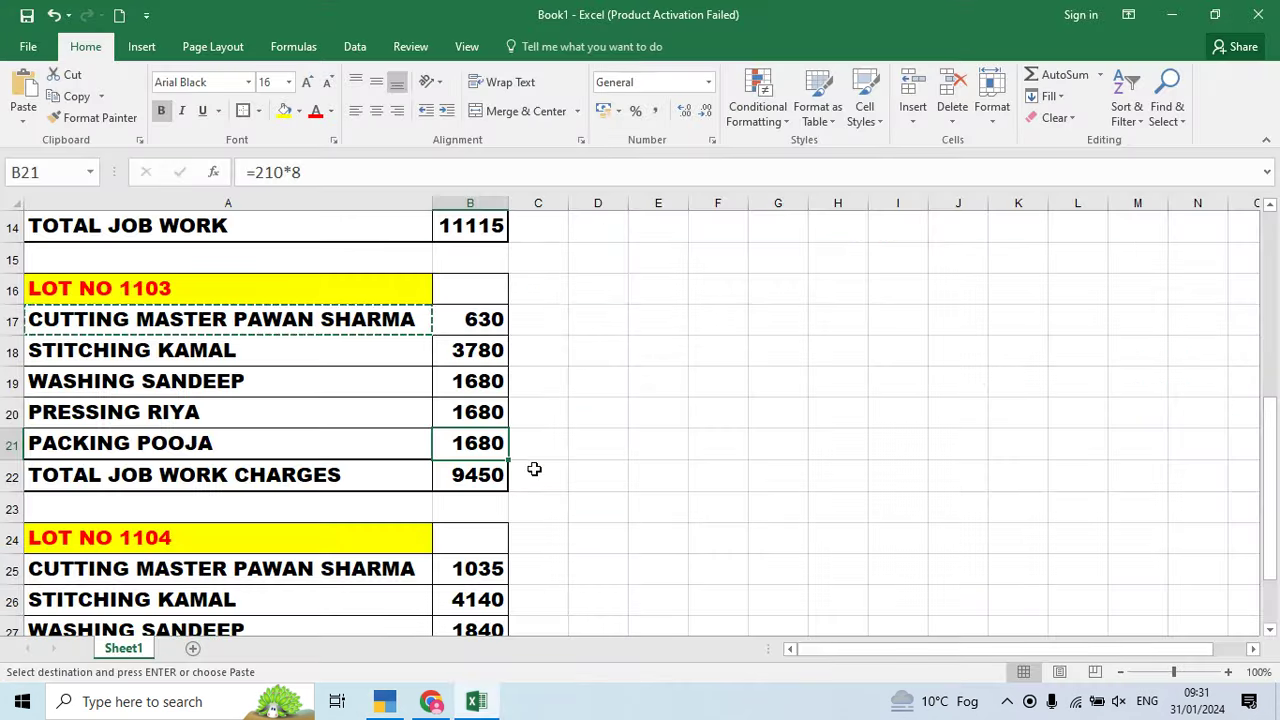
{"action": "key", "text": "alt+Tab"}
{"action": "type", "text": "210"}
{"action": "key", "text": "Return"}
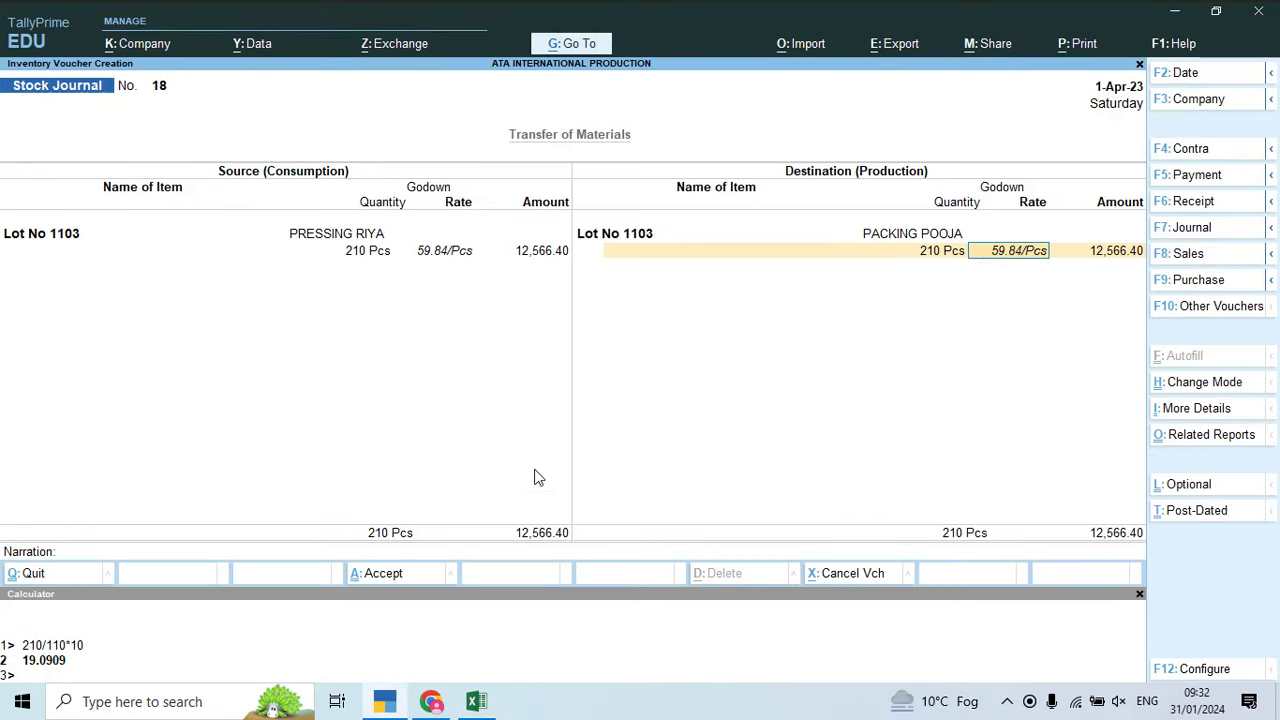
{"action": "key", "text": "Return"}
{"action": "key", "text": "Return"}
Step: Add Job Work Charges of 1,680 without a percentage as Lot No 1103's additional cost for the packing stage
{"action": "key", "text": "Down"}
{"action": "key", "text": "Down"}
{"action": "key", "text": "Down"}
{"action": "key", "text": "Down"}
{"action": "key", "text": "Down"}
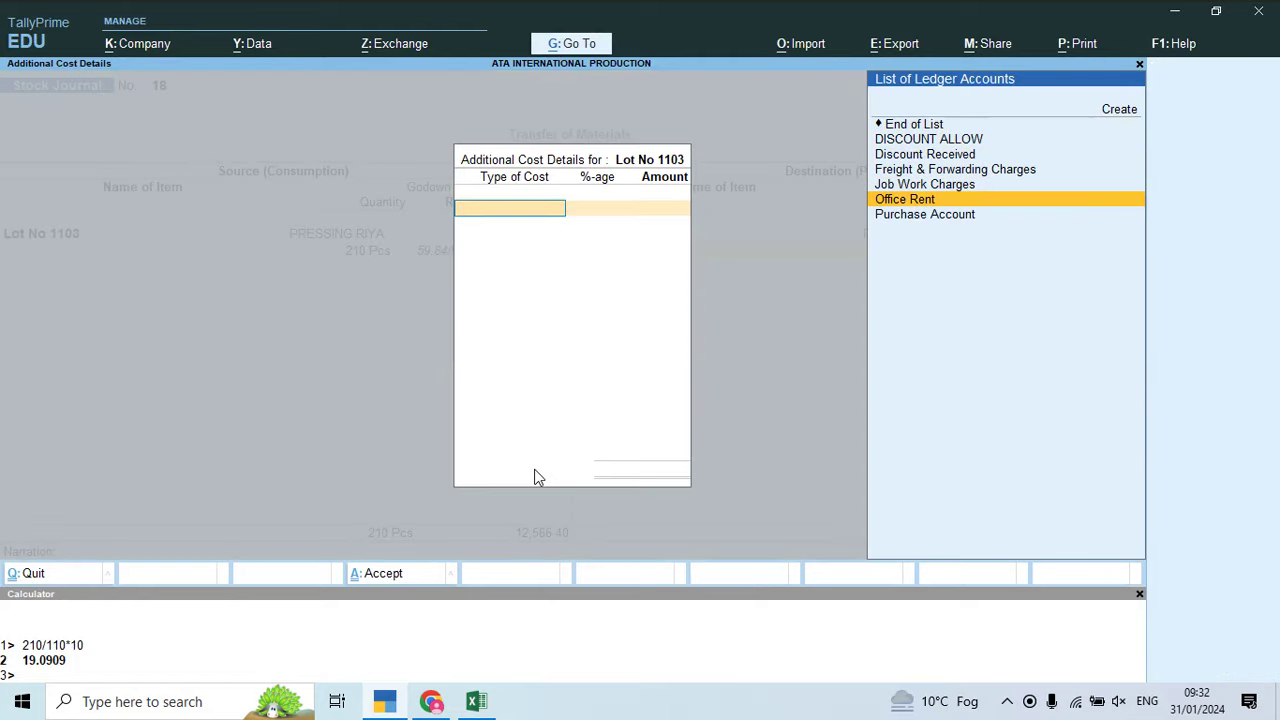
{"action": "key", "text": "Up"}
{"action": "key", "text": "Return"}
{"action": "key", "text": "Return"}
{"action": "type", "text": "1,680"}
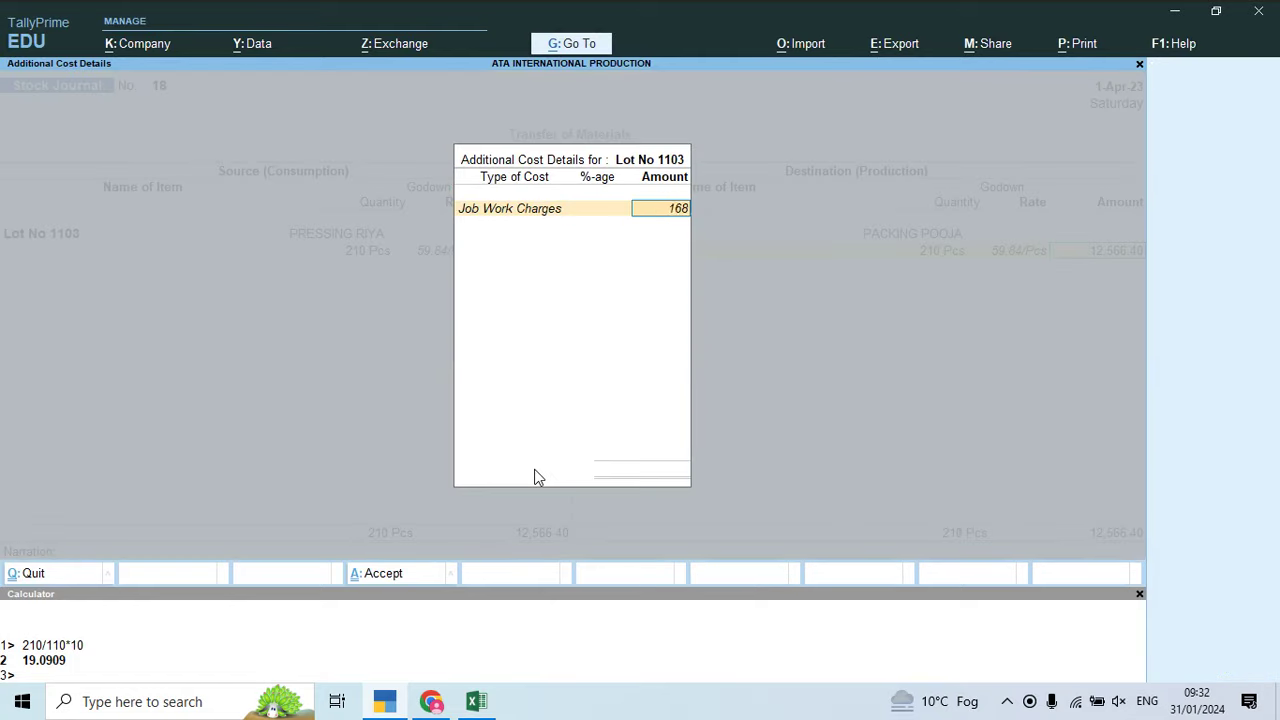
{"action": "key", "text": "Return"}
Step: Check Lot No 1103's work sheet in the production PDF, then finish and save the packing stock journal without a narration
{"action": "key", "text": "alt+Tab"}
{"action": "key", "text": "alt+Tab"}
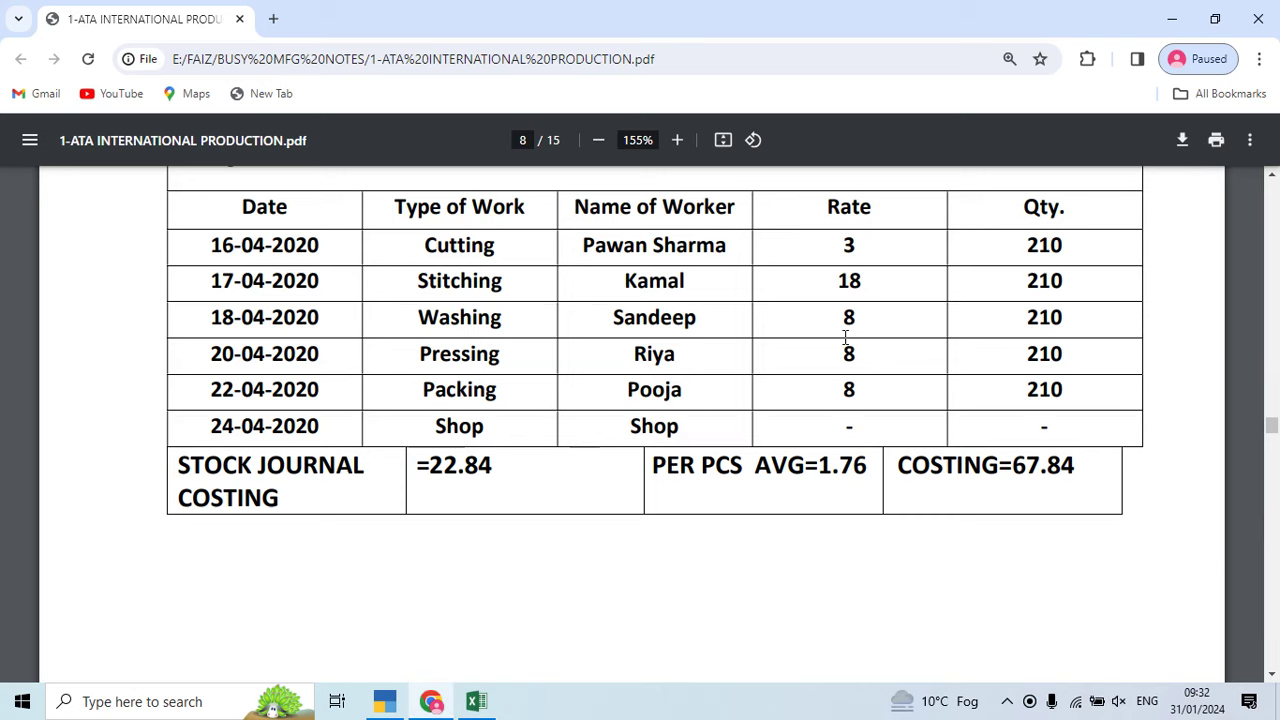
{"action": "key", "text": "alt+Tab"}
{"action": "key", "text": "Return"}
{"action": "key", "text": "Return"}
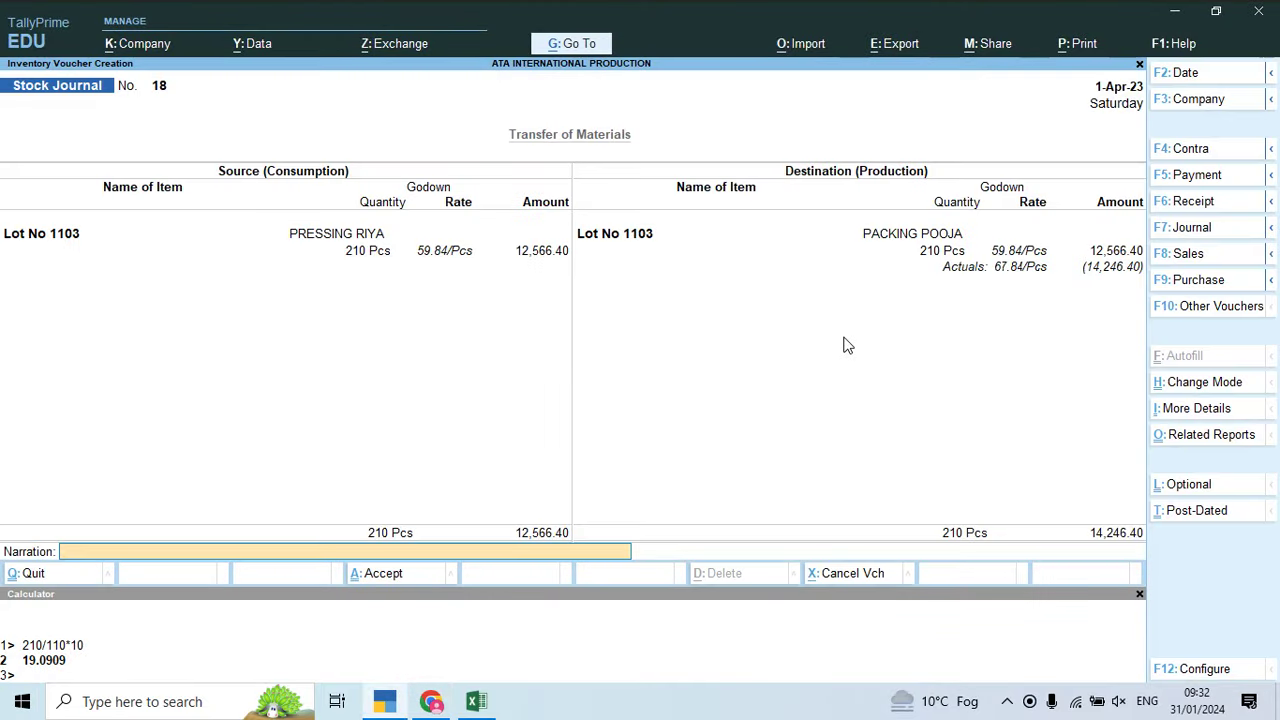
{"action": "key", "text": "Return"}
{"action": "key", "text": "Return"}
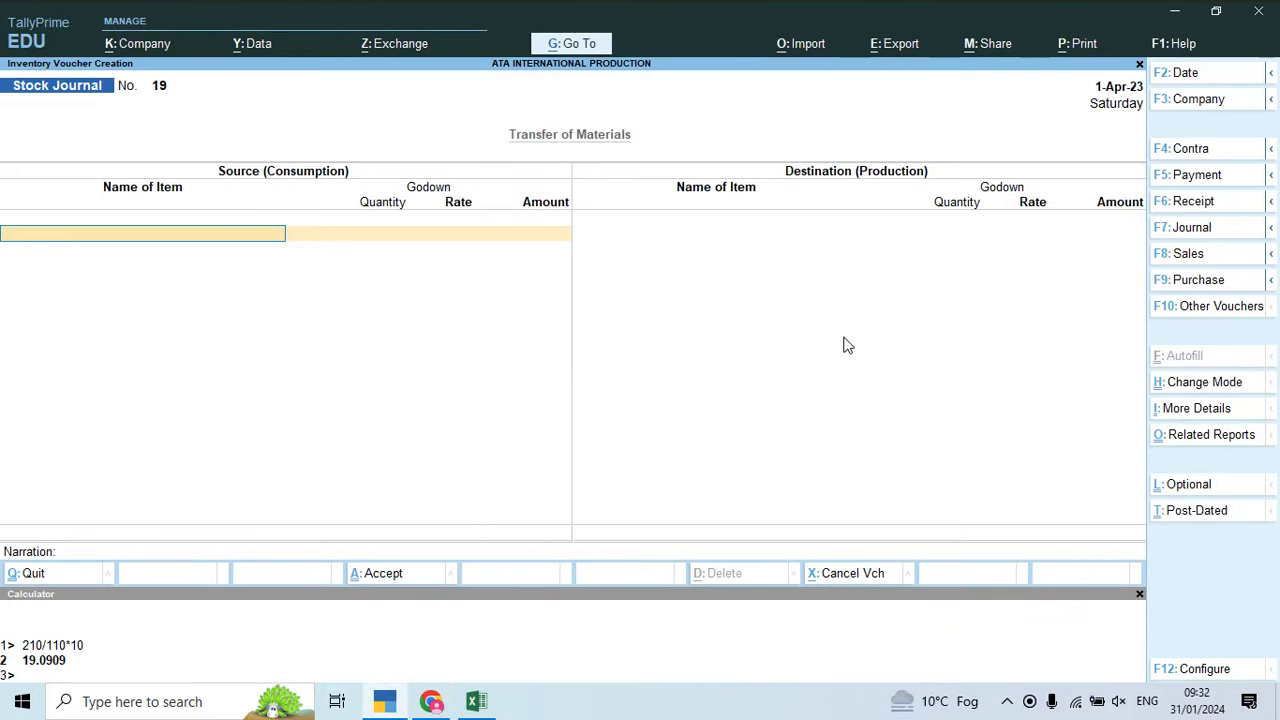
Step: Consume 210 Pcs of Lot No 1103 from its packing godown with the default rate and amount, and end the consumption list
{"action": "type", "text": "Lot"}
{"action": "key", "text": "Down"}
{"action": "key", "text": "Down"}
{"action": "key", "text": "Return"}
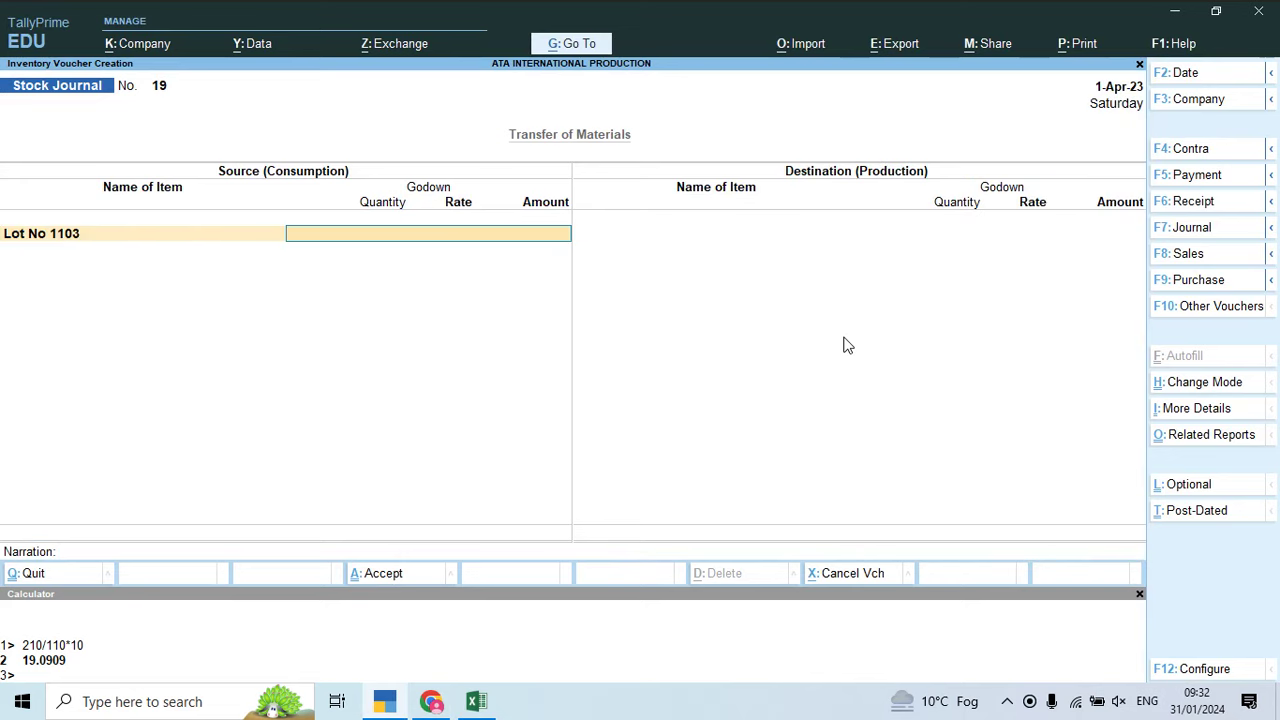
{"action": "type", "text": "21"}
{"action": "key", "text": "Return"}
{"action": "type", "text": "210"}
{"action": "key", "text": "Return"}
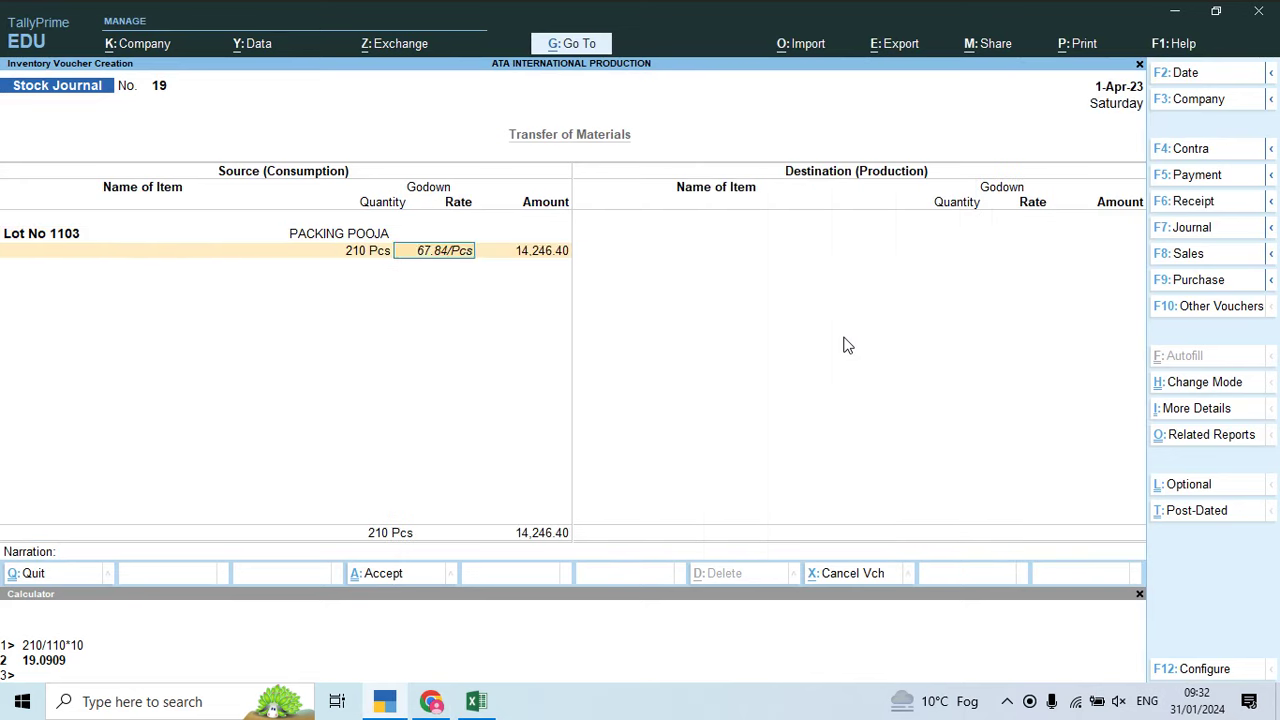
{"action": "key", "text": "Return"}
{"action": "key", "text": "Return"}
{"action": "key", "text": "Return"}
Step: Select Lot No 1103 as the produced item with Shop as its destination godown
{"action": "type", "text": "Lot"}
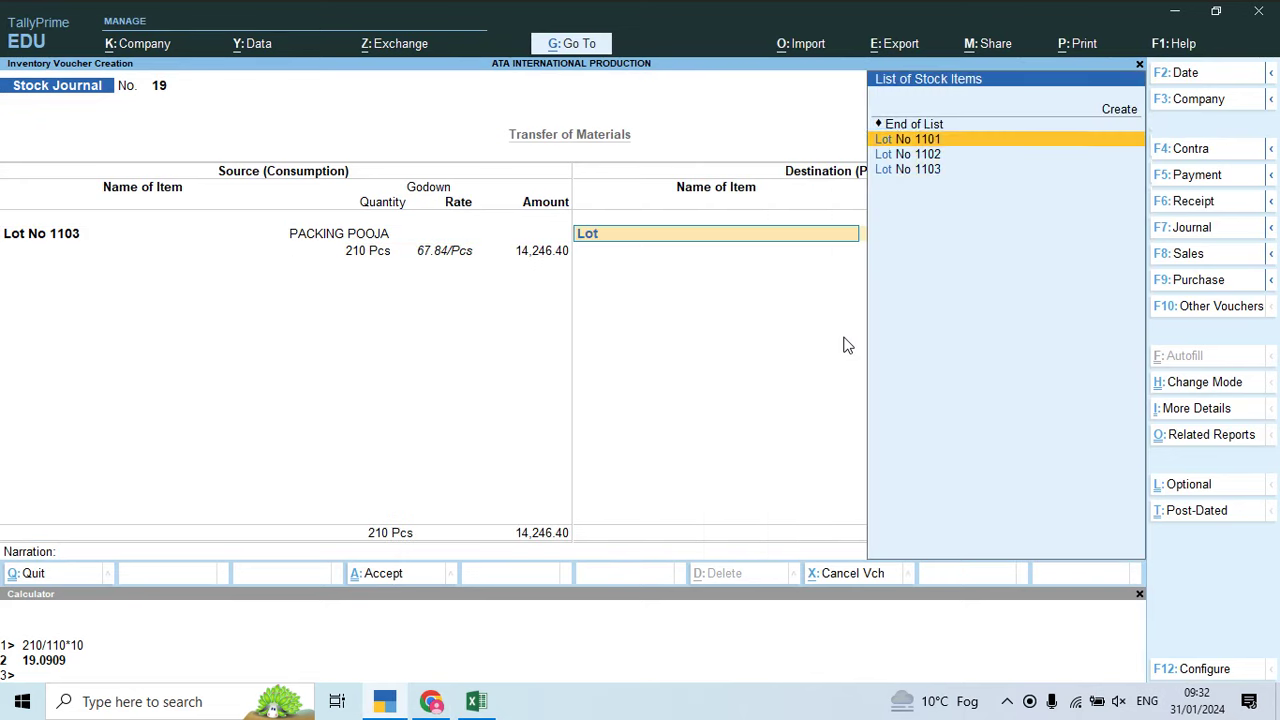
{"action": "key", "text": "Down"}
{"action": "key", "text": "Down"}
{"action": "key", "text": "Return"}
{"action": "type", "text": "sho"}
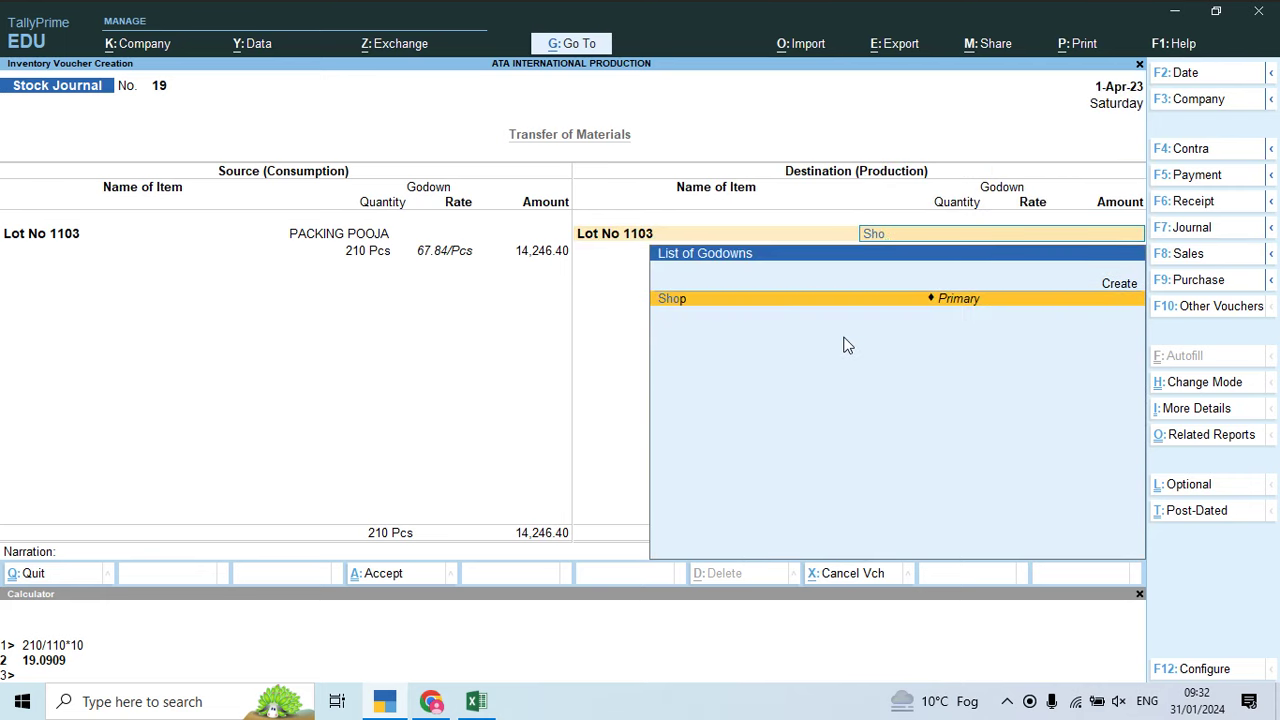
{"action": "key", "text": "Return"}
Step: Enter 210 Pcs for the Shop transfer with the default rate and no additional cost, and save the stock journal
{"action": "type", "text": "210"}
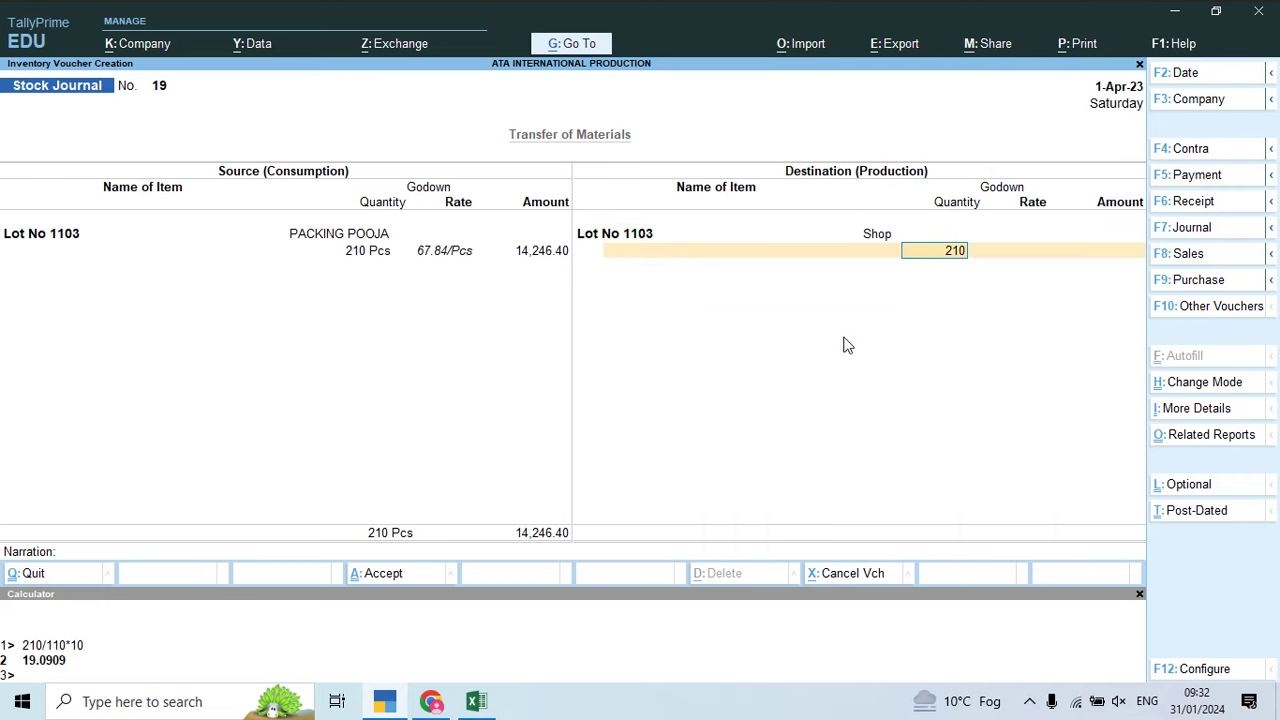
{"action": "key", "text": "Return"}
{"action": "key", "text": "Return"}
{"action": "key", "text": "Return"}
{"action": "key", "text": "Return"}
{"action": "key", "text": "Return"}
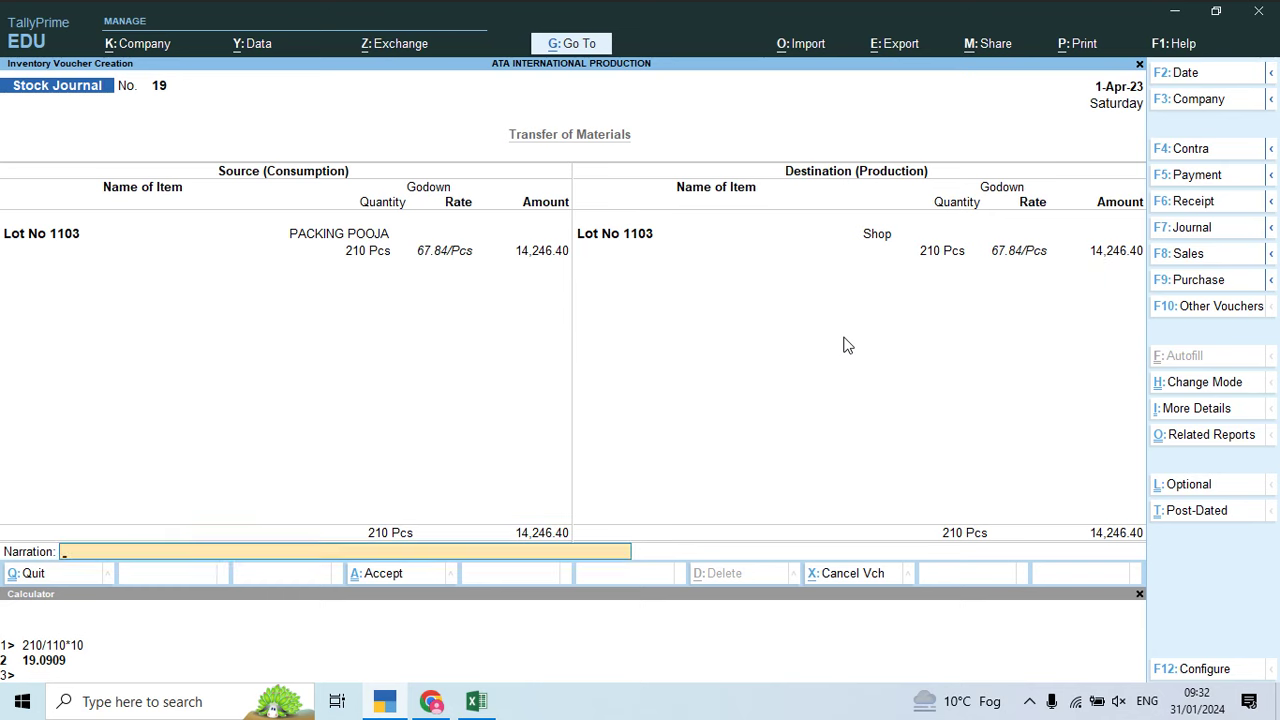
{"action": "key", "text": "Return"}
{"action": "key", "text": "Return"}
Step: Select Lot No 1103 as the consumed item with Shop as its source godown in the new stock journal
{"action": "type", "text": "Lo"}
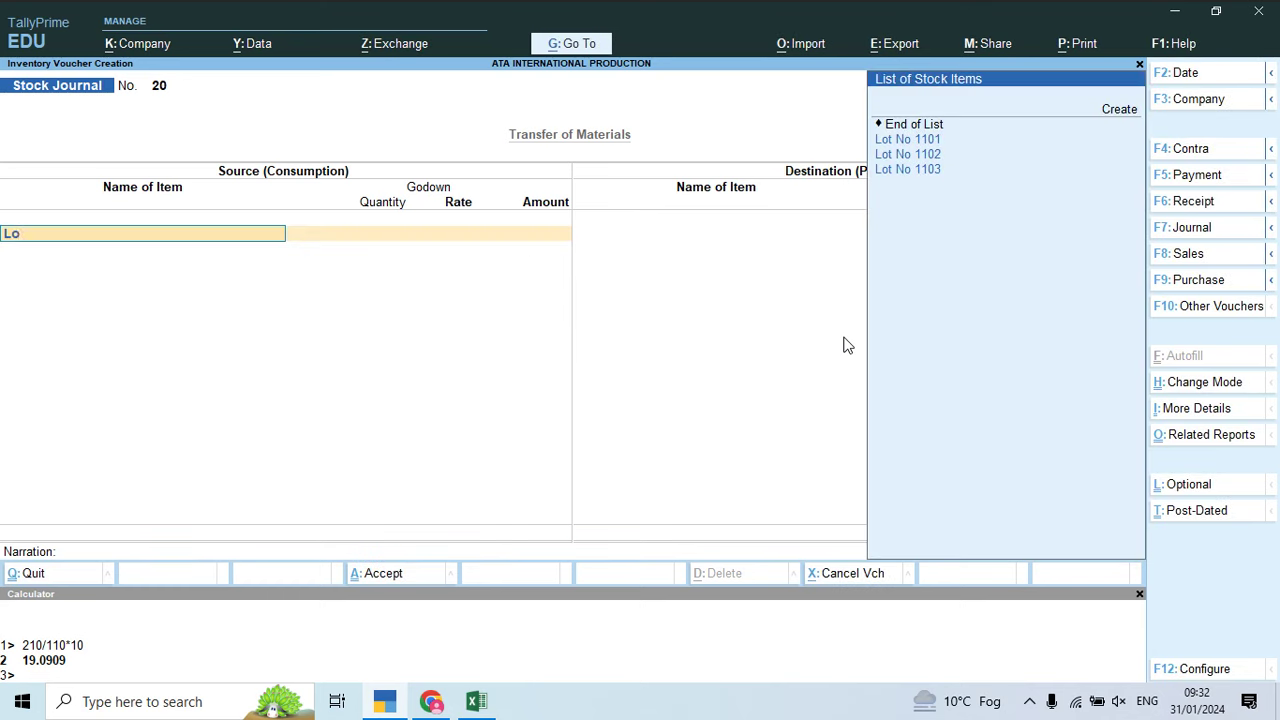
{"action": "type", "text": "t"}
{"action": "key", "text": "Down"}
{"action": "key", "text": "Down"}
{"action": "key", "text": "Down"}
{"action": "key", "text": "Return"}
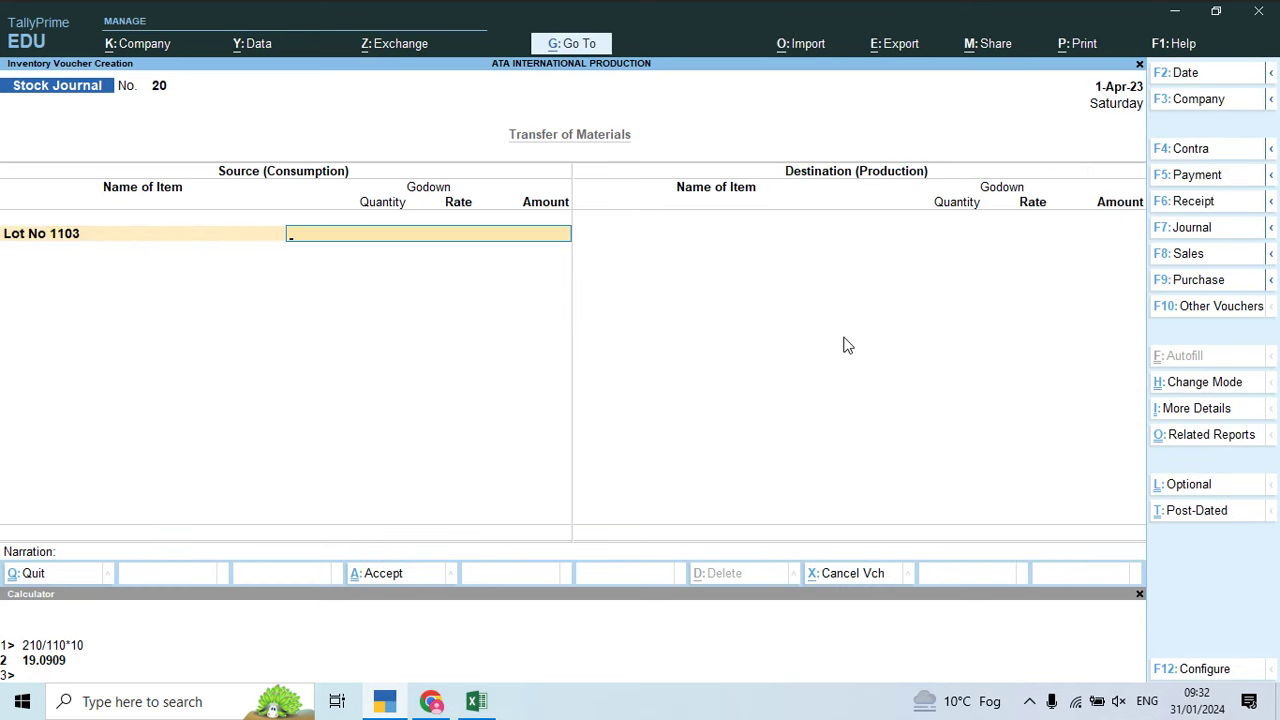
{"action": "type", "text": "Sho"}
{"action": "key", "text": "Return"}
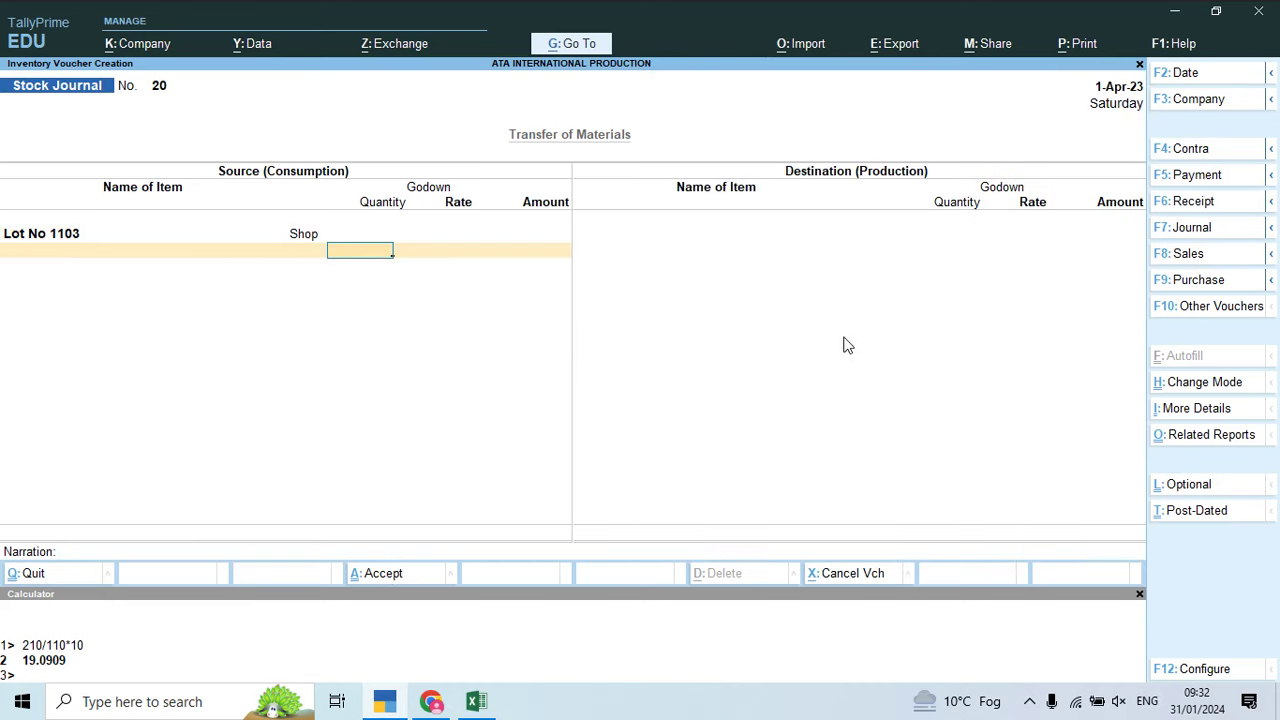
Step: Enter 210 Pcs as the quantity consumed from Shop with the default rate and amount, and end the consumption list
{"action": "type", "text": "210"}
{"action": "key", "text": "Return"}
{"action": "key", "text": "Return"}
{"action": "key", "text": "Return"}
{"action": "key", "text": "Return"}
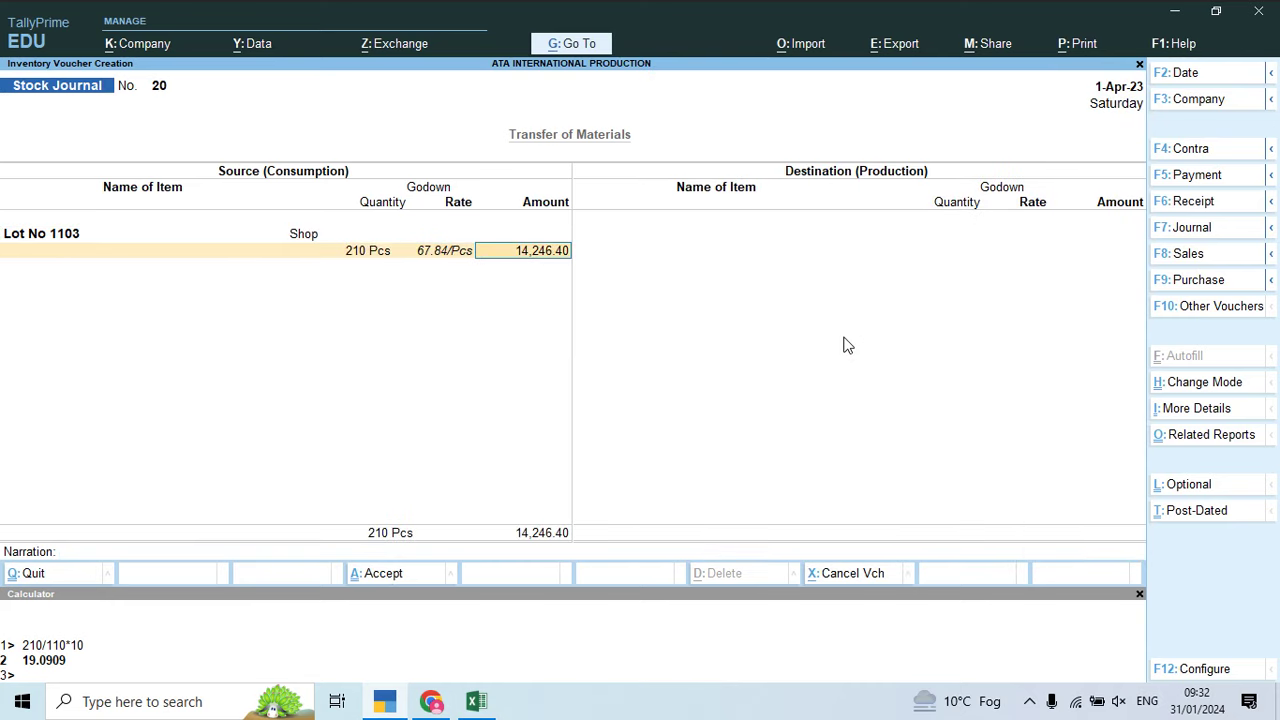
Step: Produce 210 Pcs of Lot No 1103 at Main Location with the default rate and amount and no additional cost
{"action": "type", "text": "Lot"}
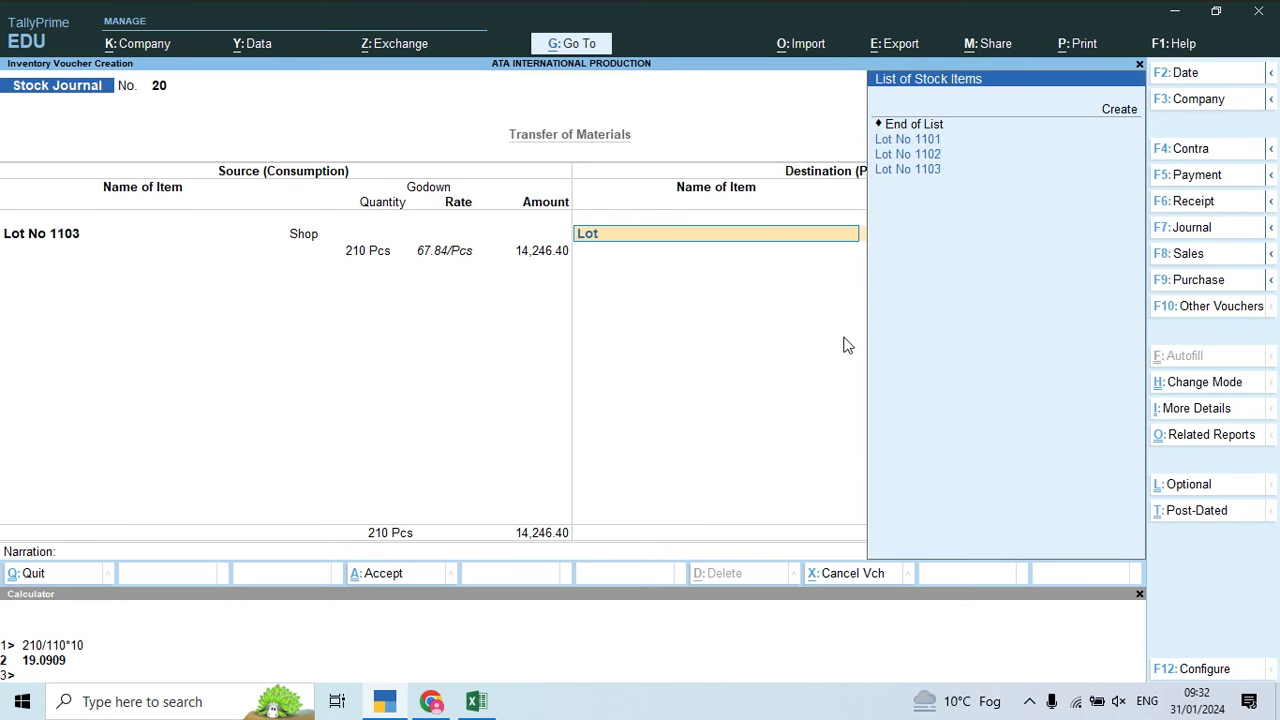
{"action": "key", "text": "Down"}
{"action": "key", "text": "Down"}
{"action": "key", "text": "Down"}
{"action": "key", "text": "Return"}
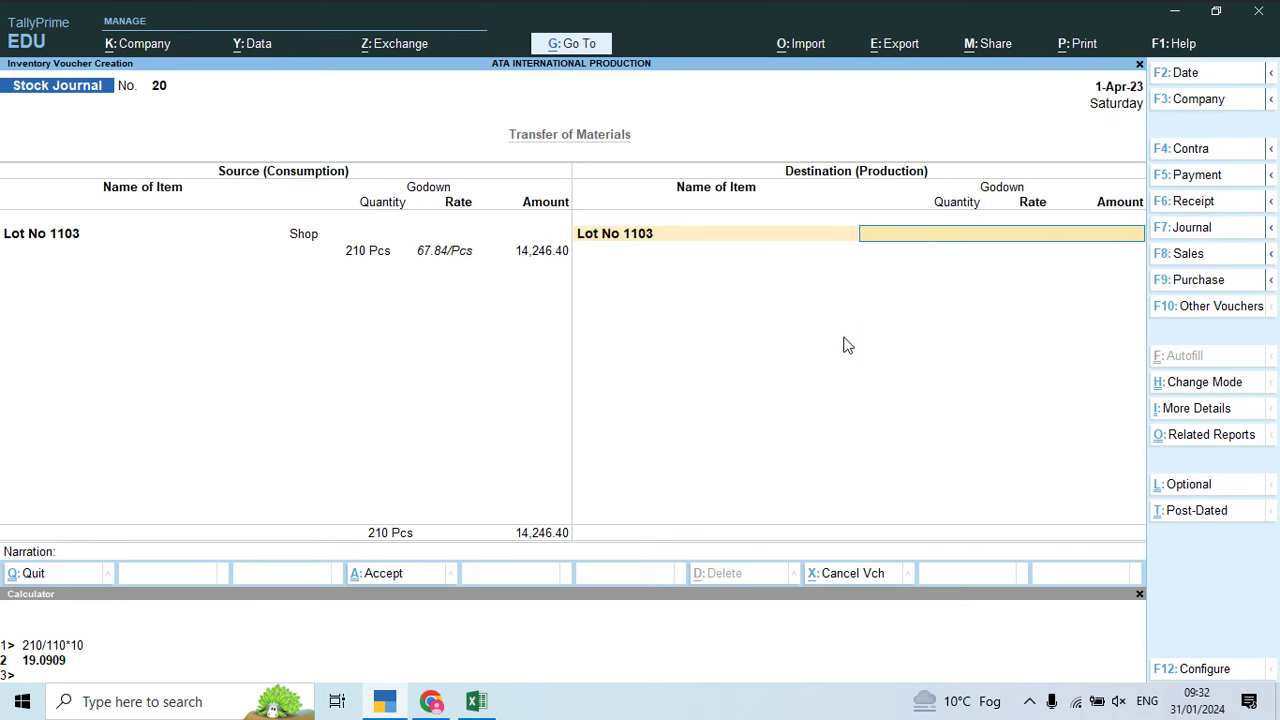
{"action": "key", "text": "Return"}
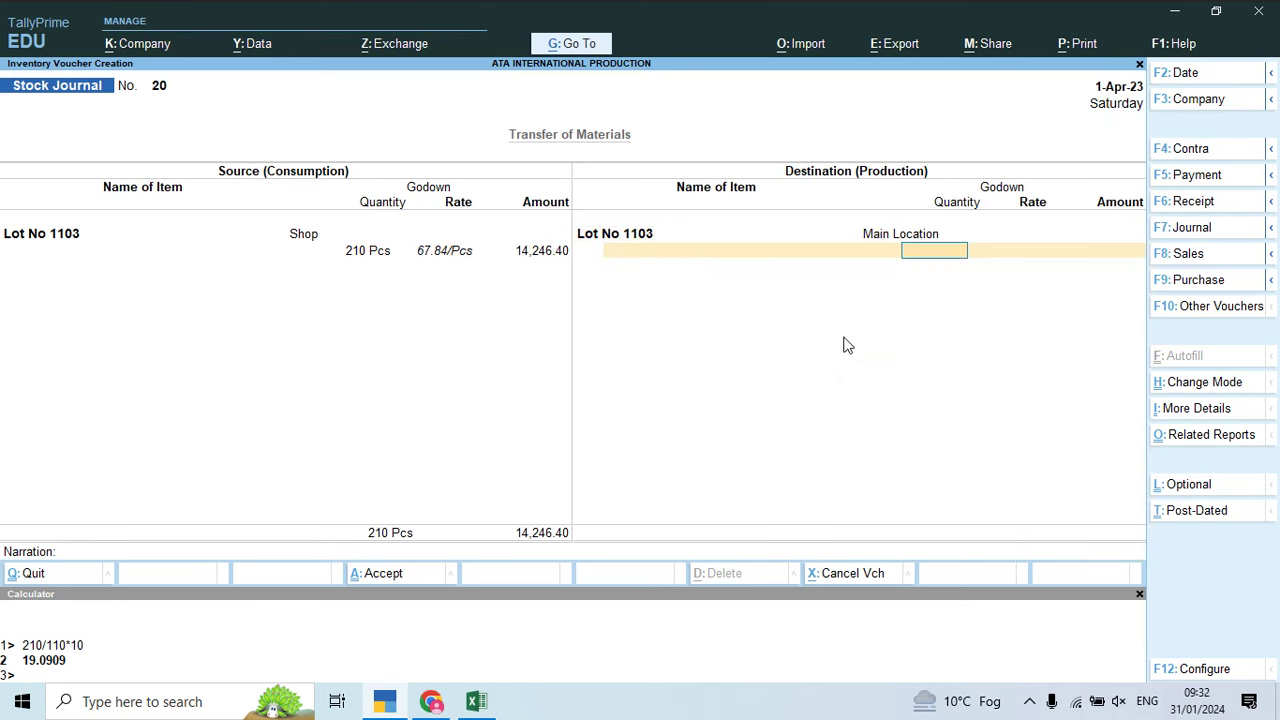
{"action": "type", "text": "210"}
{"action": "key", "text": "Return"}
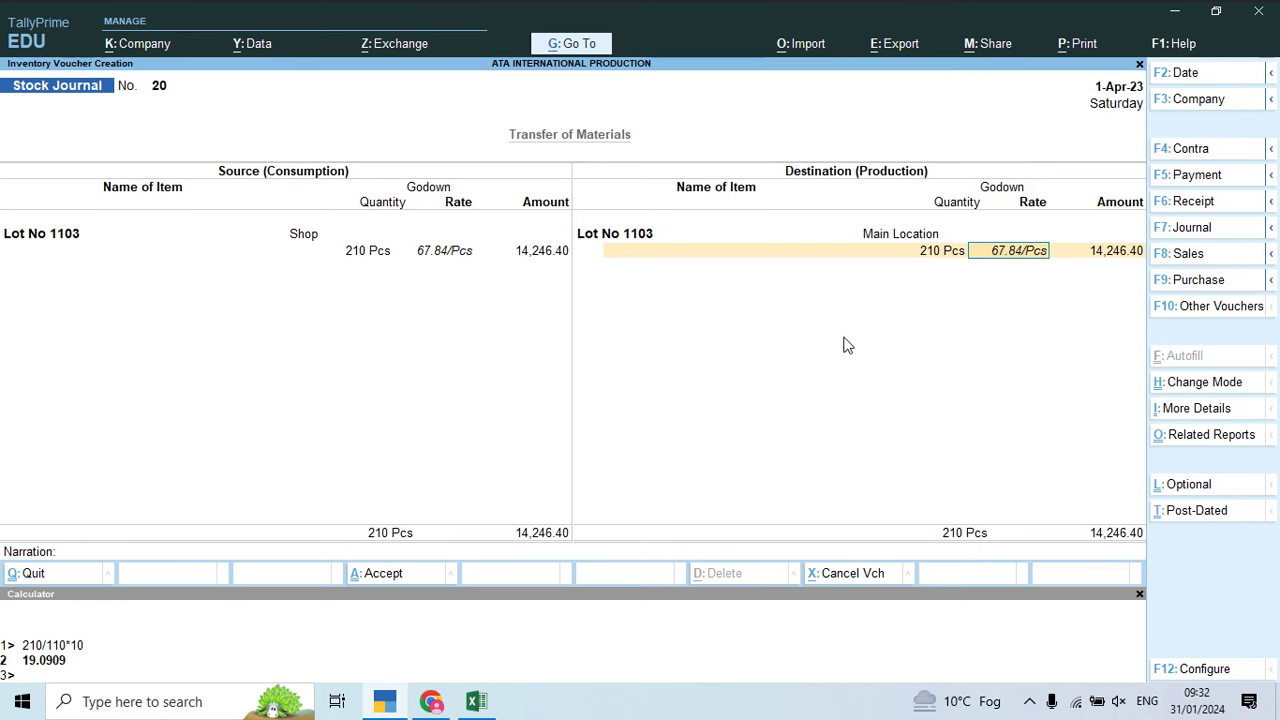
{"action": "key", "text": "Return"}
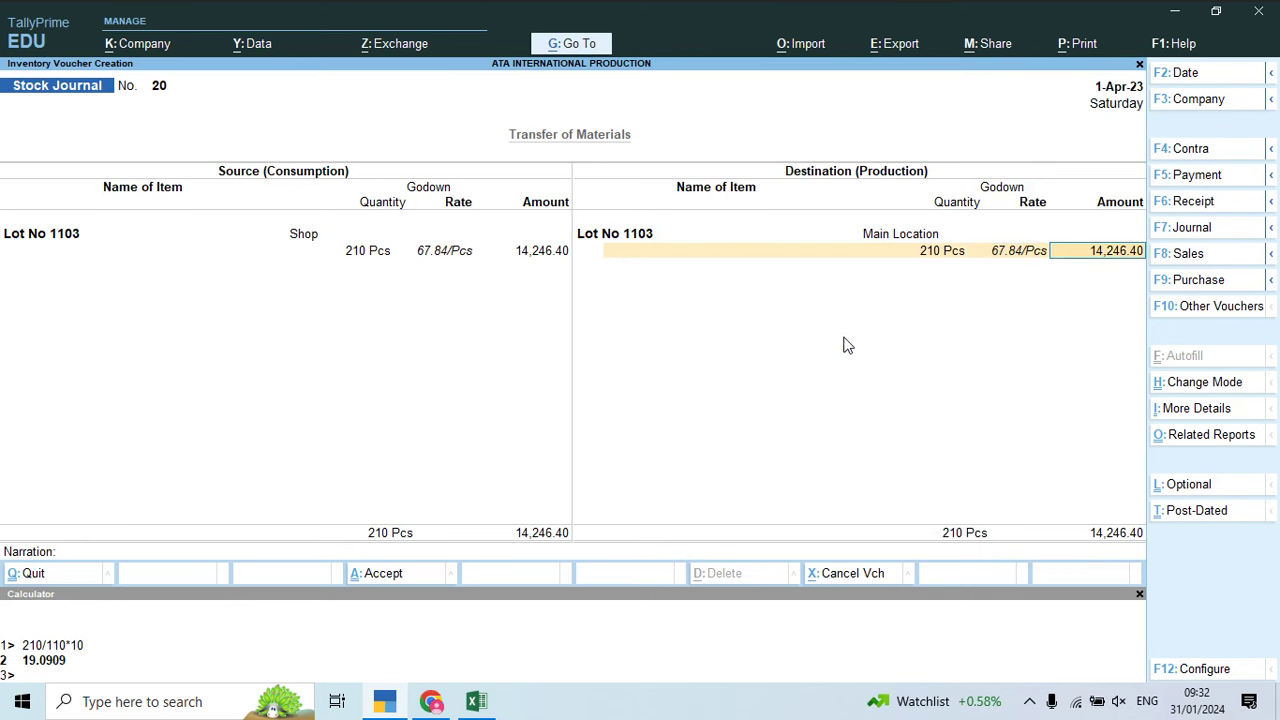
{"action": "key", "text": "Return"}
{"action": "key", "text": "Return"}
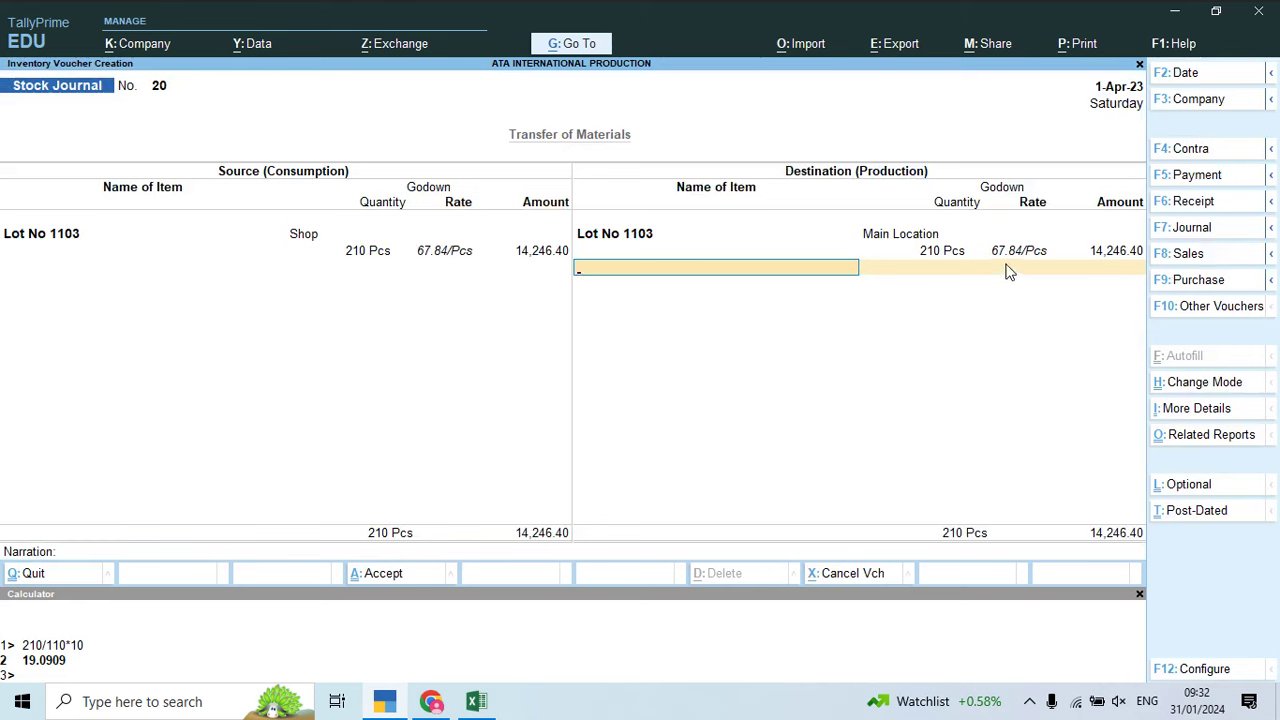
Step: Compare Lot No 1103's rate with the costing in the production PDF, and save the Main Location stock journal
{"action": "key", "text": "alt+Tab"}
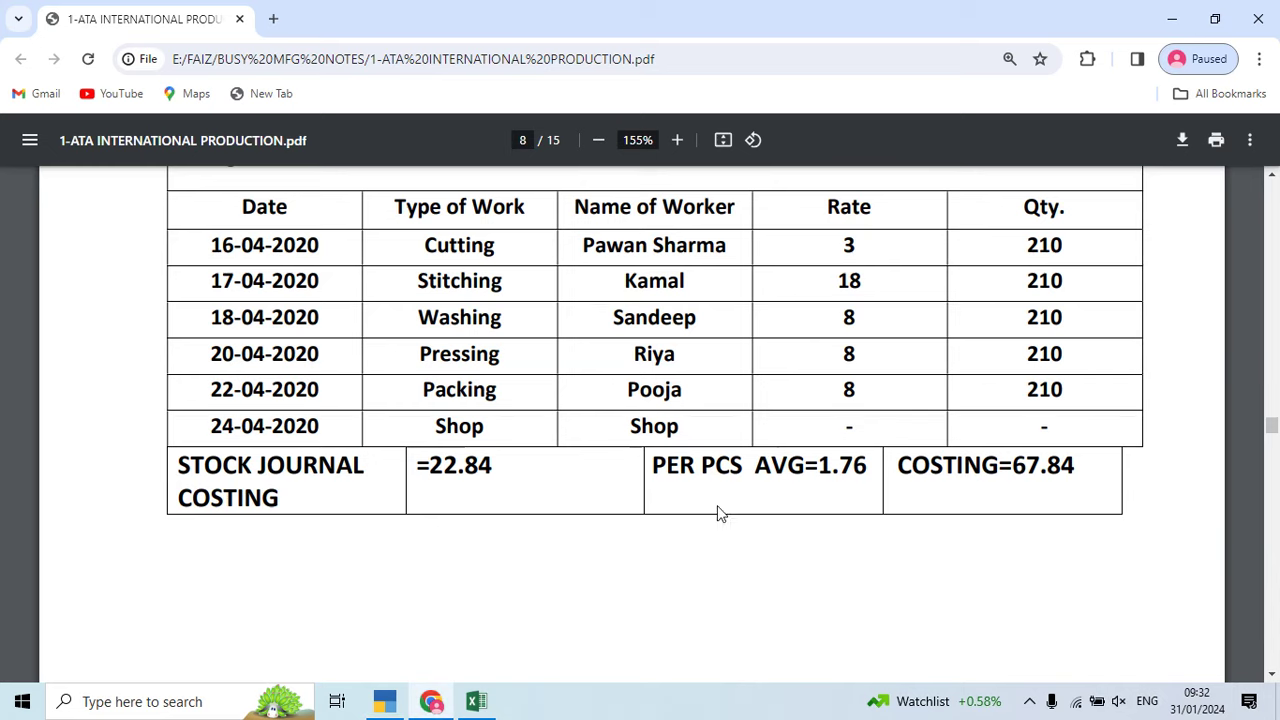
{"action": "left_click_drag", "start_coordinate": [1013, 470], "coordinate": [1076, 468]}
{"action": "left_click", "coordinate": [950, 523]}
{"action": "key", "text": "alt+Tab"}
{"action": "key", "text": "Return"}
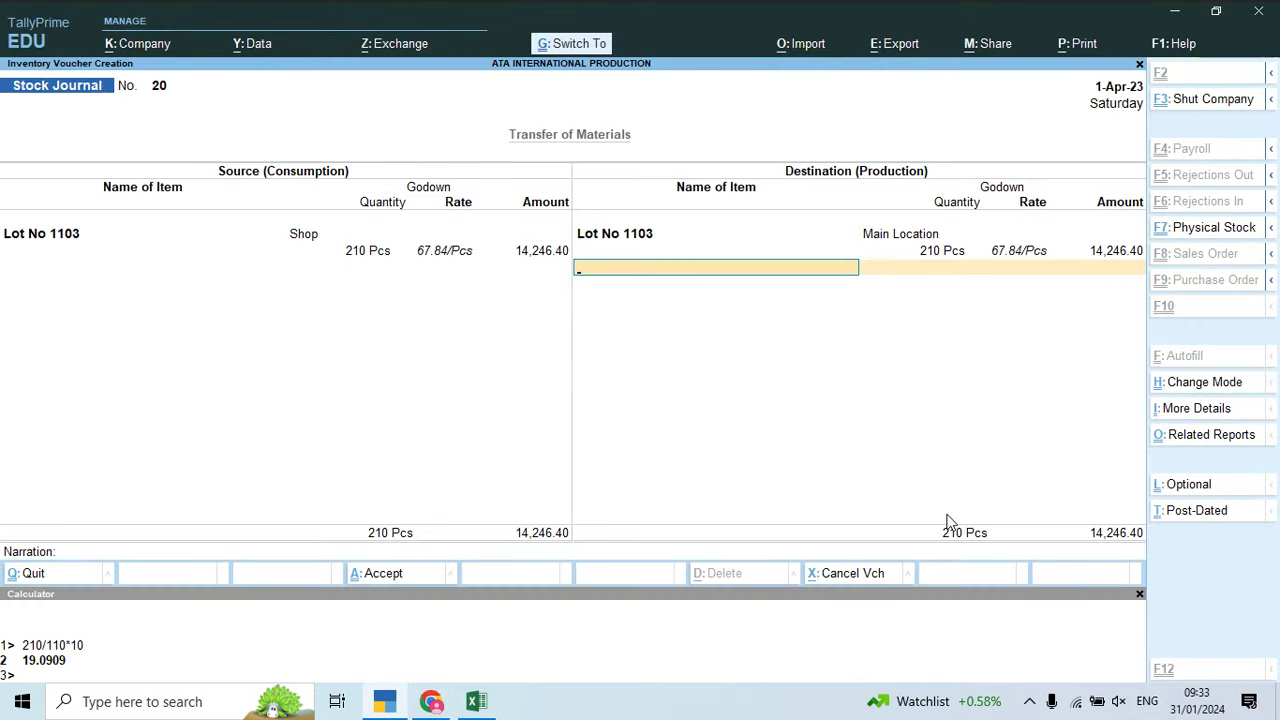
{"action": "key", "text": "ctrl+a"}
Step: Look up Lot No 1104 in the production PDF and select DENIM-4 as the consumed item in the new stock journal
{"action": "key", "text": "alt+Tab"}
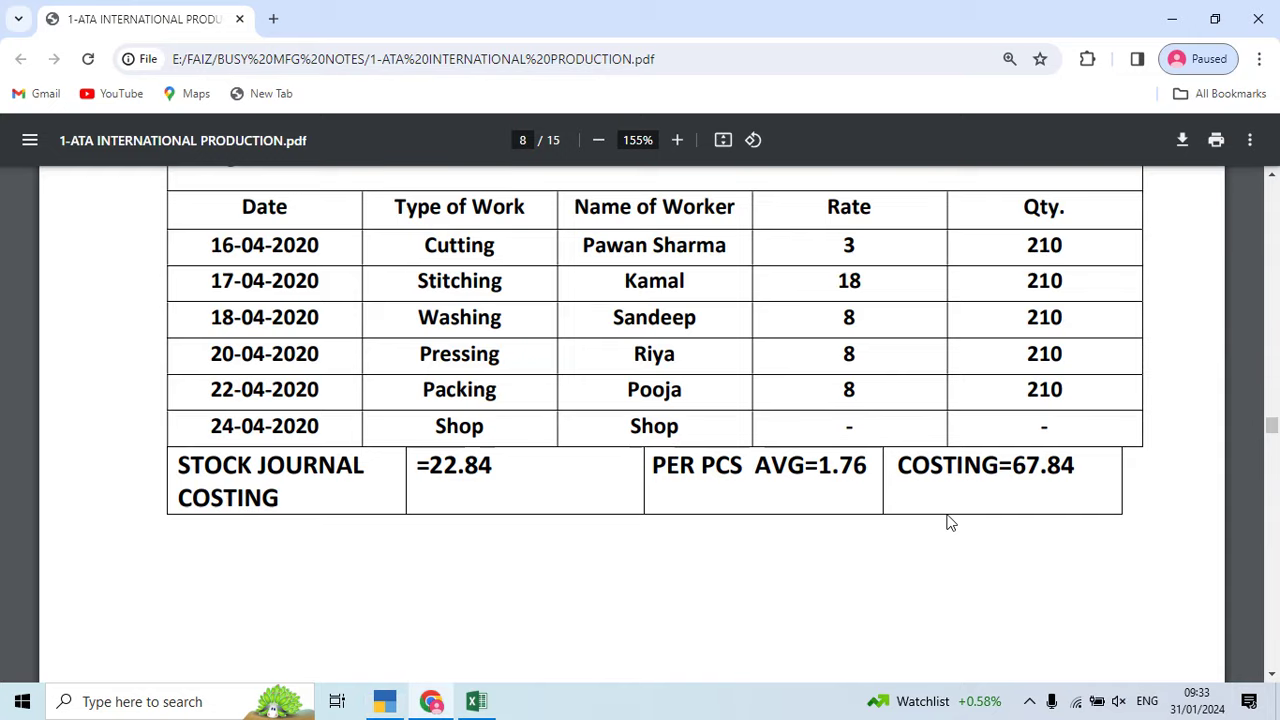
{"action": "scroll", "coordinate": [897, 535], "scroll_direction": "down", "scroll_amount": 2}
{"action": "scroll", "coordinate": [896, 538], "scroll_direction": "down", "scroll_amount": 8}
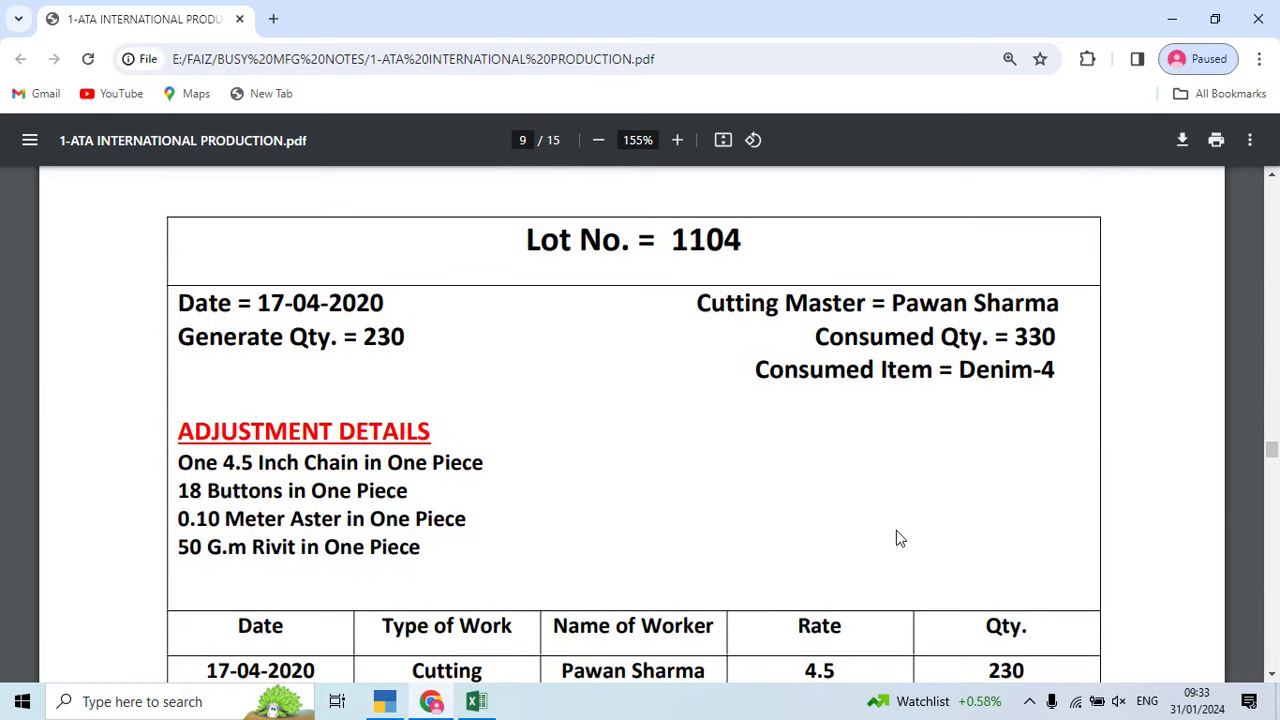
{"action": "key", "text": "alt+Tab"}
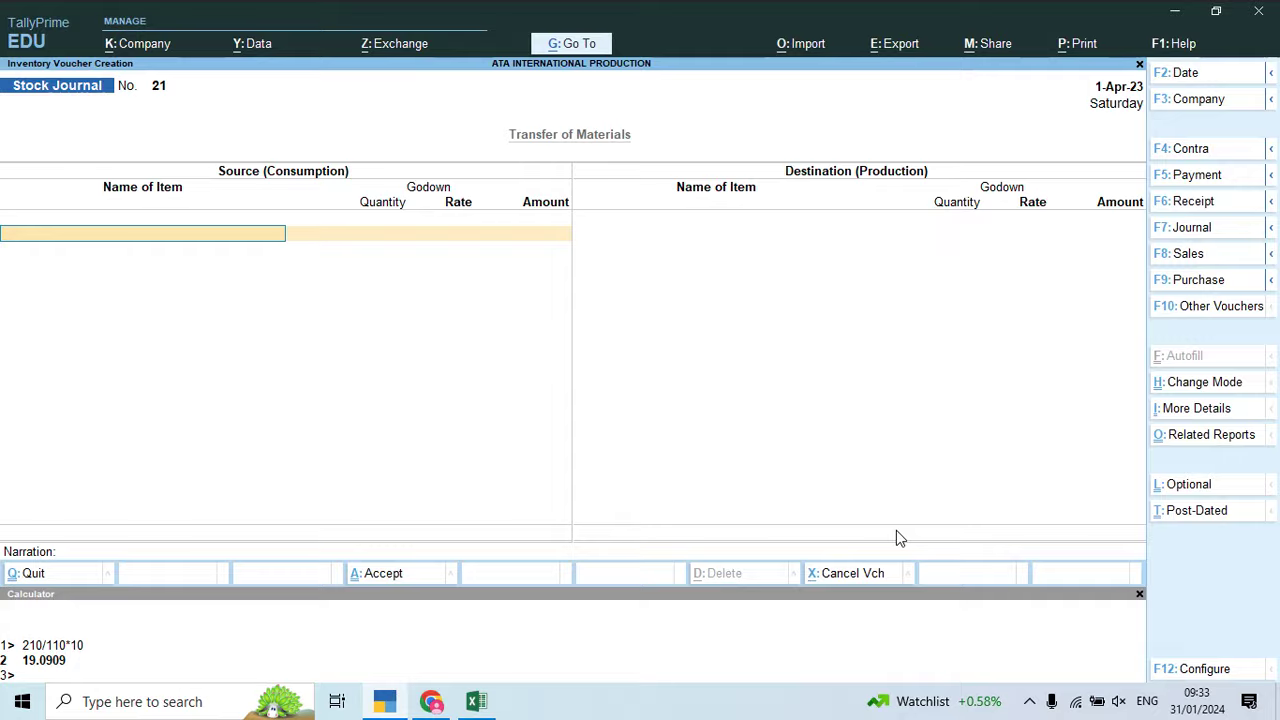
{"action": "key", "text": "alt+Tab"}
{"action": "key", "text": "alt+Tab"}
{"action": "type", "text": "De"}
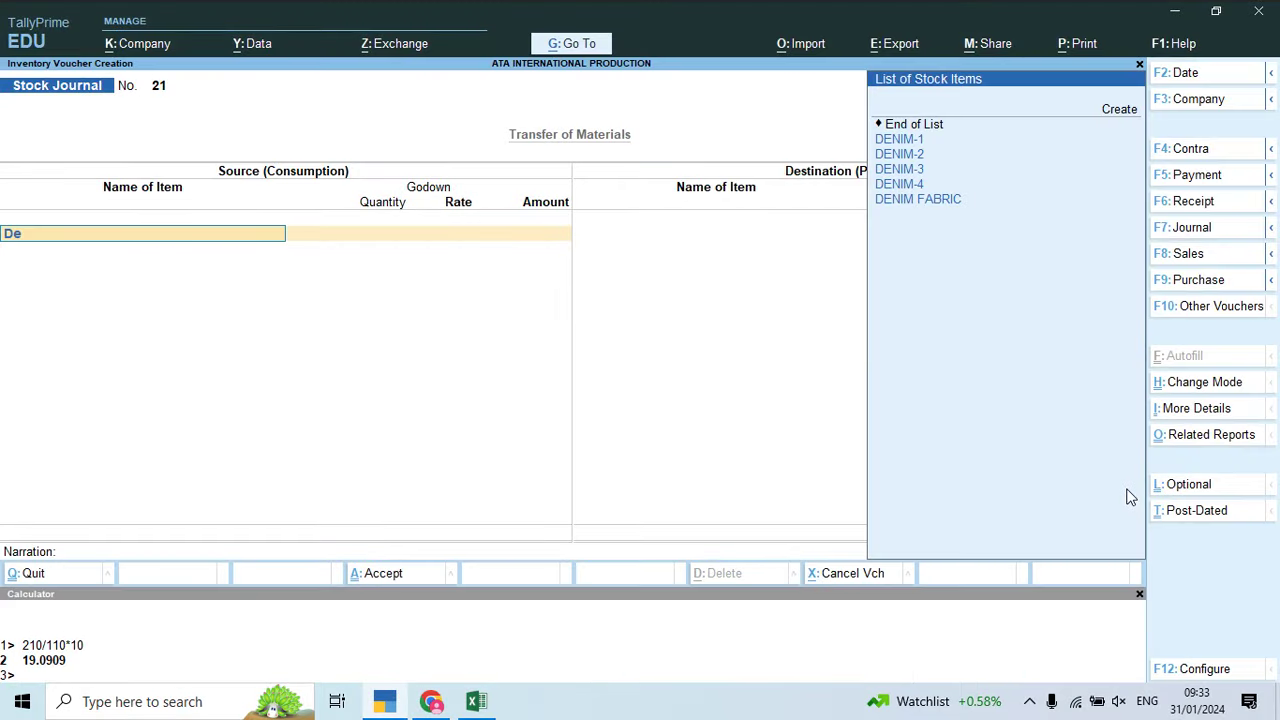
{"action": "key", "text": "Down"}
{"action": "key", "text": "Down"}
{"action": "key", "text": "Down"}
{"action": "key", "text": "Down"}
{"action": "key", "text": "Return"}
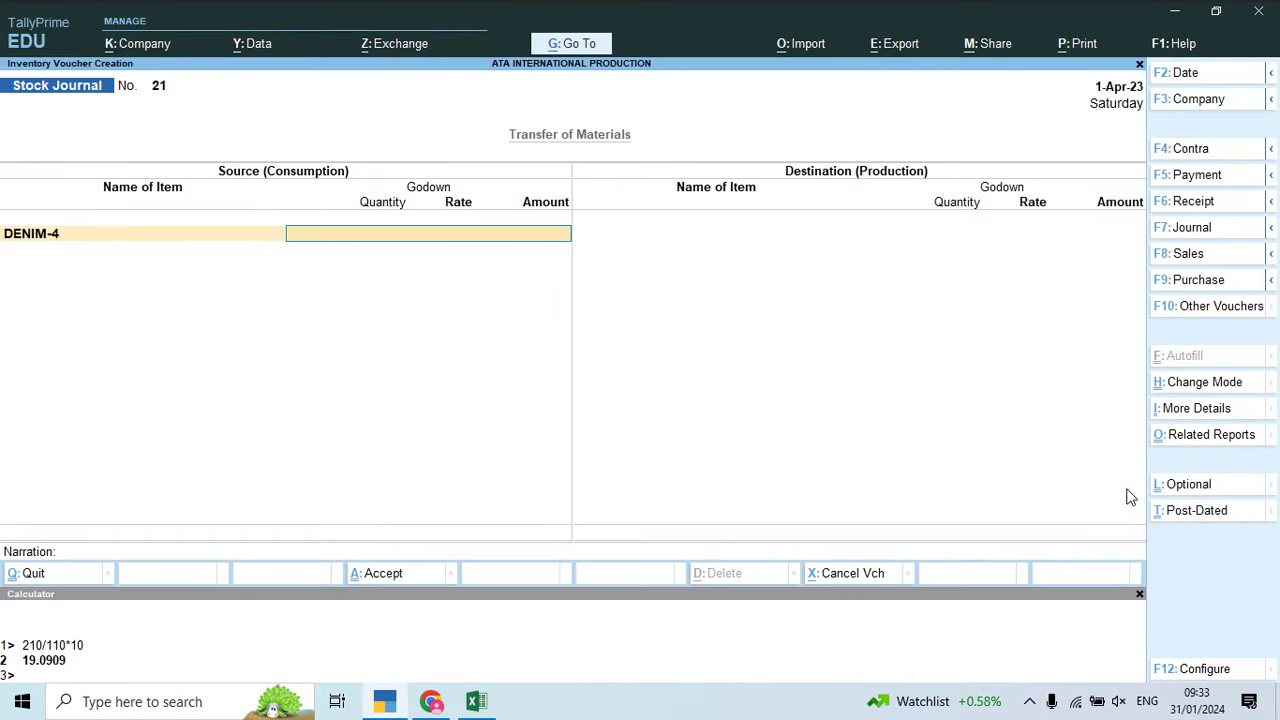
Step: Consume 330 of DENIM-4 from Main Location, using the PDF's consumed quantity and the default rate and amount
{"action": "key", "text": "alt+Tab"}
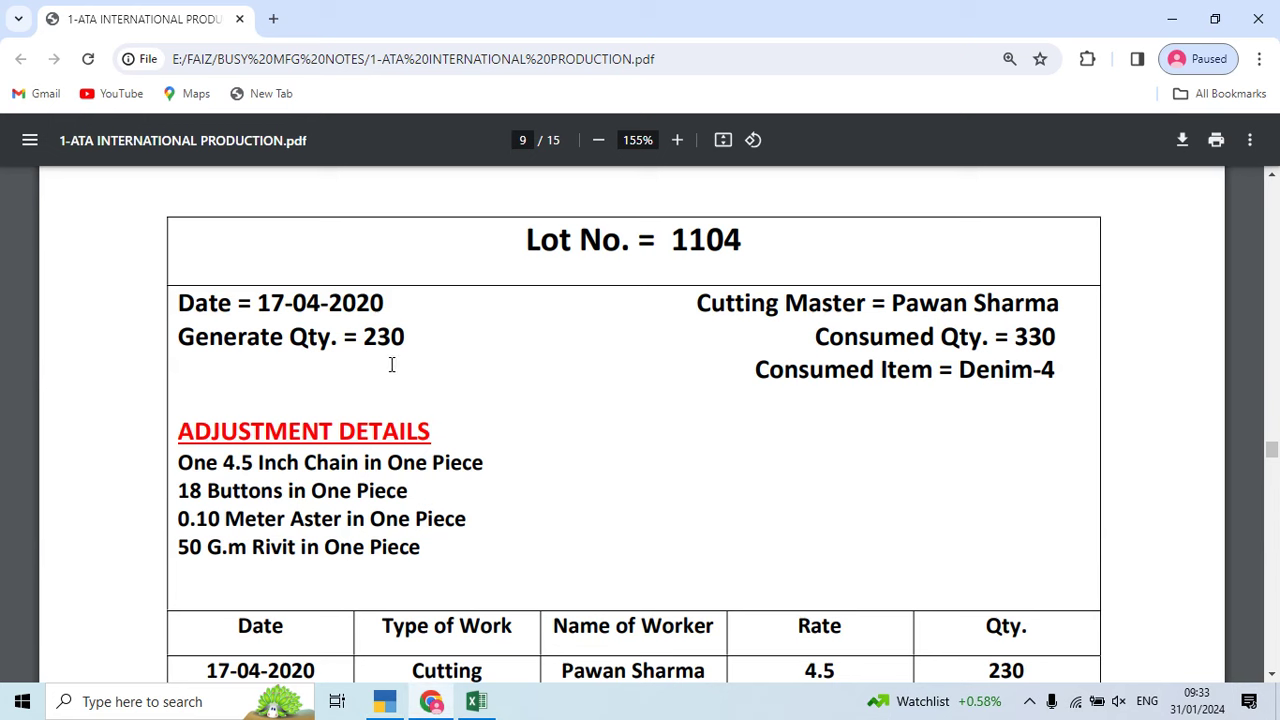
{"action": "key", "text": "alt+Tab"}
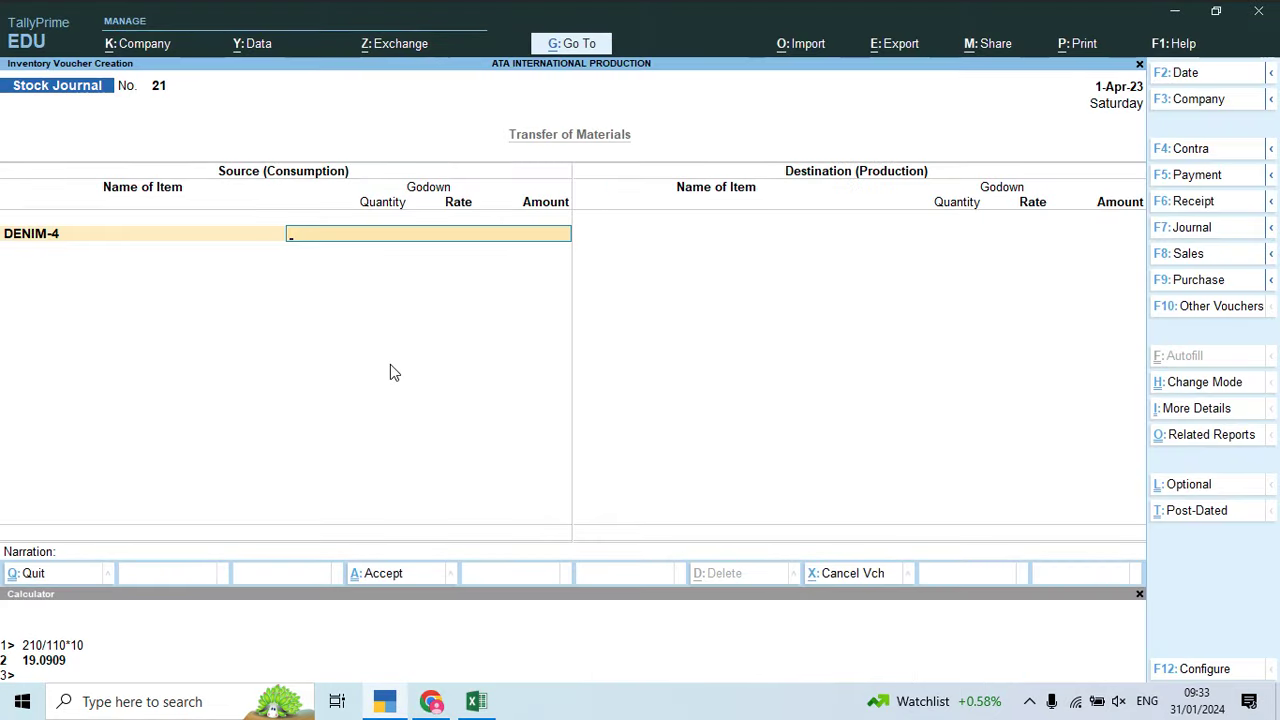
{"action": "type", "text": "ma"}
{"action": "key", "text": "Return"}
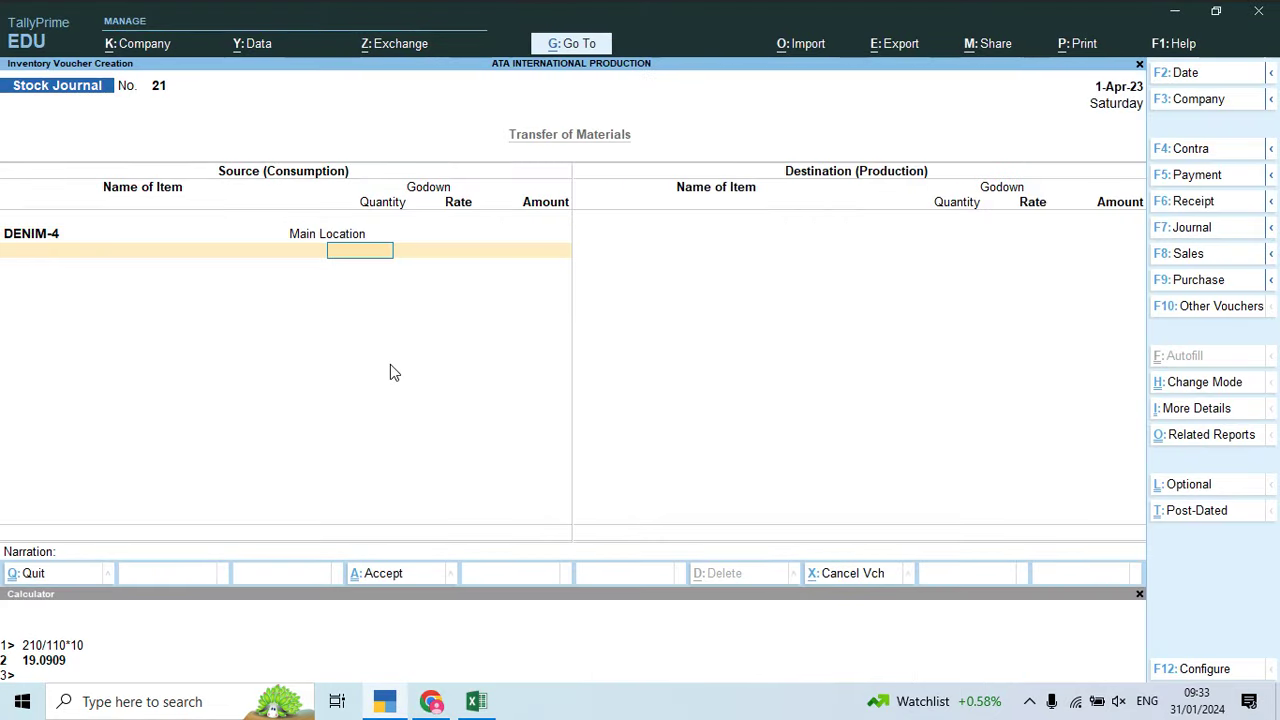
{"action": "key", "text": "alt+Tab"}
{"action": "key", "text": "alt+Tab"}
{"action": "type", "text": "330"}
{"action": "key", "text": "Return"}
{"action": "key", "text": "Return"}
{"action": "key", "text": "Return"}
{"action": "key", "text": "alt+Tab"}
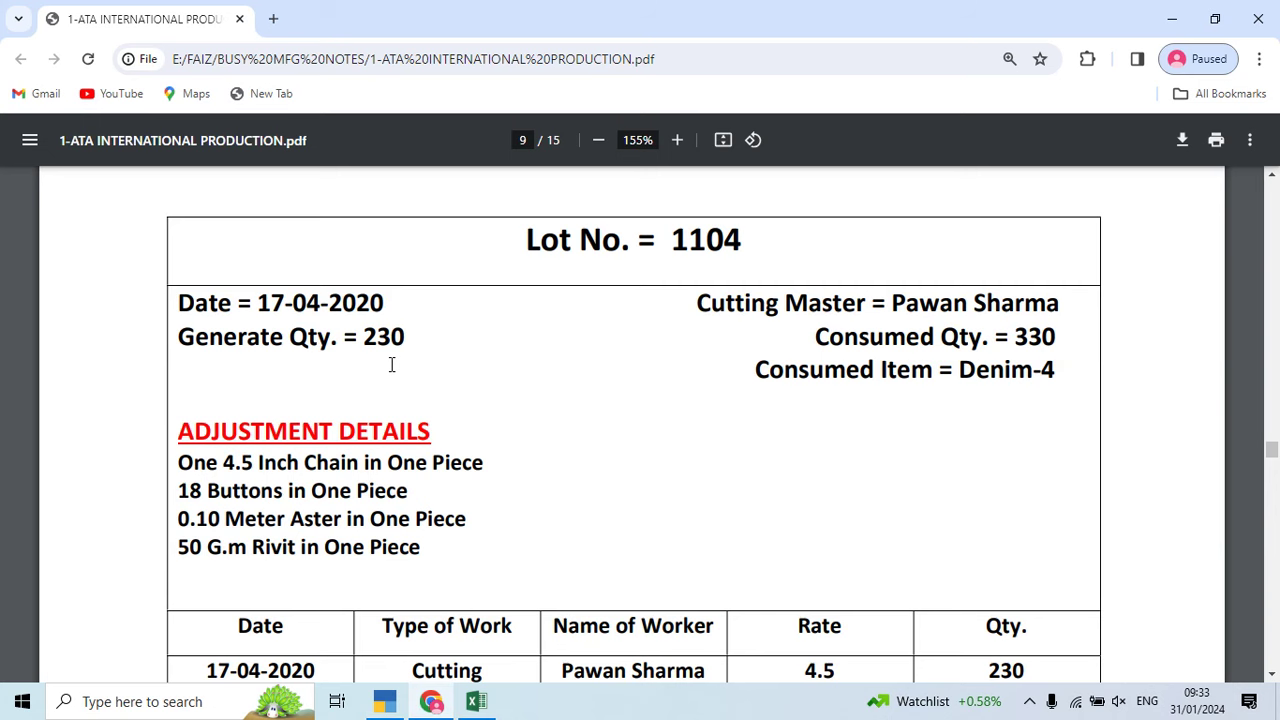
Step: Consume 230 Pcs of Chain "4.5" inch from Main Location, matching the PDF's generated quantity, with the default rate and amount
{"action": "key", "text": "alt+Tab"}
{"action": "type", "text": "Ch"}
{"action": "key", "text": "Down"}
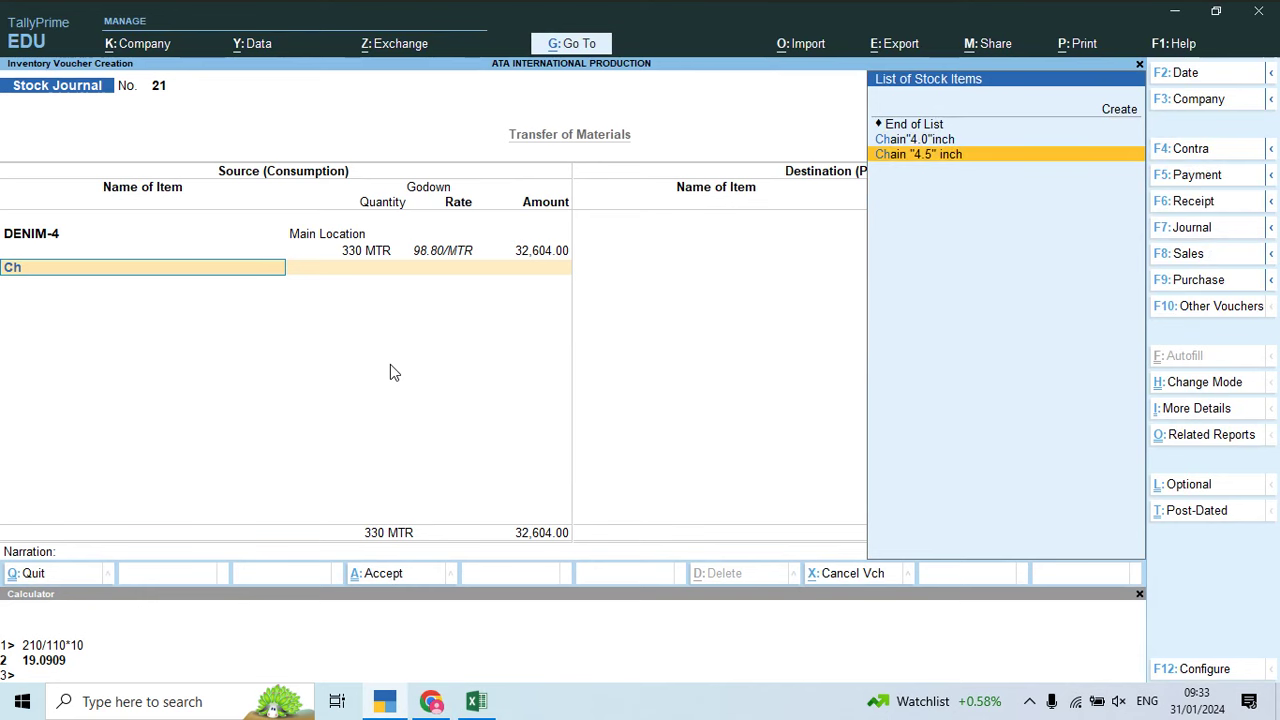
{"action": "key", "text": "Return"}
{"action": "type", "text": "Ma"}
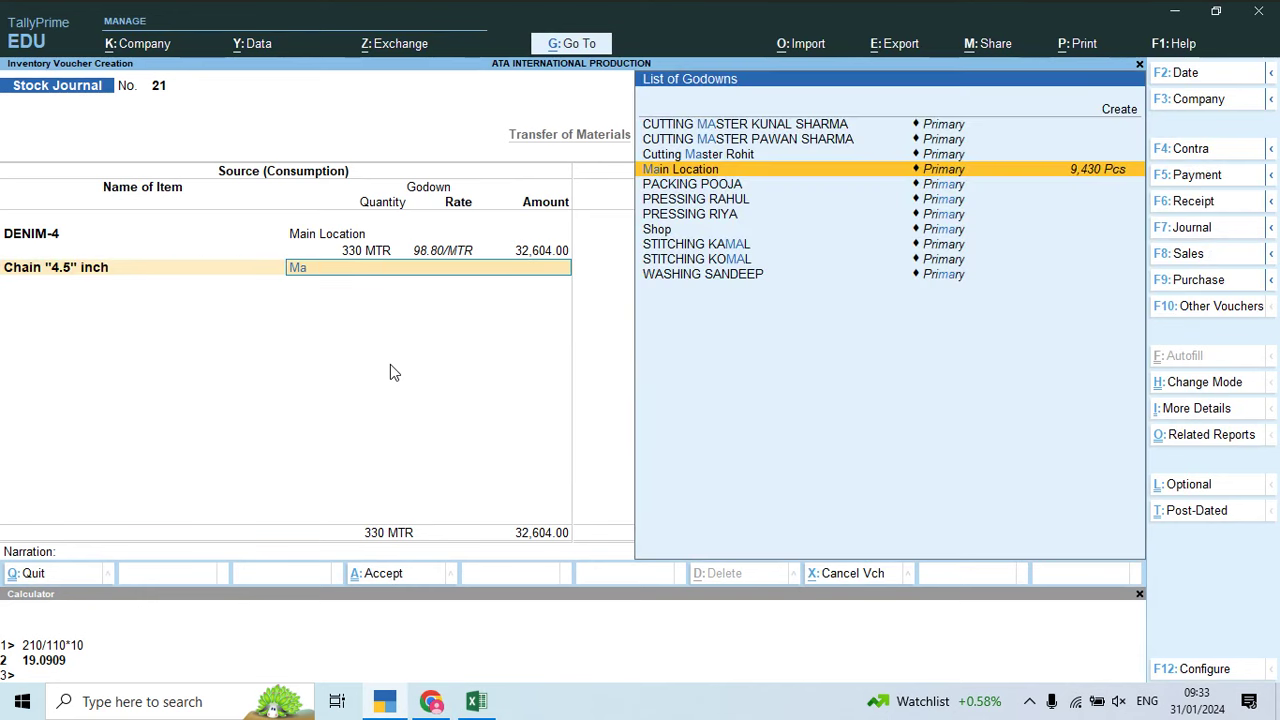
{"action": "key", "text": "Return"}
{"action": "key", "text": "alt+Tab"}
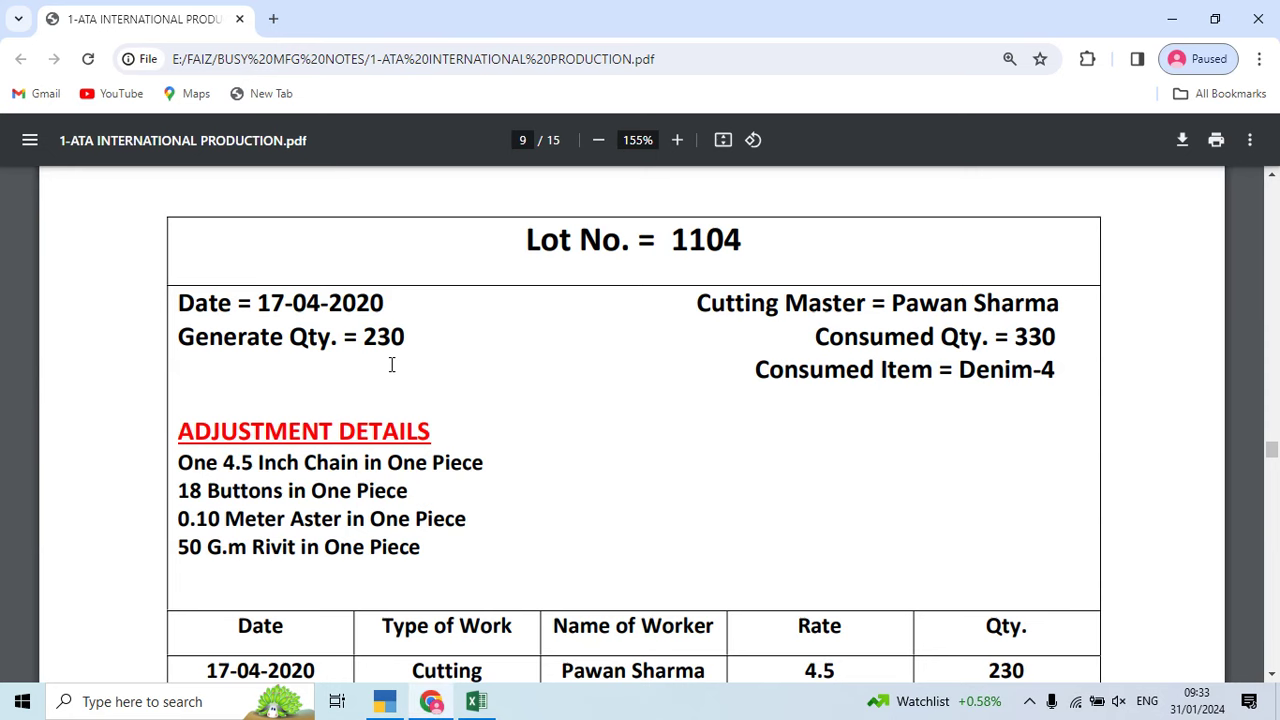
{"action": "key", "text": "alt+Tab"}
{"action": "type", "text": "230"}
{"action": "key", "text": "Return"}
{"action": "key", "text": "Return"}
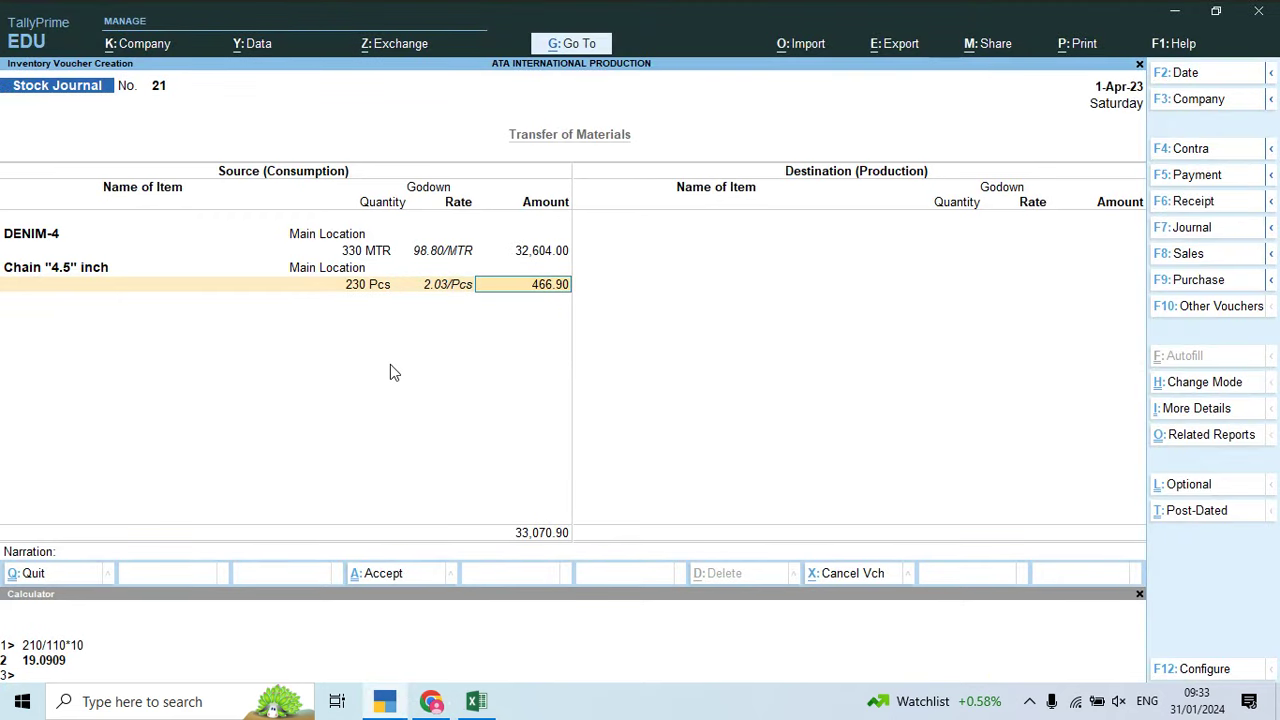
{"action": "key", "text": "Return"}
Step: Select Button from Main Location as the next consumed item and calculate its quantity from the PDF as 230*18
{"action": "type", "text": "But"}
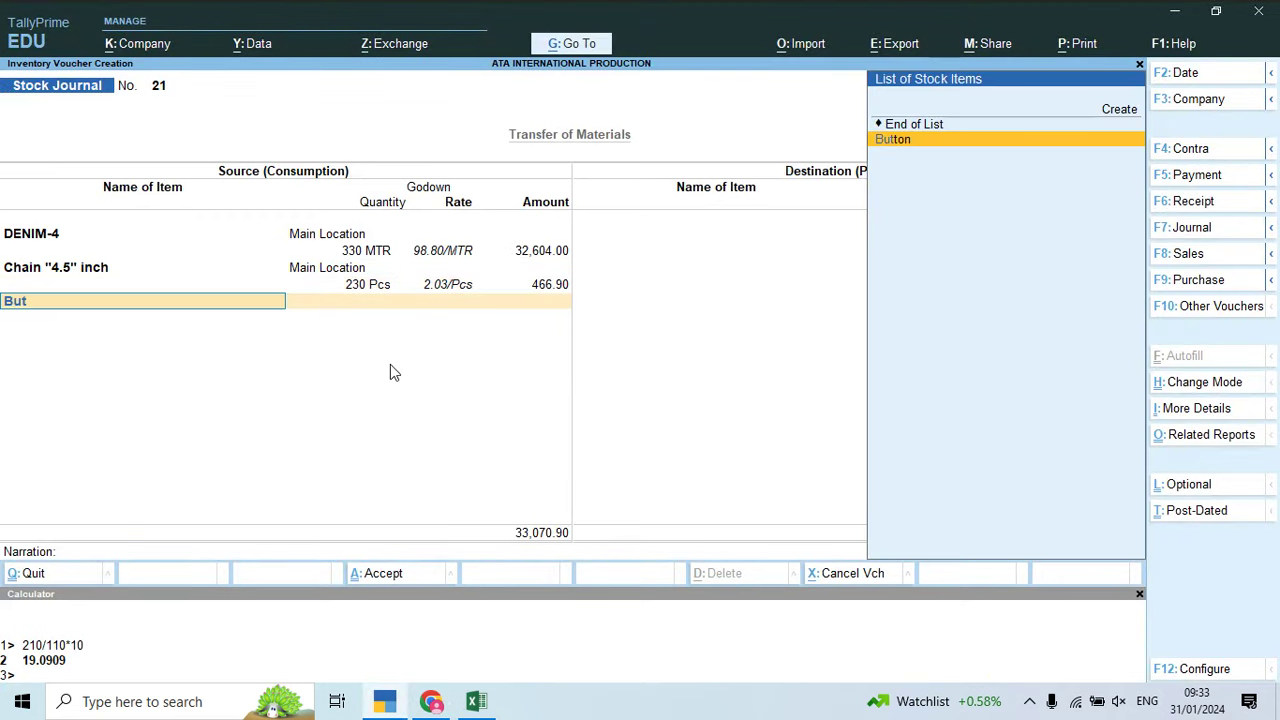
{"action": "key", "text": "Return"}
{"action": "key", "text": "Return"}
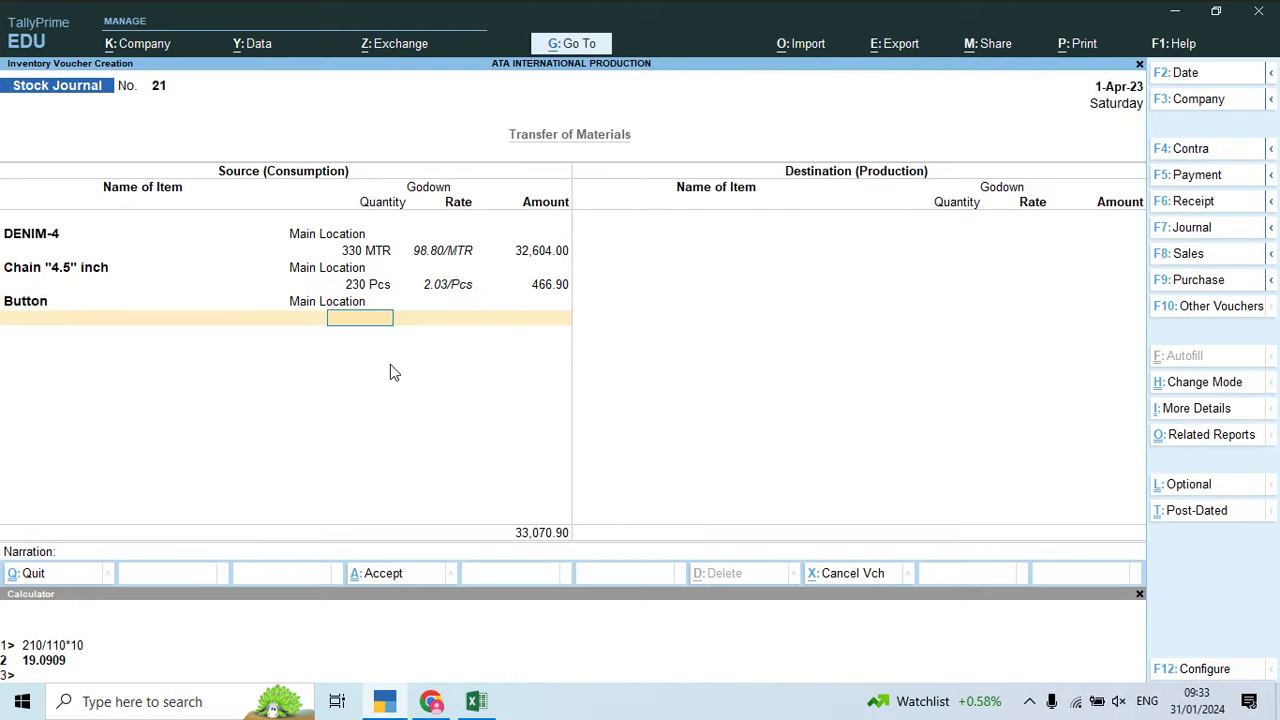
{"action": "key", "text": "alt+Tab"}
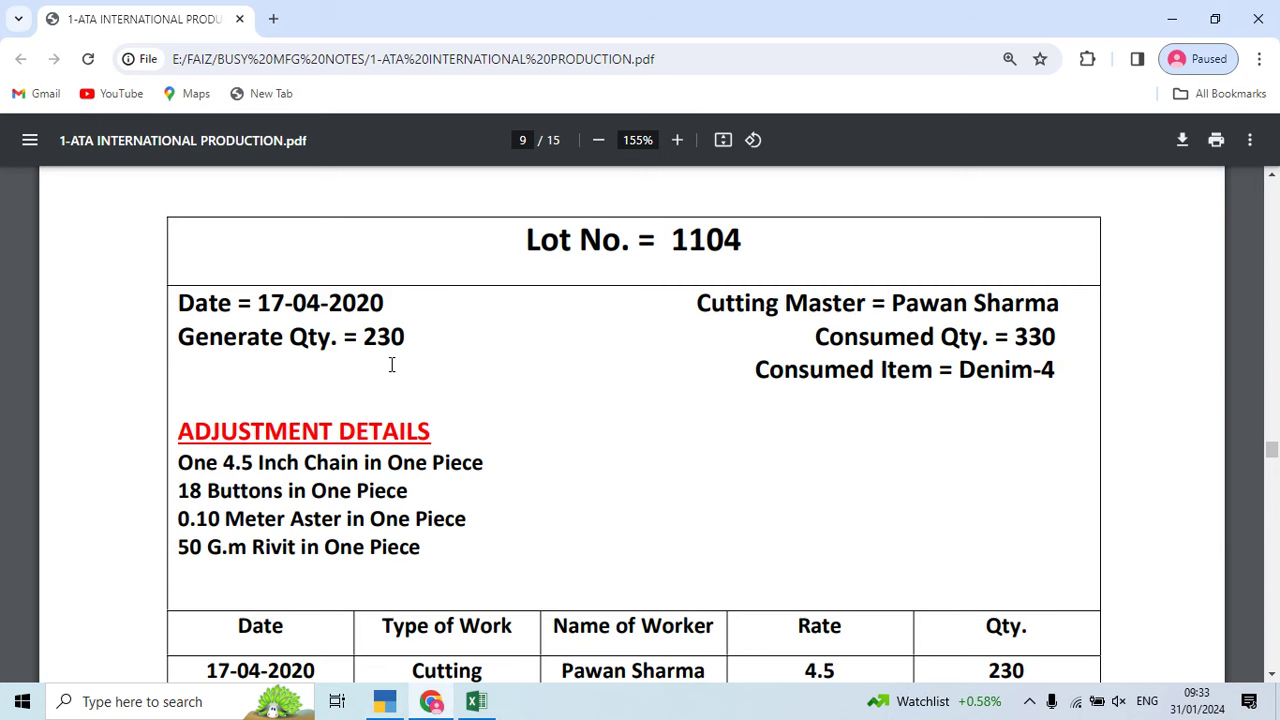
{"action": "key", "text": "alt+Tab"}
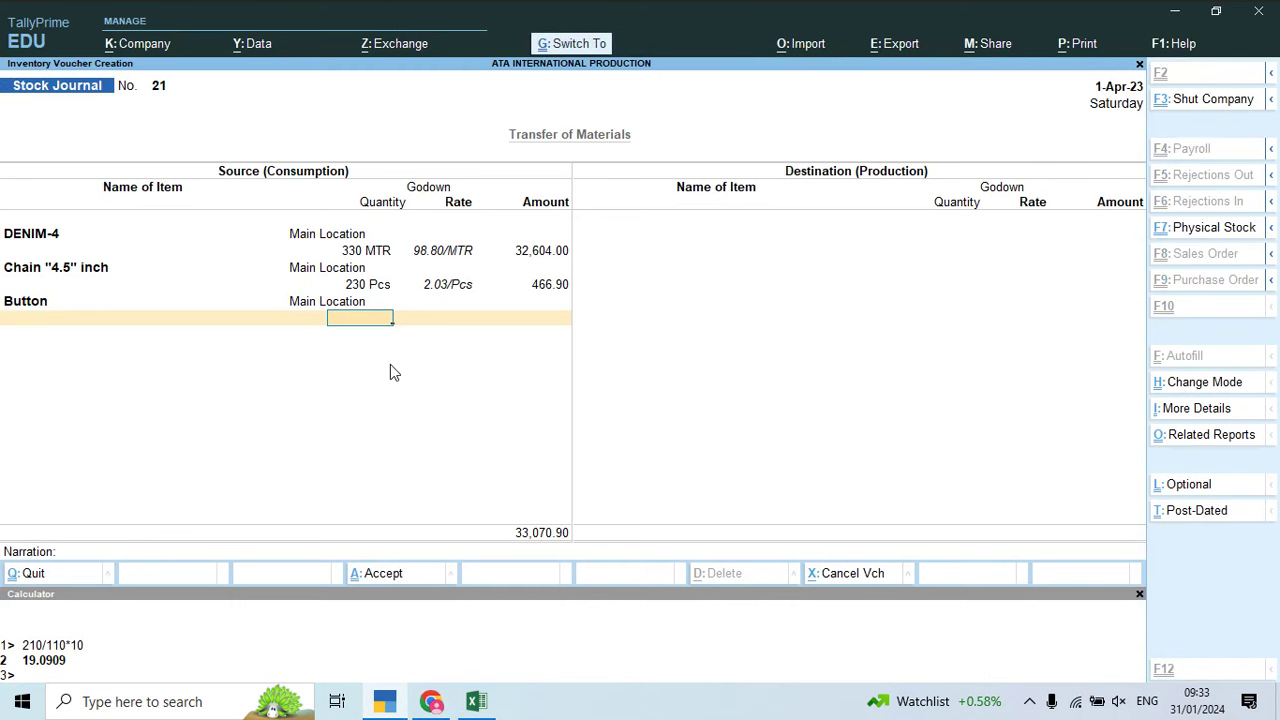
{"action": "key", "text": "ctrl+n"}
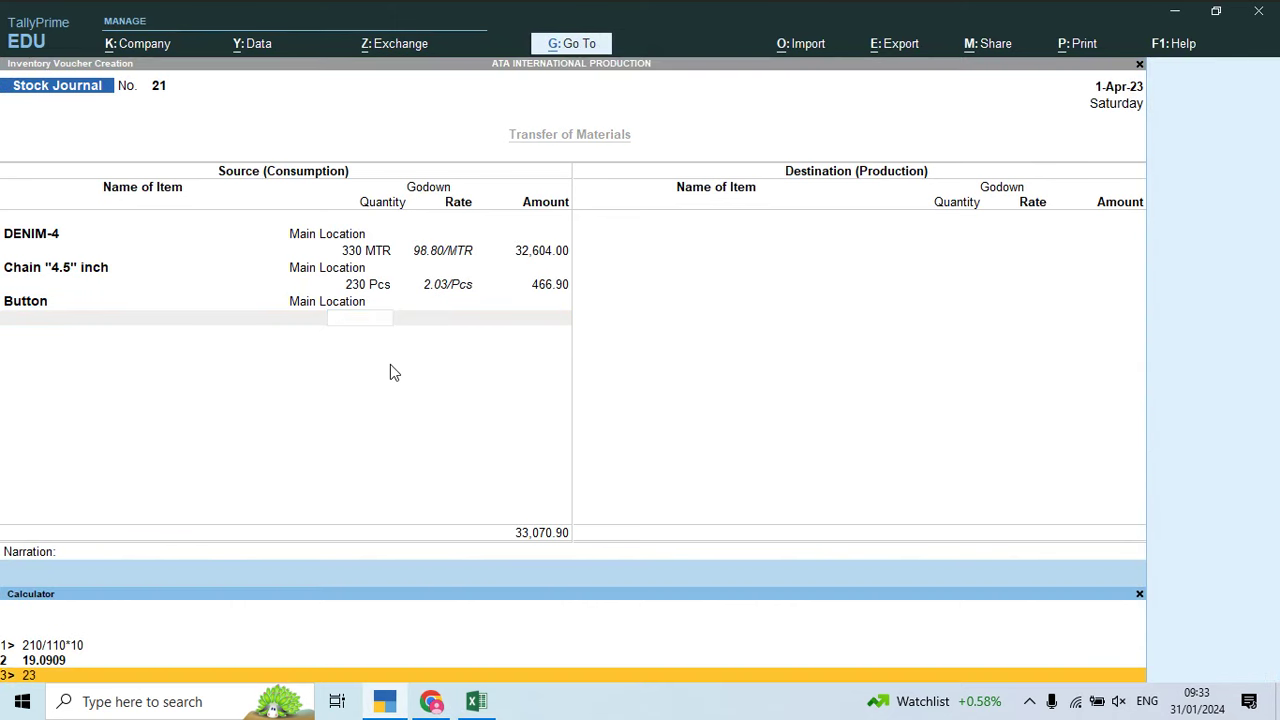
{"action": "type", "text": "230*18"}
{"action": "key", "text": "Return"}
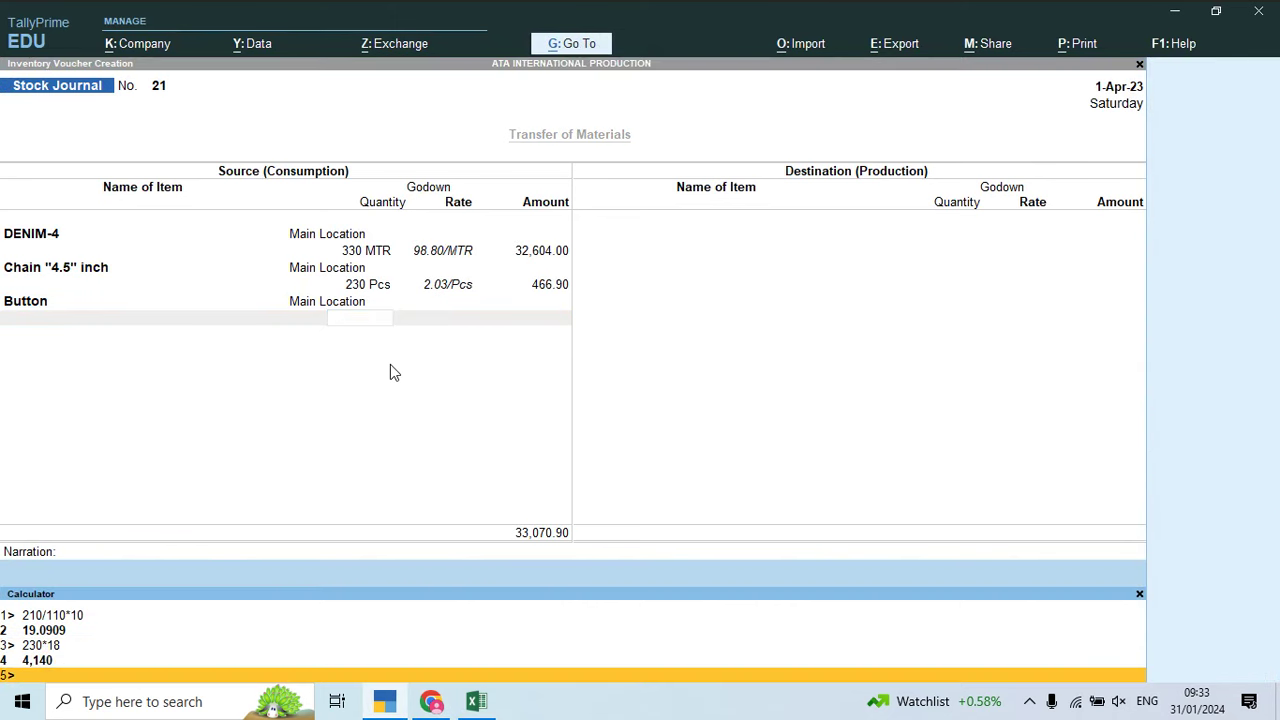
Step: Set the consumed Button quantity to 4140 Pcs with the default rate and amount
{"action": "key", "text": "ctrl+n"}
{"action": "type", "text": "4140"}
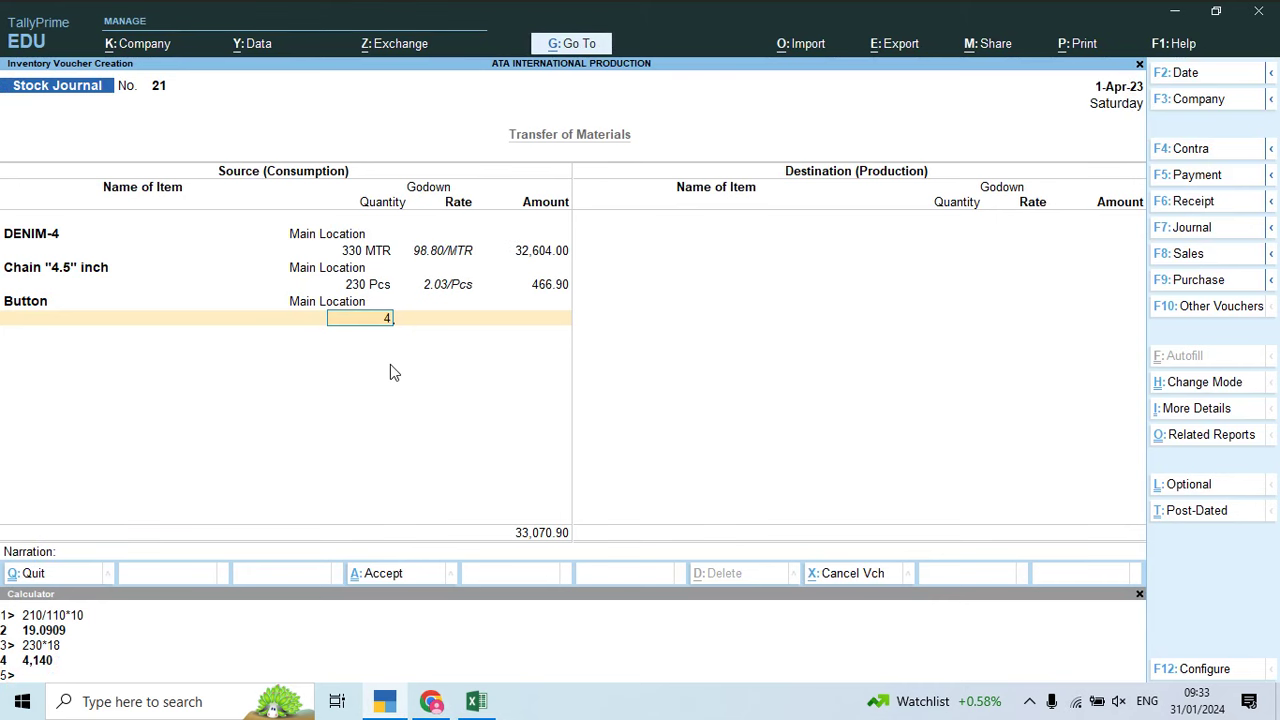
{"action": "key", "text": "Return"}
{"action": "key", "text": "Return"}
{"action": "key", "text": "Return"}
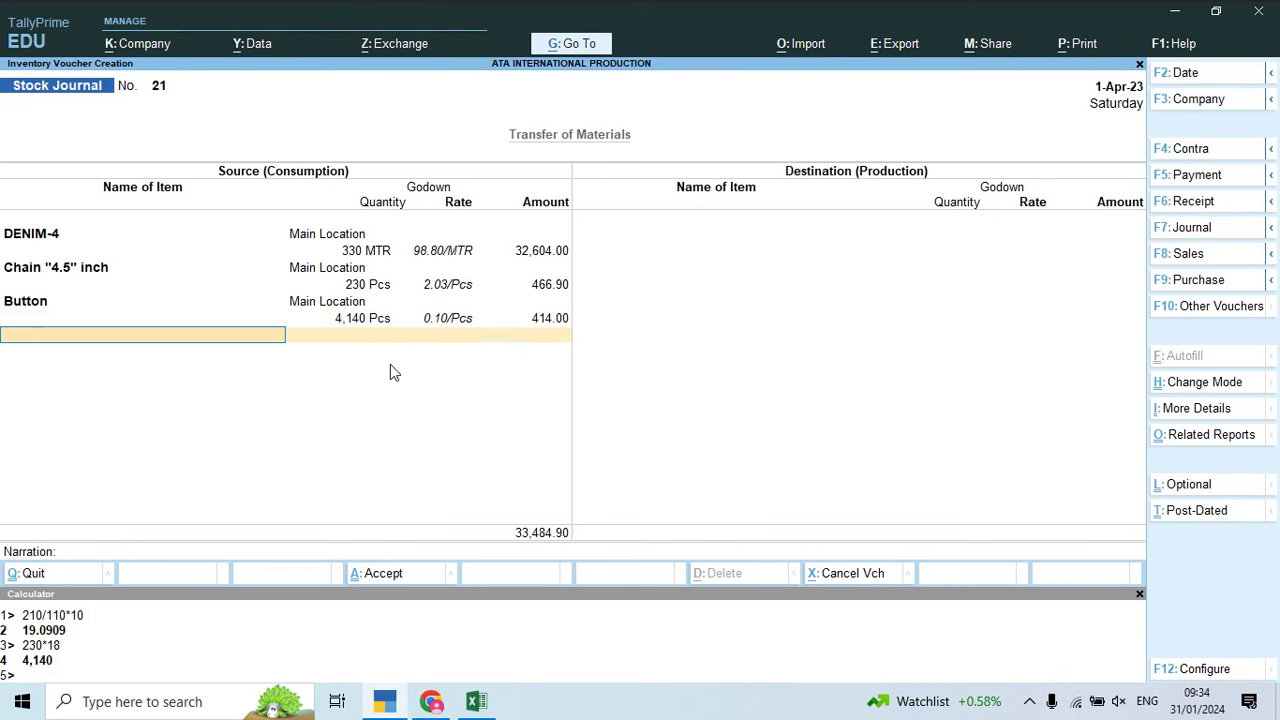
Step: Consume 23 MTR of Aster from Main Location, based on the PDF's adjustment details, with the default rate and amount
{"action": "key", "text": "alt+Tab"}
{"action": "key", "text": "alt+Tab"}
{"action": "type", "text": "As"}
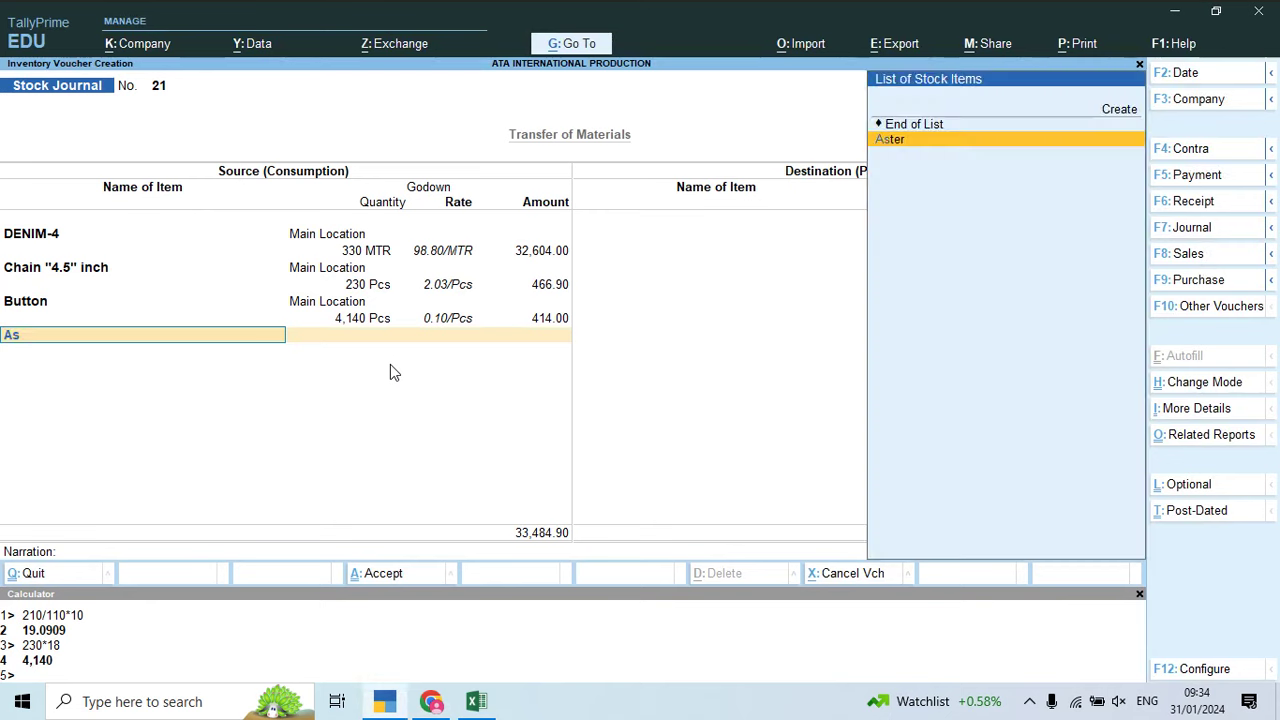
{"action": "key", "text": "Return"}
{"action": "key", "text": "Return"}
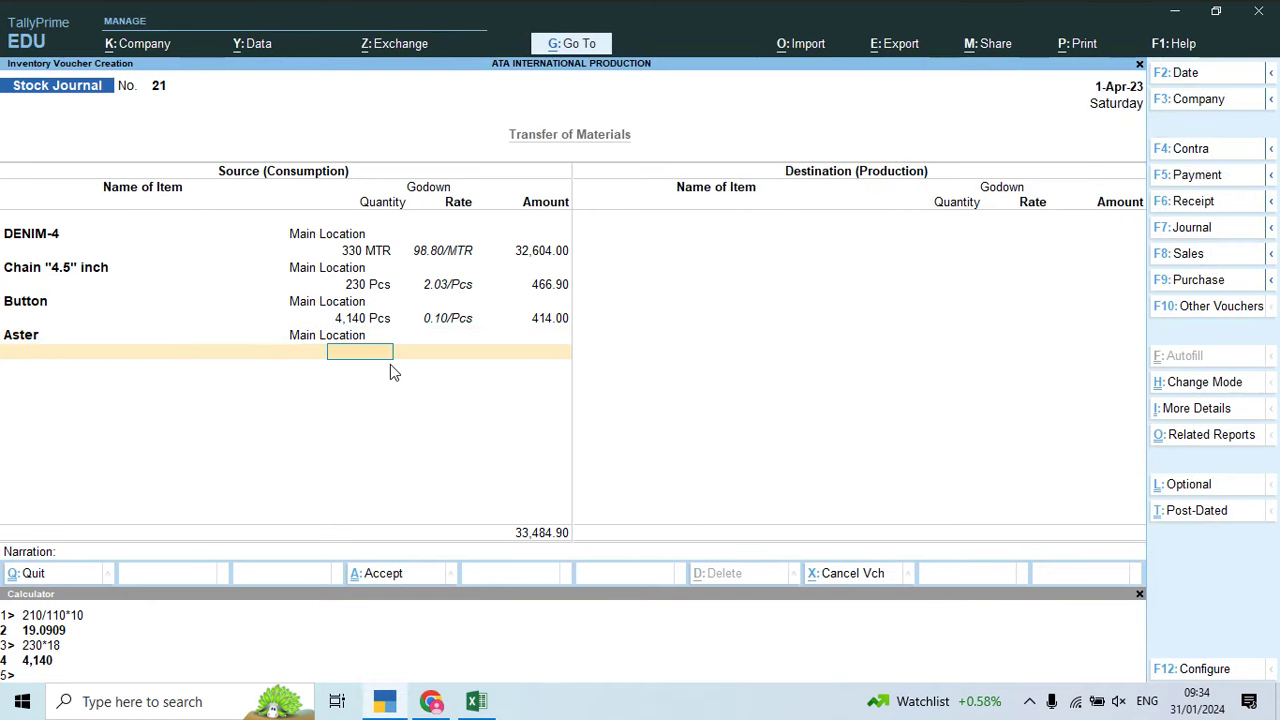
{"action": "key", "text": "alt+Tab"}
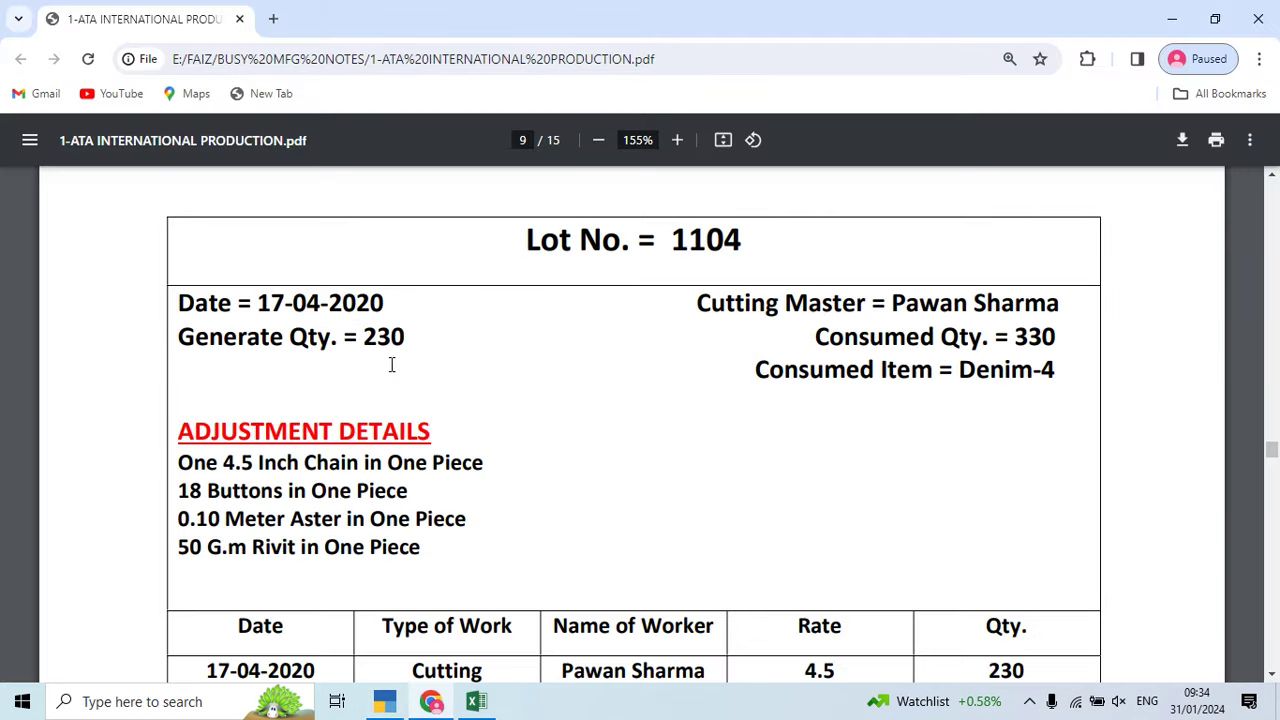
{"action": "key", "text": "alt+Tab"}
{"action": "type", "text": "23"}
{"action": "key", "text": "Return"}
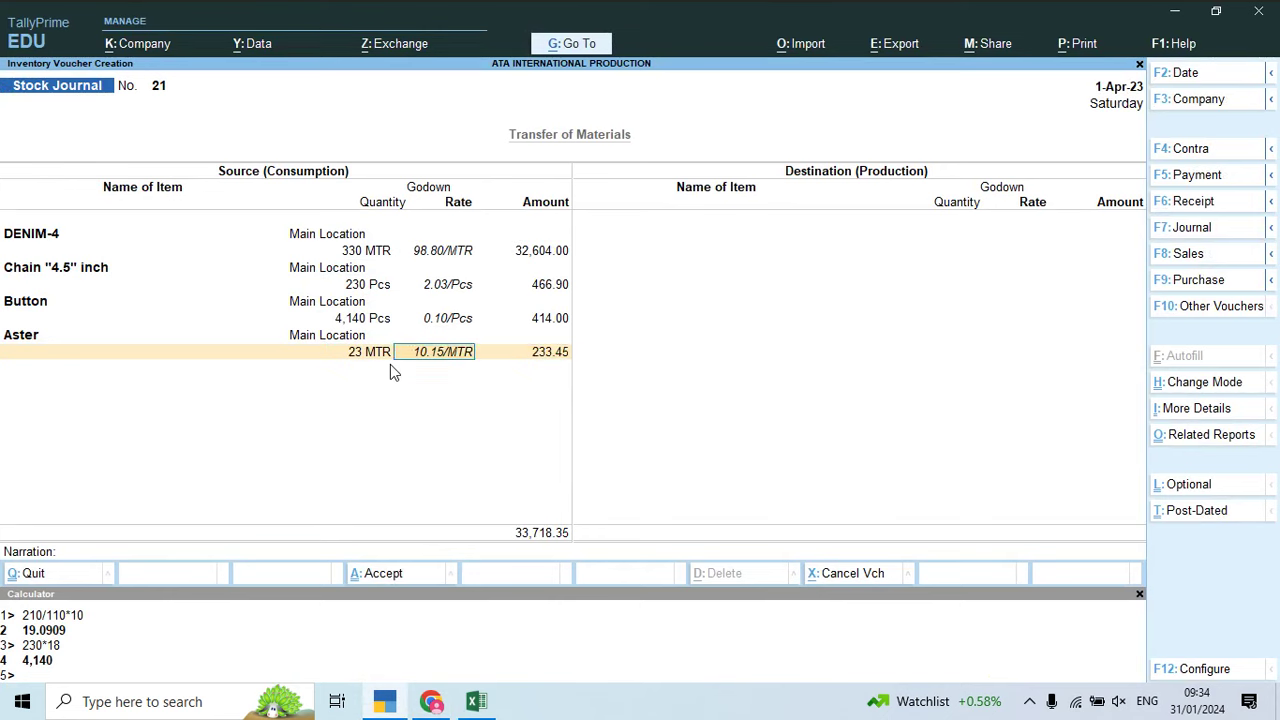
{"action": "key", "text": "Return"}
{"action": "key", "text": "Return"}
Step: Check the remaining adjustment item in the PDF and select Rivit from Main Location as the next consumed item
{"action": "key", "text": "alt+Tab"}
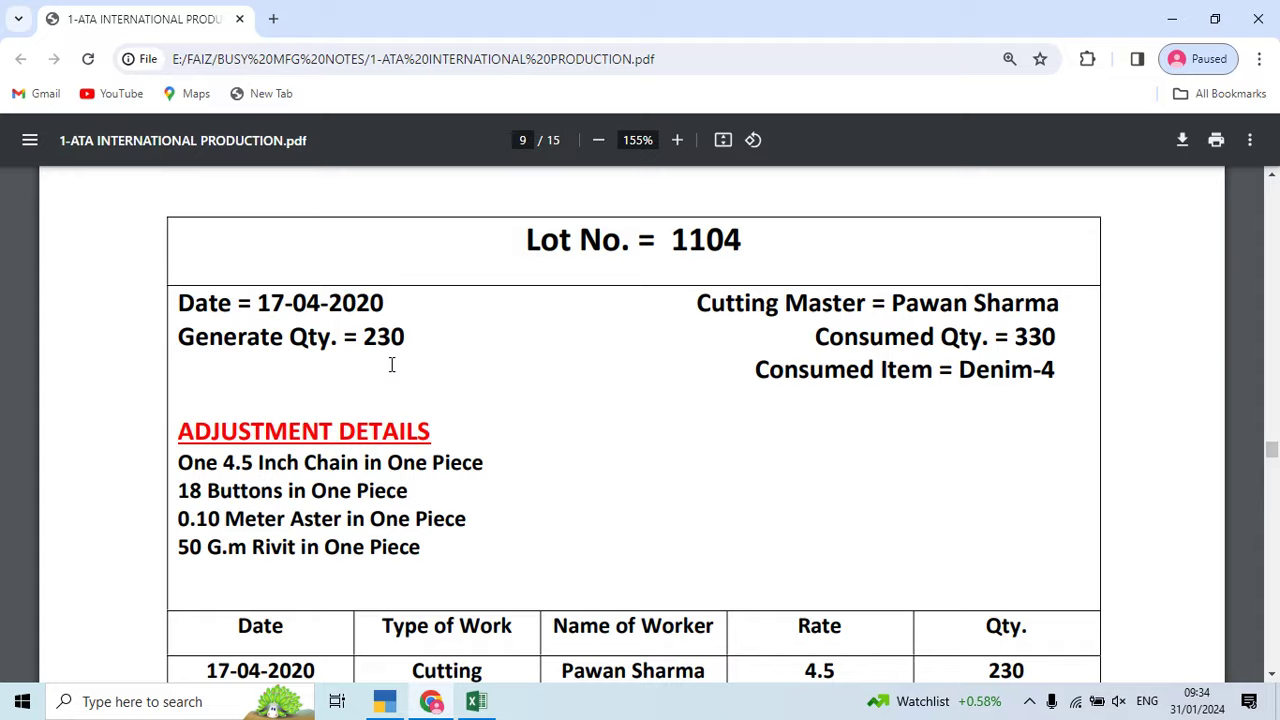
{"action": "key", "text": "alt+Tab"}
{"action": "type", "text": "riv"}
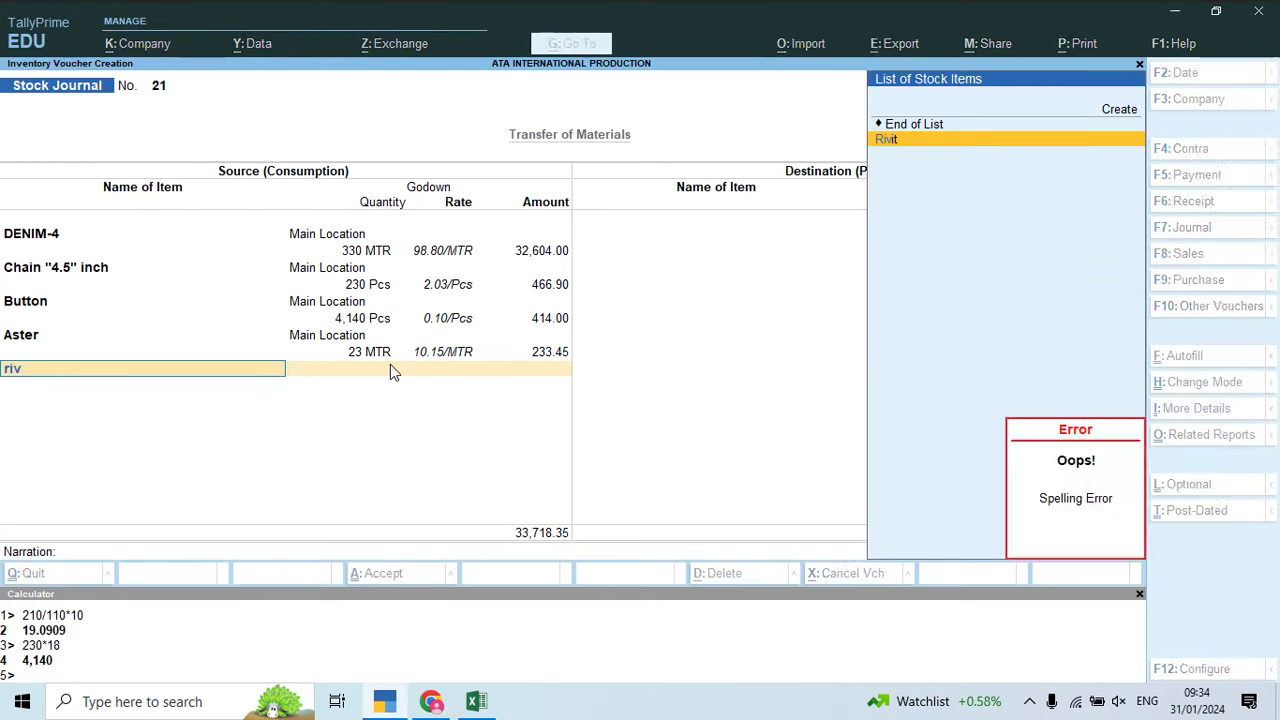
{"action": "key", "text": "Return"}
{"action": "type", "text": "Ma"}
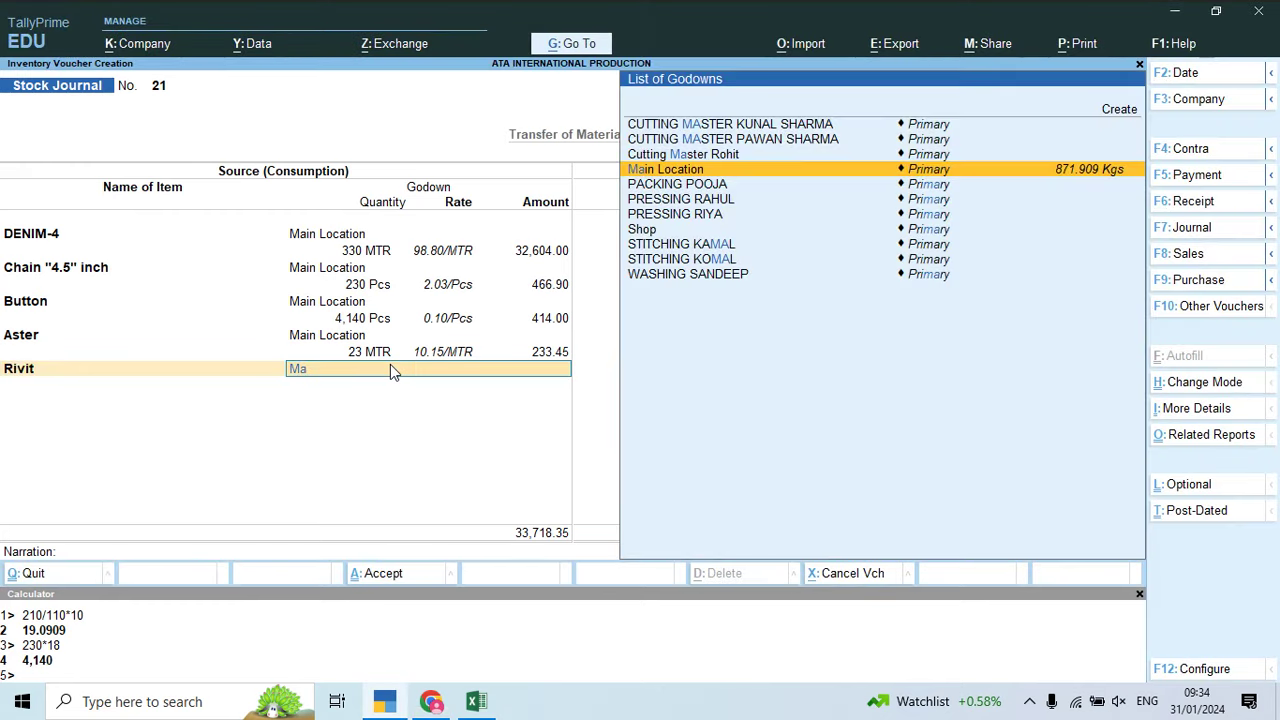
{"action": "key", "text": "Return"}
Step: Calculate 230*0.050, consume 11.500 Kgs of Rivit at the default rate and amount, and finish the source list
{"action": "key", "text": "ctrl+n"}
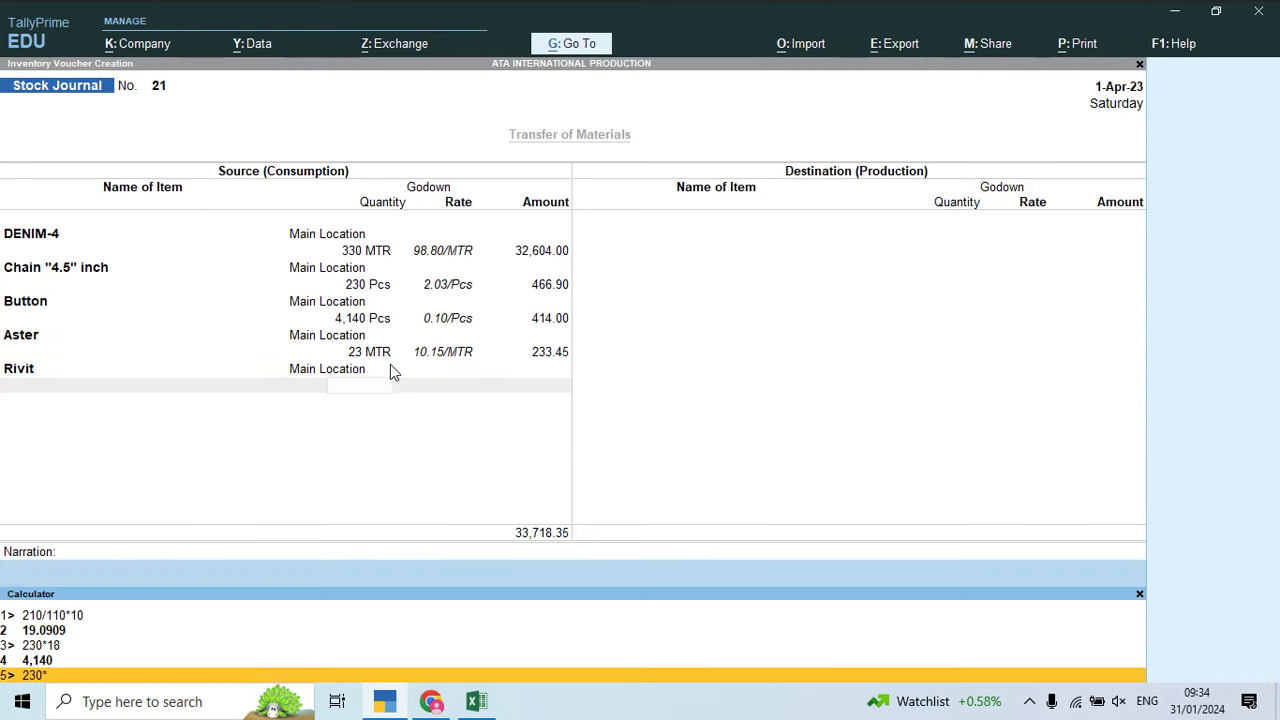
{"action": "type", "text": "230*0.050"}
{"action": "key", "text": "Return"}
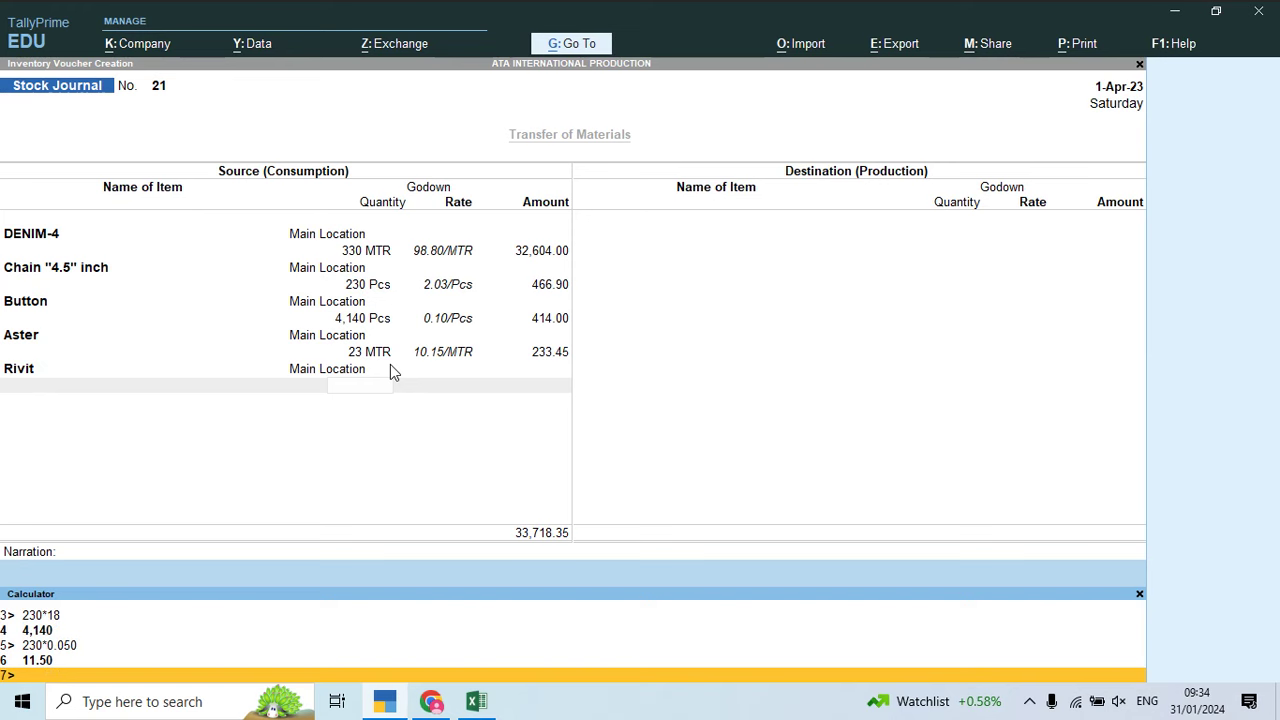
{"action": "key", "text": "ctrl+m"}
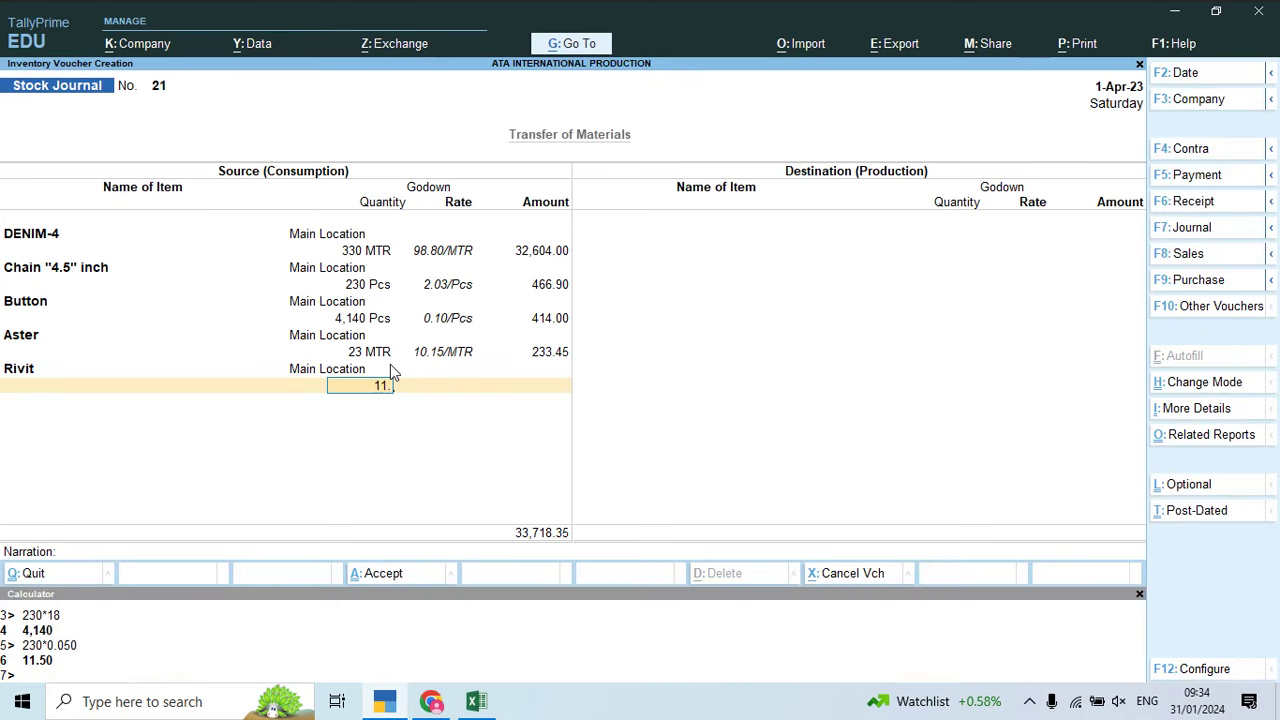
{"action": "key", "text": "Return"}
{"action": "key", "text": "Return"}
{"action": "key", "text": "Return"}
{"action": "key", "text": "Return"}
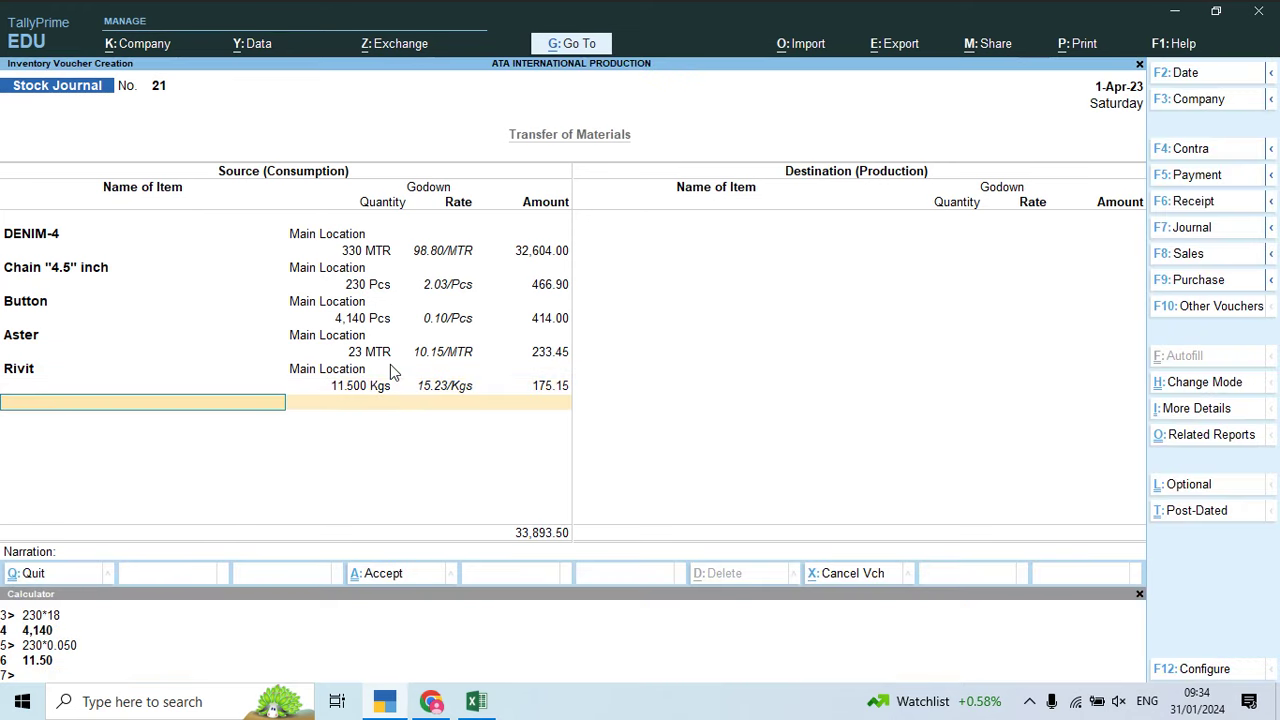
Step: Create the stock item Lot No 1104 under Finish Goods with Pcs as its unit, for use as the produced item
{"action": "type", "text": "Lo"}
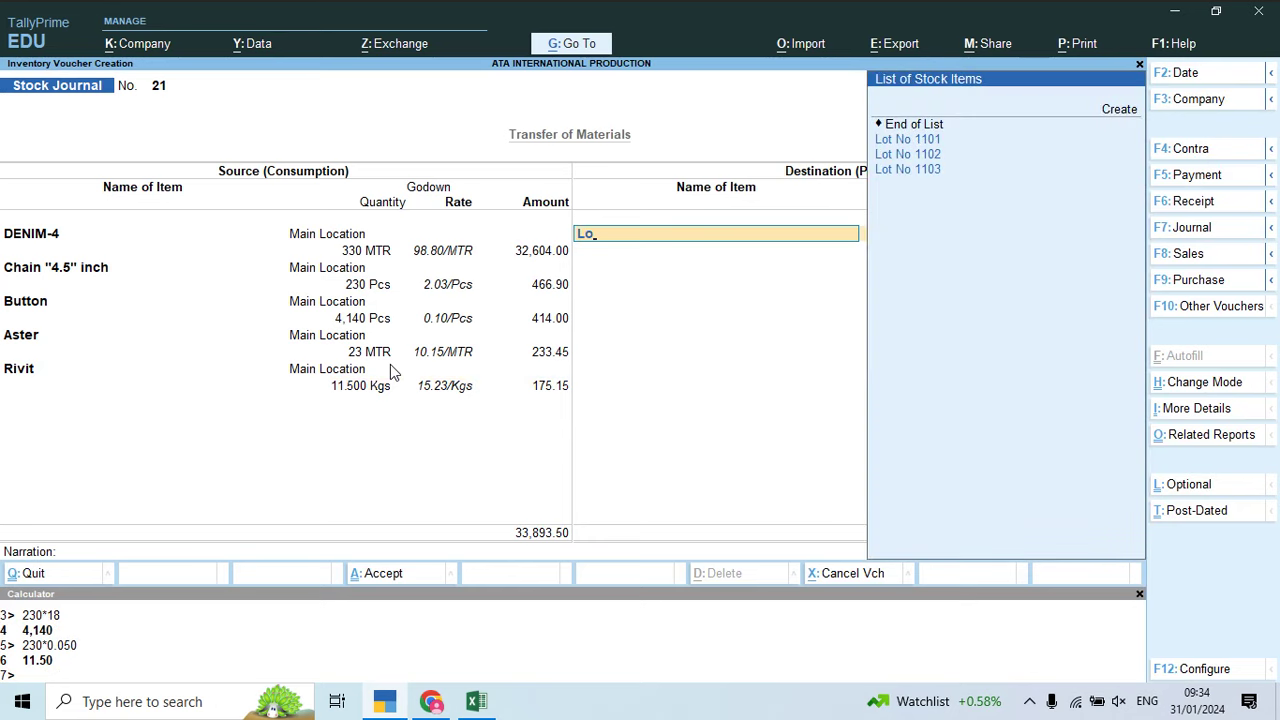
{"action": "key", "text": "alt+c"}
{"action": "type", "text": "ot No 11"}
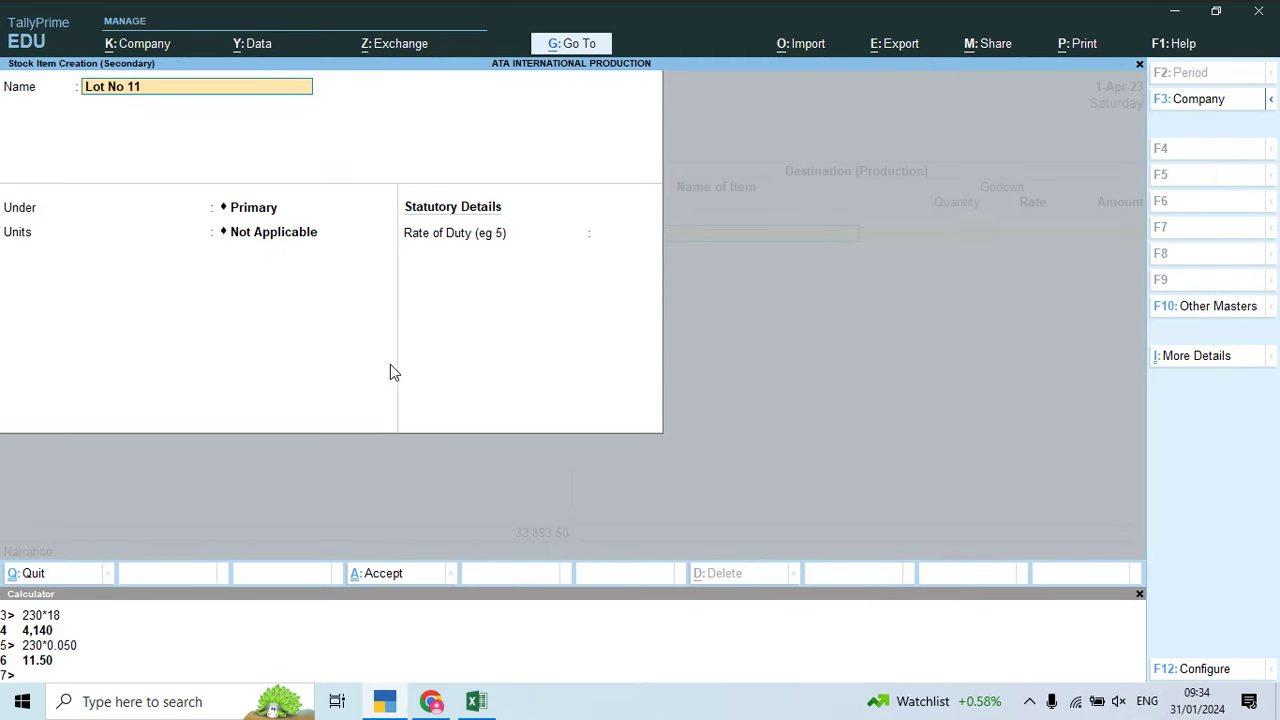
{"action": "type", "text": "04"}
{"action": "key", "text": "Return"}
{"action": "key", "text": "Down"}
{"action": "key", "text": "Return"}
{"action": "key", "text": "Down"}
{"action": "key", "text": "Down"}
{"action": "key", "text": "Down"}
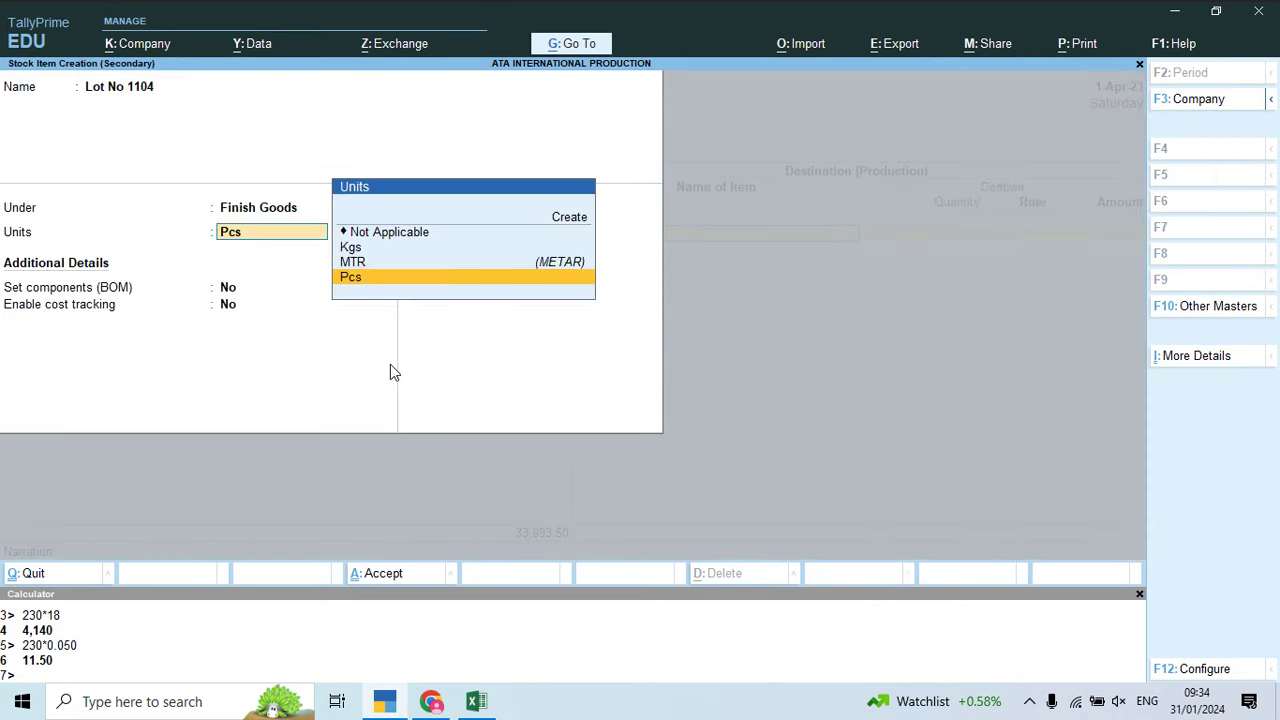
{"action": "key", "text": "Return"}
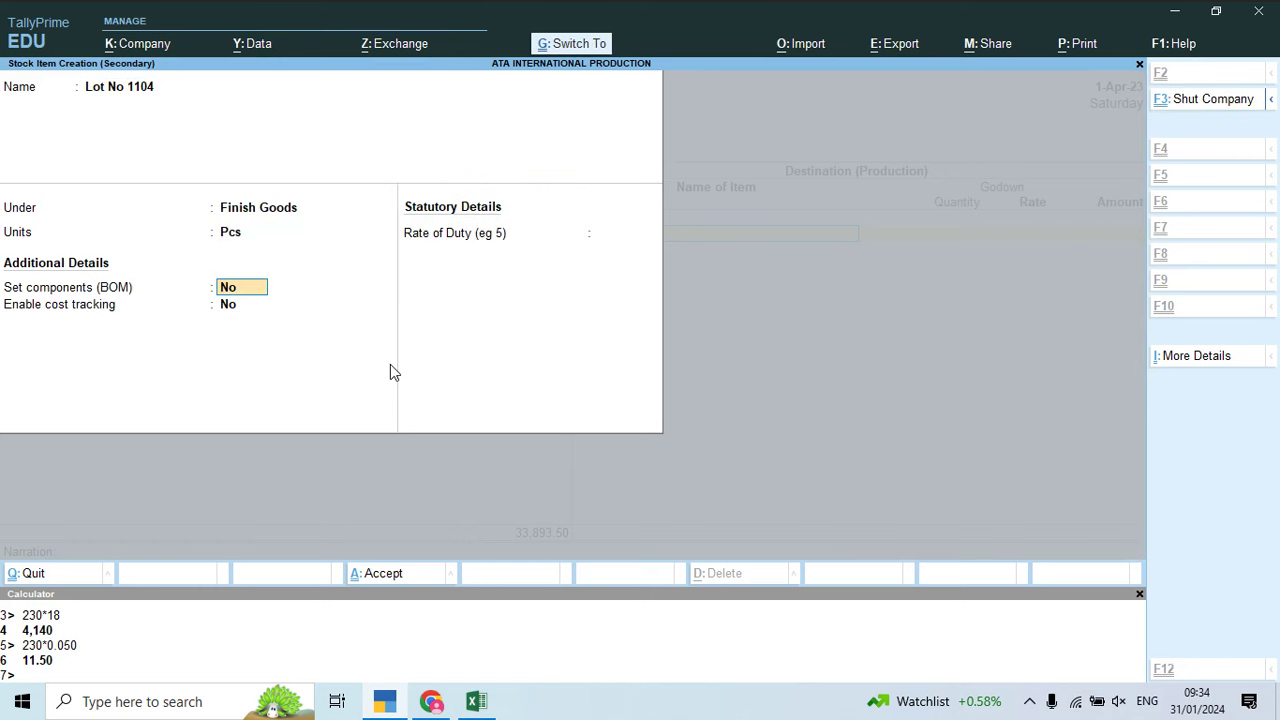
{"action": "key", "text": "ctrl+a"}
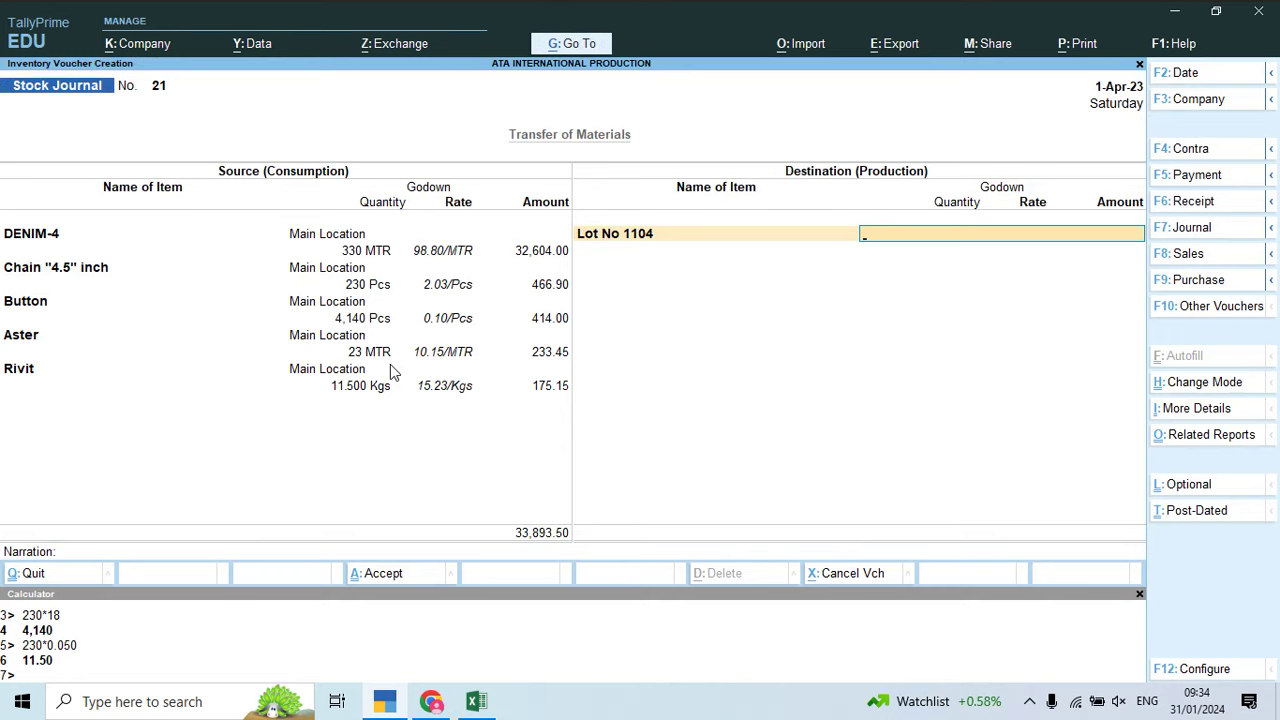
Step: Look up the cutting master in the PDF and choose that cutting master's godown for Lot No 1104
{"action": "key", "text": "alt+Tab"}
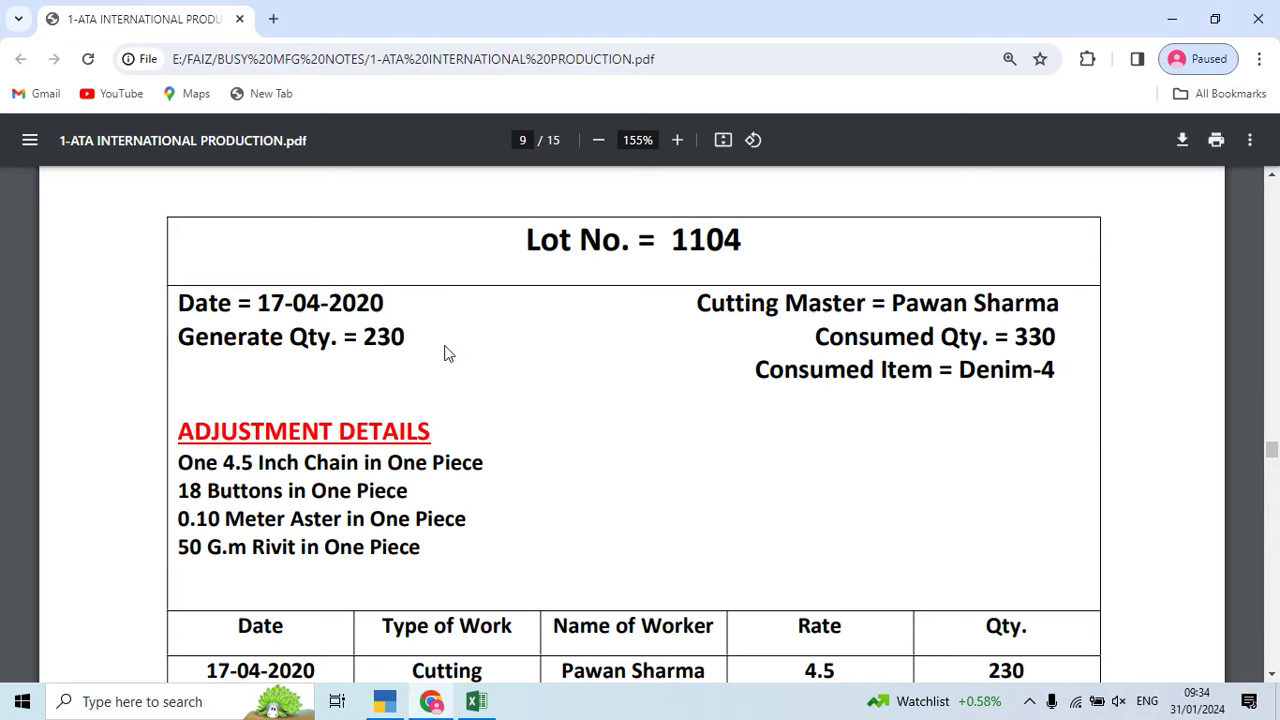
{"action": "scroll", "coordinate": [446, 351], "scroll_direction": "down", "scroll_amount": 3}
{"action": "scroll", "coordinate": [446, 351], "scroll_direction": "up", "scroll_amount": 3}
{"action": "key", "text": "alt+Tab"}
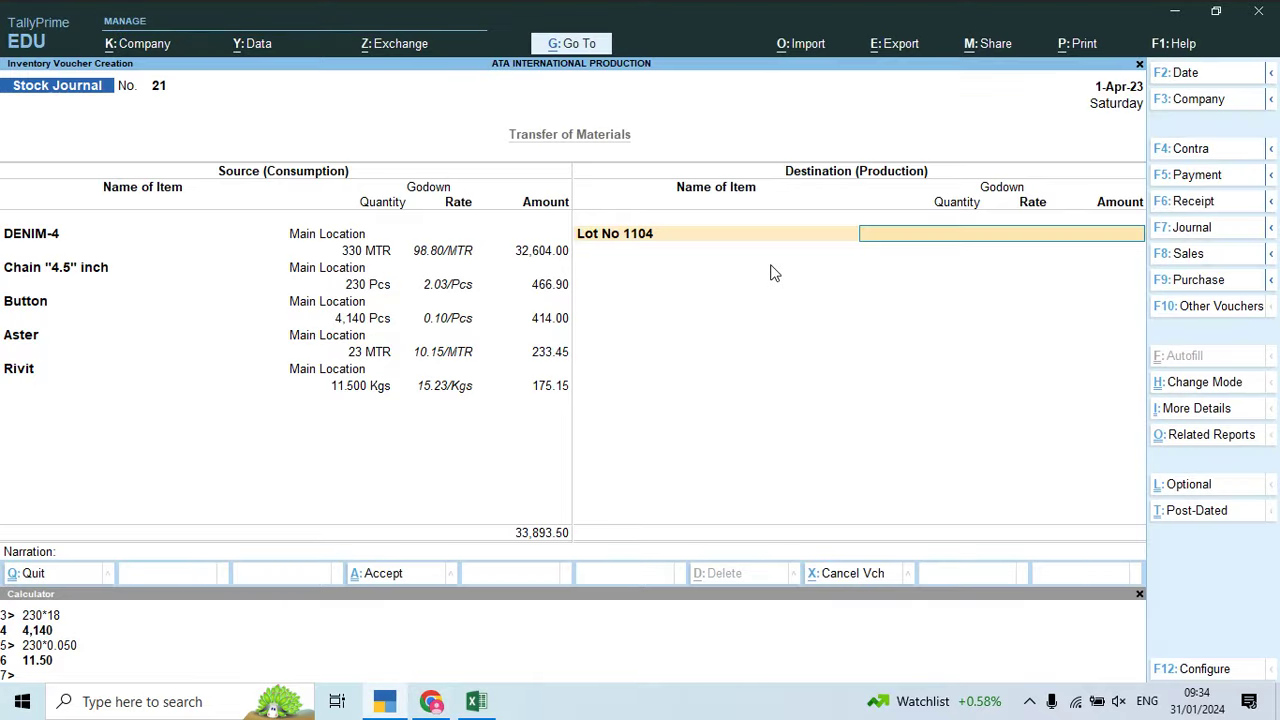
{"action": "type", "text": "Cut"}
{"action": "key", "text": "Down"}
{"action": "key", "text": "Return"}
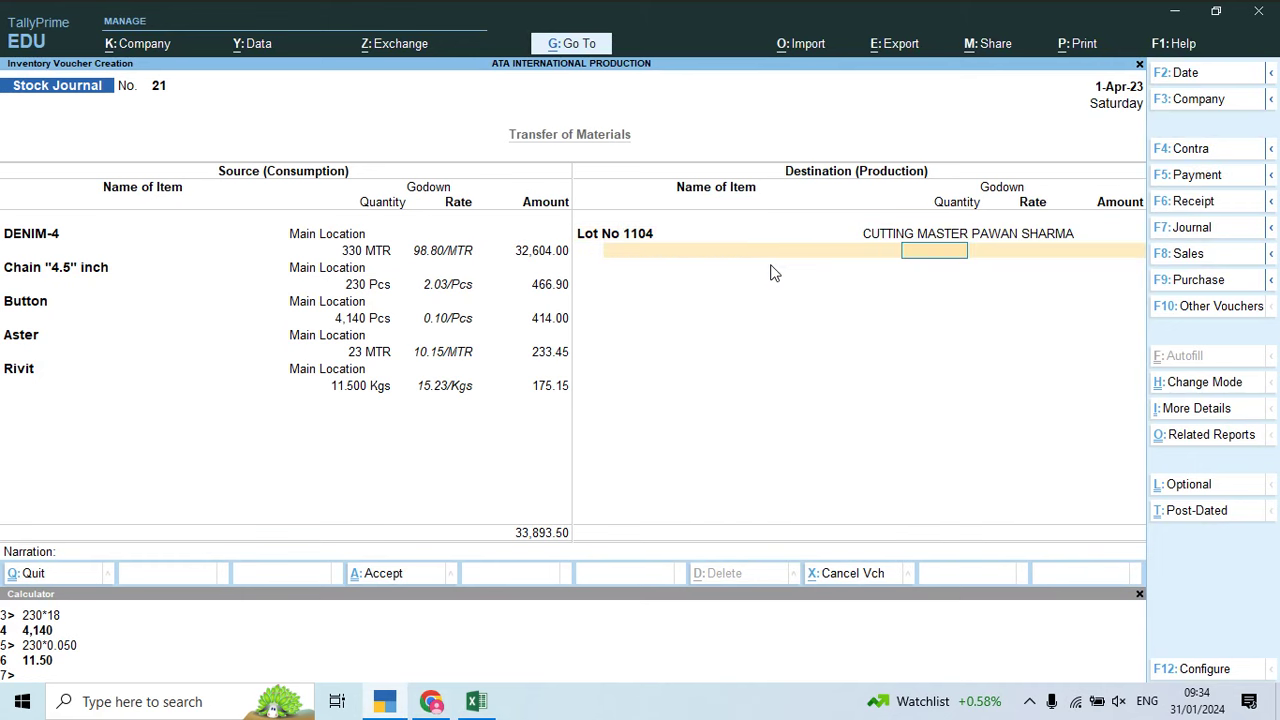
Step: Set Lot No 1104's produced quantity to 230 Pcs from the PDF, with an amount of 33,893.50
{"action": "key", "text": "alt+Tab"}
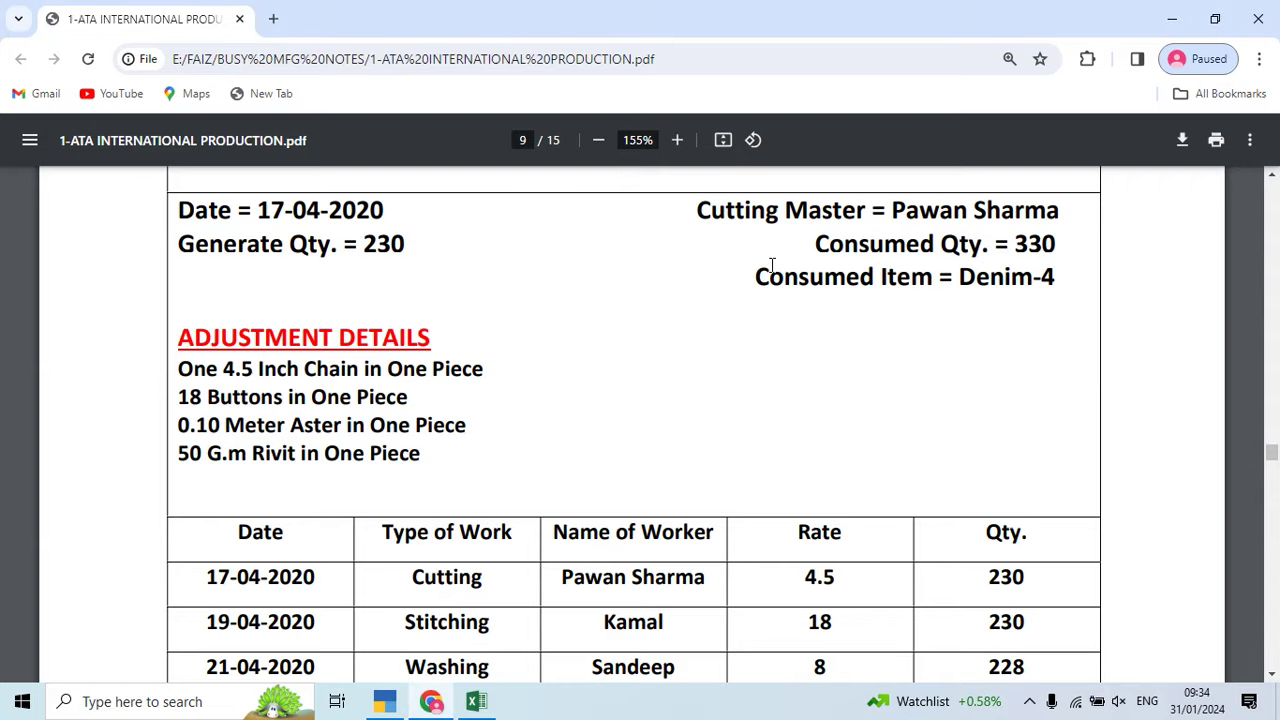
{"action": "key", "text": "alt+Tab"}
{"action": "type", "text": "230"}
{"action": "key", "text": "Return"}
{"action": "key", "text": "Return"}
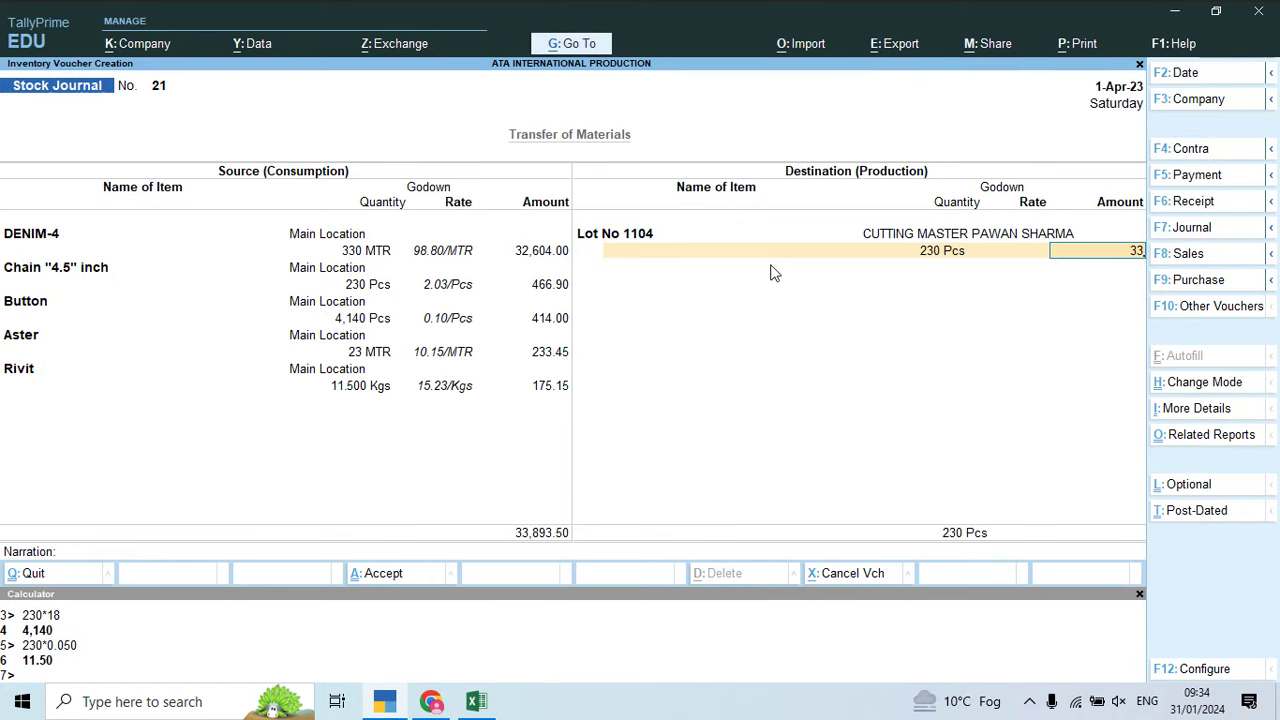
{"action": "type", "text": "33,893.50"}
{"action": "key", "text": "Return"}
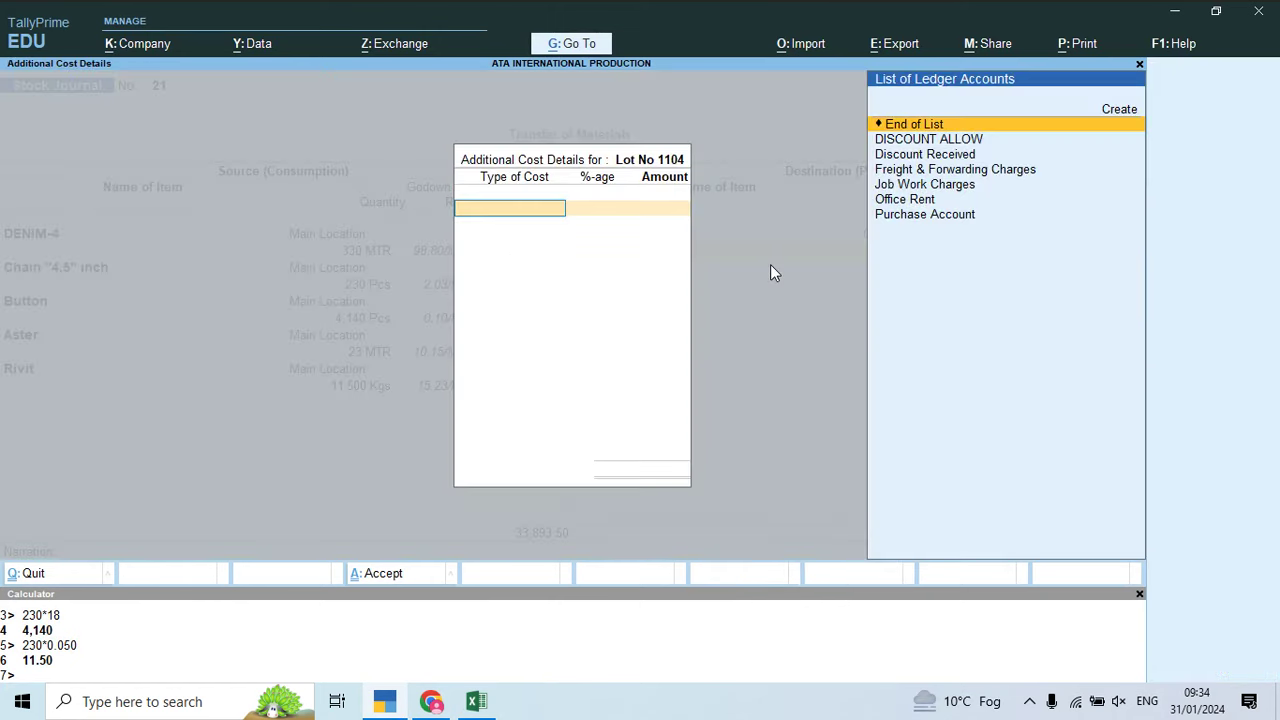
Step: Choose Job Work Charges as the additional cost type for the produced Lot No 1104
{"action": "key", "text": "Down"}
{"action": "key", "text": "Down"}
{"action": "key", "text": "Down"}
{"action": "key", "text": "Down"}
{"action": "key", "text": "Return"}
{"action": "key", "text": "Return"}
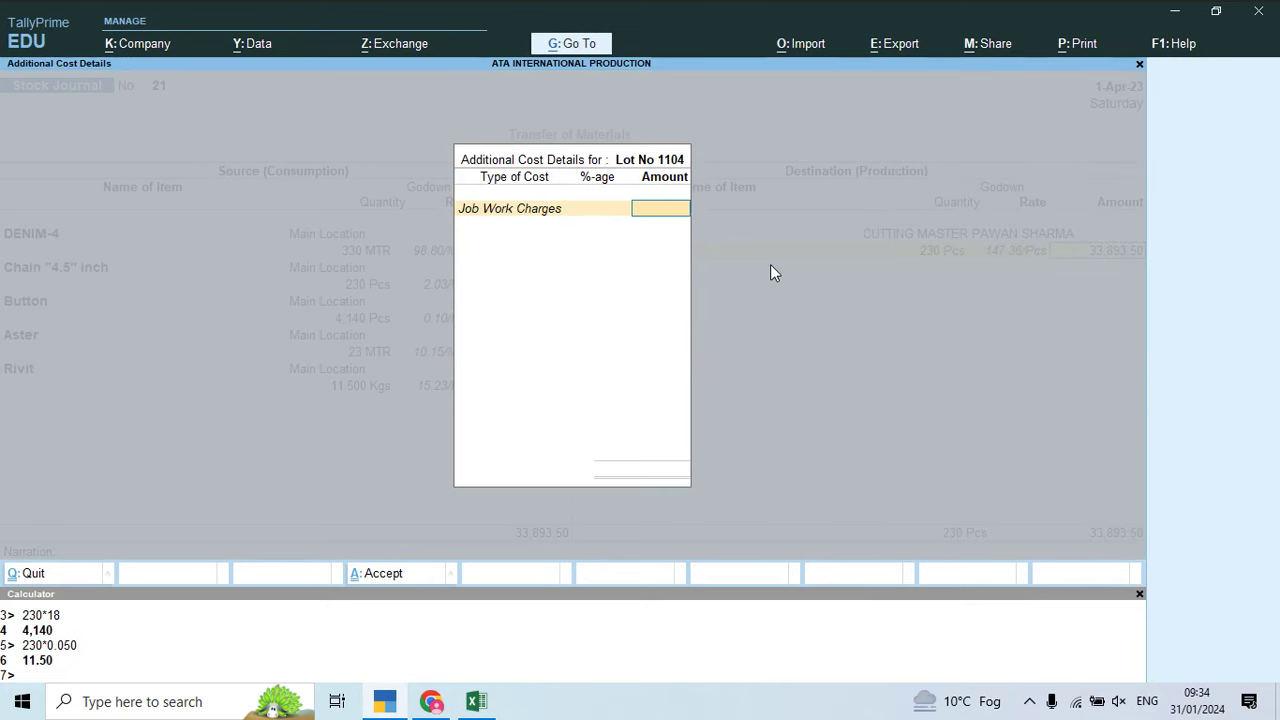
Step: Look up Lot No 1104's cutting charge in the Excel sheet and enter 1035 as the Job Work Charges amount
{"action": "key", "text": "alt+Tab"}
{"action": "key", "text": "alt+Tab"}
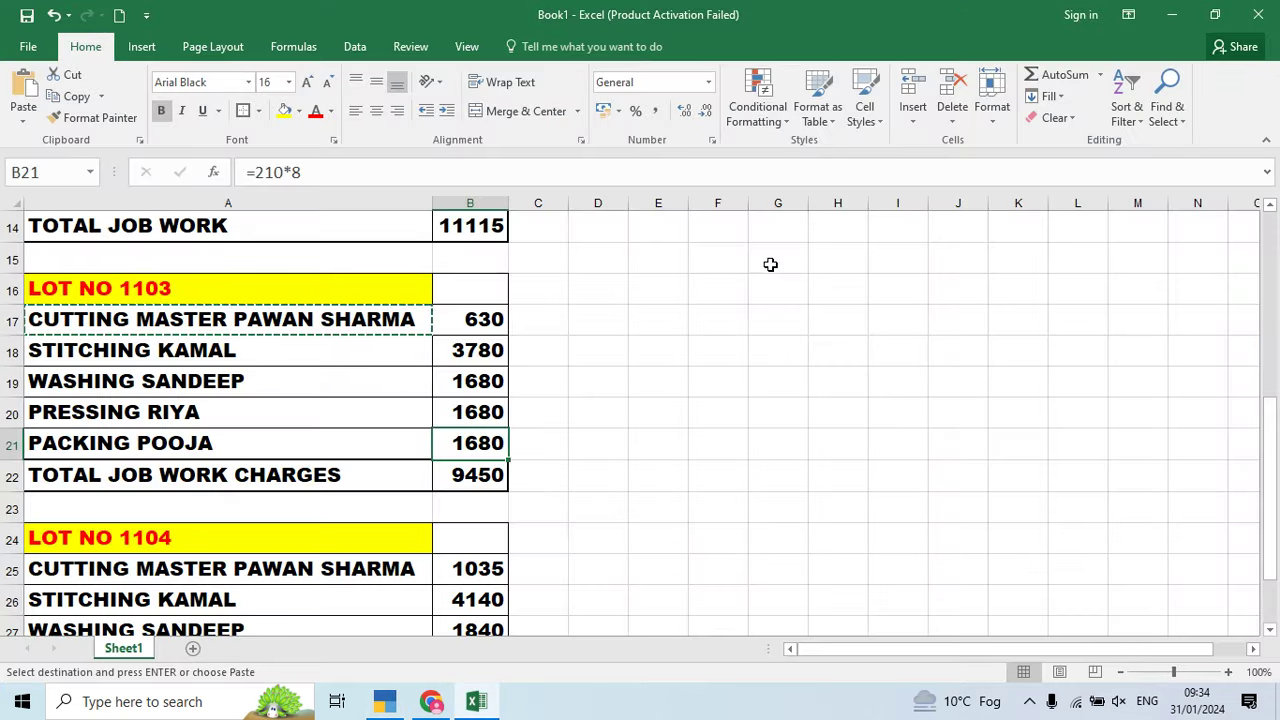
{"action": "key", "text": "Down"}
{"action": "key", "text": "Down"}
{"action": "key", "text": "Down"}
{"action": "key", "text": "Down"}
{"action": "key", "text": "Down"}
{"action": "key", "text": "Down"}
{"action": "key", "text": "Up"}
{"action": "key", "text": "Up"}
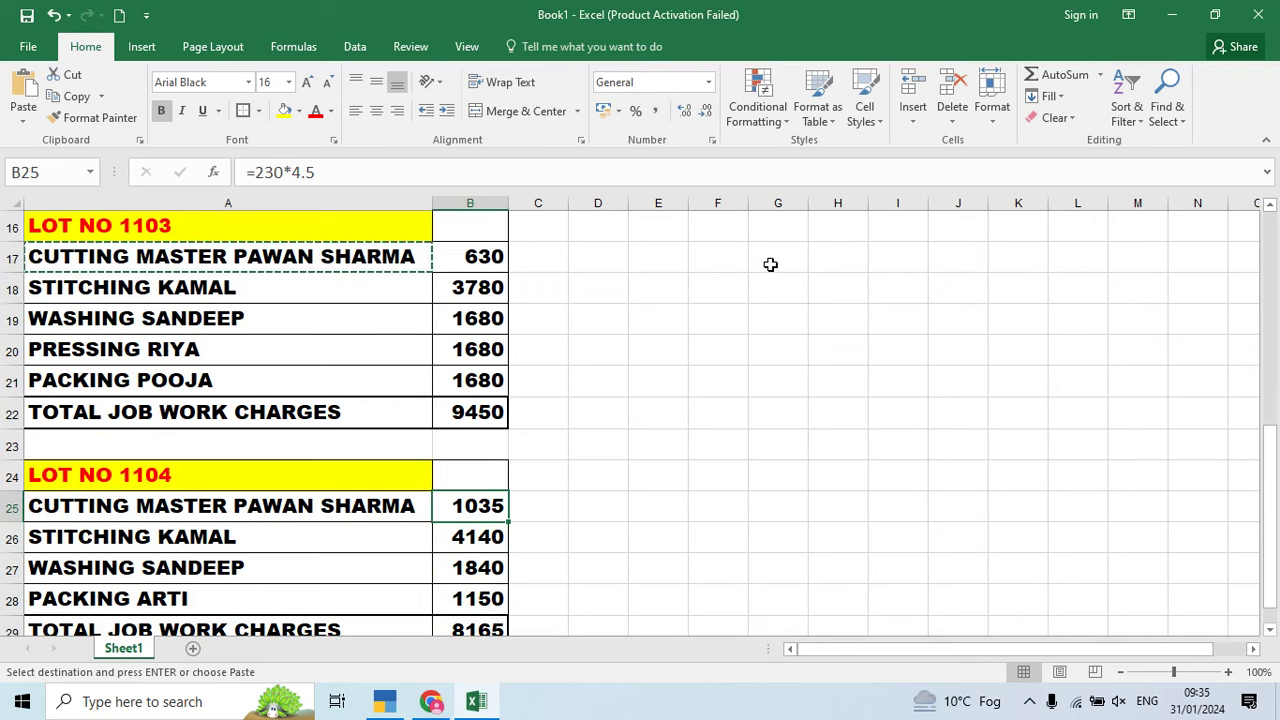
{"action": "key", "text": "alt+Tab"}
{"action": "type", "text": "1035"}
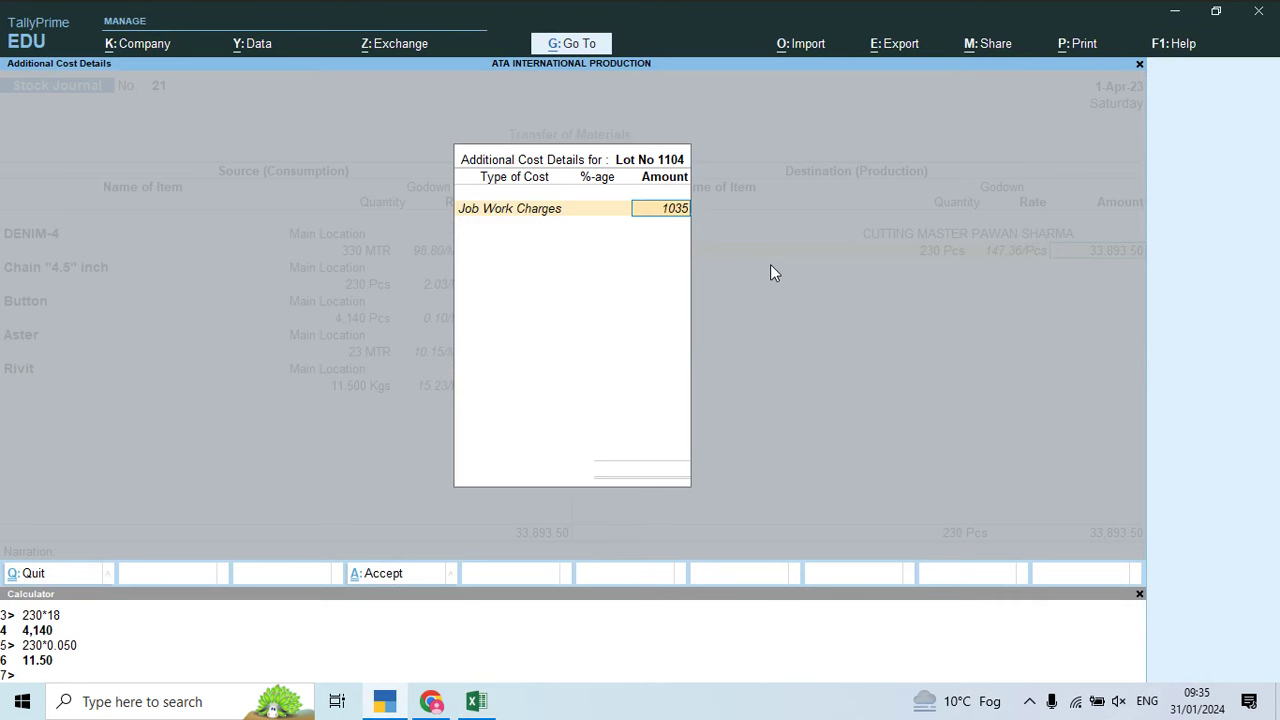
{"action": "key", "text": "Return"}
{"action": "key", "text": "Return"}
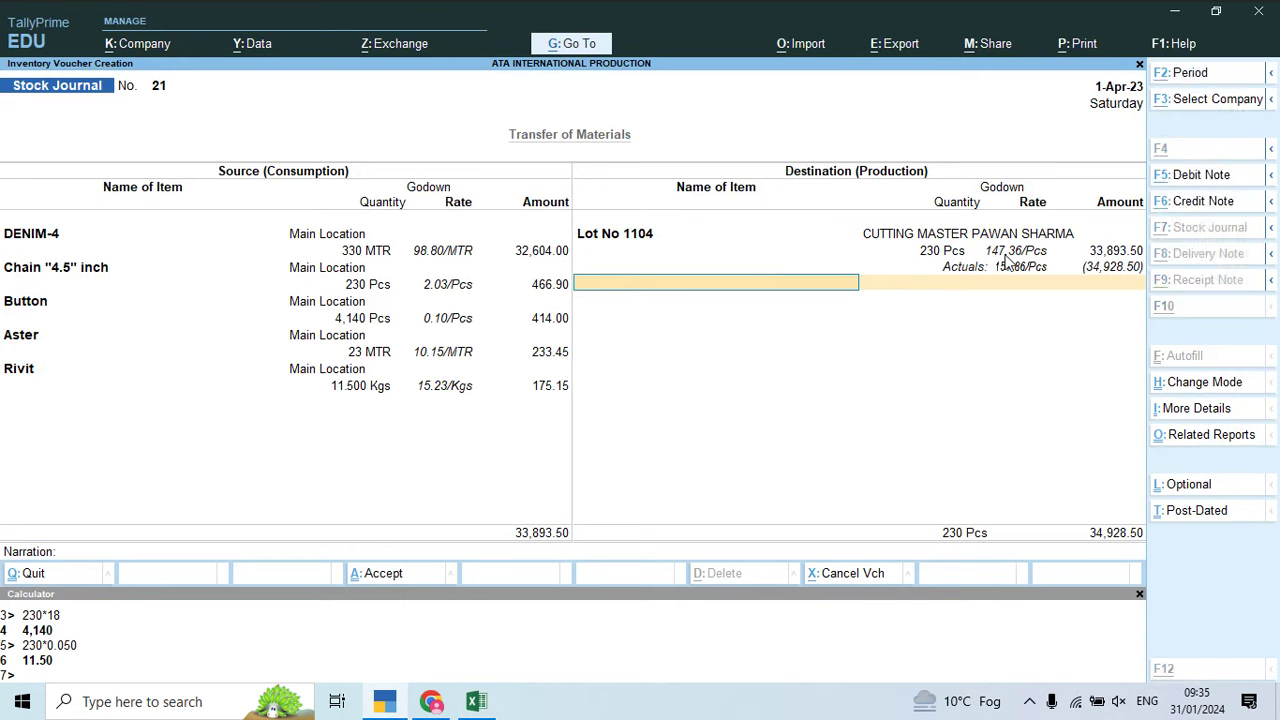
Step: Check Lot No 1104's stock journal costing in the PDF and save the cutting-stage stock journal
{"action": "key", "text": "alt+Tab"}
{"action": "left_click", "coordinate": [1007, 261]}
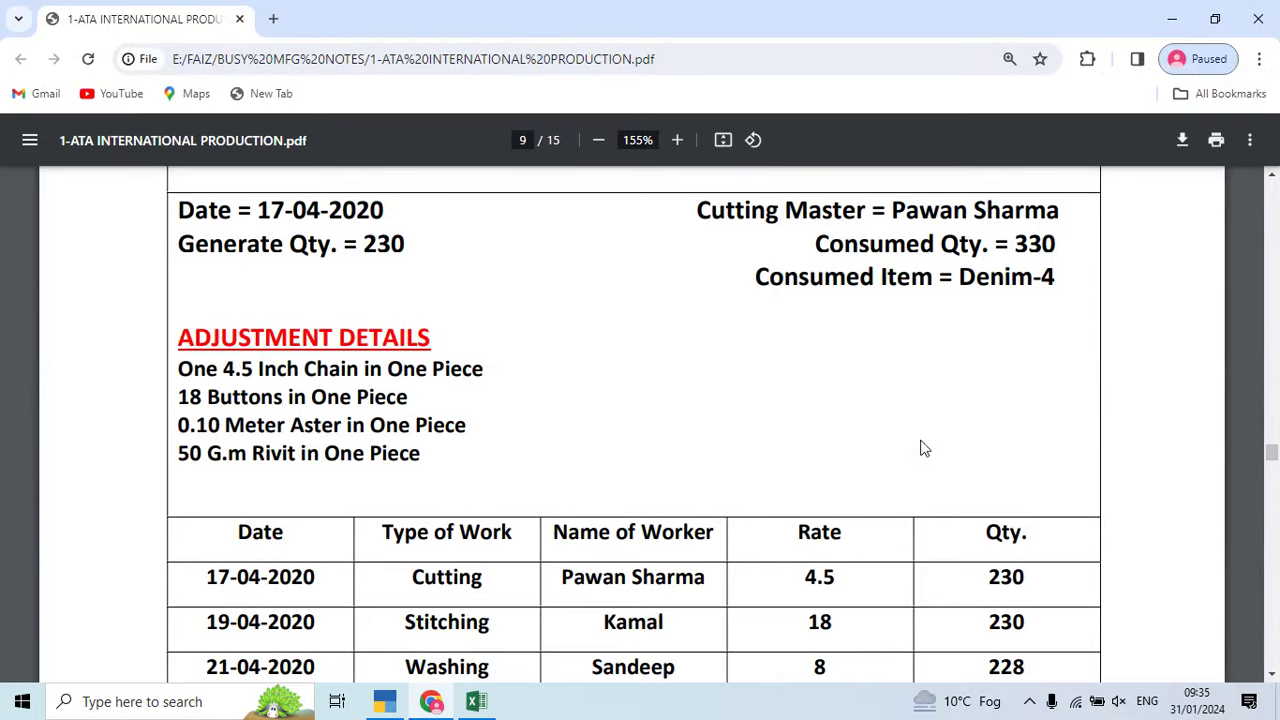
{"action": "scroll", "coordinate": [910, 437], "scroll_direction": "down", "scroll_amount": 5}
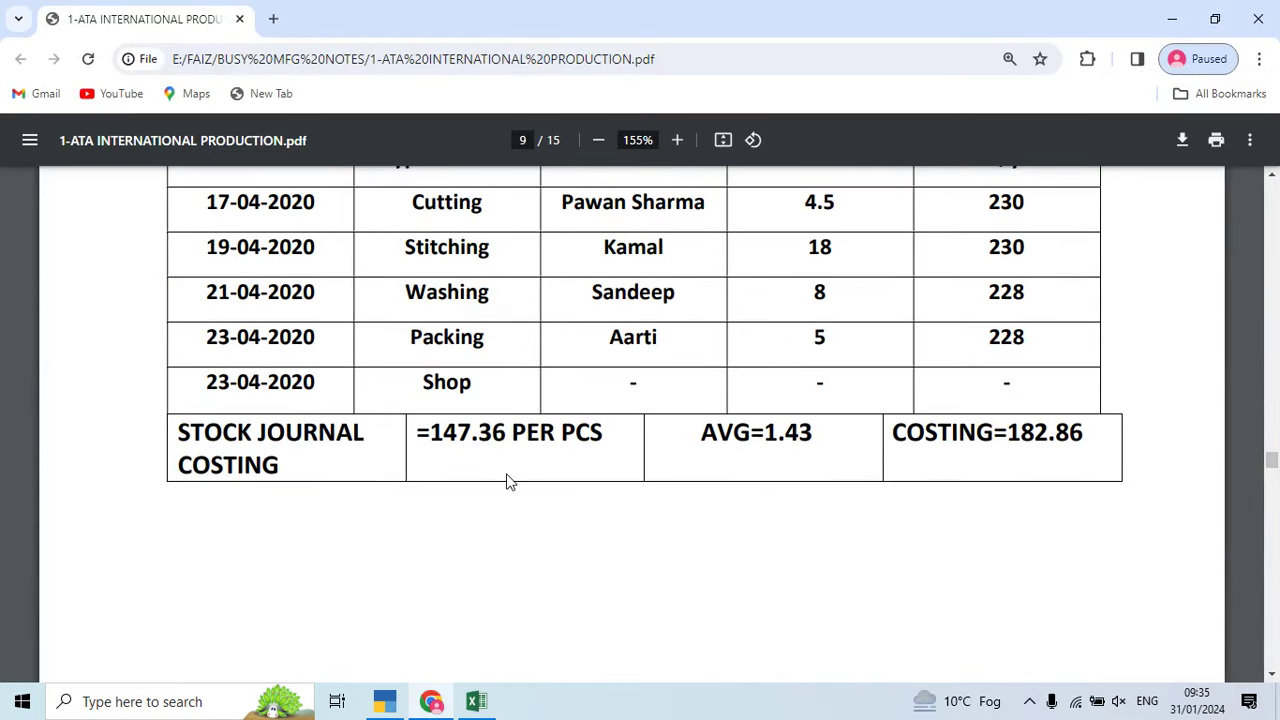
{"action": "scroll", "coordinate": [510, 478], "scroll_direction": "up", "scroll_amount": 2}
{"action": "key", "text": "alt+Tab"}
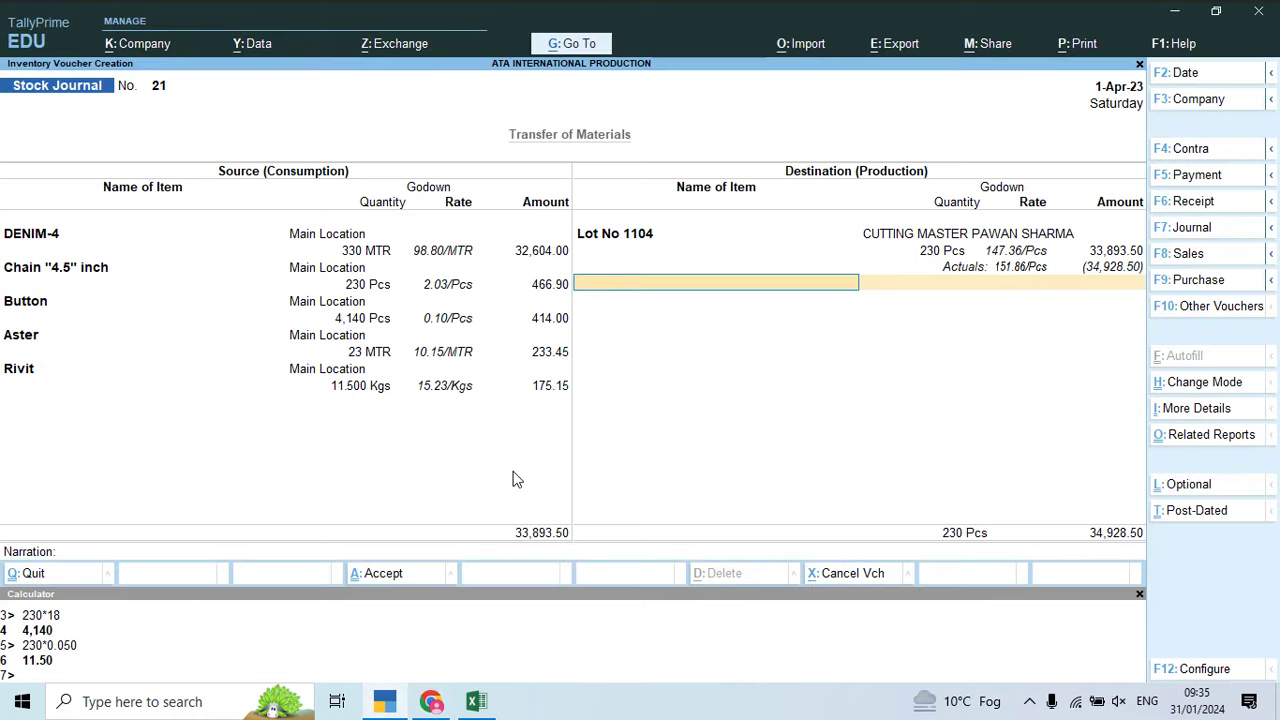
{"action": "key", "text": "Return"}
{"action": "key", "text": "Return"}
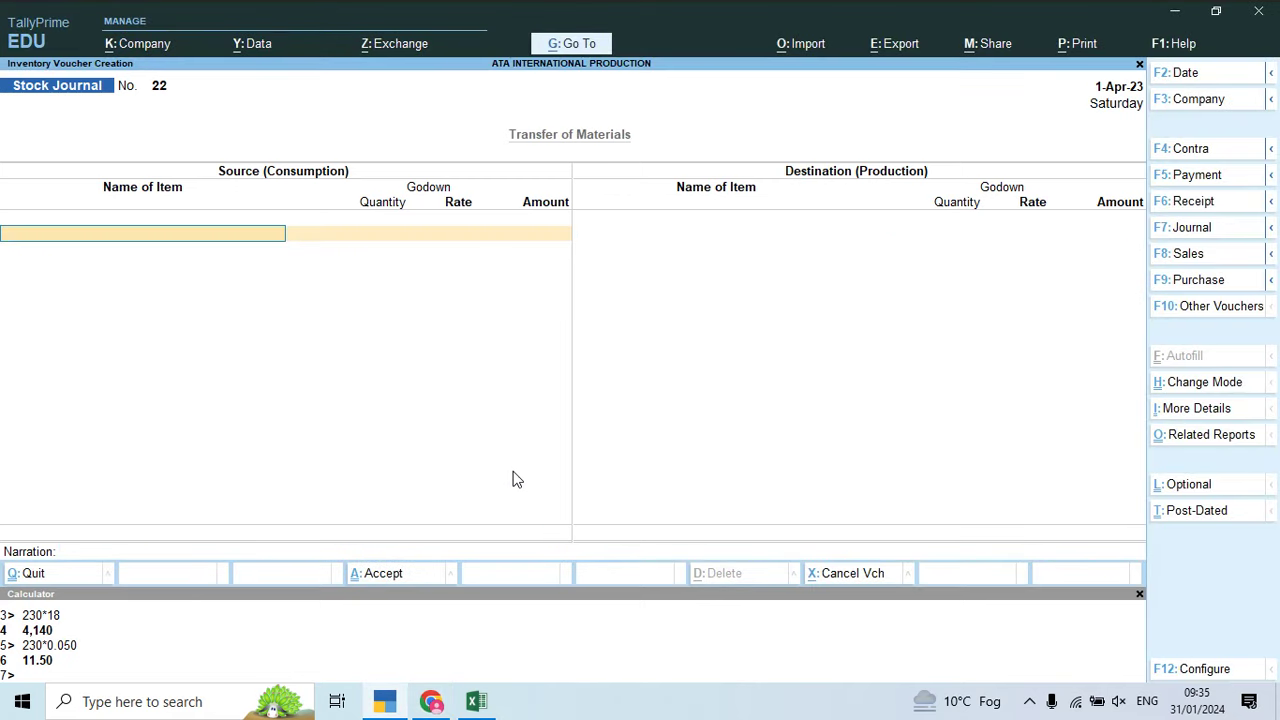
Step: Choose Lot No 1104 as the consumed source item in the new stock journal
{"action": "type", "text": "Lo"}
{"action": "key", "text": "Down"}
{"action": "key", "text": "Down"}
{"action": "key", "text": "Down"}
{"action": "key", "text": "Down"}
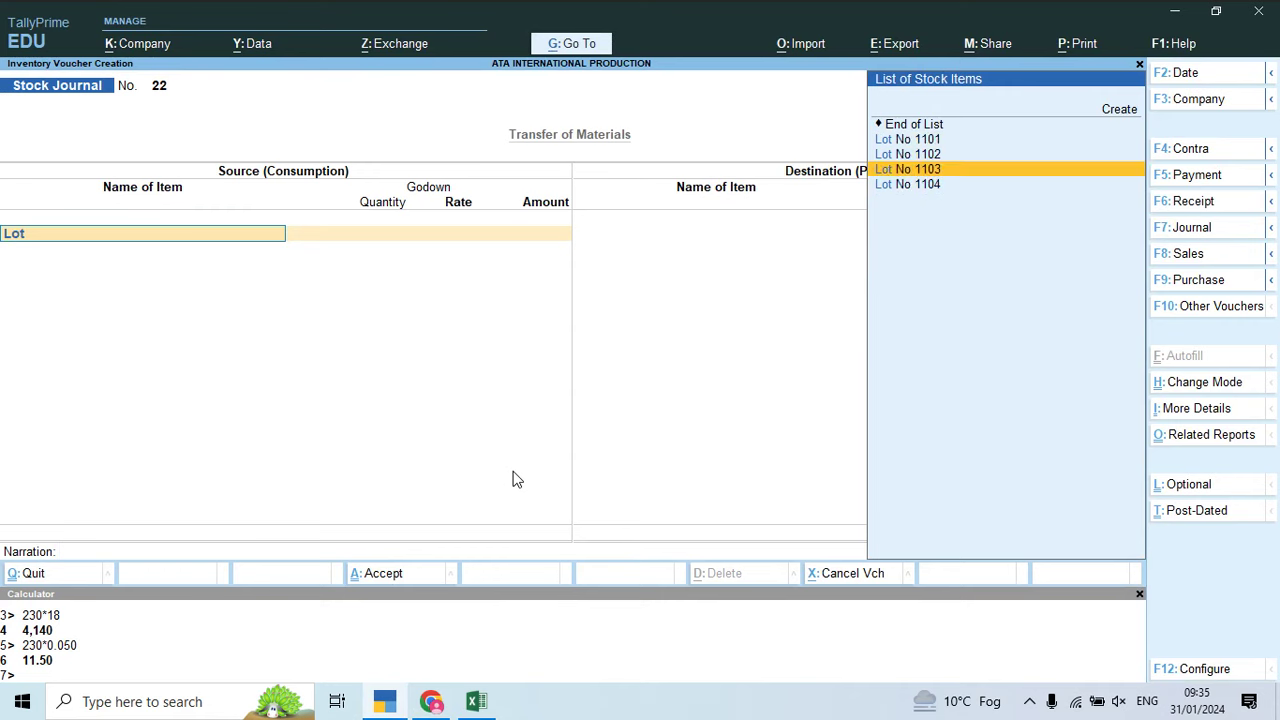
{"action": "key", "text": "Return"}
Step: Consume 230 Pcs of Lot No 1104 from its cutting master's godown at the default rate and amount, and finish the source list
{"action": "type", "text": "lo"}
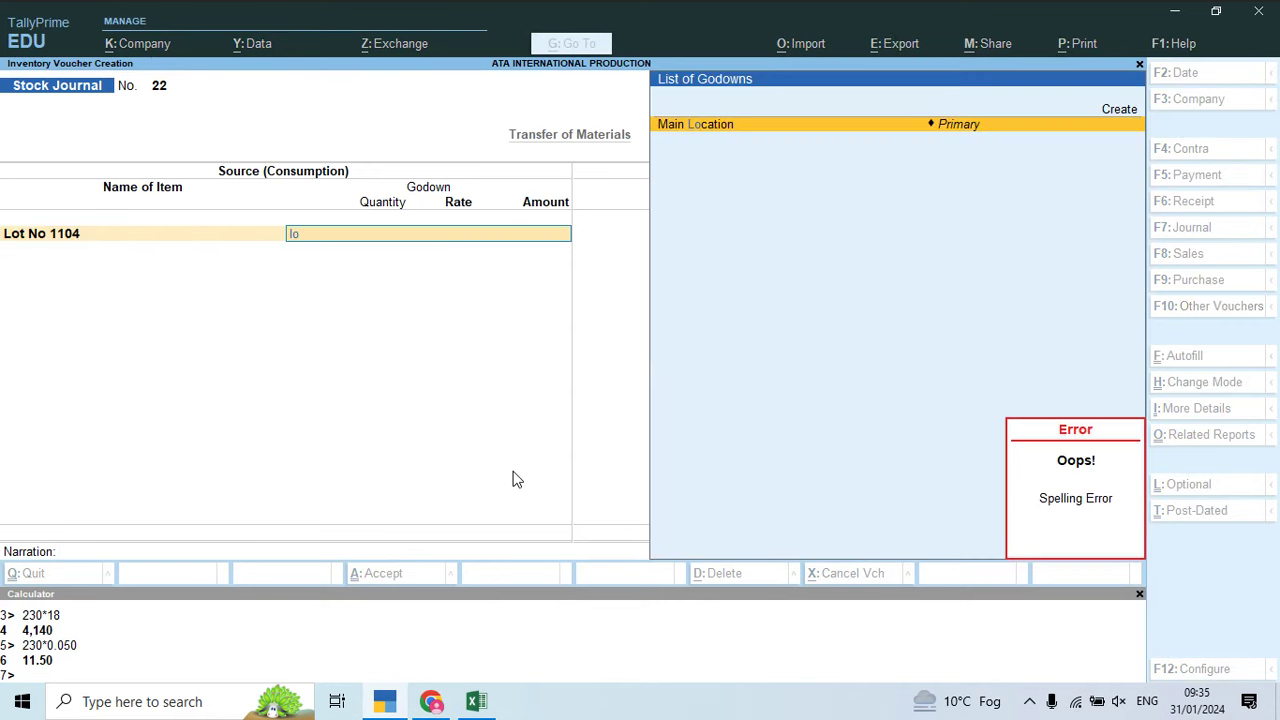
{"action": "key", "text": "BackSpace"}
{"action": "key", "text": "BackSpace"}
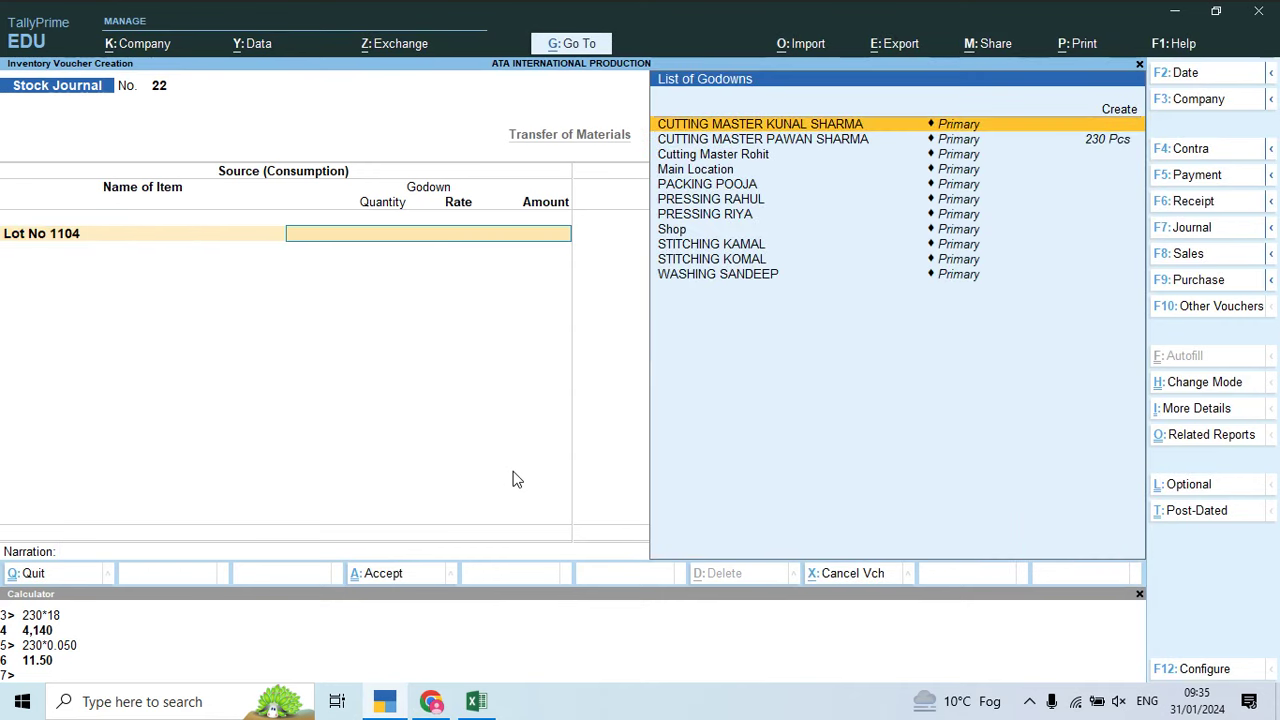
{"action": "key", "text": "Down"}
{"action": "key", "text": "Return"}
{"action": "key", "text": "Return"}
{"action": "key", "text": "Return"}
{"action": "key", "text": "Return"}
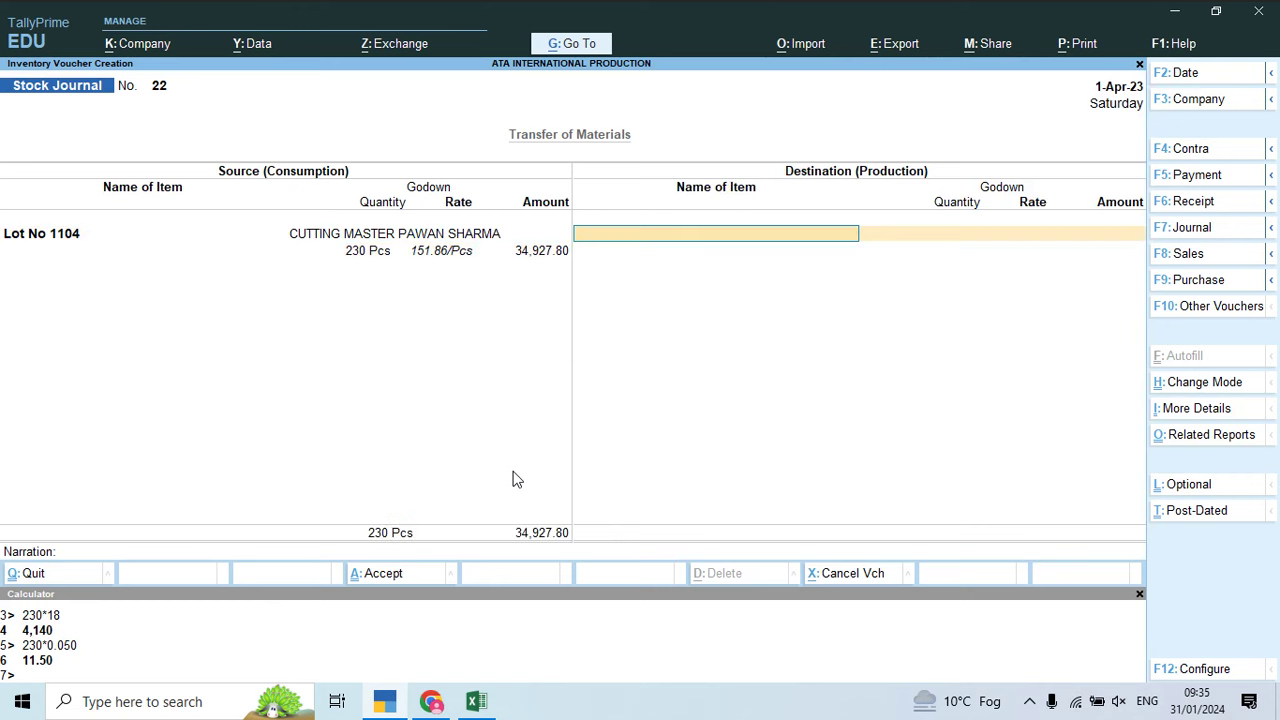
Step: Choose Lot No 1104 as the produced item and bring up its stitching details in the PDF's work table
{"action": "type", "text": "Lot"}
{"action": "key", "text": "Down"}
{"action": "key", "text": "Down"}
{"action": "key", "text": "Down"}
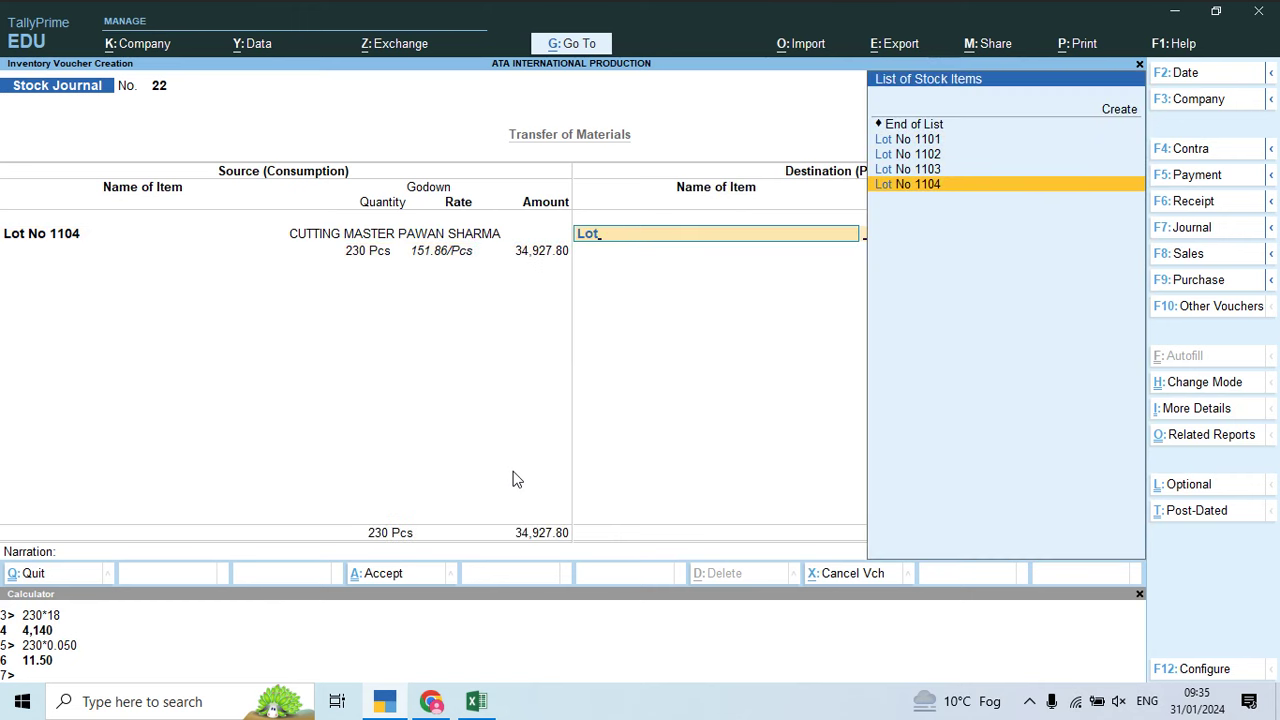
{"action": "key", "text": "Return"}
{"action": "key", "text": "alt+Tab"}
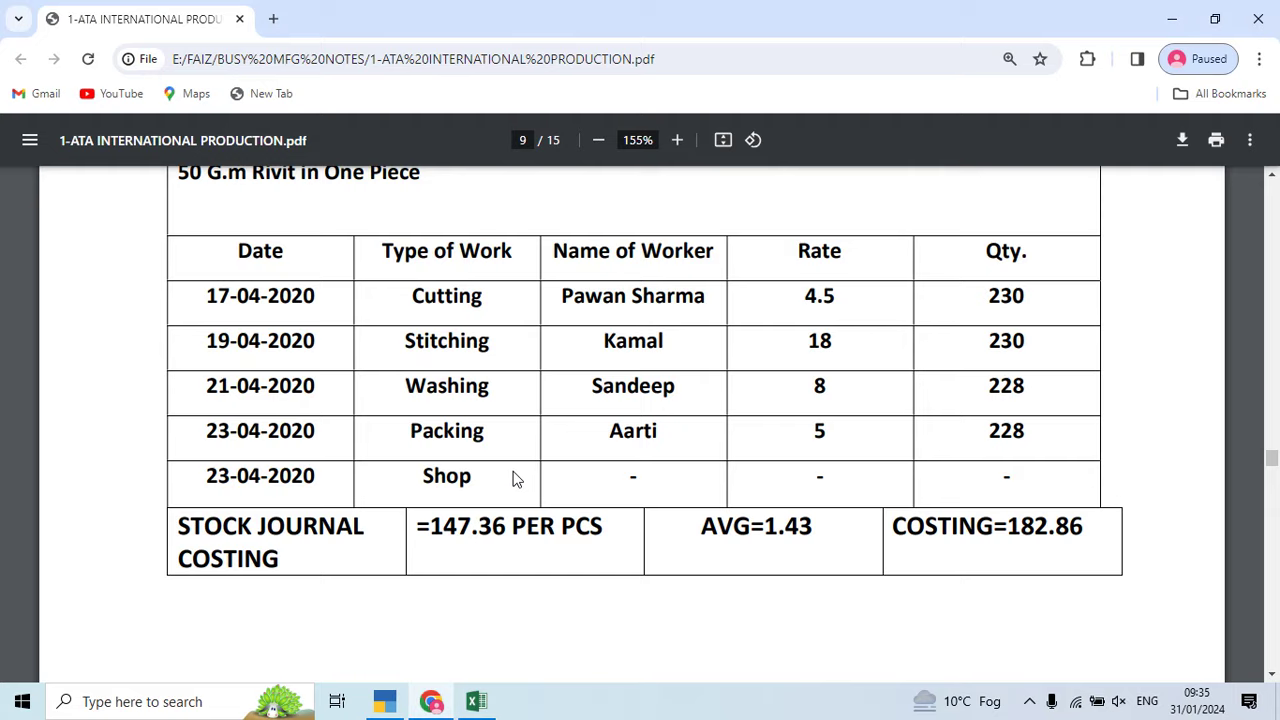
Step: Set the destination godown for Lot No 1104 to the PDF-listed stitching worker's godown and enter a quantity of 210 Pcs
{"action": "key", "text": "alt+Tab"}
{"action": "type", "text": "k"}
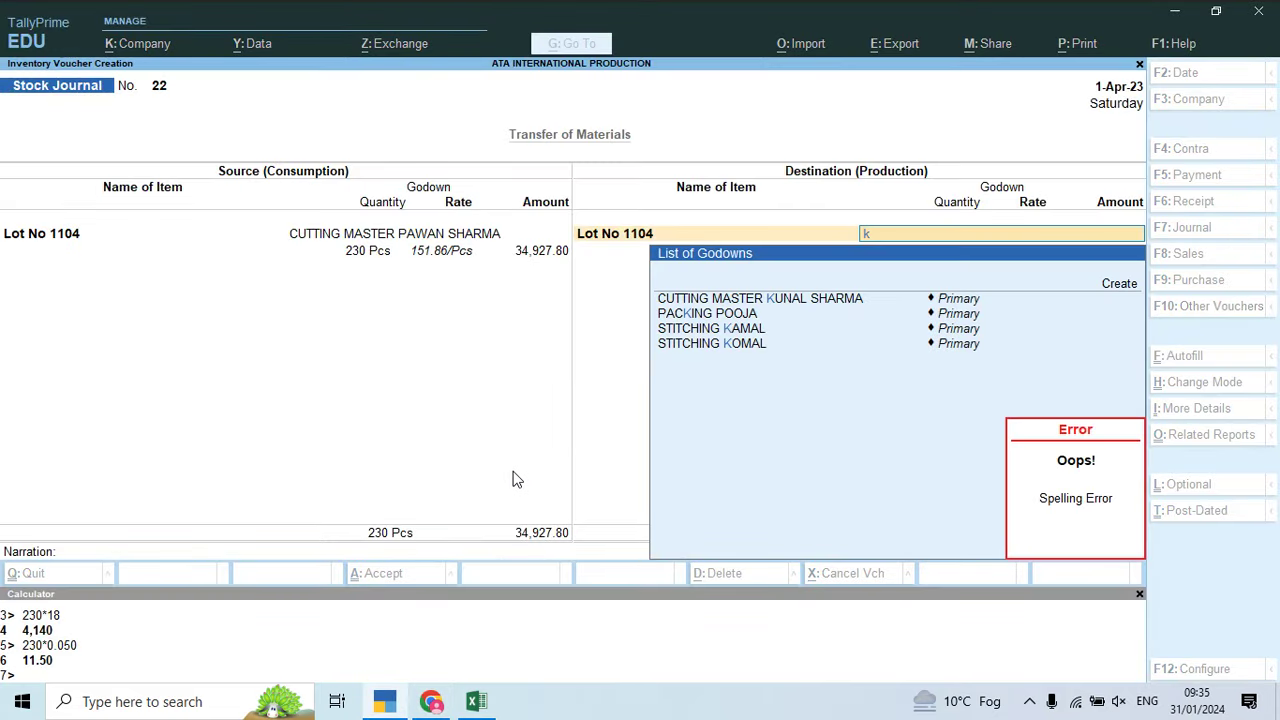
{"action": "key", "text": "BackSpace"}
{"action": "key", "text": "Down"}
{"action": "key", "text": "Down"}
{"action": "key", "text": "Return"}
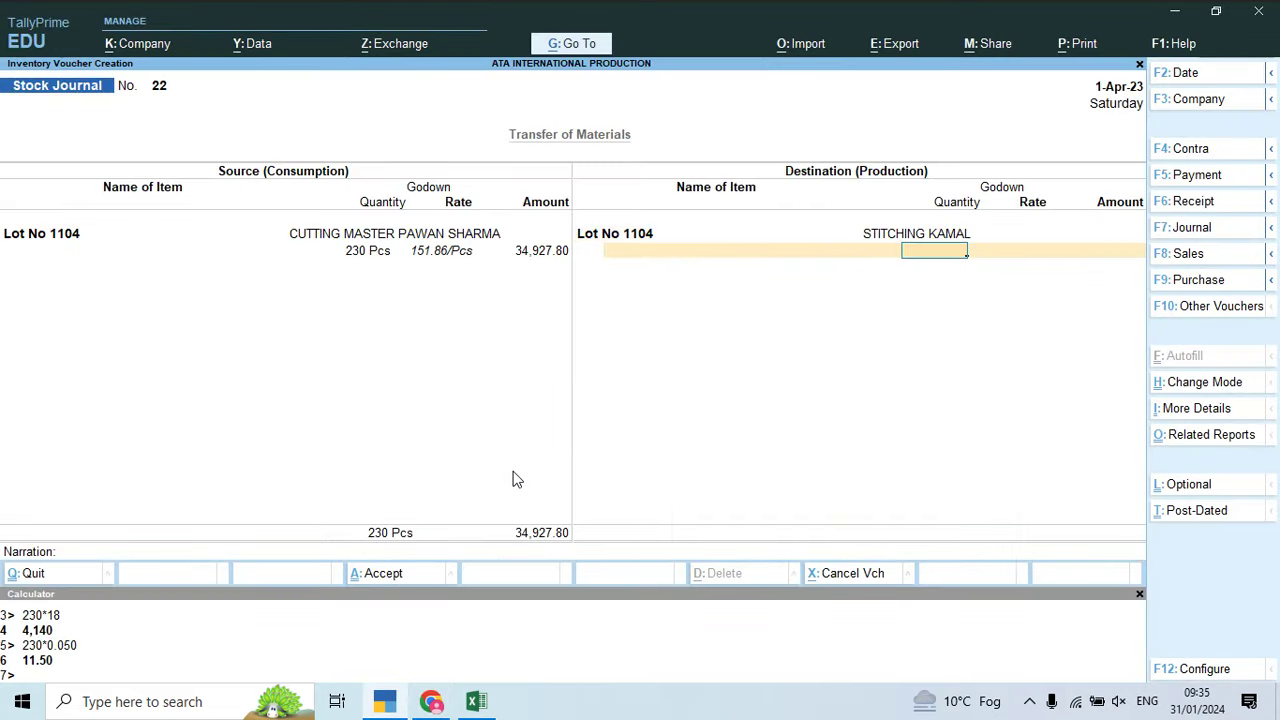
{"action": "type", "text": "210"}
{"action": "key", "text": "Return"}
{"action": "key", "text": "Return"}
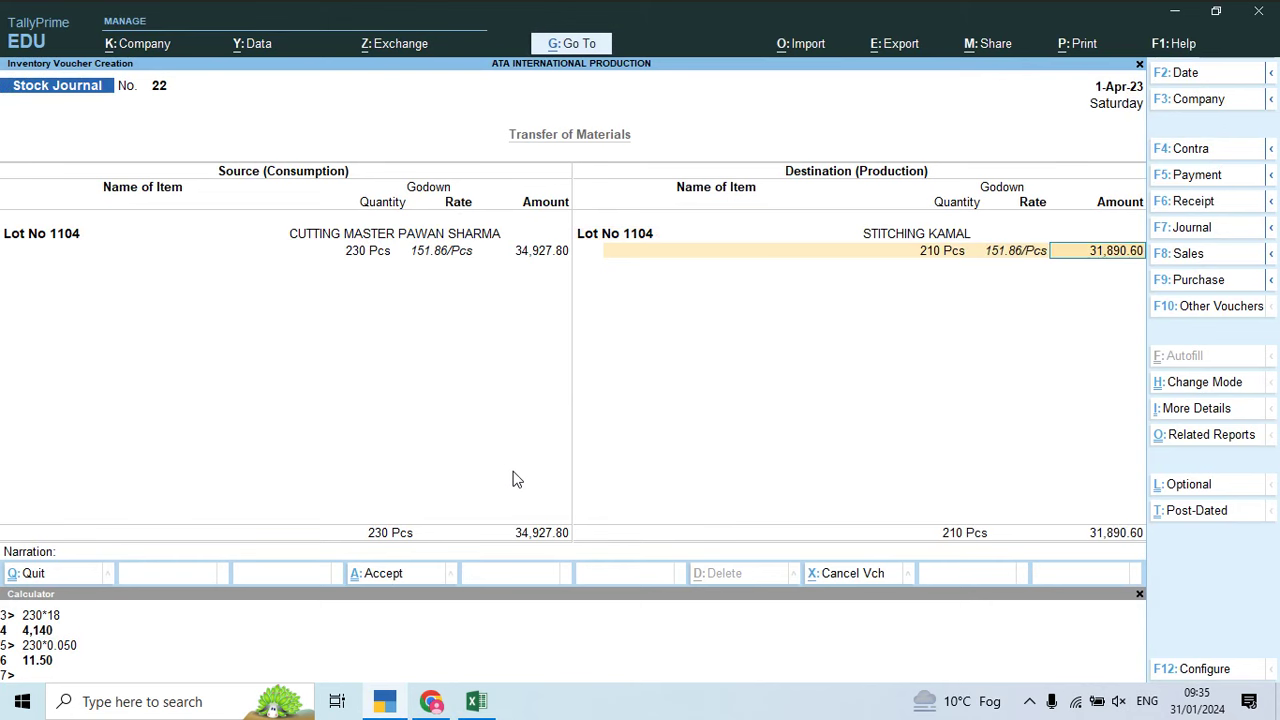
Step: Accept the destination amount and choose Job Work Charges as the additional cost type for Lot No 1104
{"action": "key", "text": "Return"}
{"action": "key", "text": "Down"}
{"action": "key", "text": "Down"}
{"action": "key", "text": "Down"}
{"action": "key", "text": "Down"}
{"action": "key", "text": "Return"}
{"action": "key", "text": "Return"}
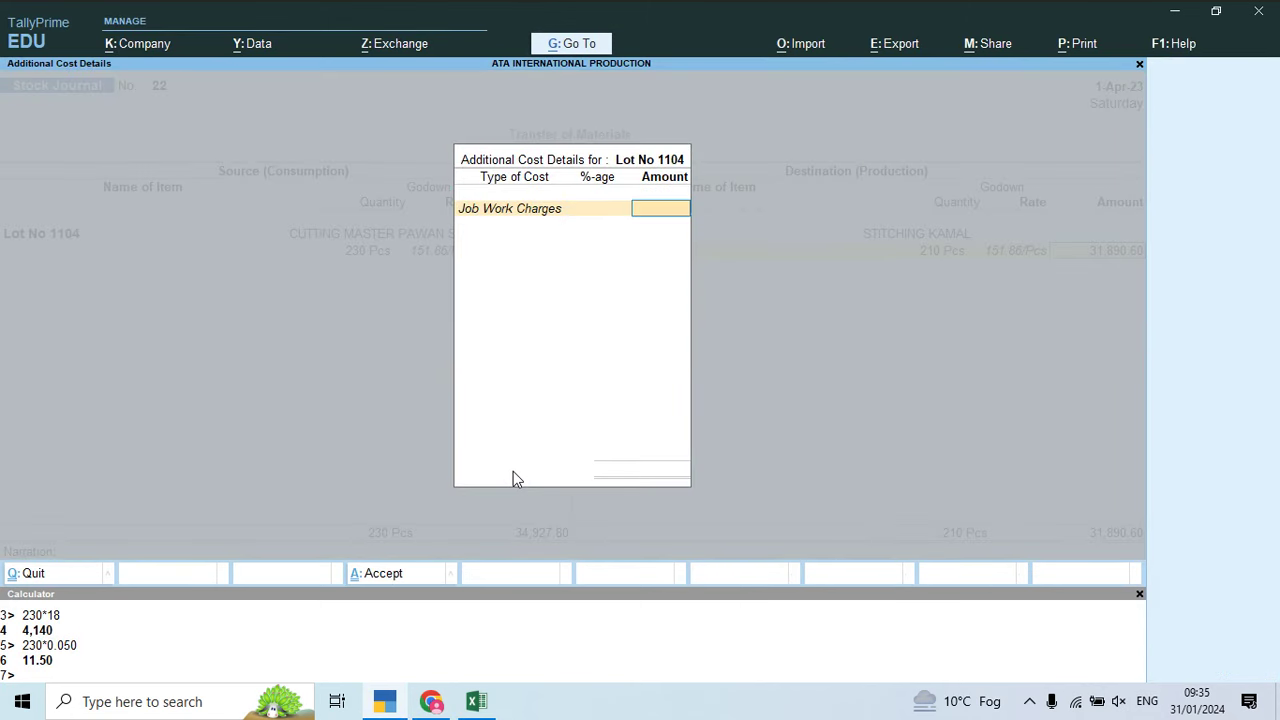
Step: Look up Lot No 1104's stitching charge in the Excel workbook, enter 4140 as the Job Work Charges amount in TallyPrime and save the stock journal
{"action": "key", "text": "alt+Tab"}
{"action": "scroll", "coordinate": [516, 479], "scroll_direction": "down", "scroll_amount": 2}
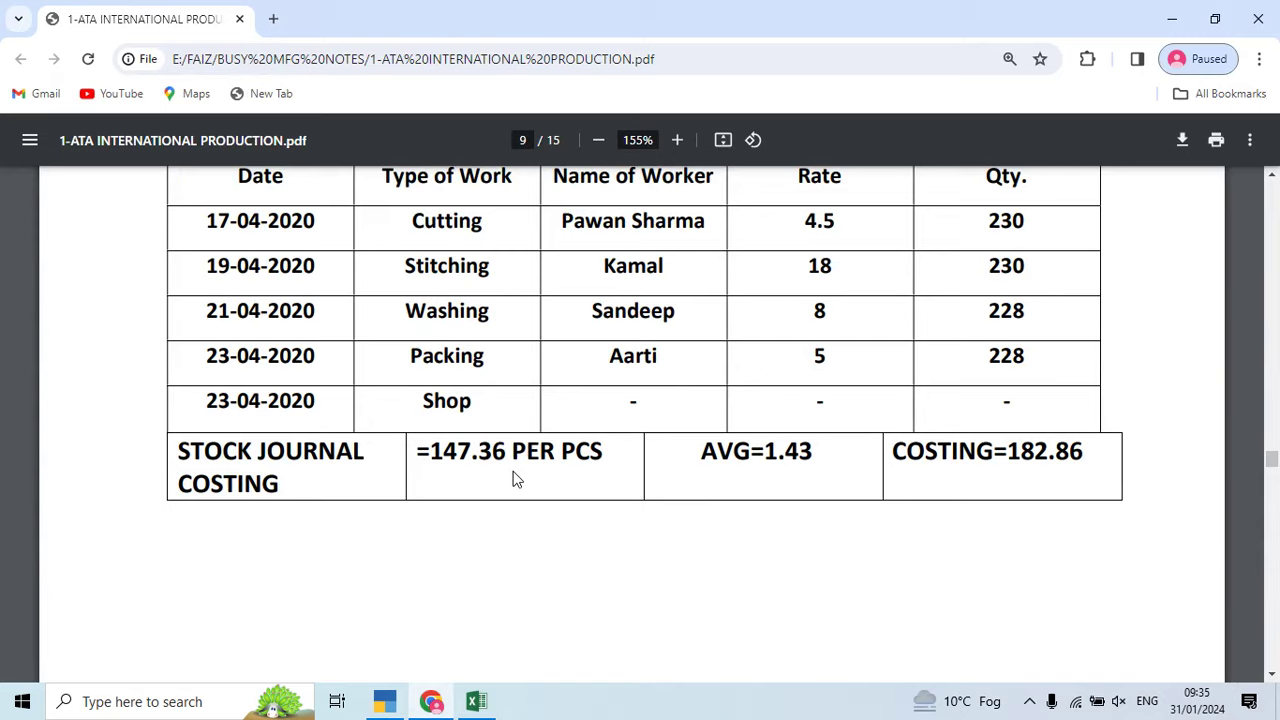
{"action": "key", "text": "alt+Tab"}
{"action": "key", "text": "Tab"}
{"action": "key", "text": "Down"}
{"action": "key", "text": "Down"}
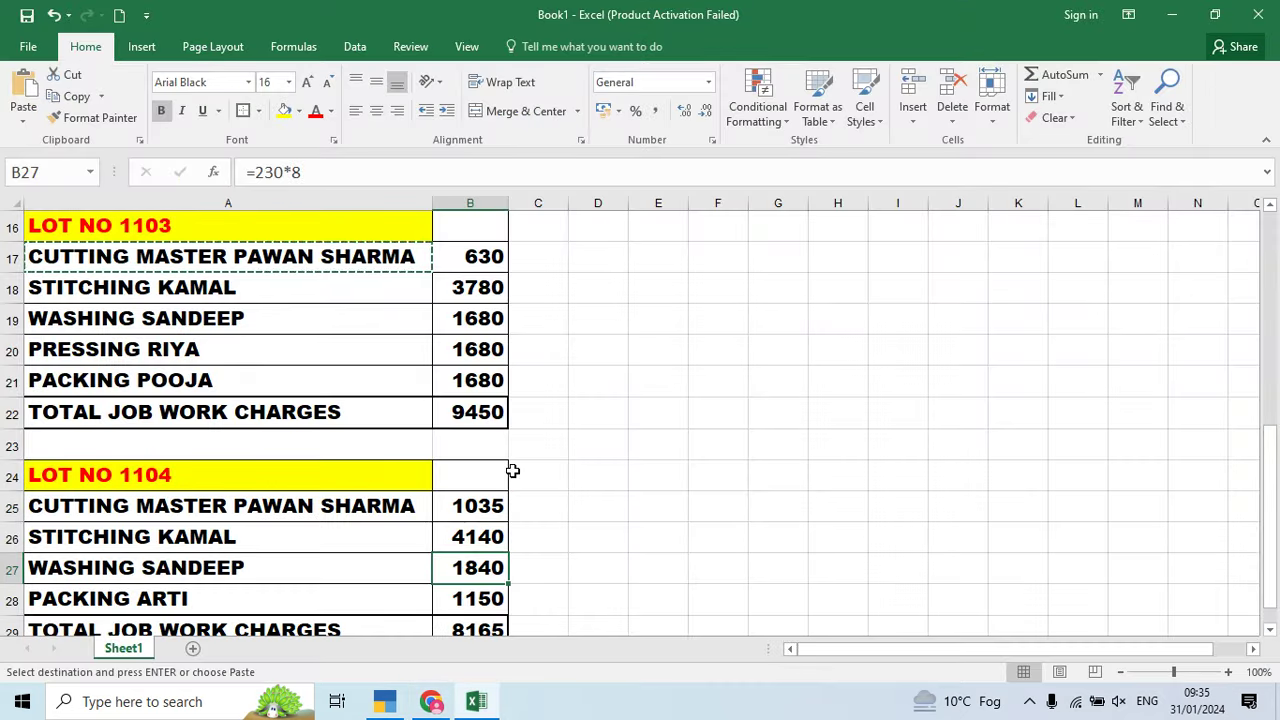
{"action": "key", "text": "Up"}
{"action": "key", "text": "alt+Tab"}
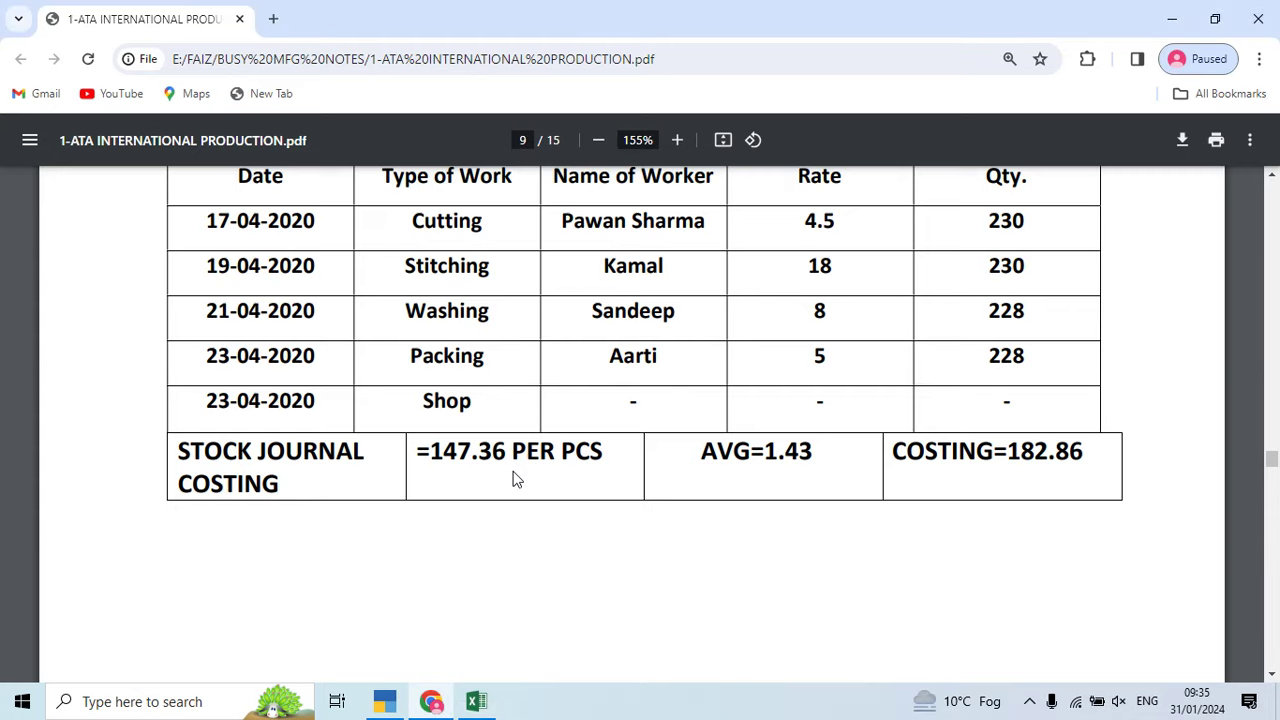
{"action": "key", "text": "alt+Tab"}
{"action": "key", "text": "Tab"}
{"action": "type", "text": "40"}
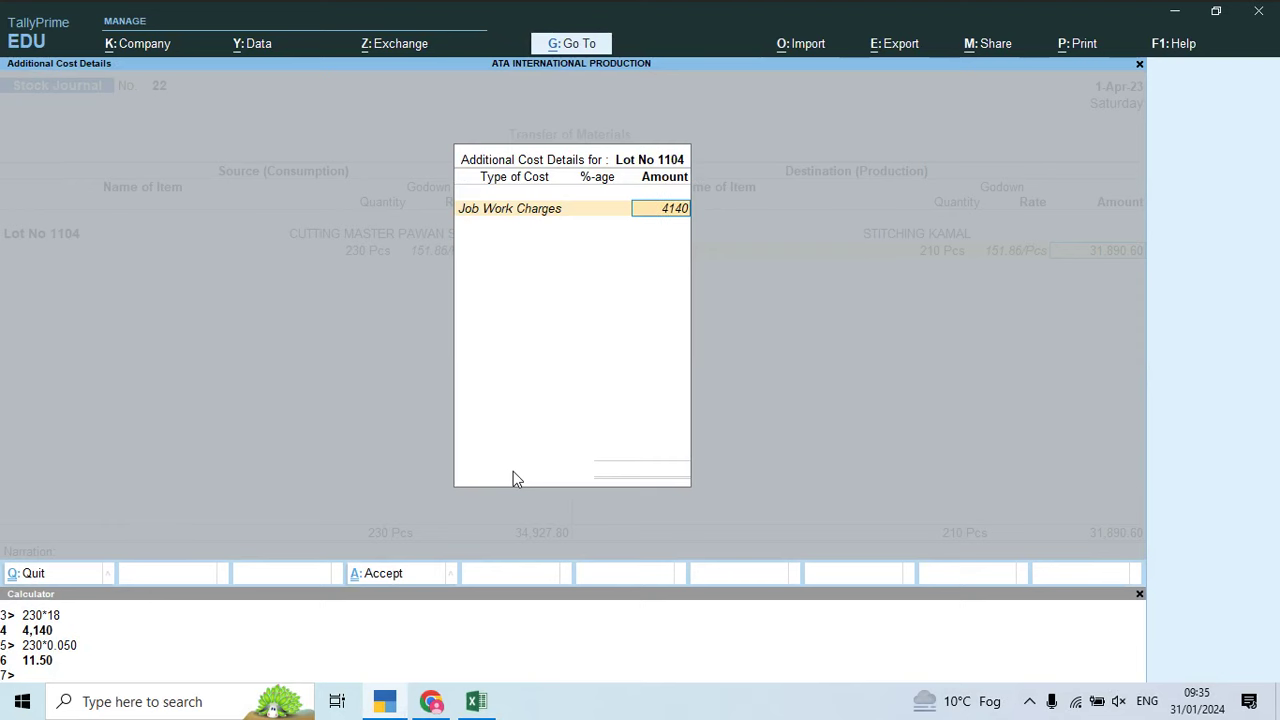
{"action": "key", "text": "Return"}
{"action": "key", "text": "Return"}
{"action": "key", "text": "Return"}
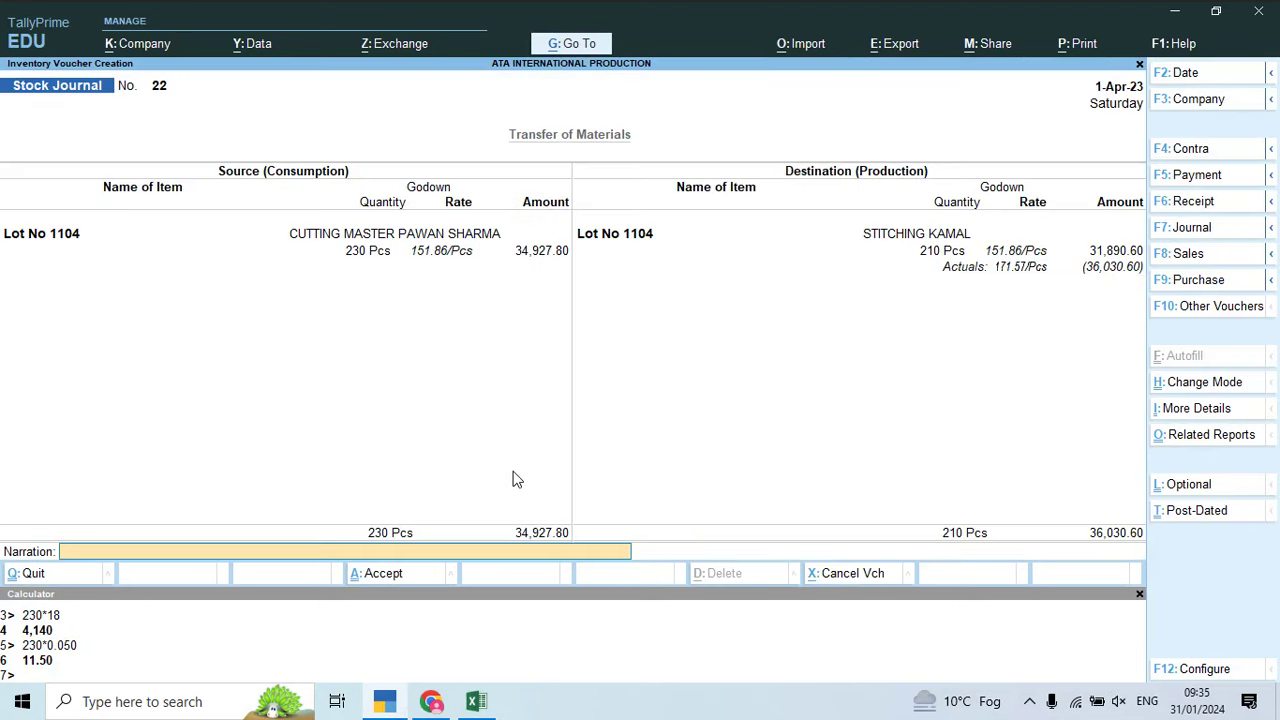
{"action": "key", "text": "Return"}
{"action": "key", "text": "Return"}
{"action": "type", "text": "K"}
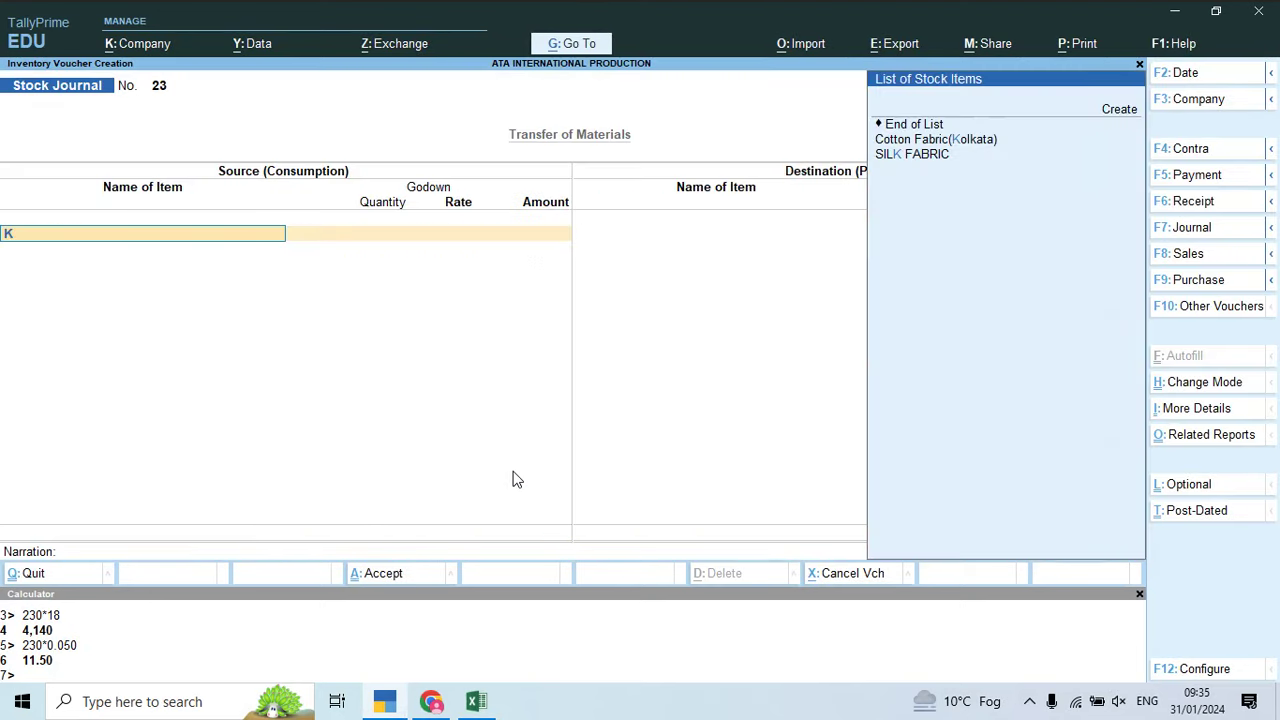
{"action": "type", "text": "a"}
{"action": "key", "text": "BackSpace"}
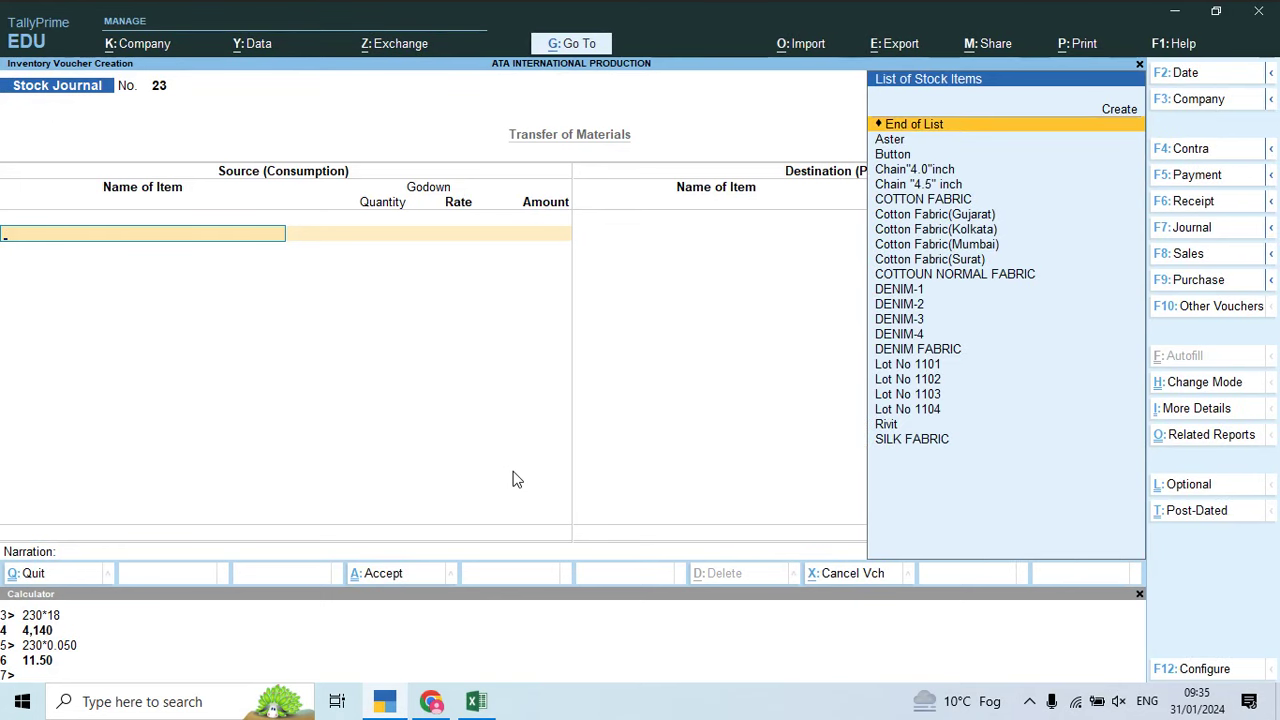
Step: Select Lot No 1104 as the source item in stock journal No. 23
{"action": "type", "text": "lot"}
{"action": "key", "text": "Down"}
{"action": "key", "text": "Down"}
{"action": "key", "text": "Down"}
{"action": "key", "text": "Down"}
{"action": "key", "text": "Return"}
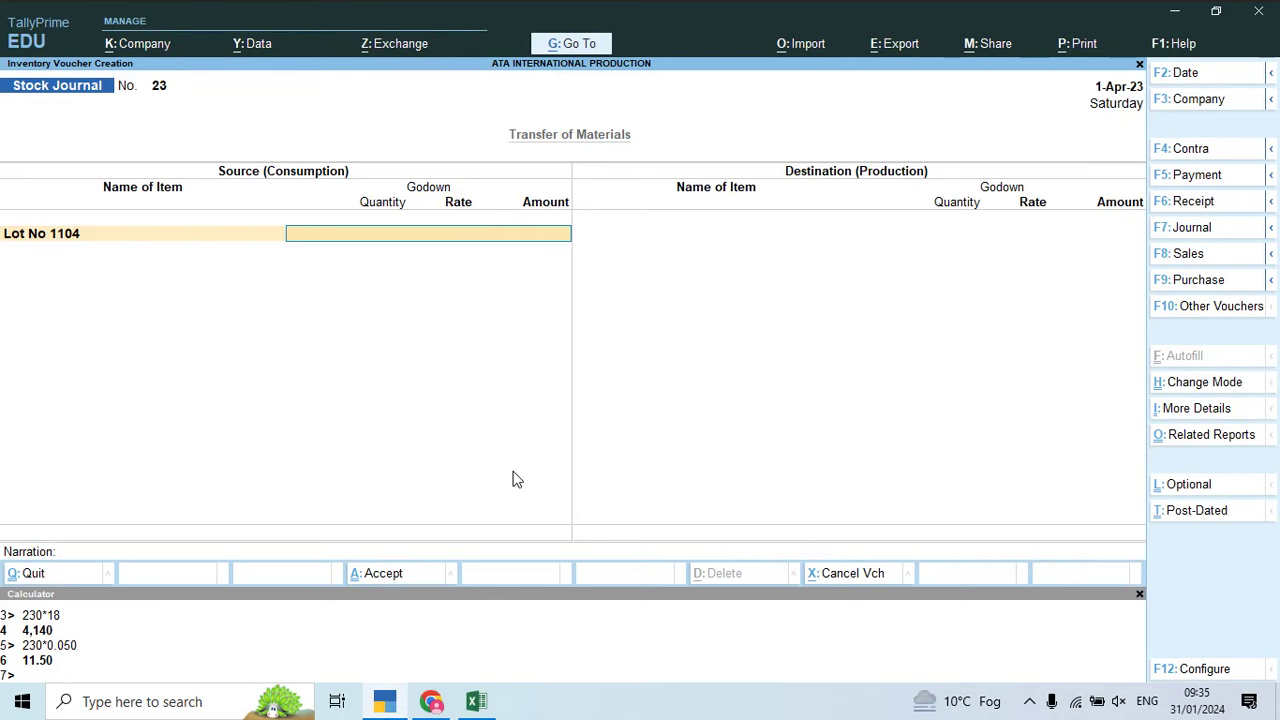
Step: Consume 210 Pcs of Lot No 1104 from the stitching godown that holds the stock and finish the source side
{"action": "type", "text": "Ma"}
{"action": "key", "text": "Down"}
{"action": "key", "text": "Down"}
{"action": "key", "text": "Down"}
{"action": "key", "text": "Down"}
{"action": "key", "text": "Down"}
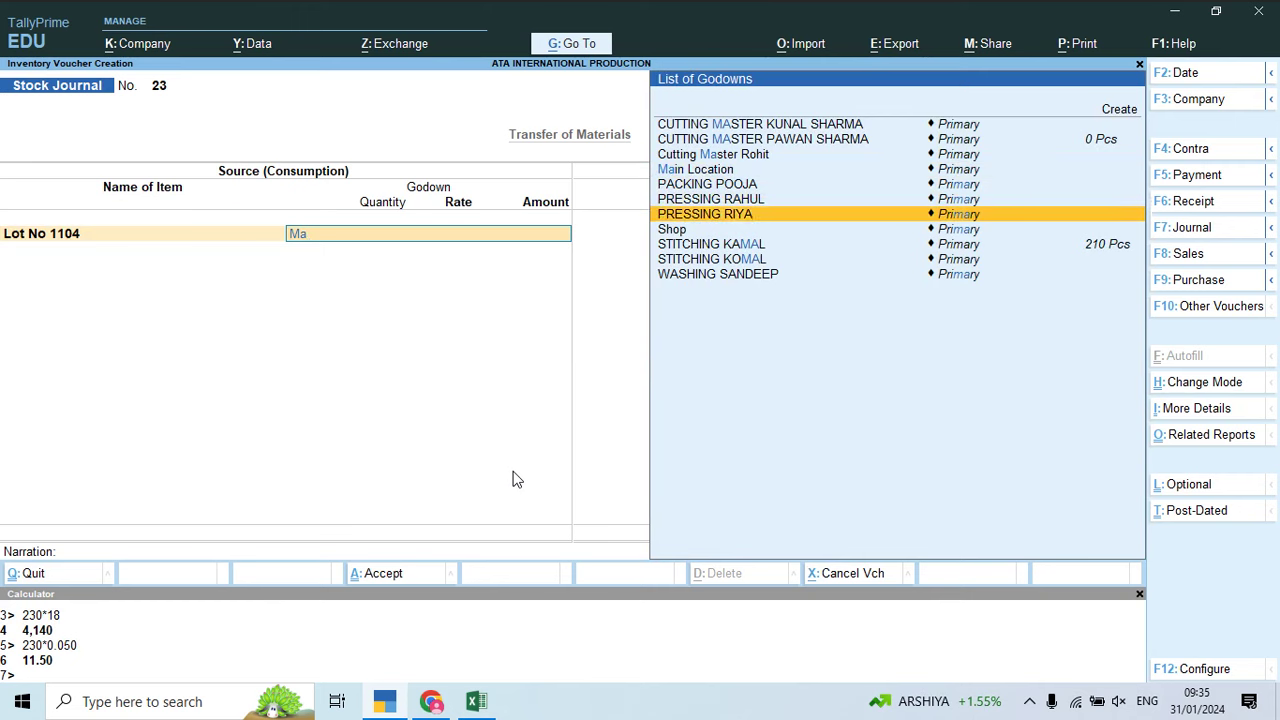
{"action": "key", "text": "Return"}
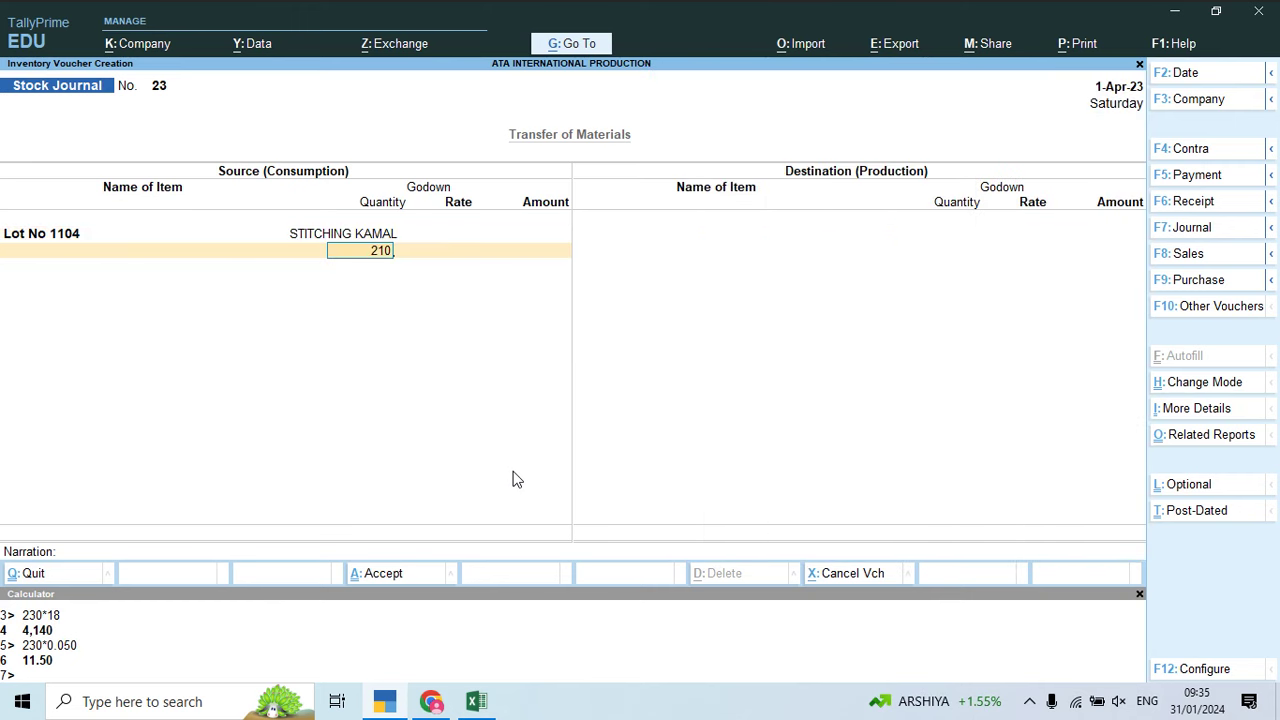
{"action": "key", "text": "Return"}
{"action": "key", "text": "Return"}
{"action": "key", "text": "Return"}
{"action": "key", "text": "Return"}
Step: Select Lot No 1104 as the destination item in stock journal No. 23
{"action": "type", "text": "Lot"}
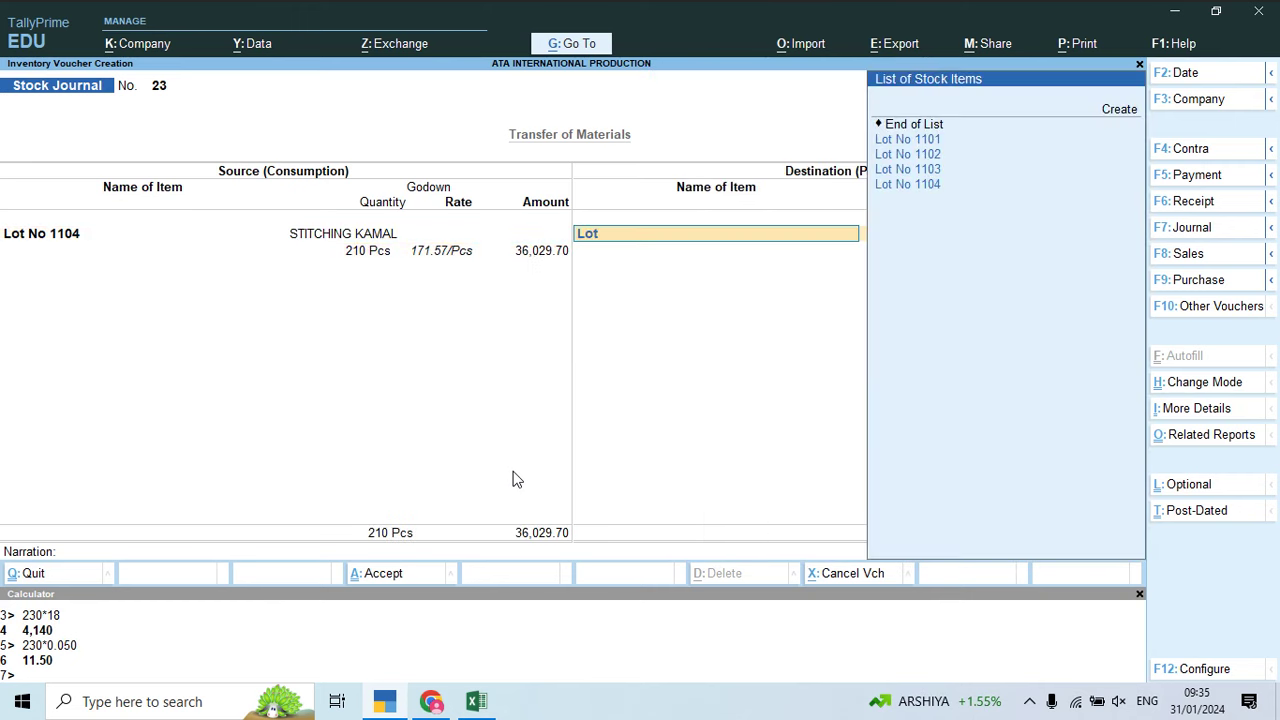
{"action": "key", "text": "Down"}
{"action": "key", "text": "Down"}
{"action": "key", "text": "Down"}
{"action": "key", "text": "Return"}
Step: Check Lot No 1104's next process in the Excel workbook and set the TallyPrime destination to the washing godown with 210 Pcs
{"action": "key", "text": "alt+Tab"}
{"action": "key", "text": "alt+Tab"}
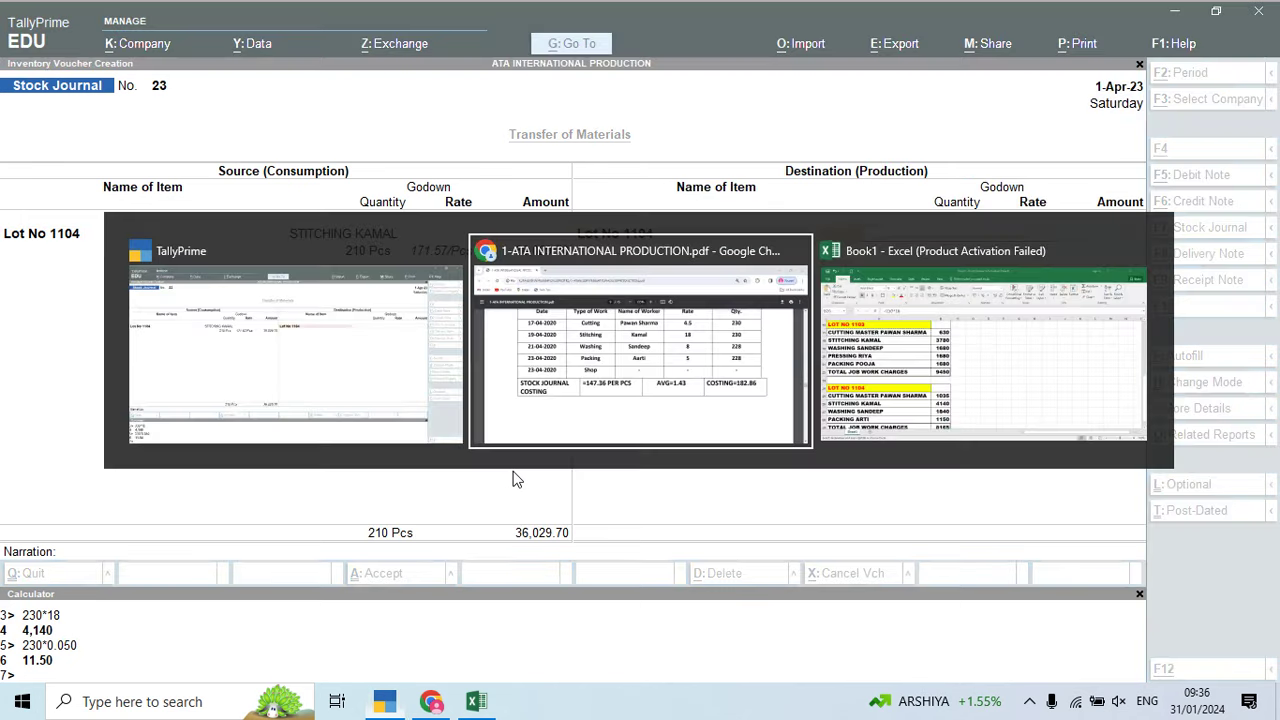
{"action": "key", "text": "Down"}
{"action": "key", "text": "Down"}
{"action": "key", "text": "Down"}
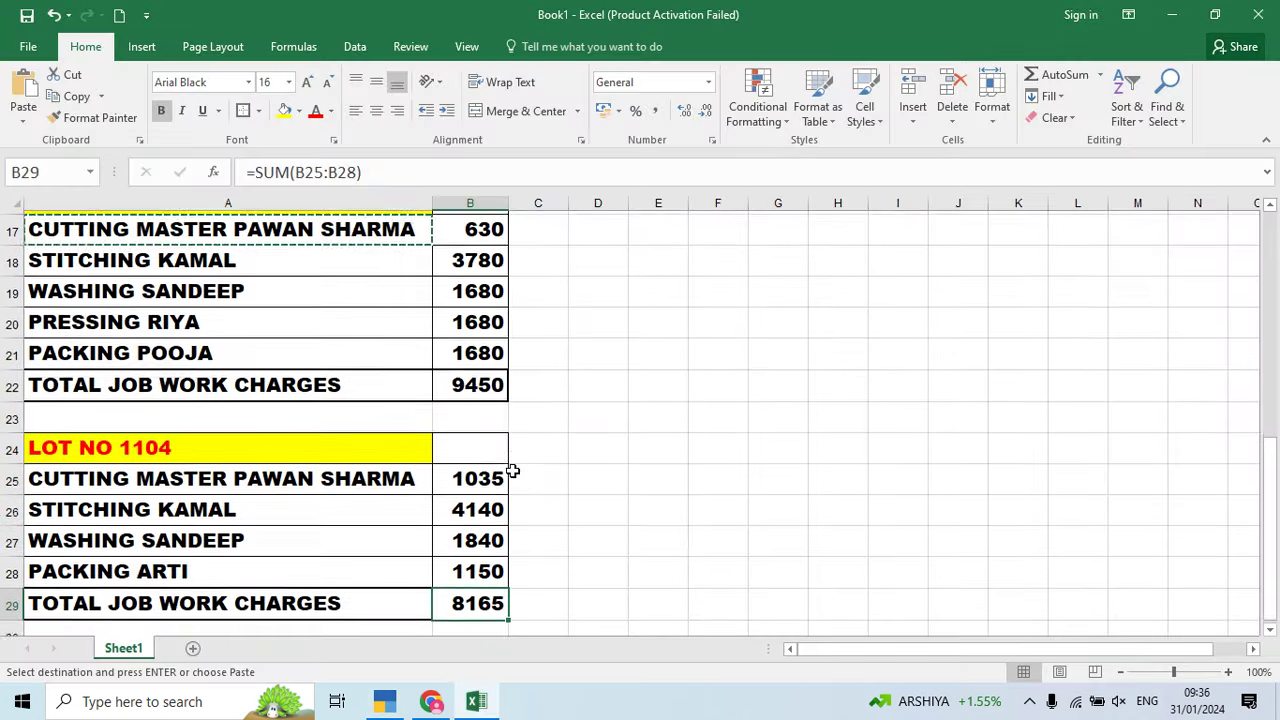
{"action": "key", "text": "alt+Tab"}
{"action": "type", "text": "Was"}
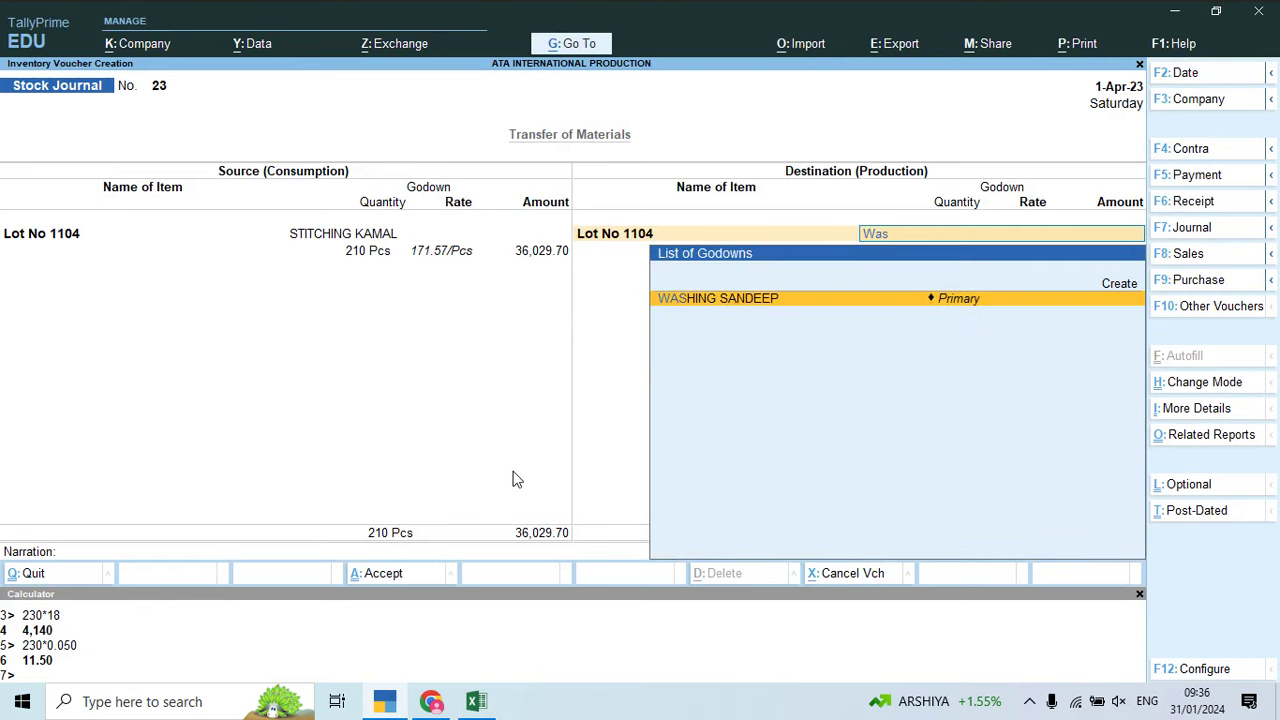
{"action": "key", "text": "Return"}
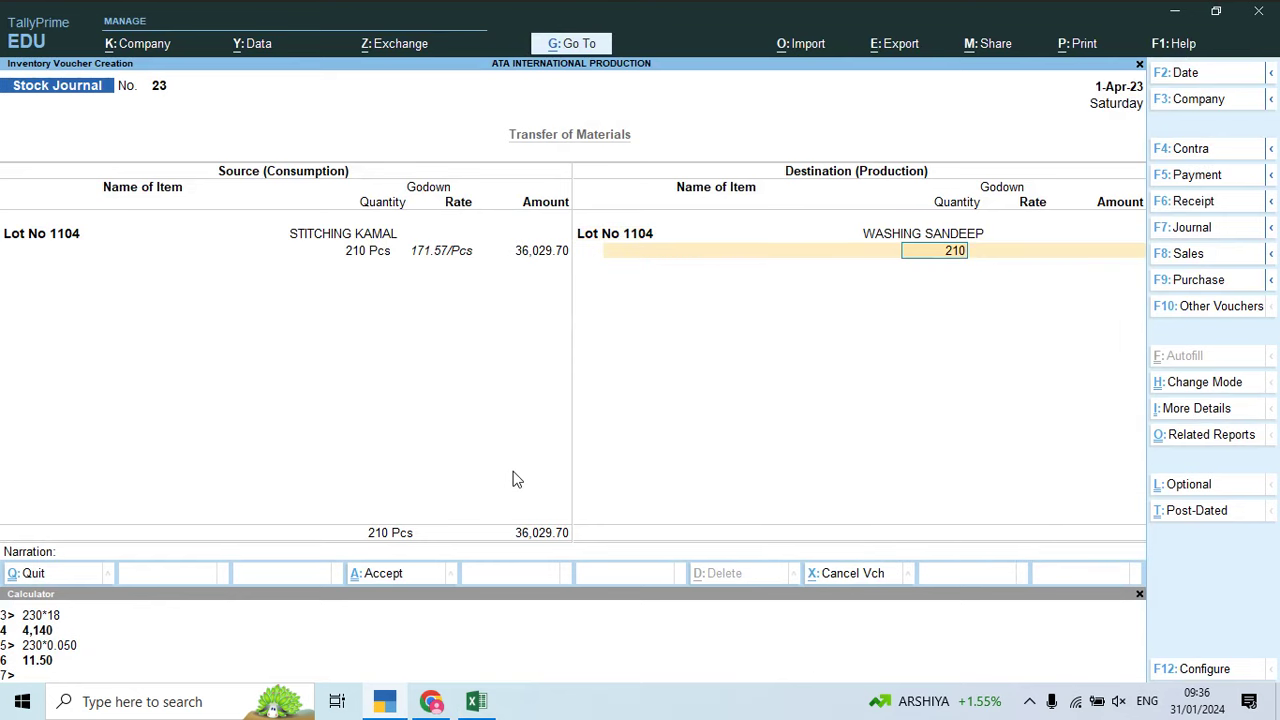
{"action": "key", "text": "Return"}
{"action": "key", "text": "Return"}
Step: Accept the washing entry's amount and choose Job Work Charges as its additional cost type
{"action": "key", "text": "Return"}
{"action": "key", "text": "Down"}
{"action": "key", "text": "Down"}
{"action": "key", "text": "Down"}
{"action": "key", "text": "Down"}
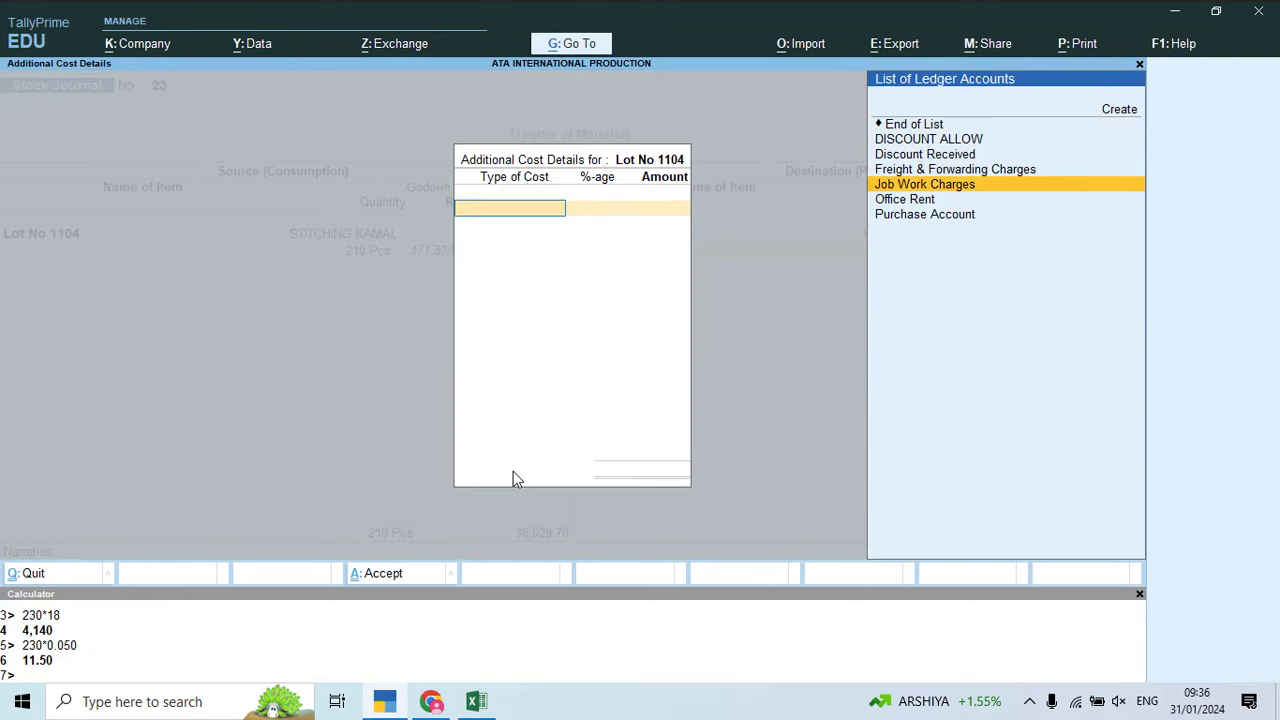
{"action": "key", "text": "Return"}
{"action": "key", "text": "Return"}
Step: Look up Lot No 1104's washing charge in the Excel workbook and enter 1840 as the Job Work Charges amount in TallyPrime
{"action": "key", "text": "alt+Tab"}
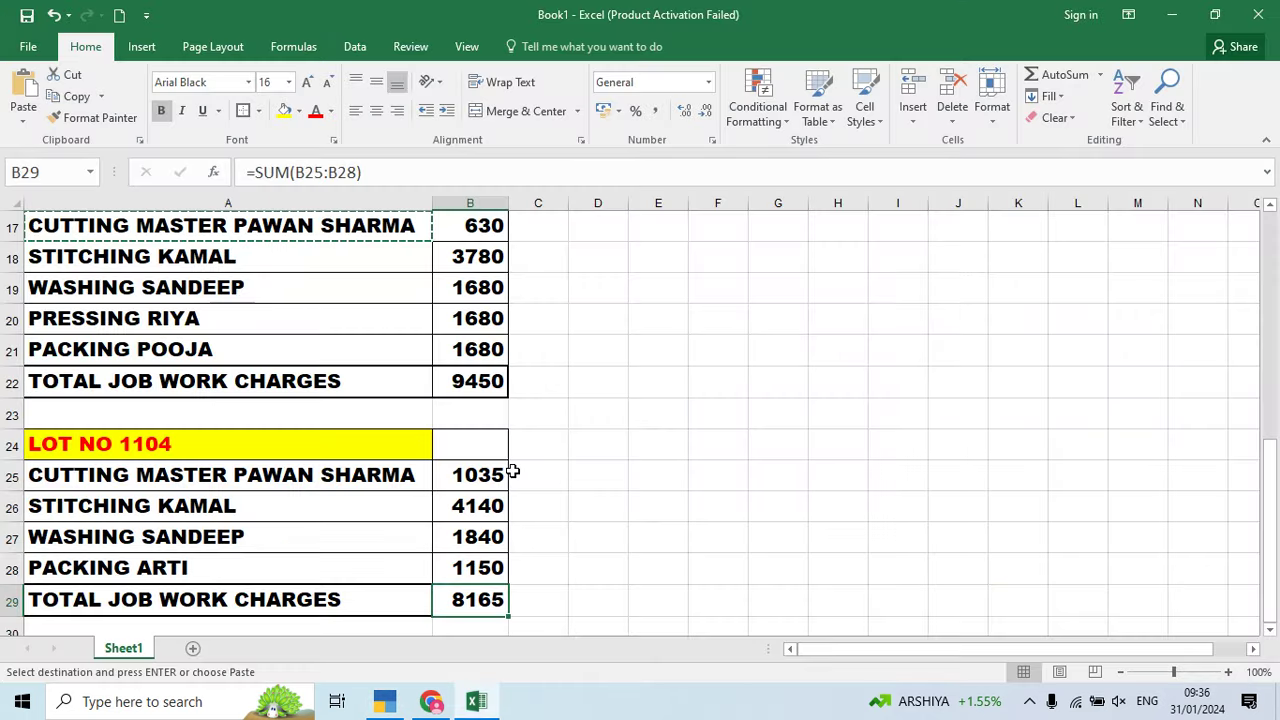
{"action": "key", "text": "Up"}
{"action": "key", "text": "Up"}
{"action": "key", "text": "alt+Tab"}
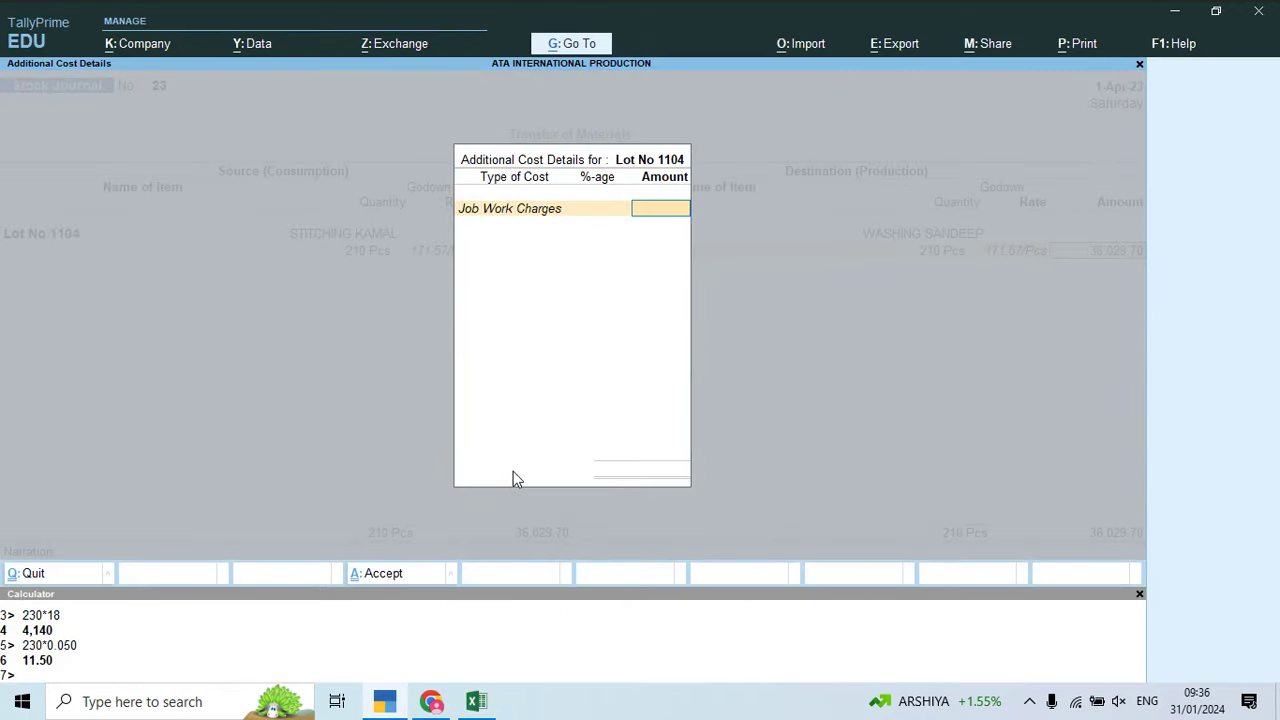
{"action": "type", "text": "1840"}
{"action": "key", "text": "Return"}
Step: Check the washing charge for Lot No 1104 in the Excel workbook and the job-work table in the PDF
{"action": "key", "text": "alt+Tab"}
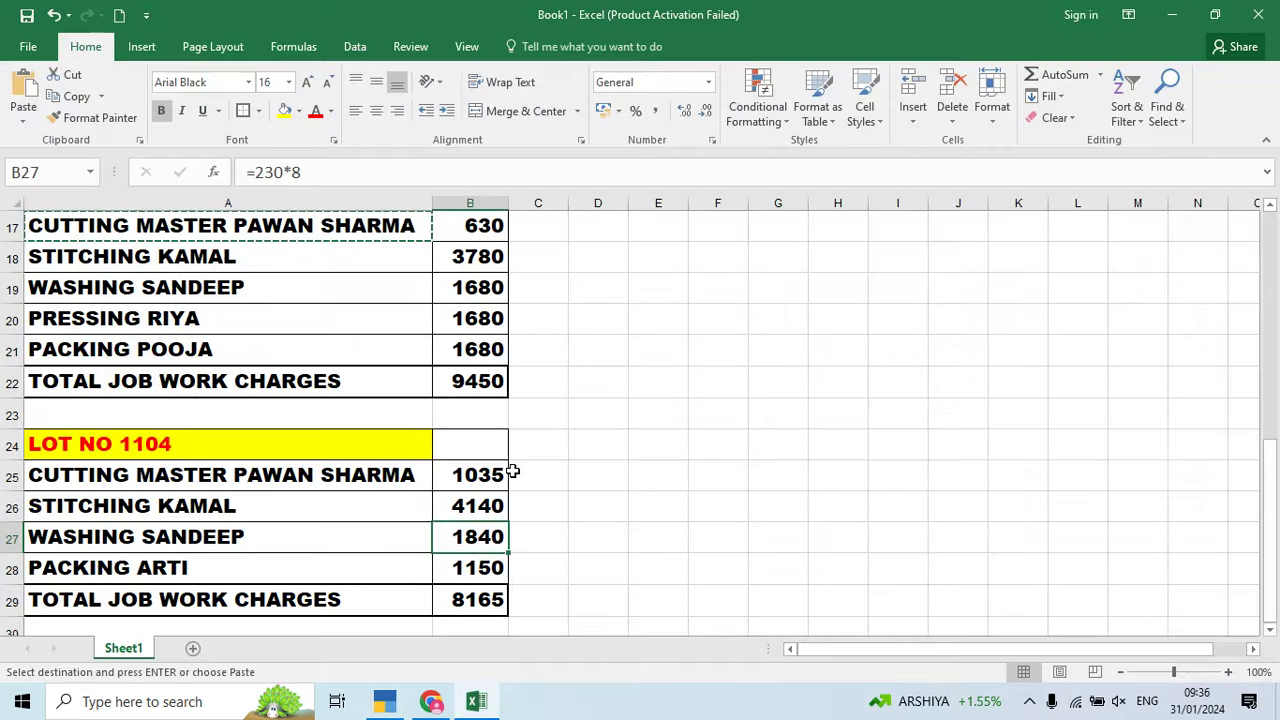
{"action": "key", "text": "Up"}
{"action": "key", "text": "Down"}
{"action": "key", "text": "alt+Tab"}
{"action": "key", "text": "Tab"}
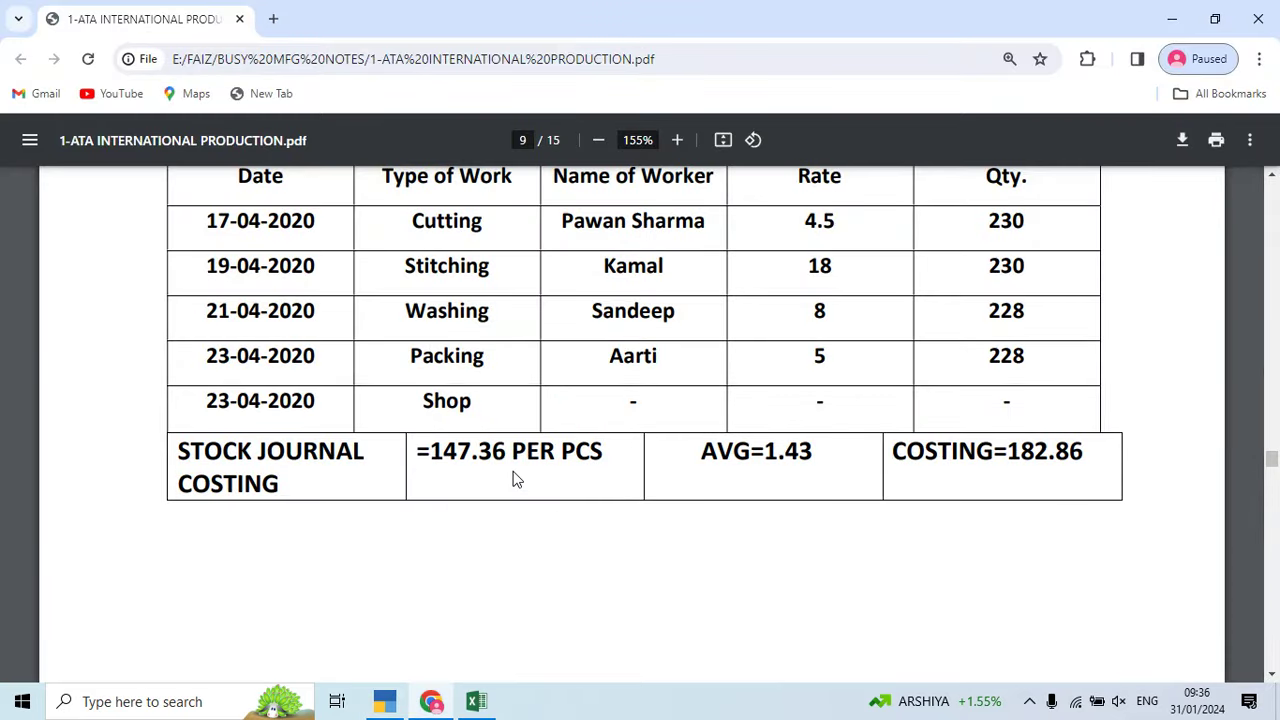
{"action": "key", "text": "alt+Tab"}
{"action": "key", "text": "alt+Tab"}
{"action": "key", "text": "Tab"}
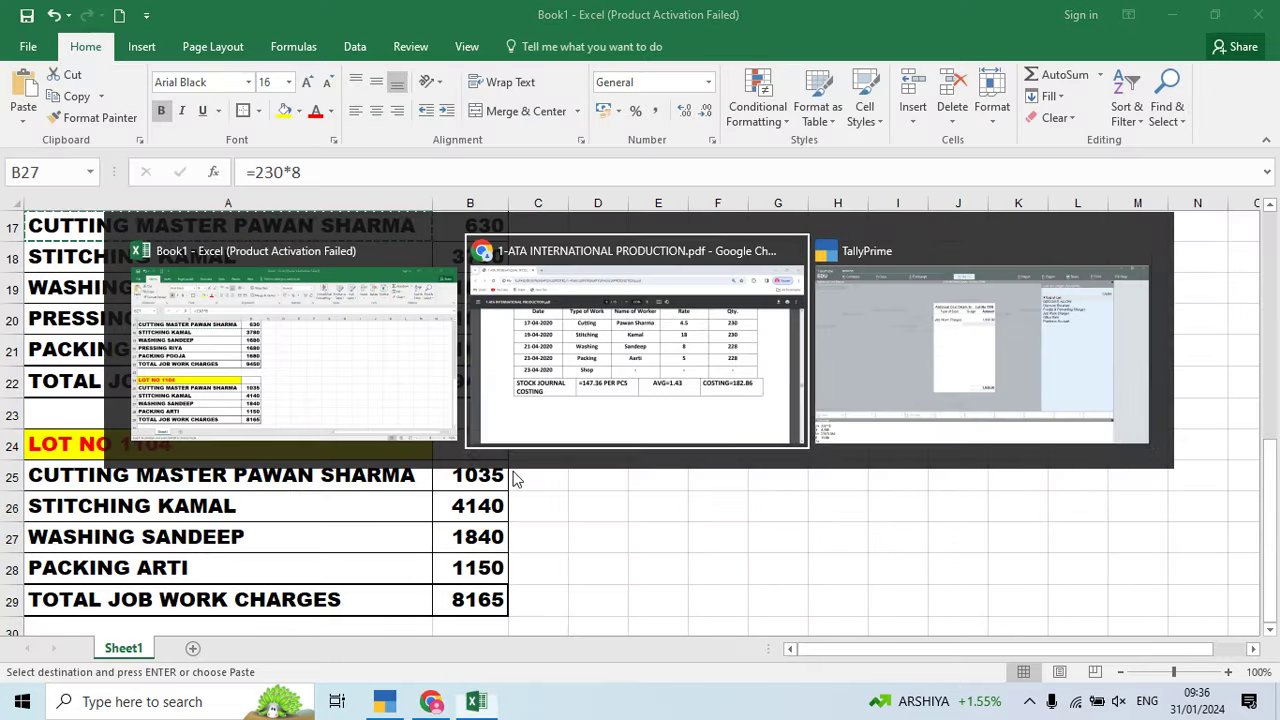
Step: Accept the additional cost details in TallyPrime and save stock journal No. 23 without a narration
{"action": "key", "text": "Return"}
{"action": "key", "text": "Return"}
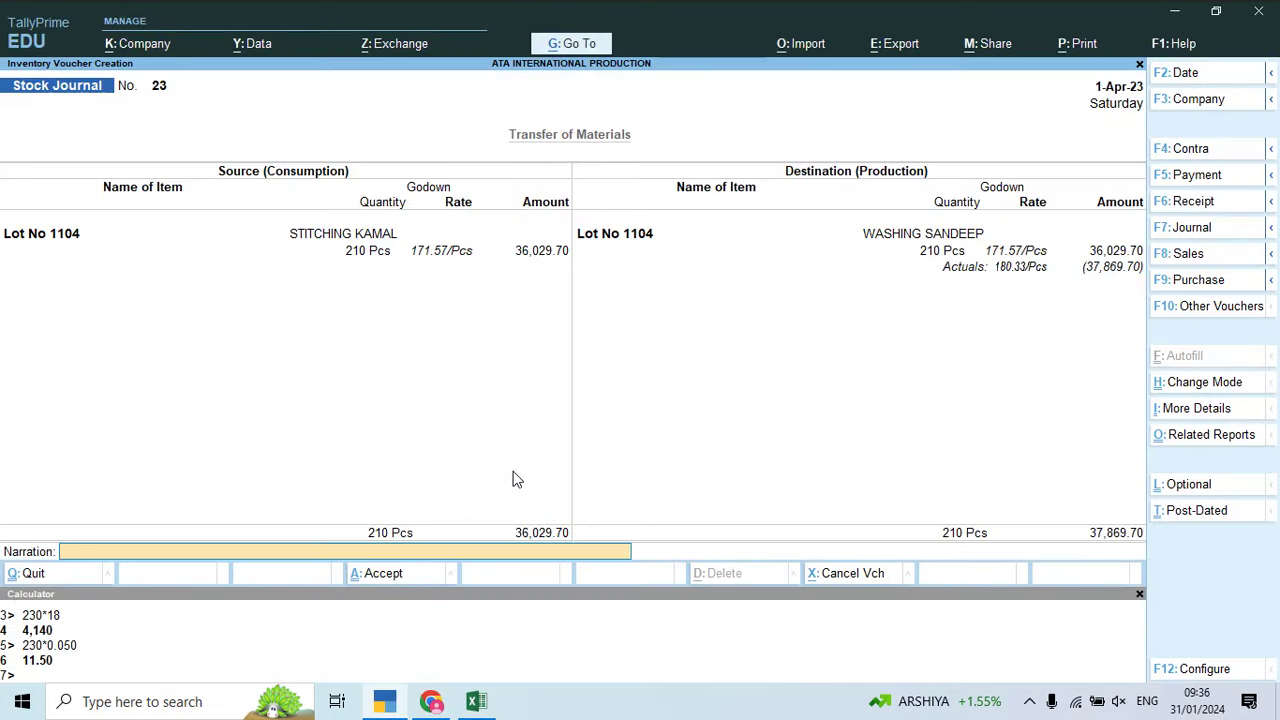
{"action": "key", "text": "Return"}
{"action": "key", "text": "Return"}
{"action": "type", "text": "As"}
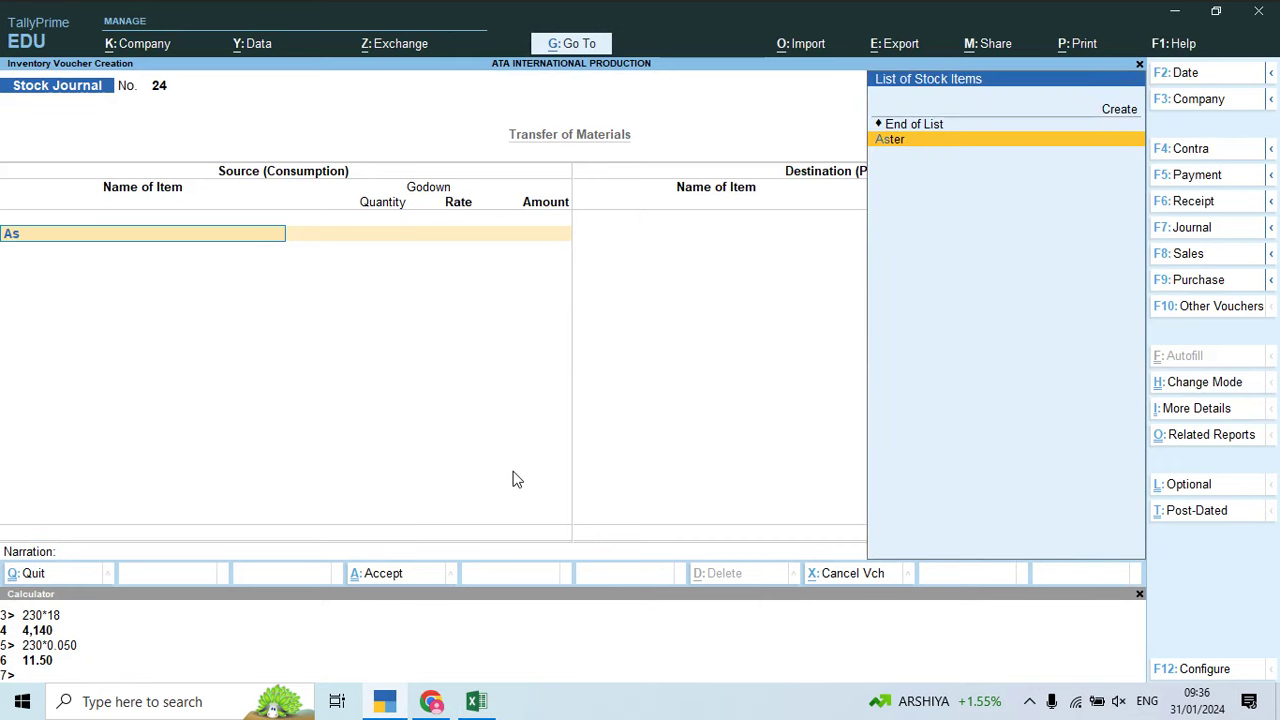
{"action": "key", "text": "BackSpace"}
{"action": "key", "text": "BackSpace"}
Step: Select Lot No 1104 as the source item in stock journal No. 24
{"action": "type", "text": "Lot"}
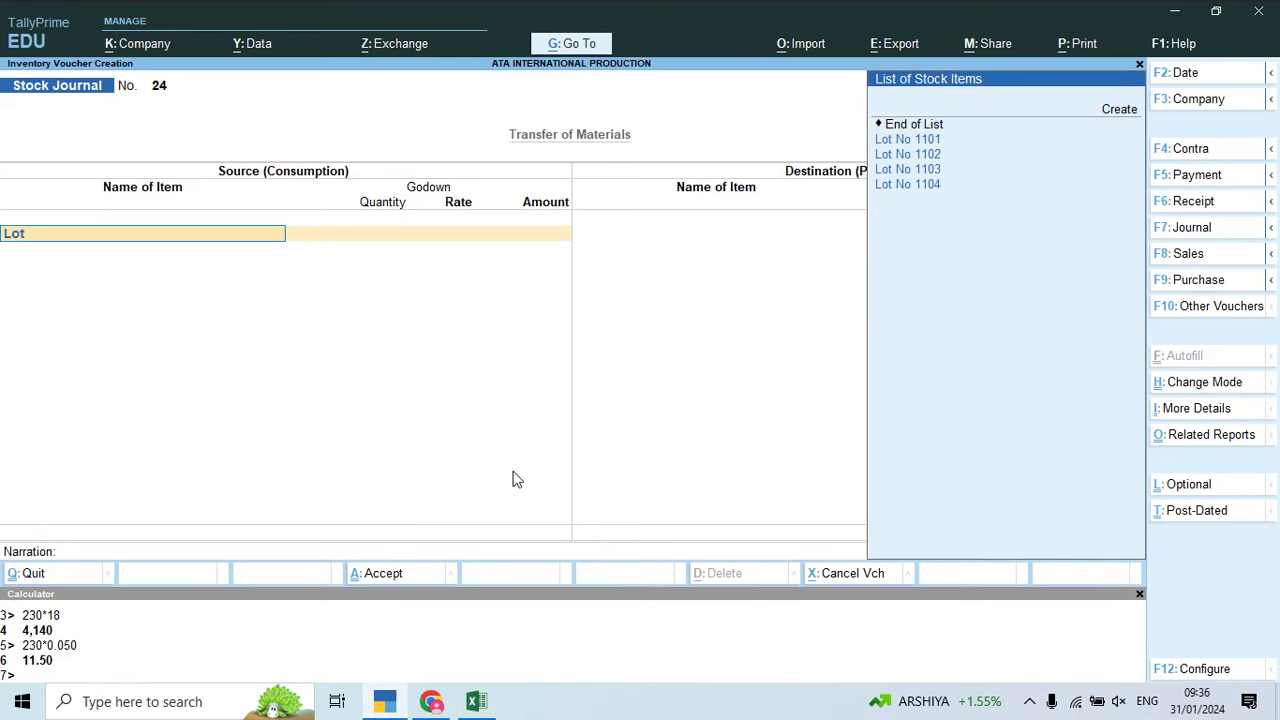
{"action": "key", "text": "Down"}
{"action": "key", "text": "Down"}
{"action": "key", "text": "Down"}
{"action": "key", "text": "Return"}
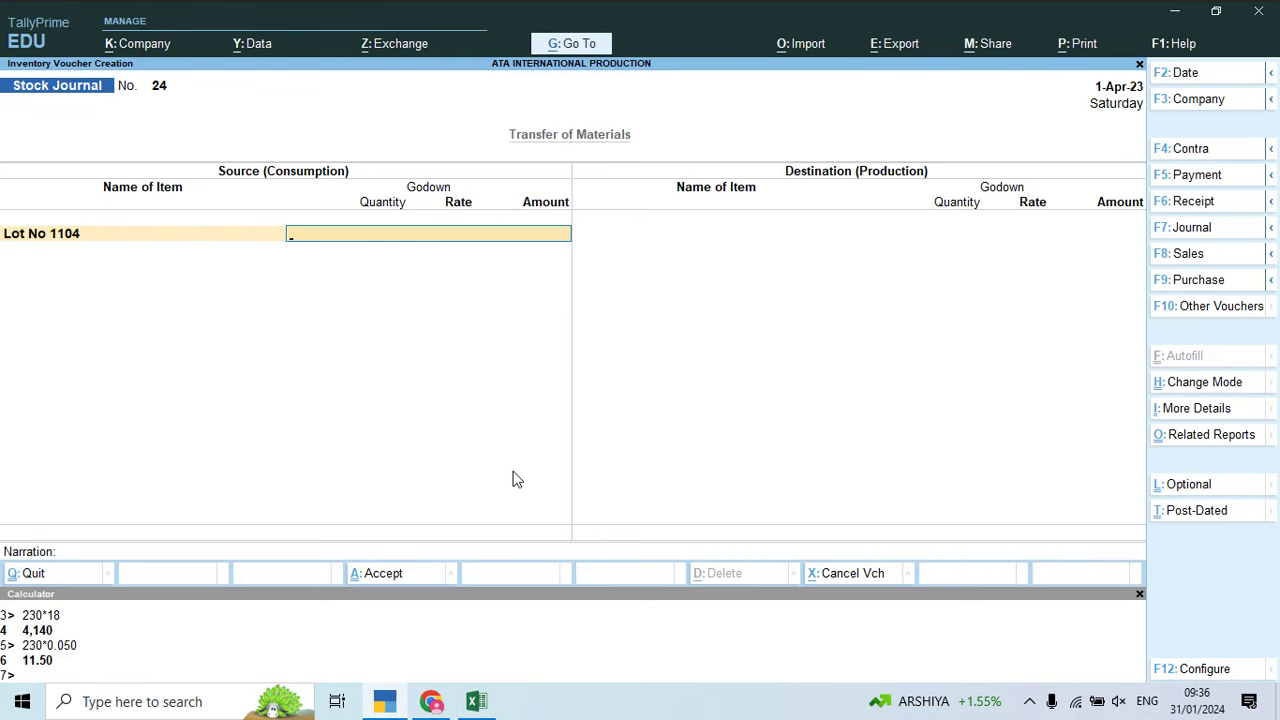
Step: Consume 210 Pcs of Lot No 1104 from the washing godown and finish the source side
{"action": "type", "text": "2"}
{"action": "key", "text": "Return"}
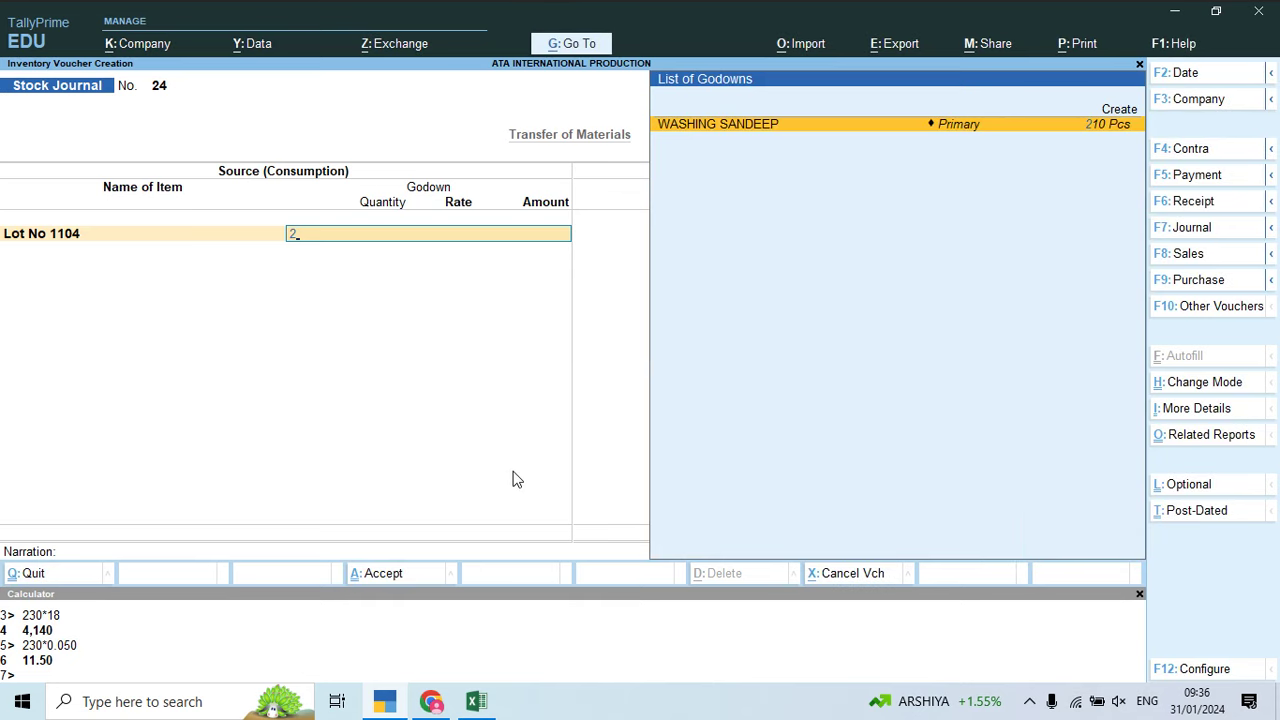
{"action": "key", "text": "BackSpace"}
{"action": "key", "text": "Return"}
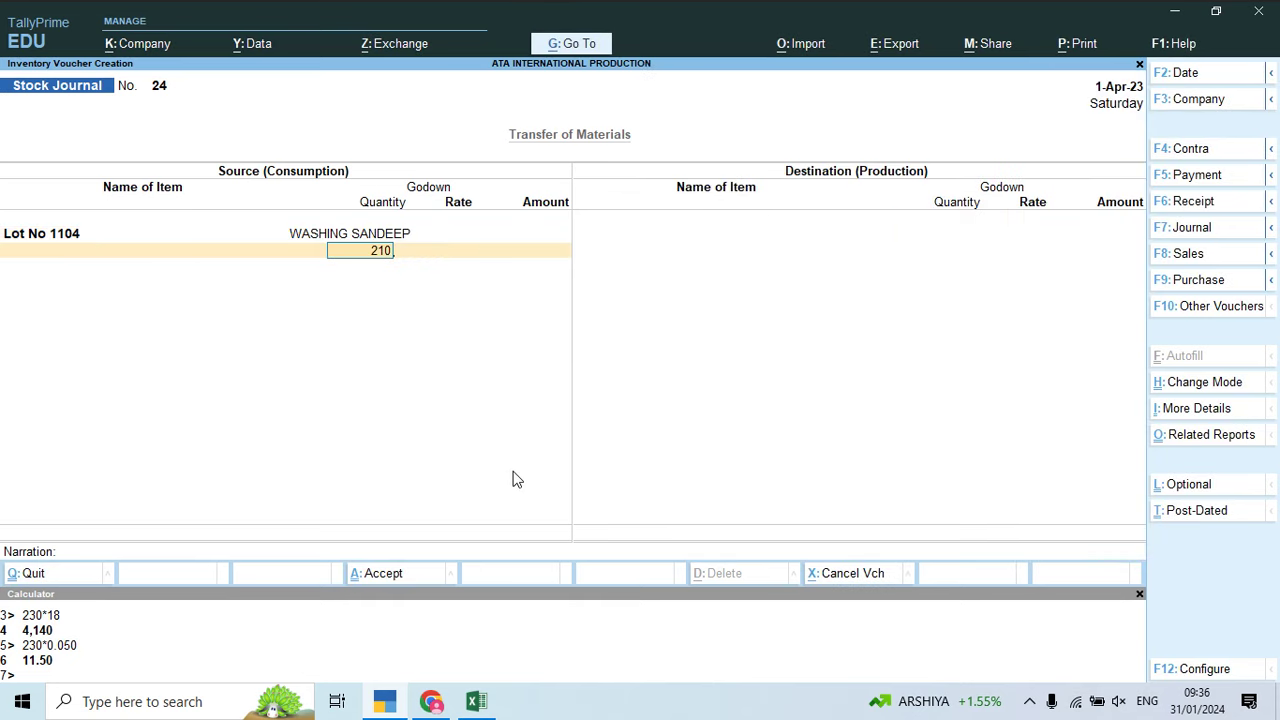
{"action": "key", "text": "Return"}
{"action": "key", "text": "Return"}
{"action": "key", "text": "Return"}
{"action": "key", "text": "Return"}
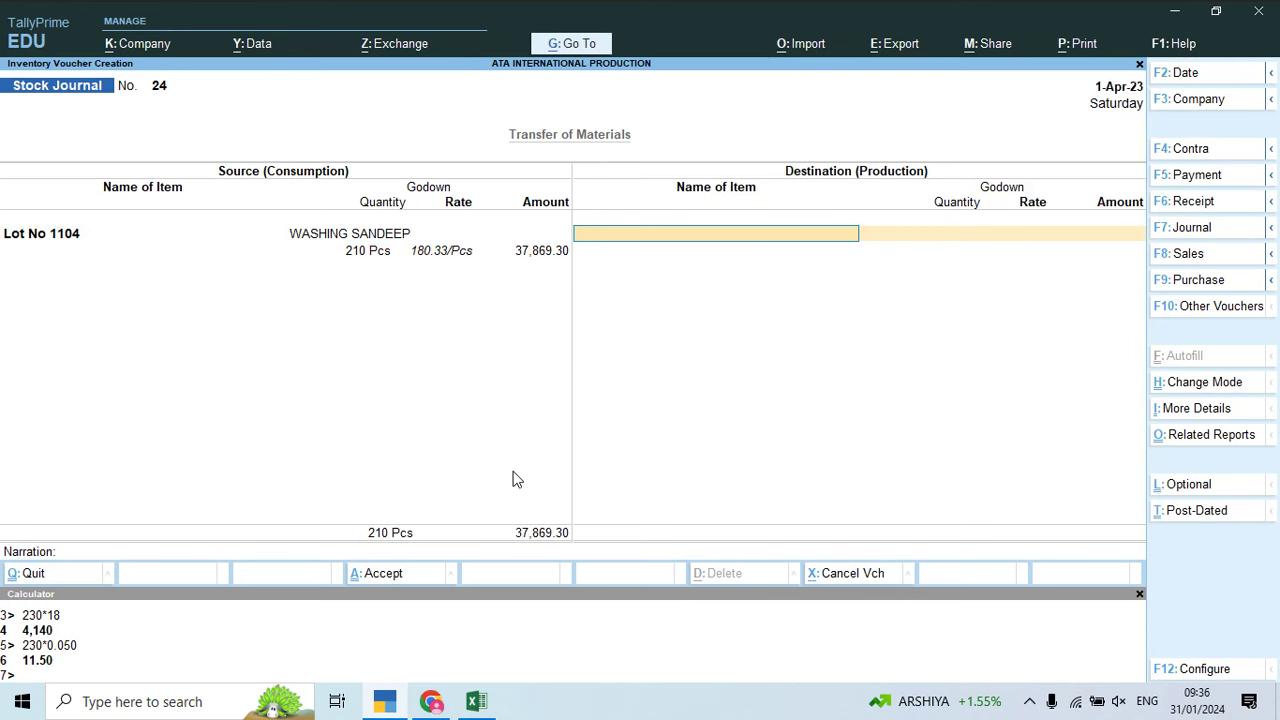
Step: Select Lot No 1104 as the destination item in stock journal No. 24
{"action": "type", "text": "Lot"}
{"action": "key", "text": "Down"}
{"action": "key", "text": "Down"}
{"action": "key", "text": "Down"}
{"action": "key", "text": "Return"}
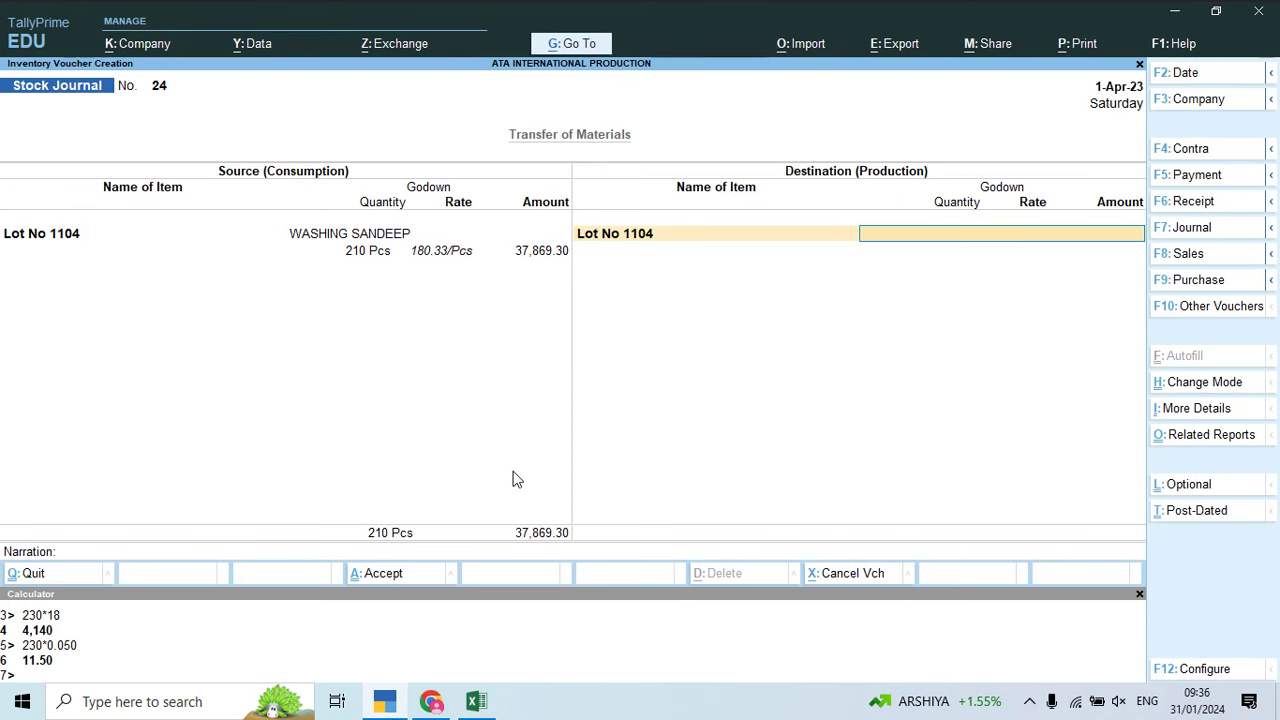
Step: Look at the Lot No 1104 job work rows in Excel and open the creation of a new destination godown in TallyPrime
{"action": "type", "text": "L"}
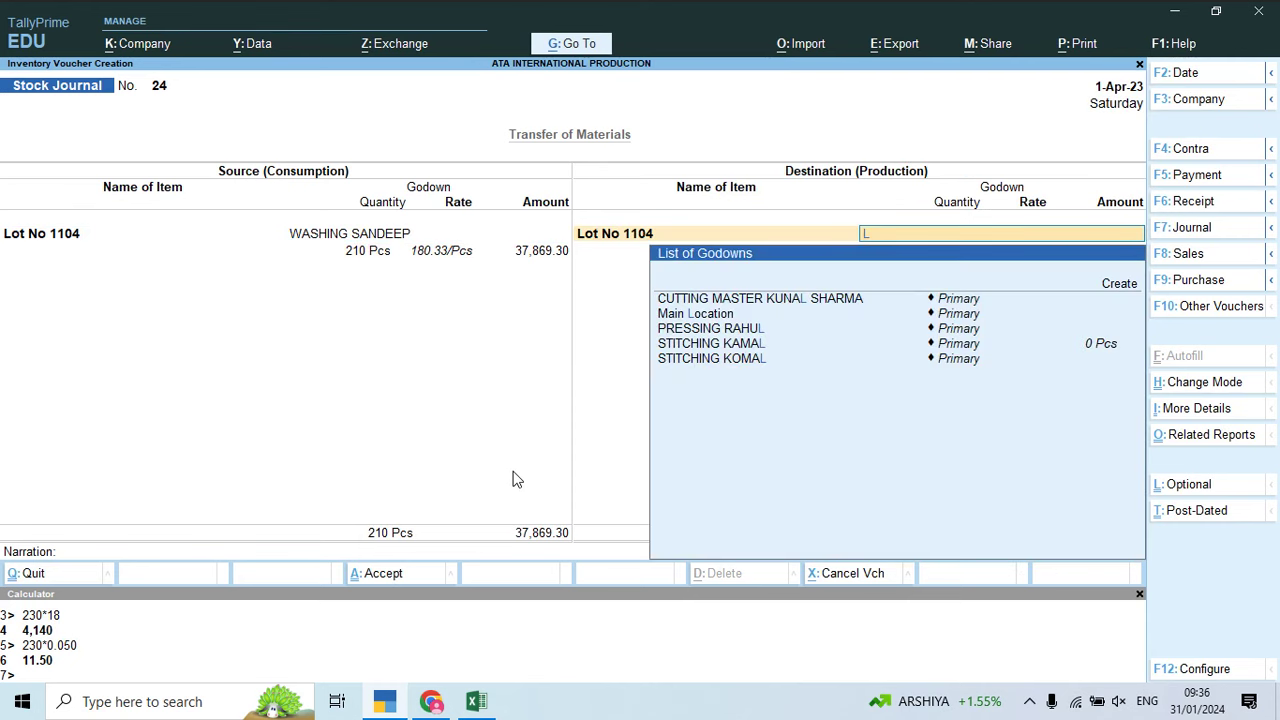
{"action": "key", "text": "alt+Tab"}
{"action": "key", "text": "Down"}
{"action": "key", "text": "Down"}
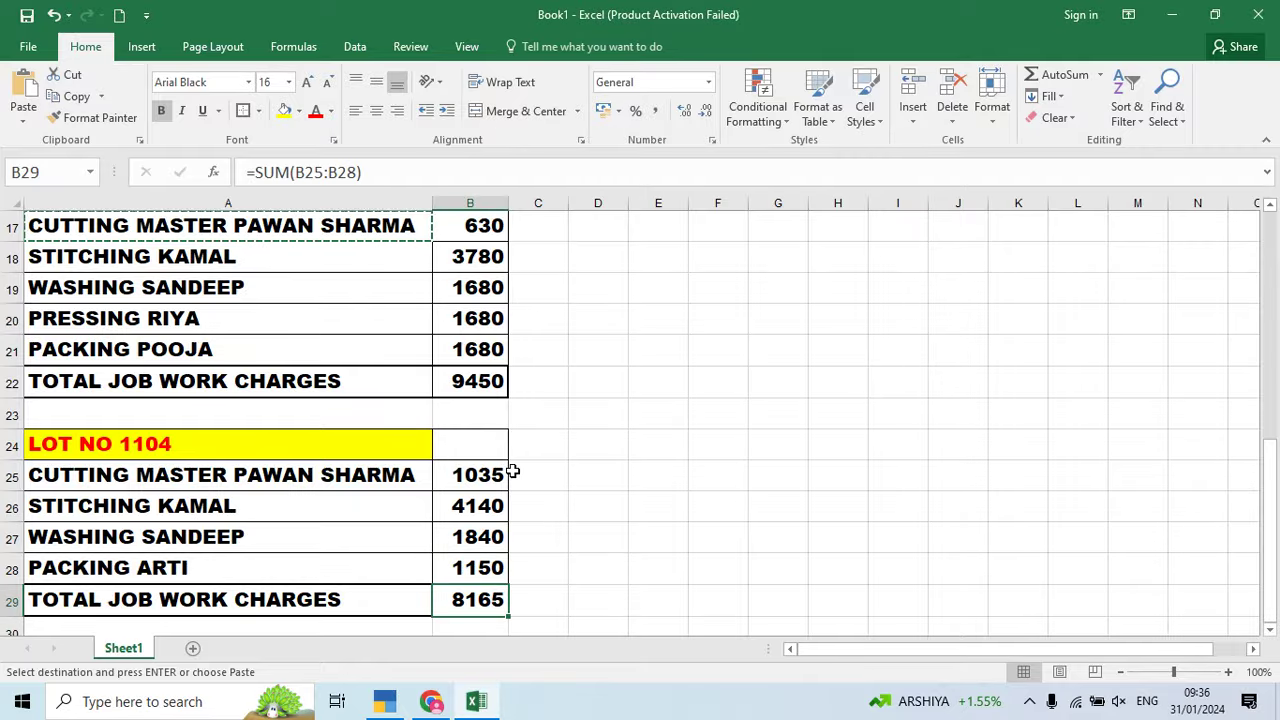
{"action": "key", "text": "alt+Tab"}
{"action": "key", "text": "alt+c"}
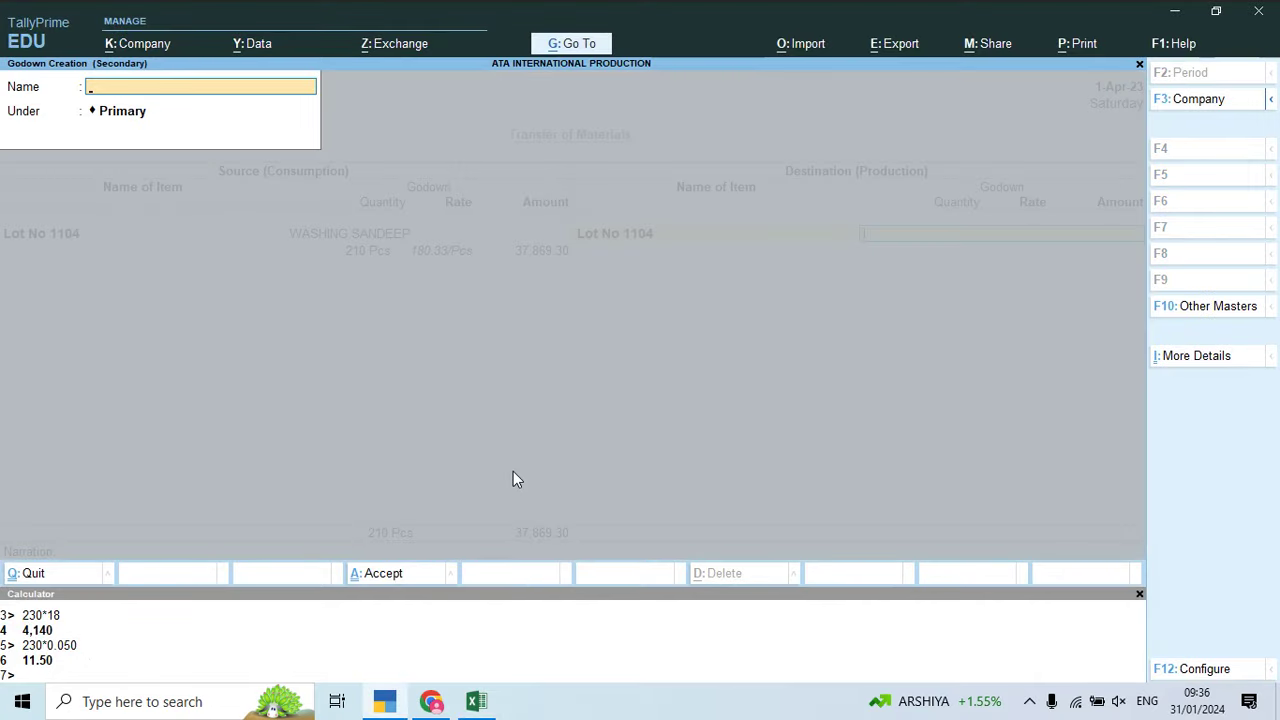
Step: Copy the packing worker entry in cell A28 under LOT NO 1104 in the Excel sheet
{"action": "key", "text": "alt+Tab"}
{"action": "key", "text": "Down"}
{"action": "key", "text": "Down"}
{"action": "key", "text": "Down"}
{"action": "key", "text": "Up"}
{"action": "key", "text": "Up"}
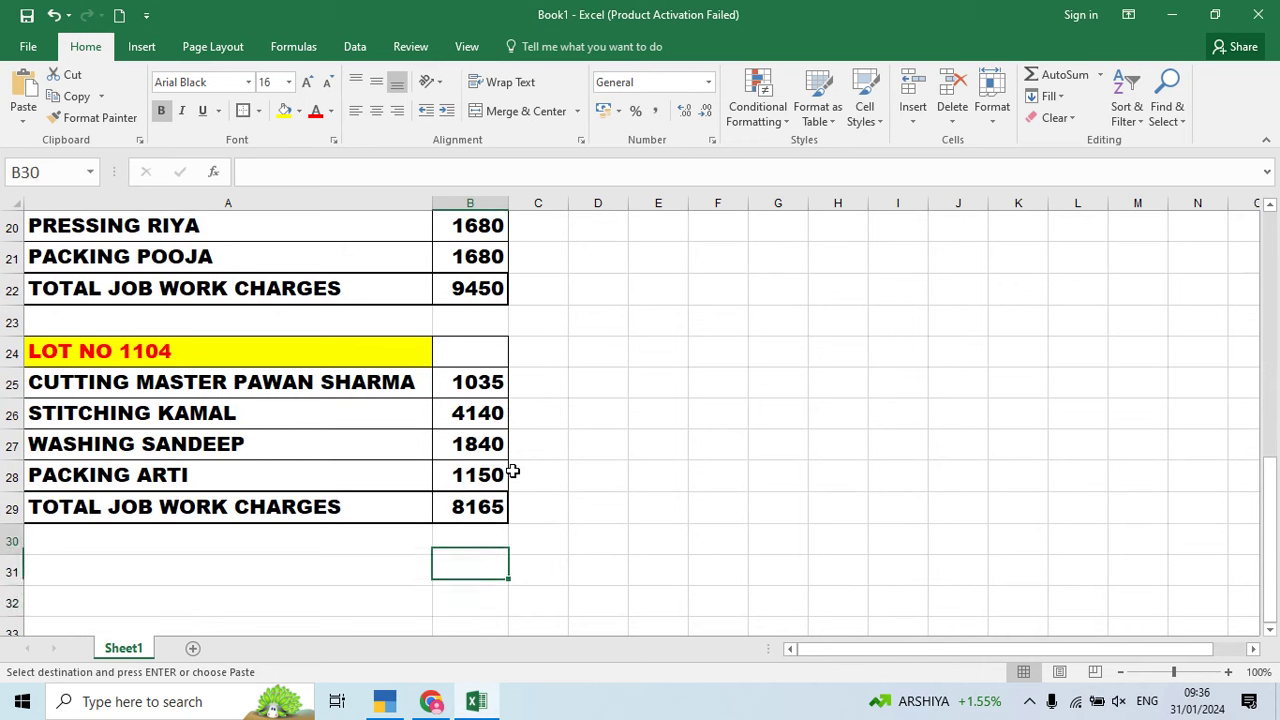
{"action": "key", "text": "Up"}
{"action": "key", "text": "Up"}
{"action": "key", "text": "Up"}
{"action": "key", "text": "Left"}
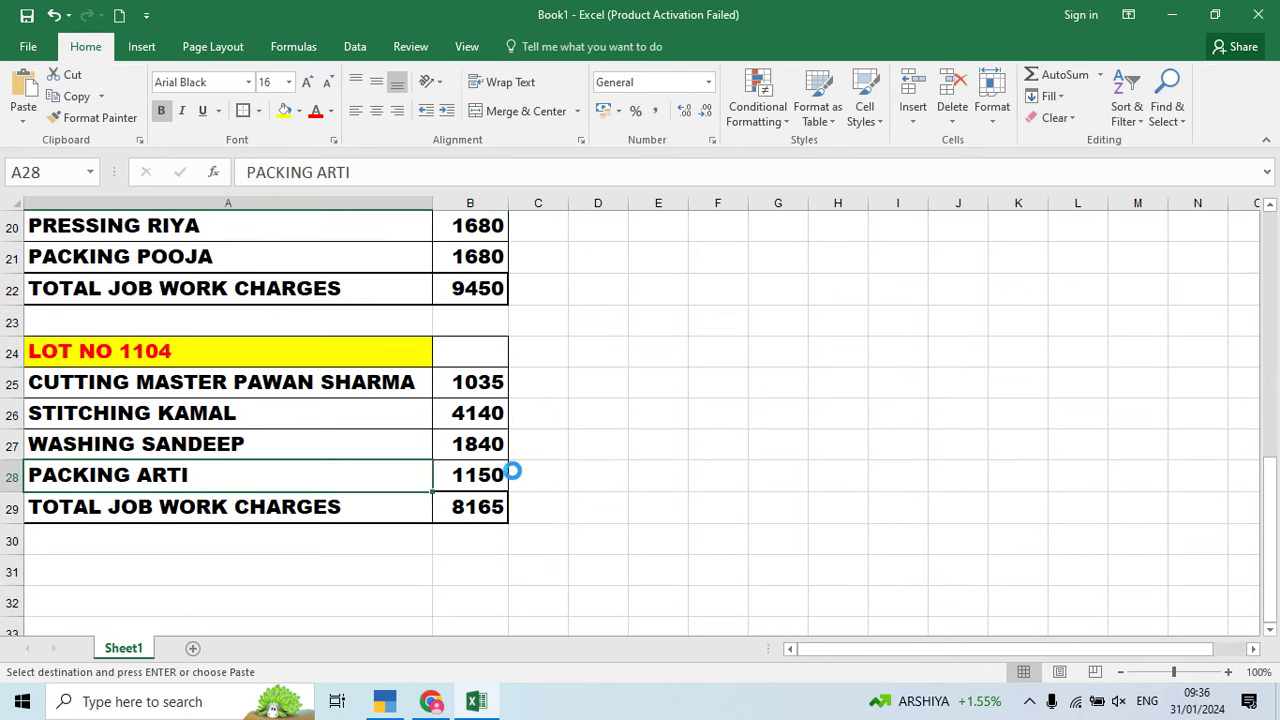
{"action": "key", "text": "ctrl+c"}
Step: Name the new godown in TallyPrime with the copied packing entry, place it under Primary and save it
{"action": "key", "text": "alt+Tab"}
{"action": "key", "text": "ctrl+alt+v"}
{"action": "key", "text": "Return"}
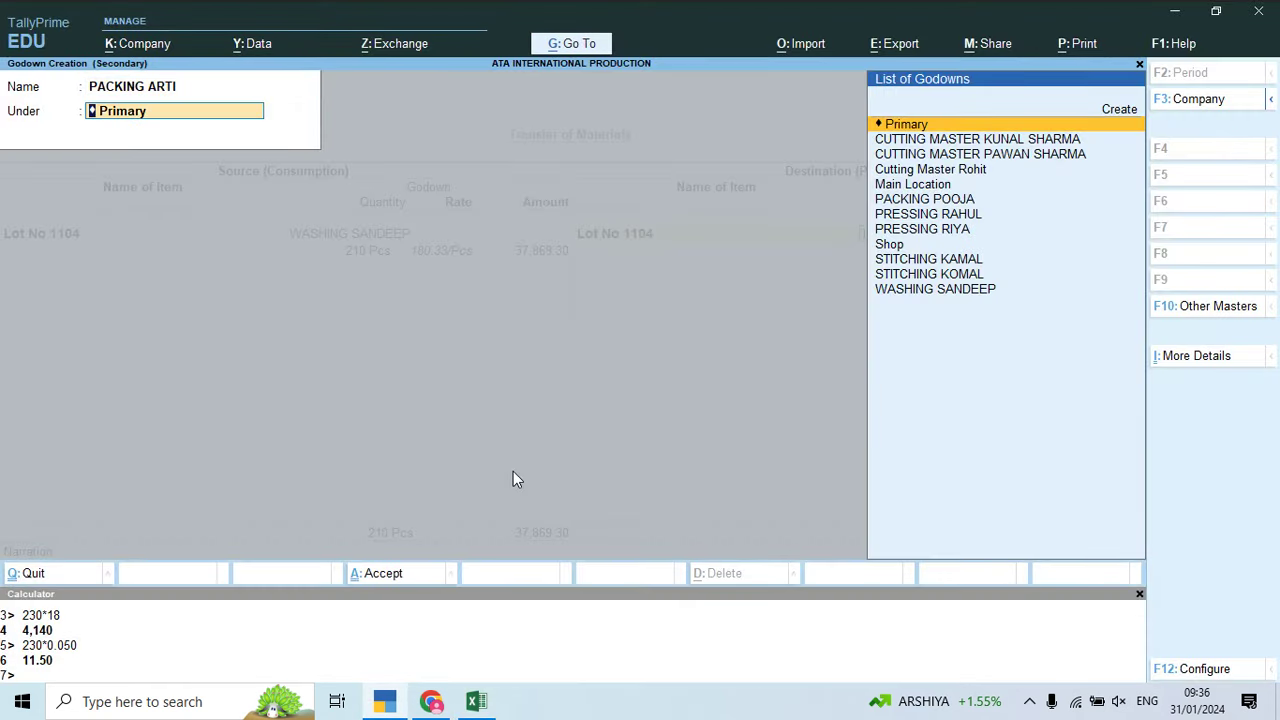
{"action": "key", "text": "Return"}
{"action": "key", "text": "Return"}
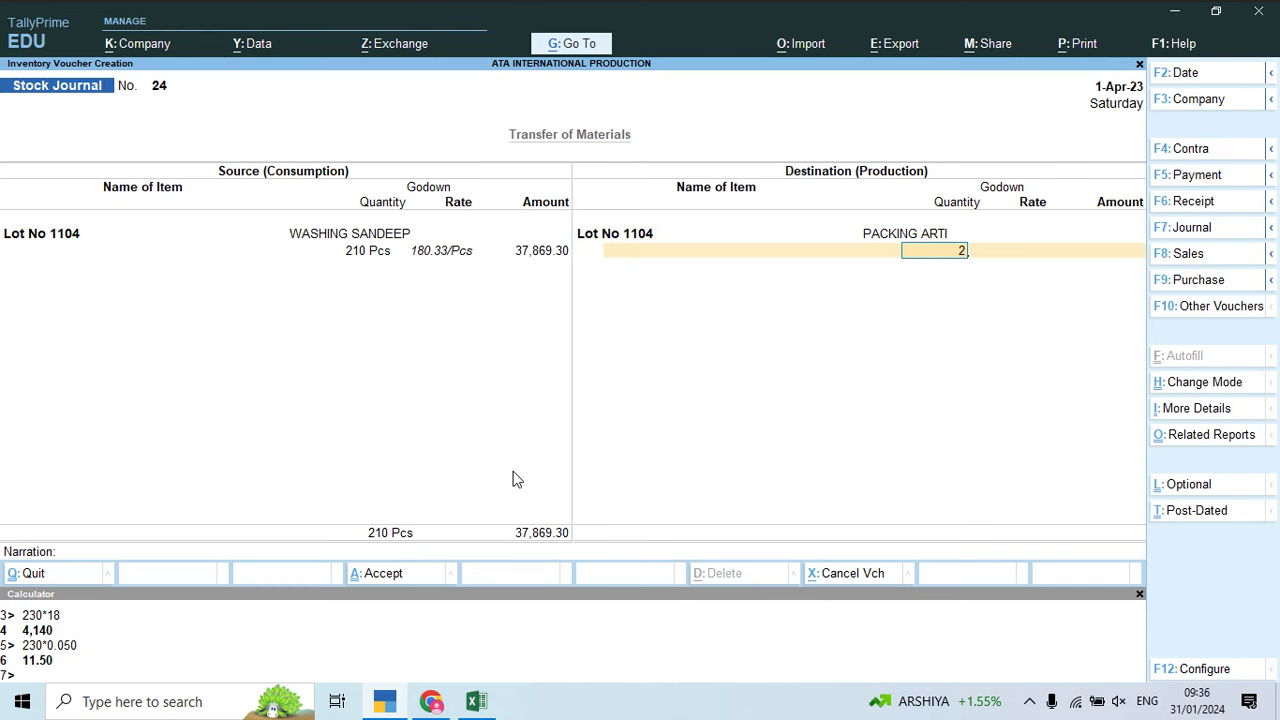
Step: Produce 210 Pcs of Lot No 1104 in the new packing godown, accepting the proposed rate and amount
{"action": "key", "text": "Return"}
{"action": "key", "text": "Return"}
{"action": "key", "text": "Return"}
Step: Choose Job Work Charges as the additional cost type for Lot No 1104, without a percentage
{"action": "key", "text": "Down"}
{"action": "key", "text": "Down"}
{"action": "key", "text": "Down"}
{"action": "key", "text": "Down"}
{"action": "key", "text": "Down"}
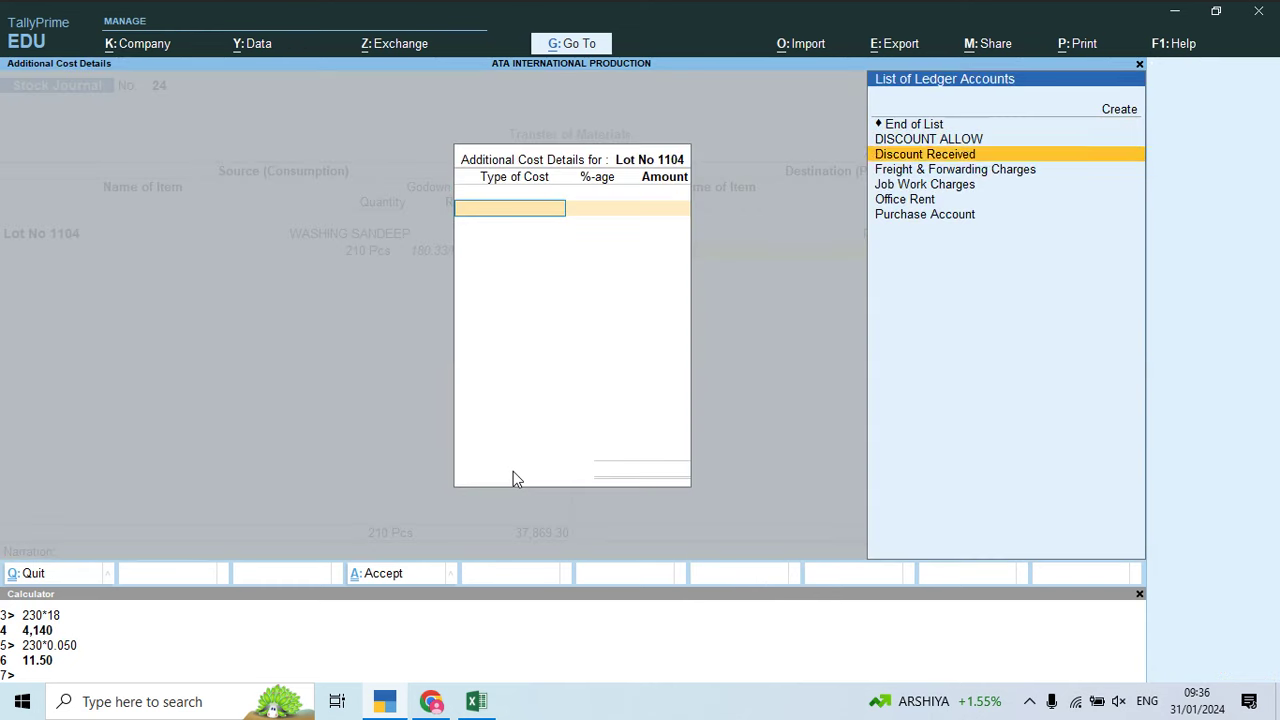
{"action": "key", "text": "Up"}
{"action": "key", "text": "Return"}
{"action": "key", "text": "Return"}
Step: Enter the packing charge from Excel cell B28, 1150, as the Job Work Charges amount and finish the destination side without a narration
{"action": "key", "text": "alt+Tab"}
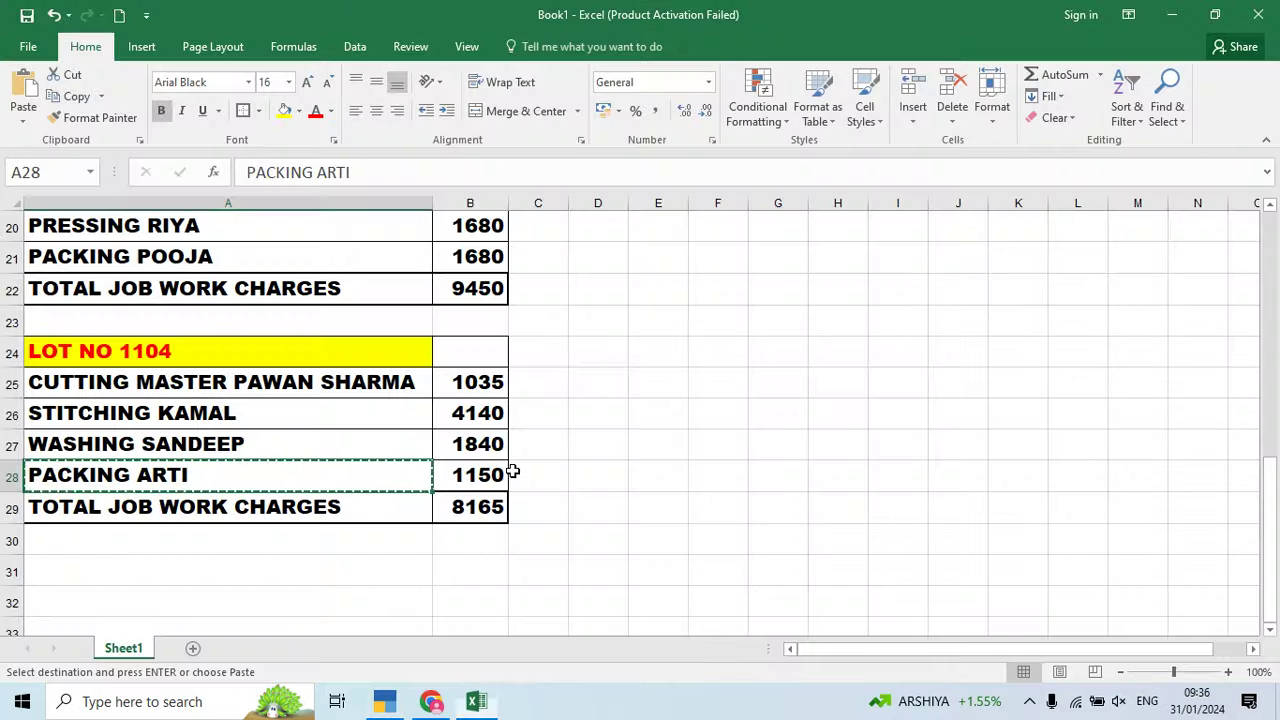
{"action": "key", "text": "Right"}
{"action": "key", "text": "alt+Tab"}
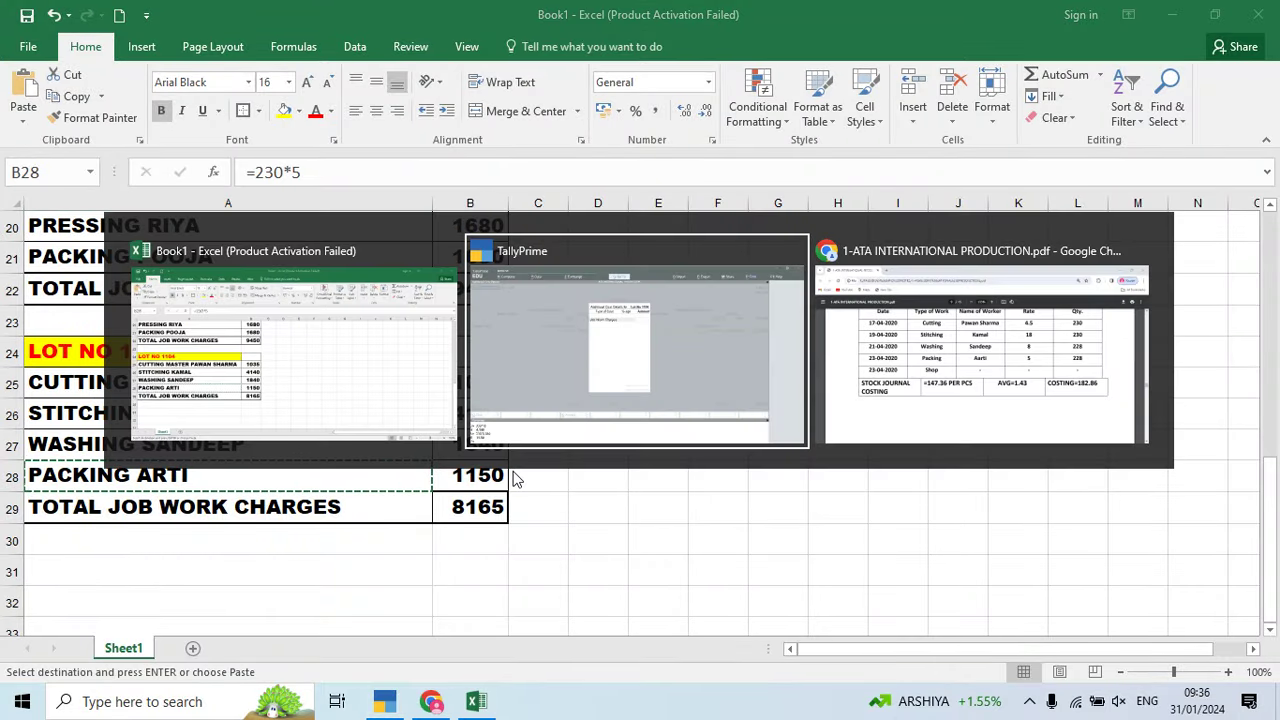
{"action": "type", "text": "1150"}
{"action": "key", "text": "Return"}
{"action": "key", "text": "Return"}
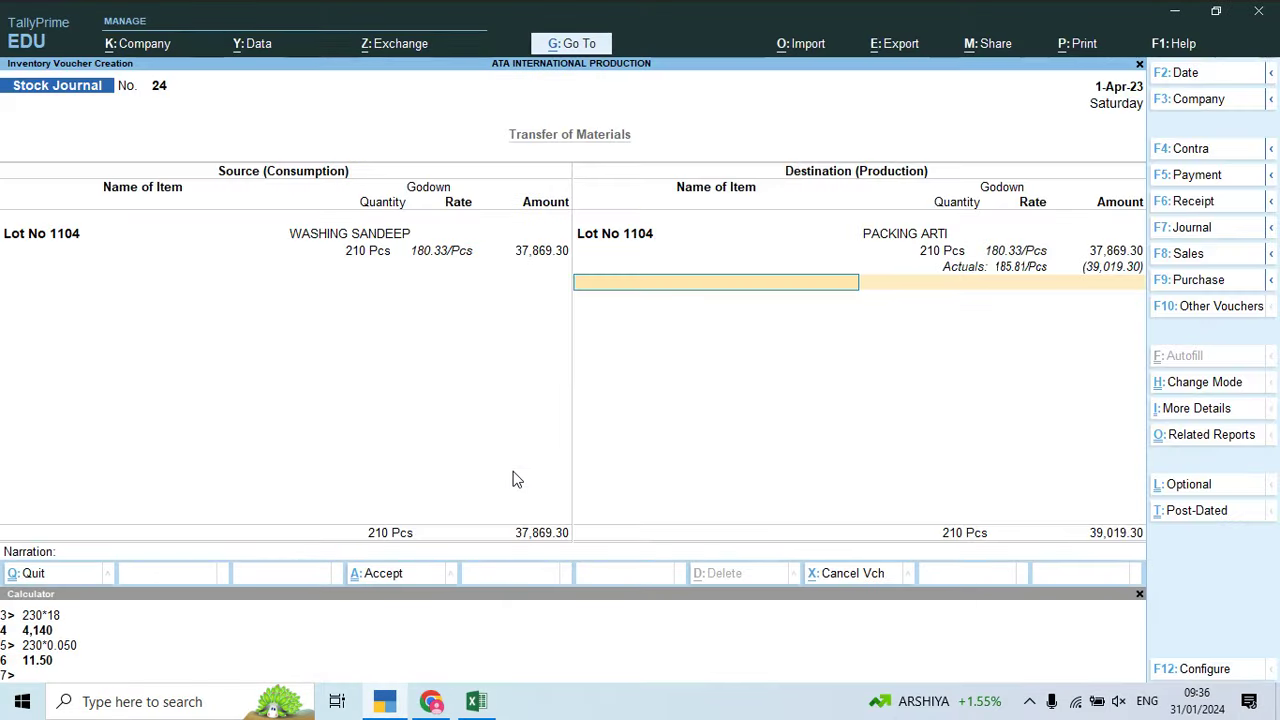
{"action": "key", "text": "Return"}
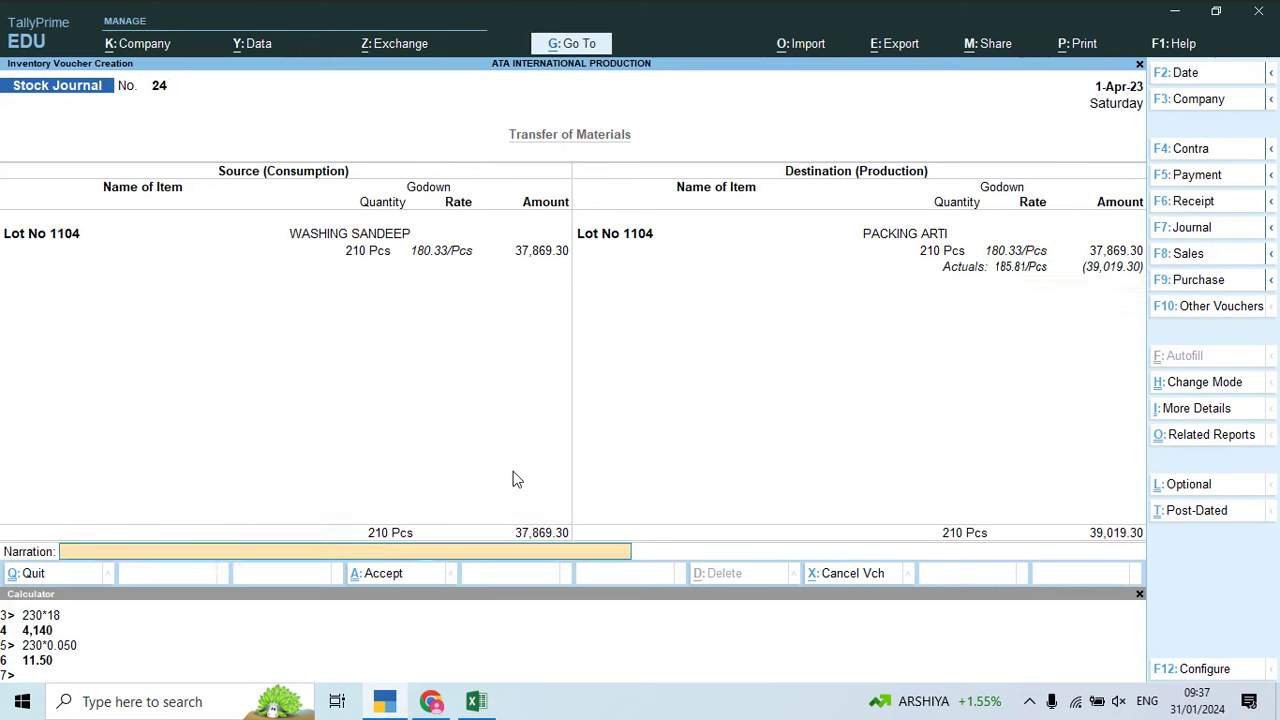
{"action": "key", "text": "Return"}
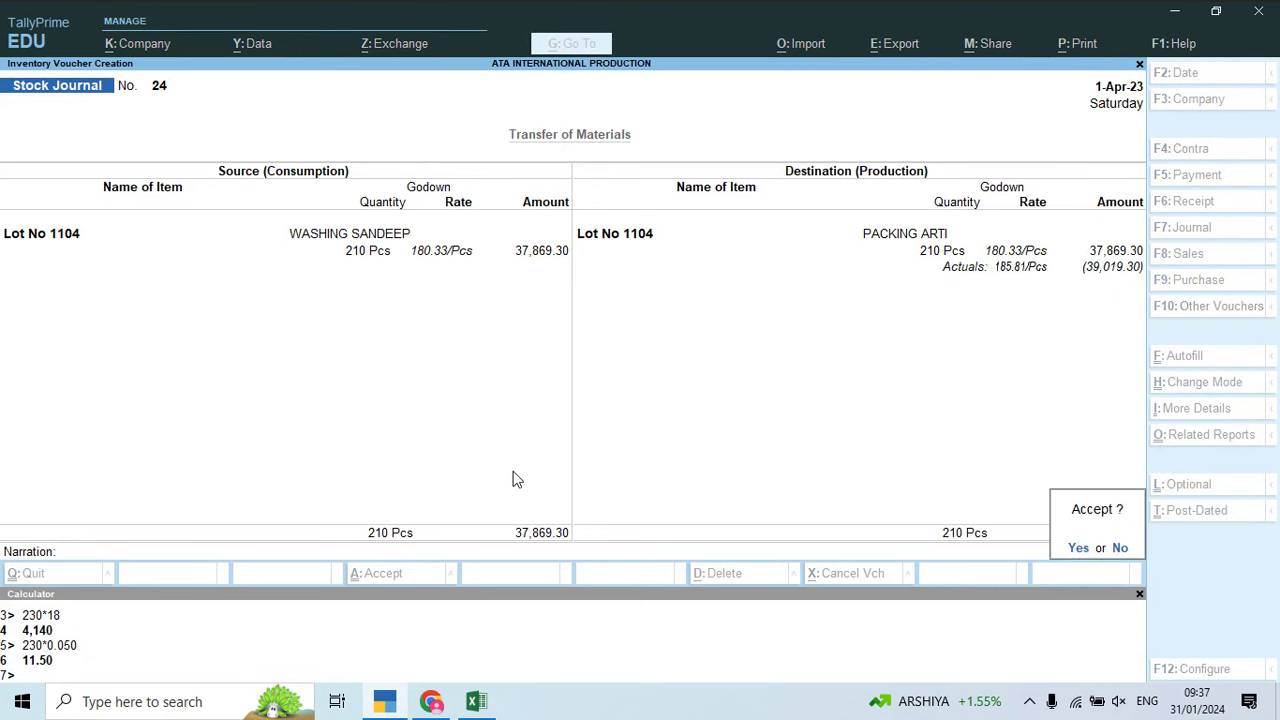
Step: Check the packing charge formula in Excel and the worker table in the PDF, and save stock journal No. 24 in TallyPrime
{"action": "key", "text": "alt+Tab"}
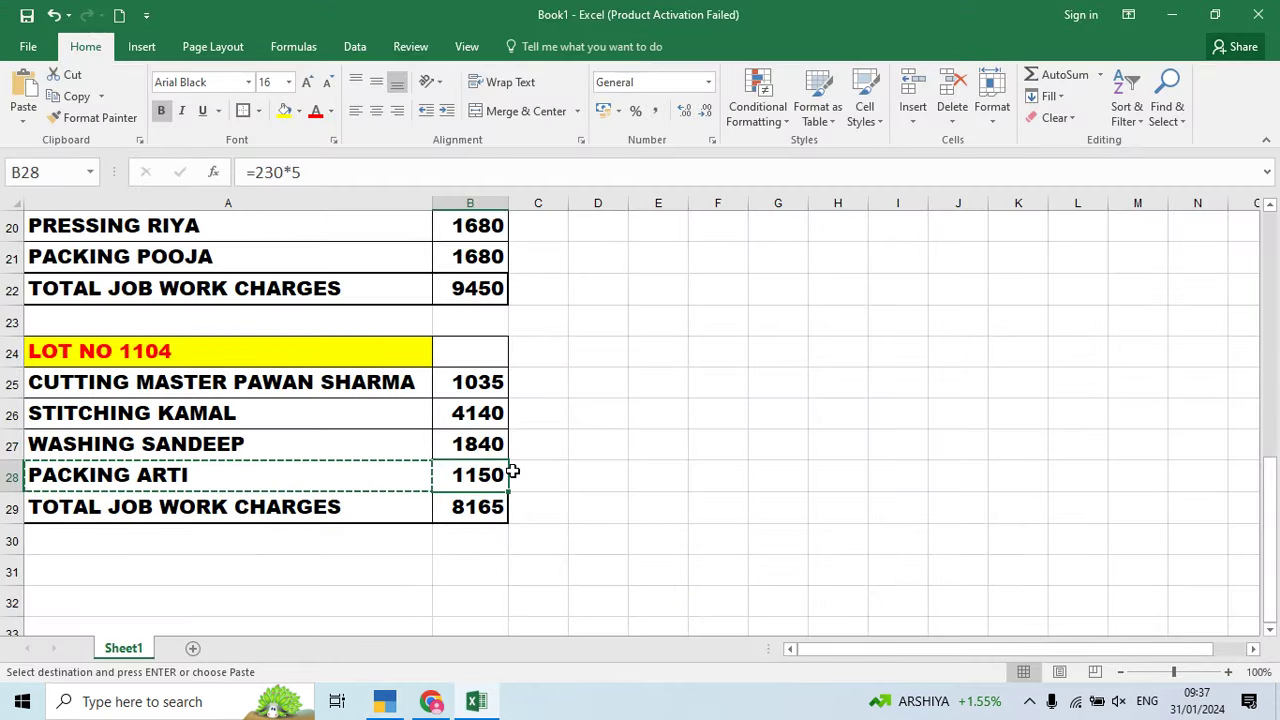
{"action": "left_click", "coordinate": [512, 471]}
{"action": "key", "text": "Left"}
{"action": "key", "text": "F2"}
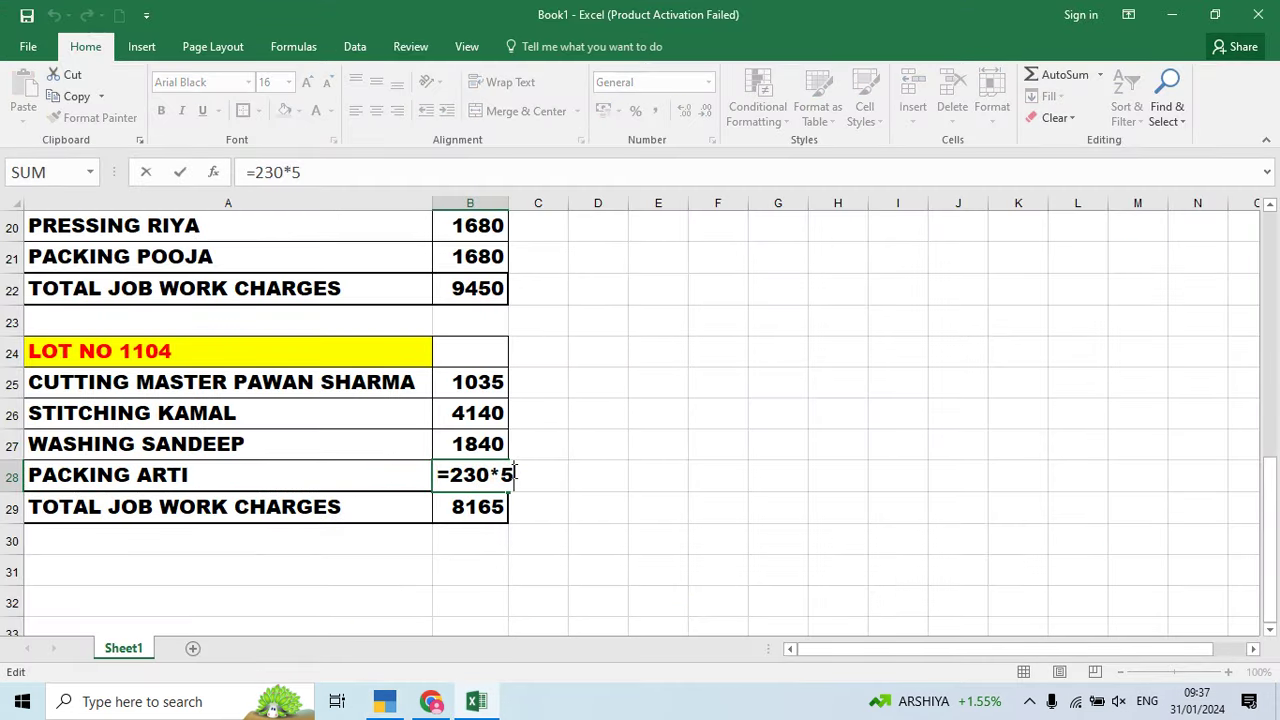
{"action": "key", "text": "alt+Tab"}
{"action": "key", "text": "alt+Tab"}
{"action": "key", "text": "Tab"}
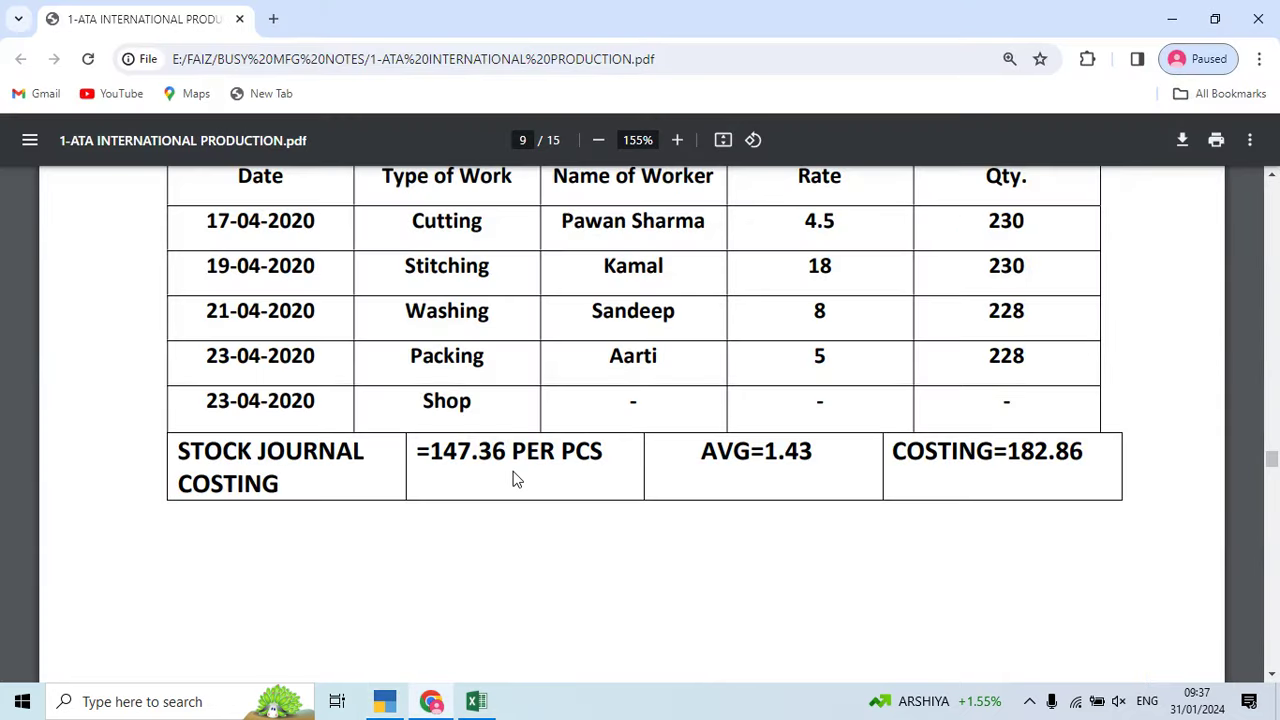
{"action": "key", "text": "alt+Tab"}
{"action": "key", "text": "Return"}
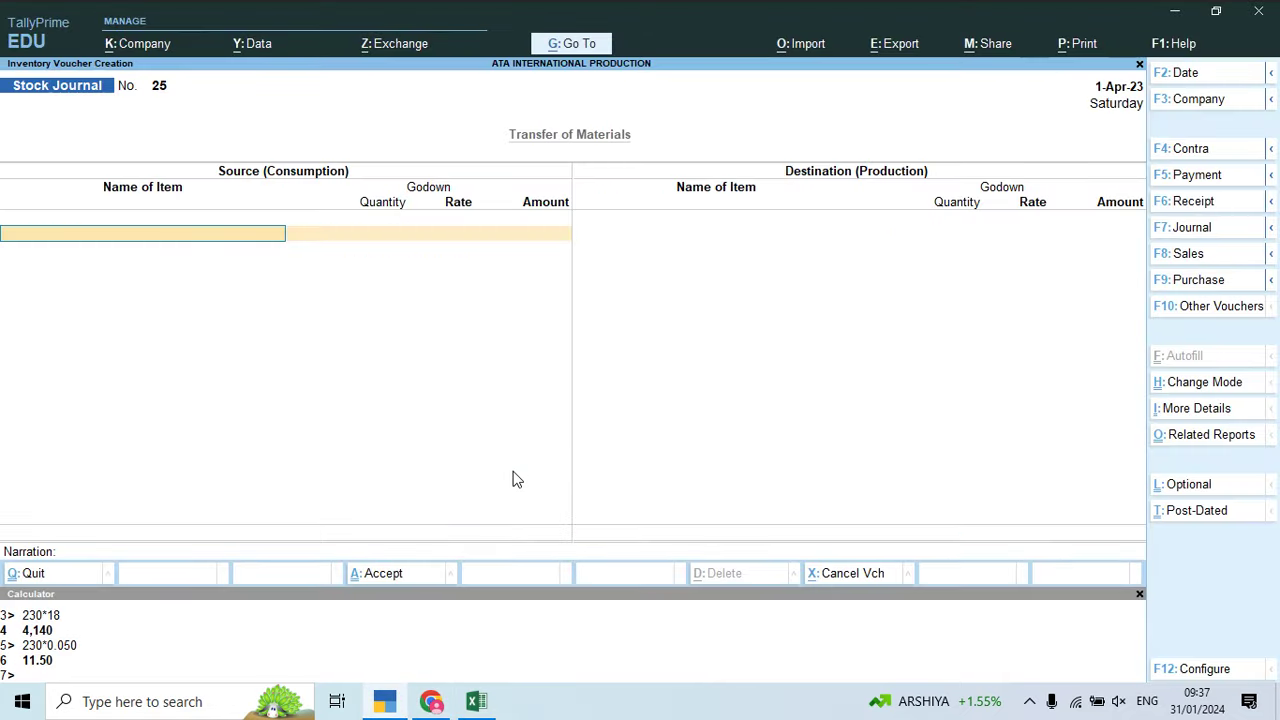
Step: Select Lot No 1104 as the source item in stock journal No. 25
{"action": "type", "text": "Lot"}
{"action": "key", "text": "Down"}
{"action": "key", "text": "Down"}
{"action": "key", "text": "Down"}
{"action": "key", "text": "Down"}
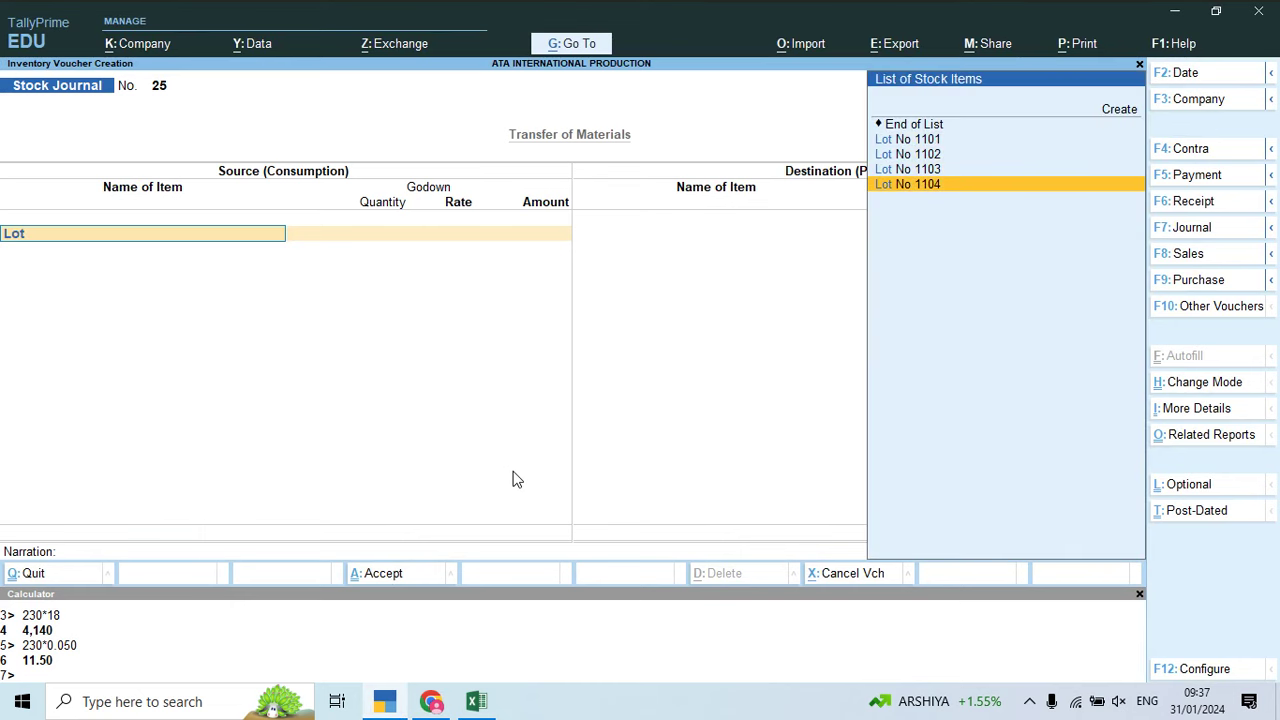
{"action": "key", "text": "Return"}
Step: Consume 210 Pcs of Lot No 1104 from the packing godown that holds the stock and finish the source side
{"action": "type", "text": "lo"}
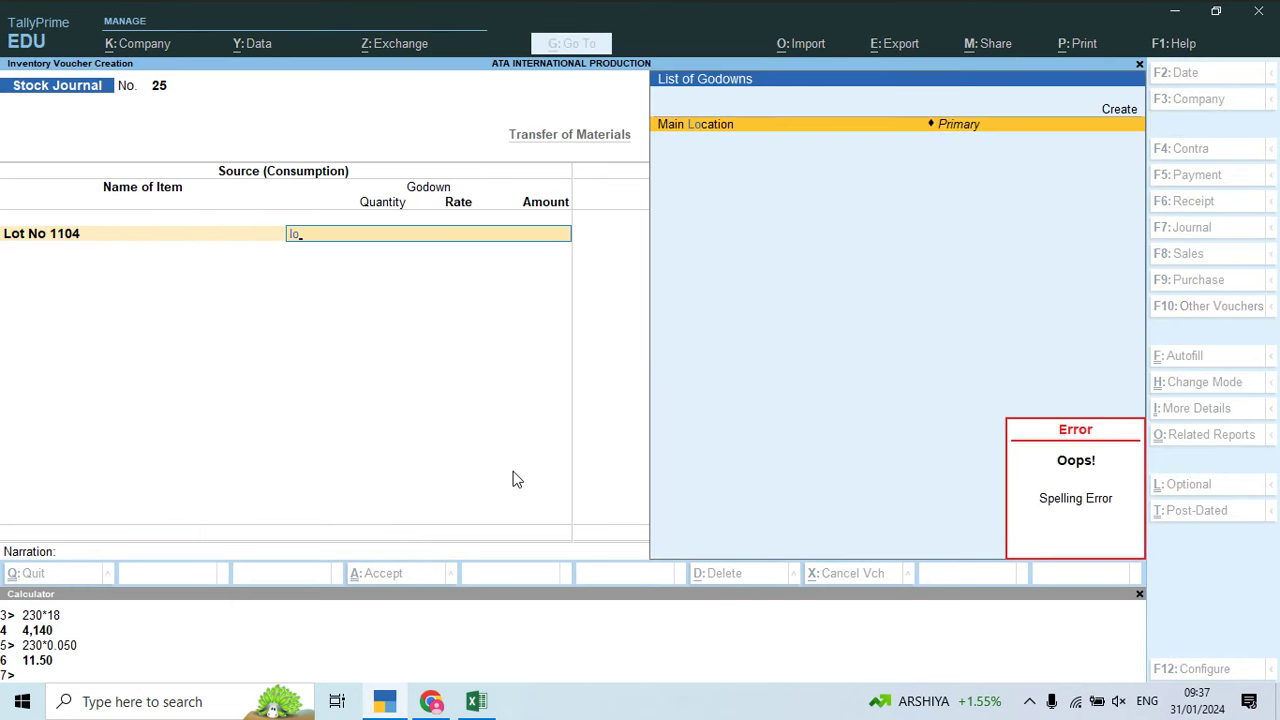
{"action": "key", "text": "BackSpace"}
{"action": "key", "text": "BackSpace"}
{"action": "type", "text": "ar"}
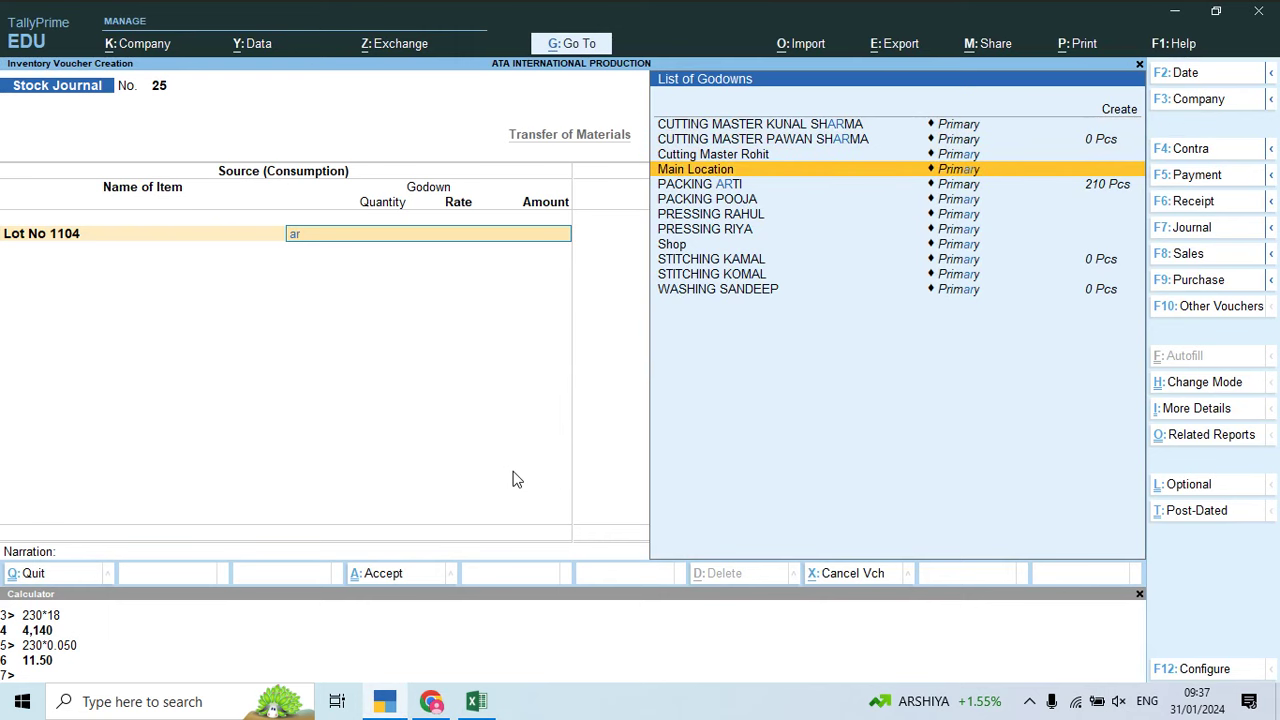
{"action": "key", "text": "Down"}
{"action": "key", "text": "Return"}
{"action": "type", "text": "210"}
{"action": "key", "text": "Return"}
{"action": "key", "text": "Return"}
{"action": "key", "text": "Return"}
{"action": "key", "text": "Return"}
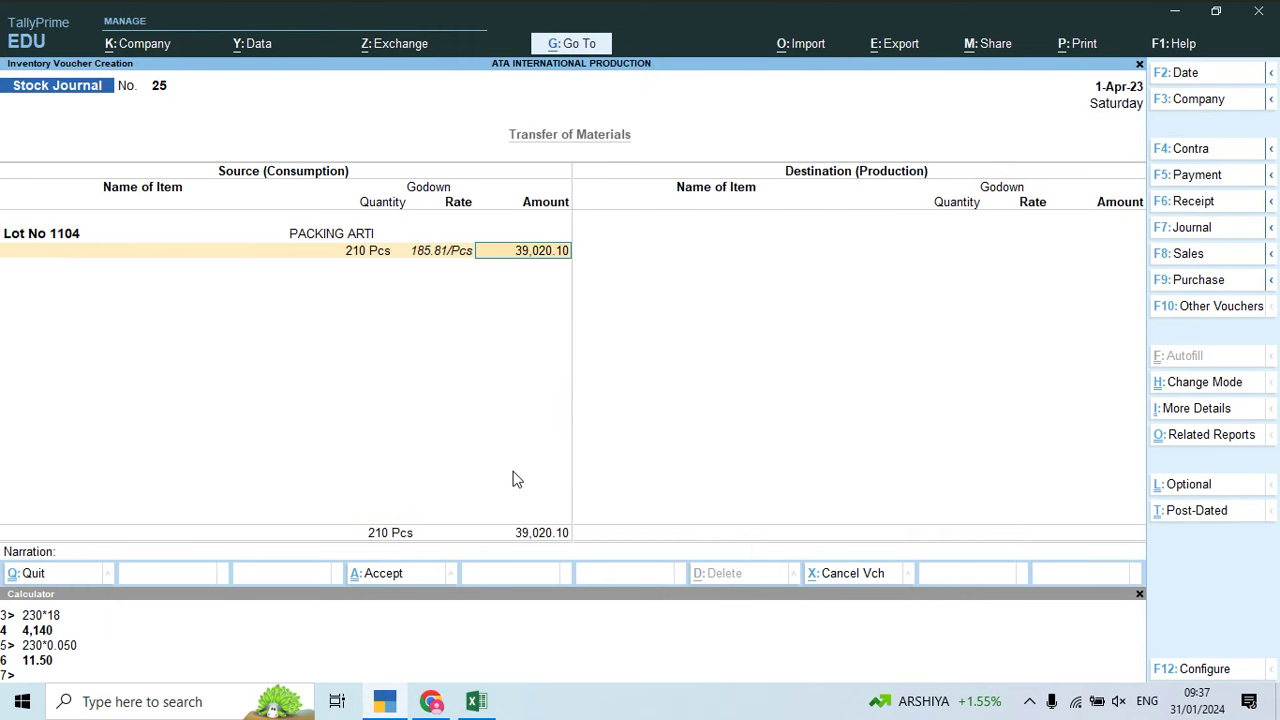
Step: Select Lot No 1104 as the destination item in stock journal No. 25
{"action": "key", "text": "Down"}
{"action": "key", "text": "Down"}
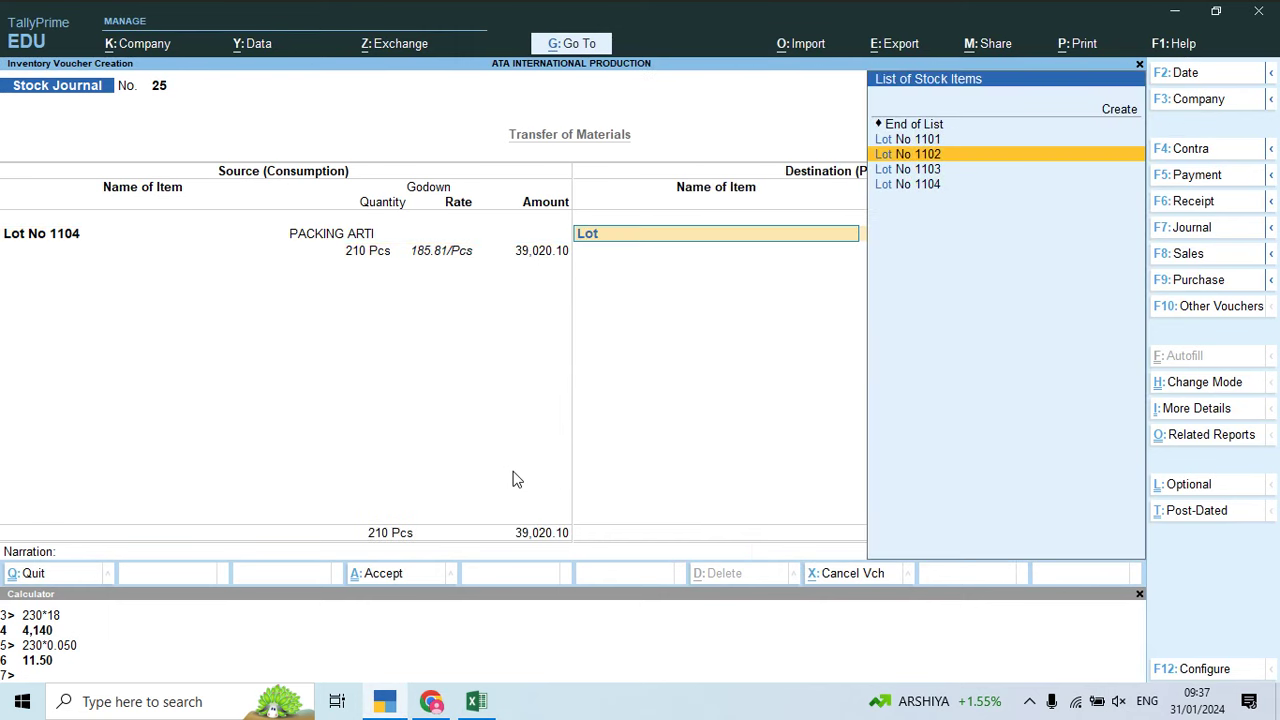
{"action": "key", "text": "Down"}
{"action": "key", "text": "Down"}
{"action": "key", "text": "Return"}
Step: Produce 210 Pcs of Lot No 1104 in the Shop godown, accepting the proposed rate and amount
{"action": "type", "text": "S"}
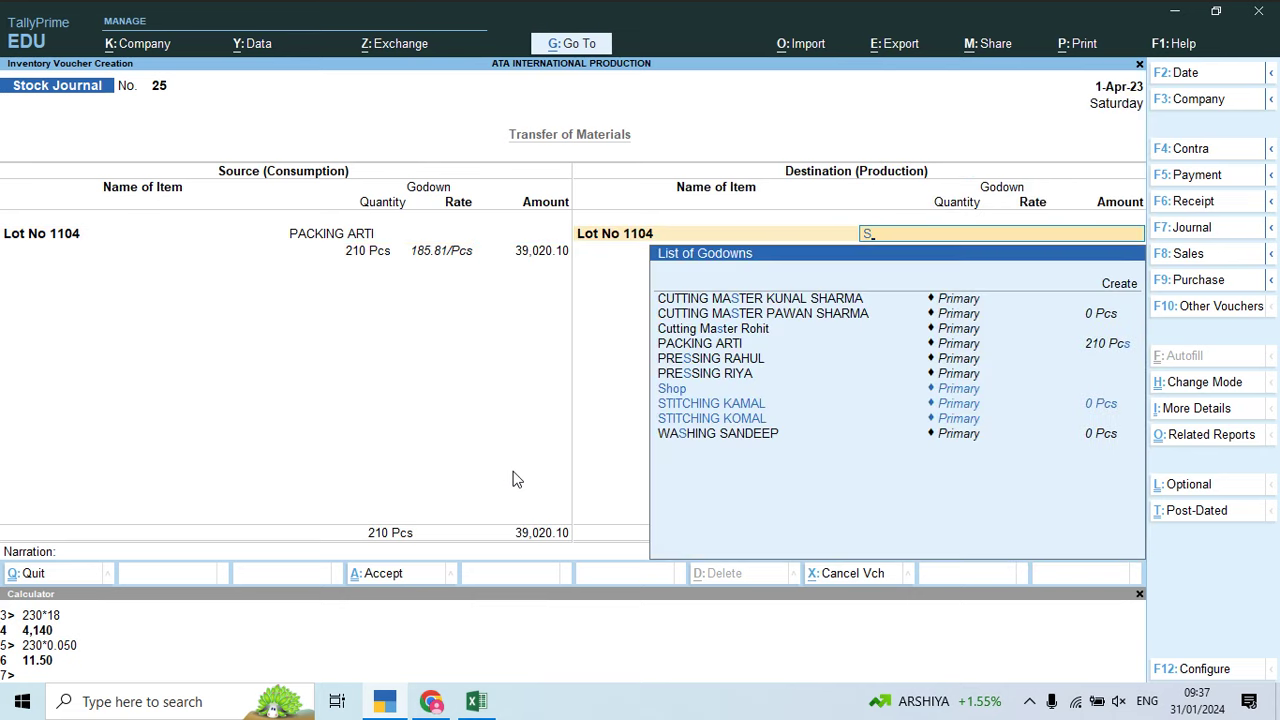
{"action": "type", "text": "ho"}
{"action": "key", "text": "Return"}
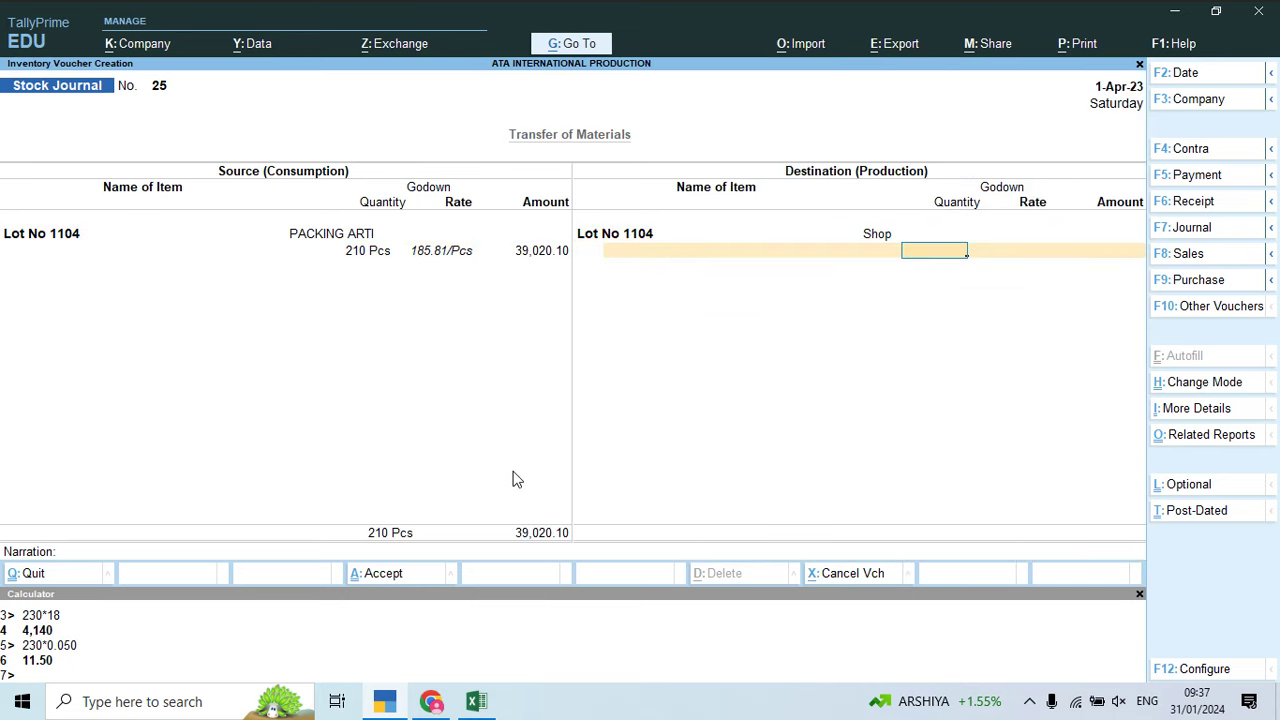
{"action": "type", "text": "210"}
{"action": "key", "text": "Return"}
{"action": "key", "text": "Return"}
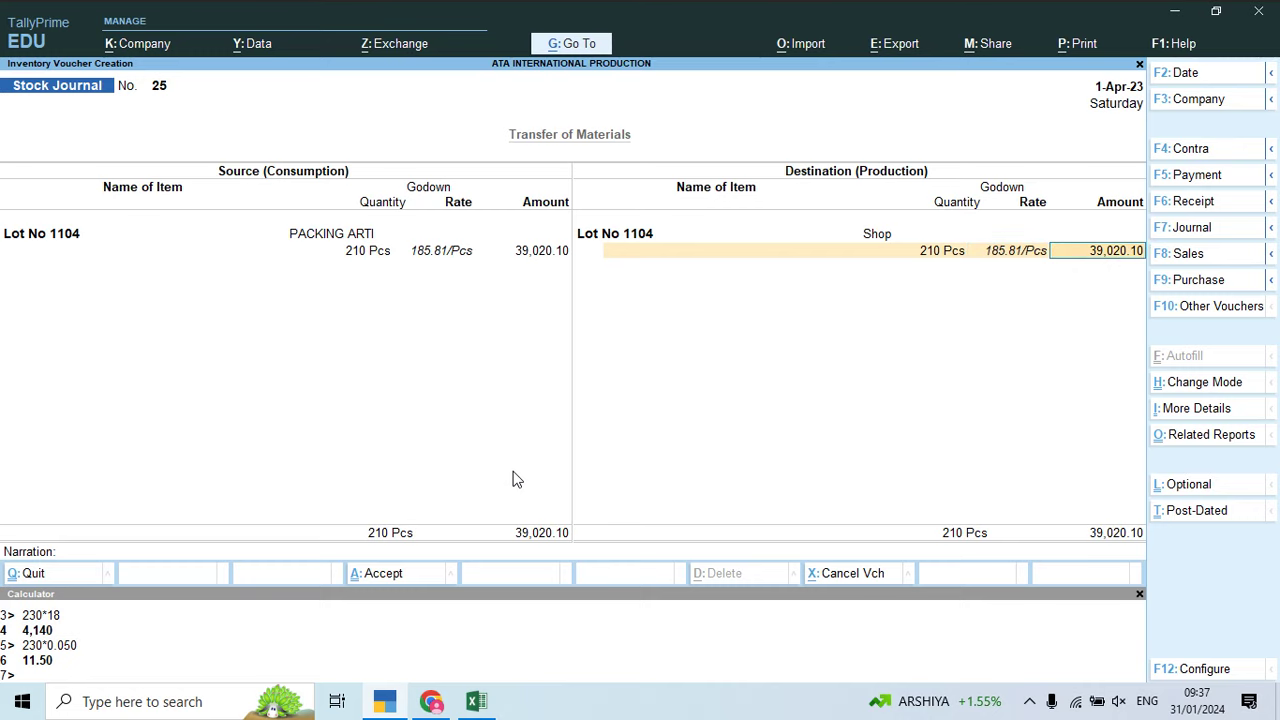
{"action": "key", "text": "Return"}
Step: Leave the additional cost details of Lot No 1104 empty and finish the destination side without a narration
{"action": "key", "text": "Down"}
{"action": "key", "text": "Down"}
{"action": "key", "text": "Down"}
{"action": "key", "text": "Down"}
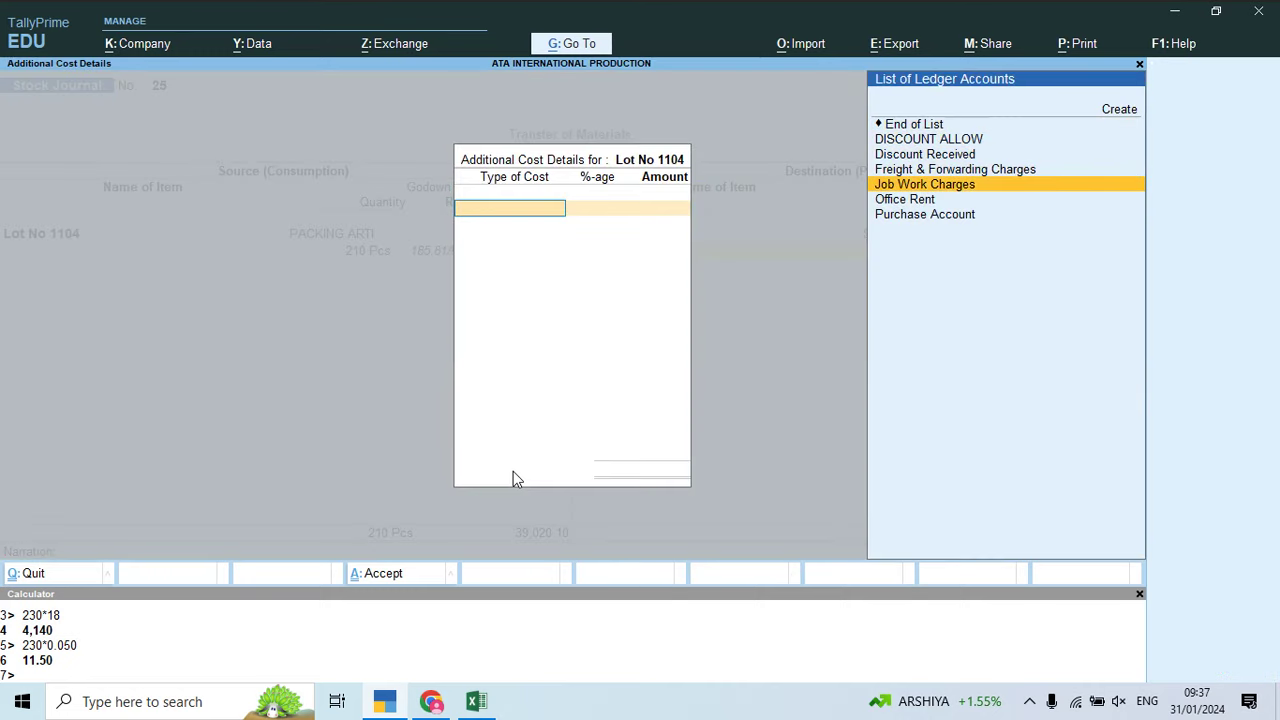
{"action": "key", "text": "Up"}
{"action": "key", "text": "Up"}
{"action": "key", "text": "Up"}
{"action": "key", "text": "Up"}
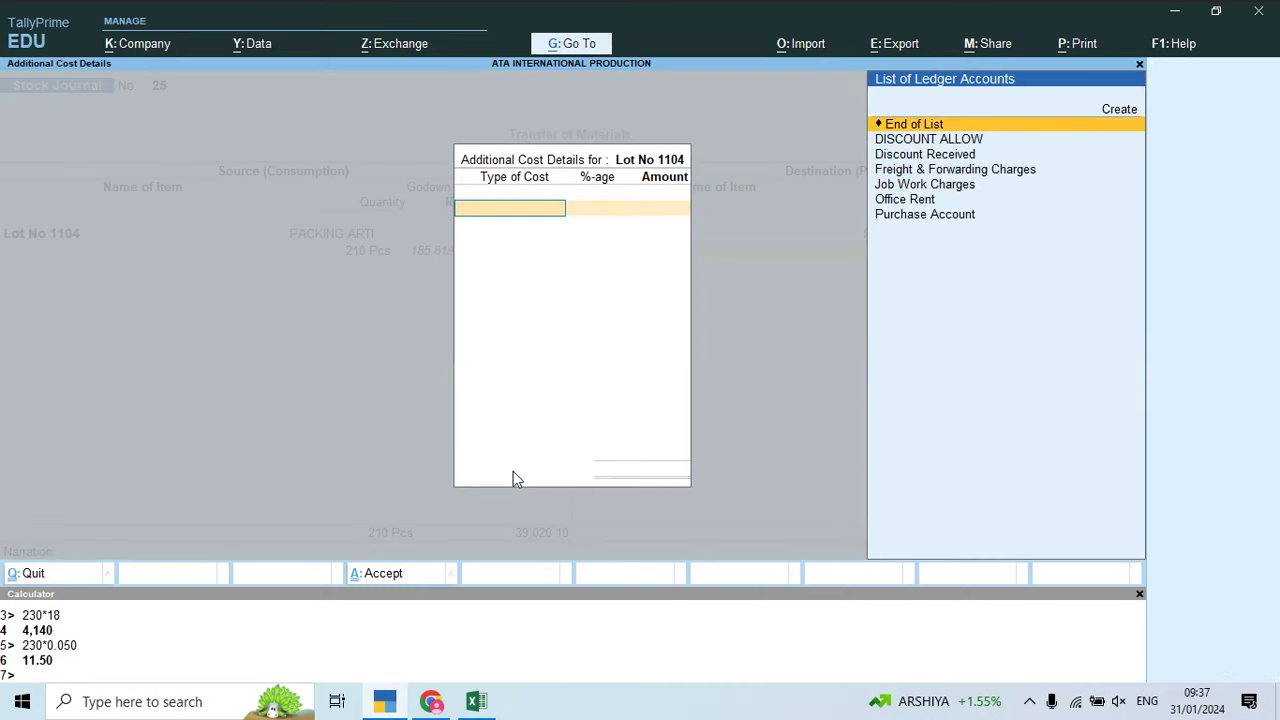
{"action": "key", "text": "Return"}
{"action": "key", "text": "Return"}
{"action": "key", "text": "Return"}
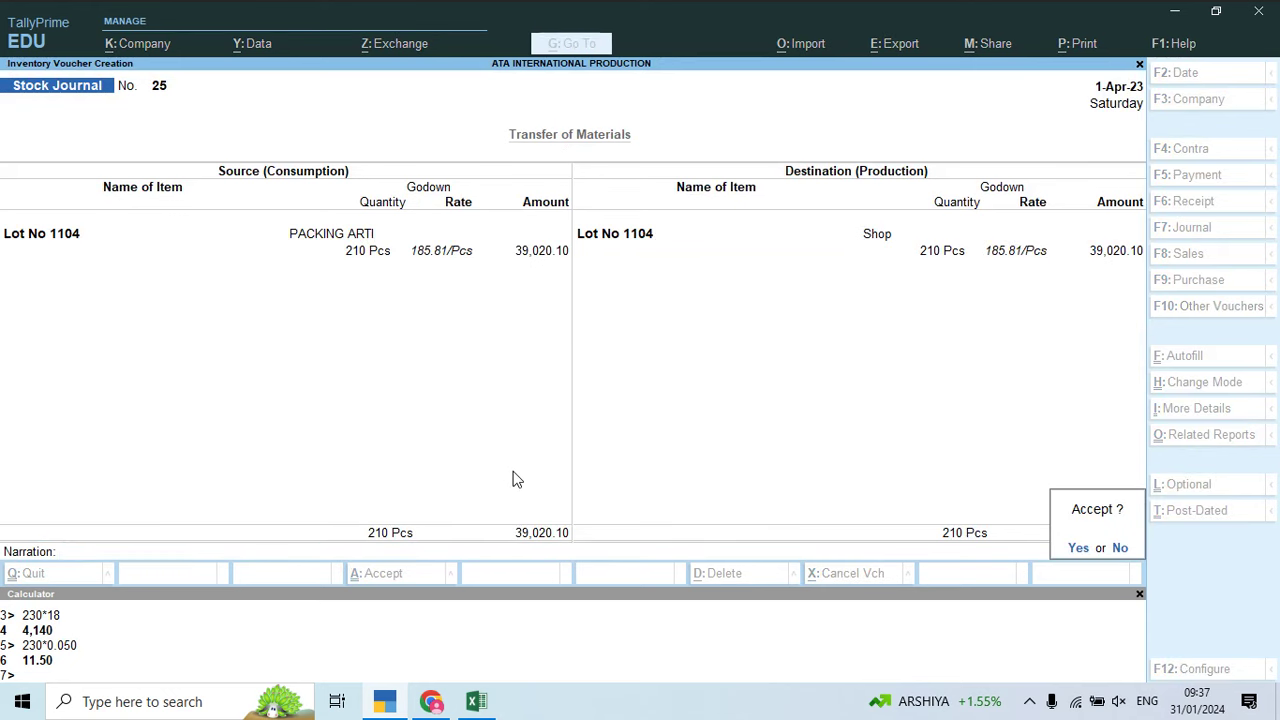
Step: Save stock journal No. 25 and select Lot No 1104 as the source item in stock journal No. 26
{"action": "type", "text": "yLot"}
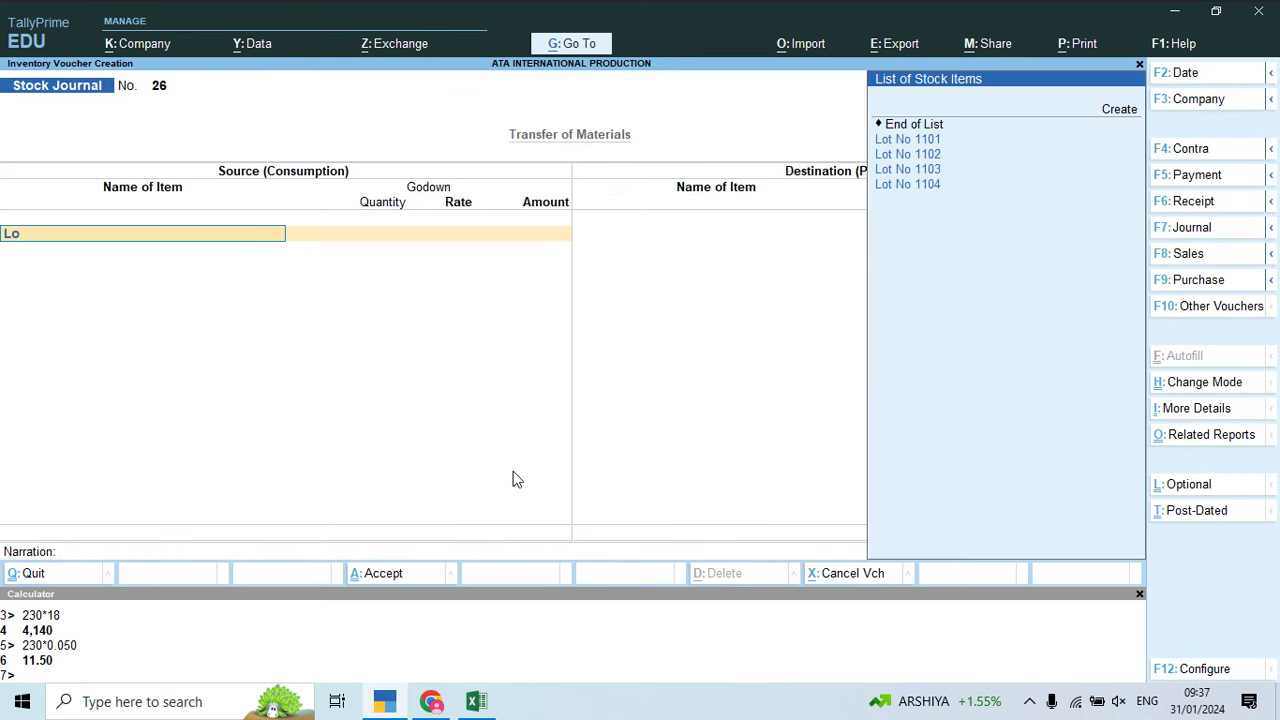
{"action": "key", "text": "Down"}
{"action": "key", "text": "Down"}
{"action": "key", "text": "Down"}
{"action": "key", "text": "Return"}
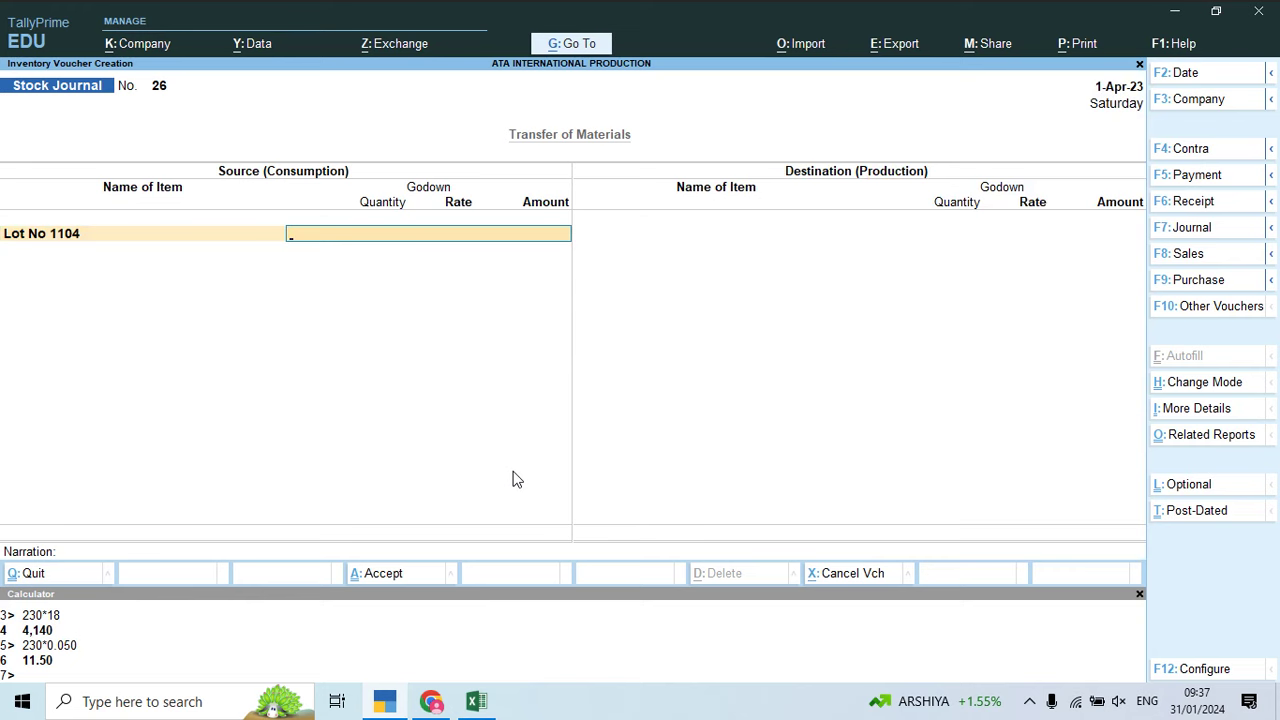
Step: Consume 210 Pcs of Lot No 1104 from the Shop godown and finish the source side
{"action": "type", "text": "L"}
{"action": "key", "text": "Down"}
{"action": "key", "text": "BackSpace"}
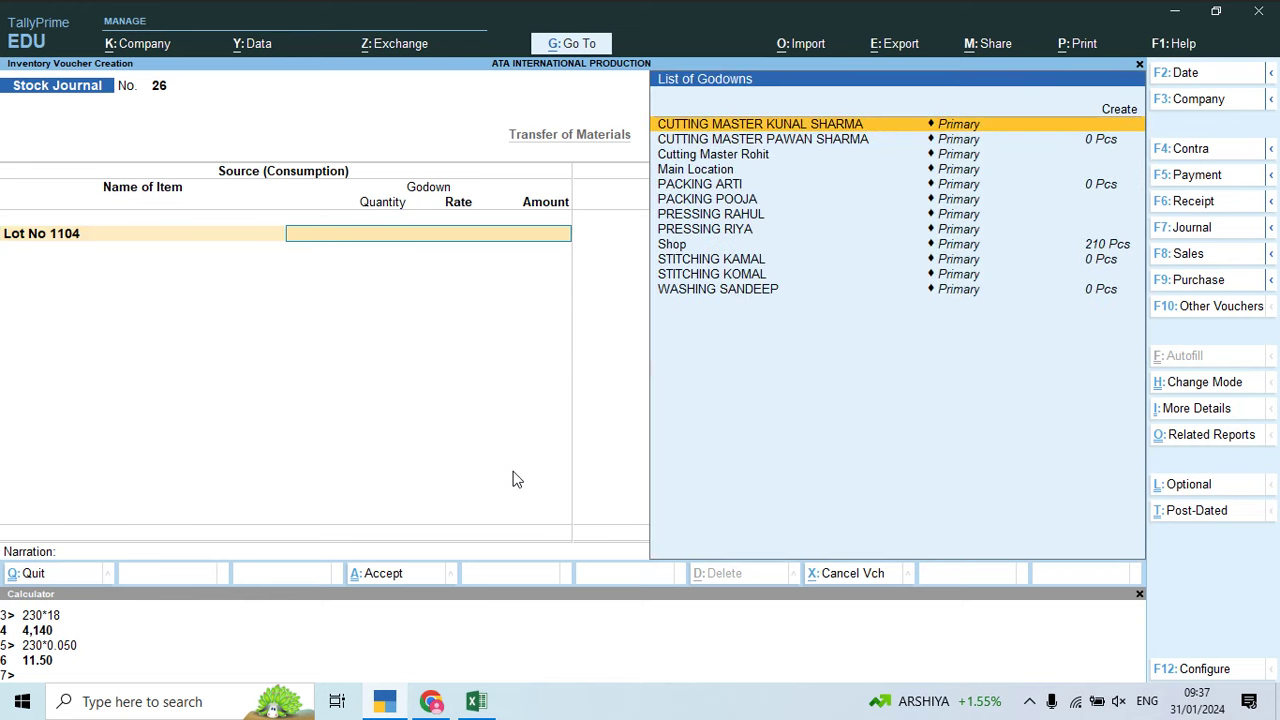
{"action": "type", "text": "Sho"}
{"action": "key", "text": "Return"}
{"action": "type", "text": "2"}
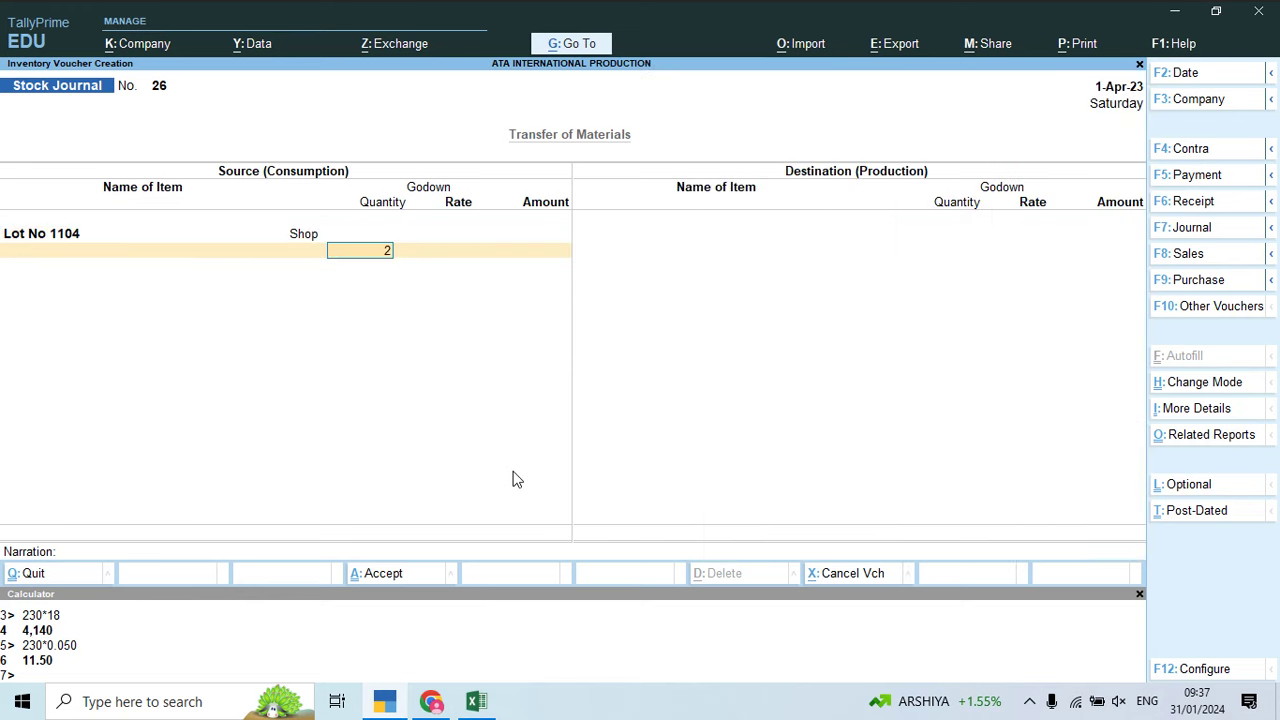
{"action": "type", "text": "10"}
{"action": "key", "text": "Return"}
{"action": "key", "text": "Return"}
{"action": "key", "text": "Return"}
{"action": "key", "text": "Return"}
Step: Select Lot No 1104 as the destination item in stock journal No. 26 with Main Location as its godown
{"action": "type", "text": "L"}
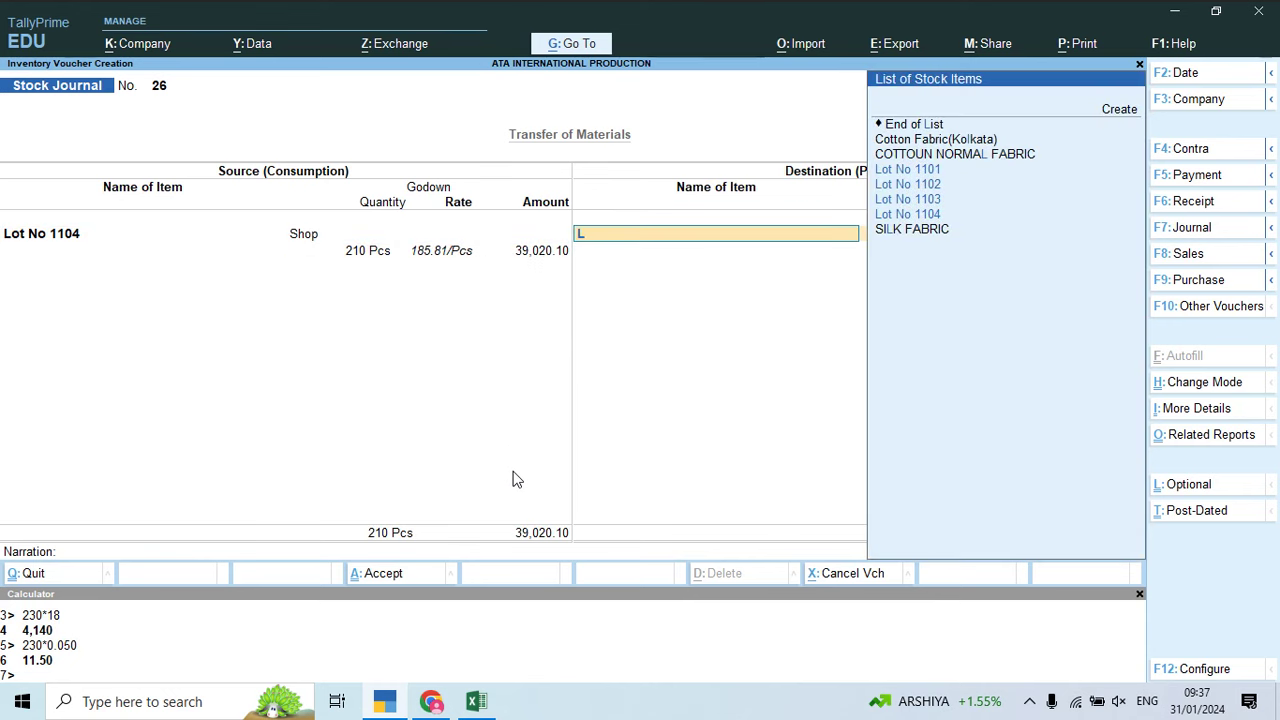
{"action": "type", "text": "ot"}
{"action": "key", "text": "Down"}
{"action": "key", "text": "Down"}
{"action": "key", "text": "Down"}
{"action": "key", "text": "Return"}
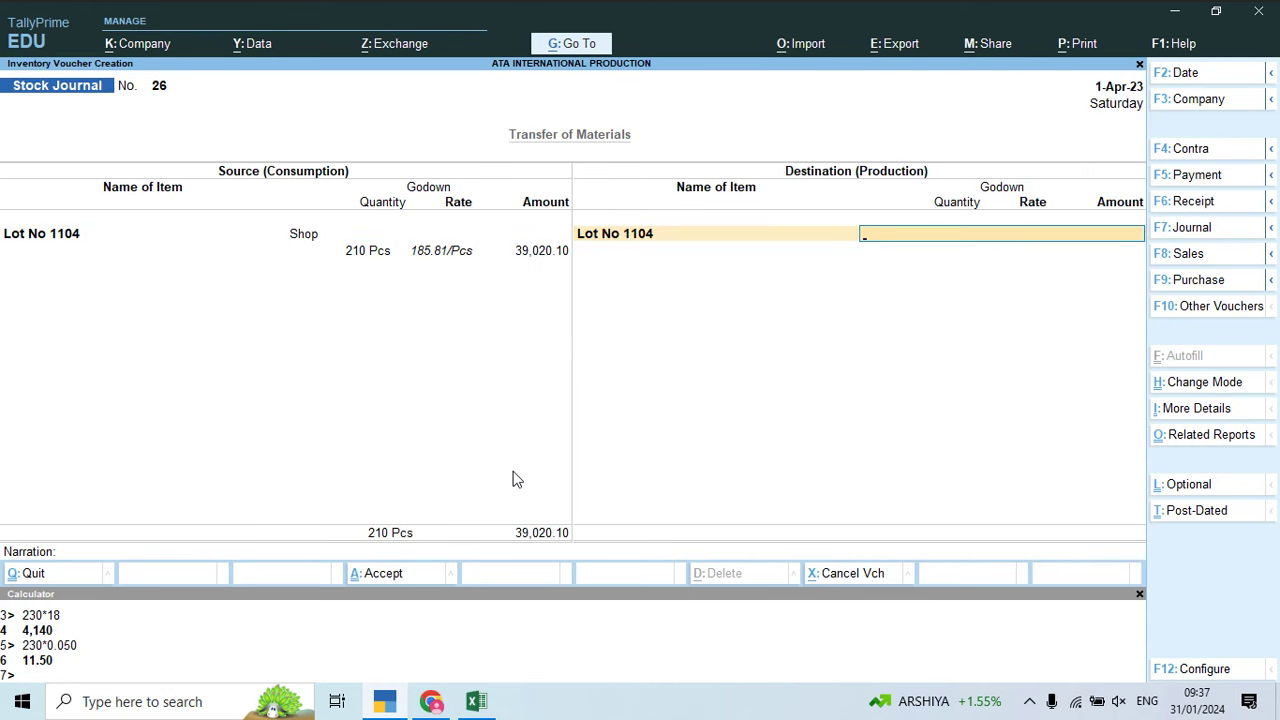
{"action": "type", "text": "M"}
{"action": "key", "text": "Return"}
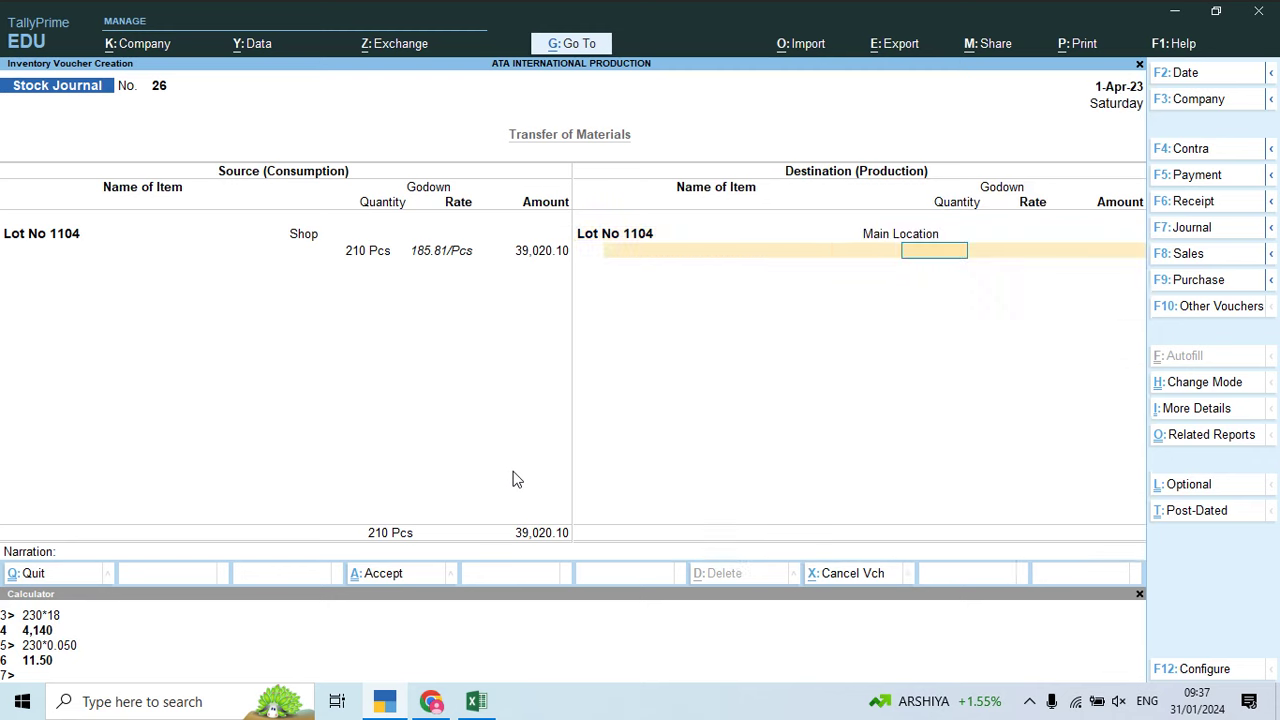
Step: Produce 210 Pcs of Lot No 1104 at Main Location without additional costs and save stock journal No. 26
{"action": "type", "text": "210"}
{"action": "key", "text": "Return"}
{"action": "key", "text": "Return"}
{"action": "key", "text": "Return"}
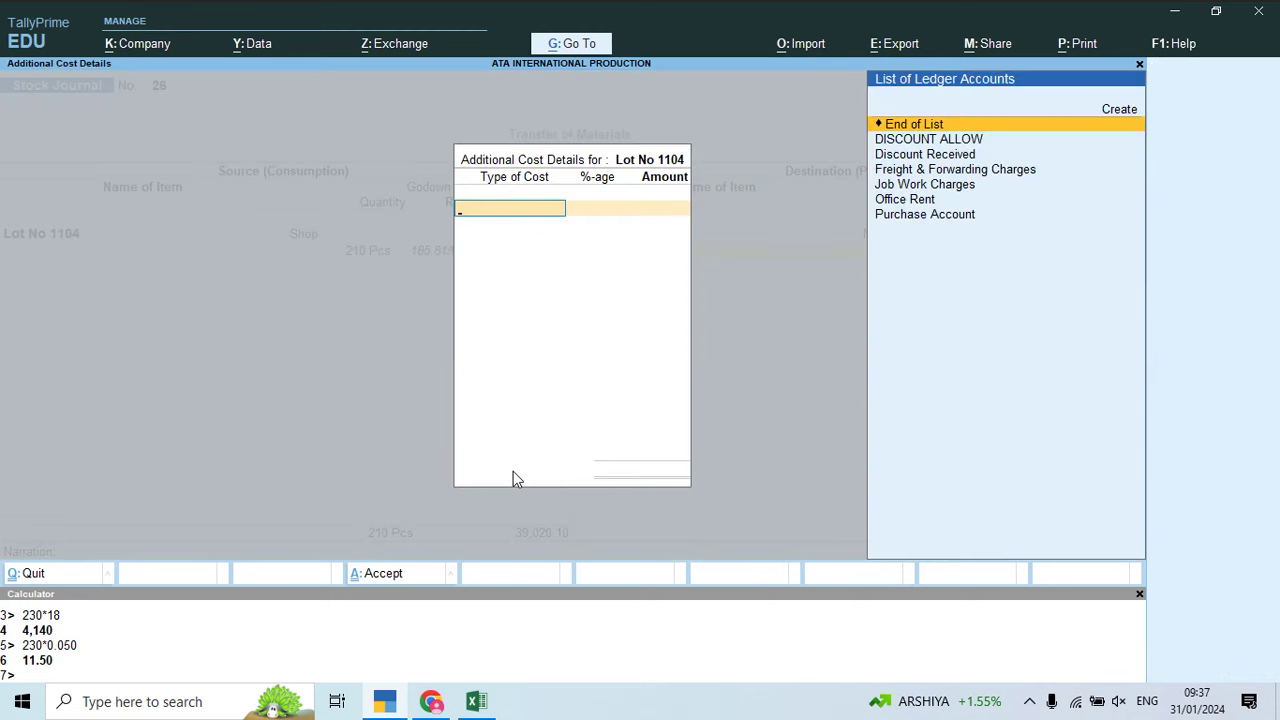
{"action": "key", "text": "Return"}
{"action": "key", "text": "Return"}
{"action": "key", "text": "Return"}
{"action": "key", "text": "Return"}
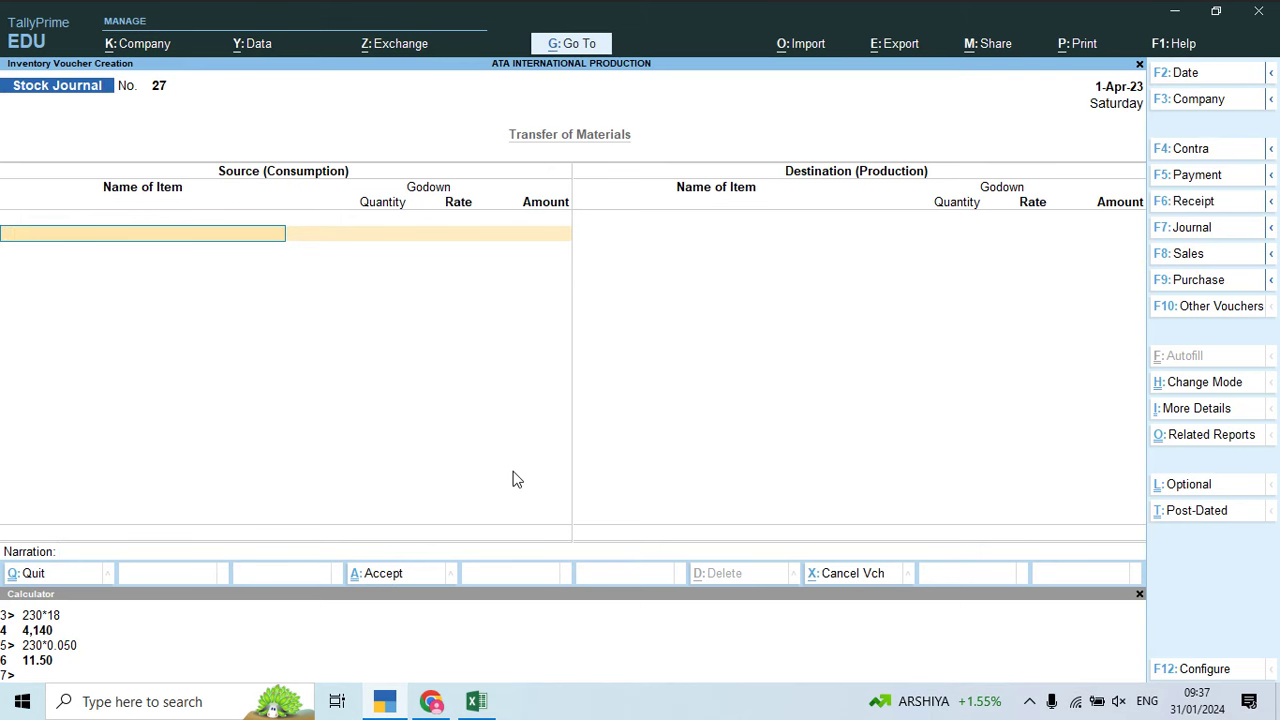
Step: Switch to Excel, commit Lot No 1104's packing charge formula =230*5 and go to the Lot No 1101 job work charges
{"action": "key", "text": "alt+Tab"}
{"action": "key", "text": "alt+Tab"}
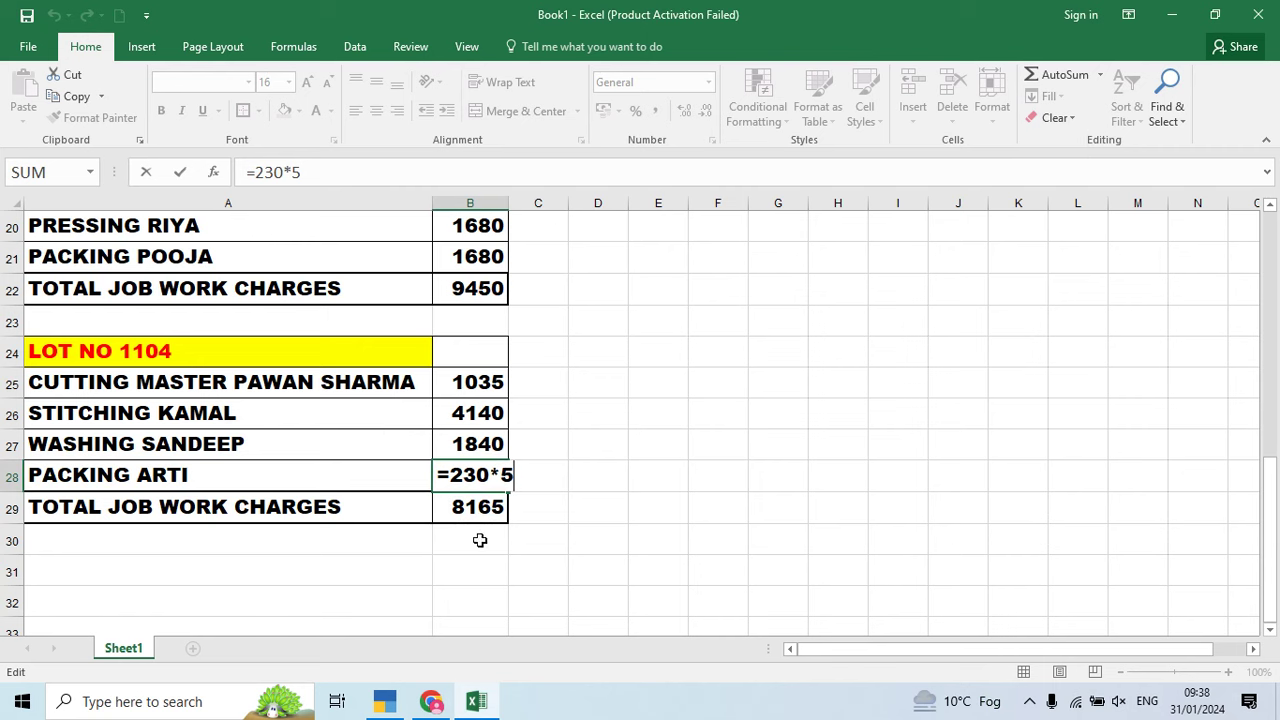
{"action": "key", "text": "Return"}
{"action": "scroll", "coordinate": [532, 558], "scroll_direction": "up", "scroll_amount": 2}
{"action": "scroll", "coordinate": [532, 558], "scroll_direction": "up", "scroll_amount": 5}
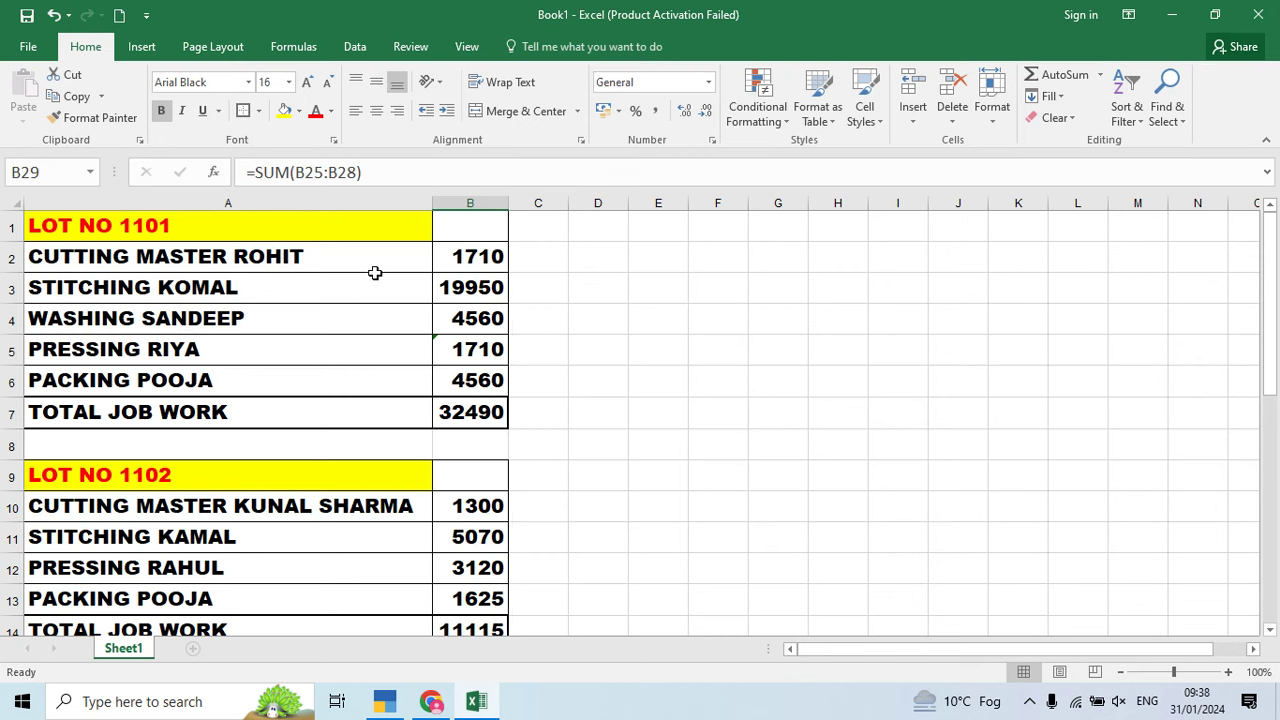
Step: Return to TallyPrime and change the voucher type from Stock Journal to the accounting Journal
{"action": "key", "text": "alt+Tab"}
{"action": "key", "text": "alt+Tab"}
{"action": "key", "text": "Tab"}
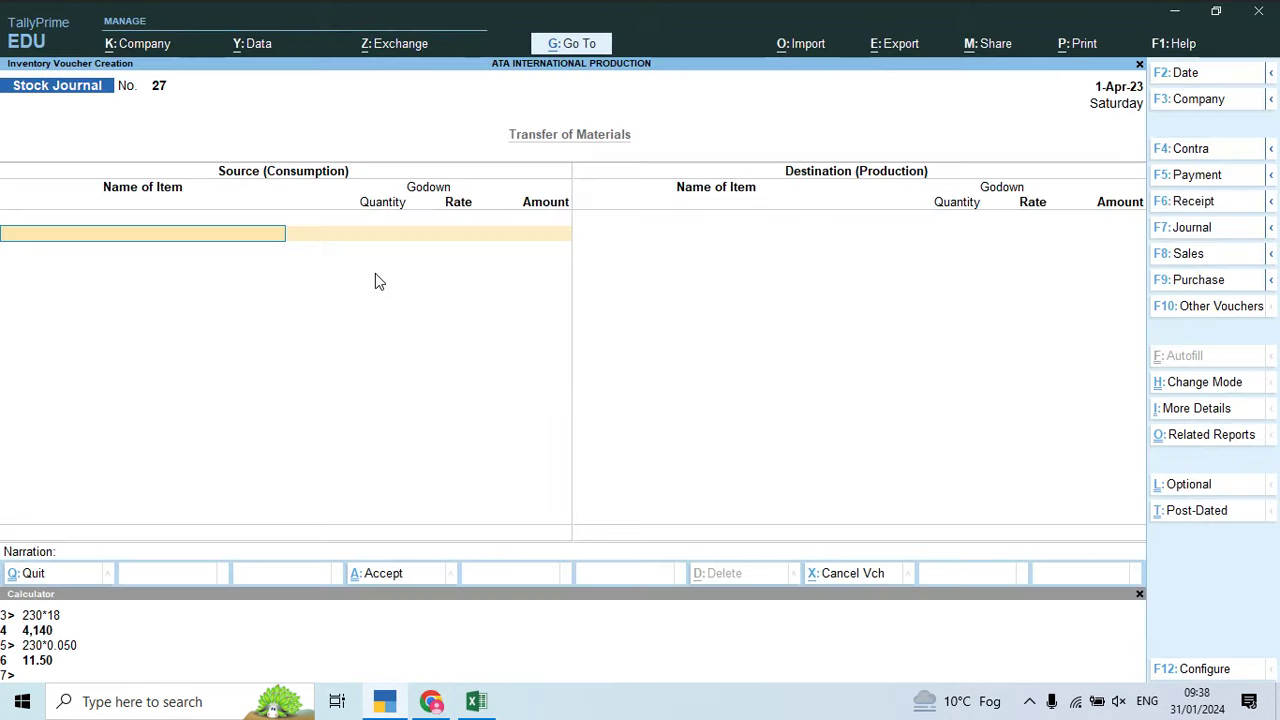
{"action": "left_click", "coordinate": [1207, 306]}
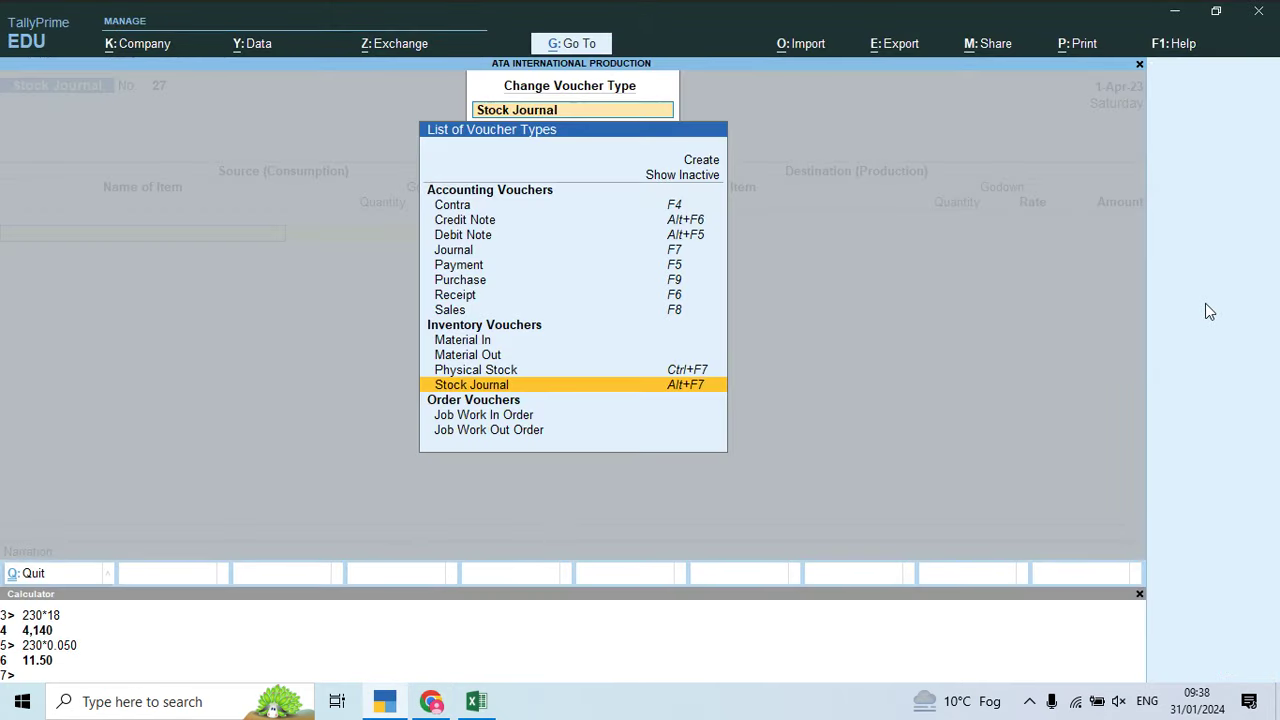
{"action": "key", "text": "Up"}
{"action": "key", "text": "Up"}
{"action": "key", "text": "Up"}
{"action": "key", "text": "Up"}
{"action": "key", "text": "Up"}
{"action": "key", "text": "Up"}
{"action": "key", "text": "Up"}
{"action": "key", "text": "Up"}
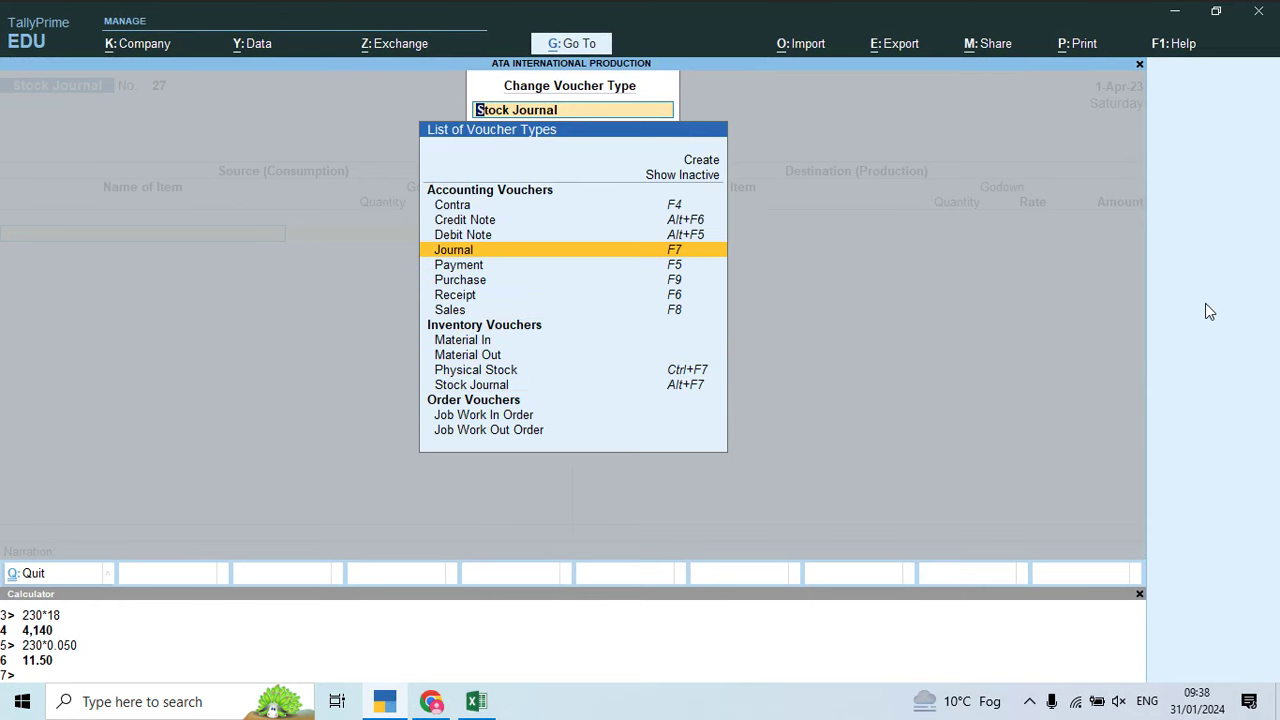
{"action": "key", "text": "Return"}
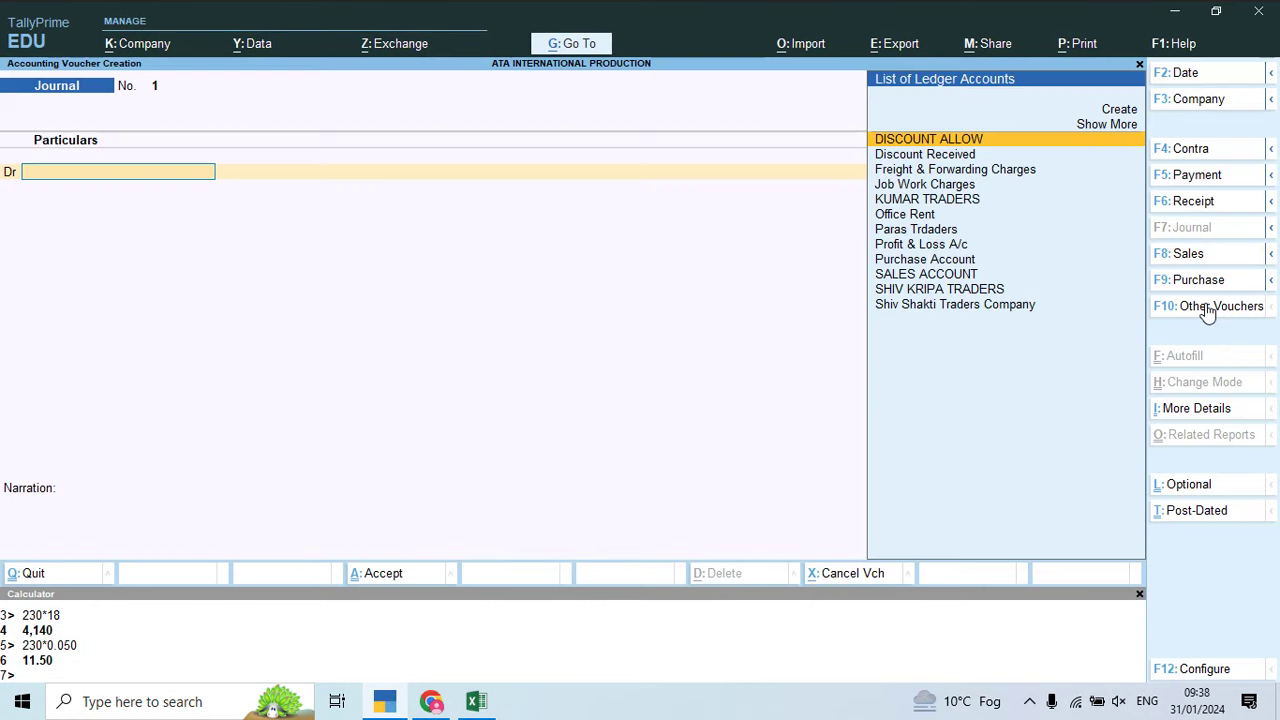
Step: Debit Job Work Charges with 32490, taking the total job work of Lot No 1101 from the Excel sheet
{"action": "type", "text": "J"}
{"action": "key", "text": "Return"}
{"action": "key", "text": "Return"}
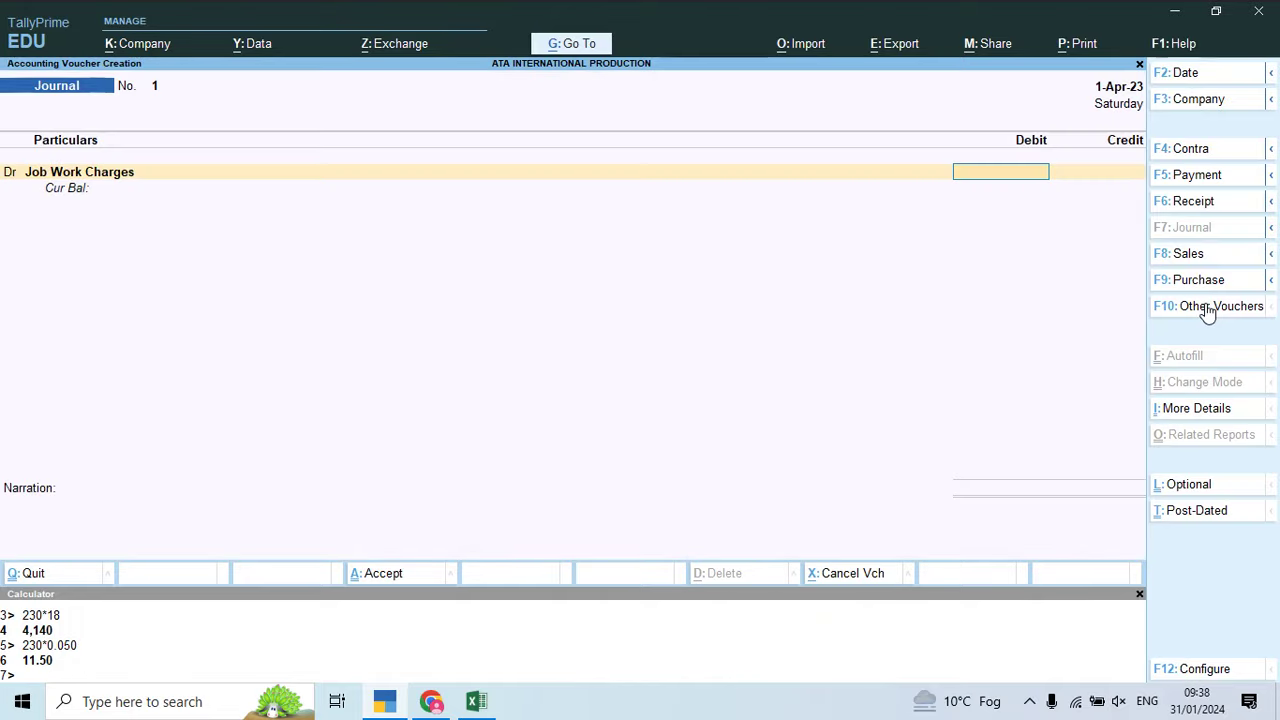
{"action": "key", "text": "alt+Tab"}
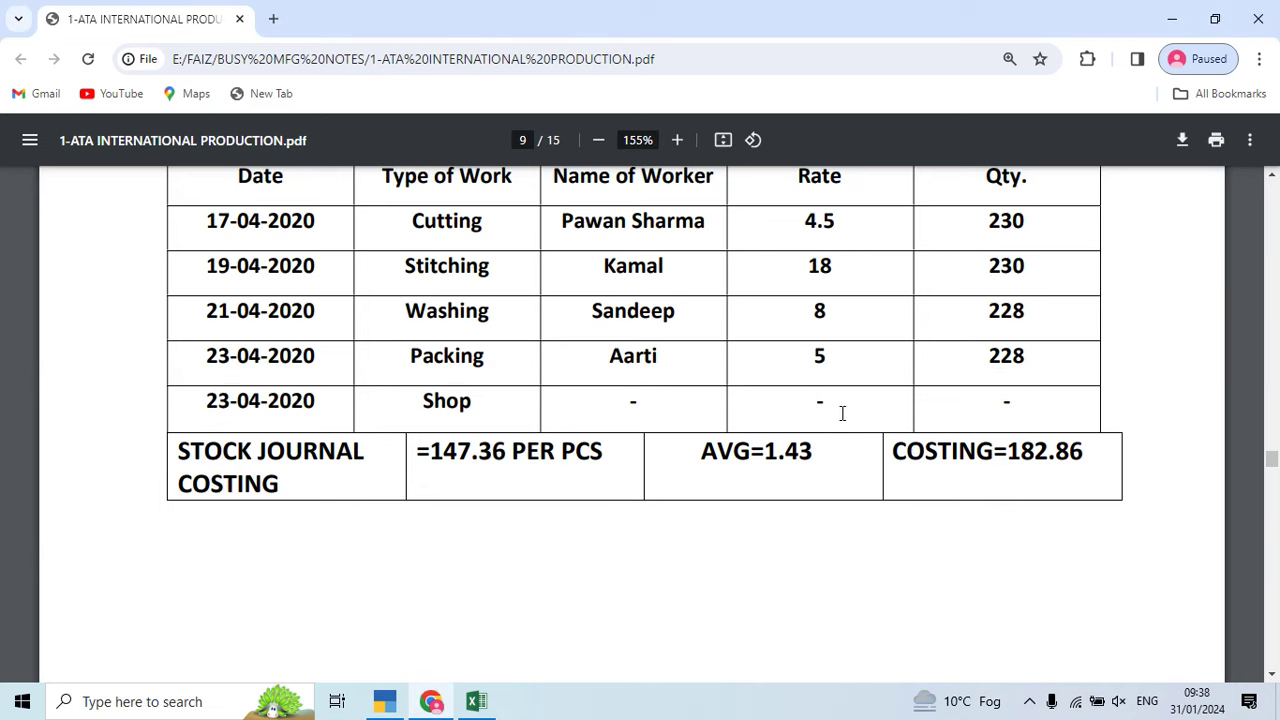
{"action": "key", "text": "alt+Tab+Tab"}
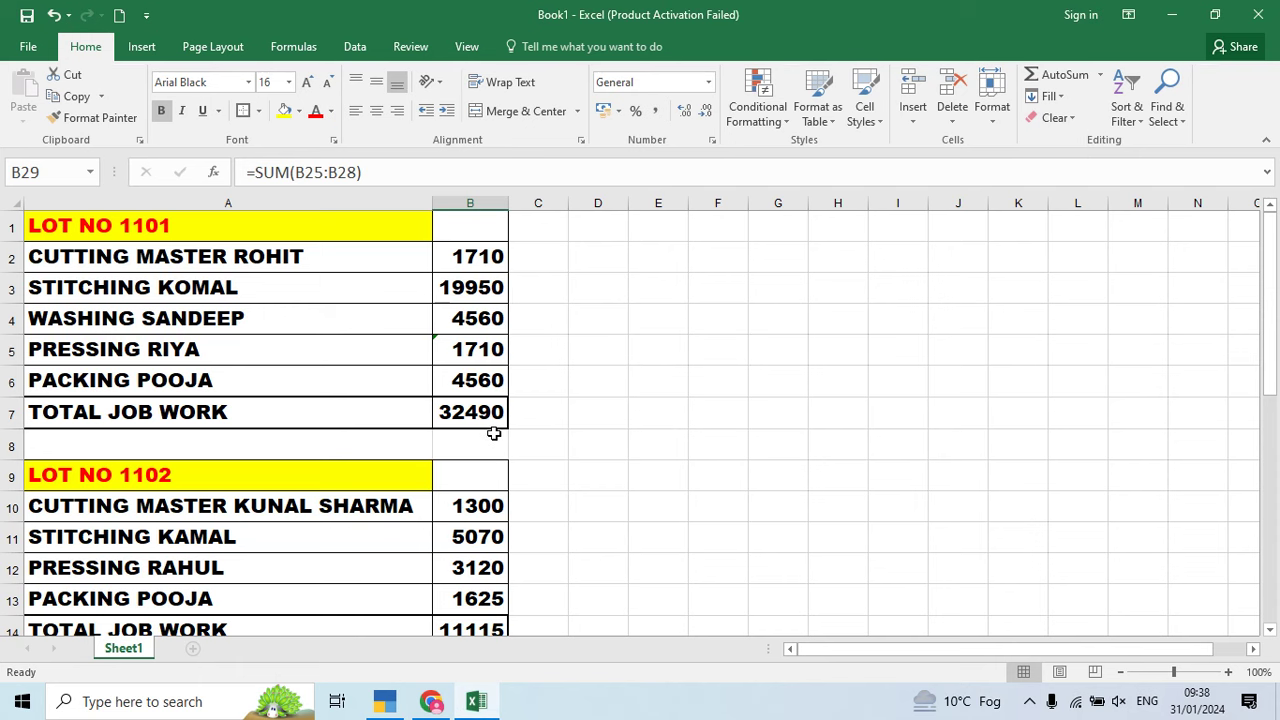
{"action": "key", "text": "alt+Tab"}
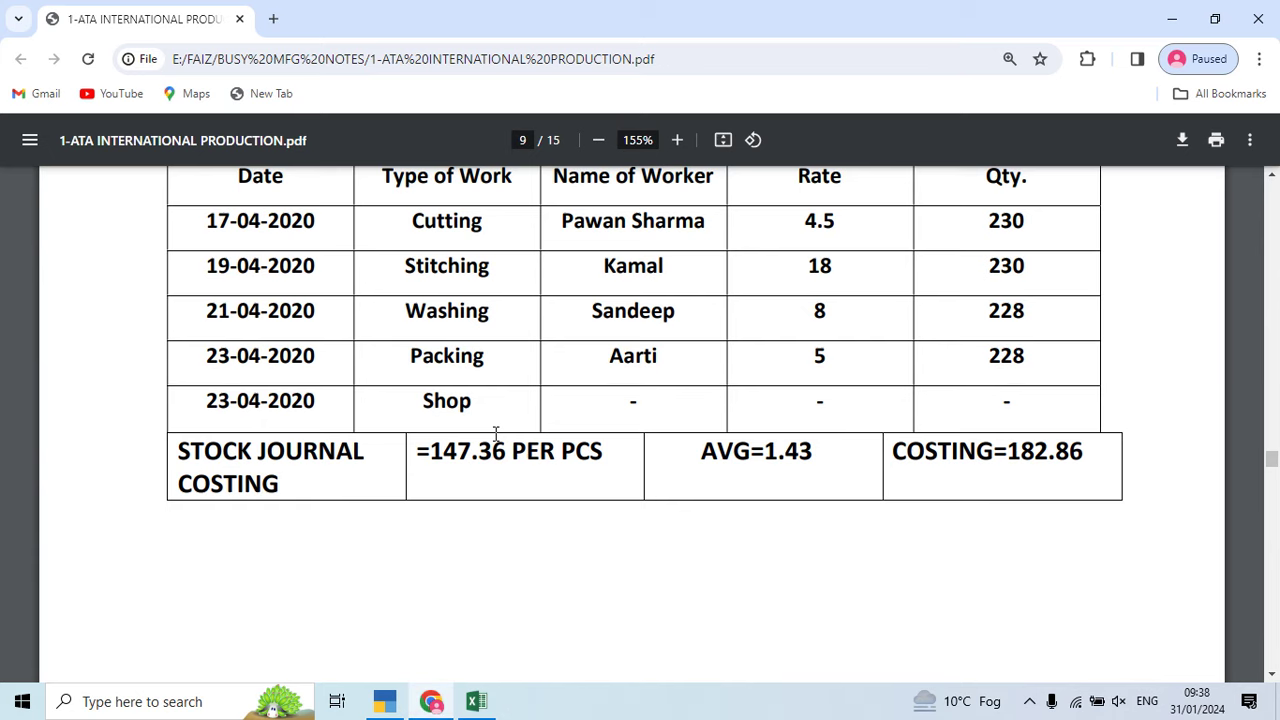
{"action": "key", "text": "alt+Tab"}
{"action": "type", "text": "32490"}
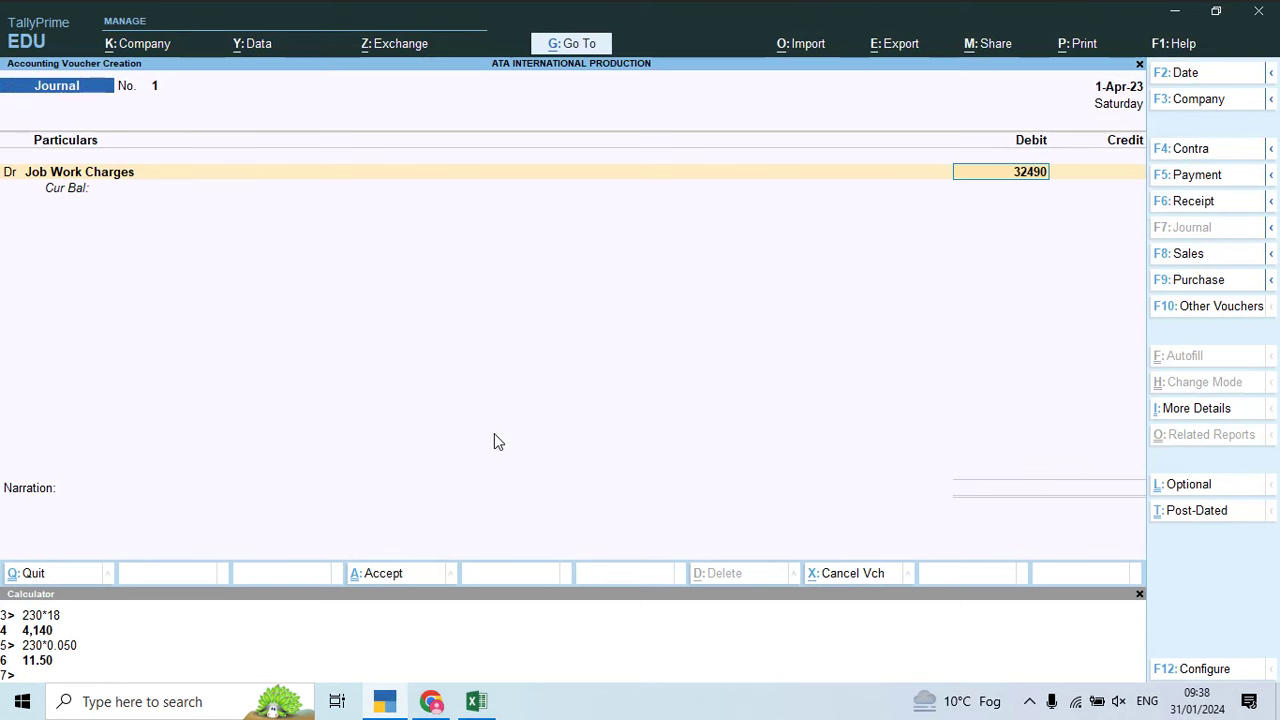
{"action": "key", "text": "Return"}
{"action": "key", "text": "Return"}
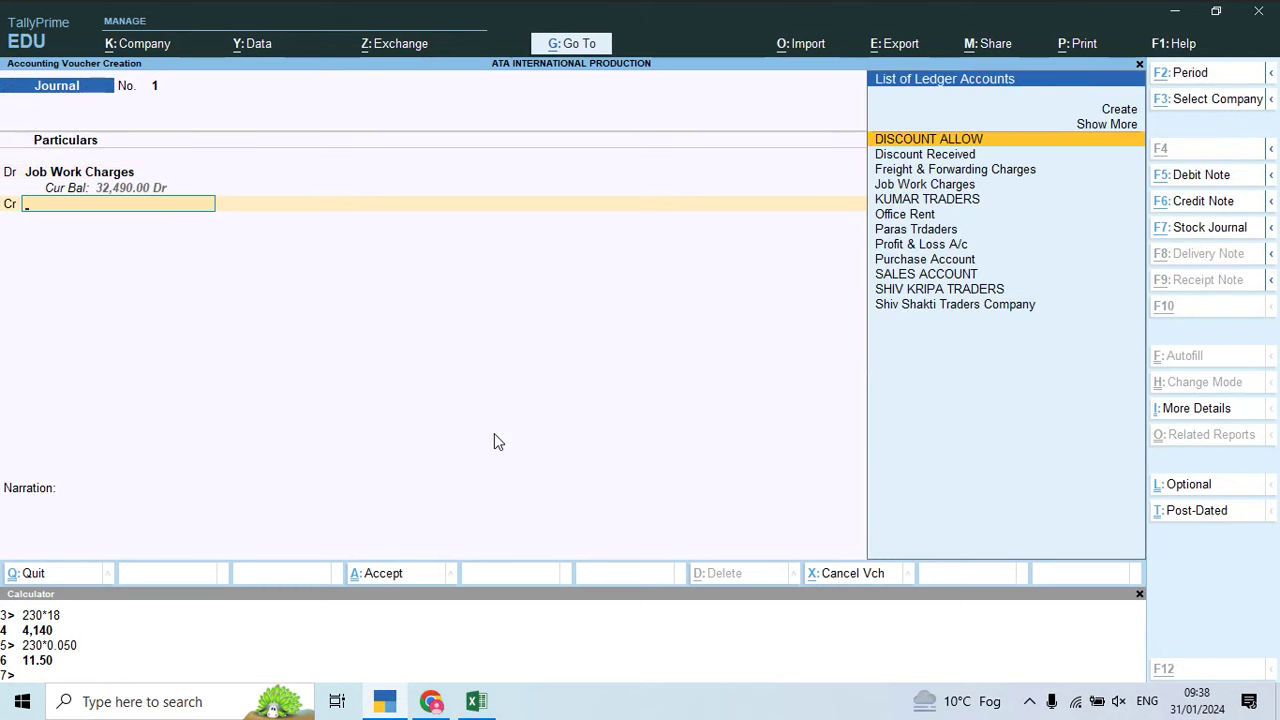
Step: Start a new ledger for the credit line and name it with Lot No 1101's cutting master entry copied from Excel cell A2
{"action": "key", "text": "alt+c"}
{"action": "key", "text": "alt+Tab"}
{"action": "key", "text": "alt+Tab"}
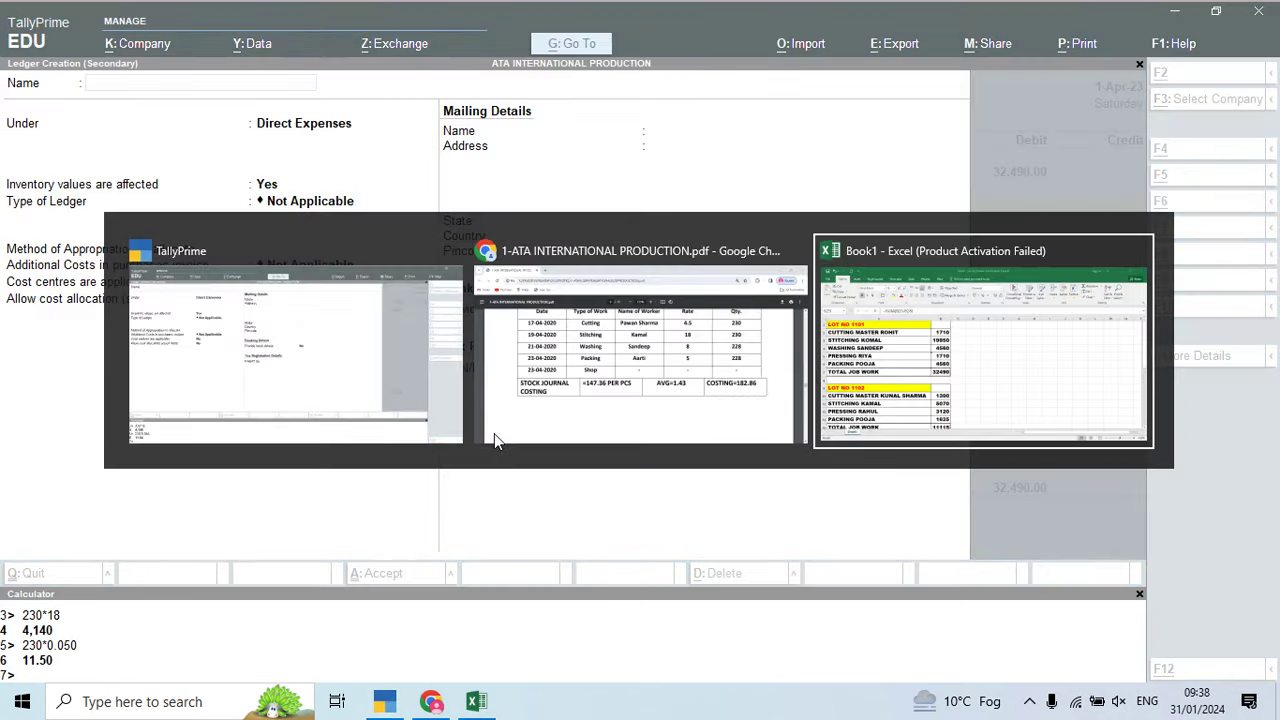
{"action": "scroll", "coordinate": [494, 433], "scroll_direction": "down", "scroll_amount": 6}
{"action": "key", "text": "Up"}
{"action": "key", "text": "Up"}
{"action": "key", "text": "Up"}
{"action": "key", "text": "Up"}
{"action": "key", "text": "Up"}
{"action": "key", "text": "Up"}
{"action": "key", "text": "Up"}
{"action": "key", "text": "Up"}
{"action": "key", "text": "Up"}
{"action": "key", "text": "Up"}
{"action": "key", "text": "Up"}
{"action": "key", "text": "Up"}
{"action": "key", "text": "Up"}
{"action": "key", "text": "Up"}
{"action": "key", "text": "Up"}
{"action": "key", "text": "Up"}
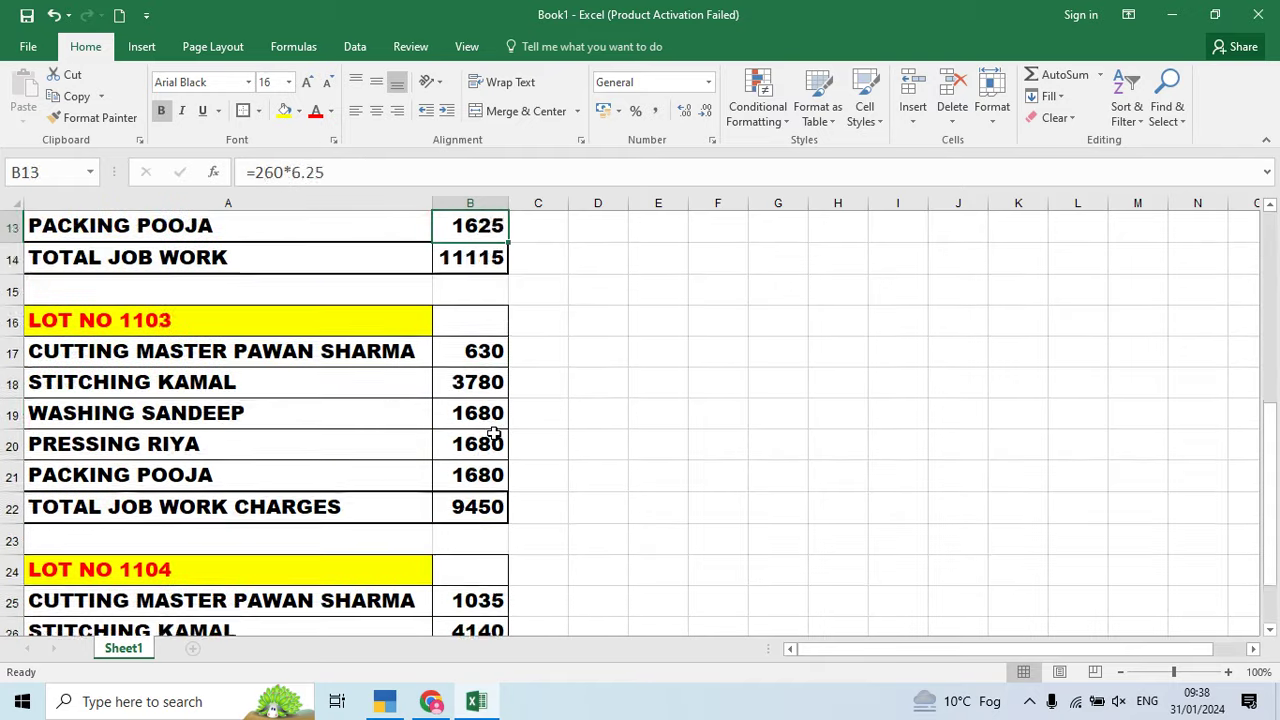
{"action": "key", "text": "Up"}
{"action": "key", "text": "Up"}
{"action": "key", "text": "Up"}
{"action": "key", "text": "Up"}
{"action": "key", "text": "Up"}
{"action": "key", "text": "Up"}
{"action": "key", "text": "Up"}
{"action": "key", "text": "Up"}
{"action": "key", "text": "Up"}
{"action": "key", "text": "Up"}
{"action": "key", "text": "Up"}
{"action": "key", "text": "Up"}
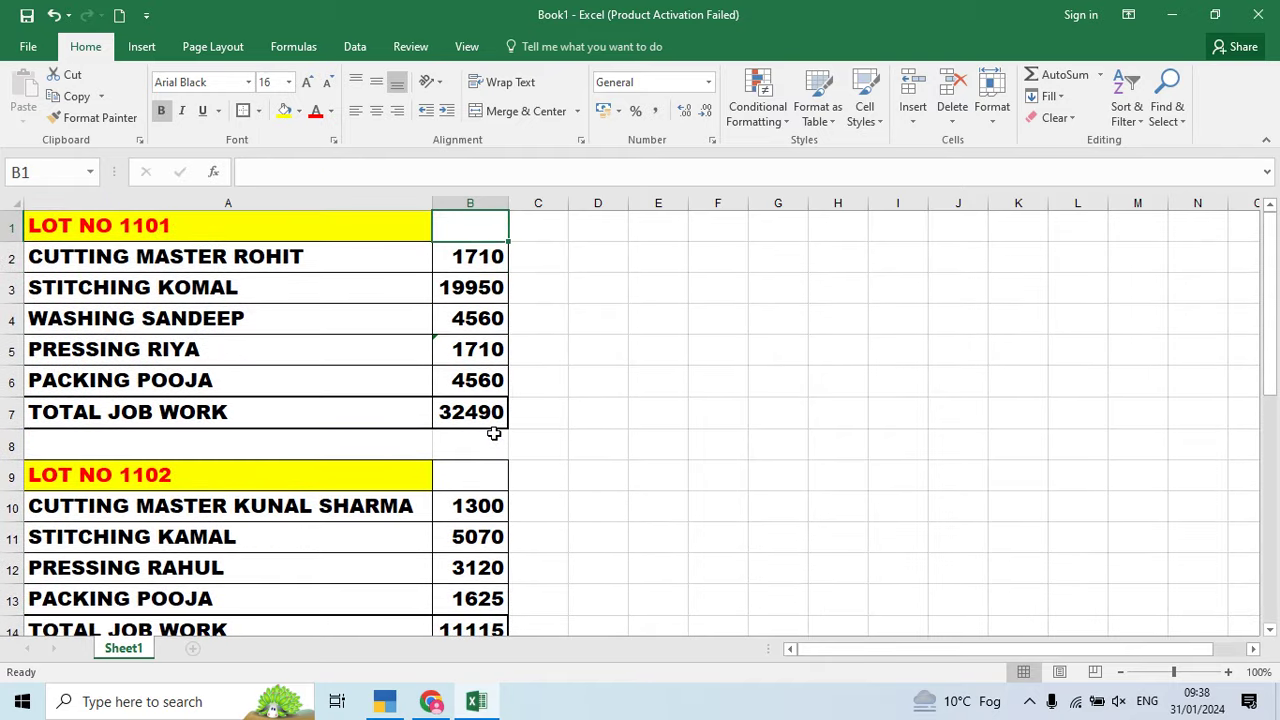
{"action": "key", "text": "Left"}
{"action": "key", "text": "Down"}
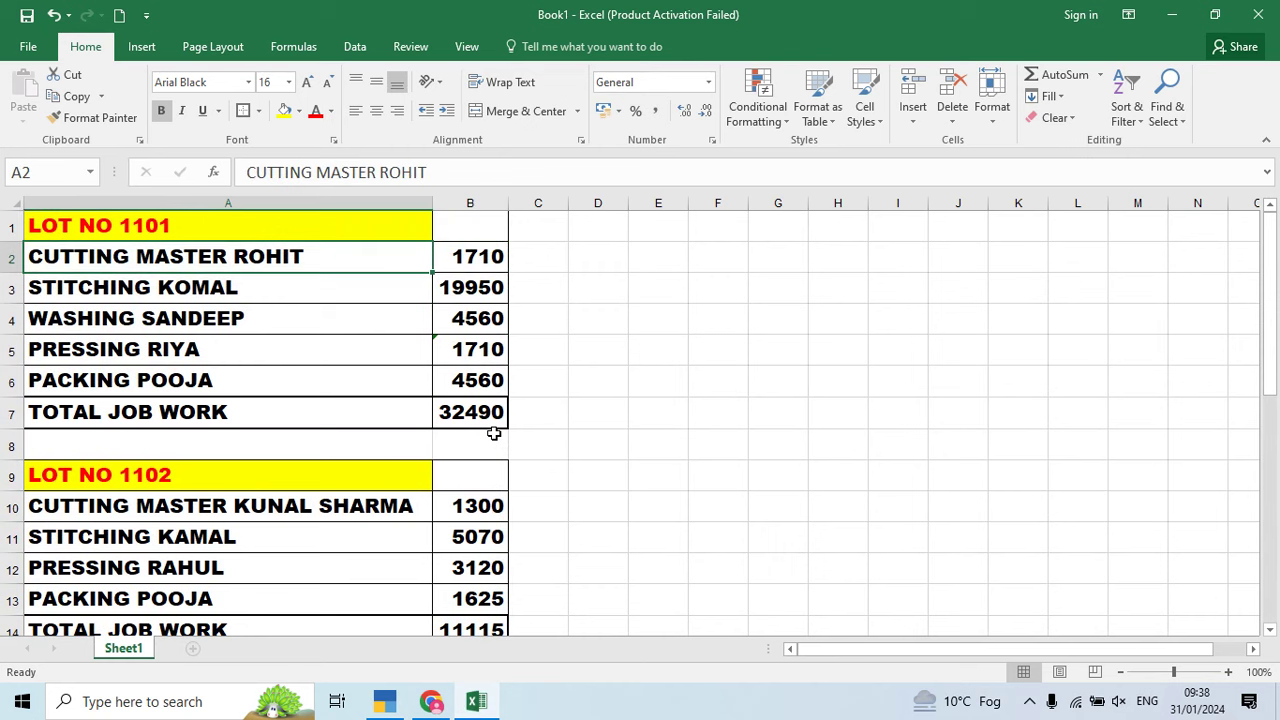
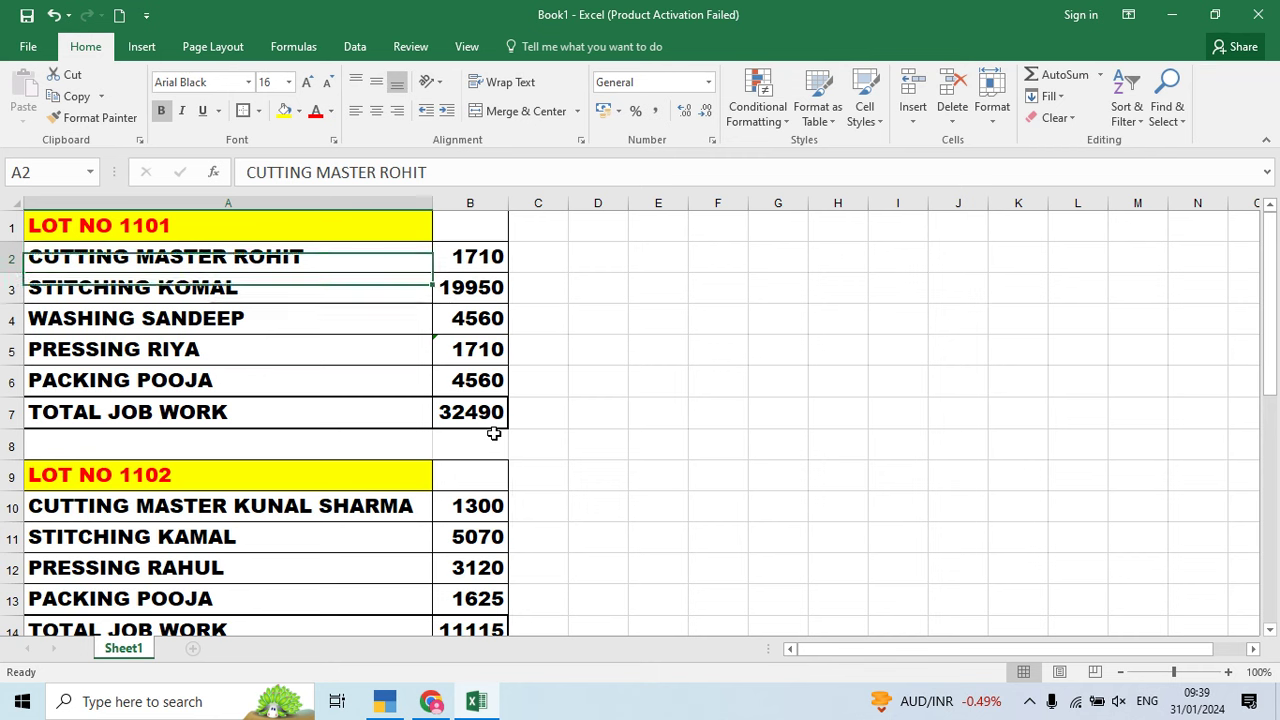
{"action": "key", "text": "ctrl+c"}
{"action": "key", "text": "alt+Tab"}
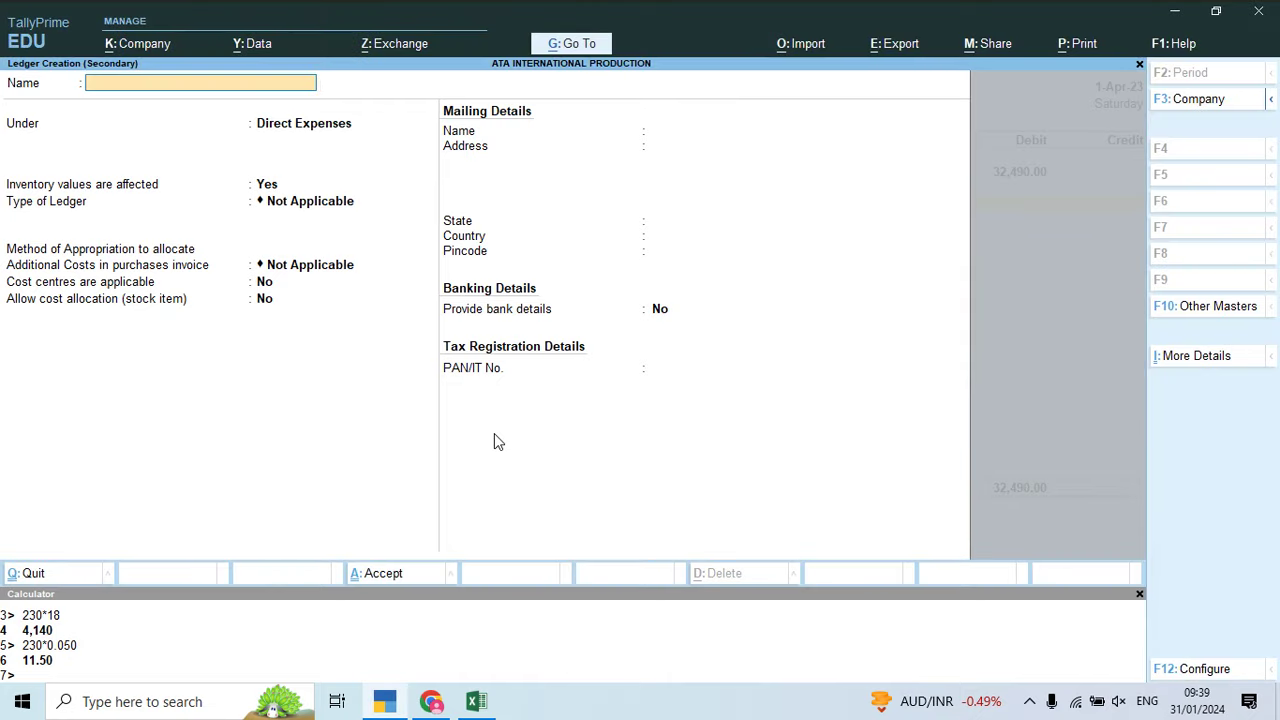
{"action": "key", "text": "ctrl+v"}
{"action": "key", "text": "Return"}
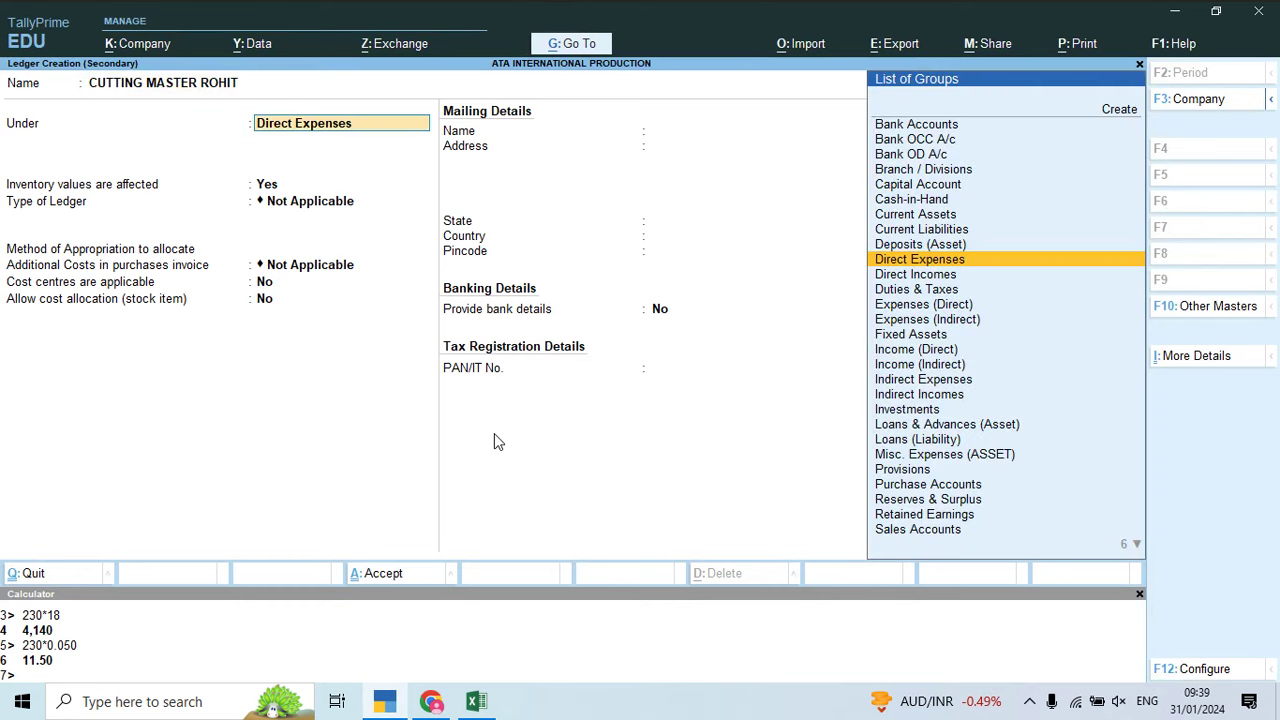
Step: Create a group named Job Workers under Sundry Creditors for the cutting master's ledger
{"action": "key", "text": "alt+c"}
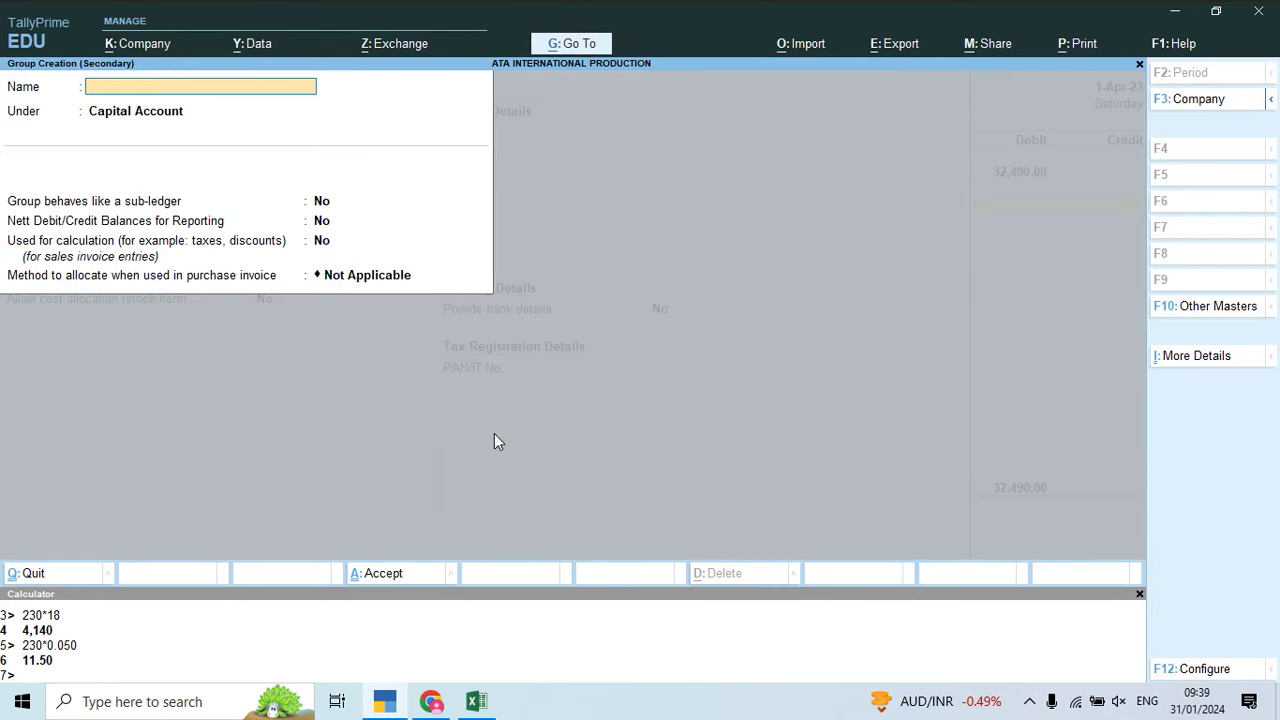
{"action": "type", "text": "Job workers"}
{"action": "key", "text": "Return"}
{"action": "type", "text": "Sun"}
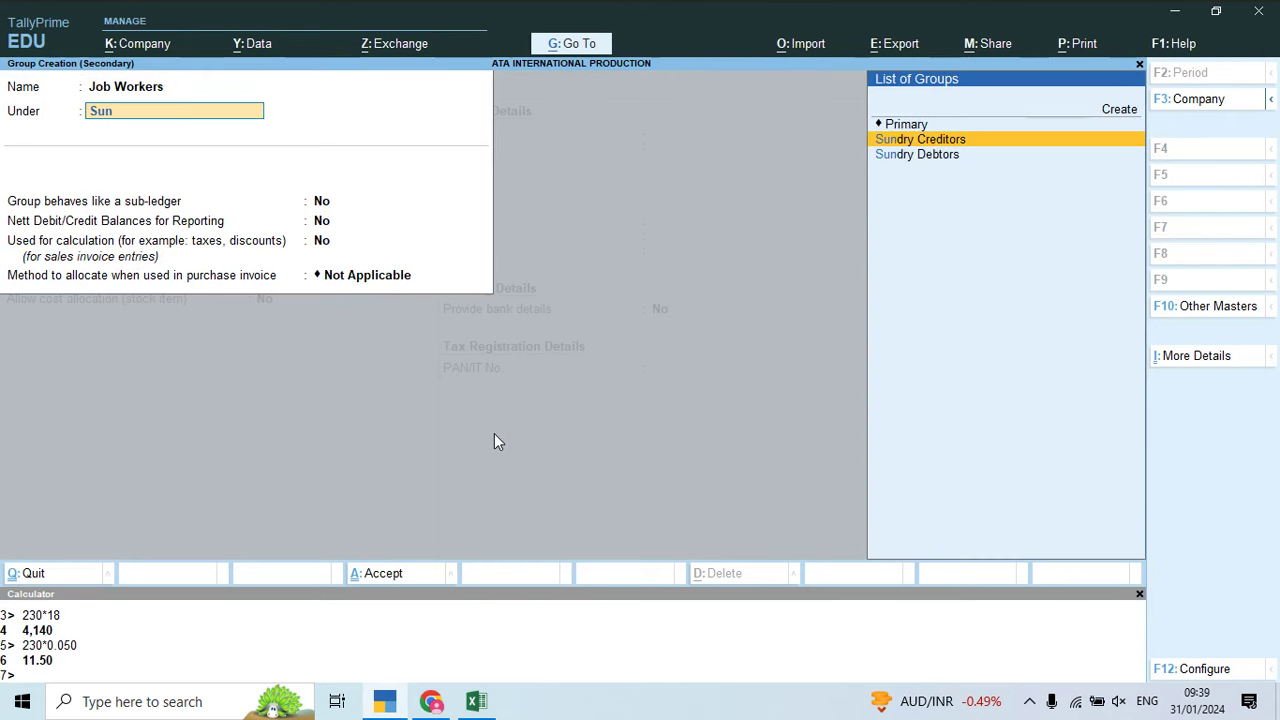
{"action": "key", "text": "Return"}
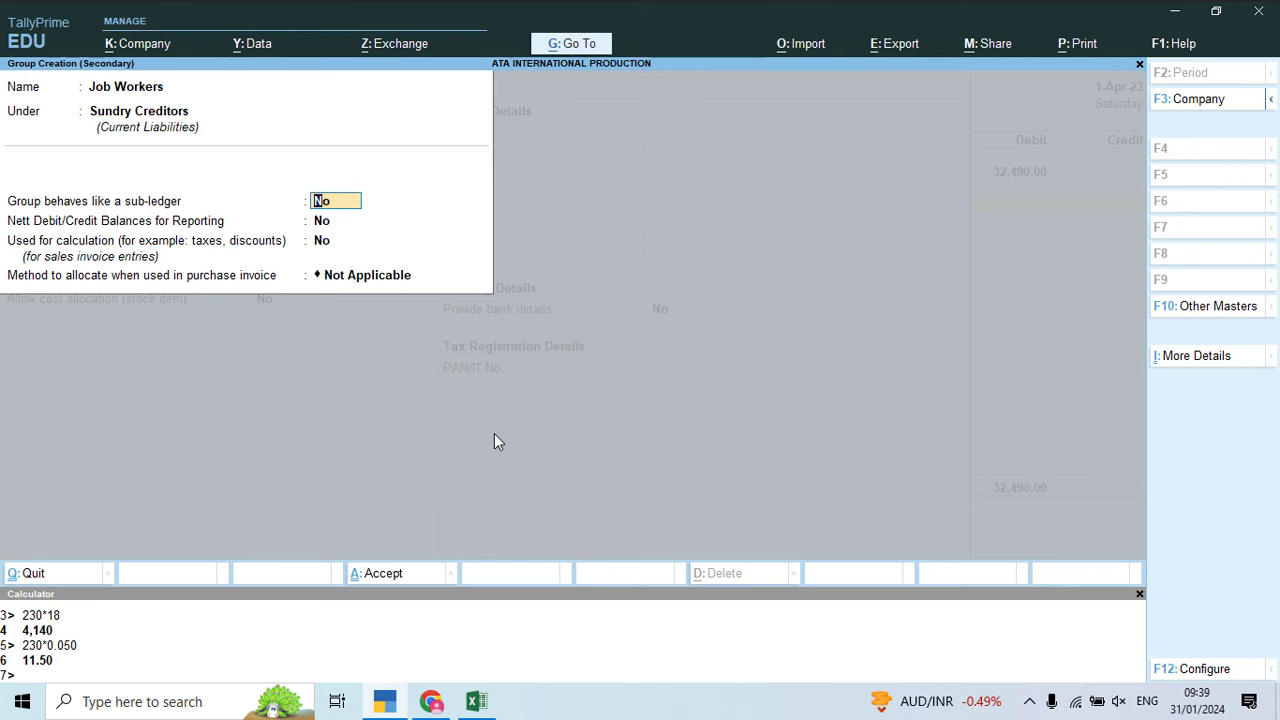
{"action": "key", "text": "BackSpace"}
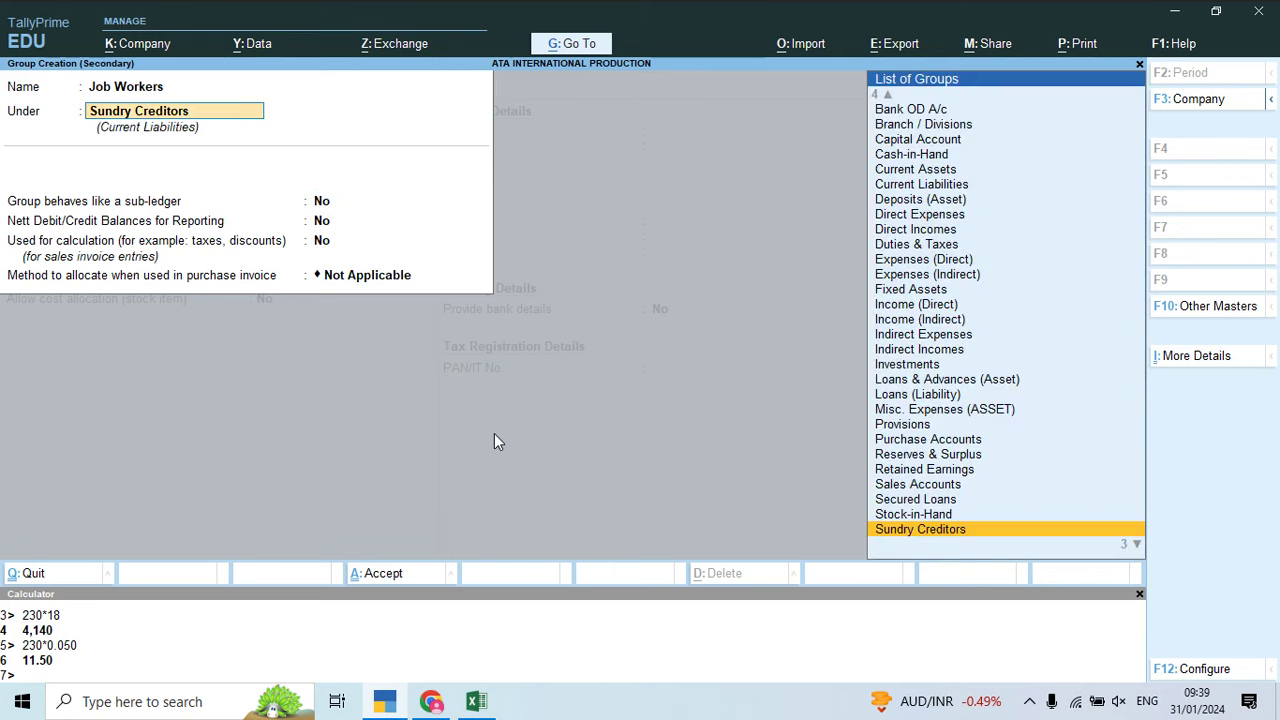
{"action": "key", "text": "ctrl+Return"}
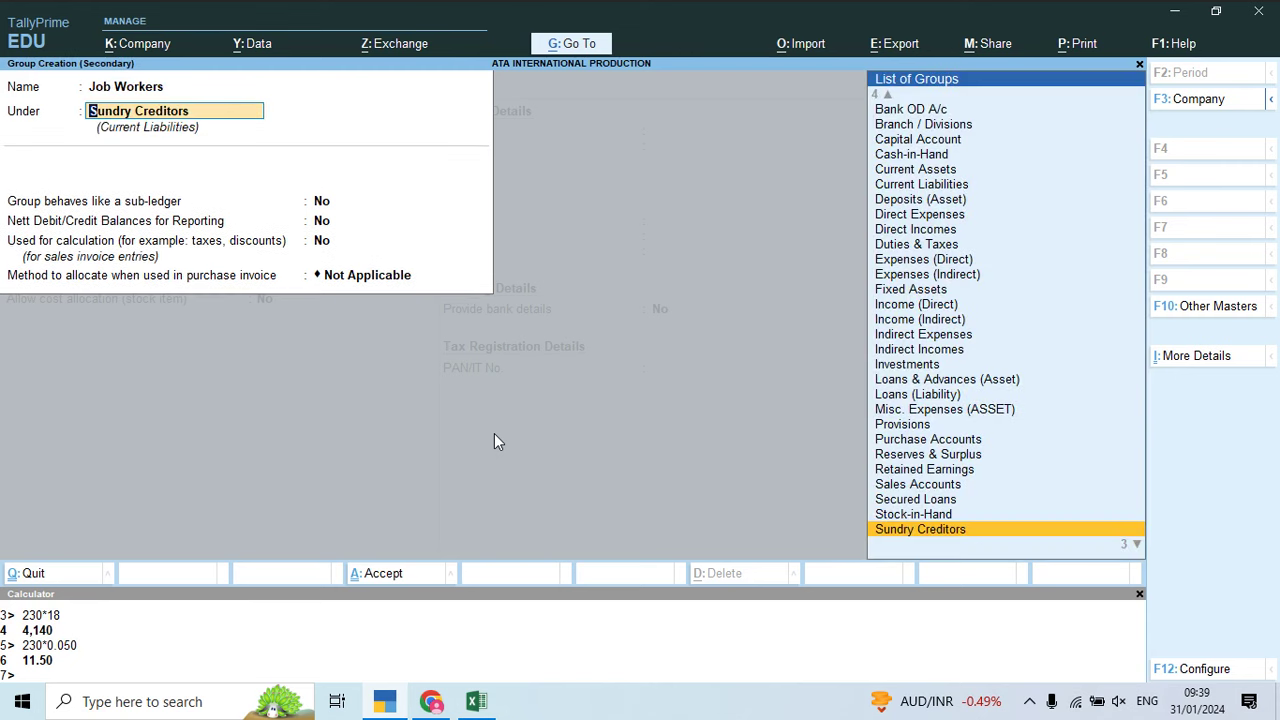
{"action": "key", "text": "Return"}
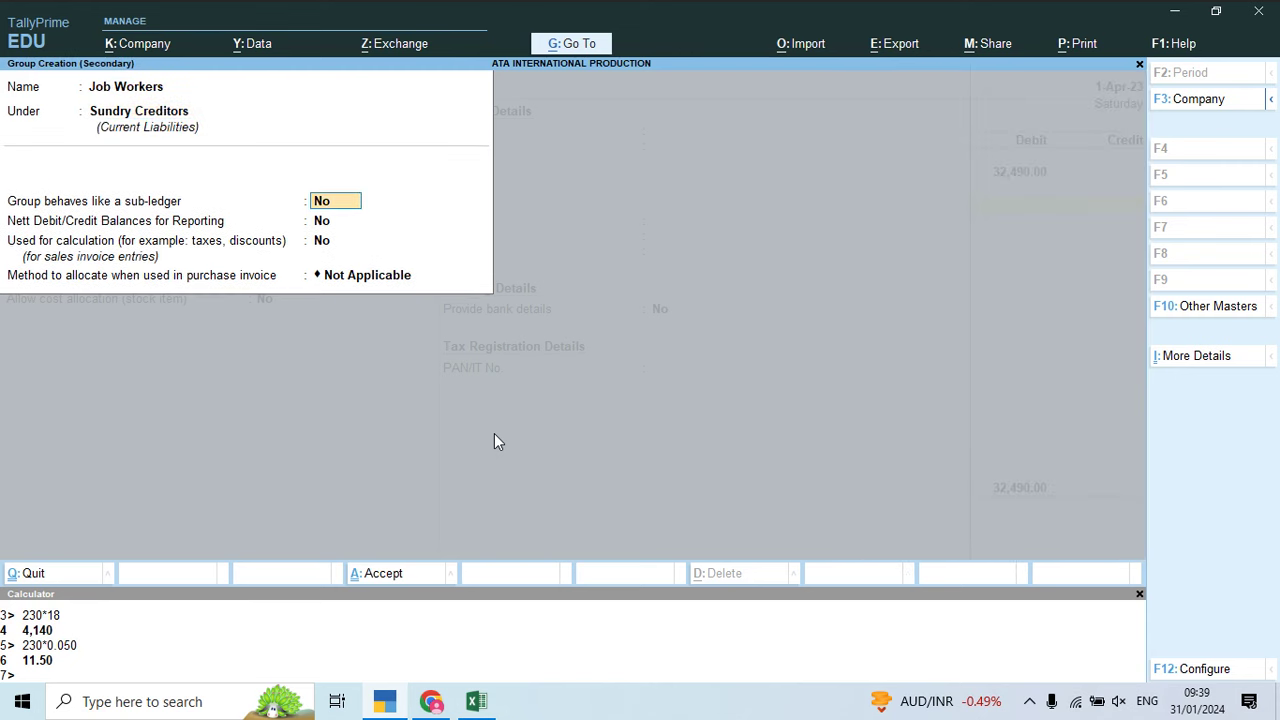
{"action": "key", "text": "ctrl+a"}
Step: Set bill-by-bill balances to No for the cutting master's ledger and save it
{"action": "type", "text": "n"}
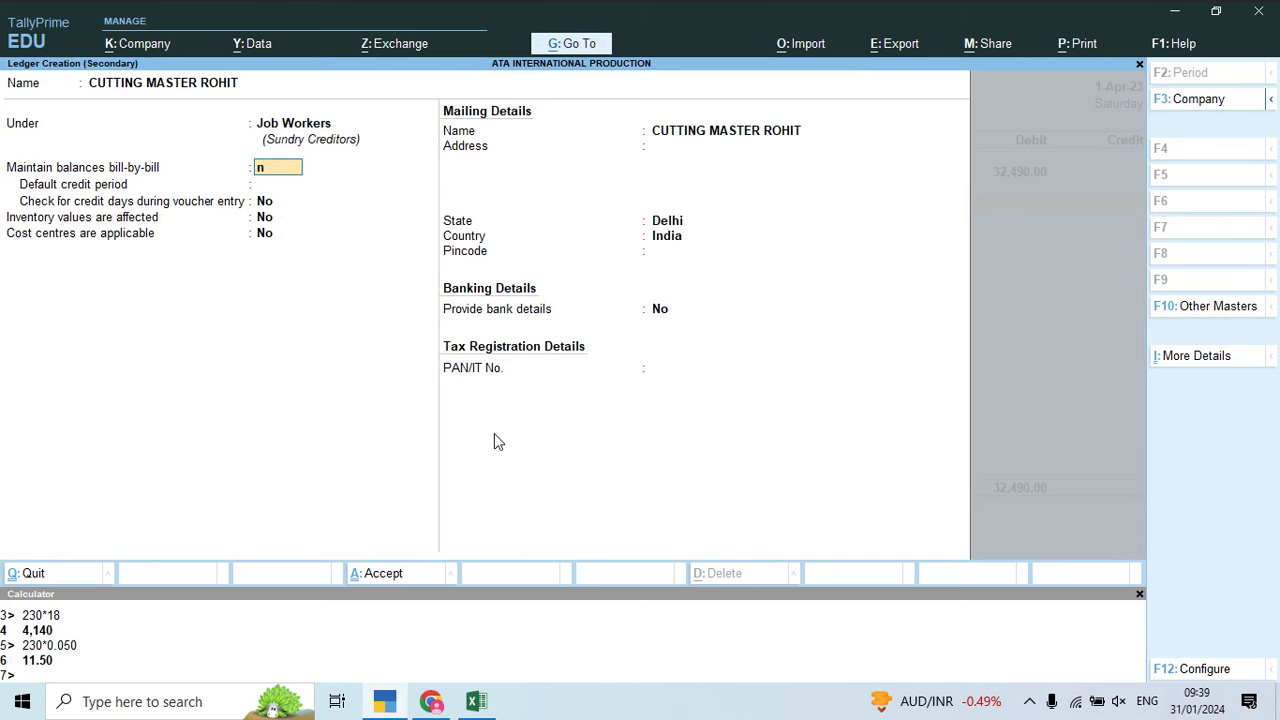
{"action": "key", "text": "Return"}
{"action": "key", "text": "ctrl+a"}
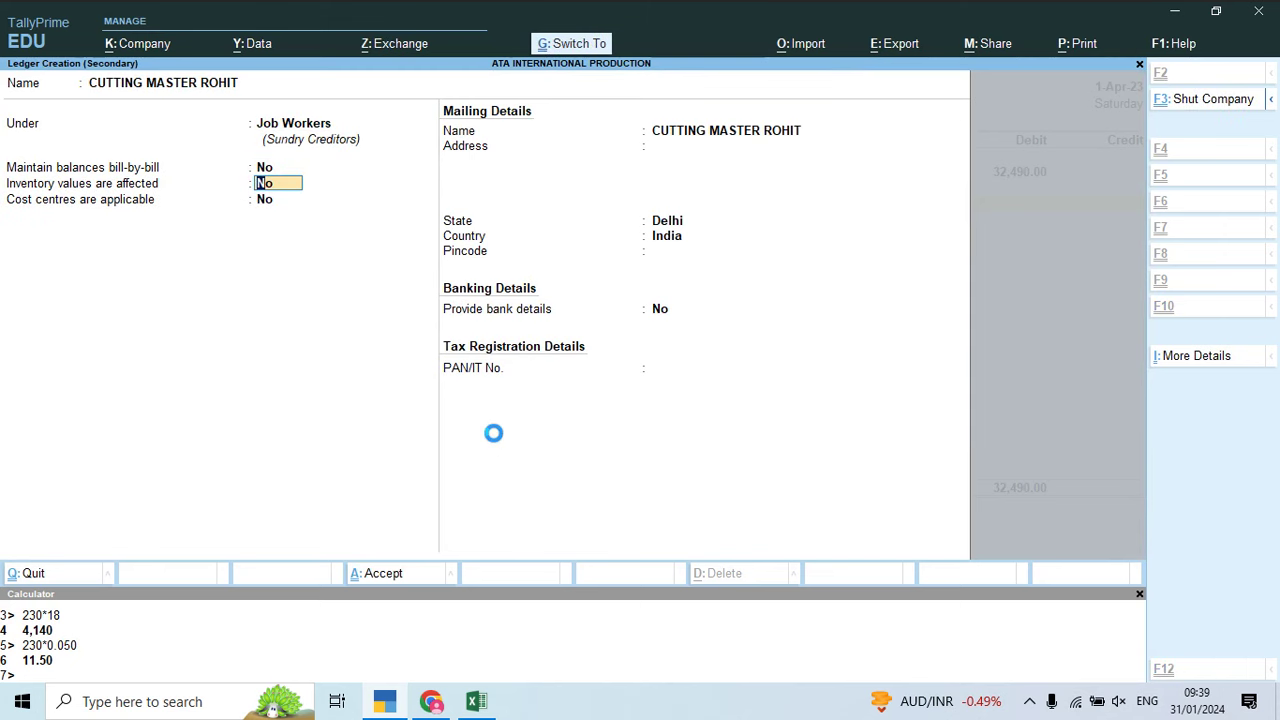
Step: Credit the cutting master's ledger with 1710 as listed for Lot No 1101 in the Excel sheet
{"action": "key", "text": "alt+Tab"}
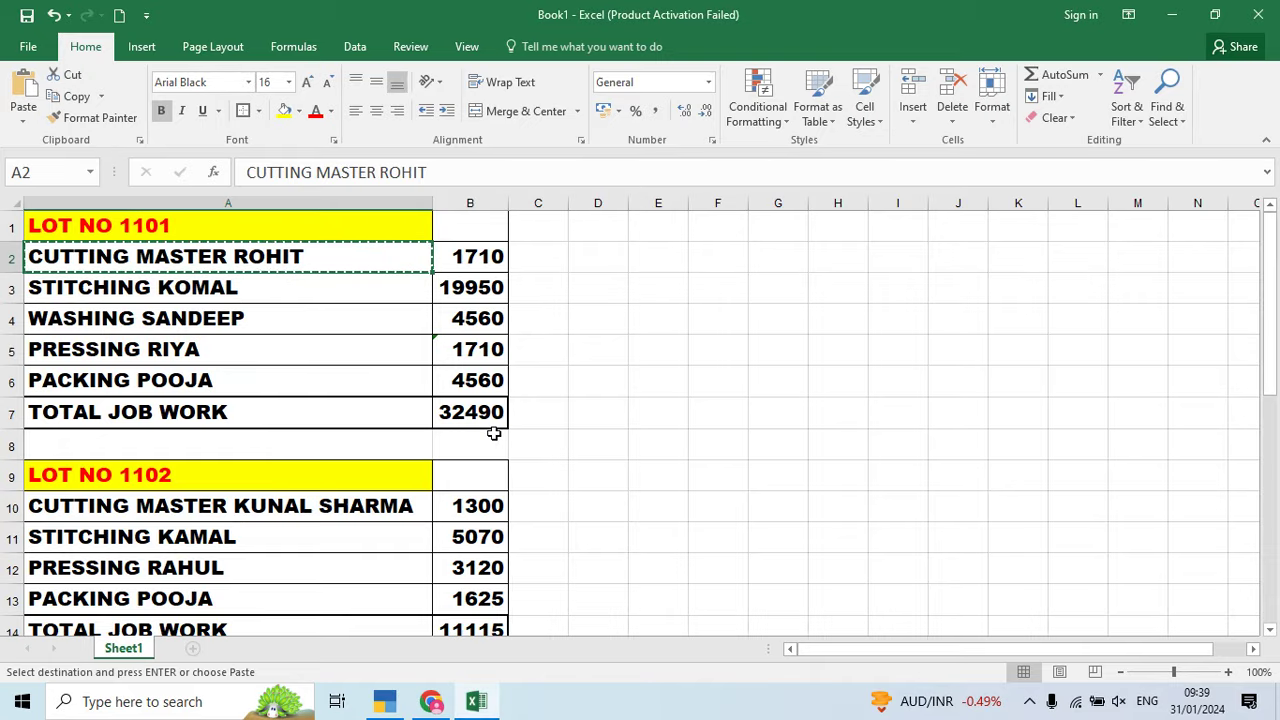
{"action": "key", "text": "alt+Tab"}
{"action": "type", "text": "17"}
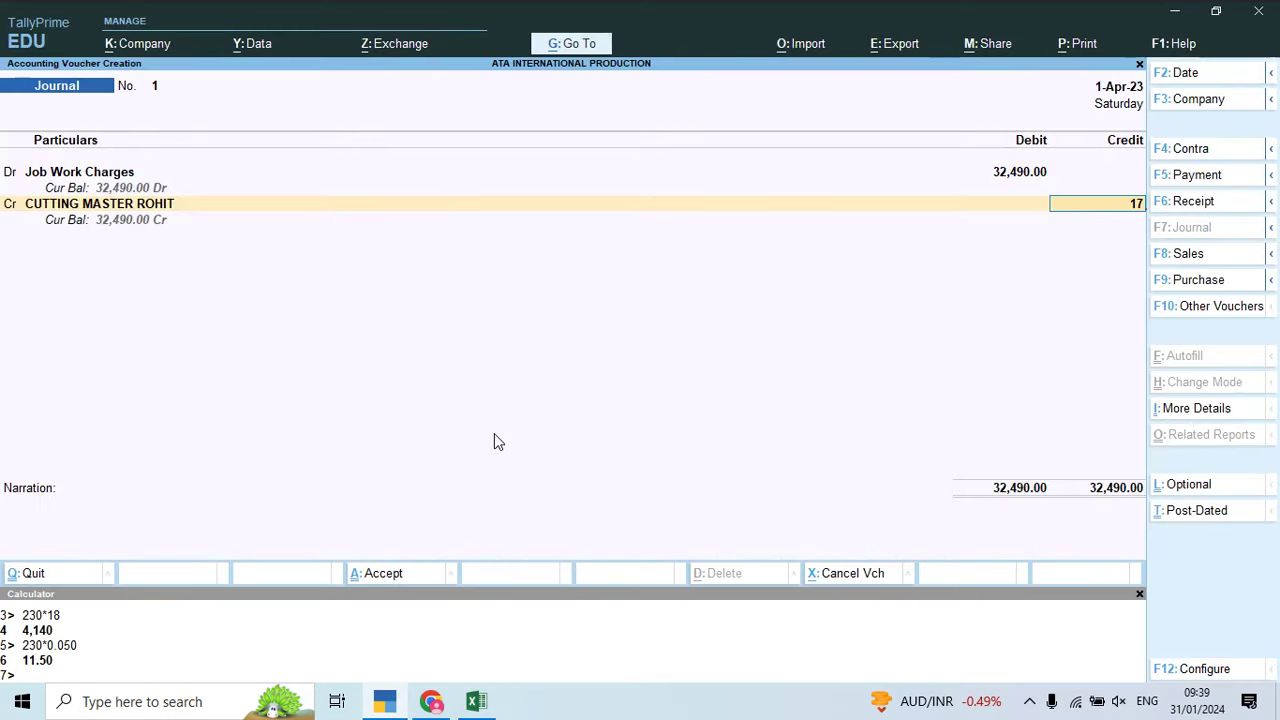
{"action": "type", "text": "10"}
{"action": "key", "text": "Return"}
Step: Create a ledger under Job Workers for Lot No 1101's stitching worker, using the entry in Excel cell A3 as its name
{"action": "key", "text": "alt+Tab"}
{"action": "key", "text": "Down"}
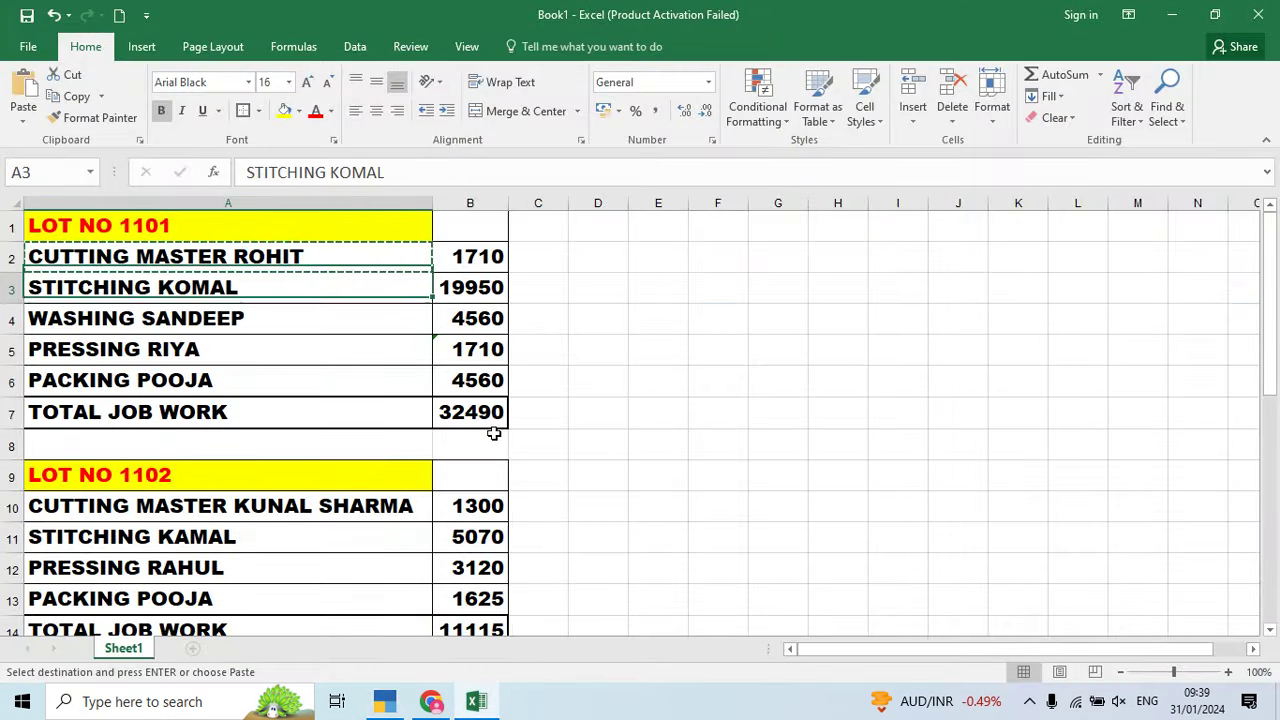
{"action": "key", "text": "alt+Tab"}
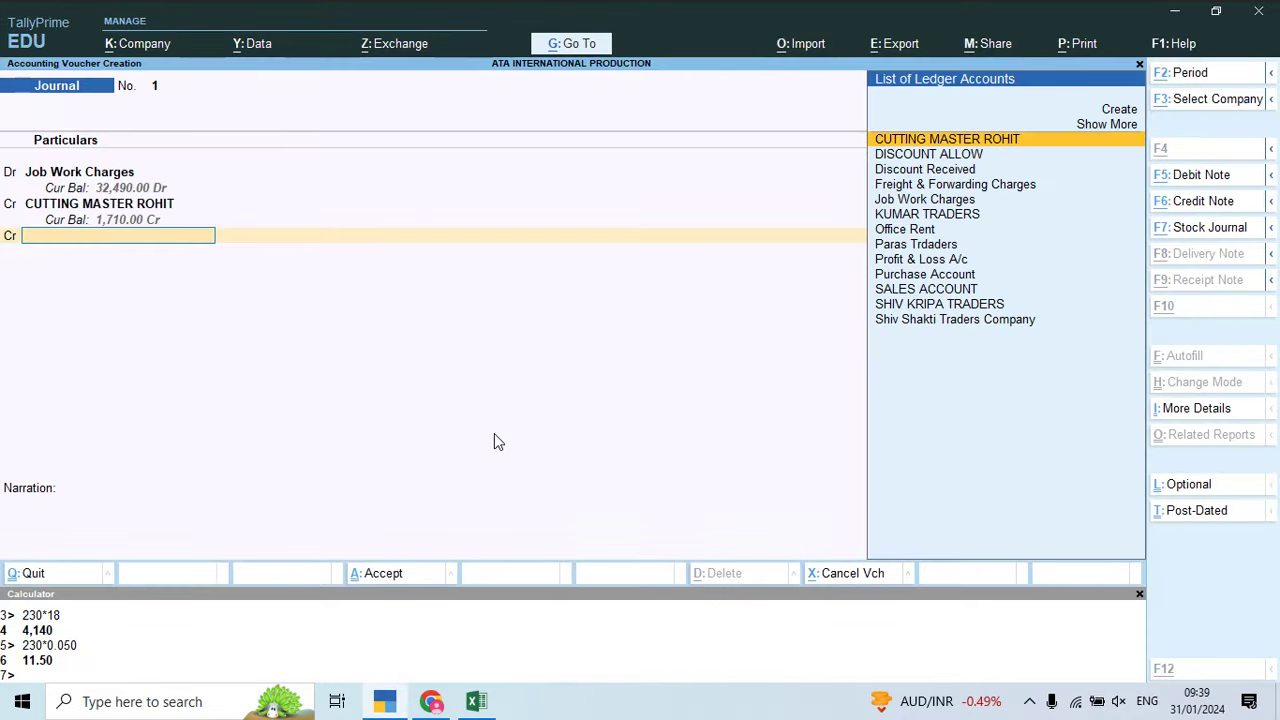
{"action": "key", "text": "alt+c"}
{"action": "type", "text": "STITCHING KOMAL"}
{"action": "key", "text": "Return"}
{"action": "key", "text": "Return"}
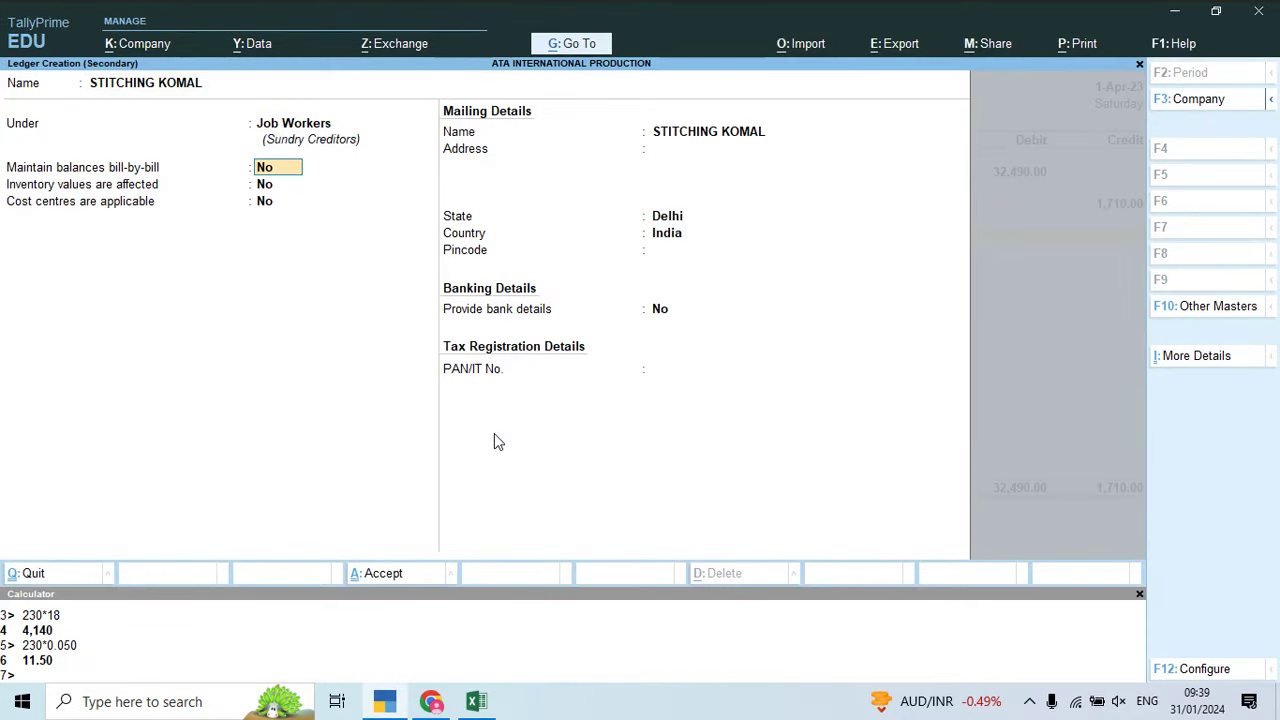
{"action": "key", "text": "ctrl+a"}
{"action": "key", "text": "alt+Tab"}
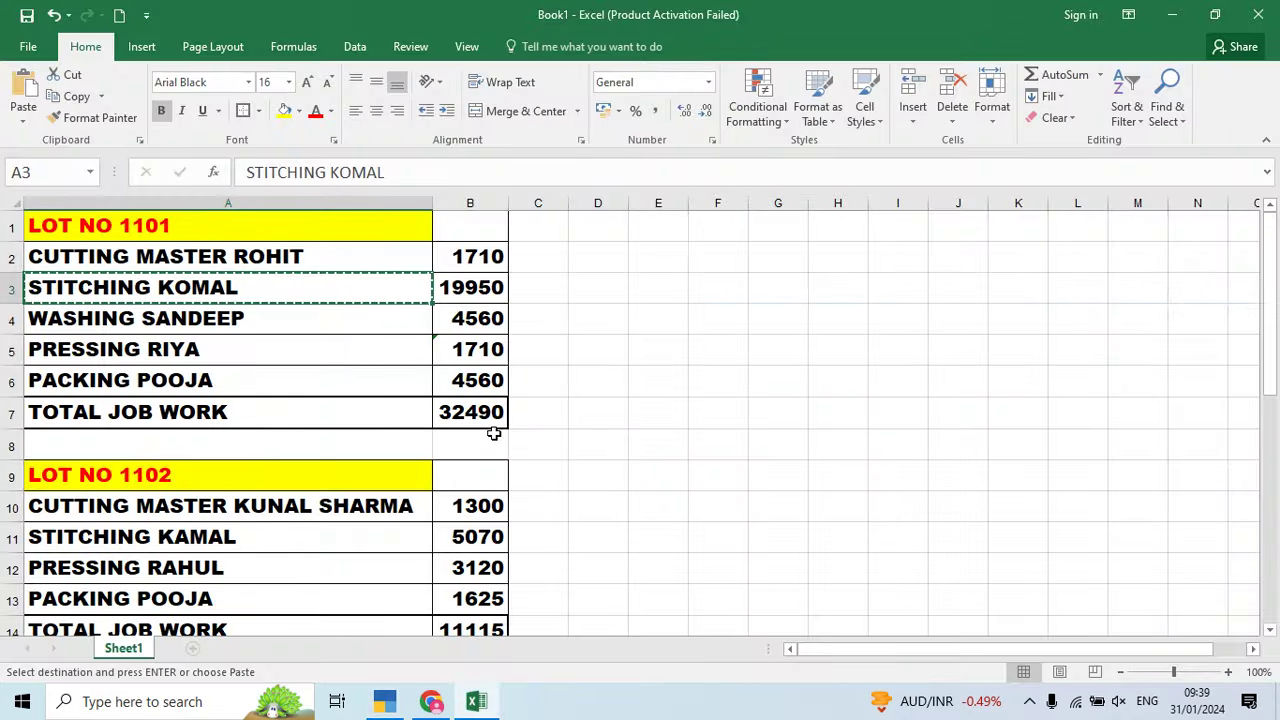
Step: Credit the stitching worker's ledger with 19950 as listed for Lot No 1101 in the Excel sheet
{"action": "key", "text": "alt+Tab"}
{"action": "type", "text": "19950"}
{"action": "key", "text": "Return"}
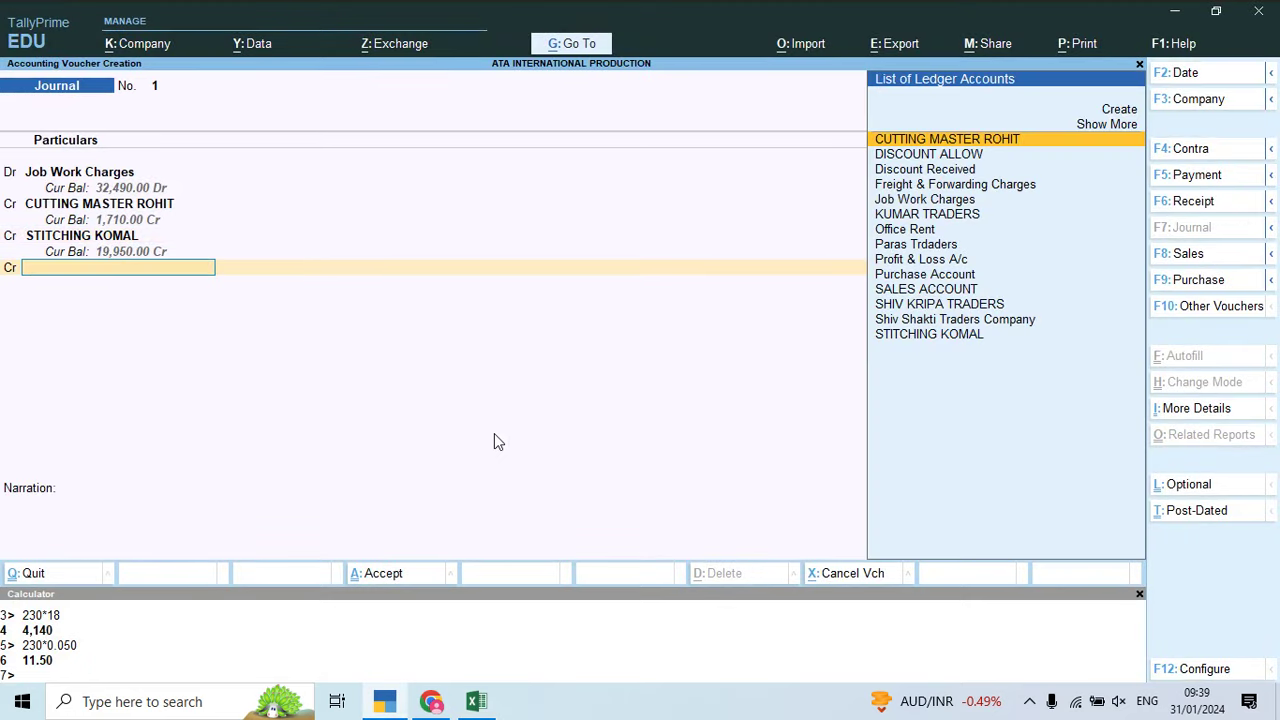
Step: Create a ledger under Job Workers for Lot No 1101's washing worker, using the entry in Excel cell A4 as its name
{"action": "key", "text": "alt+Tab"}
{"action": "key", "text": "Down"}
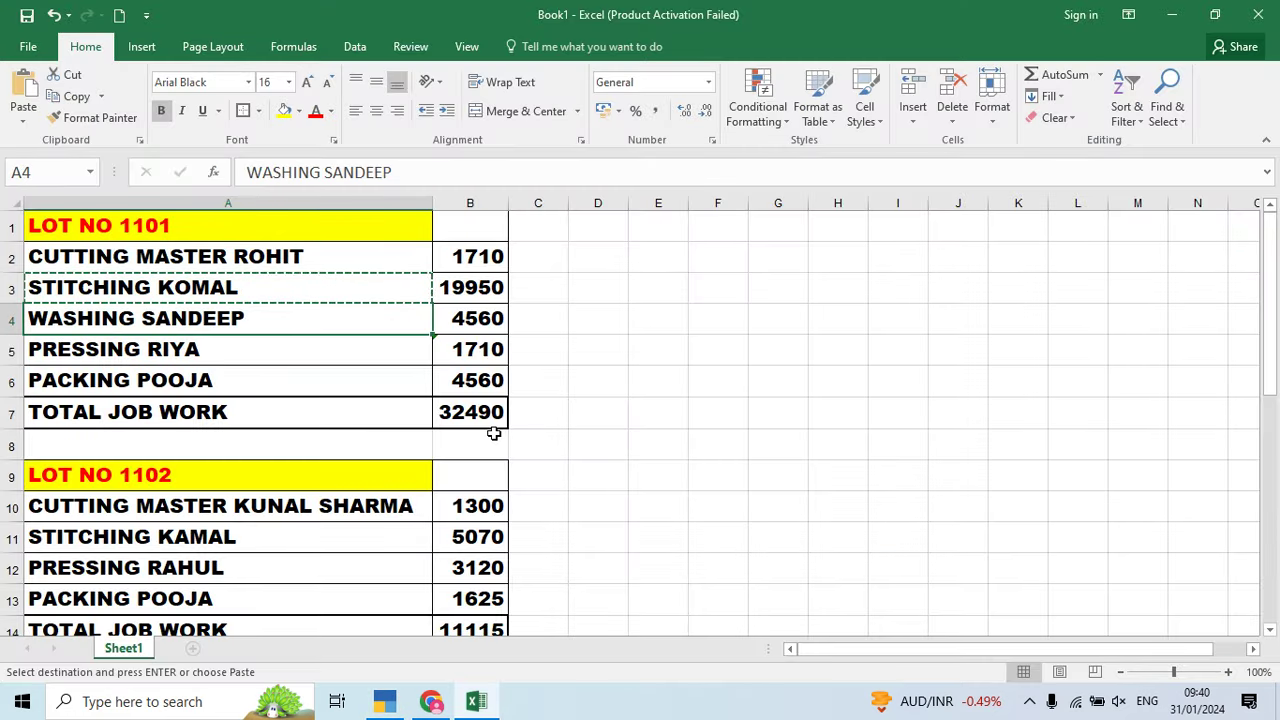
{"action": "key", "text": "ctrl+c"}
{"action": "key", "text": "alt+Tab"}
{"action": "key", "text": "ctrl+alt+v"}
{"action": "key", "text": "Return"}
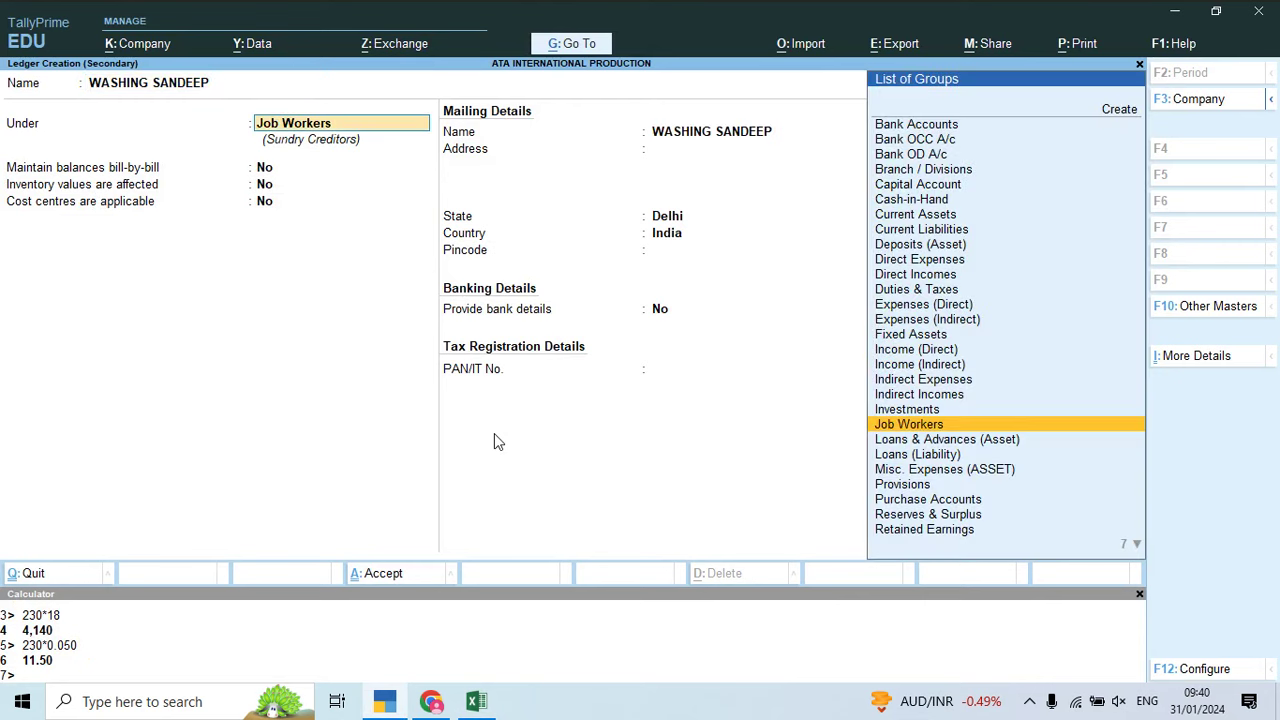
{"action": "key", "text": "ctrl+a"}
Step: Credit the washing worker's ledger with 4560 as listed for Lot No 1101 in the Excel sheet
{"action": "key", "text": "alt+Tab"}
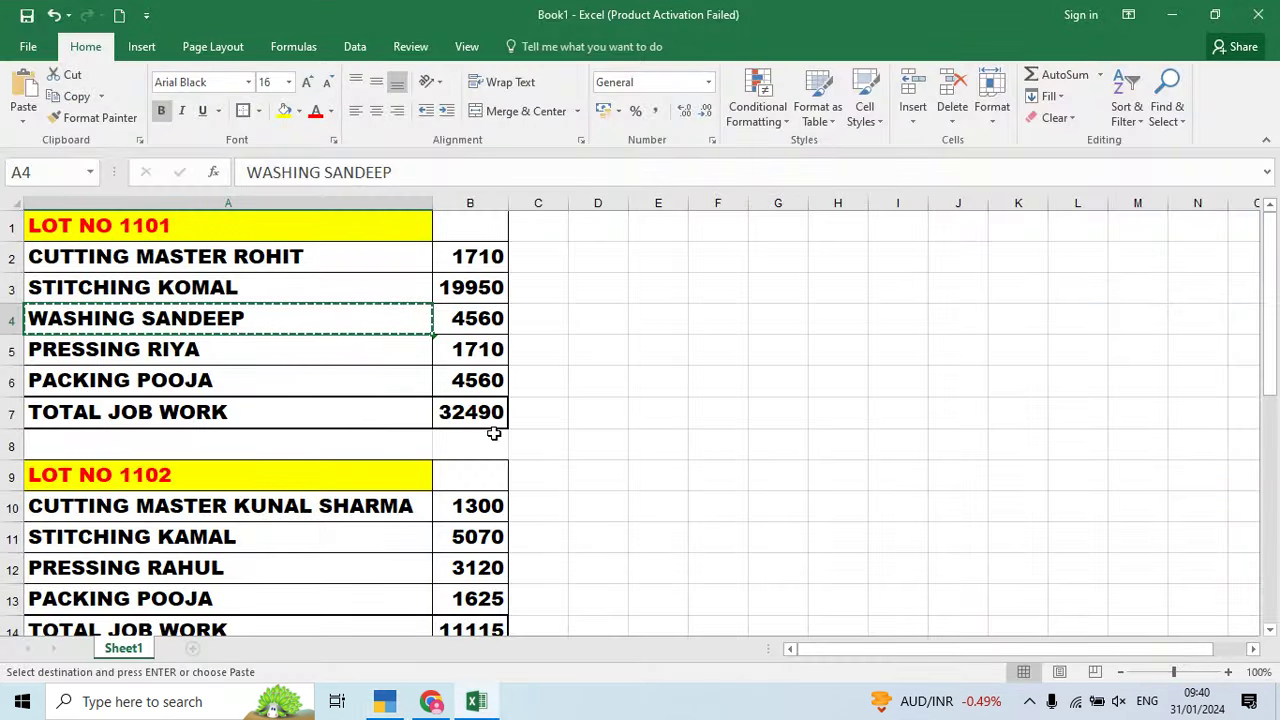
{"action": "key", "text": "alt+Tab"}
{"action": "type", "text": "4560"}
{"action": "key", "text": "Return"}
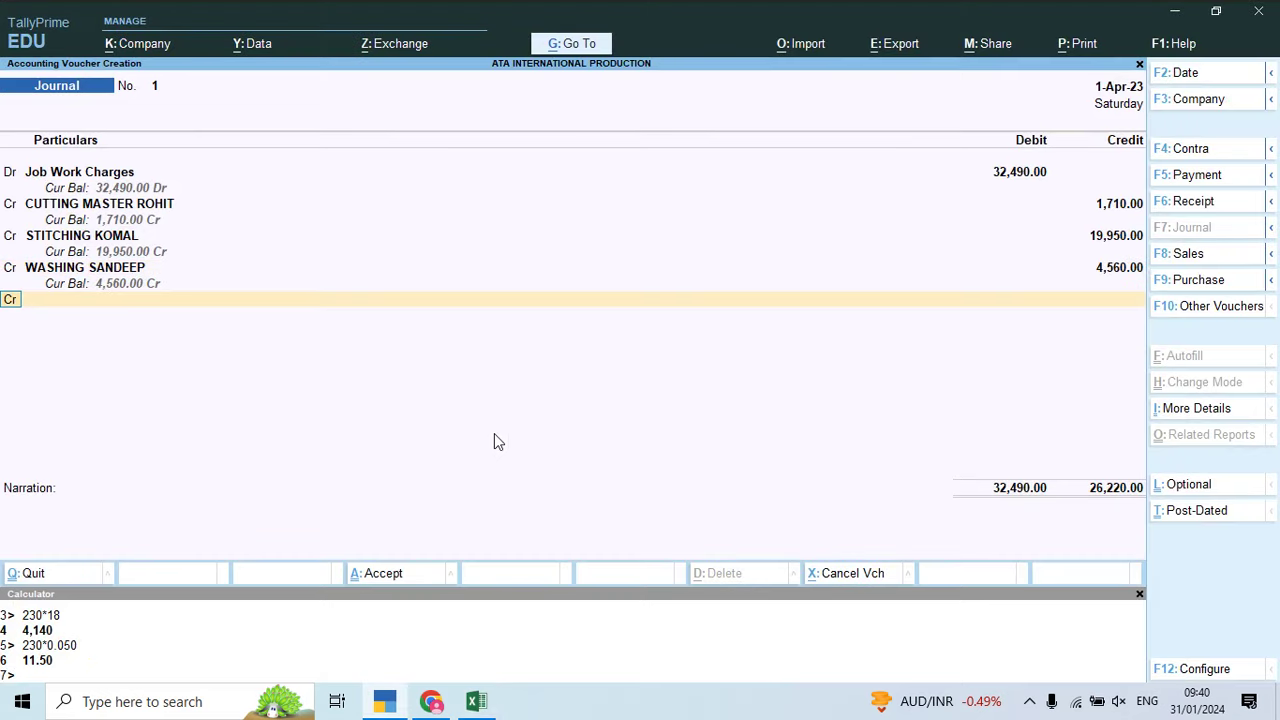
Step: Create a ledger under Job Workers for Lot No 1101's pressing worker, using the entry in Excel cell A5 as its name
{"action": "key", "text": "alt+c"}
{"action": "key", "text": "alt+Tab"}
{"action": "key", "text": "Down"}
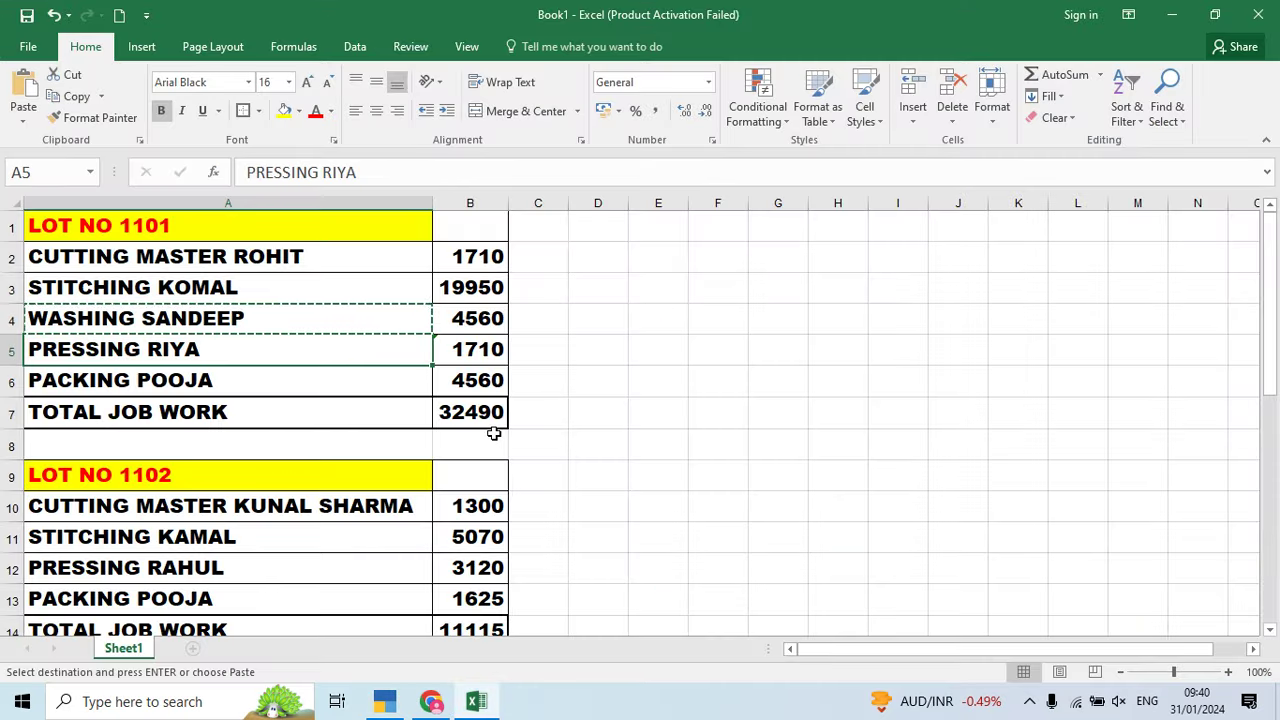
{"action": "key", "text": "ctrl+c"}
{"action": "key", "text": "alt+Tab"}
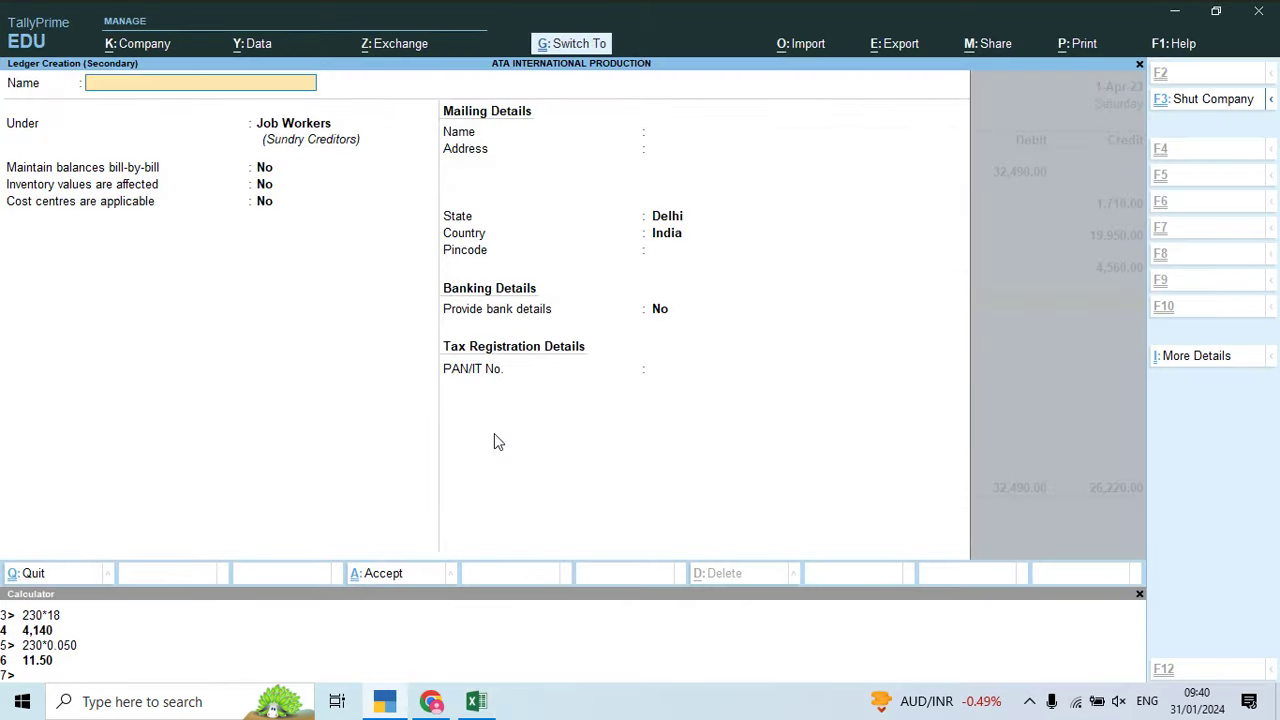
{"action": "key", "text": "ctrl+v"}
{"action": "key", "text": "Return"}
{"action": "key", "text": "ctrl+a"}
Step: Credit the pressing worker's ledger with the amount 1710 copied from Excel cell B5
{"action": "key", "text": "alt+Tab"}
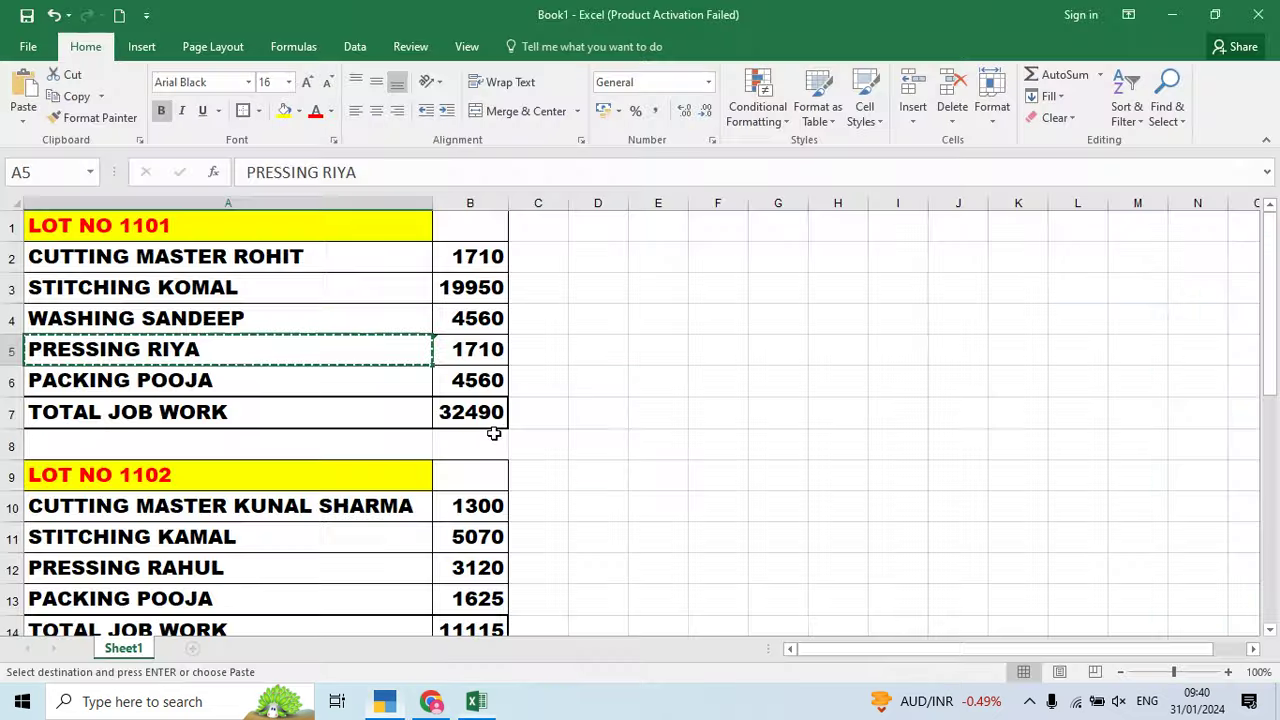
{"action": "key", "text": "Right"}
{"action": "key", "text": "ctrl+c"}
{"action": "key", "text": "alt+Tab"}
{"action": "key", "text": "ctrl+v"}
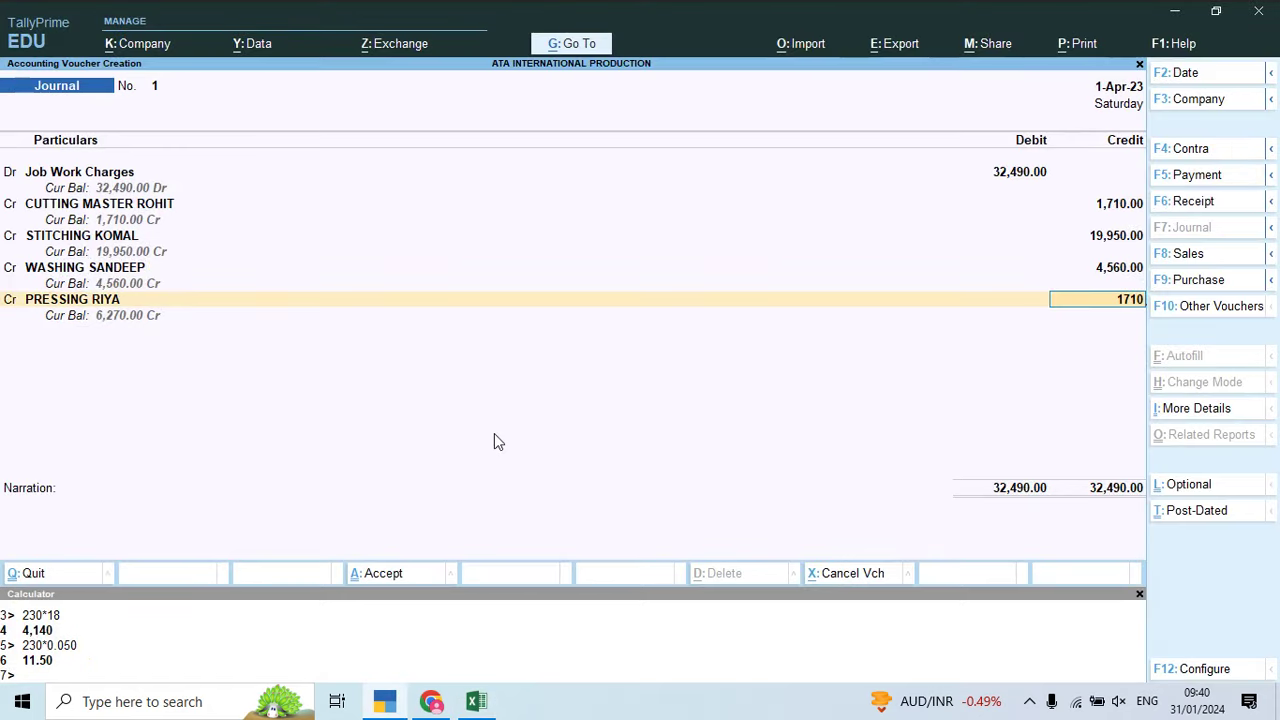
{"action": "key", "text": "Return"}
{"action": "key", "text": "Return"}
Step: Create a Job Workers ledger named after the packing worker entry in Excel cell A6 and credit it with 4560
{"action": "key", "text": "alt+c"}
{"action": "key", "text": "alt+Tab"}
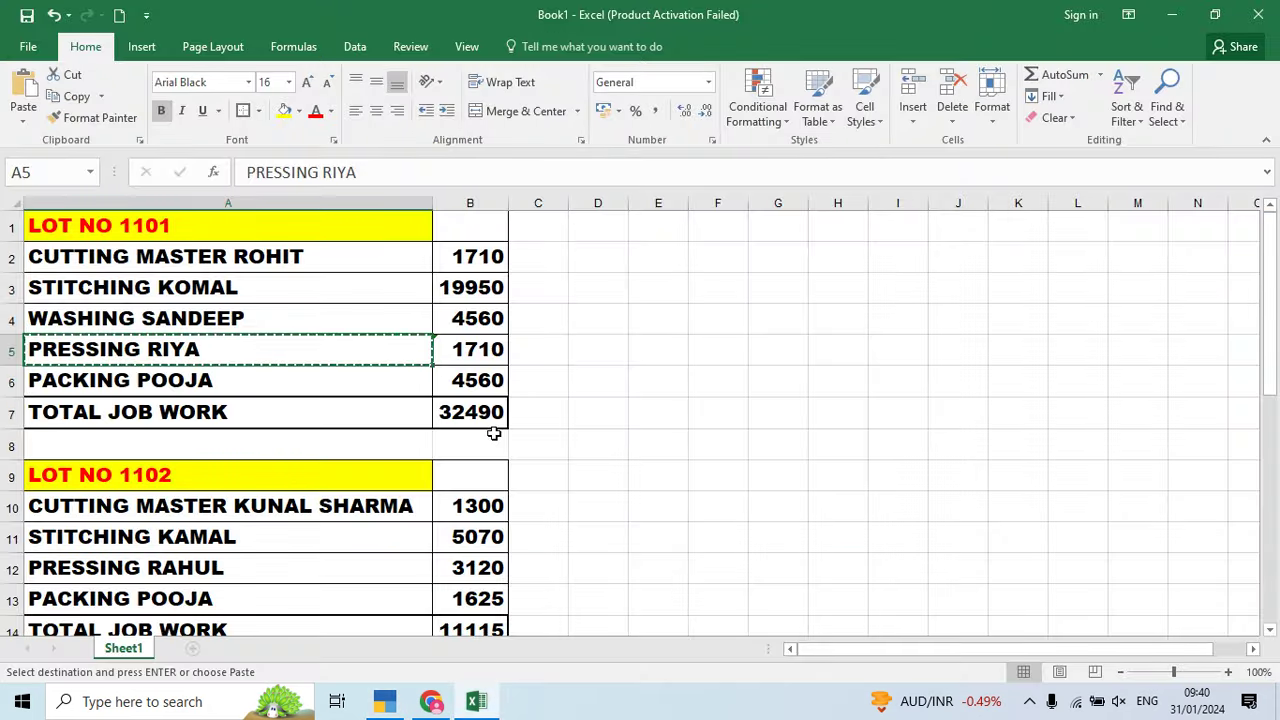
{"action": "key", "text": "Down"}
{"action": "key", "text": "Down"}
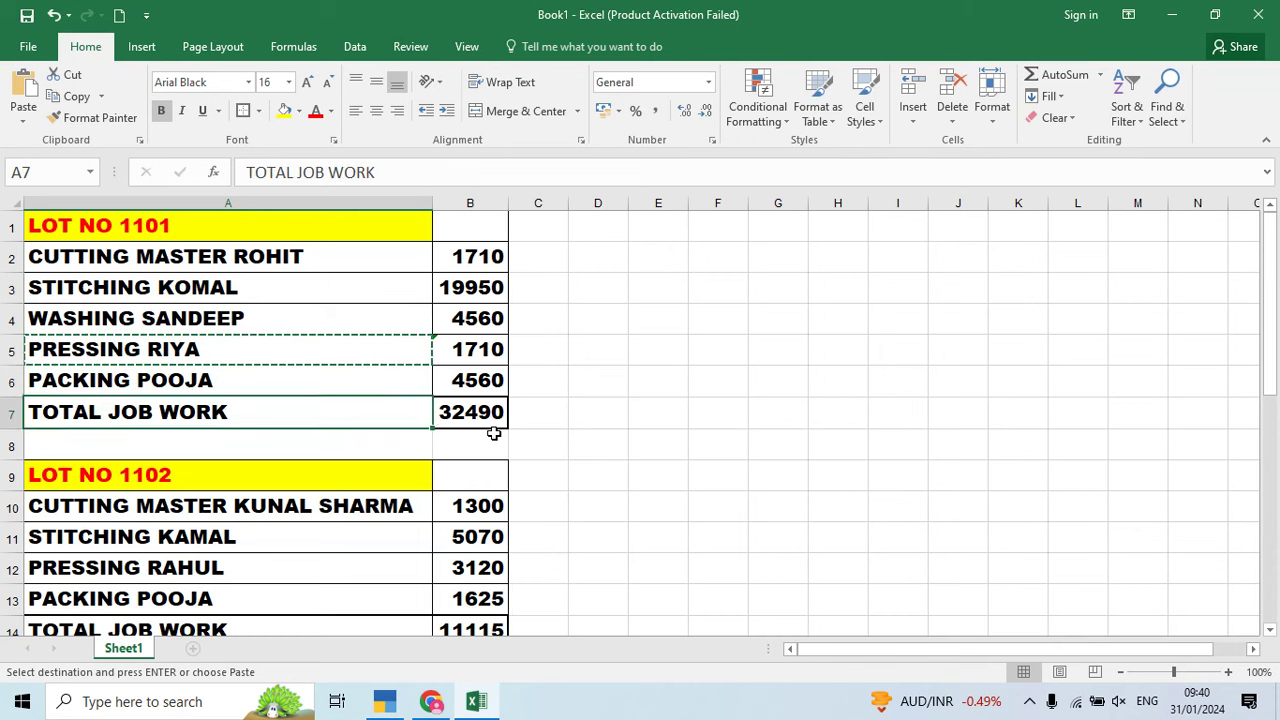
{"action": "key", "text": "Up"}
{"action": "key", "text": "ctrl+c"}
{"action": "key", "text": "alt+Tab"}
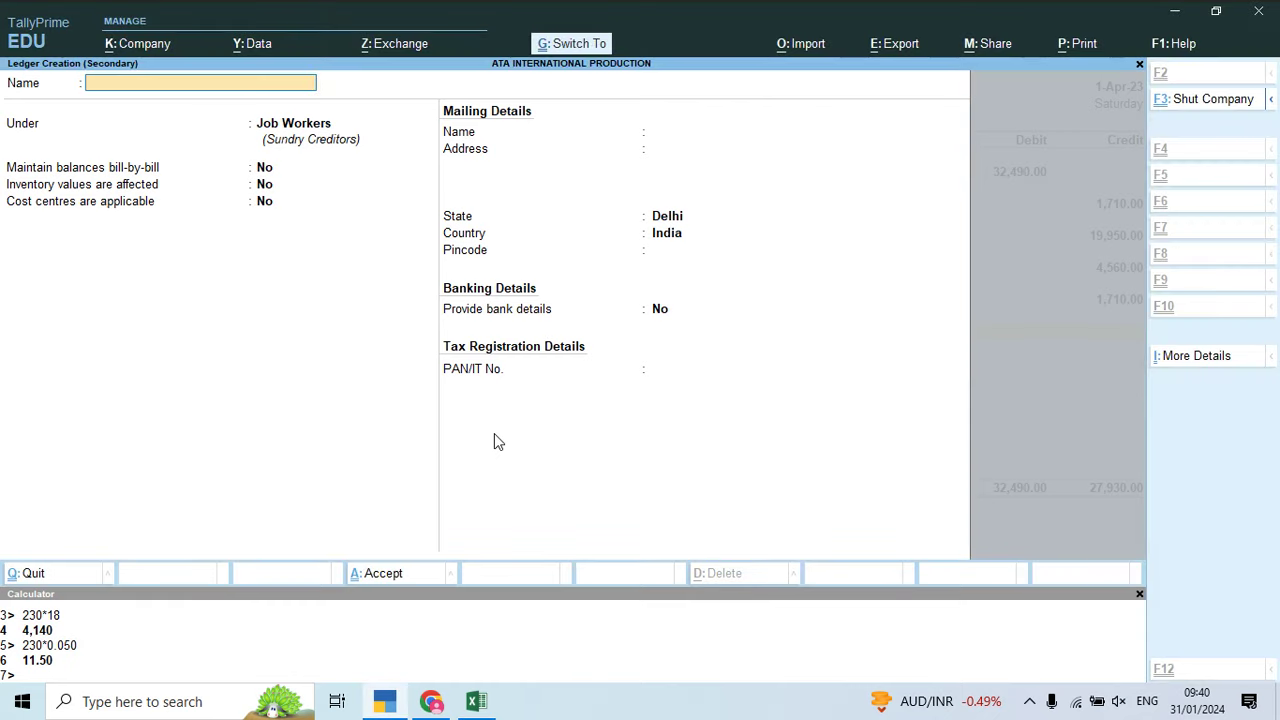
{"action": "key", "text": "ctrl+v"}
{"action": "key", "text": "Return"}
{"action": "key", "text": "ctrl+a"}
{"action": "key", "text": "Return"}
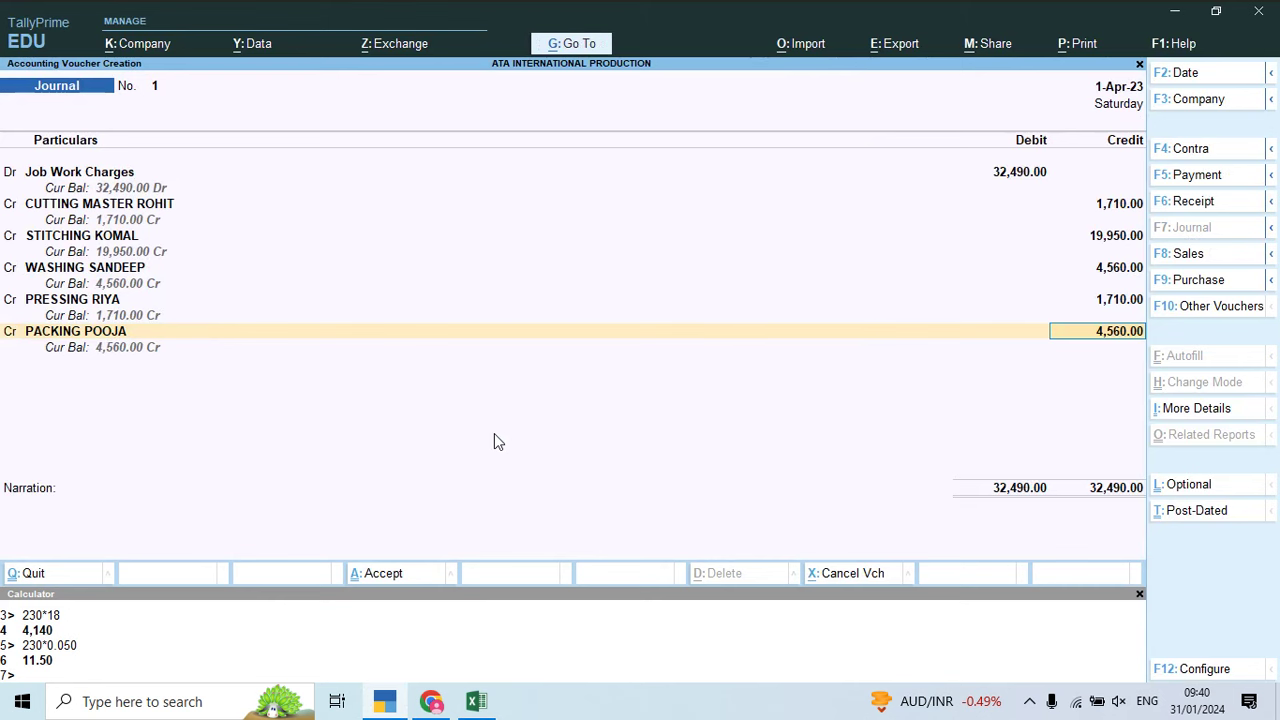
{"action": "key", "text": "Return"}
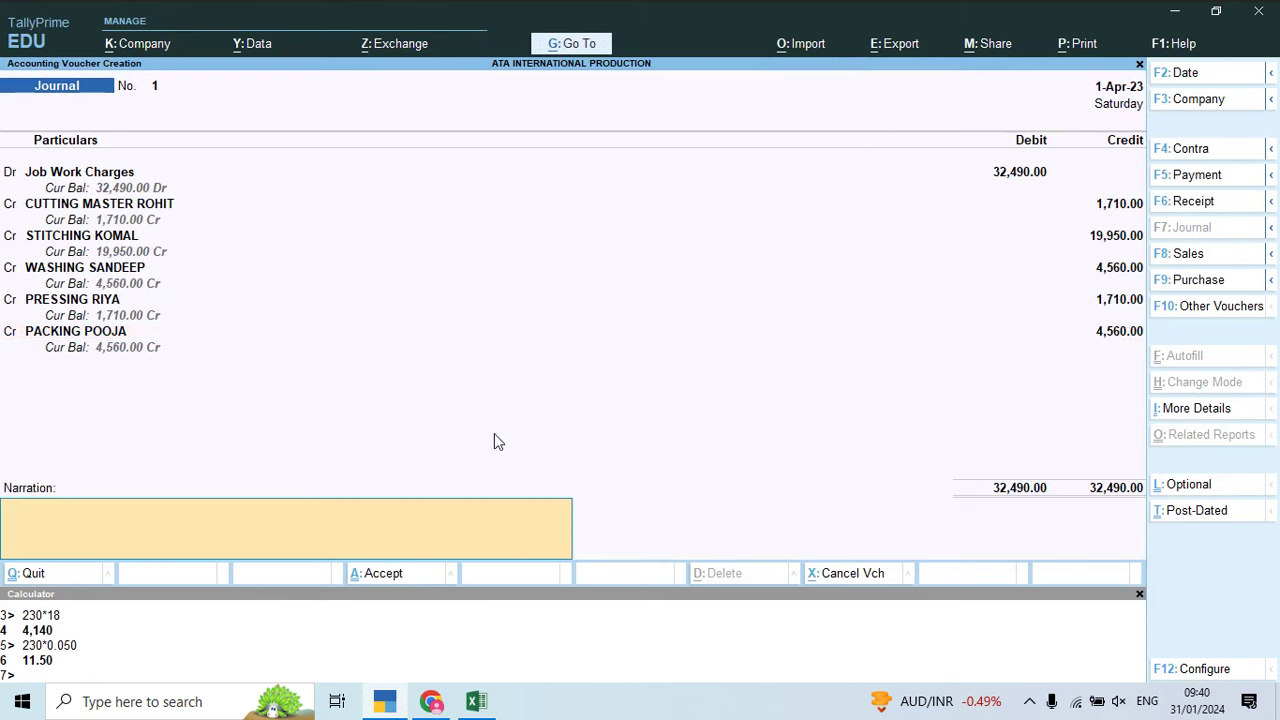
Step: Add the narration "being job work due lot no 1101" to the journal and save the voucher
{"action": "type", "text": "being job work due lot no"}
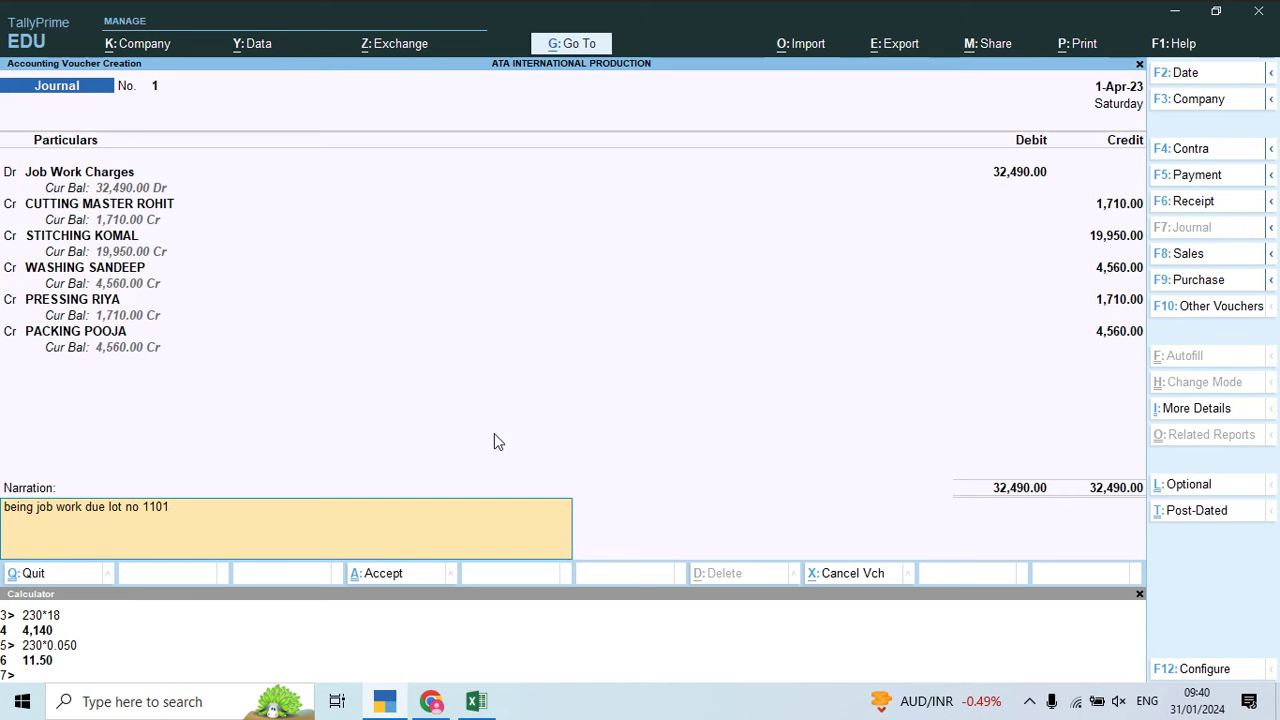
{"action": "type", "text": " 1101"}
{"action": "key", "text": "Return"}
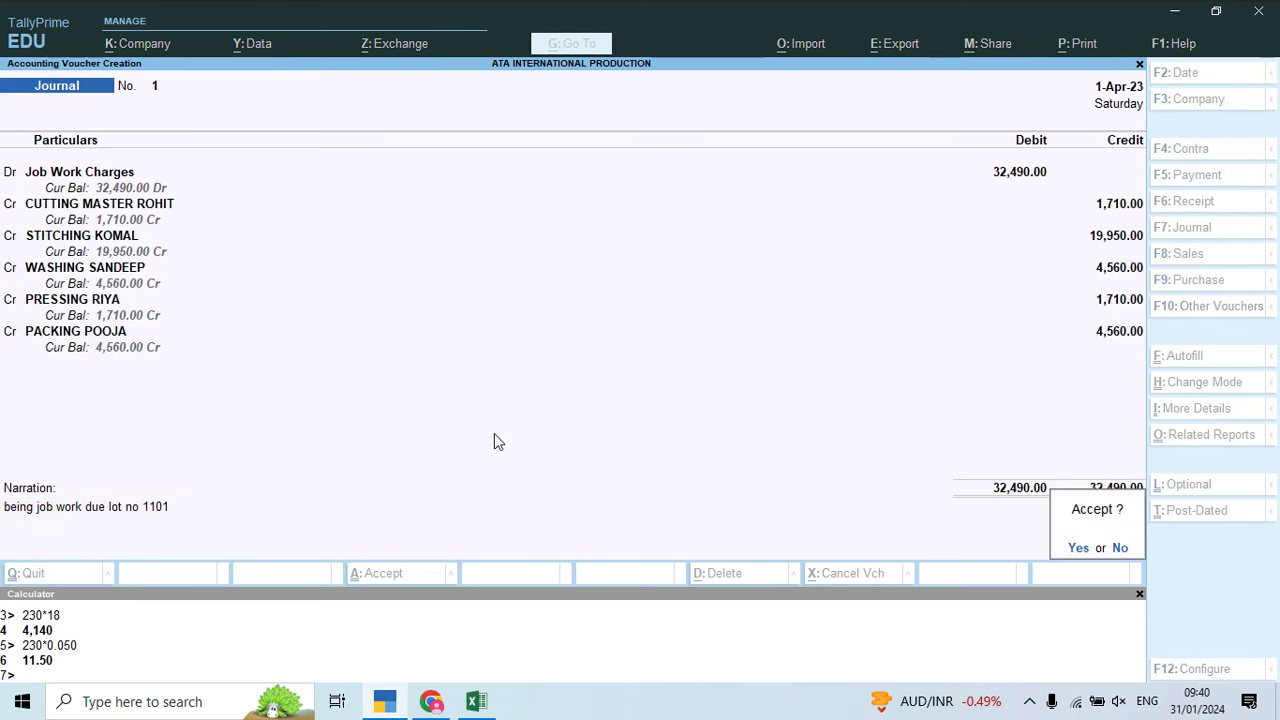
{"action": "key", "text": "Return"}
Step: In a new journal, debit Job Work Charges with 11115, Lot No 1102's total job work in the Excel sheet
{"action": "type", "text": "J"}
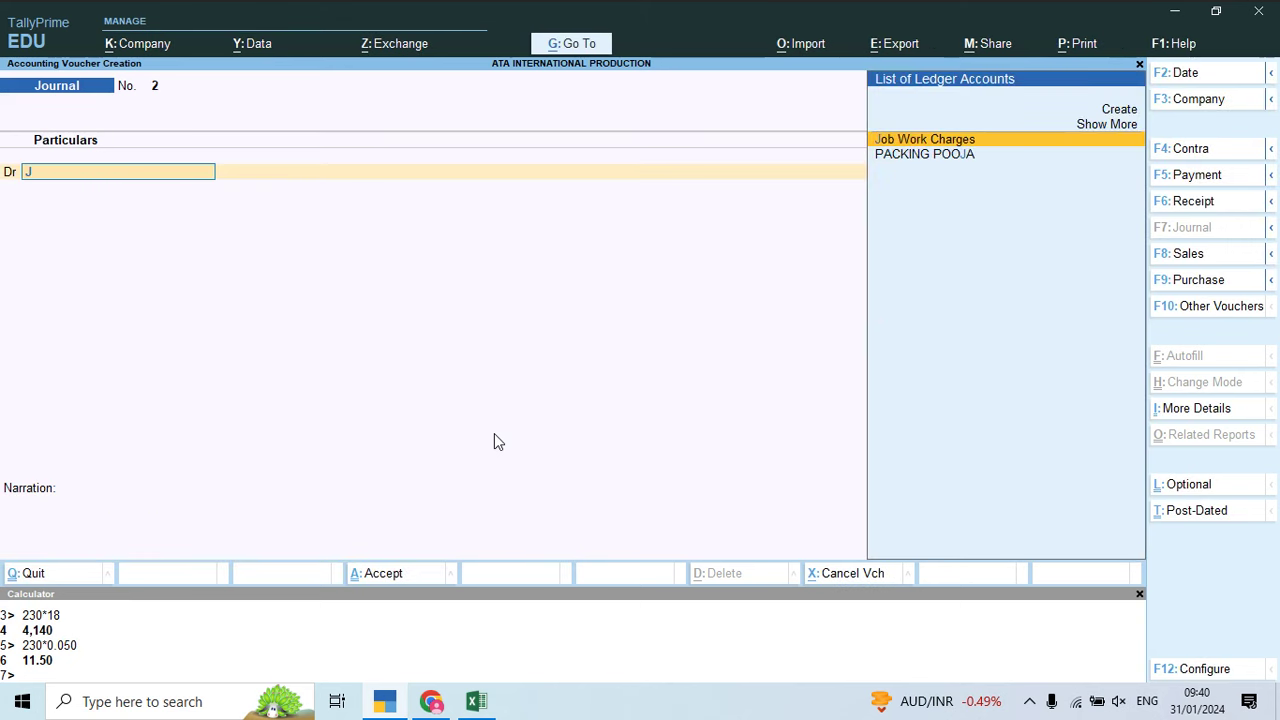
{"action": "key", "text": "Return"}
{"action": "key", "text": "Return"}
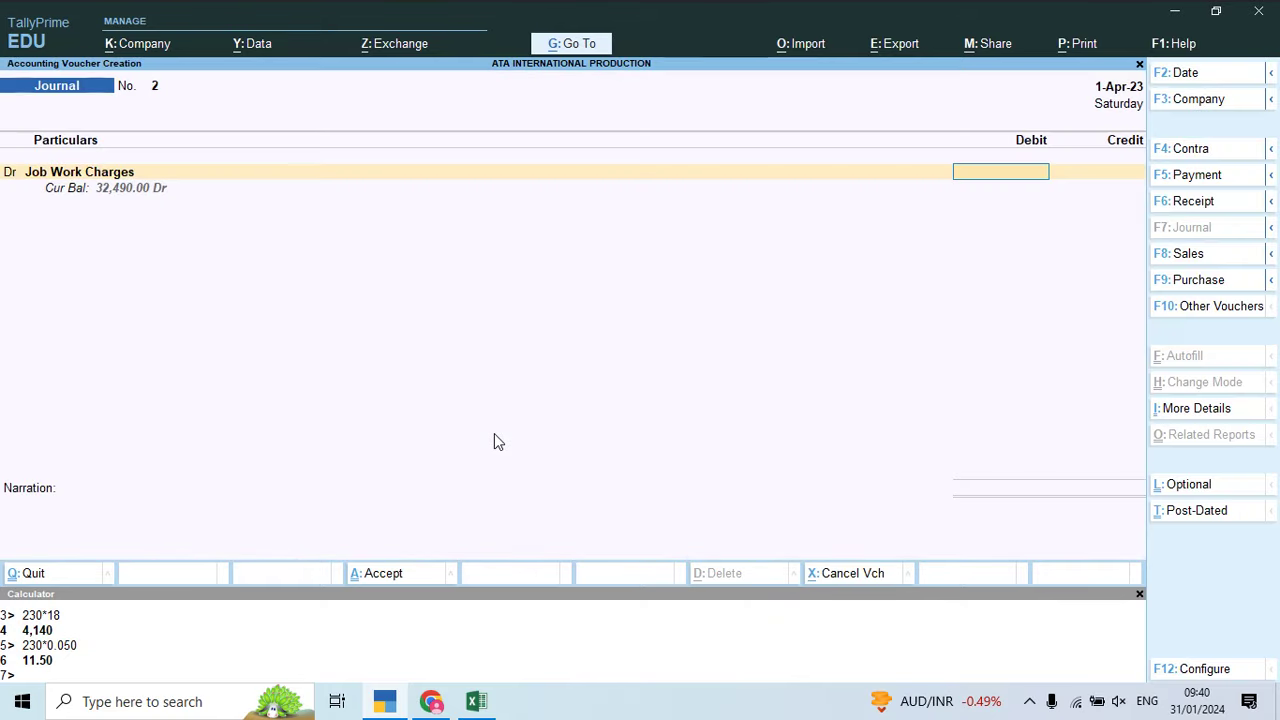
{"action": "key", "text": "alt+Tab"}
{"action": "key", "text": "Down"}
{"action": "key", "text": "Down"}
{"action": "key", "text": "Down"}
{"action": "key", "text": "Down"}
{"action": "key", "text": "Down"}
{"action": "key", "text": "Down"}
{"action": "key", "text": "Down"}
{"action": "key", "text": "Down"}
{"action": "key", "text": "Down"}
{"action": "key", "text": "Down"}
{"action": "key", "text": "Down"}
{"action": "key", "text": "Down"}
{"action": "key", "text": "Down"}
{"action": "key", "text": "Down"}
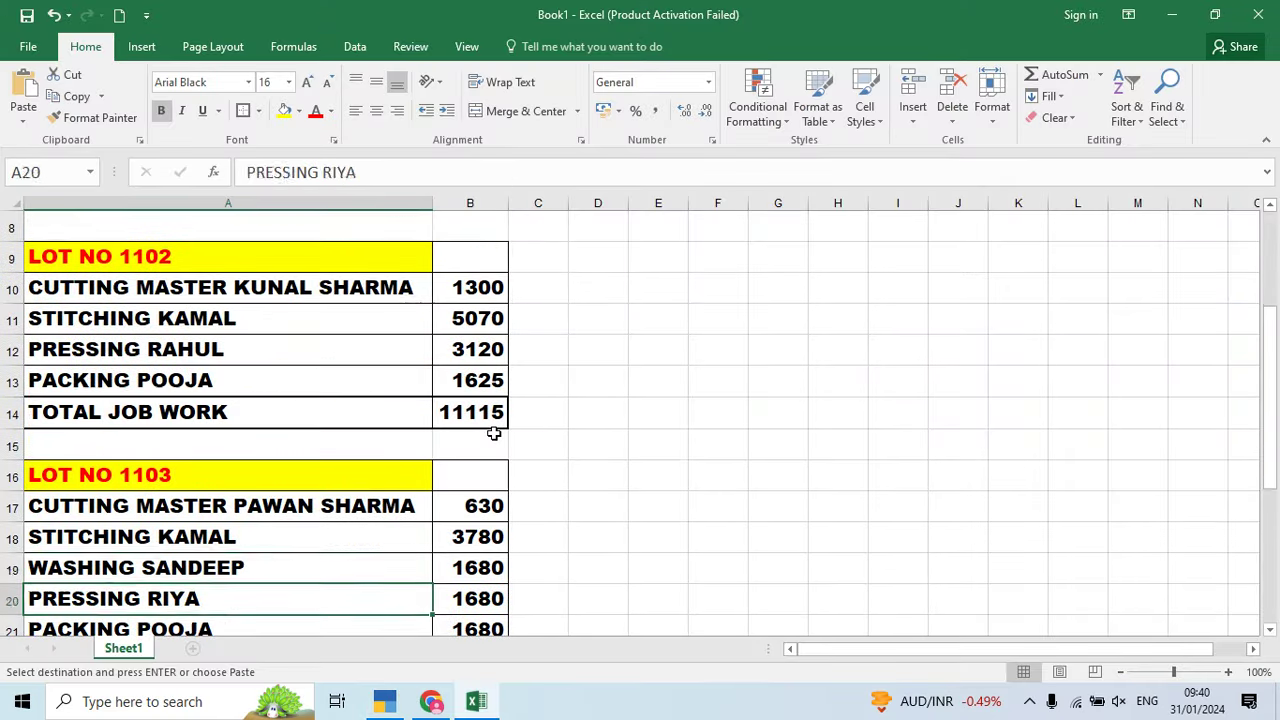
{"action": "key", "text": "Up"}
{"action": "key", "text": "Up"}
{"action": "key", "text": "Up"}
{"action": "key", "text": "Up"}
{"action": "key", "text": "Up"}
{"action": "key", "text": "Up"}
{"action": "key", "text": "Right"}
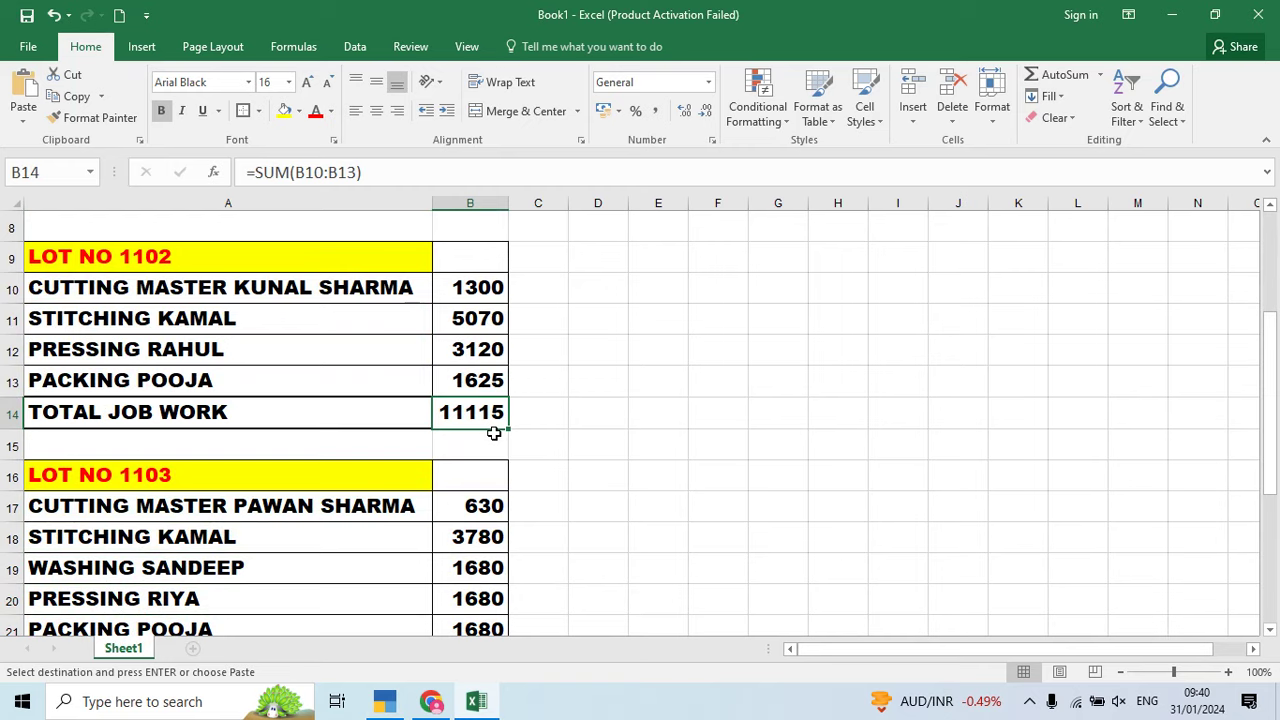
{"action": "key", "text": "alt+Tab"}
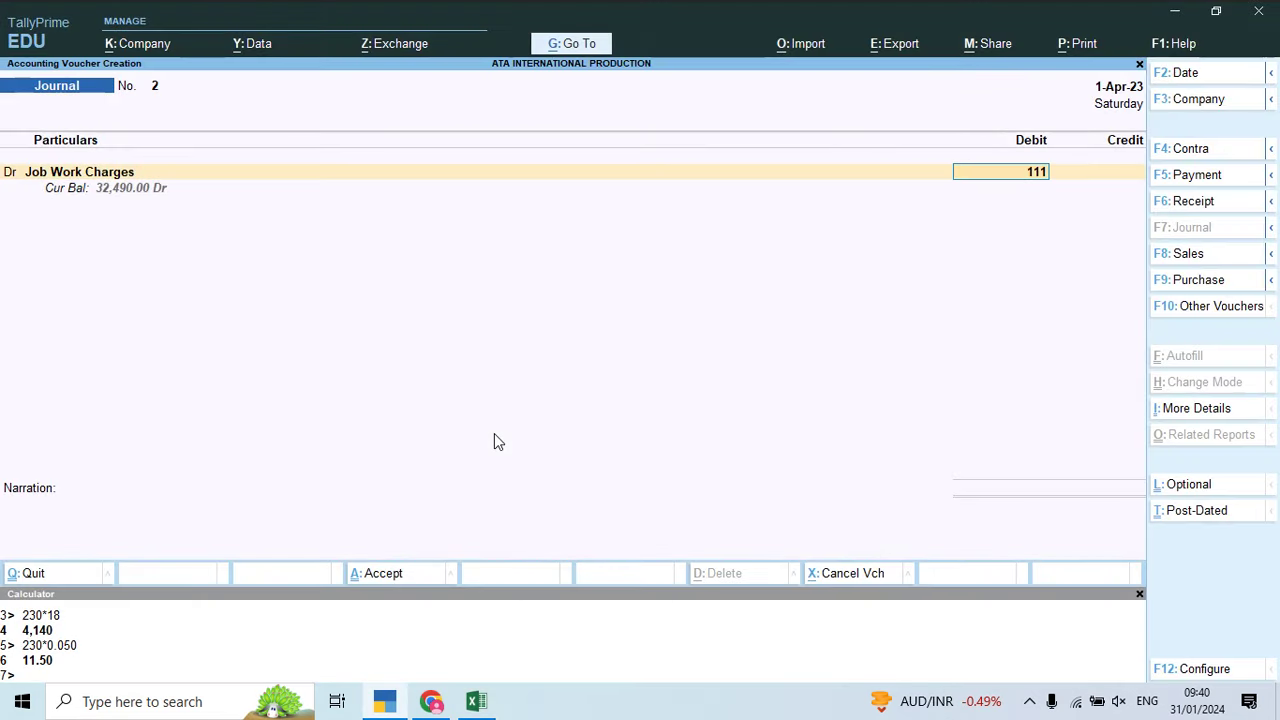
{"action": "key", "text": "Return"}
Step: Create a ledger under Job Workers for Lot No 1102's cutting master, using the entry in Excel cell A10 as its name
{"action": "key", "text": "alt+Tab"}
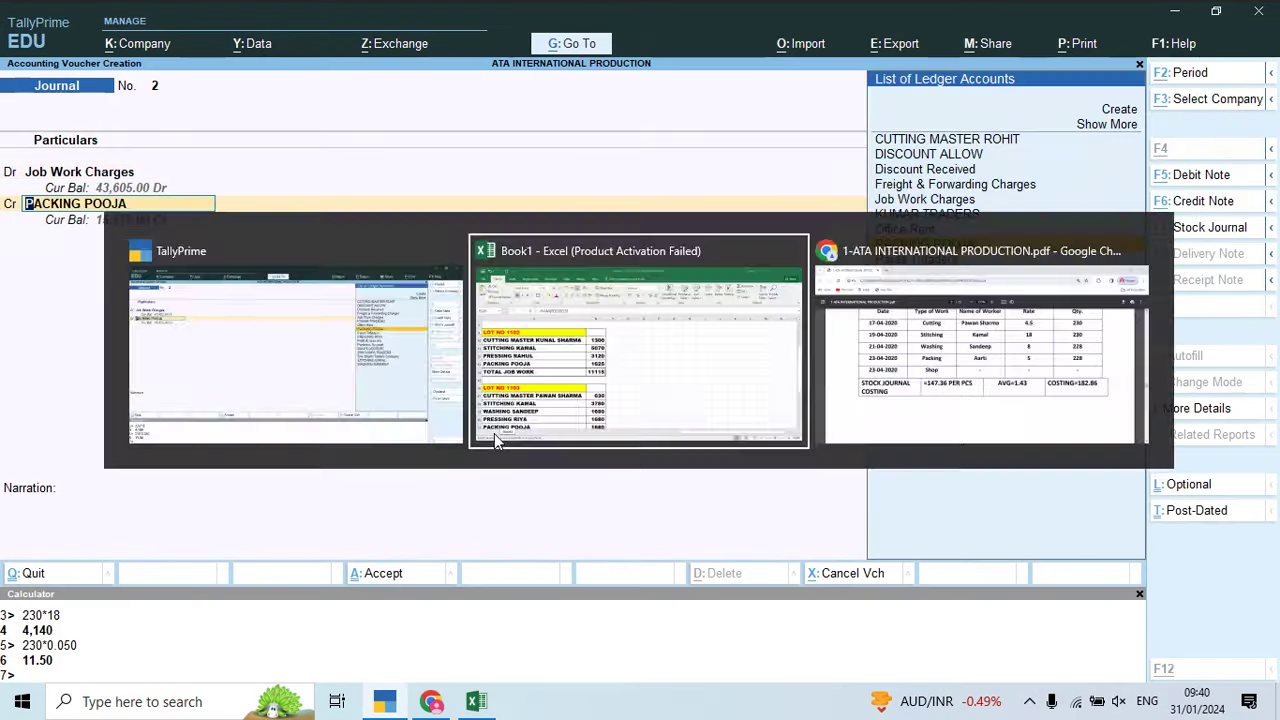
{"action": "key", "text": "Up"}
{"action": "key", "text": "Up"}
{"action": "key", "text": "Up"}
{"action": "key", "text": "Up"}
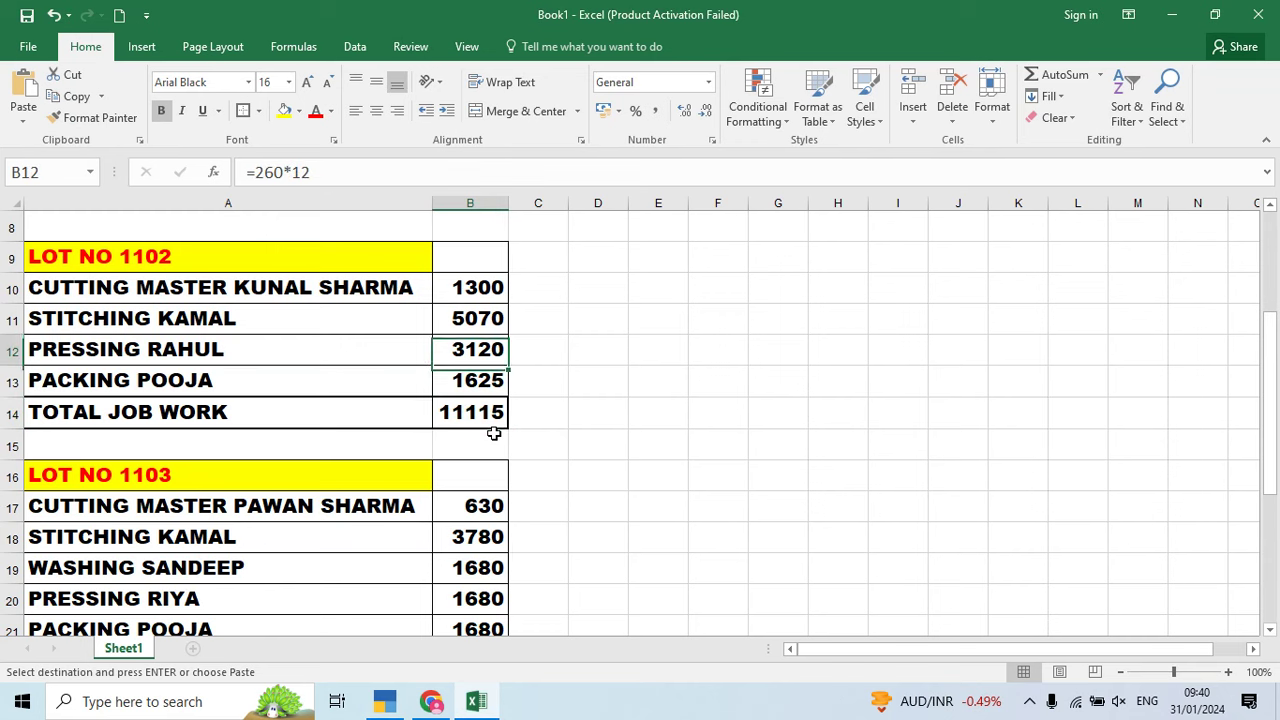
{"action": "key", "text": "Left"}
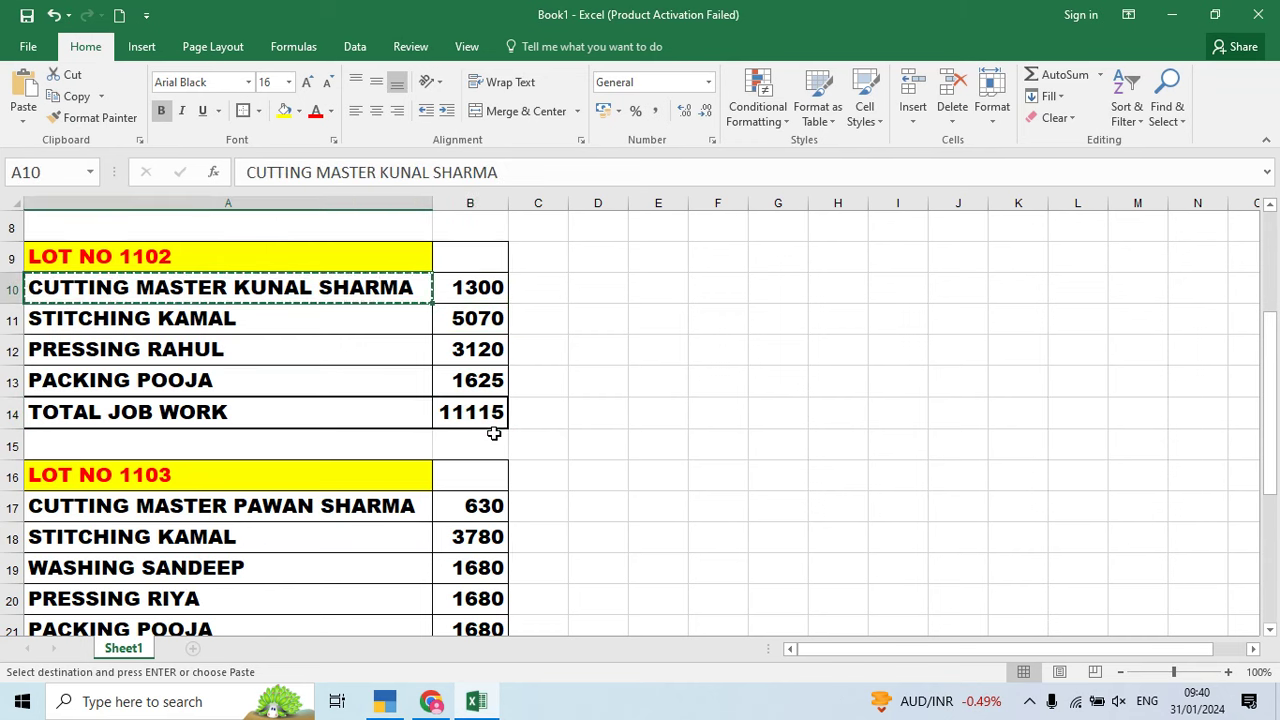
{"action": "key", "text": "alt+Tab"}
{"action": "key", "text": "alt+c"}
{"action": "key", "text": "ctrl+alt+v"}
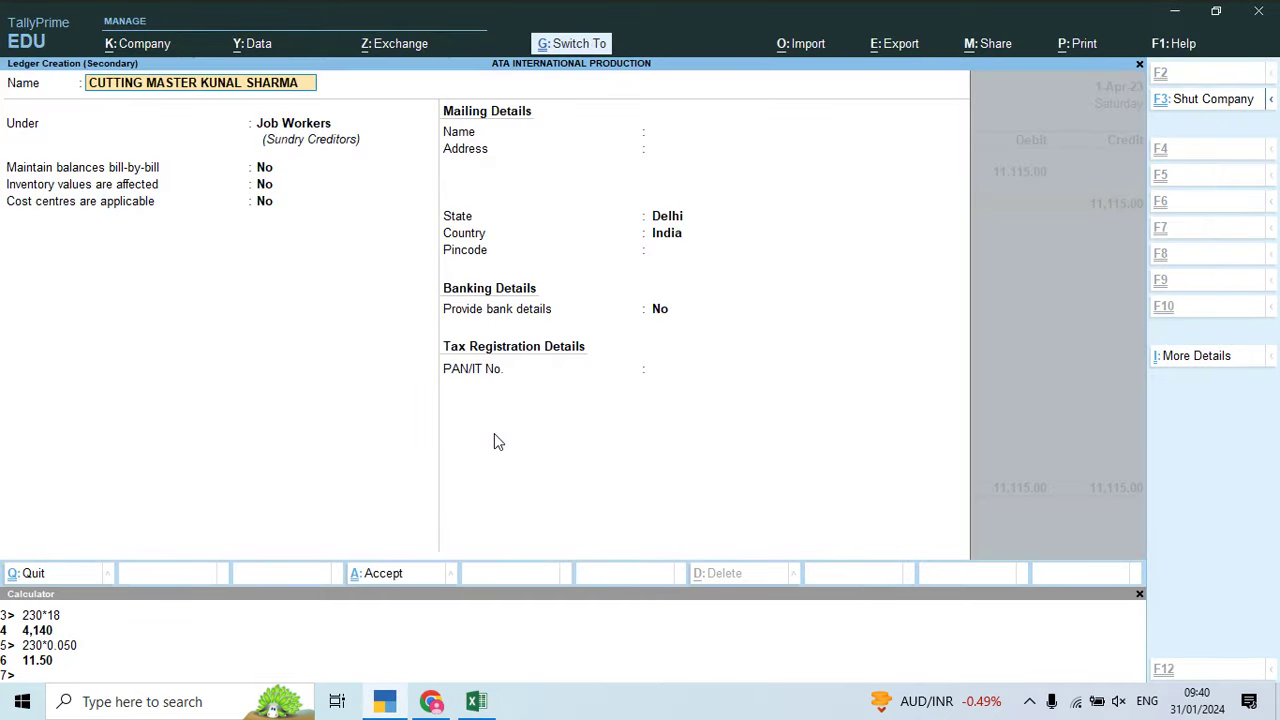
{"action": "key", "text": "Return"}
{"action": "key", "text": "ctrl+a"}
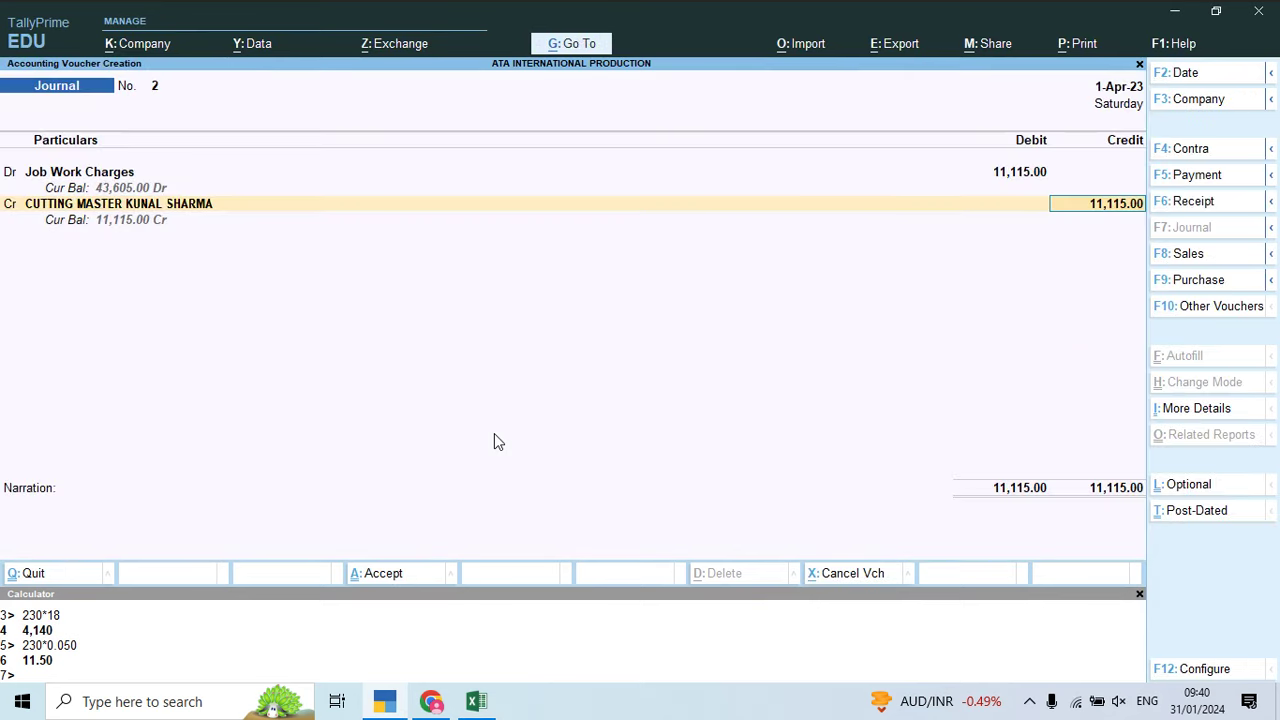
Step: Credit the Lot No 1102 cutting master's ledger with 1300 as listed in the Excel sheet
{"action": "key", "text": "alt+Tab"}
{"action": "key", "text": "alt+Tab"}
{"action": "type", "text": "1300"}
{"action": "key", "text": "Return"}
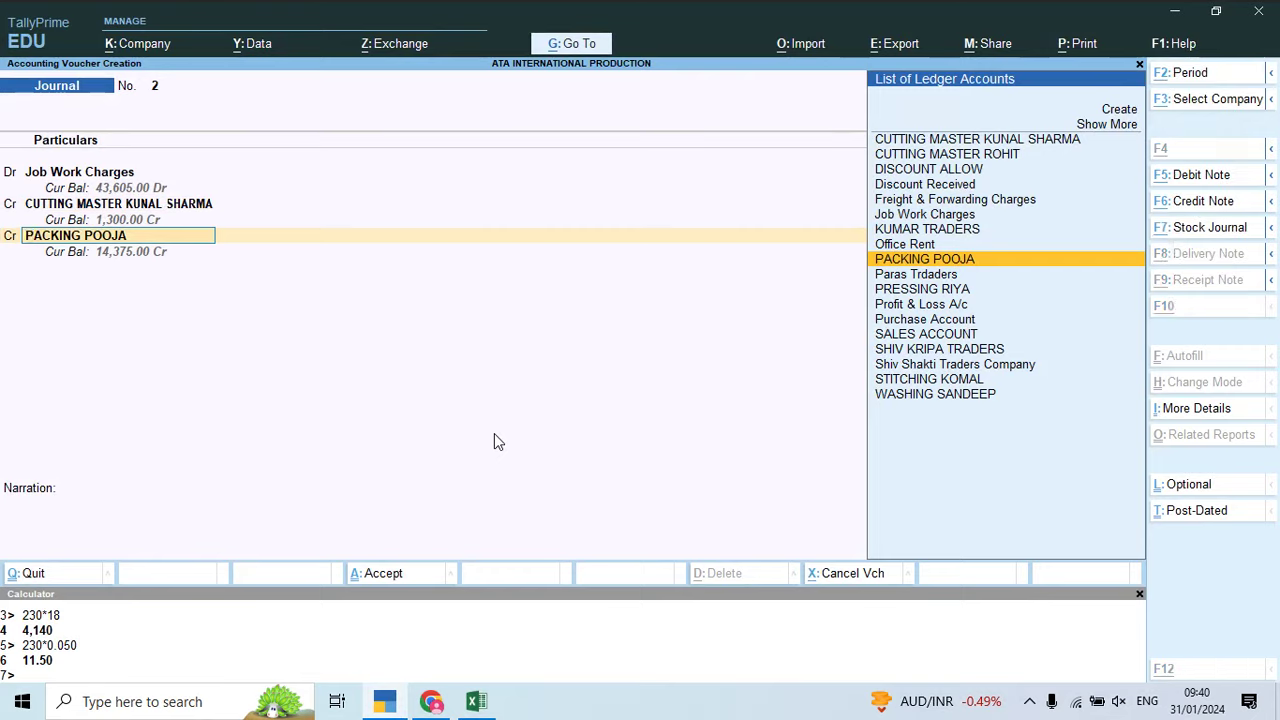
{"action": "key", "text": "alt+Tab"}
{"action": "key", "text": "alt+Tab"}
{"action": "type", "text": "St"}
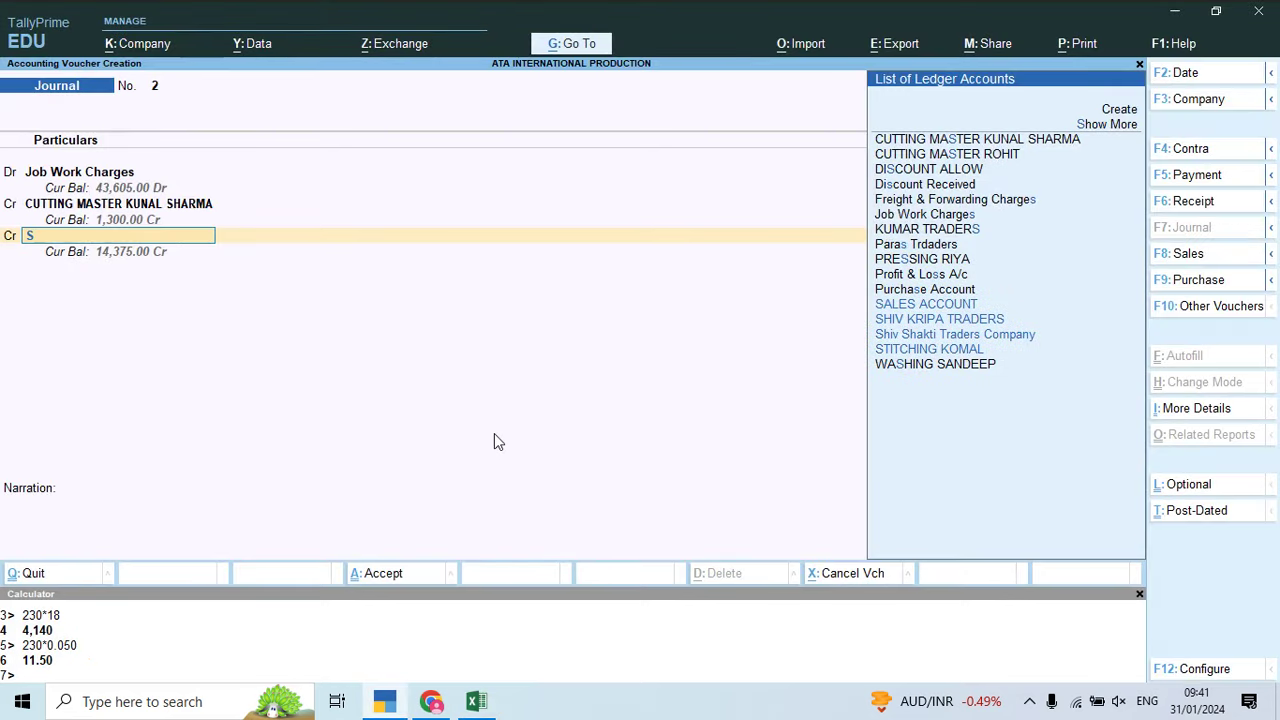
{"action": "key", "text": "BackSpace"}
{"action": "key", "text": "BackSpace"}
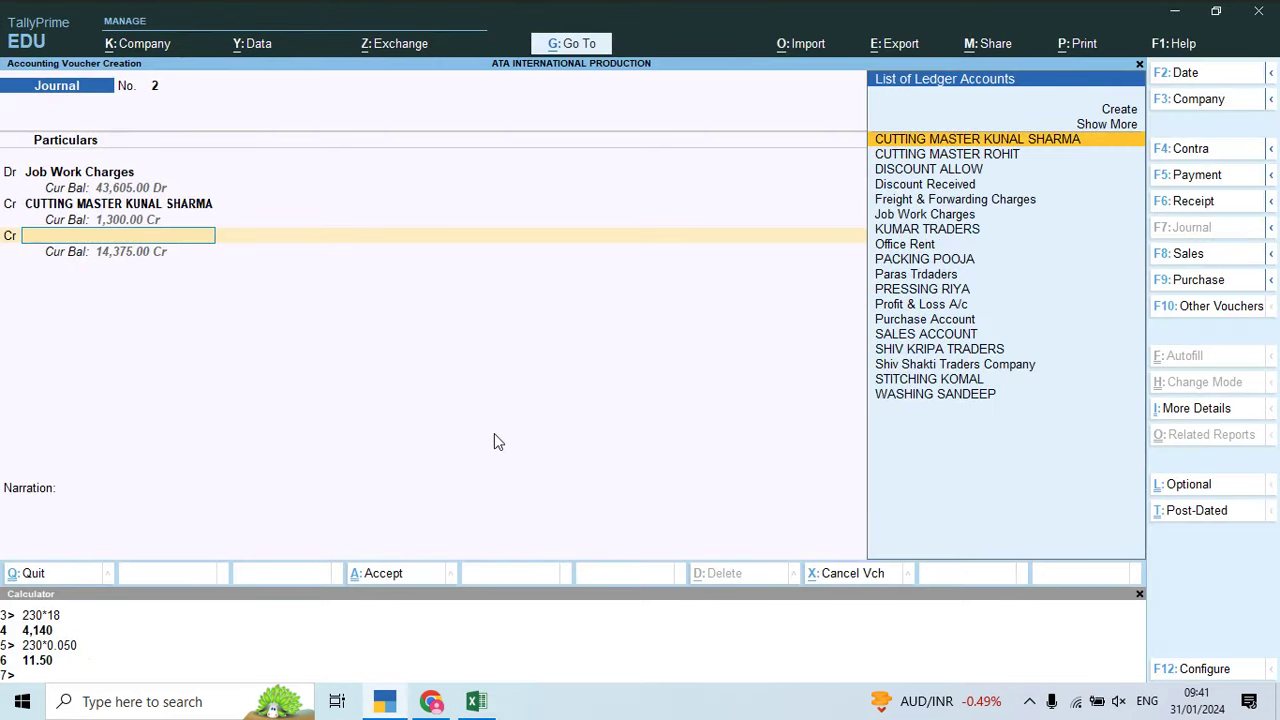
Step: Create a ledger under Job Workers for Lot No 1102's stitching worker, using the entry in Excel cell A11 as its name
{"action": "key", "text": "alt+Tab"}
{"action": "key", "text": "Down"}
{"action": "key", "text": "ctrl+c"}
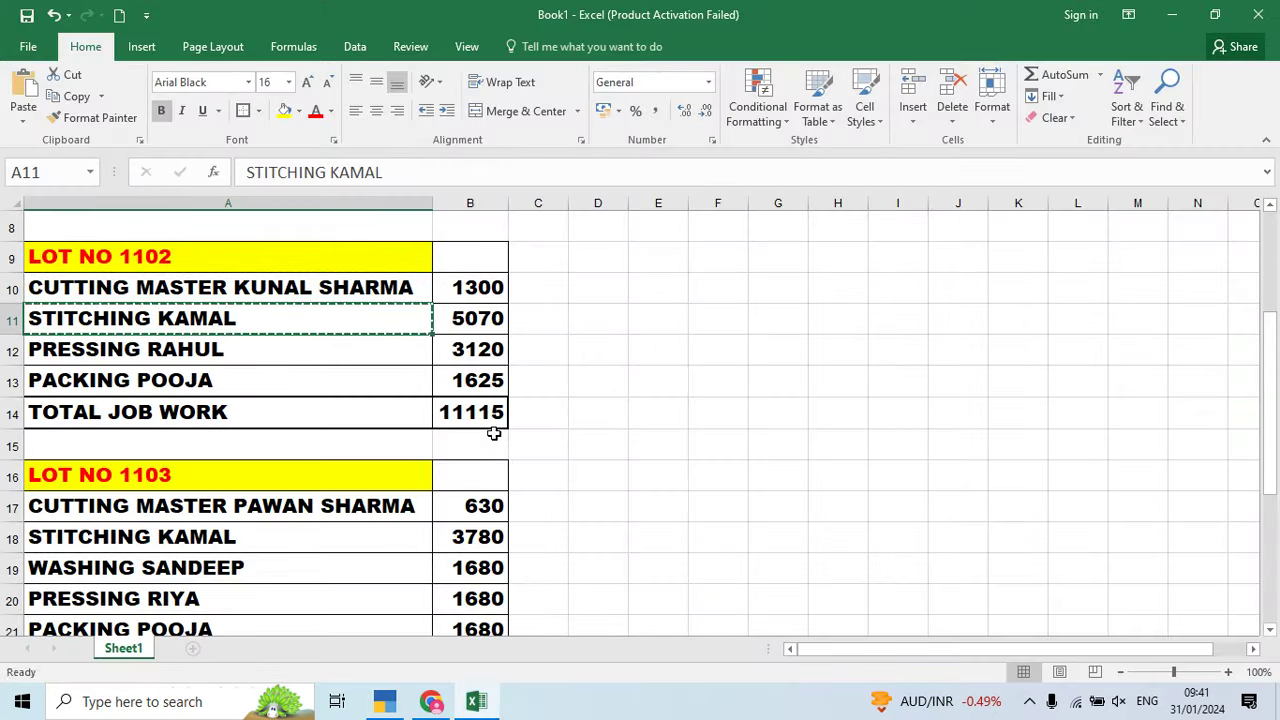
{"action": "key", "text": "alt+Tab"}
{"action": "key", "text": "ctrl+alt+v"}
{"action": "key", "text": "Return"}
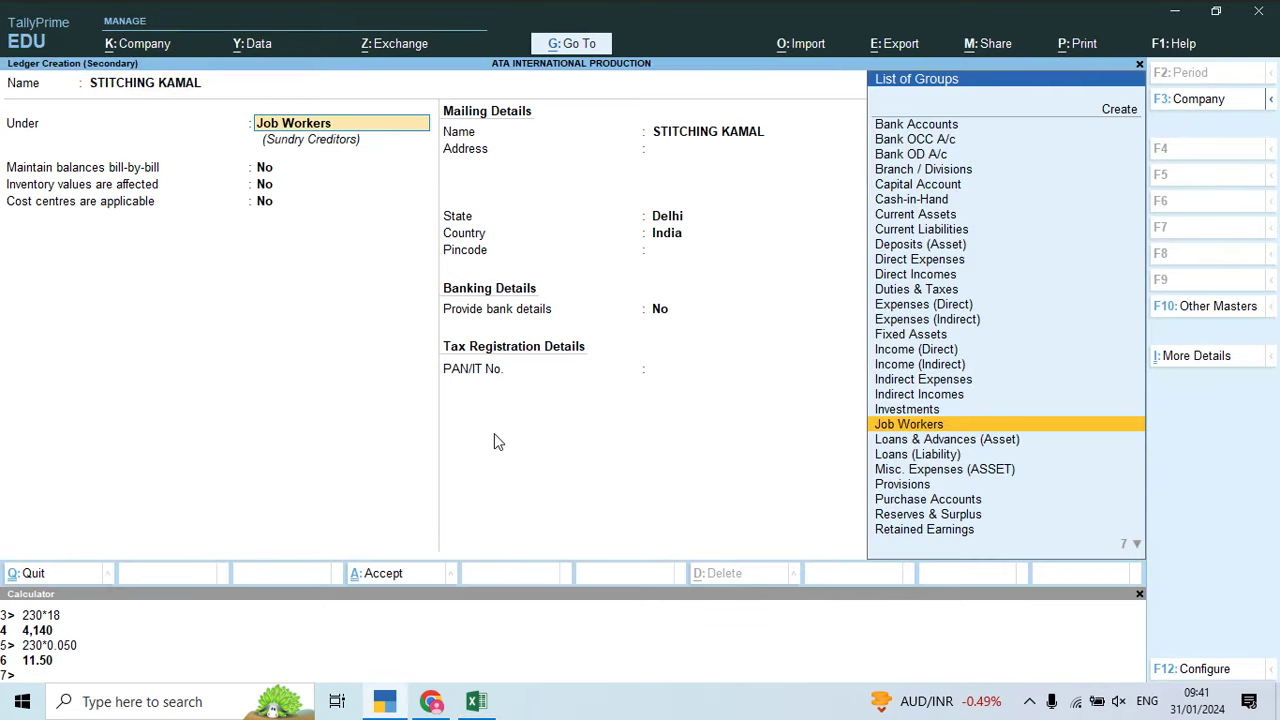
{"action": "key", "text": "Return"}
{"action": "key", "text": "ctrl+a"}
{"action": "key", "text": "Return"}
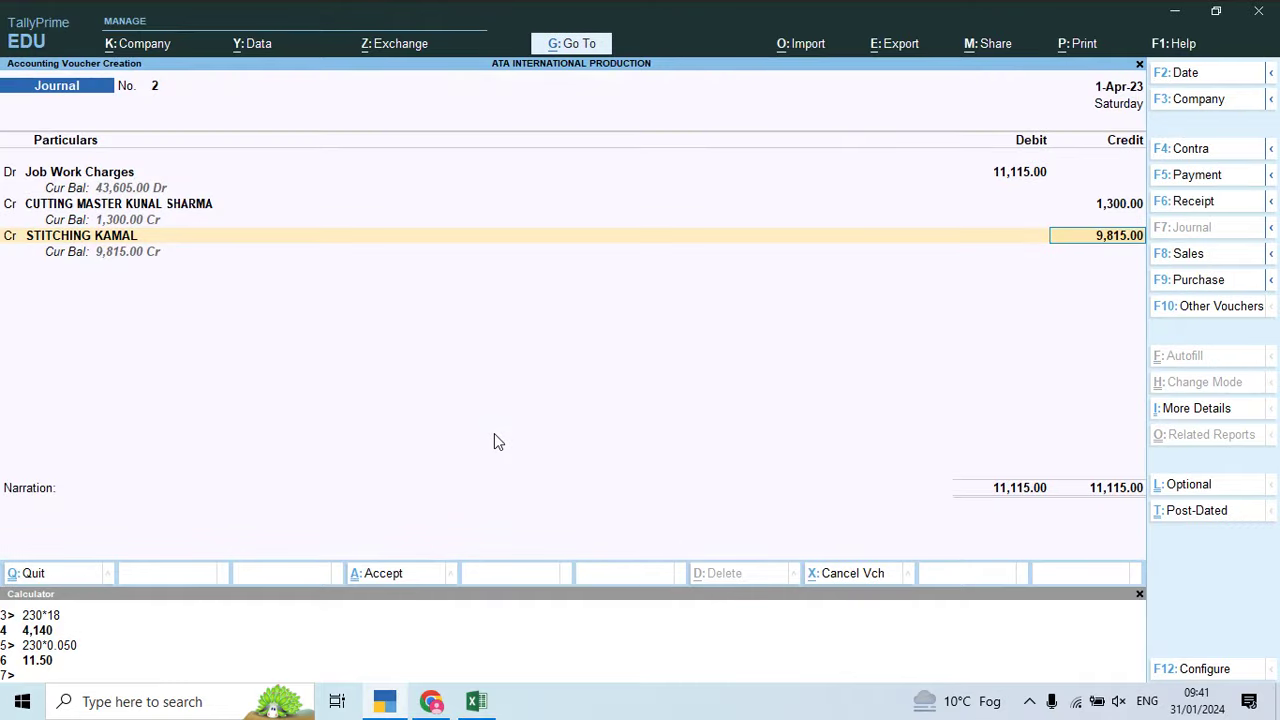
Step: Credit the Lot No 1102 stitching worker's ledger with 5070 as listed in the Excel sheet
{"action": "key", "text": "alt+Tab"}
{"action": "key", "text": "alt+Tab"}
{"action": "type", "text": "5070"}
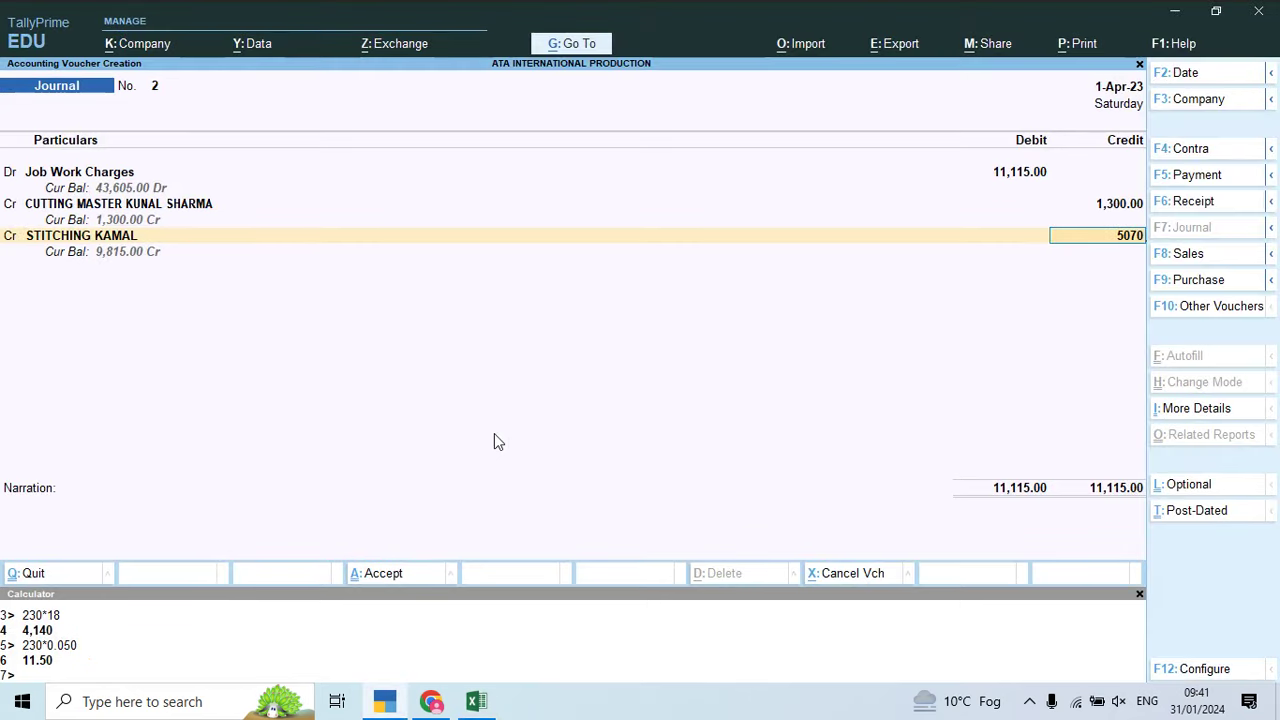
{"action": "key", "text": "Return"}
{"action": "key", "text": "Return"}
{"action": "key", "text": "alt+Tab"}
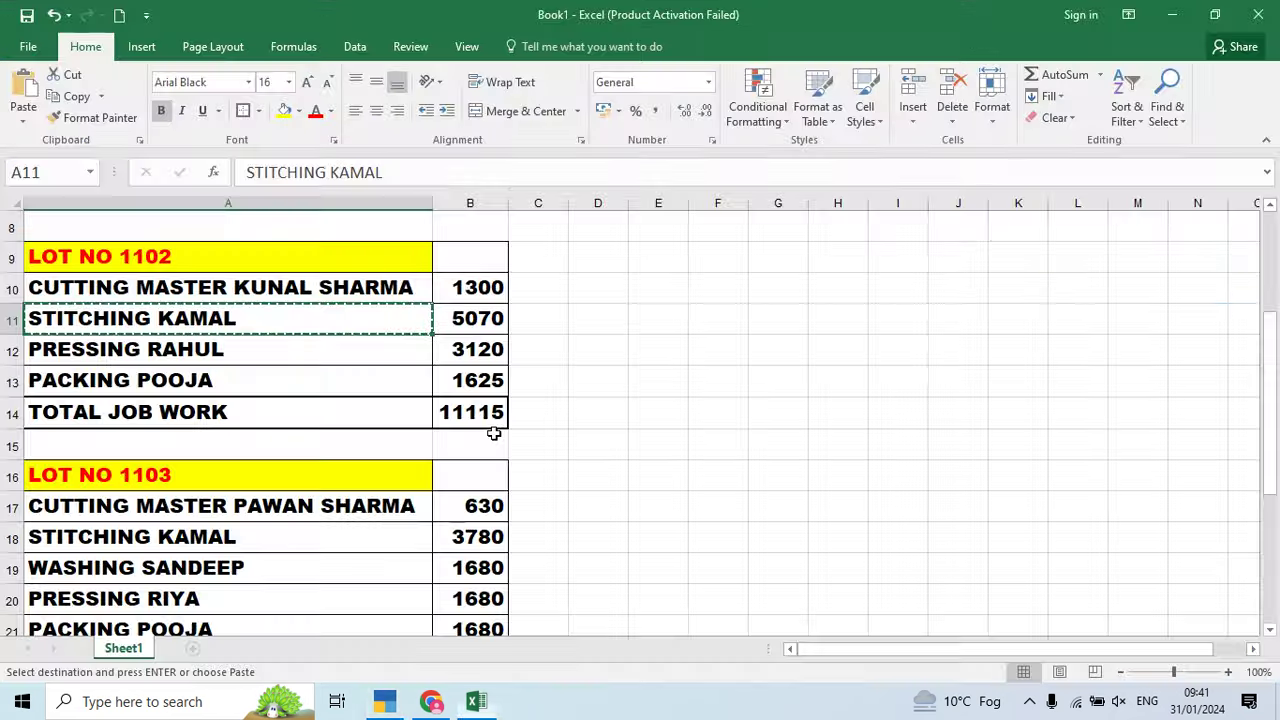
{"action": "key", "text": "alt+Tab"}
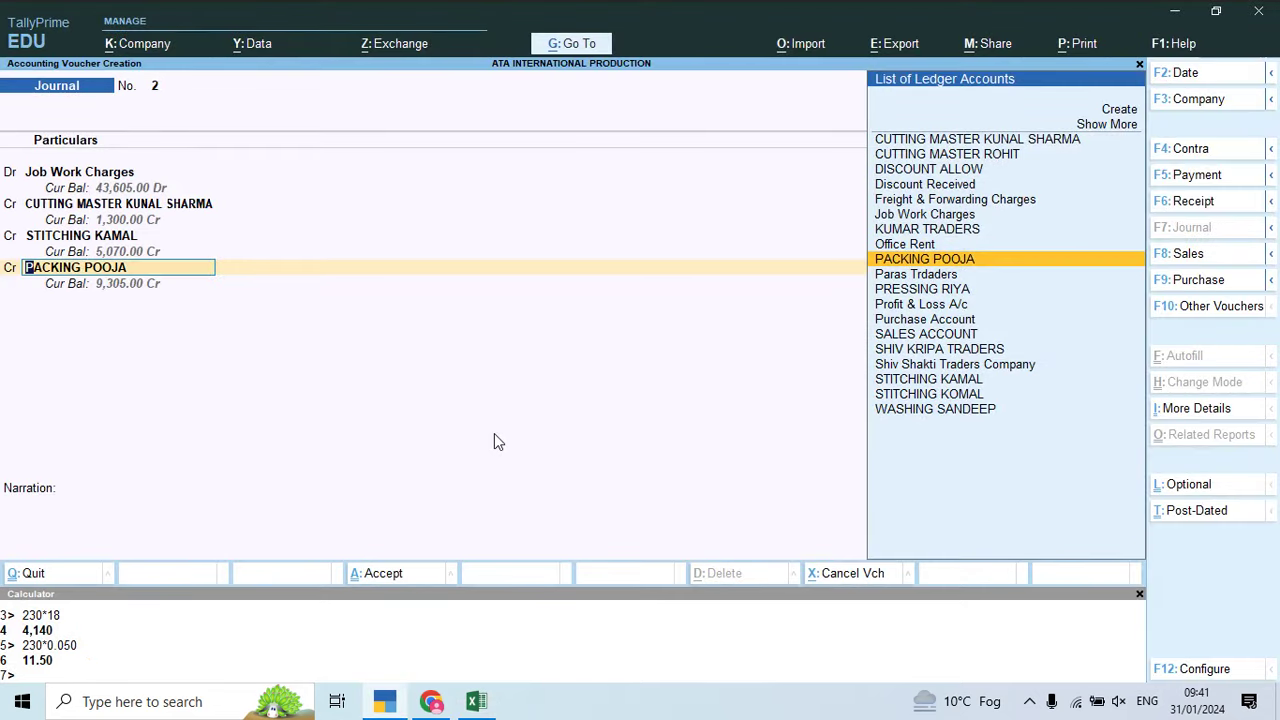
Step: Create a ledger under Job Workers for Lot No 1102's pressing worker, using the entry in Excel cell A12 as its name
{"action": "key", "text": "alt+c"}
{"action": "key", "text": "alt+Tab"}
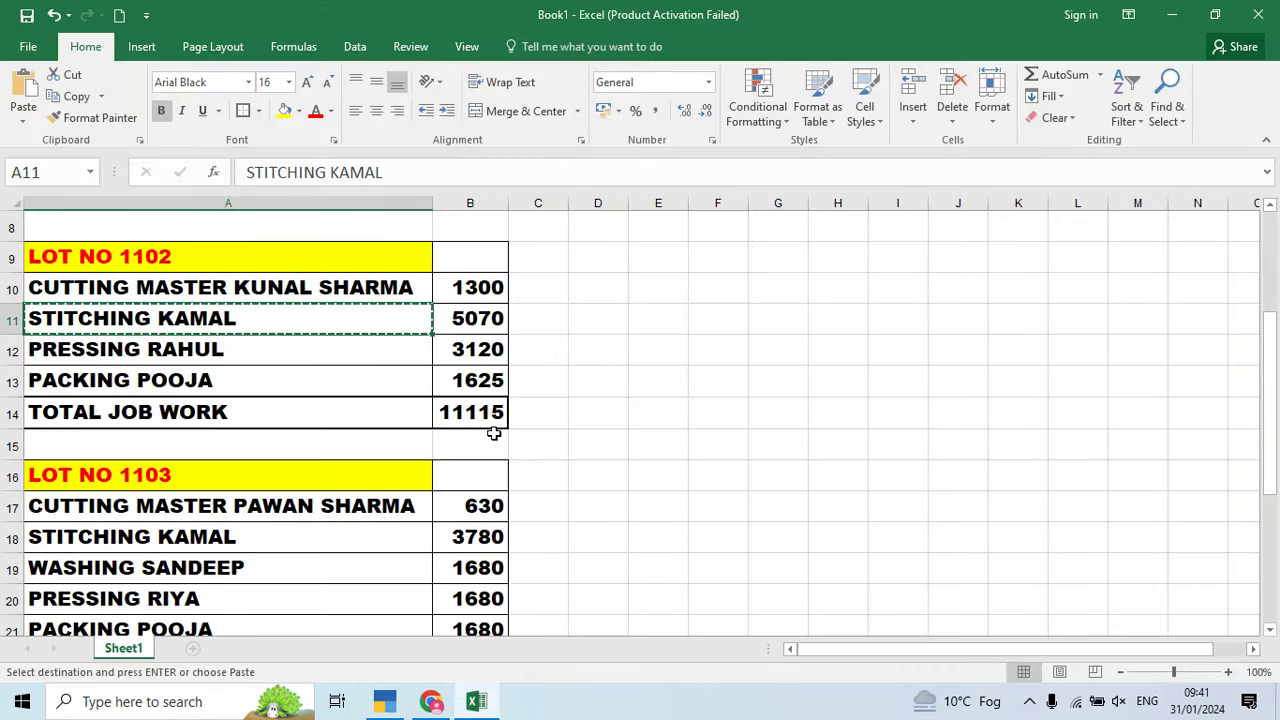
{"action": "key", "text": "Down"}
{"action": "key", "text": "alt+Tab"}
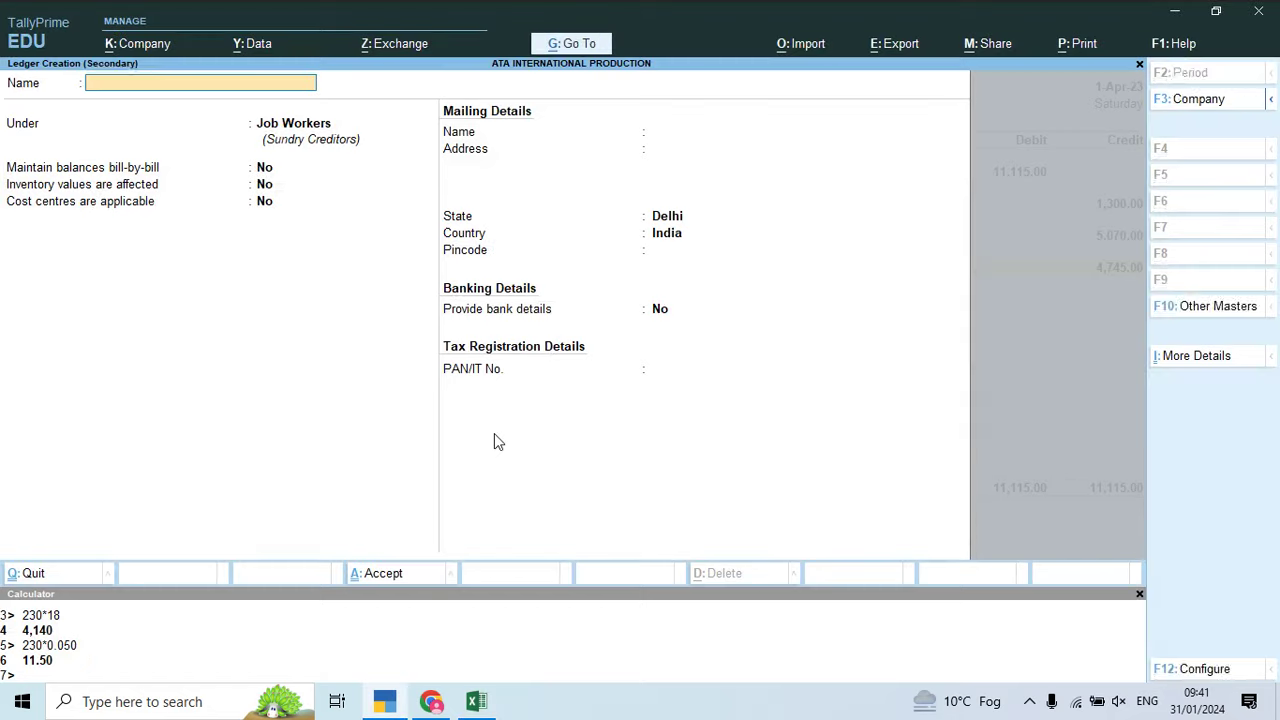
{"action": "key", "text": "ctrl+alt+v"}
{"action": "key", "text": "Return"}
{"action": "key", "text": "ctrl+a"}
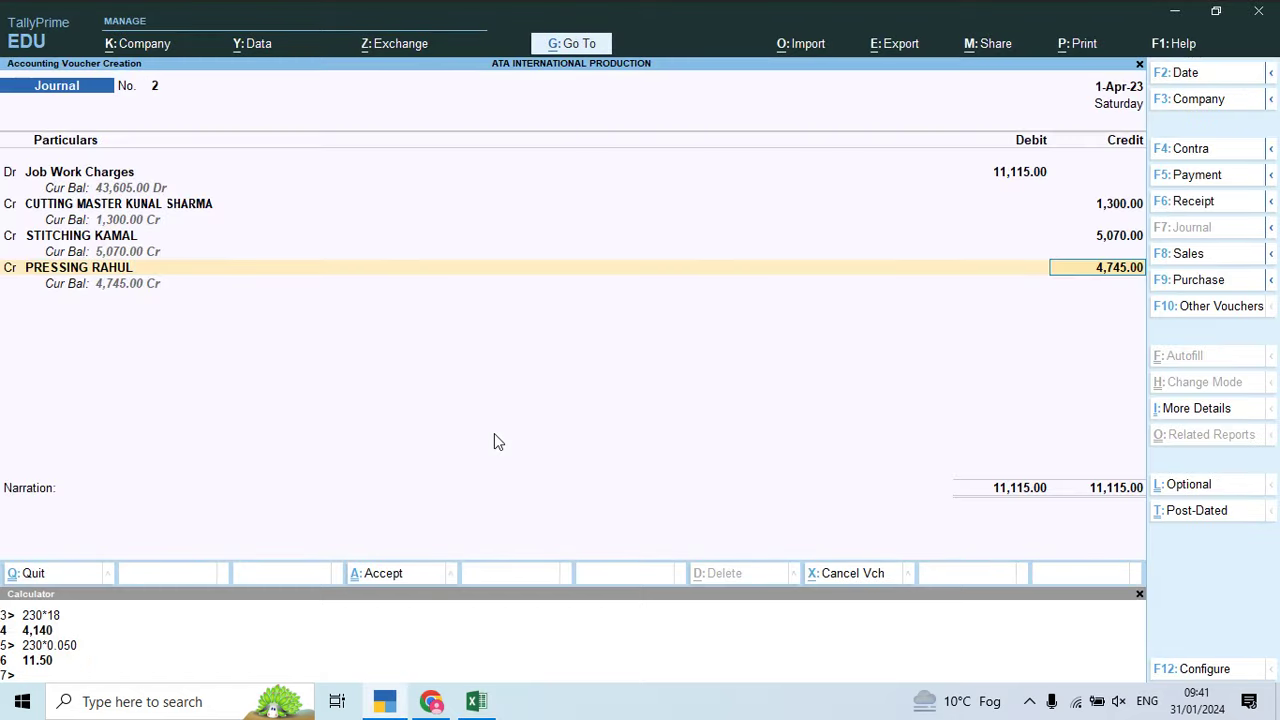
Step: Credit the Lot No 1102 pressing worker's ledger with 3120 as listed in the Excel sheet
{"action": "key", "text": "alt+Tab"}
{"action": "key", "text": "alt+Tab"}
{"action": "type", "text": "3120"}
{"action": "key", "text": "Return"}
{"action": "key", "text": "Return"}
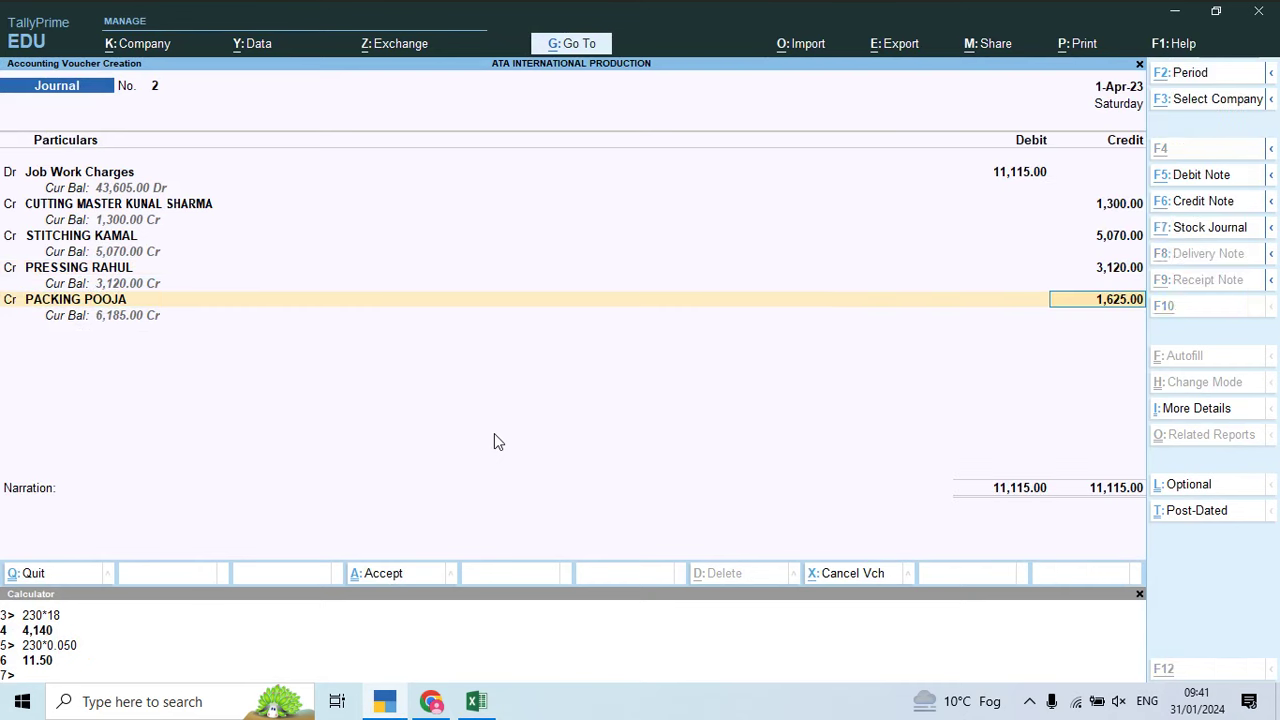
Step: Credit the packing worker's ledger with 1625 and save the journal with the narration "being job work due lot no 1102"
{"action": "key", "text": "alt+Tab"}
{"action": "key", "text": "alt+Tab"}
{"action": "key", "text": "Return"}
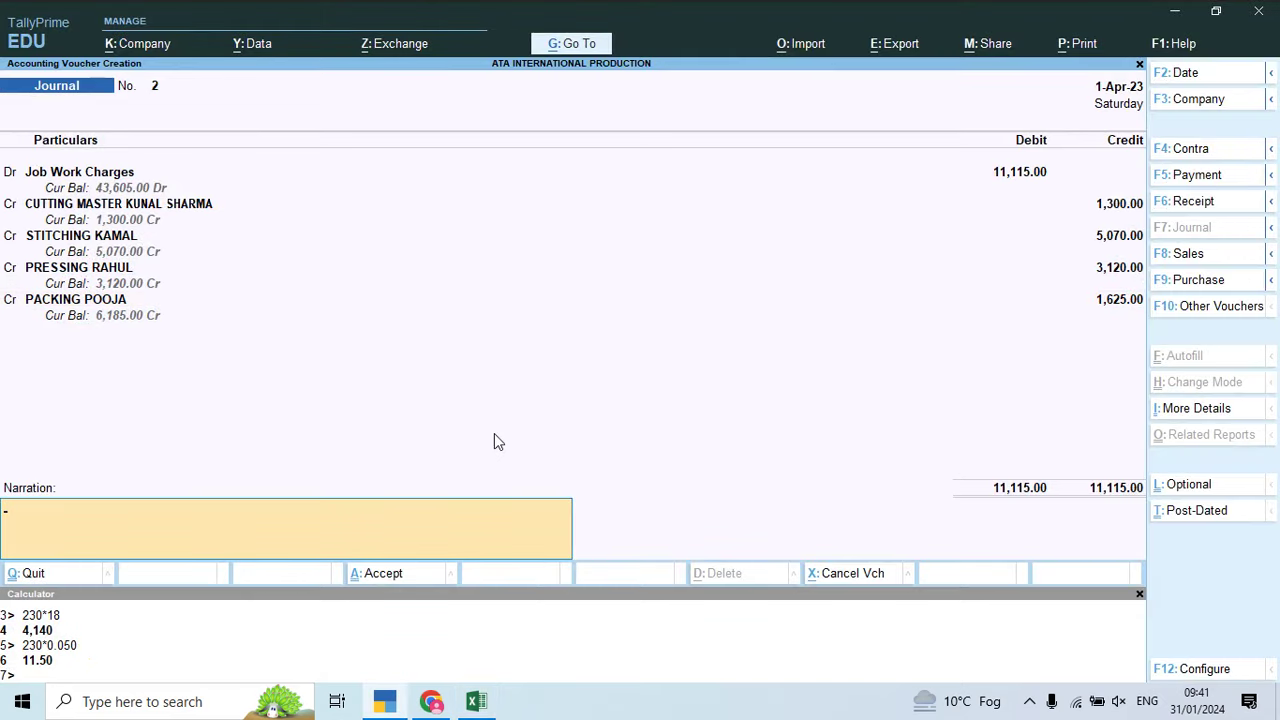
{"action": "key", "text": "ctrl+r"}
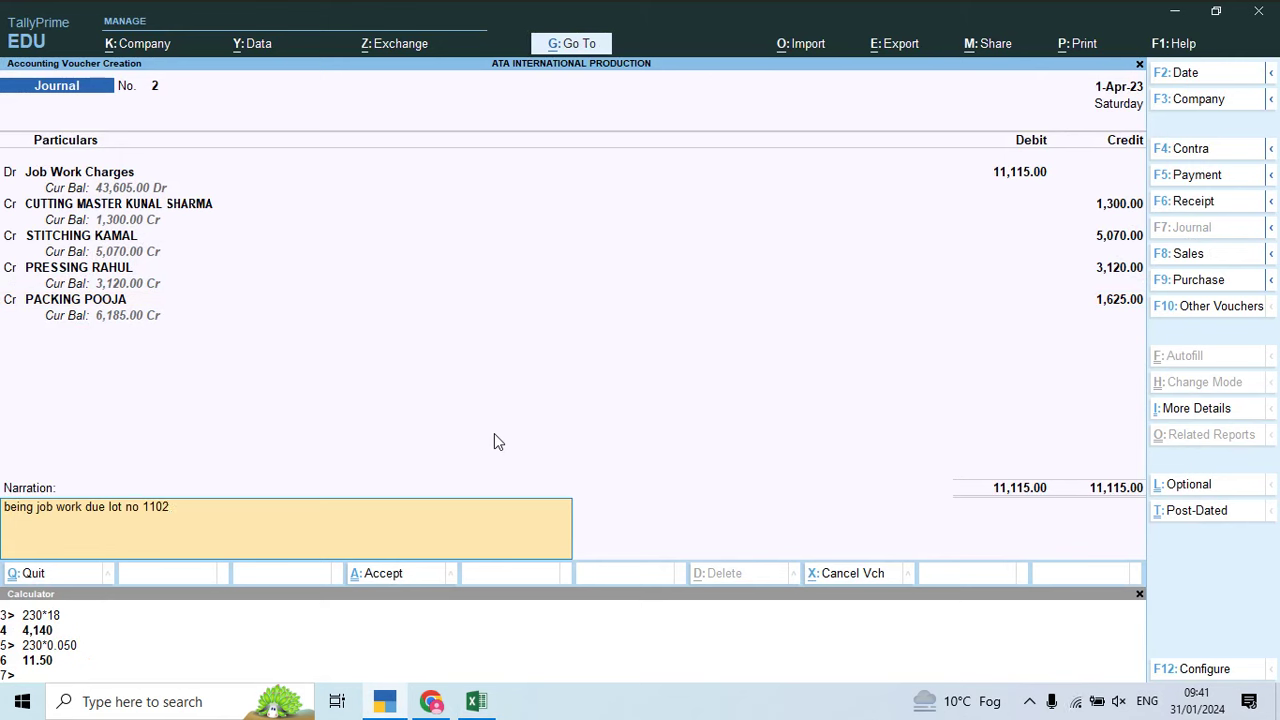
{"action": "key", "text": "Return"}
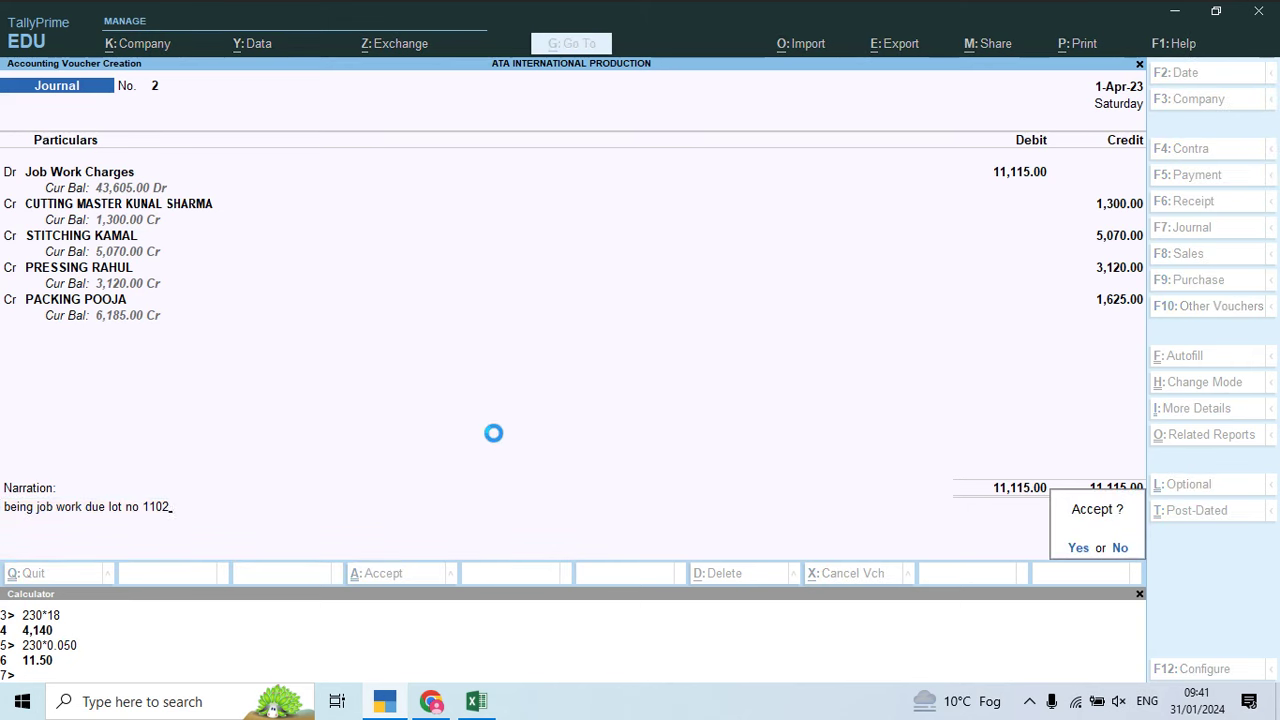
{"action": "key", "text": "Return"}
Step: Choose Job Work Charges as the debit ledger of a new journal for Lot No 1103
{"action": "type", "text": "jo"}
{"action": "key", "text": "Return"}
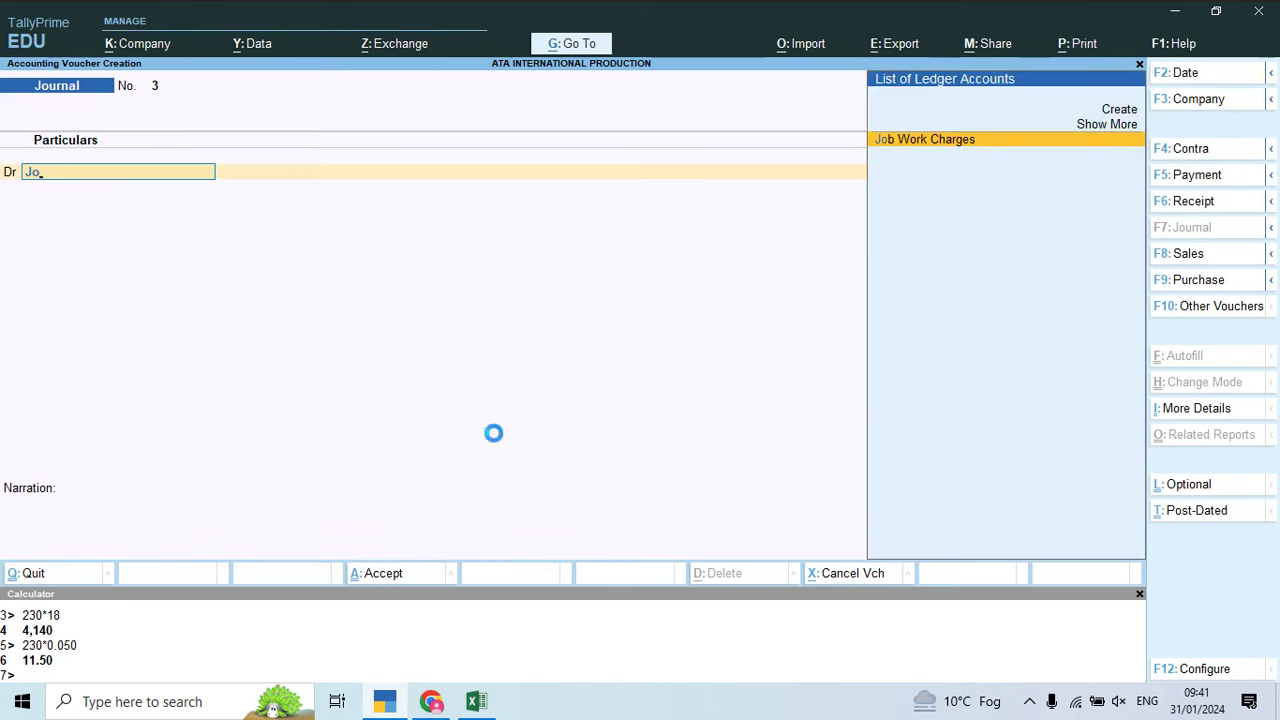
{"action": "key", "text": "Return"}
Step: Switch to Excel and copy Lot No 1103's cutting master entry in cell A17, returning to TallyPrime
{"action": "key", "text": "alt+Tab"}
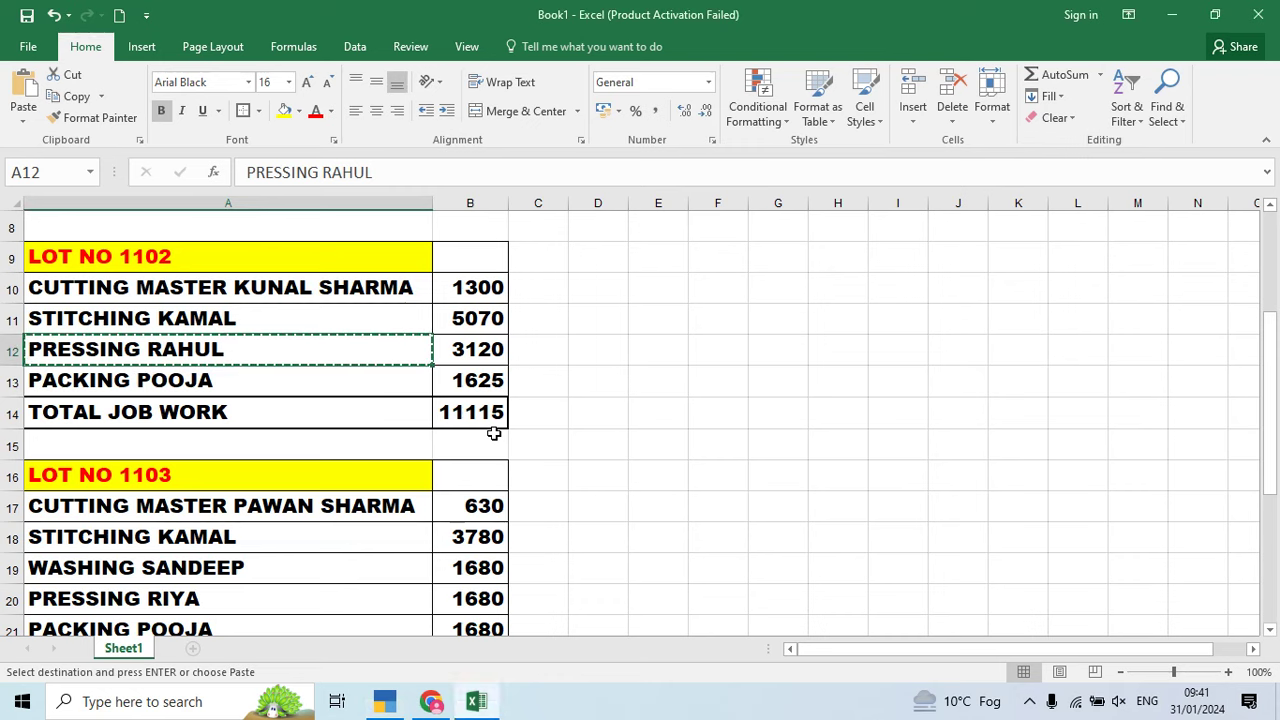
{"action": "key", "text": "Down"}
{"action": "key", "text": "Down"}
{"action": "key", "text": "Down"}
{"action": "key", "text": "Down"}
{"action": "key", "text": "Down"}
{"action": "key", "text": "Down"}
{"action": "key", "text": "Down"}
{"action": "key", "text": "Down"}
{"action": "key", "text": "Down"}
{"action": "key", "text": "Down"}
{"action": "key", "text": "Down"}
{"action": "key", "text": "Down"}
{"action": "key", "text": "Down"}
{"action": "key", "text": "Down"}
{"action": "key", "text": "Up"}
{"action": "key", "text": "Up"}
{"action": "key", "text": "Up"}
{"action": "key", "text": "Up"}
{"action": "key", "text": "Up"}
{"action": "key", "text": "Up"}
{"action": "key", "text": "Up"}
{"action": "key", "text": "Up"}
{"action": "key", "text": "Up"}
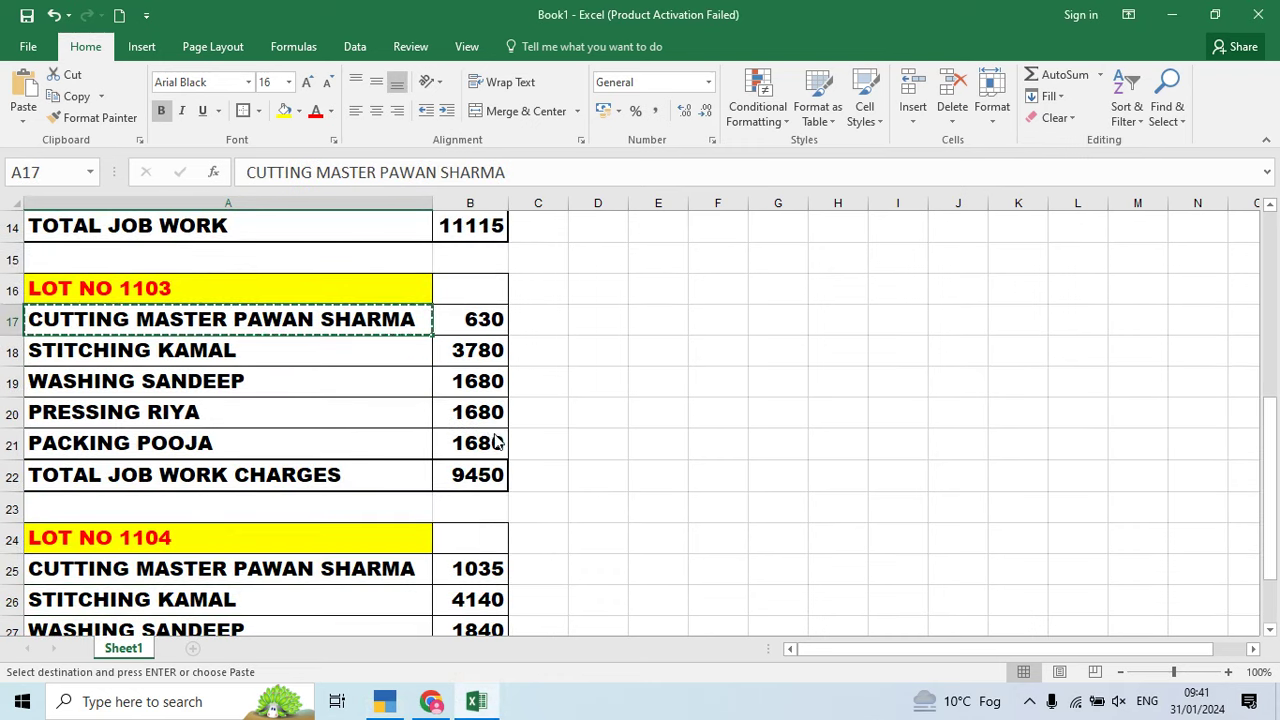
{"action": "key", "text": "alt+Tab"}
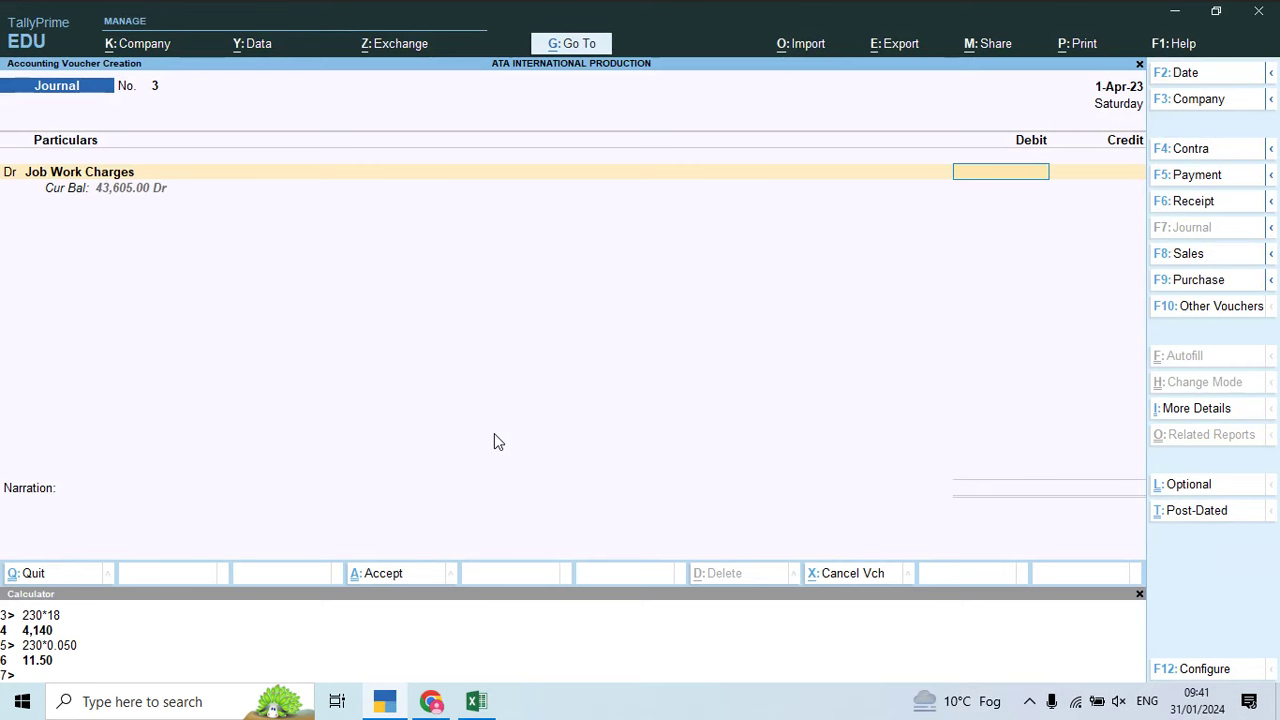
Step: Set the Job Work Charges debit to 9450, Lot No 1103's total in the Excel sheet
{"action": "key", "text": "alt+Tab"}
{"action": "key", "text": "alt+Tab"}
{"action": "type", "text": "9450"}
{"action": "key", "text": "Return"}
{"action": "key", "text": "Return"}
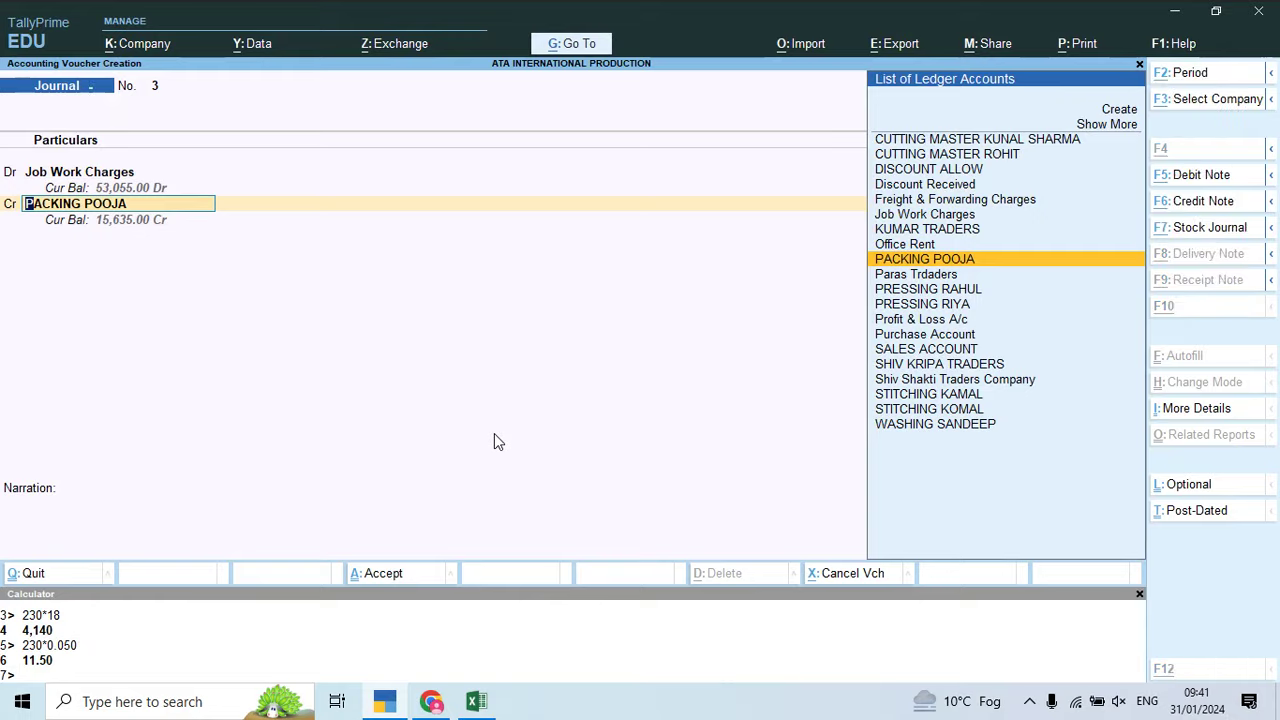
Step: Create a ledger under Job Workers for Lot No 1103's cutting master, using the copied Excel entry as its name
{"action": "key", "text": "alt+c"}
{"action": "key", "text": "ctrl+alt+v"}
{"action": "key", "text": "Return"}
{"action": "key", "text": "ctrl+a"}
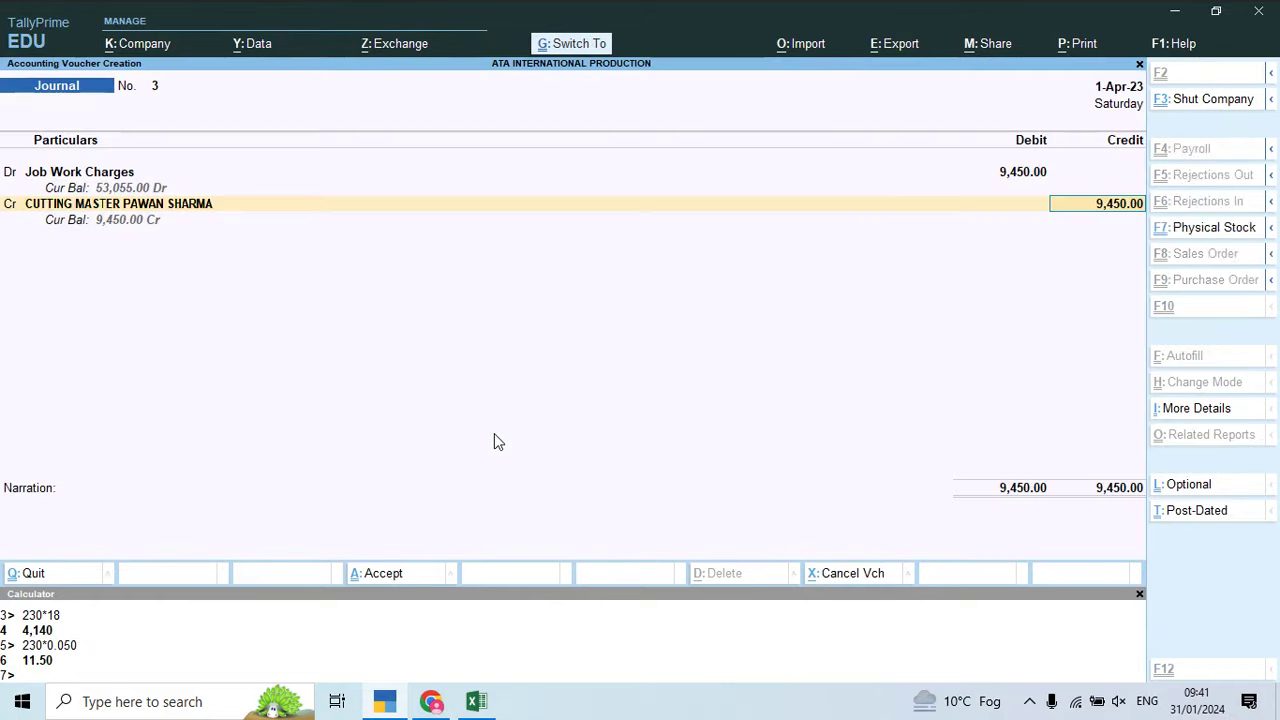
Step: Credit the Lot No 1103 cutting master's ledger with 630 as listed in the Excel sheet
{"action": "key", "text": "alt+Tab"}
{"action": "key", "text": "alt+Tab"}
{"action": "type", "text": "630"}
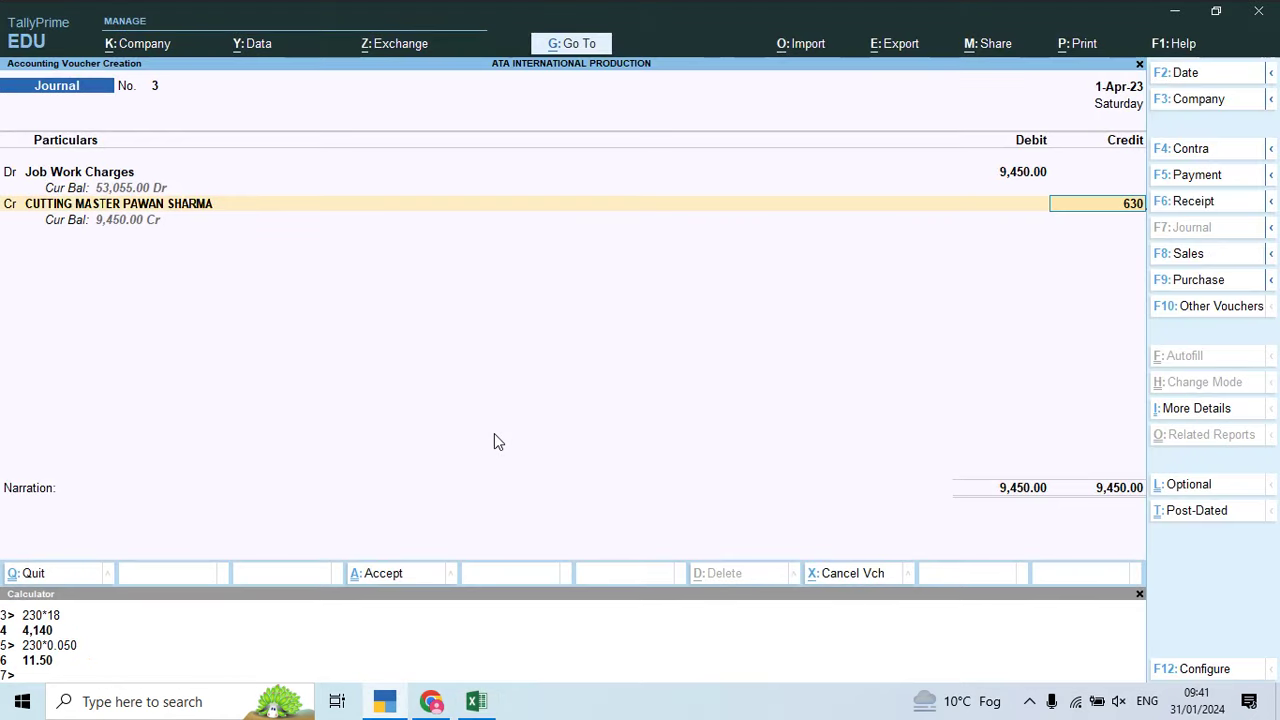
{"action": "key", "text": "Return"}
{"action": "key", "text": "Return"}
Step: Credit the existing ledger of Lot No 1103's stitching worker with 3780 as listed in the Excel sheet
{"action": "key", "text": "alt+Tab"}
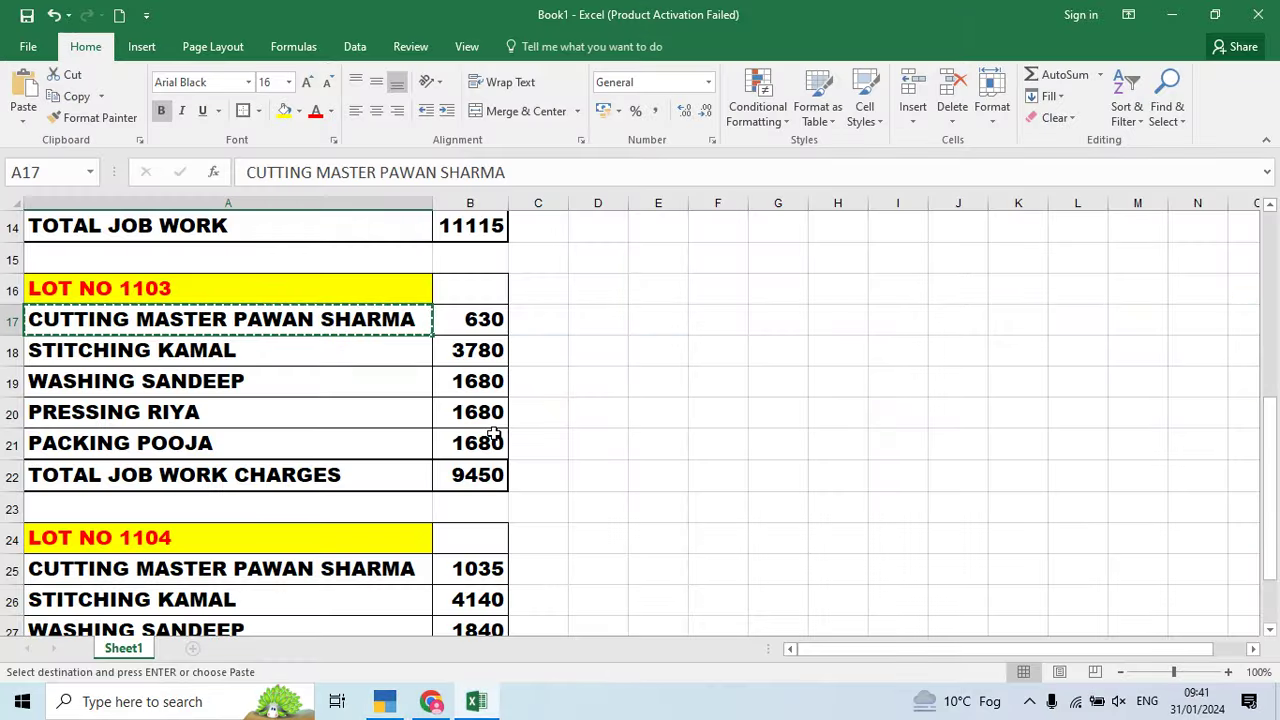
{"action": "key", "text": "alt+Tab"}
{"action": "type", "text": "Kam"}
{"action": "key", "text": "Return"}
{"action": "key", "text": "alt+Tab"}
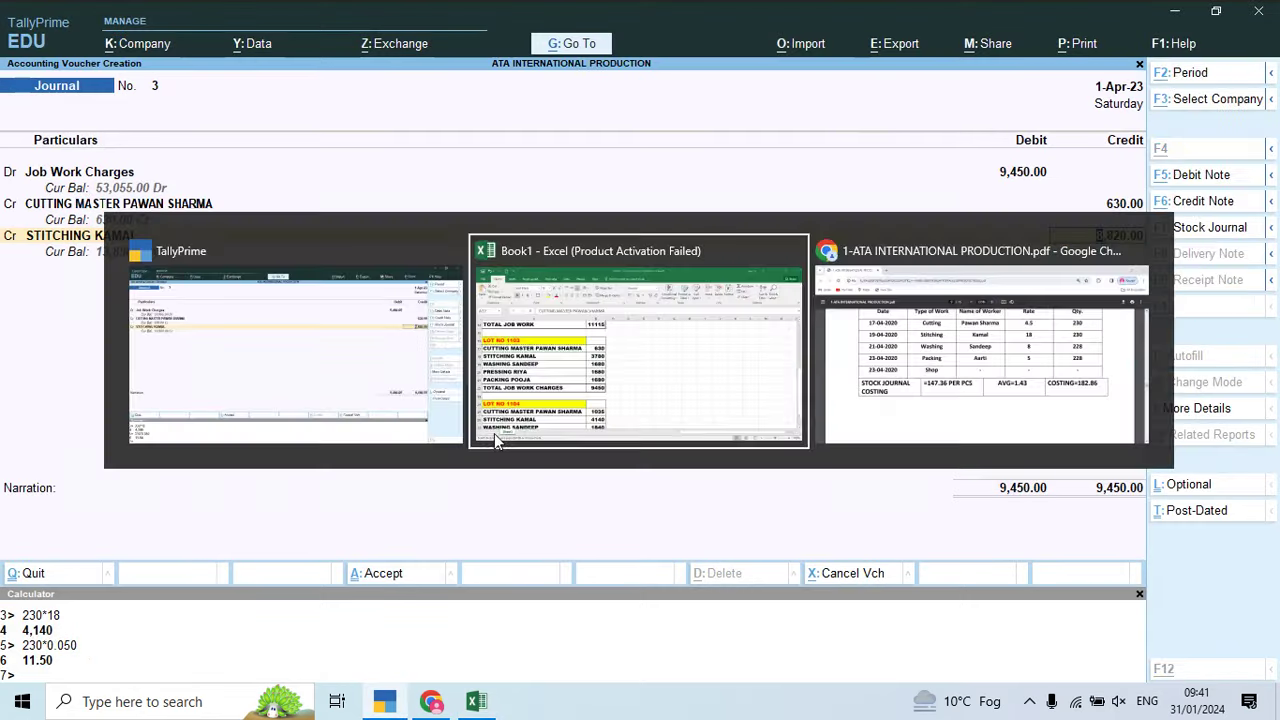
{"action": "key", "text": "alt+Tab"}
{"action": "type", "text": "3780"}
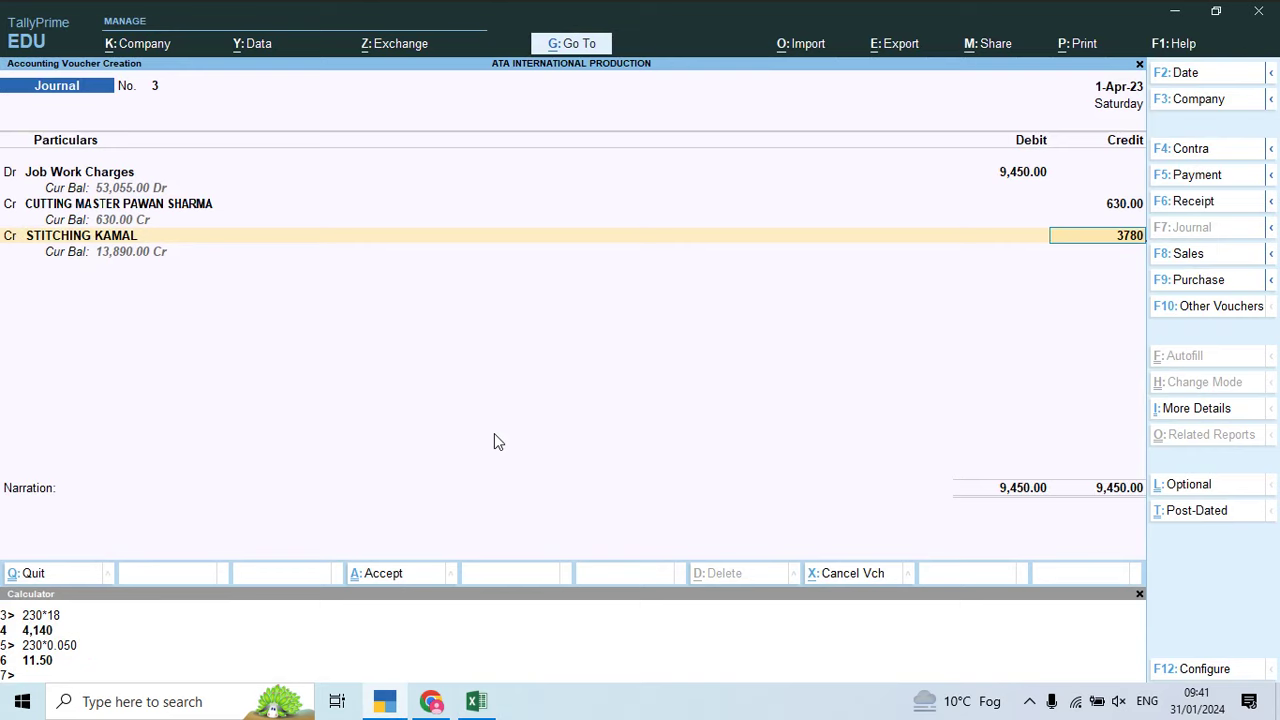
{"action": "key", "text": "Return"}
{"action": "key", "text": "Return"}
Step: Credit the existing ledger of Lot No 1103's washing worker with 1680 as listed in the Excel sheet
{"action": "key", "text": "alt+Tab"}
{"action": "key", "text": "alt+Tab"}
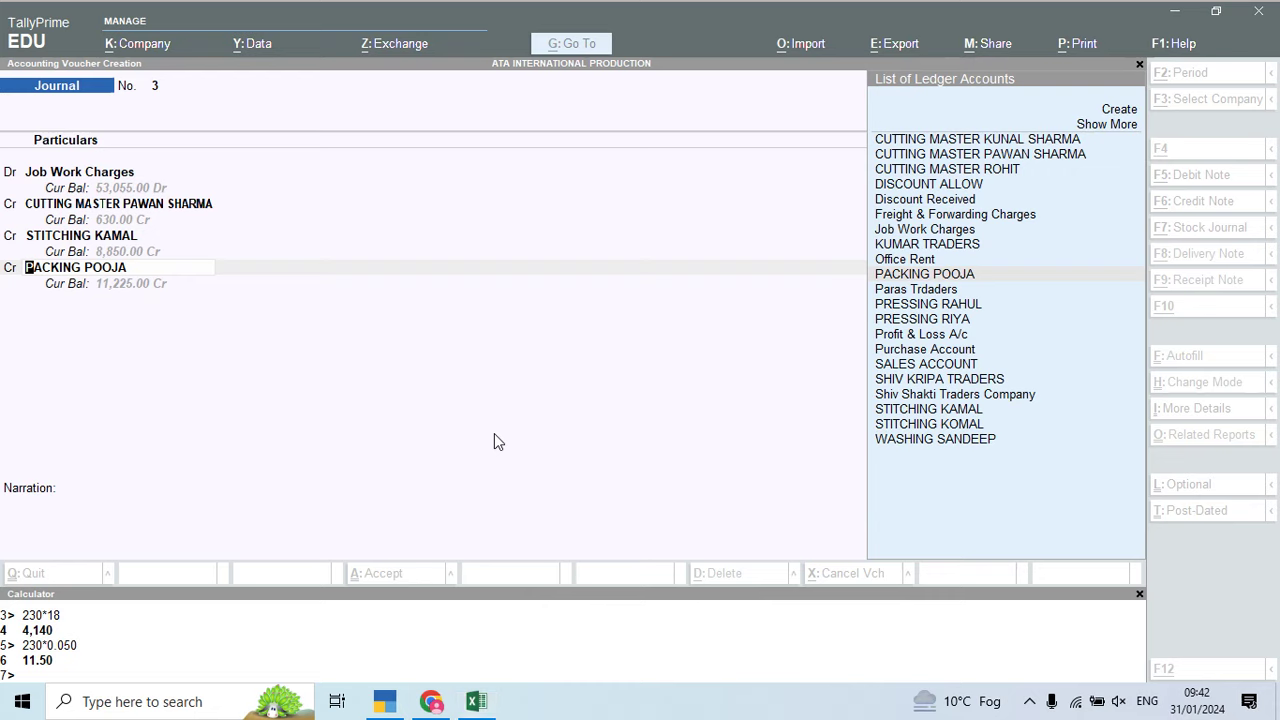
{"action": "type", "text": "Was"}
{"action": "key", "text": "Return"}
{"action": "key", "text": "alt+Tab"}
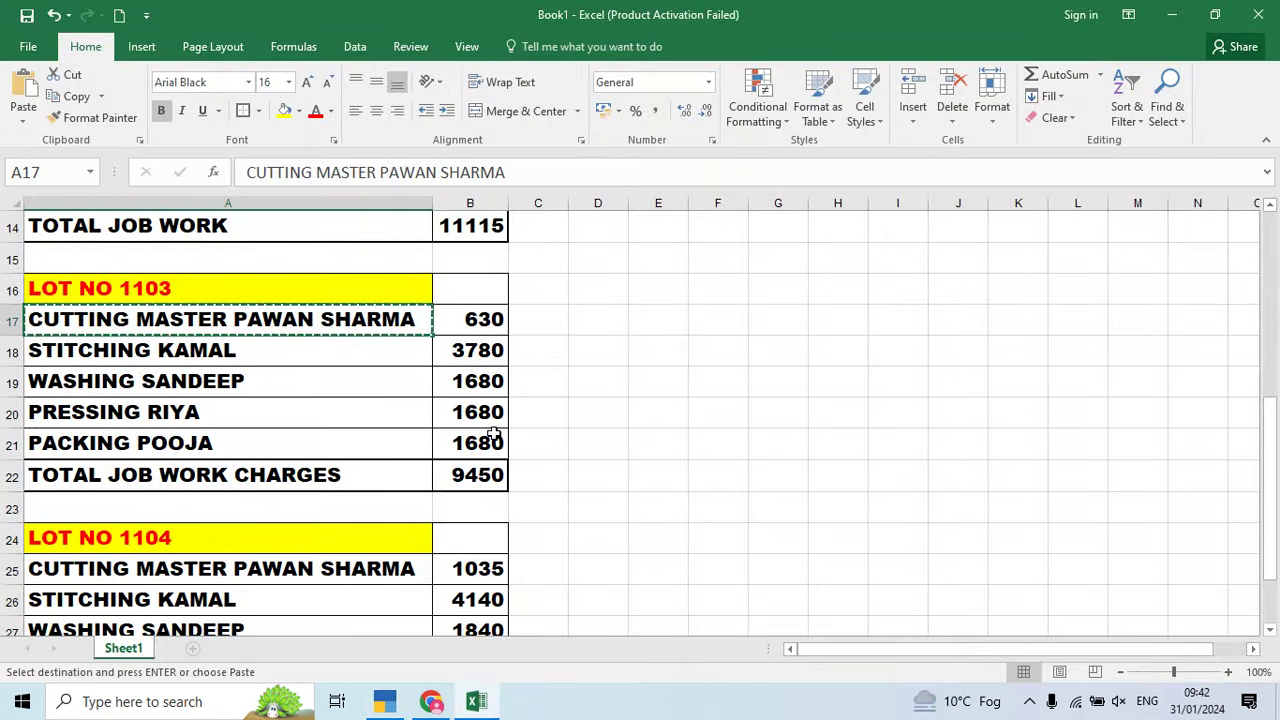
{"action": "key", "text": "alt+Tab"}
{"action": "type", "text": "1680"}
{"action": "key", "text": "Return"}
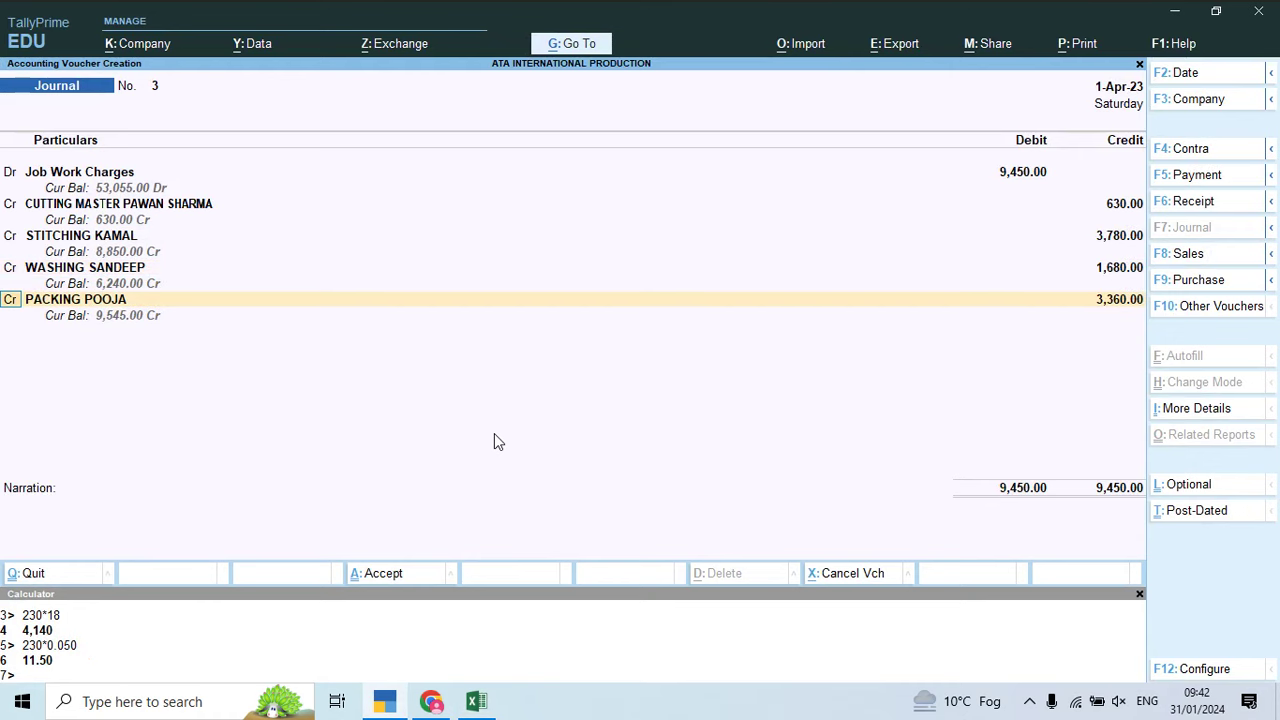
{"action": "key", "text": "Return"}
Step: Credit the existing ledger of Lot No 1103's pressing worker with 1680 as listed in the Excel sheet
{"action": "key", "text": "alt+Tab"}
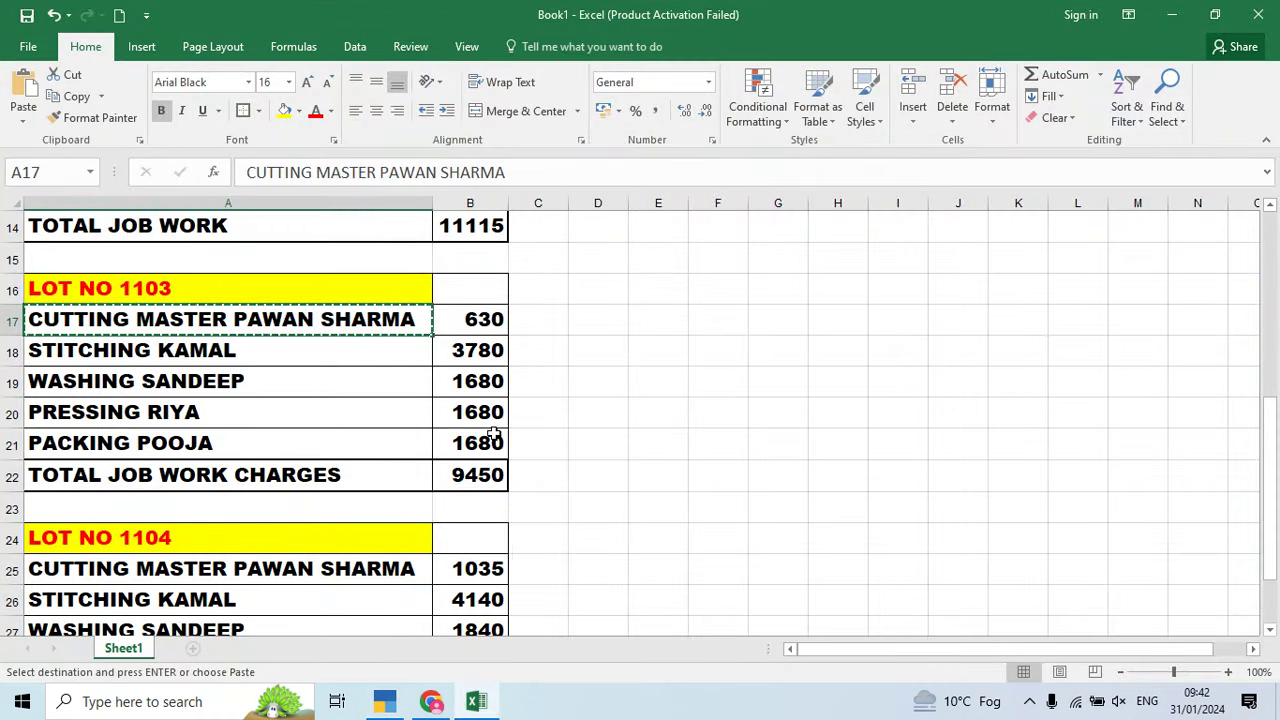
{"action": "key", "text": "alt+Tab"}
{"action": "type", "text": "RI"}
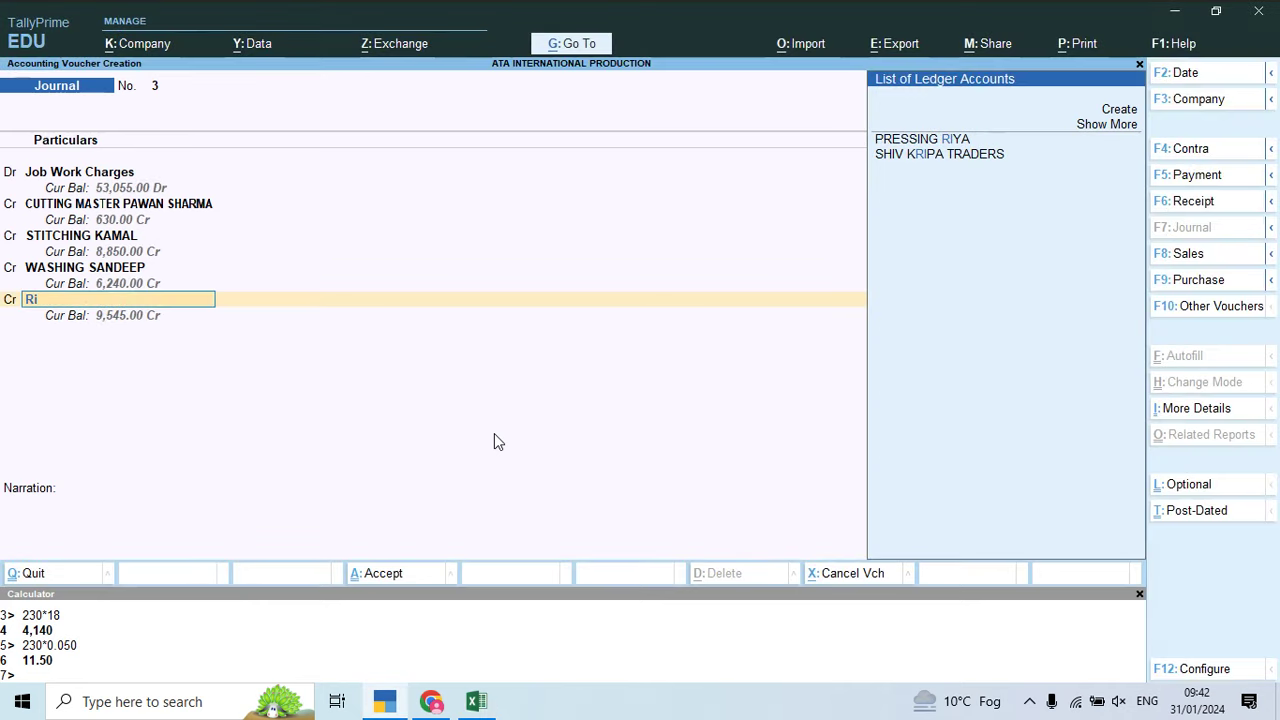
{"action": "key", "text": "Return"}
{"action": "type", "text": "1680"}
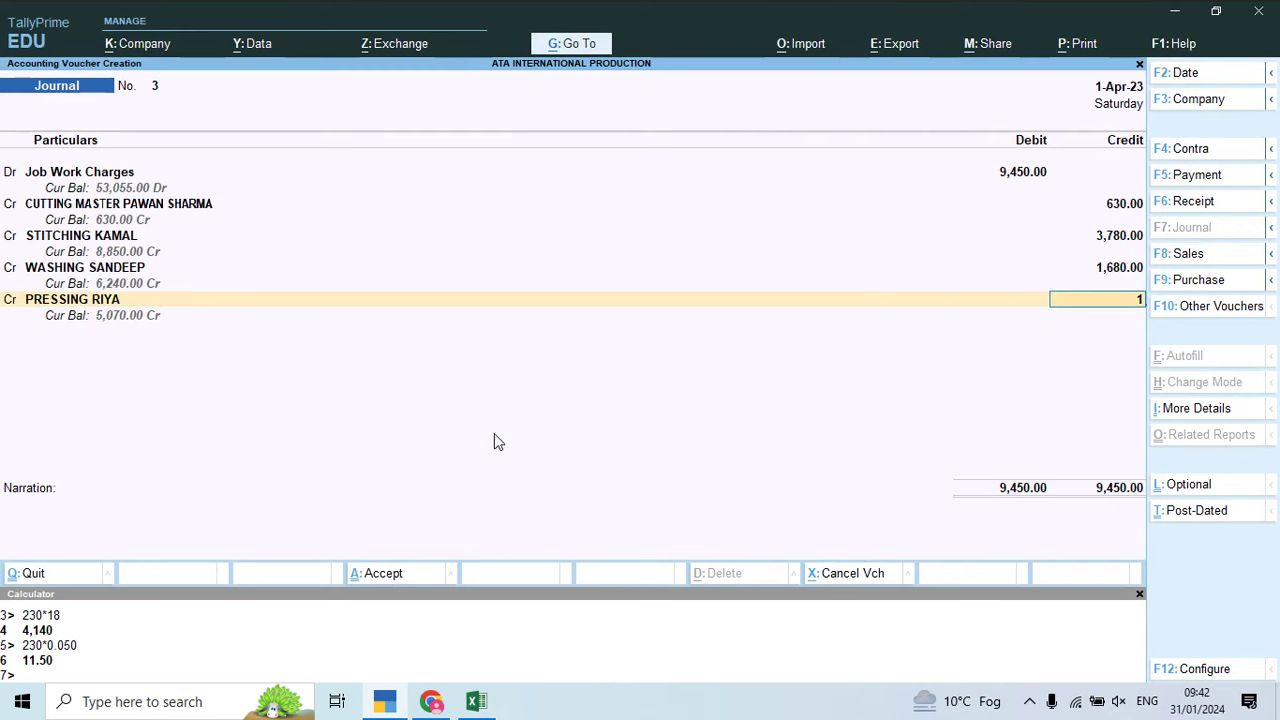
{"action": "key", "text": "Return"}
{"action": "key", "text": "Return"}
Step: Credit the packing worker's ledger with 1680 and save the journal with the narration "being job work due lot no 1103"
{"action": "key", "text": "Return"}
{"action": "key", "text": "Return"}
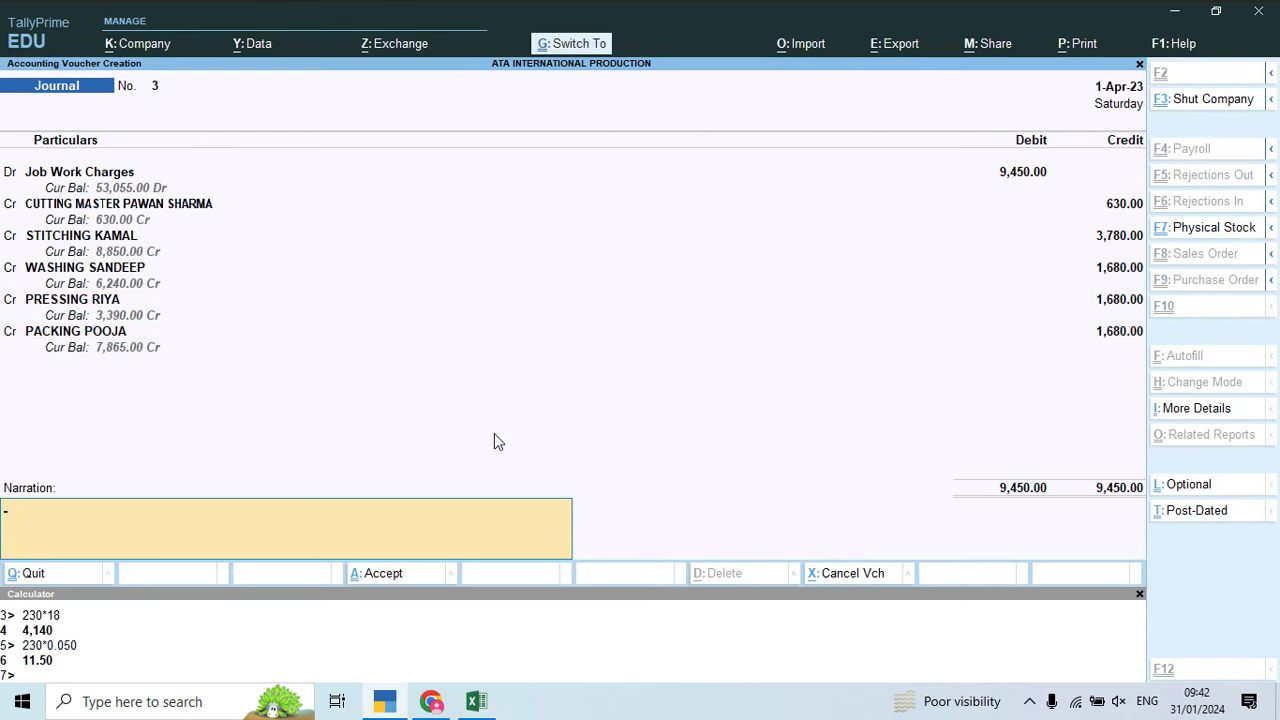
{"action": "type", "text": "being job work due lot no 1102"}
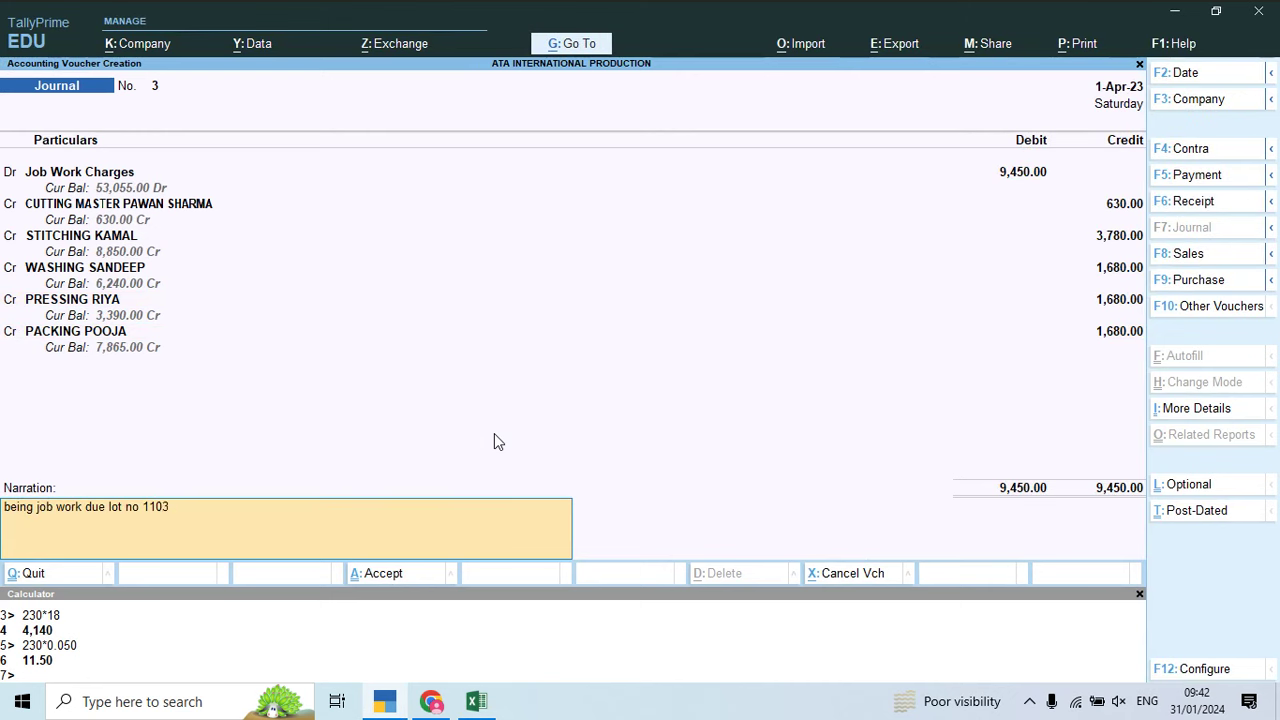
{"action": "key", "text": "Return"}
{"action": "key", "text": "Return"}
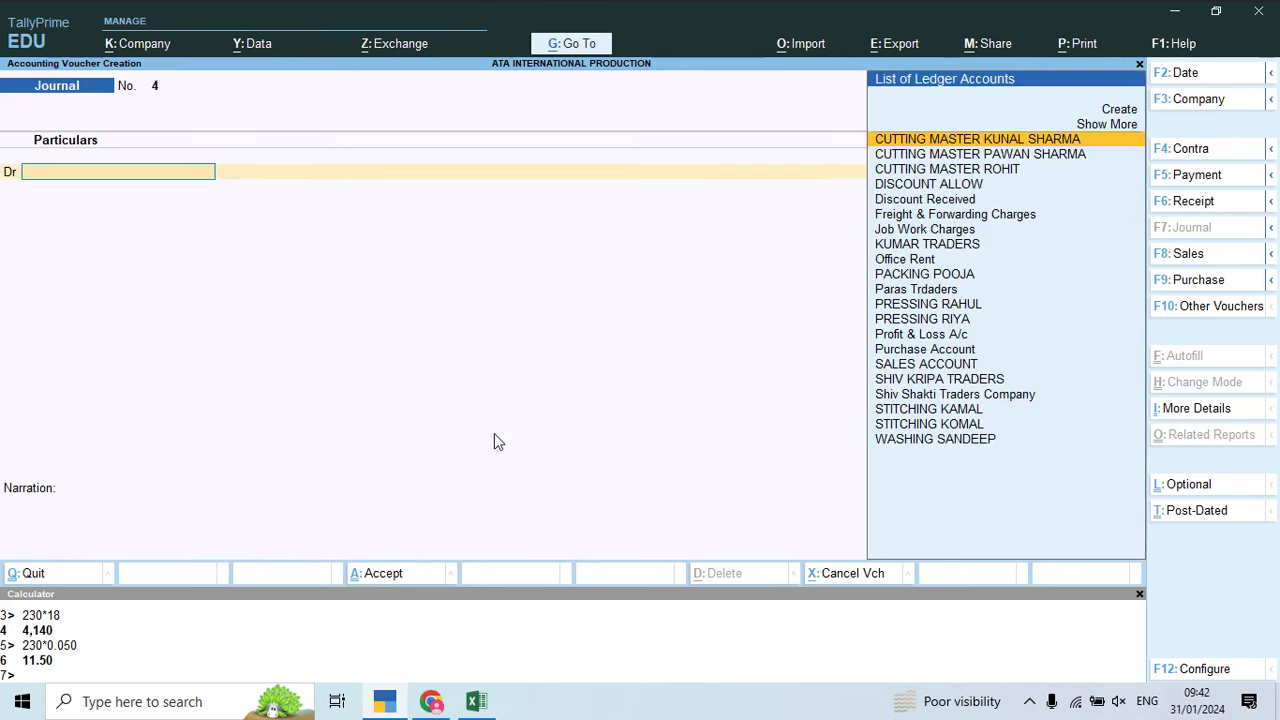
Step: Choose Job Work Charges as the debit ledger of a new journal for Lot No 1104, skipping its inventory allocations
{"action": "type", "text": "j"}
{"action": "key", "text": "Return"}
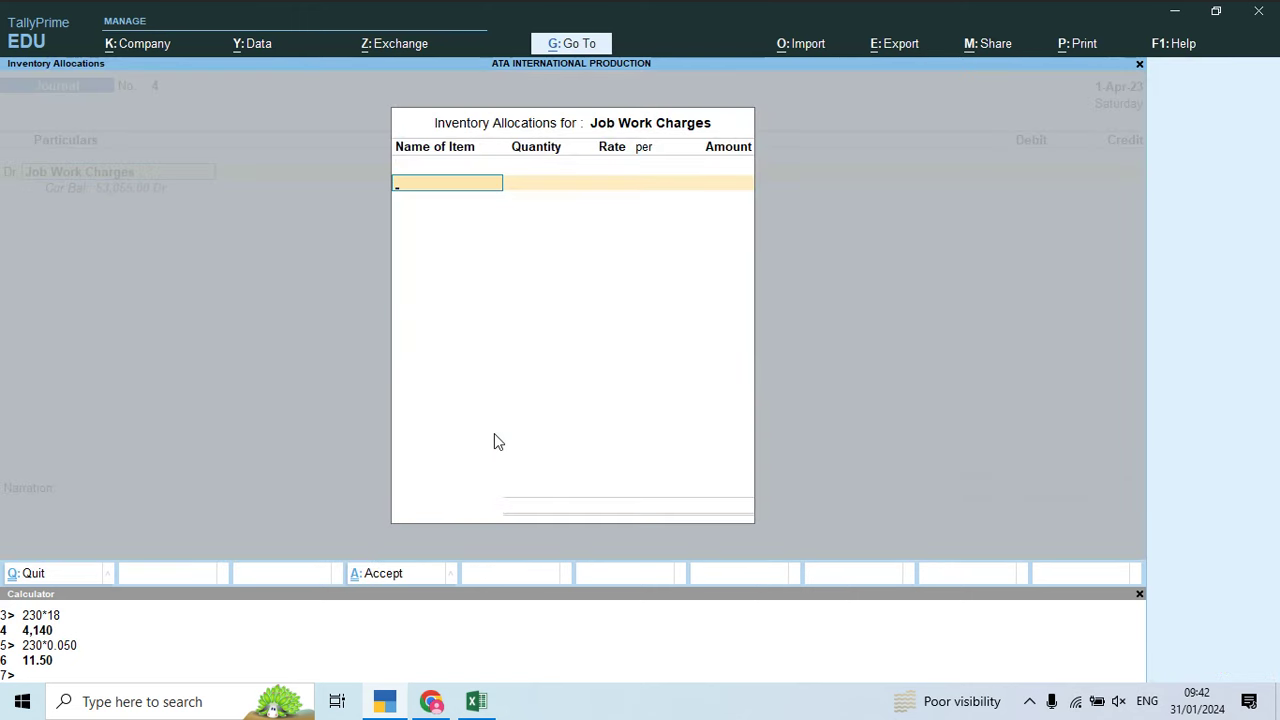
{"action": "key", "text": "Escape"}
Step: Find the Lot No 1104 block in the Excel sheet and set the Job Work Charges debit to its total, 8165
{"action": "key", "text": "alt+Tab"}
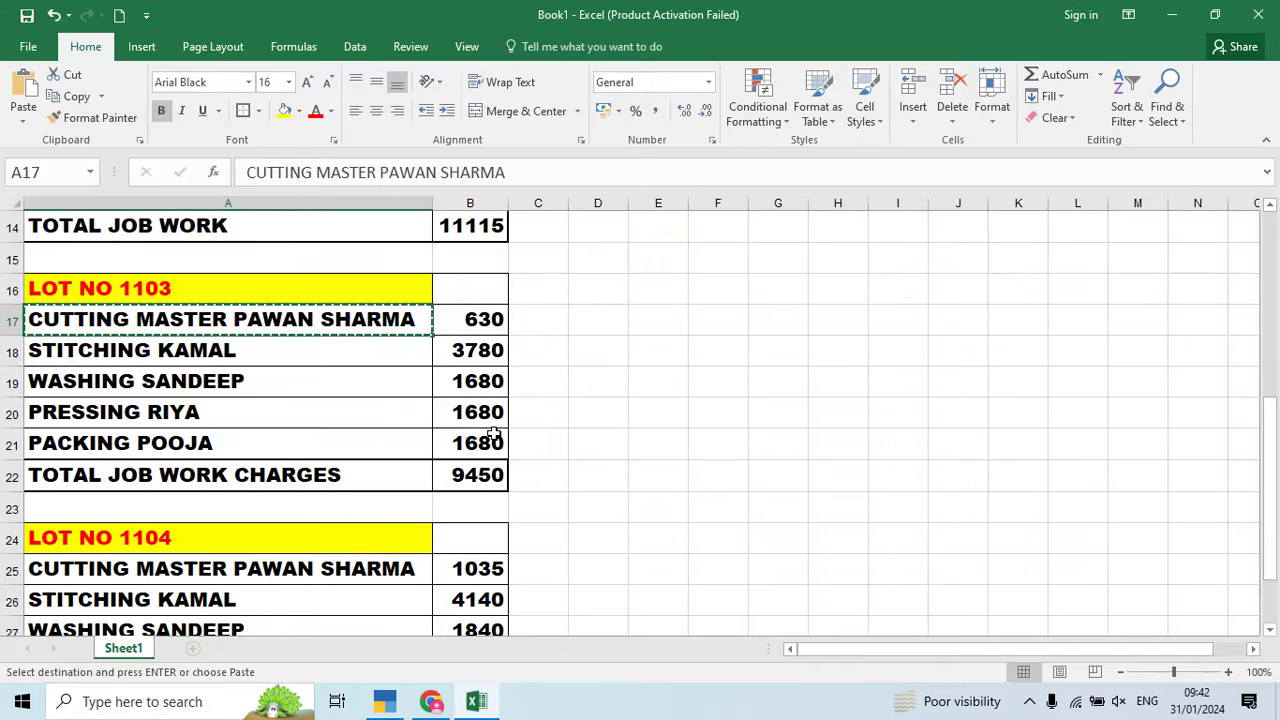
{"action": "key", "text": "Down"}
{"action": "key", "text": "Down"}
{"action": "key", "text": "Down"}
{"action": "key", "text": "Down"}
{"action": "key", "text": "Down"}
{"action": "key", "text": "Down"}
{"action": "key", "text": "Down"}
{"action": "key", "text": "Down"}
{"action": "key", "text": "Down"}
{"action": "key", "text": "Down"}
{"action": "key", "text": "Down"}
{"action": "key", "text": "Down"}
{"action": "key", "text": "Down"}
{"action": "key", "text": "Down"}
{"action": "key", "text": "Down"}
{"action": "key", "text": "Down"}
{"action": "key", "text": "Down"}
{"action": "key", "text": "Down"}
{"action": "key", "text": "Up"}
{"action": "key", "text": "Up"}
{"action": "key", "text": "Up"}
{"action": "key", "text": "Up"}
{"action": "key", "text": "Up"}
{"action": "key", "text": "Up"}
{"action": "key", "text": "Up"}
{"action": "key", "text": "Up"}
{"action": "key", "text": "Up"}
{"action": "key", "text": "Up"}
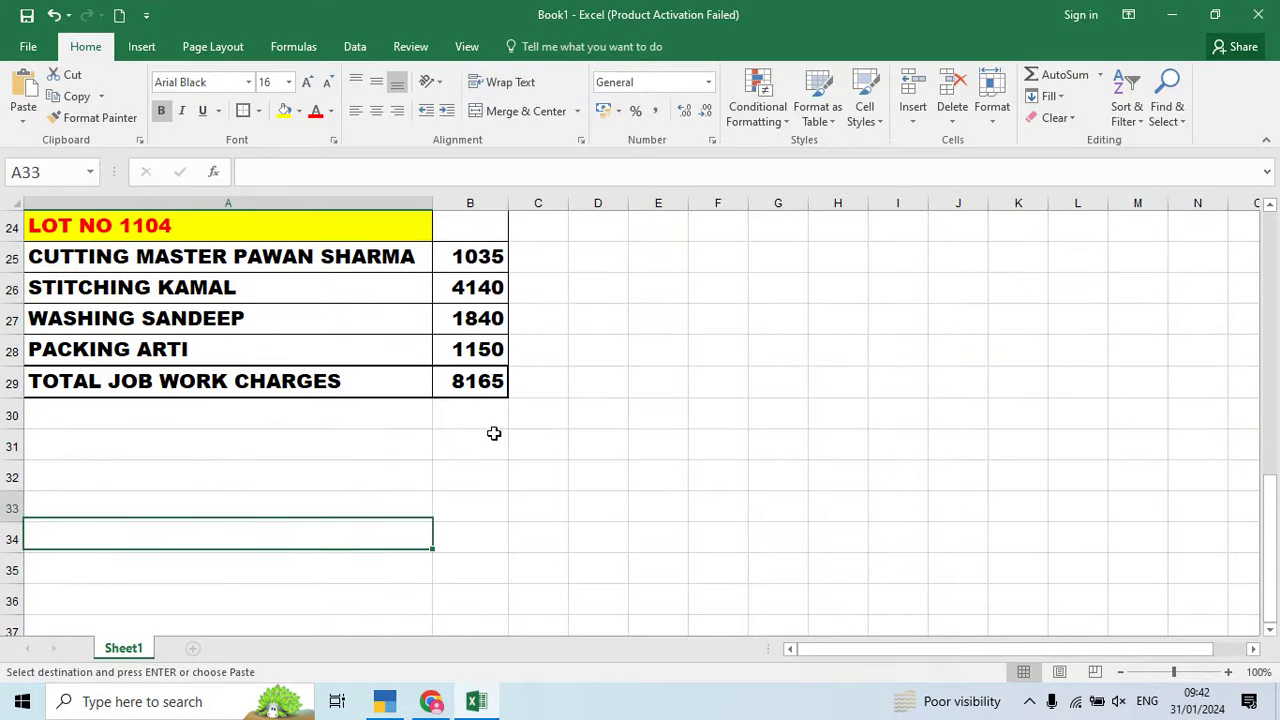
{"action": "key", "text": "alt+Tab"}
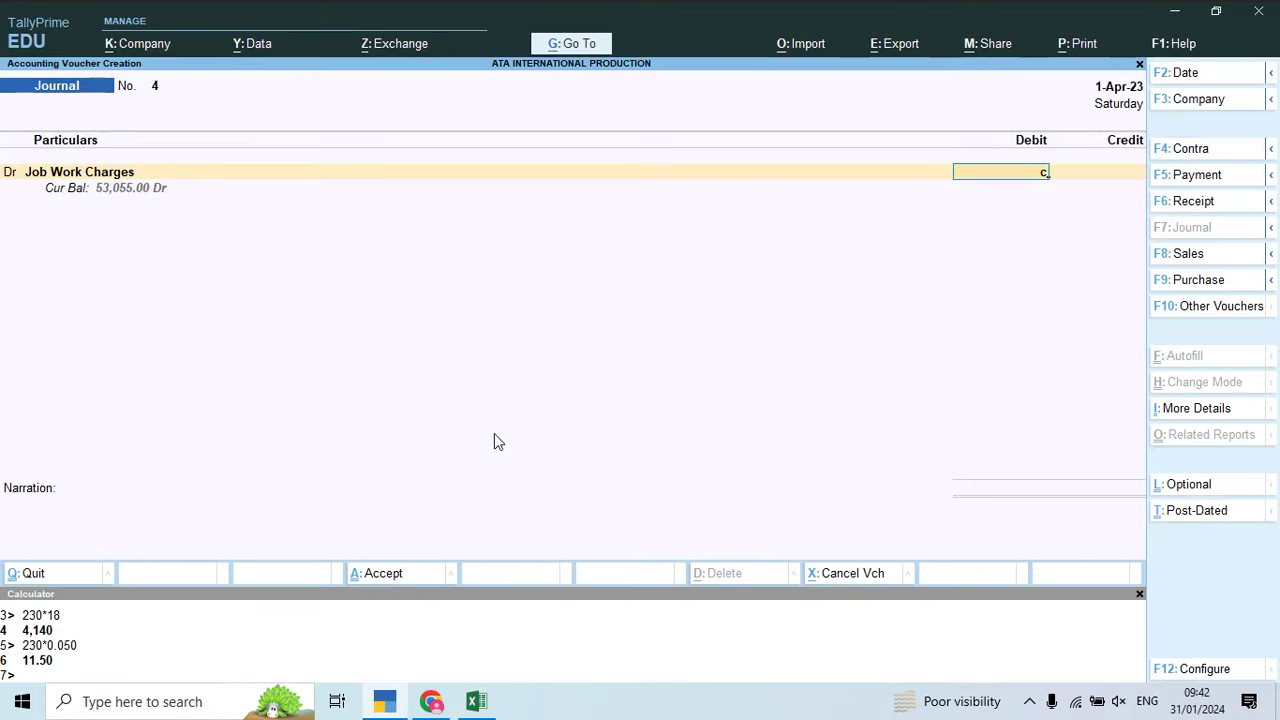
{"action": "key", "text": "alt+Tab"}
{"action": "key", "text": "alt+Tab"}
{"action": "type", "text": "8165"}
{"action": "key", "text": "Return"}
{"action": "key", "text": "Return"}
Step: Credit the existing ledger of Lot No 1104's cutting master with 1035 as listed in the Excel sheet
{"action": "key", "text": "alt+Tab"}
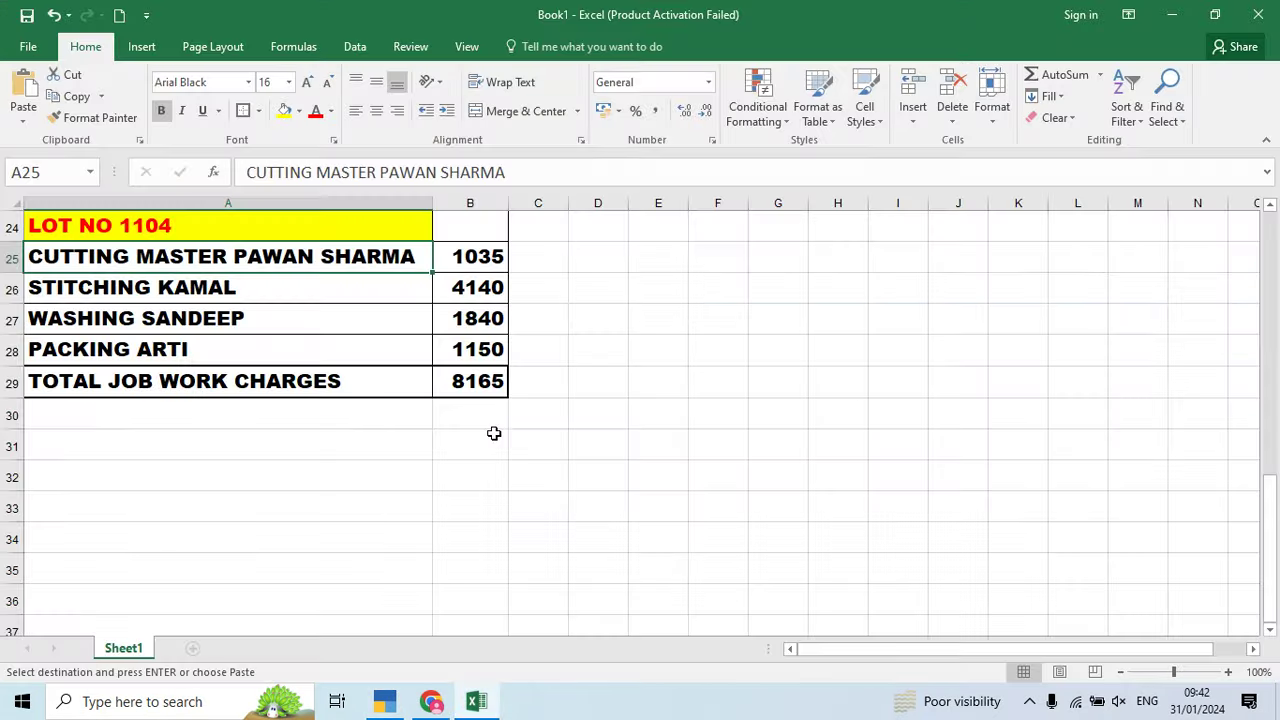
{"action": "key", "text": "alt+Tab"}
{"action": "type", "text": "c"}
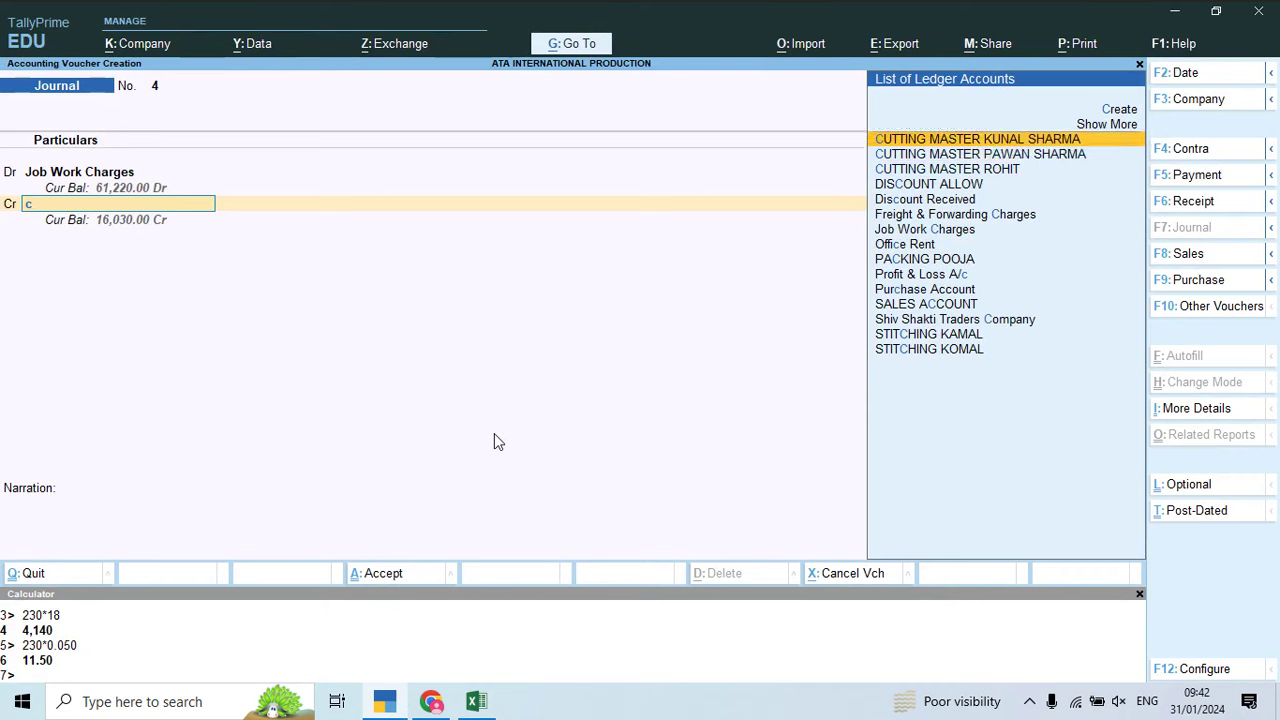
{"action": "key", "text": "Down"}
{"action": "key", "text": "Up"}
{"action": "key", "text": "Down"}
{"action": "key", "text": "Return"}
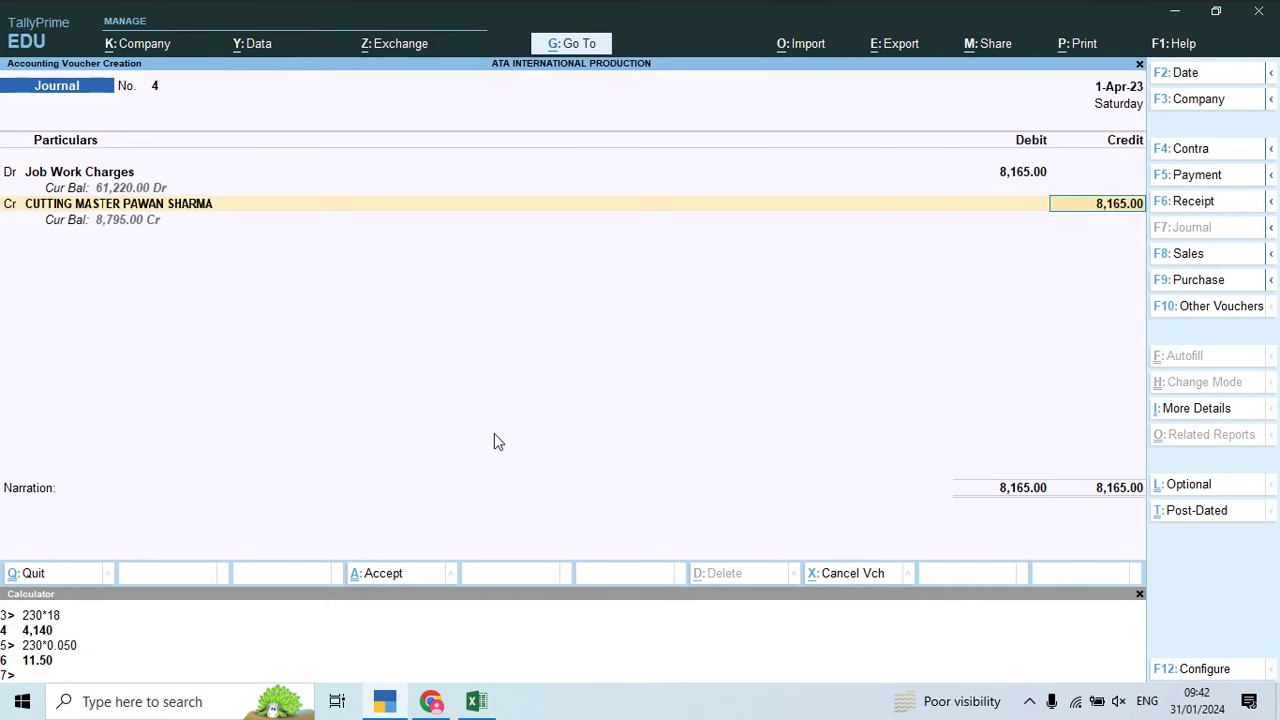
{"action": "key", "text": "alt+Tab"}
{"action": "key", "text": "alt+Tab"}
{"action": "type", "text": "1035"}
{"action": "key", "text": "Return"}
Step: Credit Lot No 1104's stitching worker with 4140 as listed in the Excel sheet, using the existing ledger
{"action": "key", "text": "alt+Tab"}
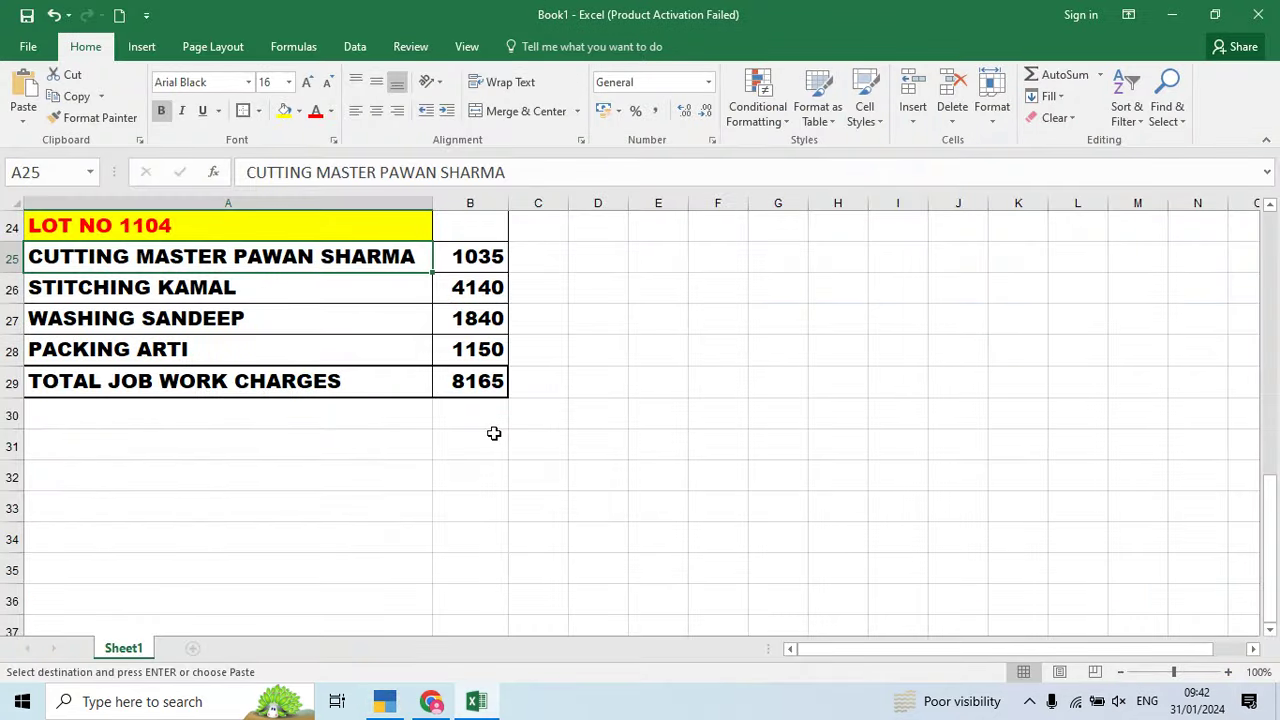
{"action": "key", "text": "alt+Tab"}
{"action": "type", "text": "Si"}
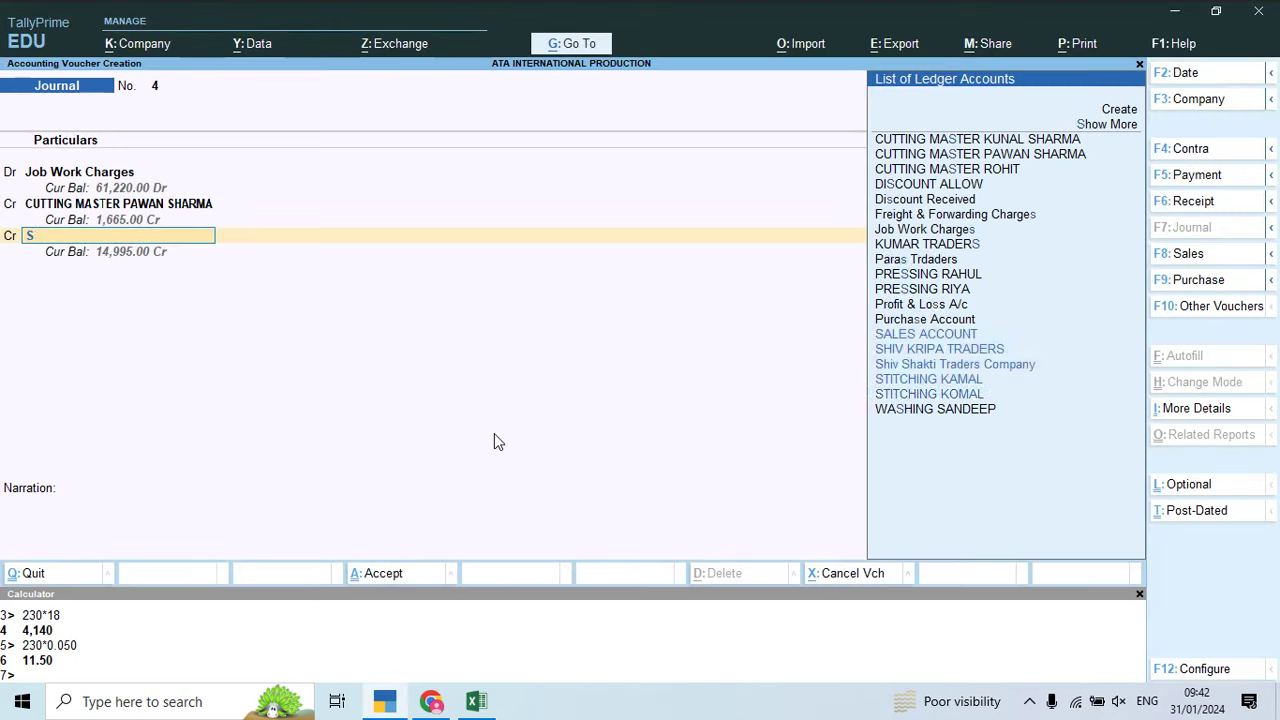
{"action": "key", "text": "BackSpace"}
{"action": "key", "text": "BackSpace"}
{"action": "type", "text": "Kam"}
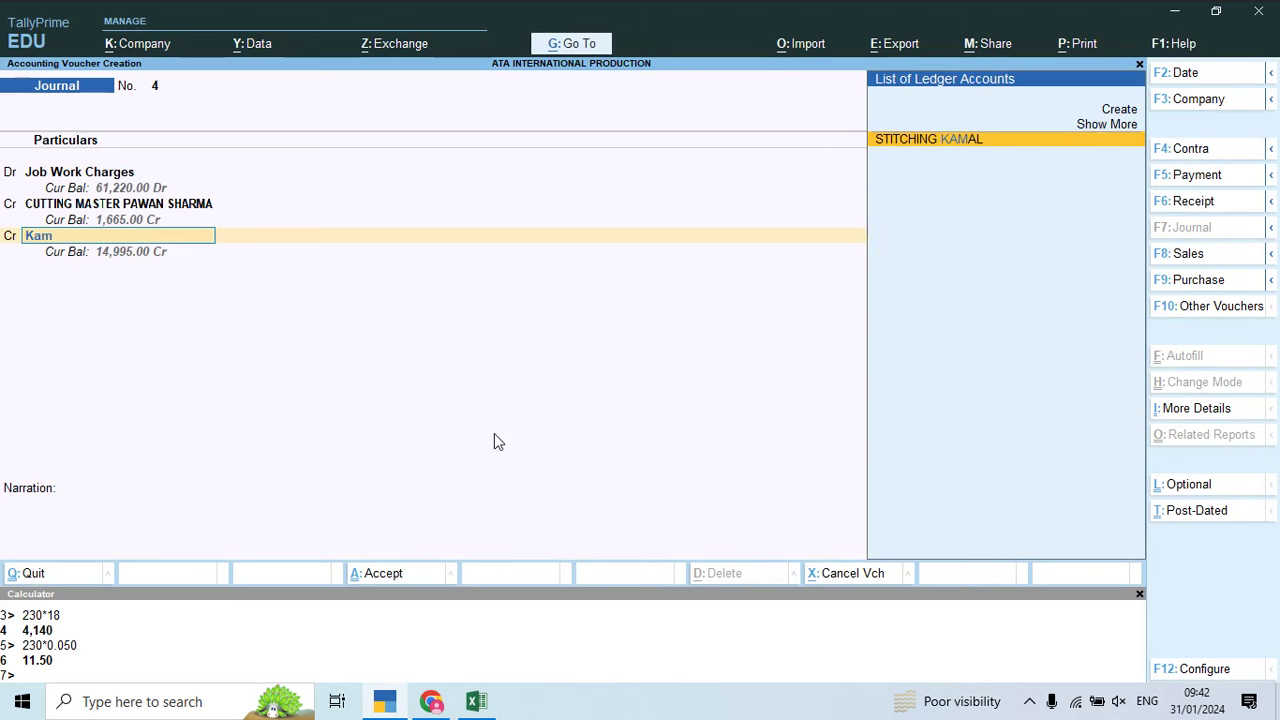
{"action": "key", "text": "Return"}
{"action": "key", "text": "alt+Tab"}
{"action": "key", "text": "alt+Tab"}
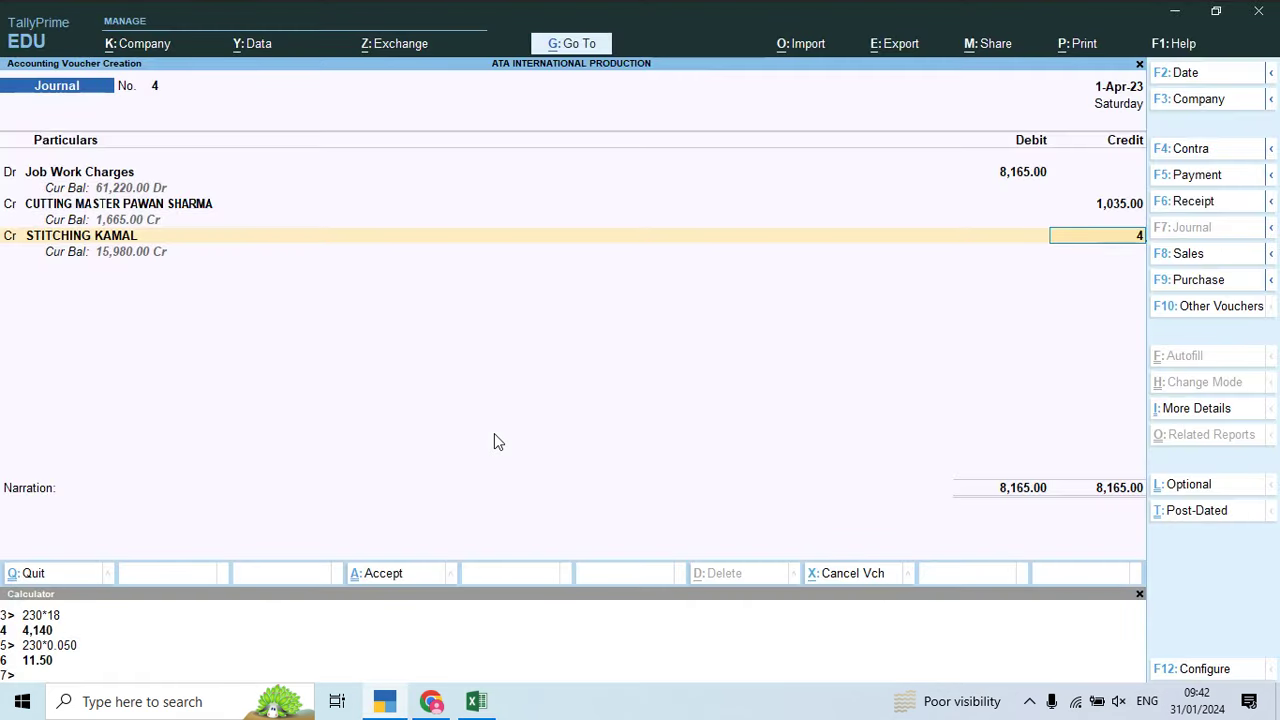
{"action": "type", "text": "4140"}
{"action": "key", "text": "Return"}
{"action": "key", "text": "Return"}
Step: Credit the existing washing worker's ledger with Lot No 1104's 1840 from the Excel sheet
{"action": "key", "text": "alt+Tab"}
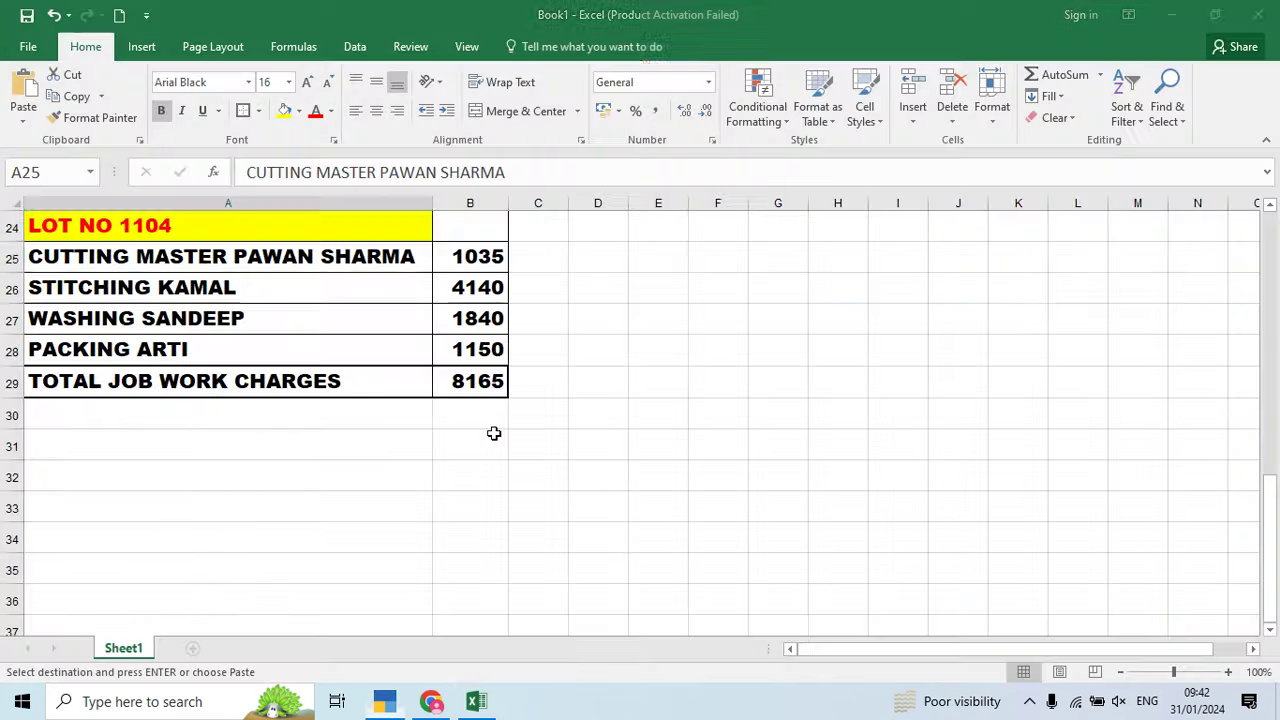
{"action": "key", "text": "alt+Tab"}
{"action": "type", "text": "Was"}
{"action": "key", "text": "Return"}
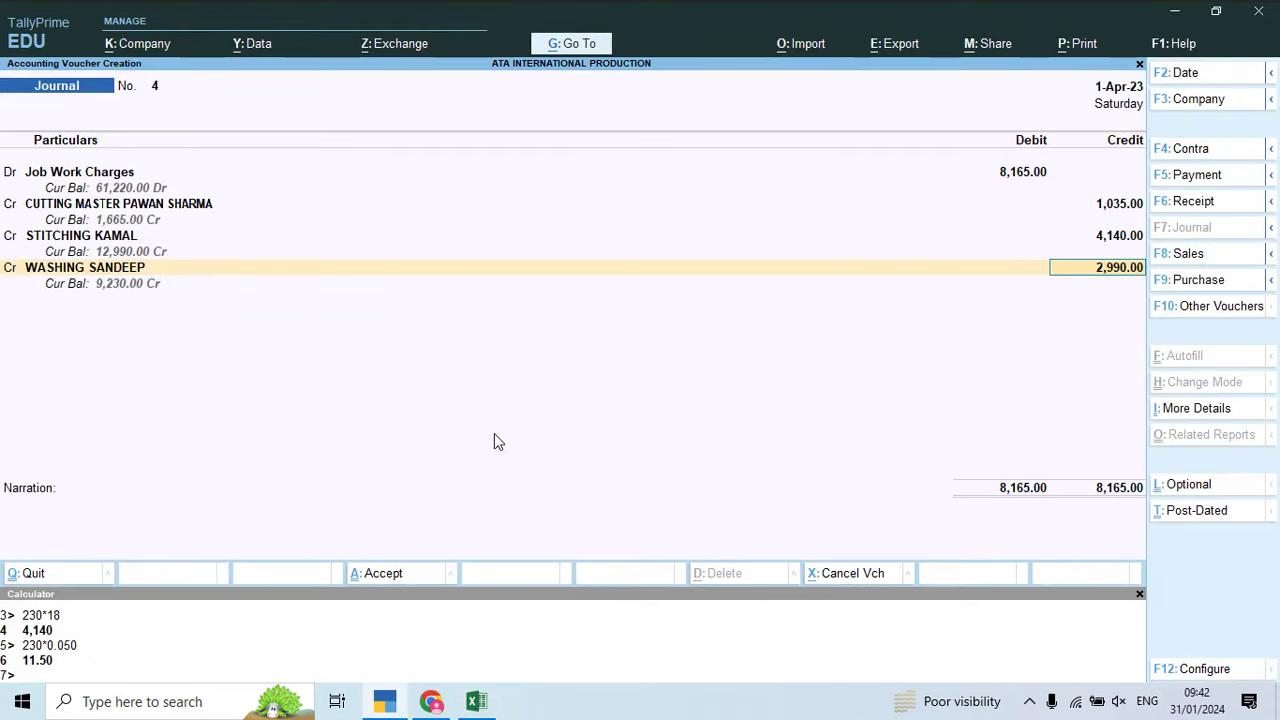
{"action": "key", "text": "alt+Tab"}
{"action": "key", "text": "alt+Tab"}
{"action": "type", "text": "1840"}
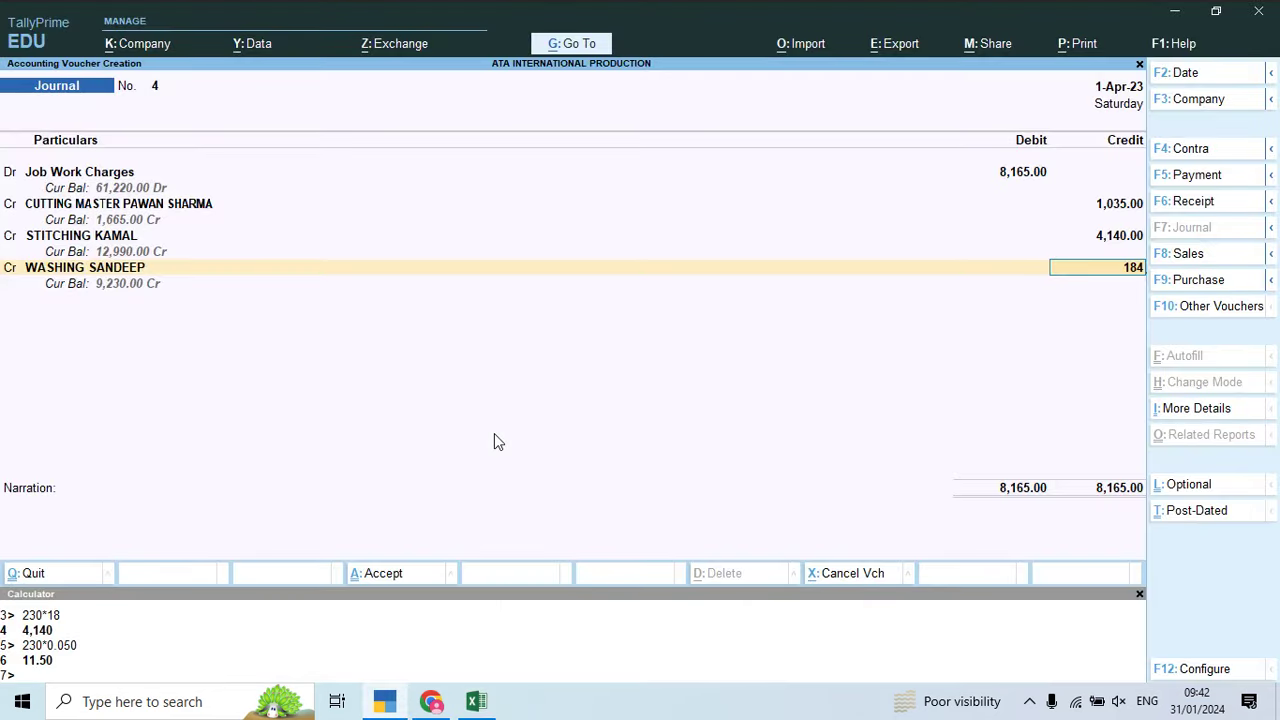
{"action": "key", "text": "Return"}
{"action": "key", "text": "Return"}
Step: Create a ledger under Job Workers for Lot No 1104's packing worker, copying the name from the Excel sheet, as the next credit entry
{"action": "key", "text": "alt+Tab"}
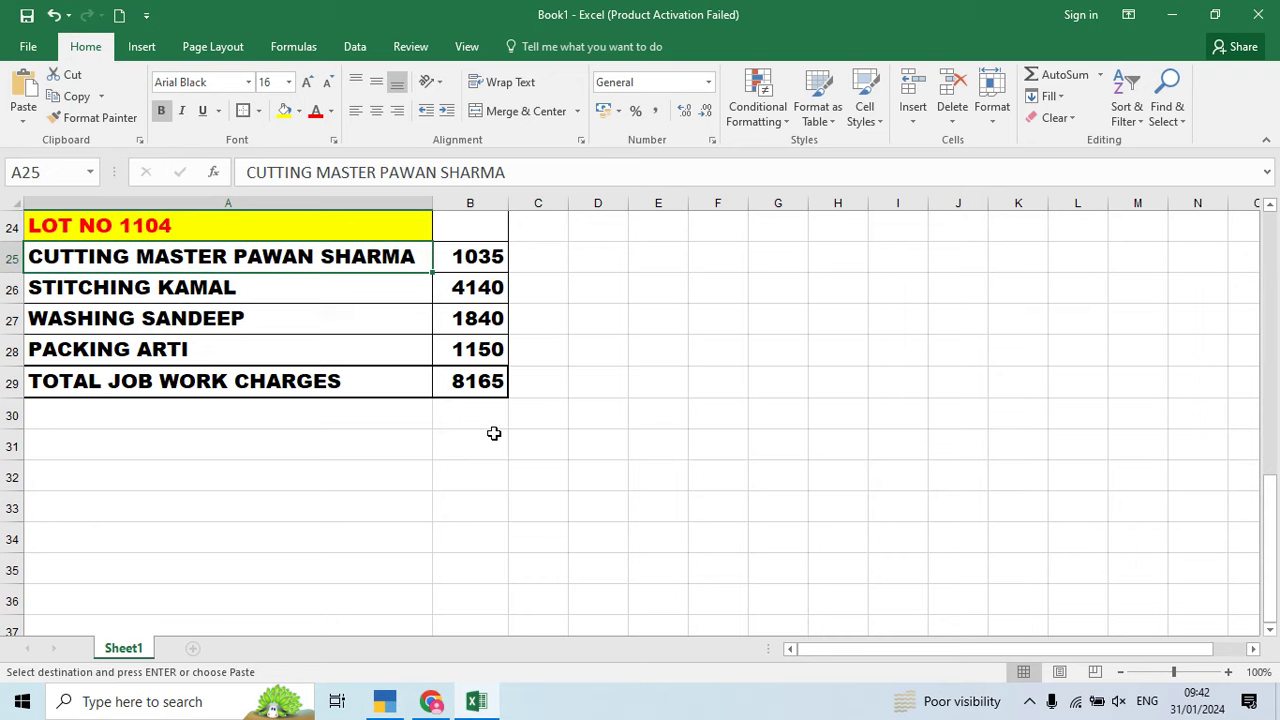
{"action": "key", "text": "alt+Tab"}
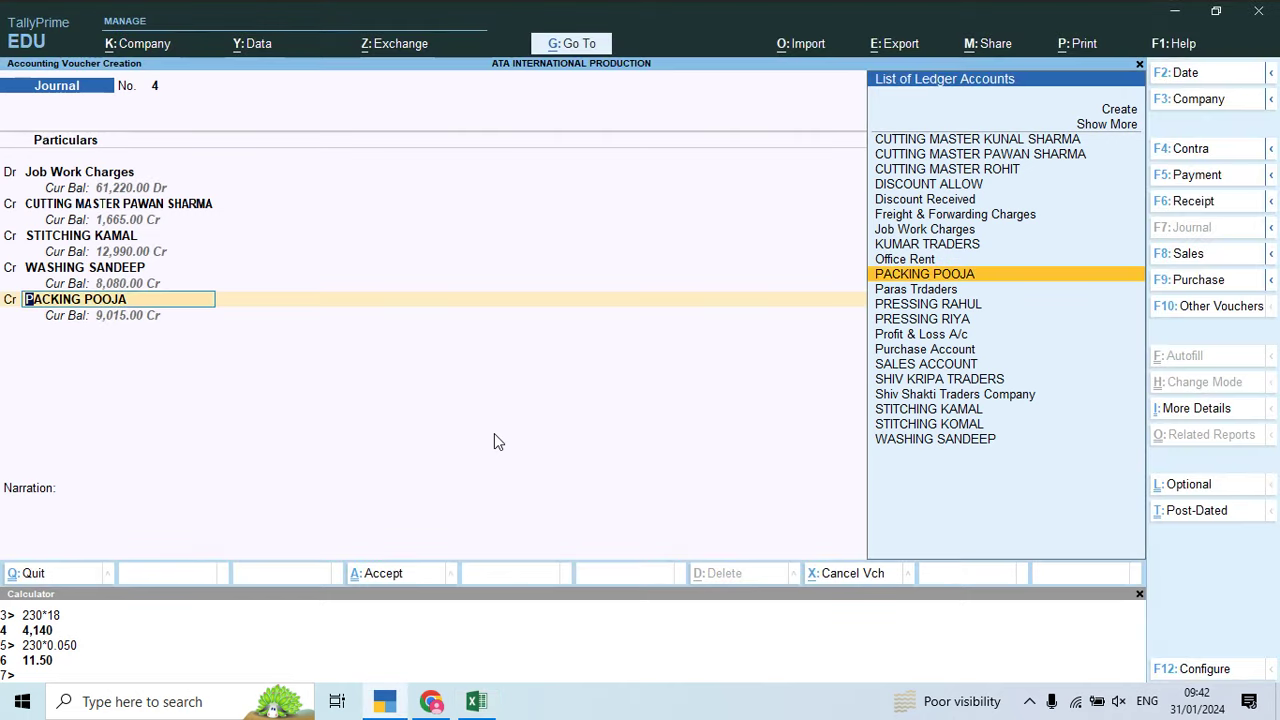
{"action": "key", "text": "alt+c"}
{"action": "key", "text": "alt+Tab"}
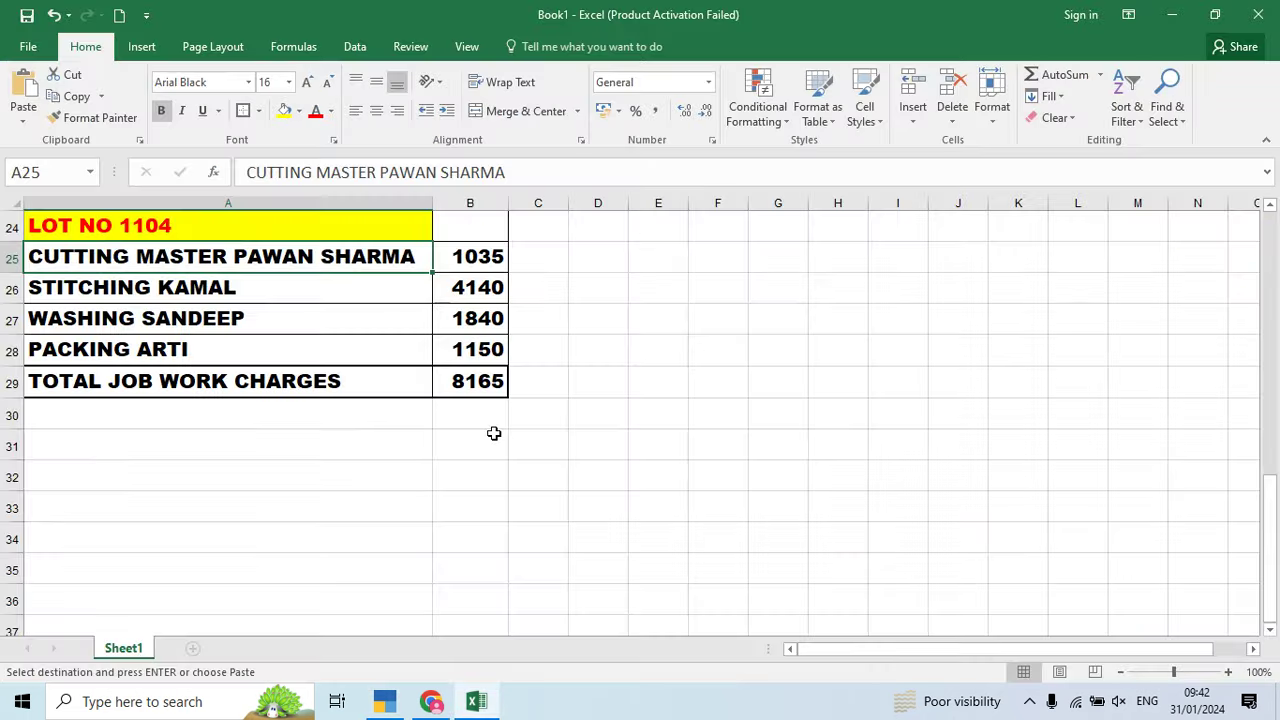
{"action": "key", "text": "Down"}
{"action": "key", "text": "Down"}
{"action": "key", "text": "Down"}
{"action": "key", "text": "alt+Tab"}
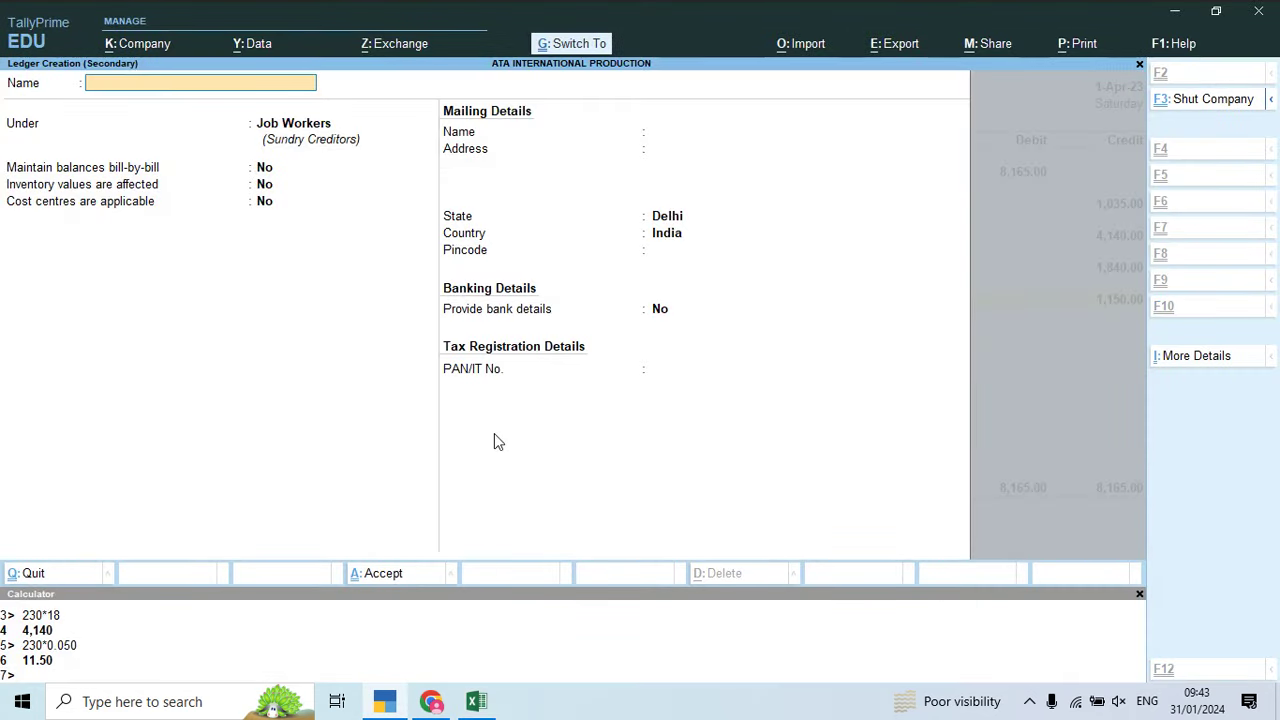
{"action": "key", "text": "ctrl+alt+v"}
{"action": "key", "text": "Return"}
{"action": "key", "text": "ctrl+a"}
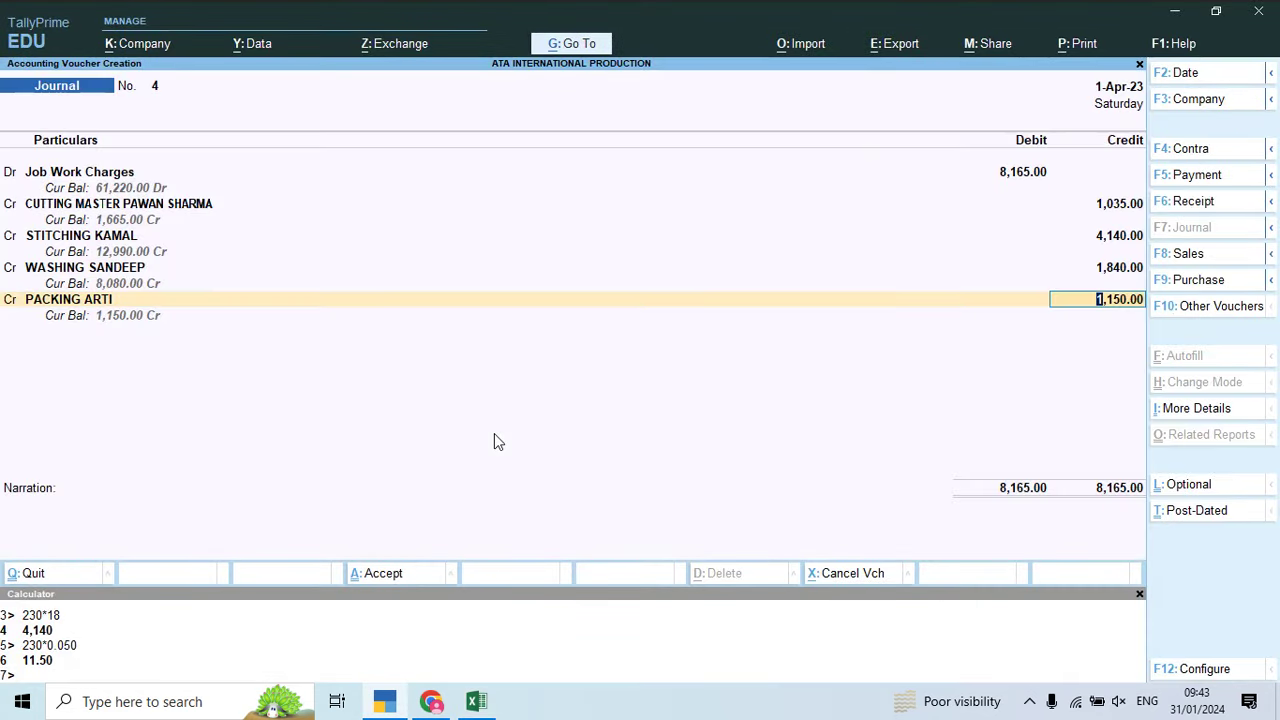
Step: Credit the packing worker's ledger with 1150 and save the journal with the narration "being job work due lot no 1104"
{"action": "key", "text": "alt+Tab"}
{"action": "key", "text": "alt+Tab"}
{"action": "key", "text": "Return"}
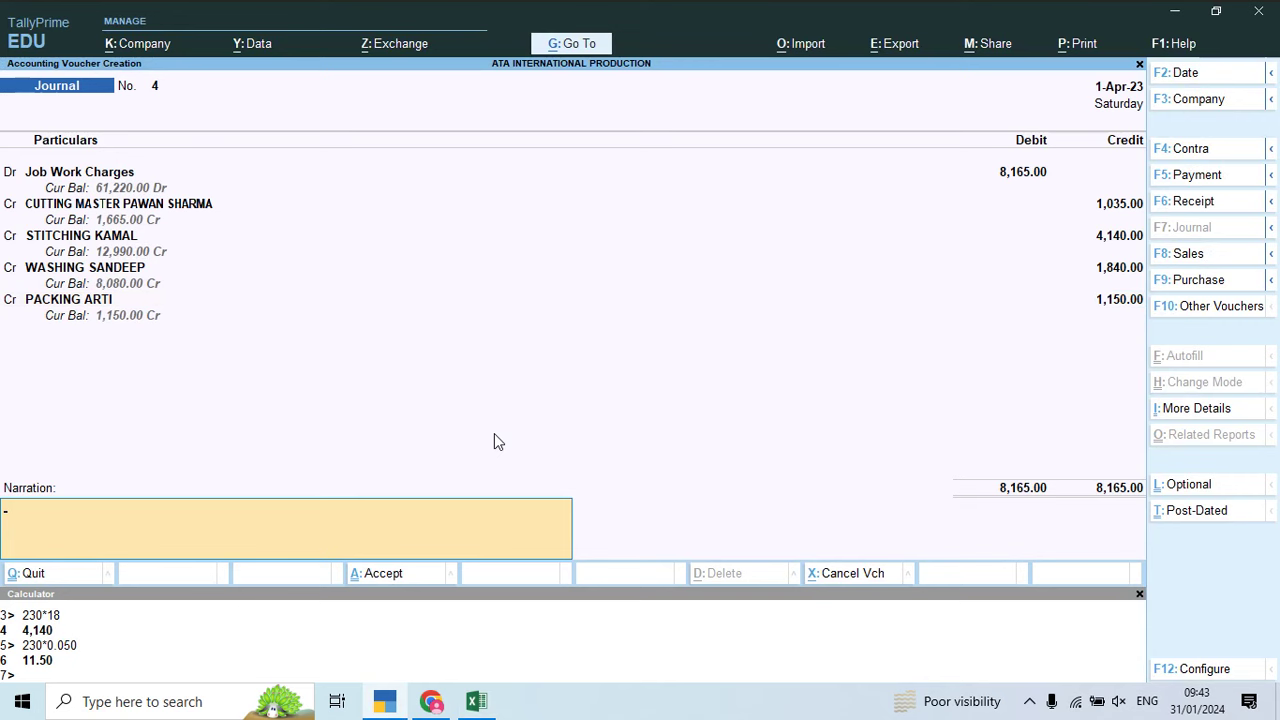
{"action": "type", "text": "being job work due lot no 1103"}
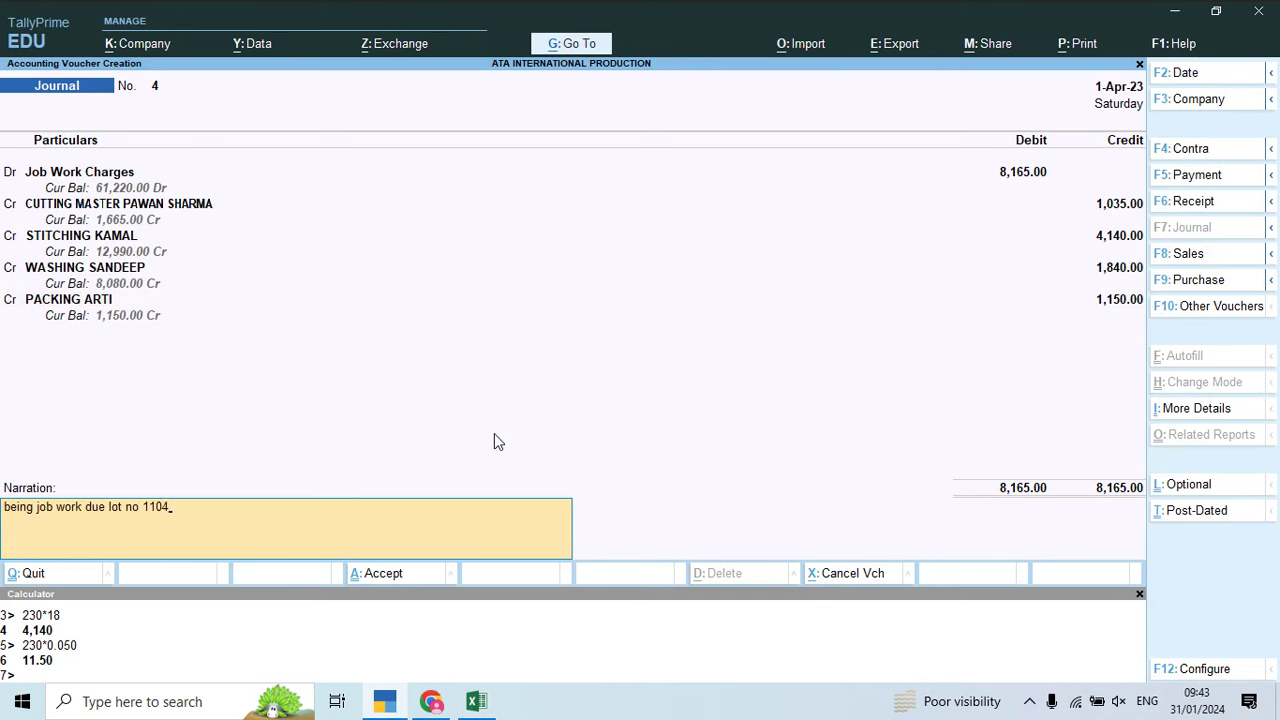
{"action": "key", "text": "Return"}
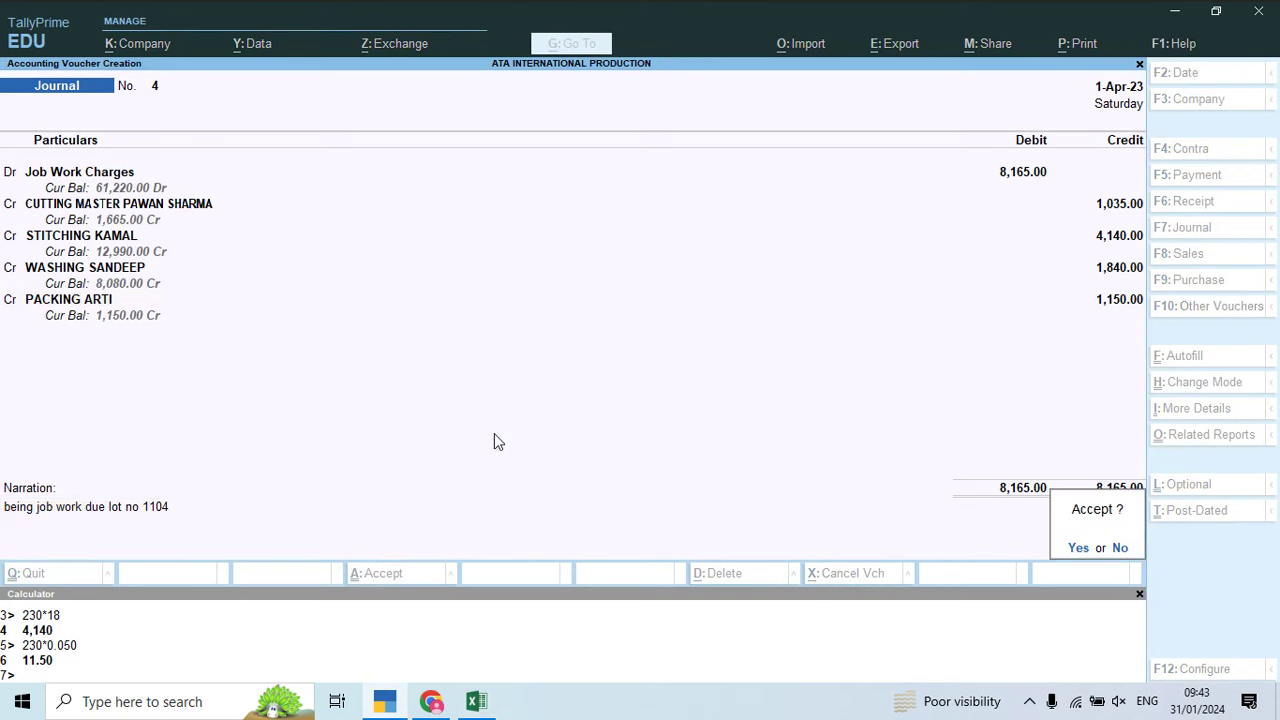
{"action": "key", "text": "Return"}
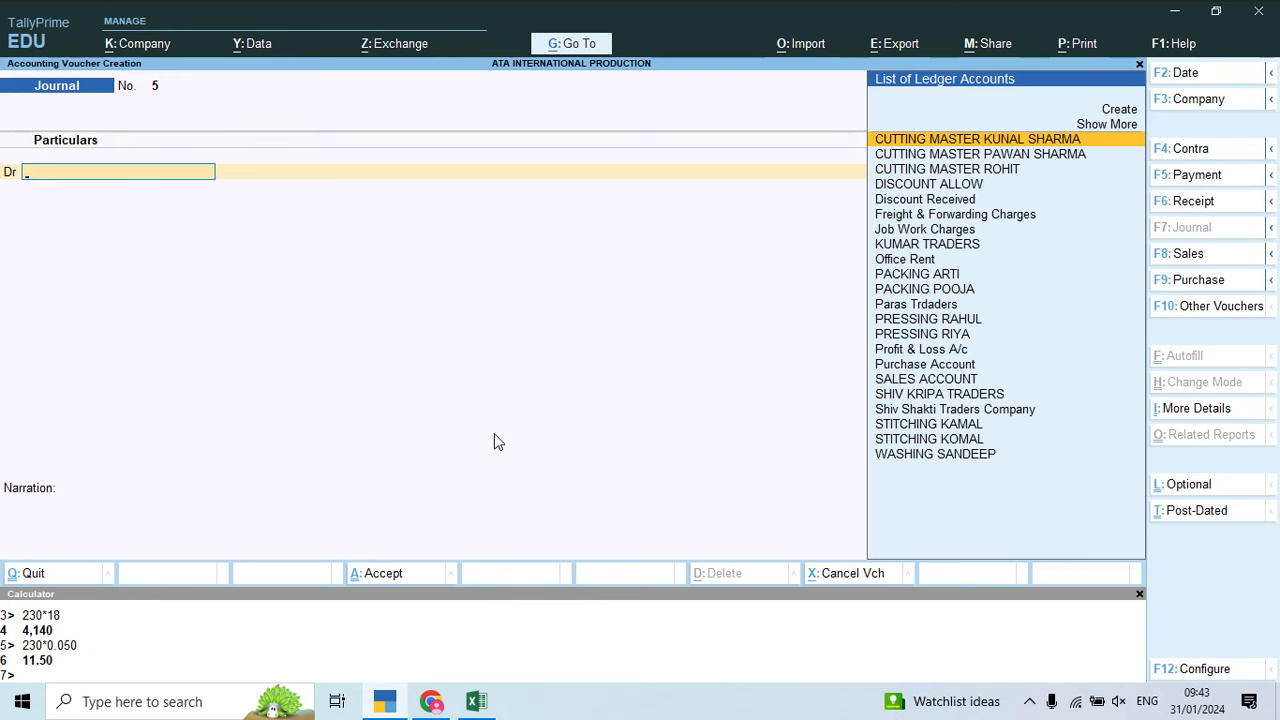
Step: Quit journal entry and open the Stock Summary to examine the closing balances of the lots under Finish Goods
{"action": "key", "text": "Escape"}
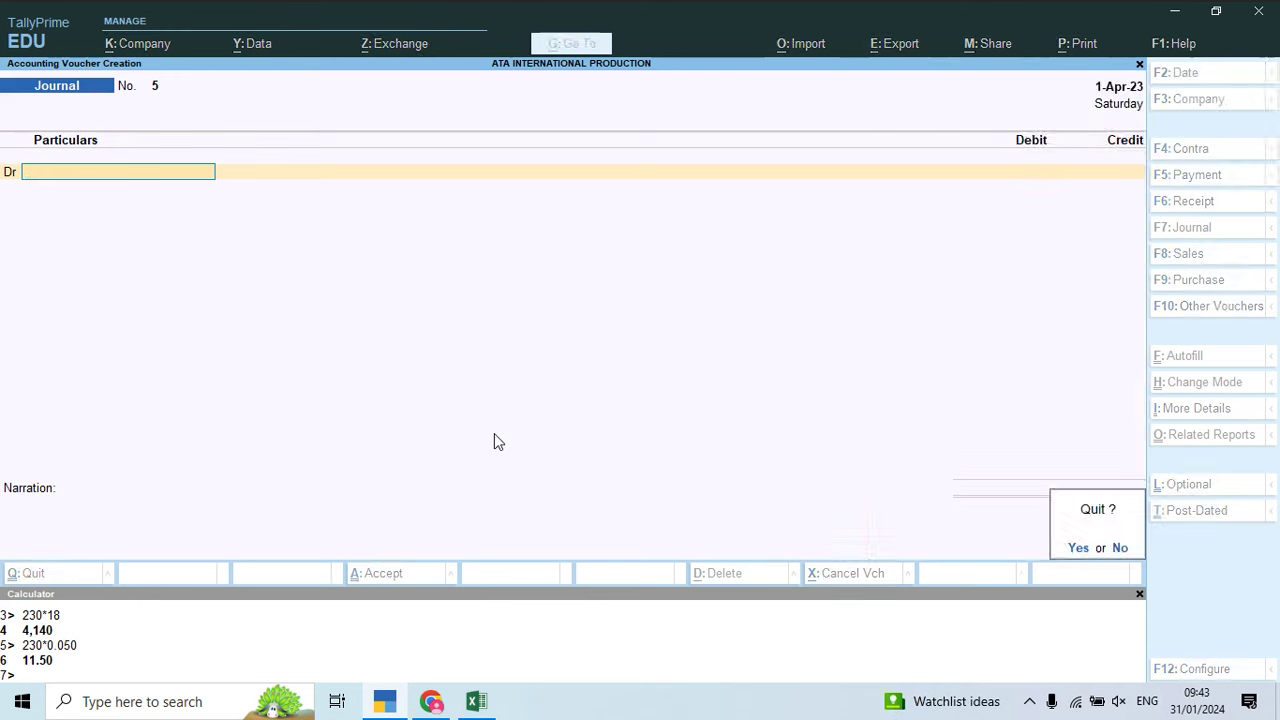
{"action": "key", "text": "Return"}
{"action": "key", "text": "Down"}
{"action": "key", "text": "Down"}
{"action": "key", "text": "Down"}
{"action": "key", "text": "Down"}
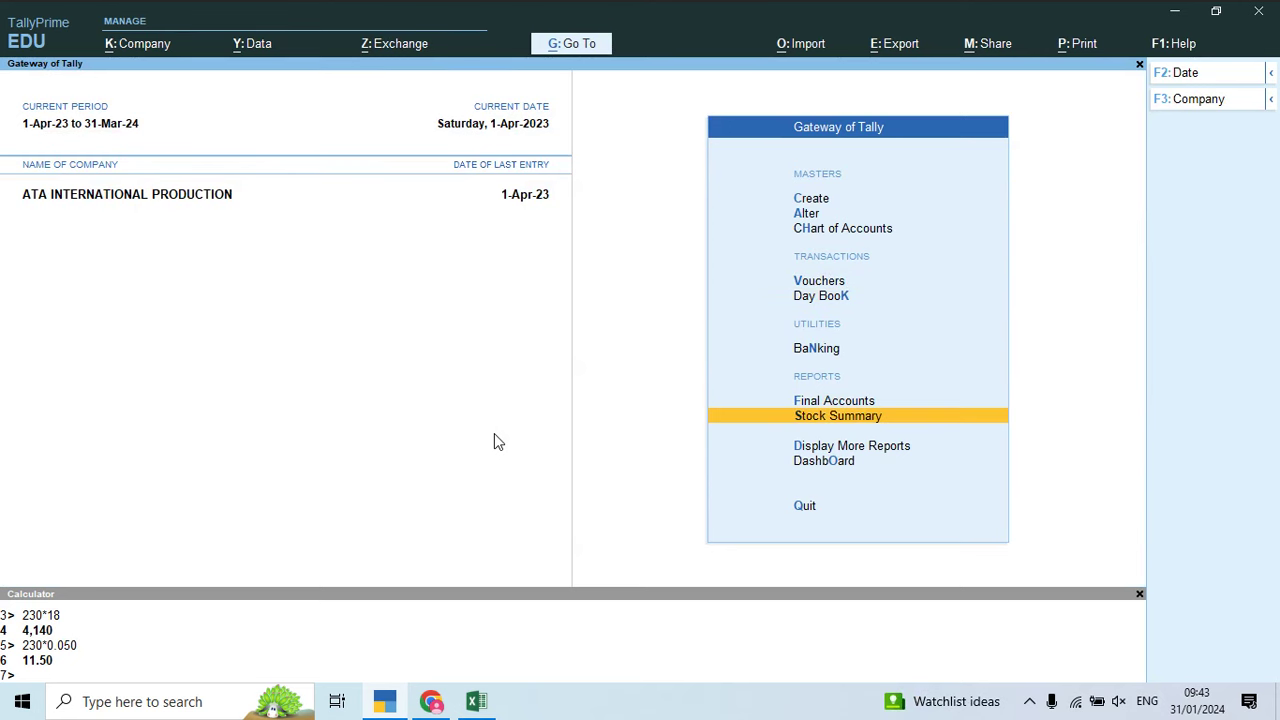
{"action": "key", "text": "Down"}
{"action": "key", "text": "Up"}
{"action": "key", "text": "Return"}
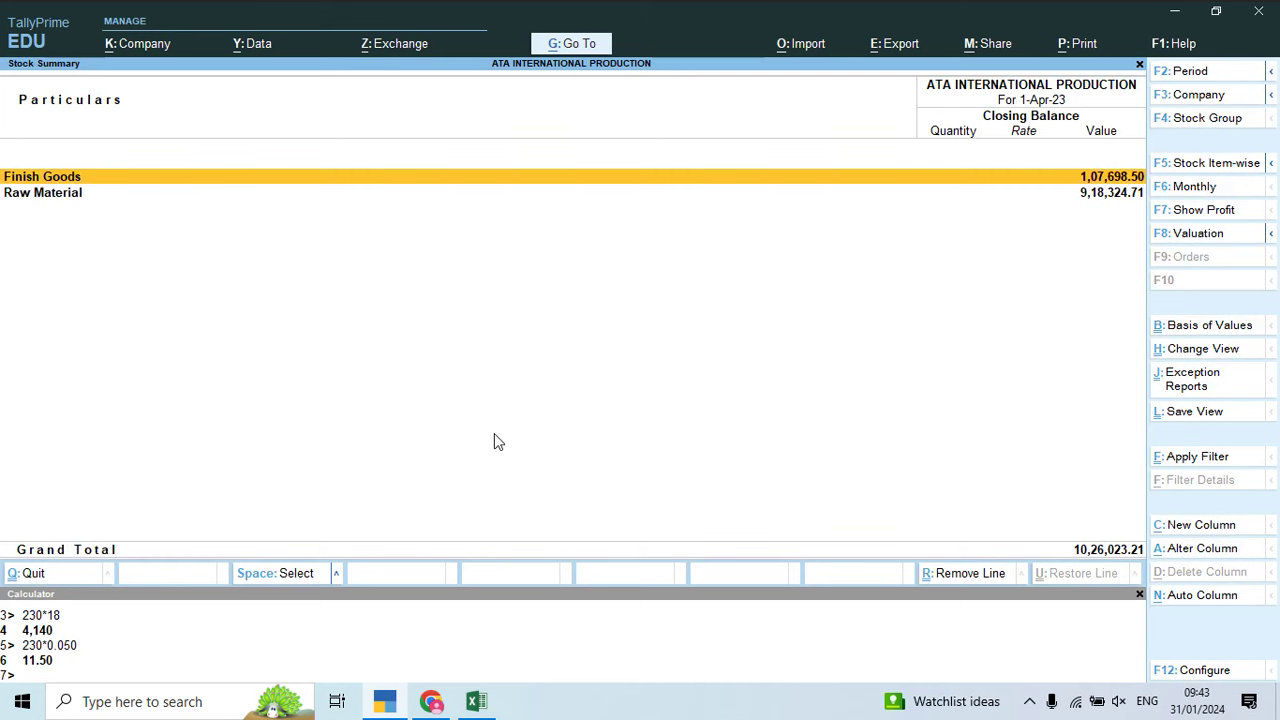
{"action": "key", "text": "Return"}
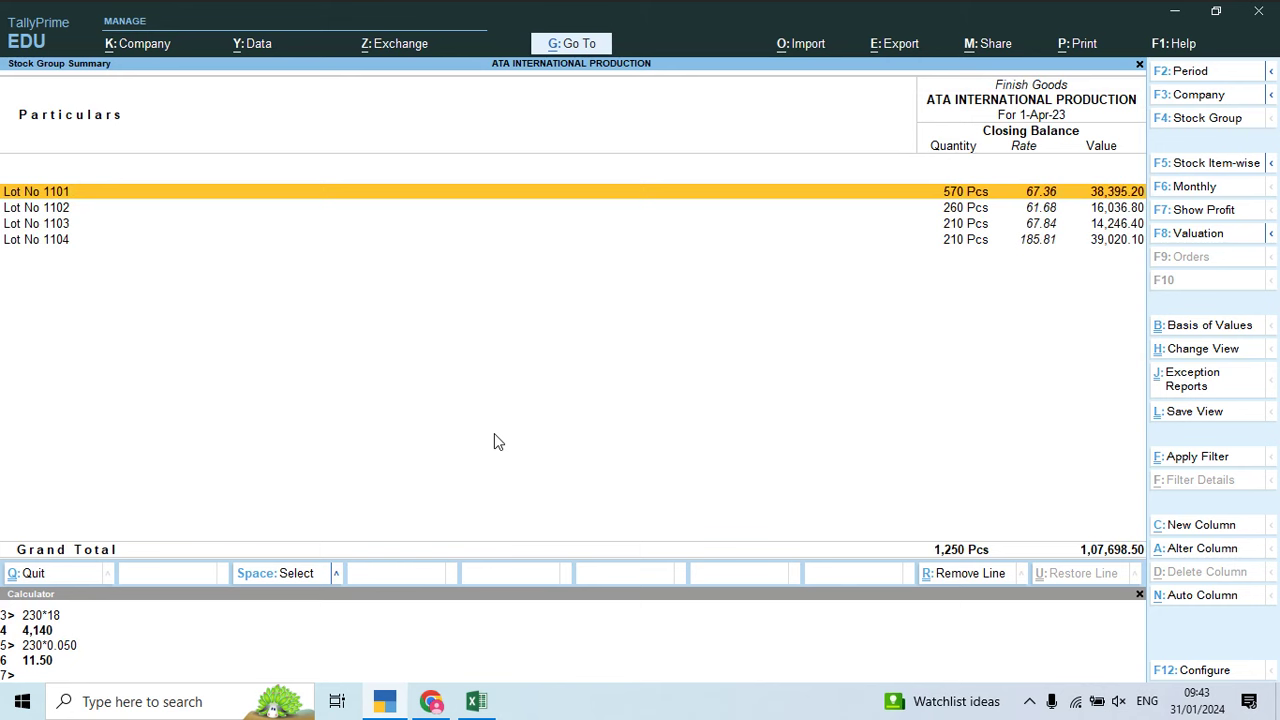
{"action": "key", "text": "Down"}
{"action": "key", "text": "Down"}
{"action": "key", "text": "Down"}
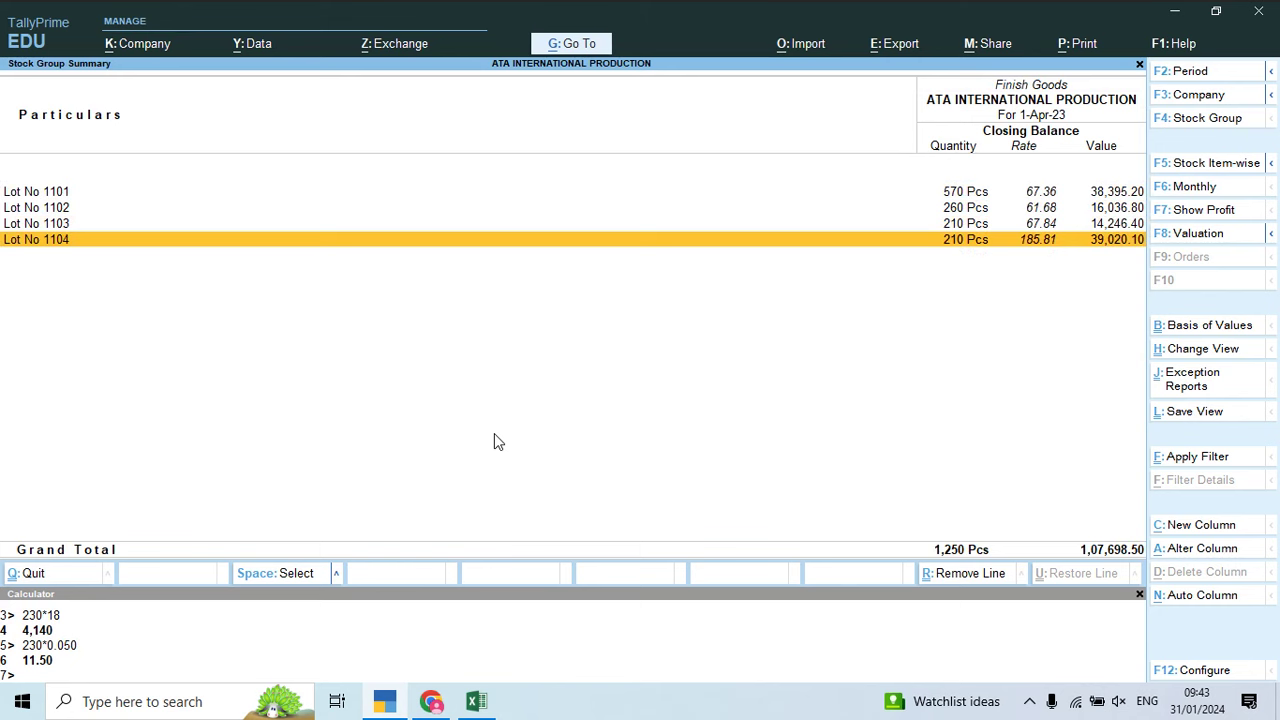
Step: Examine the closing quantities, rates and values of the Raw Material stock items, then return to the Gateway of Tally
{"action": "key", "text": "Escape"}
{"action": "key", "text": "Down"}
{"action": "key", "text": "Return"}
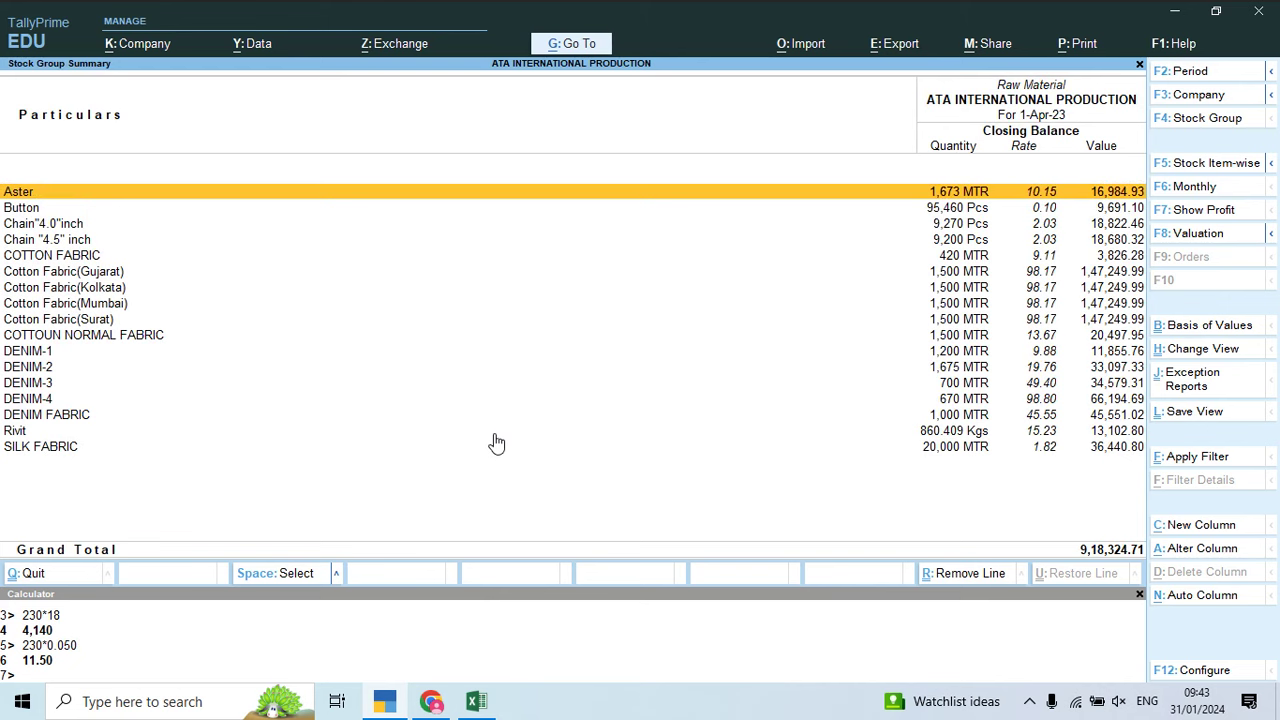
{"action": "key", "text": "Down"}
{"action": "key", "text": "Down"}
{"action": "key", "text": "Down"}
{"action": "key", "text": "Down"}
{"action": "key", "text": "Down"}
{"action": "key", "text": "Down"}
{"action": "key", "text": "Down"}
{"action": "key", "text": "Down"}
{"action": "key", "text": "Down"}
{"action": "key", "text": "Down"}
{"action": "key", "text": "Down"}
{"action": "key", "text": "Down"}
{"action": "key", "text": "Down"}
{"action": "key", "text": "Down"}
{"action": "key", "text": "Down"}
{"action": "key", "text": "Down"}
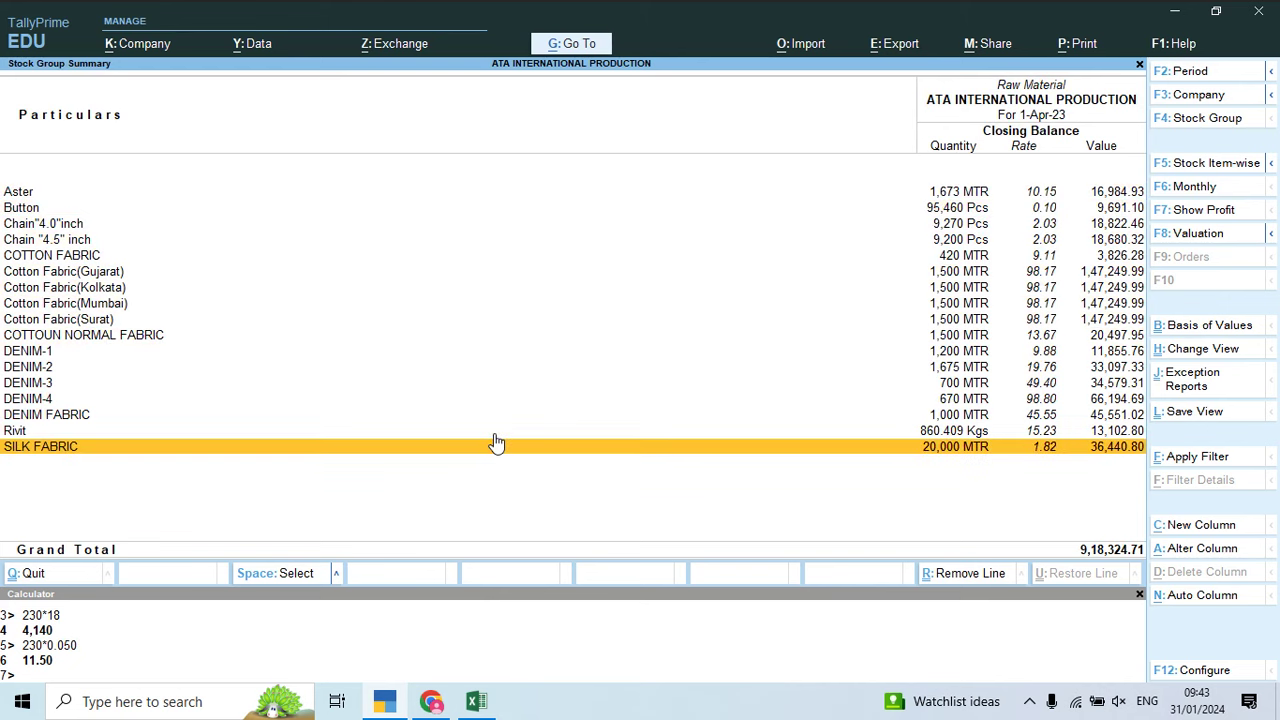
{"action": "key", "text": "Escape"}
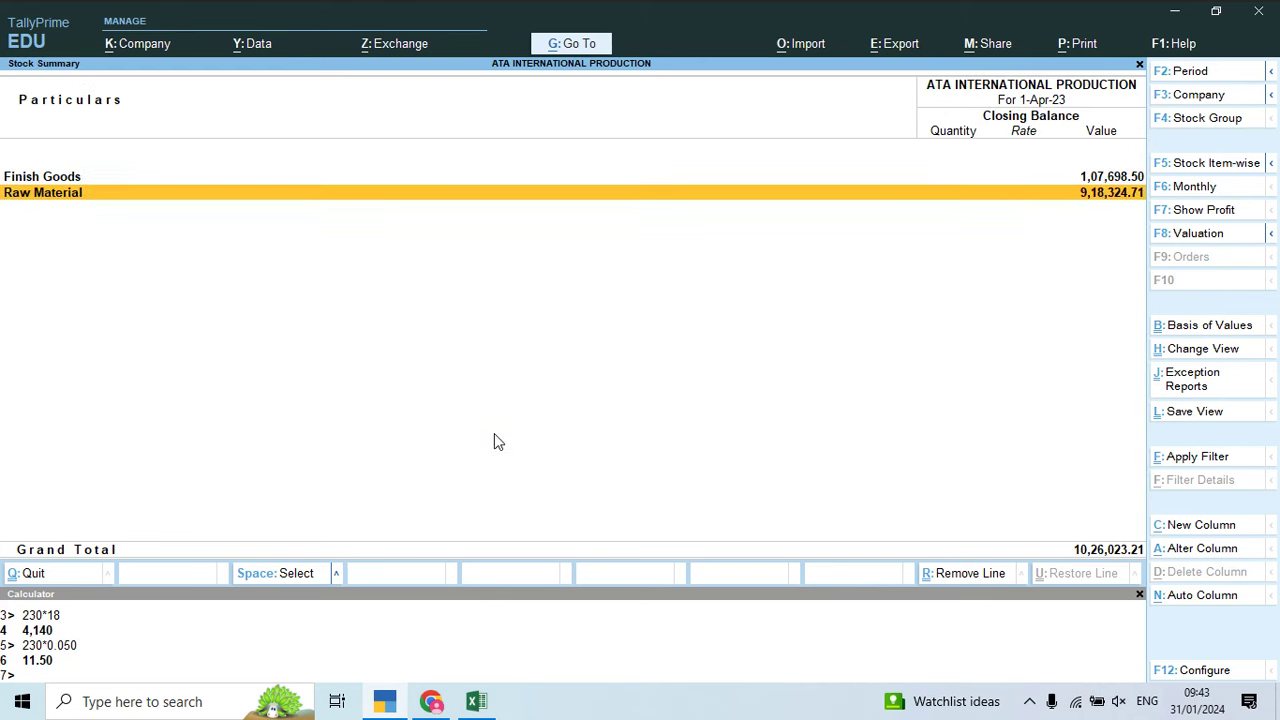
{"action": "key", "text": "Escape"}
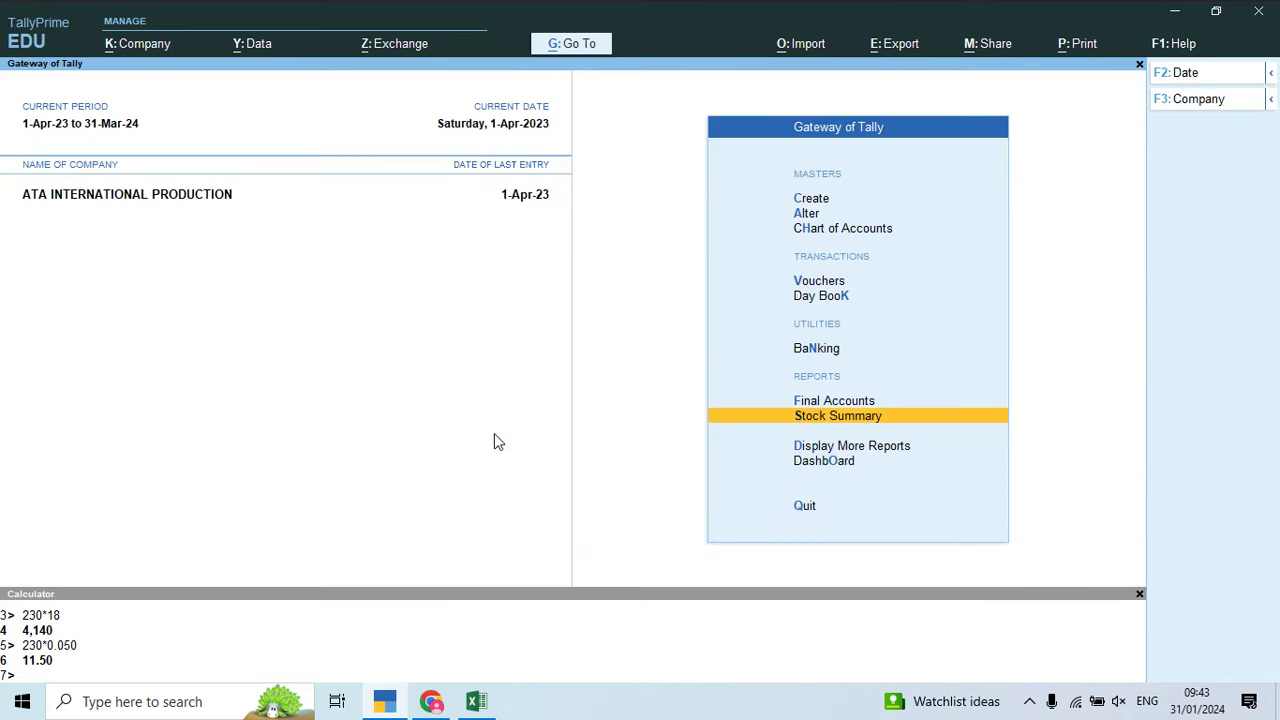
Step: Open the Balance Sheet and drill down through Current Liabilities and Sundry Creditors to the Job Workers group
{"action": "key", "text": "Up"}
{"action": "key", "text": "Up"}
{"action": "key", "text": "Up"}
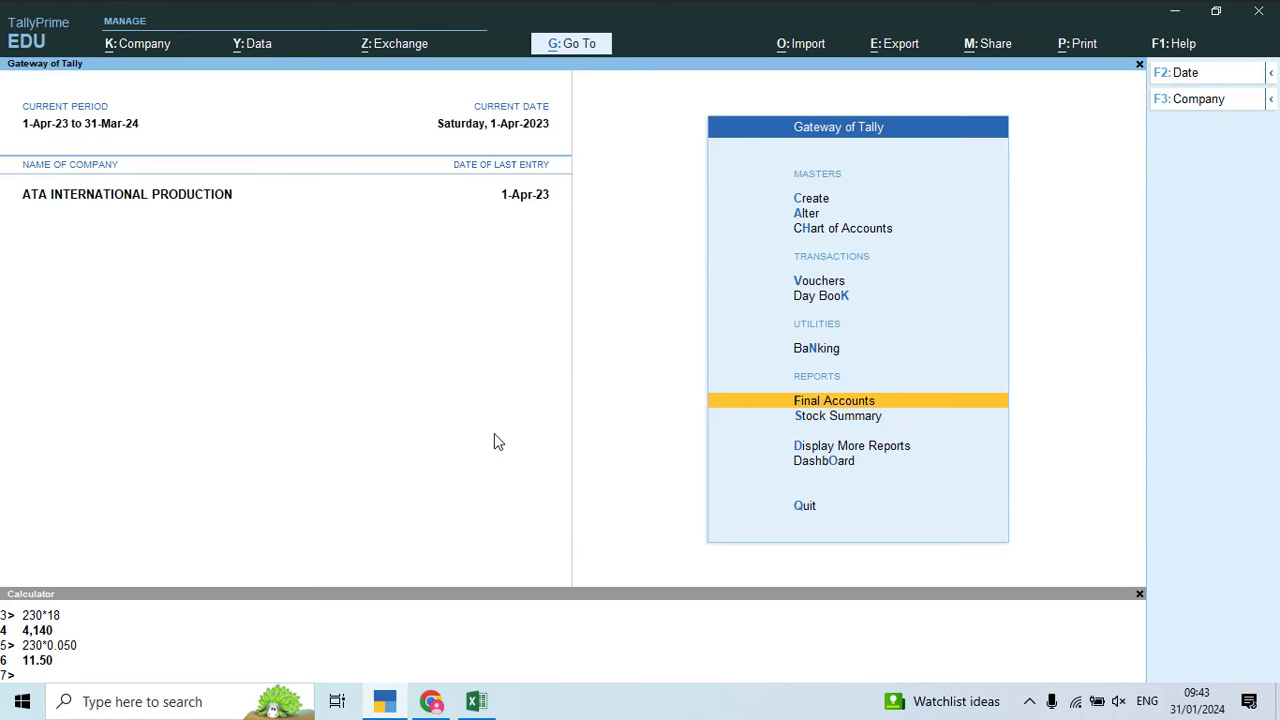
{"action": "key", "text": "Down"}
{"action": "key", "text": "Down"}
{"action": "key", "text": "Down"}
{"action": "key", "text": "Up"}
{"action": "key", "text": "Return"}
{"action": "key", "text": "Return"}
{"action": "key", "text": "Down"}
{"action": "key", "text": "Down"}
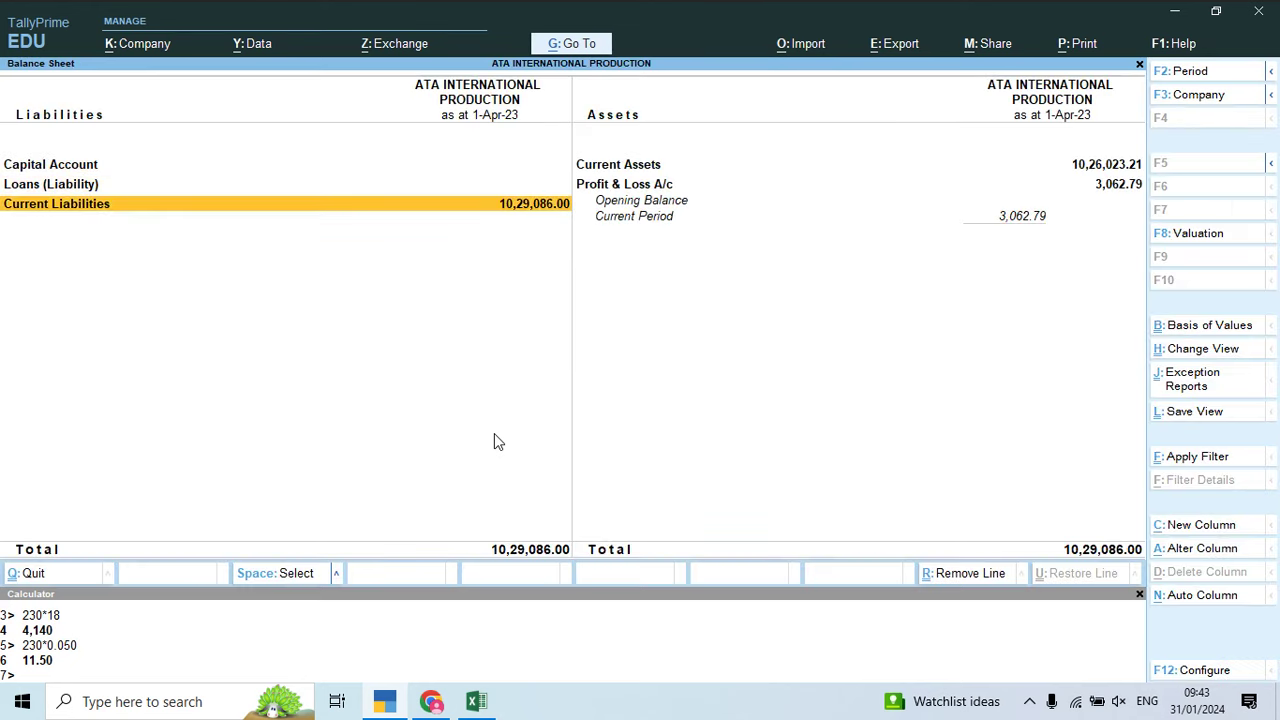
{"action": "key", "text": "Return"}
{"action": "key", "text": "Return"}
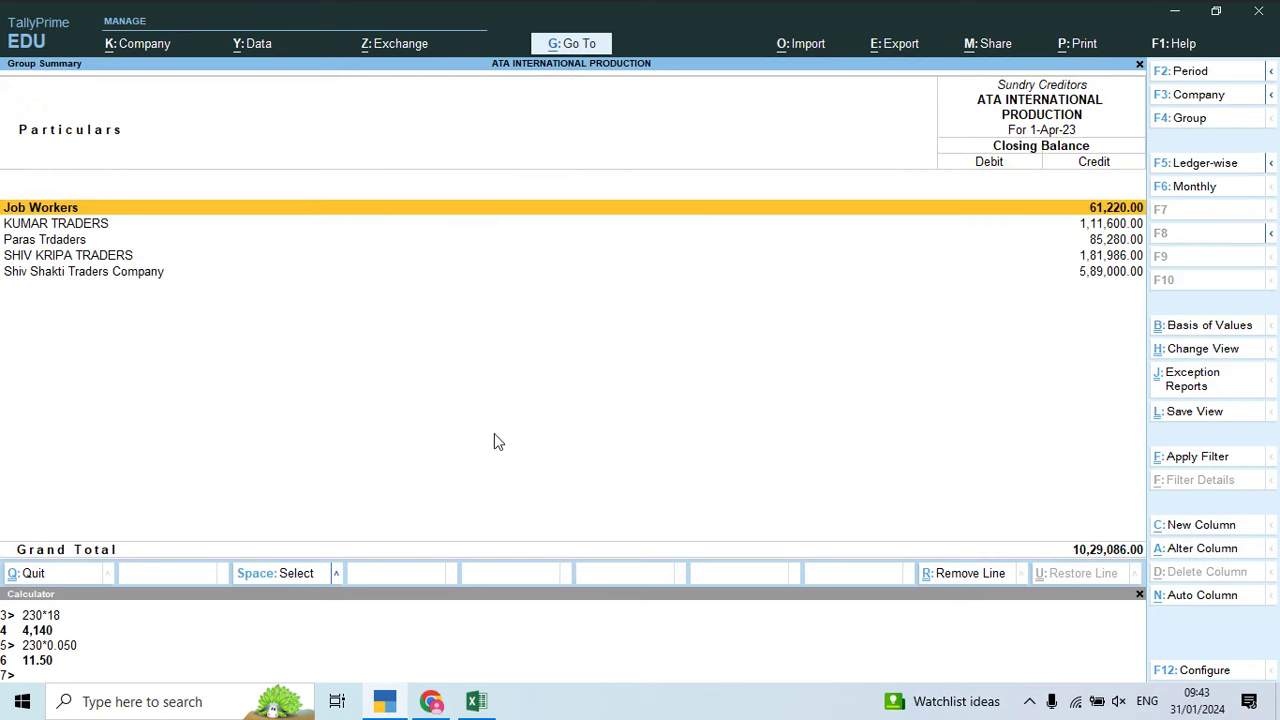
{"action": "key", "text": "Return"}
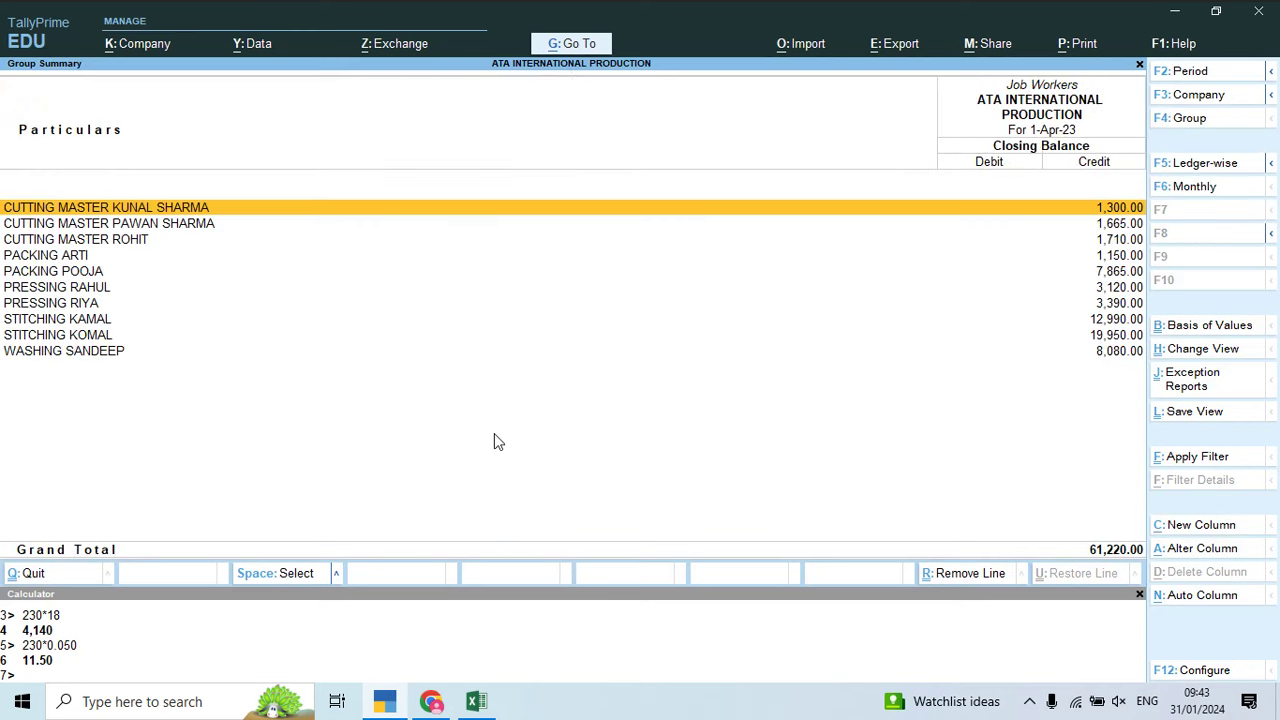
Step: Examine the closing balance of each individual worker's ledger in the Job Workers group summary
{"action": "key", "text": "Down"}
{"action": "key", "text": "Down"}
{"action": "key", "text": "Down"}
{"action": "key", "text": "Down"}
{"action": "key", "text": "Down"}
{"action": "key", "text": "Down"}
{"action": "key", "text": "Down"}
{"action": "key", "text": "Down"}
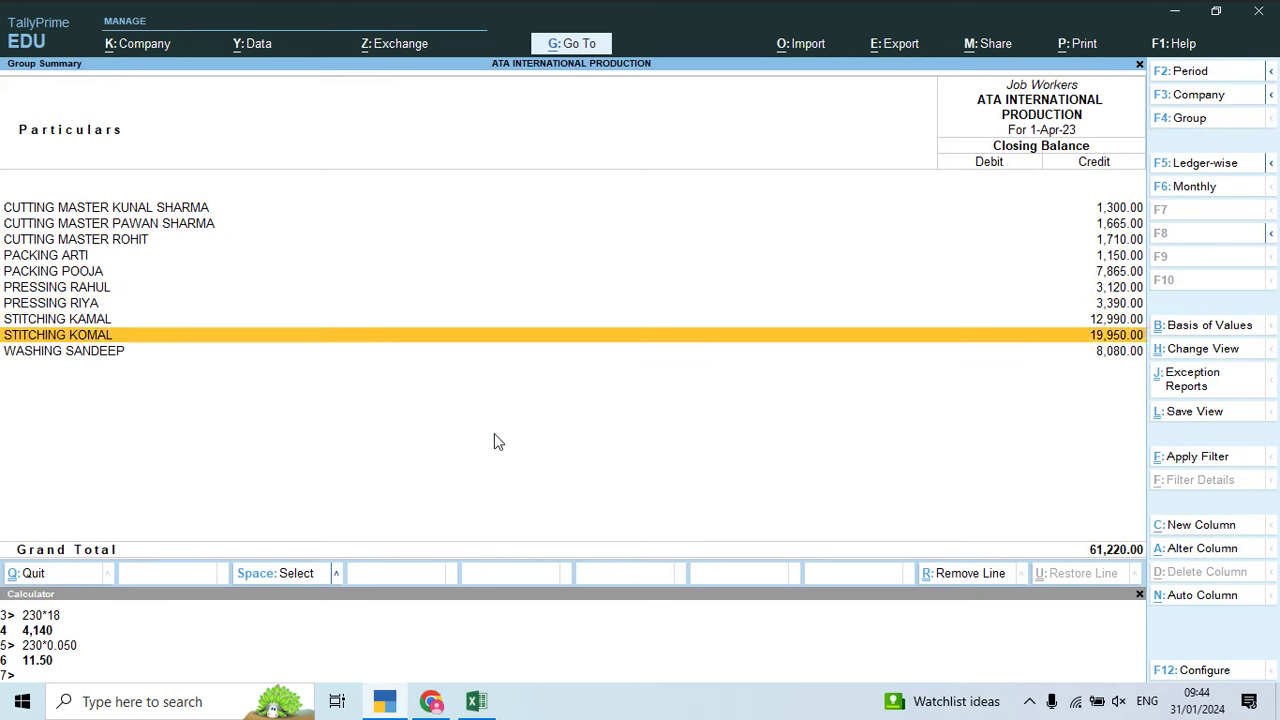
{"action": "key", "text": "Down"}
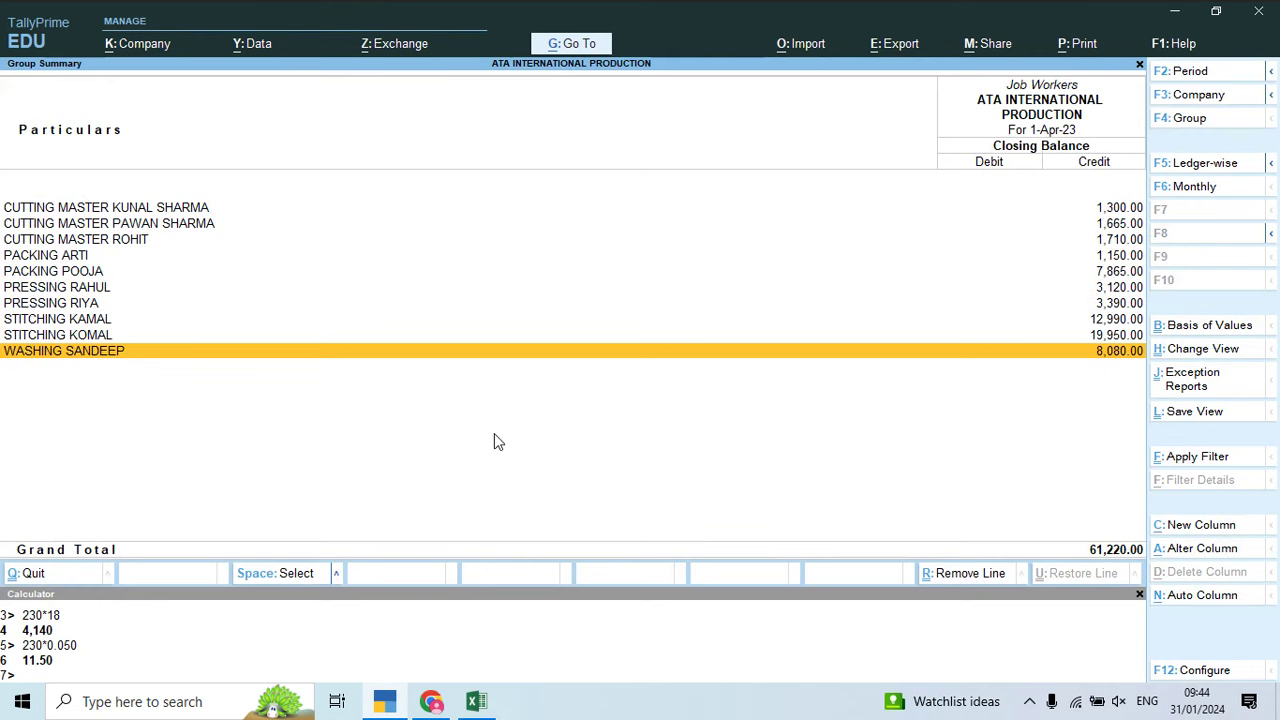
{"action": "key", "text": "Up"}
{"action": "key", "text": "Up"}
{"action": "key", "text": "Up"}
{"action": "key", "text": "Up"}
{"action": "key", "text": "Up"}
{"action": "key", "text": "Up"}
{"action": "key", "text": "Up"}
{"action": "key", "text": "Up"}
{"action": "key", "text": "Up"}
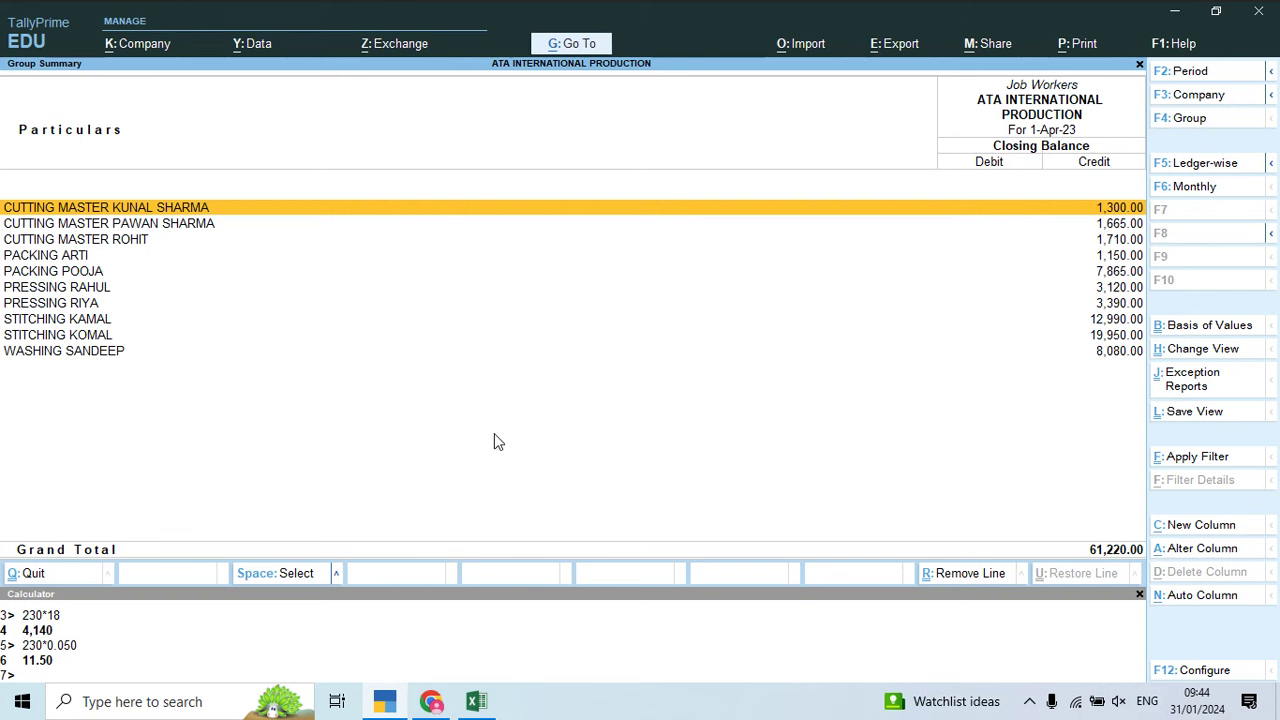
Step: Switch to the ATA INTERNATIONAL PRODUCTION PDF in Chrome and find the Khurana Wool Store invoice on page 10
{"action": "key", "text": "alt+Tab"}
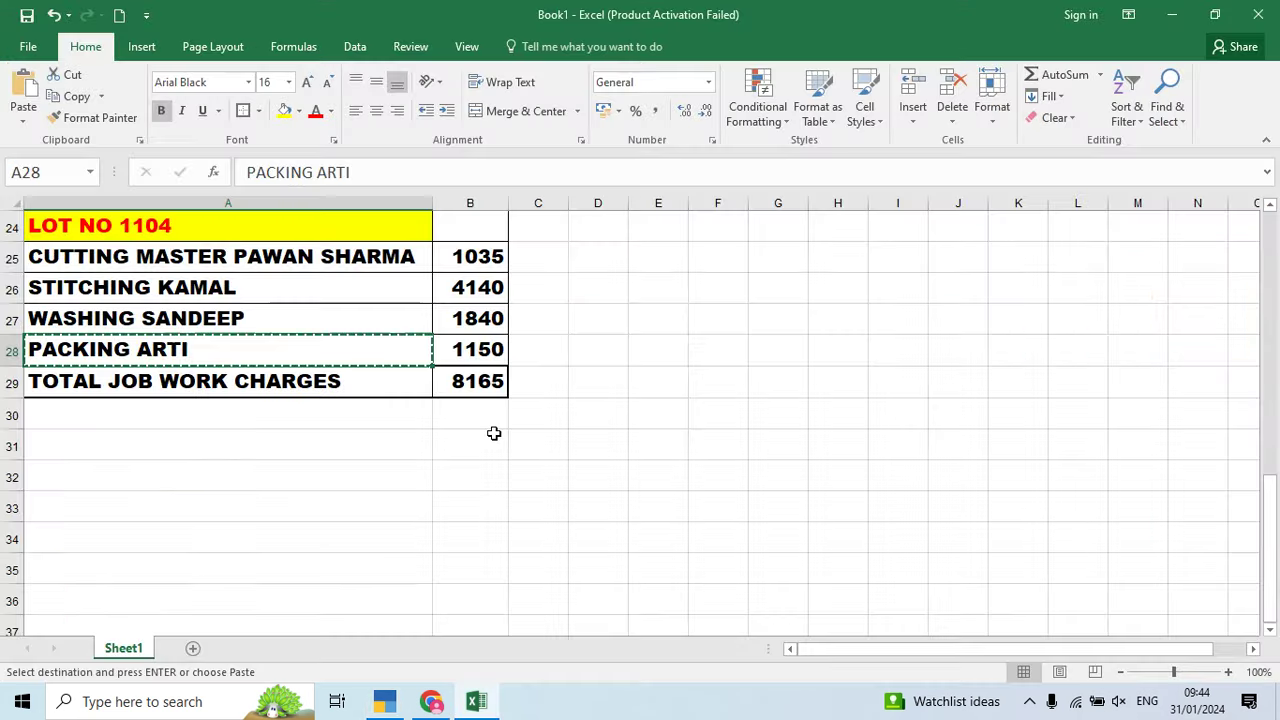
{"action": "key", "text": "alt+Tab"}
{"action": "key", "text": "alt+Tab"}
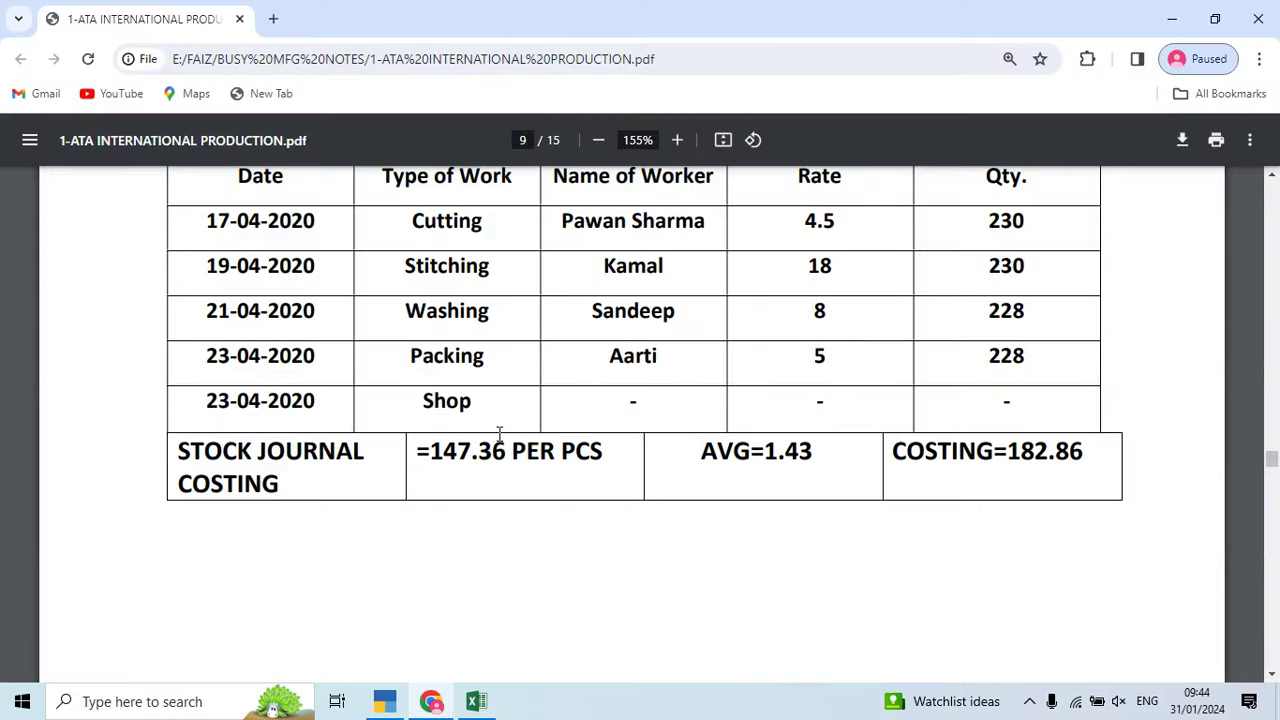
{"action": "scroll", "coordinate": [623, 394], "scroll_direction": "down", "scroll_amount": 3}
{"action": "scroll", "coordinate": [623, 394], "scroll_direction": "down", "scroll_amount": 8}
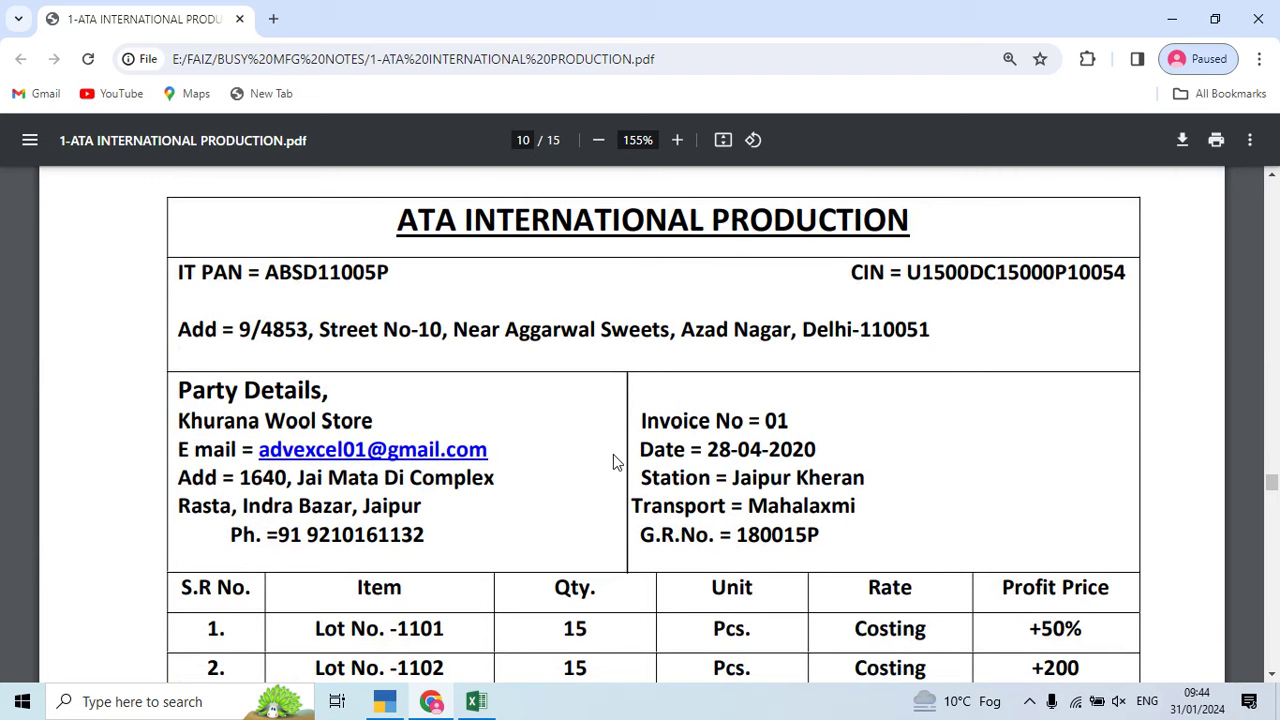
Step: Examine the quantity, costing rate and profit price of each lot in the Khurana Wool Store invoice
{"action": "scroll", "coordinate": [614, 460], "scroll_direction": "down", "scroll_amount": 2}
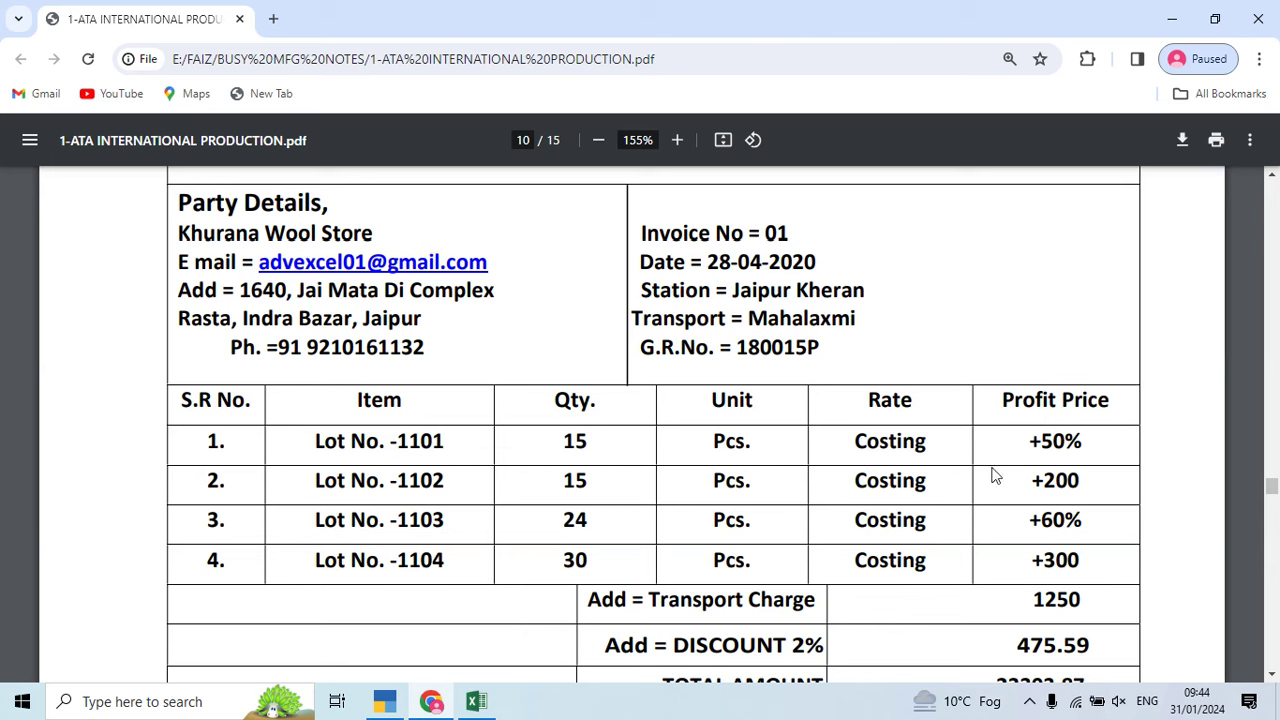
{"action": "left_click_drag", "start_coordinate": [1030, 443], "coordinate": [1066, 437]}
{"action": "left_click", "coordinate": [1026, 486]}
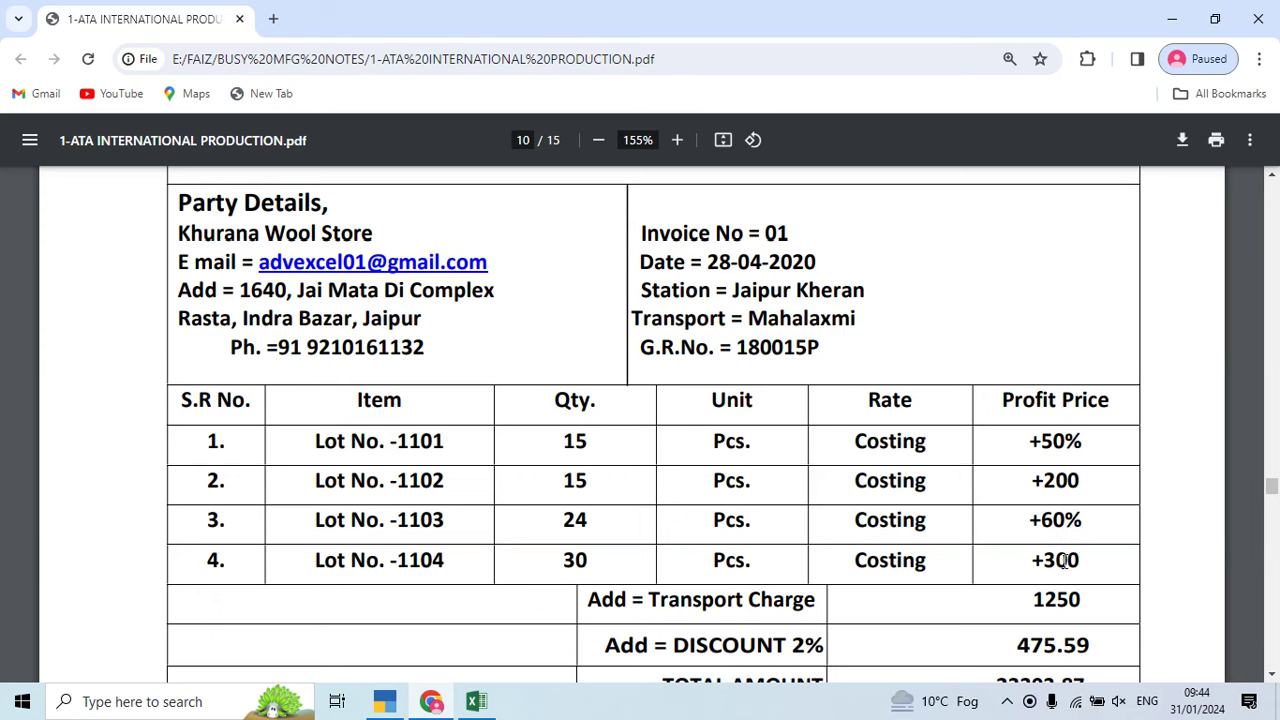
{"action": "key", "text": "alt+Tab"}
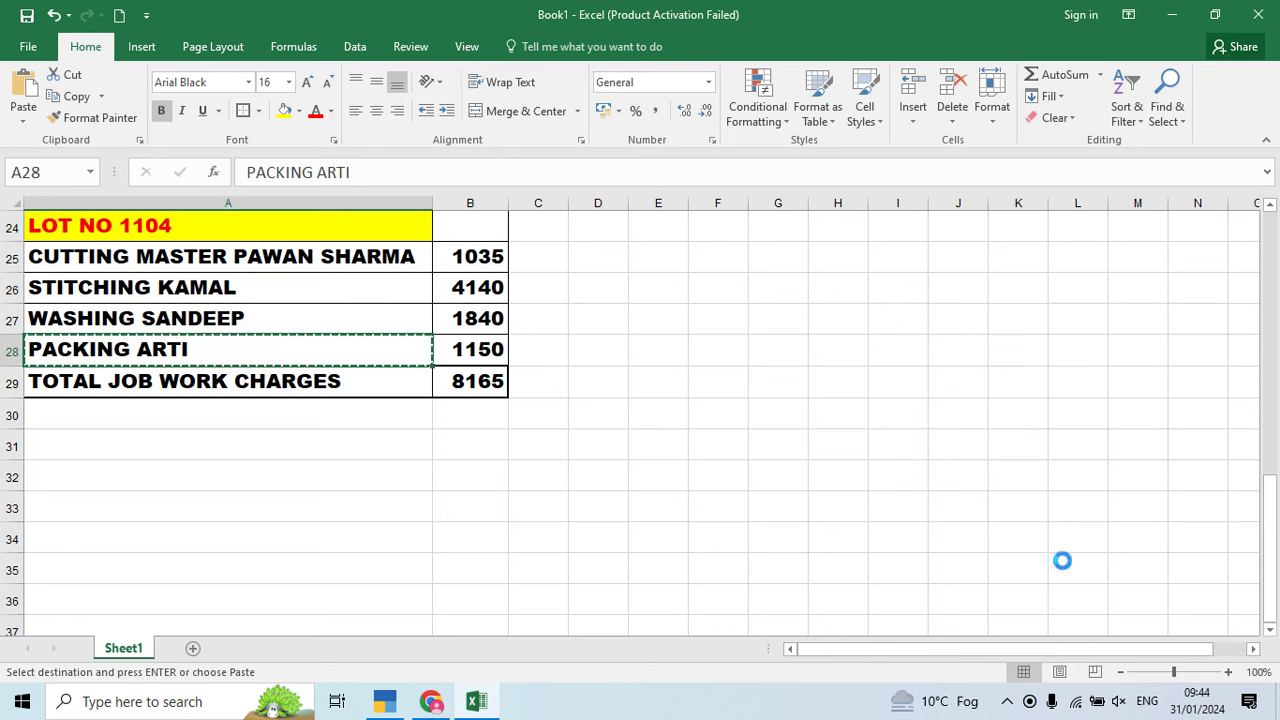
{"action": "key", "text": "Escape"}
{"action": "key", "text": "alt+Tab"}
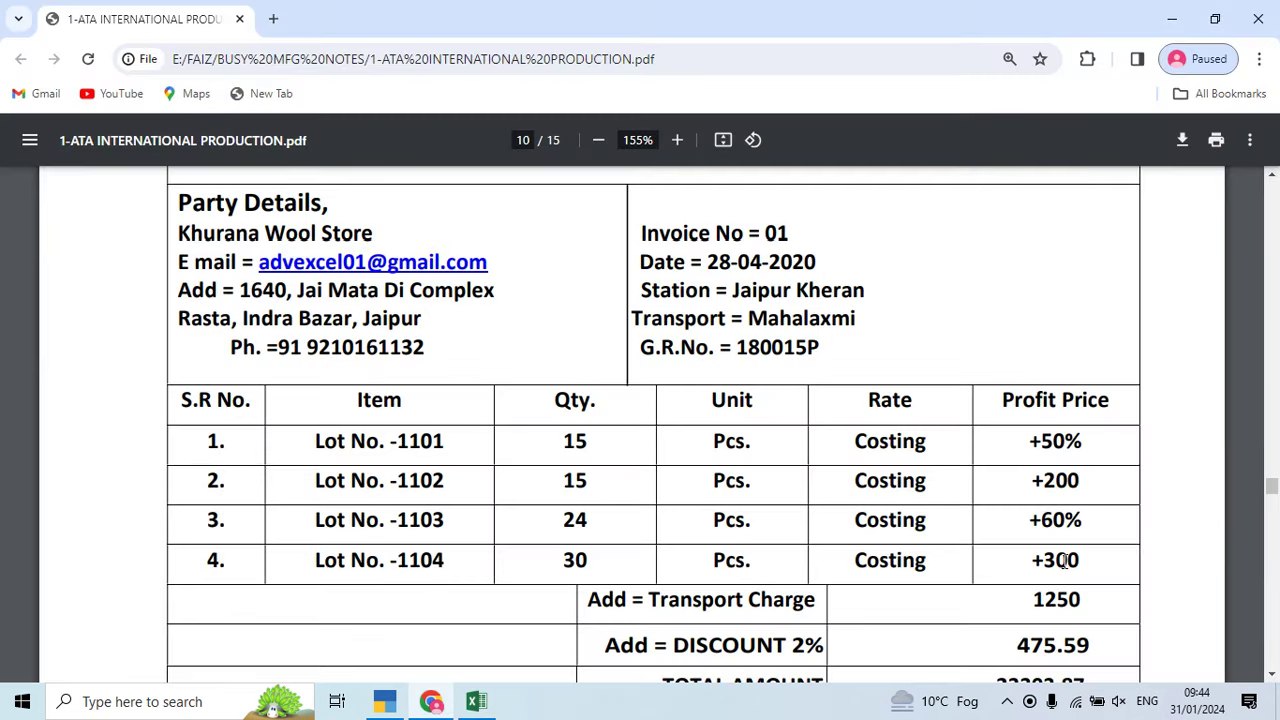
Step: Switch to TallyPrime and close the Job Workers summary and Balance Sheet to return to the Gateway of Tally
{"action": "key", "text": "alt+Tab"}
{"action": "key", "text": "Tab"}
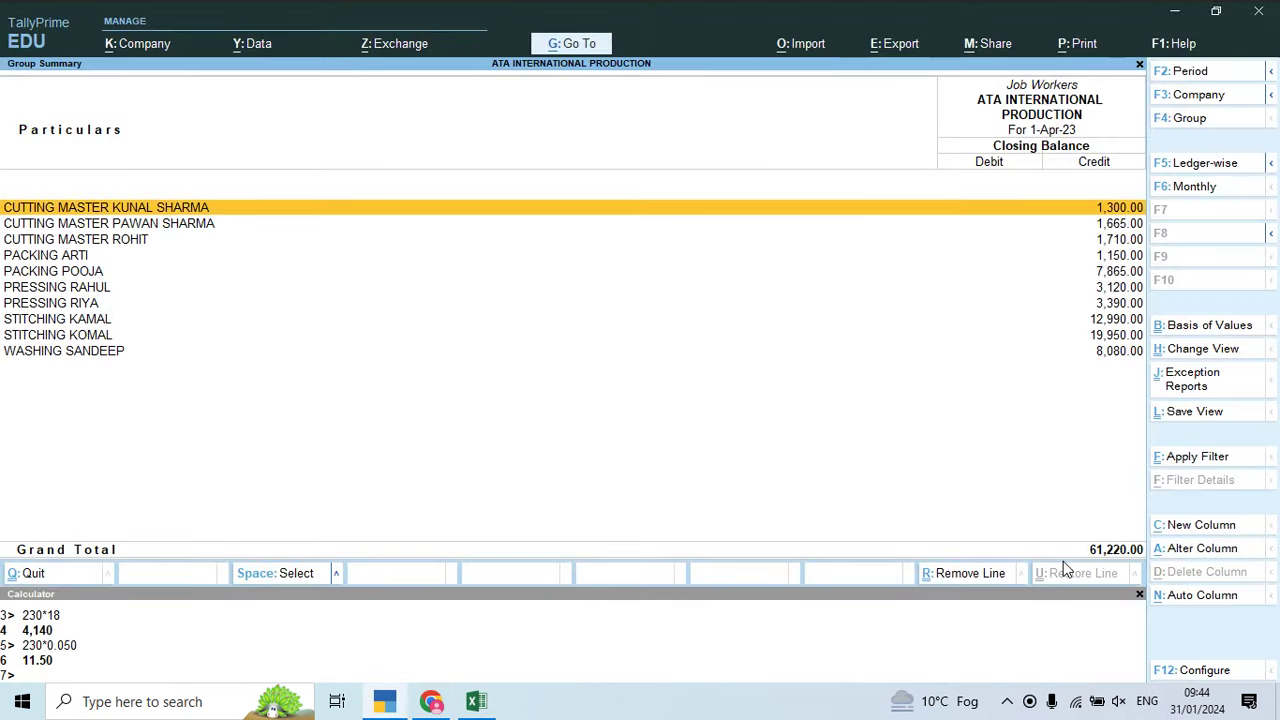
{"action": "key", "text": "Escape"}
{"action": "key", "text": "Escape"}
{"action": "key", "text": "Escape"}
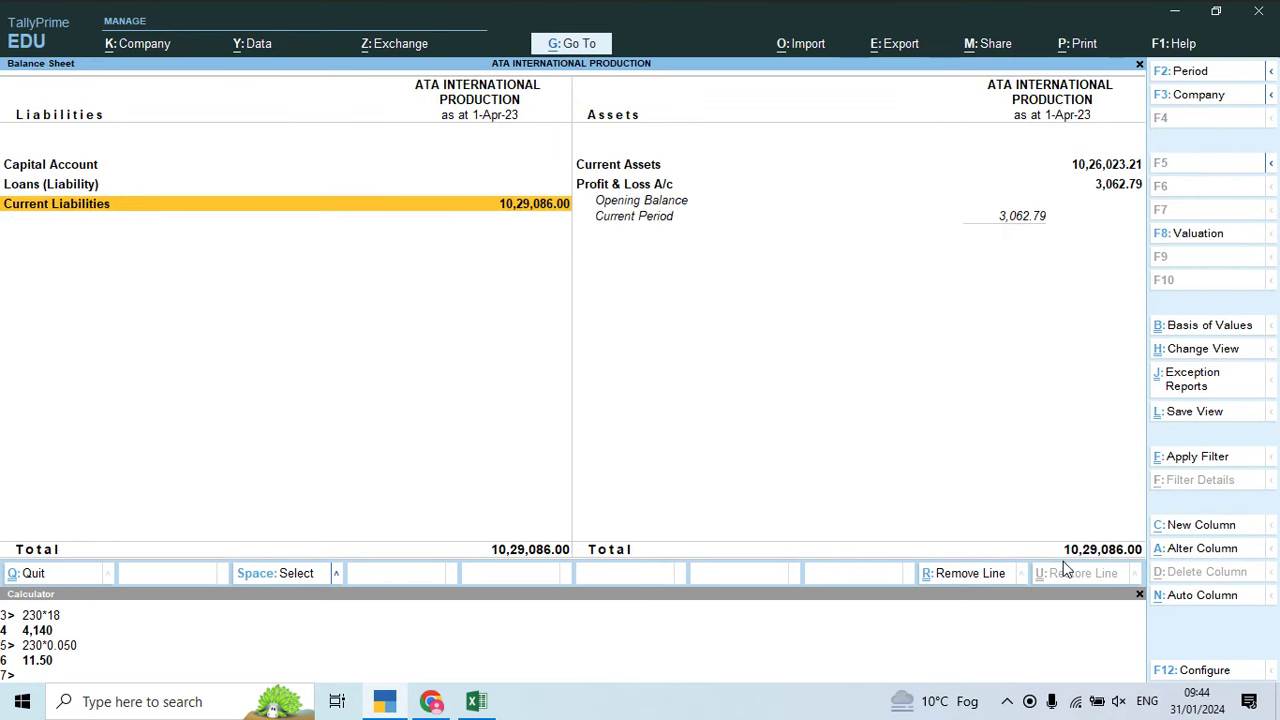
{"action": "key", "text": "Escape"}
{"action": "key", "text": "Escape"}
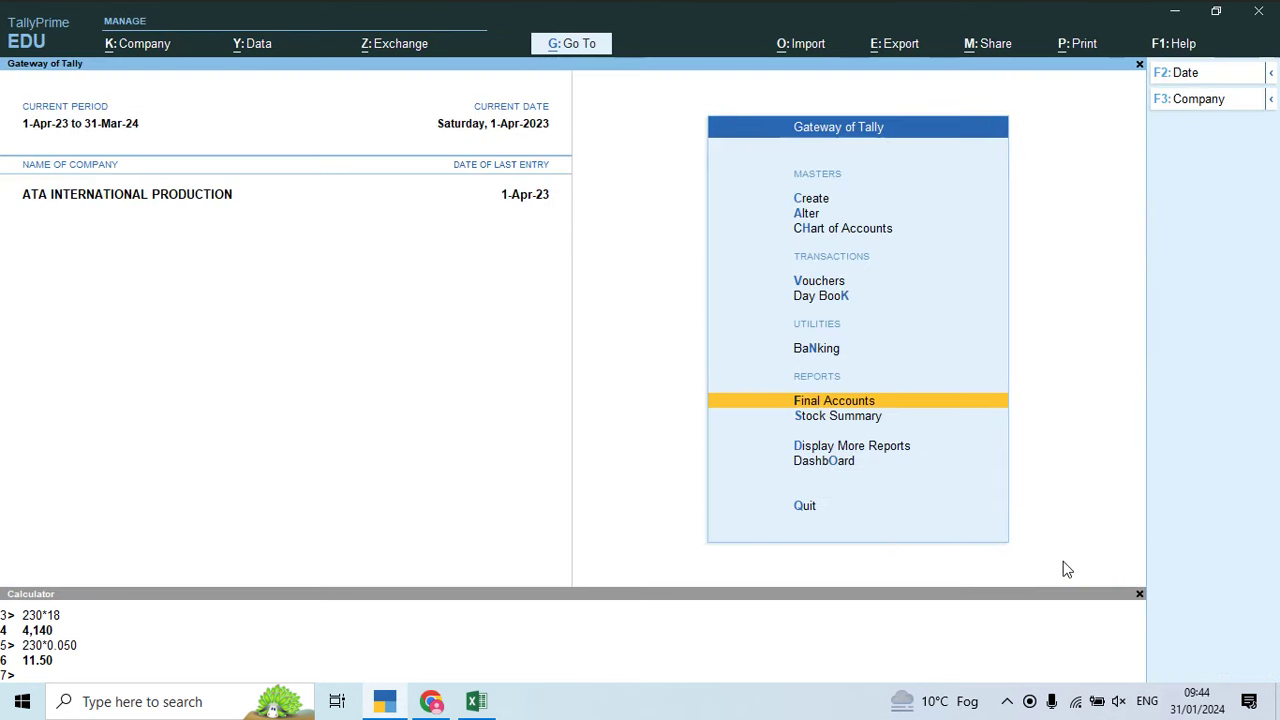
Step: Open the Finish Goods group in the Stock Summary and export it as the Excel spreadsheet StkGrpSum.xlsx
{"action": "key", "text": "Down"}
{"action": "key", "text": "Return"}
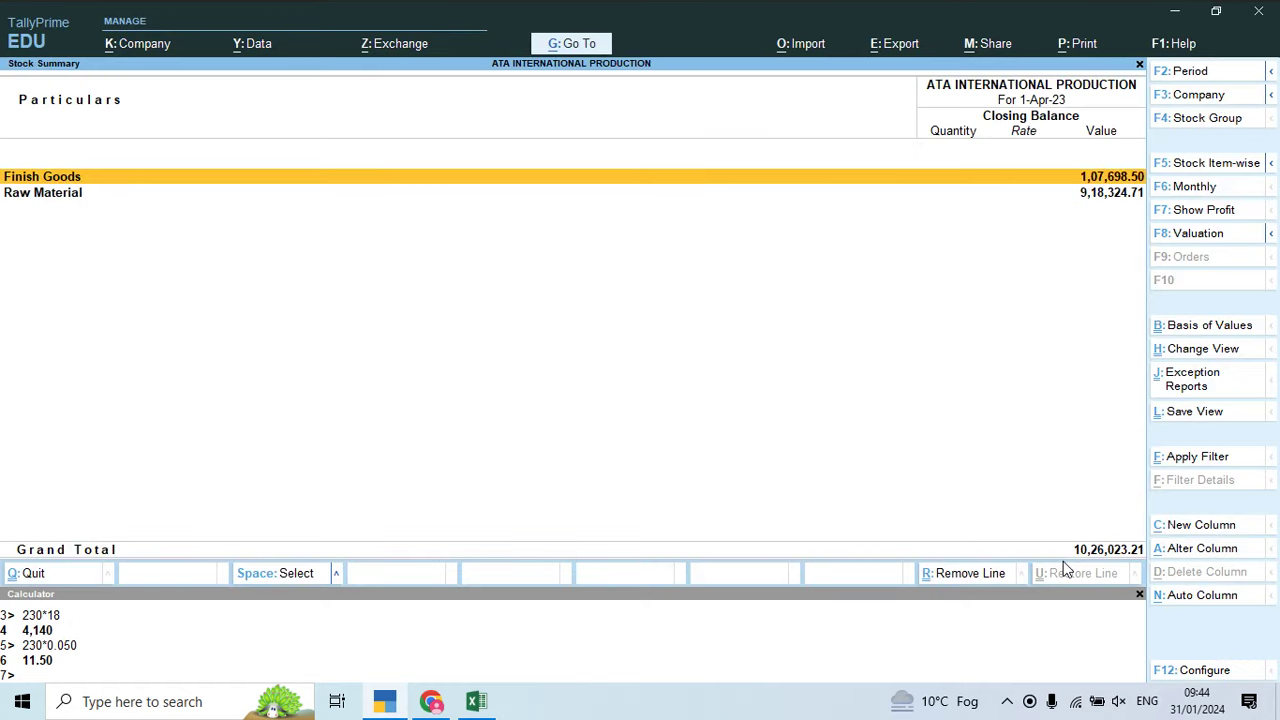
{"action": "key", "text": "Return"}
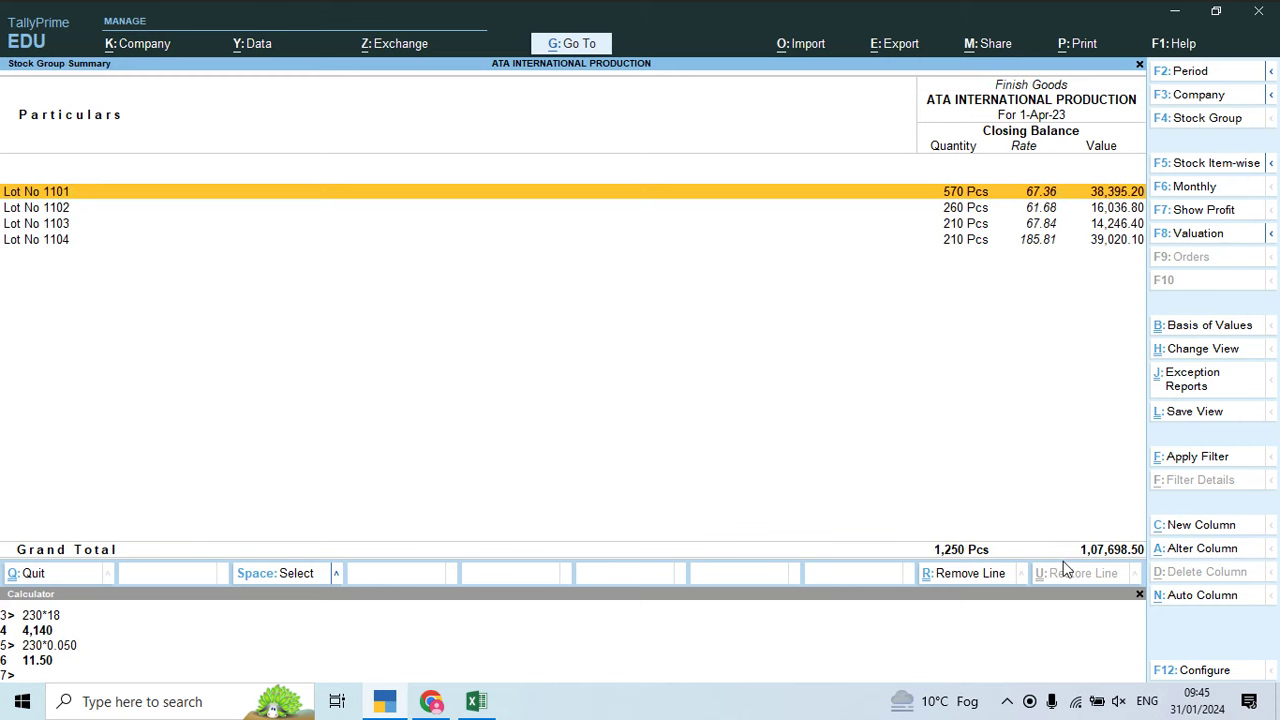
{"action": "key", "text": "Down"}
{"action": "key", "text": "Down"}
{"action": "key", "text": "Down"}
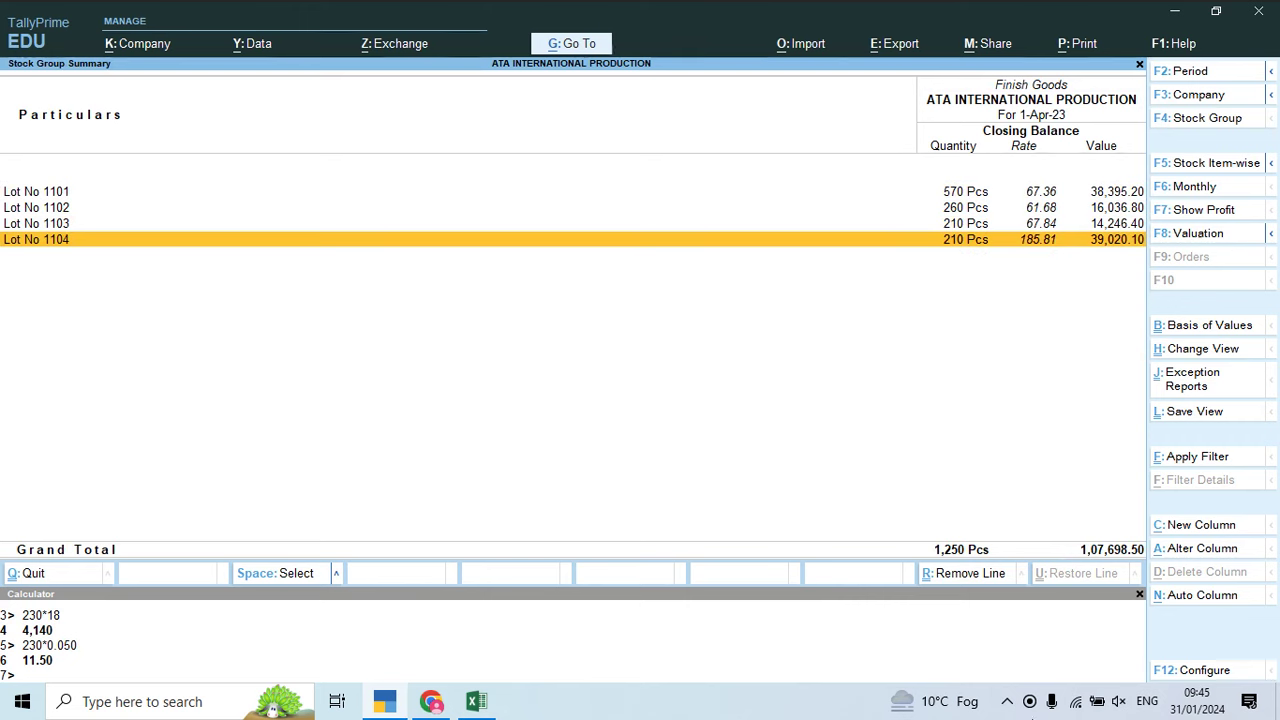
{"action": "left_click", "coordinate": [900, 47]}
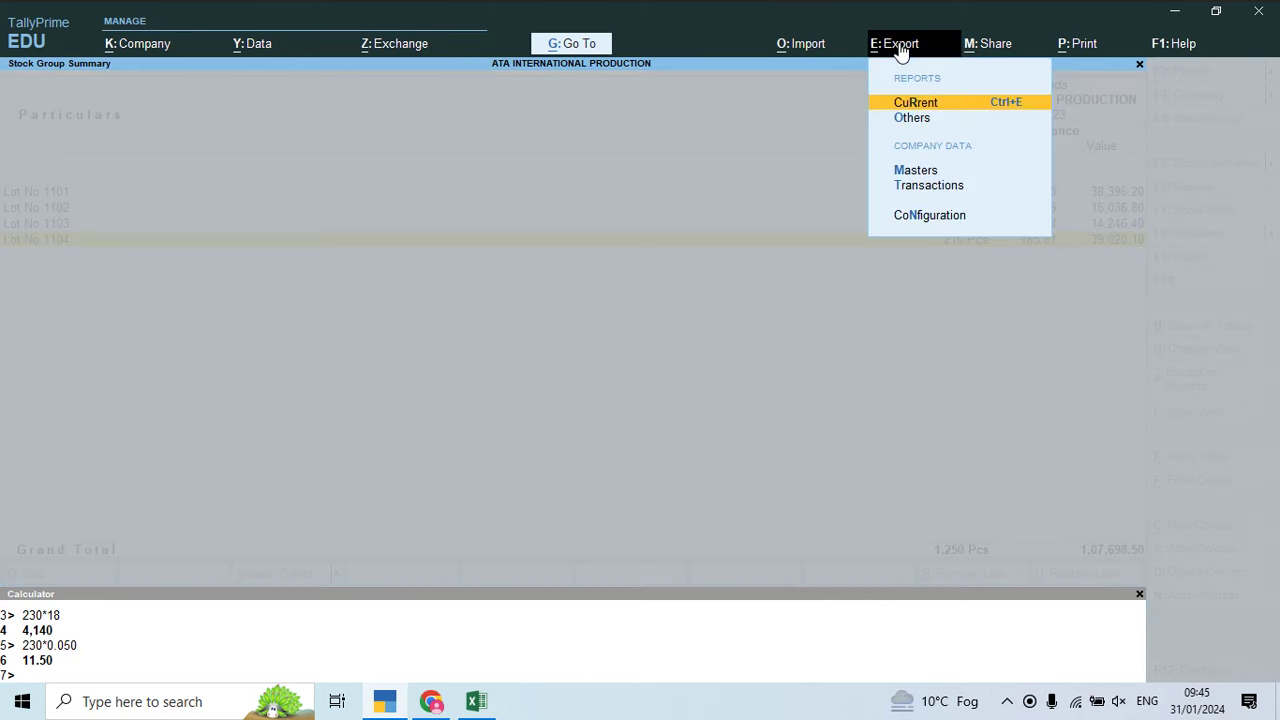
{"action": "key", "text": "Return"}
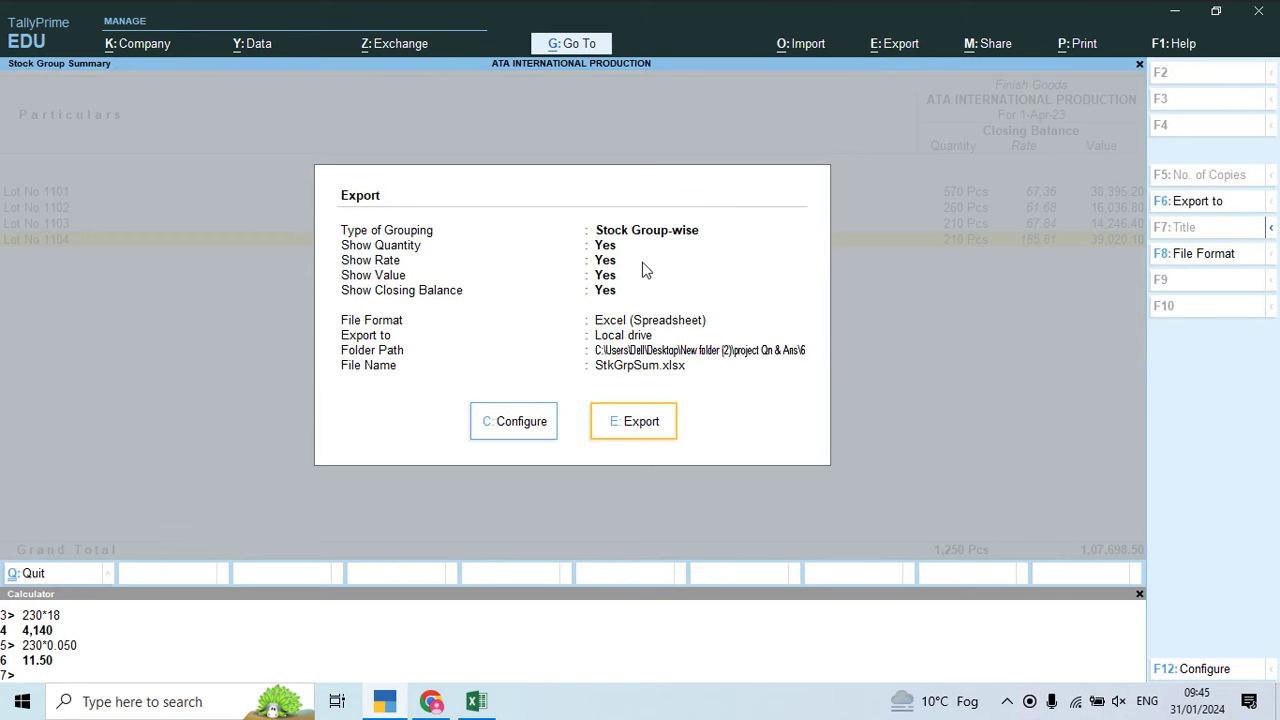
{"action": "key", "text": "e"}
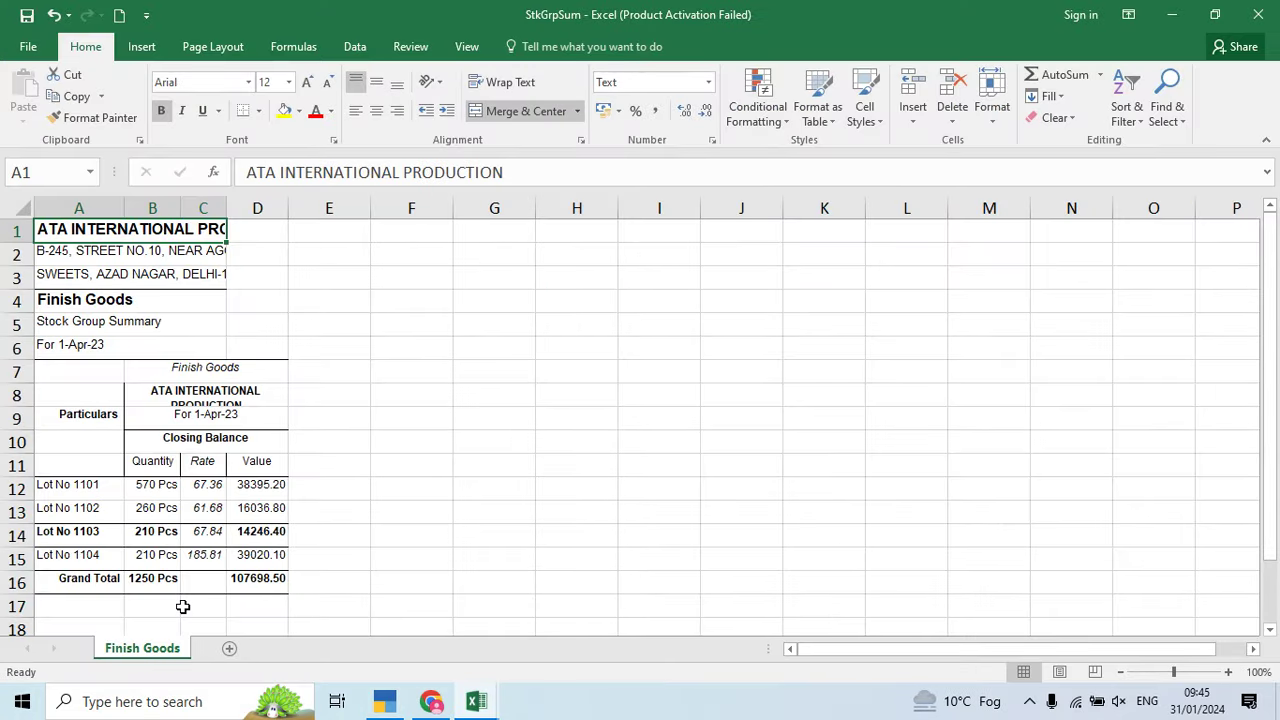
Step: Format the whole exported Finish Goods table in Arial Black at size 16
{"action": "key", "text": "ctrl+a"}
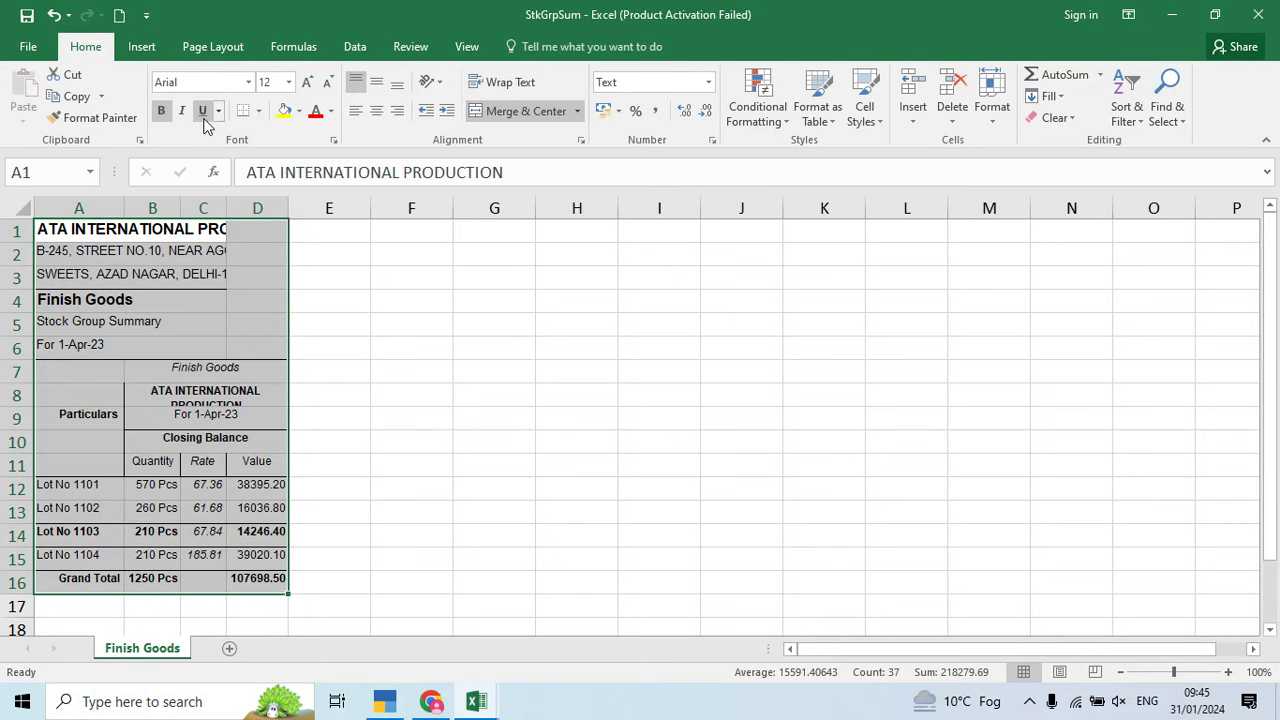
{"action": "left_click", "coordinate": [248, 88]}
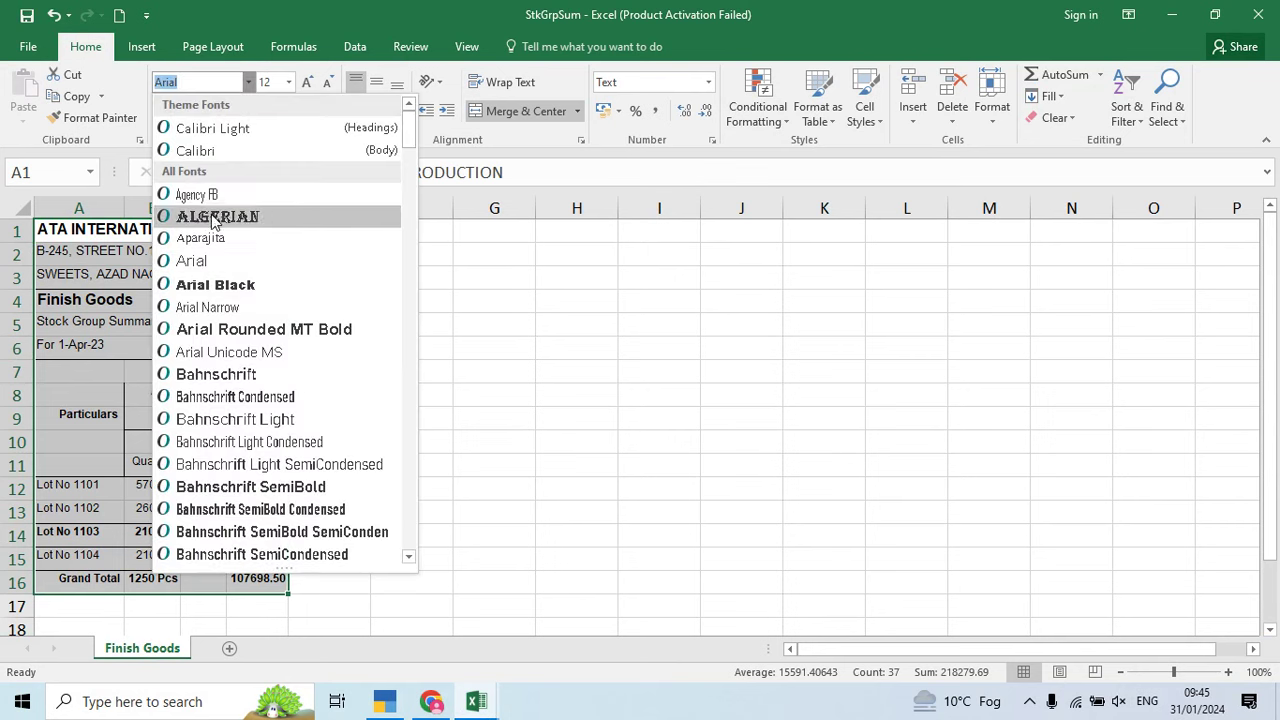
{"action": "left_click", "coordinate": [222, 276]}
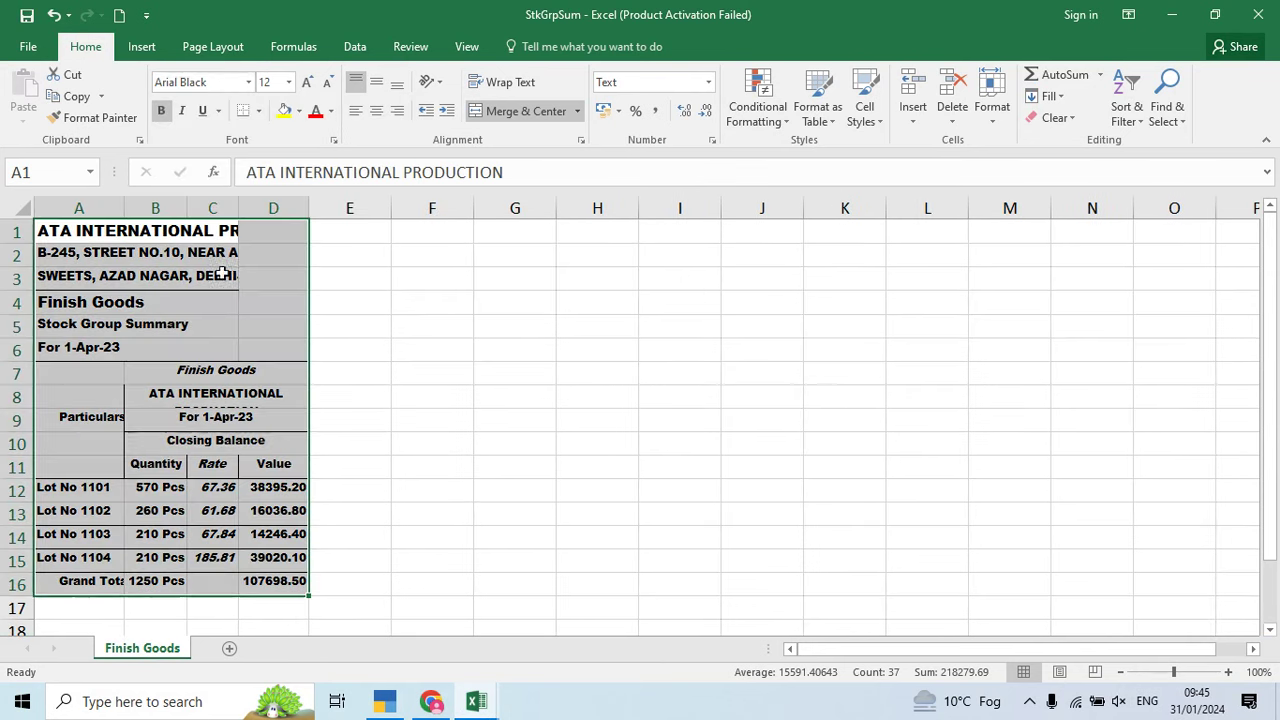
{"action": "left_click", "coordinate": [288, 82]}
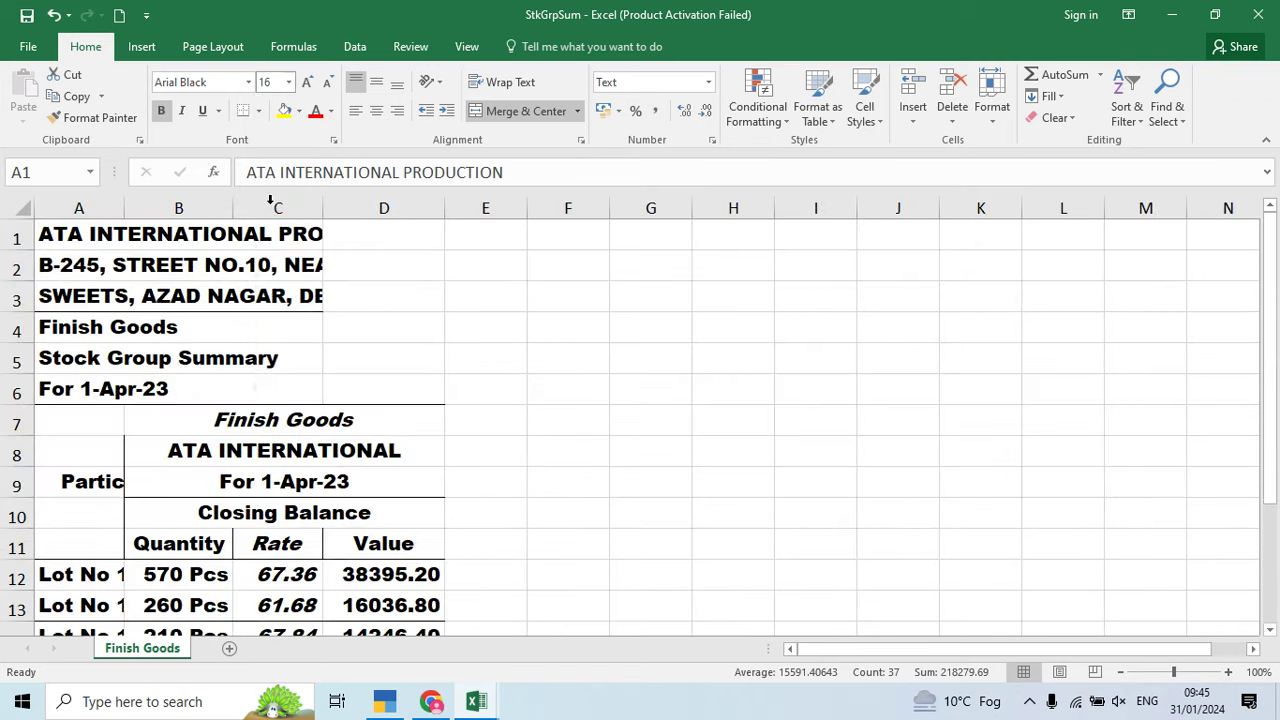
Step: Widen the Rate column and the Particulars column so the rates and full lot names fit
{"action": "left_click", "coordinate": [266, 210]}
{"action": "left_click_drag", "start_coordinate": [323, 207], "coordinate": [357, 200]}
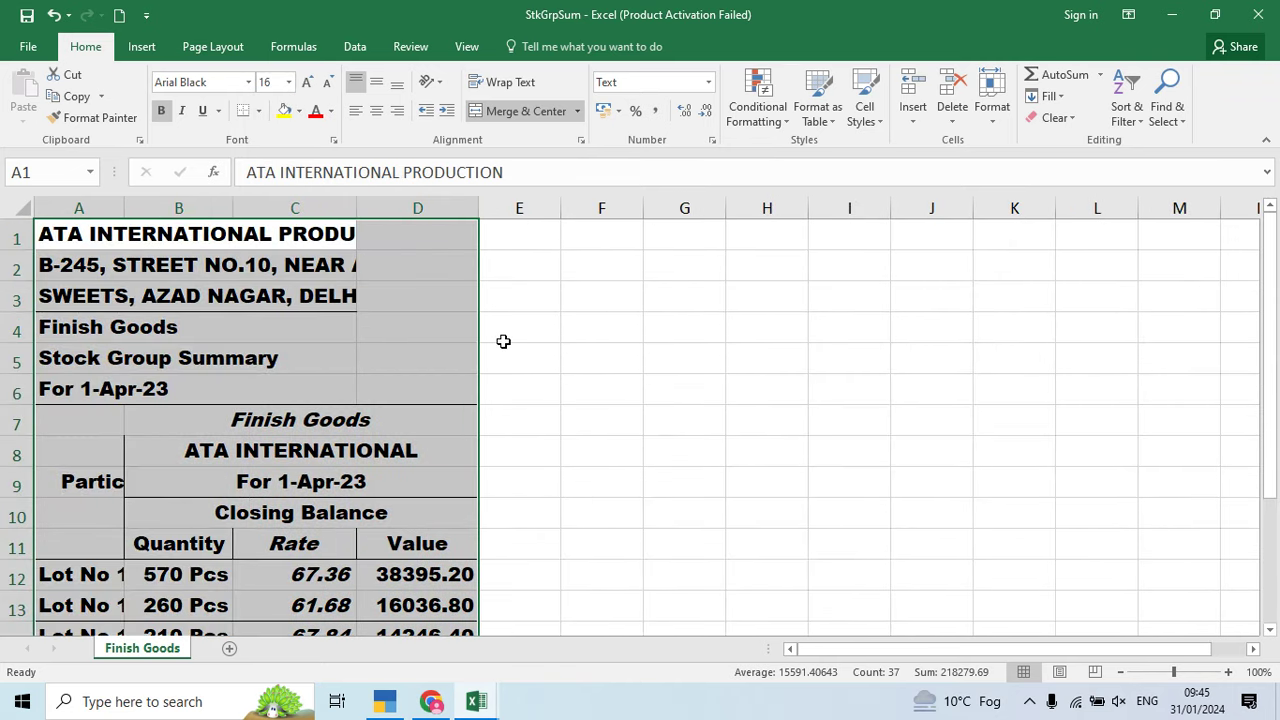
{"action": "scroll", "coordinate": [503, 340], "scroll_direction": "down", "scroll_amount": 2}
{"action": "left_click", "coordinate": [517, 387]}
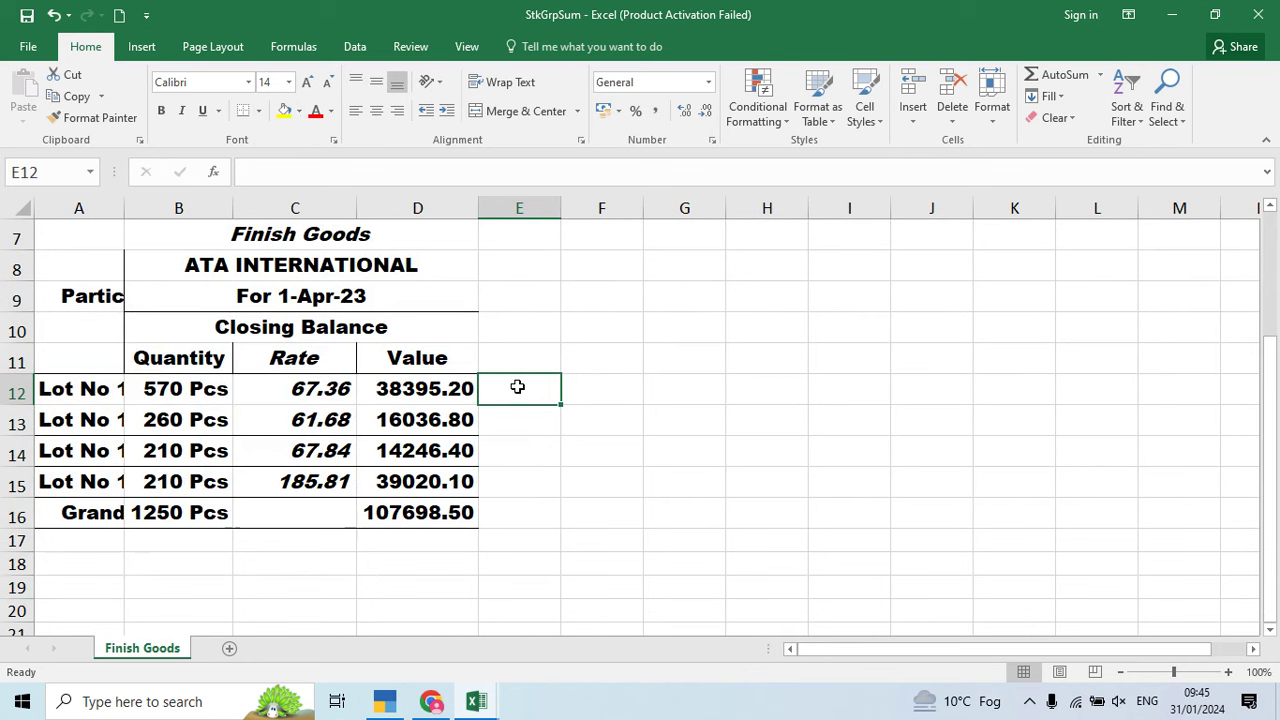
{"action": "left_click", "coordinate": [328, 389]}
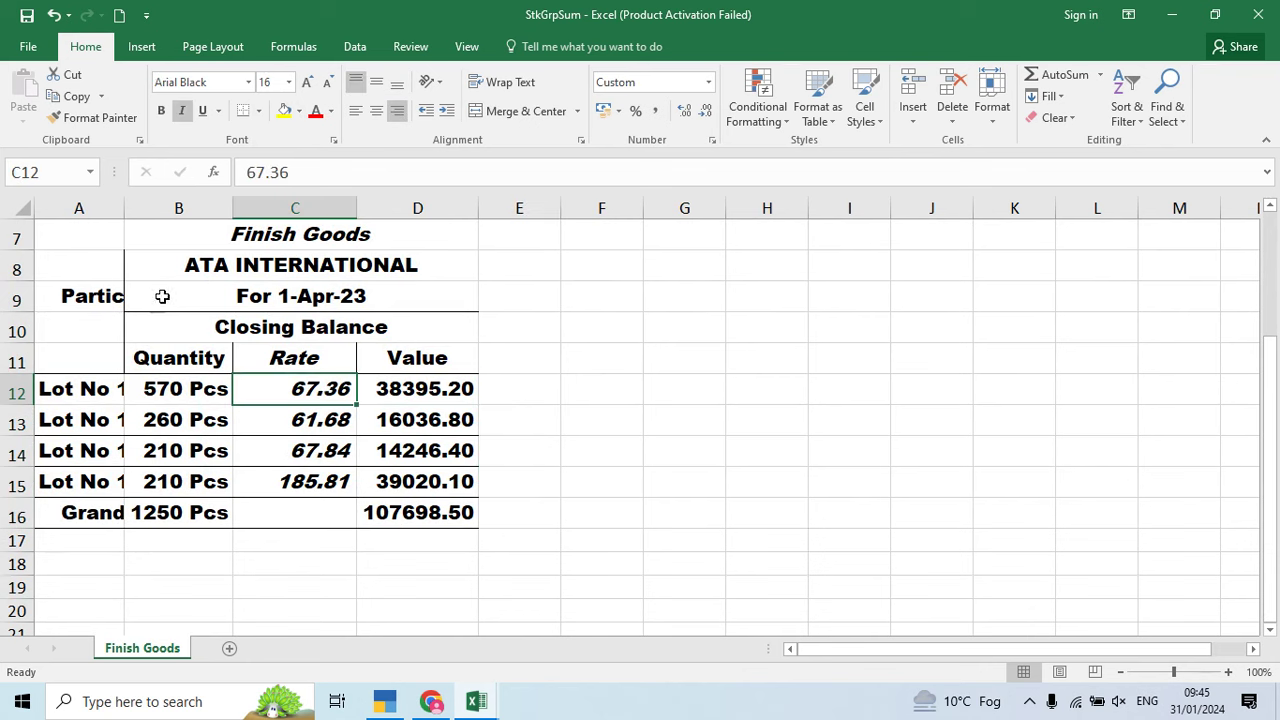
{"action": "left_click_drag", "start_coordinate": [120, 209], "coordinate": [177, 207]}
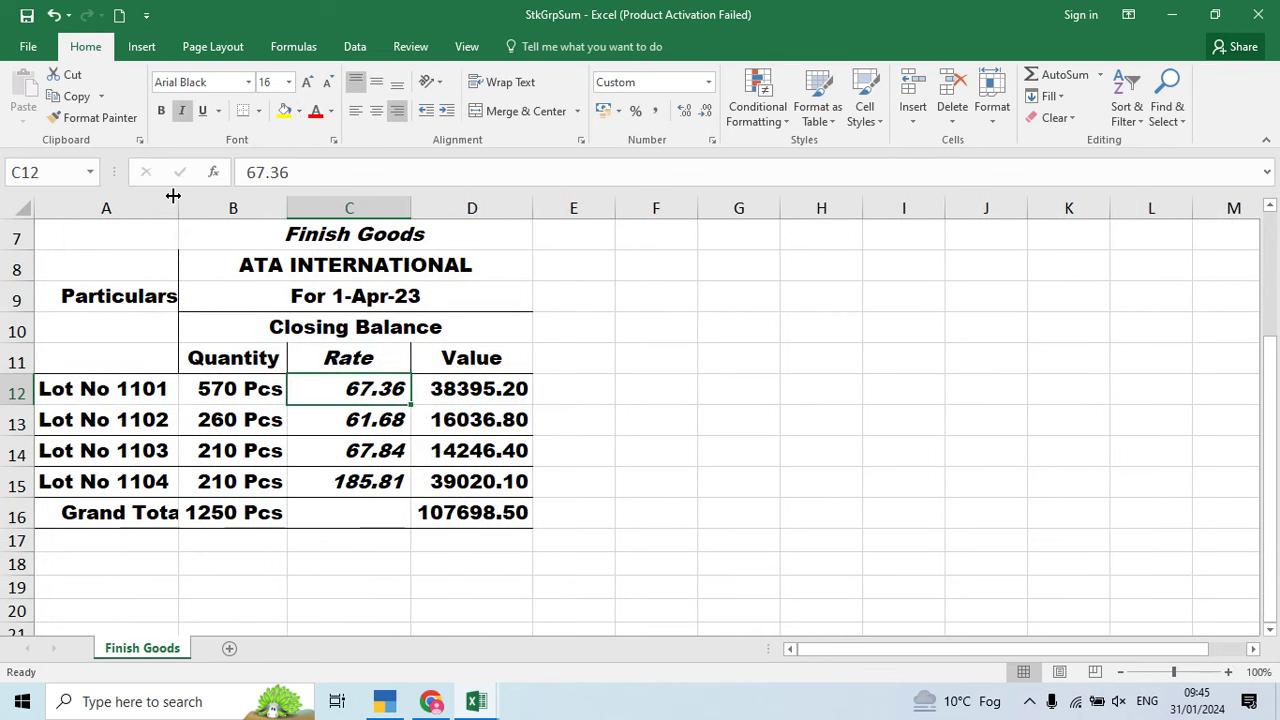
Step: Enter a 50% profit for Lot No 1101 in cell E12, beside its closing value
{"action": "left_click", "coordinate": [249, 388]}
{"action": "left_click_drag", "start_coordinate": [232, 418], "coordinate": [255, 452]}
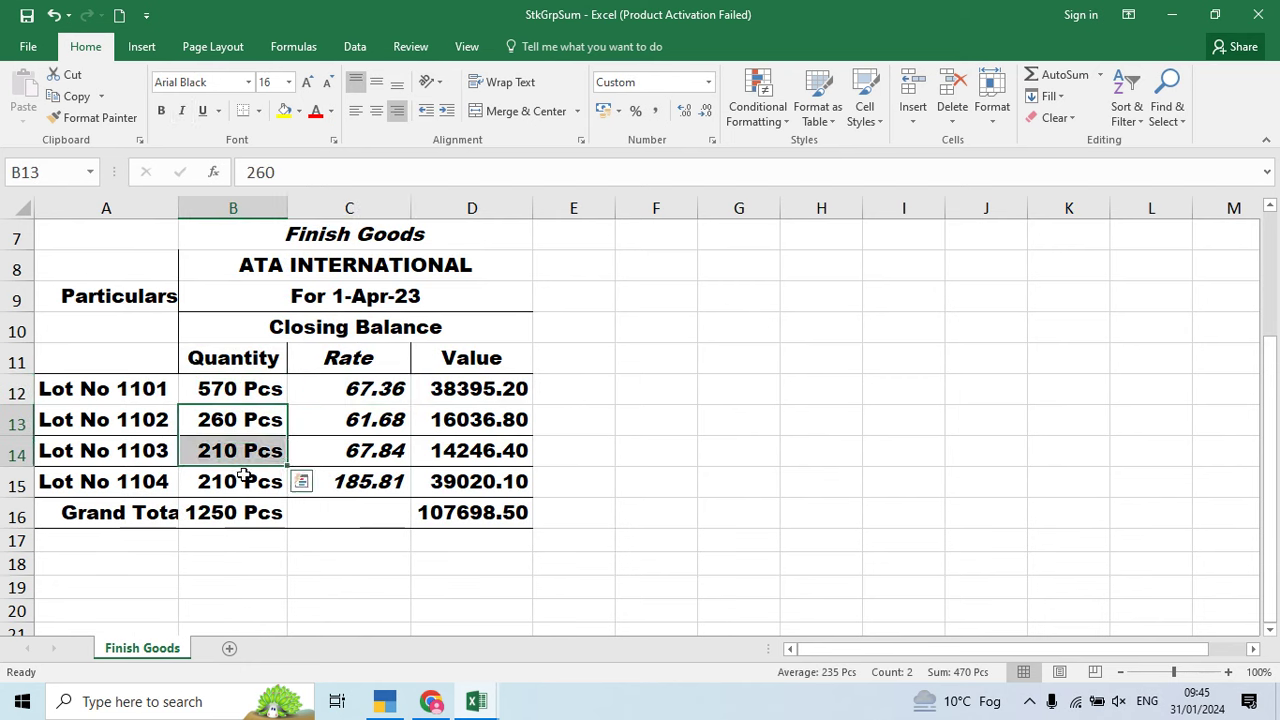
{"action": "left_click", "coordinate": [258, 470]}
{"action": "left_click", "coordinate": [334, 389]}
{"action": "left_click", "coordinate": [575, 385]}
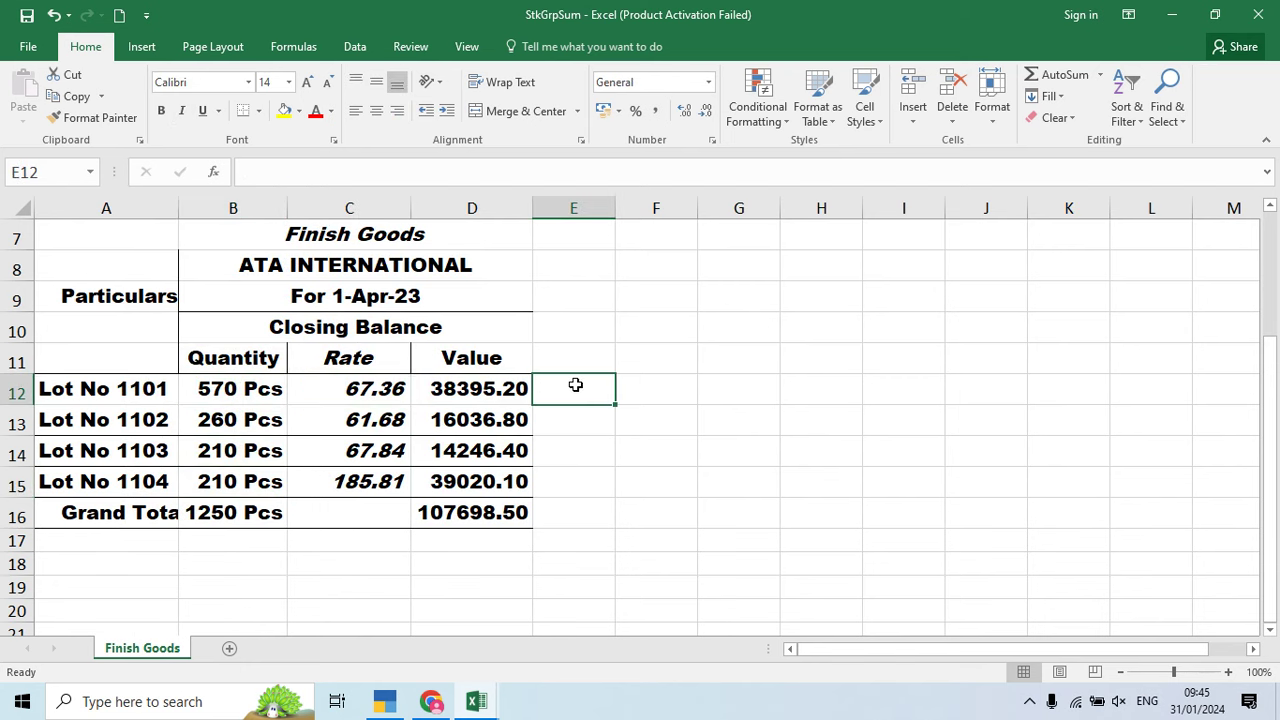
{"action": "type", "text": "50%"}
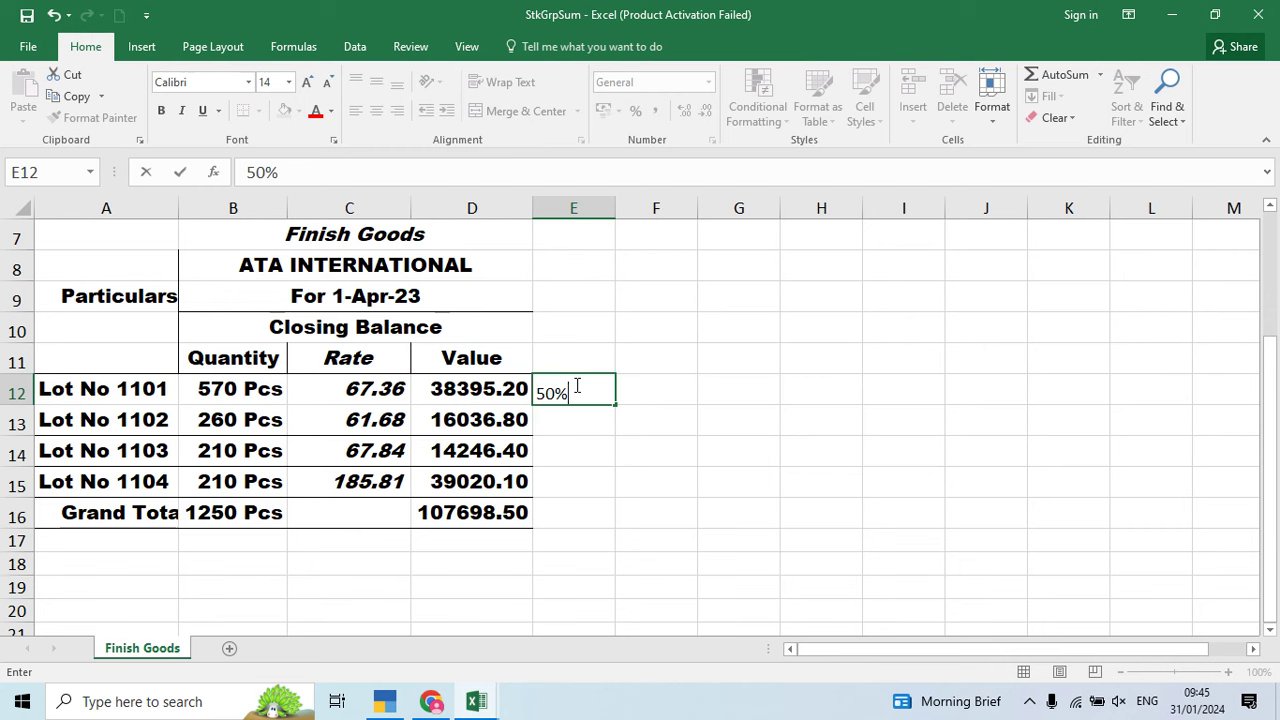
{"action": "key", "text": "Return"}
Step: Check the remaining profit prices in the PDF invoice and enter 200, 60% and 300 for Lots 1102 to 1104 in E13:E15
{"action": "key", "text": "alt+Tab"}
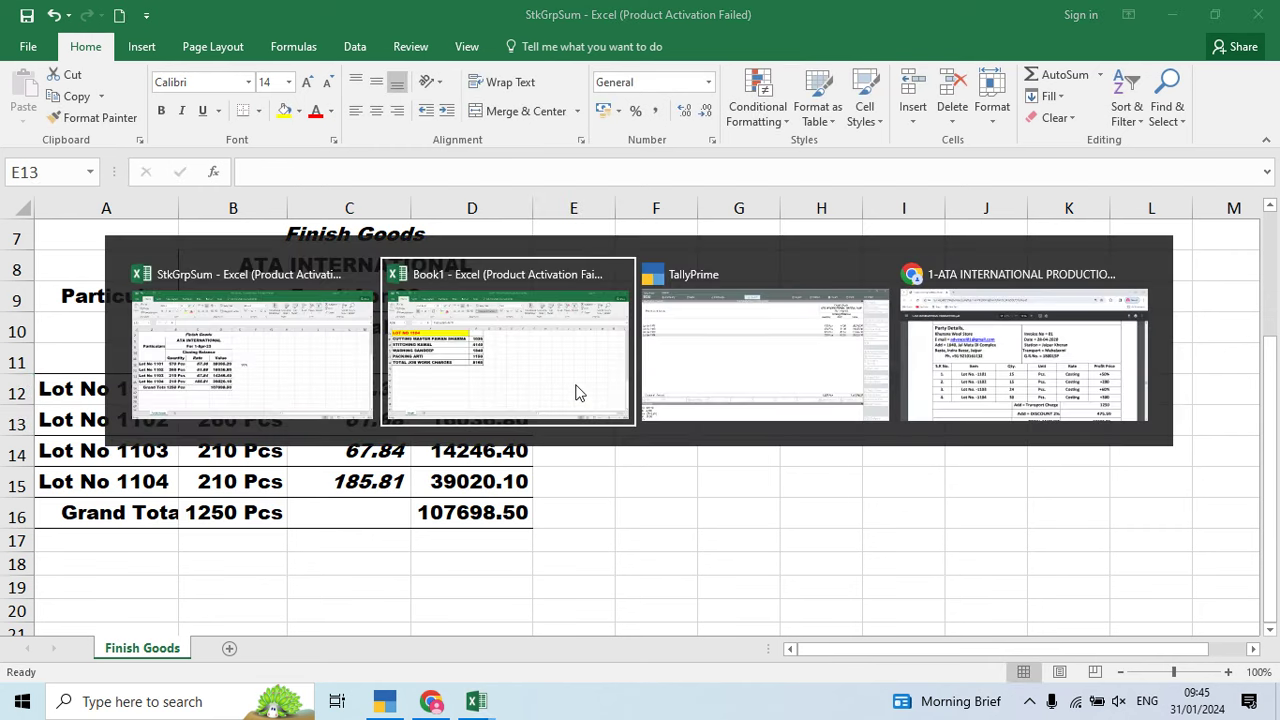
{"action": "key", "text": "alt+Tab"}
{"action": "key", "text": "alt+Tab"}
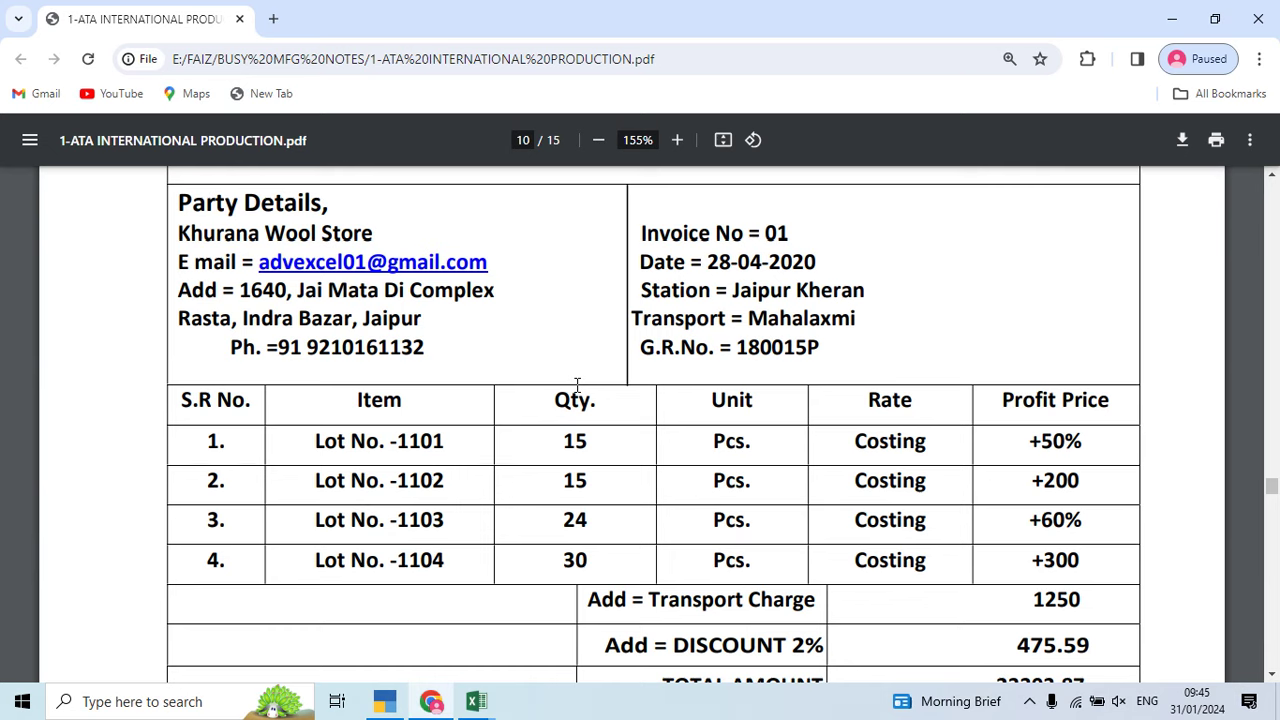
{"action": "key", "text": "alt+Tab"}
{"action": "key", "text": "alt+Tab"}
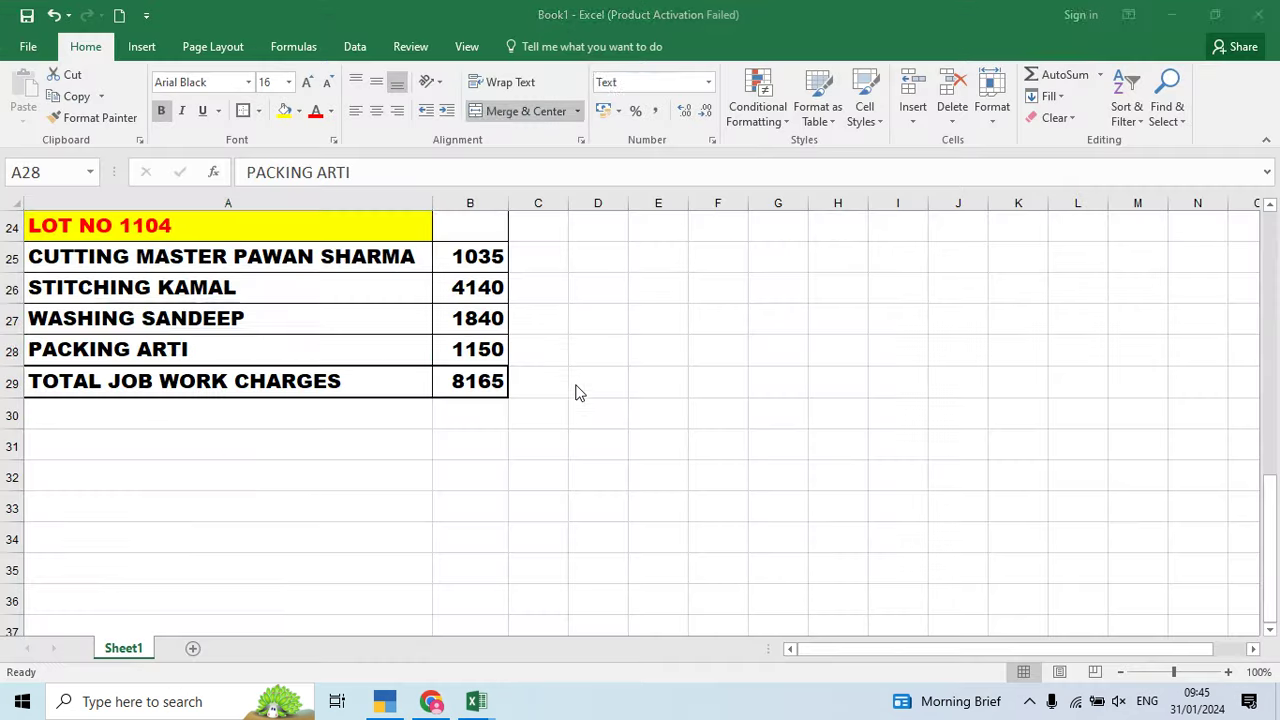
{"action": "key", "text": "alt+Tab"}
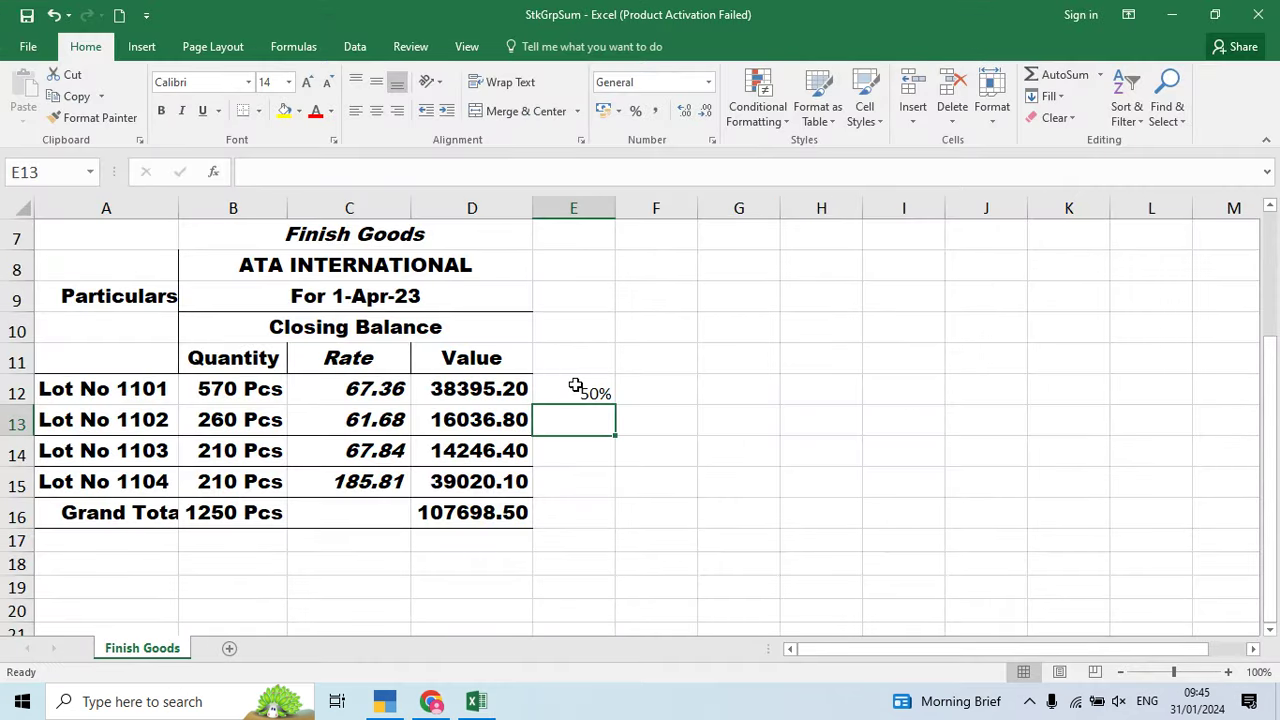
{"action": "type", "text": "200"}
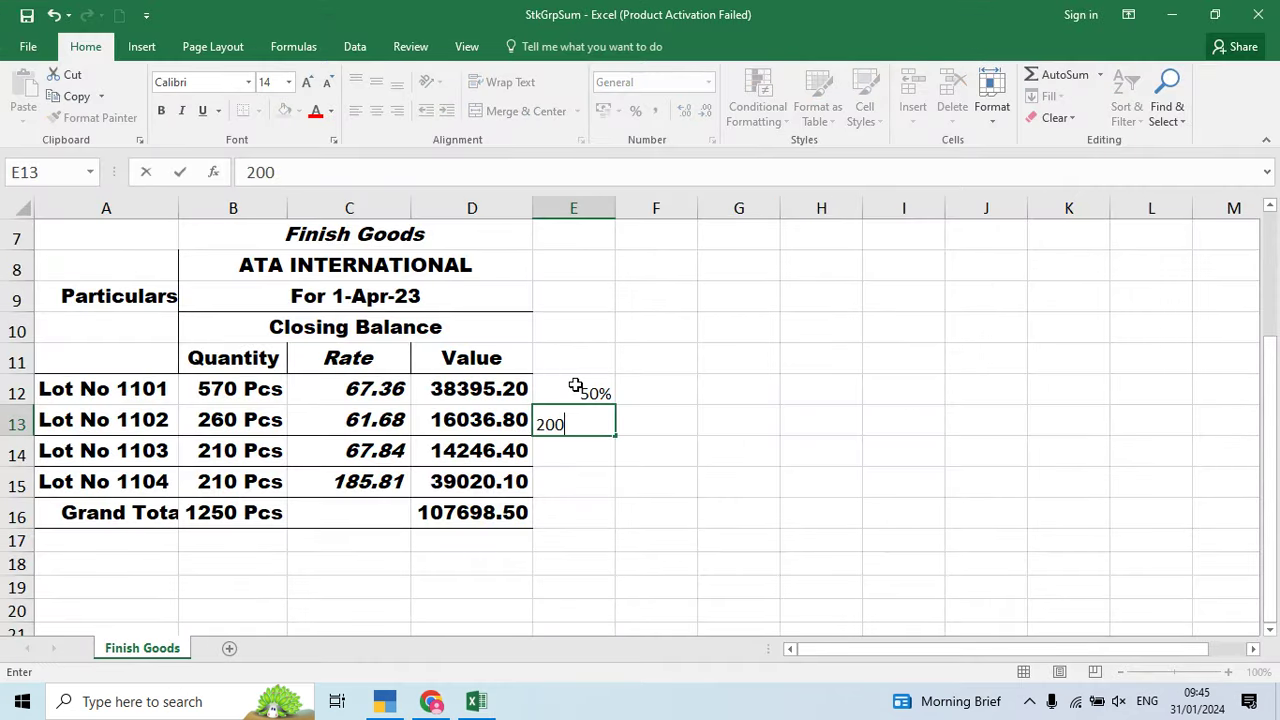
{"action": "key", "text": "Return"}
{"action": "type", "text": "60%"}
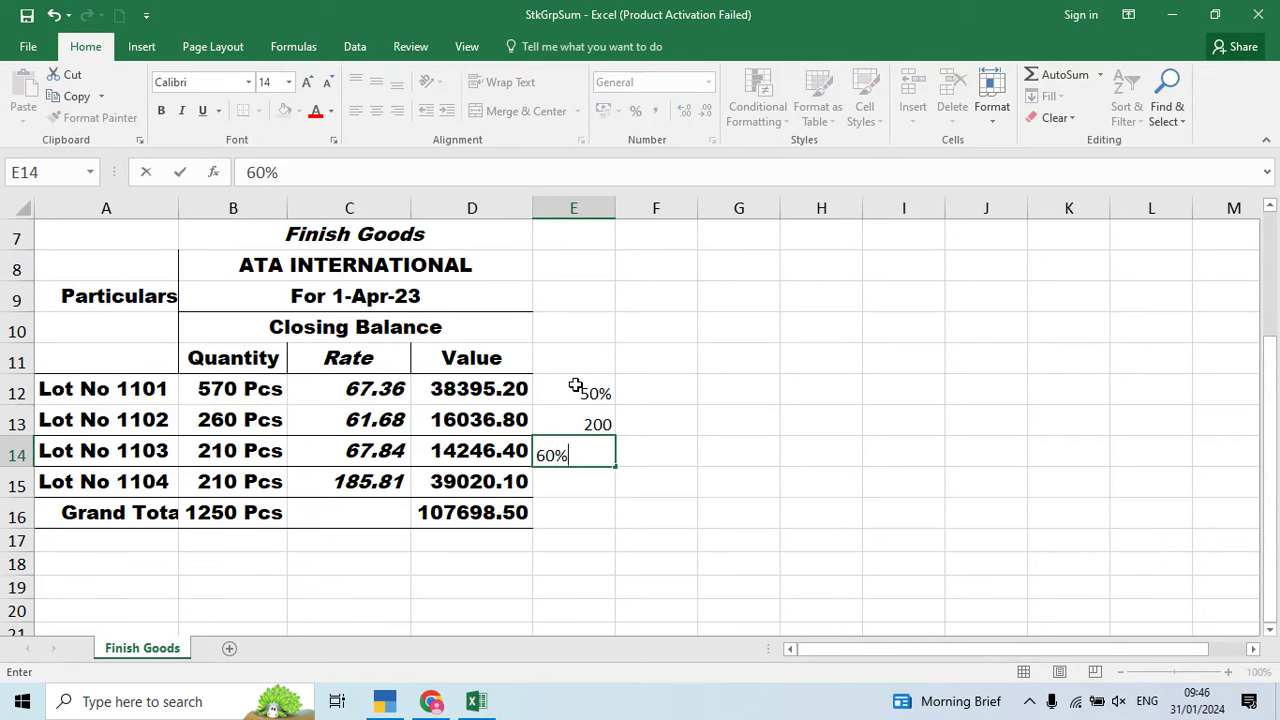
{"action": "key", "text": "Return"}
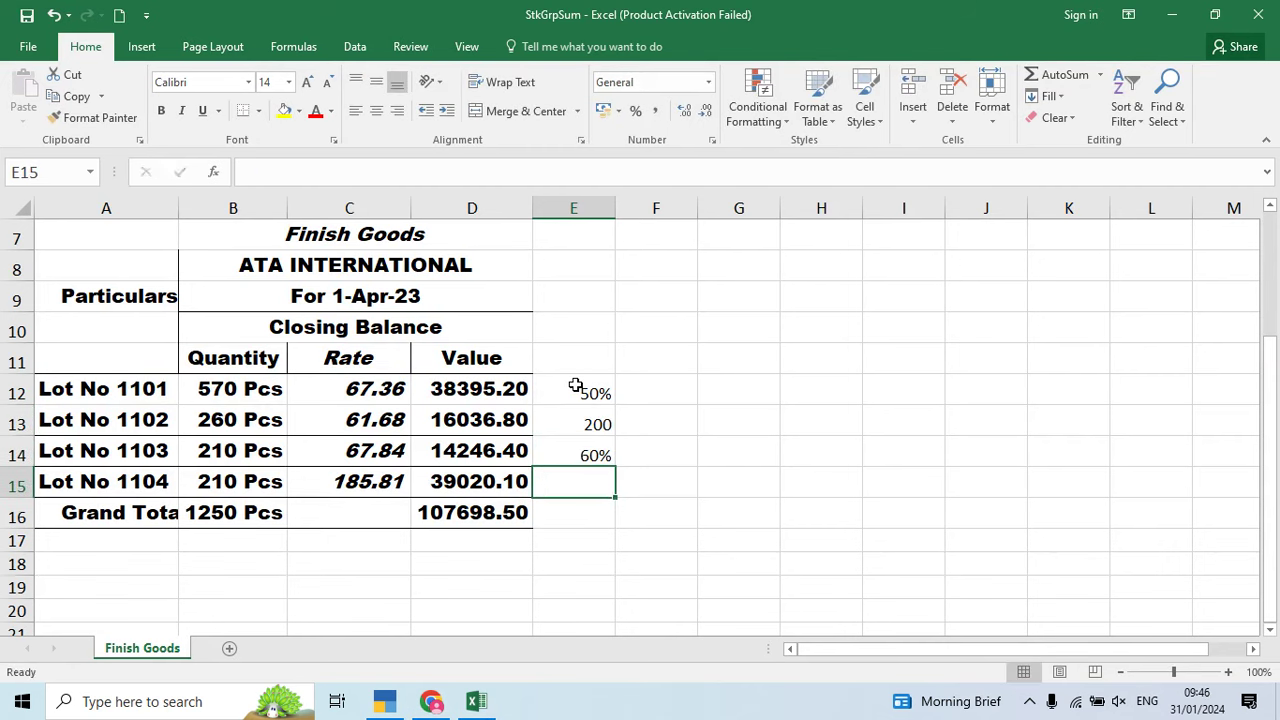
{"action": "type", "text": "300"}
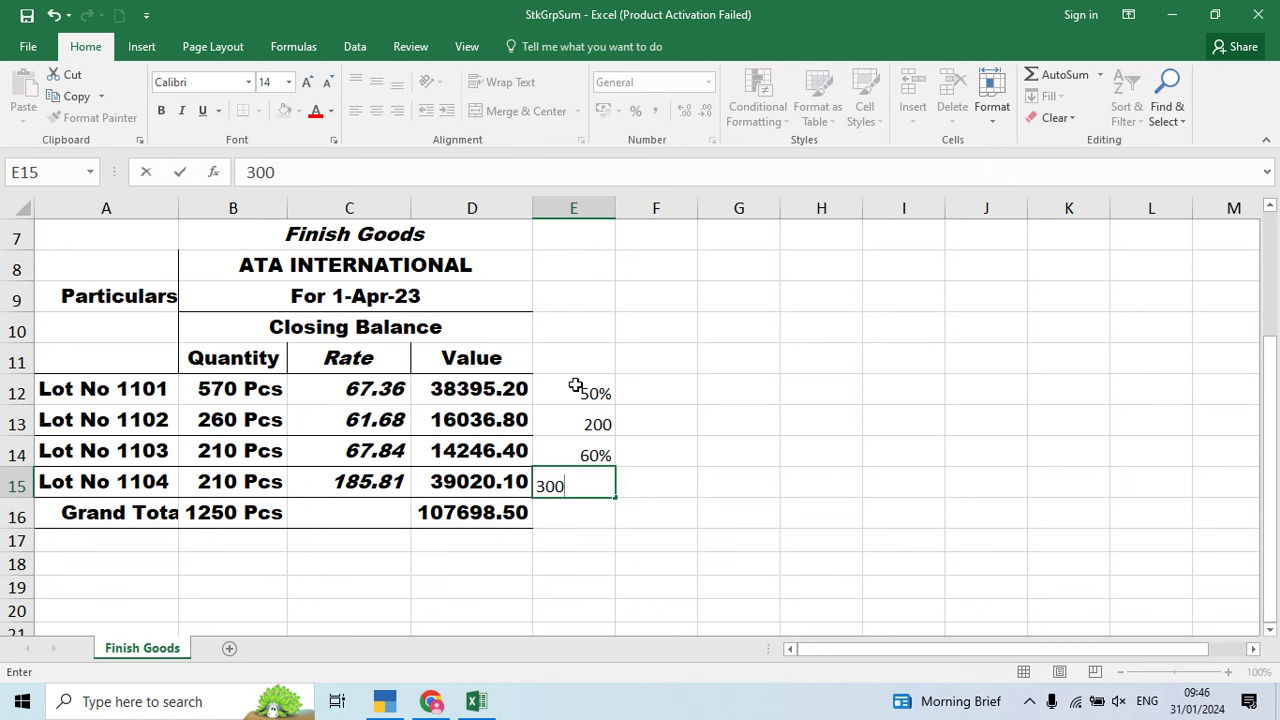
{"action": "key", "text": "Return"}
Step: Calculate Lot No 1101's selling price in F12 with the formula =67.36*50/100+67.36
{"action": "key", "text": "Up"}
{"action": "key", "text": "Up"}
{"action": "key", "text": "Up"}
{"action": "key", "text": "Up"}
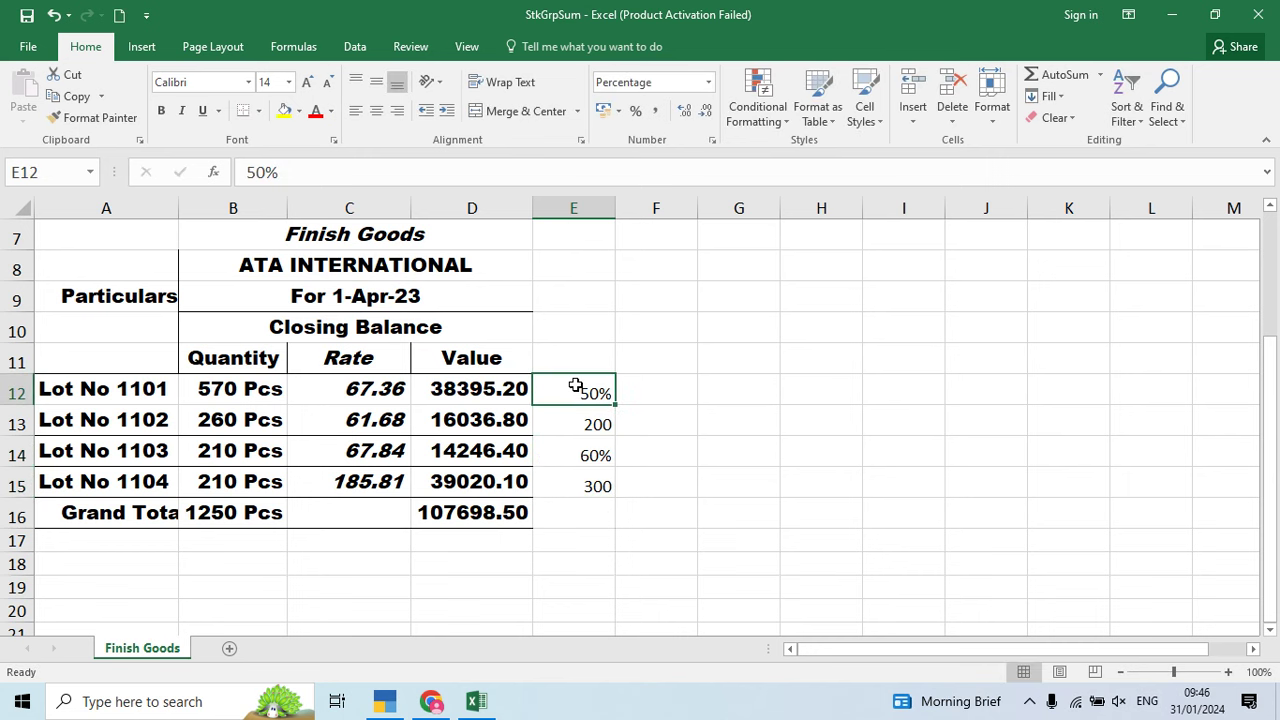
{"action": "key", "text": "Right"}
{"action": "type", "text": "="}
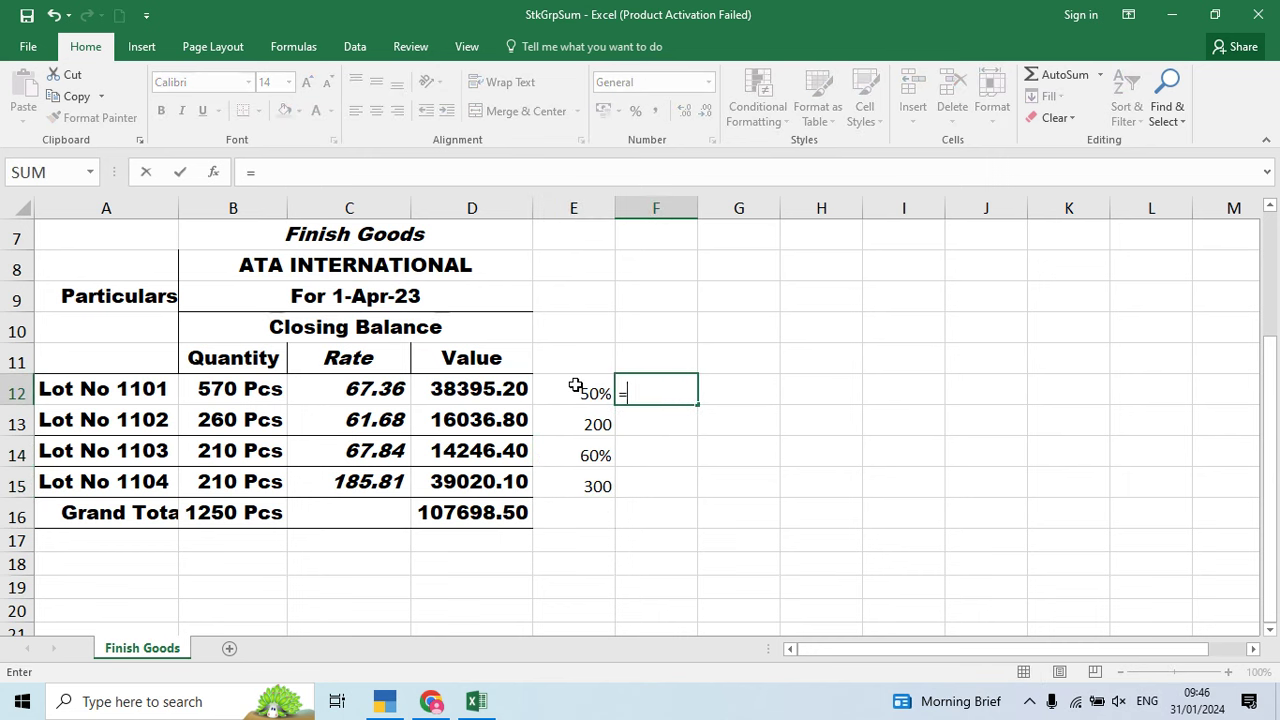
{"action": "type", "text": "67.36"}
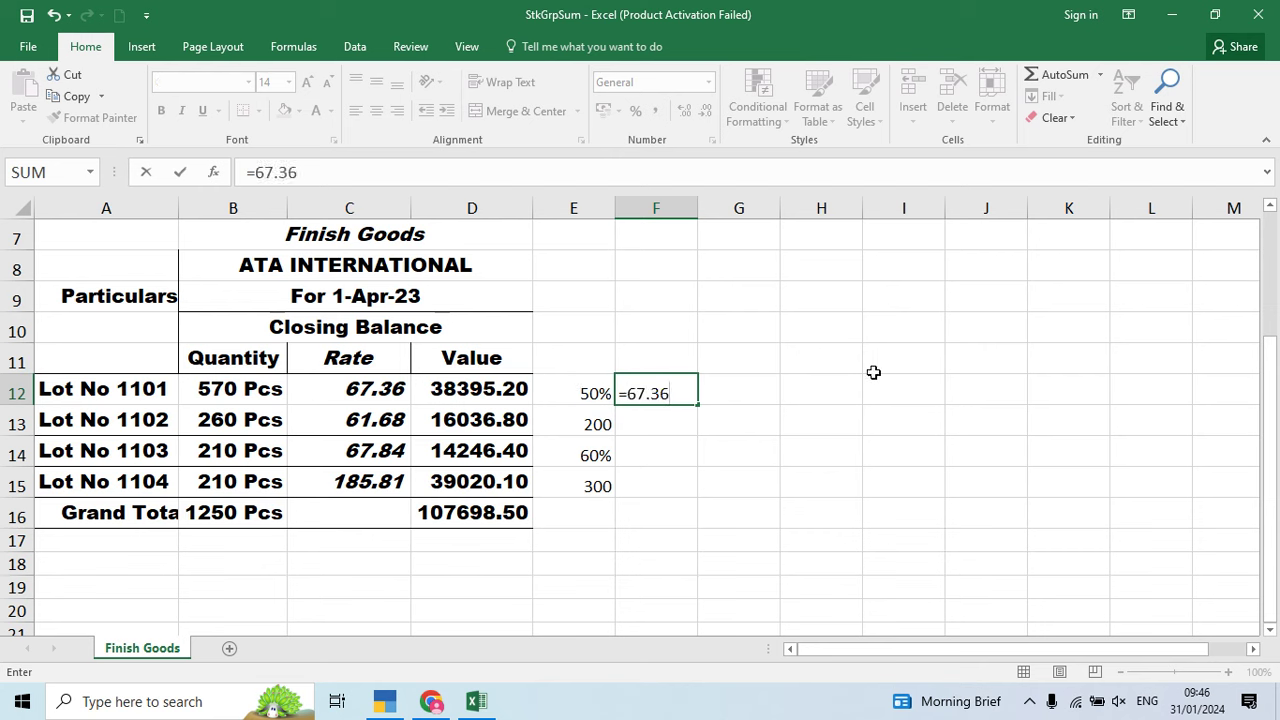
{"action": "type", "text": "*50/10"}
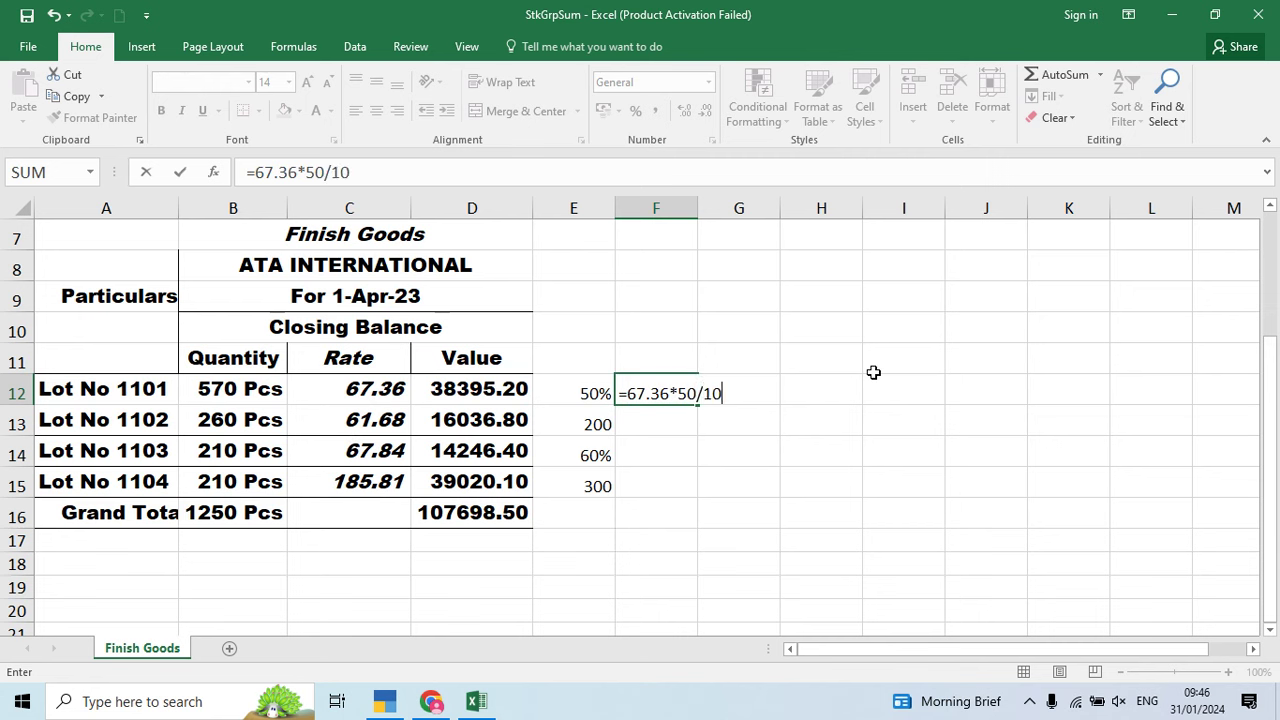
{"action": "type", "text": "0+67"}
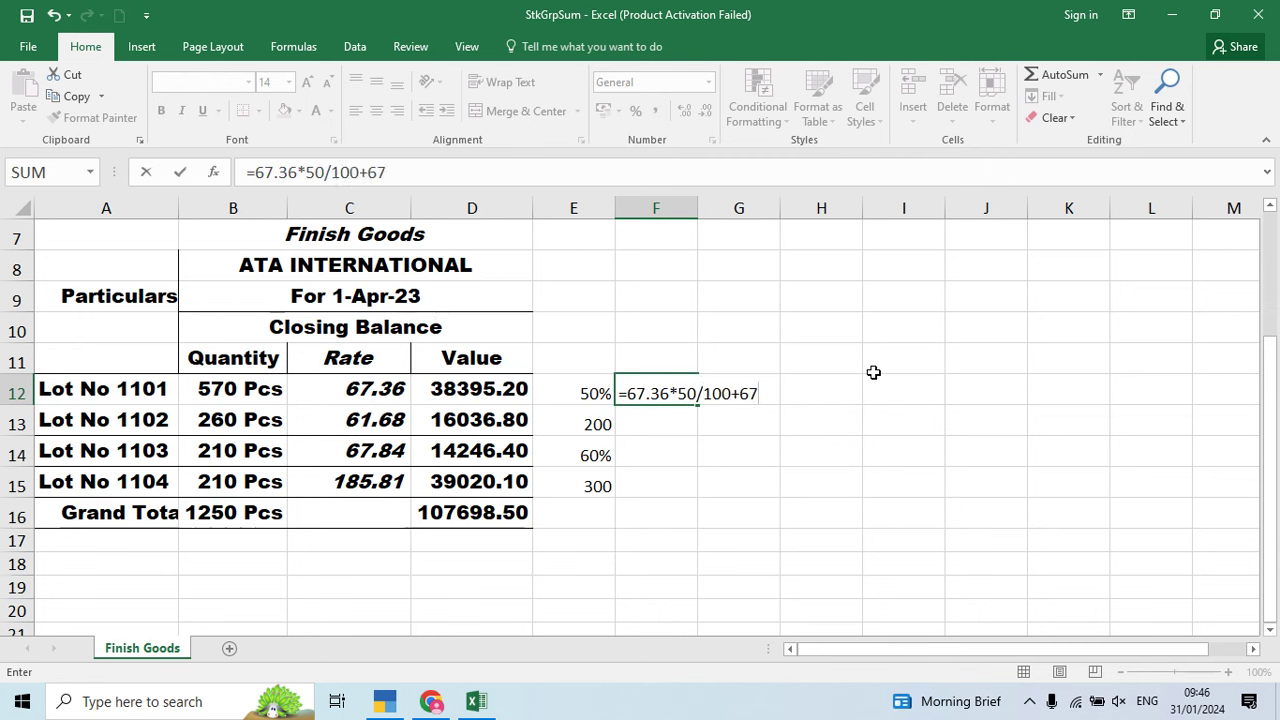
{"action": "type", "text": ".36"}
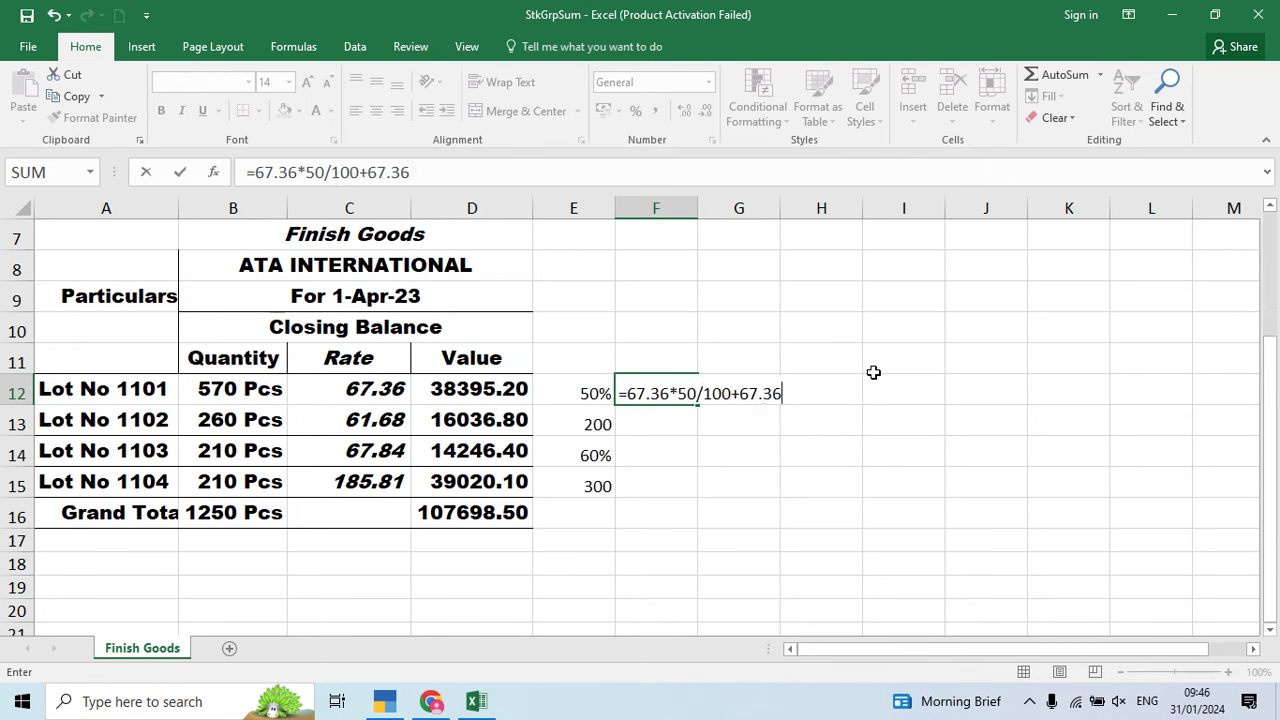
{"action": "key", "text": "Return"}
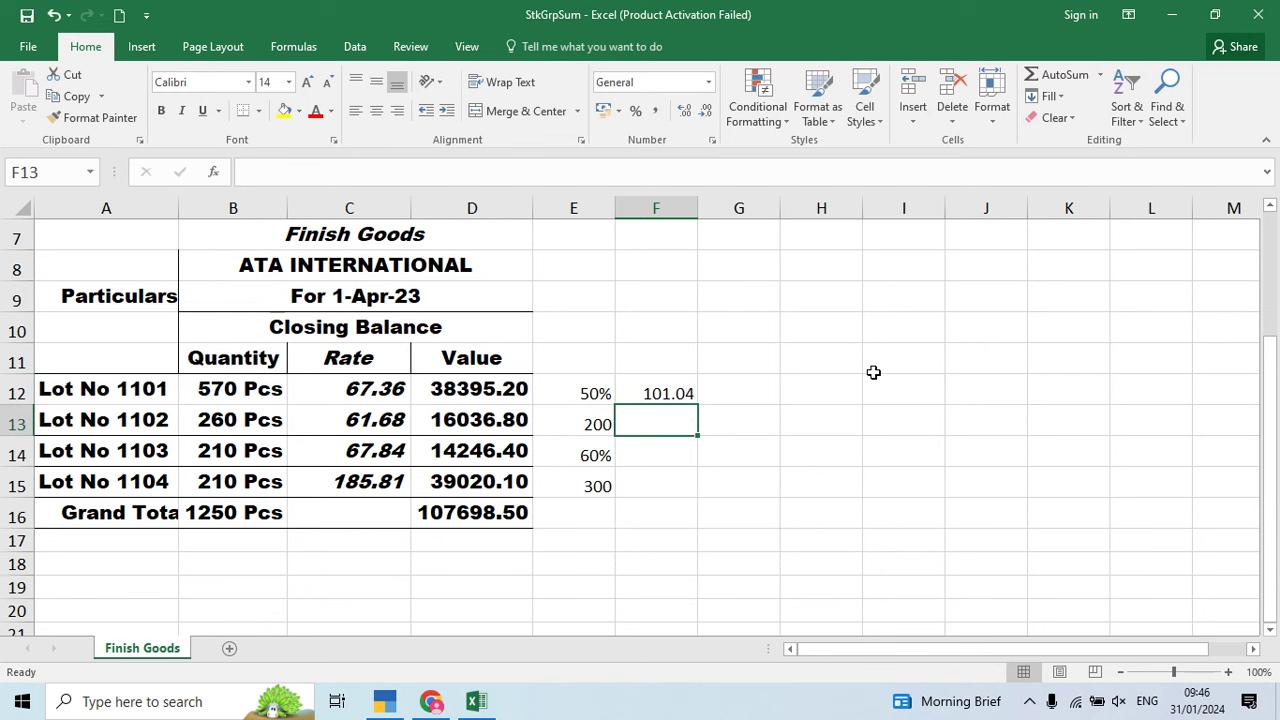
Step: Calculate Lot No 1102's selling price in F13 with the formula =61.68+200
{"action": "type", "text": "="}
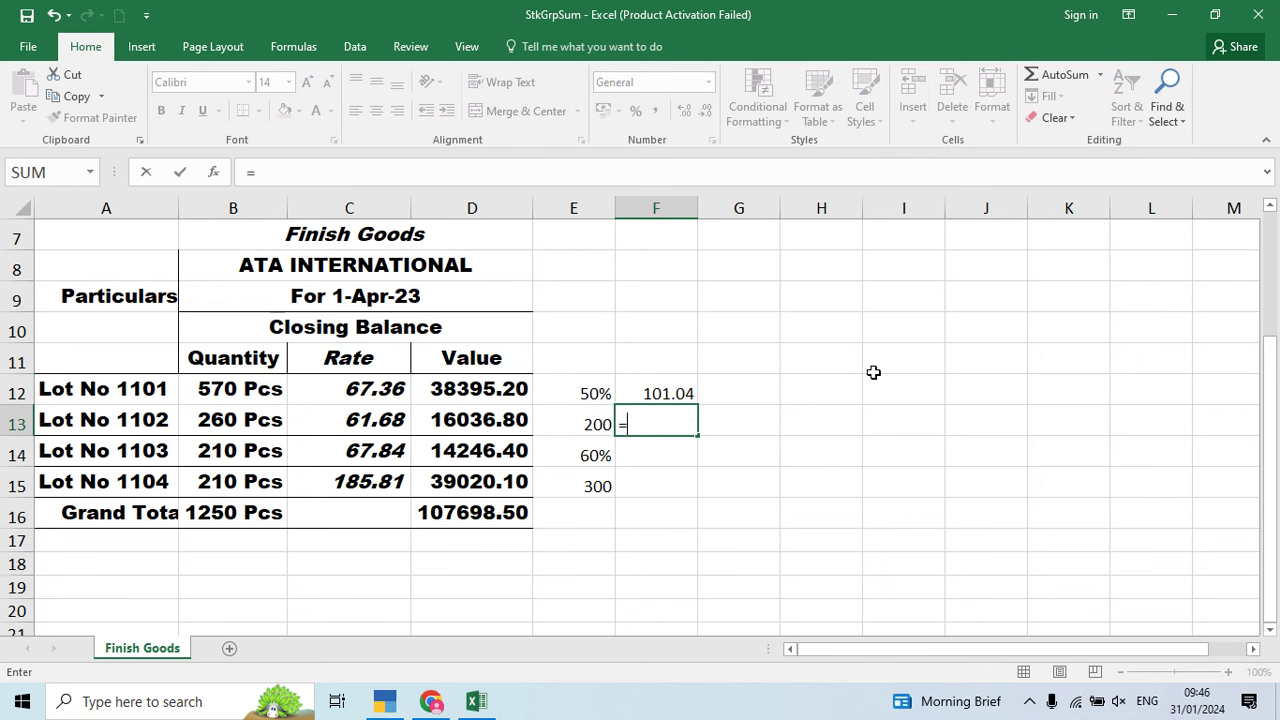
{"action": "type", "text": "61.68+"}
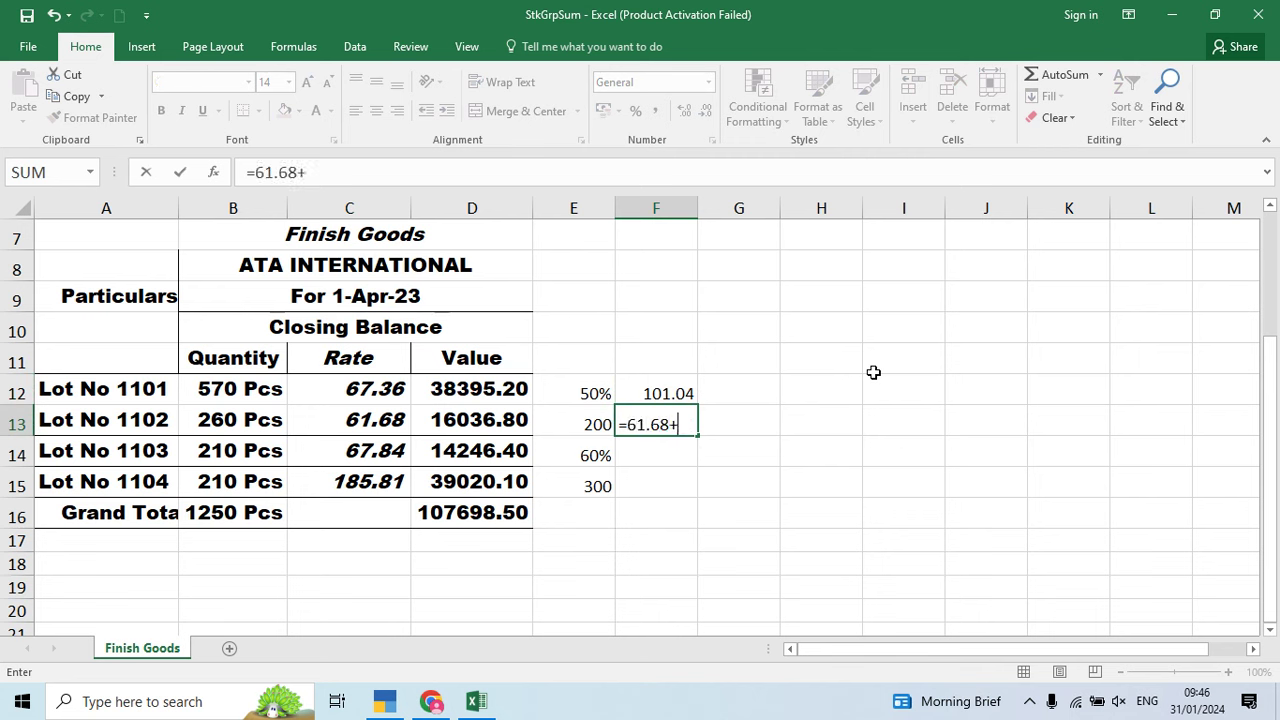
{"action": "type", "text": "200"}
{"action": "key", "text": "Return"}
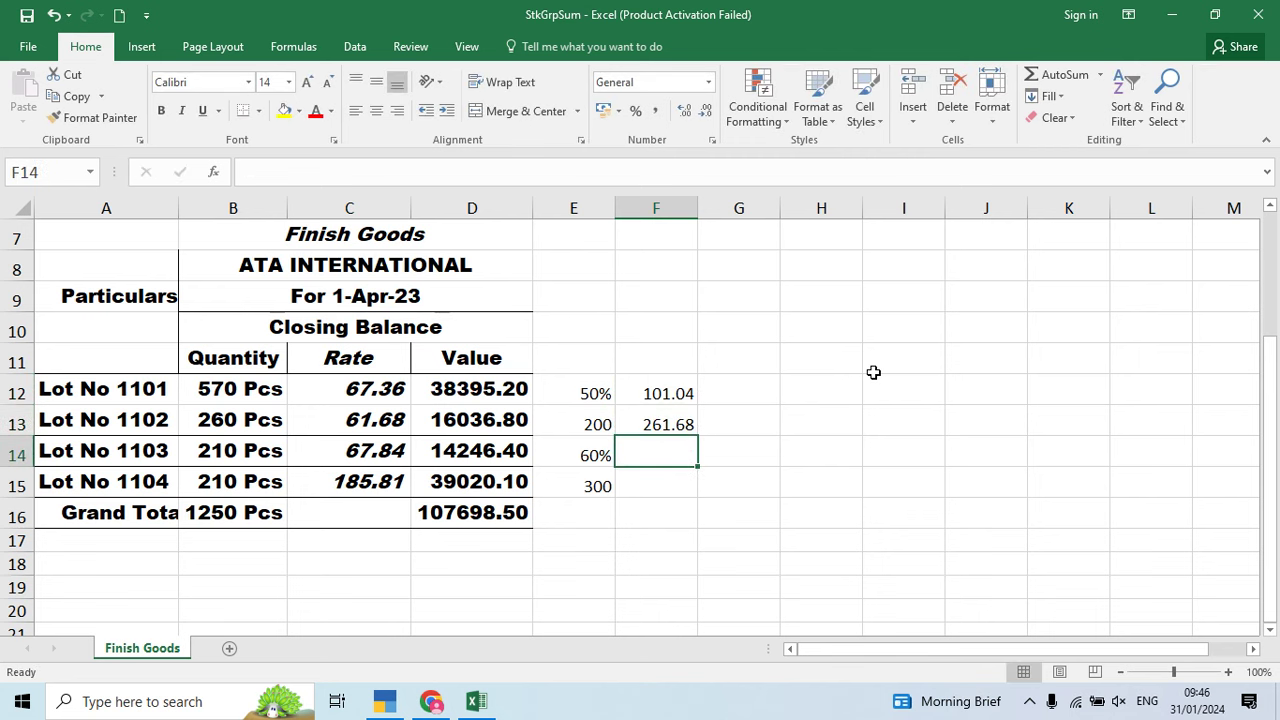
Step: Calculate Lot No 1103's selling price in F14 with the formula =67.84*60/100+67.84
{"action": "type", "text": "="}
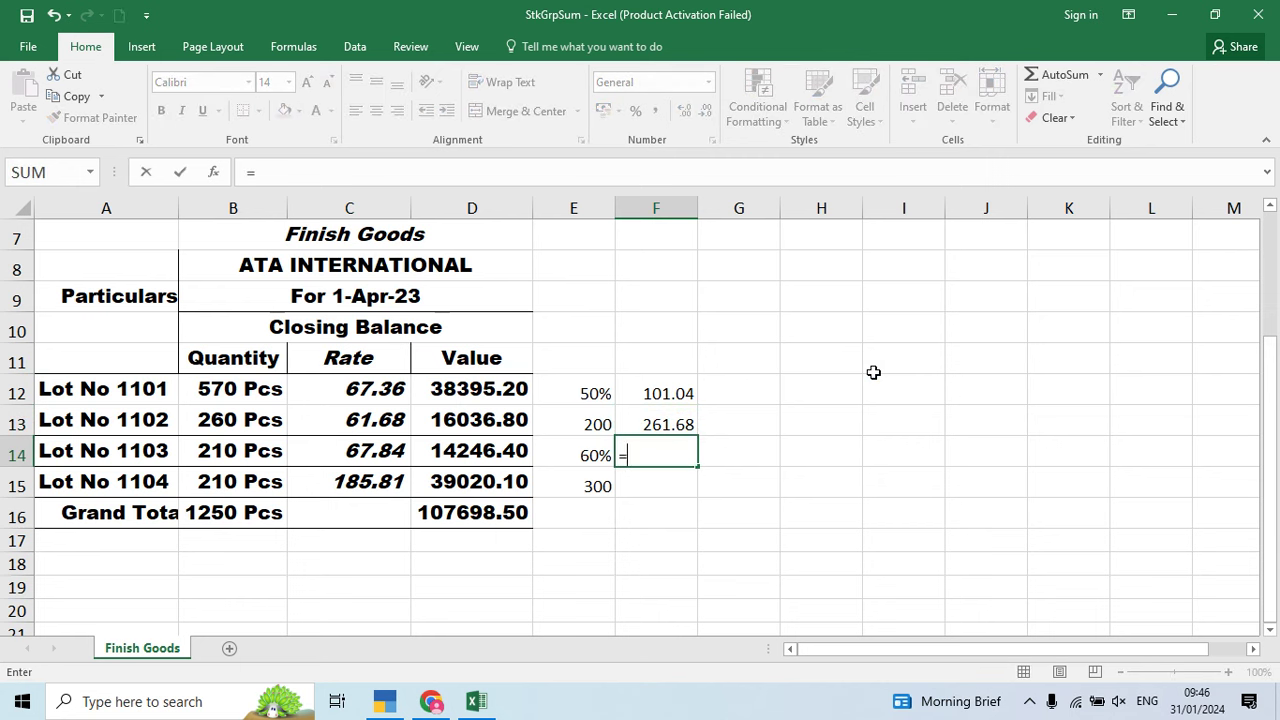
{"action": "type", "text": "67.84*6"}
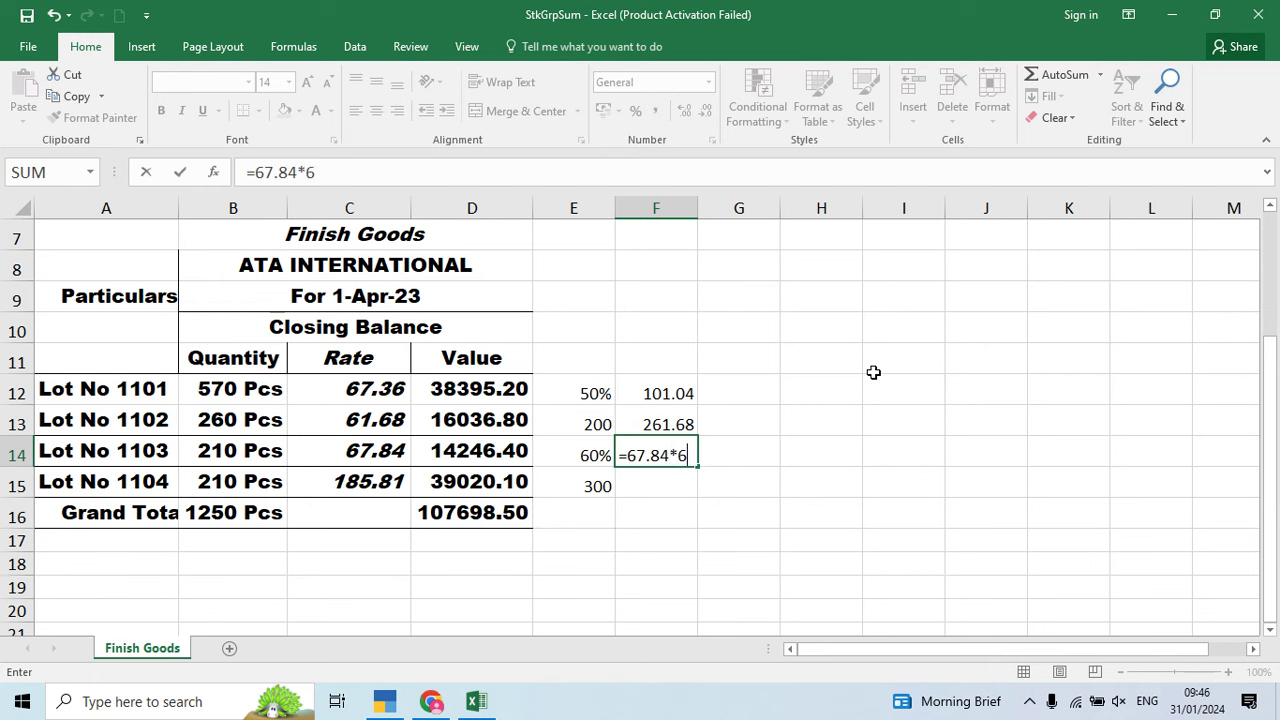
{"action": "type", "text": "0/100"}
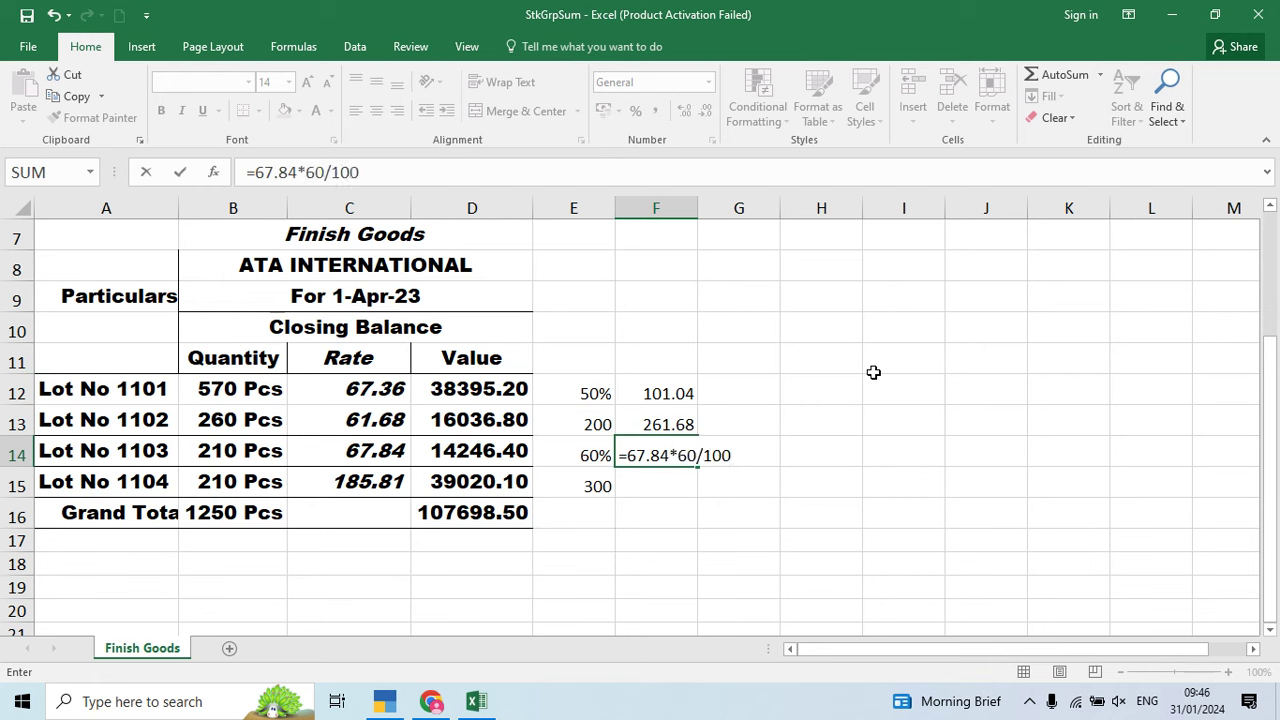
{"action": "type", "text": "+67.84"}
{"action": "key", "text": "Return"}
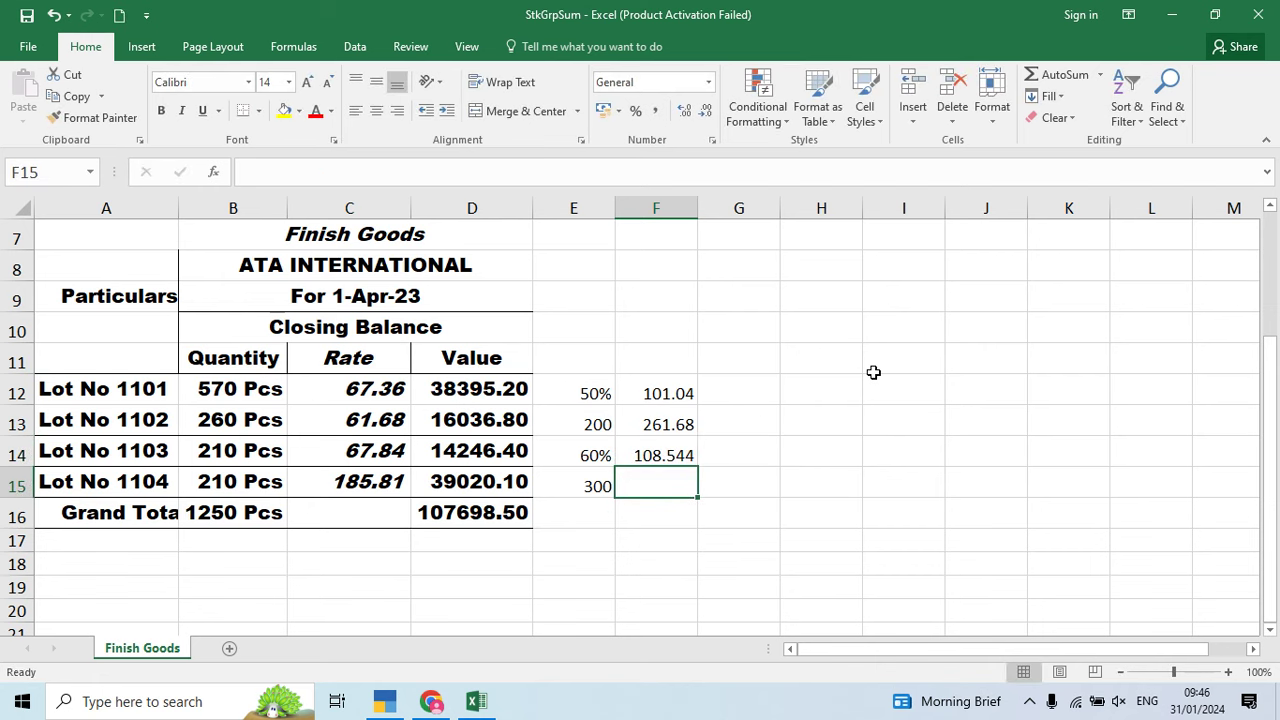
Step: Calculate Lot No 1104's selling price in F15 with the formula =185.81+300
{"action": "type", "text": "="}
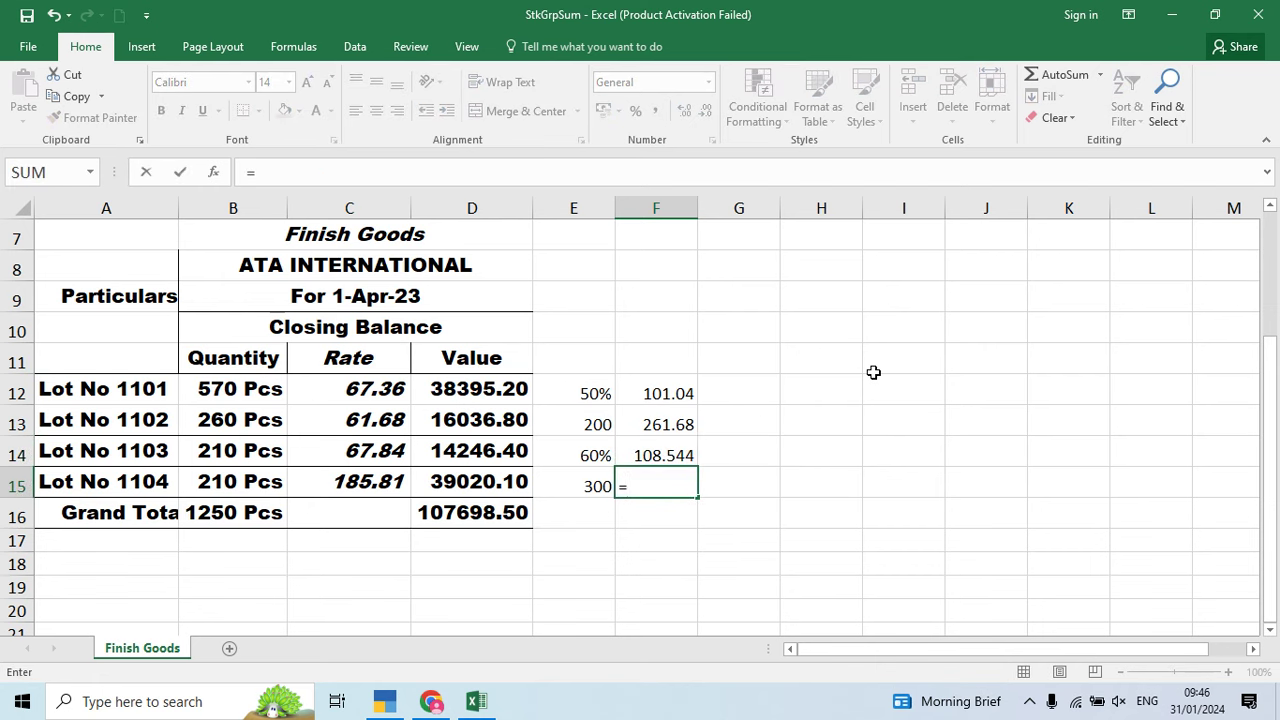
{"action": "type", "text": "185.8"}
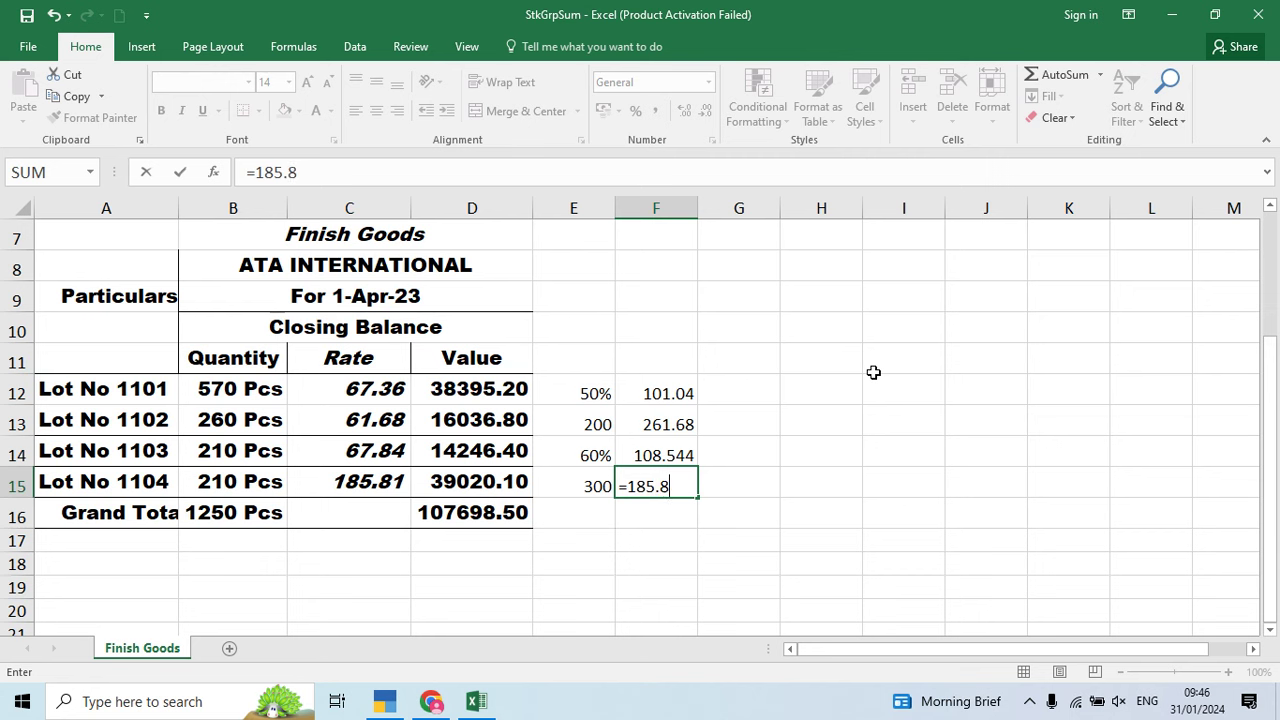
{"action": "type", "text": "1+300"}
{"action": "key", "text": "Return"}
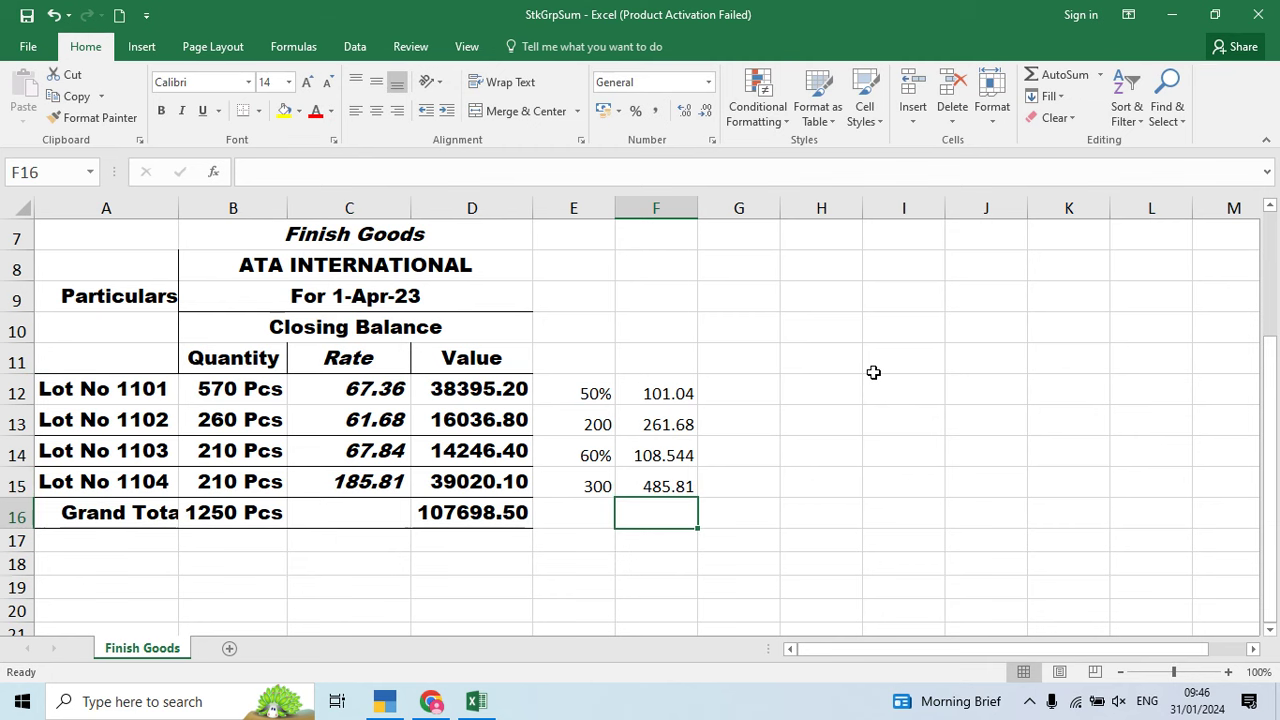
{"action": "key", "text": "Up"}
{"action": "key", "text": "Up"}
{"action": "key", "text": "Up"}
{"action": "key", "text": "Up"}
{"action": "key", "text": "Up"}
{"action": "key", "text": "Down"}
{"action": "key", "text": "Down"}
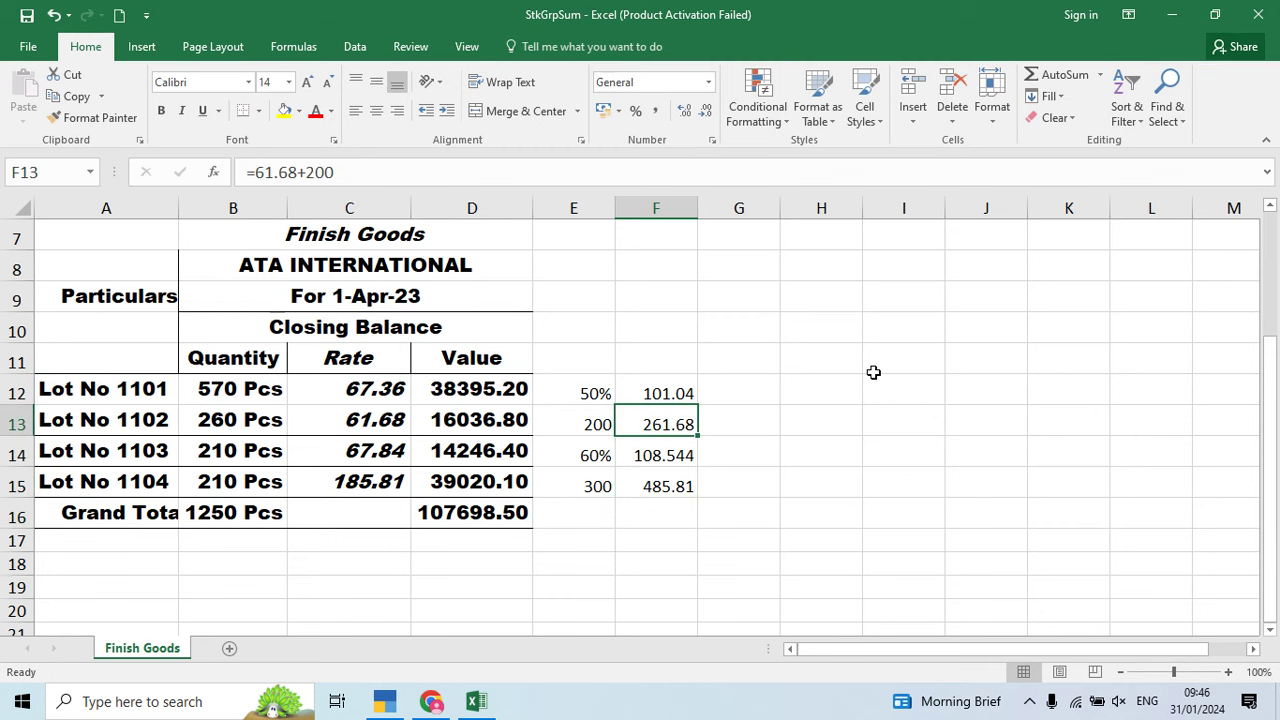
Step: Switch to TallyPrime and close the Finish Goods stock group summary to return to the Gateway of Tally
{"action": "key", "text": "alt+Tab"}
{"action": "key", "text": "alt+Tab"}
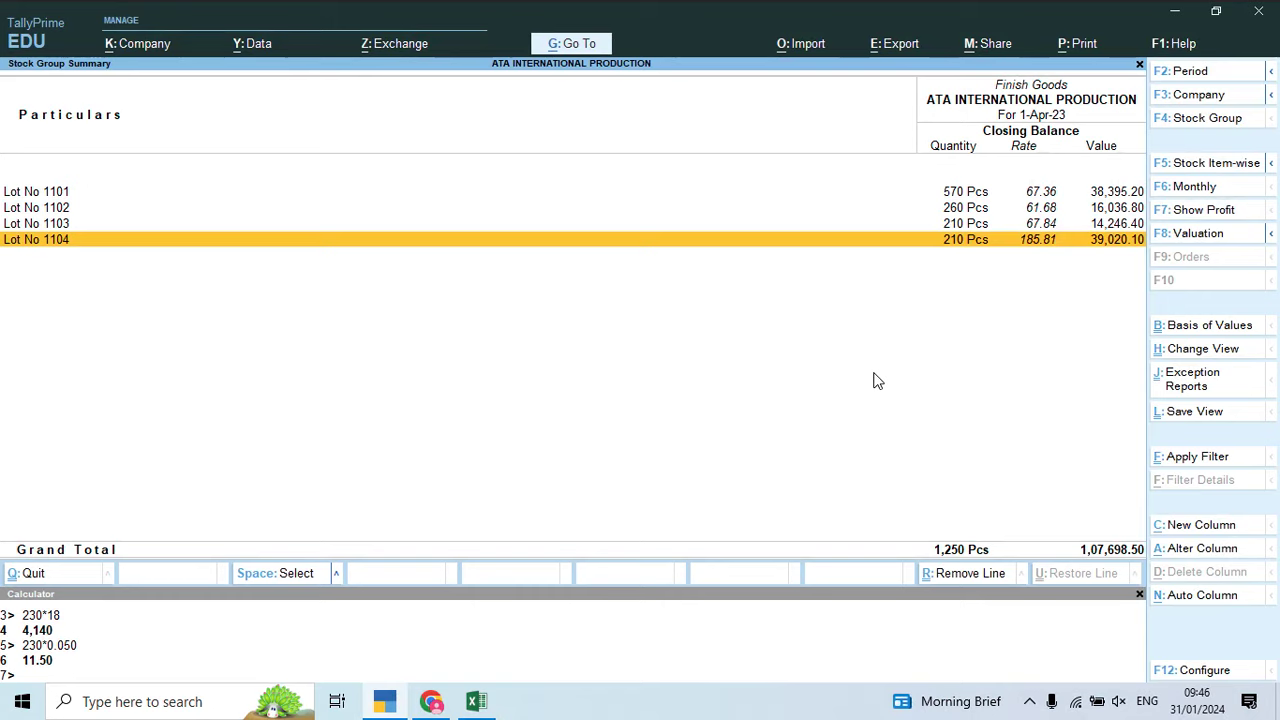
{"action": "key", "text": "Escape"}
{"action": "key", "text": "Escape"}
{"action": "key", "text": "Up"}
{"action": "key", "text": "Up"}
{"action": "key", "text": "Up"}
{"action": "key", "text": "Up"}
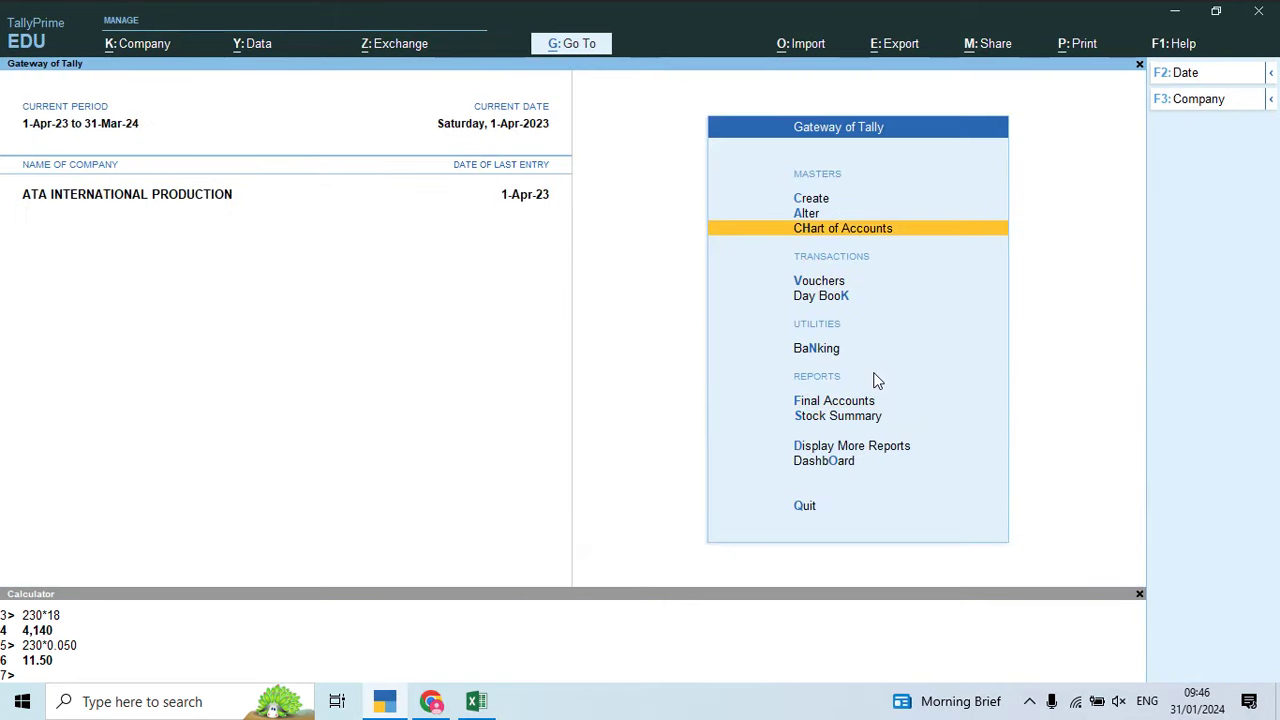
{"action": "key", "text": "Up"}
{"action": "key", "text": "Return"}
{"action": "key", "text": "Down"}
{"action": "key", "text": "Down"}
{"action": "key", "text": "Down"}
{"action": "key", "text": "Down"}
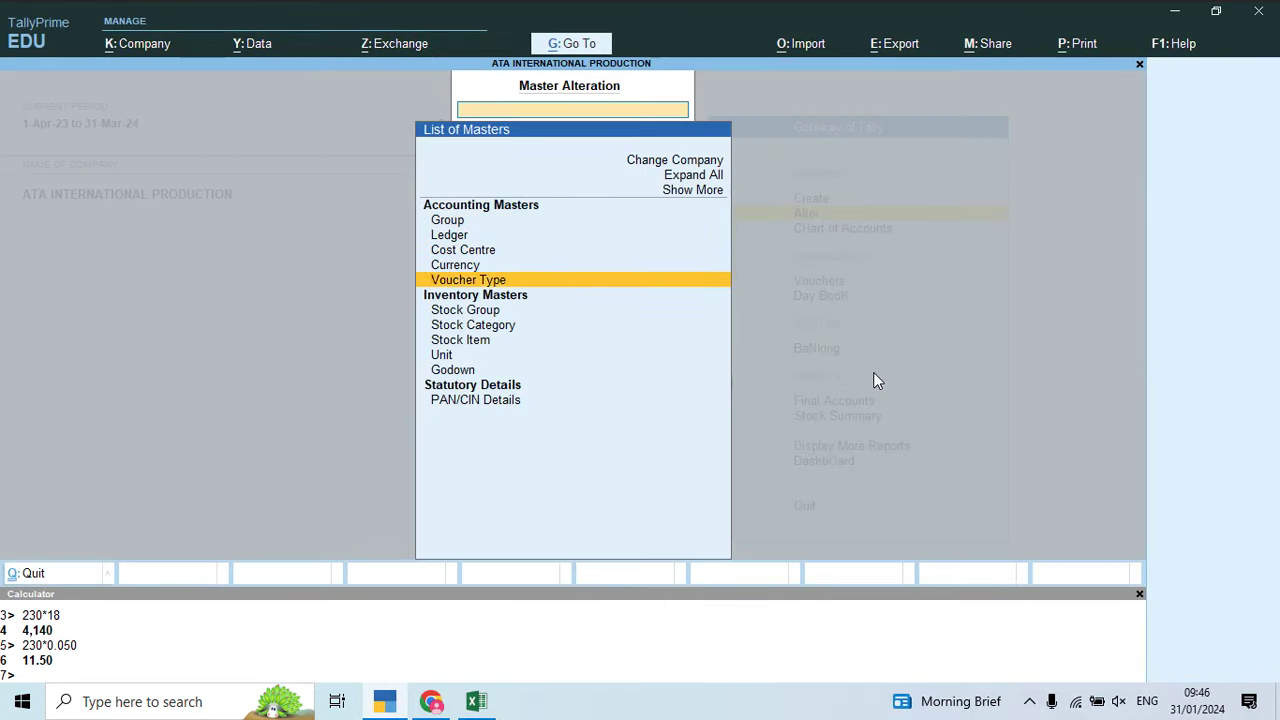
{"action": "key", "text": "Down"}
{"action": "key", "text": "Down"}
{"action": "key", "text": "Down"}
{"action": "key", "text": "Up"}
{"action": "key", "text": "Up"}
{"action": "key", "text": "Return"}
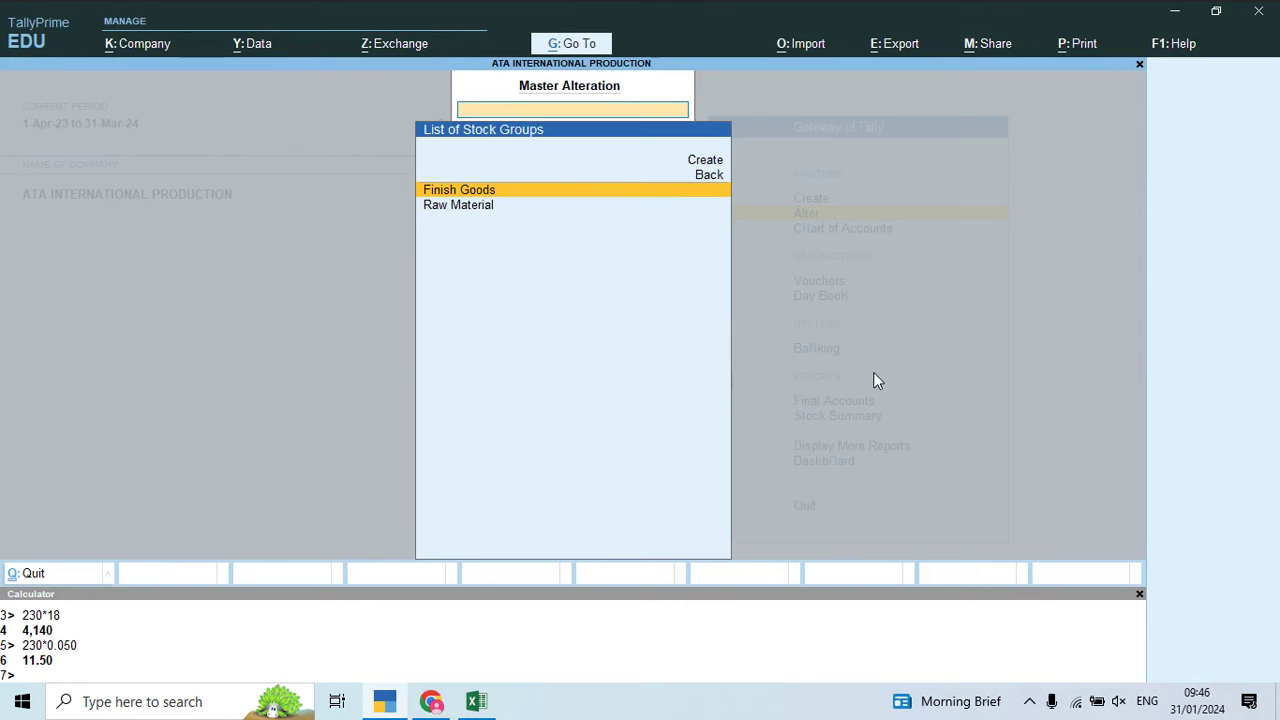
{"action": "key", "text": "Return"}
{"action": "key", "text": "BackSpace"}
{"action": "key", "text": "Escape"}
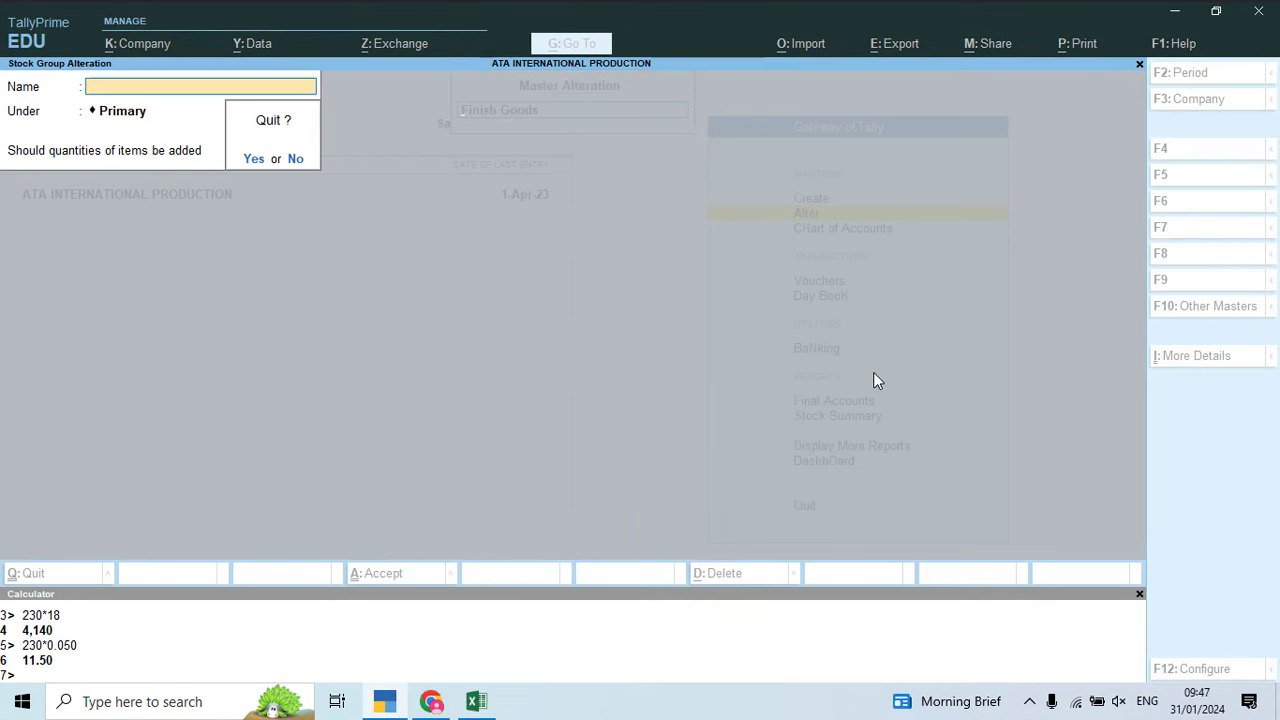
{"action": "key", "text": "y"}
{"action": "key", "text": "Escape"}
{"action": "key", "text": "Down"}
{"action": "key", "text": "Down"}
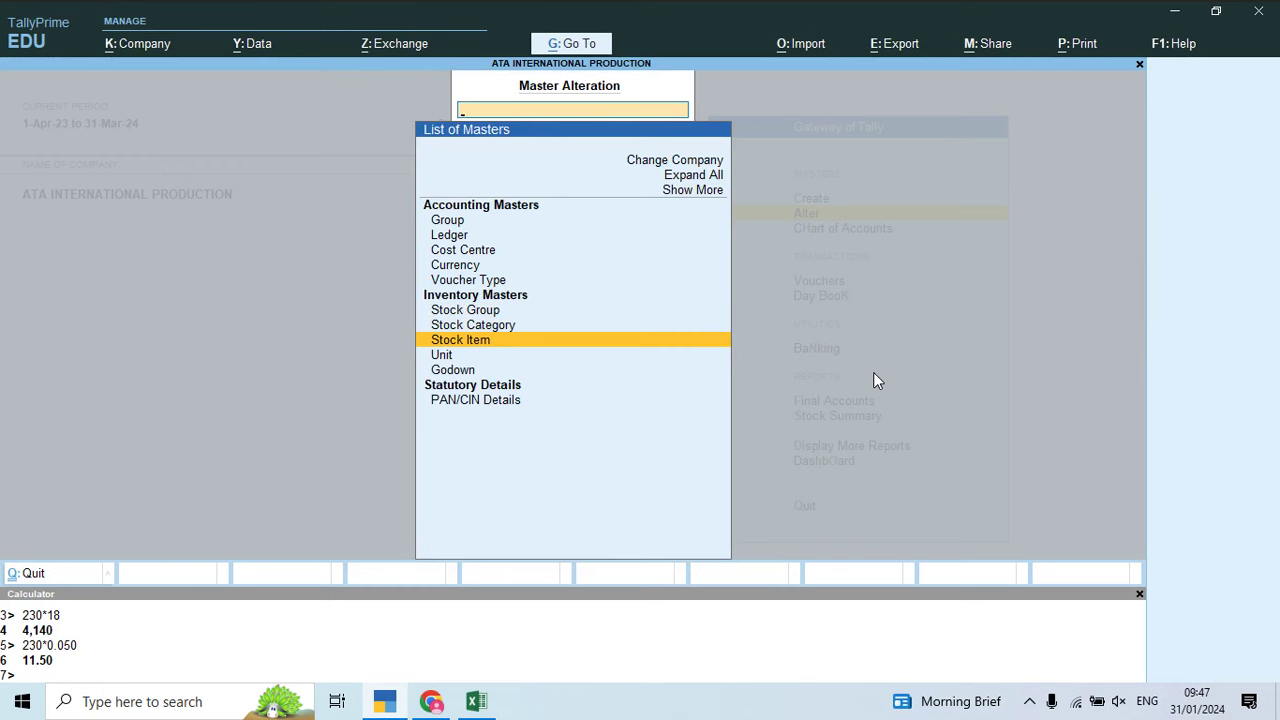
{"action": "key", "text": "Return"}
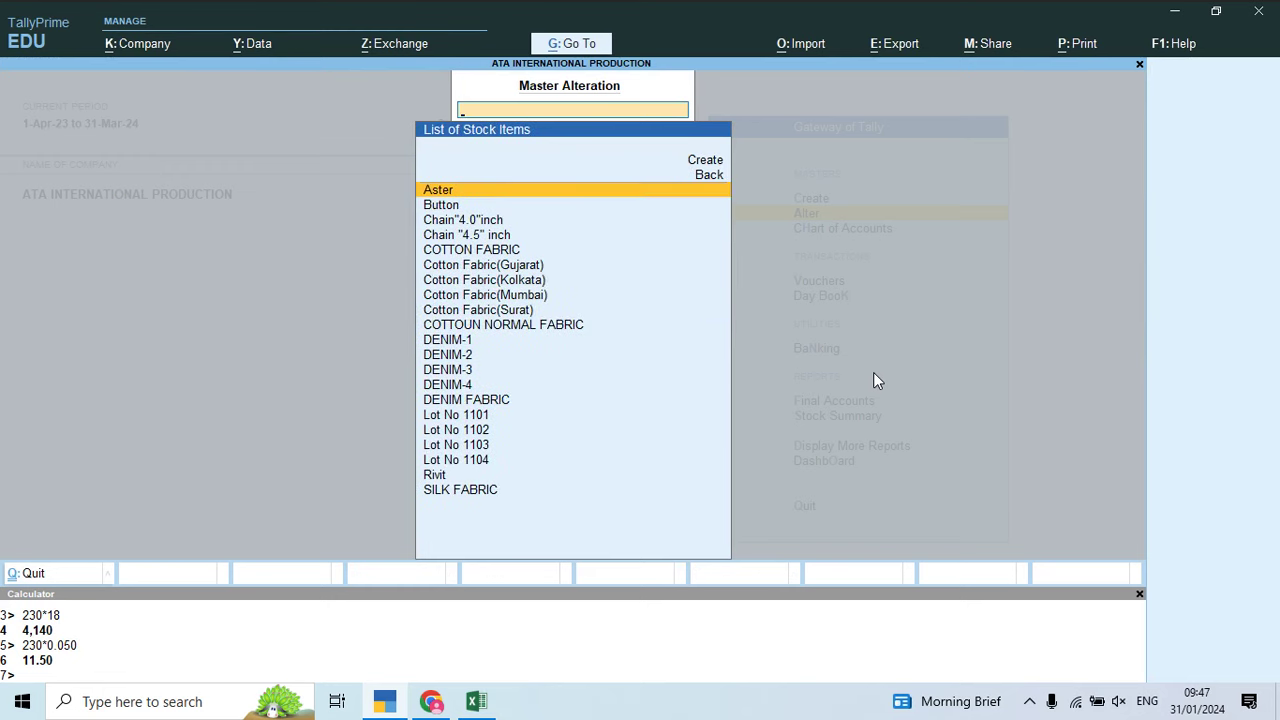
{"action": "key", "text": "Escape"}
{"action": "key", "text": "Escape"}
Step: Open the list of Stock Items from the Chart of Accounts for ATA INTERNATIONAL PRODUCTION
{"action": "key", "text": "Down"}
{"action": "key", "text": "Return"}
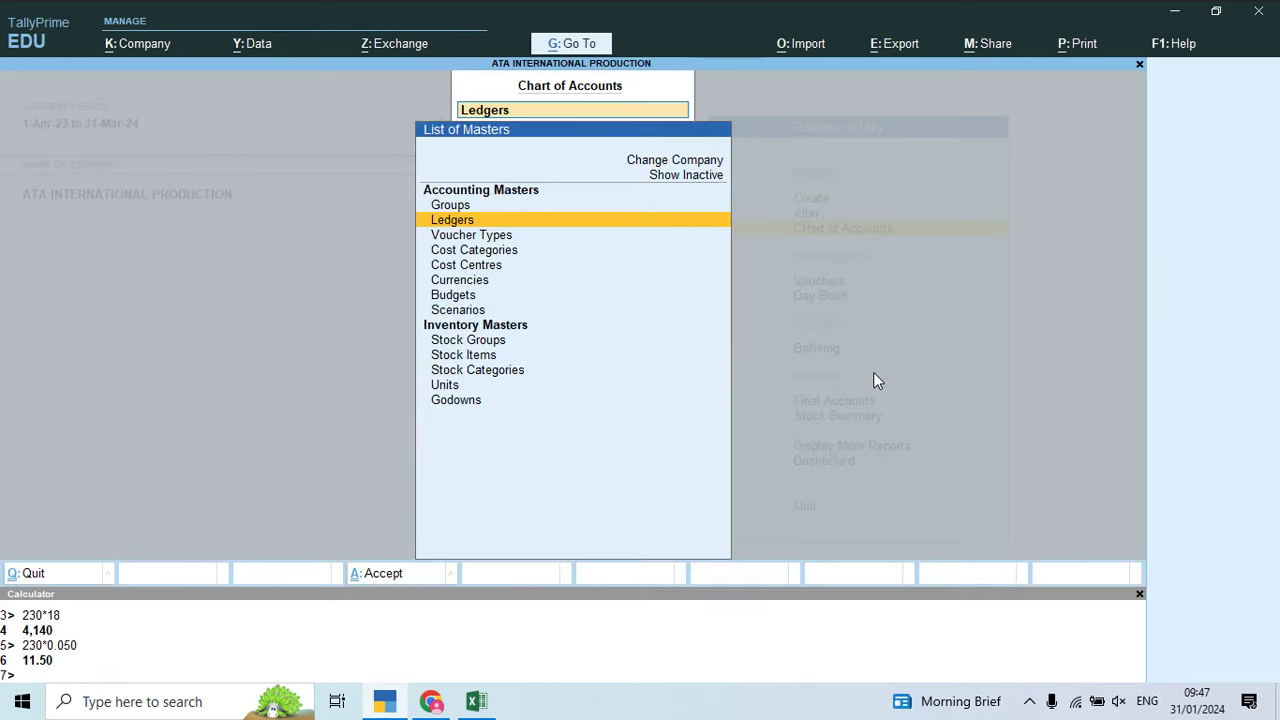
{"action": "key", "text": "Down"}
{"action": "key", "text": "Down"}
{"action": "key", "text": "Down"}
{"action": "key", "text": "Down"}
{"action": "key", "text": "Down"}
{"action": "key", "text": "Down"}
{"action": "key", "text": "Down"}
{"action": "key", "text": "Down"}
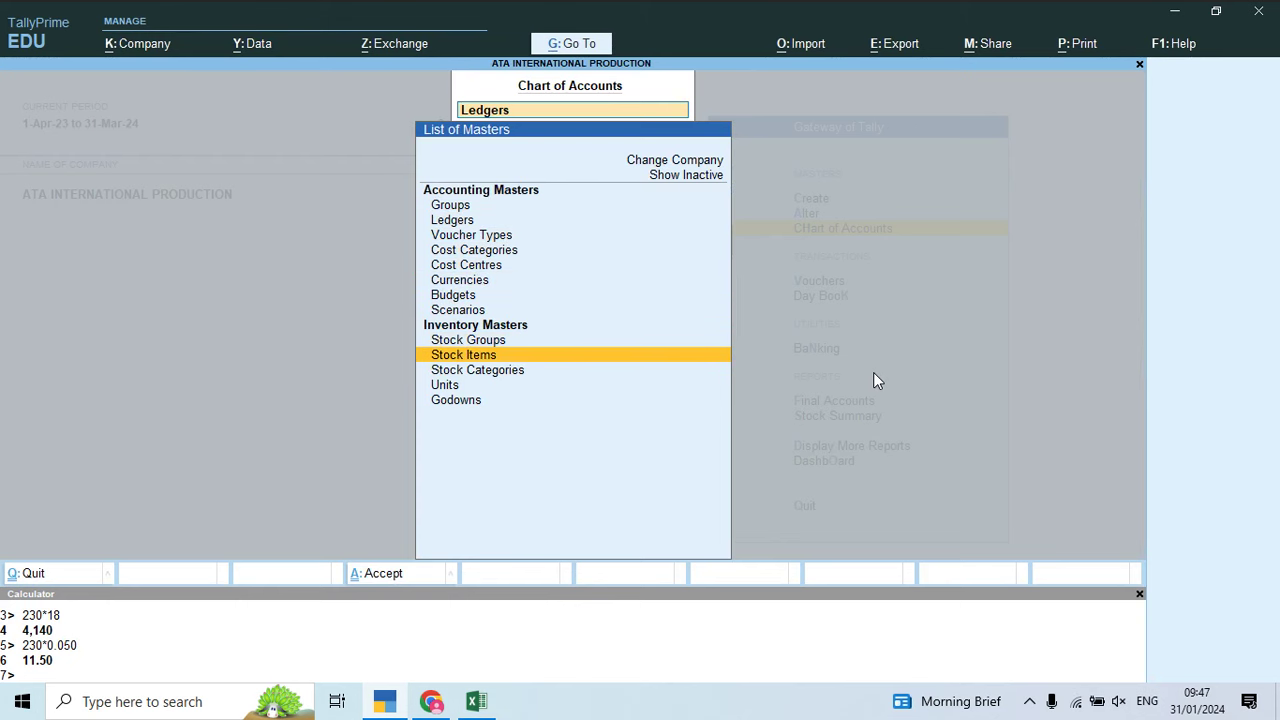
{"action": "key", "text": "Return"}
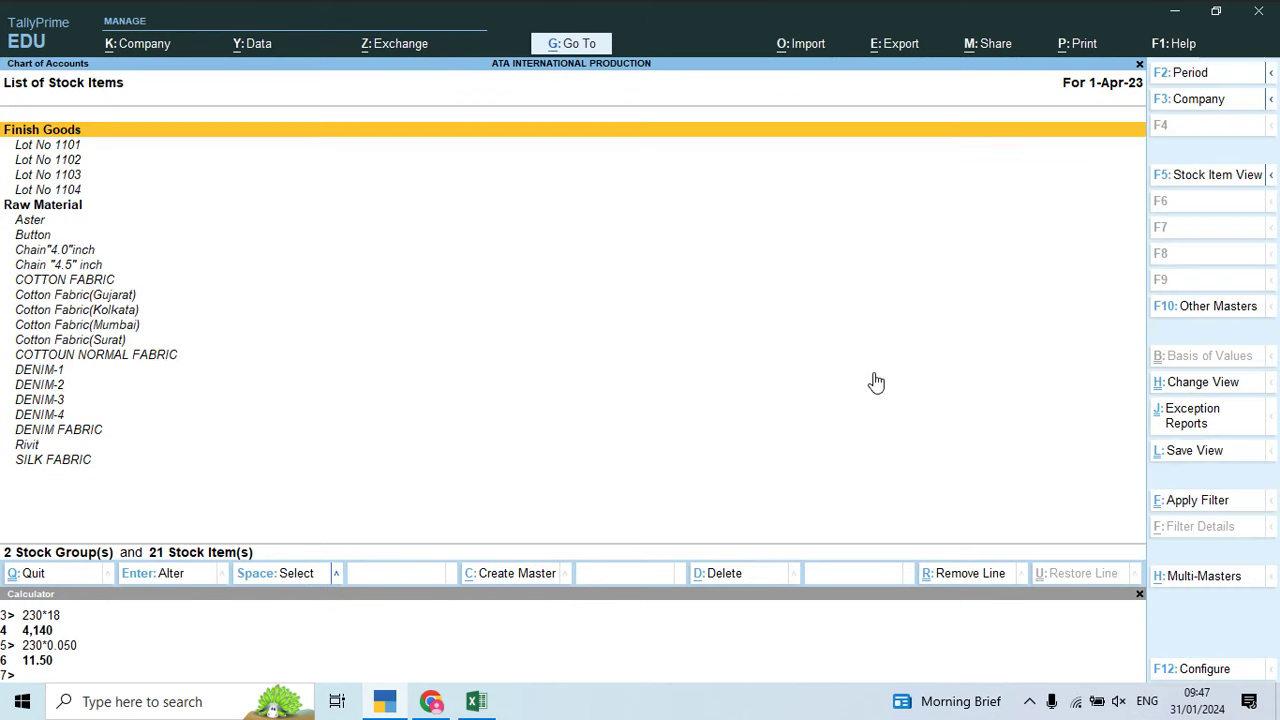
{"action": "key", "text": "Return"}
{"action": "key", "text": "BackSpace"}
{"action": "key", "text": "Escape"}
Step: Open the stock item Lot No 1101 under Finish Goods for alteration
{"action": "key", "text": "Down"}
{"action": "key", "text": "Return"}
{"action": "key", "text": "Return"}
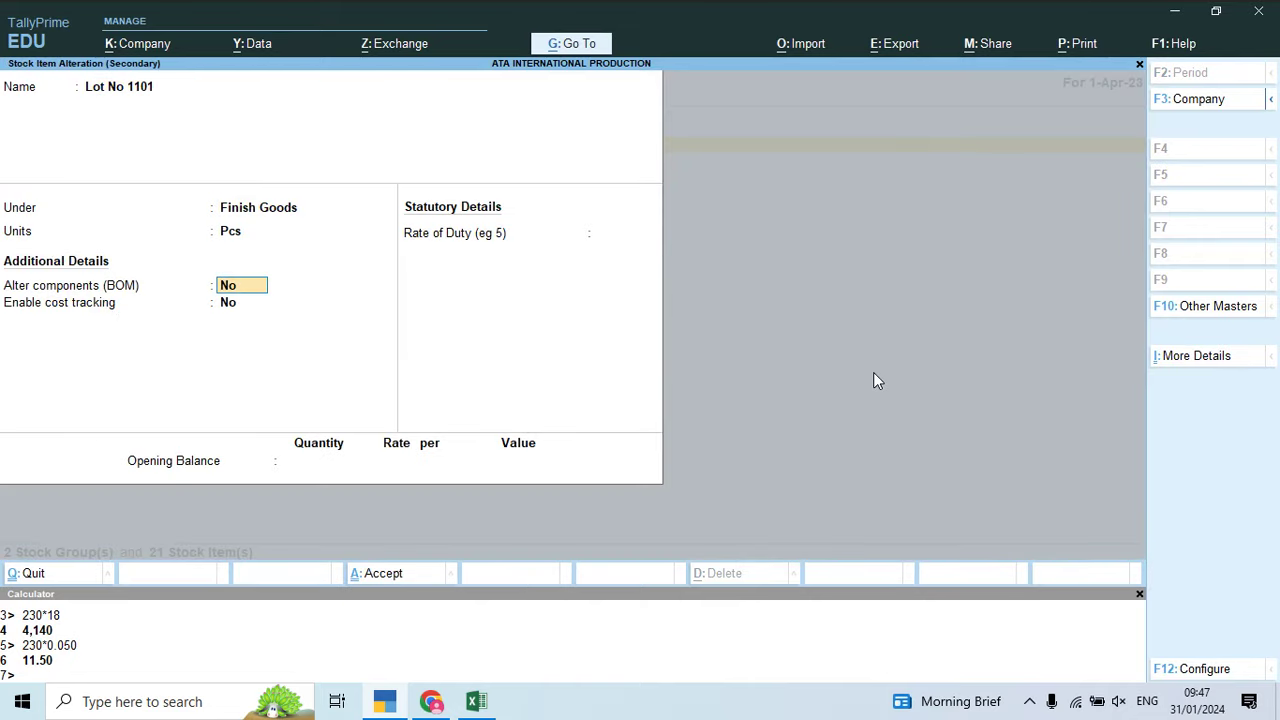
Step: Configure stock items with Set Components List (Bill of Materials) as No and Provide Standard Buying and Selling Rates as Yes
{"action": "key", "text": "F12"}
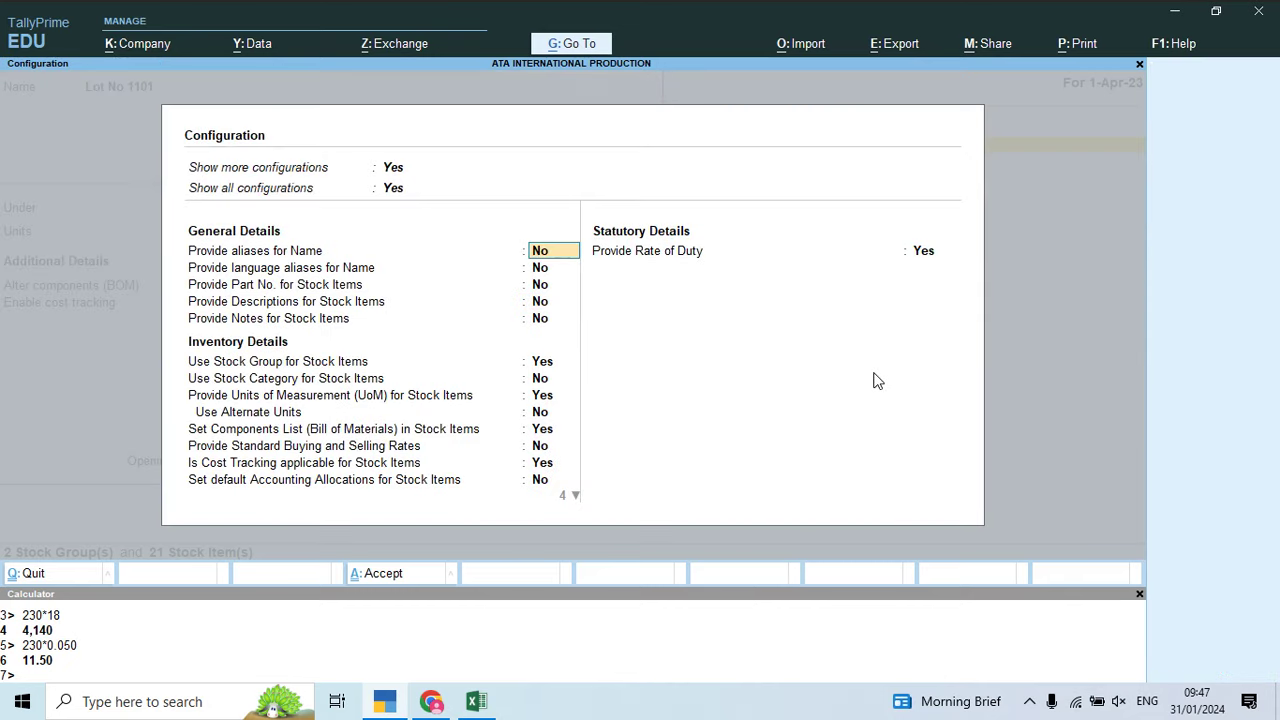
{"action": "key", "text": "Down"}
{"action": "key", "text": "Down"}
{"action": "key", "text": "Down"}
{"action": "key", "text": "Down"}
{"action": "key", "text": "Down"}
{"action": "key", "text": "Down"}
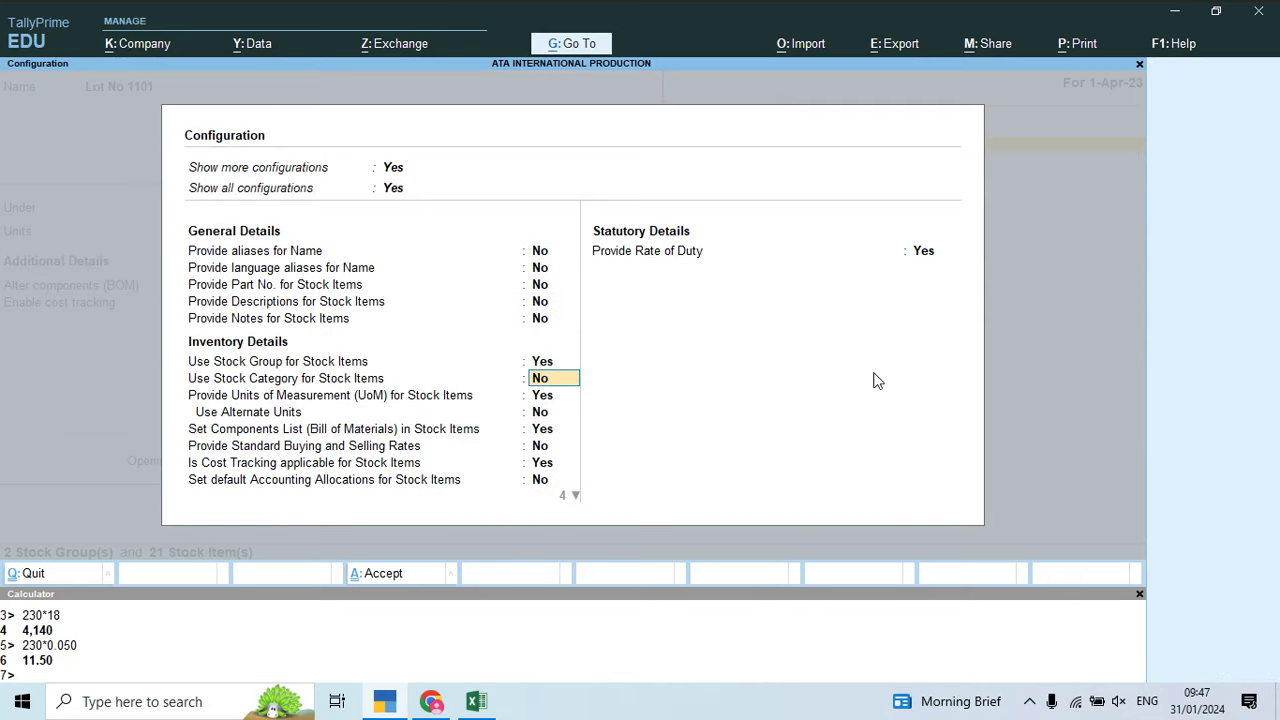
{"action": "key", "text": "Down"}
{"action": "key", "text": "Down"}
{"action": "key", "text": "Down"}
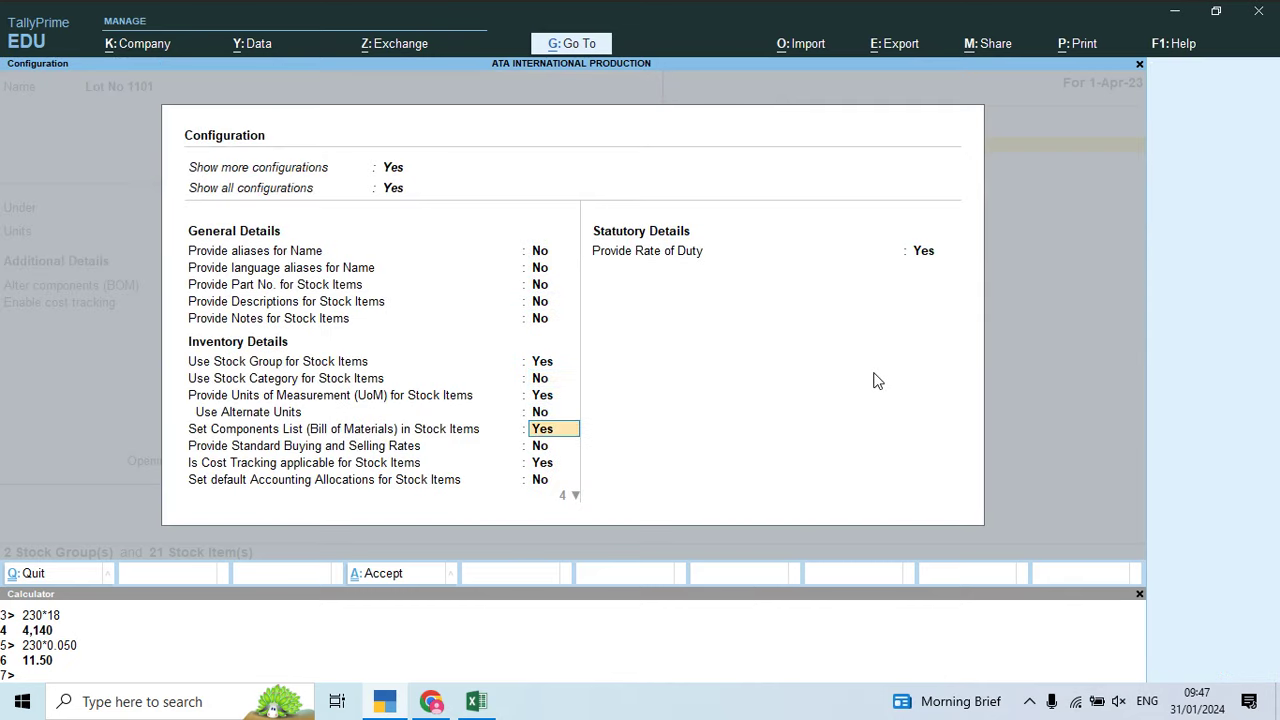
{"action": "key", "text": "n"}
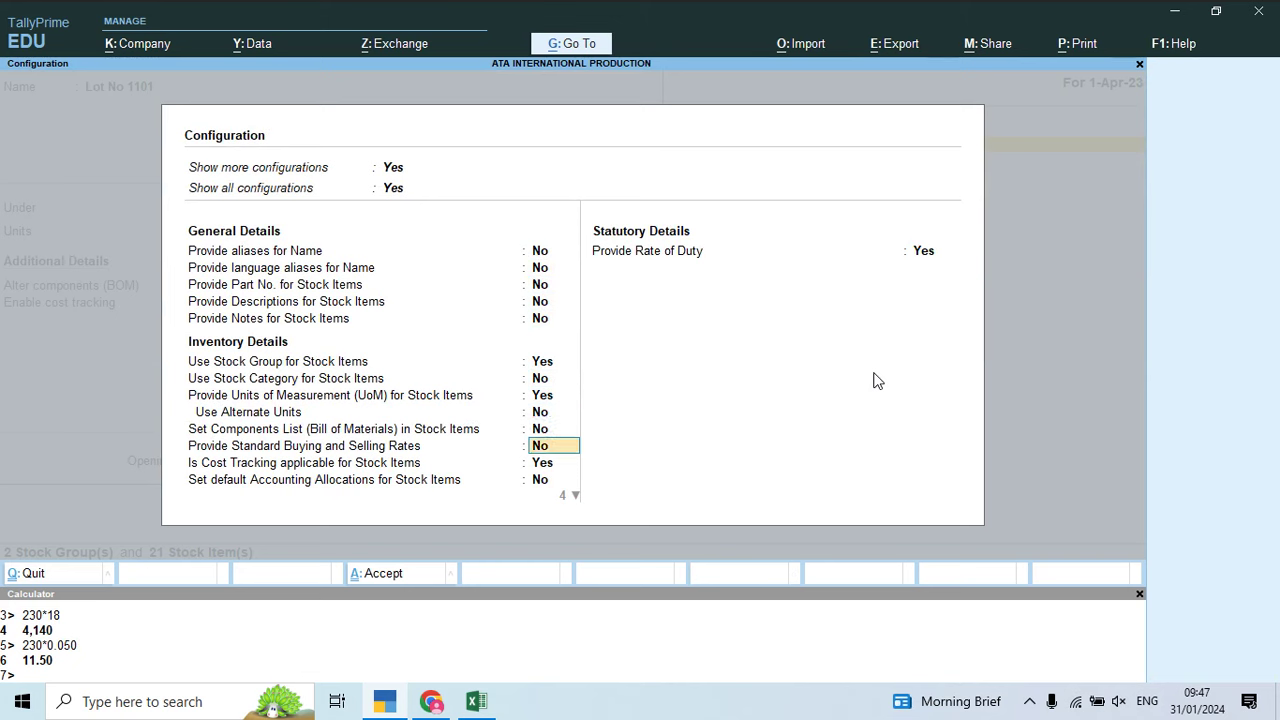
{"action": "key", "text": "y"}
{"action": "key", "text": "ctrl+a"}
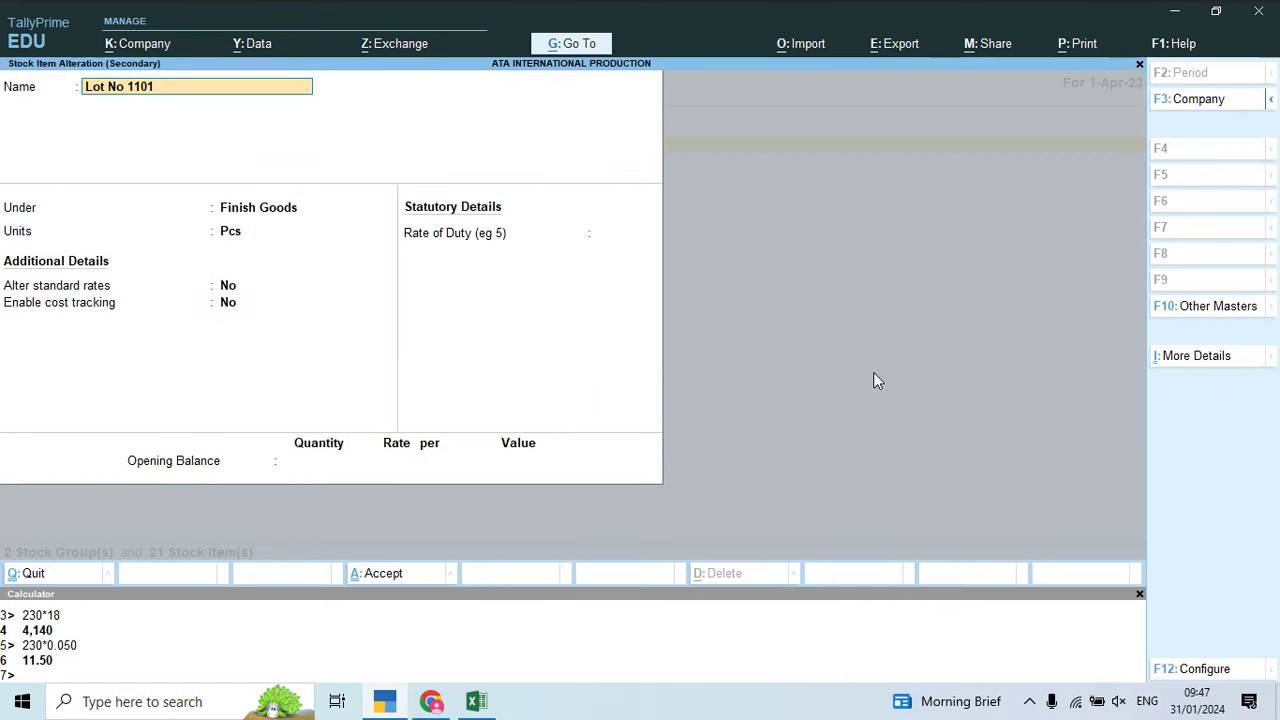
Step: Set Alter standard rates to Yes for Lot No 1101 to bring up its Standard Rates table
{"action": "key", "text": "Return"}
{"action": "key", "text": "Return"}
{"action": "key", "text": "Return"}
{"action": "type", "text": "y"}
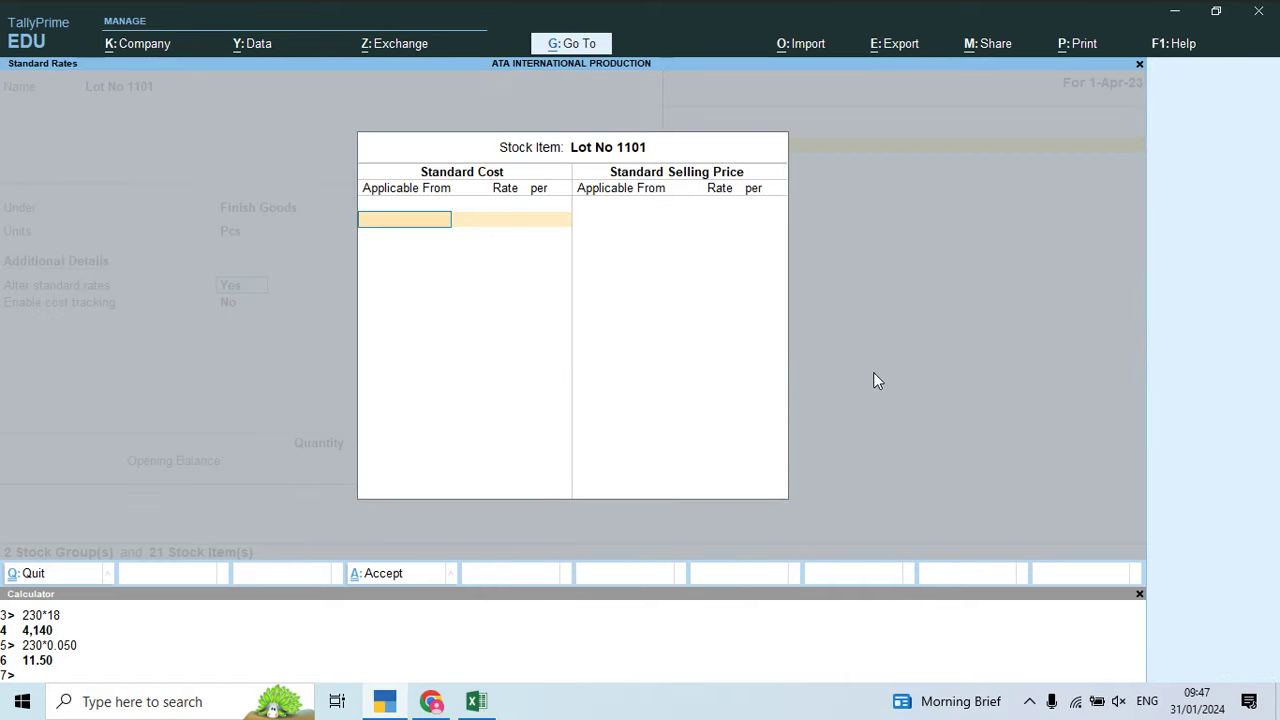
Step: Enter a standard cost of 67.36 per Pcs applicable from 1-Apr-23 for Lot No 1101, taking the rate from the Excel sheet
{"action": "type", "text": "1"}
{"action": "key", "text": "Return"}
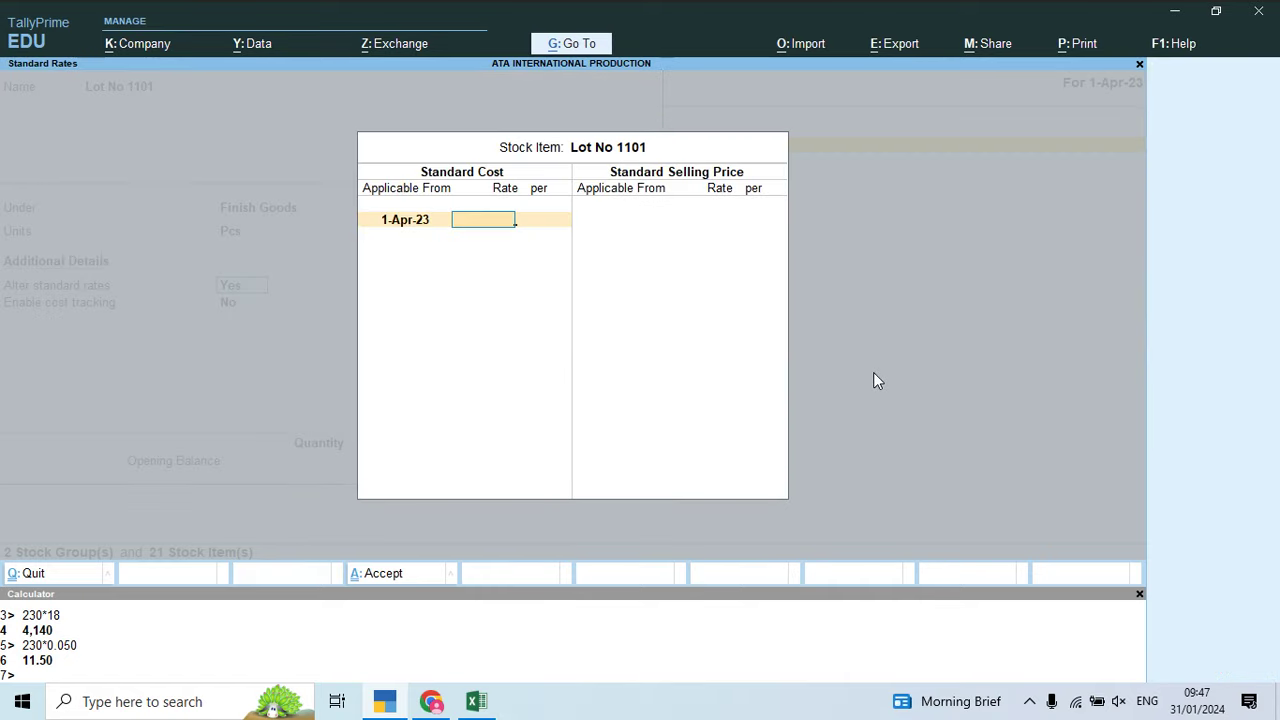
{"action": "key", "text": "alt+Tab"}
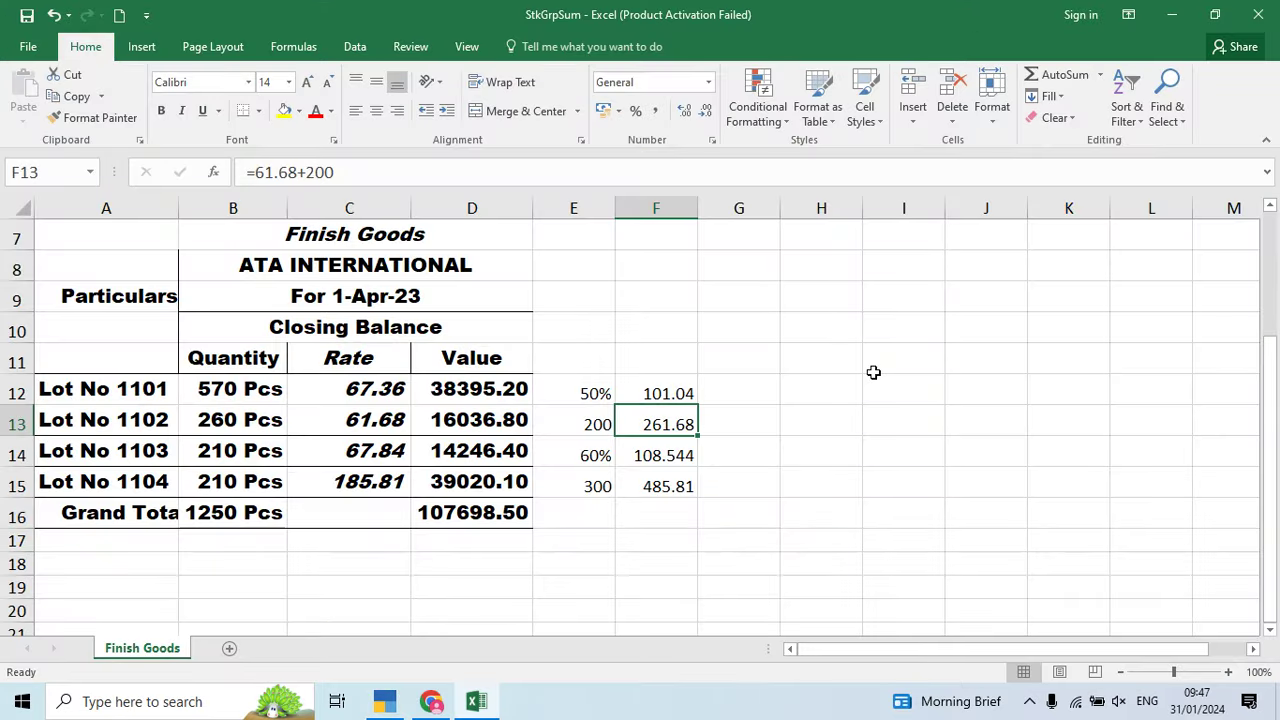
{"action": "key", "text": "alt+Tab"}
{"action": "type", "text": "67.36"}
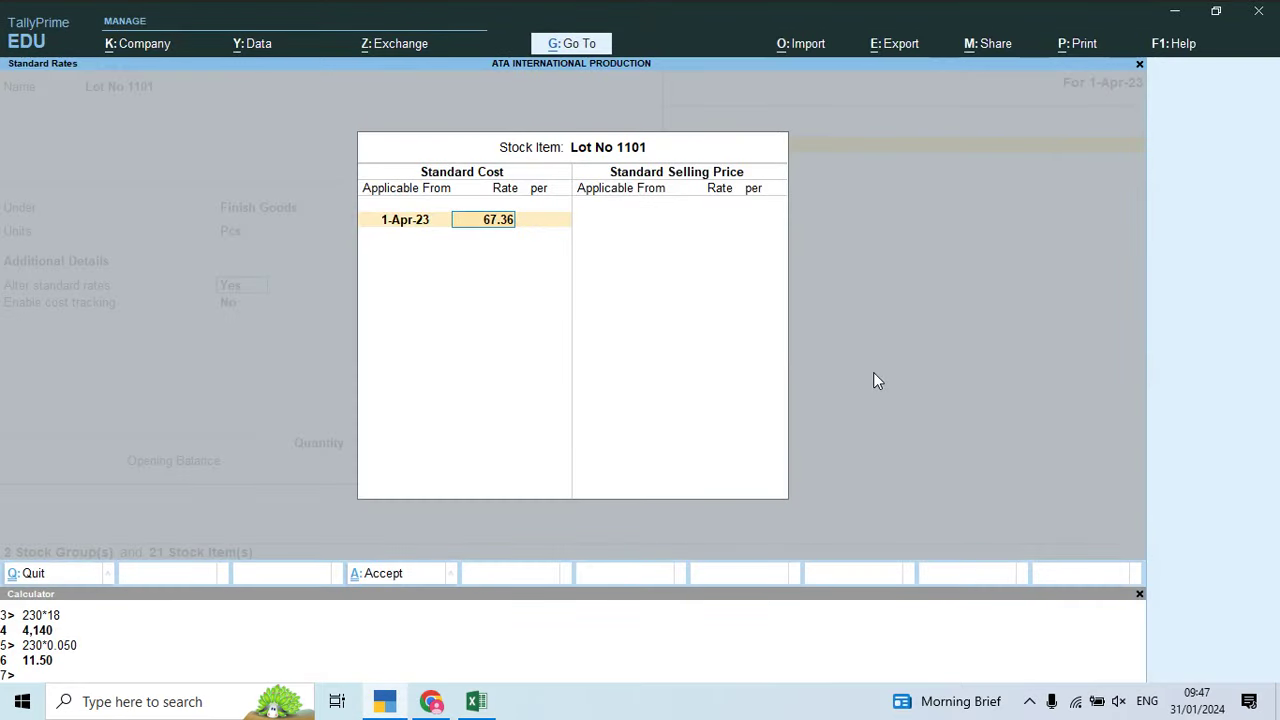
{"action": "key", "text": "Return"}
{"action": "key", "text": "Return"}
{"action": "key", "text": "Return"}
Step: Enter a standard selling price of 101.04 per Pcs from 1-Apr-23 for Lot No 1101 and save the stock item
{"action": "type", "text": "1"}
{"action": "key", "text": "Return"}
{"action": "key", "text": "alt+Tab"}
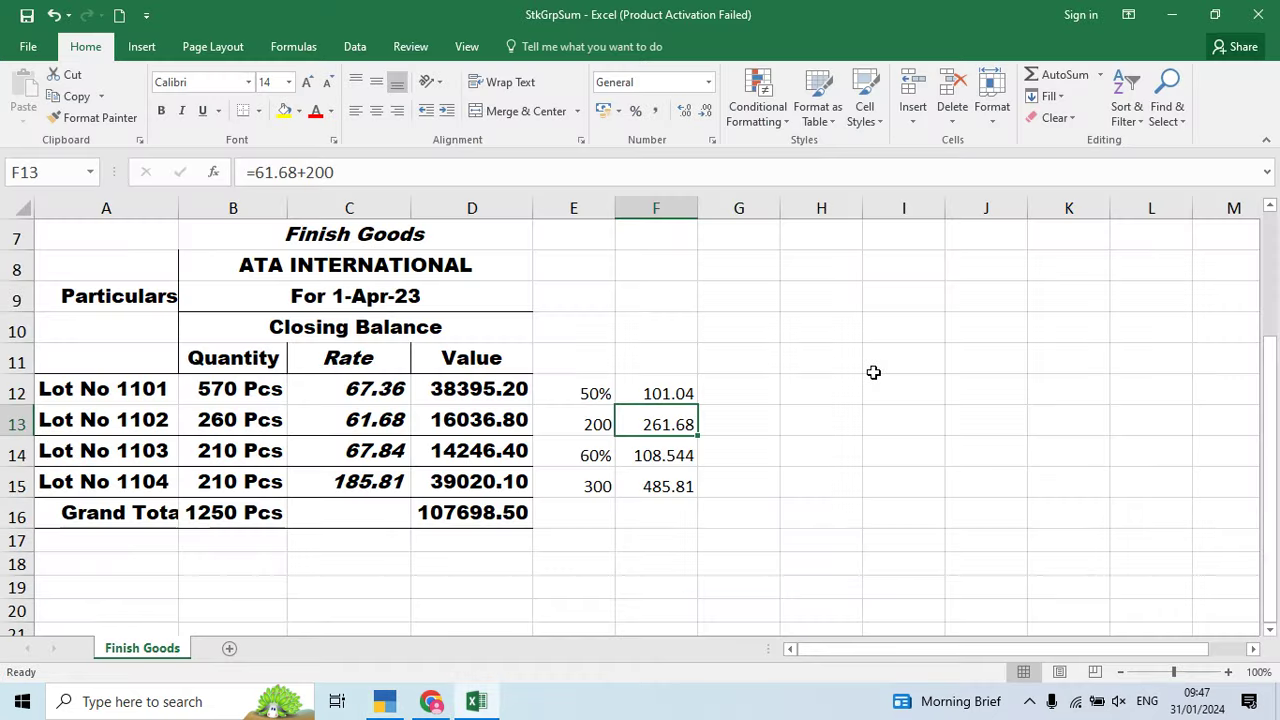
{"action": "key", "text": "alt+Tab"}
{"action": "type", "text": "101.04"}
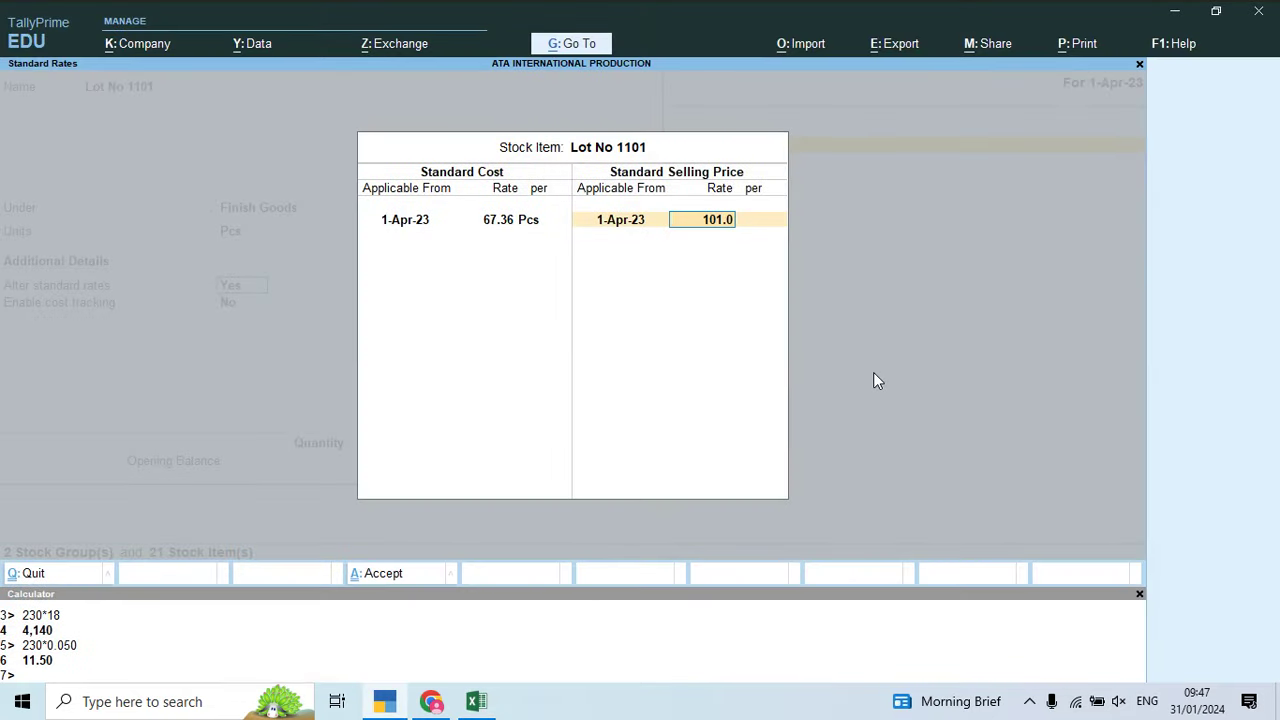
{"action": "key", "text": "Return"}
{"action": "key", "text": "Return"}
{"action": "key", "text": "Return"}
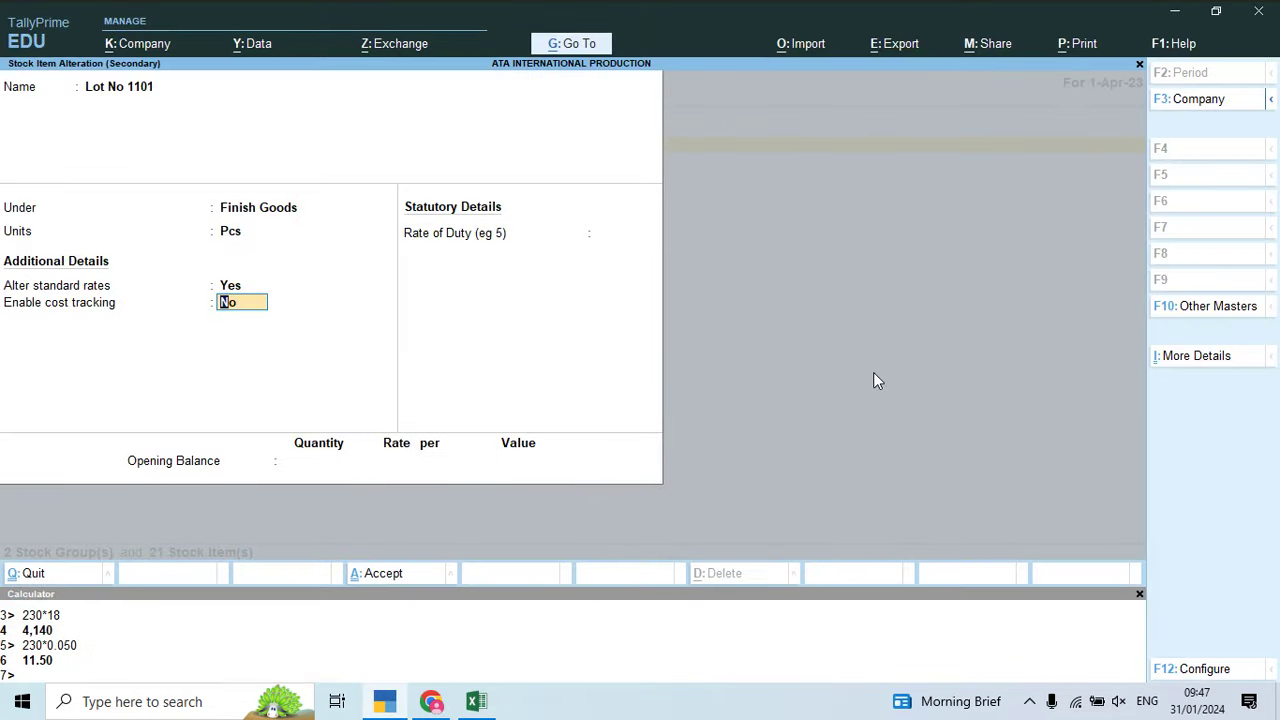
{"action": "key", "text": "Return"}
Step: Open the stock item Lot No 1102 for alteration and set Alter standard rates to Yes
{"action": "key", "text": "Down"}
{"action": "key", "text": "Down"}
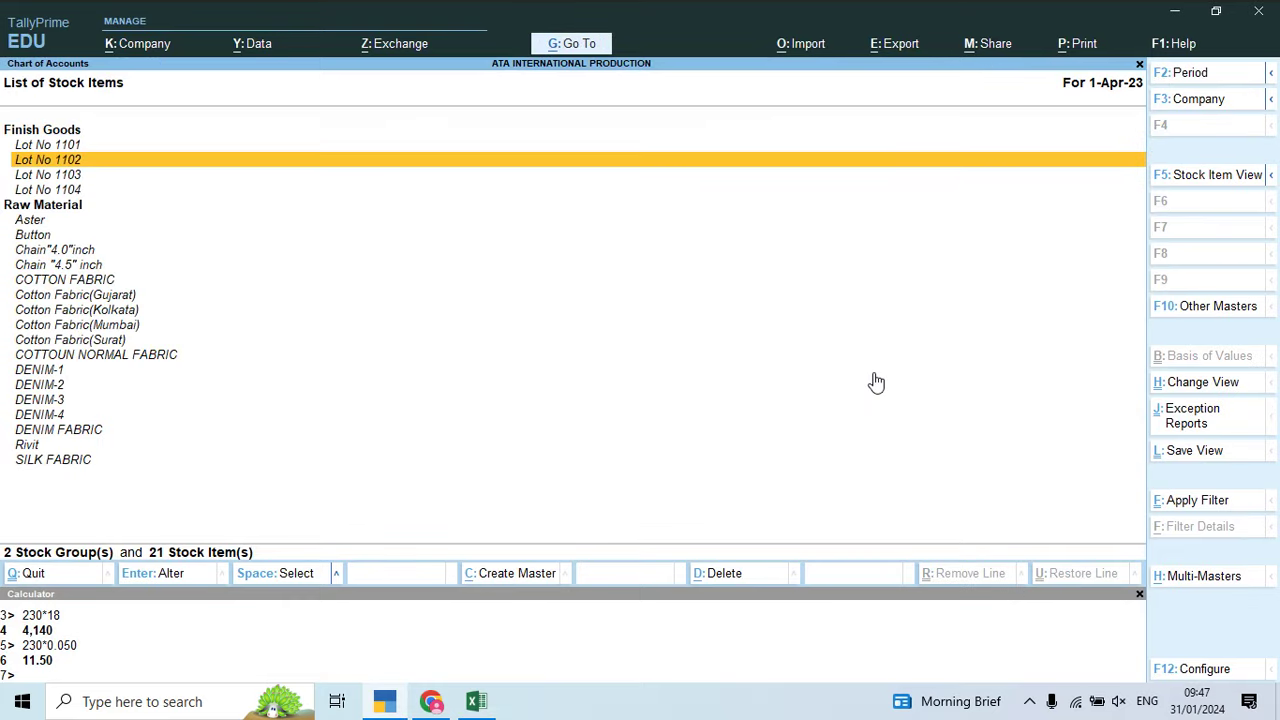
{"action": "key", "text": "Return"}
{"action": "key", "text": "Return"}
{"action": "key", "text": "Return"}
{"action": "key", "text": "Return"}
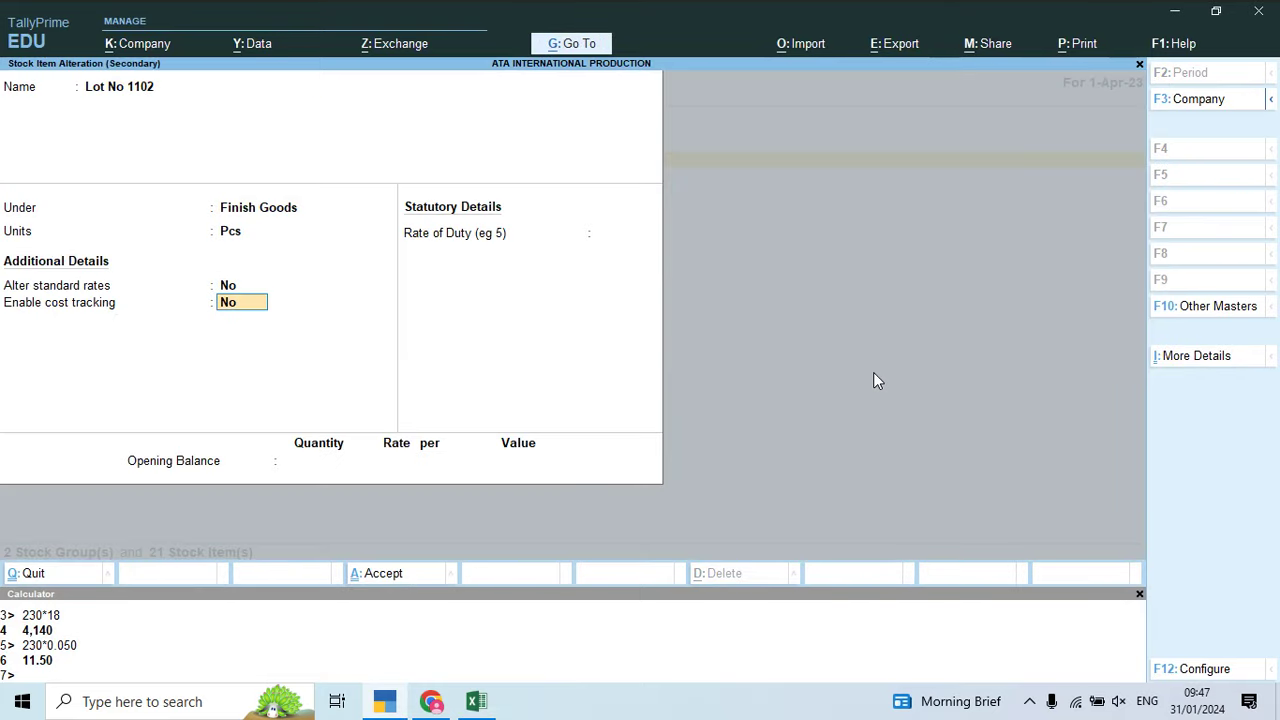
{"action": "key", "text": "Up"}
{"action": "type", "text": "y"}
{"action": "key", "text": "Return"}
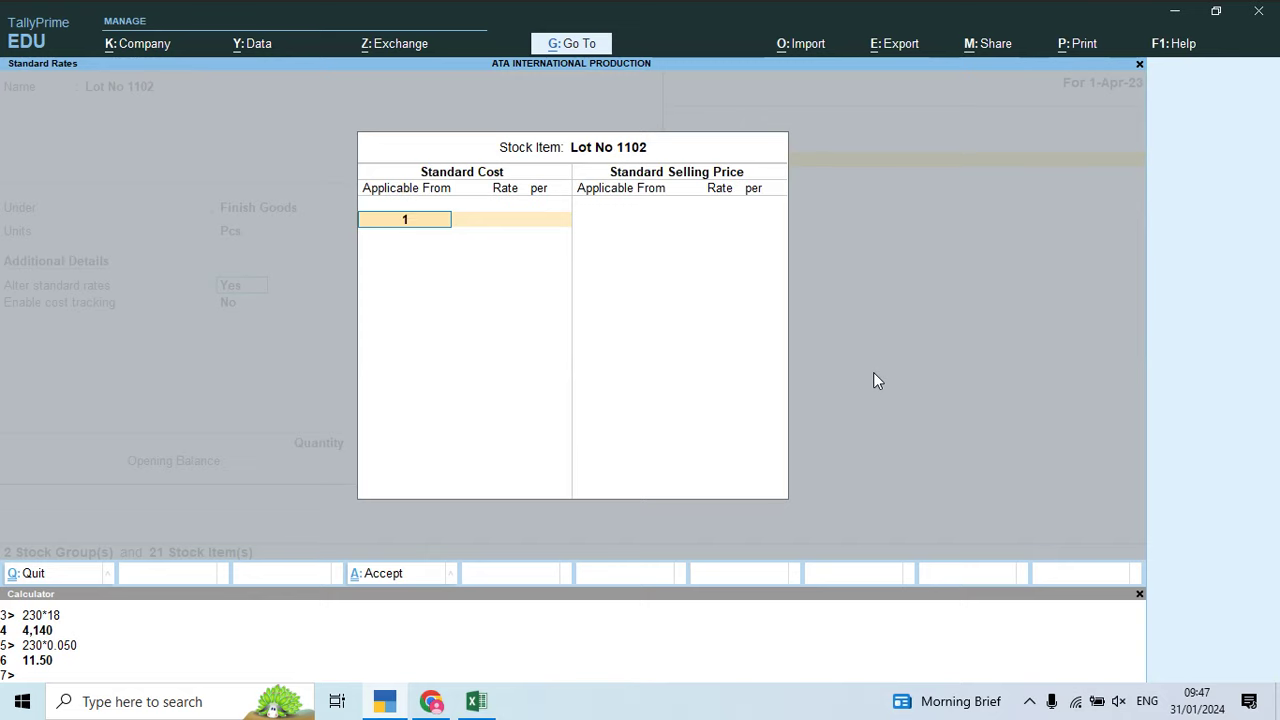
Step: Enter a standard cost of 61.68 per Pcs applicable from 1-Apr-23 for Lot No 1102, as given in the Excel sheet
{"action": "key", "text": "Return"}
{"action": "key", "text": "alt+Tab"}
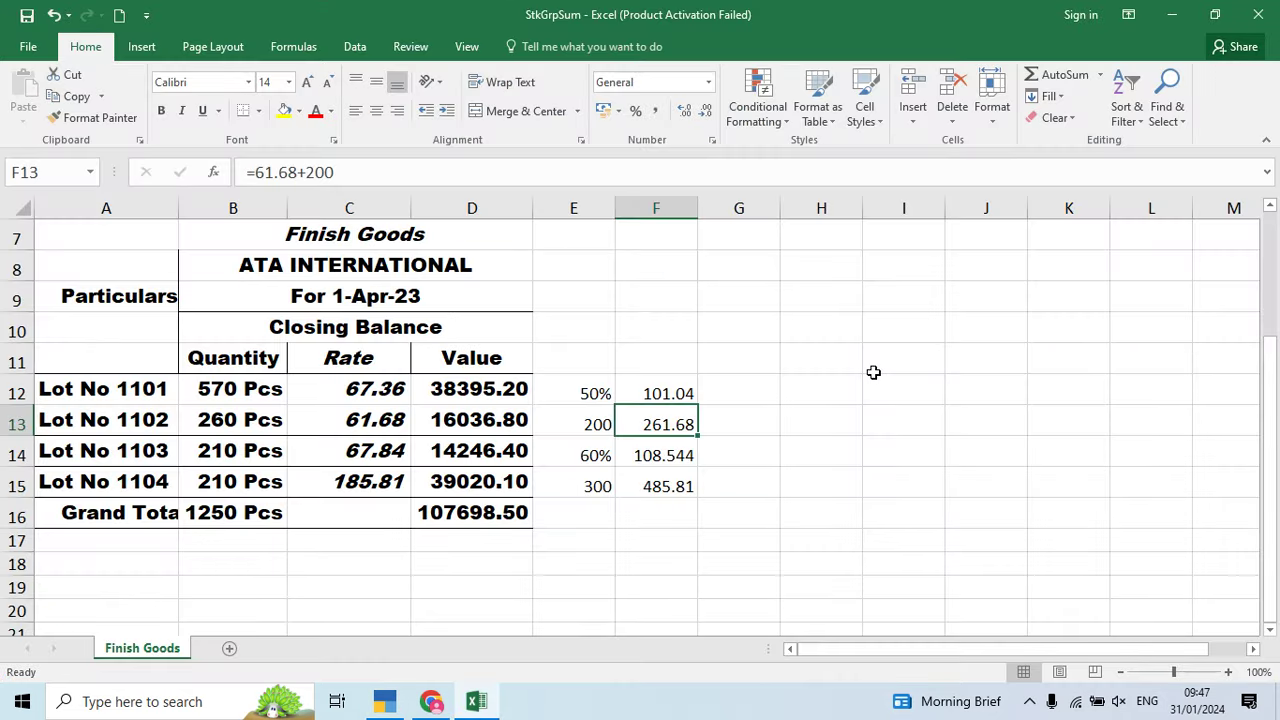
{"action": "key", "text": "alt+Tab"}
{"action": "type", "text": "61.68"}
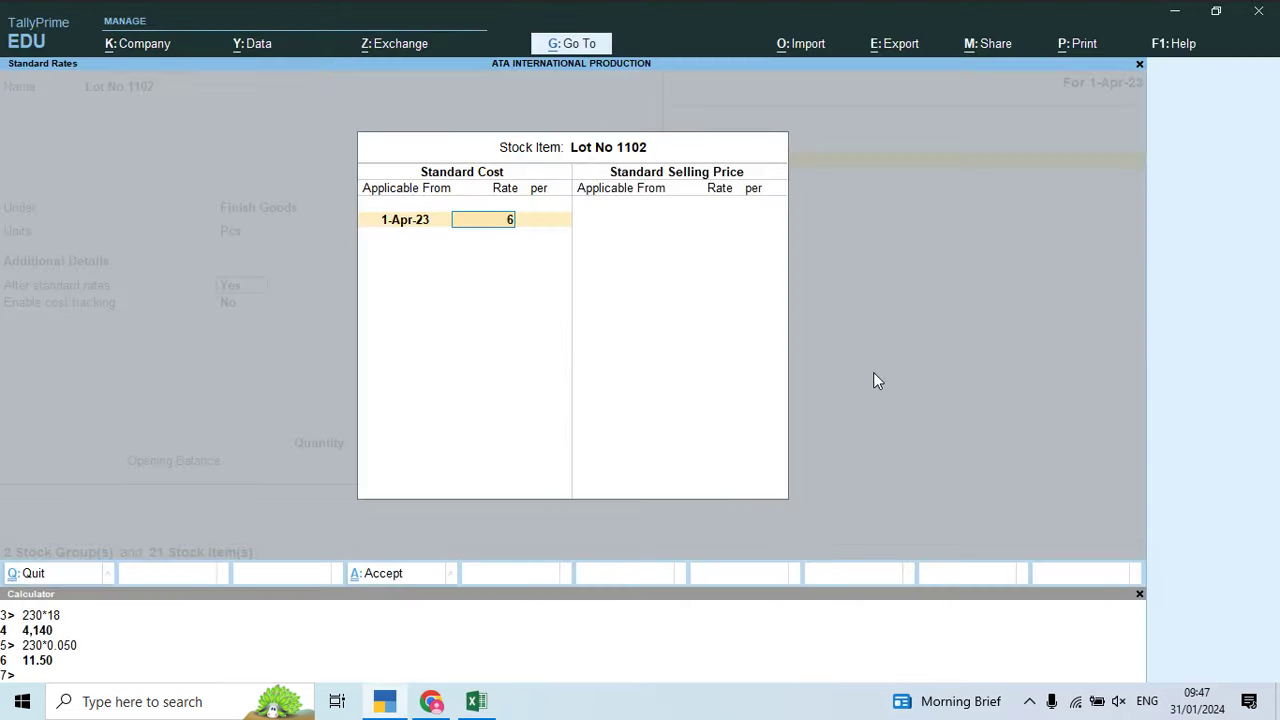
{"action": "key", "text": "Return"}
{"action": "key", "text": "Return"}
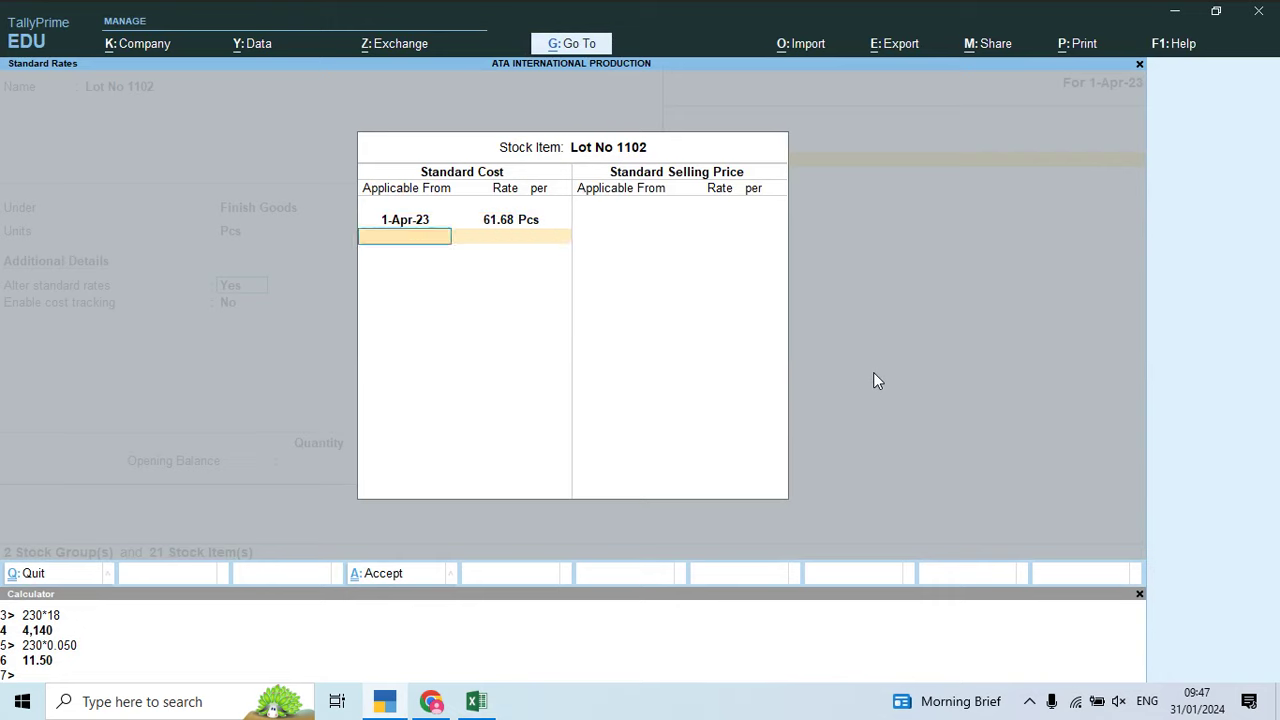
{"action": "key", "text": "Return"}
Step: Enter a standard selling price of 261.68 per Pcs from 1-Apr-23 for Lot No 1102 and save the stock item
{"action": "type", "text": "1"}
{"action": "key", "text": "Return"}
{"action": "key", "text": "alt+Tab"}
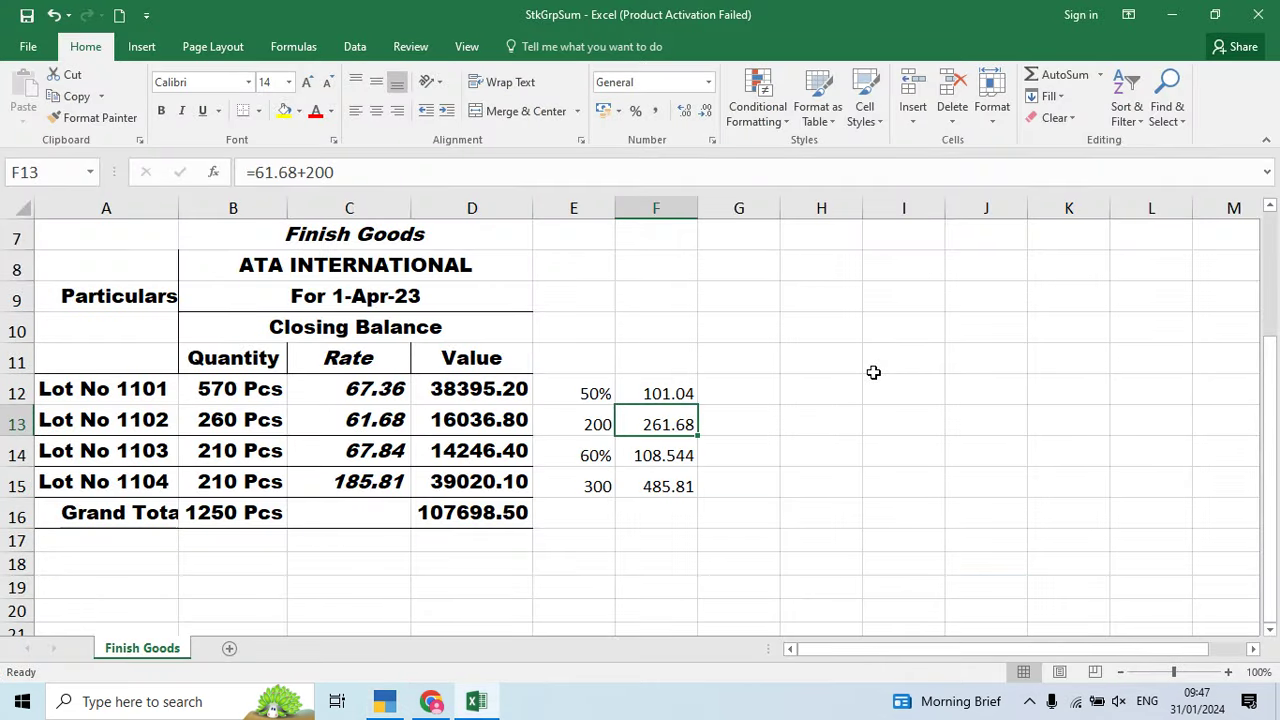
{"action": "key", "text": "alt+Tab"}
{"action": "type", "text": "261.68"}
{"action": "key", "text": "Return"}
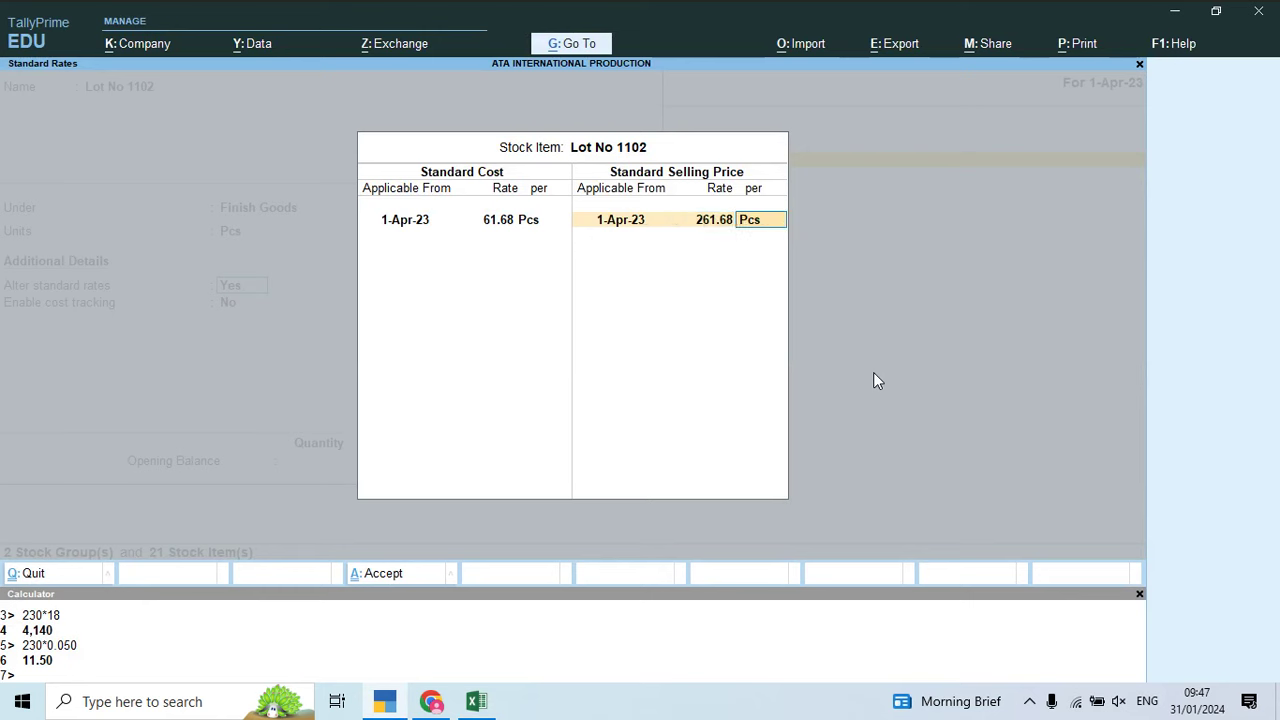
{"action": "key", "text": "Return"}
{"action": "key", "text": "Return"}
{"action": "key", "text": "Return"}
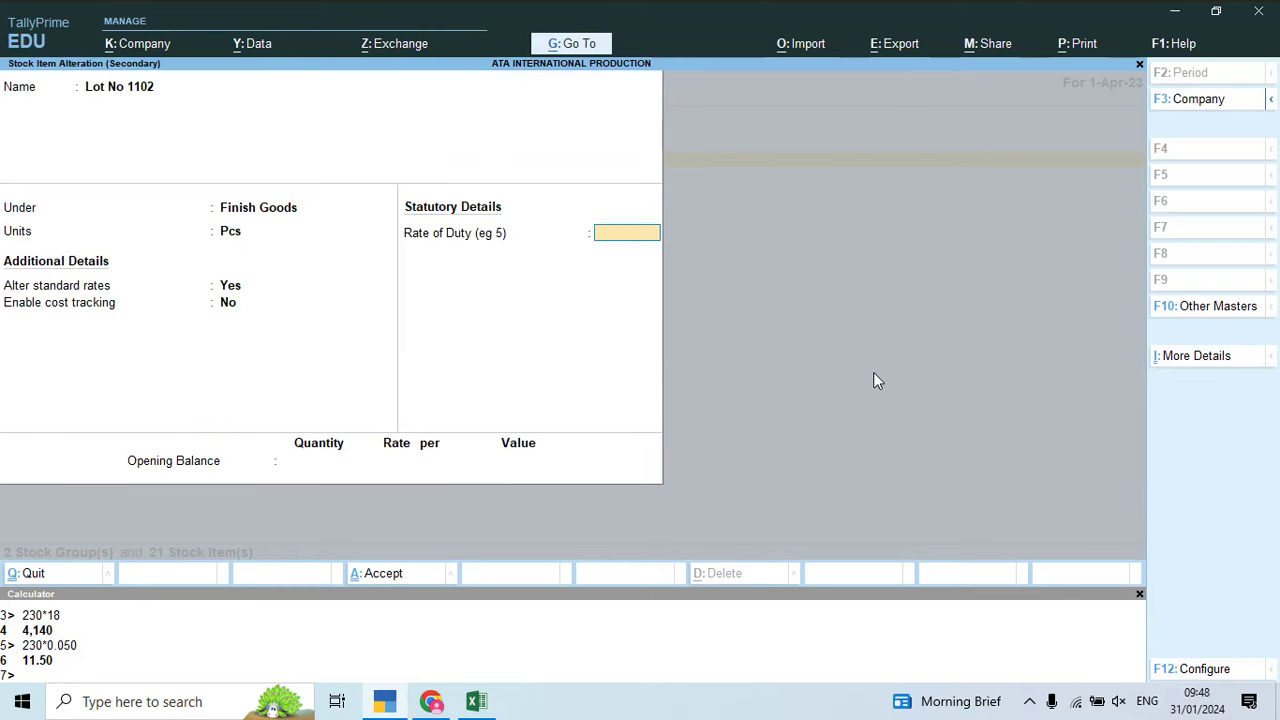
{"action": "key", "text": "Return"}
{"action": "key", "text": "Return"}
{"action": "key", "text": "Return"}
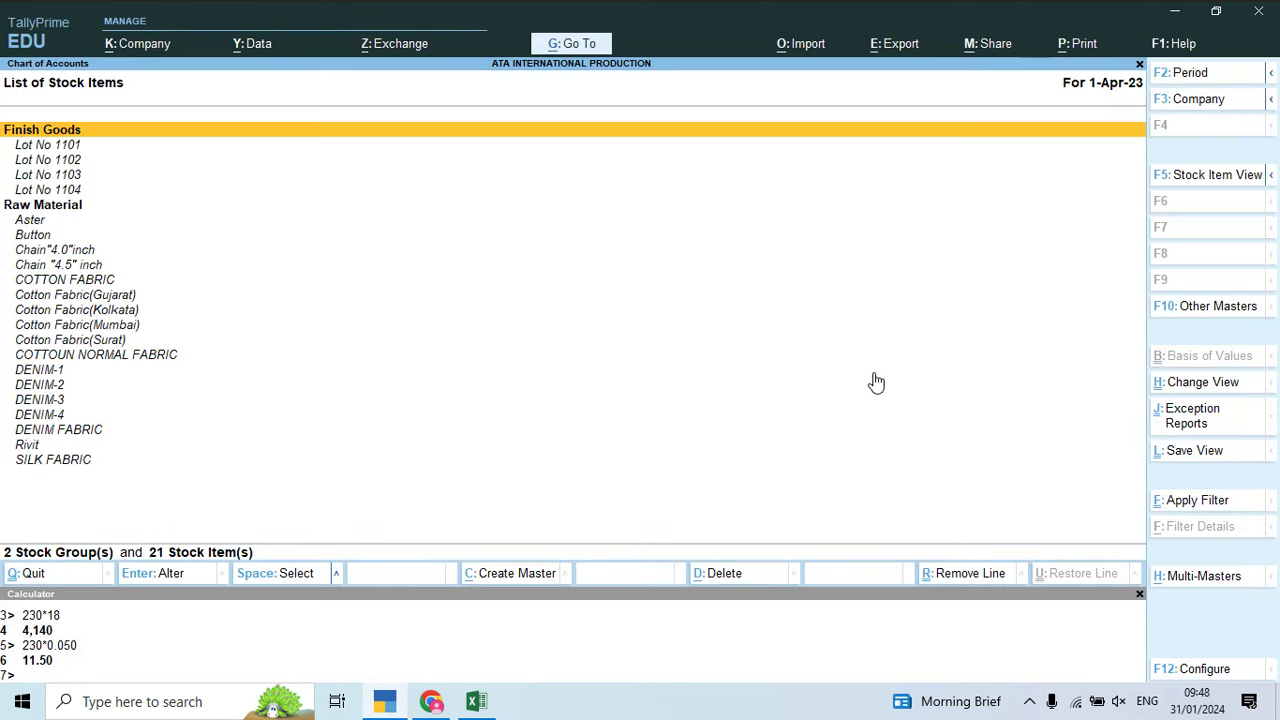
Step: Open the stock item Lot No 1103 for alteration and set Alter standard rates to Yes
{"action": "key", "text": "Down"}
{"action": "key", "text": "Down"}
{"action": "key", "text": "Down"}
{"action": "key", "text": "Return"}
{"action": "key", "text": "Return"}
{"action": "key", "text": "Return"}
{"action": "key", "text": "Return"}
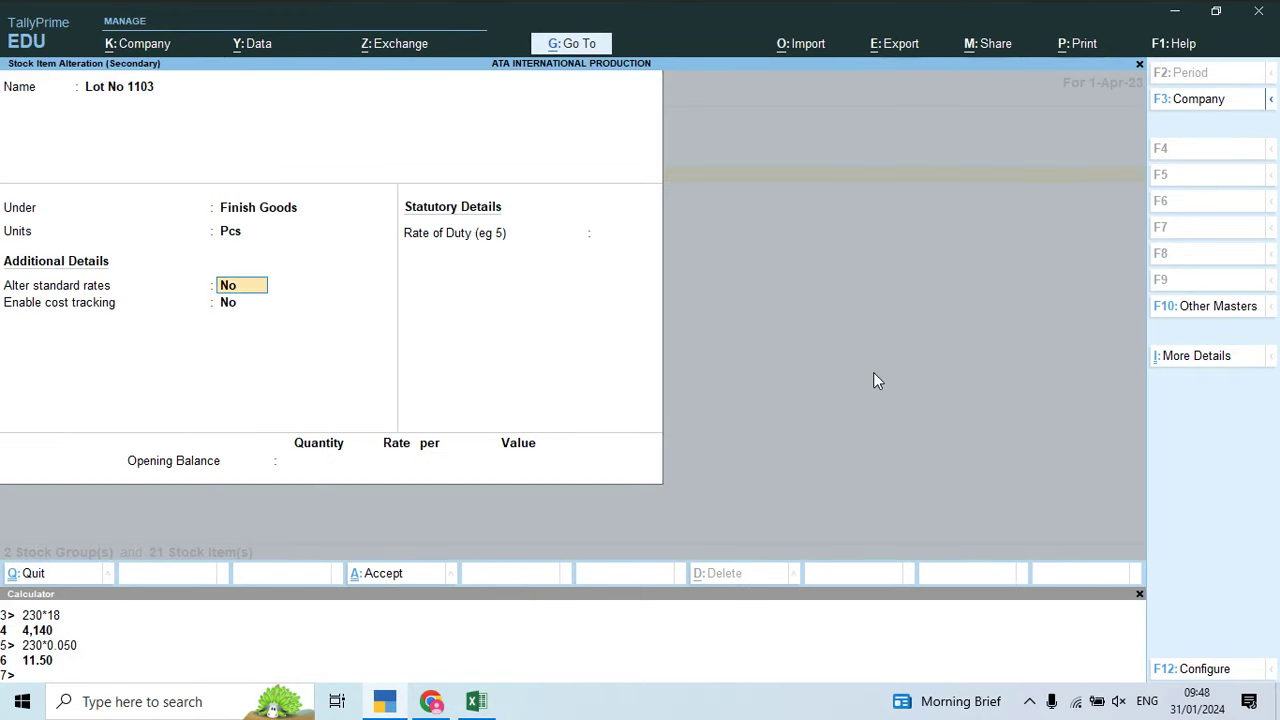
{"action": "type", "text": "y"}
{"action": "key", "text": "Return"}
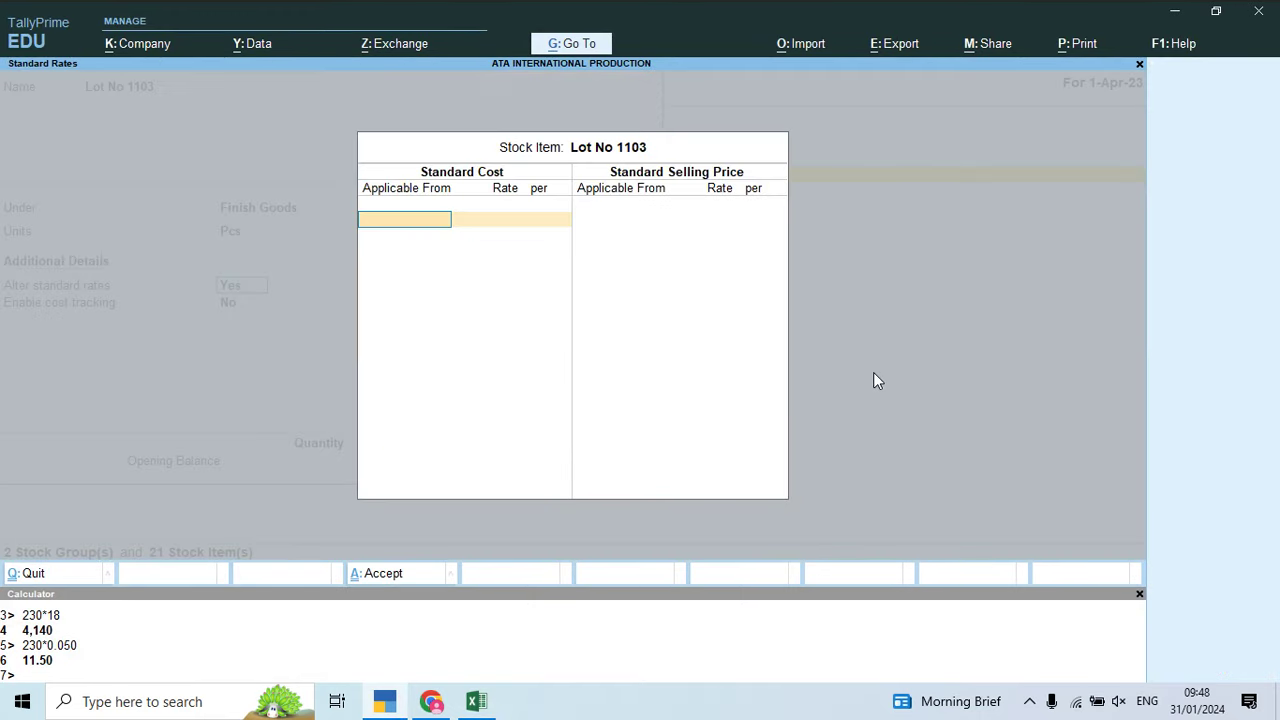
Step: Enter a standard cost of 67.84 per Pcs applicable from 1-Apr-23 for Lot No 1103, as given in the Excel sheet
{"action": "key", "text": "Return"}
{"action": "key", "text": "alt+Tab"}
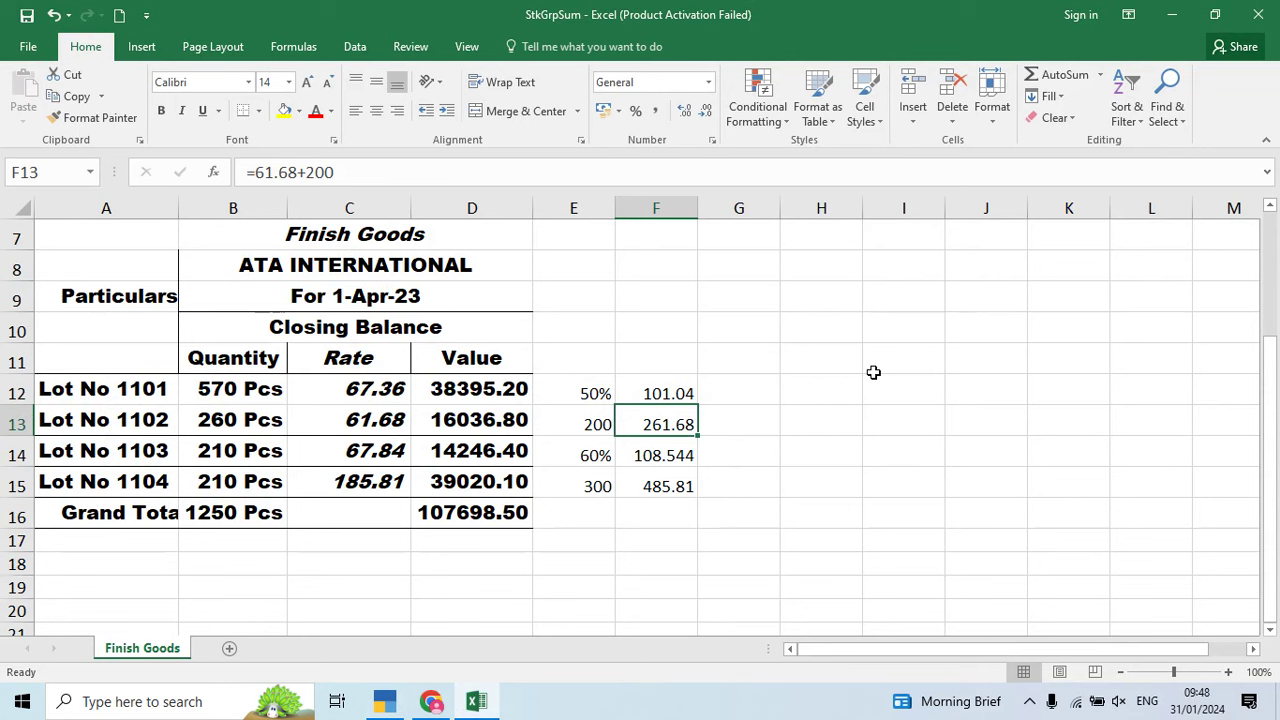
{"action": "key", "text": "Down"}
{"action": "key", "text": "alt+Tab"}
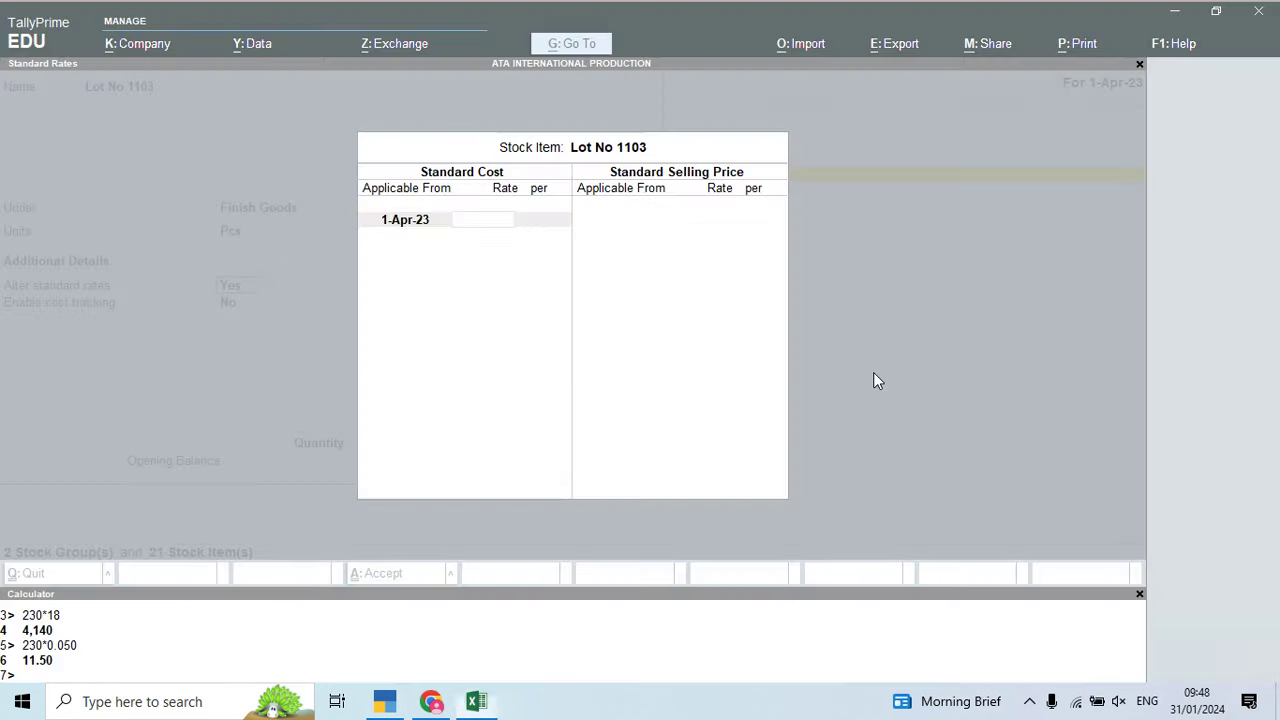
{"action": "type", "text": "67.84"}
{"action": "key", "text": "Return"}
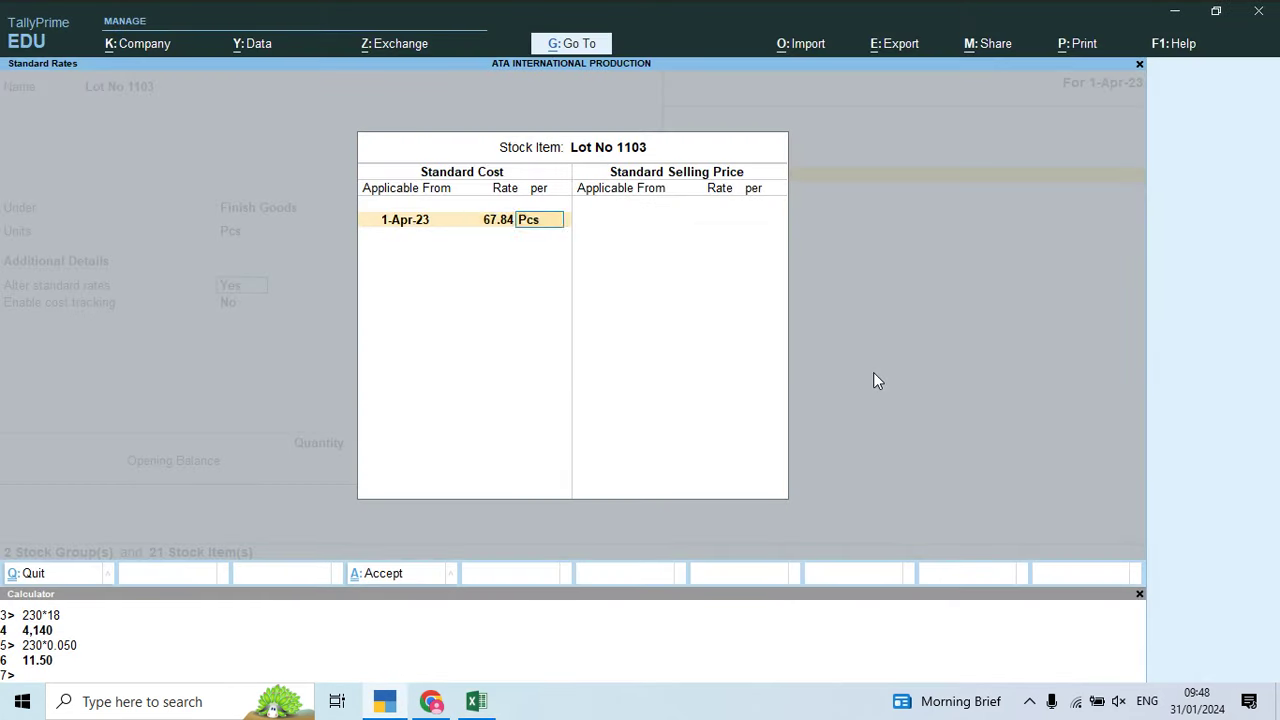
{"action": "key", "text": "Return"}
{"action": "key", "text": "Return"}
Step: Enter a standard selling price of 108.54 per Pcs from 1-Apr-23 for Lot No 1103 and save the stock item
{"action": "key", "text": "alt+Tab"}
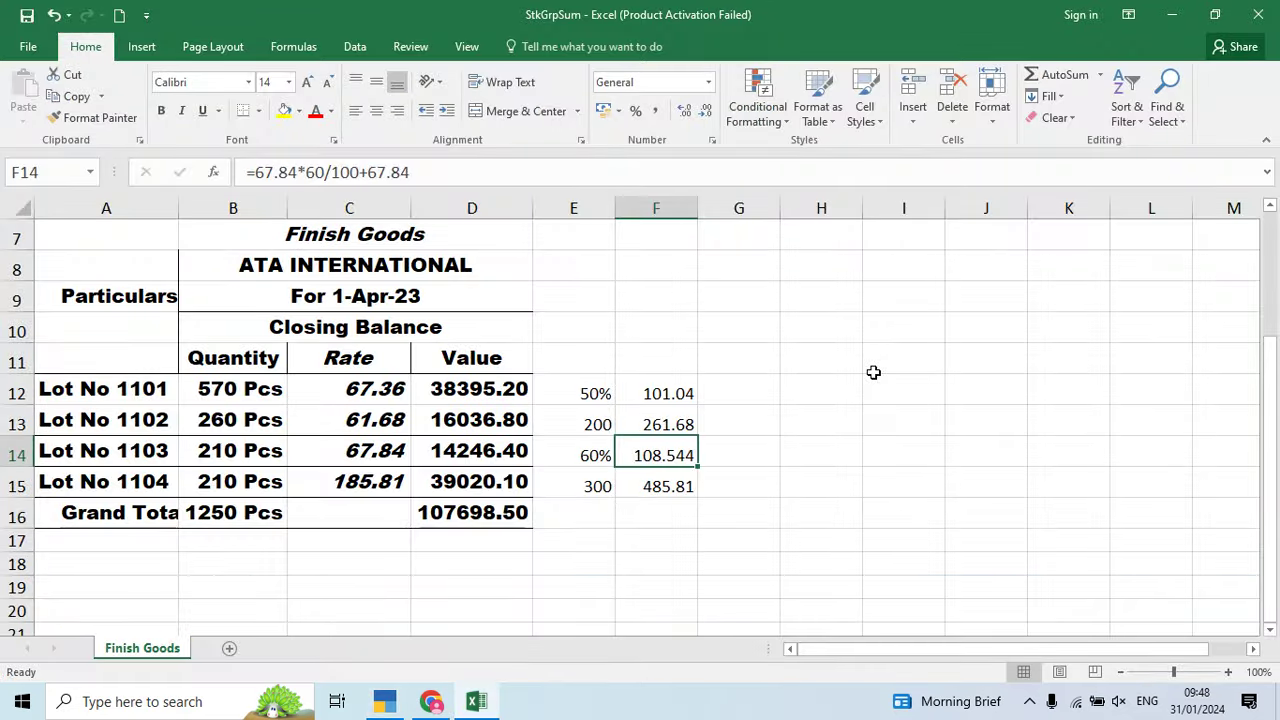
{"action": "key", "text": "alt+Tab"}
{"action": "type", "text": "108"}
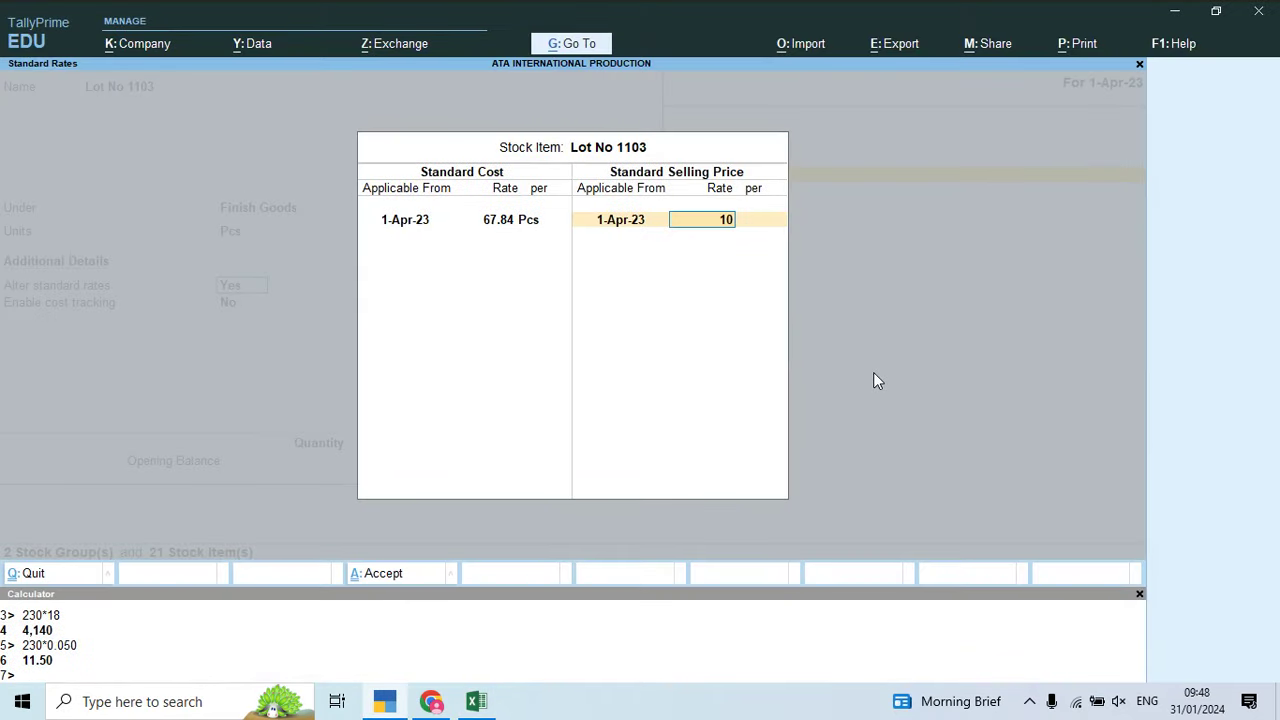
{"action": "key", "text": "alt+Tab"}
{"action": "key", "text": "alt+Tab"}
{"action": "type", "text": ".54"}
{"action": "key", "text": "Return"}
{"action": "key", "text": "Return"}
{"action": "key", "text": "Return"}
{"action": "key", "text": "Return"}
{"action": "key", "text": "Return"}
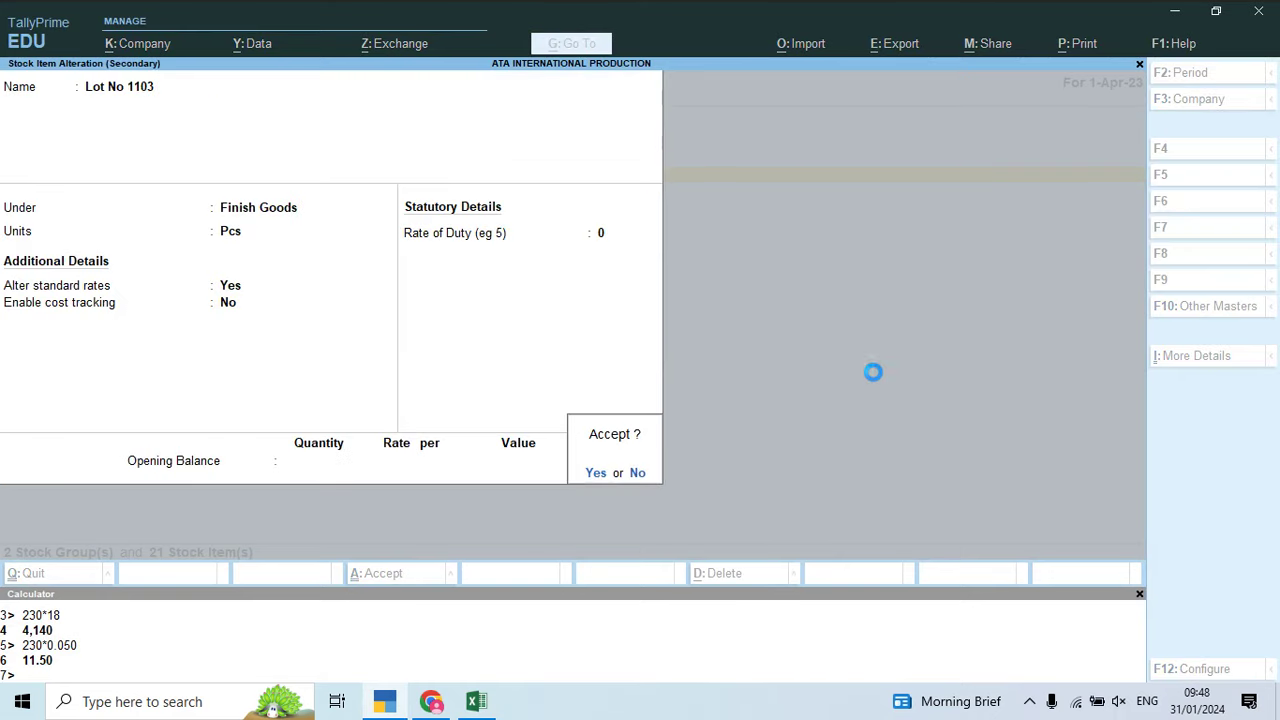
{"action": "key", "text": "Return"}
Step: Open the stock item Lot No 1104 for alteration and set Alter standard rates to Yes
{"action": "key", "text": "Down"}
{"action": "key", "text": "Return"}
{"action": "key", "text": "Return"}
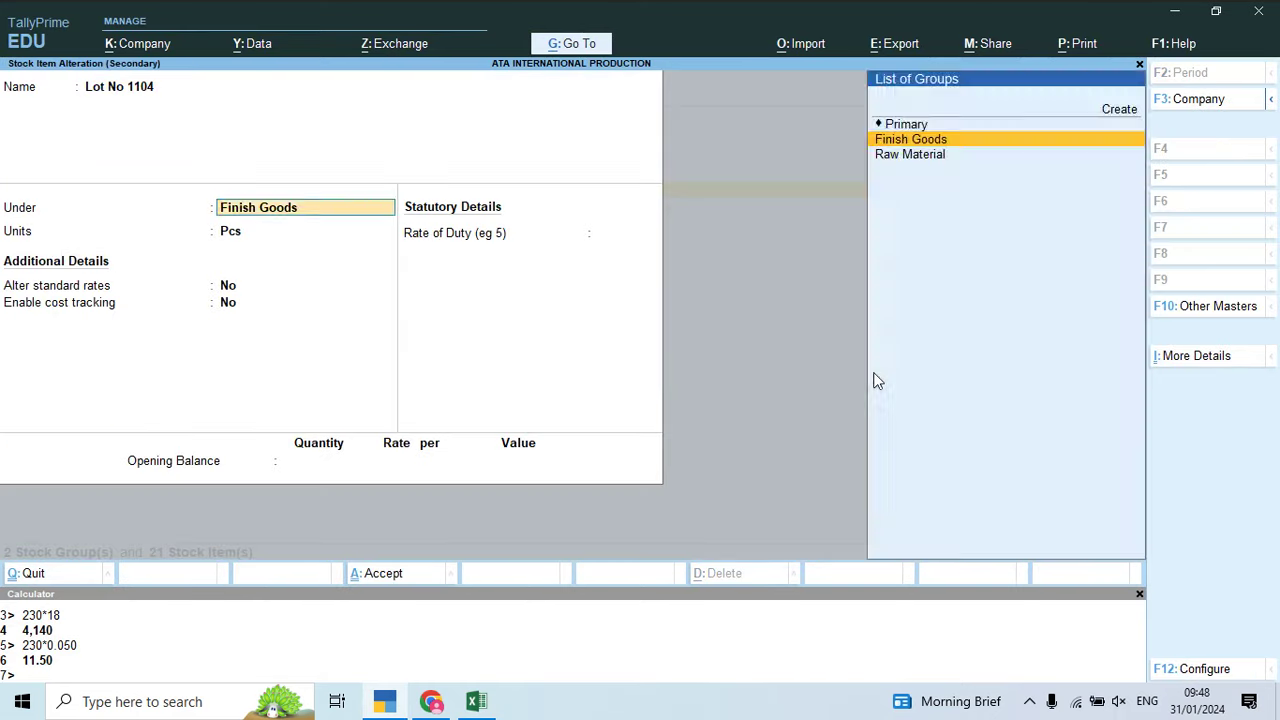
{"action": "key", "text": "Return"}
{"action": "key", "text": "Return"}
{"action": "type", "text": "y"}
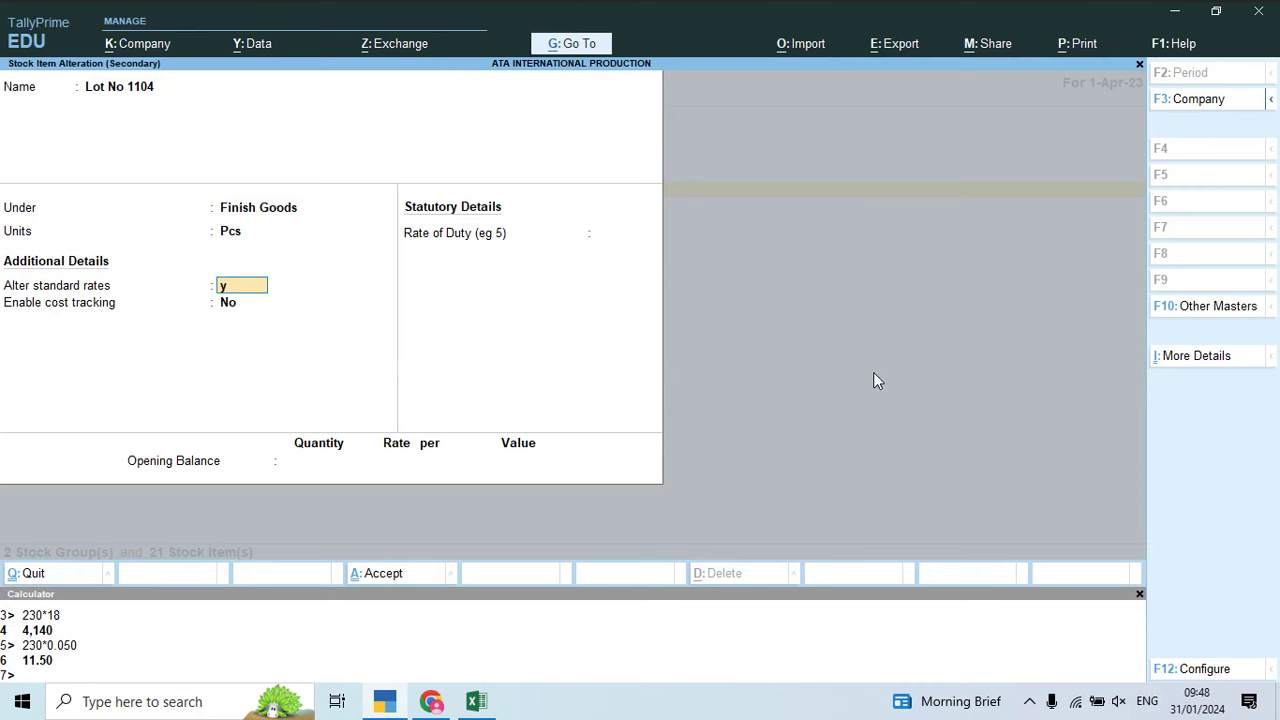
{"action": "key", "text": "Return"}
Step: Look up Lot No 1104 in the Excel sheet and enter its standard cost of 185.81 per Pcs from 1-Apr-23
{"action": "key", "text": "Return"}
{"action": "key", "text": "alt+Tab"}
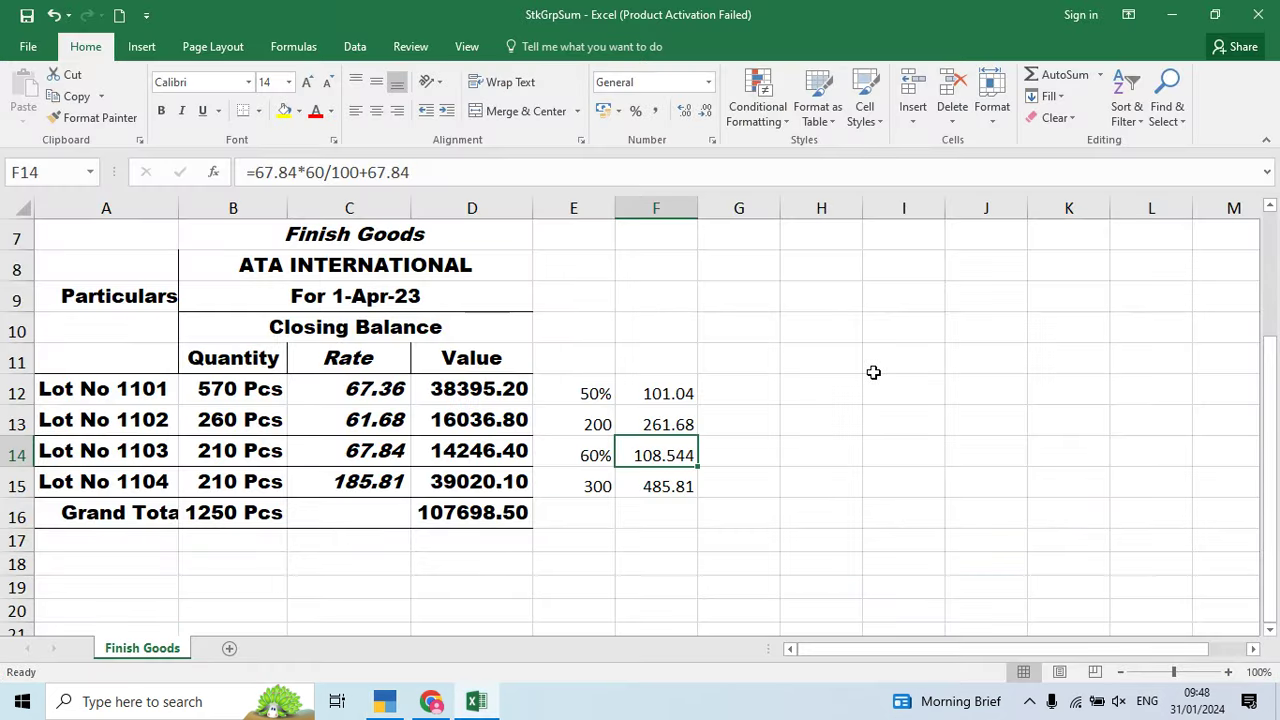
{"action": "key", "text": "Left"}
{"action": "key", "text": "Down"}
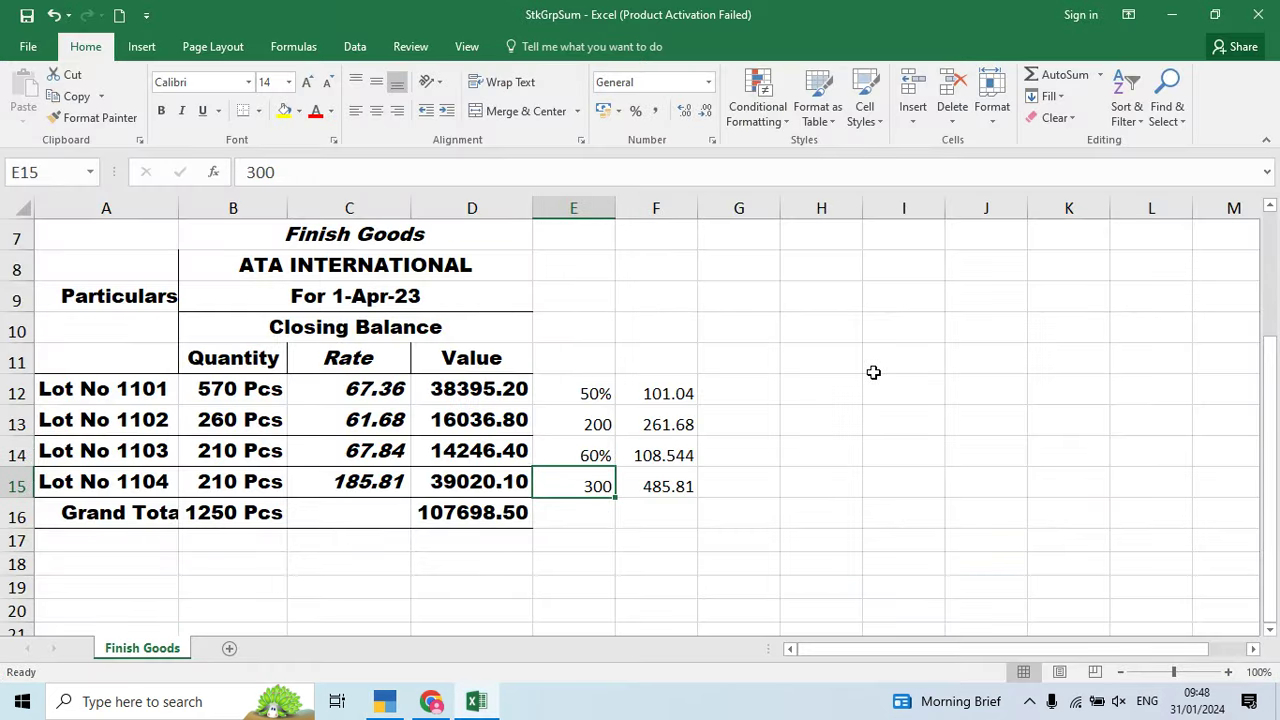
{"action": "key", "text": "Right"}
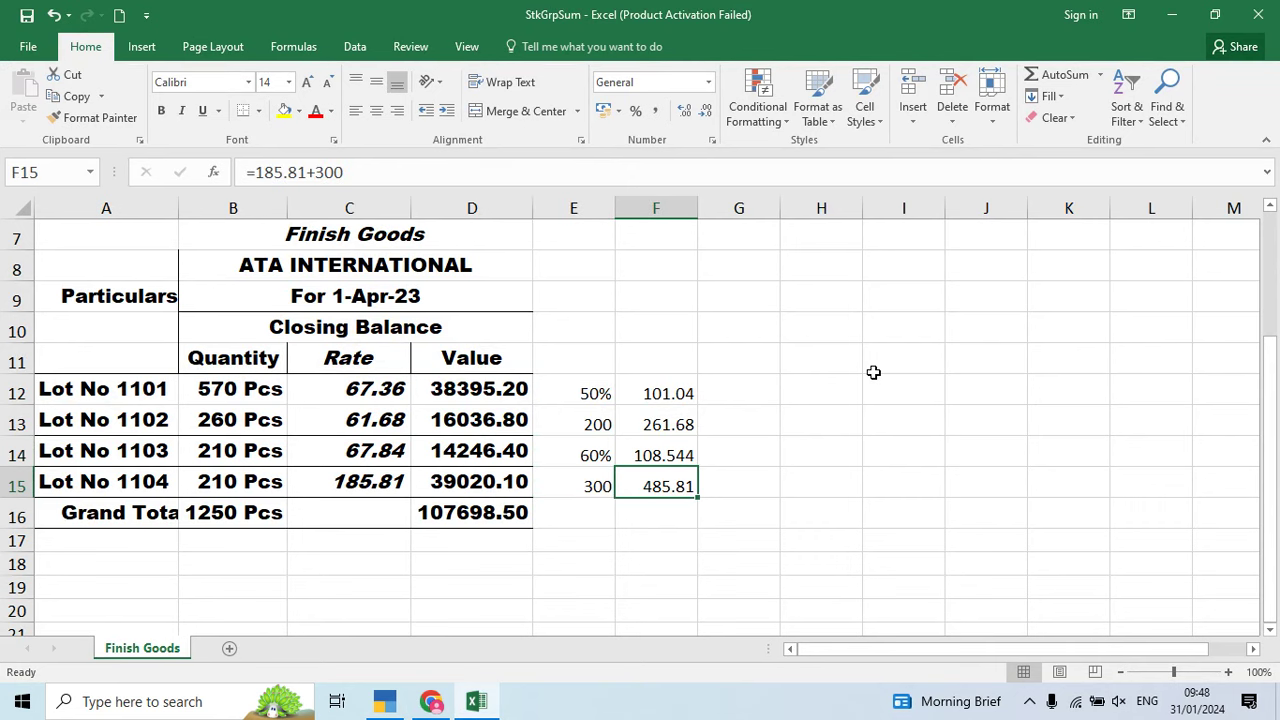
{"action": "key", "text": "alt+Tab"}
{"action": "type", "text": "185.81"}
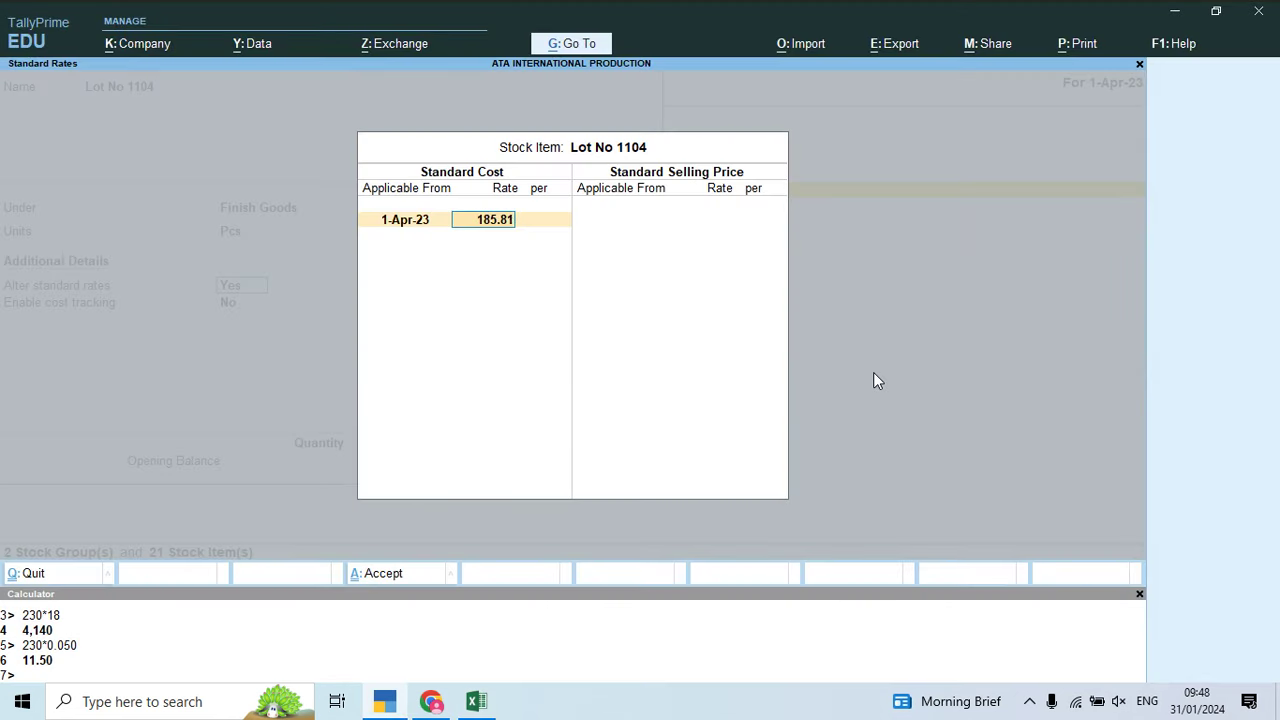
{"action": "key", "text": "Return"}
{"action": "key", "text": "Return"}
Step: Enter a standard selling price of 485.81 applicable from 1-Apr-23 for Lot No 1104
{"action": "type", "text": "1"}
{"action": "key", "text": "alt+Tab"}
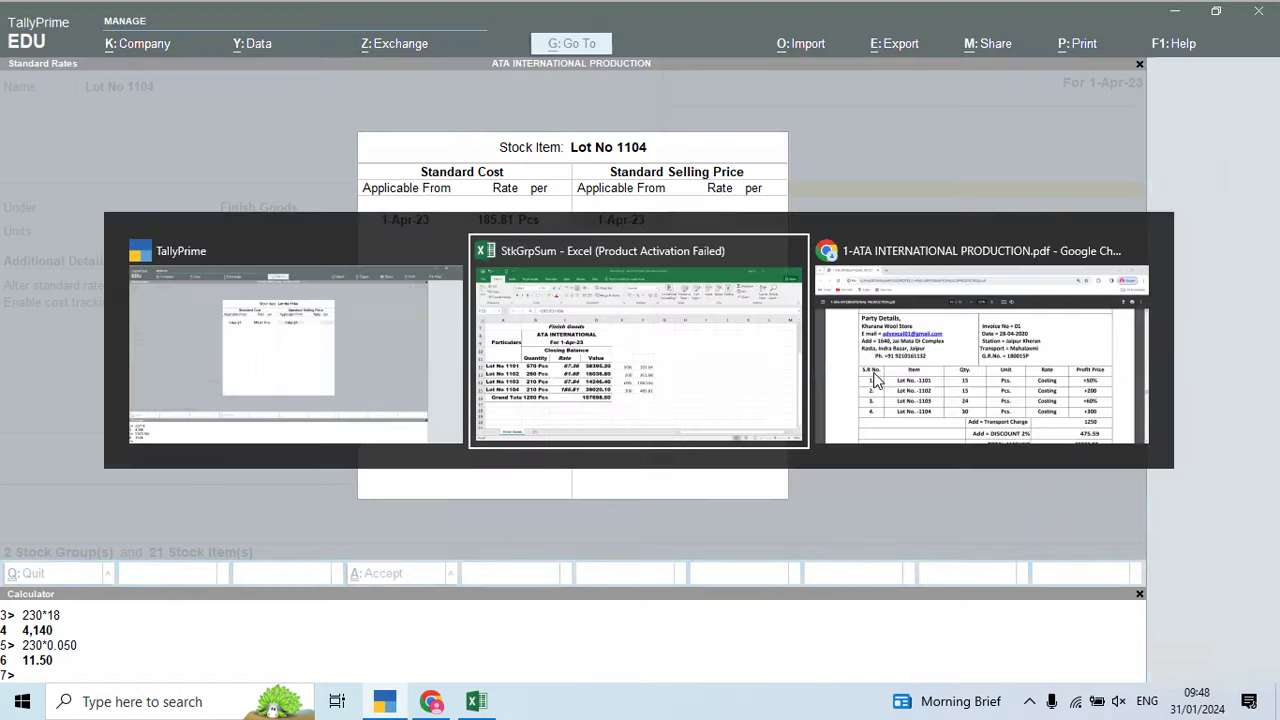
{"action": "key", "text": "alt+Tab"}
{"action": "key", "text": "Return"}
{"action": "type", "text": "485.81"}
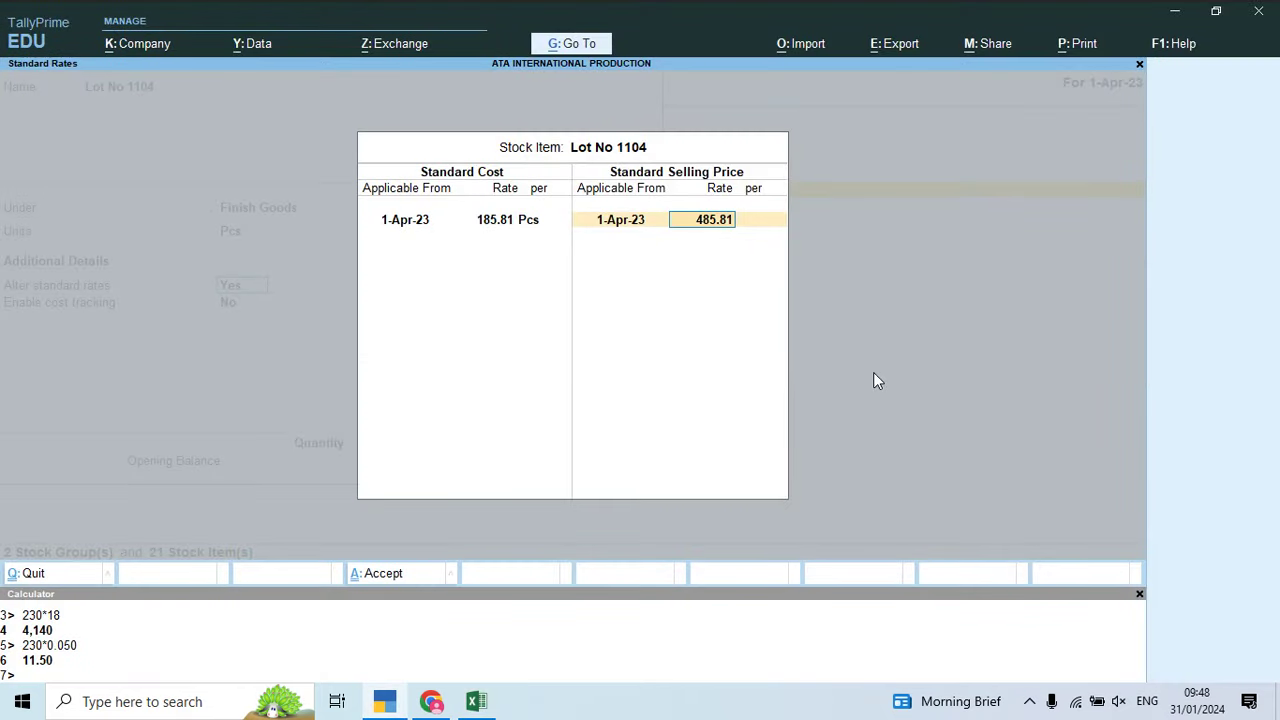
Step: Save the altered stock item Lot No 1104 and return to the Gateway of Tally
{"action": "key", "text": "Return"}
{"action": "key", "text": "Return"}
{"action": "key", "text": "Return"}
{"action": "key", "text": "Return"}
{"action": "key", "text": "Return"}
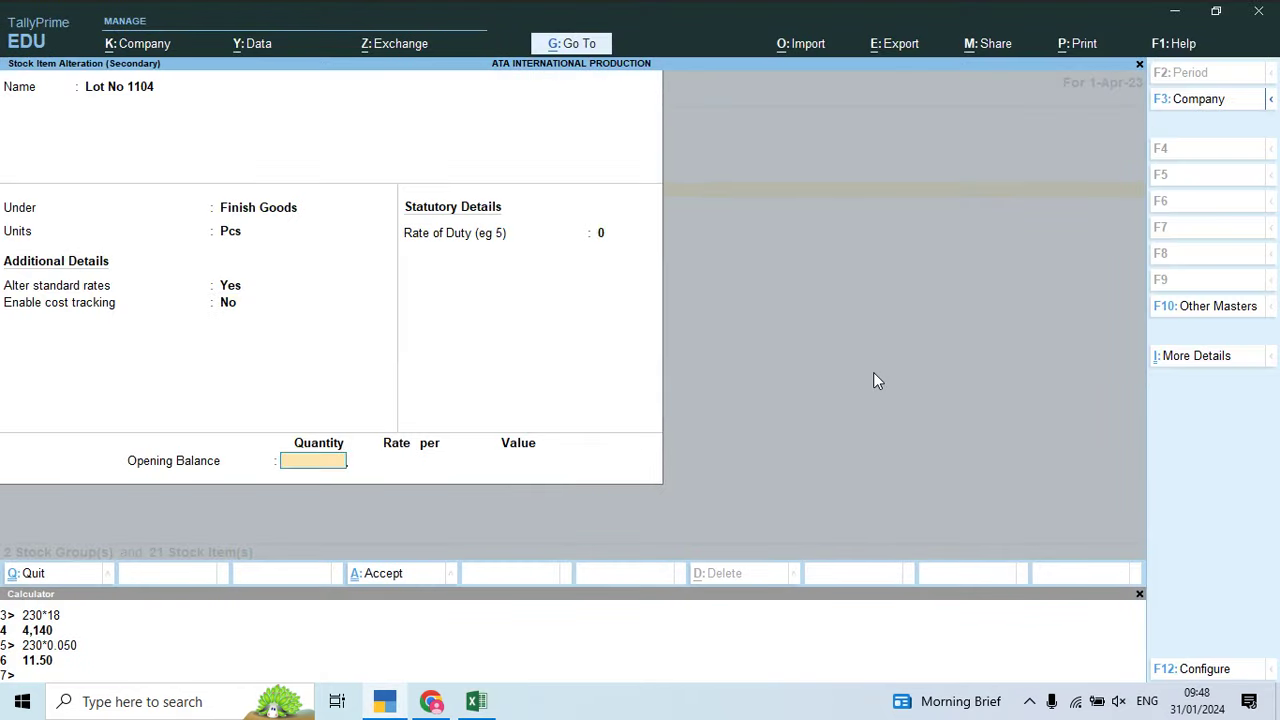
{"action": "key", "text": "Return"}
{"action": "key", "text": "Return"}
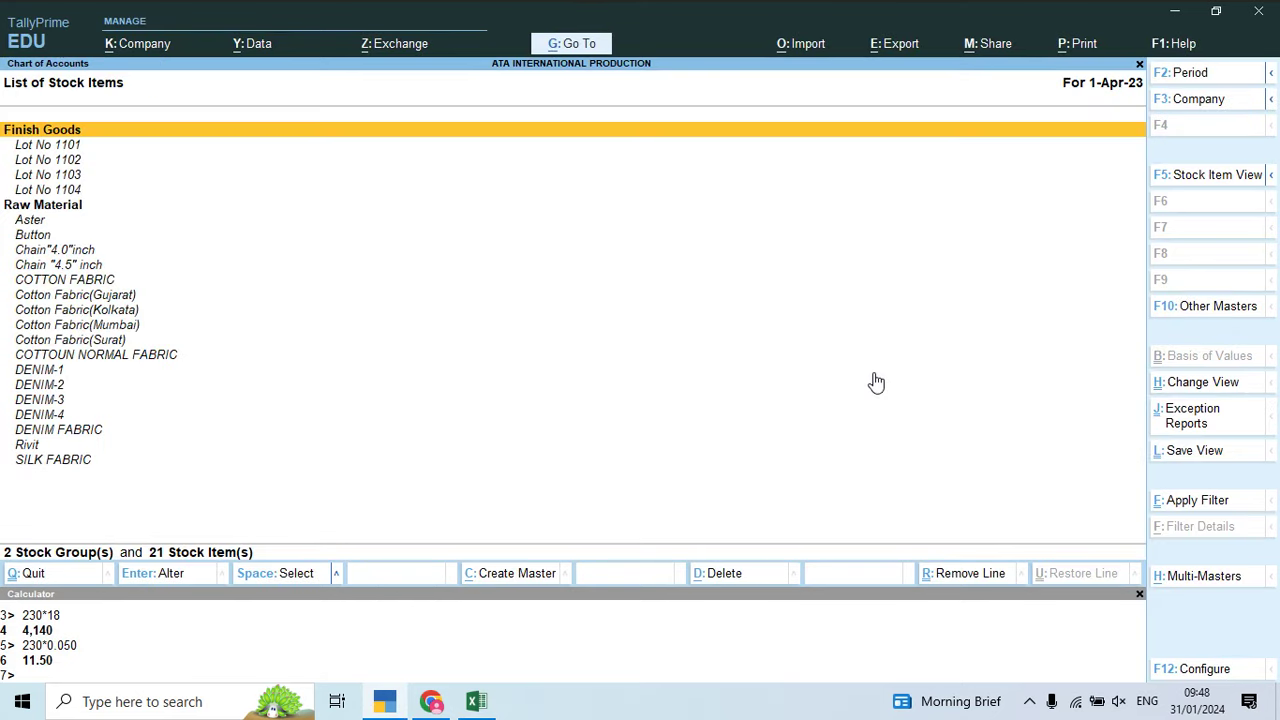
{"action": "key", "text": "Escape"}
{"action": "key", "text": "Escape"}
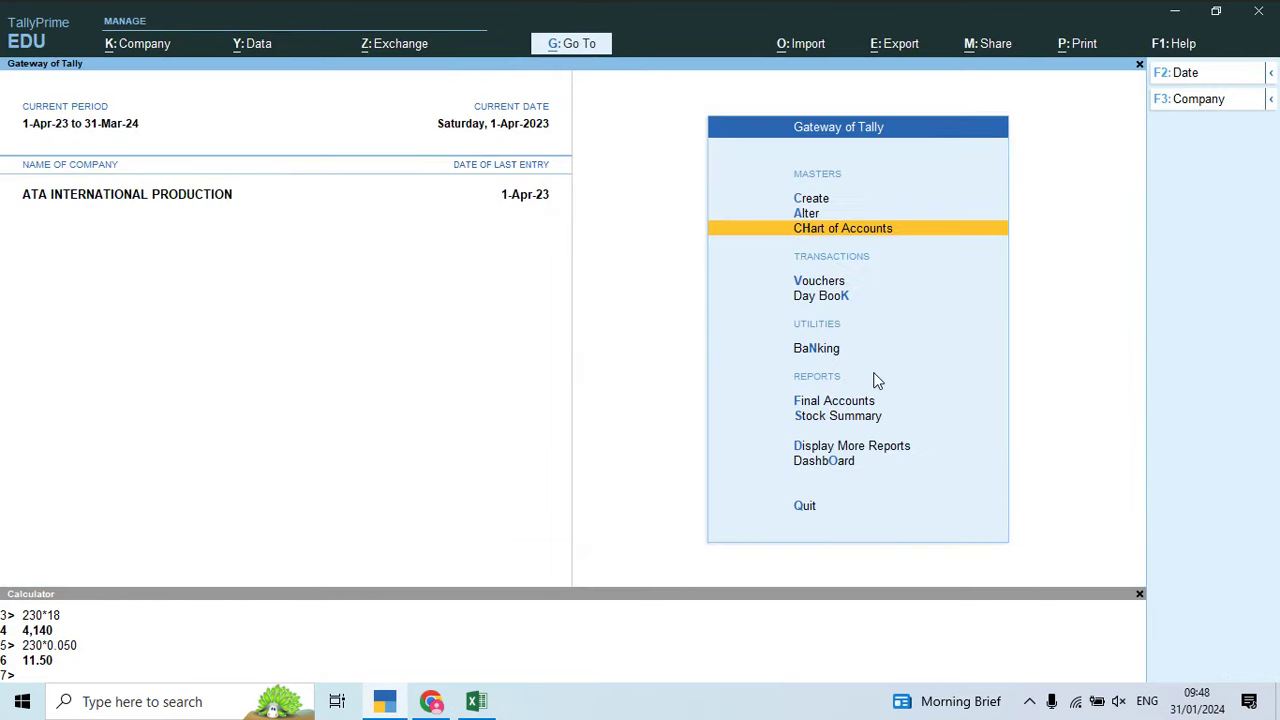
Step: Open voucher entry from the Gateway of Tally and switch to a new Sales voucher
{"action": "key", "text": "Down"}
{"action": "key", "text": "Down"}
{"action": "key", "text": "Up"}
{"action": "key", "text": "Return"}
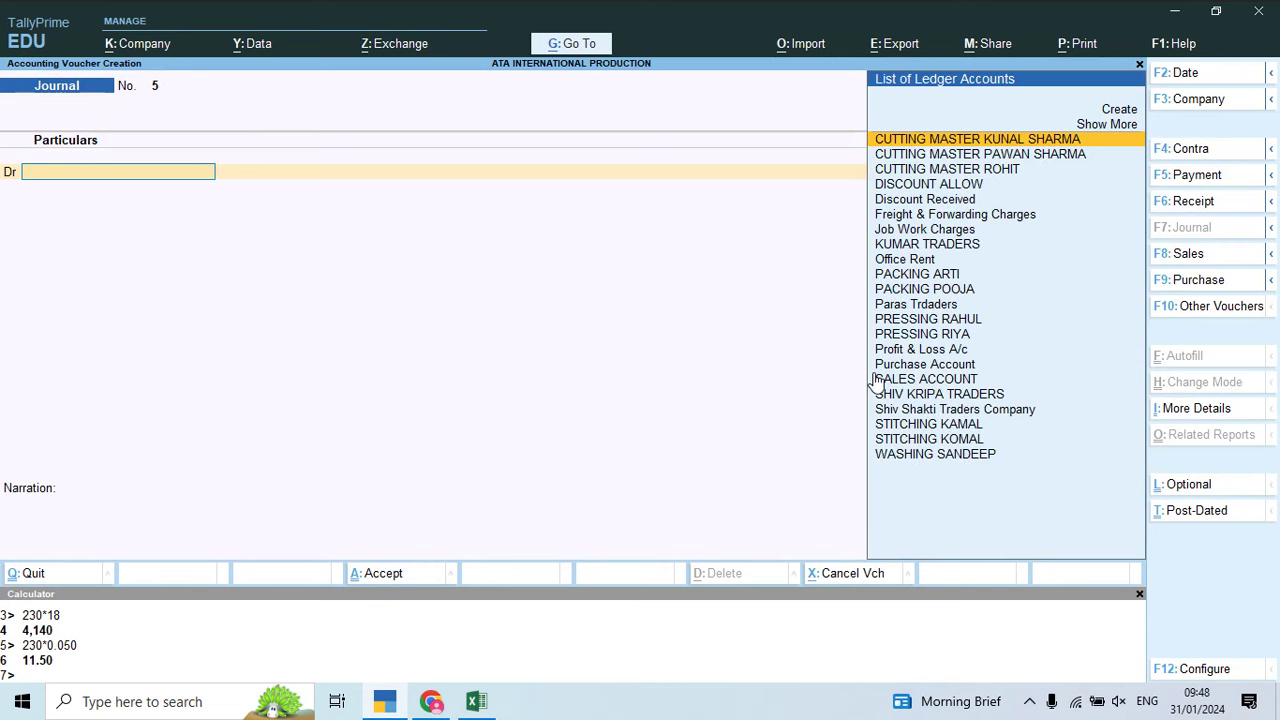
{"action": "key", "text": "F8"}
Step: Switch to Excel, close the StkGrpSum workbook and return to the sales voucher in TallyPrime
{"action": "key", "text": "alt+Tab"}
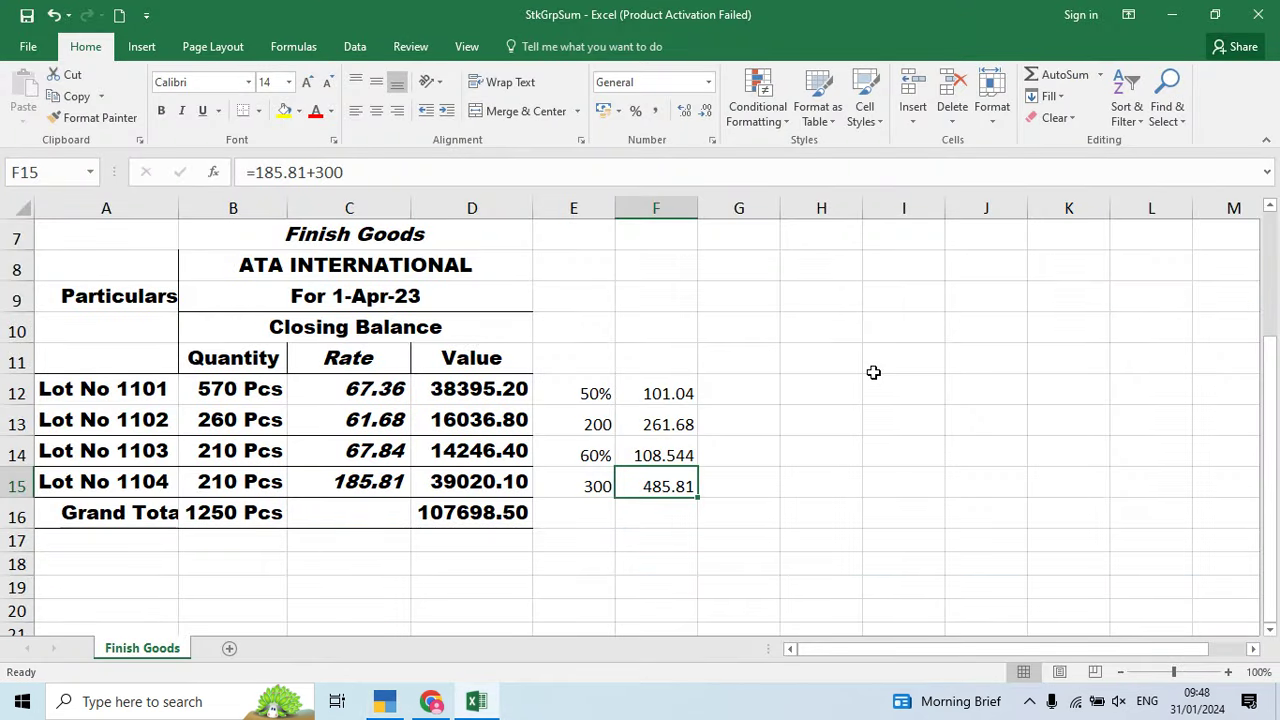
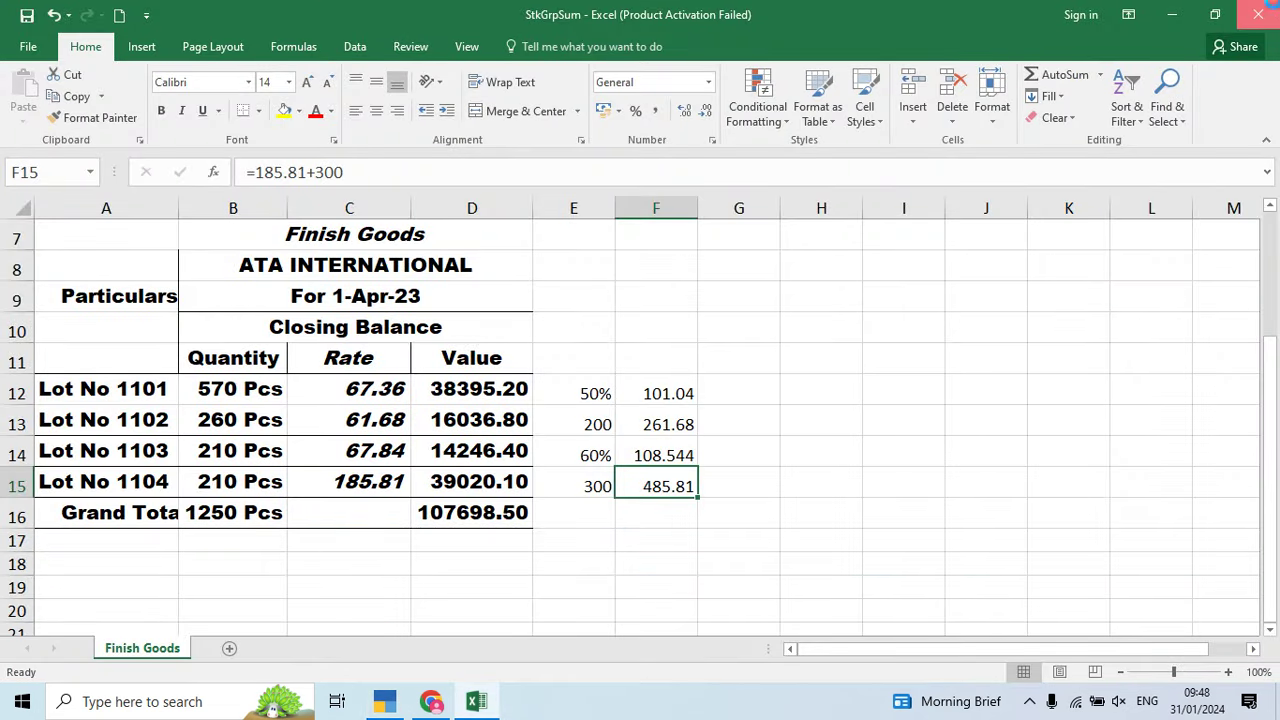
{"action": "left_click", "coordinate": [1258, 14]}
{"action": "left_click", "coordinate": [639, 370]}
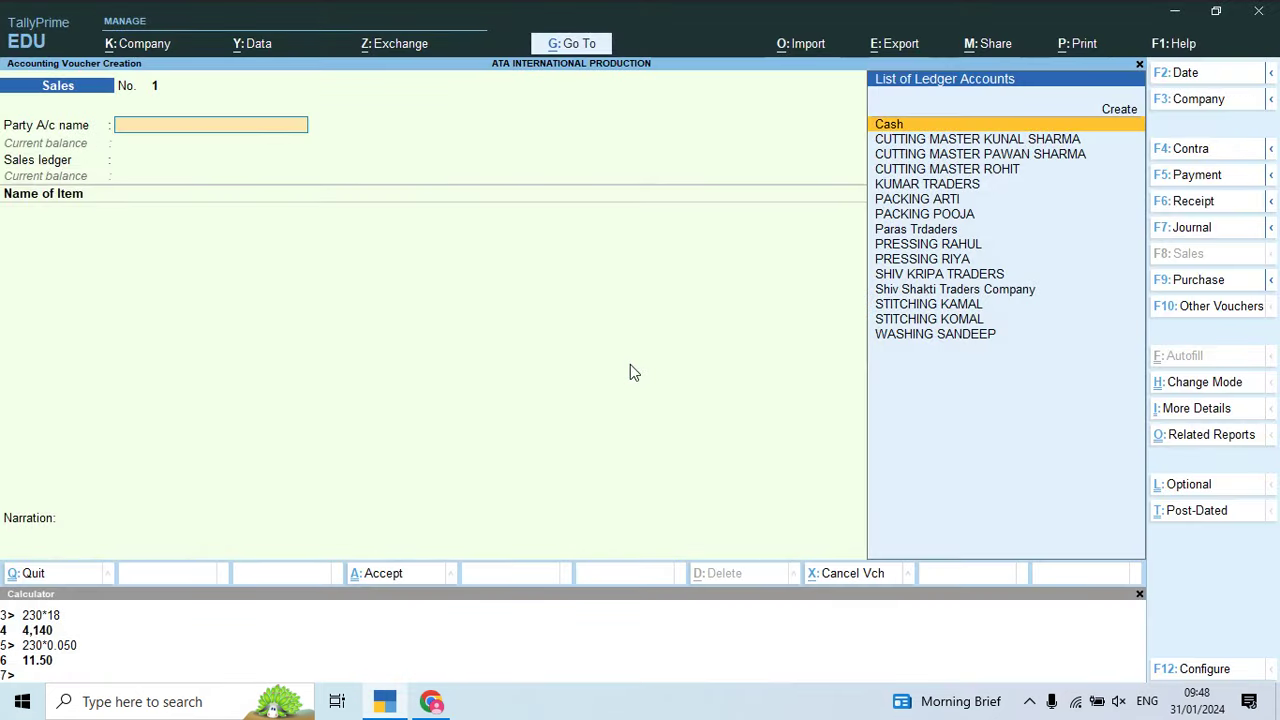
Step: Start creating a party ledger from the sales voucher and look up Khurana Wool Store's party details in the PDF in Chrome
{"action": "key", "text": "alt+c"}
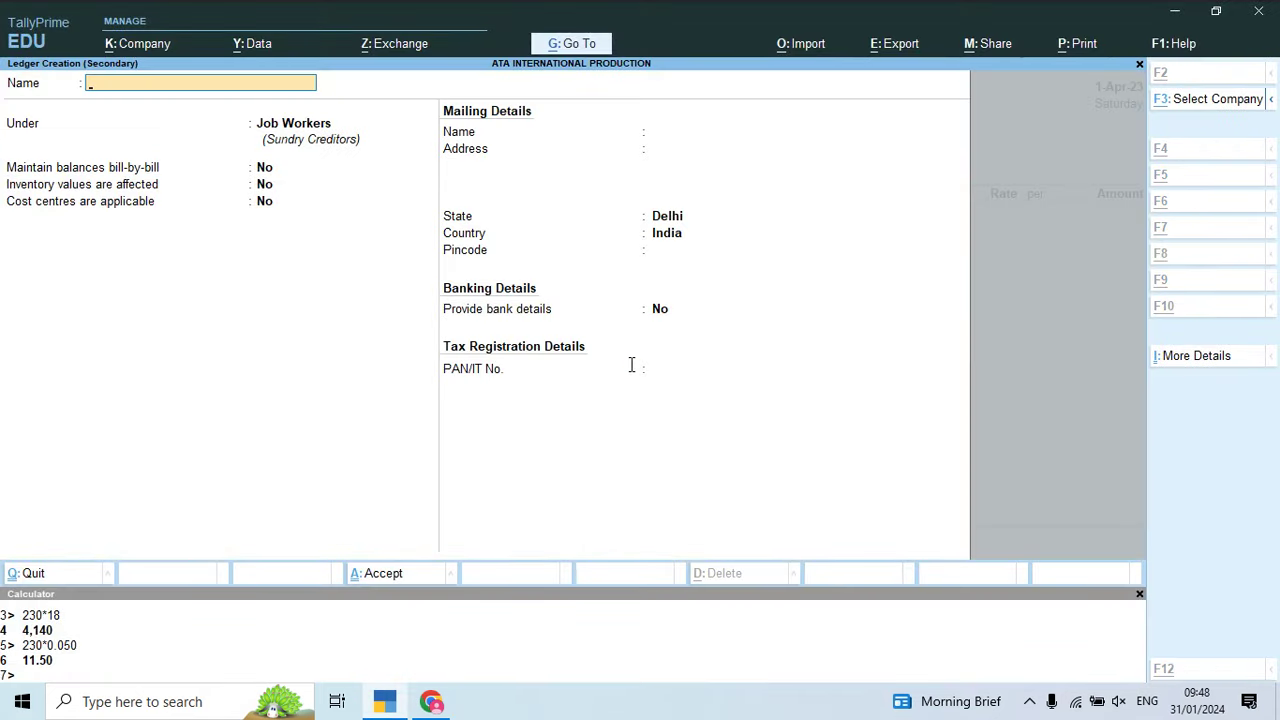
{"action": "key", "text": "alt+Tab"}
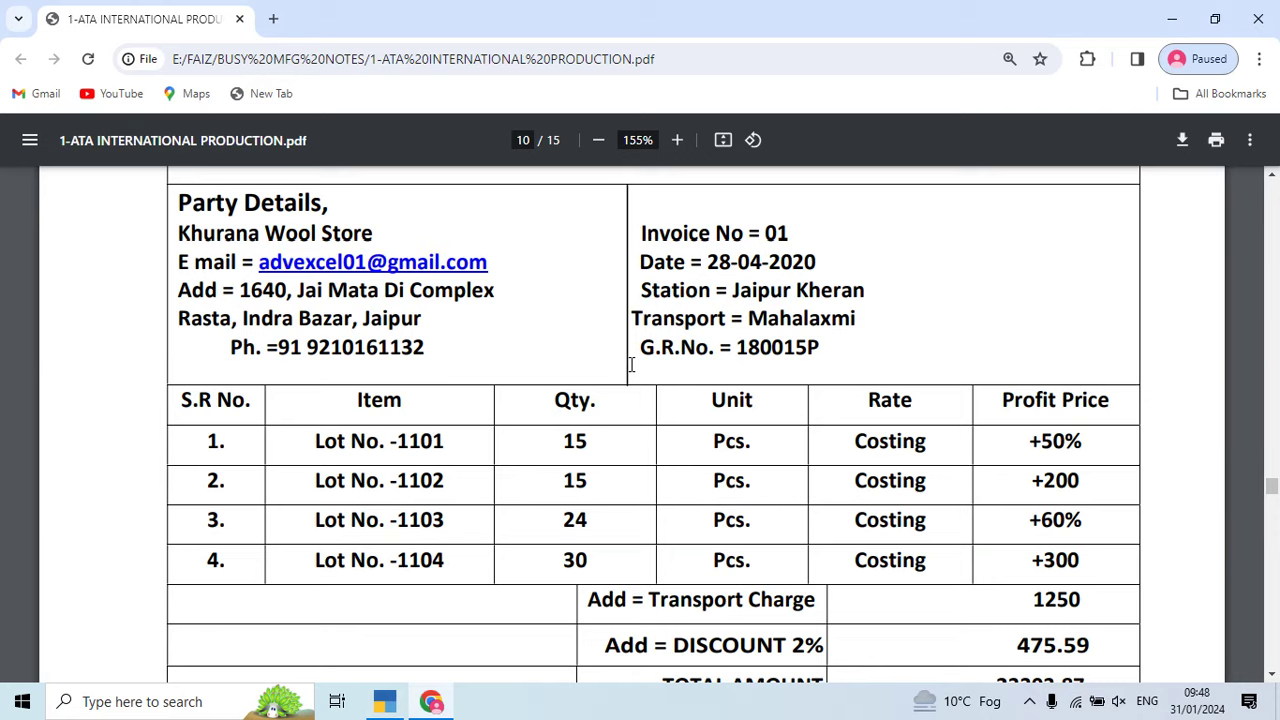
{"action": "scroll", "coordinate": [631, 365], "scroll_direction": "up", "scroll_amount": 1}
{"action": "key", "text": "alt+Tab"}
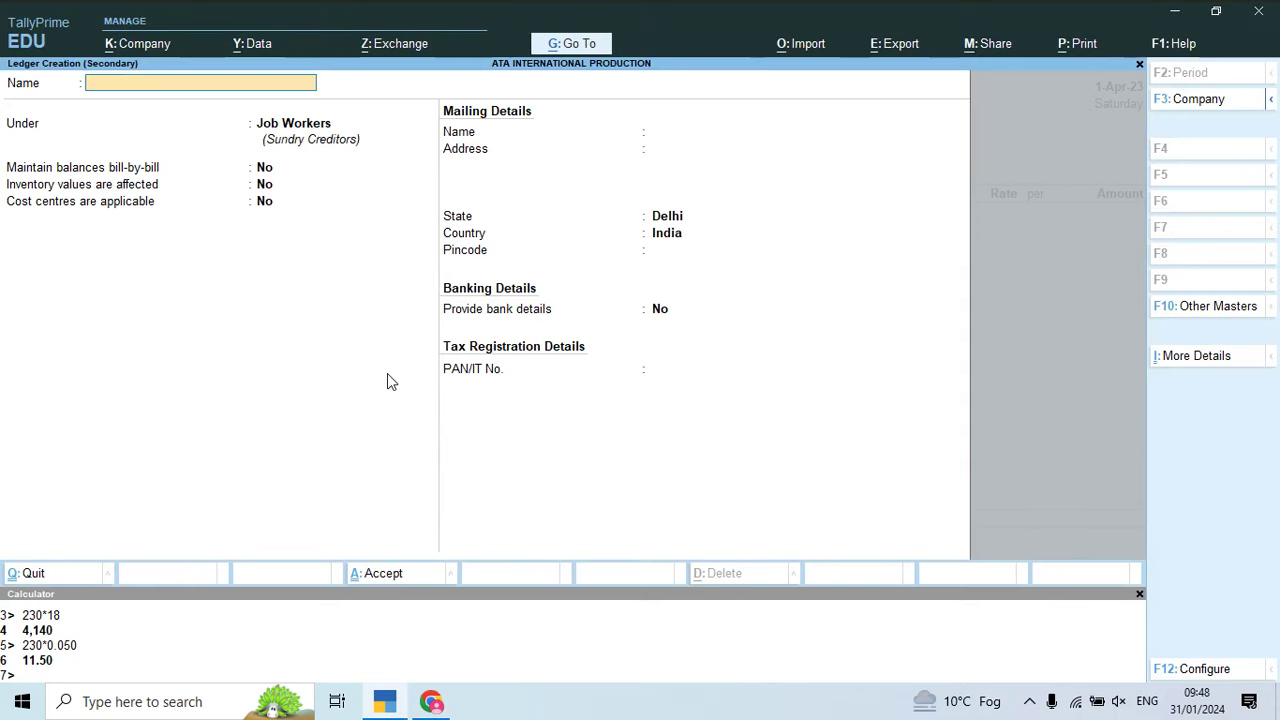
Step: Name the new ledger Khurana Wool Store and group it under Sundry Debtors, keeping the default bill-by-bill settings
{"action": "type", "text": "Khurana Wool Store"}
{"action": "key", "text": "Return"}
{"action": "type", "text": "Sun"}
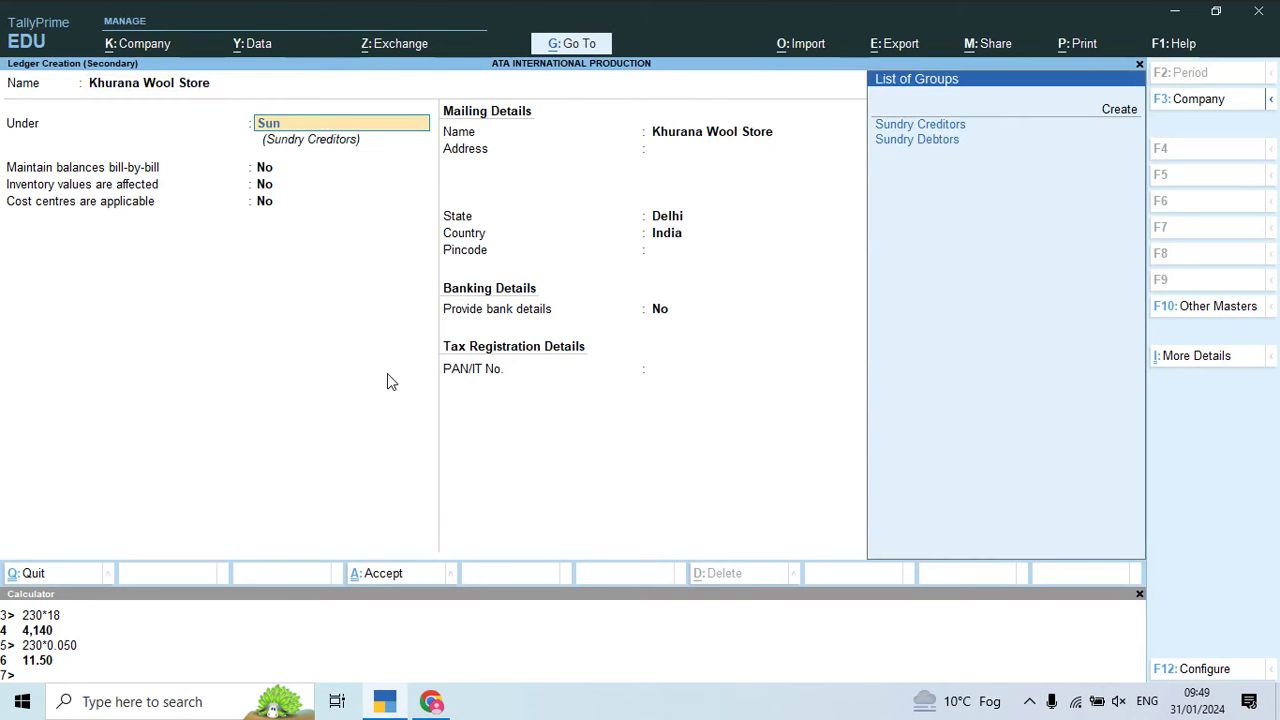
{"action": "key", "text": "Down"}
{"action": "key", "text": "Return"}
{"action": "key", "text": "Return"}
{"action": "key", "text": "Return"}
{"action": "key", "text": "Return"}
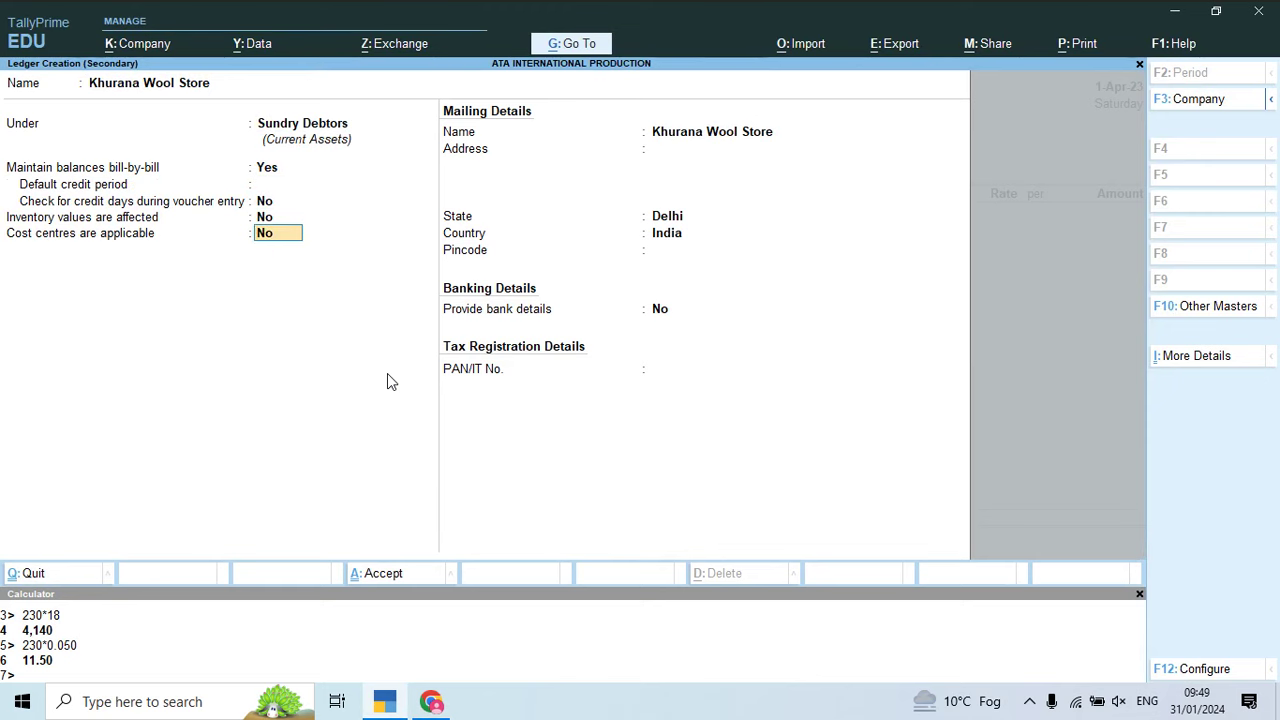
Step: Fill in the first line of the party's mailing address from the invoice PDF
{"action": "key", "text": "alt+Tab"}
{"action": "key", "text": "alt+Tab"}
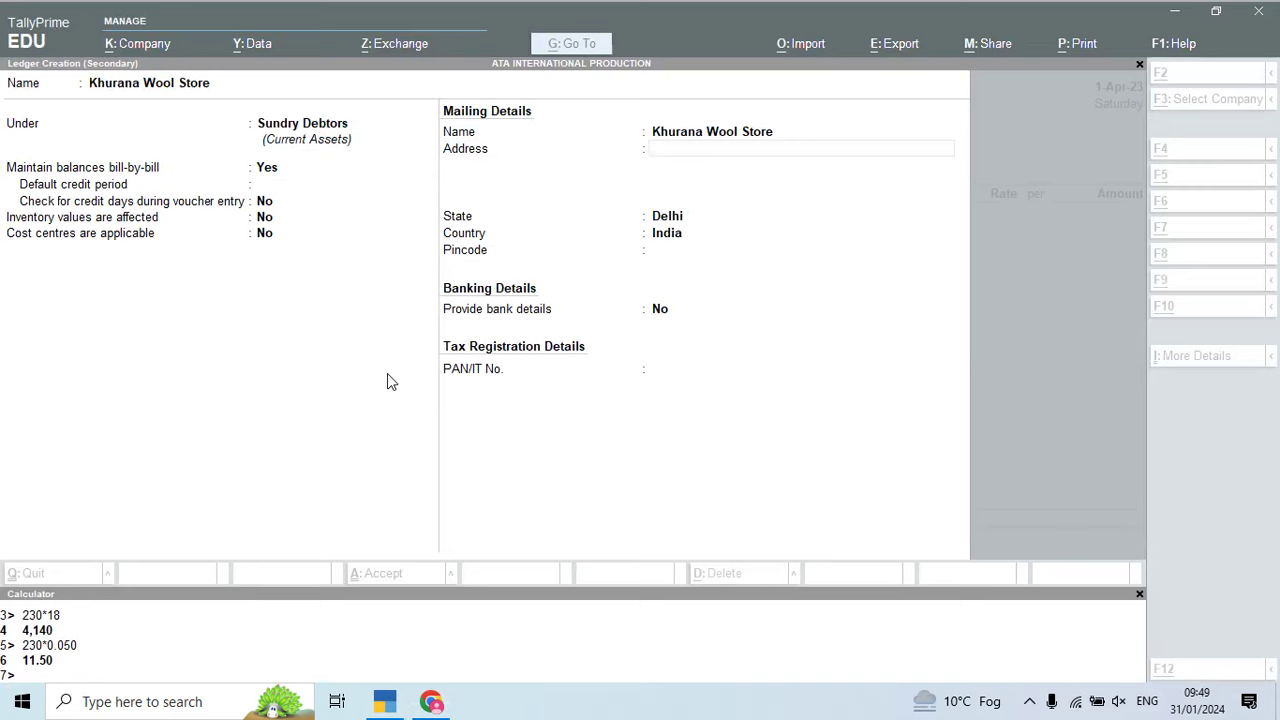
{"action": "type", "text": "1640"}
{"action": "key", "text": "alt+Tab"}
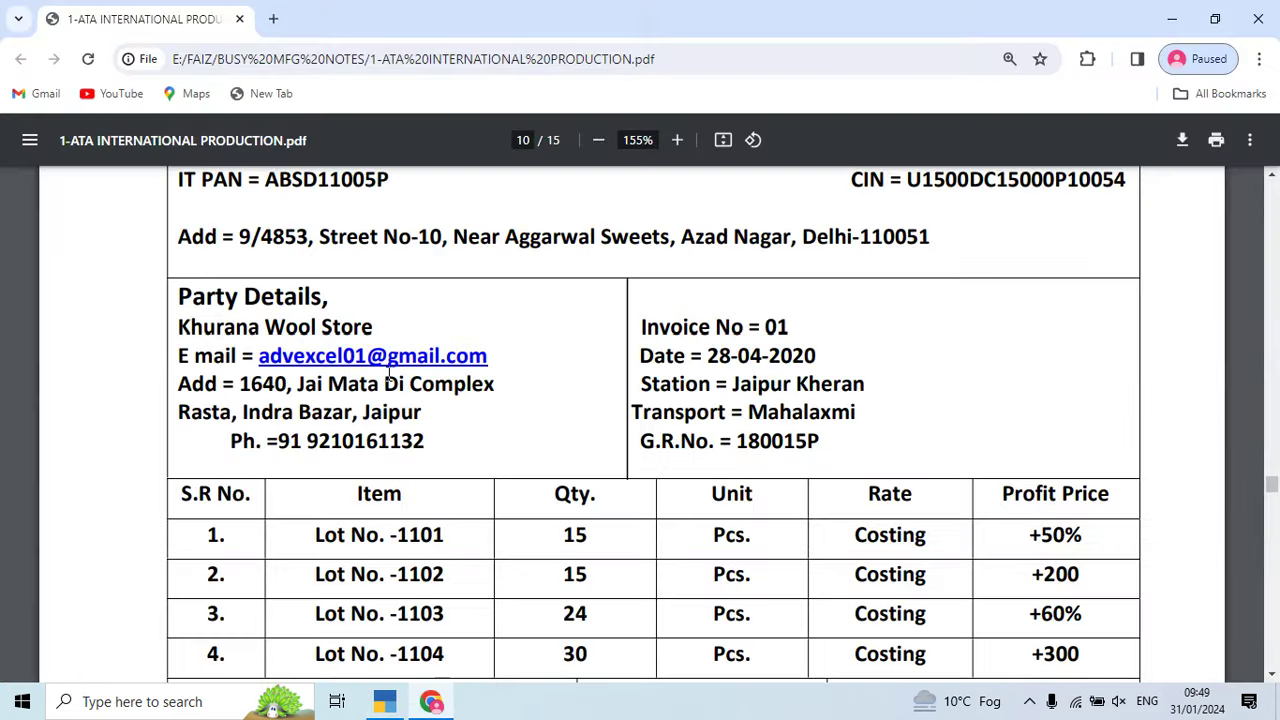
{"action": "key", "text": "alt+Tab"}
{"action": "type", "text": "Jai M Ata"}
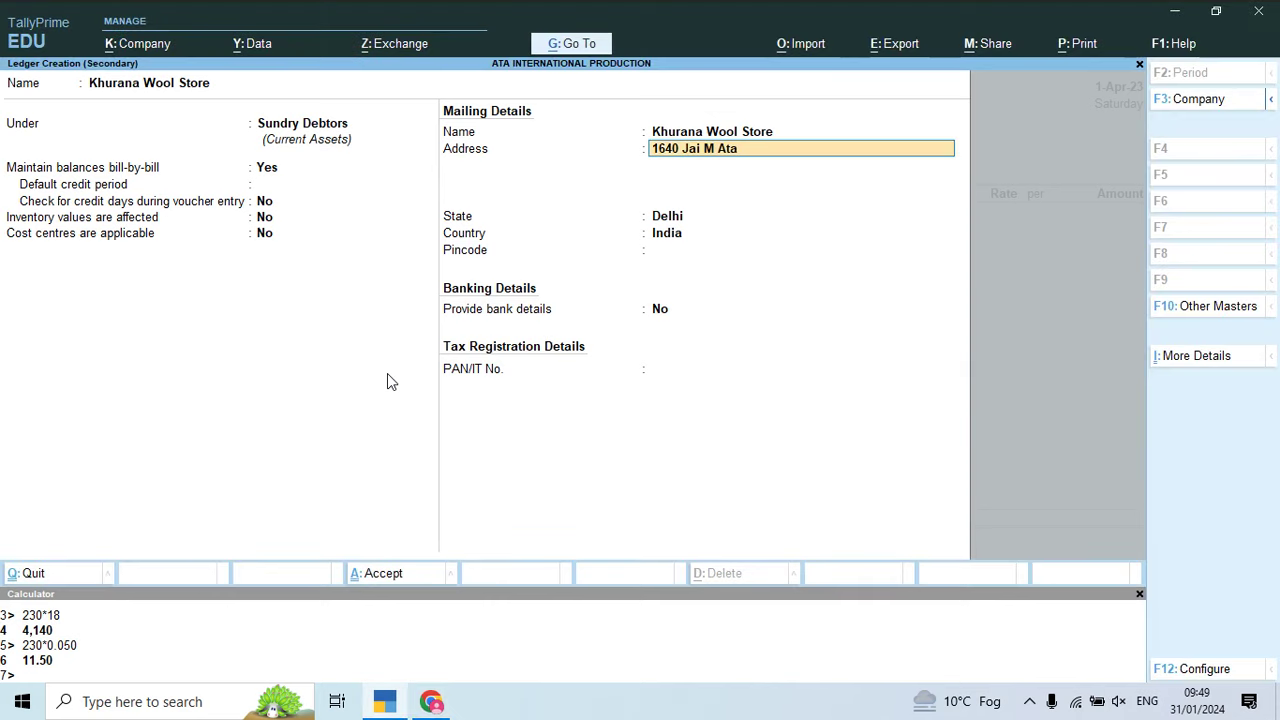
{"action": "key", "text": "BackSpace"}
{"action": "key", "text": "BackSpace"}
{"action": "key", "text": "BackSpace"}
{"action": "key", "text": "BackSpace"}
{"action": "type", "text": "Mata Di Comp"}
{"action": "key", "text": "Return"}
{"action": "key", "text": "alt+Tab"}
{"action": "key", "text": "alt+Tab"}
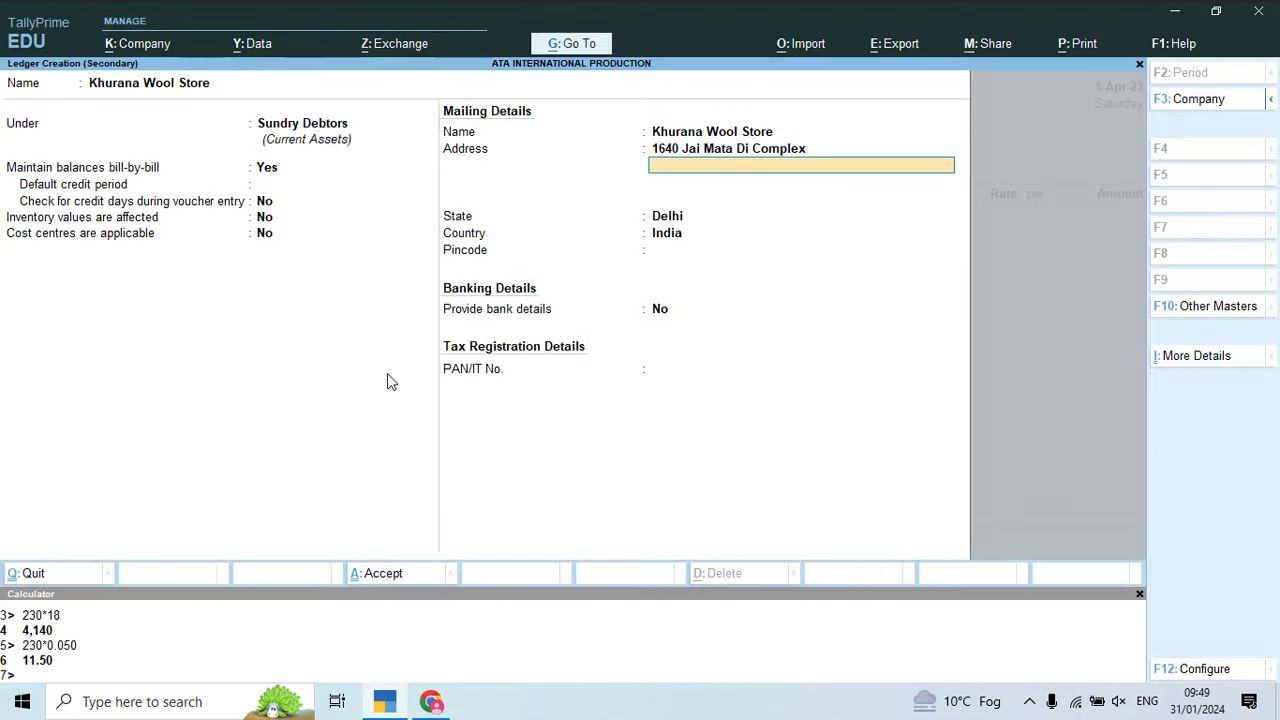
Step: Save the party ledger and accept the sales voucher's dispatch details left blank
{"action": "key", "text": "Return"}
{"action": "key", "text": "Return"}
{"action": "key", "text": "Return"}
{"action": "key", "text": "ctrl+a"}
{"action": "key", "text": "Return"}
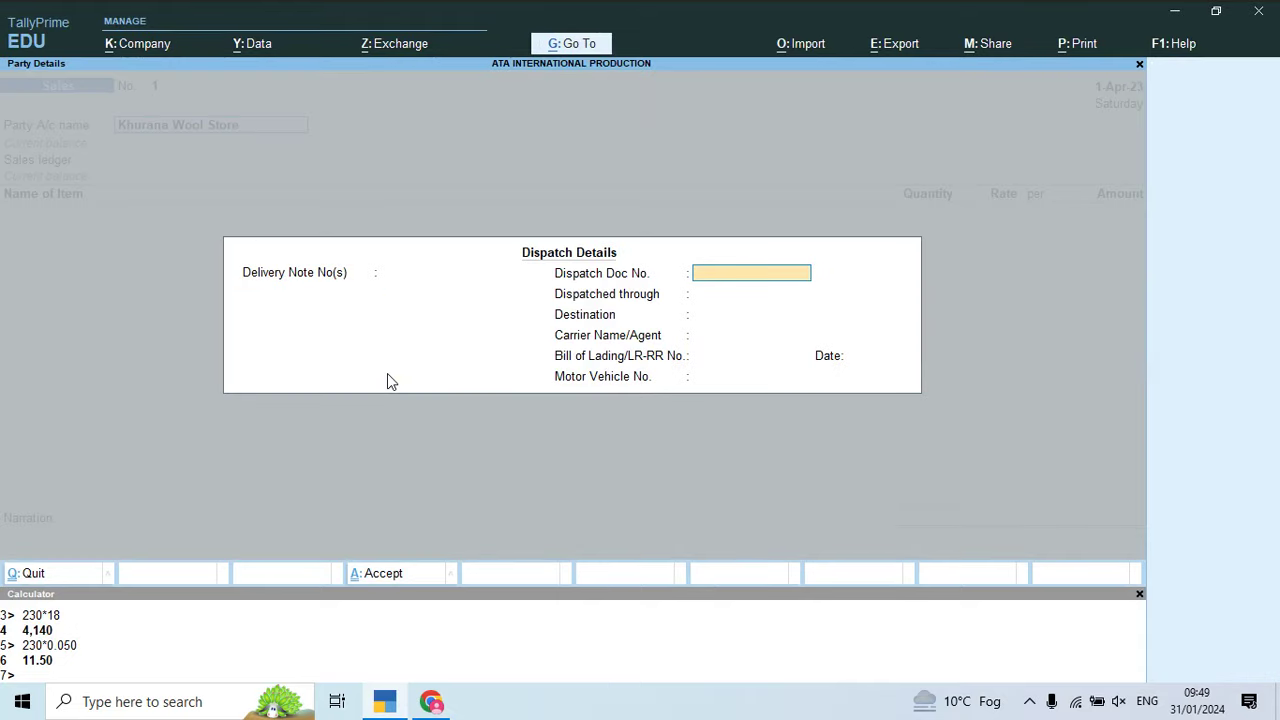
{"action": "key", "text": "ctrl+a"}
{"action": "key", "text": "Return"}
{"action": "key", "text": "ctrl+a"}
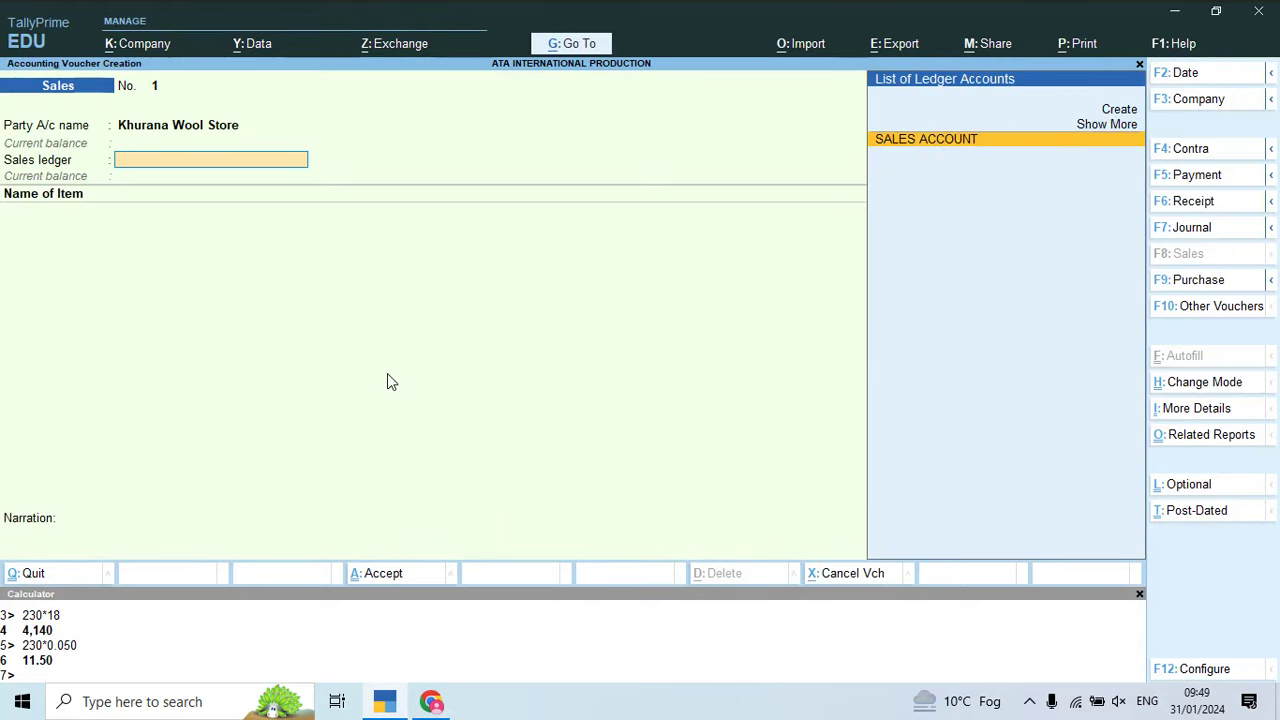
Step: Use SALES ACCOUNT as the sales ledger and alter it so cost centres are applicable is No
{"action": "key", "text": "Return"}
{"action": "key", "text": "BackSpace"}
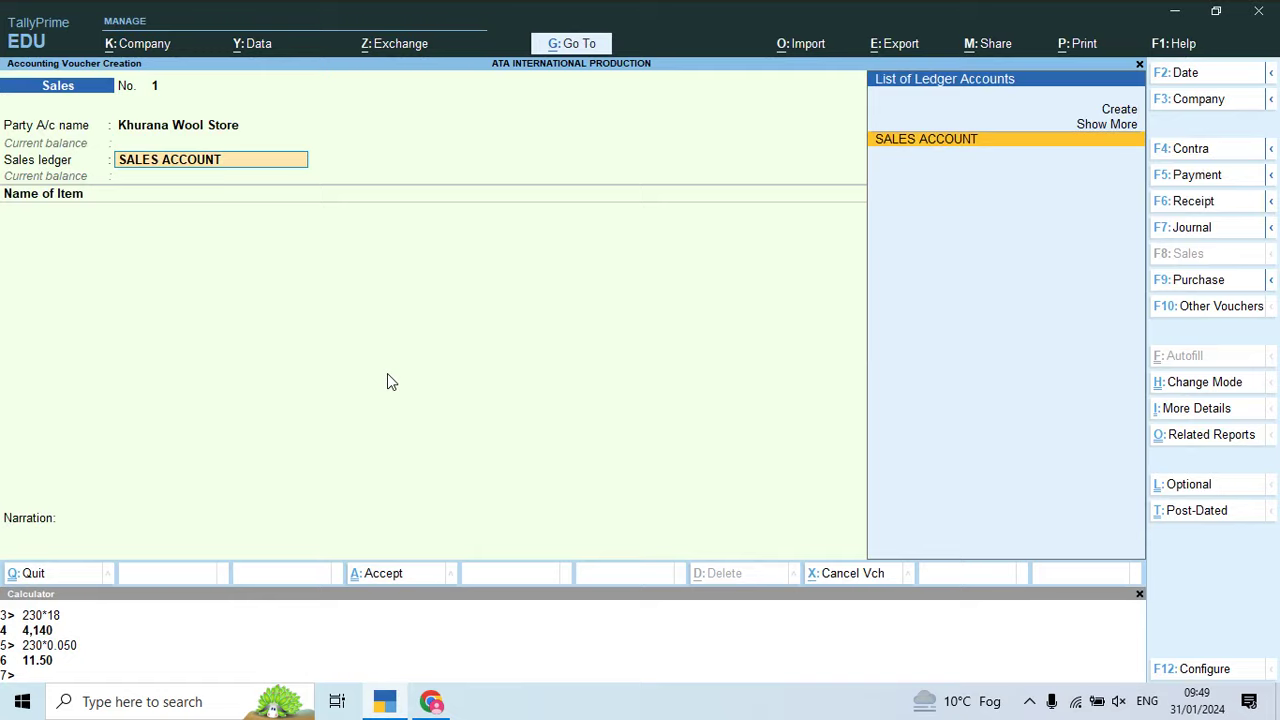
{"action": "key", "text": "ctrl+Return"}
{"action": "key", "text": "Return"}
{"action": "key", "text": "Return"}
{"action": "key", "text": "Return"}
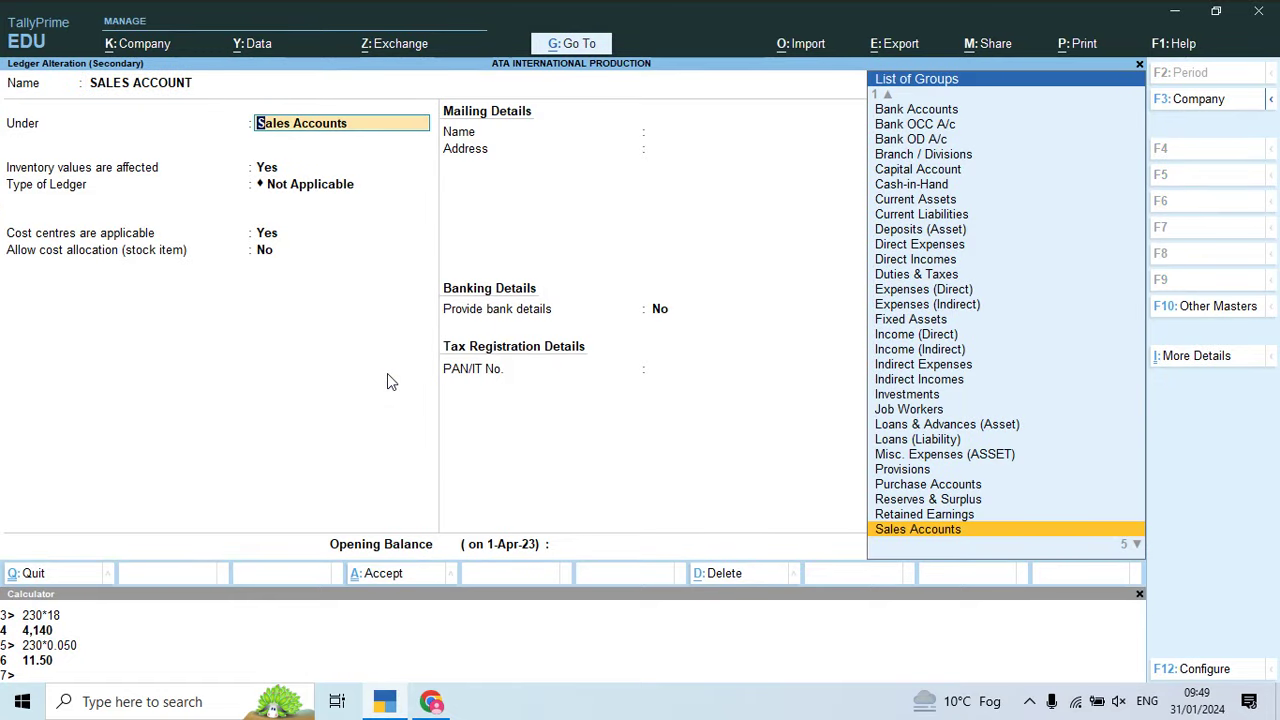
{"action": "key", "text": "Return"}
{"action": "type", "text": "n"}
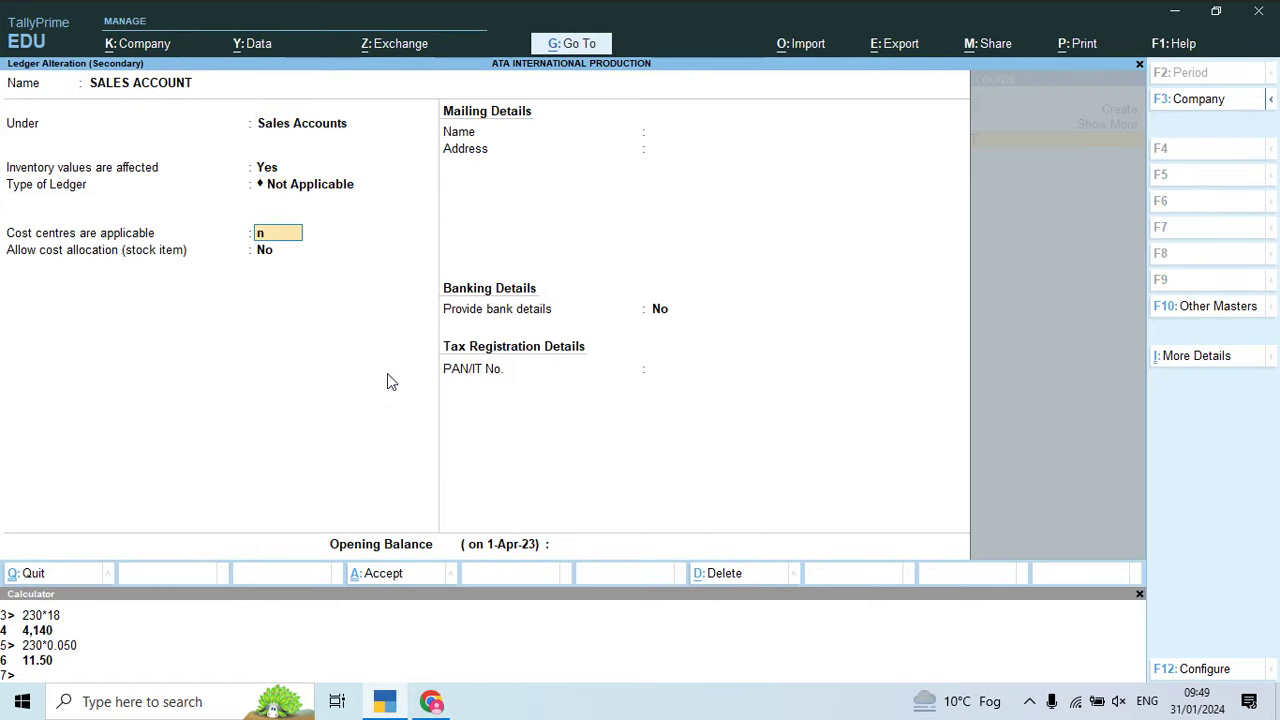
{"action": "key", "text": "Return"}
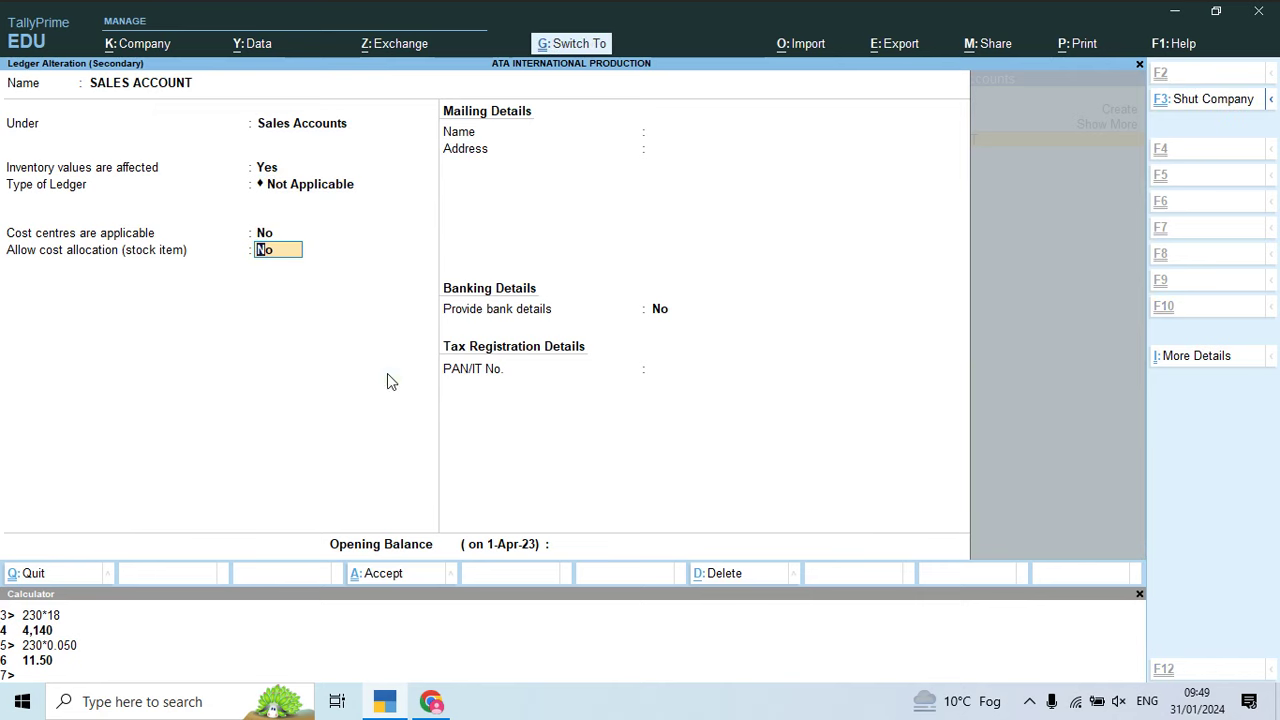
{"action": "key", "text": "ctrl+a"}
Step: Check the items in the invoice PDF and add Lot No 1101 to the sales voucher
{"action": "key", "text": "alt+Tab"}
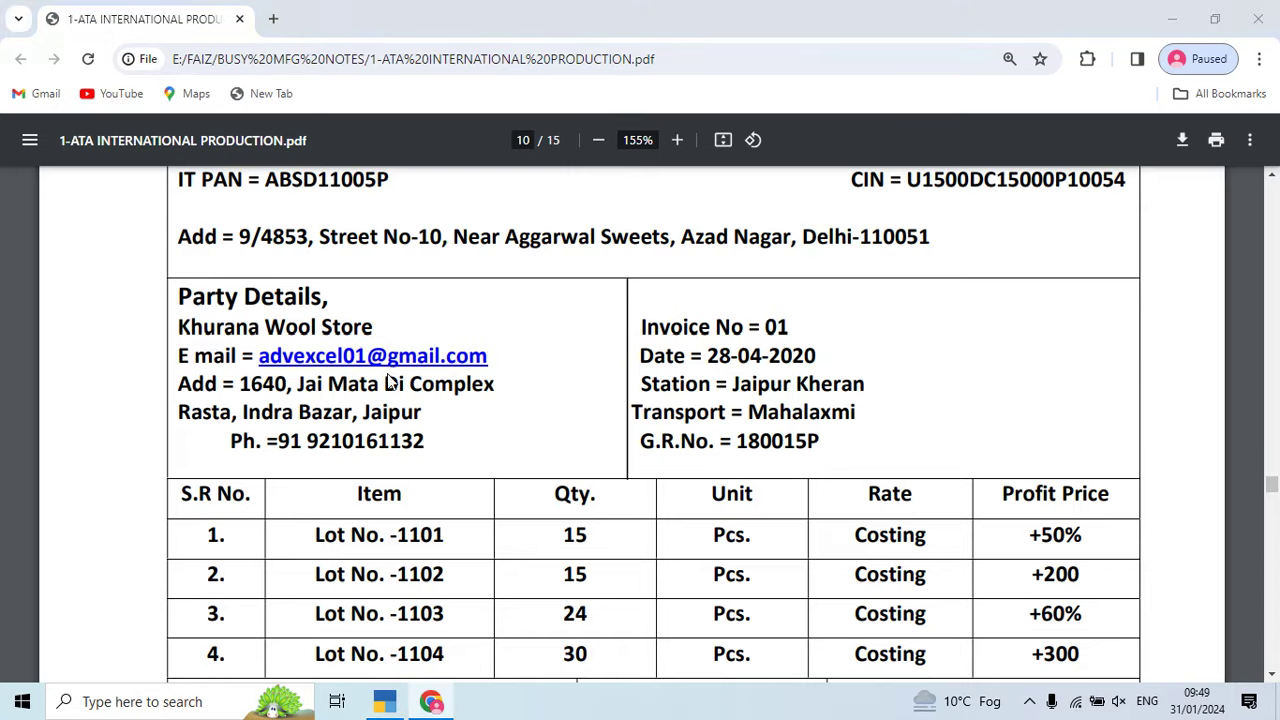
{"action": "key", "text": "alt+Tab"}
{"action": "type", "text": "Lot"}
{"action": "key", "text": "Down"}
{"action": "key", "text": "Up"}
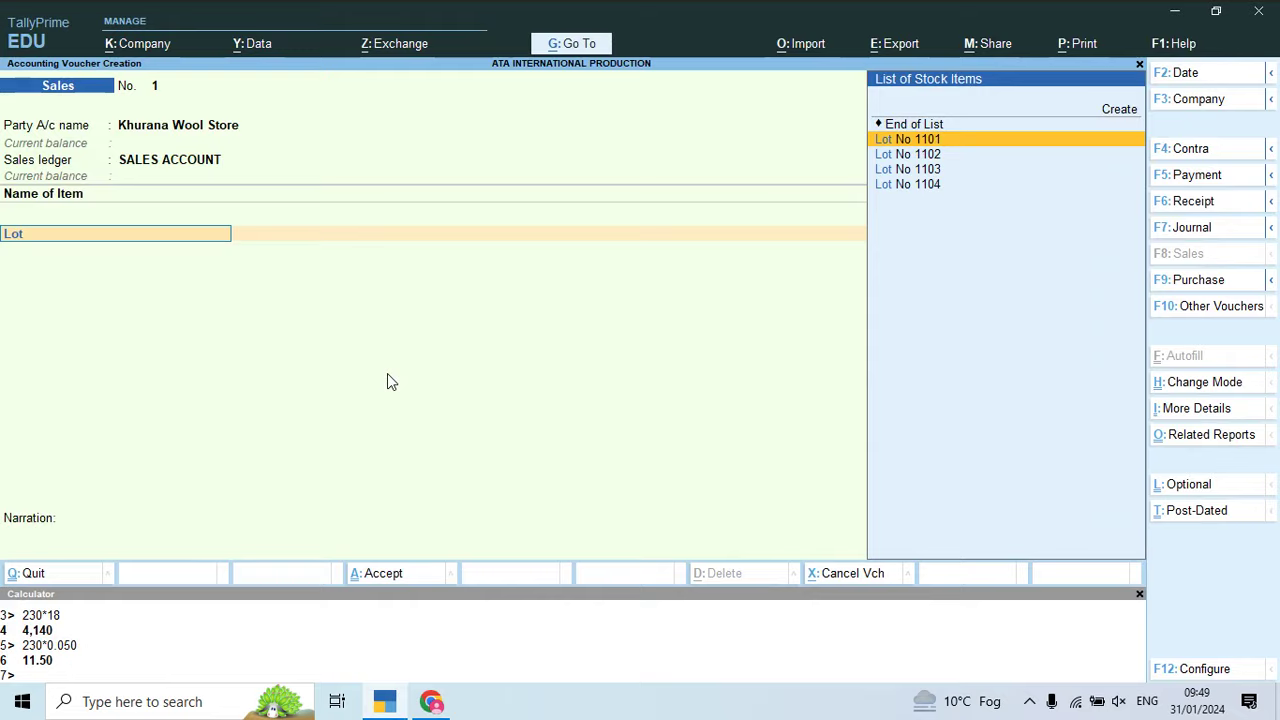
{"action": "key", "text": "Return"}
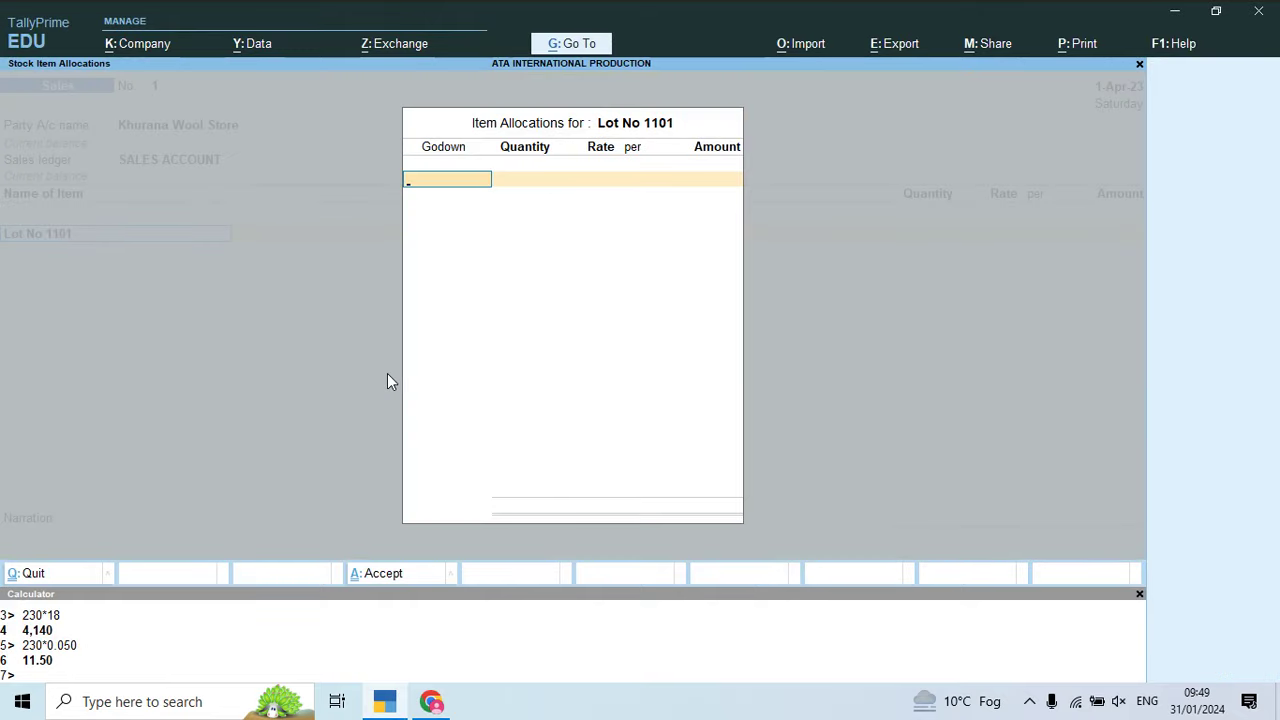
Step: Choose Main Location as the godown for Lot No 1101
{"action": "key", "text": "BackSpace"}
{"action": "key", "text": "Down"}
{"action": "key", "text": "Down"}
{"action": "key", "text": "Down"}
{"action": "key", "text": "Down"}
{"action": "key", "text": "Down"}
{"action": "key", "text": "Down"}
{"action": "key", "text": "Down"}
{"action": "key", "text": "Down"}
{"action": "key", "text": "Down"}
{"action": "key", "text": "Down"}
{"action": "key", "text": "Down"}
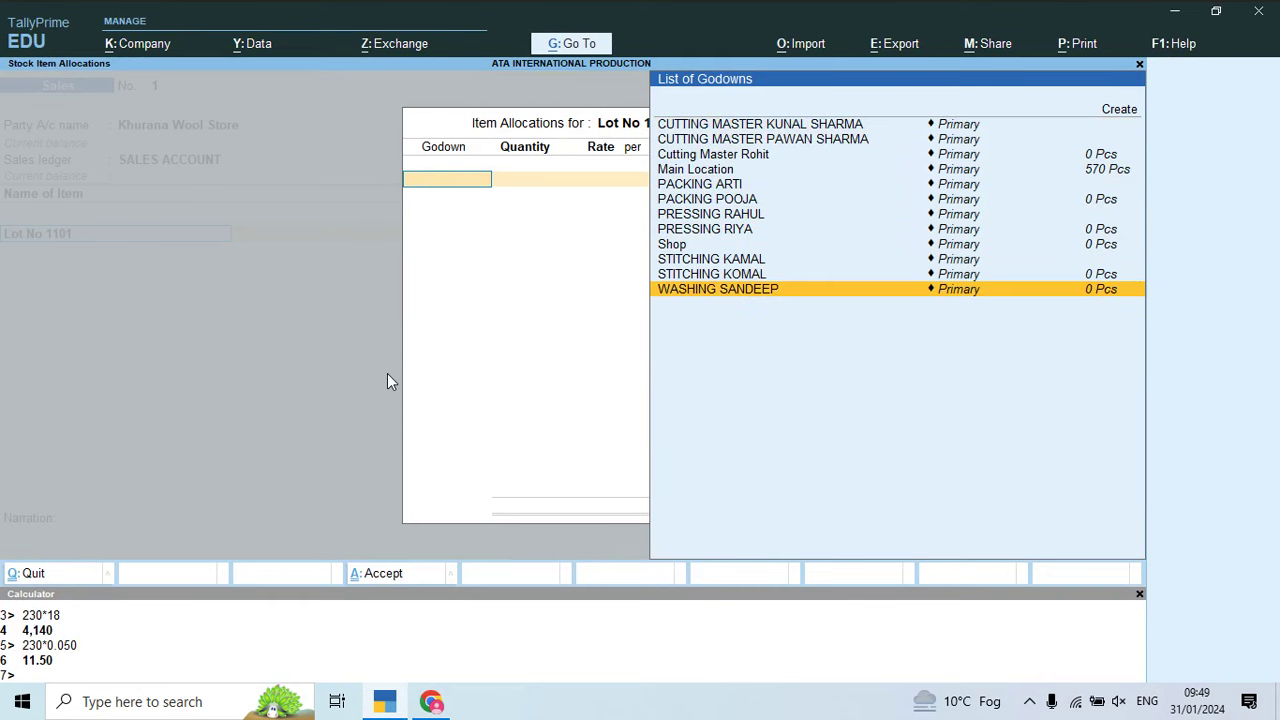
{"action": "key", "text": "Up"}
{"action": "key", "text": "Up"}
{"action": "key", "text": "Up"}
{"action": "key", "text": "Up"}
{"action": "key", "text": "Up"}
{"action": "key", "text": "Up"}
{"action": "key", "text": "Up"}
{"action": "key", "text": "Up"}
{"action": "key", "text": "Up"}
{"action": "key", "text": "Down"}
{"action": "key", "text": "Return"}
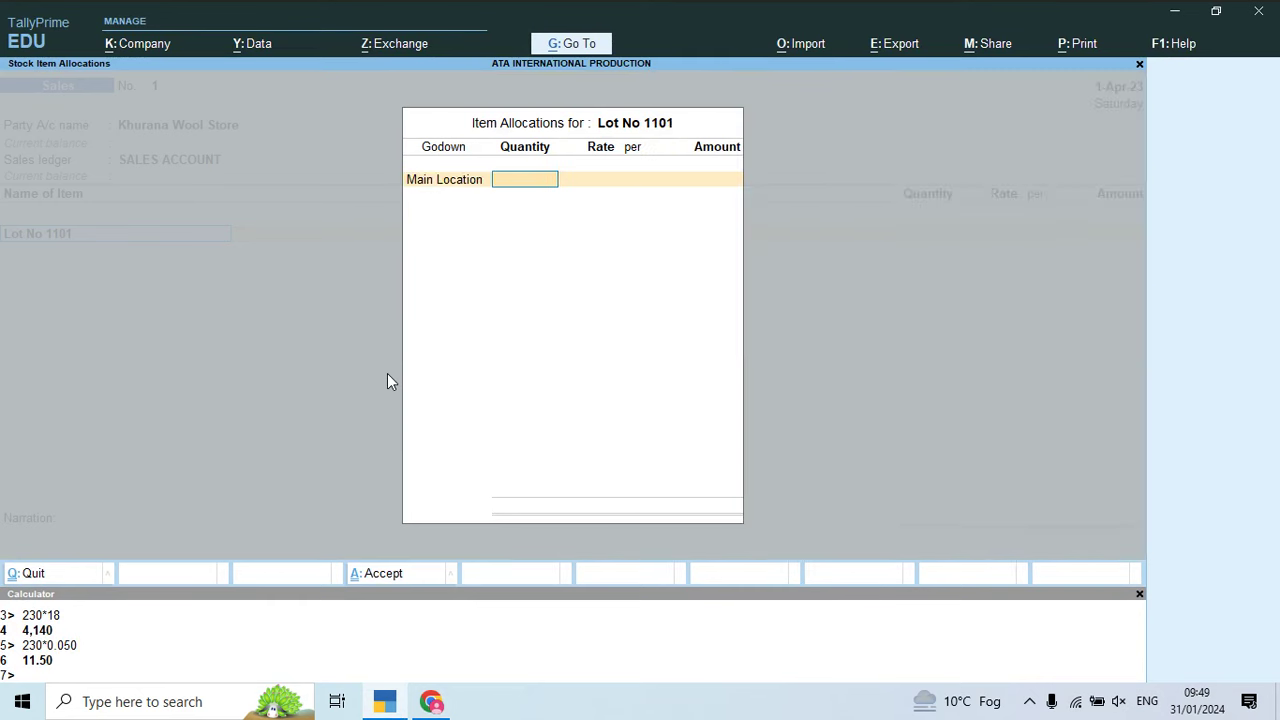
Step: Set the Lot No 1101 quantity to 15 Pcs per the invoice PDF and accept the default rate
{"action": "key", "text": "alt+Tab"}
{"action": "key", "text": "alt+Tab"}
{"action": "type", "text": "15"}
{"action": "key", "text": "Return"}
{"action": "key", "text": "Return"}
{"action": "key", "text": "Return"}
{"action": "key", "text": "Return"}
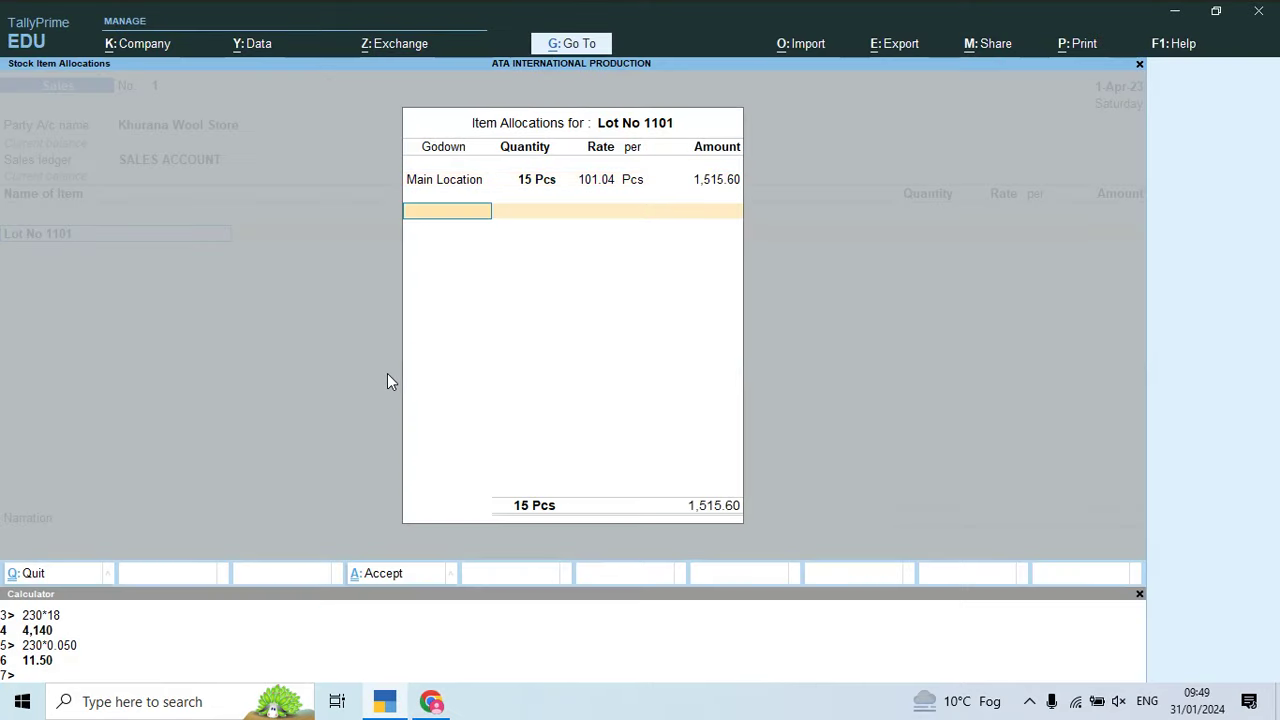
{"action": "key", "text": "Return"}
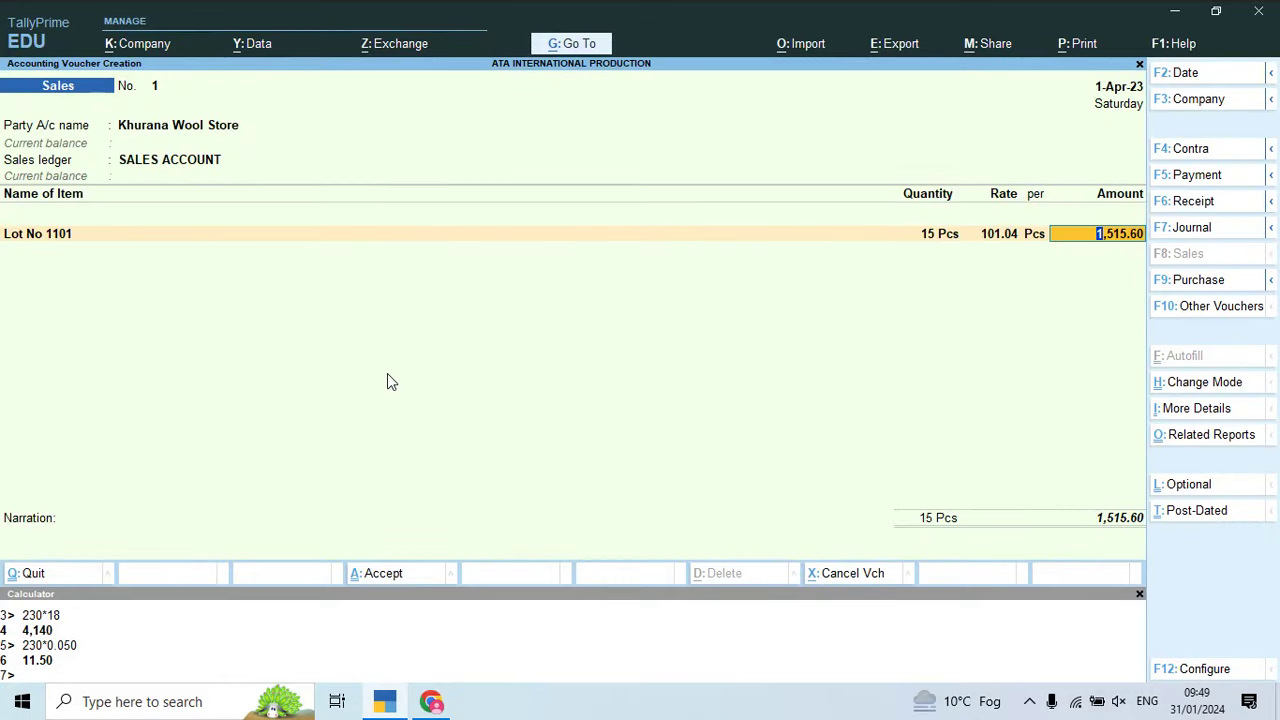
{"action": "key", "text": "Return"}
Step: Add Lot No 1102 as the second item with Main Location as its godown
{"action": "type", "text": "Lot"}
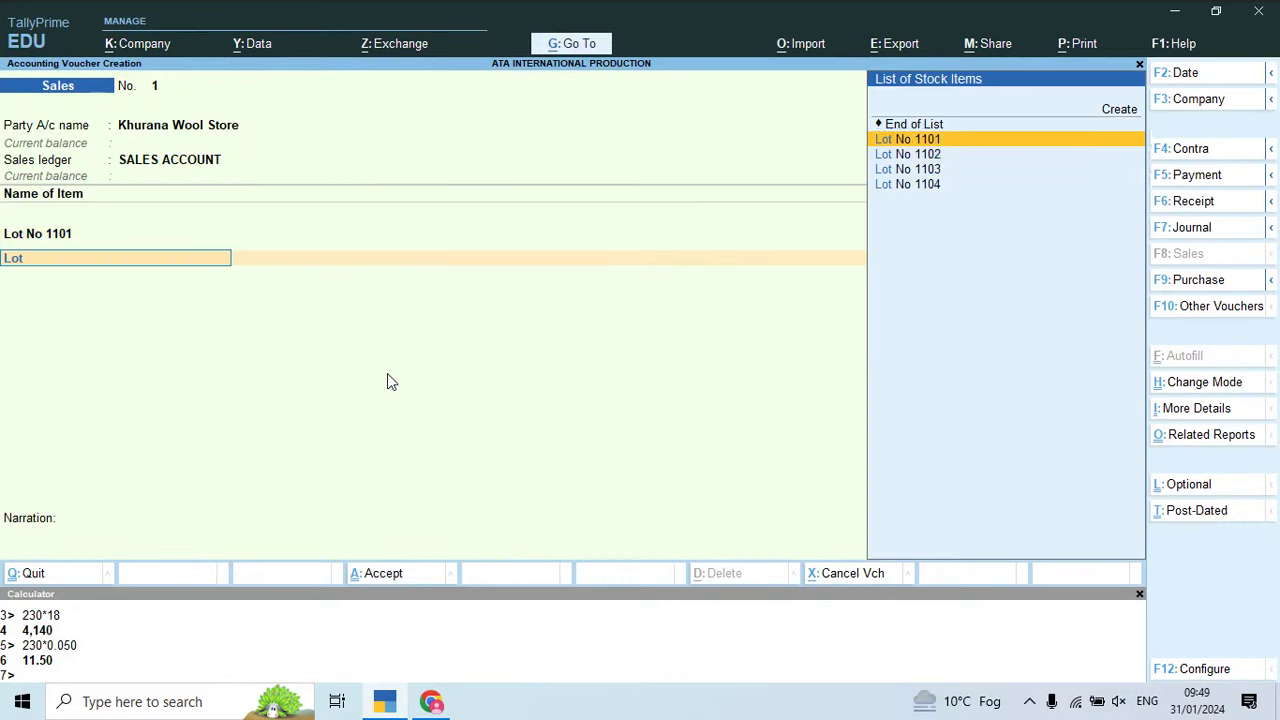
{"action": "key", "text": "Down"}
{"action": "key", "text": "Return"}
{"action": "type", "text": "Ma"}
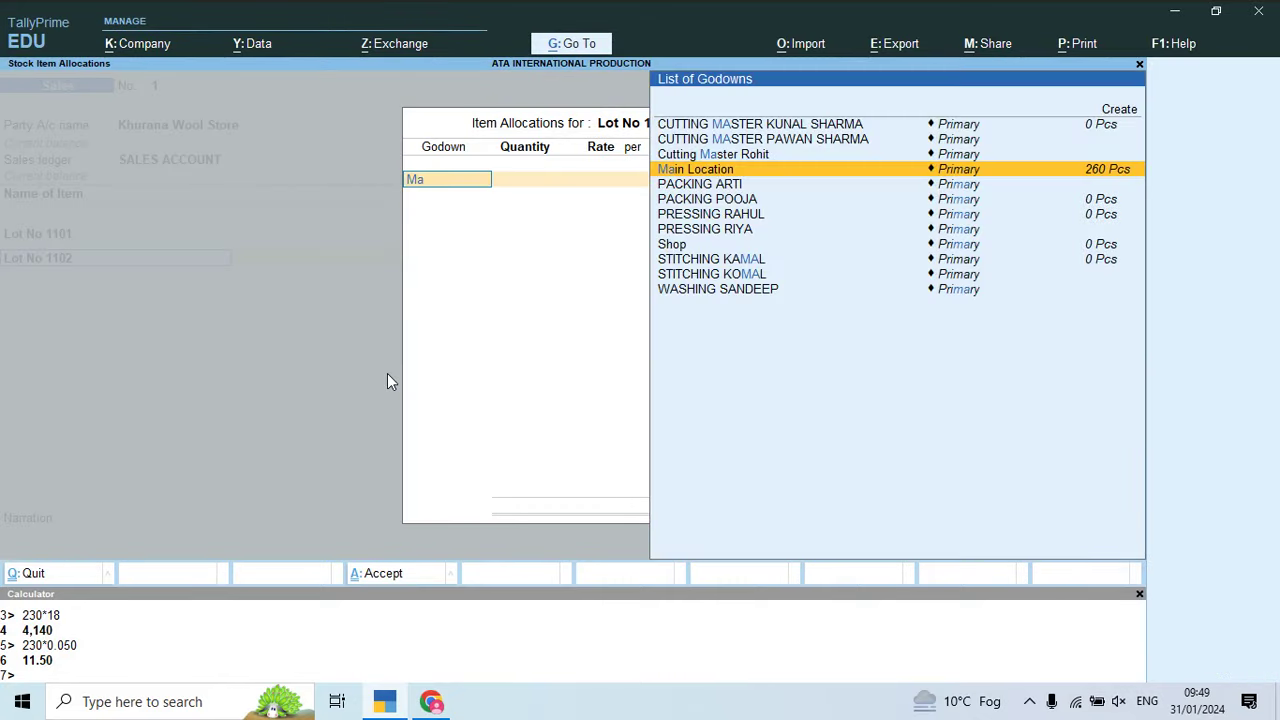
{"action": "key", "text": "Return"}
Step: Set the Lot No 1102 quantity to 15 Pcs per the invoice PDF and accept the default rate
{"action": "key", "text": "alt+Tab"}
{"action": "key", "text": "alt+Tab"}
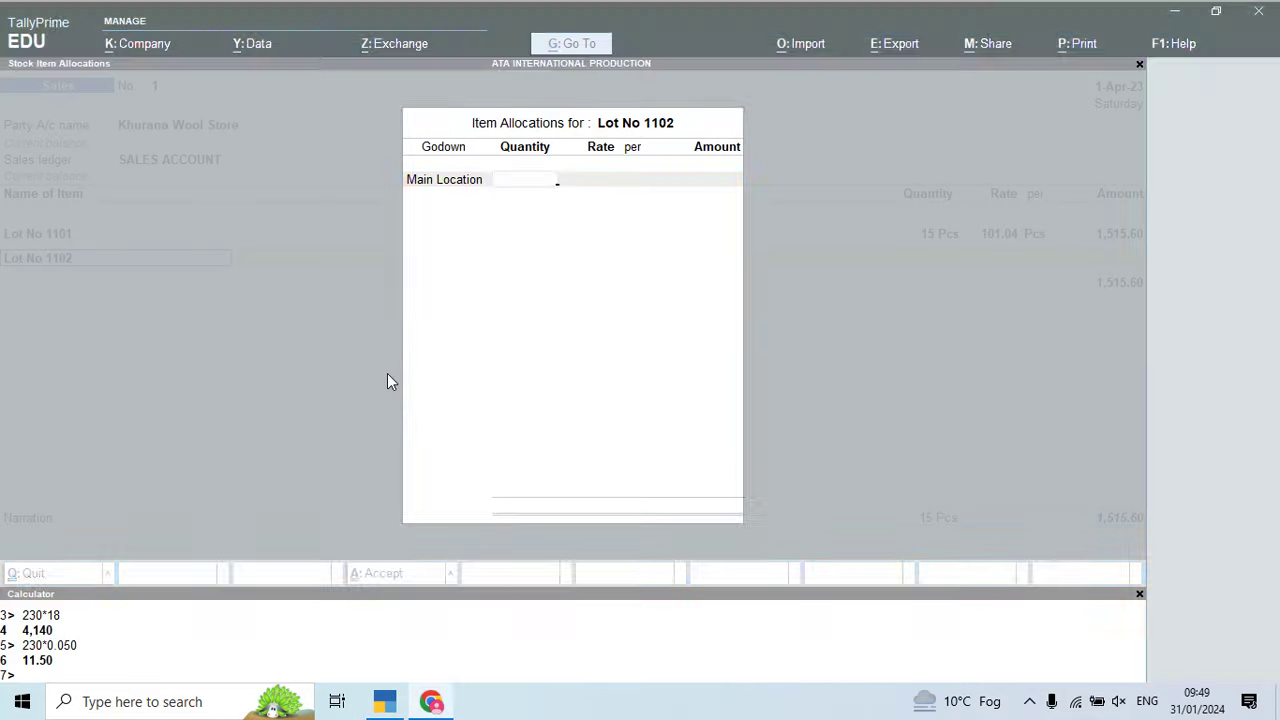
{"action": "type", "text": "15"}
{"action": "key", "text": "Return"}
{"action": "key", "text": "Return"}
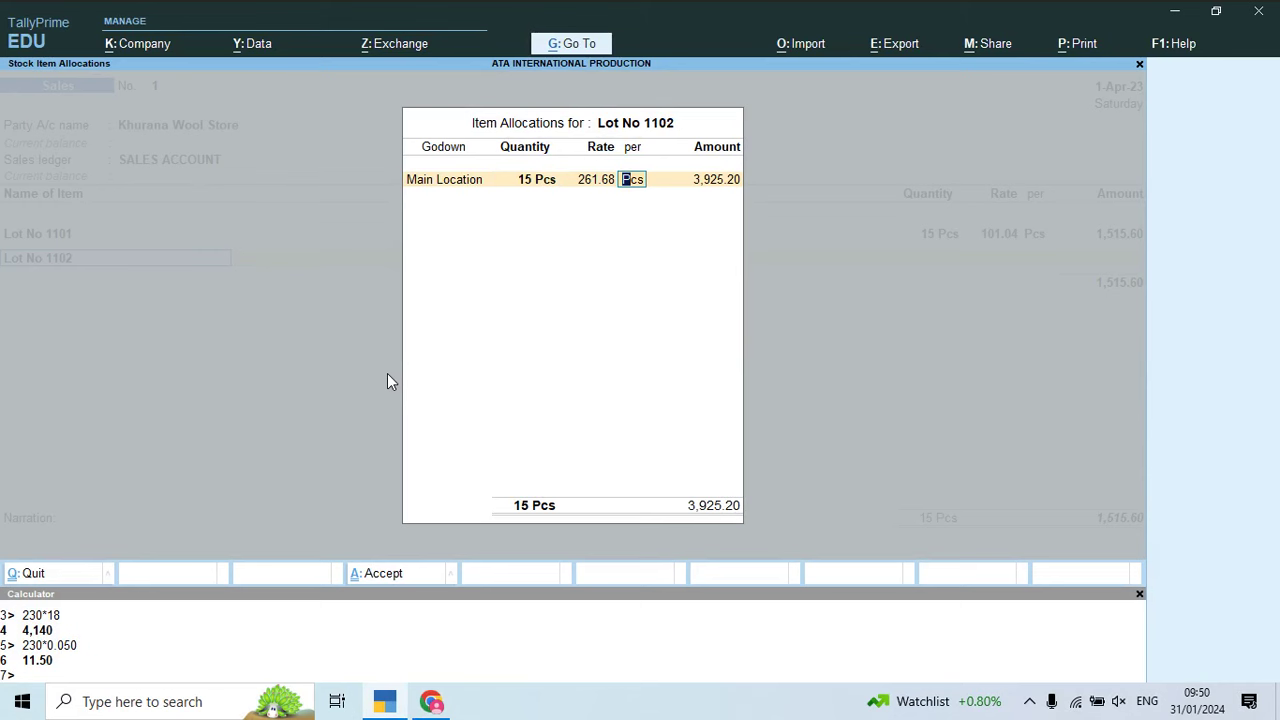
{"action": "key", "text": "Return"}
{"action": "key", "text": "Return"}
{"action": "key", "text": "Return"}
{"action": "key", "text": "Return"}
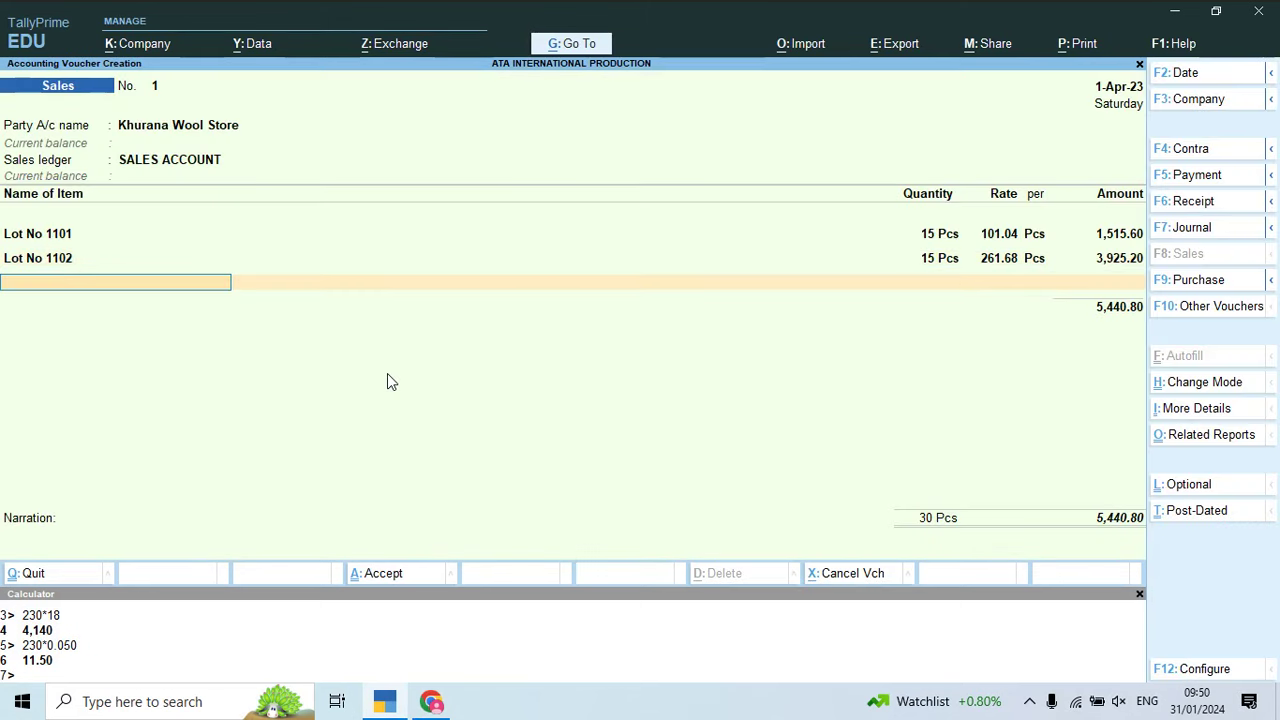
Step: Add Lot No 1103 as the third item with Main Location as its godown
{"action": "type", "text": "Lo"}
{"action": "key", "text": "Down"}
{"action": "key", "text": "Down"}
{"action": "key", "text": "Return"}
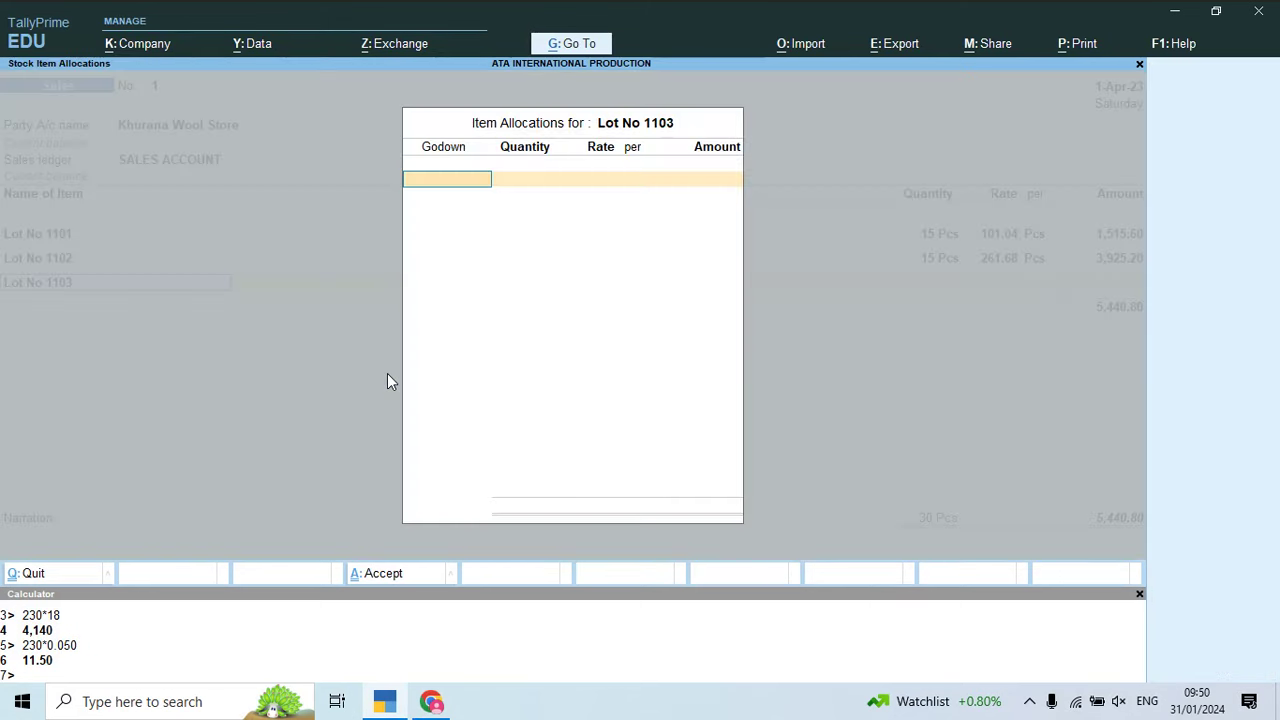
{"action": "type", "text": "Ma"}
{"action": "key", "text": "Return"}
Step: Set the Lot No 1103 quantity to 24 Pcs per the invoice PDF and accept the default rate
{"action": "key", "text": "alt+Tab"}
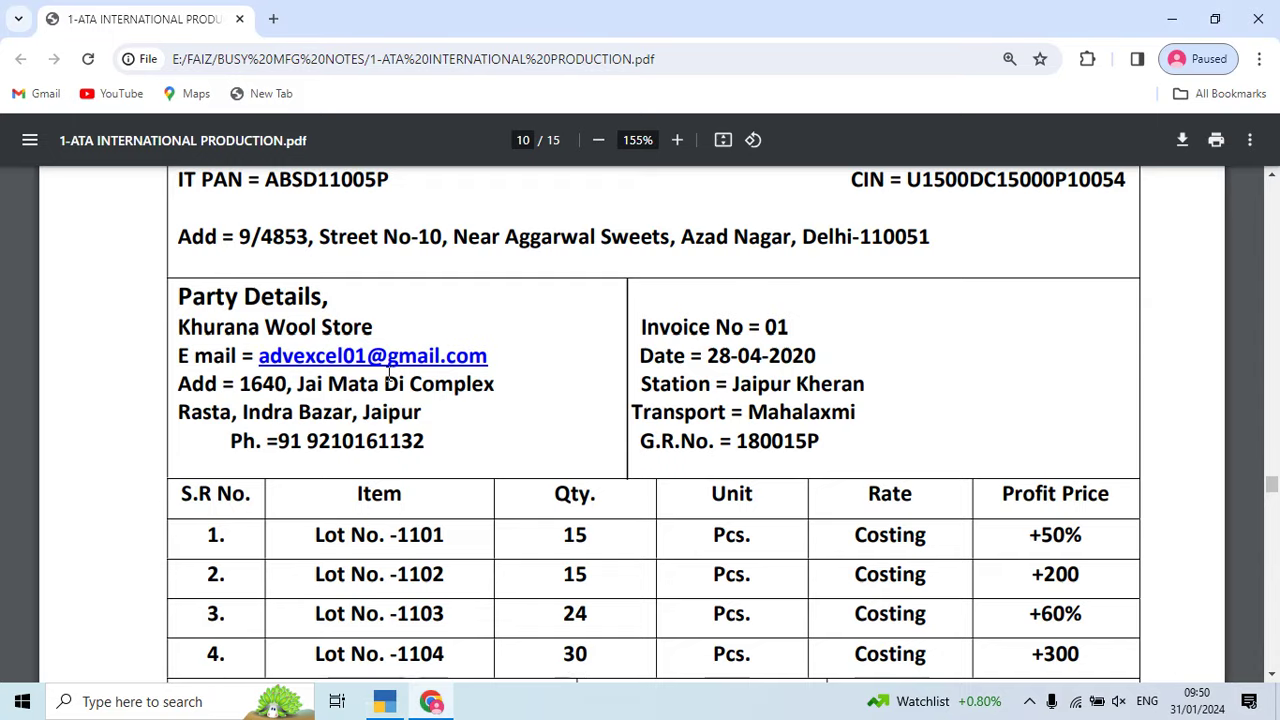
{"action": "key", "text": "alt+Tab"}
{"action": "type", "text": "24"}
{"action": "key", "text": "Return"}
{"action": "key", "text": "Return"}
{"action": "key", "text": "Return"}
{"action": "key", "text": "Return"}
{"action": "key", "text": "Return"}
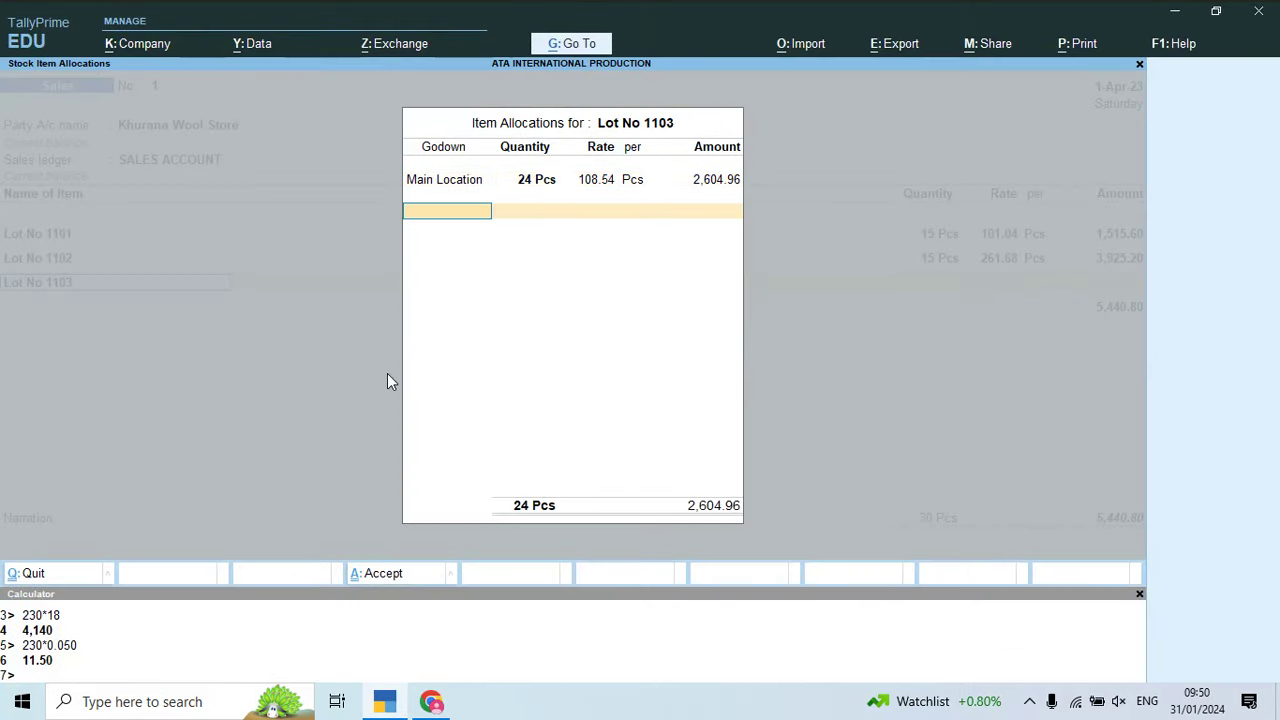
Step: Add Lot No 1104 as the fourth item with Main Location as its godown
{"action": "type", "text": "Lot"}
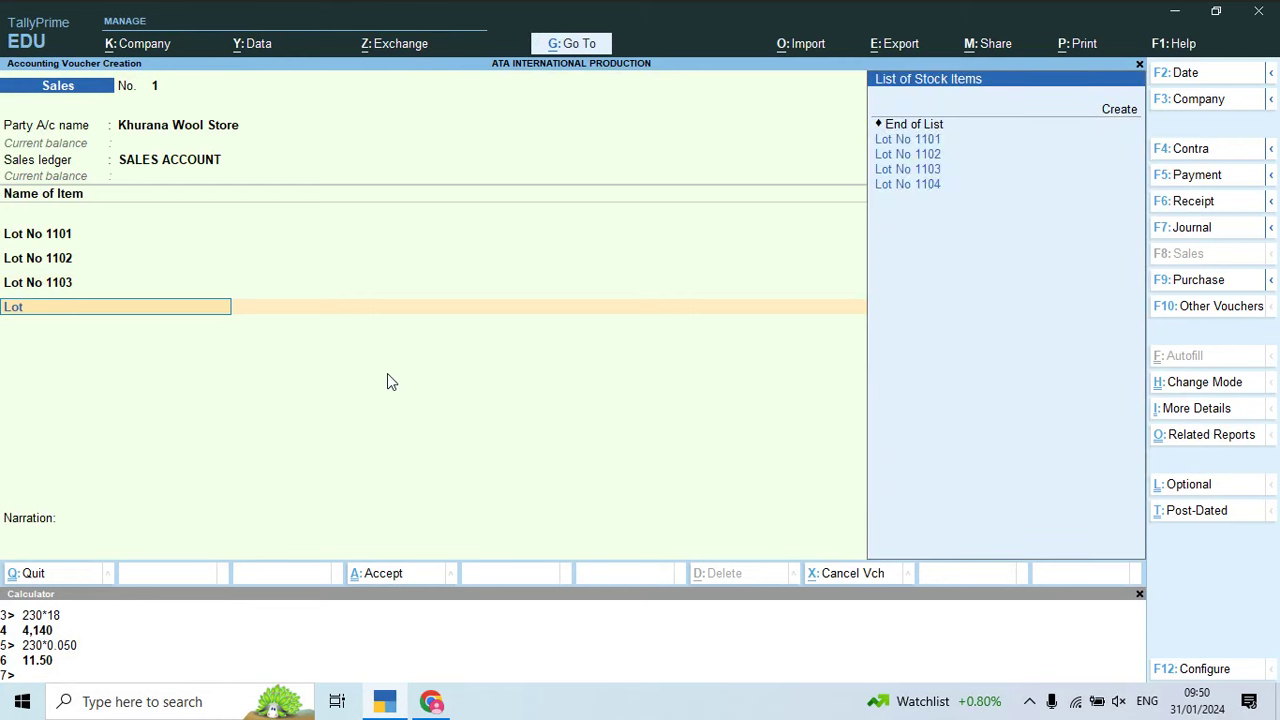
{"action": "key", "text": "Down"}
{"action": "key", "text": "Down"}
{"action": "key", "text": "Down"}
{"action": "key", "text": "Down"}
{"action": "key", "text": "Return"}
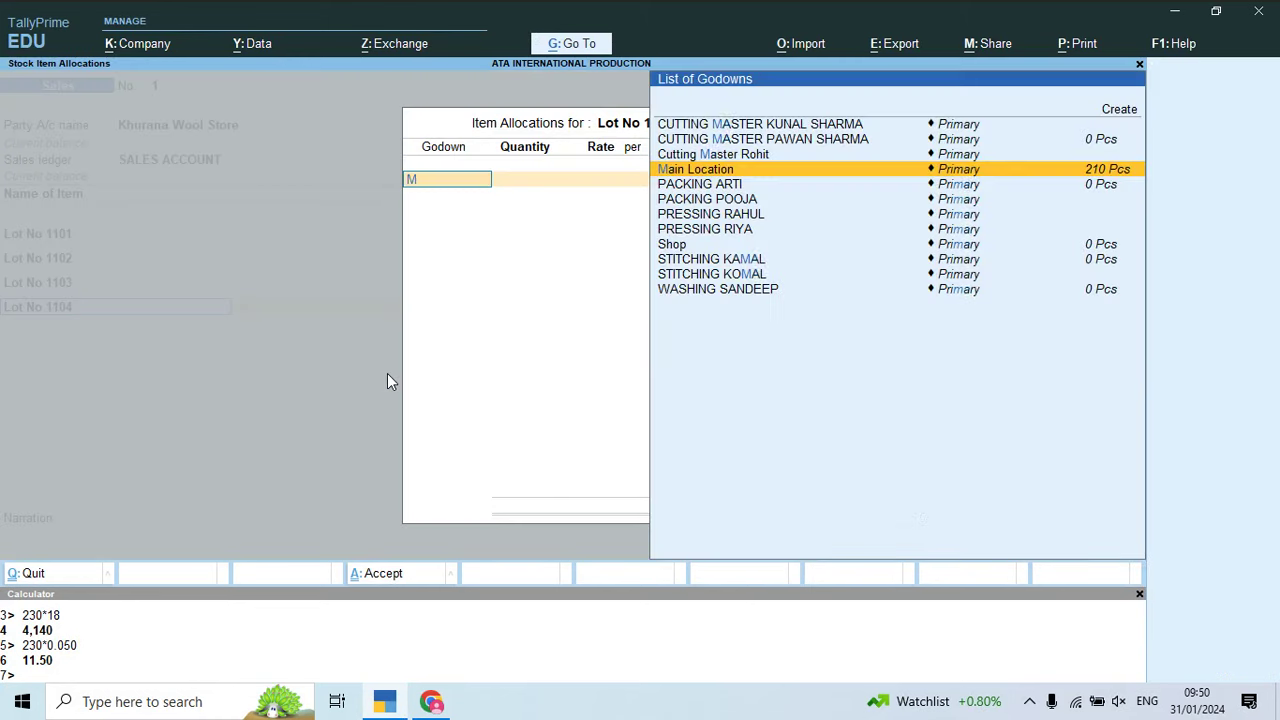
{"action": "key", "text": "Return"}
Step: Set the Lot No 1104 quantity to 30 Pcs per the invoice PDF and accept the default rate
{"action": "key", "text": "alt+Tab"}
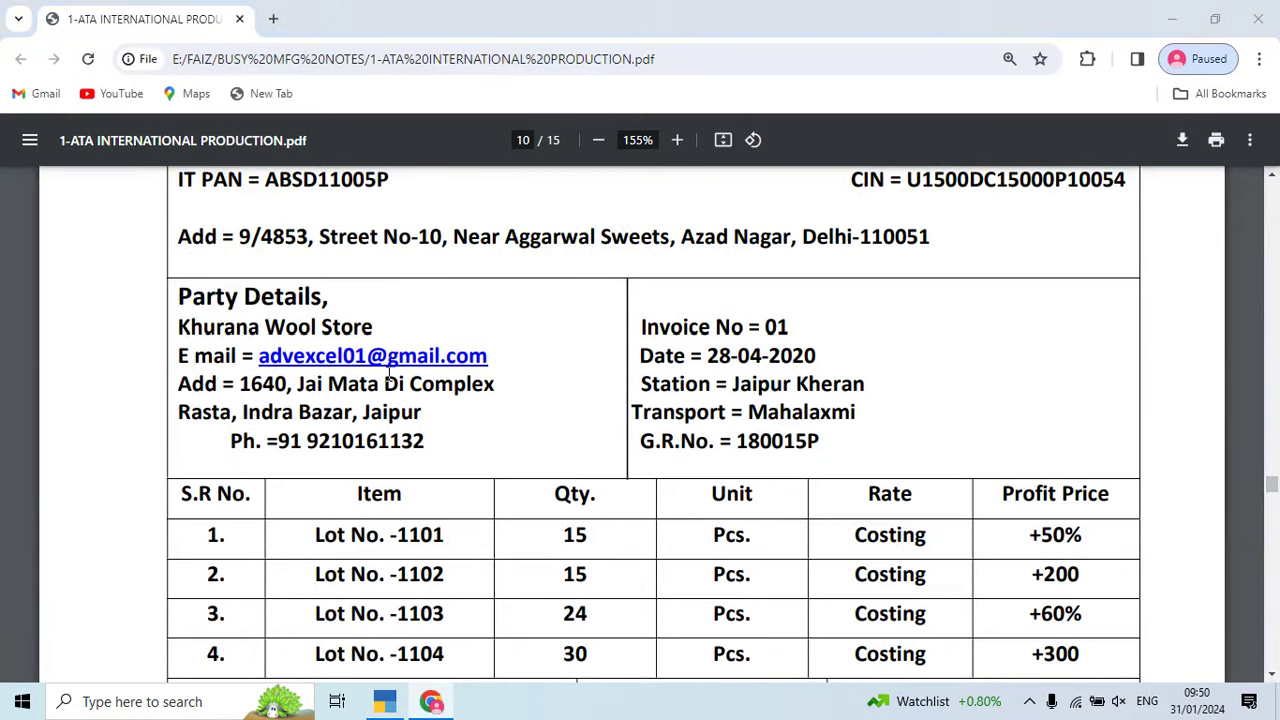
{"action": "key", "text": "alt+Tab"}
{"action": "type", "text": "30"}
{"action": "key", "text": "Return"}
{"action": "key", "text": "Return"}
{"action": "key", "text": "Return"}
{"action": "key", "text": "Return"}
{"action": "key", "text": "Return"}
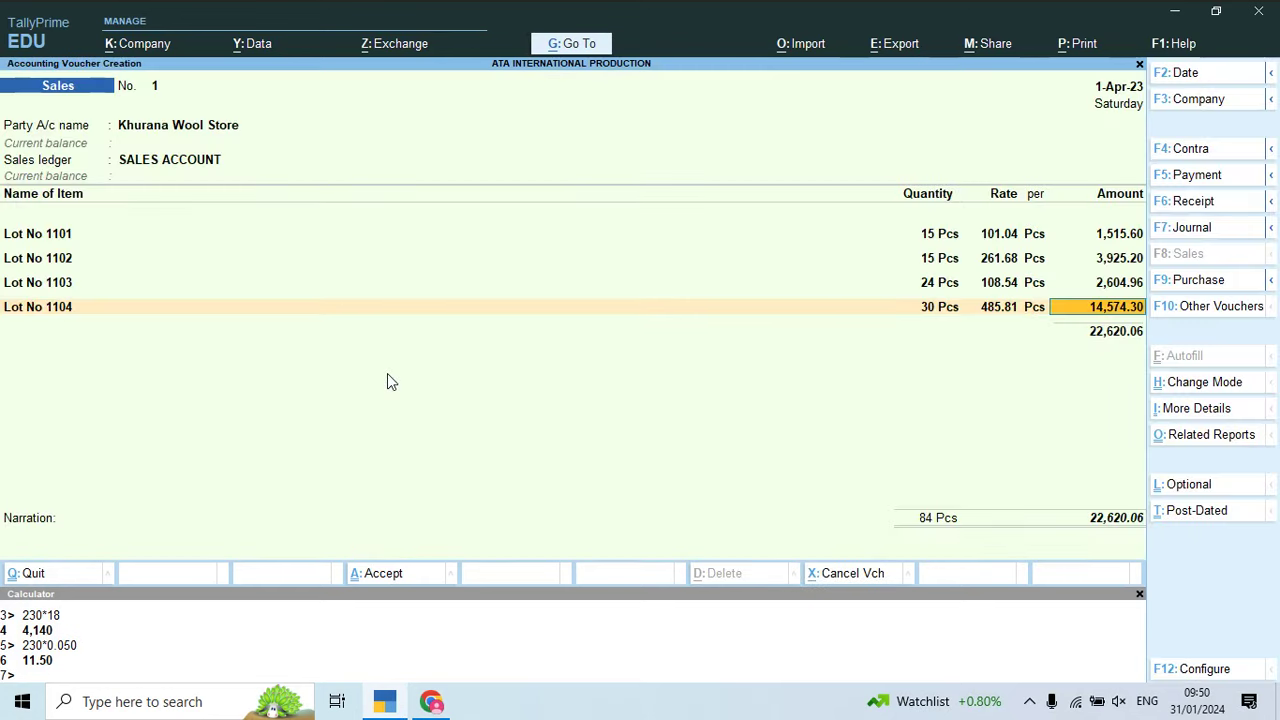
{"action": "key", "text": "Return"}
Step: Check the additional charges in the invoice PDF and end the voucher's stock item list
{"action": "key", "text": "alt+Tab"}
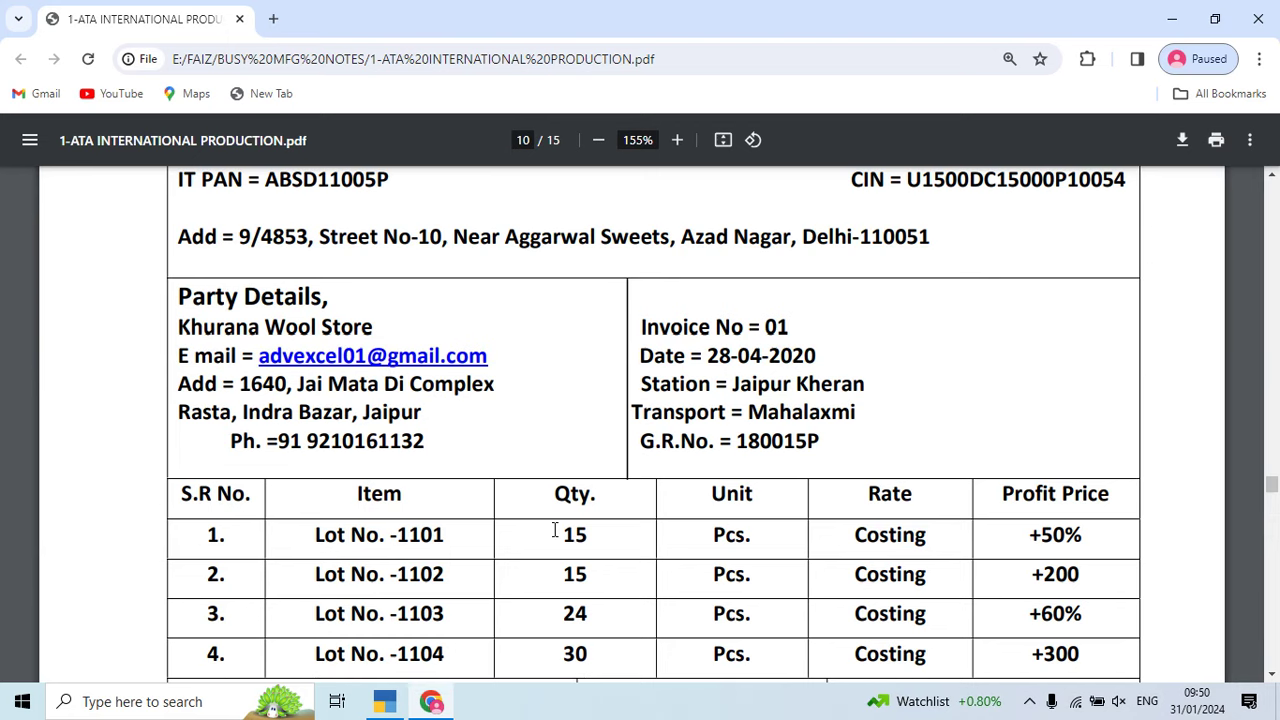
{"action": "scroll", "coordinate": [555, 530], "scroll_direction": "down", "scroll_amount": 3}
{"action": "key", "text": "alt+Tab"}
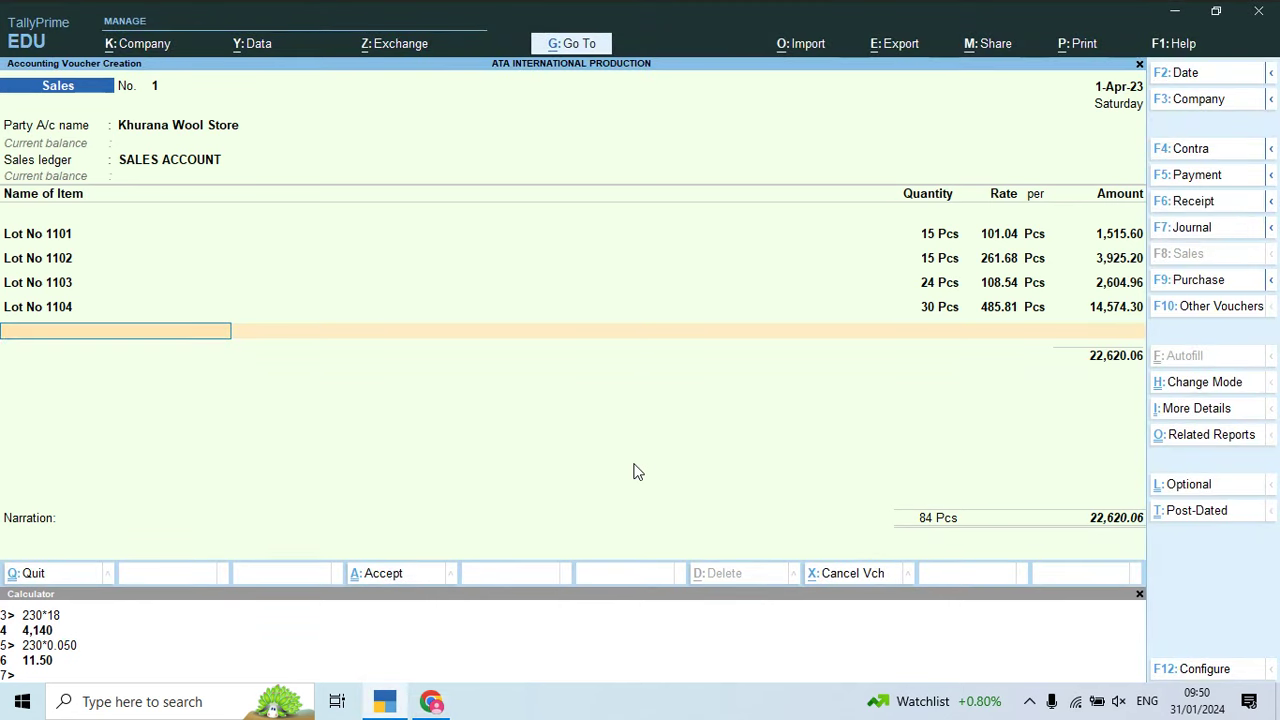
{"action": "type", "text": "F"}
{"action": "key", "text": "Up"}
{"action": "key", "text": "Return"}
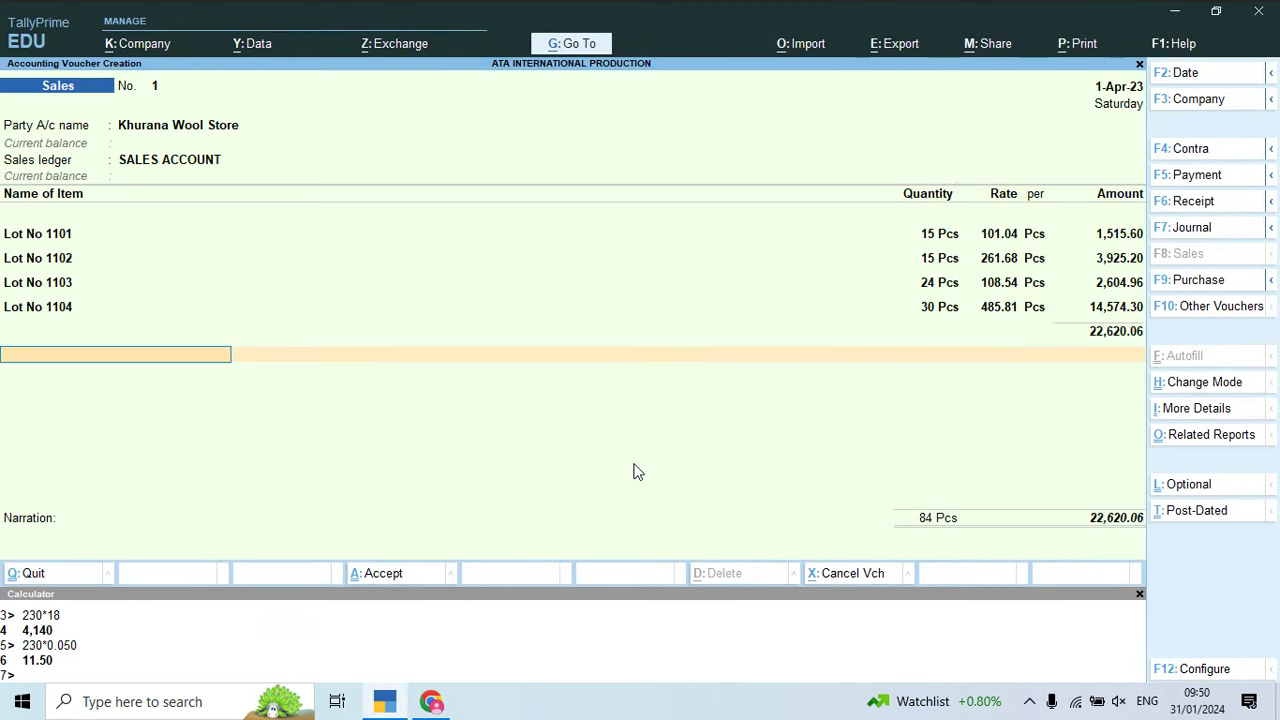
Step: Add Freight & Forwarding Charges of 1250 to the voucher per the transport charge in the invoice PDF
{"action": "type", "text": "Fr"}
{"action": "key", "text": "Return"}
{"action": "key", "text": "Return"}
{"action": "key", "text": "alt+Tab"}
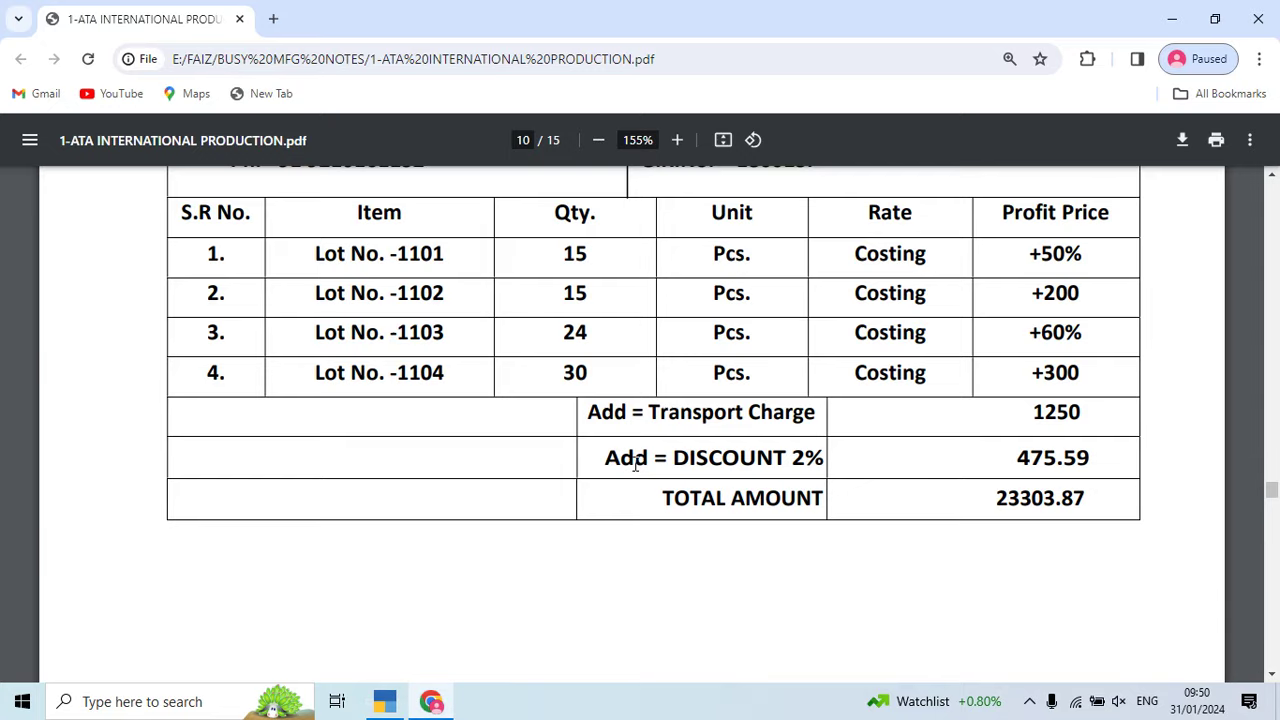
{"action": "key", "text": "alt+Tab"}
{"action": "type", "text": "1250"}
{"action": "key", "text": "Return"}
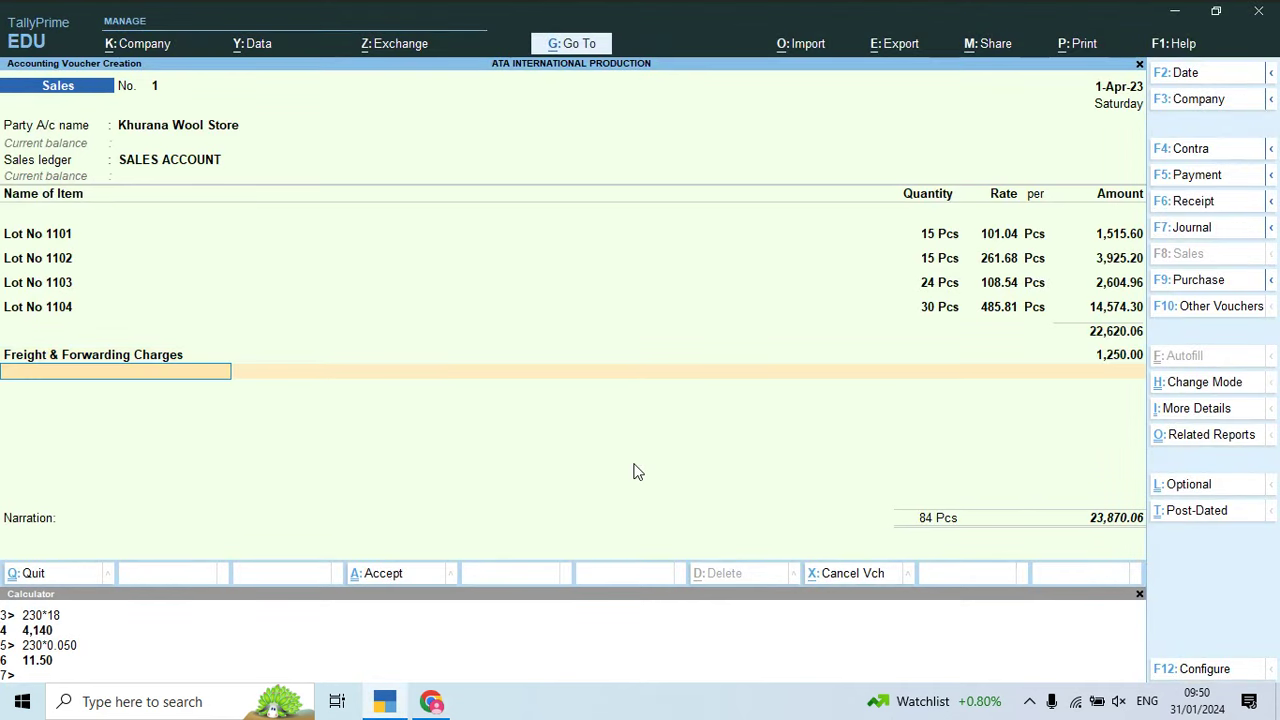
Step: Add the DISCOUNT ALLOW ledger at -2% to the voucher per the discount line in the invoice PDF
{"action": "key", "text": "alt+Tab"}
{"action": "key", "text": "alt+Tab"}
{"action": "type", "text": "Di"}
{"action": "key", "text": "Return"}
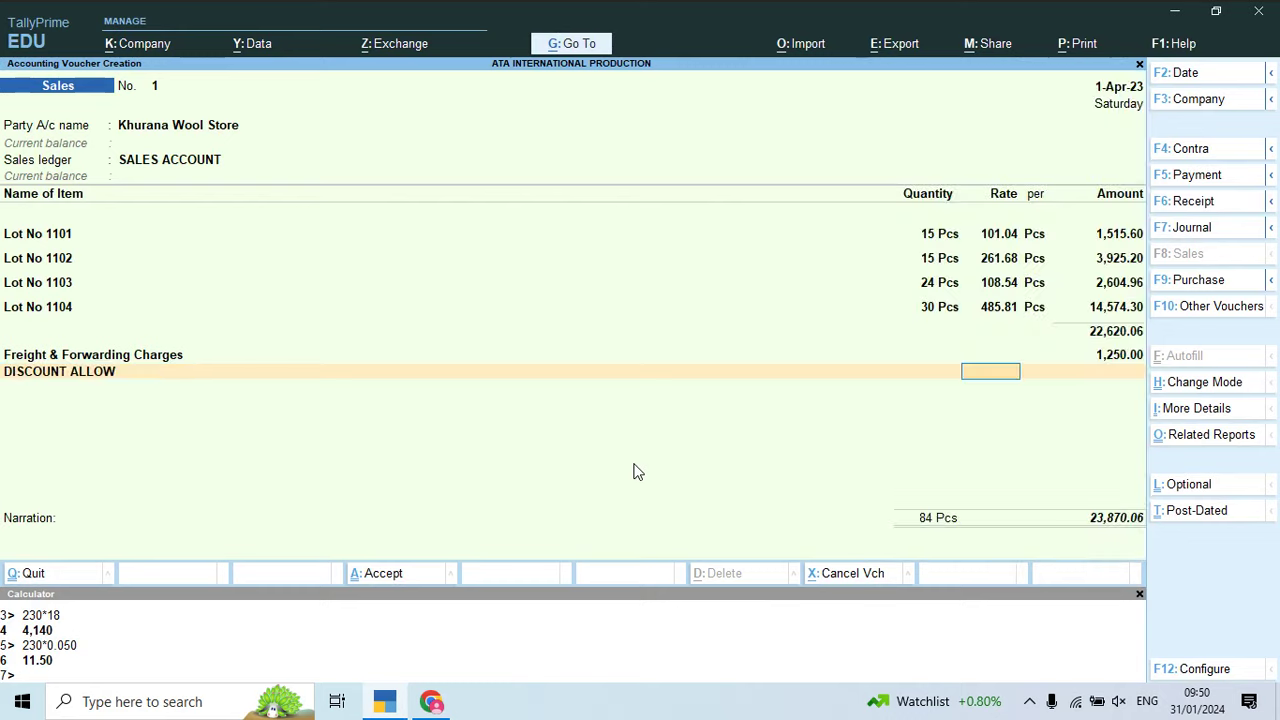
{"action": "type", "text": "-2"}
{"action": "key", "text": "Return"}
{"action": "key", "text": "alt+Tab"}
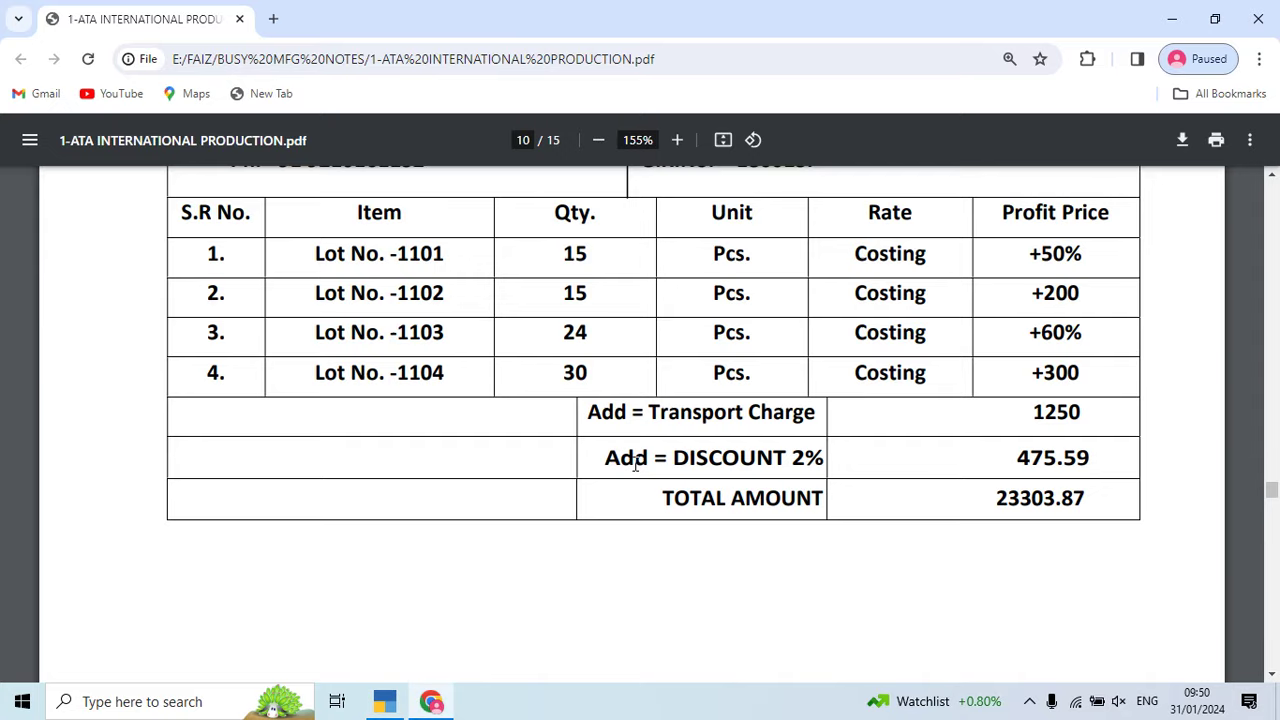
{"action": "key", "text": "alt+Tab"}
{"action": "key", "text": "Return"}
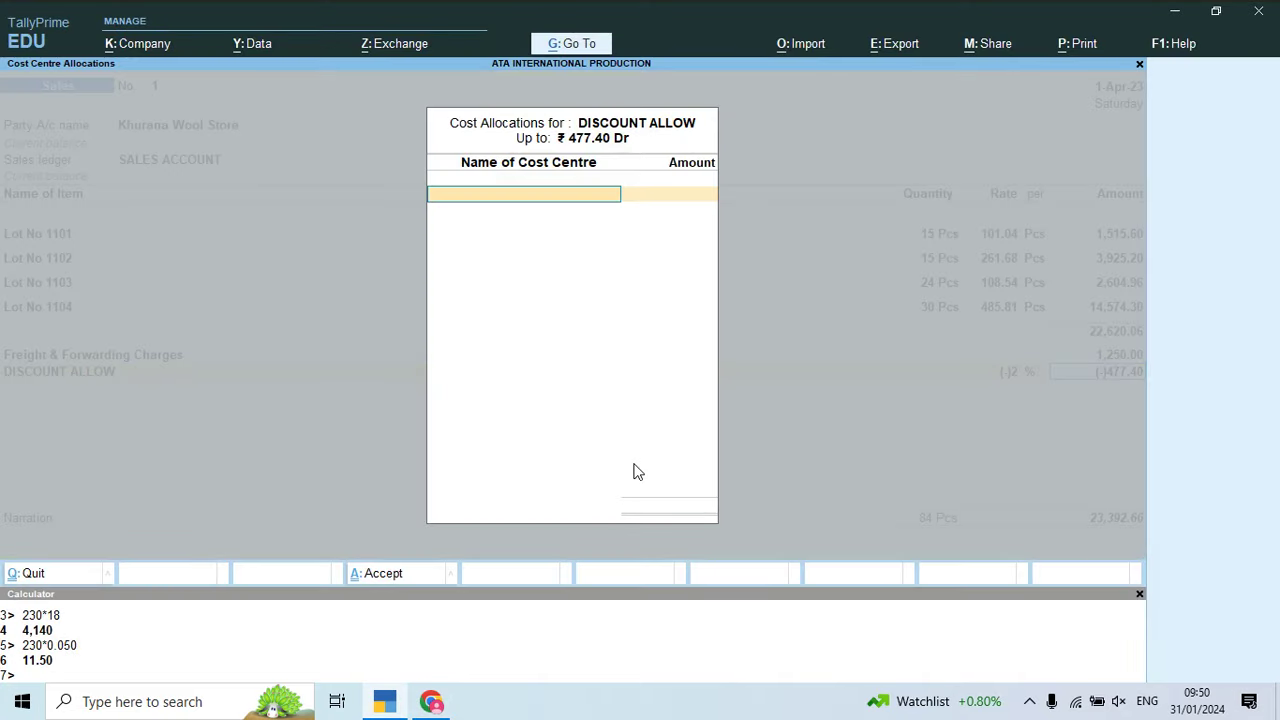
Step: Cancel the cost centre allocation, turn off cost centres in the DISCOUNT ALLOW ledger and accept the discount line
{"action": "key", "text": "Escape"}
{"action": "key", "text": "Return"}
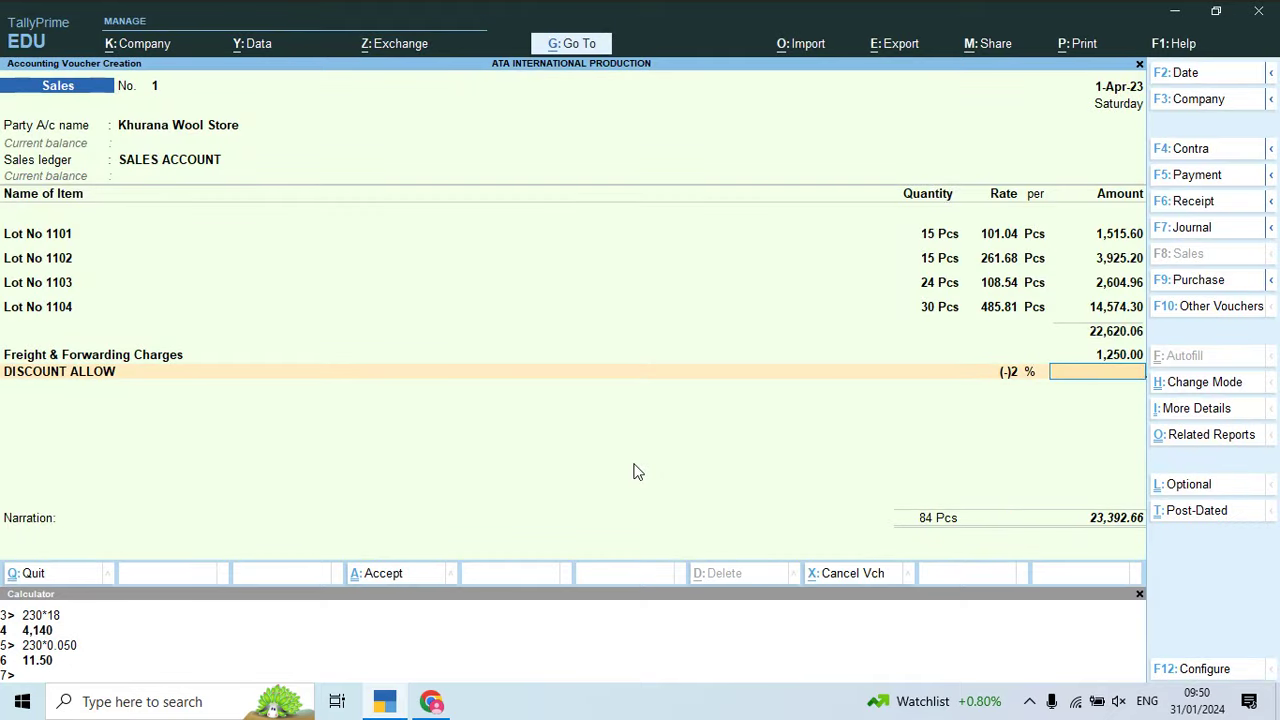
{"action": "key", "text": "BackSpace"}
{"action": "key", "text": "BackSpace"}
{"action": "key", "text": "ctrl+Return"}
{"action": "key", "text": "Return"}
{"action": "key", "text": "Return"}
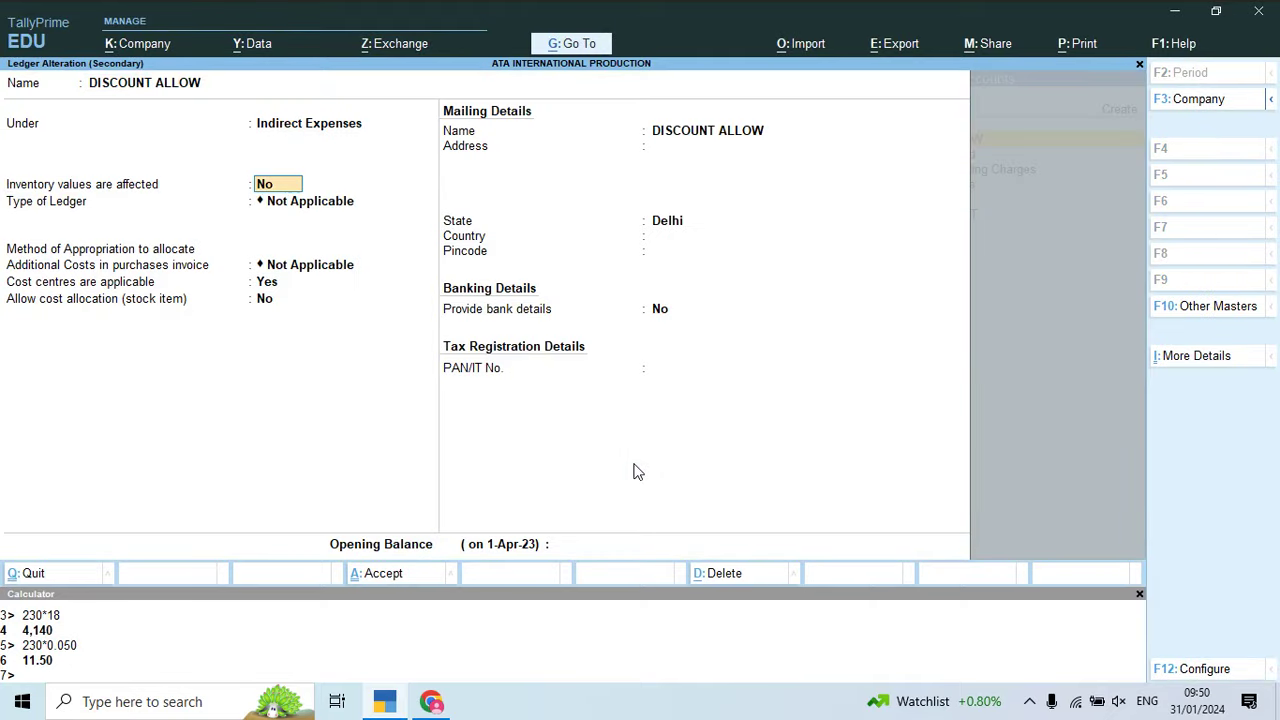
{"action": "key", "text": "Return"}
{"action": "key", "text": "Return"}
{"action": "key", "text": "Return"}
{"action": "type", "text": "n"}
{"action": "key", "text": "Return"}
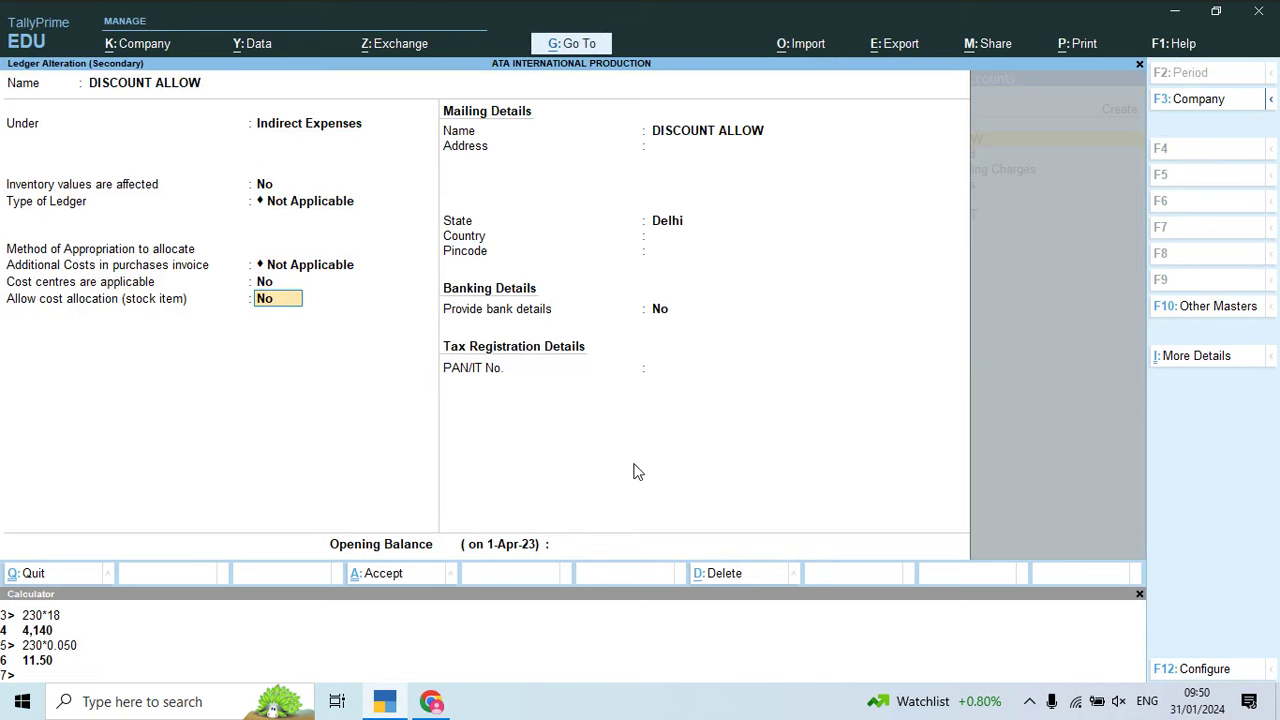
{"action": "key", "text": "Return"}
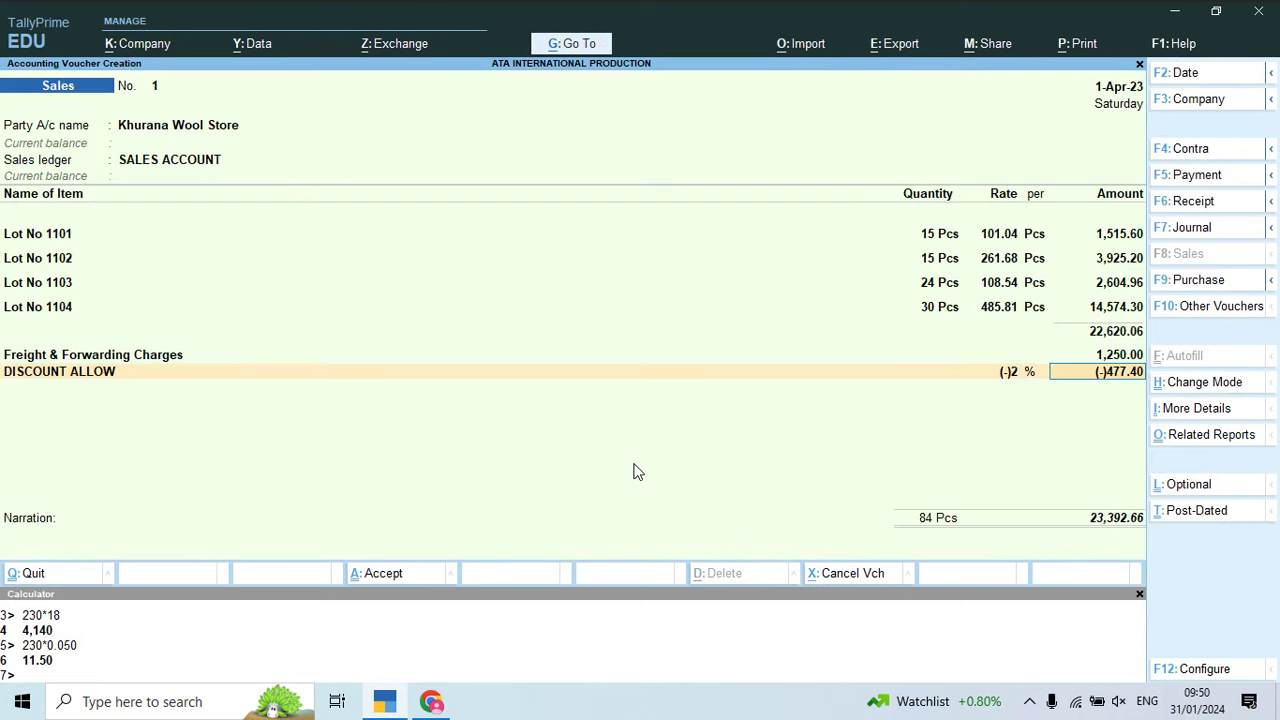
{"action": "key", "text": "Return"}
Step: Start a new ledger named Round Off under Indirect Expenses from the voucher's next ledger line
{"action": "key", "text": "ctrl"}
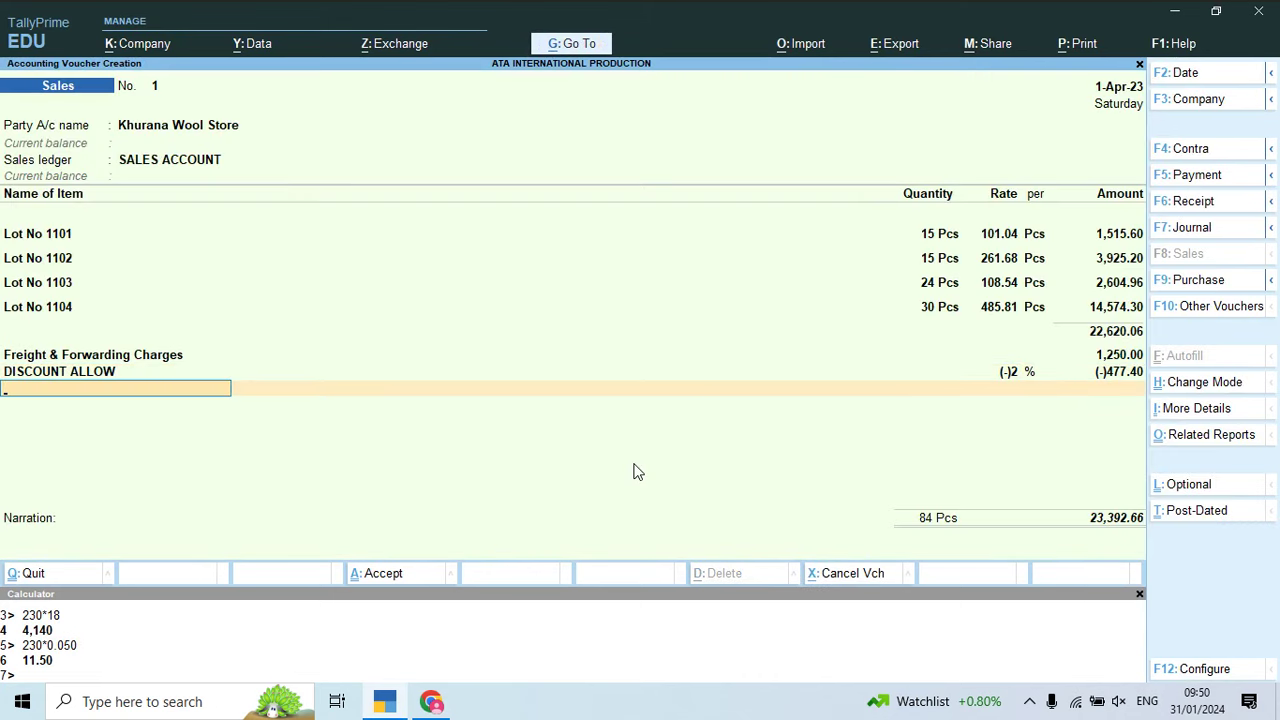
{"action": "type", "text": "r"}
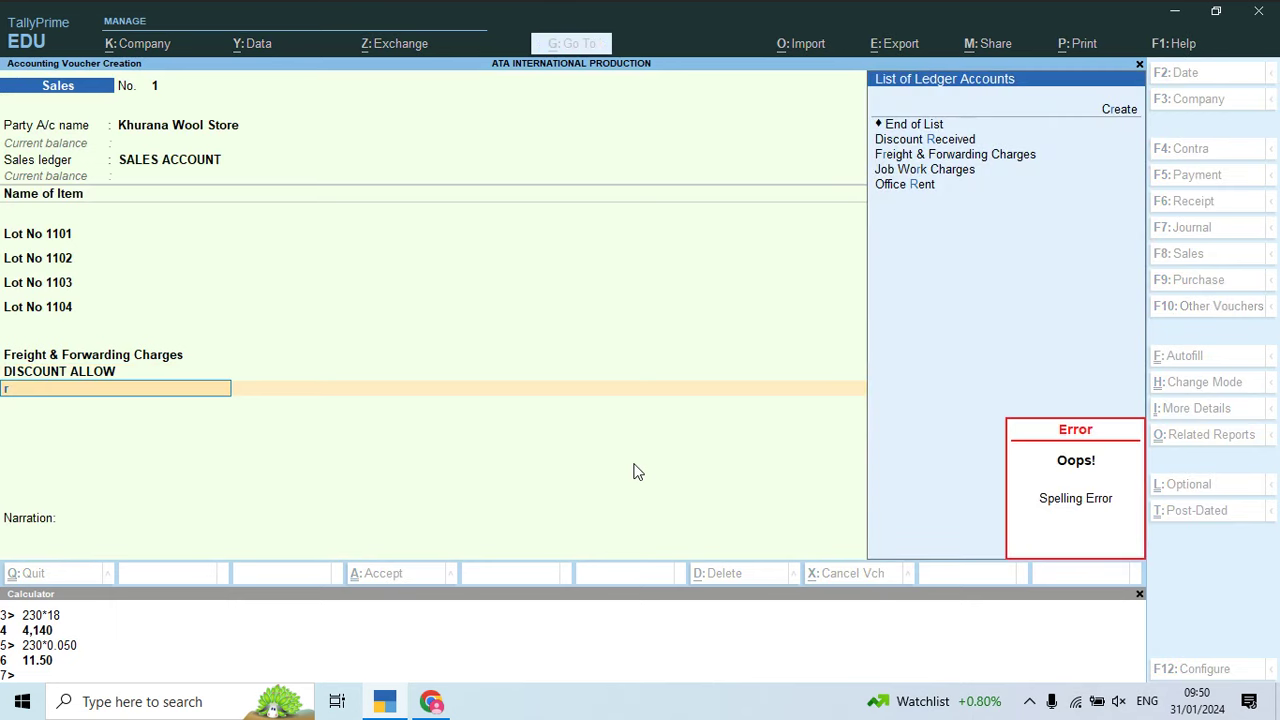
{"action": "key", "text": "alt+c"}
{"action": "type", "text": "Round Off"}
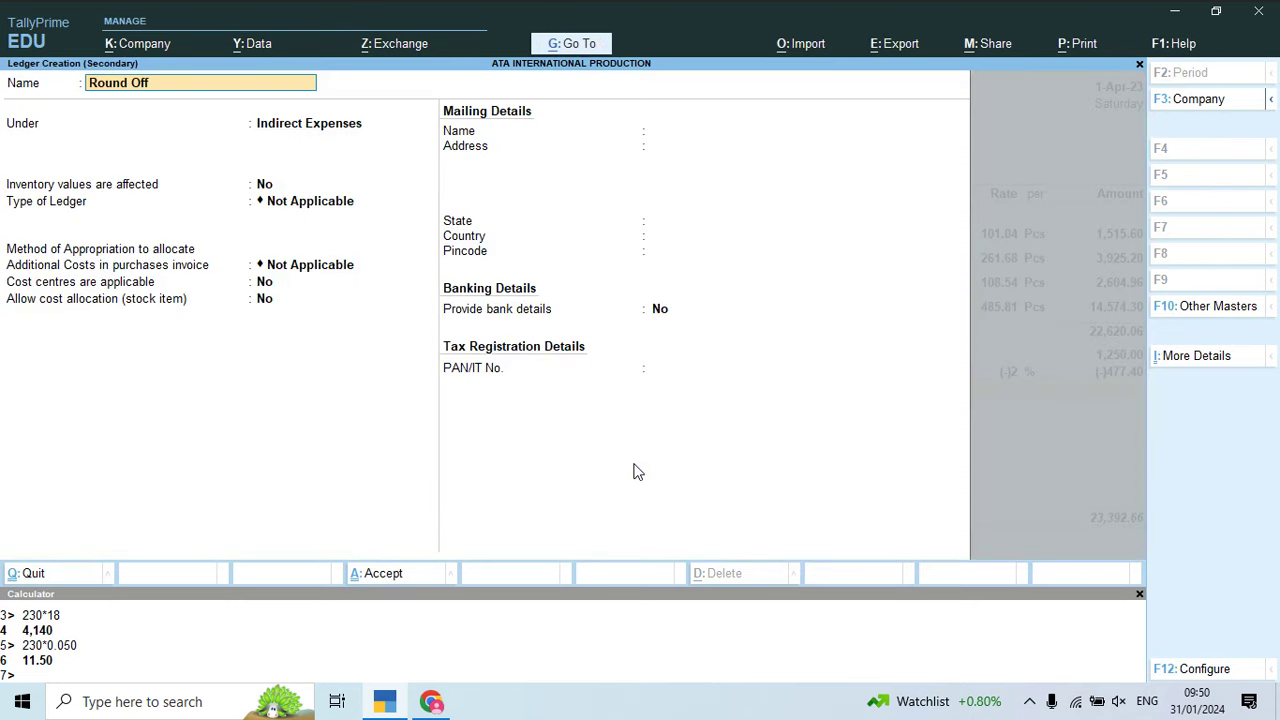
{"action": "key", "text": "Return"}
{"action": "key", "text": "Return"}
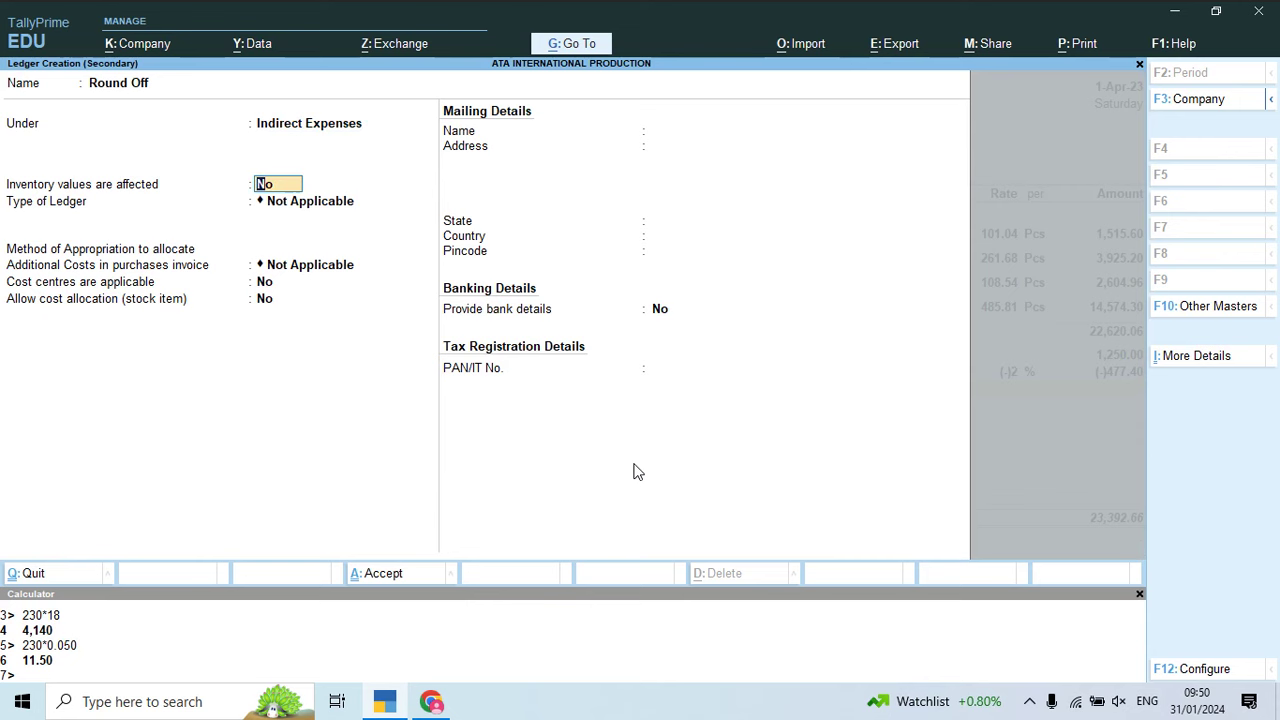
Step: Set the Round Off ledger's type to Invoice Rounding with Appropriate by Value as additional cost method, and save it
{"action": "key", "text": "Return"}
{"action": "key", "text": "Down"}
{"action": "key", "text": "Return"}
{"action": "key", "text": "Down"}
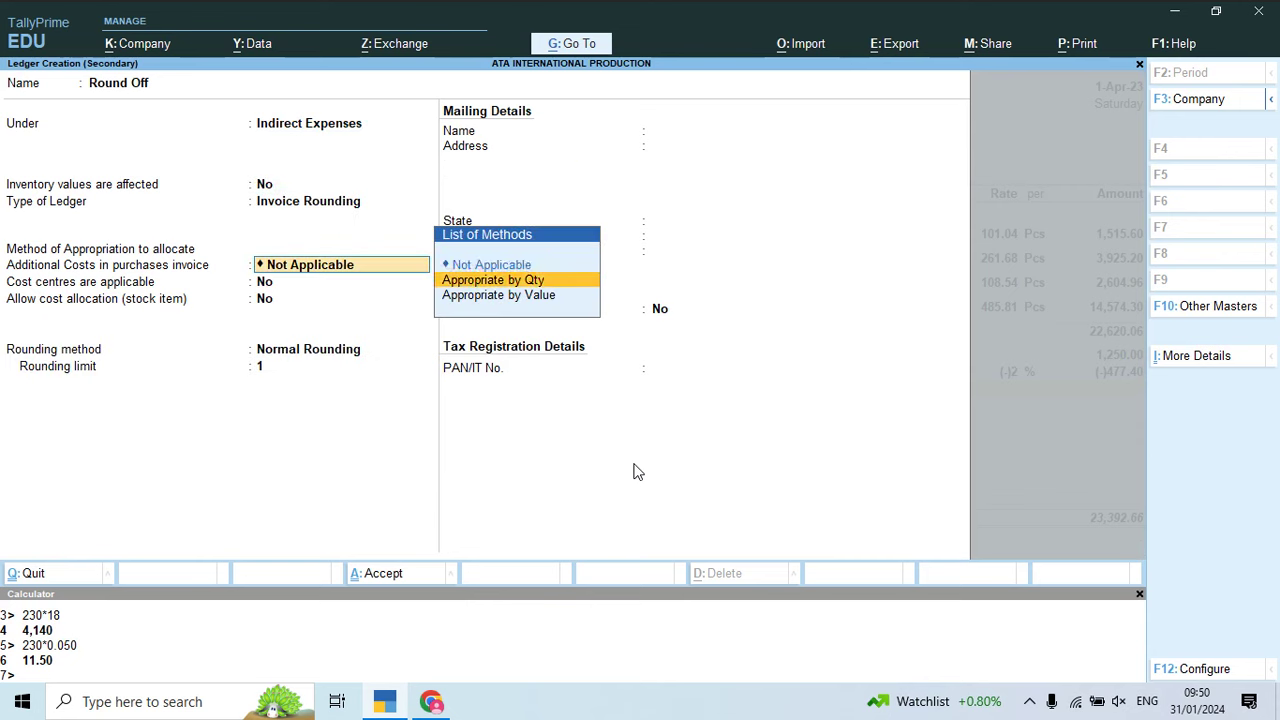
{"action": "key", "text": "Down"}
{"action": "key", "text": "Return"}
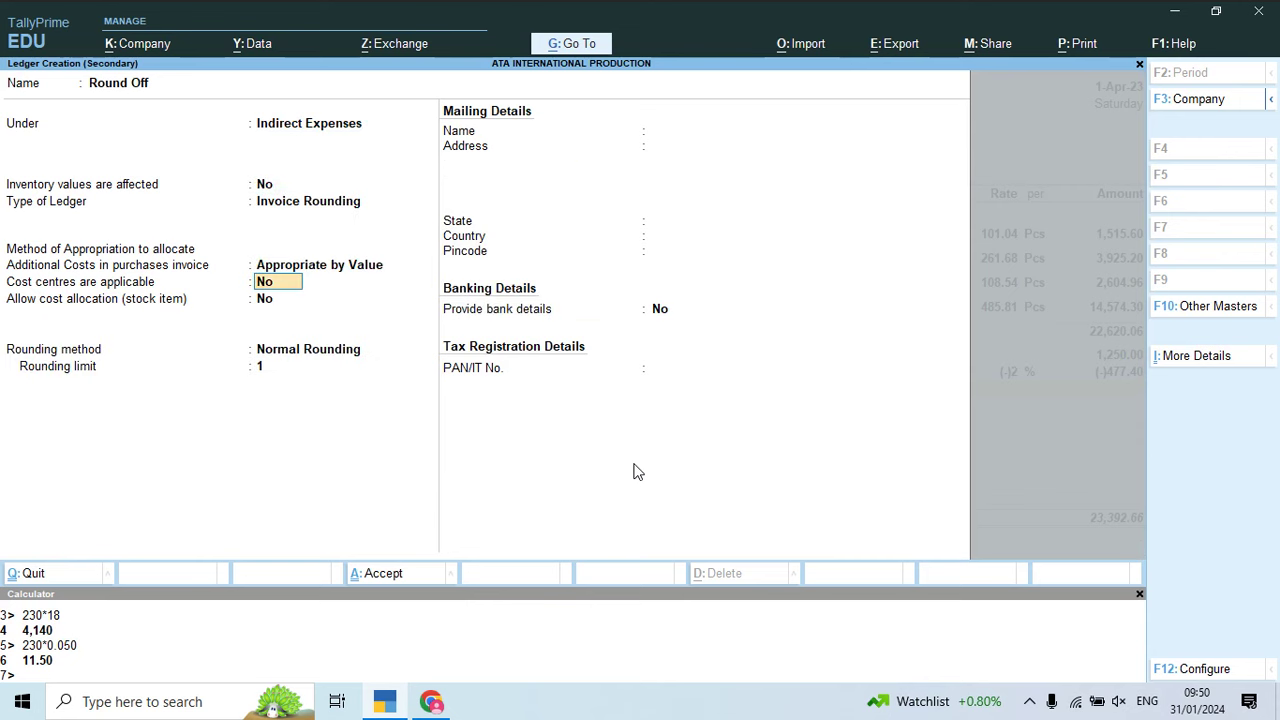
{"action": "key", "text": "ctrl+a"}
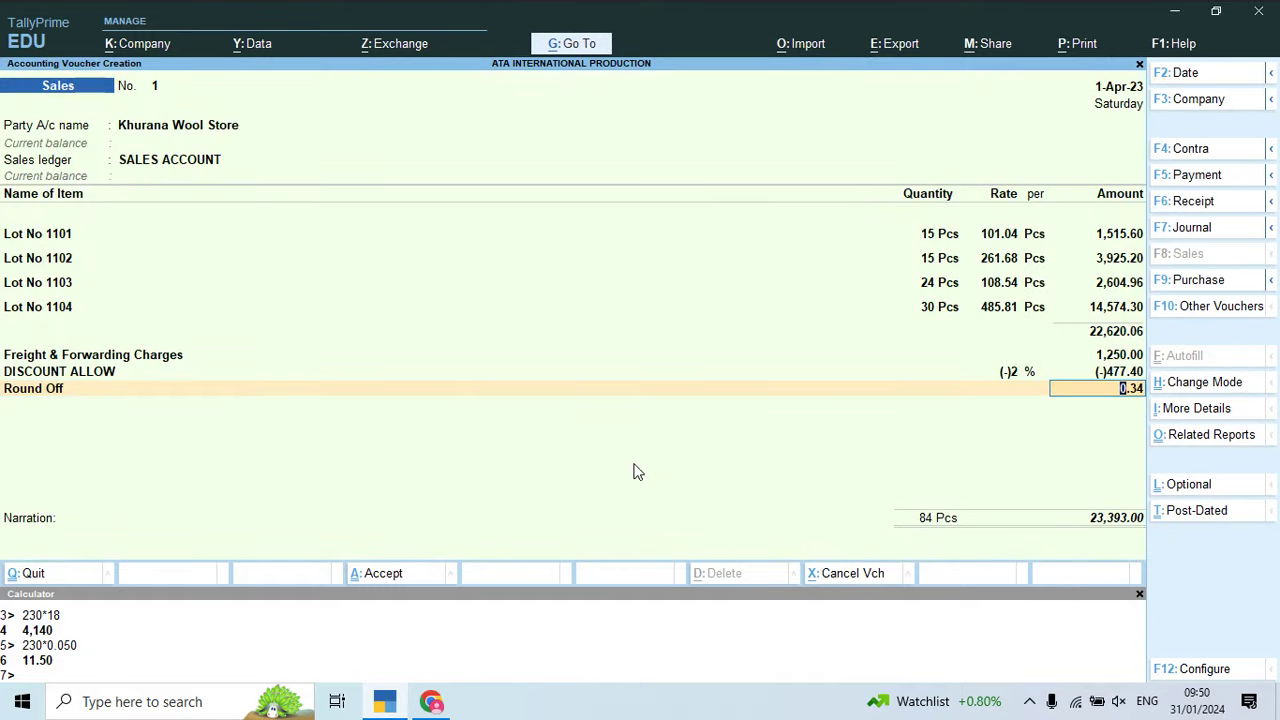
Step: Accept the calculated round-off amount, end the ledger list and save the sales voucher without a narration
{"action": "key", "text": "Return"}
{"action": "key", "text": "Return"}
{"action": "key", "text": "Return"}
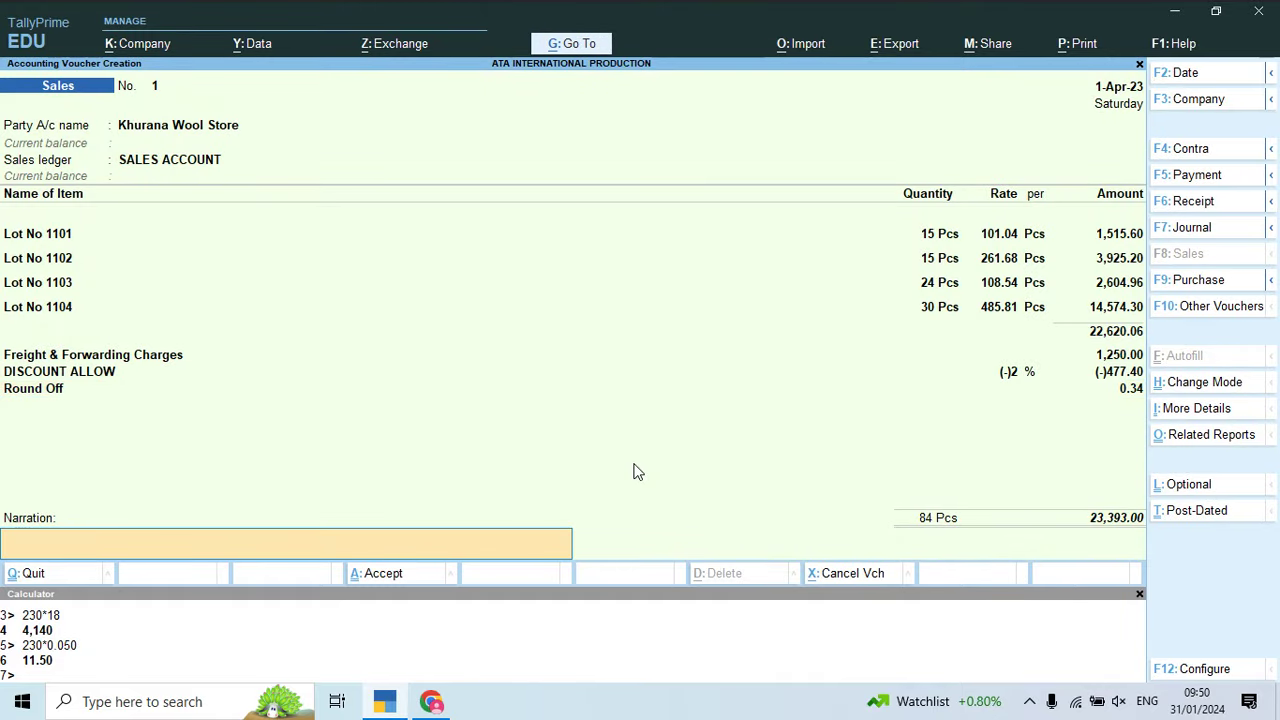
{"action": "key", "text": "Return"}
Step: Find the next sales invoice in the PDF and create its party ledger Vinayak Trading Co under Sundry Debtors
{"action": "key", "text": "alt+Tab"}
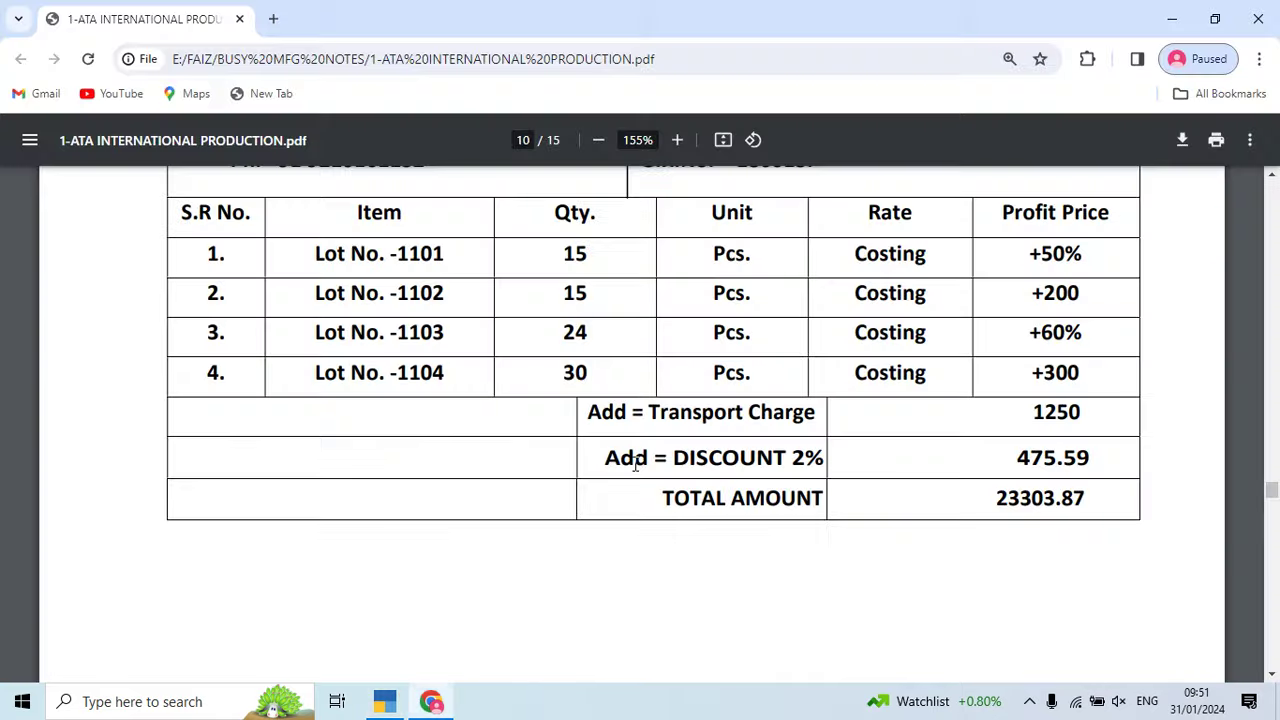
{"action": "scroll", "coordinate": [635, 463], "scroll_direction": "down", "scroll_amount": 10}
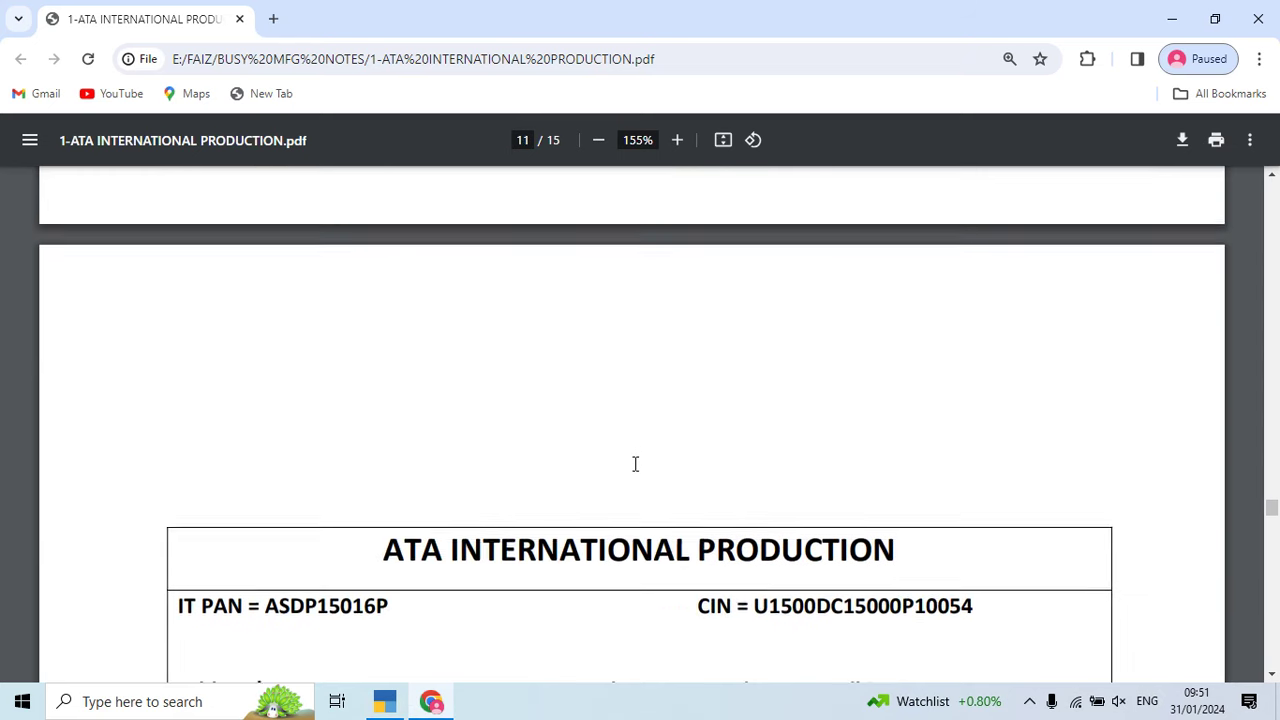
{"action": "scroll", "coordinate": [635, 463], "scroll_direction": "down", "scroll_amount": 3}
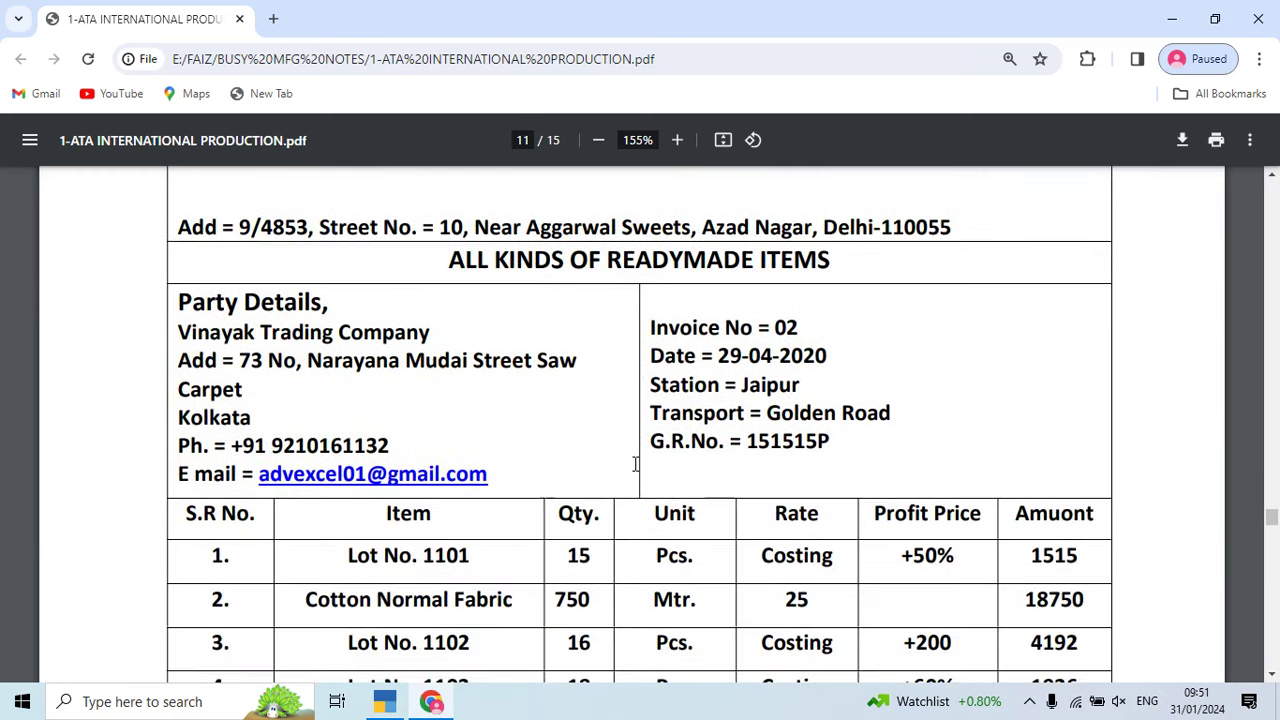
{"action": "key", "text": "alt+Tab"}
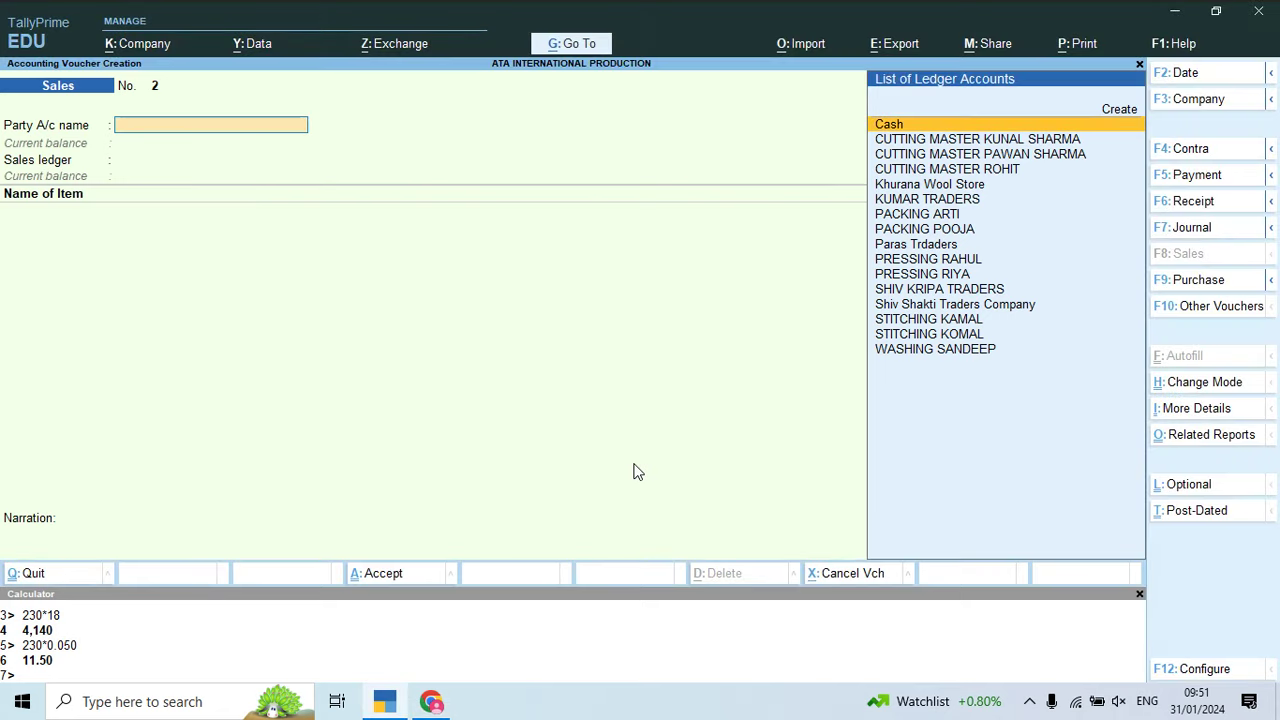
{"action": "key", "text": "alt+c"}
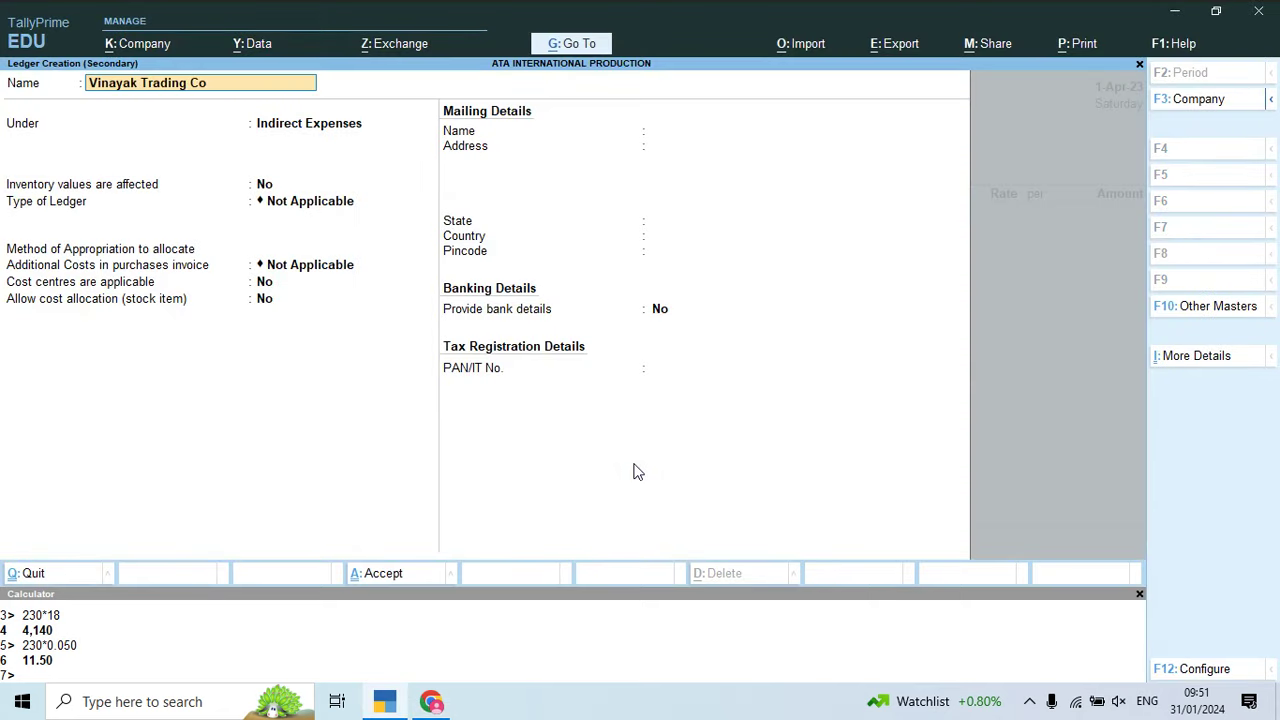
{"action": "key", "text": "Return"}
{"action": "type", "text": "Sun"}
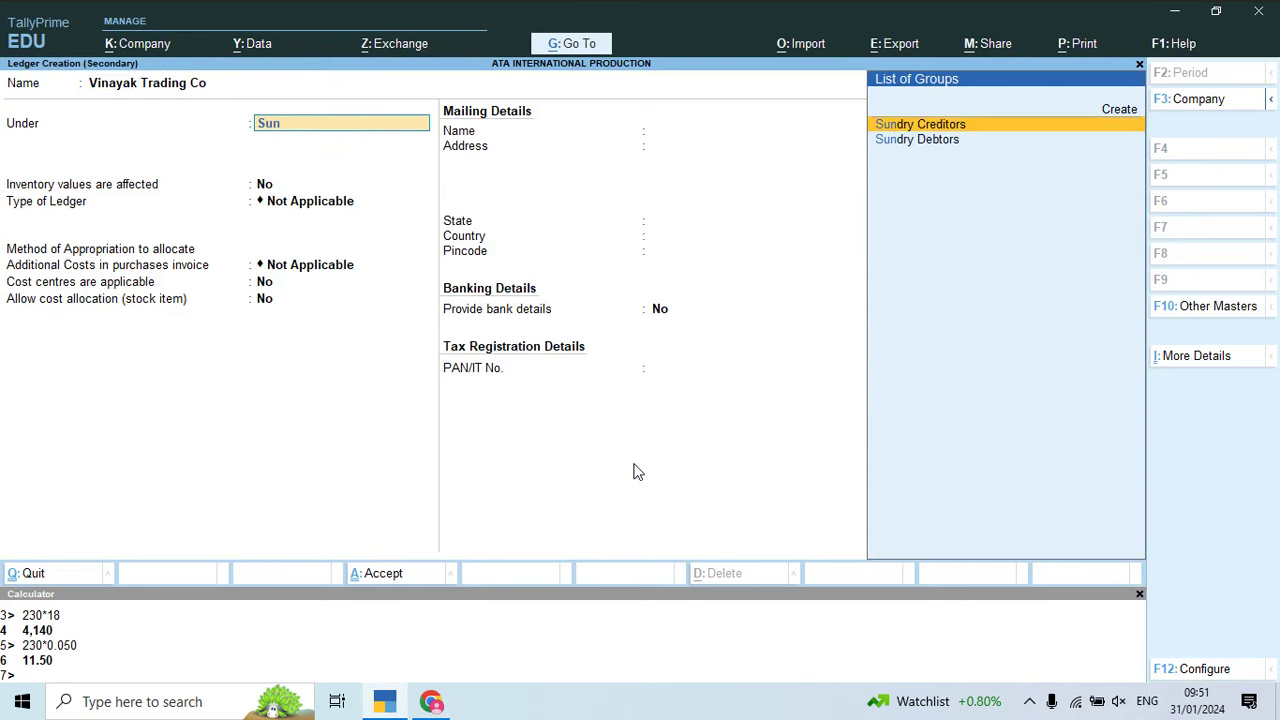
{"action": "key", "text": "Down"}
{"action": "key", "text": "Return"}
{"action": "key", "text": "Return"}
{"action": "key", "text": "Return"}
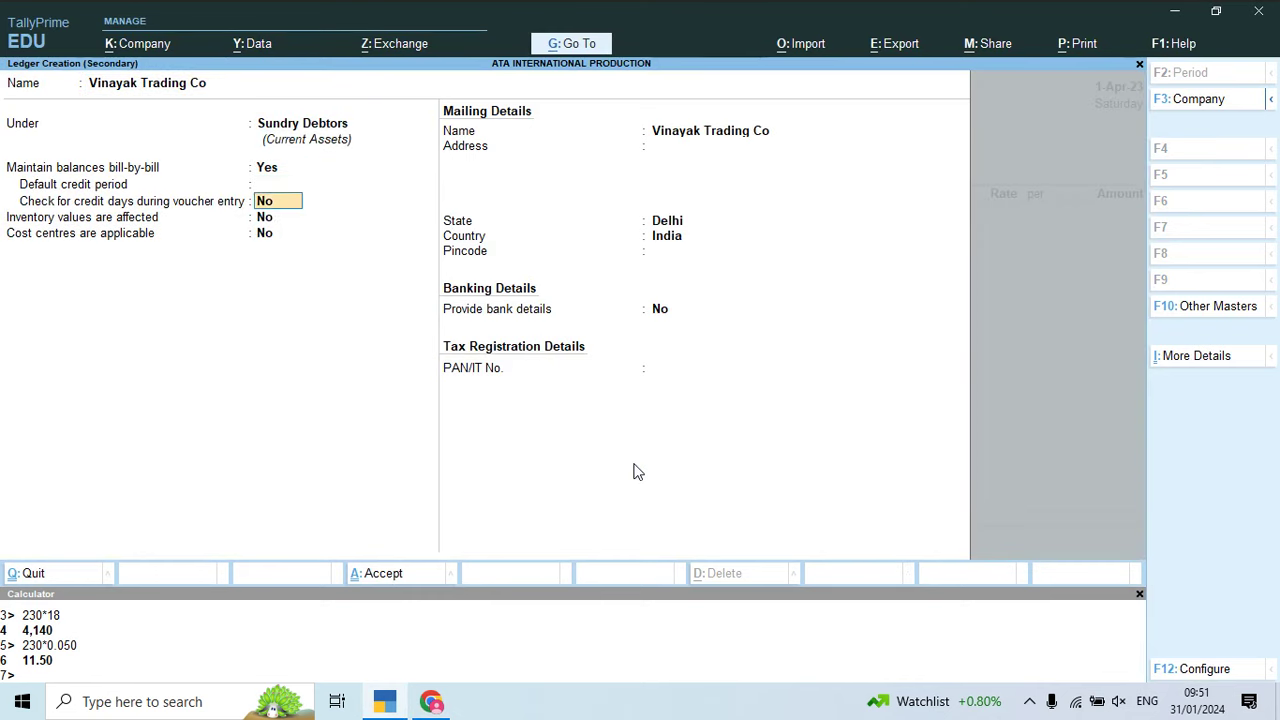
Step: Keep the ledger's remaining balance and cost centre defaults and enter the party's street address from the invoice PDF
{"action": "key", "text": "Return"}
{"action": "key", "text": "Return"}
{"action": "key", "text": "Return"}
{"action": "key", "text": "Return"}
{"action": "key", "text": "alt+Tab"}
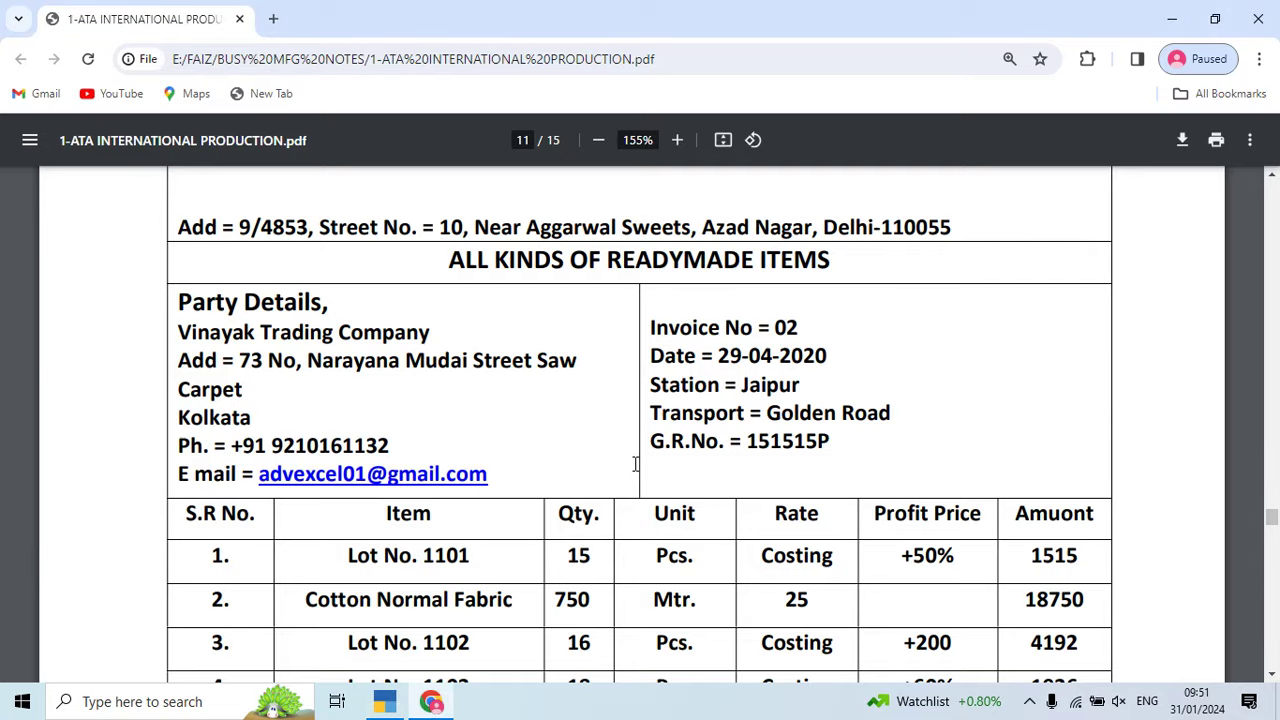
{"action": "key", "text": "alt+Tab"}
{"action": "type", "text": "7"}
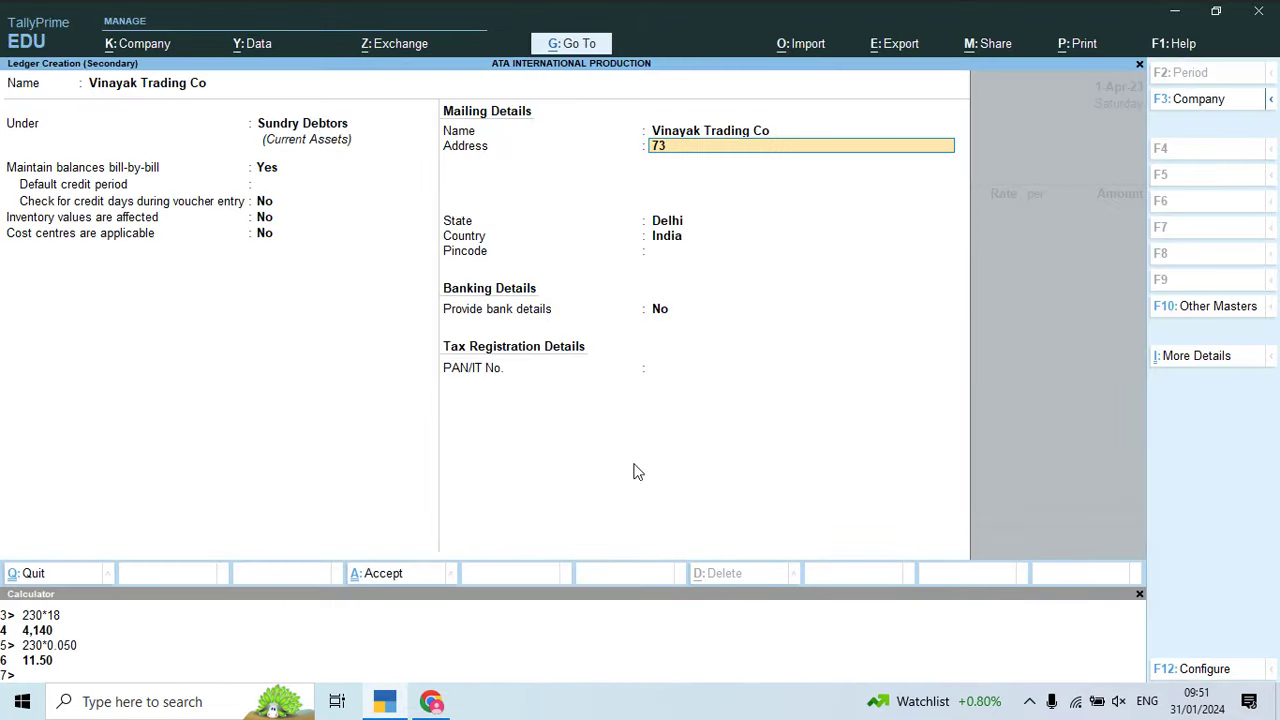
{"action": "type", "text": "3 No"}
{"action": "key", "text": "alt+Tab"}
{"action": "key", "text": "alt+Tab"}
{"action": "type", "text": "Naryana"}
{"action": "key", "text": "alt+Tab"}
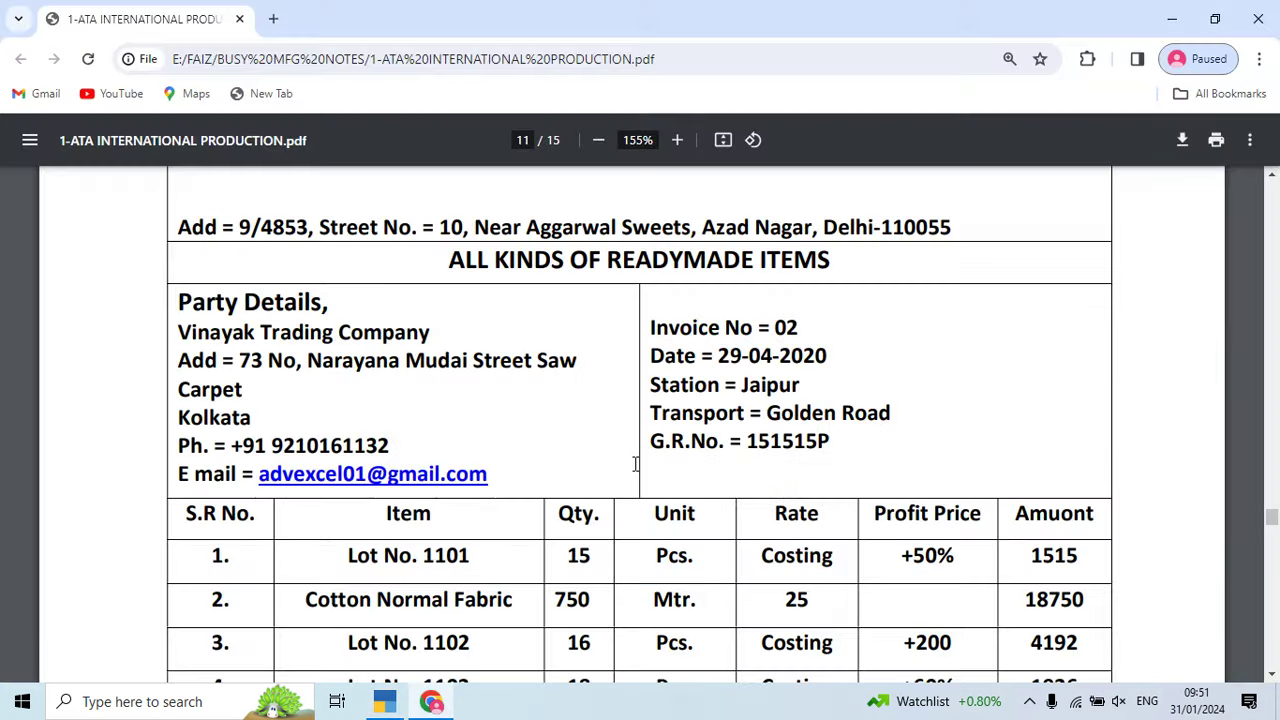
{"action": "key", "text": "alt+Tab"}
{"action": "type", "text": "Muidai"}
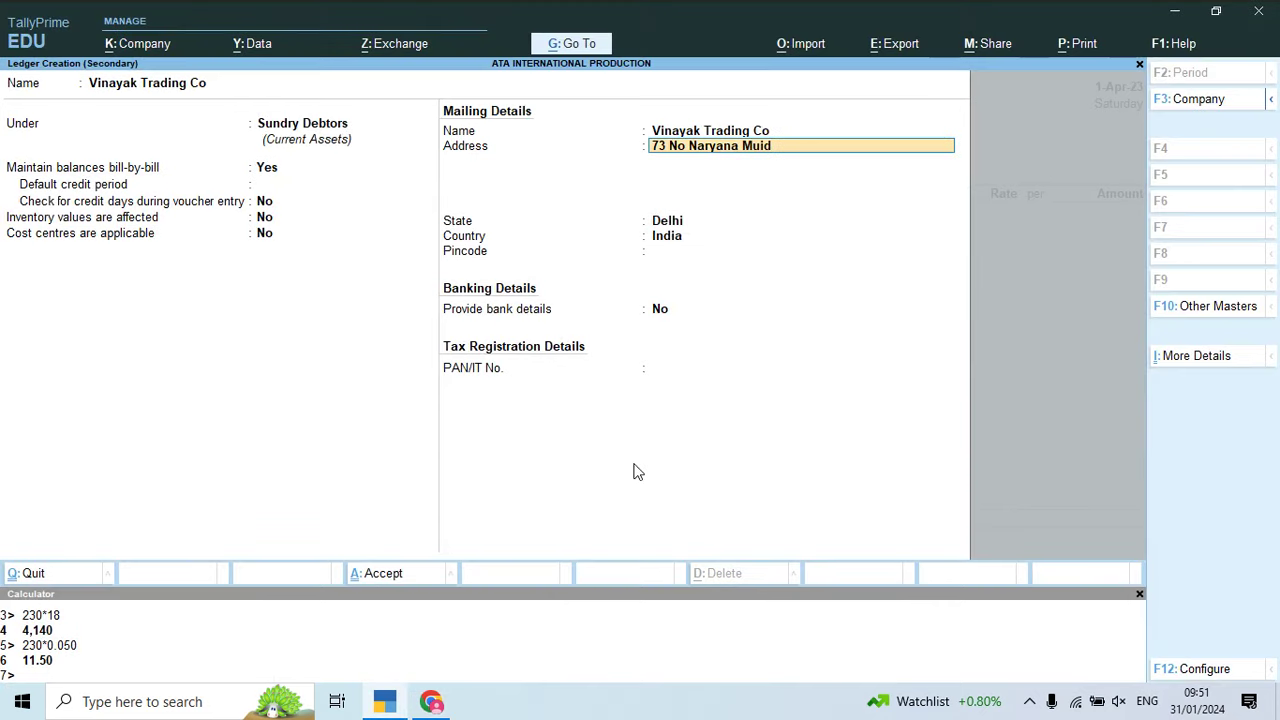
{"action": "key", "text": "Return"}
Step: Save the party ledger, accept the voucher's party details and use SALES ACCOUNT as the sales ledger
{"action": "key", "text": "ctrl+a"}
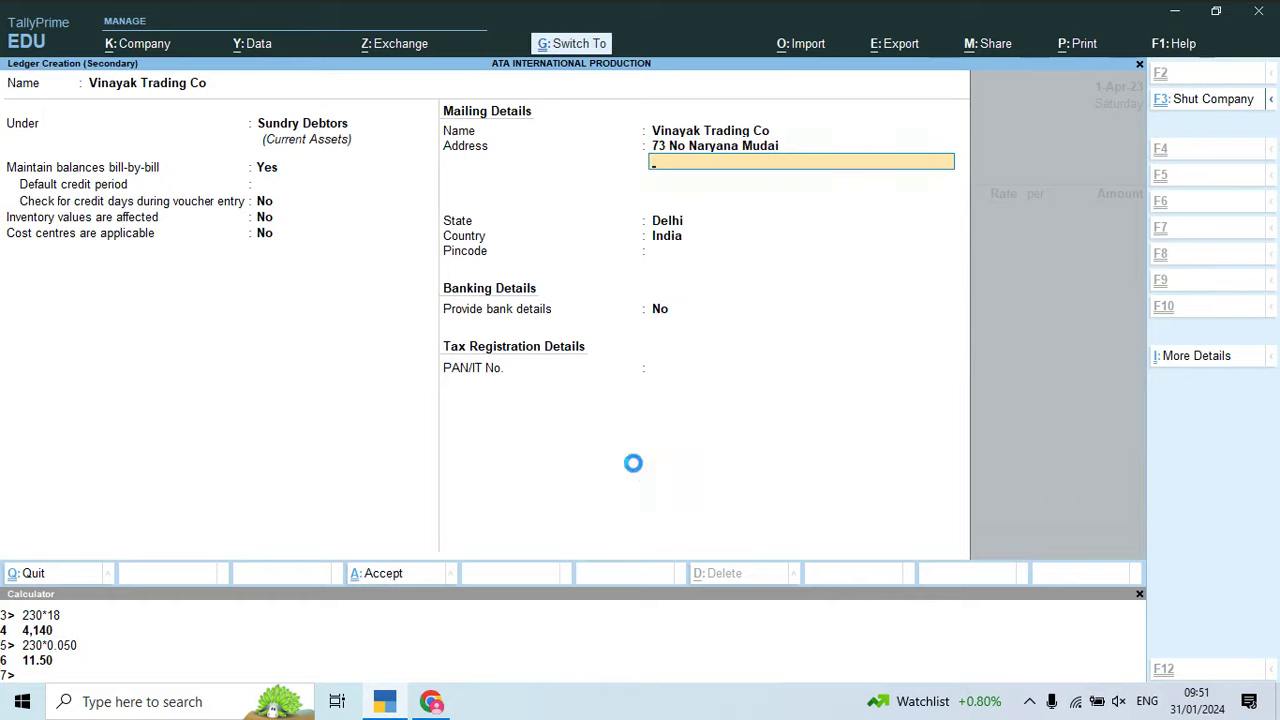
{"action": "key", "text": "ctrl+a"}
{"action": "key", "text": "Return"}
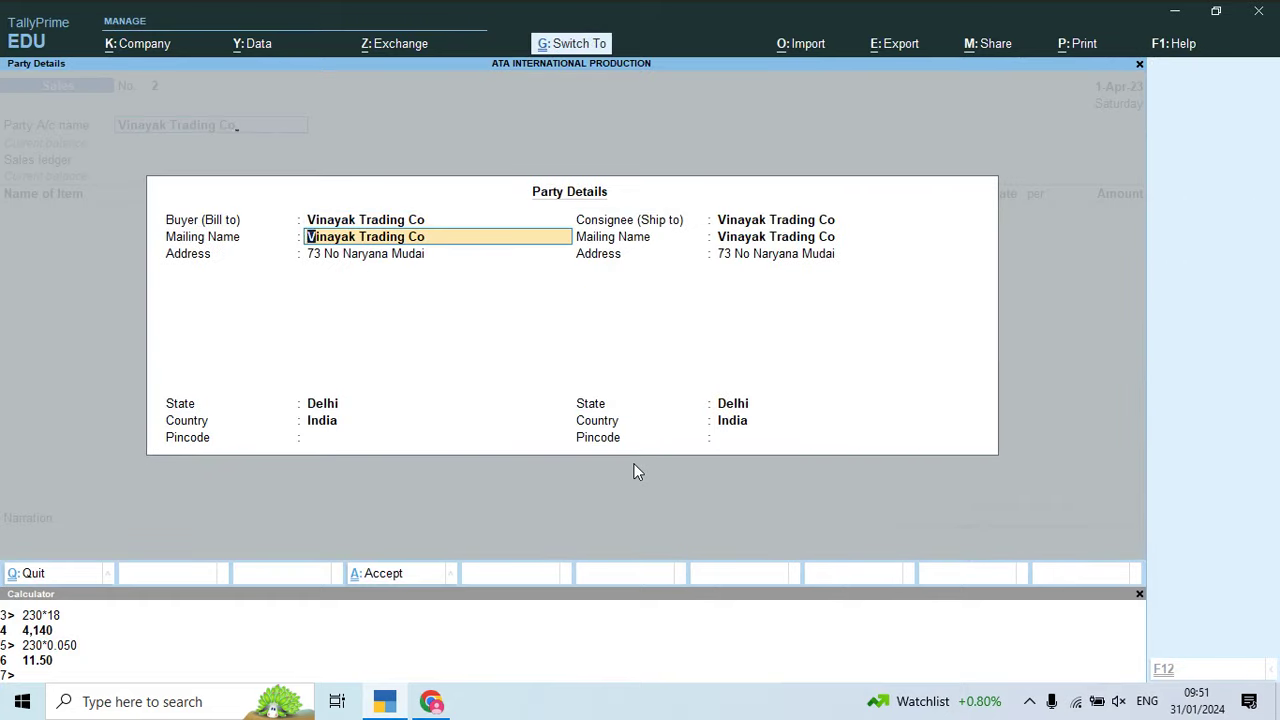
{"action": "key", "text": "ctrl+a"}
{"action": "key", "text": "Return"}
Step: Check the item list in the invoice PDF and add Lot No 1101 as the voucher's first item
{"action": "key", "text": "alt+Tab"}
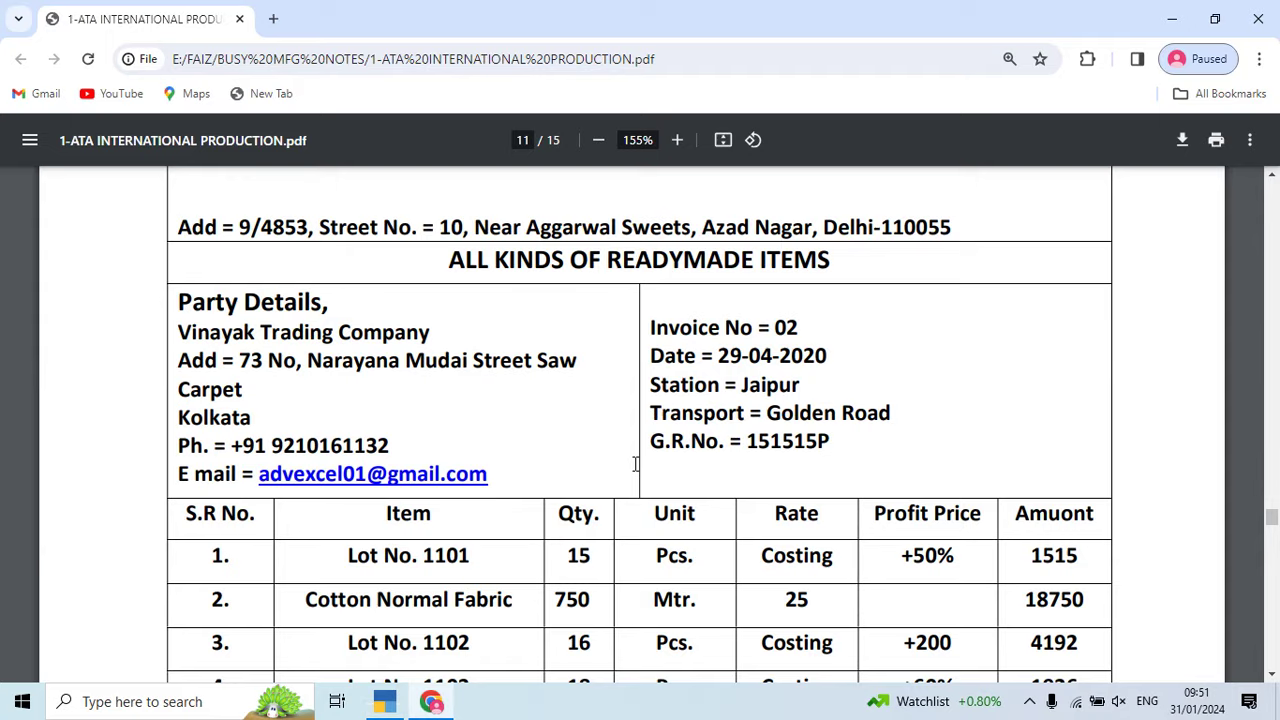
{"action": "scroll", "coordinate": [634, 465], "scroll_direction": "down", "scroll_amount": 3}
{"action": "key", "text": "alt+Tab"}
{"action": "type", "text": "Lot"}
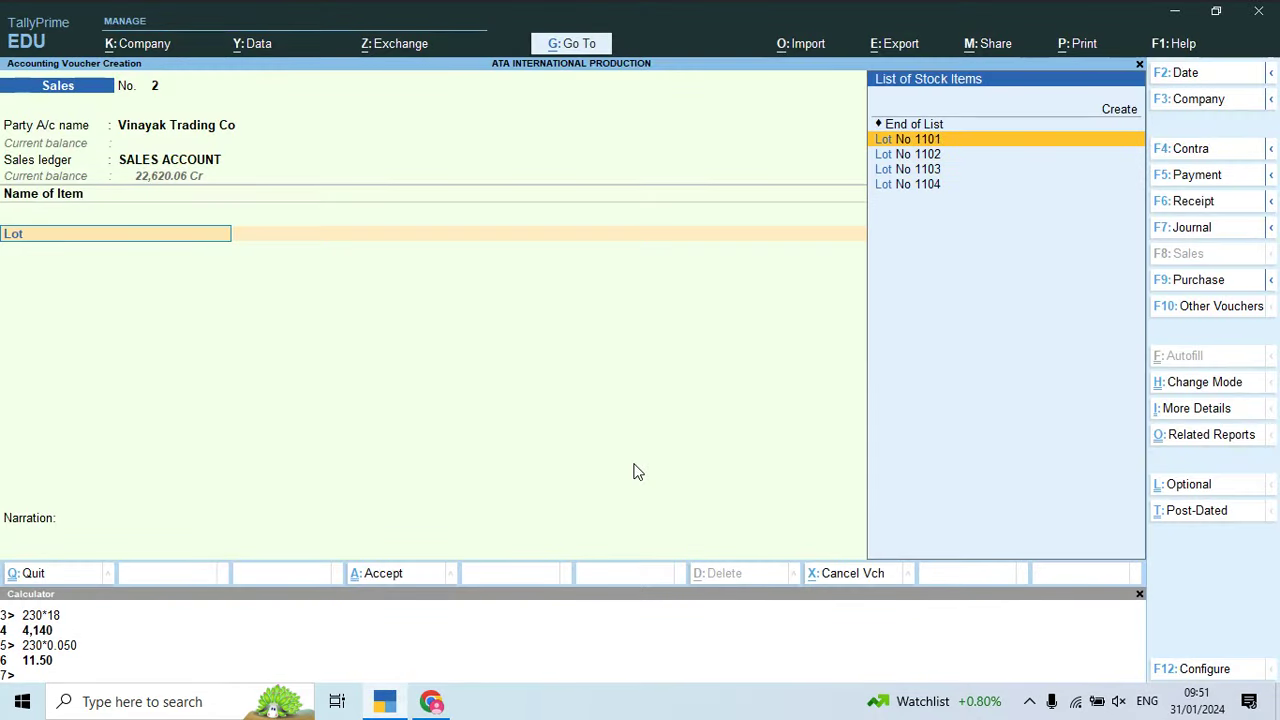
{"action": "key", "text": "Return"}
{"action": "key", "text": "alt+Tab"}
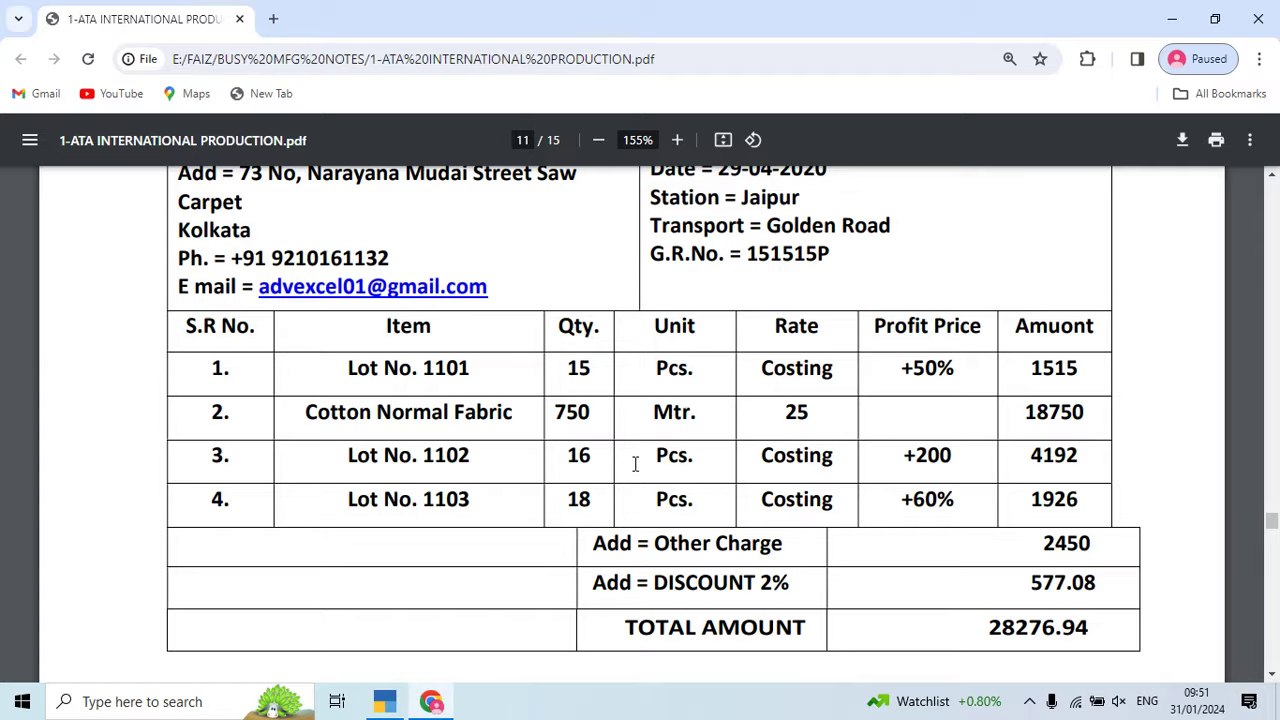
{"action": "key", "text": "alt+Tab"}
{"action": "key", "text": "Return"}
Step: Set the Lot No 1101 quantity to 15 Pcs, accept the default rate and amount, and check the next PDF item
{"action": "key", "text": "alt+Tab"}
{"action": "key", "text": "alt+Tab"}
{"action": "type", "text": "15"}
{"action": "key", "text": "Return"}
{"action": "key", "text": "Return"}
{"action": "key", "text": "Return"}
{"action": "key", "text": "Return"}
{"action": "key", "text": "Return"}
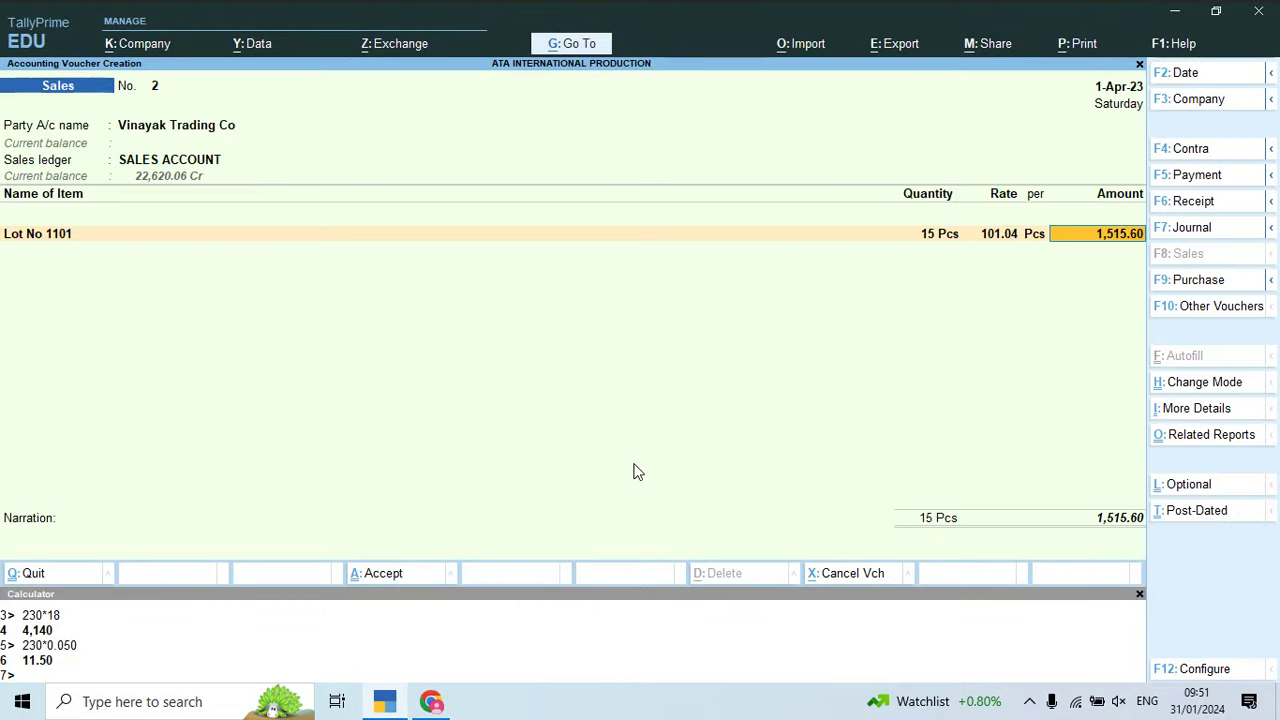
{"action": "key", "text": "alt+Tab"}
{"action": "key", "text": "alt+Tab"}
{"action": "key", "text": "Return"}
{"action": "key", "text": "alt+Tab"}
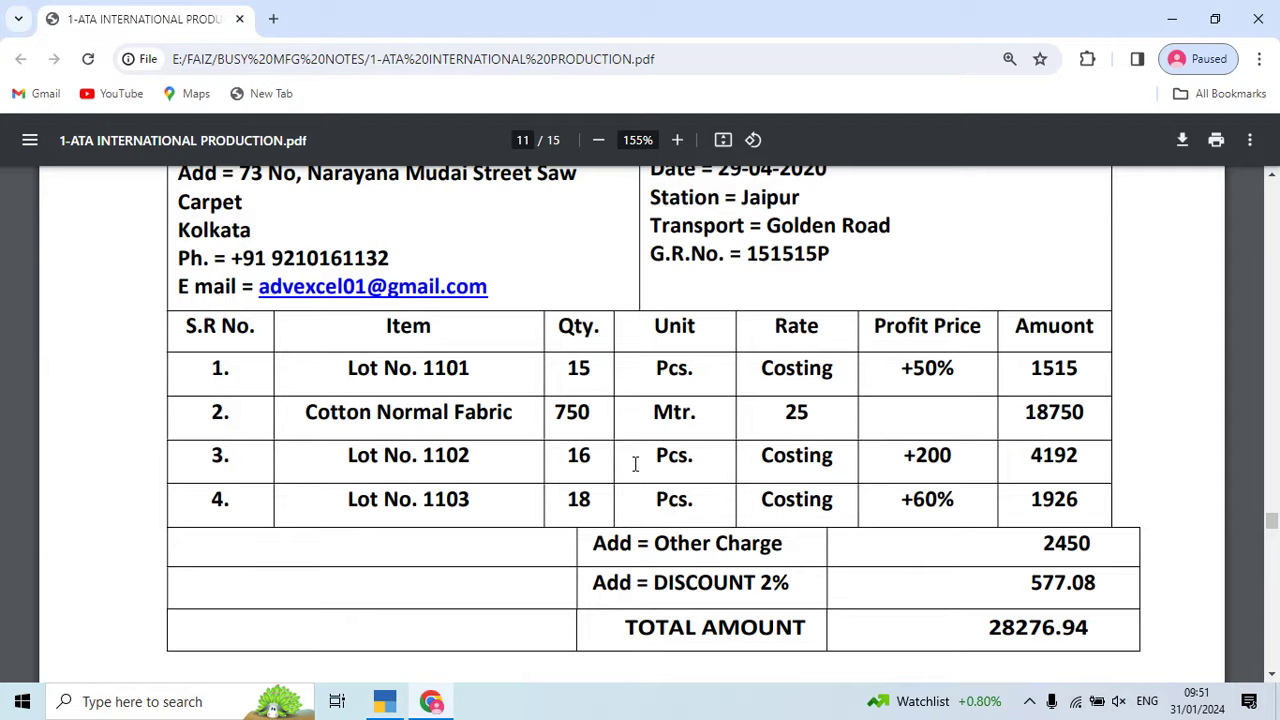
Step: Add COTTOUN NORMAL FABRIC as the voucher's second item, allocated from Main Location
{"action": "key", "text": "alt+Tab"}
{"action": "type", "text": "Cot"}
{"action": "key", "text": "Down"}
{"action": "key", "text": "Down"}
{"action": "key", "text": "Down"}
{"action": "key", "text": "Down"}
{"action": "key", "text": "Down"}
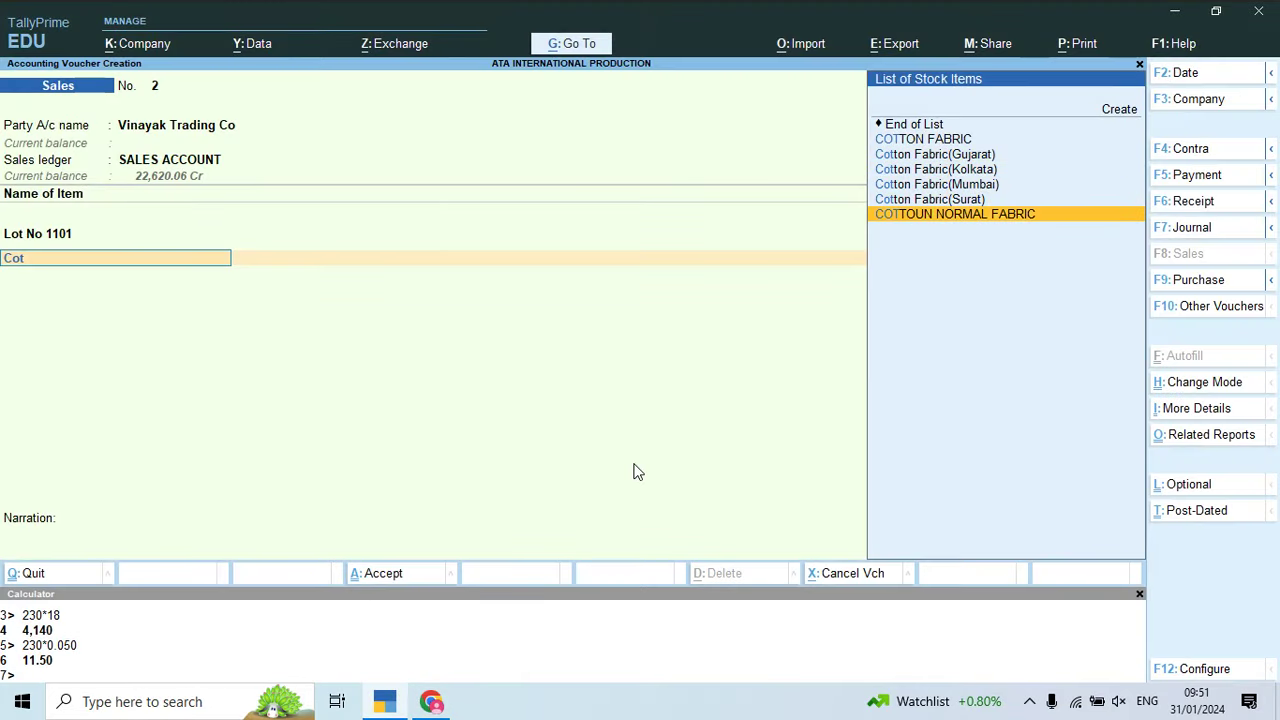
{"action": "key", "text": "Return"}
{"action": "type", "text": "M"}
{"action": "key", "text": "Return"}
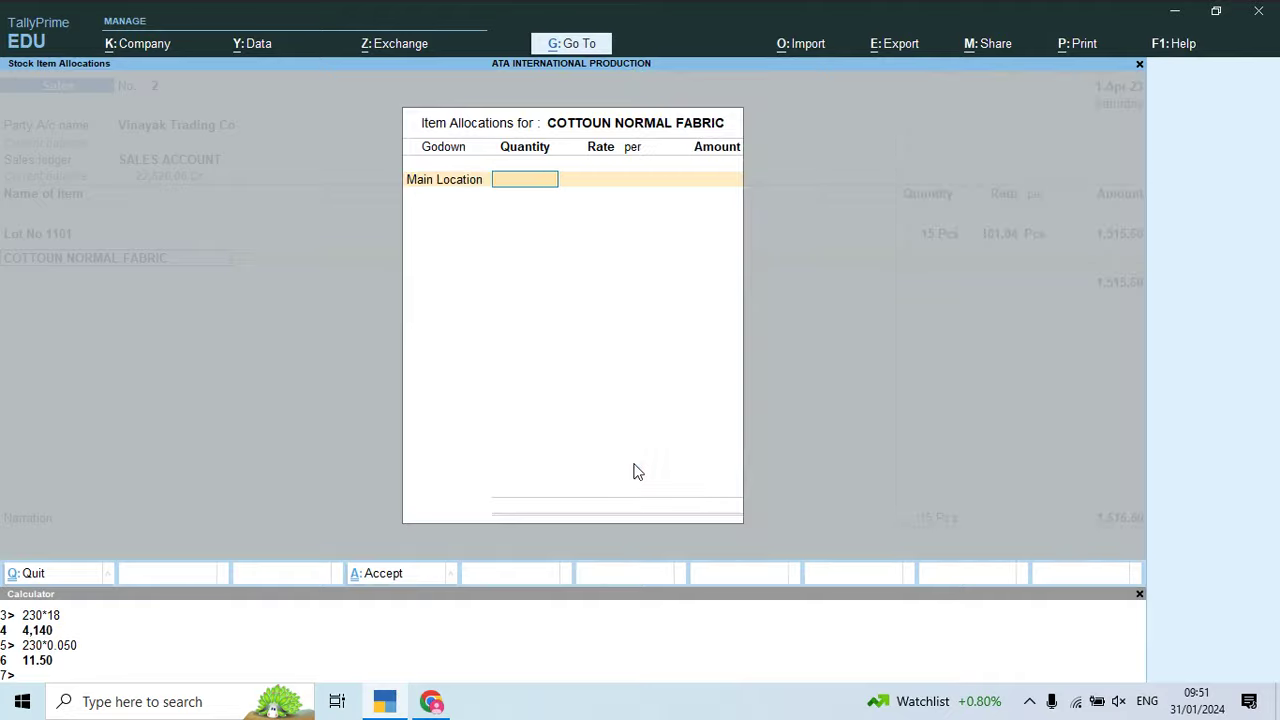
Step: Check the fabric's figures in the invoice PDF and enter 750 MTR at a rate of 25, accepting the calculated amount
{"action": "key", "text": "alt+Tab"}
{"action": "key", "text": "alt+Tab"}
{"action": "type", "text": "750"}
{"action": "key", "text": "Return"}
{"action": "type", "text": "25"}
{"action": "key", "text": "Return"}
{"action": "key", "text": "Return"}
{"action": "key", "text": "Return"}
{"action": "key", "text": "Return"}
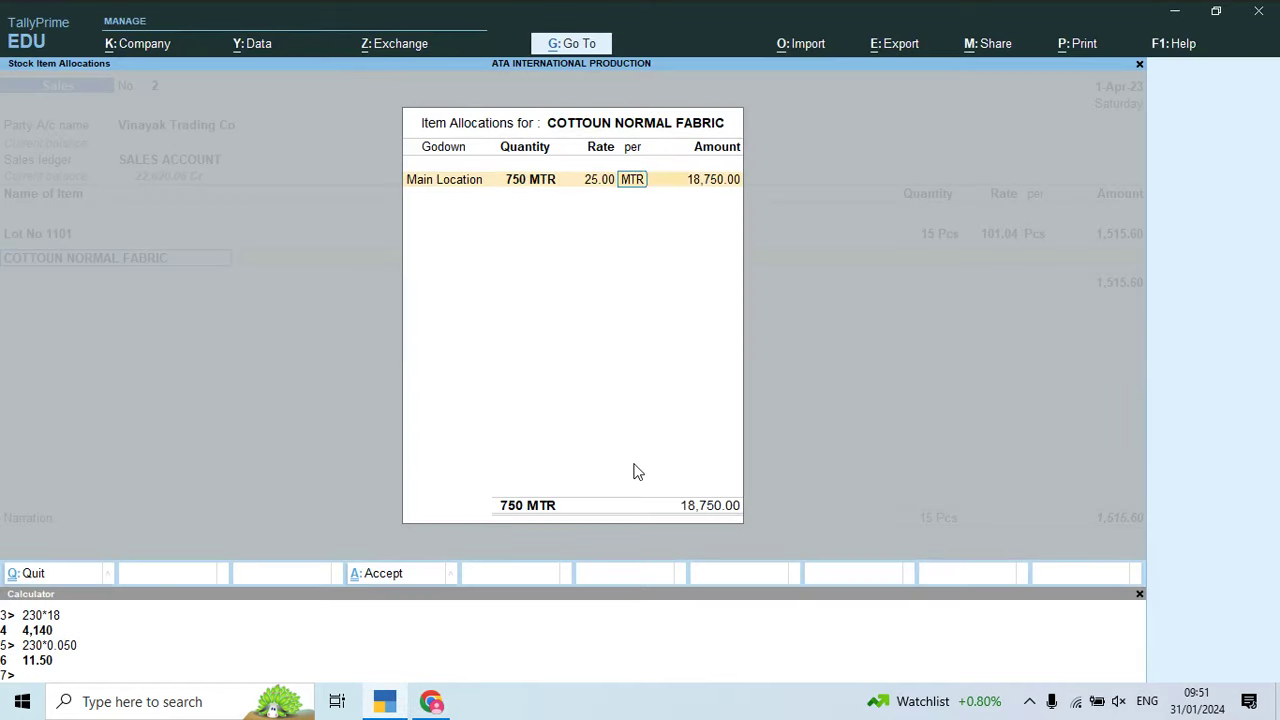
Step: Check the third item in the invoice PDF and add Lot No 1102 from Main Location
{"action": "key", "text": "alt+Tab"}
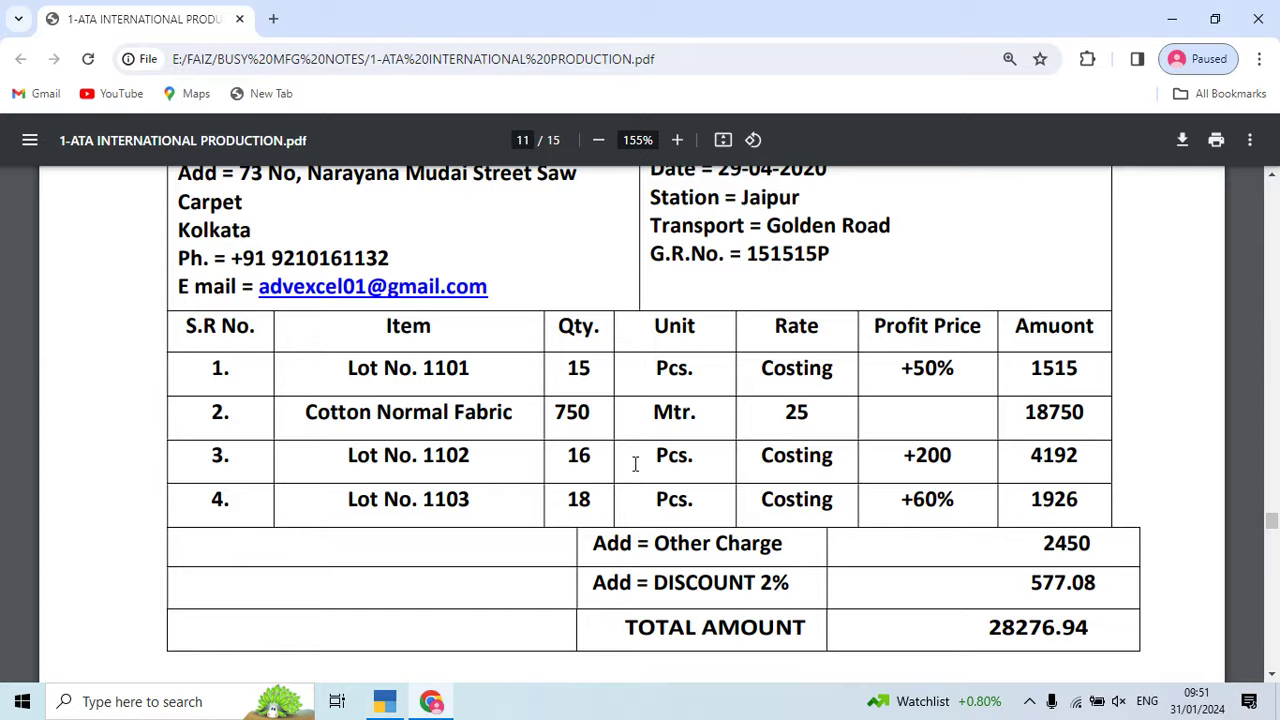
{"action": "key", "text": "alt+Tab"}
{"action": "type", "text": "Lot"}
{"action": "key", "text": "Down"}
{"action": "key", "text": "Return"}
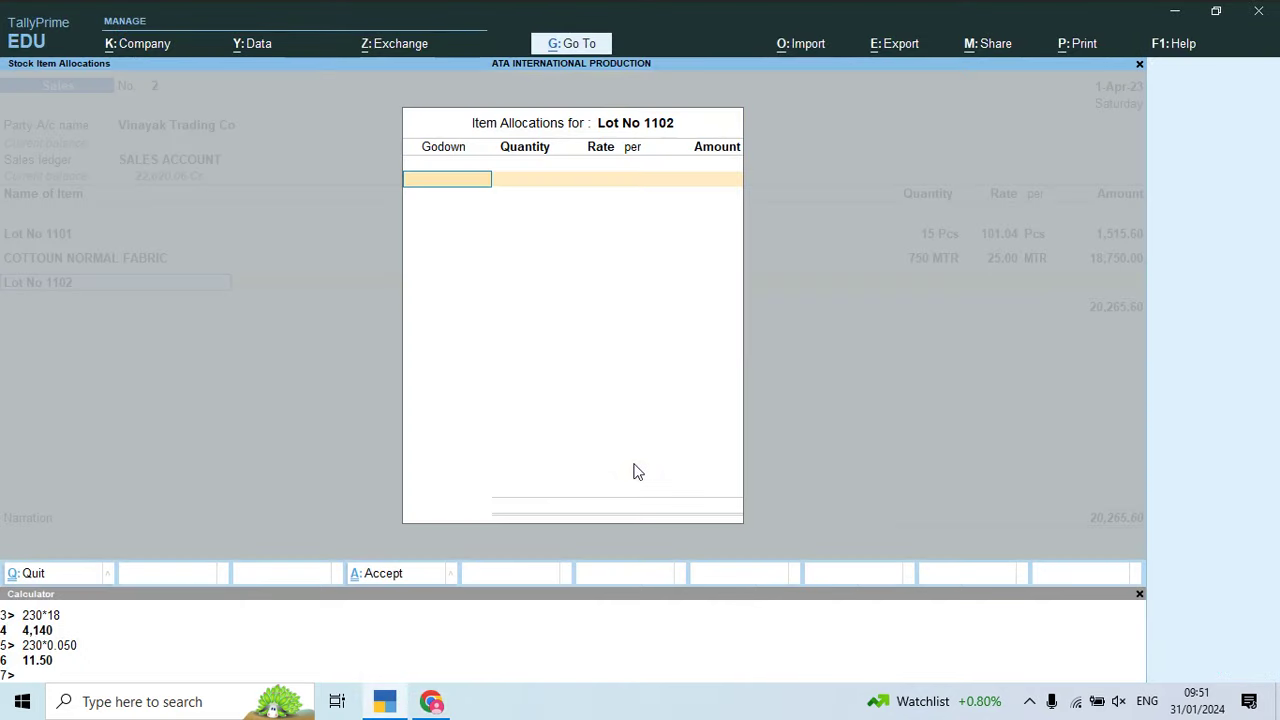
{"action": "type", "text": "Ma"}
{"action": "key", "text": "Return"}
Step: Look up the Lot No 1102 quantity in the PDF and enter 16 Pcs, accepting the default rate and amount
{"action": "key", "text": "alt+Tab"}
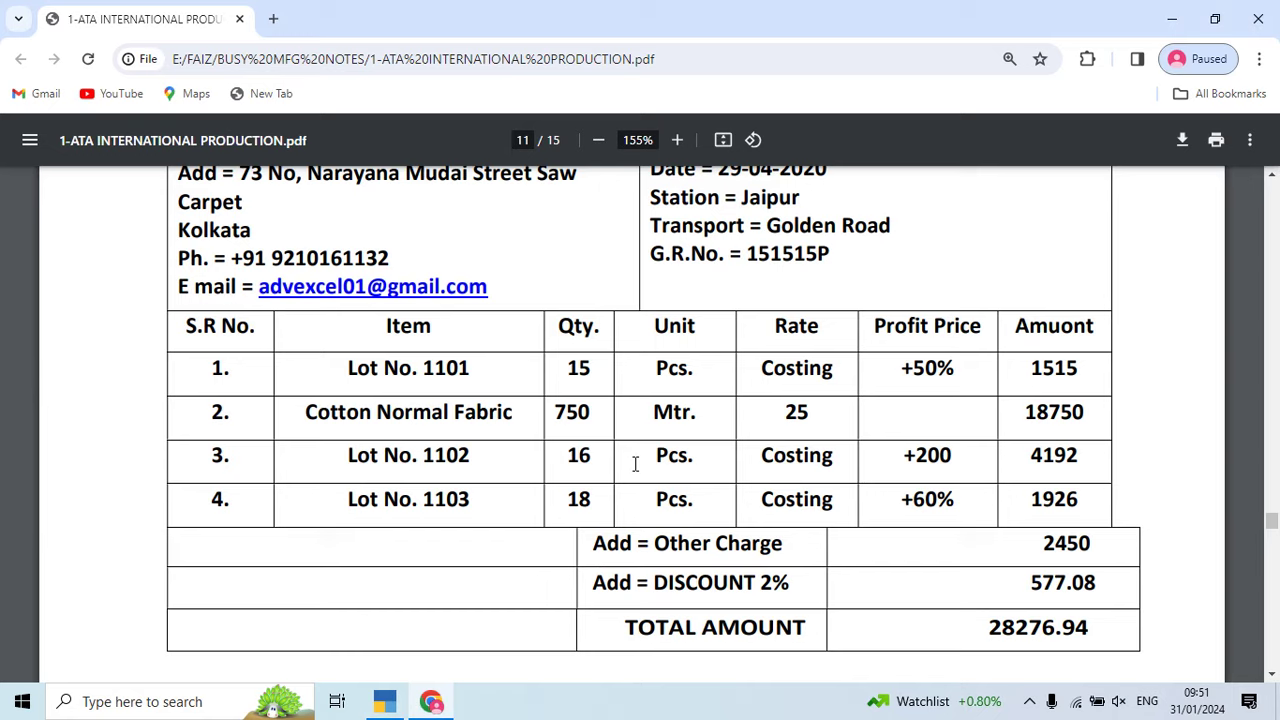
{"action": "key", "text": "alt+Tab"}
{"action": "type", "text": "16"}
{"action": "key", "text": "Return"}
{"action": "key", "text": "Return"}
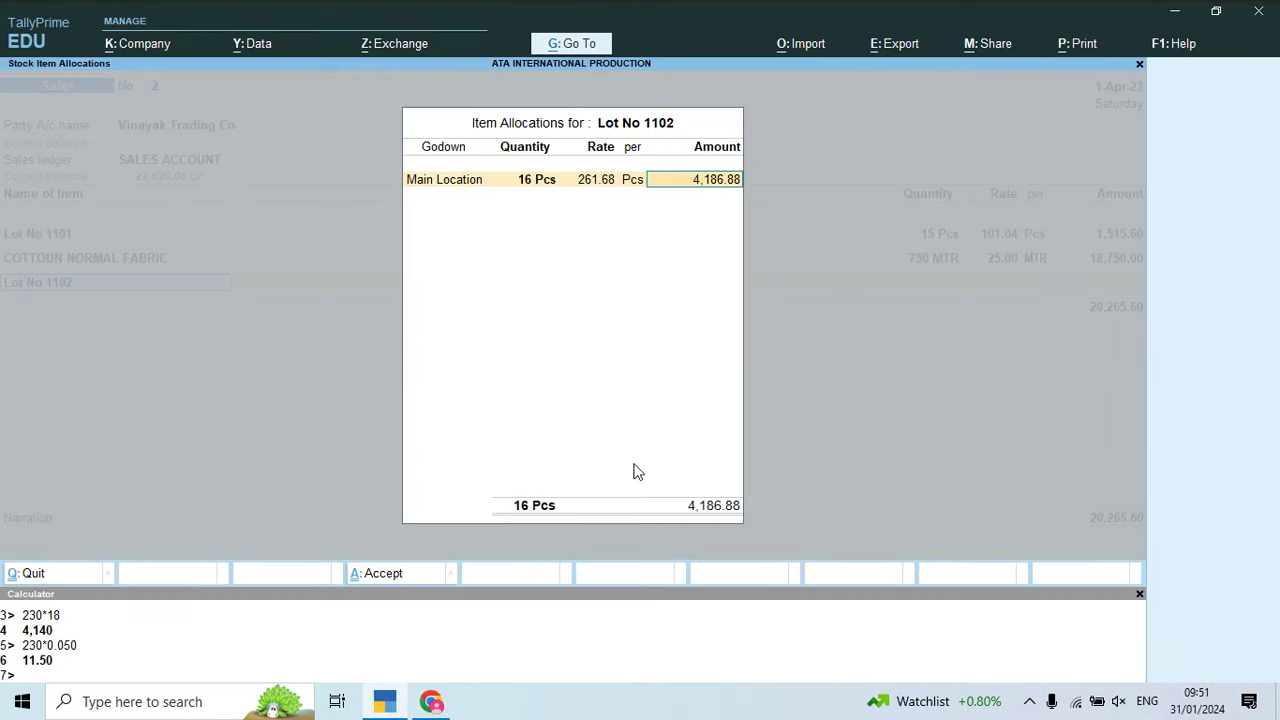
{"action": "key", "text": "Return"}
{"action": "key", "text": "Return"}
{"action": "key", "text": "Return"}
Step: Check the fourth item in the invoice PDF and add Lot No 1103 from Main Location
{"action": "key", "text": "alt+Tab"}
{"action": "key", "text": "alt+Tab"}
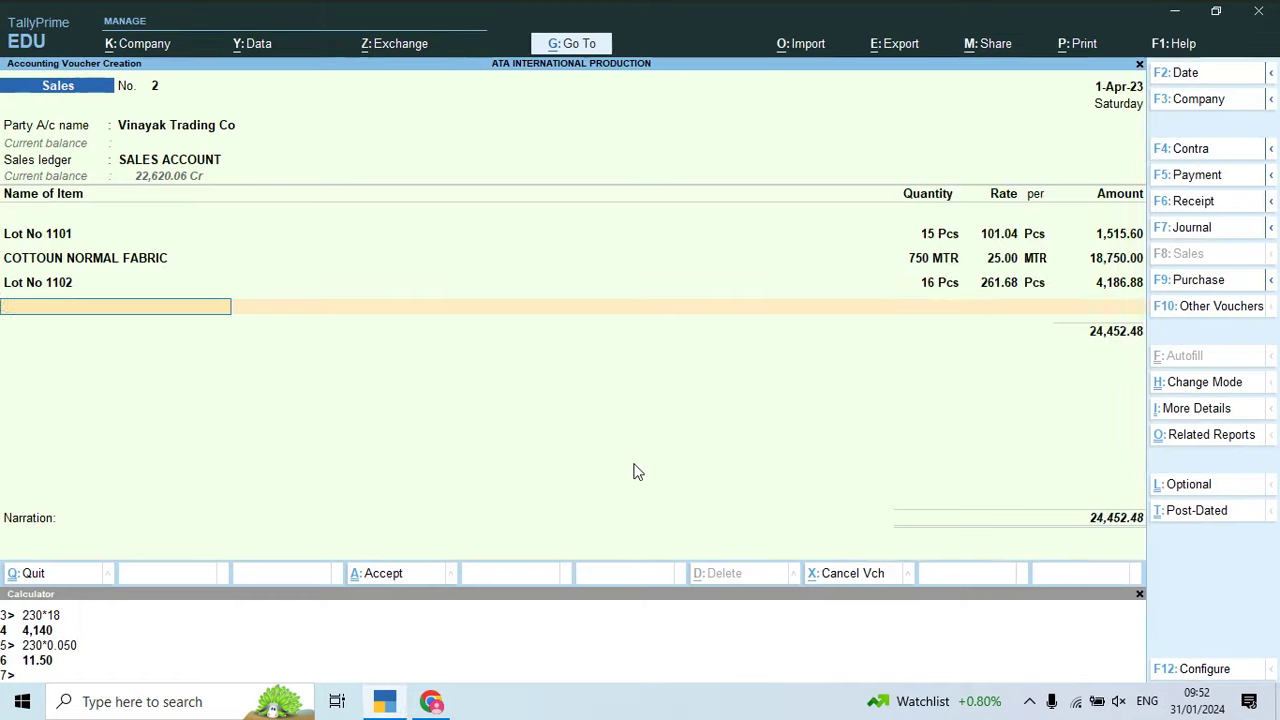
{"action": "type", "text": "Lot"}
{"action": "key", "text": "Down"}
{"action": "key", "text": "Down"}
{"action": "key", "text": "Down"}
{"action": "key", "text": "Return"}
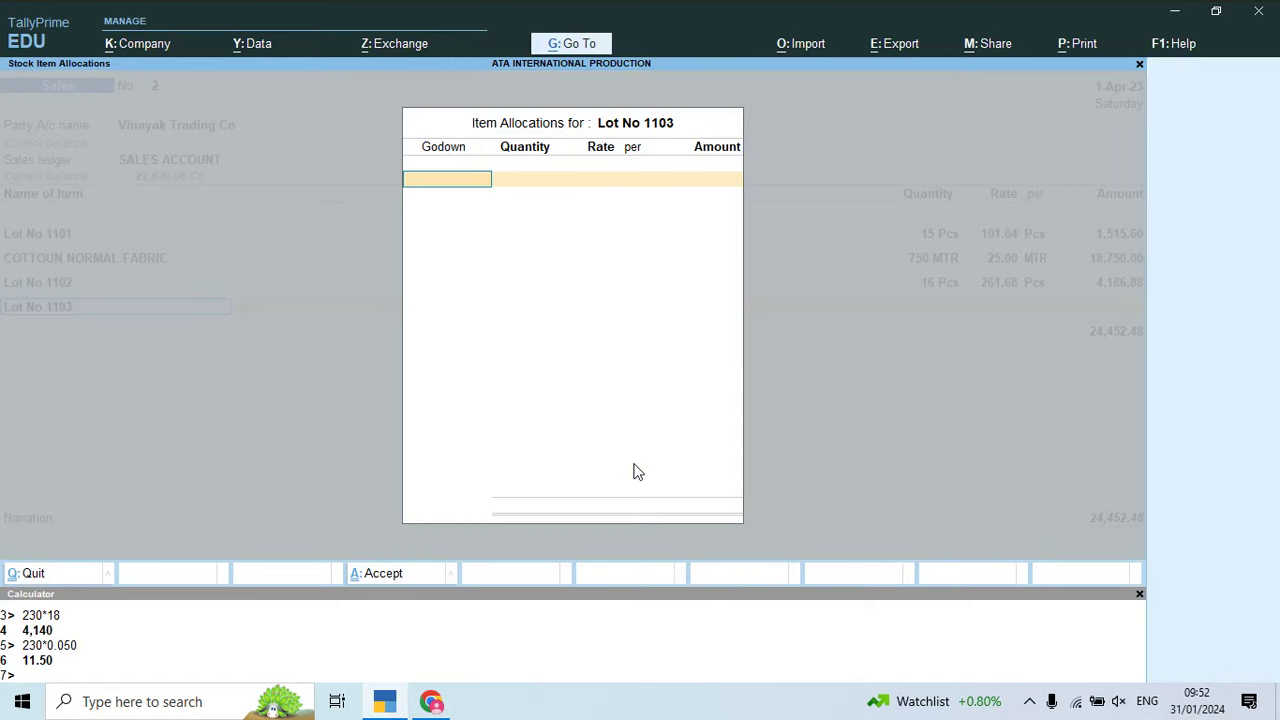
{"action": "type", "text": "Ma"}
{"action": "key", "text": "Return"}
Step: Look up the Lot No 1103 quantity in the PDF and enter 18 Pcs, accepting the default rate and amount
{"action": "key", "text": "alt+Tab"}
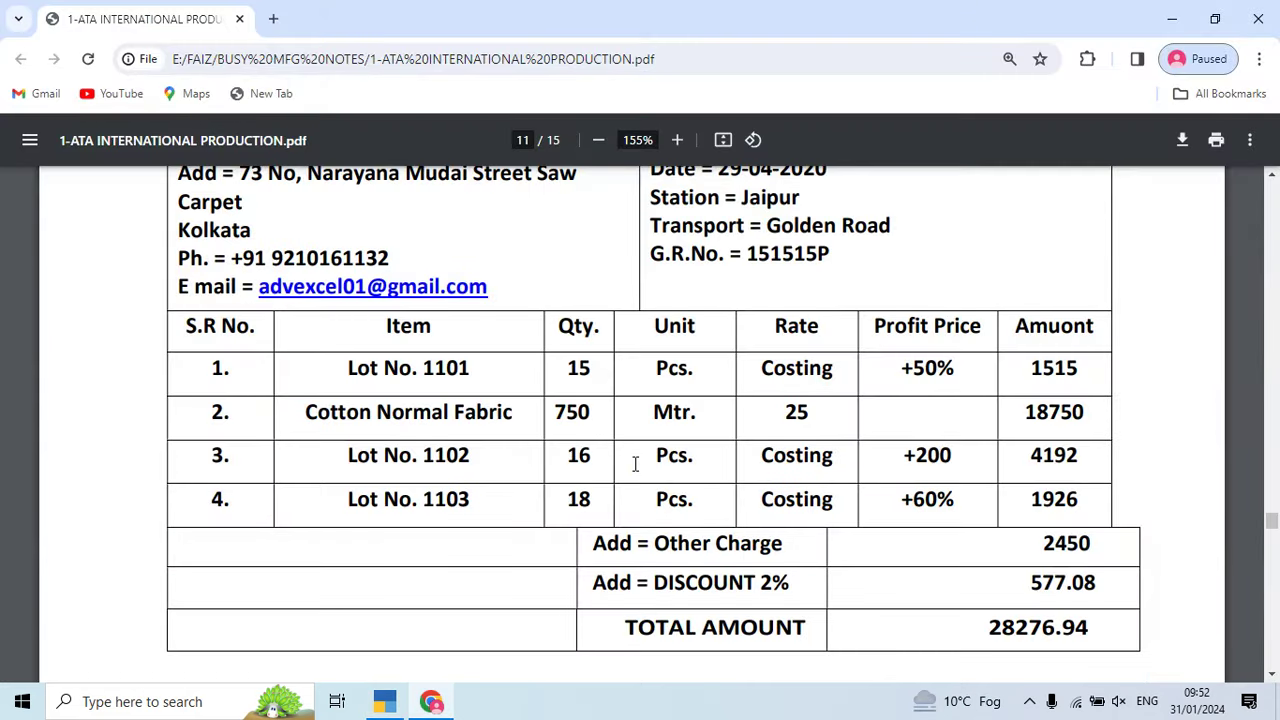
{"action": "key", "text": "alt+Tab"}
{"action": "type", "text": "18"}
{"action": "key", "text": "Return"}
{"action": "key", "text": "Return"}
{"action": "key", "text": "Return"}
{"action": "key", "text": "Return"}
{"action": "key", "text": "Return"}
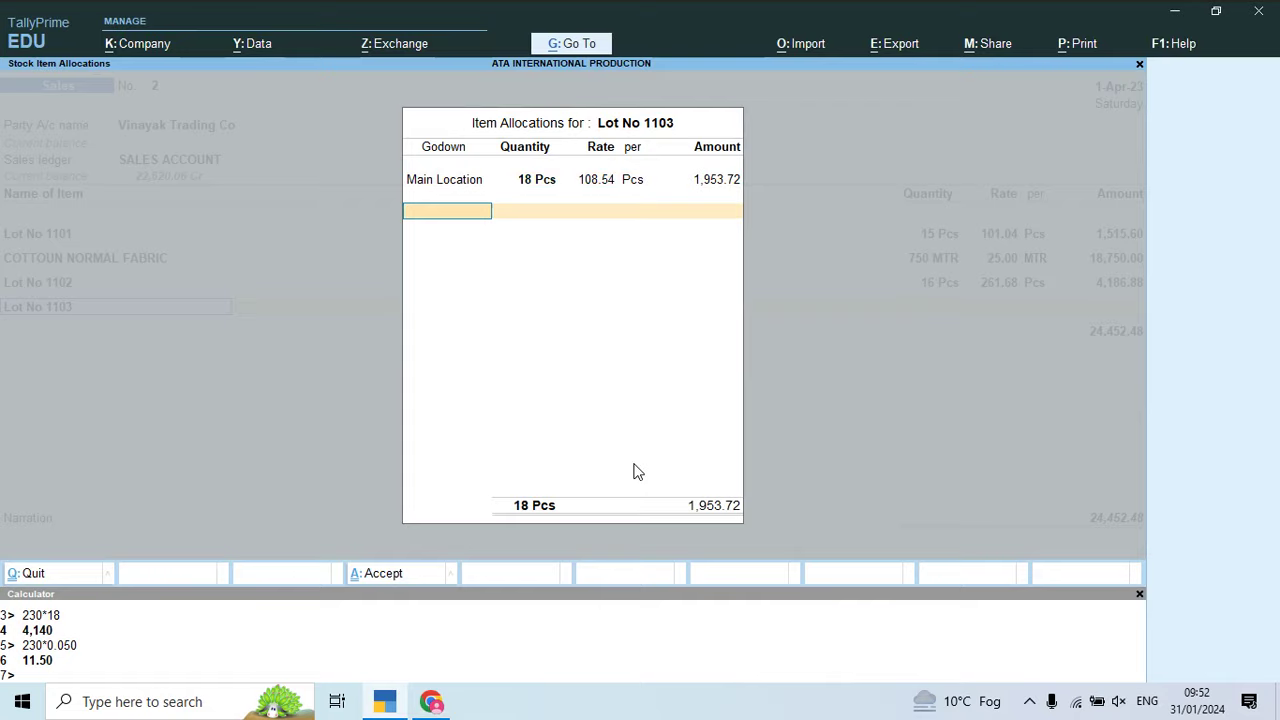
Step: Check the invoice's extra charges in the PDF, close the item list and add Freight & Forwarding Charges of 2450
{"action": "key", "text": "alt+Tab"}
{"action": "scroll", "coordinate": [634, 464], "scroll_direction": "down", "scroll_amount": 3}
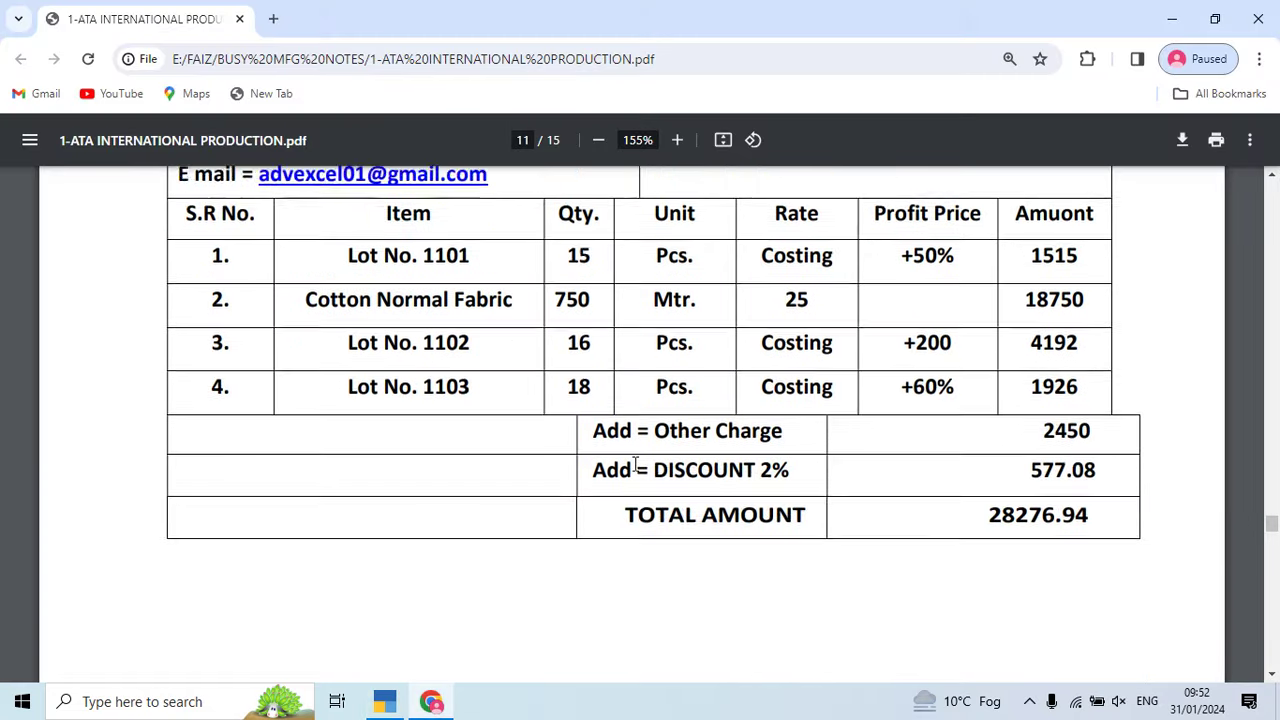
{"action": "key", "text": "alt+Tab"}
{"action": "key", "text": "Return"}
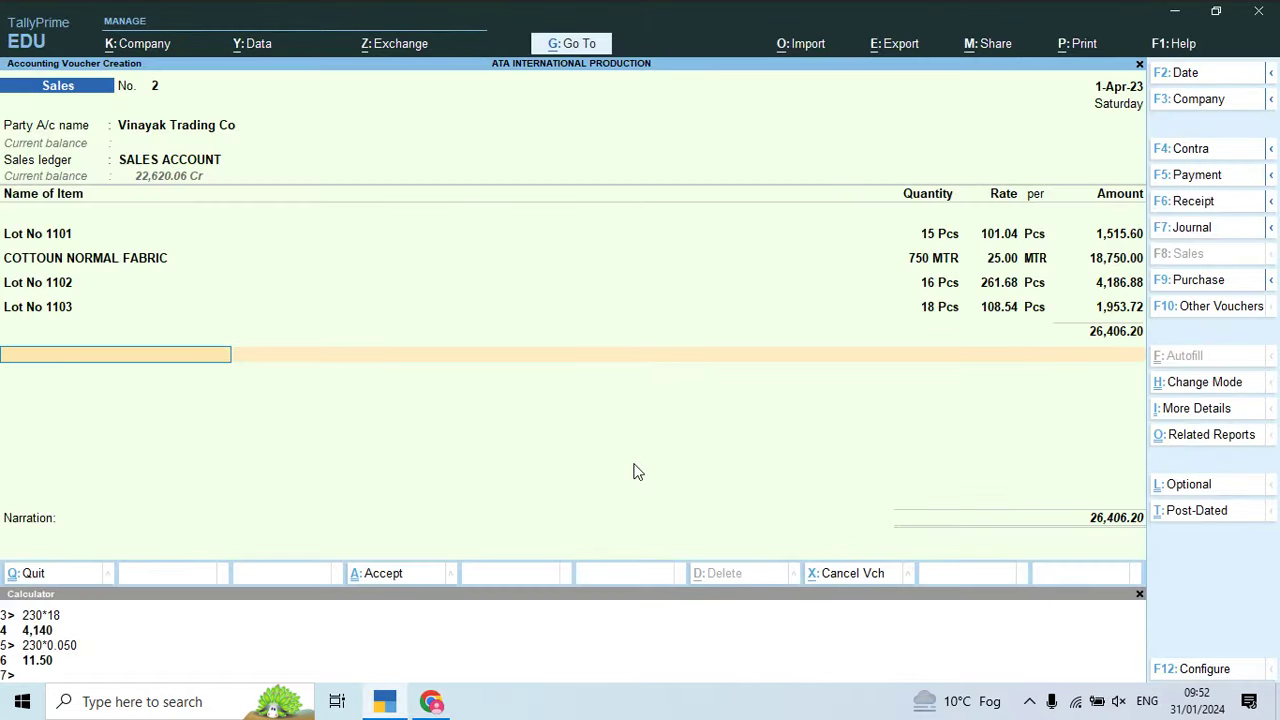
{"action": "type", "text": "F"}
{"action": "key", "text": "Return"}
{"action": "key", "text": "Return"}
{"action": "type", "text": "2450"}
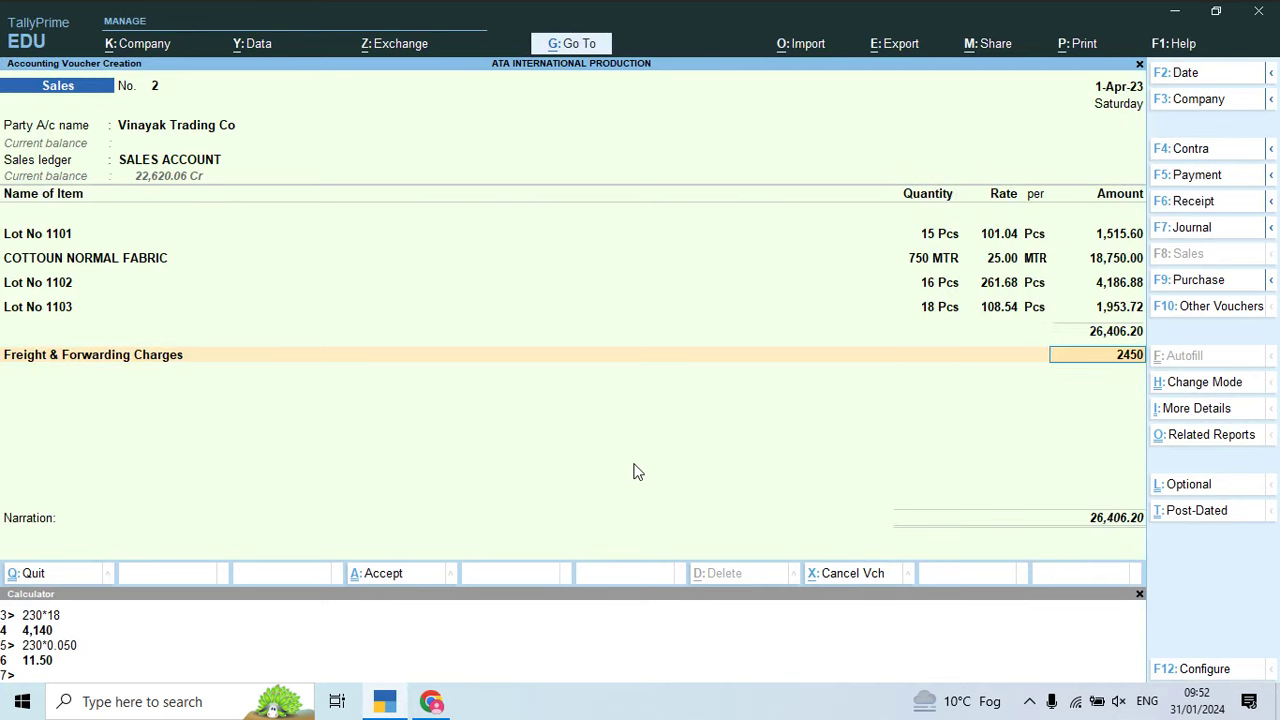
{"action": "key", "text": "Return"}
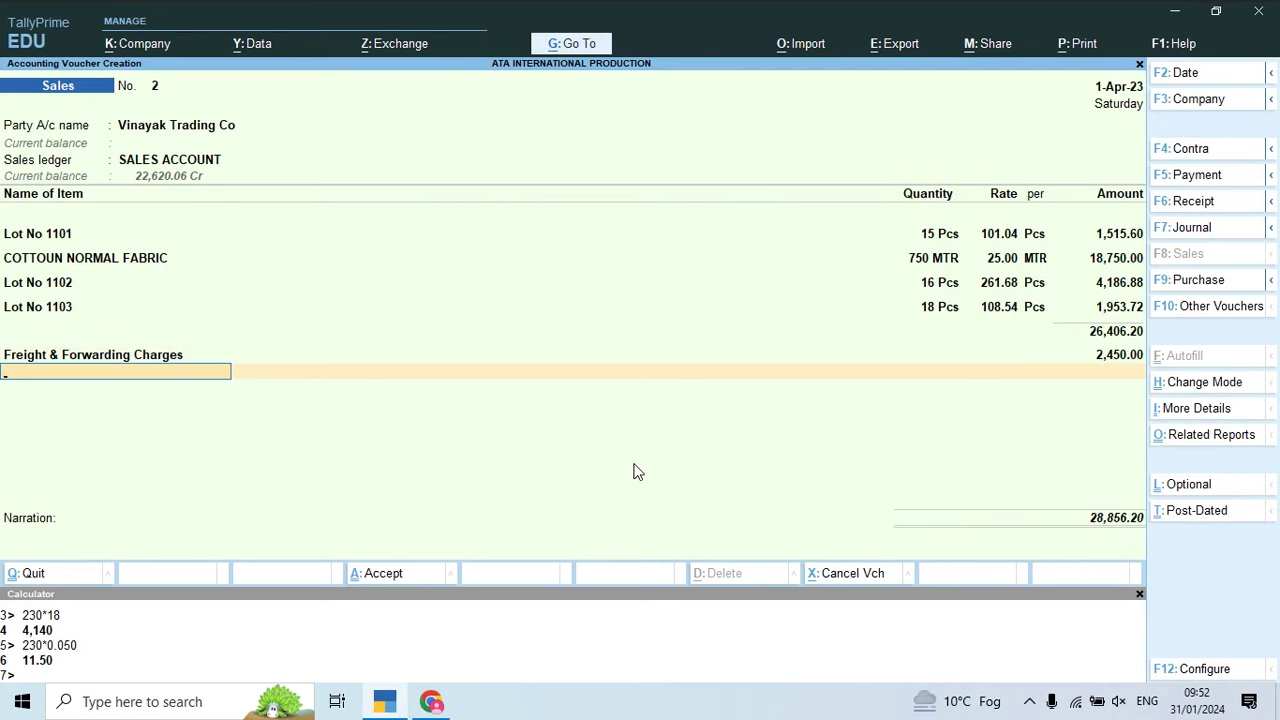
Step: Add the DISCOUNT ALLOW ledger to the voucher with the 2% discount given in the invoice PDF
{"action": "type", "text": "Dis"}
{"action": "key", "text": "Down"}
{"action": "key", "text": "Return"}
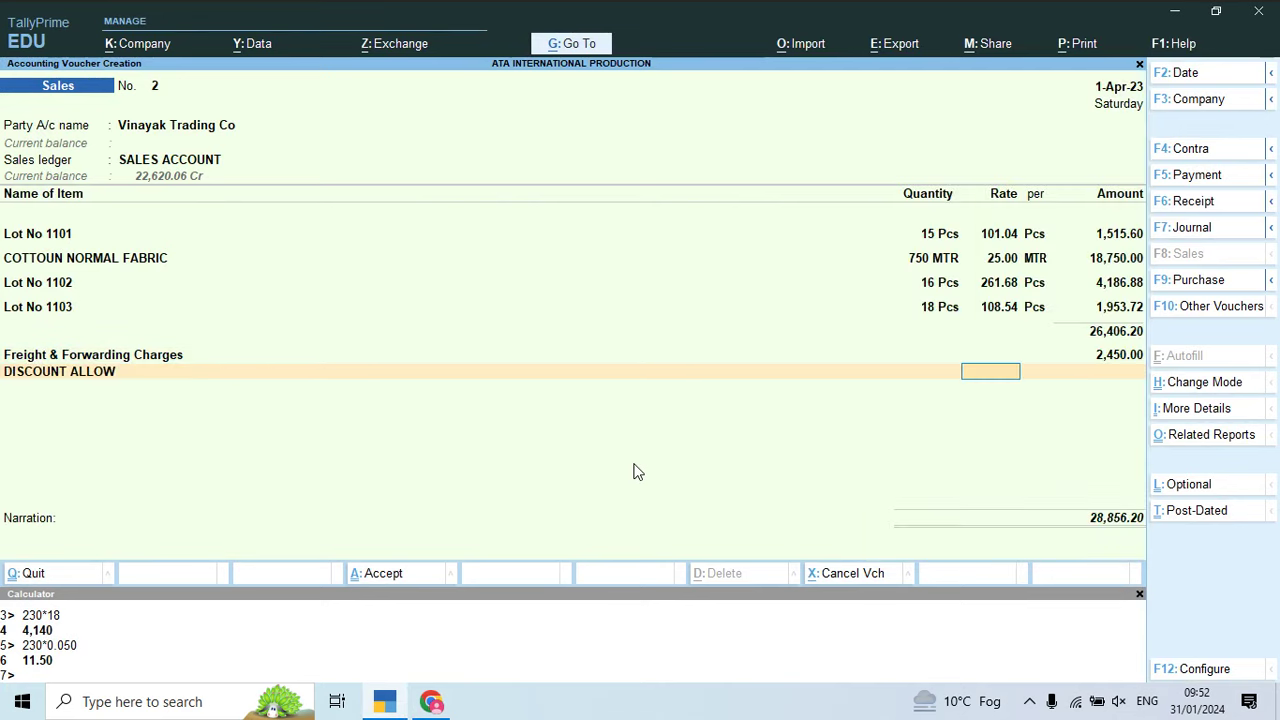
{"action": "key", "text": "alt+Tab"}
{"action": "key", "text": "alt+Tab"}
{"action": "type", "text": "2"}
{"action": "key", "text": "Return"}
{"action": "key", "text": "Return"}
Step: Add the Round Off ledger, compare the total with the PDF and save the sales voucher without a narration
{"action": "type", "text": "R"}
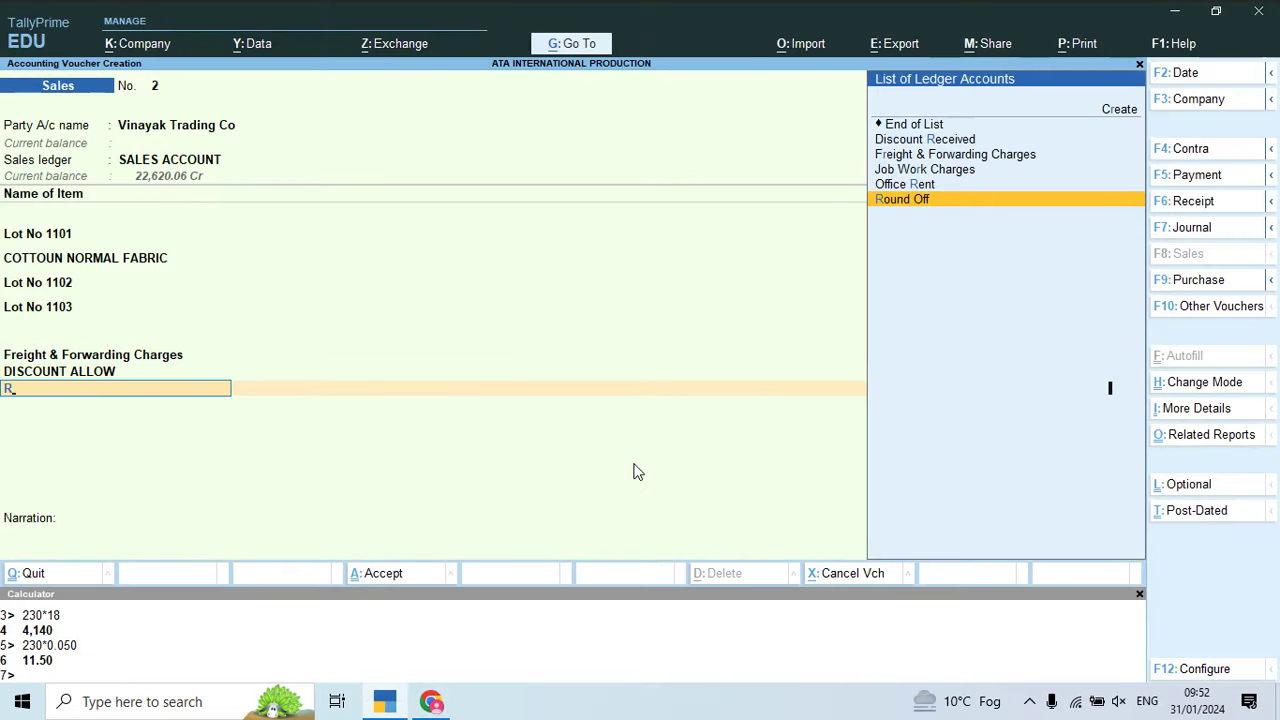
{"action": "key", "text": "Return"}
{"action": "key", "text": "Return"}
{"action": "key", "text": "alt+Tab"}
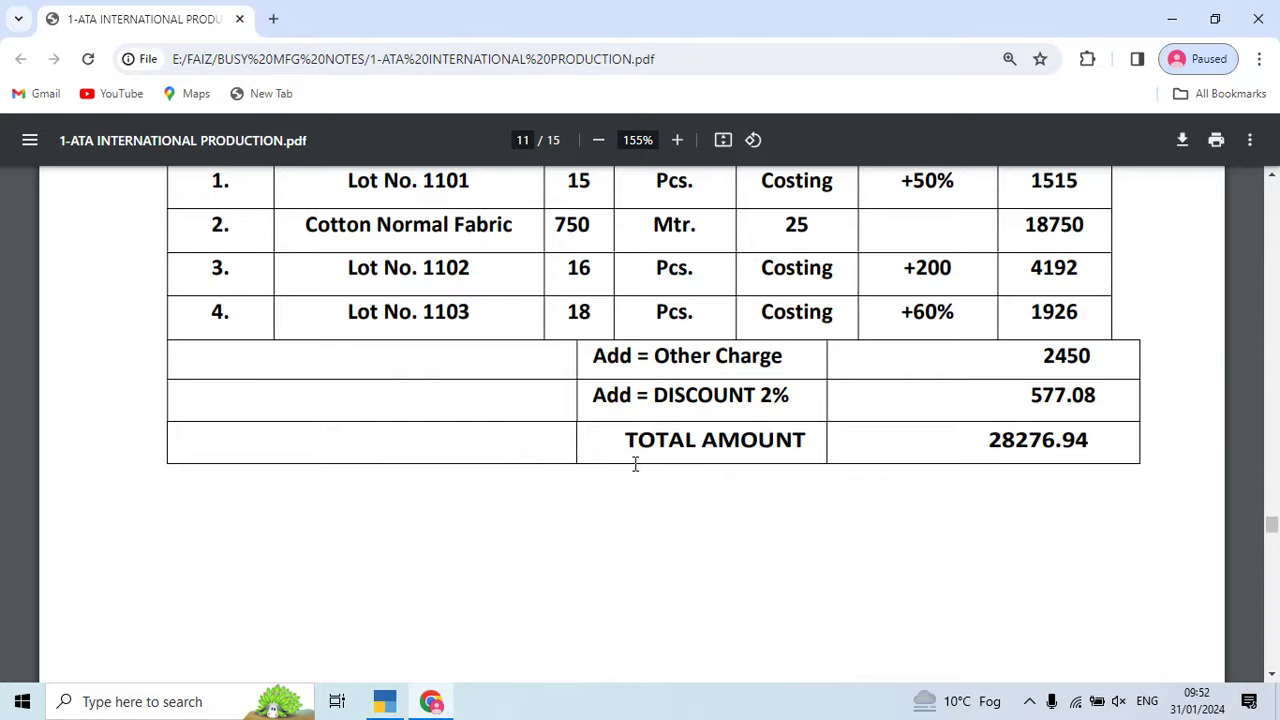
{"action": "key", "text": "alt+Tab"}
{"action": "key", "text": "Return"}
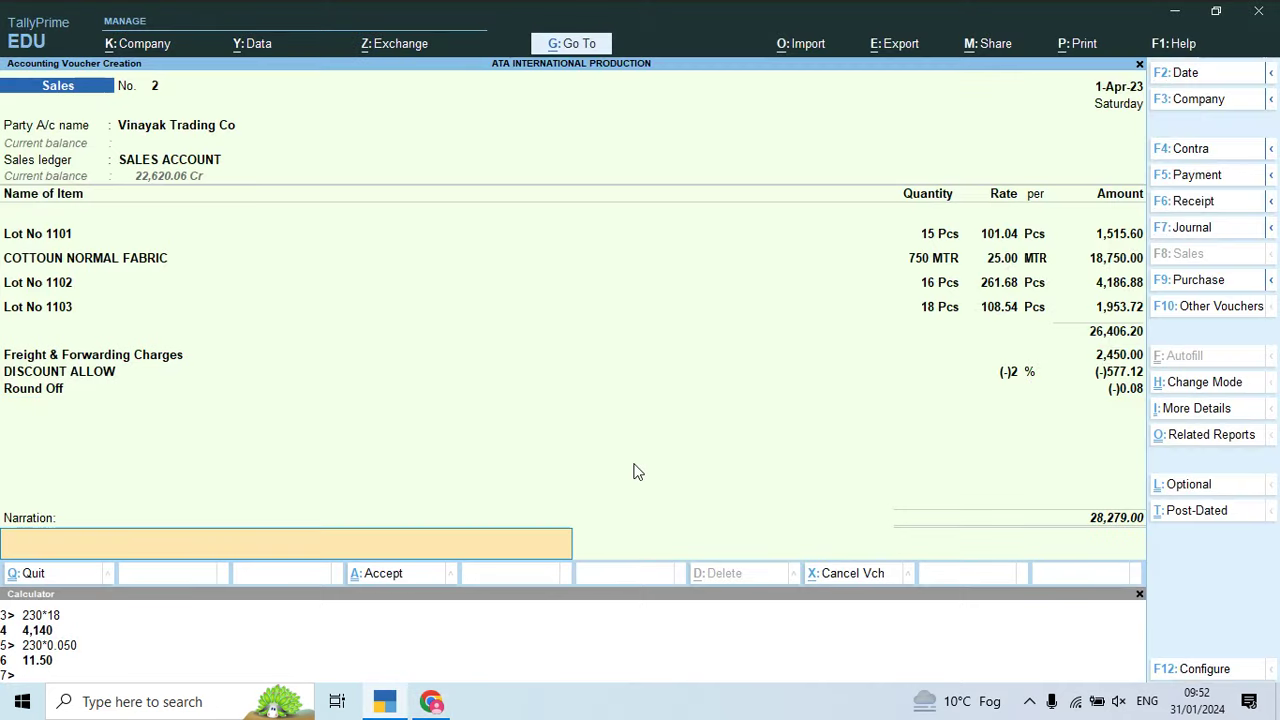
{"action": "key", "text": "Return"}
{"action": "key", "text": "Return"}
Step: Examine the Cash Book table in the PDF for its receipt and payment entries and closing balance
{"action": "key", "text": "alt+Tab"}
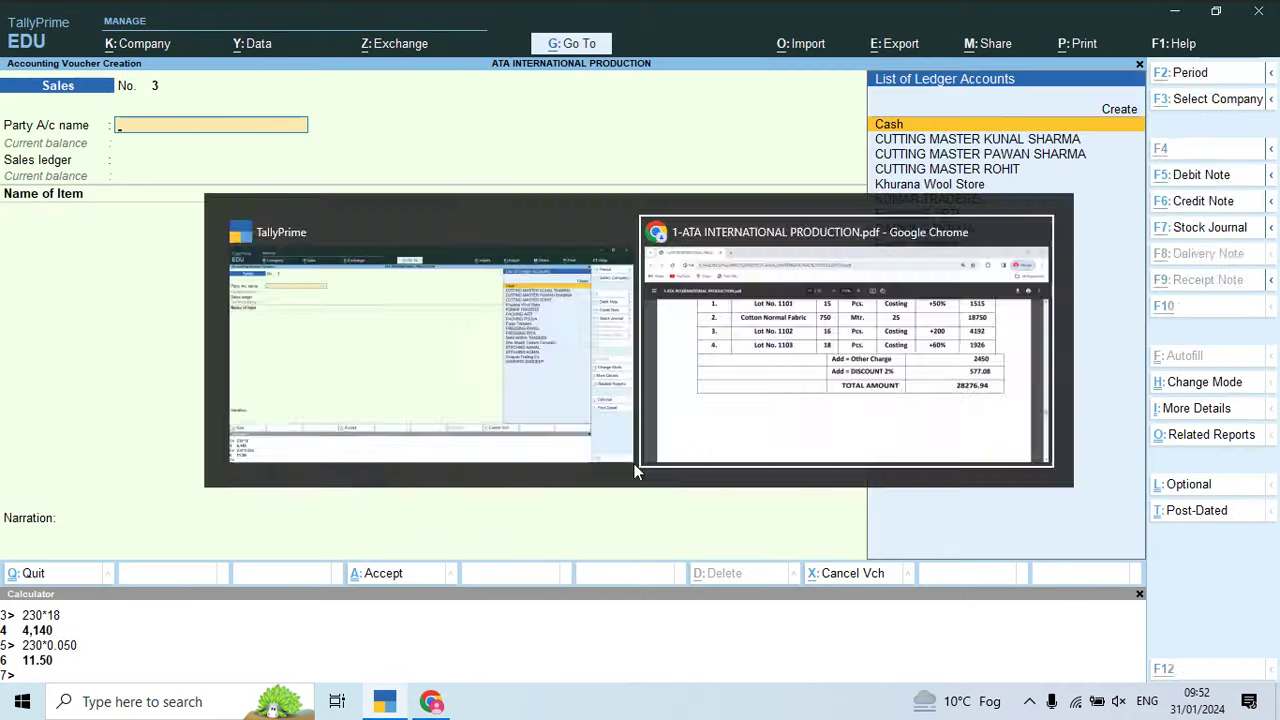
{"action": "scroll", "coordinate": [635, 463], "scroll_direction": "down", "scroll_amount": 10}
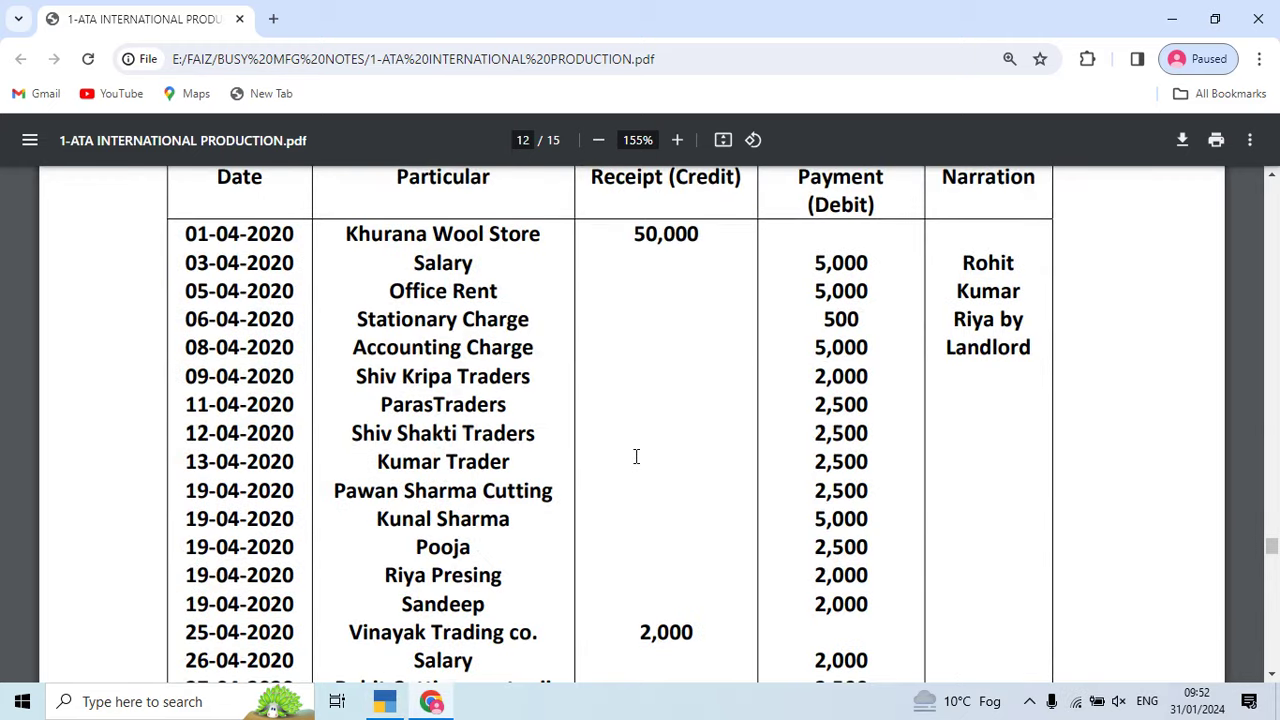
{"action": "scroll", "coordinate": [636, 470], "scroll_direction": "down", "scroll_amount": 3}
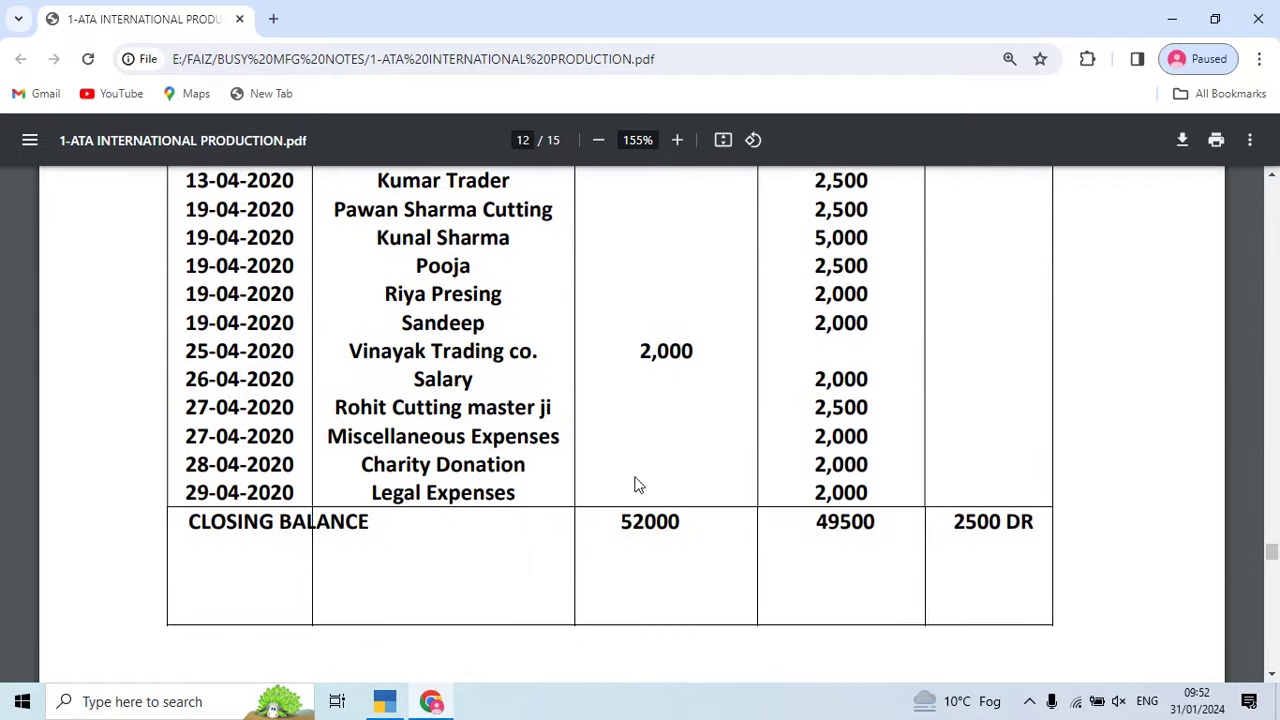
{"action": "scroll", "coordinate": [638, 485], "scroll_direction": "up", "scroll_amount": 2}
{"action": "scroll", "coordinate": [638, 485], "scroll_direction": "up", "scroll_amount": 2}
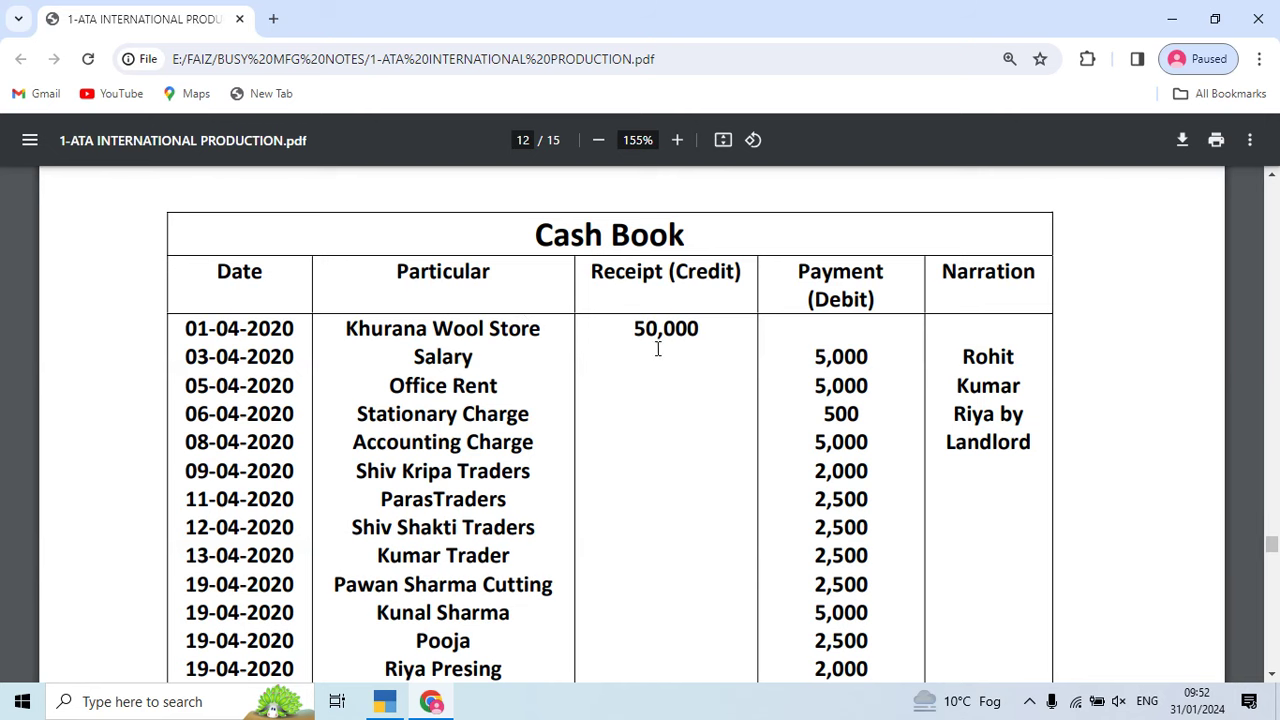
{"action": "scroll", "coordinate": [672, 347], "scroll_direction": "down", "scroll_amount": 5}
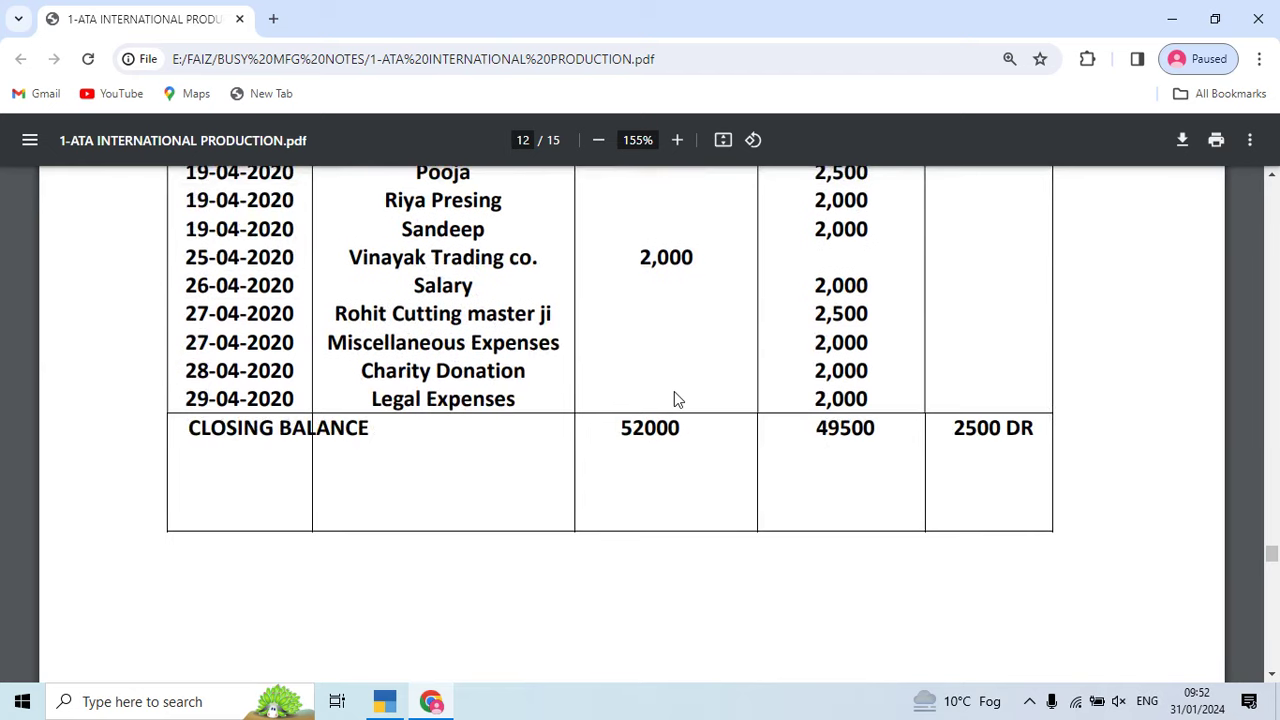
{"action": "scroll", "coordinate": [674, 399], "scroll_direction": "up", "scroll_amount": 1}
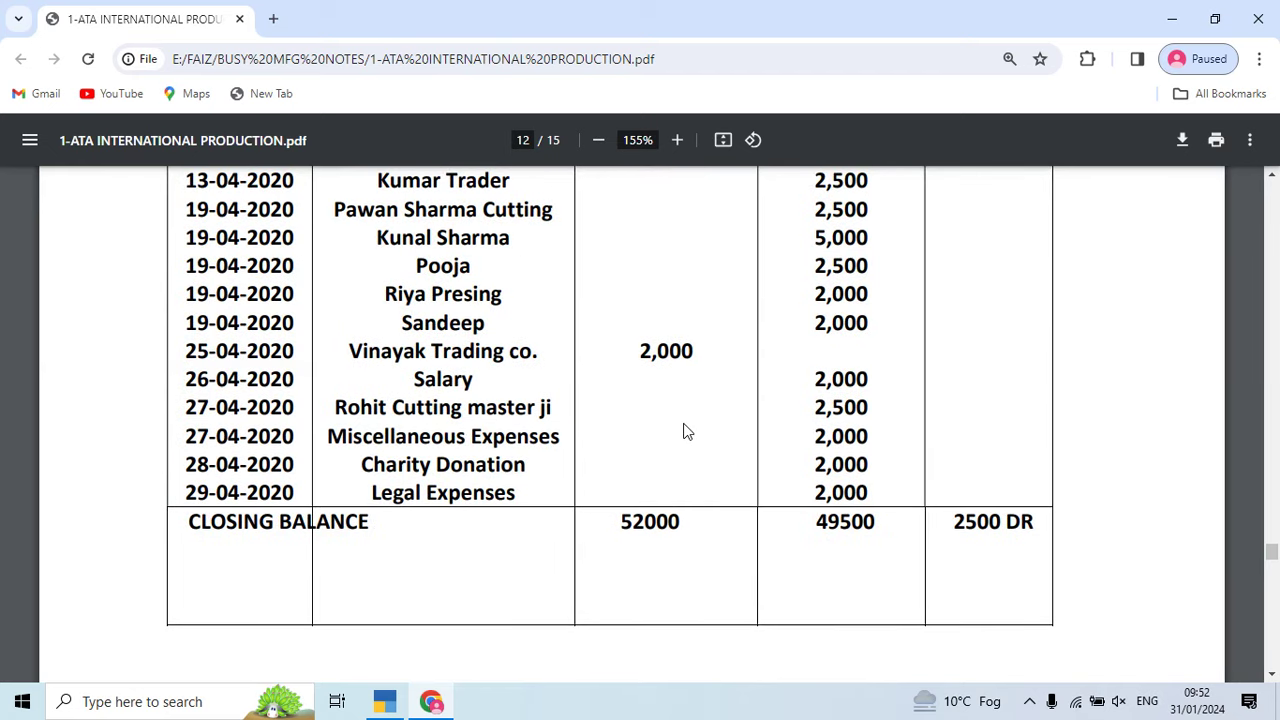
Step: Open a Receipt voucher and credit Khurana Wool Store with 50,000, following the first Cash Book entry in the PDF
{"action": "key", "text": "alt+Tab"}
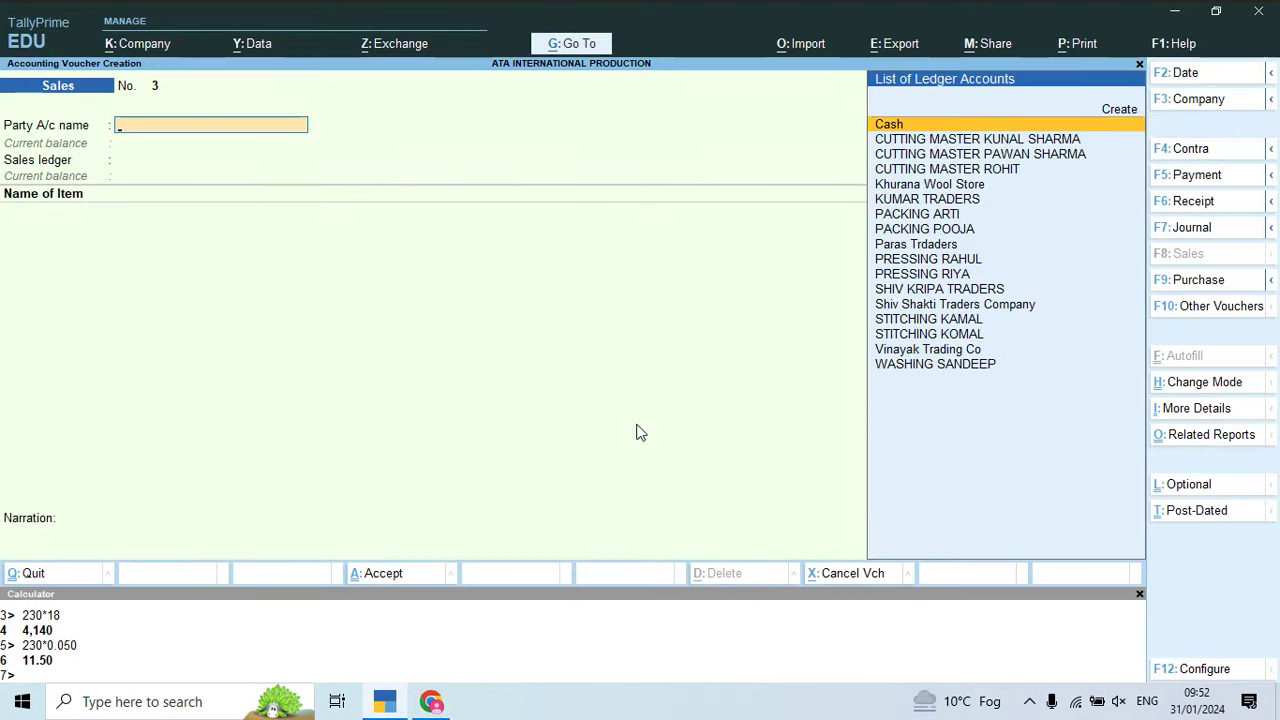
{"action": "key", "text": "F6"}
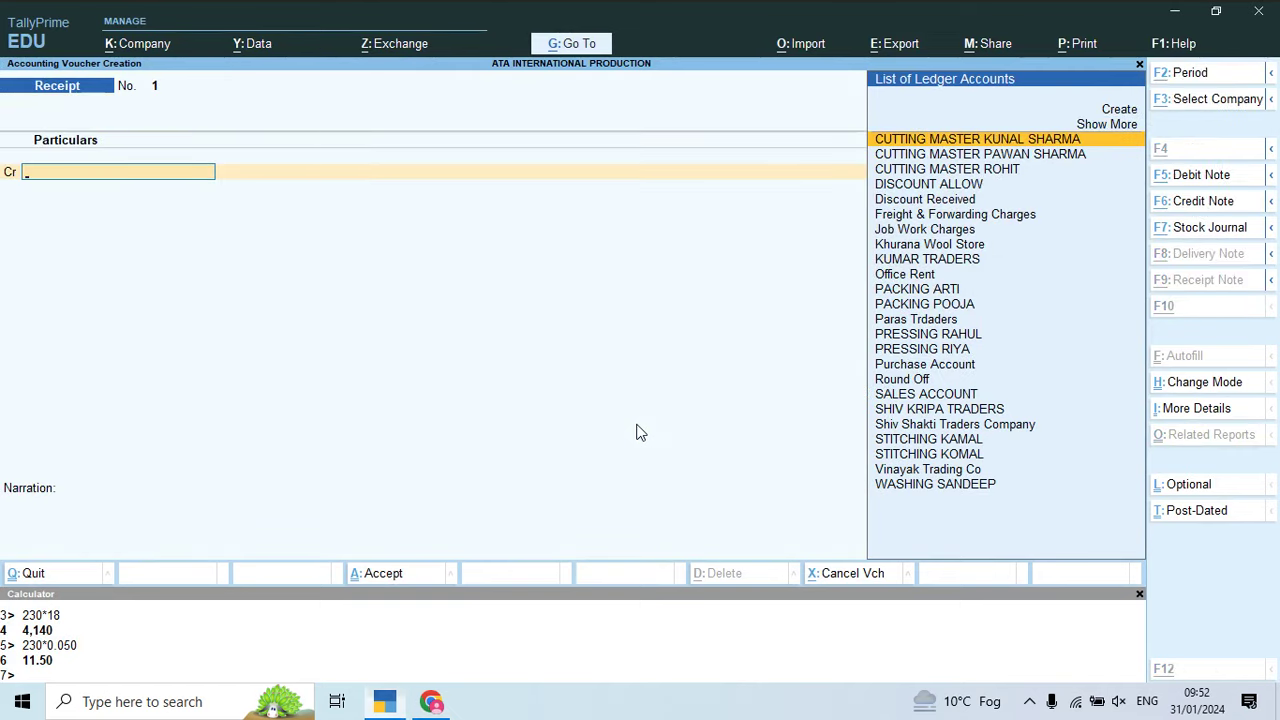
{"action": "key", "text": "alt+Tab"}
{"action": "scroll", "coordinate": [640, 432], "scroll_direction": "up", "scroll_amount": 5}
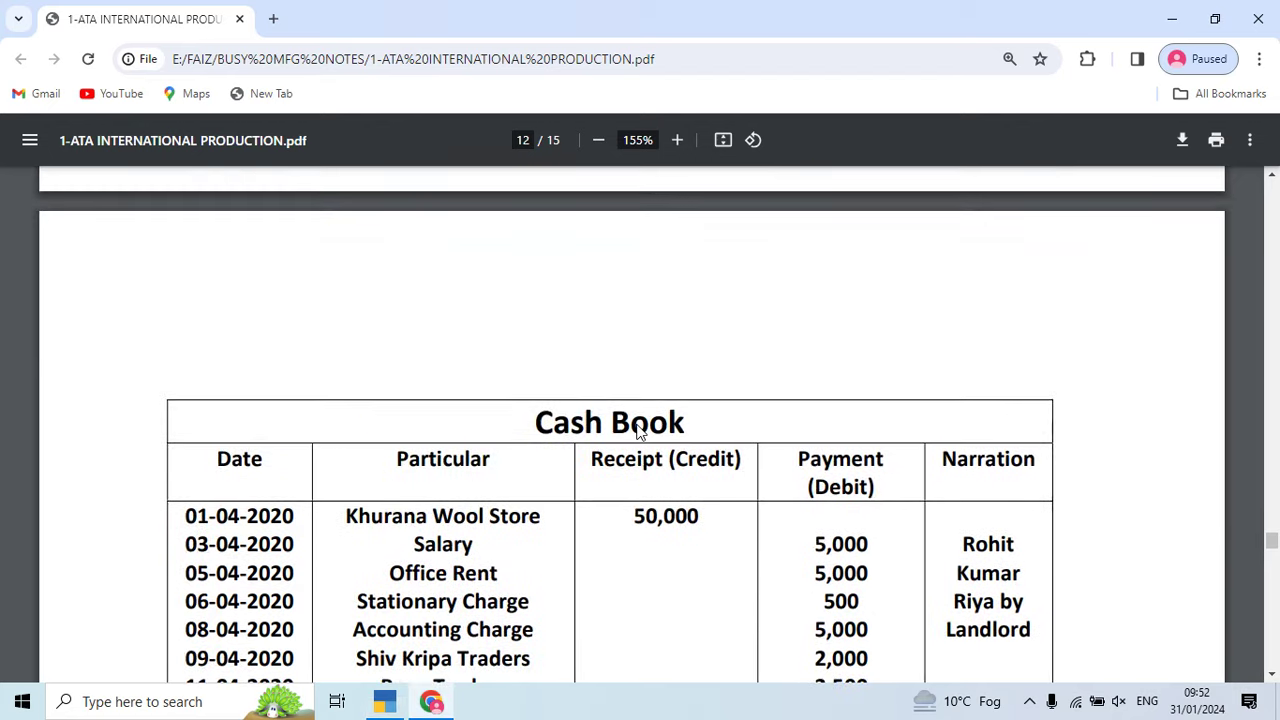
{"action": "key", "text": "alt+Tab"}
{"action": "type", "text": "Kh"}
{"action": "key", "text": "Return"}
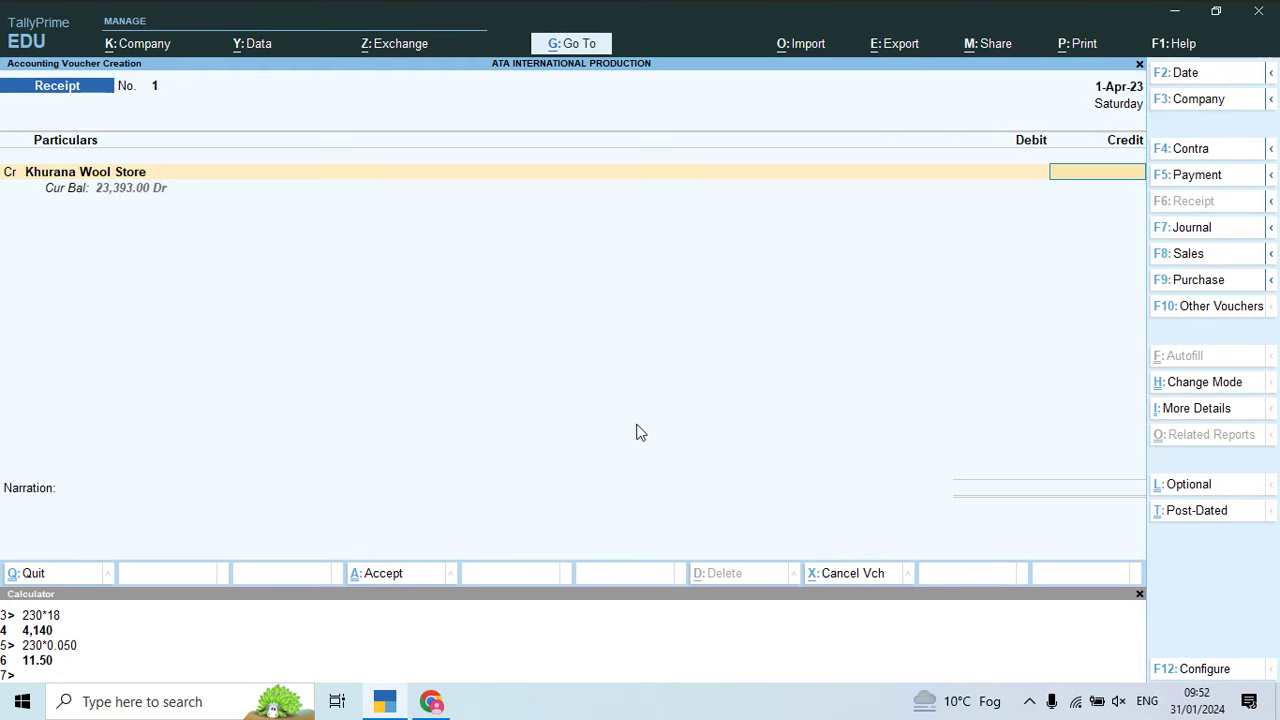
{"action": "type", "text": "50,000"}
{"action": "key", "text": "Return"}
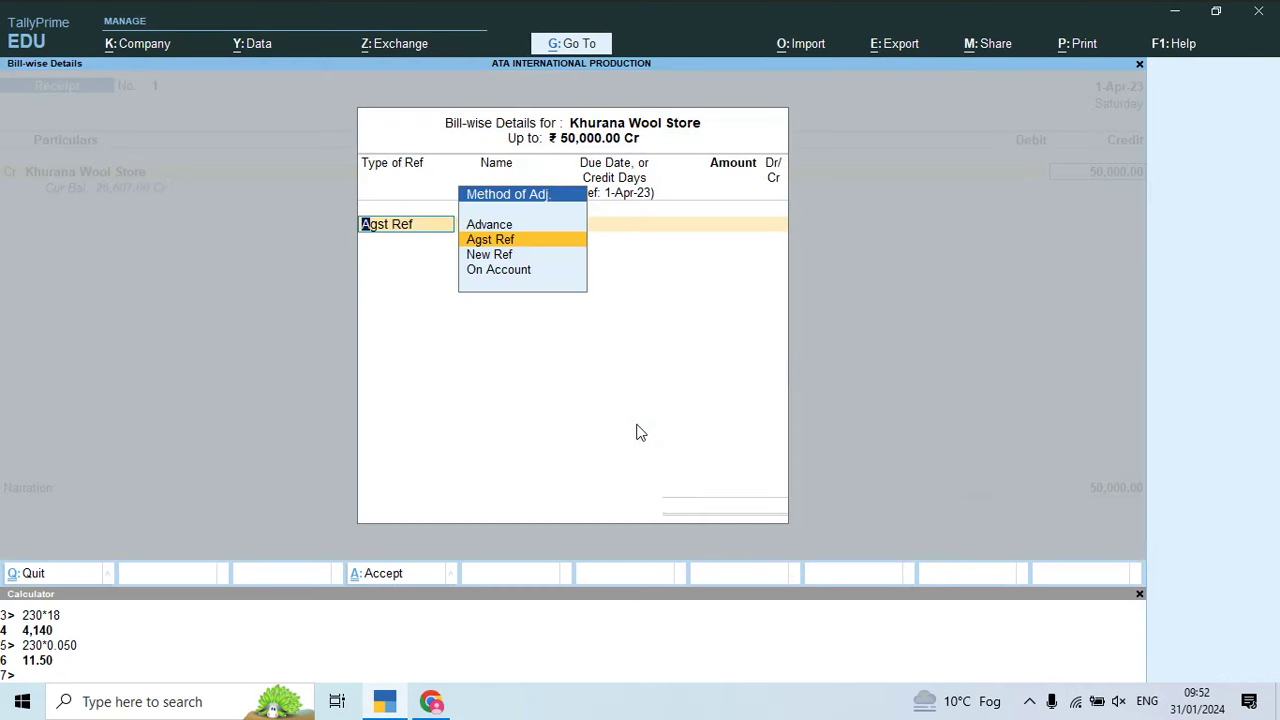
Step: Allocate the receipt against bill reference 1 for its full pending amount and put the remainder On Account
{"action": "key", "text": "Return"}
{"action": "key", "text": "Return"}
{"action": "key", "text": "Return"}
{"action": "key", "text": "Return"}
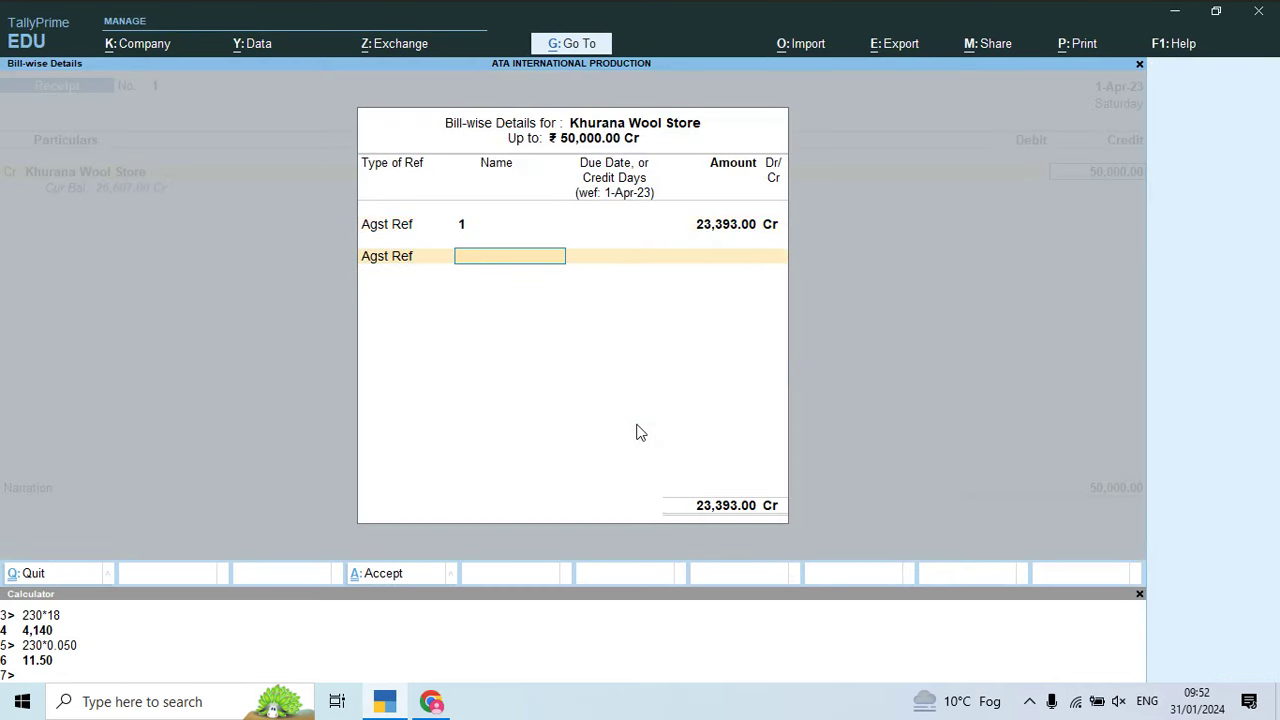
{"action": "key", "text": "BackSpace"}
{"action": "key", "text": "Down"}
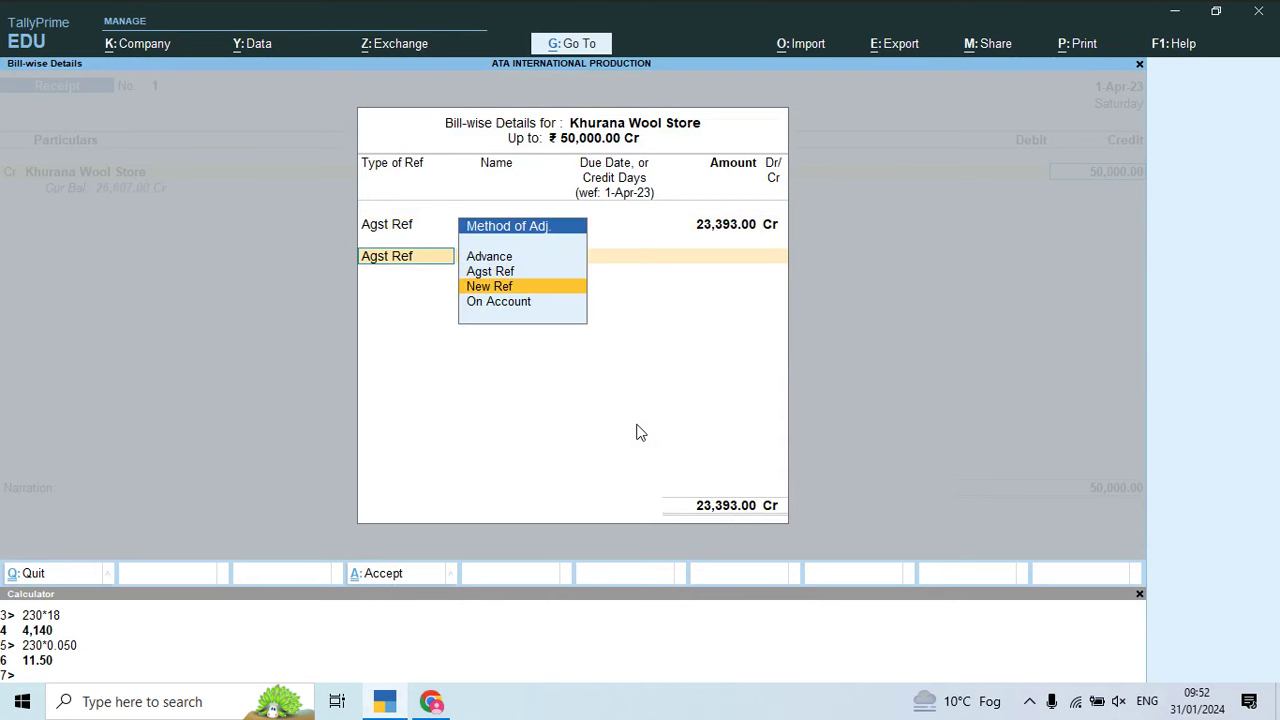
{"action": "key", "text": "Down"}
{"action": "key", "text": "Return"}
{"action": "key", "text": "Return"}
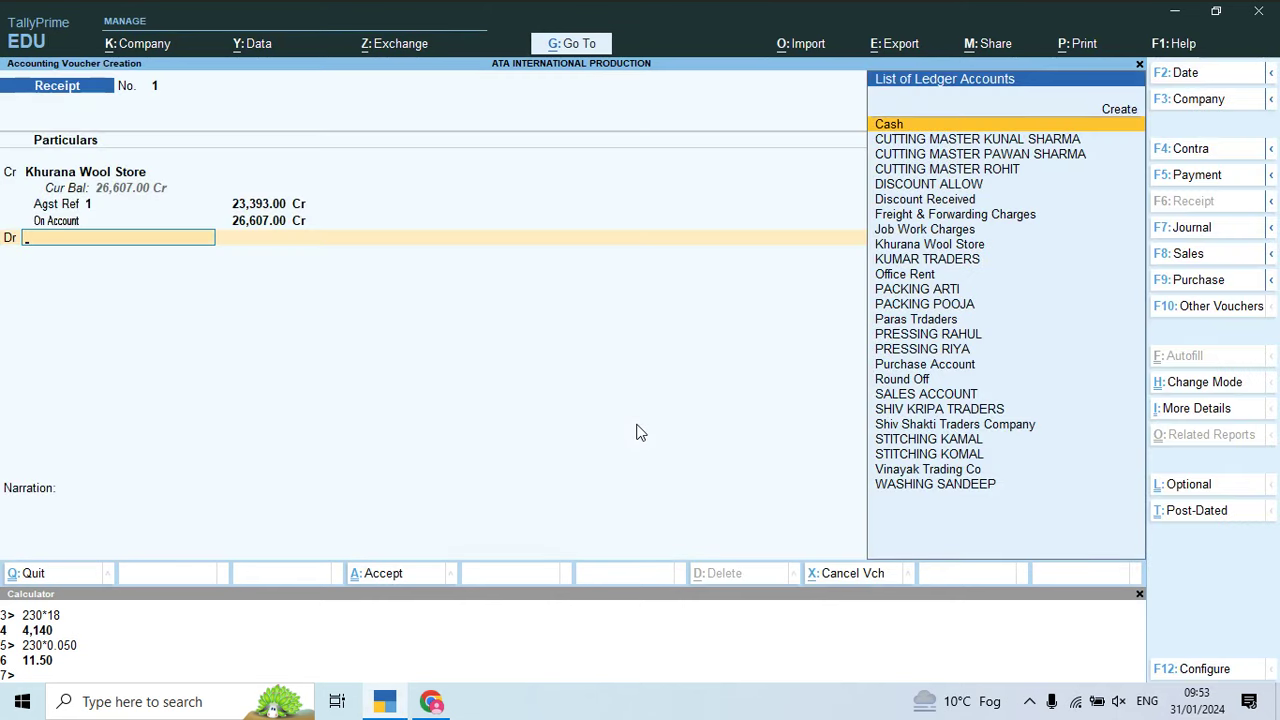
Step: Debit Cash for the full 50,000 and save the Khurana Wool Store receipt without a narration
{"action": "type", "text": "Cas"}
{"action": "key", "text": "Return"}
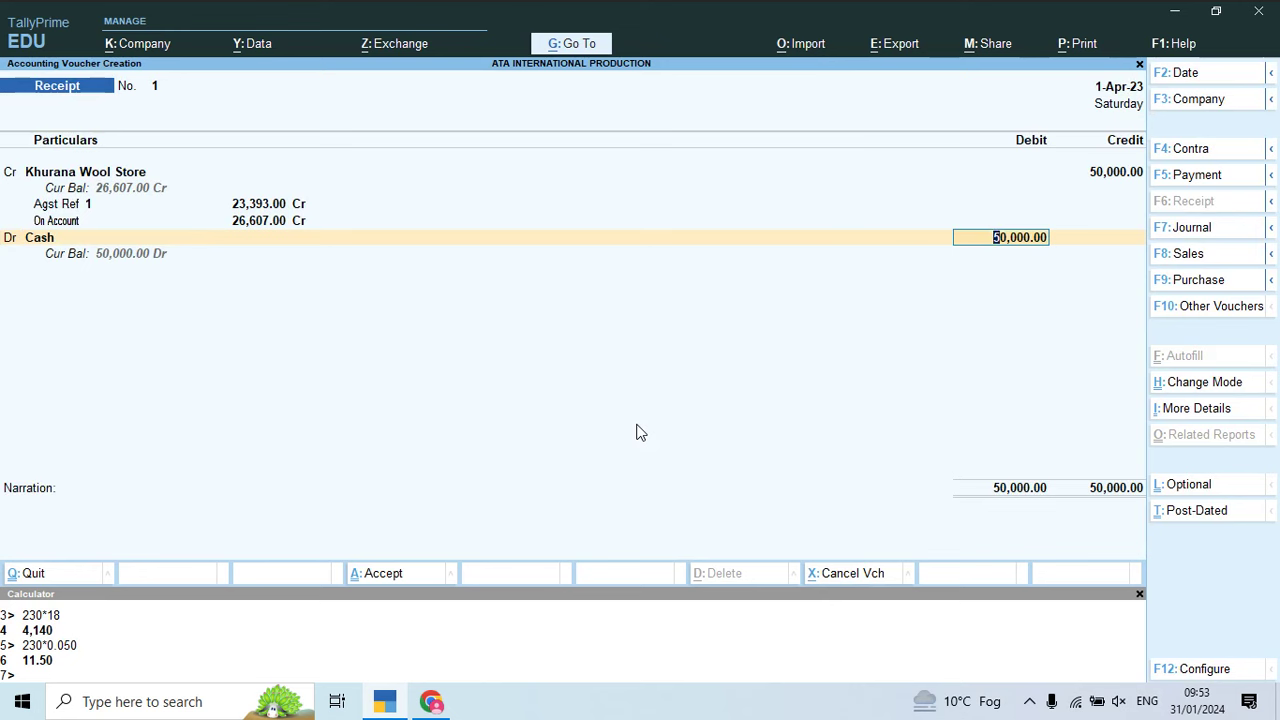
{"action": "key", "text": "Return"}
{"action": "key", "text": "Return"}
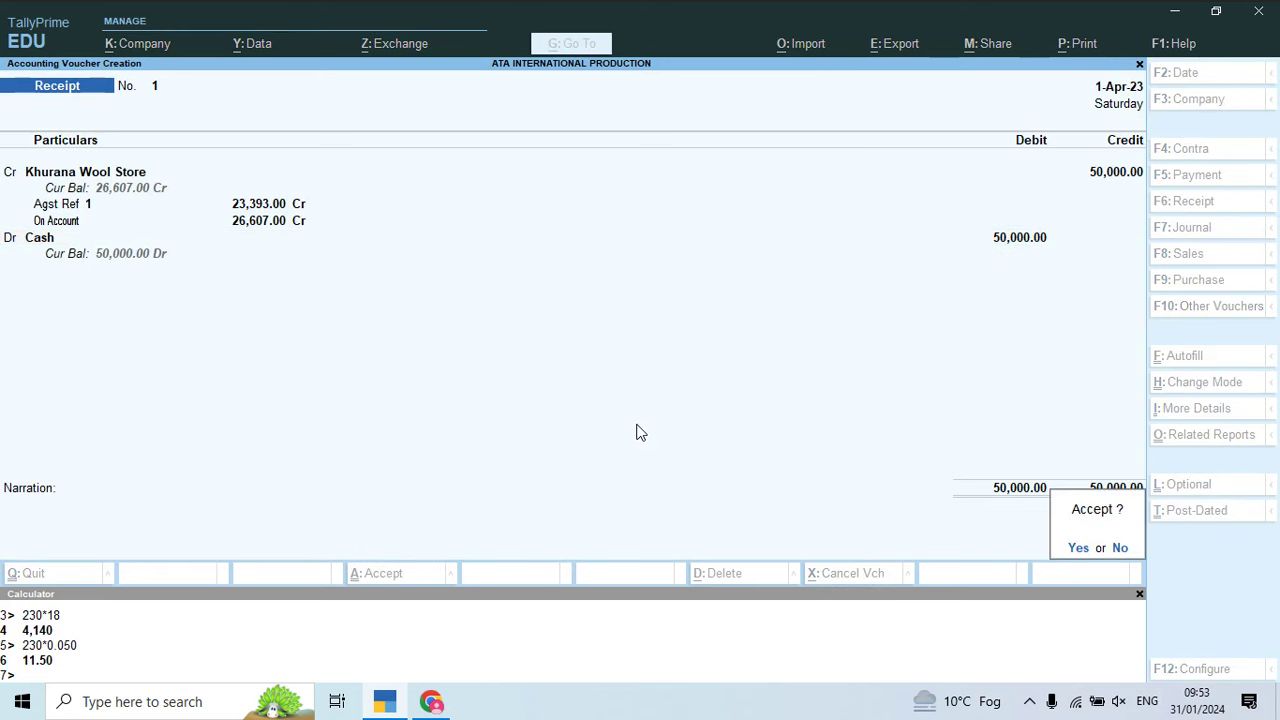
{"action": "key", "text": "Return"}
Step: Credit Vinayak Trading Co with 2,000 in a new Receipt voucher, following the Cash Book entry in the PDF
{"action": "type", "text": "Vin"}
{"action": "key", "text": "Return"}
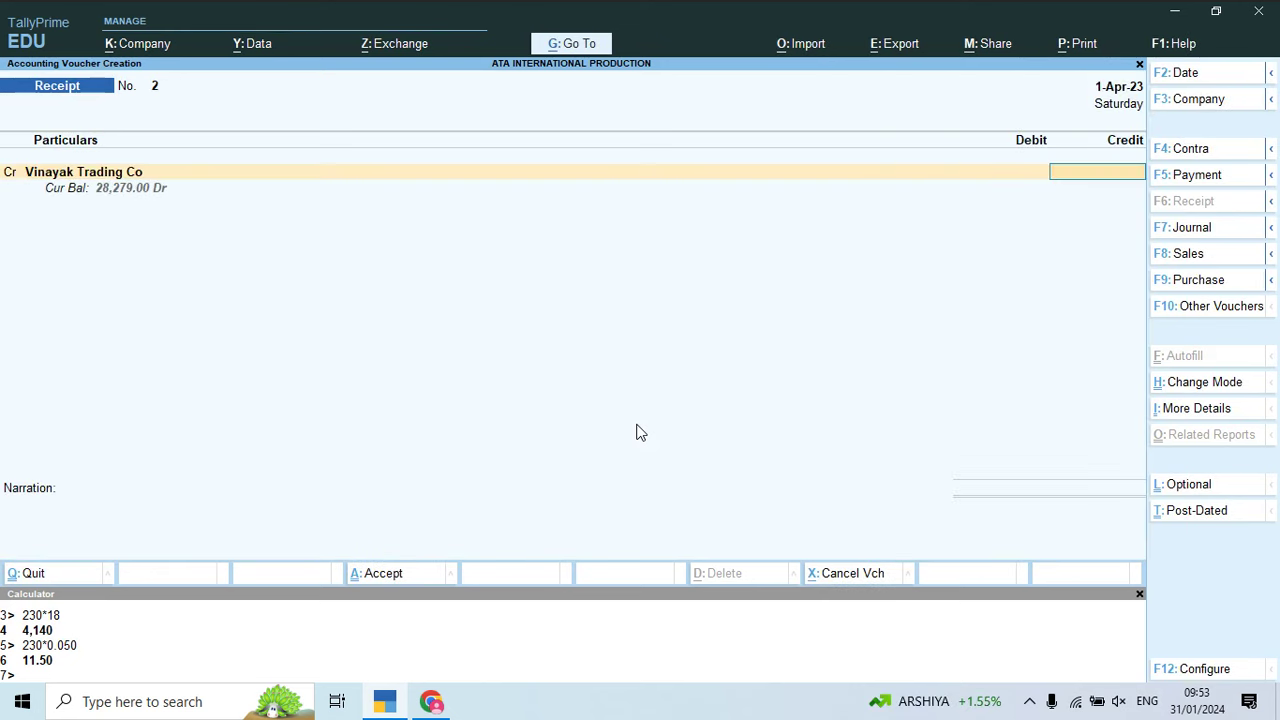
{"action": "key", "text": "alt+Tab"}
{"action": "scroll", "coordinate": [640, 428], "scroll_direction": "down", "scroll_amount": 5}
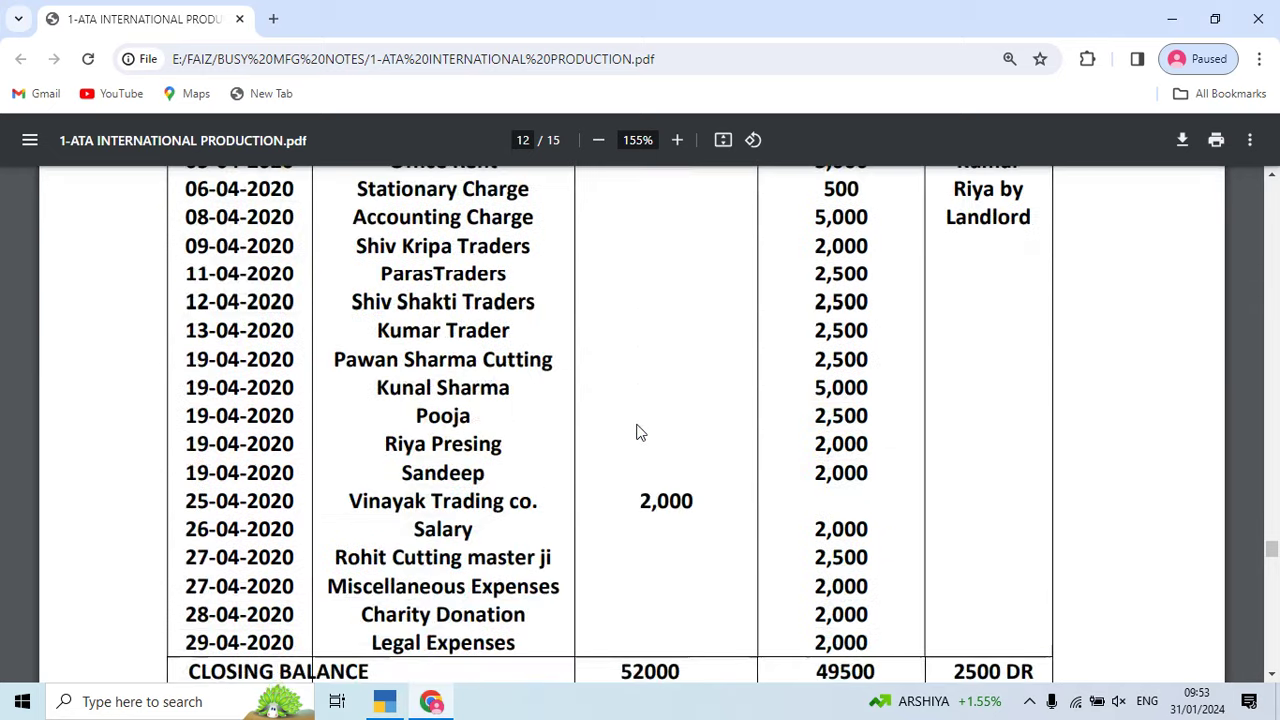
{"action": "key", "text": "alt+Tab"}
{"action": "type", "text": "2000"}
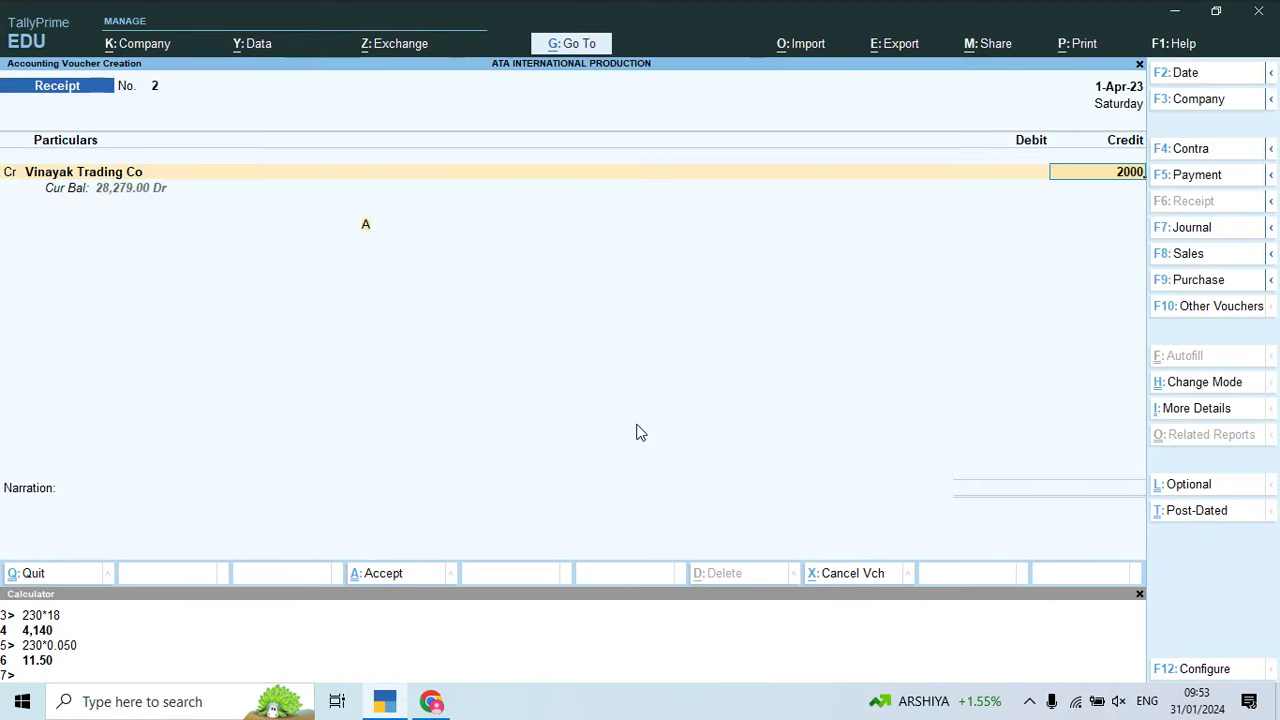
{"action": "key", "text": "Return"}
Step: Allocate the 2,000 against bill reference 2, debit Cash for it and save the receipt without a narration
{"action": "key", "text": "Return"}
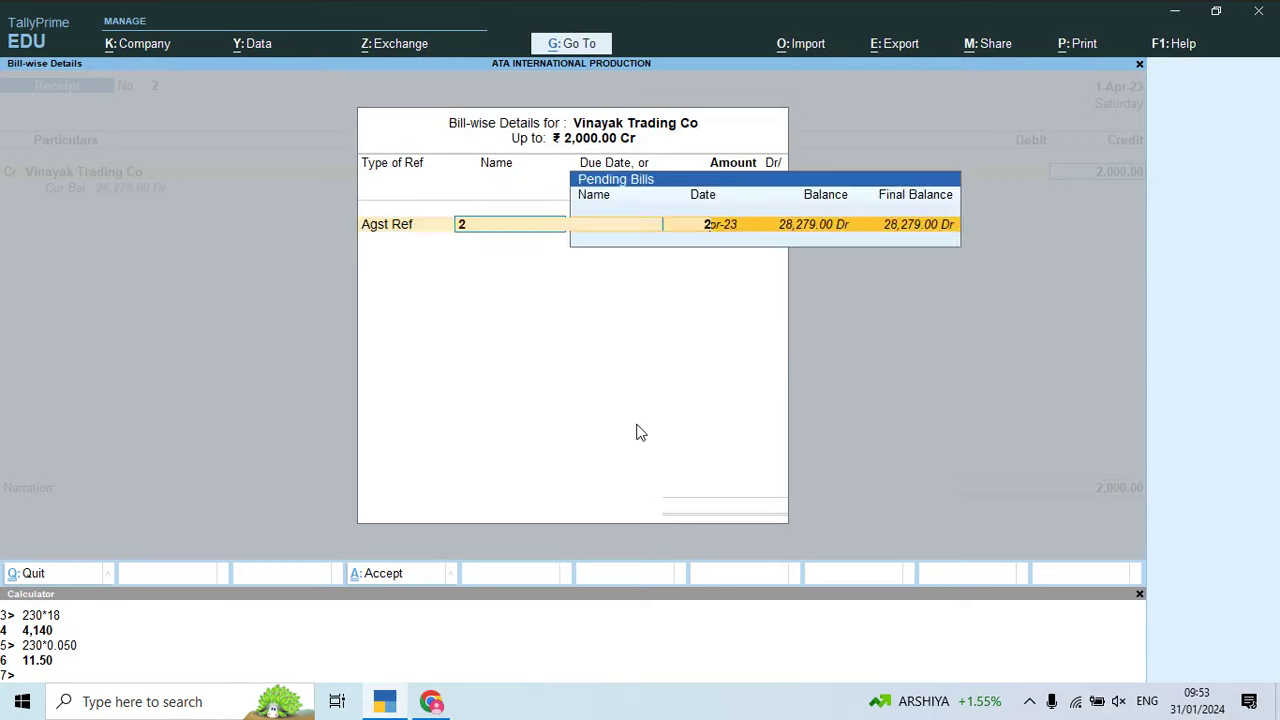
{"action": "key", "text": "Return"}
{"action": "key", "text": "Return"}
{"action": "key", "text": "Return"}
{"action": "key", "text": "Return"}
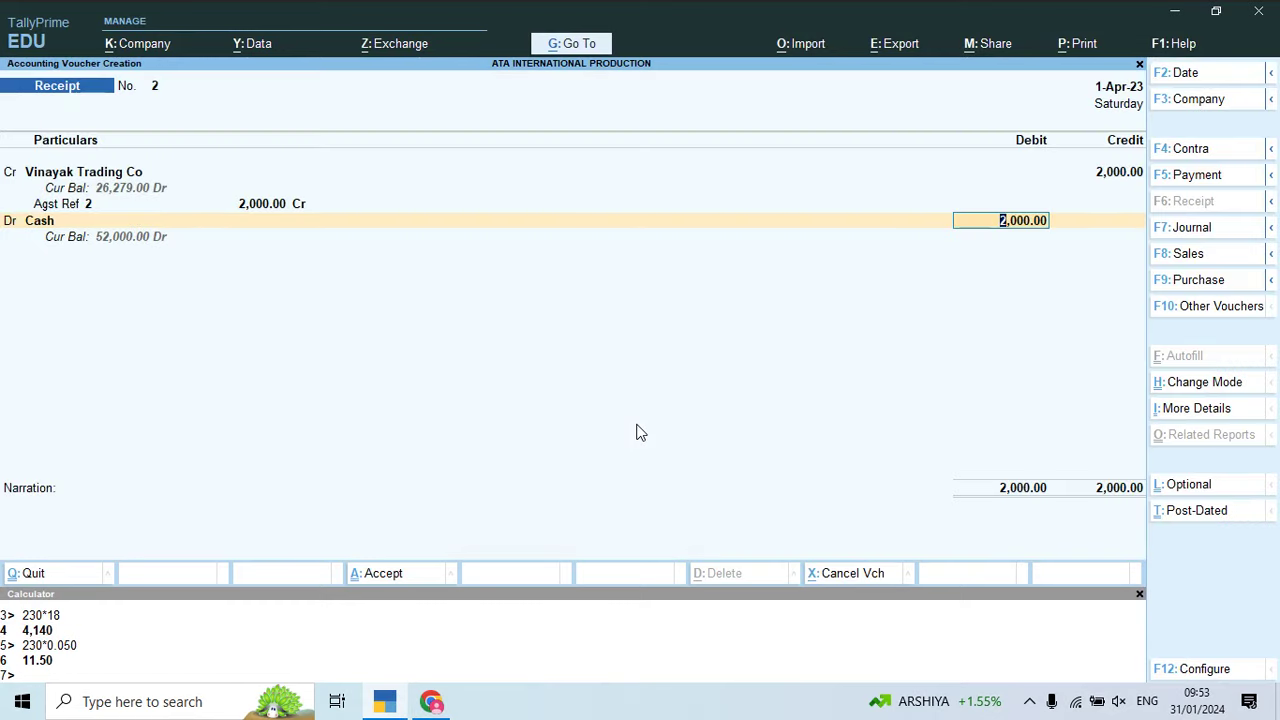
{"action": "key", "text": "Return"}
{"action": "key", "text": "Return"}
{"action": "key", "text": "Return"}
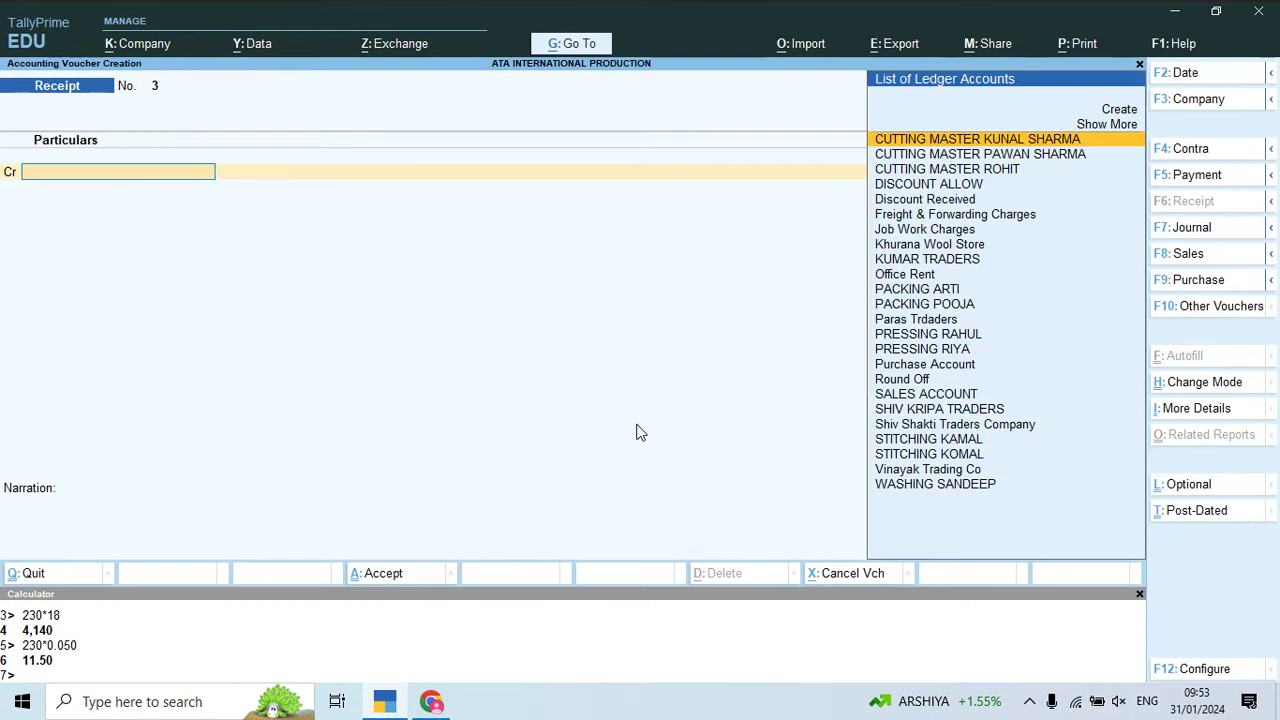
Step: Switch to a Payment voucher and look up the first payment entry in the PDF's Cash Book
{"action": "key", "text": "F5"}
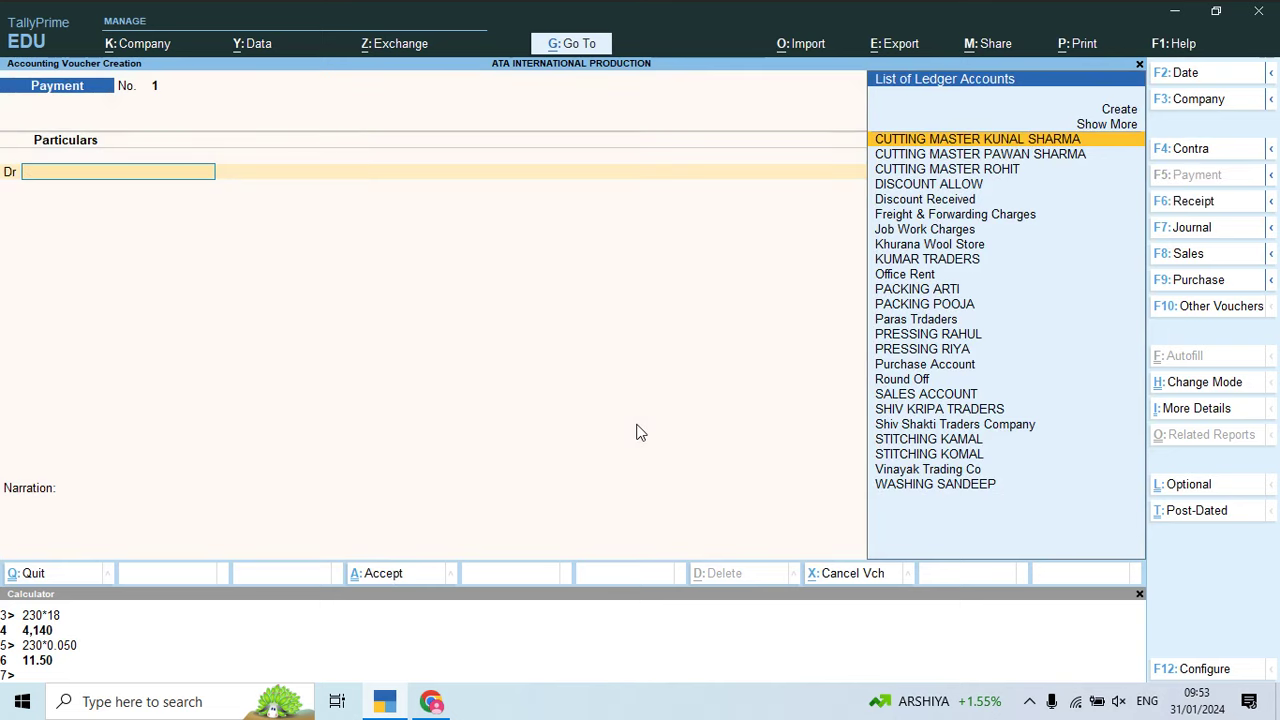
{"action": "key", "text": "alt+Tab"}
{"action": "scroll", "coordinate": [640, 432], "scroll_direction": "up", "scroll_amount": 4}
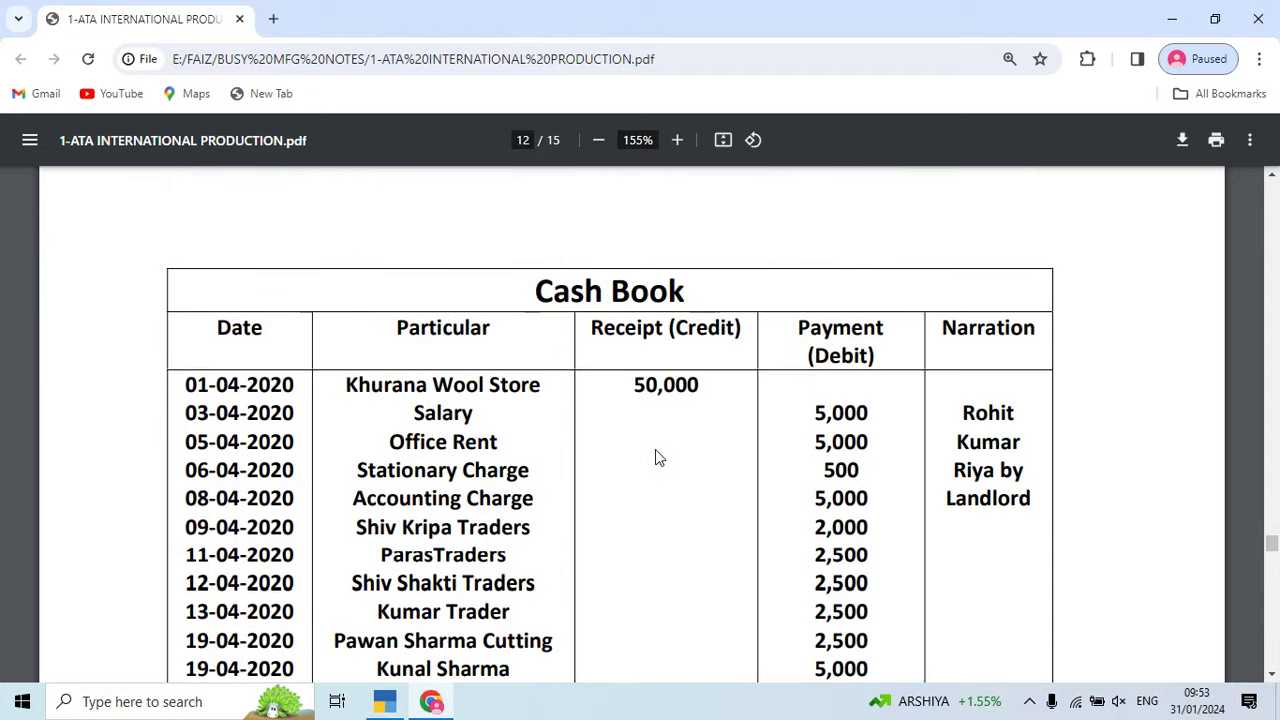
{"action": "scroll", "coordinate": [655, 449], "scroll_direction": "down", "scroll_amount": 1}
{"action": "key", "text": "alt+Tab"}
Step: Create a Salary ledger under Indirect Expenses from within the payment's debit line
{"action": "type", "text": "Sal"}
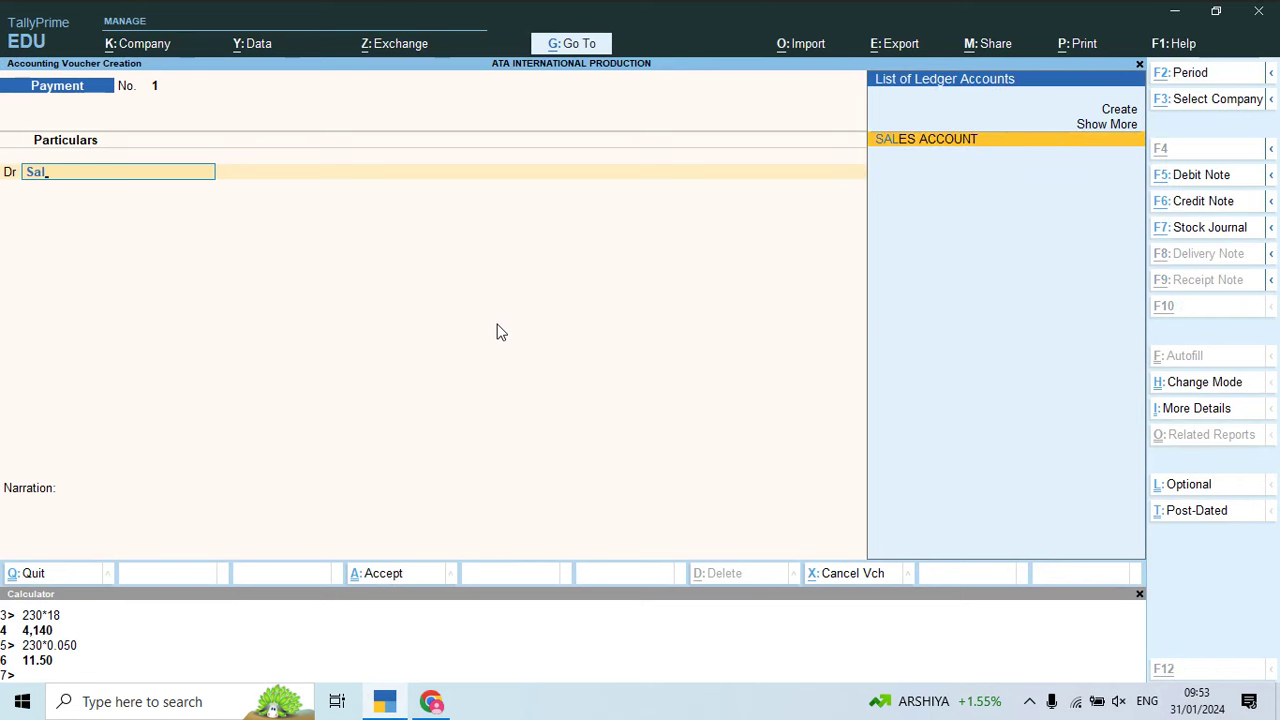
{"action": "key", "text": "alt+c"}
{"action": "type", "text": "Salary"}
{"action": "key", "text": "Return"}
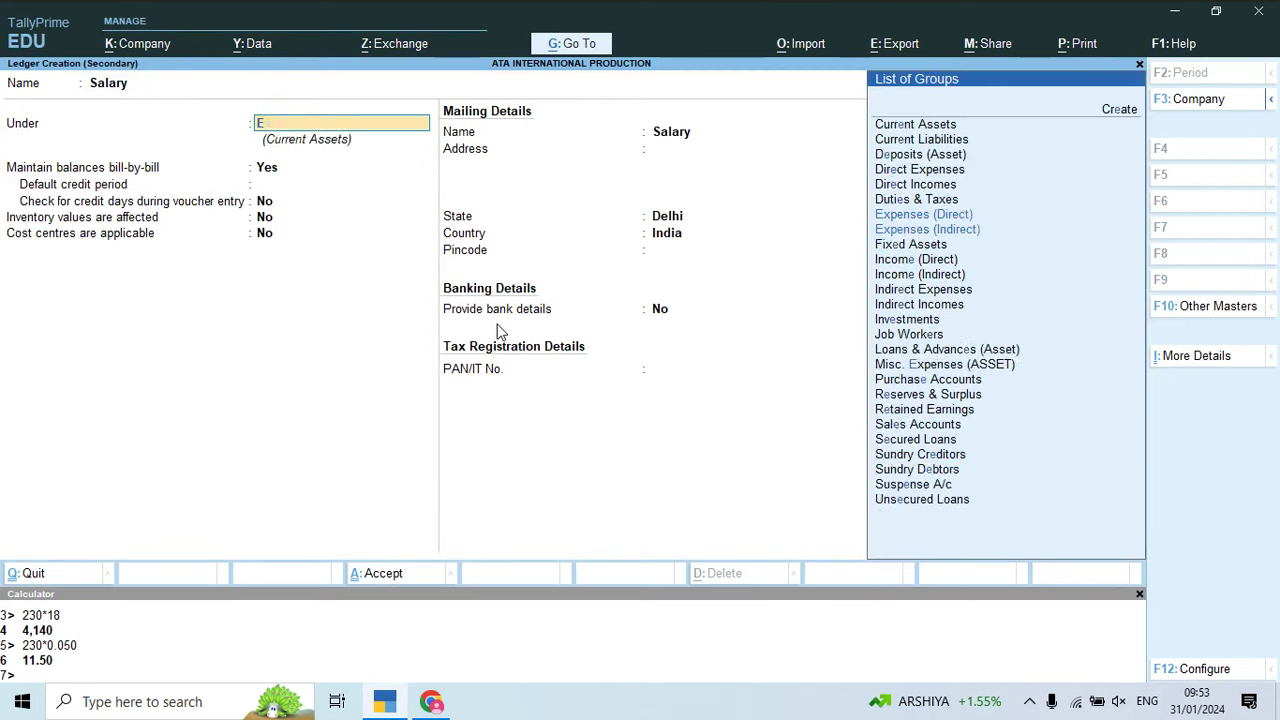
{"action": "type", "text": "Ex"}
{"action": "key", "text": "Down"}
{"action": "key", "text": "Down"}
{"action": "key", "text": "Return"}
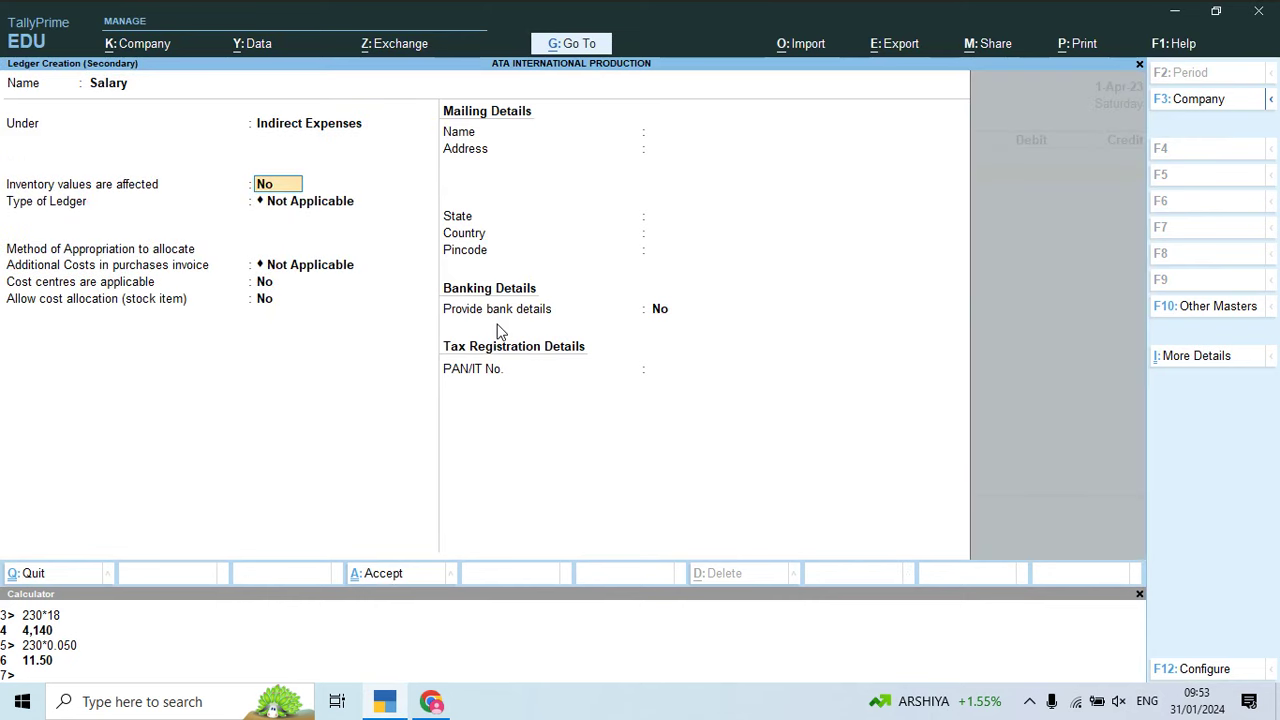
{"action": "key", "text": "Return"}
{"action": "key", "text": "ctrl+a"}
Step: Debit Salary with 5,000 as in the Cash Book, credit Cash for it and save the payment voucher
{"action": "key", "text": "alt+Tab"}
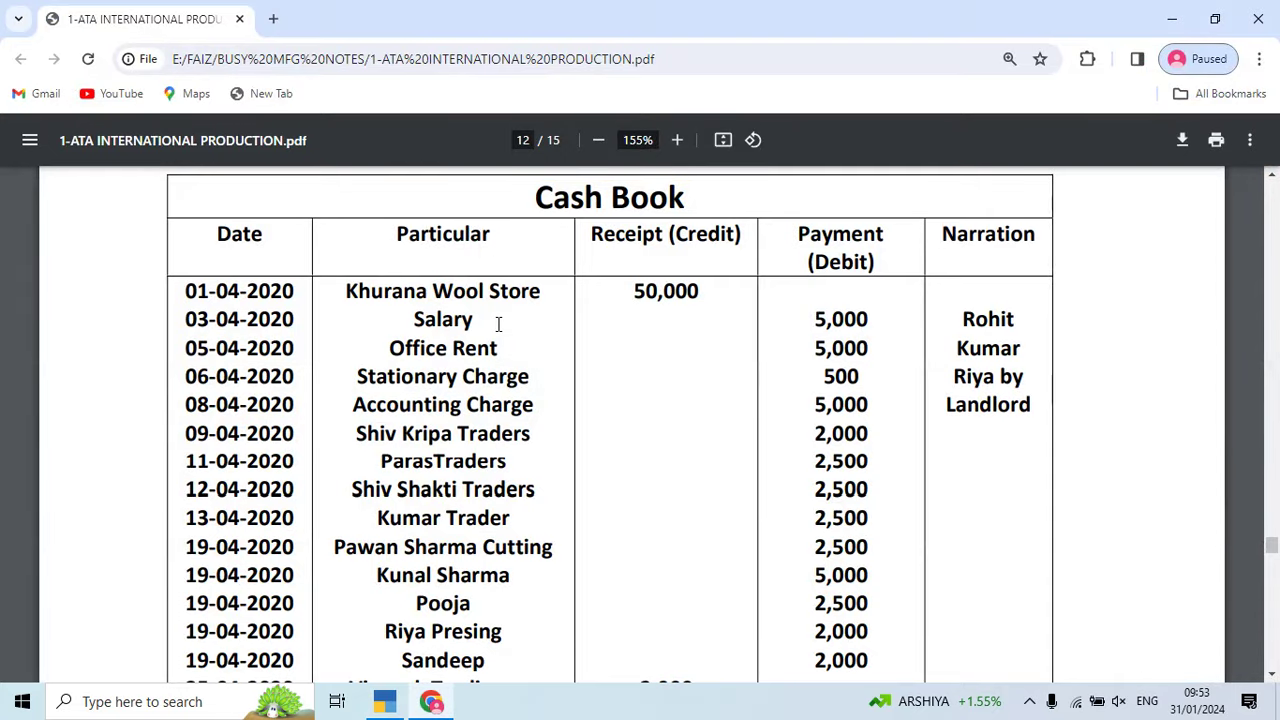
{"action": "key", "text": "alt+Tab"}
{"action": "type", "text": "5000"}
{"action": "key", "text": "Return"}
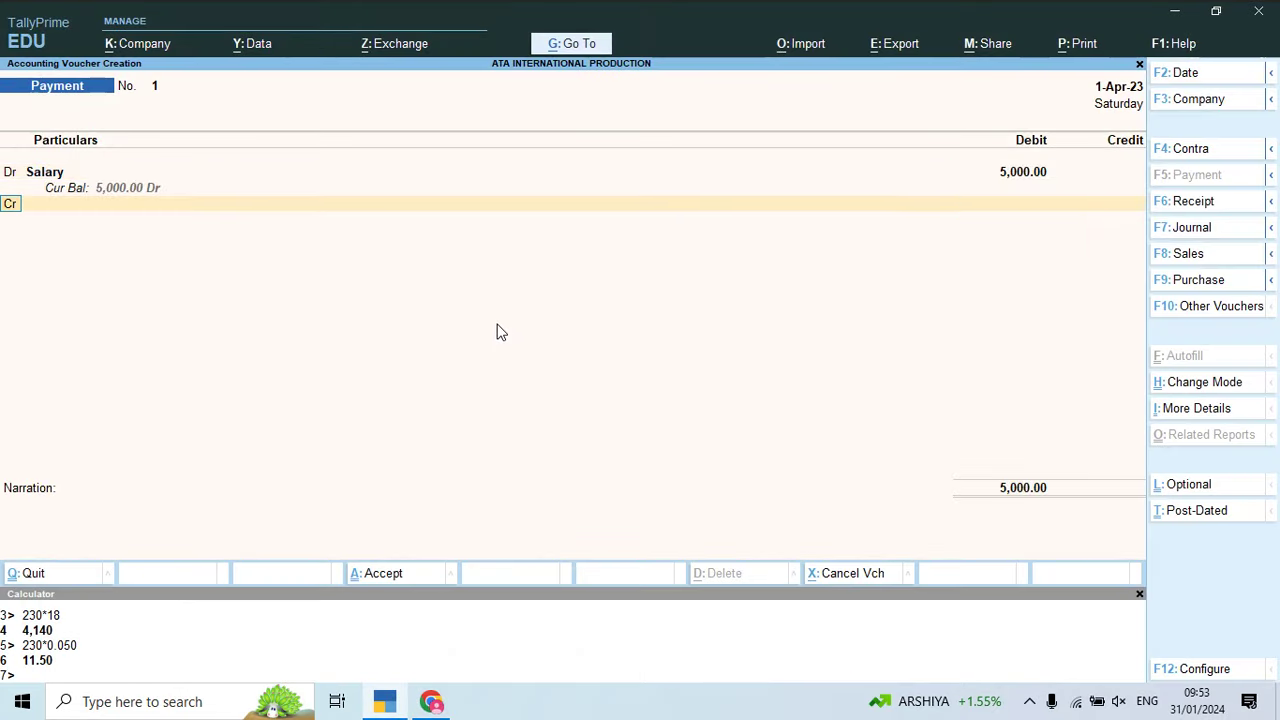
{"action": "type", "text": "Cash"}
{"action": "key", "text": "Return"}
{"action": "key", "text": "Return"}
{"action": "key", "text": "Return"}
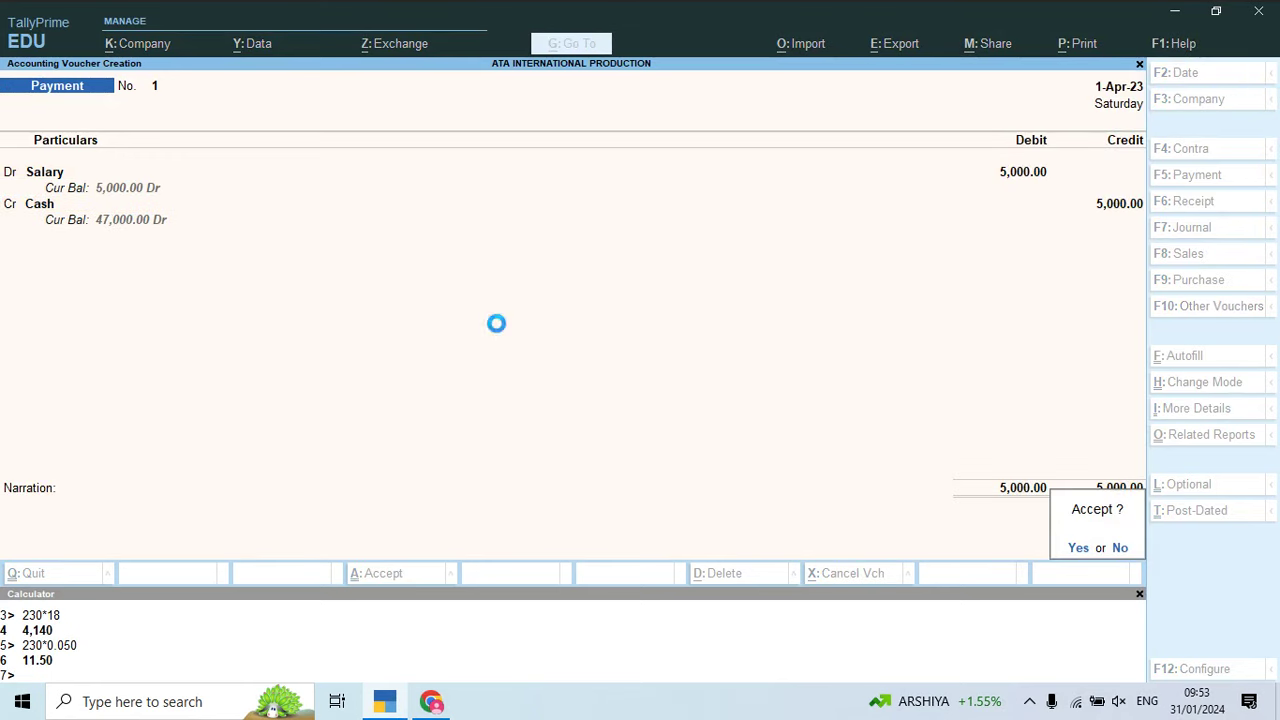
{"action": "key", "text": "Return"}
Step: Debit Office Rent with 5,000 in the next Payment voucher, following the Cash Book entry
{"action": "key", "text": "alt+Tab"}
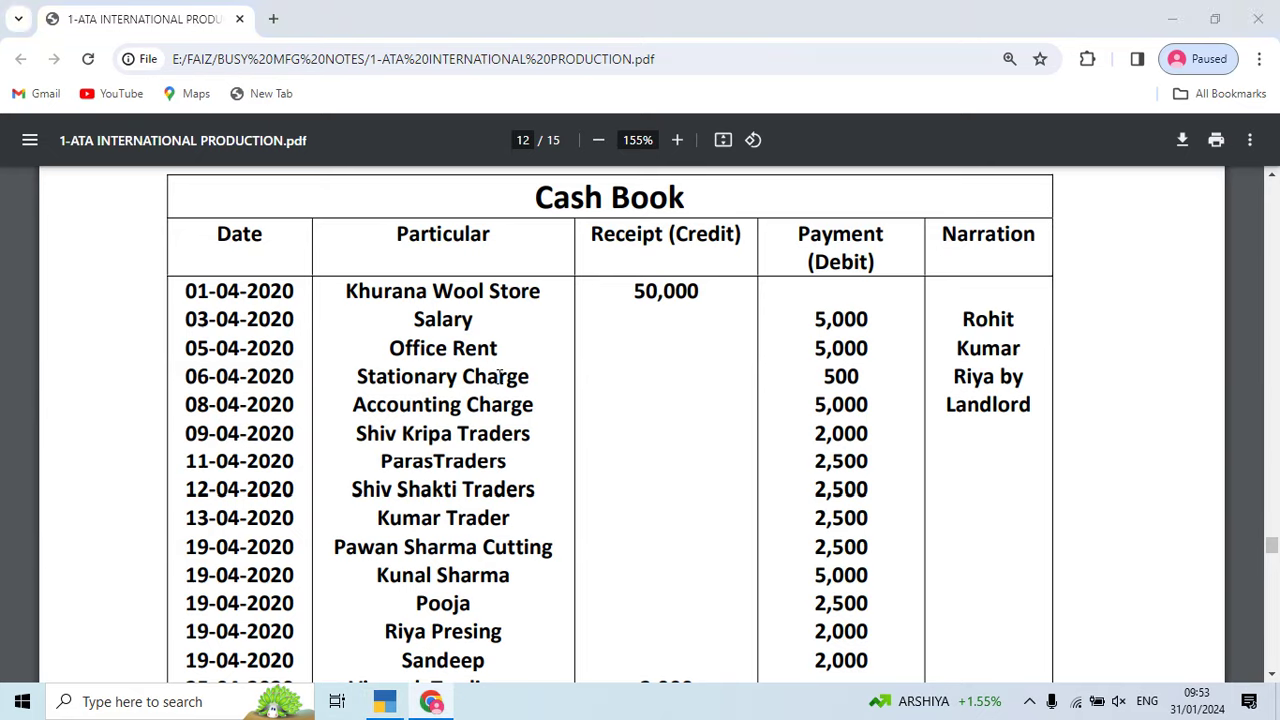
{"action": "key", "text": "alt+Tab"}
{"action": "type", "text": "Of"}
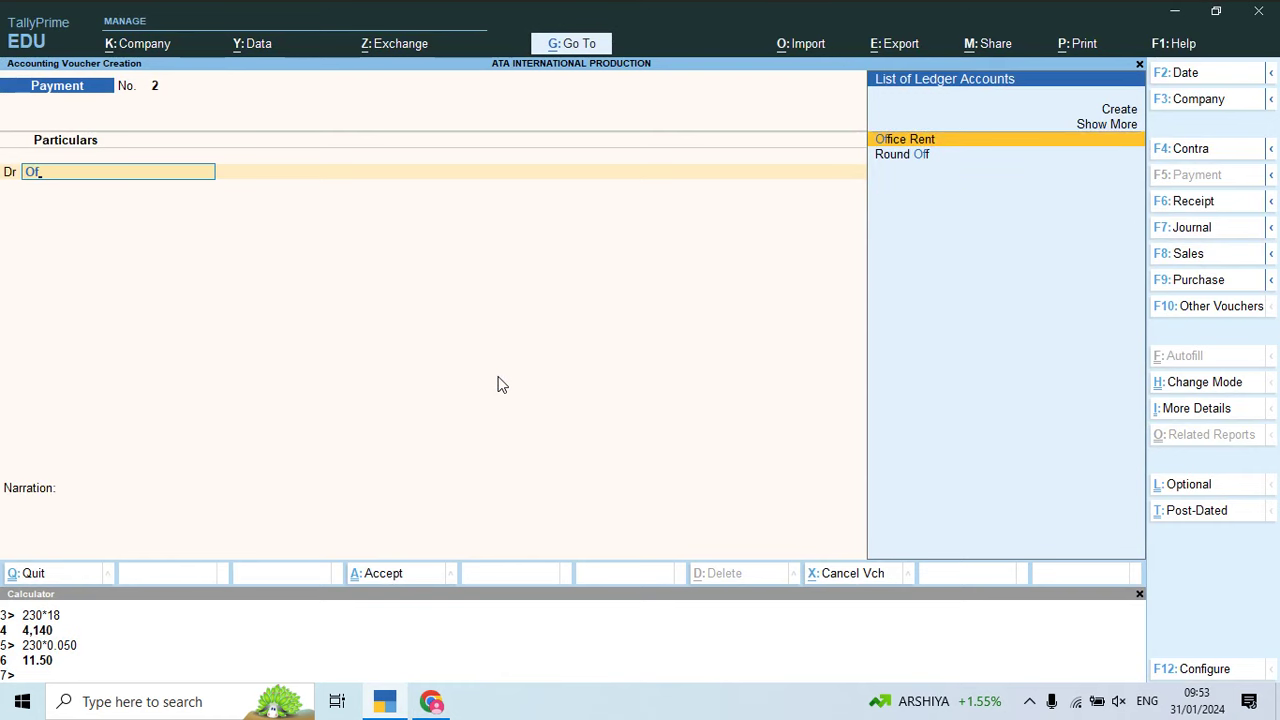
{"action": "key", "text": "Return"}
{"action": "key", "text": "alt+Tab"}
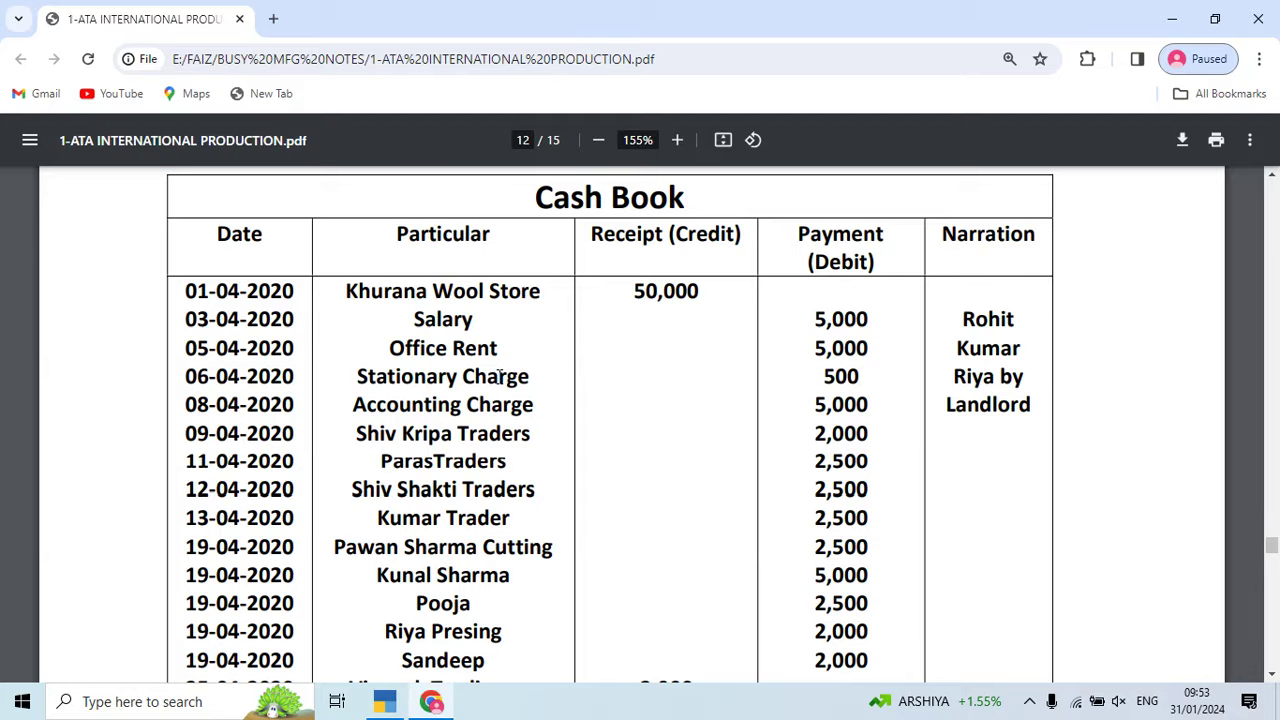
{"action": "key", "text": "alt+Tab"}
{"action": "type", "text": "5"}
{"action": "key", "text": "Return"}
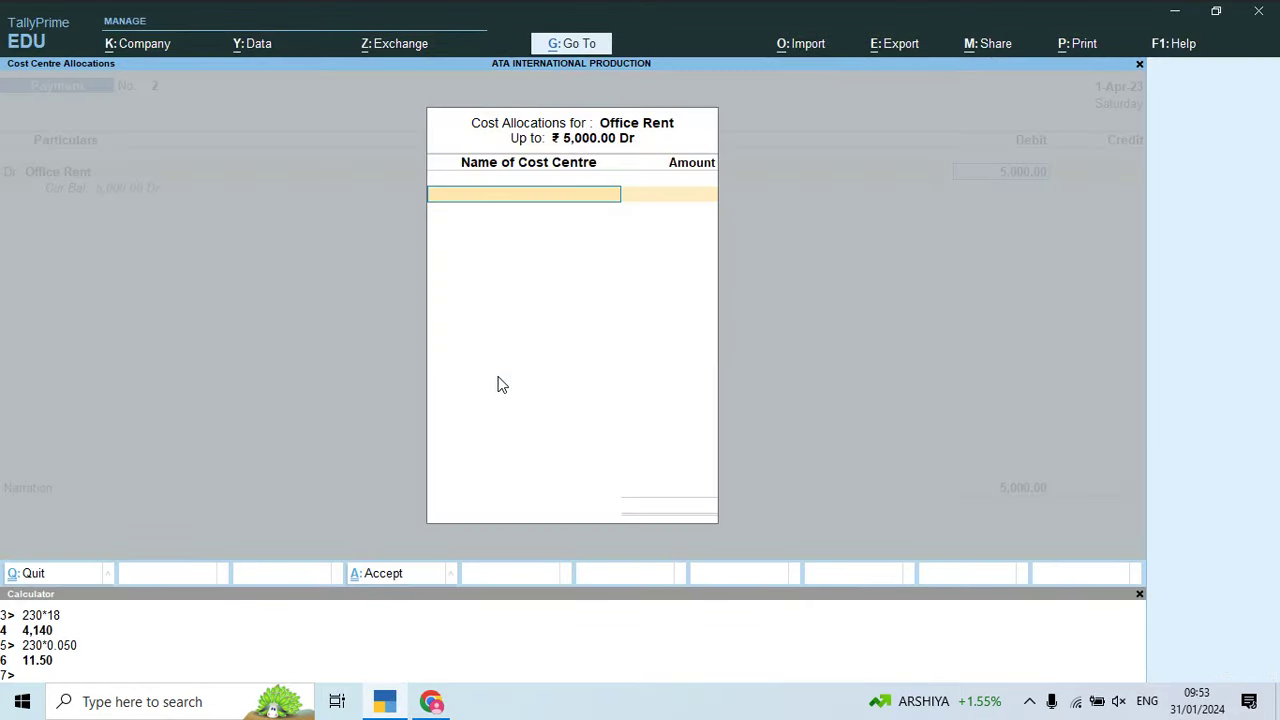
Step: Abandon the cost centre allocation and alter the Office Rent ledger so cost centres are not applicable
{"action": "key", "text": "alt+c"}
{"action": "key", "text": "Escape"}
{"action": "key", "text": "Escape"}
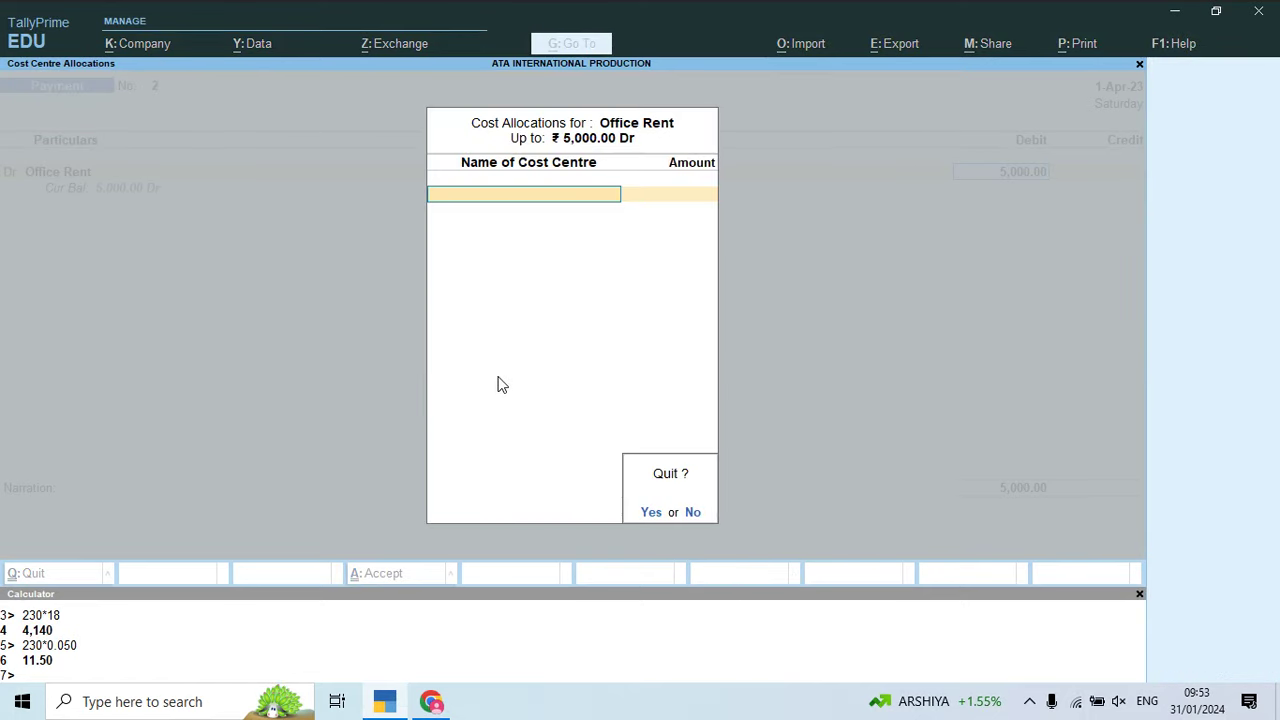
{"action": "key", "text": "y"}
{"action": "key", "text": "BackSpace"}
{"action": "key", "text": "ctrl+Return"}
{"action": "key", "text": "Return"}
{"action": "key", "text": "Return"}
{"action": "key", "text": "Return"}
{"action": "key", "text": "Return"}
{"action": "key", "text": "Return"}
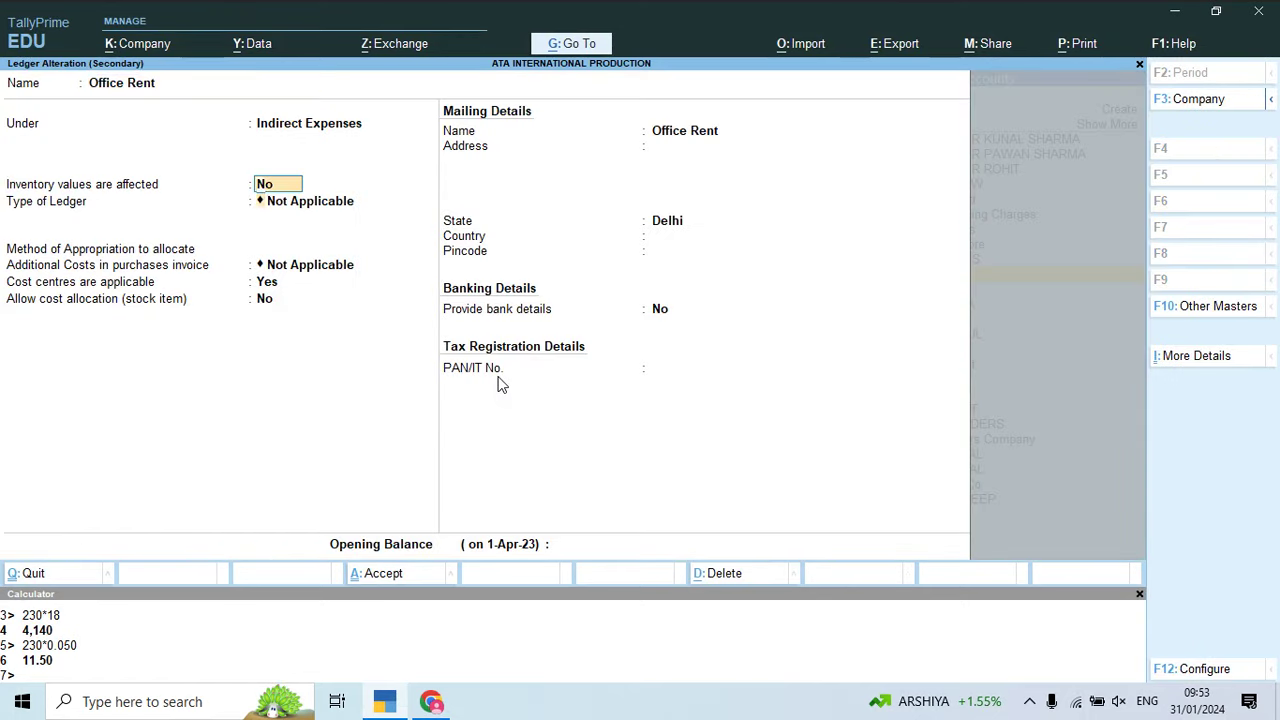
{"action": "key", "text": "Return"}
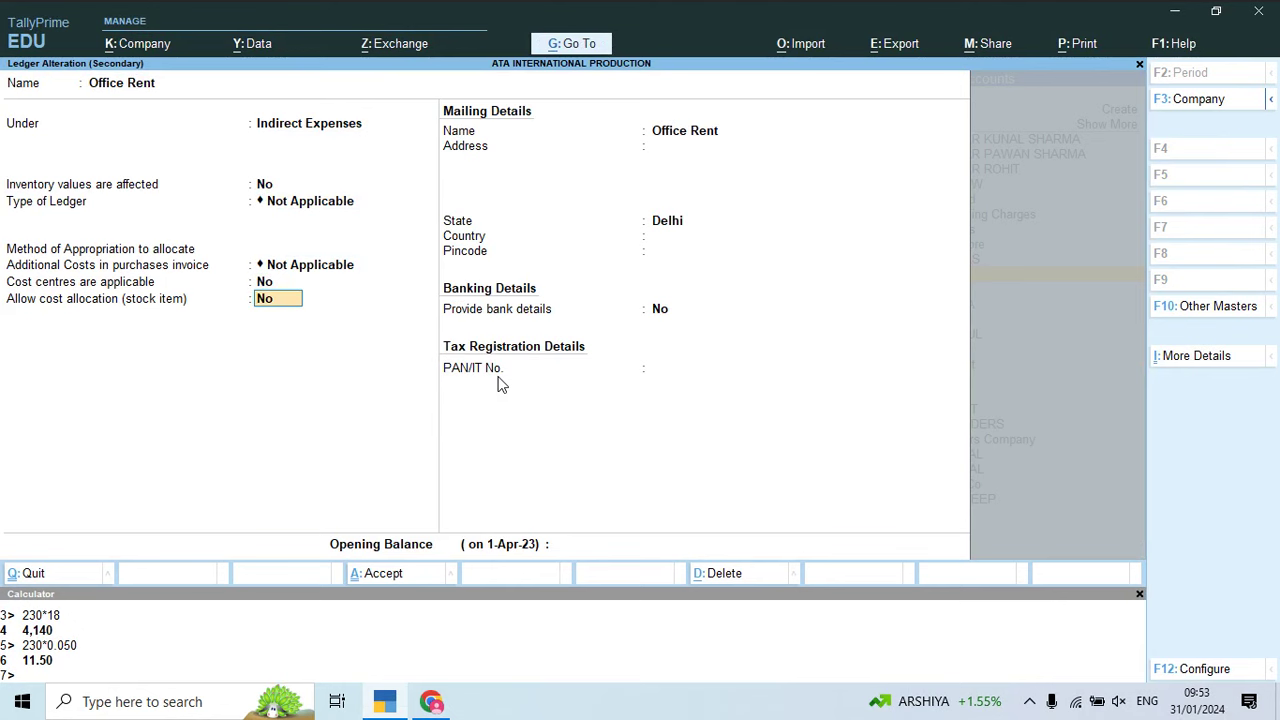
{"action": "key", "text": "ctrl+a"}
Step: Credit Cash for the office rent amount and save the payment voucher without a narration
{"action": "key", "text": "Return"}
{"action": "type", "text": "ca"}
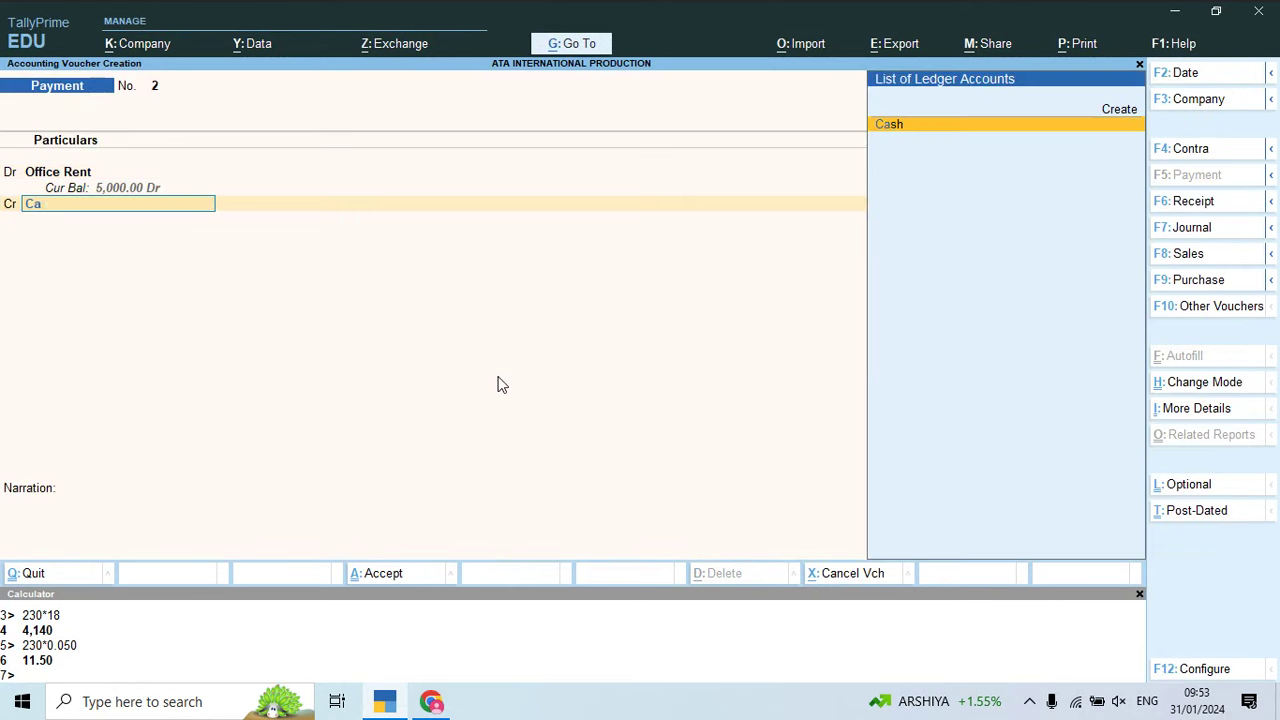
{"action": "key", "text": "Return"}
{"action": "key", "text": "Return"}
{"action": "key", "text": "Return"}
{"action": "key", "text": "Return"}
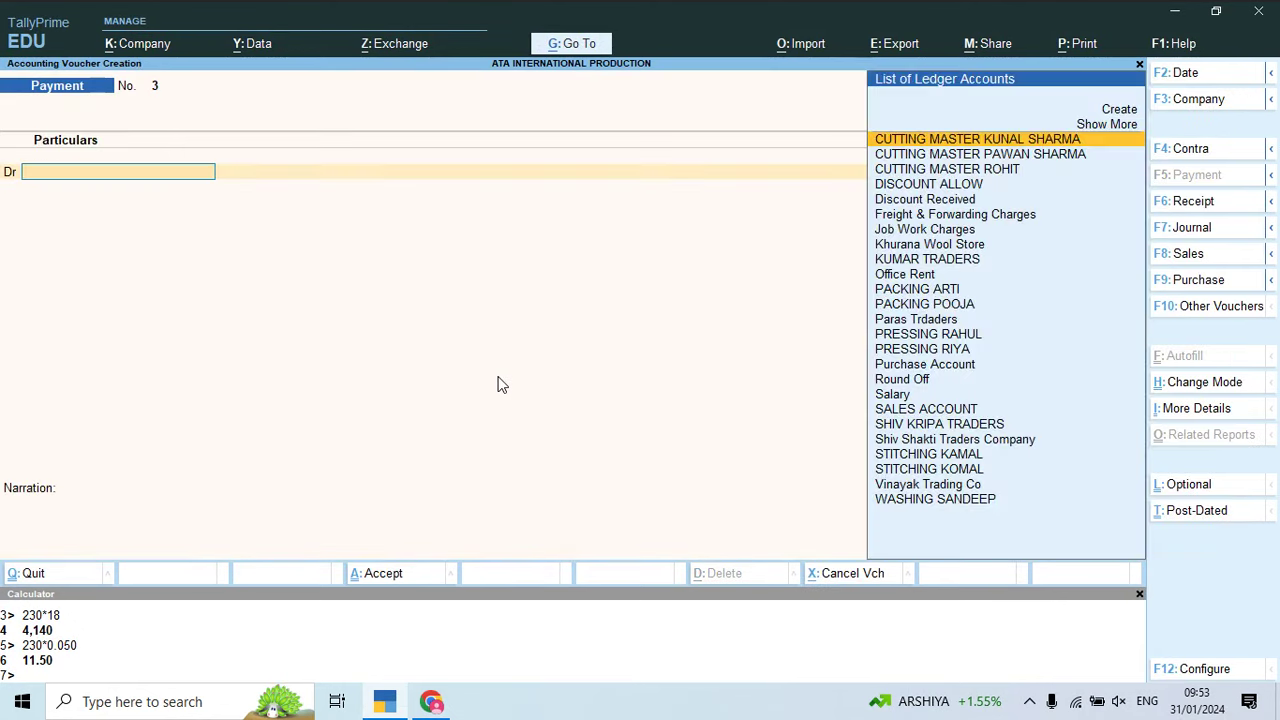
Step: Start a new ledger named printing & Stationary Charge, copying "Stationary Charge" from the PDF's Cash Book
{"action": "key", "text": "alt+Tab"}
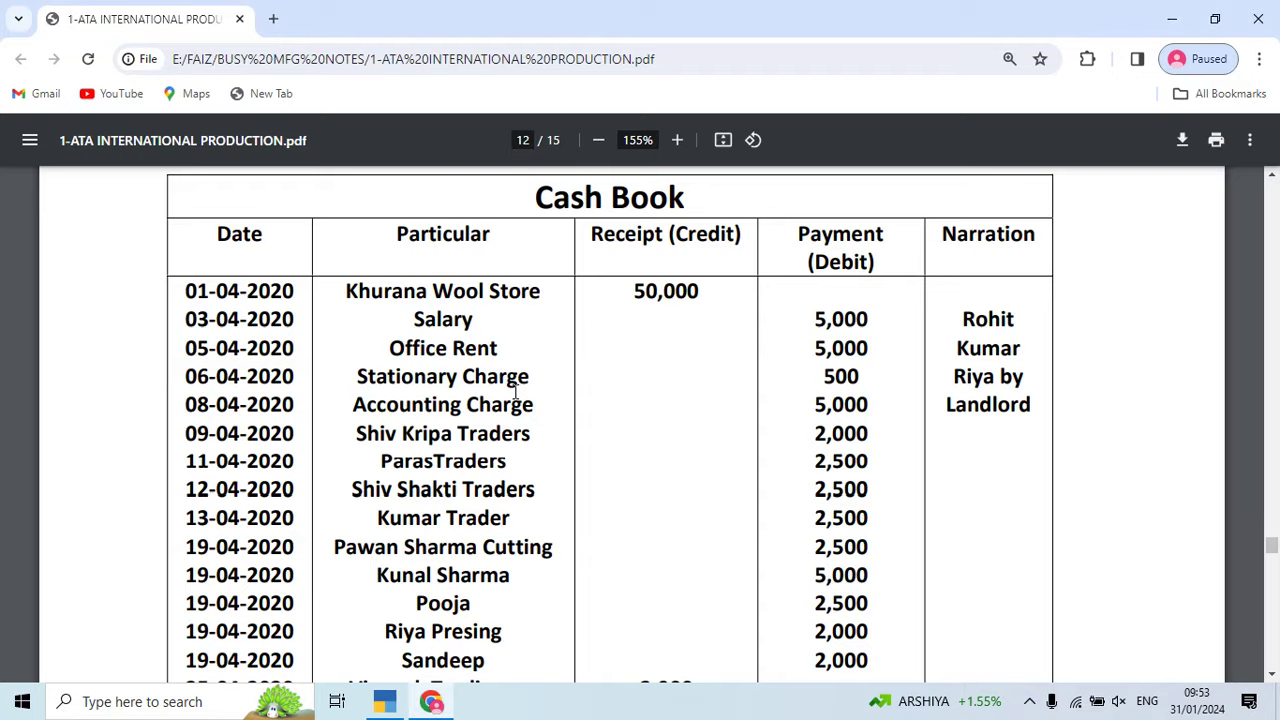
{"action": "key", "text": "alt+Tab"}
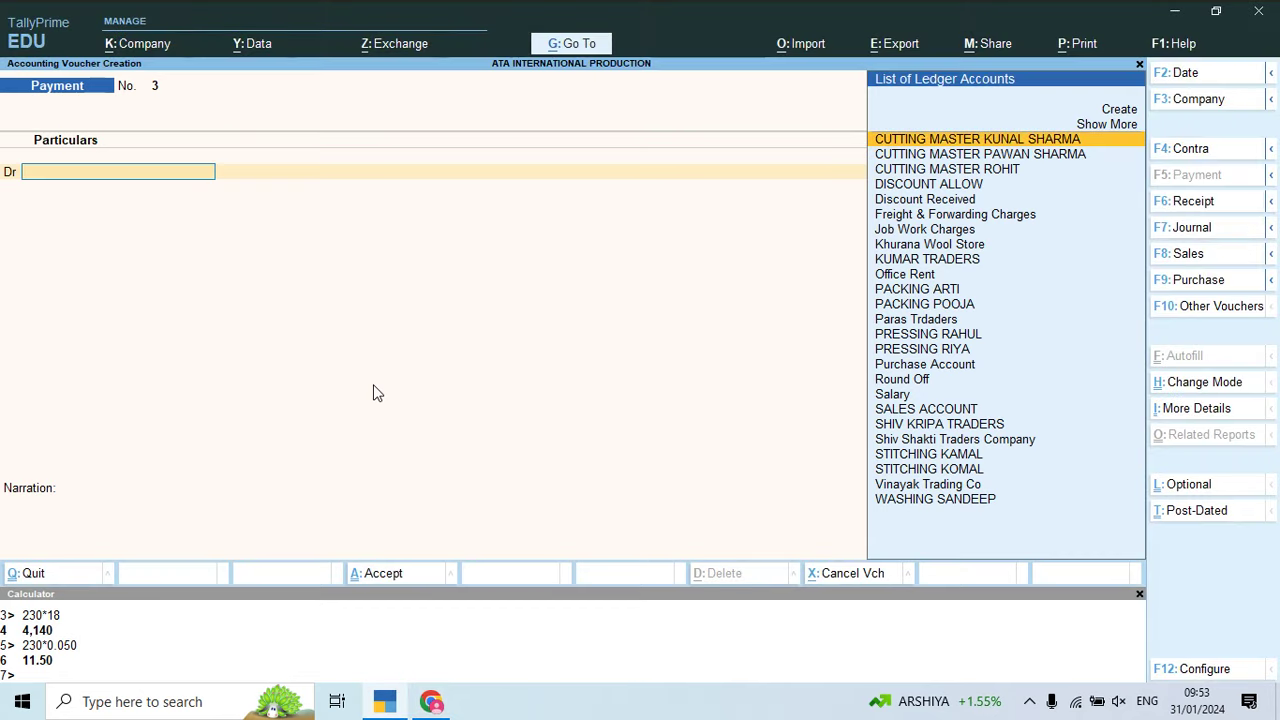
{"action": "key", "text": "alt+c"}
{"action": "type", "text": "P"}
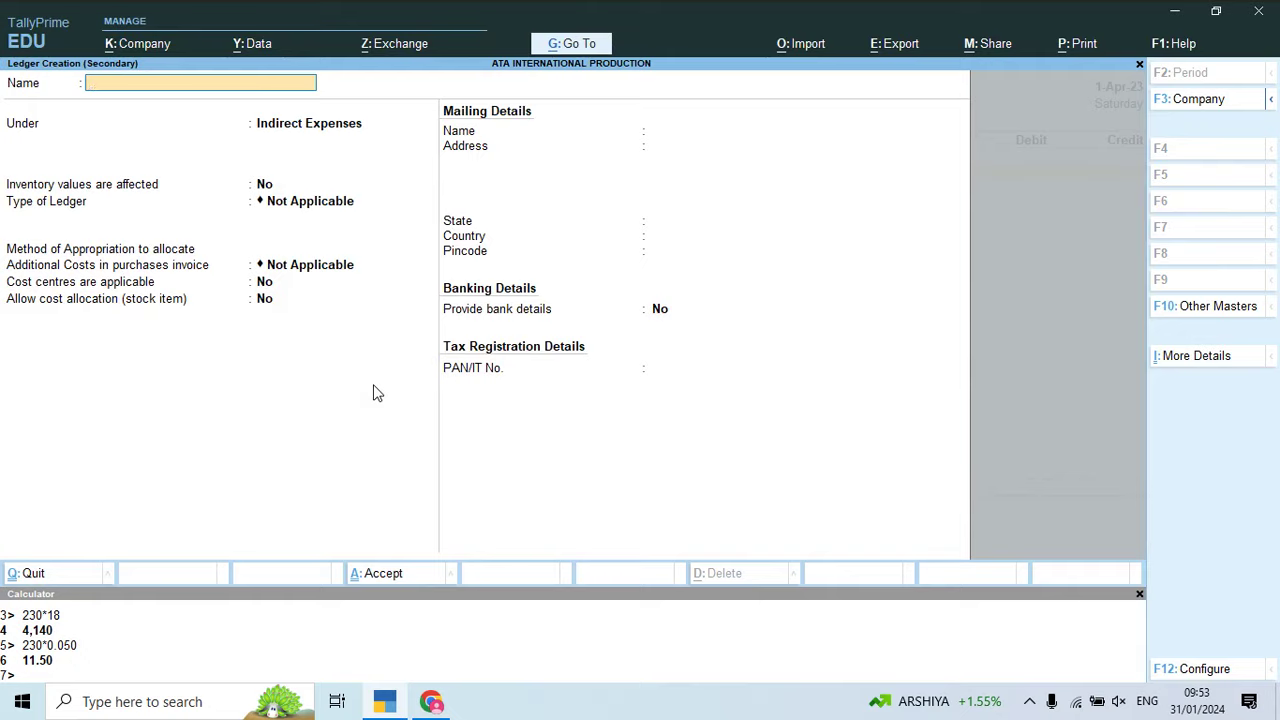
{"action": "key", "text": "alt+Tab"}
{"action": "left_click_drag", "start_coordinate": [530, 378], "coordinate": [496, 378]}
{"action": "left_click_drag", "start_coordinate": [521, 378], "coordinate": [352, 371]}
{"action": "key", "text": "ctrl+c"}
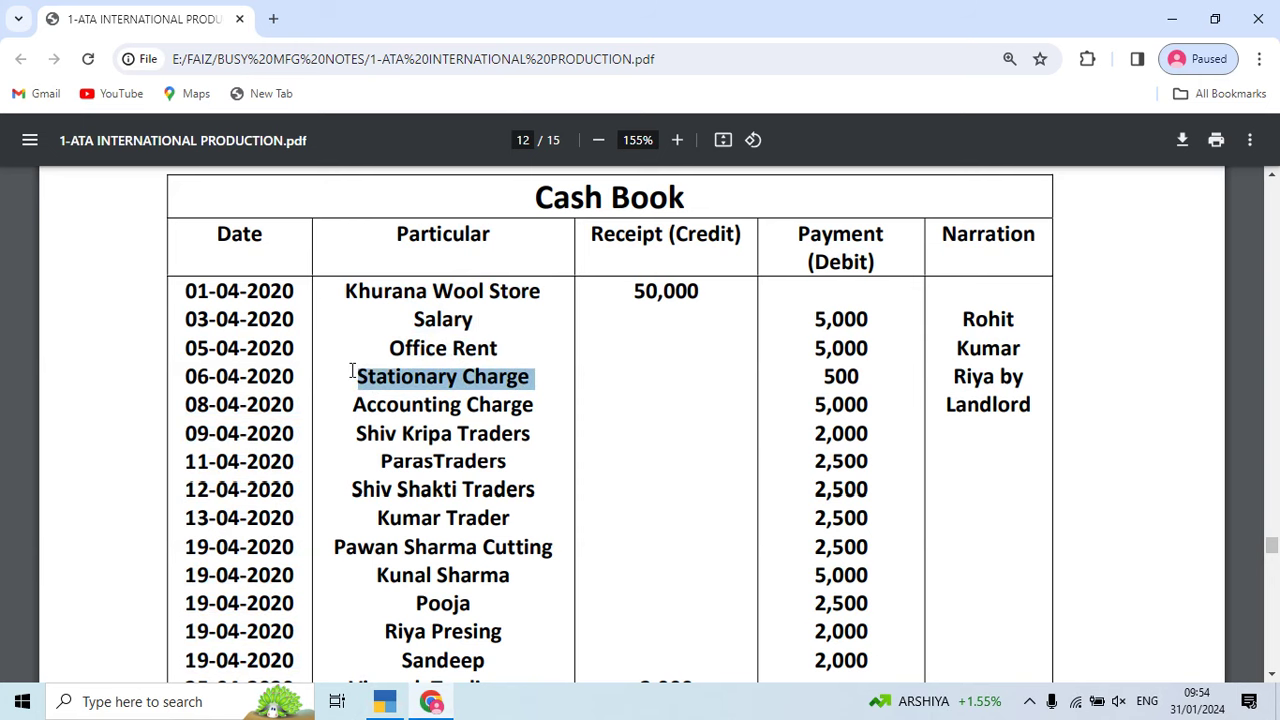
{"action": "key", "text": "alt+Tab"}
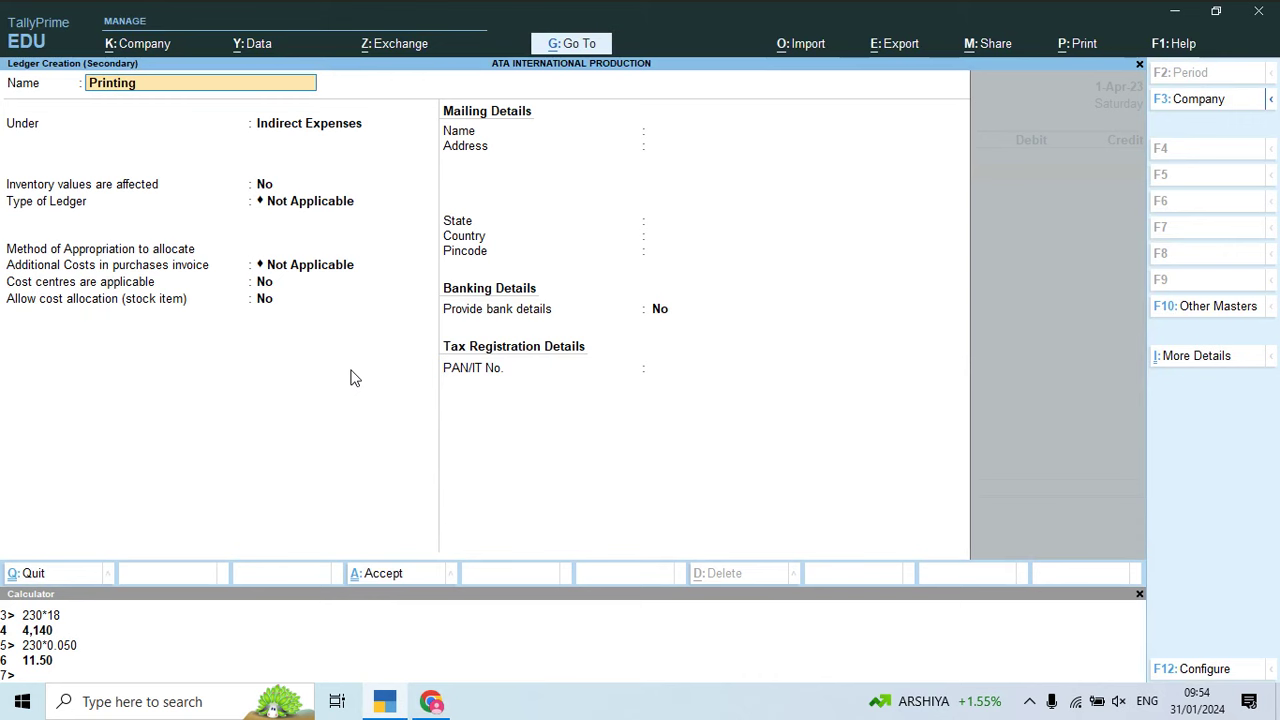
{"action": "key", "text": "ctrl+v"}
{"action": "key", "text": "Return"}
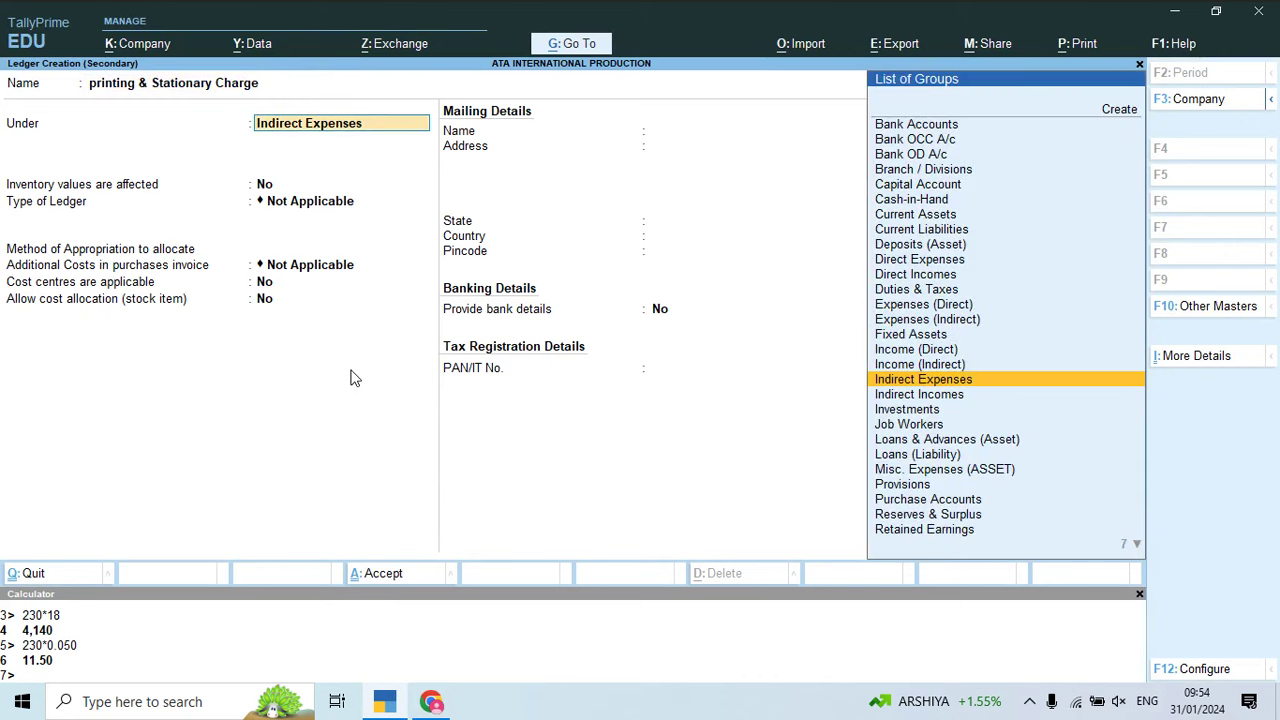
Step: Keep the new ledger under Indirect Expenses, save it and use it as the payment's debit account
{"action": "key", "text": "Return"}
{"action": "key", "text": "Return"}
{"action": "key", "text": "ctrl+a"}
{"action": "key", "text": "Return"}
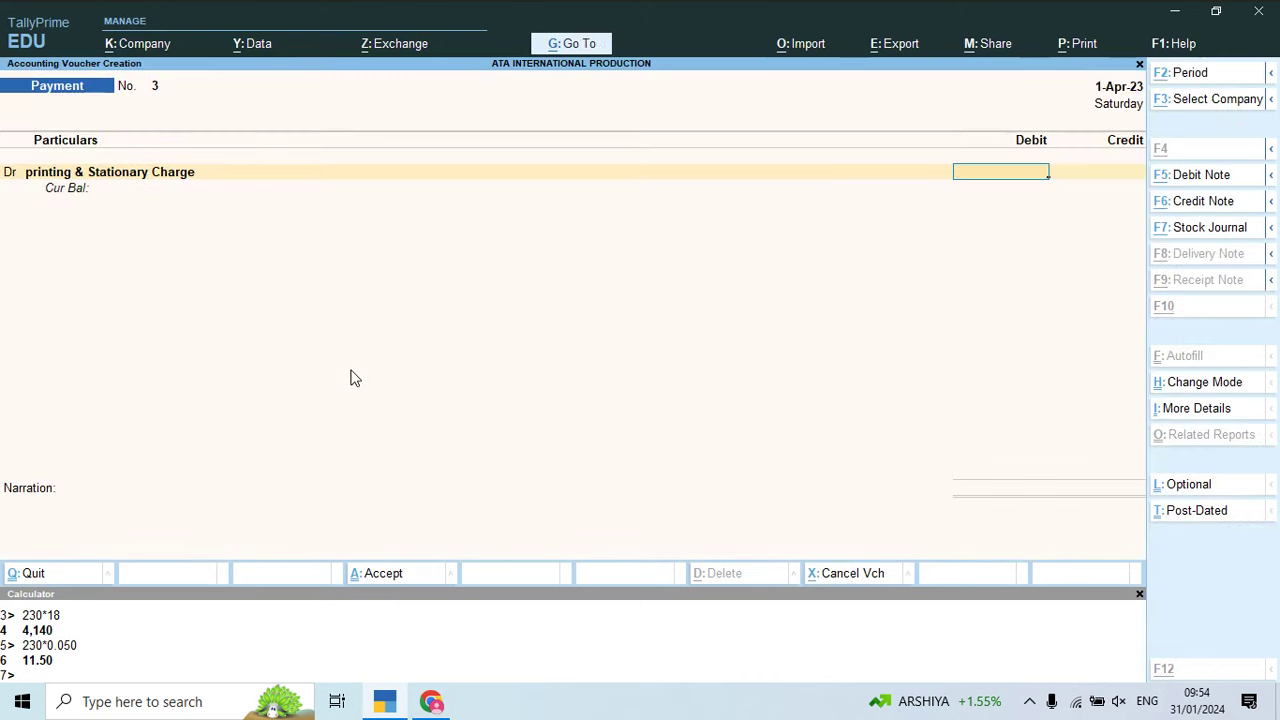
Step: Debit printing & Stationary Charge with 500, credit Cash for it and save the payment voucher
{"action": "key", "text": "alt+Tab"}
{"action": "key", "text": "alt+Tab"}
{"action": "type", "text": "500"}
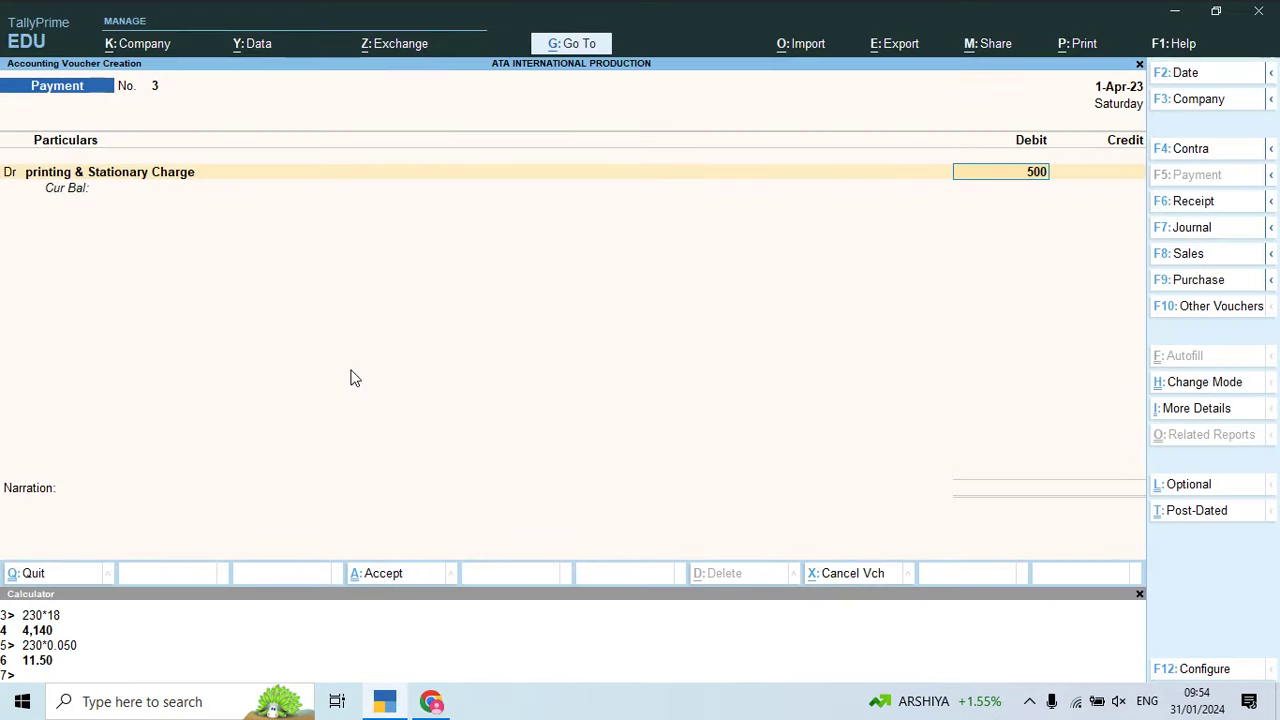
{"action": "key", "text": "Return"}
{"action": "type", "text": "ca"}
{"action": "key", "text": "Return"}
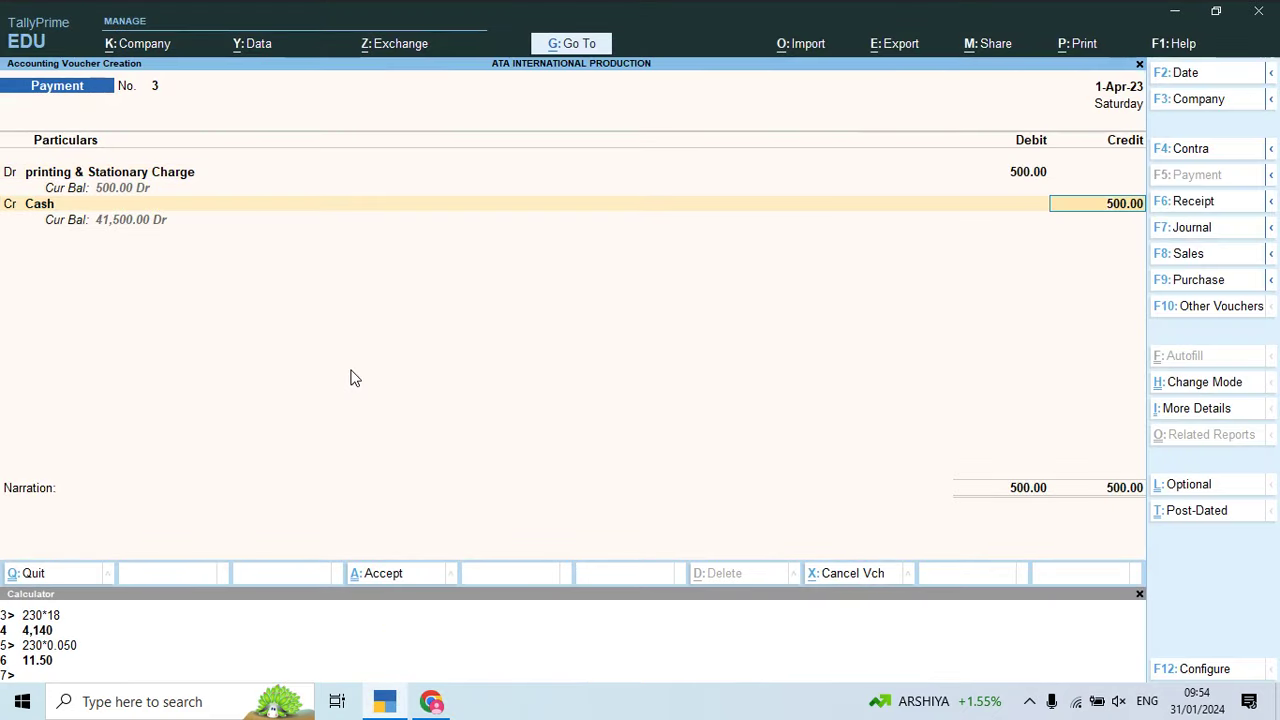
{"action": "key", "text": "Return"}
{"action": "key", "text": "Return"}
{"action": "key", "text": "Return"}
Step: Create the ledger Accounting Charge under Indirect Expenses, copying its name from the PDF's Cash Book, as the new payment's debit account
{"action": "key", "text": "alt+Tab"}
{"action": "scroll", "coordinate": [352, 371], "scroll_direction": "down", "scroll_amount": 1}
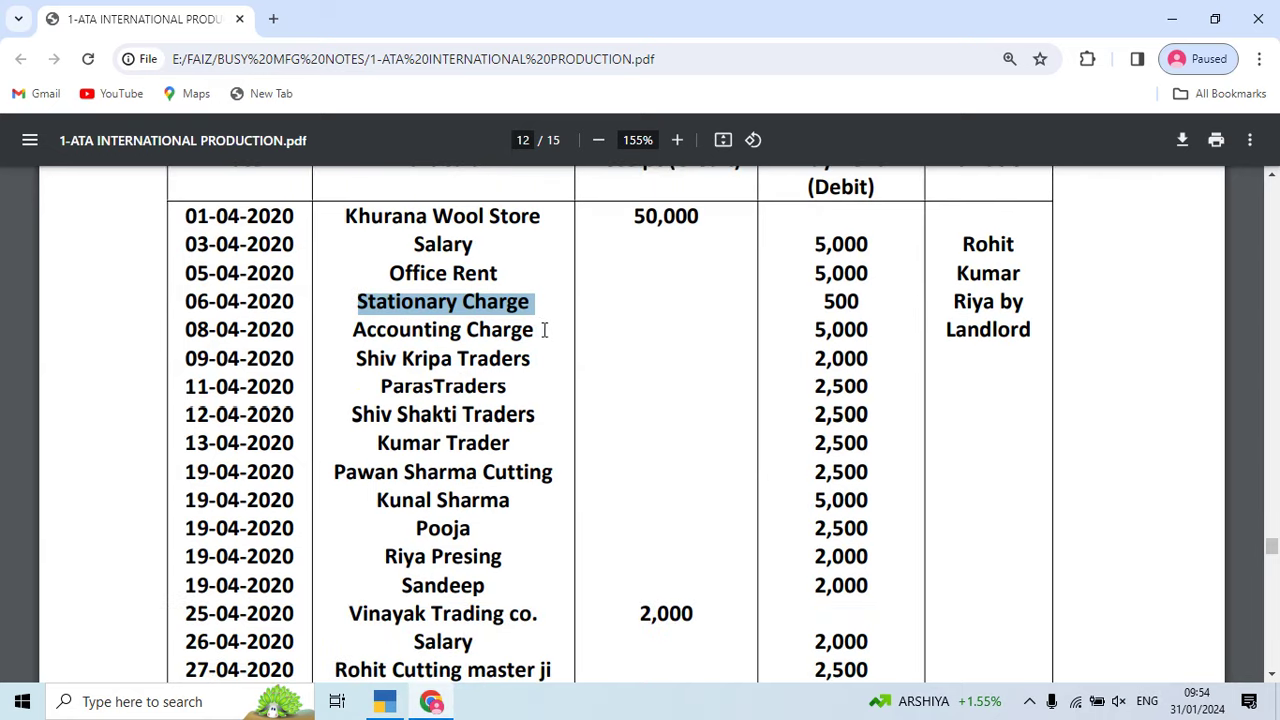
{"action": "left_click_drag", "start_coordinate": [545, 330], "coordinate": [468, 330]}
{"action": "left_click", "coordinate": [422, 330]}
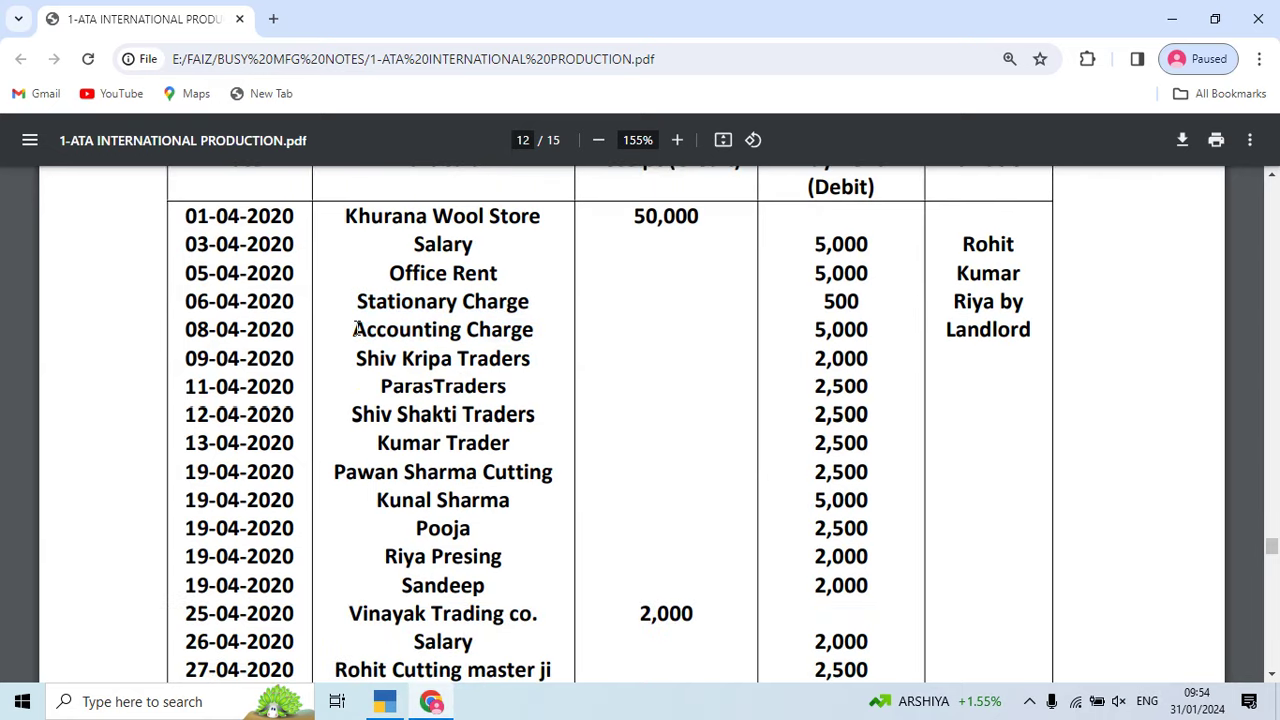
{"action": "left_click_drag", "start_coordinate": [355, 330], "coordinate": [541, 335]}
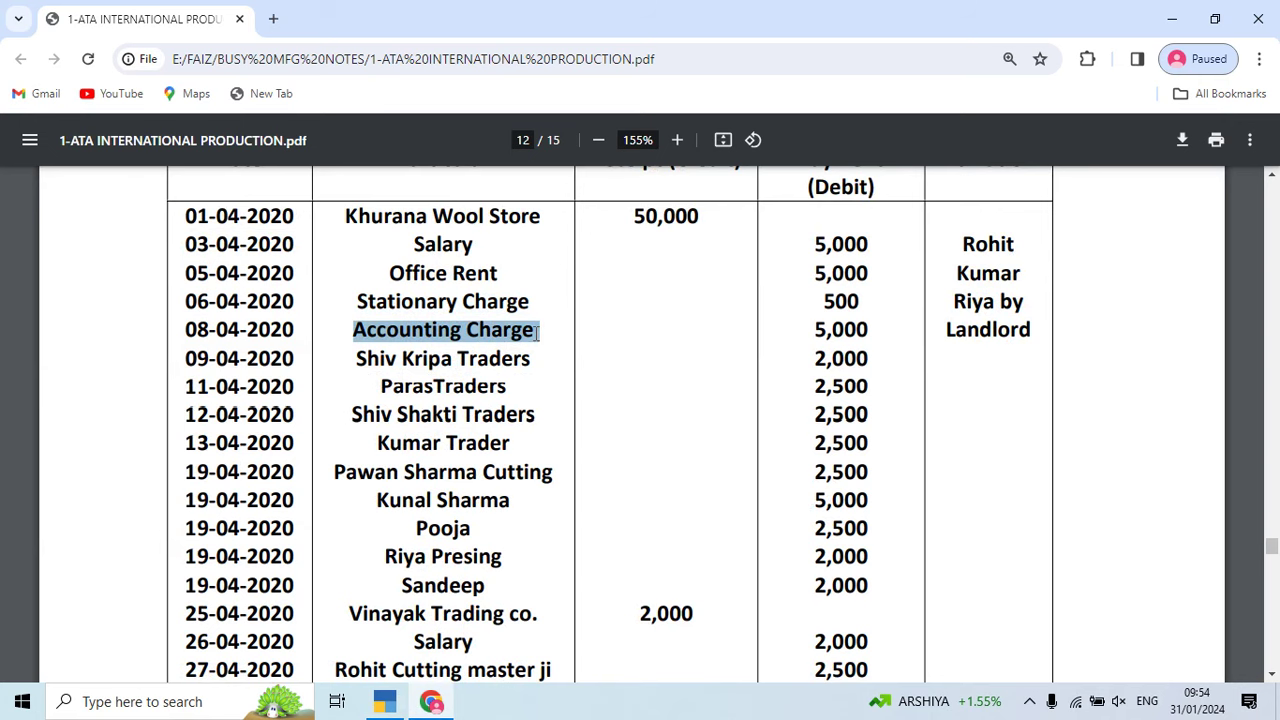
{"action": "key", "text": "ctrl+c"}
{"action": "key", "text": "alt+Tab"}
{"action": "key", "text": "ctrl+alt+v"}
{"action": "key", "text": "alt+c"}
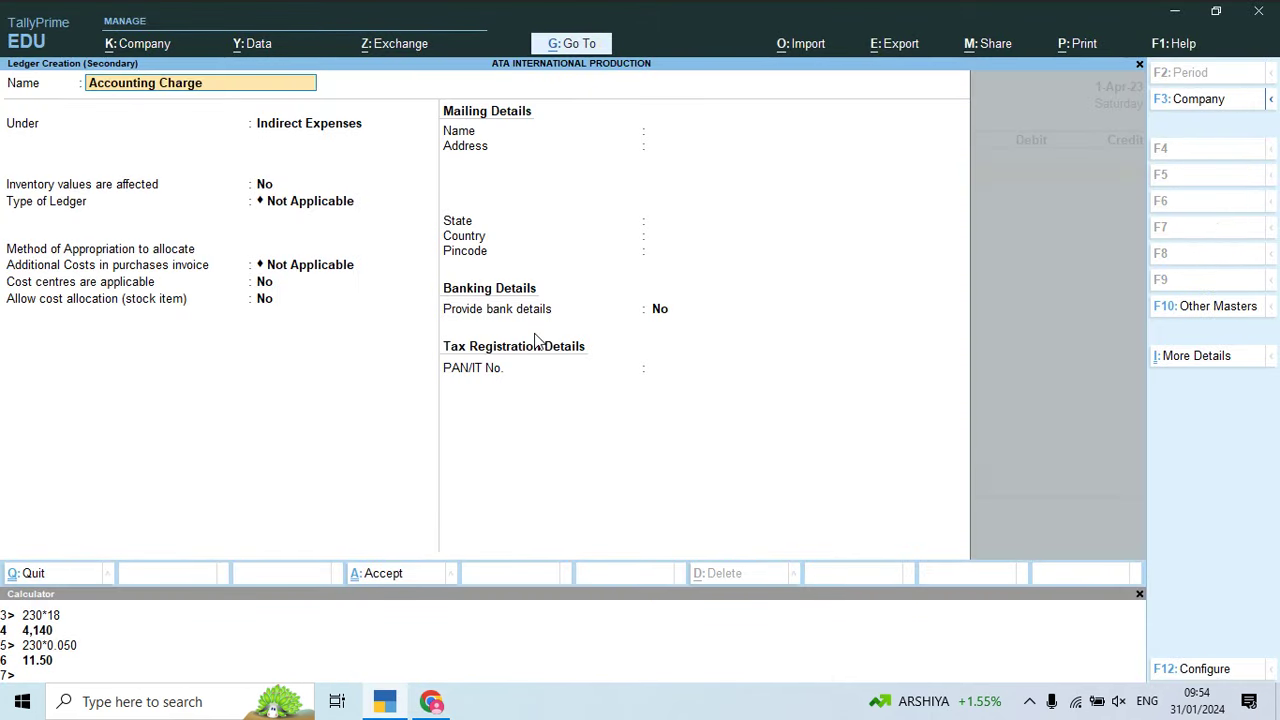
{"action": "key", "text": "Return"}
{"action": "key", "text": "ctrl+a"}
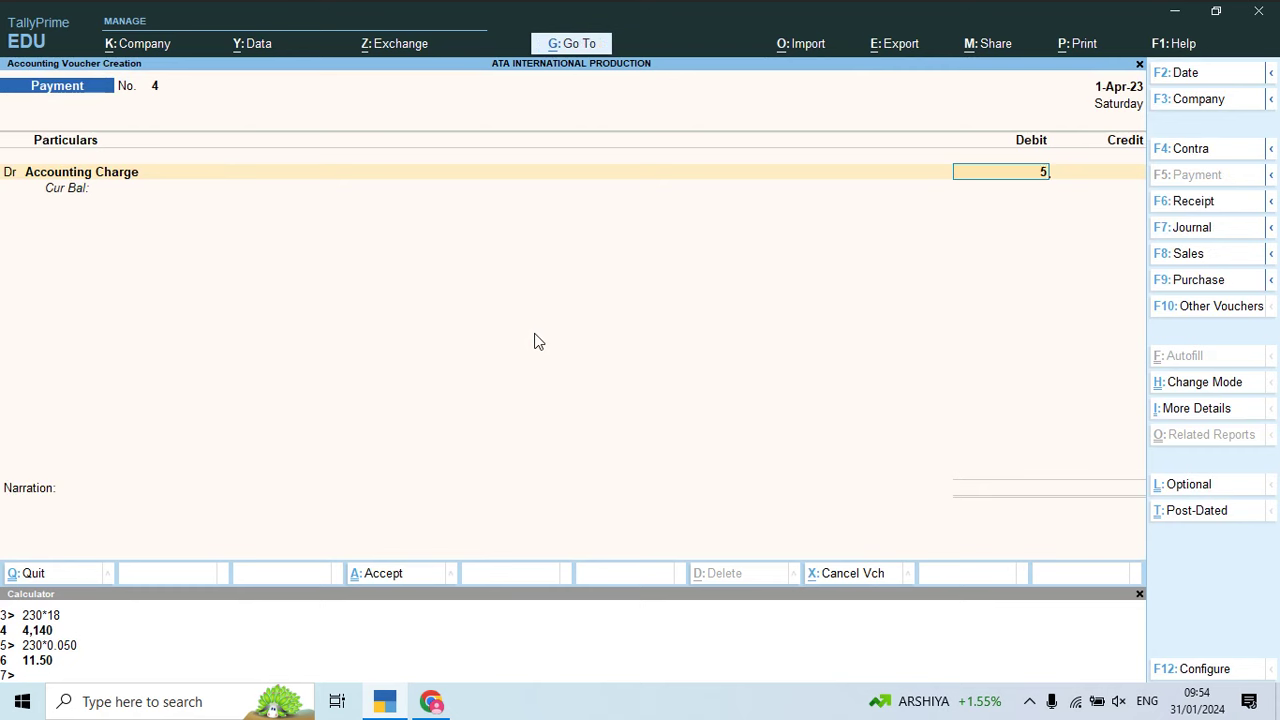
Step: Debit Accounting Charge with 5,000, credit Cash for it and save the payment voucher without a narration
{"action": "key", "text": "Return"}
{"action": "key", "text": "Return"}
{"action": "type", "text": "Cas"}
{"action": "key", "text": "Return"}
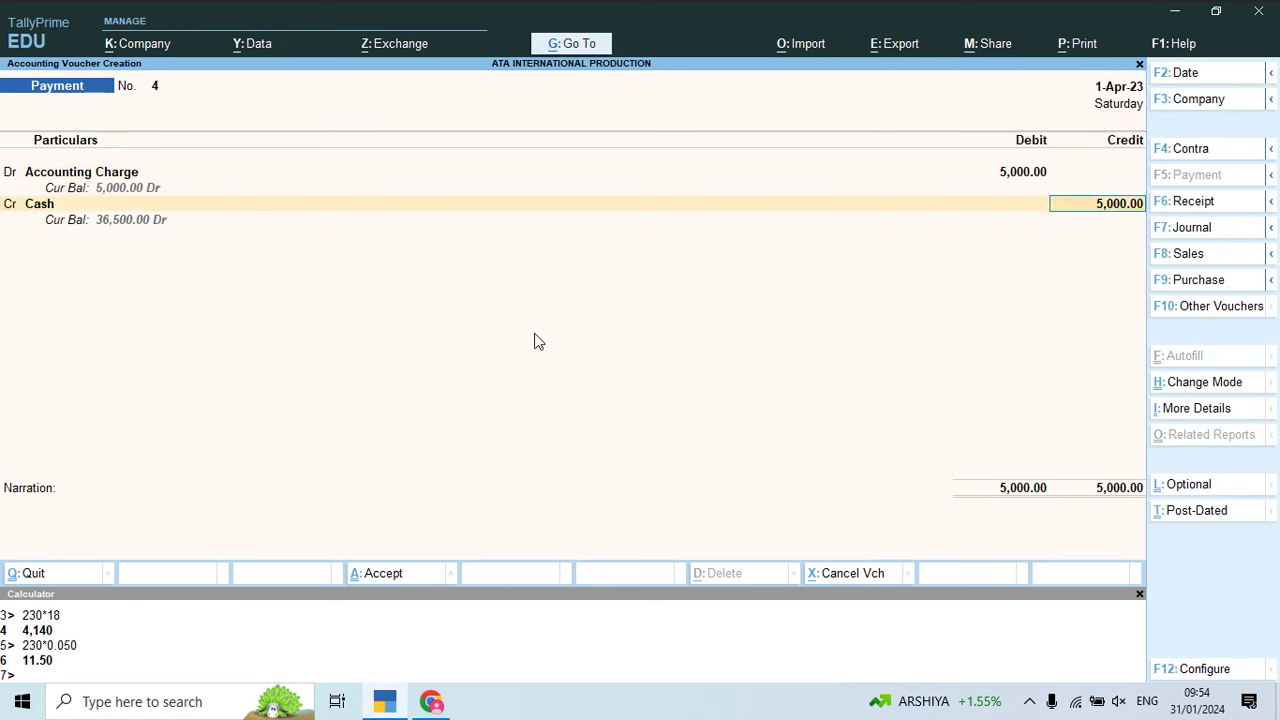
{"action": "key", "text": "Return"}
{"action": "key", "text": "Return"}
{"action": "key", "text": "Return"}
Step: Check the Cash Book's 09-04-2020 entry and choose SHIV KRIPA TRADERS as the next payment's debit account
{"action": "key", "text": "alt+Tab"}
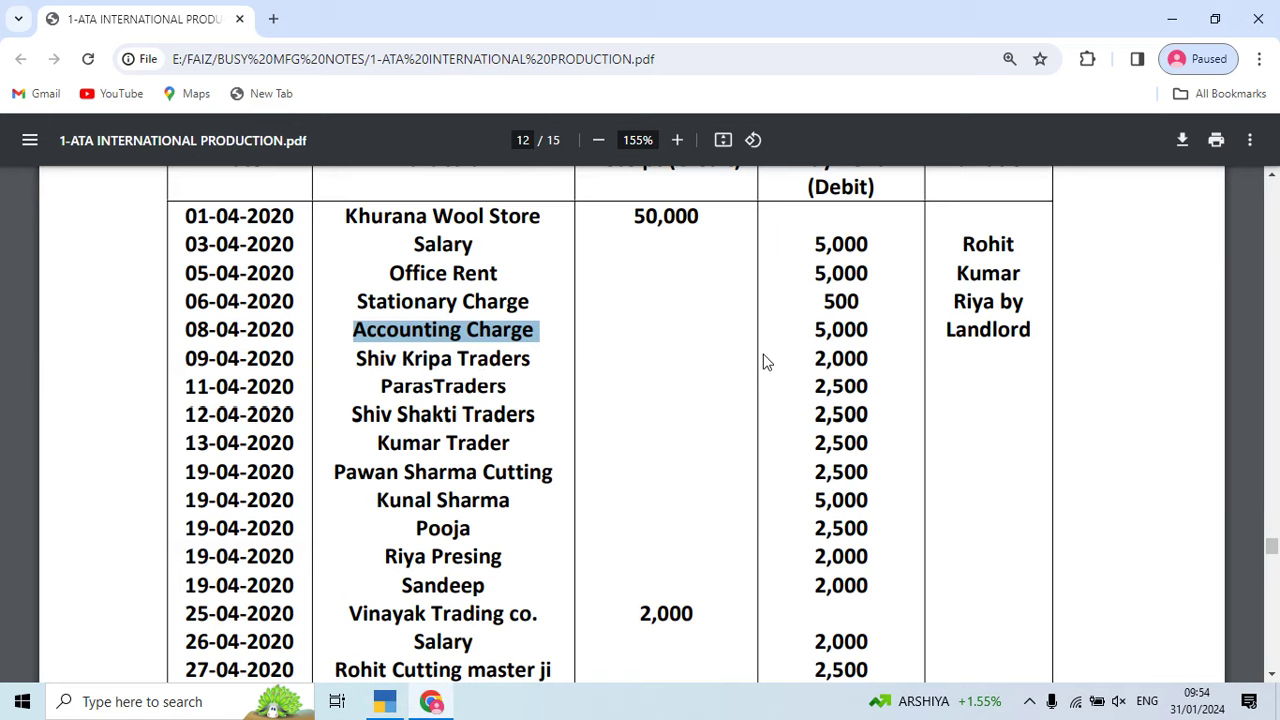
{"action": "key", "text": "alt+Tab"}
{"action": "type", "text": "Shi"}
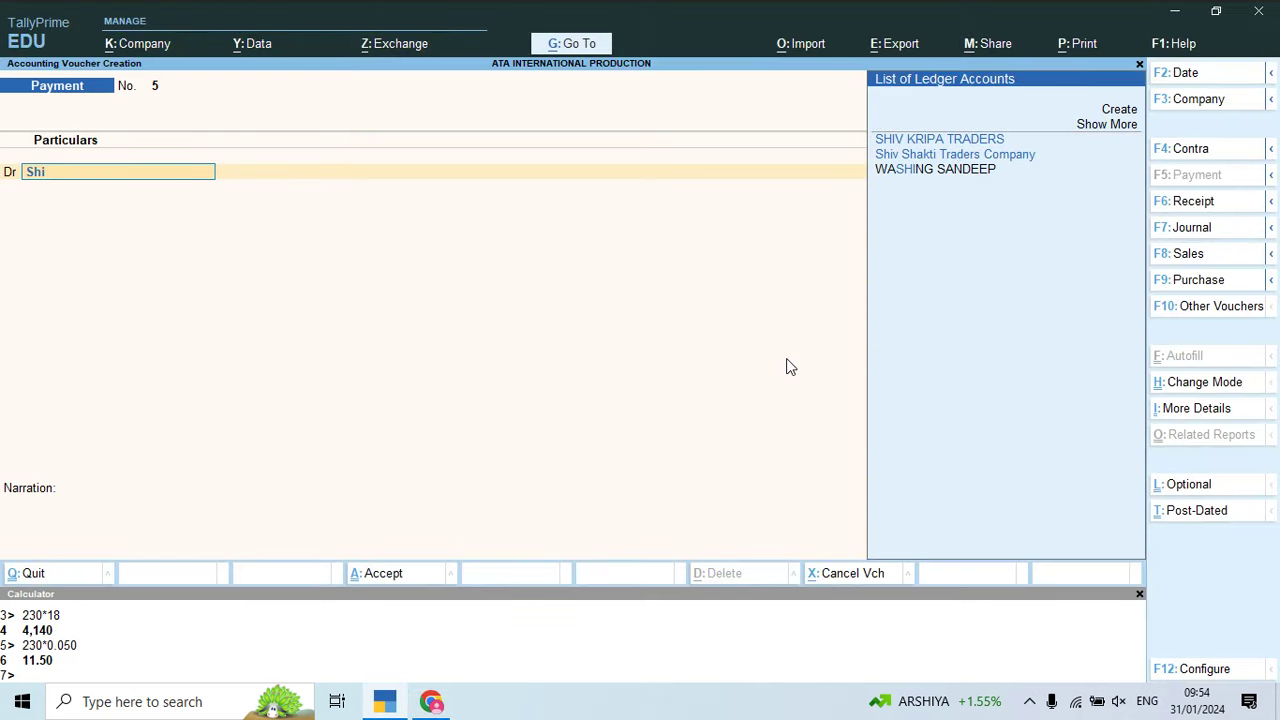
{"action": "key", "text": "Return"}
Step: Debit SHIV KRIPA TRADERS with the Cash Book's 2,000 and allocate the amount On Account
{"action": "key", "text": "alt+Tab"}
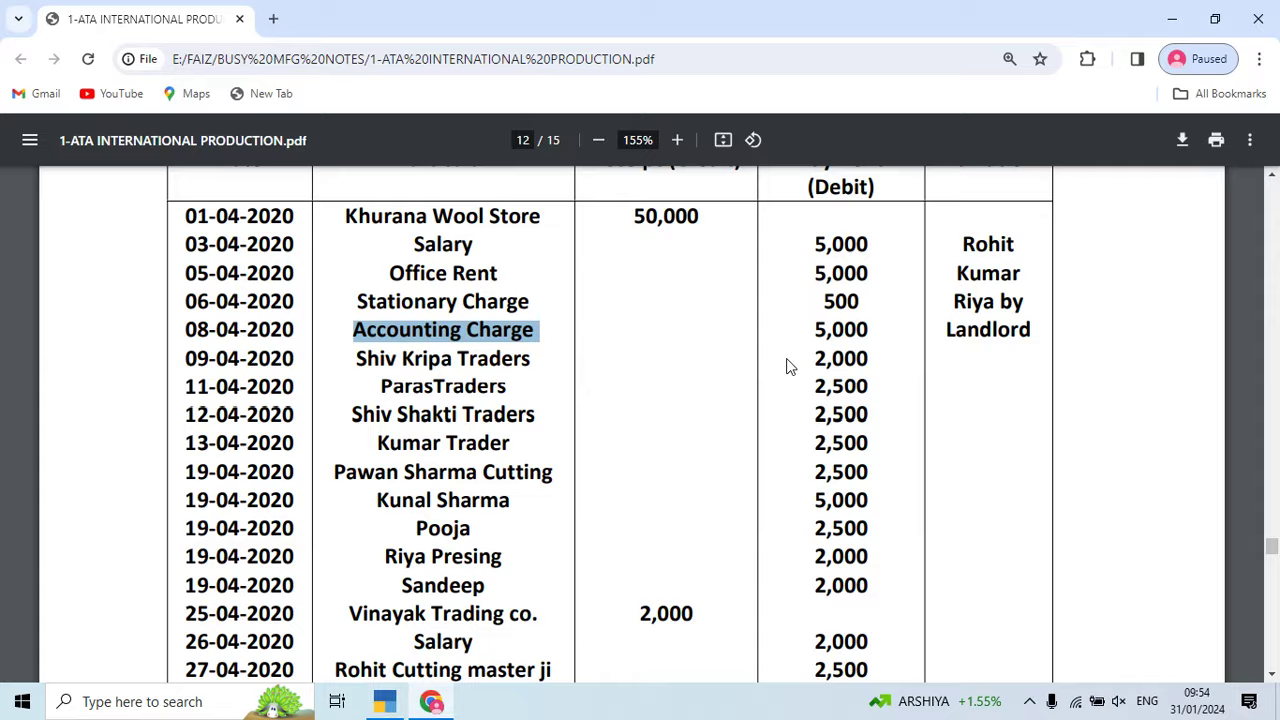
{"action": "key", "text": "alt+Tab"}
{"action": "type", "text": "20"}
{"action": "key", "text": "Return"}
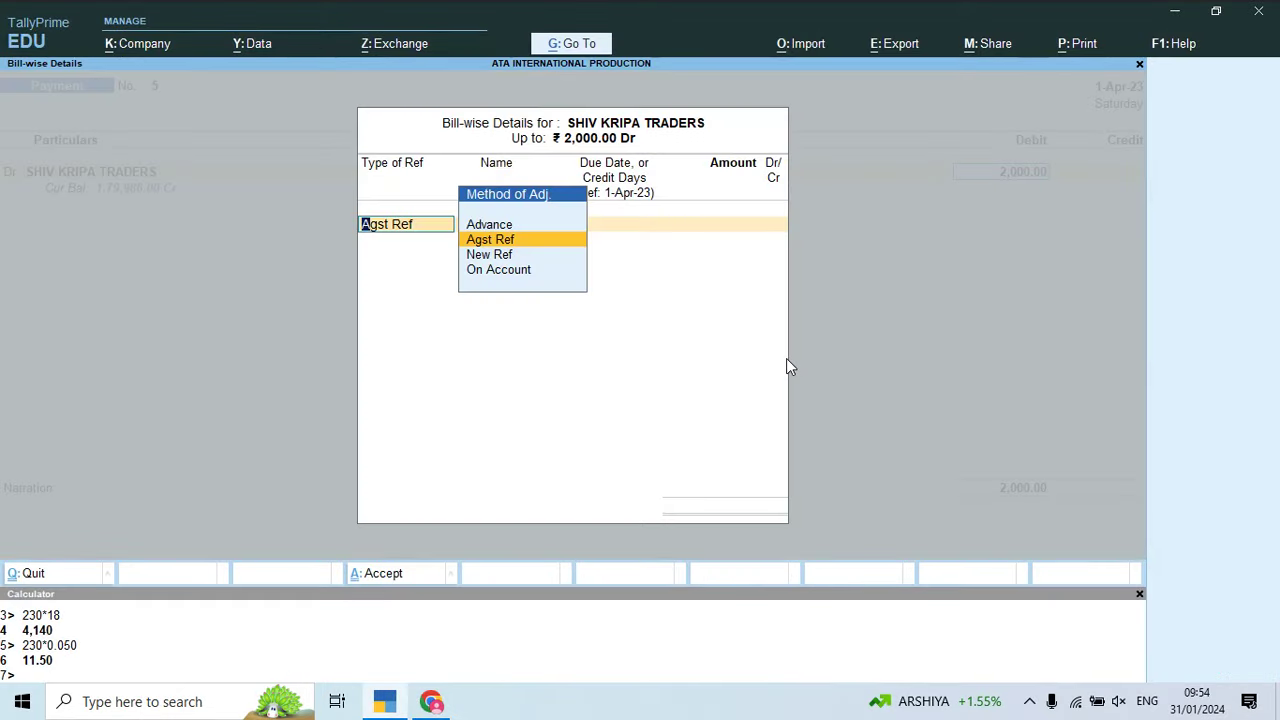
{"action": "key", "text": "Down"}
{"action": "key", "text": "Down"}
{"action": "key", "text": "Return"}
{"action": "key", "text": "Return"}
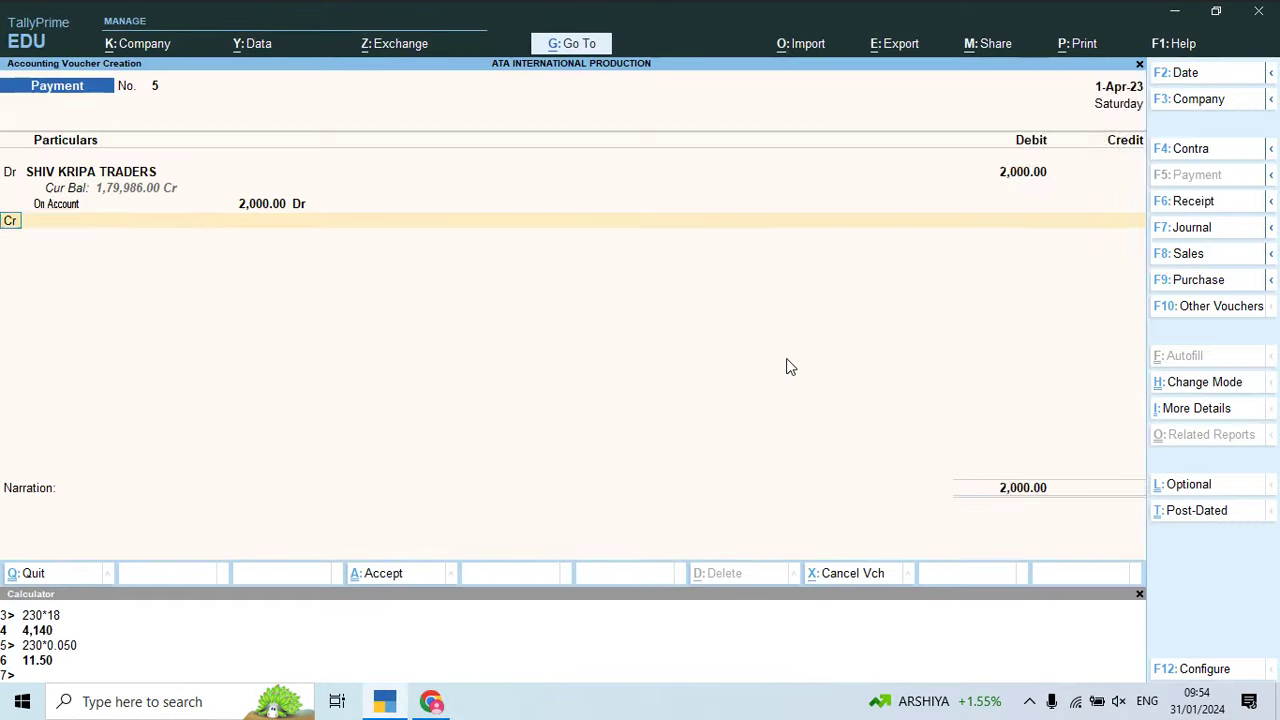
Step: Credit Cash for the SHIV KRIPA TRADERS amount and save the payment voucher without a narration
{"action": "type", "text": "ca"}
{"action": "key", "text": "Return"}
{"action": "key", "text": "Return"}
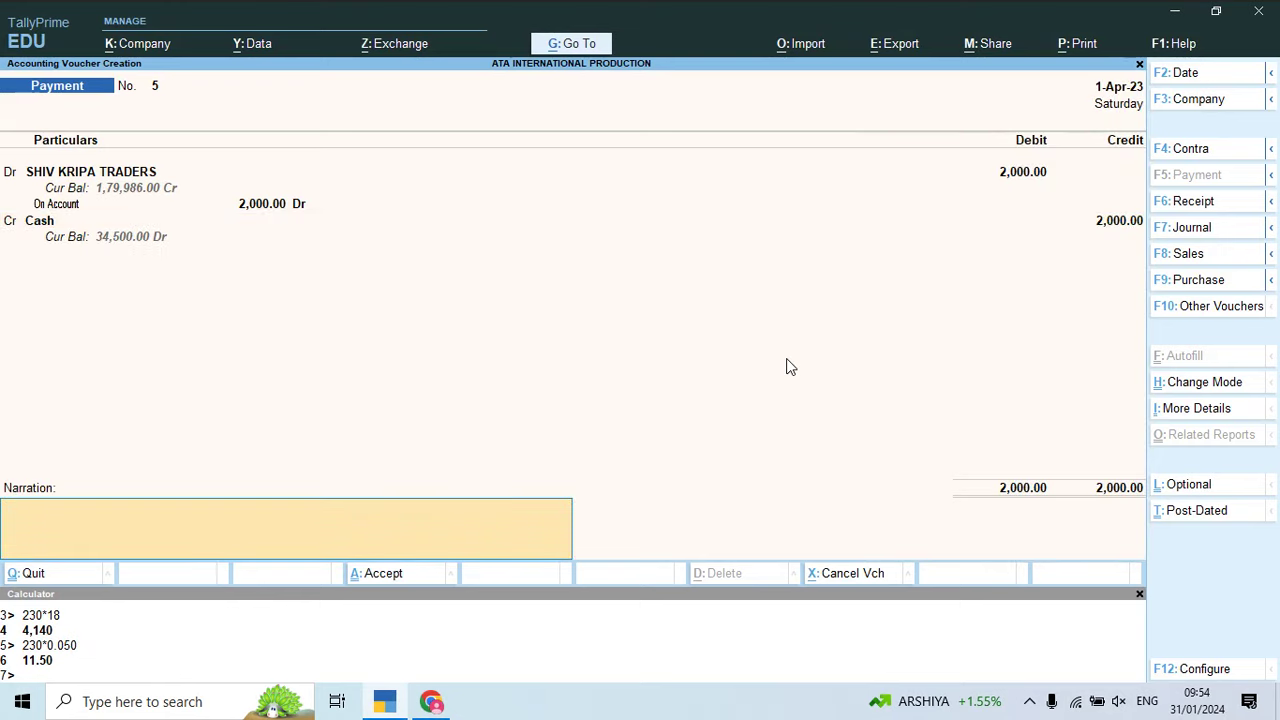
{"action": "key", "text": "Return"}
{"action": "key", "text": "Return"}
Step: Check the Cash Book's 11-04-2020 entry and choose Paras Trdaders as the next payment's debit account
{"action": "key", "text": "alt+Tab"}
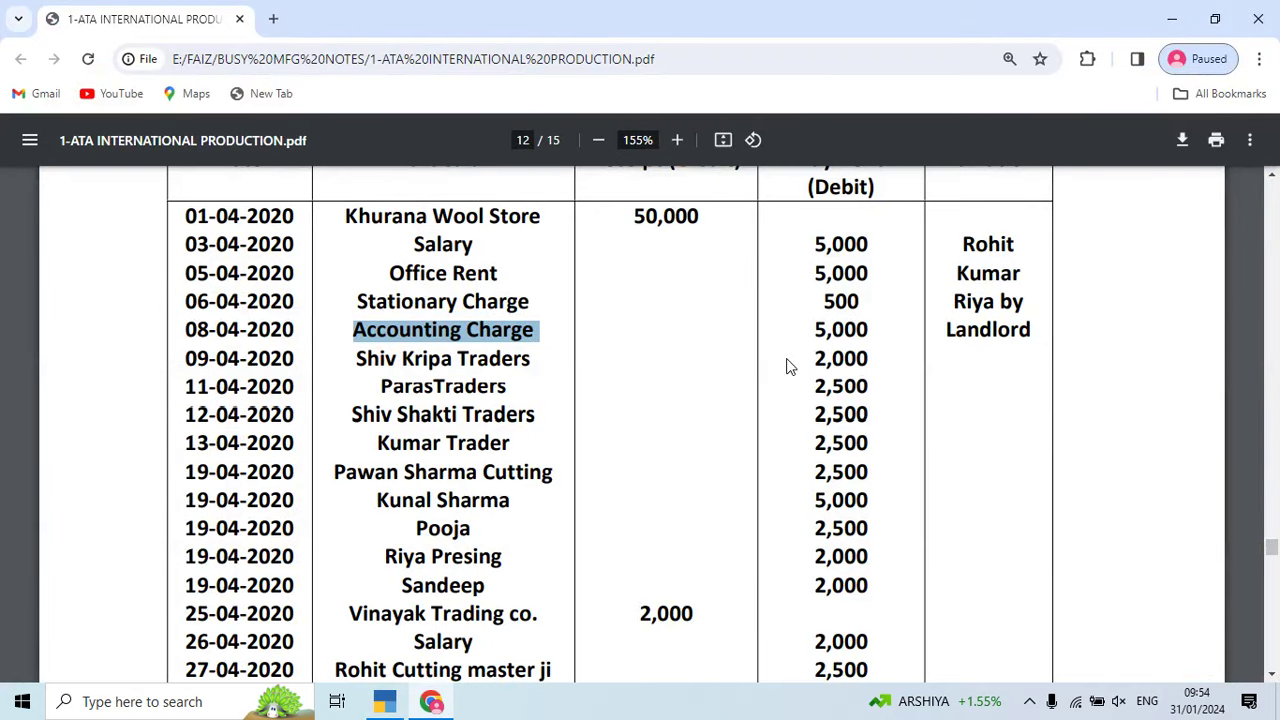
{"action": "scroll", "coordinate": [786, 367], "scroll_direction": "down", "scroll_amount": 3}
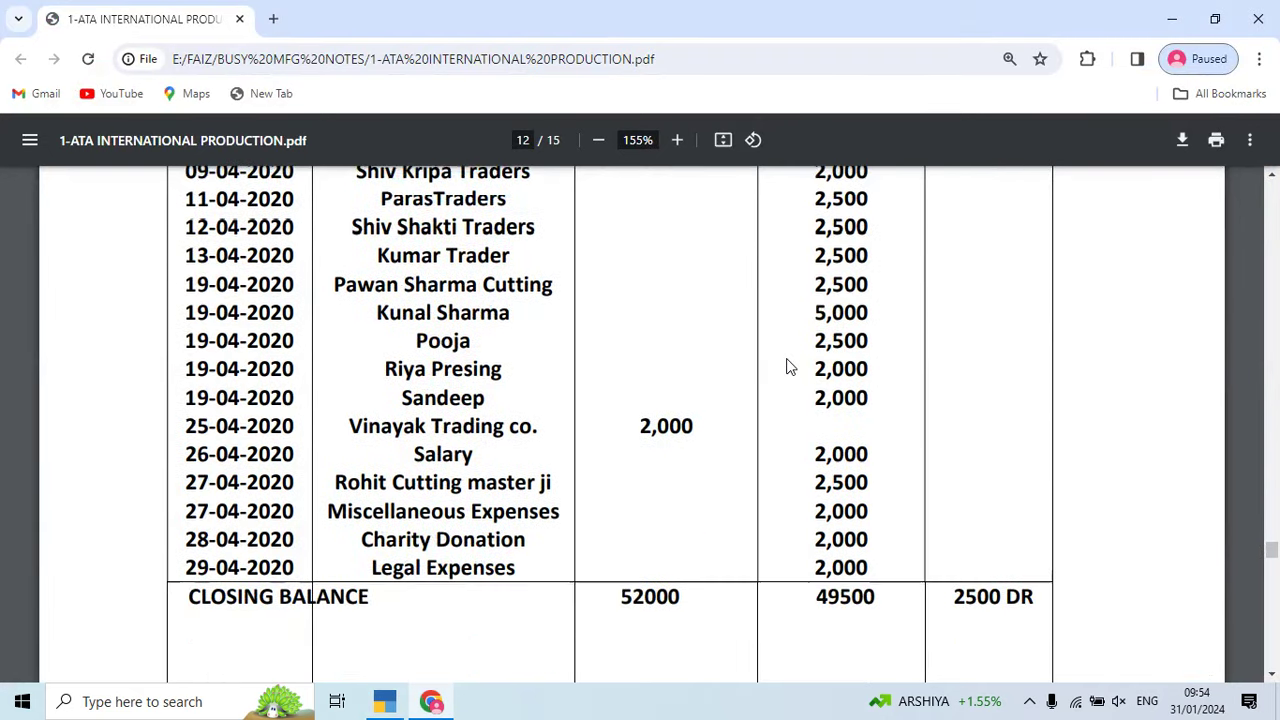
{"action": "key", "text": "alt+Tab"}
{"action": "type", "text": "par"}
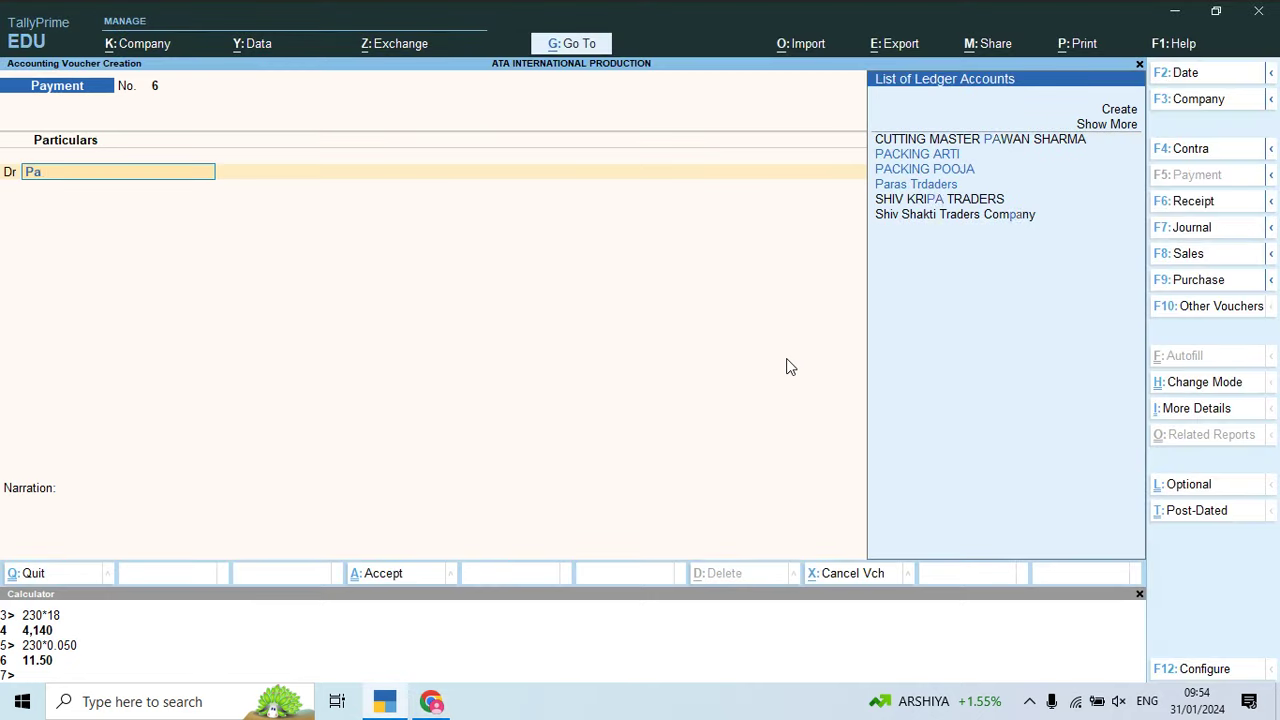
{"action": "key", "text": "Return"}
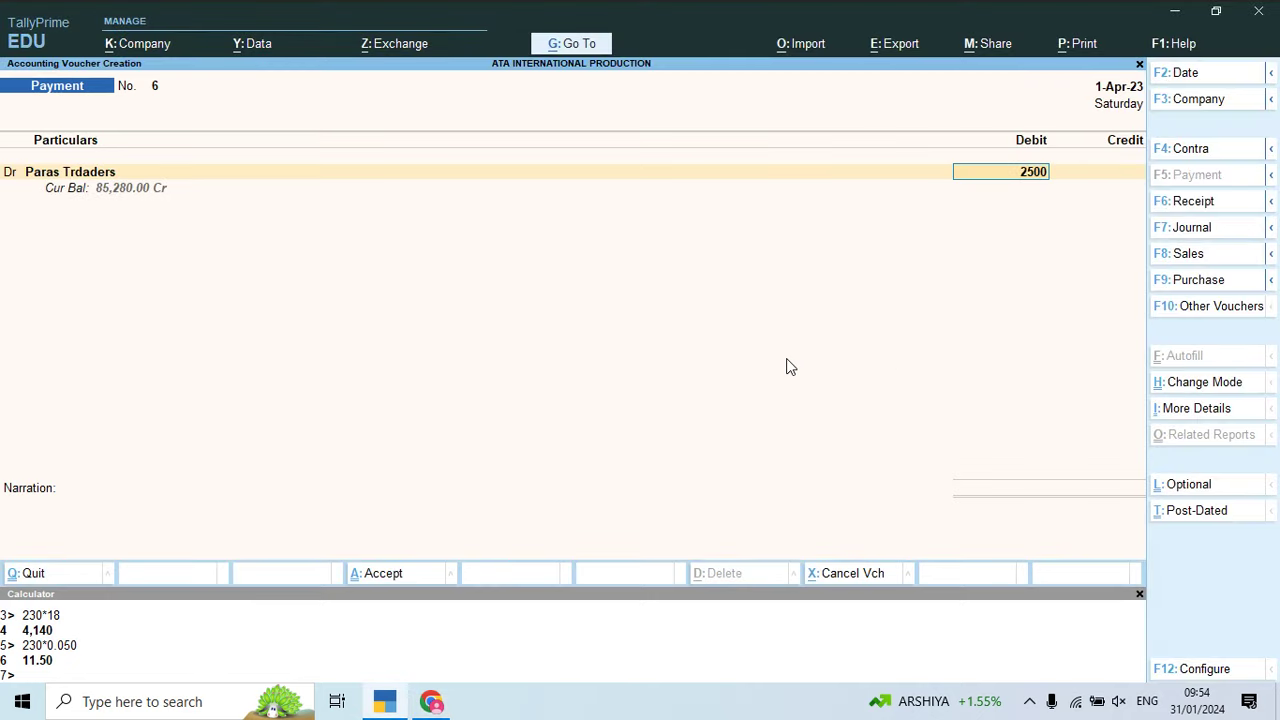
Step: Debit Paras Trdaders with 2,500 and allocate the amount On Account
{"action": "key", "text": "alt+Tab"}
{"action": "key", "text": "alt+Tab"}
{"action": "type", "text": "2500"}
{"action": "key", "text": "Return"}
{"action": "key", "text": "Down"}
{"action": "key", "text": "Down"}
{"action": "key", "text": "Return"}
{"action": "key", "text": "Return"}
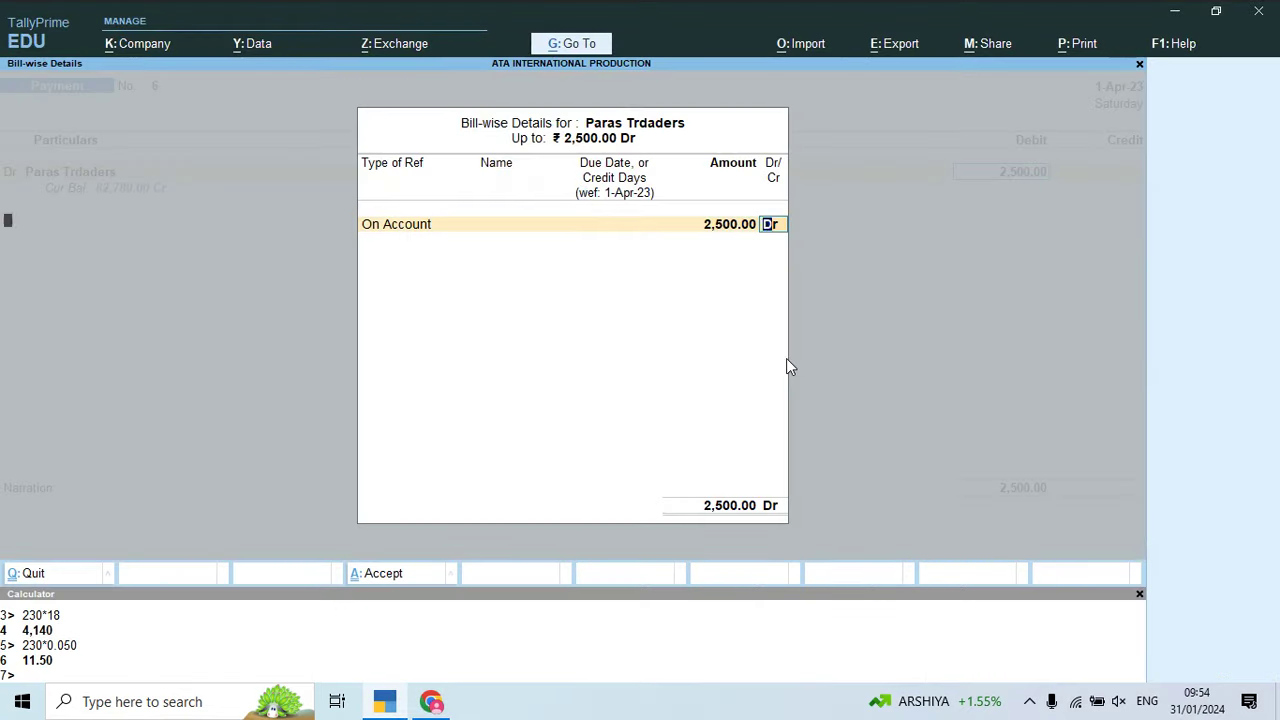
{"action": "key", "text": "Return"}
Step: Credit Cash for the Paras Trdaders amount and save the payment voucher without a narration
{"action": "type", "text": "Cas"}
{"action": "key", "text": "Return"}
{"action": "key", "text": "Return"}
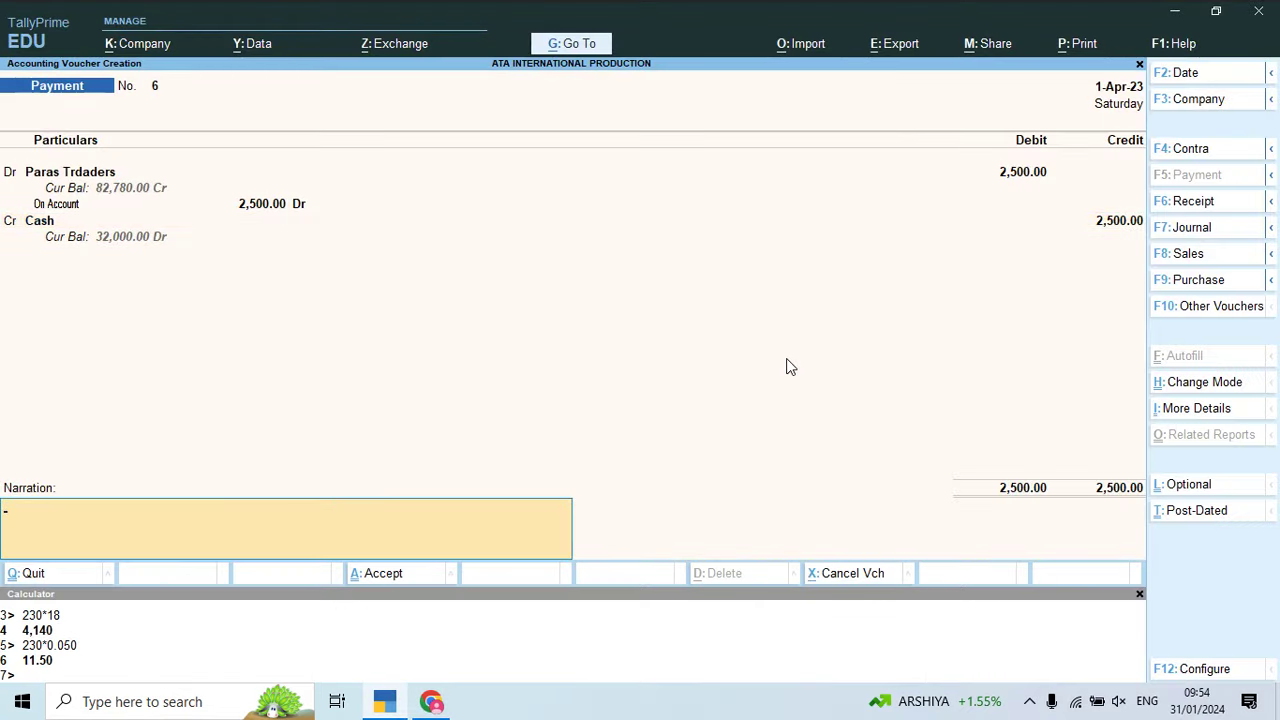
{"action": "key", "text": "Return"}
{"action": "key", "text": "Return"}
Step: Check the Cash Book's 12-04-2020 entry and choose Shiv Shakti Traders Company as the next payment's debit account
{"action": "key", "text": "alt+Tab"}
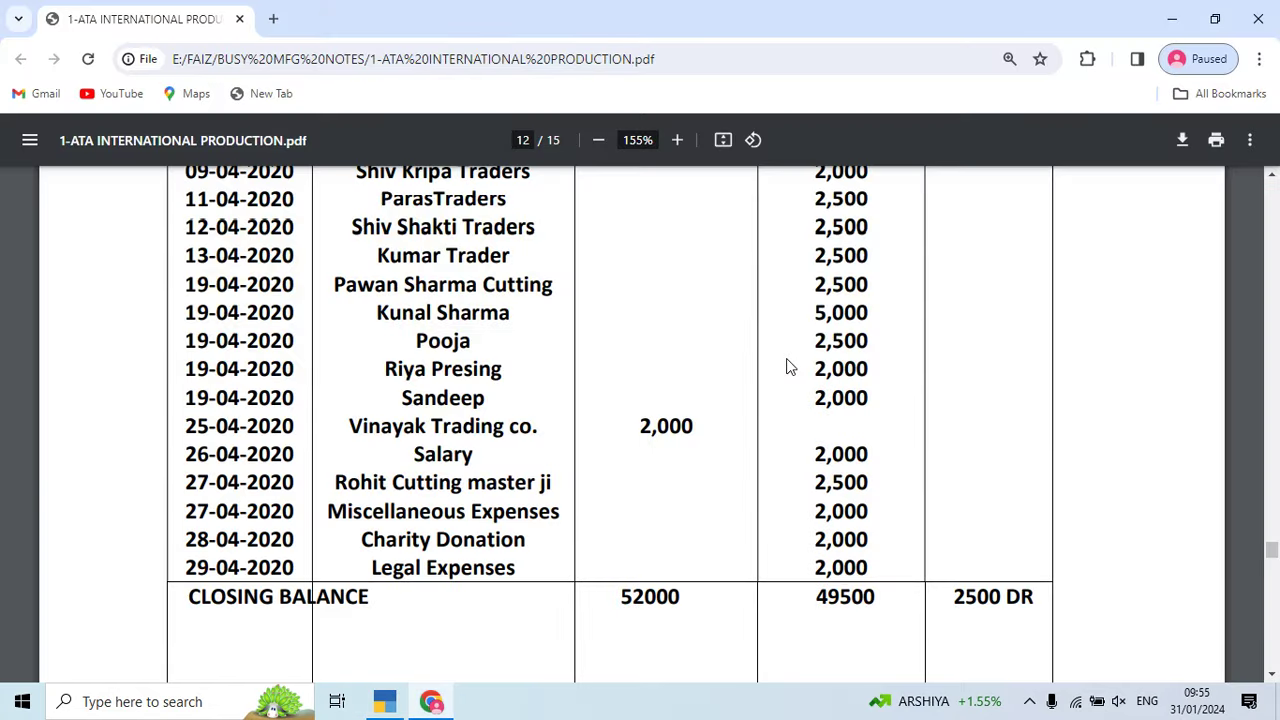
{"action": "scroll", "coordinate": [787, 367], "scroll_direction": "down", "scroll_amount": 1}
{"action": "scroll", "coordinate": [787, 367], "scroll_direction": "up", "scroll_amount": 1}
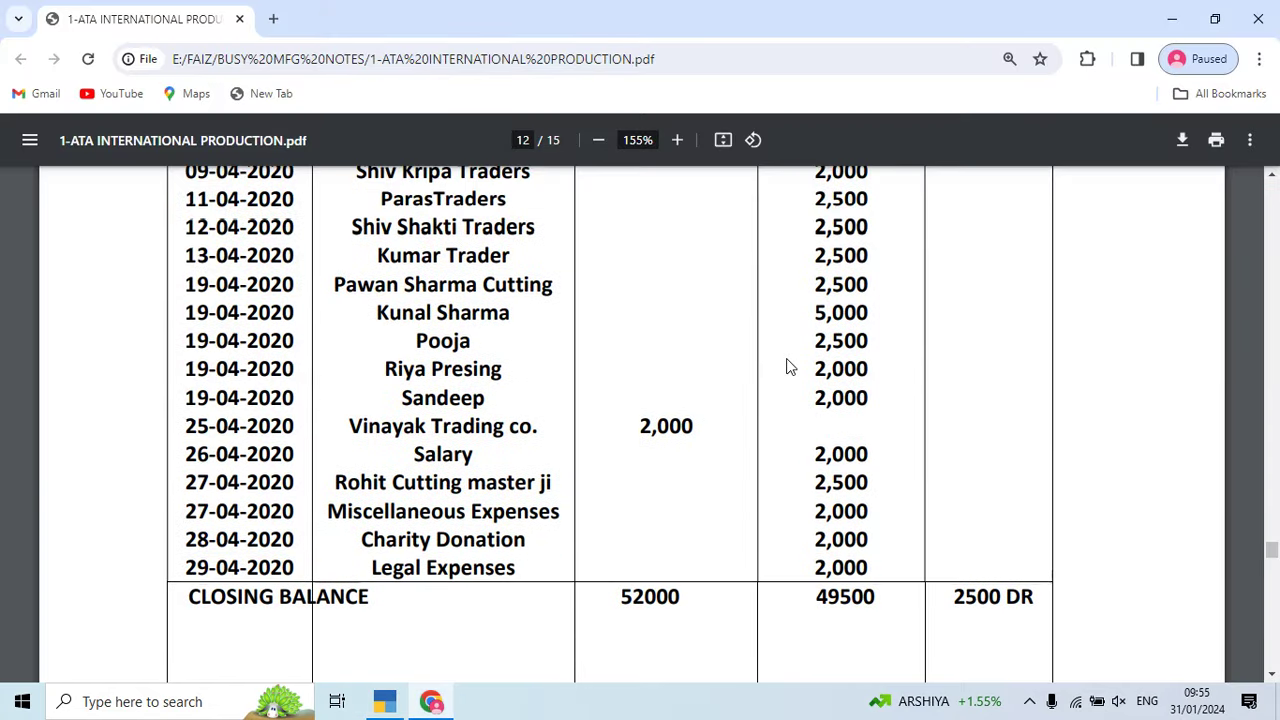
{"action": "scroll", "coordinate": [787, 367], "scroll_direction": "down", "scroll_amount": 1}
{"action": "key", "text": "alt+Tab"}
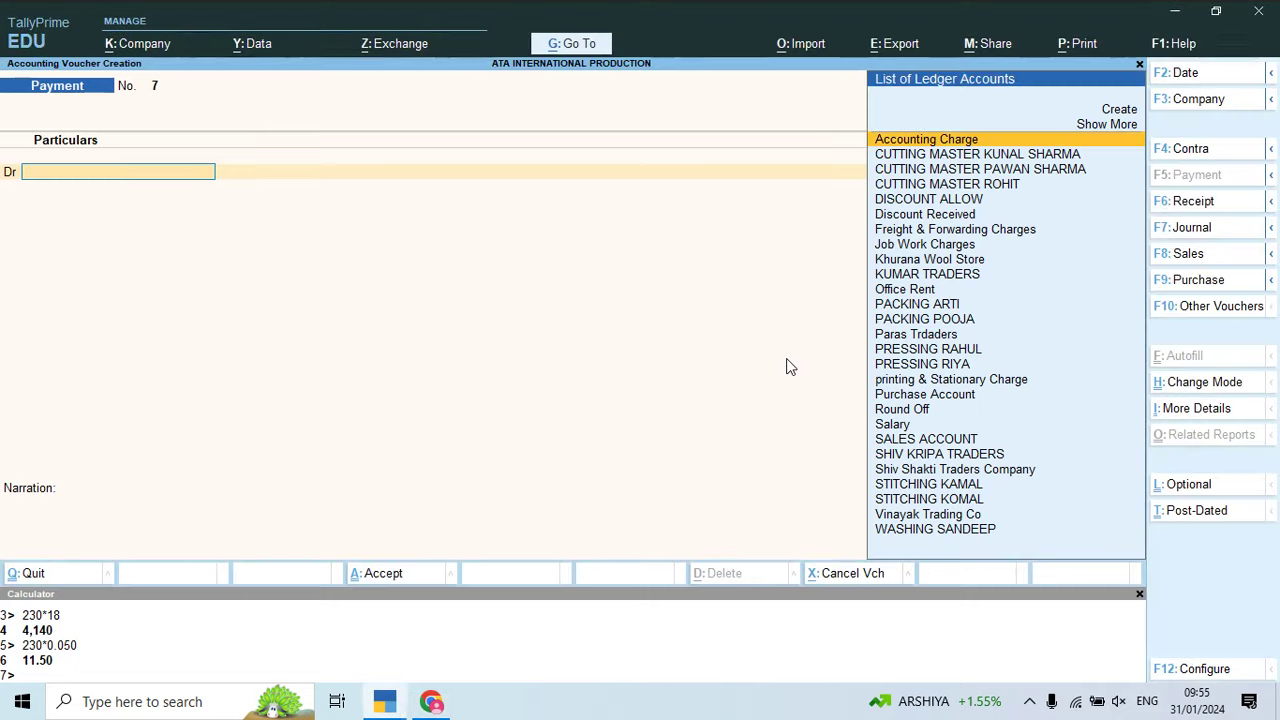
{"action": "type", "text": "Shiv"}
{"action": "key", "text": "Down"}
{"action": "key", "text": "Return"}
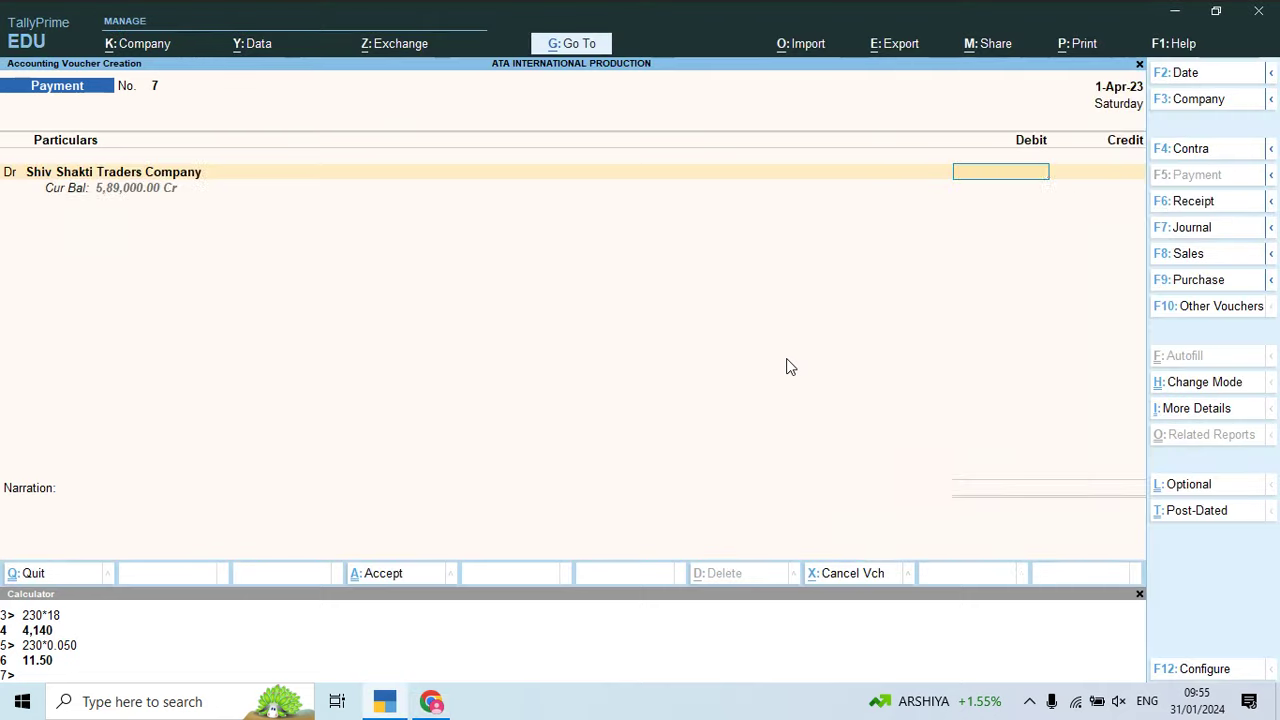
Step: Debit Shiv Shakti Traders Company with the Cash Book's 2,500 and allocate the amount On Account
{"action": "key", "text": "alt+Tab"}
{"action": "key", "text": "alt+Tab"}
{"action": "key", "text": "alt+Tab"}
{"action": "key", "text": "alt+Tab"}
{"action": "type", "text": "2500"}
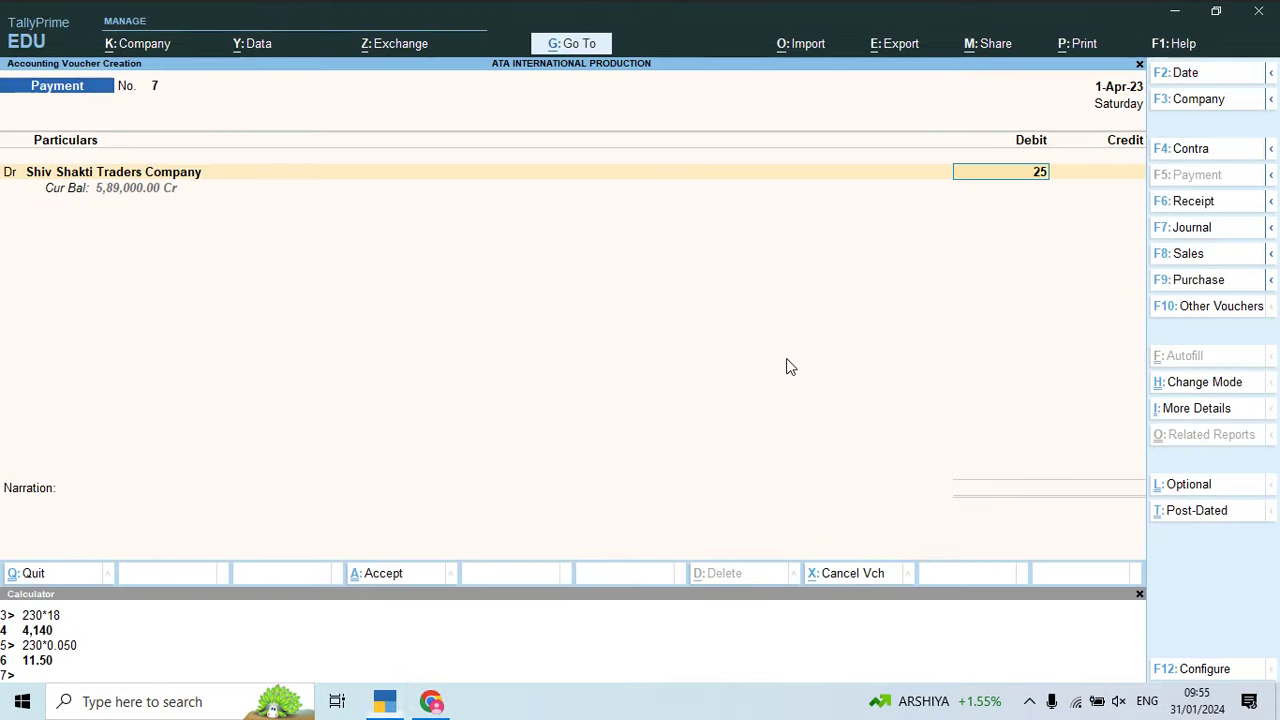
{"action": "key", "text": "Return"}
{"action": "key", "text": "Down"}
{"action": "key", "text": "Down"}
{"action": "key", "text": "Return"}
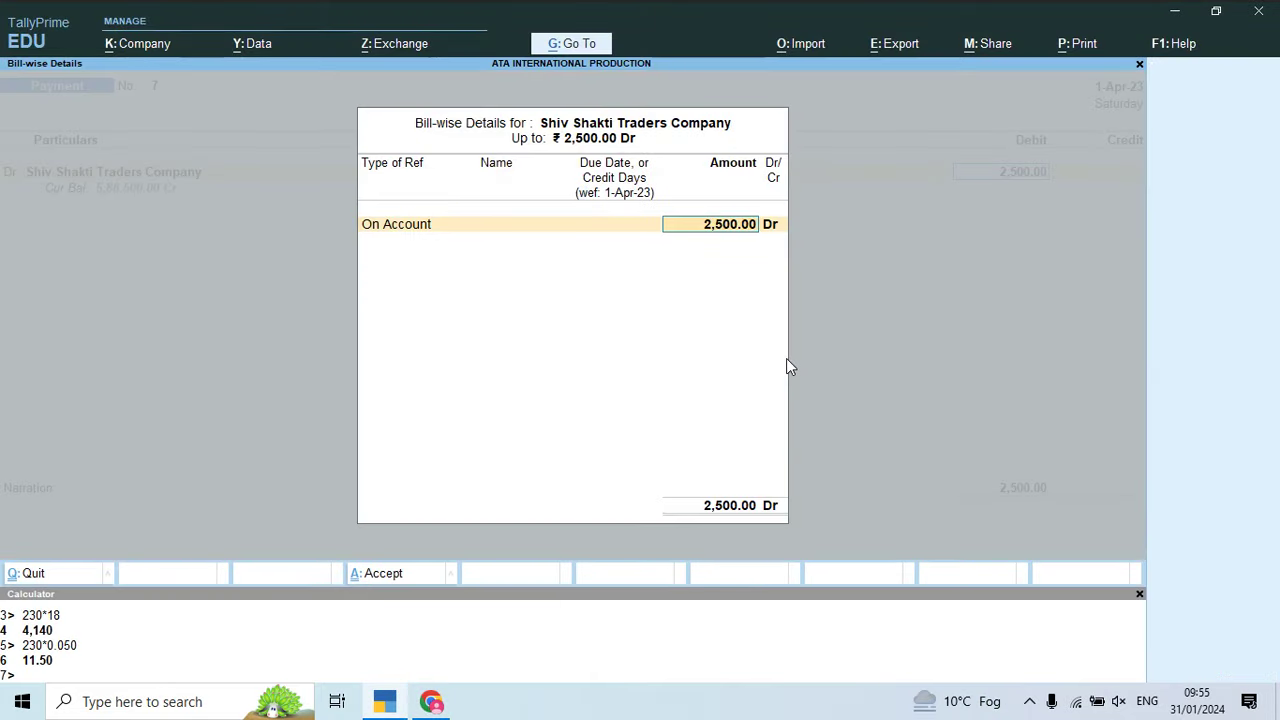
{"action": "key", "text": "Return"}
Step: Credit Cash for the Shiv Shakti Traders Company amount and save the payment voucher without a narration
{"action": "type", "text": "Cas"}
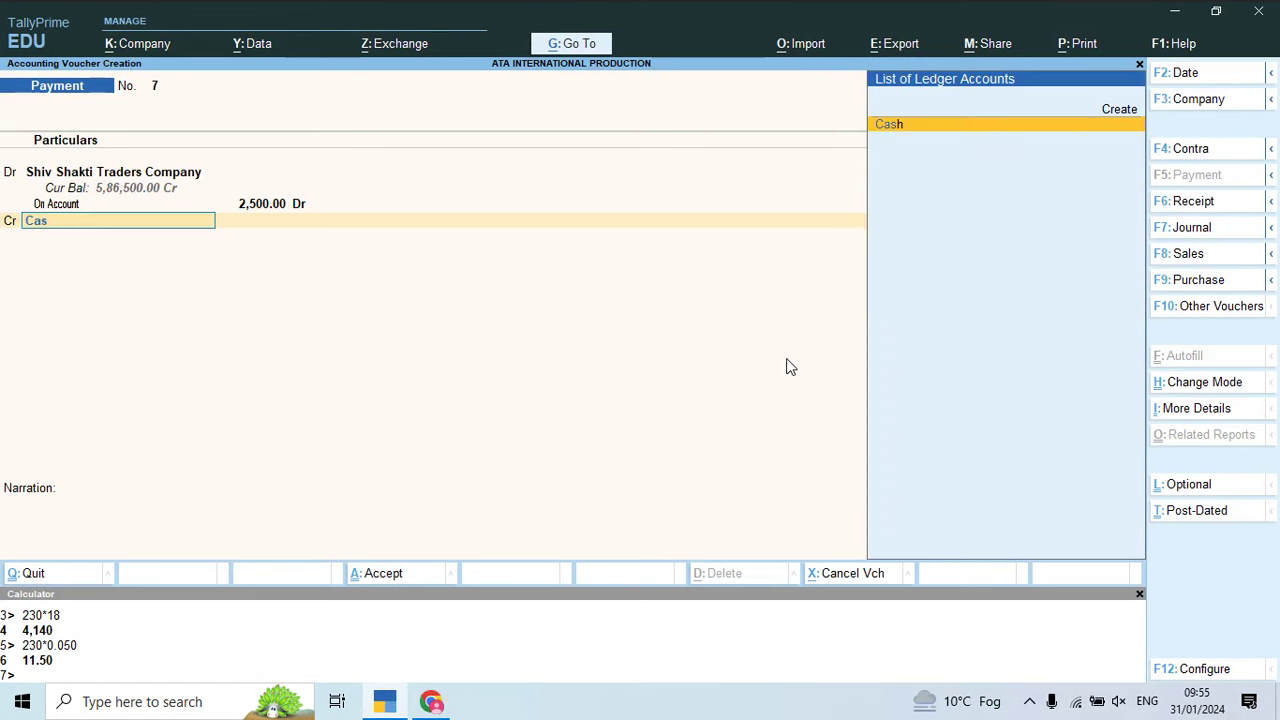
{"action": "key", "text": "Return"}
{"action": "key", "text": "Return"}
{"action": "key", "text": "Return"}
{"action": "key", "text": "Return"}
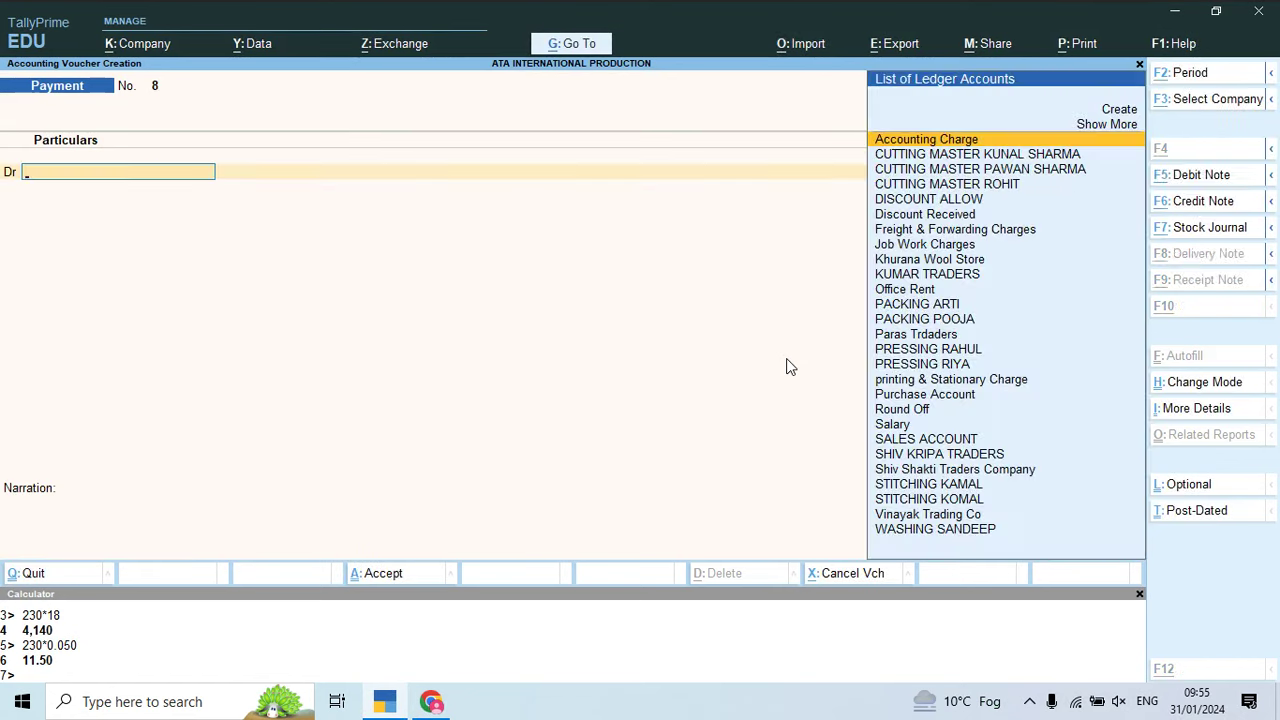
Step: Choose KUMAR TRADERS as the next payment's debit account and check its amount in the Cash Book
{"action": "key", "text": "alt+Tab"}
{"action": "scroll", "coordinate": [787, 366], "scroll_direction": "down", "scroll_amount": 1}
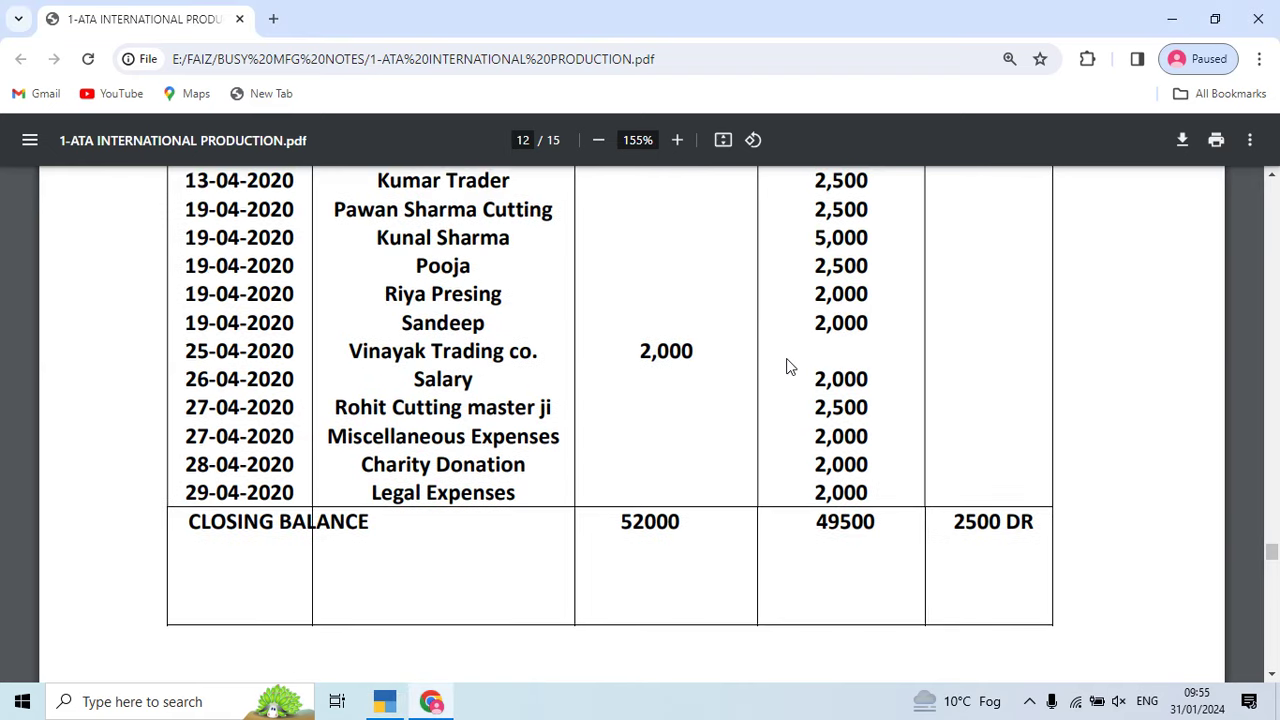
{"action": "key", "text": "alt+Tab"}
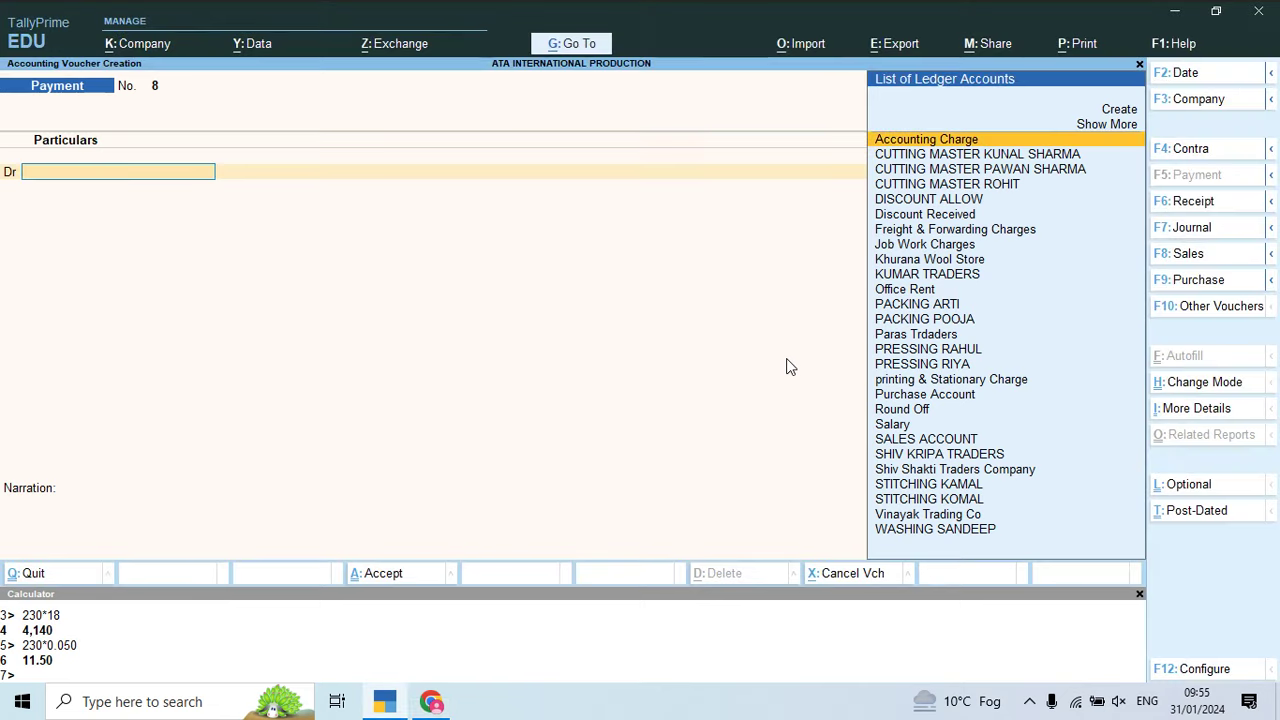
{"action": "type", "text": "Ku"}
{"action": "key", "text": "alt+Tab"}
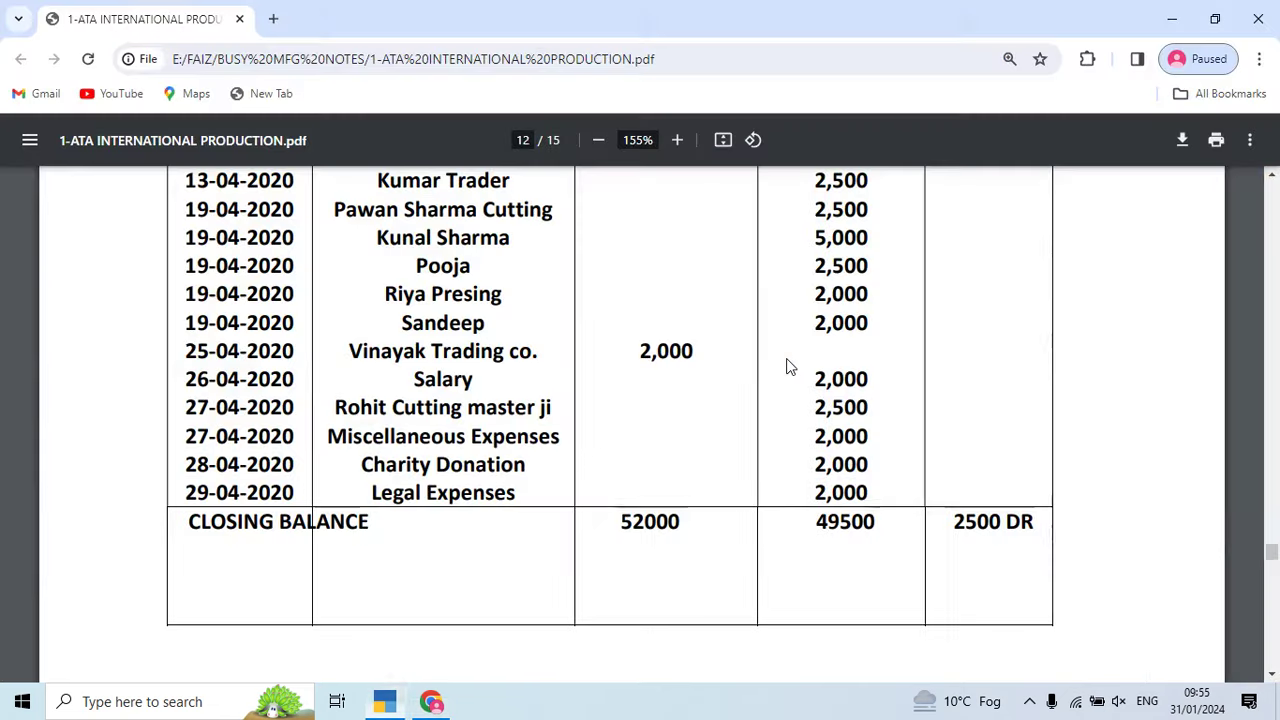
{"action": "key", "text": "alt+Tab"}
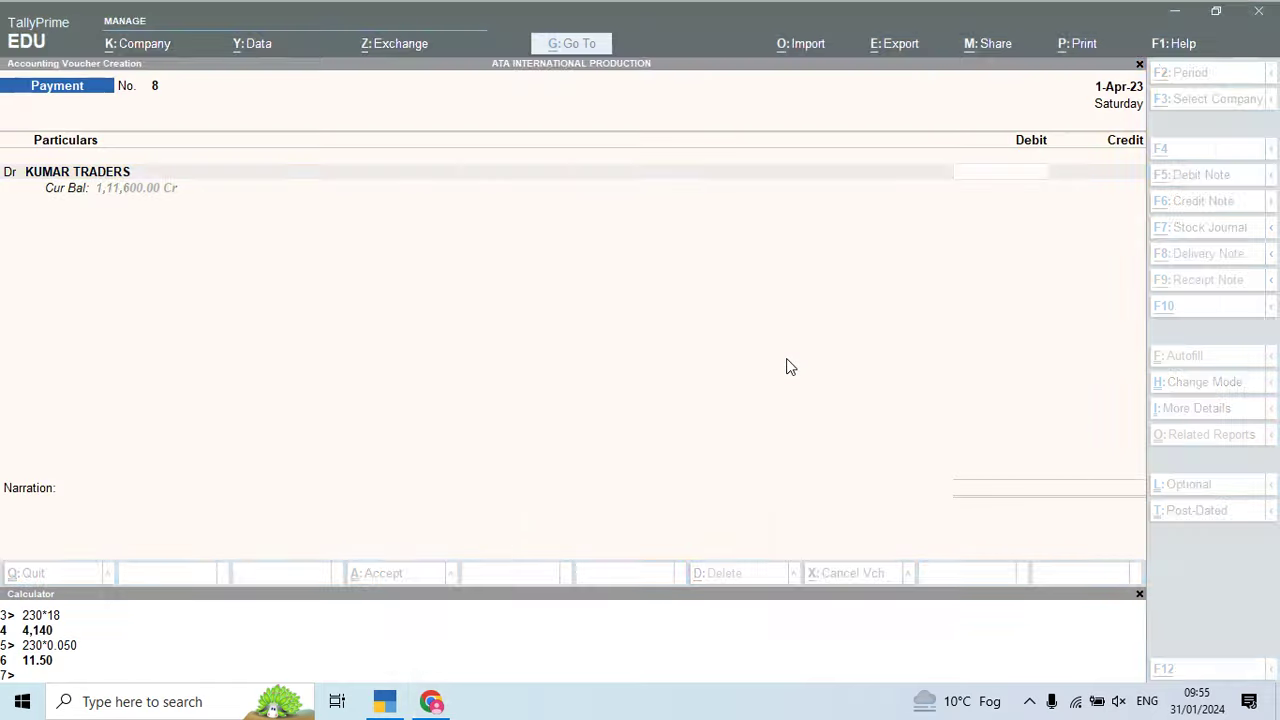
Step: Debit KUMAR TRADERS with 2,500 and allocate it as Agst Ref to pending bill 173
{"action": "type", "text": "2500"}
{"action": "key", "text": "Return"}
{"action": "key", "text": "Return"}
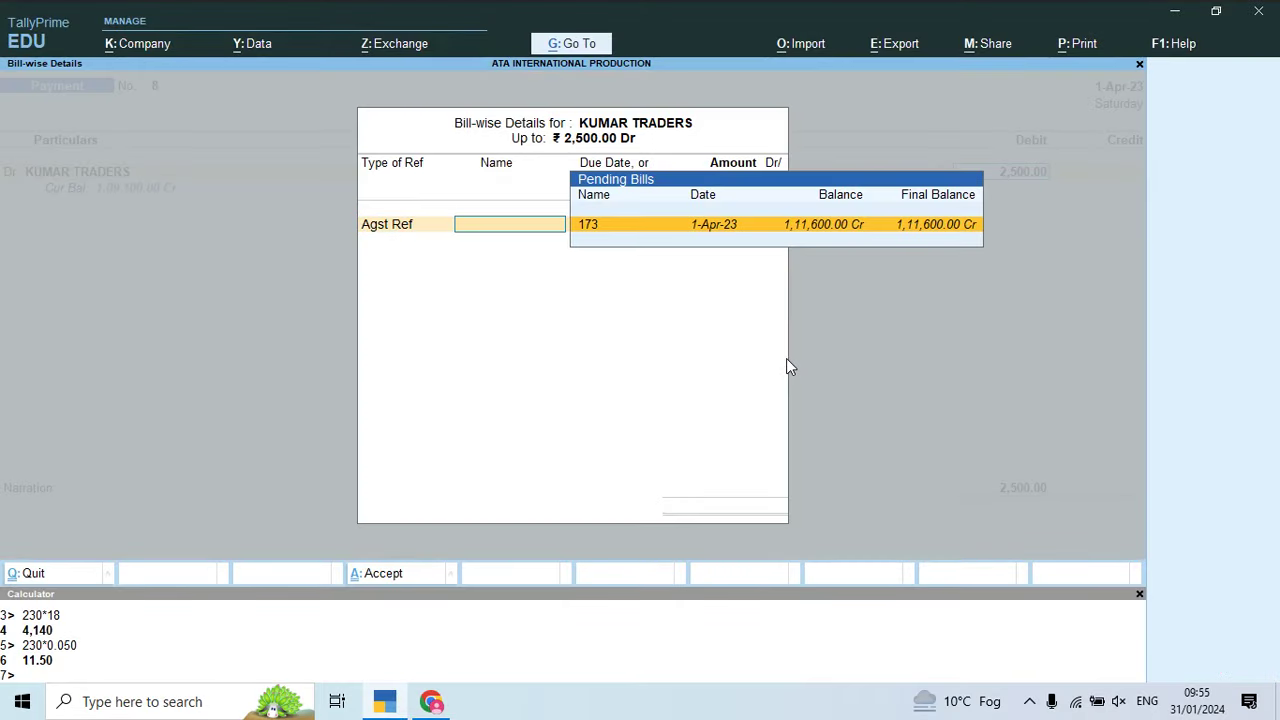
{"action": "key", "text": "Return"}
{"action": "key", "text": "Return"}
{"action": "key", "text": "Return"}
Step: Credit Cash for the KUMAR TRADERS amount and save the payment voucher without a narration
{"action": "type", "text": "c"}
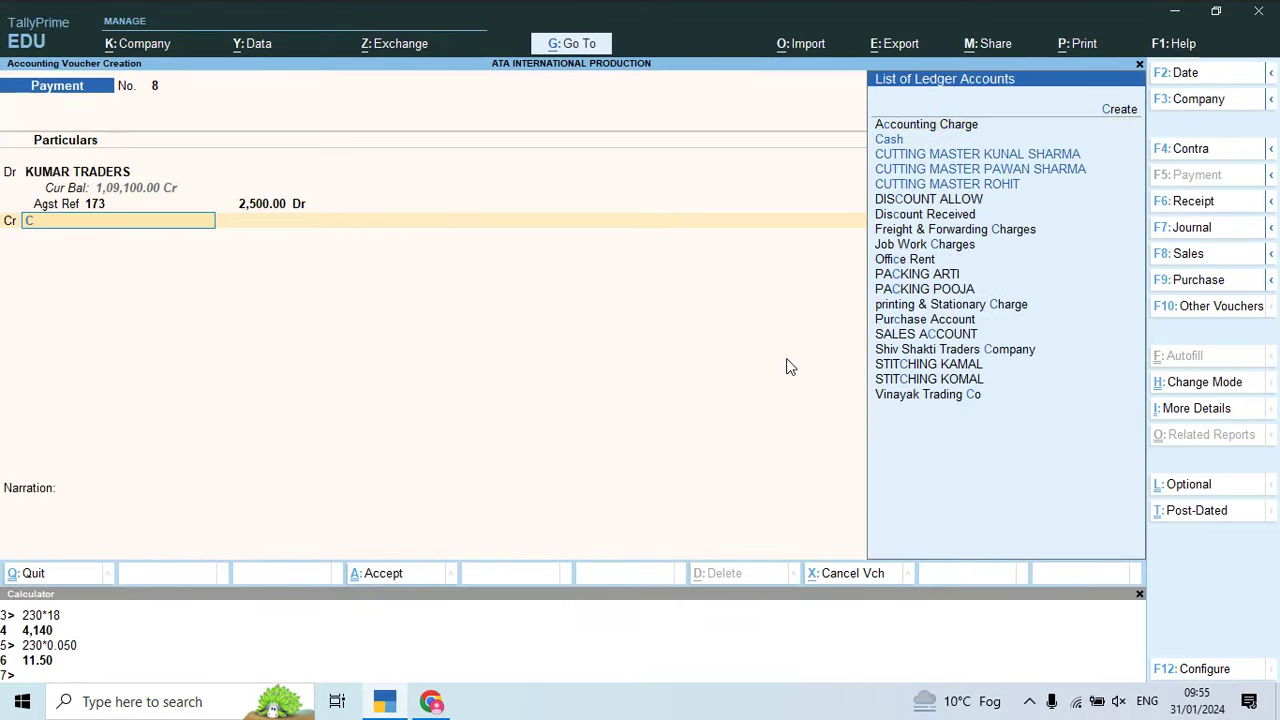
{"action": "key", "text": "Return"}
{"action": "key", "text": "Return"}
{"action": "key", "text": "Return"}
Step: Look up the next Cash Book payment and debit the packing worker listed on 19-04-2020 with 2,500 in a new payment voucher
{"action": "key", "text": "alt+Tab"}
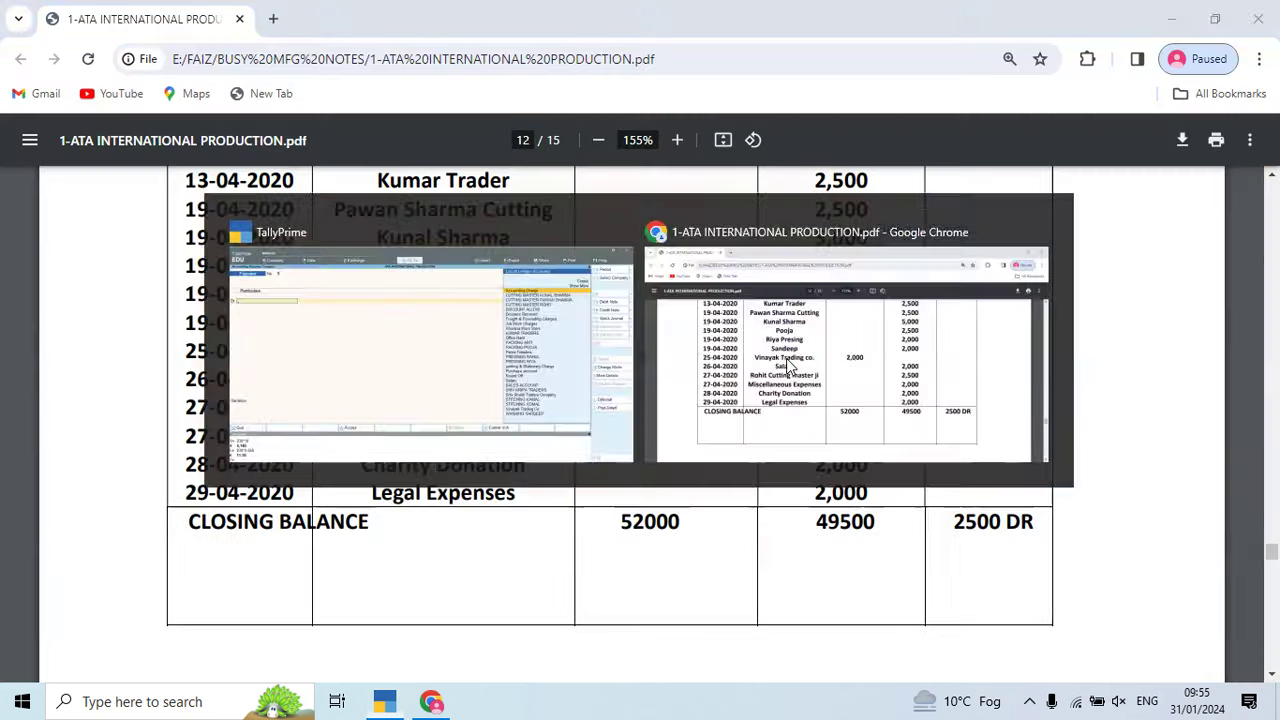
{"action": "scroll", "coordinate": [786, 367], "scroll_direction": "down", "scroll_amount": 1}
{"action": "scroll", "coordinate": [786, 367], "scroll_direction": "down", "scroll_amount": 1}
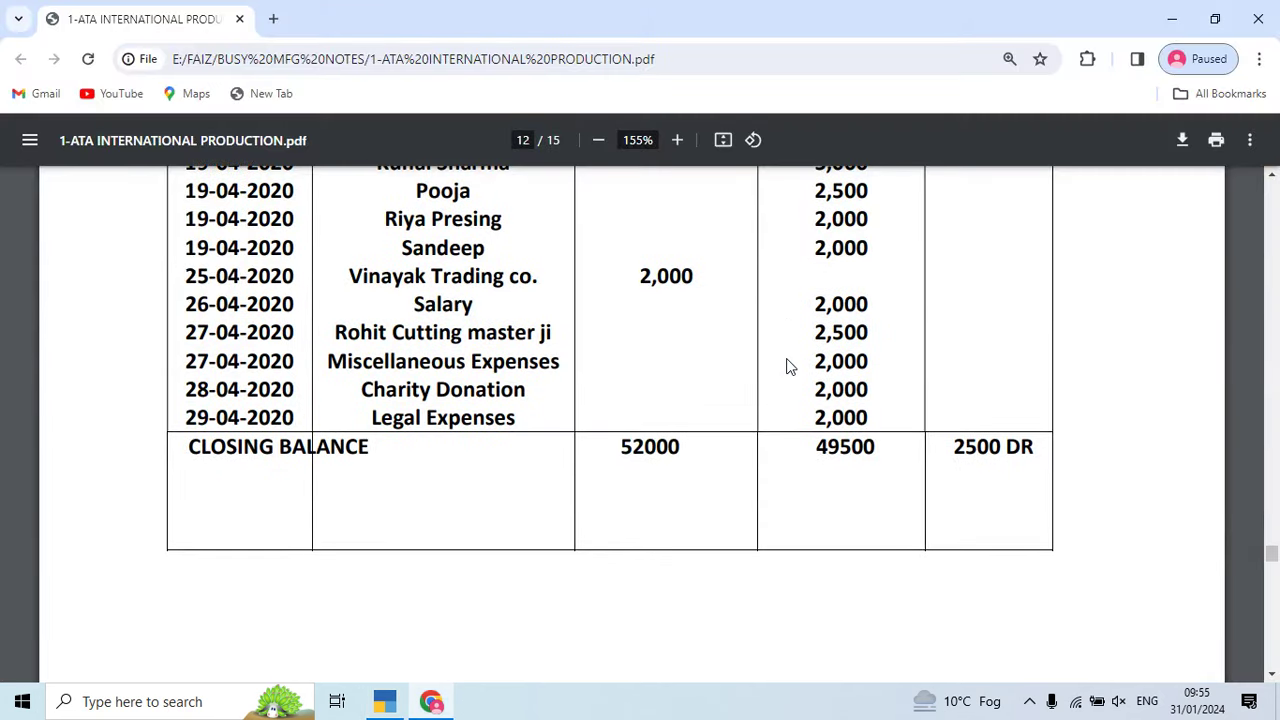
{"action": "key", "text": "alt+Tab"}
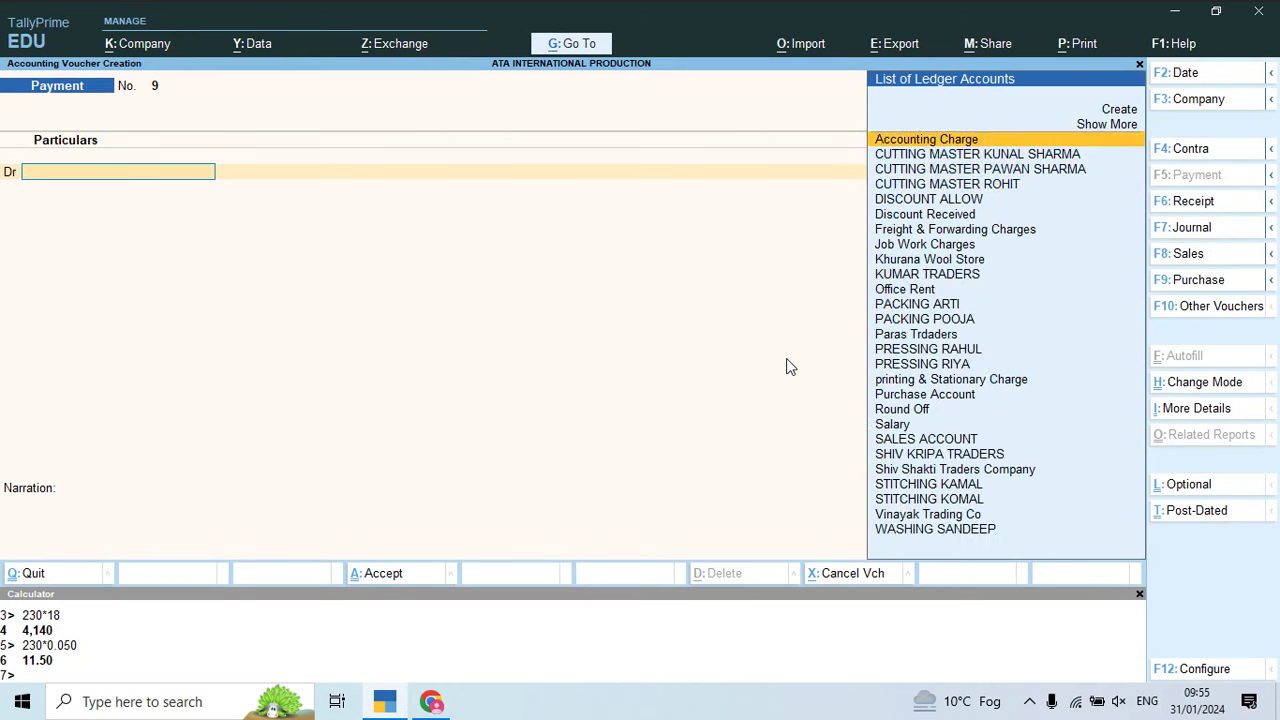
{"action": "type", "text": "po"}
{"action": "key", "text": "Return"}
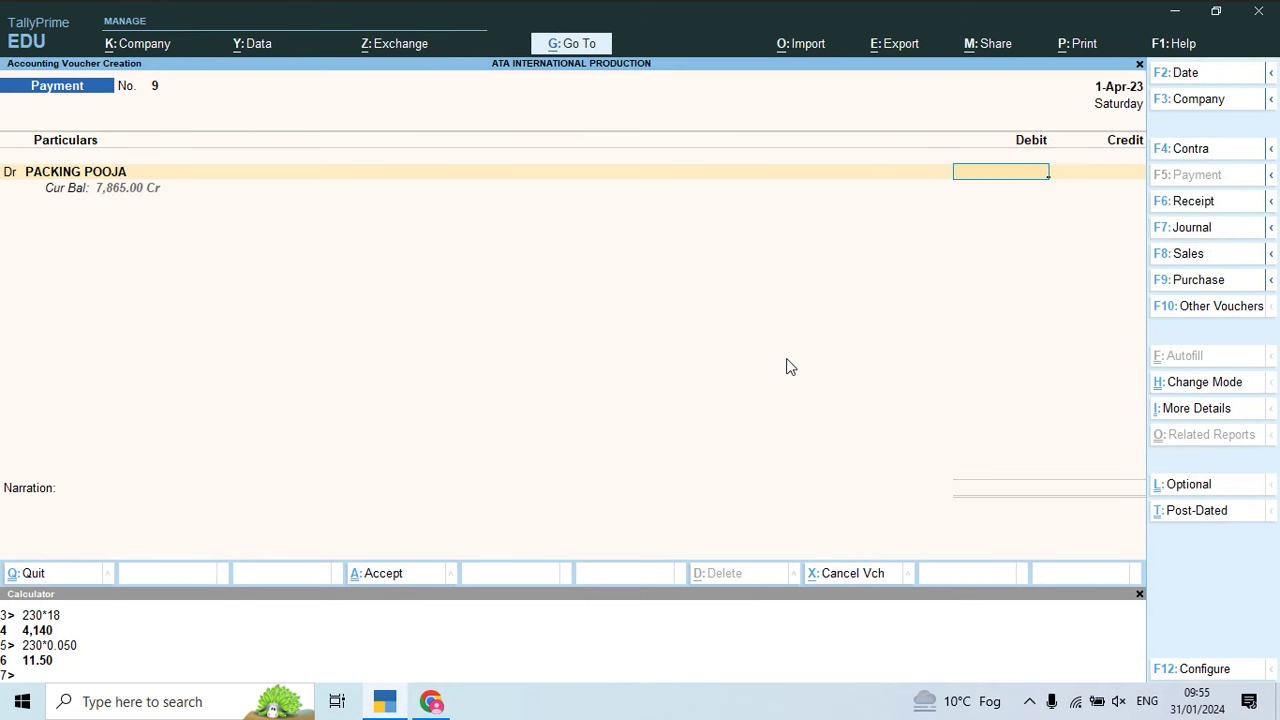
{"action": "key", "text": "alt+Tab"}
{"action": "key", "text": "alt+Tab"}
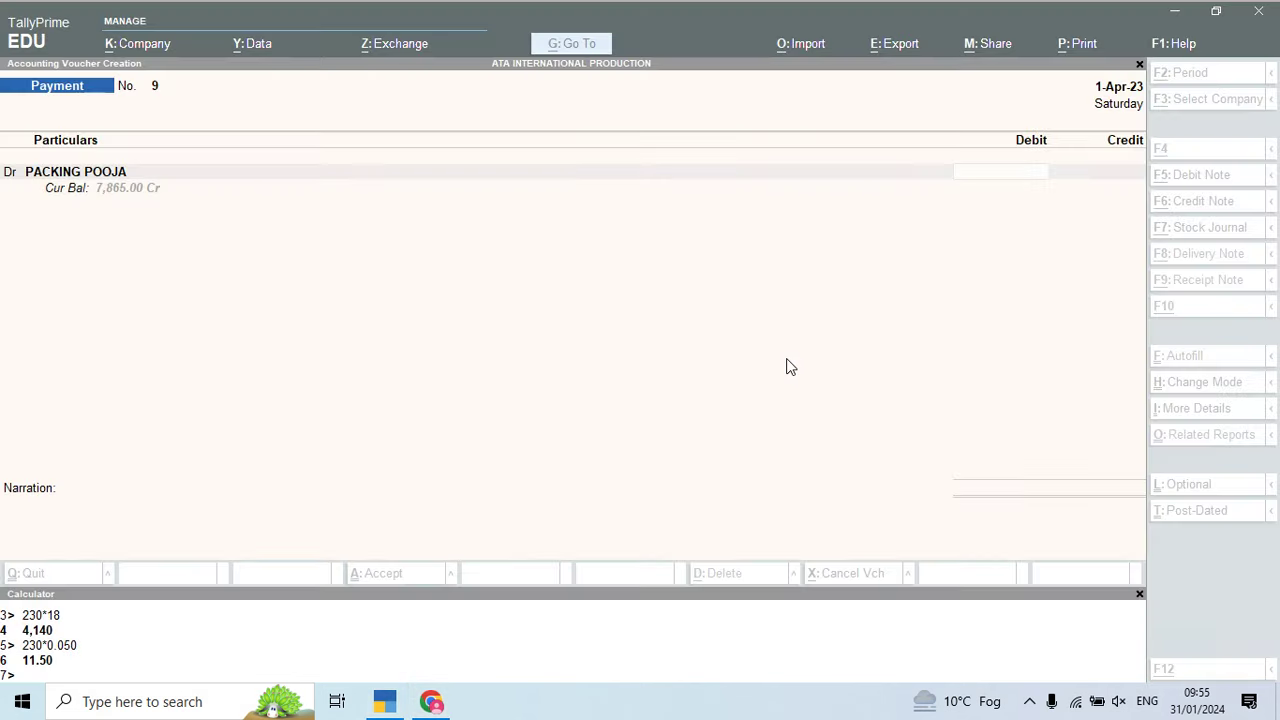
{"action": "type", "text": "2500"}
{"action": "key", "text": "Return"}
Step: Credit Cash for the packing worker's amount and save the payment voucher without a narration
{"action": "type", "text": "cas"}
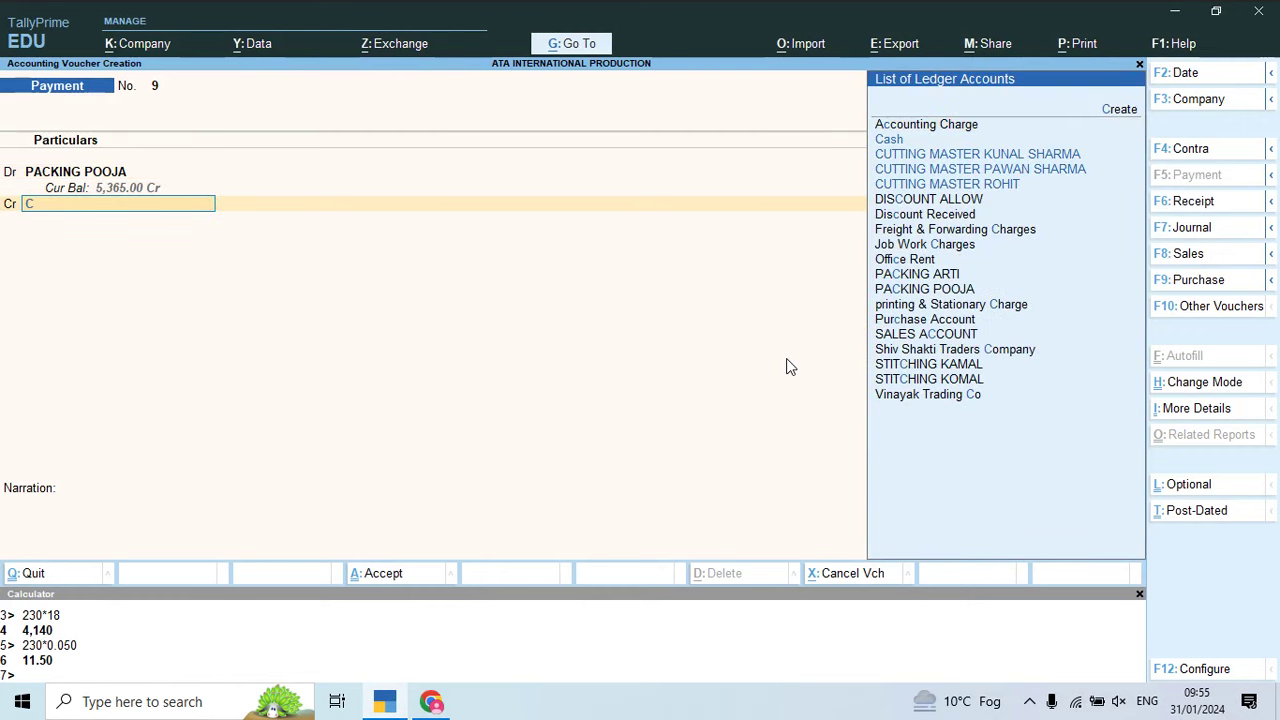
{"action": "key", "text": "Return"}
{"action": "key", "text": "Return"}
{"action": "key", "text": "Return"}
{"action": "key", "text": "Return"}
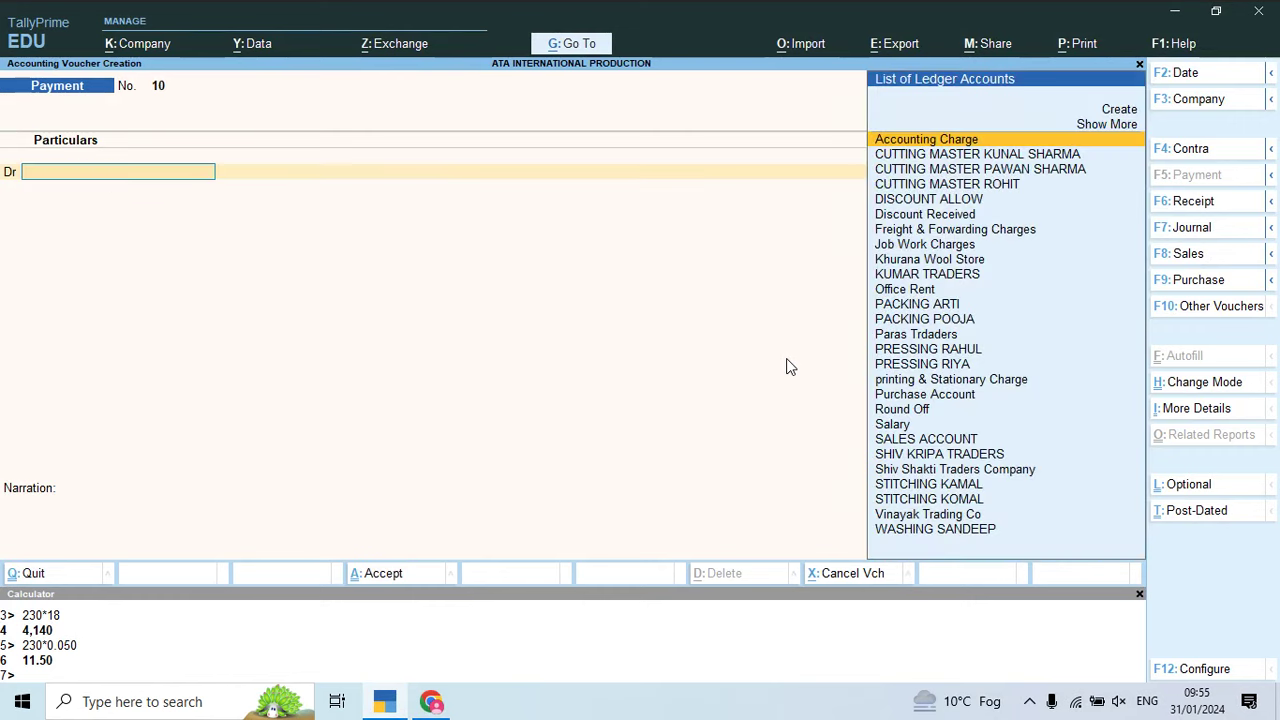
Step: Debit the pressing worker listed on 19-04-2020 in the Cash Book with 2,000
{"action": "key", "text": "alt+Tab"}
{"action": "key", "text": "alt+Tab"}
{"action": "type", "text": "riya"}
{"action": "key", "text": "Return"}
{"action": "key", "text": "alt+Tab"}
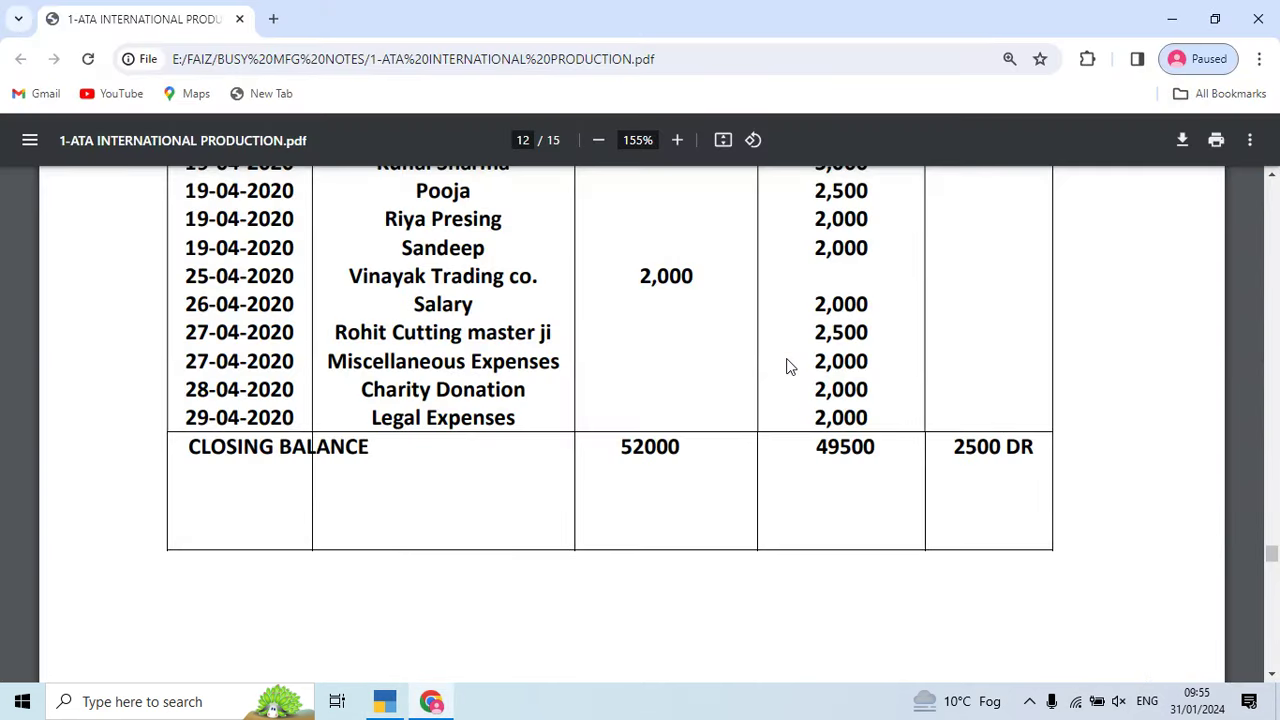
{"action": "key", "text": "alt+Tab"}
{"action": "type", "text": "200"}
{"action": "key", "text": "Return"}
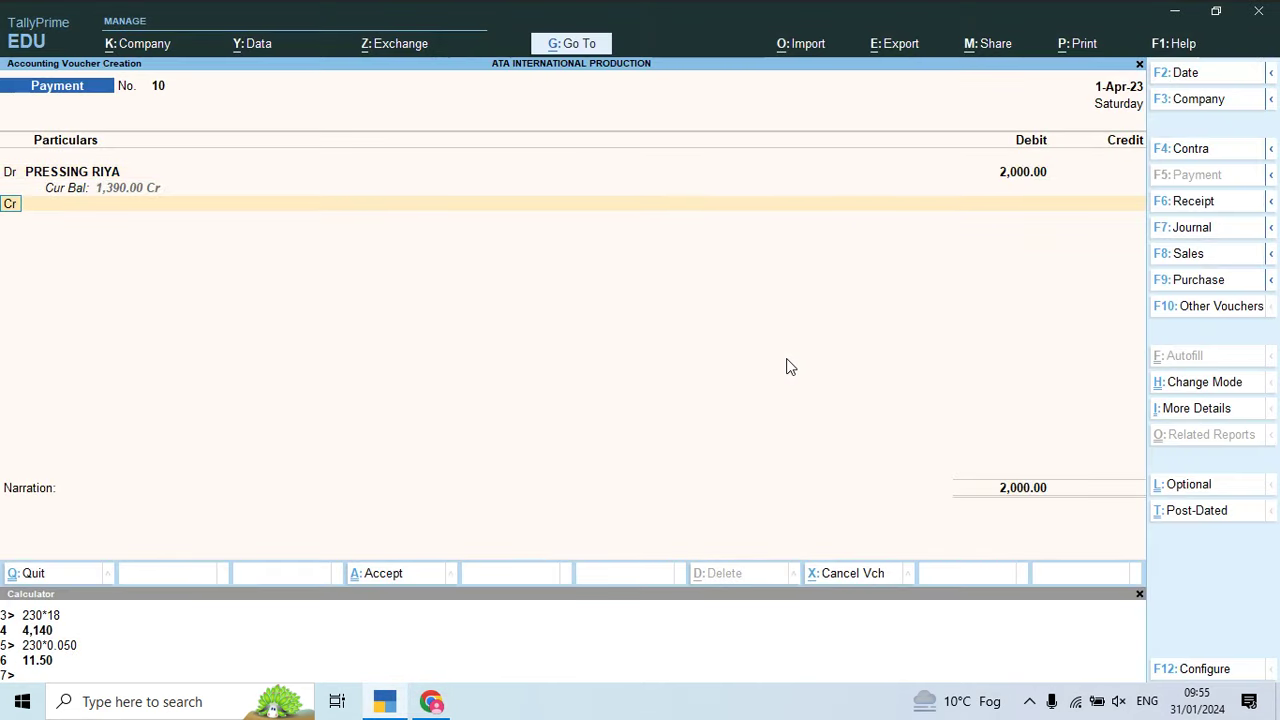
Step: Credit Cash for the pressing worker's amount and save the payment voucher without a narration
{"action": "type", "text": "Ca"}
{"action": "key", "text": "Return"}
{"action": "key", "text": "Return"}
{"action": "key", "text": "Return"}
{"action": "key", "text": "Return"}
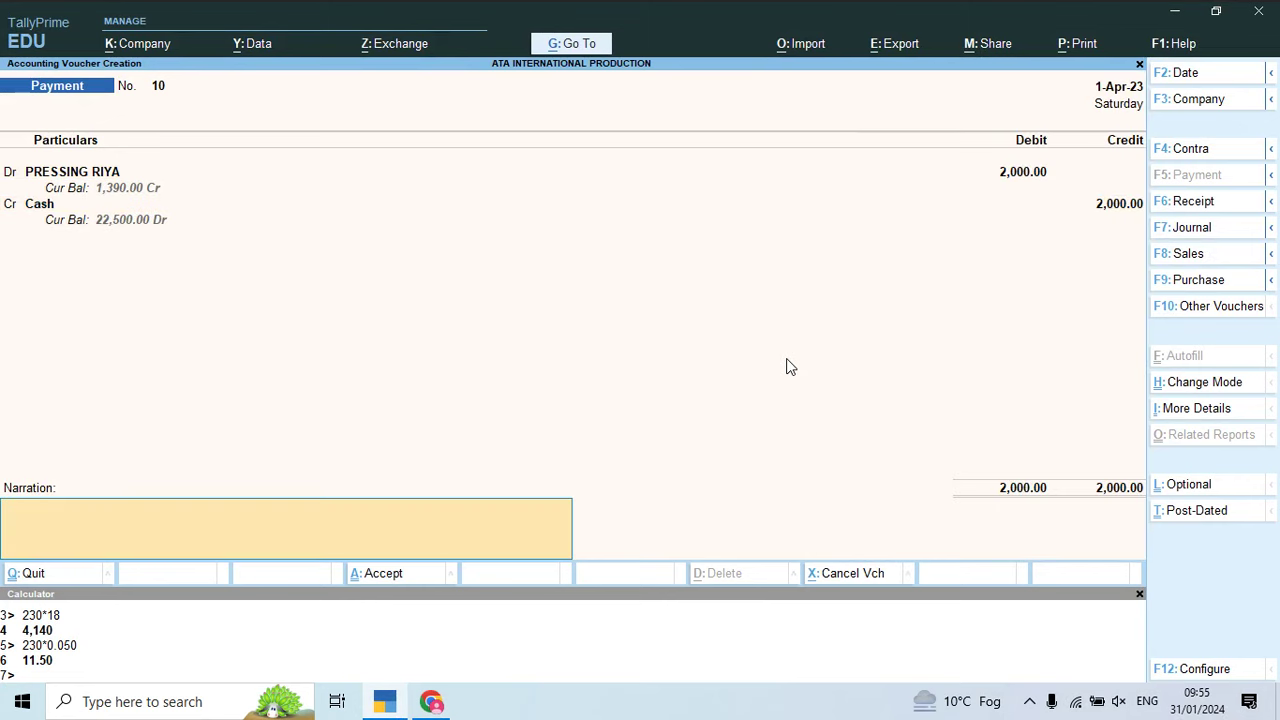
Step: Look up the next 19-04-2020 payment in the Cash Book and debit the washing worker's ledger with 2,000
{"action": "key", "text": "alt+Tab"}
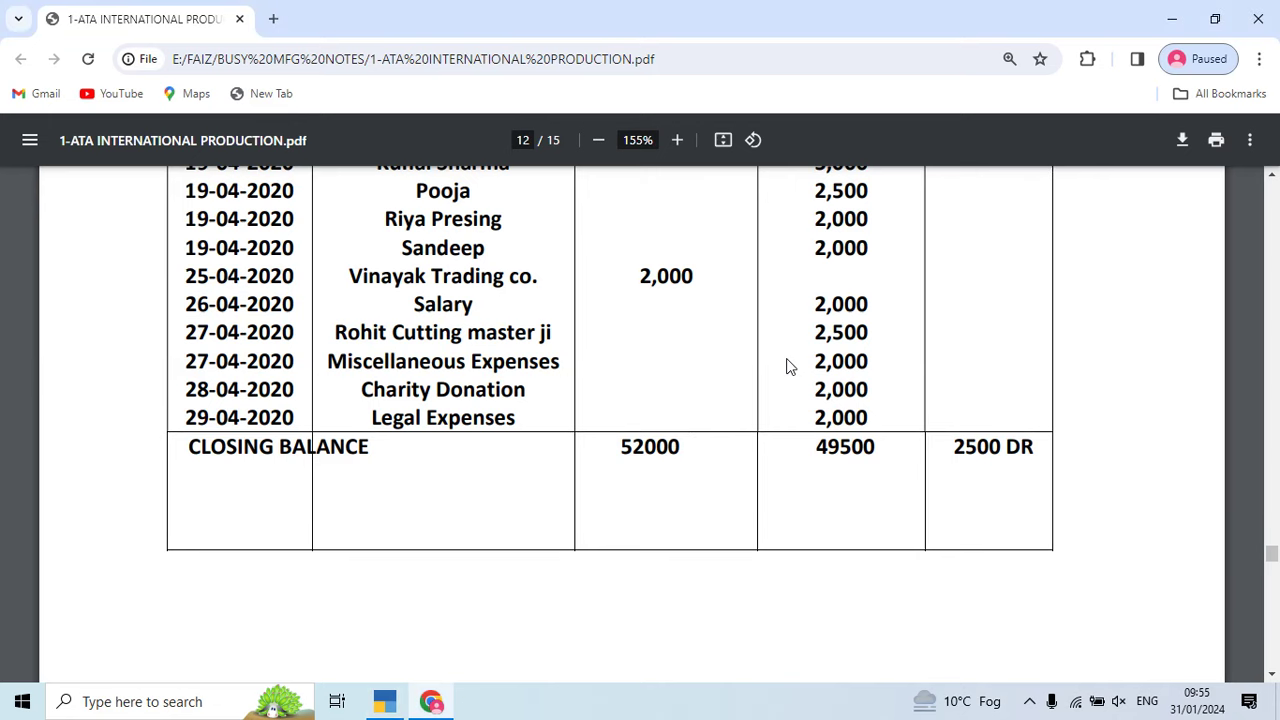
{"action": "scroll", "coordinate": [787, 366], "scroll_direction": "down", "scroll_amount": 1}
{"action": "key", "text": "alt+Tab"}
{"action": "type", "text": "Sa"}
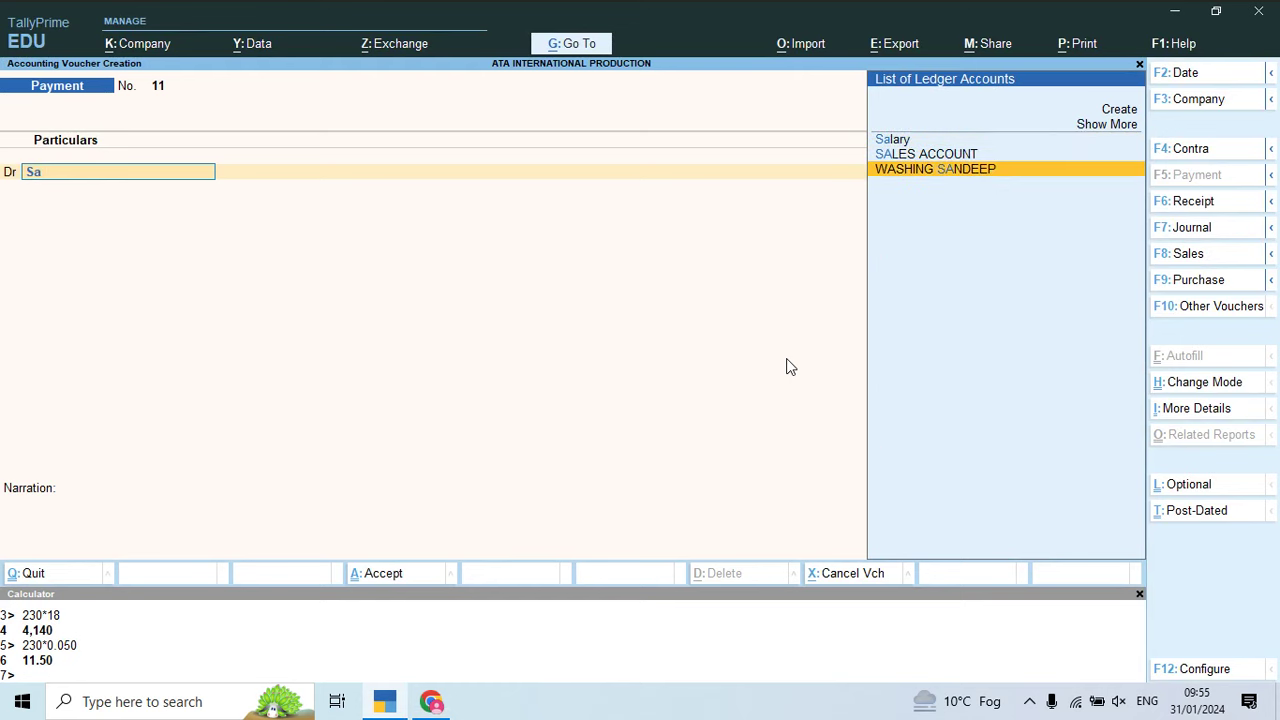
{"action": "key", "text": "Return"}
{"action": "key", "text": "alt+Tab"}
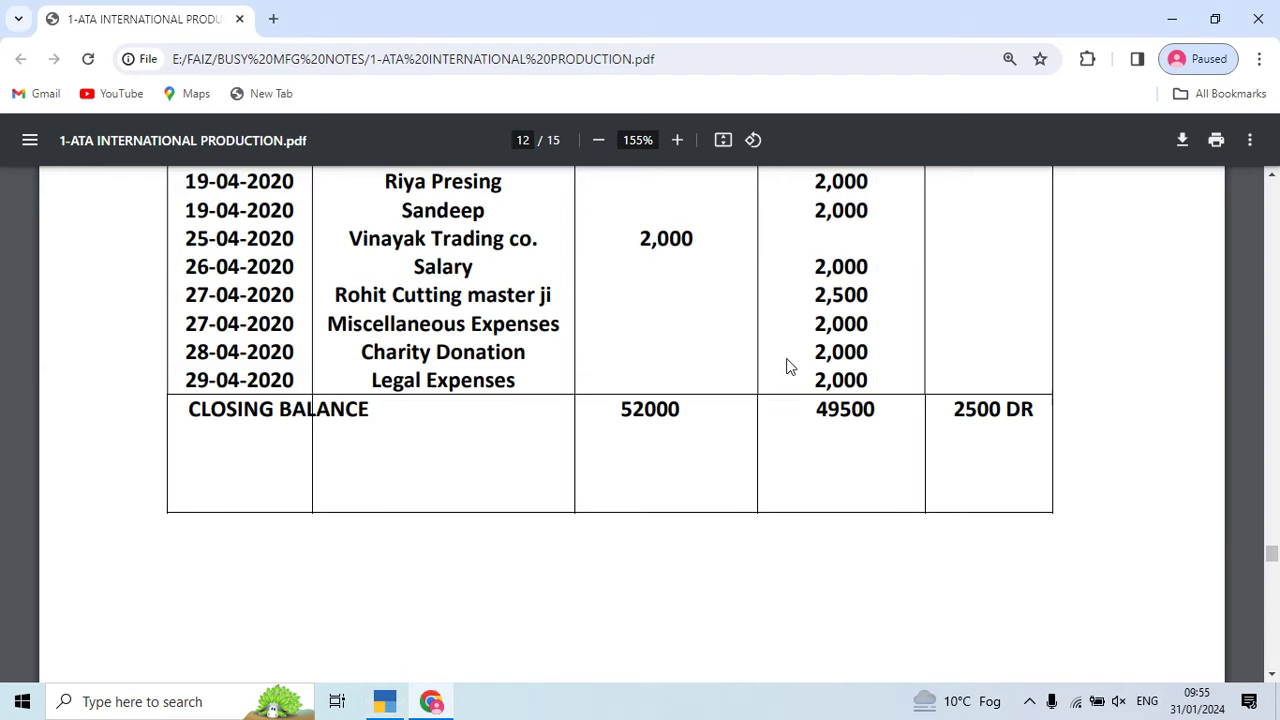
{"action": "key", "text": "alt+Tab"}
{"action": "type", "text": "2,00"}
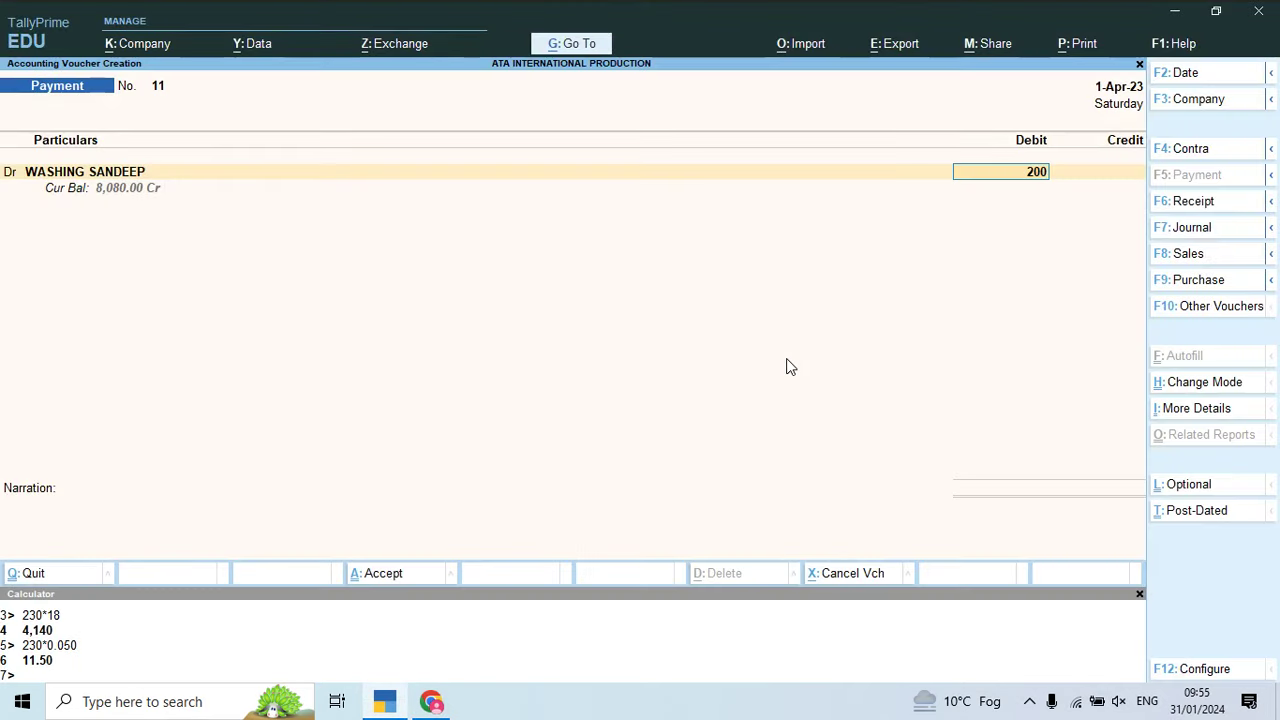
{"action": "type", "text": "0"}
{"action": "key", "text": "Return"}
Step: Credit Cash for the washing worker's amount and save the payment voucher without a narration
{"action": "type", "text": "Ca"}
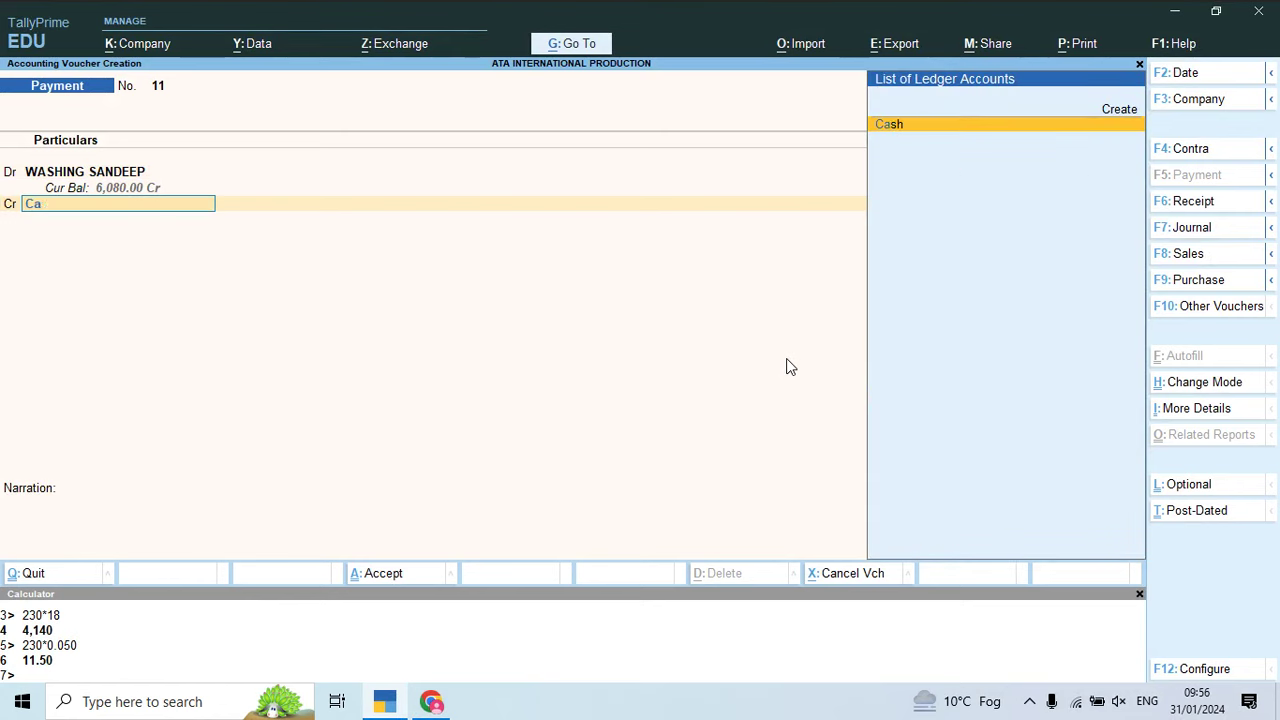
{"action": "key", "text": "Return"}
{"action": "key", "text": "Return"}
{"action": "key", "text": "Return"}
{"action": "key", "text": "Return"}
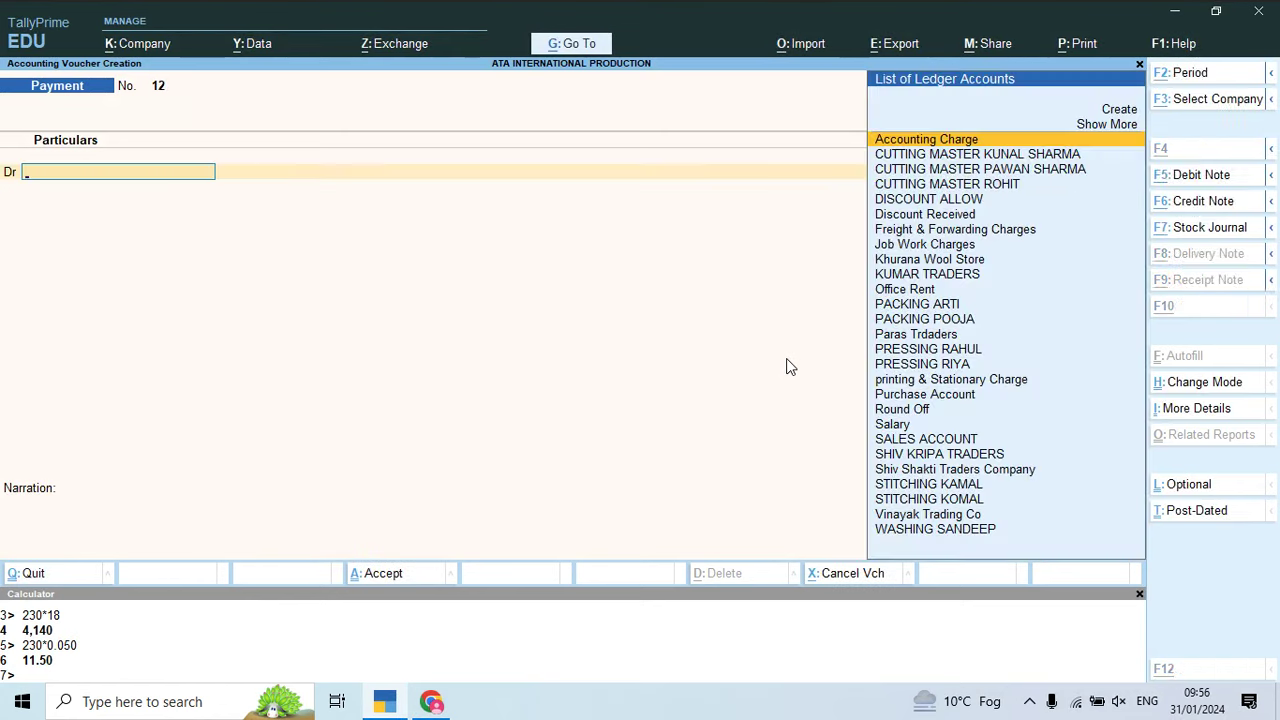
Step: Look up the 26-04-2020 payment in the Cash Book and debit the Salary ledger with 2,000
{"action": "key", "text": "alt+Tab"}
{"action": "scroll", "coordinate": [790, 366], "scroll_direction": "down", "scroll_amount": 1}
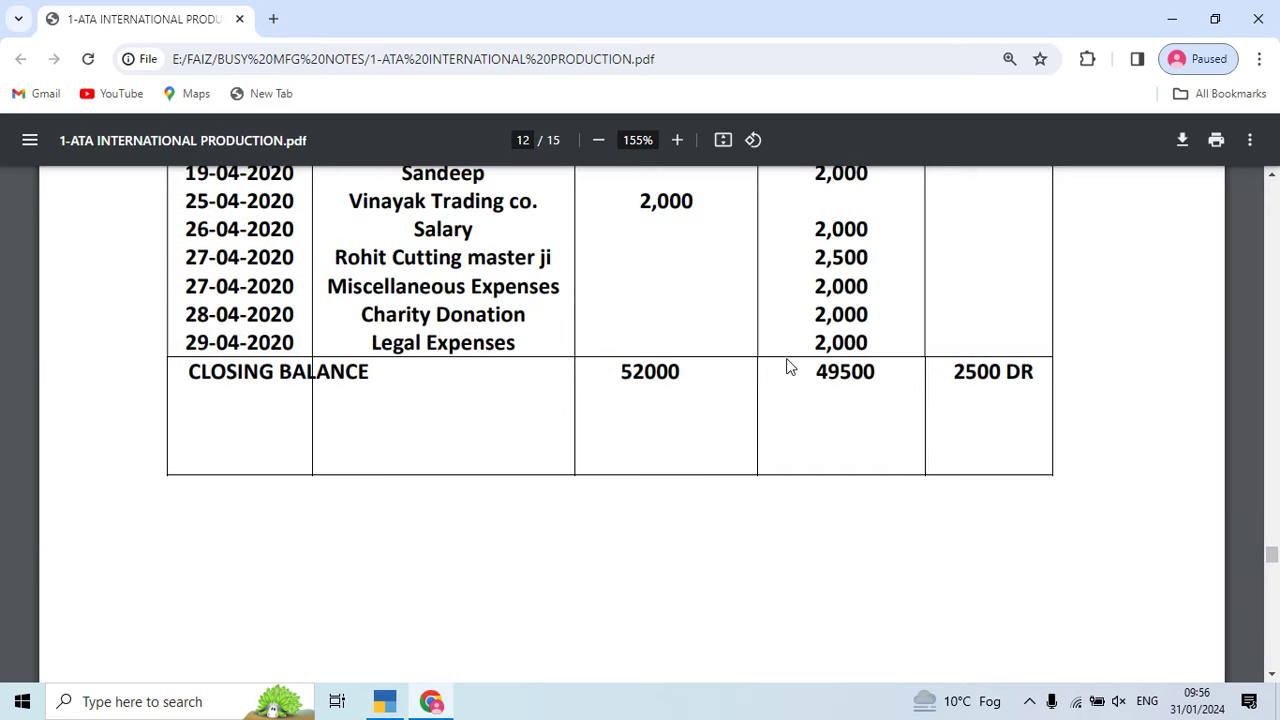
{"action": "scroll", "coordinate": [790, 366], "scroll_direction": "down", "scroll_amount": 1}
{"action": "key", "text": "alt+Tab"}
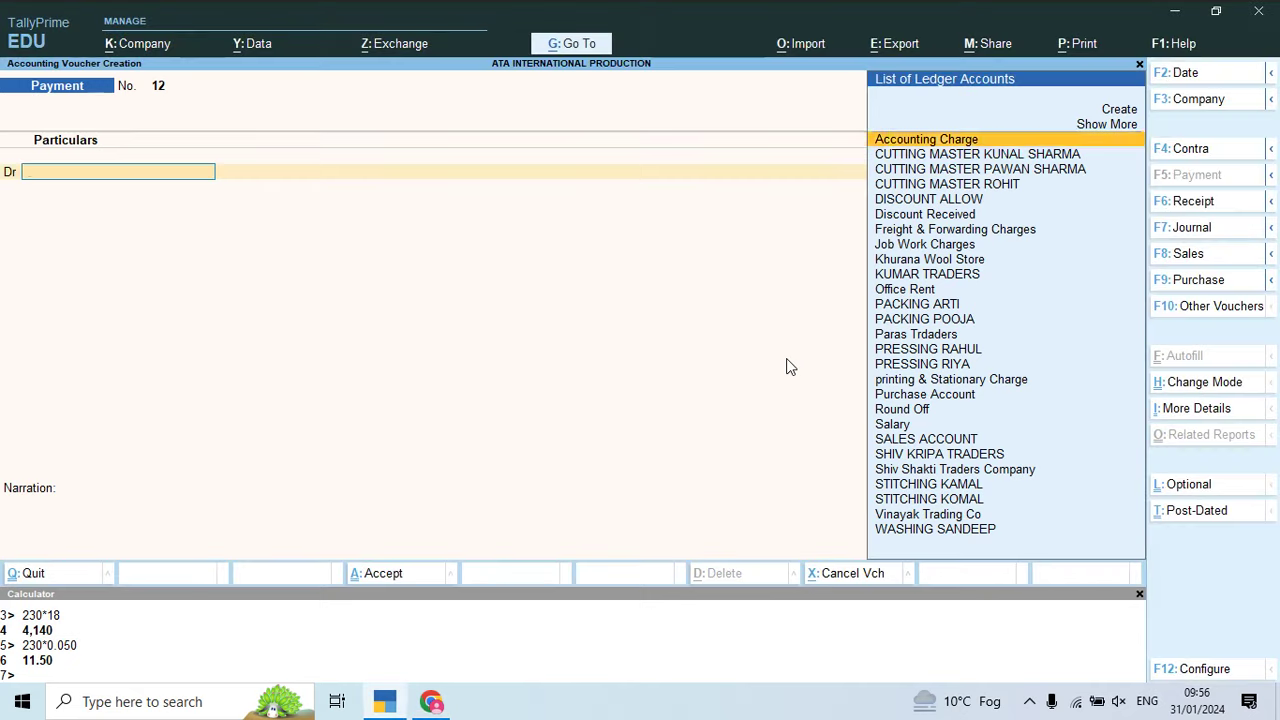
{"action": "type", "text": "Sal"}
{"action": "key", "text": "Return"}
{"action": "key", "text": "alt+Tab"}
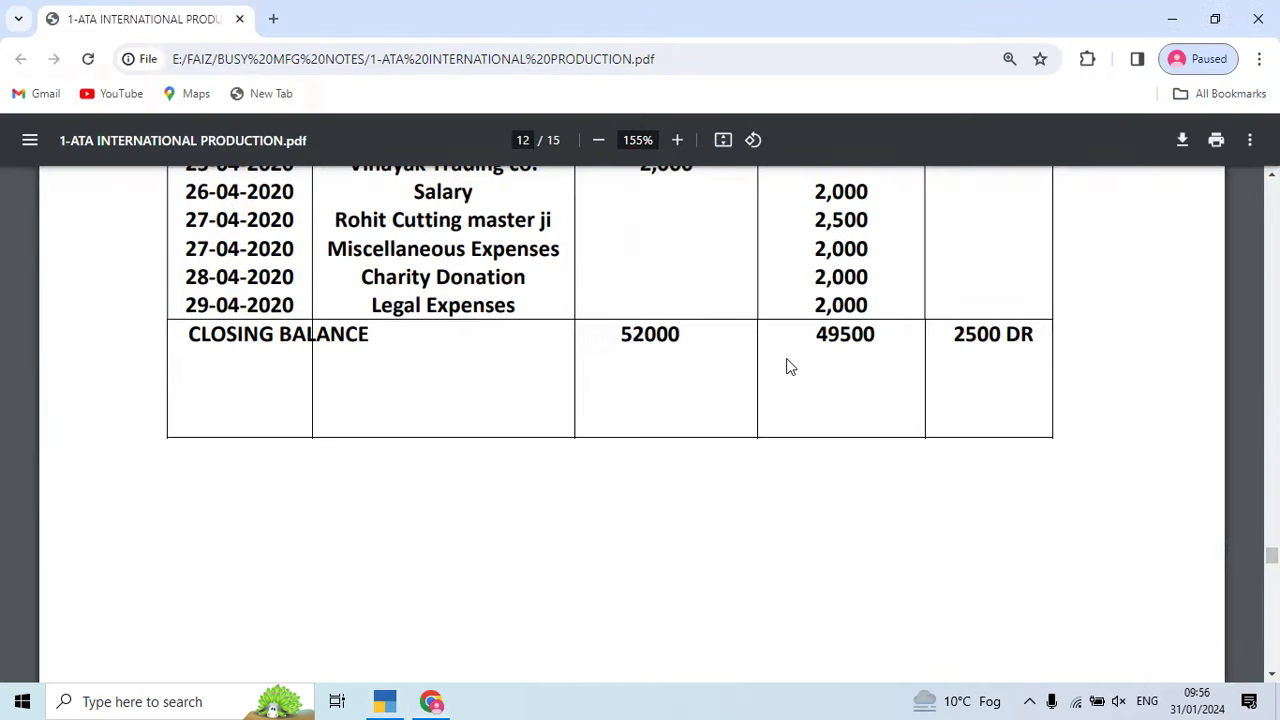
{"action": "key", "text": "alt+Tab"}
{"action": "type", "text": "2,000"}
{"action": "key", "text": "Return"}
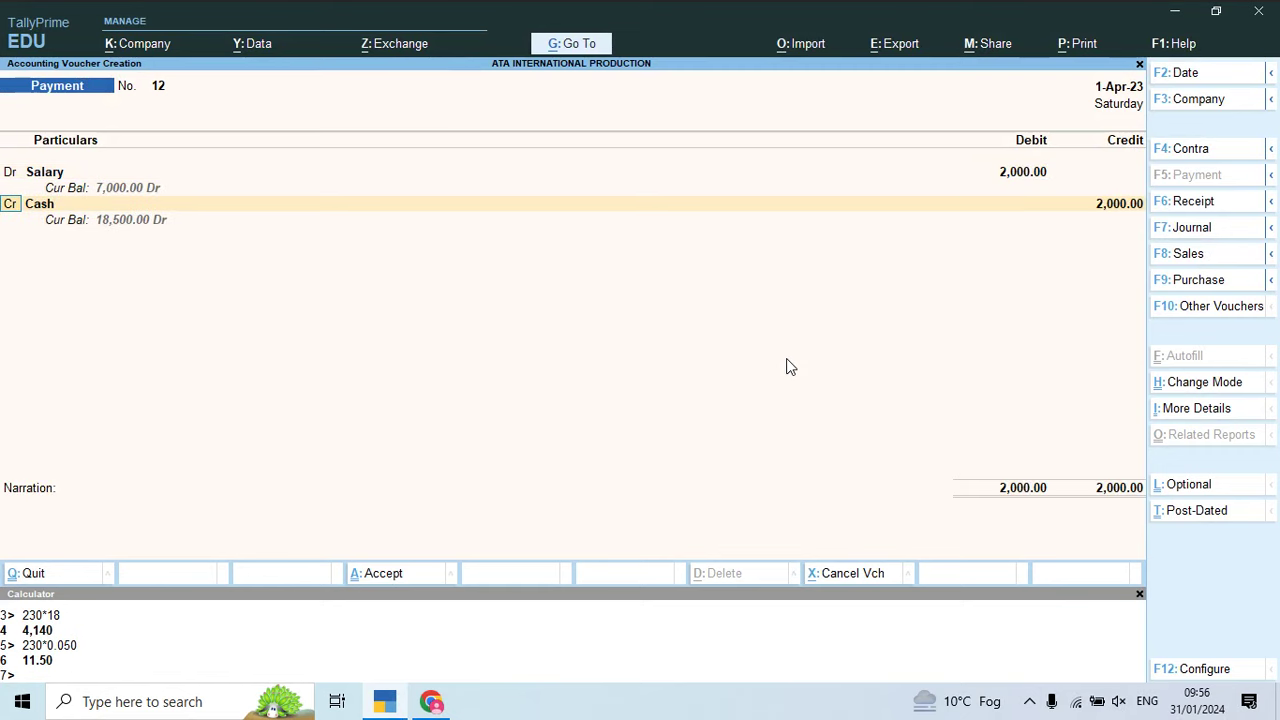
Step: Keep Cash as the credit account for the Salary amount and save the payment voucher without a narration
{"action": "key", "text": "Return"}
{"action": "key", "text": "Return"}
{"action": "key", "text": "Return"}
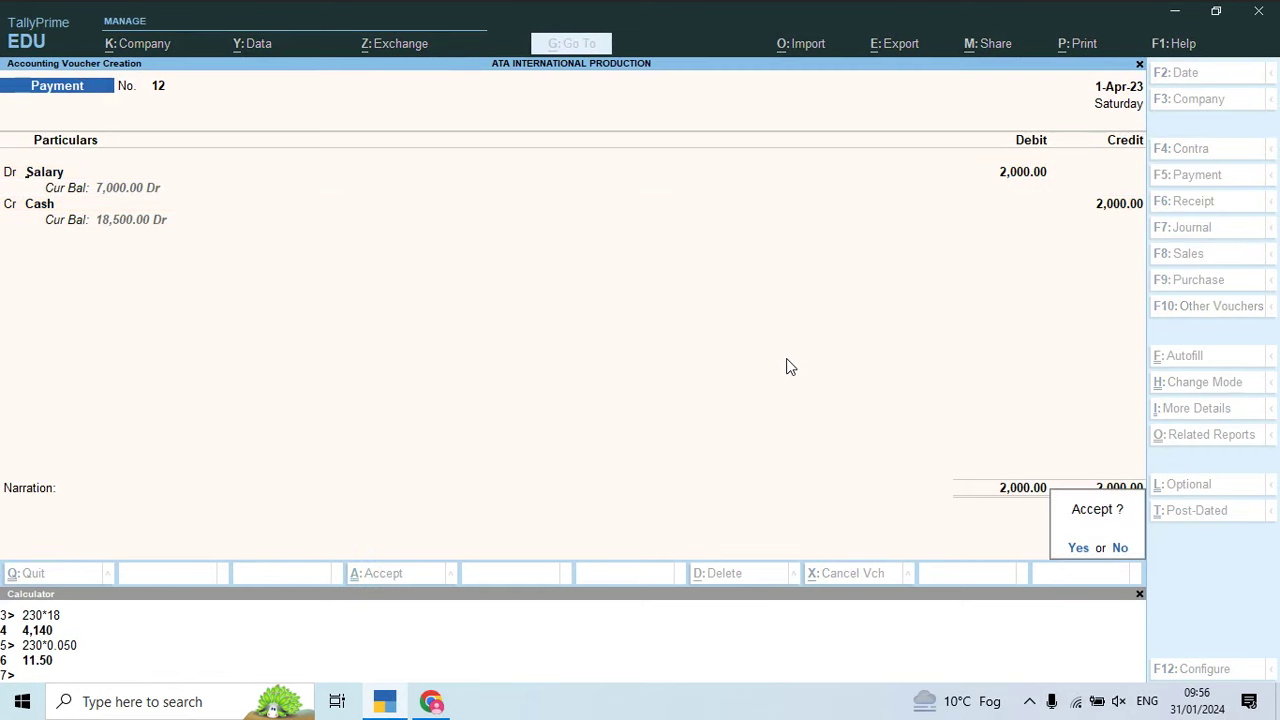
{"action": "key", "text": "Return"}
Step: Choose the cutting master listed on 27-04-2020 as the next payment's debit account and check the amount in the Cash Book
{"action": "key", "text": "alt+Tab"}
{"action": "scroll", "coordinate": [786, 367], "scroll_direction": "down", "scroll_amount": 1}
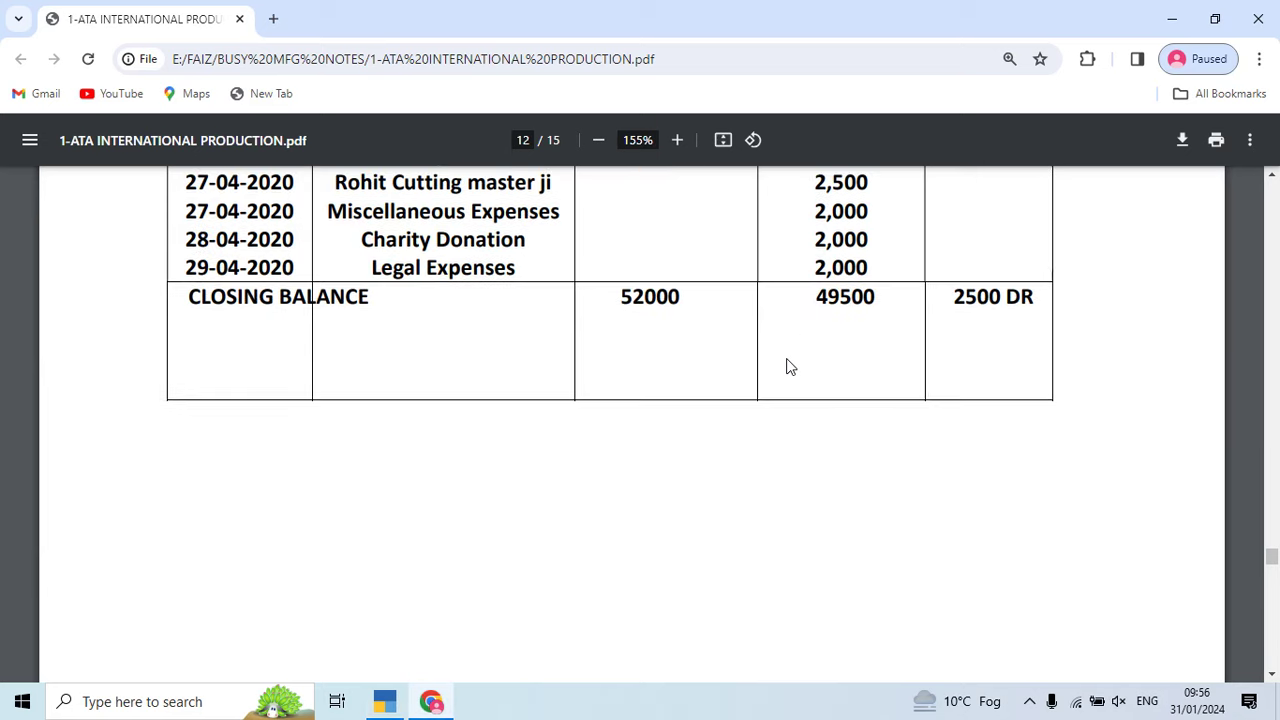
{"action": "key", "text": "alt+Tab"}
{"action": "type", "text": "rohit"}
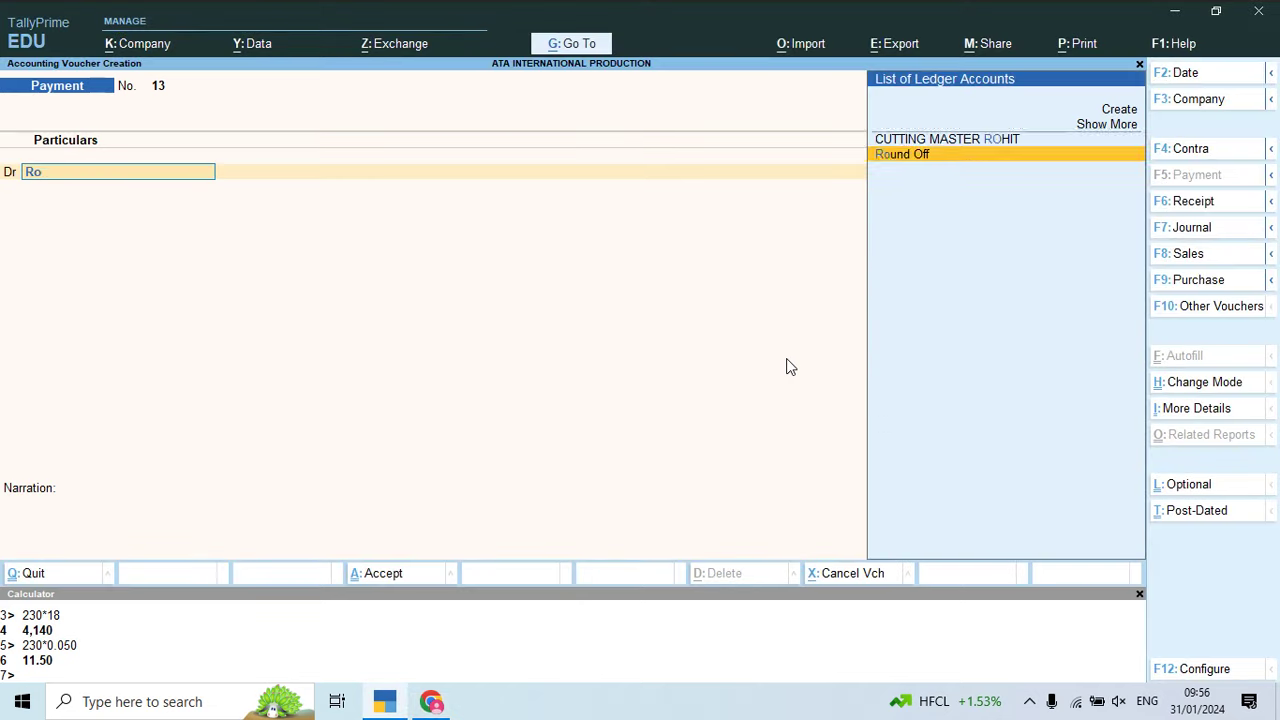
{"action": "key", "text": "Return"}
{"action": "key", "text": "alt+Tab"}
{"action": "key", "text": "alt+Tab"}
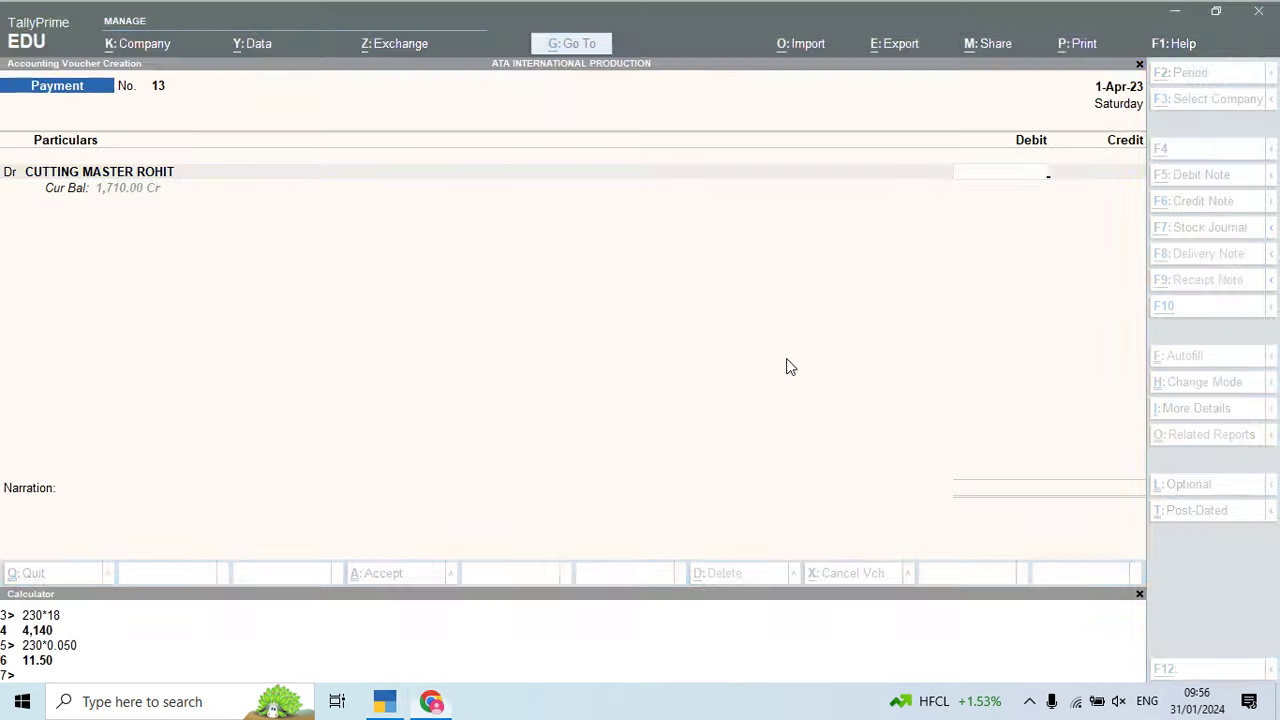
{"action": "type", "text": "25,0"}
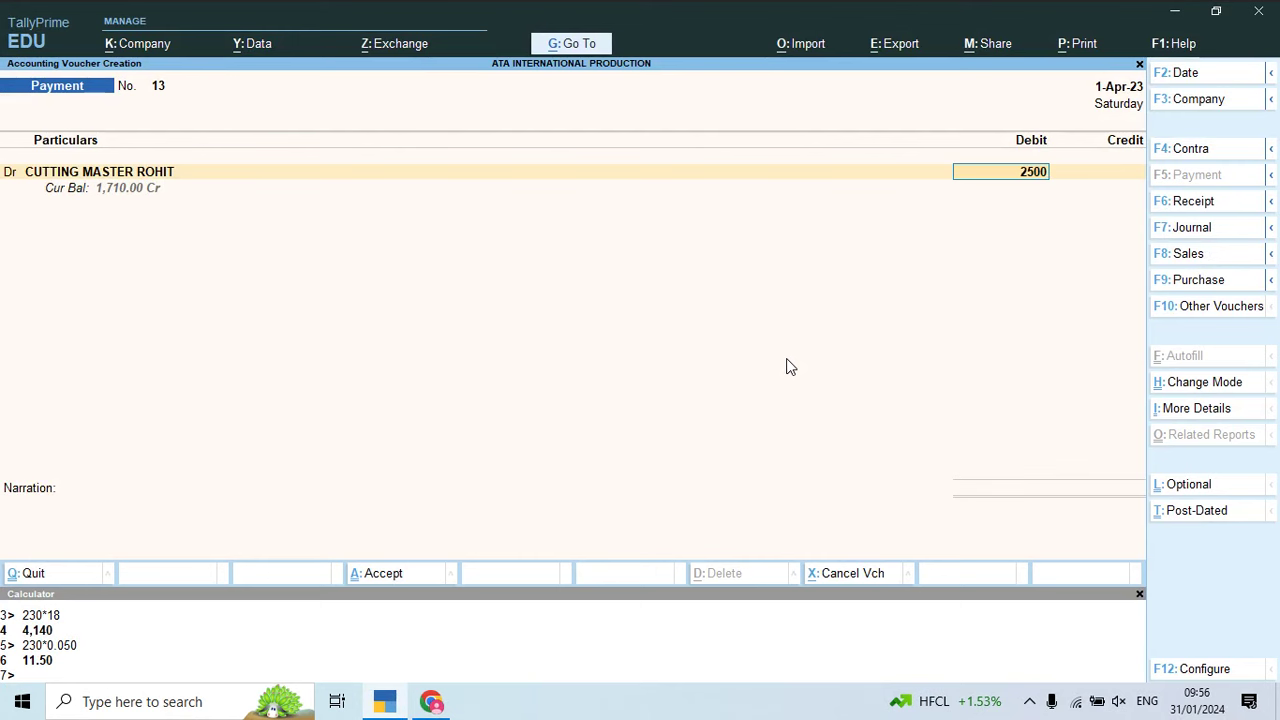
{"action": "type", "text": "00"}
{"action": "key", "text": "Return"}
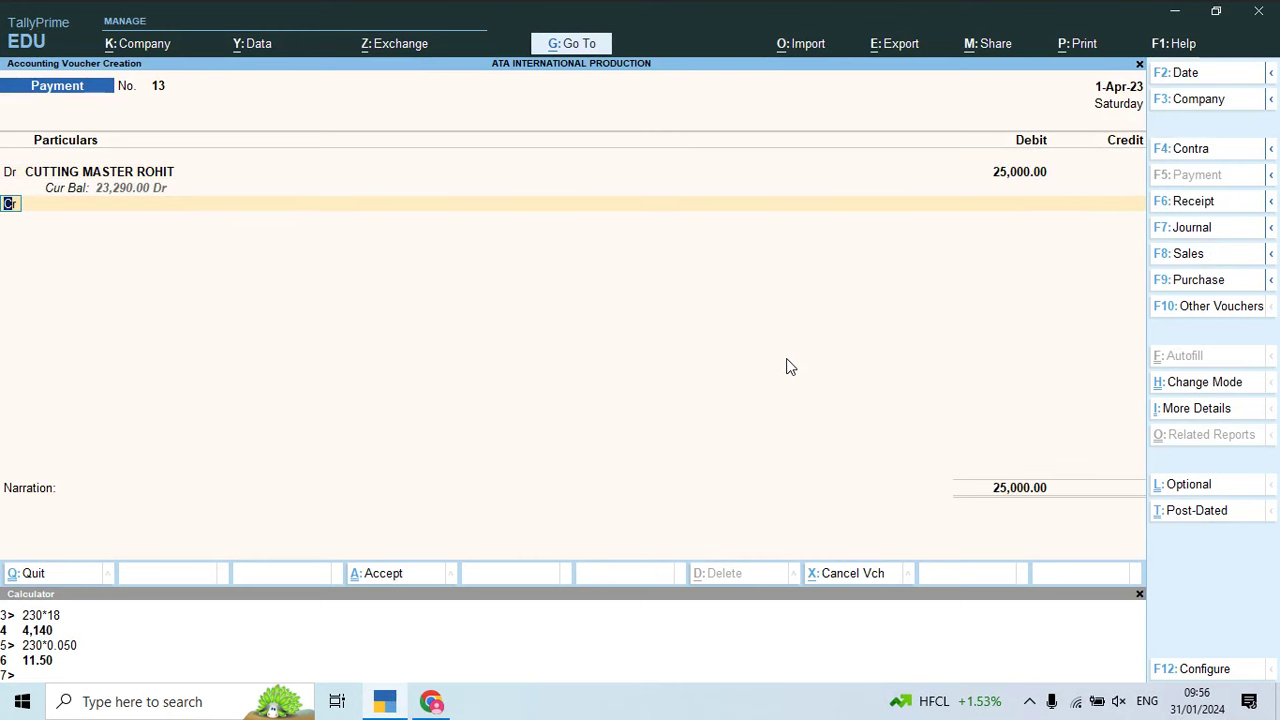
Step: Set the cutting master's debit amount to 2,500
{"action": "key", "text": "BackSpace"}
{"action": "type", "text": "2500"}
{"action": "key", "text": "Return"}
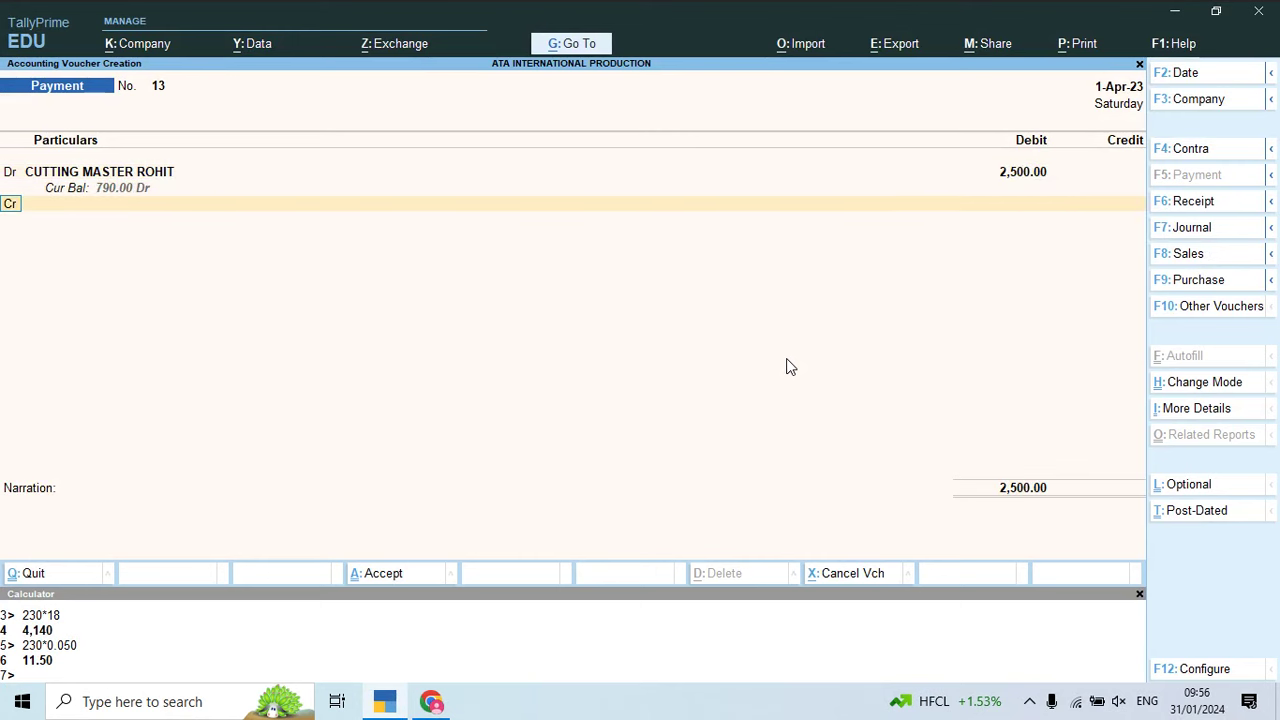
Step: Credit Cash for the cutting master's amount and save the payment voucher without a narration
{"action": "type", "text": "ca"}
{"action": "key", "text": "Return"}
{"action": "key", "text": "Return"}
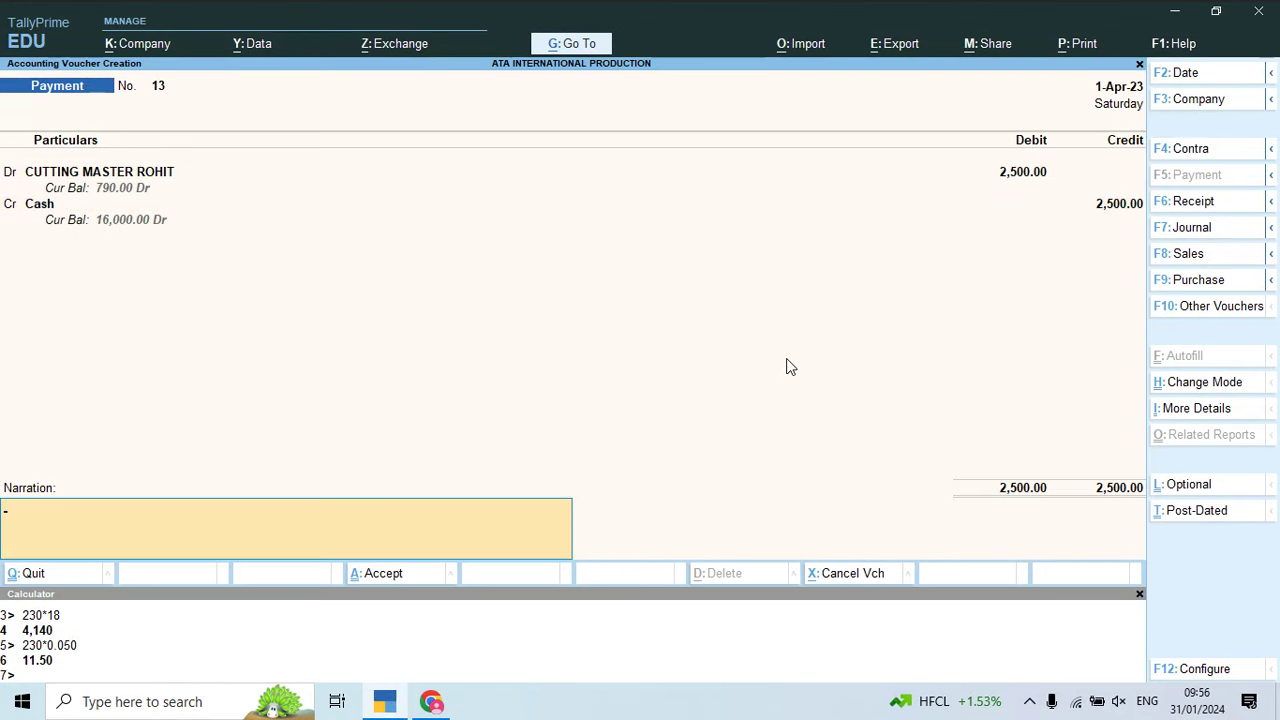
{"action": "key", "text": "Return"}
{"action": "key", "text": "Return"}
Step: Create a Miscellaneous Expenses ledger from the new payment voucher, copying its name from the 27-04-2020 Cash Book entry
{"action": "key", "text": "alt+Tab"}
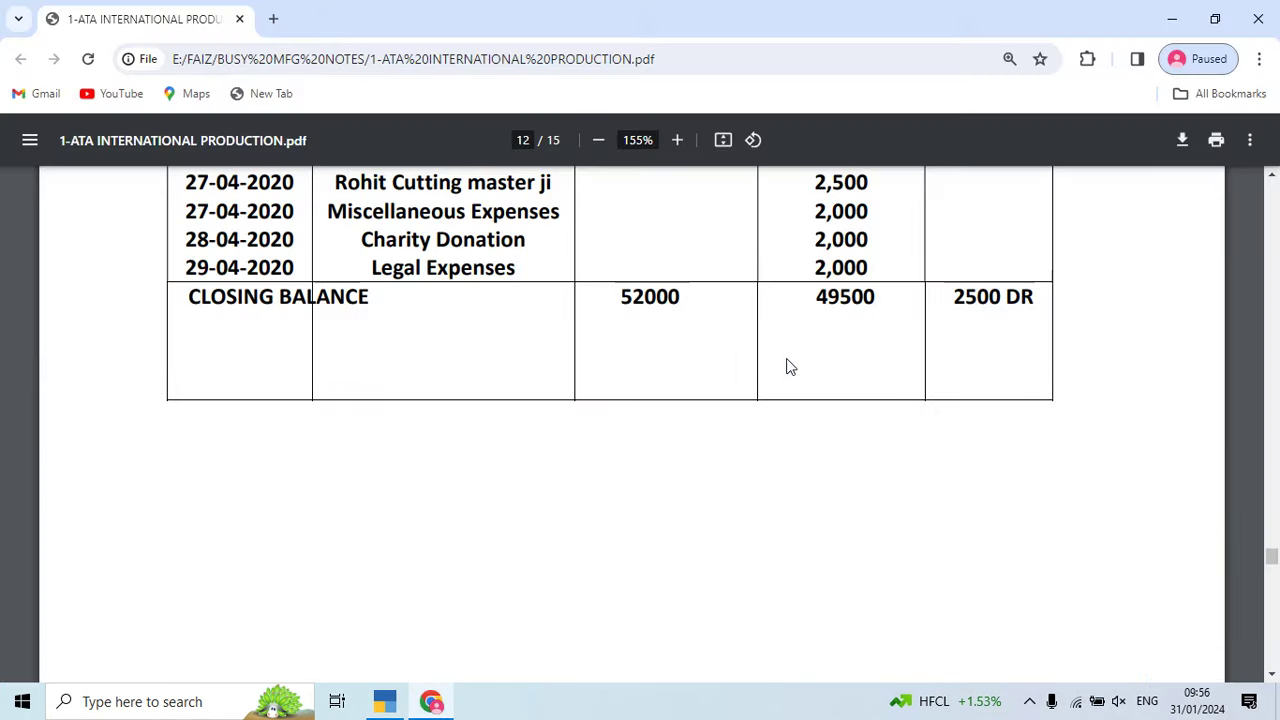
{"action": "key", "text": "alt+Tab"}
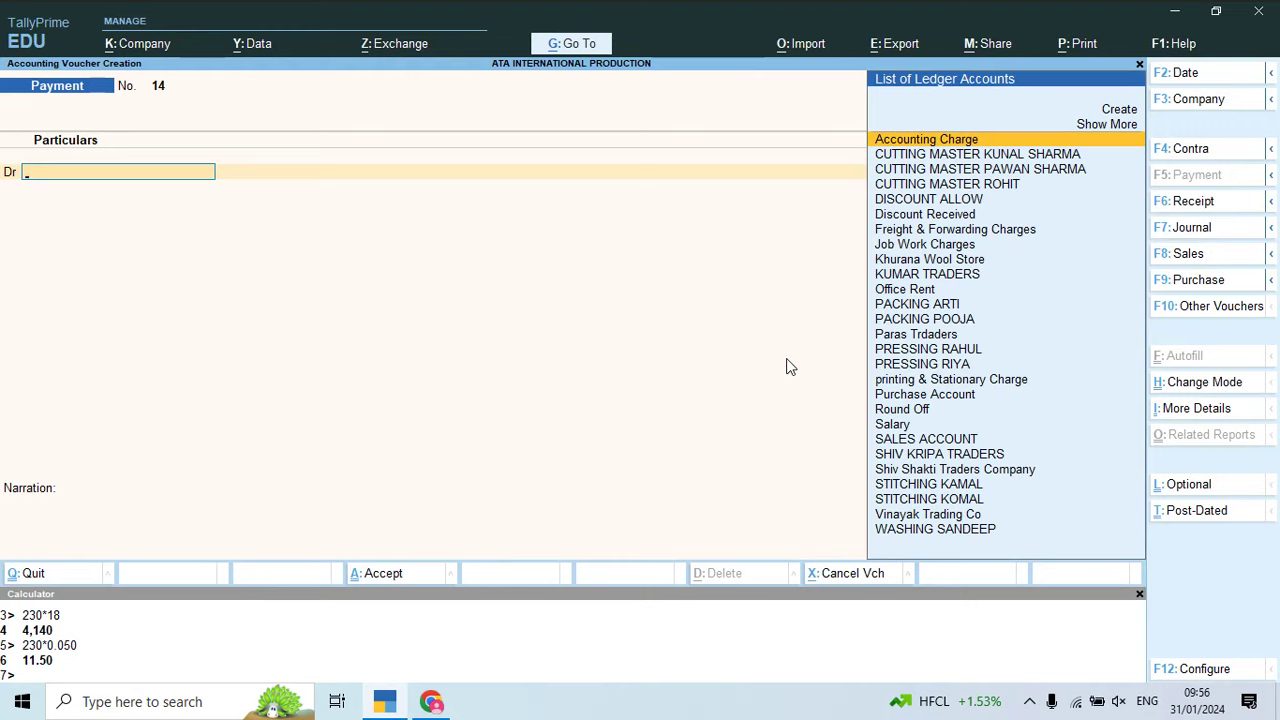
{"action": "key", "text": "alt+Tab"}
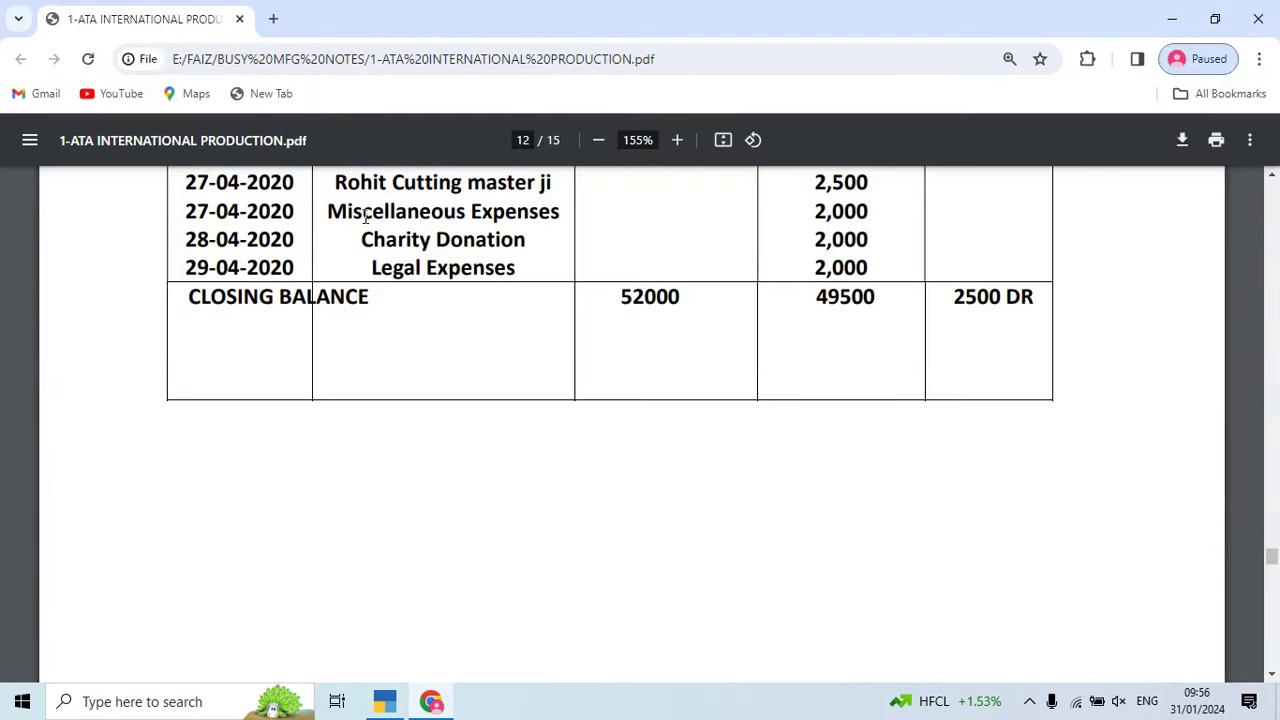
{"action": "left_click_drag", "start_coordinate": [330, 210], "coordinate": [562, 210]}
{"action": "key", "text": "alt+Tab"}
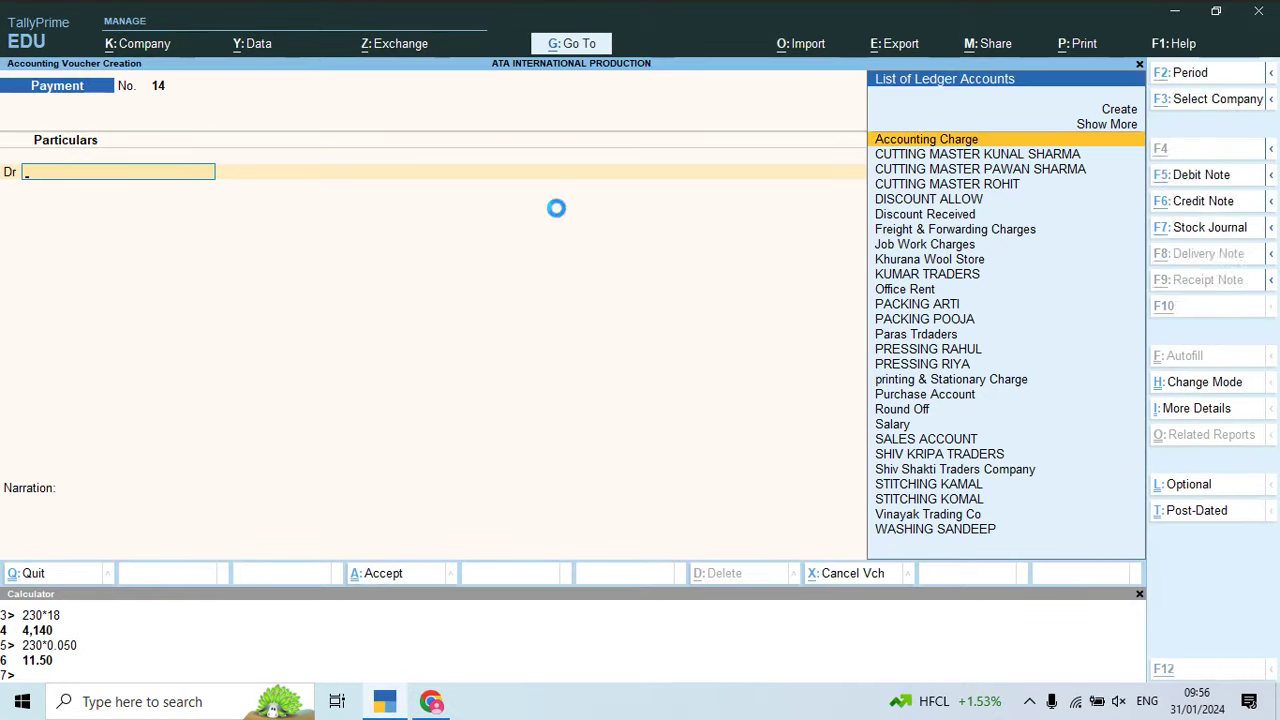
{"action": "key", "text": "alt+c"}
{"action": "key", "text": "ctrl+alt+v"}
{"action": "key", "text": "Return"}
{"action": "key", "text": "ctrl+a"}
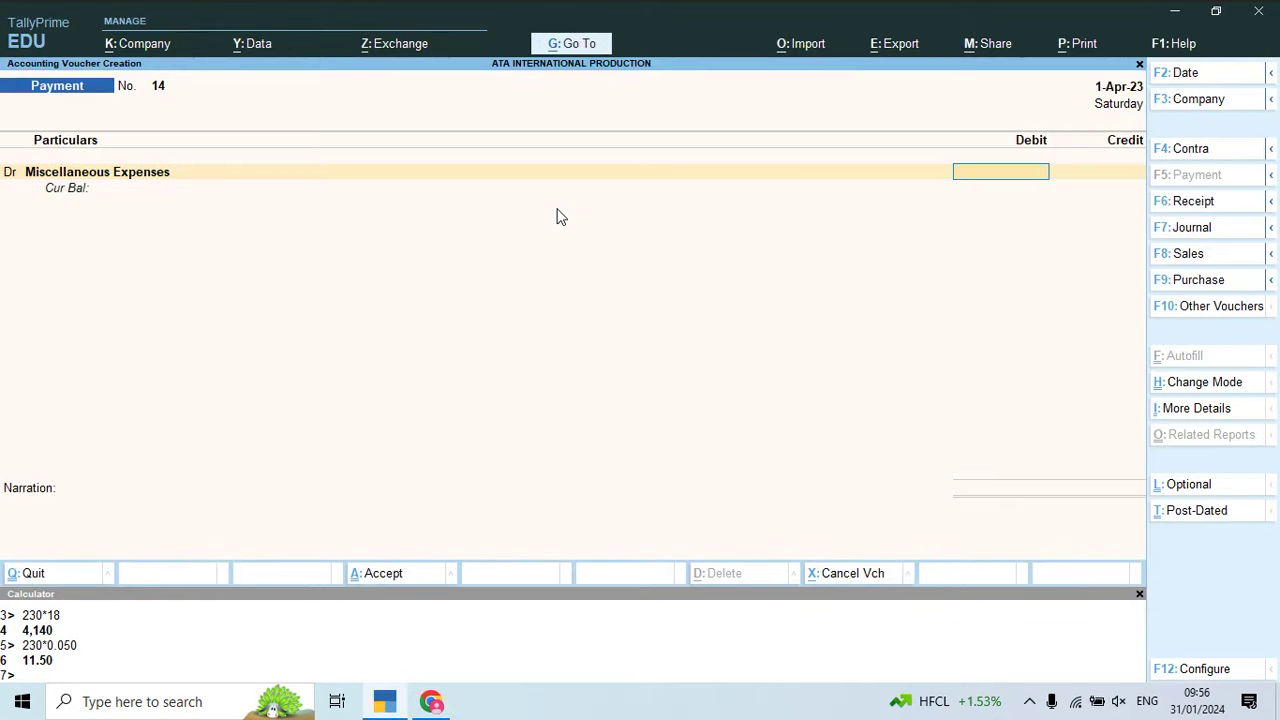
Step: Check the Miscellaneous Expenses amount in the Cash Book and debit the ledger with 2,000
{"action": "key", "text": "alt+Tab"}
{"action": "key", "text": "alt+Tab"}
{"action": "type", "text": "2000"}
{"action": "key", "text": "Return"}
Step: Credit Cash for the Miscellaneous Expenses amount and save the payment voucher without a narration
{"action": "key", "text": "alt+Tab"}
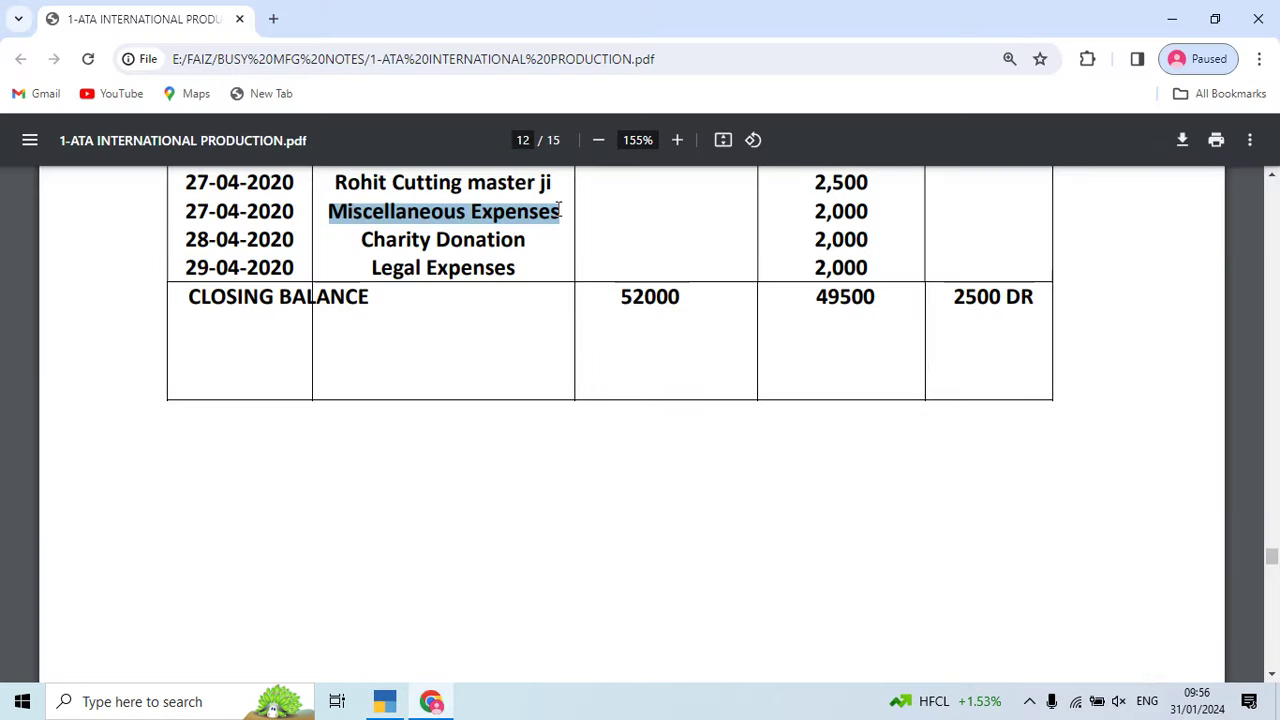
{"action": "key", "text": "alt+Tab"}
{"action": "type", "text": "Ca"}
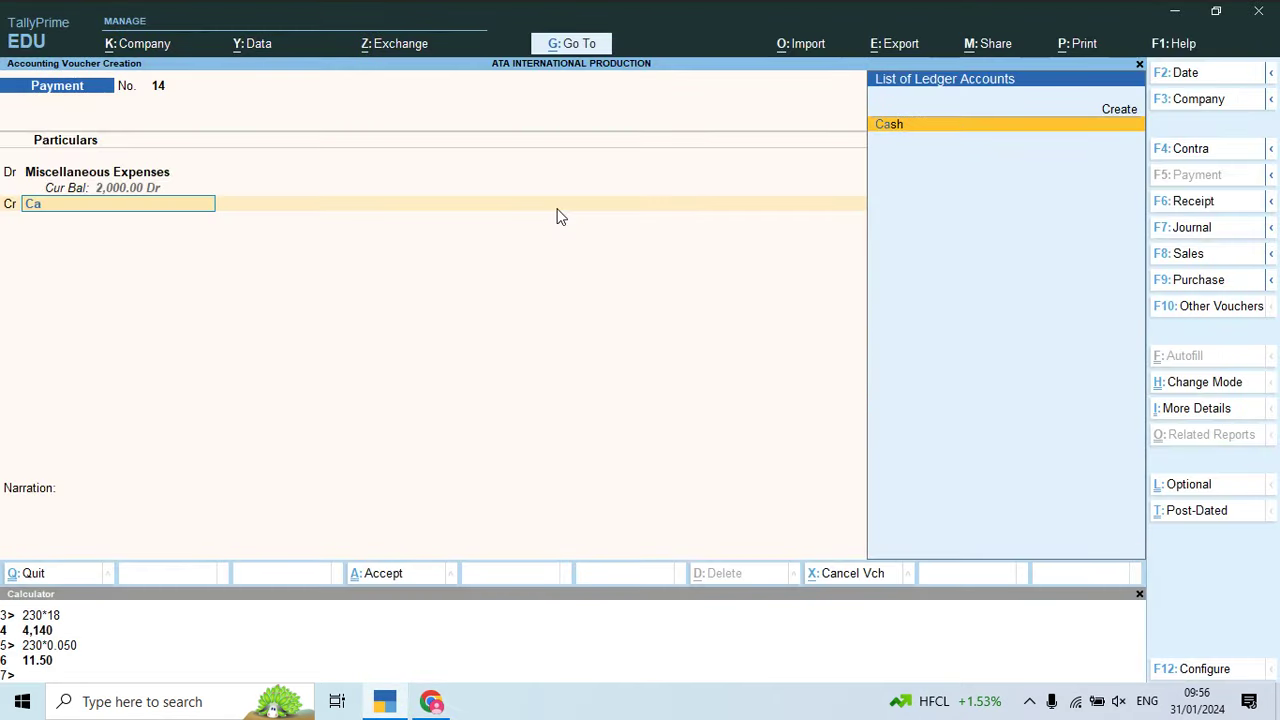
{"action": "key", "text": "Return"}
{"action": "key", "text": "ctrl"}
{"action": "key", "text": "ctrl+a"}
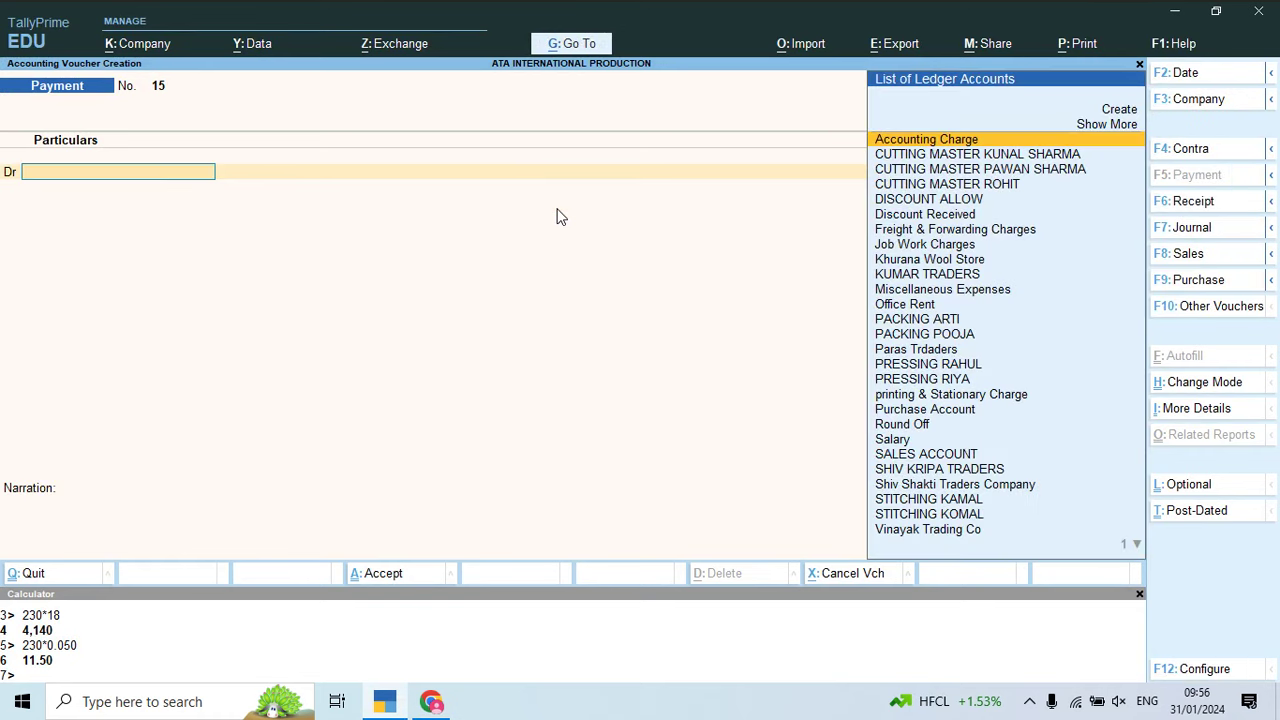
Step: Create a Charity Donation ledger from the new payment voucher, copying its name from the 28-04-2020 Cash Book entry
{"action": "key", "text": "alt+Tab"}
{"action": "scroll", "coordinate": [558, 208], "scroll_direction": "down", "scroll_amount": 1}
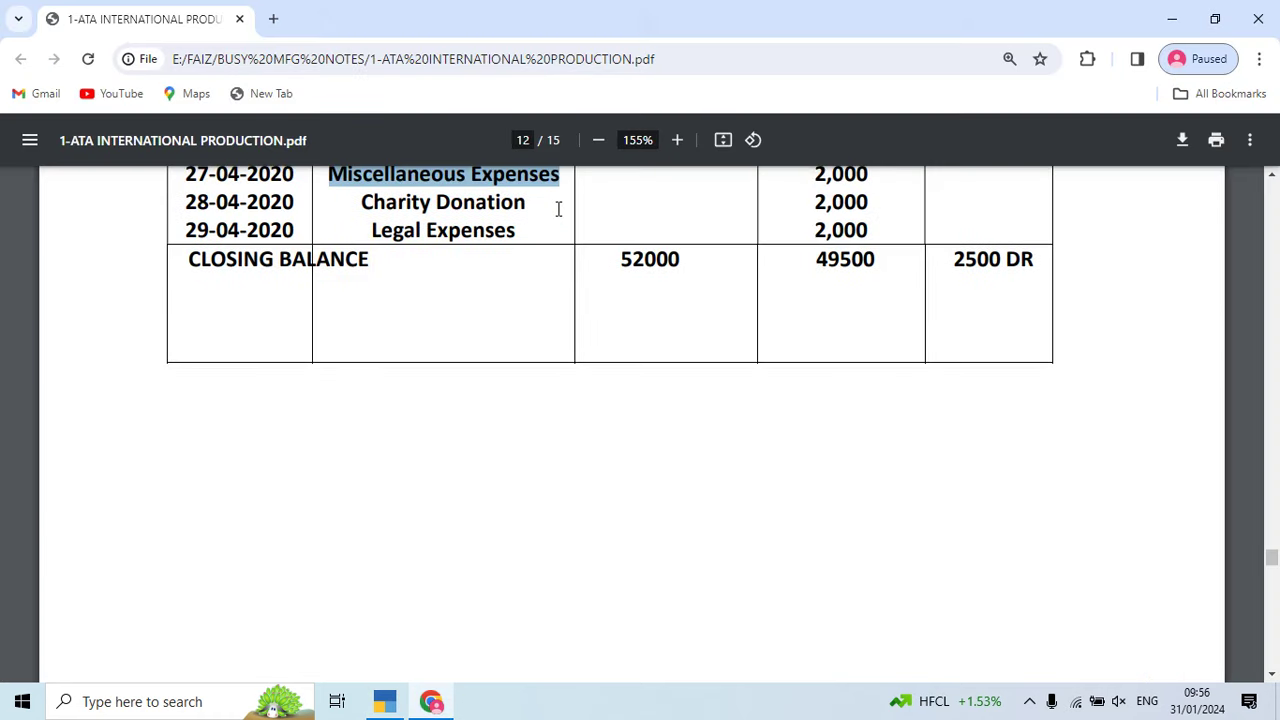
{"action": "left_click_drag", "start_coordinate": [532, 206], "coordinate": [362, 203]}
{"action": "key", "text": "ctrl+c"}
{"action": "key", "text": "alt+Tab"}
{"action": "key", "text": "alt+c"}
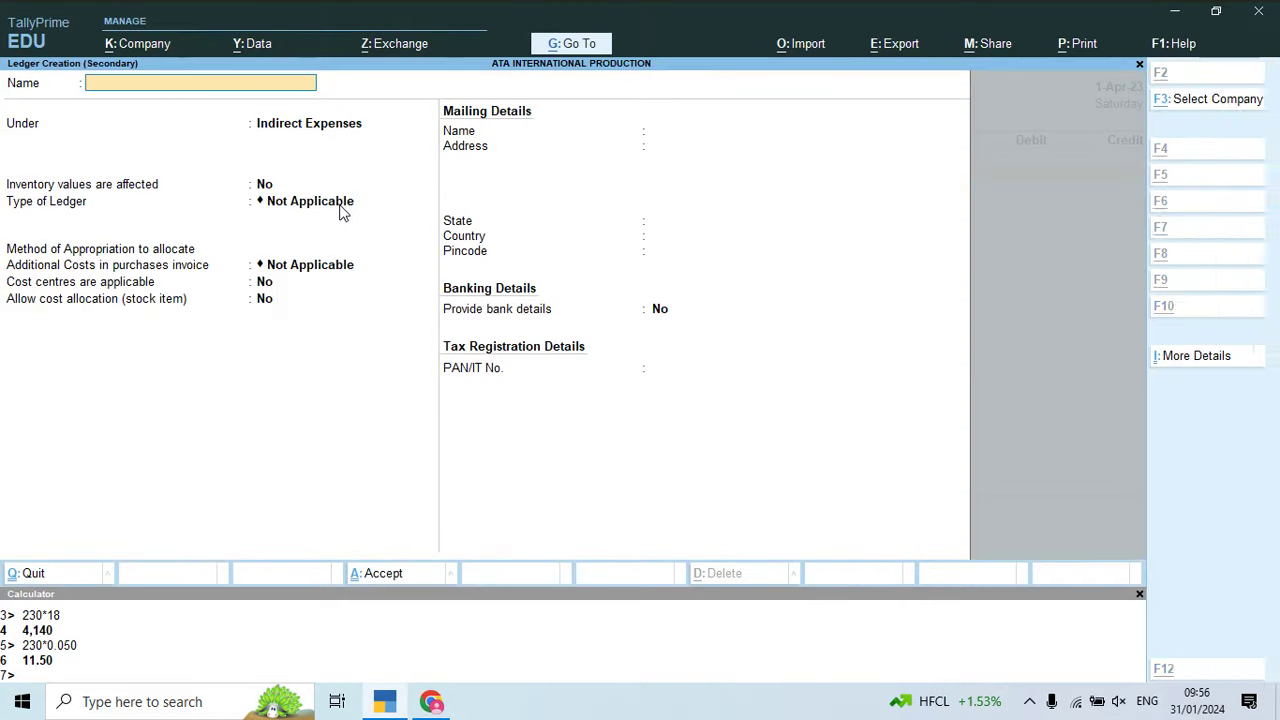
{"action": "key", "text": "ctrl+alt+v"}
{"action": "key", "text": "Return"}
{"action": "key", "text": "ctrl+a"}
{"action": "key", "text": "Return"}
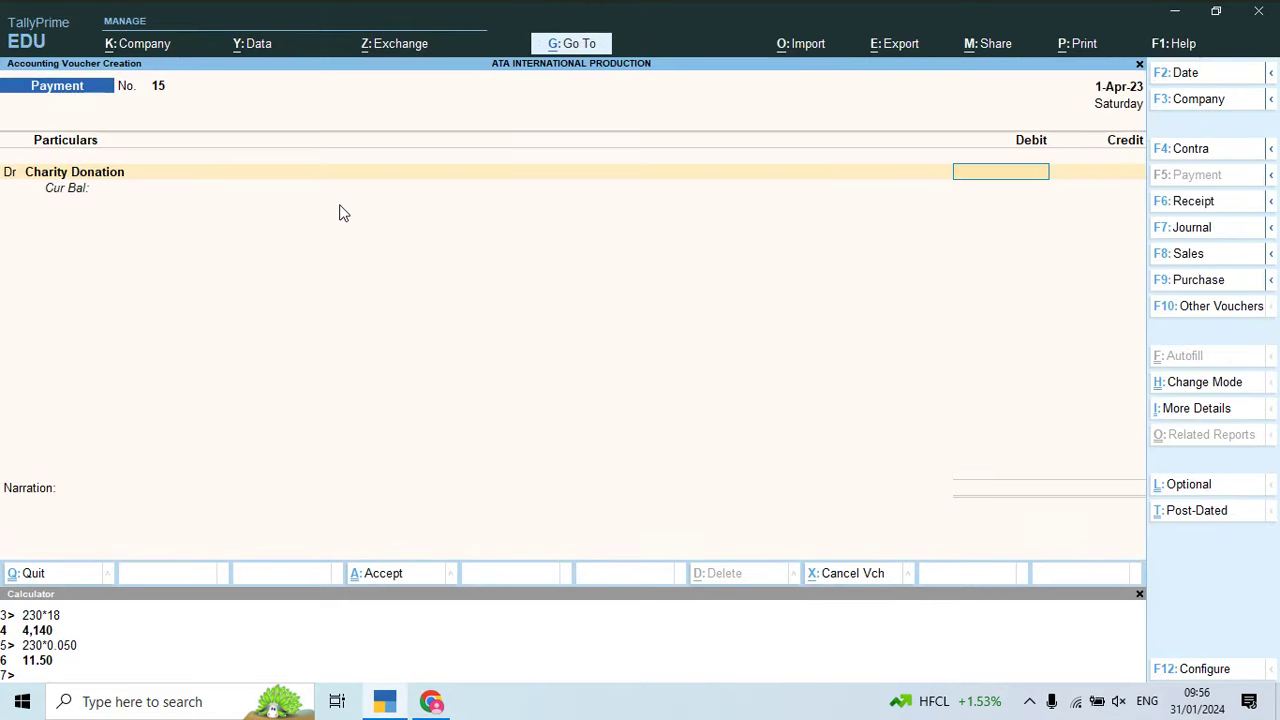
Step: Debit Charity Donation with 2,000, credit Cash and save the payment voucher without a narration
{"action": "key", "text": "alt+Tab"}
{"action": "key", "text": "alt+Tab"}
{"action": "type", "text": "20"}
{"action": "key", "text": "Return"}
{"action": "type", "text": "Cas"}
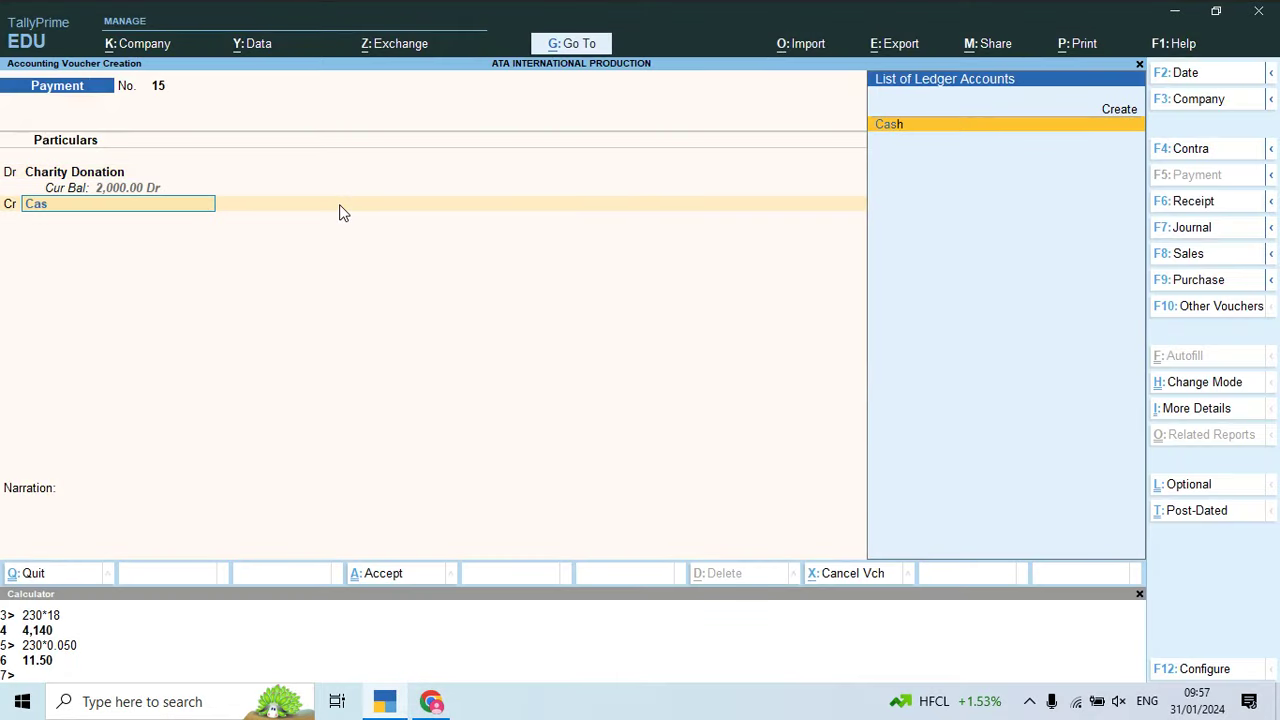
{"action": "key", "text": "Return"}
{"action": "key", "text": "Return"}
{"action": "key", "text": "Return"}
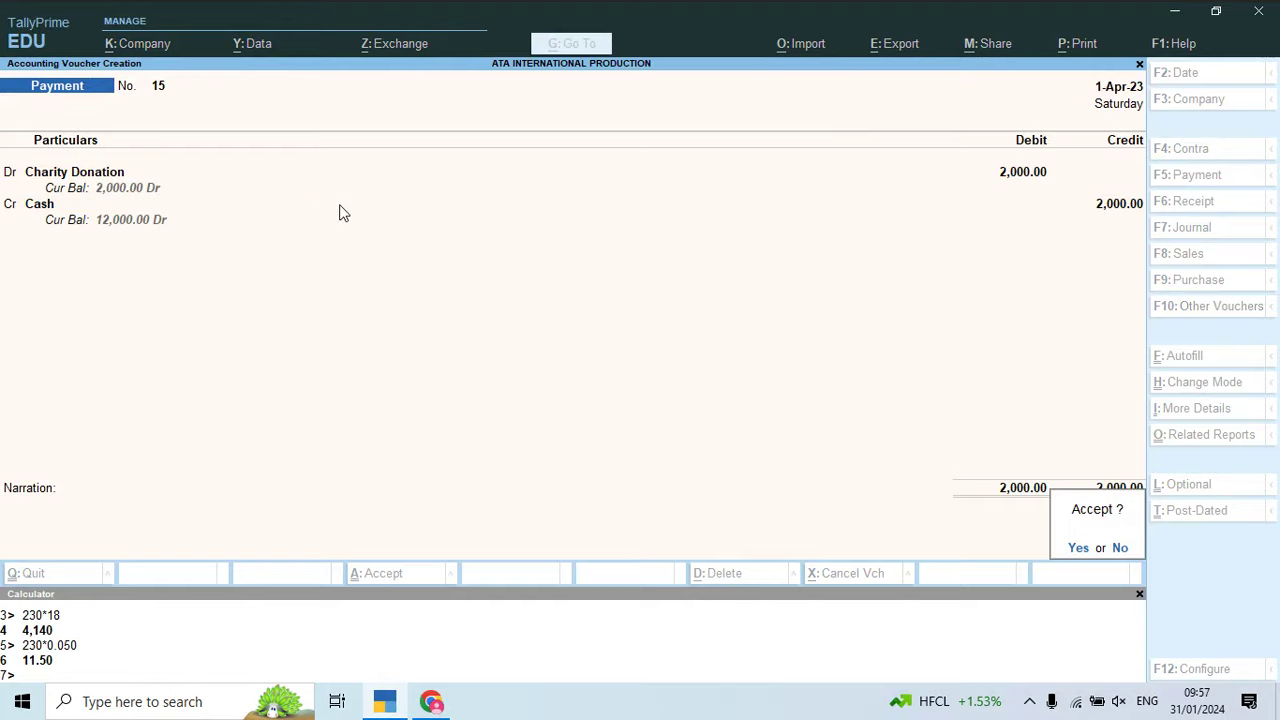
{"action": "key", "text": "Return"}
Step: Create a Legal Expenses ledger from the next payment voucher, copying its name from the 29-04-2020 Cash Book entry
{"action": "key", "text": "alt+Tab"}
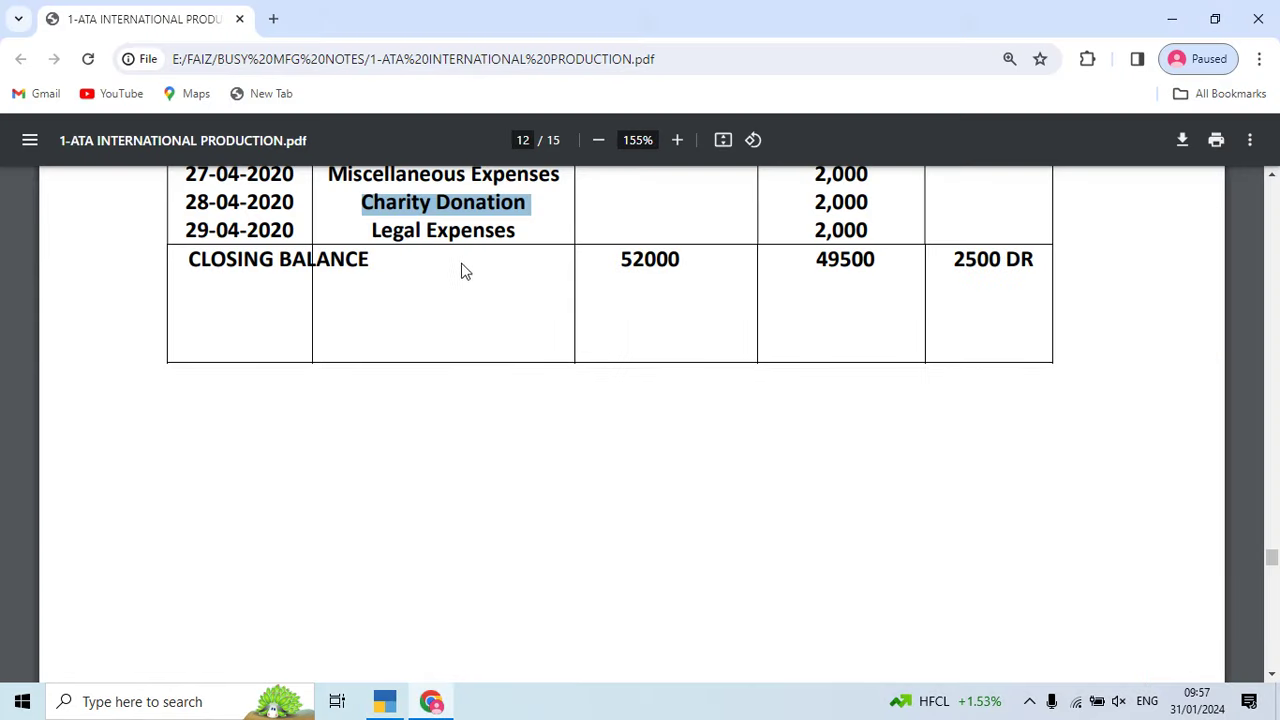
{"action": "left_click_drag", "start_coordinate": [512, 232], "coordinate": [374, 232]}
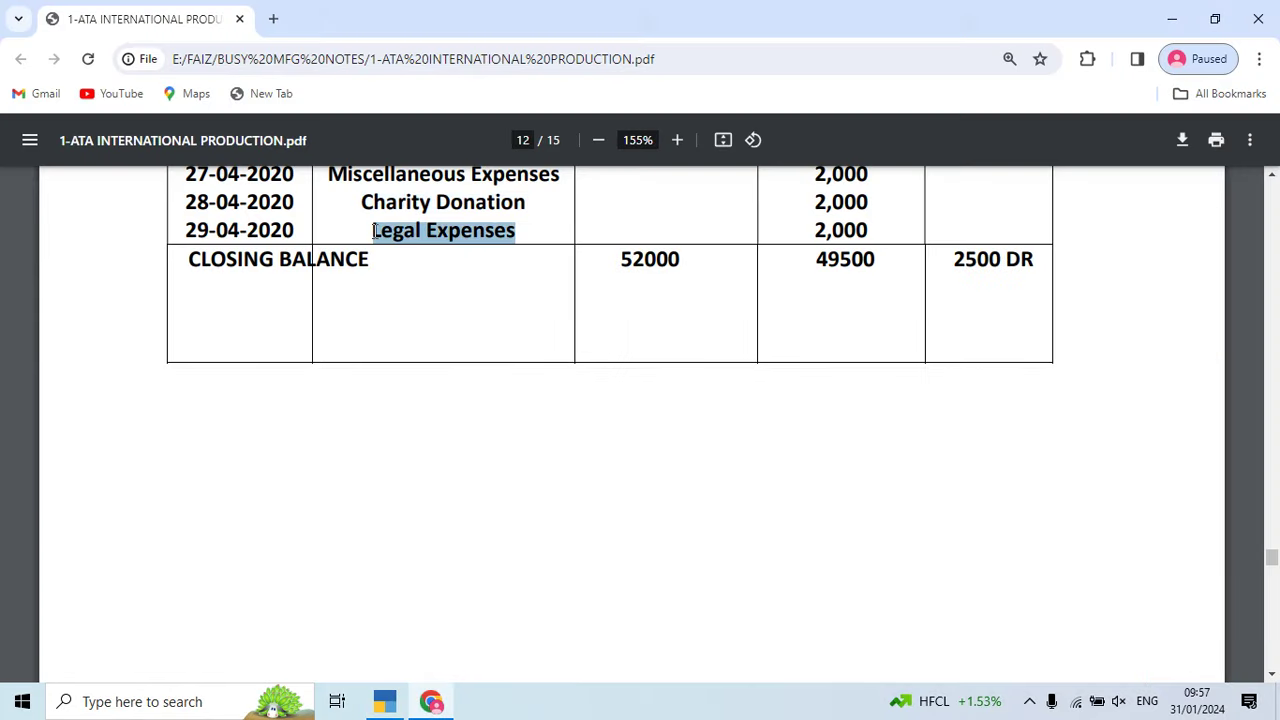
{"action": "key", "text": "ctrl+c"}
{"action": "key", "text": "alt+Tab"}
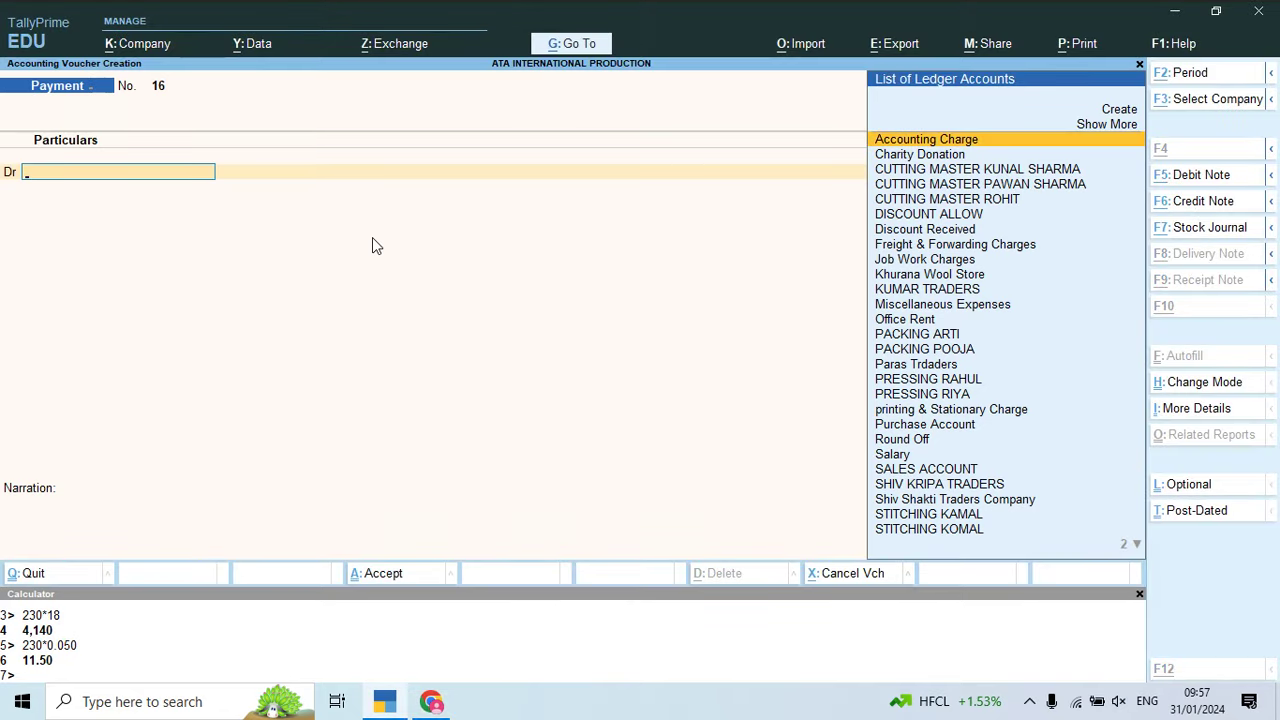
{"action": "key", "text": "alt+c"}
{"action": "key", "text": "ctrl+v"}
{"action": "key", "text": "Return"}
{"action": "key", "text": "ctrl+a"}
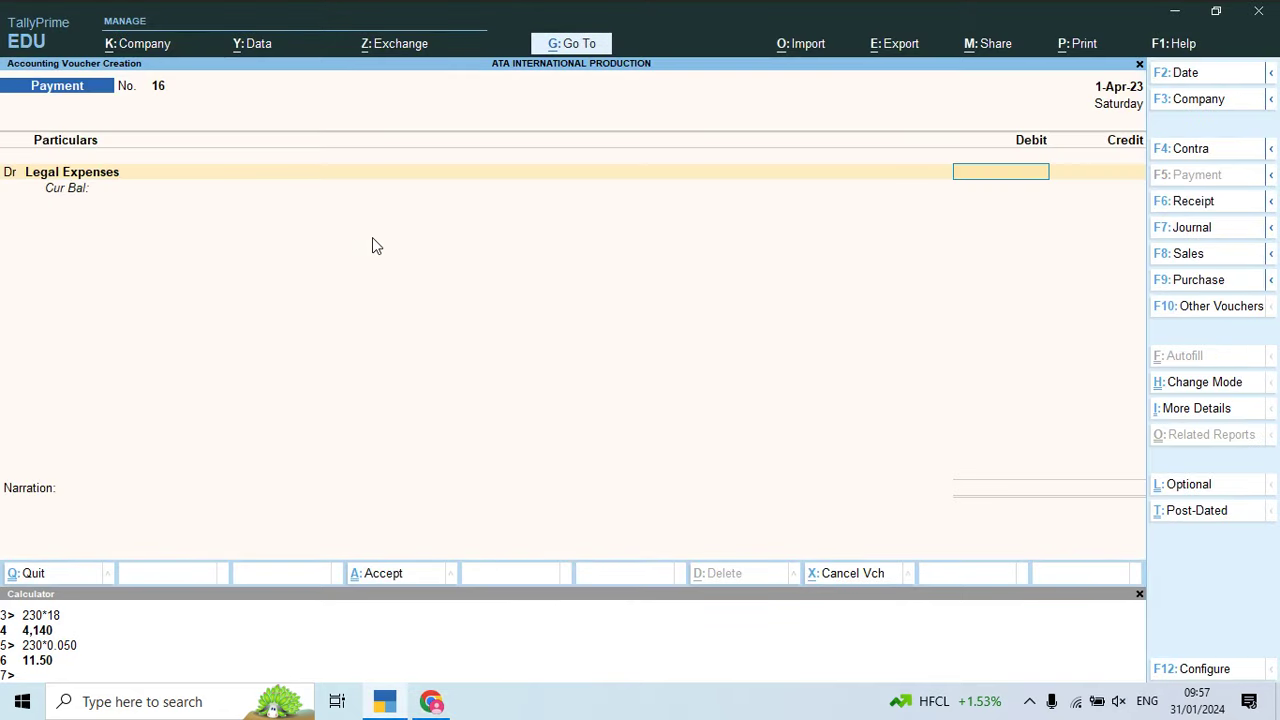
Step: Debit Legal Expenses with 2,000, credit Cash and save the payment voucher without a narration
{"action": "type", "text": "2,000"}
{"action": "key", "text": "Return"}
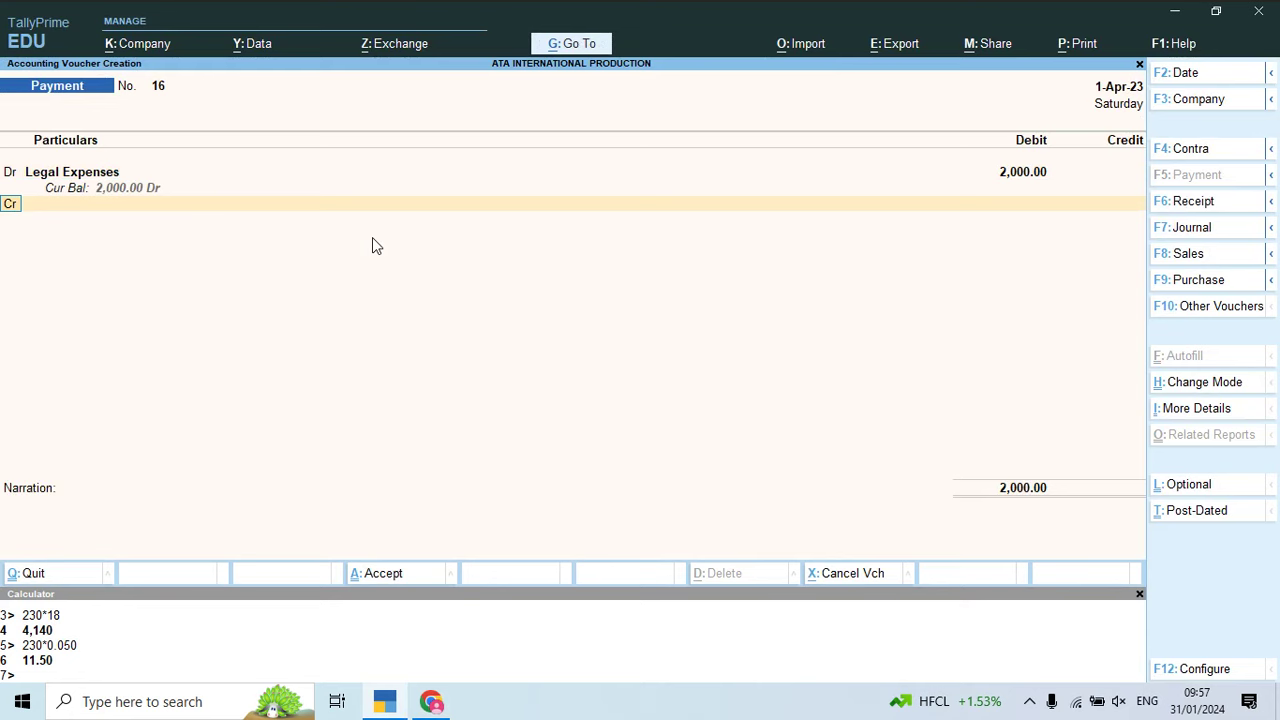
{"action": "type", "text": "cas"}
{"action": "key", "text": "Return"}
{"action": "key", "text": "Return"}
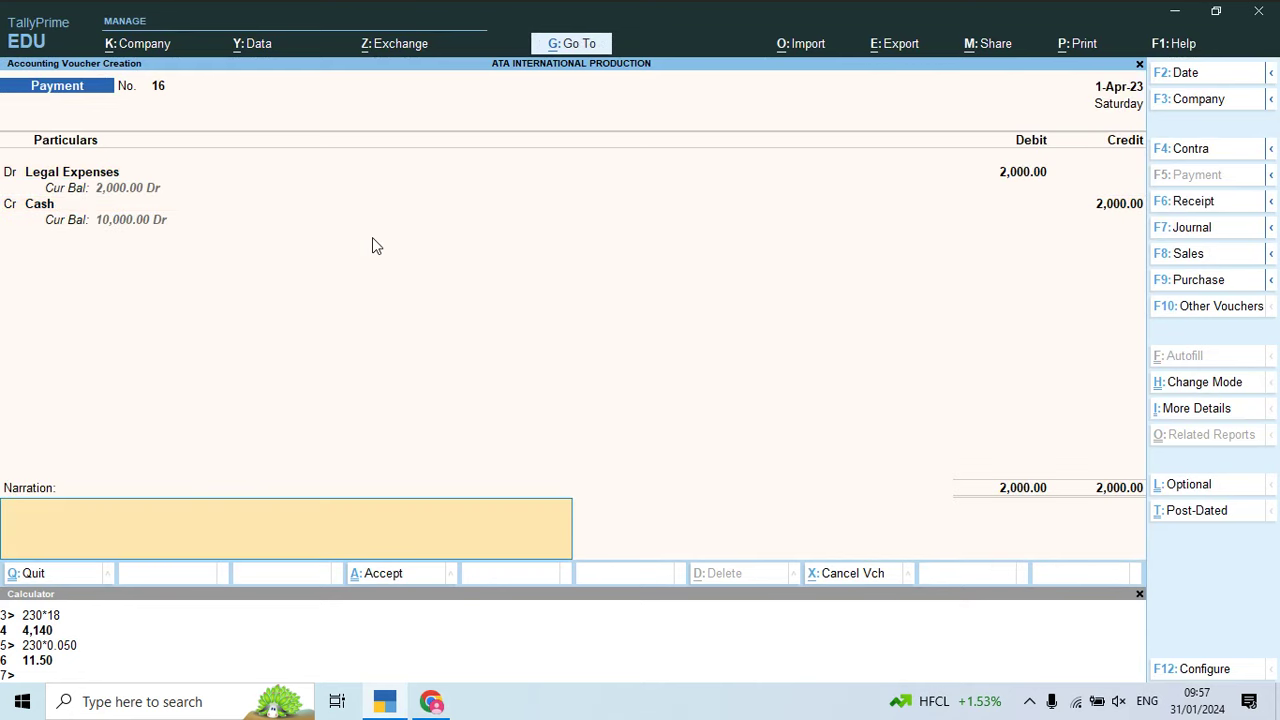
{"action": "key", "text": "alt+Tab"}
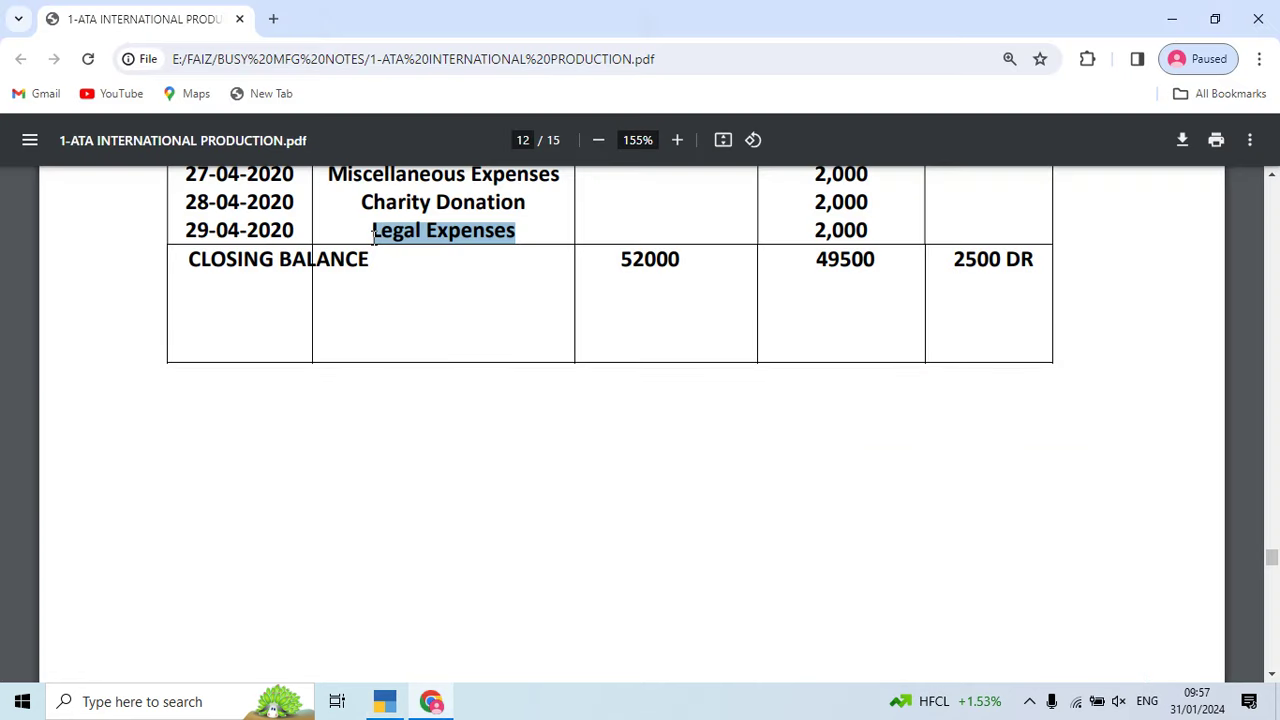
{"action": "key", "text": "alt+Tab"}
{"action": "key", "text": "Return"}
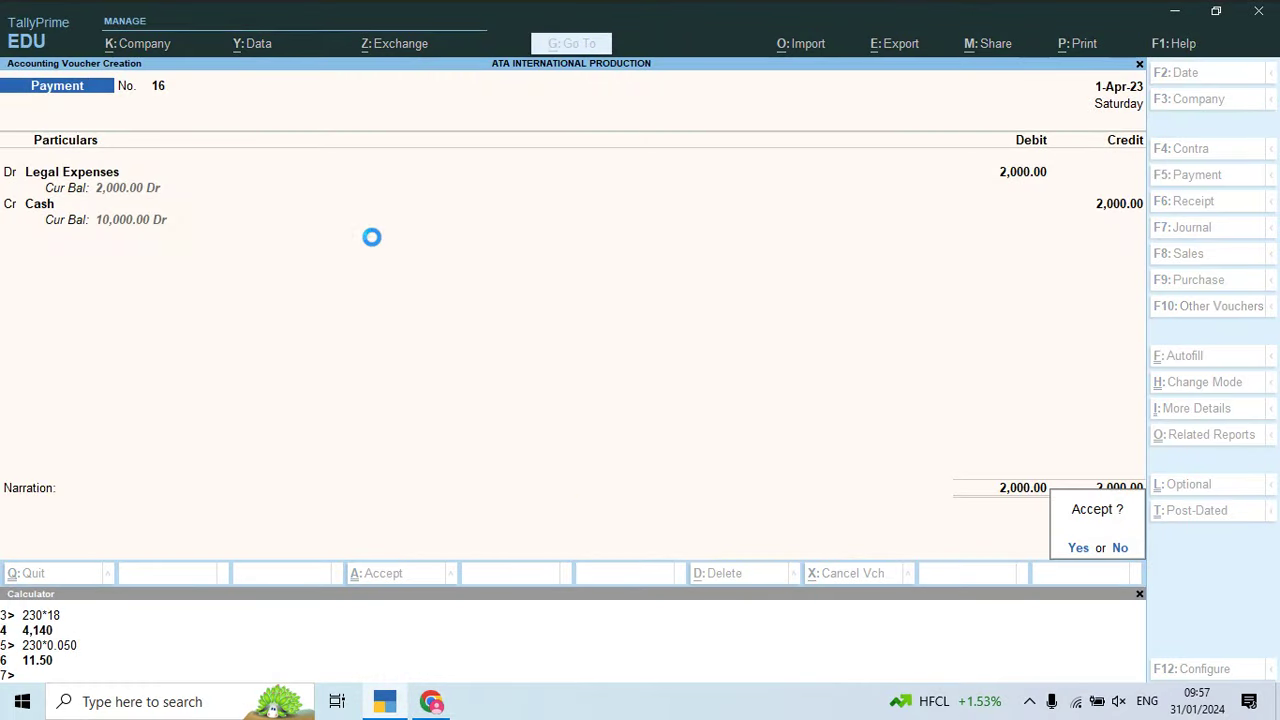
{"action": "key", "text": "Return"}
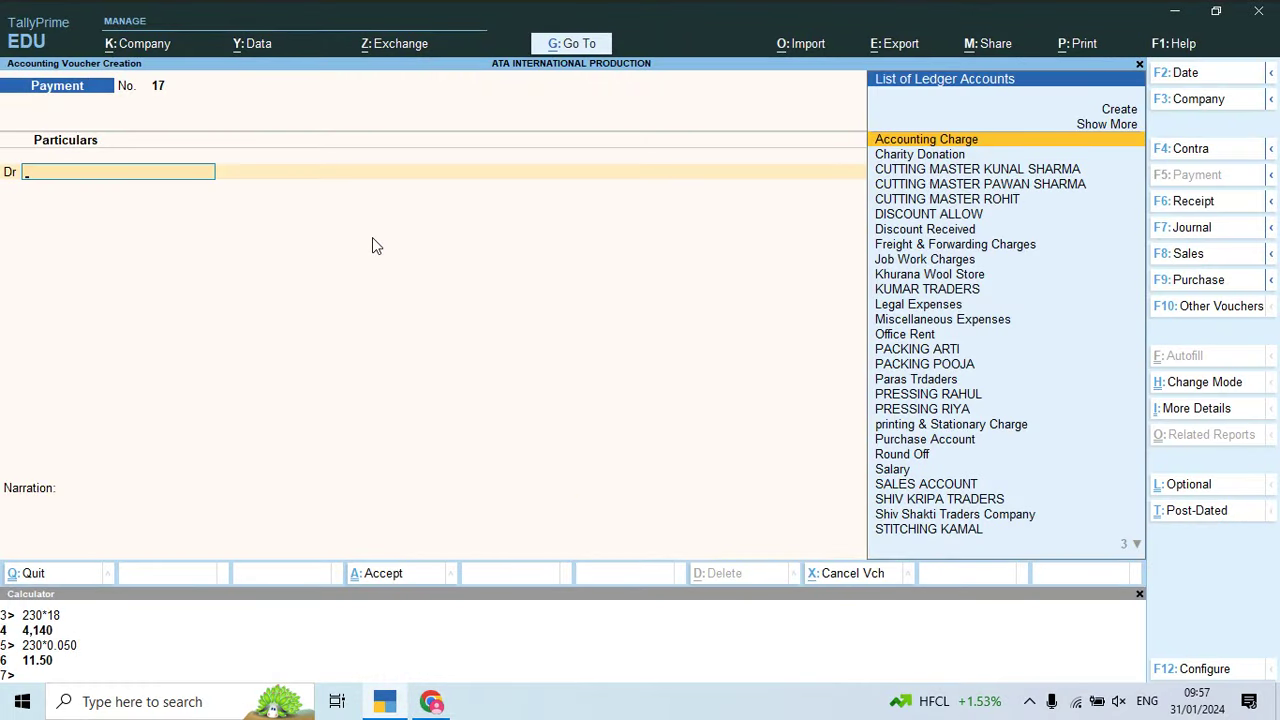
Step: Look through the PDF's PNB Bank Book and read the exercise question on the total cash balance
{"action": "key", "text": "alt+Tab"}
{"action": "scroll", "coordinate": [598, 226], "scroll_direction": "down", "scroll_amount": 8}
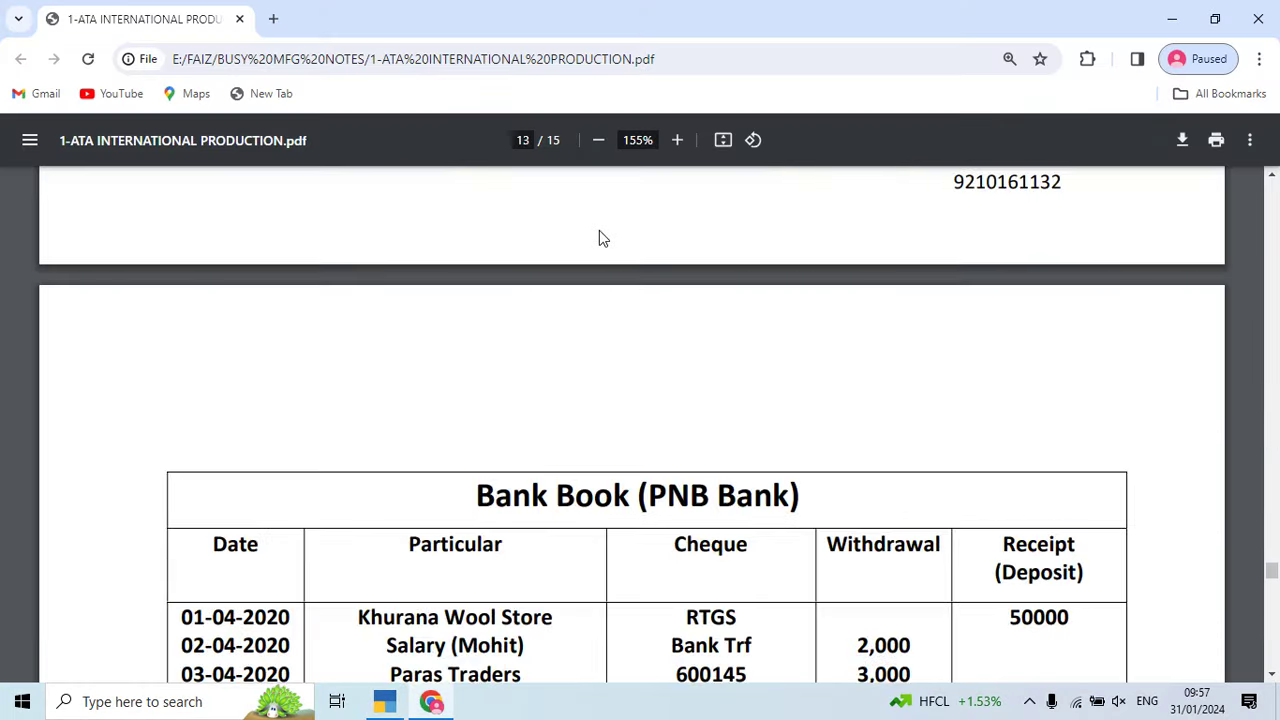
{"action": "scroll", "coordinate": [599, 237], "scroll_direction": "down", "scroll_amount": 2}
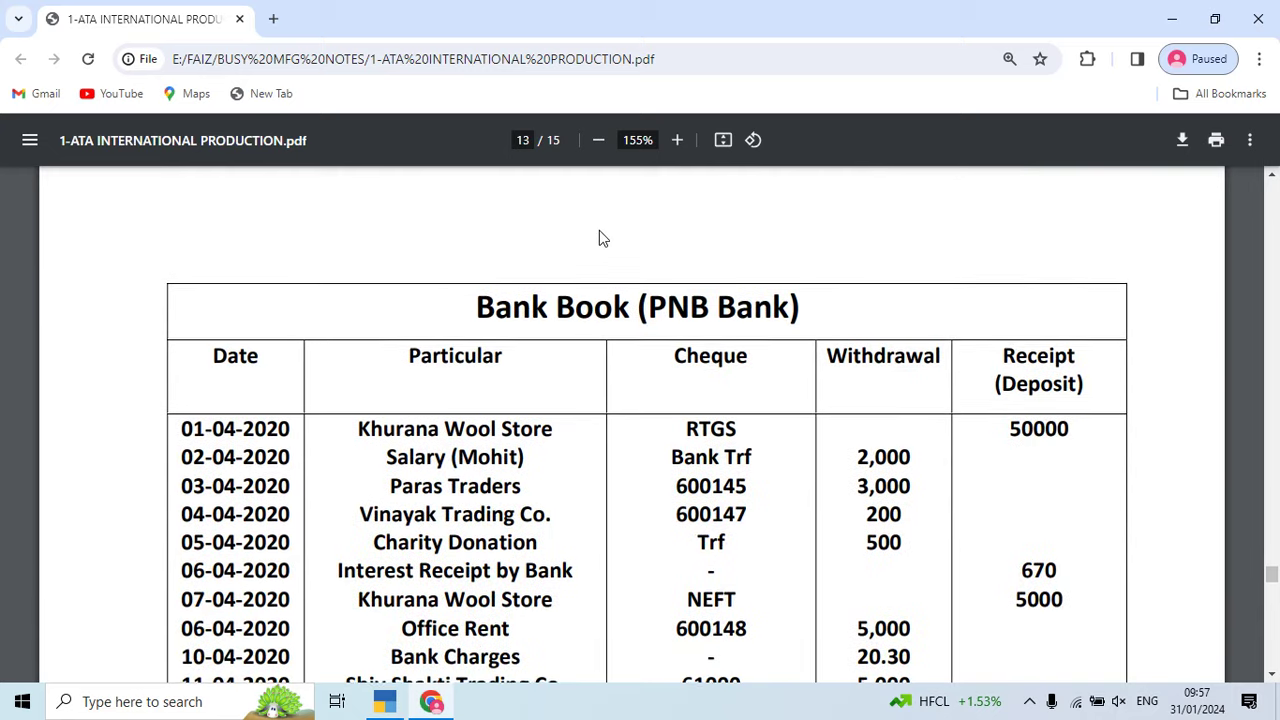
{"action": "scroll", "coordinate": [599, 237], "scroll_direction": "down", "scroll_amount": 2}
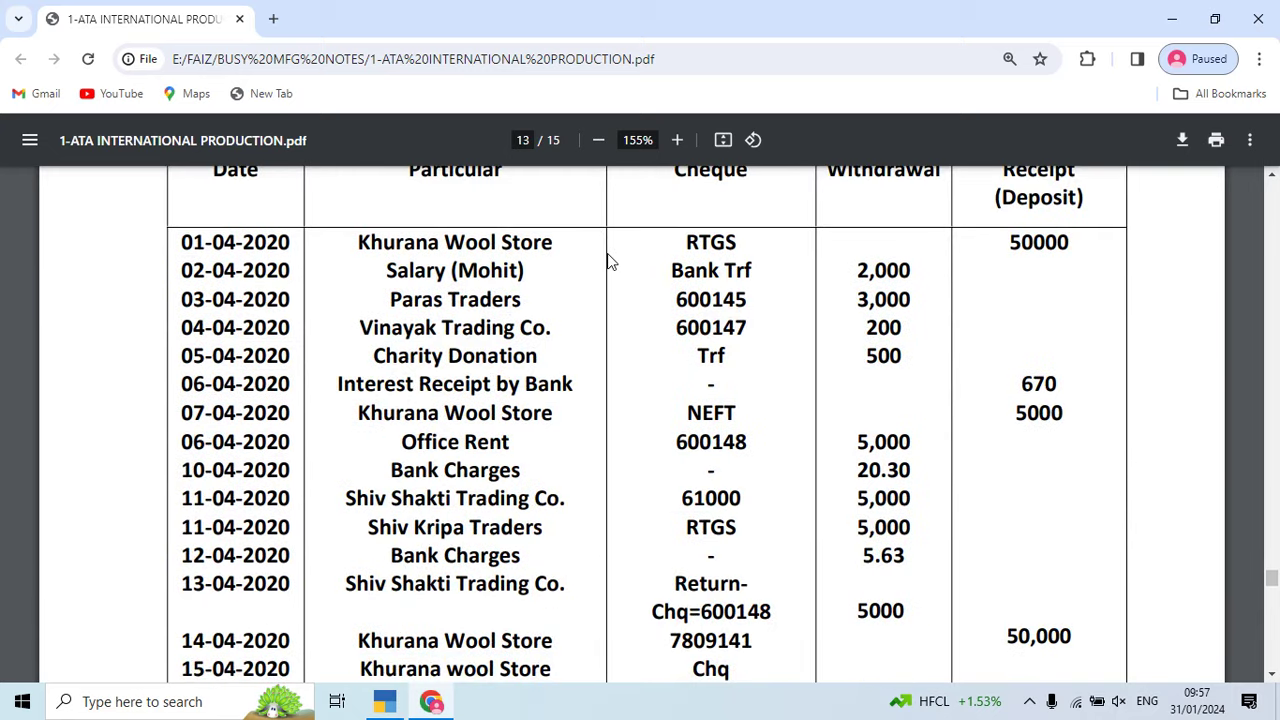
{"action": "scroll", "coordinate": [610, 262], "scroll_direction": "down", "scroll_amount": 3}
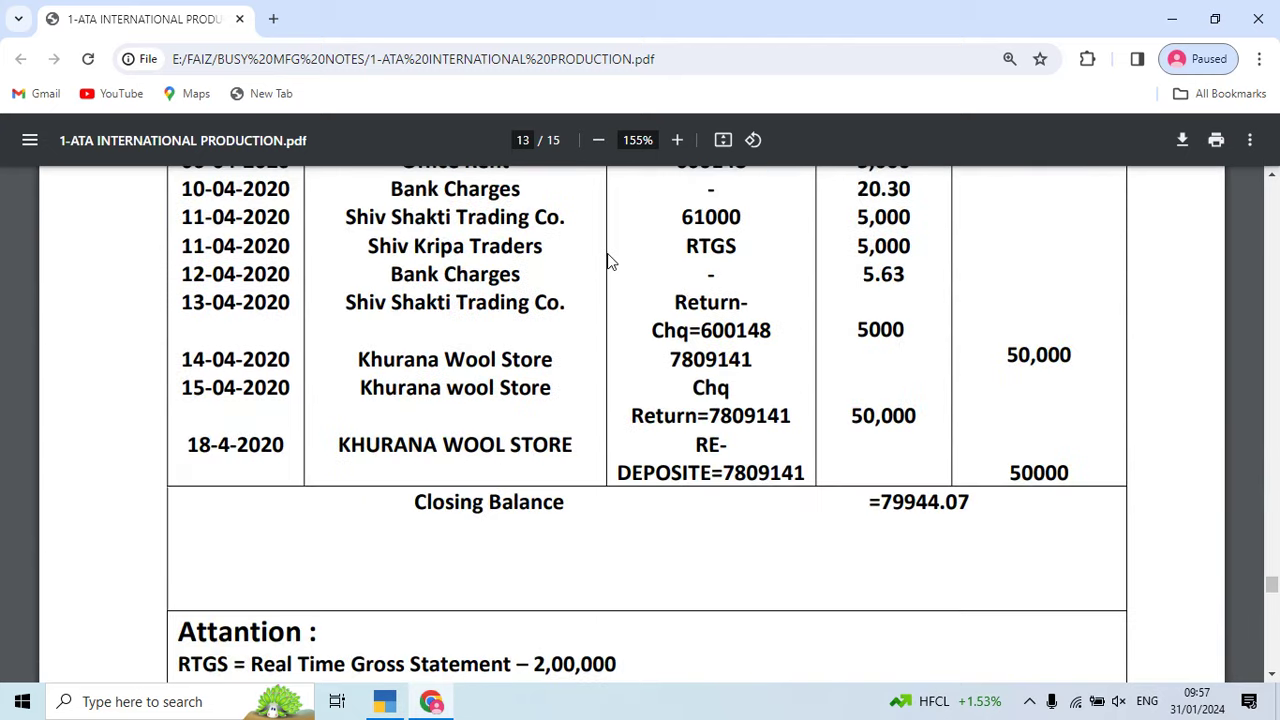
{"action": "scroll", "coordinate": [610, 262], "scroll_direction": "down", "scroll_amount": 10}
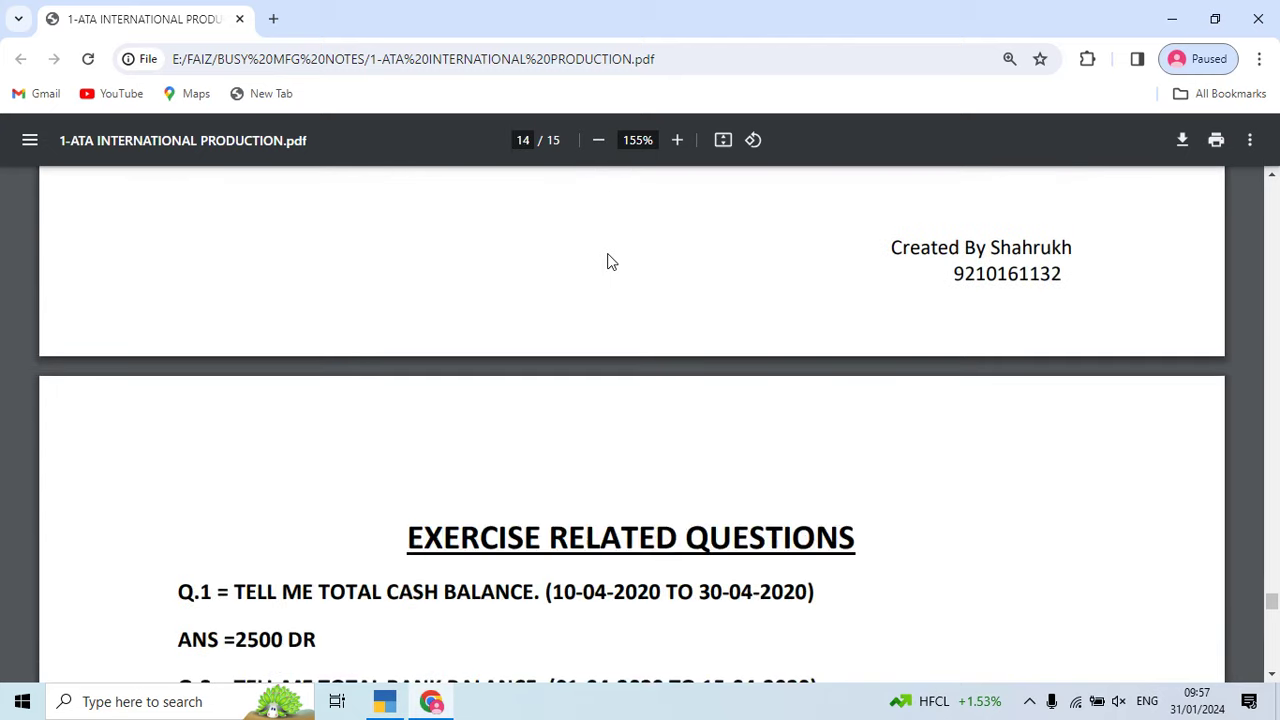
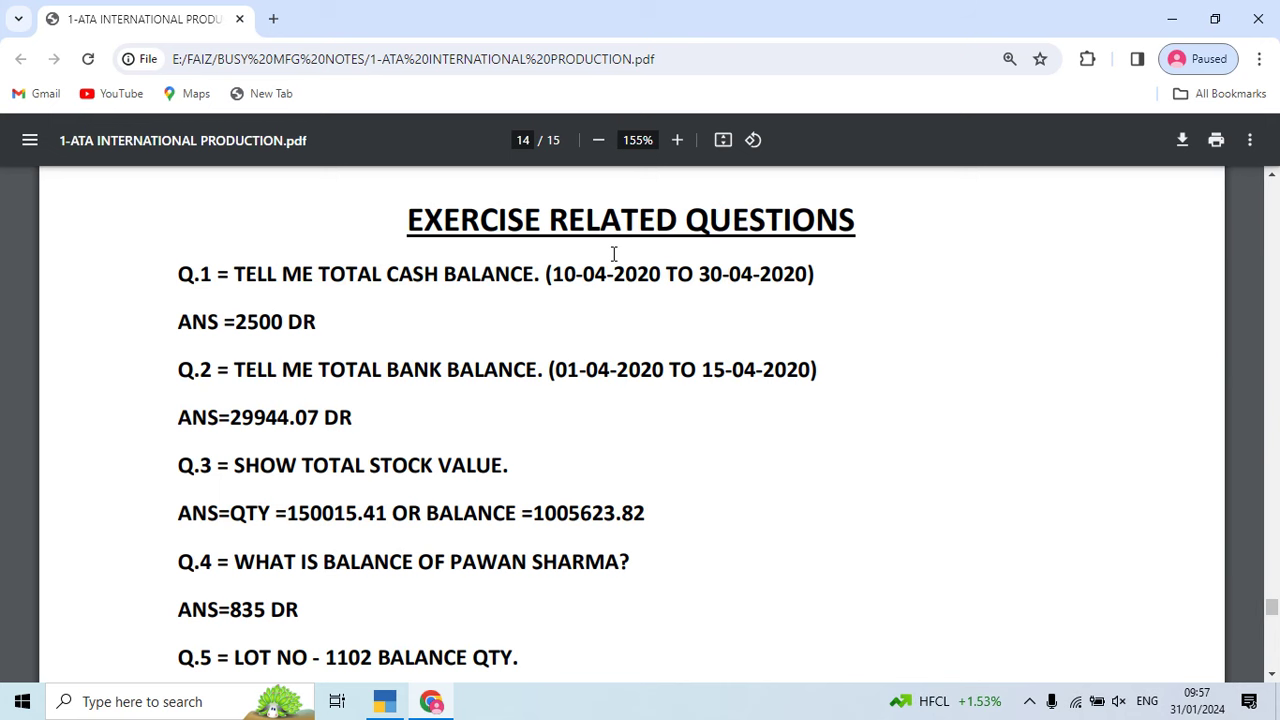
Step: Leave voucher entry and open the Ledger Vouchers report for the Cash ledger
{"action": "key", "text": "alt+Tab"}
{"action": "key", "text": "Escape"}
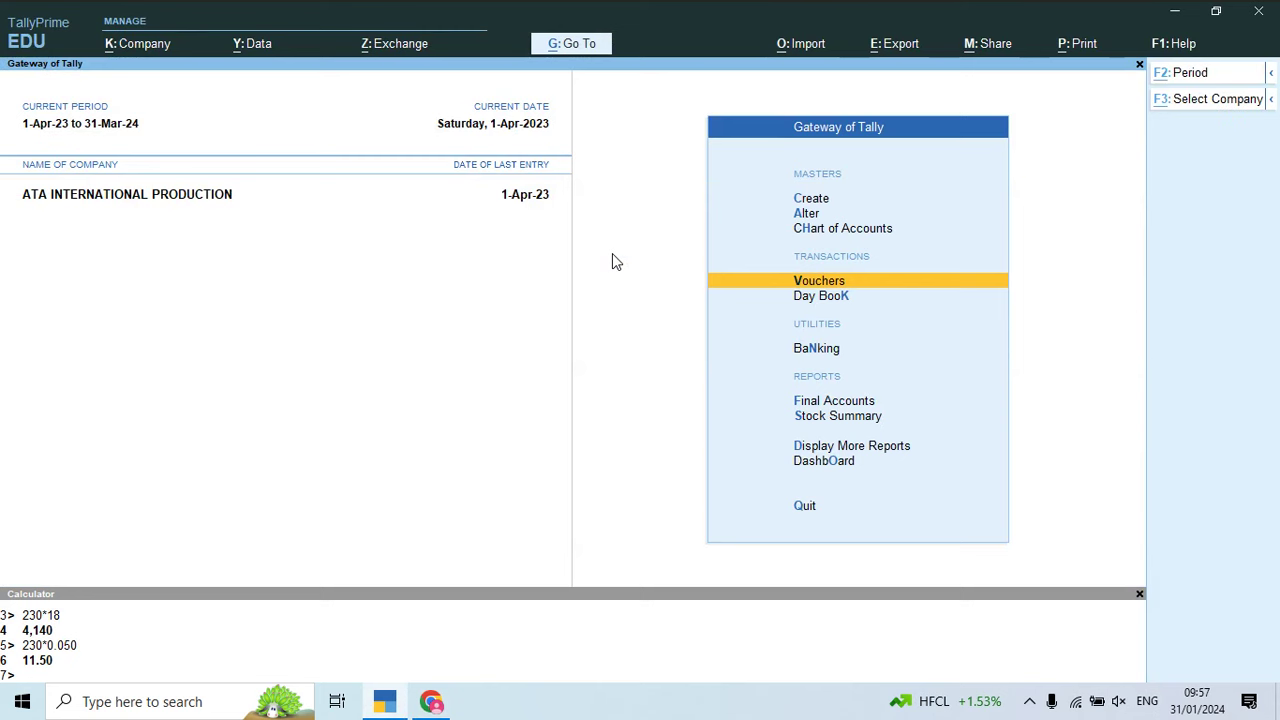
{"action": "key", "text": "alt+g"}
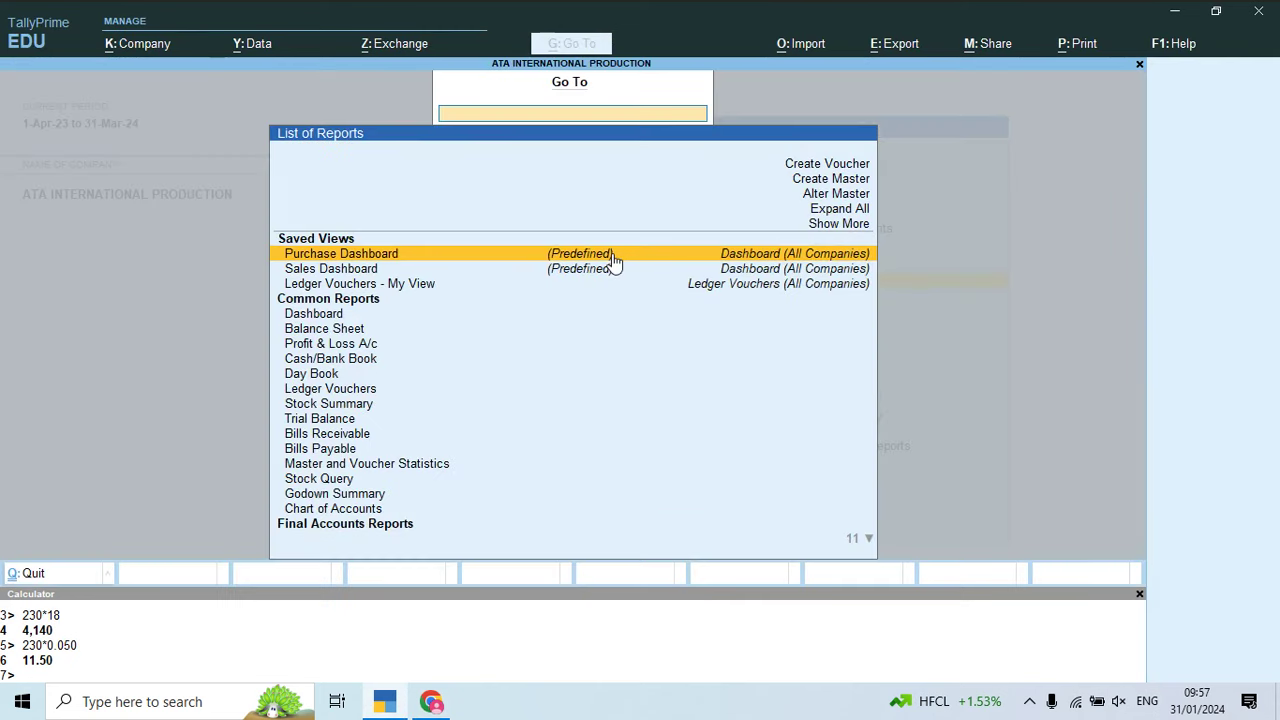
{"action": "key", "text": "Down"}
{"action": "key", "text": "Down"}
{"action": "key", "text": "Down"}
{"action": "key", "text": "Down"}
{"action": "key", "text": "Down"}
{"action": "key", "text": "Down"}
{"action": "key", "text": "Down"}
{"action": "key", "text": "Down"}
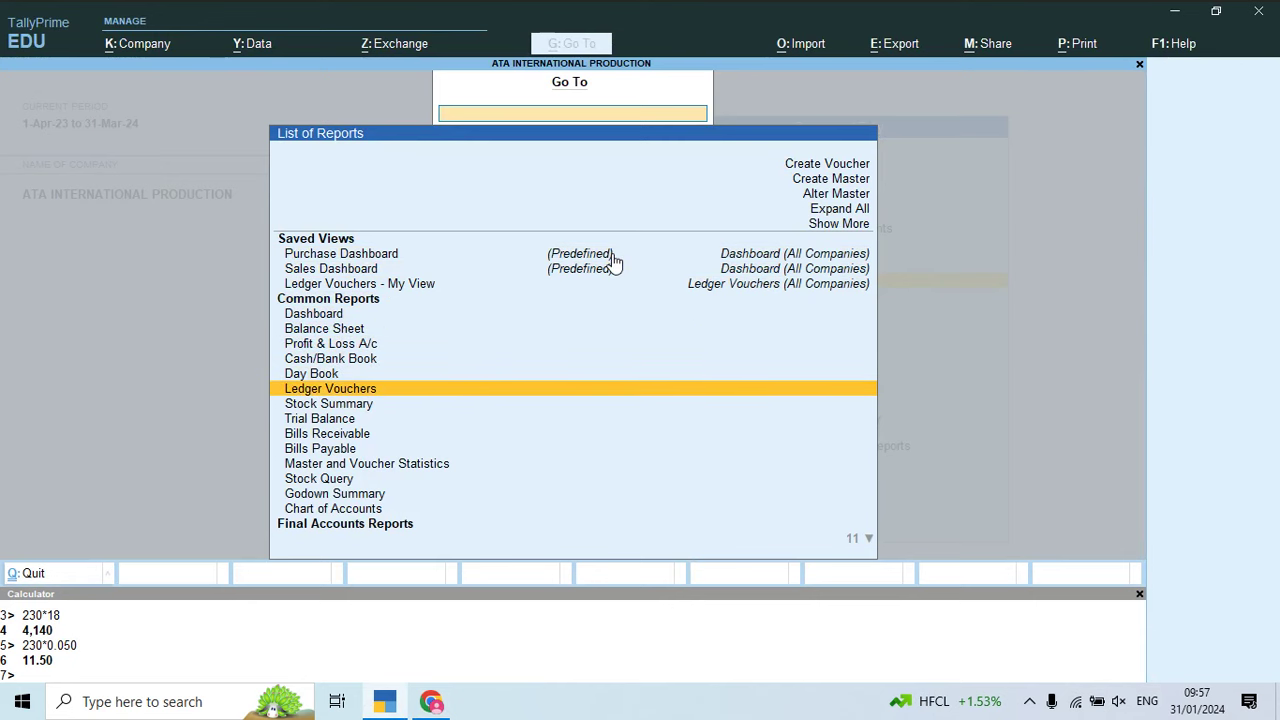
{"action": "key", "text": "Return"}
{"action": "type", "text": "cash"}
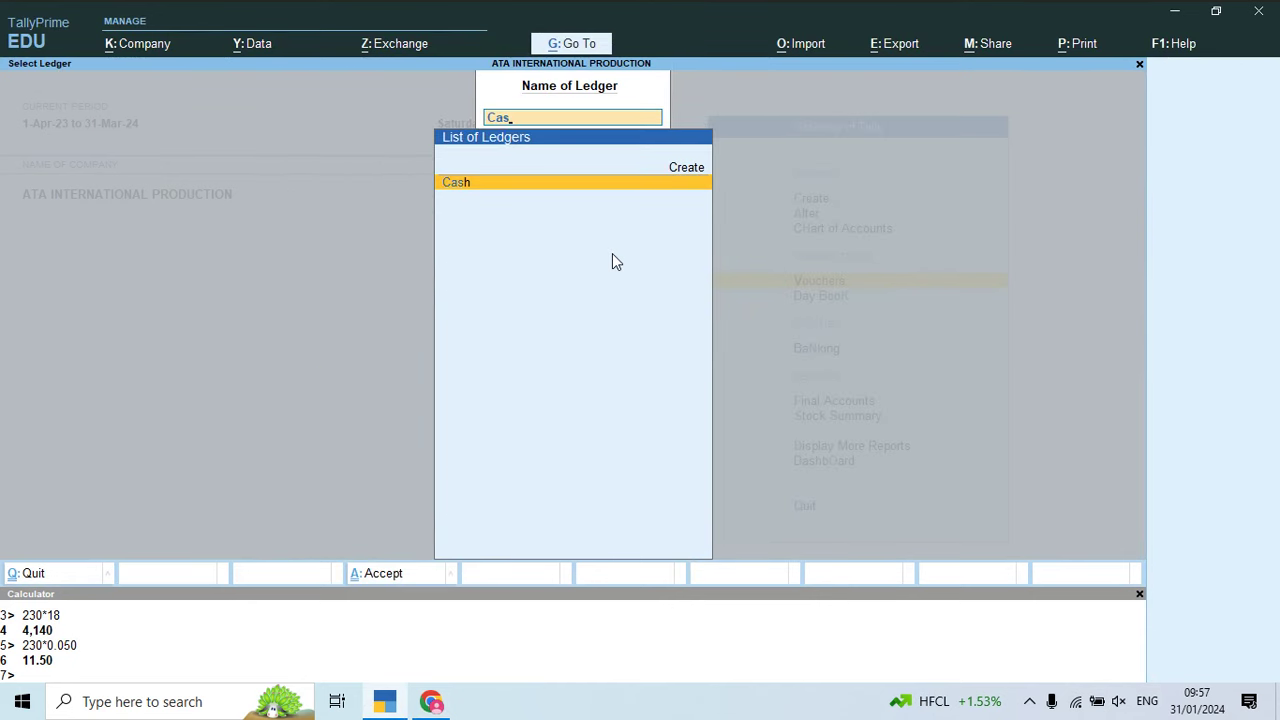
{"action": "key", "text": "Return"}
Step: Go through the Cash ledger's vouchers down to Legal Expenses and close the calculator to examine the closing balance
{"action": "key", "text": "Down"}
{"action": "key", "text": "Down"}
{"action": "key", "text": "Down"}
{"action": "key", "text": "Down"}
{"action": "key", "text": "Down"}
{"action": "key", "text": "Down"}
{"action": "key", "text": "Down"}
{"action": "key", "text": "Down"}
{"action": "key", "text": "Down"}
{"action": "key", "text": "Down"}
{"action": "key", "text": "Down"}
{"action": "key", "text": "Down"}
{"action": "key", "text": "Down"}
{"action": "key", "text": "Down"}
{"action": "key", "text": "Down"}
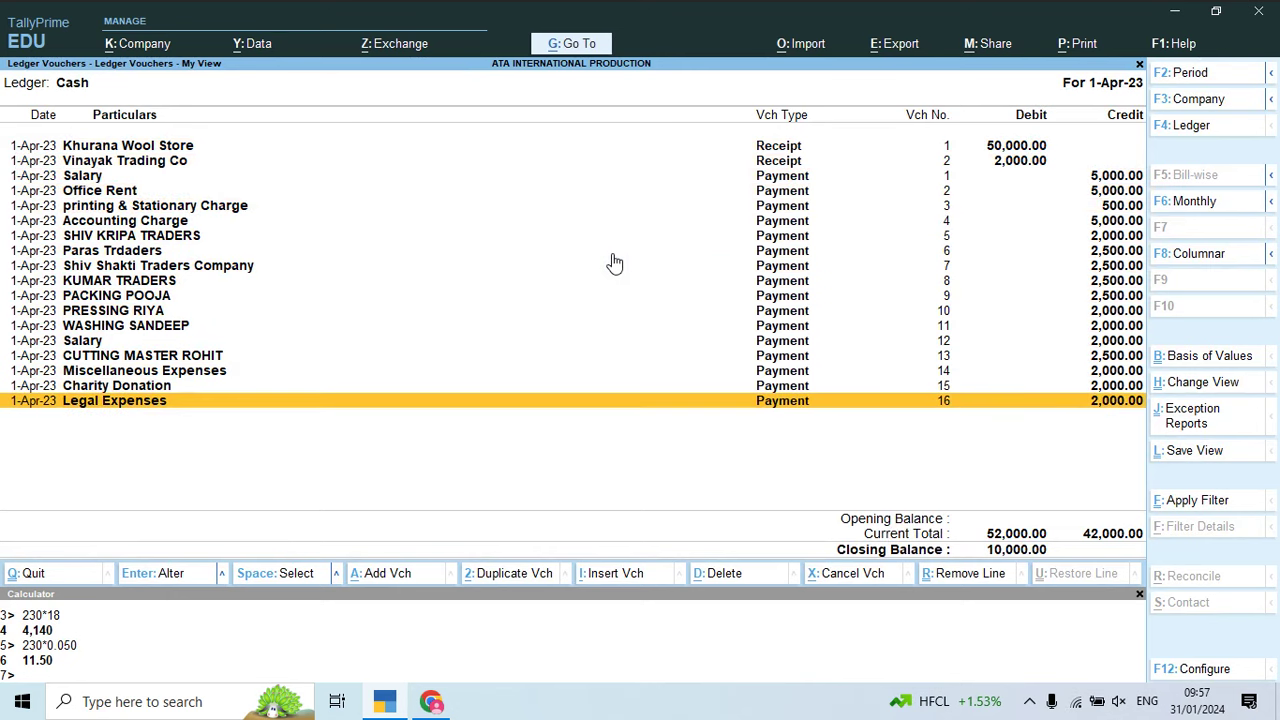
{"action": "left_click", "coordinate": [1139, 594]}
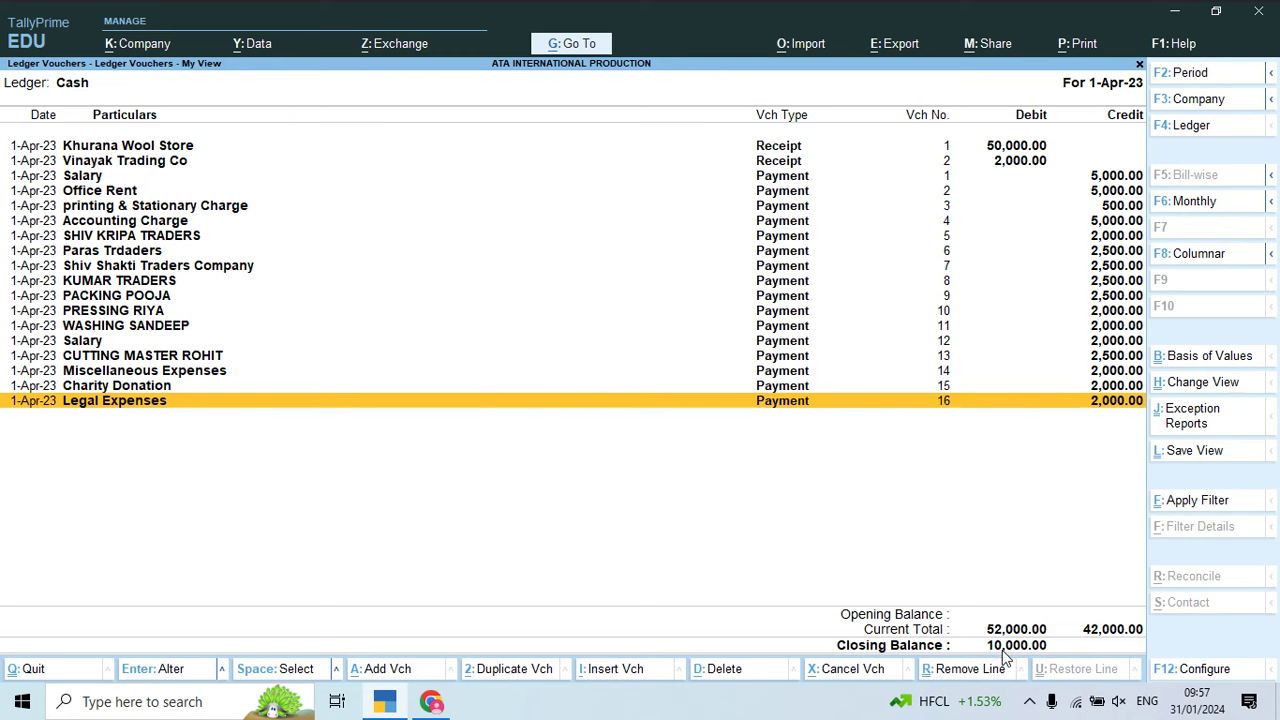
Step: Check the PDF's total stock value question, then show the Stock Summary item-wise to compare the stock figures
{"action": "key", "text": "alt+Tab"}
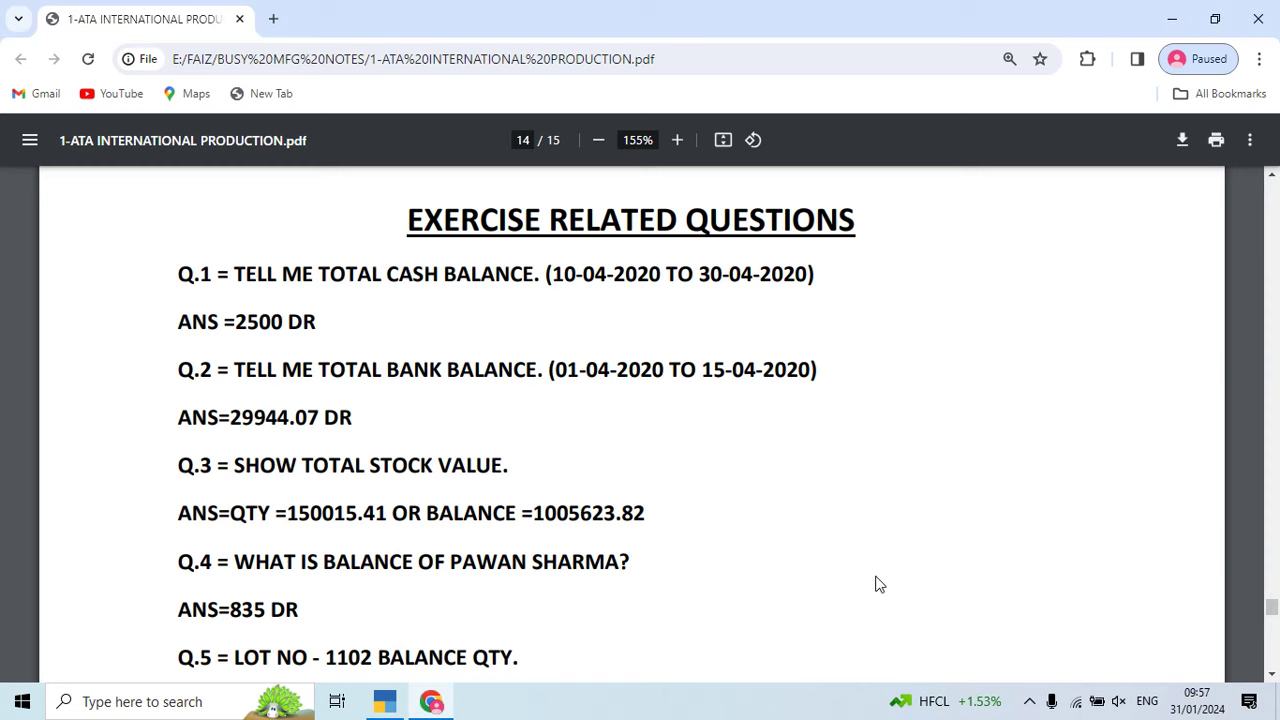
{"action": "scroll", "coordinate": [876, 585], "scroll_direction": "down", "scroll_amount": 2}
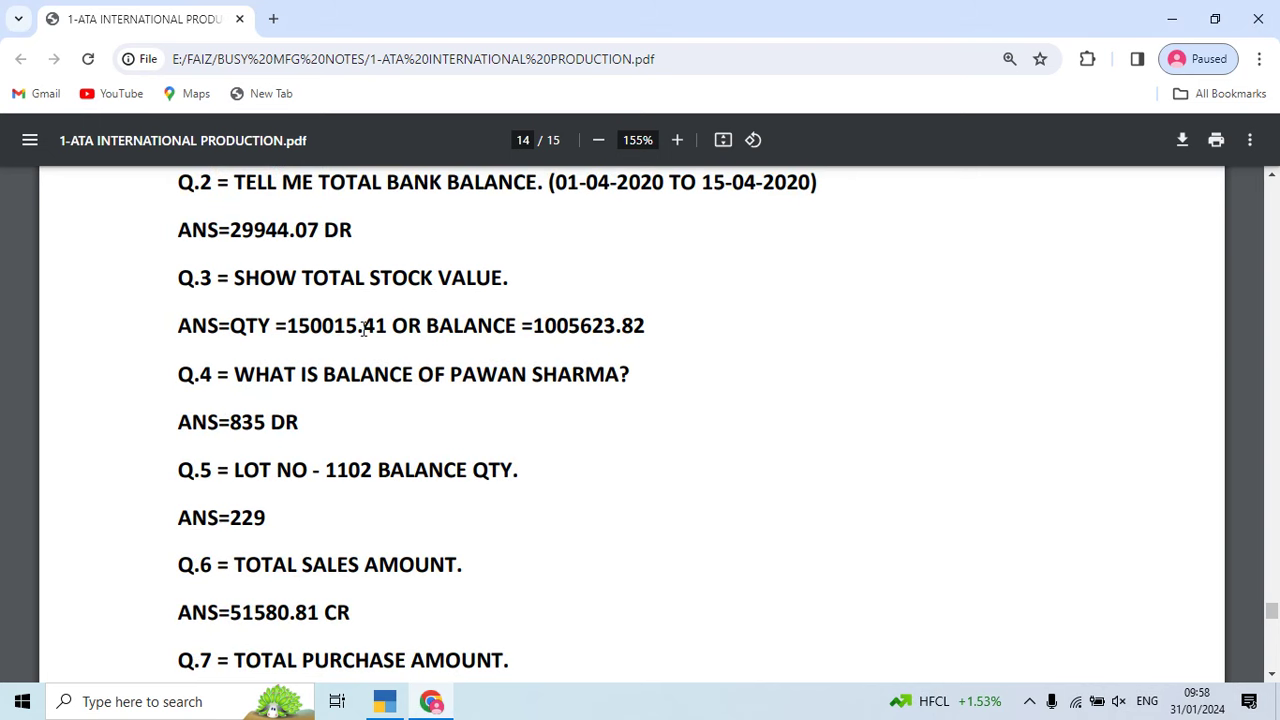
{"action": "key", "text": "alt+Tab"}
{"action": "key", "text": "Escape"}
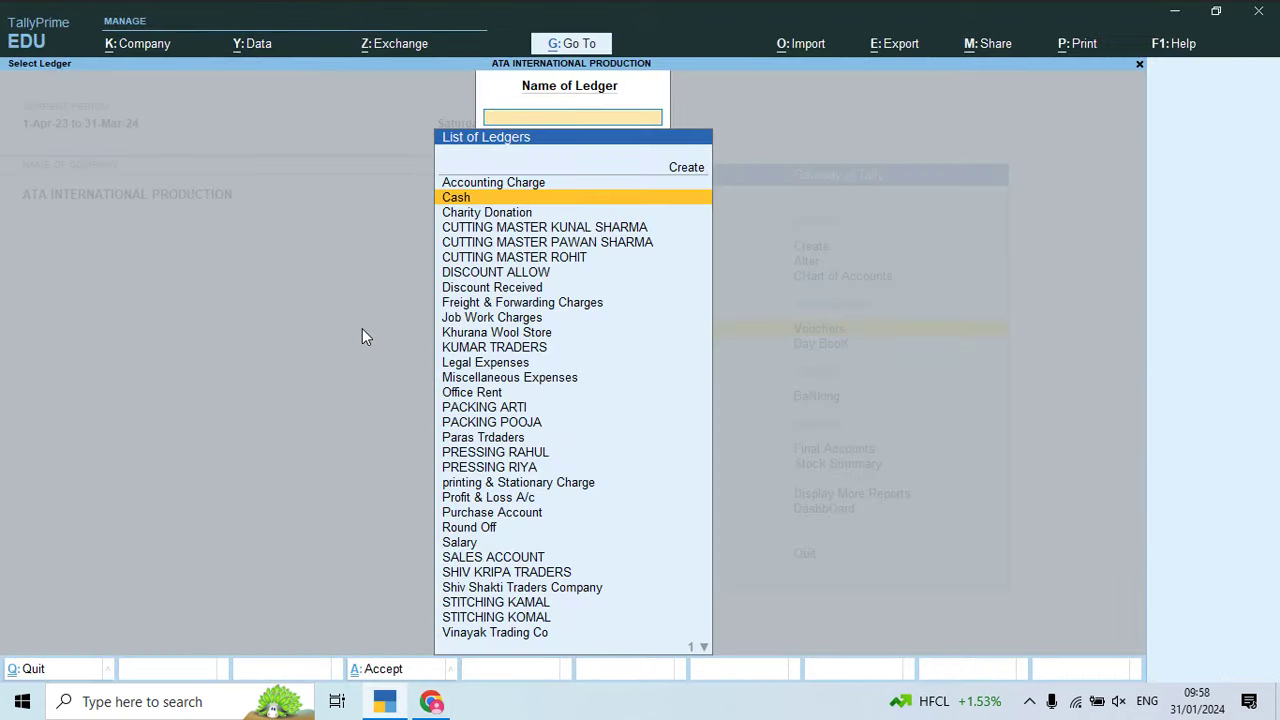
{"action": "key", "text": "Escape"}
{"action": "key", "text": "Down"}
{"action": "key", "text": "Down"}
{"action": "key", "text": "Down"}
{"action": "key", "text": "Down"}
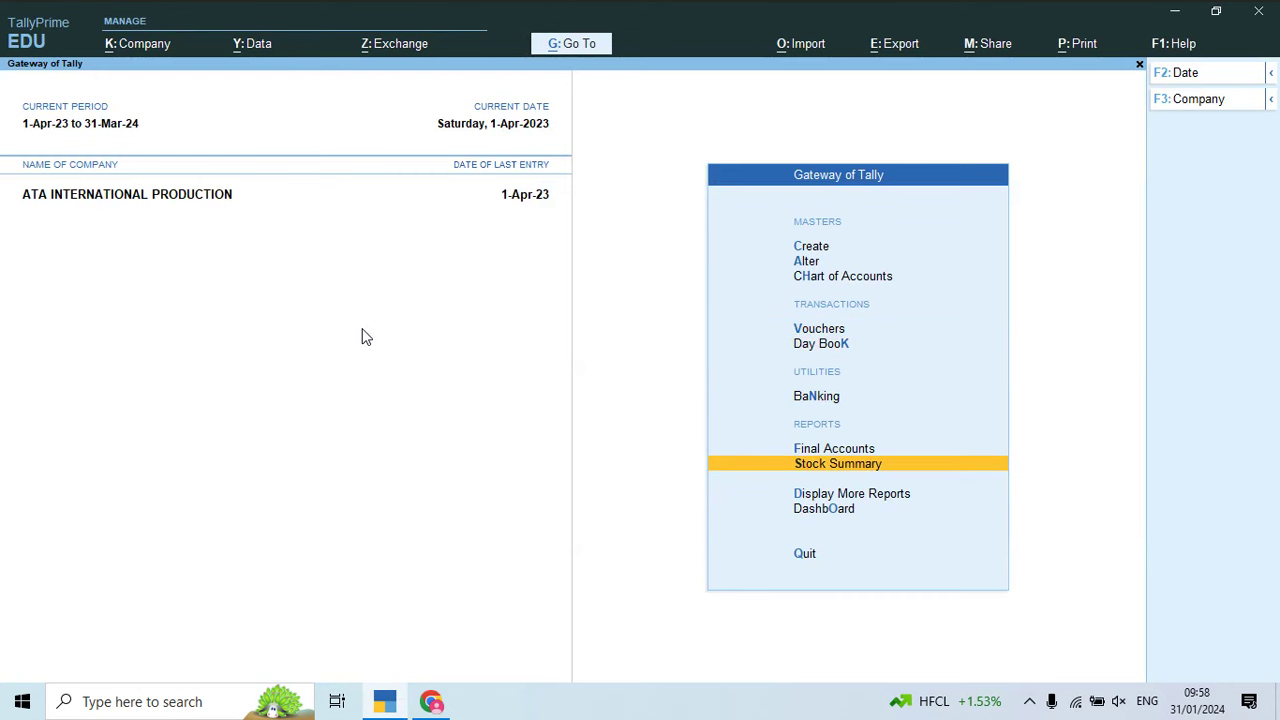
{"action": "key", "text": "Return"}
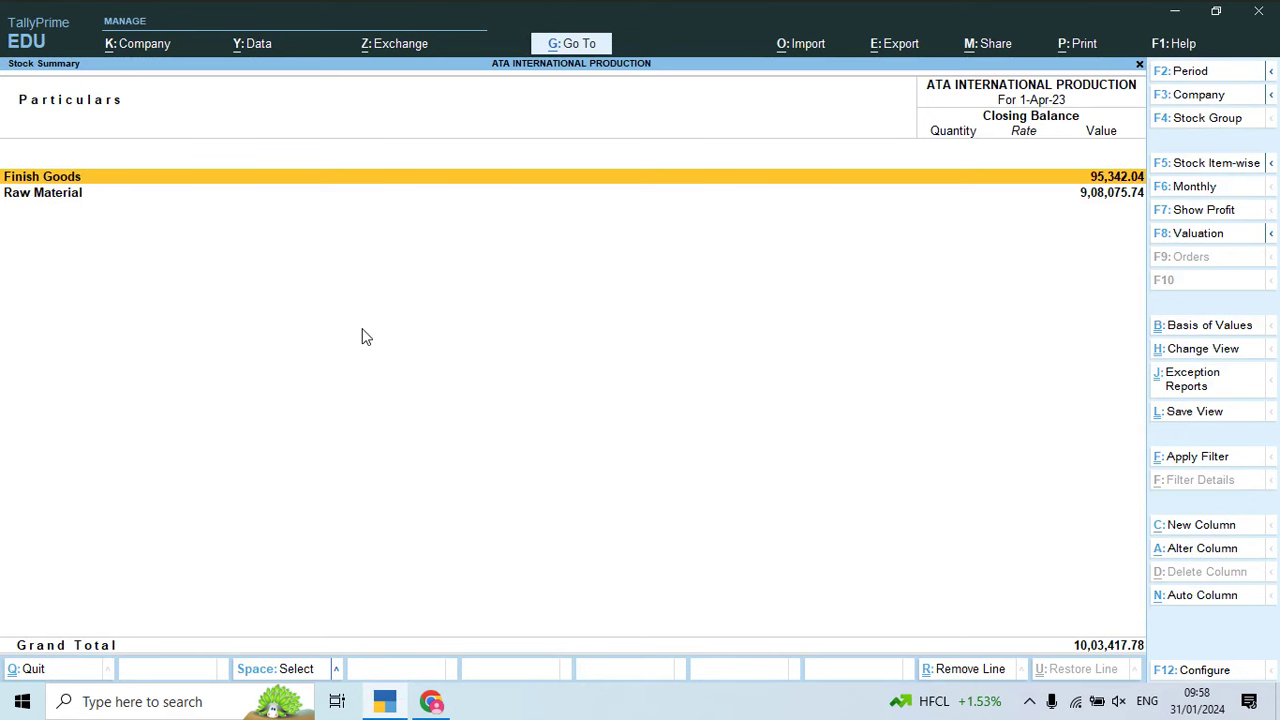
{"action": "left_click", "coordinate": [1165, 166]}
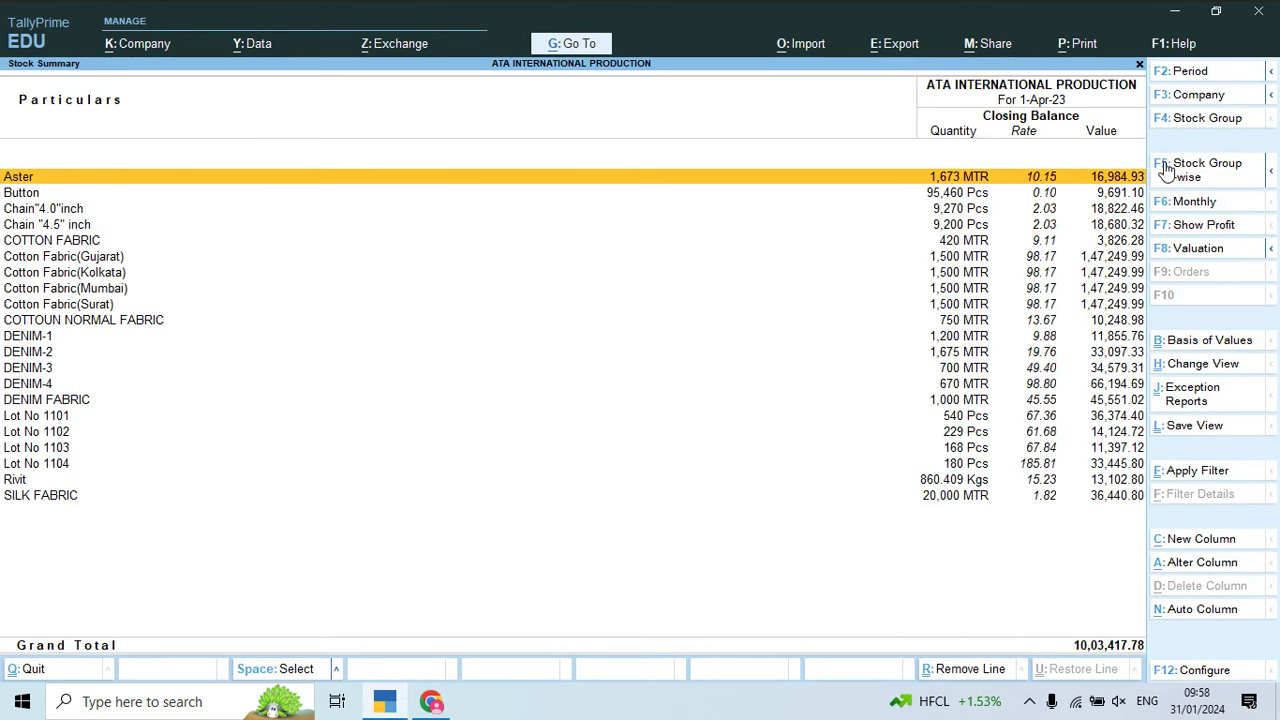
Step: Go through the item-wise Stock Summary down to Lot No 1101
{"action": "key", "text": "Down"}
{"action": "key", "text": "Down"}
{"action": "key", "text": "Down"}
{"action": "key", "text": "Down"}
{"action": "key", "text": "Down"}
{"action": "key", "text": "Down"}
{"action": "key", "text": "Down"}
{"action": "key", "text": "Down"}
{"action": "key", "text": "Down"}
{"action": "key", "text": "Down"}
{"action": "key", "text": "Down"}
{"action": "key", "text": "Down"}
{"action": "key", "text": "Down"}
{"action": "key", "text": "Down"}
{"action": "key", "text": "Down"}
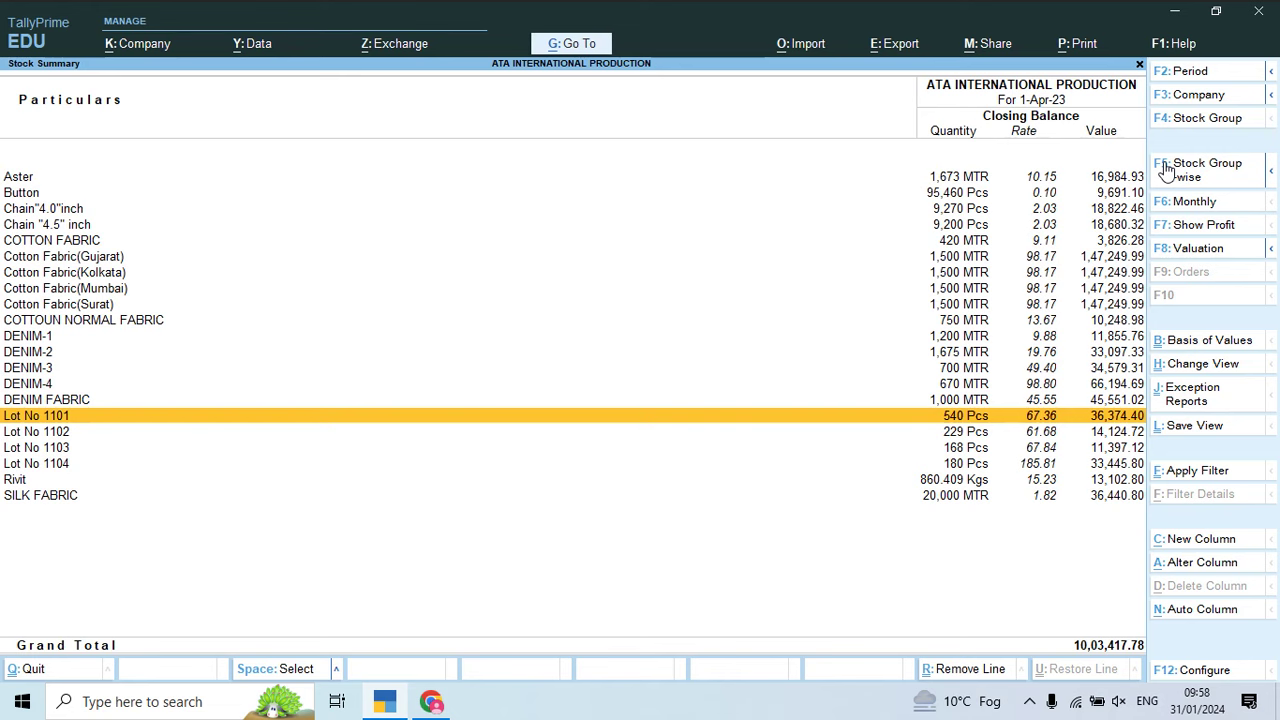
Step: Switch to the PDF in Chrome and read the exercise questions from Q.4 on the cutting master's balance to Q.8
{"action": "key", "text": "alt+Tab"}
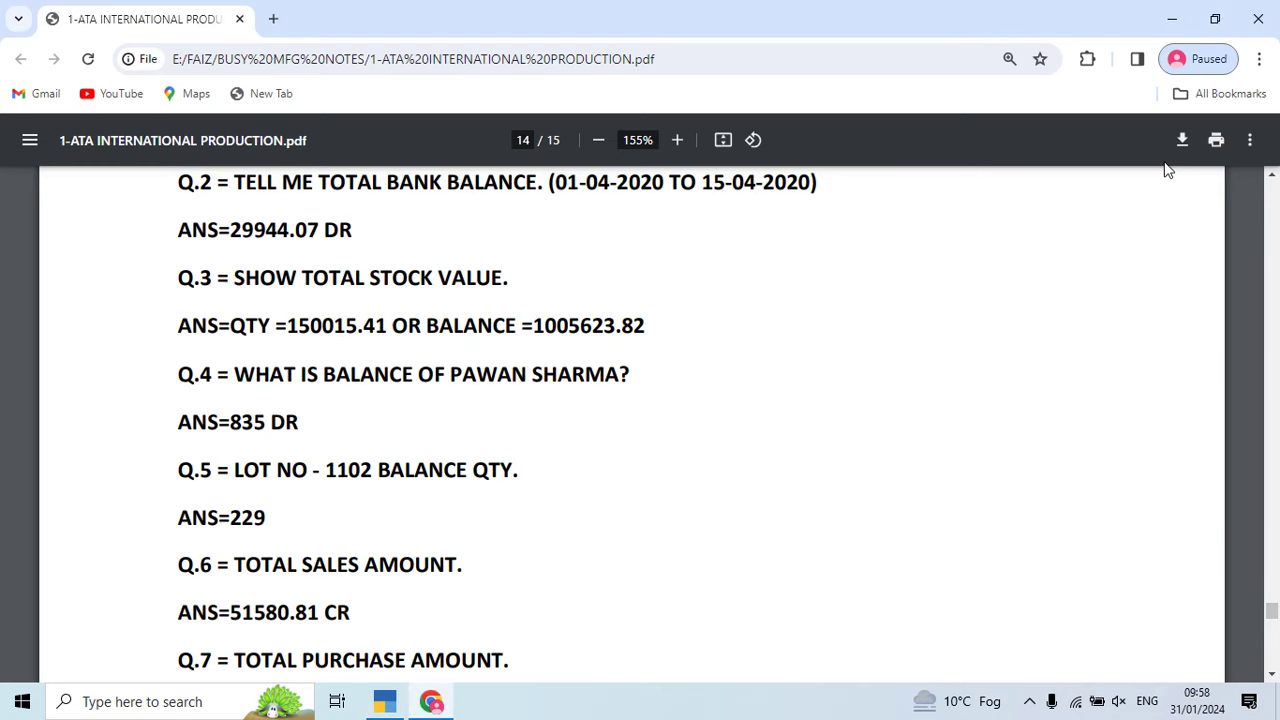
{"action": "key", "text": "Down"}
{"action": "key", "text": "Down"}
{"action": "key", "text": "Down"}
{"action": "key", "text": "Down"}
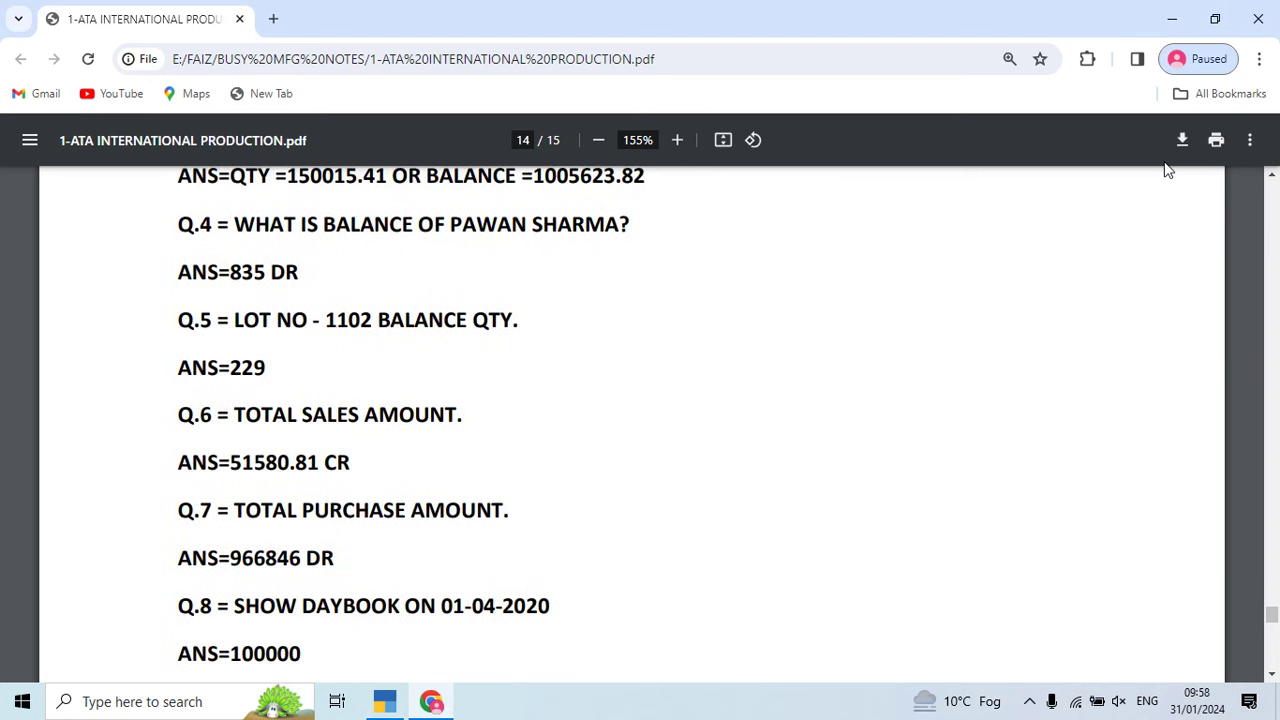
Step: Switch to TallyPrime and open the Ledger Vouchers report for the cutting master named in Q.4 to examine the job work entries
{"action": "key", "text": "alt+Tab"}
{"action": "key", "text": "alt+g"}
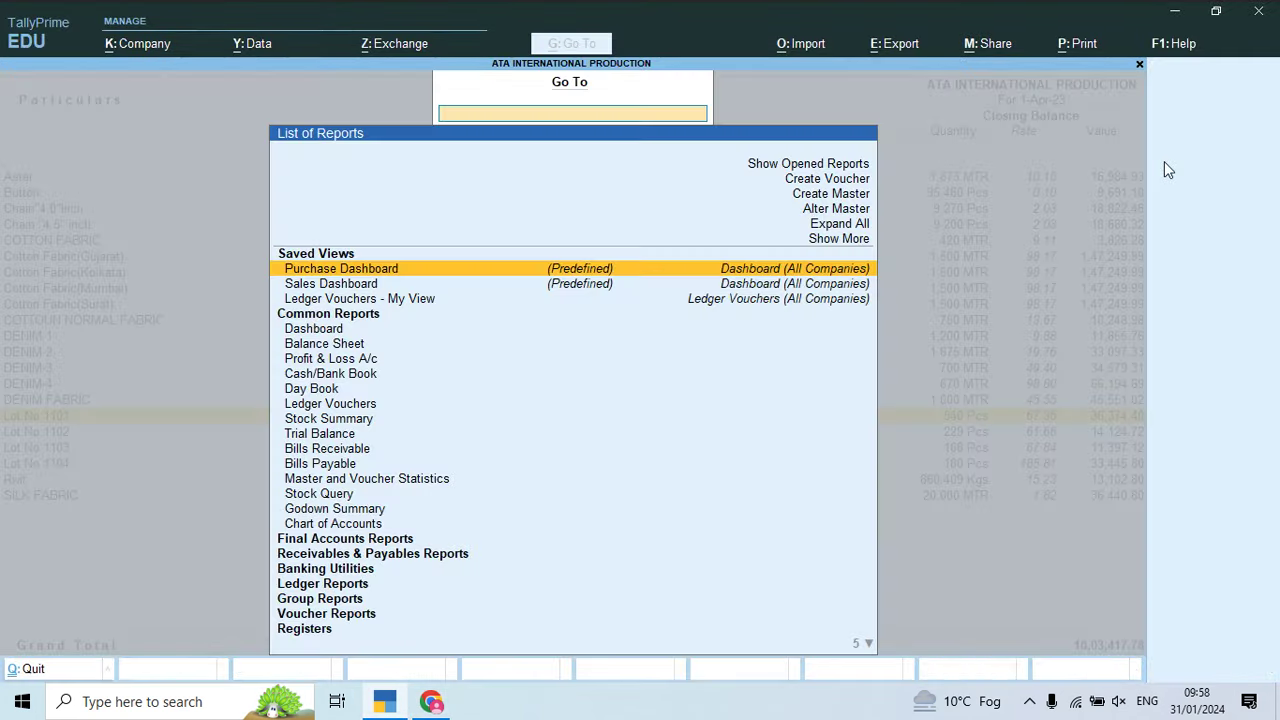
{"action": "key", "text": "Down"}
{"action": "key", "text": "Down"}
{"action": "key", "text": "Down"}
{"action": "key", "text": "Down"}
{"action": "key", "text": "Down"}
{"action": "key", "text": "Down"}
{"action": "key", "text": "Down"}
{"action": "key", "text": "Down"}
{"action": "key", "text": "Return"}
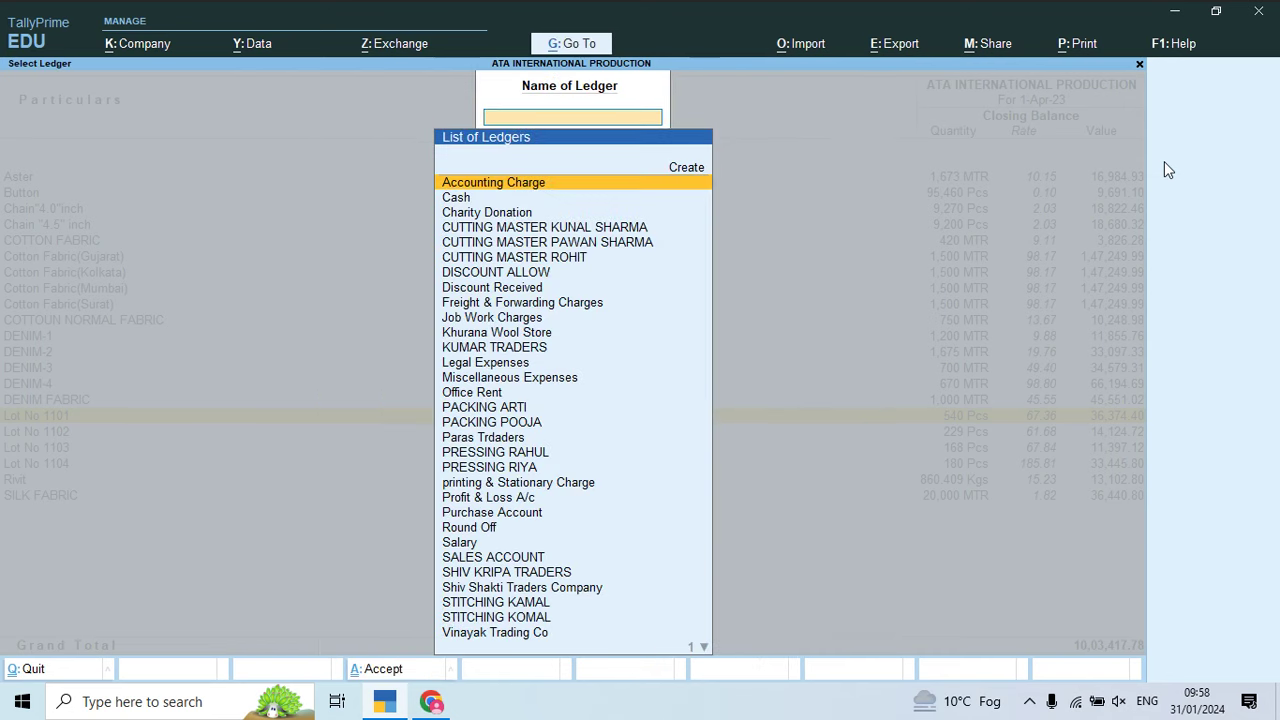
{"action": "type", "text": "Cut"}
{"action": "key", "text": "Down"}
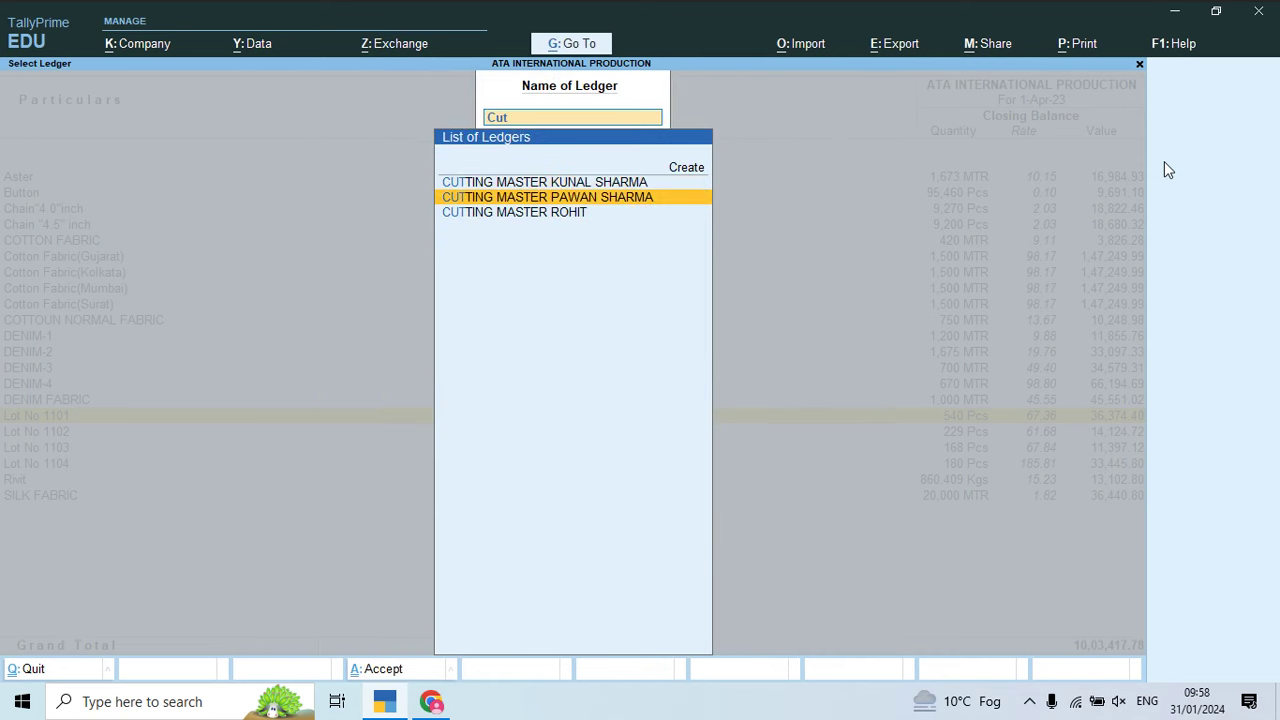
{"action": "key", "text": "Return"}
{"action": "key", "text": "Down"}
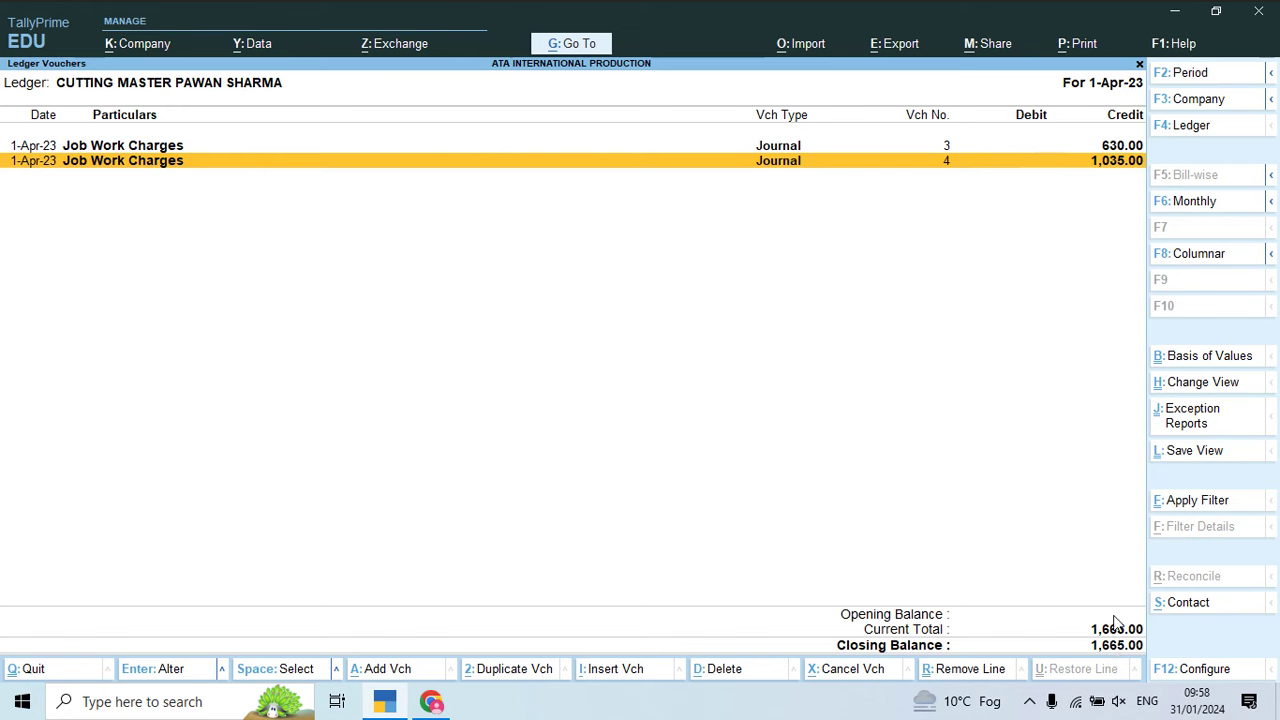
Step: Return to the PDF and read the question on the balance quantity of Lot No 1102
{"action": "key", "text": "alt+Tab"}
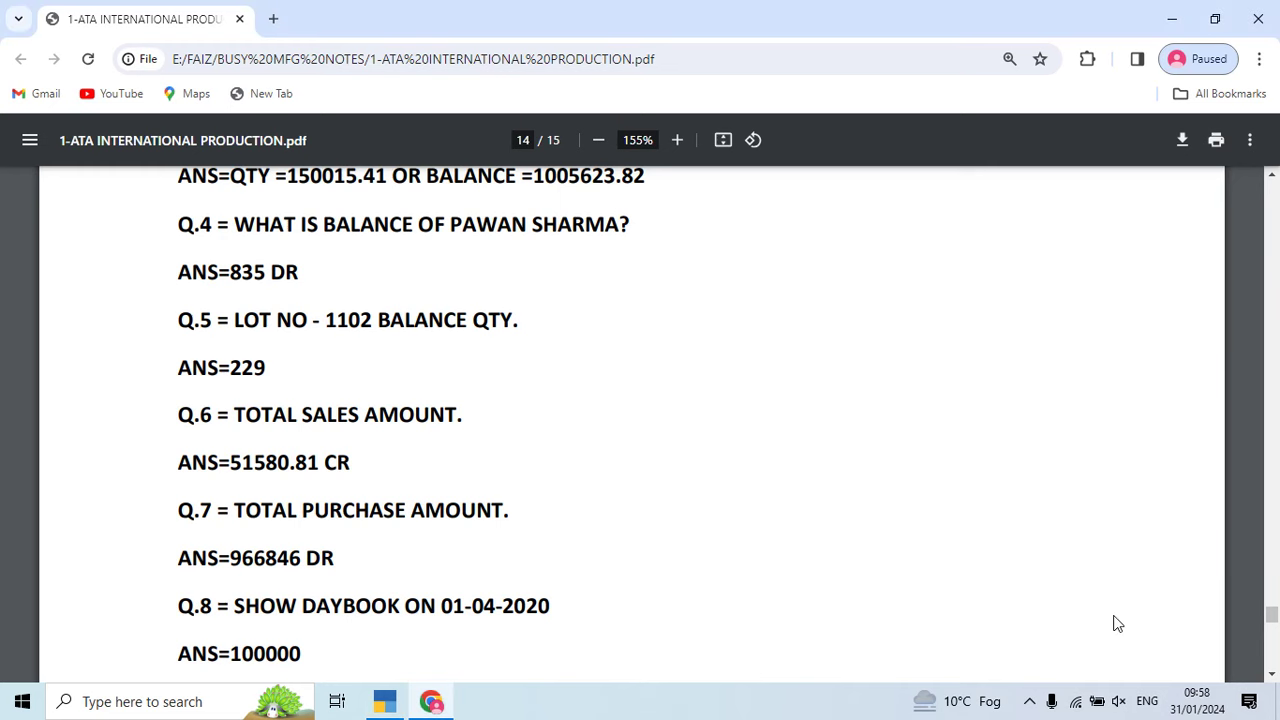
{"action": "scroll", "coordinate": [1118, 624], "scroll_direction": "down", "scroll_amount": 1}
{"action": "scroll", "coordinate": [1118, 624], "scroll_direction": "down", "scroll_amount": 2}
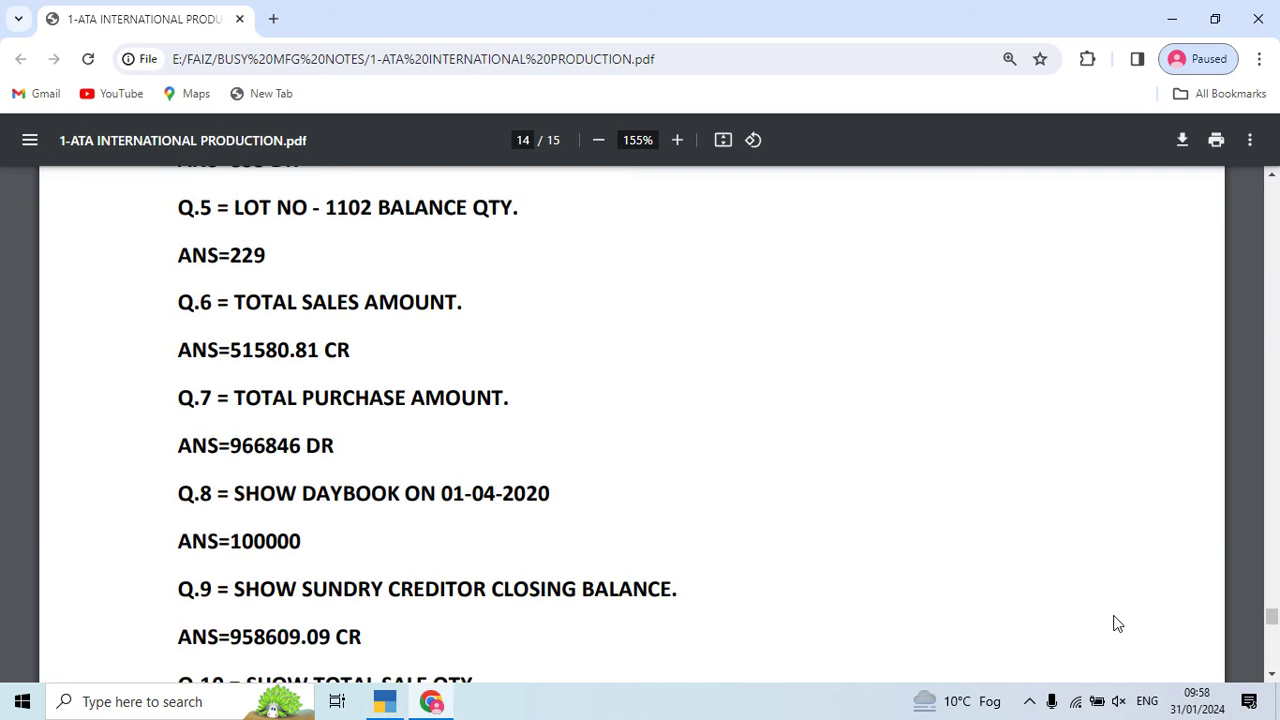
Step: Open the Stock Query for Lot No 1102 in TallyPrime and check its Main Location quantity
{"action": "key", "text": "alt+Tab"}
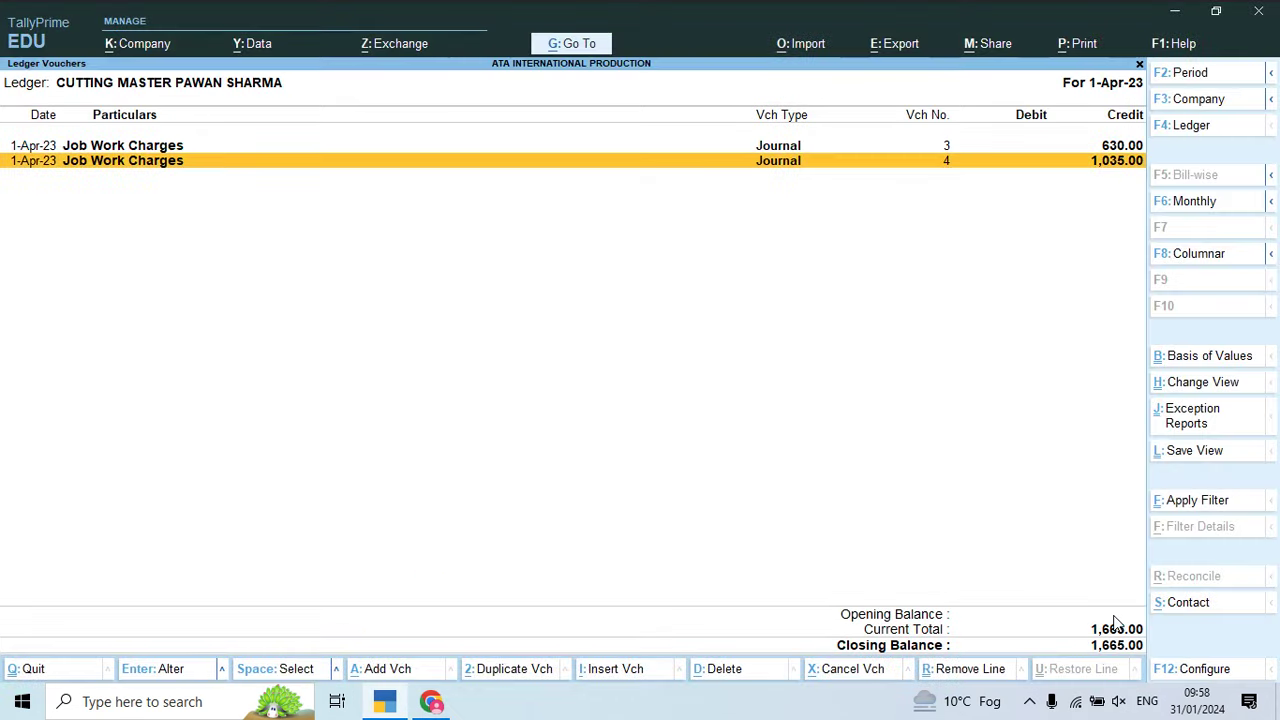
{"action": "key", "text": "g"}
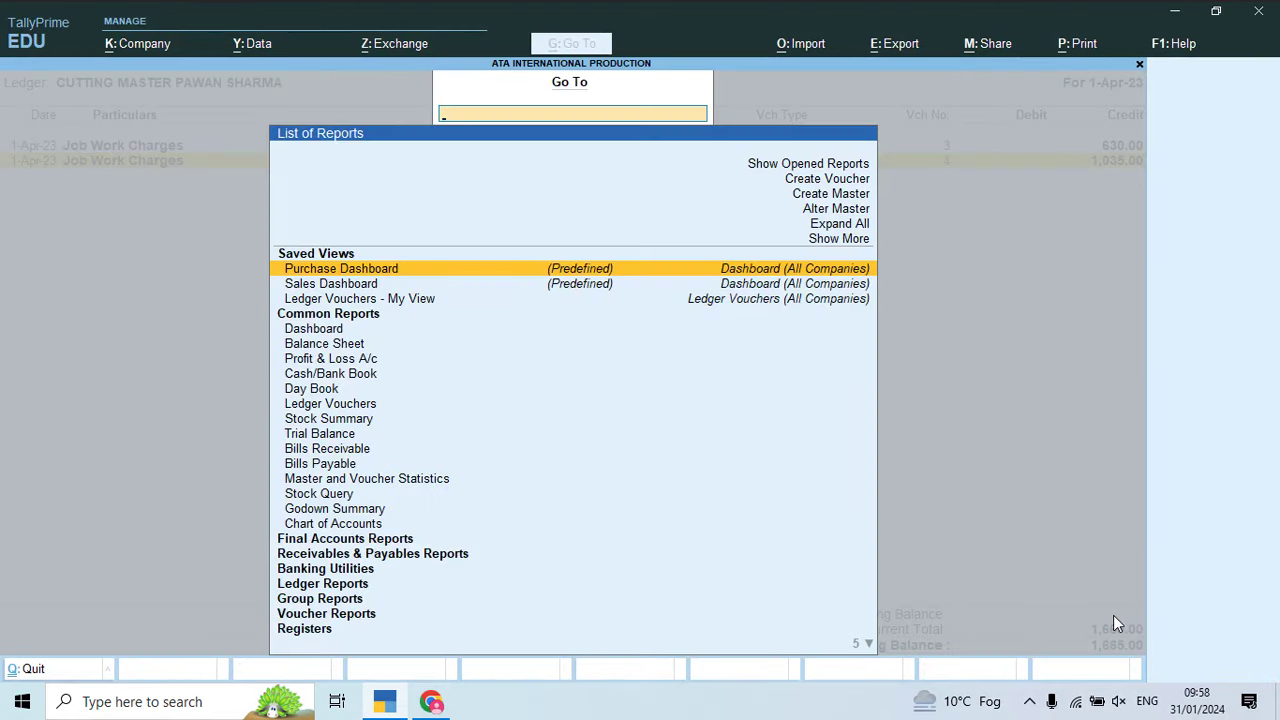
{"action": "key", "text": "Down"}
{"action": "key", "text": "Down"}
{"action": "key", "text": "Down"}
{"action": "key", "text": "Down"}
{"action": "key", "text": "Down"}
{"action": "key", "text": "Down"}
{"action": "key", "text": "Down"}
{"action": "key", "text": "Down"}
{"action": "key", "text": "Down"}
{"action": "key", "text": "Down"}
{"action": "key", "text": "Down"}
{"action": "key", "text": "Down"}
{"action": "key", "text": "Down"}
{"action": "key", "text": "Down"}
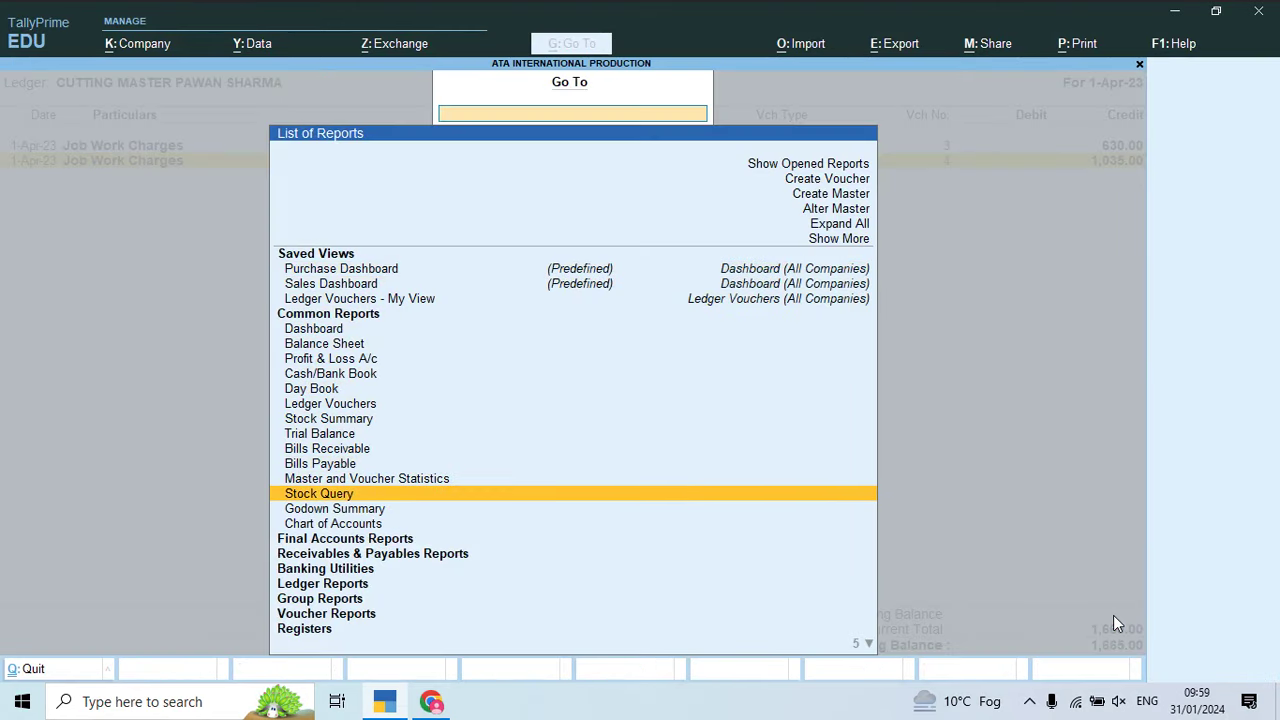
{"action": "key", "text": "Return"}
{"action": "type", "text": "Lot"}
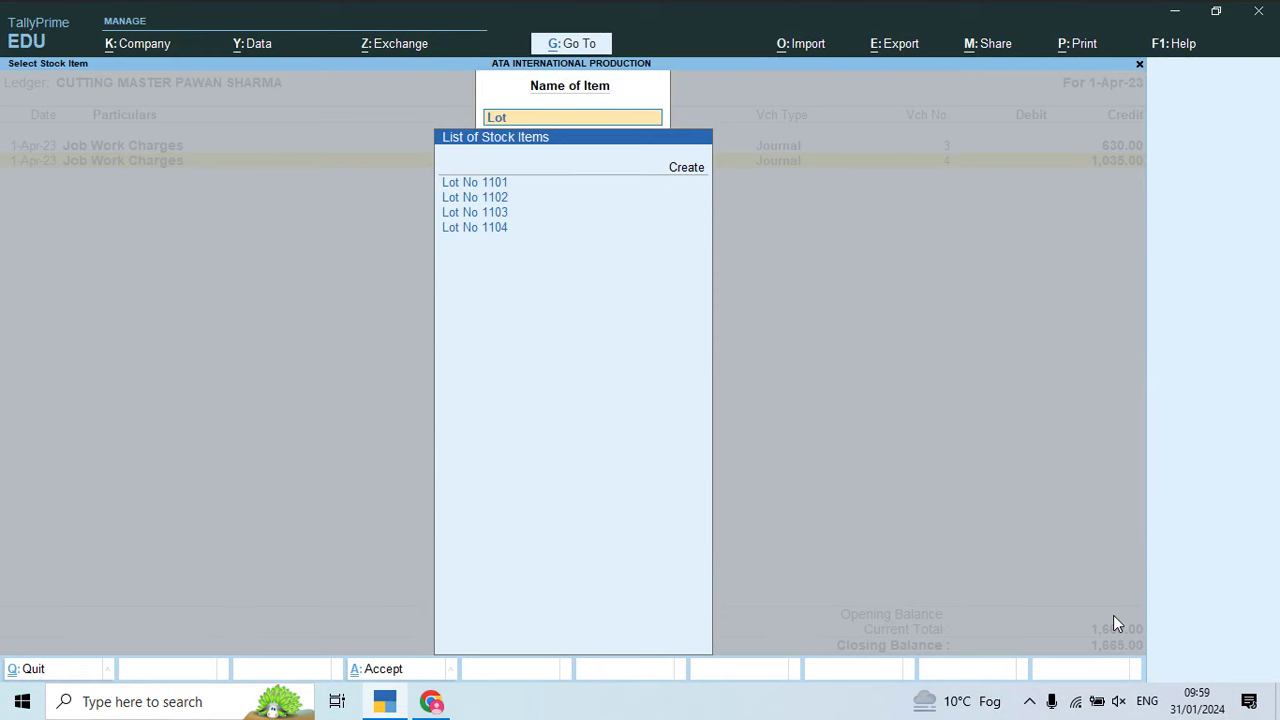
{"action": "key", "text": "Down"}
{"action": "key", "text": "Return"}
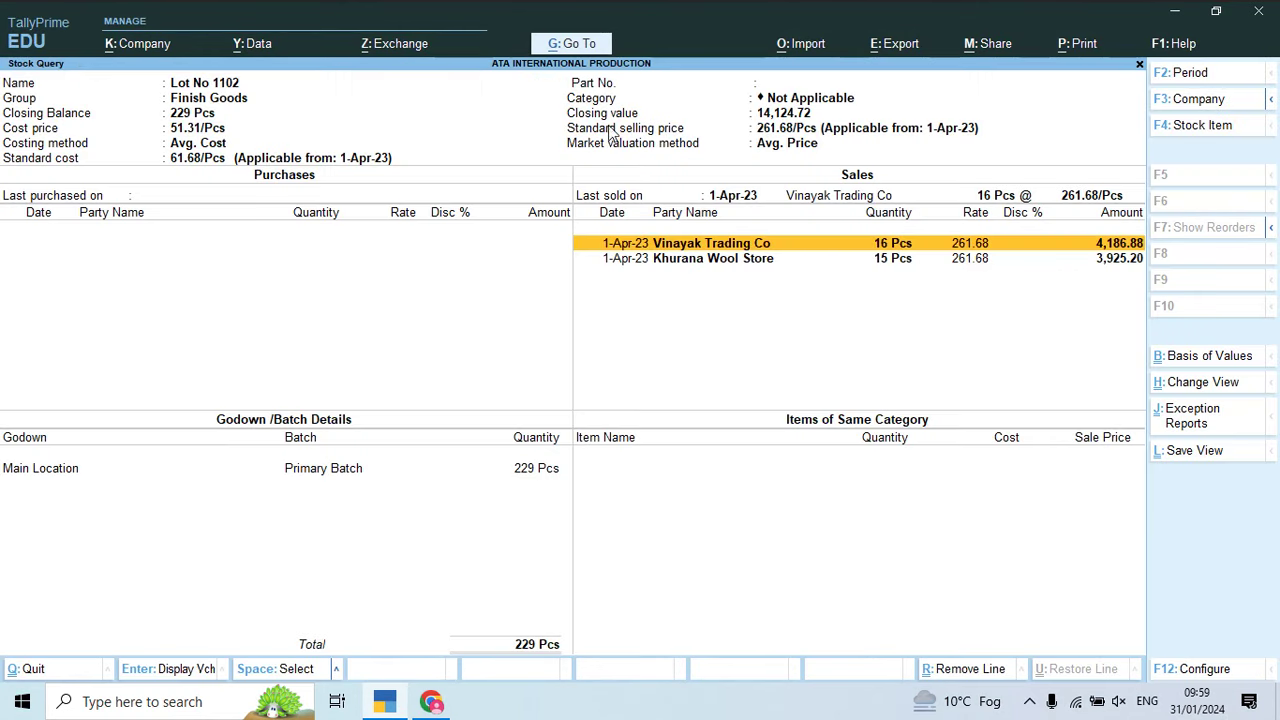
{"action": "left_click", "coordinate": [535, 474]}
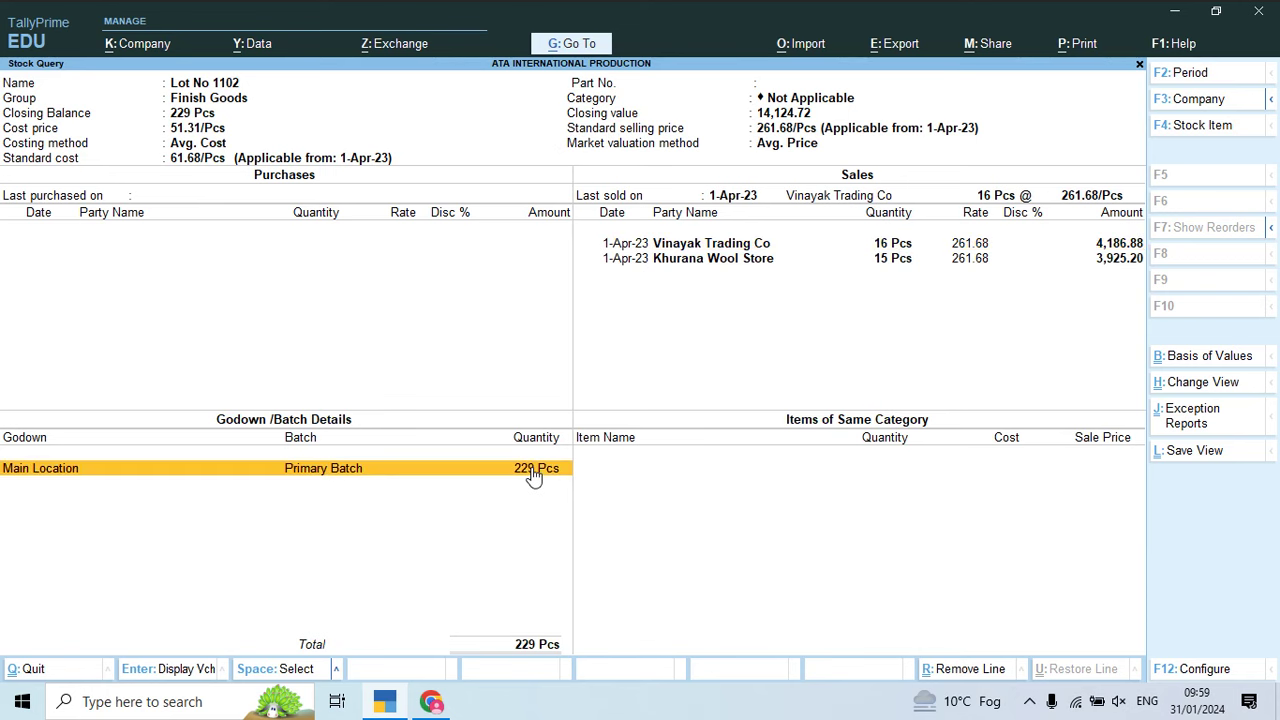
Step: Check the PDF's total sales amount question, then open the Ledger Vouchers report for SALES ACCOUNT in TallyPrime
{"action": "key", "text": "alt+Tab"}
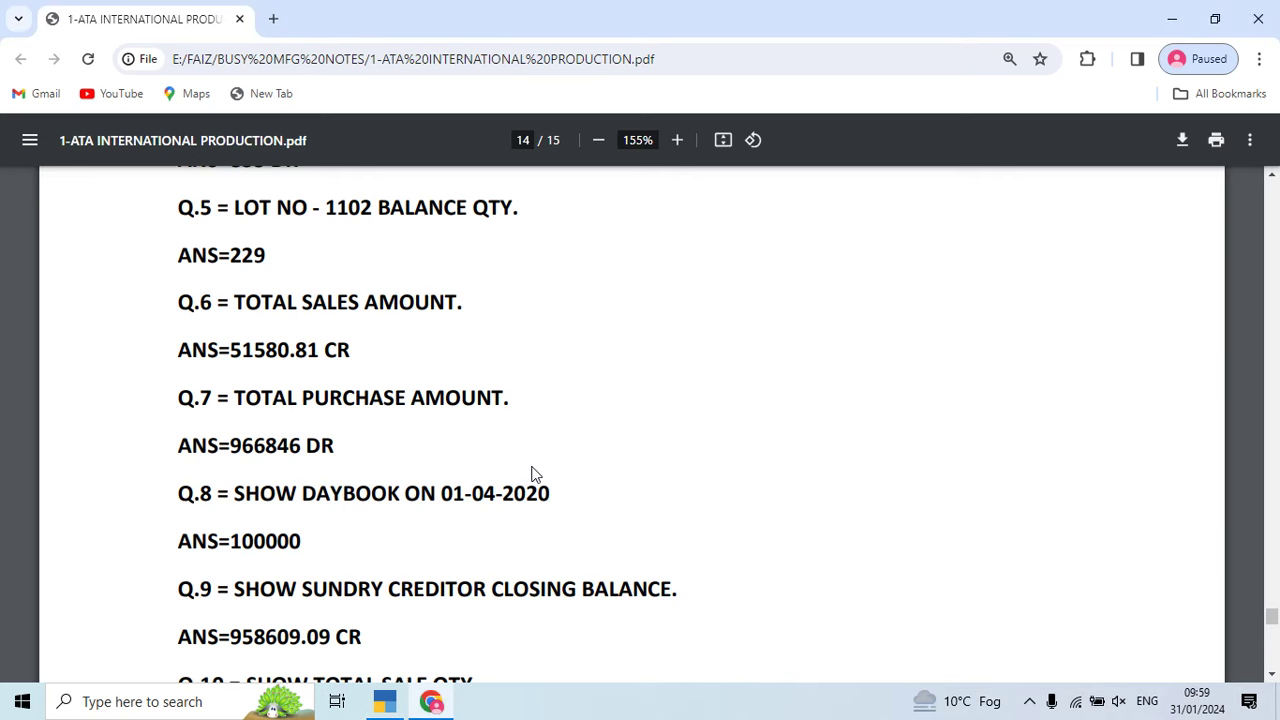
{"action": "scroll", "coordinate": [533, 474], "scroll_direction": "down", "scroll_amount": 2}
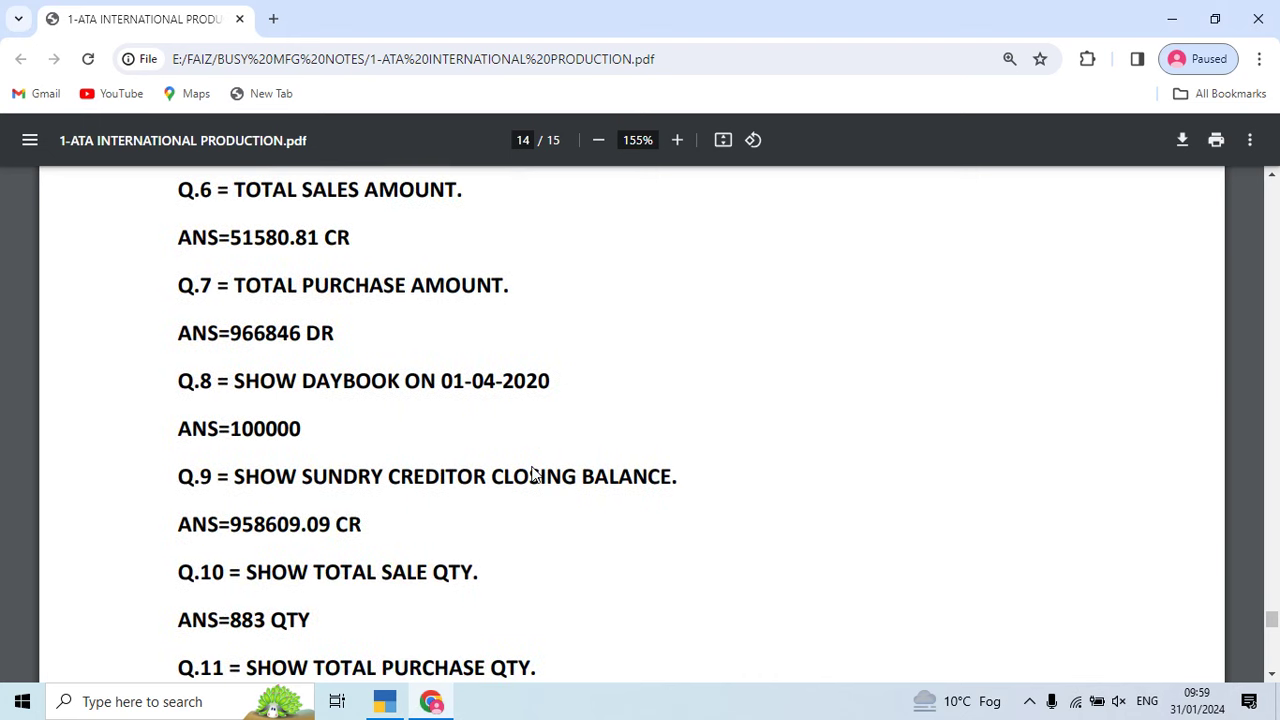
{"action": "key", "text": "alt+Tab"}
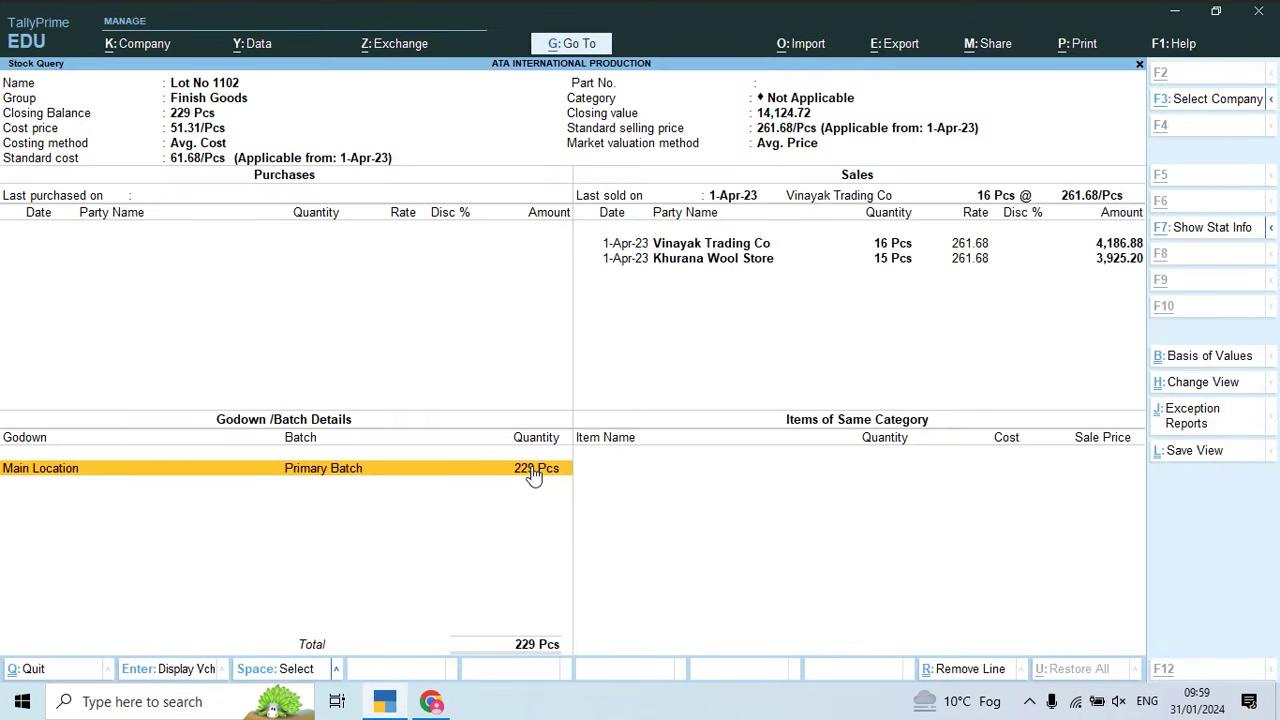
{"action": "key", "text": "alt+g"}
{"action": "key", "text": "Down"}
{"action": "key", "text": "Down"}
{"action": "key", "text": "Down"}
{"action": "key", "text": "Down"}
{"action": "key", "text": "Down"}
{"action": "key", "text": "Down"}
{"action": "key", "text": "Down"}
{"action": "key", "text": "Down"}
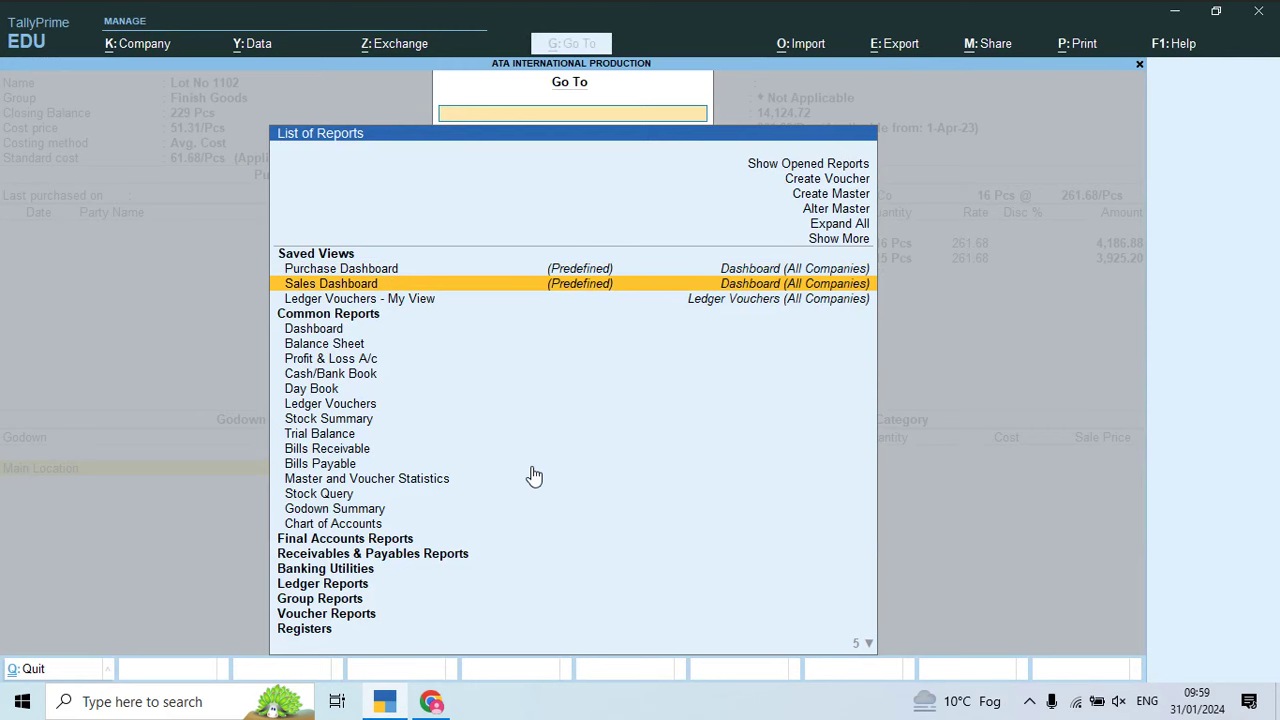
{"action": "key", "text": "Return"}
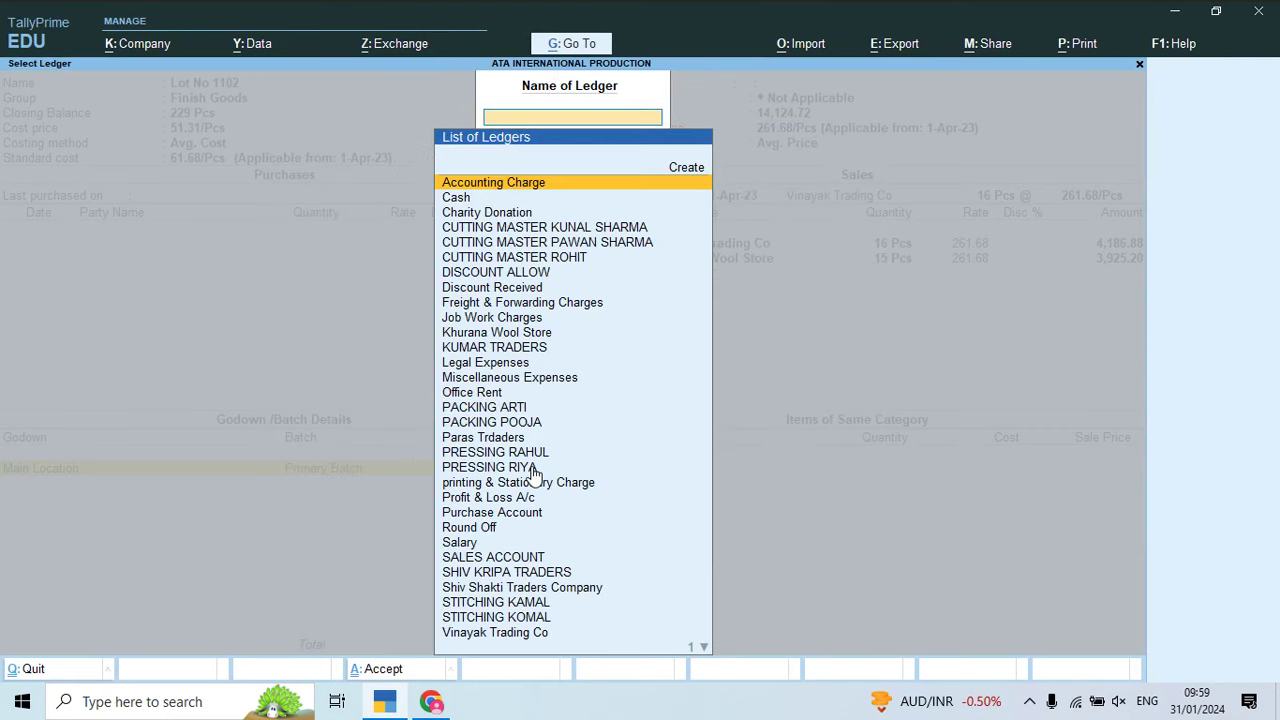
{"action": "type", "text": "Sal"}
{"action": "key", "text": "Down"}
{"action": "key", "text": "Return"}
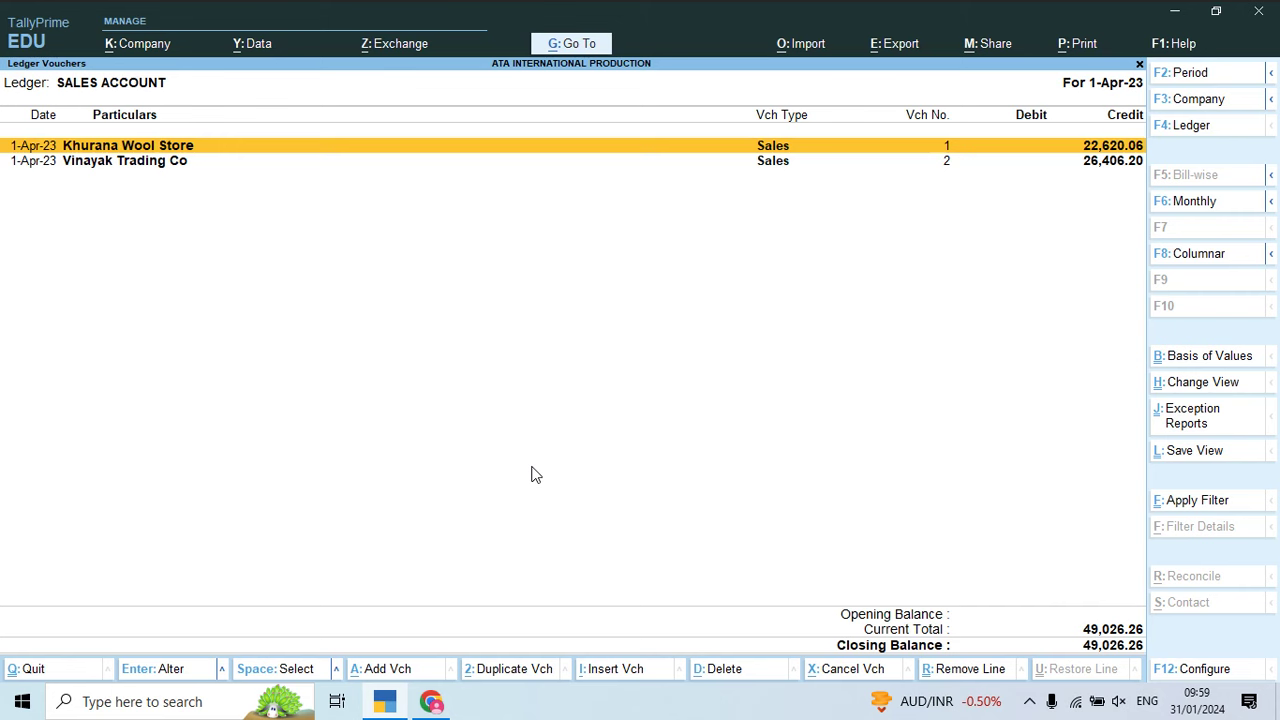
Step: Change the report to the Purchase Account ledger and compare it with the PDF's total purchase amount question
{"action": "key", "text": "F4"}
{"action": "type", "text": "Pur"}
{"action": "key", "text": "Return"}
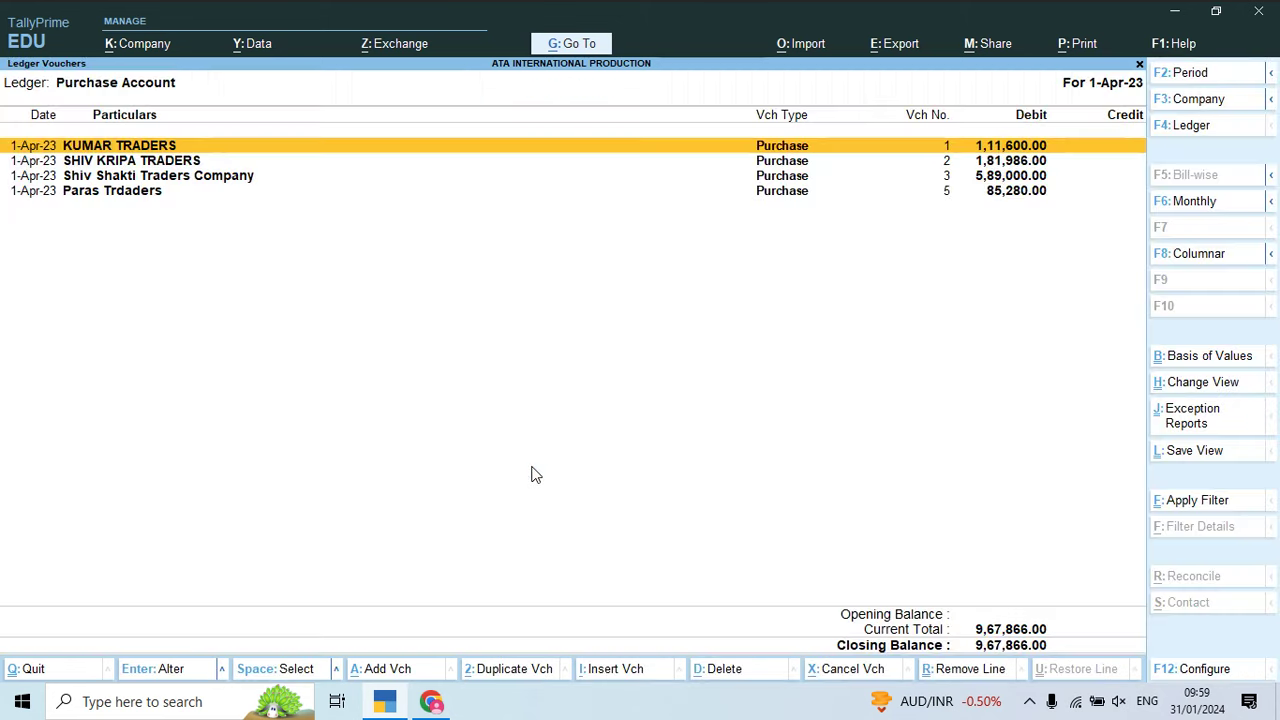
{"action": "key", "text": "alt+Tab"}
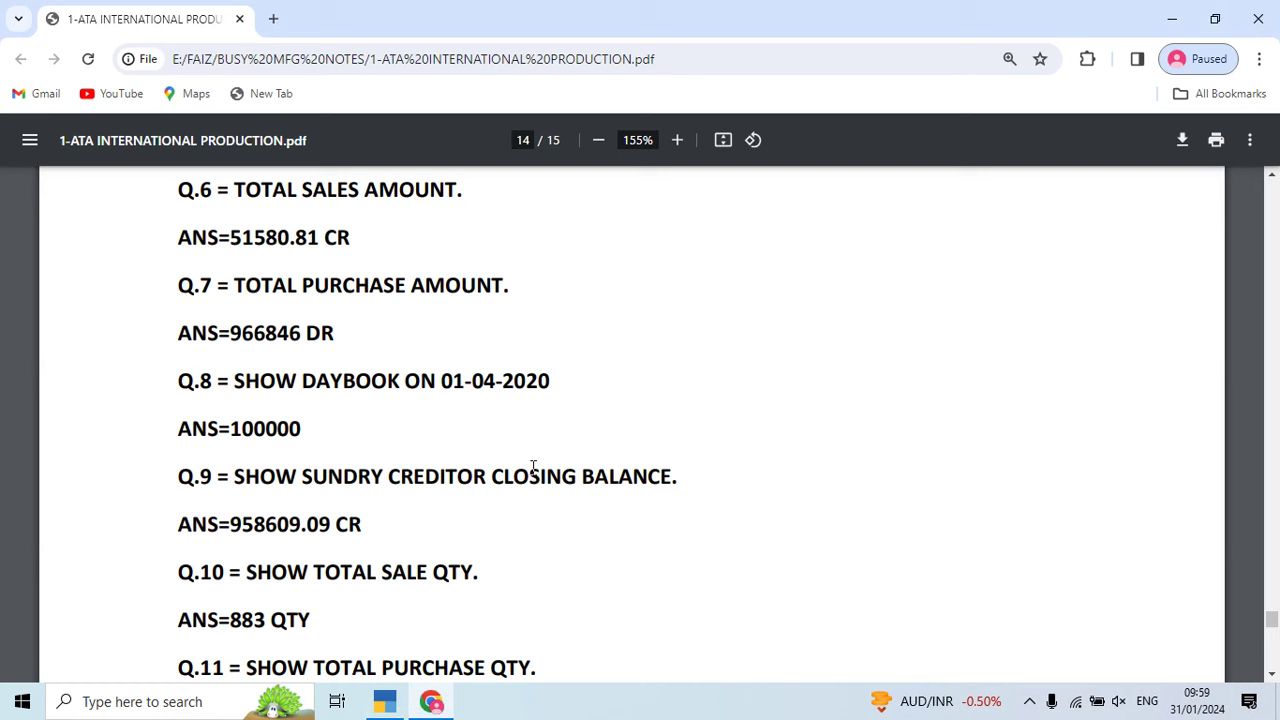
{"action": "scroll", "coordinate": [533, 467], "scroll_direction": "down", "scroll_amount": 1}
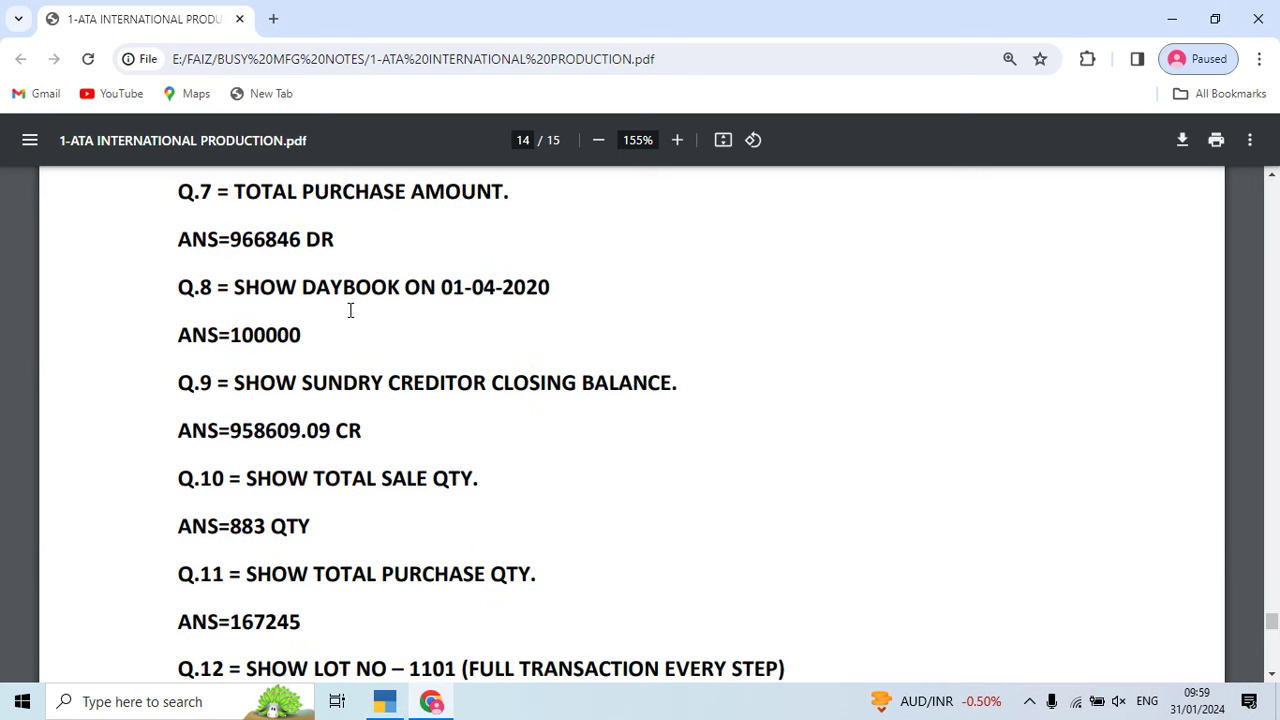
Step: Close the open TallyPrime reports back to the Gateway of Tally without quitting, and open the Day Book
{"action": "key", "text": "alt+Tab"}
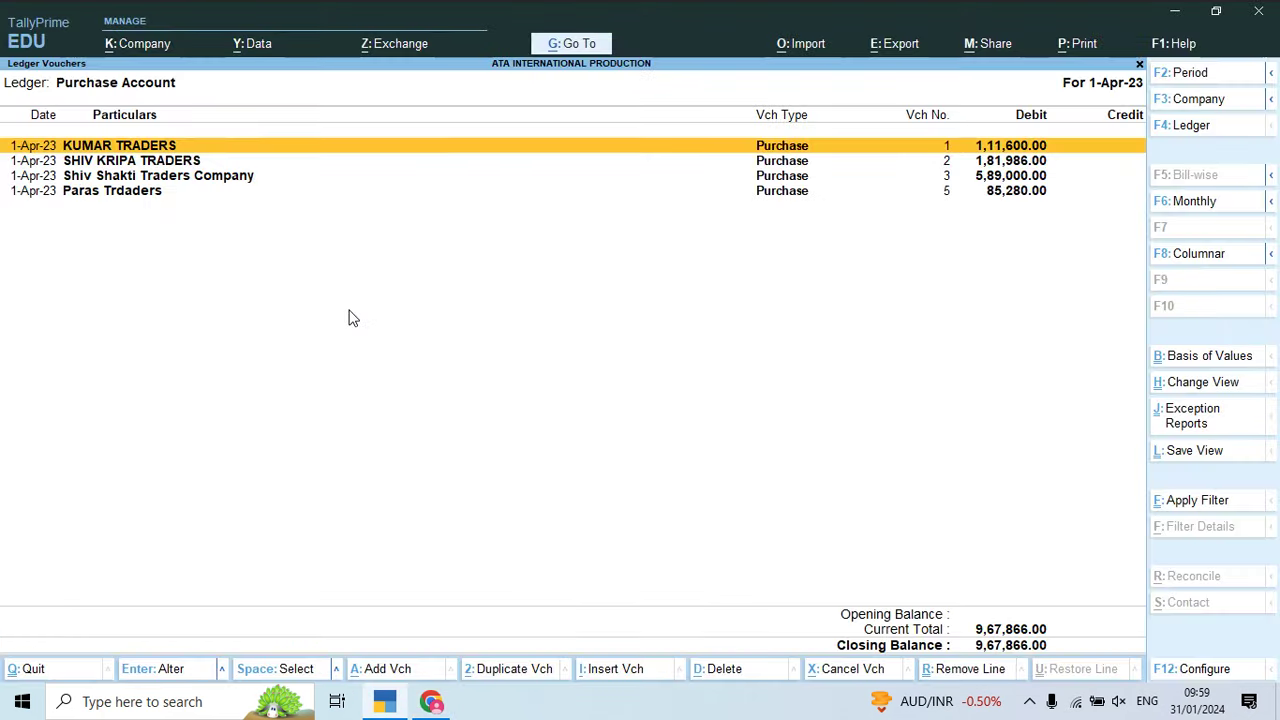
{"action": "key", "text": "F4"}
{"action": "key", "text": "Escape"}
{"action": "key", "text": "Escape"}
{"action": "key", "text": "Escape"}
{"action": "key", "text": "Escape"}
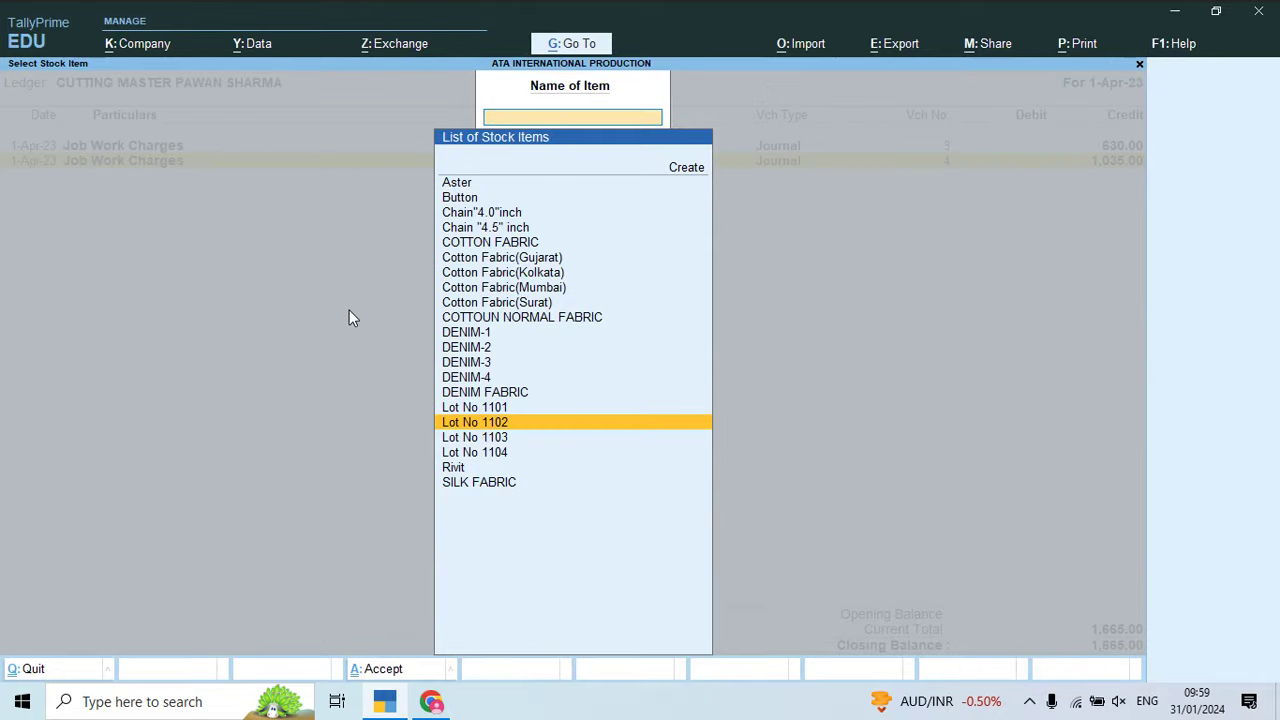
{"action": "key", "text": "Escape"}
{"action": "key", "text": "Escape"}
{"action": "key", "text": "Escape"}
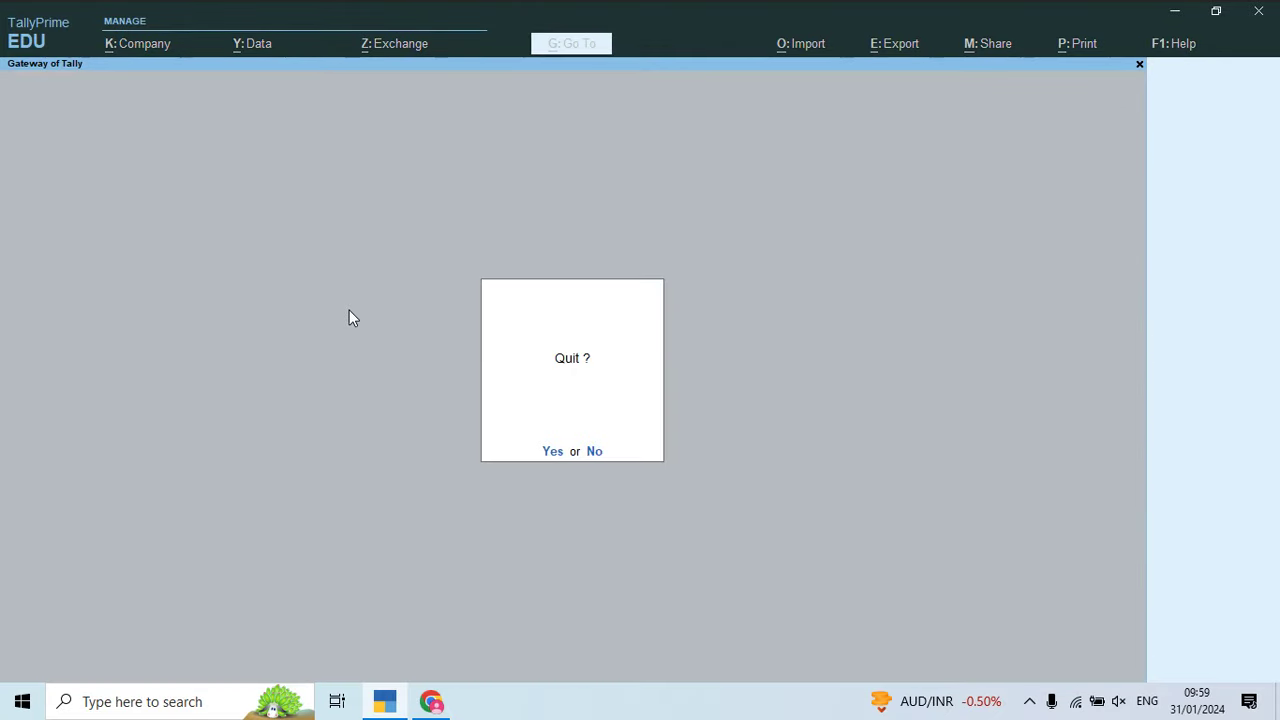
{"action": "key", "text": "n"}
{"action": "key", "text": "Down"}
{"action": "key", "text": "Down"}
{"action": "key", "text": "Down"}
{"action": "key", "text": "Down"}
{"action": "key", "text": "Return"}
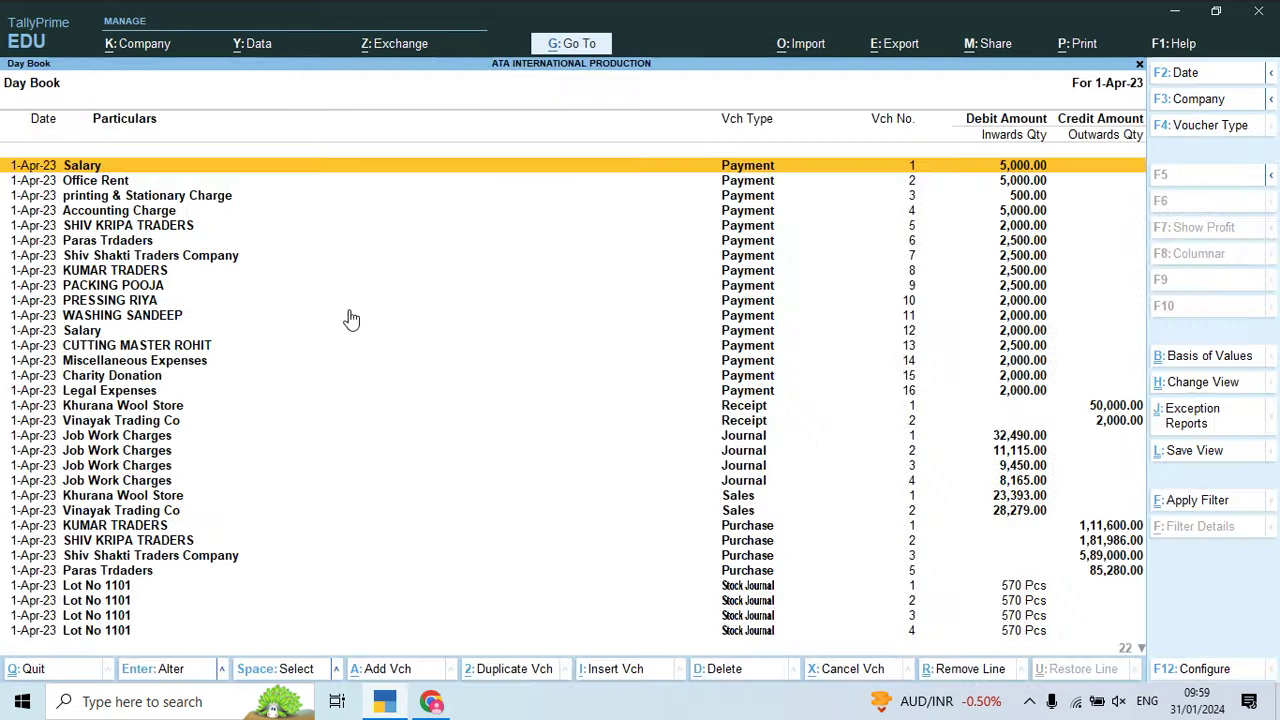
Step: Go through the Day Book's vouchers down to the last Lot No 1104 stock journal
{"action": "key", "text": "Down"}
{"action": "key", "text": "Down"}
{"action": "key", "text": "Down"}
{"action": "key", "text": "Down"}
{"action": "key", "text": "Down"}
{"action": "key", "text": "Down"}
{"action": "key", "text": "Down"}
{"action": "key", "text": "Down"}
{"action": "key", "text": "Down"}
{"action": "key", "text": "Down"}
{"action": "key", "text": "Down"}
{"action": "key", "text": "Down"}
{"action": "key", "text": "Down"}
{"action": "key", "text": "Down"}
{"action": "key", "text": "Down"}
{"action": "key", "text": "Down"}
{"action": "key", "text": "Down"}
{"action": "key", "text": "Down"}
{"action": "key", "text": "Down"}
{"action": "key", "text": "Down"}
{"action": "key", "text": "Down"}
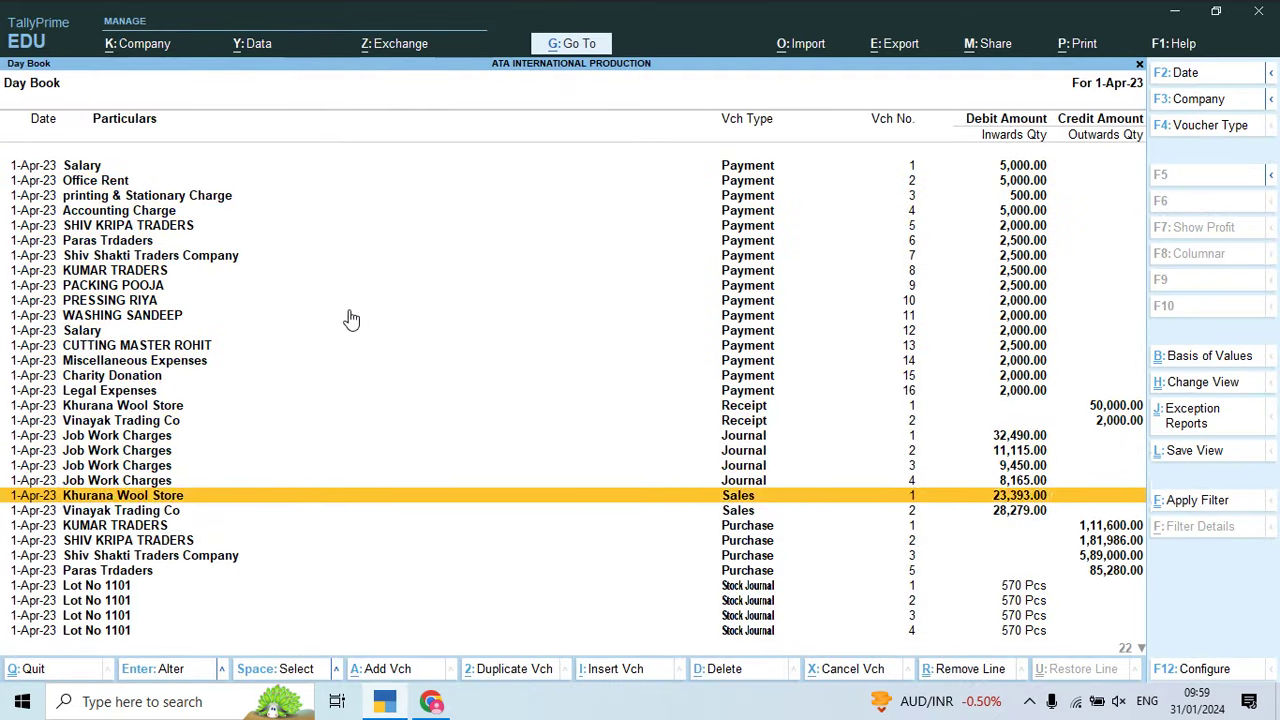
{"action": "key", "text": "Down"}
{"action": "key", "text": "Down"}
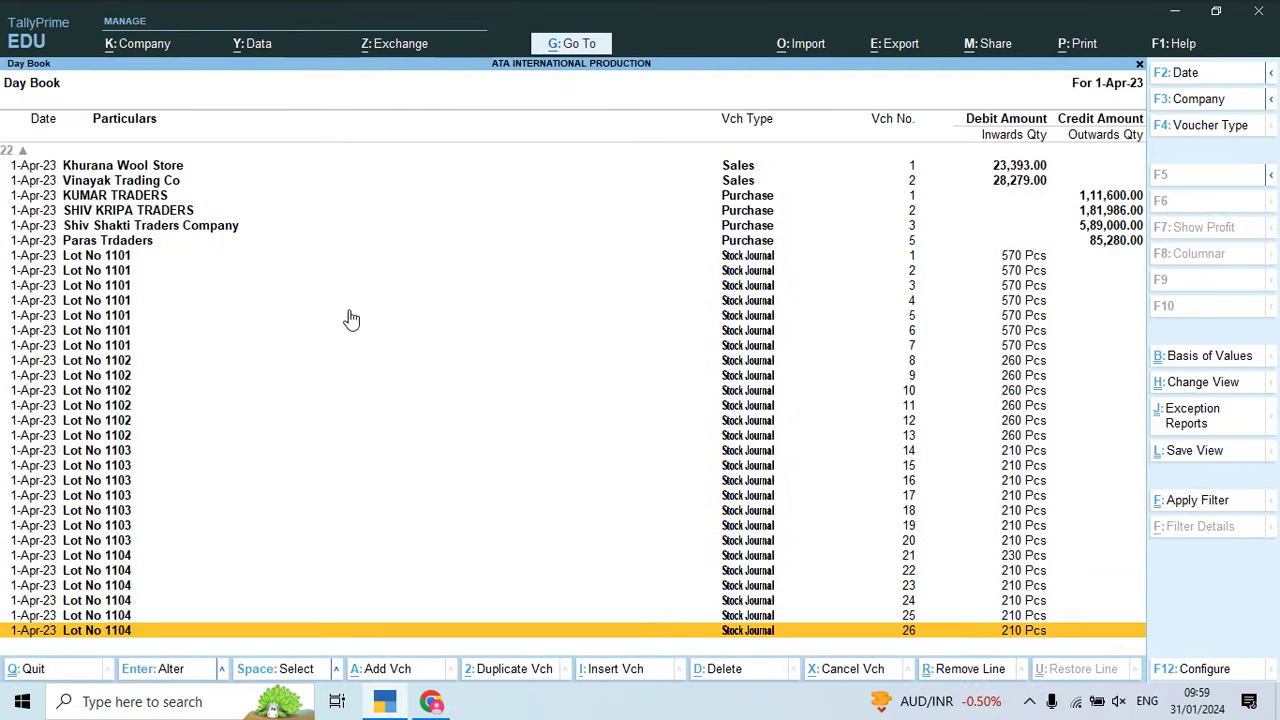
Step: Check the PDF's sundry creditor closing balance question, then return to TallyPrime and close the Day Book
{"action": "key", "text": "alt+Tab"}
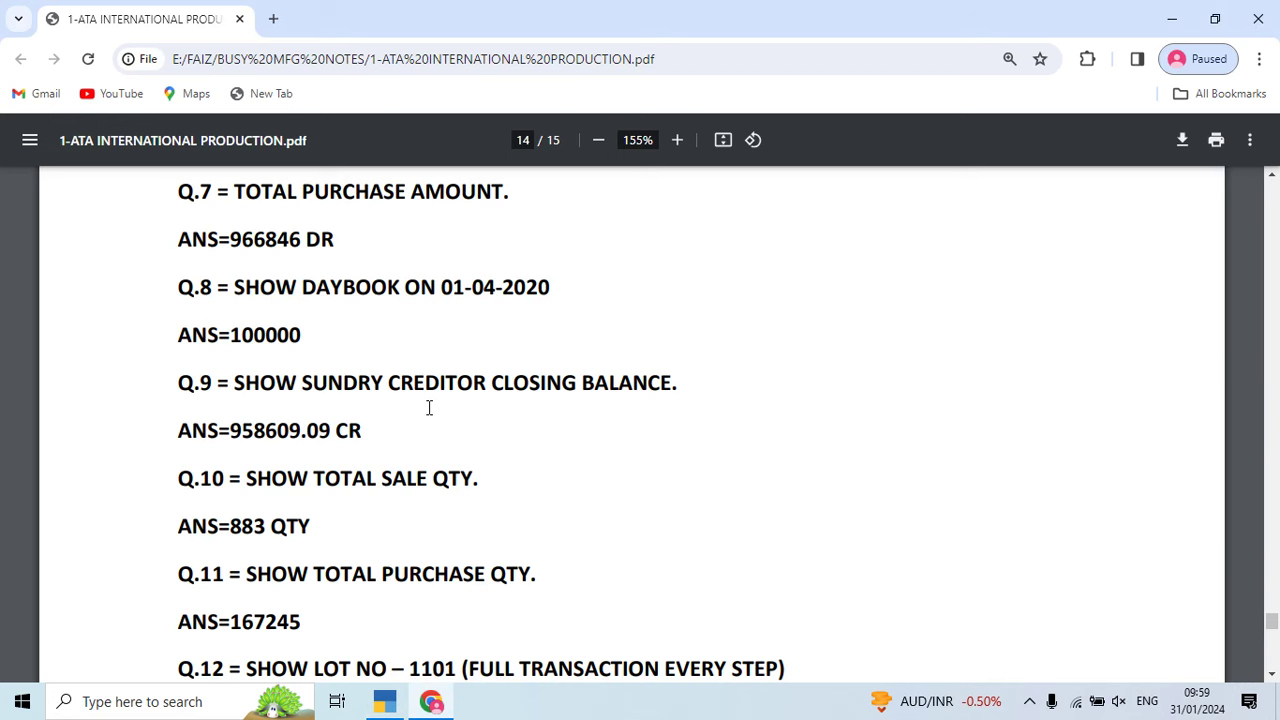
{"action": "scroll", "coordinate": [430, 405], "scroll_direction": "down", "scroll_amount": 2}
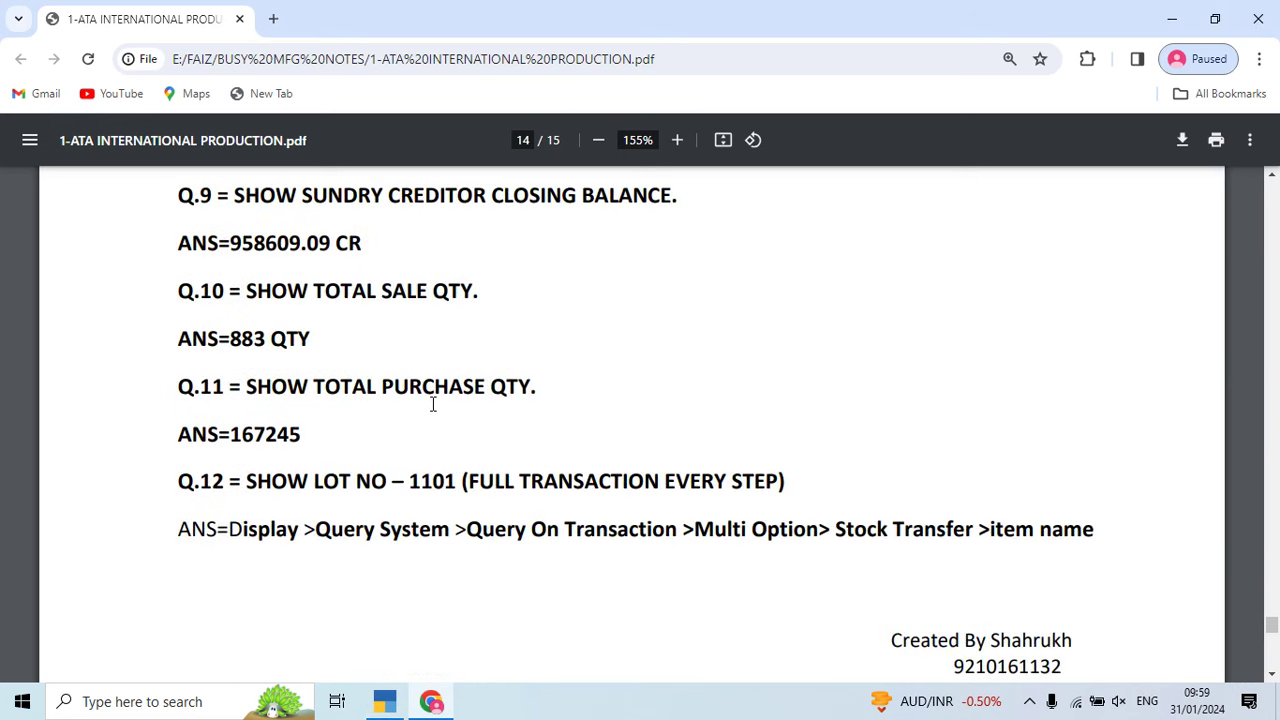
{"action": "key", "text": "alt+Tab"}
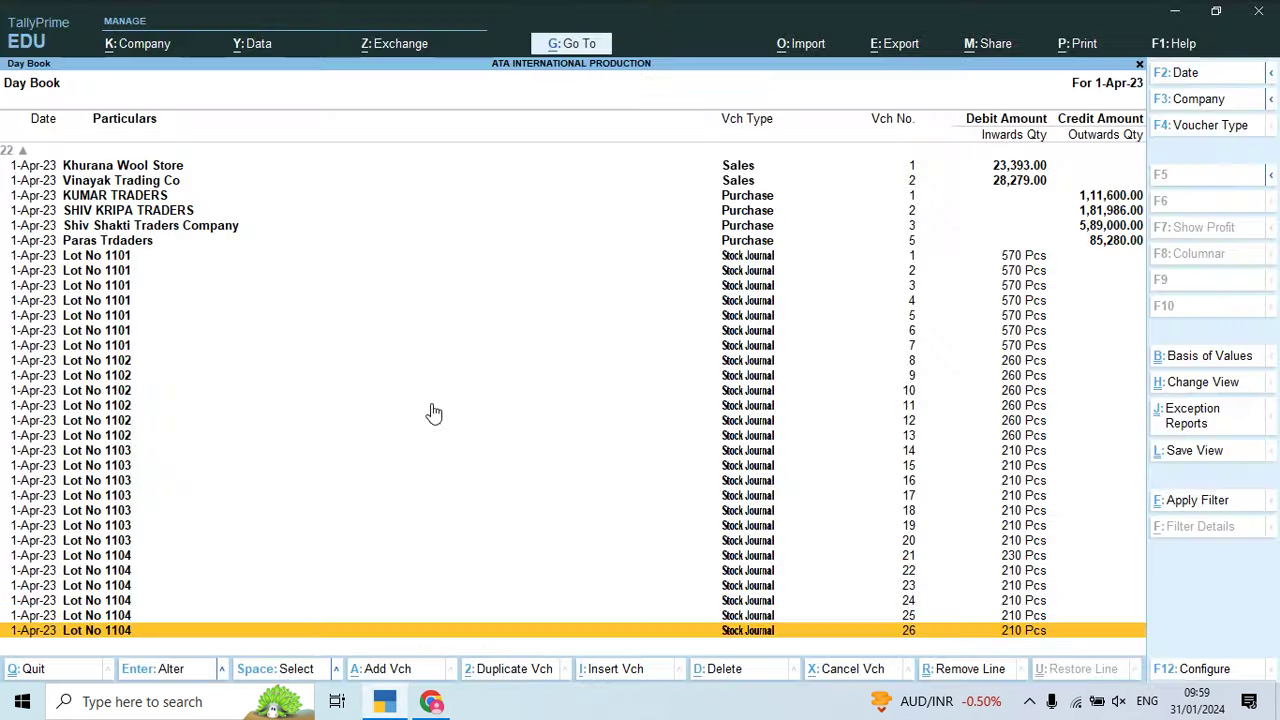
{"action": "key", "text": "Escape"}
Step: Open the Balance Sheet from the Final Accounts reports
{"action": "key", "text": "Down"}
{"action": "key", "text": "Down"}
{"action": "key", "text": "Down"}
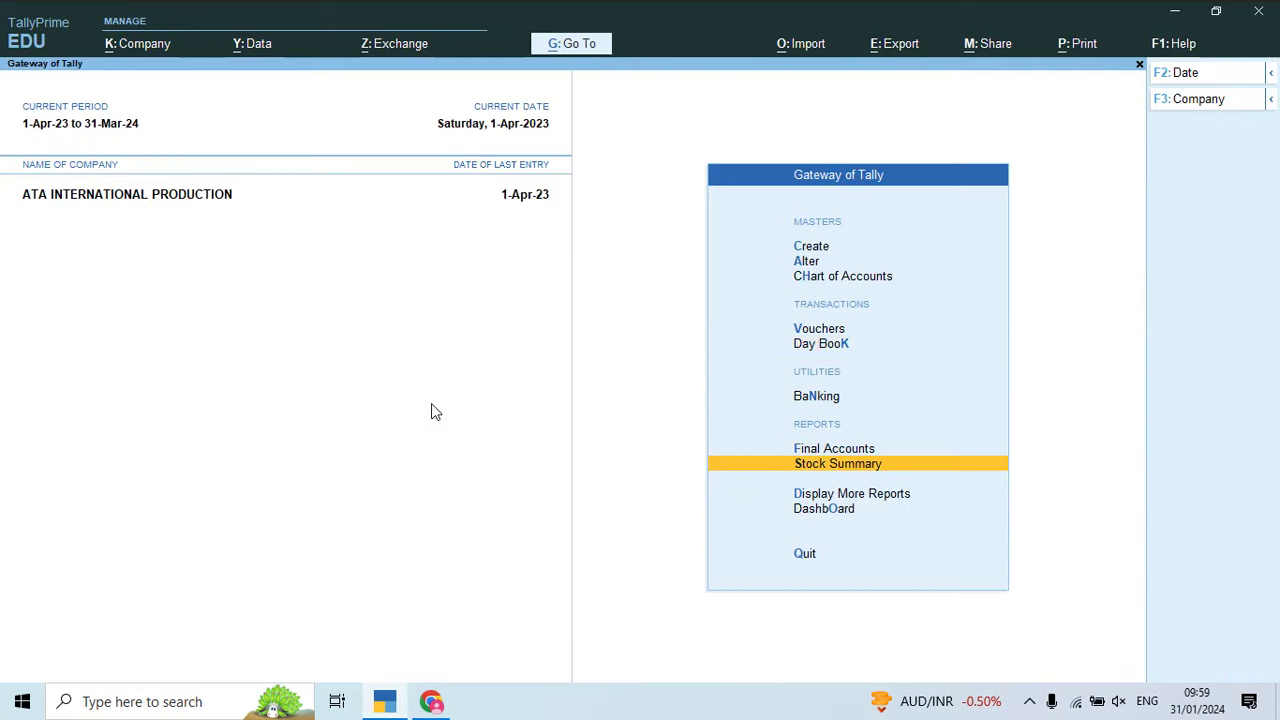
{"action": "key", "text": "Up"}
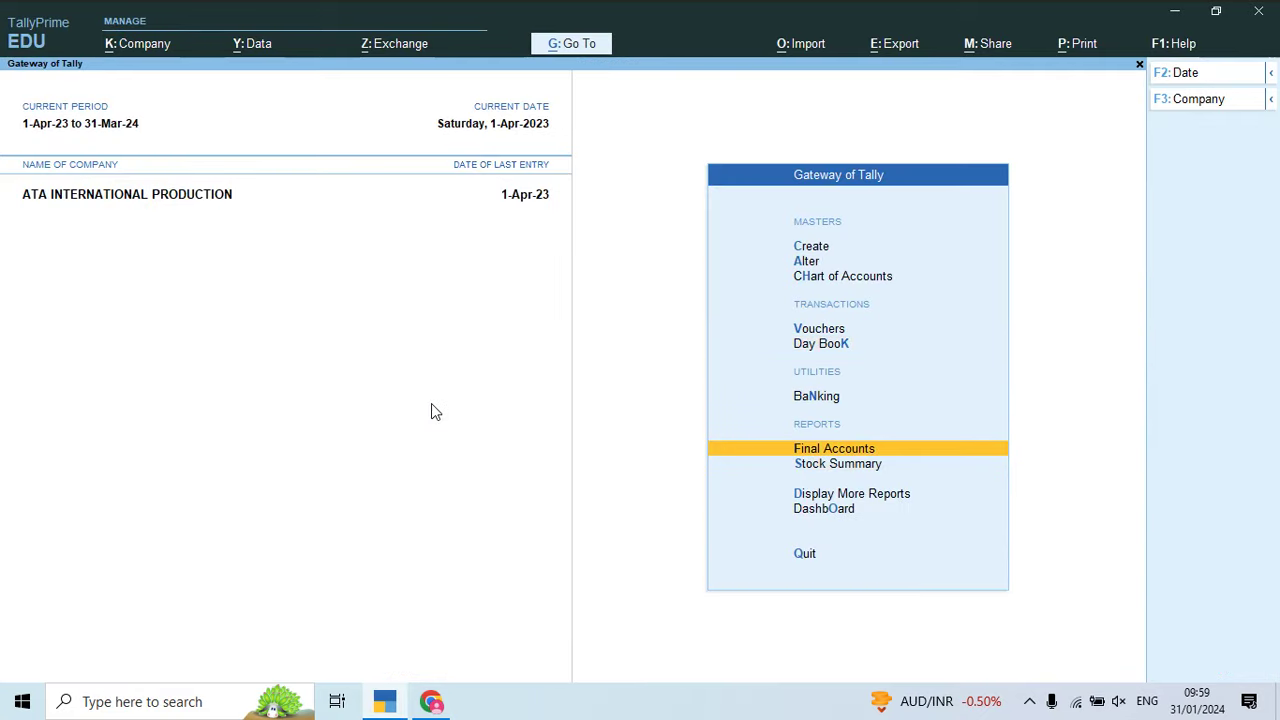
{"action": "key", "text": "Return"}
{"action": "key", "text": "Down"}
{"action": "key", "text": "Down"}
{"action": "key", "text": "Up"}
{"action": "key", "text": "Up"}
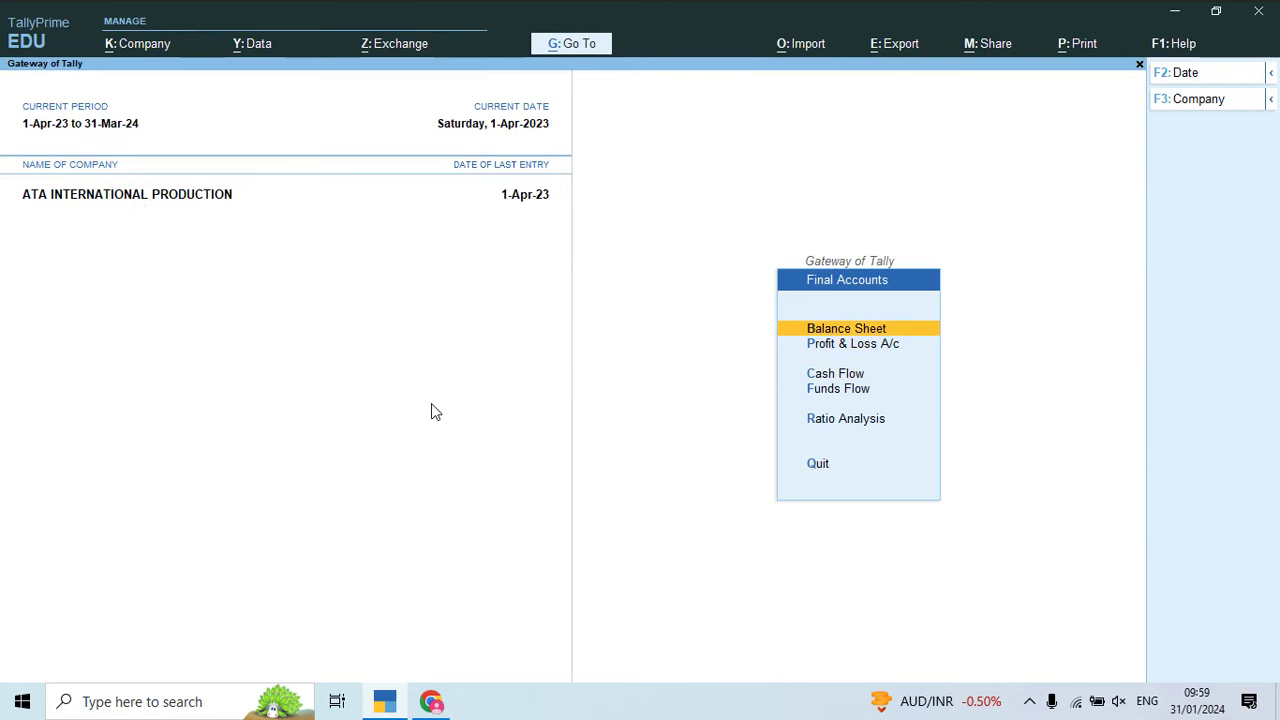
{"action": "key", "text": "Return"}
Step: Drill down through Current Liabilities in the Balance Sheet into the Sundry Creditors group summary
{"action": "key", "text": "Down"}
{"action": "key", "text": "Down"}
{"action": "key", "text": "Down"}
{"action": "key", "text": "Up"}
{"action": "key", "text": "Return"}
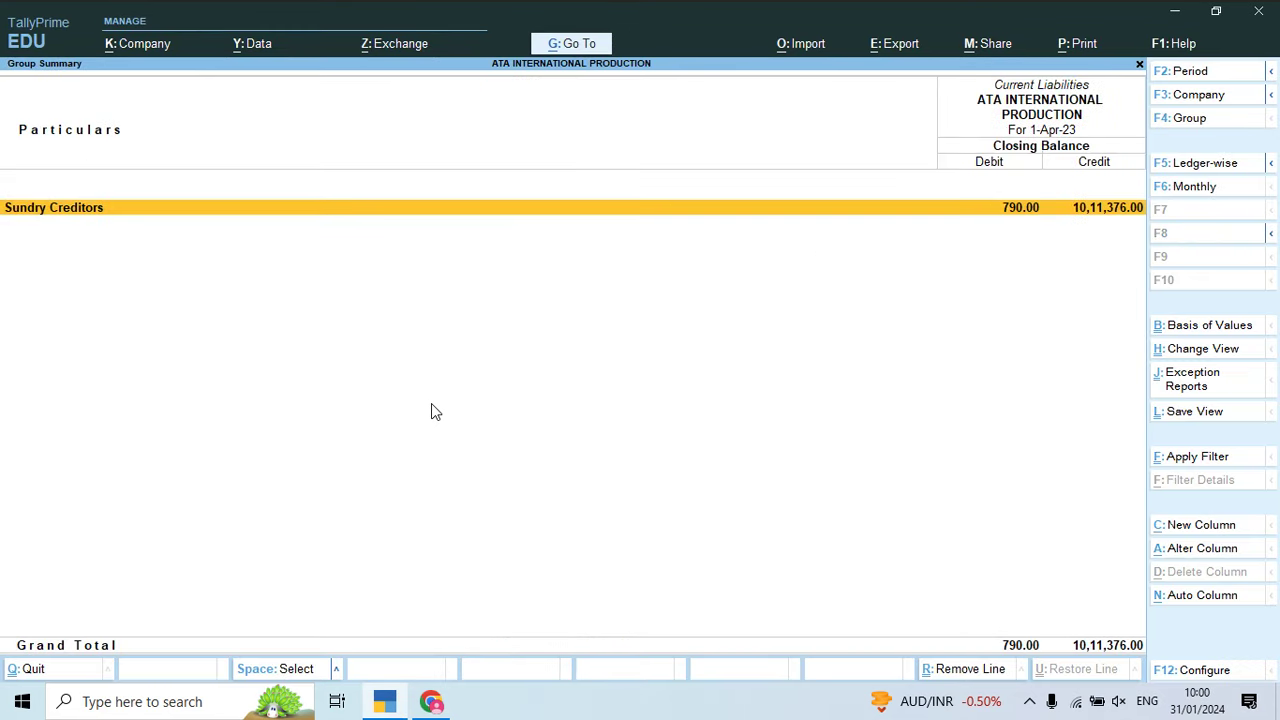
{"action": "key", "text": "Return"}
Step: Examine the closing balances of the Job Workers group and the supplier ledgers under Sundry Creditors
{"action": "key", "text": "Down"}
{"action": "key", "text": "Down"}
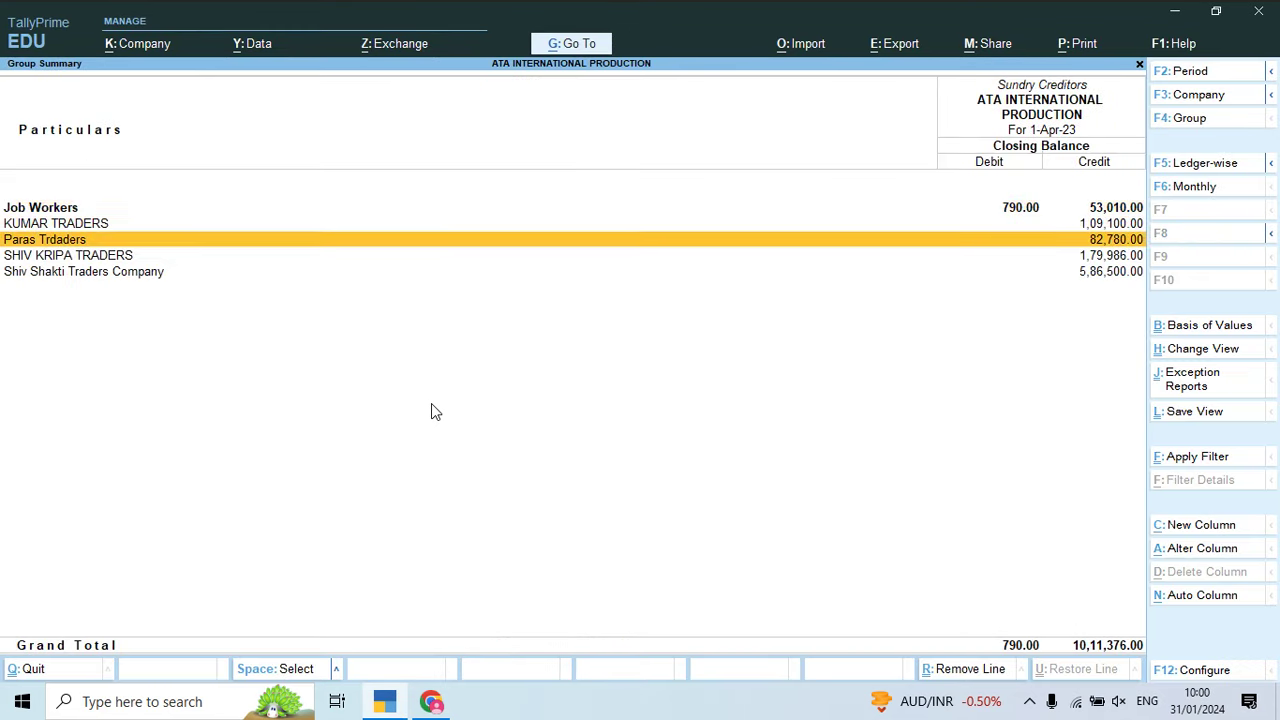
{"action": "key", "text": "Up"}
{"action": "key", "text": "Up"}
{"action": "key", "text": "Down"}
{"action": "key", "text": "Down"}
{"action": "key", "text": "Down"}
{"action": "key", "text": "Up"}
{"action": "key", "text": "Up"}
{"action": "key", "text": "Up"}
{"action": "key", "text": "Down"}
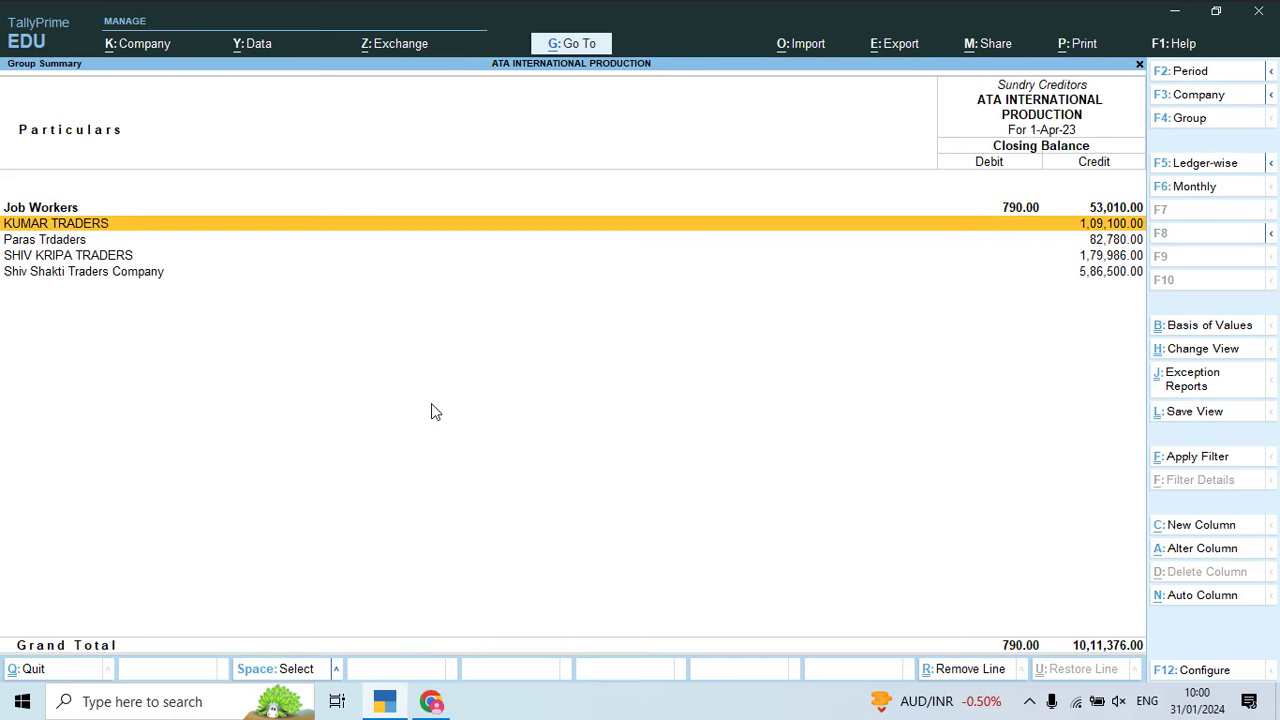
{"action": "key", "text": "Down"}
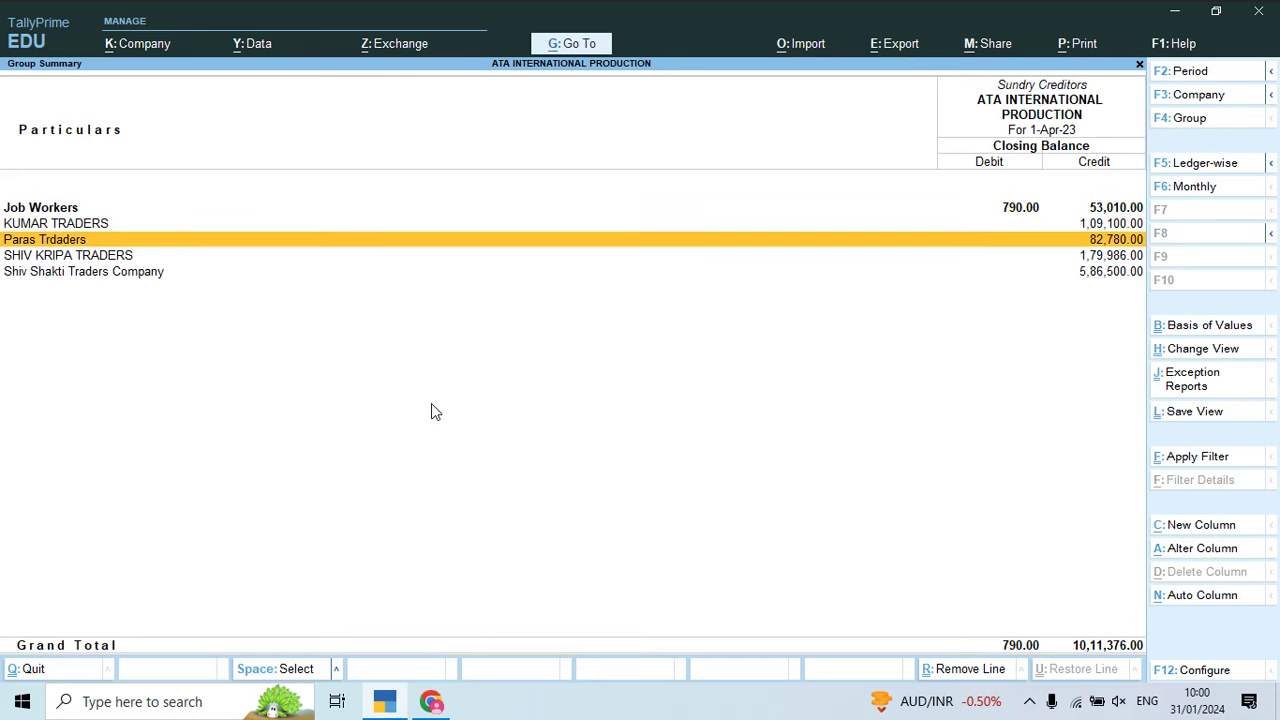
Step: Check the PDF's total sale quantity question, then close the open TallyPrime reports back to the Gateway of Tally
{"action": "key", "text": "alt+Tab"}
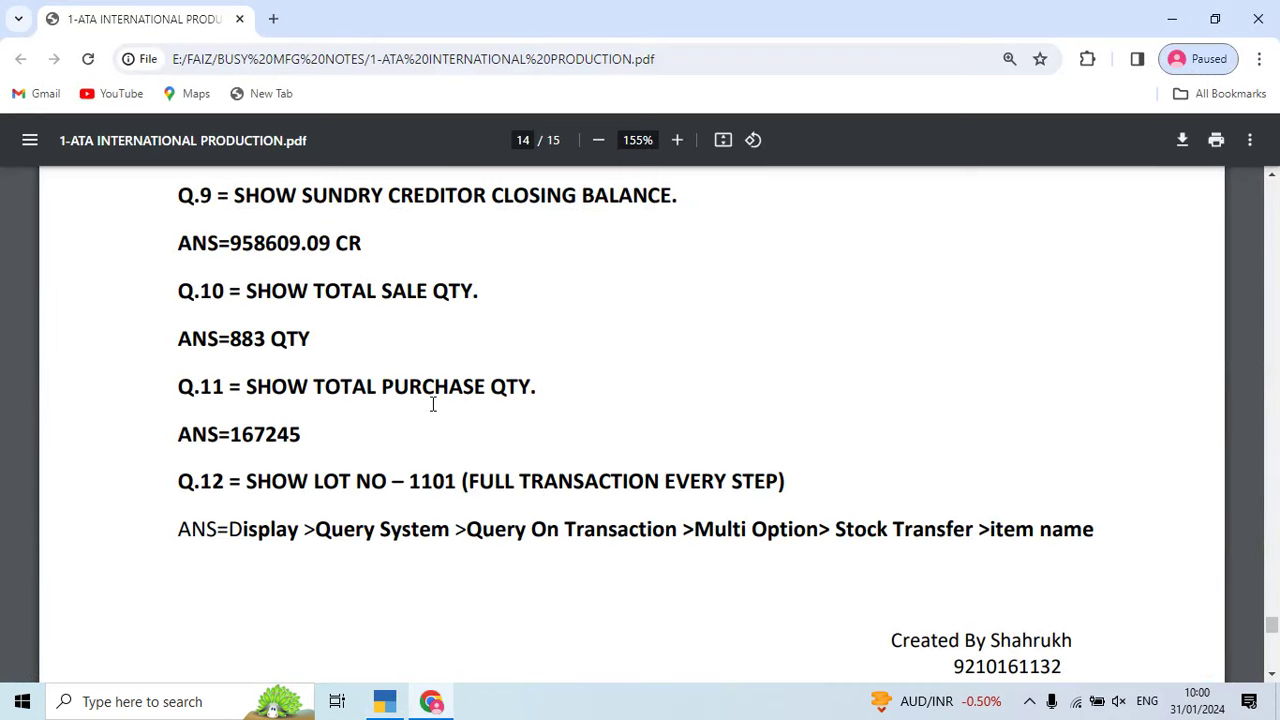
{"action": "scroll", "coordinate": [433, 404], "scroll_direction": "down", "scroll_amount": 1}
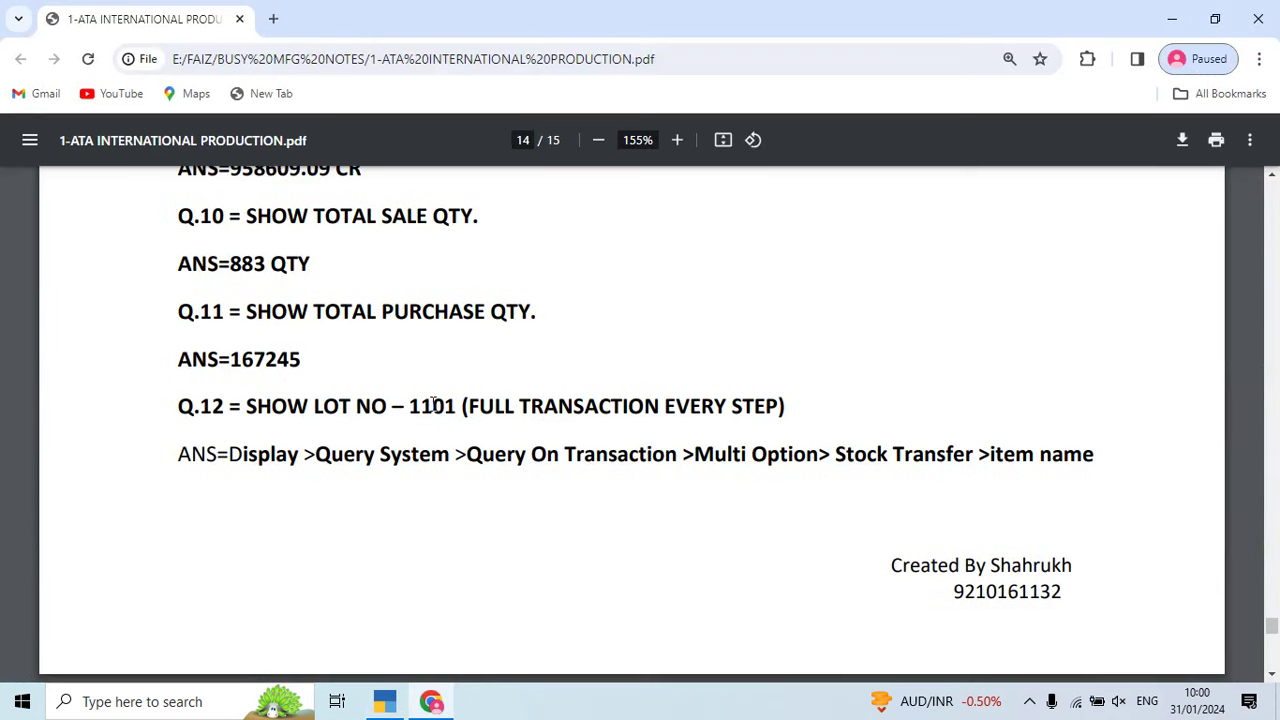
{"action": "key", "text": "alt+Tab"}
{"action": "key", "text": "Escape"}
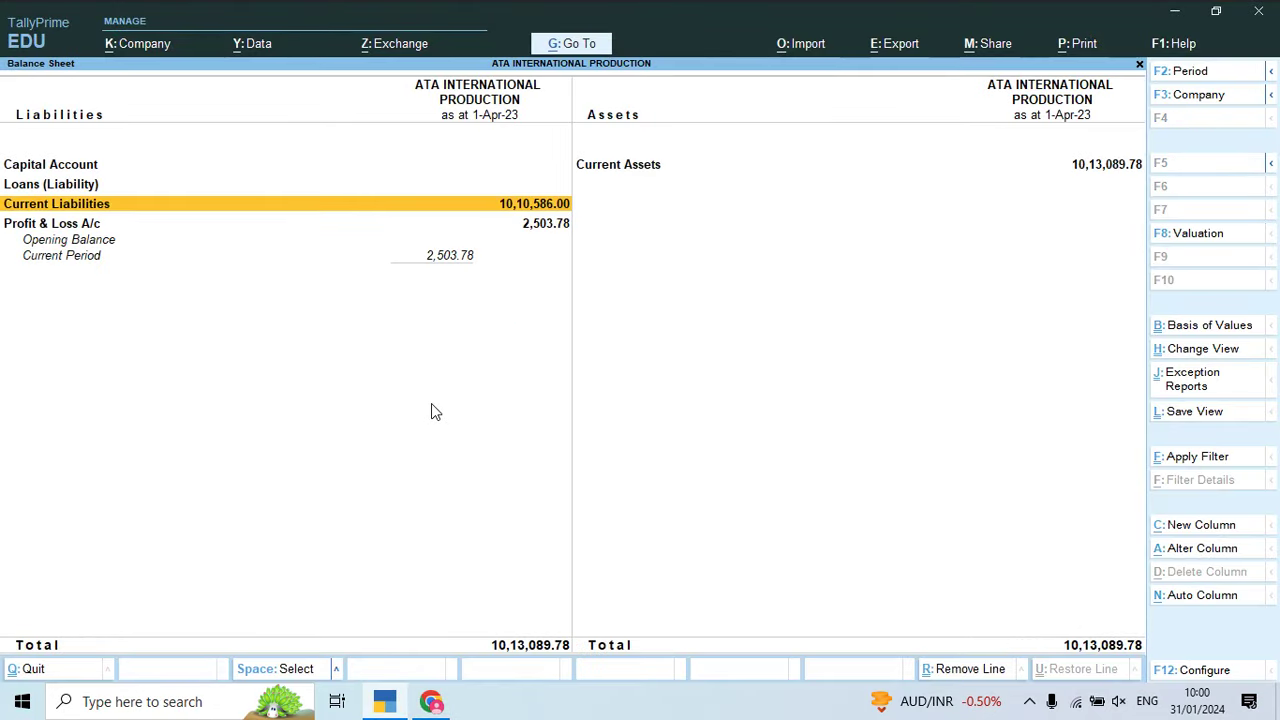
{"action": "key", "text": "Escape"}
{"action": "key", "text": "Escape"}
{"action": "key", "text": "Down"}
{"action": "key", "text": "Down"}
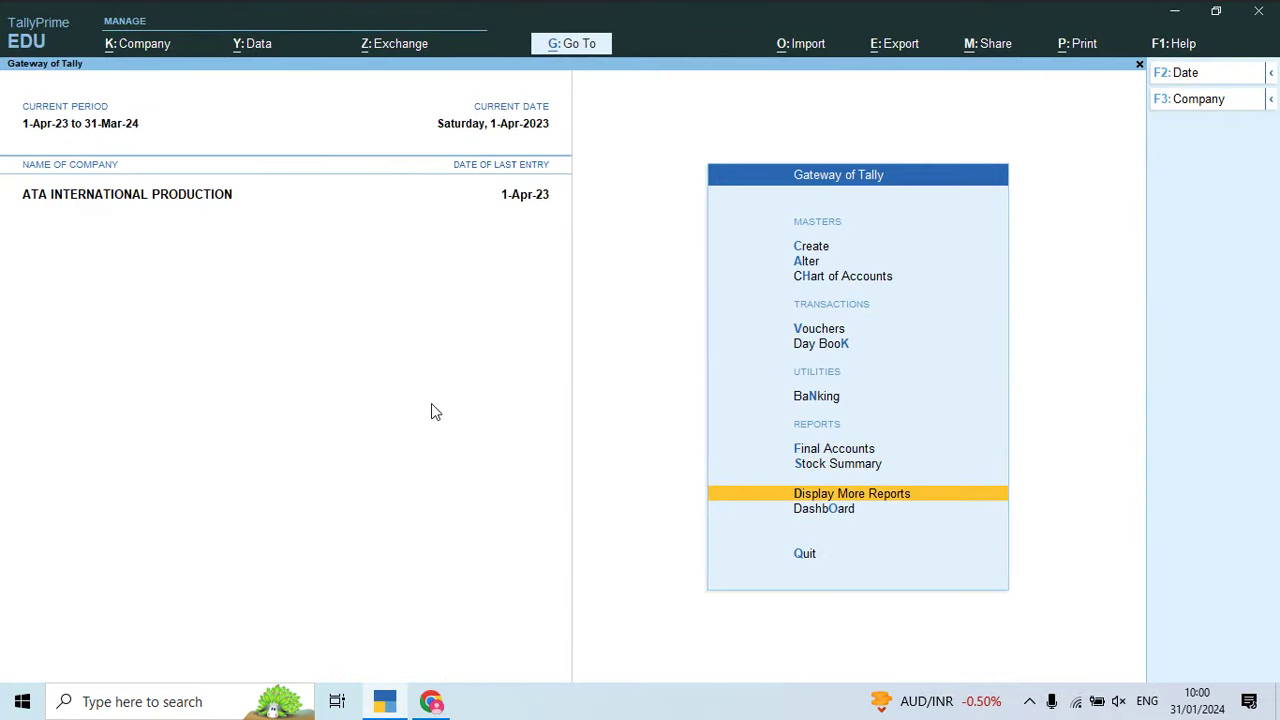
Step: Open the Sales Register from the Registers group in the list of reports
{"action": "key", "text": "alt+g"}
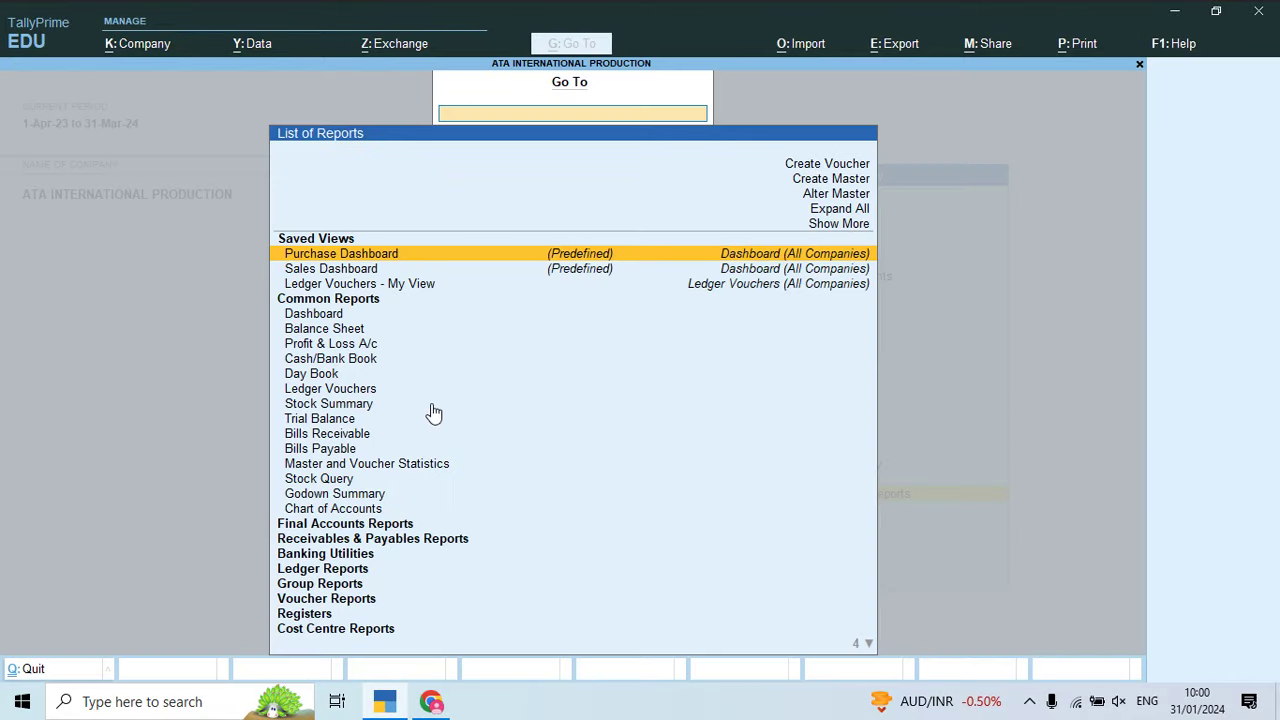
{"action": "key", "text": "Down"}
{"action": "key", "text": "Down"}
{"action": "key", "text": "Down"}
{"action": "key", "text": "Down"}
{"action": "key", "text": "Down"}
{"action": "key", "text": "Down"}
{"action": "key", "text": "Down"}
{"action": "key", "text": "Down"}
{"action": "key", "text": "Down"}
{"action": "key", "text": "Down"}
{"action": "key", "text": "Down"}
{"action": "key", "text": "Down"}
{"action": "key", "text": "Down"}
{"action": "key", "text": "Down"}
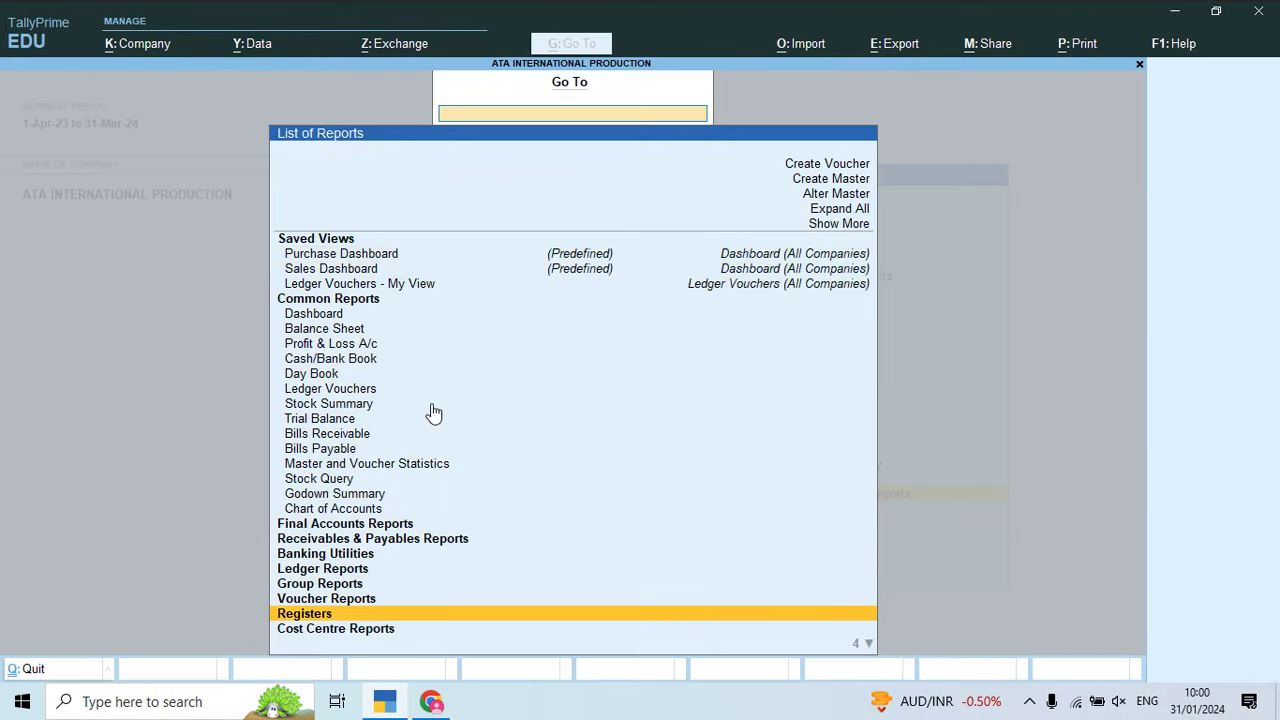
{"action": "key", "text": "Return"}
{"action": "key", "text": "Down"}
{"action": "key", "text": "Return"}
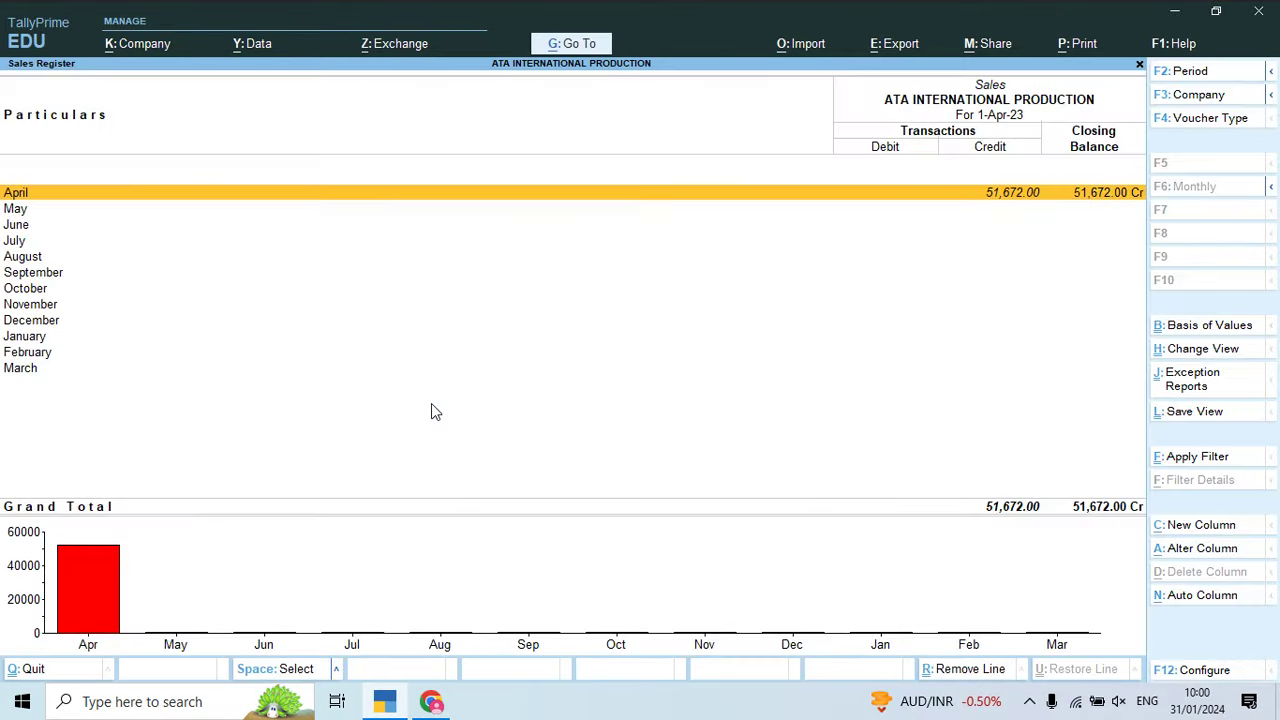
Step: List the April sales vouchers in columnar form, keeping quantity details, rate details and item value shown
{"action": "key", "text": "Return"}
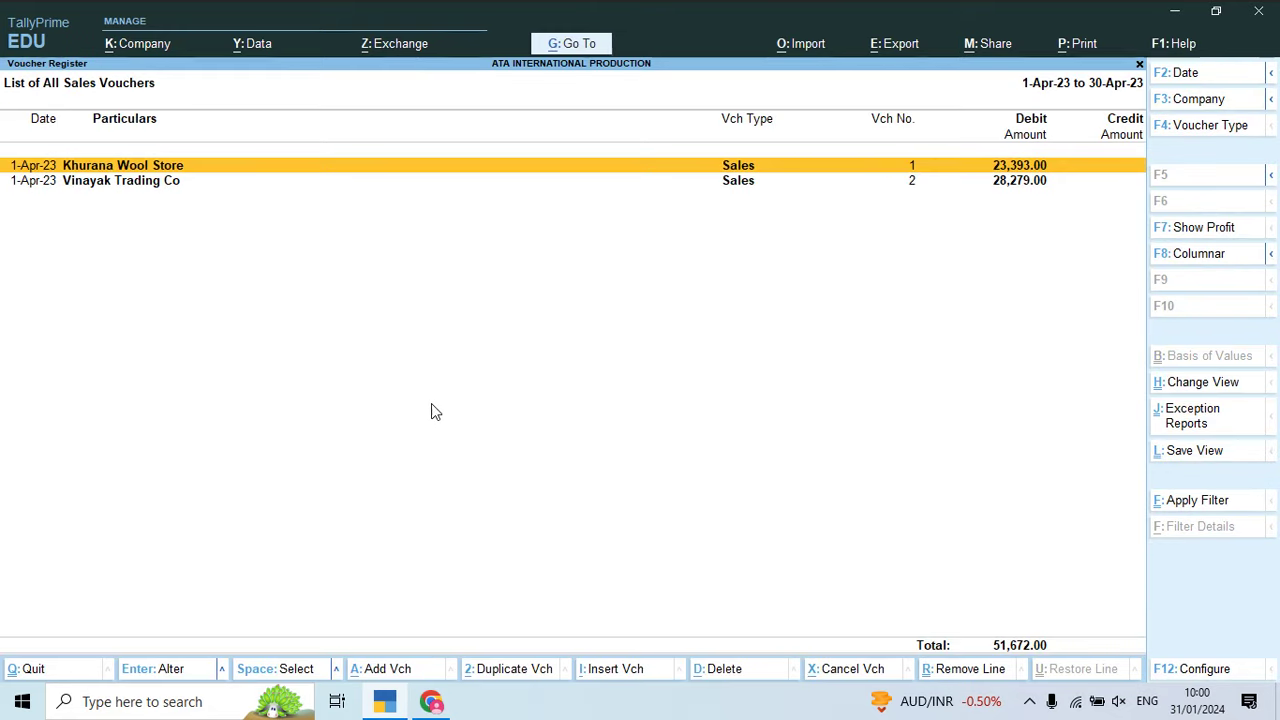
{"action": "key", "text": "F8"}
{"action": "key", "text": "Down"}
{"action": "key", "text": "Down"}
{"action": "key", "text": "Down"}
{"action": "key", "text": "Down"}
{"action": "key", "text": "Down"}
{"action": "key", "text": "Down"}
{"action": "key", "text": "Down"}
{"action": "key", "text": "Down"}
{"action": "key", "text": "Down"}
{"action": "key", "text": "Down"}
{"action": "key", "text": "Down"}
{"action": "key", "text": "Down"}
{"action": "key", "text": "Down"}
{"action": "key", "text": "Down"}
{"action": "key", "text": "Down"}
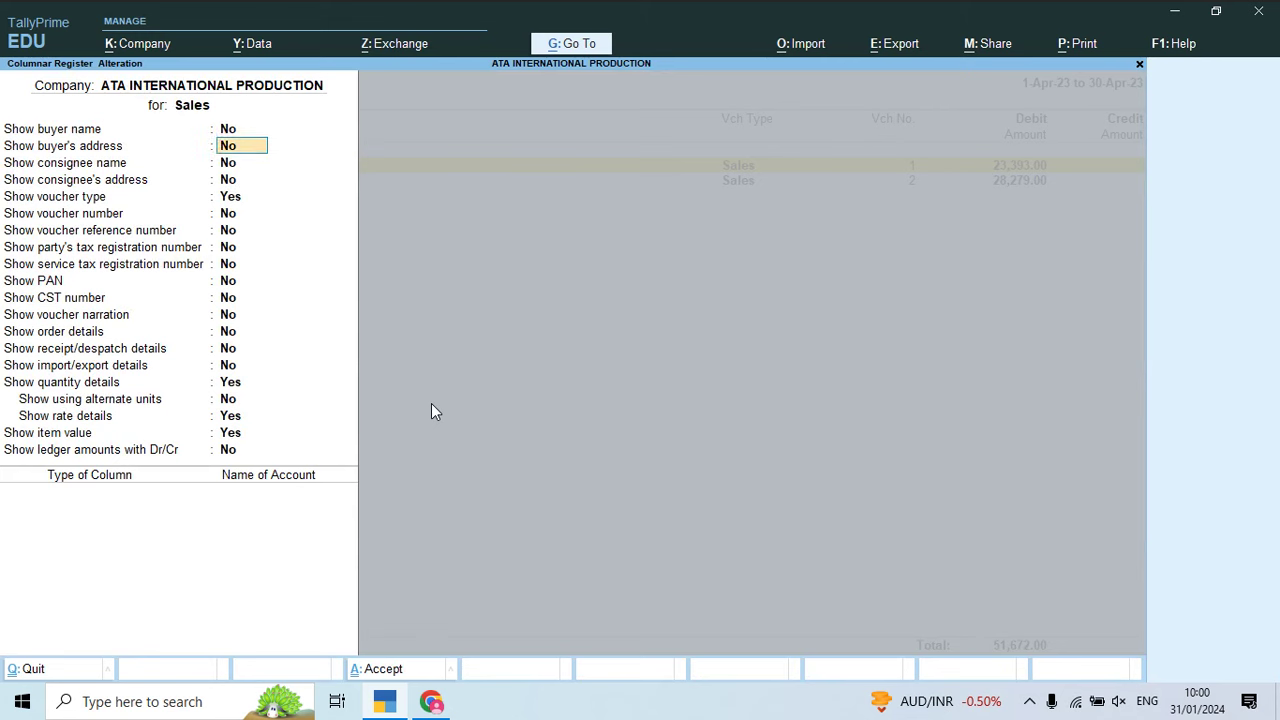
{"action": "key", "text": "Down"}
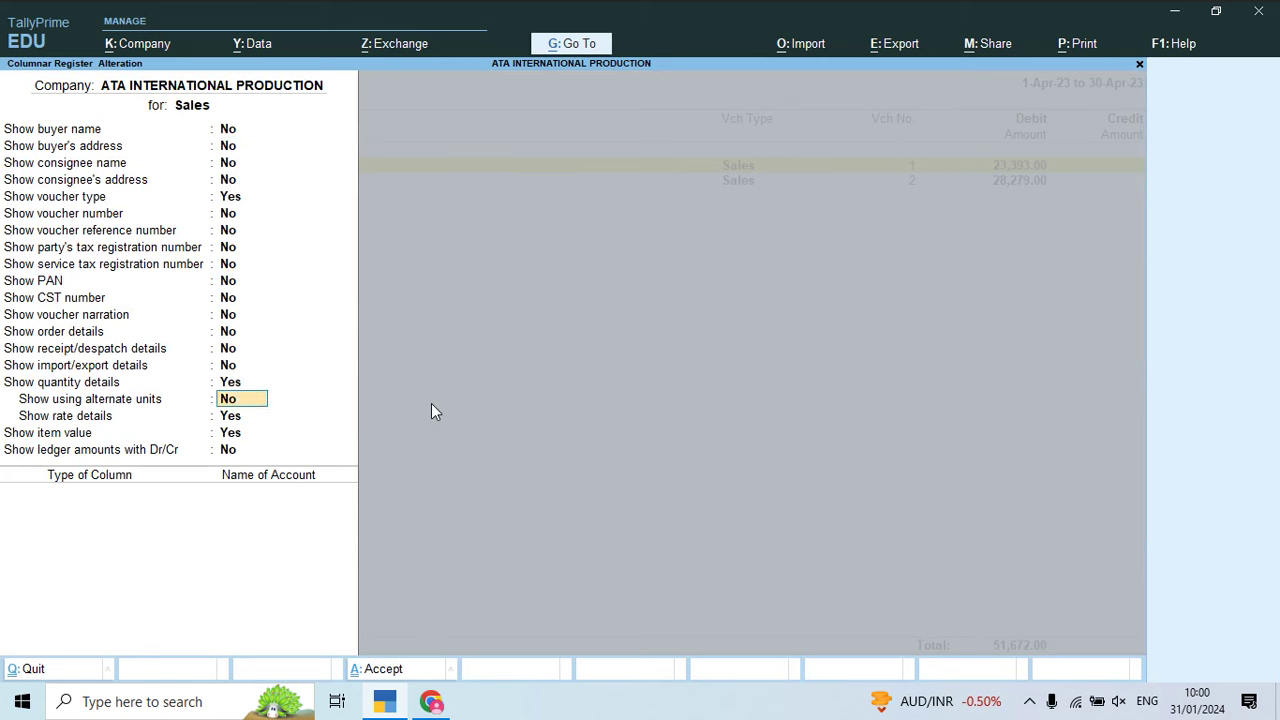
{"action": "key", "text": "Up"}
{"action": "key", "text": "Down"}
{"action": "key", "text": "Down"}
{"action": "key", "text": "Down"}
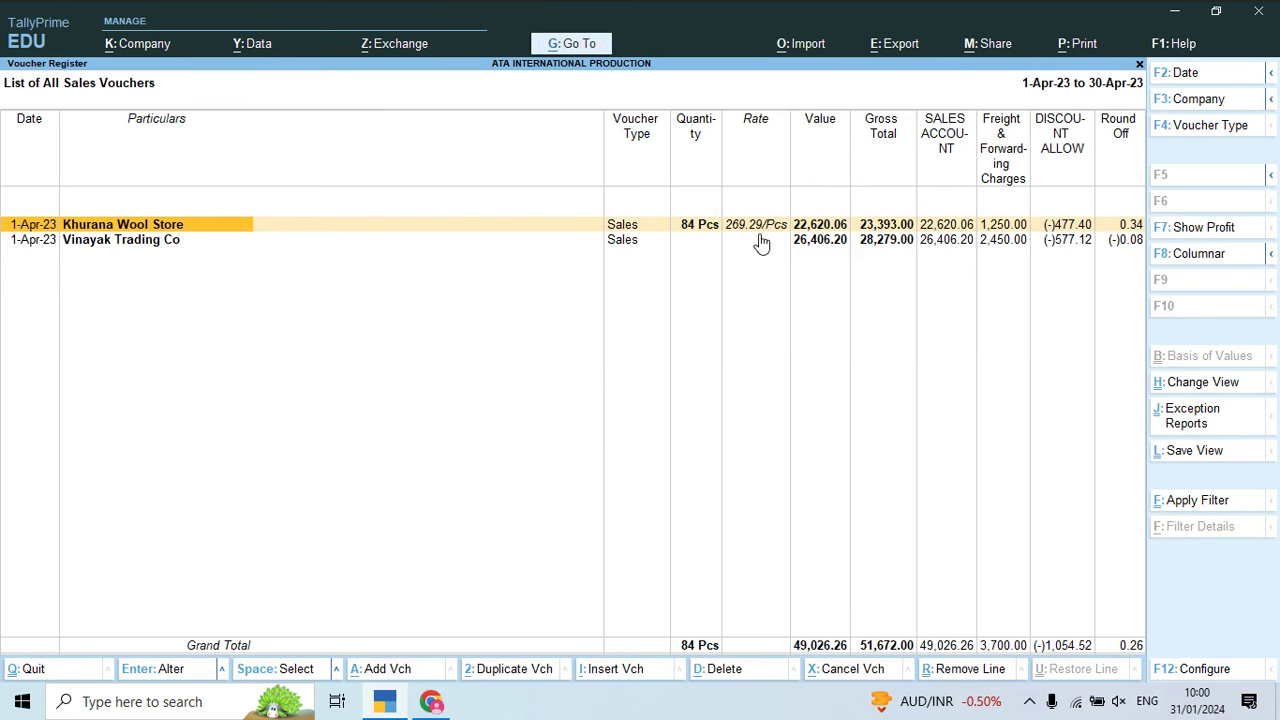
Step: Close the sales reports and read the PDF's remaining questions on total purchase quantity and Lot No 1101, then return to TallyPrime
{"action": "key", "text": "Escape"}
{"action": "key", "text": "Escape"}
{"action": "key", "text": "Escape"}
{"action": "key", "text": "Escape"}
{"action": "key", "text": "alt+Tab"}
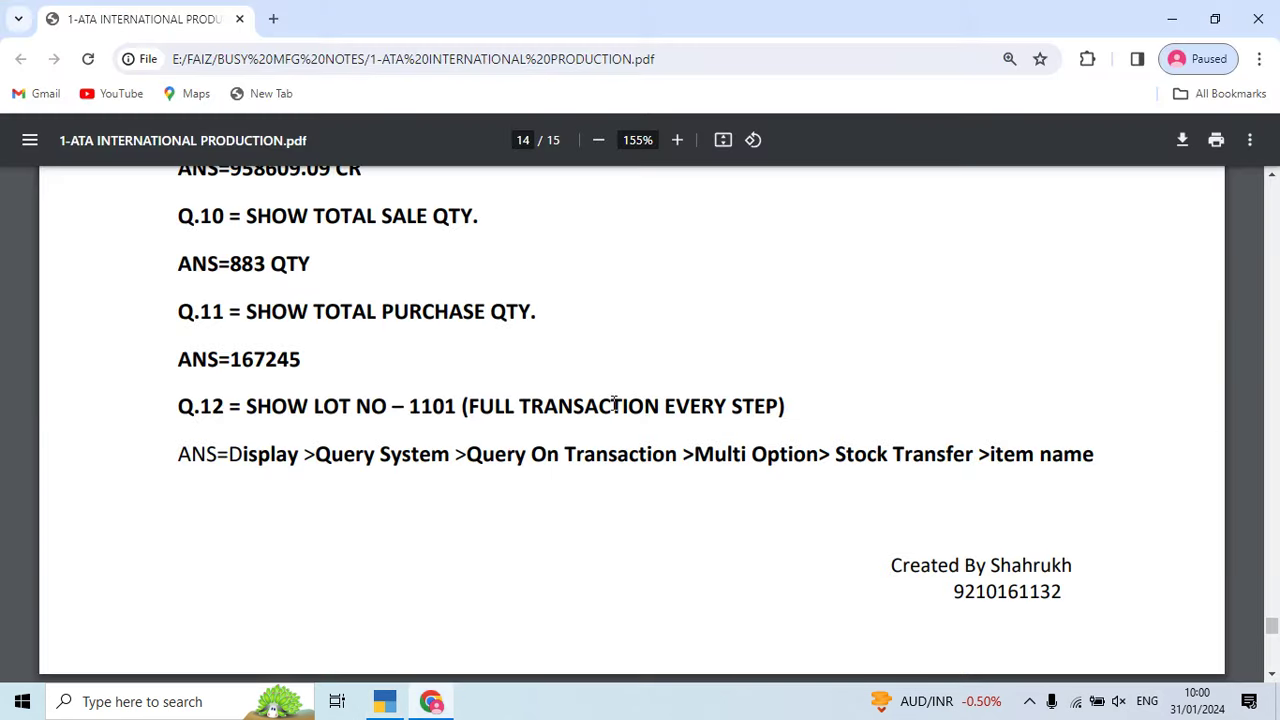
{"action": "scroll", "coordinate": [613, 402], "scroll_direction": "down", "scroll_amount": 2}
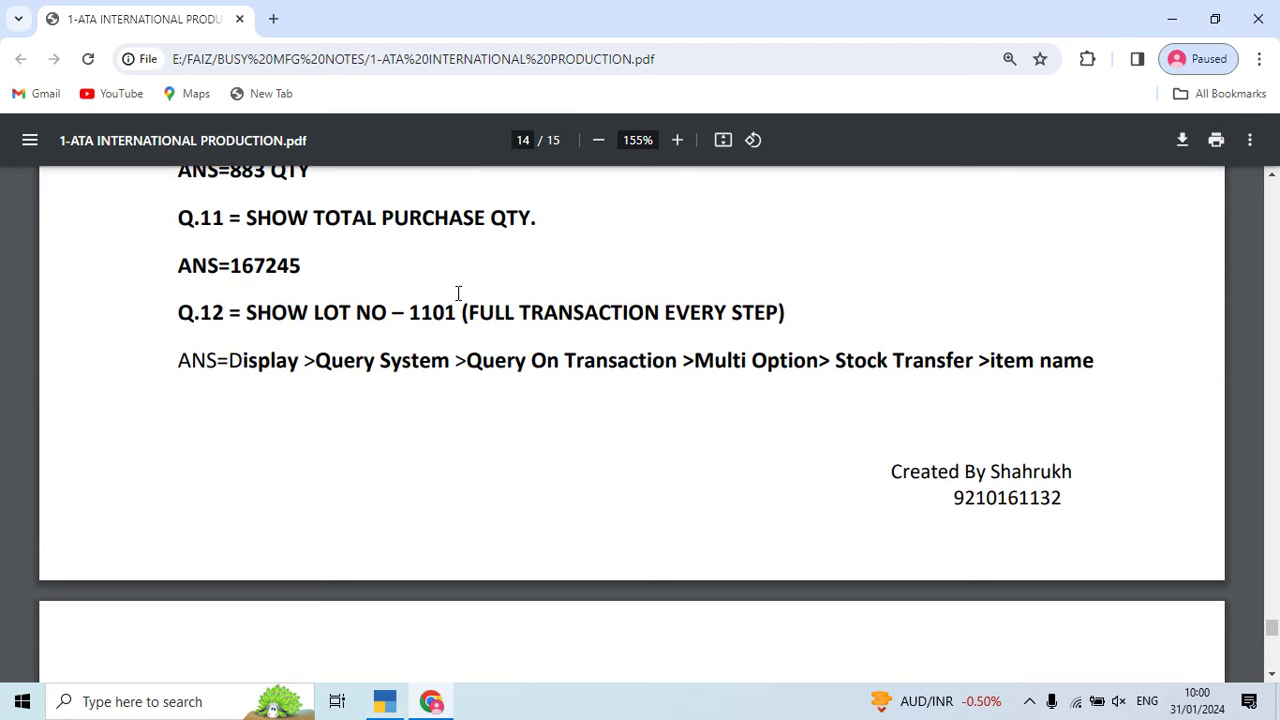
{"action": "scroll", "coordinate": [458, 293], "scroll_direction": "down", "scroll_amount": 3}
{"action": "scroll", "coordinate": [460, 297], "scroll_direction": "up", "scroll_amount": 3}
{"action": "key", "text": "alt+Tab"}
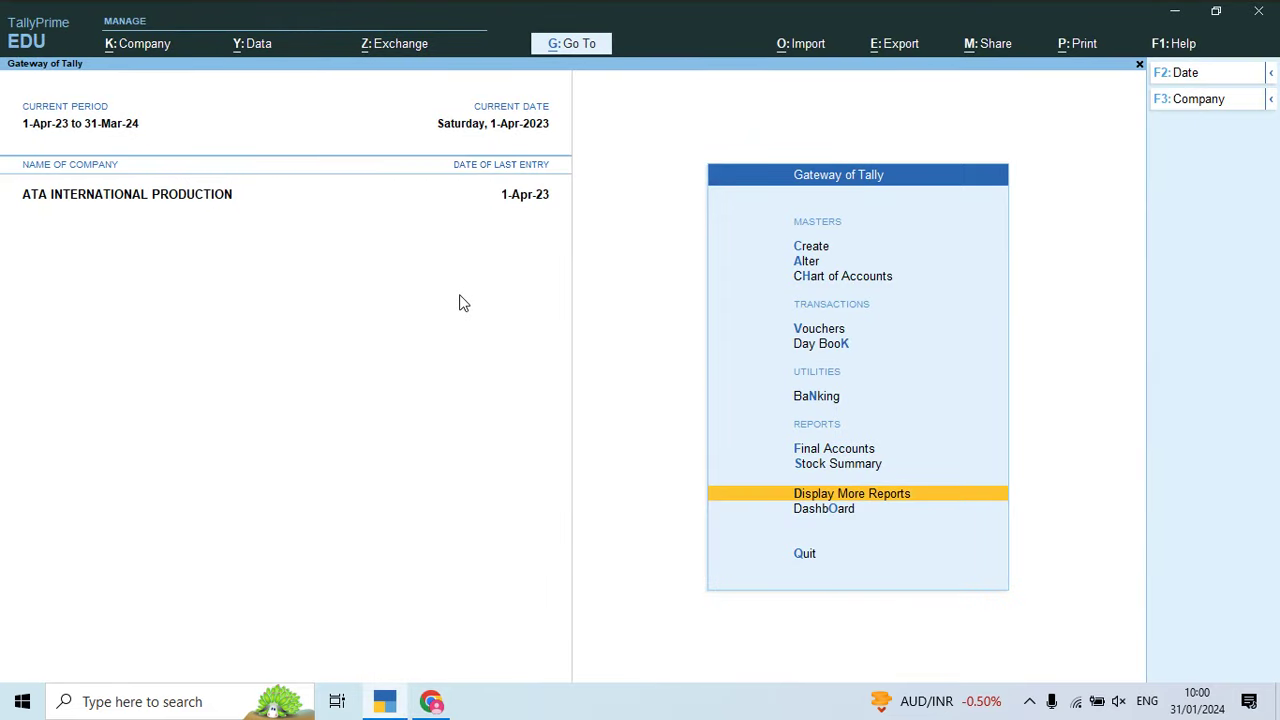
Step: Open the Balance Sheet again from Final Accounts and go through its liabilities
{"action": "key", "text": "Up"}
{"action": "key", "text": "Up"}
{"action": "key", "text": "Down"}
{"action": "key", "text": "Up"}
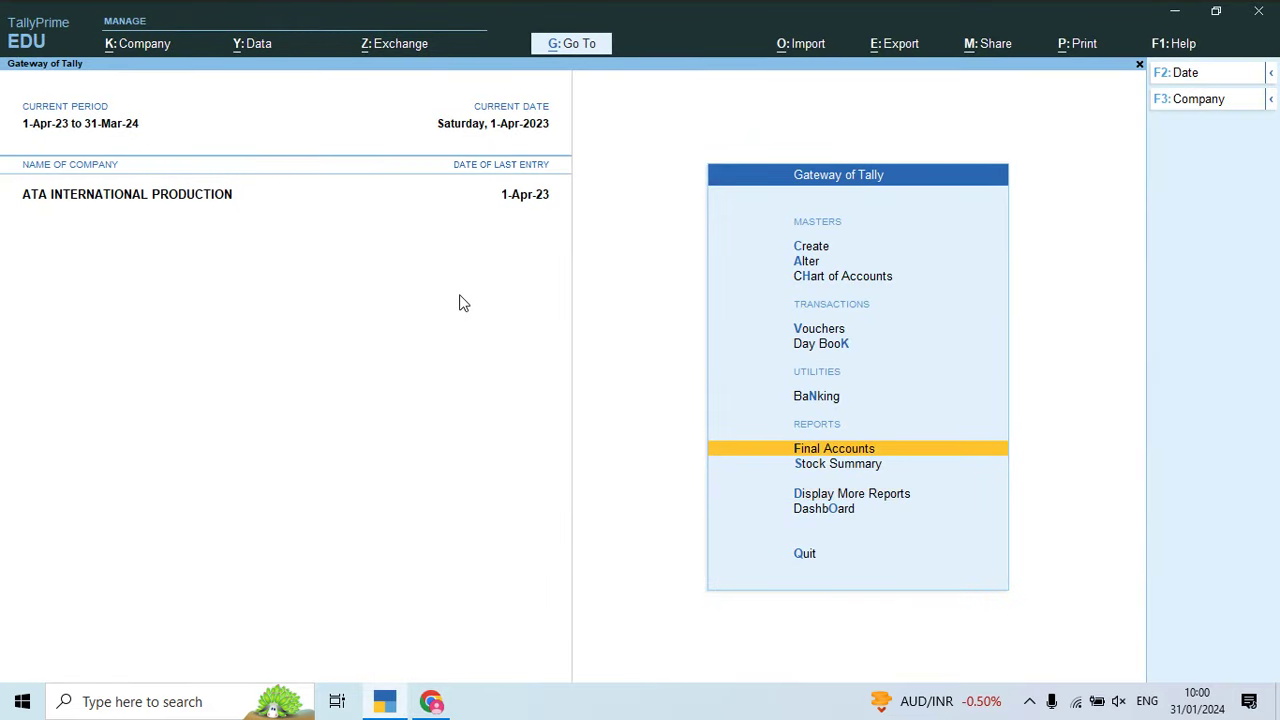
{"action": "key", "text": "Return"}
{"action": "key", "text": "Return"}
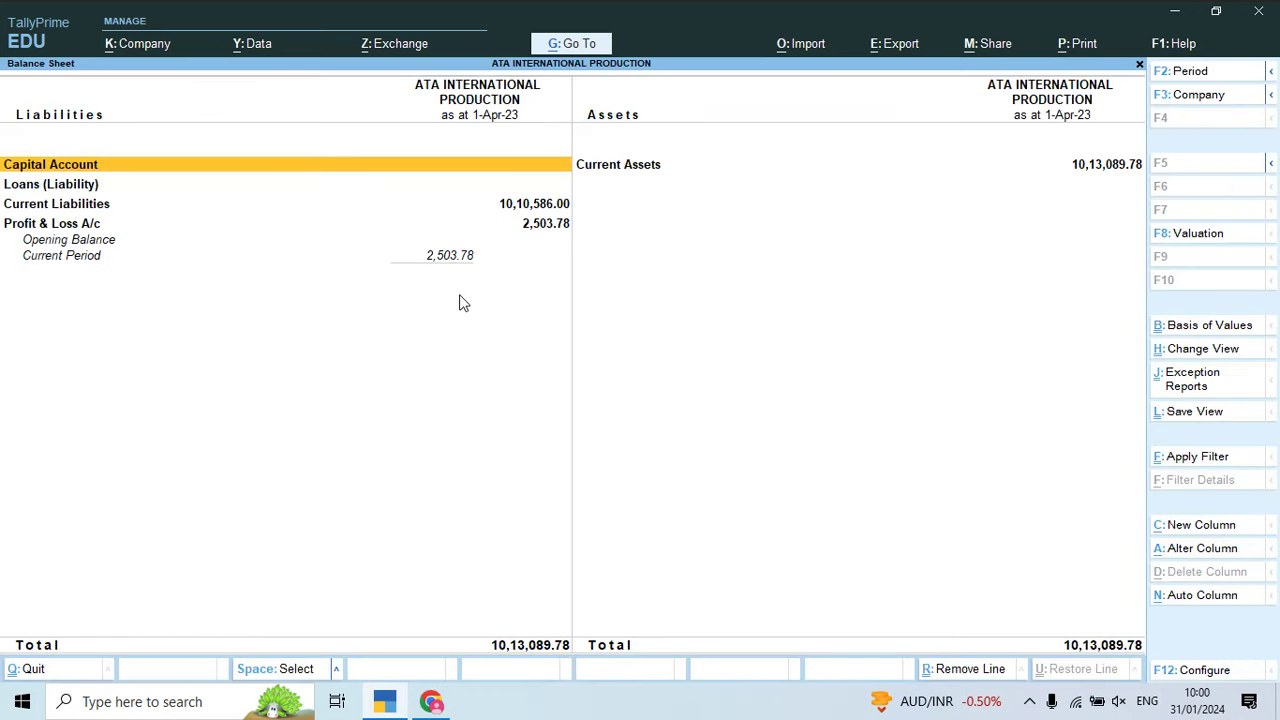
{"action": "key", "text": "Down"}
{"action": "key", "text": "Down"}
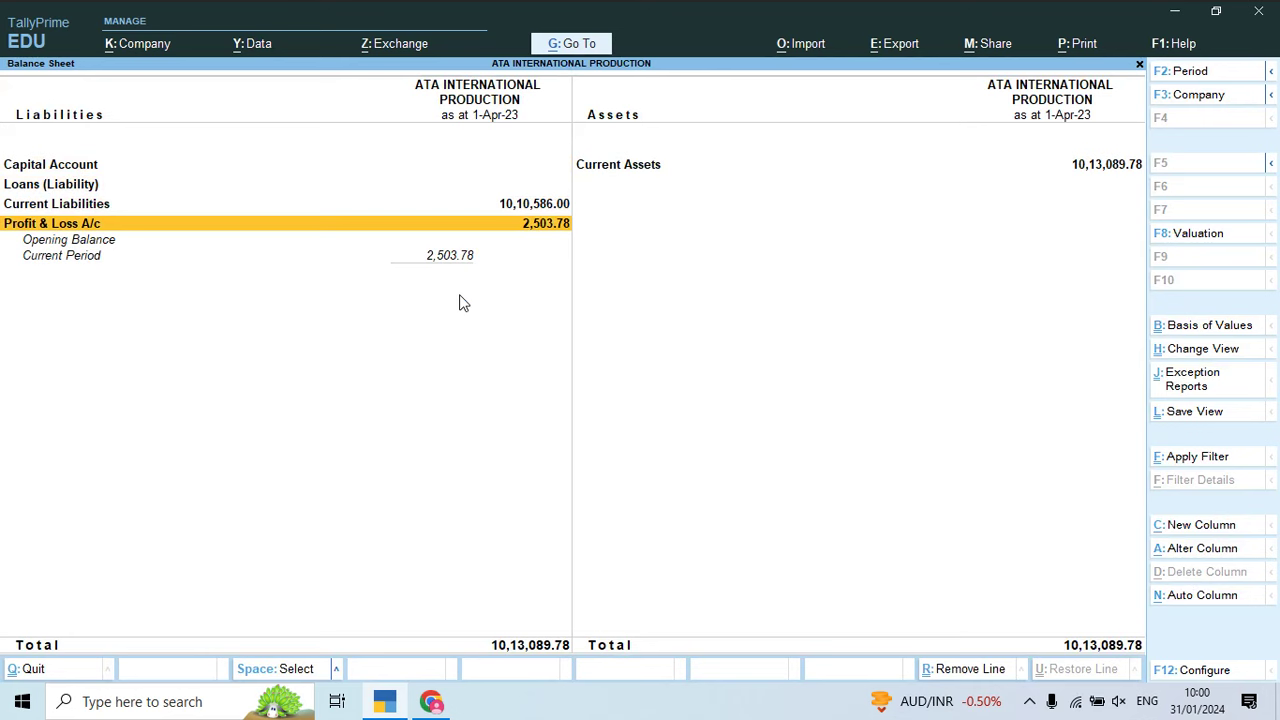
Step: Open the Profit & Loss A/c from the Balance Sheet, check its Nett Profit line, and close the reports
{"action": "key", "text": "Right"}
{"action": "key", "text": "Left"}
{"action": "key", "text": "Down"}
{"action": "key", "text": "Down"}
{"action": "key", "text": "Down"}
{"action": "key", "text": "Return"}
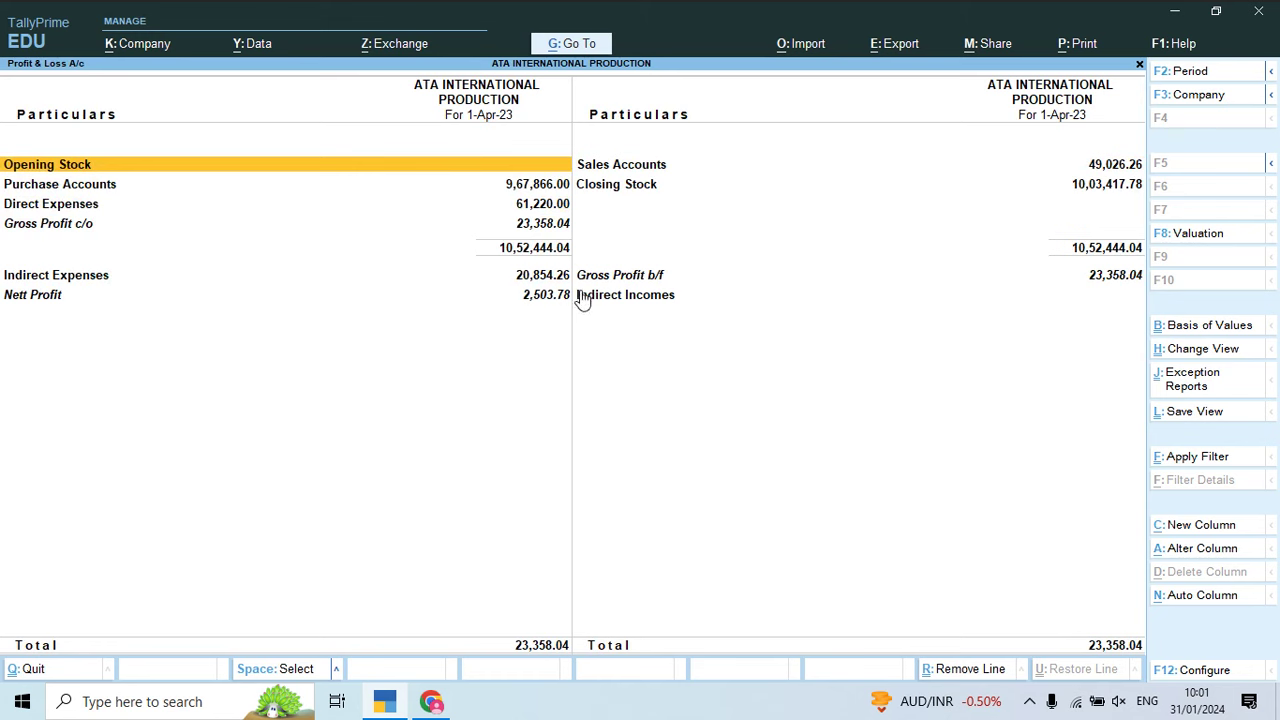
{"action": "left_click", "coordinate": [539, 301]}
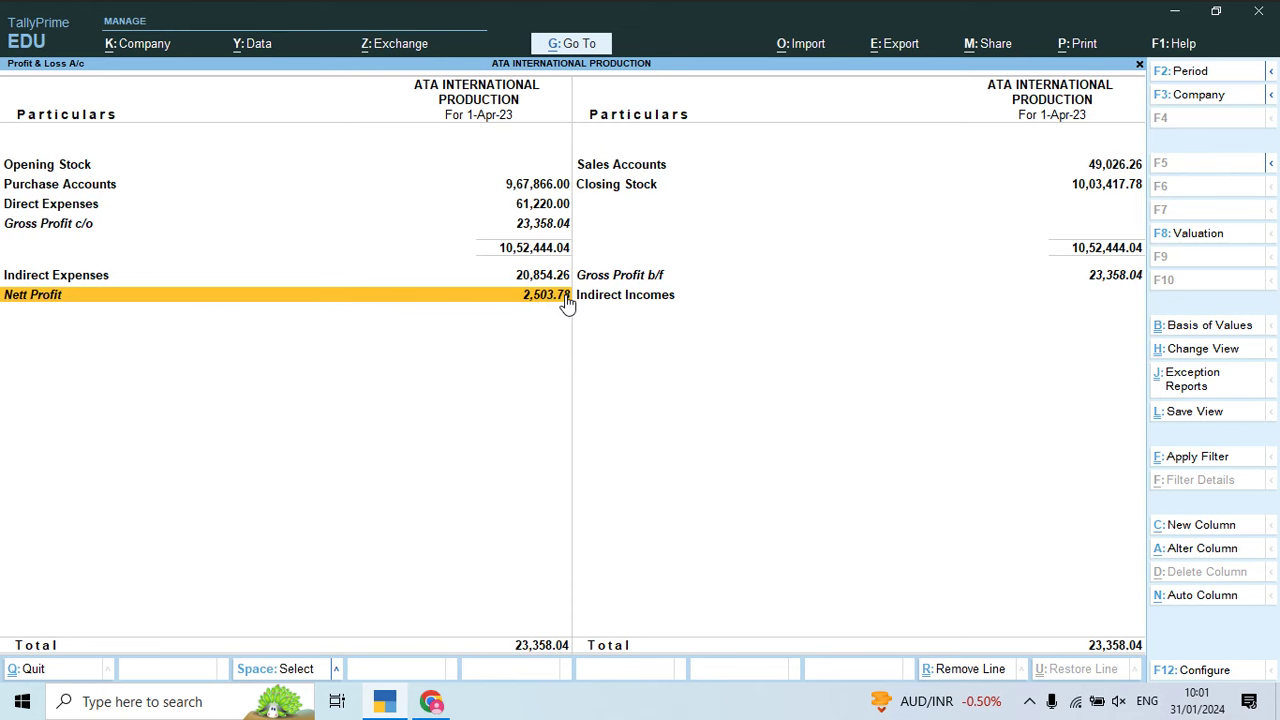
{"action": "key", "text": "Escape"}
{"action": "key", "text": "Escape"}
{"action": "key", "text": "Escape"}
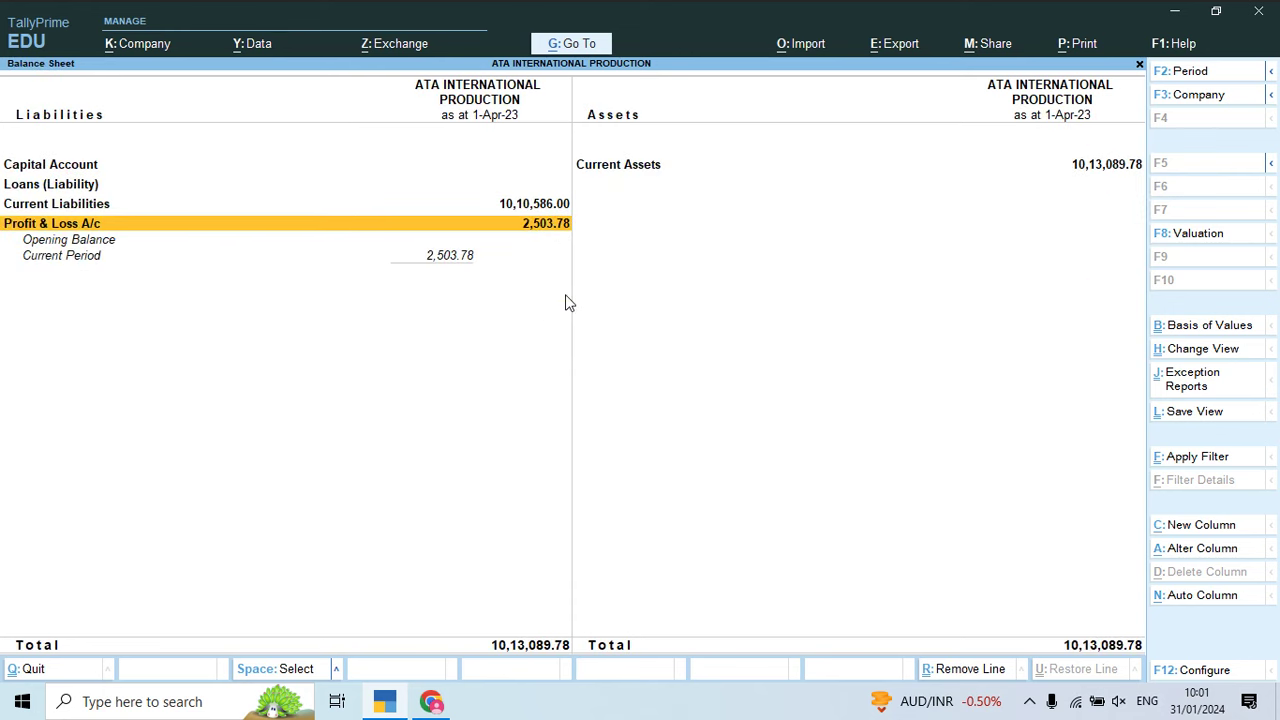
Step: Open the Finish Goods group in Stock Summary, review the lots down to Lot No 1104, and return to the Gateway of Tally
{"action": "key", "text": "Down"}
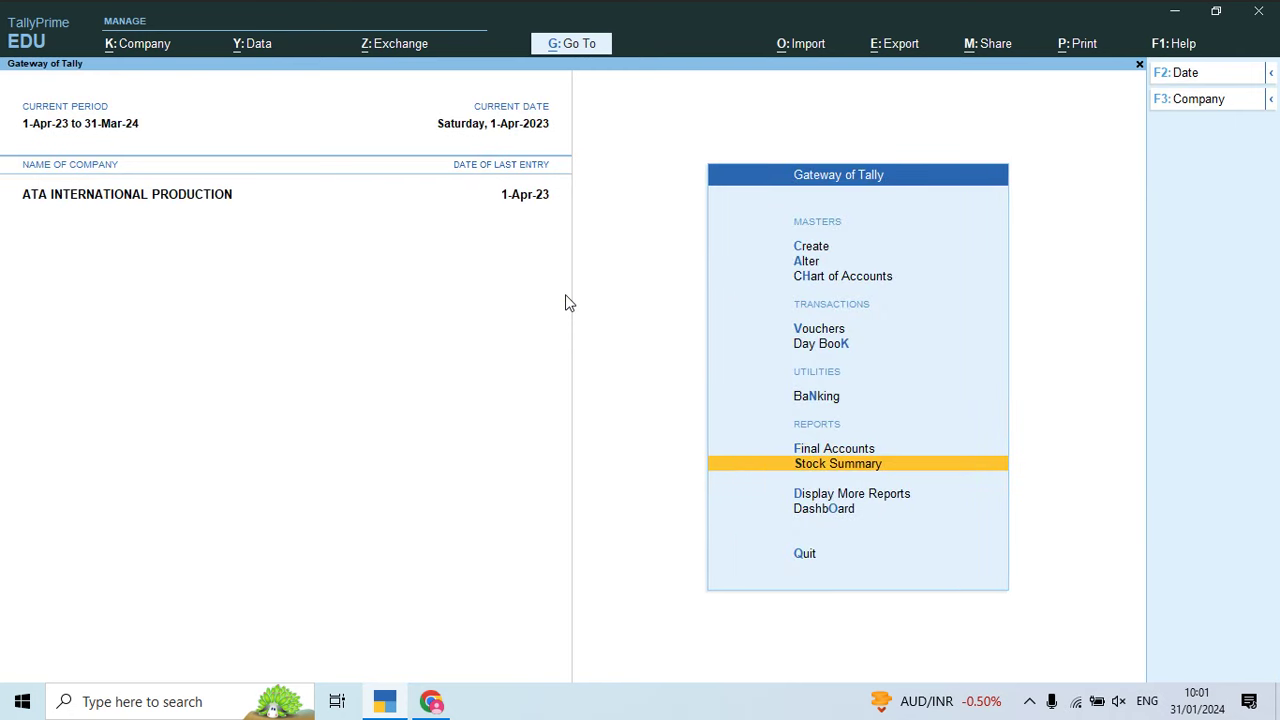
{"action": "key", "text": "Up"}
{"action": "key", "text": "Down"}
{"action": "key", "text": "Return"}
{"action": "key", "text": "Return"}
{"action": "key", "text": "Down"}
{"action": "key", "text": "Down"}
{"action": "key", "text": "Down"}
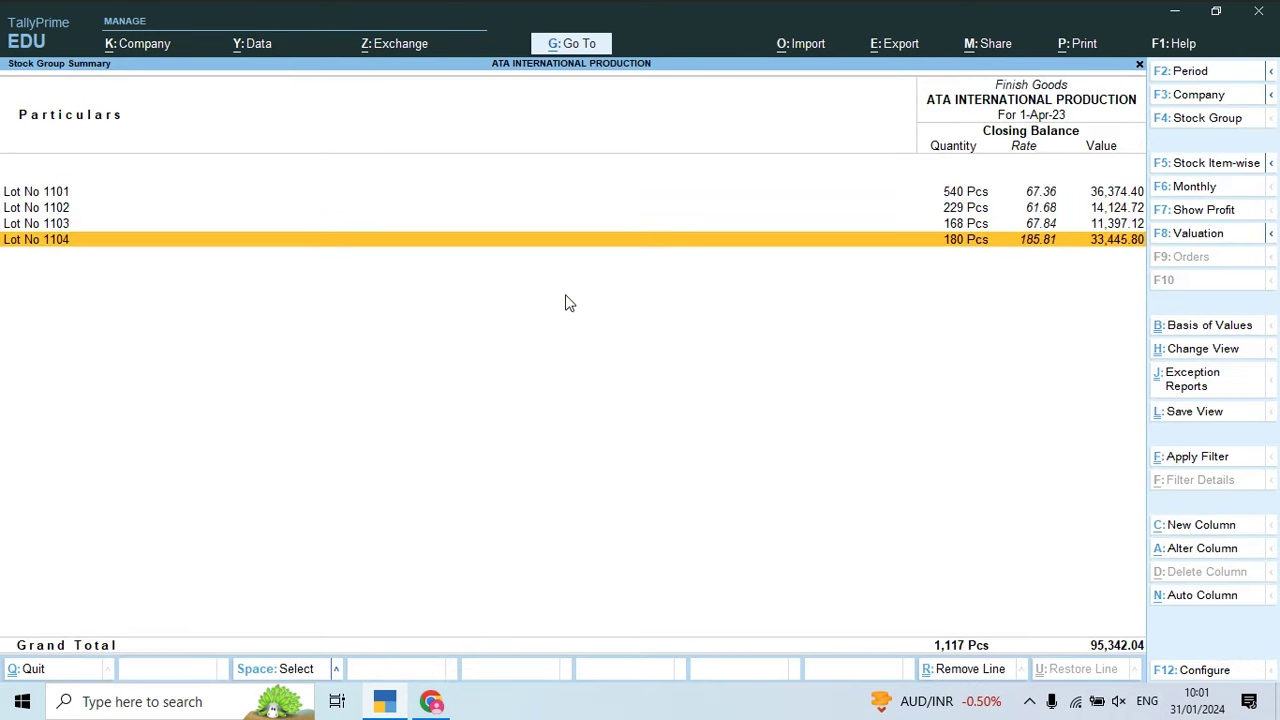
{"action": "key", "text": "Escape"}
{"action": "key", "text": "Escape"}
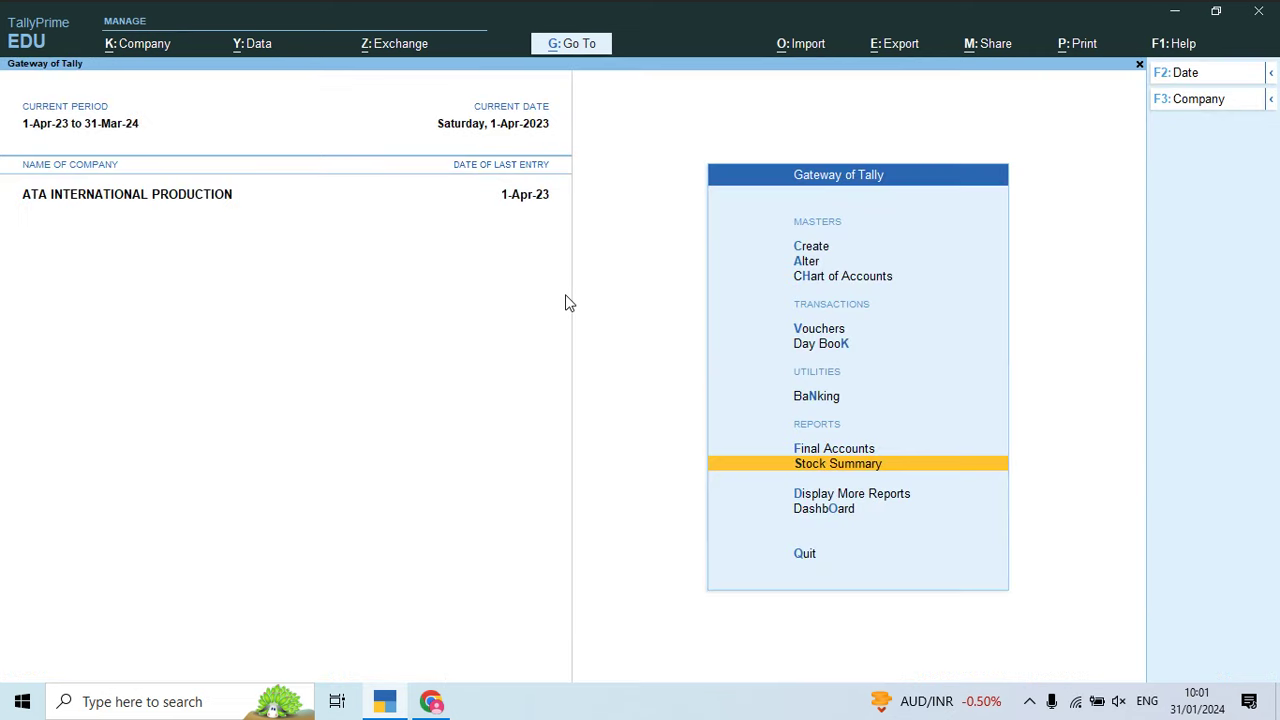
Step: Reopen the Balance Sheet and go to its Current Liabilities line
{"action": "key", "text": "Up"}
{"action": "key", "text": "Return"}
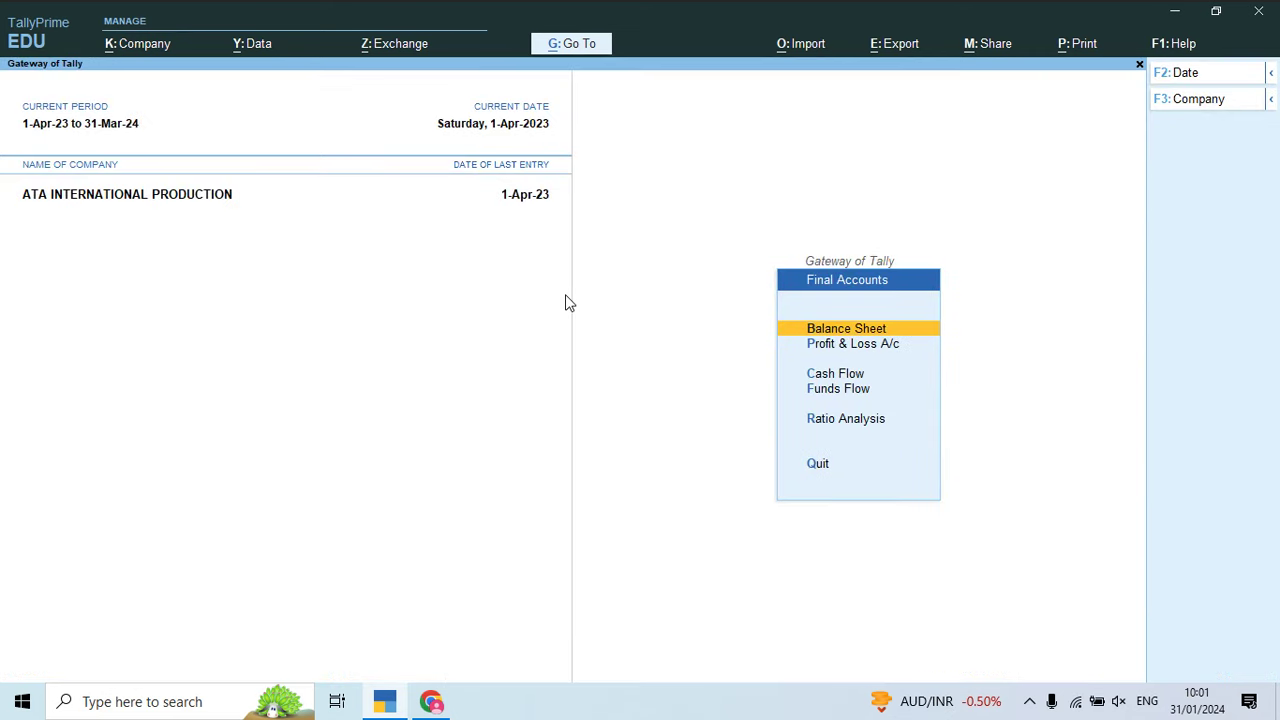
{"action": "key", "text": "Return"}
{"action": "key", "text": "Down"}
{"action": "key", "text": "Down"}
{"action": "key", "text": "Up"}
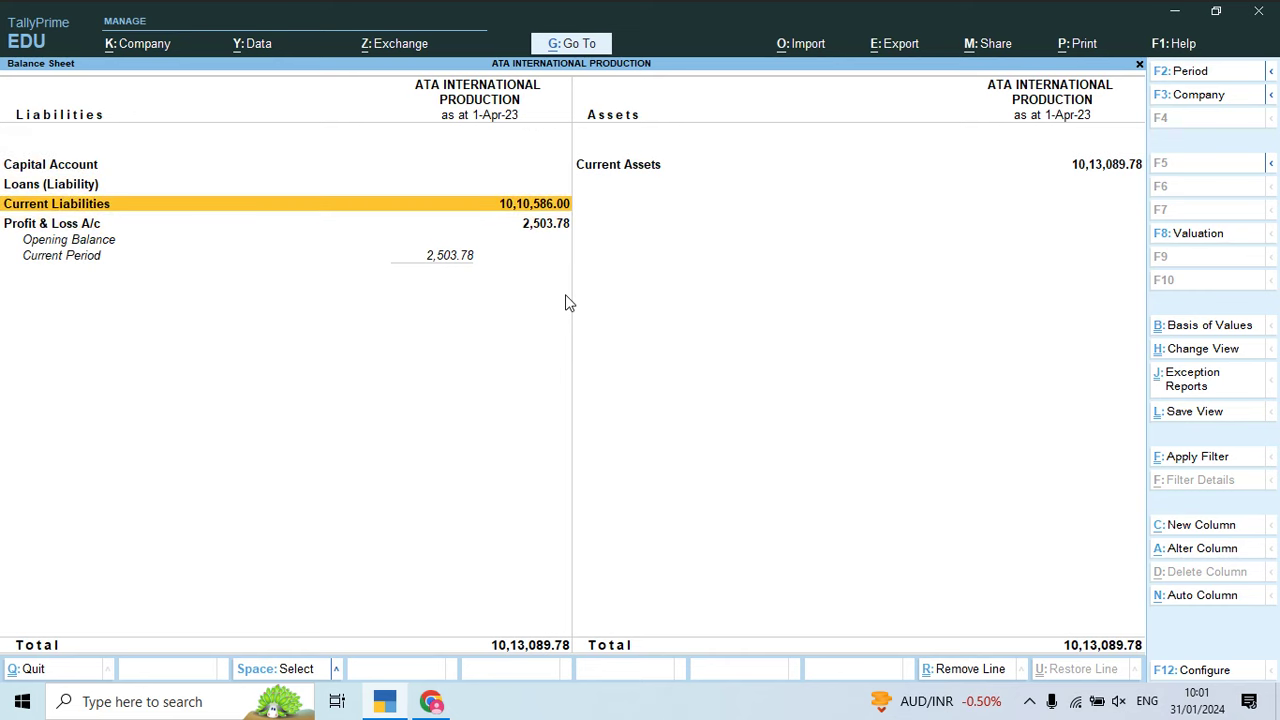
Step: Open the Job Workers group under Current Liabilities and review the closing balances of the cutting, packing, pressing and stitching workers
{"action": "key", "text": "Return"}
{"action": "key", "text": "Return"}
{"action": "key", "text": "Return"}
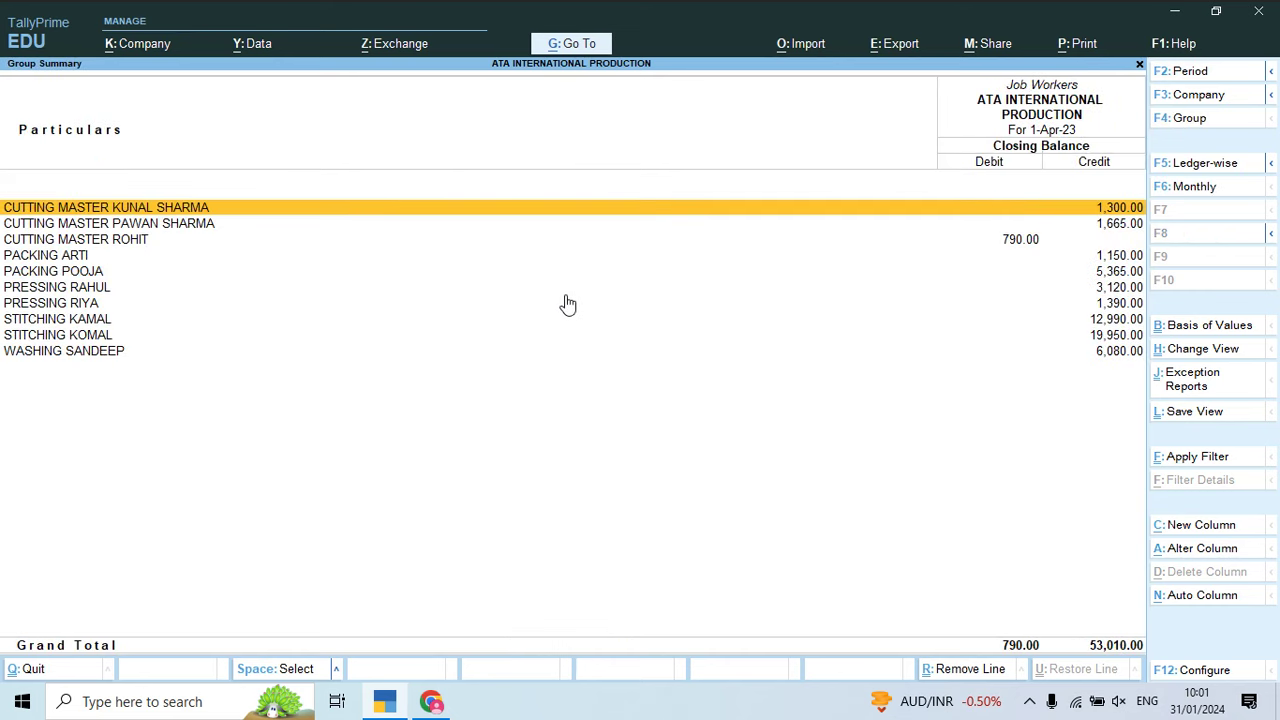
{"action": "key", "text": "Down"}
{"action": "key", "text": "Down"}
{"action": "key", "text": "Down"}
{"action": "key", "text": "Down"}
{"action": "key", "text": "Down"}
{"action": "key", "text": "Down"}
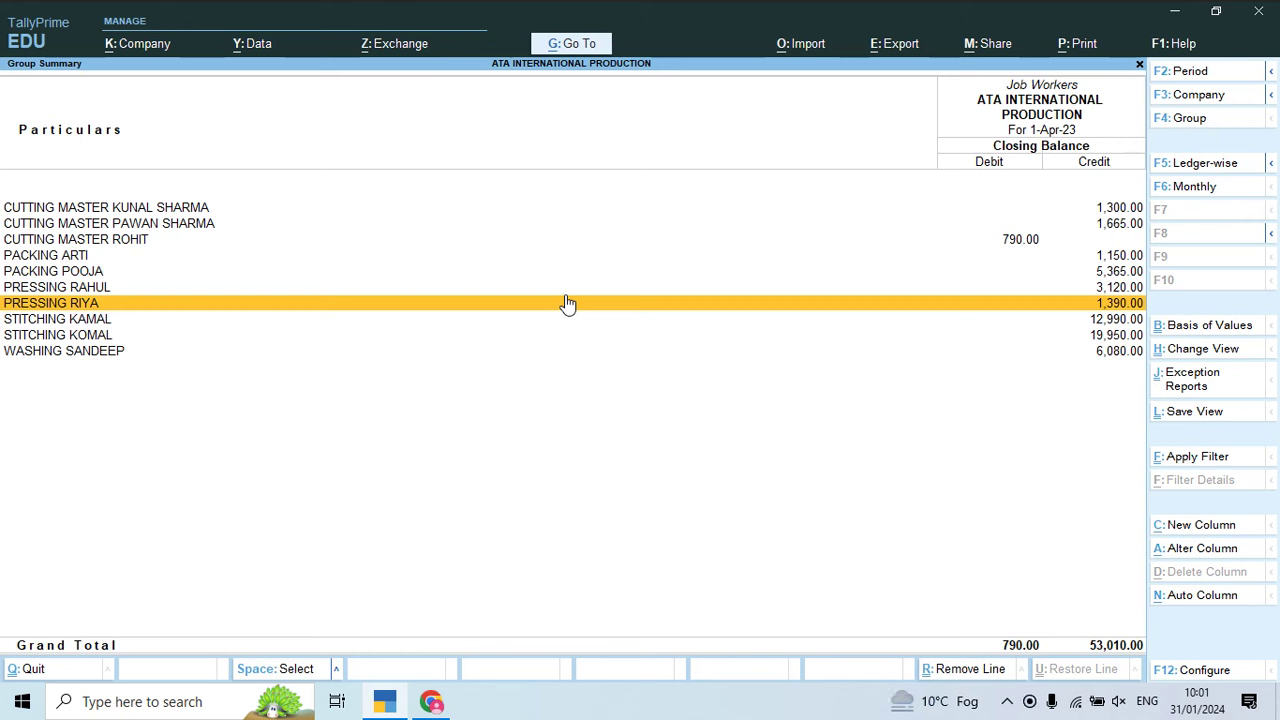
{"action": "key", "text": "Up"}
{"action": "key", "text": "Up"}
{"action": "key", "text": "Up"}
{"action": "key", "text": "Up"}
{"action": "key", "text": "Up"}
{"action": "key", "text": "Up"}
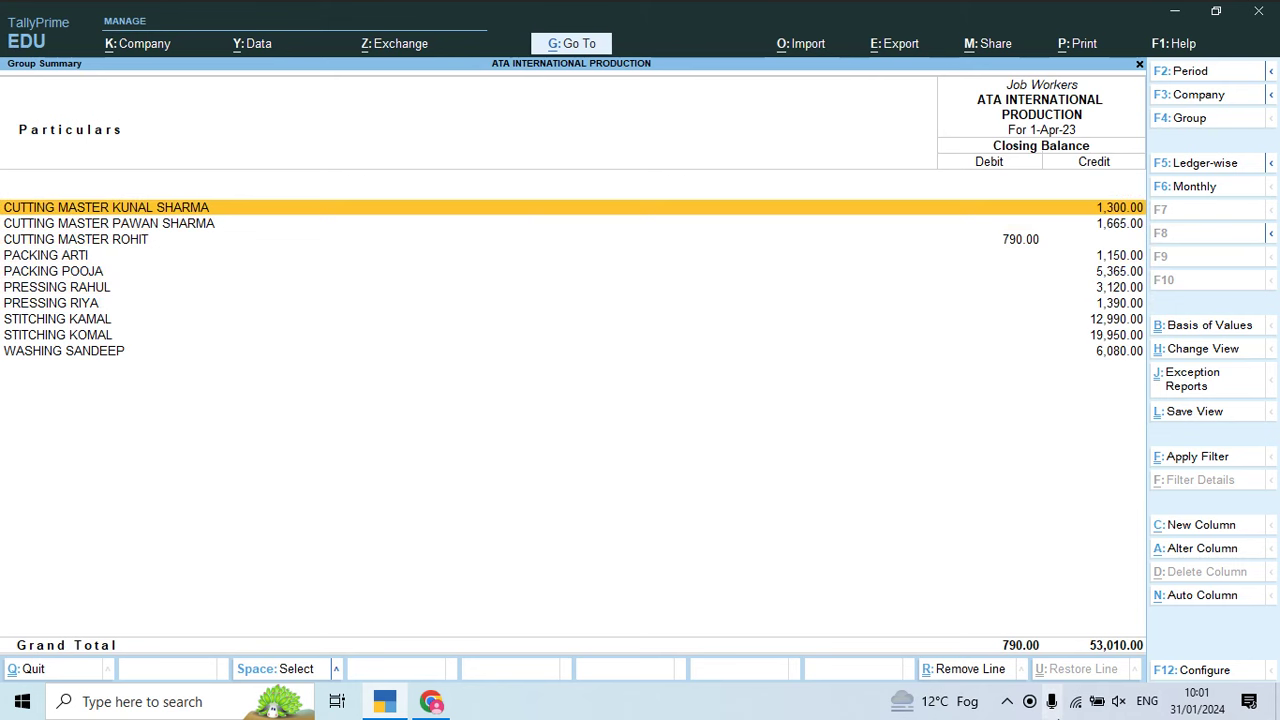
{"action": "left_click", "coordinate": [1030, 704]}
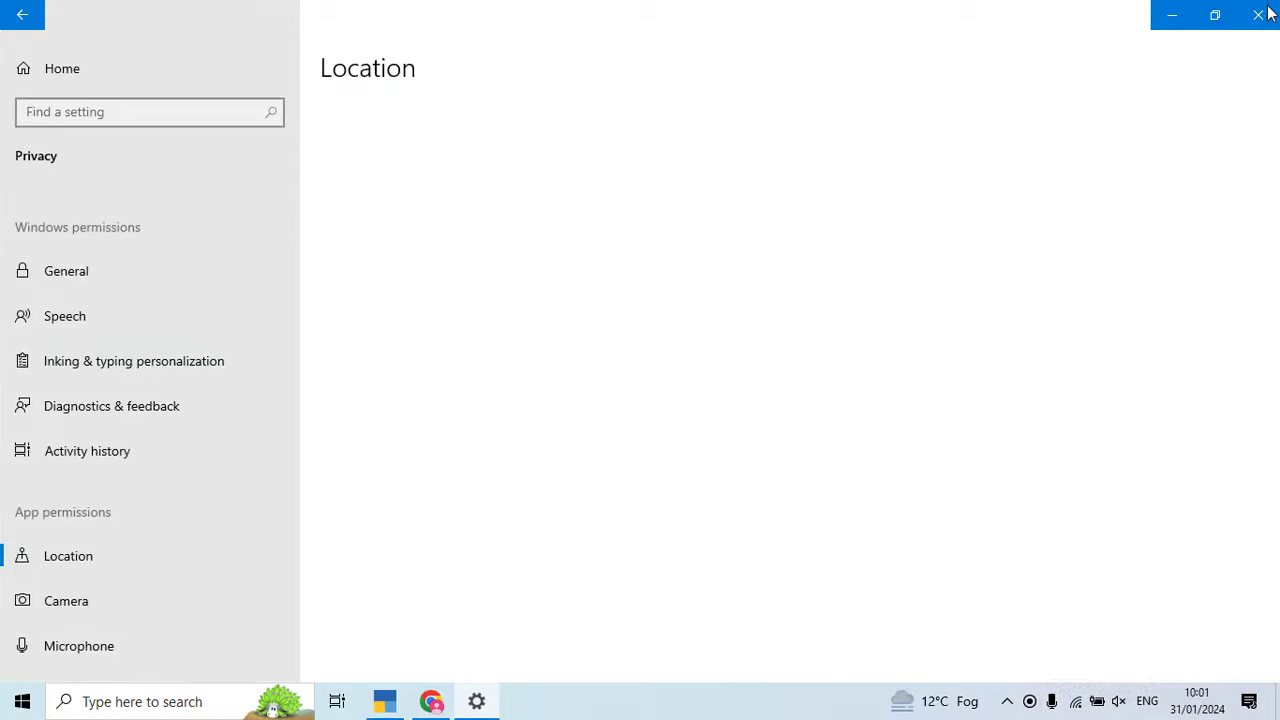
{"action": "left_click", "coordinate": [1258, 14]}
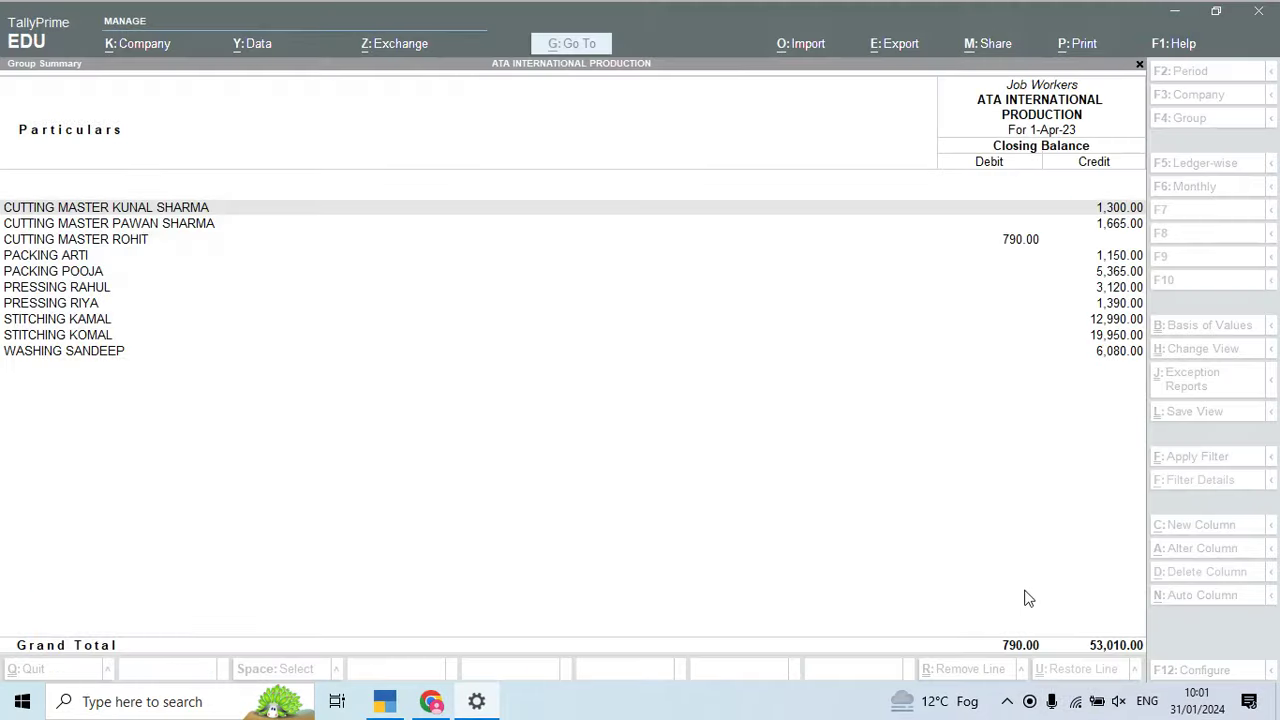
{"action": "left_click", "coordinate": [1051, 704]}
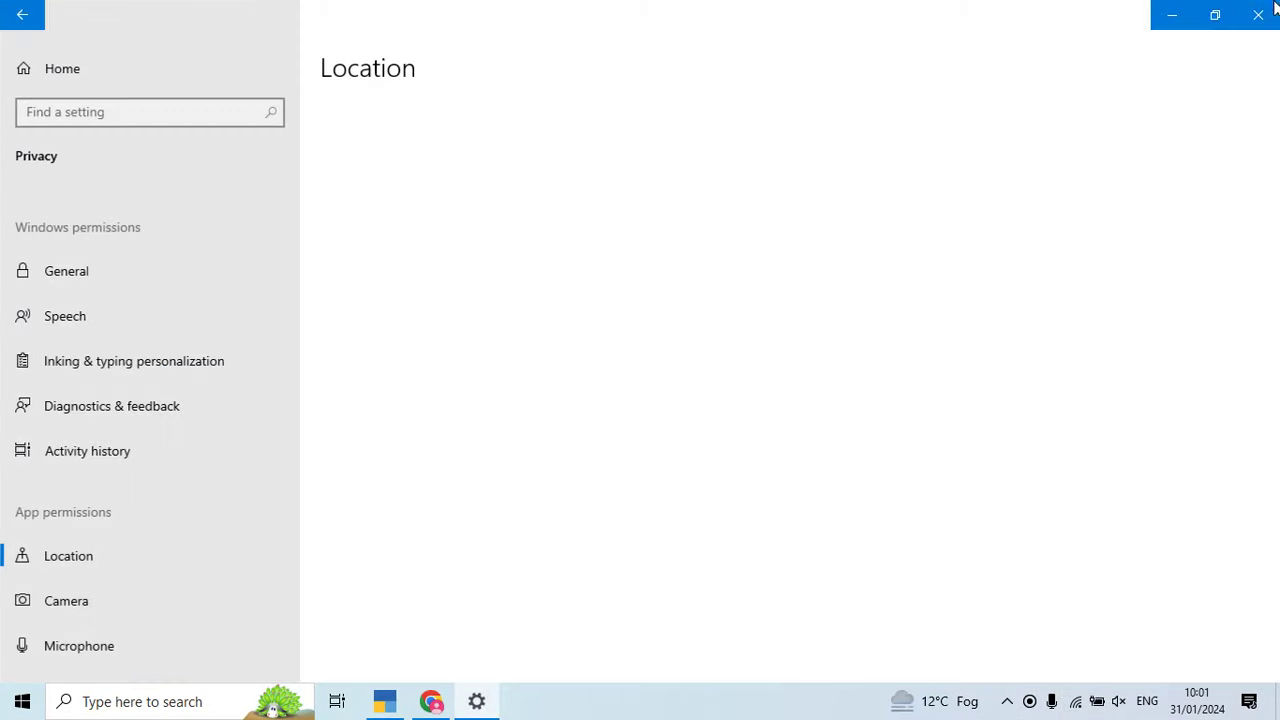
{"action": "left_click", "coordinate": [1256, 14]}
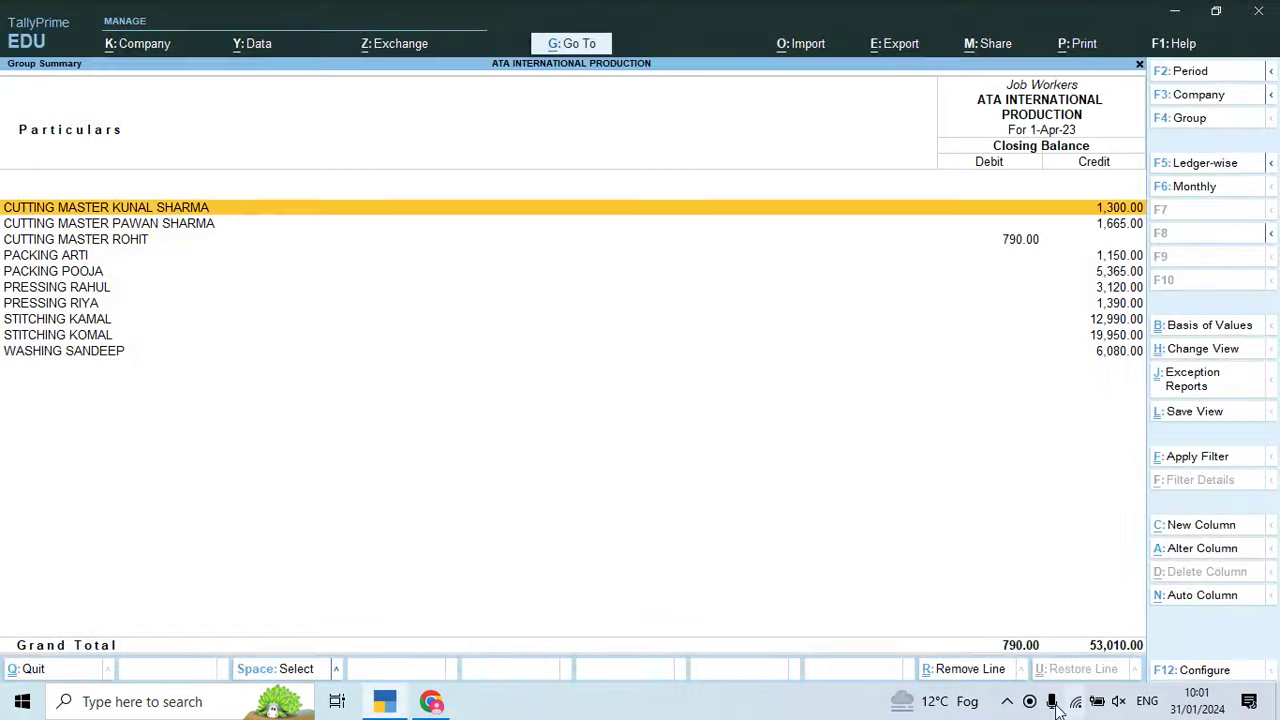
{"action": "left_click", "coordinate": [1052, 703]}
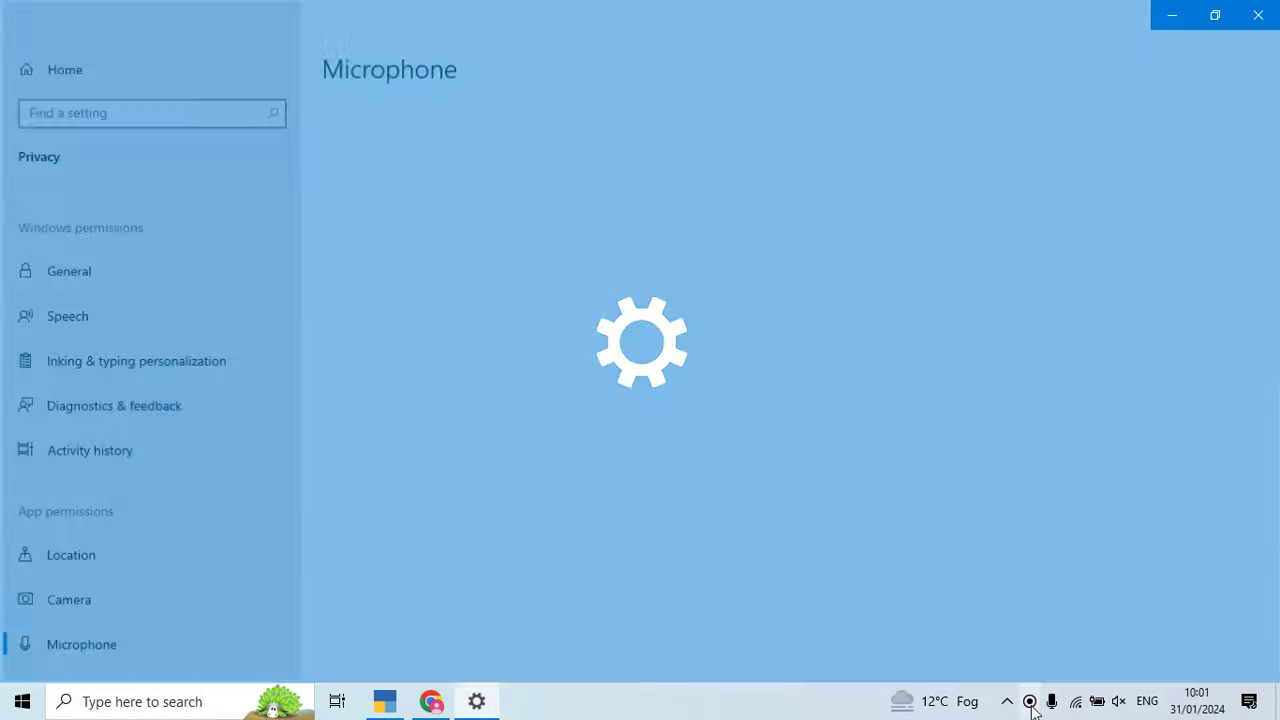
{"action": "left_click", "coordinate": [1257, 14]}
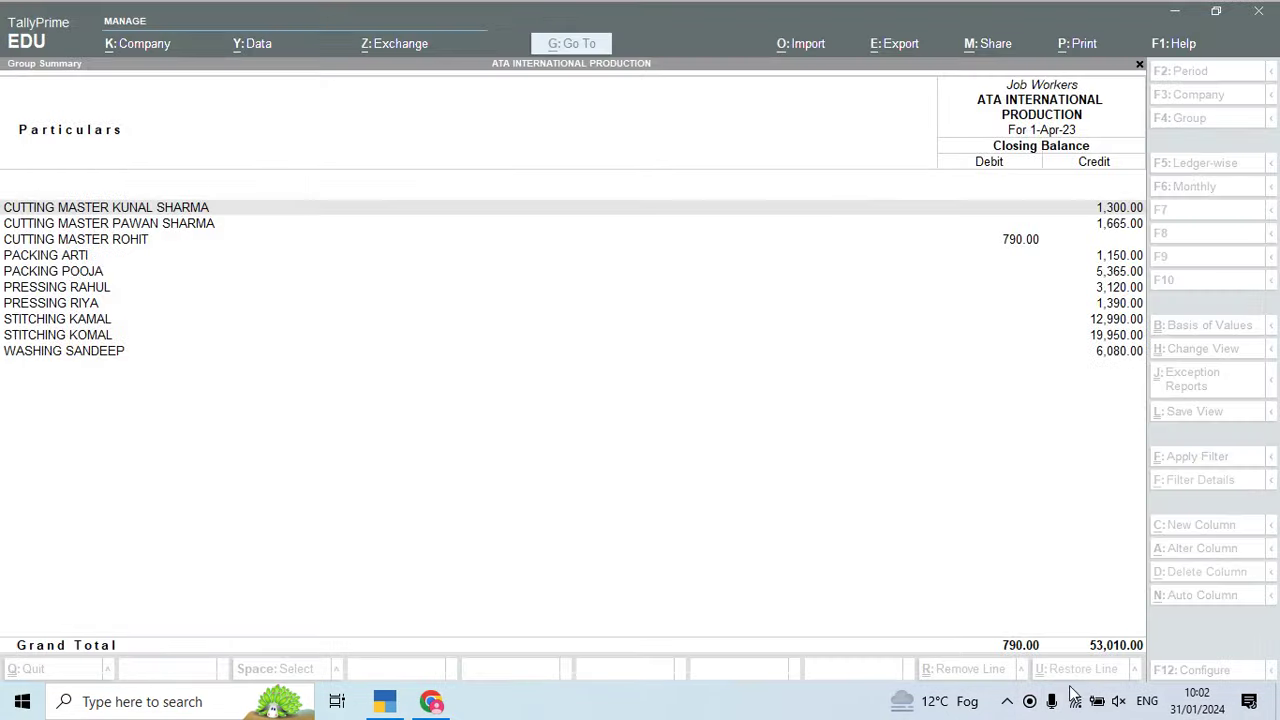
{"action": "left_click", "coordinate": [1052, 701]}
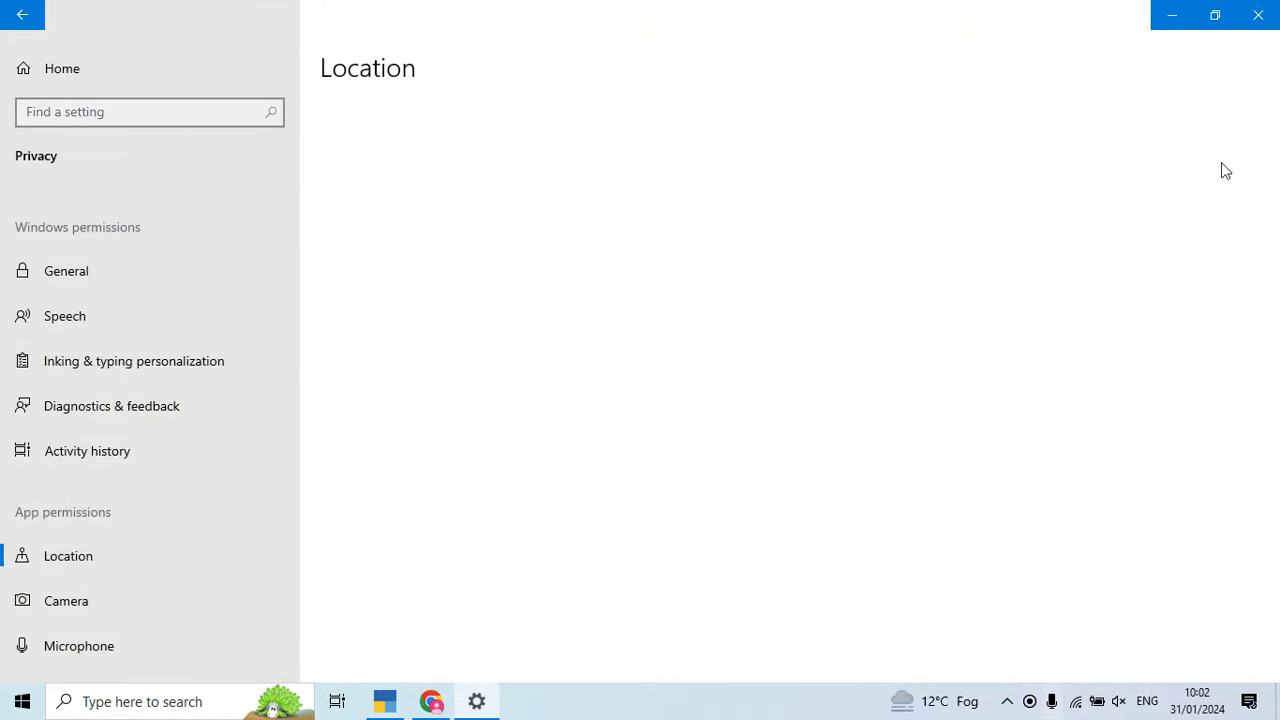
{"action": "left_click", "coordinate": [1257, 14]}
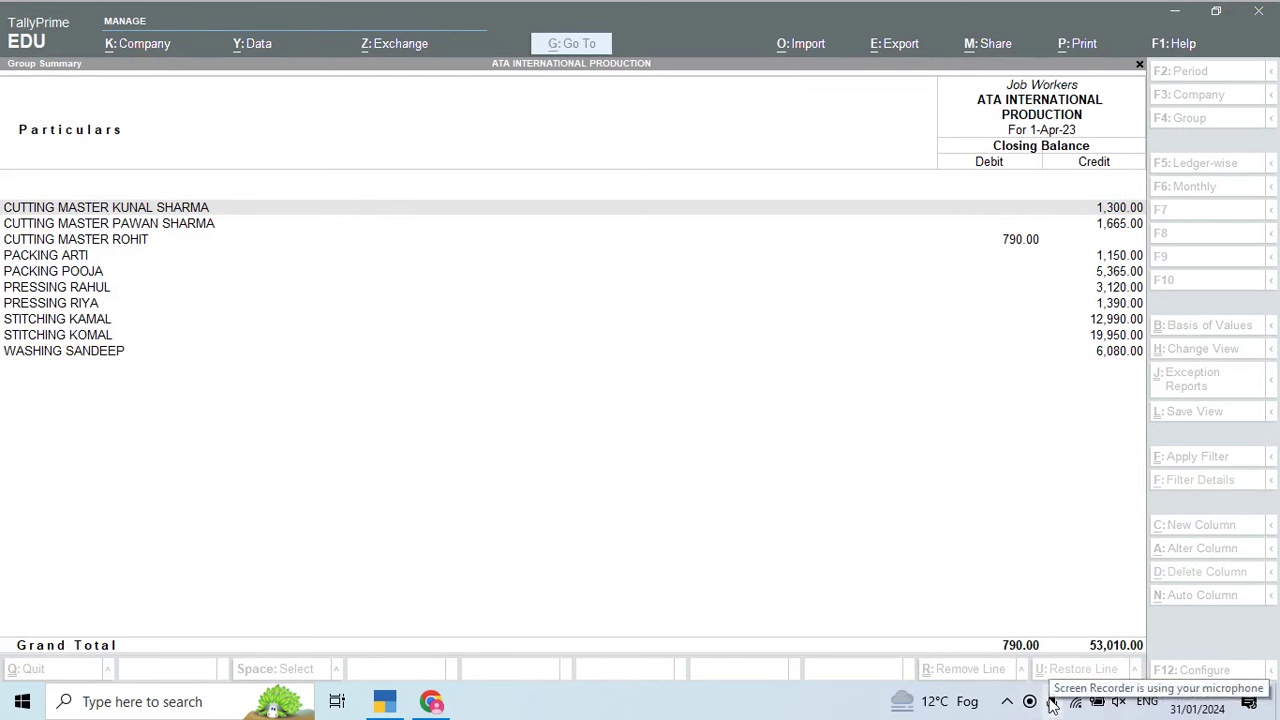
{"action": "left_click", "coordinate": [1052, 703]}
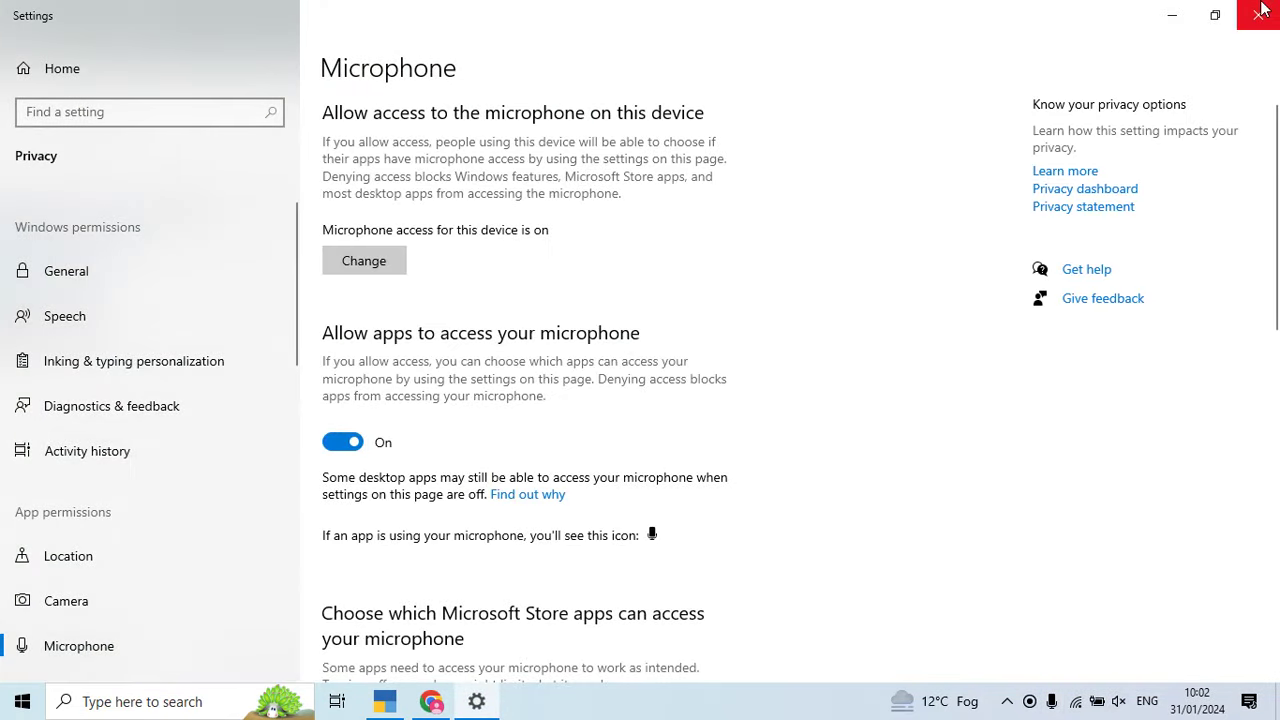
{"action": "left_click", "coordinate": [1258, 14]}
{"action": "left_click", "coordinate": [22, 701]}
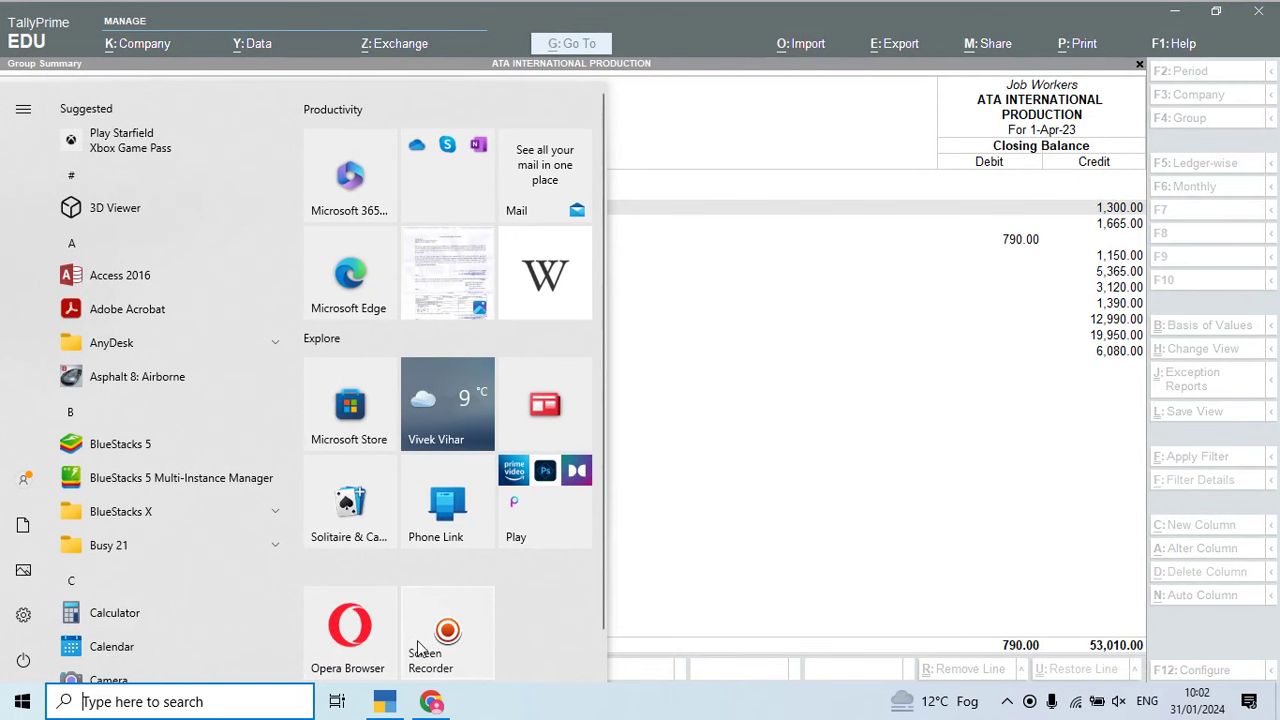
{"action": "left_click", "coordinate": [448, 640]}
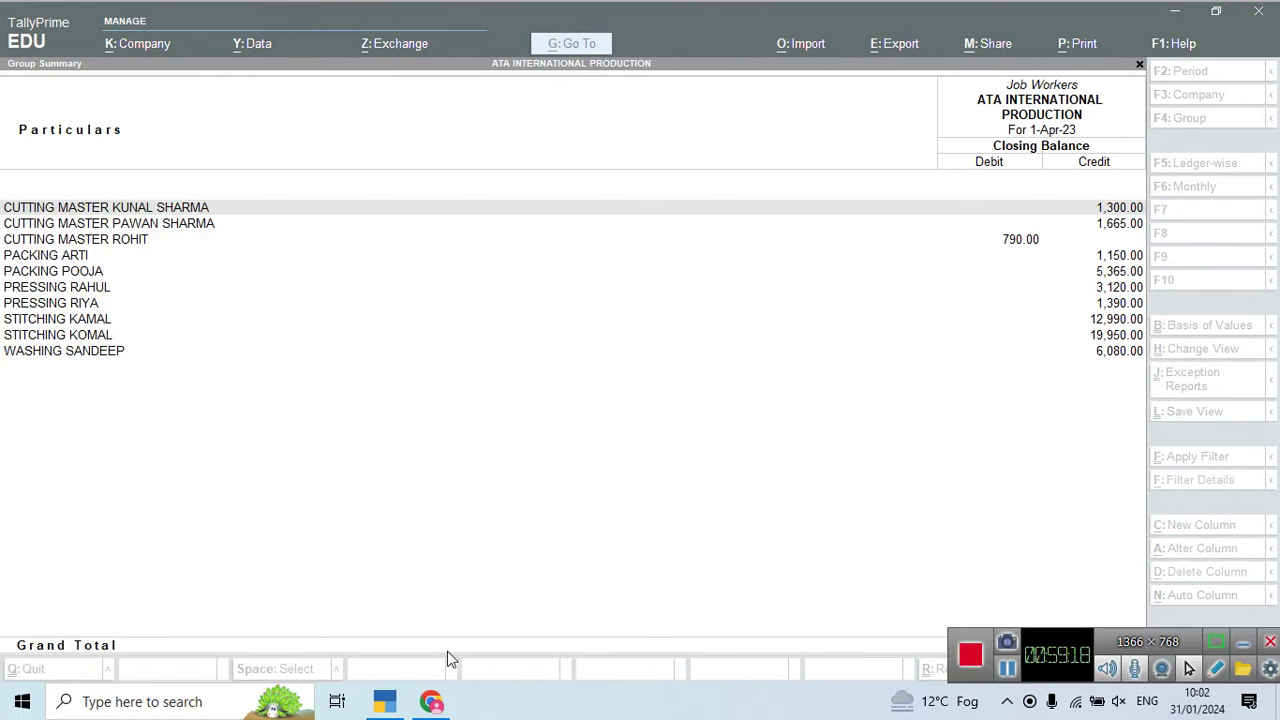